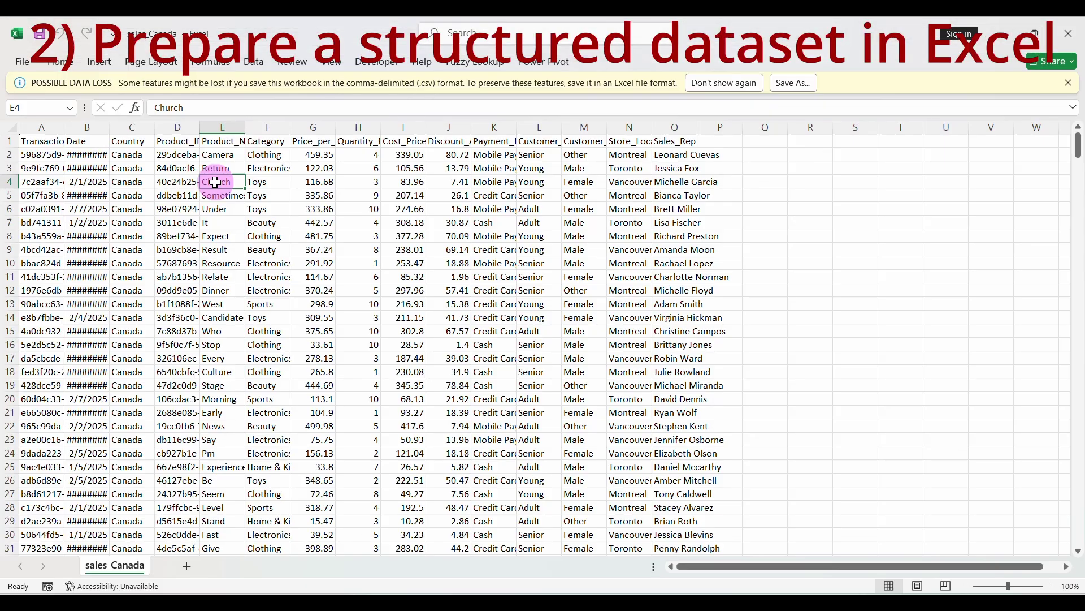
Convert the sales_Canada data into an Excel table and auto-fit every column width
key(ctrl+a)
click(99, 61)
click(85, 90)
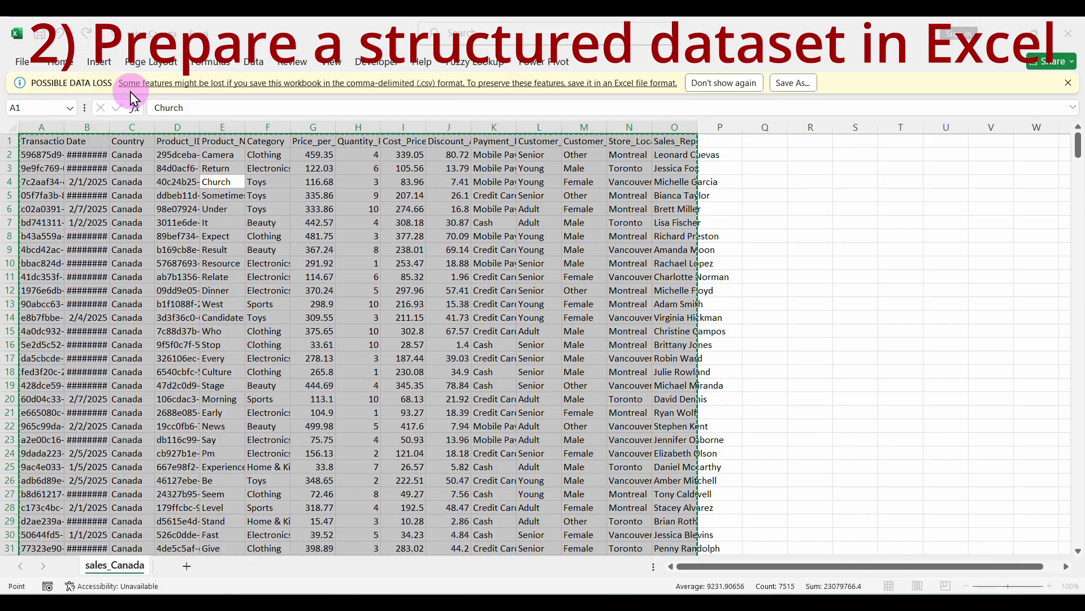
click(531, 443)
click(13, 126)
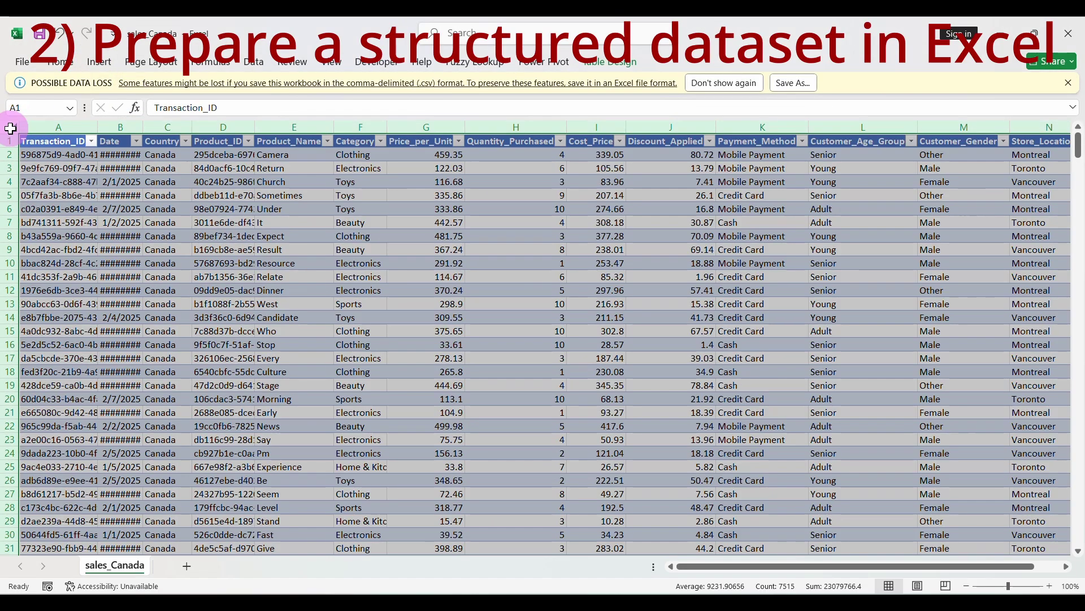
double_click(98, 127)
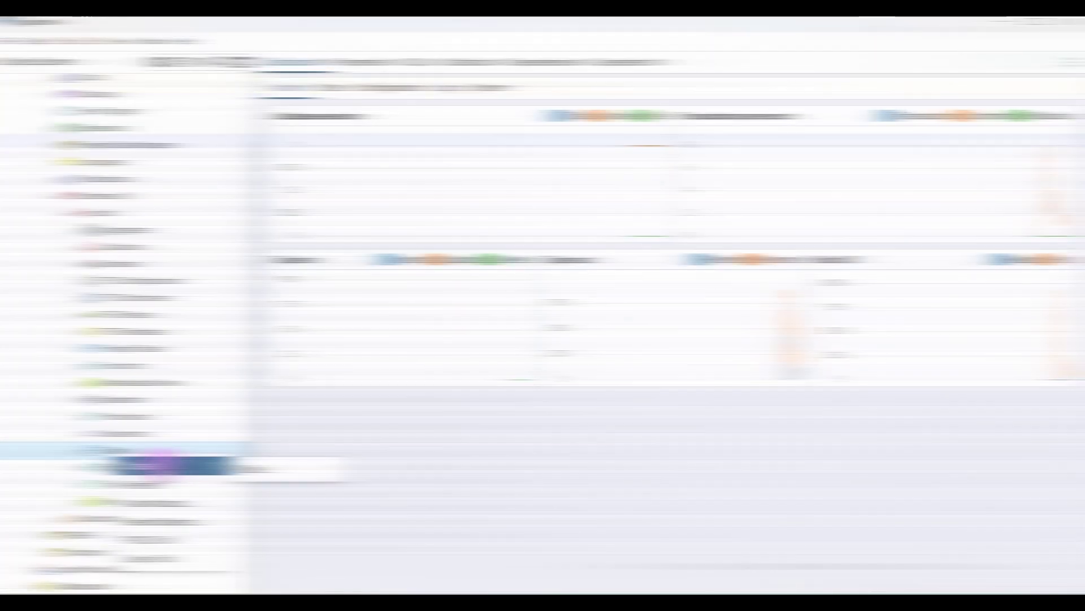
Start a new database table named 'Sales Canada' and move to its column definitions
click(268, 464)
text(Sales Canada)
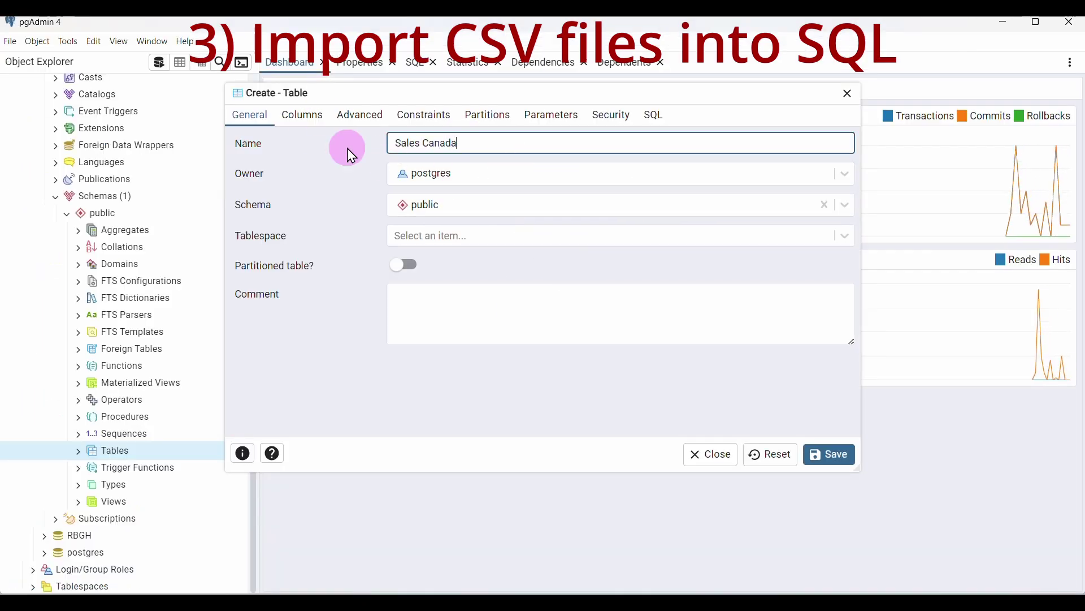
click(305, 117)
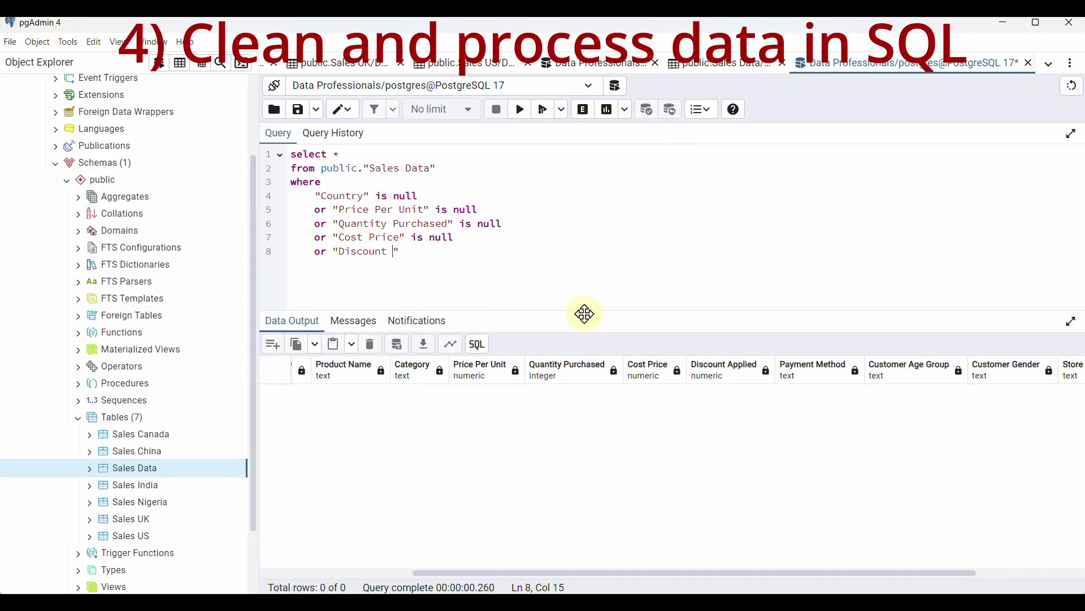
Run the missing-values query on Sales Data and widen the query area
click(520, 109)
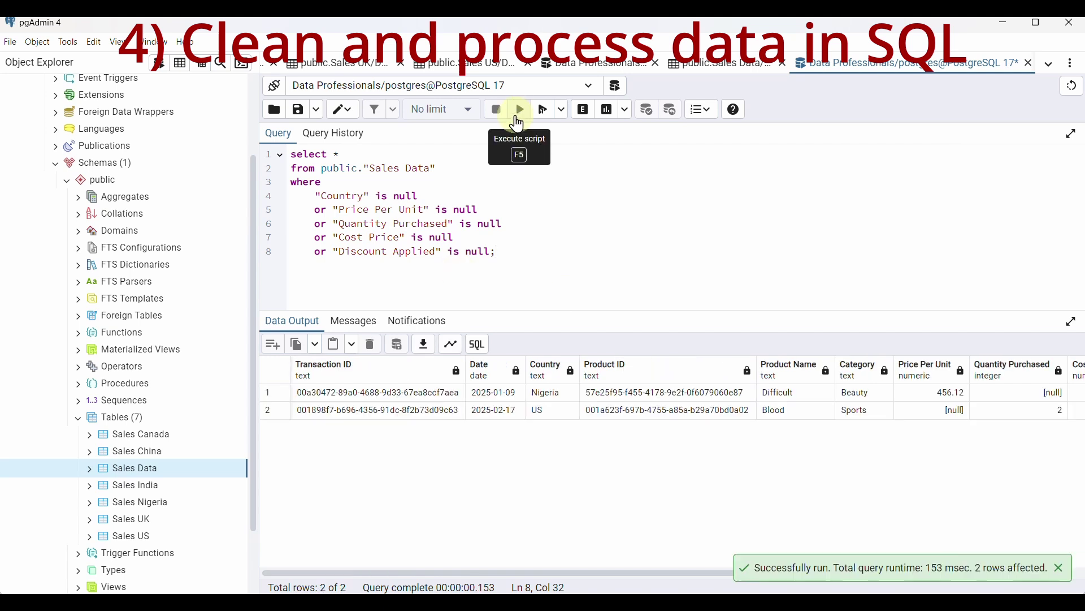
drag(259, 371, 218, 335)
scroll(467, 395, right, 10)
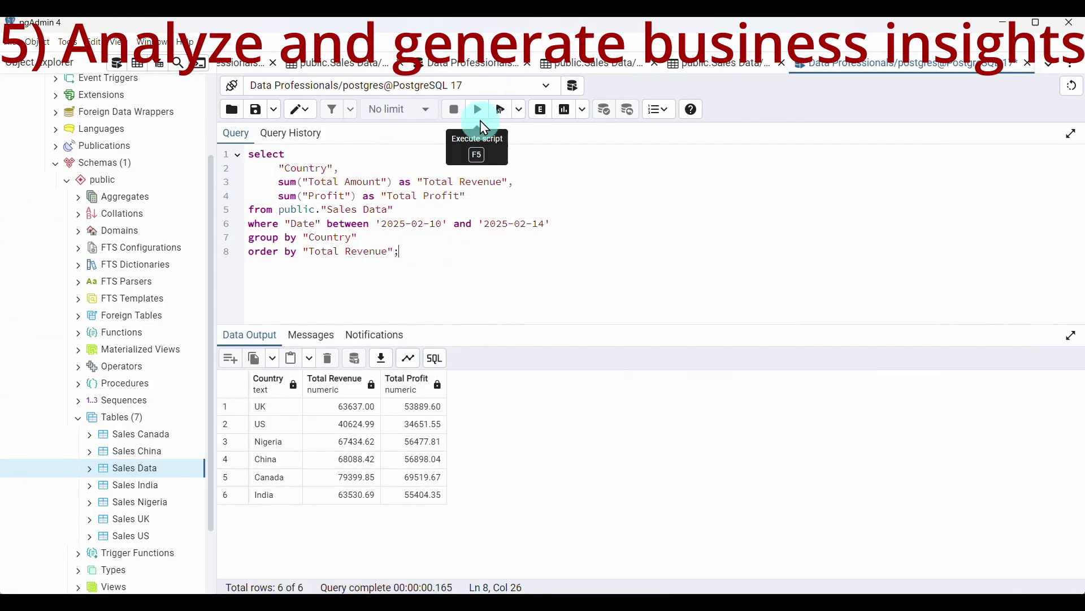
Re-run the missing-values query and scroll through its results
click(478, 109)
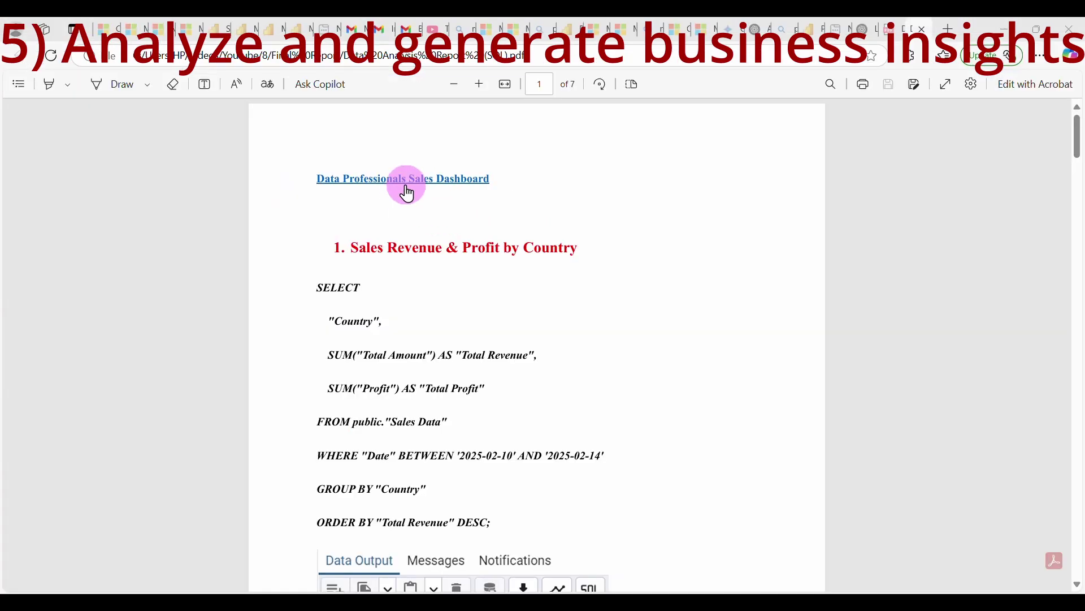
scroll(686, 375, down, 9)
scroll(690, 384, down, 10)
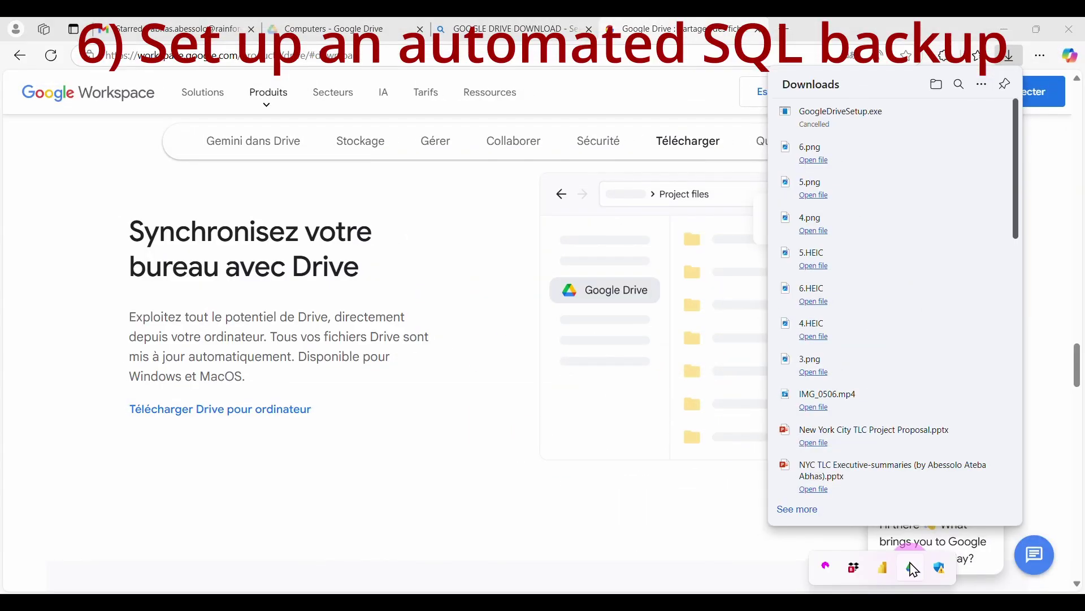
In Google Drive preferences under My laptop, start adding a computer folder for backup
click(913, 569)
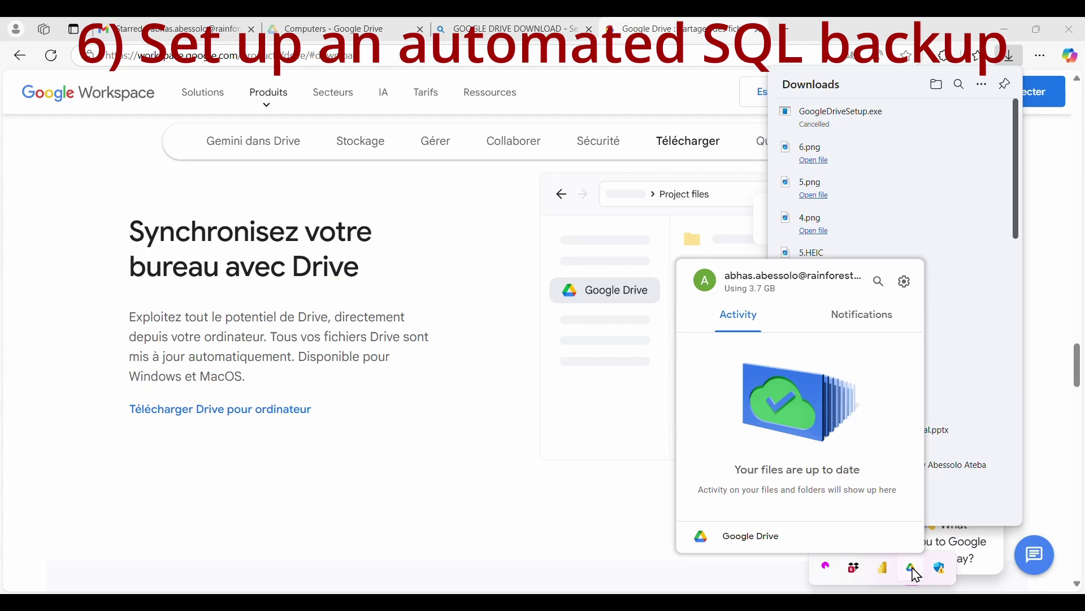
click(905, 281)
click(822, 308)
click(324, 159)
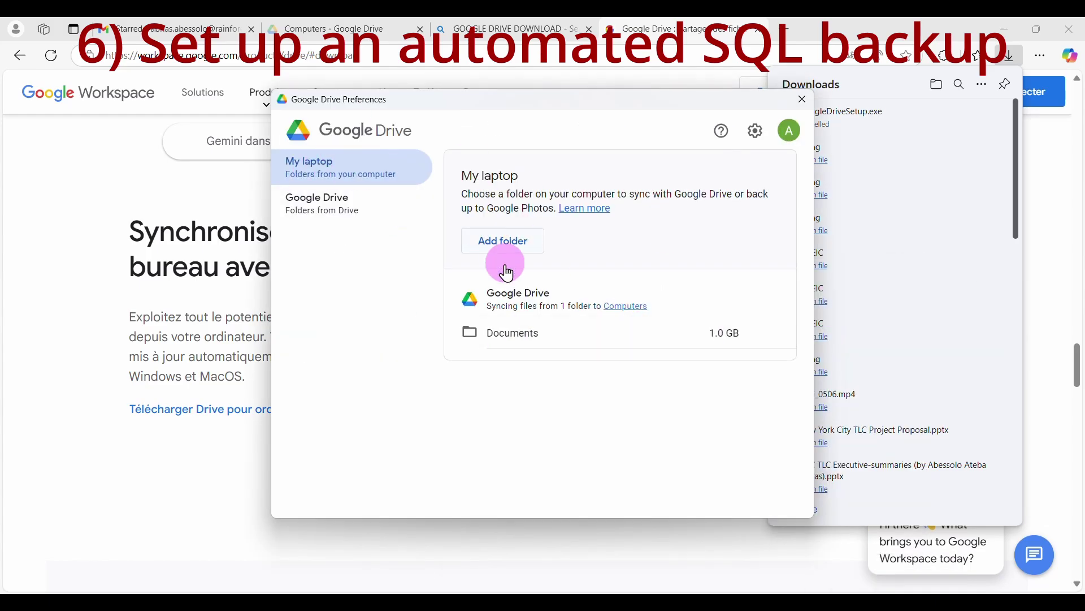
click(503, 242)
key(alt+Up)
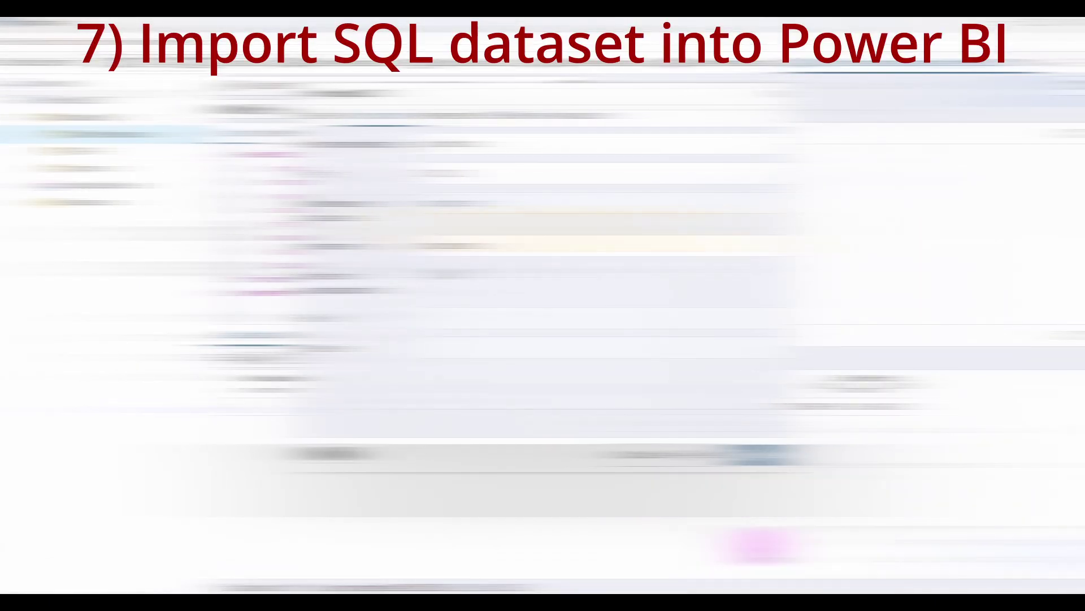
Enter the database name and include the Sales Data table for loading
click(385, 284)
text(D)
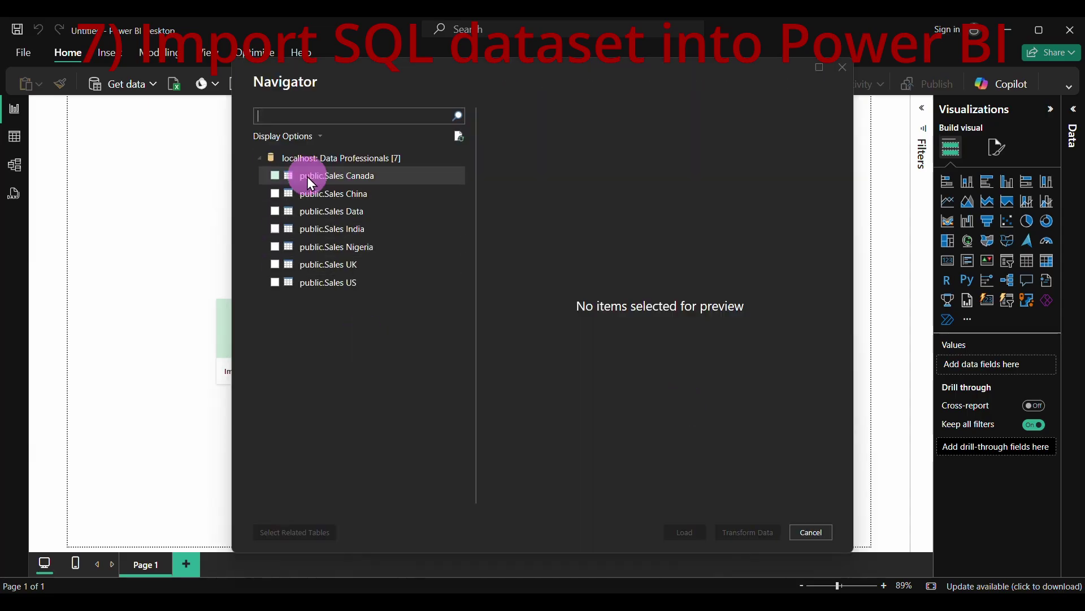
click(301, 213)
Draw a background shape in the bottom-right area, narrowed so the Sunday bar shows
drag(555, 496, 775, 530)
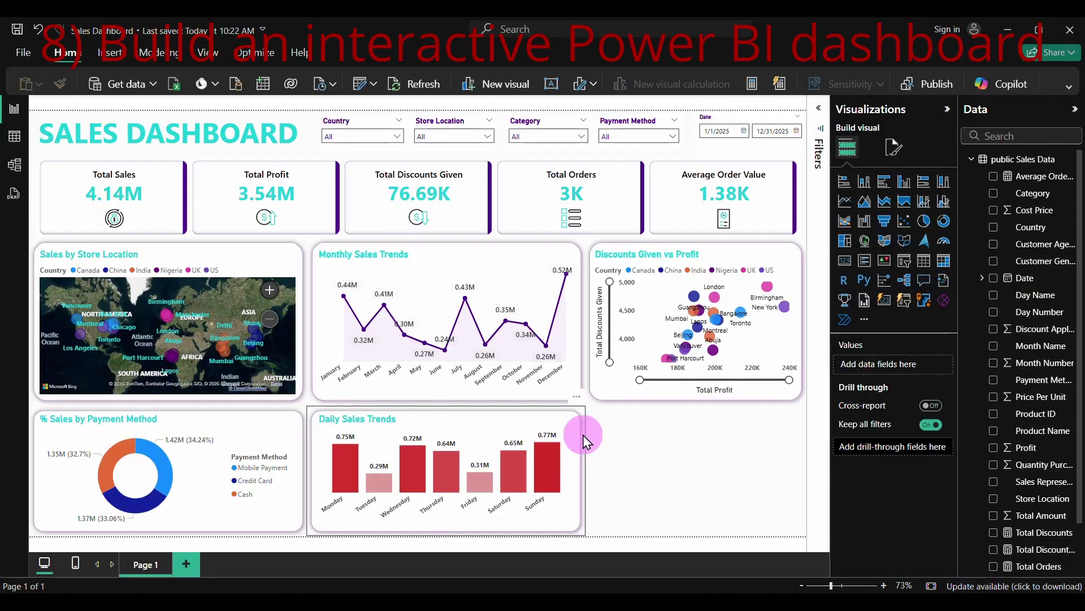
drag(586, 431, 803, 439)
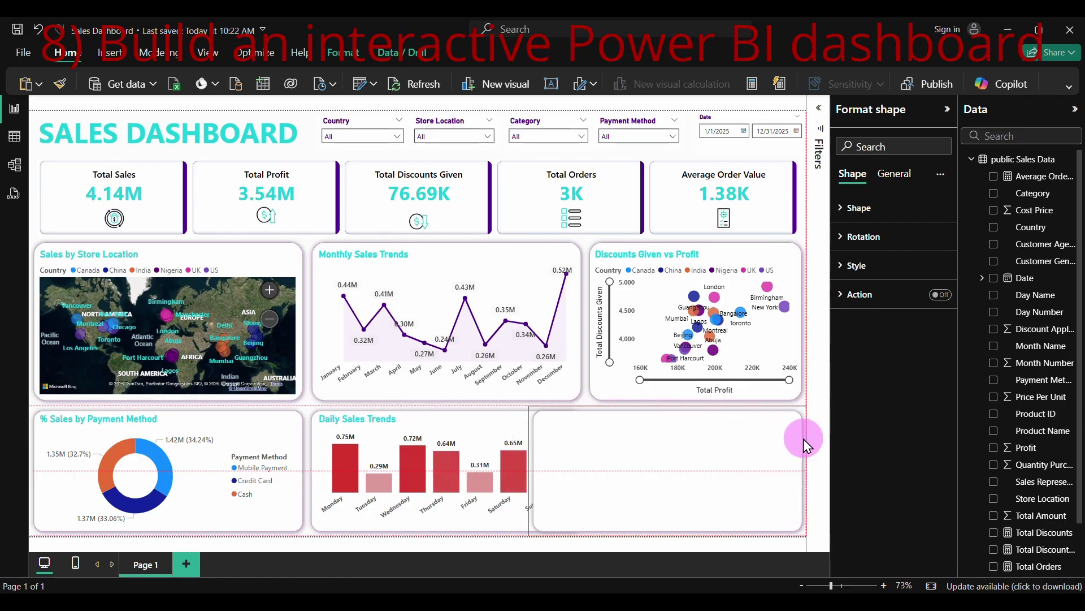
drag(561, 475, 585, 470)
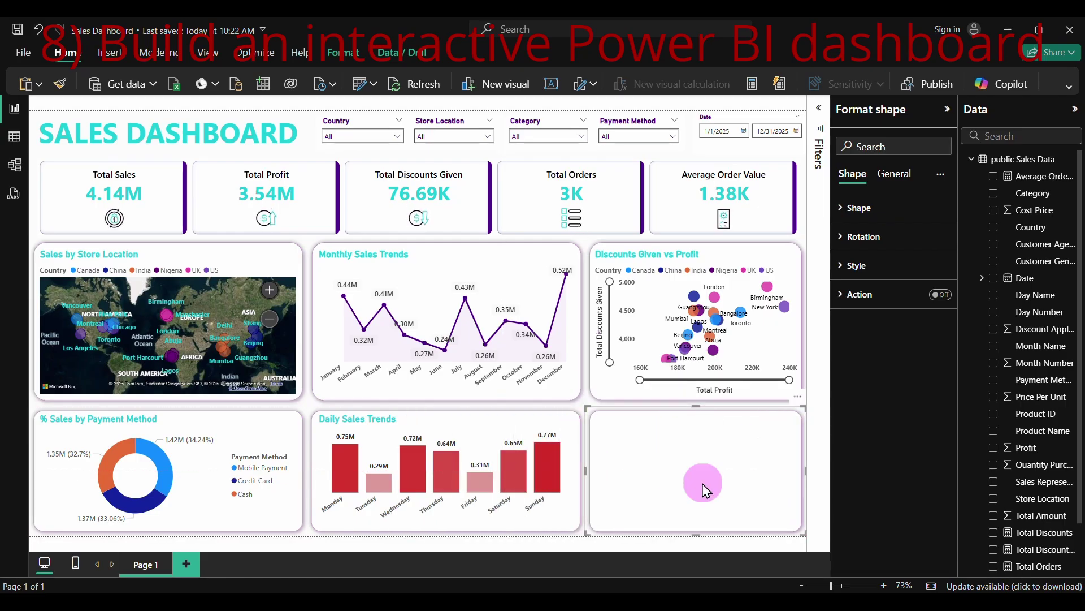
click(801, 201)
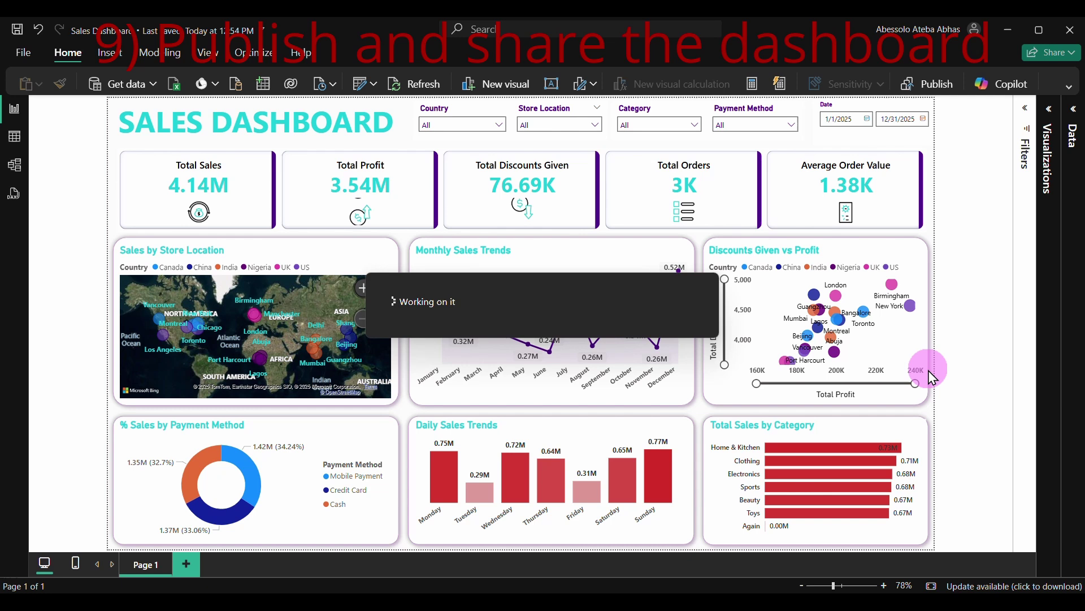
Publish the report to My workspace and open it in Power BI in the browser
click(390, 273)
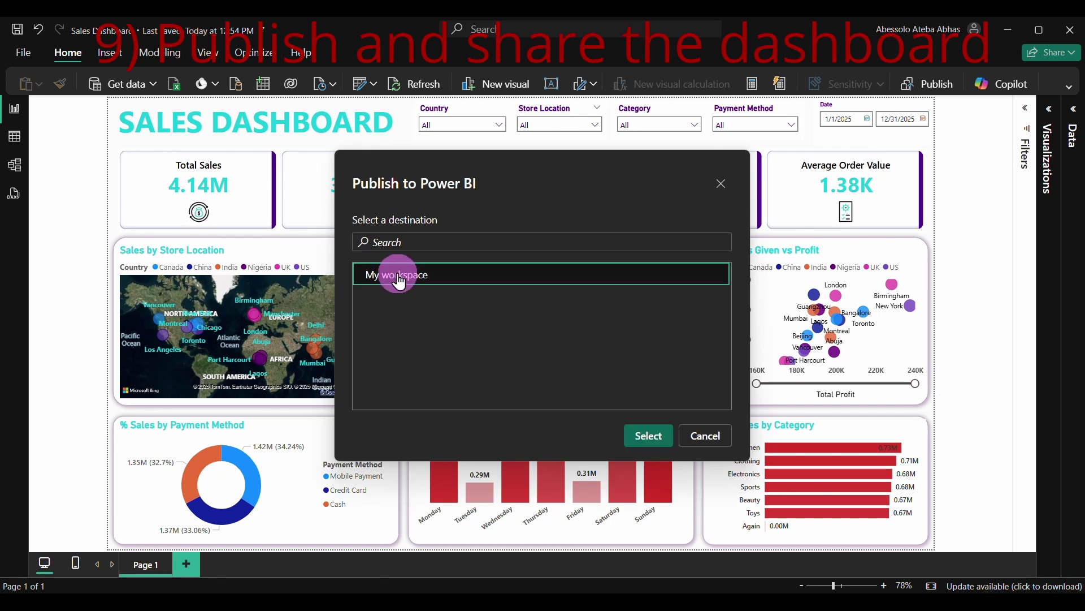
click(646, 435)
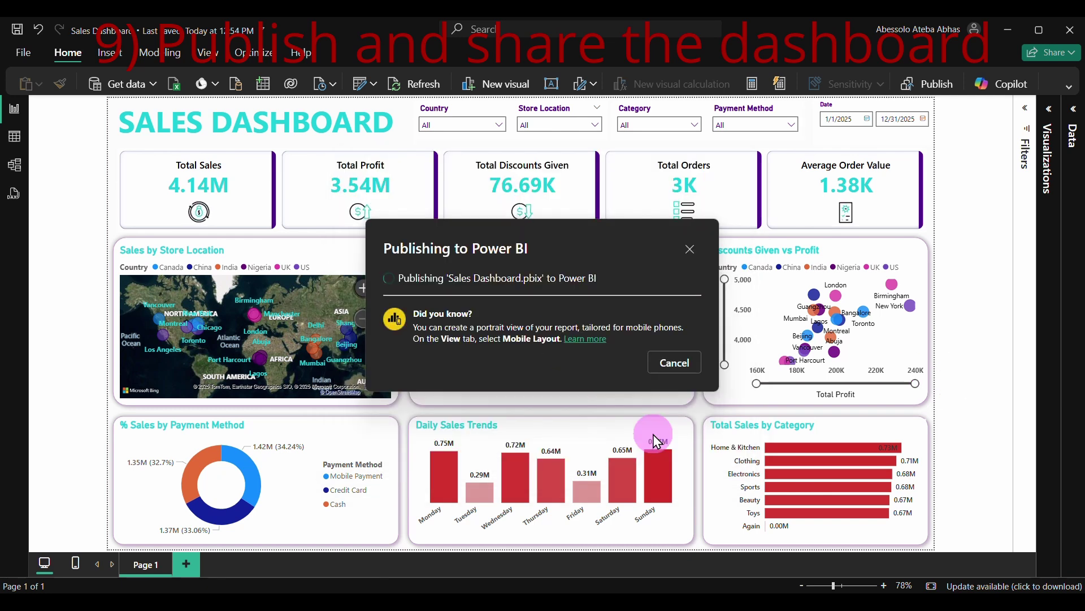
click(477, 299)
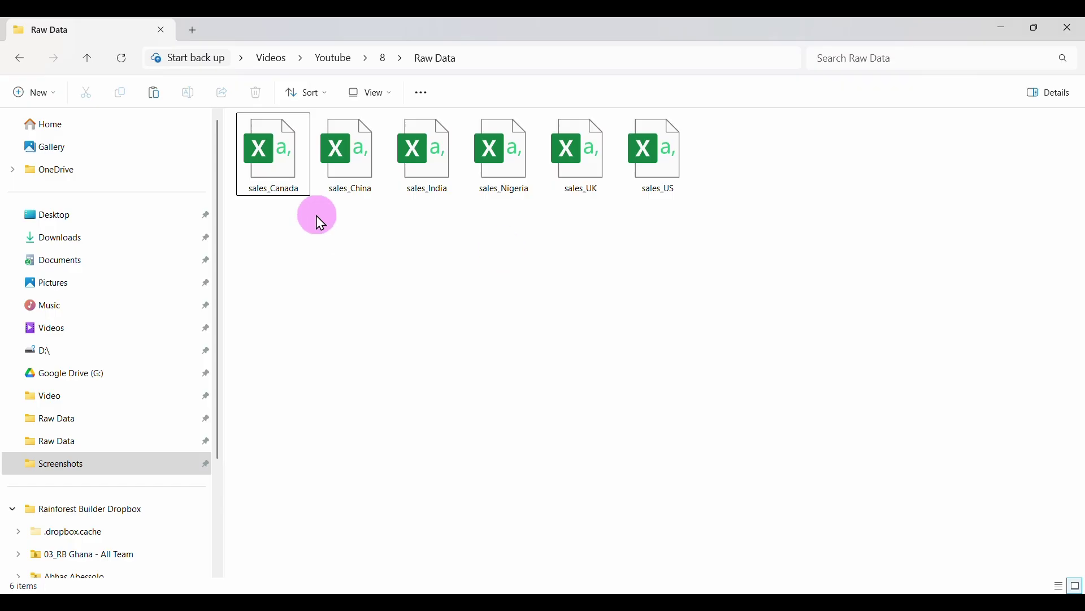
Open sales_Canada from the Raw Data folder in Excel, then close it
click(285, 162)
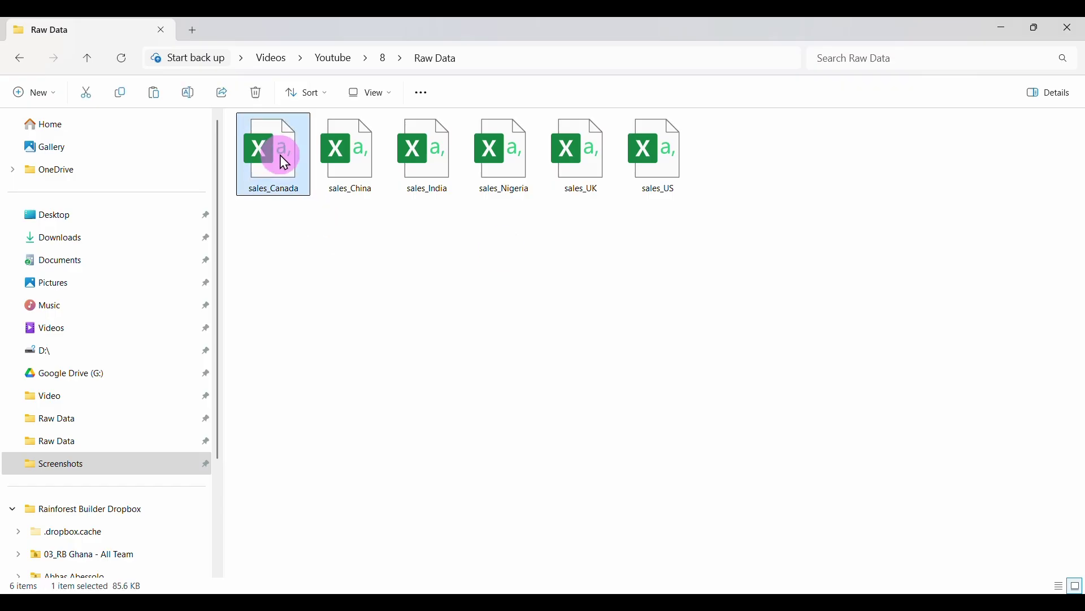
double_click(280, 156)
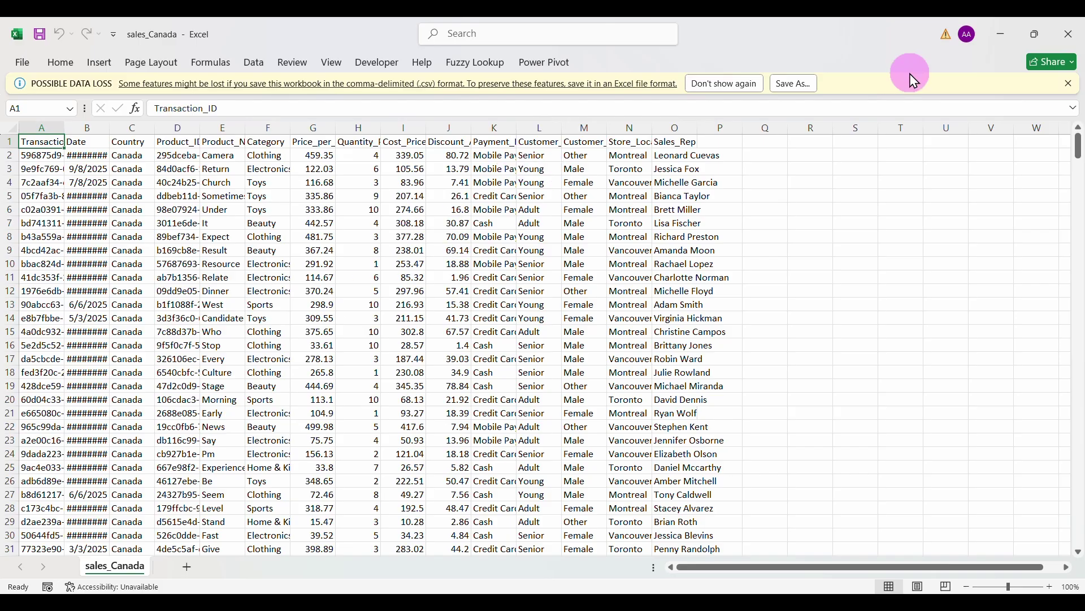
click(1069, 34)
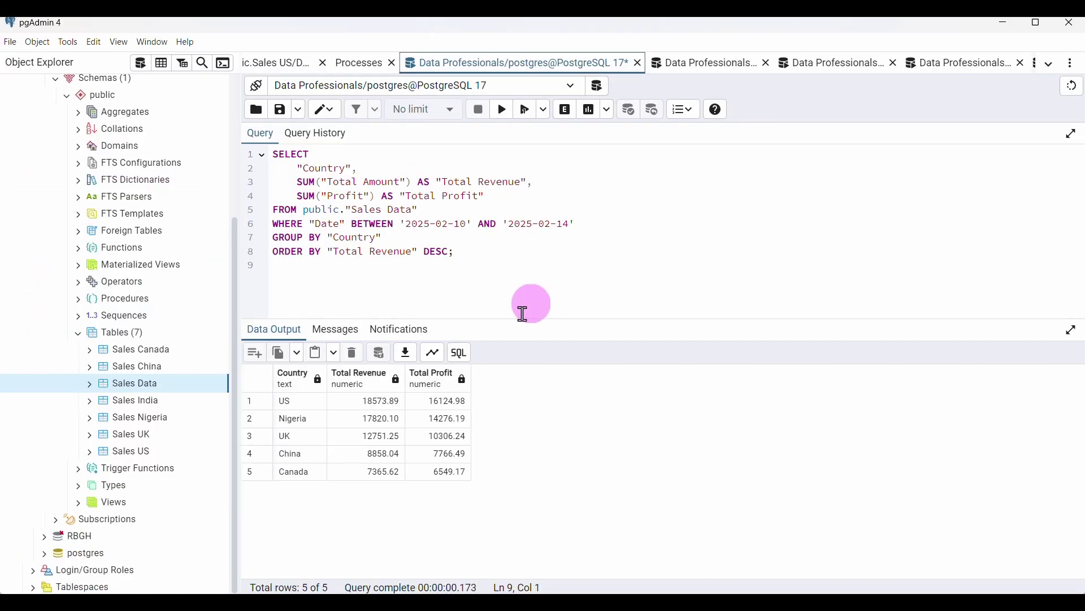
Review the top-products and next saved query results, then return to Power BI Desktop
click(691, 63)
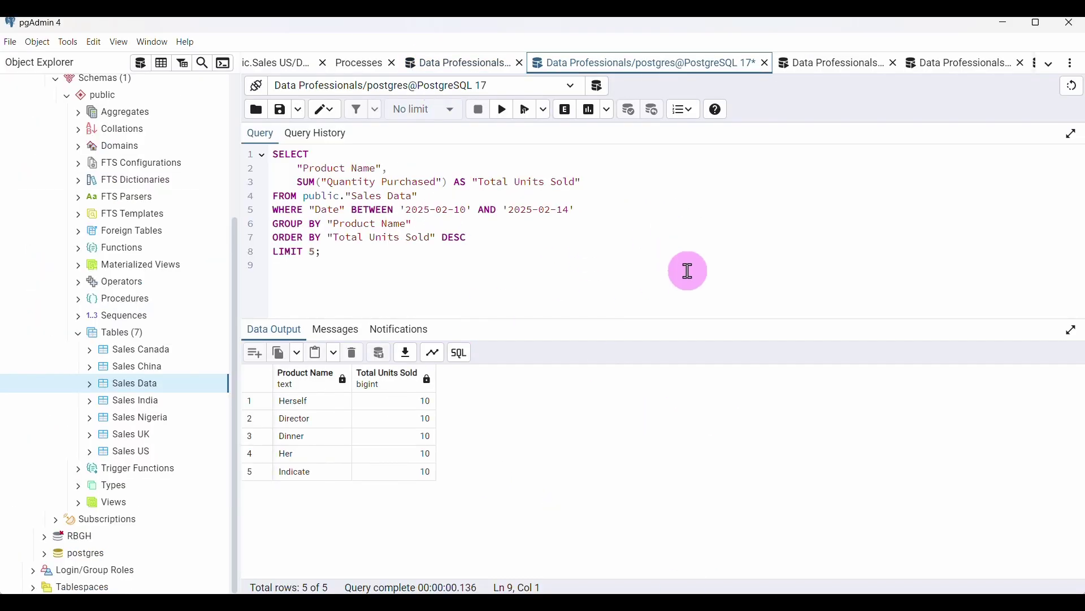
key(ctrl+alt+bracketright)
key(ctrl+alt+bracketright)
key(ctrl+alt+bracketright)
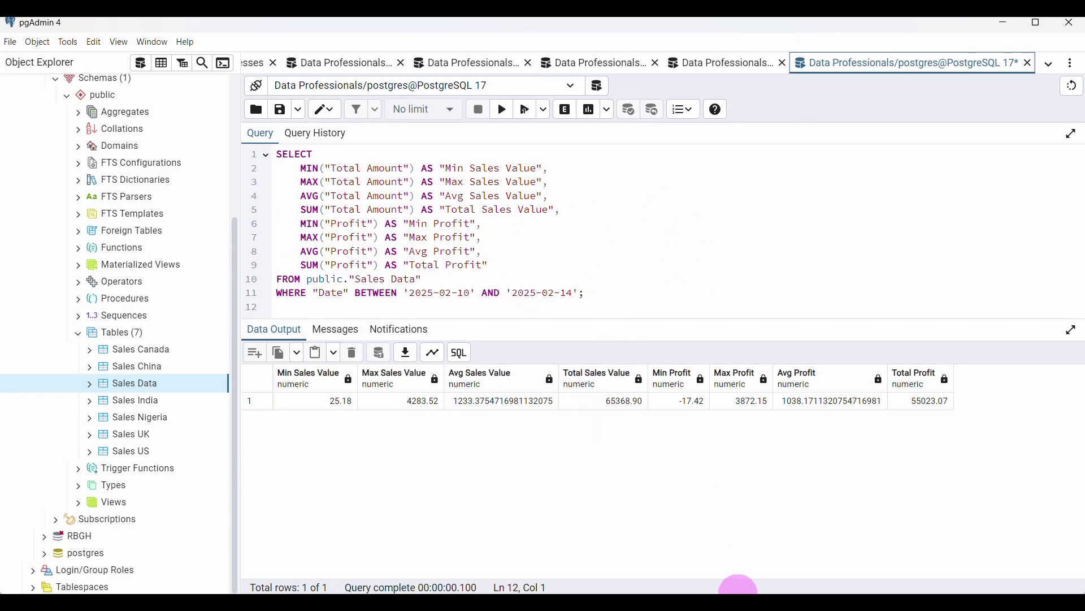
click(747, 601)
click(418, 90)
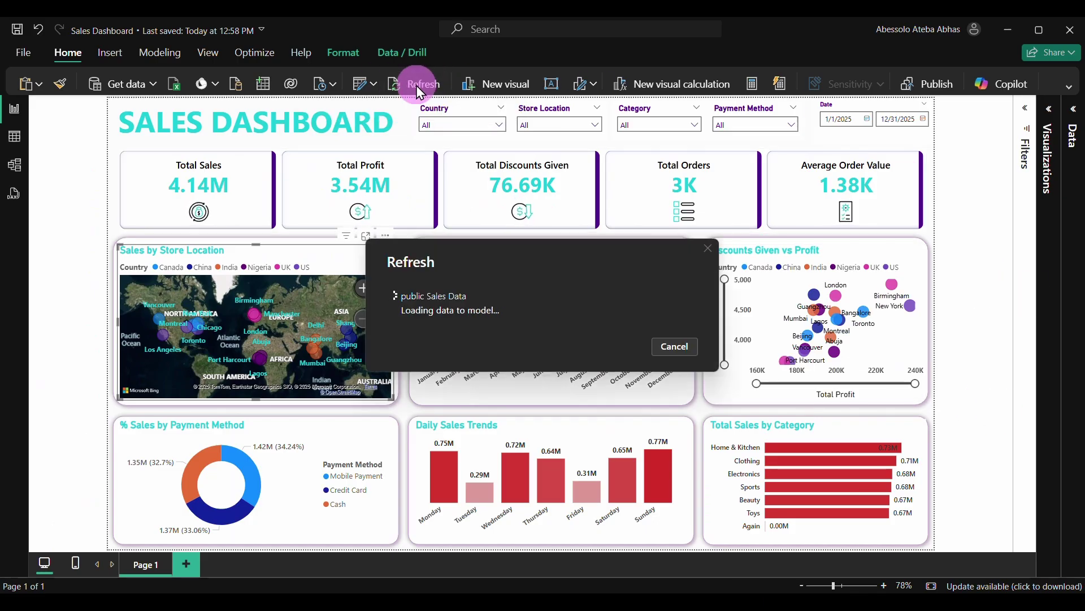
click(499, 124)
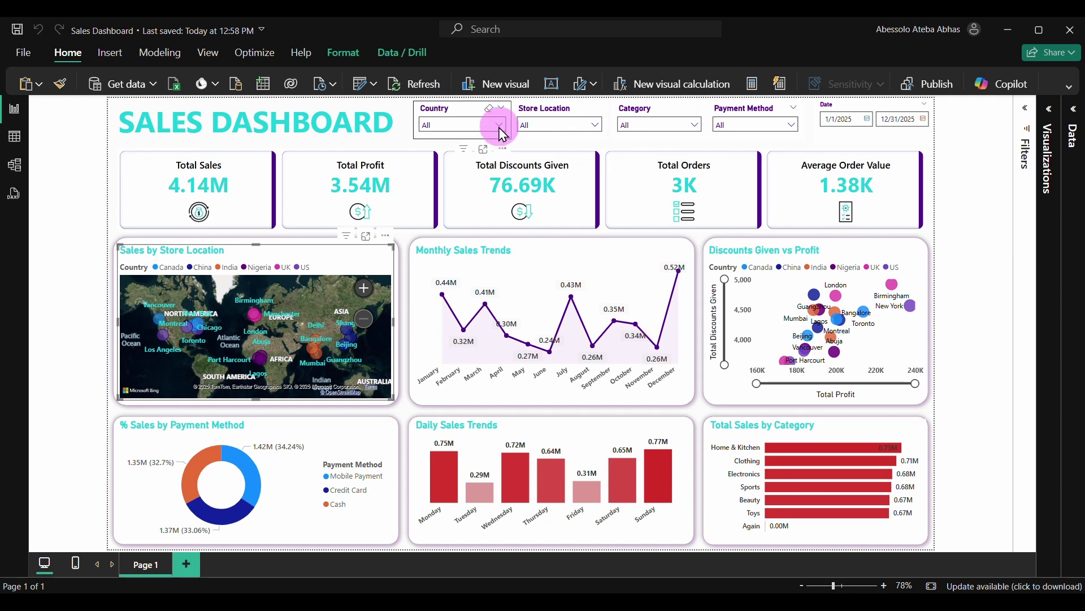
click(459, 141)
click(455, 156)
click(445, 173)
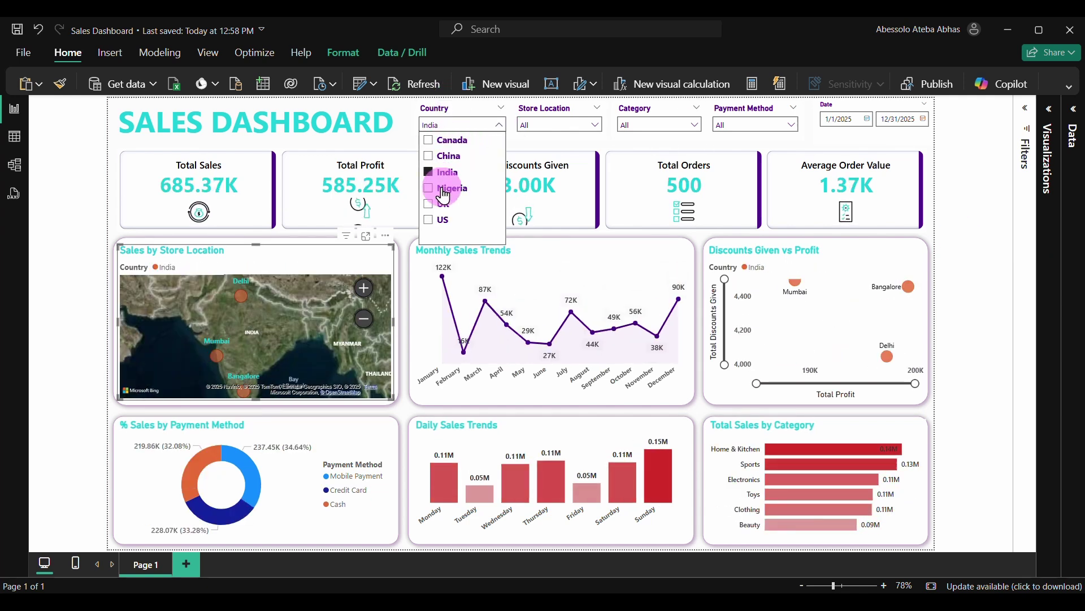
click(444, 189)
click(440, 205)
click(440, 220)
click(490, 107)
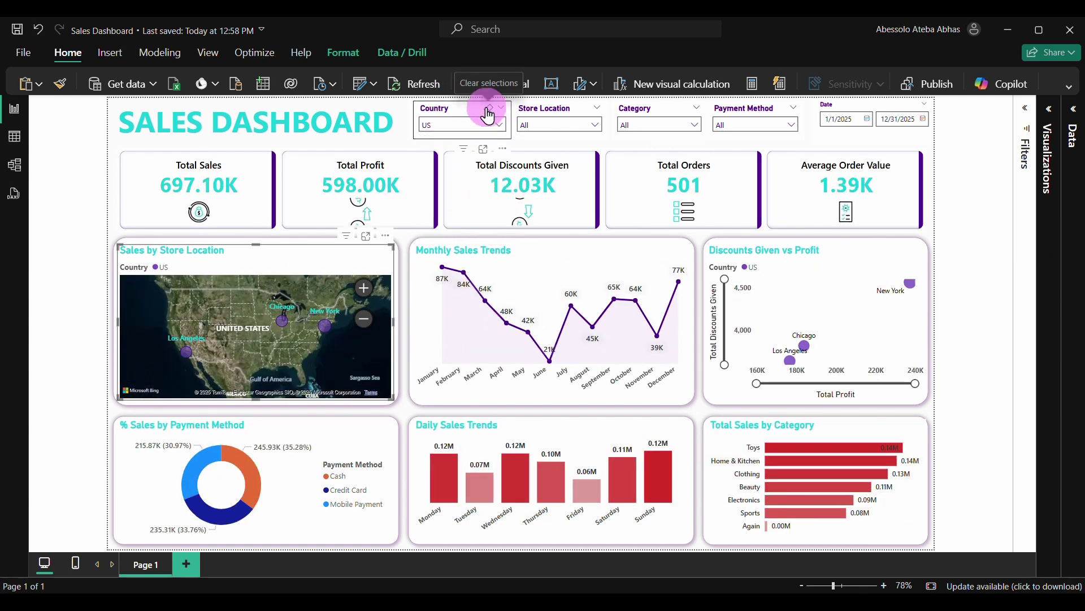
click(583, 125)
click(557, 141)
click(557, 156)
click(551, 203)
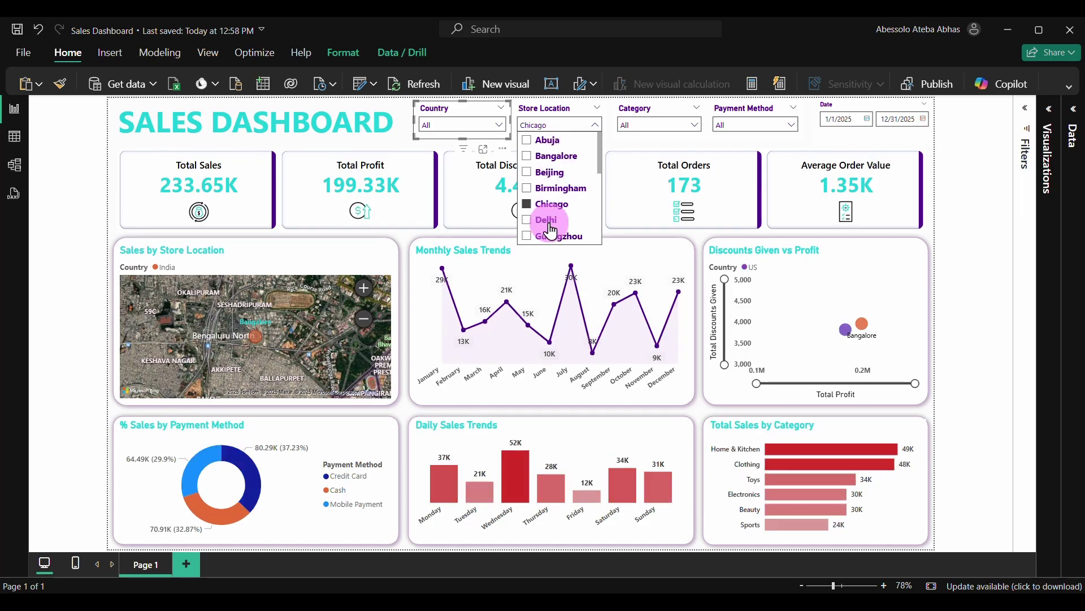
click(554, 236)
click(585, 107)
click(694, 124)
click(645, 156)
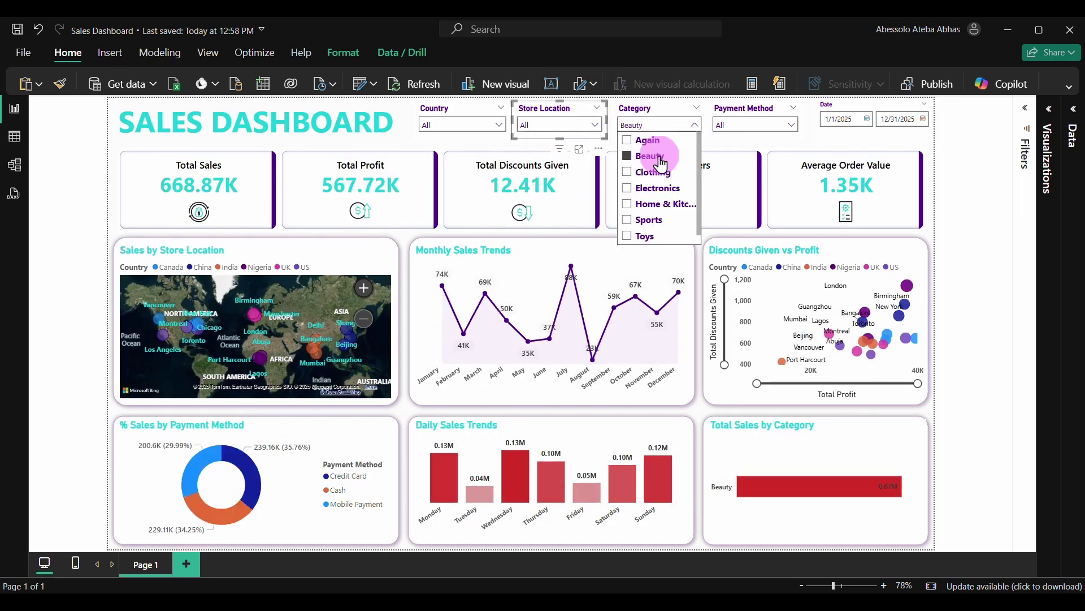
click(650, 172)
click(656, 187)
click(684, 107)
click(791, 124)
click(735, 140)
click(740, 156)
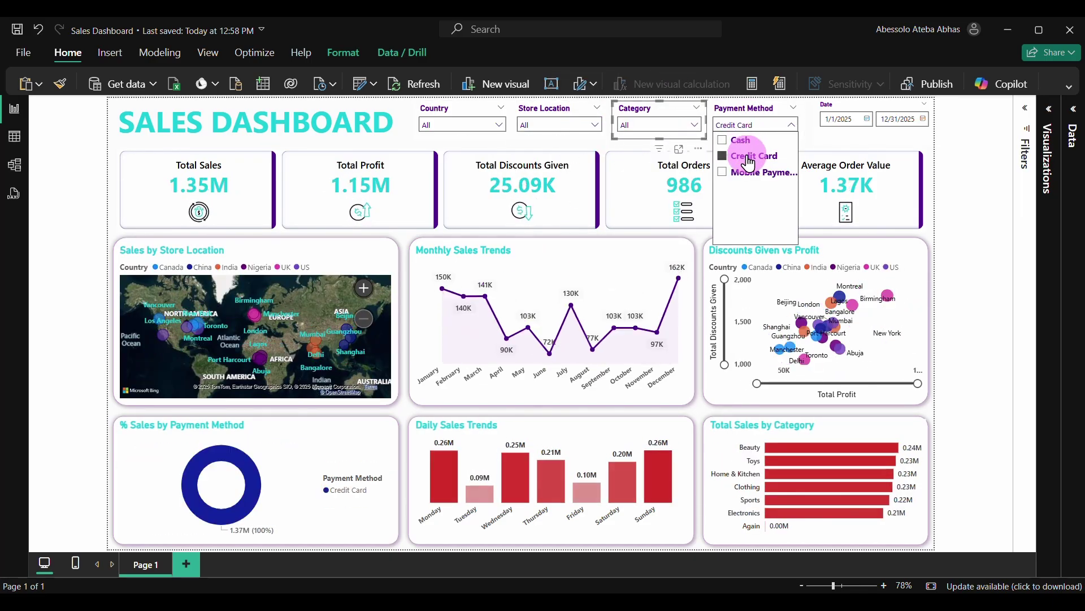
click(782, 108)
click(868, 128)
click(859, 150)
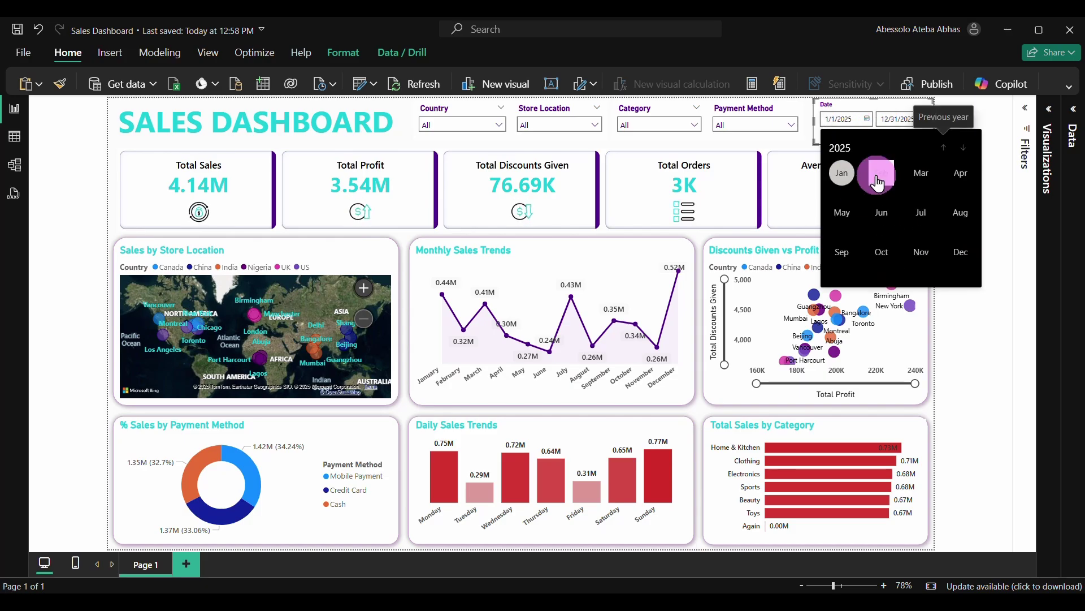
click(864, 170)
scroll(930, 187, down, 1)
click(958, 190)
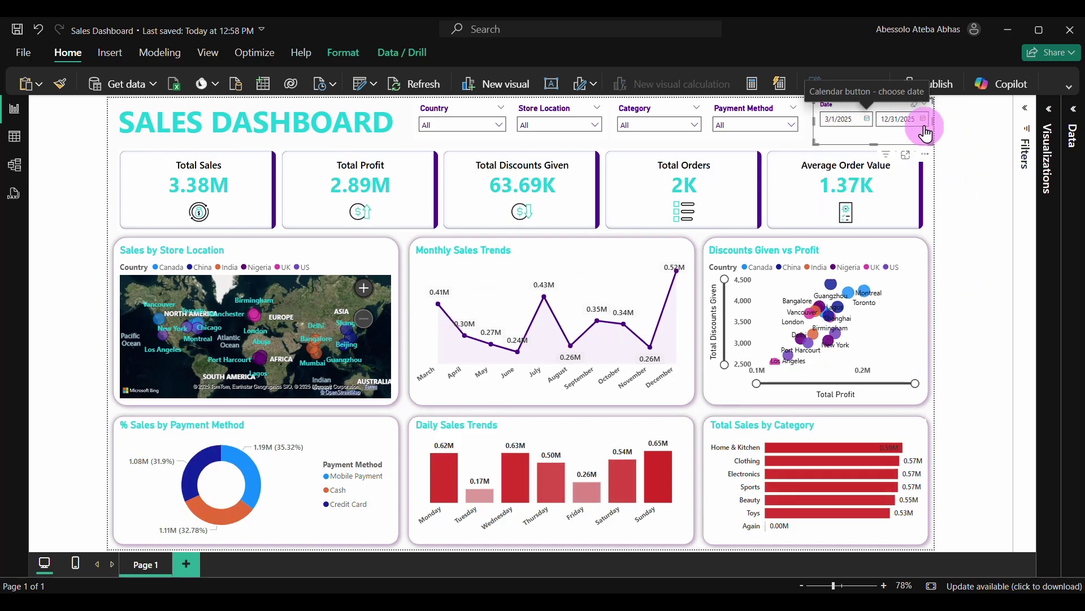
click(921, 120)
click(920, 147)
click(975, 171)
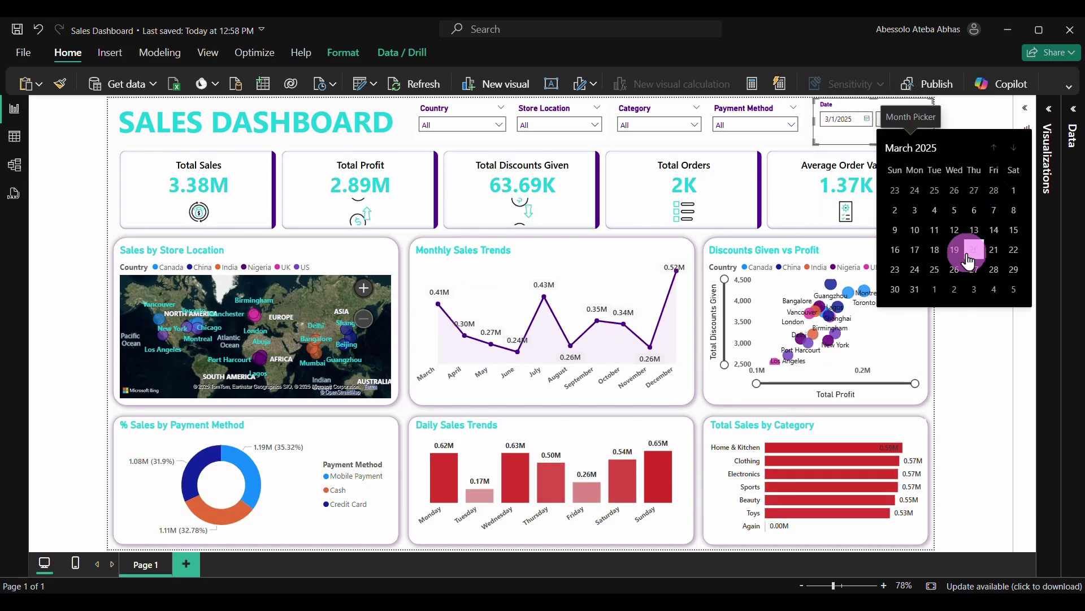
click(916, 289)
click(920, 104)
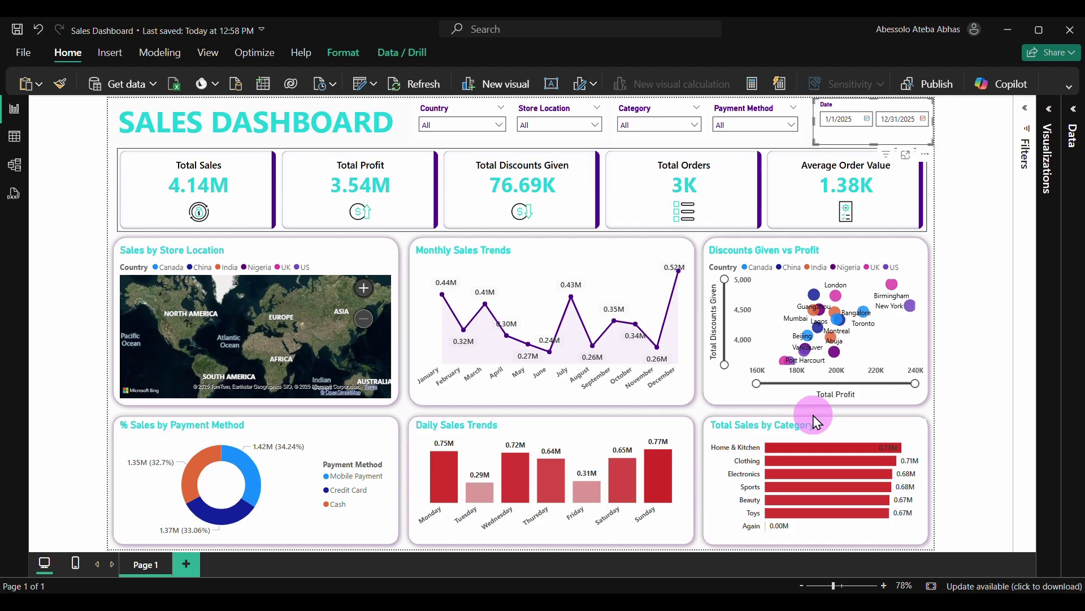
click(660, 470)
click(649, 463)
click(242, 476)
click(242, 476)
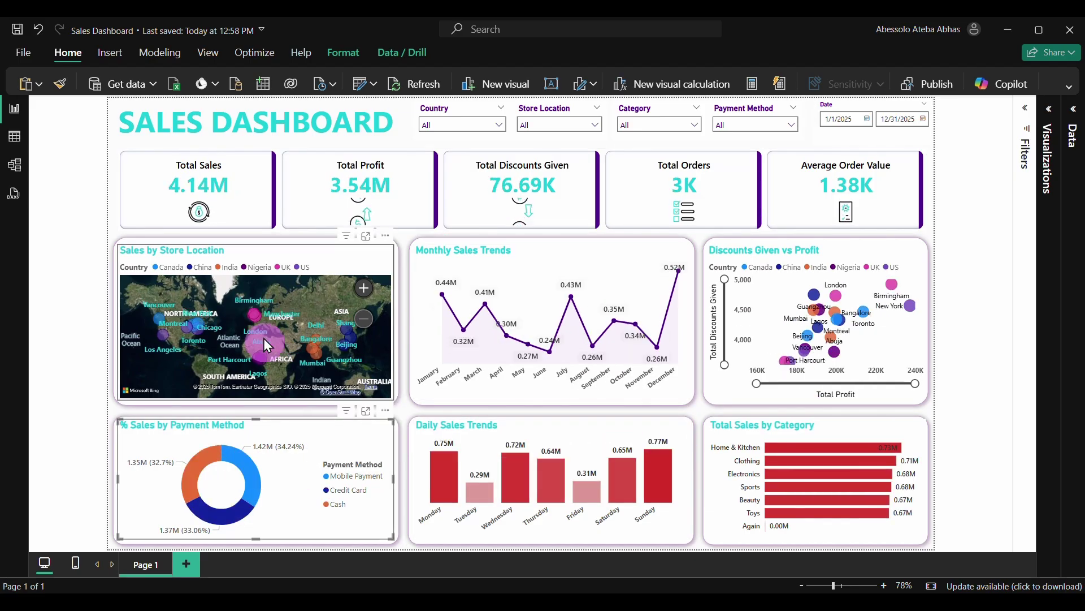
click(254, 314)
click(256, 319)
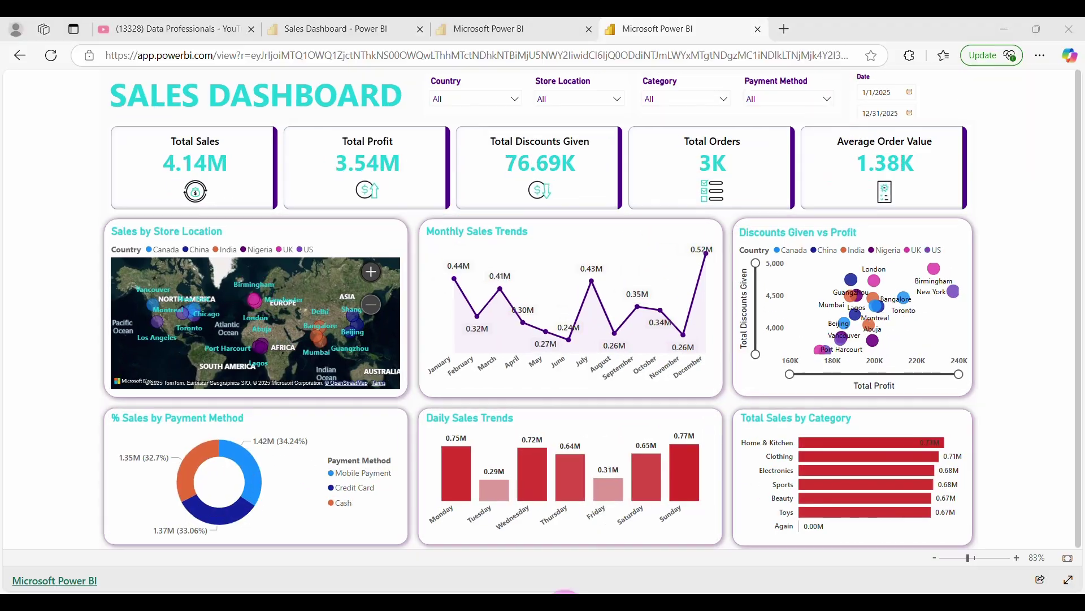
Copy the published report's URL and load it in a new browser tab
click(734, 52)
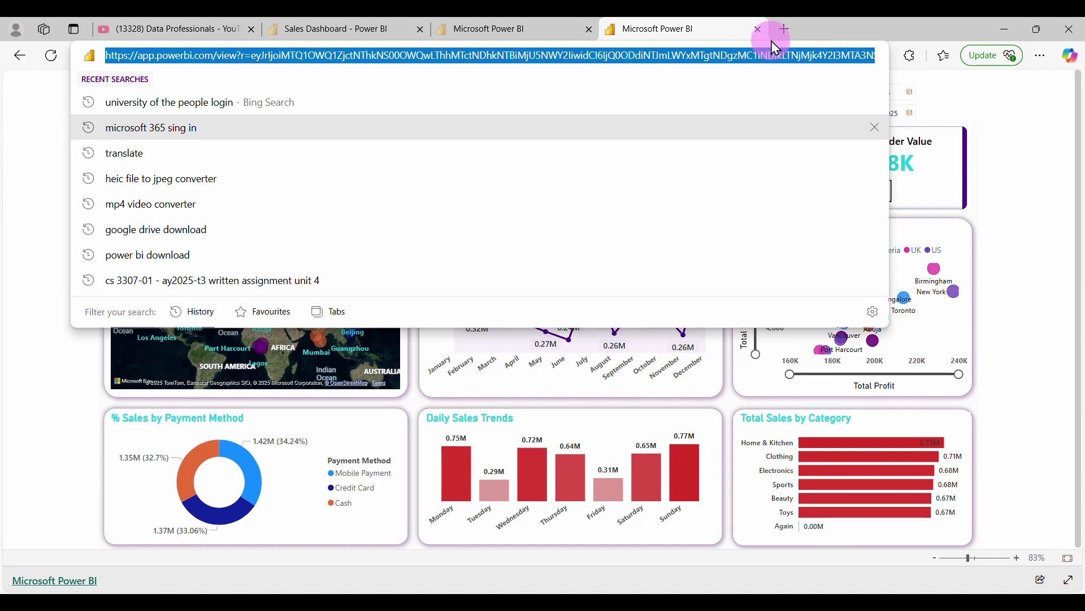
key(ctrl+c)
key(ctrl+t)
key(ctrl+v)
key(Return)
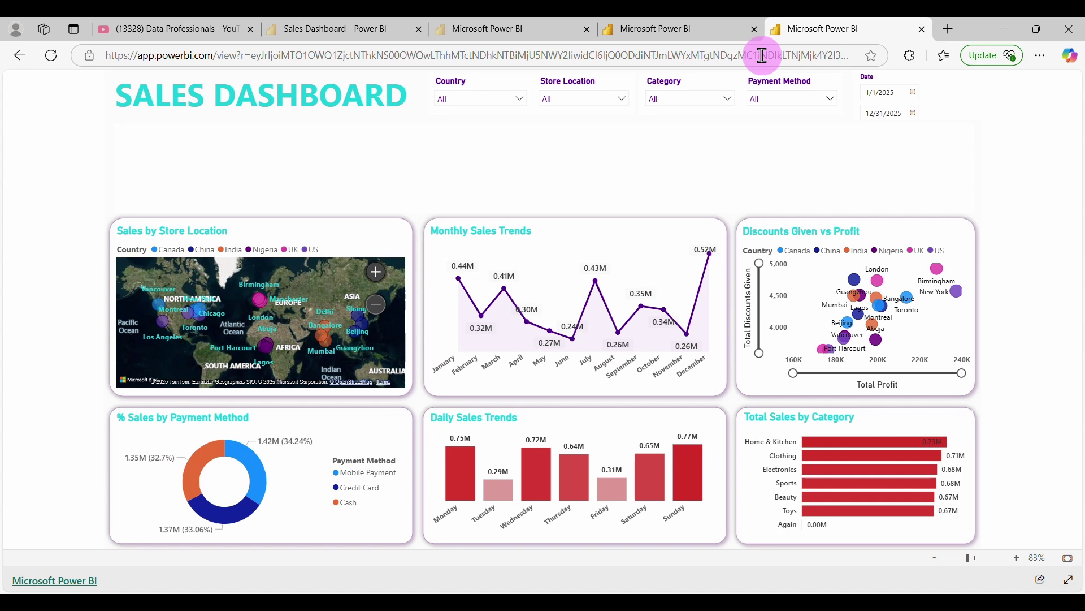
Test the Country filter with China, India and Nigeria, then reset it to All
click(515, 98)
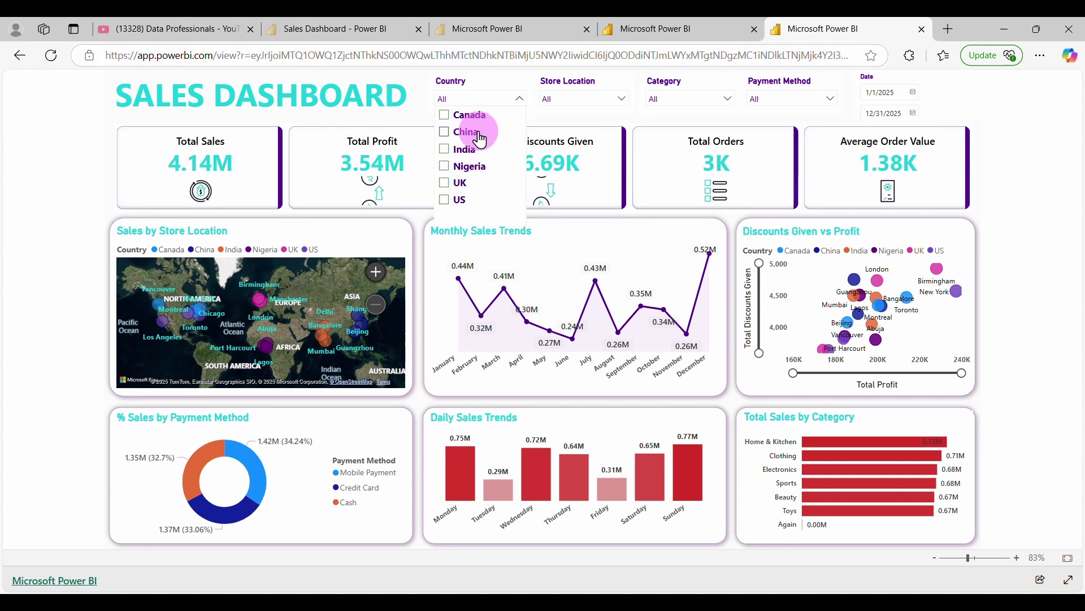
click(479, 134)
click(475, 149)
click(474, 167)
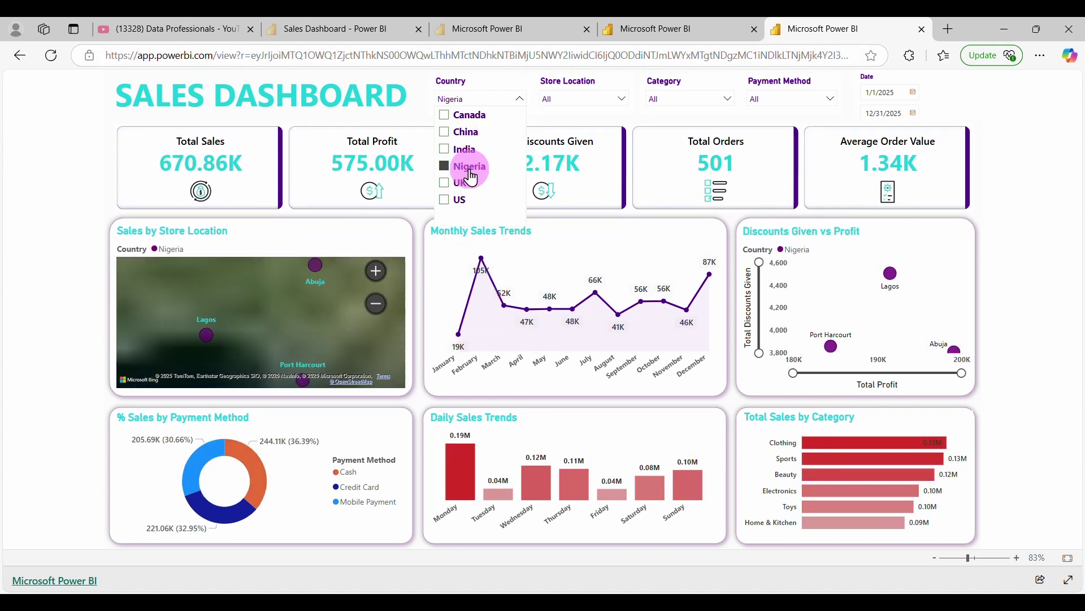
click(510, 88)
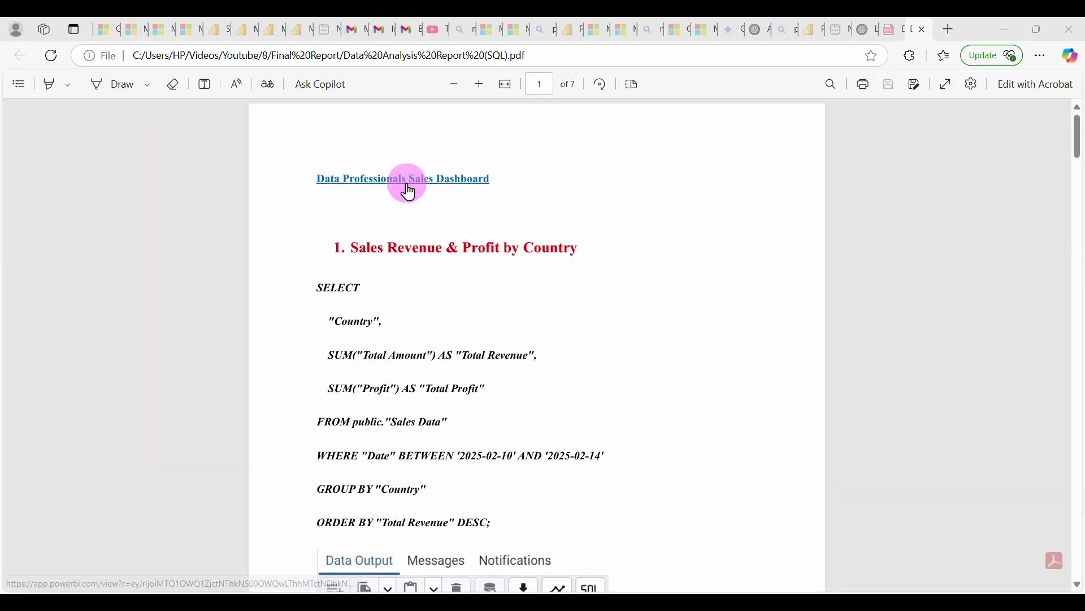
scroll(689, 380, down, 7)
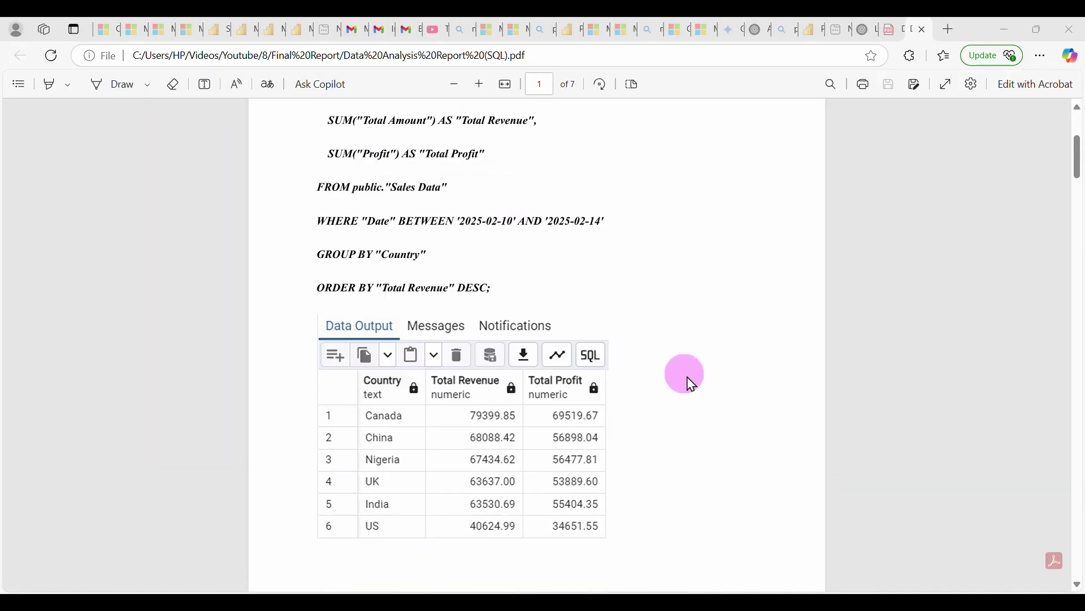
scroll(691, 384, down, 7)
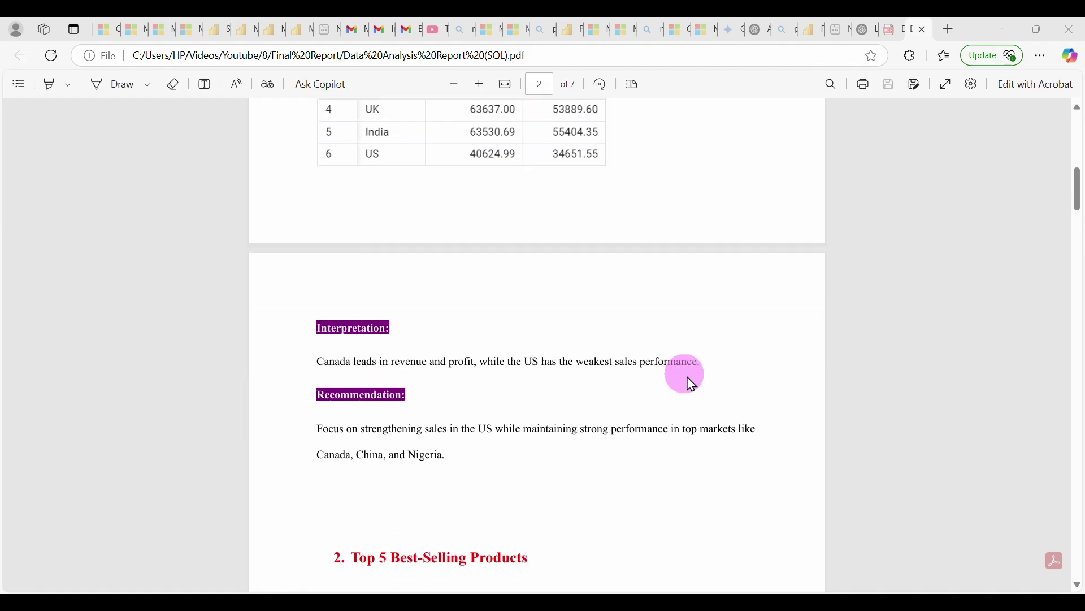
scroll(691, 385, down, 4)
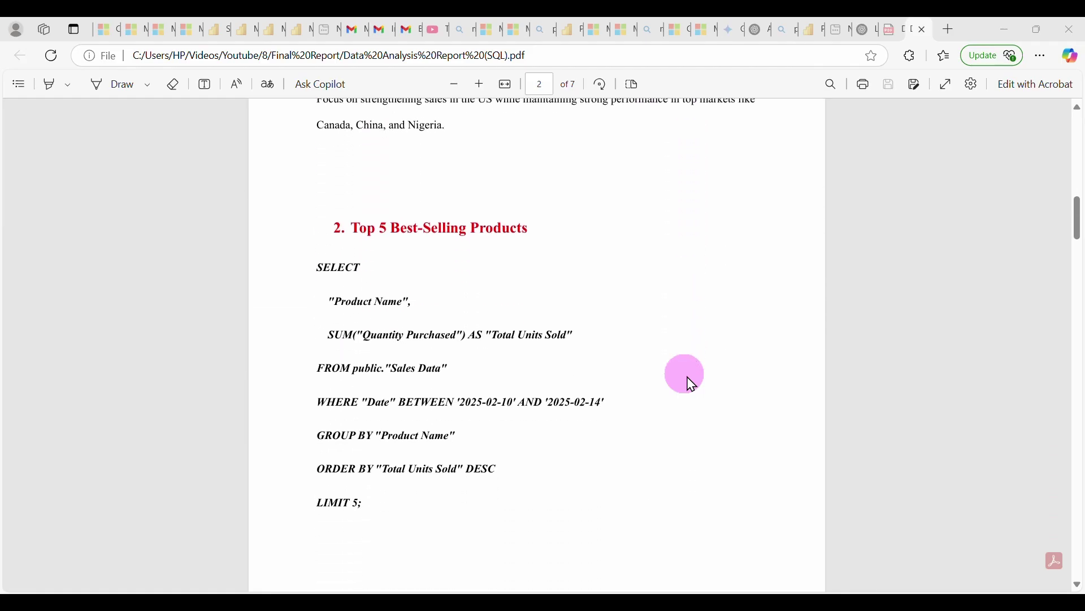
scroll(691, 384, down, 8)
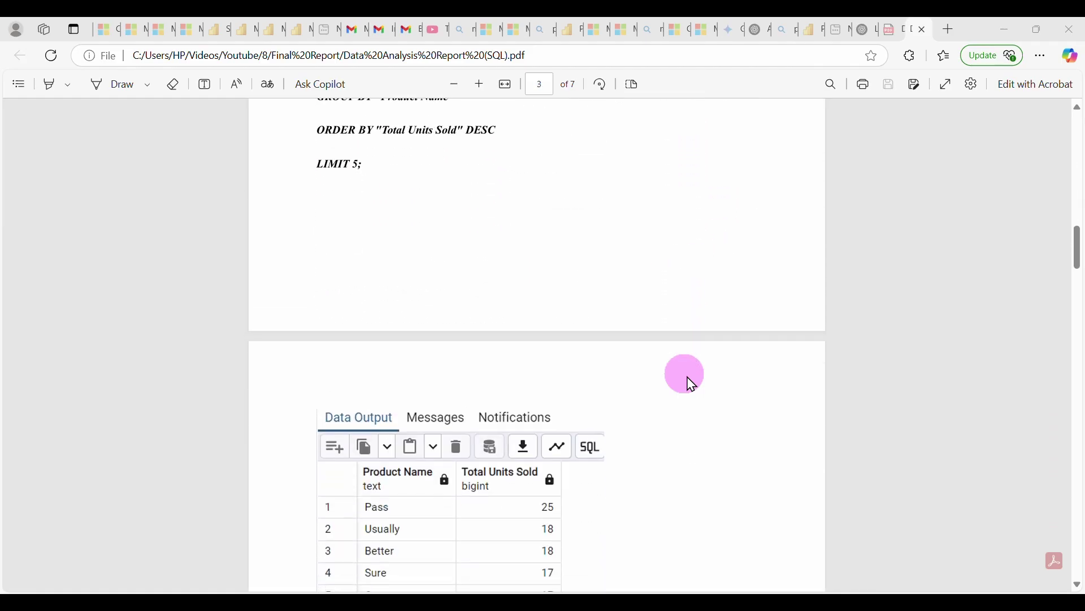
scroll(691, 384, down, 1)
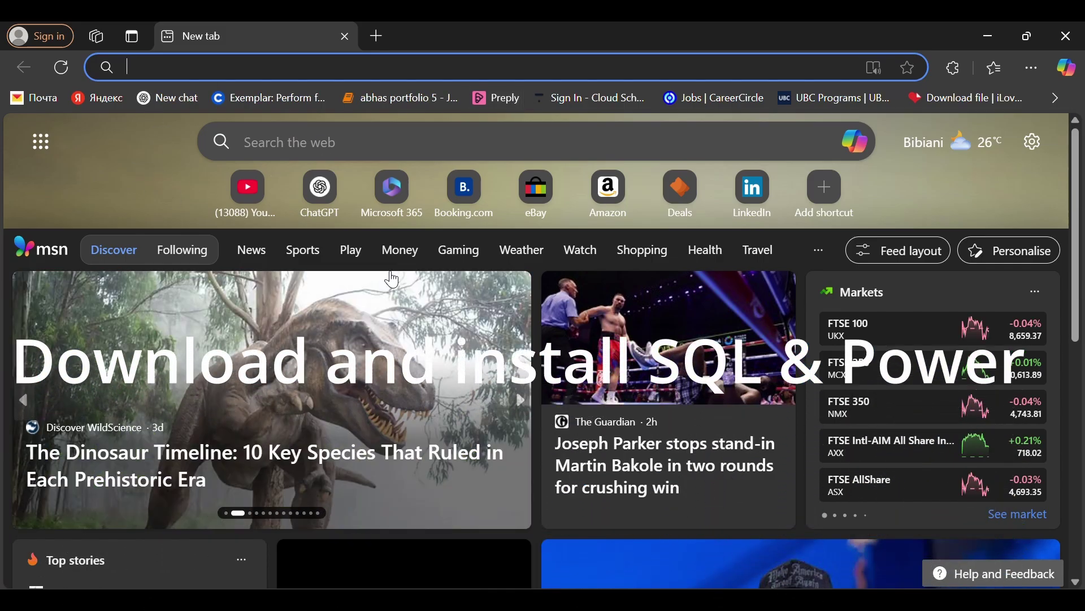
Search the web for 'download postgre' from the new tab
click(354, 139)
text(d)
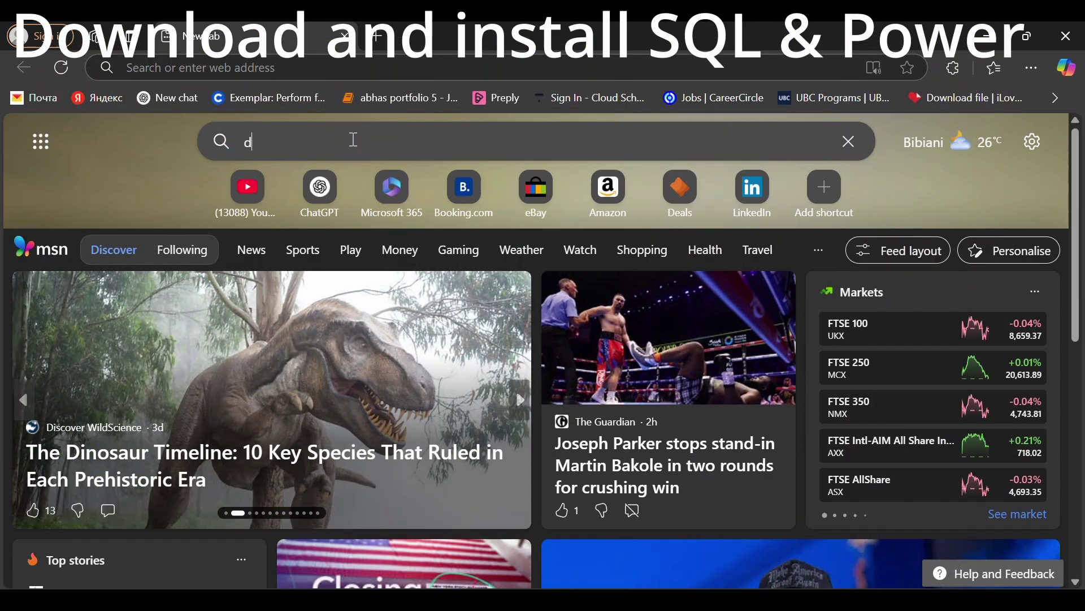
text(ownload)
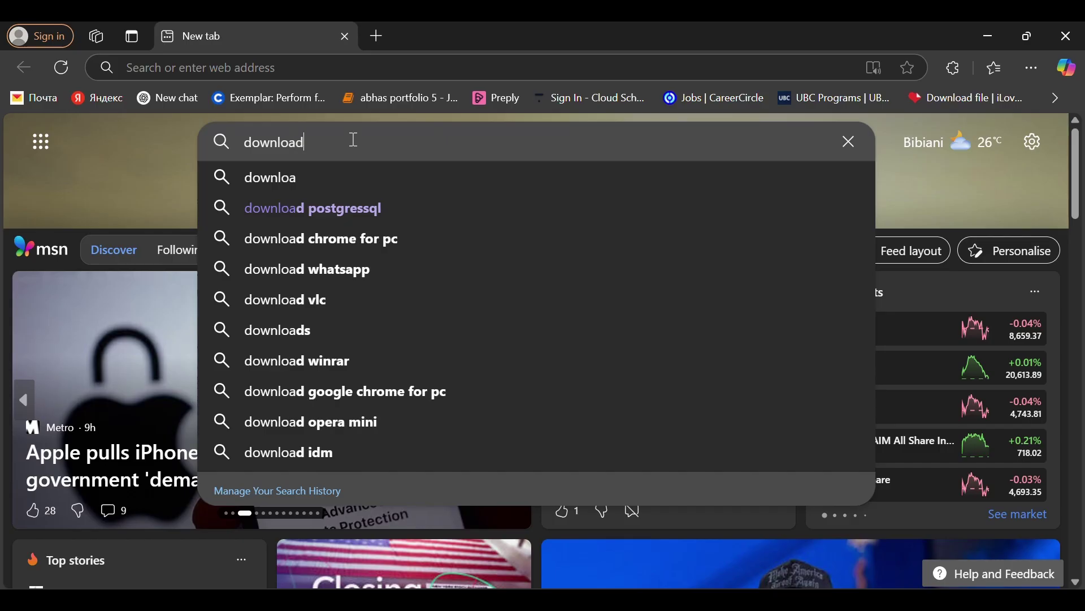
text( postg)
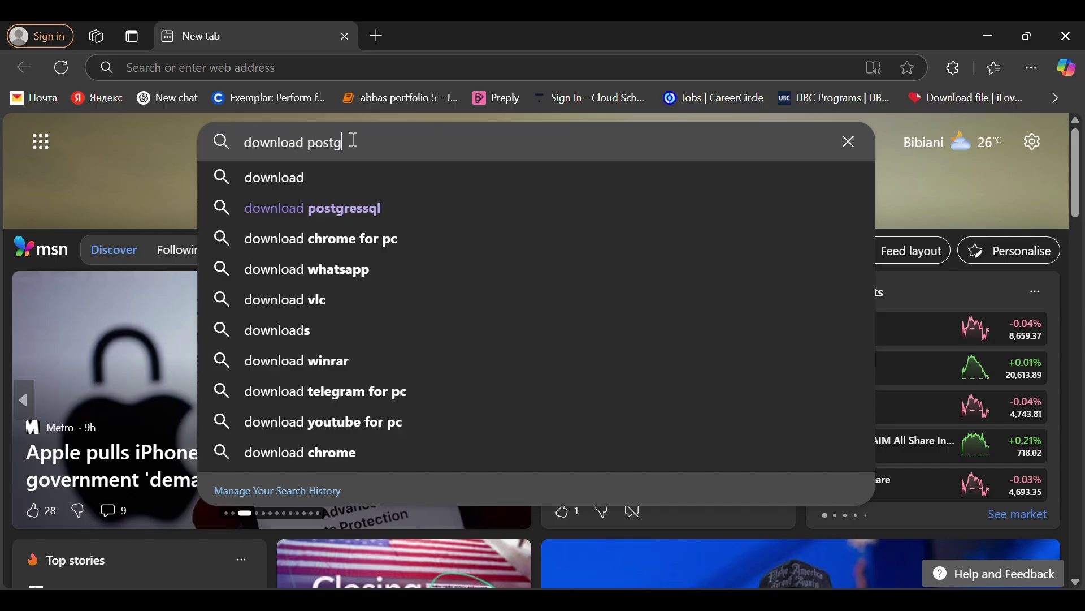
text(resql)
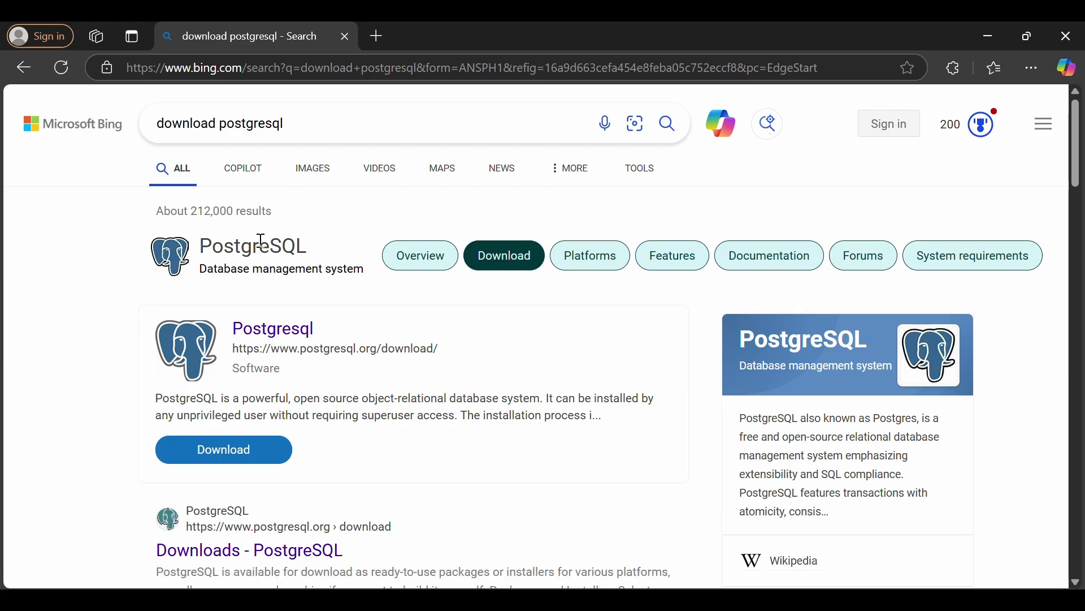
Go to the official PostgreSQL download page and choose the Windows installers
click(272, 334)
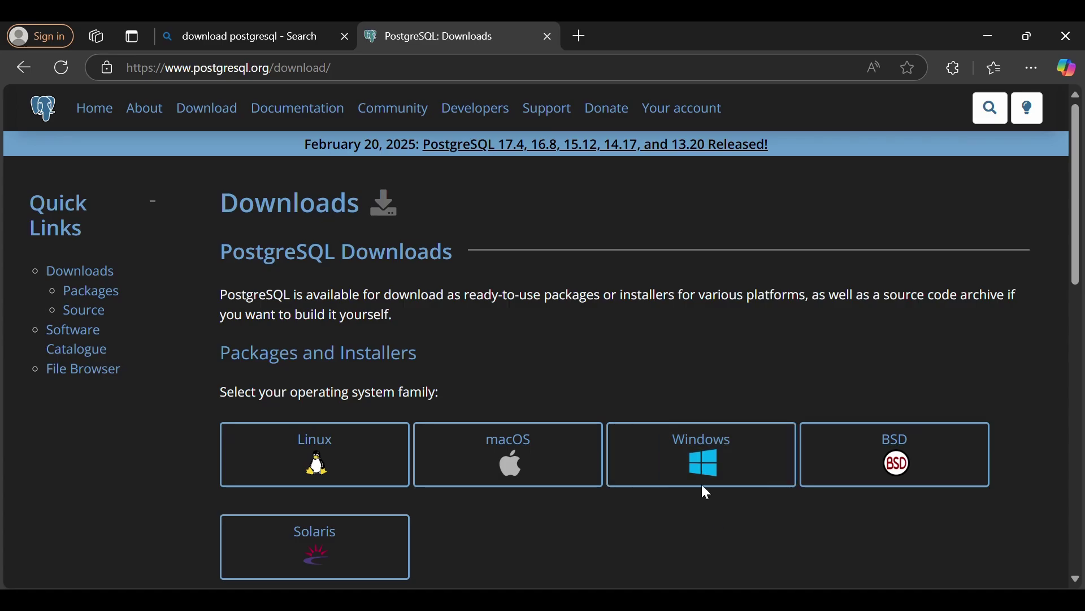
click(700, 462)
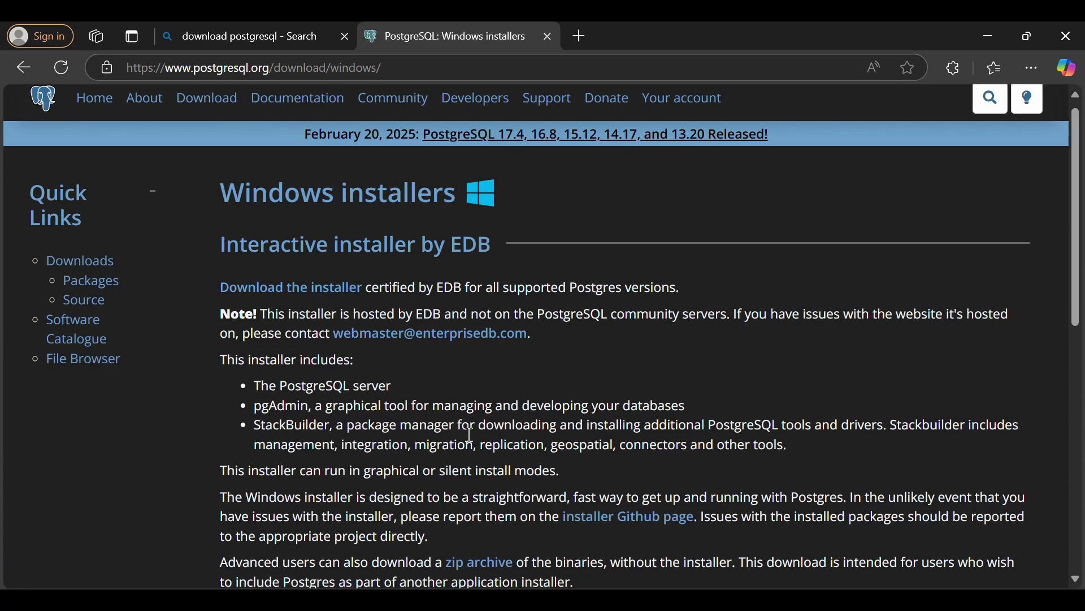
scroll(467, 432, down, 7)
scroll(407, 395, up, 7)
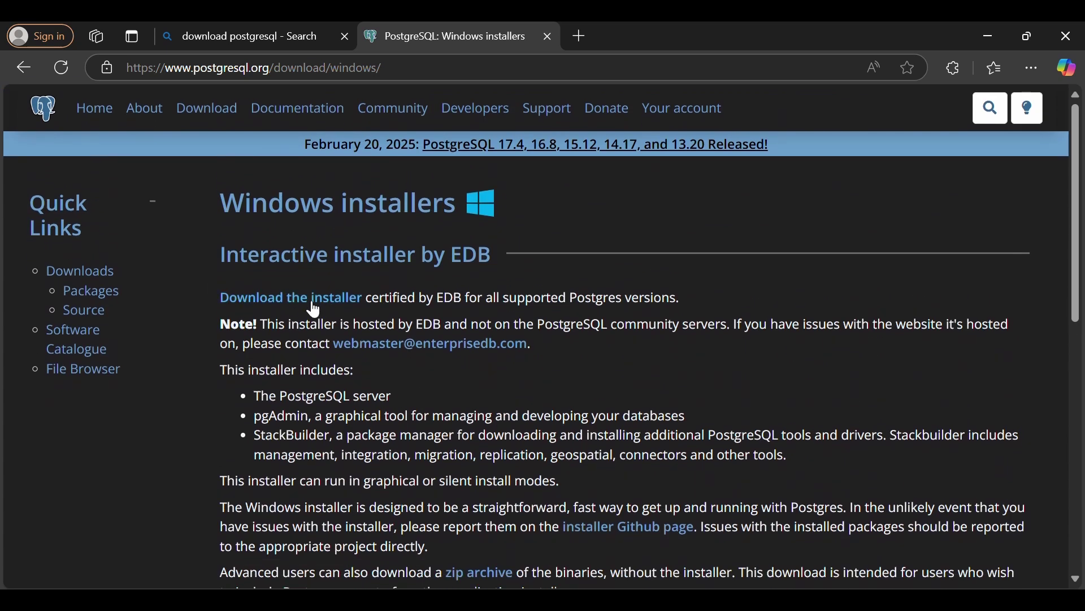
Download postgresql-17.4-1-windows-x64.exe for 64-bit Windows from the EDB page
click(301, 305)
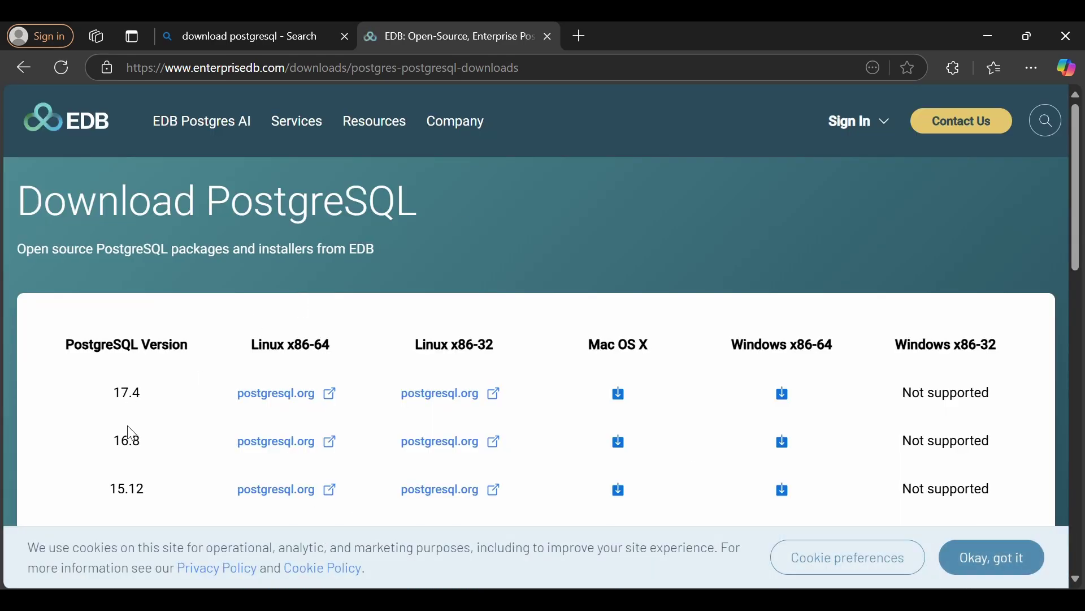
scroll(126, 438, down, 4)
scroll(126, 436, up, 2)
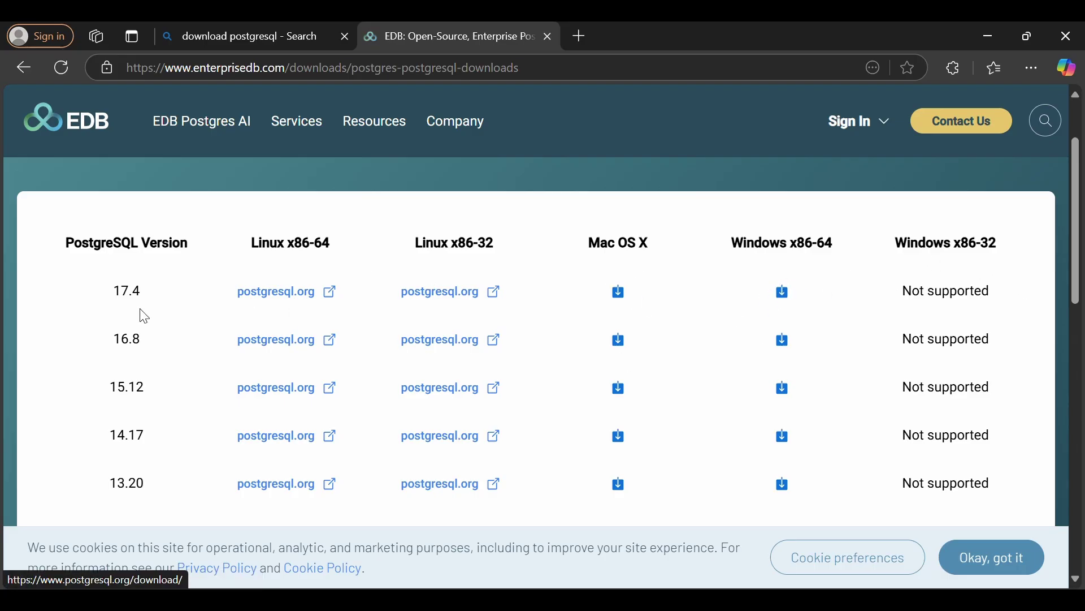
click(787, 304)
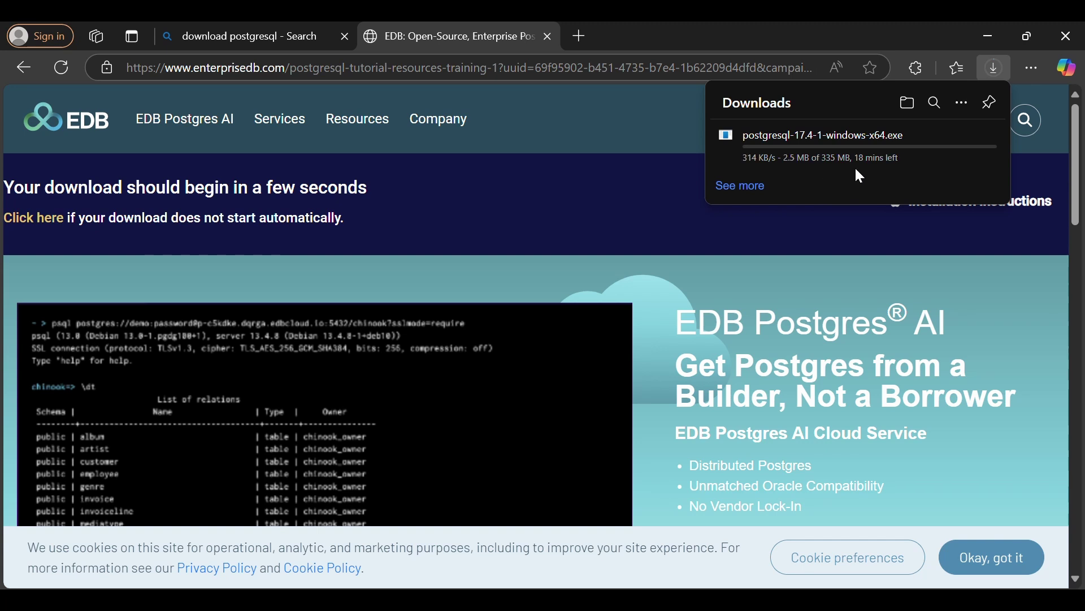
mouse_move(836, 140)
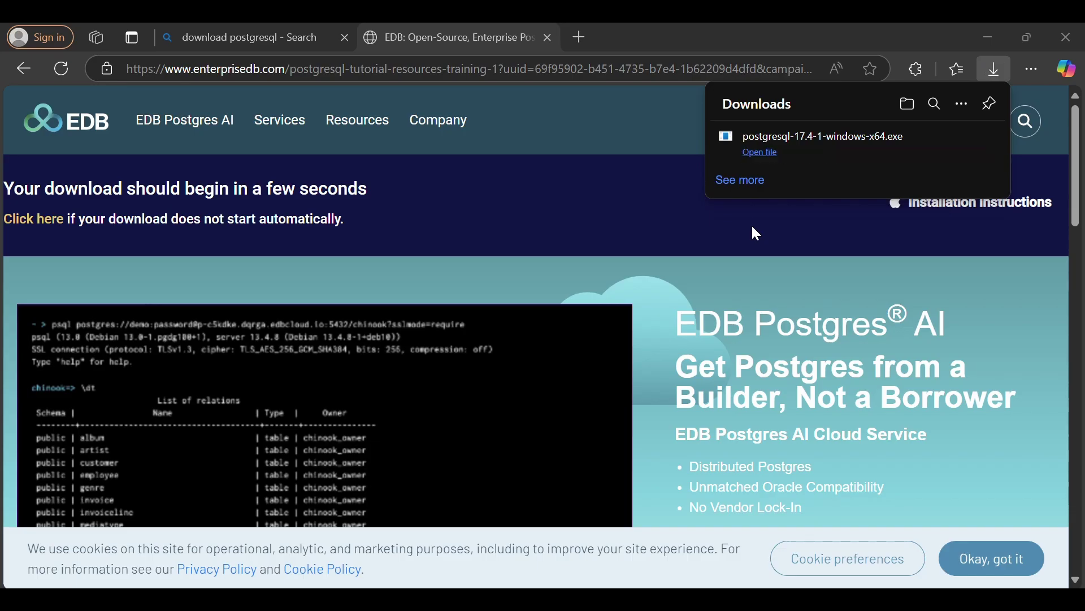
mouse_move(865, 155)
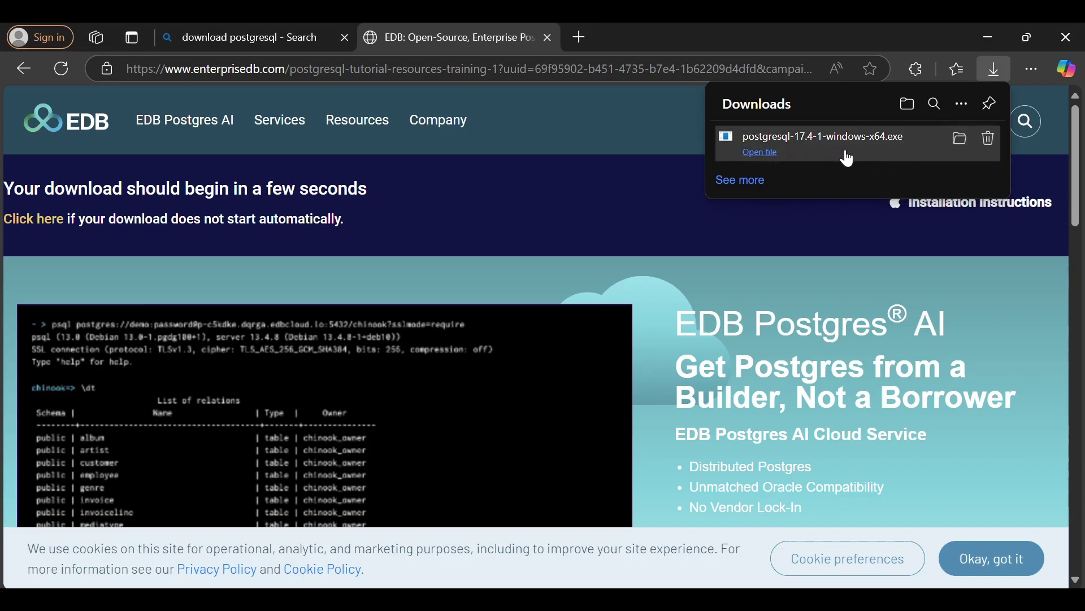
Launch the PostgreSQL 17 installer, accepting default folders, all four components and data directory
click(848, 158)
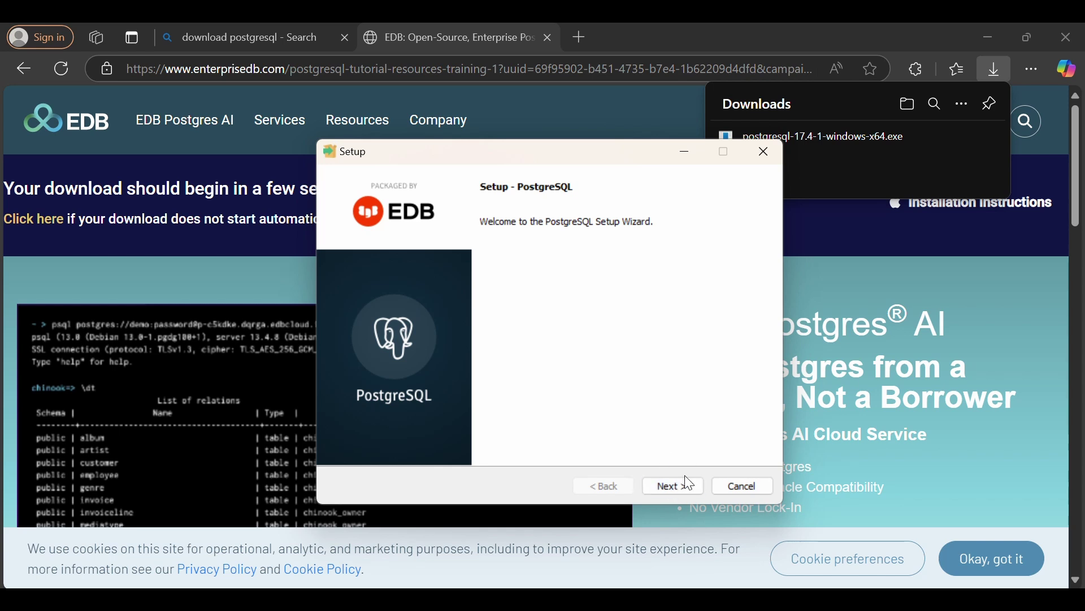
click(675, 487)
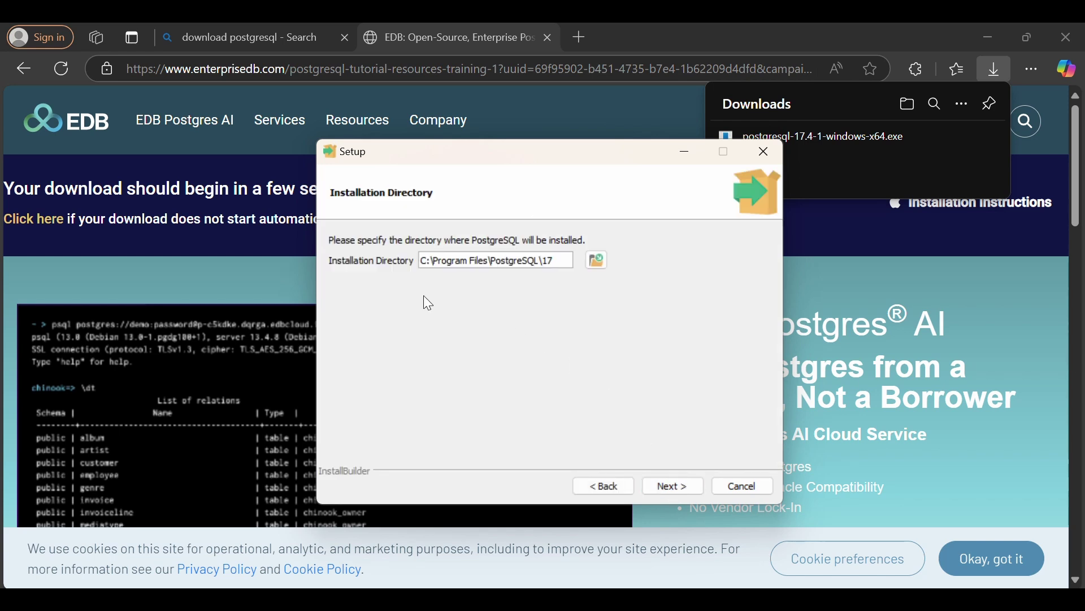
click(674, 491)
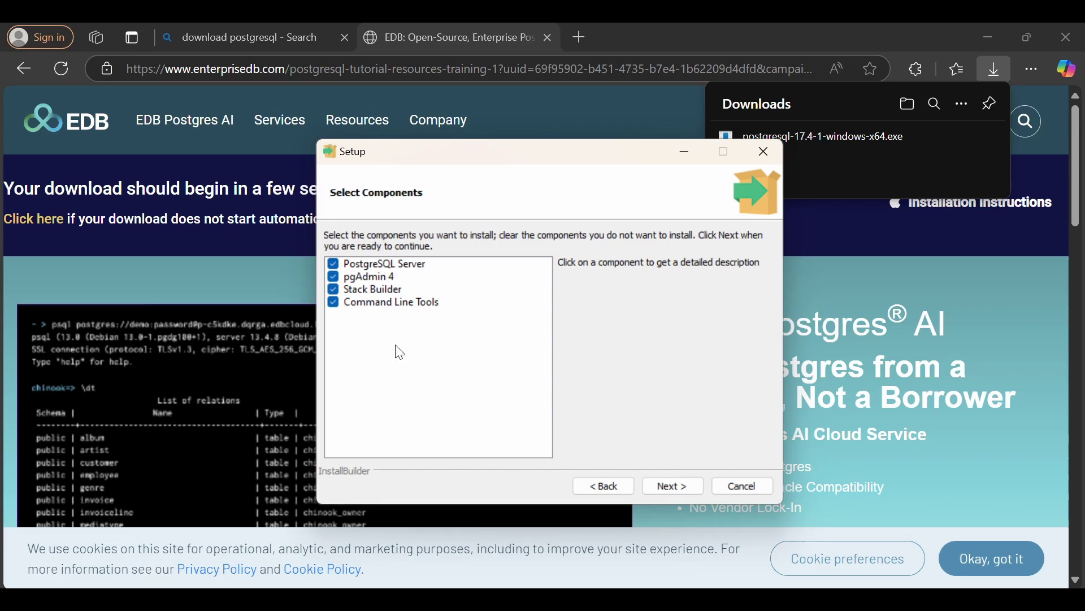
click(674, 490)
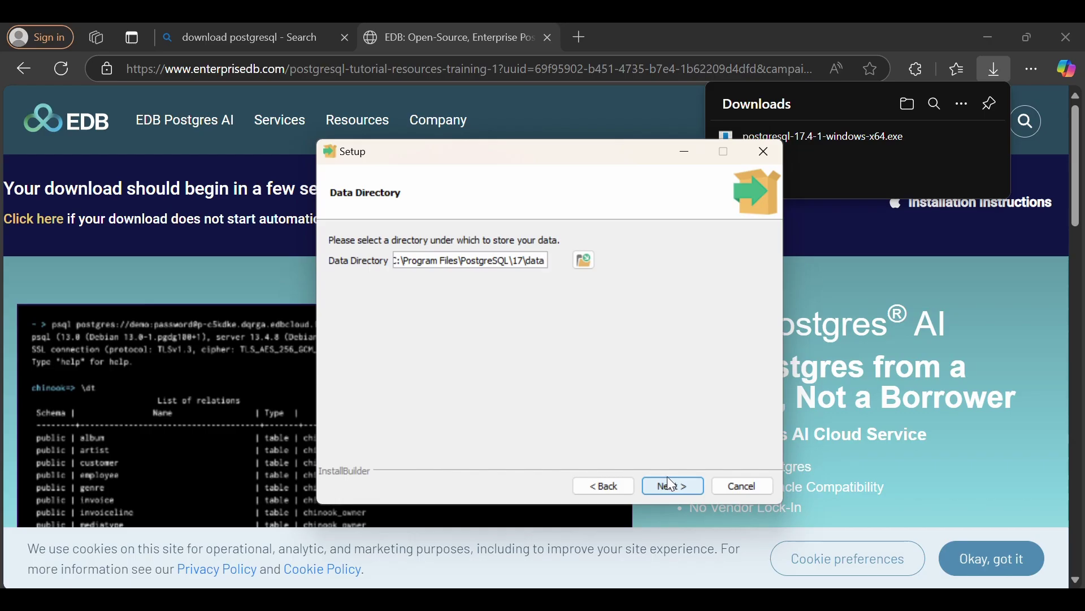
click(673, 484)
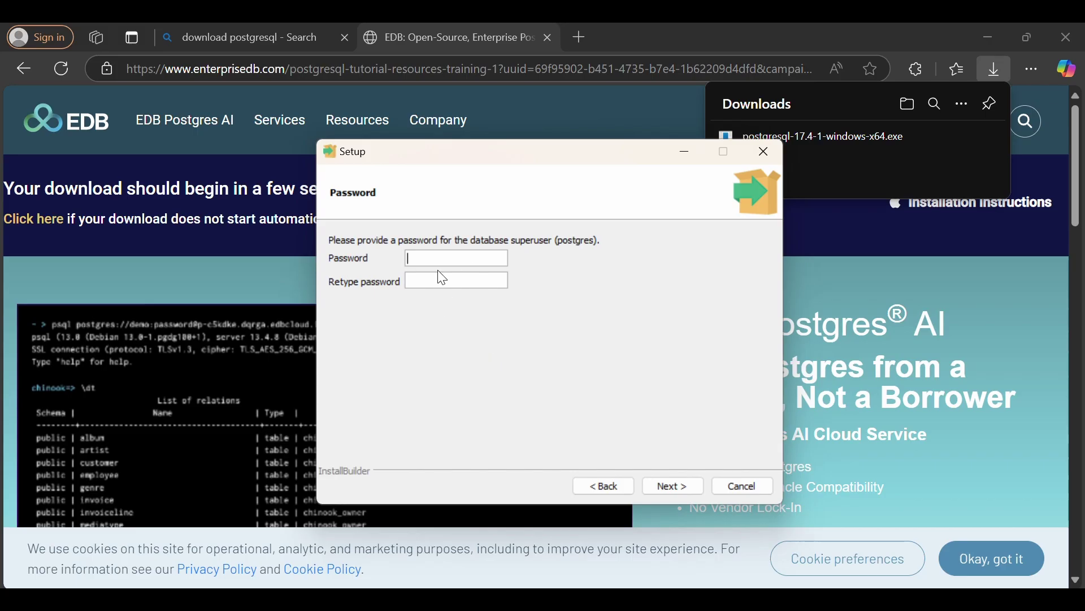
Set and confirm the superuser password, keep port 5433 and default locale, and install
text(12345678)
click(471, 285)
text(12345678)
click(662, 485)
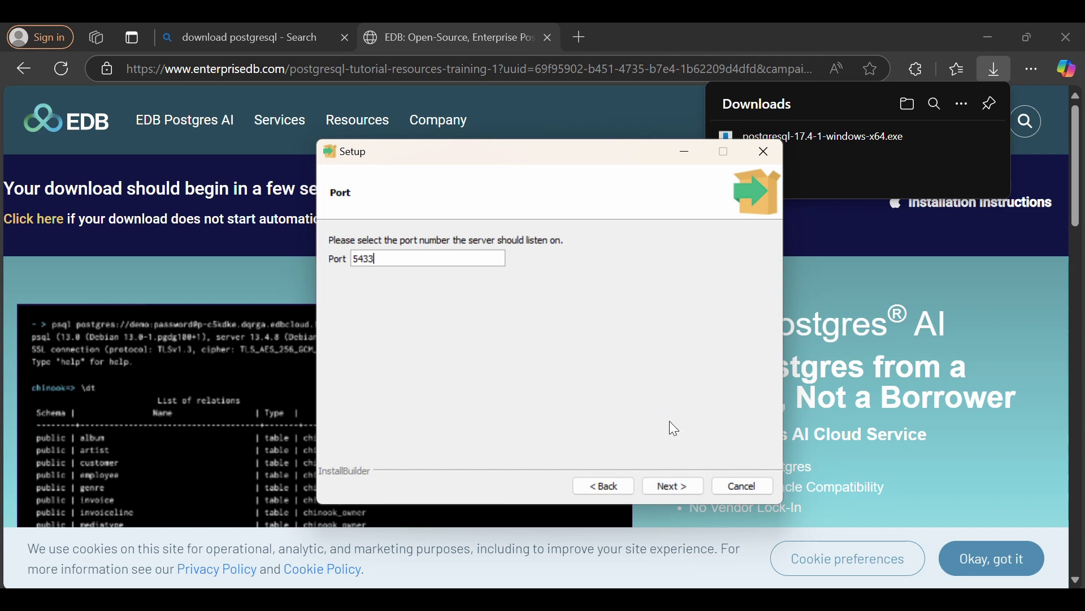
click(679, 485)
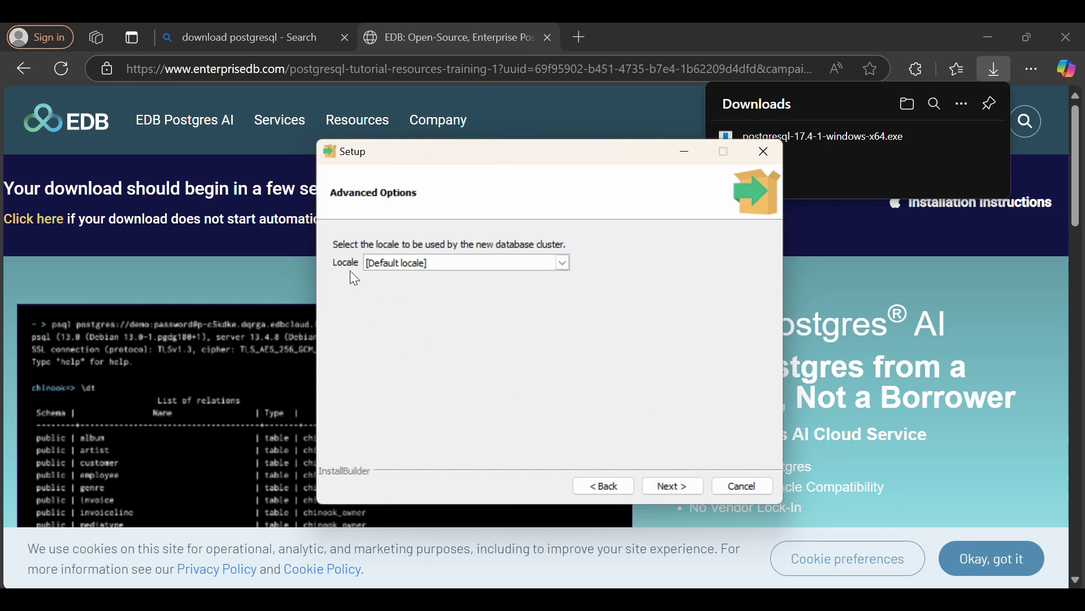
click(671, 496)
click(670, 495)
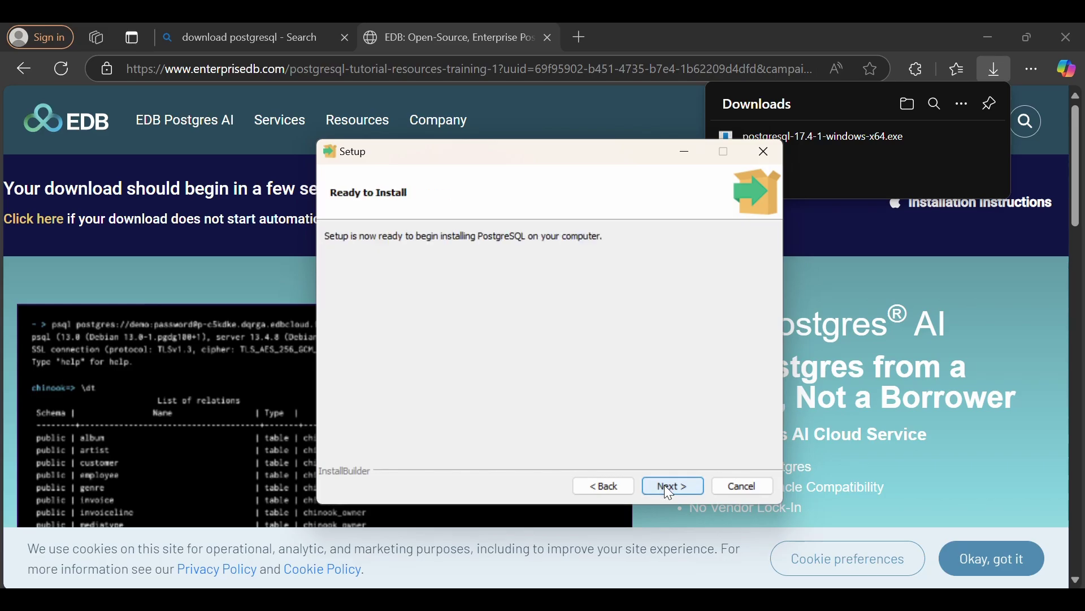
click(664, 486)
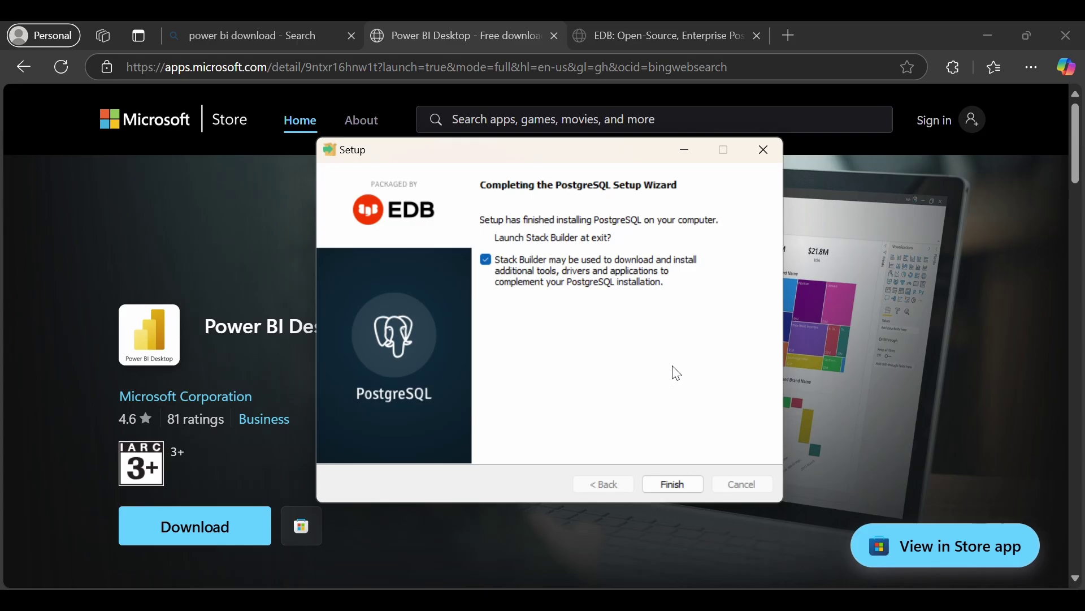
Finish setup and target Stack Builder at PostgreSQL 17 (x64) on port 5433
click(674, 485)
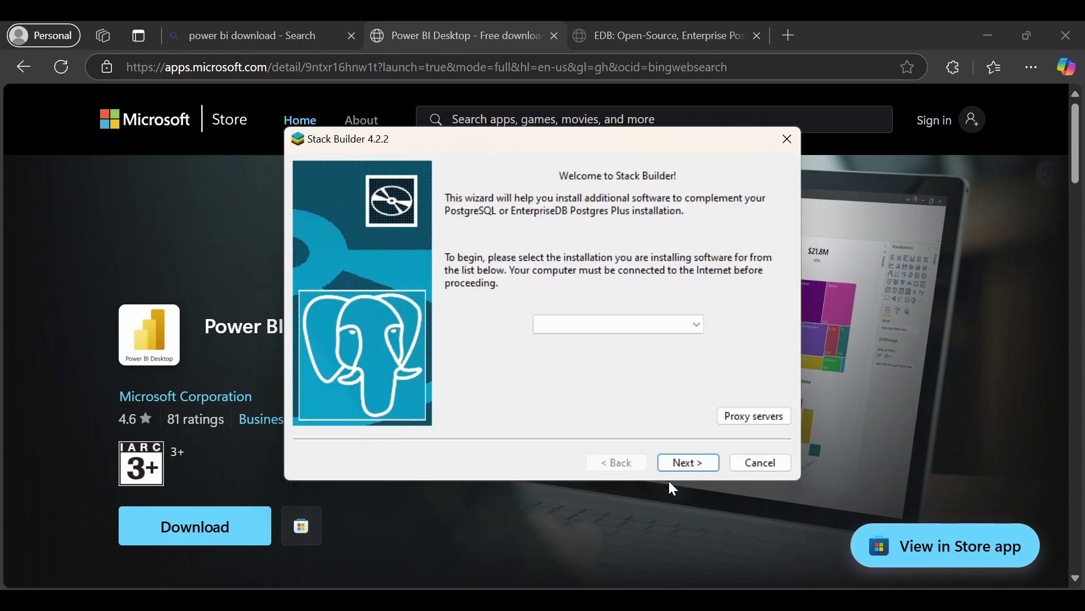
click(692, 324)
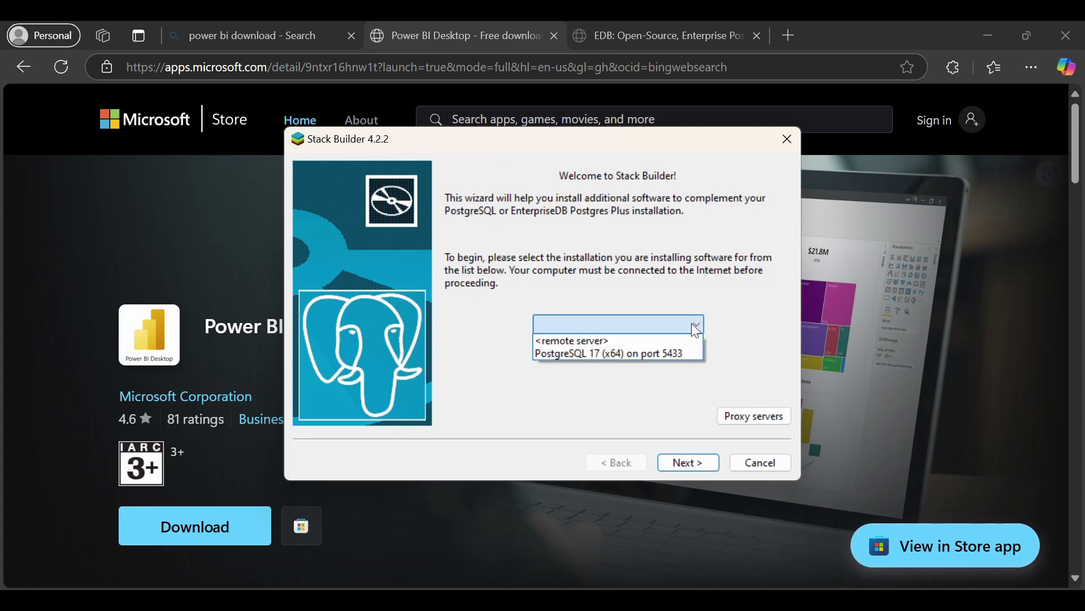
click(588, 352)
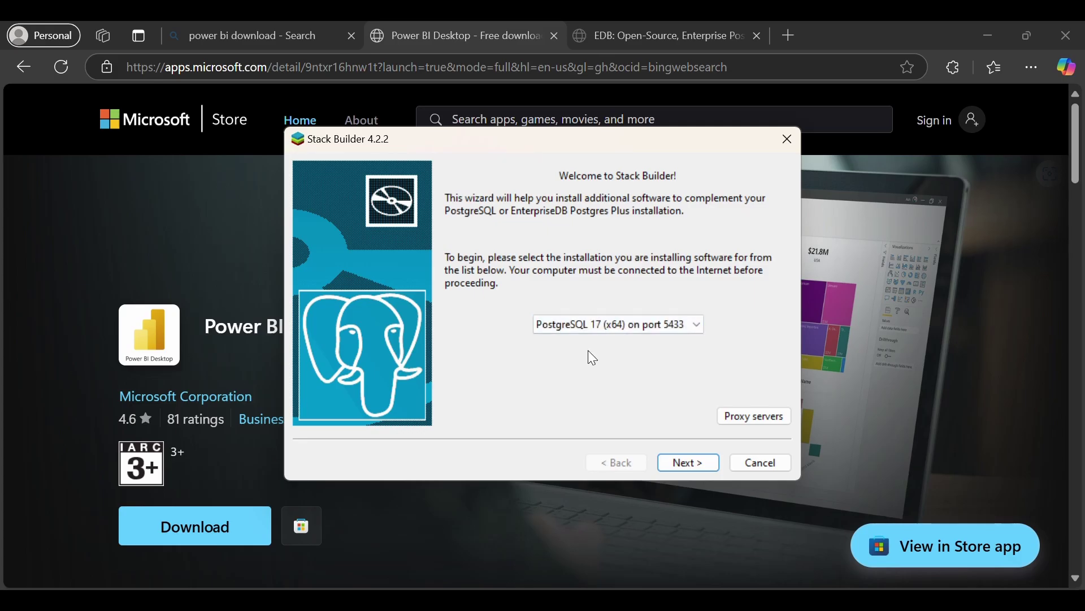
click(692, 458)
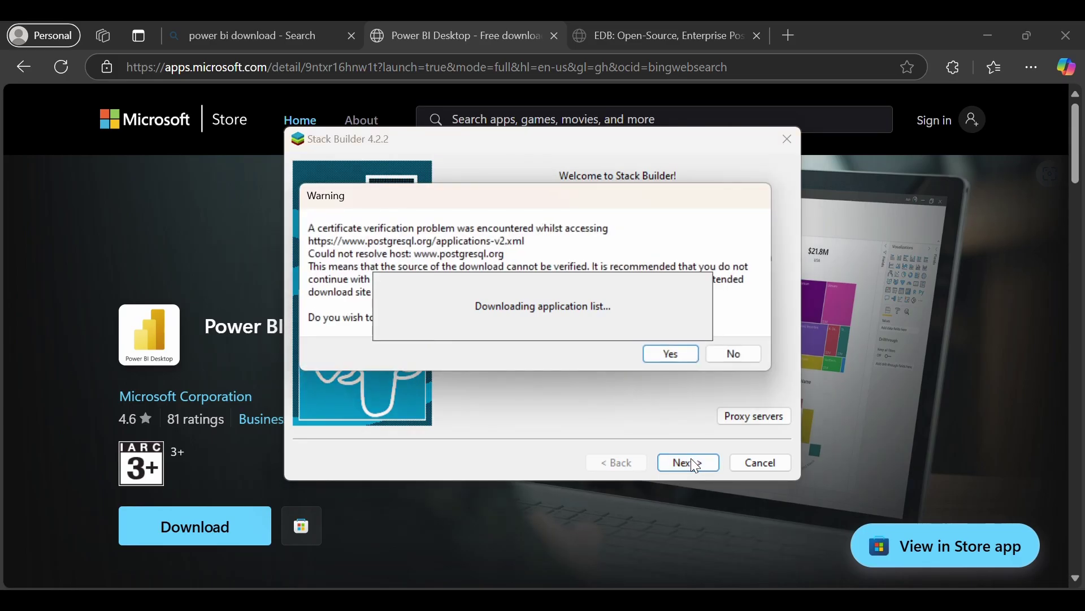
Accept the certificate warning and exit Stack Builder without selecting any packages
click(664, 354)
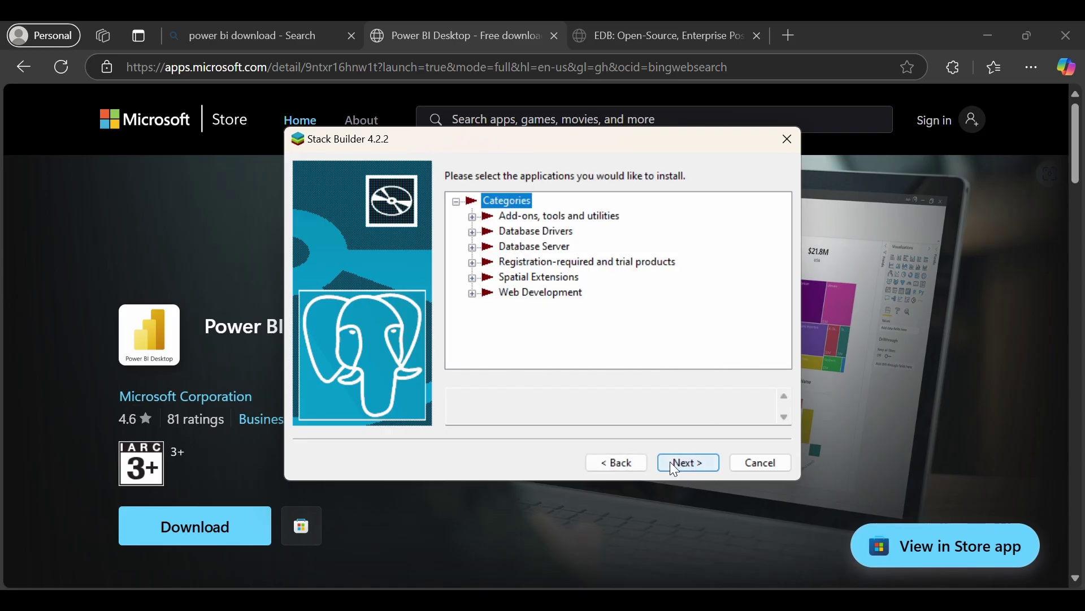
click(688, 459)
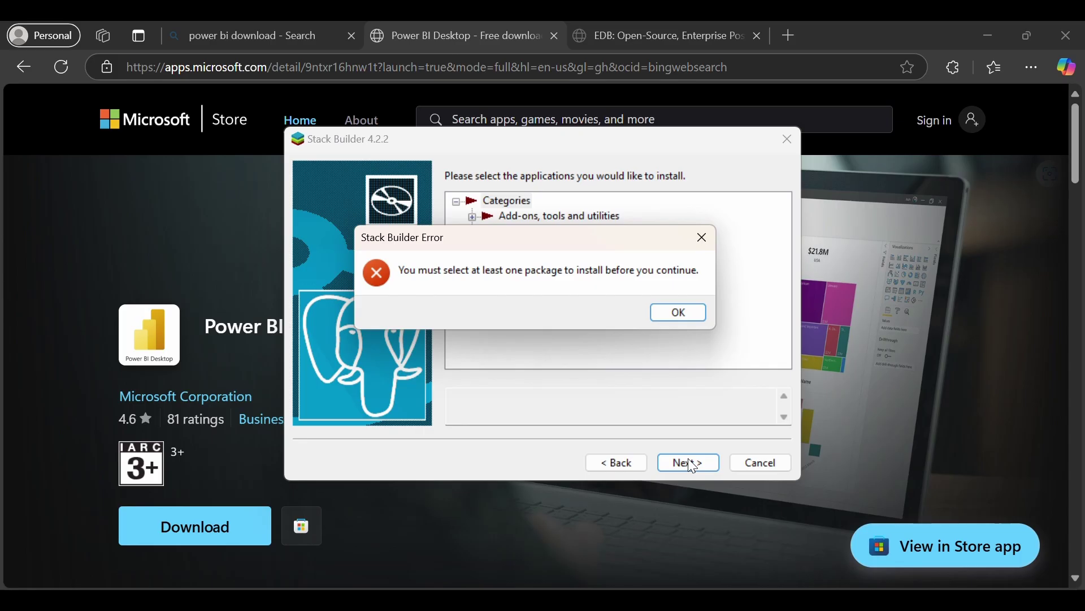
click(674, 309)
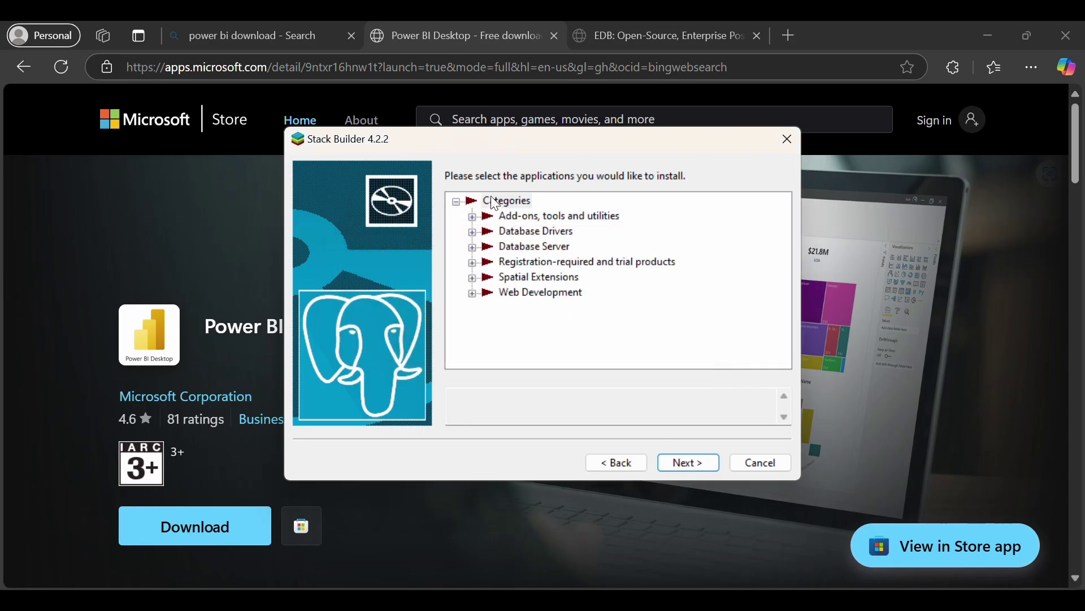
click(793, 144)
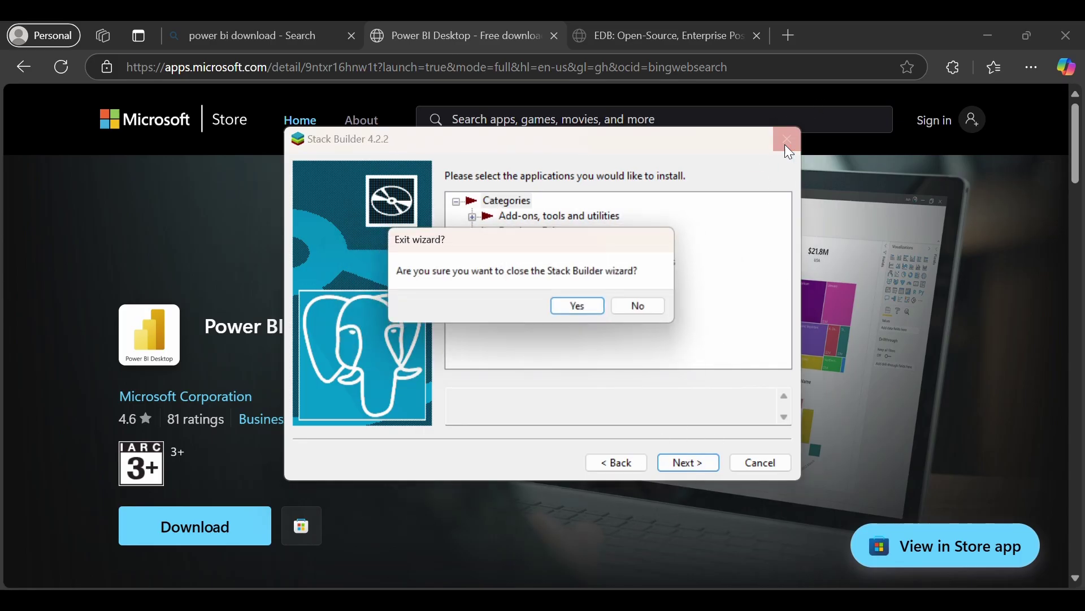
click(580, 312)
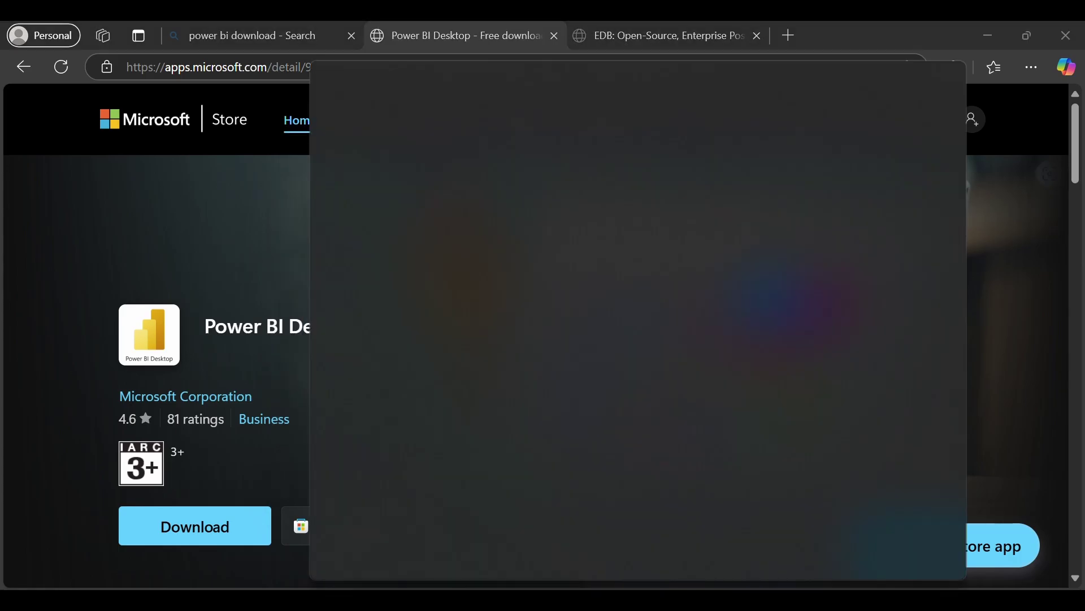
Launch pgAdmin 4 and connect to PostgreSQL 17, dismissing the PostgreSQL 16 password prompt
text(pg)
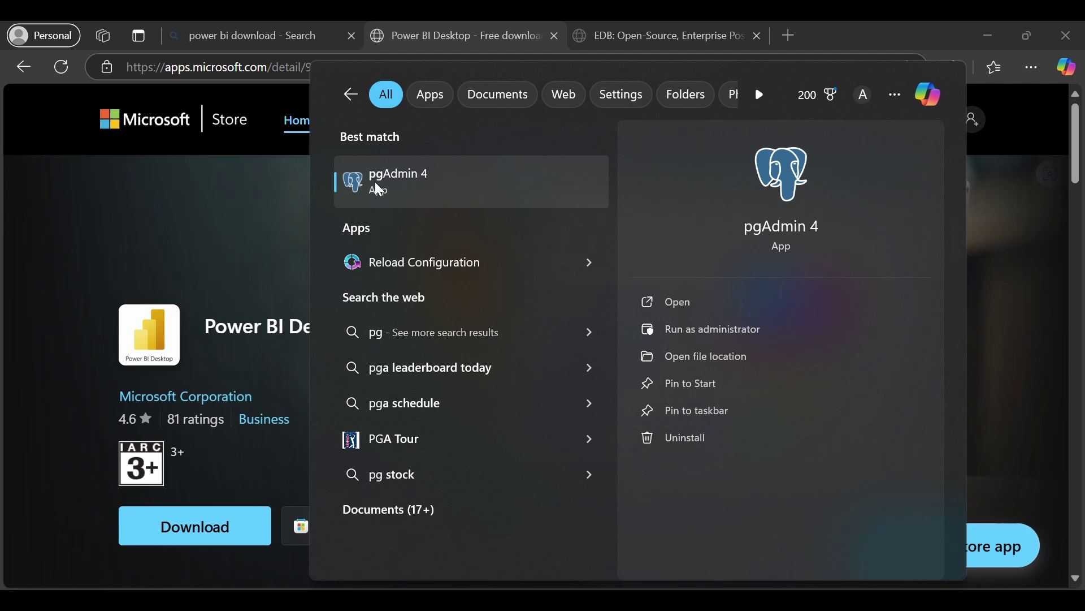
click(429, 190)
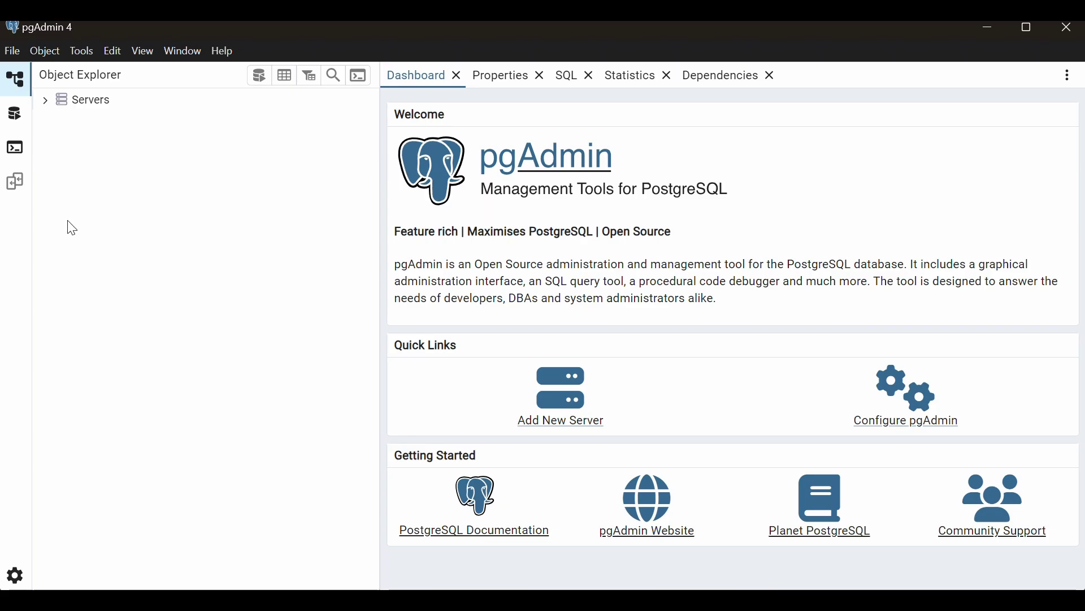
click(46, 106)
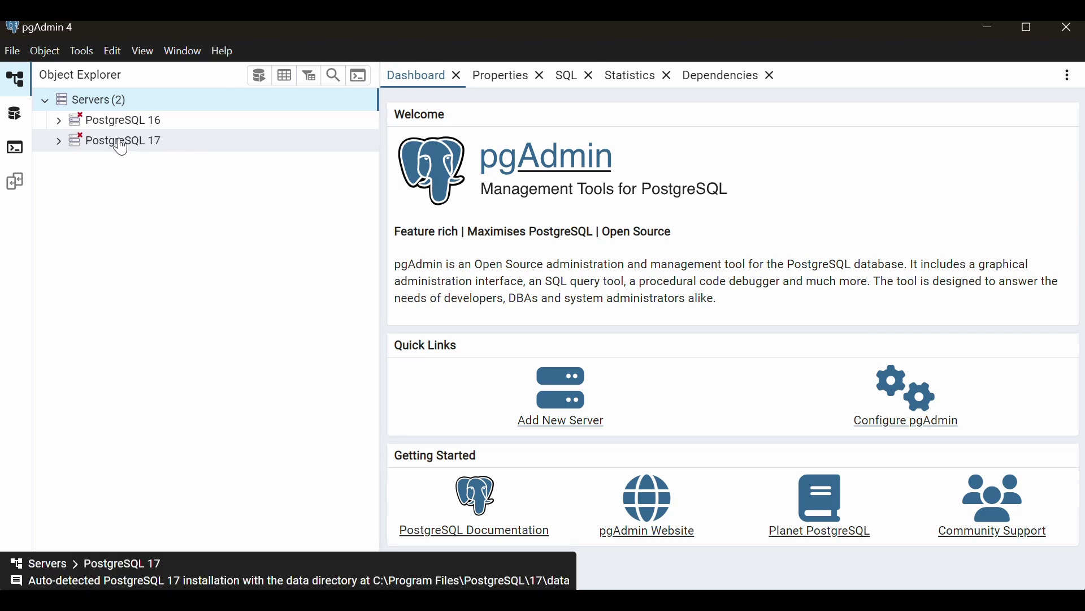
click(62, 138)
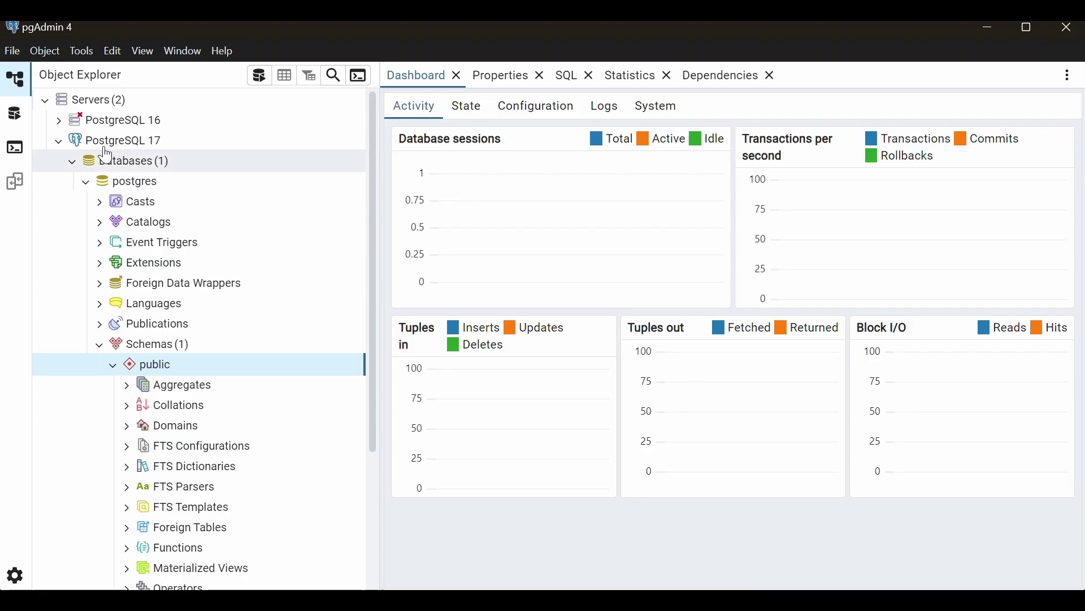
click(61, 122)
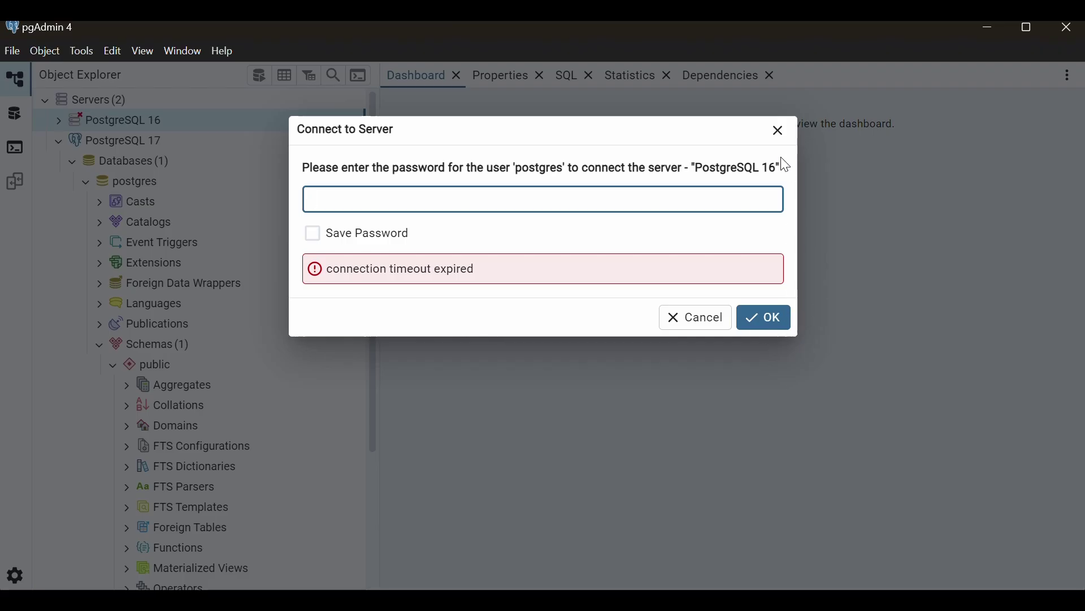
click(780, 133)
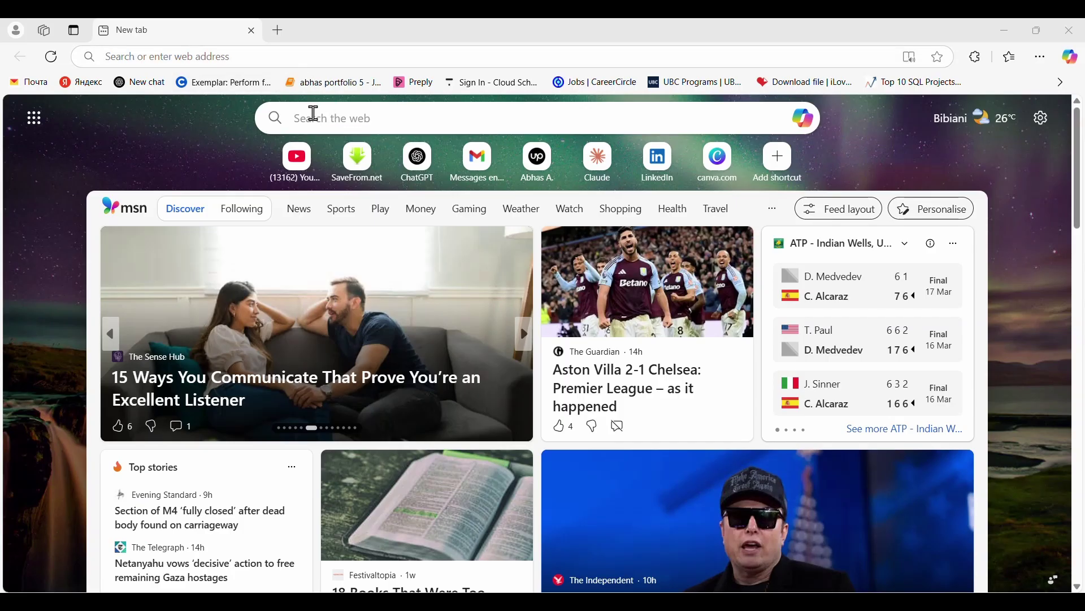
Search the web for 'power bi download' and open the Power BI Desktop Store listing
click(314, 113)
text(power b)
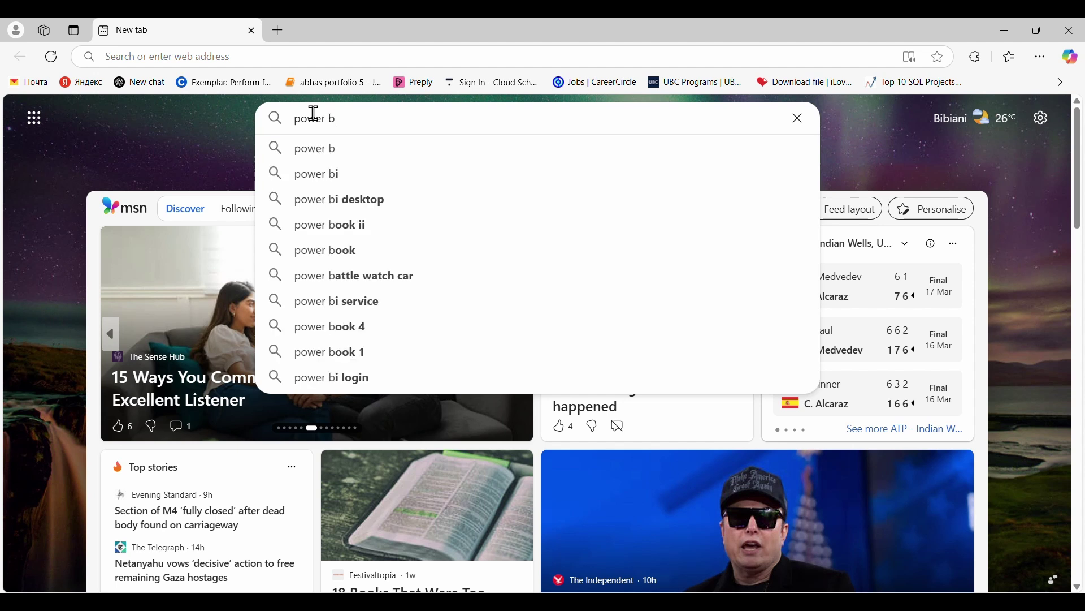
text(i do)
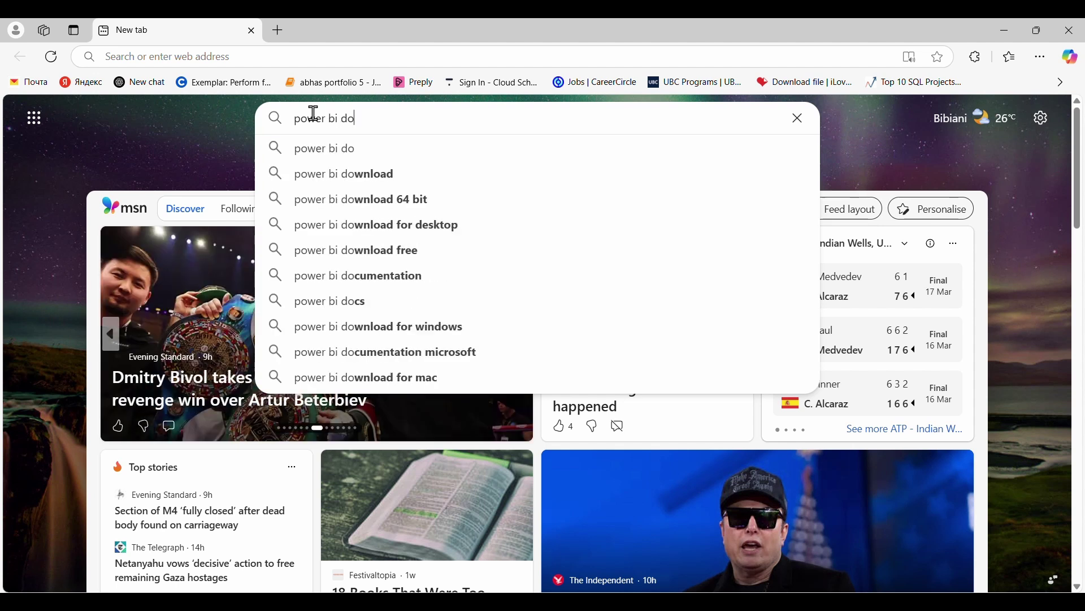
text(wnload)
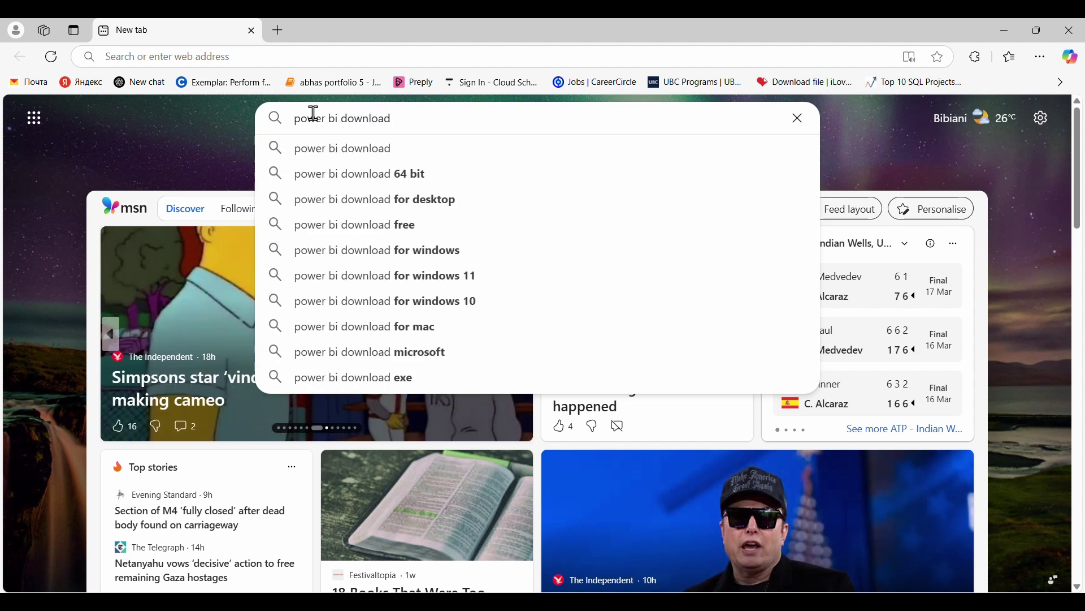
key(Return)
scroll(267, 376, down, 2)
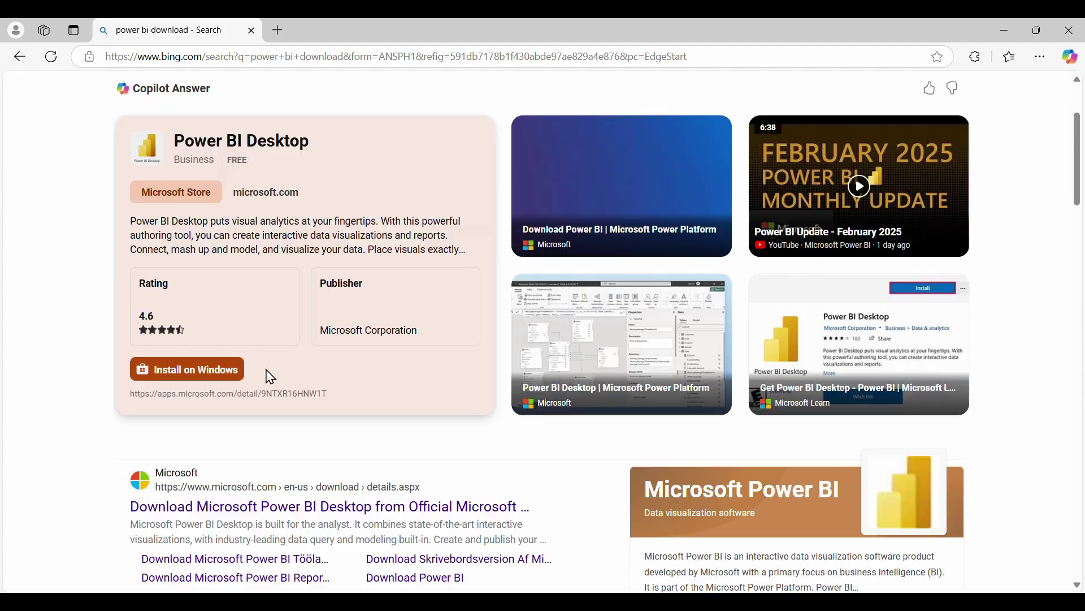
scroll(258, 364, up, 2)
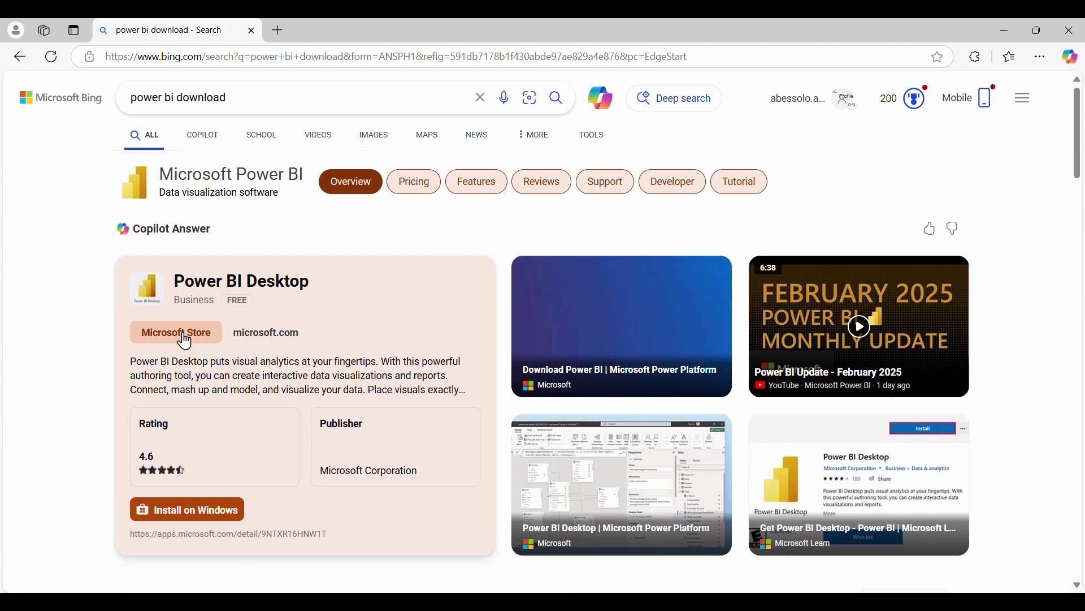
scroll(226, 402, down, 3)
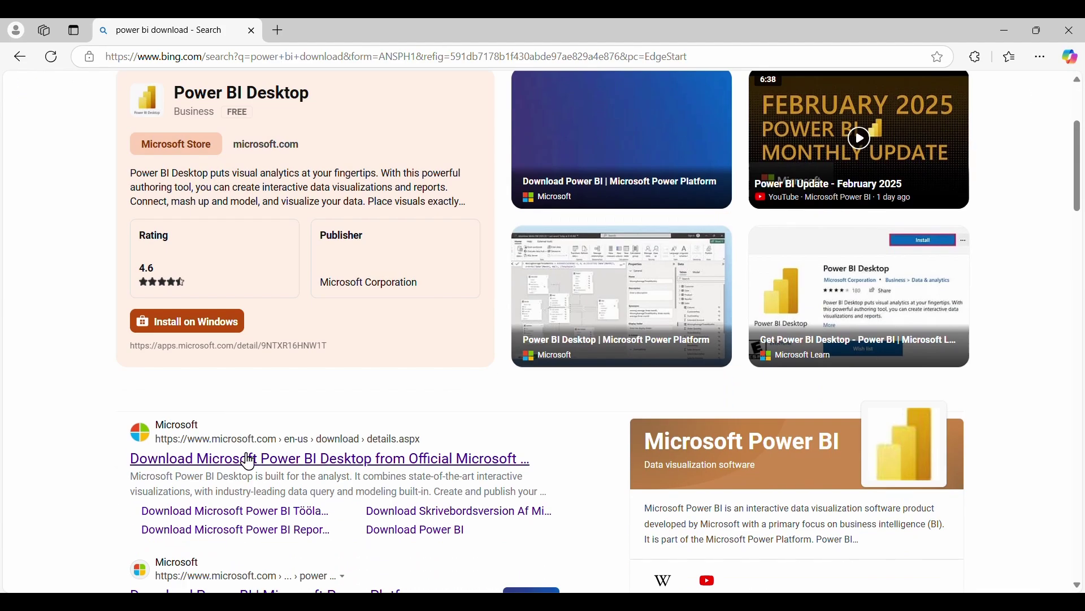
click(190, 338)
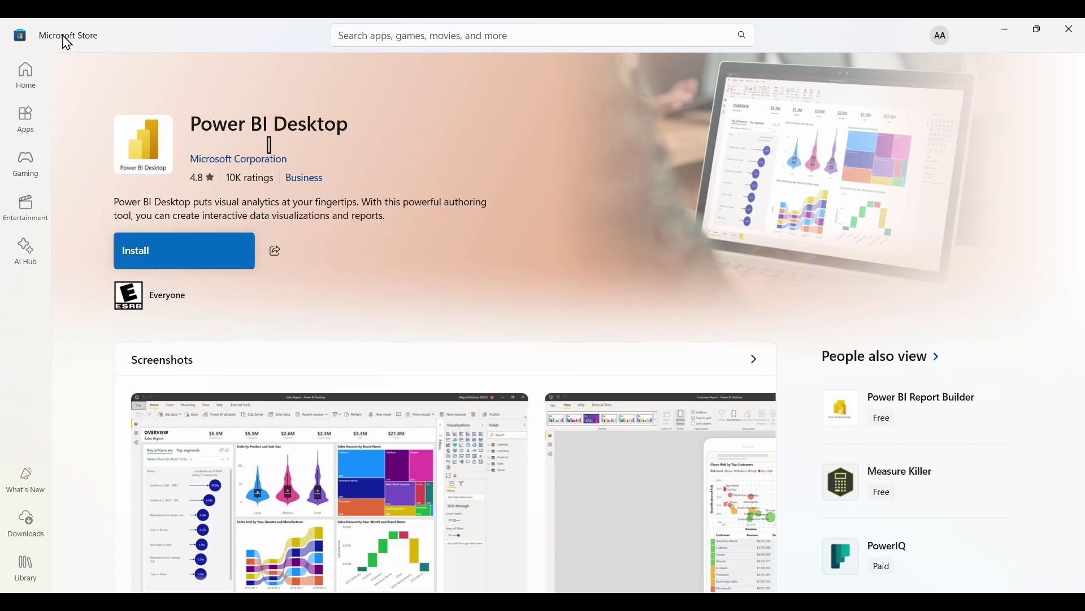
Reopen Microsoft Store from Windows search and start installing Power BI Desktop
click(1007, 31)
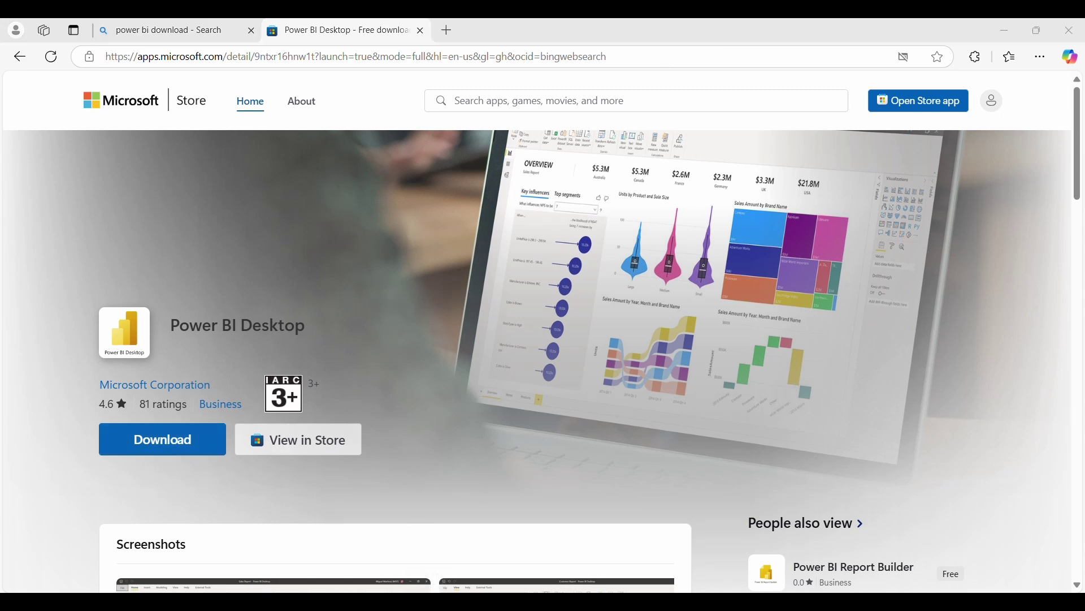
click(427, 601)
text(microsoft)
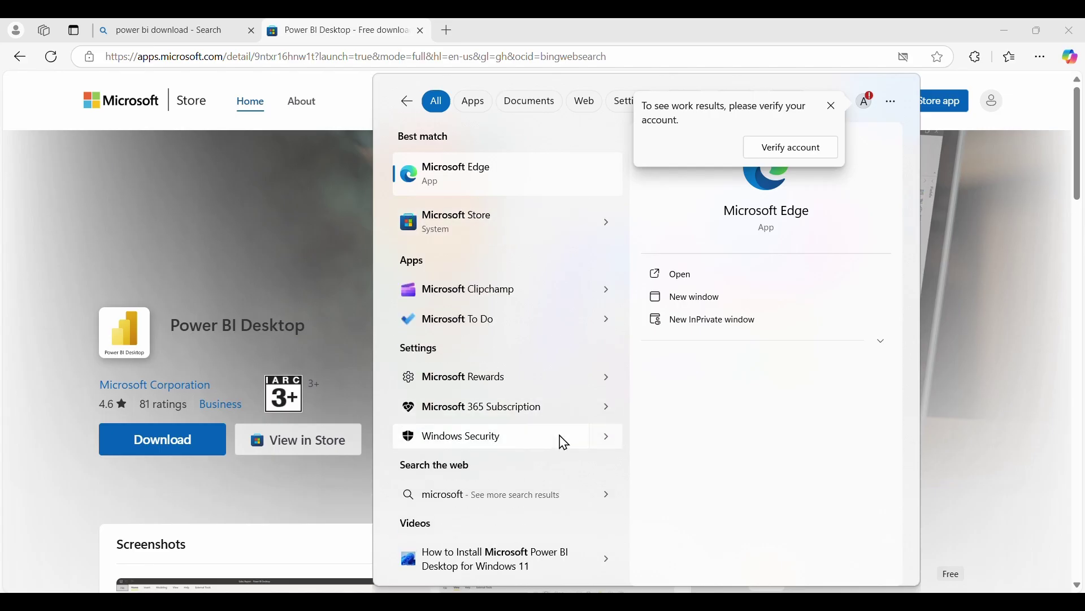
click(469, 229)
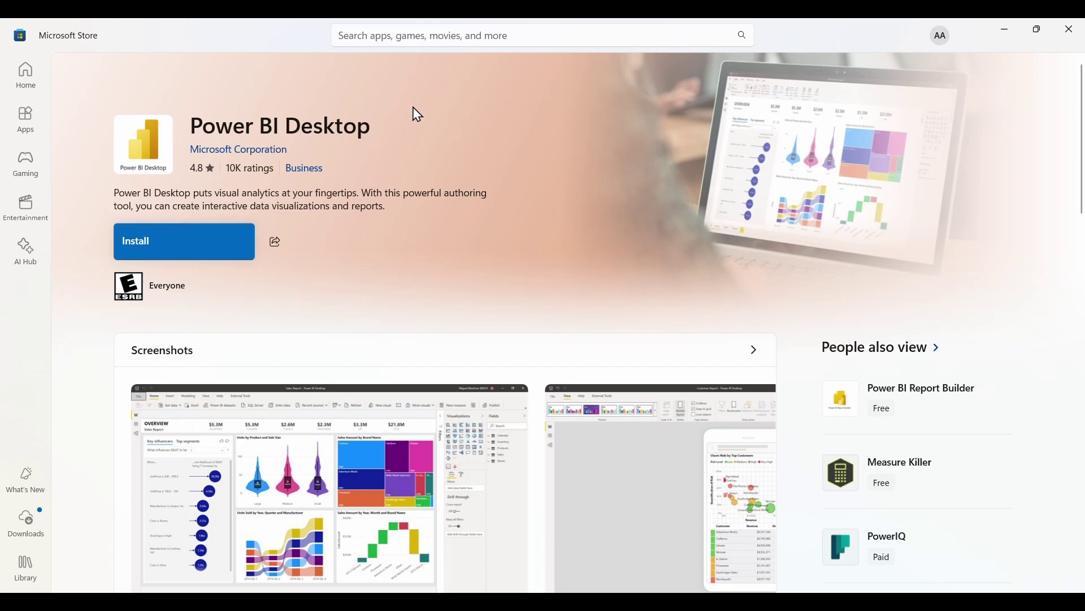
click(394, 30)
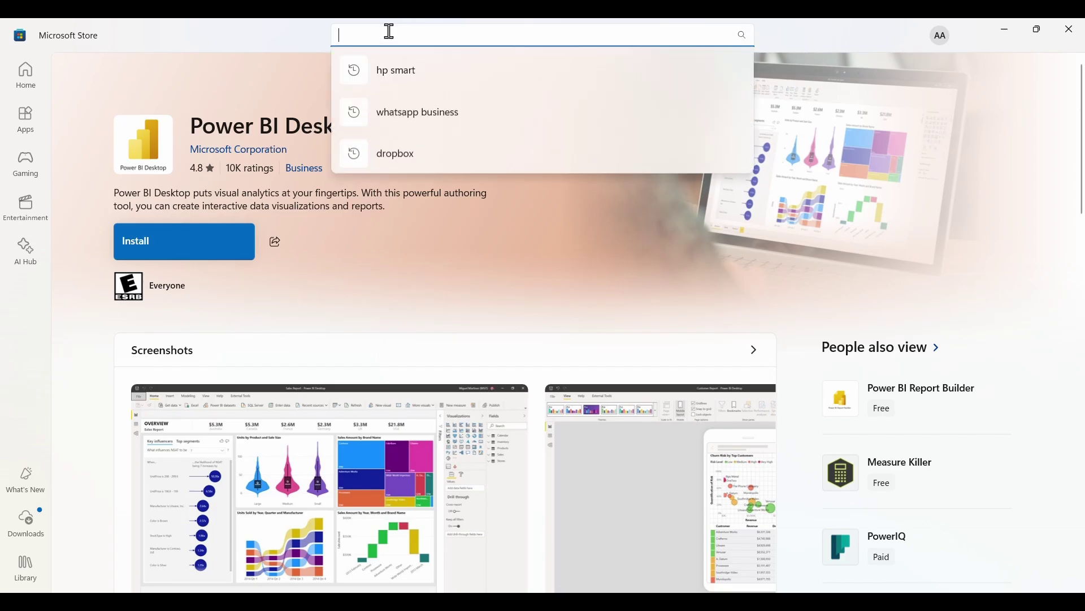
click(461, 222)
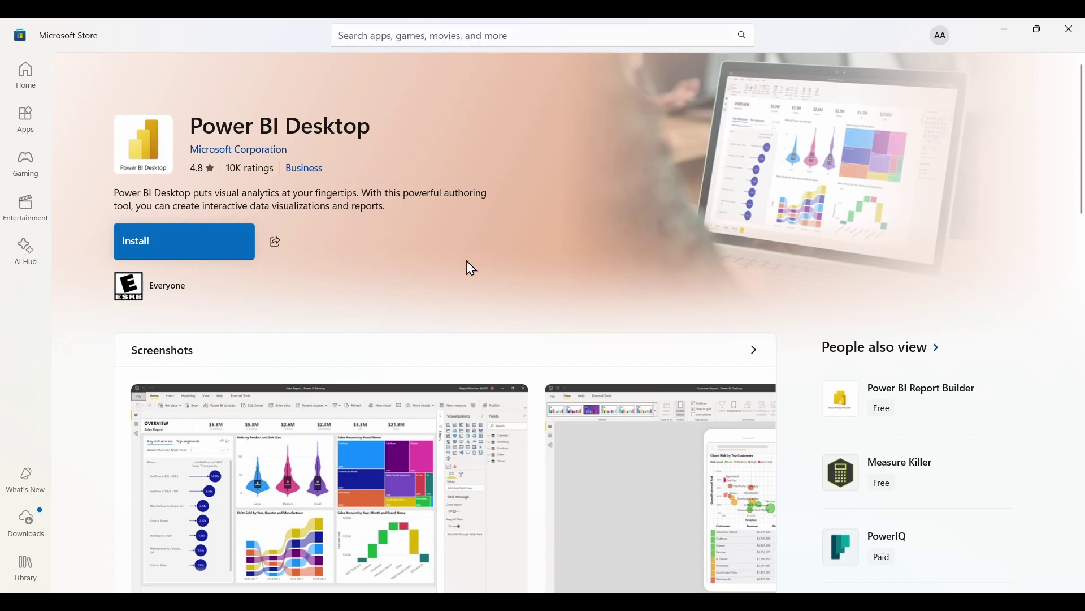
click(179, 237)
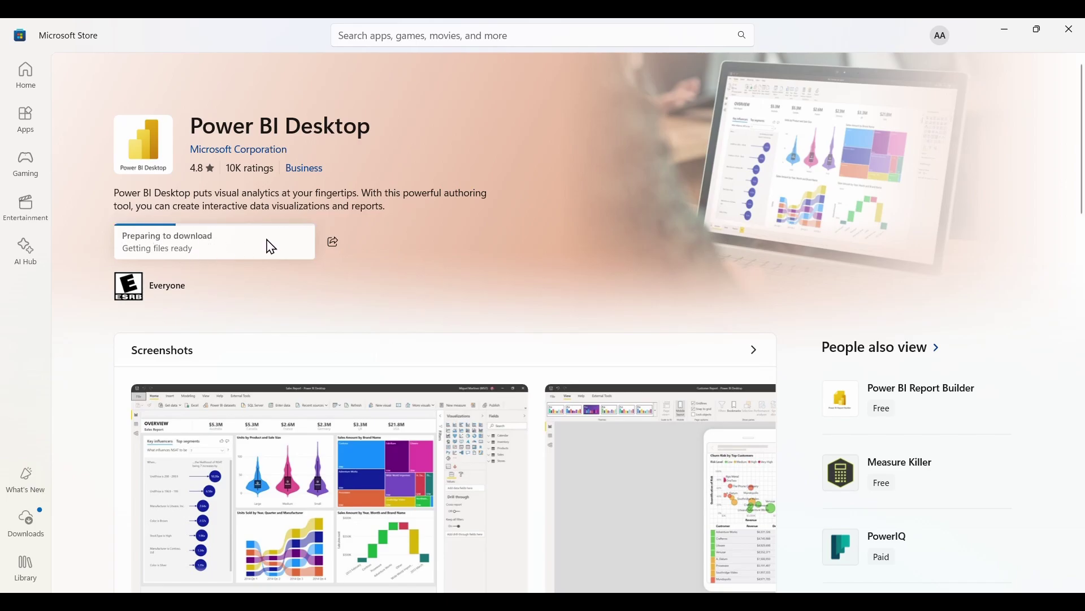
Close Microsoft Store and search Windows for 'powe'
click(1071, 30)
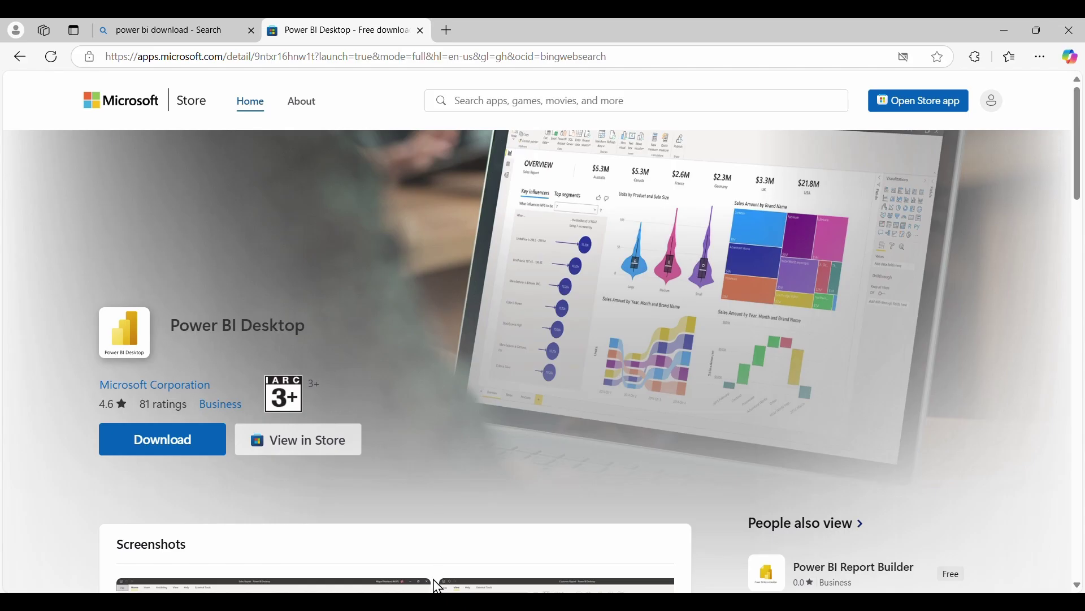
key(super)
text(powe)
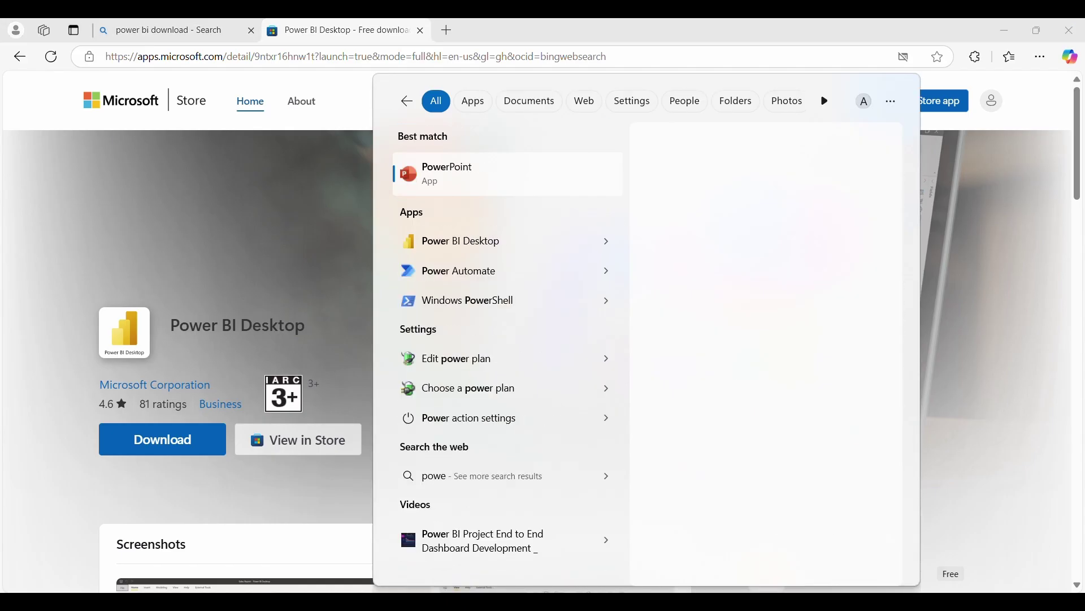
Launch Power BI Desktop and start a blank report
click(477, 243)
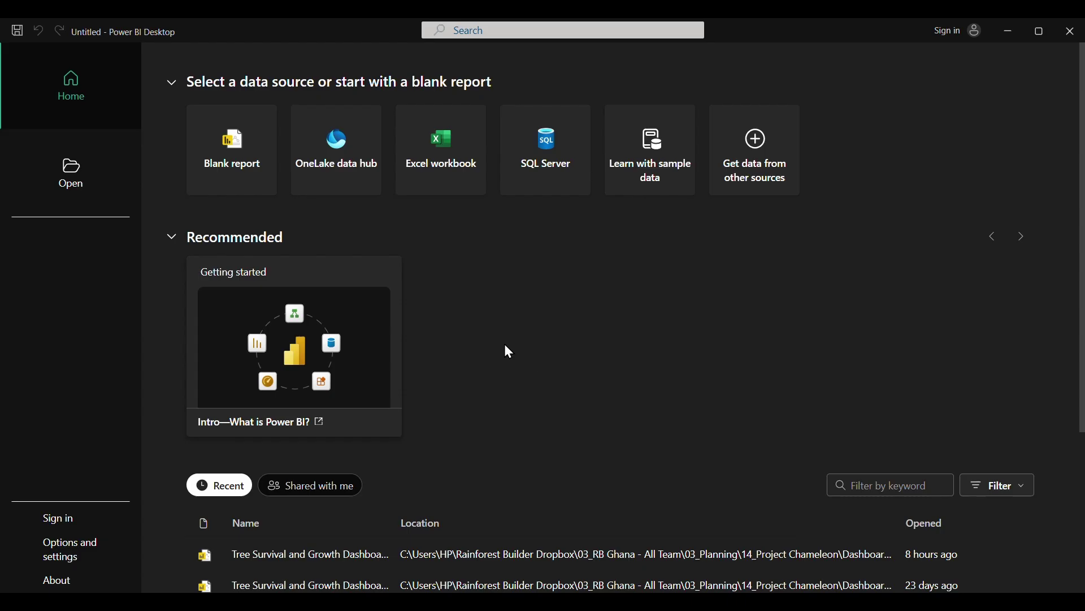
scroll(455, 413, down, 4)
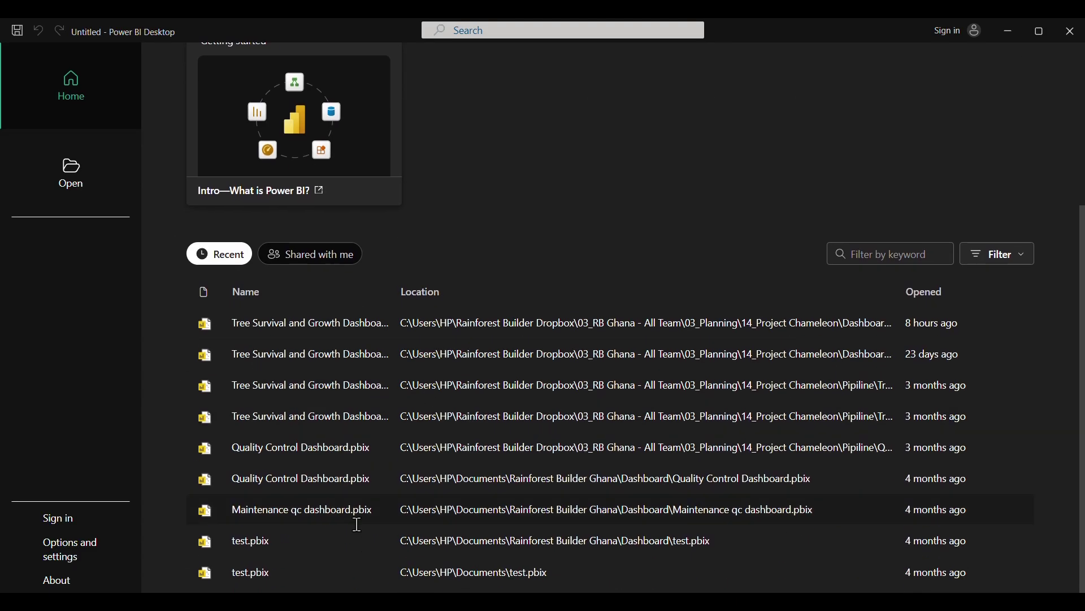
scroll(434, 464, up, 4)
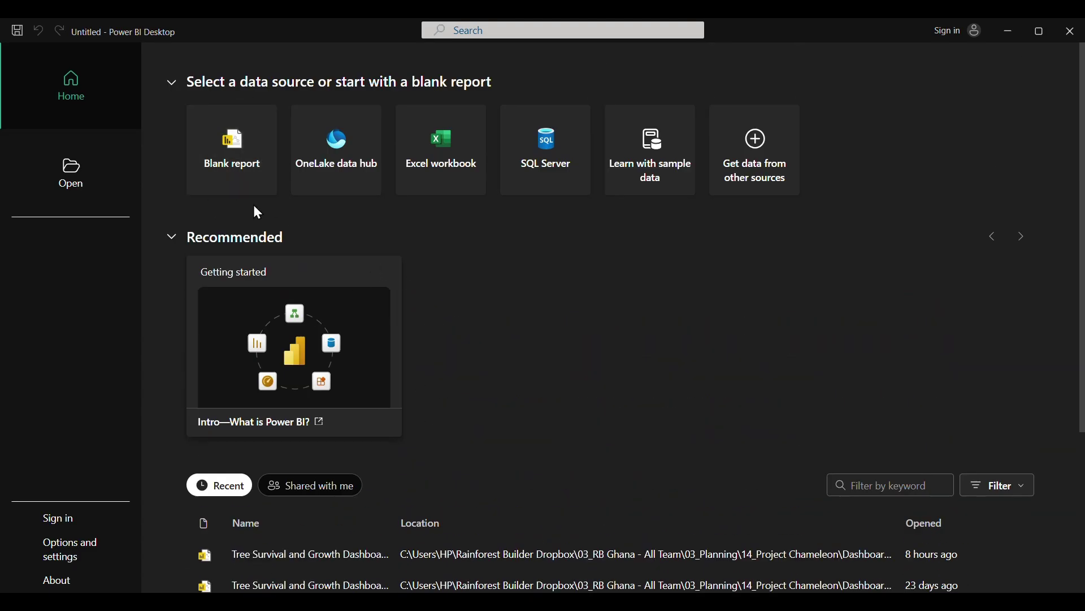
click(237, 145)
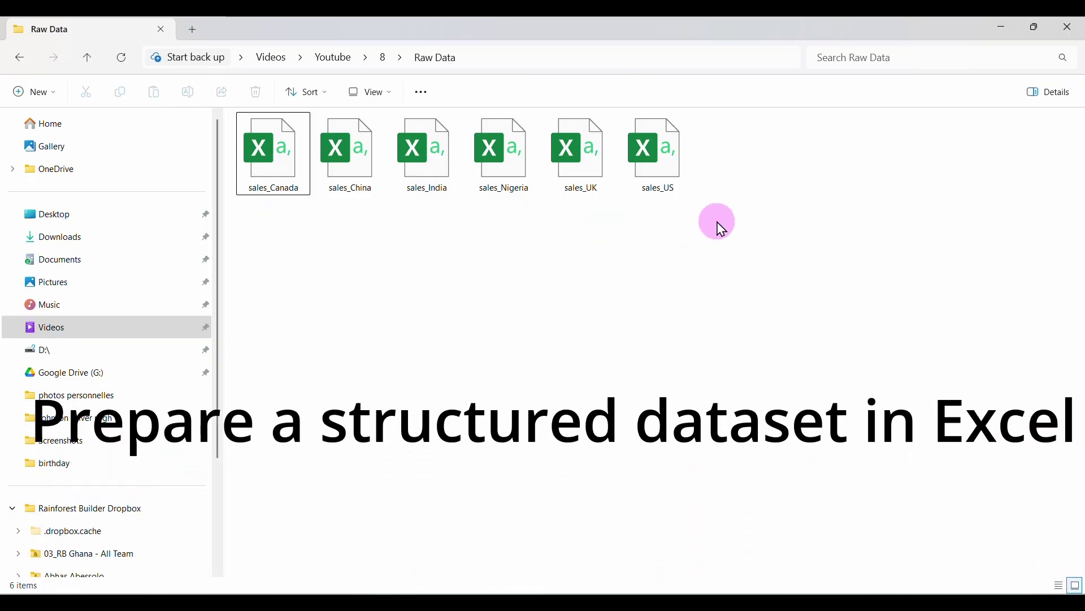
Open sales_Canada in a maximized Excel window and convert all its data into a table with headers
click(271, 193)
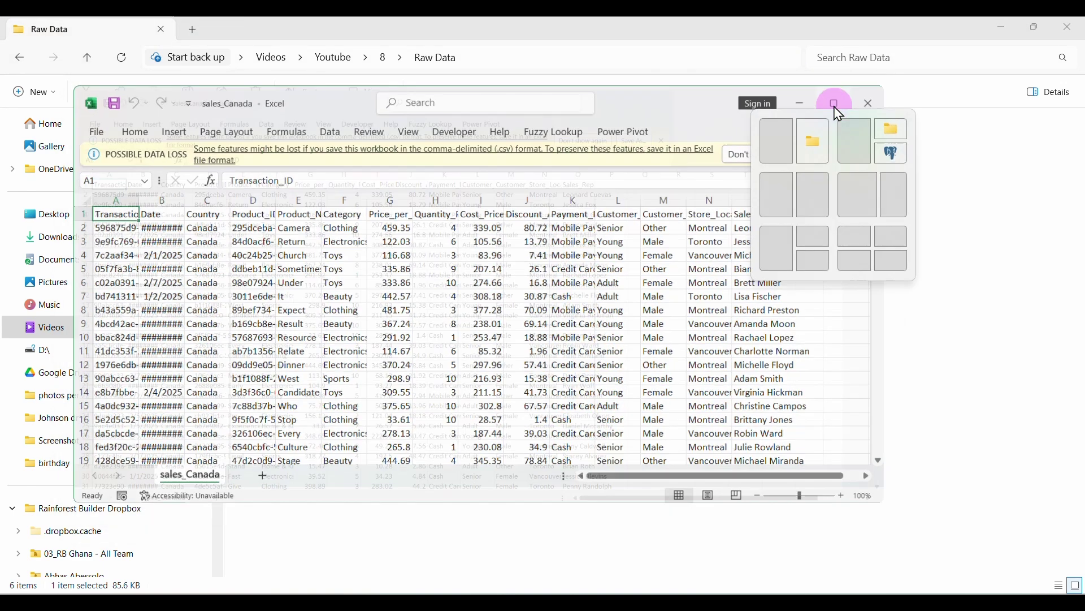
click(841, 108)
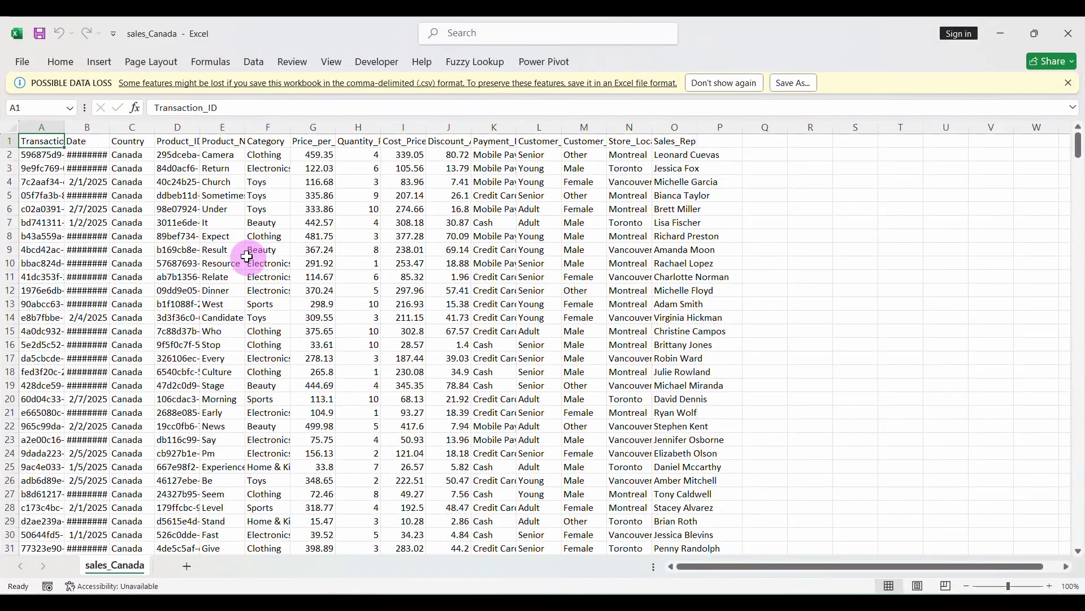
click(217, 182)
key(ctrl+a)
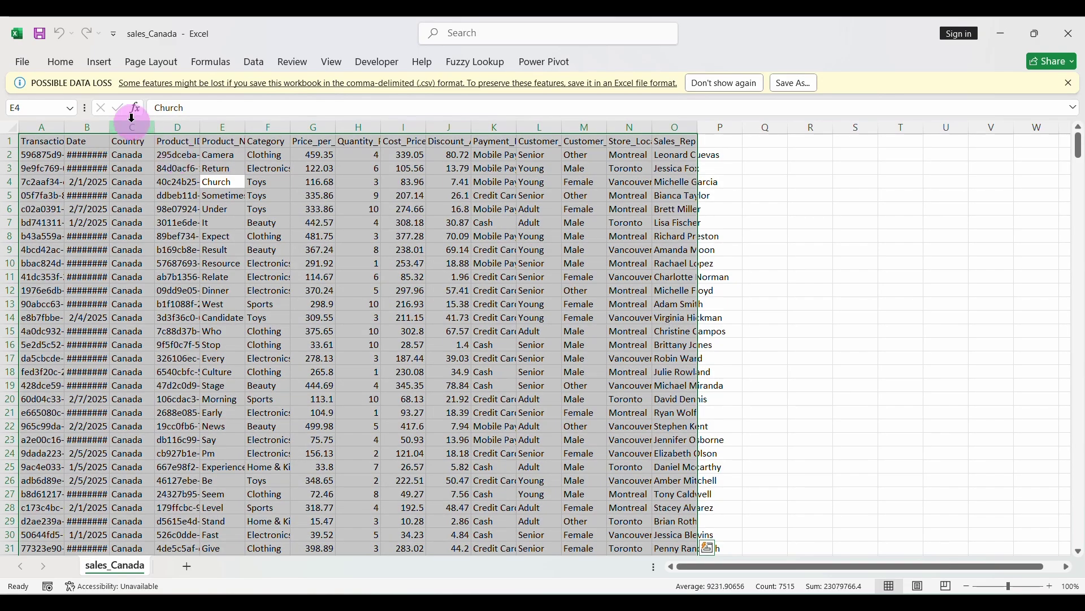
click(97, 62)
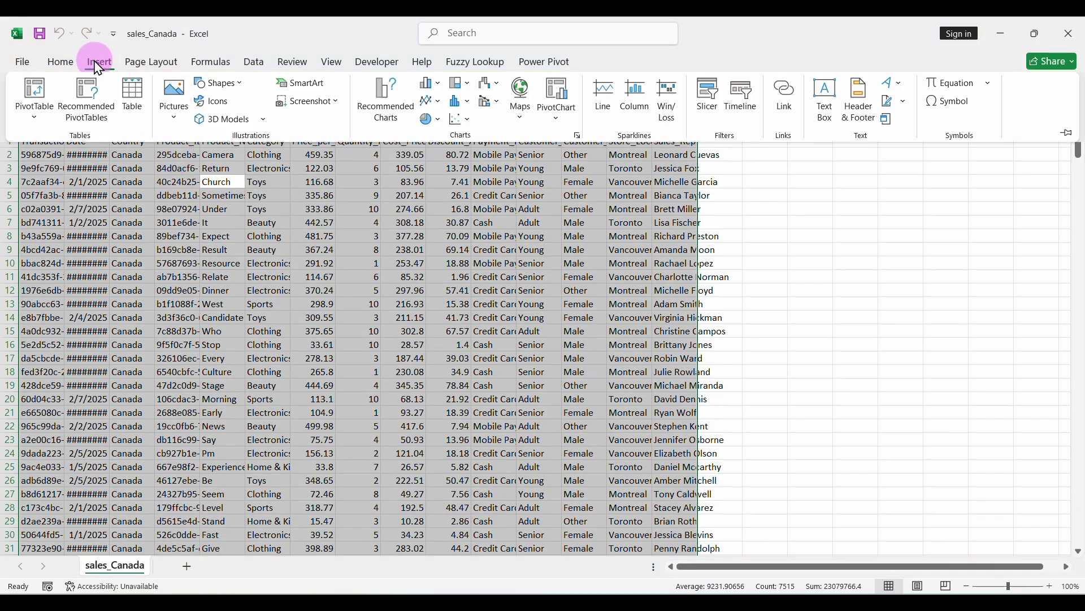
click(134, 99)
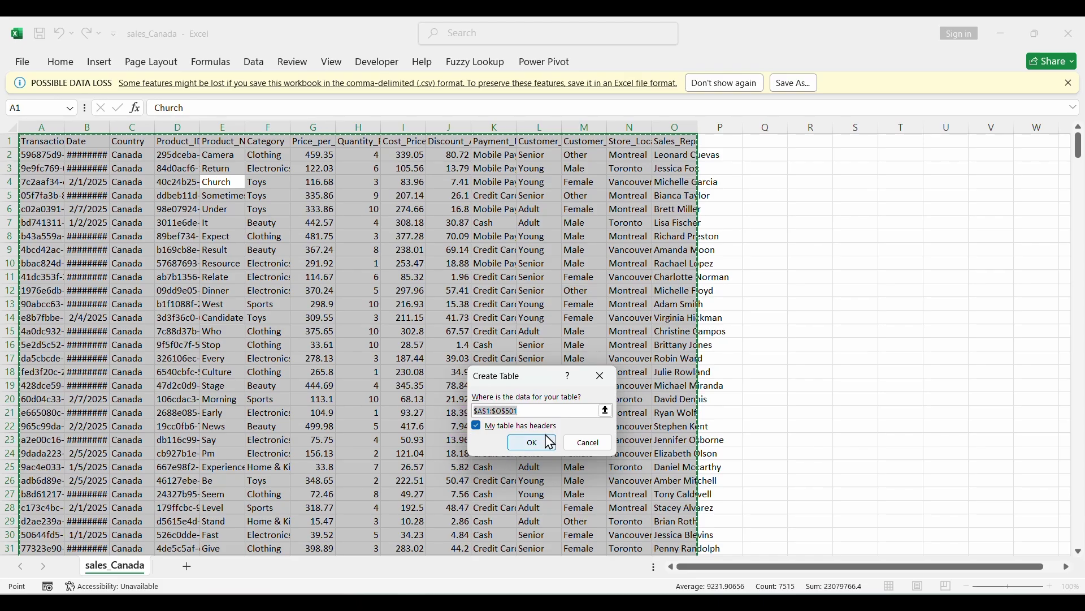
click(534, 449)
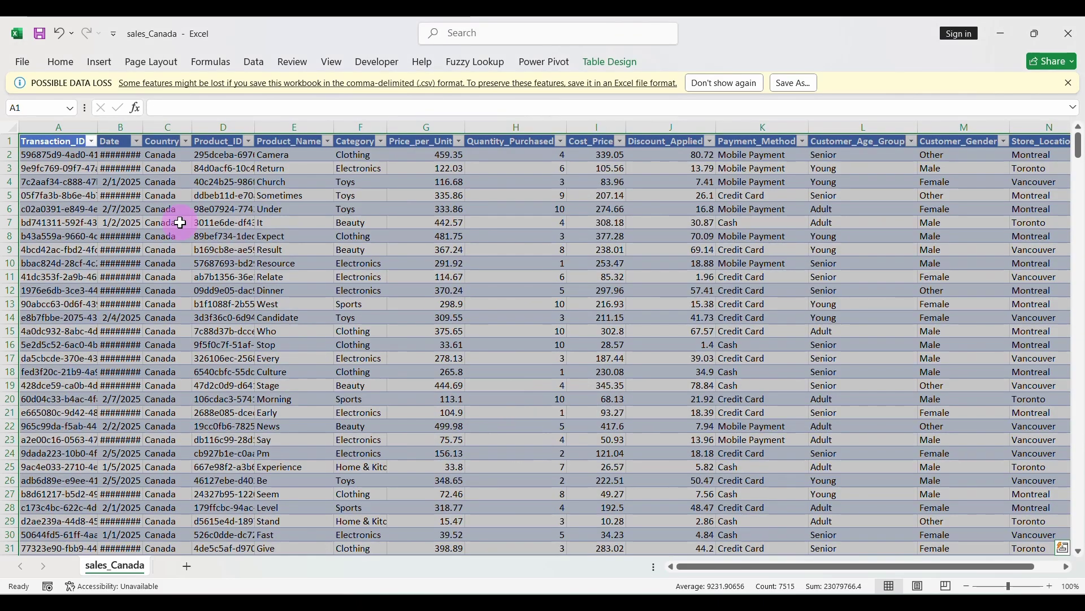
click(10, 128)
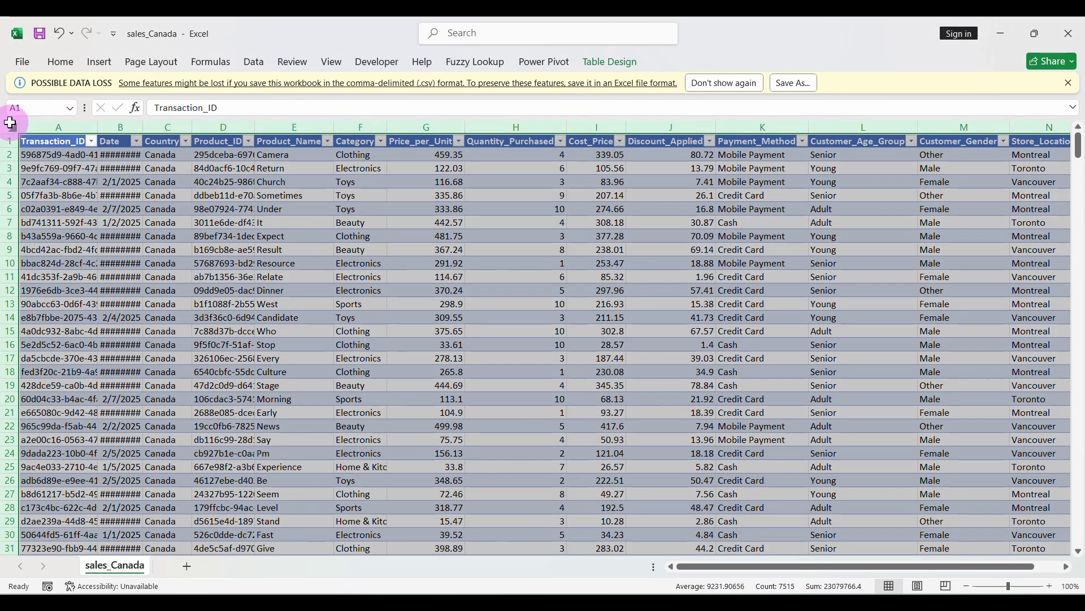
double_click(98, 125)
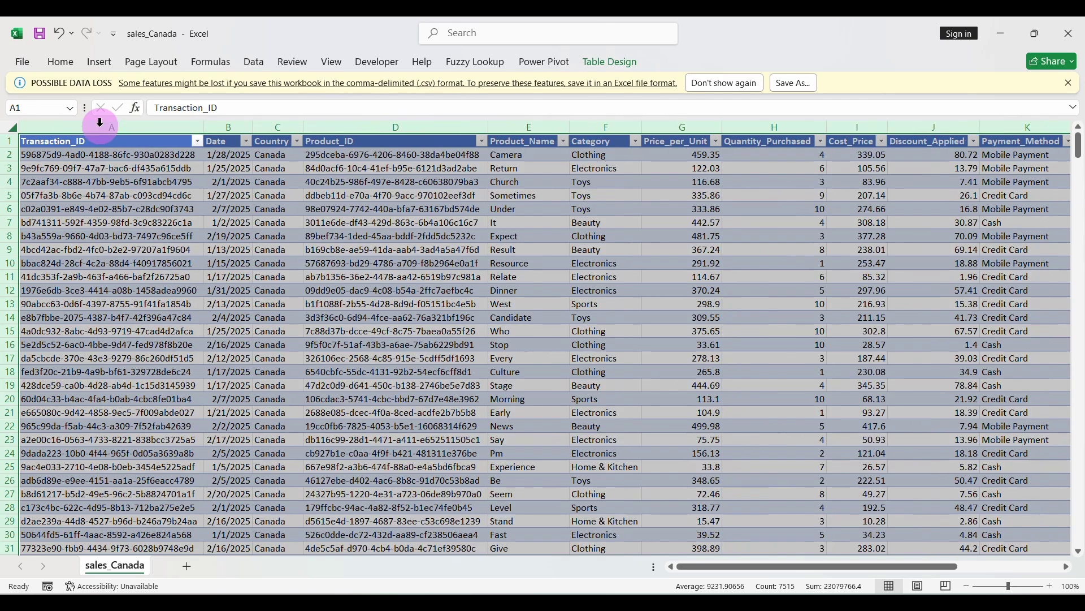
click(324, 250)
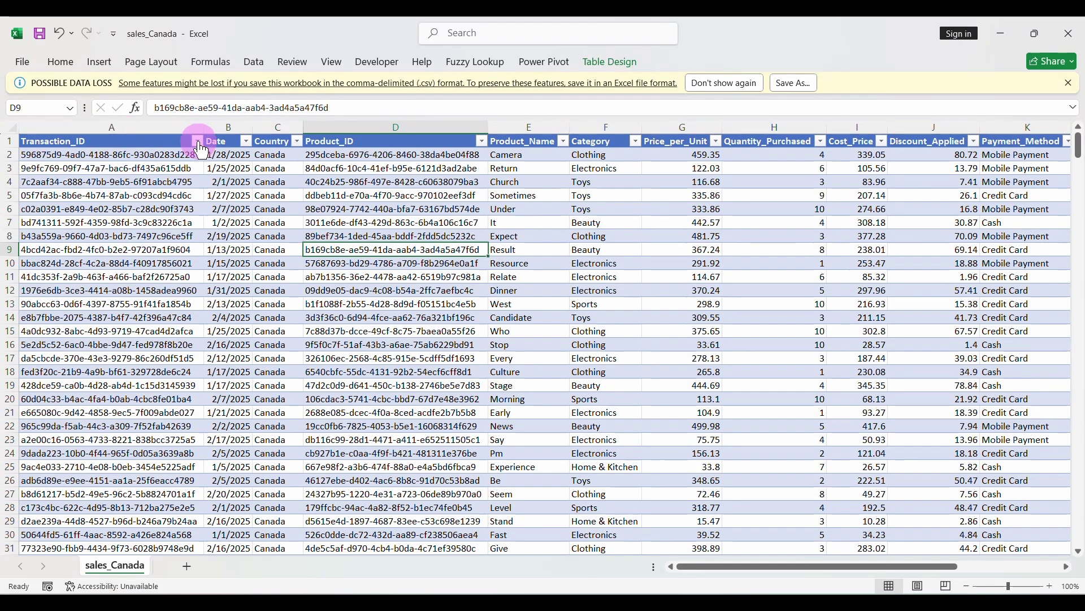
click(198, 141)
click(231, 227)
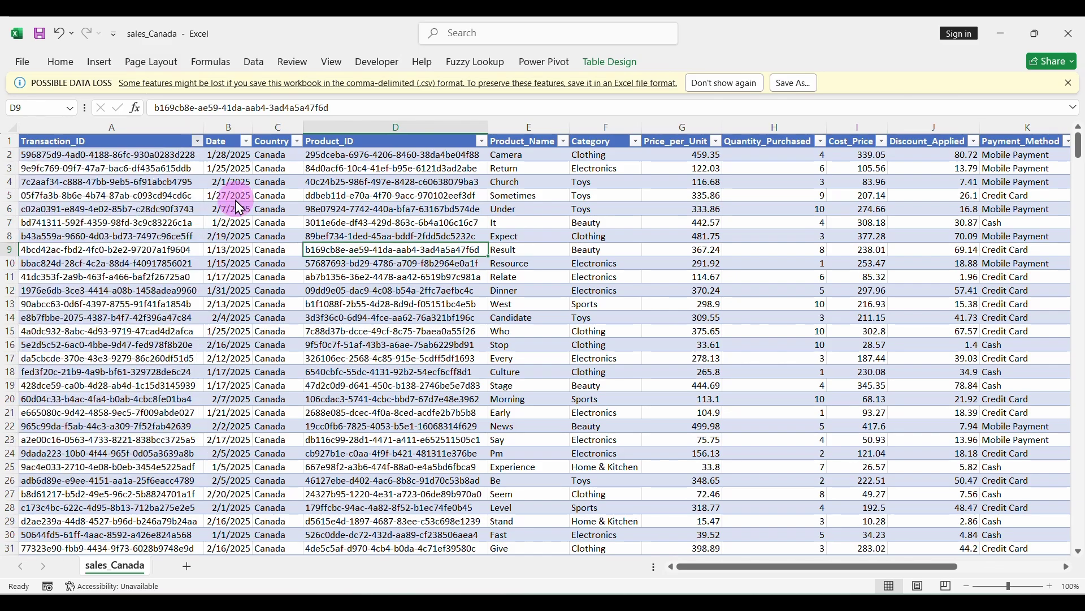
click(246, 141)
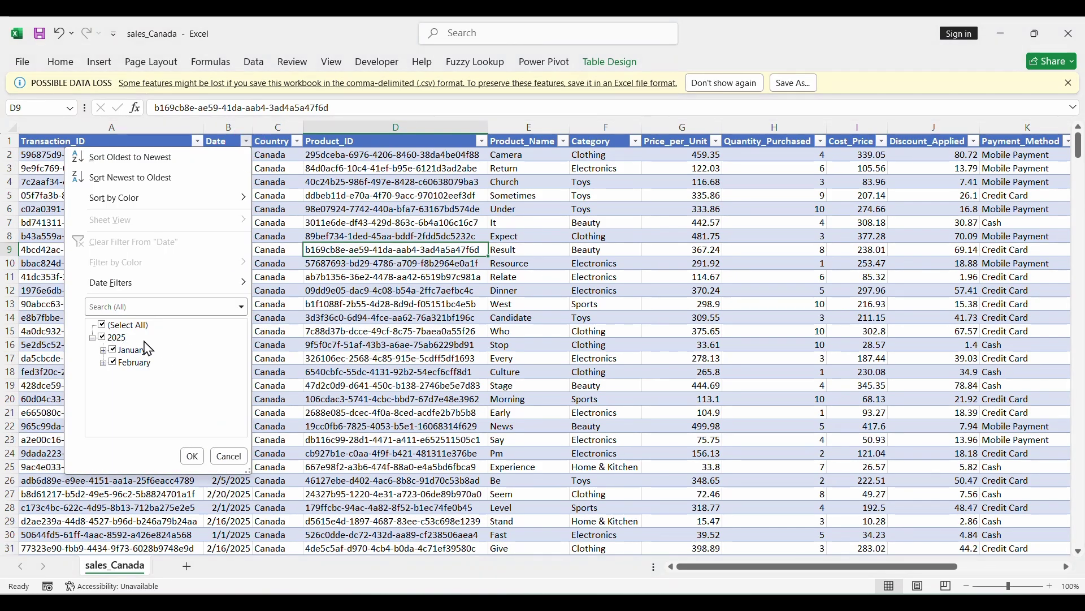
click(284, 252)
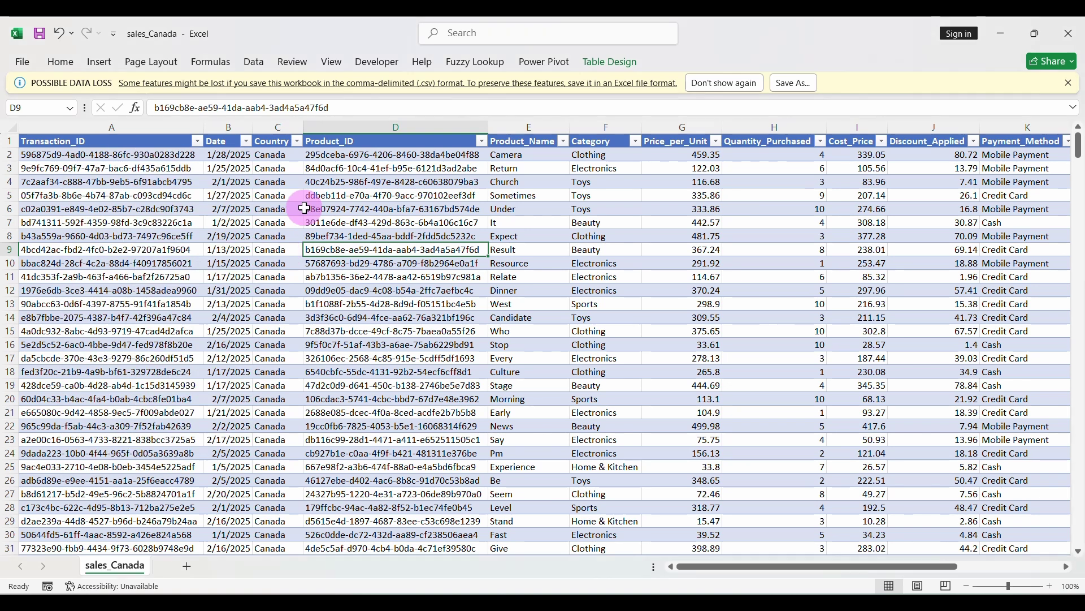
click(299, 142)
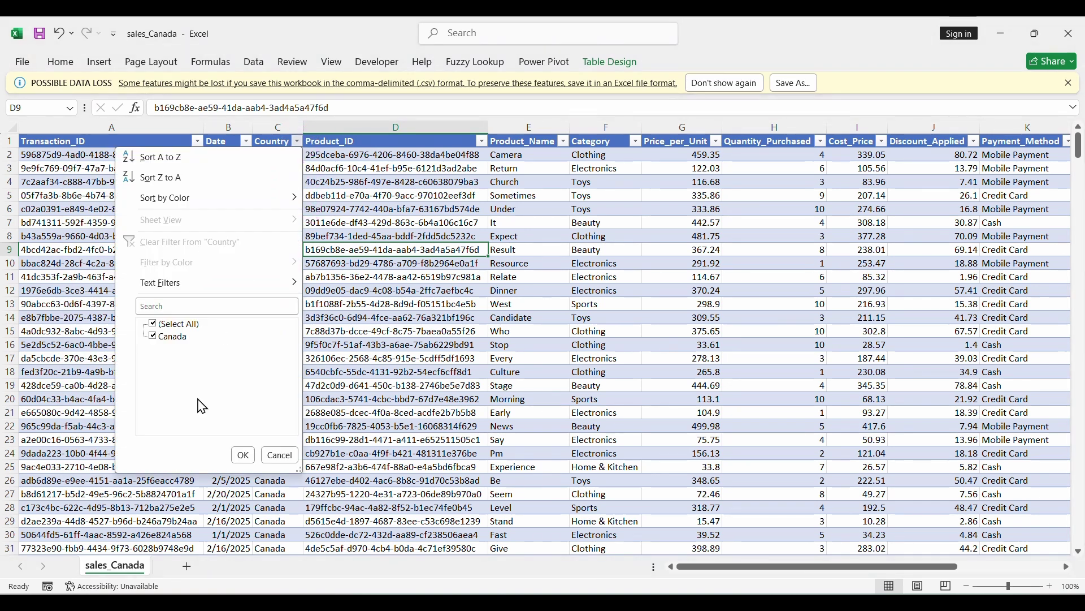
click(434, 163)
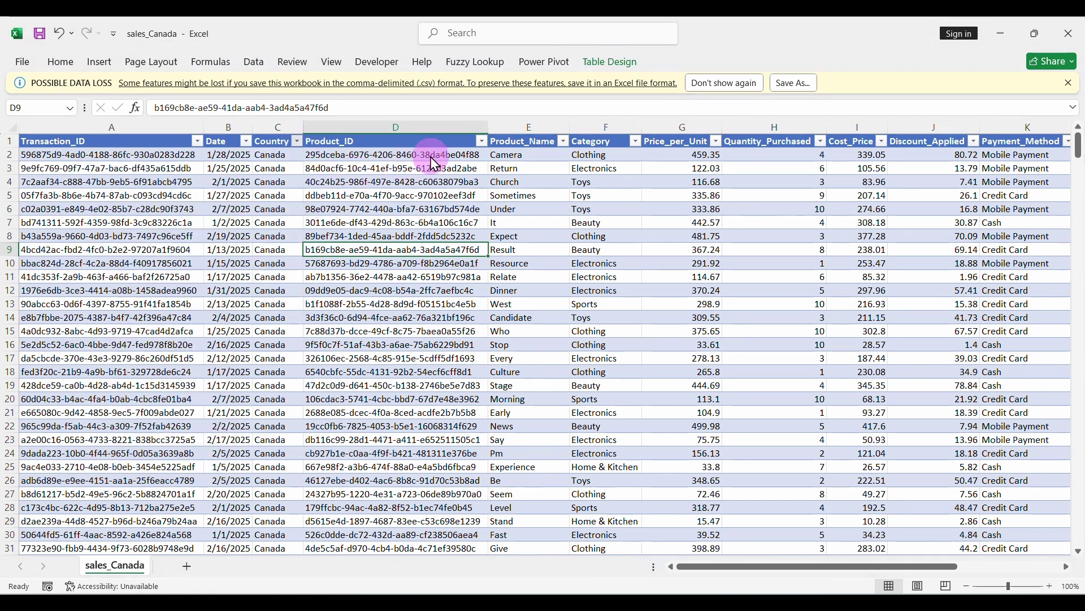
click(480, 140)
click(565, 145)
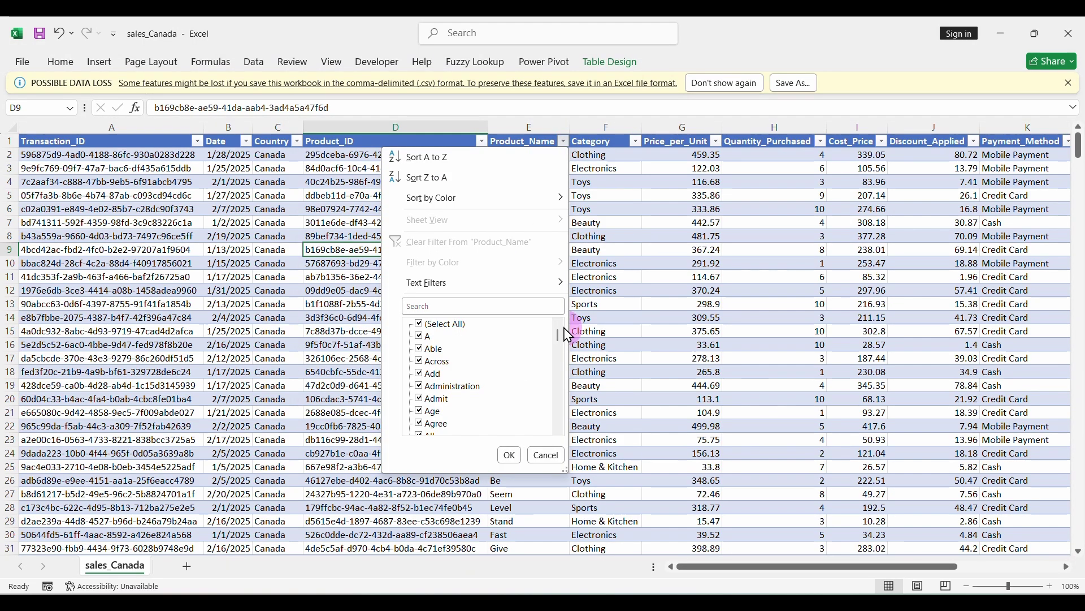
click(610, 302)
click(636, 141)
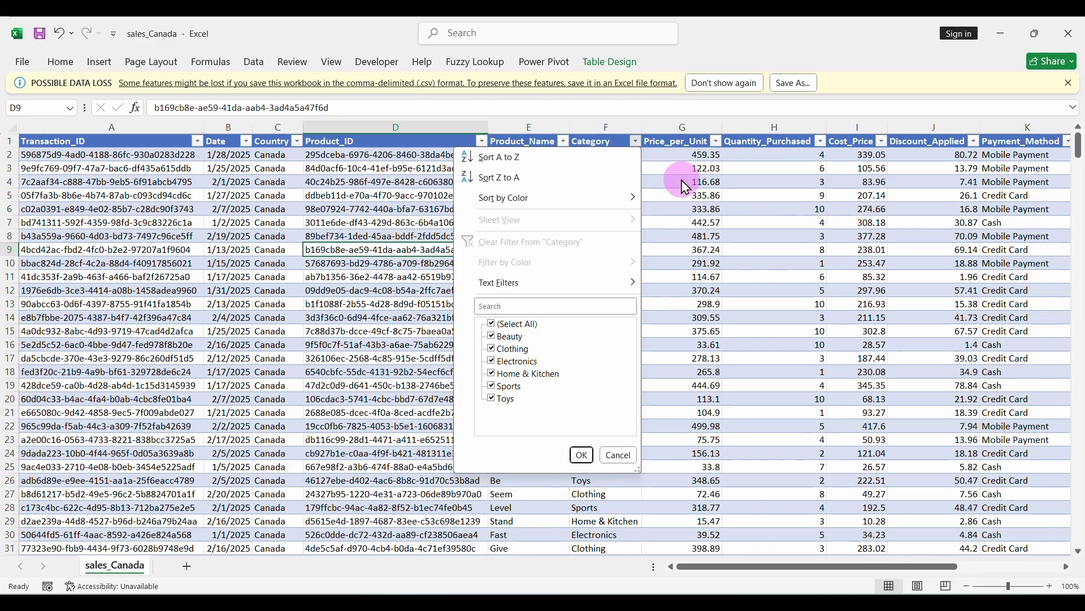
click(716, 146)
click(716, 143)
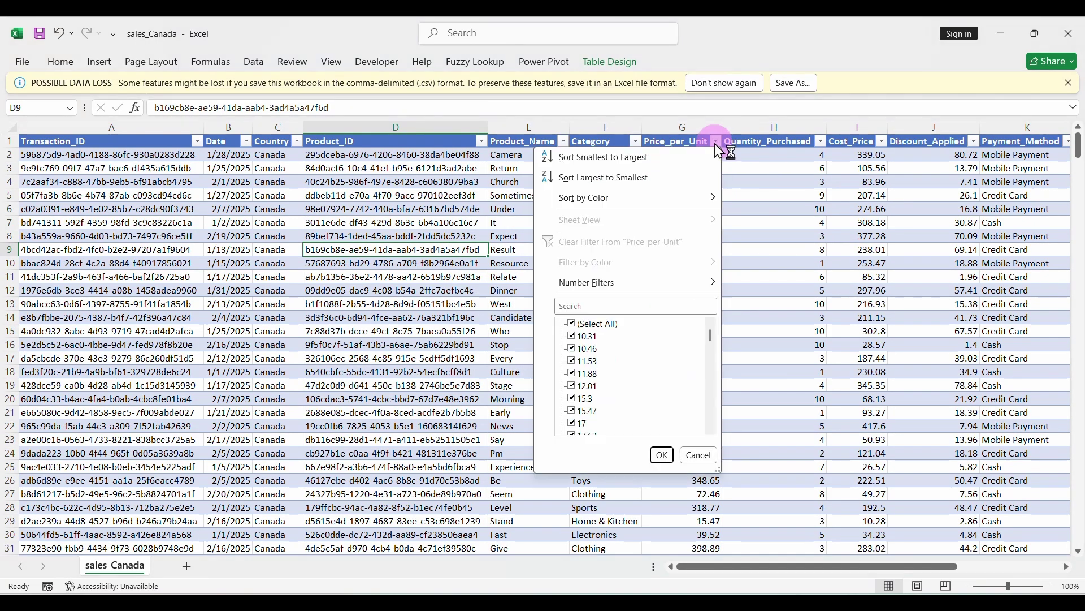
click(823, 145)
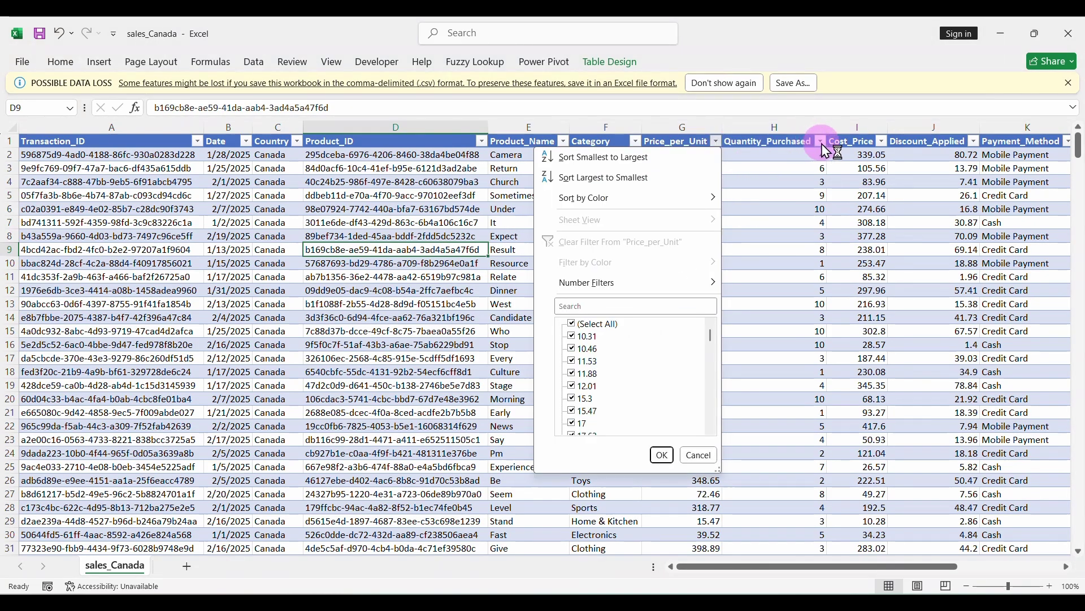
click(824, 147)
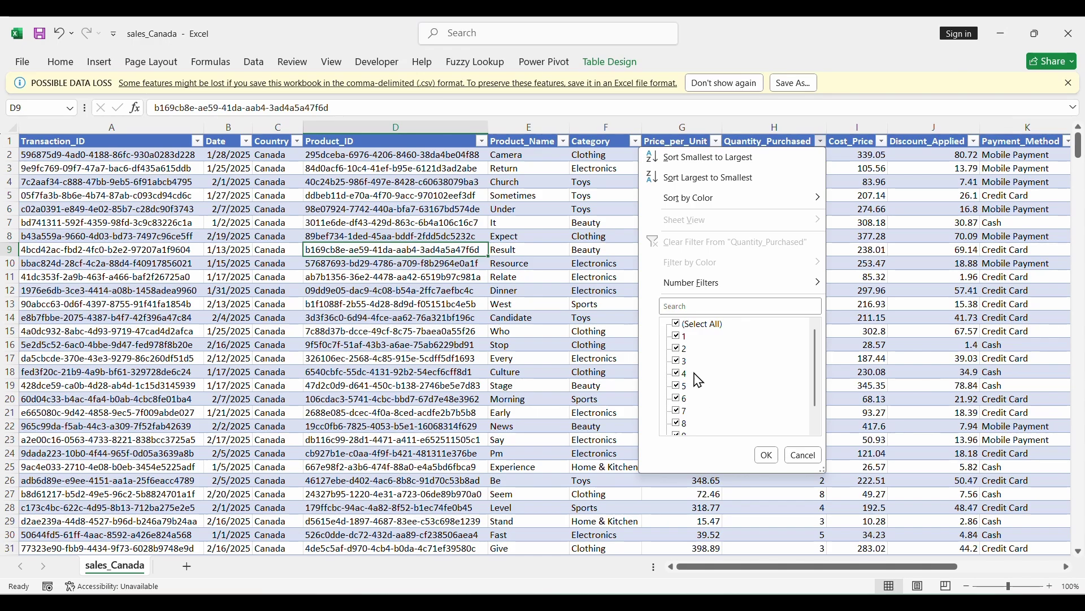
click(882, 140)
click(882, 141)
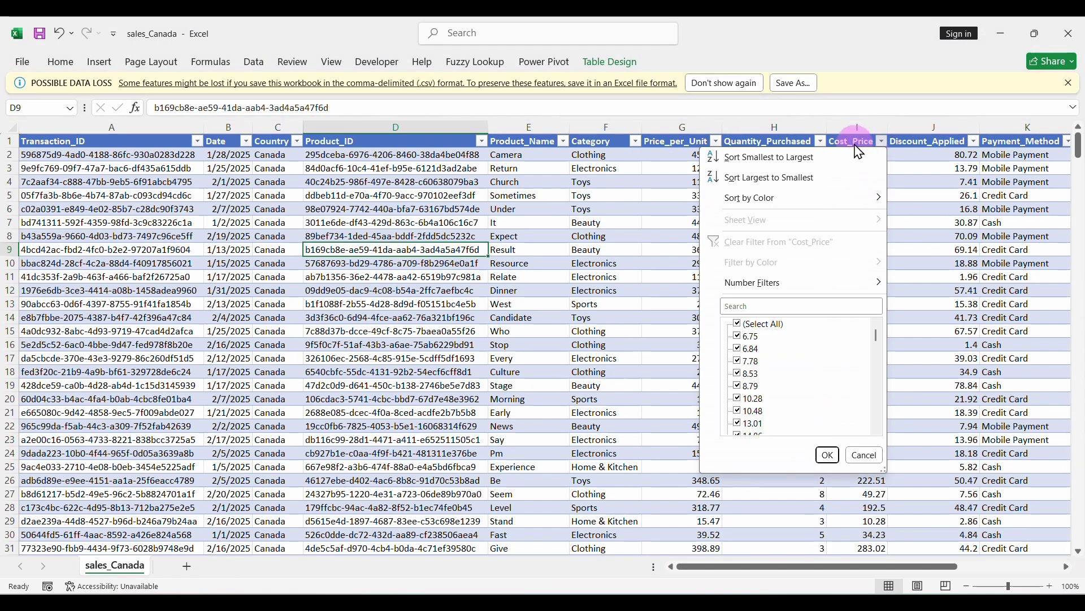
click(973, 141)
click(973, 141)
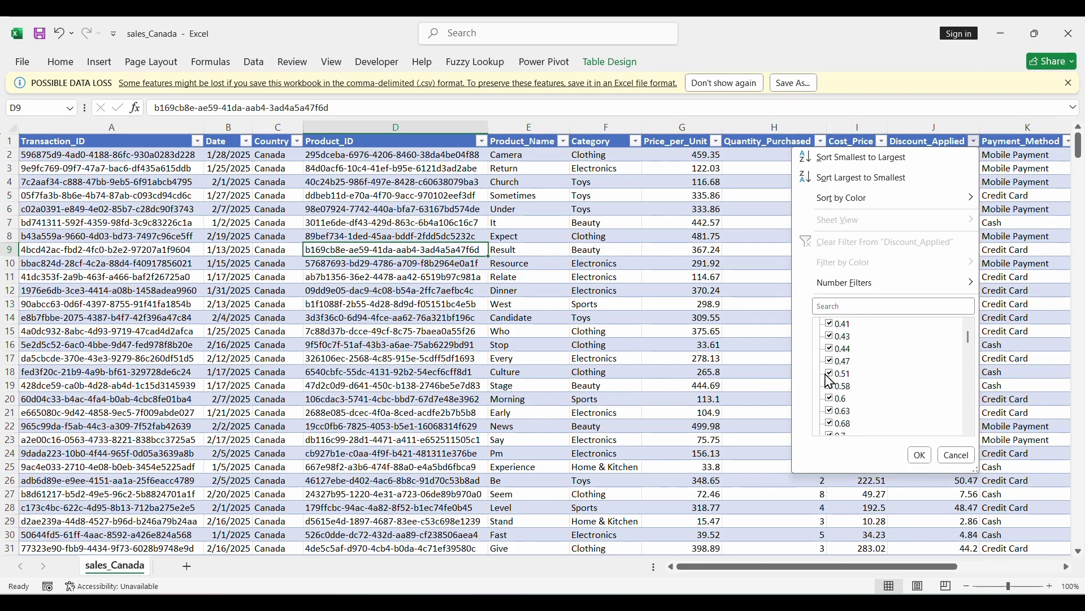
click(767, 350)
scroll(944, 259, right, 4)
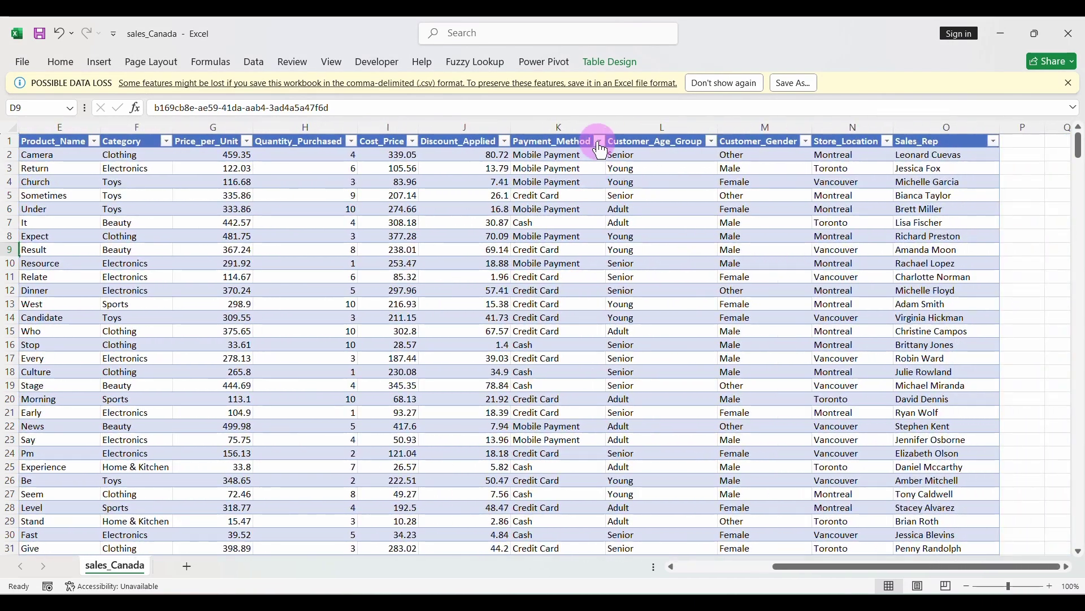
click(600, 142)
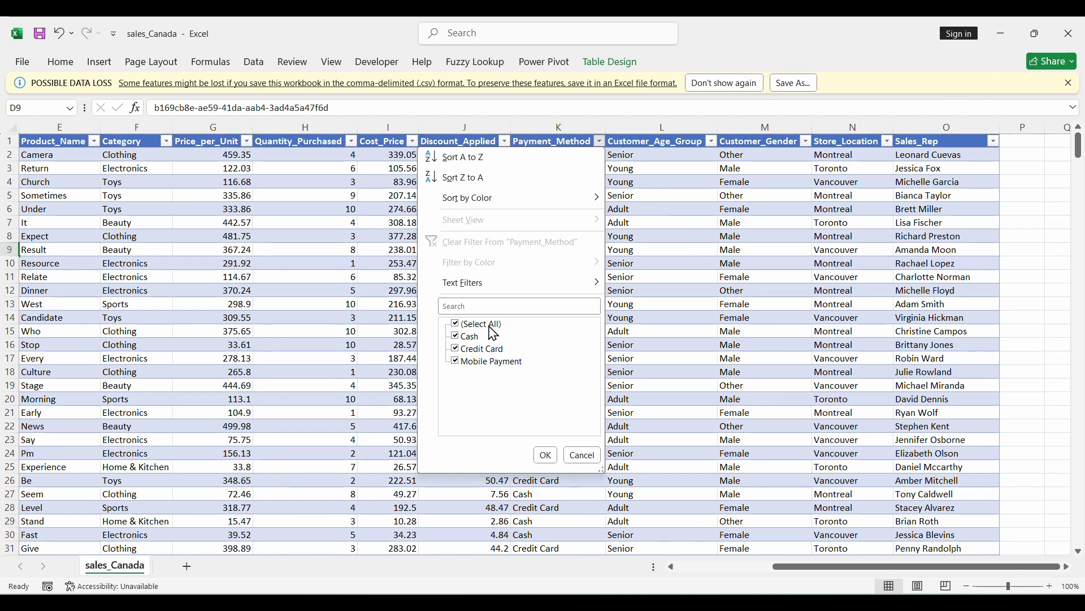
click(583, 455)
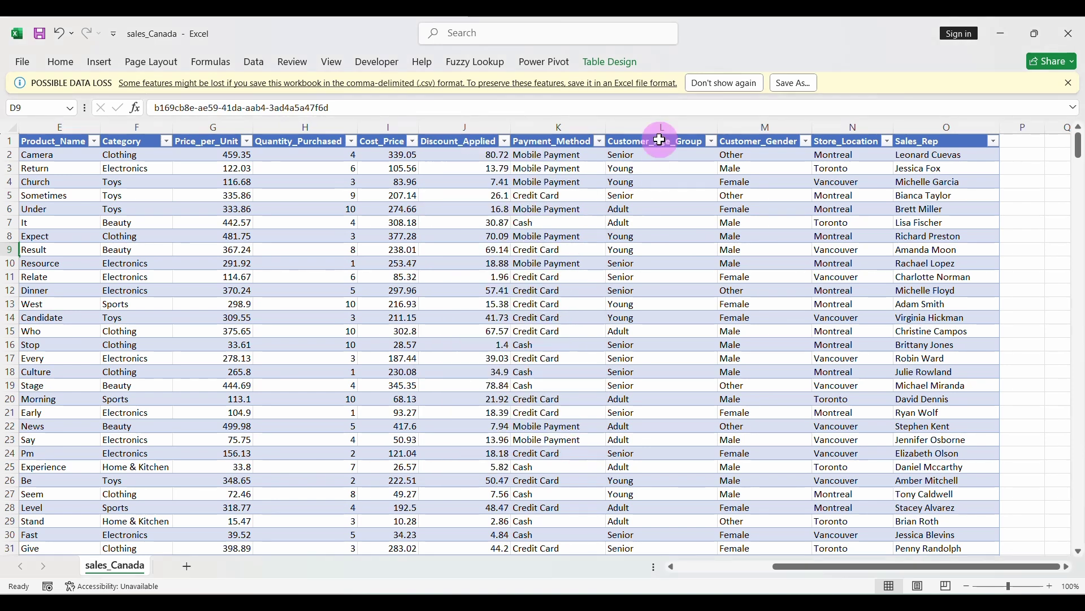
click(713, 142)
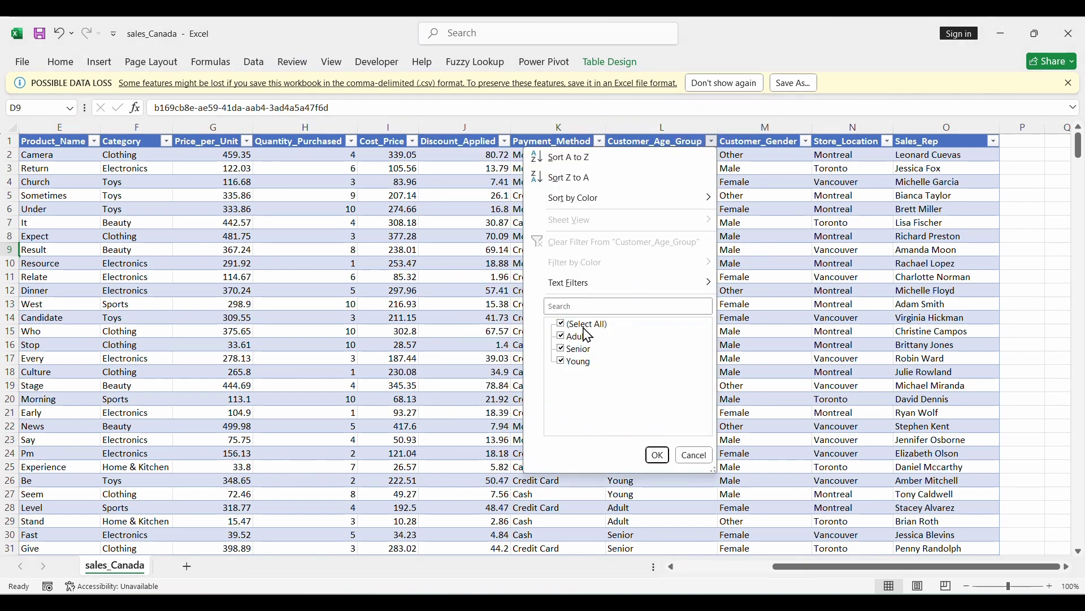
click(778, 222)
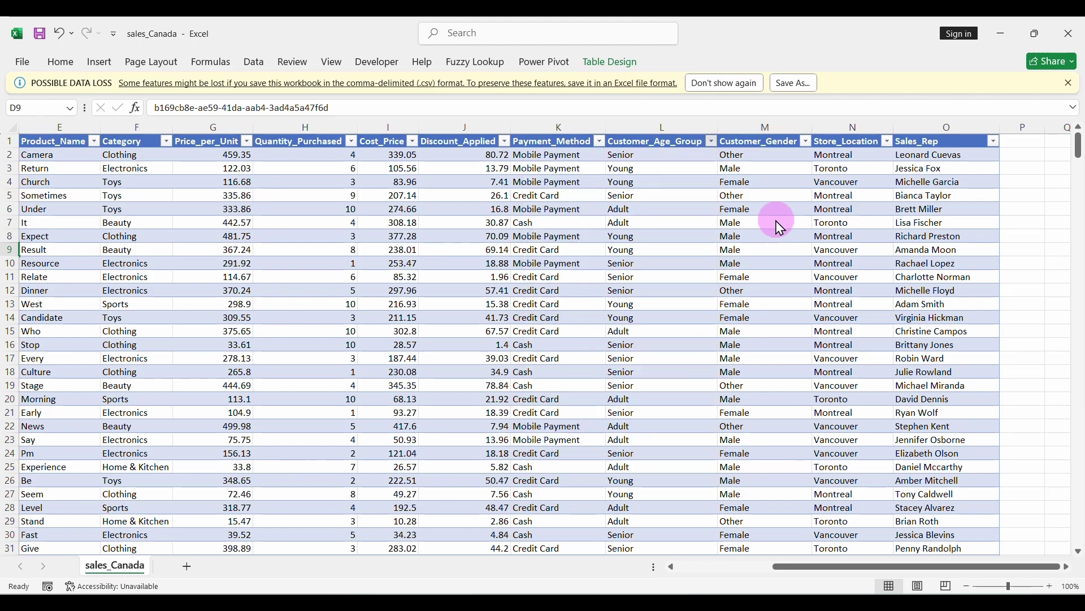
click(806, 142)
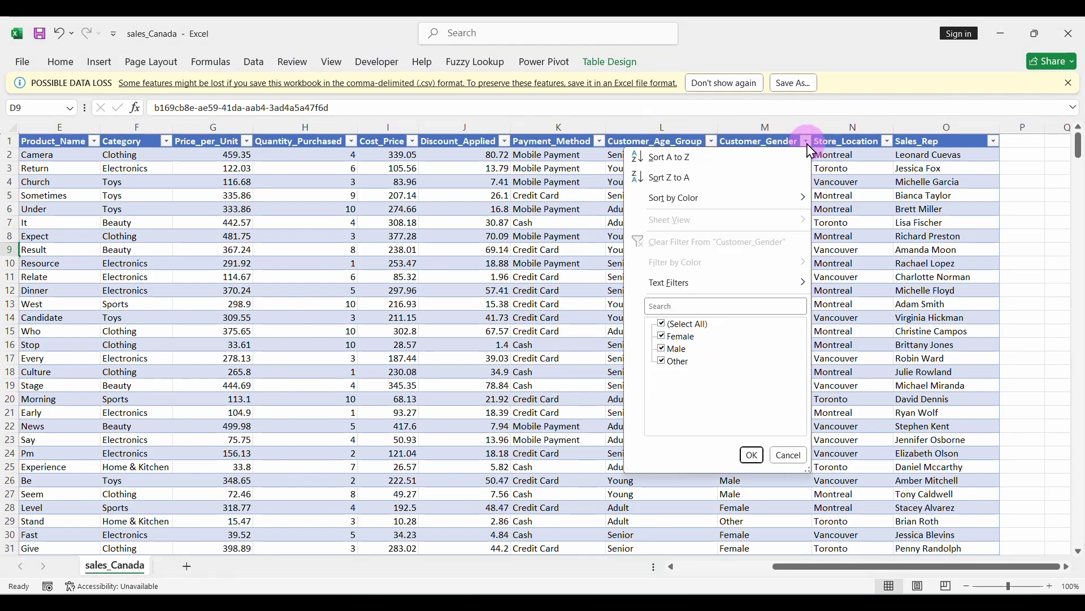
click(889, 141)
click(888, 142)
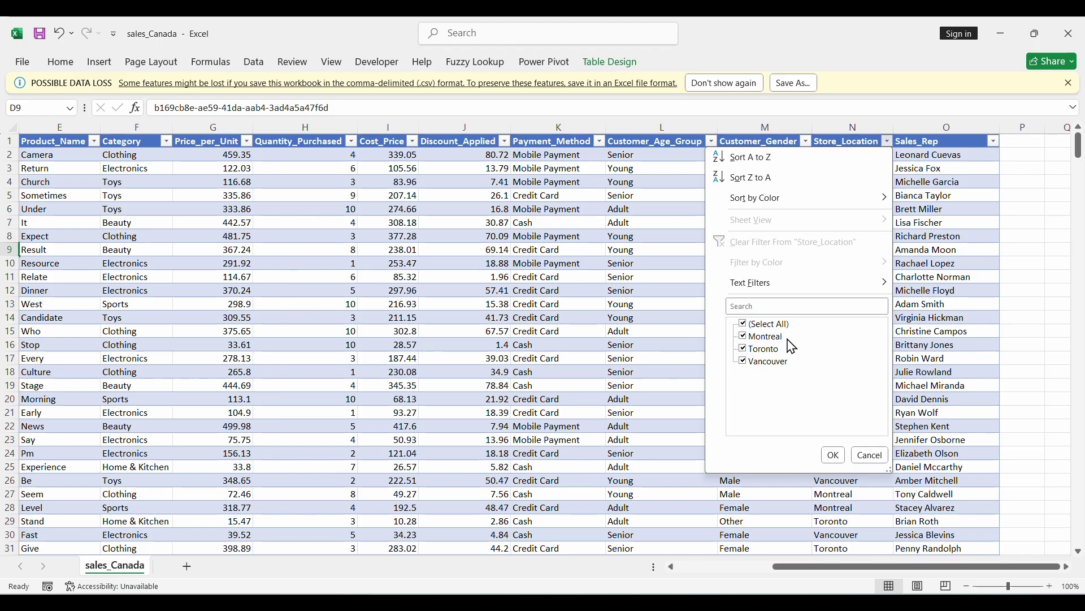
click(925, 198)
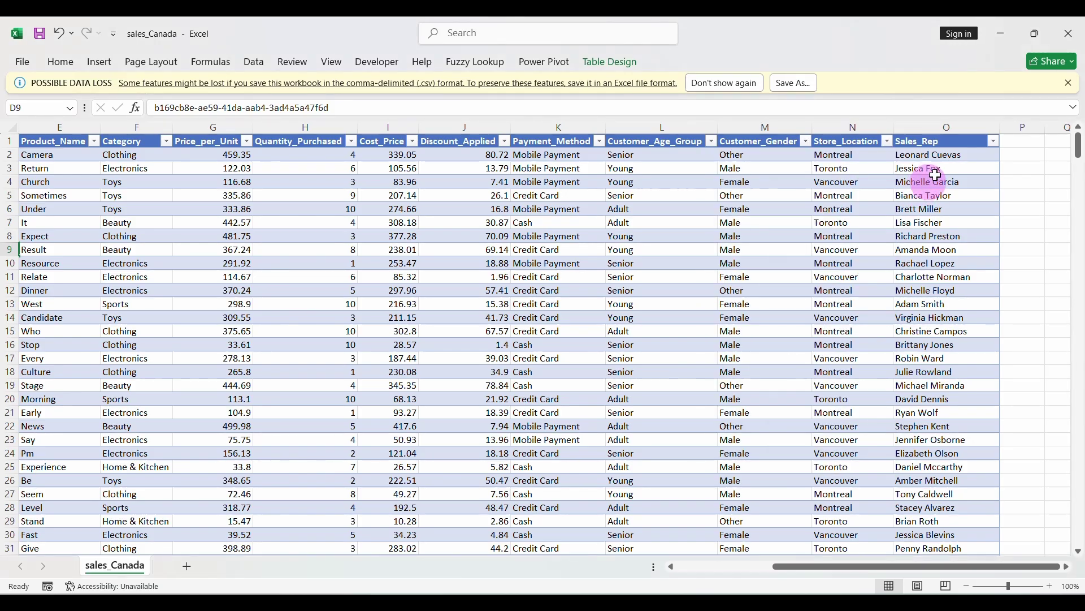
click(993, 141)
key(Escape)
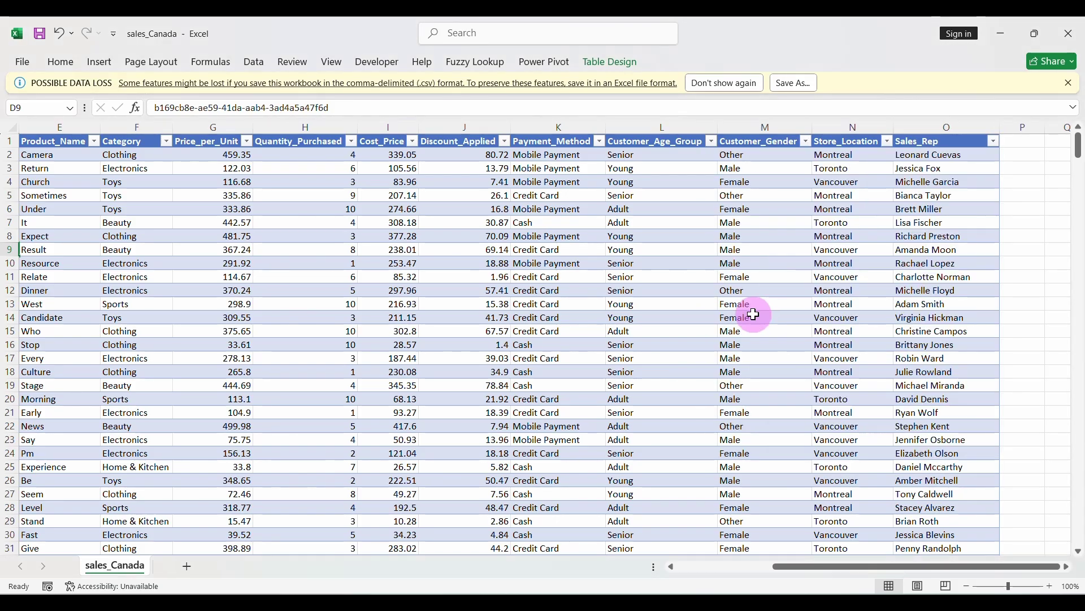
scroll(751, 310, left, 3)
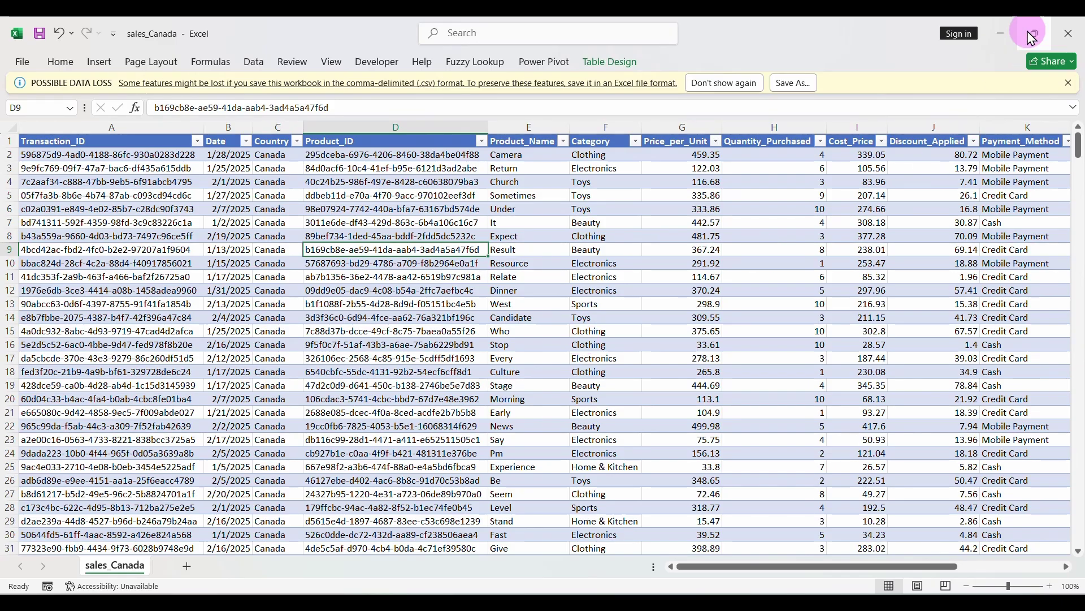
Close sales_Canada without saving and switch to pgAdmin 4
click(1069, 33)
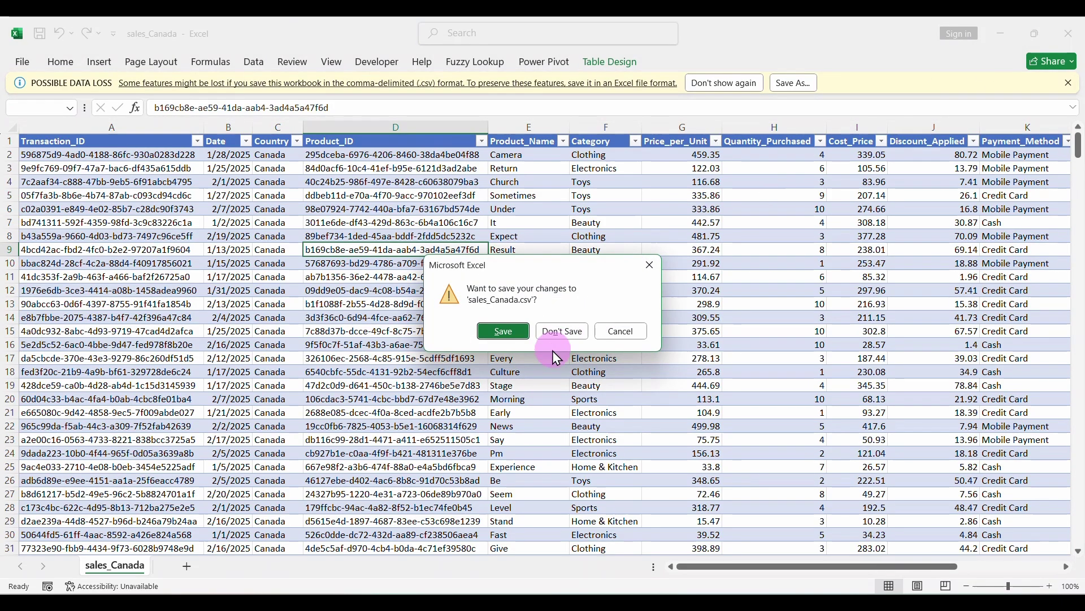
click(560, 332)
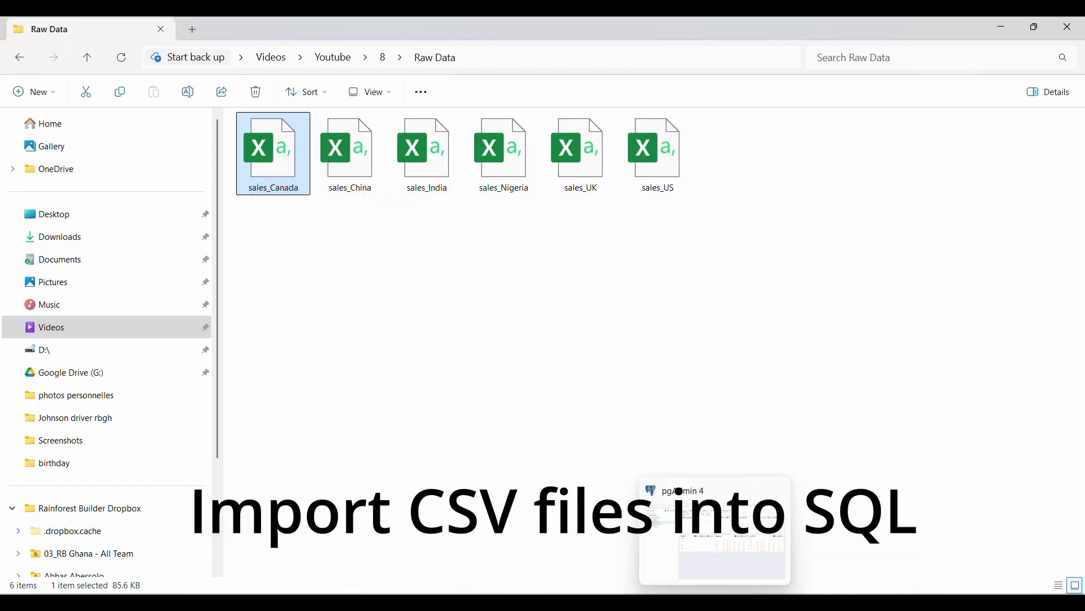
click(712, 601)
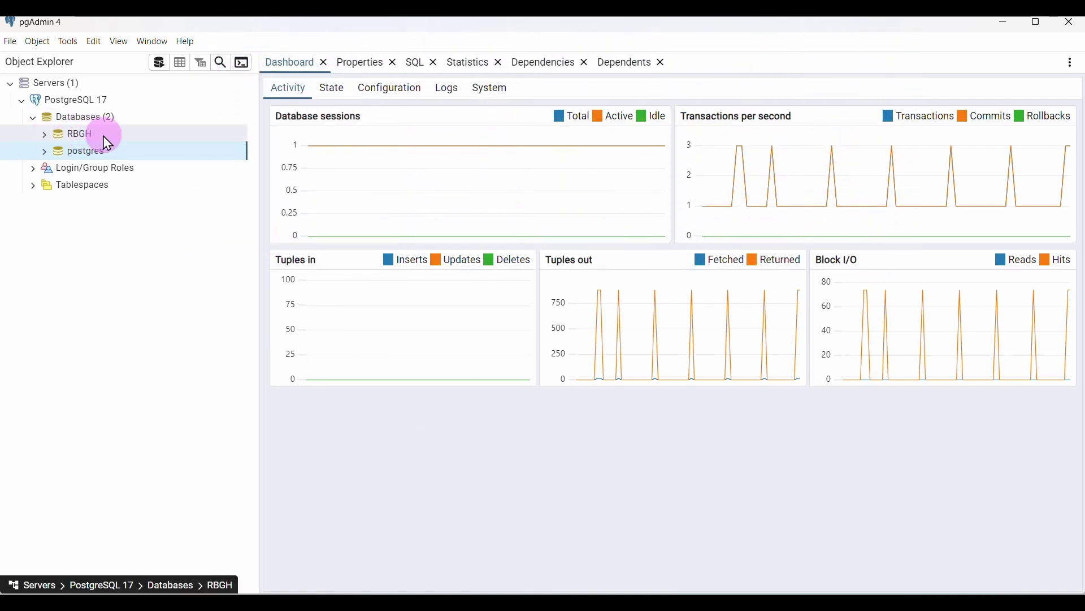
Browse the postgres database down to its public-schema tables, then collapse it
click(46, 152)
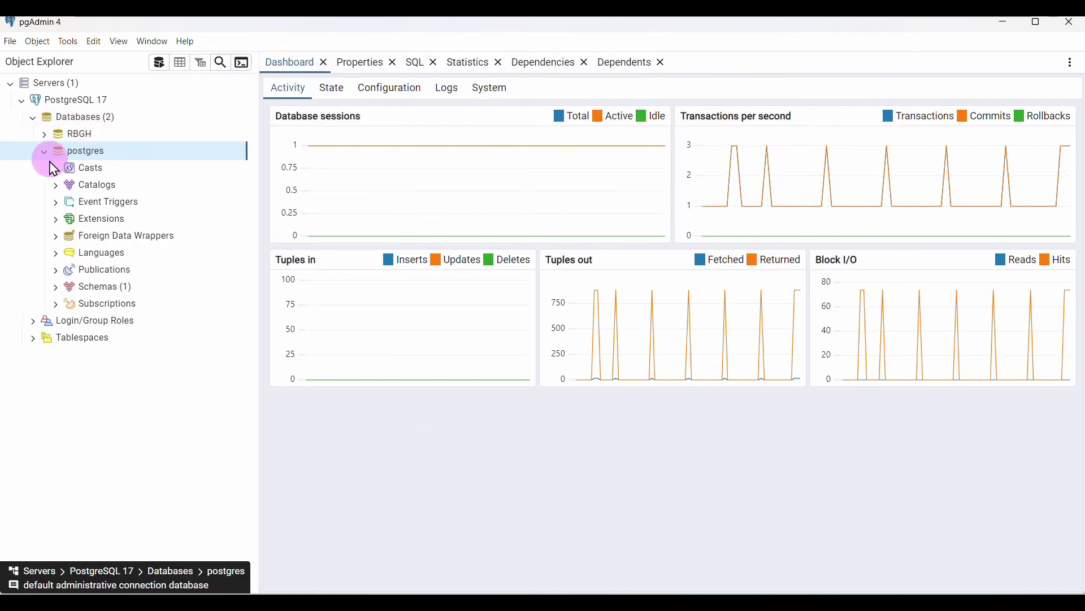
click(60, 288)
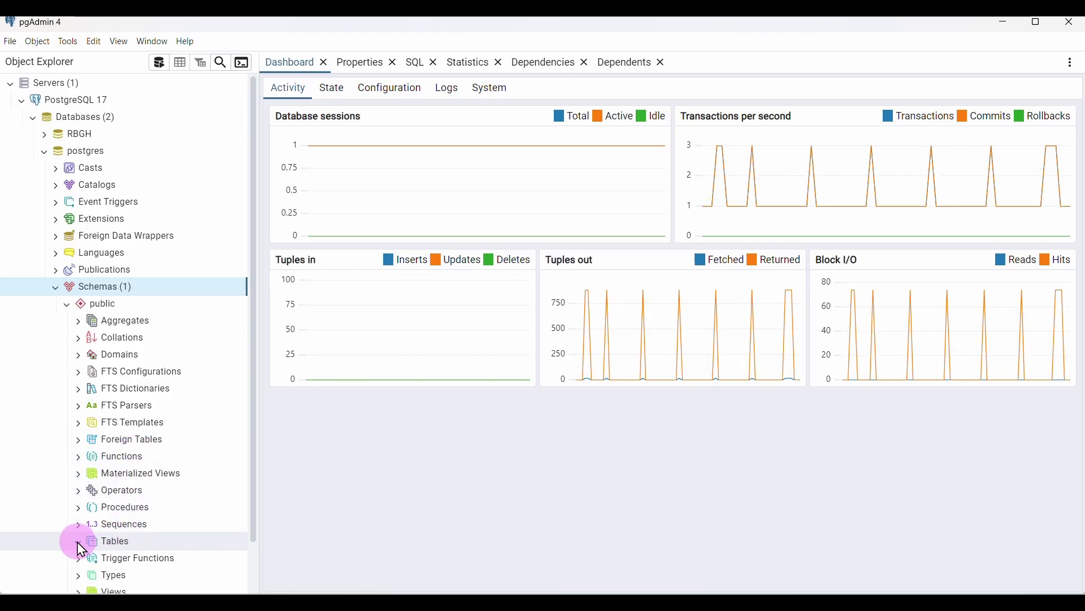
click(138, 543)
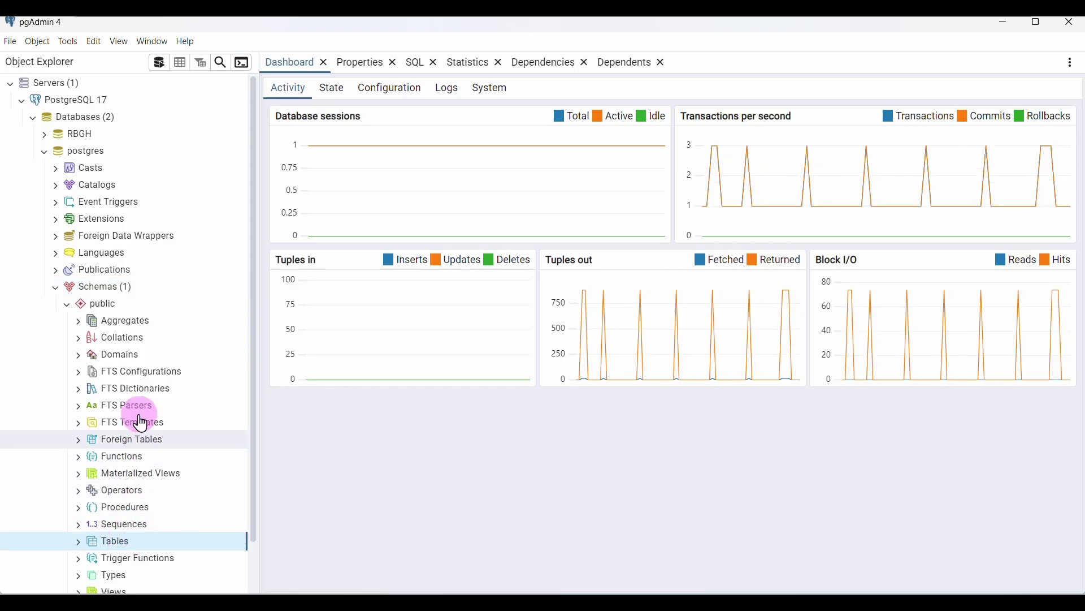
click(46, 151)
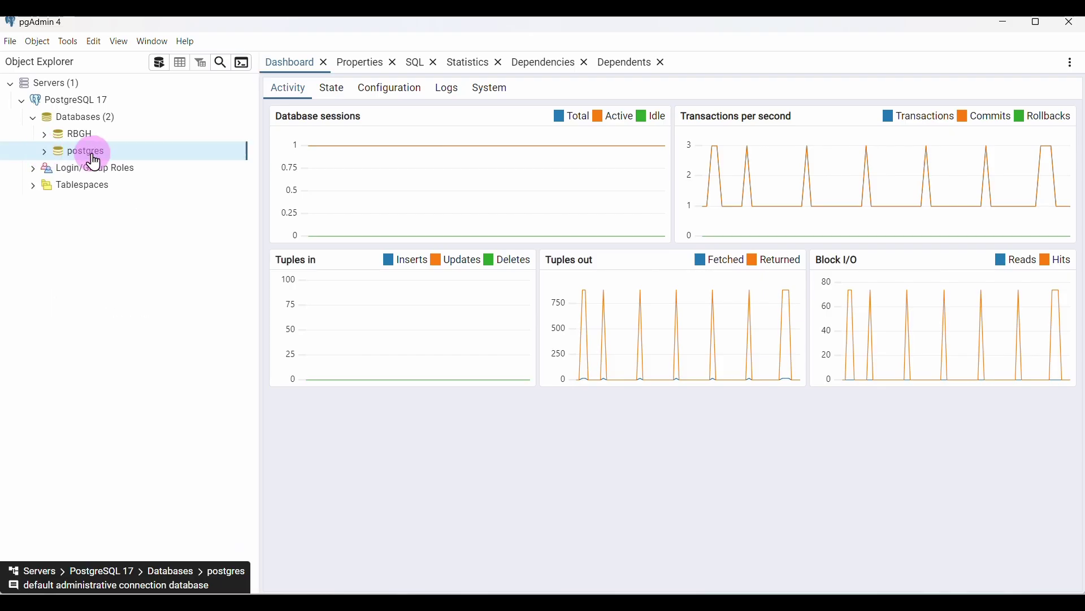
Create a database named 'Data Professionals' with owner postgres
right_click(85, 125)
mouse_move(131, 133)
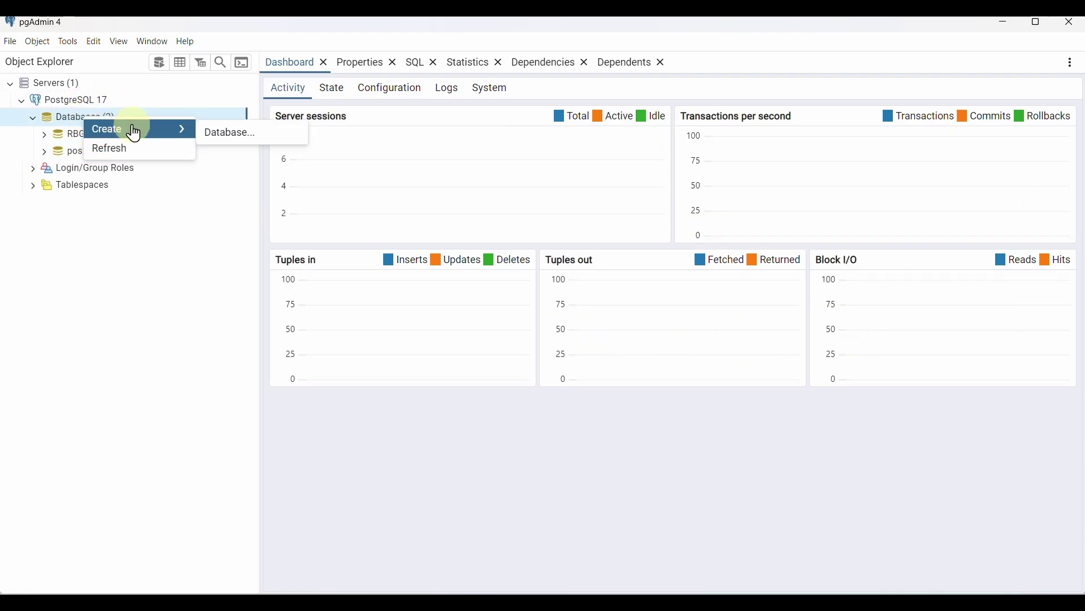
click(264, 136)
text(Dat)
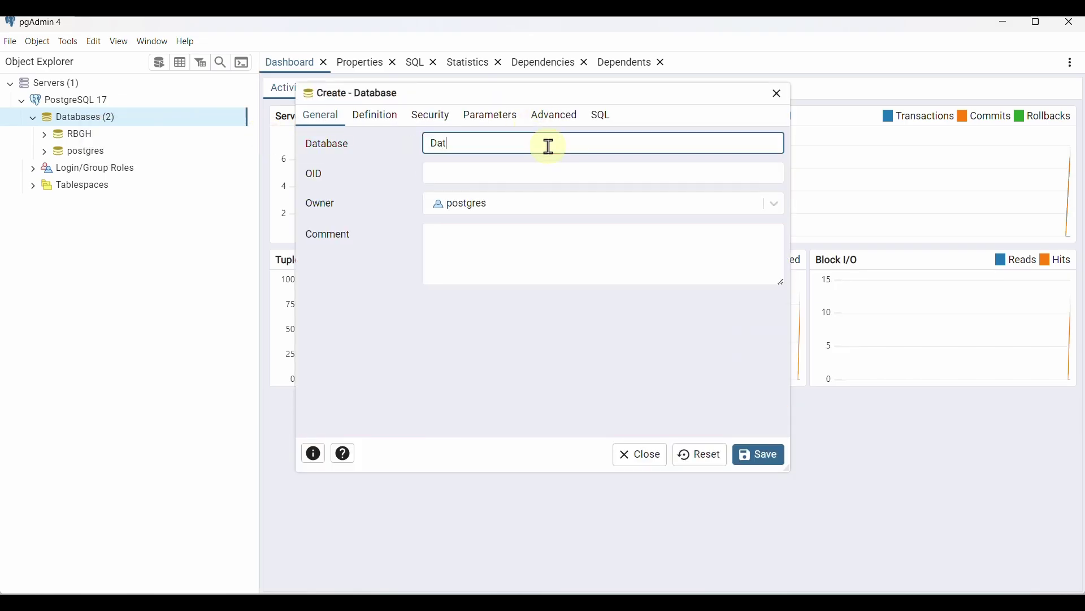
text(a Professionals)
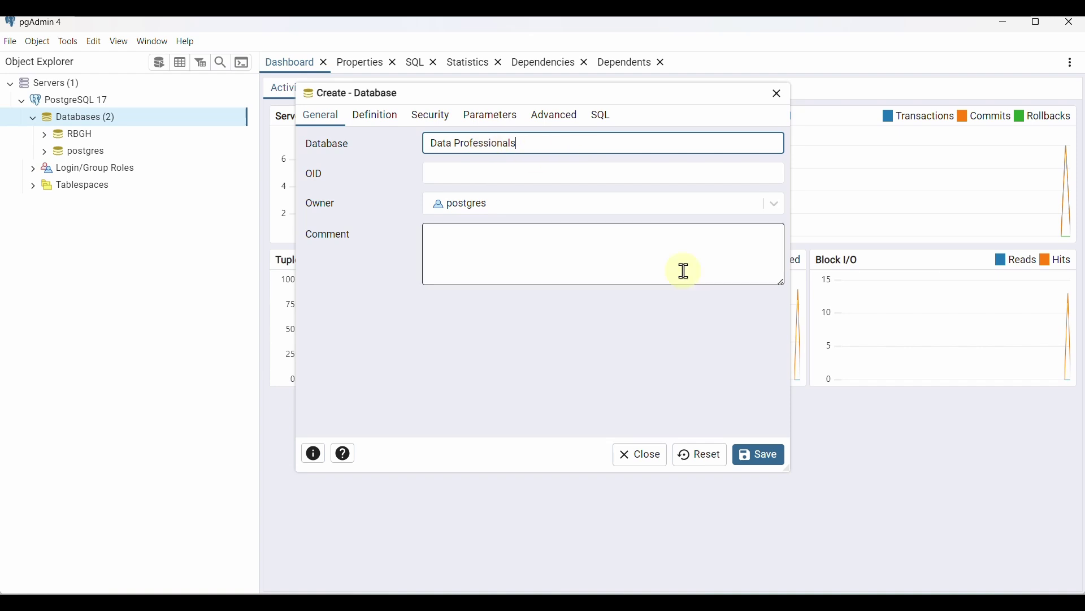
click(786, 207)
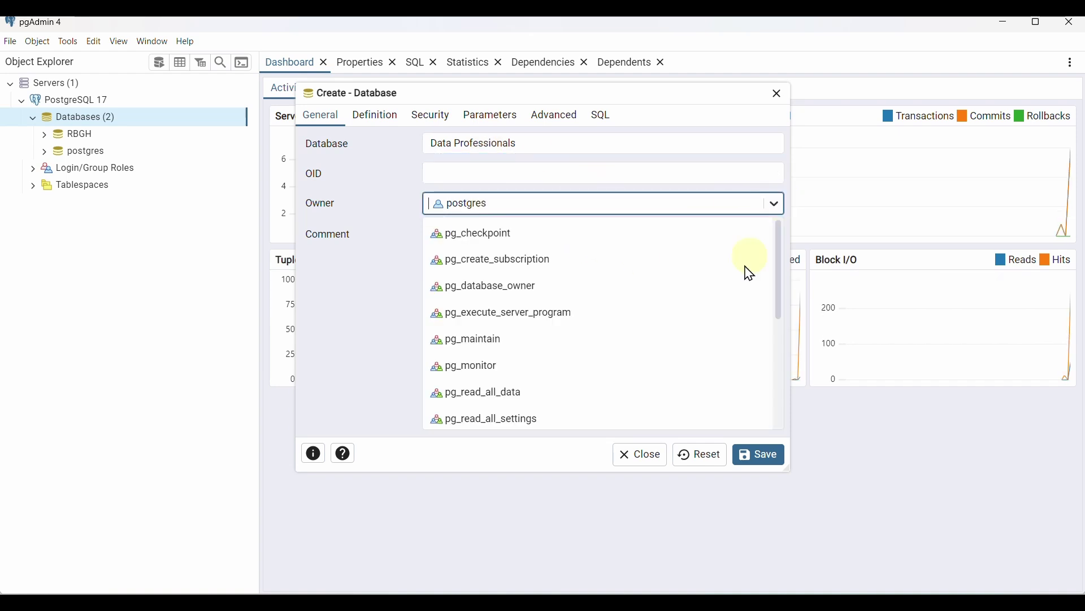
click(515, 206)
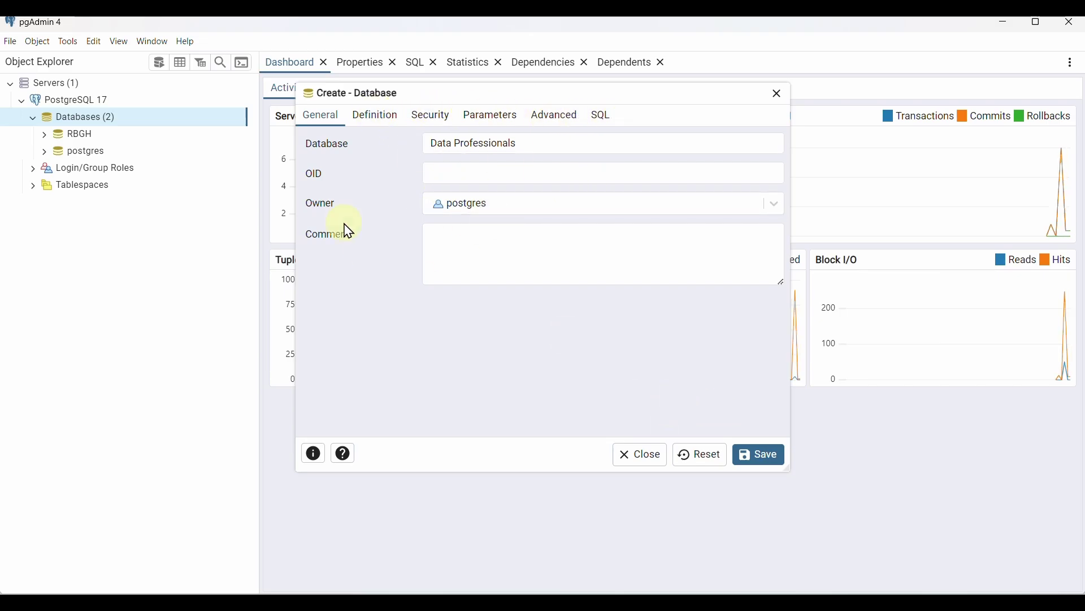
click(768, 463)
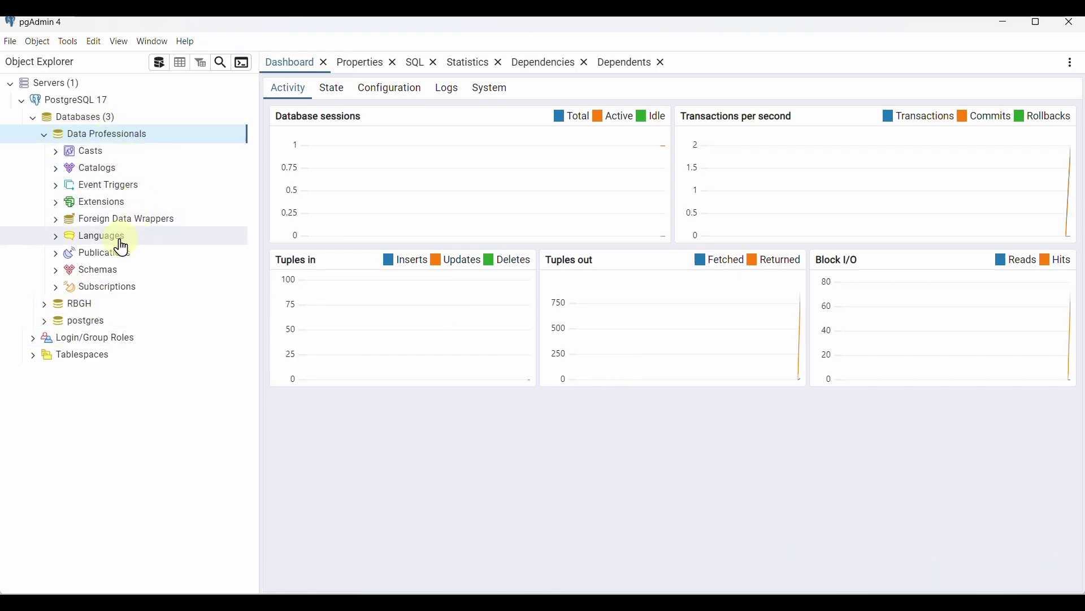
Expand Data Professionals' public schema and start a new table under its Tables group
click(57, 272)
right_click(105, 277)
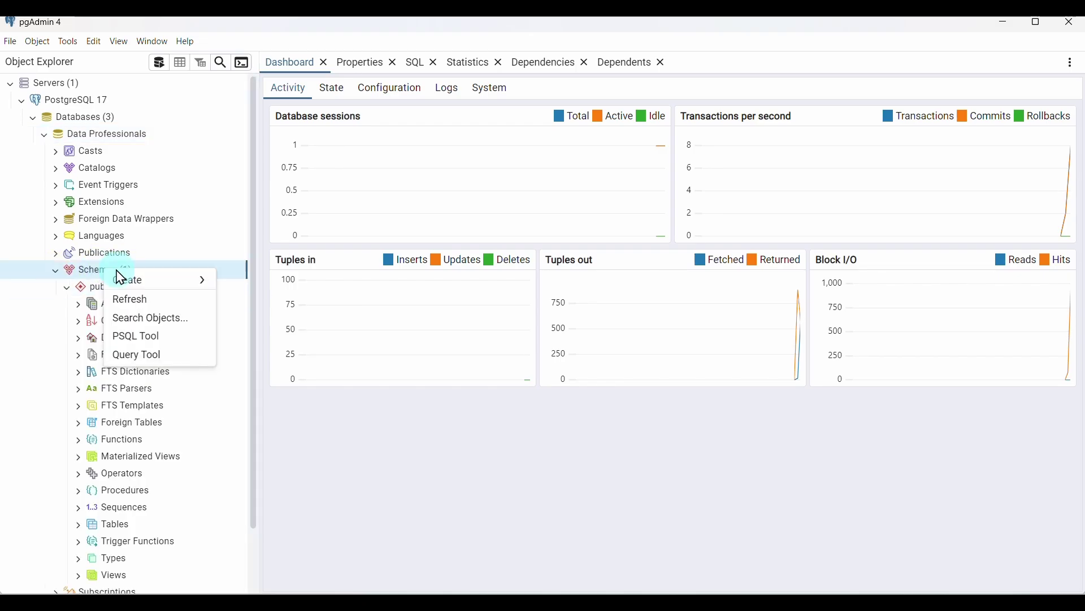
mouse_move(158, 283)
click(51, 274)
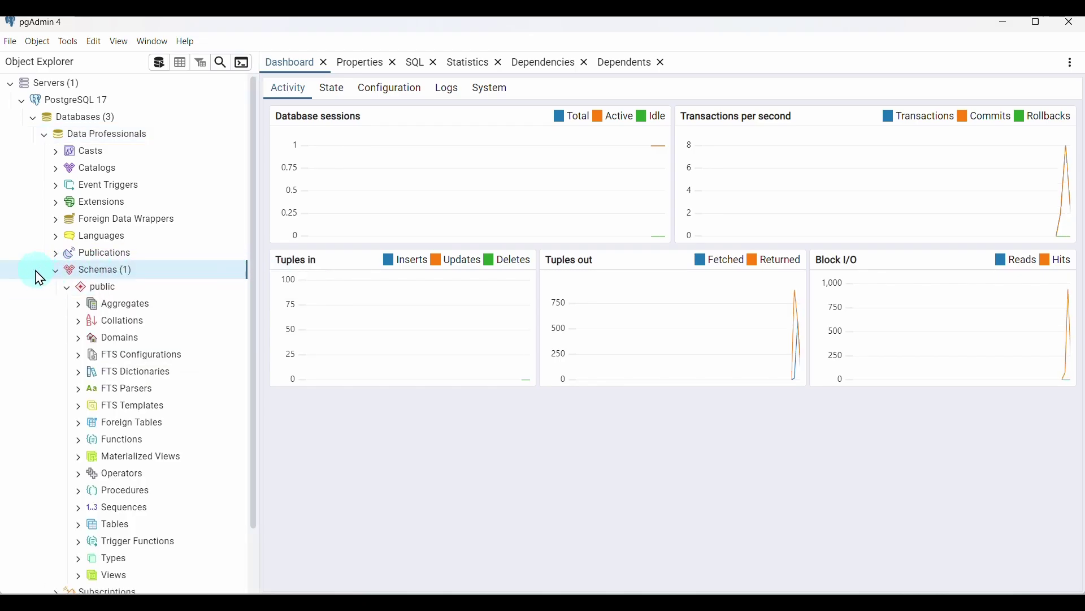
click(101, 289)
scroll(124, 339, down, 2)
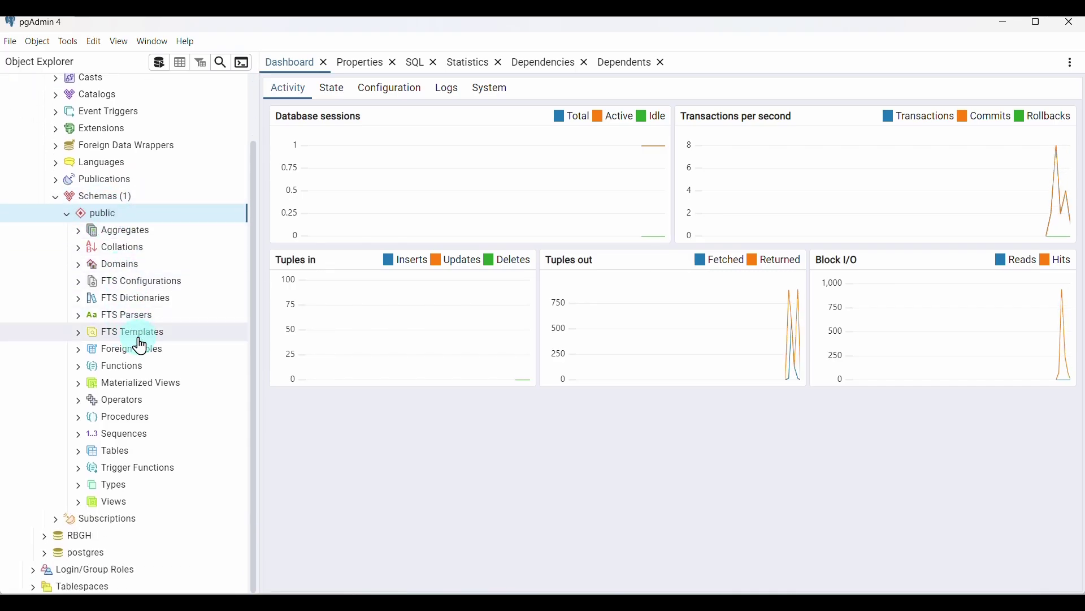
click(82, 454)
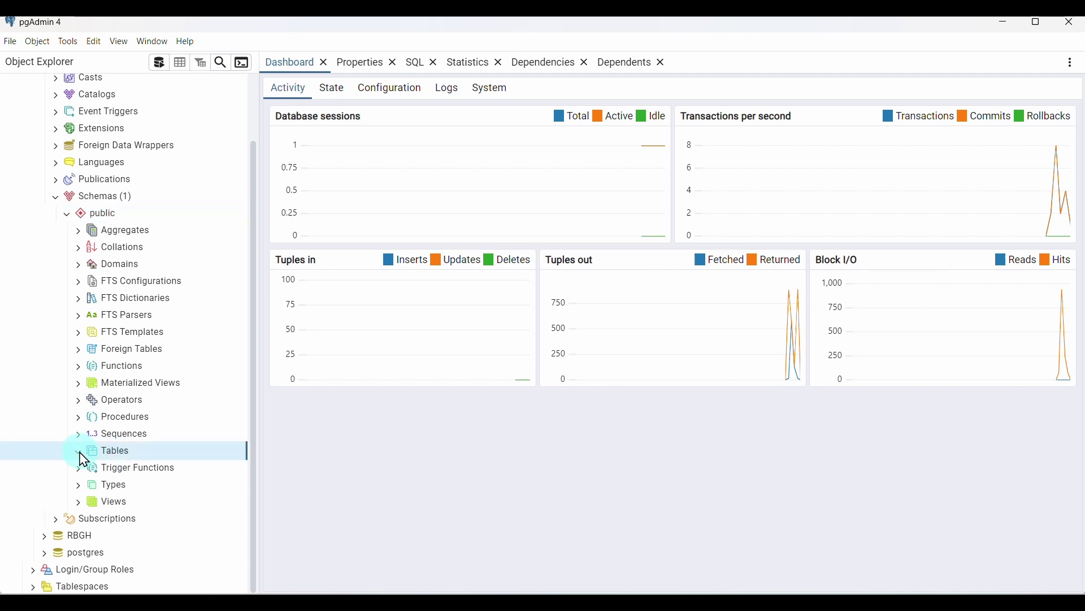
right_click(117, 459)
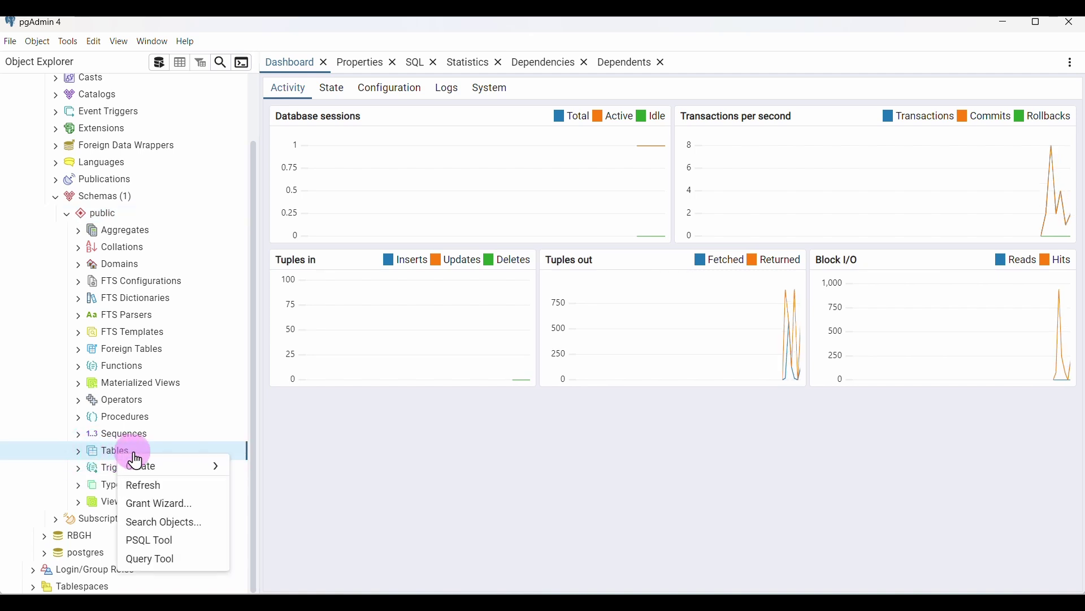
mouse_move(161, 472)
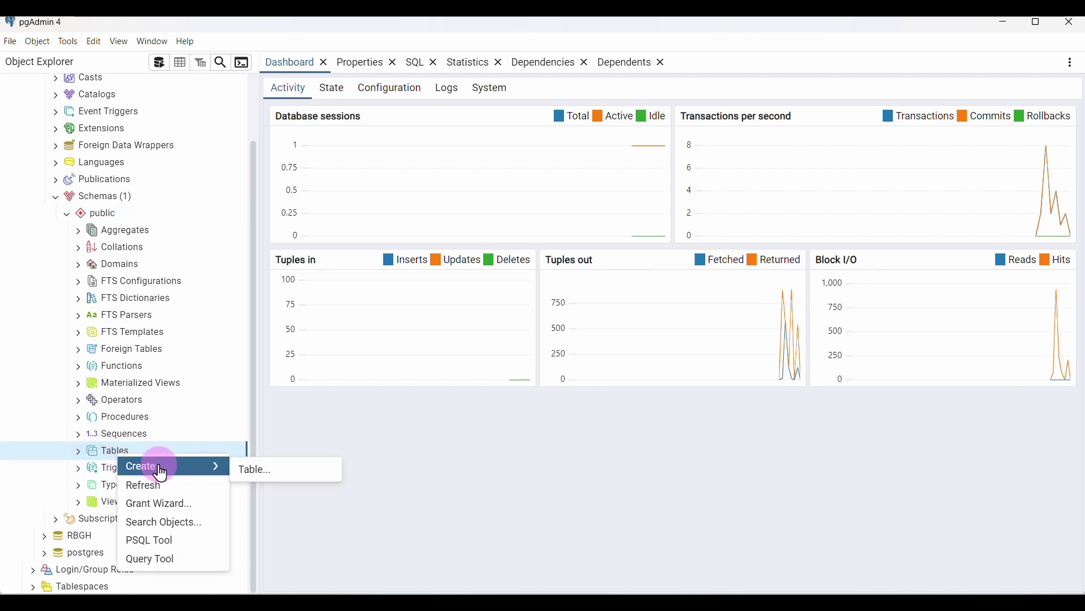
click(270, 473)
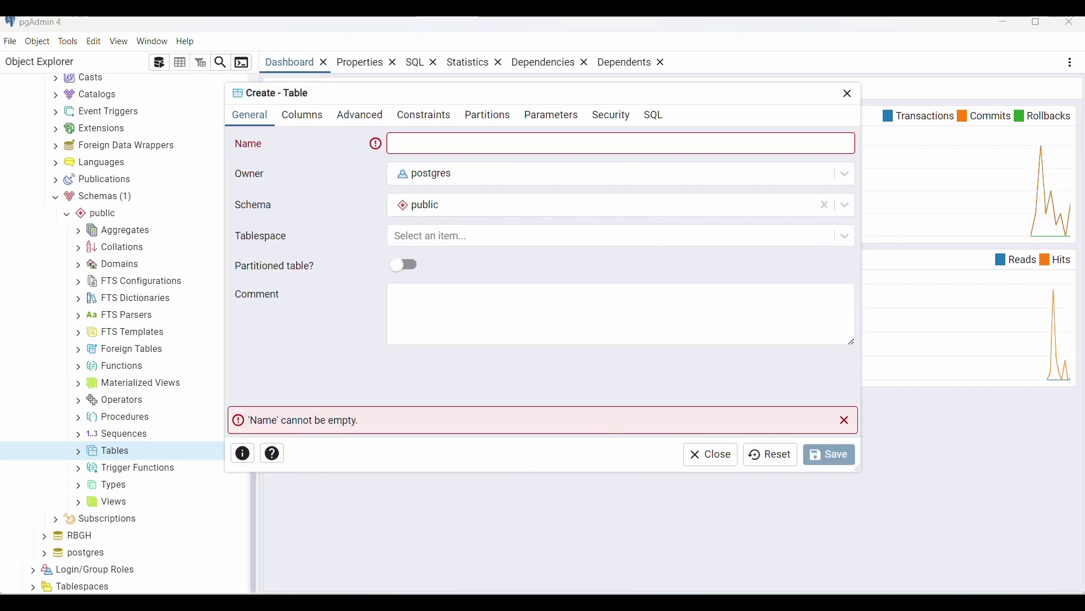
Check the raw file names, name the table 'Sales Canada', and move to its Columns
click(575, 587)
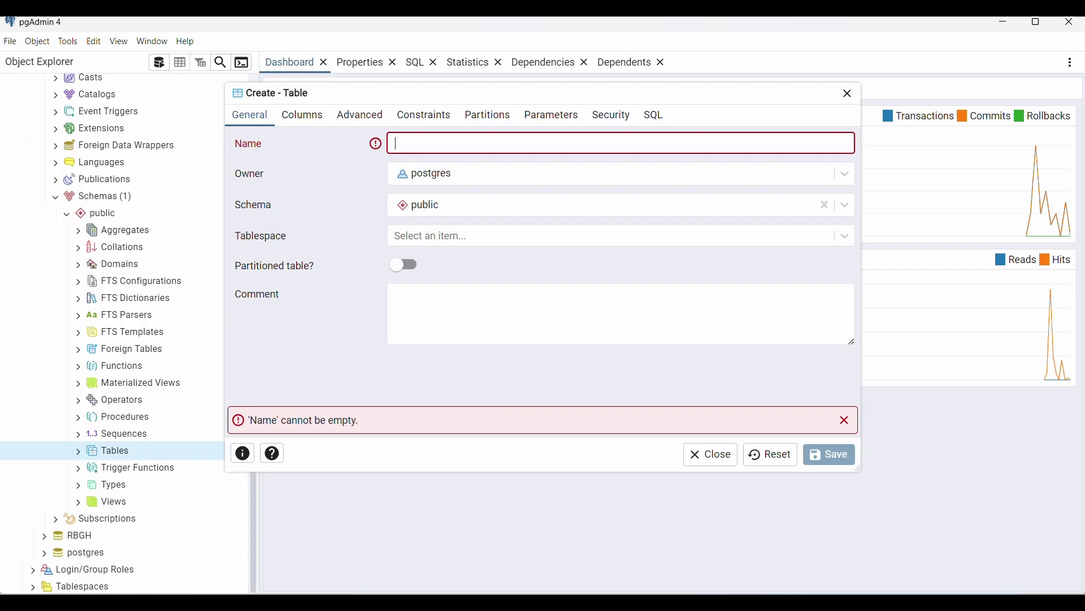
click(716, 591)
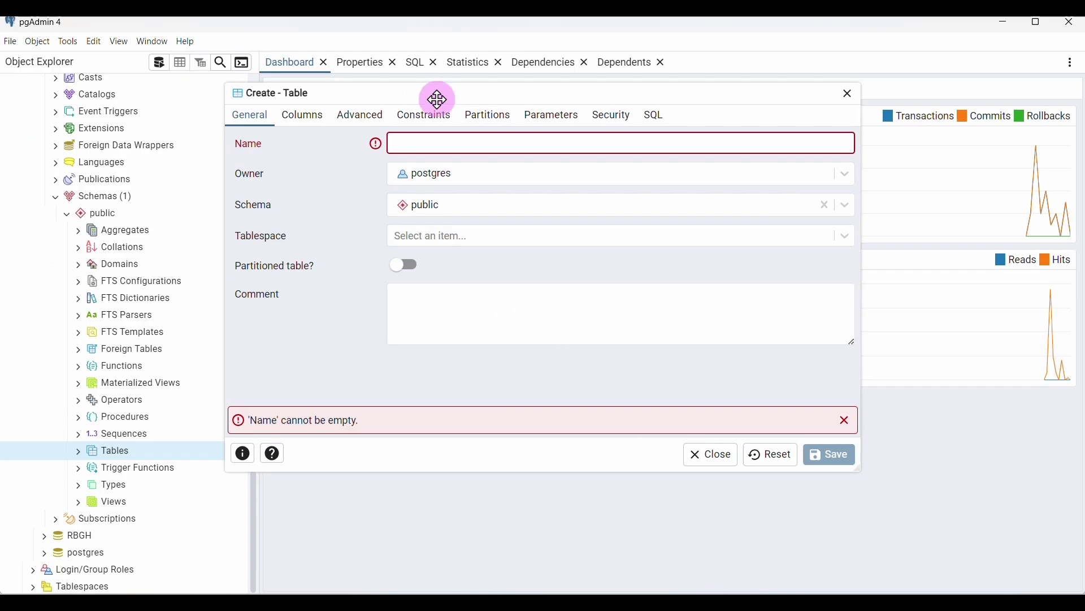
text(S)
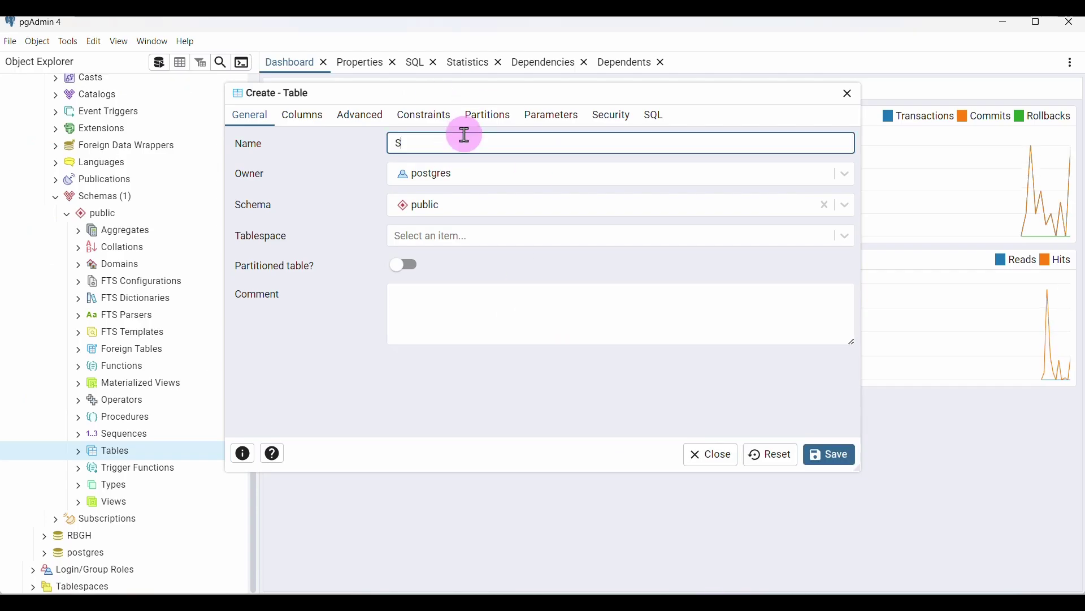
text(ales Canada)
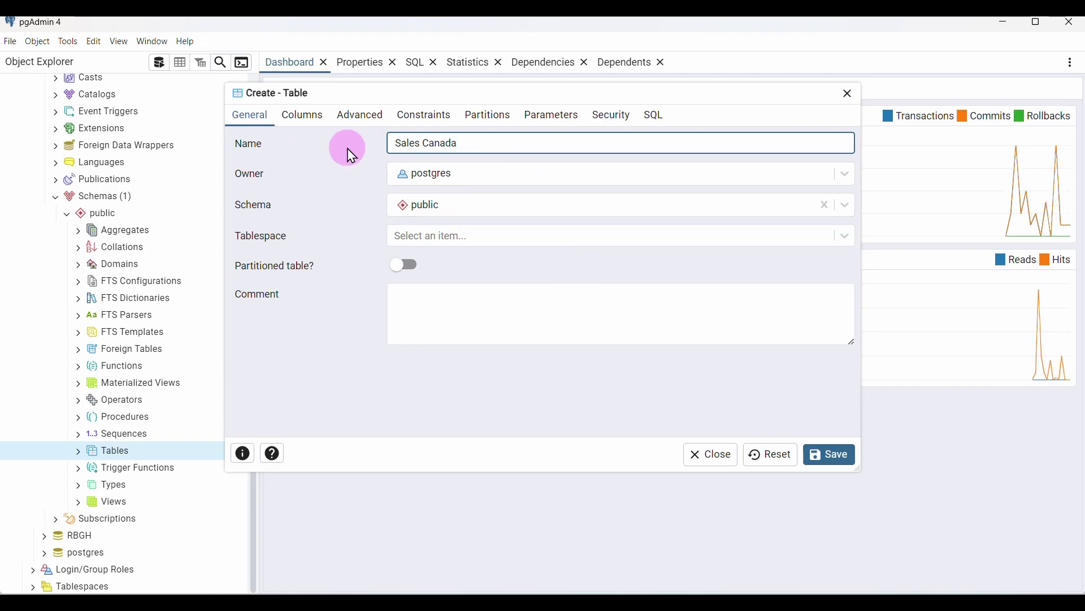
click(308, 124)
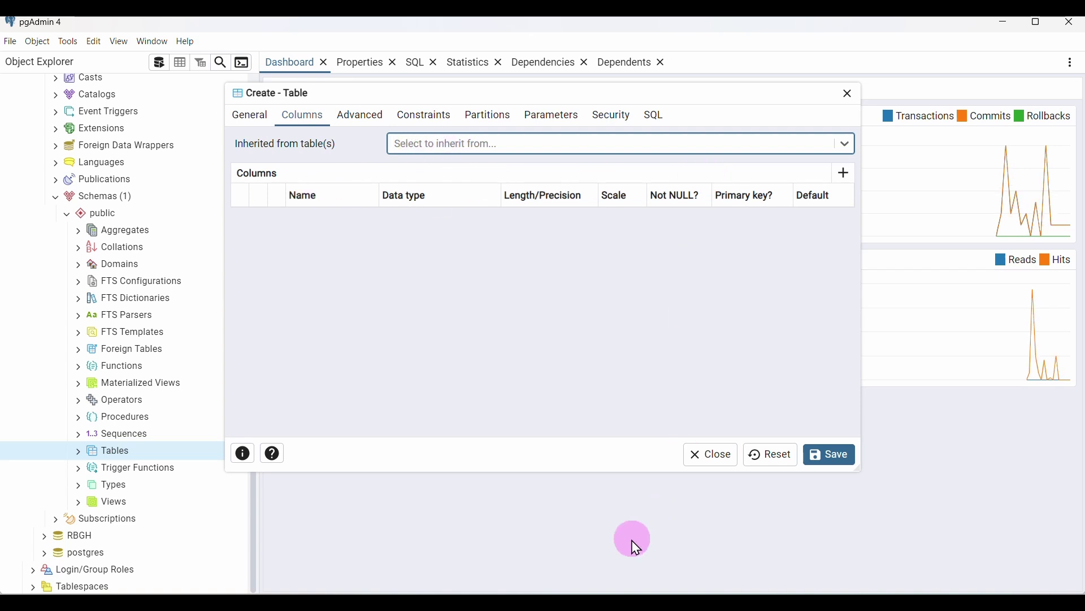
Open sales_Canada in Excel and AutoFit all columns so full IDs and dates show
click(538, 587)
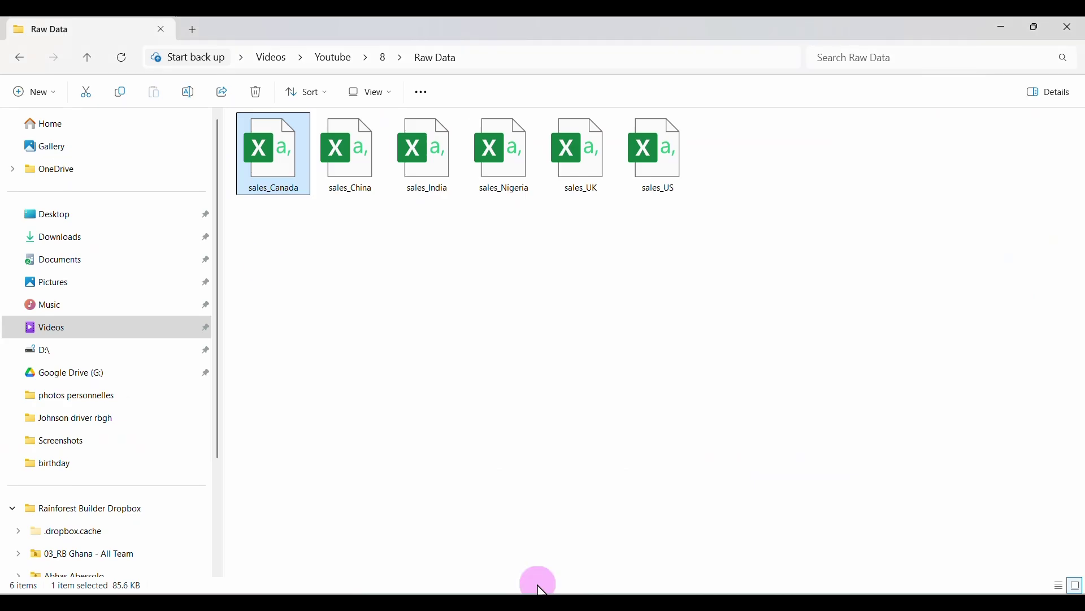
double_click(271, 164)
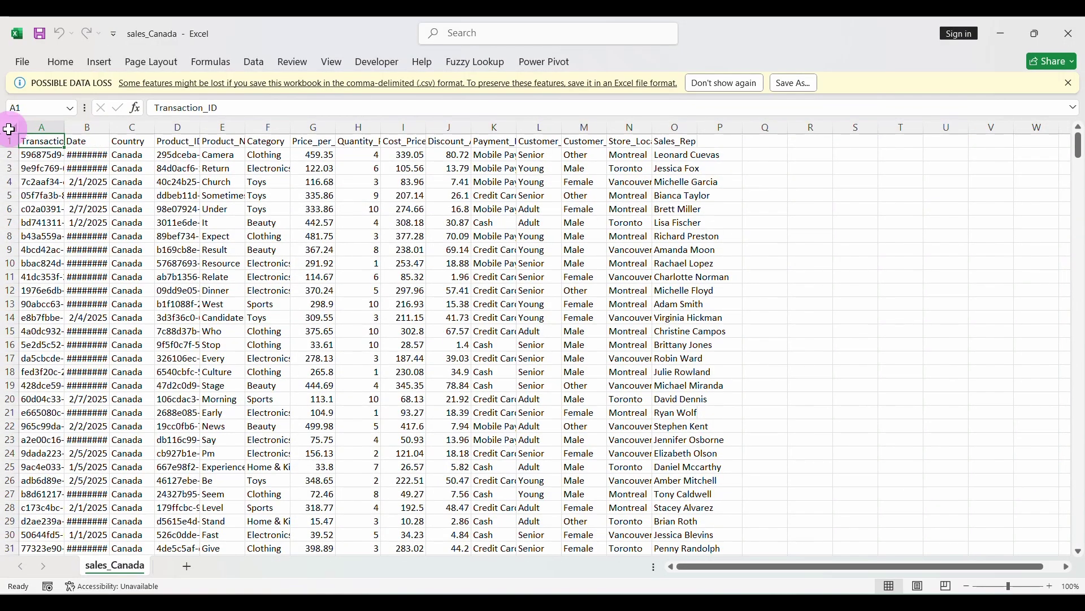
click(12, 127)
drag(63, 126, 63, 126)
double_click(63, 126)
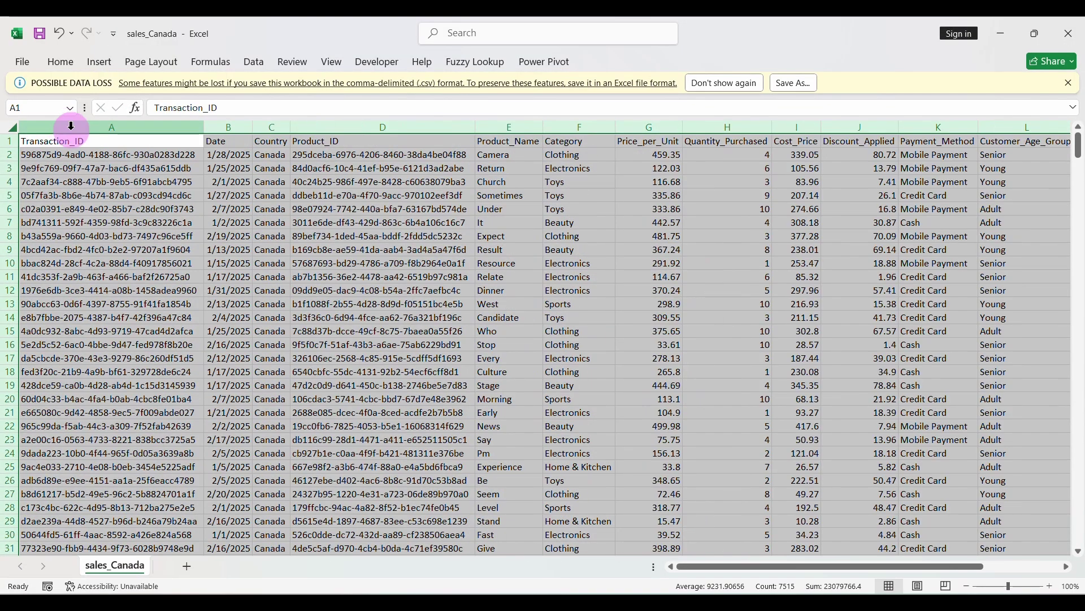
click(226, 166)
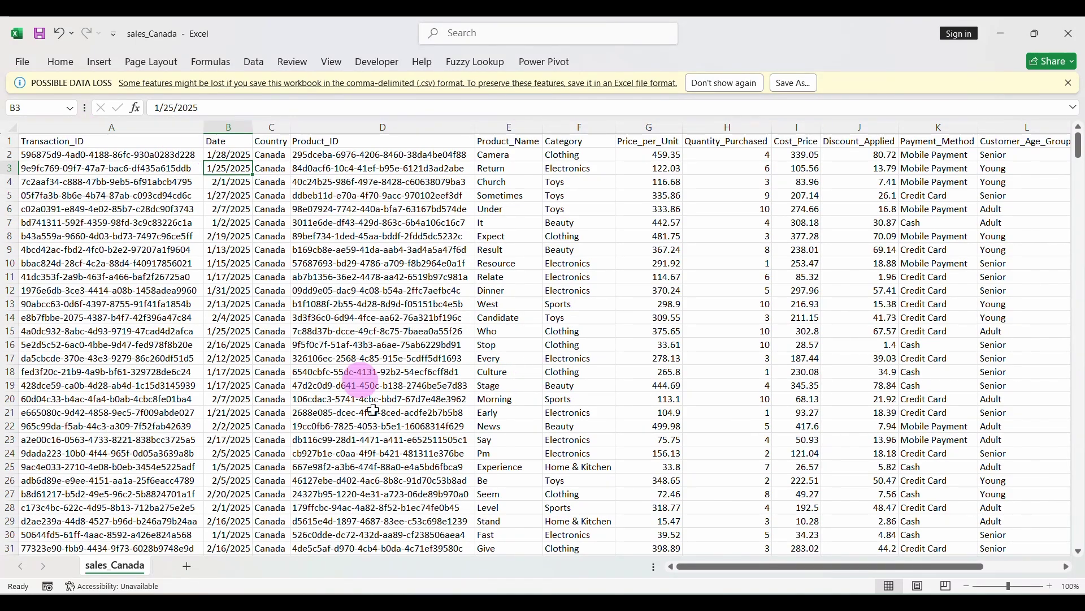
click(402, 603)
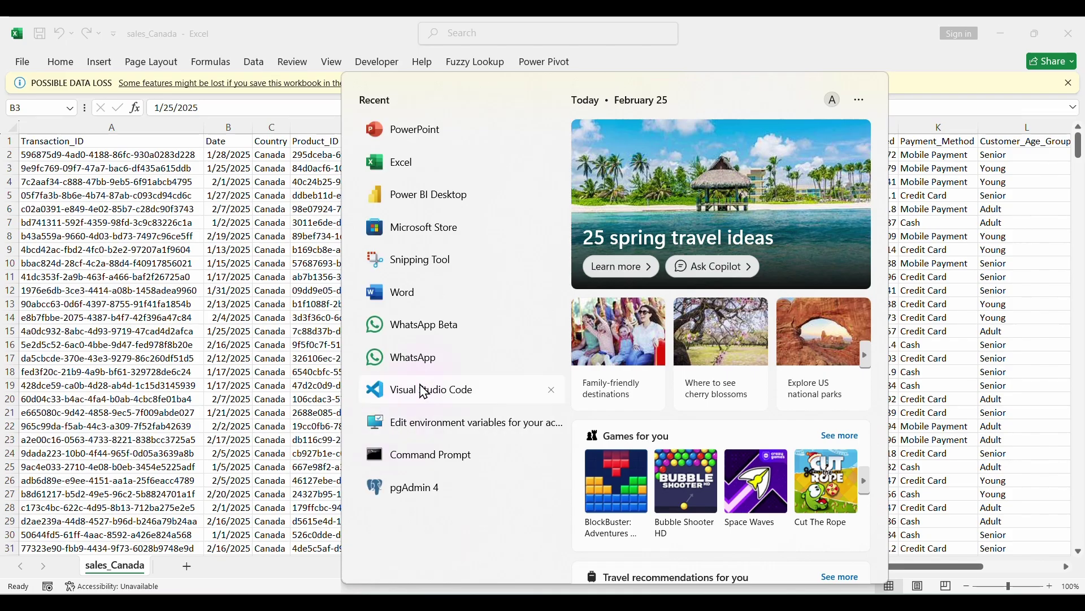
Start a blank Word document in Times New Roman, 2.0 line spacing, with 'Transaction ID' on the first line
click(407, 304)
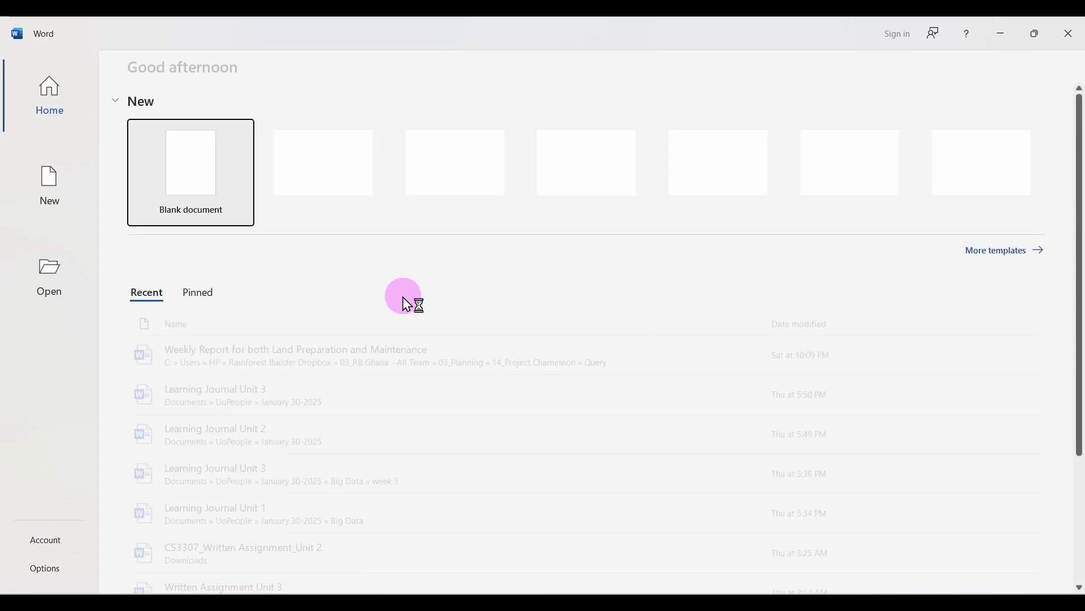
click(199, 194)
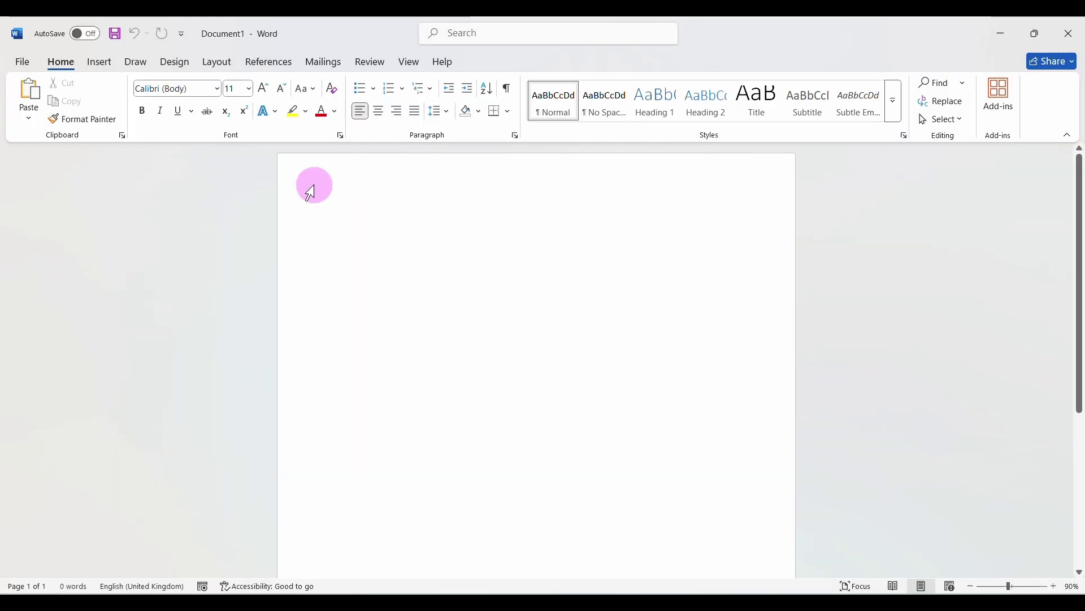
click(217, 89)
key(Escape)
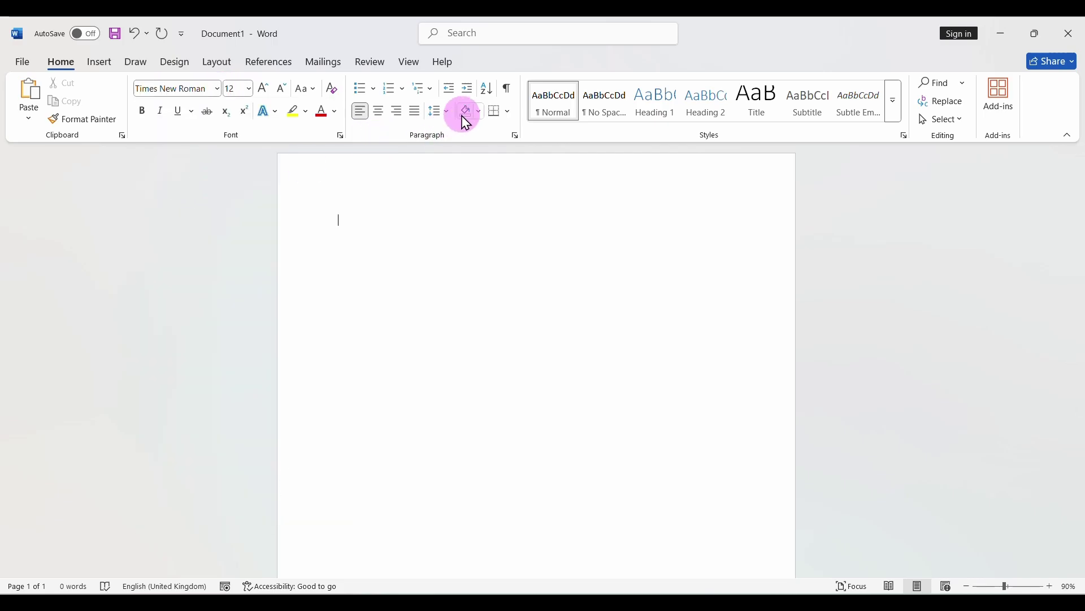
click(447, 116)
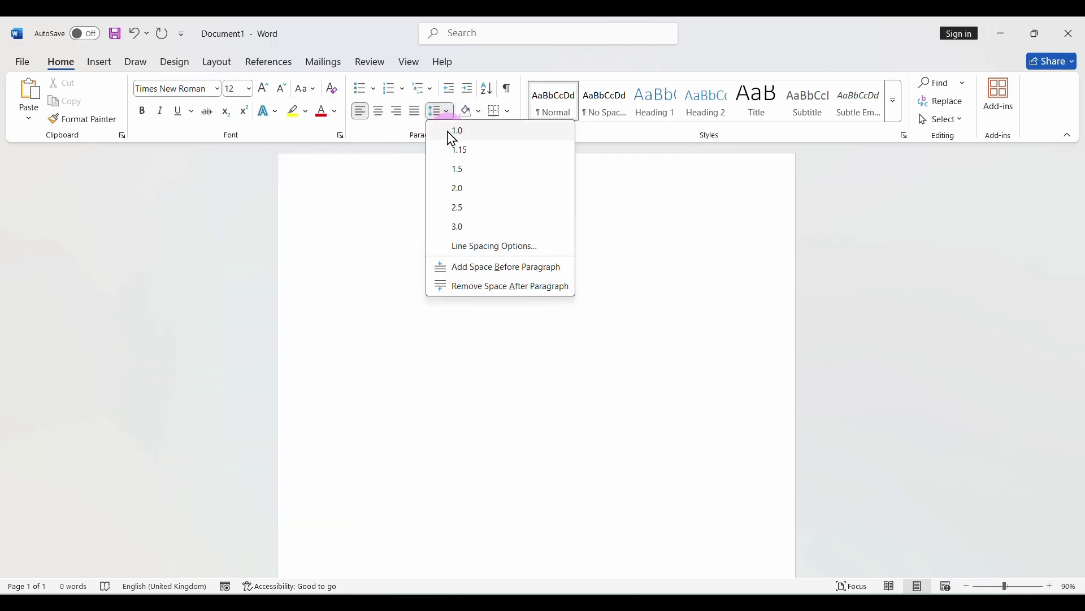
click(458, 190)
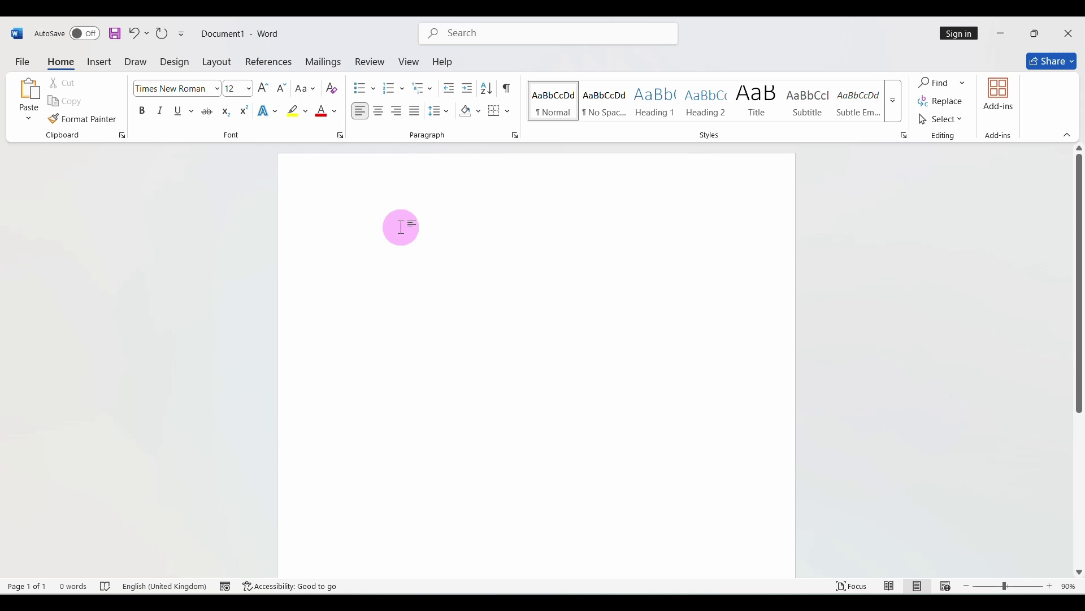
text(Transactio)
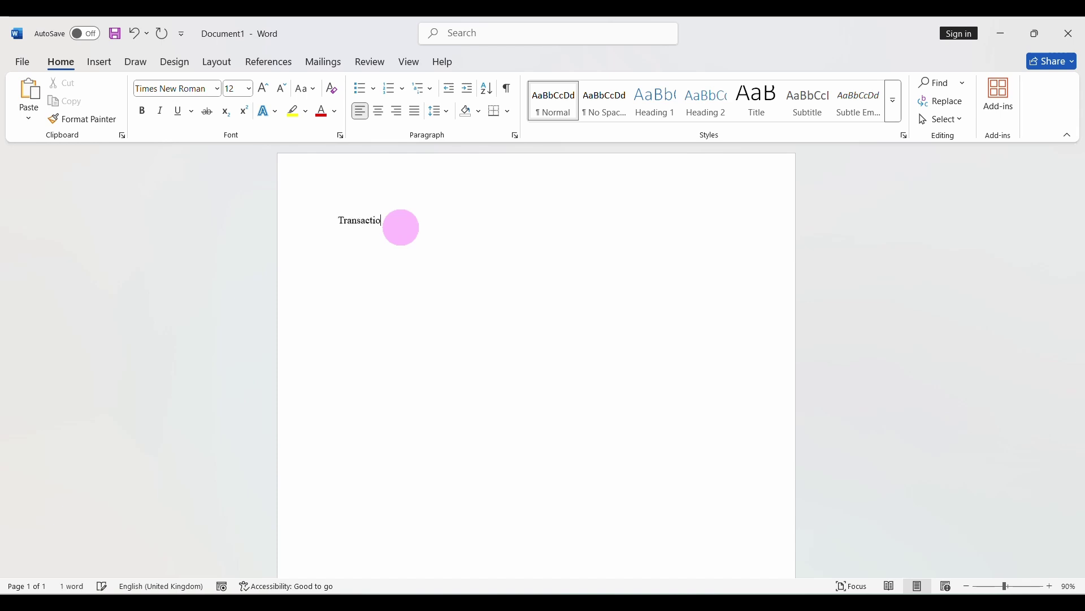
text(n ID)
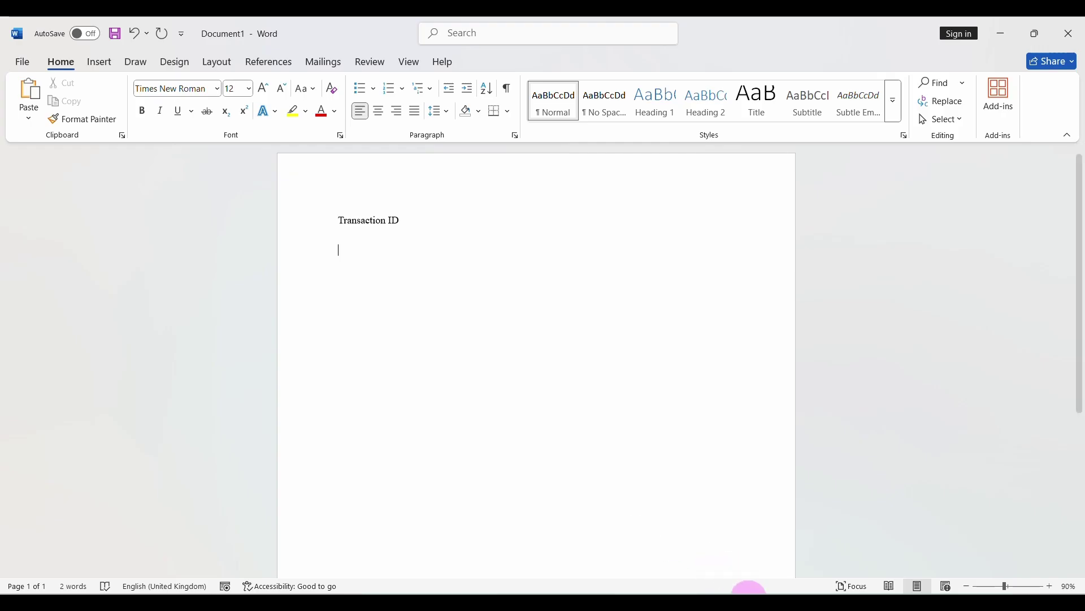
click(751, 600)
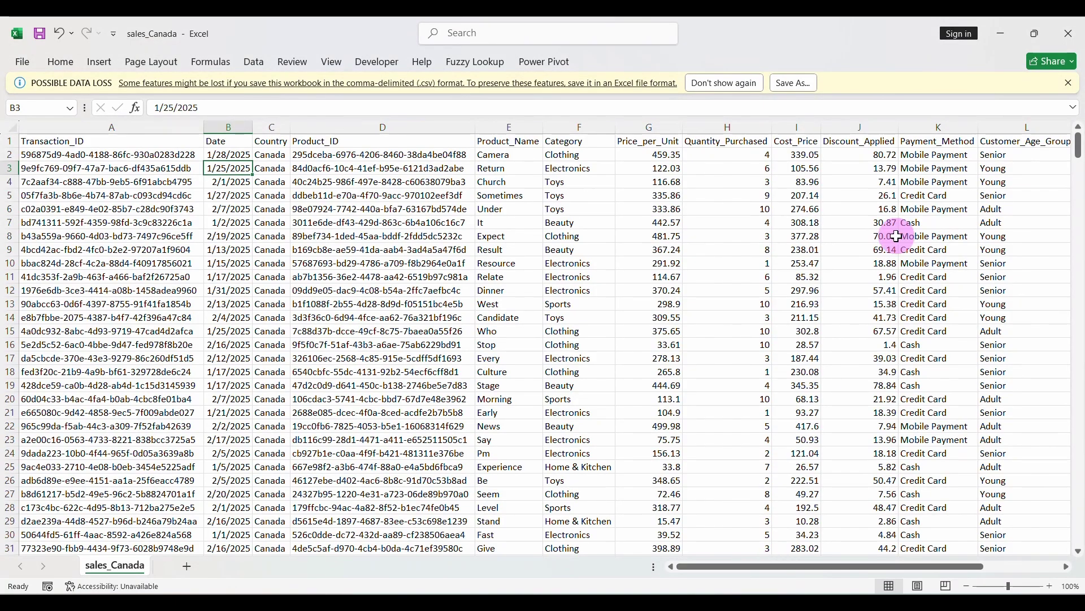
Arrange Excel on the left and Word on the right, side by side
click(1039, 34)
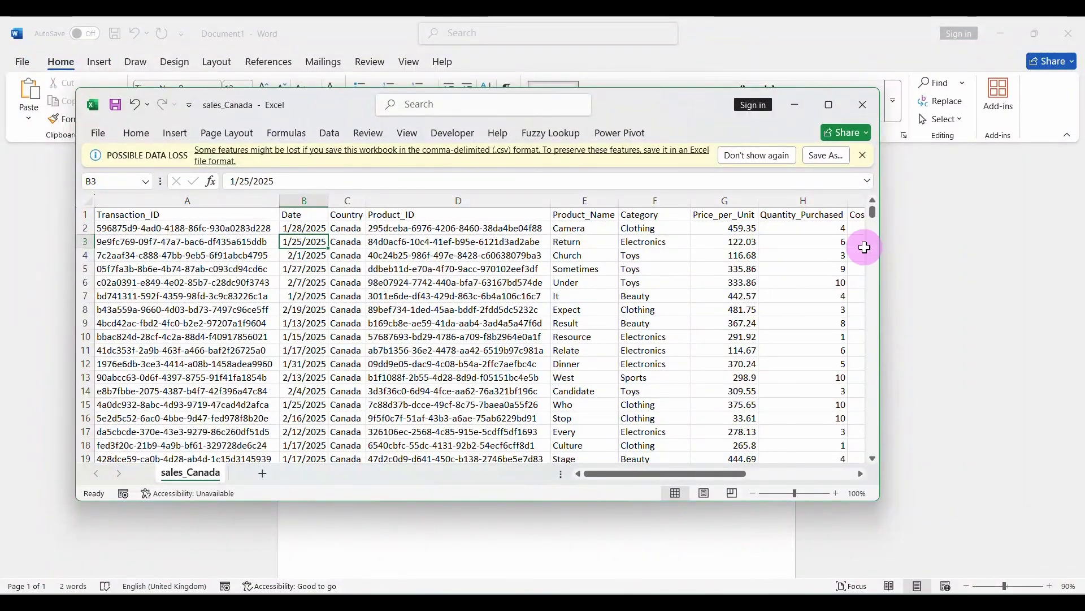
drag(881, 259, 638, 260)
drag(443, 85, 412, 29)
drag(229, 32, 164, 35)
click(1036, 35)
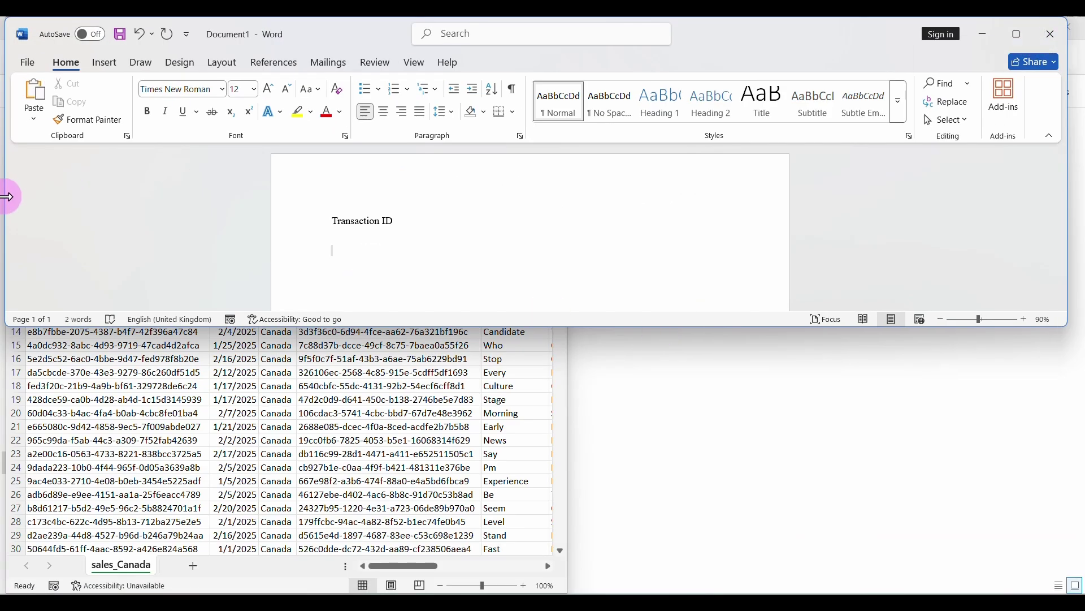
drag(6, 195, 565, 253)
drag(832, 333, 866, 579)
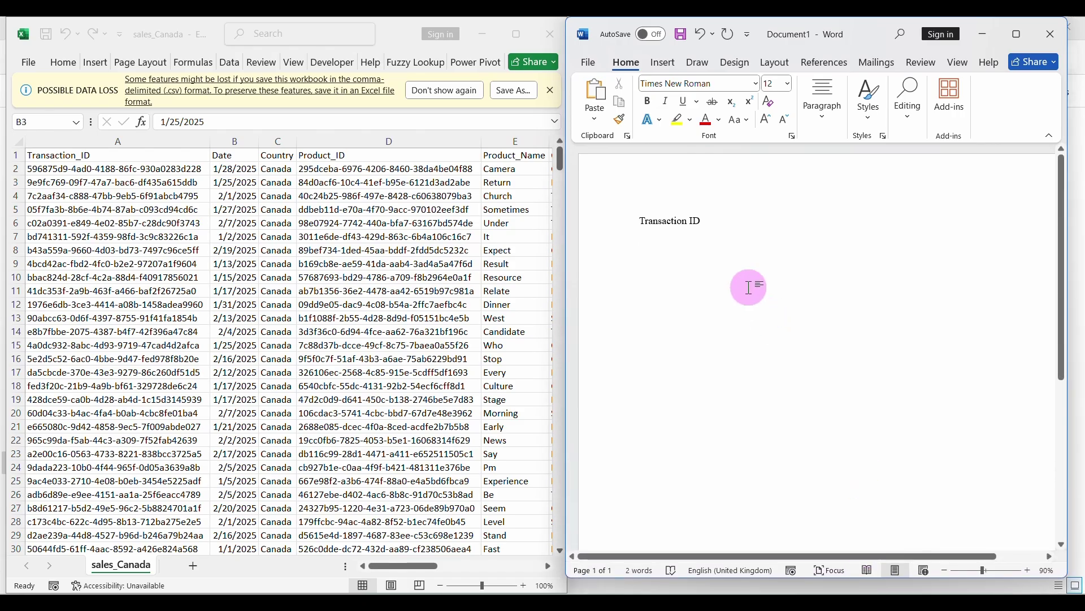
List Date, Country, Product ID, Product Name and Category in Word, one per line
text(Date)
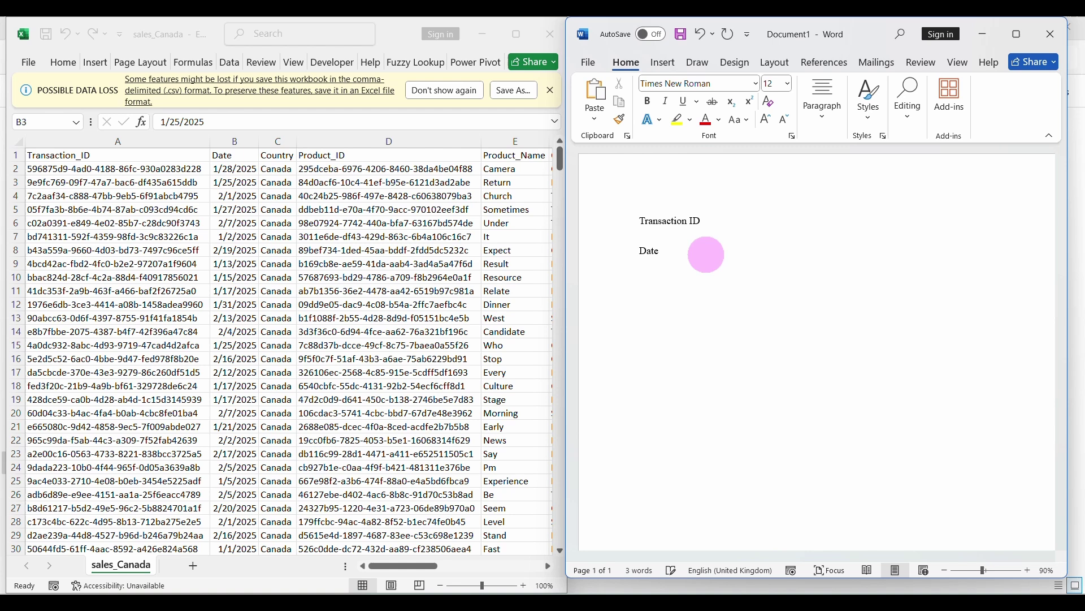
key(Return)
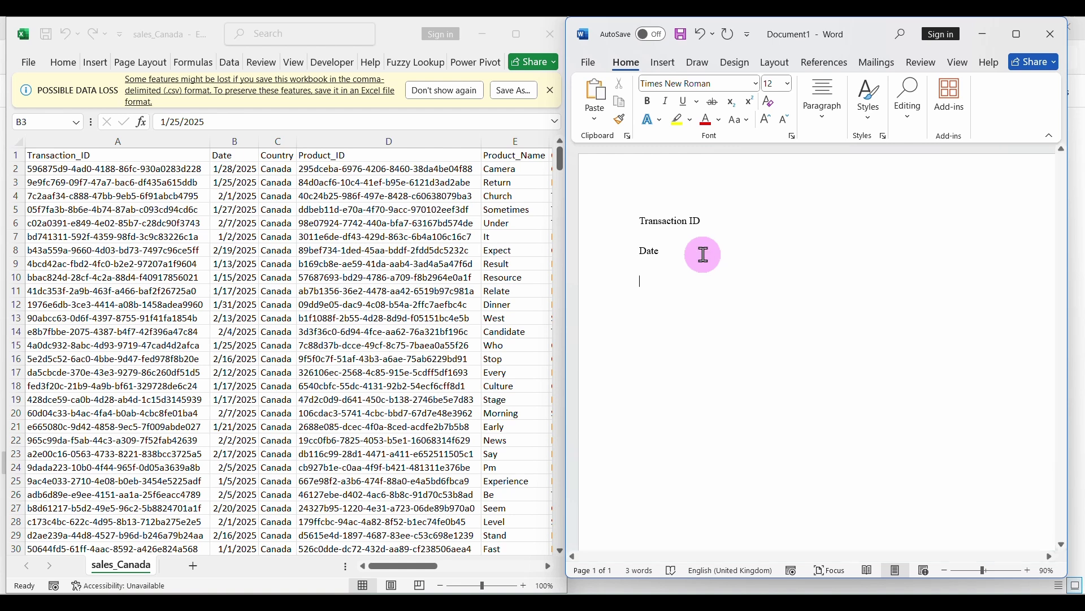
text(Country)
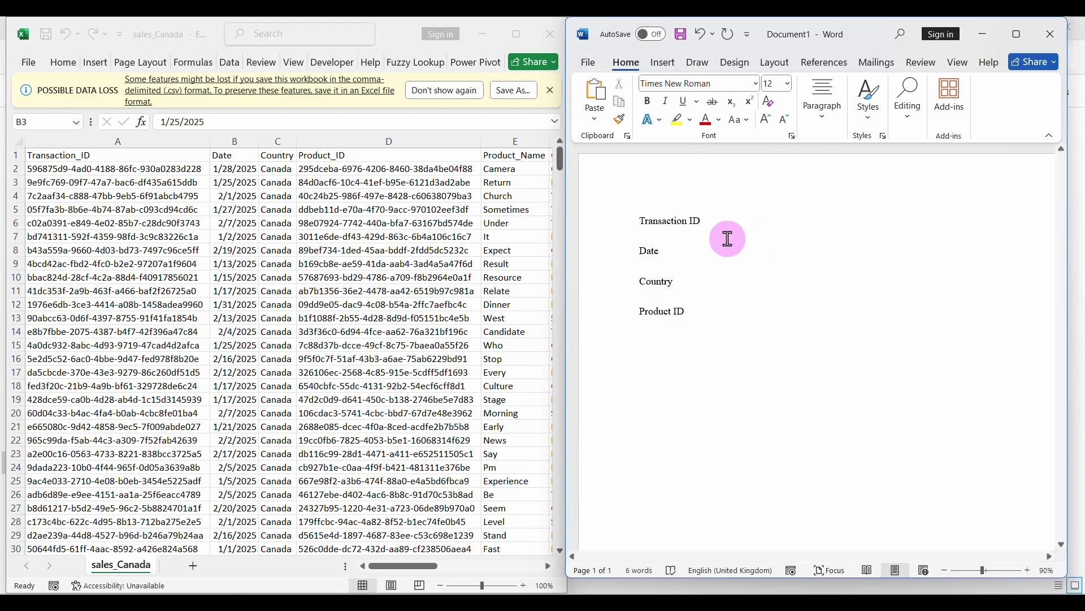
scroll(444, 287, right, 5)
scroll(444, 287, left, 2)
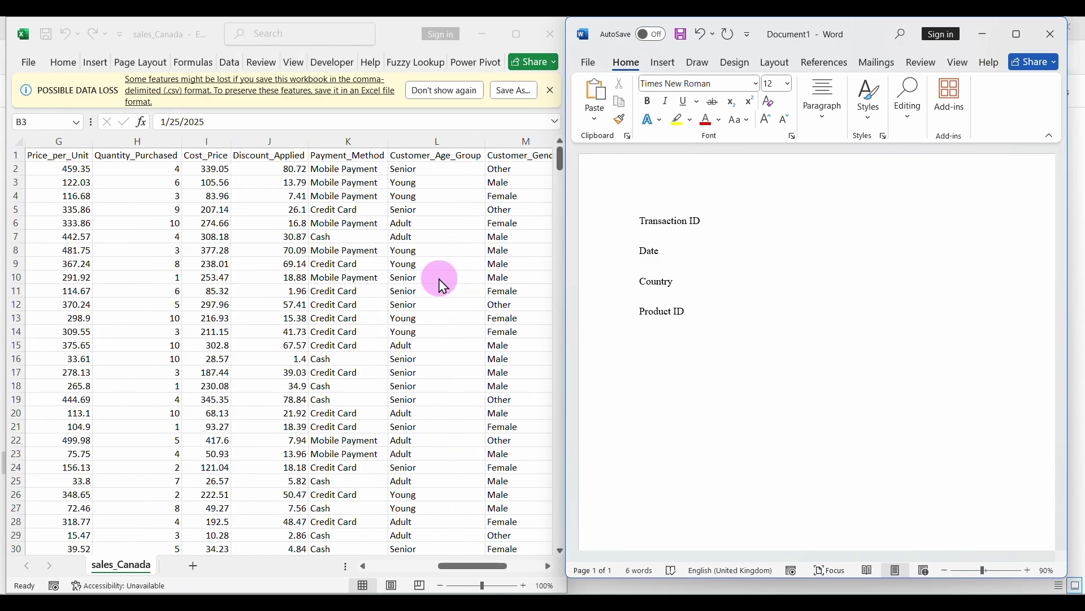
scroll(443, 286, left, 4)
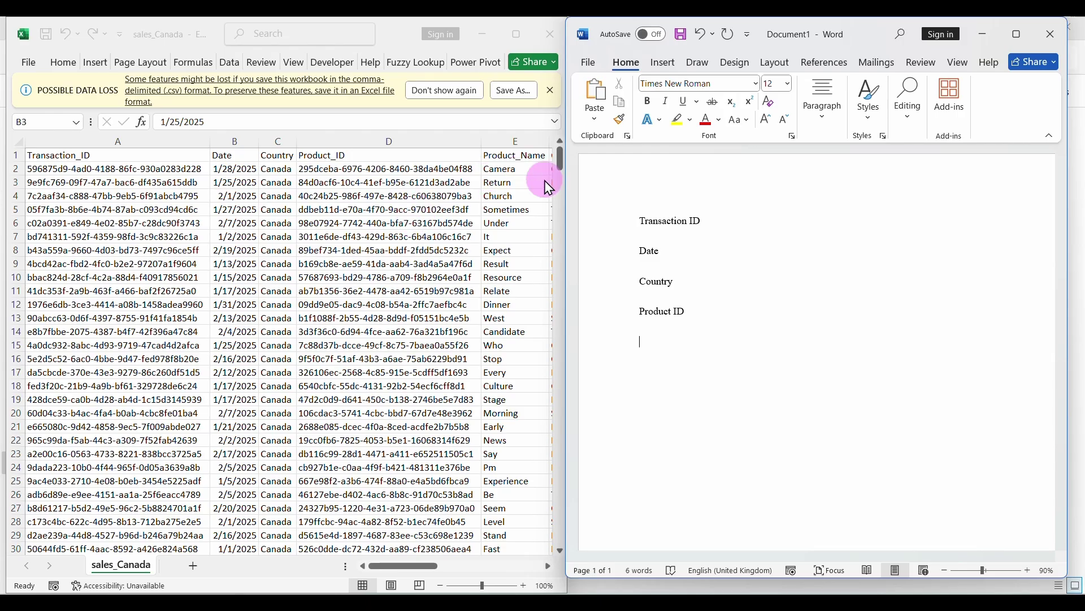
key(Return)
text(Product Name)
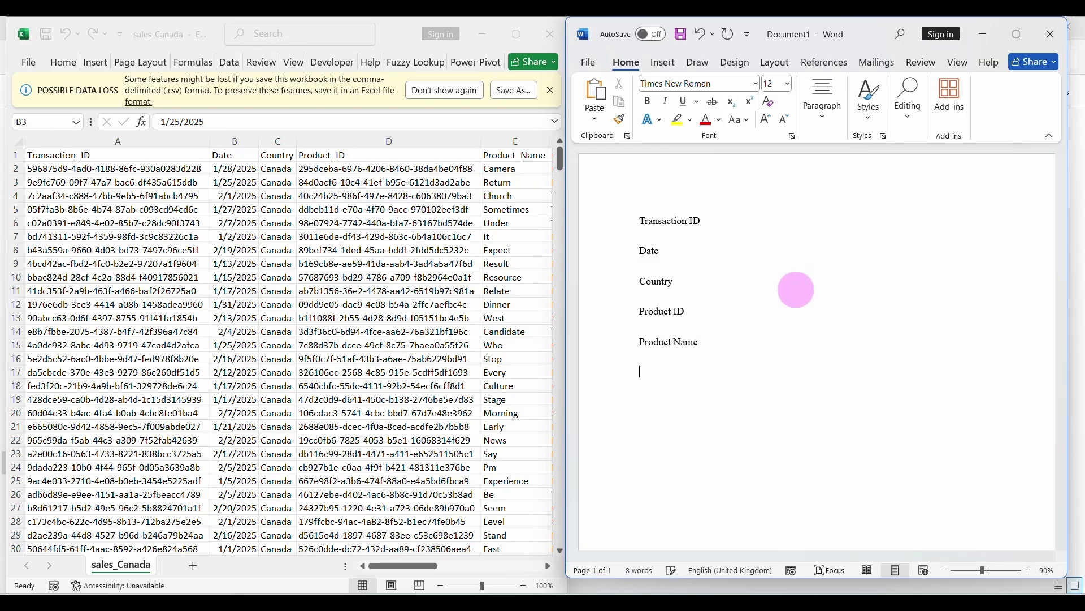
scroll(461, 288, right, 4)
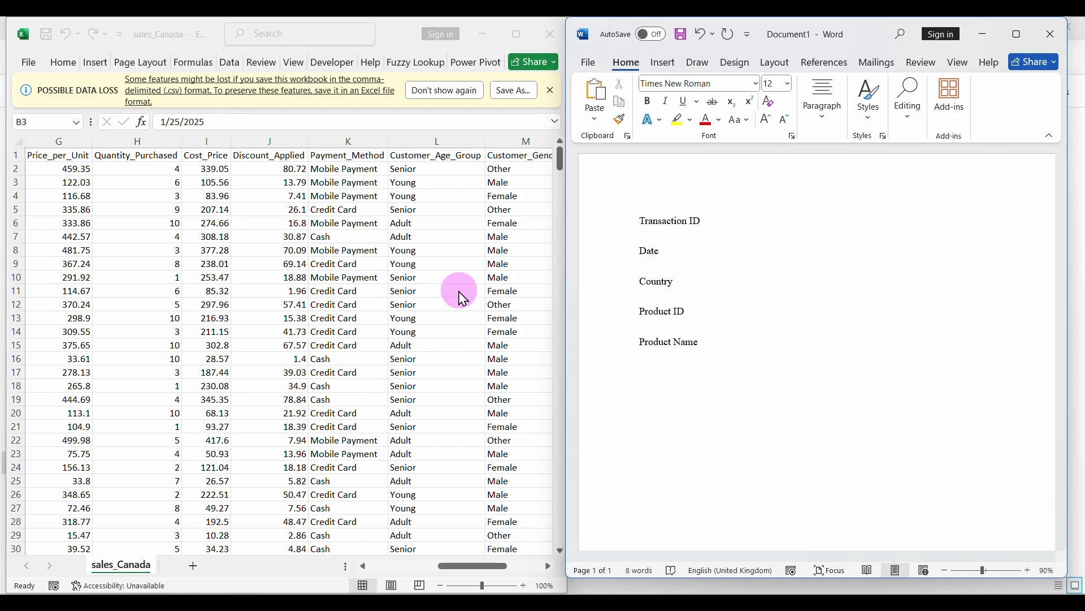
click(445, 567)
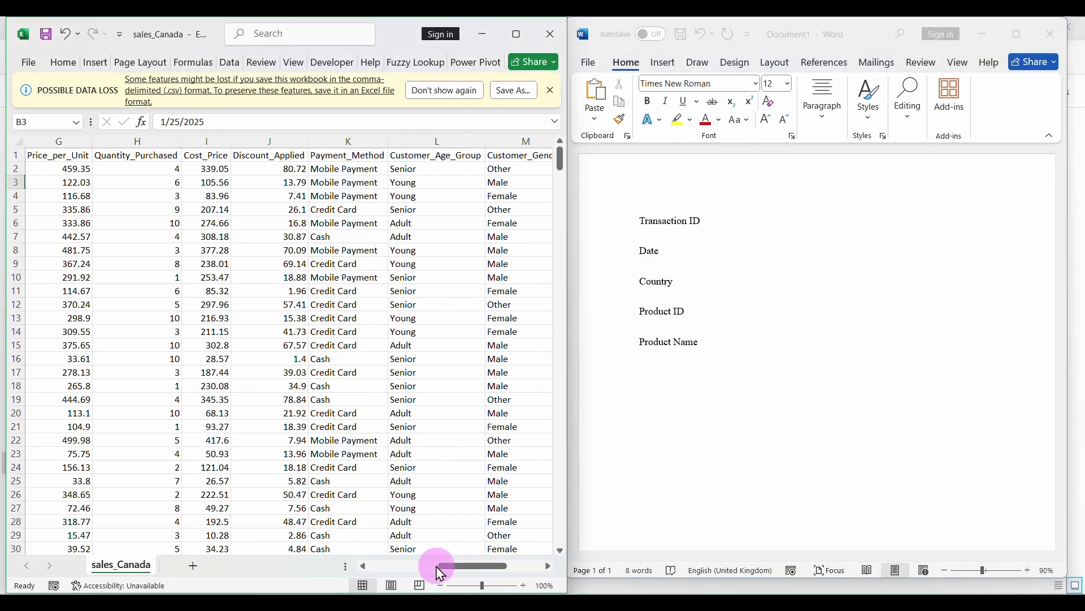
drag(441, 573, 419, 576)
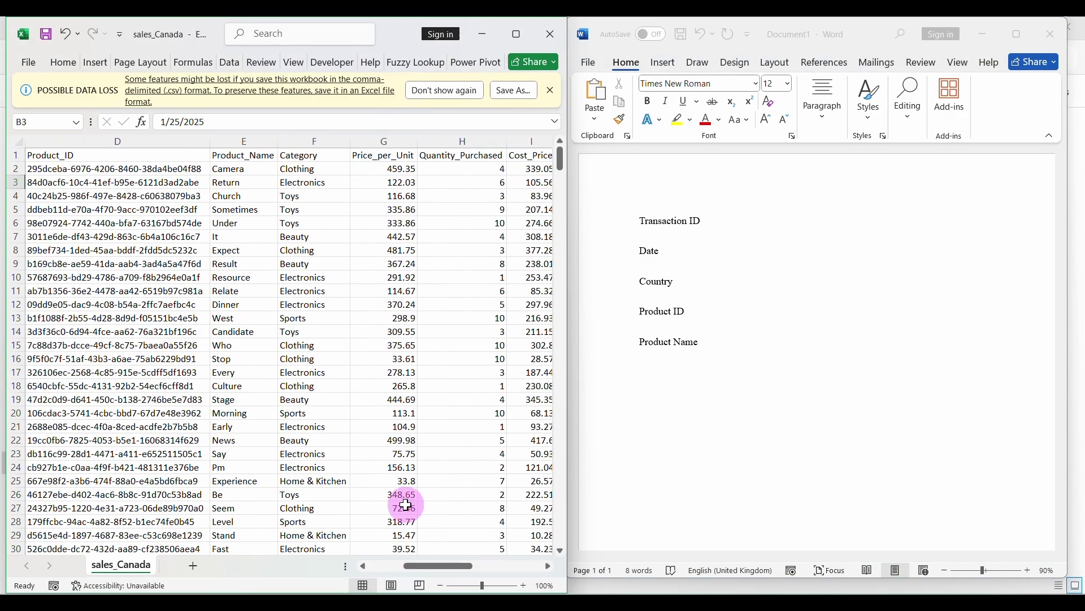
click(709, 368)
text(Category )
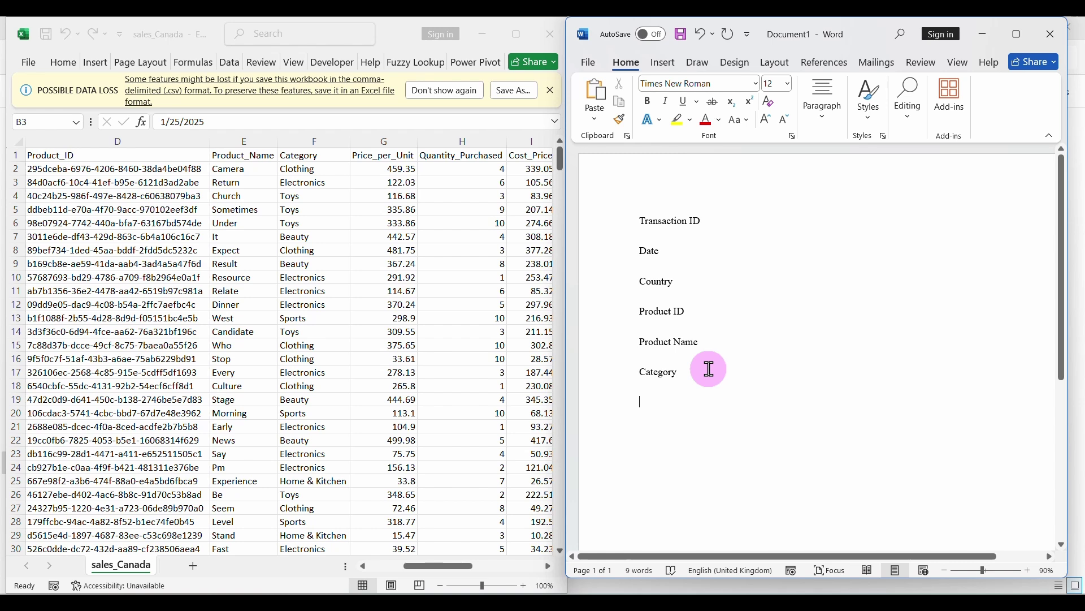
text(Price Per Unit)
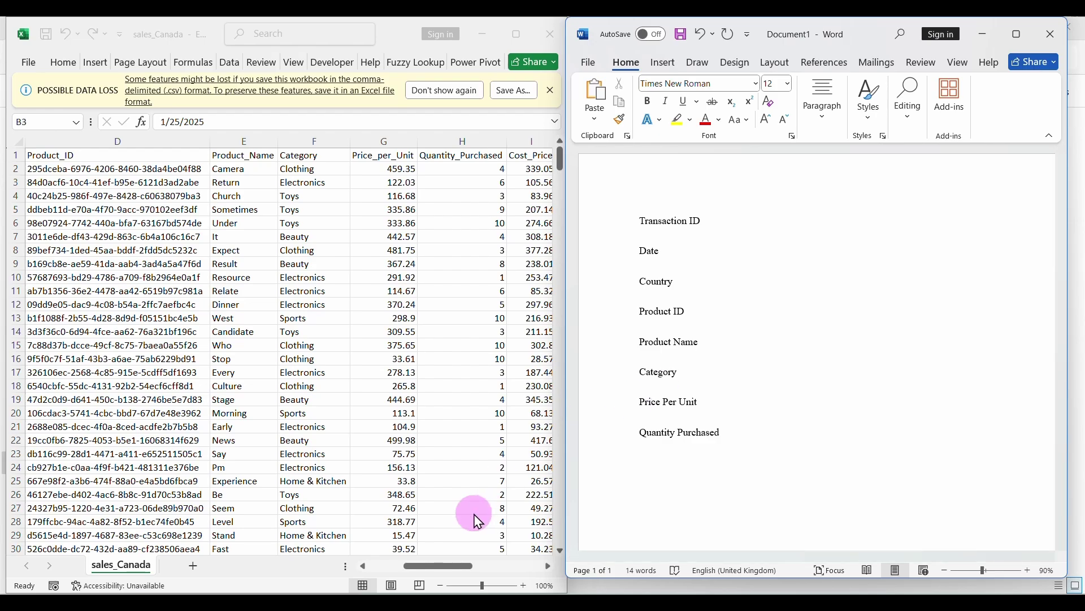
Add Cost Price, Discount Applied, Payment Method and Customer Age Group to the Word list
drag(441, 565, 490, 566)
click(752, 438)
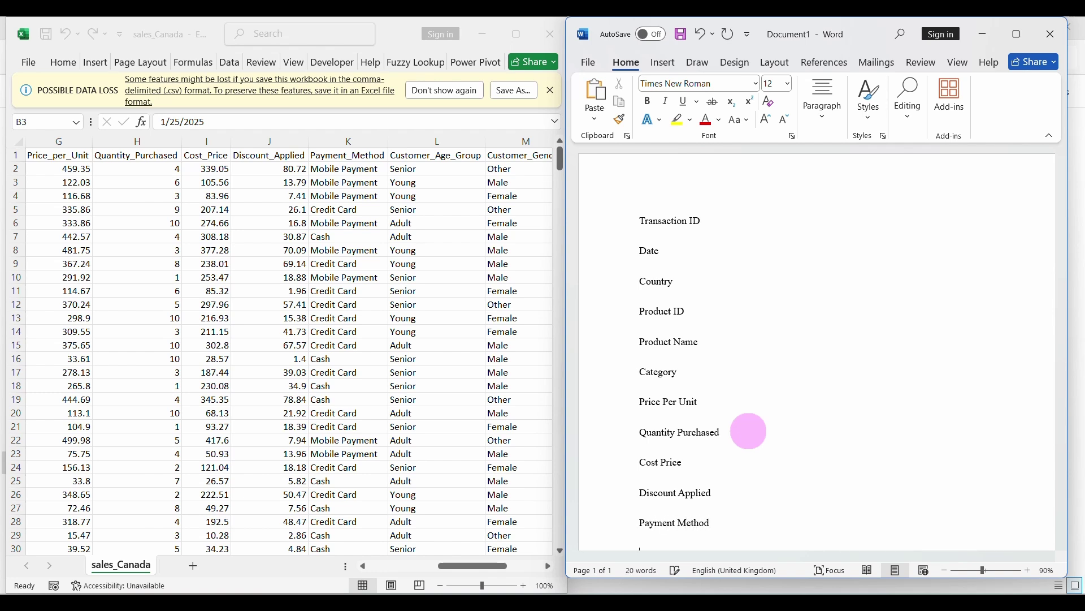
scroll(749, 431, down, 1)
text(Customer Age Group)
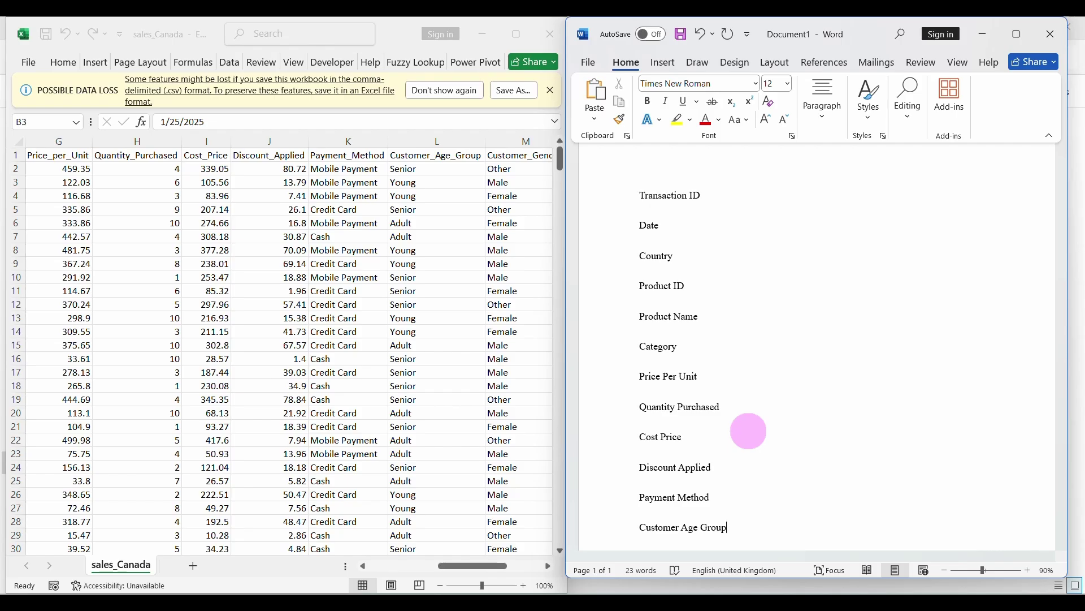
scroll(748, 430, down, 1)
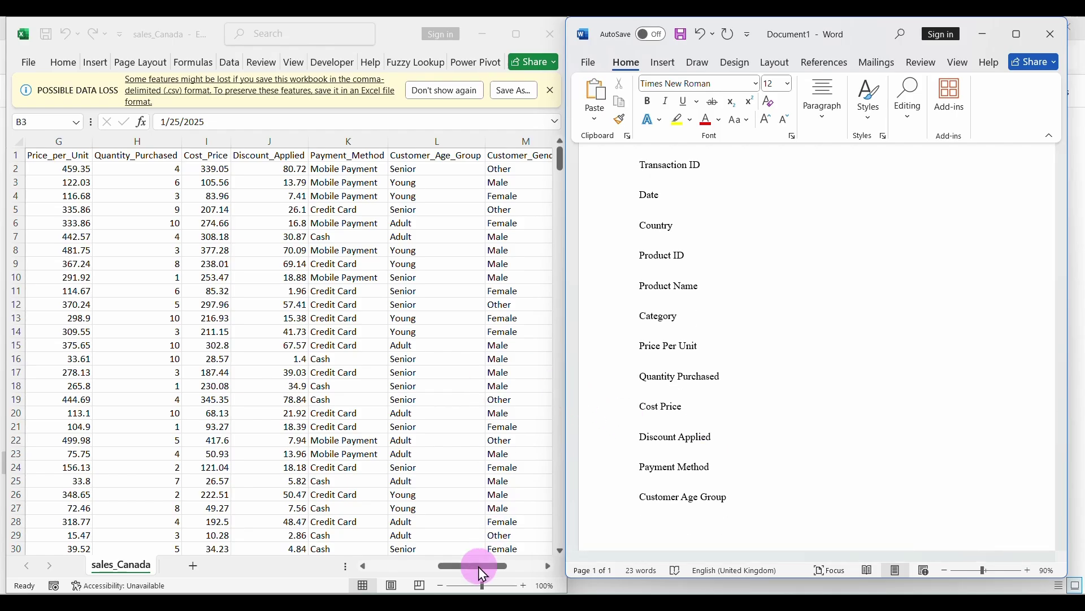
drag(478, 571, 522, 574)
click(755, 504)
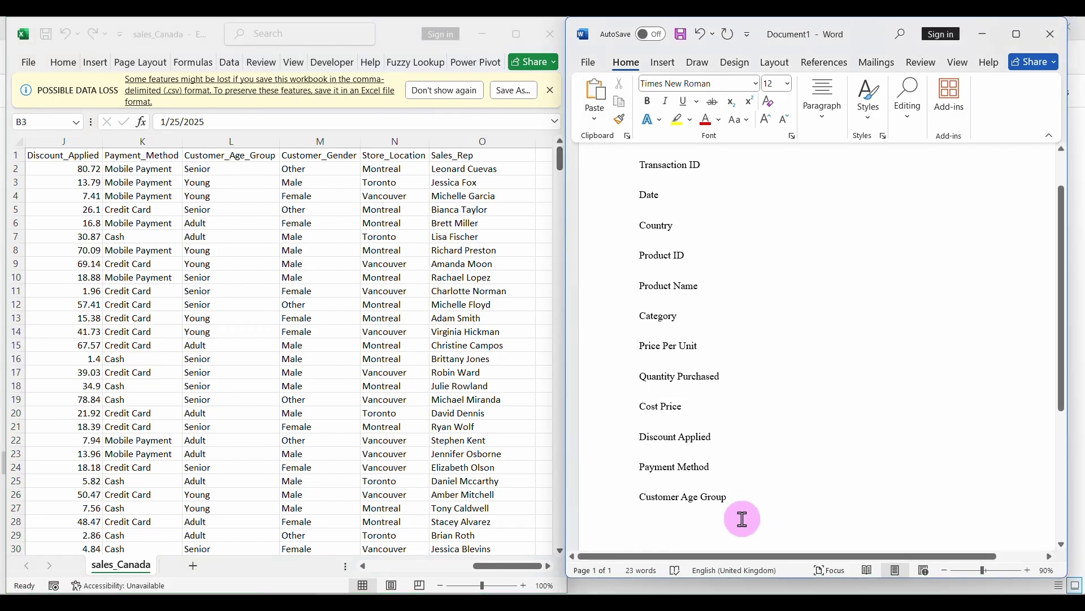
Finish the list with Customer Gender, Store Location and 'Sales Represantative'
text(Customer Gende)
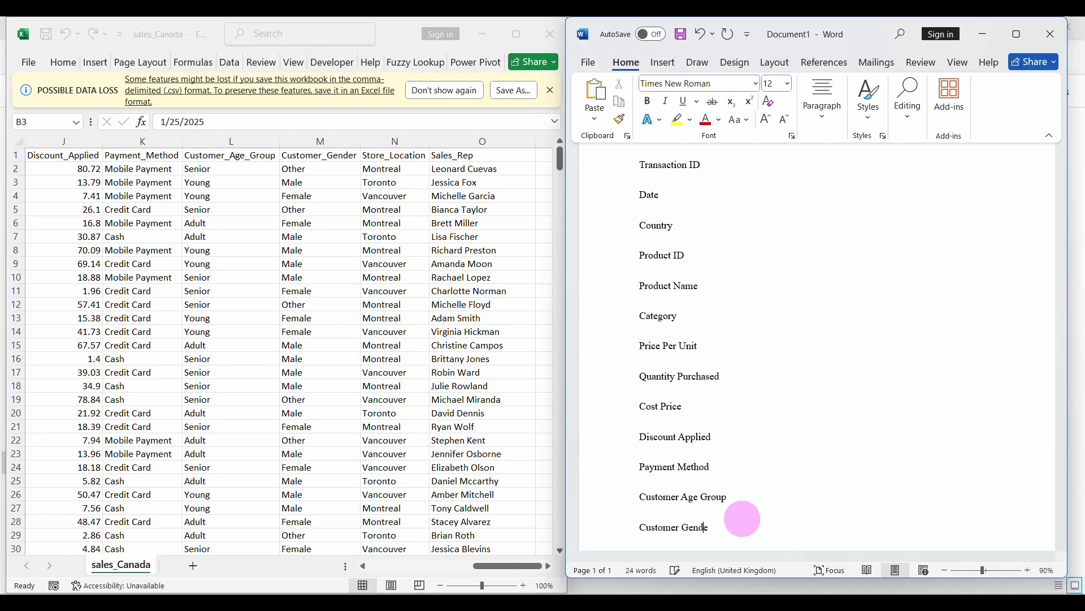
text(r)
key(Return)
text(Store Location)
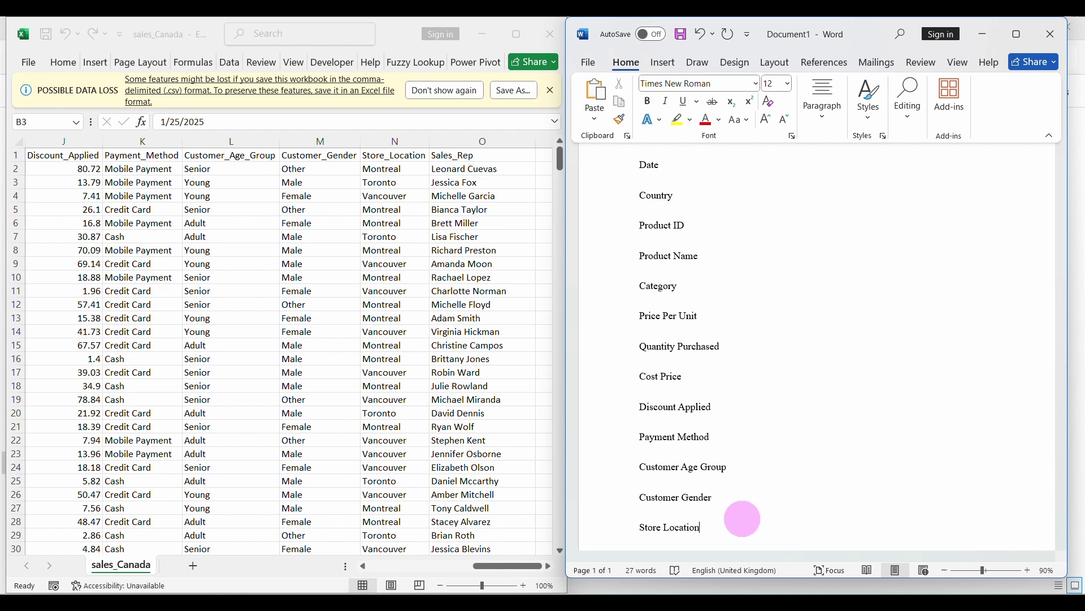
text(Sales Represantative)
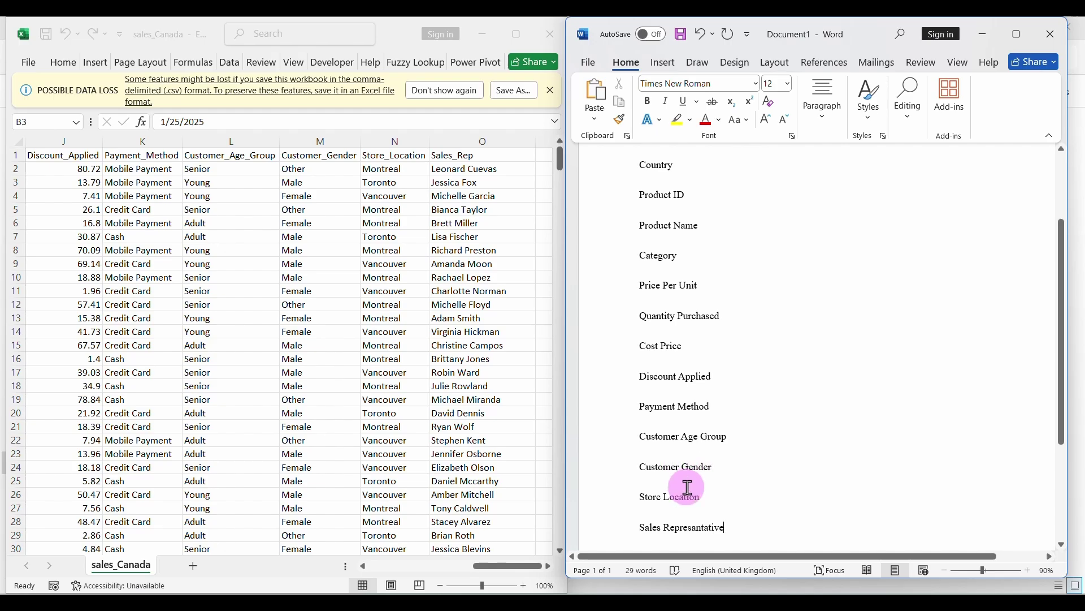
scroll(688, 509, down, 3)
scroll(428, 394, right, 3)
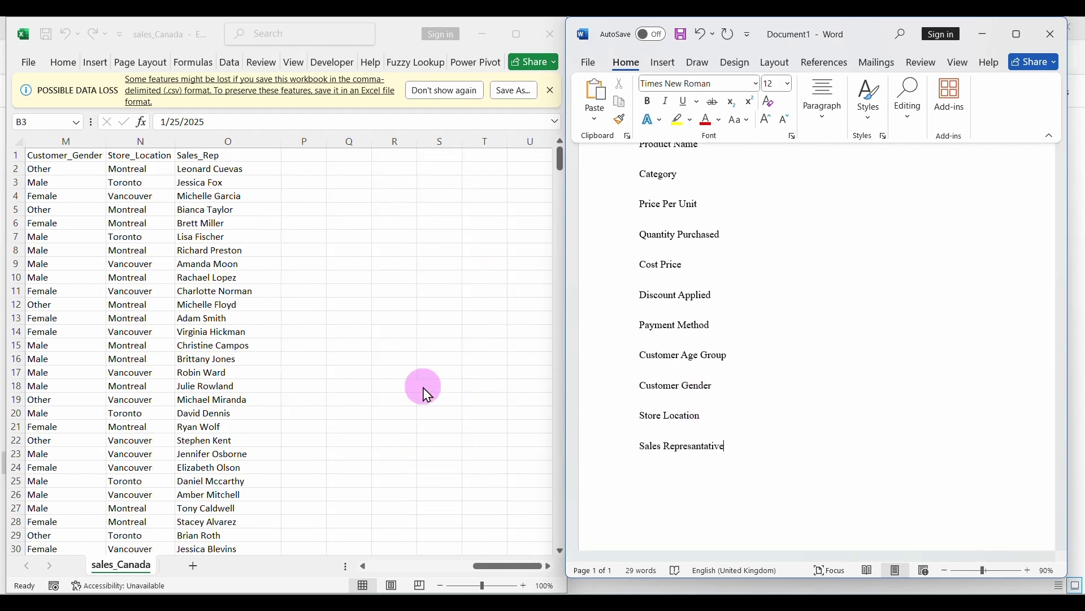
scroll(428, 394, left, 4)
scroll(428, 394, right, 2)
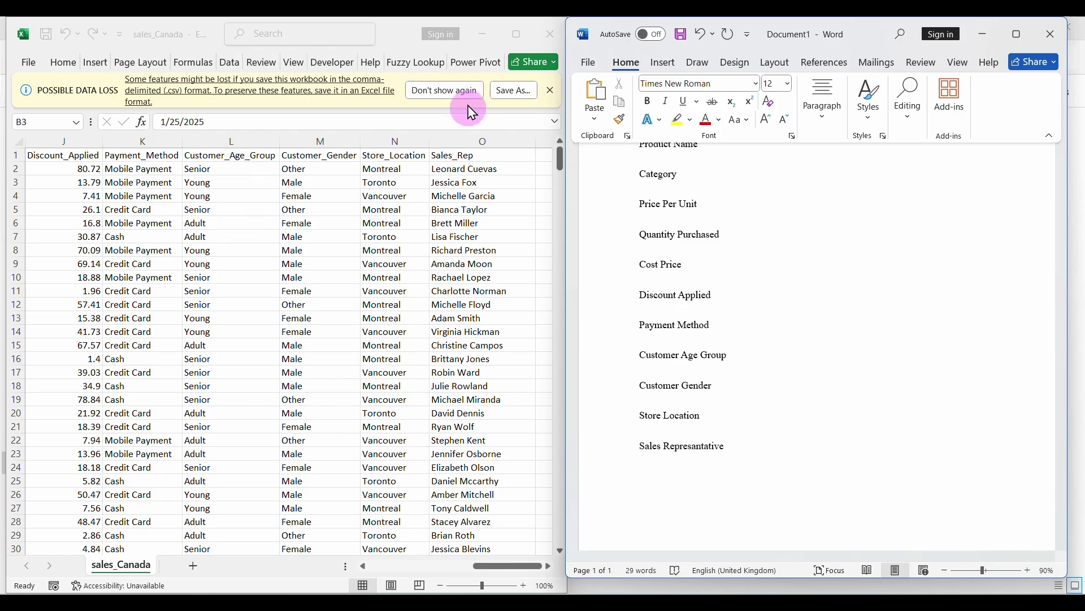
click(412, 35)
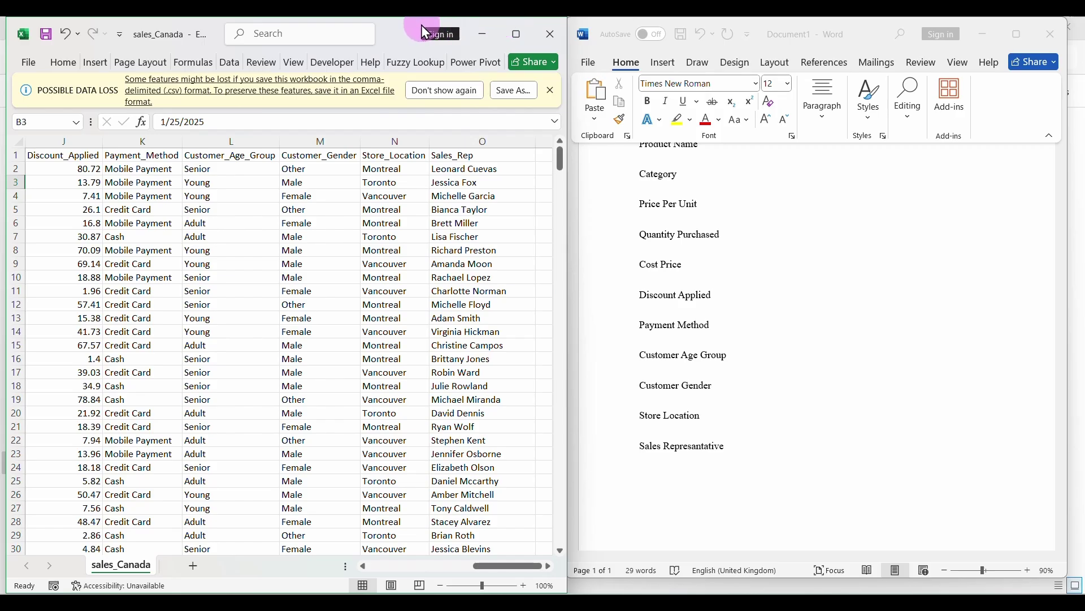
Maximize the sales_Canada sheet and compare its headers against the Word list by toggling Word
double_click(388, 29)
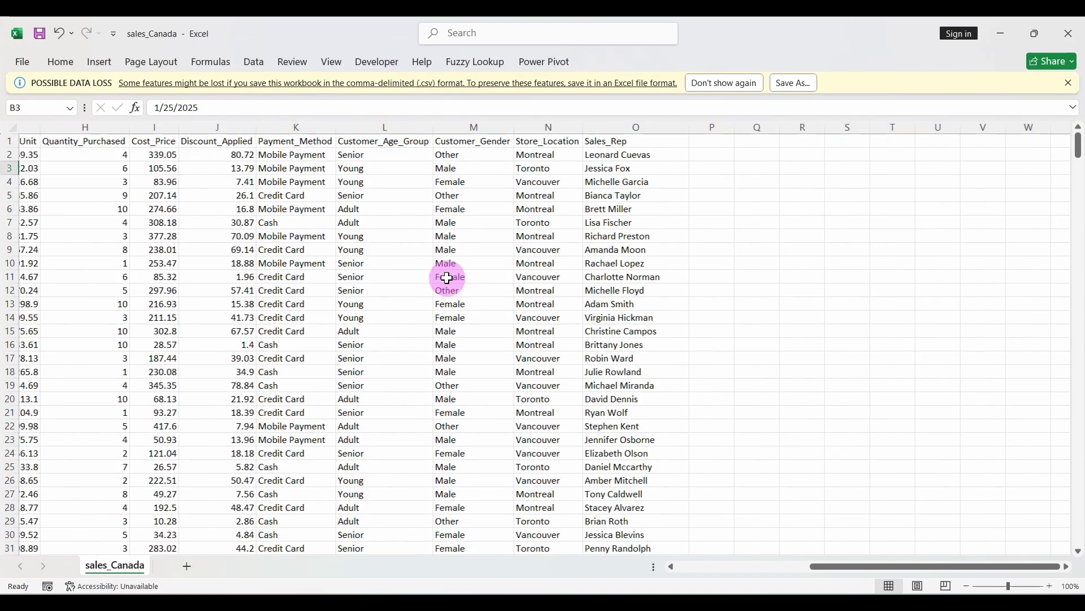
scroll(447, 278, left, 10)
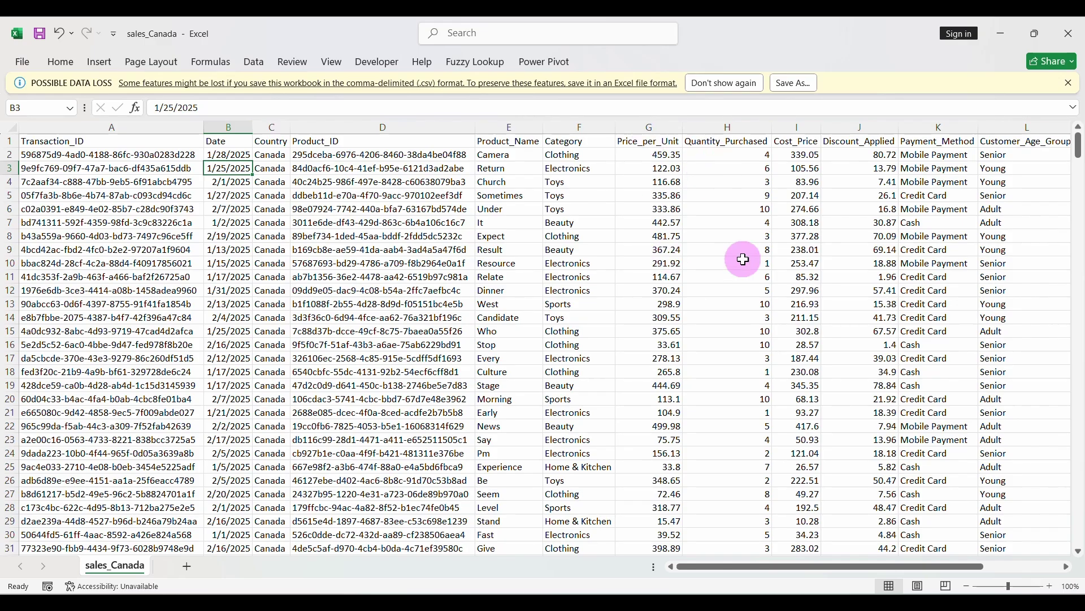
scroll(792, 269, right, 3)
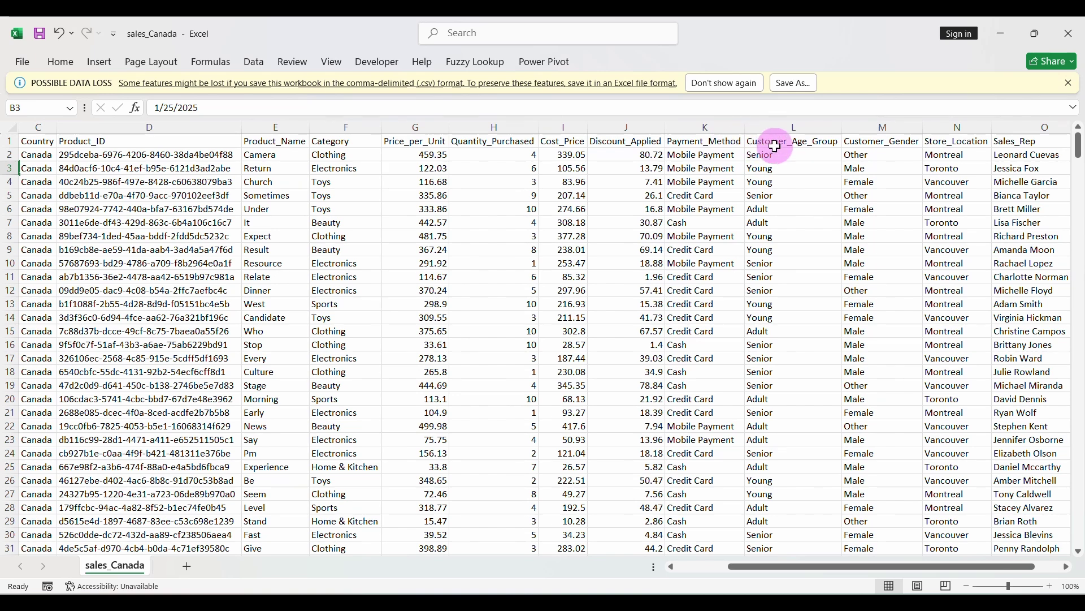
mouse_move(775, 593)
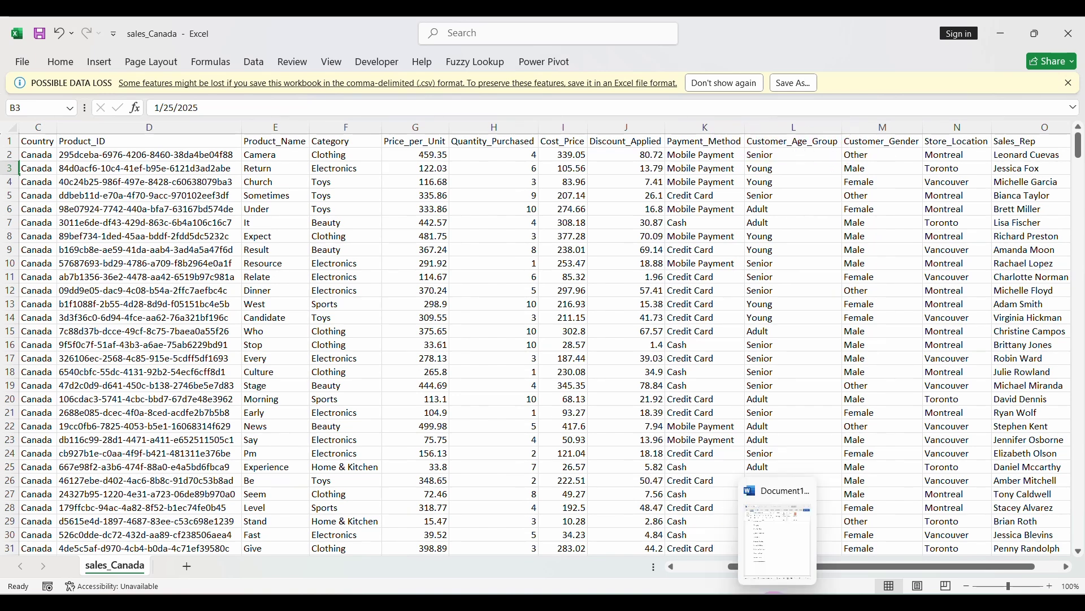
click(774, 592)
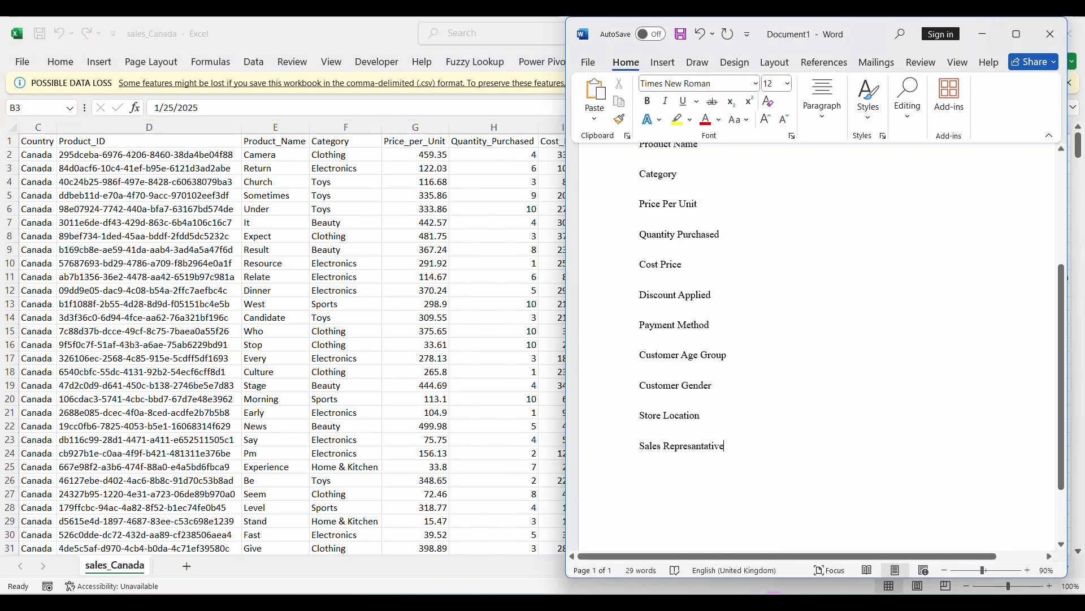
click(775, 592)
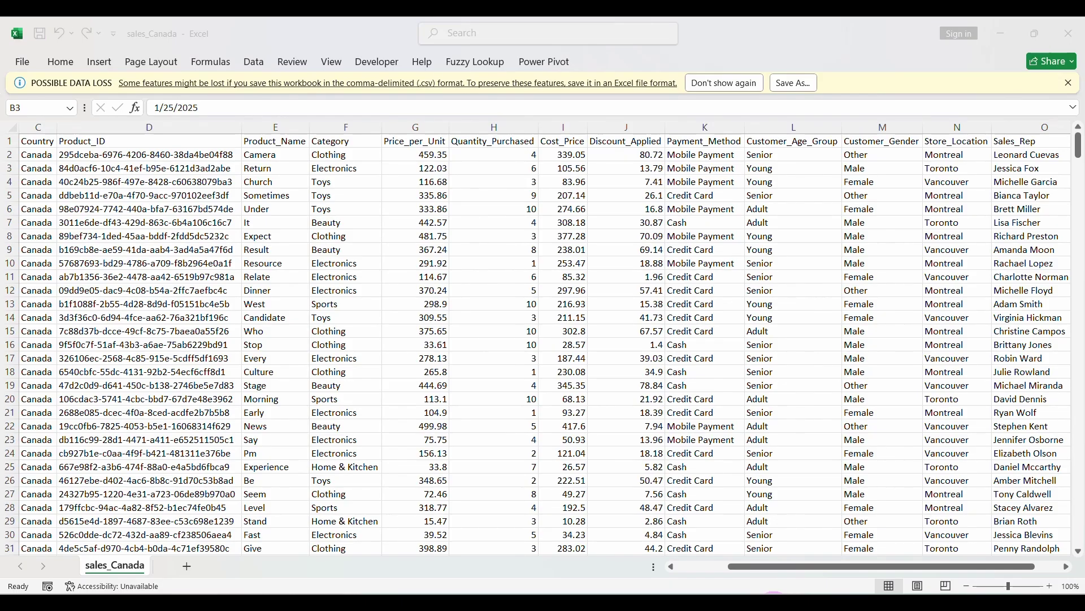
click(774, 592)
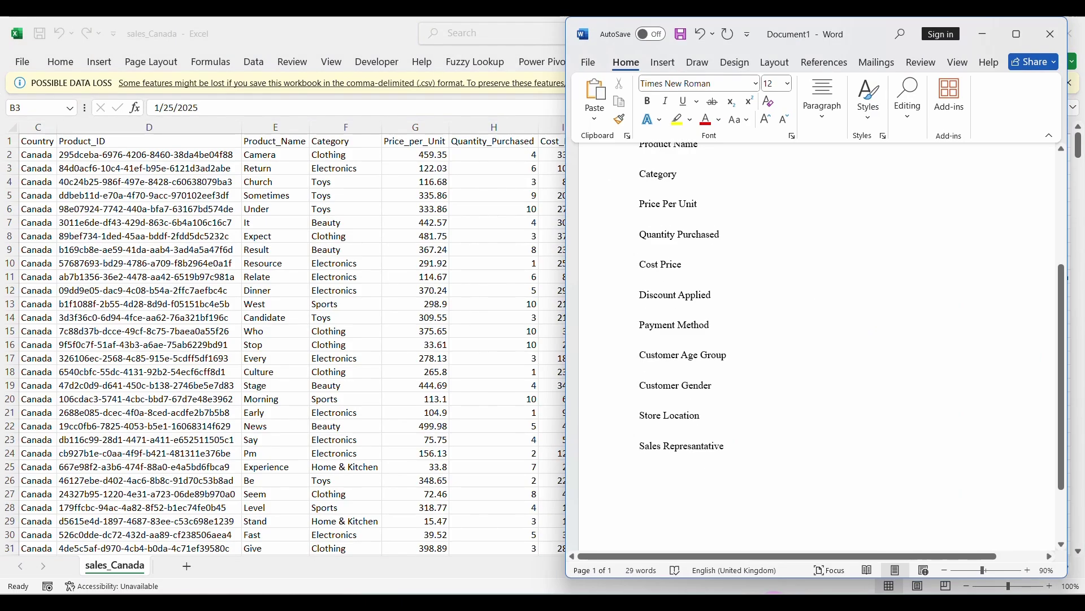
click(774, 592)
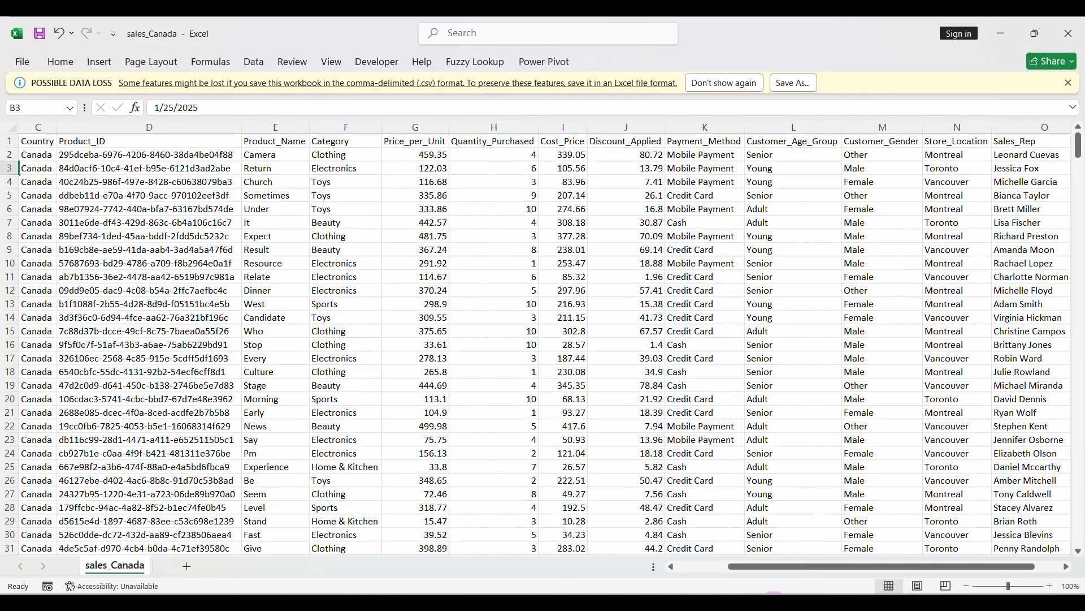
click(775, 591)
click(774, 592)
click(775, 592)
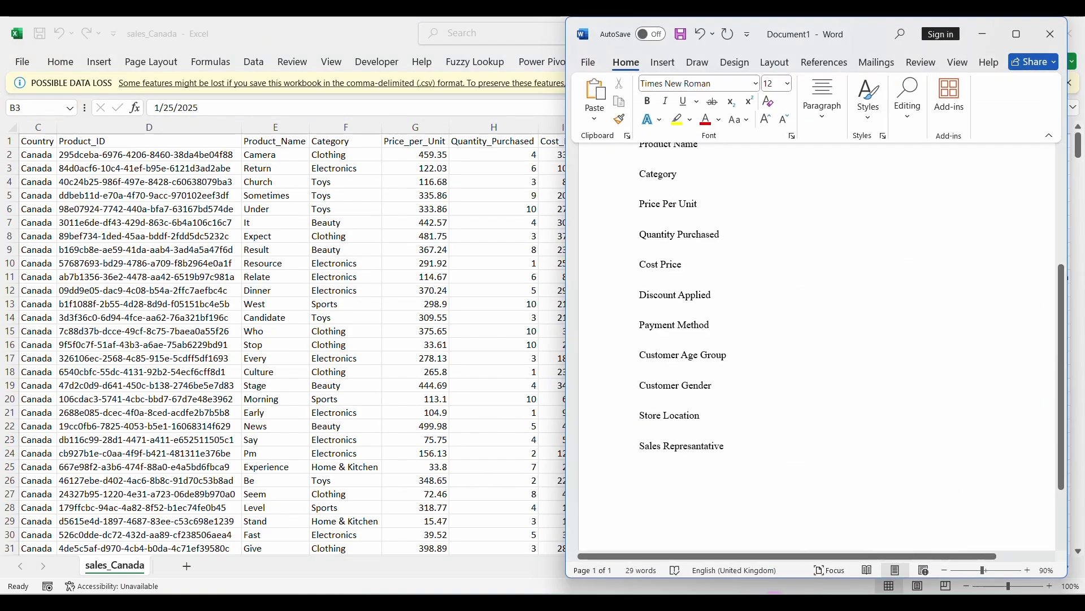
click(775, 592)
click(775, 592)
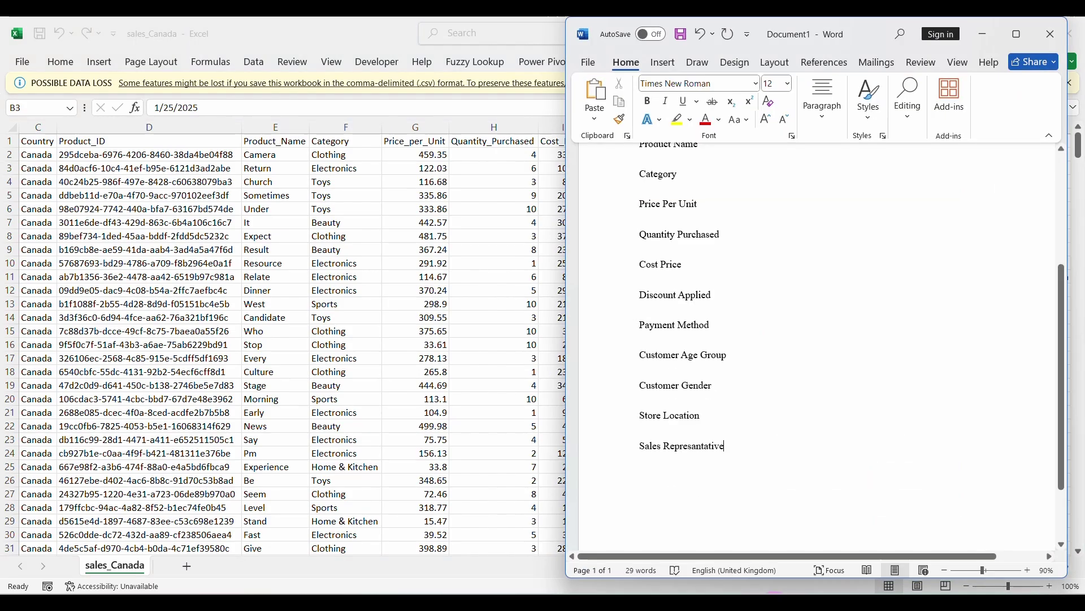
Review the Word column-name list, then return to pgAdmin 4's Create - Table dialog
scroll(771, 442, up, 3)
scroll(769, 436, up, 3)
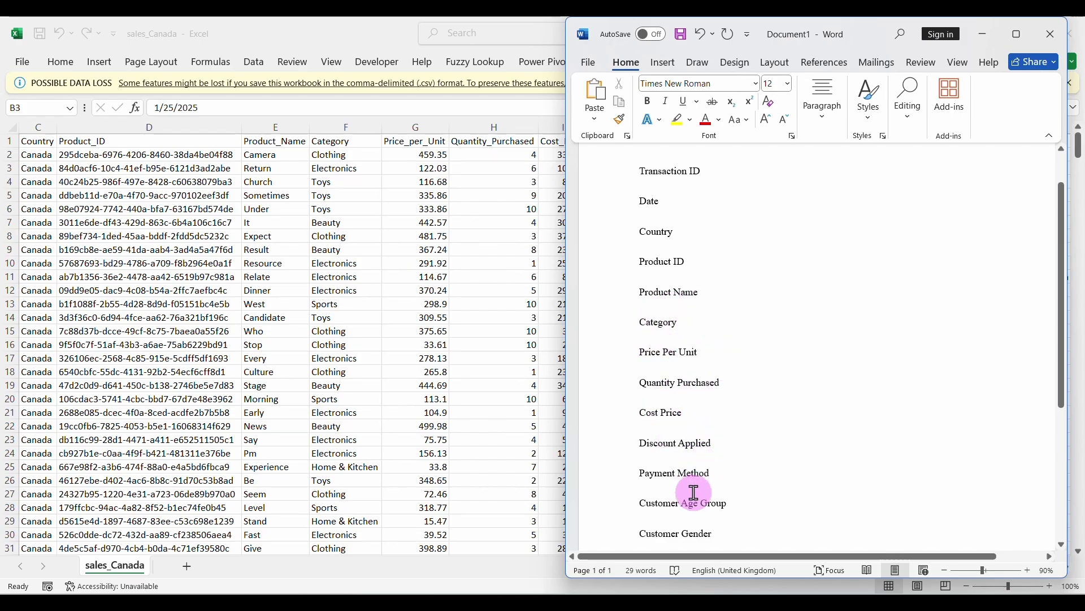
click(696, 530)
scroll(691, 526, down, 3)
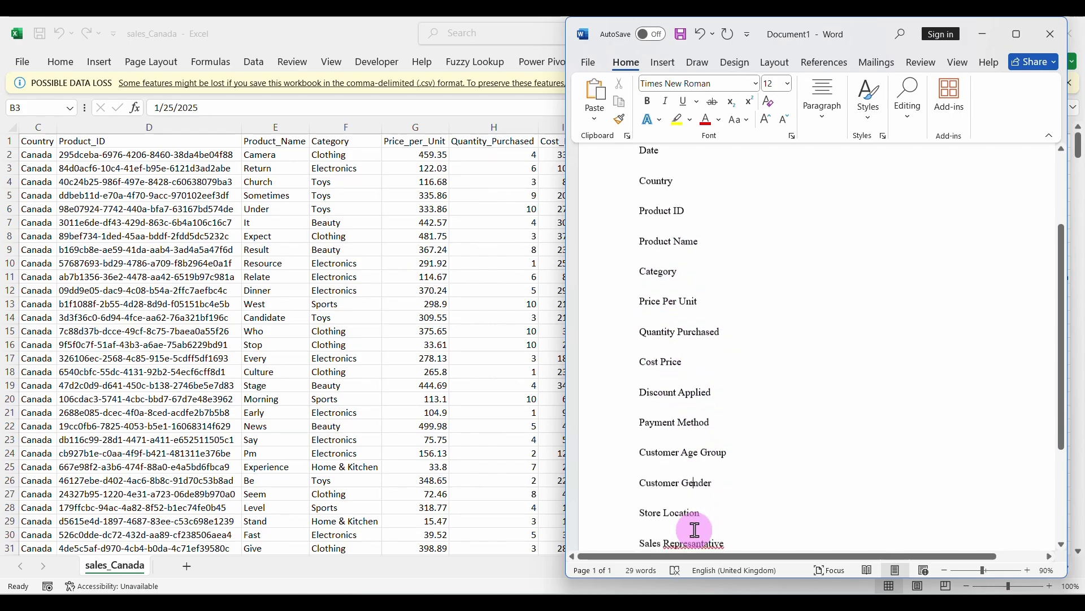
scroll(699, 398, up, 4)
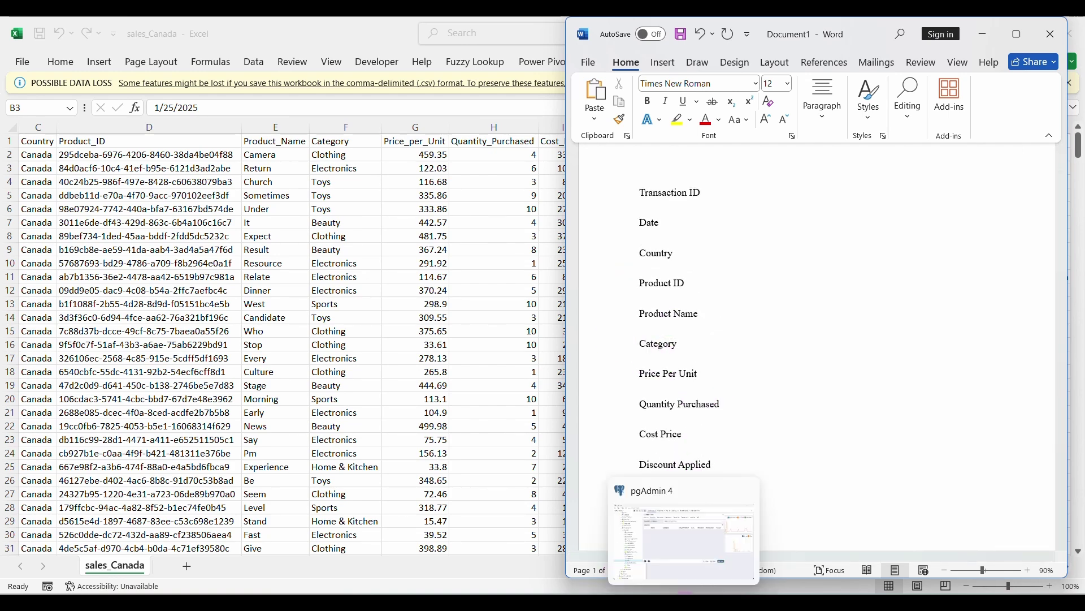
click(686, 591)
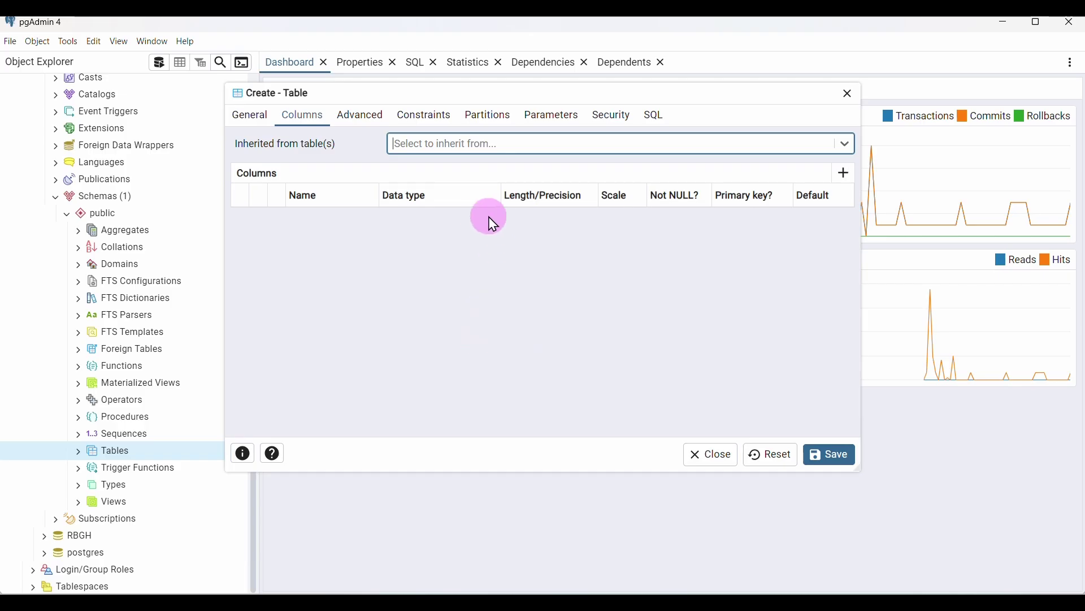
Add a new column named 'Transaction ID', pasted from the Word list
click(844, 175)
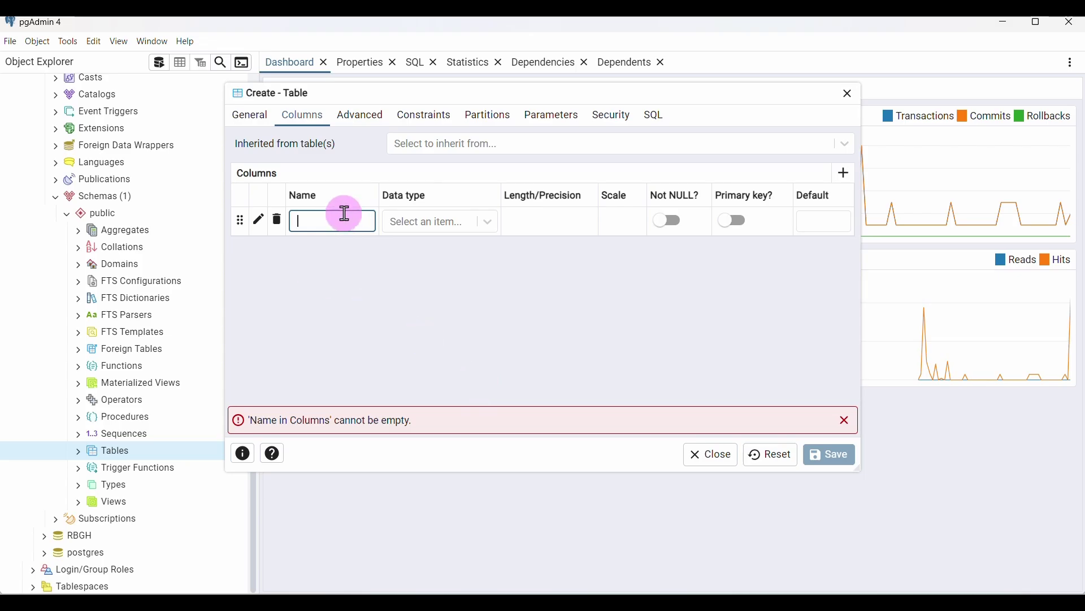
click(786, 592)
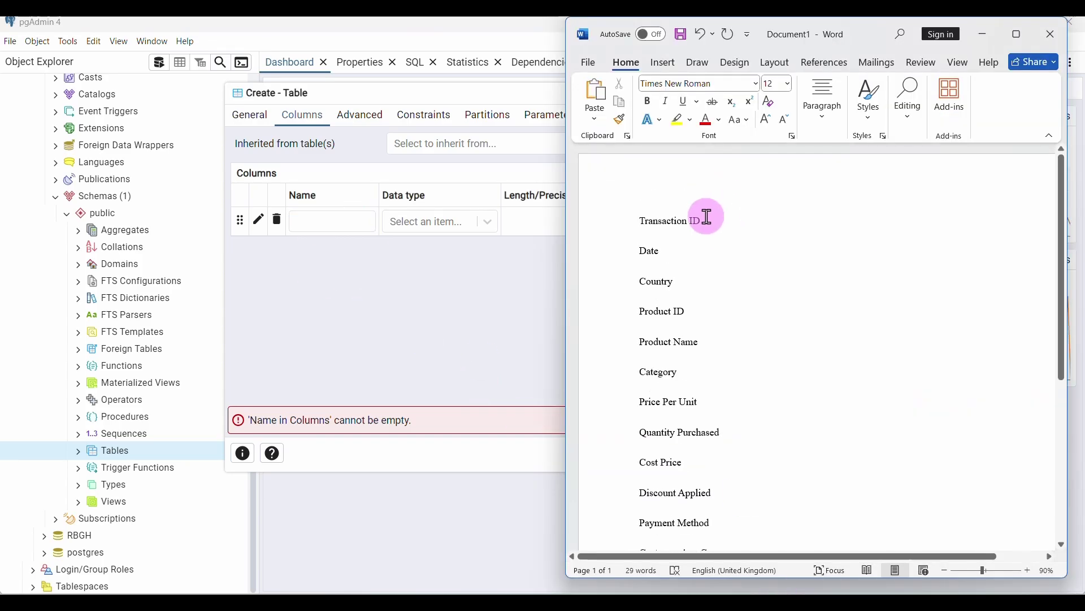
drag(708, 216, 622, 217)
key(ctrl+c)
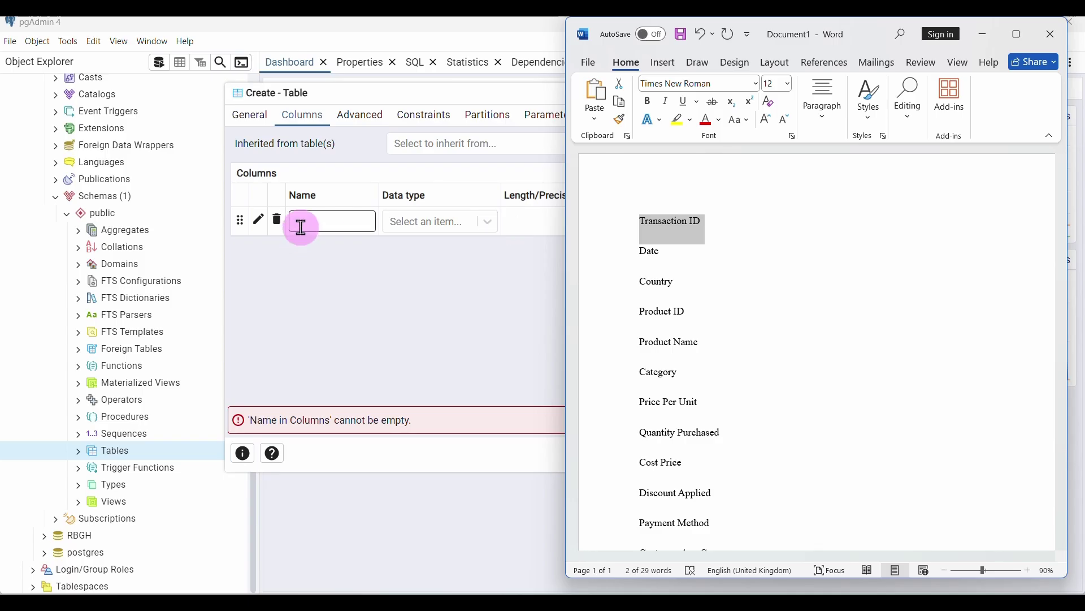
click(301, 228)
key(ctrl+v)
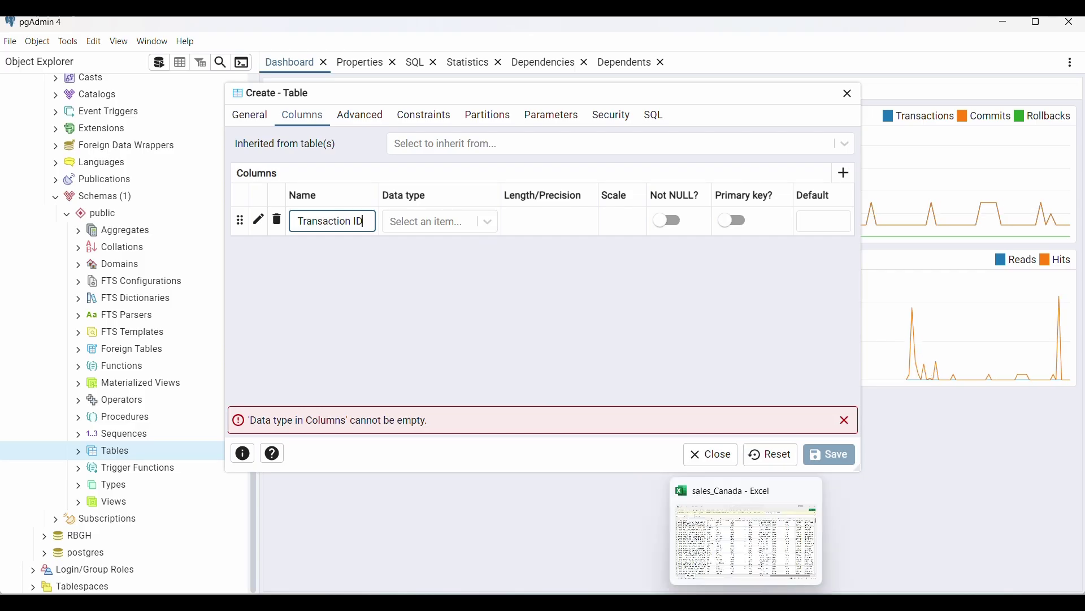
Check the sheet's IDs, then set the Transaction ID column's data type to text
click(745, 537)
scroll(145, 294, left, 3)
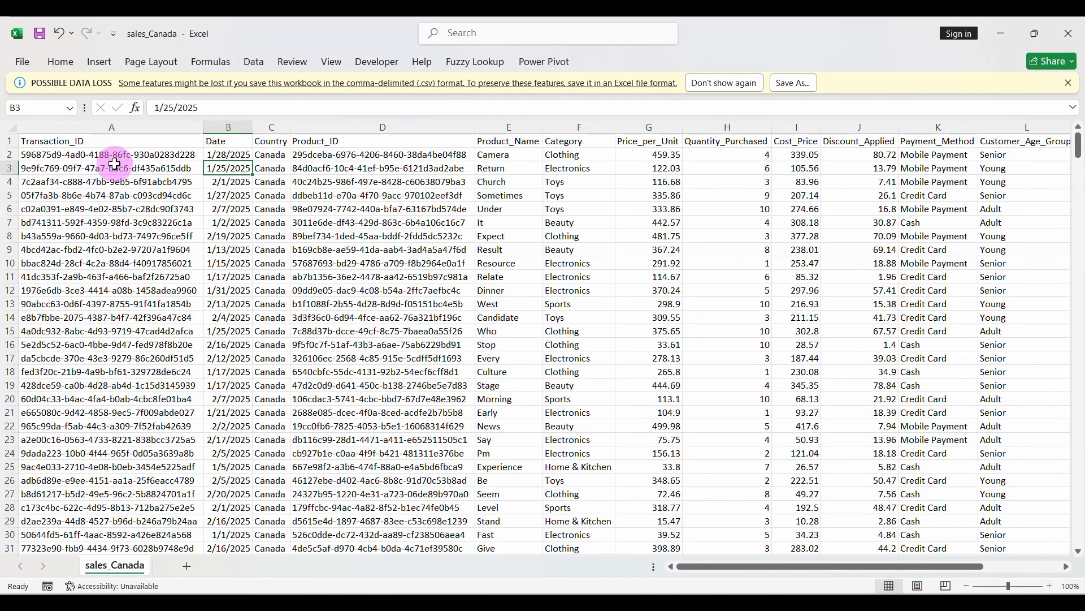
mouse_move(689, 593)
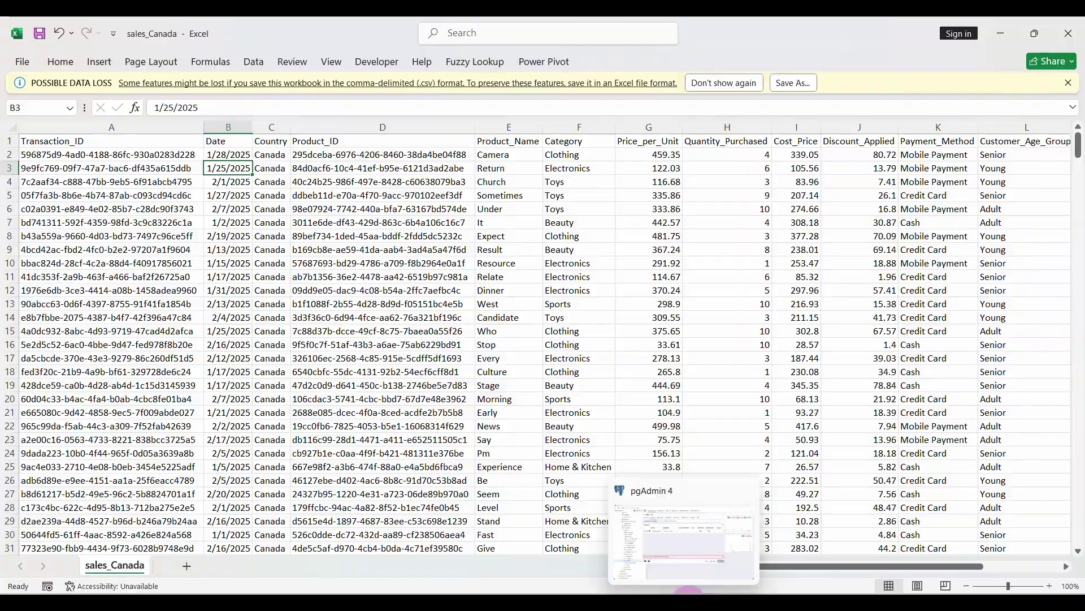
click(684, 542)
text(D)
click(490, 223)
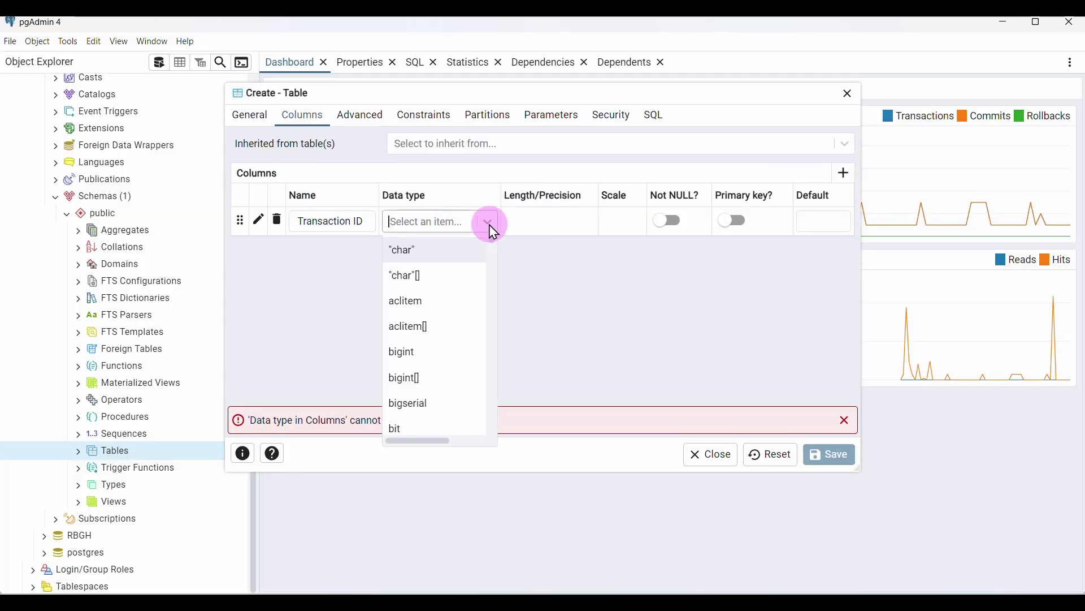
text(text)
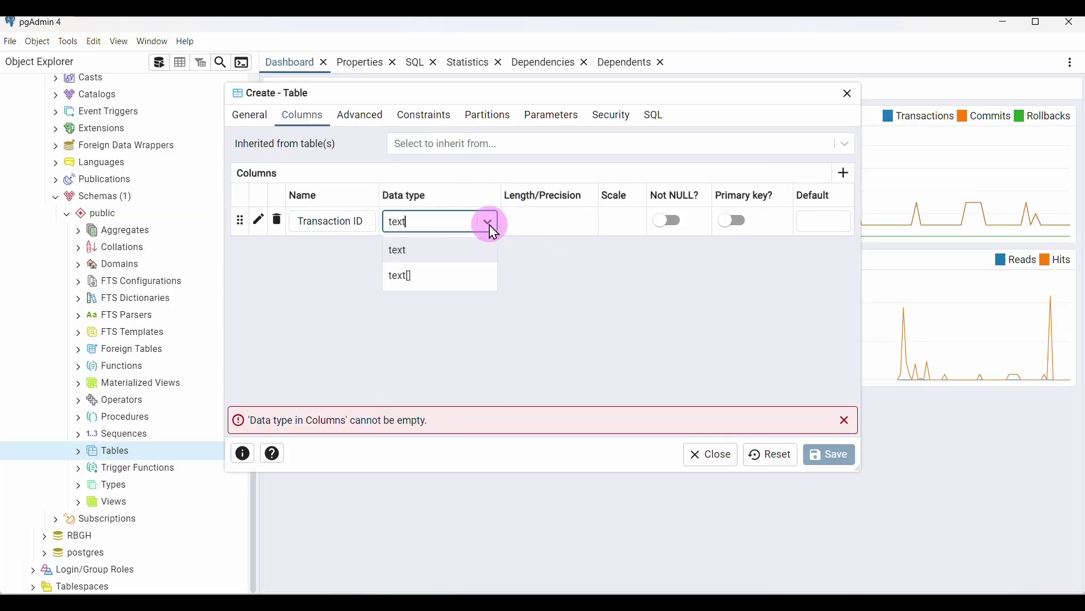
click(450, 253)
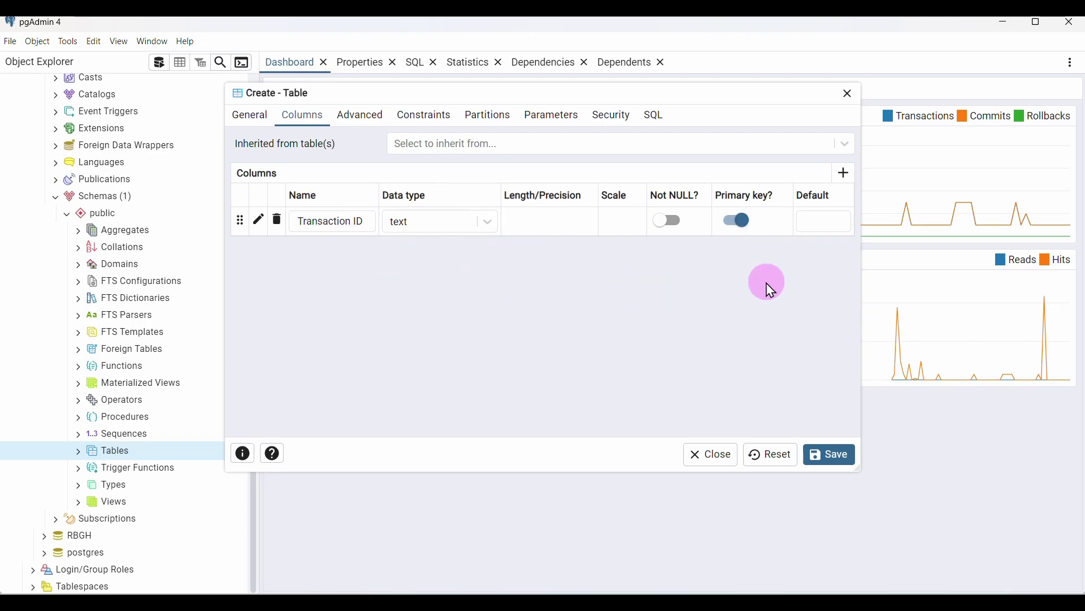
Add a Date column with data type date, pasting the name from Word
click(844, 173)
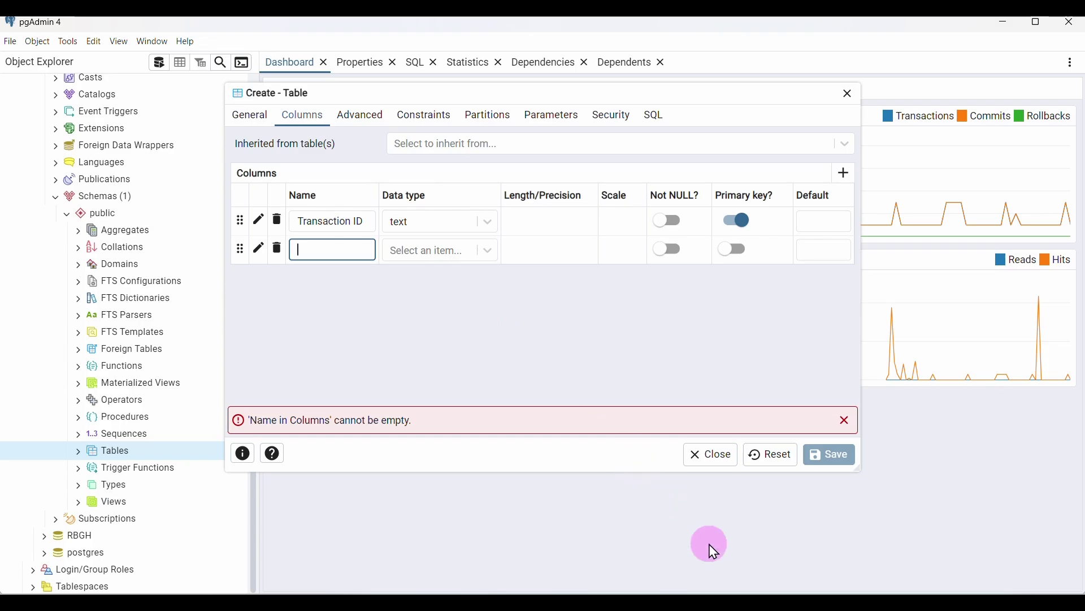
click(775, 603)
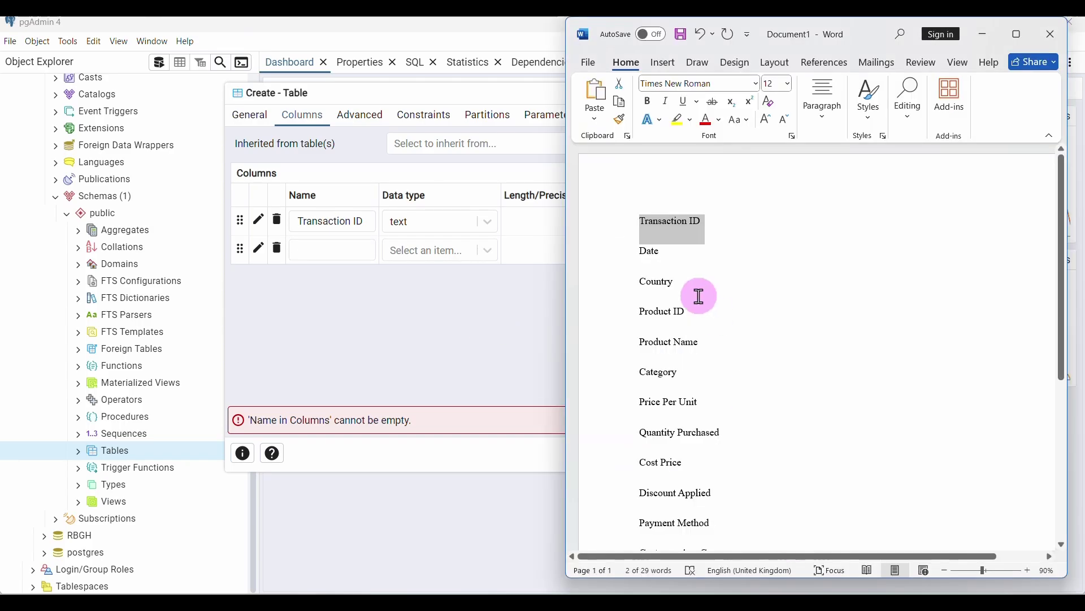
double_click(656, 254)
key(ctrl+c)
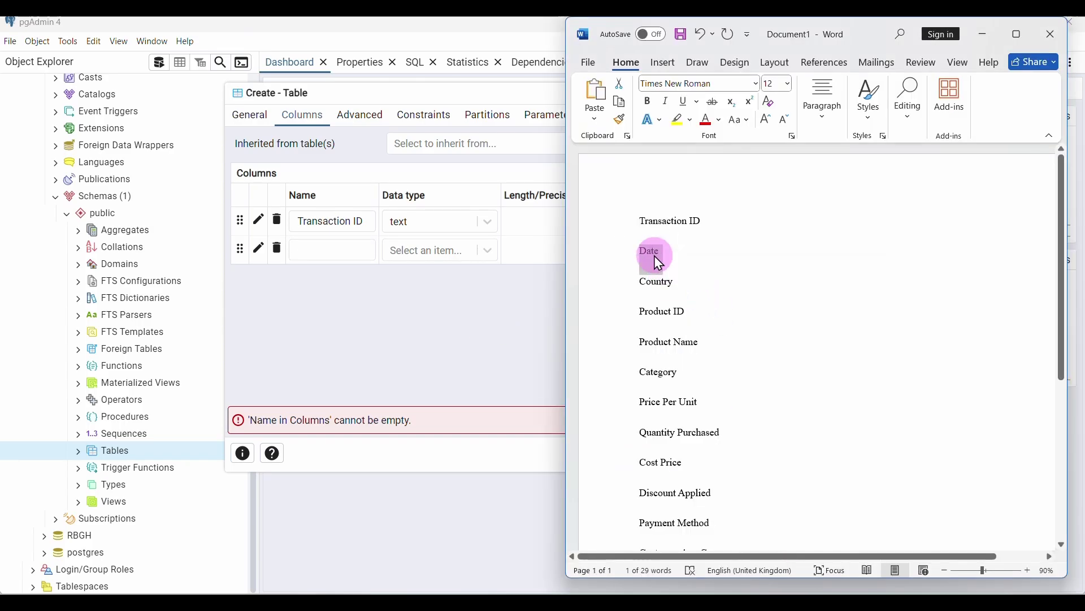
click(348, 250)
key(ctrl+v)
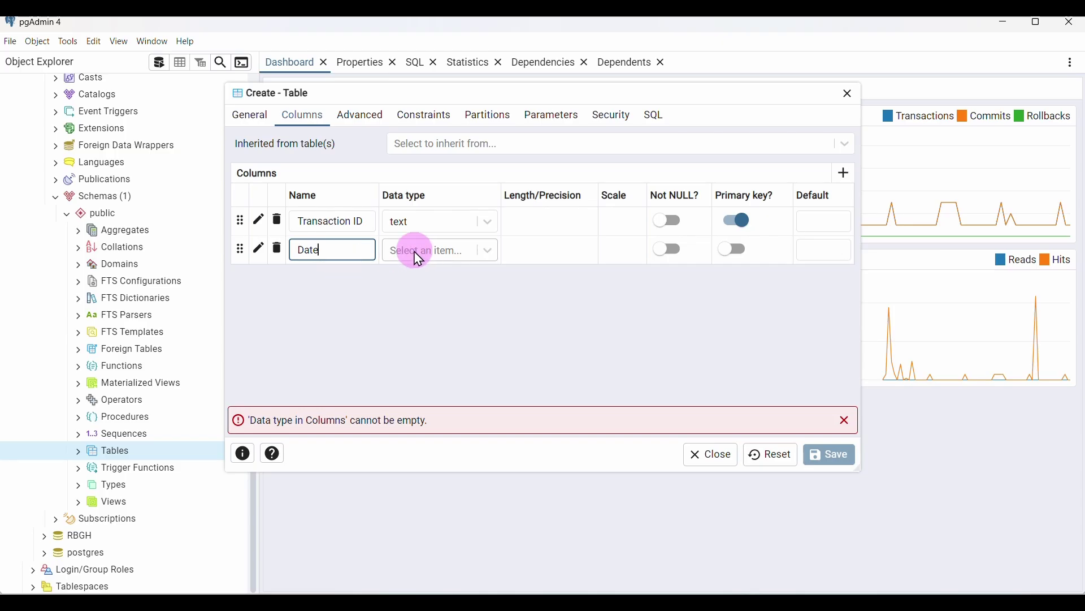
click(433, 255)
text(dat)
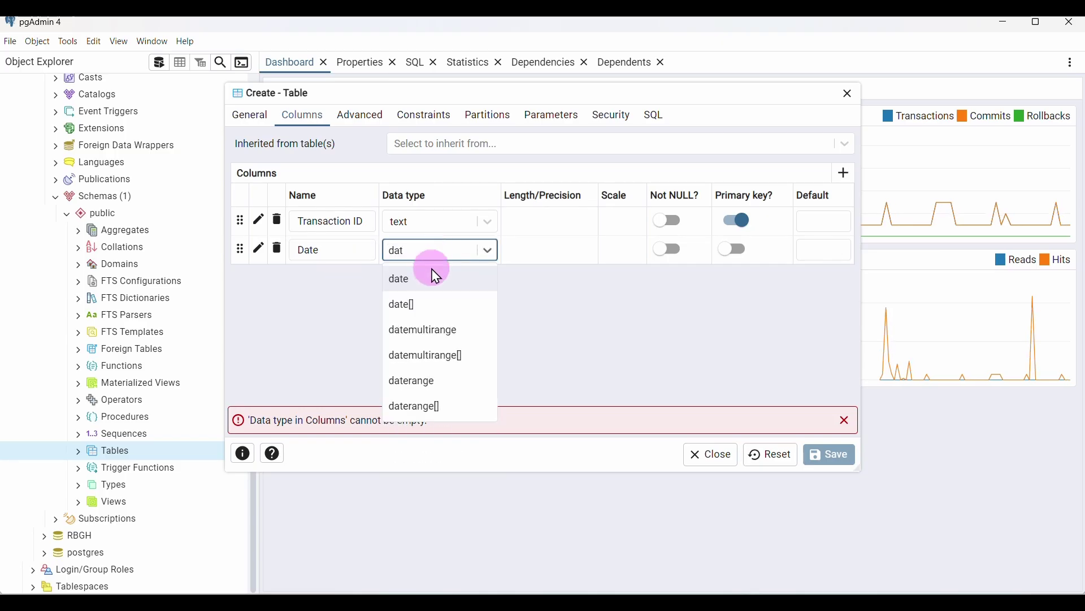
click(436, 277)
click(772, 304)
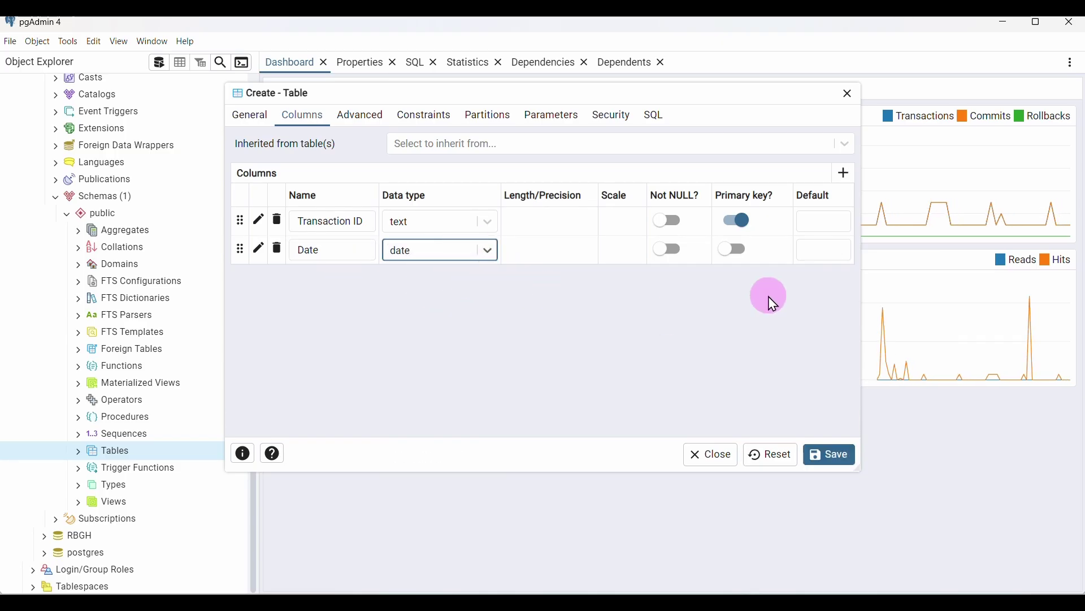
Add a Country column with data type text
click(844, 173)
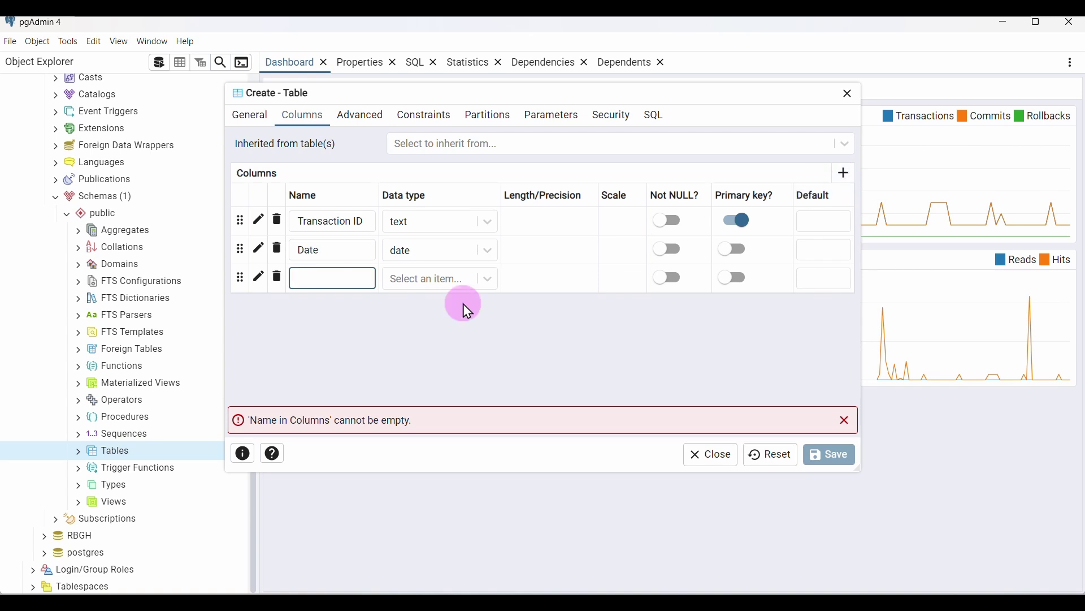
click(778, 529)
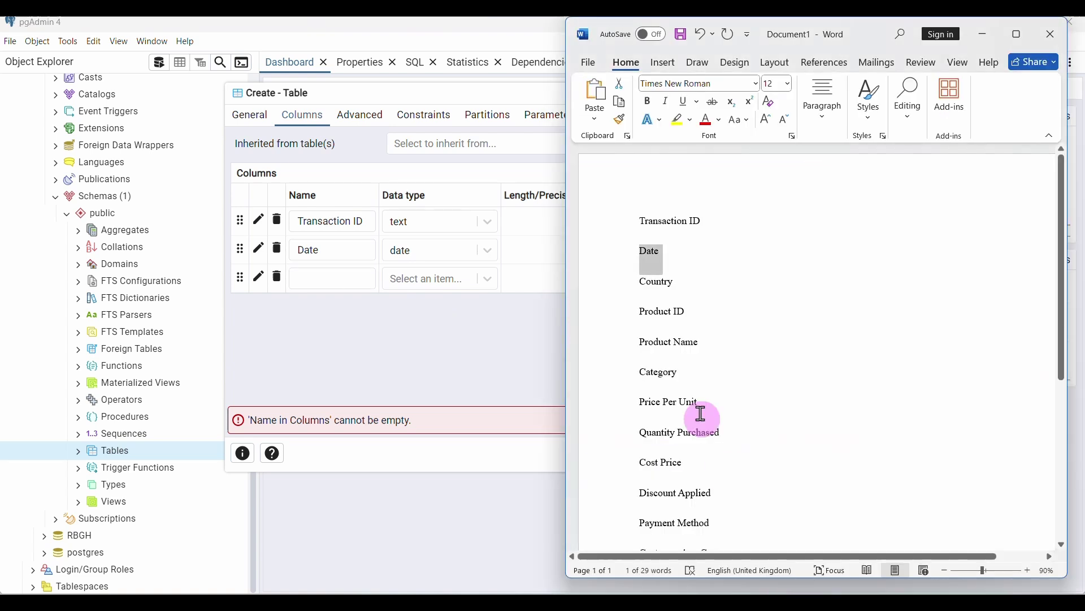
double_click(665, 287)
key(ctrl+c)
click(320, 279)
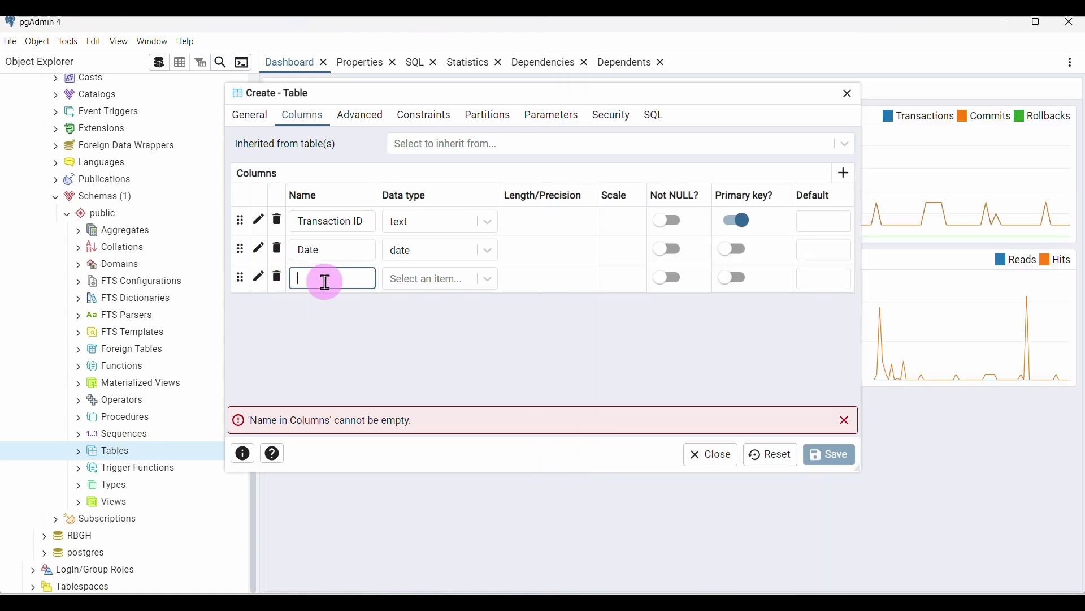
key(ctrl+v)
click(490, 280)
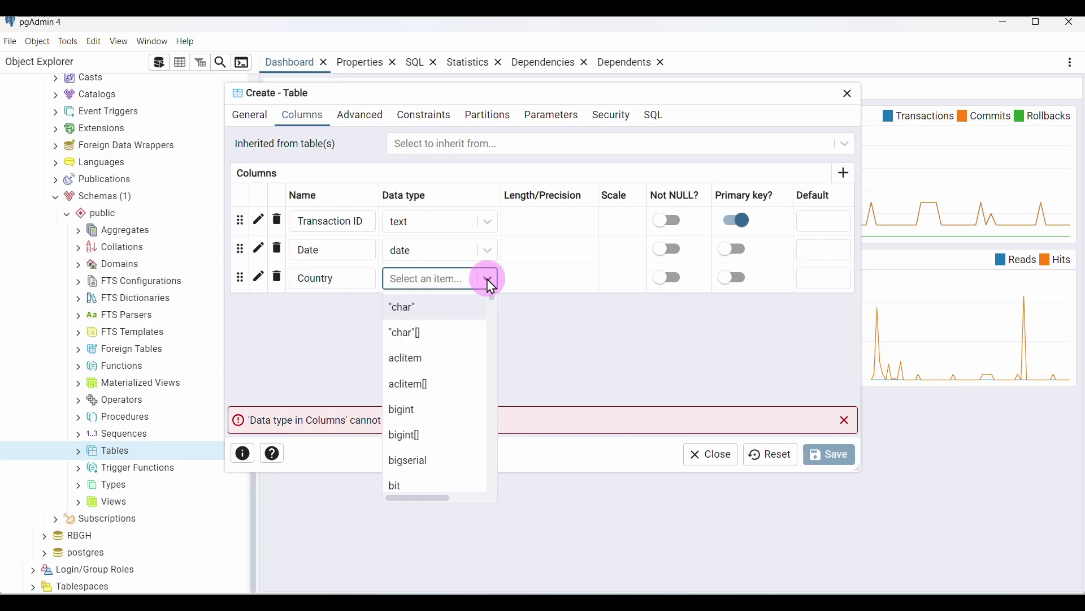
text(te)
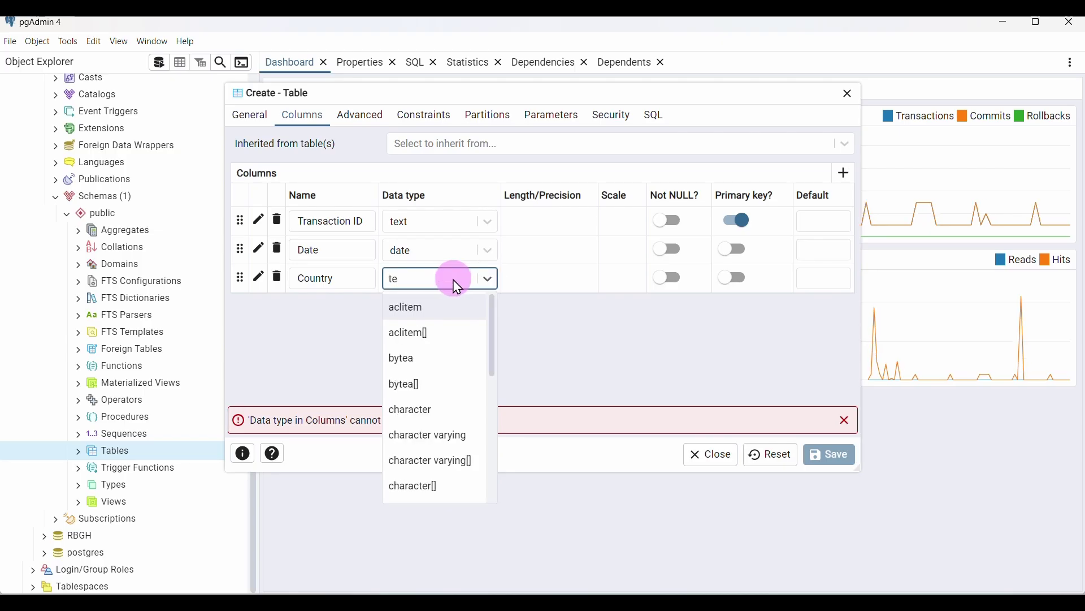
text(xt)
click(444, 307)
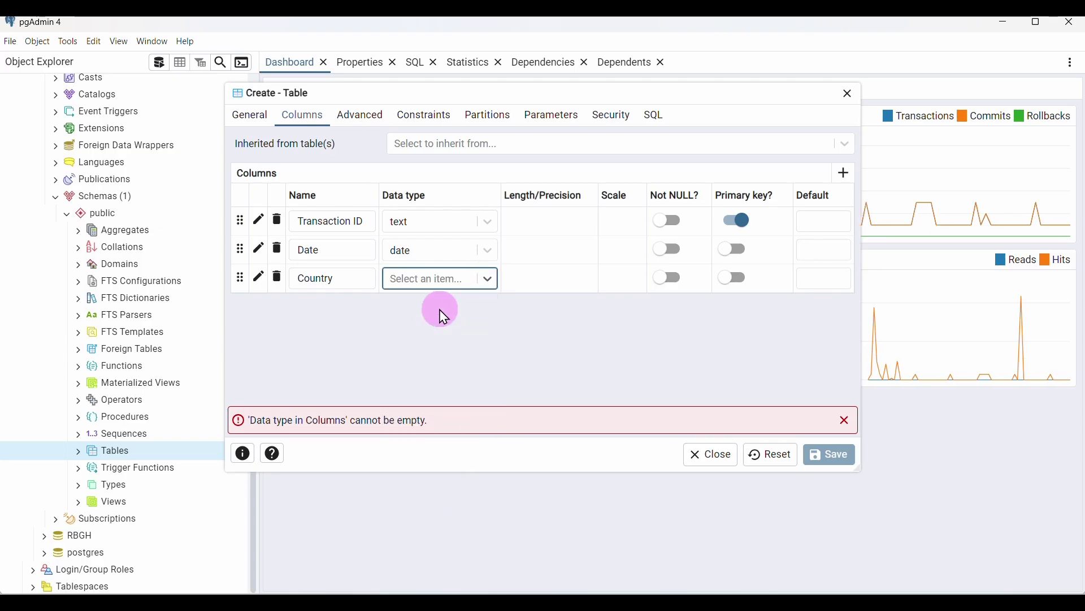
Add a Product ID column with data type text
click(848, 182)
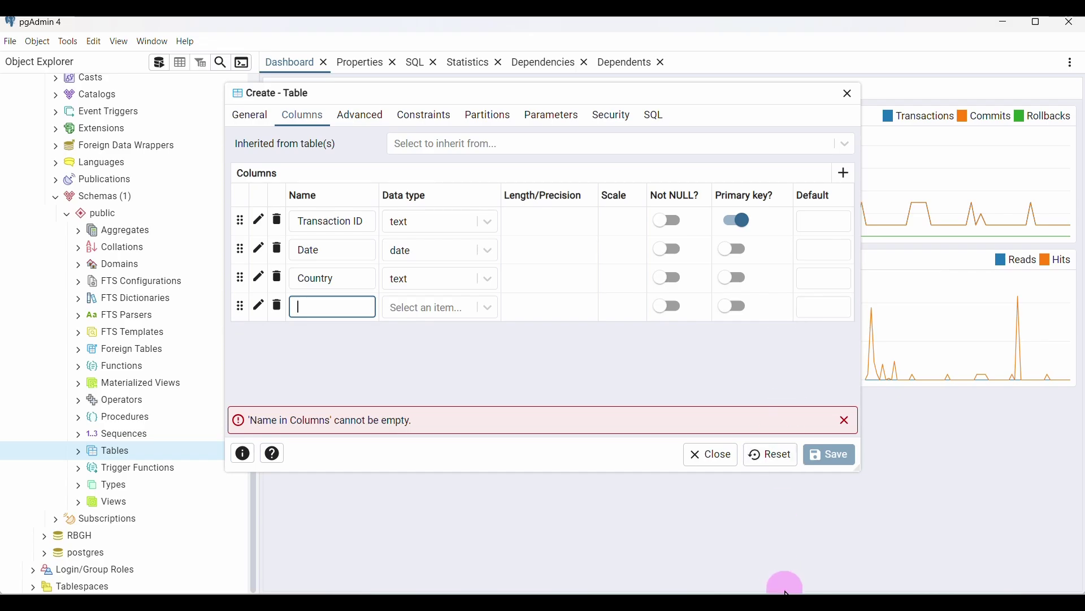
click(788, 591)
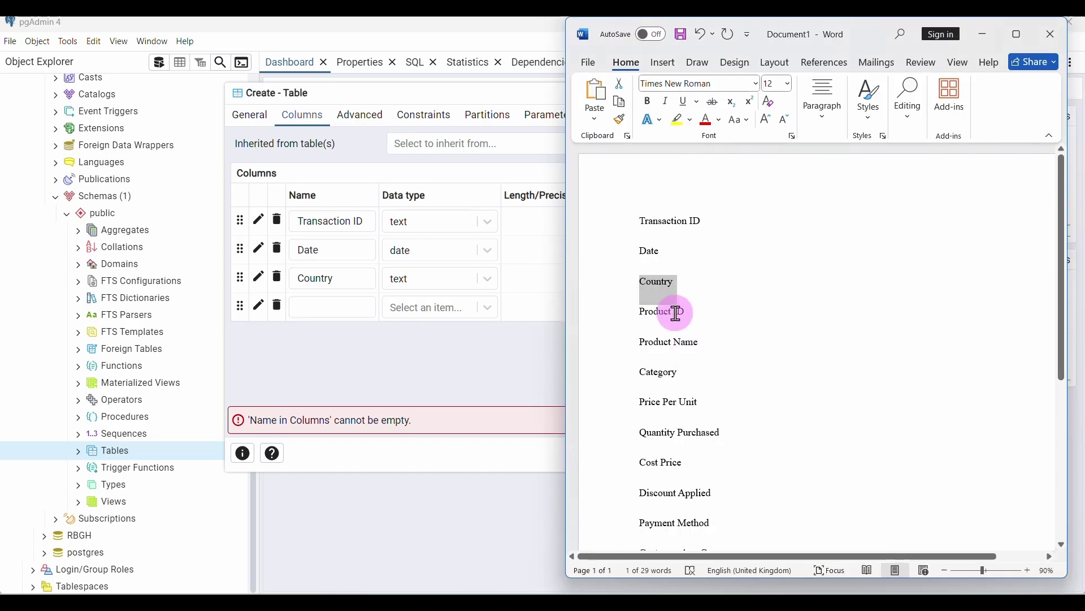
drag(691, 314, 649, 322)
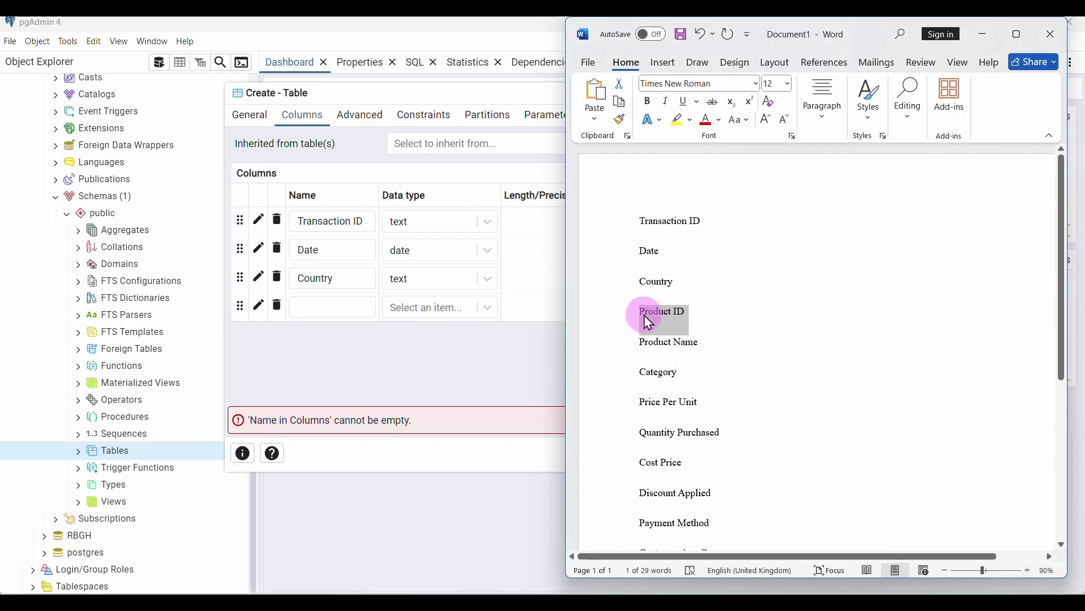
click(356, 305)
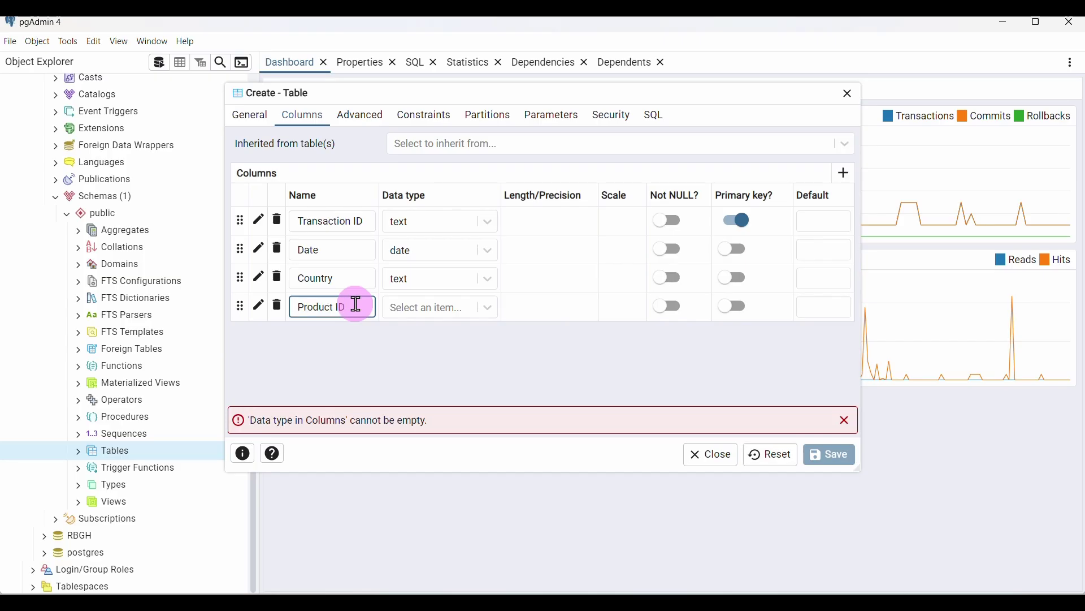
click(488, 310)
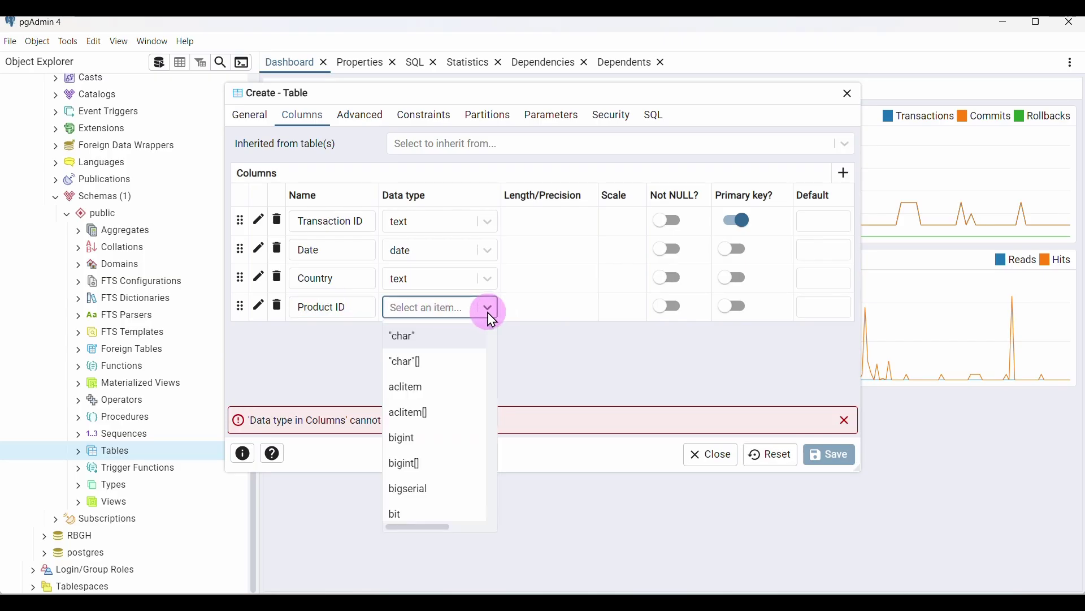
text(te)
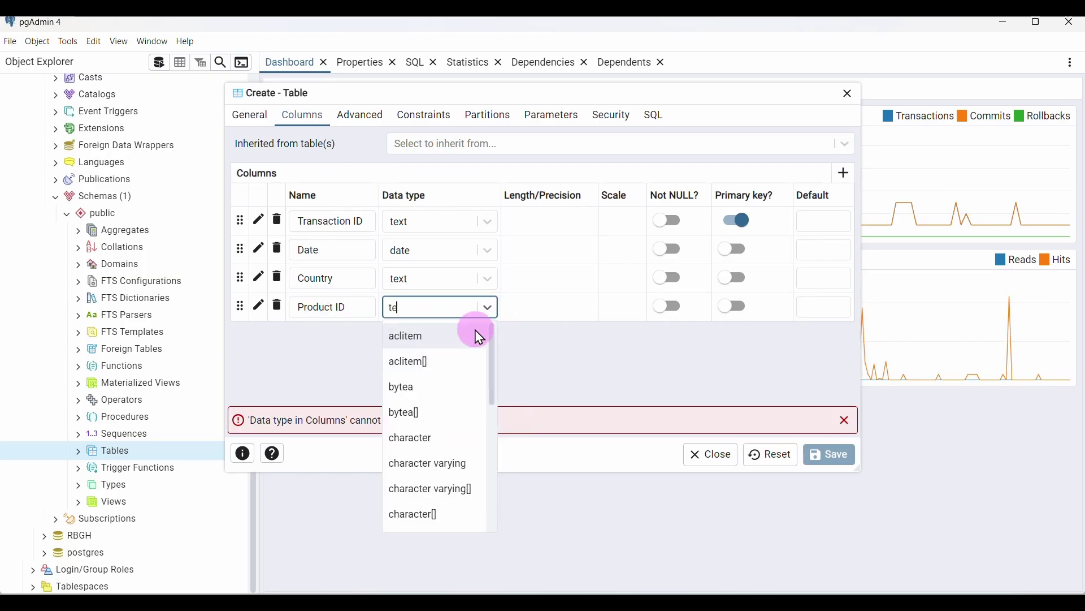
text(x)
click(466, 339)
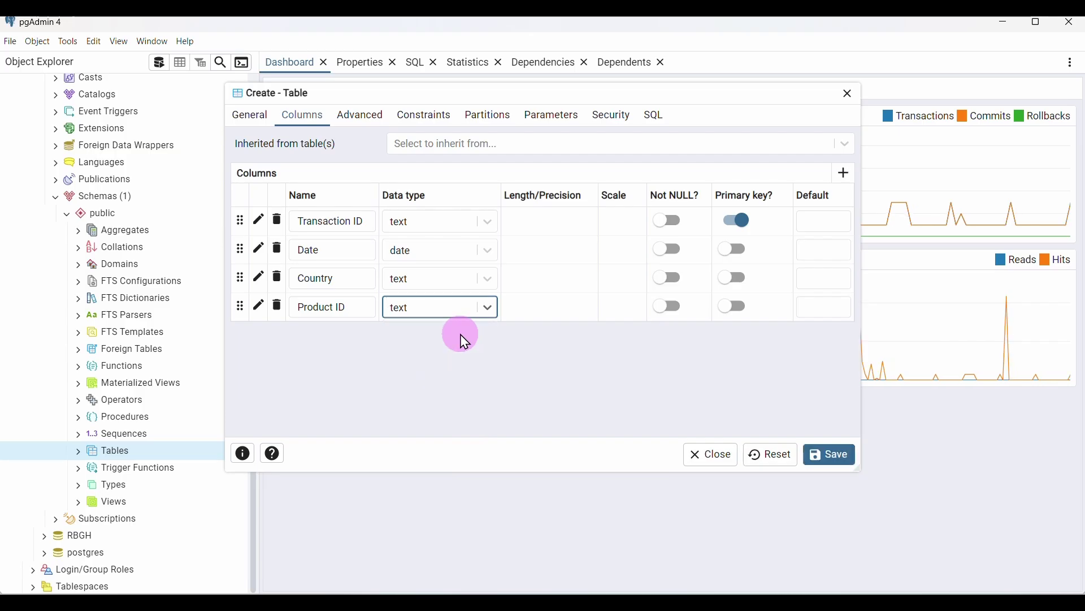
click(742, 592)
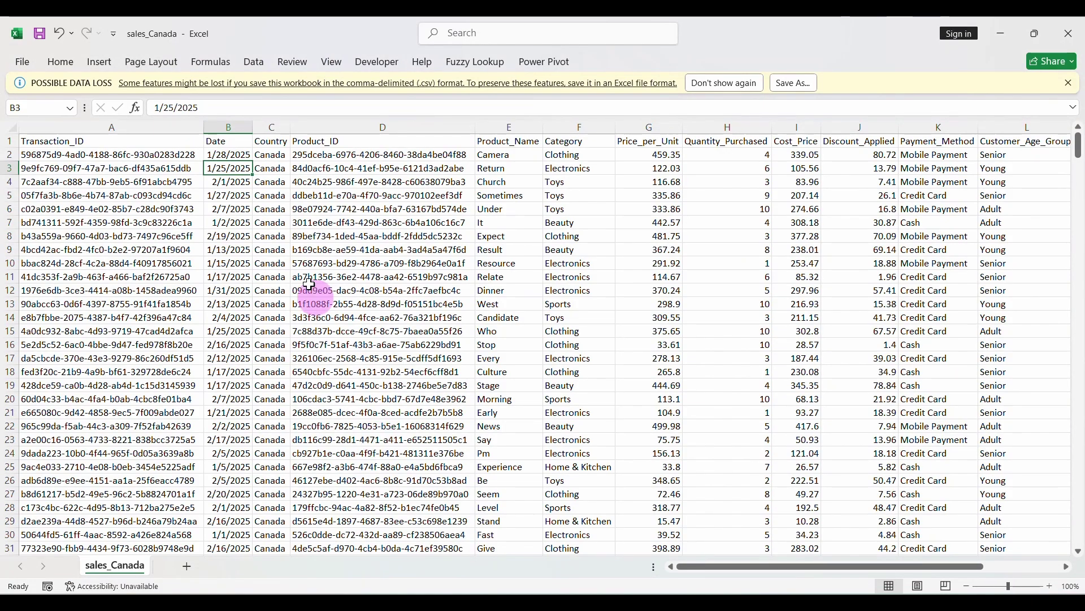
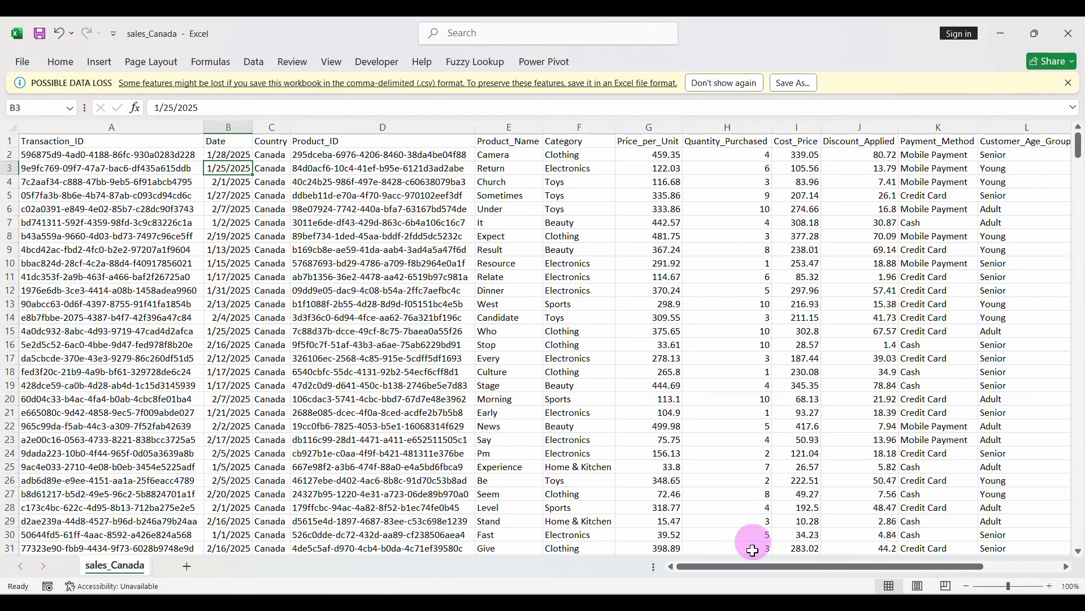
Add a Product Name column with data type text, copying the name from Word
click(772, 593)
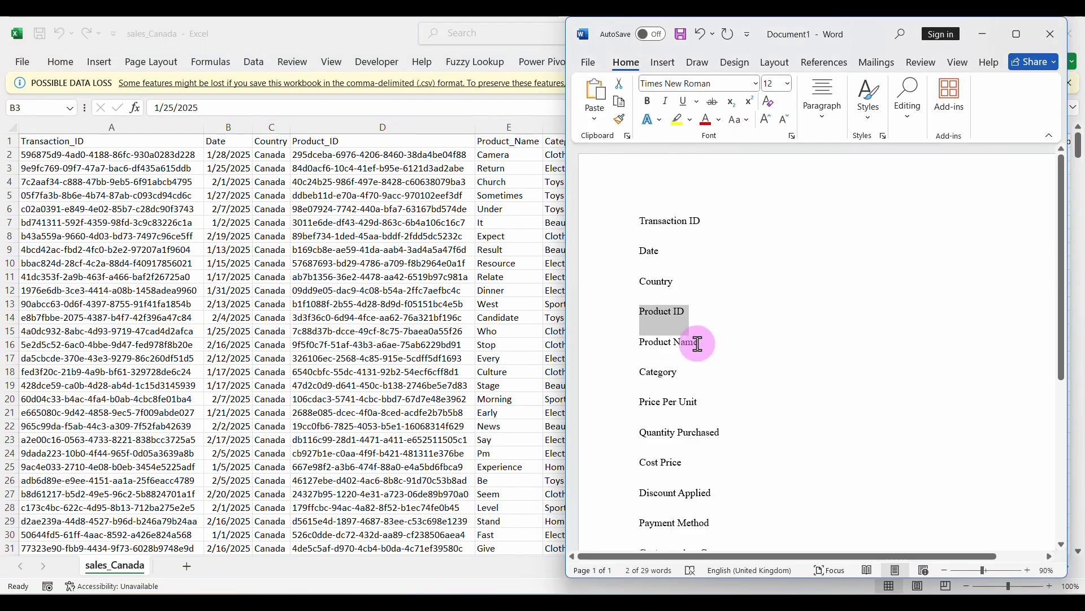
drag(698, 344, 635, 342)
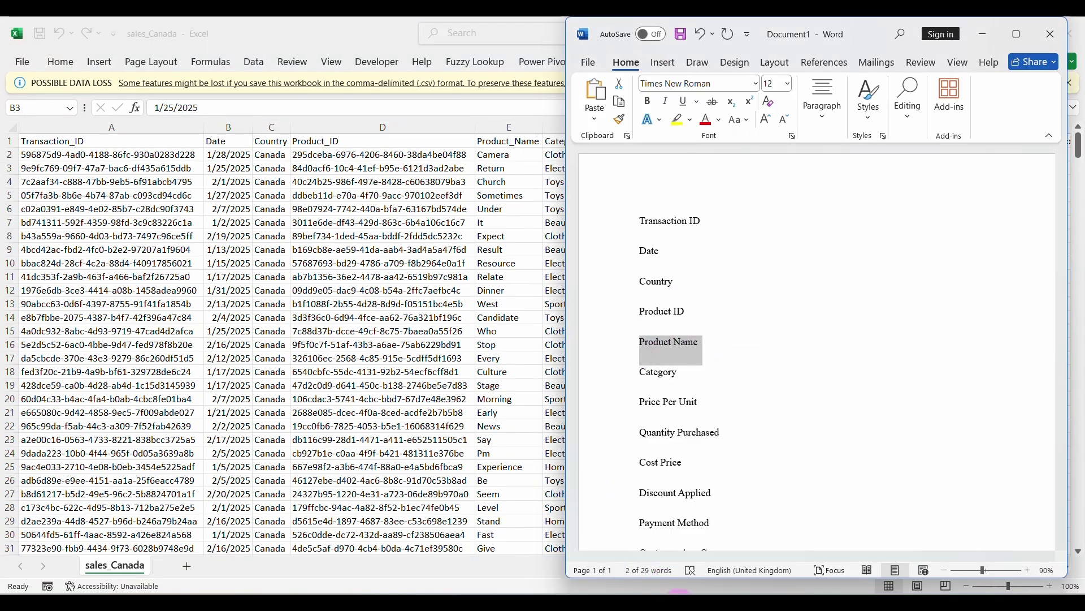
click(680, 592)
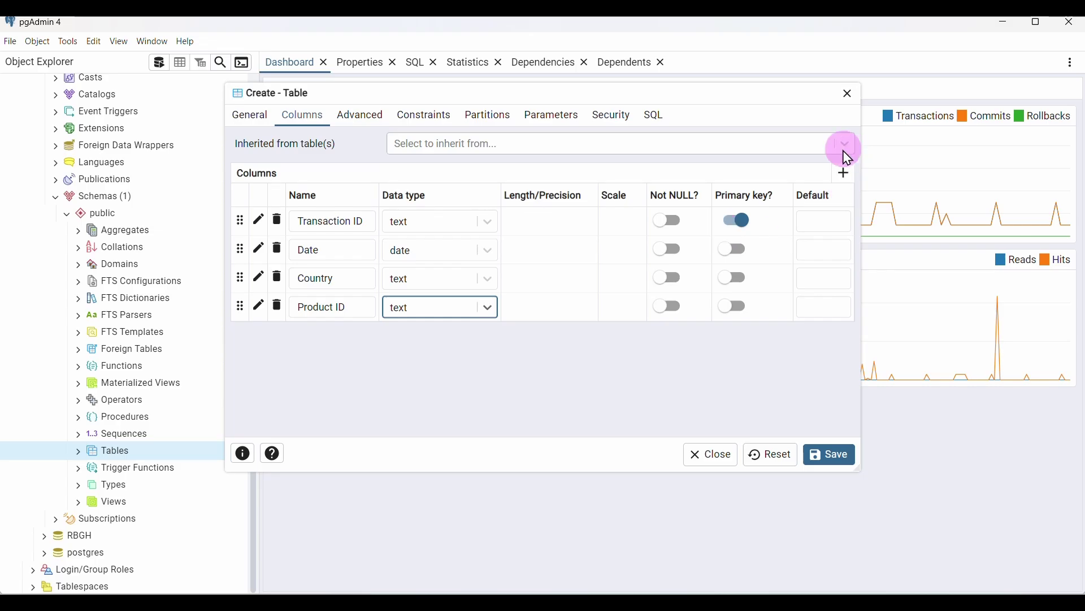
click(844, 172)
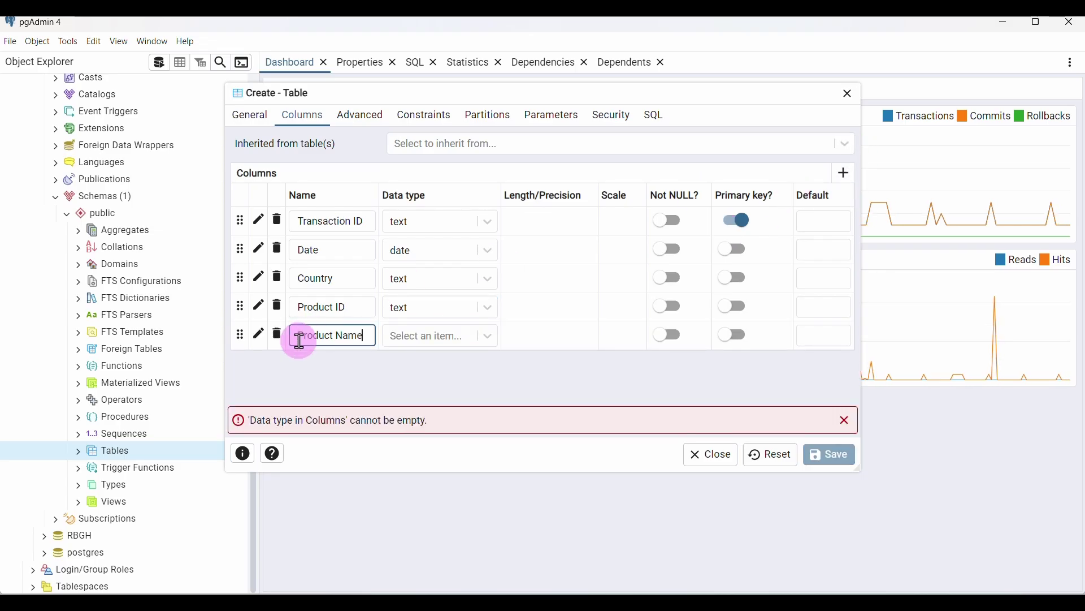
click(486, 338)
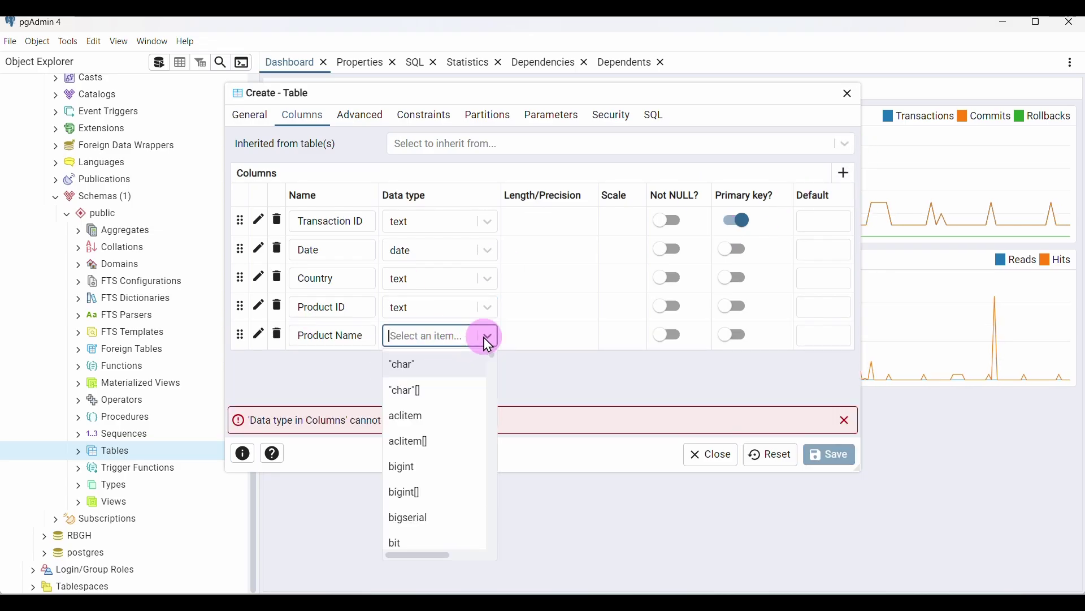
text(tex)
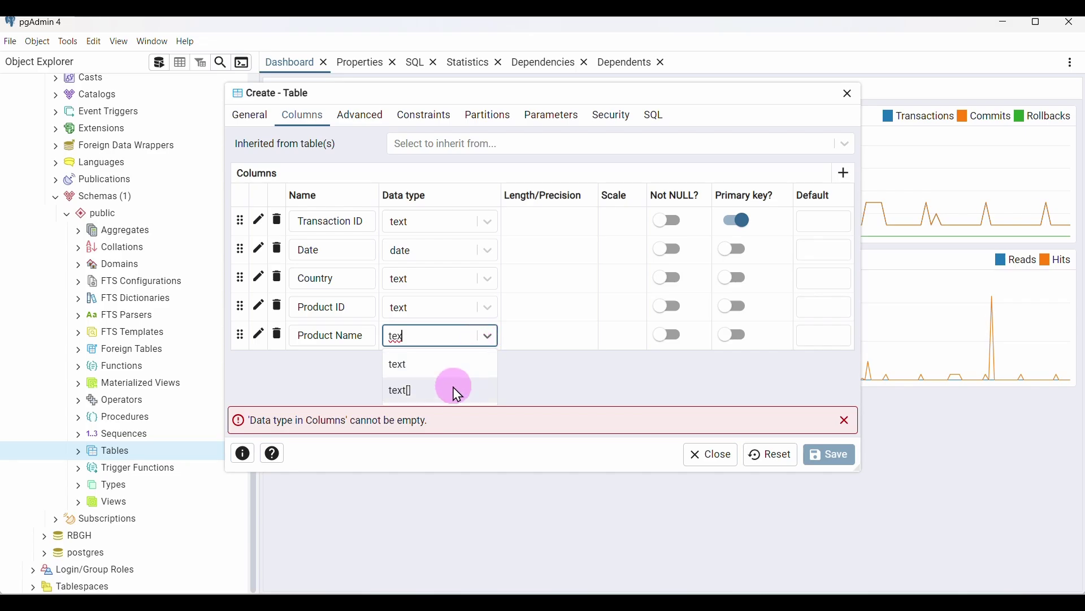
click(407, 365)
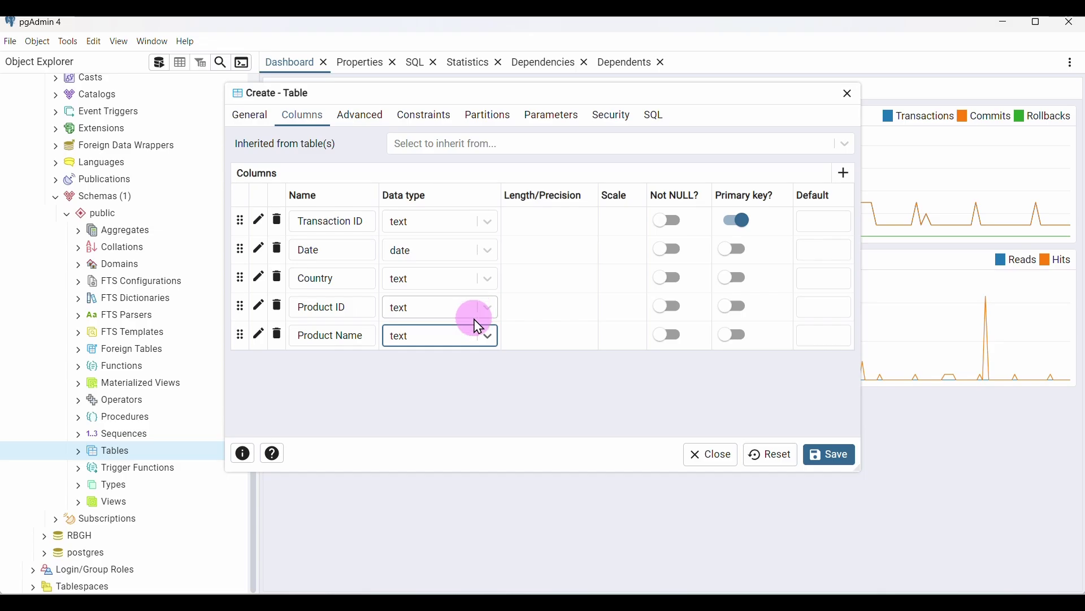
Add a Category column with data type text, pasting the name from Word
click(841, 182)
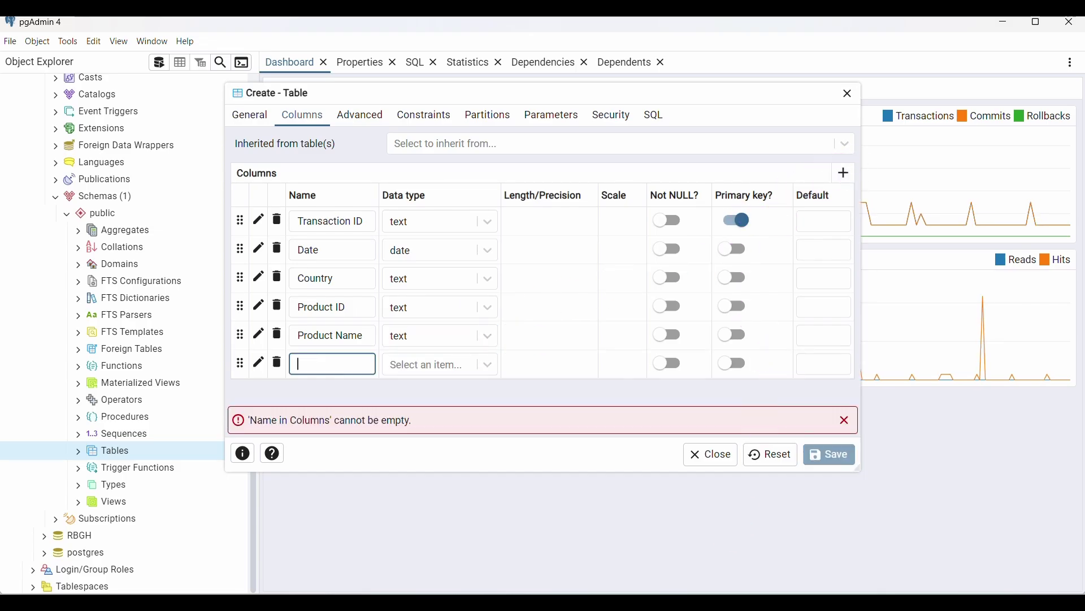
click(783, 501)
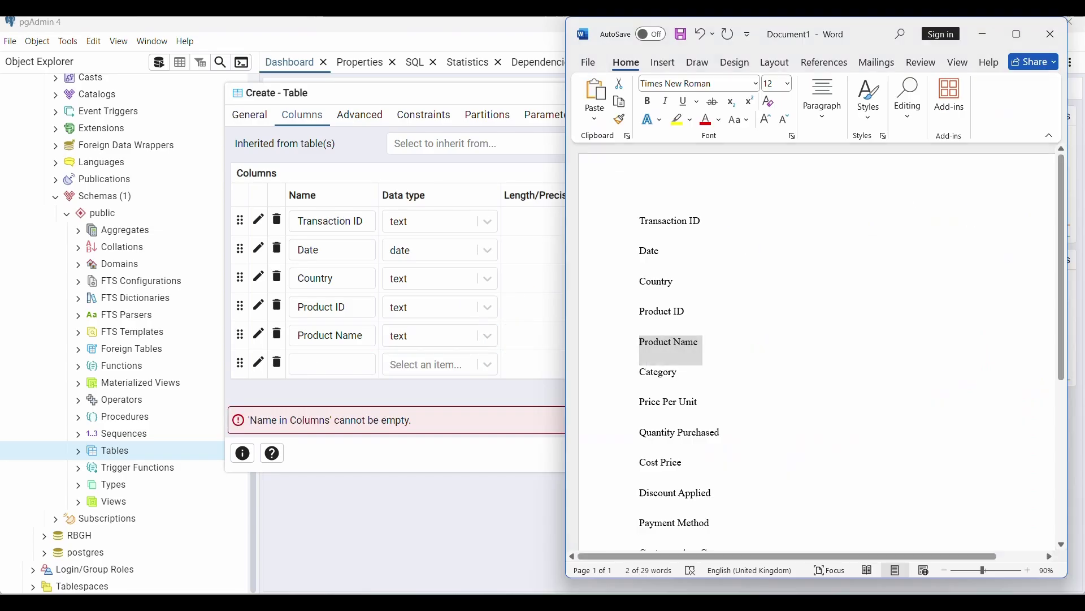
double_click(659, 378)
key(ctrl+c)
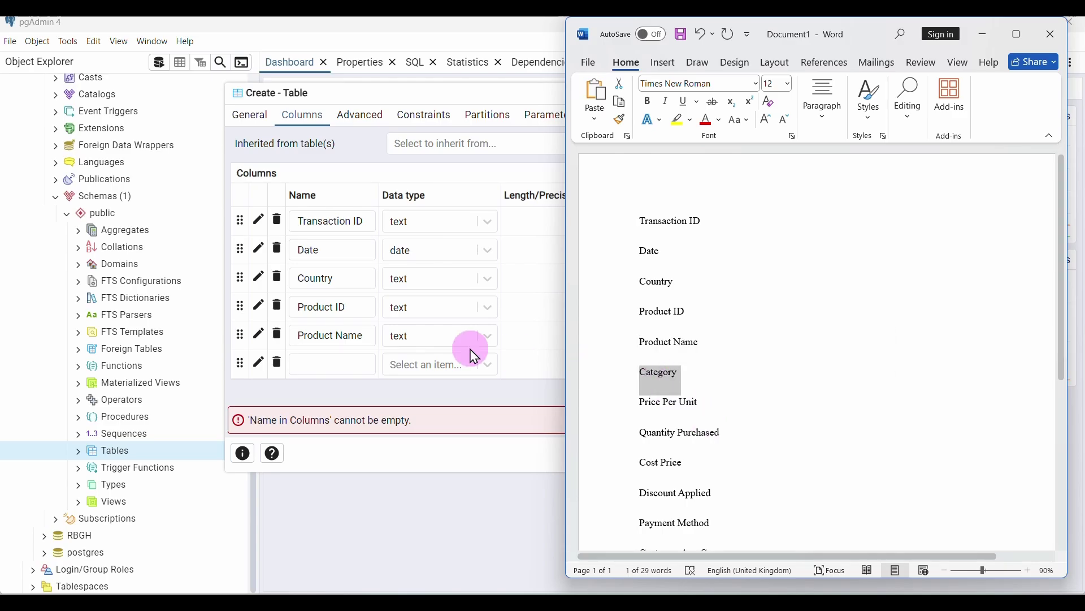
click(350, 364)
key(ctrl+v)
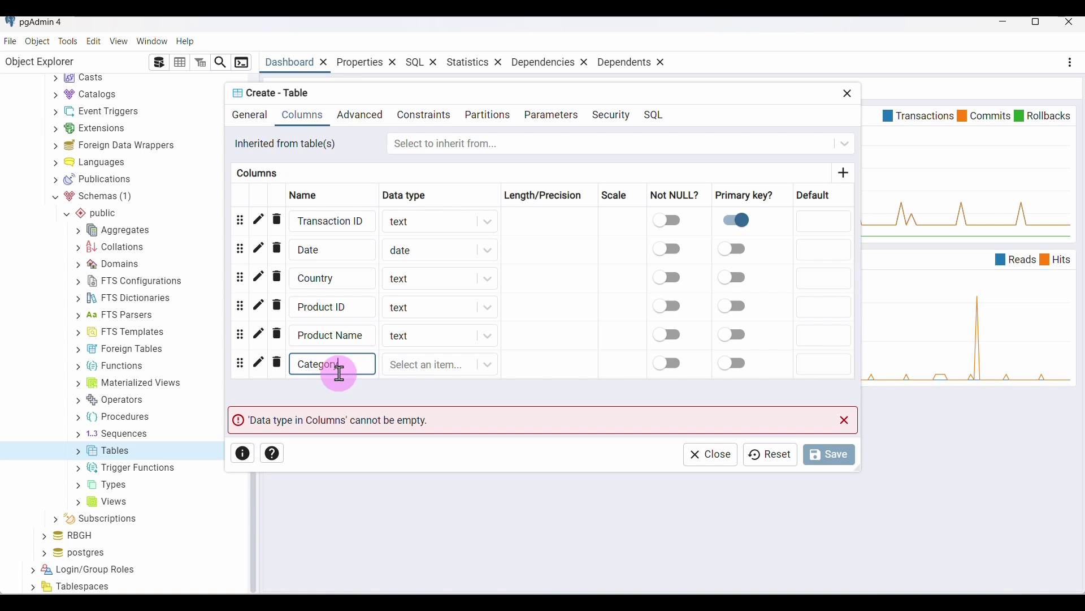
click(467, 368)
text(tex)
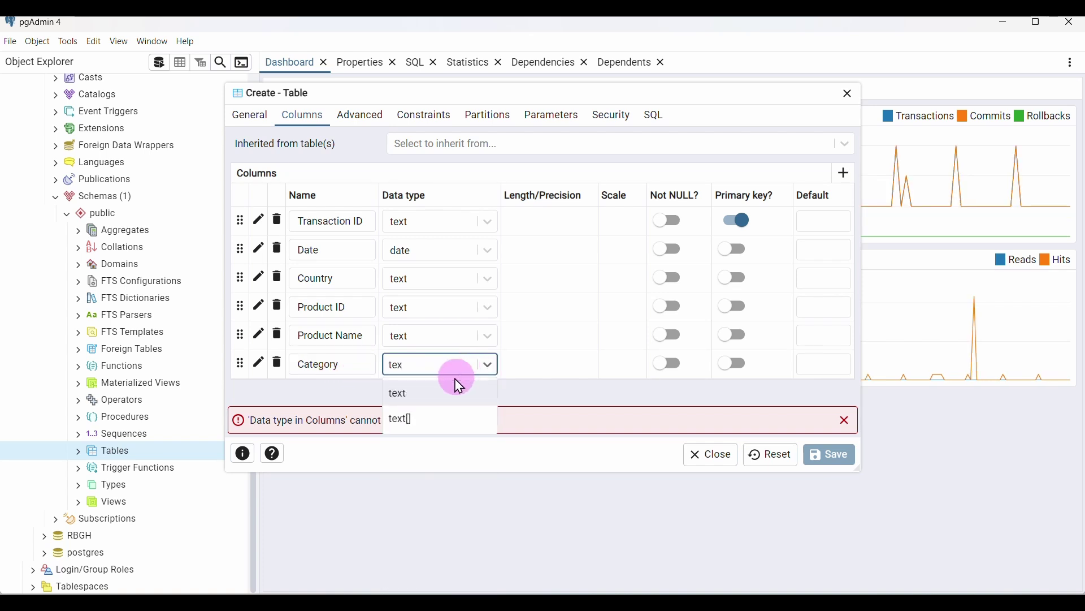
click(458, 391)
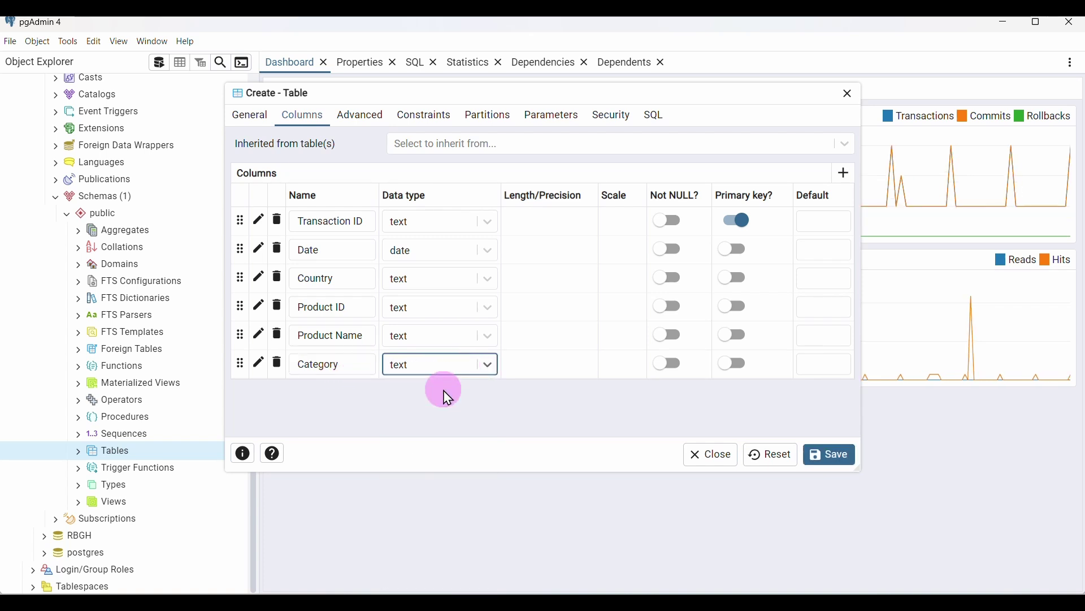
Add another empty column row and select 'Price Per Unit' in the Word list
click(843, 173)
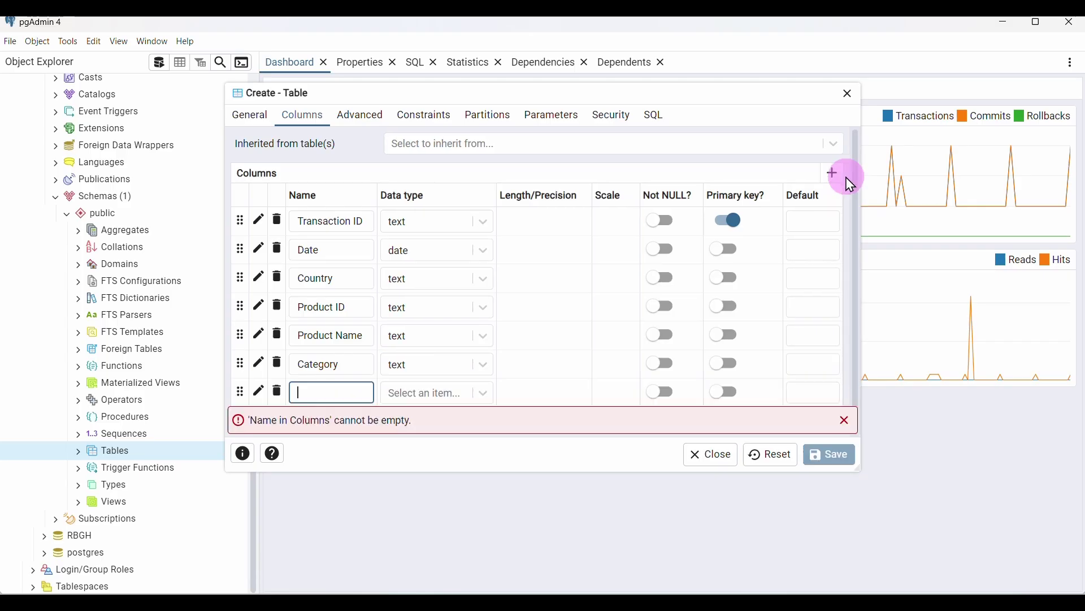
mouse_move(783, 588)
click(780, 532)
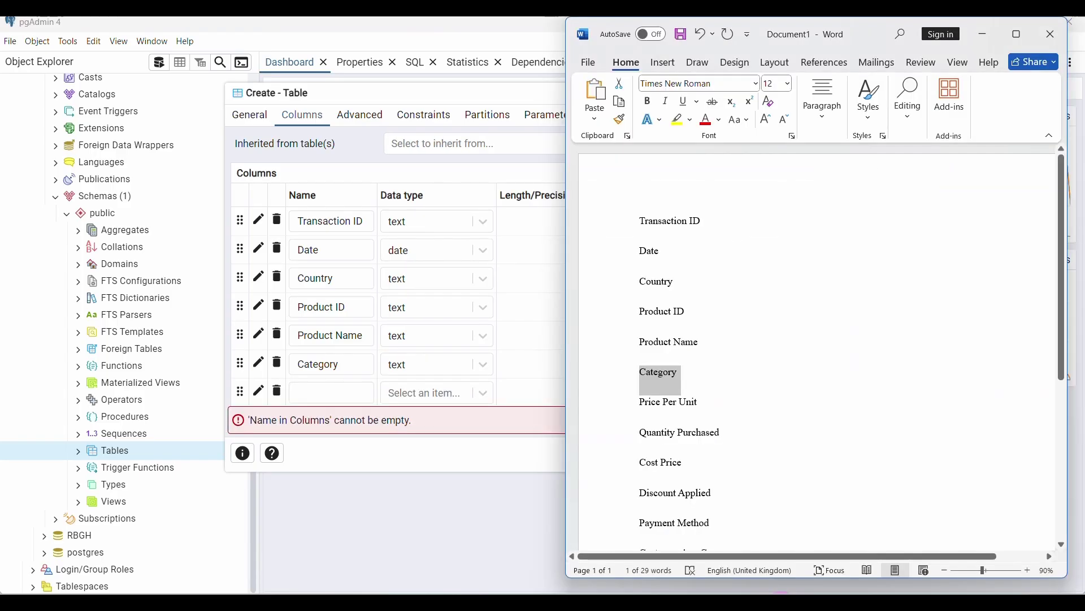
drag(700, 403, 646, 403)
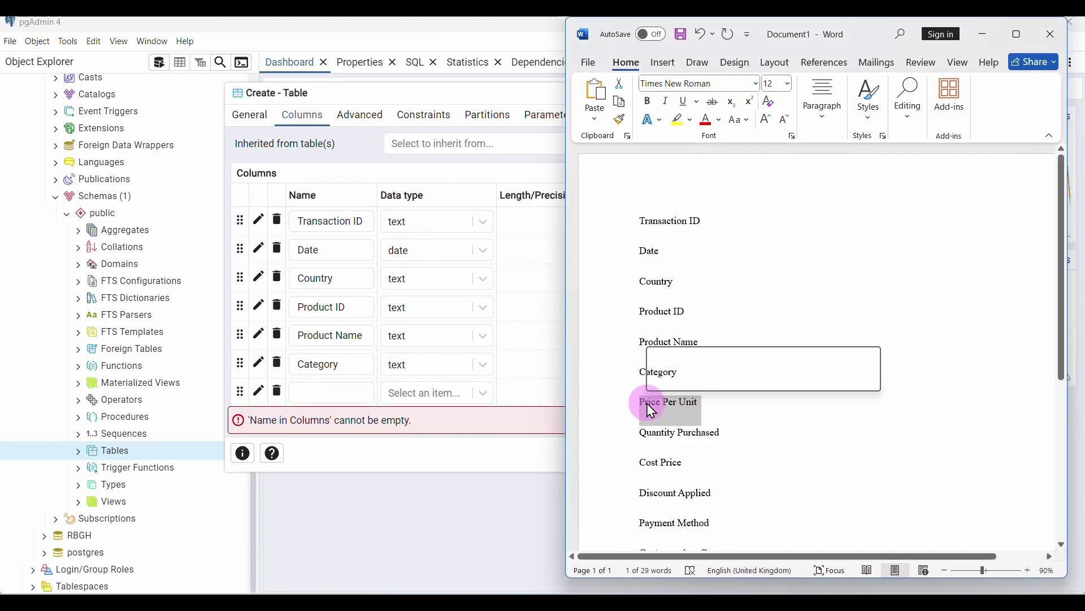
Name the new column Price Per Unit and try numeric, then numeric[], as its type
click(327, 391)
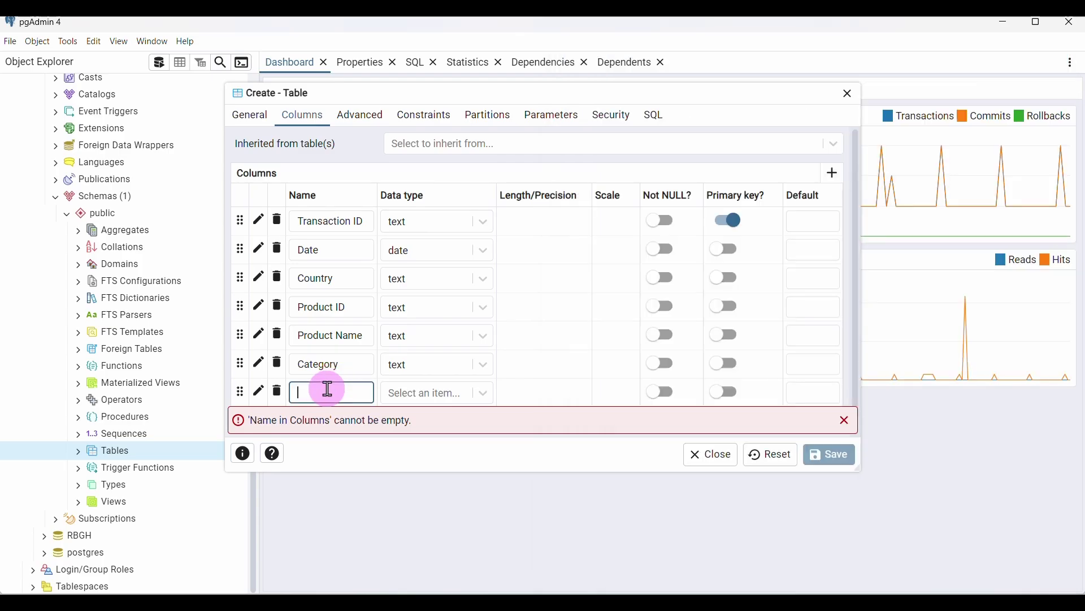
click(484, 393)
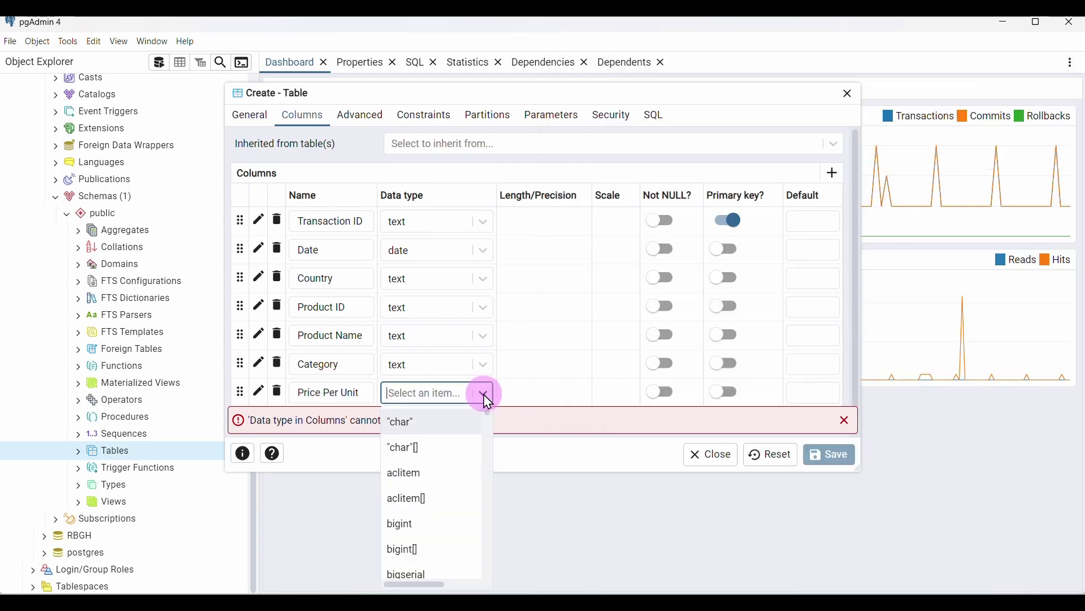
text(num)
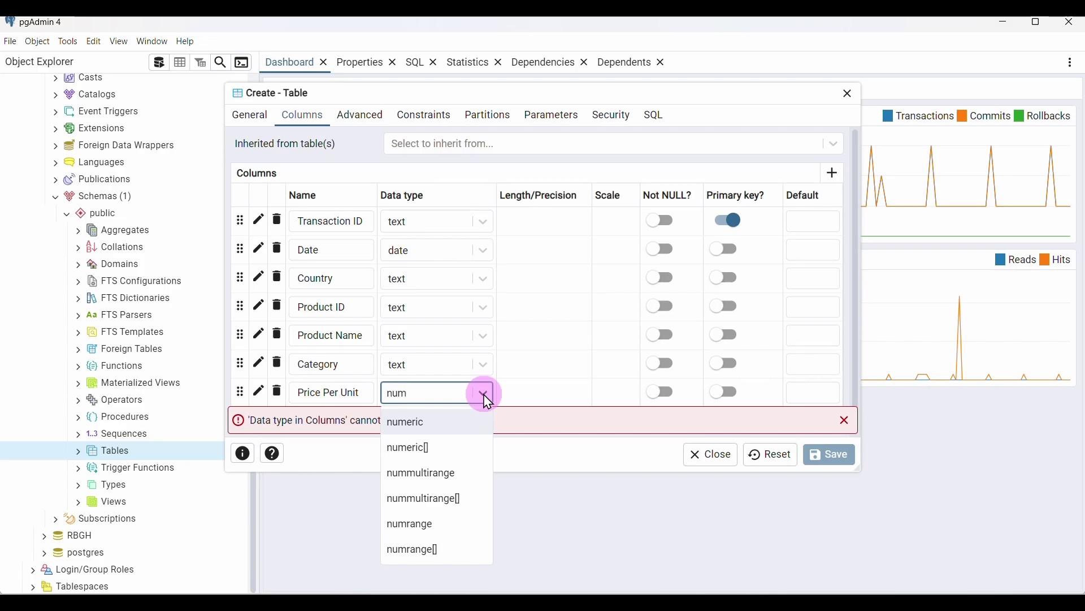
click(435, 429)
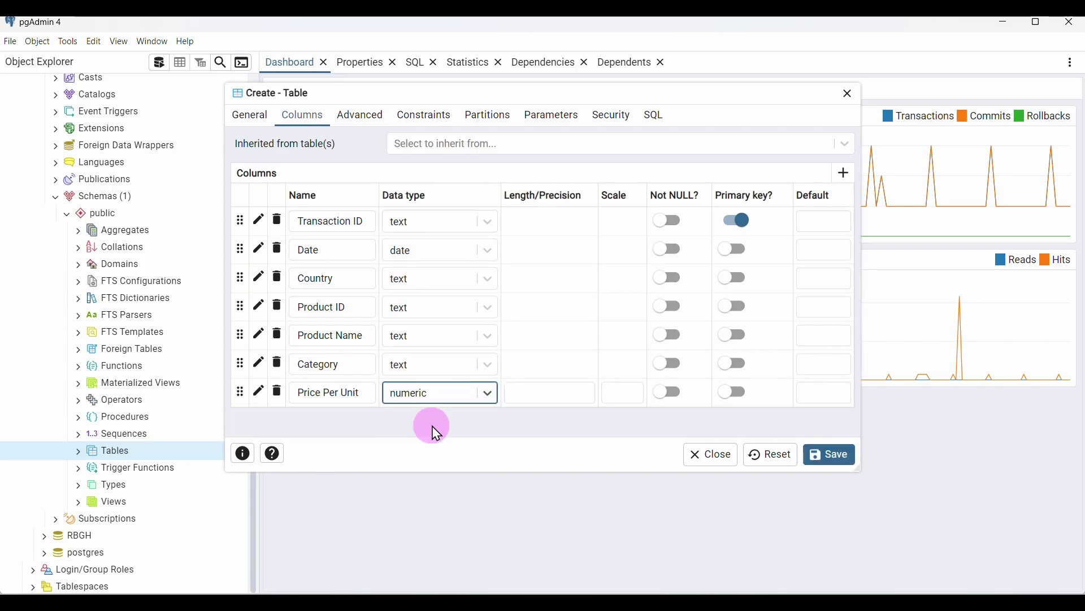
click(438, 404)
text(nu)
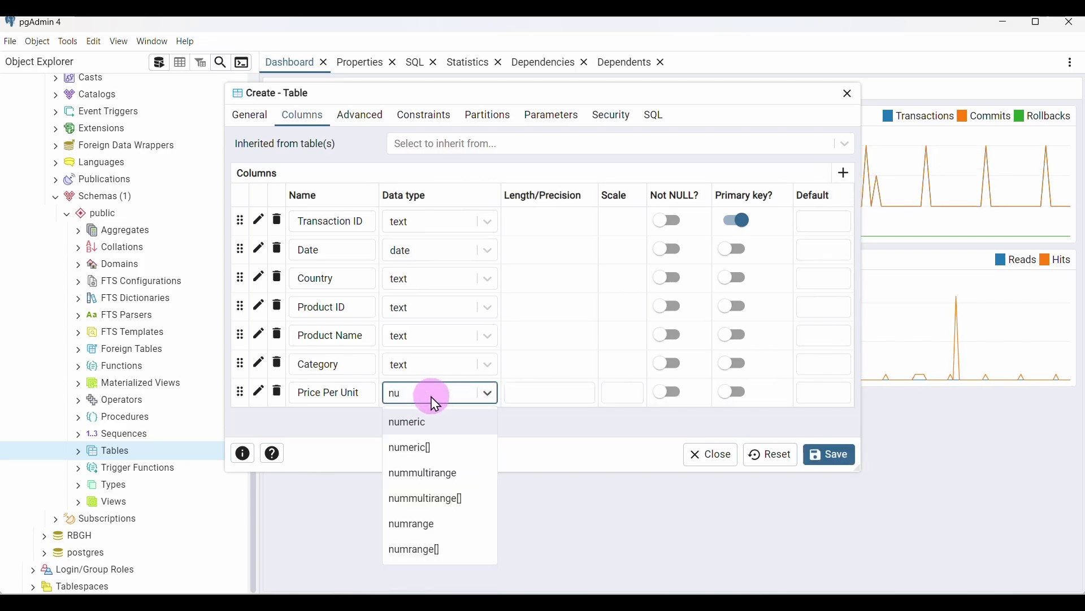
text(m)
click(435, 449)
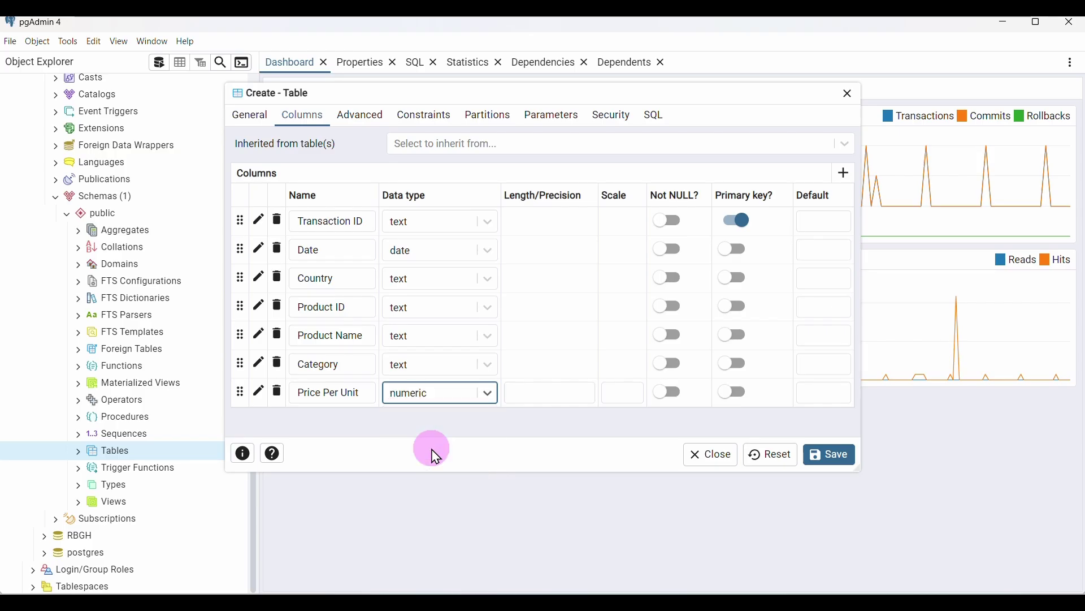
click(440, 403)
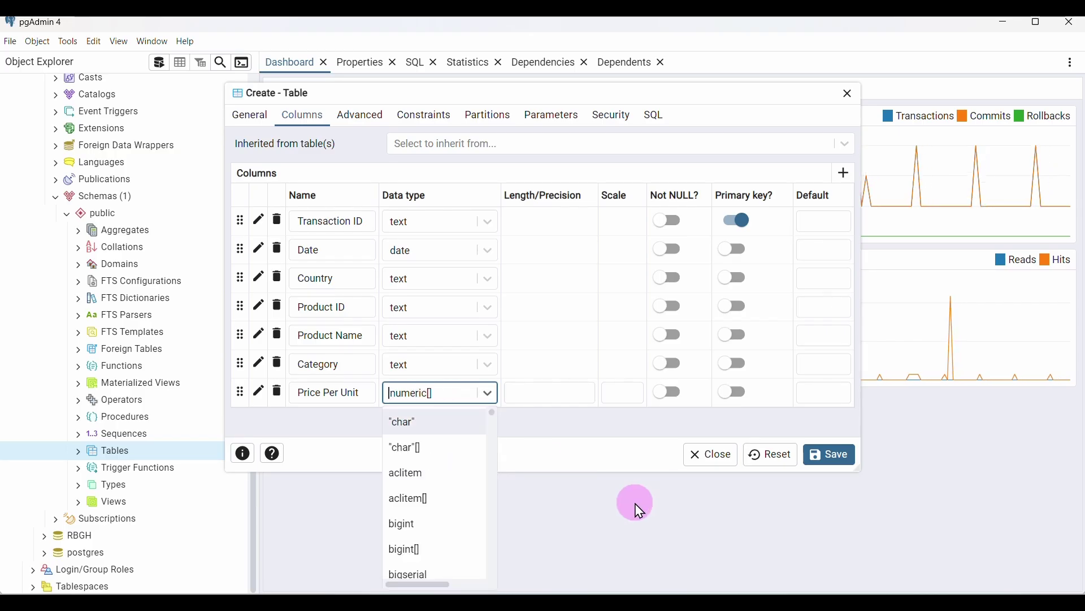
Check the 459.35 price format in sales_Canada, set Price Per Unit back to numeric, and add a row
click(746, 602)
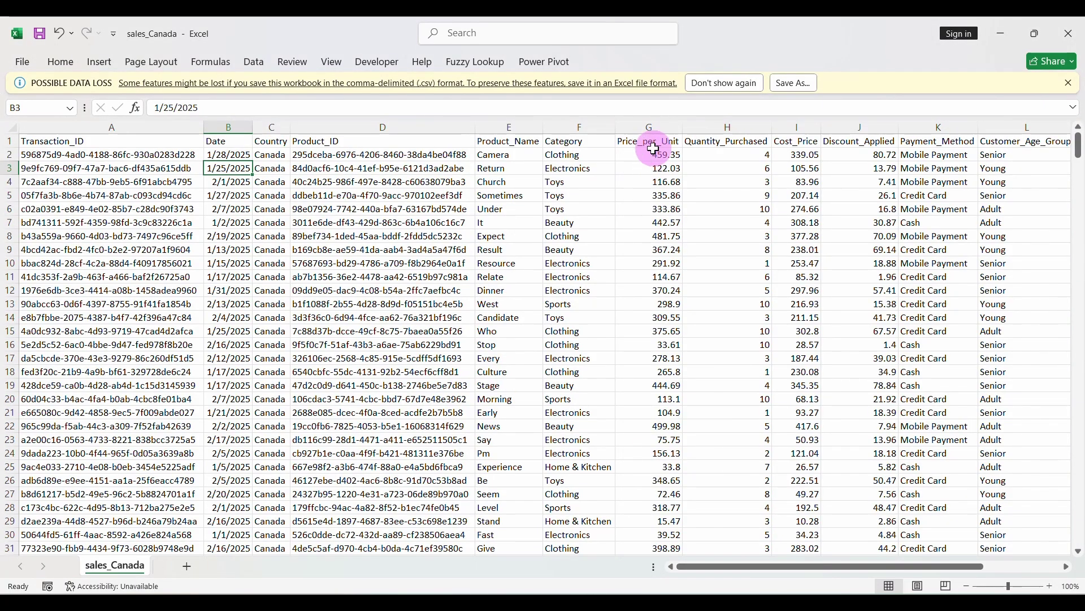
click(656, 155)
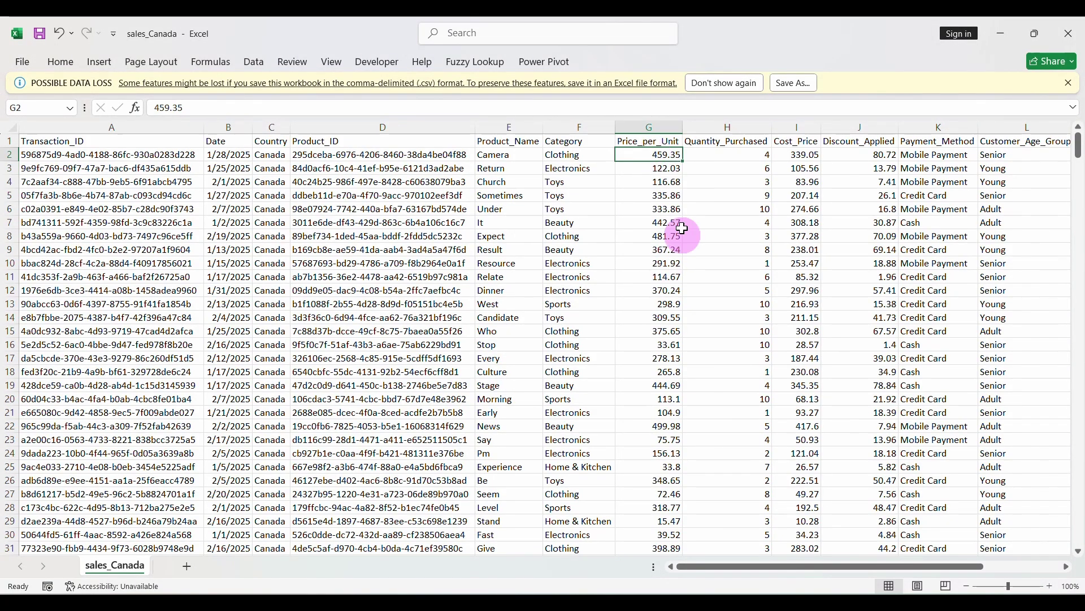
click(184, 108)
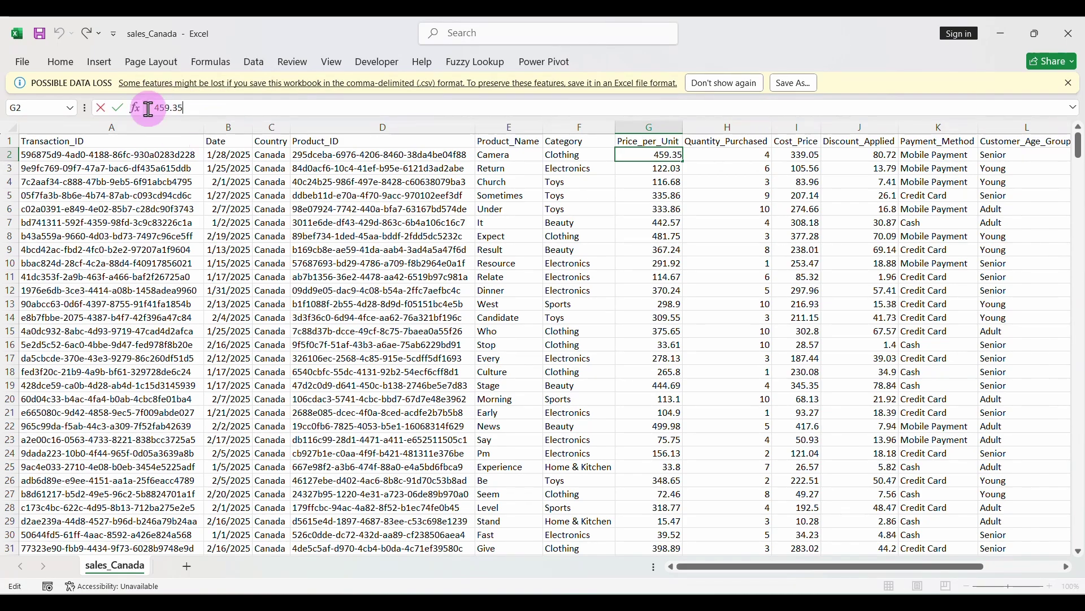
click(676, 591)
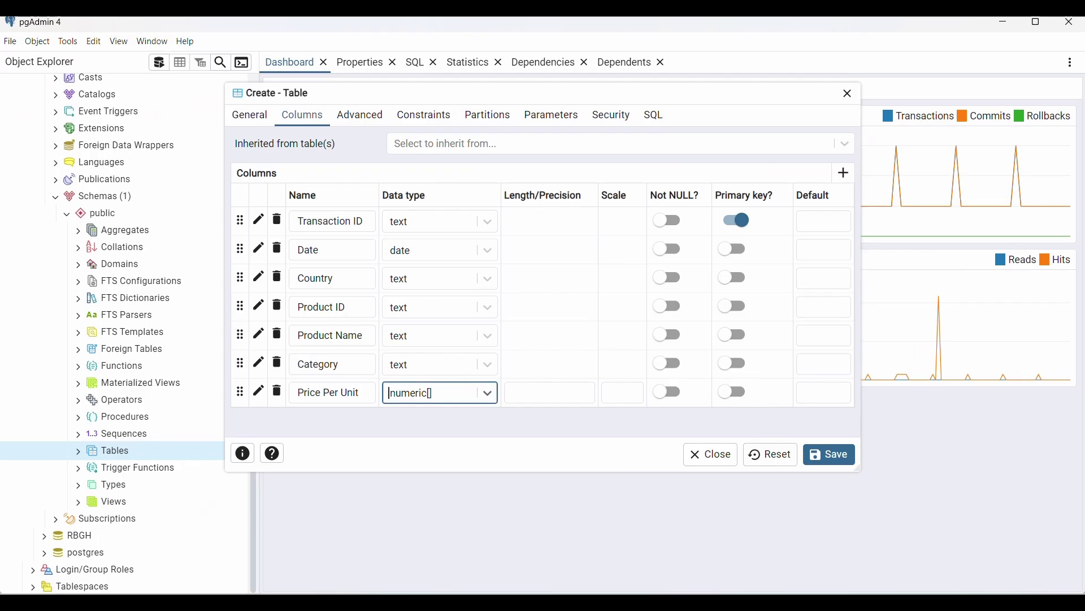
click(444, 396)
text(nume)
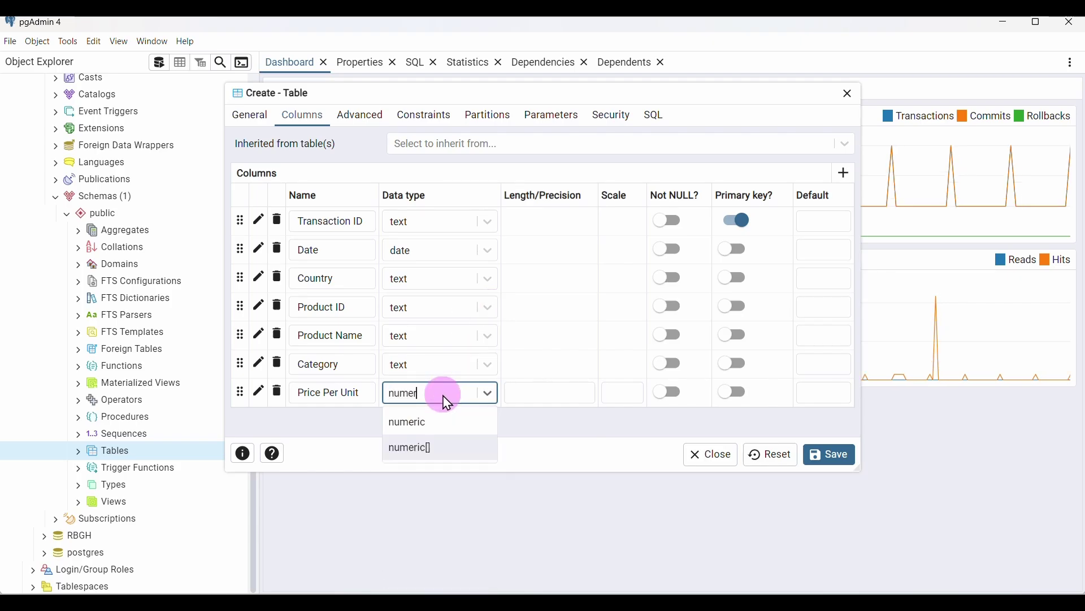
click(431, 422)
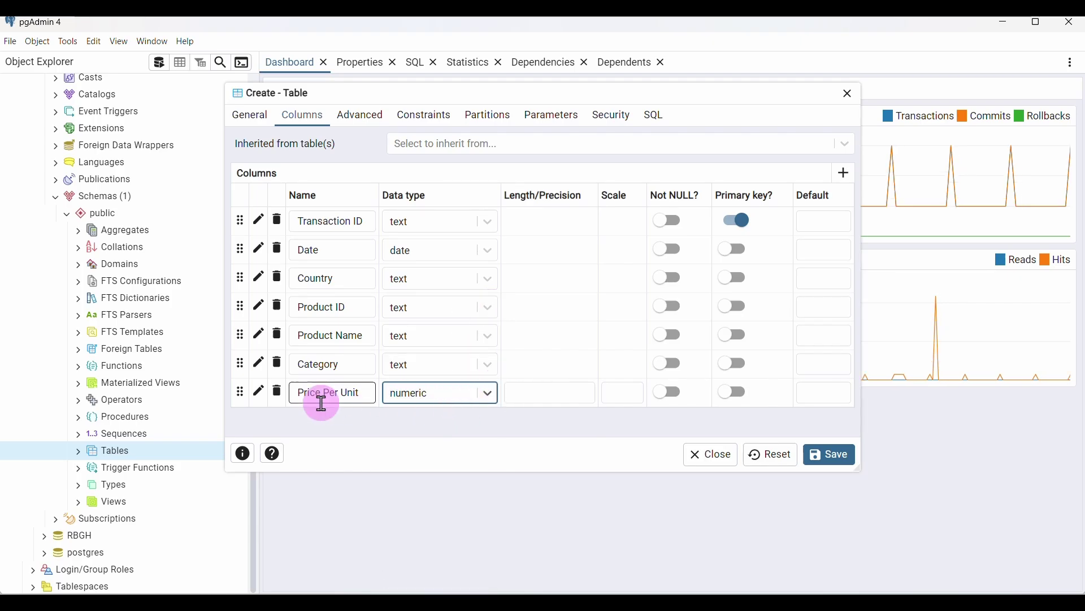
click(847, 178)
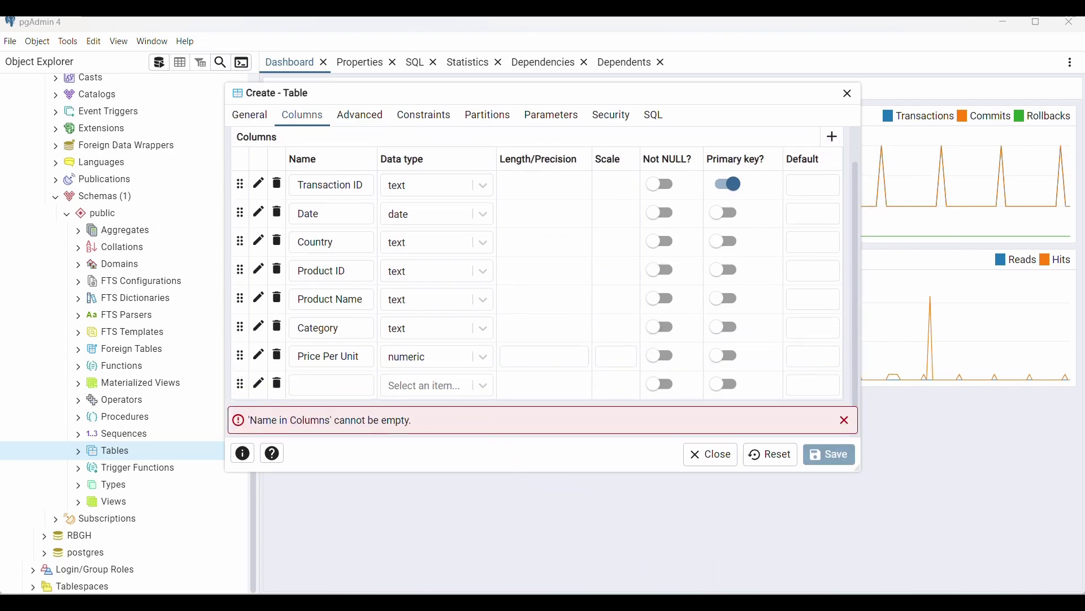
Add a Quantity Purchased column of type integer after checking its values in sales_Canada
key(alt+Tab)
drag(721, 434, 637, 427)
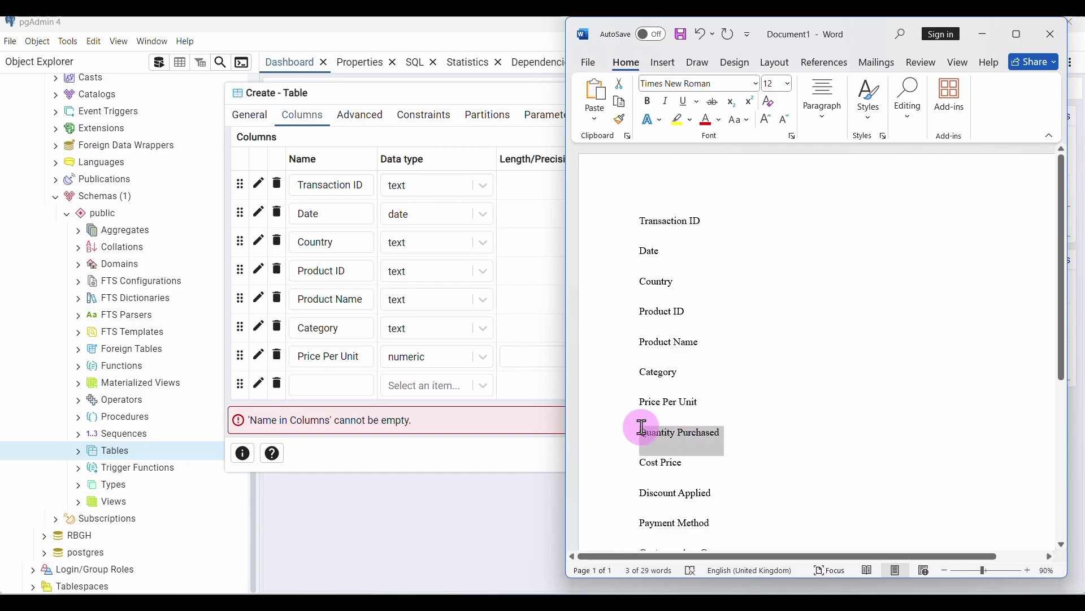
click(325, 389)
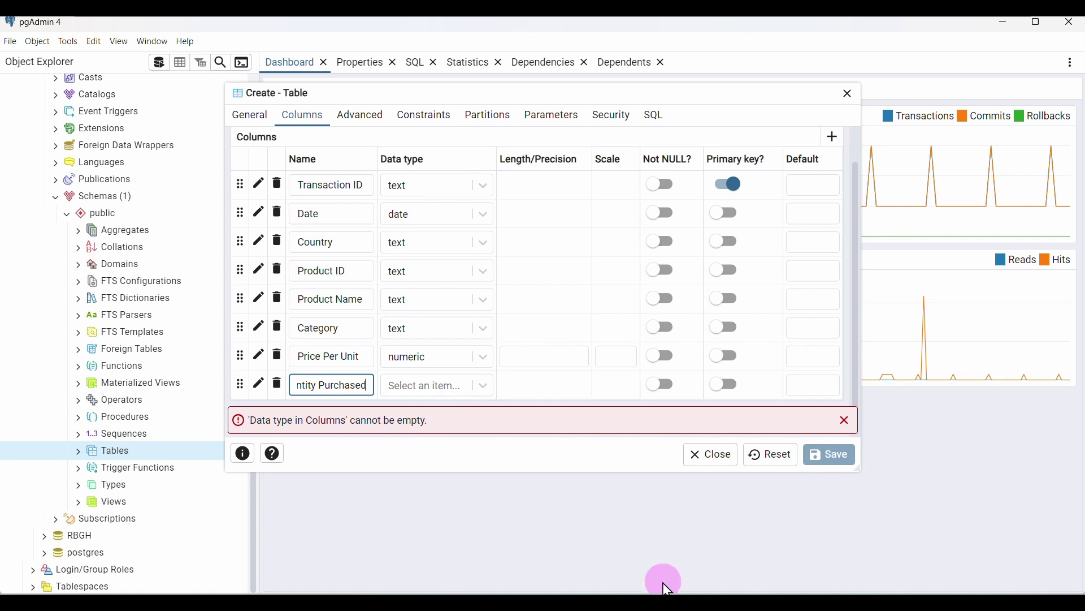
click(734, 603)
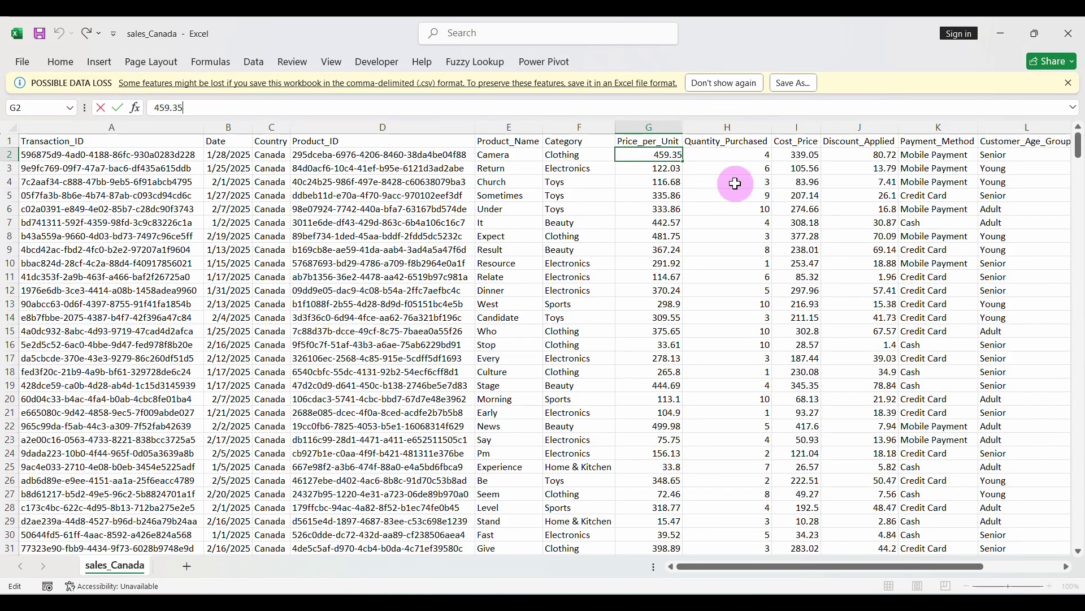
click(760, 163)
scroll(760, 169, down, 5)
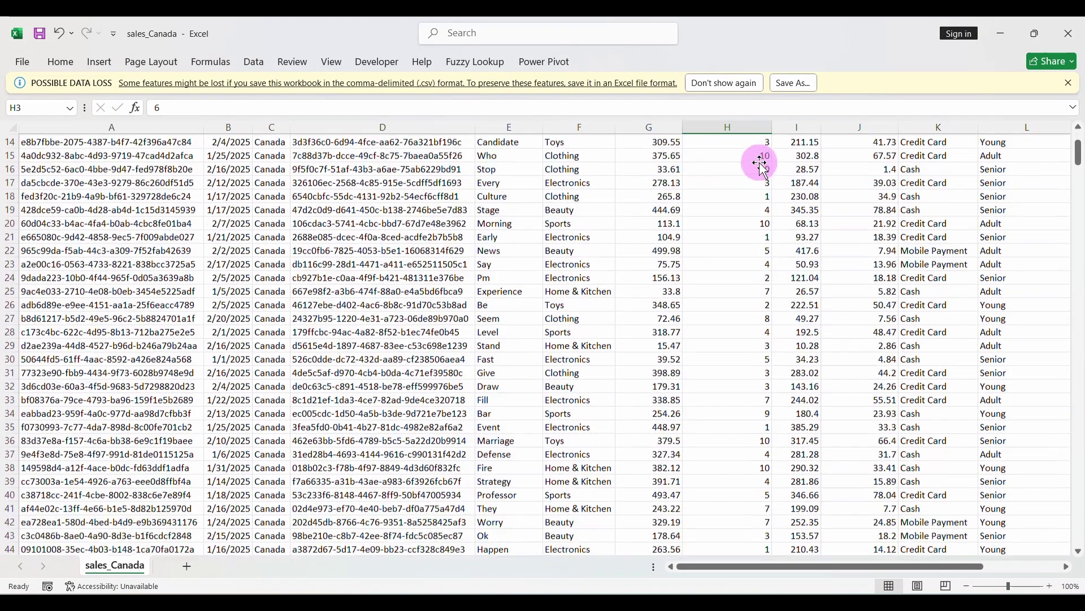
scroll(760, 176, up, 5)
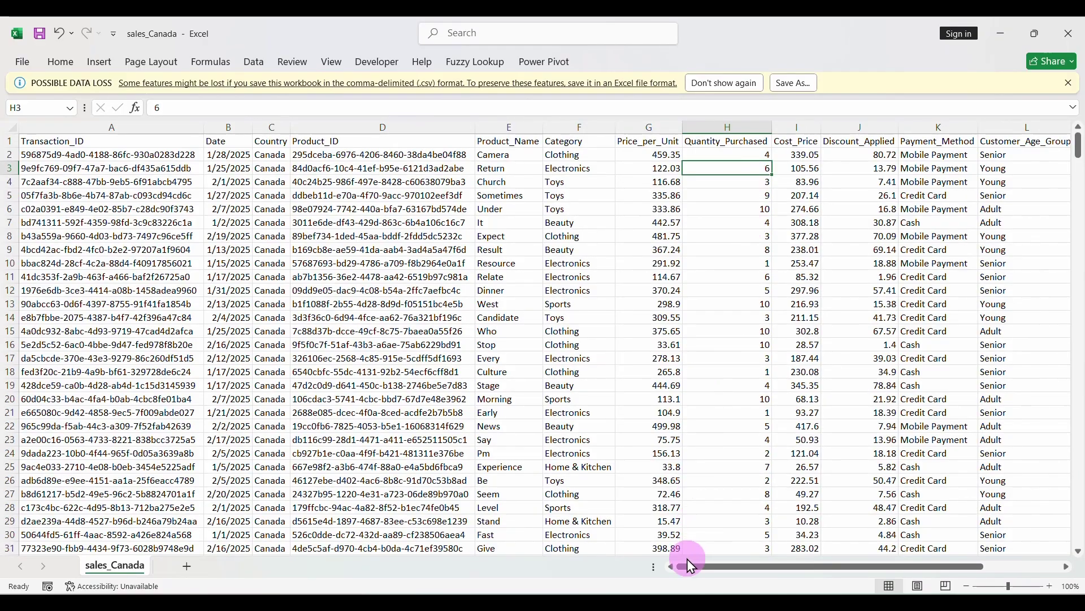
click(679, 532)
click(453, 388)
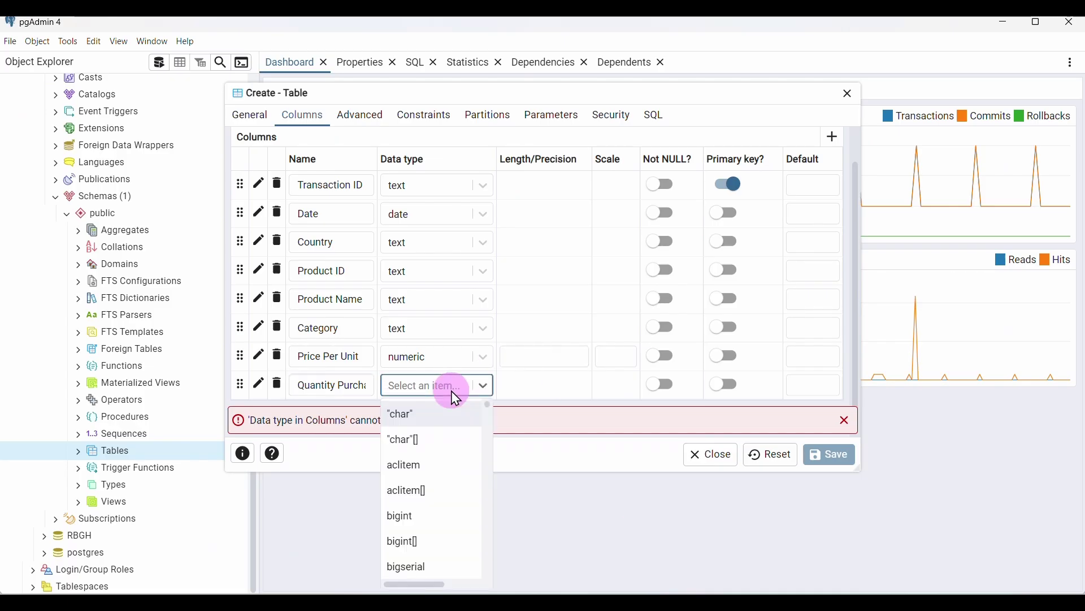
text(integ)
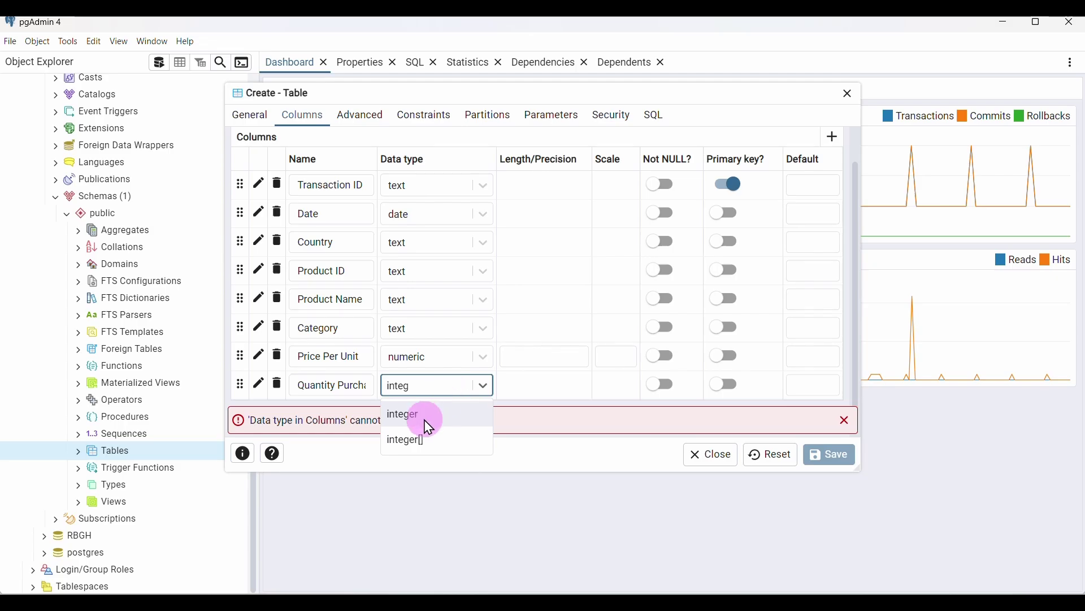
click(429, 427)
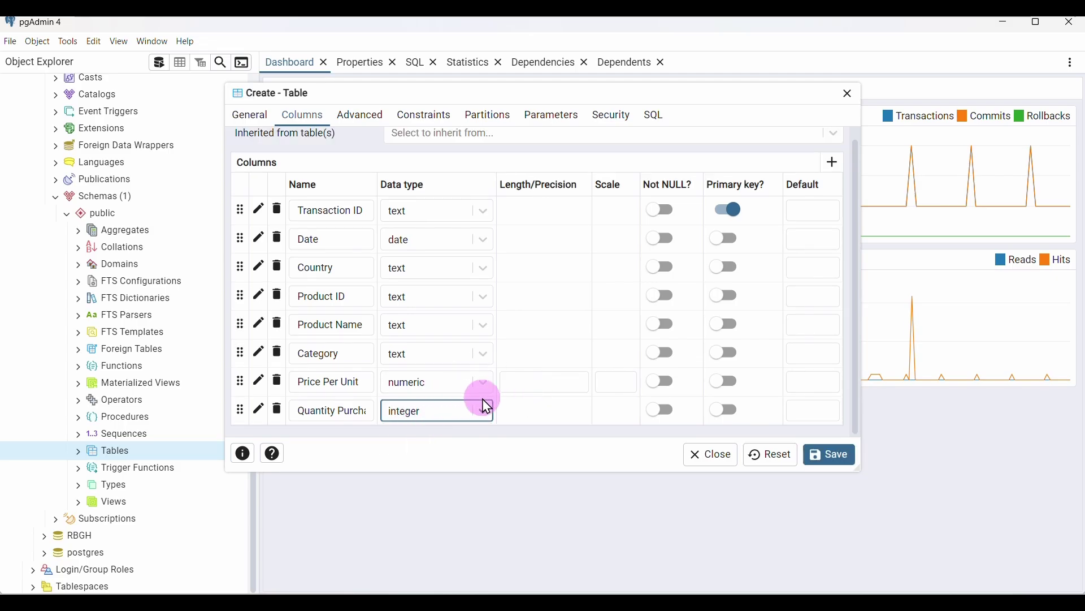
Add a Cost Price column of type numeric, pasting the name from Word
click(832, 169)
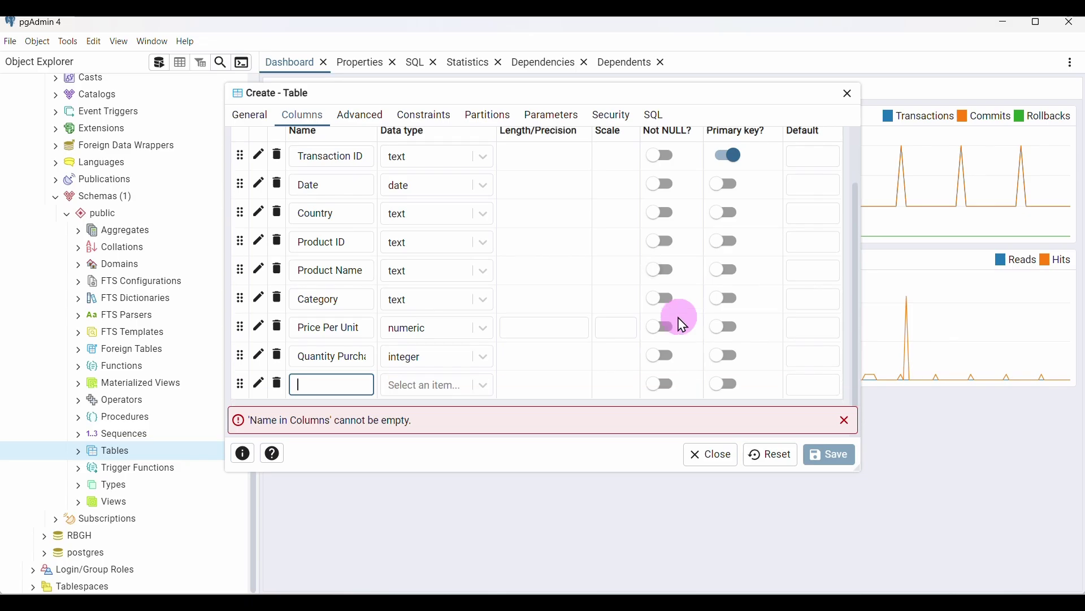
click(780, 581)
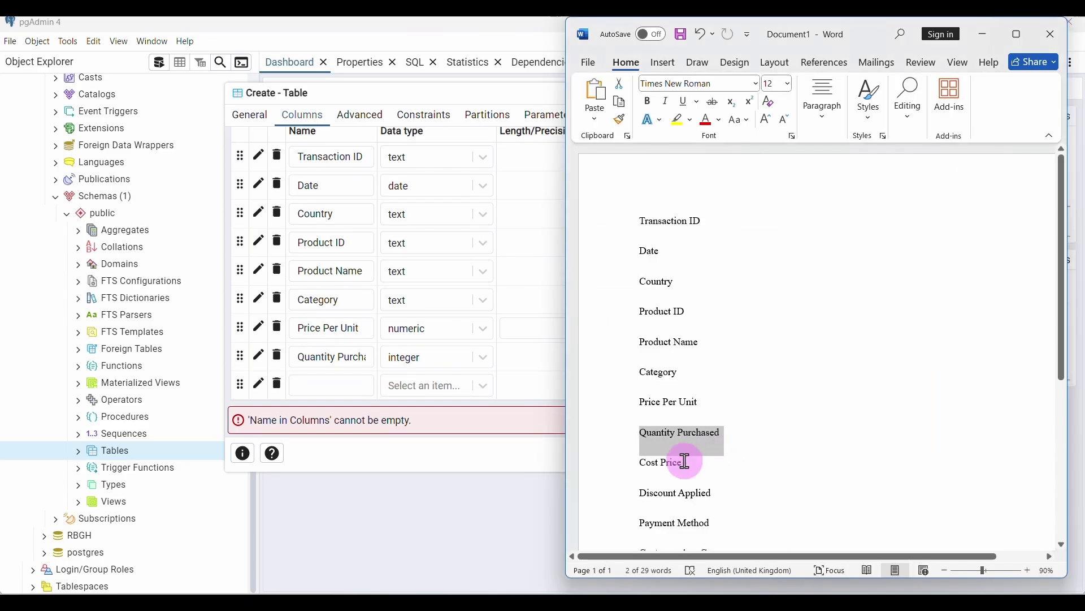
drag(686, 460, 634, 463)
key(ctrl+c)
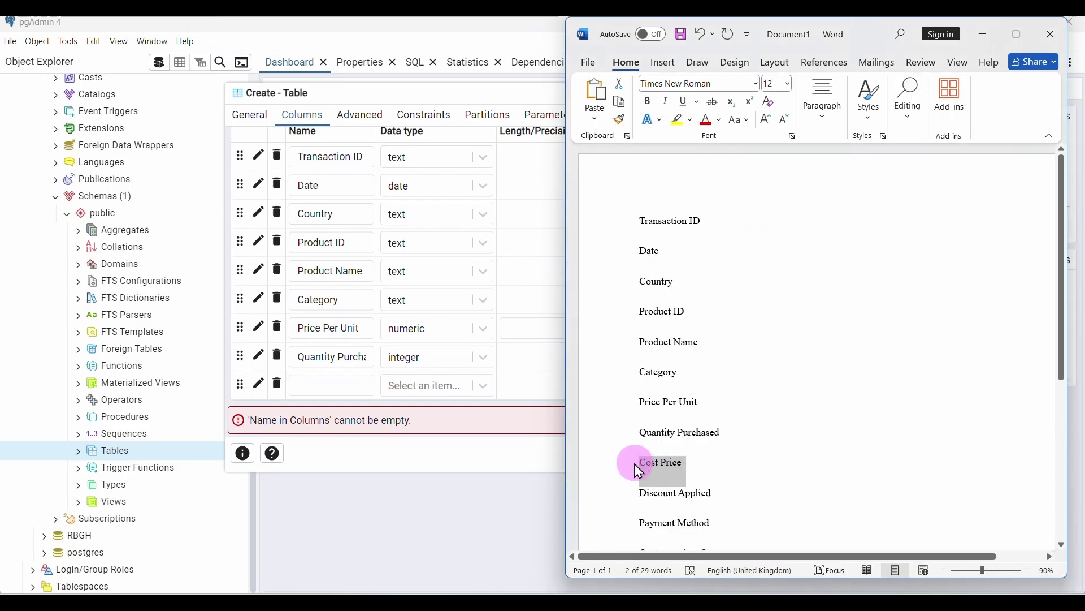
click(313, 387)
key(ctrl+v)
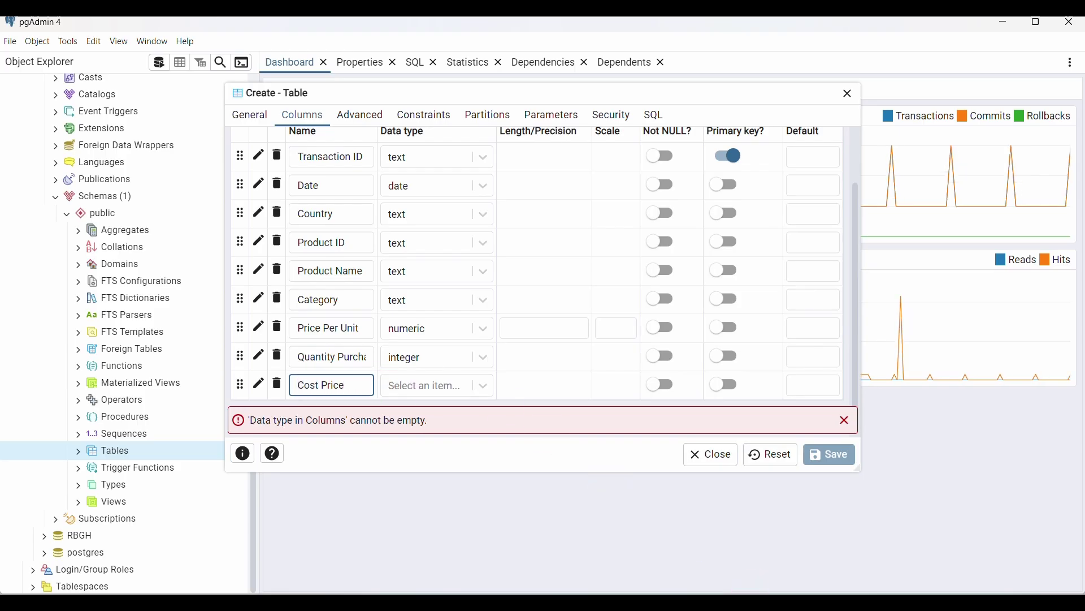
click(742, 594)
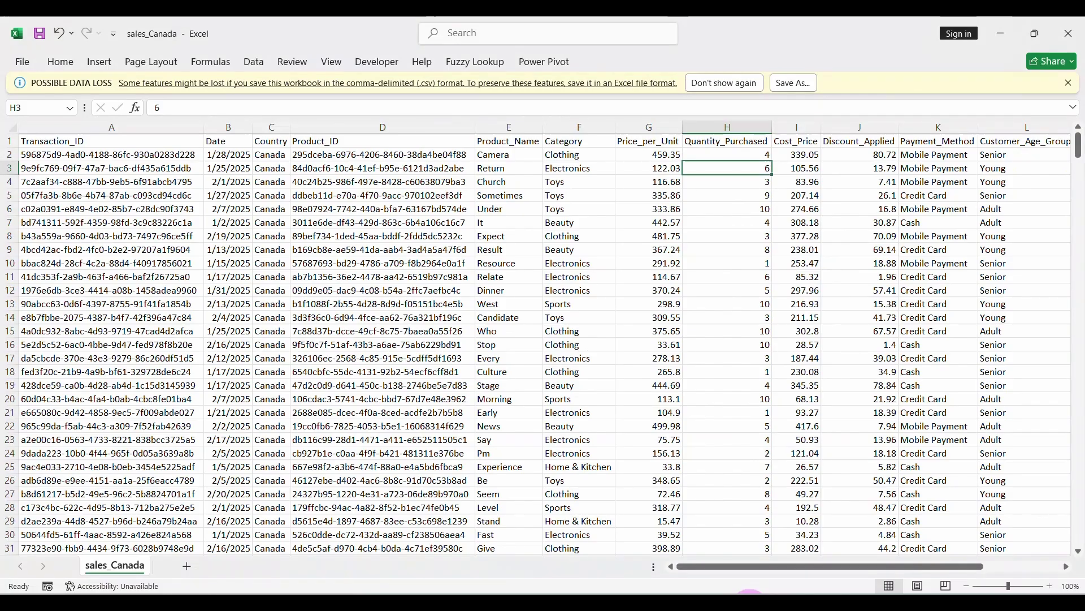
click(806, 142)
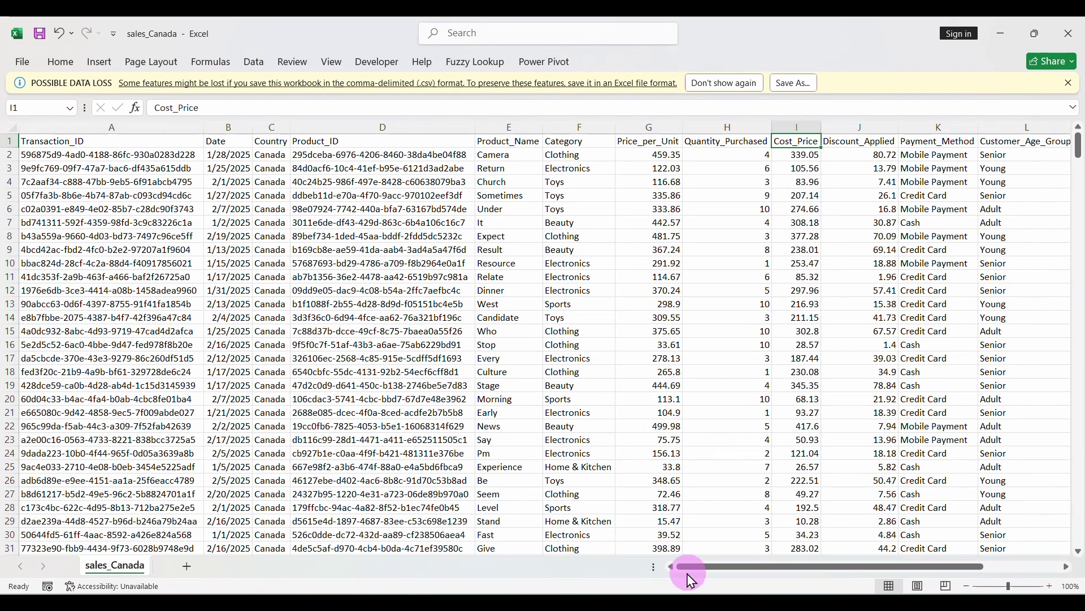
click(653, 590)
click(422, 390)
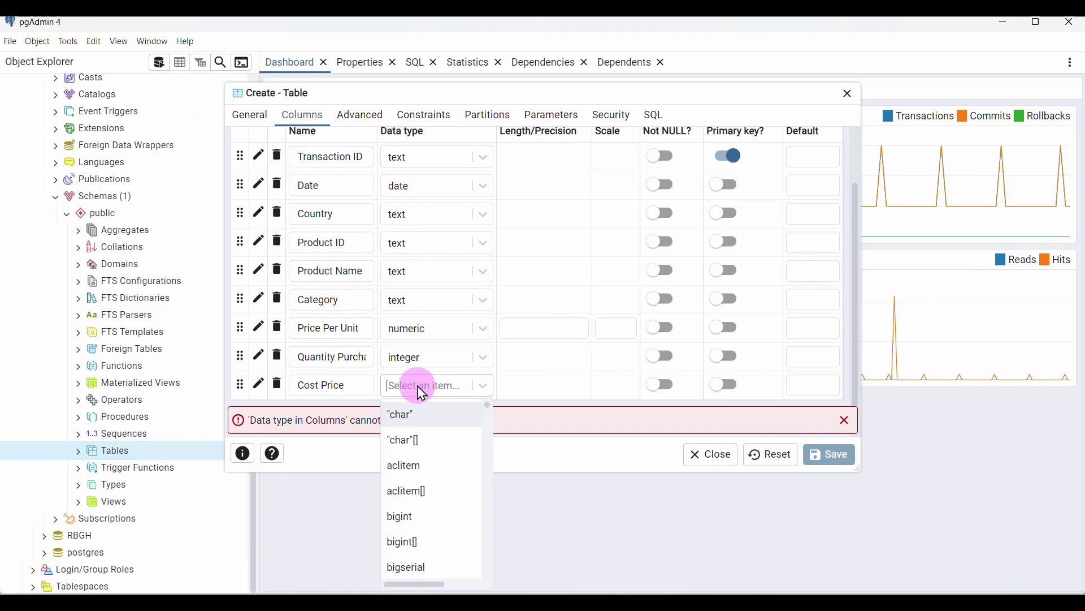
text(nume)
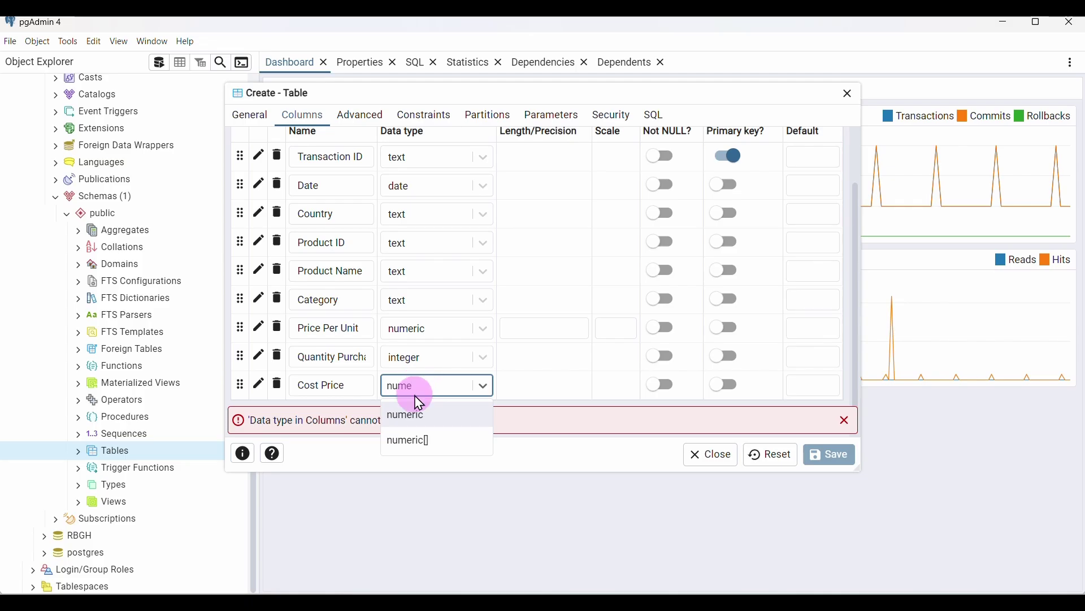
click(410, 421)
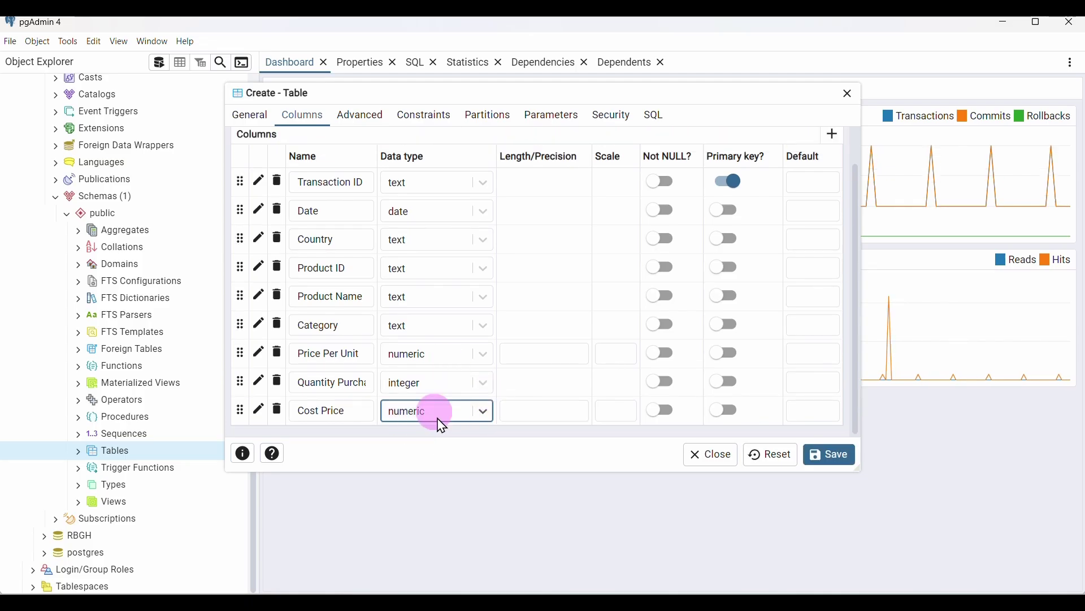
Add a Discount Applied column of type numeric, copying the name from Word
click(831, 136)
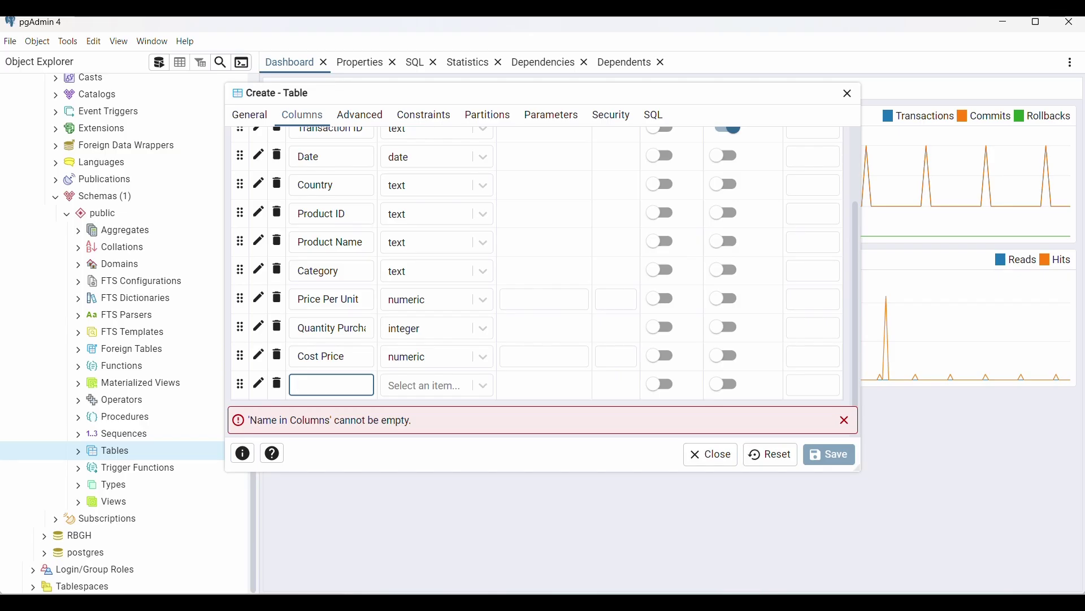
key(alt+Tab)
scroll(746, 513, down, 4)
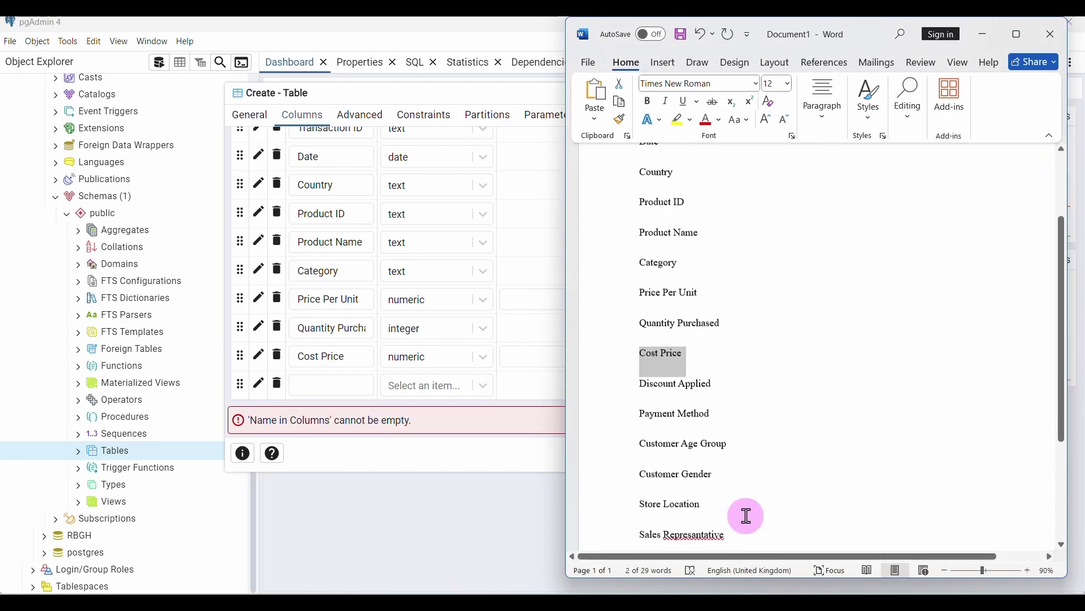
drag(714, 385, 651, 396)
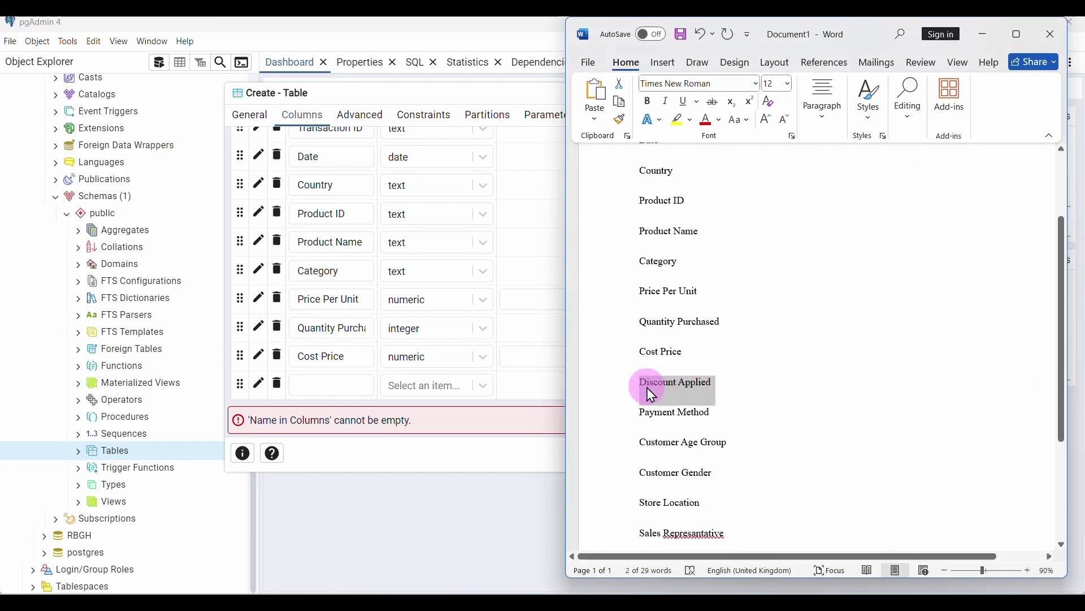
key(ctrl+c)
key(alt+Tab)
click(376, 395)
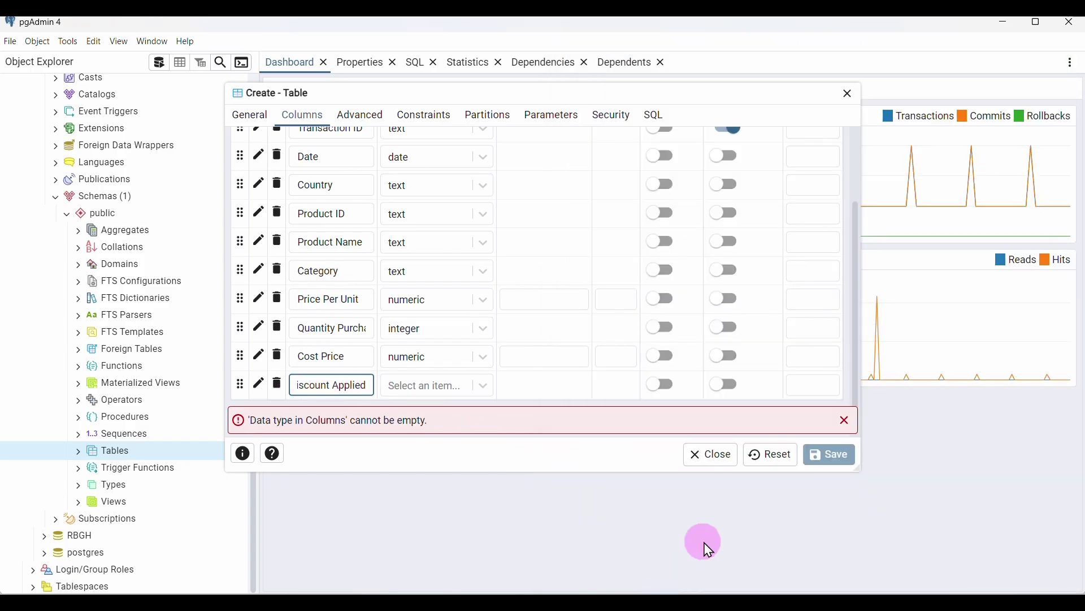
click(759, 603)
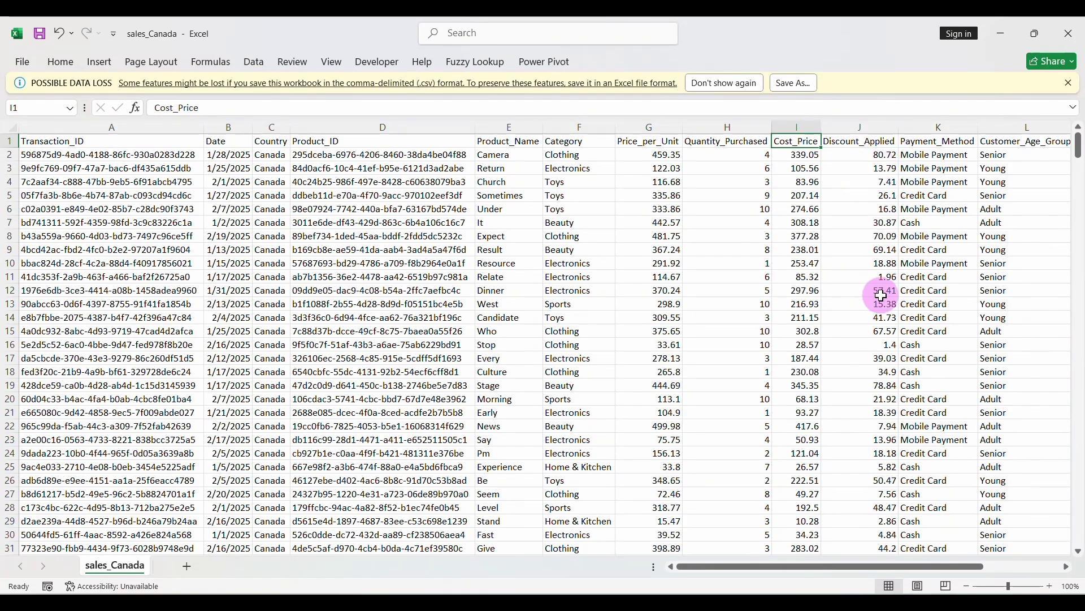
click(687, 600)
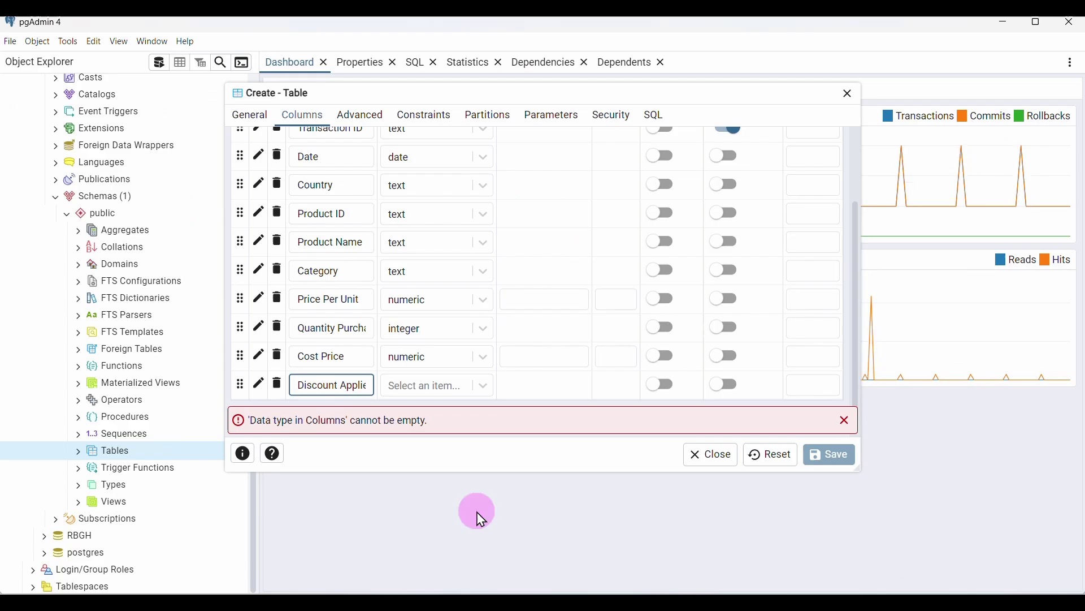
click(410, 390)
text(numeric)
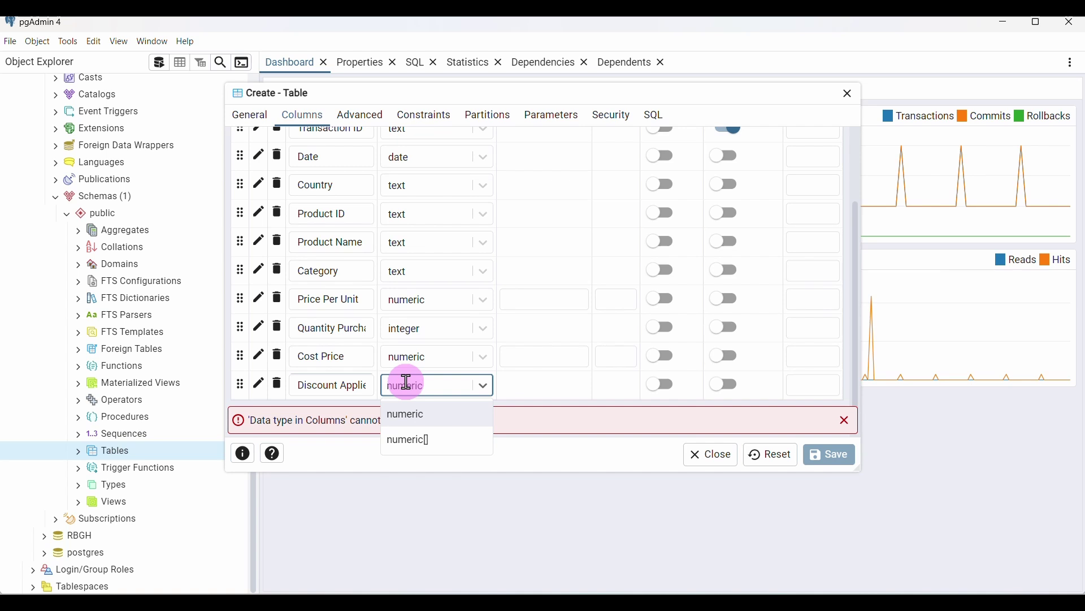
click(411, 416)
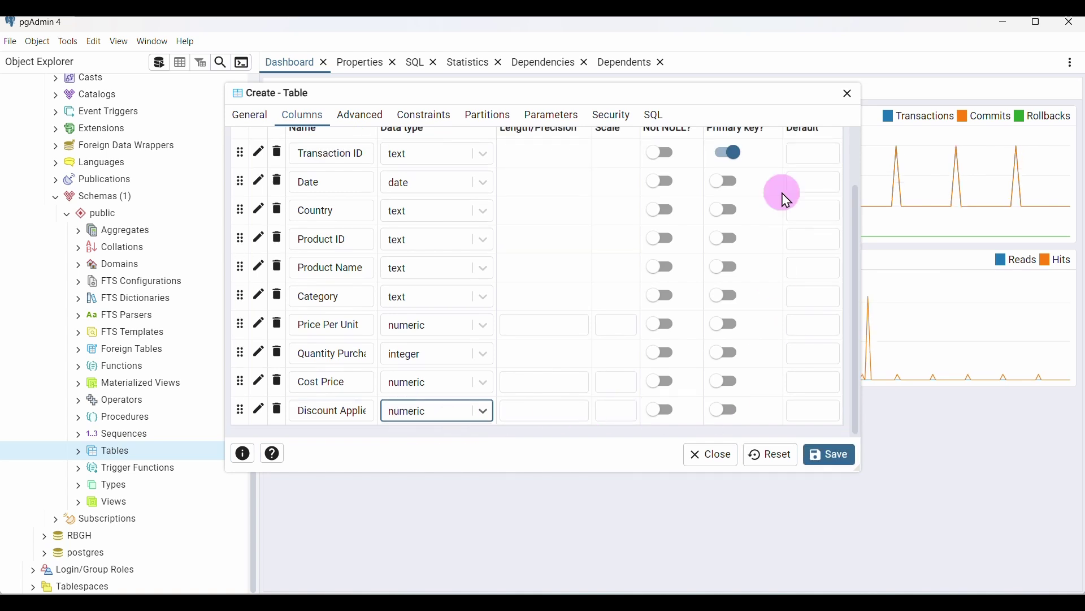
scroll(804, 225, up, 2)
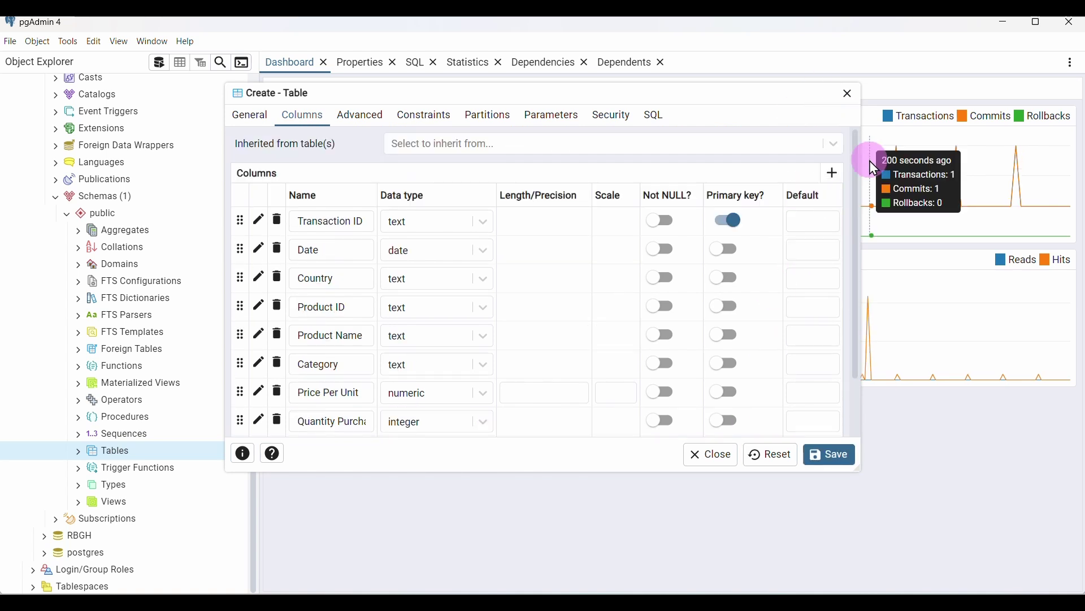
Add a Payment Method column with data type text, copying the name from Word
click(830, 170)
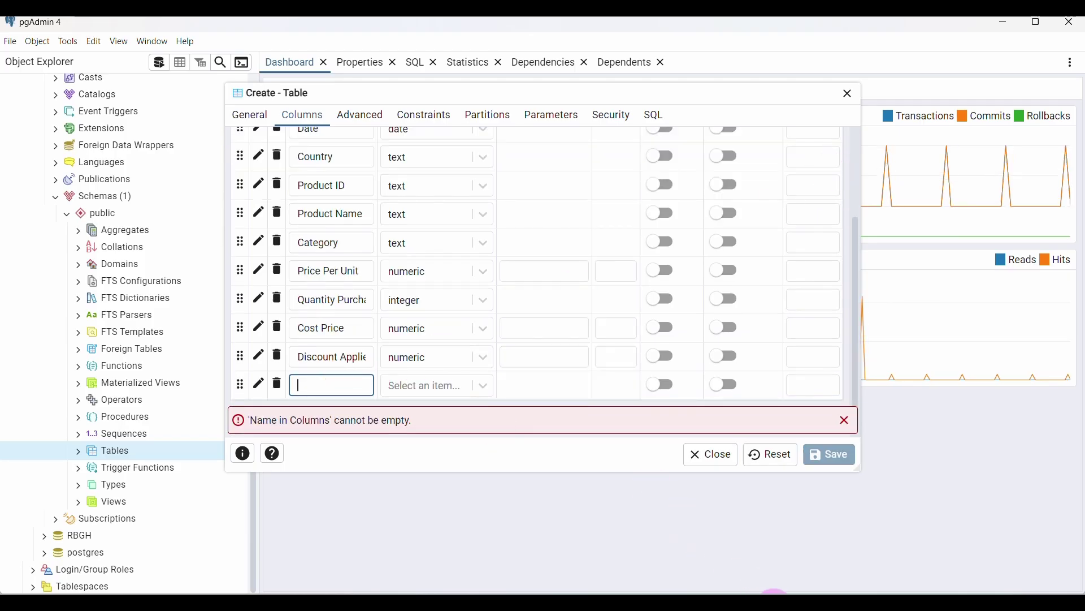
key(alt+Tab)
click(717, 412)
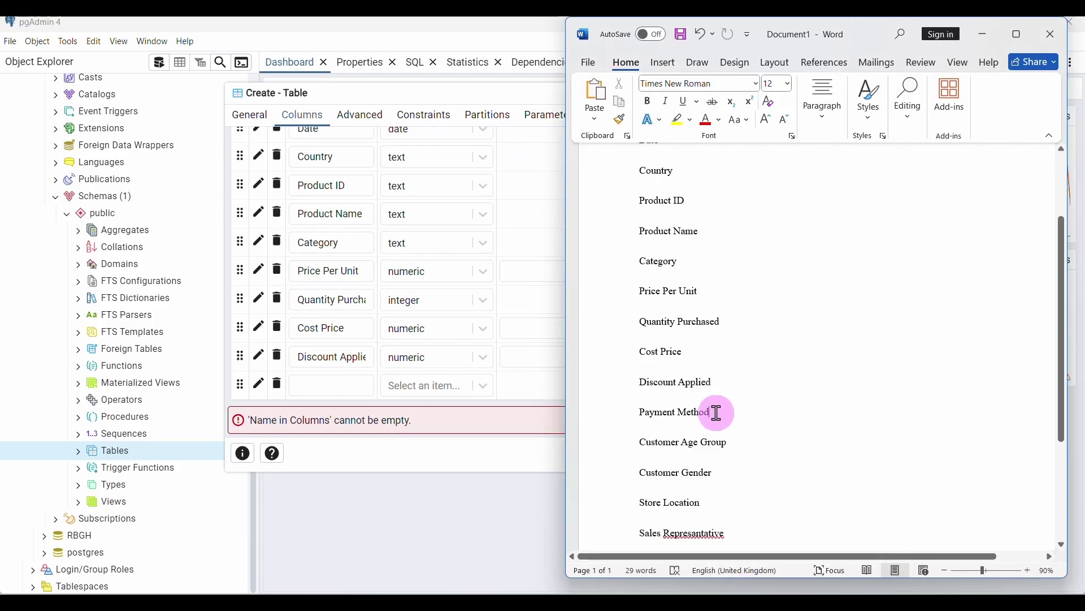
drag(709, 413, 641, 414)
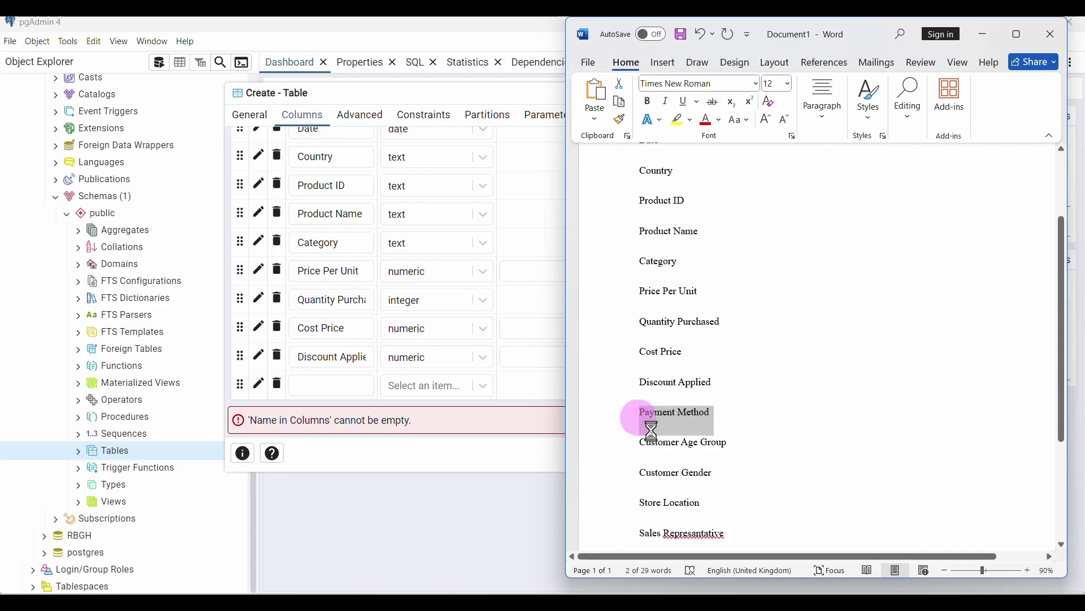
click(681, 591)
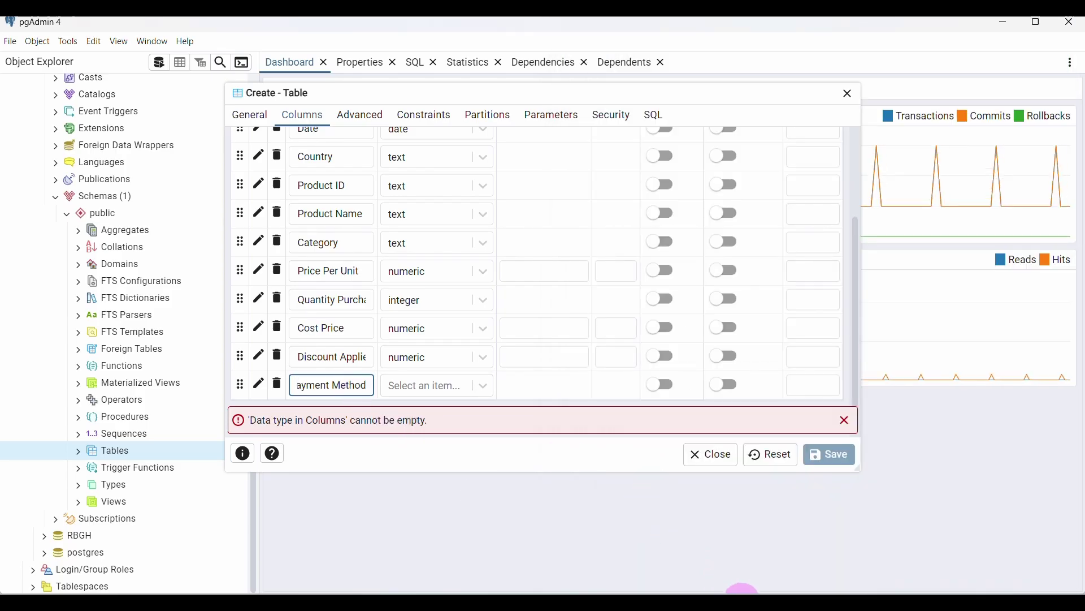
click(741, 590)
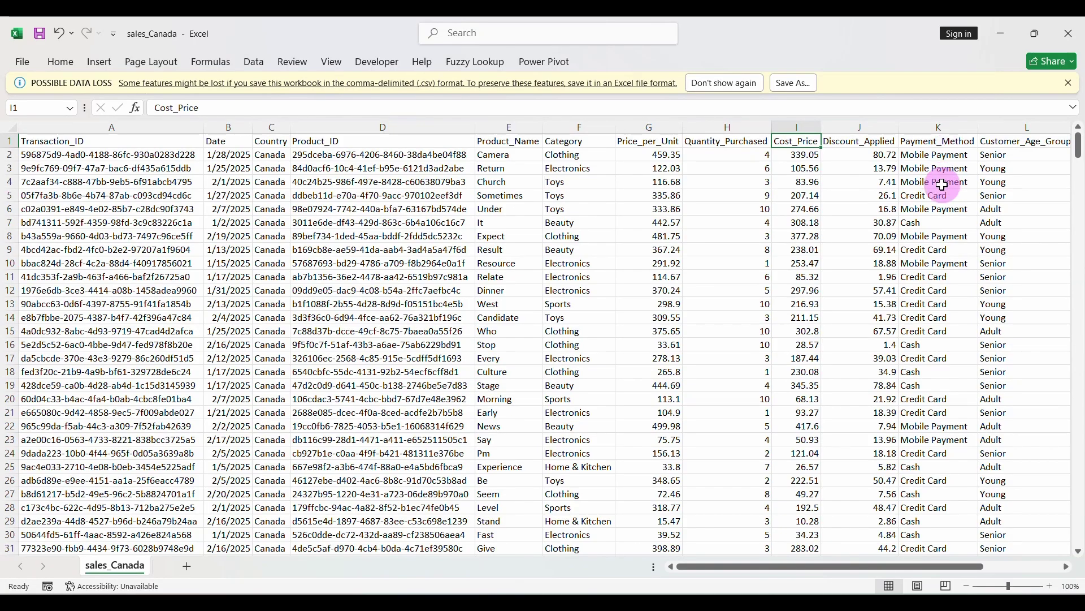
click(683, 592)
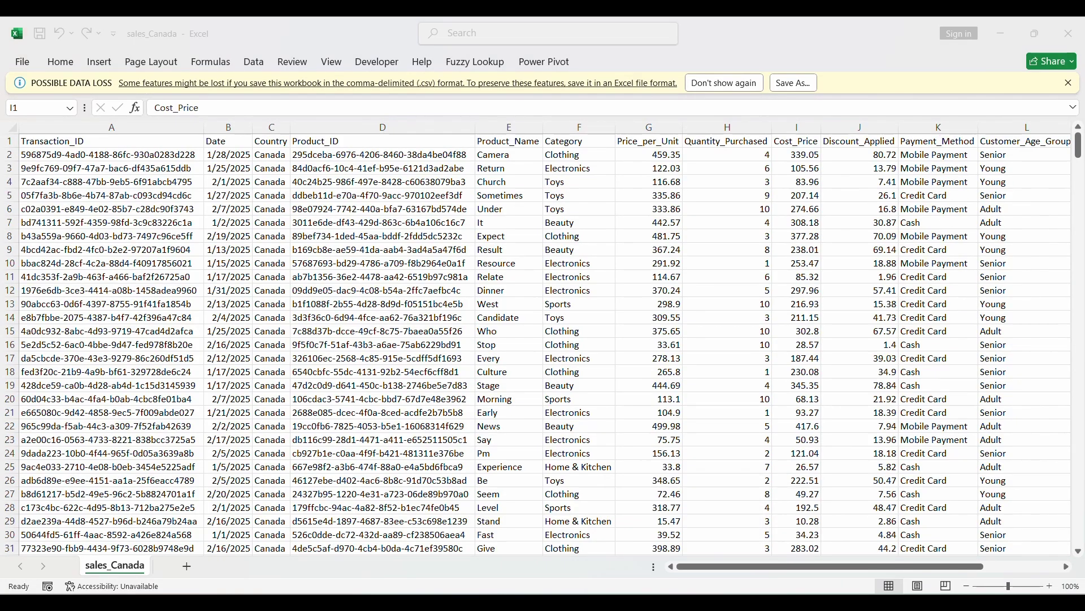
click(444, 386)
text(te)
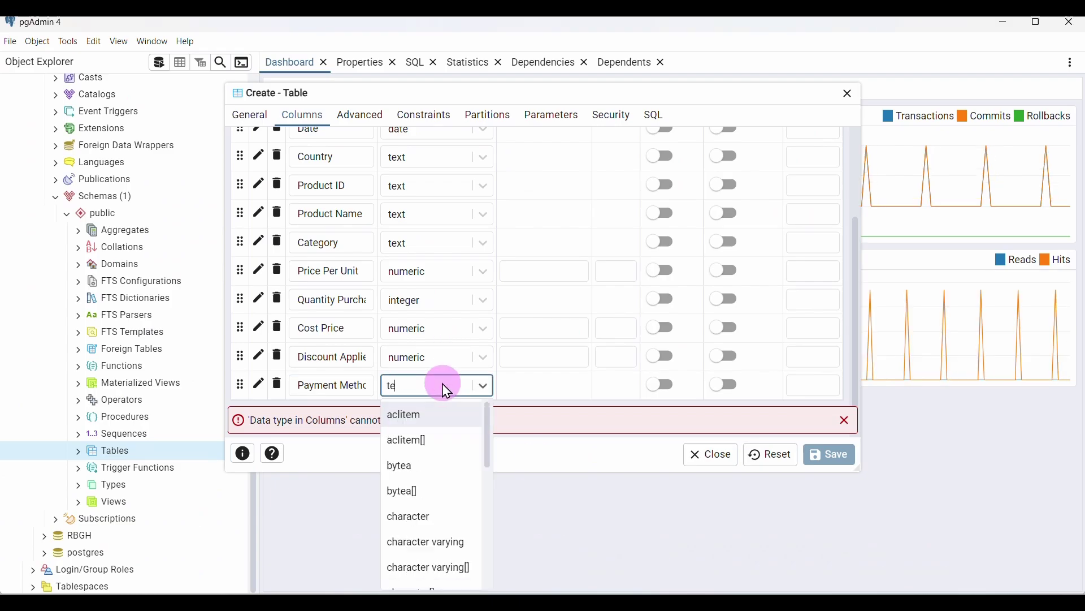
text(x)
click(423, 413)
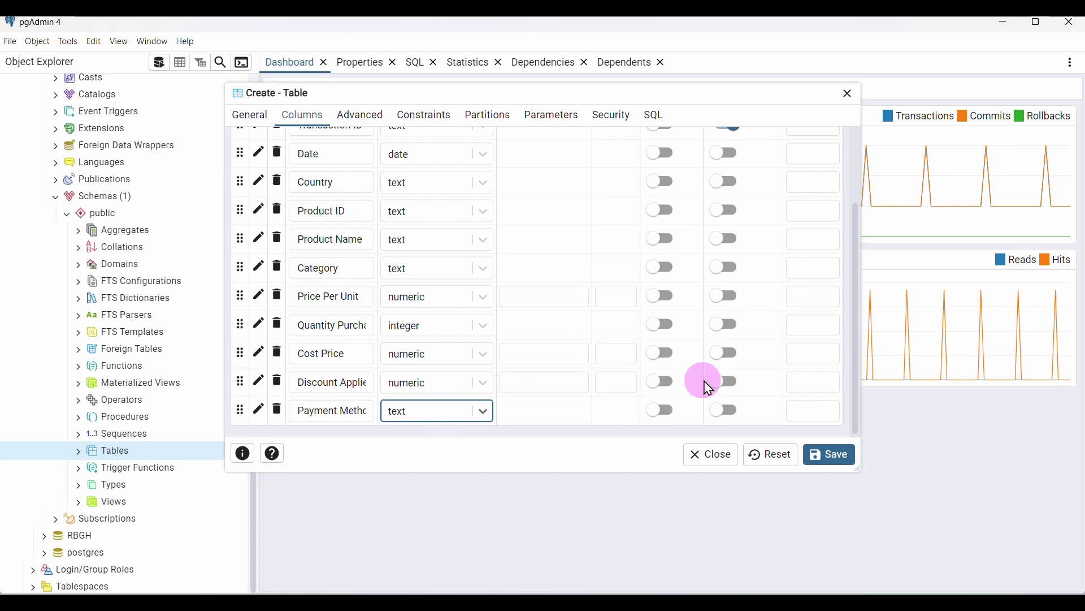
scroll(775, 289, up, 1)
scroll(775, 289, up, 2)
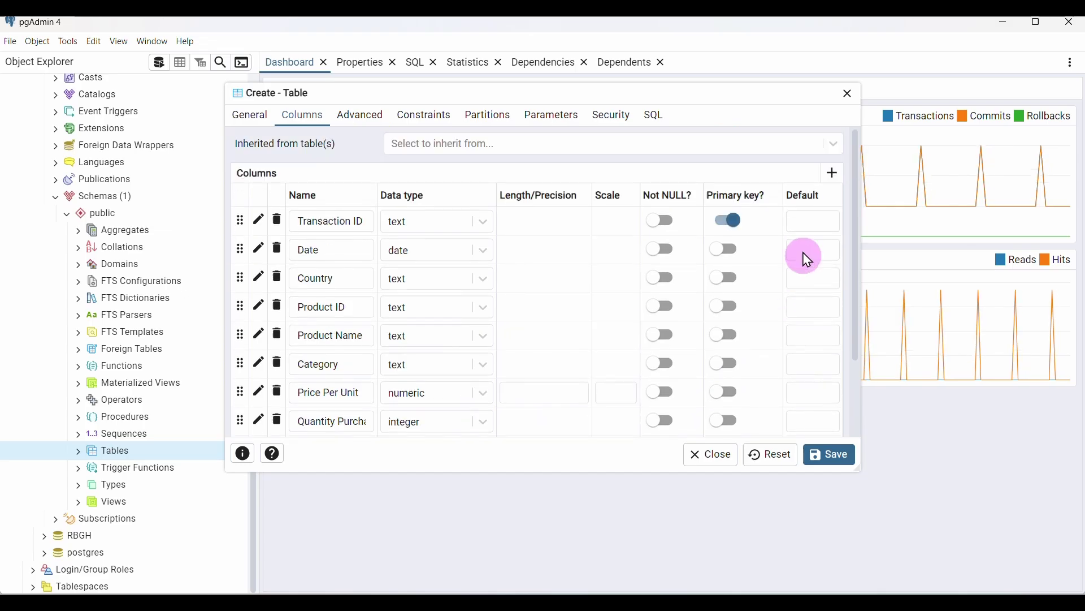
Add a Customer Age Group text column, then another empty row
click(831, 173)
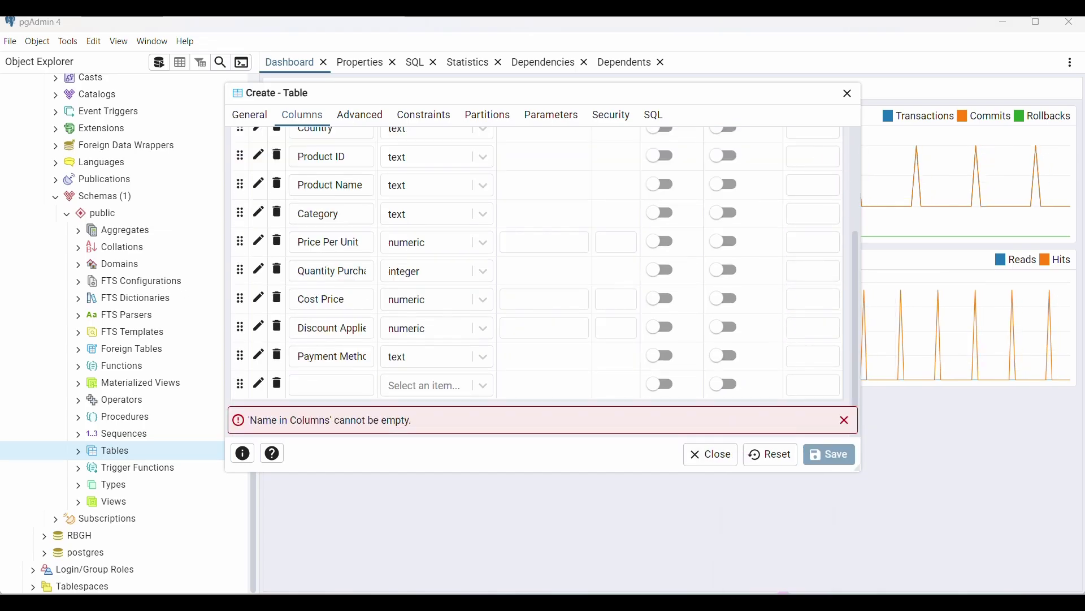
click(756, 588)
drag(731, 443, 634, 451)
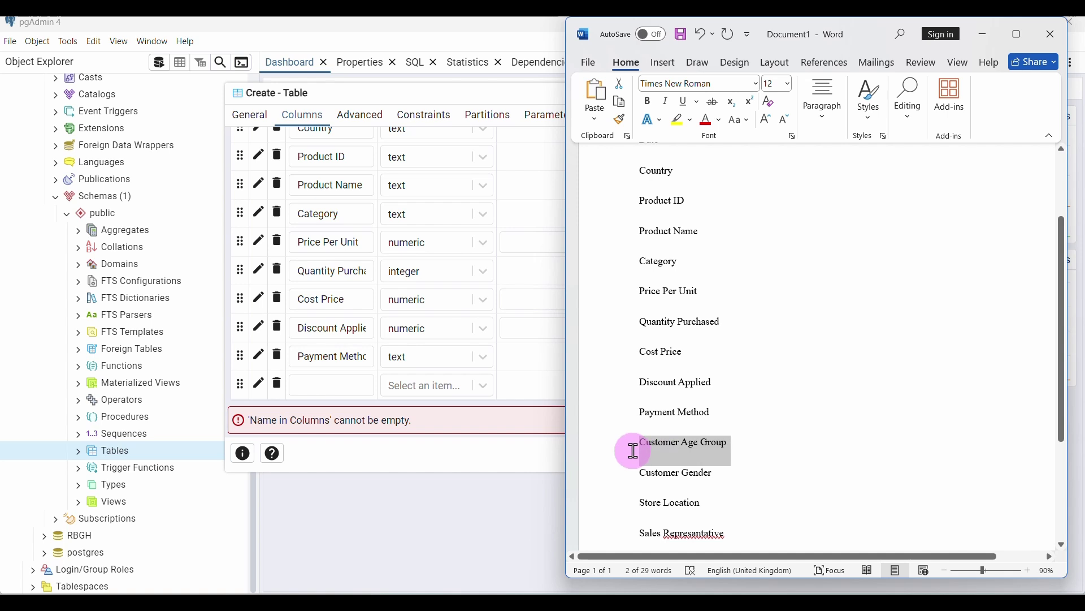
click(314, 385)
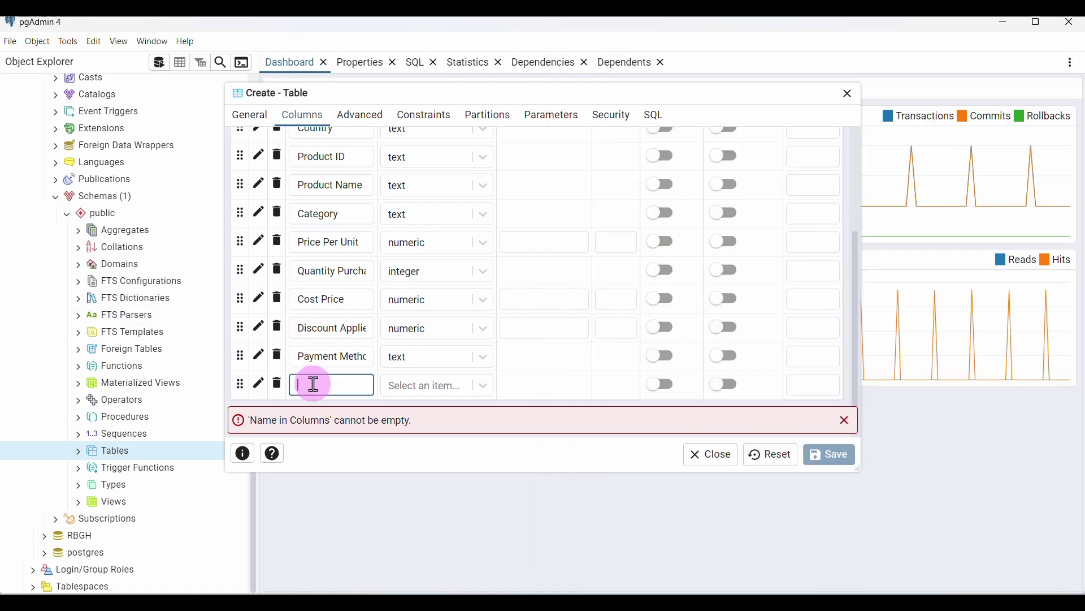
click(484, 386)
text(tex)
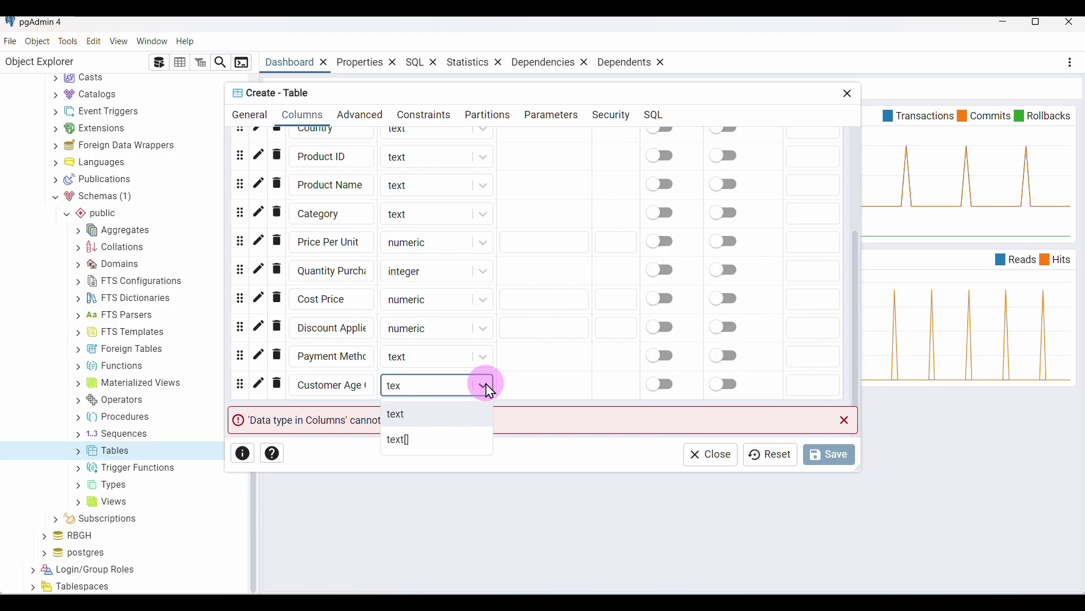
click(460, 416)
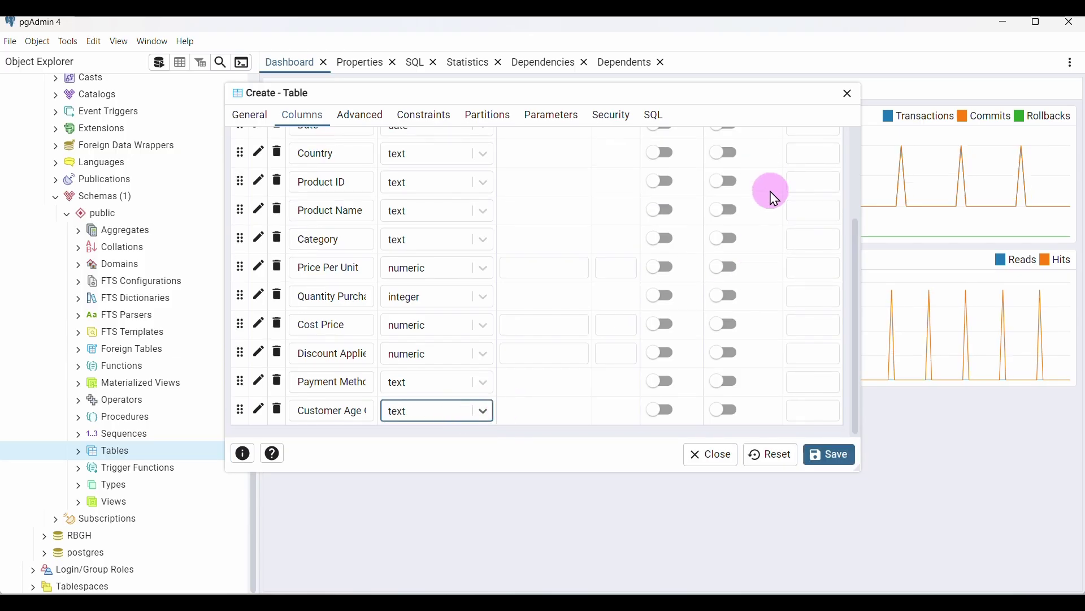
scroll(777, 192, up, 5)
click(832, 172)
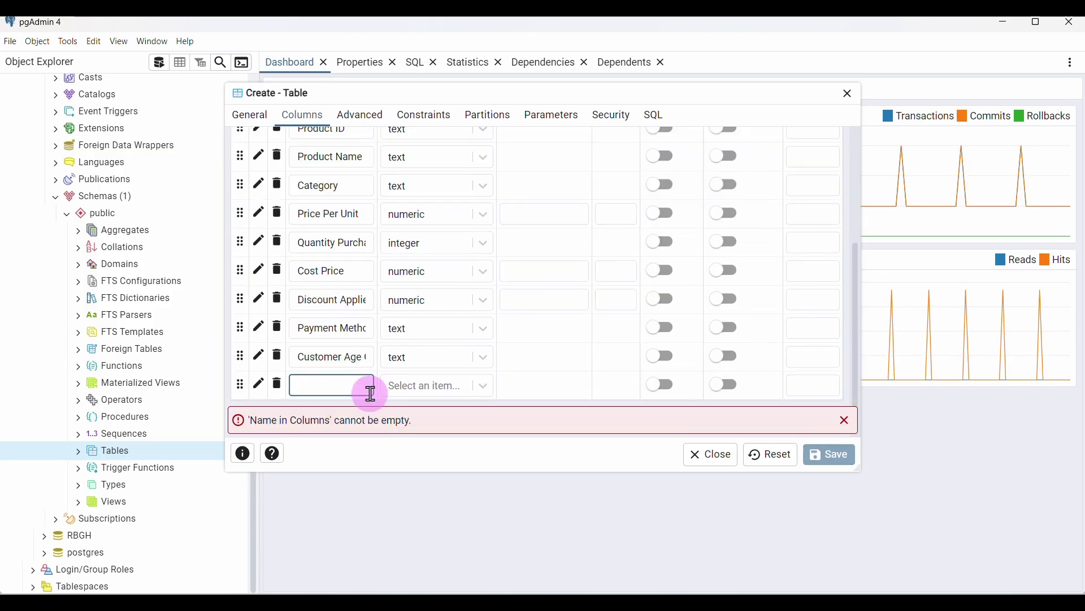
Add a Customer Gender column with data type text, copying the name from Word
mouse_move(780, 594)
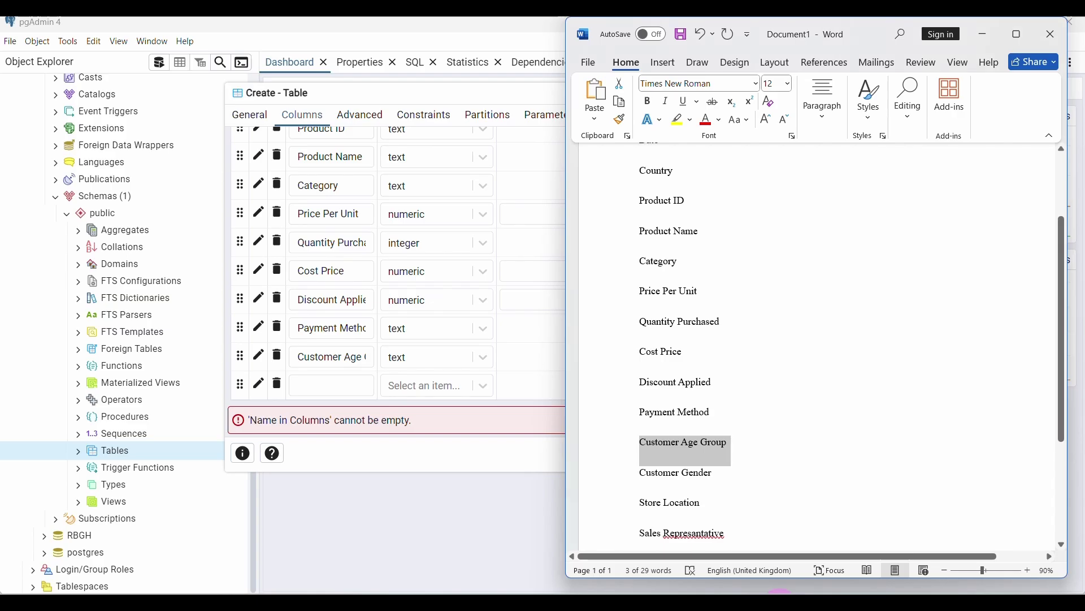
drag(711, 476, 652, 478)
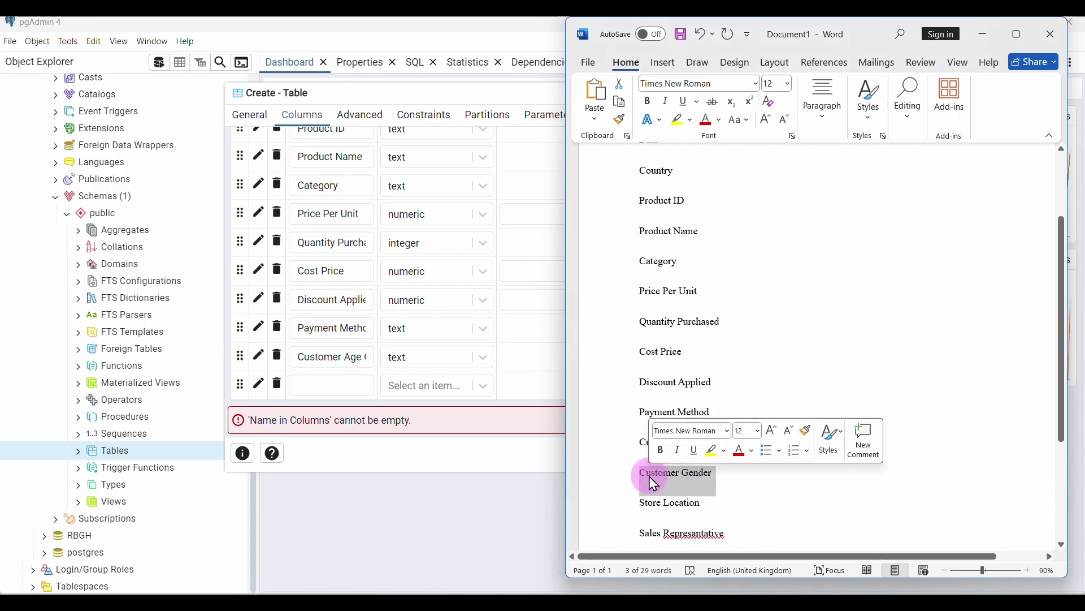
key(ctrl+c)
click(344, 385)
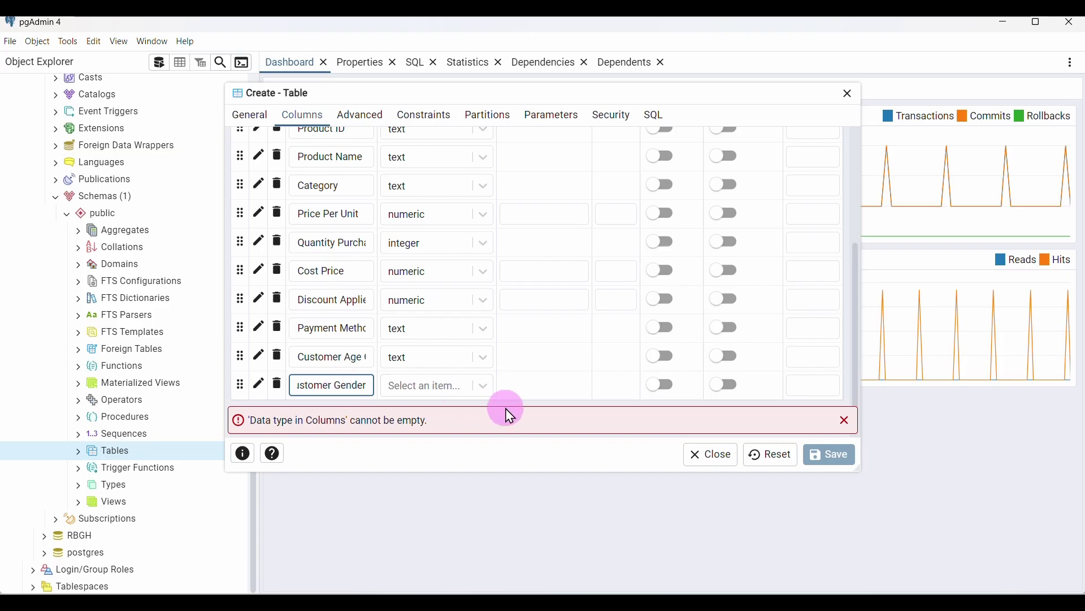
click(747, 592)
scroll(766, 363, right, 5)
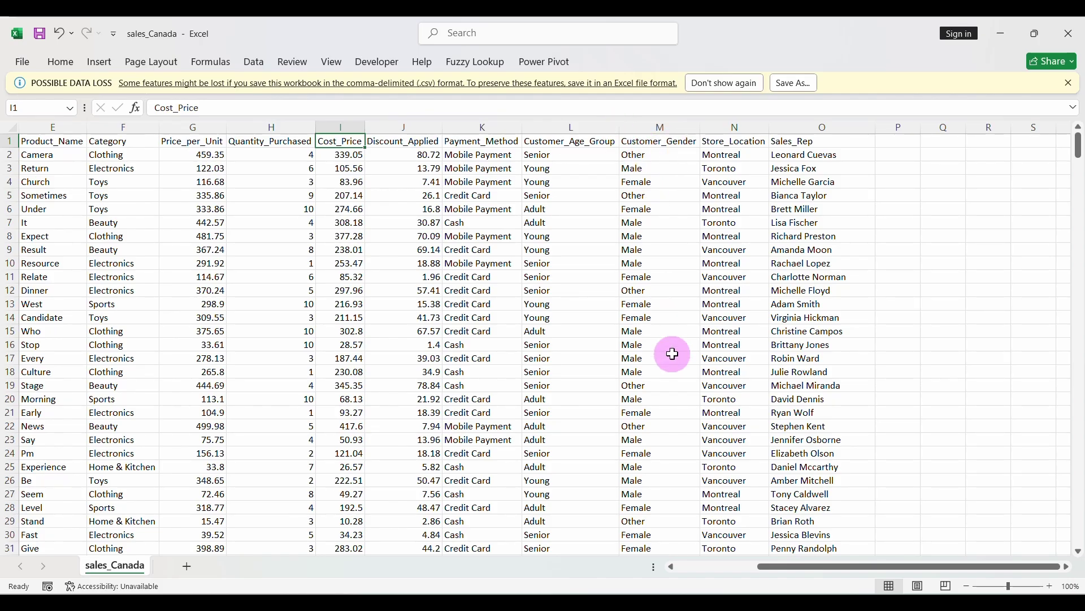
click(687, 592)
click(453, 390)
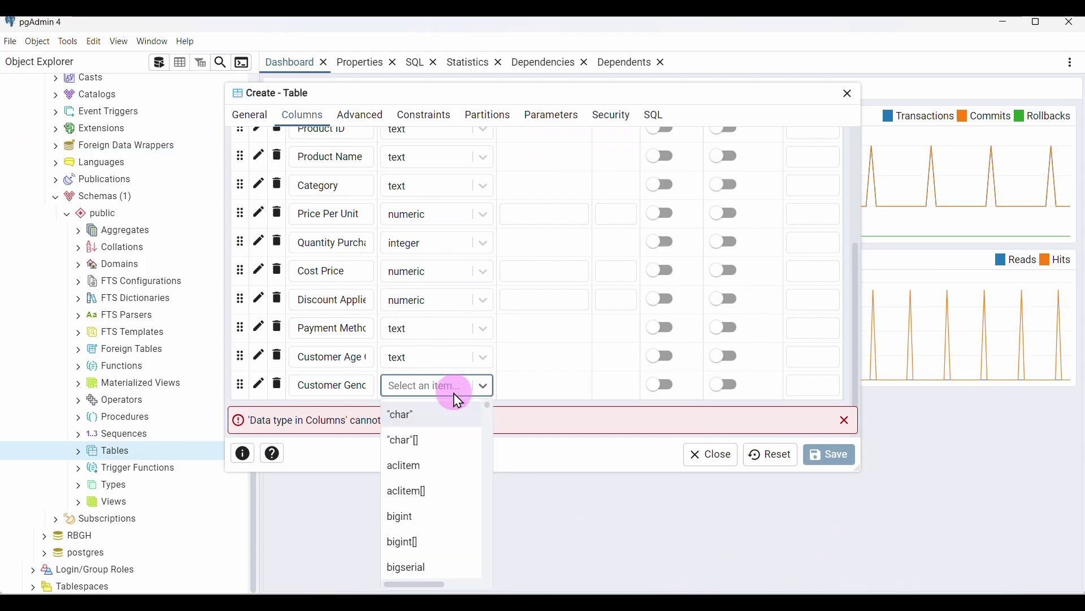
text(tex)
click(438, 415)
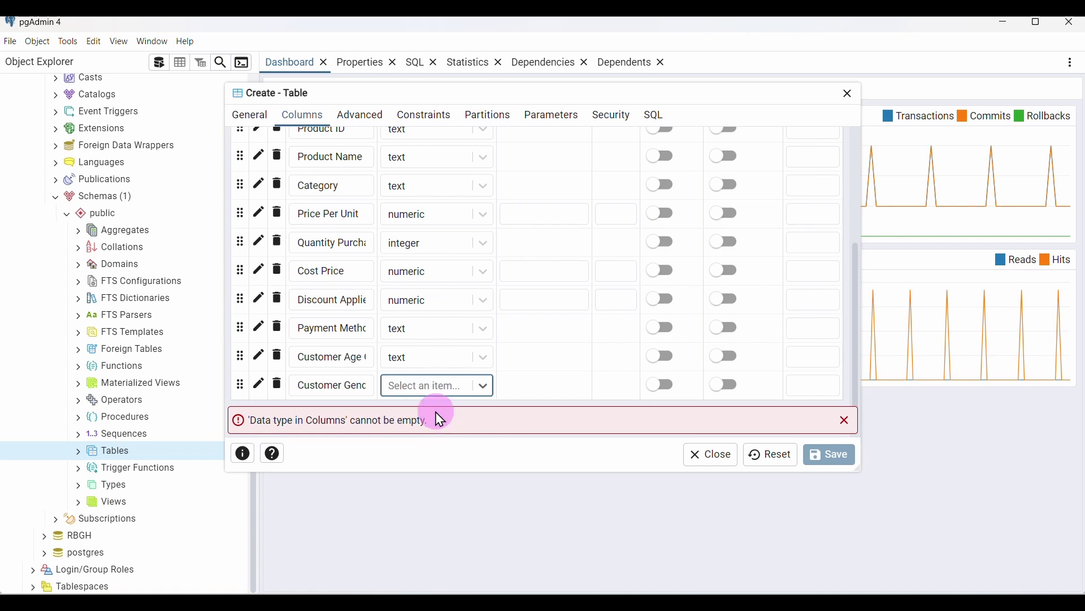
scroll(771, 213, up, 10)
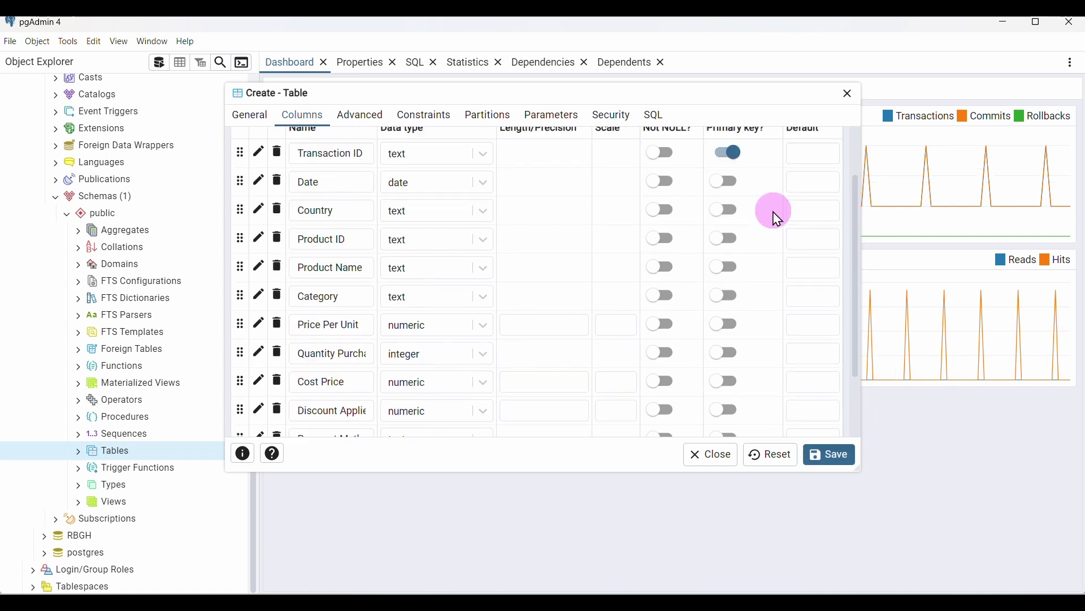
Add a Store Location column with data type text
click(833, 176)
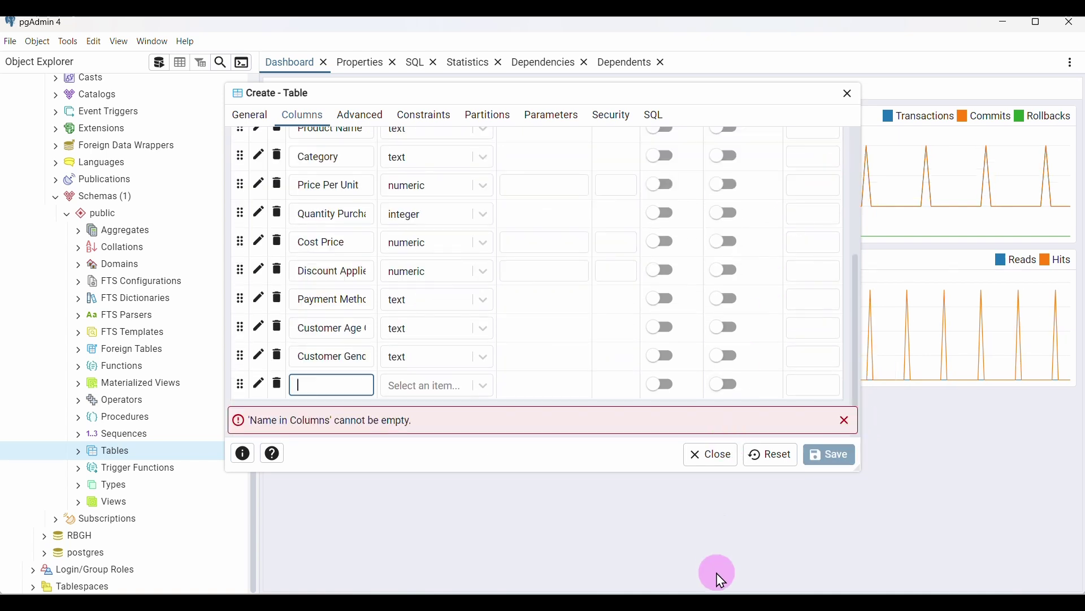
click(780, 592)
drag(710, 501, 625, 508)
key(ctrl+c)
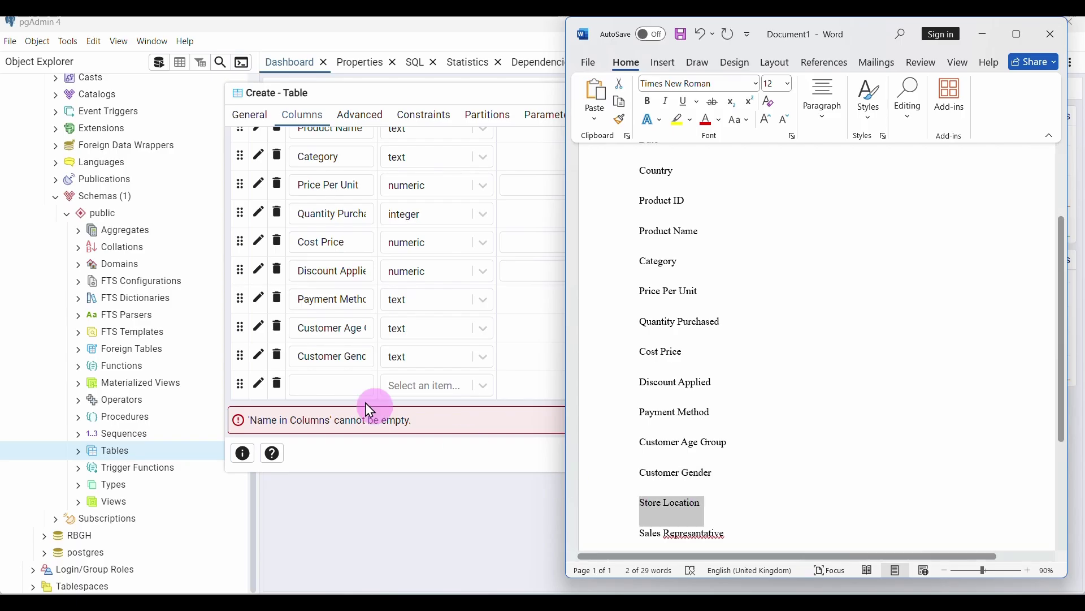
click(308, 385)
key(ctrl+v)
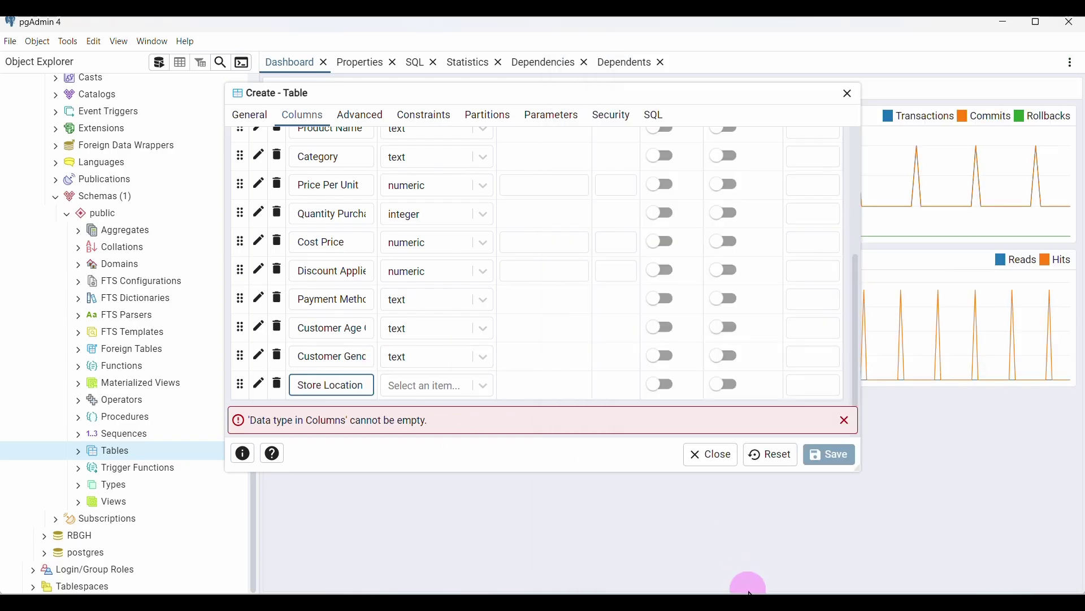
click(751, 586)
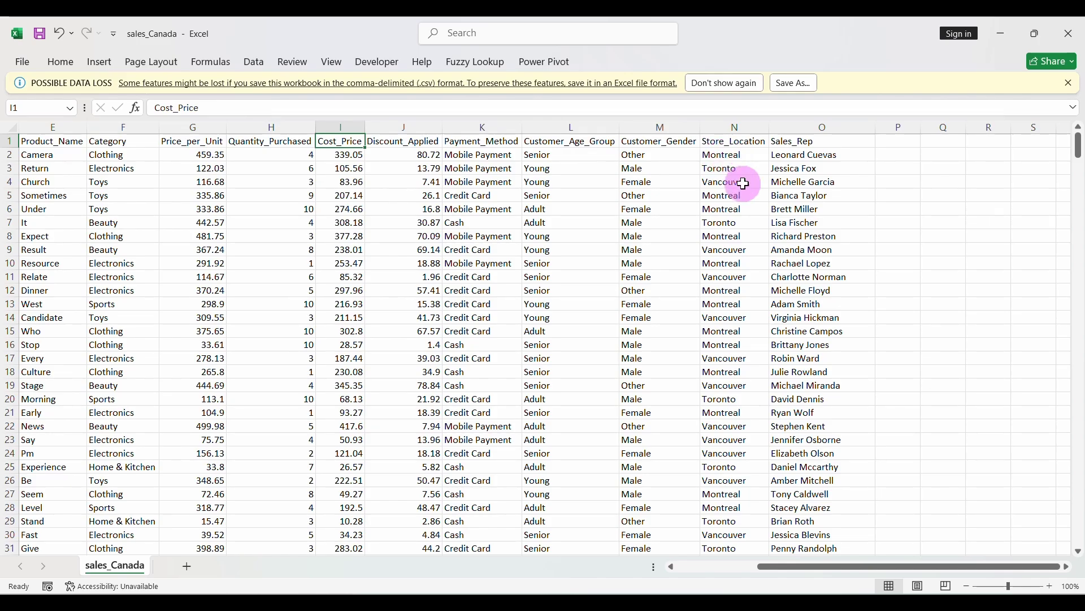
click(797, 588)
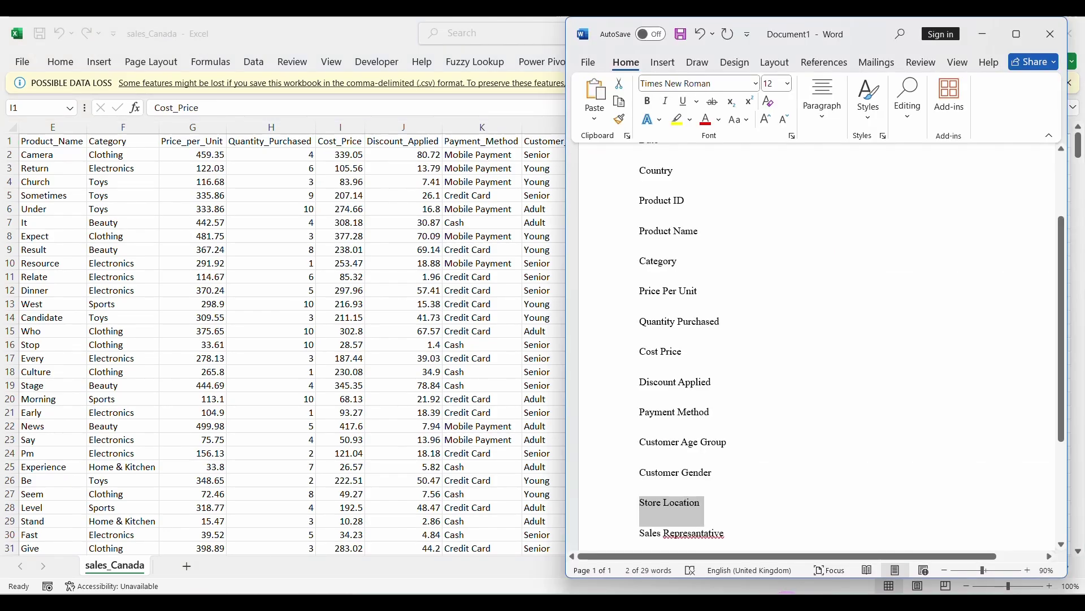
click(681, 589)
click(443, 389)
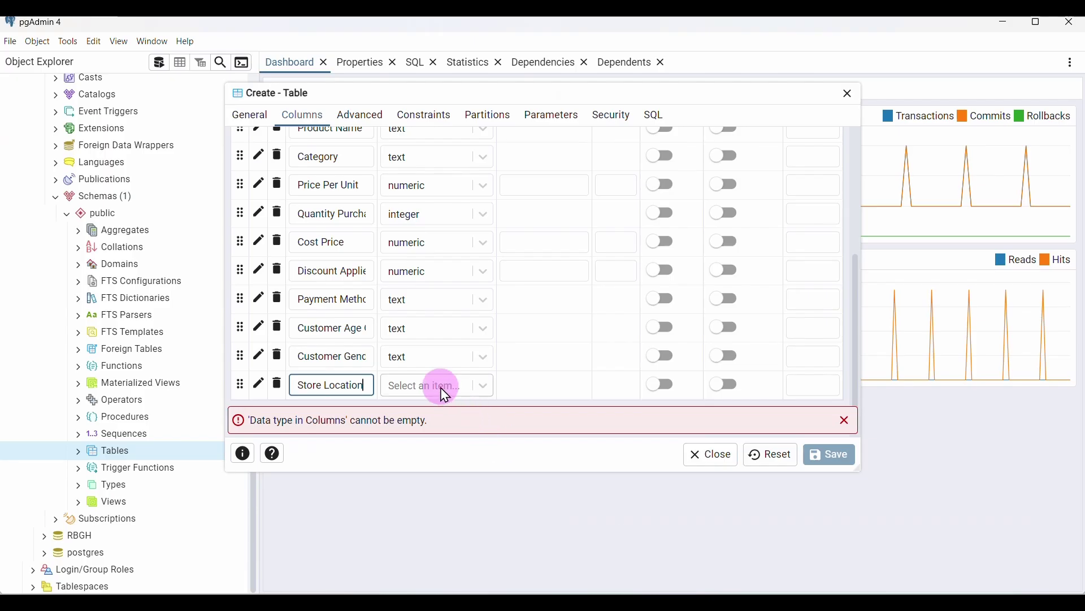
text(text)
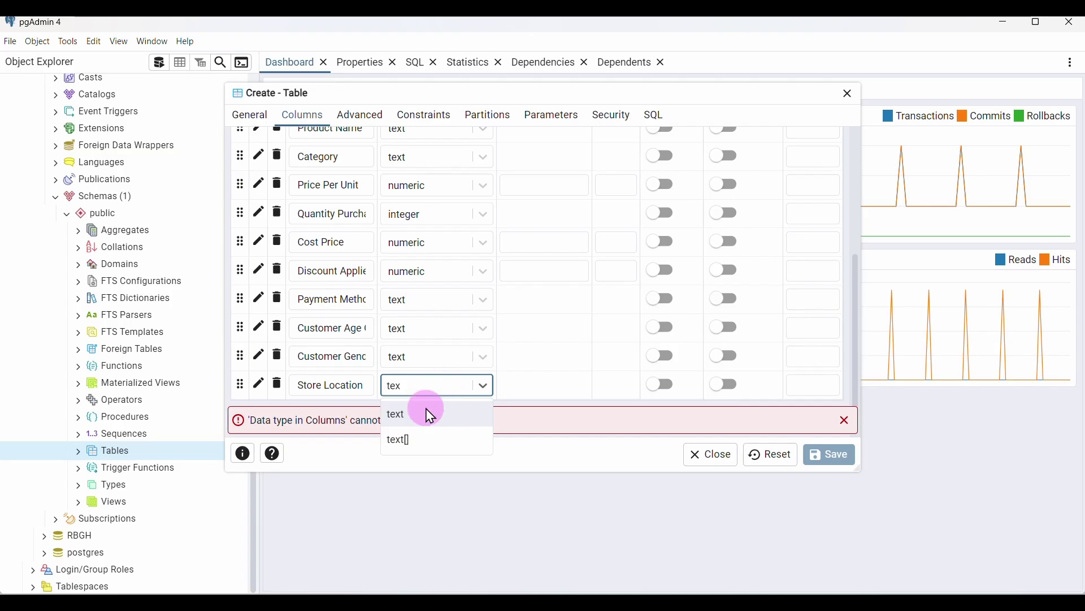
click(427, 413)
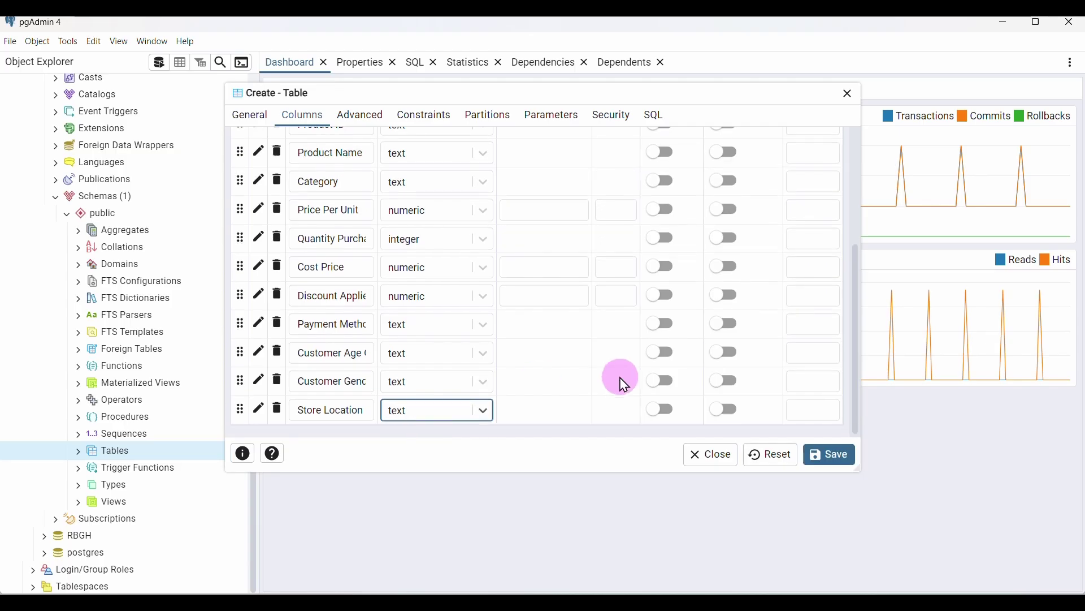
scroll(799, 273, up, 3)
scroll(799, 273, up, 2)
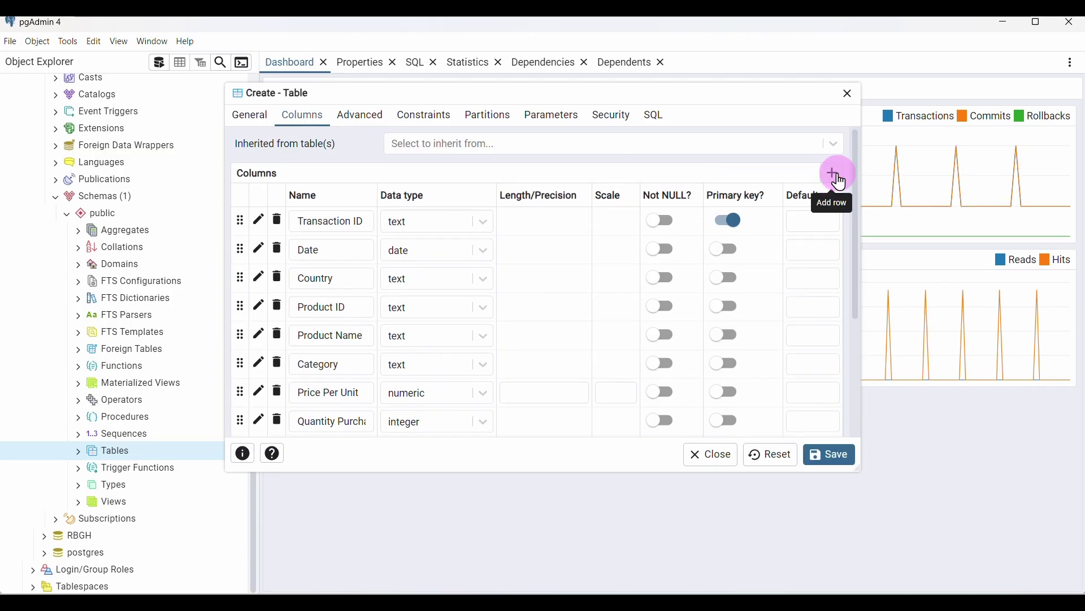
Add an empty row and fix the 'Representative' misspelling in Word before selecting Sales Representative
click(832, 170)
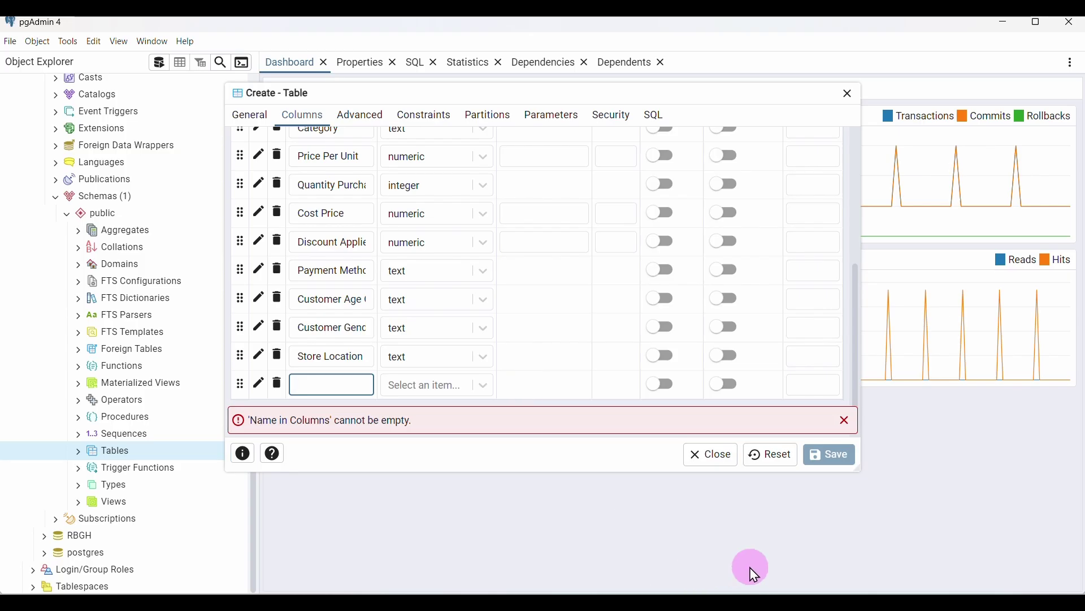
click(777, 591)
scroll(739, 490, down, 3)
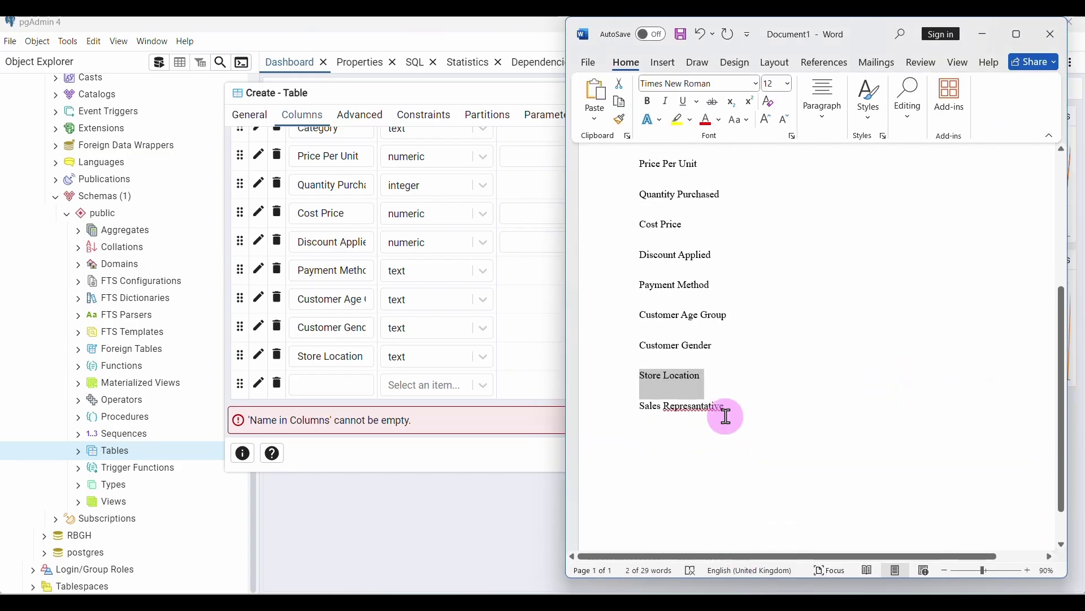
click(700, 410)
right_click(700, 409)
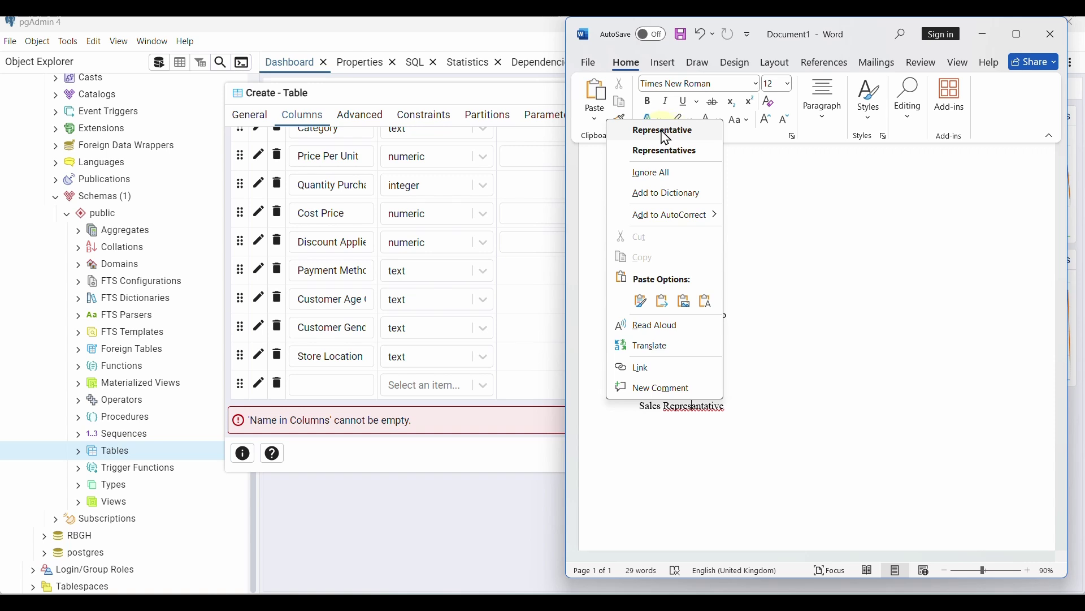
click(666, 134)
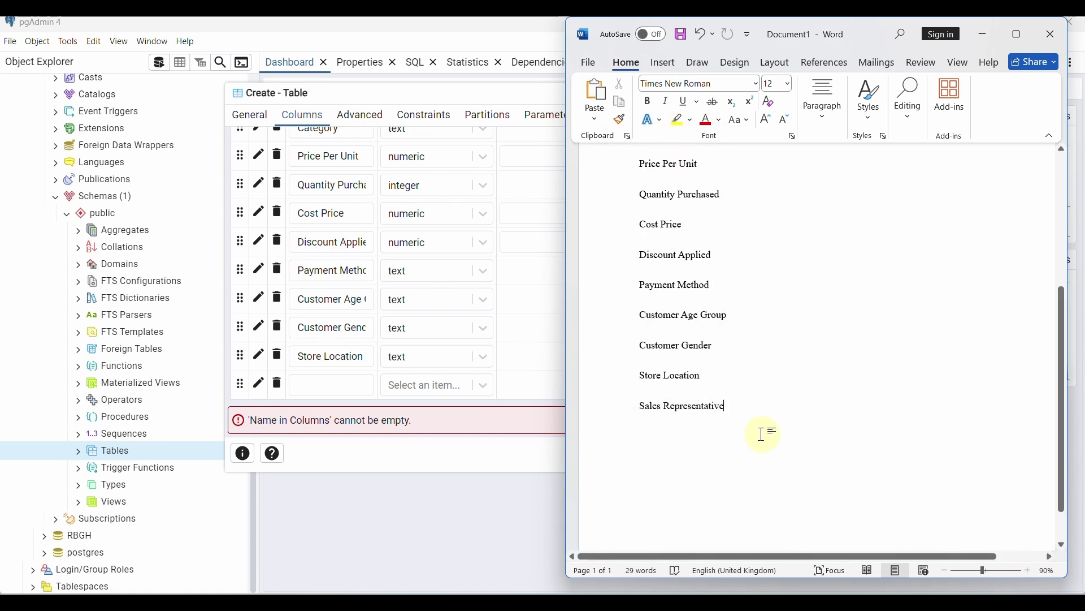
drag(730, 406, 650, 412)
key(ctrl+c)
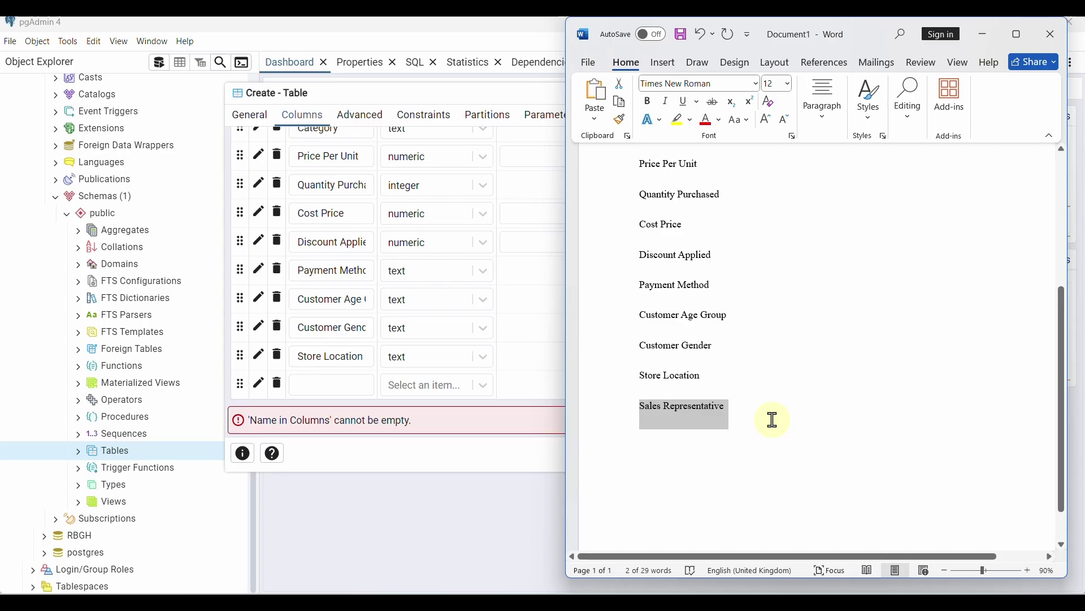
Paste Sales Representative as the new column's name and set its type to text
click(346, 388)
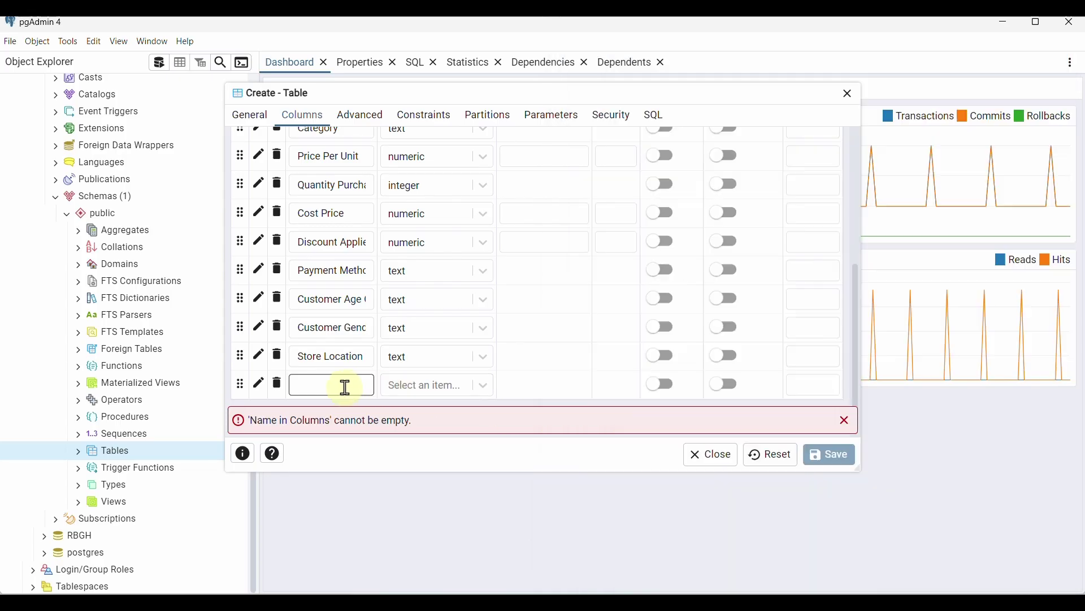
key(ctrl+v)
click(485, 386)
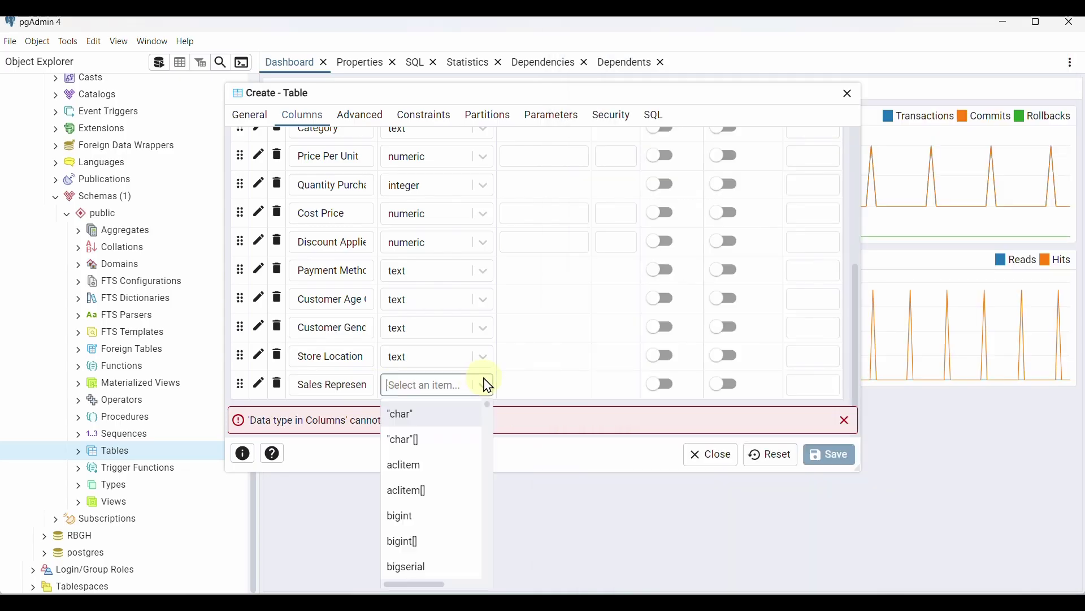
text(tex)
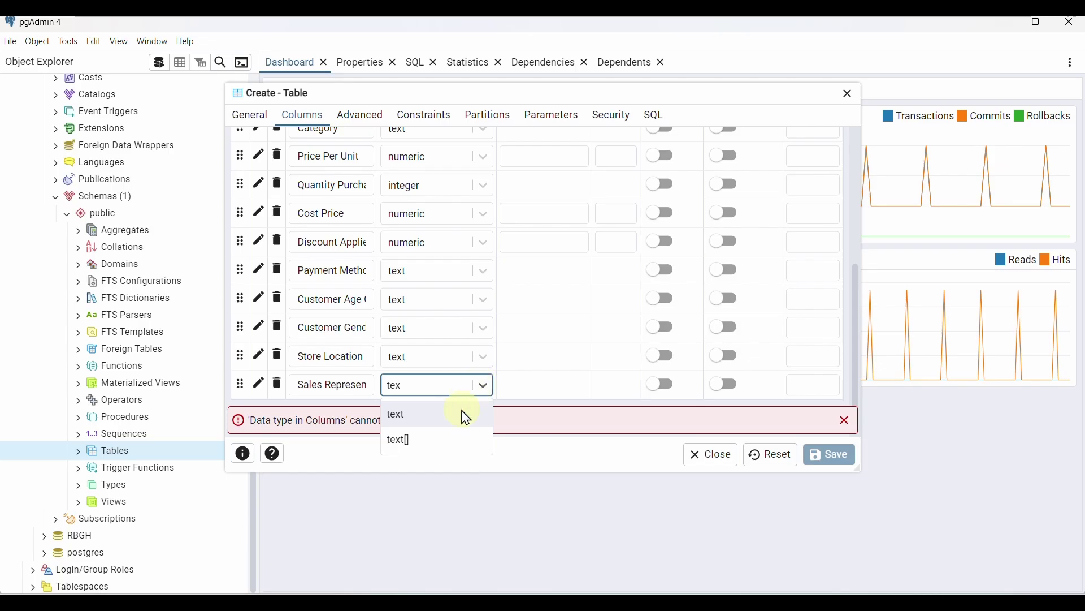
click(466, 416)
scroll(599, 387, up, 5)
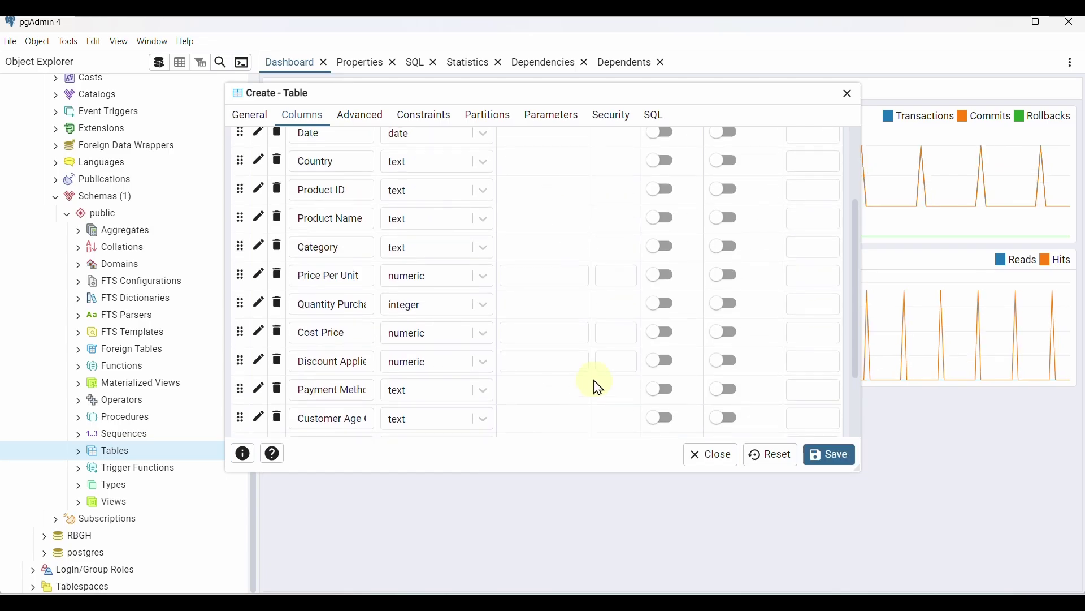
scroll(598, 387, down, 1)
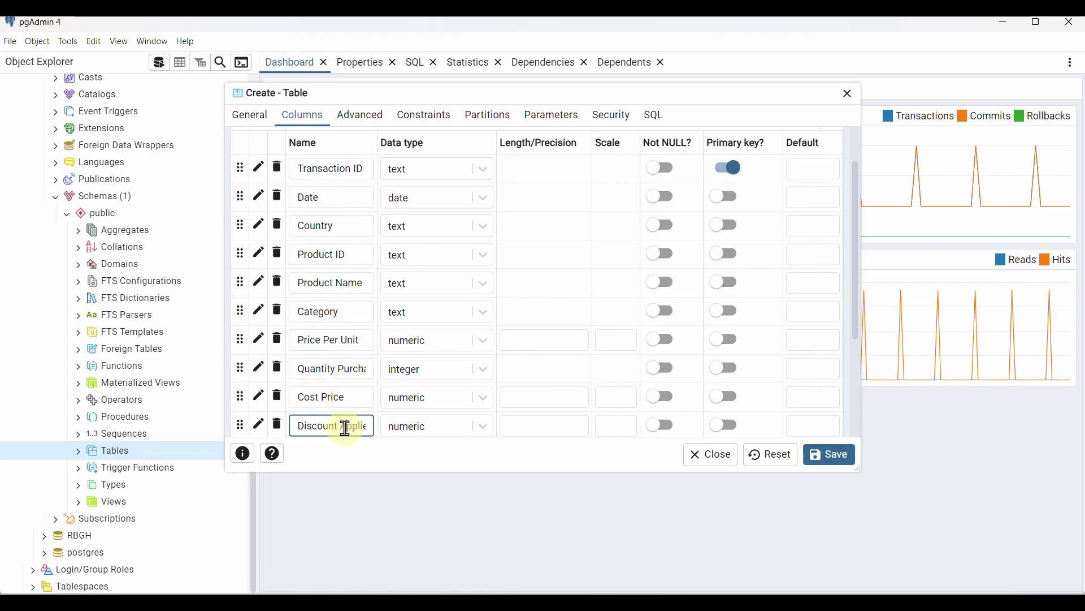
scroll(346, 428, down, 3)
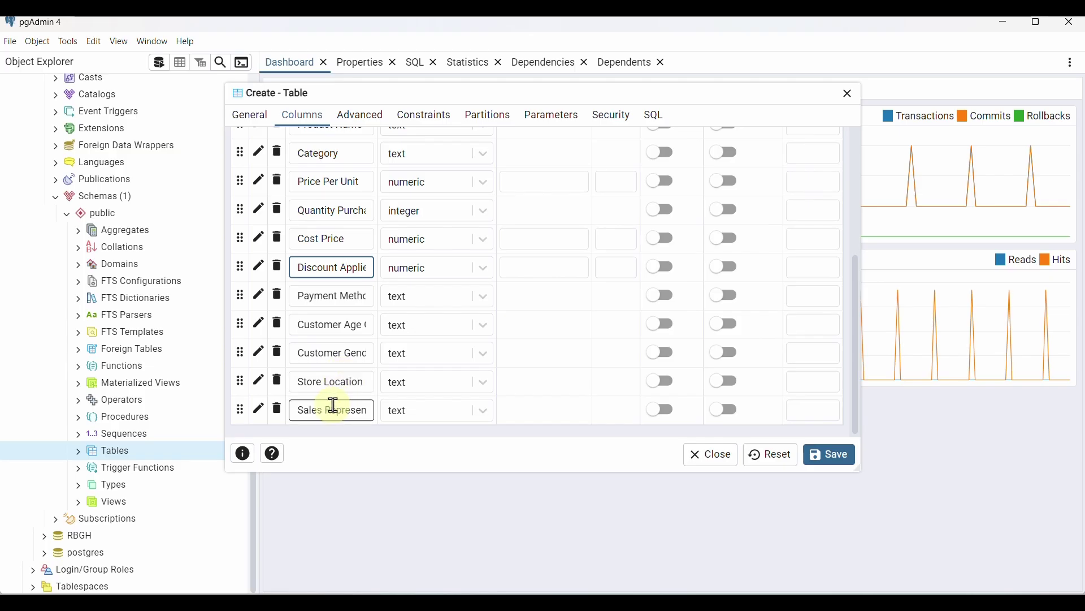
scroll(447, 344, up, 5)
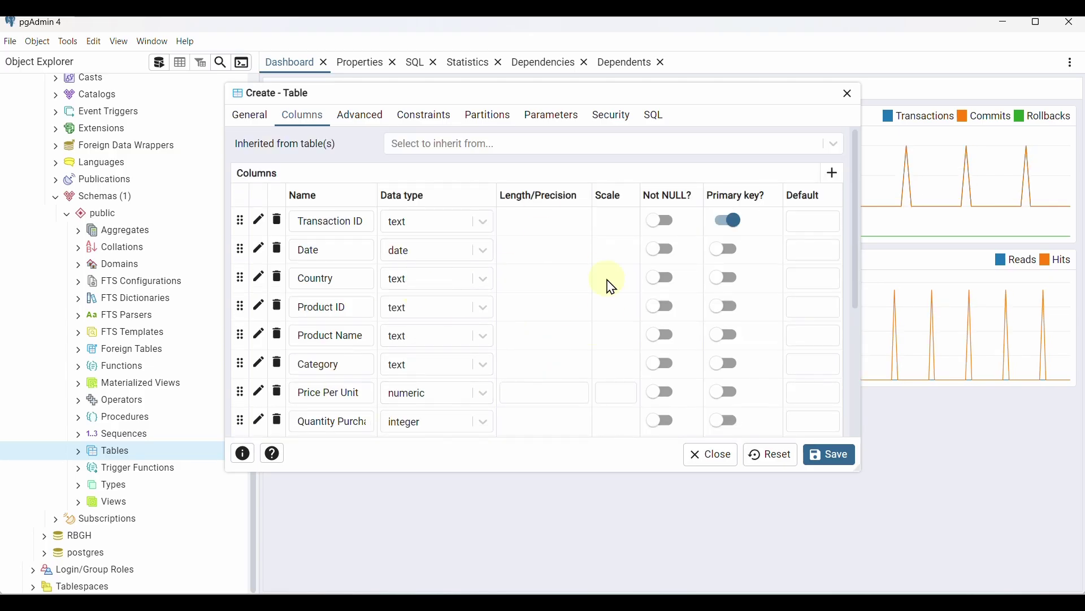
Review the Sales Canada table's settings tabs and SQL preview, then save the table
click(364, 126)
click(424, 125)
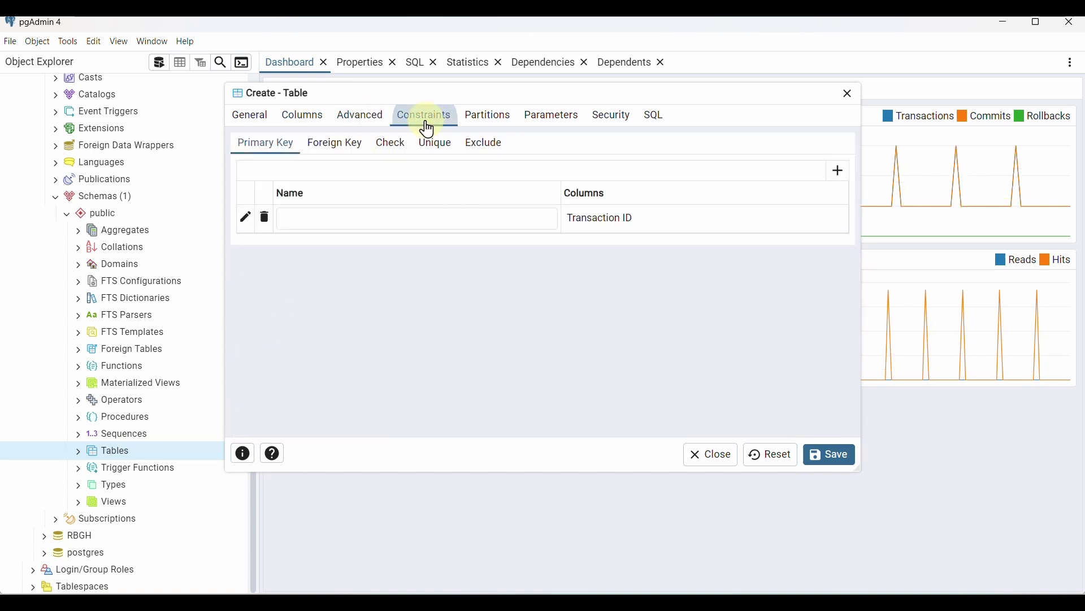
click(487, 129)
click(544, 129)
click(604, 127)
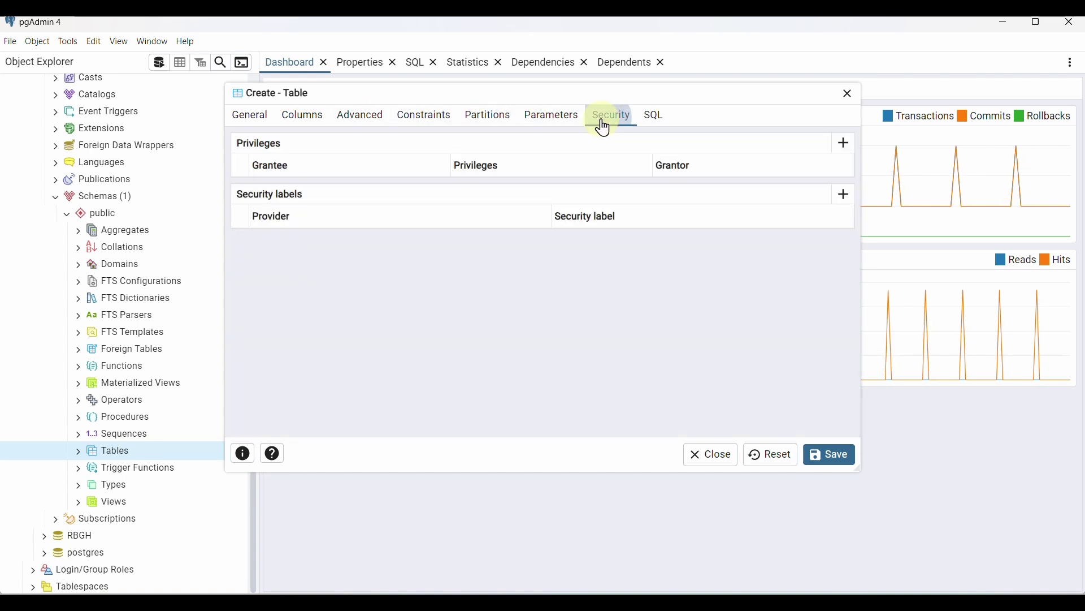
click(653, 119)
click(299, 118)
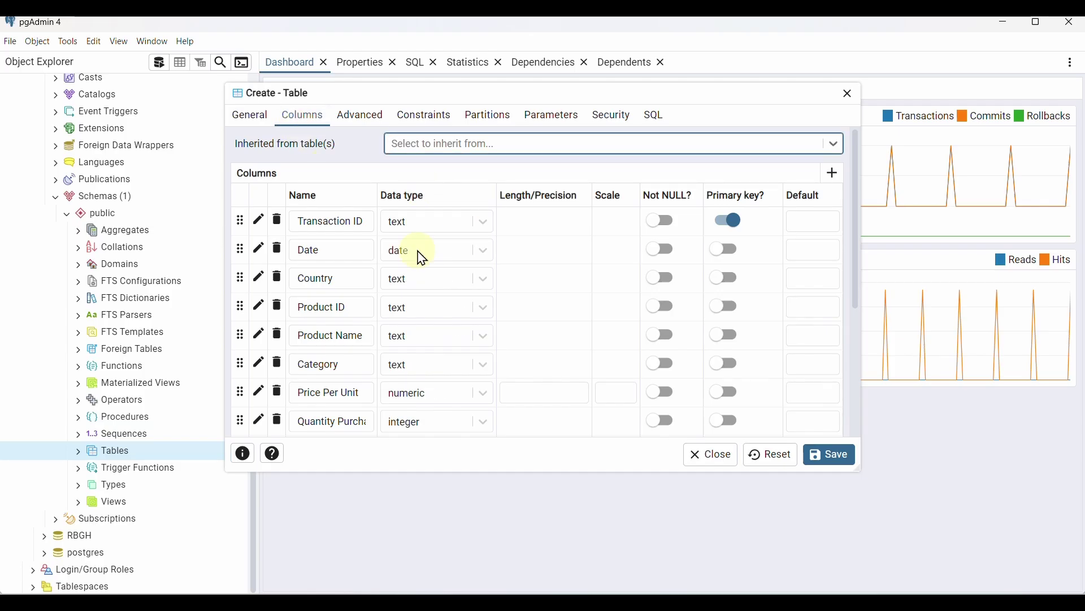
click(250, 118)
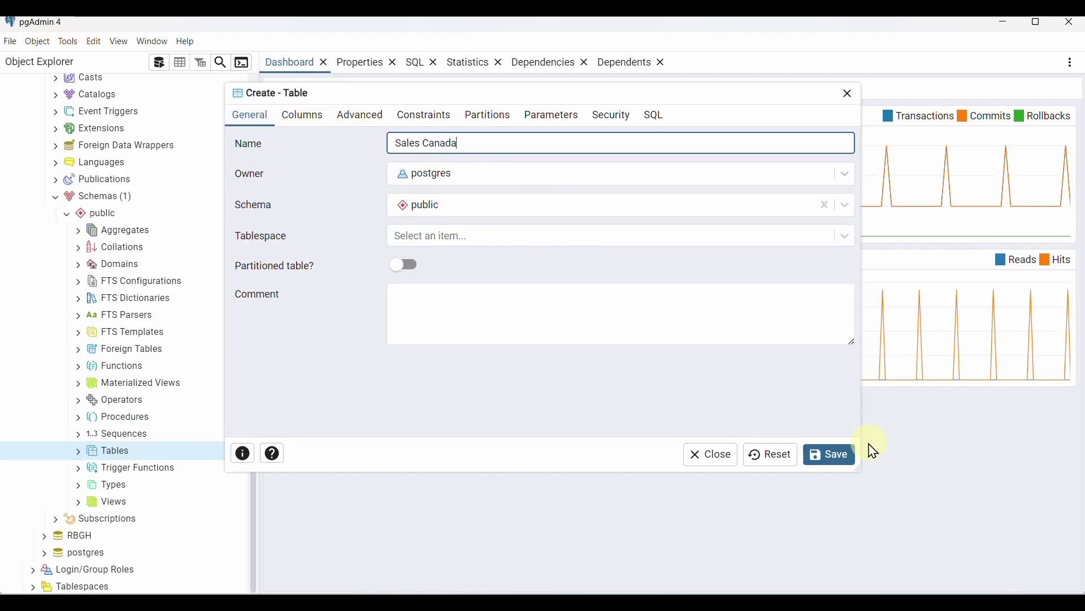
click(830, 452)
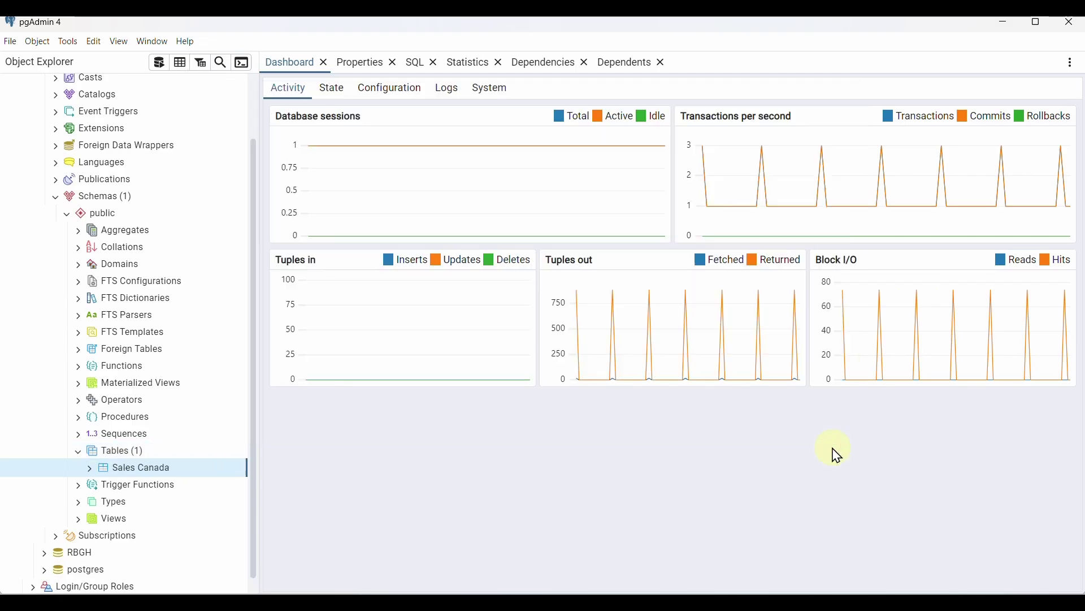
Expand Sales Canada in the Object Explorer to list its 15 columns
click(90, 470)
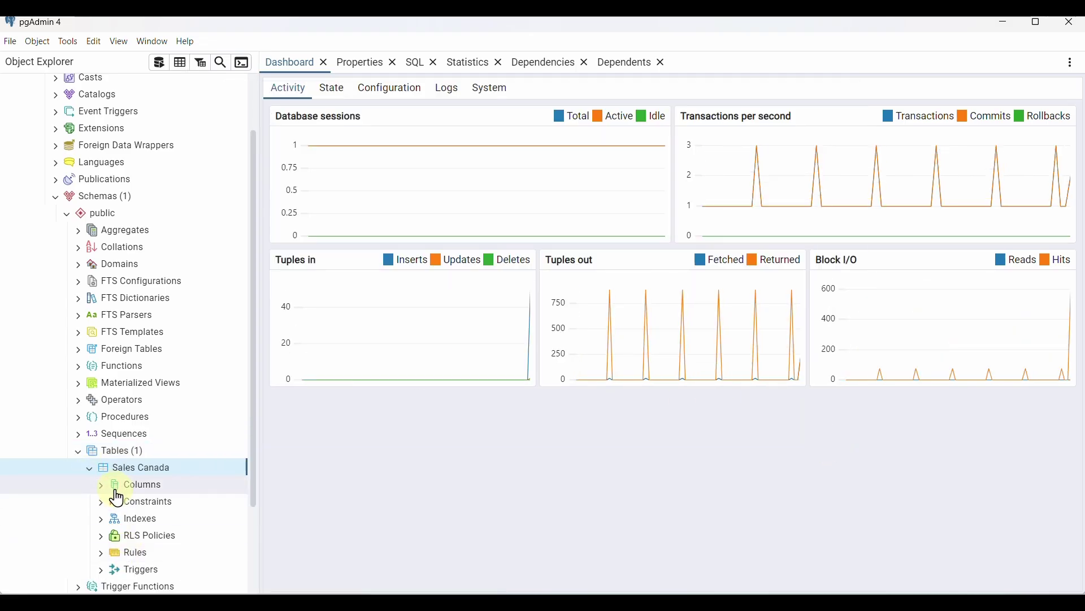
click(99, 490)
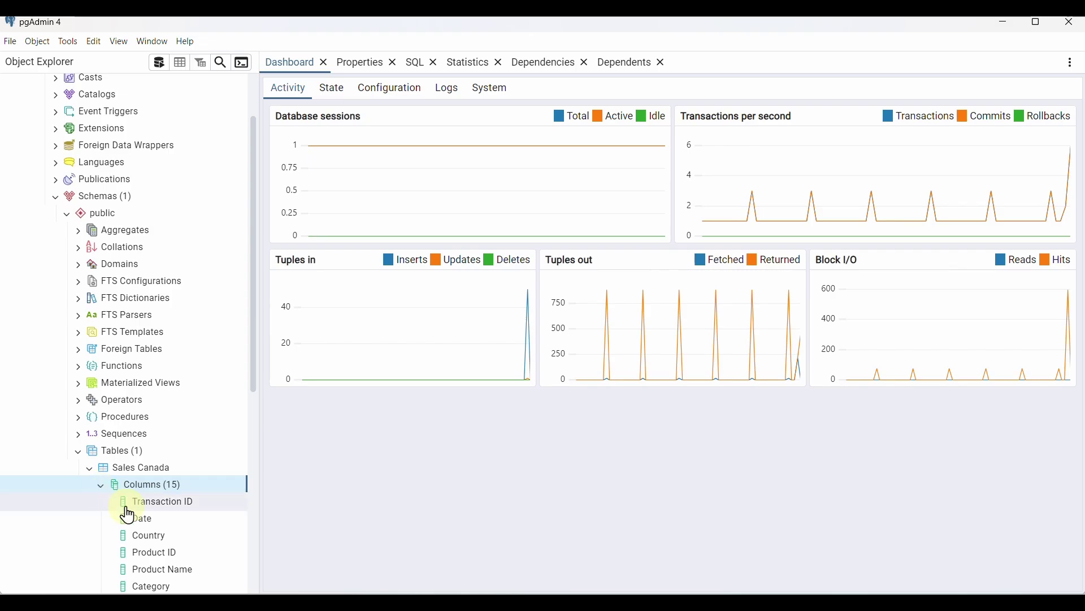
scroll(126, 509, down, 3)
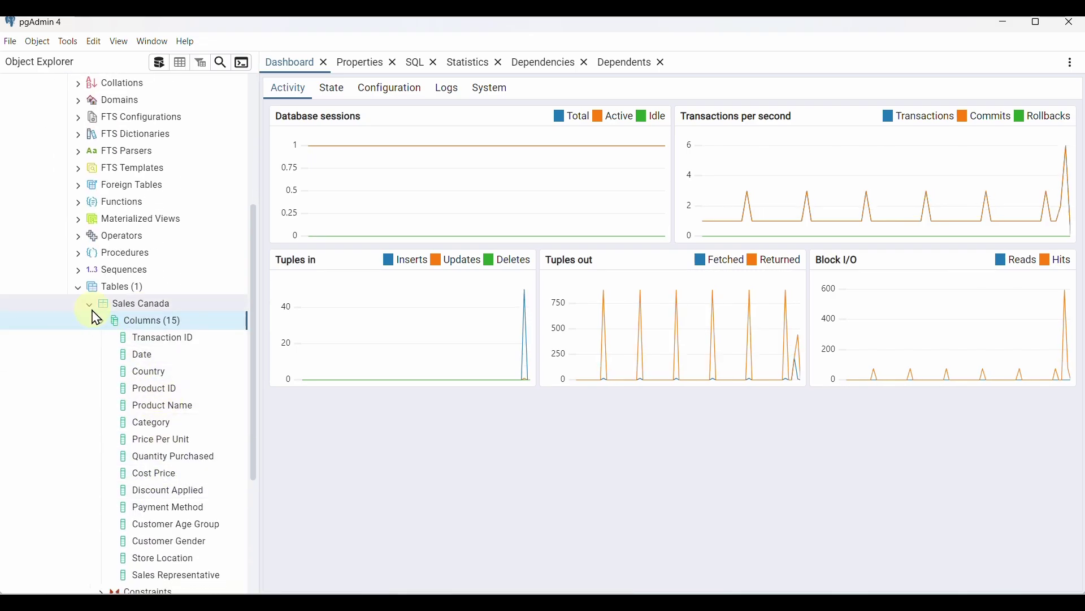
click(142, 305)
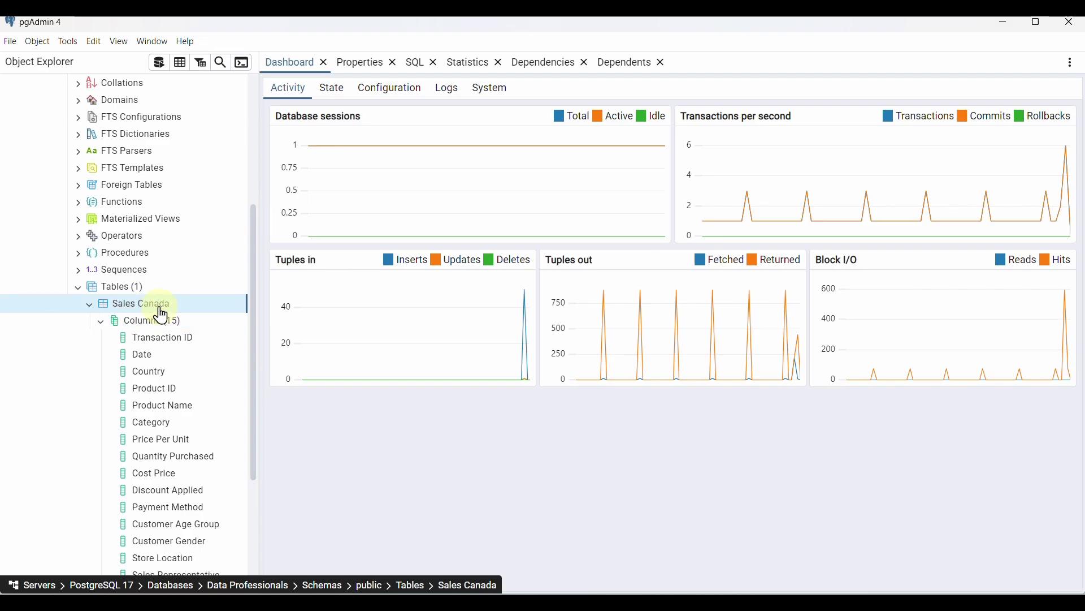
Start a new query with 'select' and 'from' on separate lines
click(158, 63)
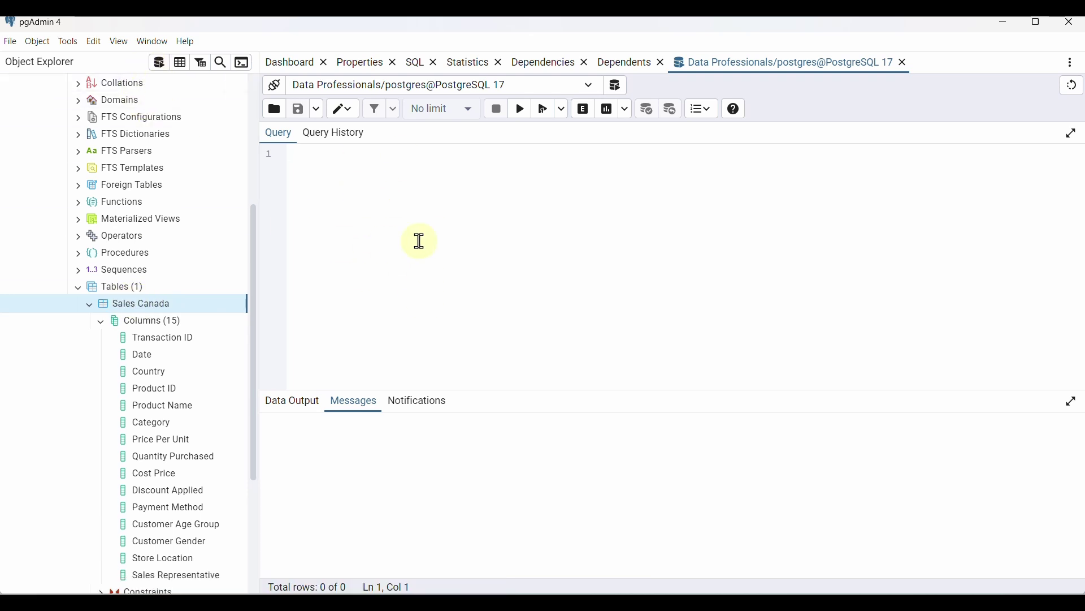
text(slect)
key(BackSpace)
key(BackSpace)
key(BackSpace)
key(BackSpace)
text(elect)
key(Return)
text(from)
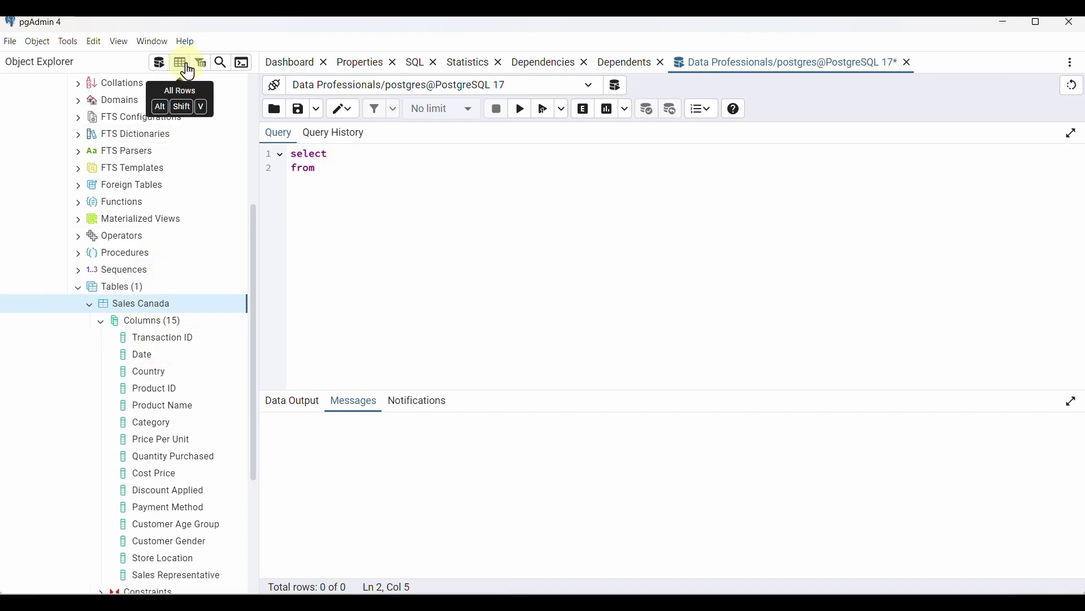
View all rows of Sales Canada and inspect the empty grid's column names and types
click(181, 69)
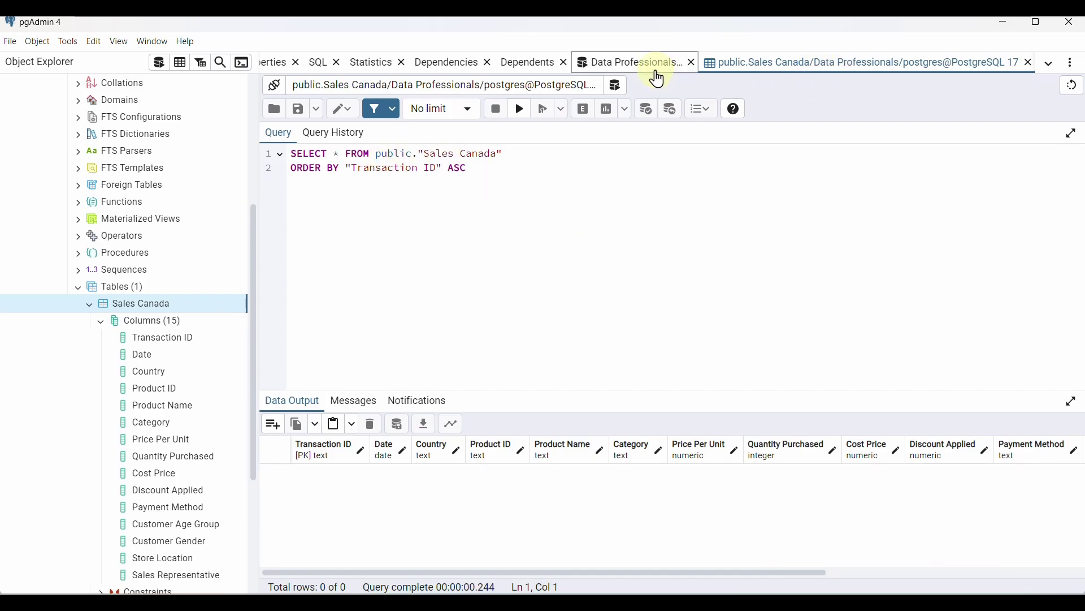
click(658, 72)
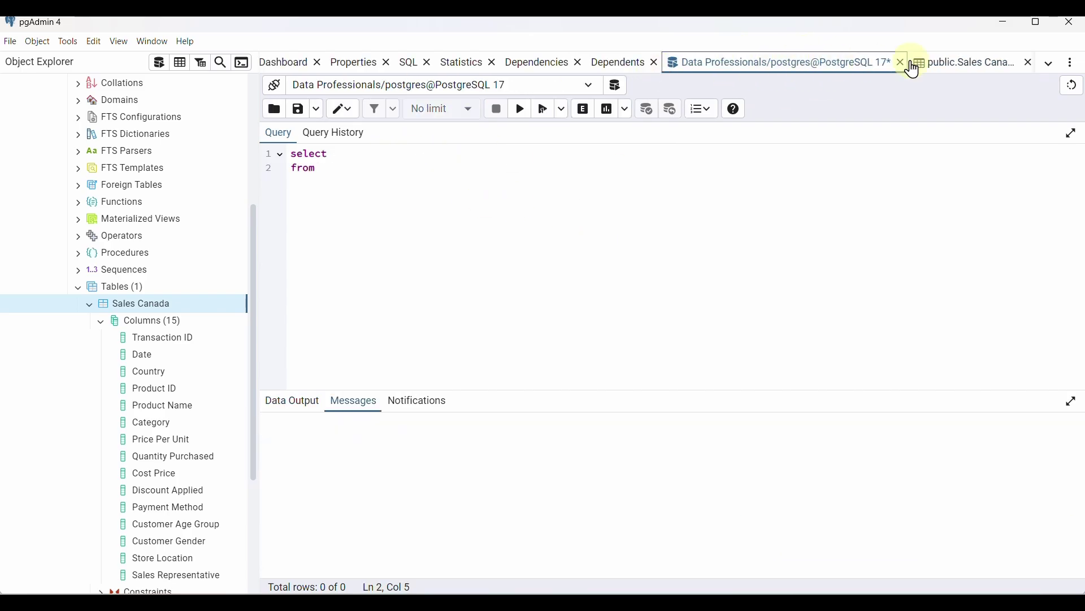
click(971, 67)
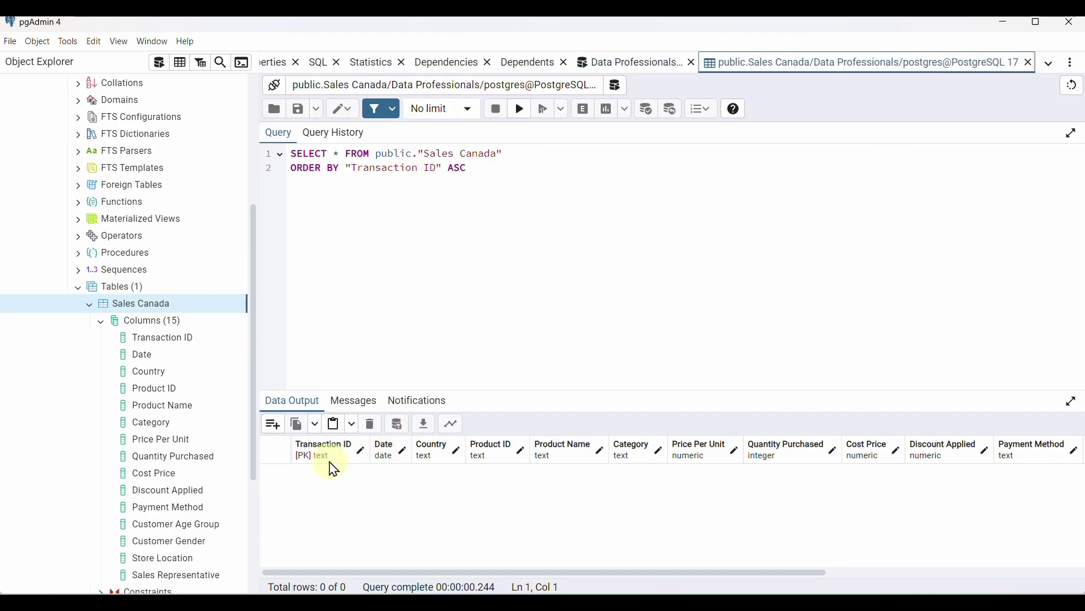
scroll(496, 468, right, 8)
scroll(486, 481, left, 8)
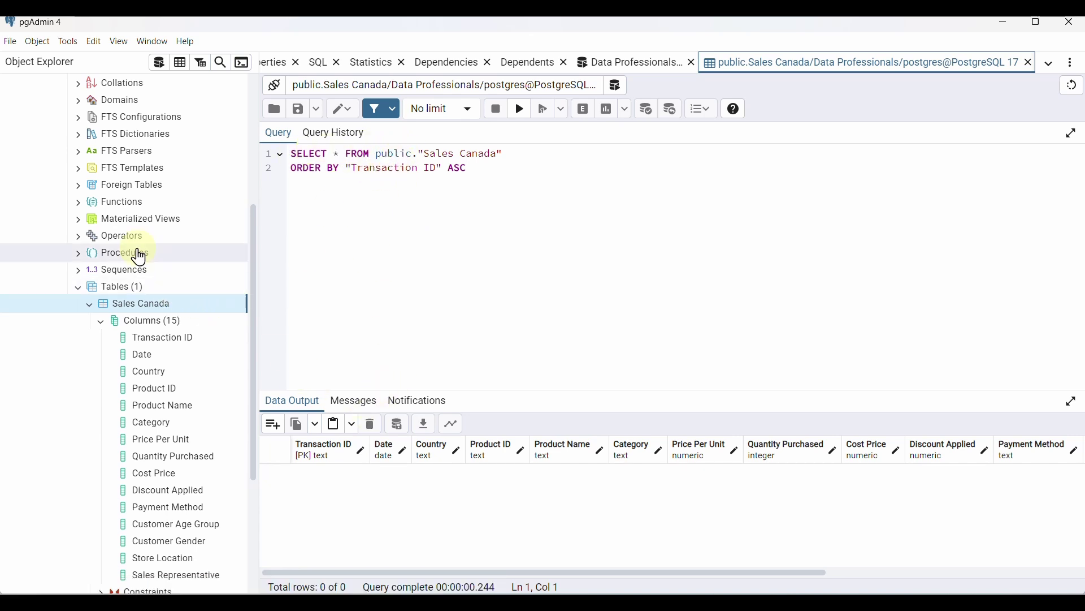
scroll(138, 311, up, 1)
scroll(139, 311, up, 3)
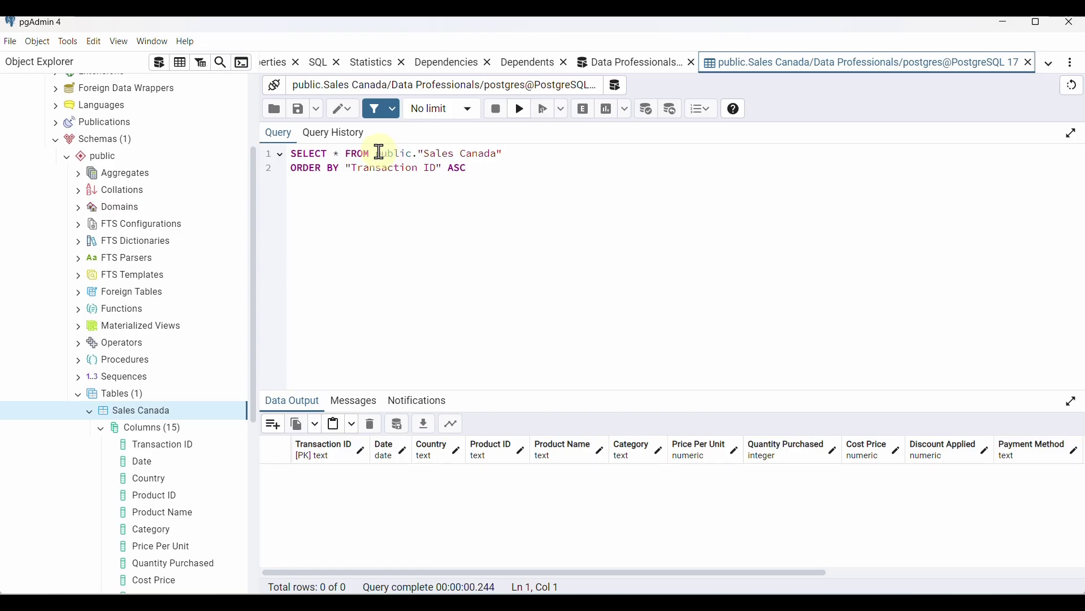
Complete the query as SELECT * FROM public."Sales Canada";
click(378, 153)
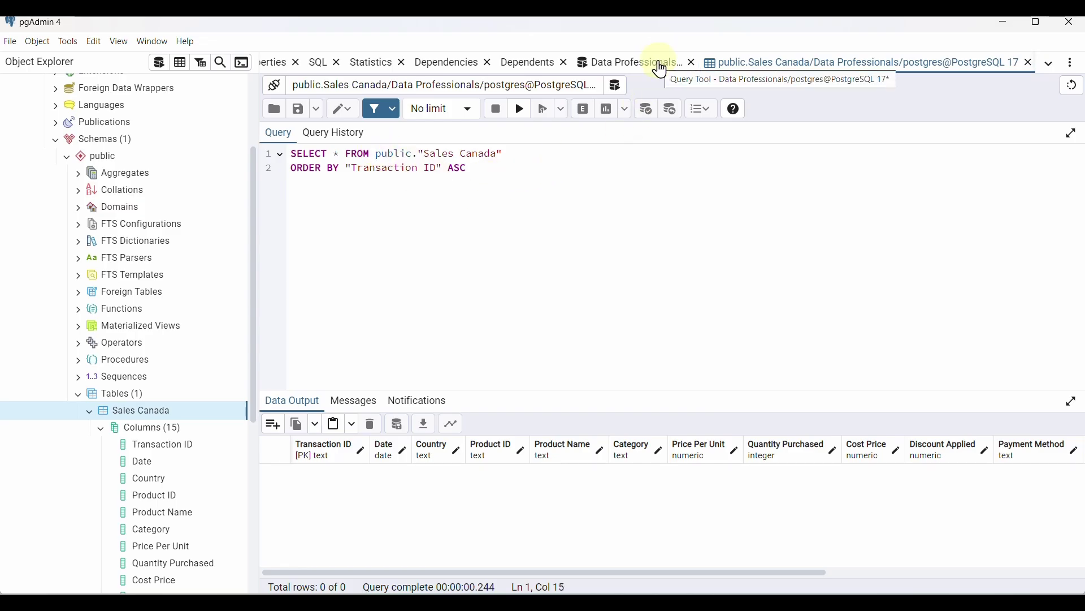
click(661, 68)
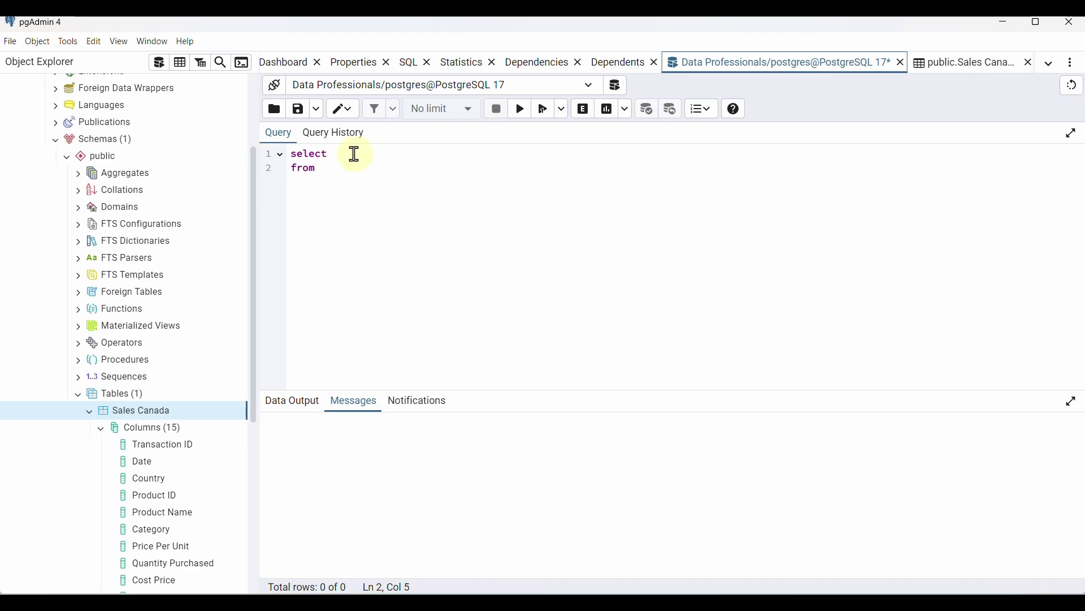
click(363, 153)
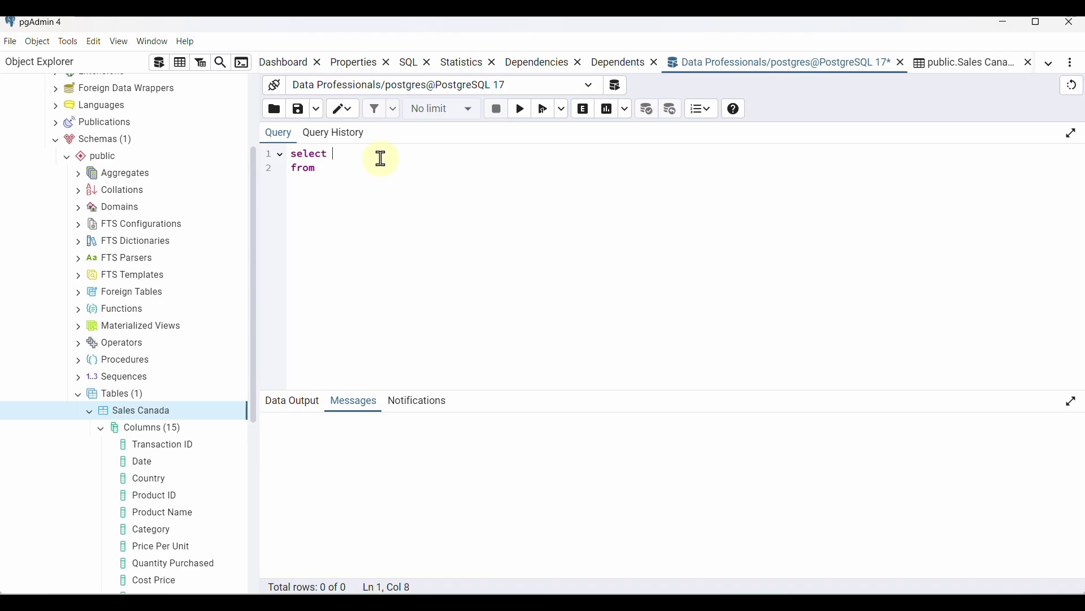
text(*)
click(365, 175)
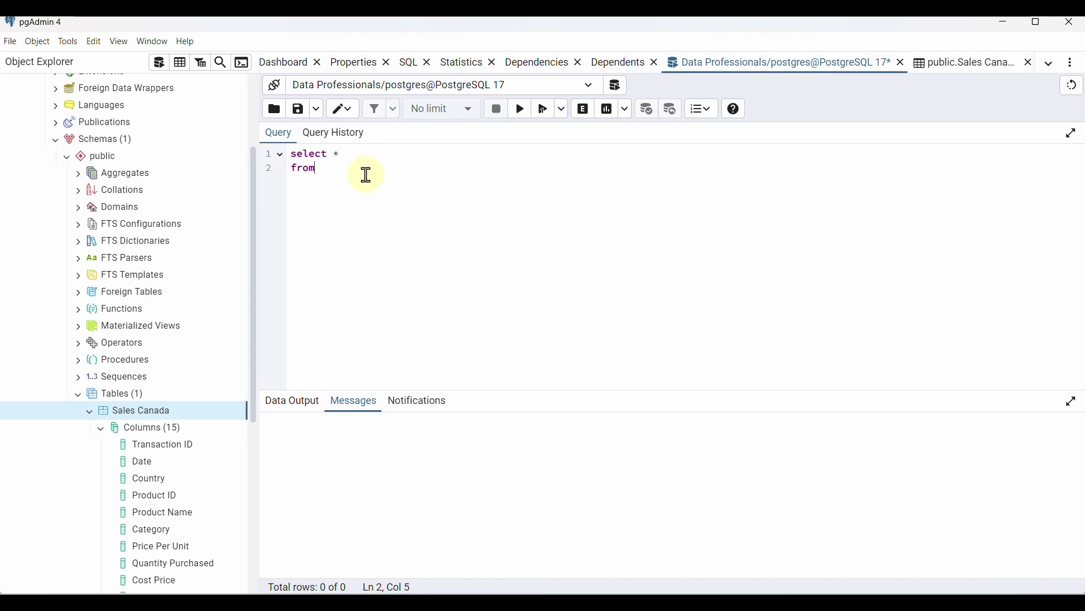
text(public."")
key(Left)
text(Sales Data)
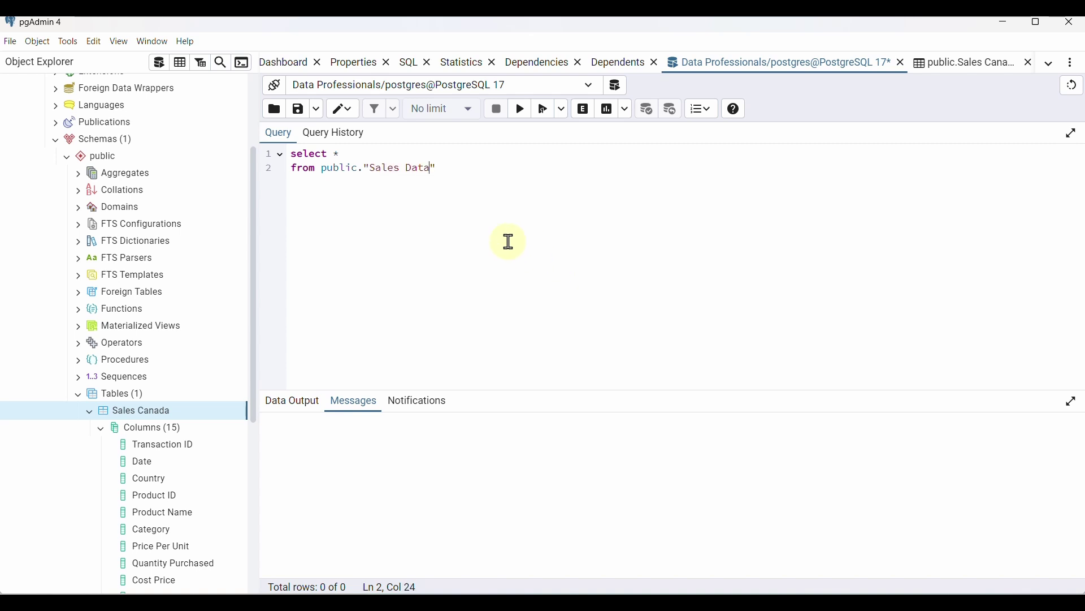
key(BackSpace)
key(BackSpace)
key(BackSpace)
key(BackSpace)
text(Canada)
click(450, 170)
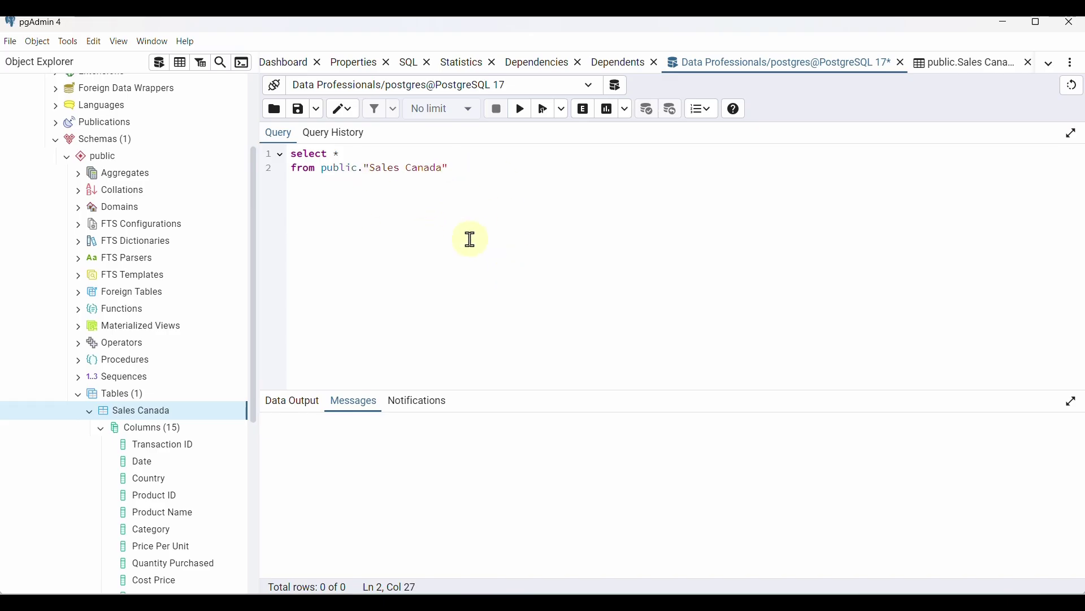
text(;)
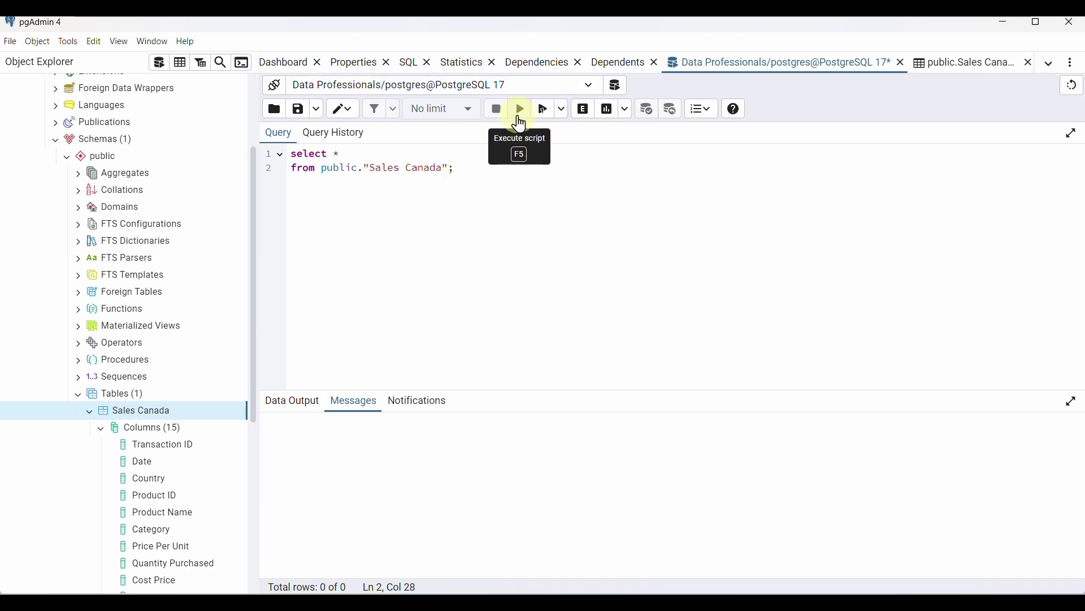
Run the query, confirm it returns 0 rows, and enlarge the results area
click(521, 116)
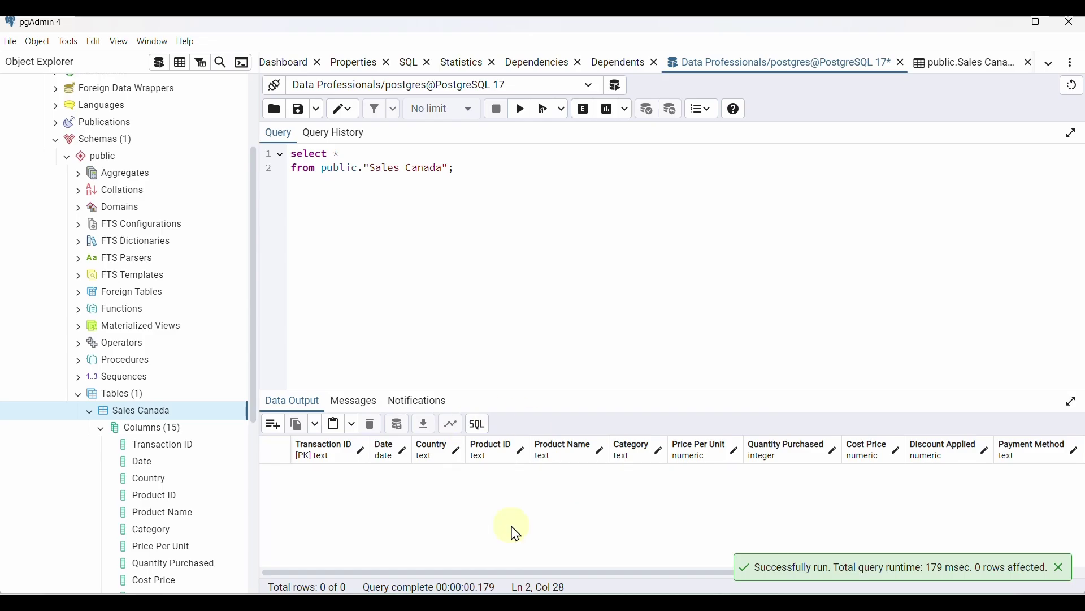
scroll(506, 497, right, 5)
scroll(551, 480, left, 5)
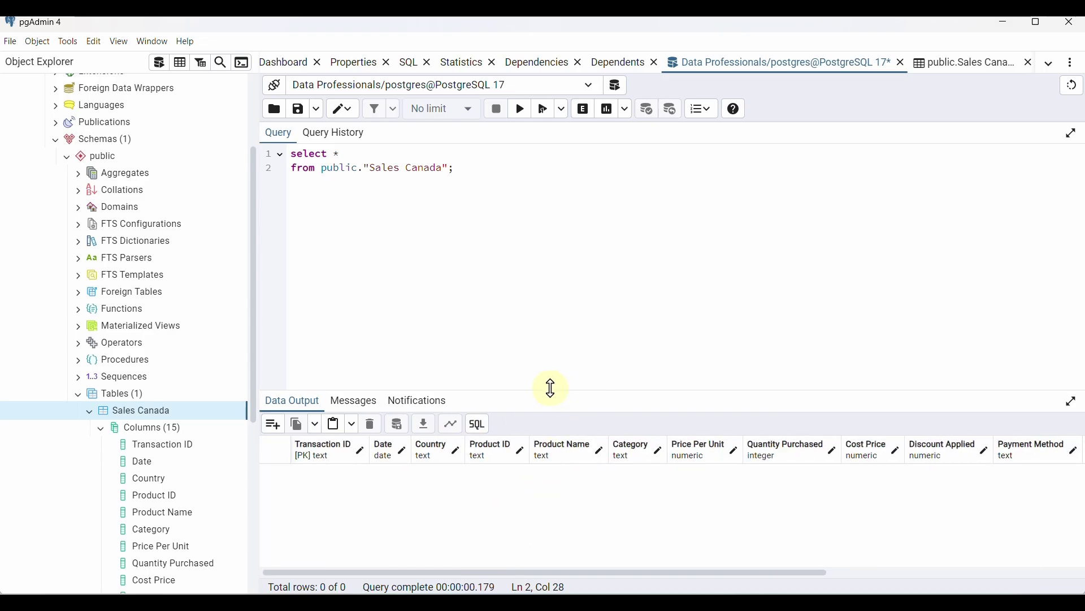
drag(551, 388, 555, 277)
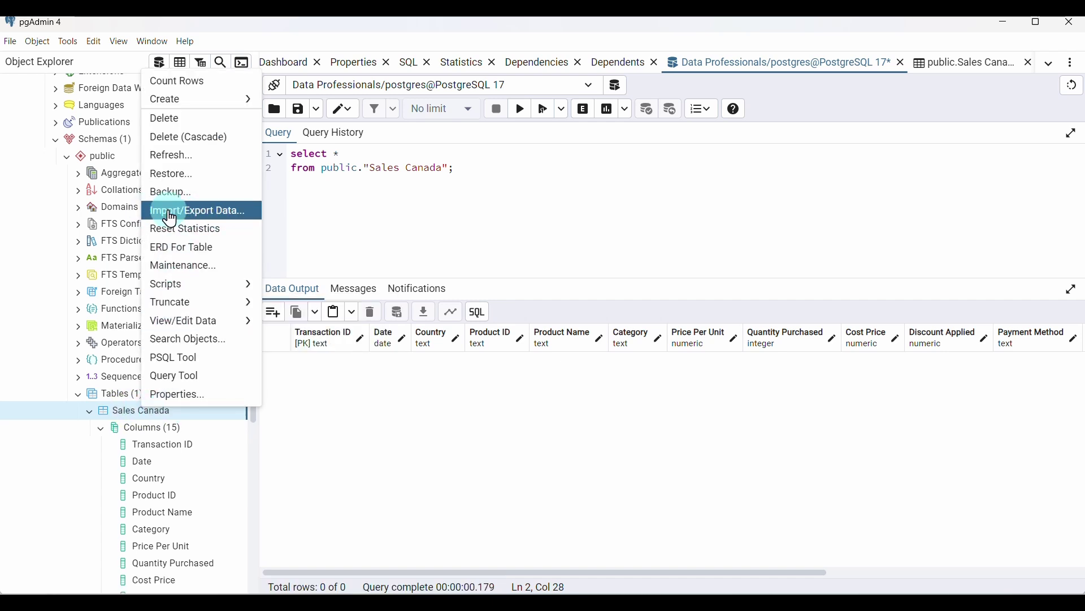
Set sales_Canada.csv as the file to import into Sales Canada
click(221, 214)
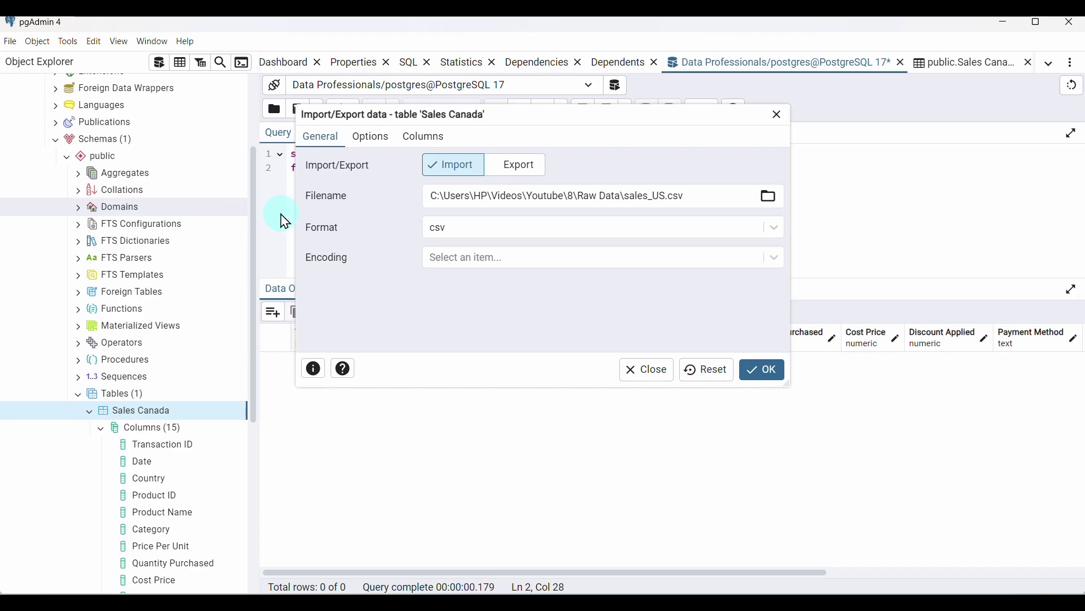
drag(704, 195, 416, 212)
key(ctrl+c)
key(BackSpace)
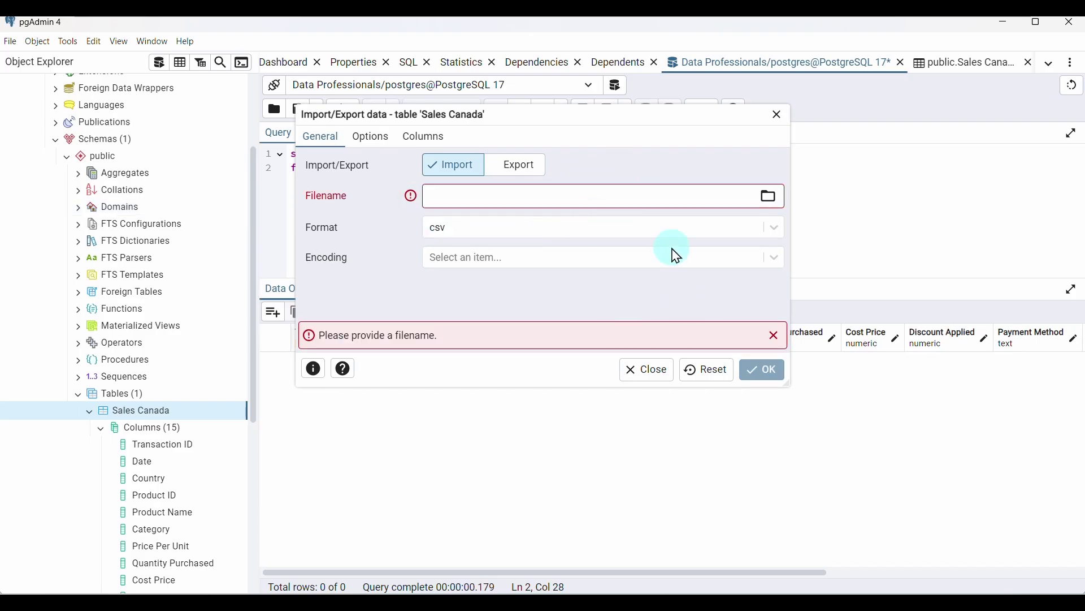
click(528, 161)
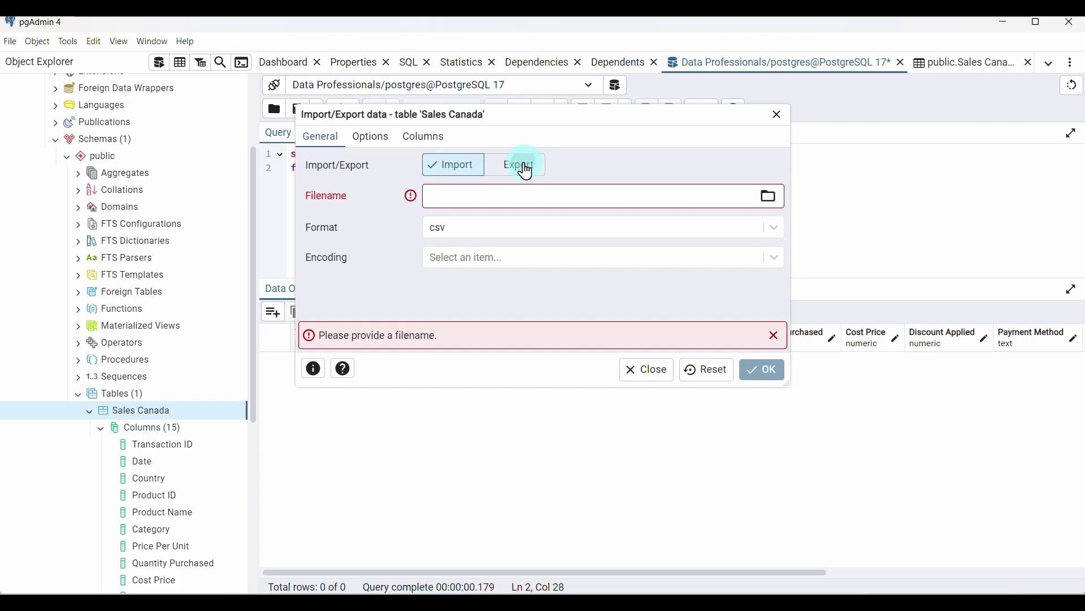
click(456, 167)
click(435, 193)
key(ctrl+v)
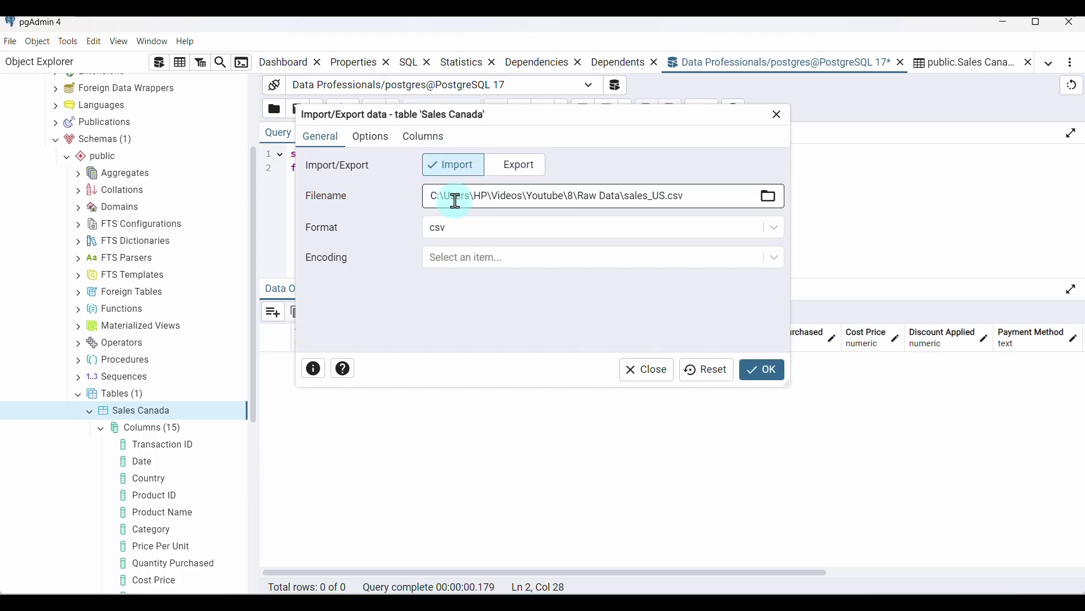
drag(693, 188, 400, 211)
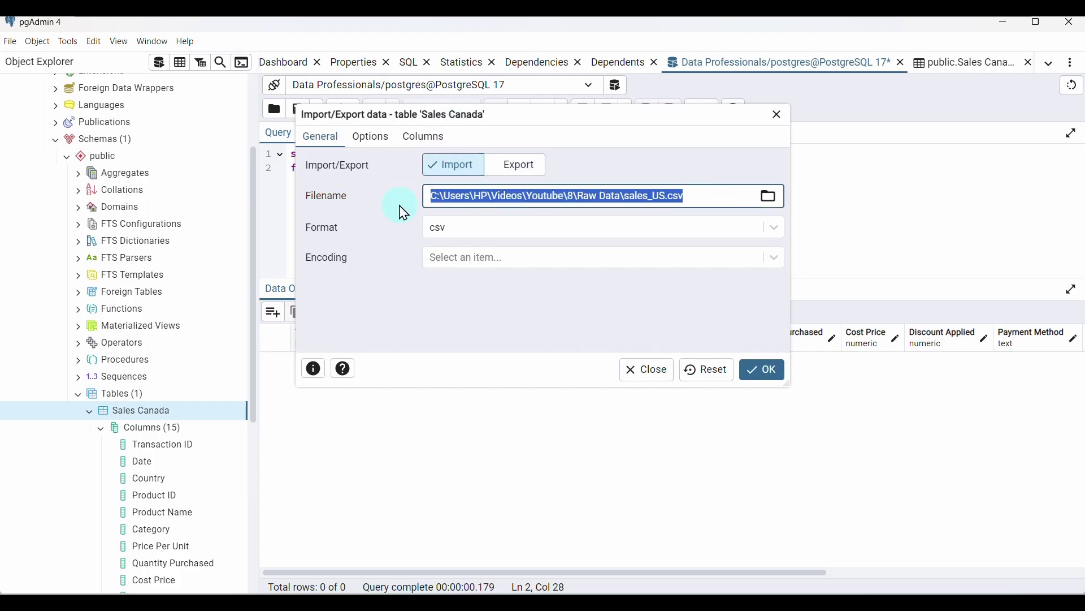
key(BackSpace)
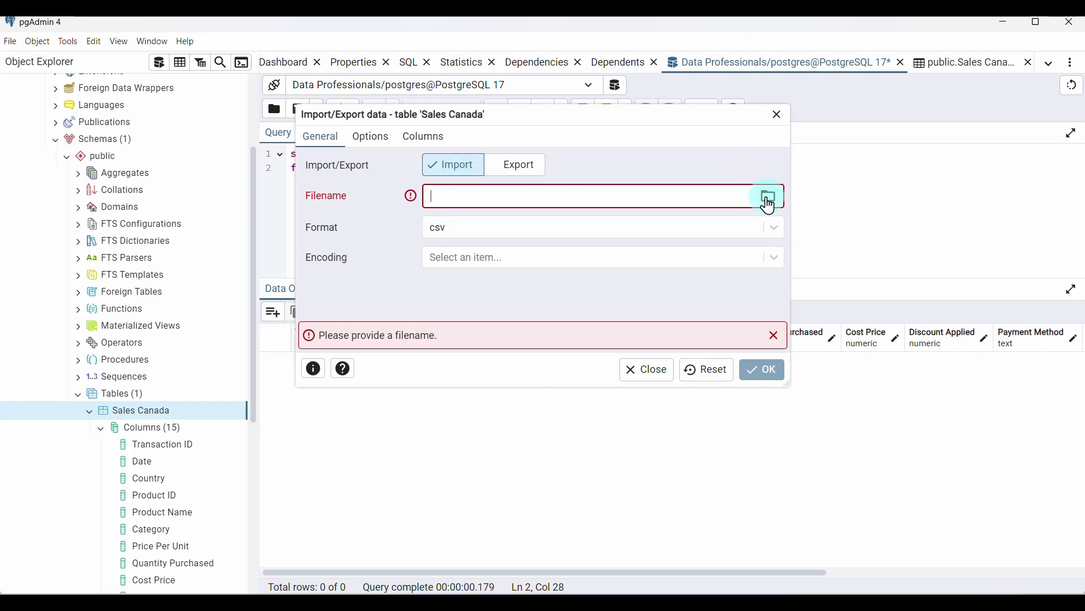
click(769, 196)
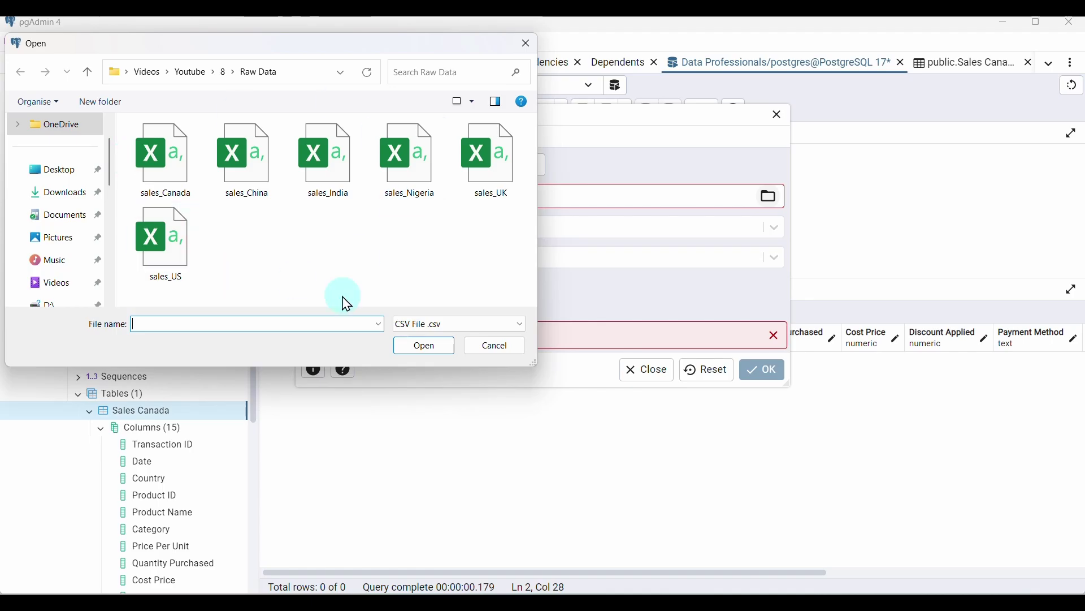
click(172, 164)
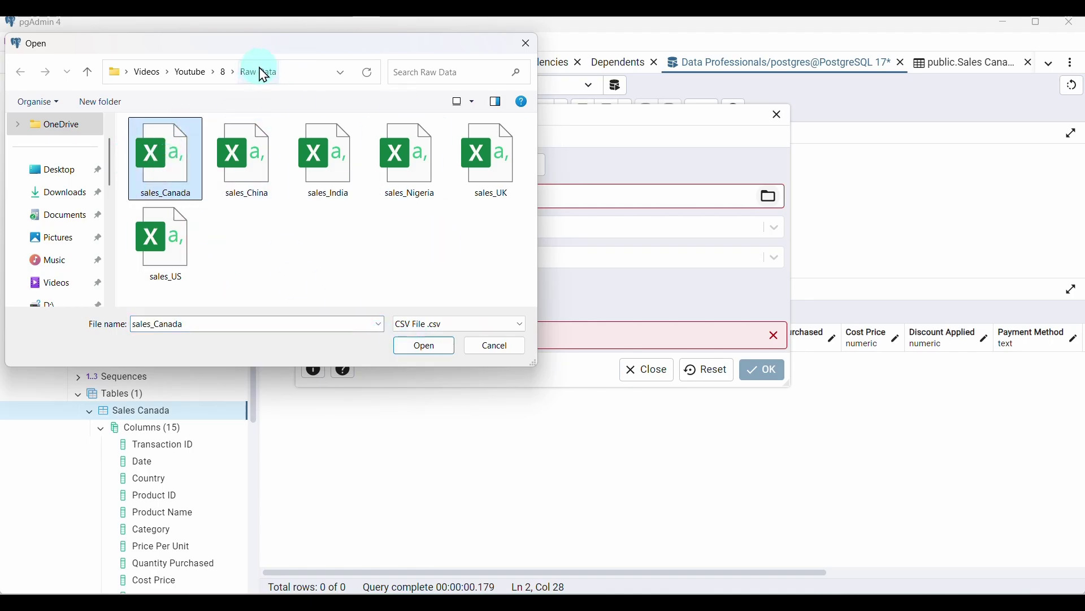
click(423, 348)
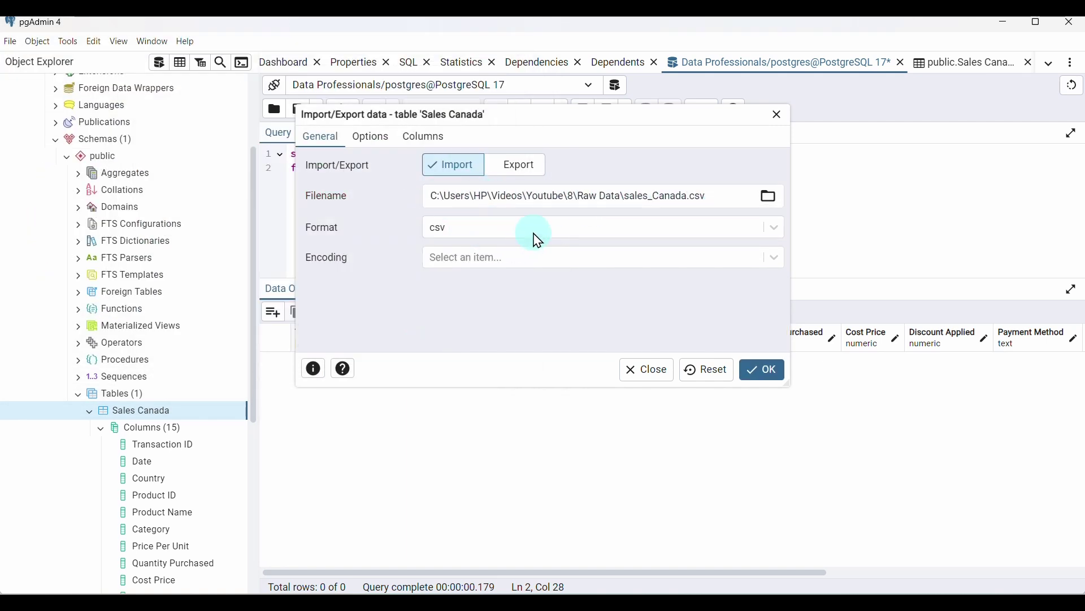
Keep csv format with no encoding, and turn the header row on after checking the CSV's headers
click(777, 227)
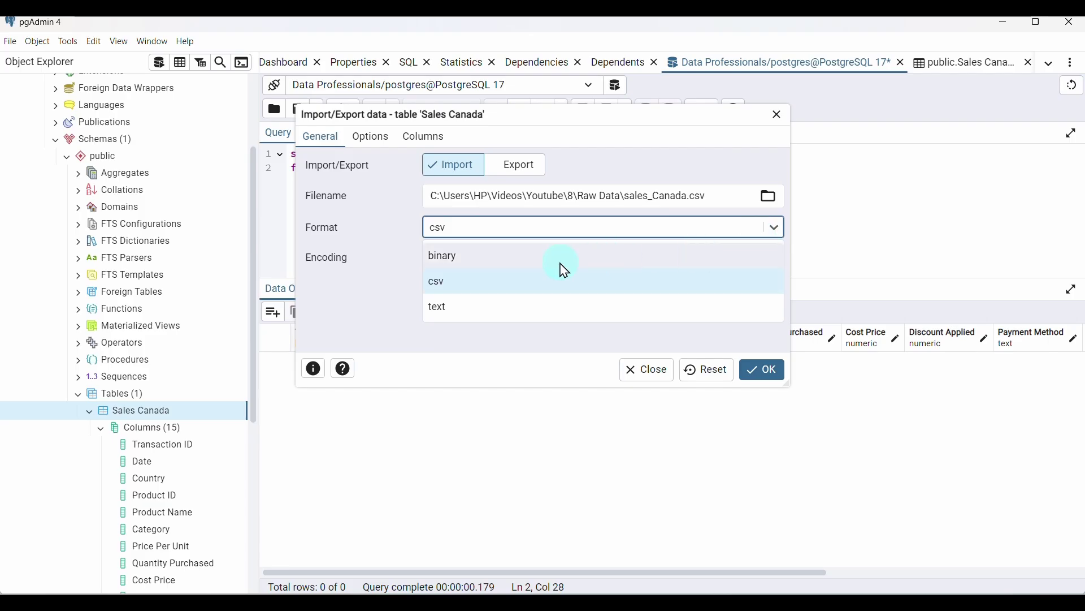
click(492, 283)
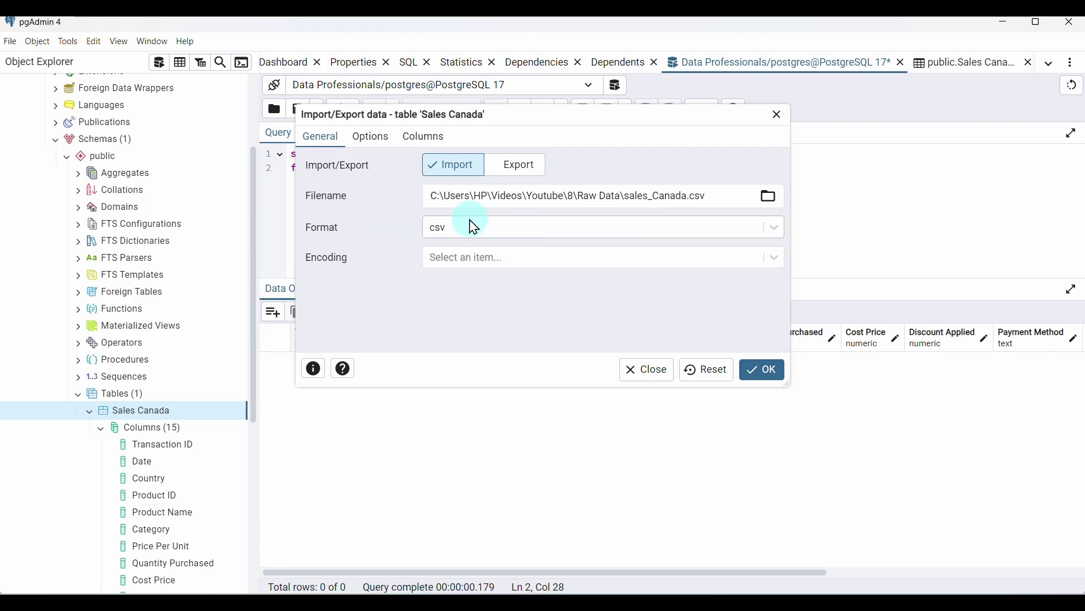
click(610, 257)
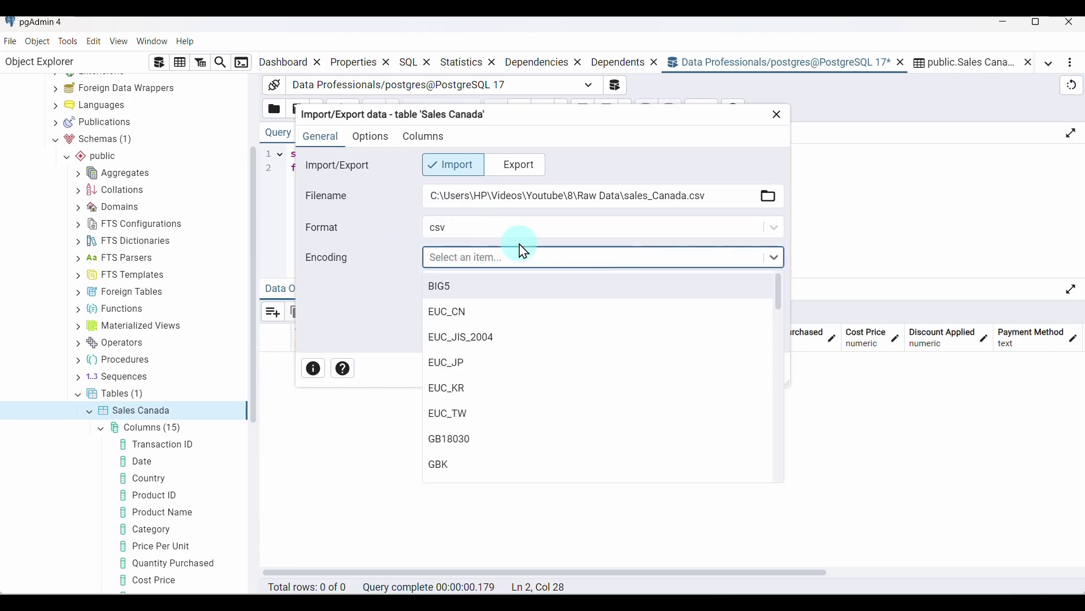
click(402, 307)
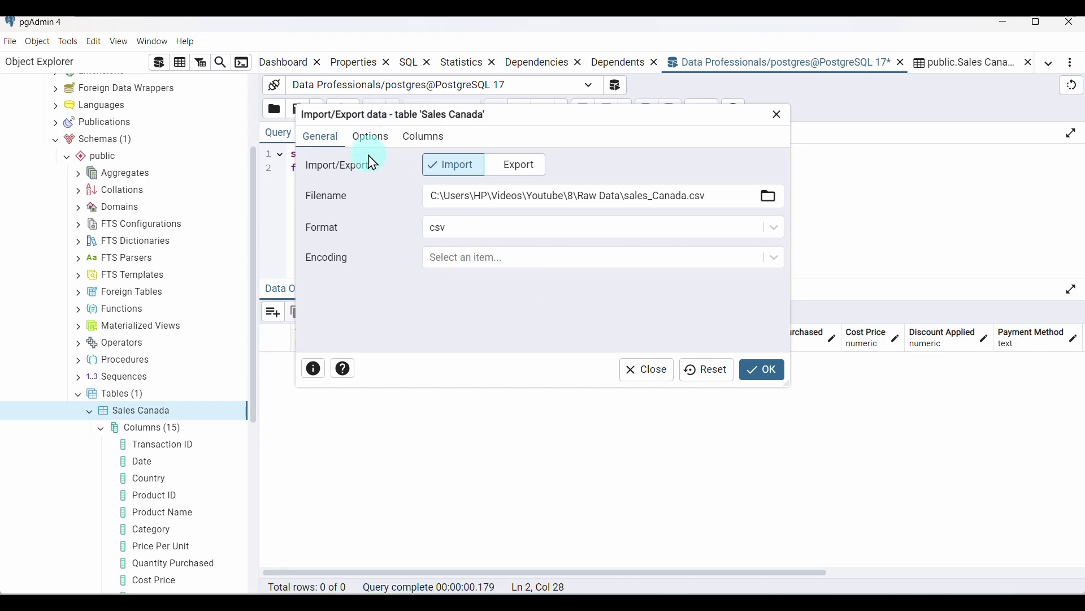
click(373, 137)
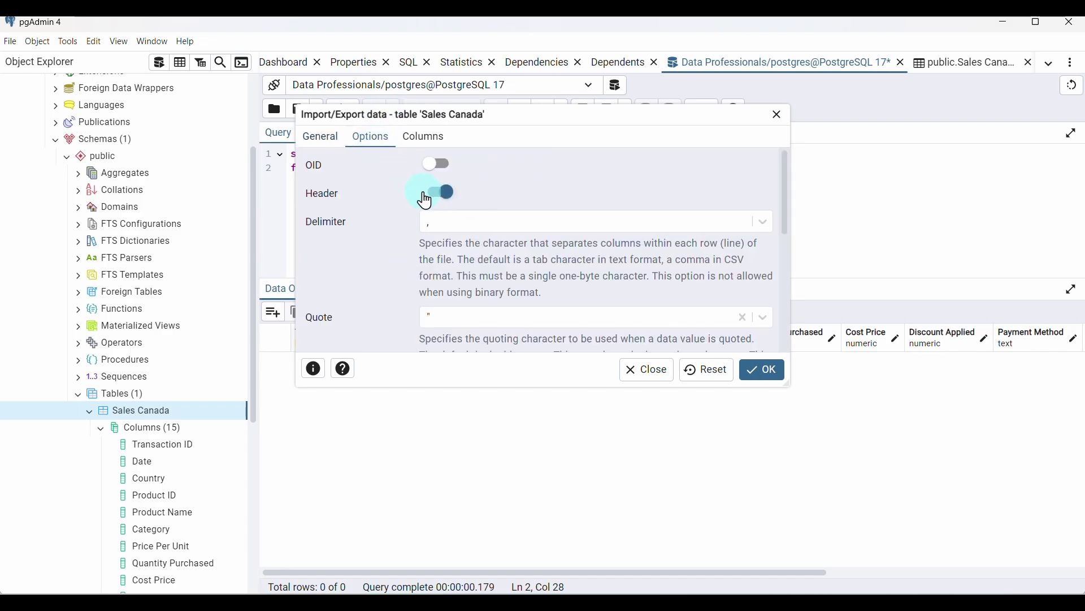
click(443, 194)
click(442, 193)
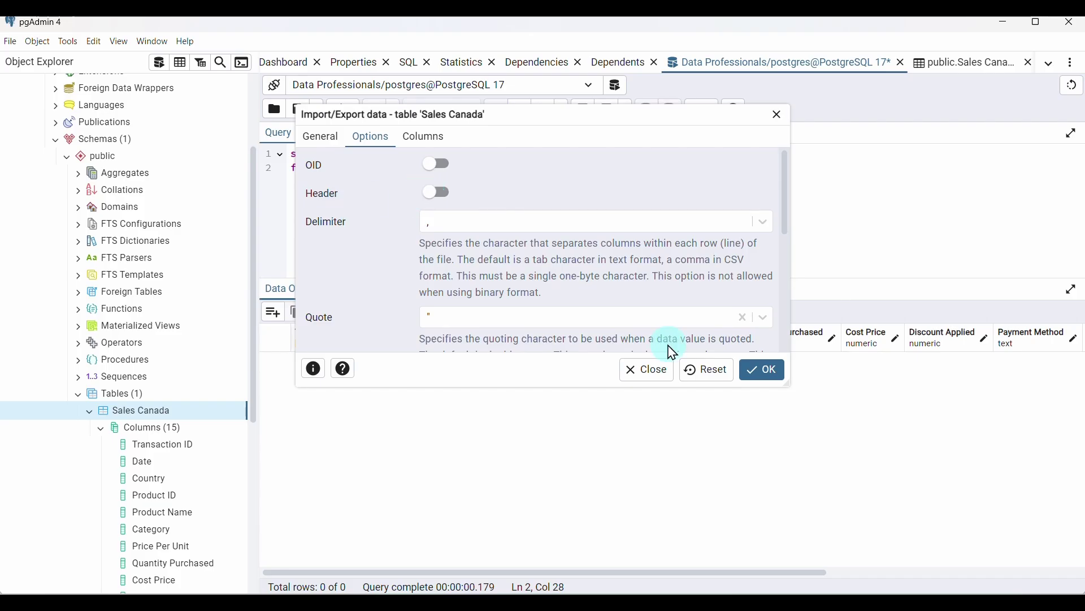
click(747, 537)
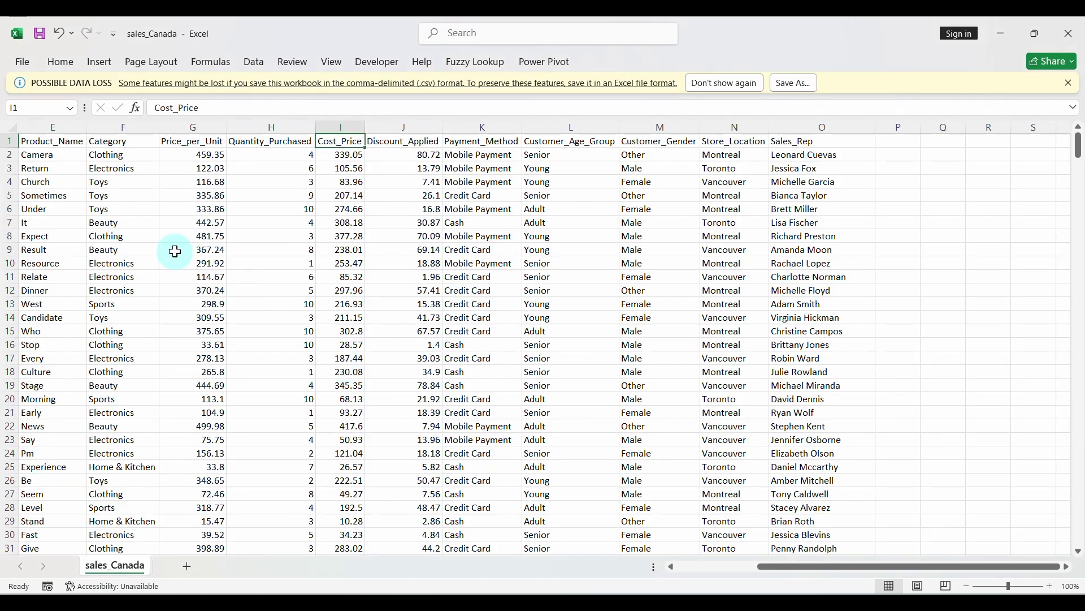
click(11, 142)
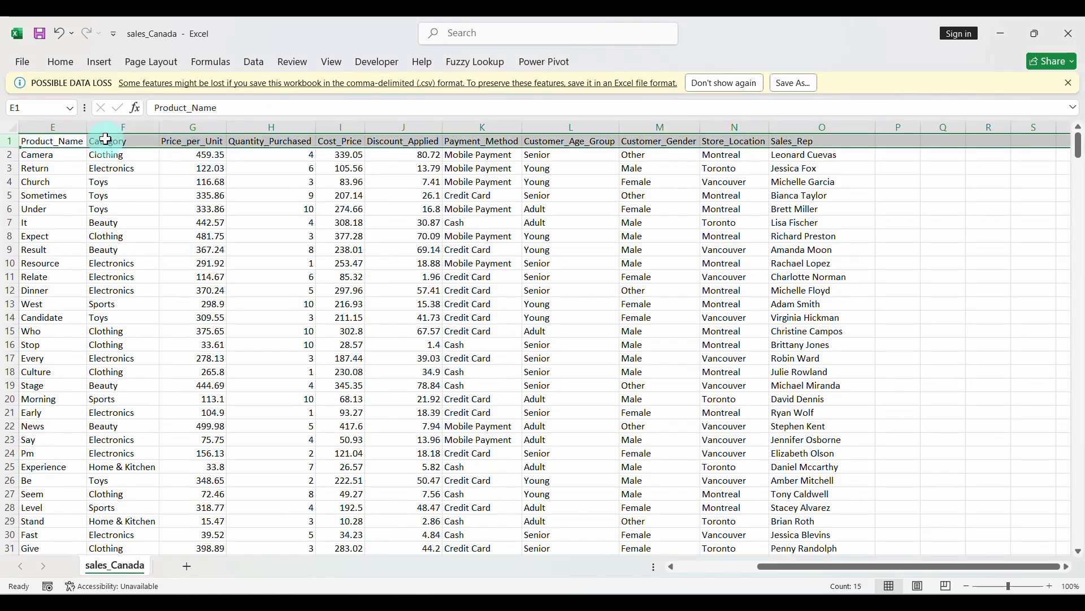
click(157, 138)
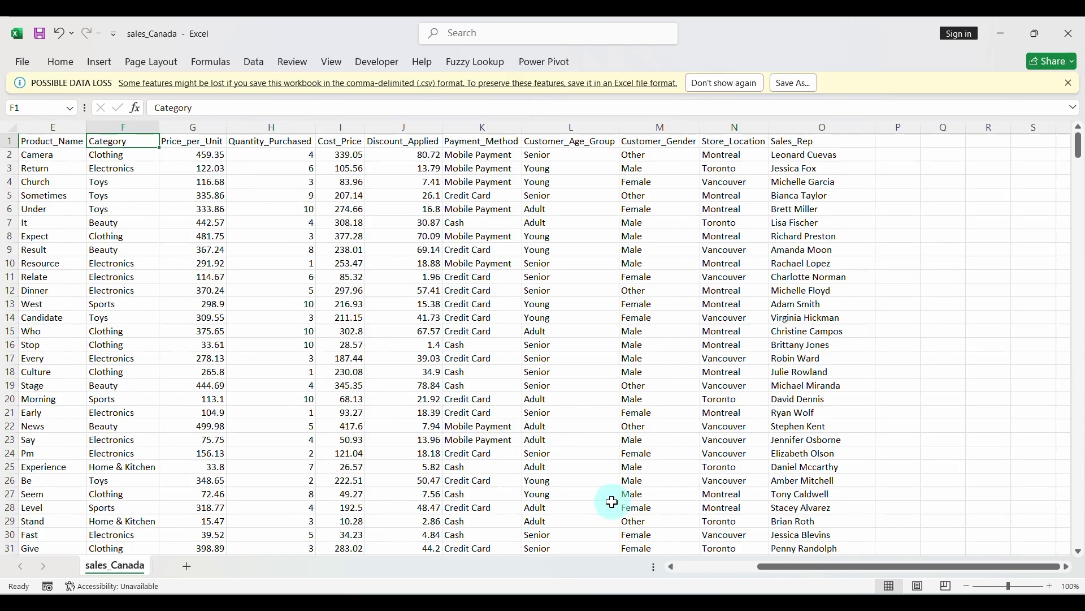
click(693, 590)
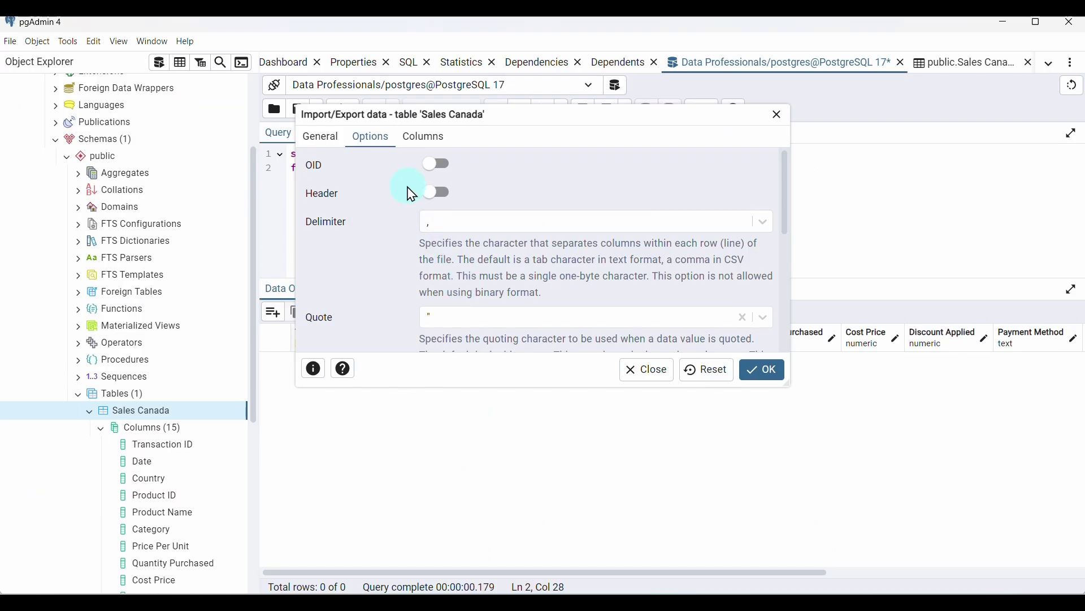
click(437, 192)
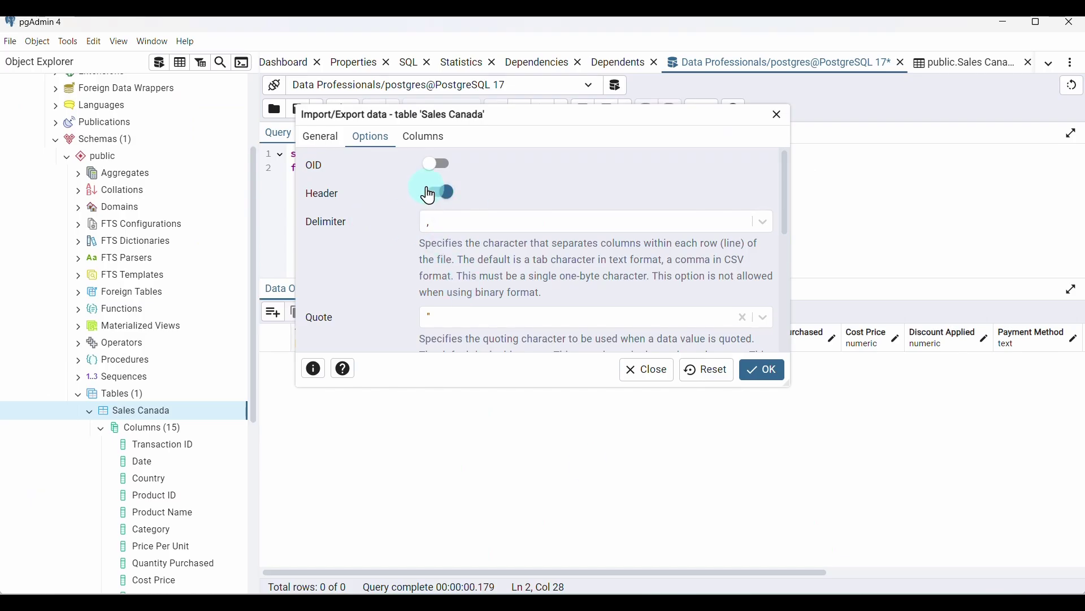
Keep comma as the delimiter, recheck the import settings, and run the import
click(777, 222)
click(763, 226)
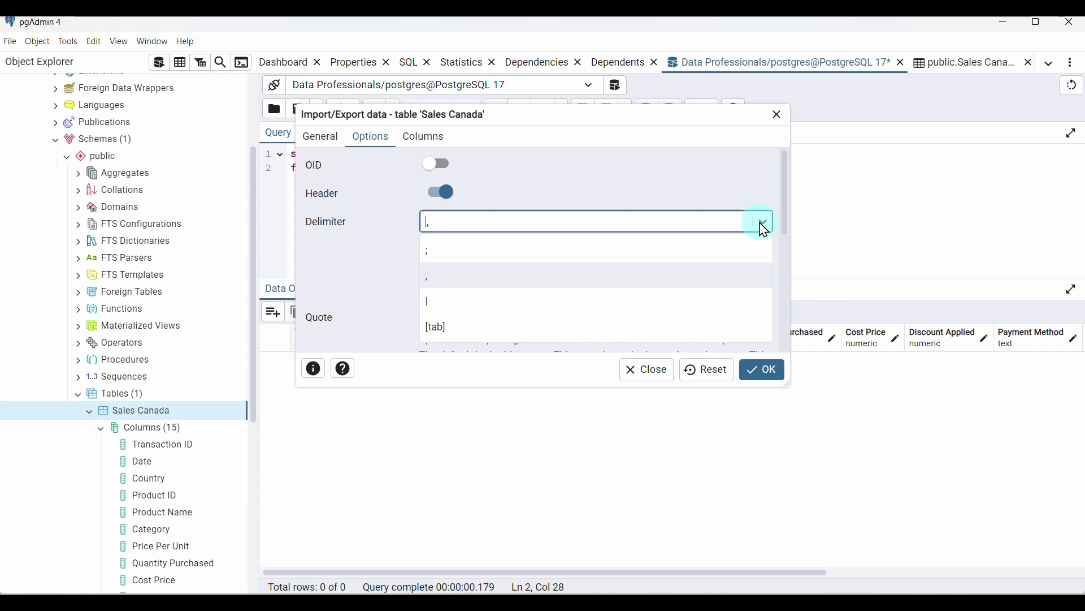
click(523, 281)
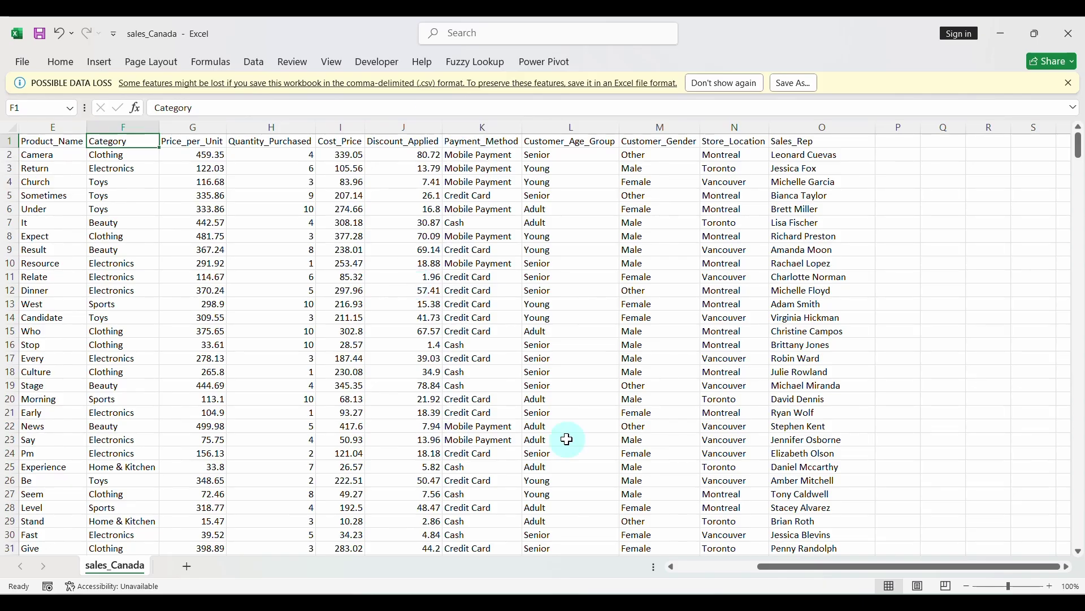
click(537, 542)
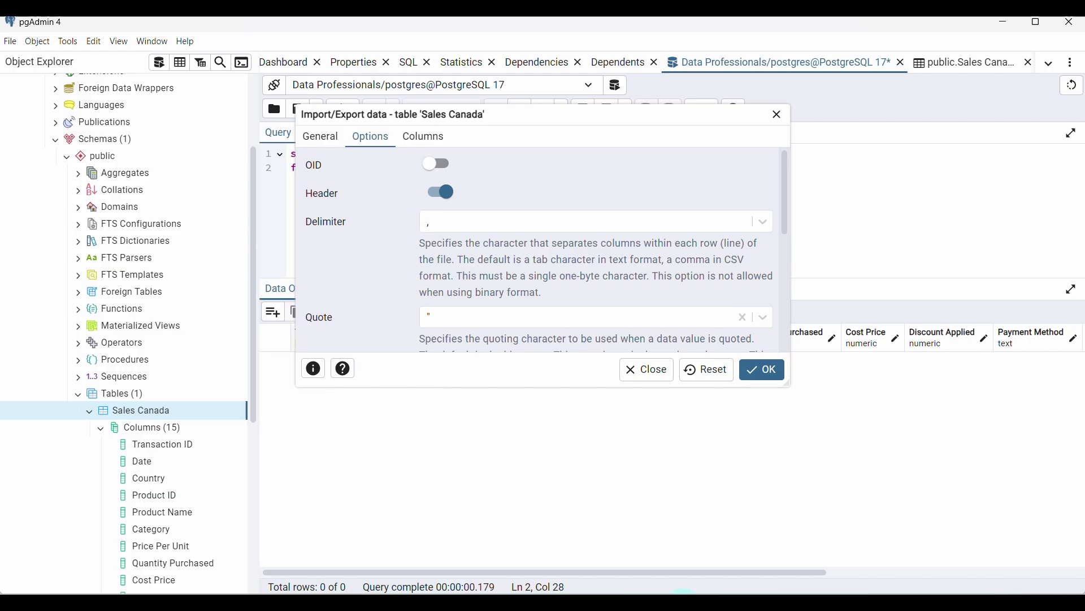
click(623, 261)
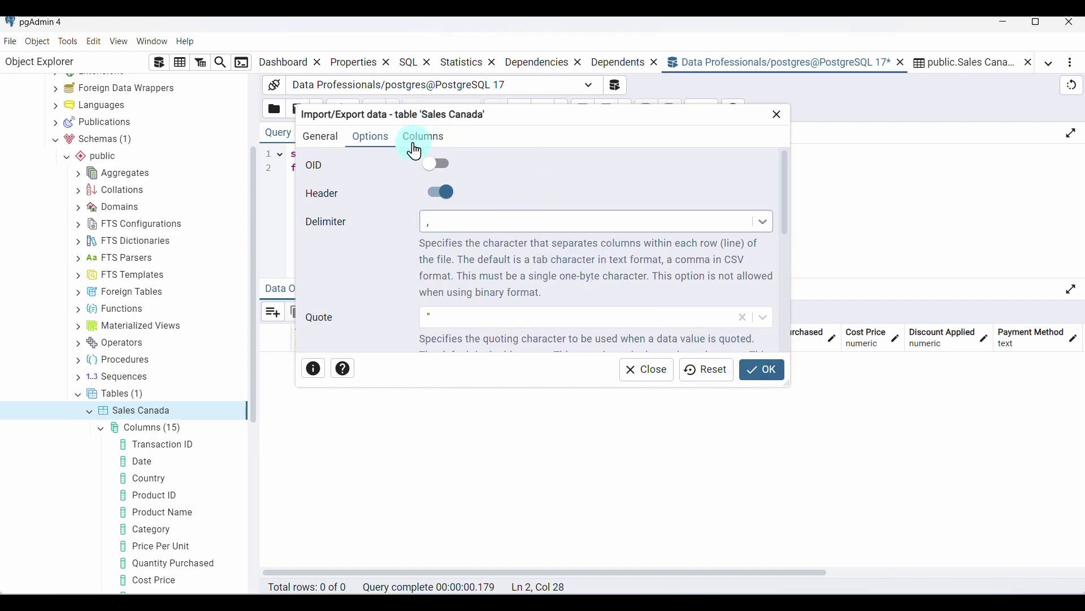
click(421, 138)
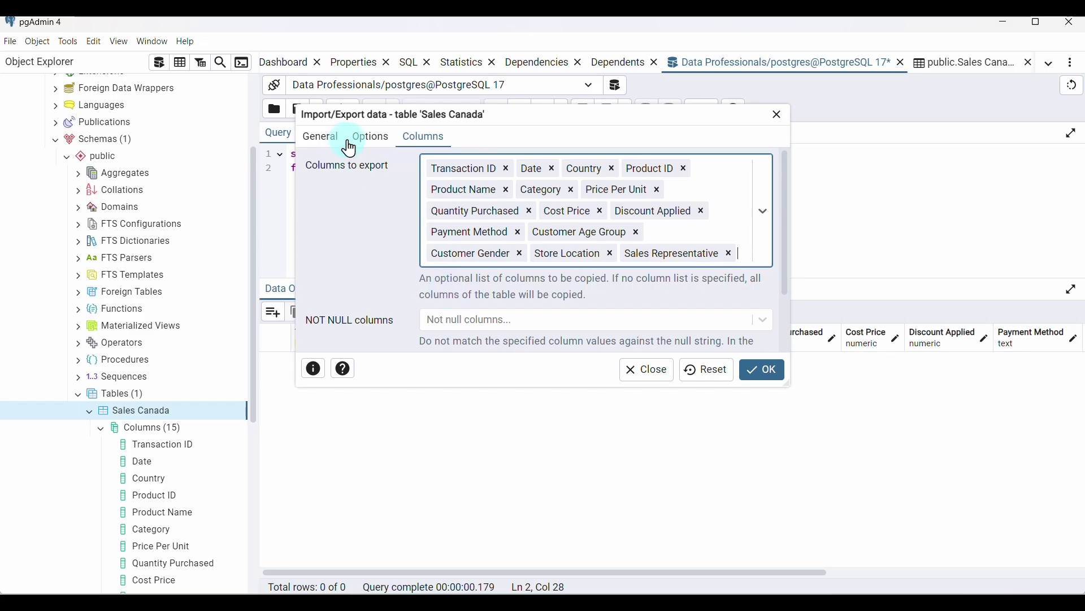
click(316, 137)
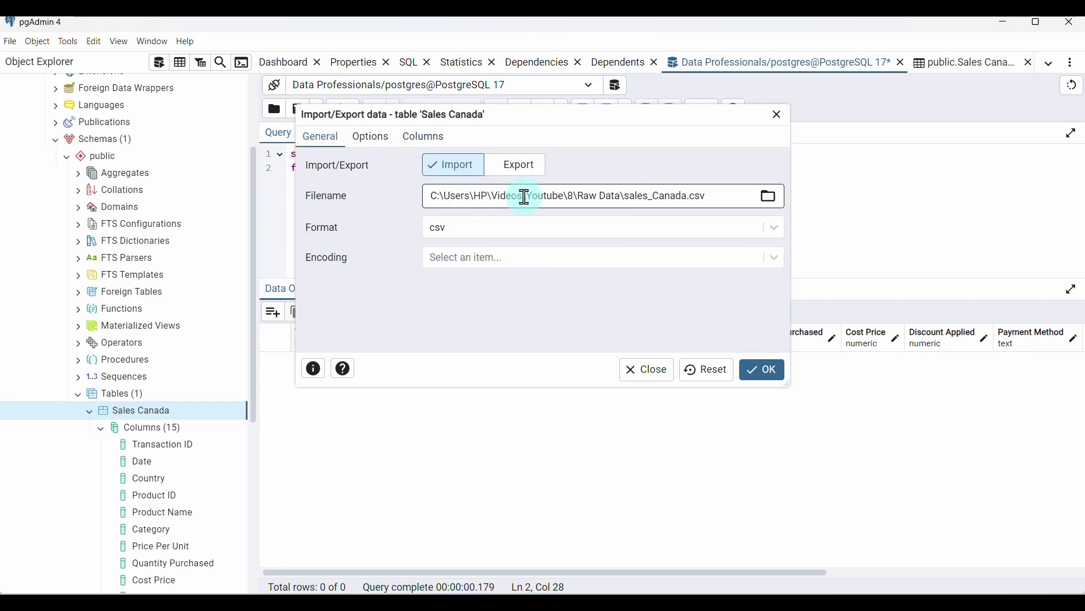
click(367, 138)
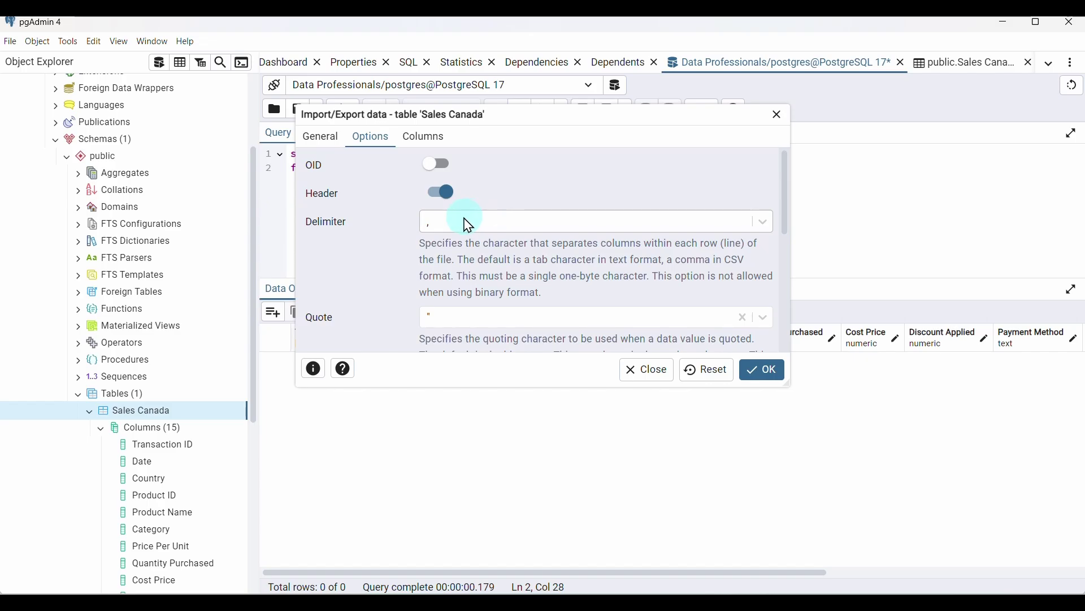
click(757, 370)
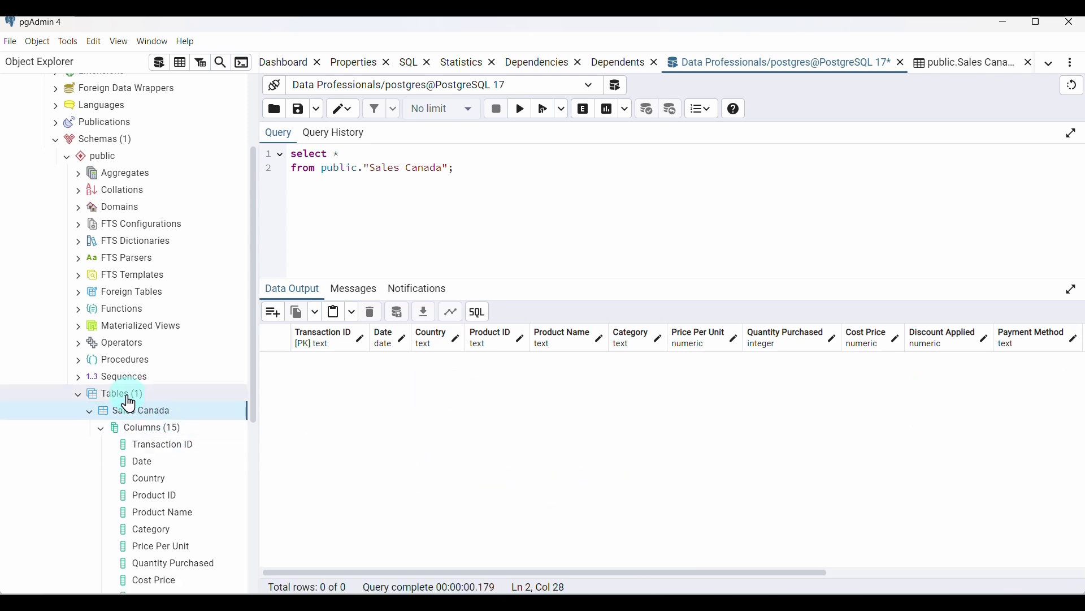
Refresh Tables and rerun the query and View All Rows to see 500 Sales Canada rows
click(121, 398)
right_click(134, 395)
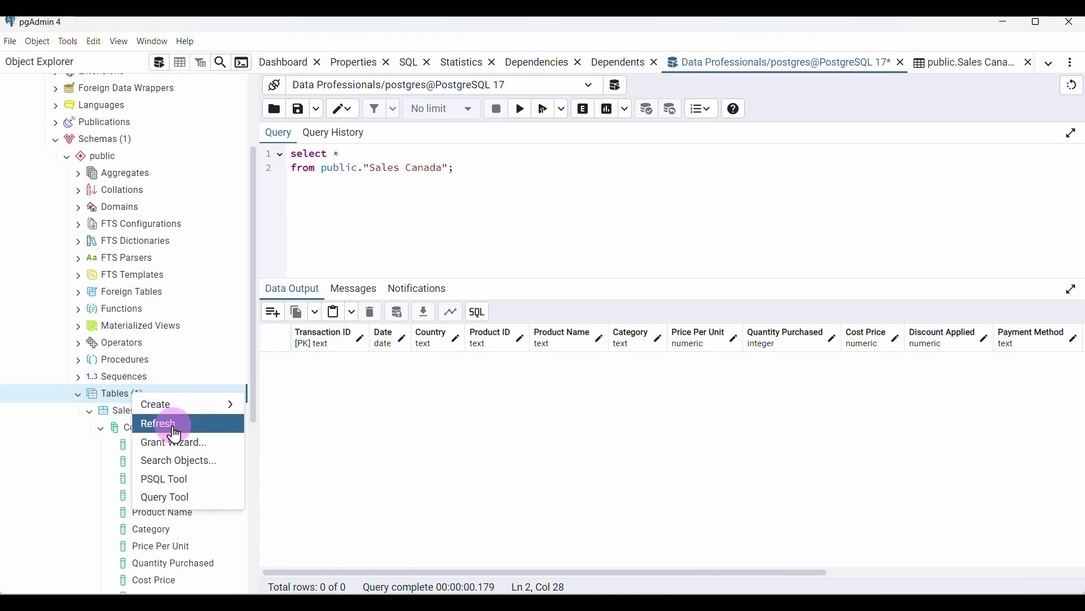
click(174, 431)
scroll(174, 431, down, 1)
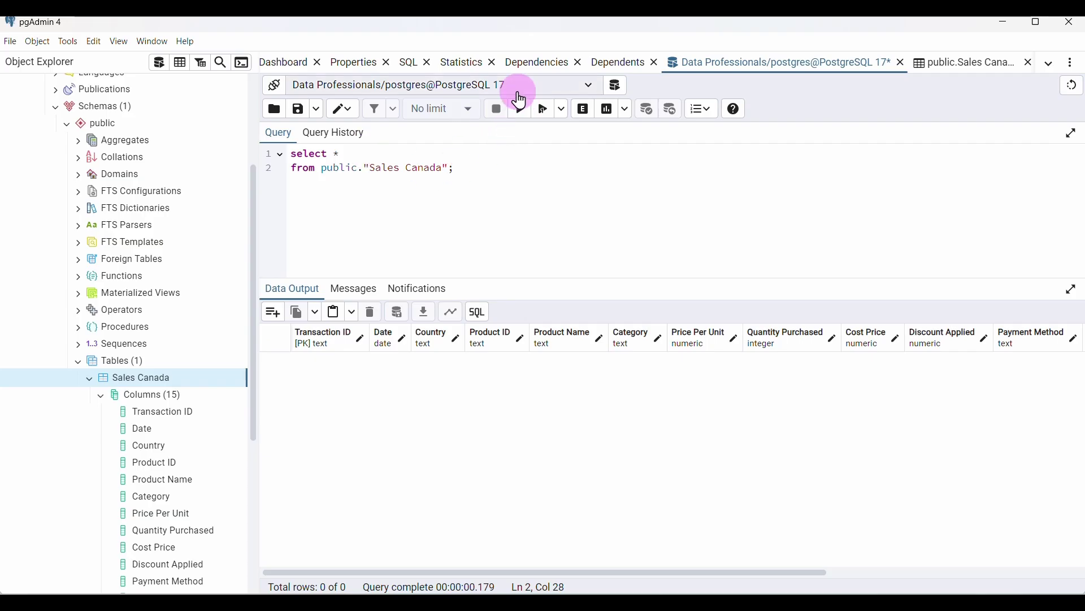
click(520, 110)
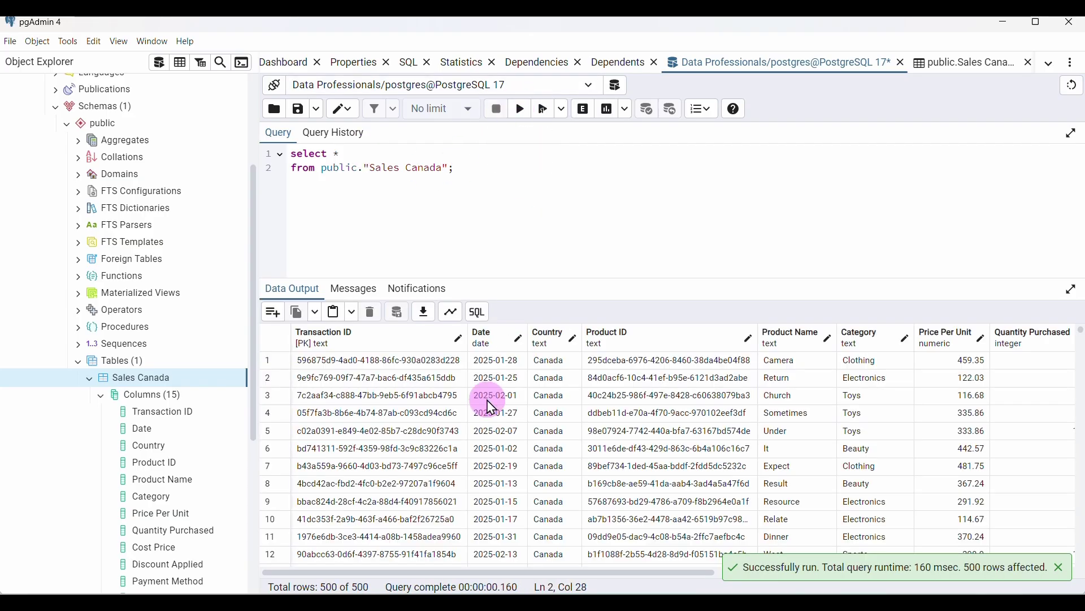
scroll(548, 496, right, 10)
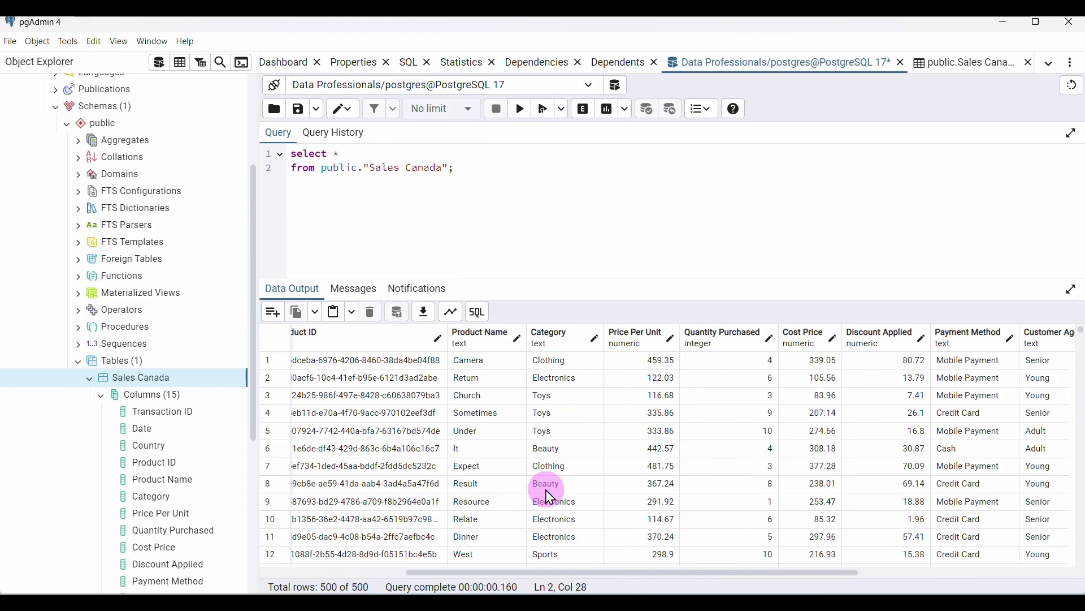
scroll(549, 496, left, 10)
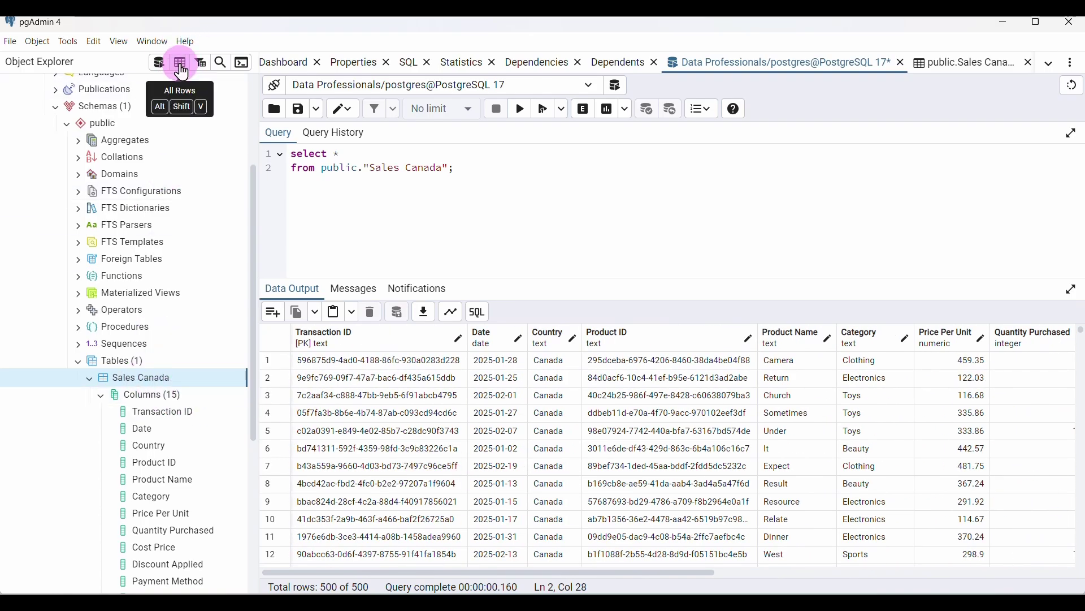
click(180, 67)
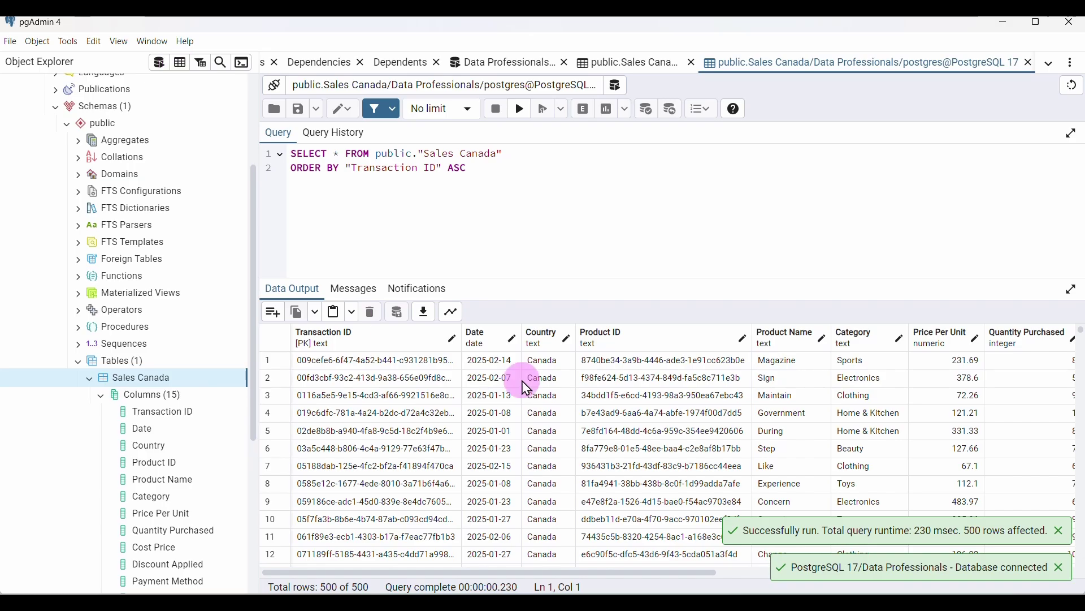
scroll(555, 478, right, 10)
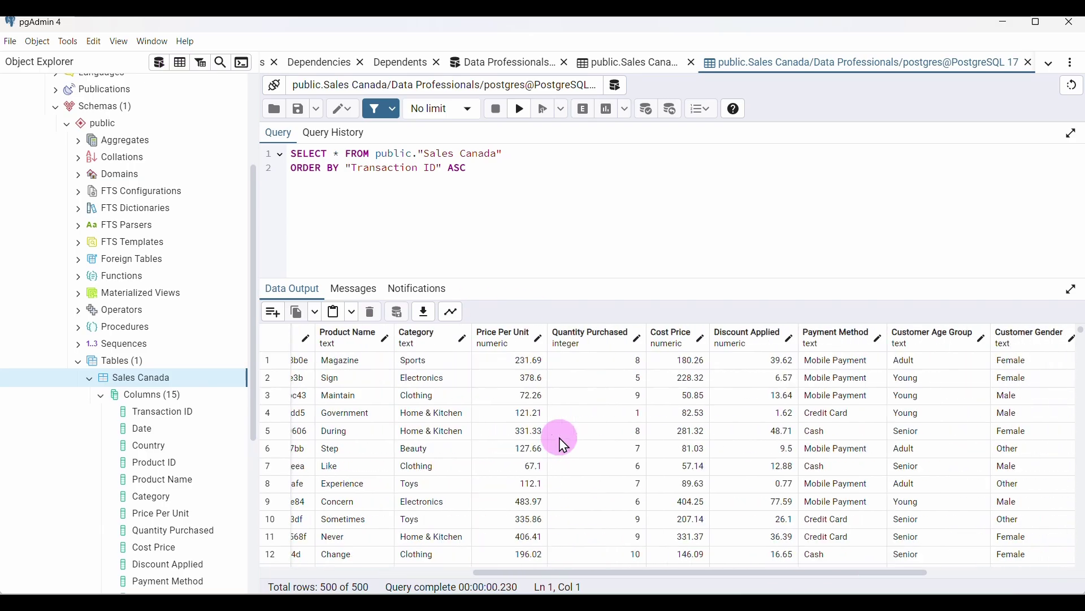
scroll(562, 444, left, 10)
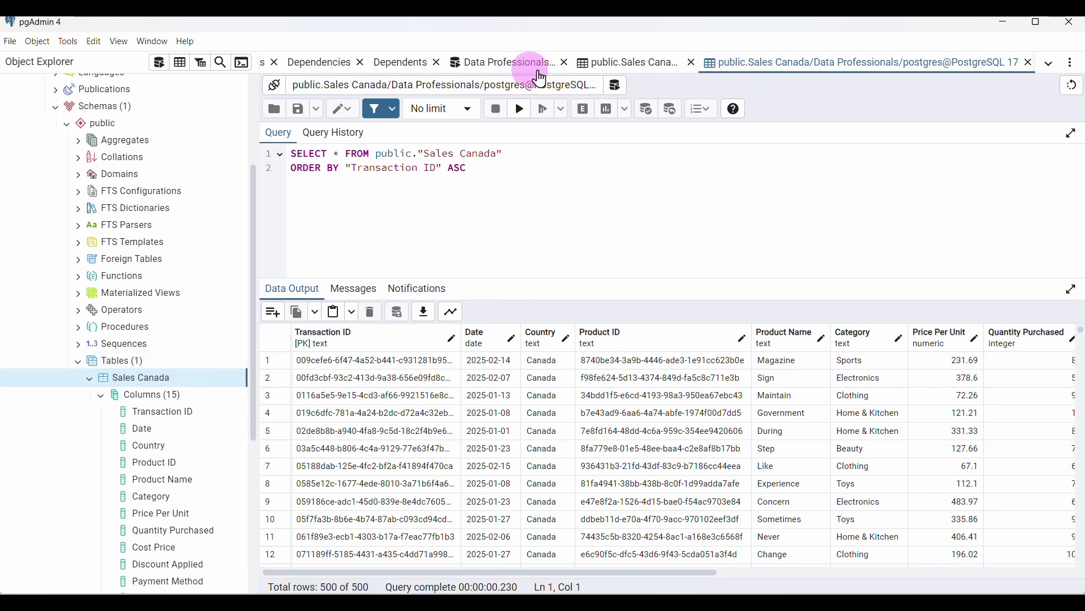
Reorder the query tabs and close the empty results tab
drag(931, 74, 653, 75)
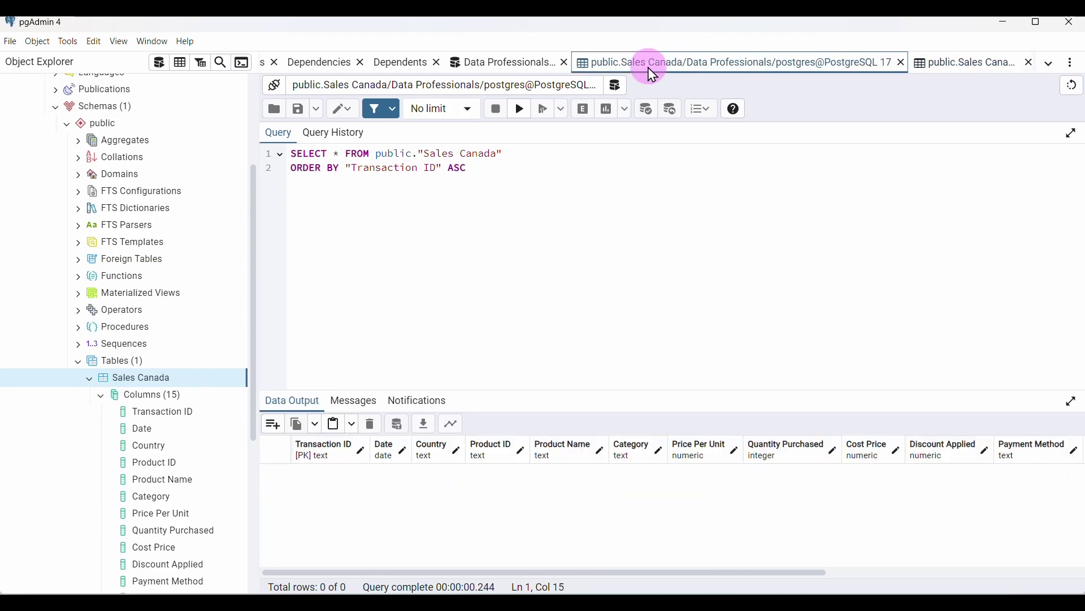
click(520, 67)
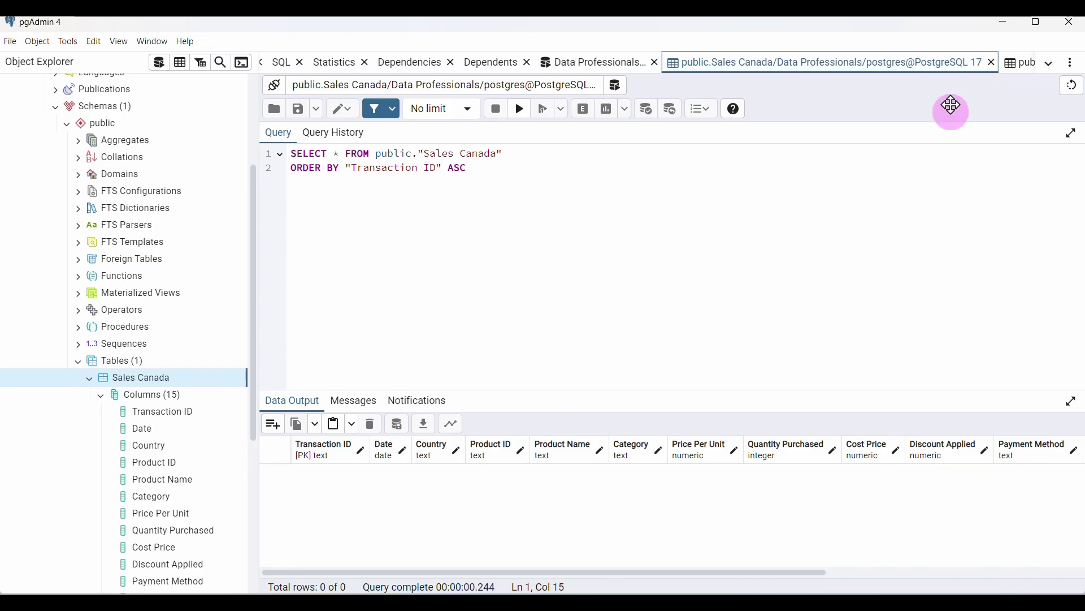
click(992, 67)
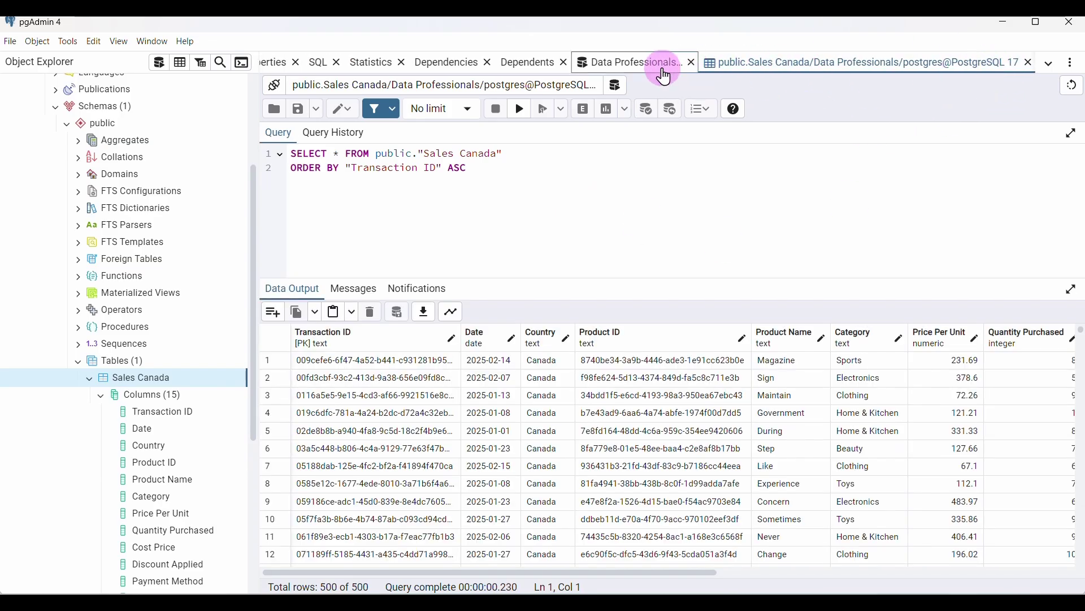
click(659, 67)
key(alt+shift+bracketright)
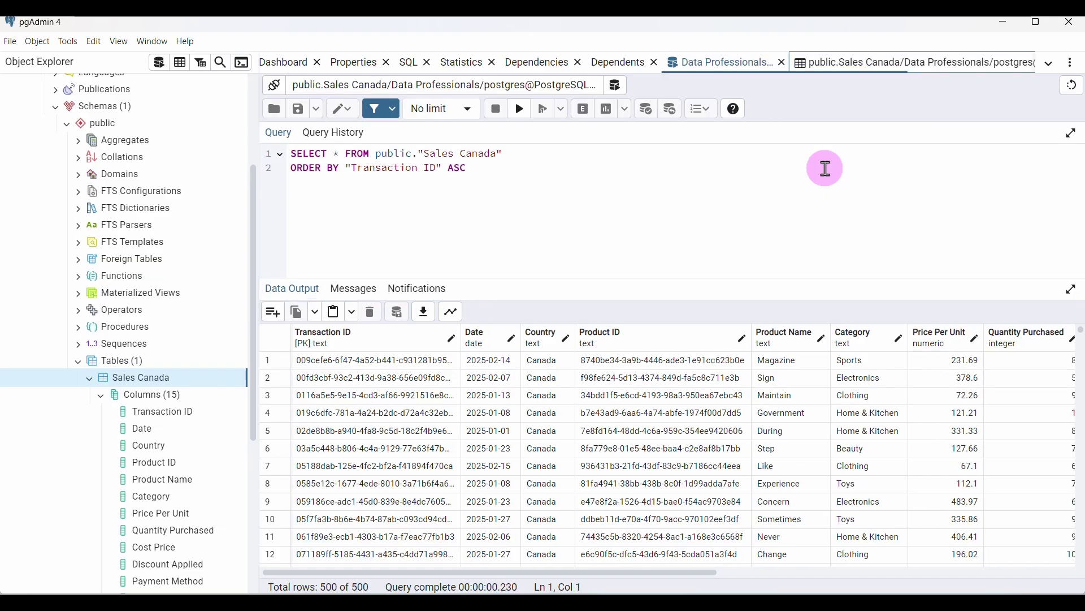
key(alt+shift+bracketleft)
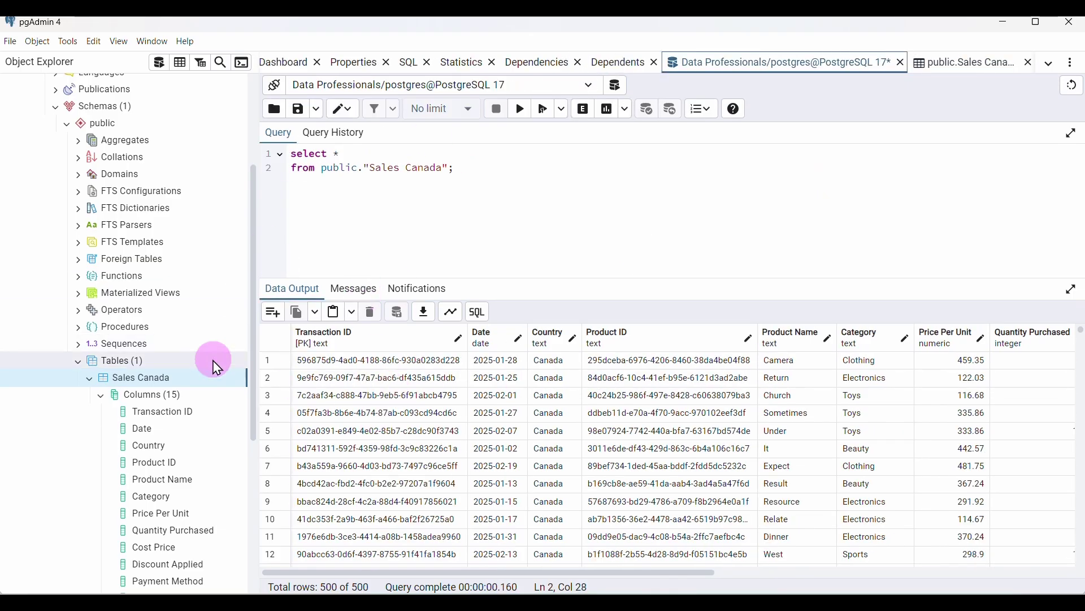
Collapse Sales Canada's columns and create a new table from the Tables group
double_click(109, 395)
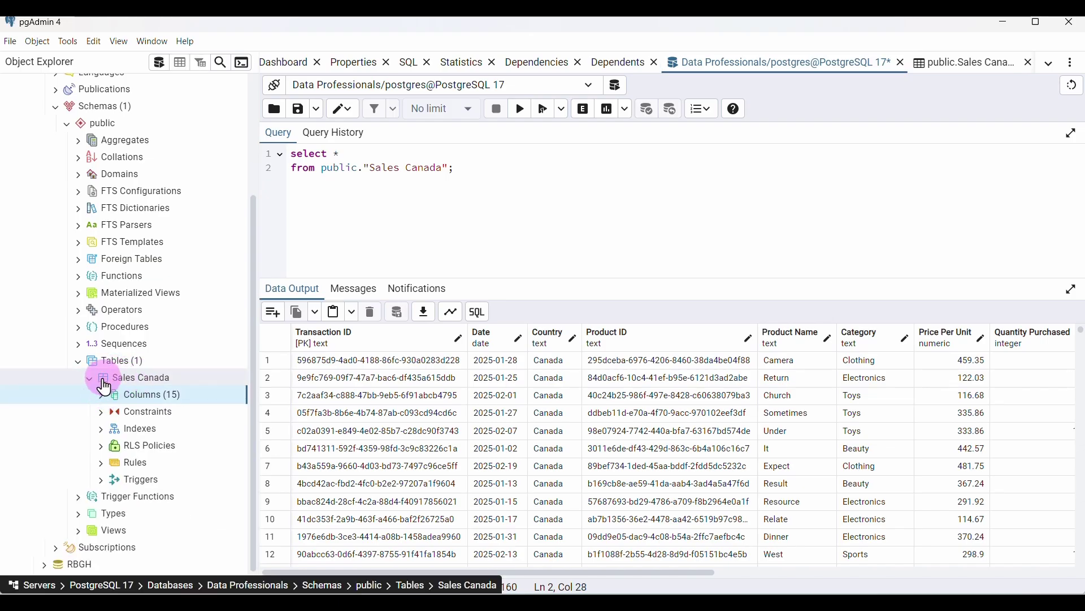
click(156, 360)
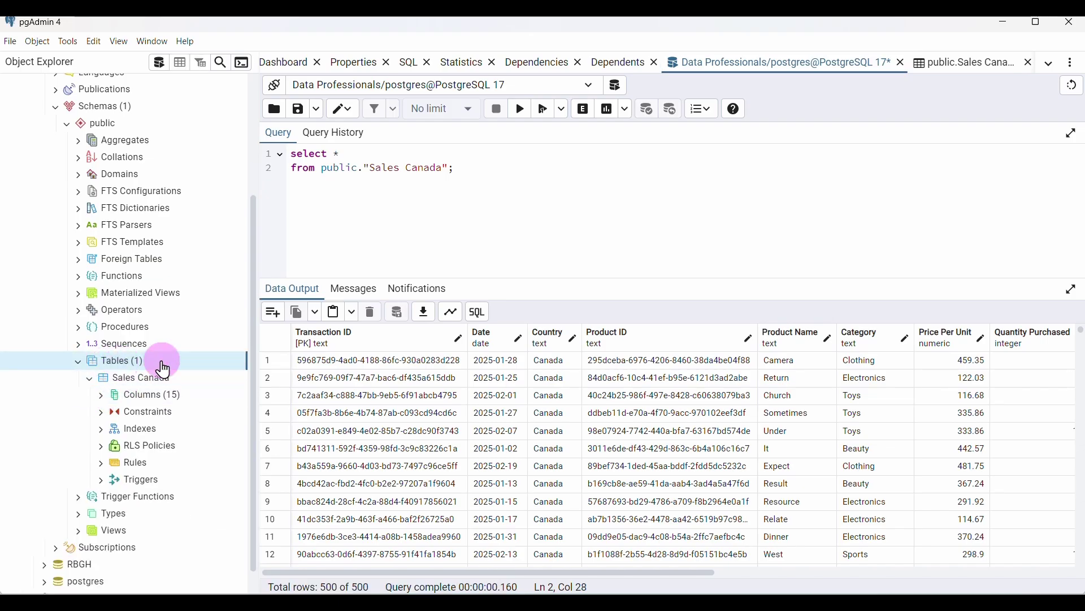
right_click(136, 367)
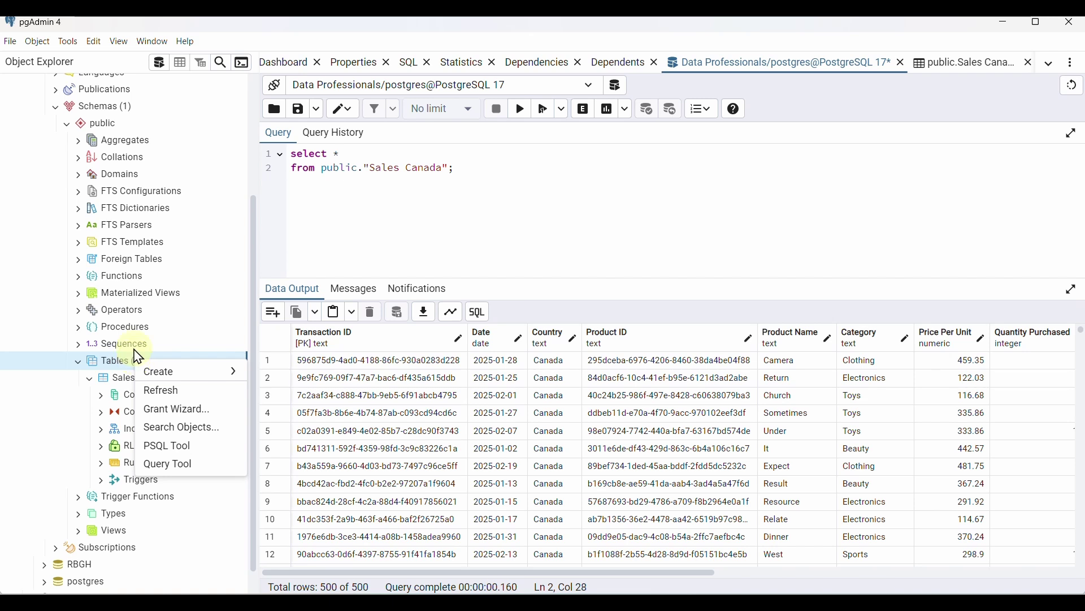
mouse_move(170, 371)
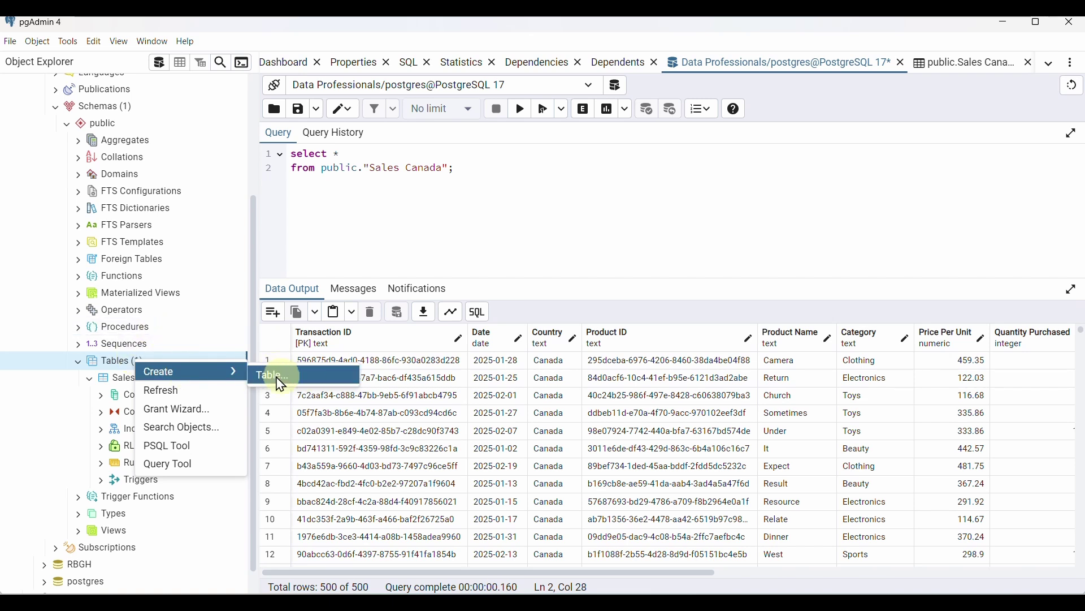
click(281, 377)
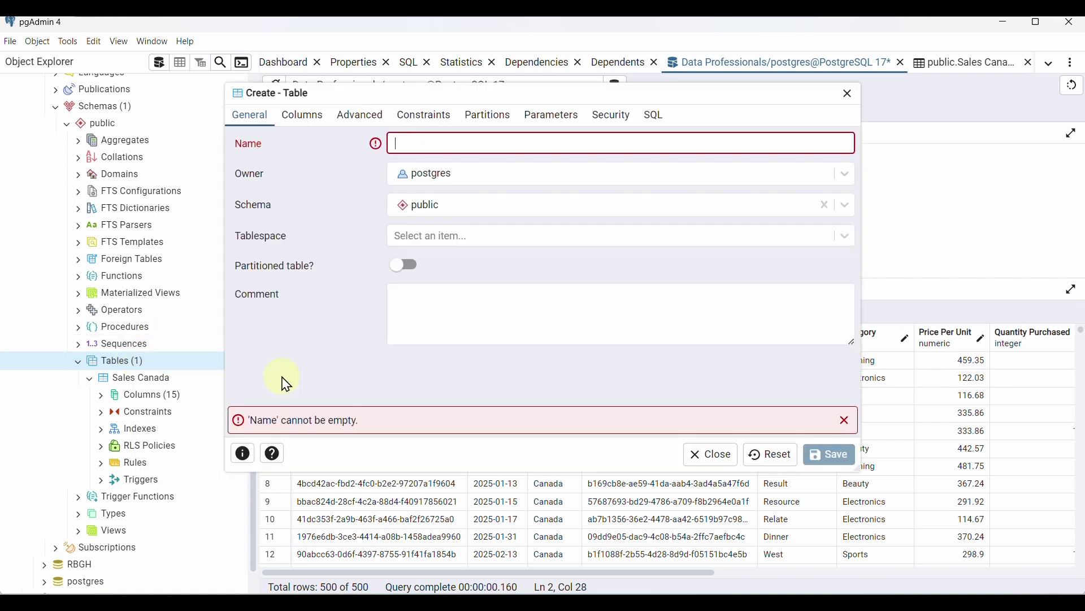
Close the sales_Canada workbook without saving
click(726, 591)
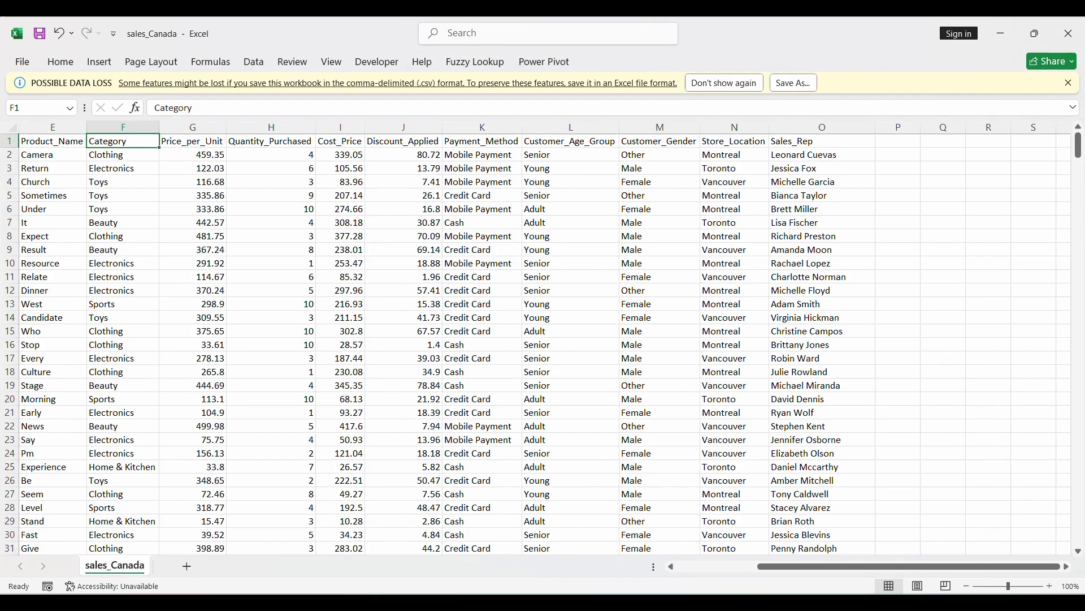
click(1069, 34)
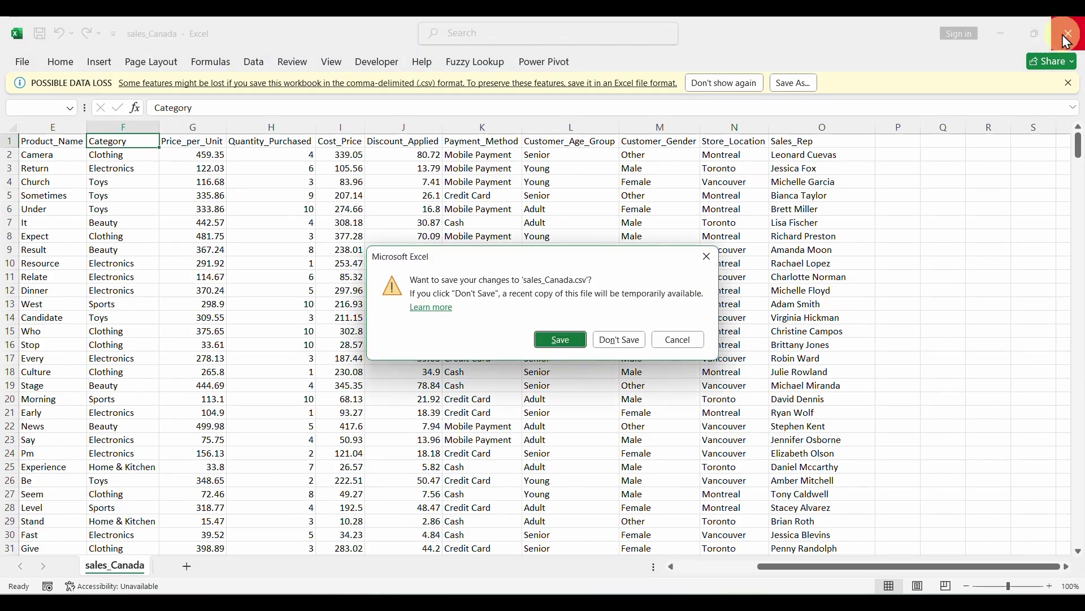
click(627, 343)
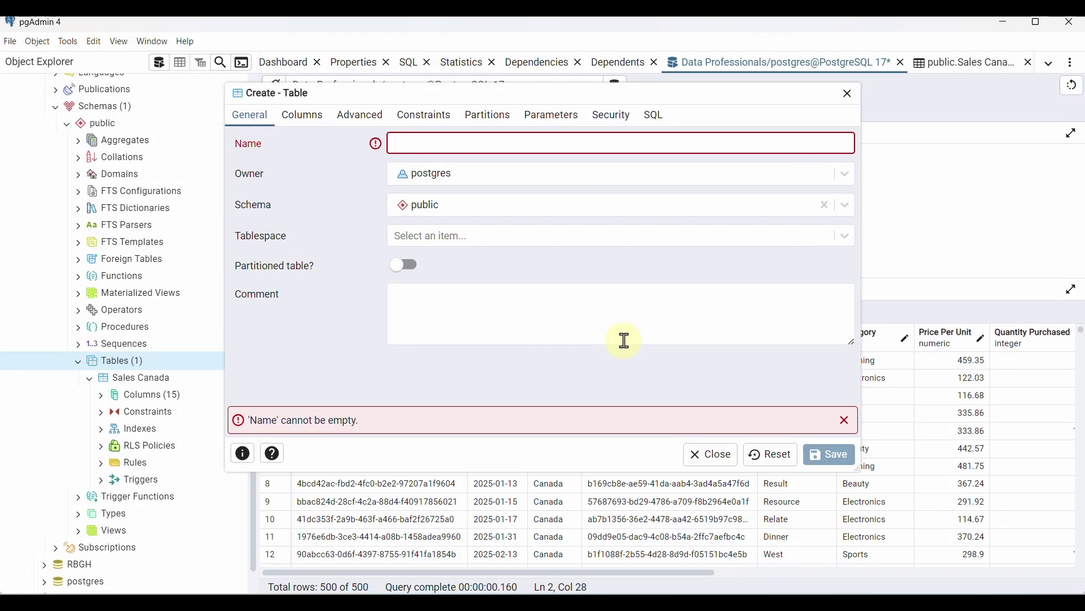
Open sales_China from the Raw Data folder to review its columns, then close it
click(574, 590)
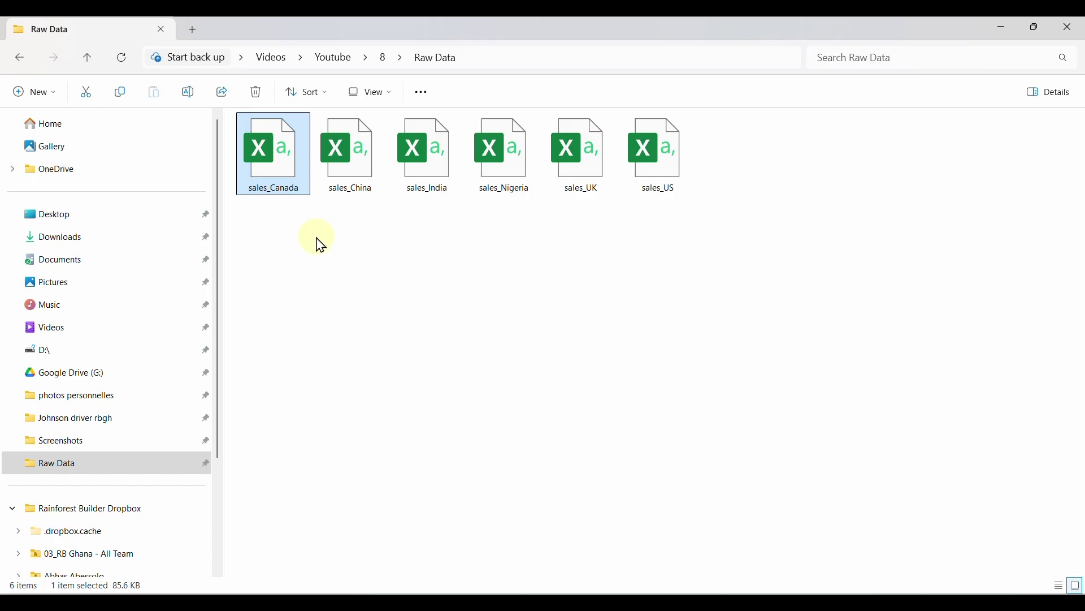
click(321, 245)
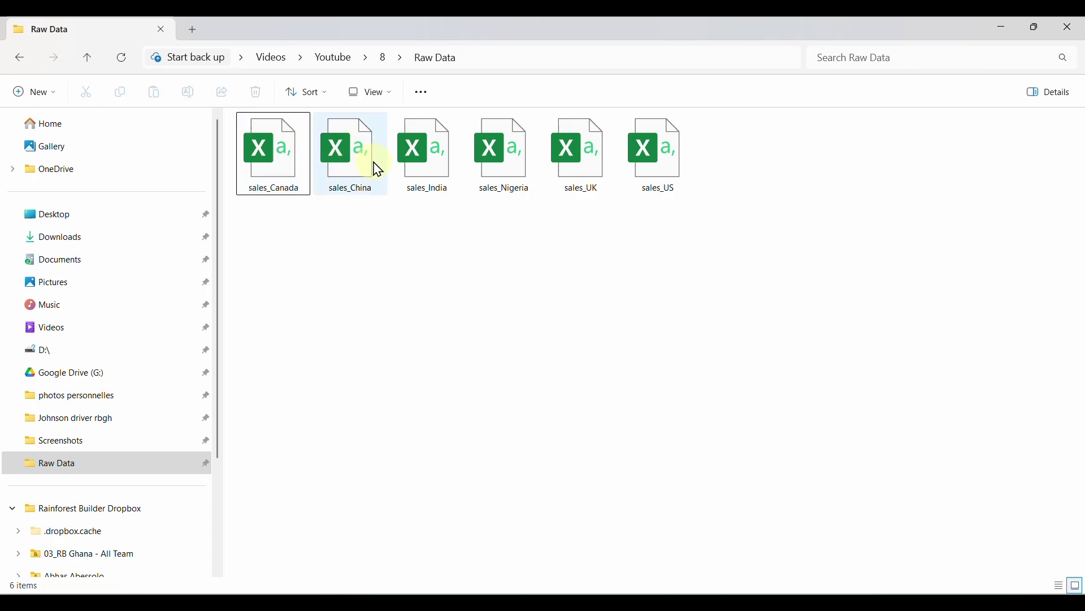
double_click(341, 144)
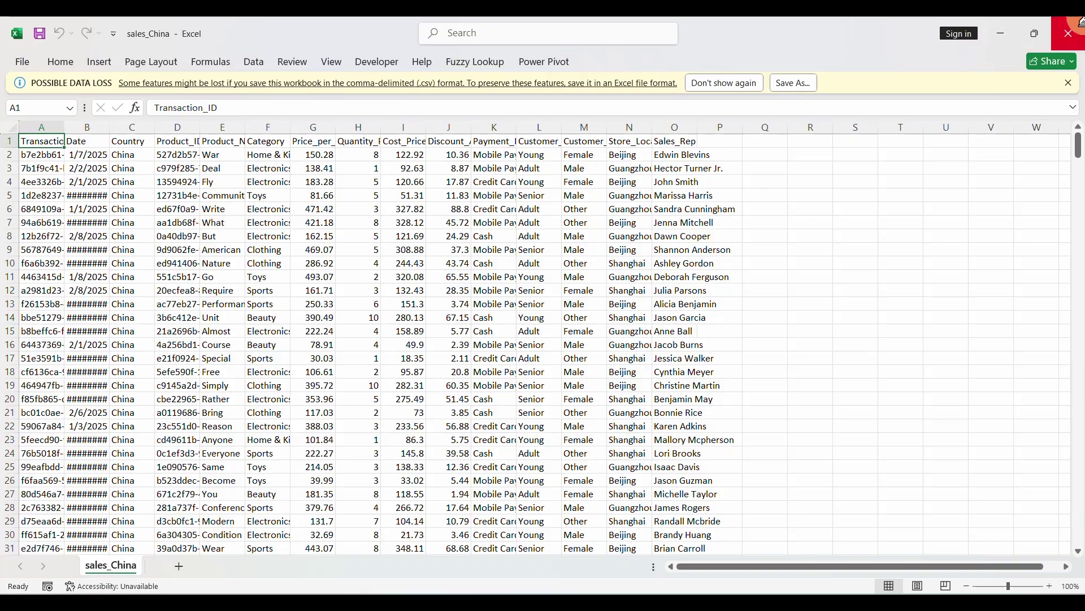
click(1068, 33)
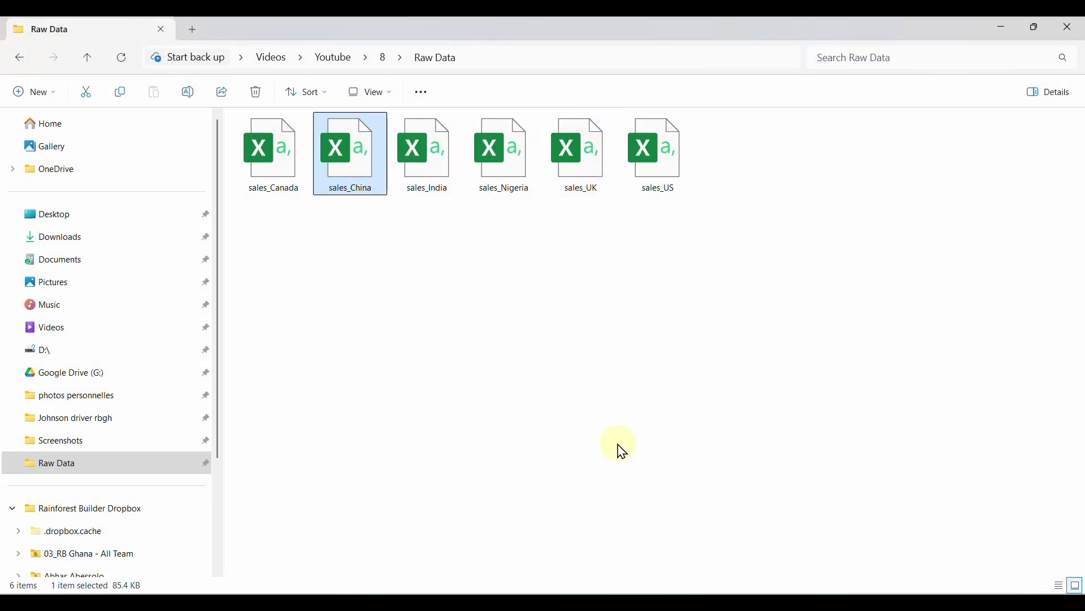
click(689, 591)
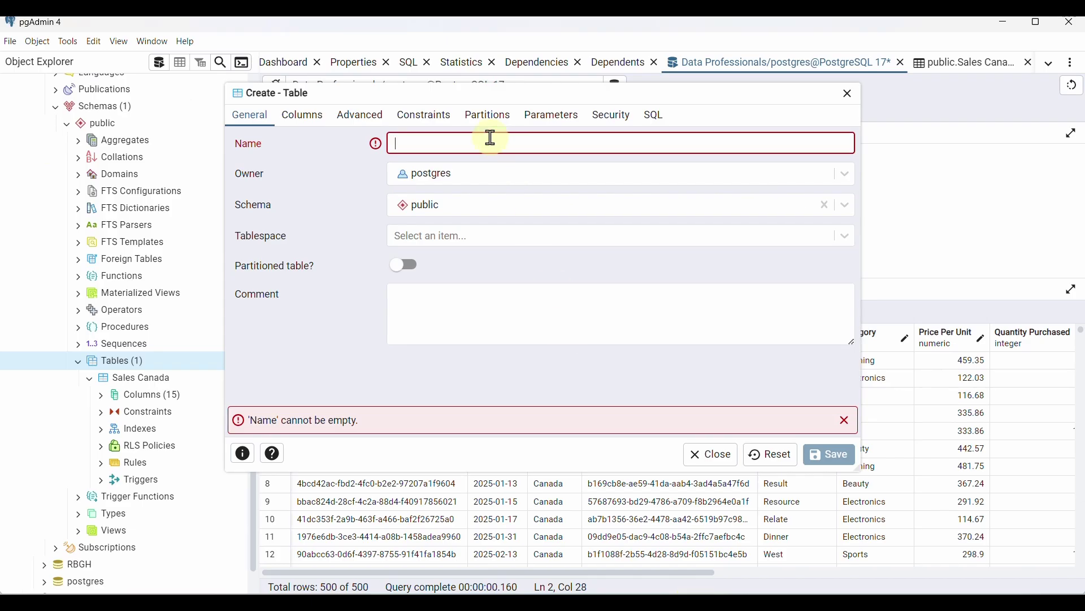
Name the new table Sales China and add one empty column row
text(Sales China)
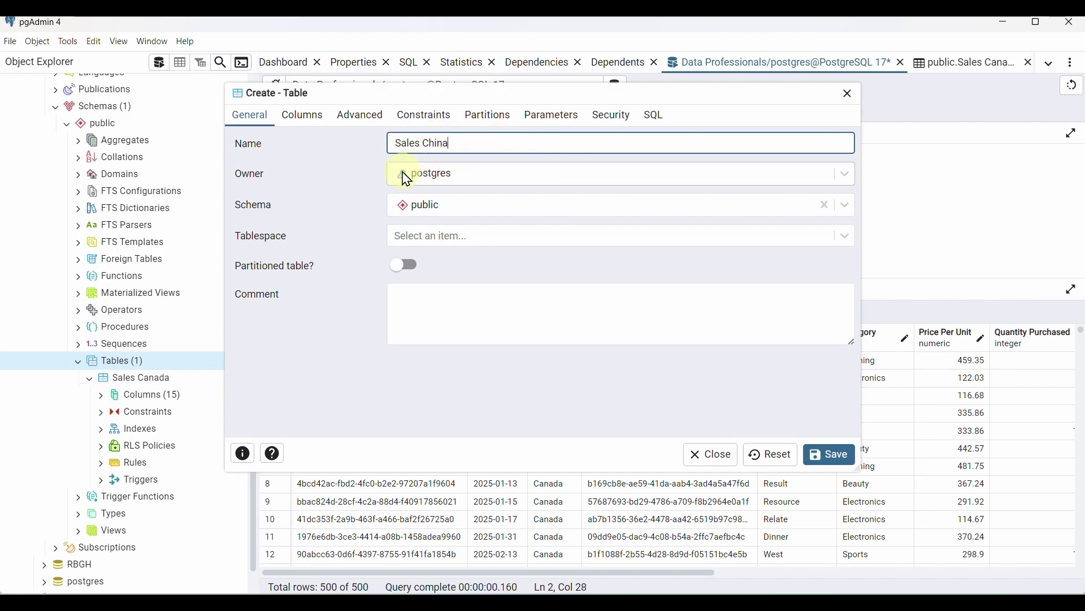
click(303, 126)
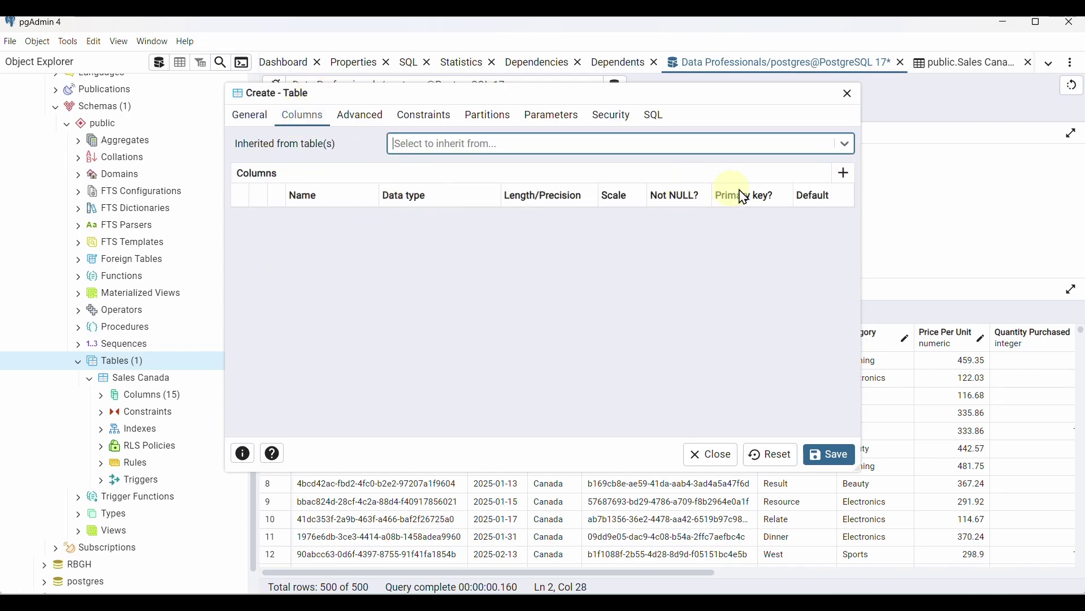
click(844, 174)
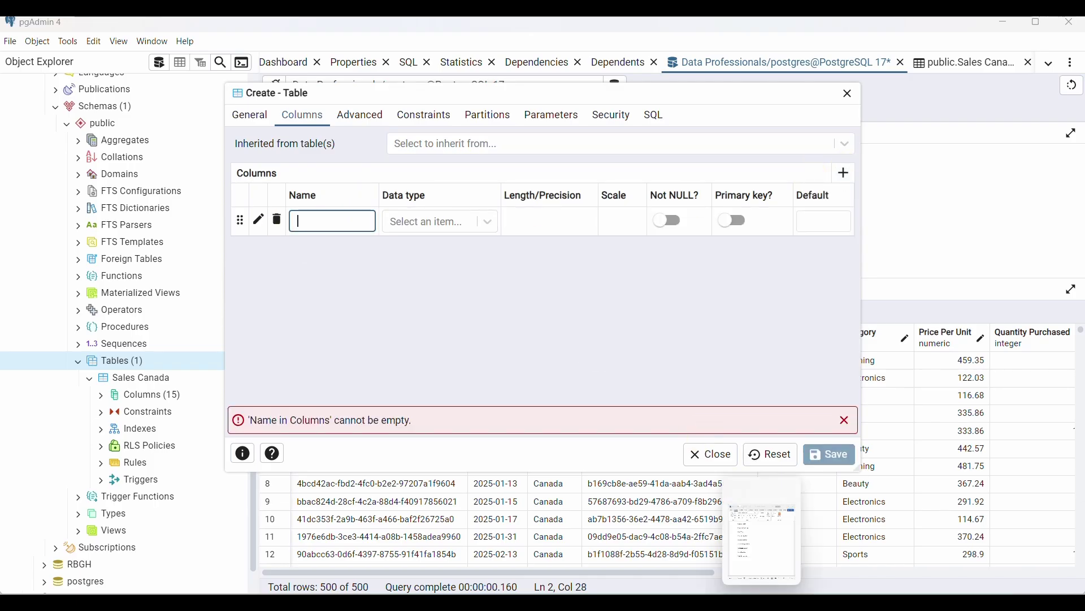
click(760, 563)
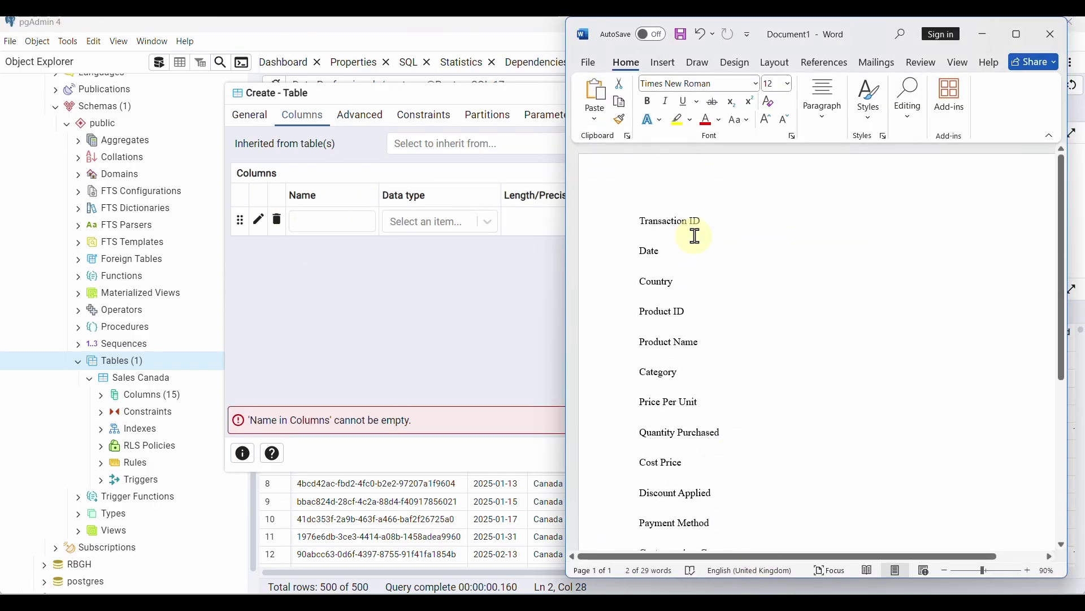
Name the first column Transaction ID with data type text
drag(703, 223, 654, 223)
key(ctrl+c)
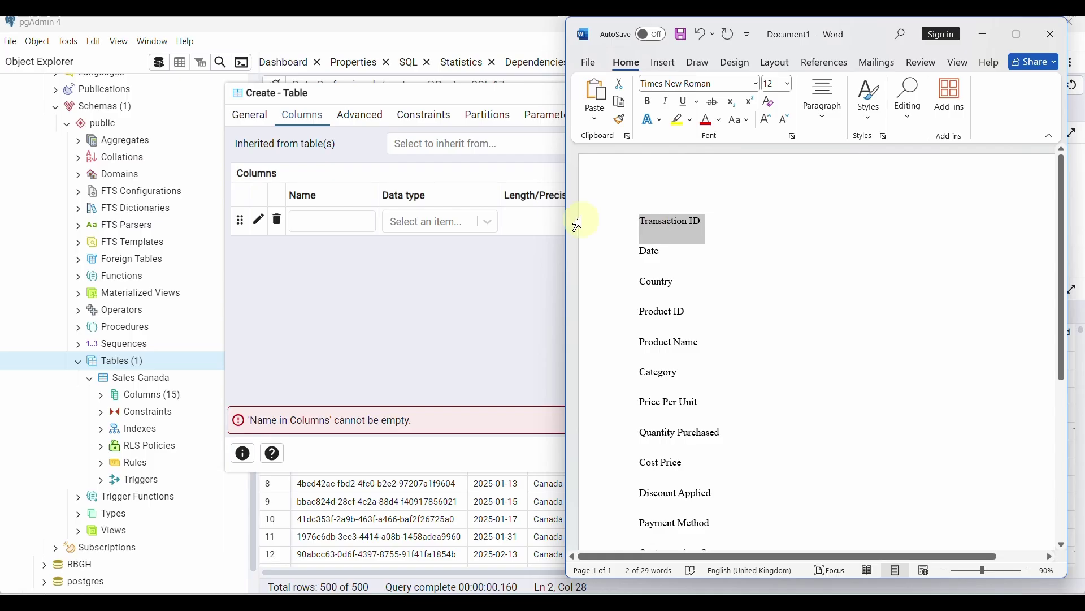
click(311, 220)
key(ctrl+v)
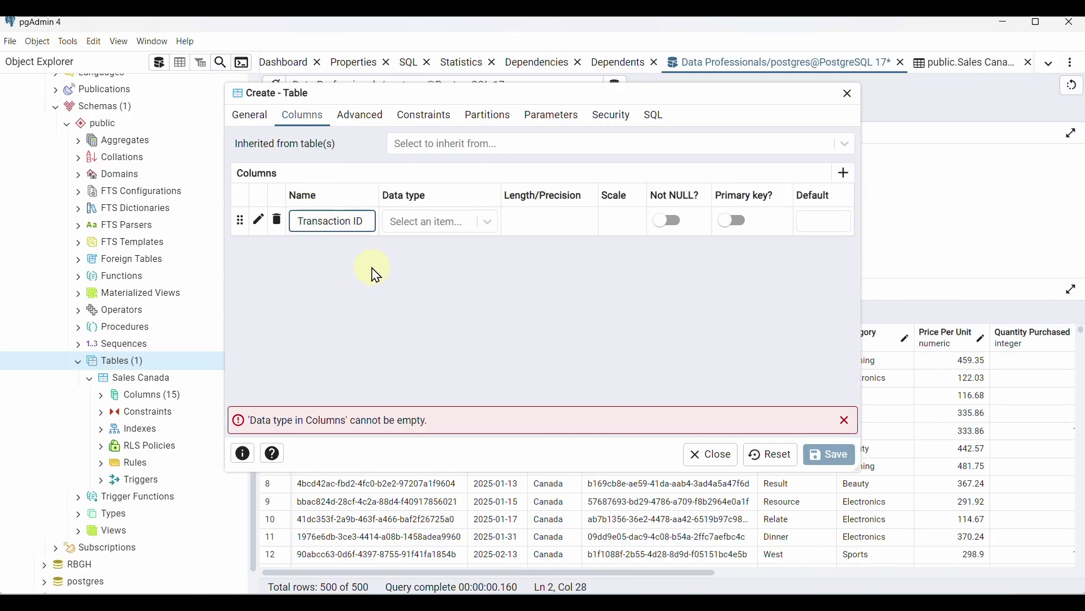
click(483, 230)
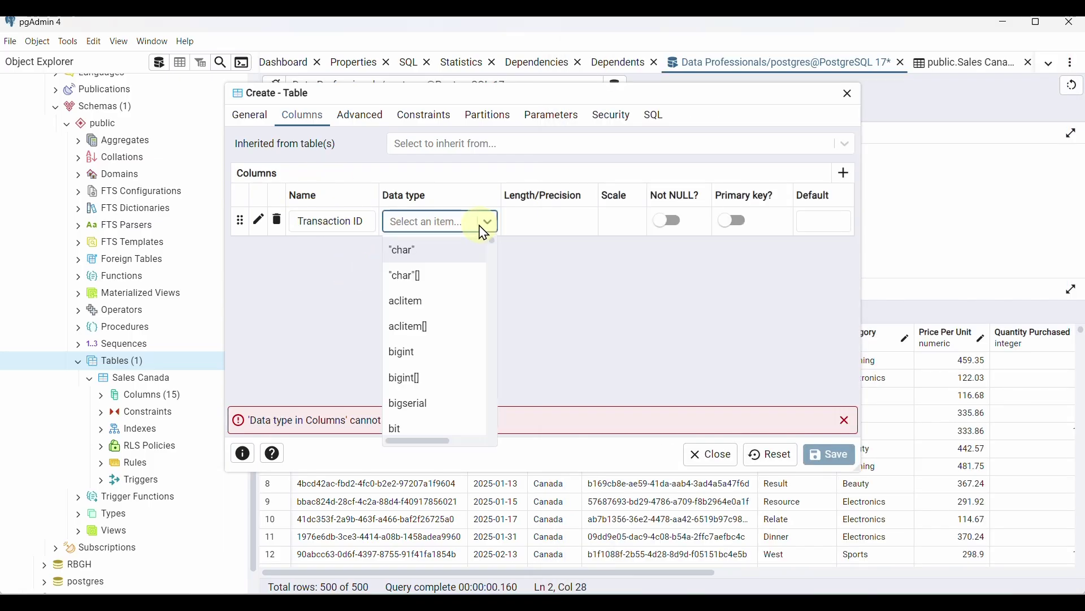
text(tex)
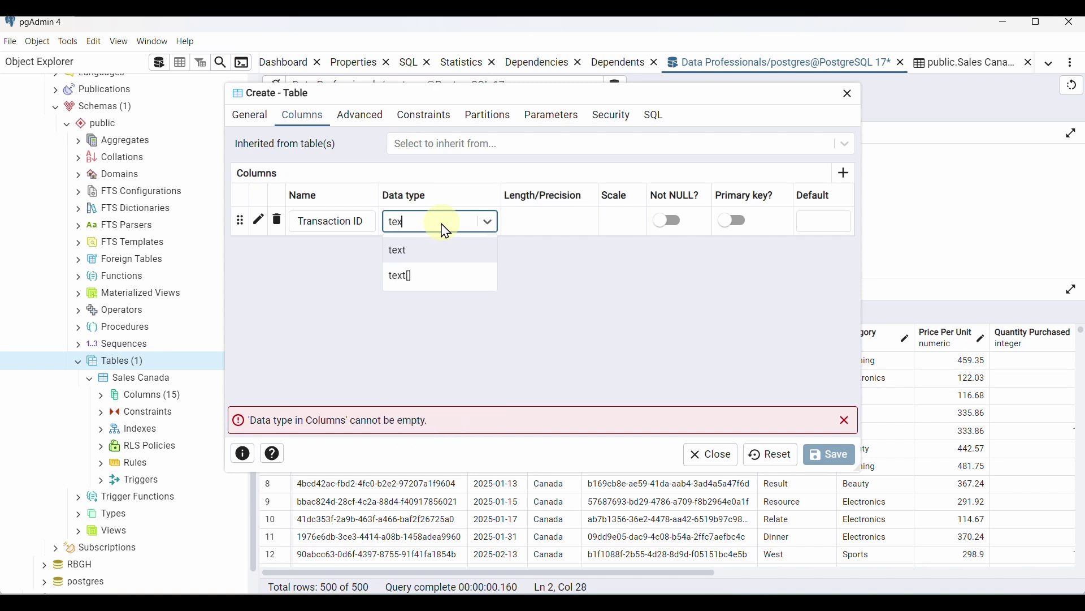
click(446, 249)
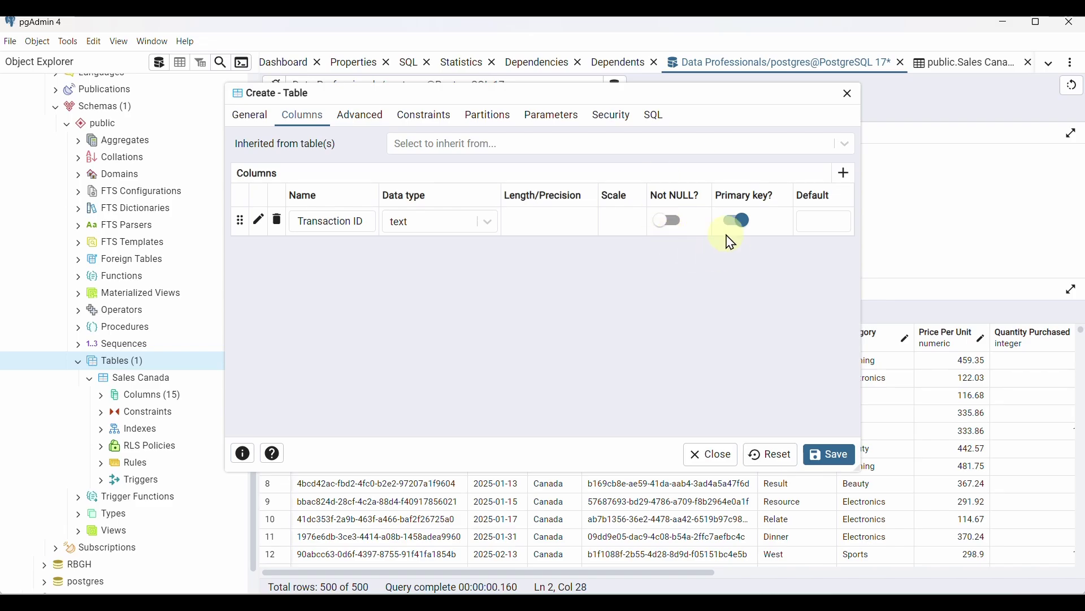
Add a second column named Date with data type date
click(841, 171)
click(761, 602)
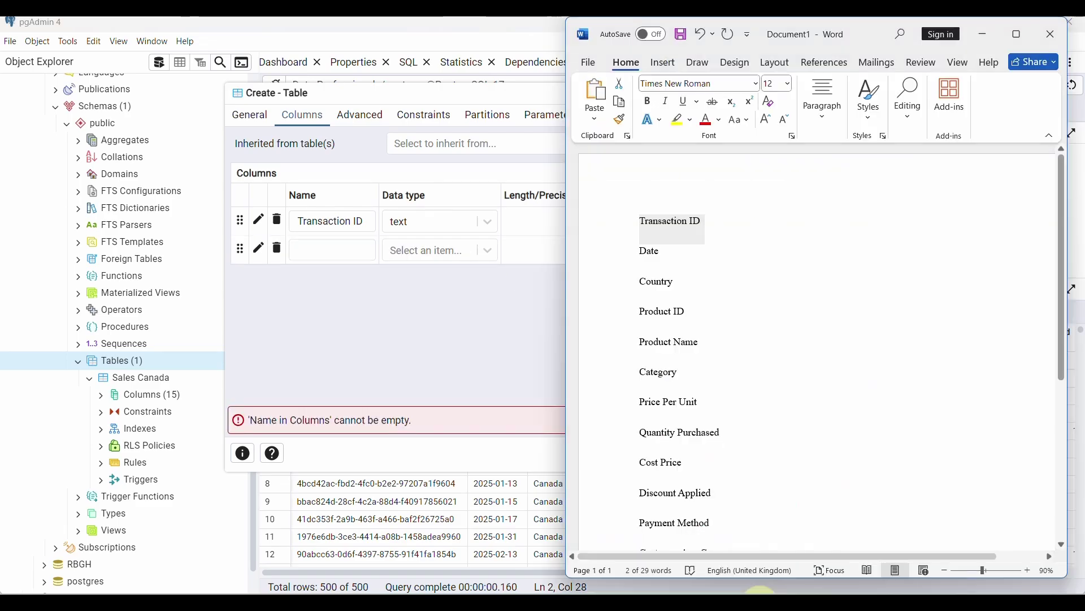
double_click(653, 255)
key(ctrl+c)
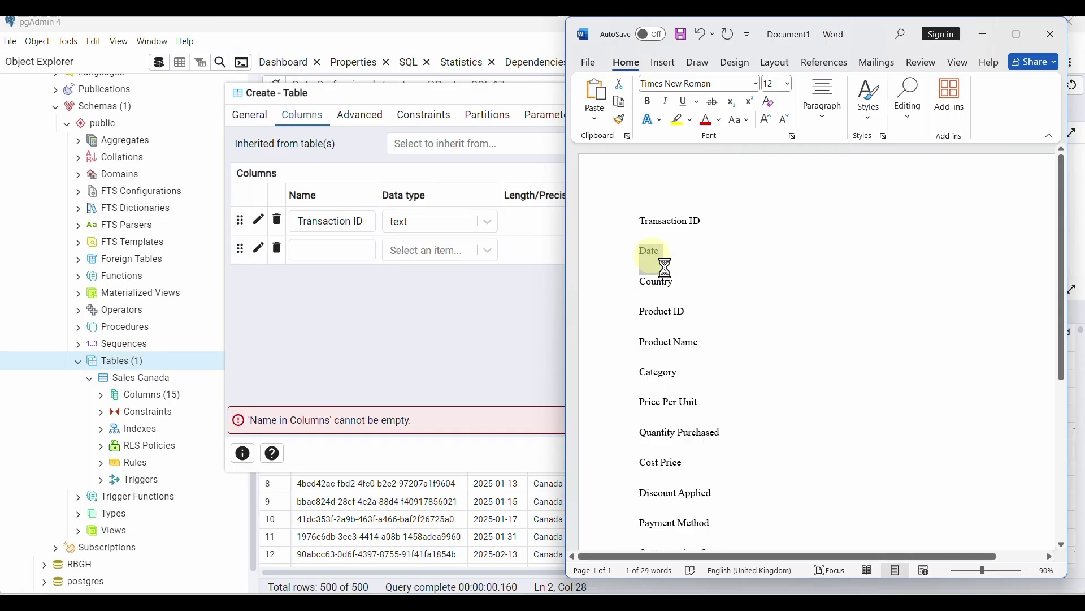
click(344, 257)
key(ctrl+v)
click(419, 250)
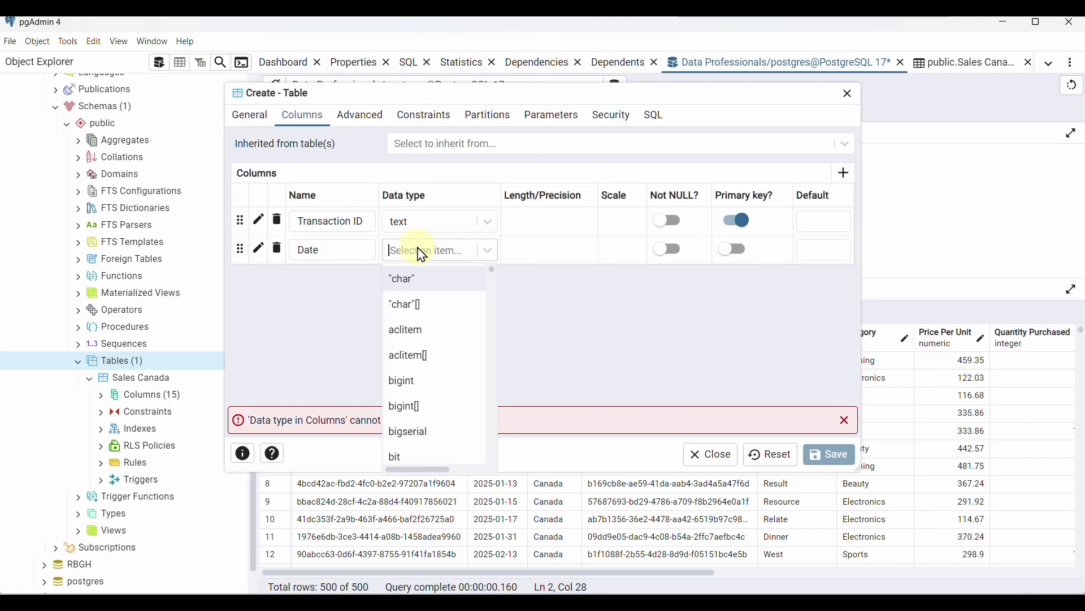
text(dat)
click(416, 281)
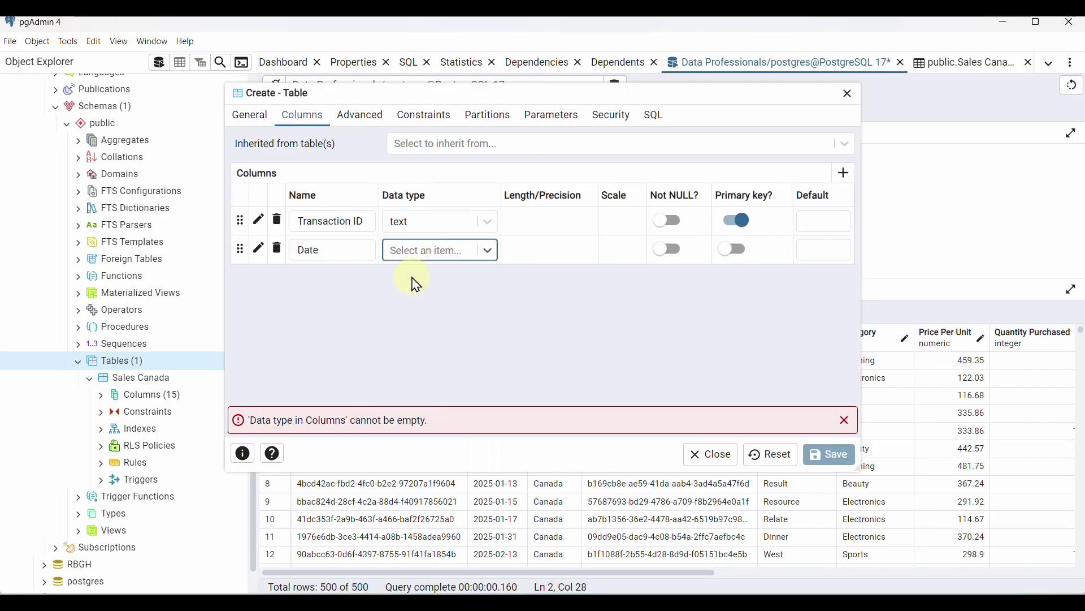
Add a third column named Country with data type text
click(851, 182)
key(alt+Tab)
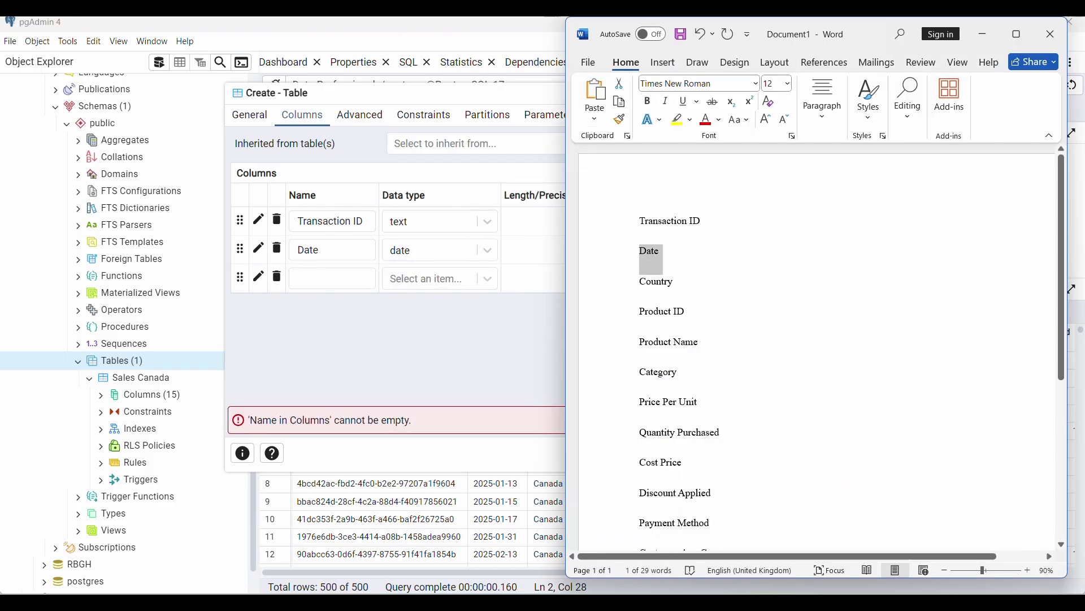
double_click(657, 281)
key(ctrl+c)
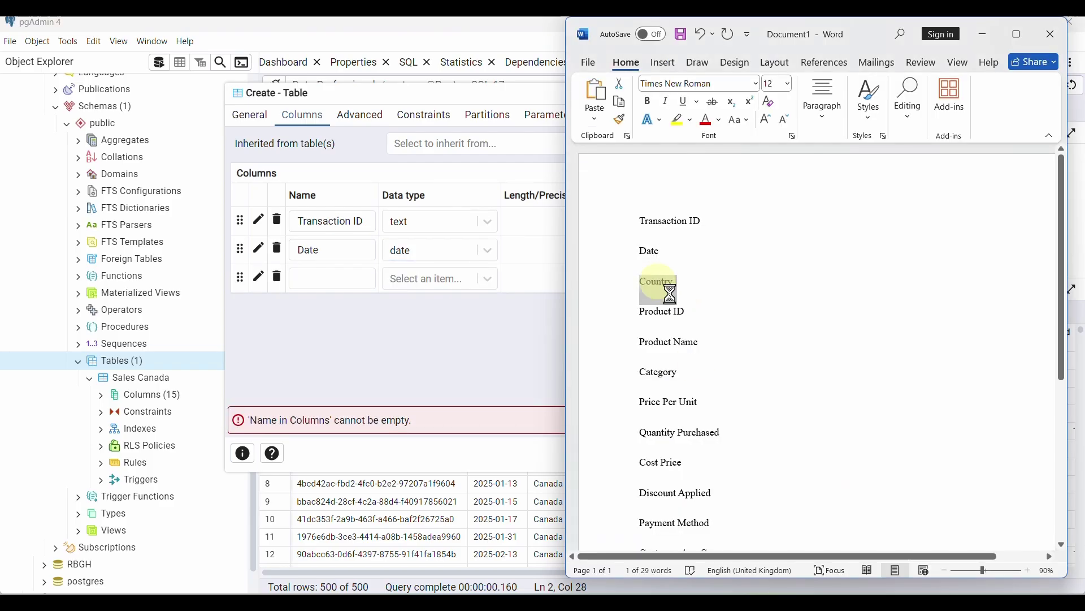
click(318, 276)
key(ctrl+v)
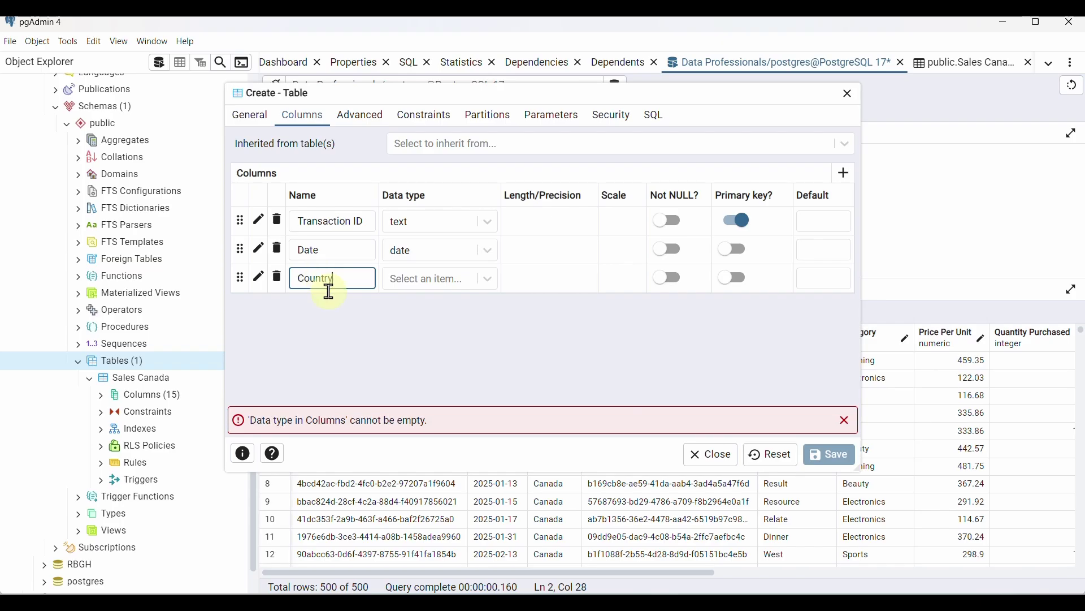
click(446, 283)
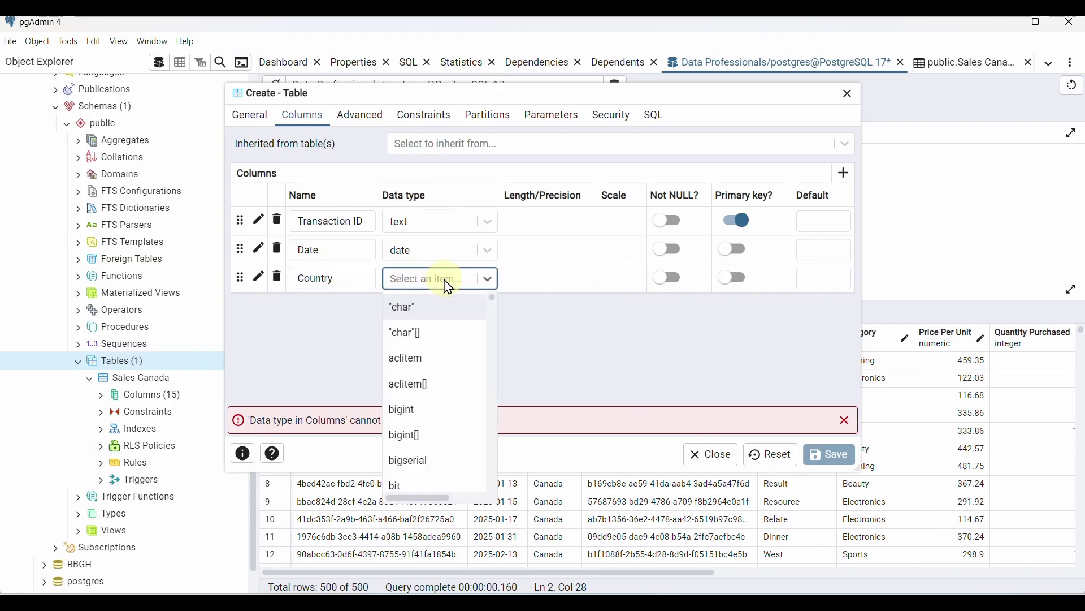
text(tex)
click(430, 310)
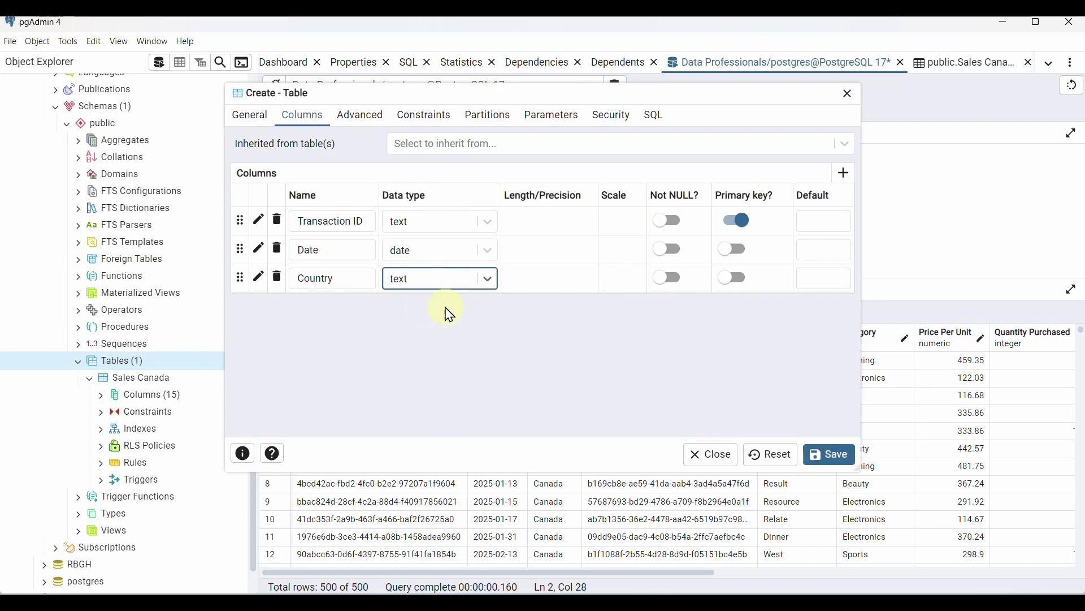
Add a Product ID column of type text, then a fifth empty row
click(844, 172)
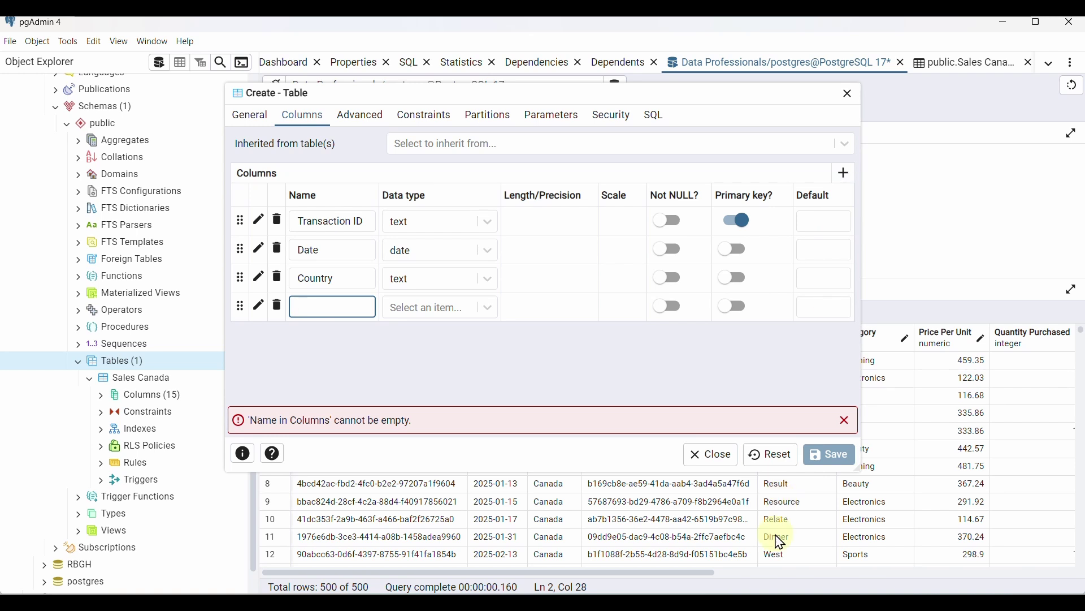
key(alt+Tab)
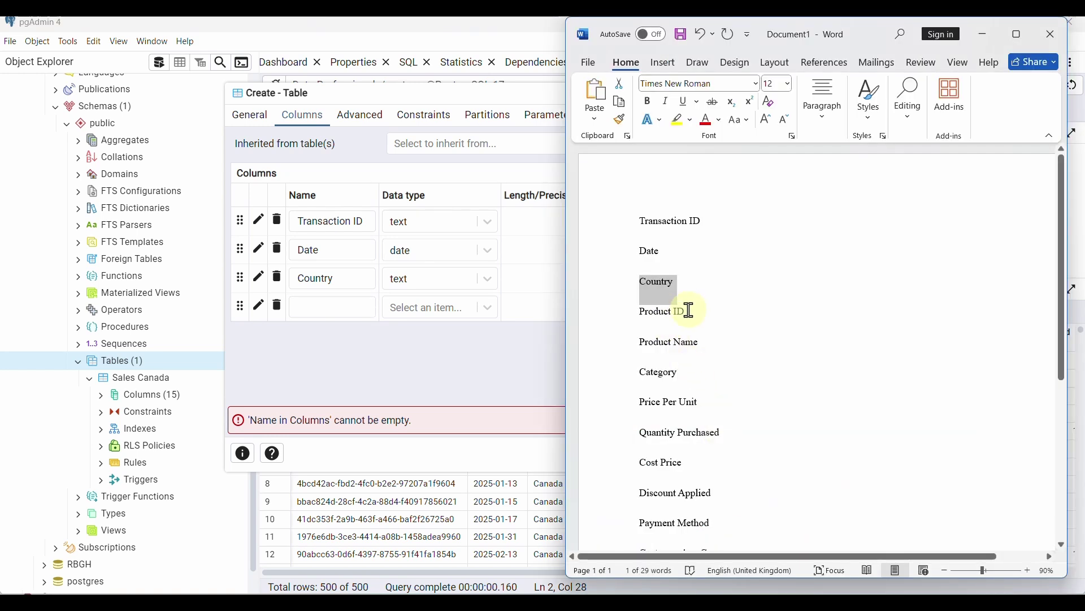
drag(690, 310, 635, 310)
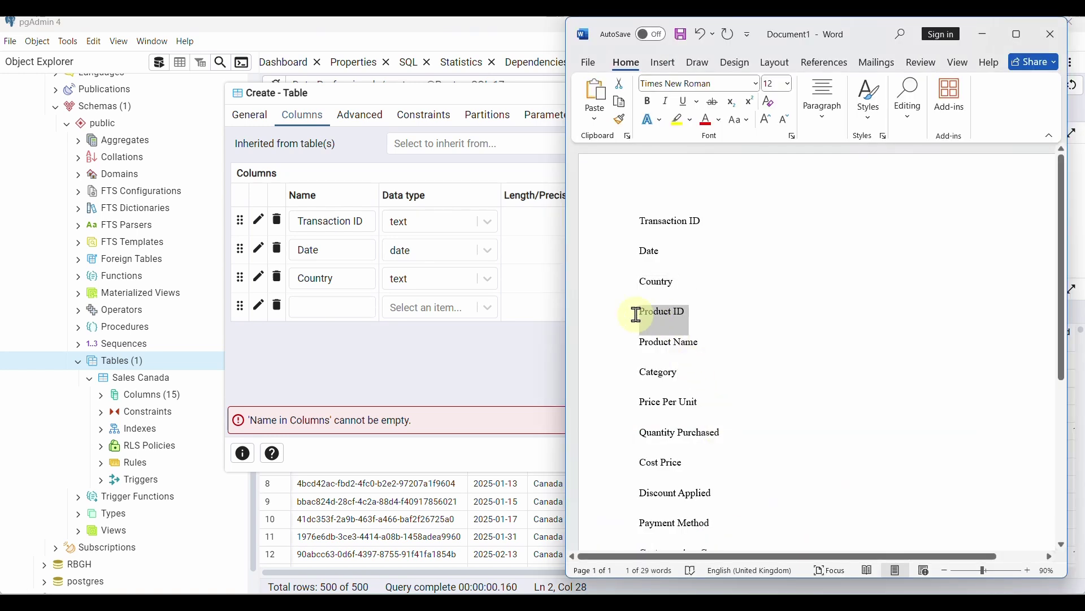
click(301, 306)
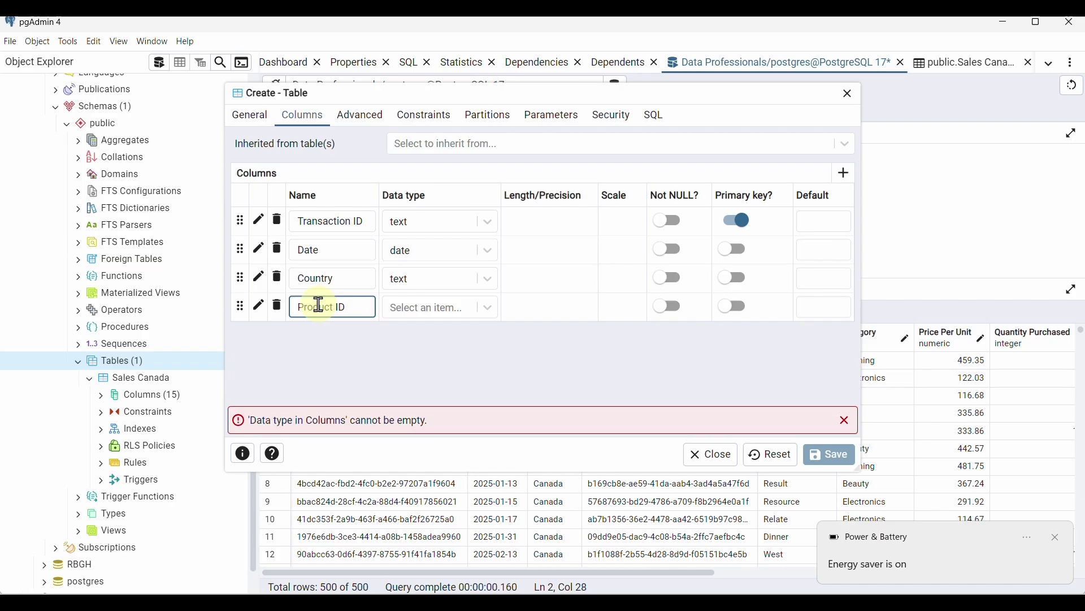
click(462, 310)
text(text)
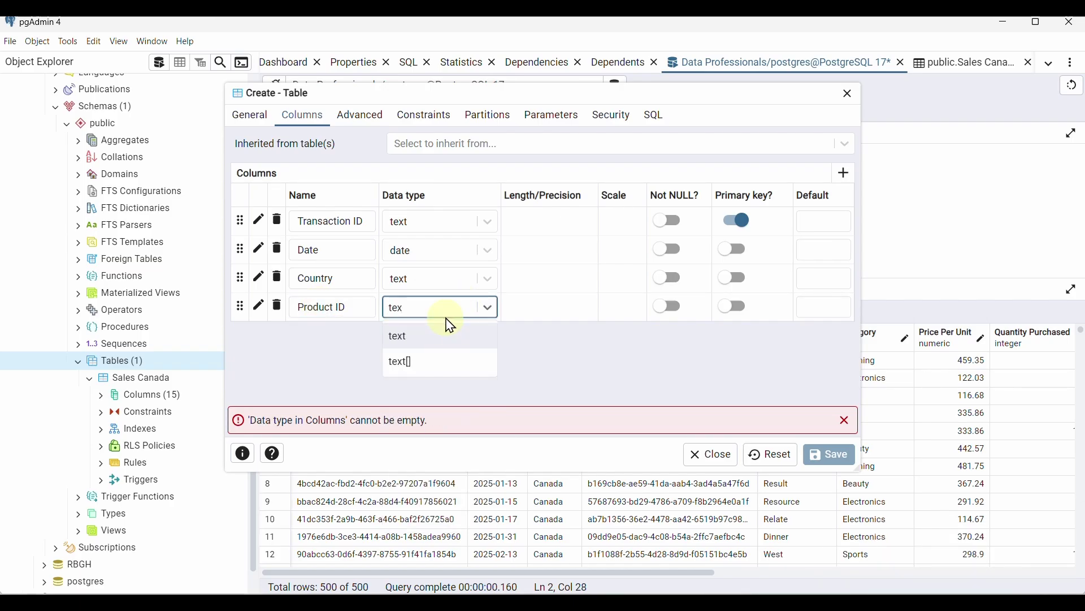
click(440, 337)
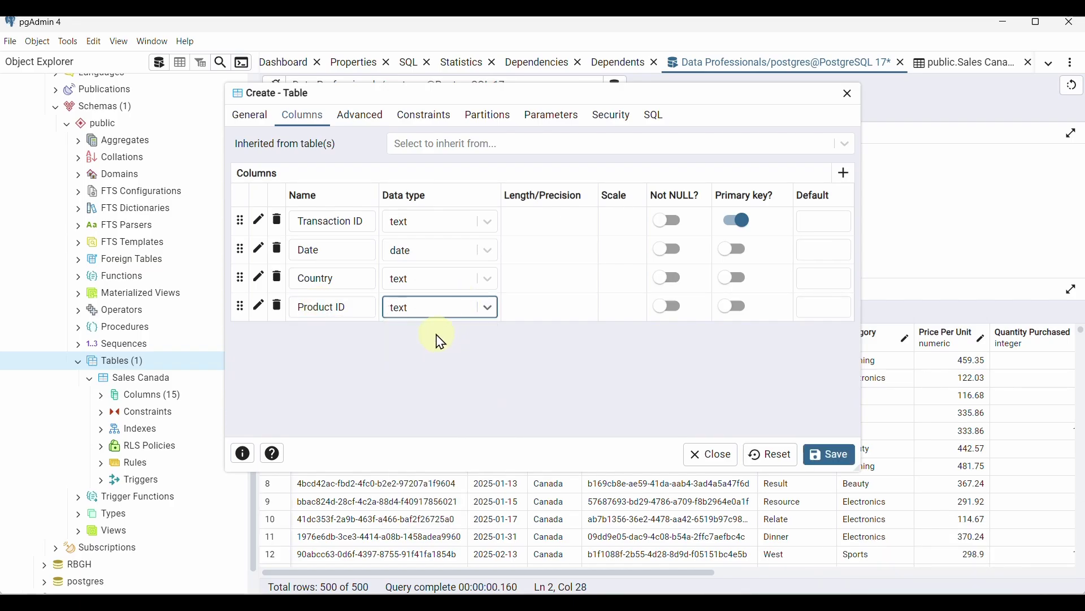
click(844, 174)
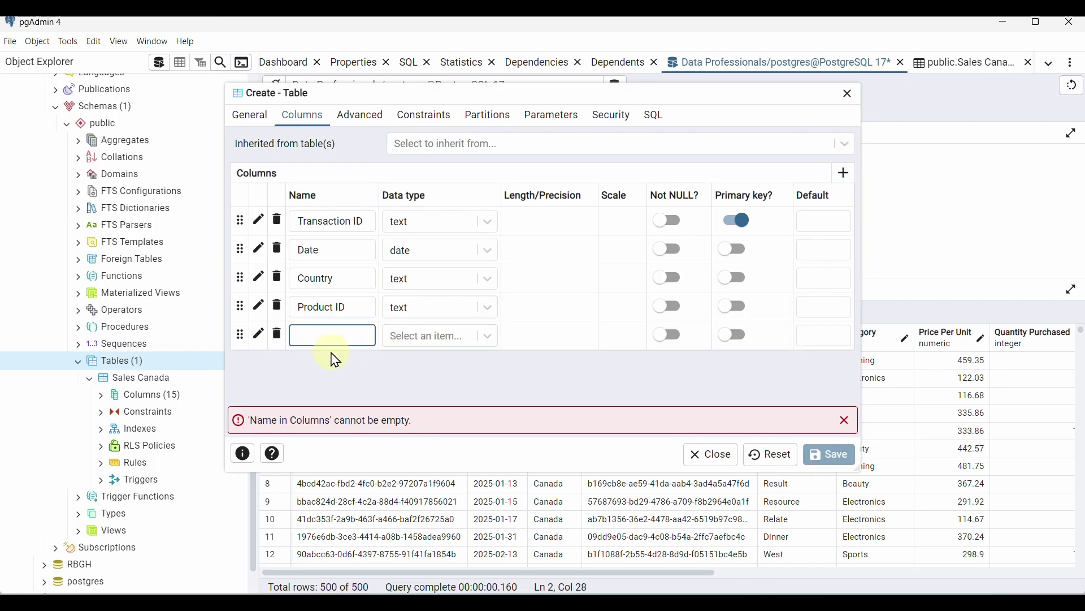
Add a Product Name column with data type text
key(alt+Tab)
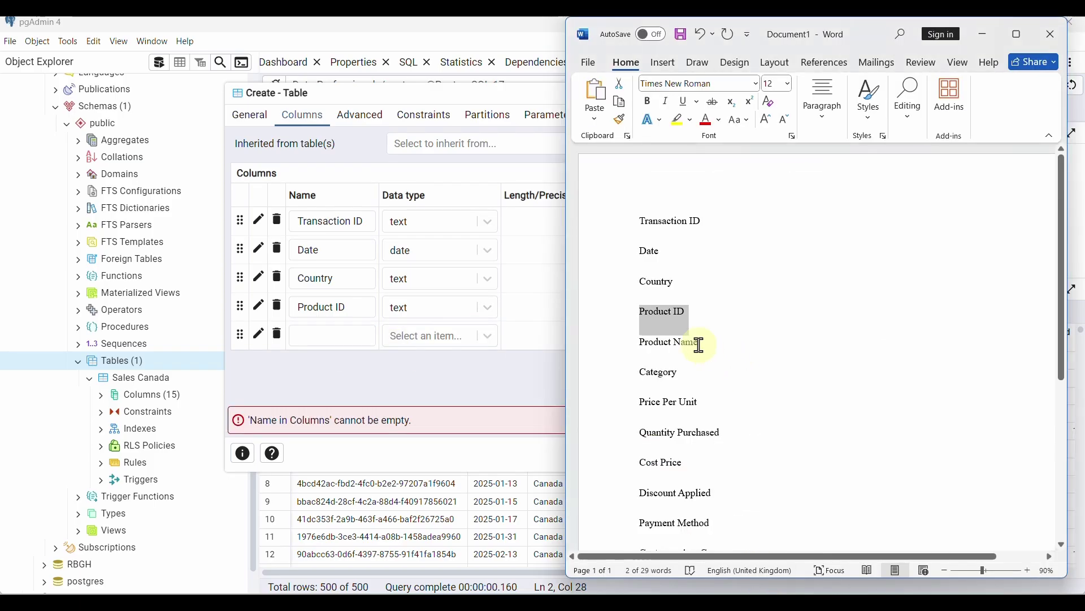
triple_click(656, 342)
key(ctrl+c)
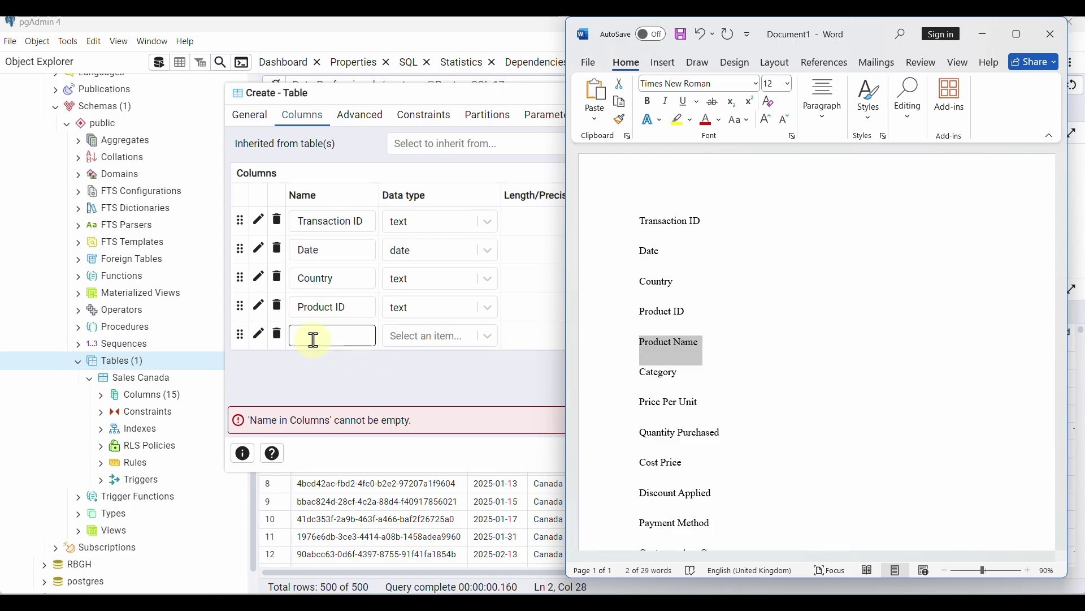
click(314, 339)
key(ctrl+v)
click(426, 342)
text(t)
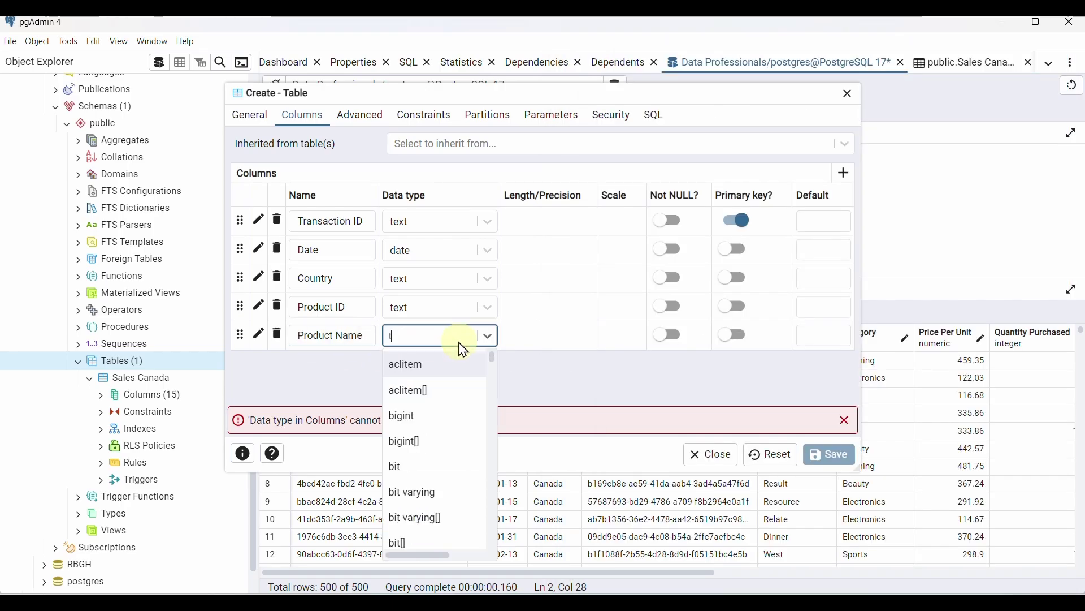
text(ext)
click(456, 363)
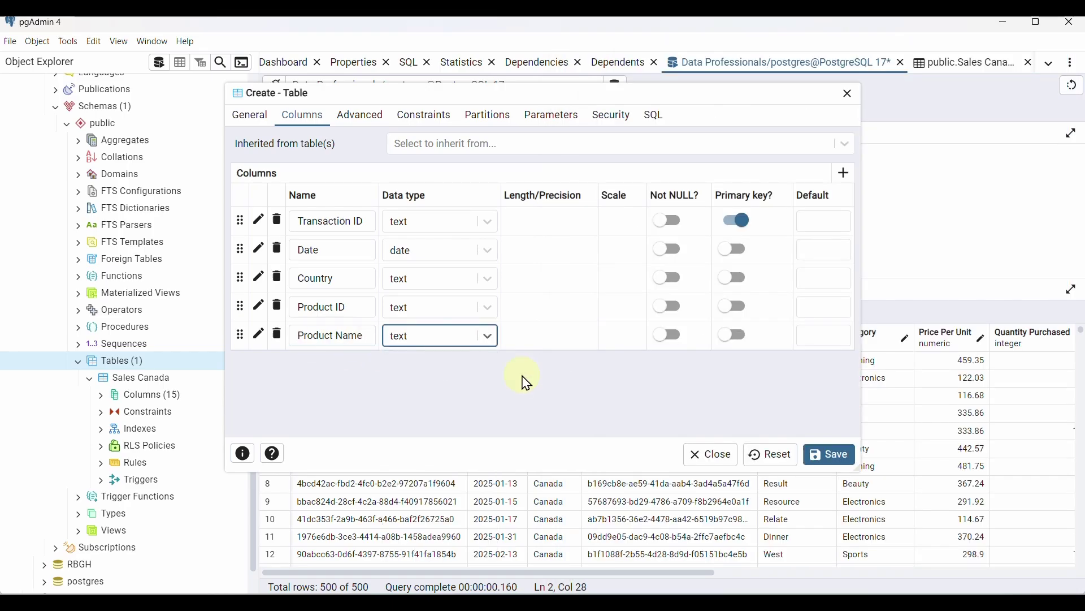
Add a Category column with data type text
click(844, 173)
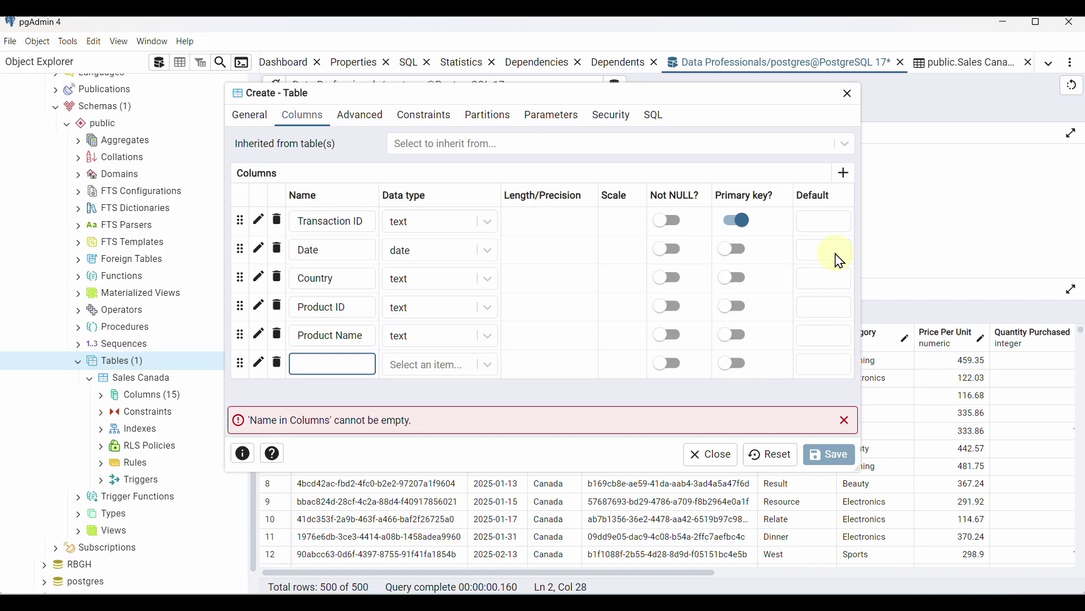
click(772, 591)
double_click(675, 374)
key(ctrl+c)
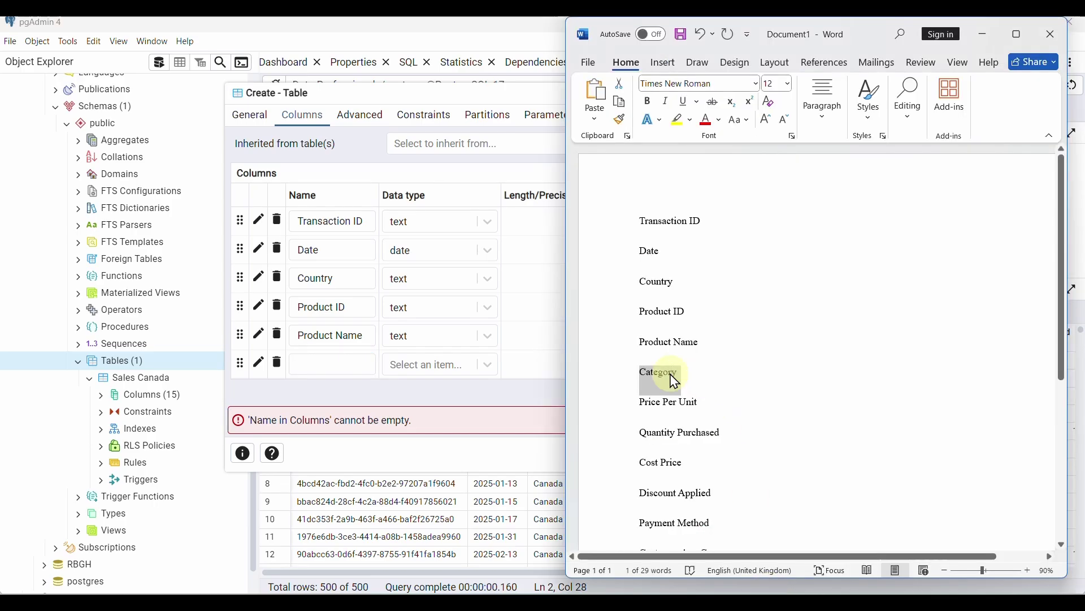
click(325, 363)
key(ctrl+v)
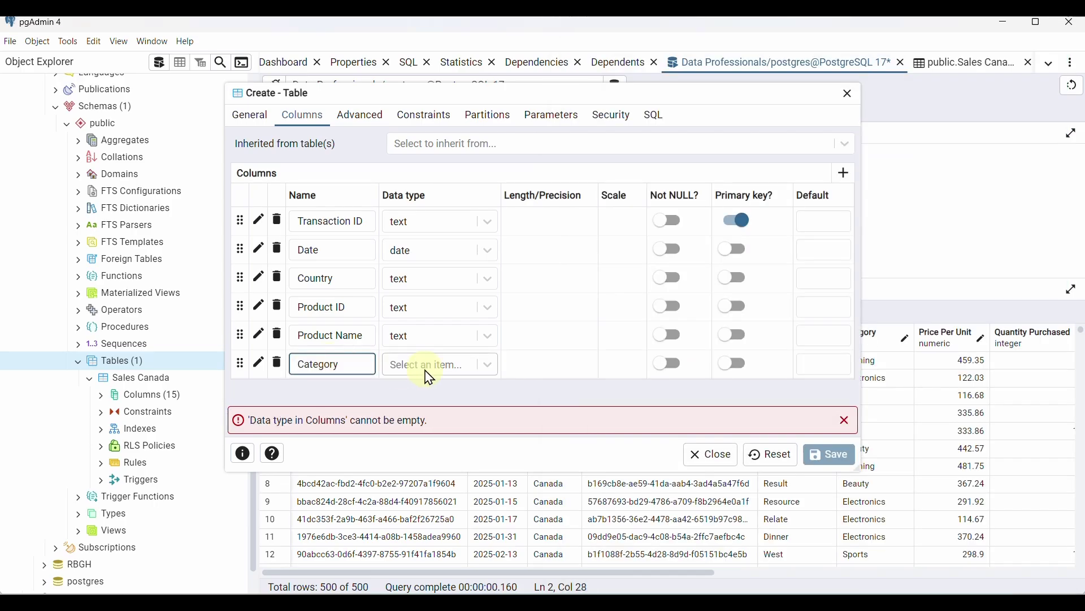
click(426, 368)
text(text)
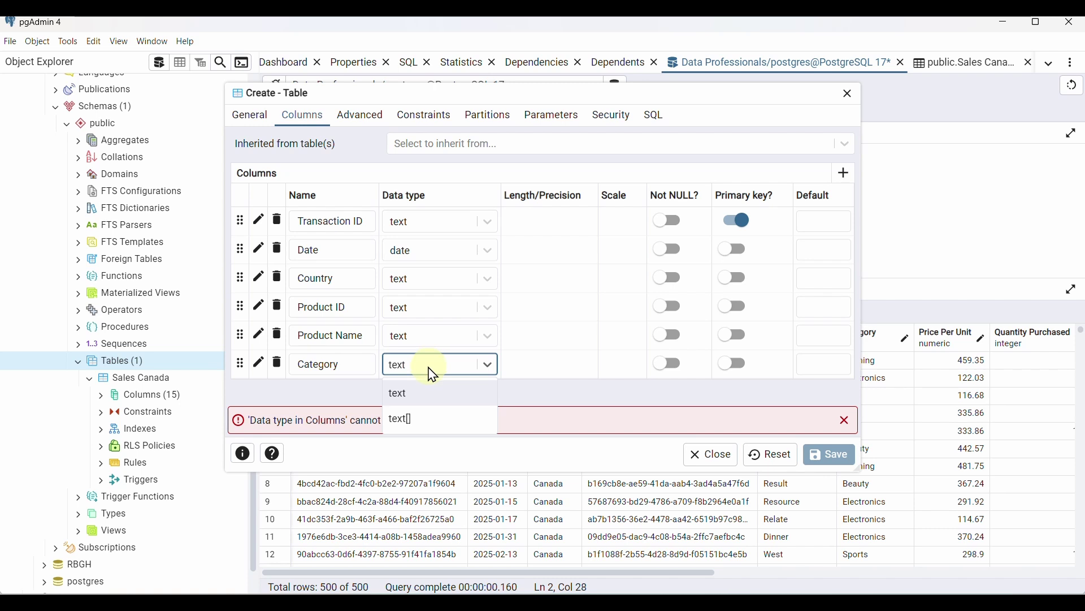
click(436, 393)
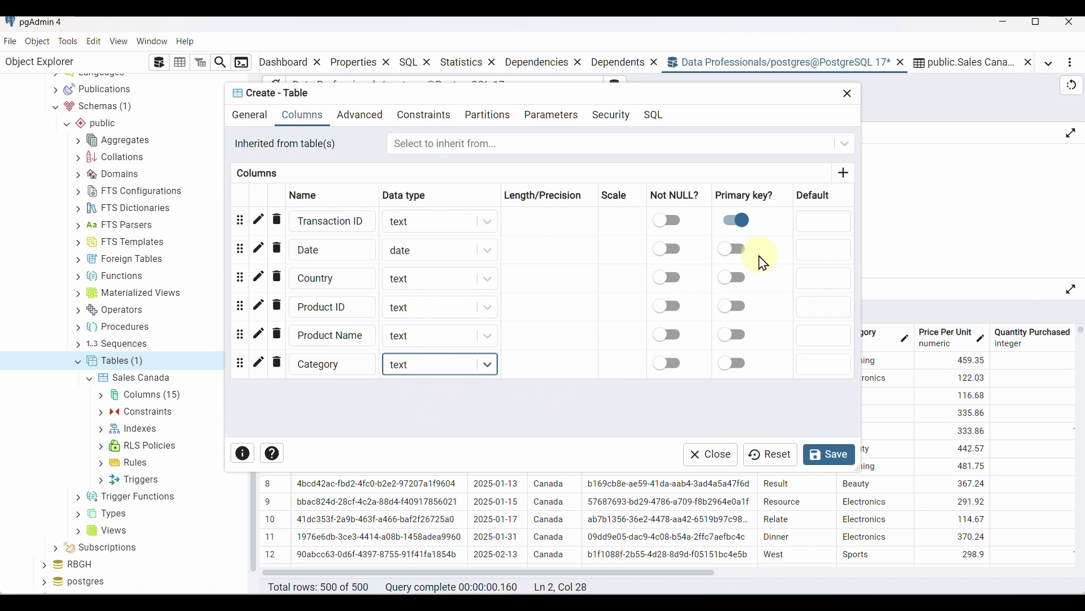
Add a Price Per Unit column with data type numeric
click(844, 172)
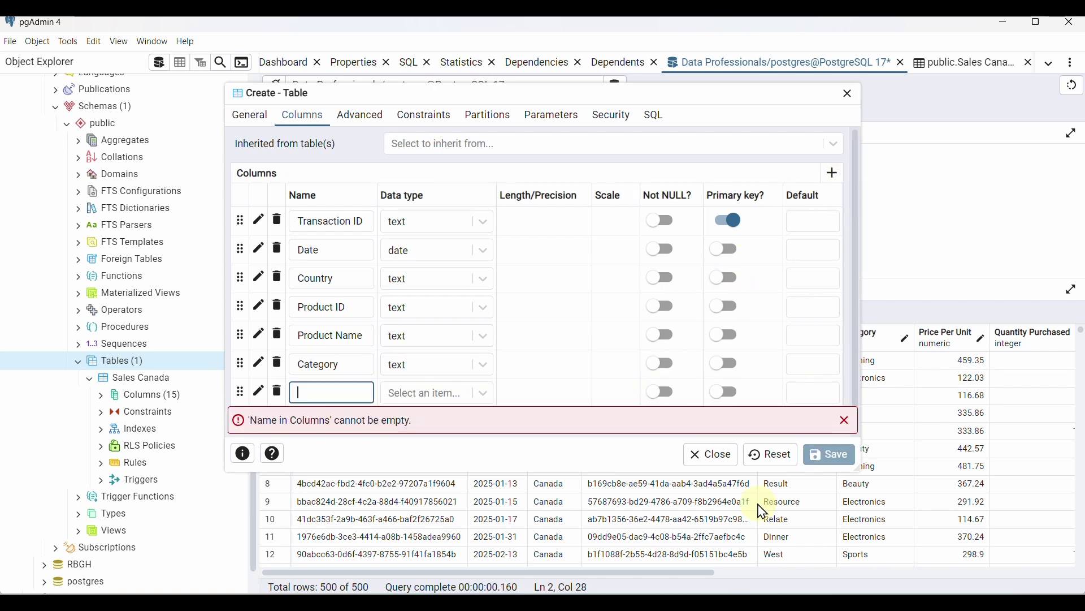
click(761, 602)
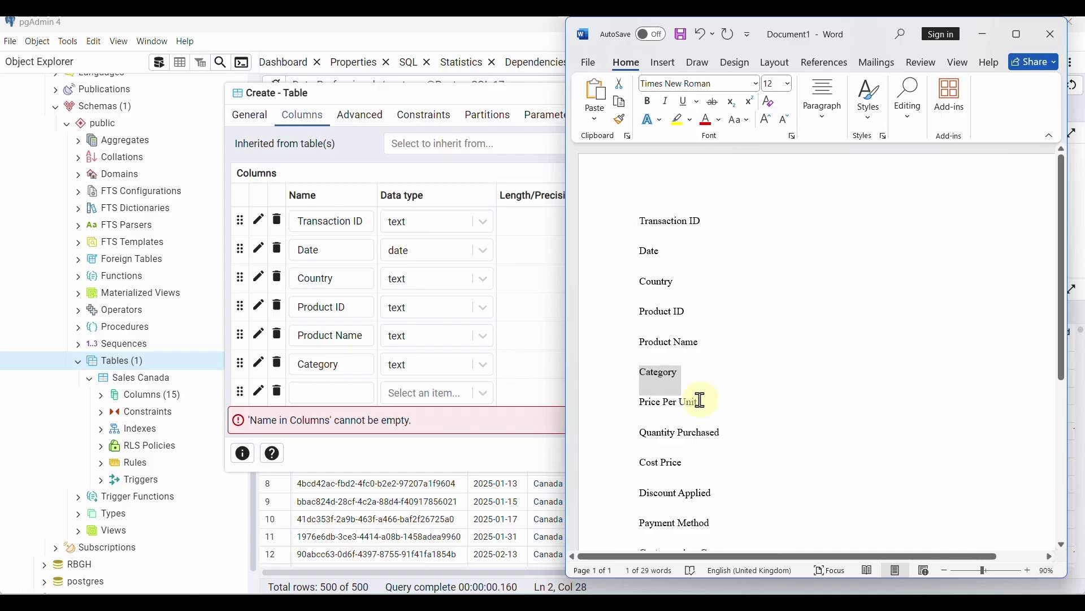
drag(697, 402, 644, 405)
key(ctrl+c)
click(331, 390)
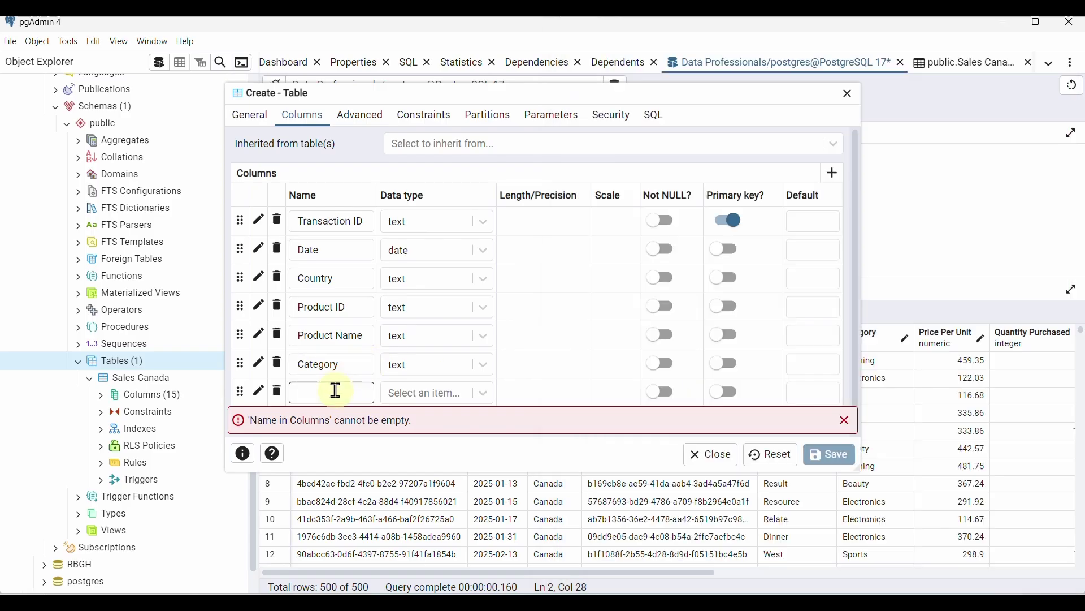
key(ctrl+v)
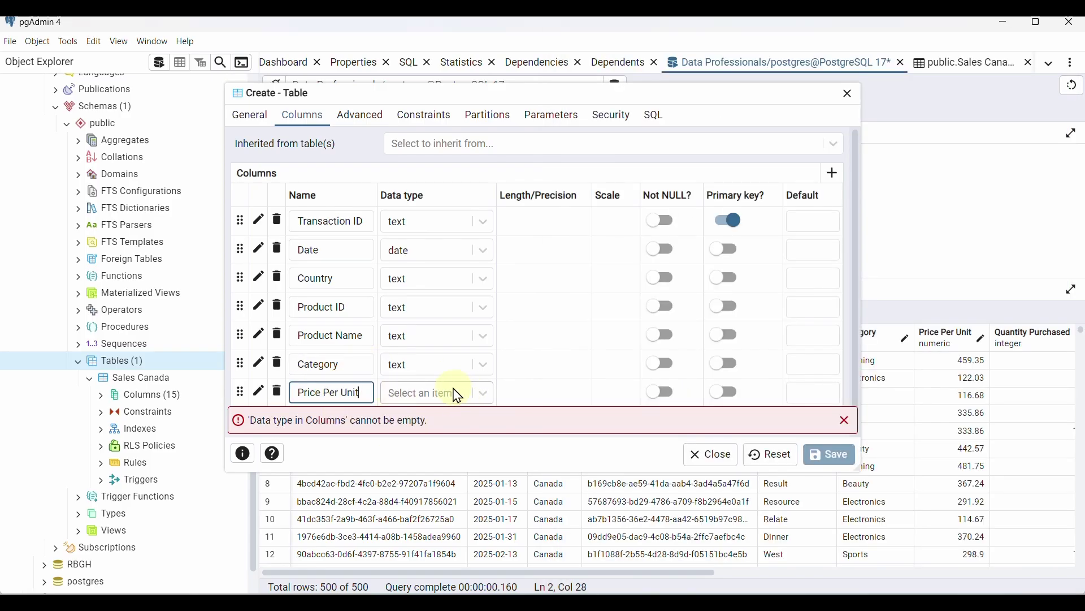
click(458, 395)
text(nume)
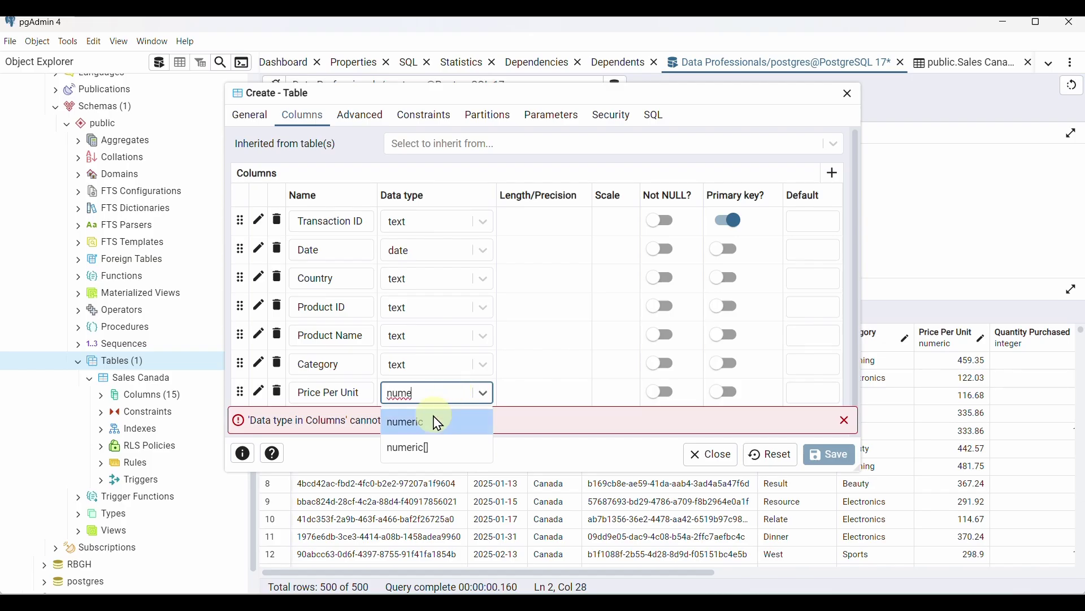
click(438, 423)
Add a Quantity Purchased column with data type integer
click(842, 175)
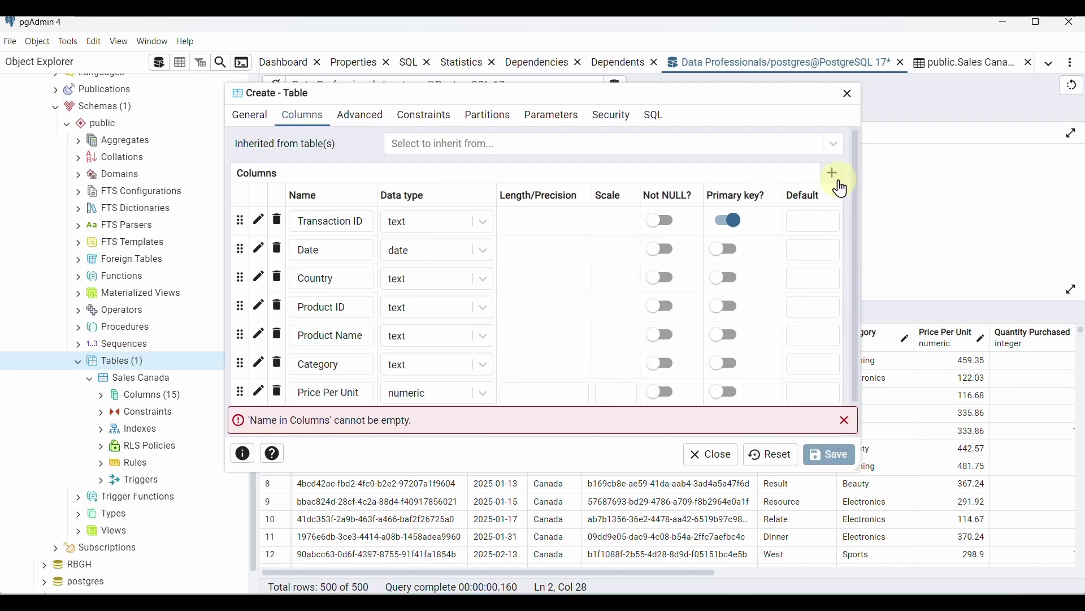
scroll(656, 377, down, 2)
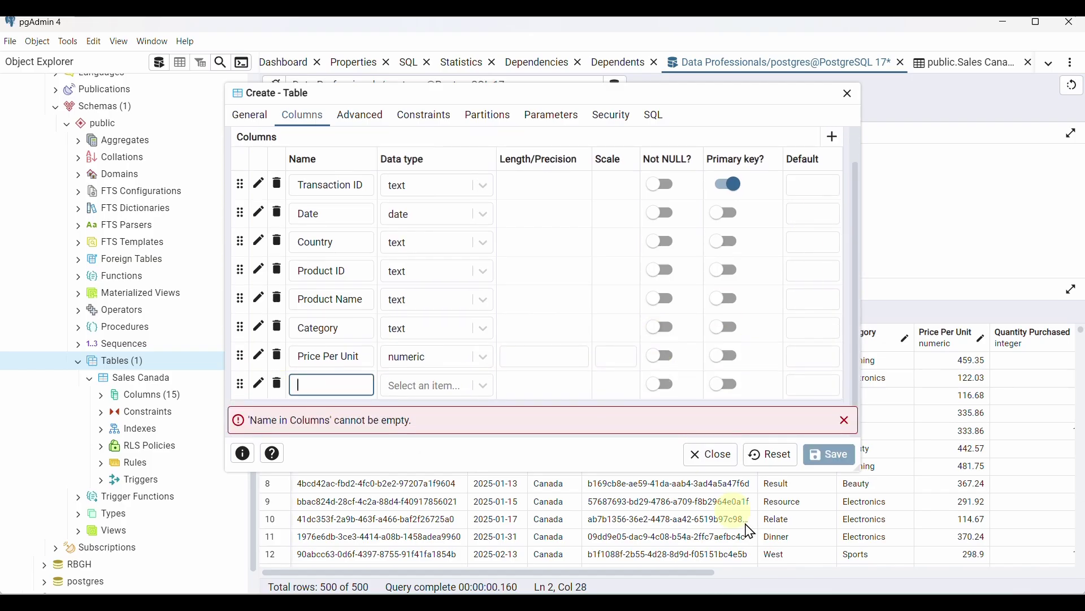
key(alt+Tab)
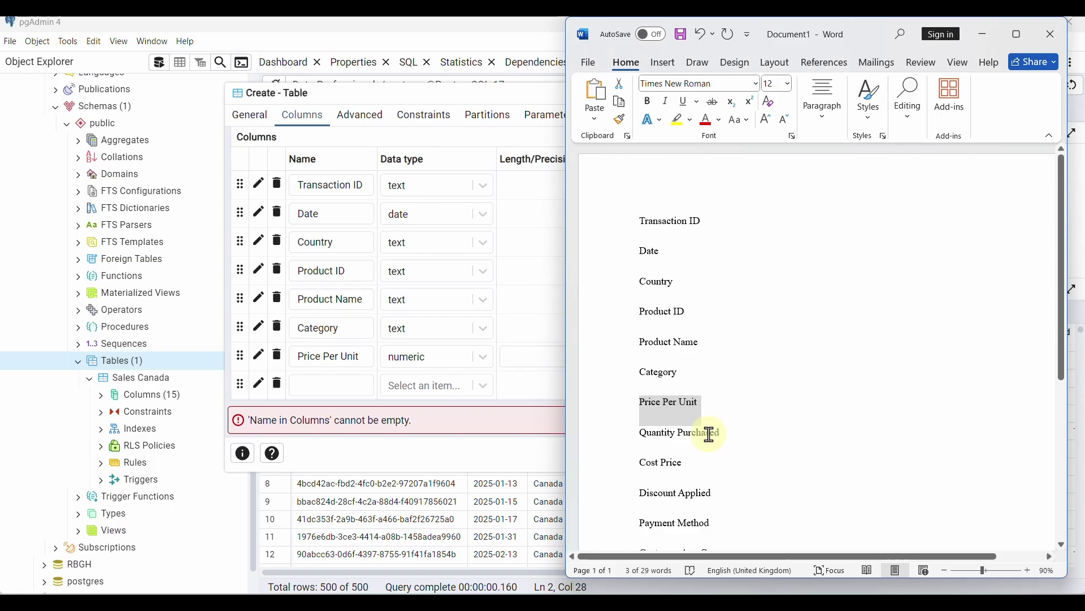
drag(710, 434, 645, 436)
key(ctrl+c)
click(328, 382)
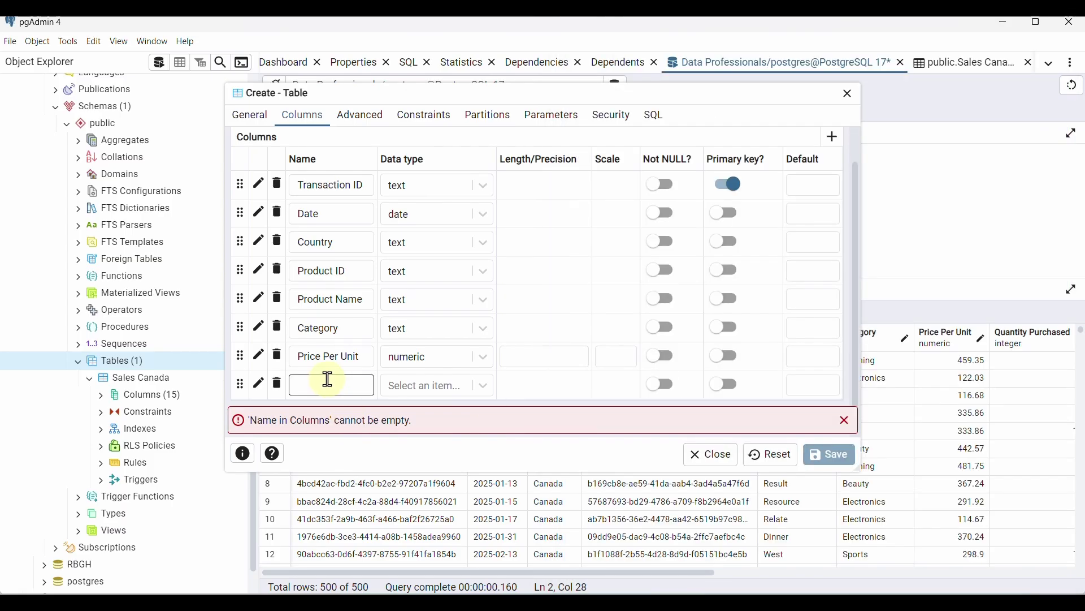
key(ctrl+v)
click(431, 387)
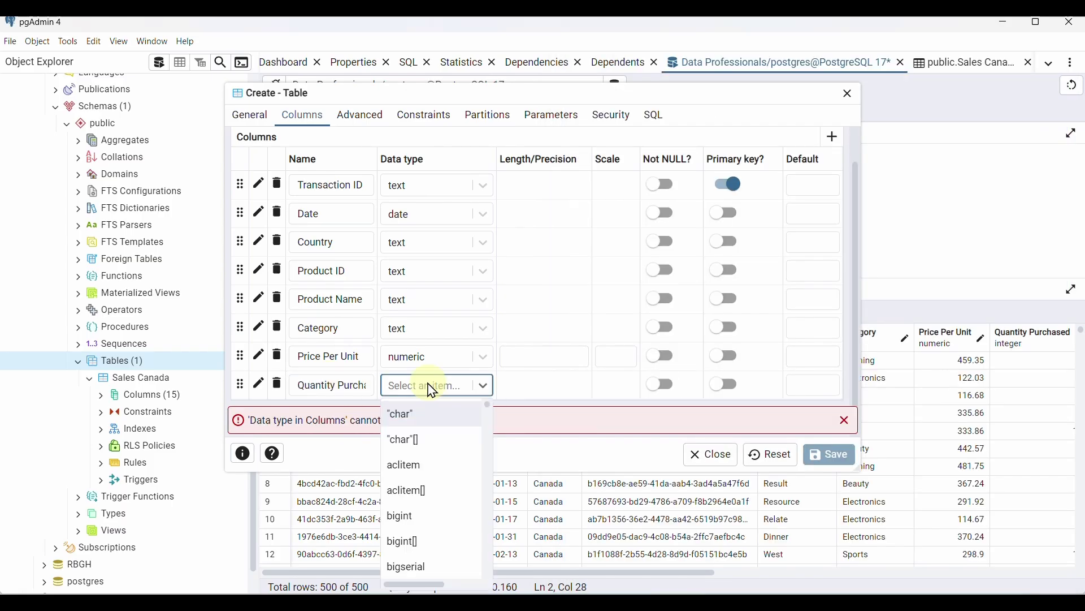
text(inte)
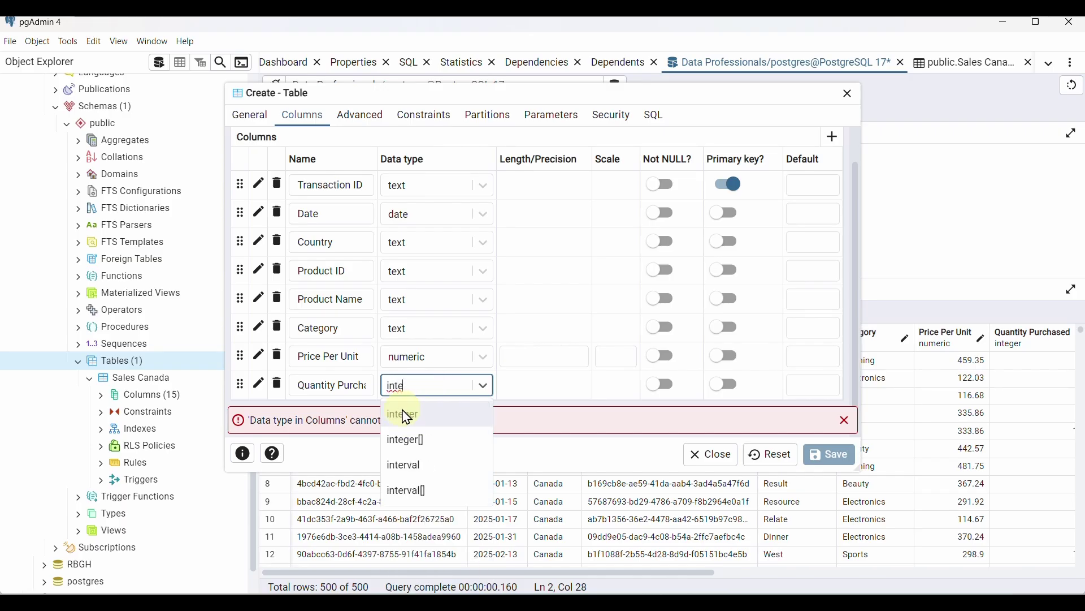
click(406, 415)
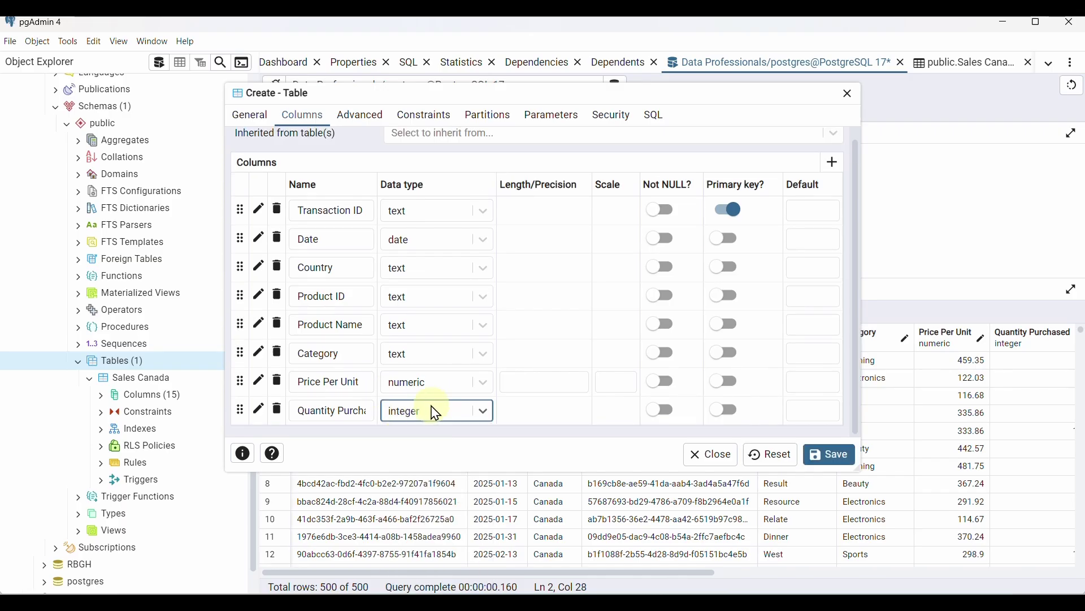
Add a Cost Price column with data type numeric
click(835, 164)
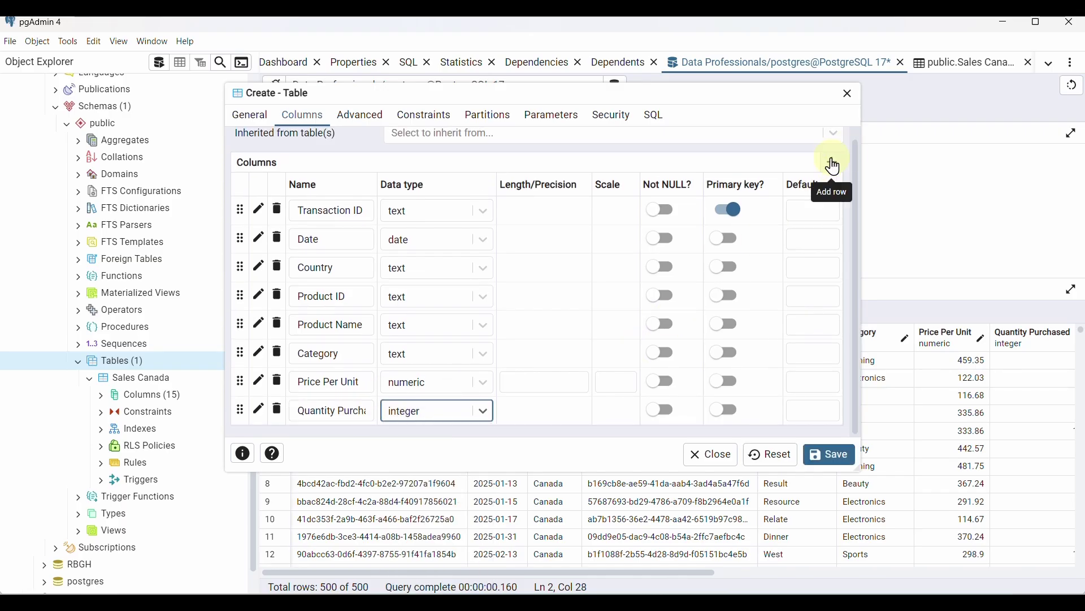
scroll(523, 350, down, 1)
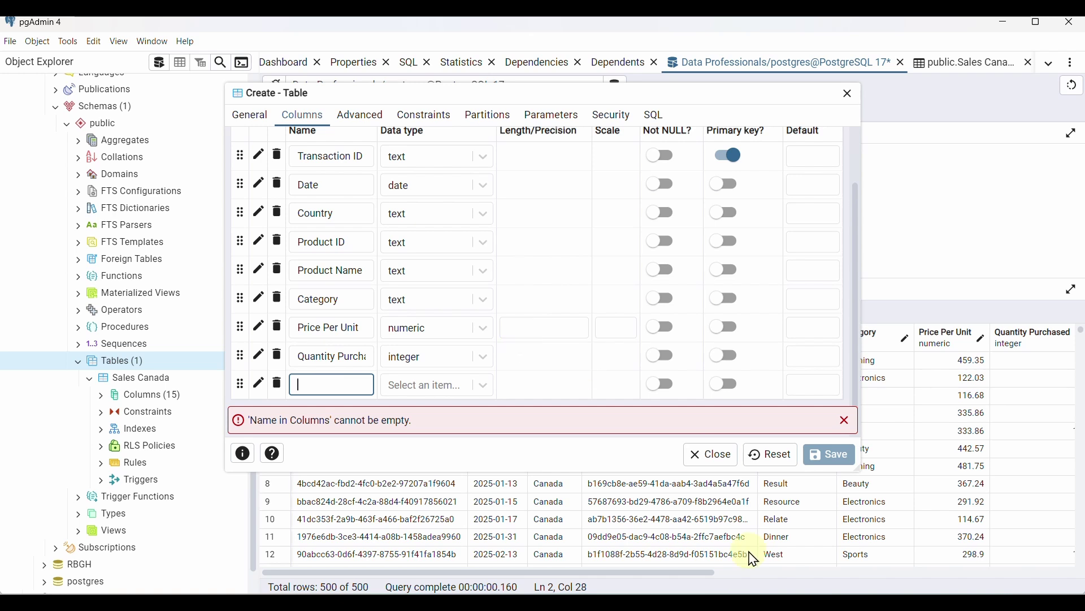
click(757, 588)
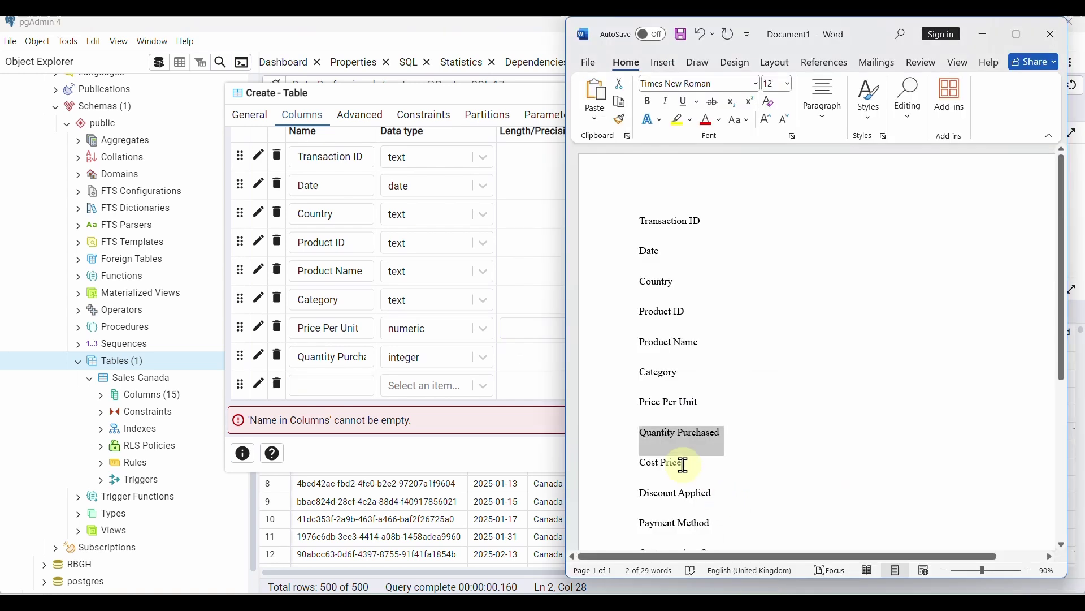
drag(684, 464, 635, 465)
key(ctrl+c)
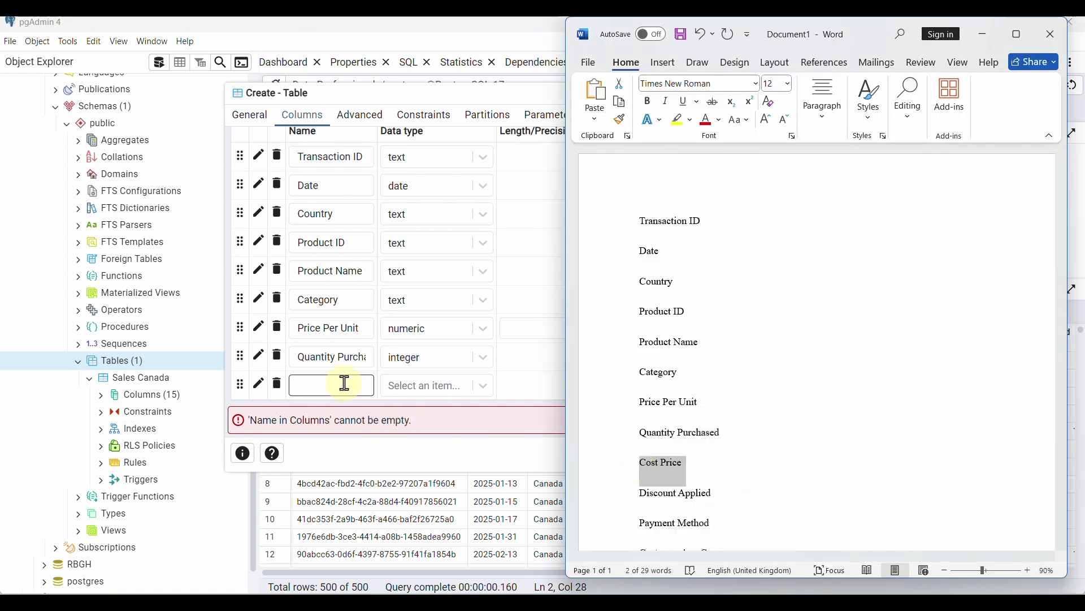
click(345, 385)
key(ctrl+v)
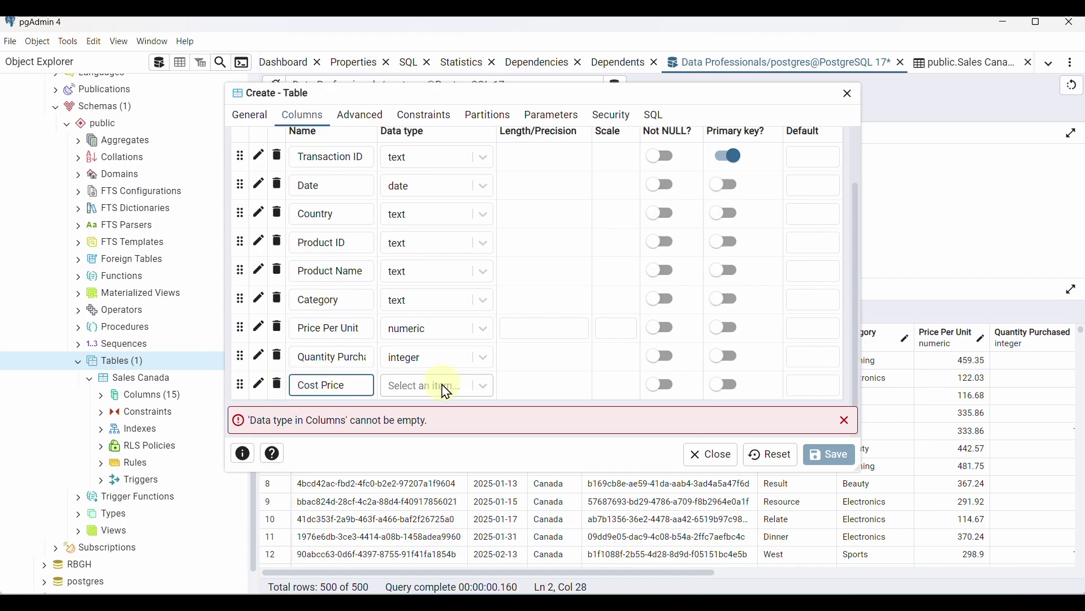
click(446, 390)
text(num)
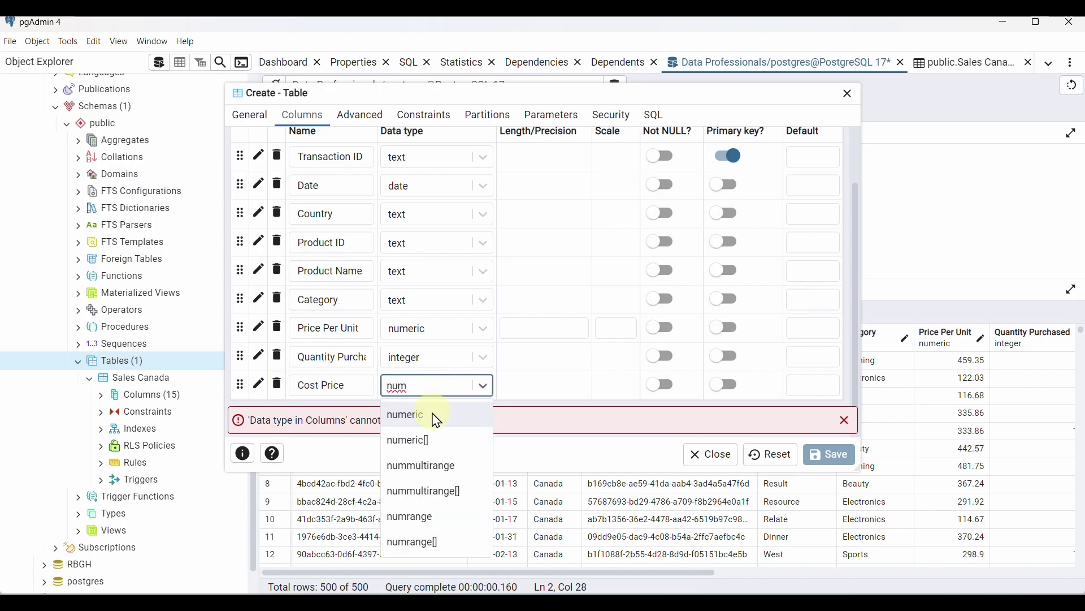
click(438, 419)
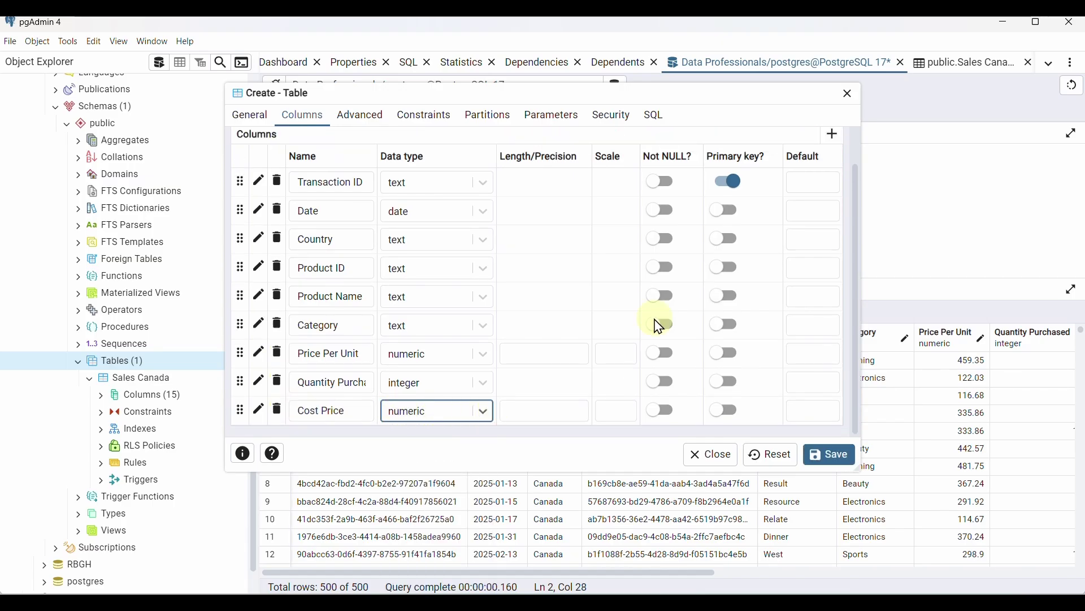
Add a Discount Applied column with data type numeric
click(831, 137)
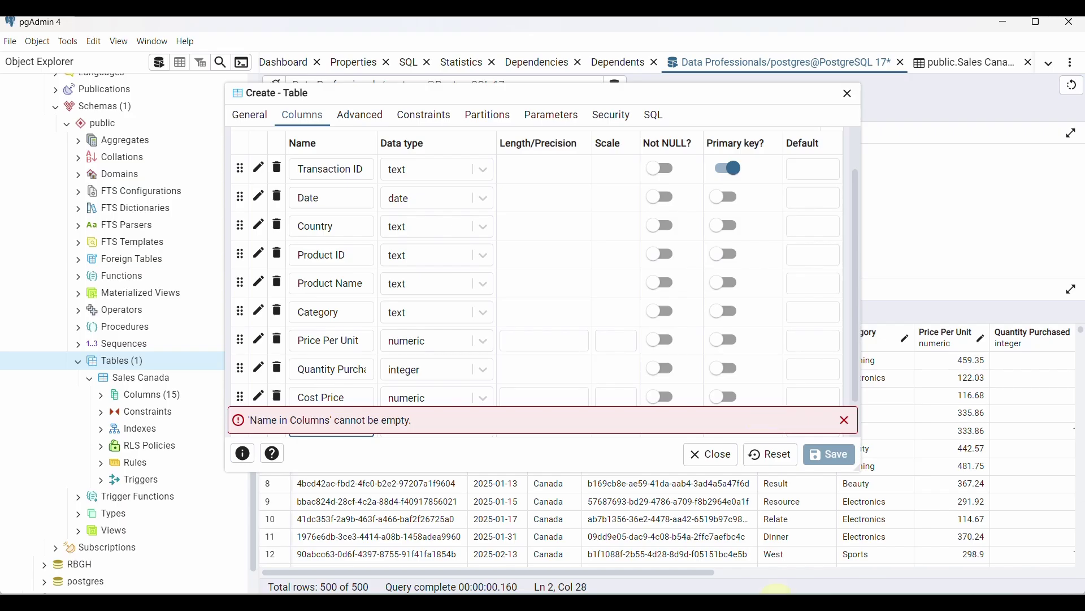
click(773, 600)
triple_click(661, 462)
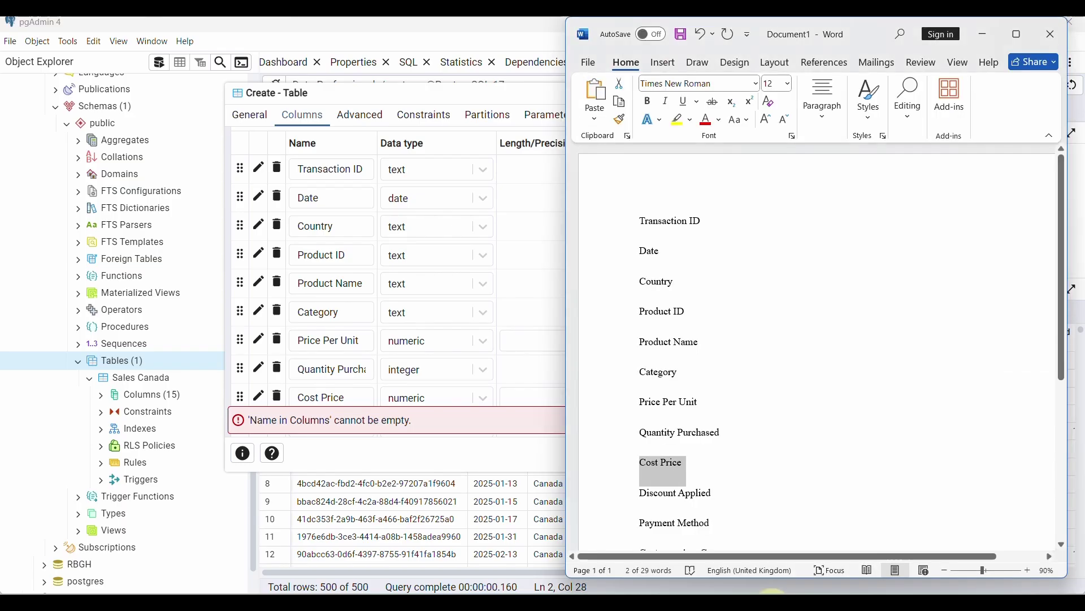
triple_click(711, 492)
key(ctrl+c)
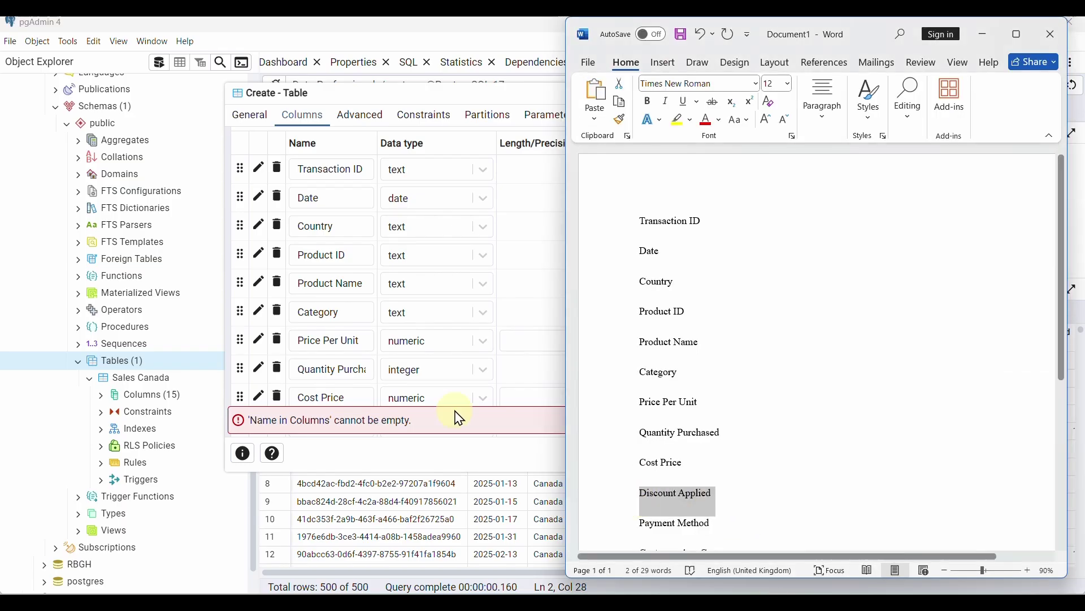
scroll(453, 396, down, 1)
click(352, 385)
key(ctrl+v)
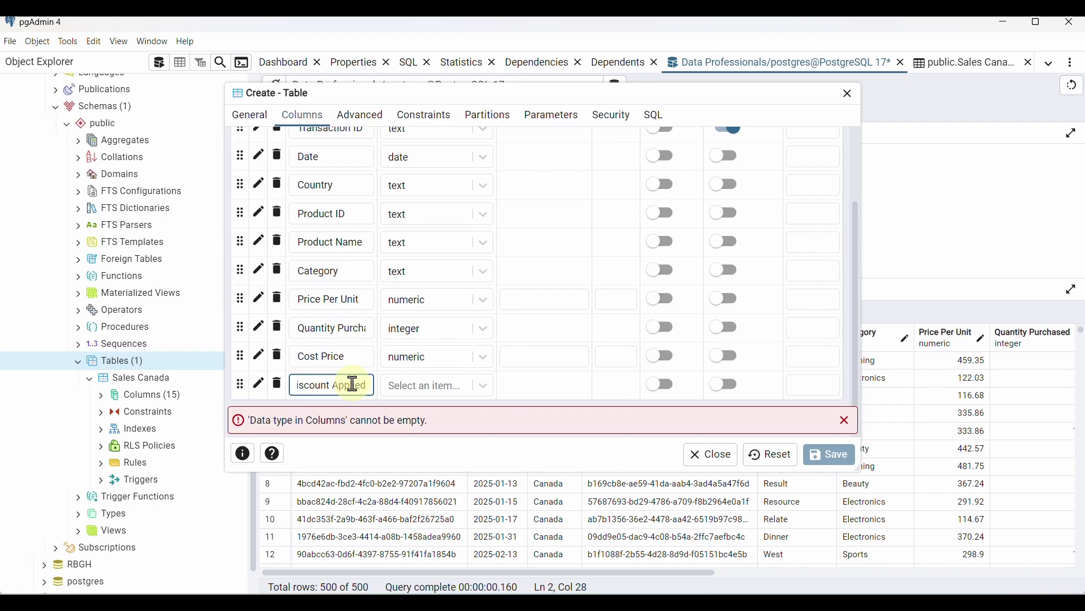
click(483, 386)
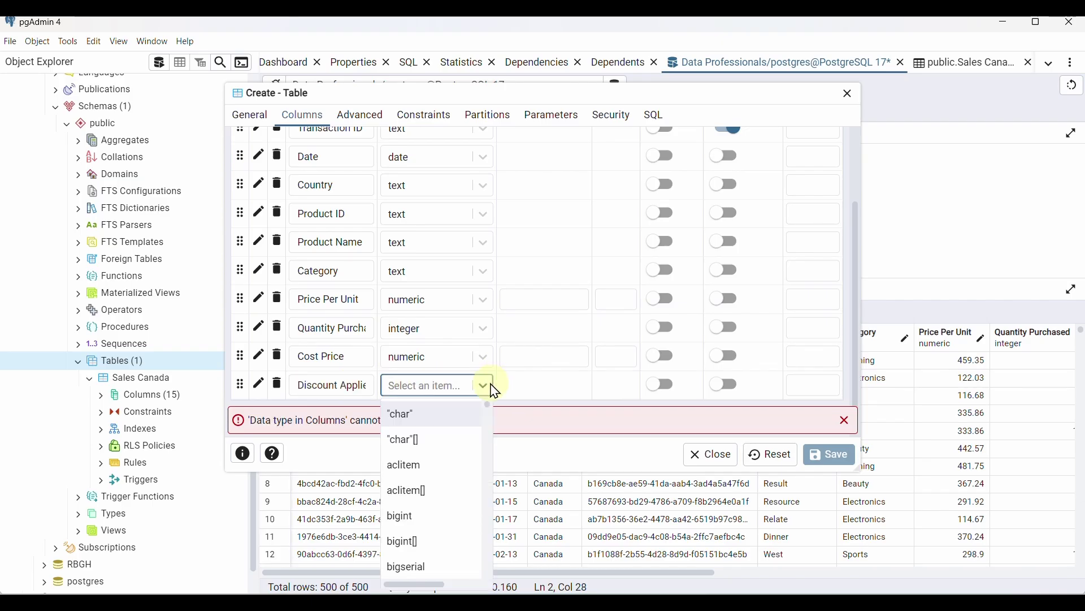
text(num)
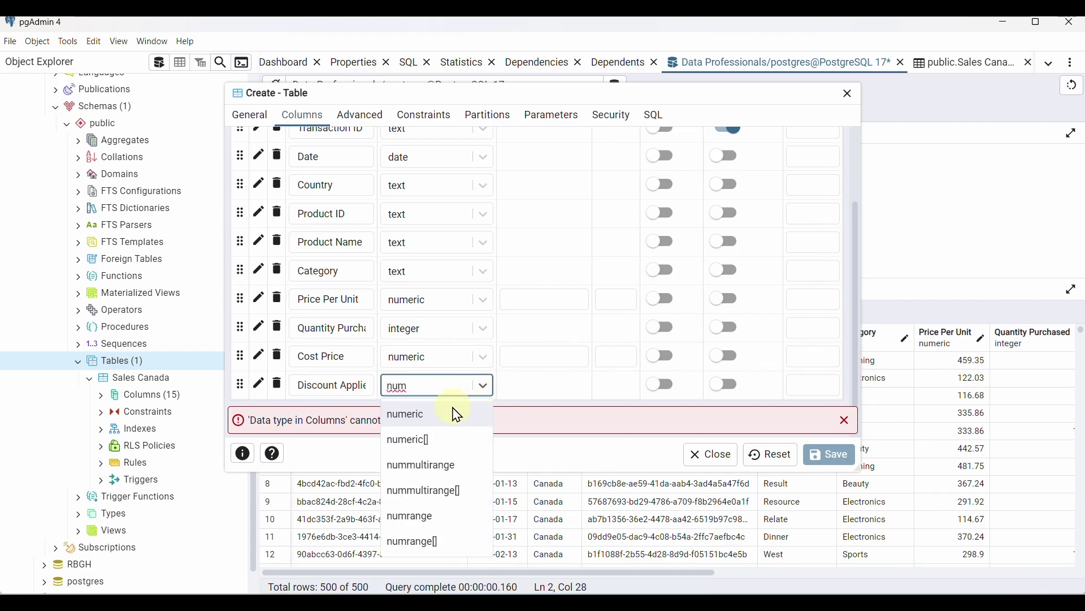
click(456, 415)
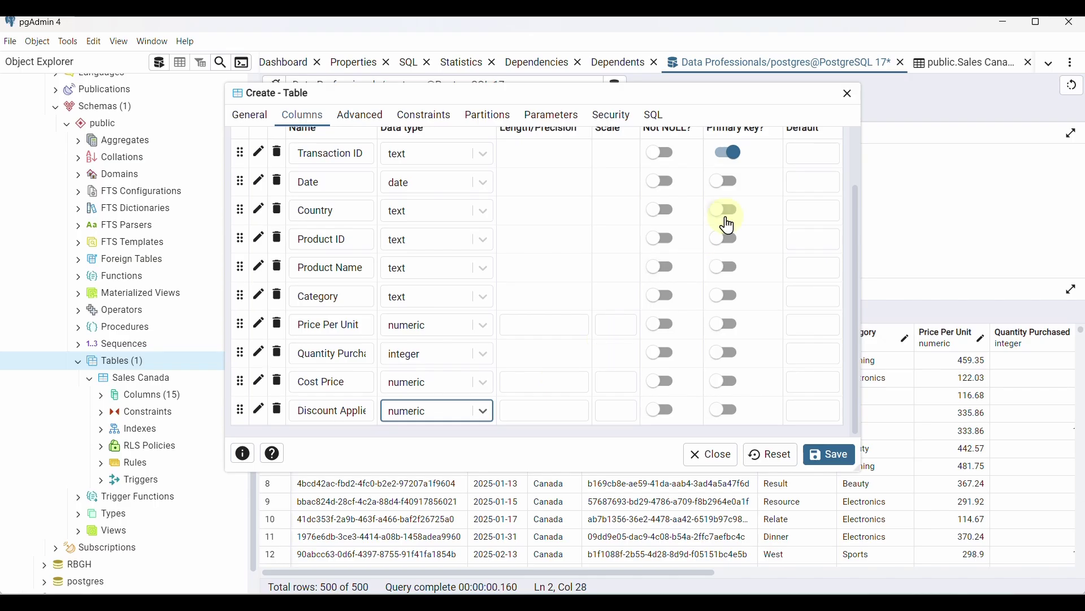
Add a Payment Method column with data type text
scroll(802, 232, up, 3)
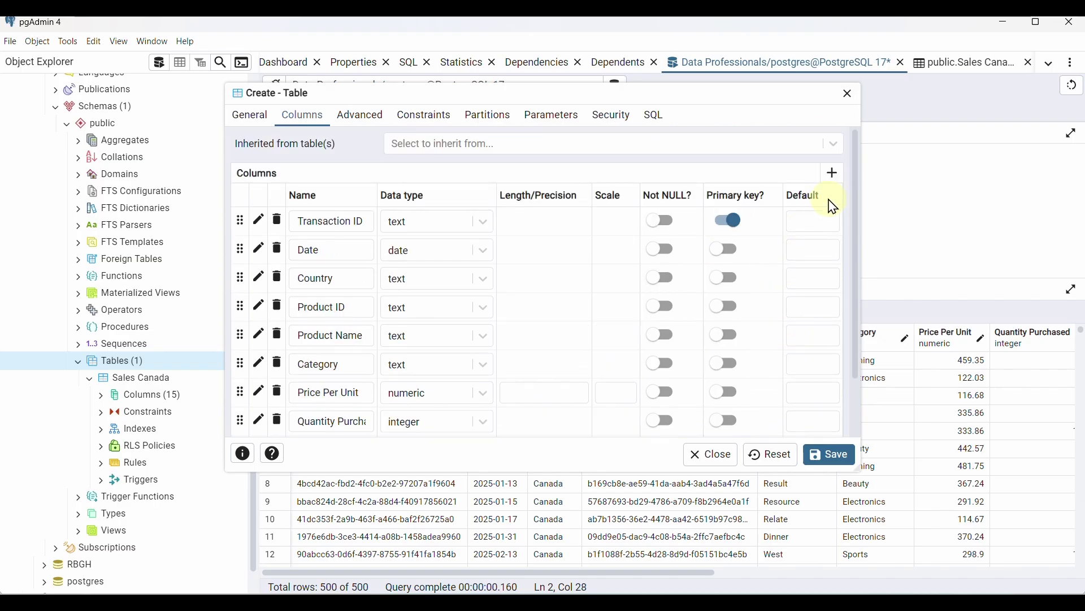
click(831, 175)
click(296, 384)
key(alt+Tab)
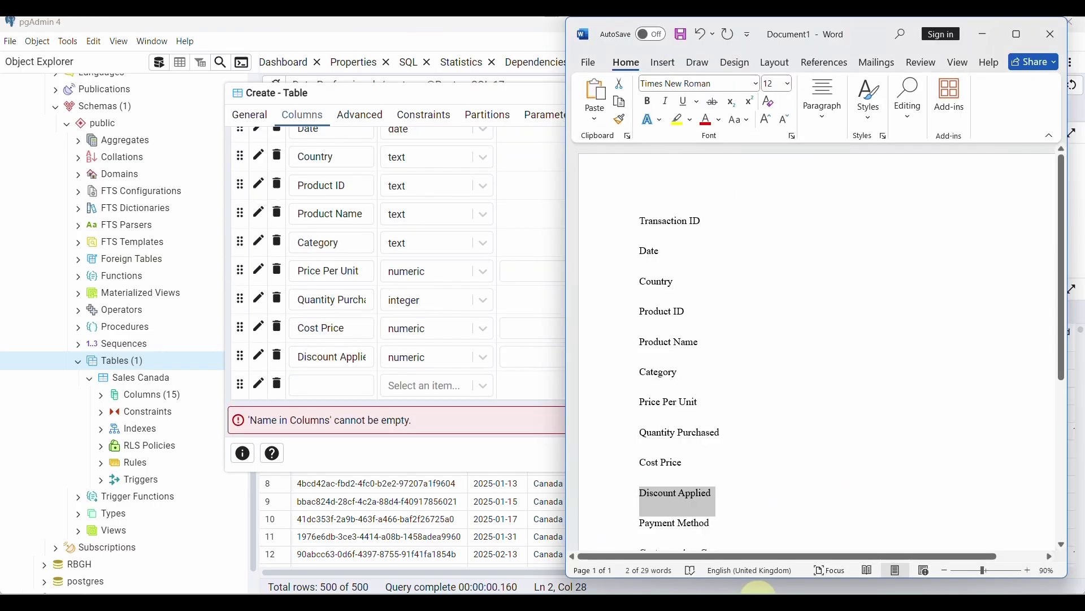
scroll(729, 516, down, 4)
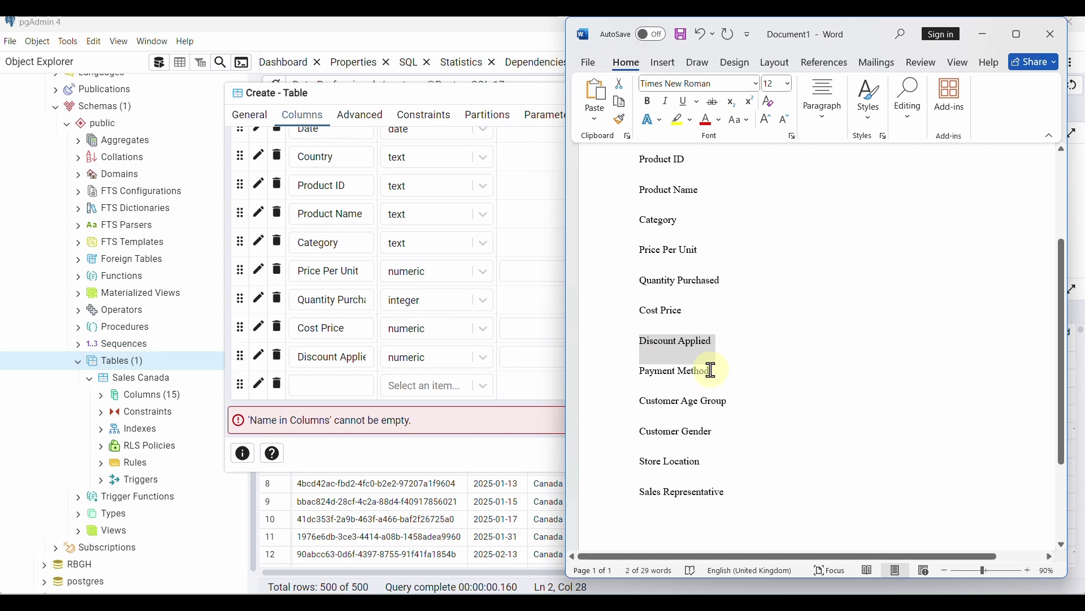
drag(710, 368, 649, 374)
key(ctrl+c)
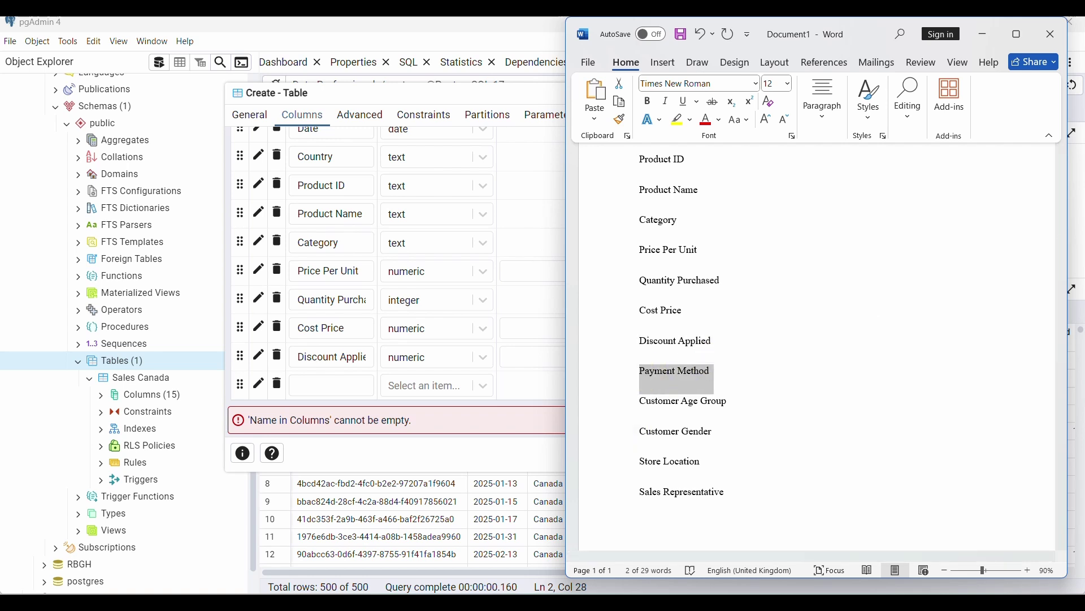
click(701, 591)
key(ctrl+v)
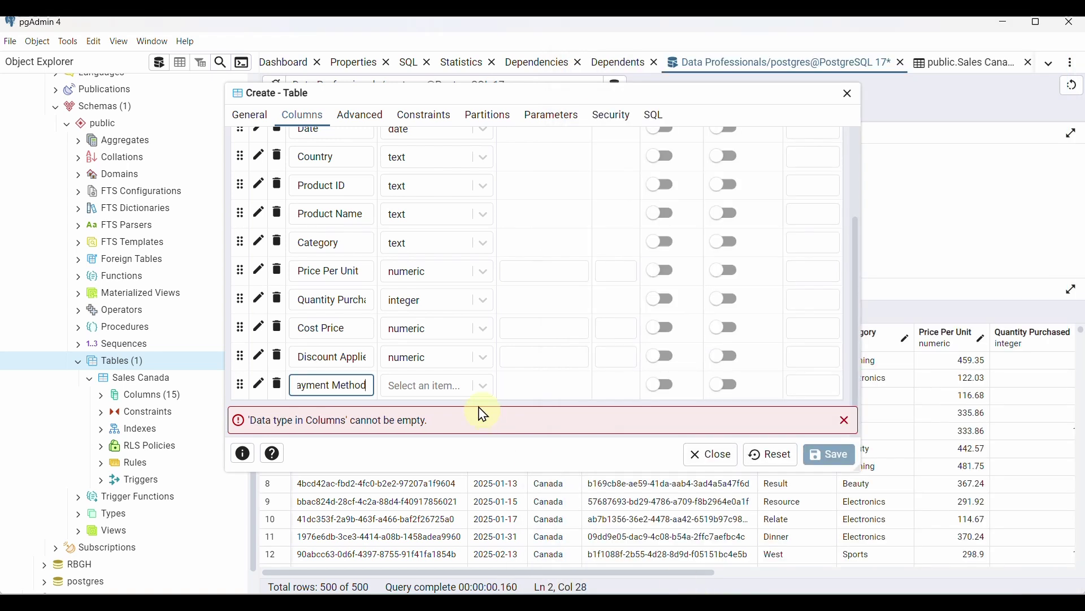
click(458, 389)
text(tex)
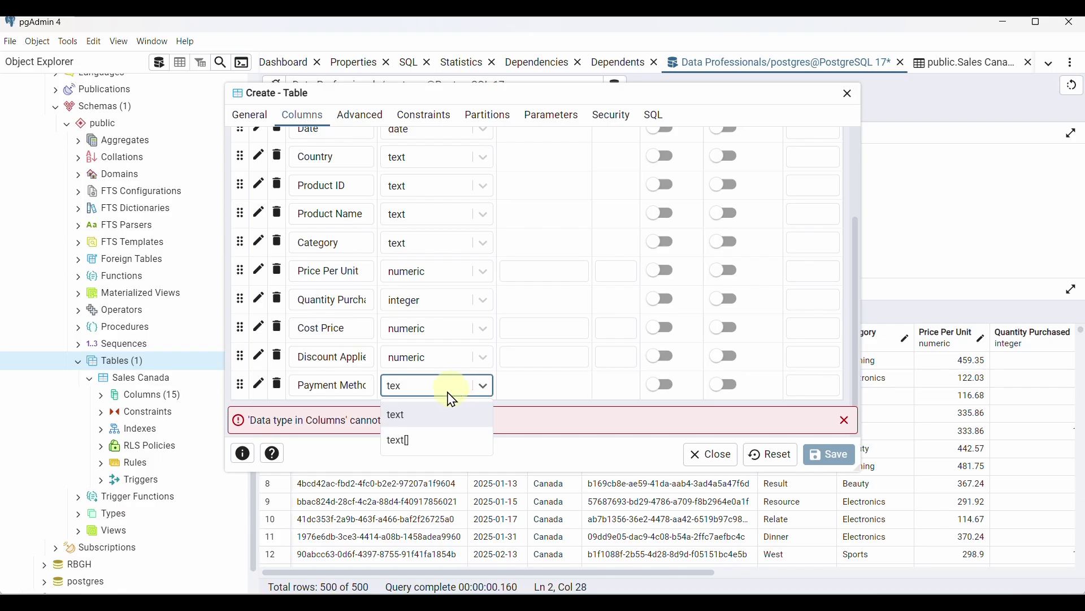
click(433, 415)
scroll(735, 254, up, 3)
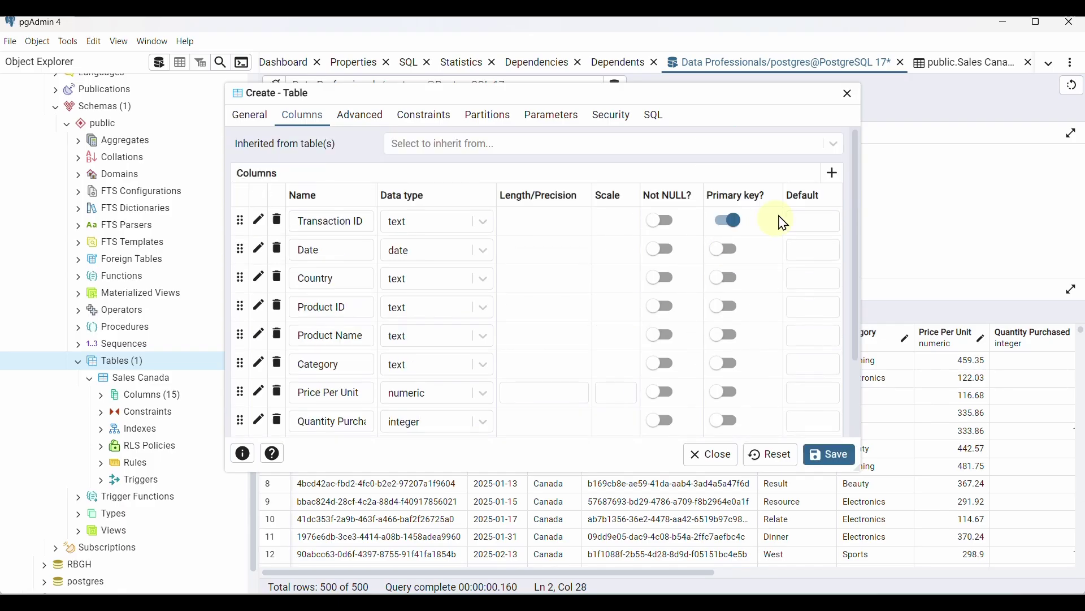
Add a Customer Age Group column with data type text
click(829, 182)
key(alt+Tab)
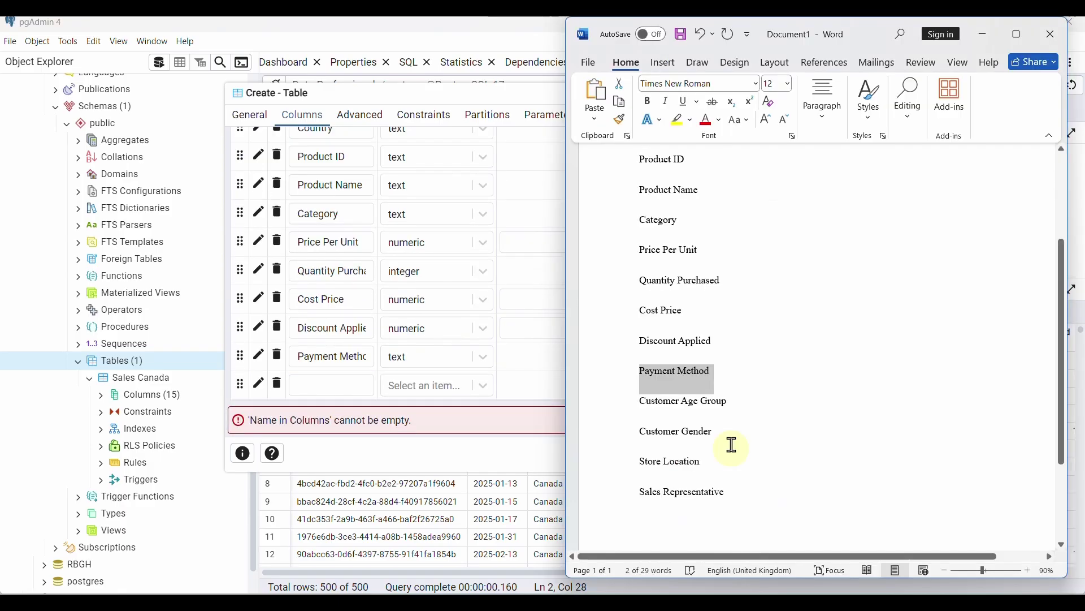
click(620, 407)
key(ctrl+c)
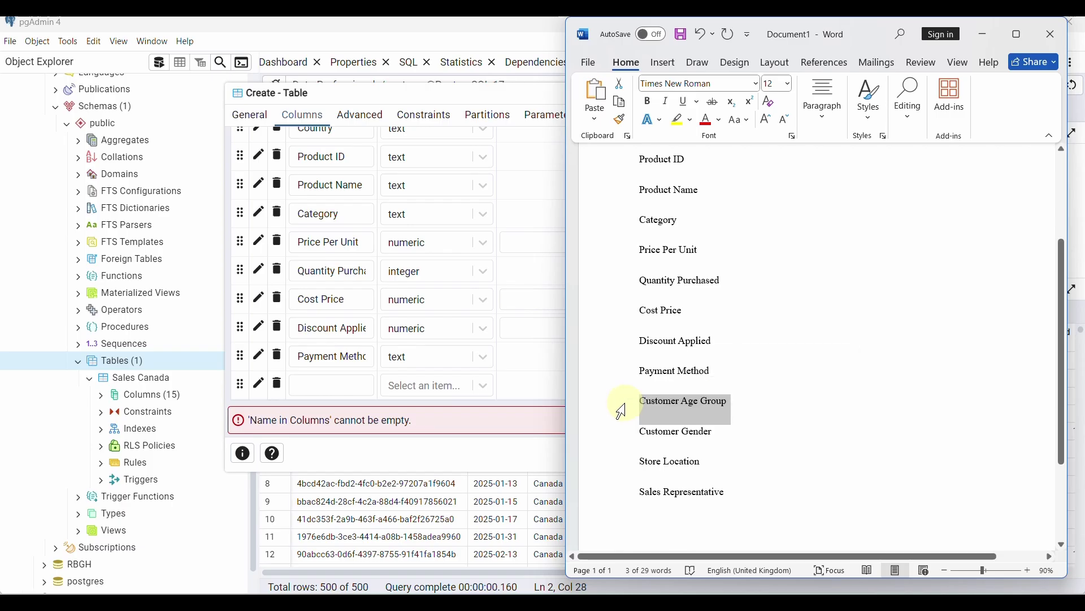
click(711, 589)
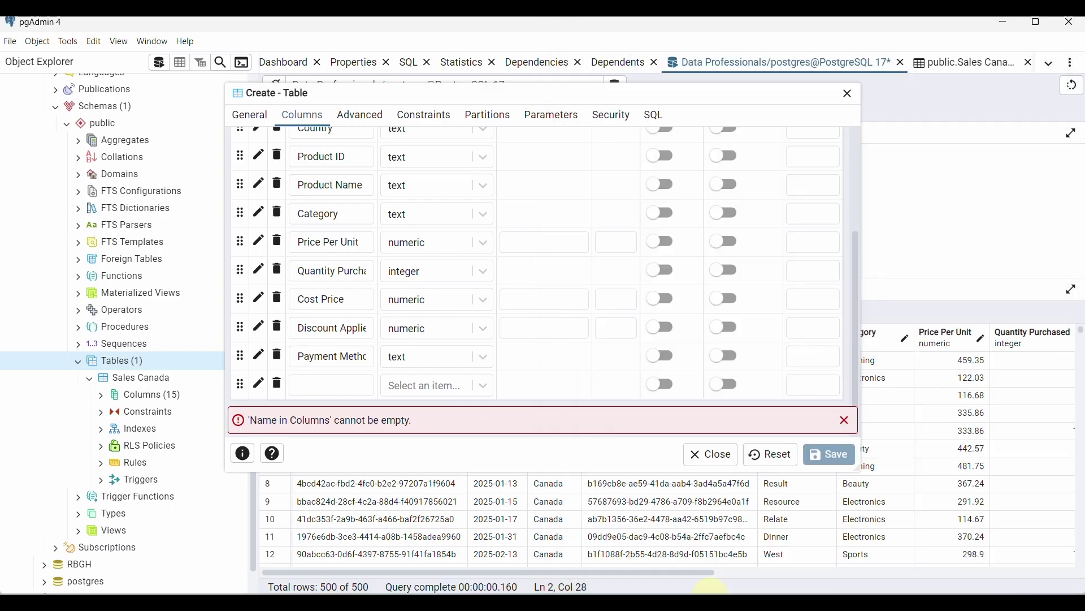
key(ctrl+v)
click(465, 388)
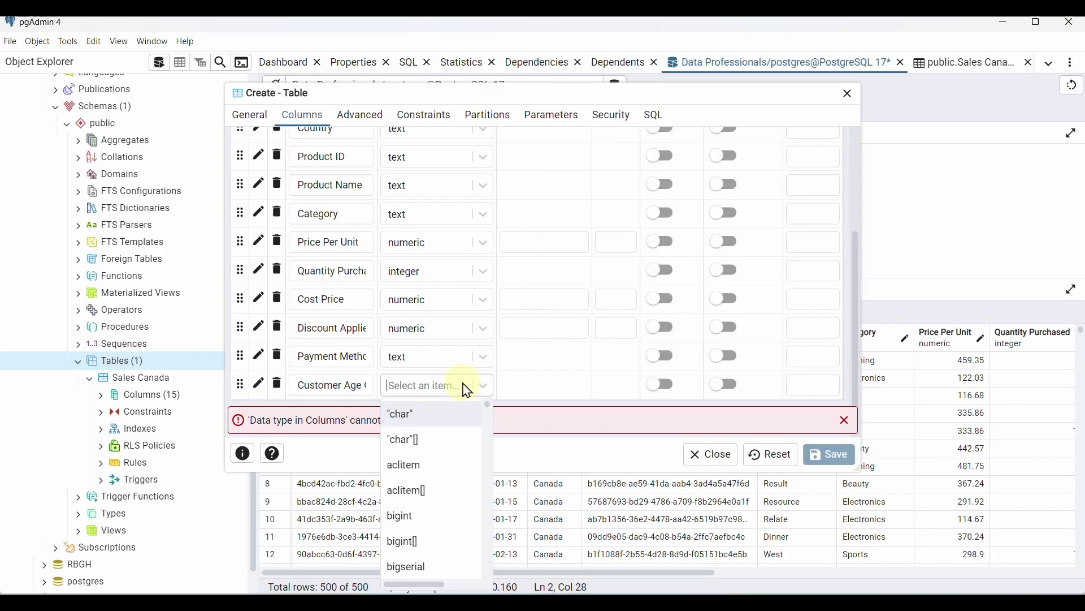
text(tex)
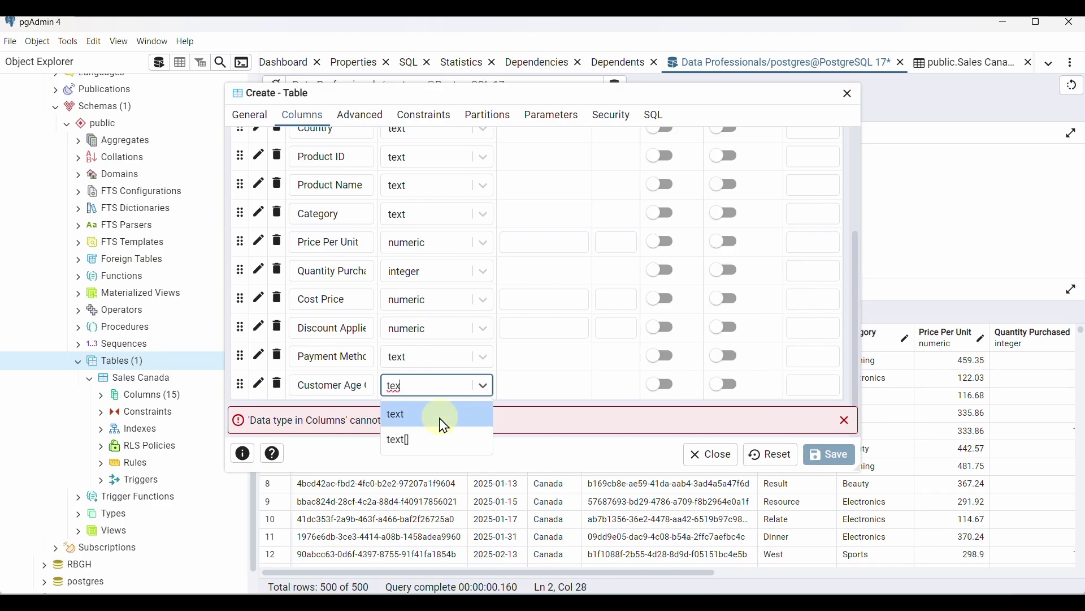
click(445, 420)
Add a Customer Gender column with data type text
click(762, 600)
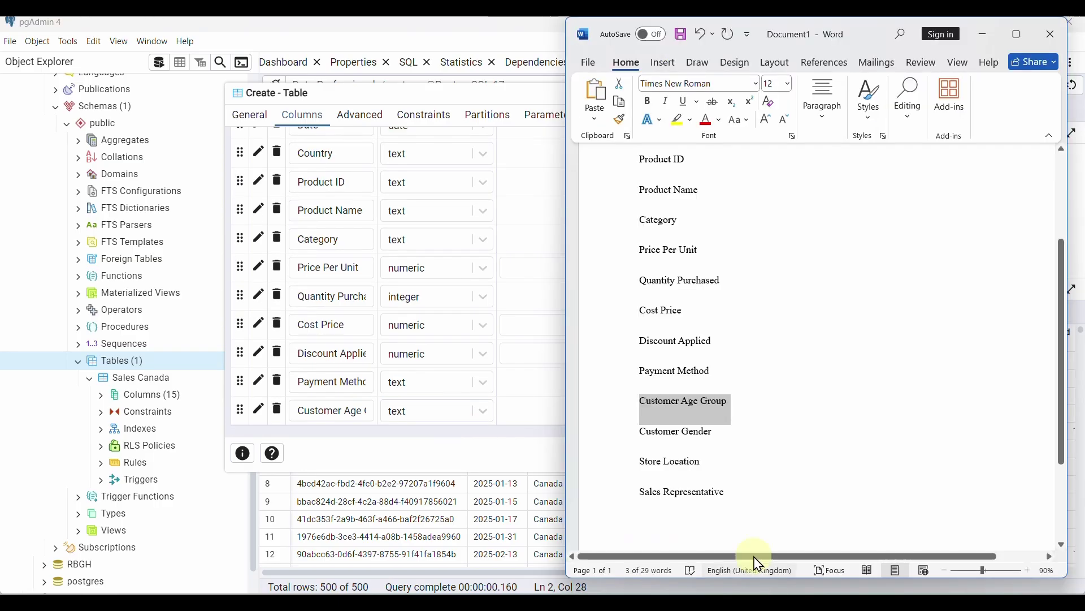
triple_click(651, 432)
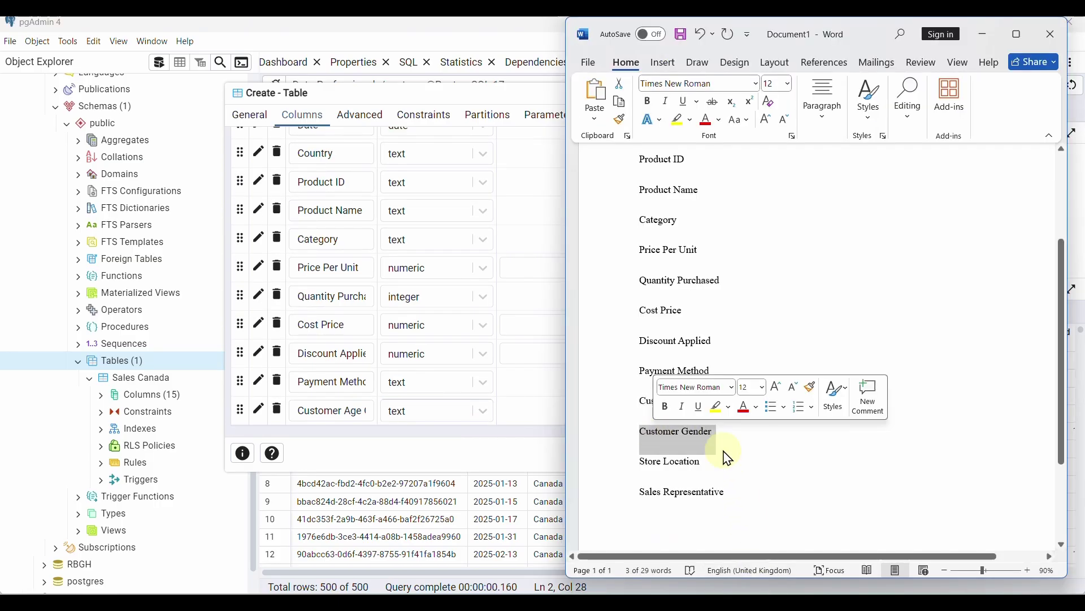
key(alt+Tab)
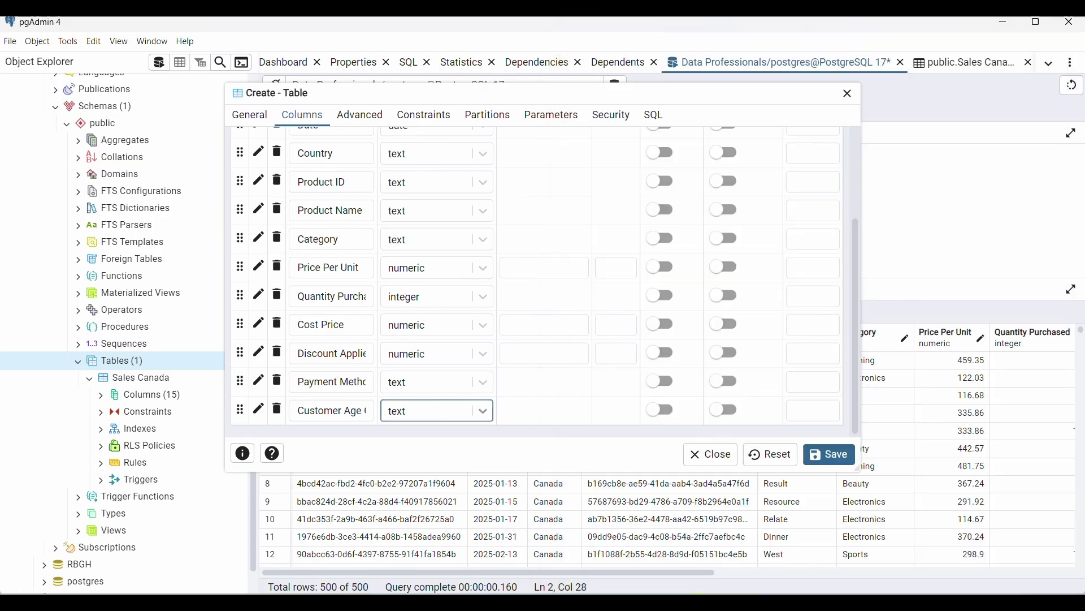
scroll(511, 390, up, 5)
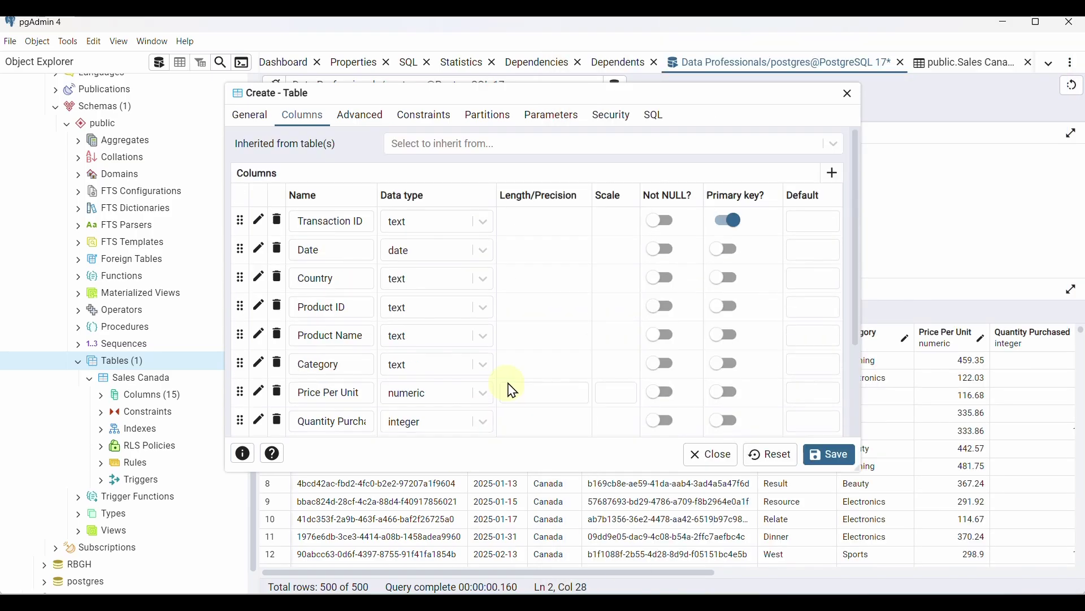
click(835, 180)
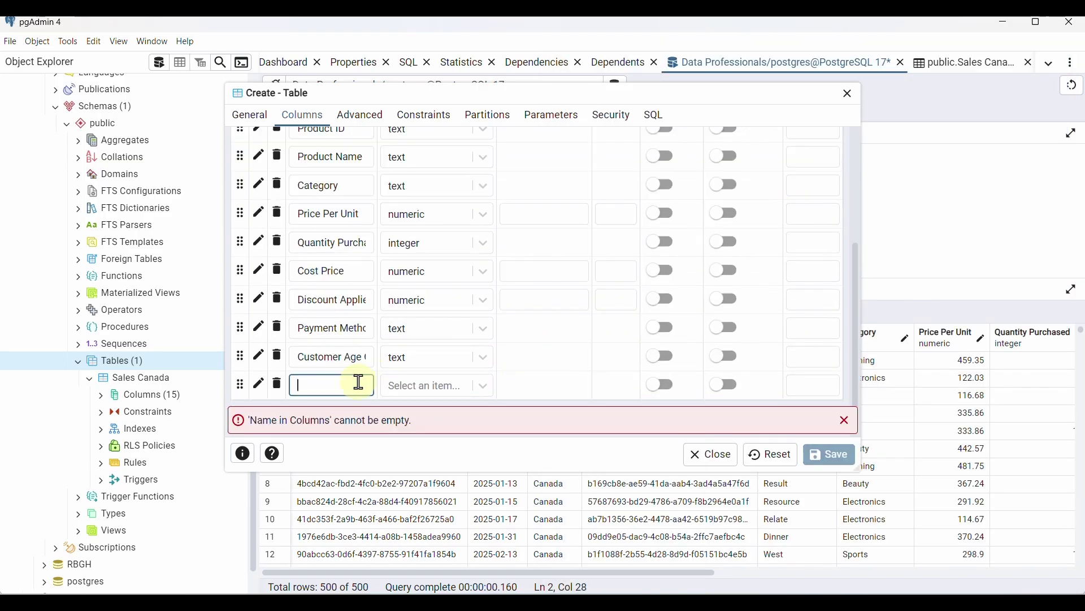
text(Customer Gender)
click(417, 389)
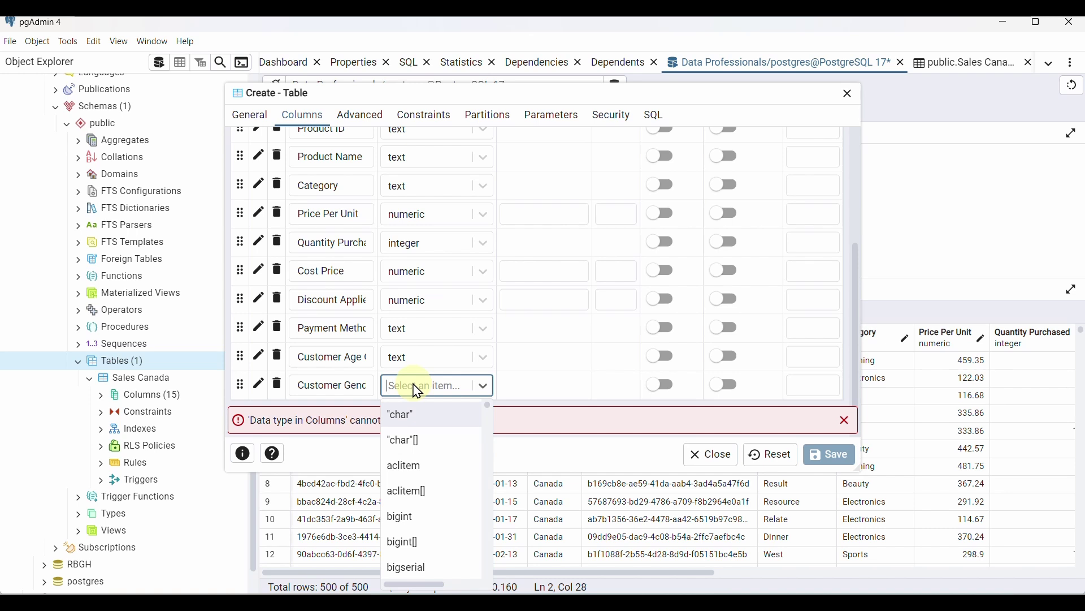
text(tex)
click(418, 414)
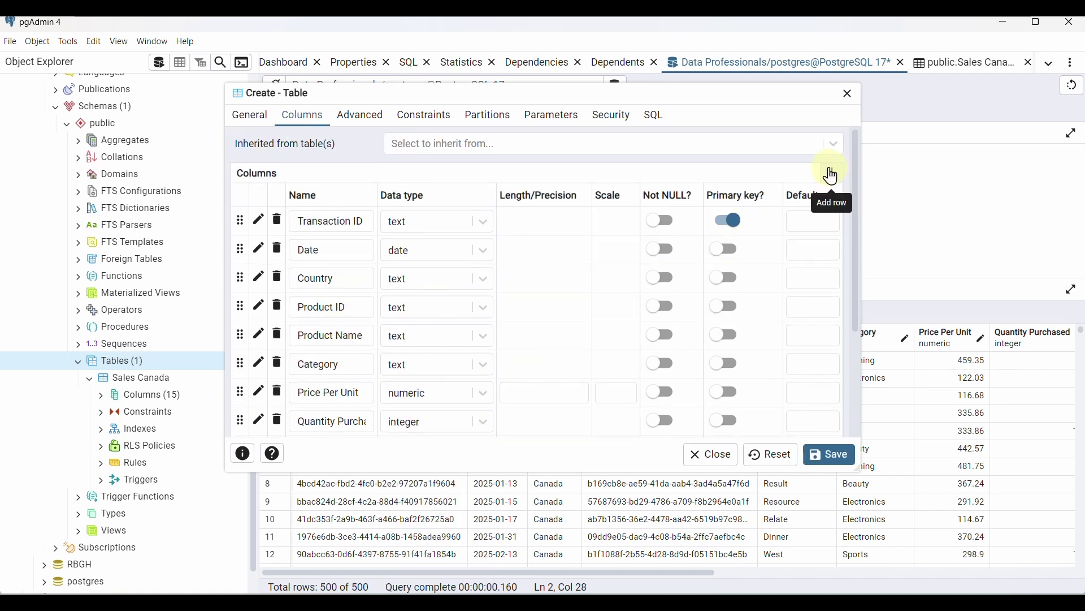
Add a Store Location column with data type text
click(831, 173)
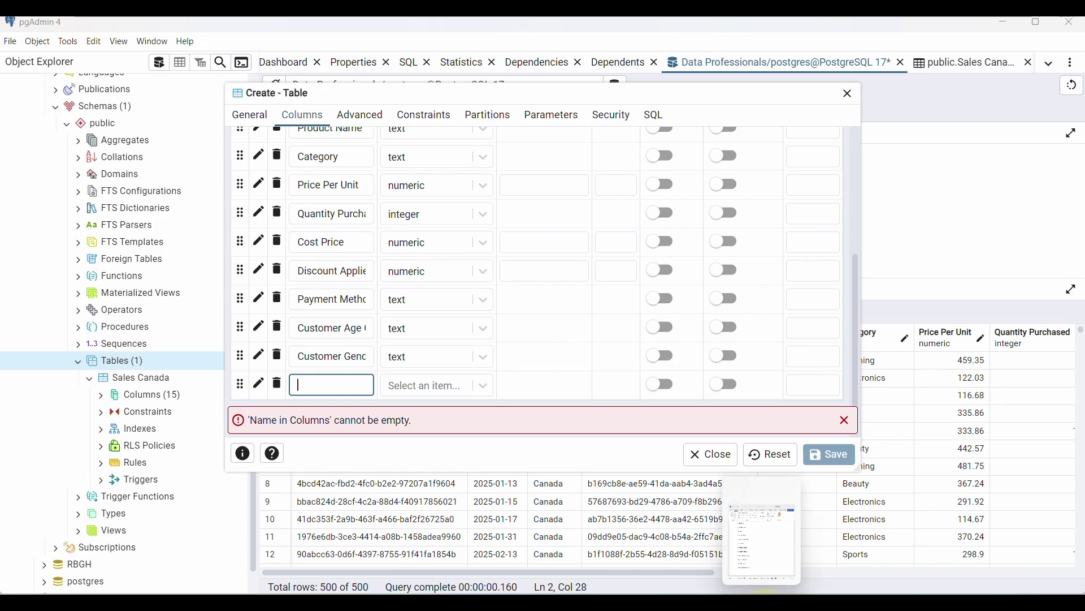
click(752, 602)
drag(701, 464, 641, 461)
key(ctrl+c)
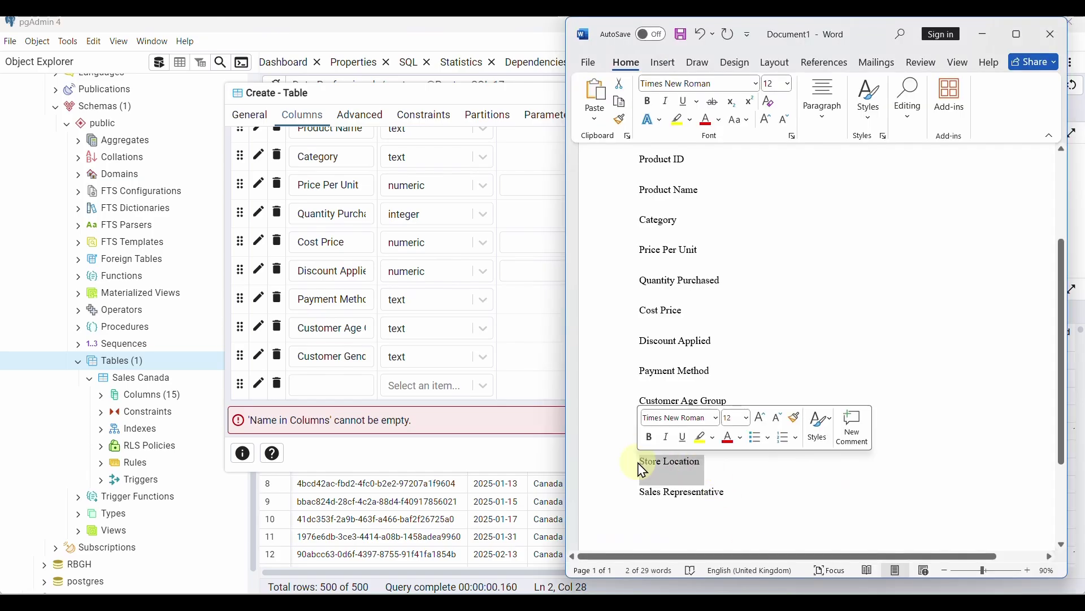
click(322, 384)
key(ctrl+v)
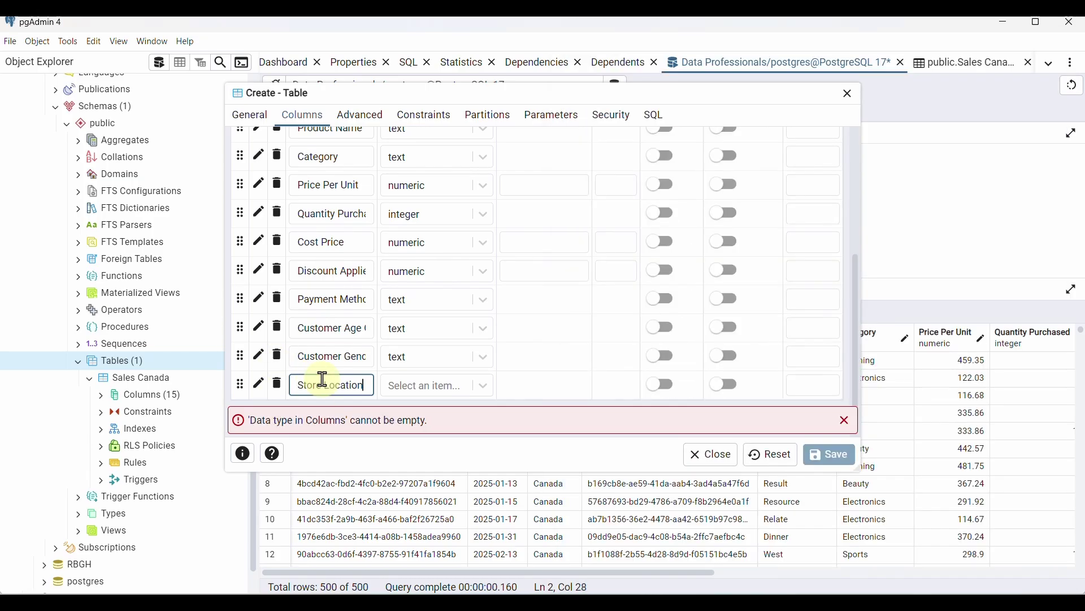
click(490, 390)
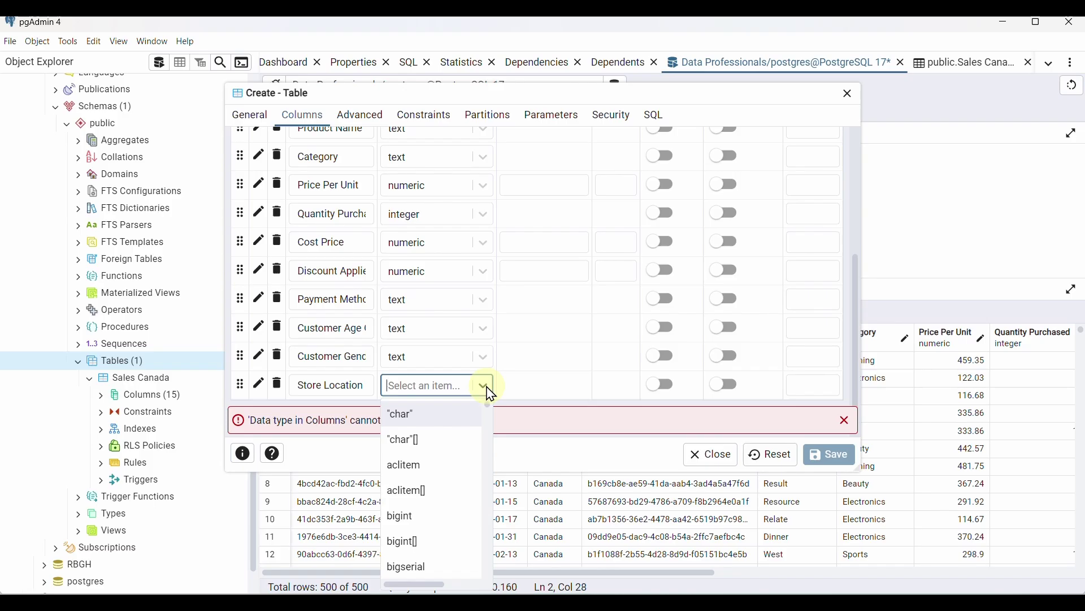
text(te)
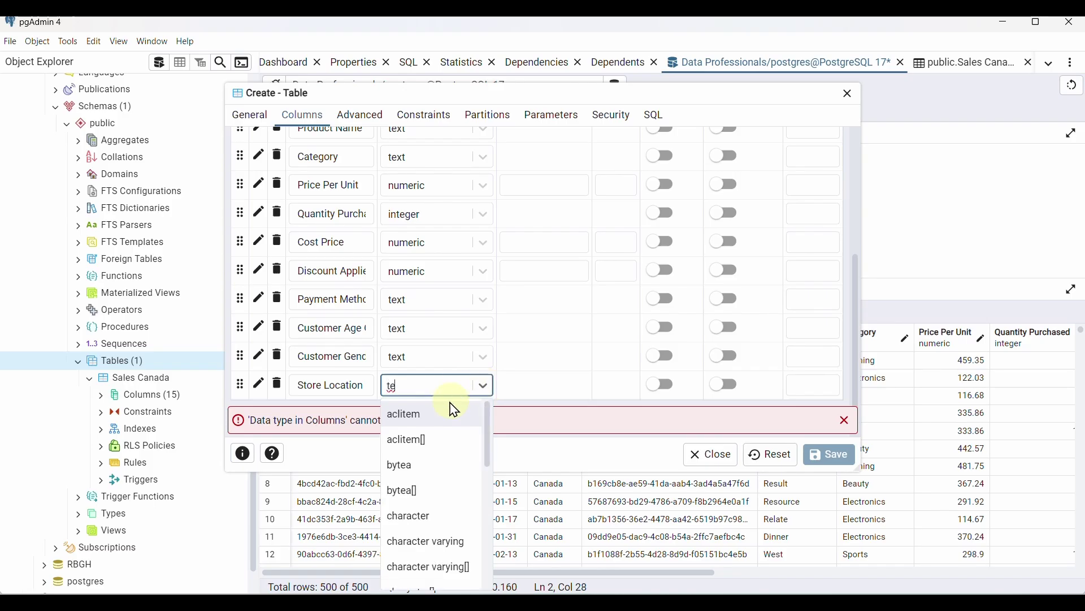
text(x)
click(437, 414)
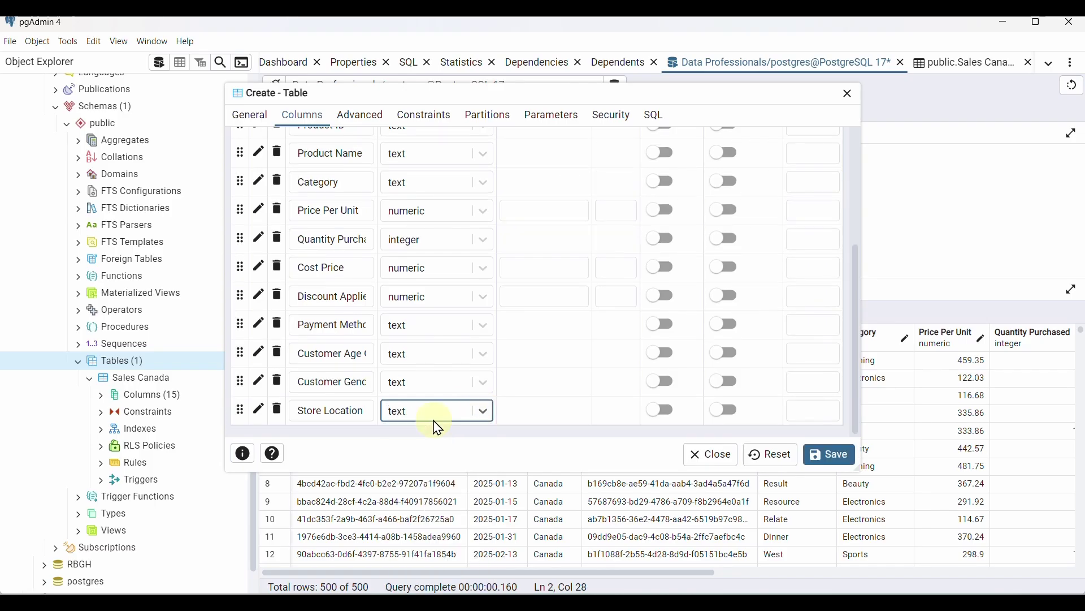
Add a Sales Representative column with data type text
key(alt+Tab)
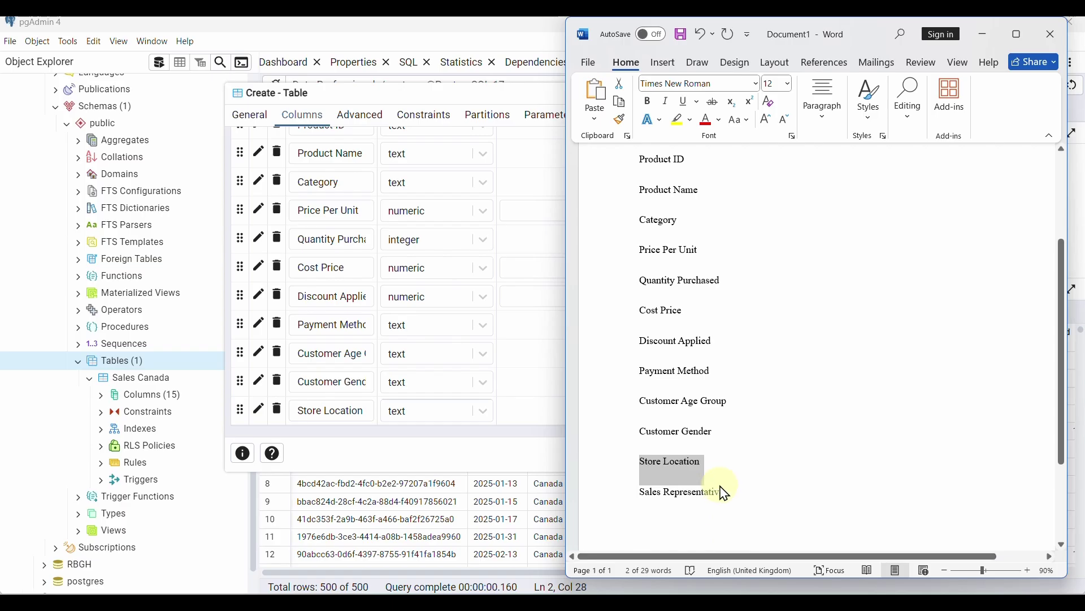
drag(718, 493, 653, 494)
key(ctrl+c)
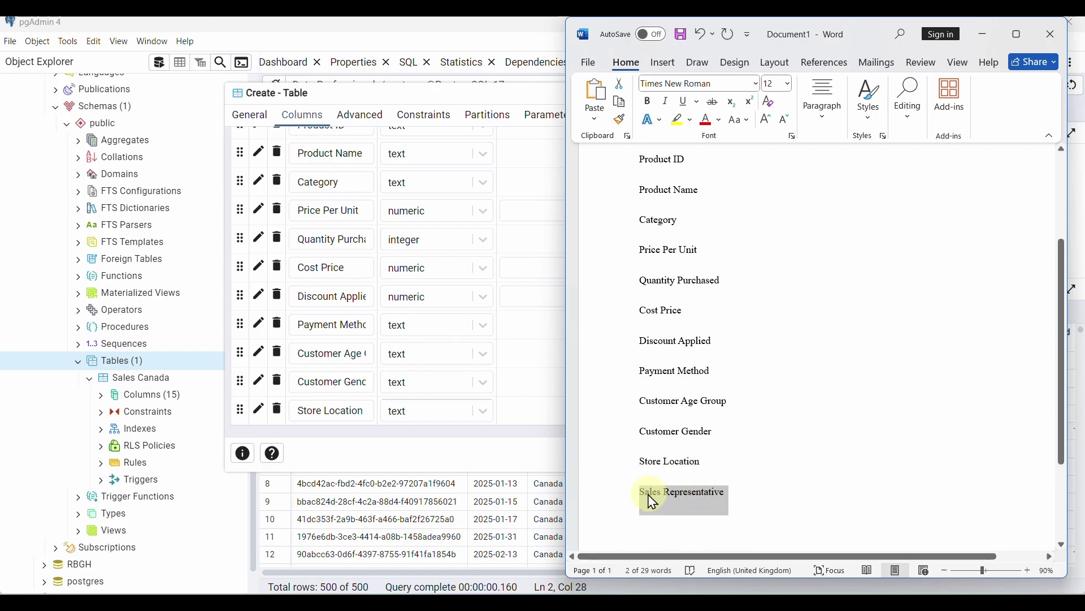
click(426, 363)
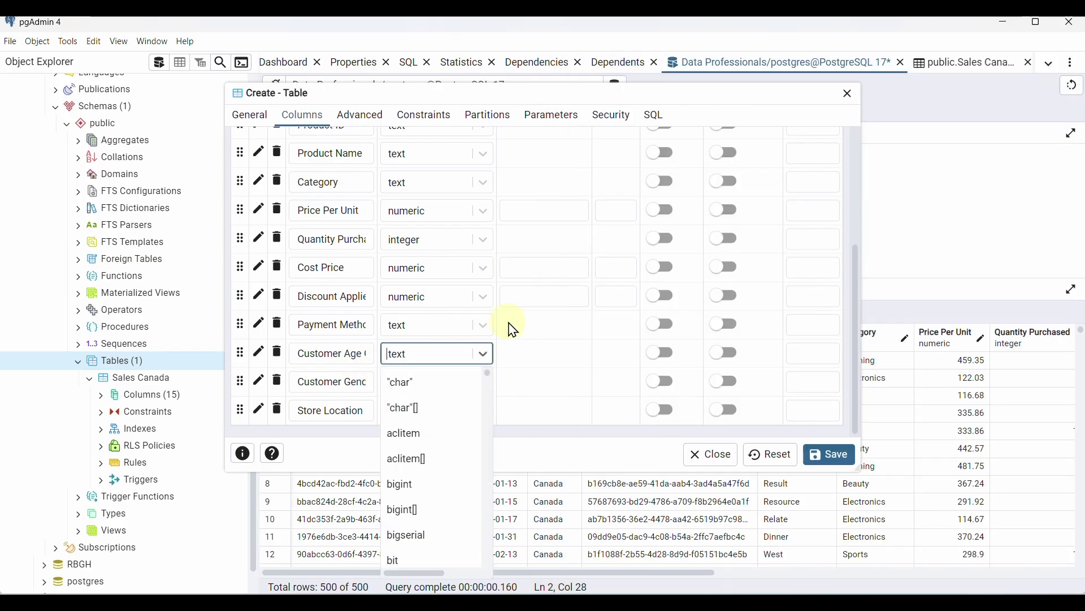
scroll(678, 229, up, 5)
click(836, 175)
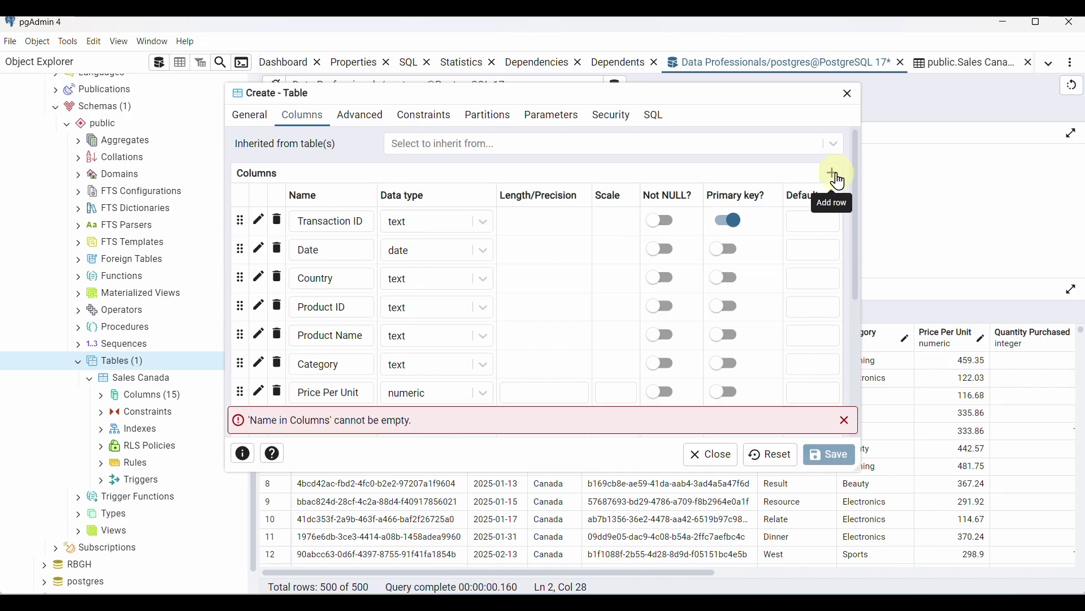
key(ctrl+v)
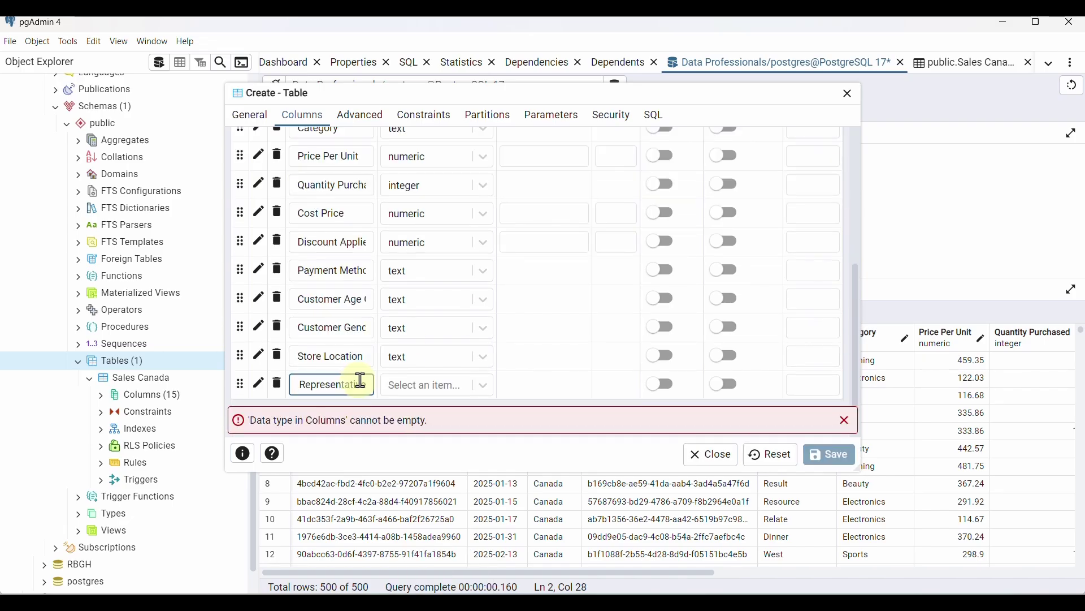
click(438, 385)
text(tex)
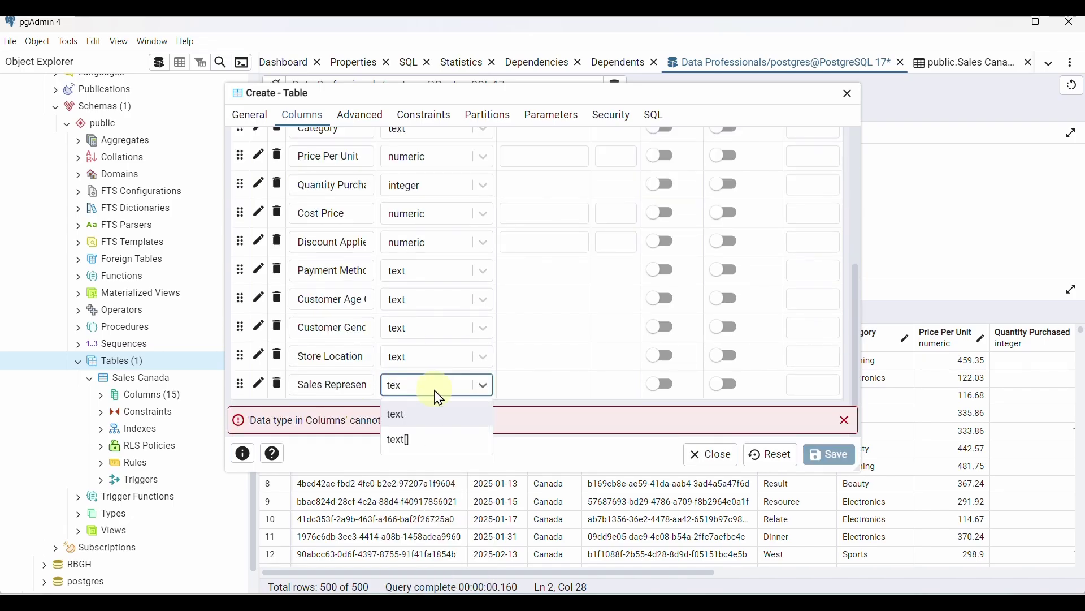
click(433, 415)
scroll(426, 381, up, 5)
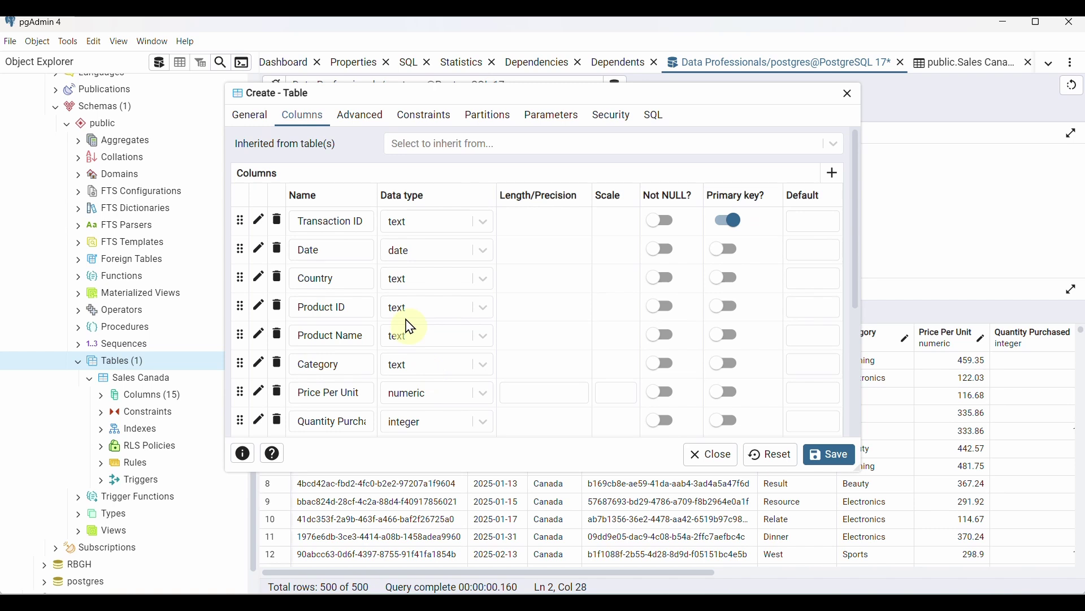
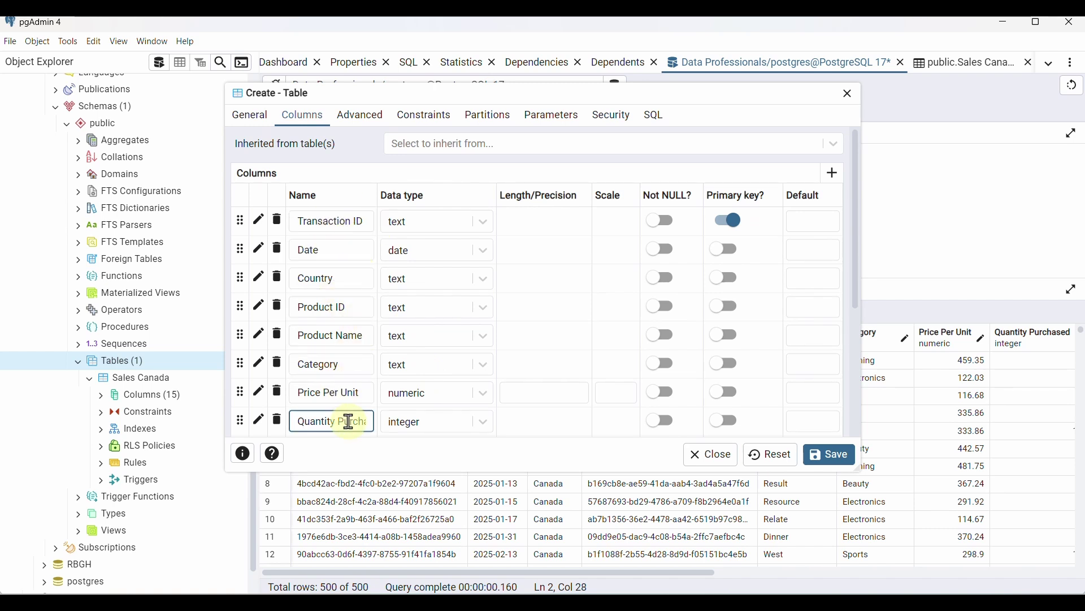
Review the Sales China table's General and Columns tabs, then save the table
scroll(349, 421, down, 5)
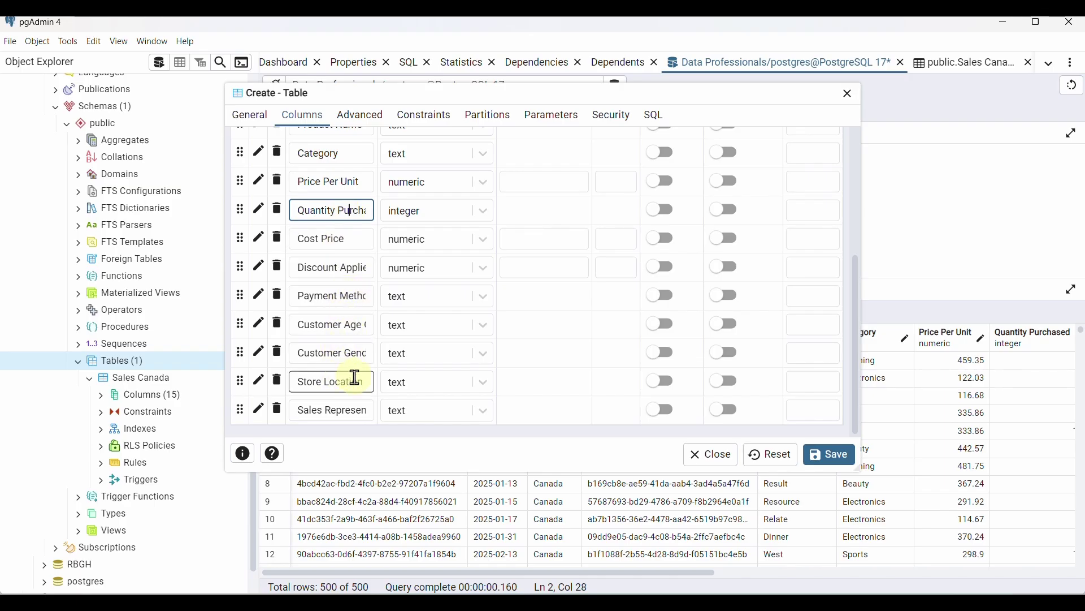
scroll(362, 390, up, 5)
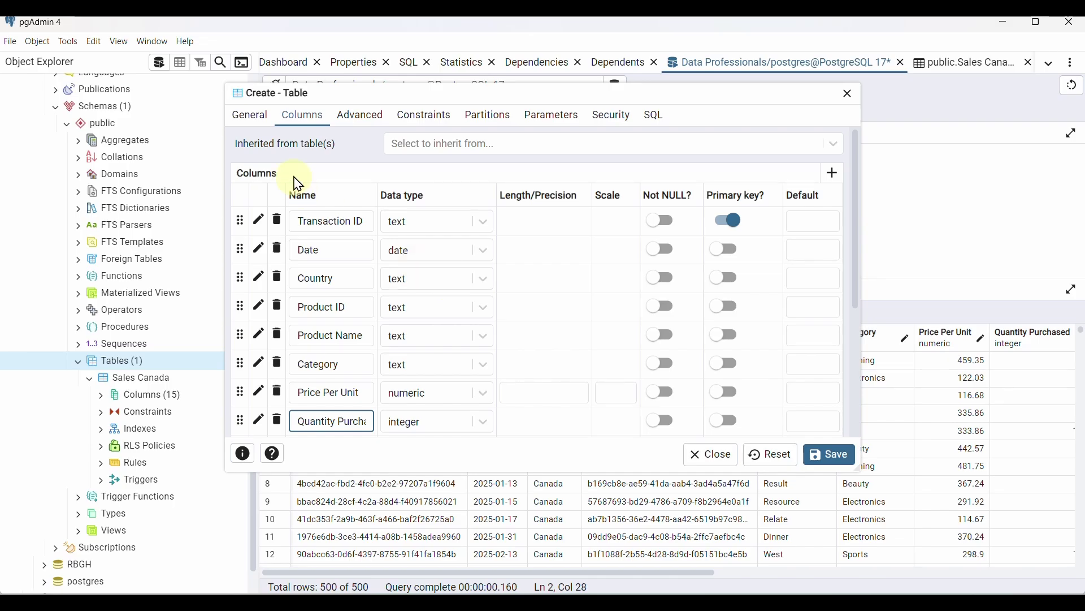
click(251, 119)
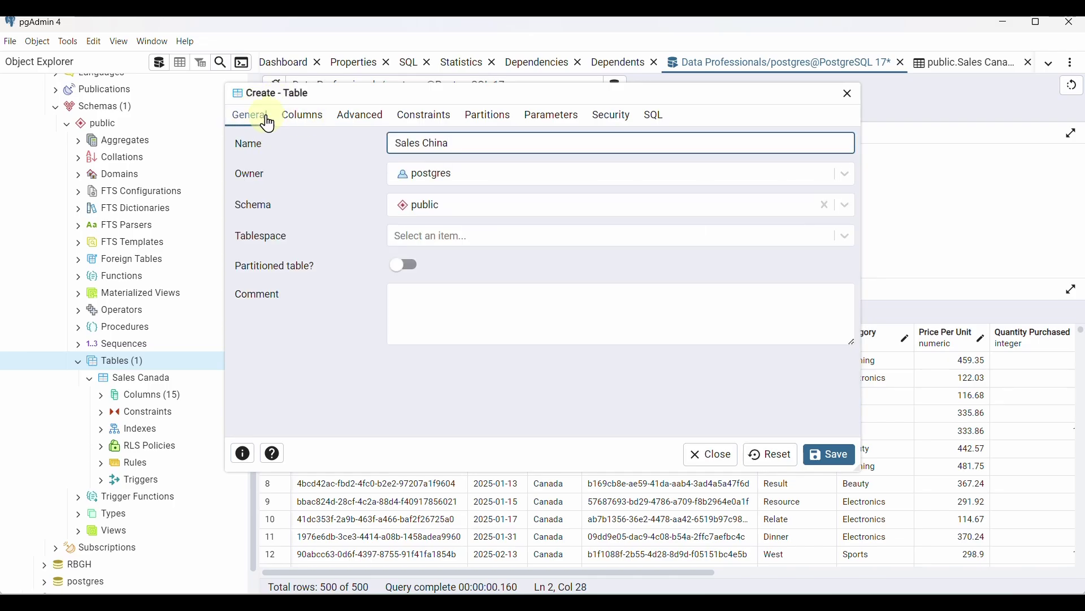
click(300, 116)
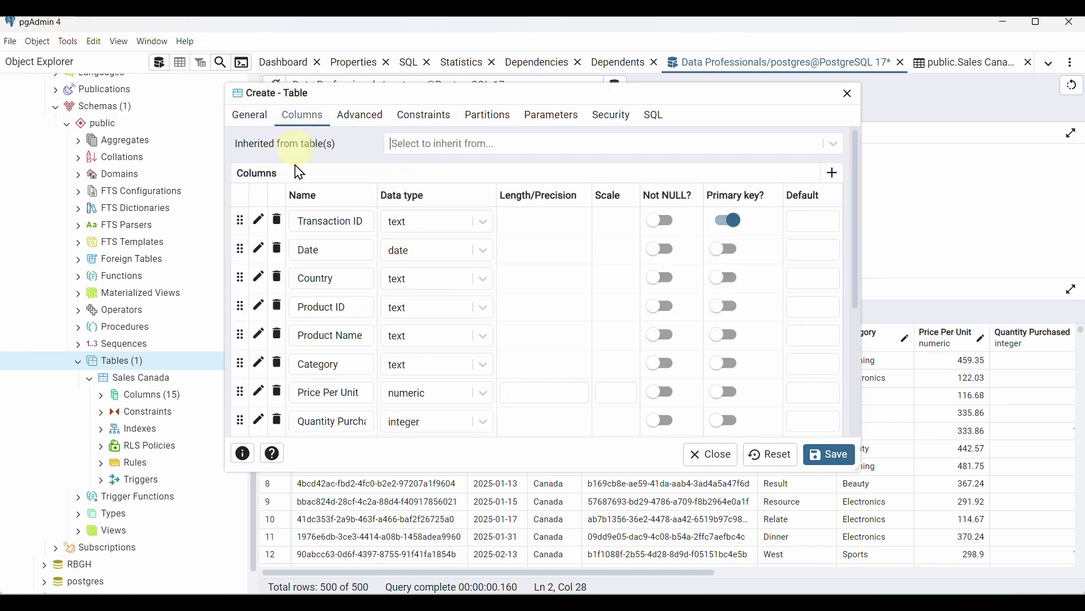
click(834, 455)
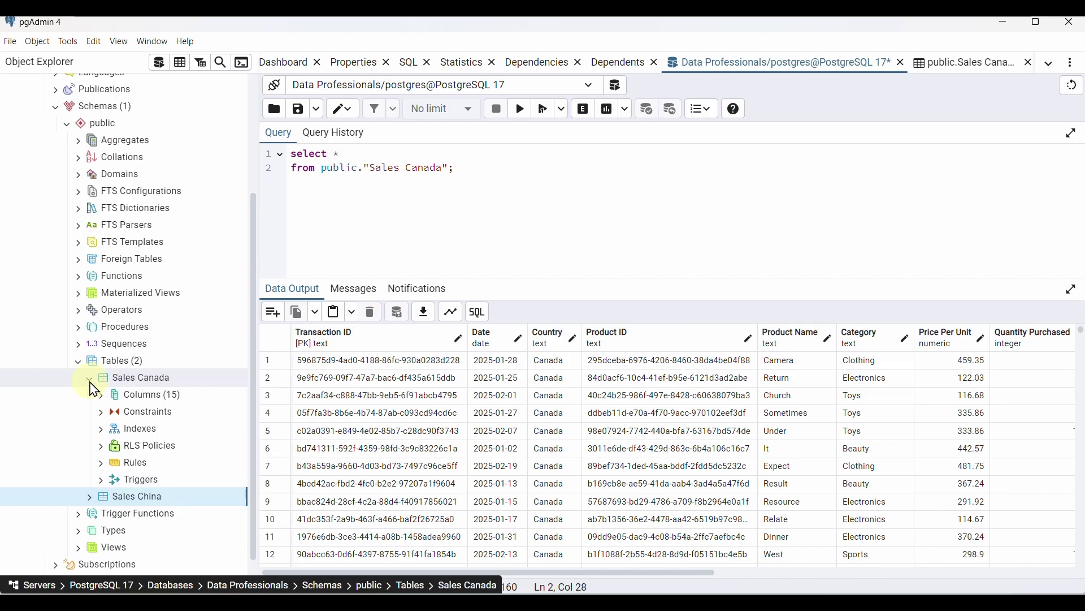
Expand Sales China's 15 columns and view all its rows, confirming the table is empty
click(90, 379)
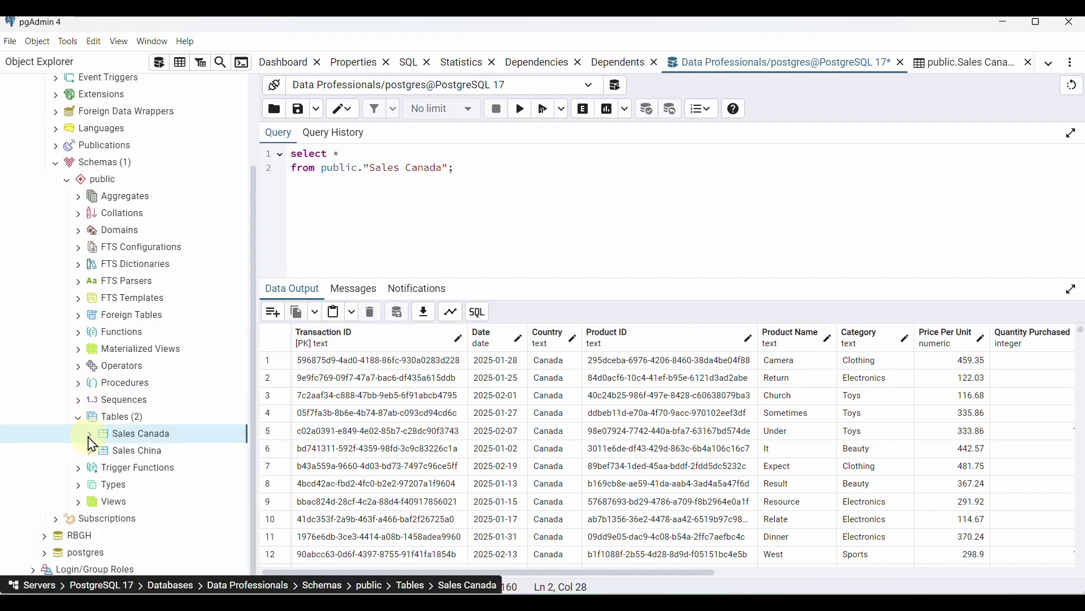
click(90, 452)
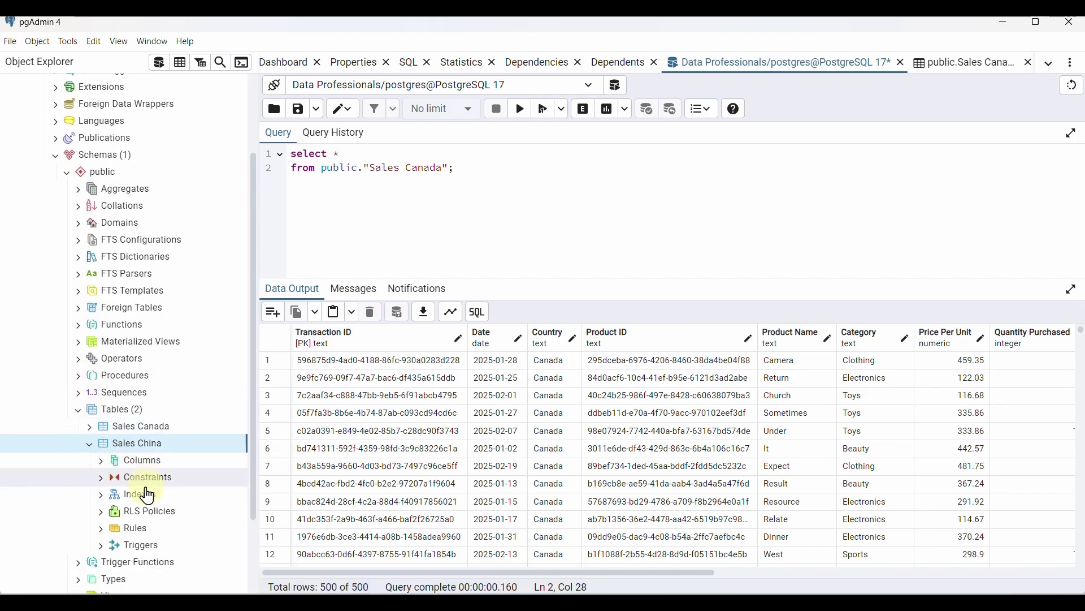
scroll(152, 464, down, 3)
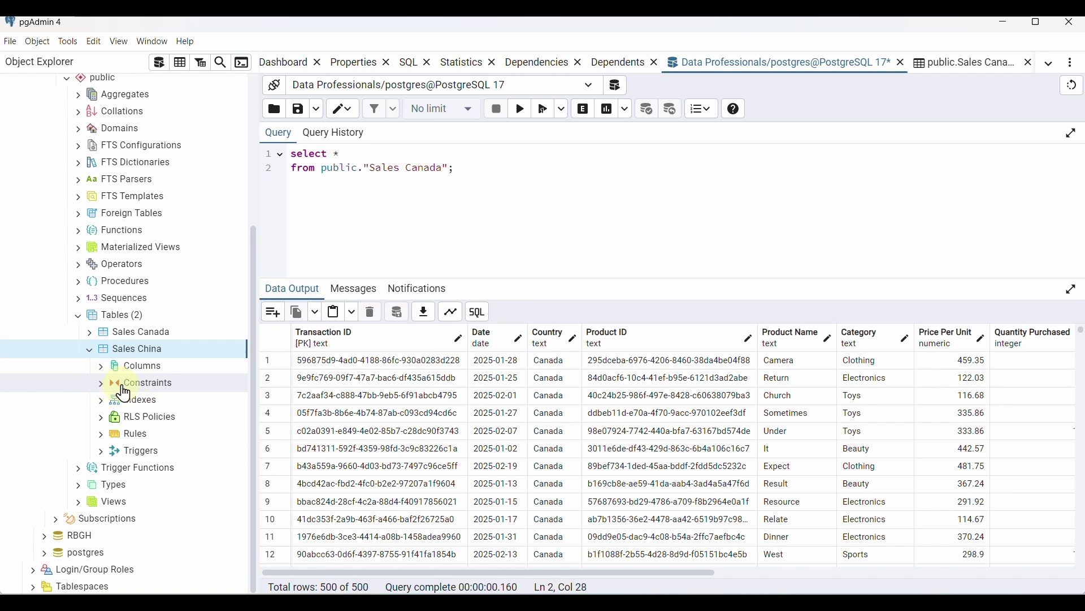
click(101, 367)
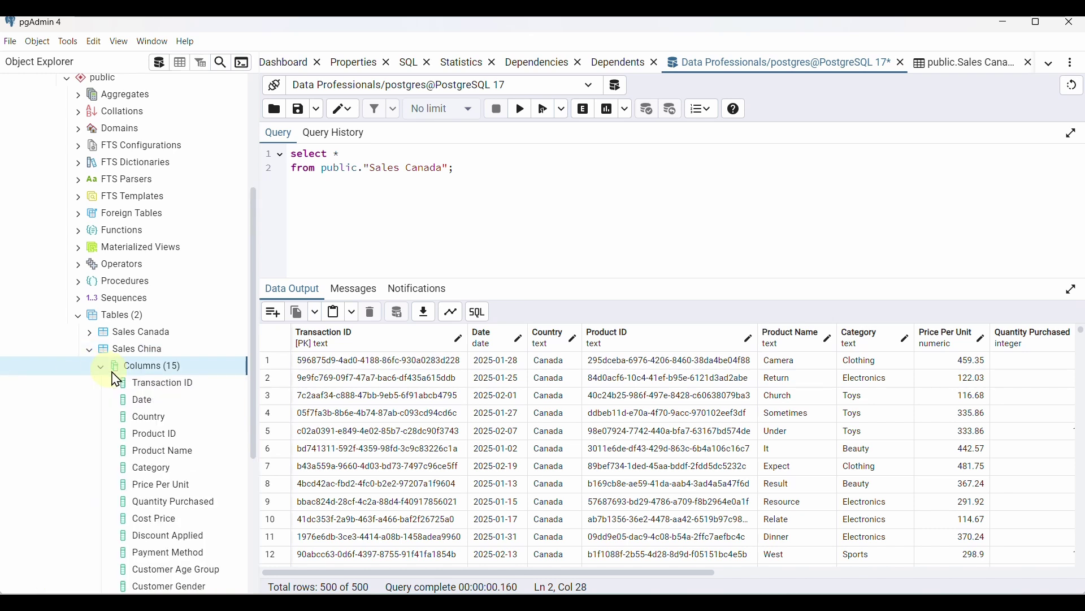
scroll(152, 473, down, 2)
scroll(151, 467, down, 3)
scroll(147, 461, up, 3)
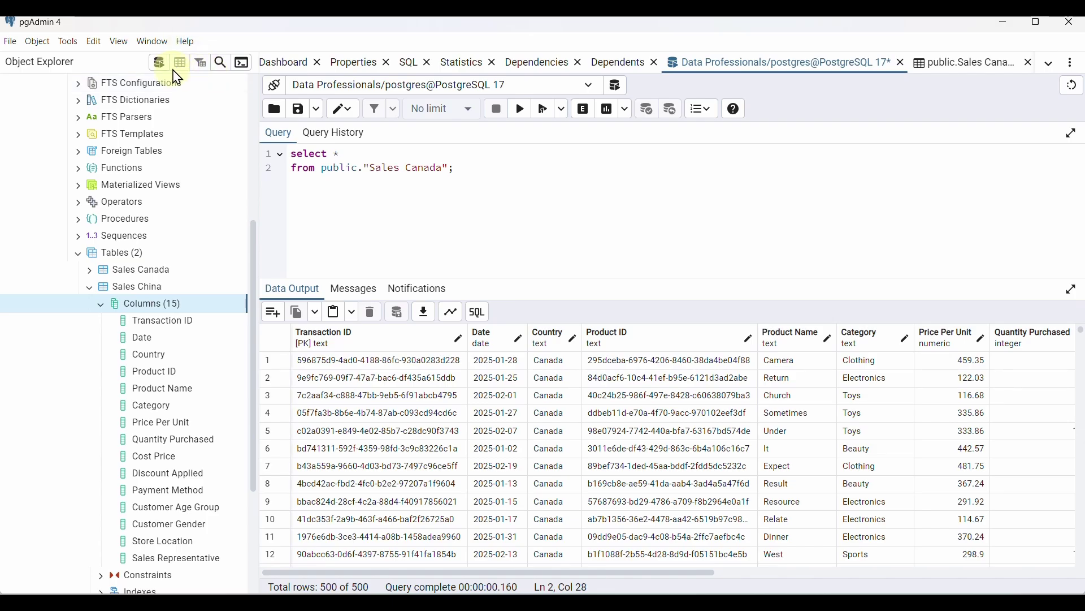
click(136, 287)
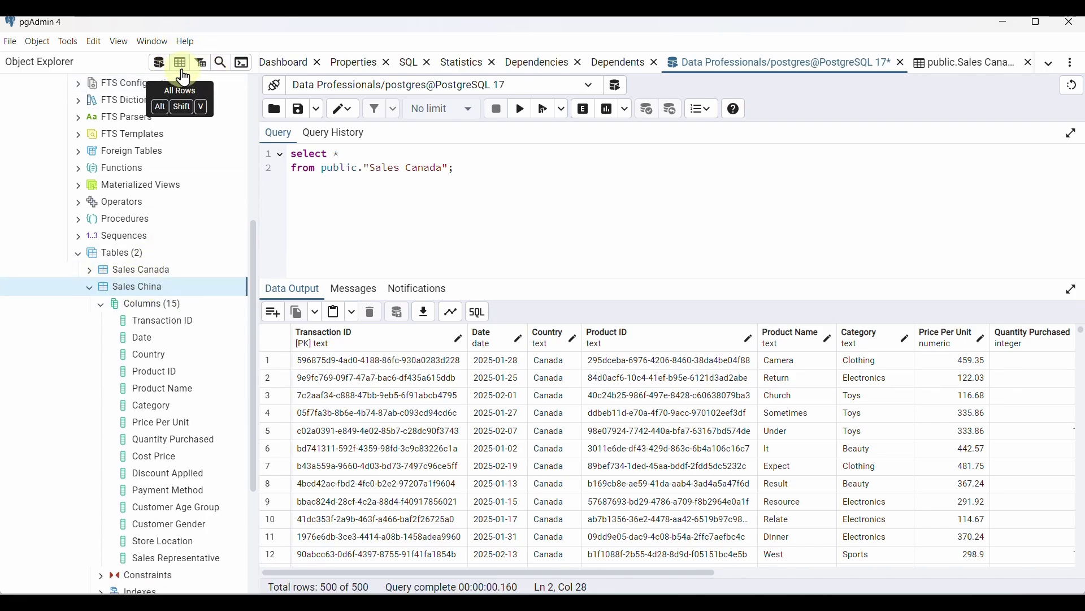
click(182, 69)
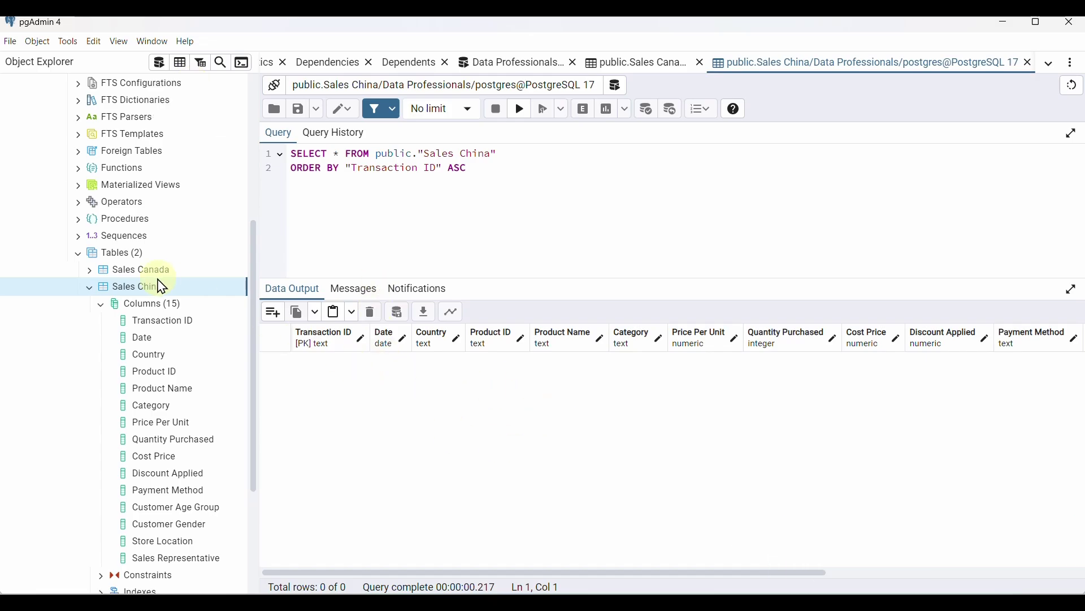
Import sales_China.csv into Sales China through Import/Export Data with the Header option enabled
right_click(143, 295)
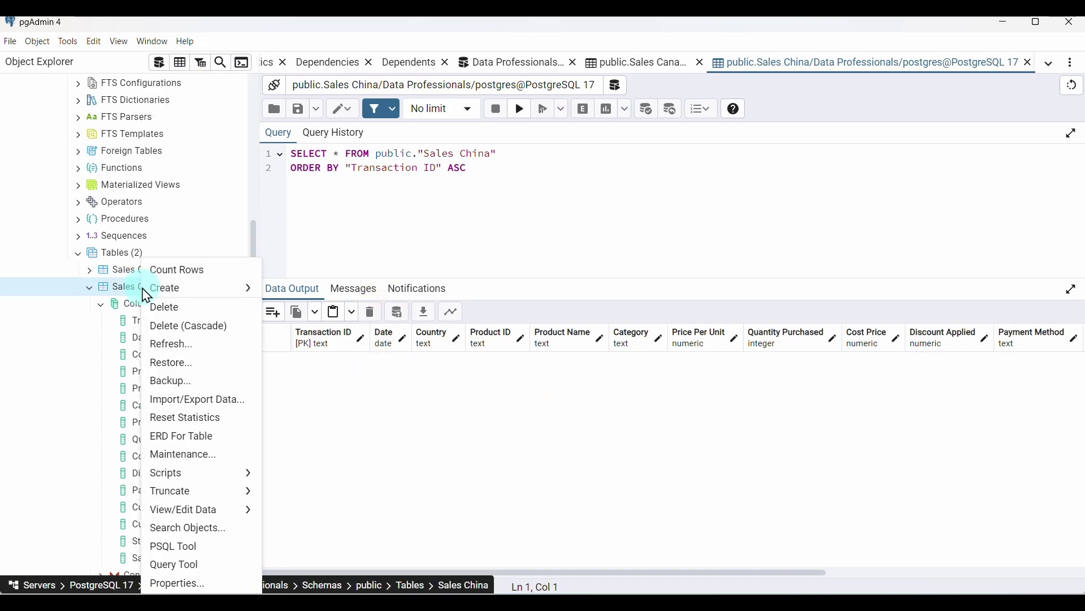
click(198, 400)
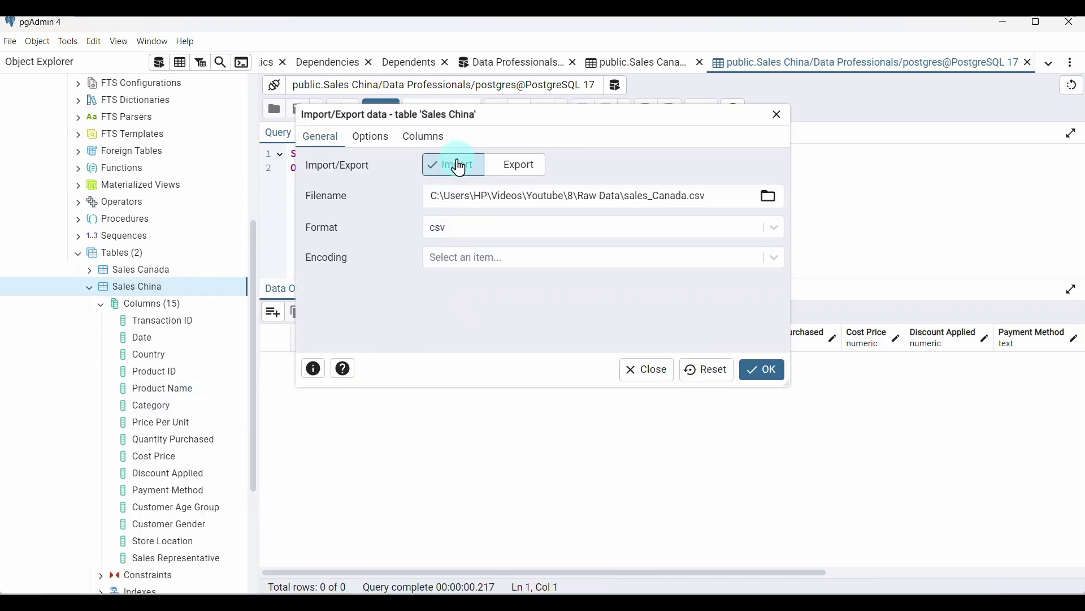
drag(719, 196, 394, 215)
key(BackSpace)
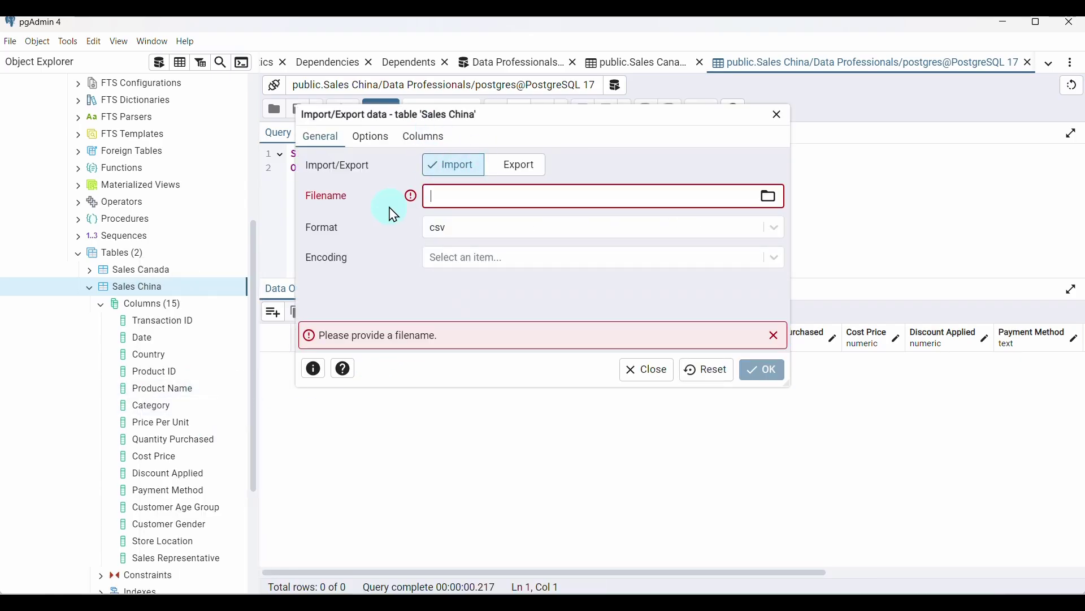
click(767, 195)
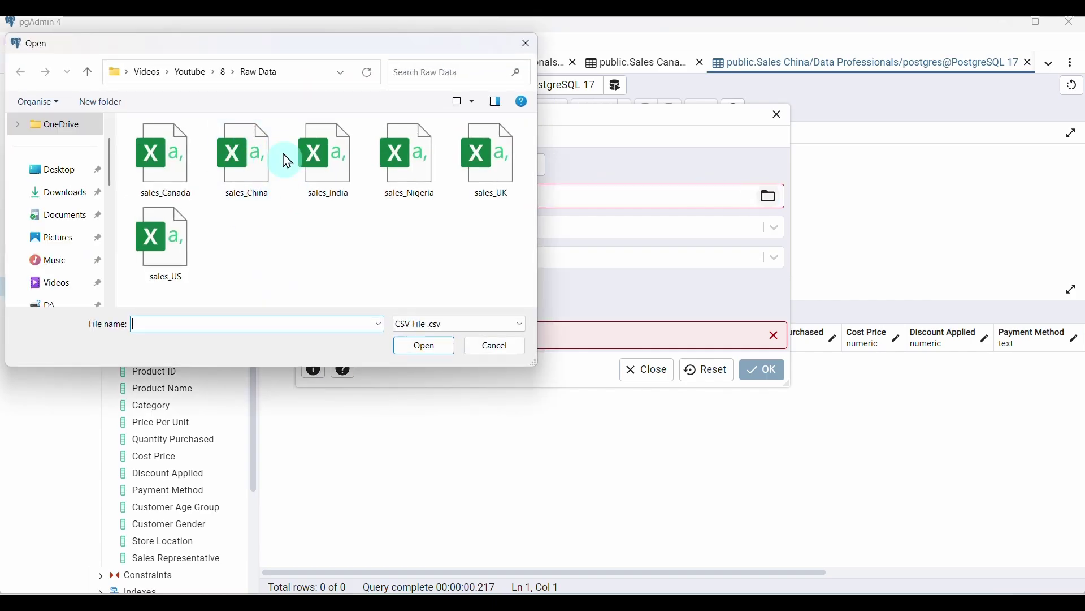
click(255, 180)
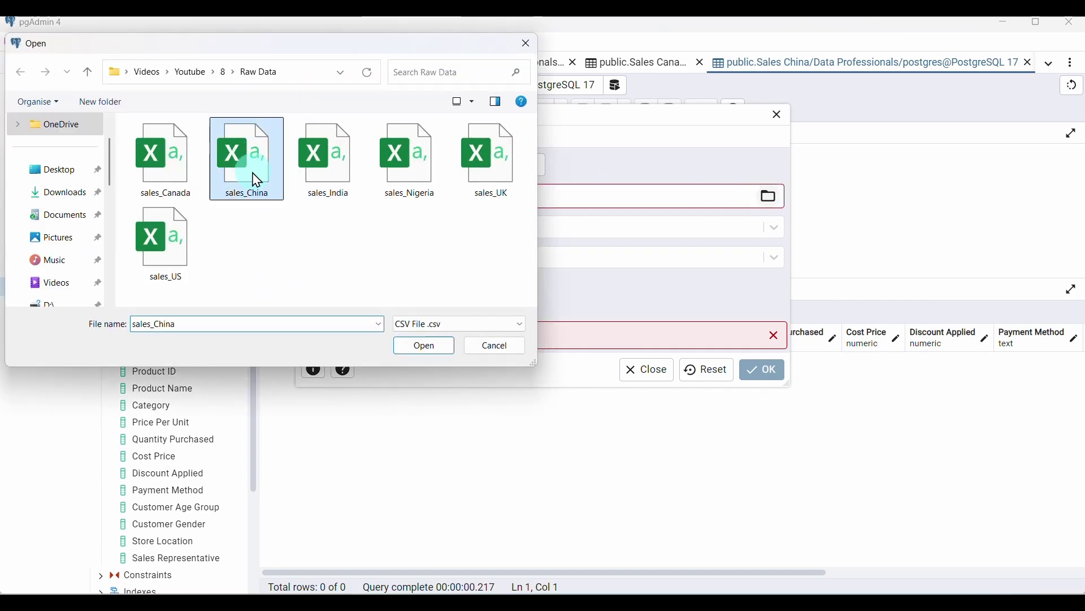
click(423, 347)
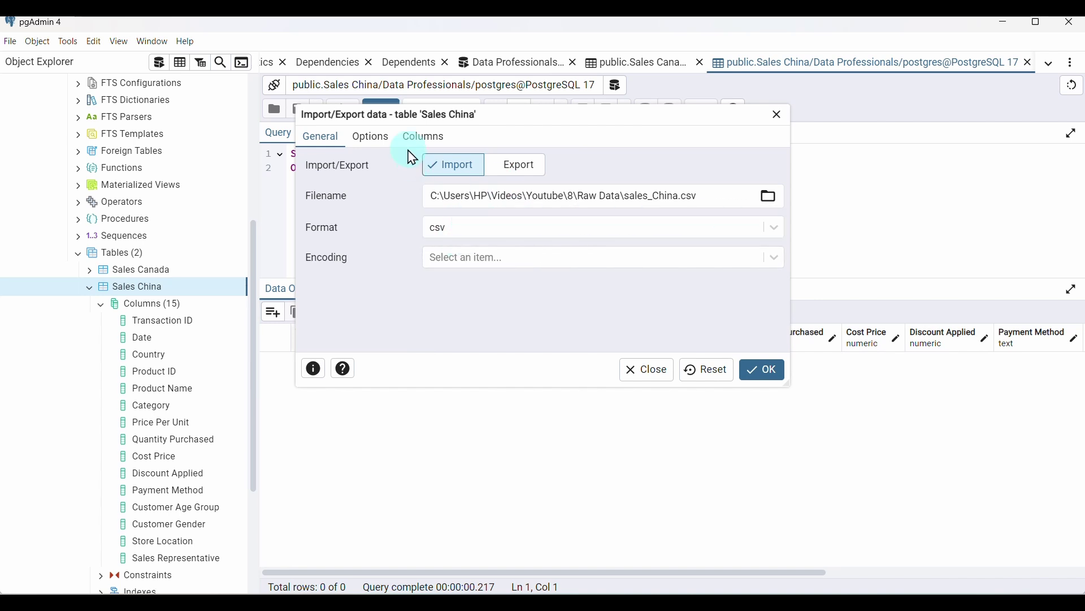
click(371, 146)
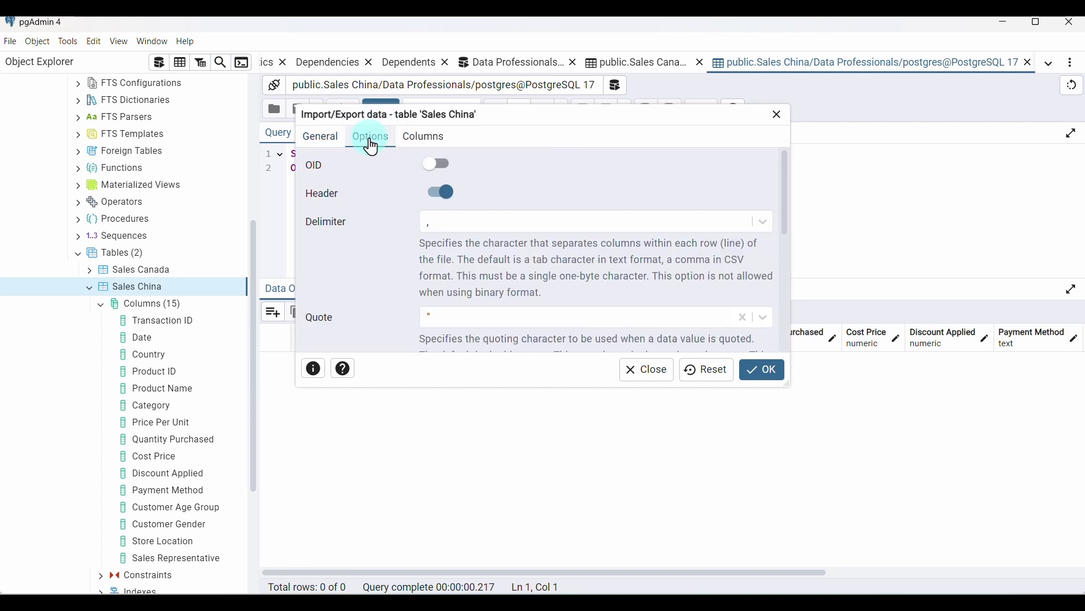
click(439, 192)
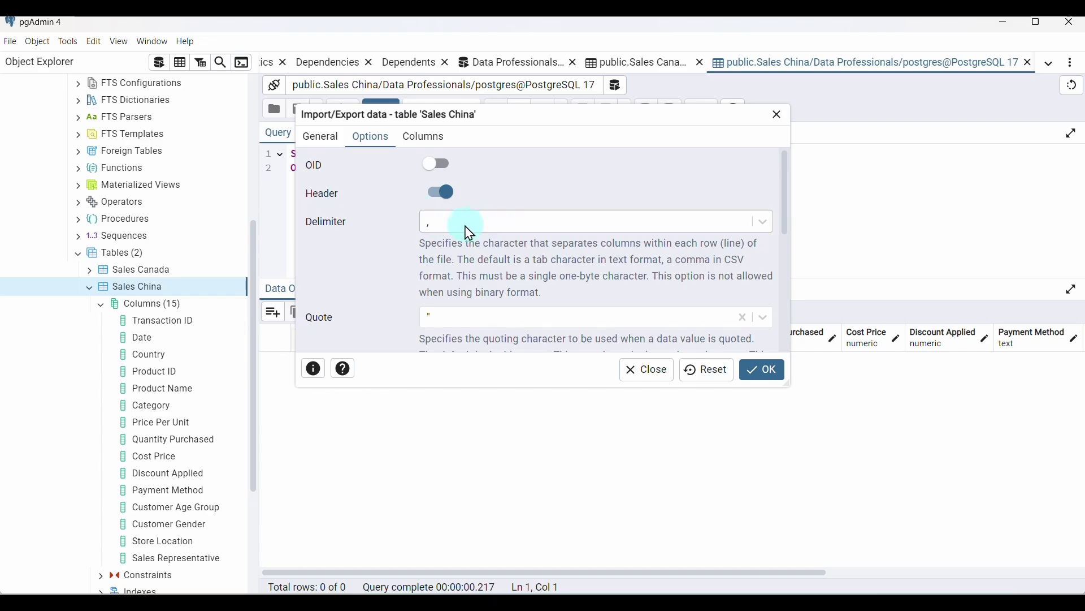
click(323, 137)
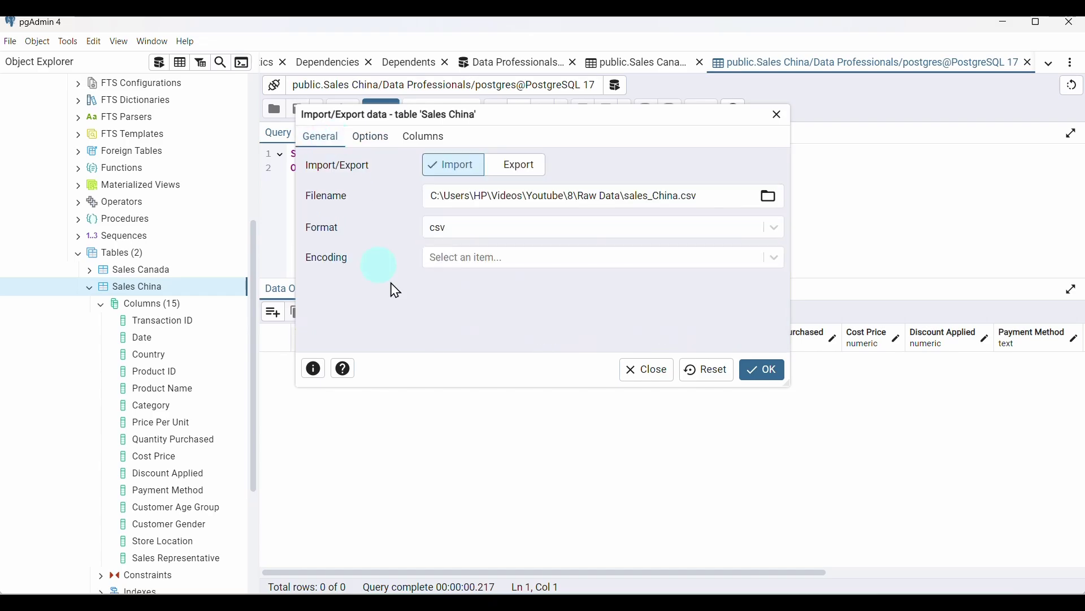
click(762, 371)
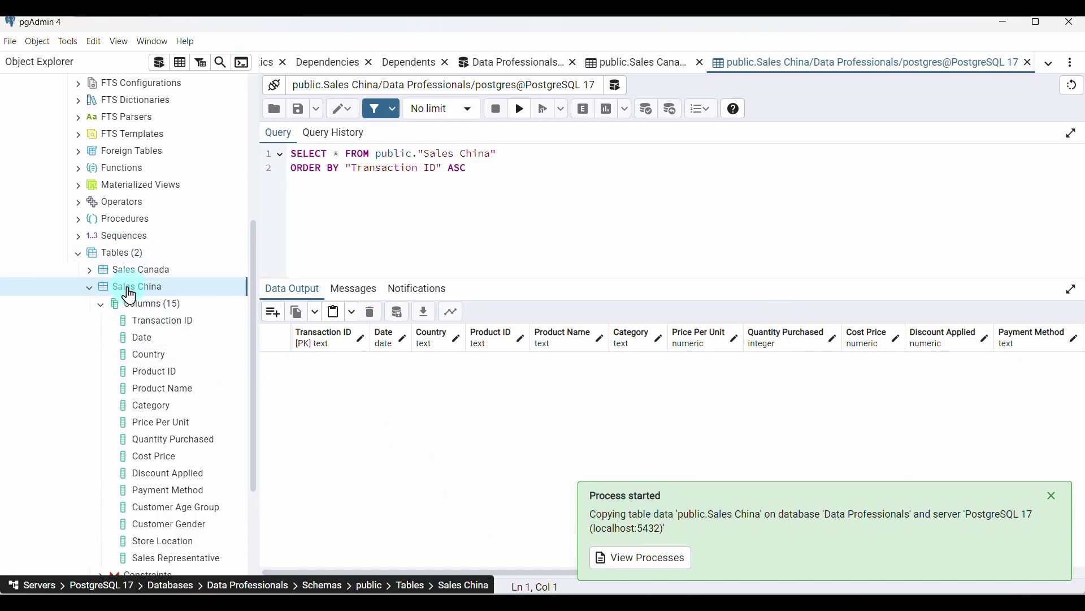
Refresh Sales China and reload all rows to check its 500 records, then open the Raw Data folder
right_click(129, 289)
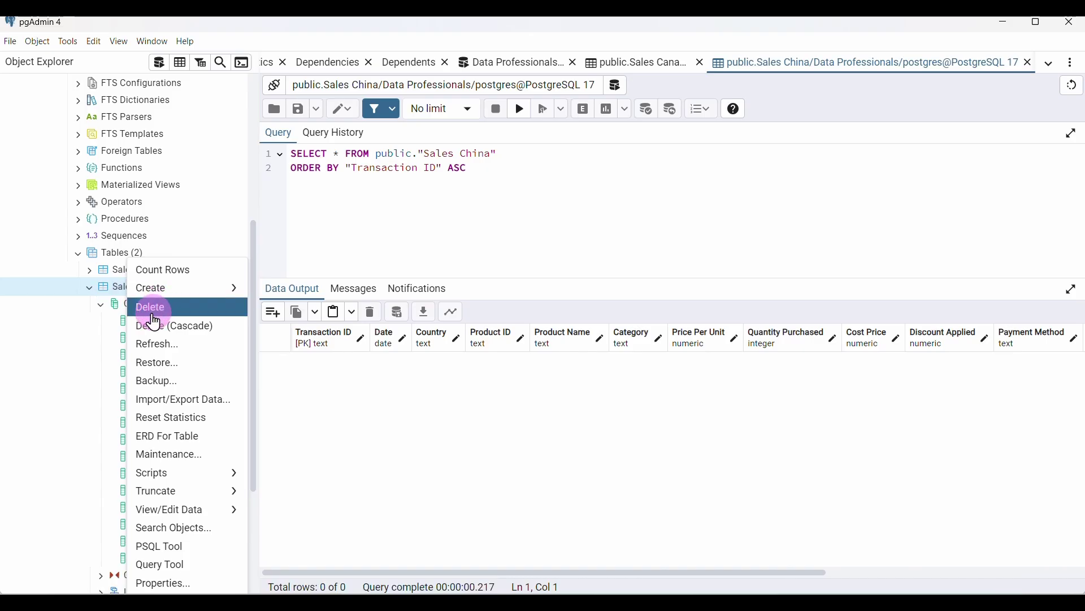
click(190, 346)
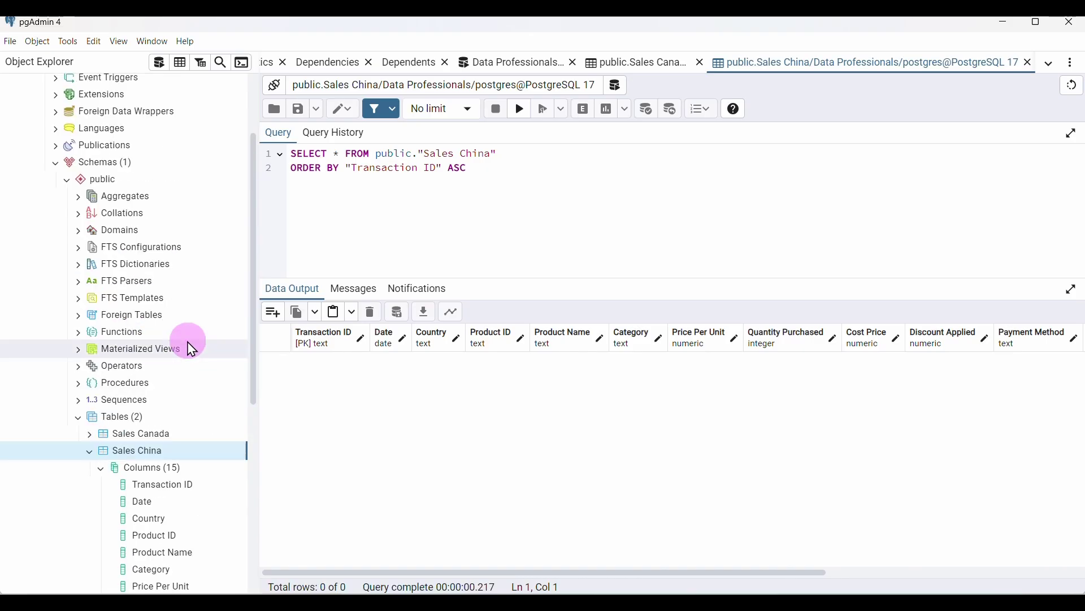
scroll(216, 437, down, 3)
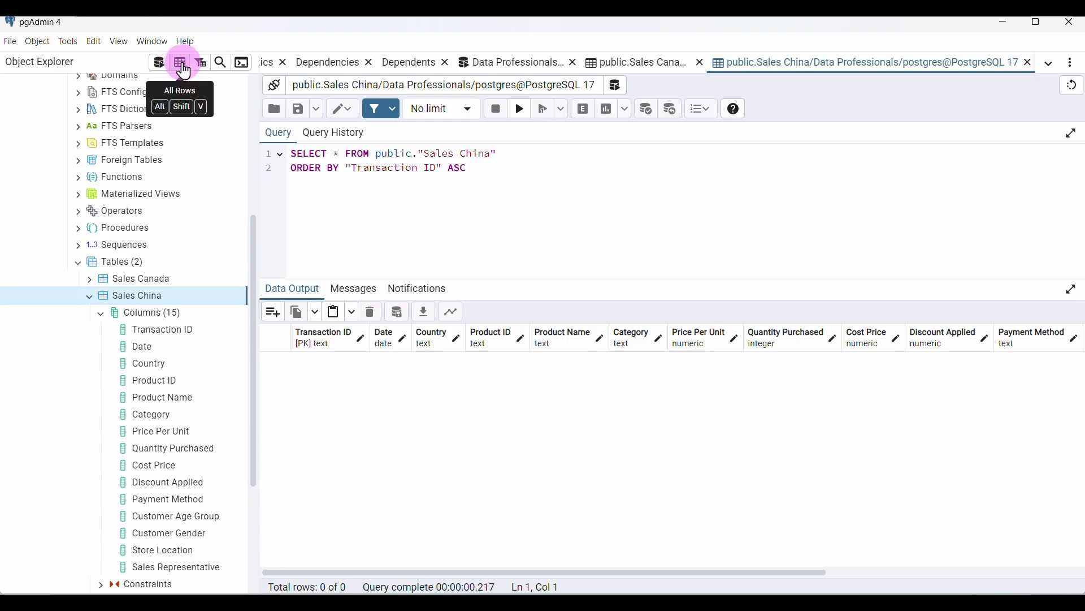
click(185, 69)
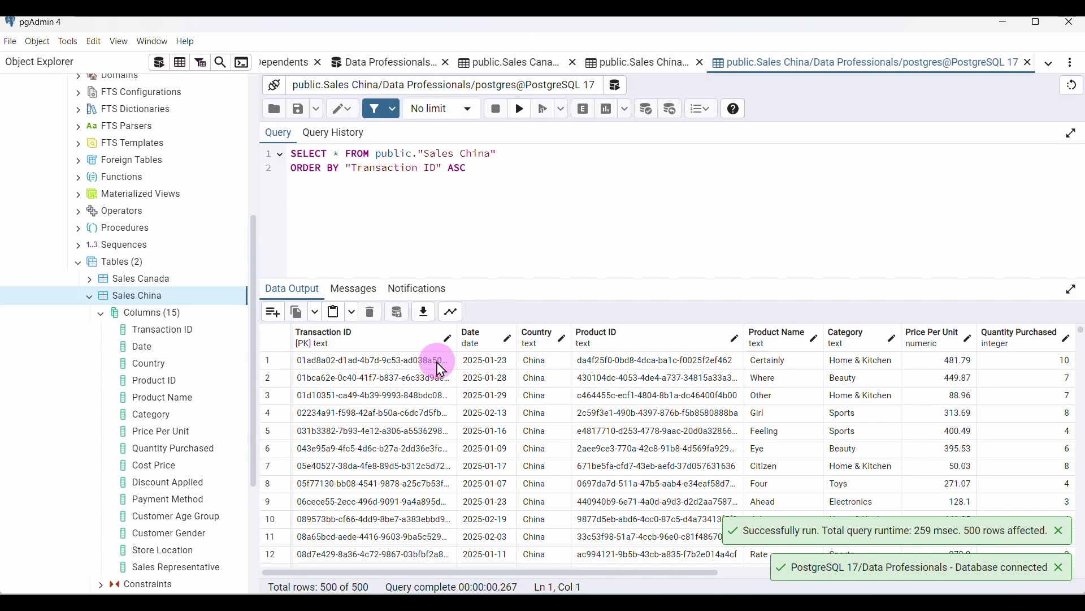
scroll(471, 435, right, 3)
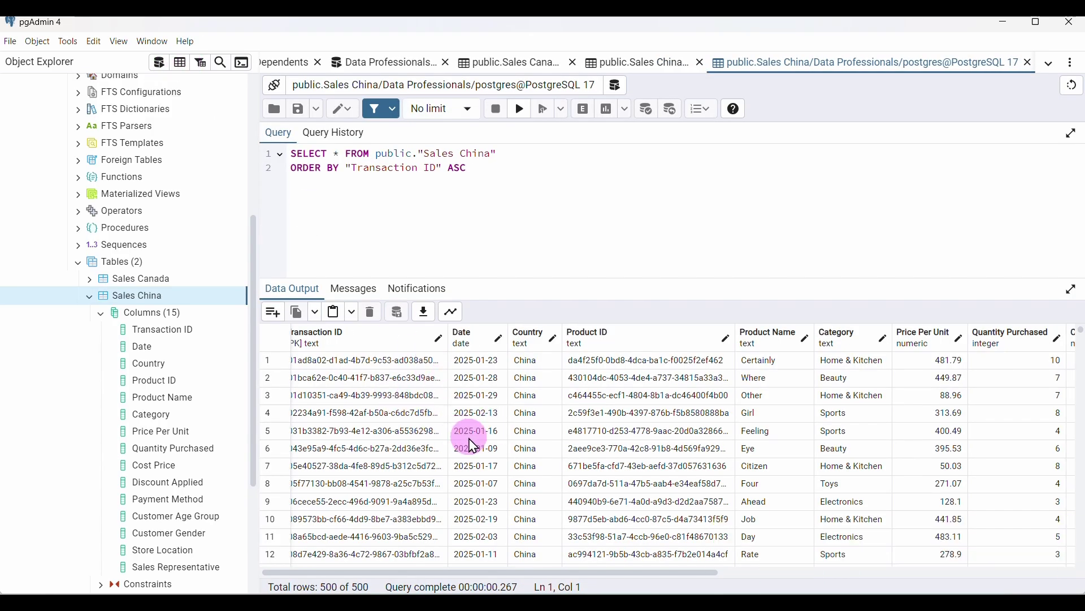
scroll(470, 438, right, 10)
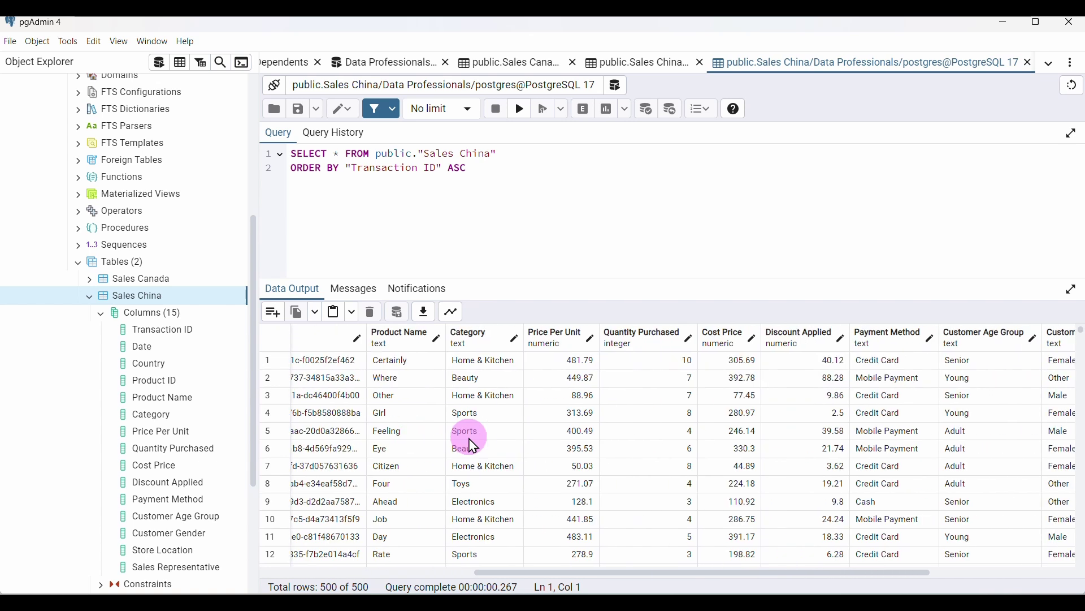
scroll(472, 445, right, 6)
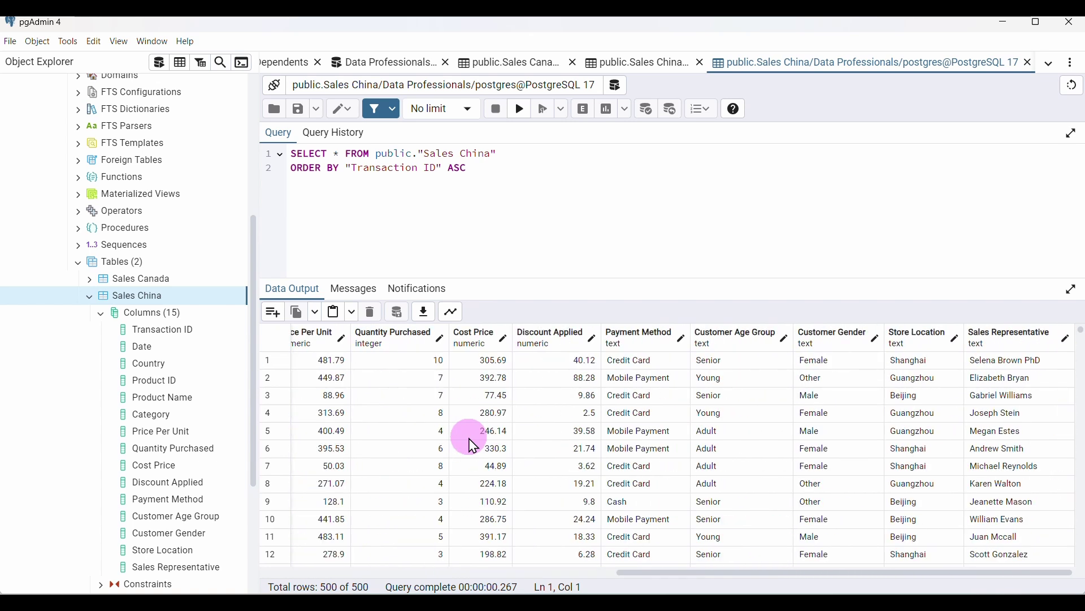
scroll(633, 450, left, 18)
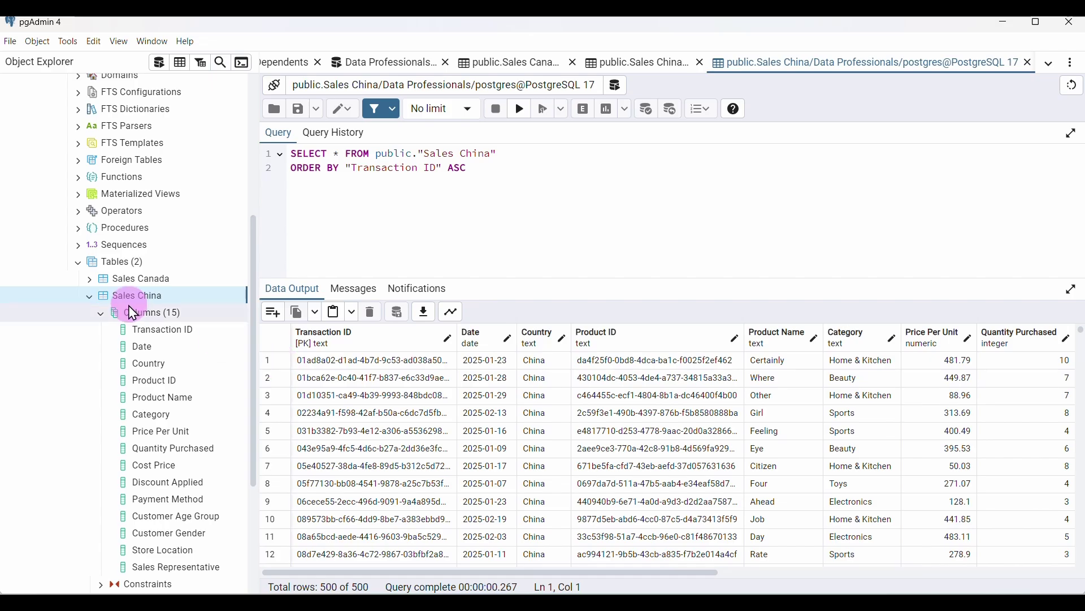
click(90, 299)
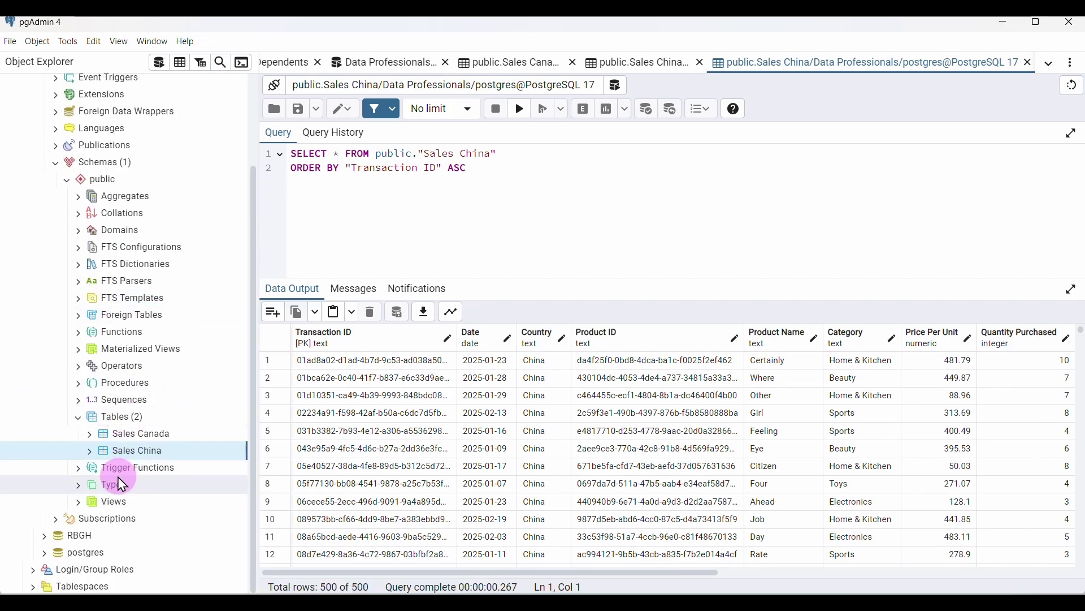
click(552, 588)
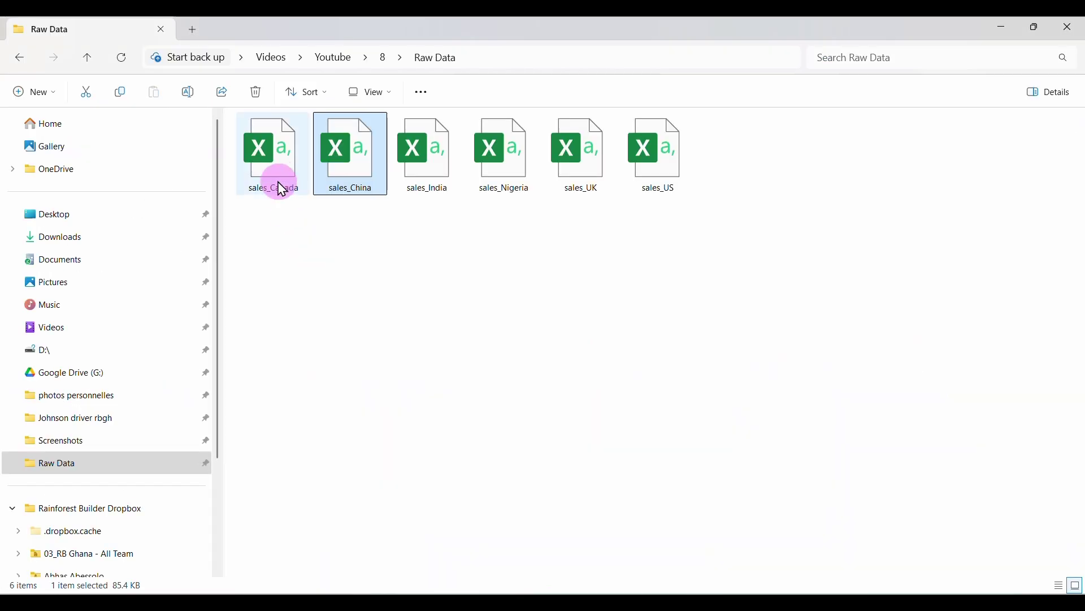
Select the sales_Canada and sales_China files in Raw Data, deselect them, and return to pgAdmin
click(301, 181)
ctrl+click(349, 172)
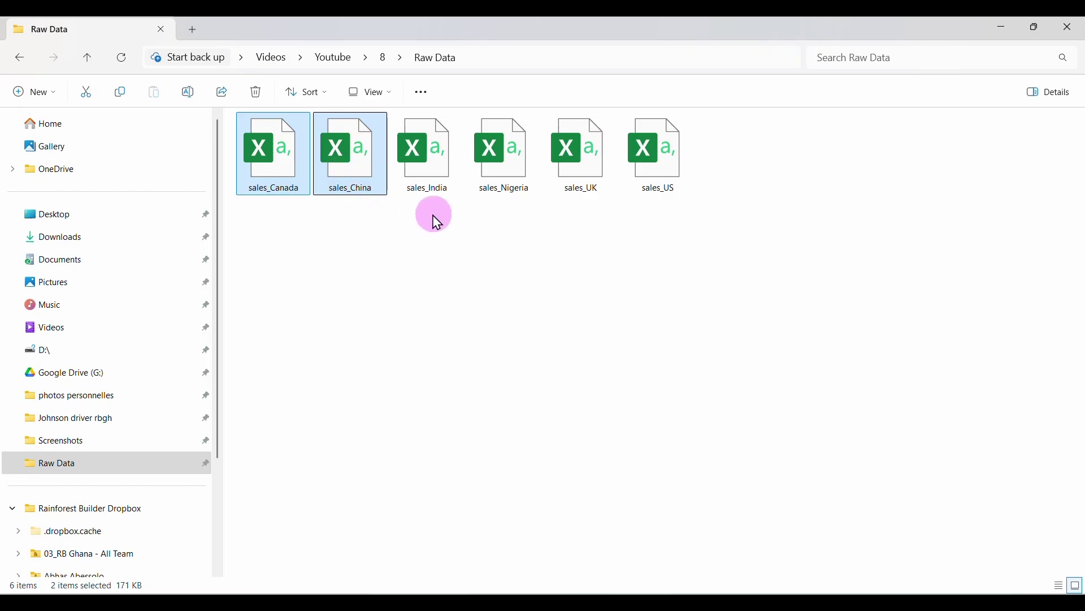
click(490, 228)
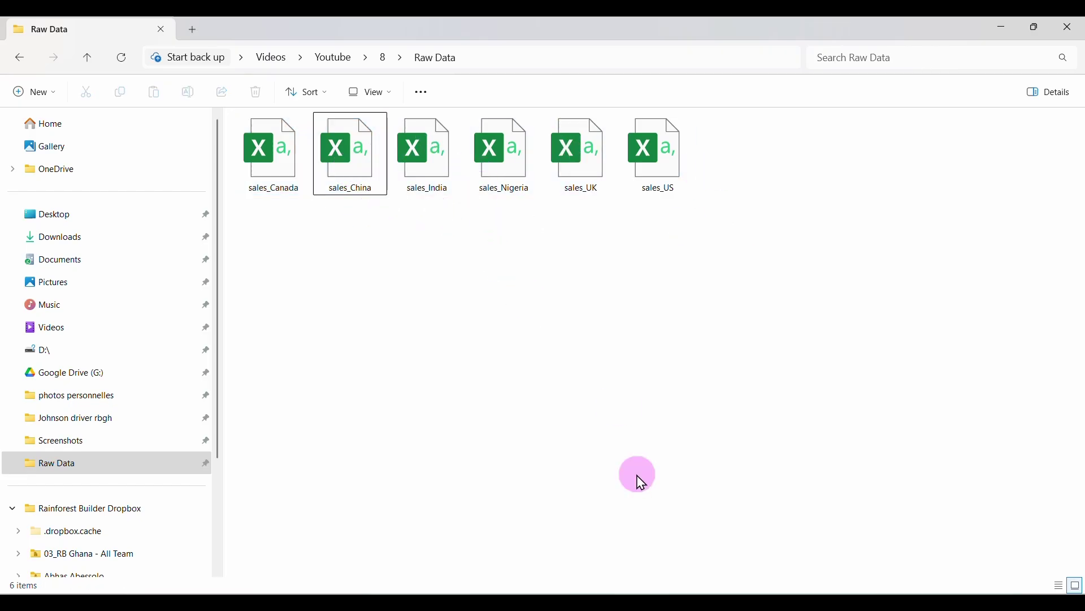
click(696, 590)
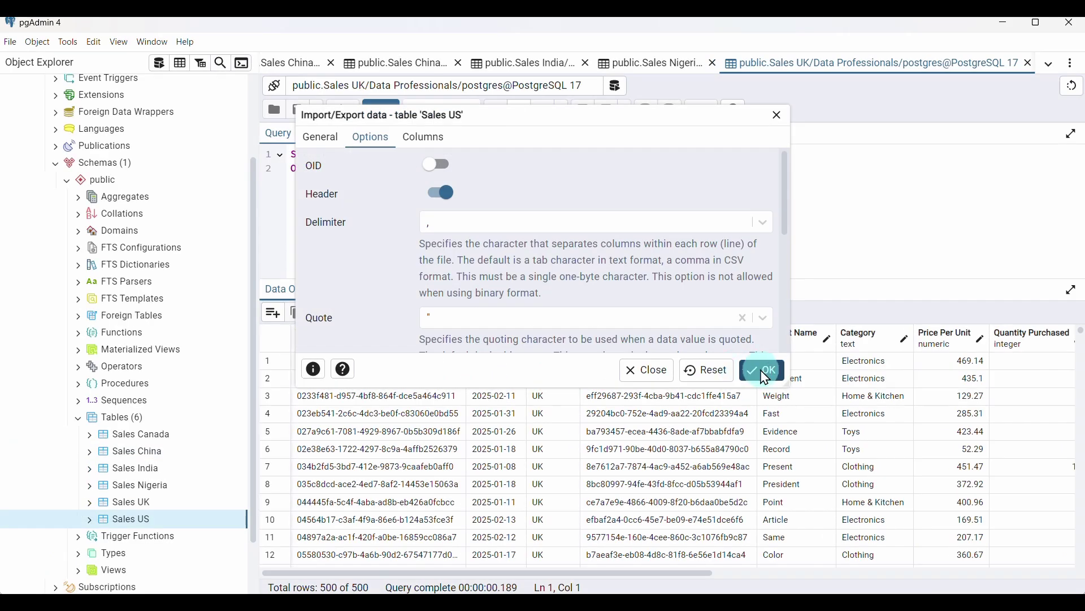
Confirm the Sales US import and scroll through all columns of its 501 rows
click(763, 372)
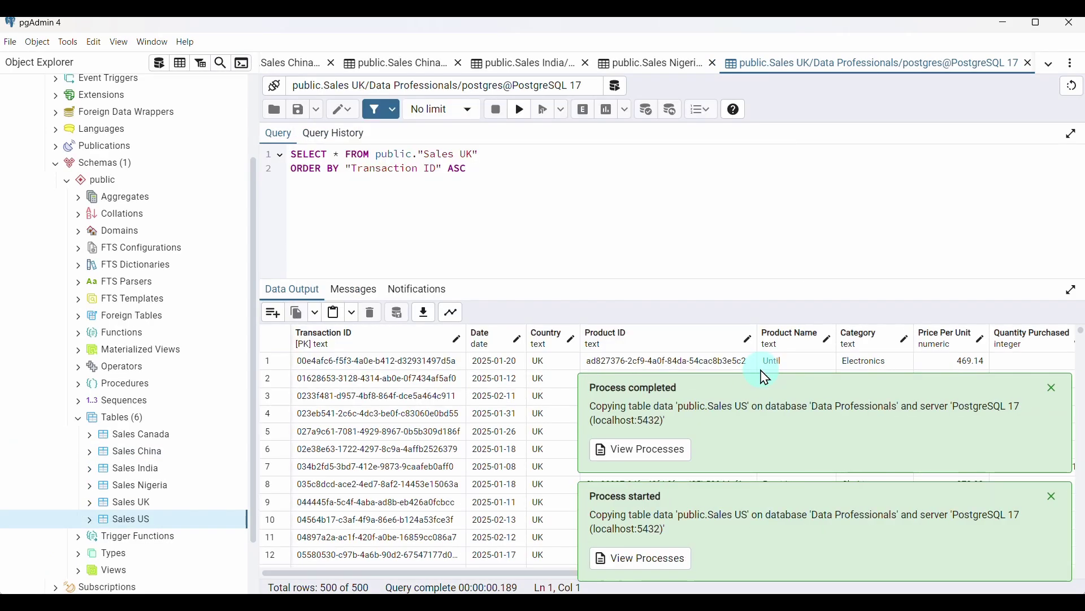
click(179, 67)
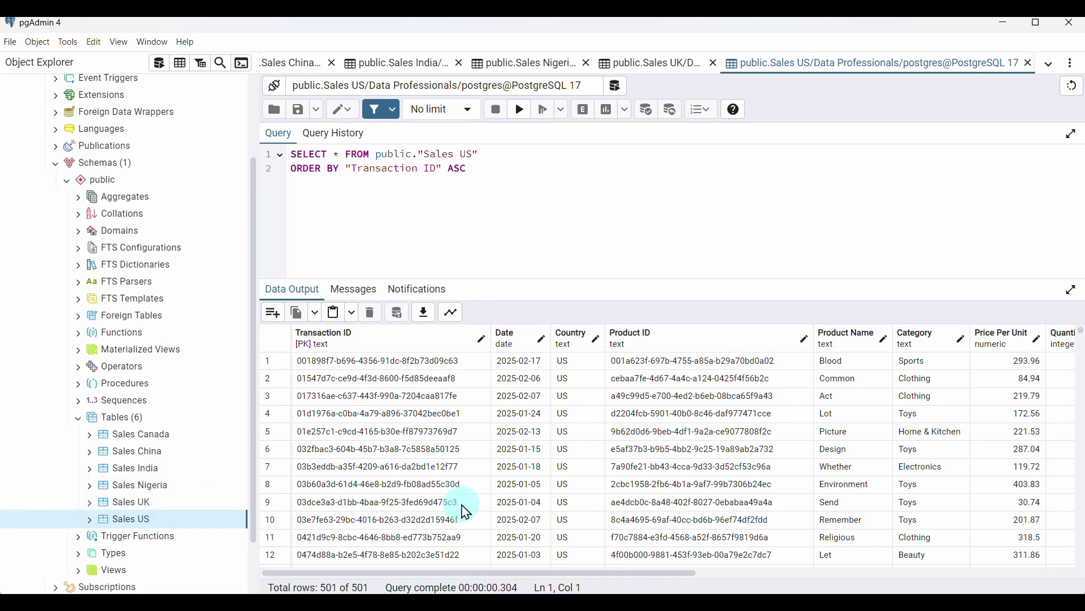
scroll(466, 512, right, 3)
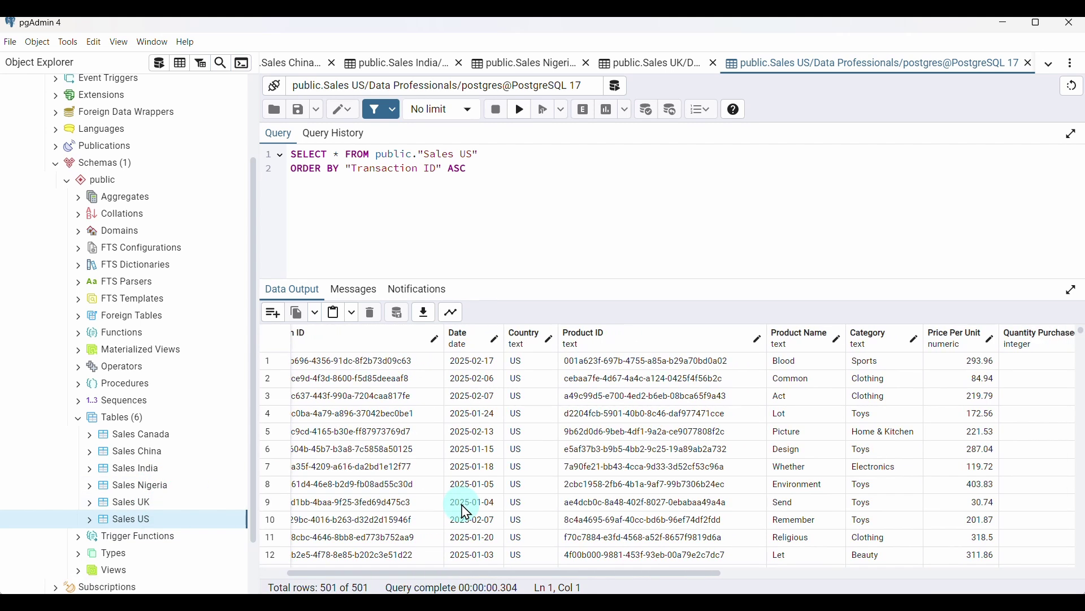
scroll(466, 512, right, 6)
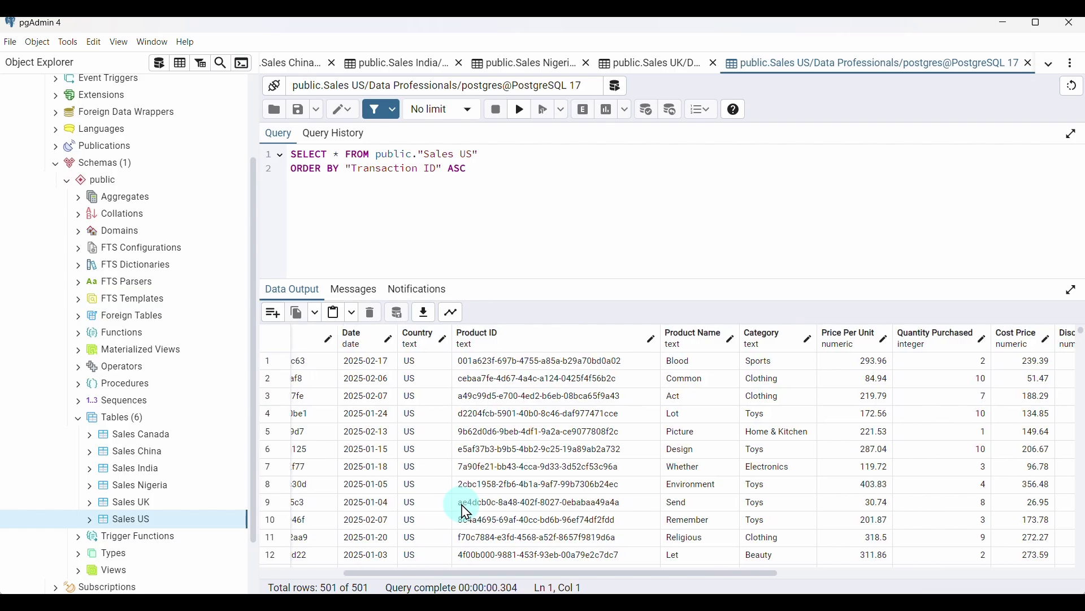
scroll(466, 512, right, 9)
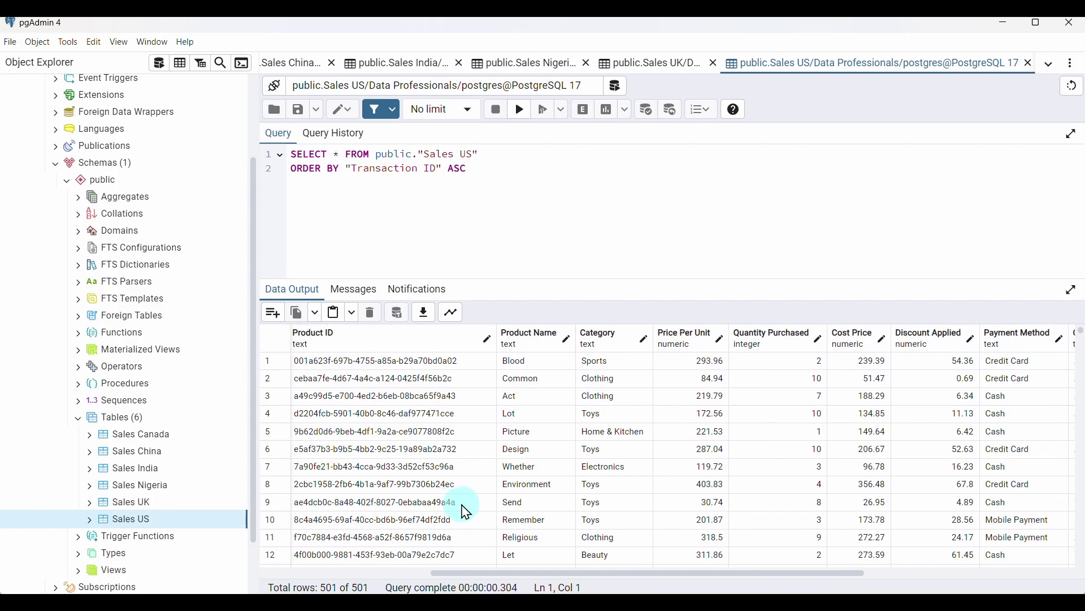
scroll(466, 512, right, 9)
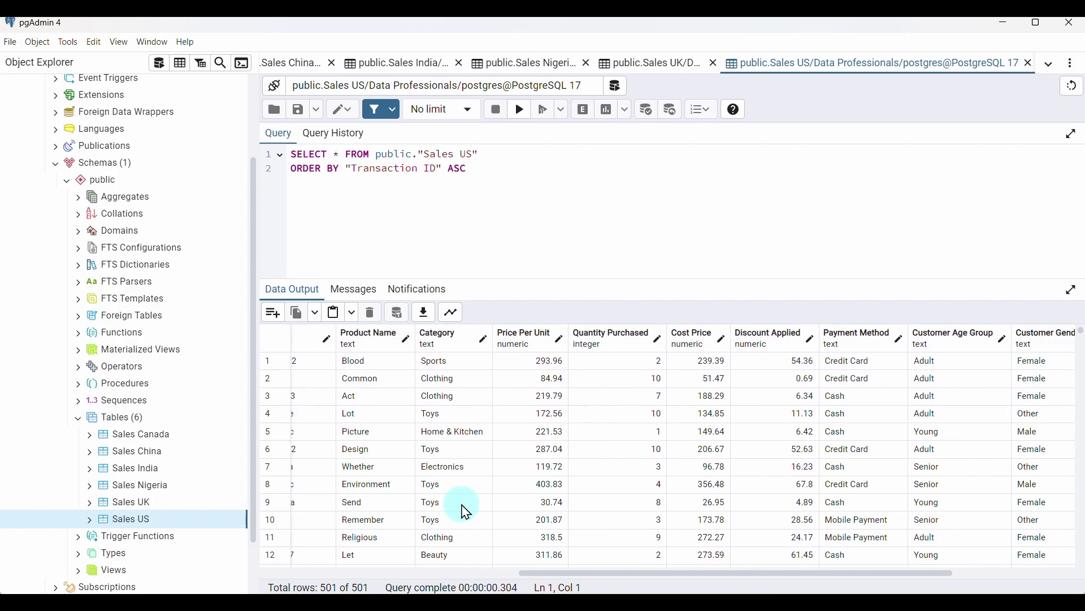
scroll(467, 511, right, 12)
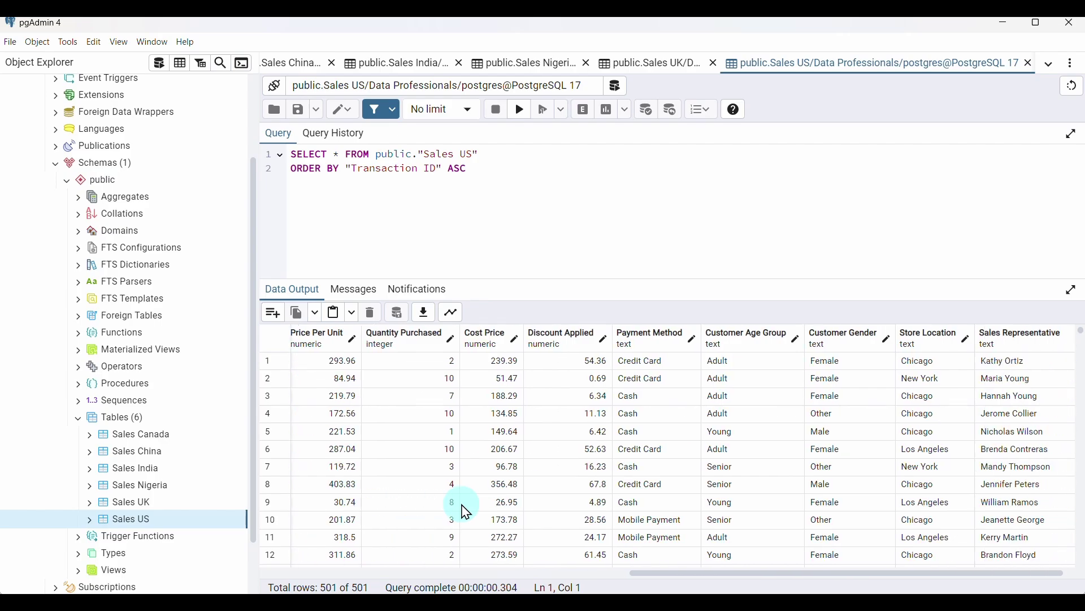
scroll(467, 511, right, 1)
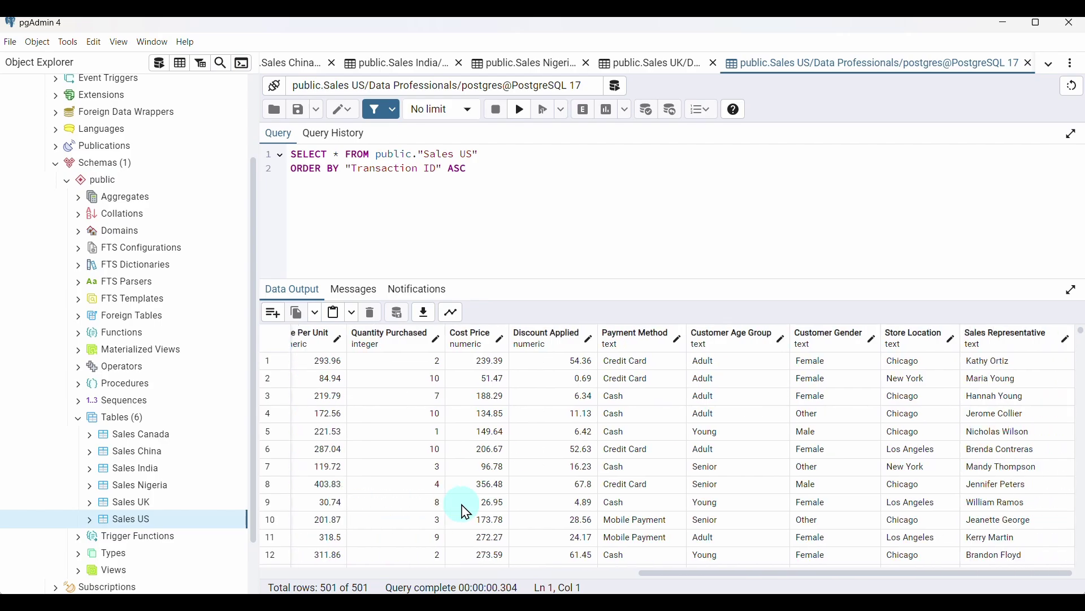
scroll(464, 510, left, 20)
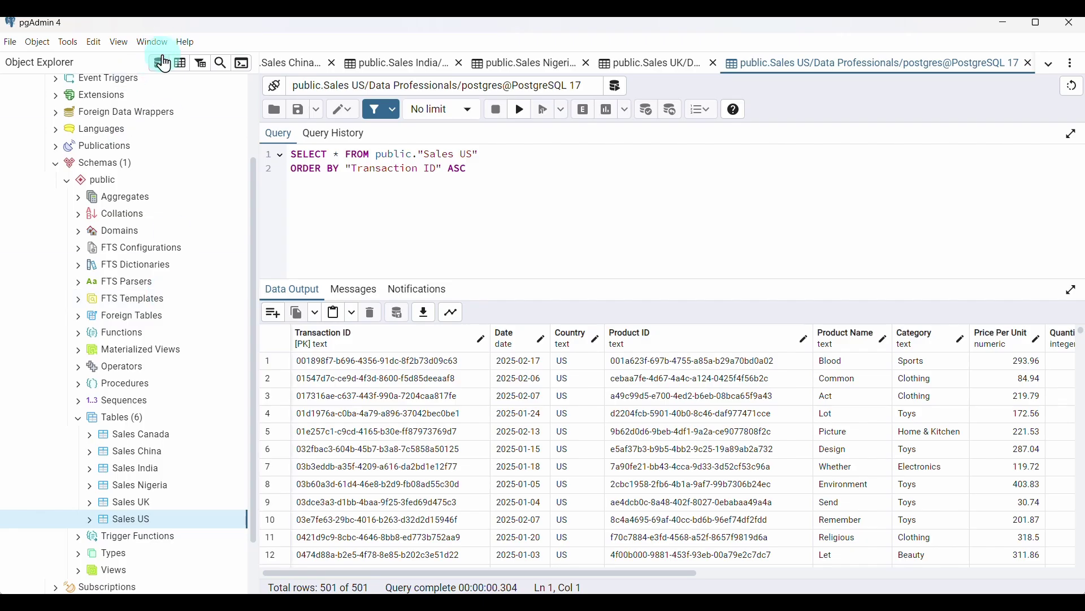
Begin a CREATE TABLE public."Sales Data" AS query selecting Sales Canada UNION ALL Sales China
click(161, 64)
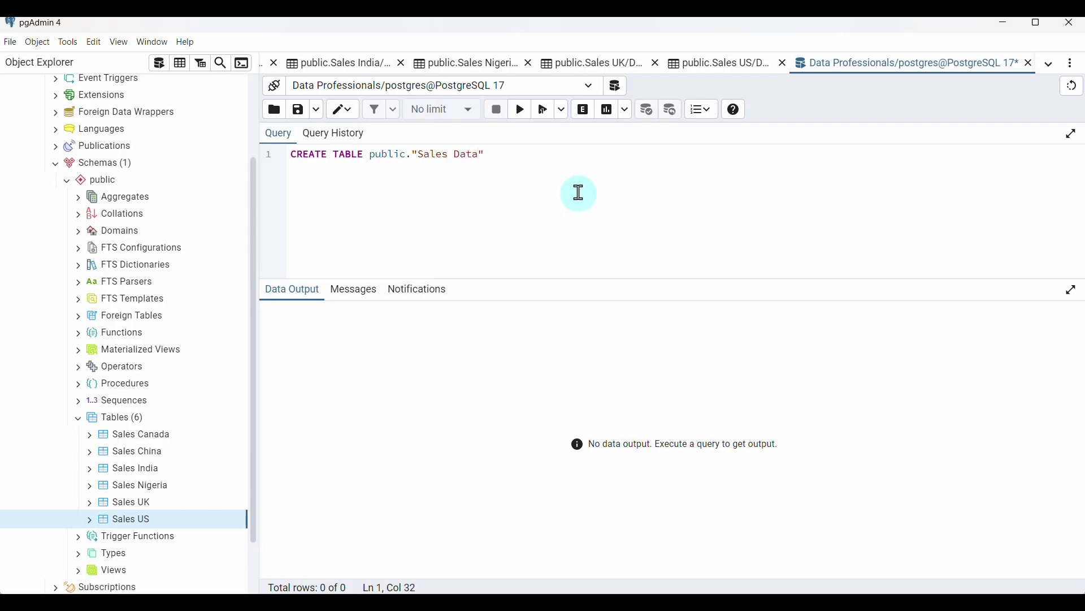
click(525, 160)
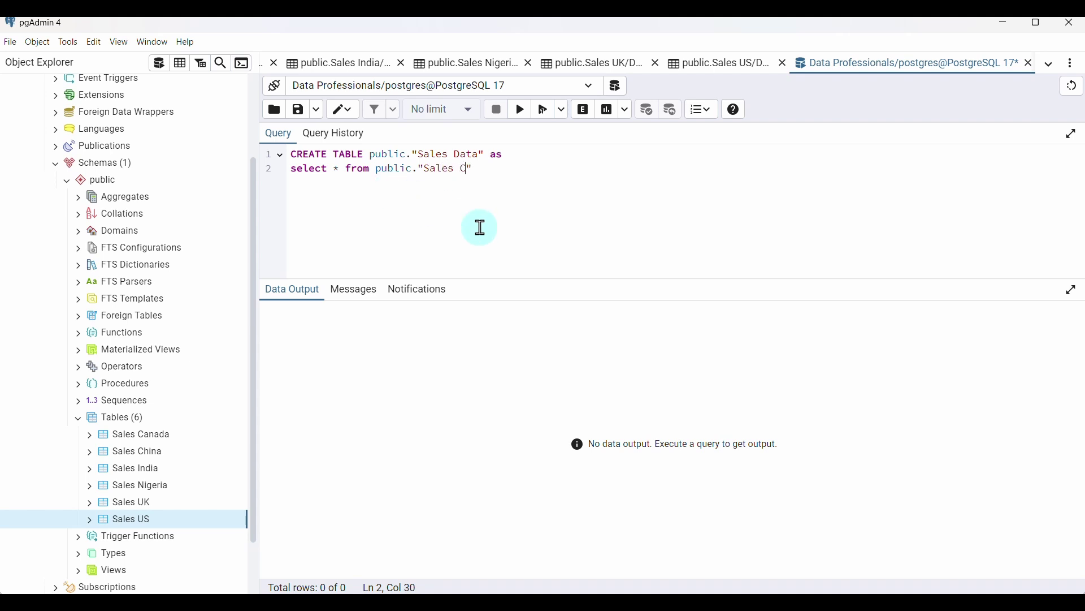
click(516, 167)
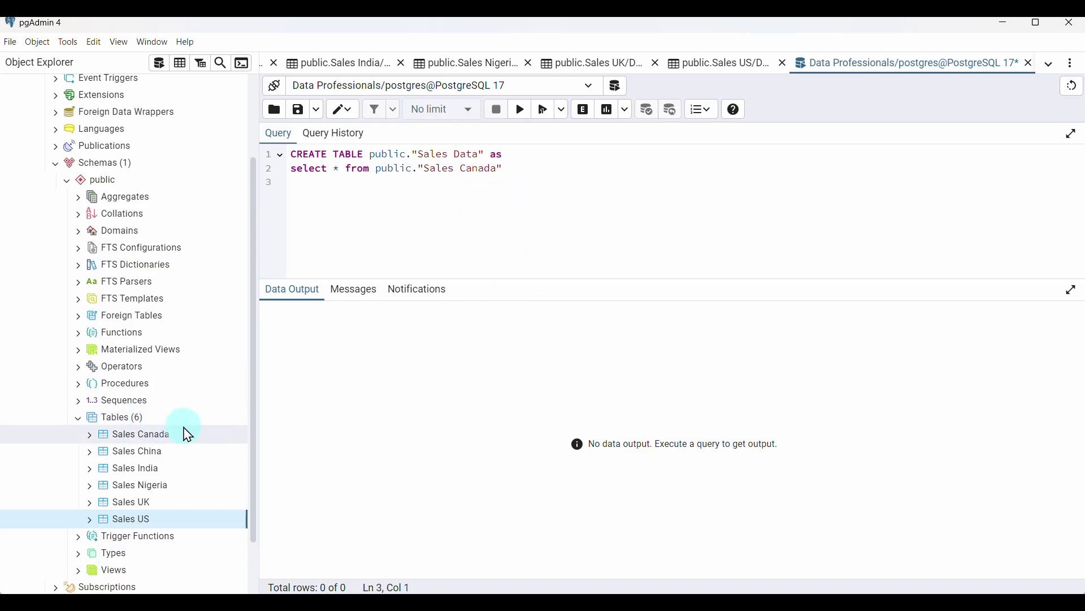
click(339, 232)
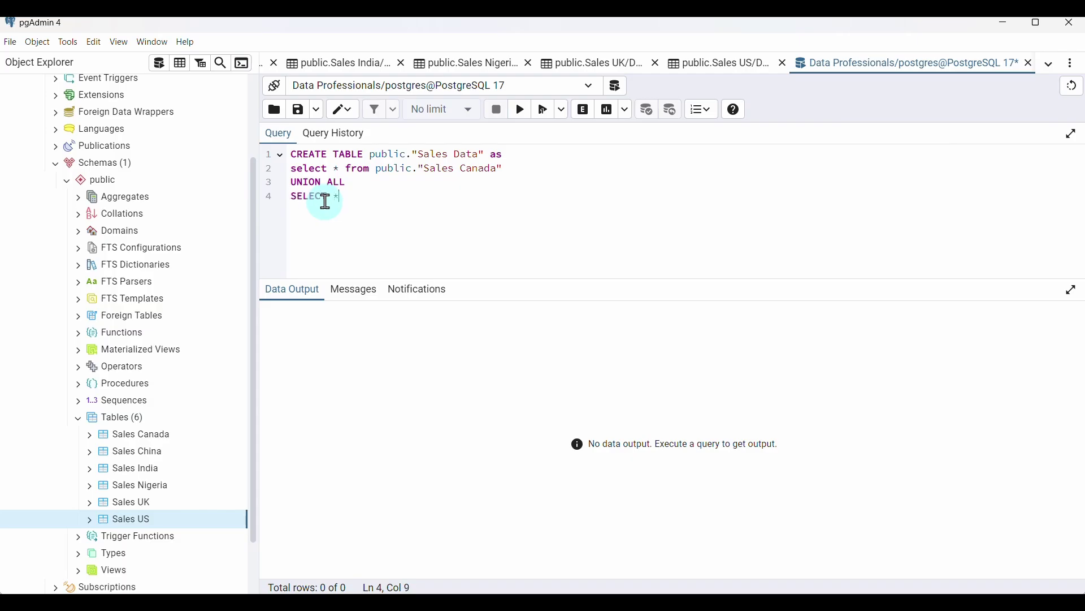
text(SELECT * FROM)
text(China")
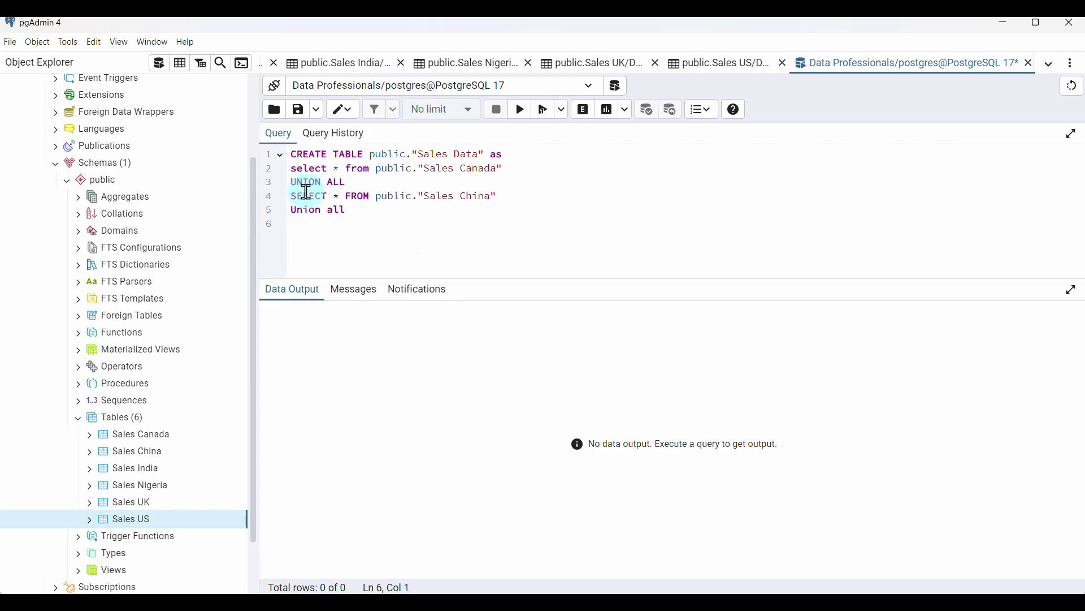
Copy the select line to add a UNION ALL select from Sales India
drag(291, 196, 503, 198)
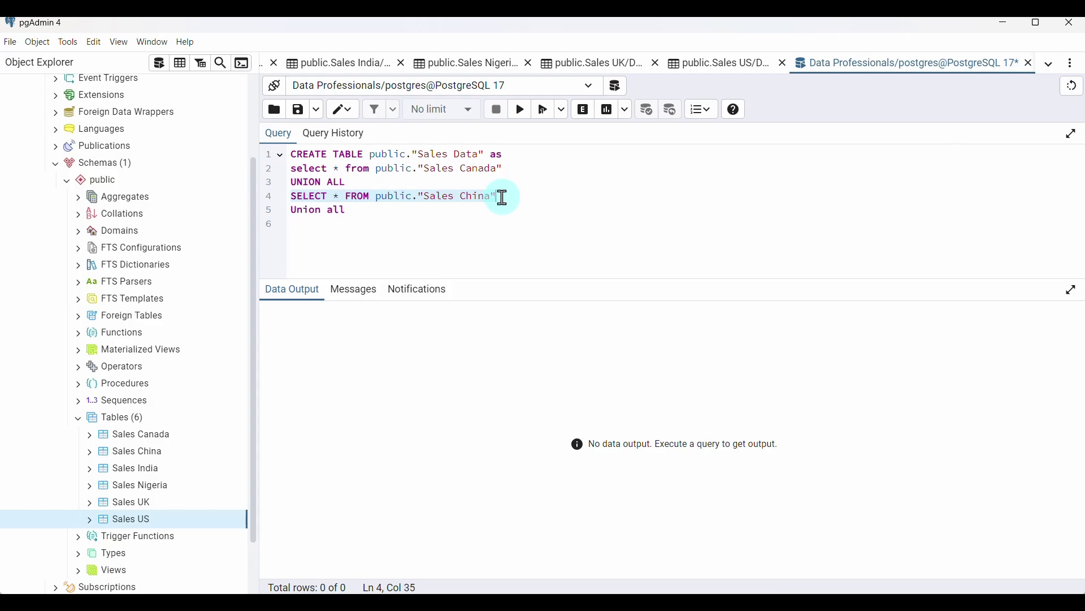
key(ctrl+c)
click(320, 226)
key(ctrl+v)
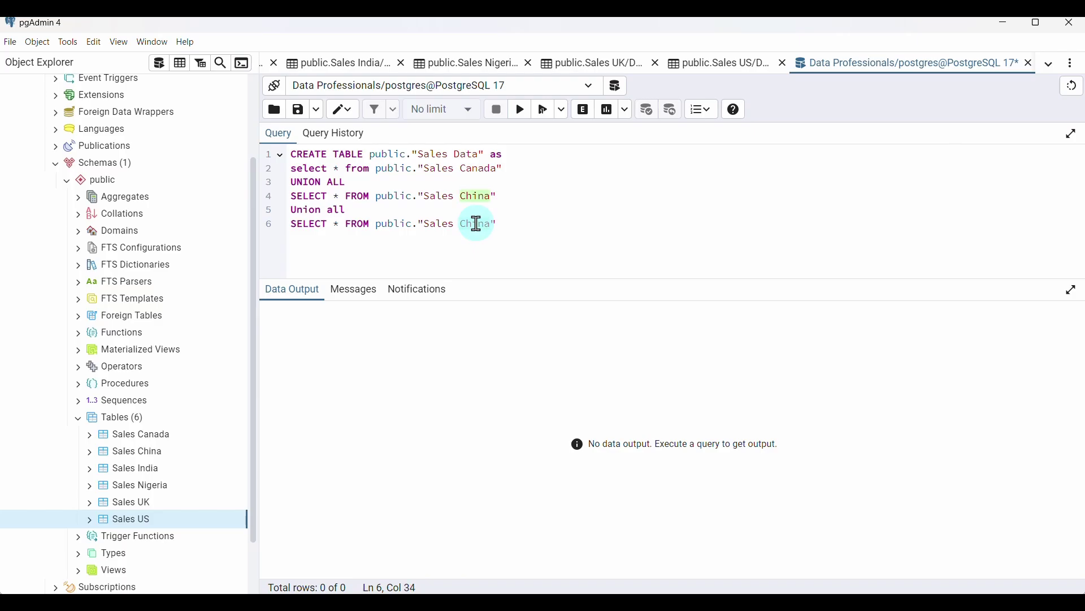
text(India)
click(514, 220)
Duplicate the union block for Sales Nigeria, fixing the misspelled country name
drag(494, 231, 296, 213)
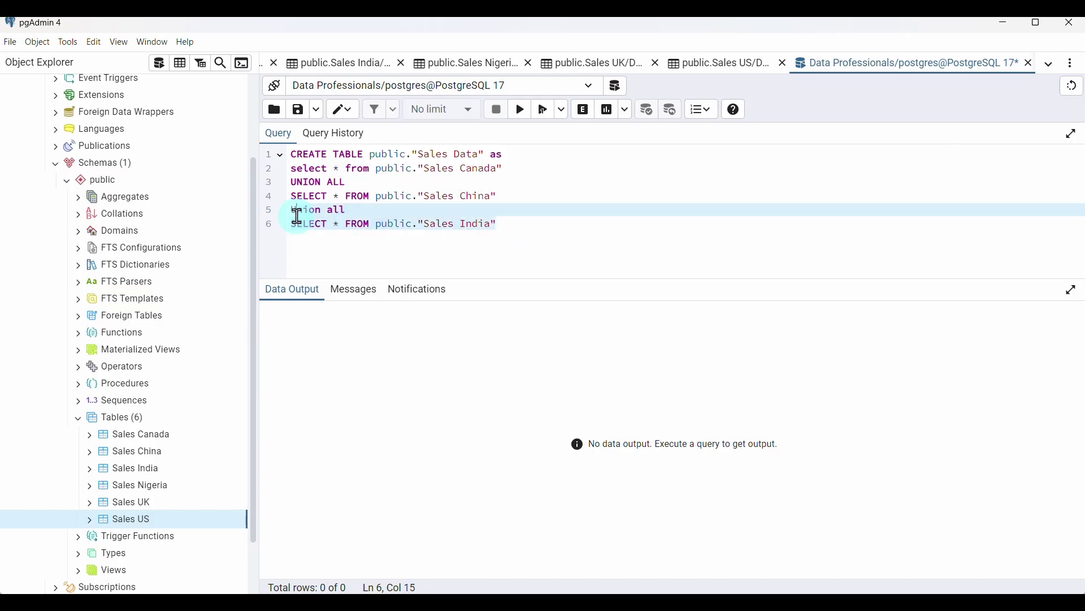
click(514, 232)
key(ctrl+v)
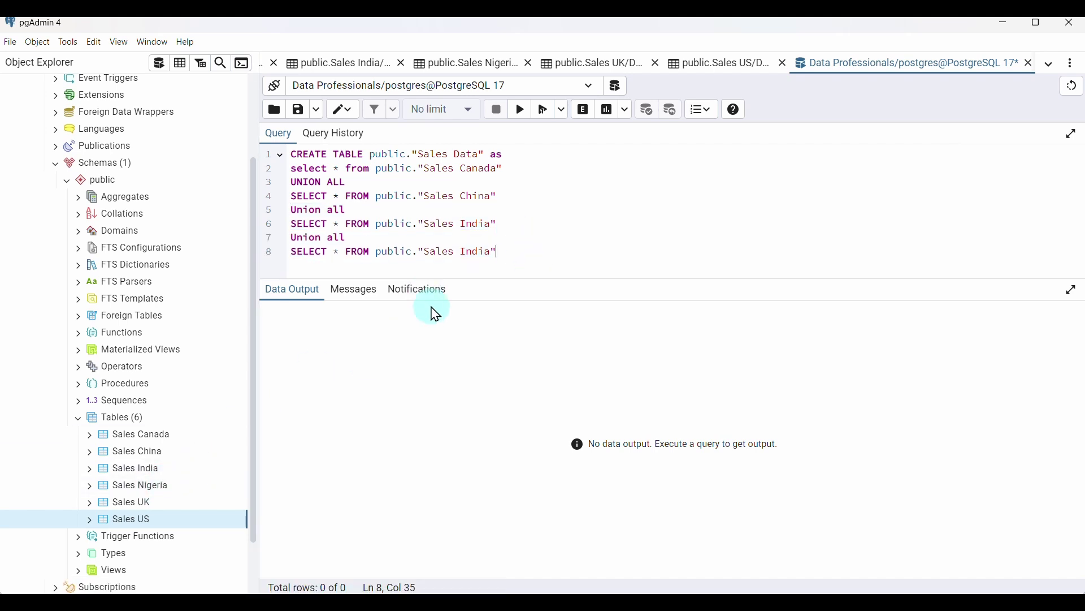
text(N)
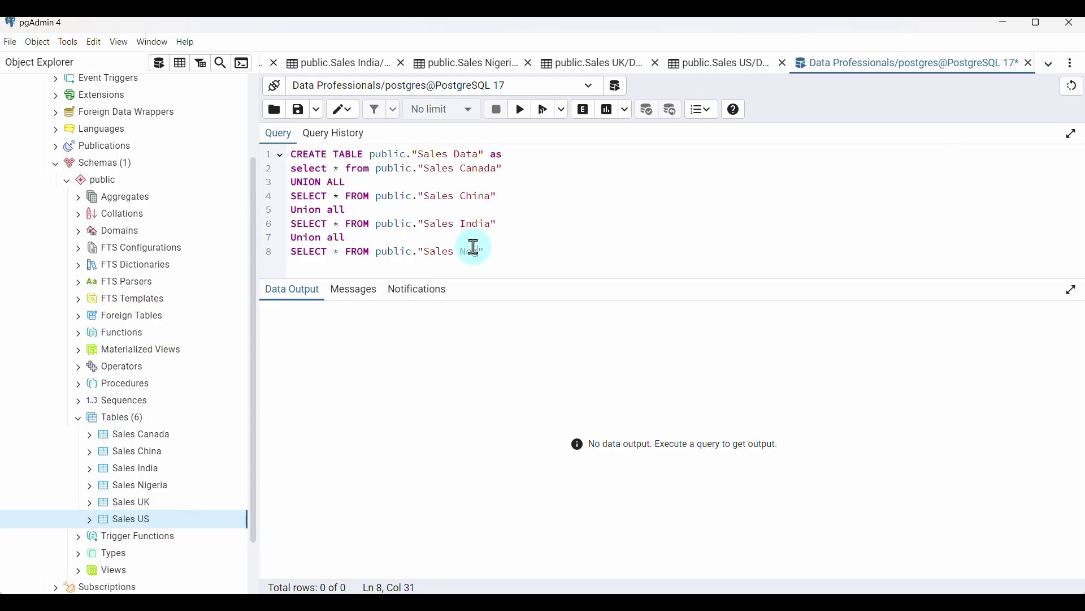
text(egeria)
drag(472, 257, 461, 276)
key(BackSpace)
text(i)
key(ctrl+z)
click(541, 256)
Add the final two UNION ALL selects for Sales UK and Sales US
drag(574, 288, 573, 408)
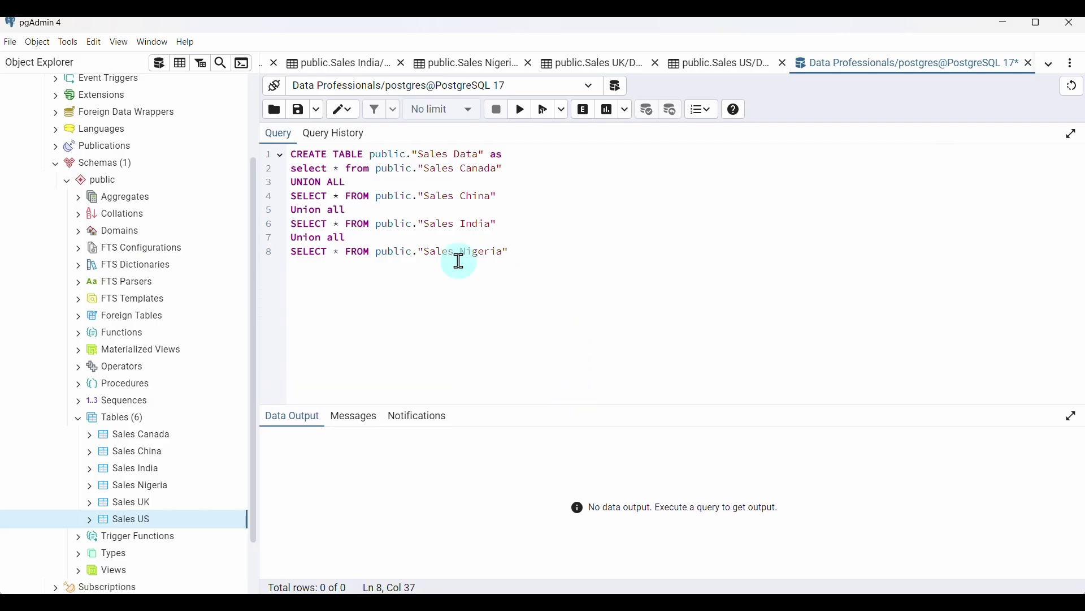
key(ctrl+v)
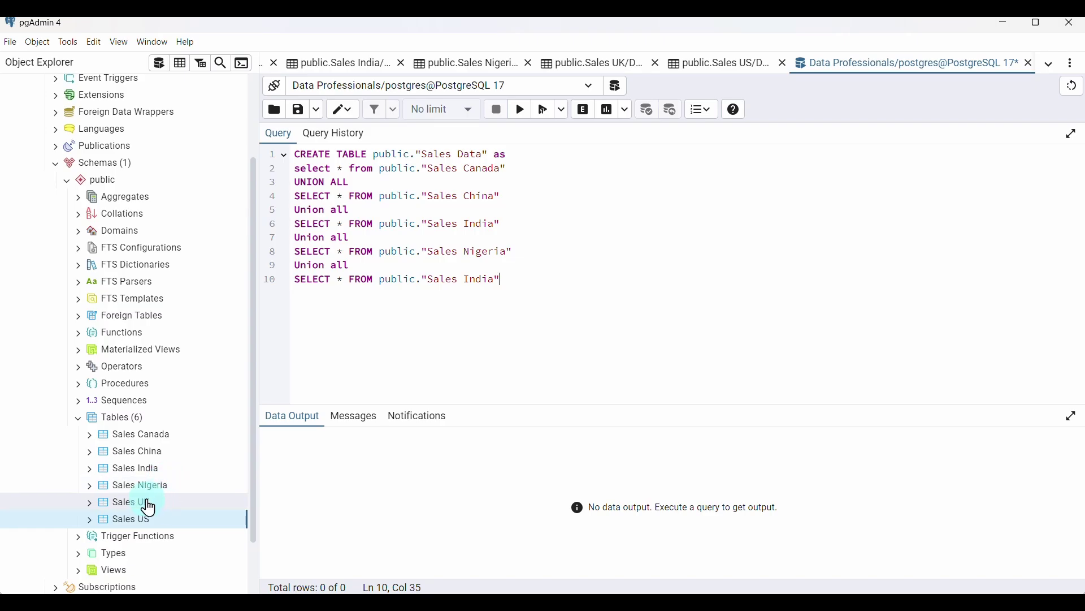
text(UK)
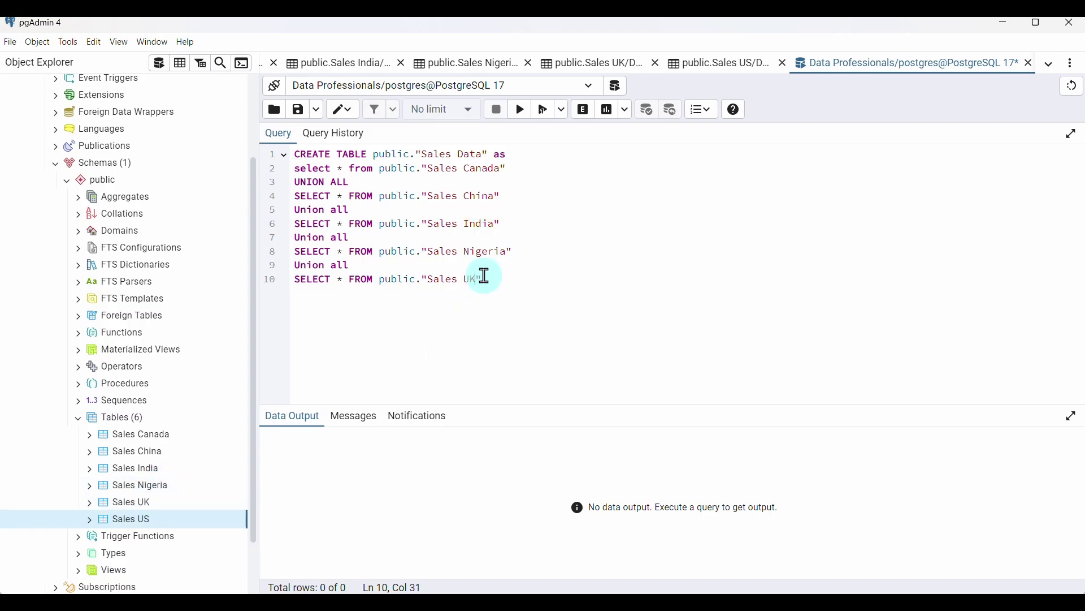
click(490, 277)
key(ctrl+v)
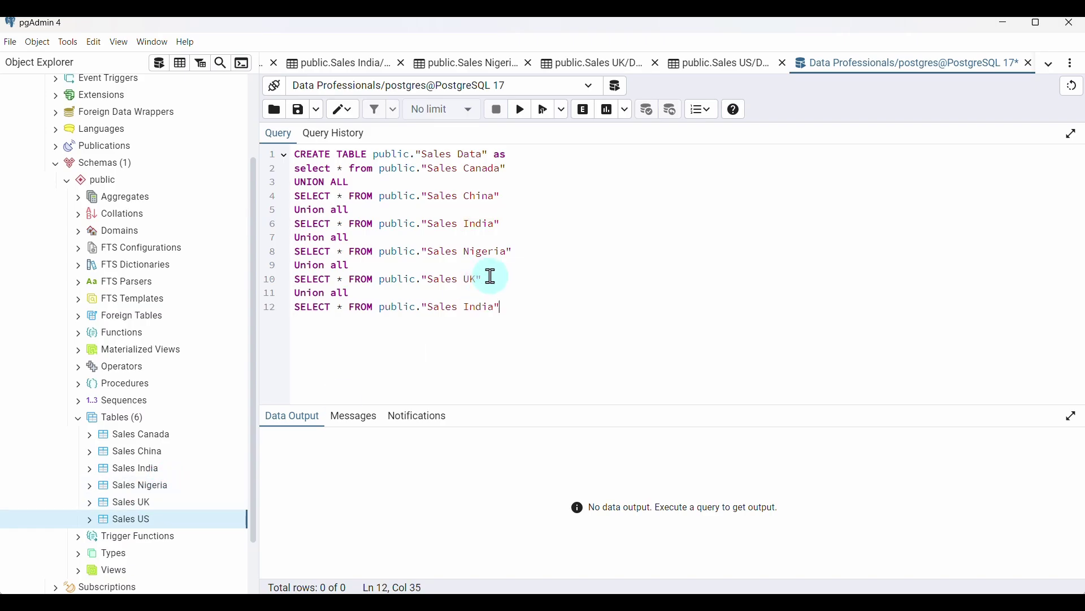
double_click(477, 307)
text(US)
Select the CREATE TABLE line and check the Tables group's actions menu
click(298, 153)
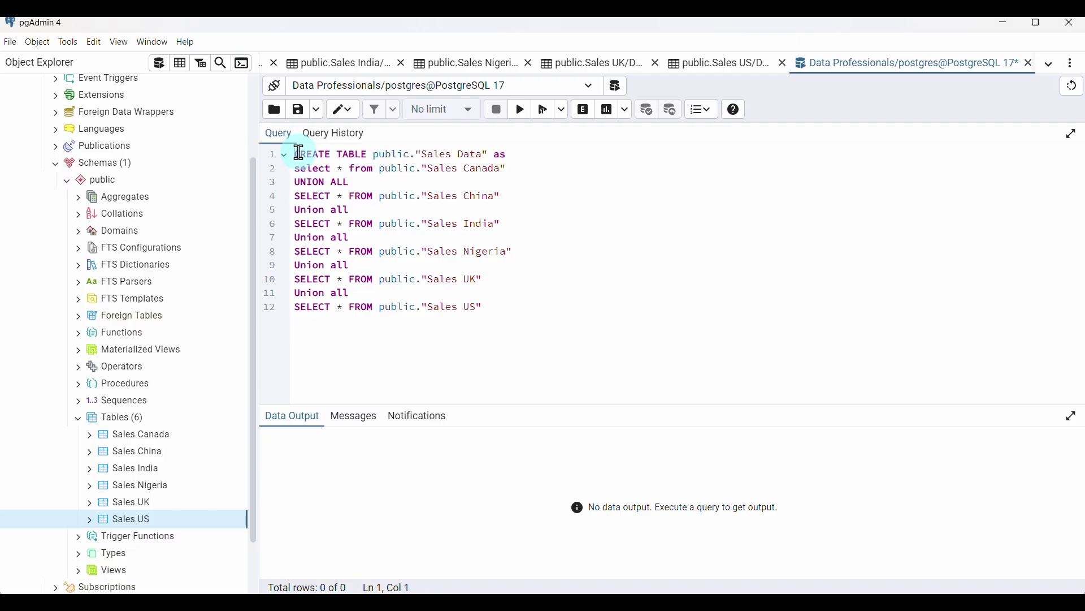
drag(298, 154, 509, 154)
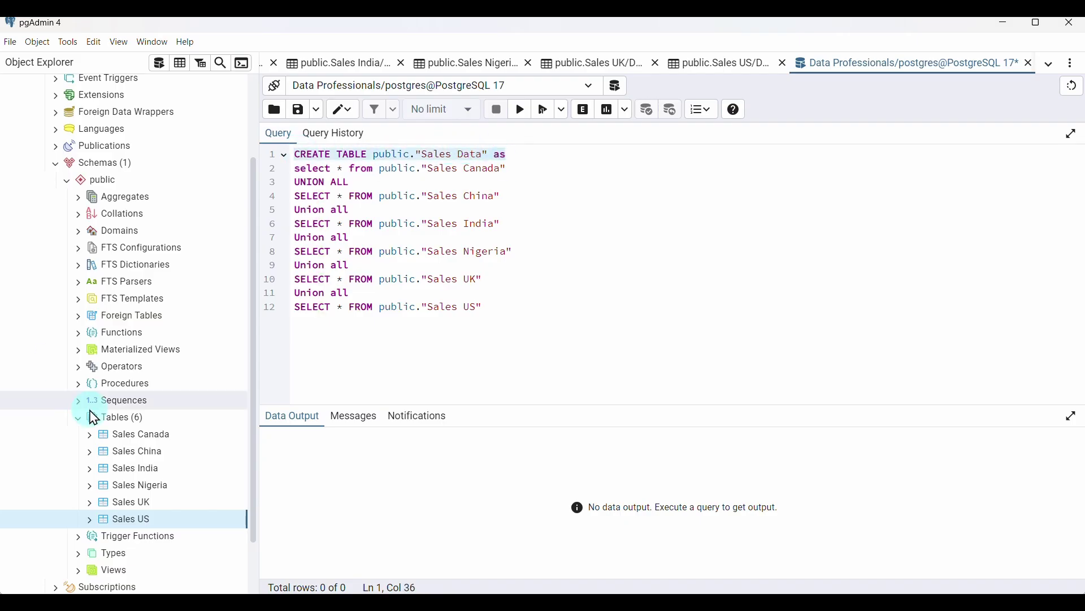
click(116, 418)
right_click(117, 418)
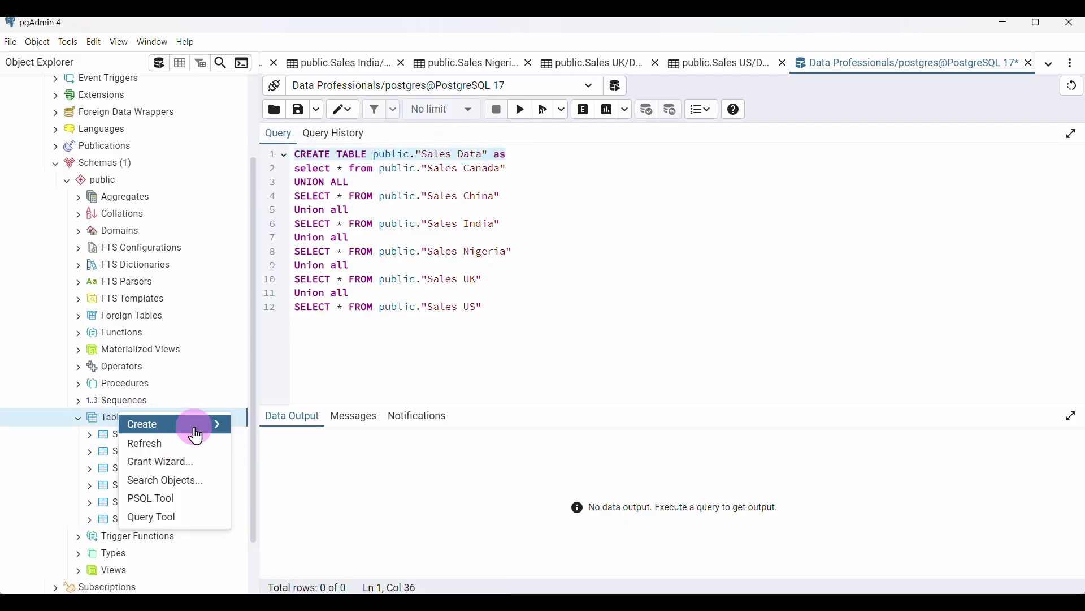
click(411, 157)
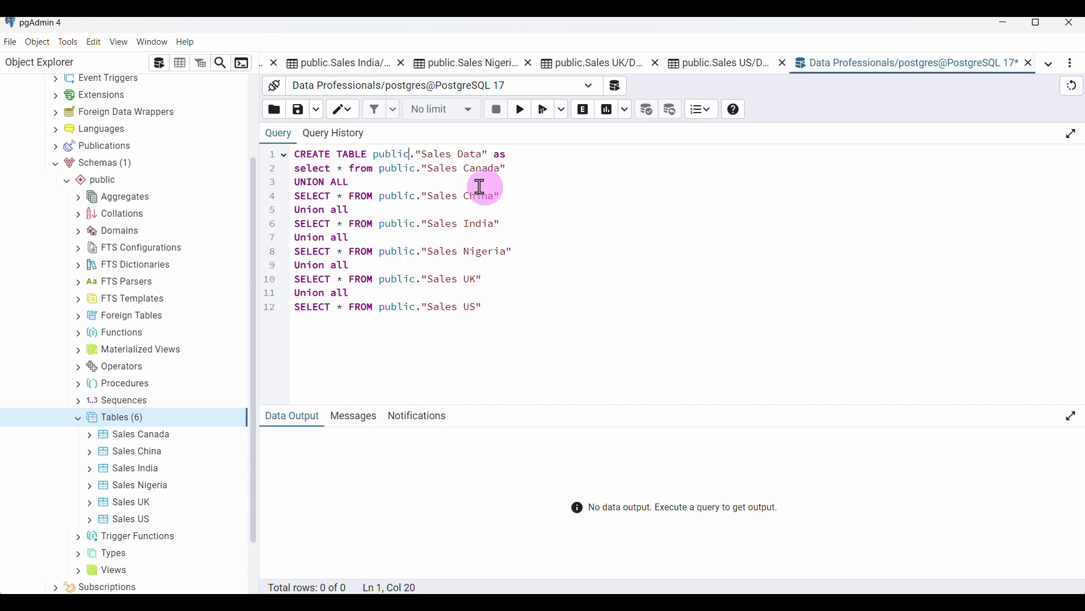
Run the CREATE TABLE query (3002 rows), refresh Tables, and select the new Sales Data table
click(521, 108)
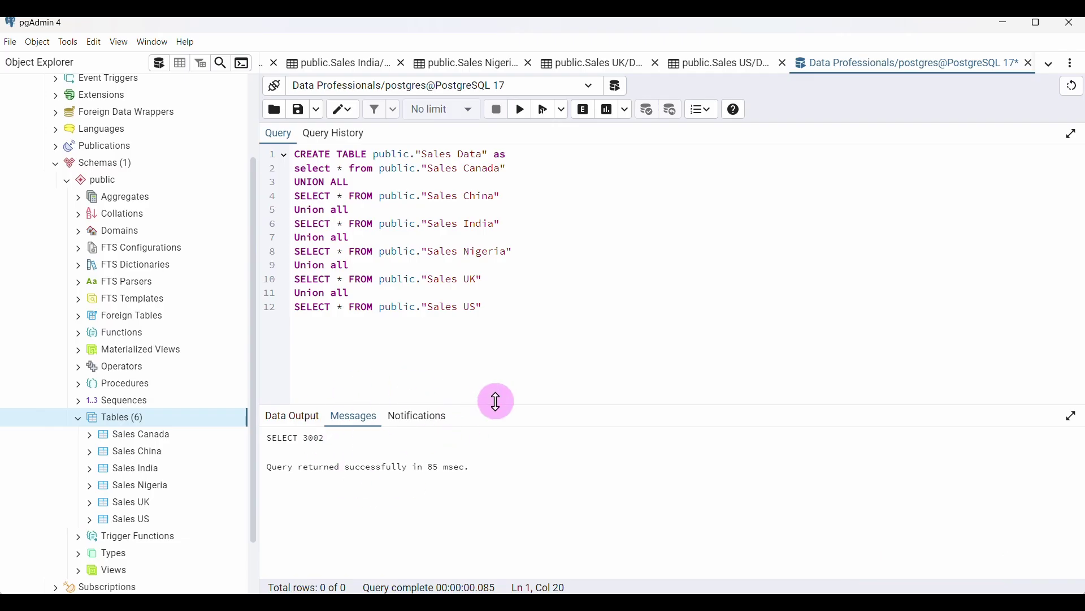
drag(496, 402, 283, 323)
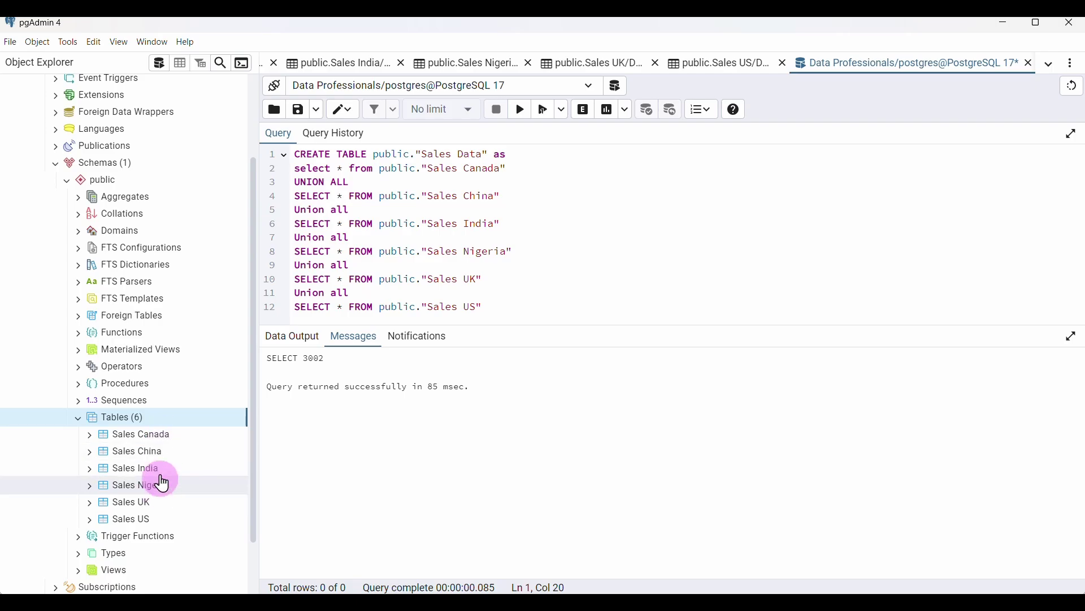
right_click(137, 424)
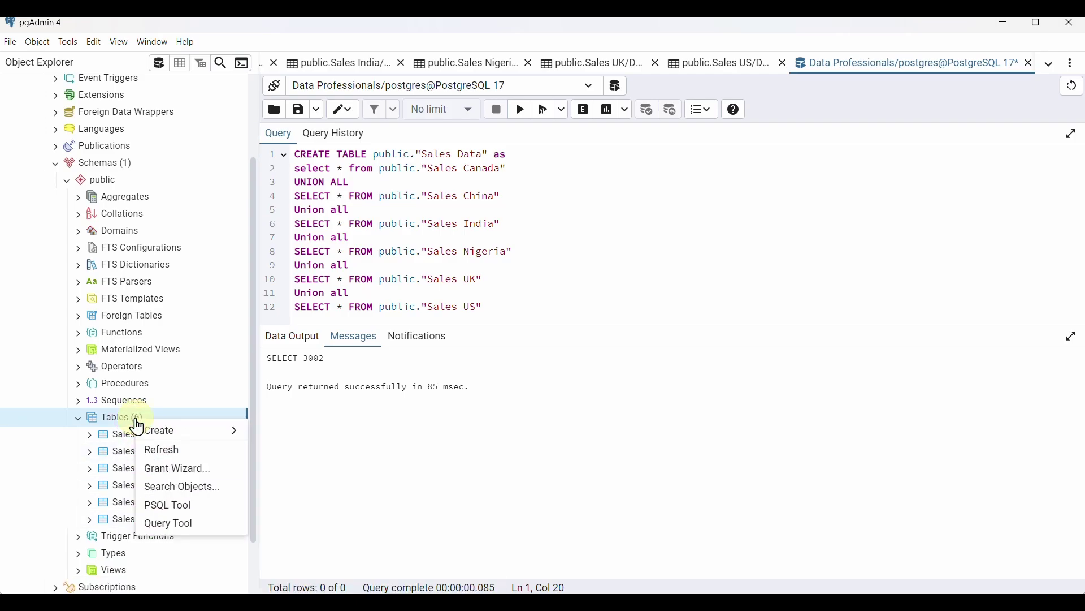
click(195, 451)
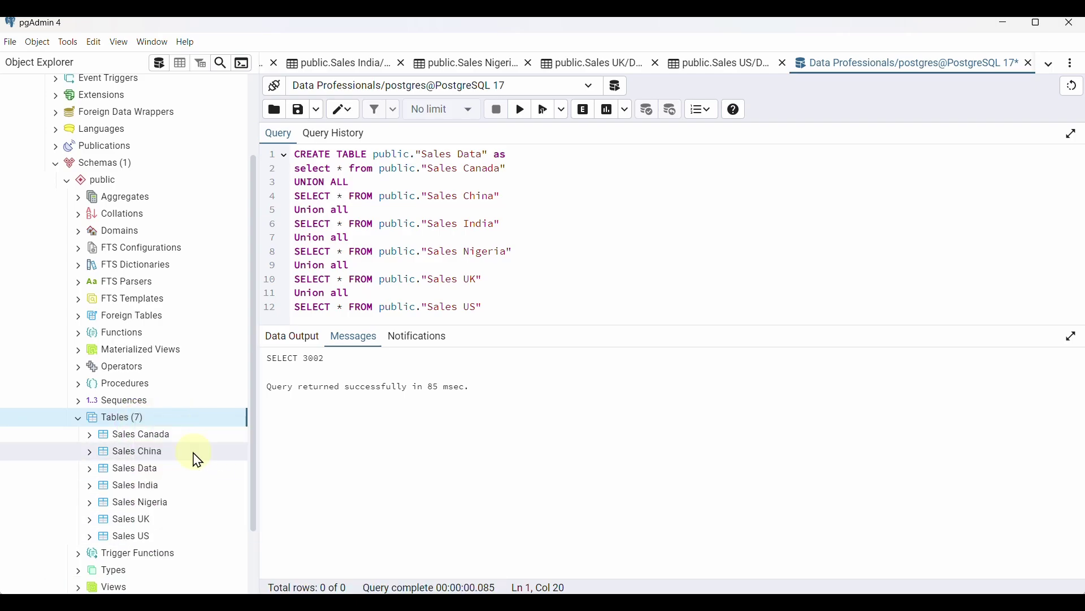
click(149, 470)
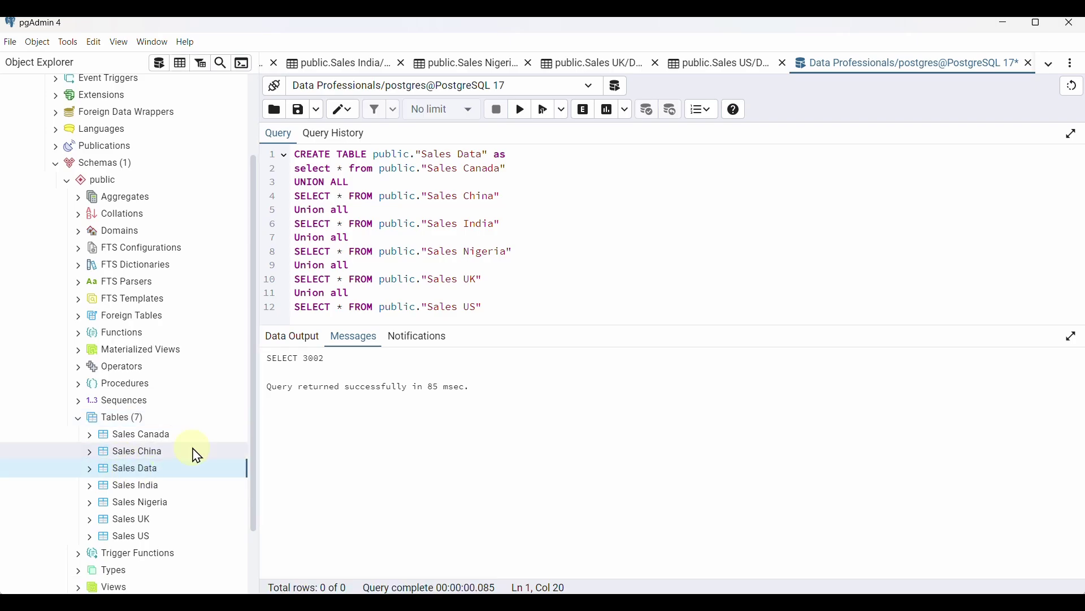
View all rows of Sales Data in an enlarged grid, scrolling through its combined records
click(181, 66)
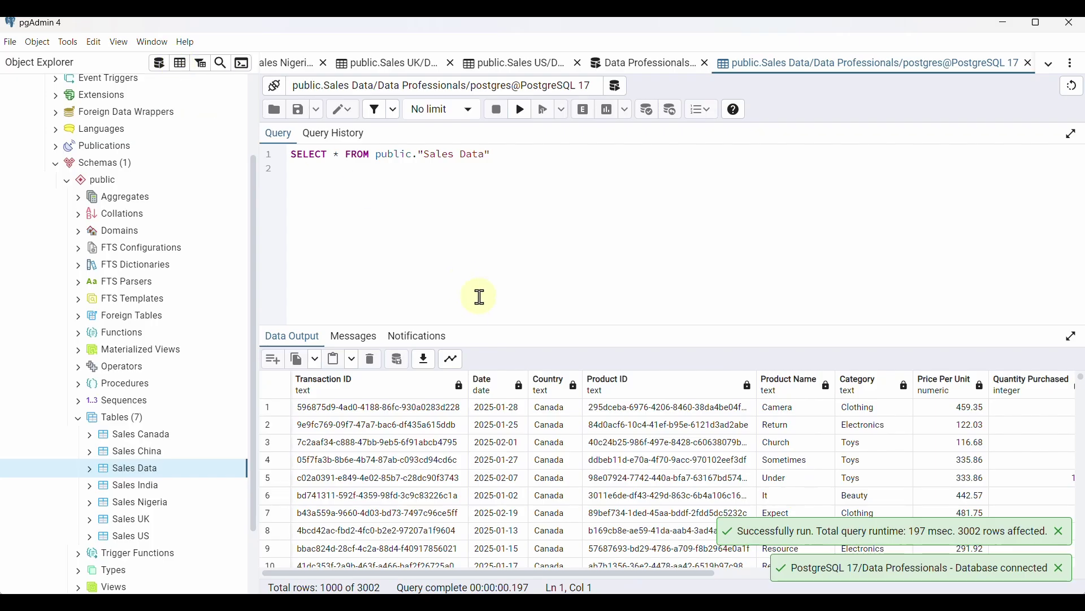
drag(485, 324, 485, 184)
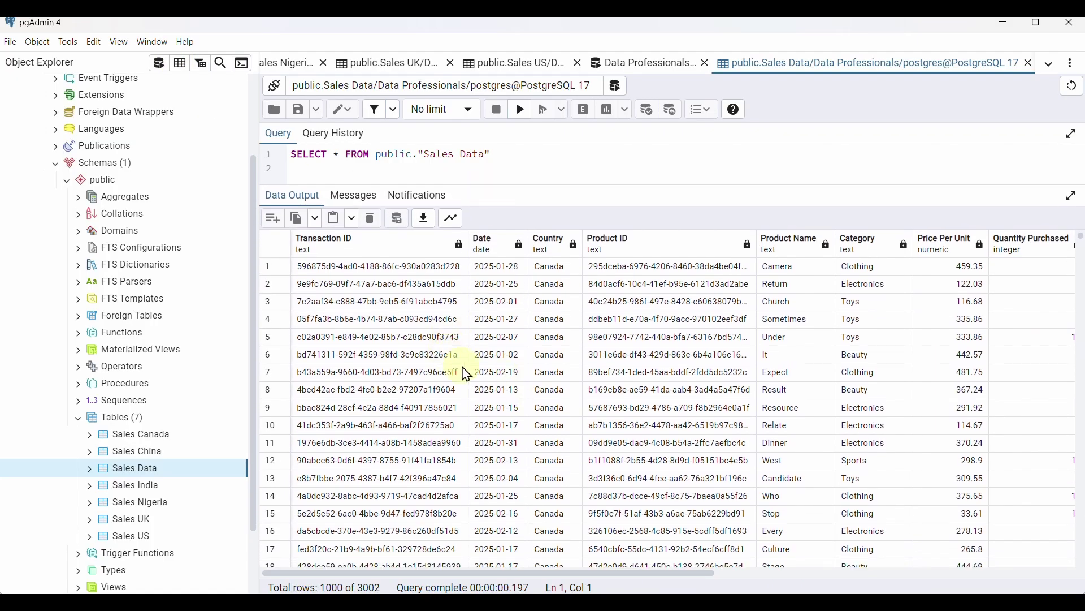
scroll(476, 381, right, 1)
scroll(509, 424, down, 20)
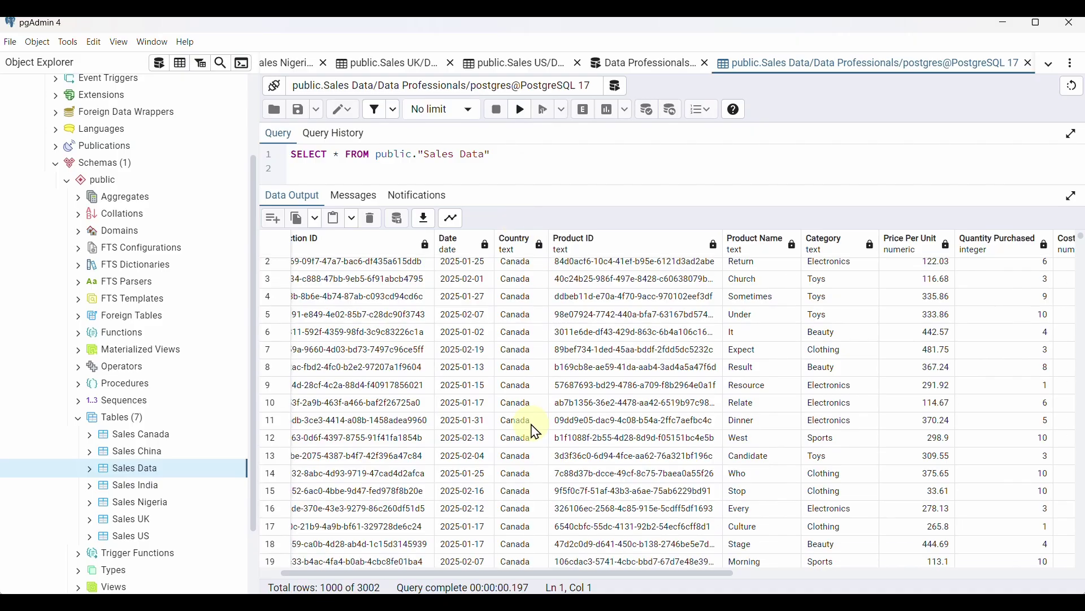
scroll(521, 424, down, 20)
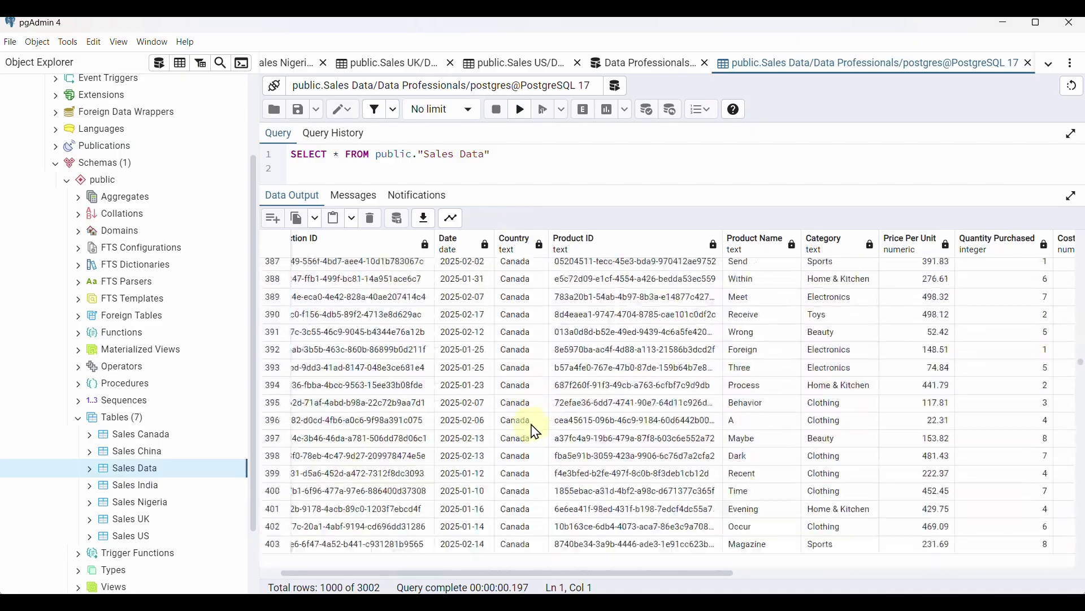
scroll(507, 318, down, 20)
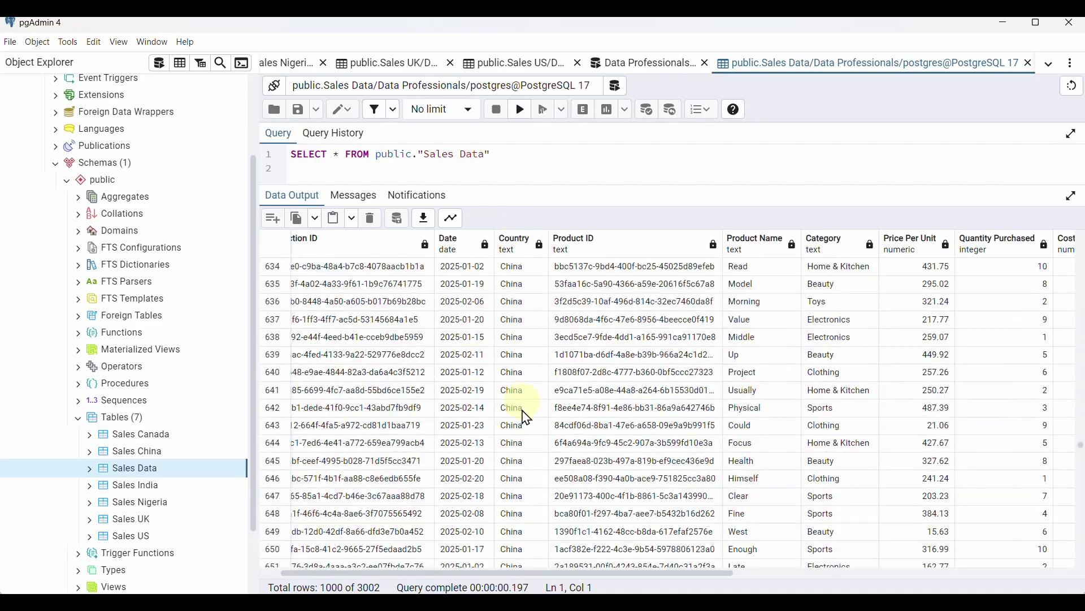
scroll(527, 418, down, 20)
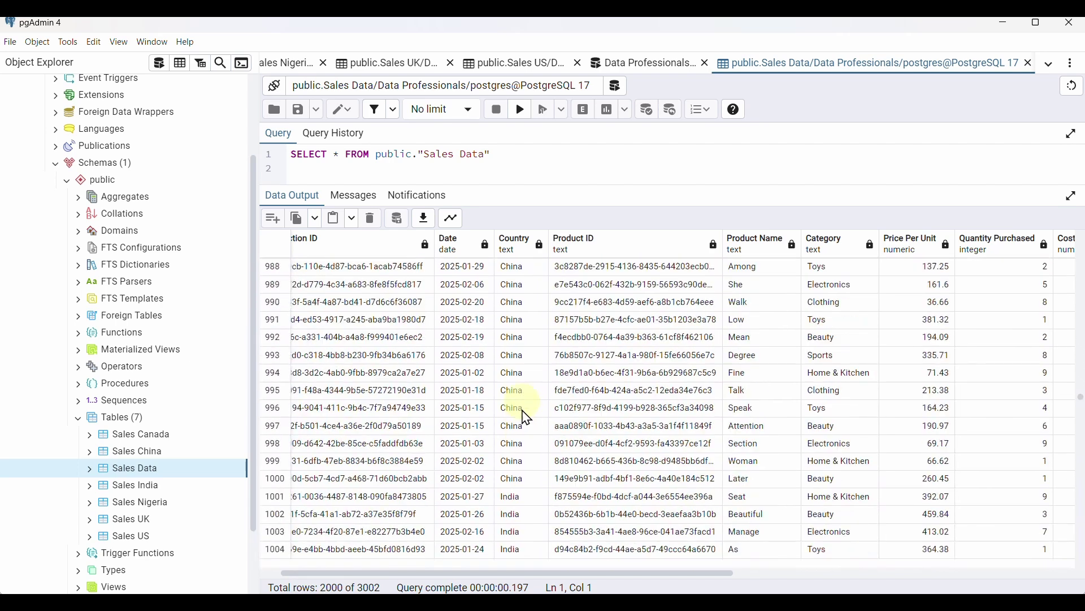
scroll(543, 445, right, 10)
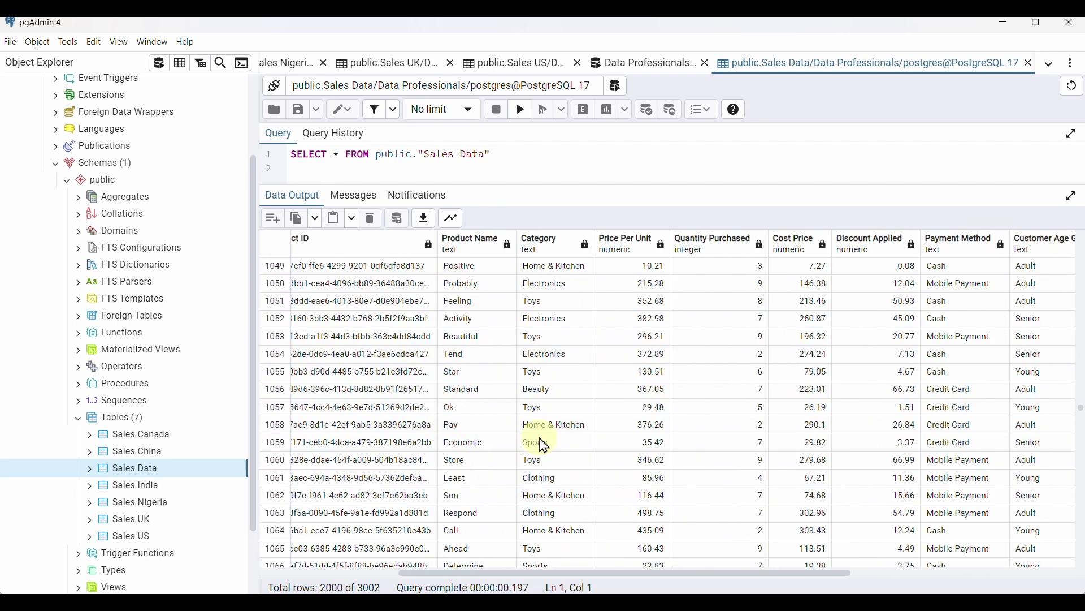
scroll(542, 445, up, 9)
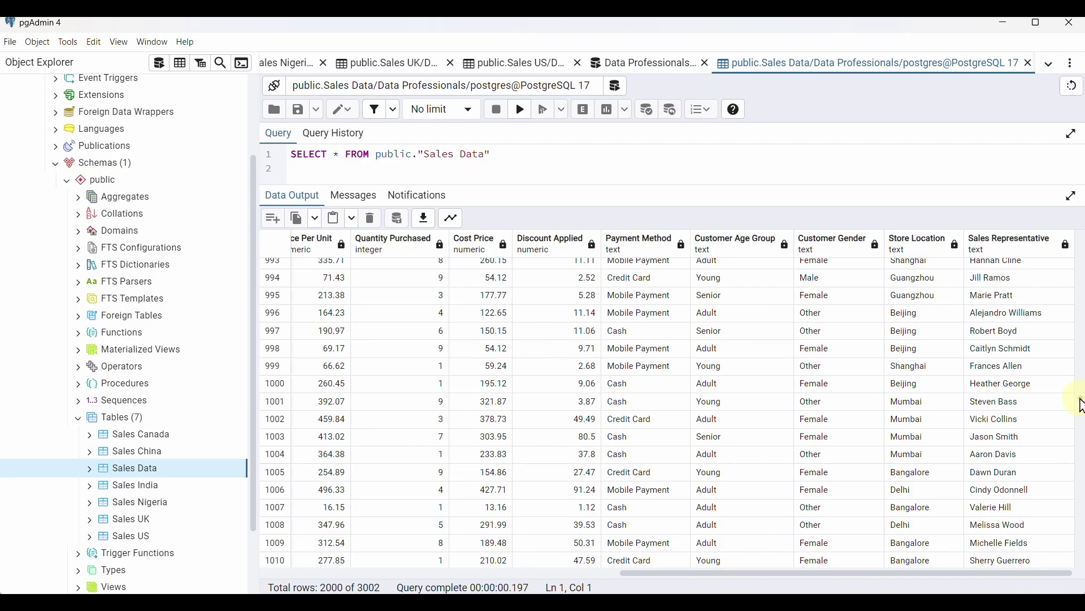
drag(1080, 405, 1064, 245)
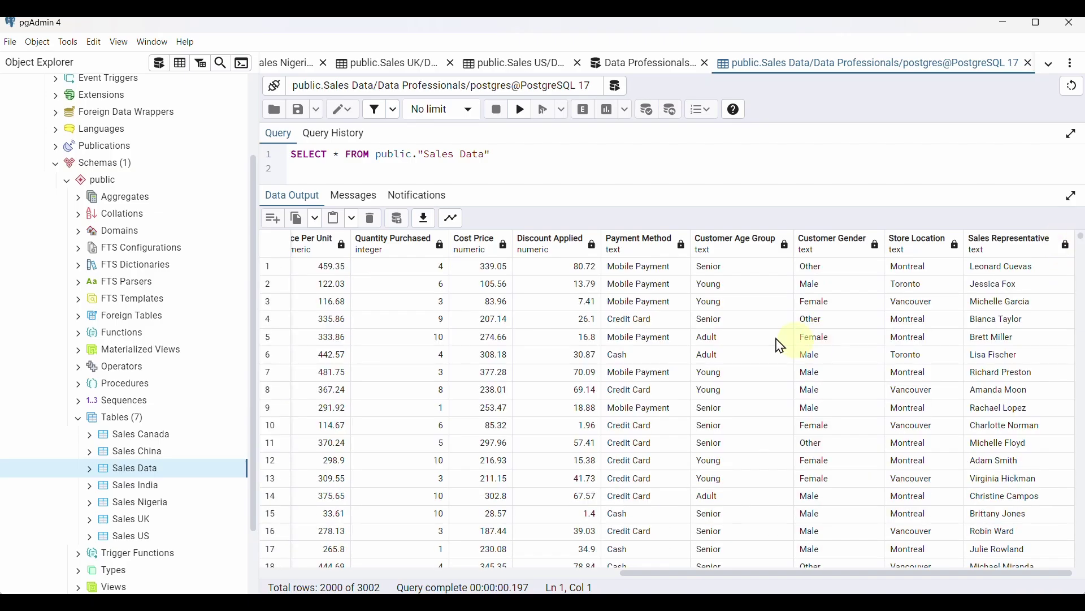
scroll(654, 339, left, 10)
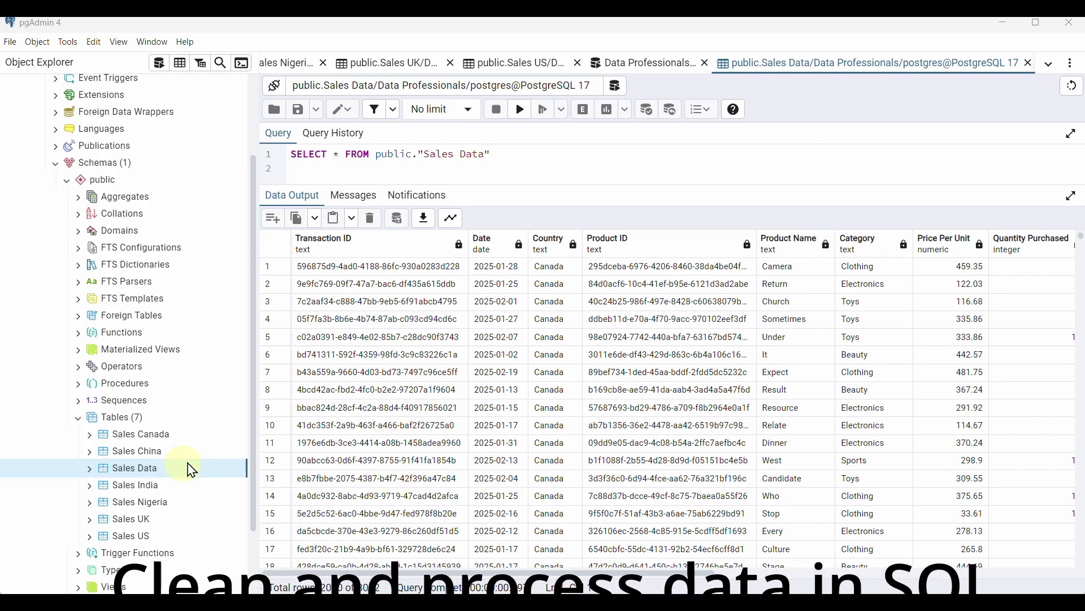
Run select * from public."Sales Data" in a new query editor, moving 'from' onto its own line
click(158, 70)
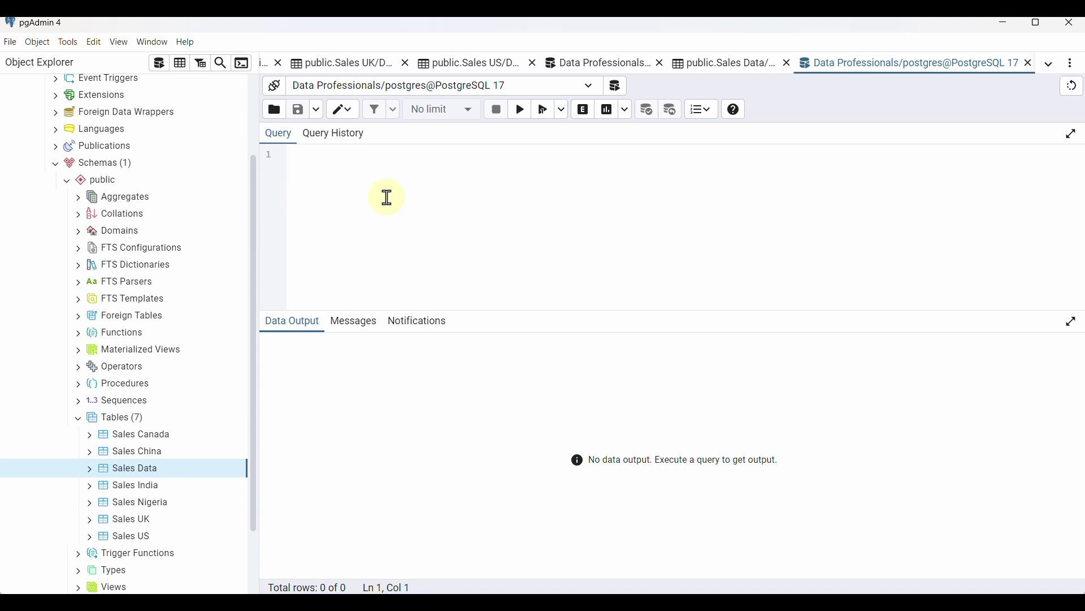
text(select * from public."Sales Data";)
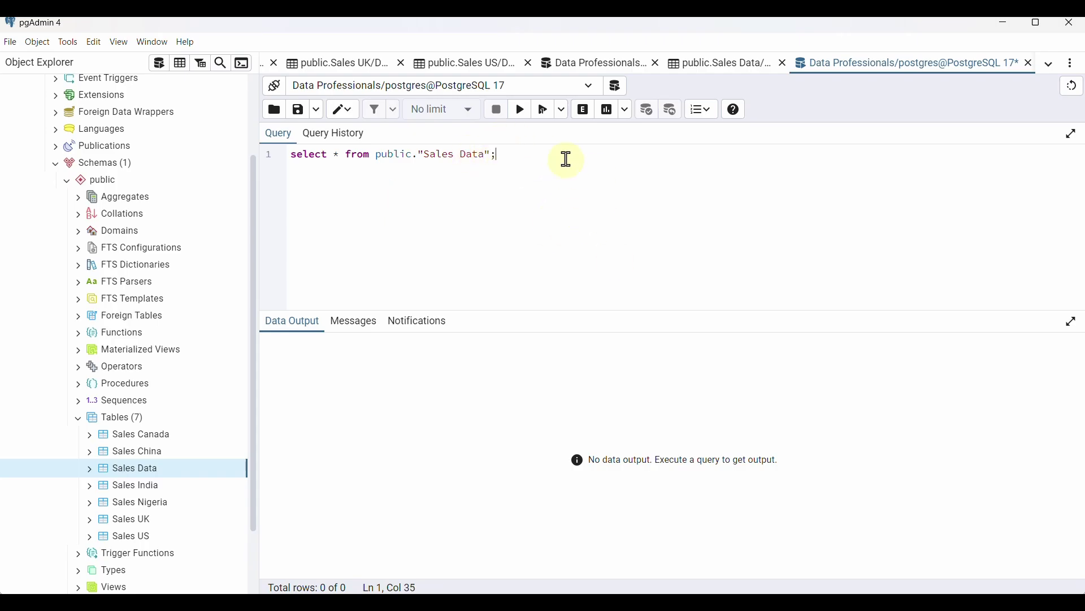
click(521, 111)
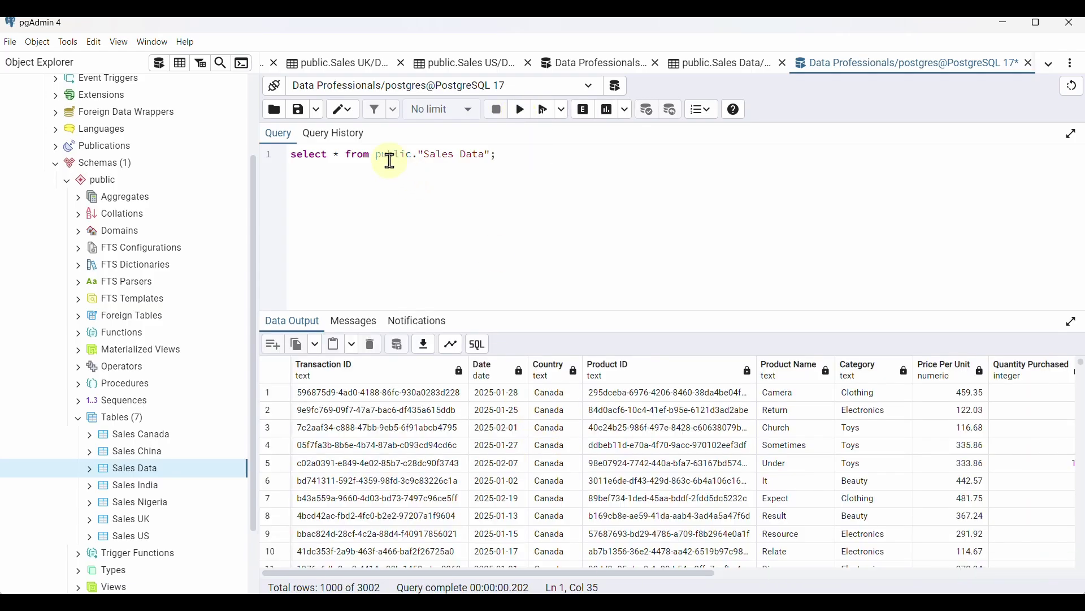
drag(348, 156, 495, 255)
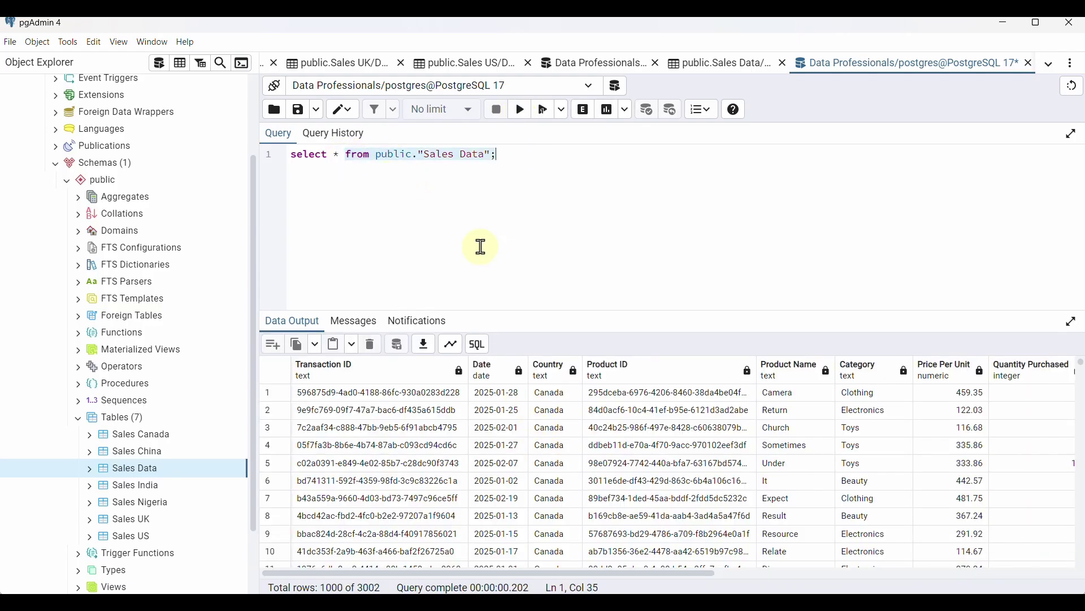
click(346, 154)
key(Return)
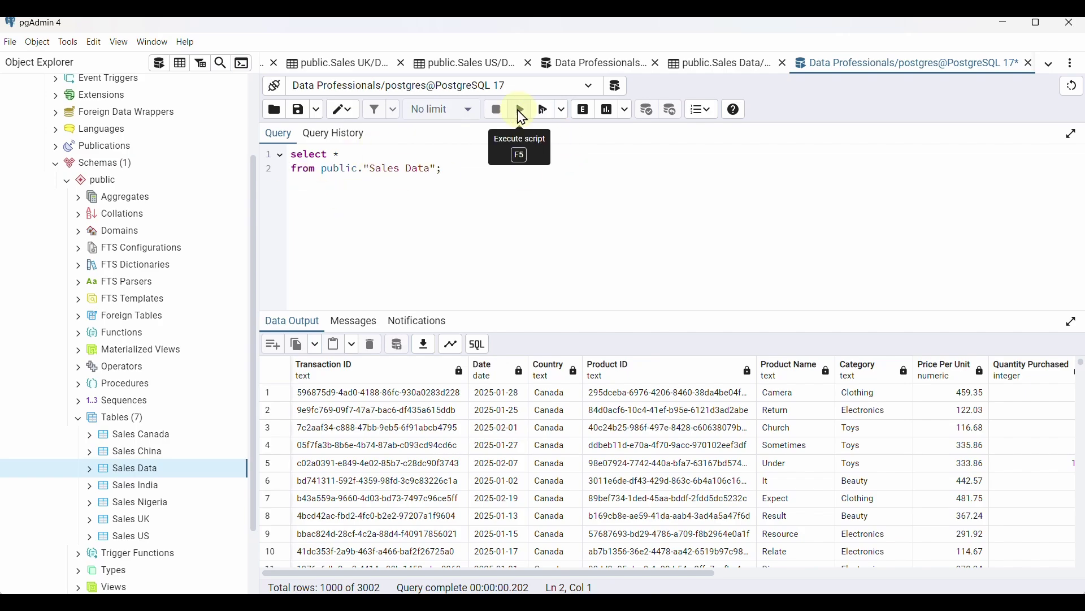
Run the null check on "Transaction ID", then on "Date"; both return no rows
click(519, 113)
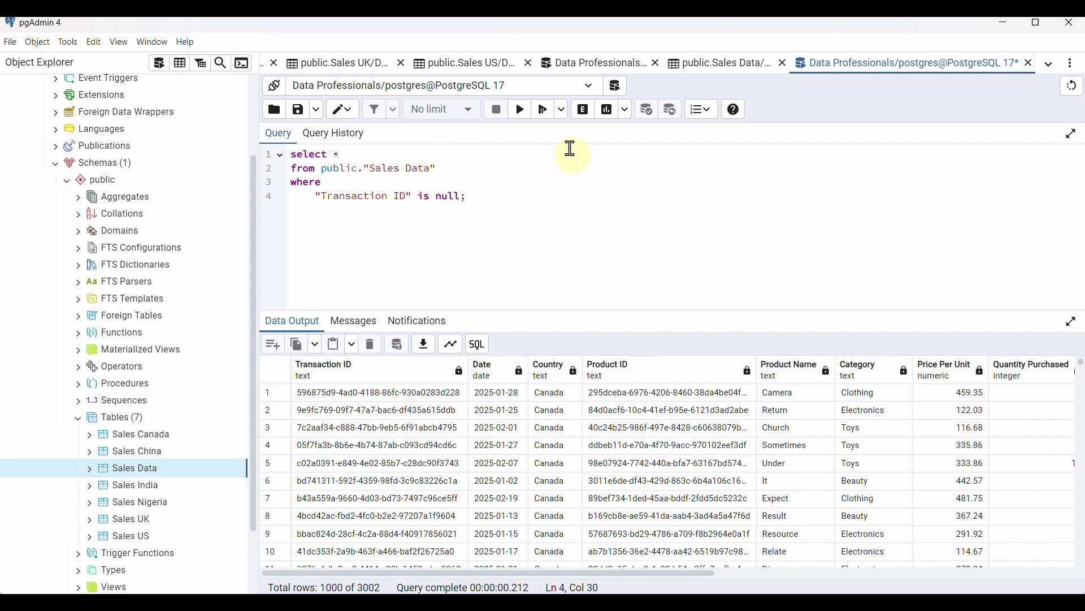
click(520, 110)
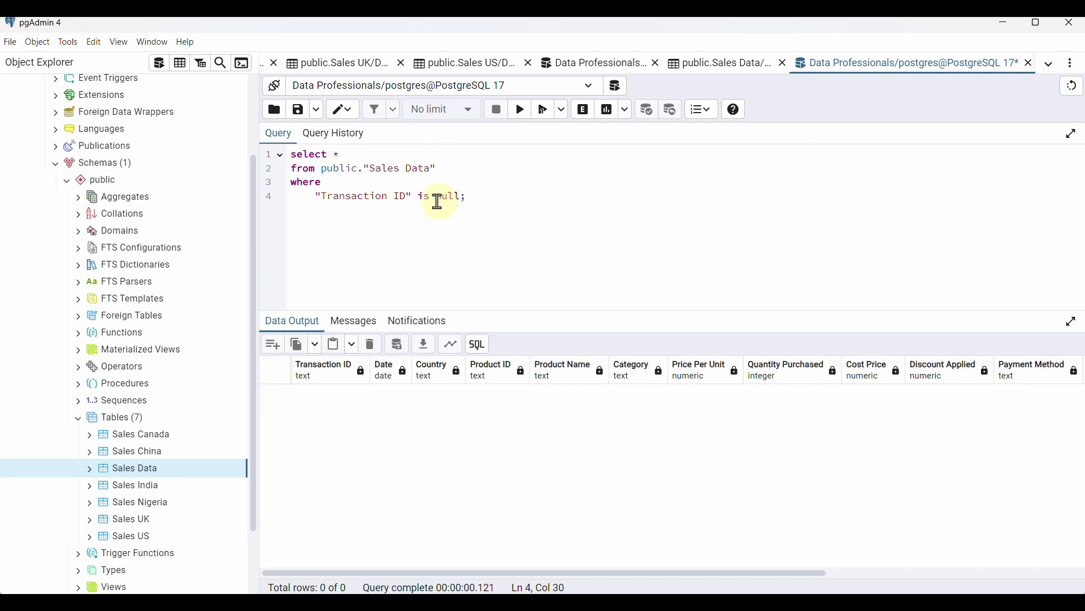
drag(405, 197, 321, 197)
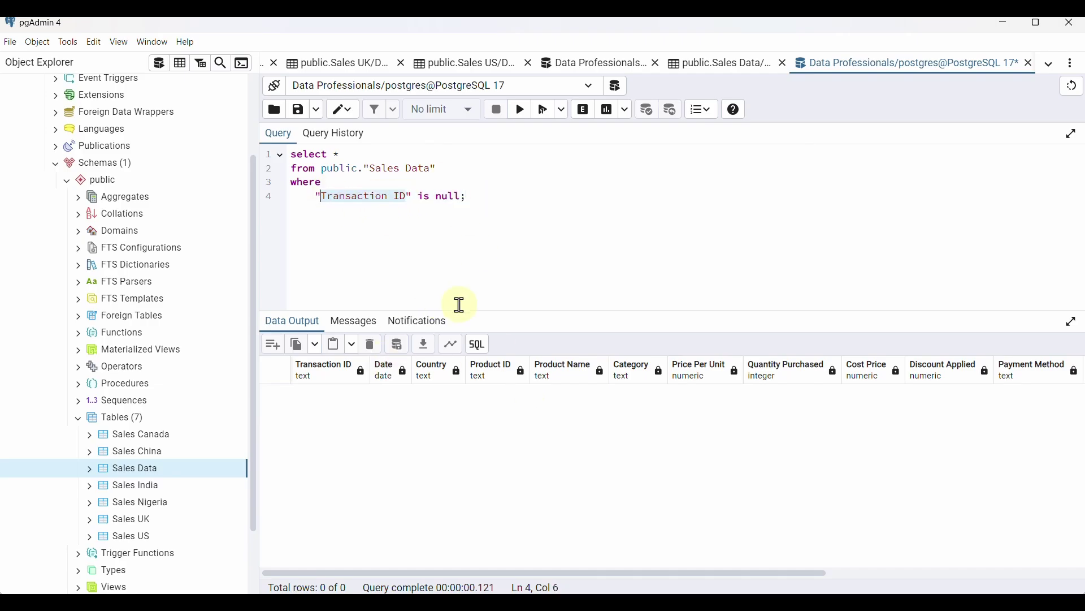
text(Date)
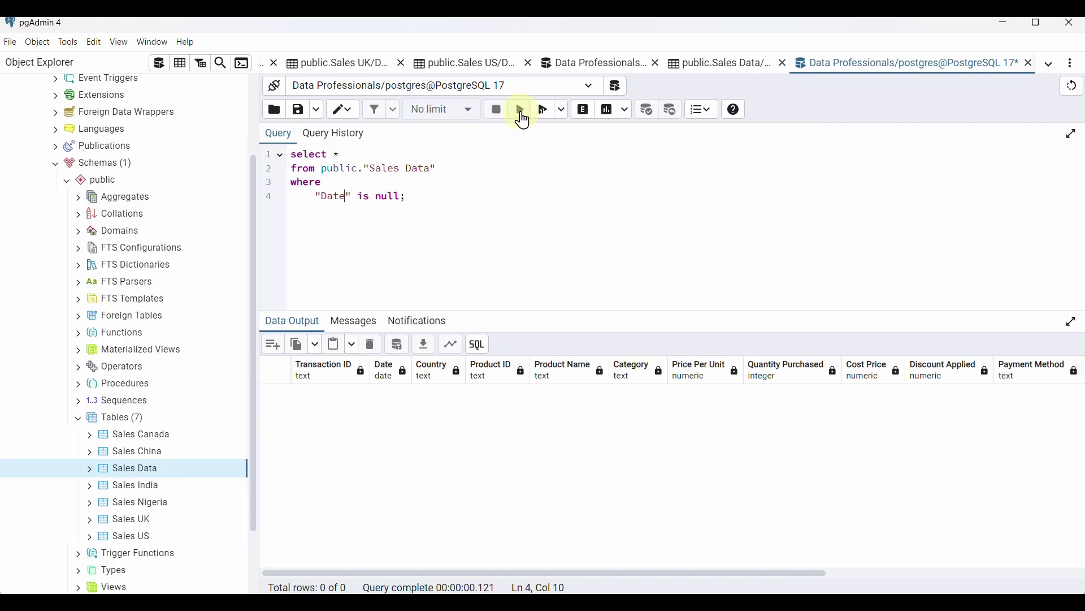
click(521, 109)
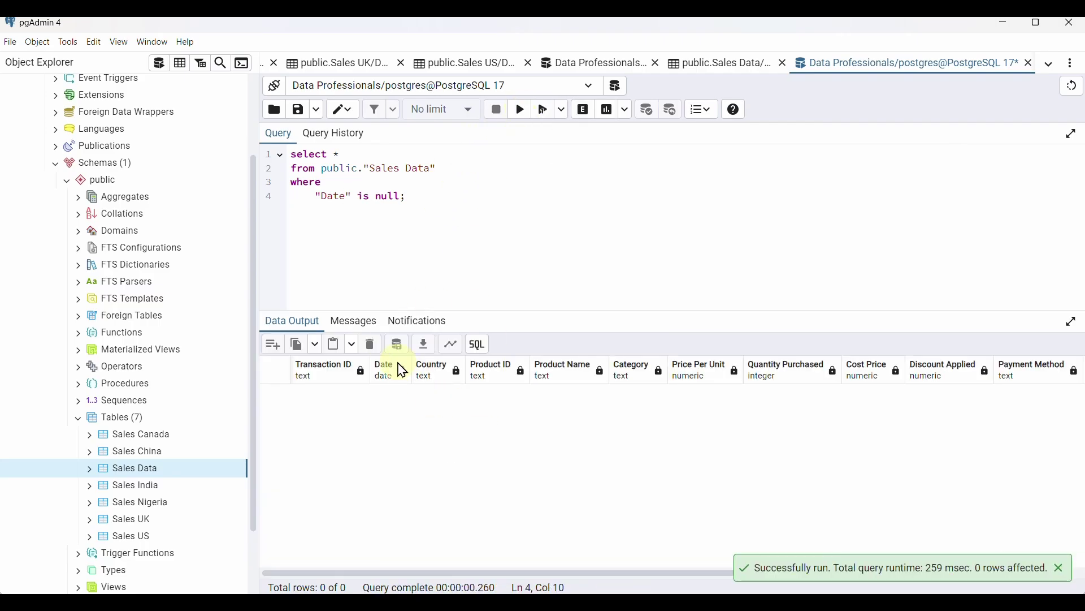
Switch the null check to "Country" and drop the trailing semicolon to add more conditions
double_click(335, 196)
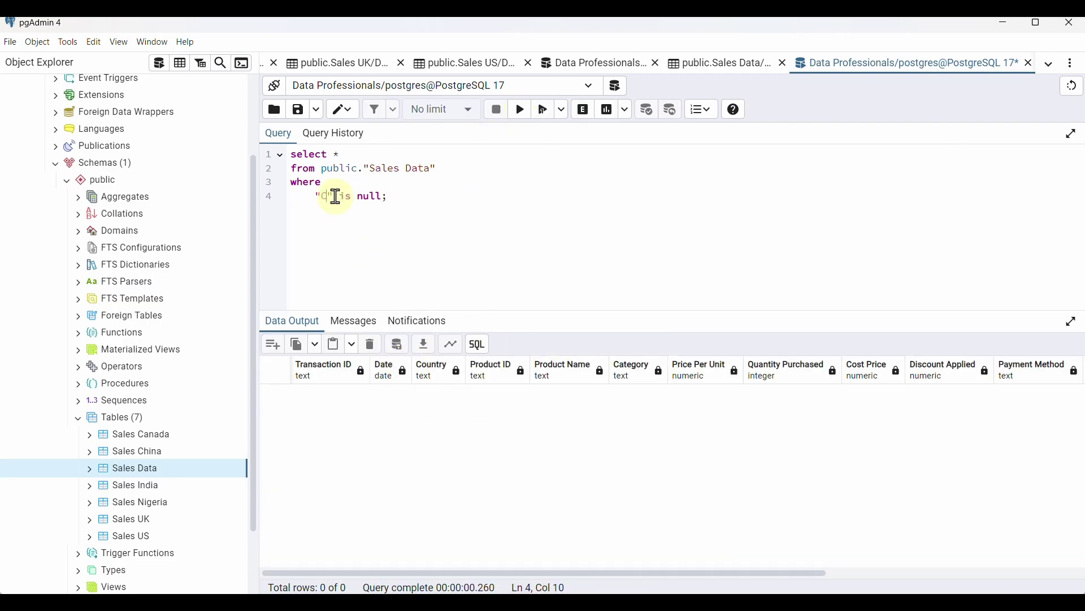
text(Country)
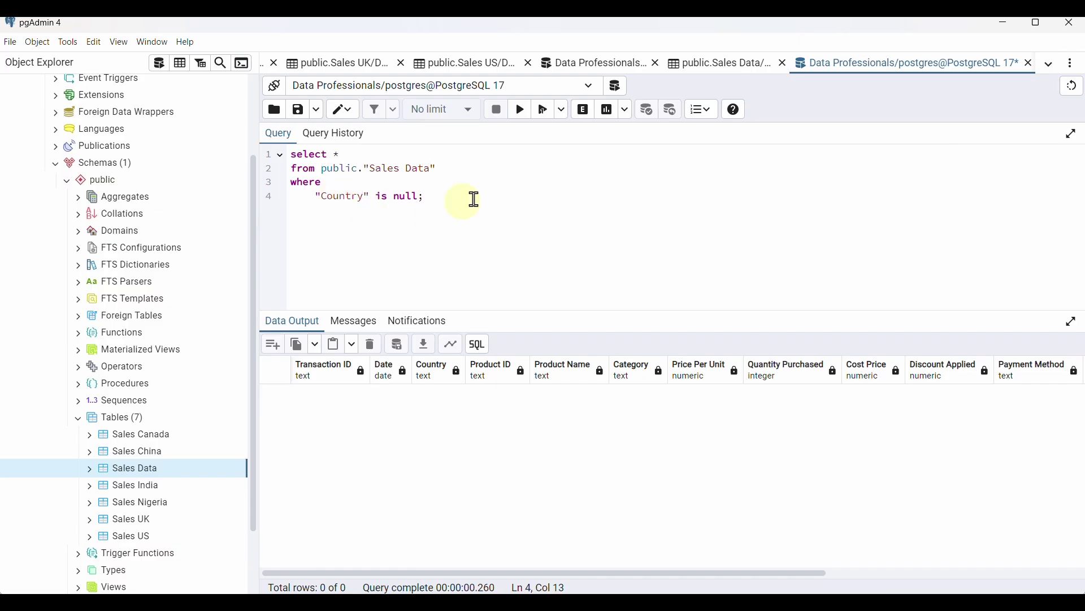
click(427, 196)
key(BackSpace)
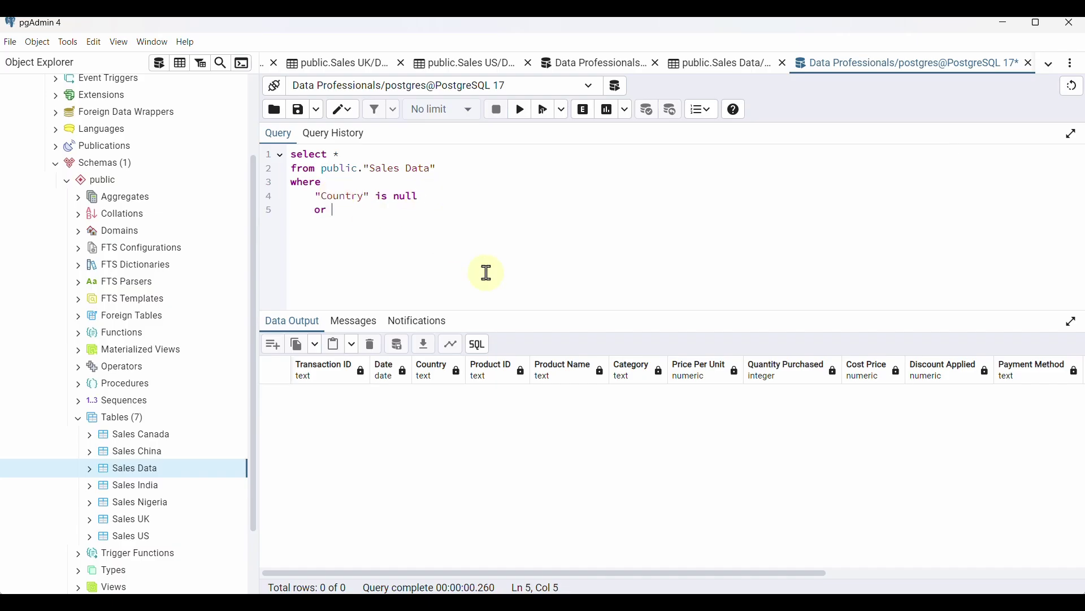
Add OR null conditions through Cost Price and Quantity Purchased, then run the five-column check
key(Left)
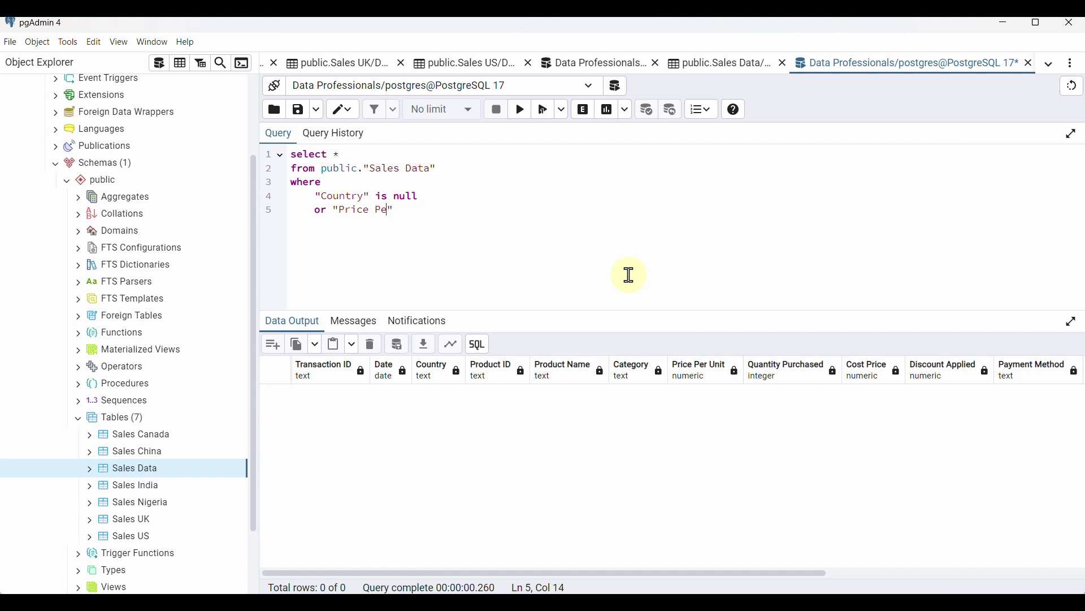
click(496, 214)
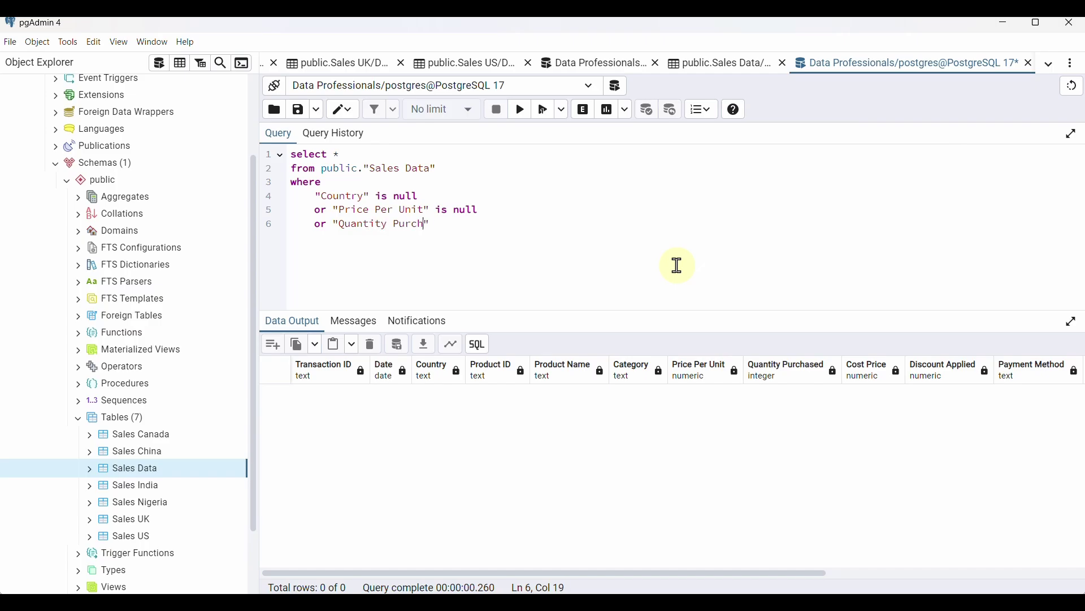
text(ased)
key(Left)
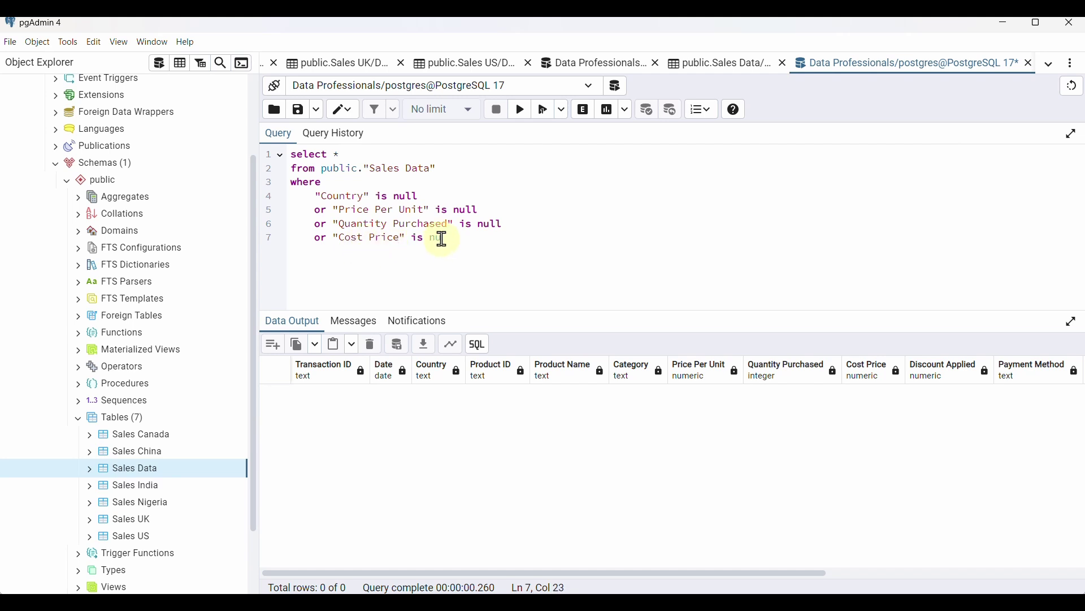
key(Return)
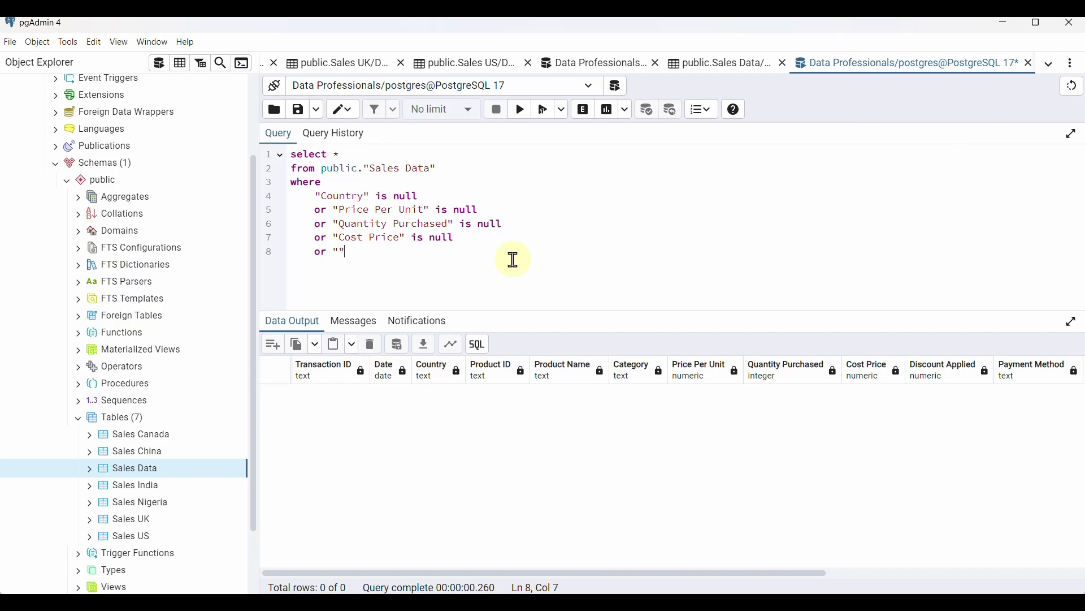
click(340, 251)
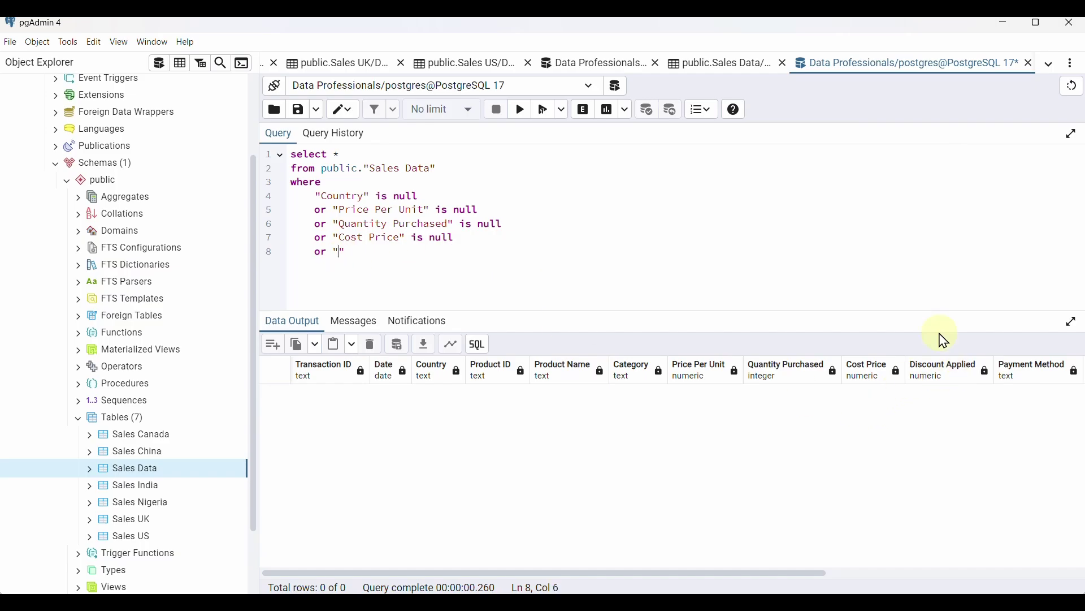
scroll(924, 385, right, 6)
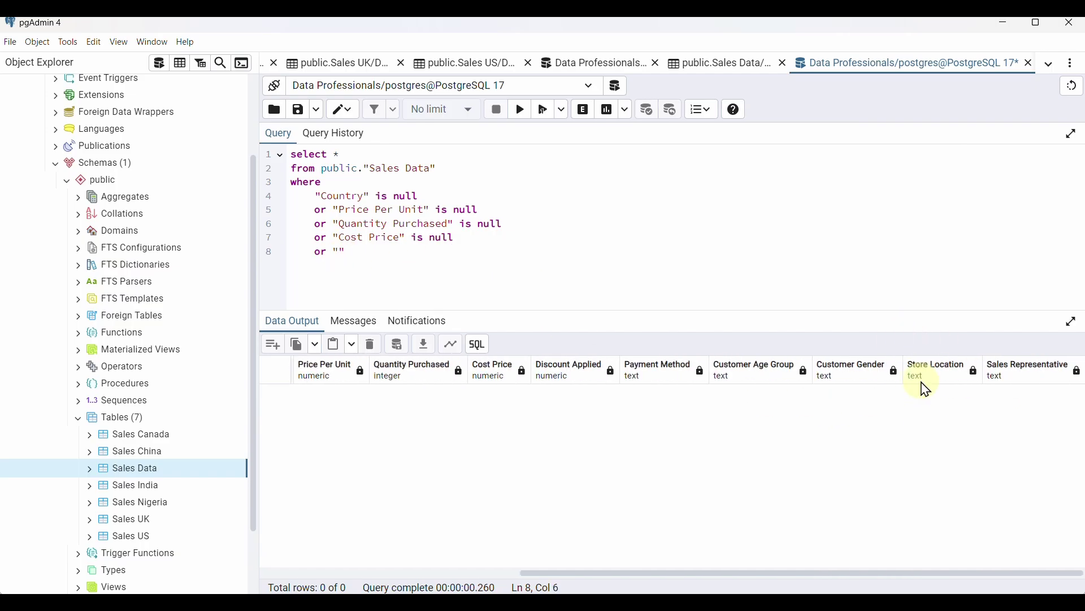
scroll(924, 387, left, 5)
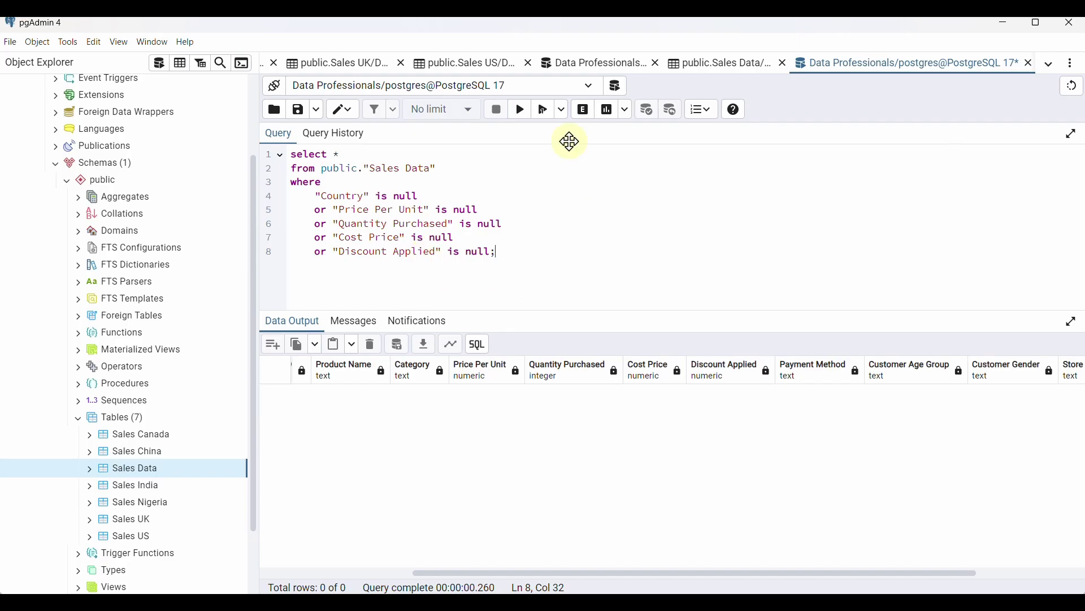
click(519, 113)
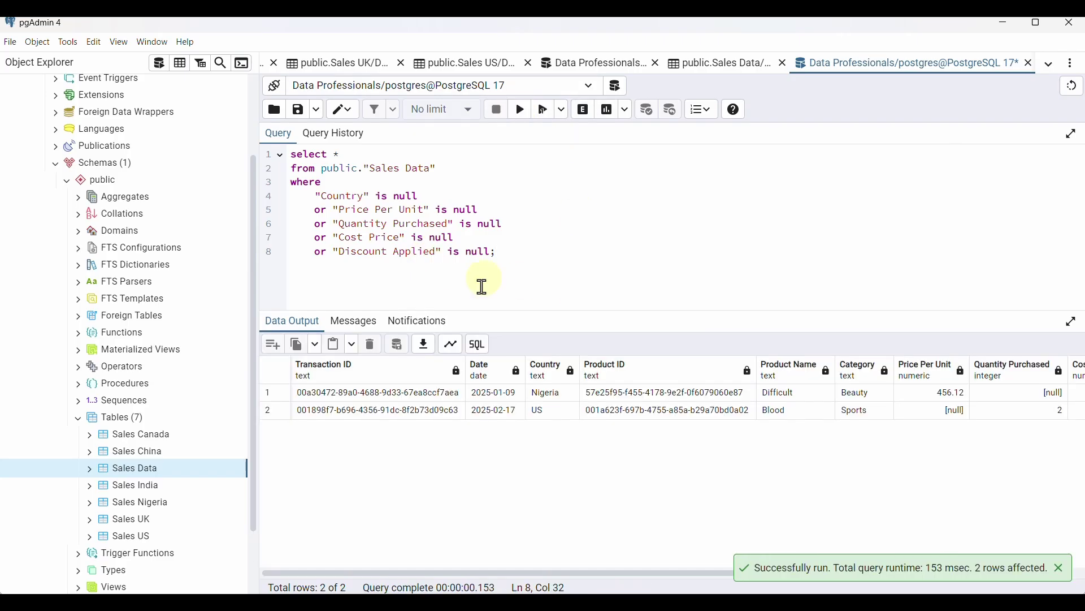
Widen the results area and inspect both null rows: Nigeria missing quantity, US missing price
click(272, 396)
click(275, 395)
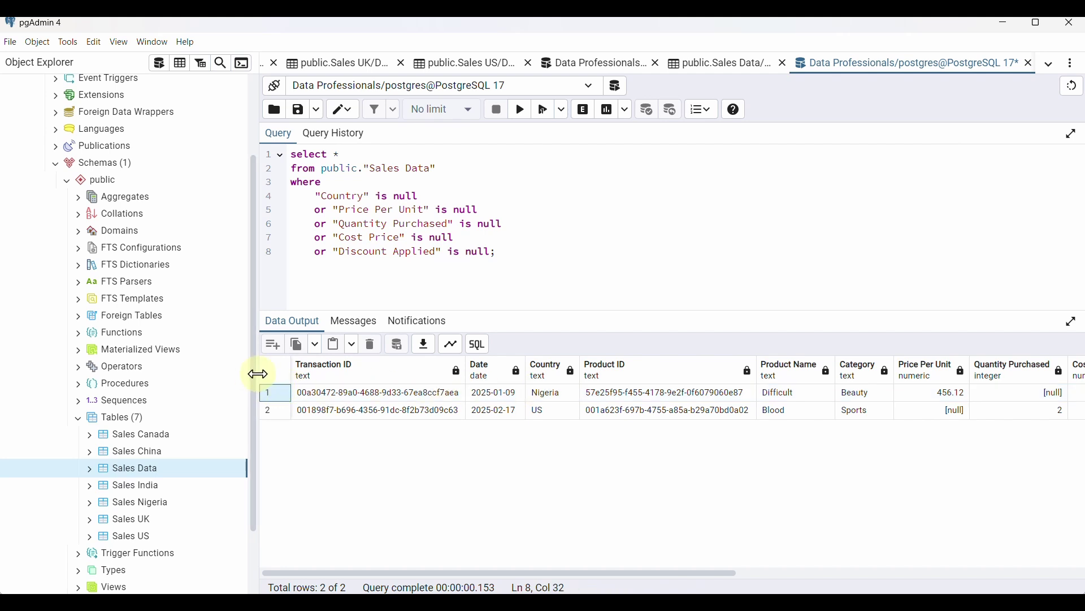
drag(254, 373, 218, 374)
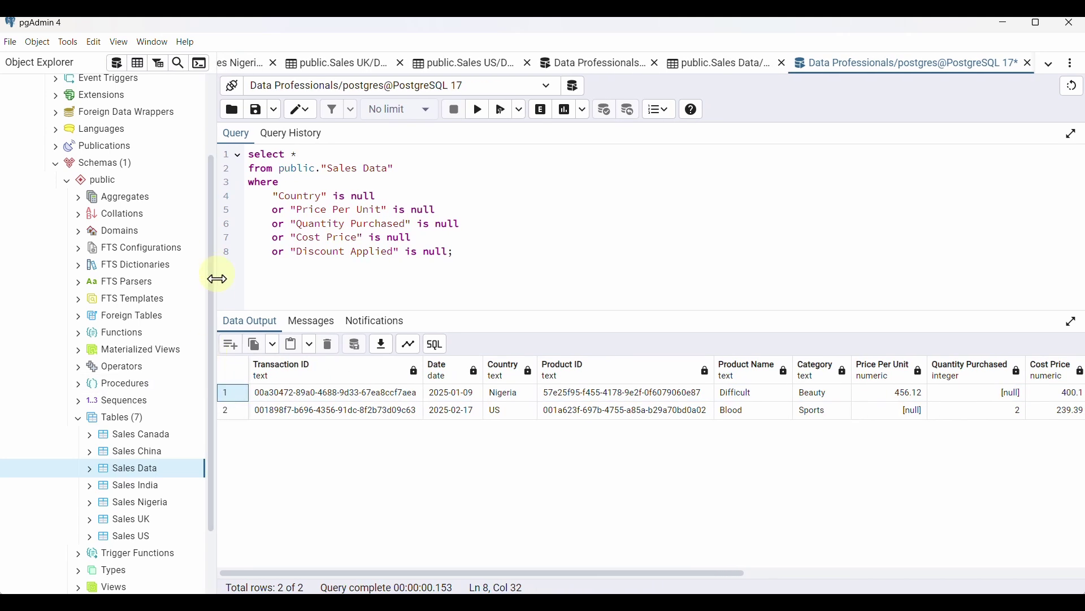
click(242, 400)
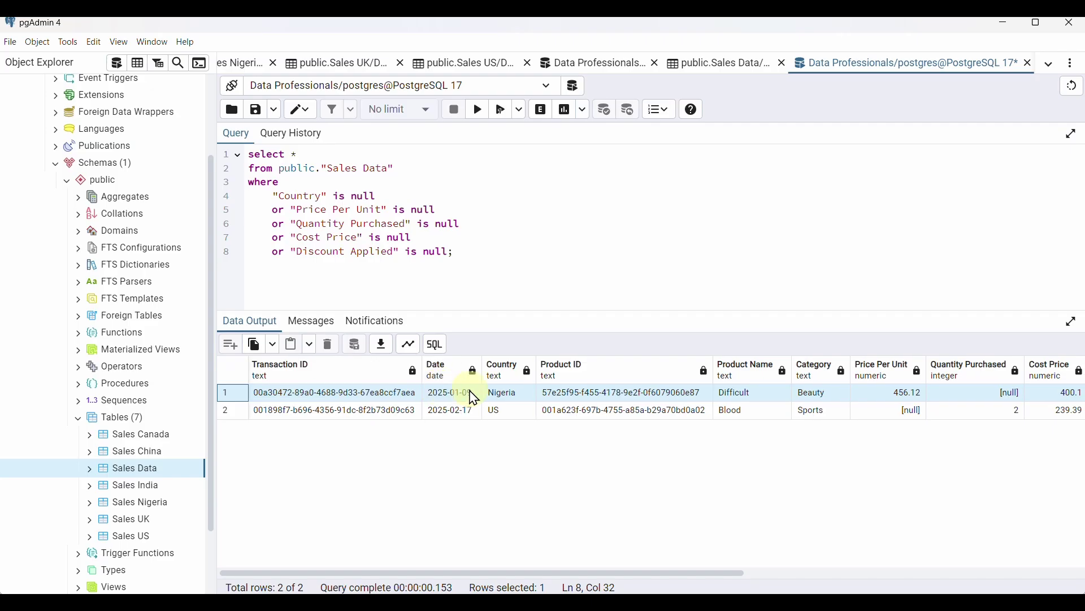
scroll(473, 398, right, 5)
scroll(474, 399, right, 5)
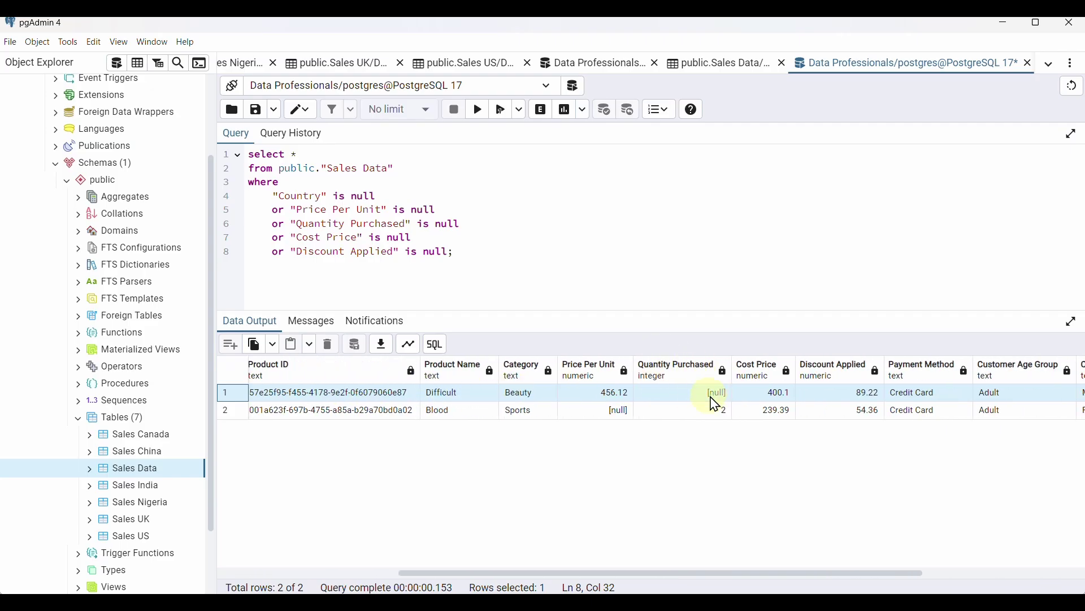
scroll(715, 397, right, 5)
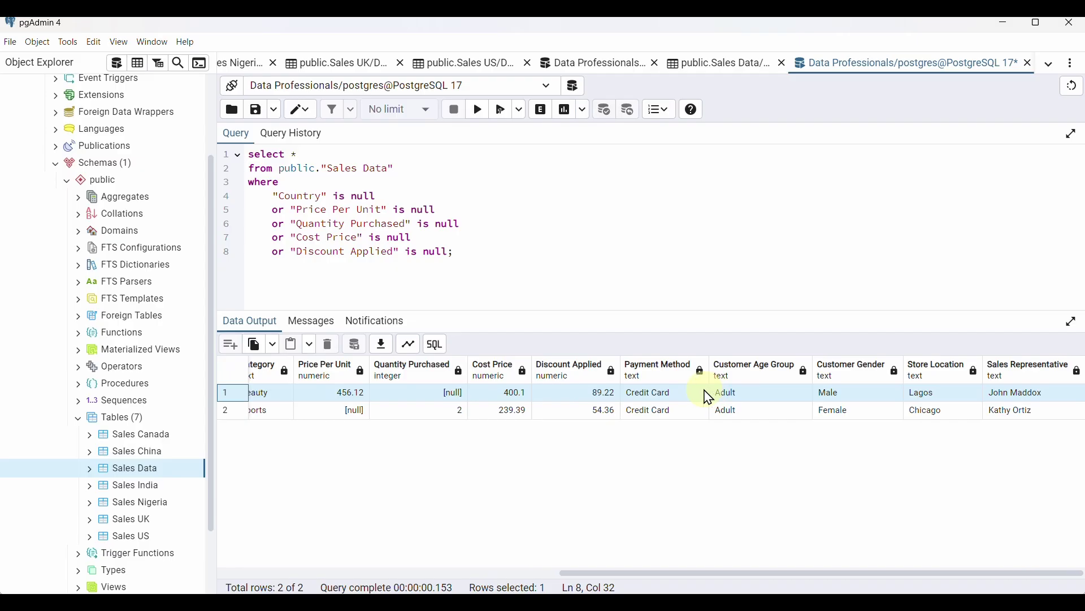
scroll(708, 397, left, 5)
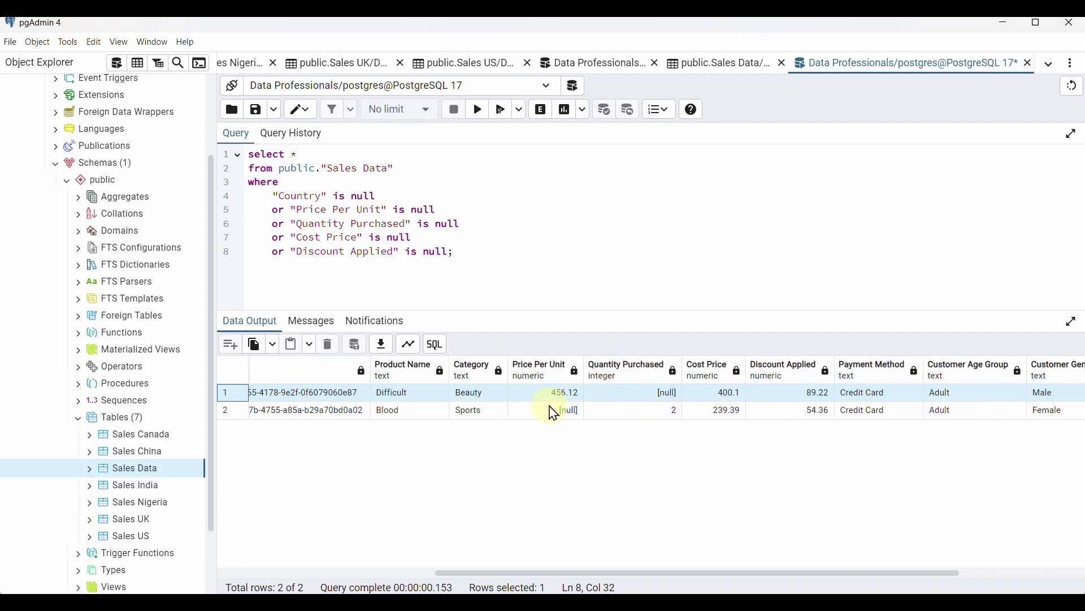
scroll(554, 414, left, 3)
click(232, 411)
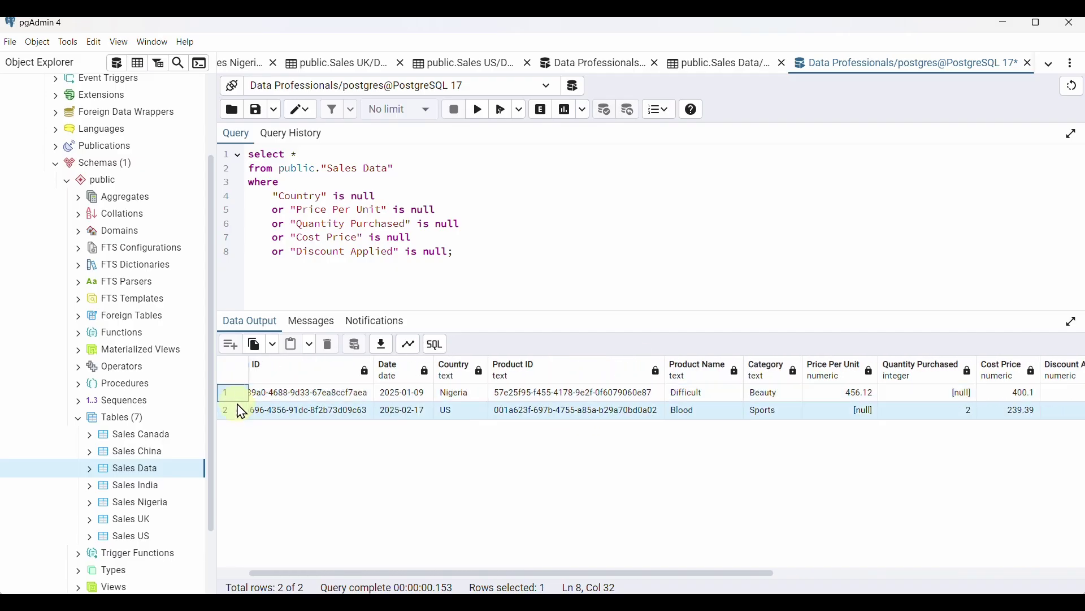
scroll(662, 421, right, 2)
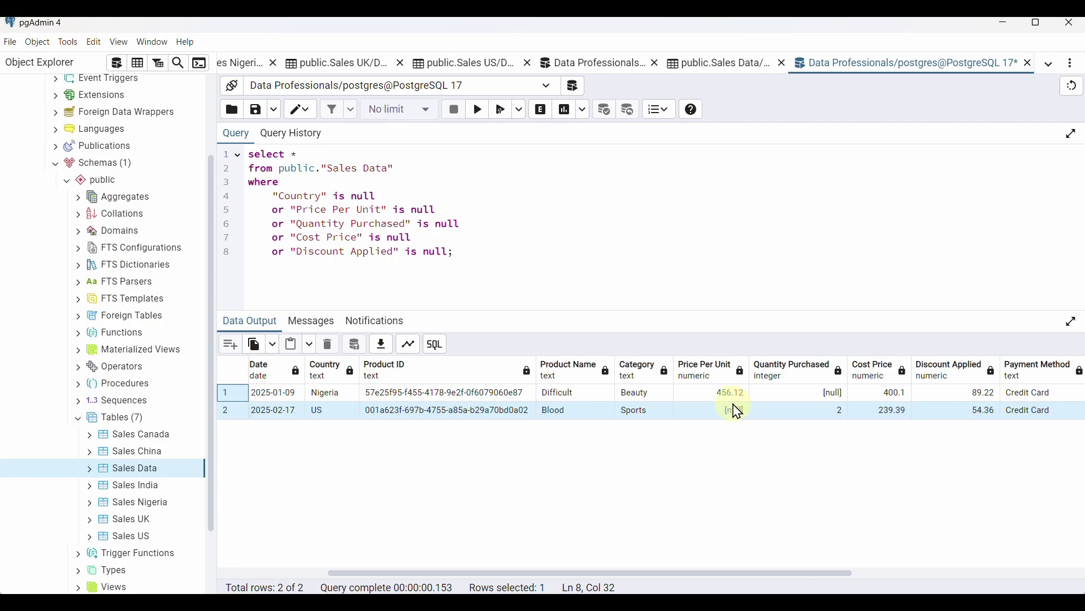
click(733, 414)
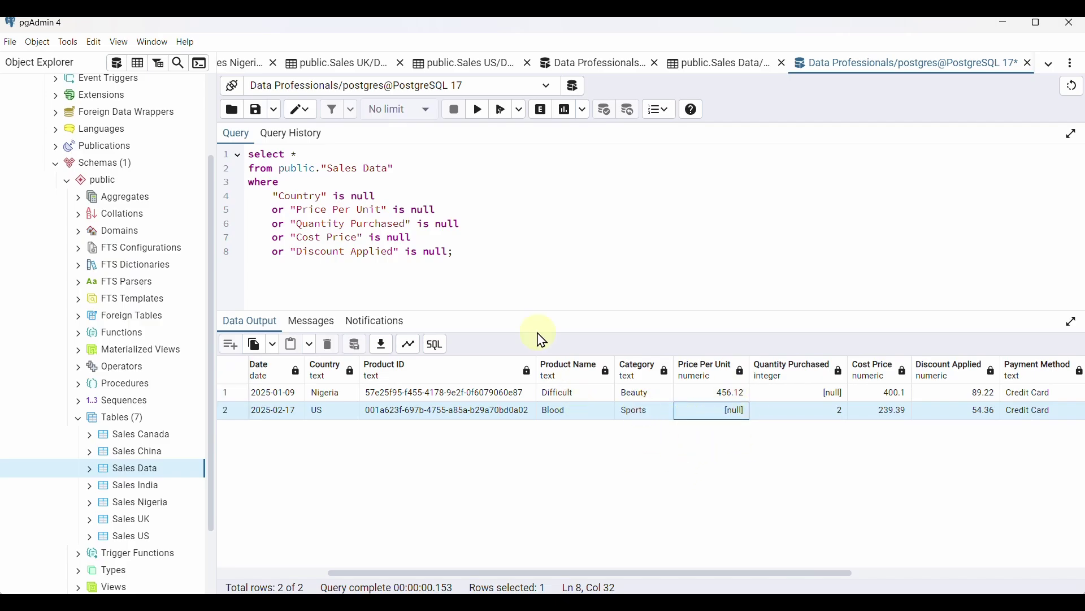
In a new query tab, write UPDATE public."Sales Data" SET "Quantity Purchased" = 3 WHERE
click(125, 79)
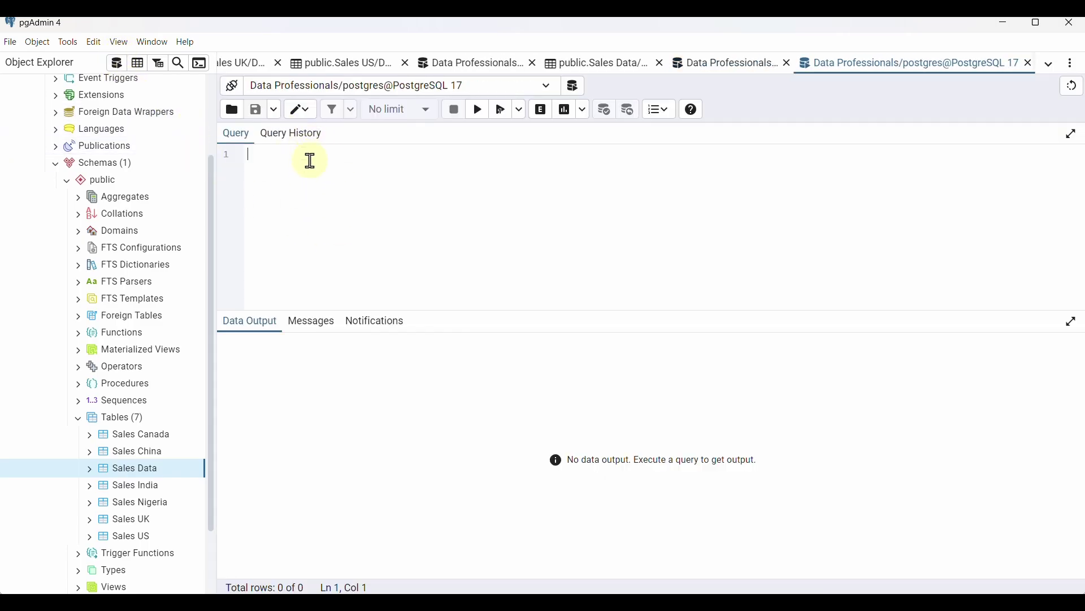
text(upd)
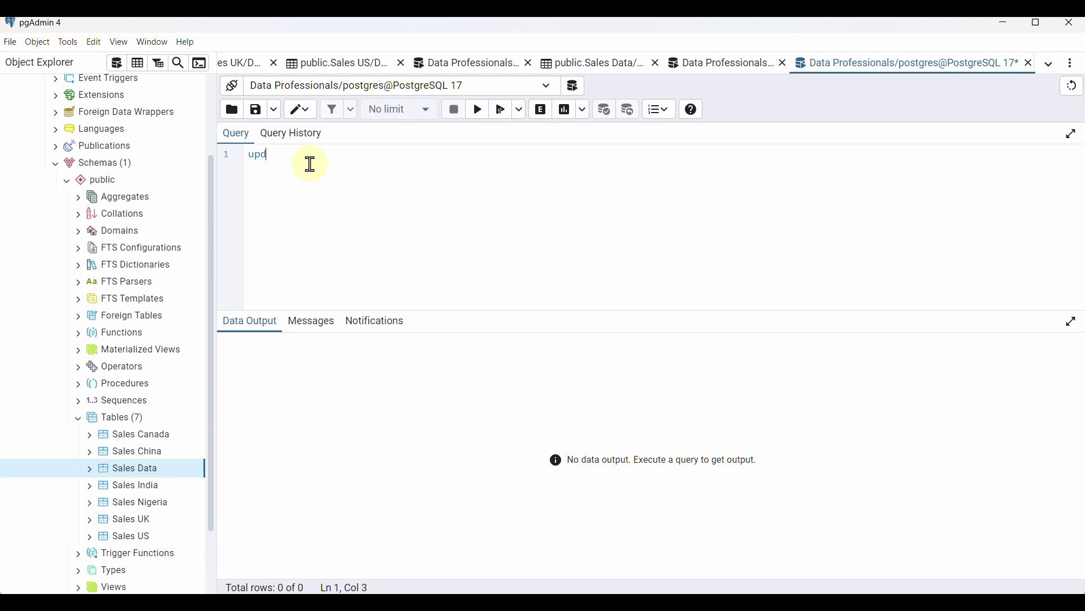
text(ate public."Sales Data)
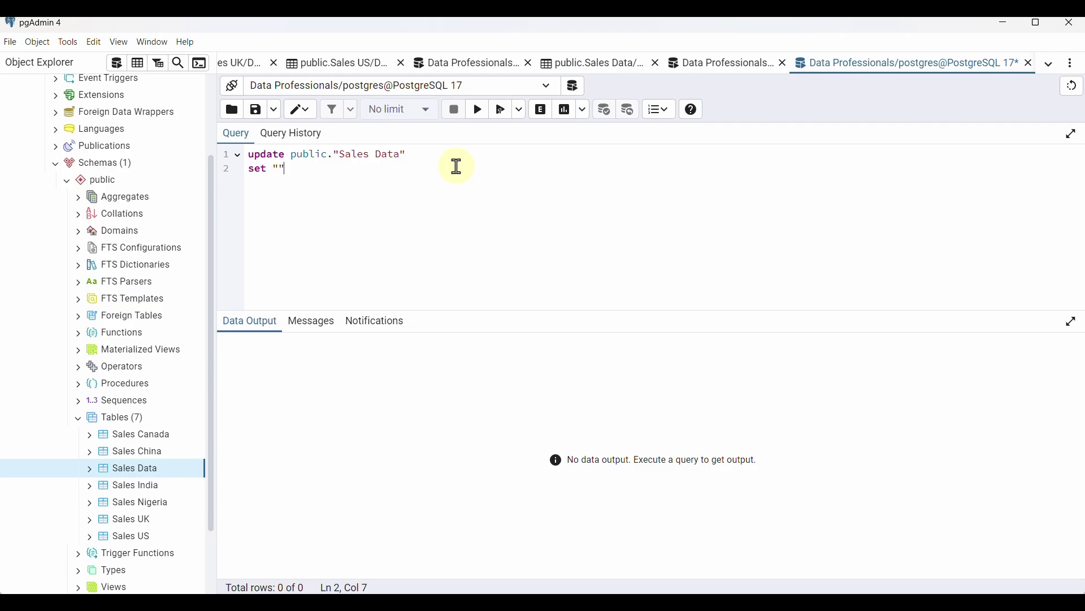
click(733, 64)
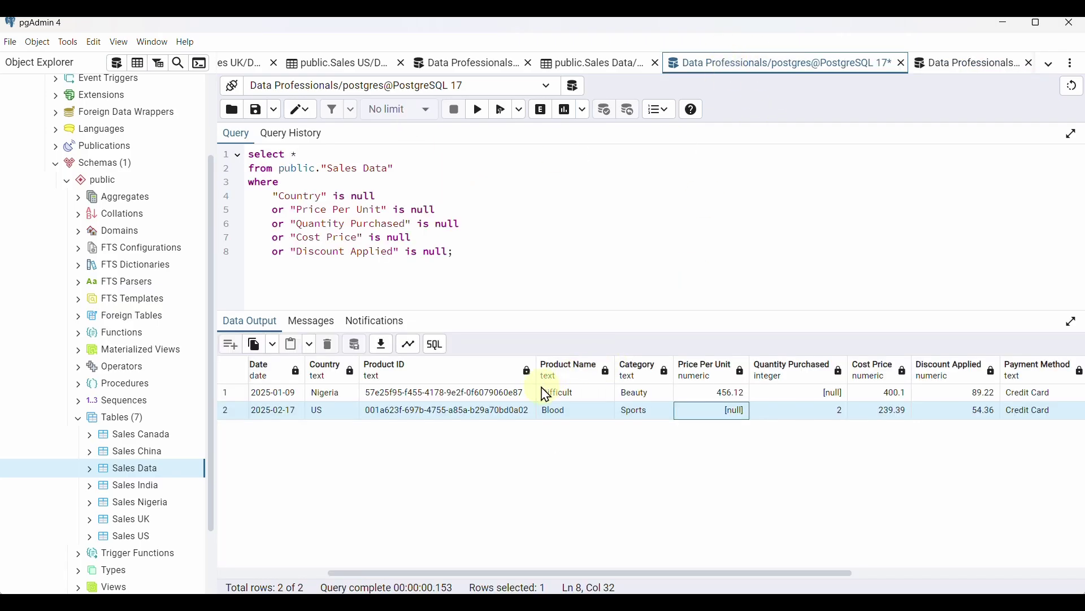
click(233, 410)
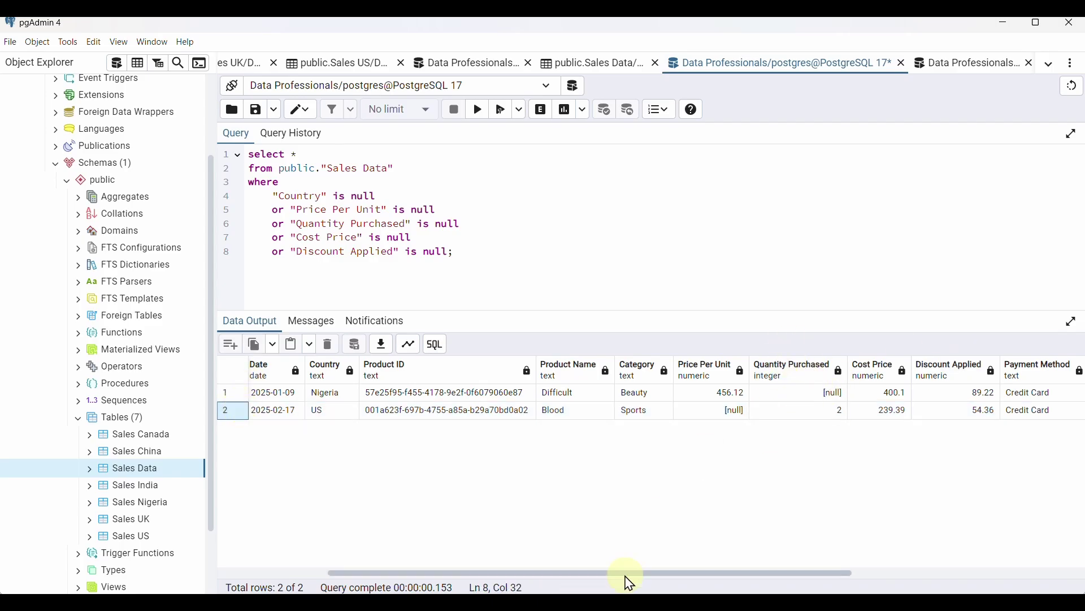
click(962, 64)
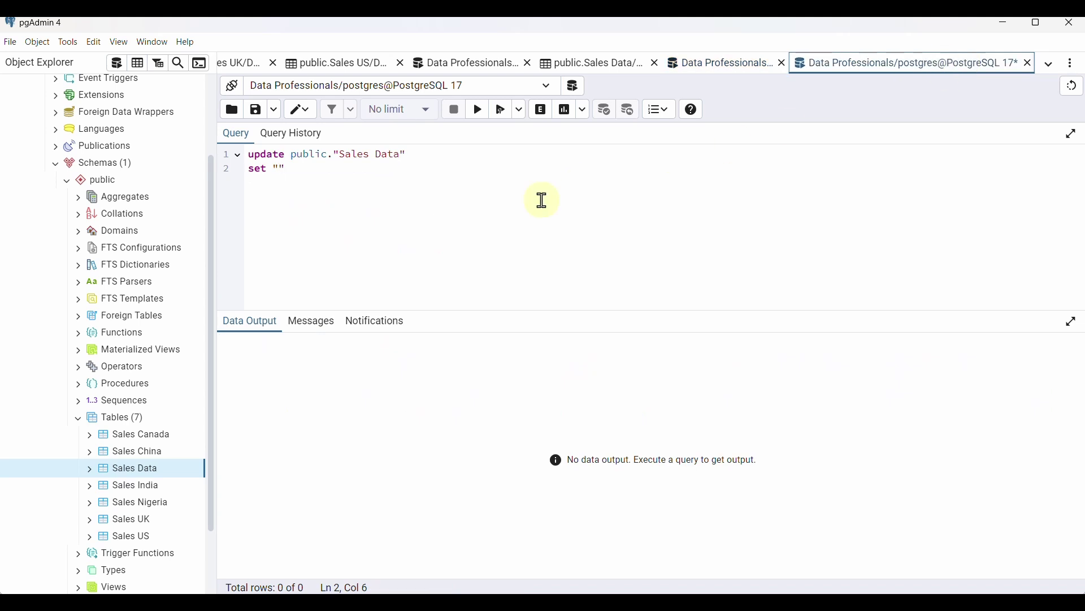
click(280, 168)
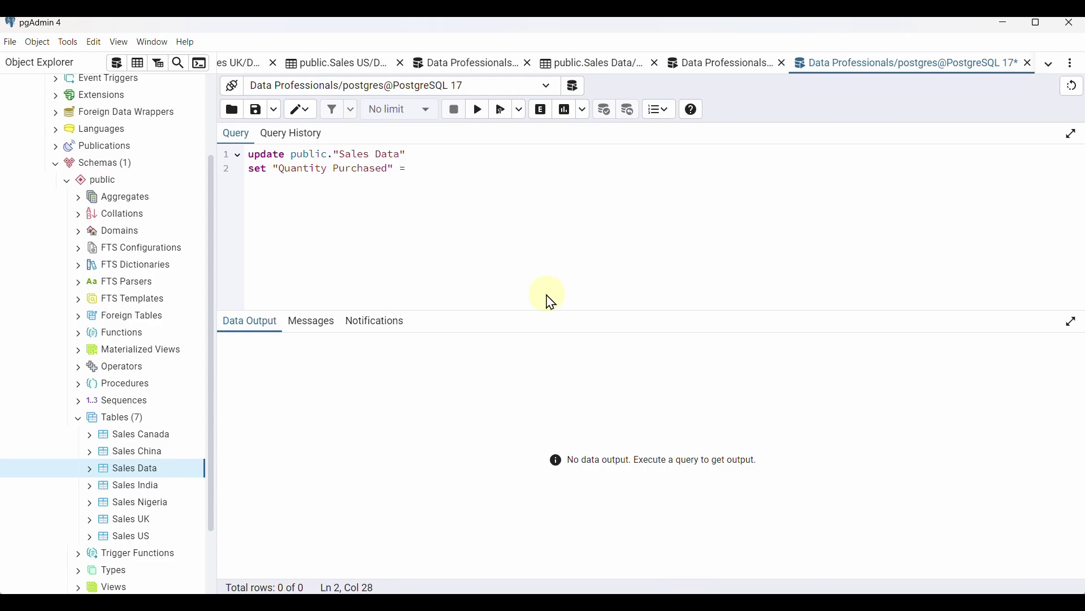
Compare the unfinished update query against the null-row results
click(707, 77)
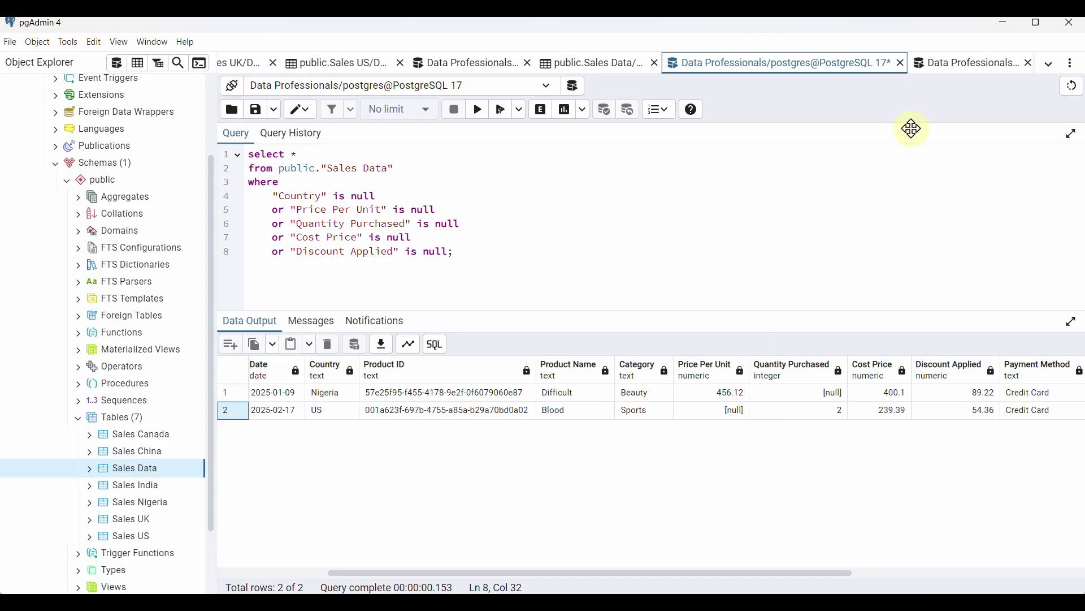
click(945, 75)
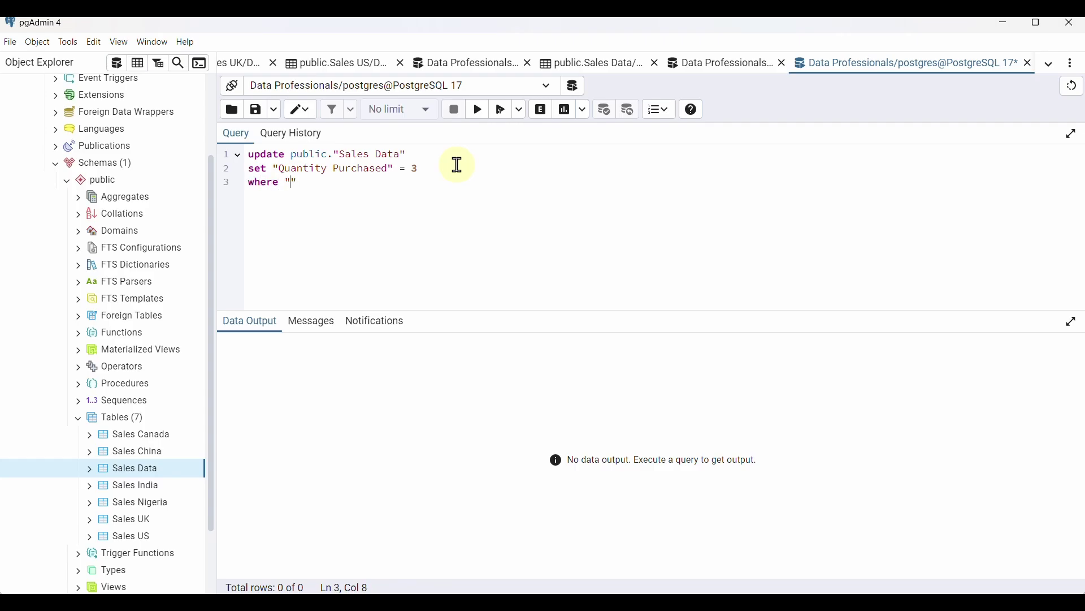
click(704, 64)
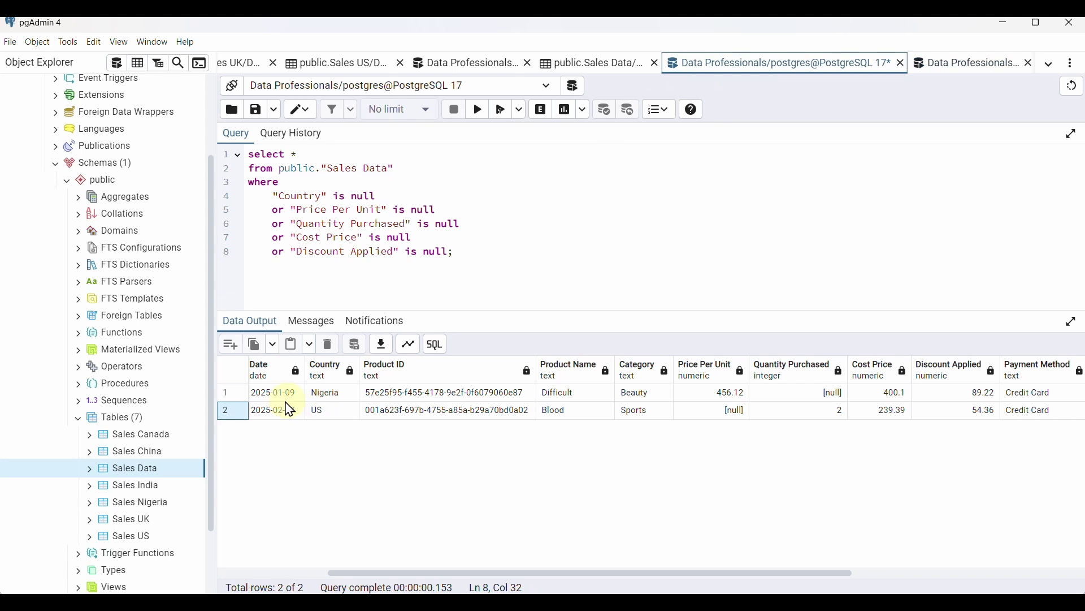
Copy the Transaction ID of the Nigeria row with null quantity
scroll(290, 409, left, 5)
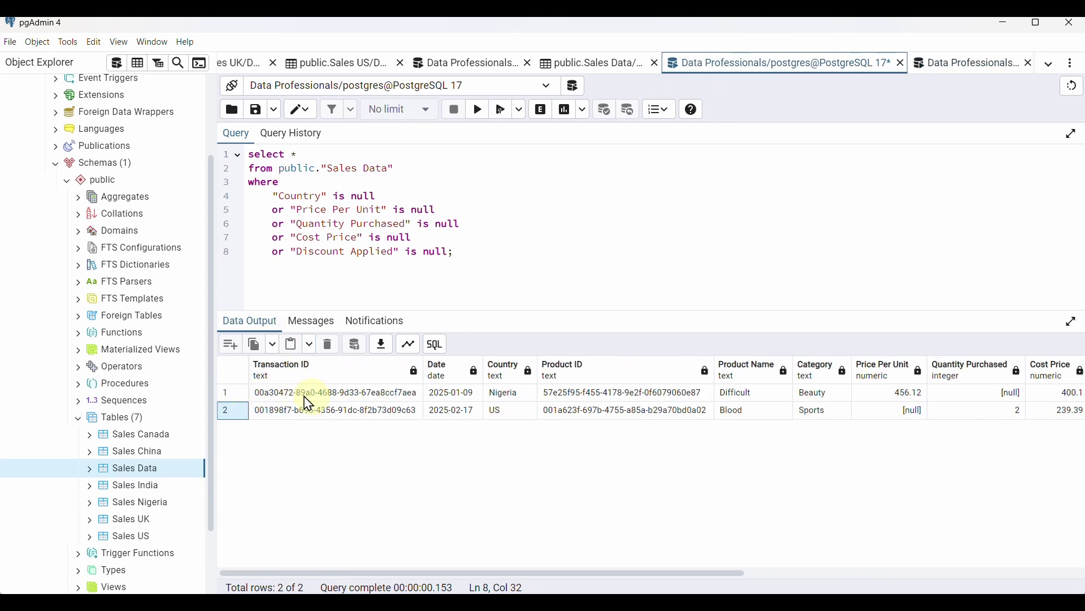
double_click(296, 393)
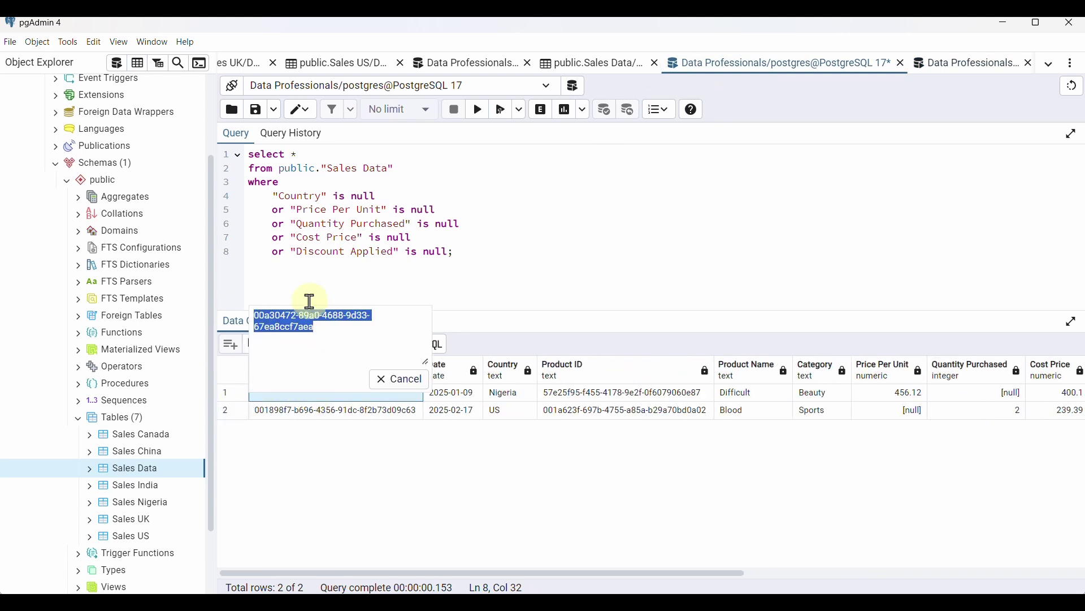
key(ctrl+c)
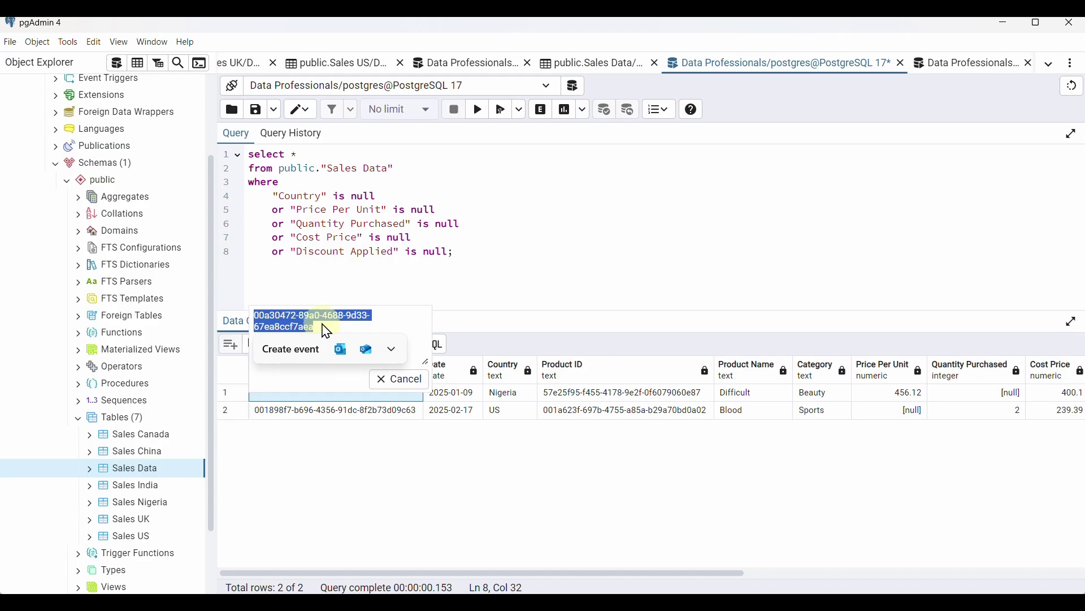
click(323, 323)
drag(323, 323, 253, 317)
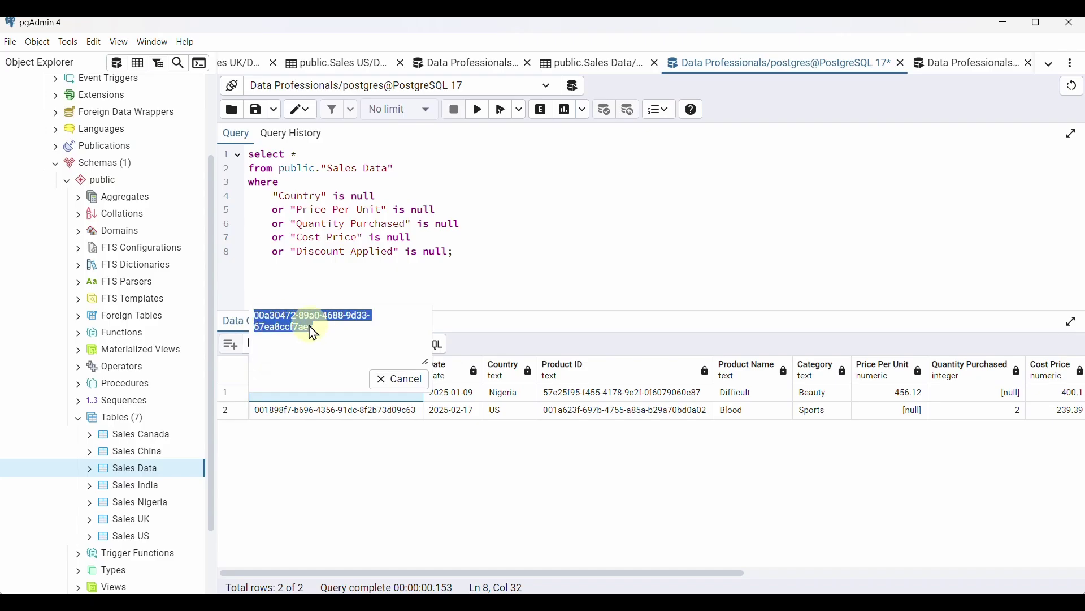
key(ctrl+c)
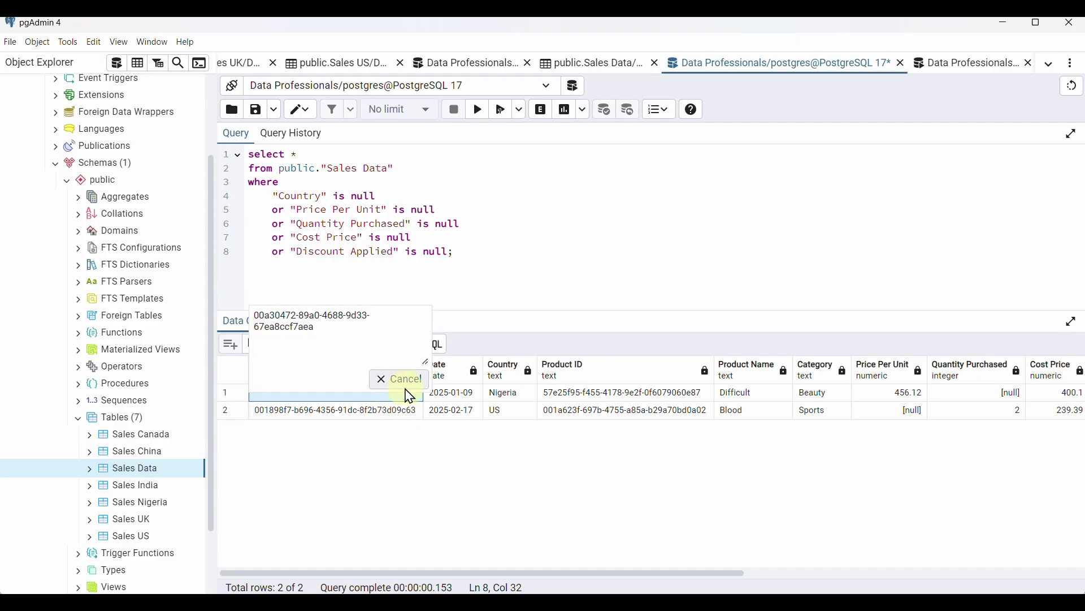
click(396, 378)
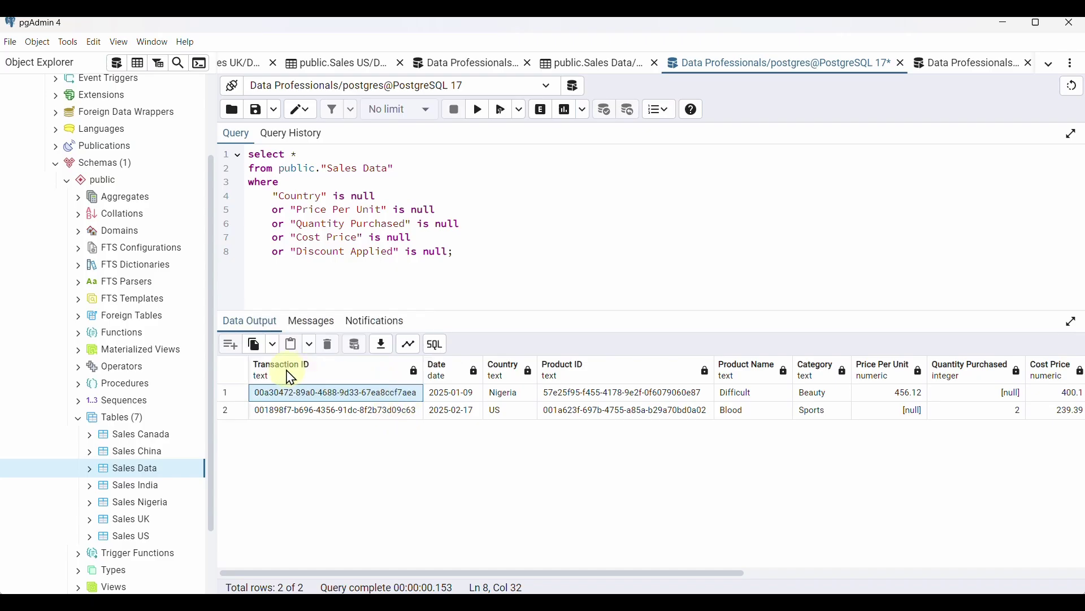
Paste that Transaction ID into the WHERE clause and run the UPDATE, getting UPDATE 1
click(956, 64)
text("Transaction ID" = ')
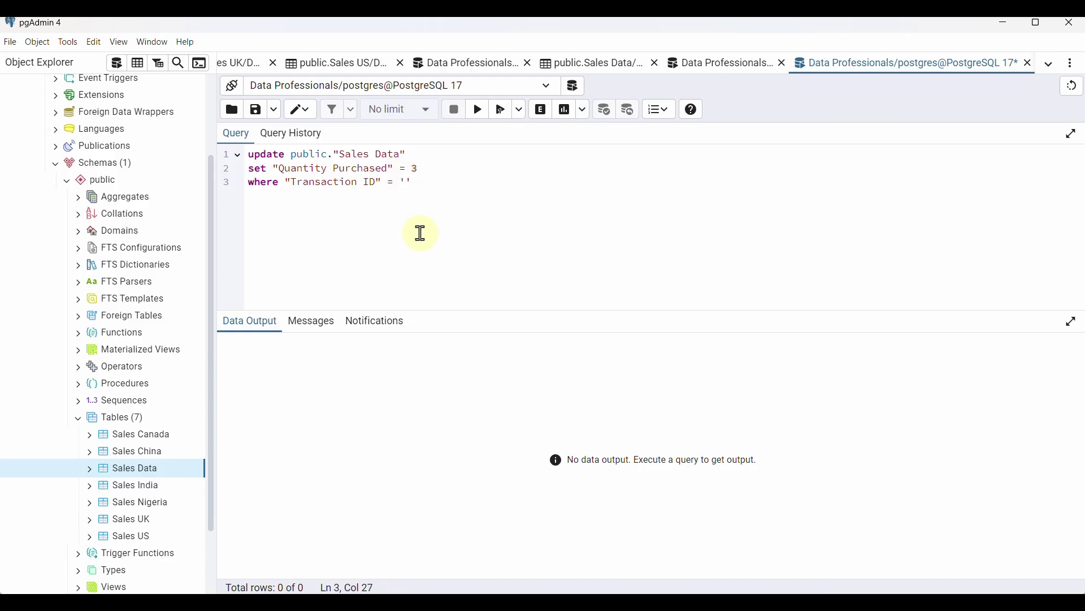
key(ctrl+v)
click(646, 184)
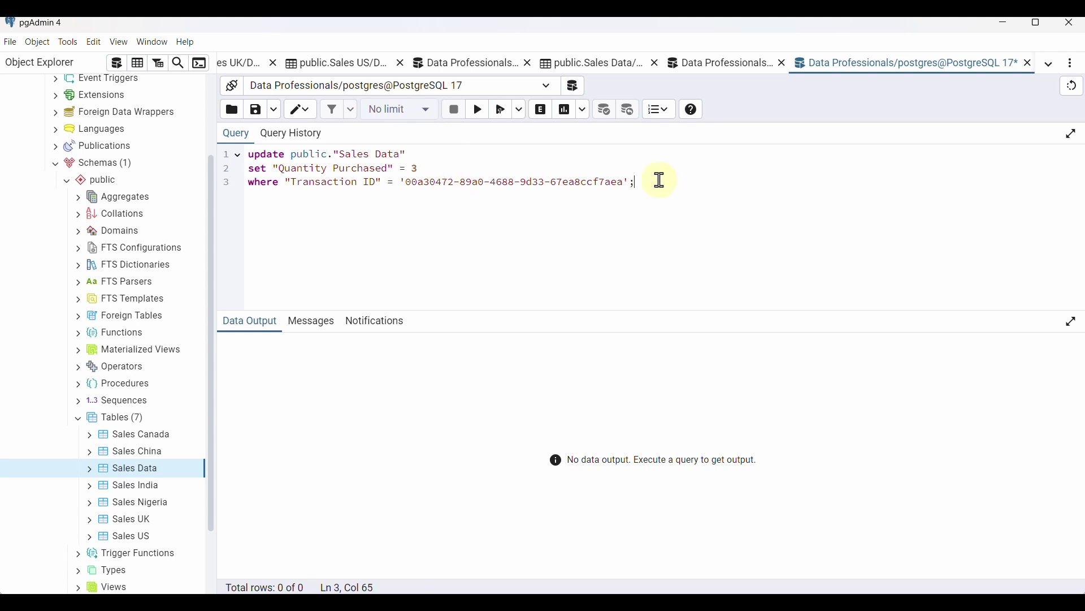
click(478, 111)
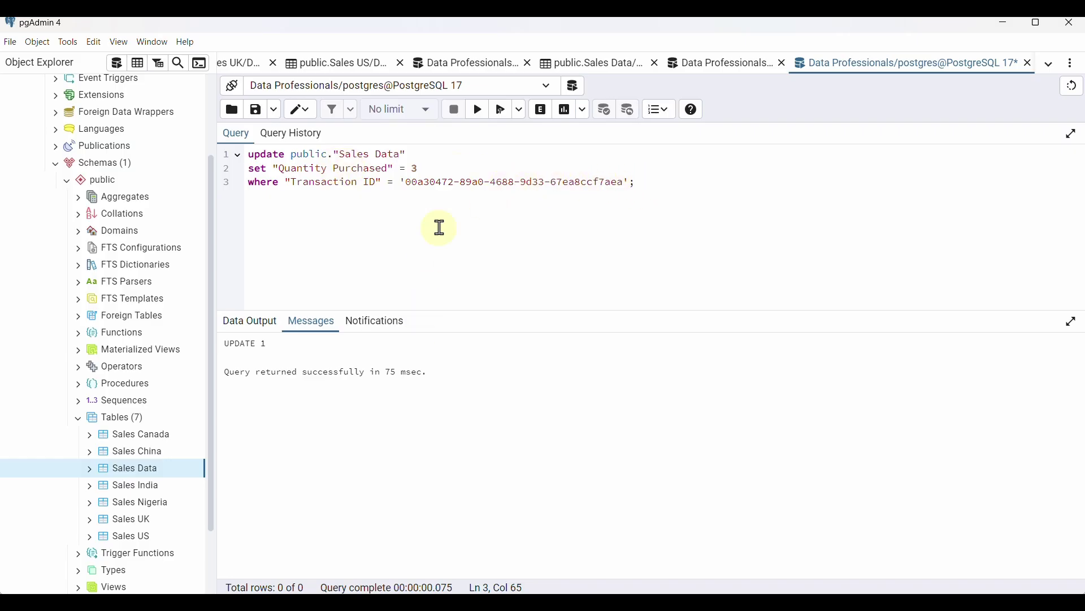
click(734, 65)
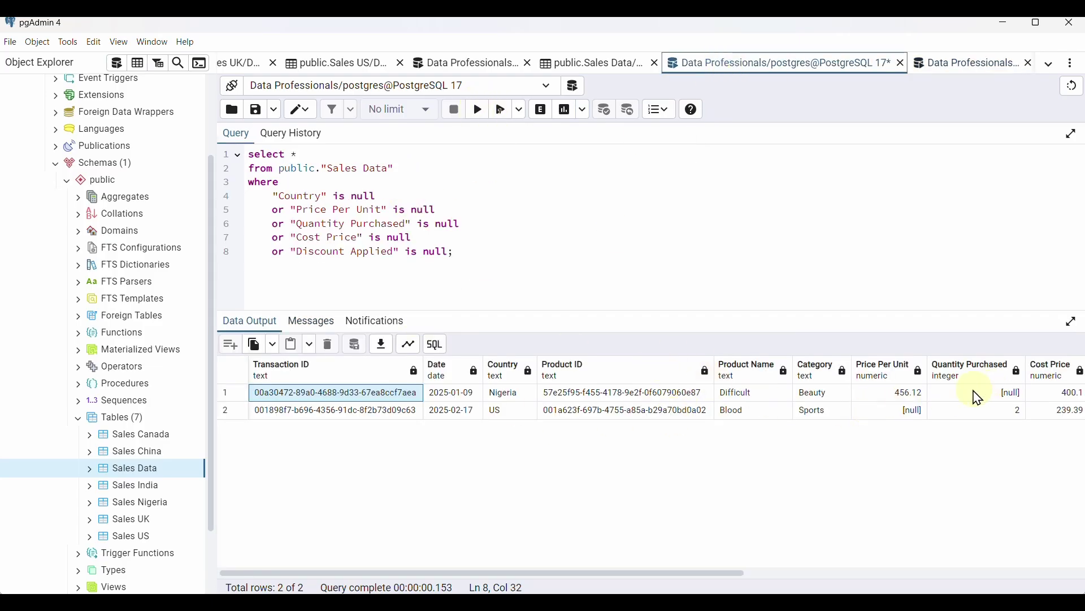
click(479, 111)
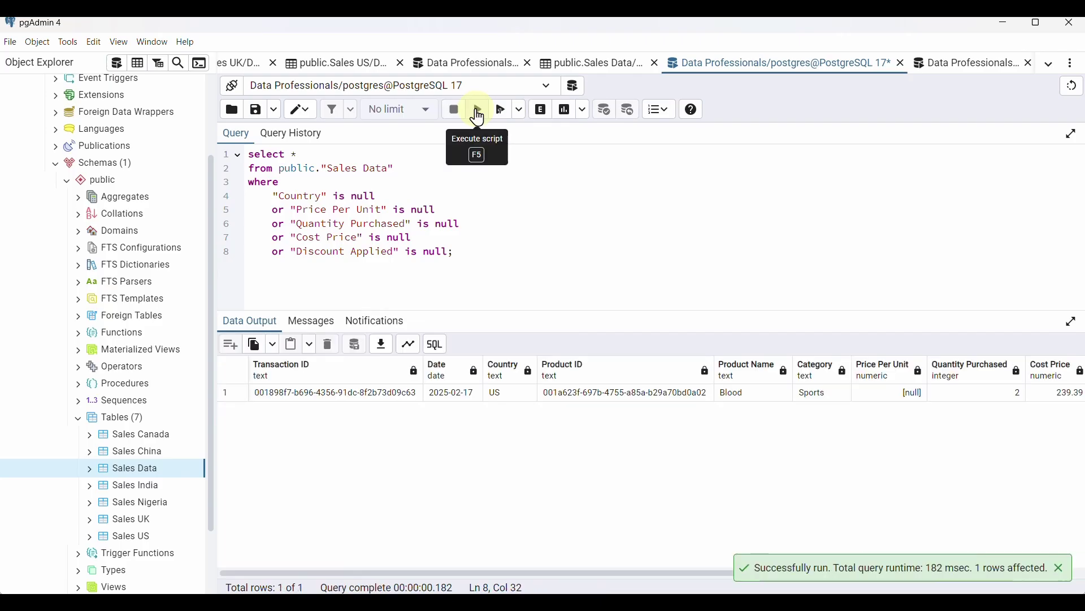
scroll(501, 401, right, 2)
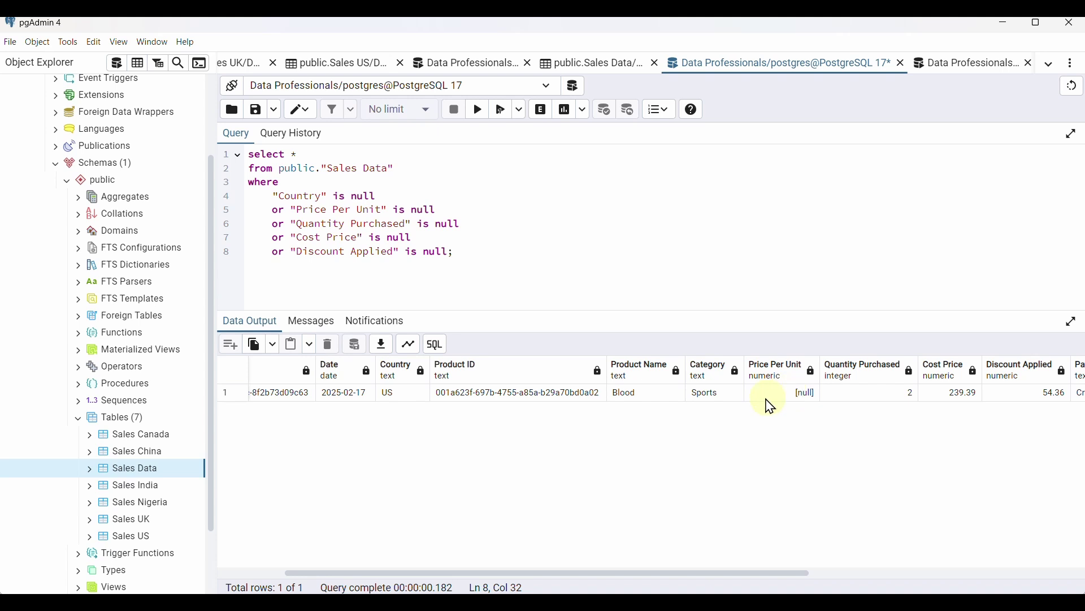
scroll(789, 395, left, 2)
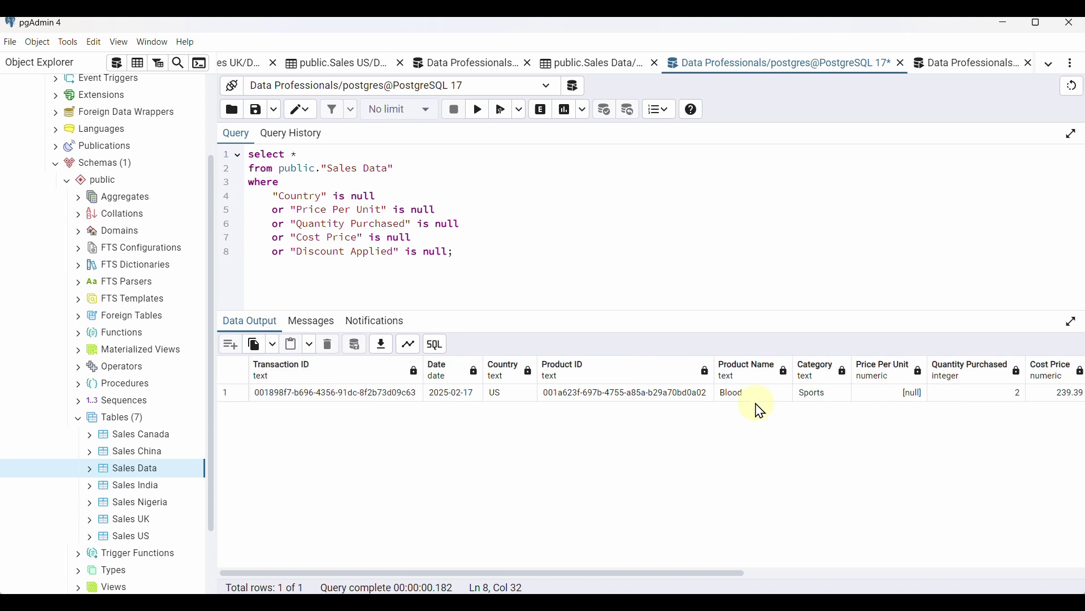
click(954, 63)
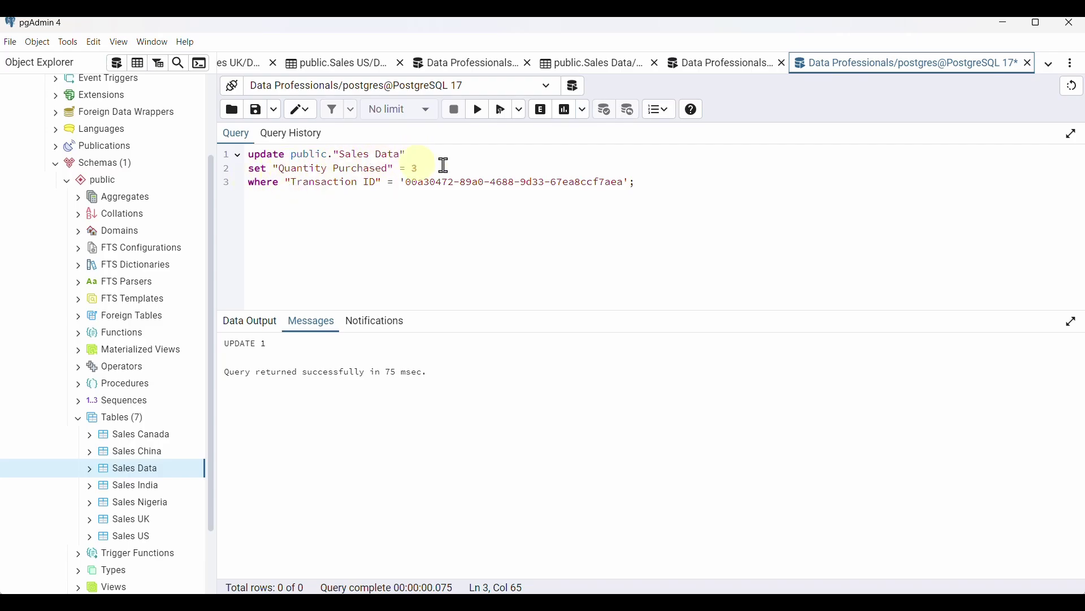
click(752, 64)
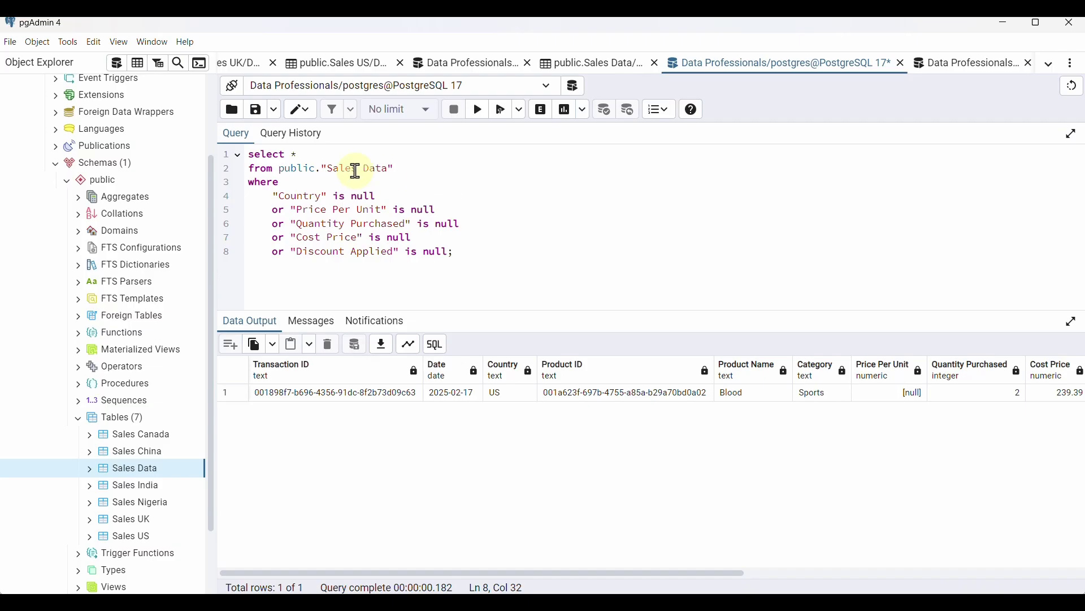
click(968, 64)
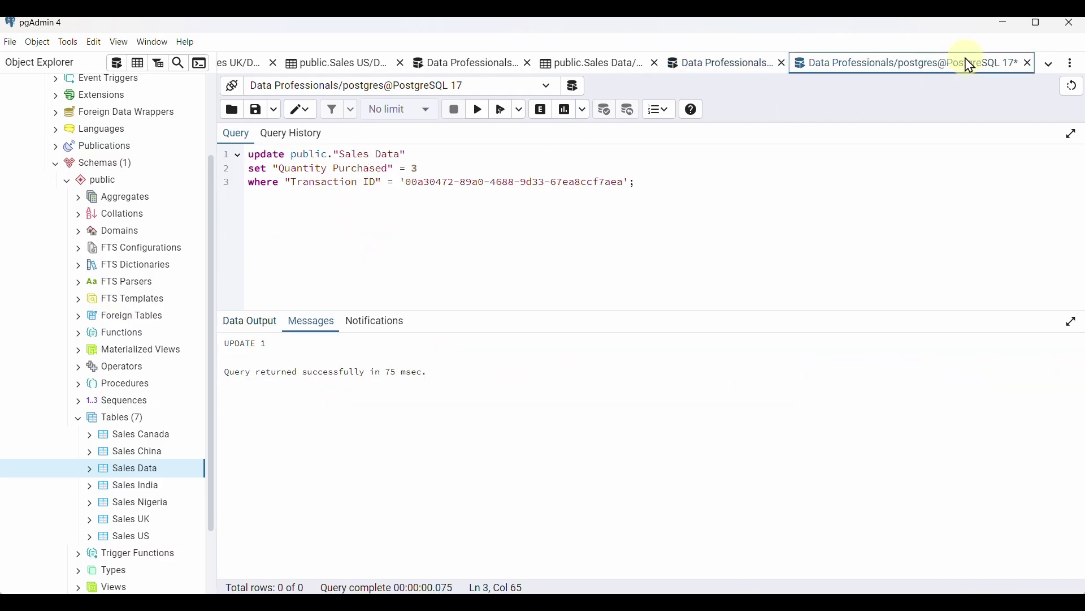
Change the SET target to "Price Per Unit" with a SELECT AVG subquery
click(388, 170)
drag(388, 169, 281, 168)
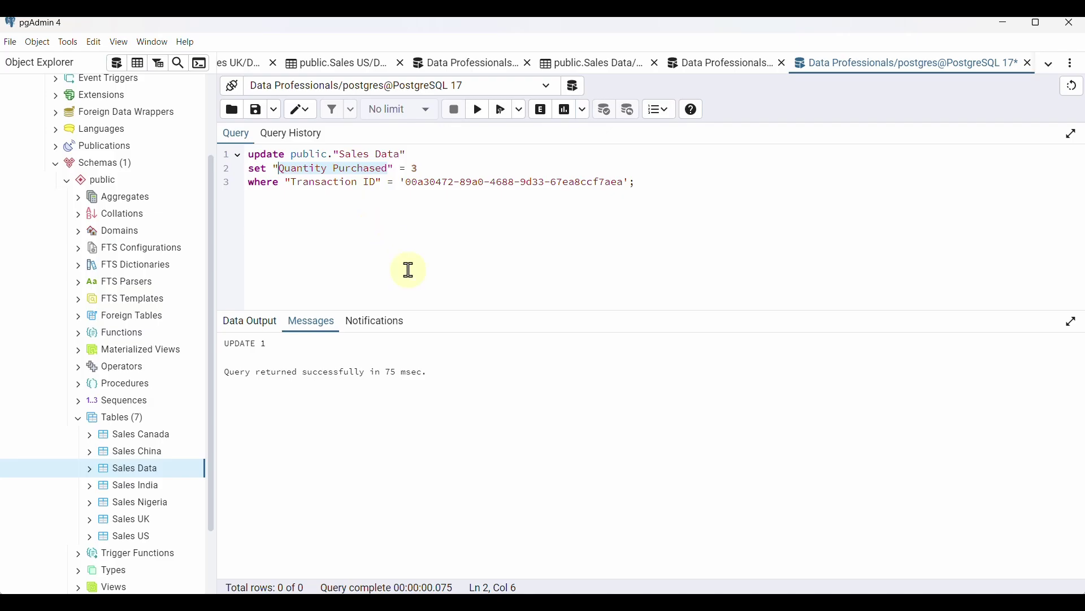
text(Price Per Unit)
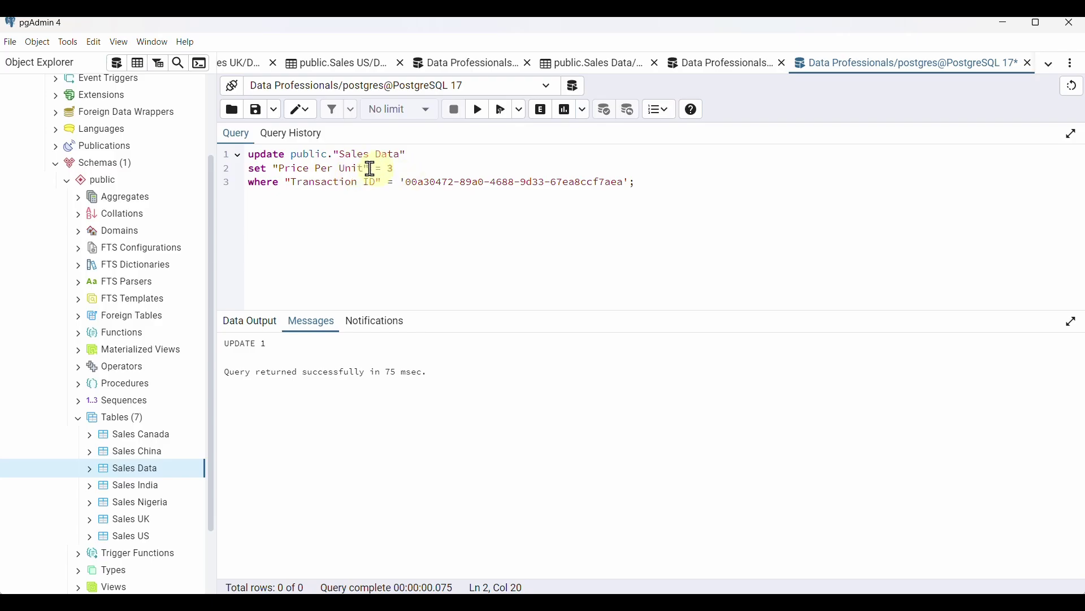
click(392, 168)
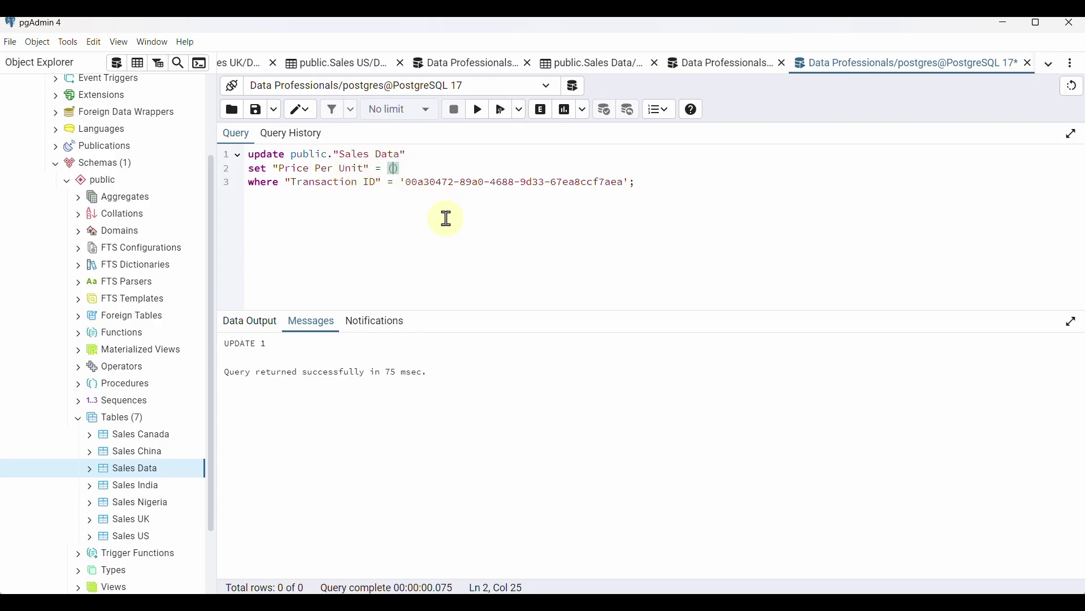
key(Return)
key(Return)
key(Return)
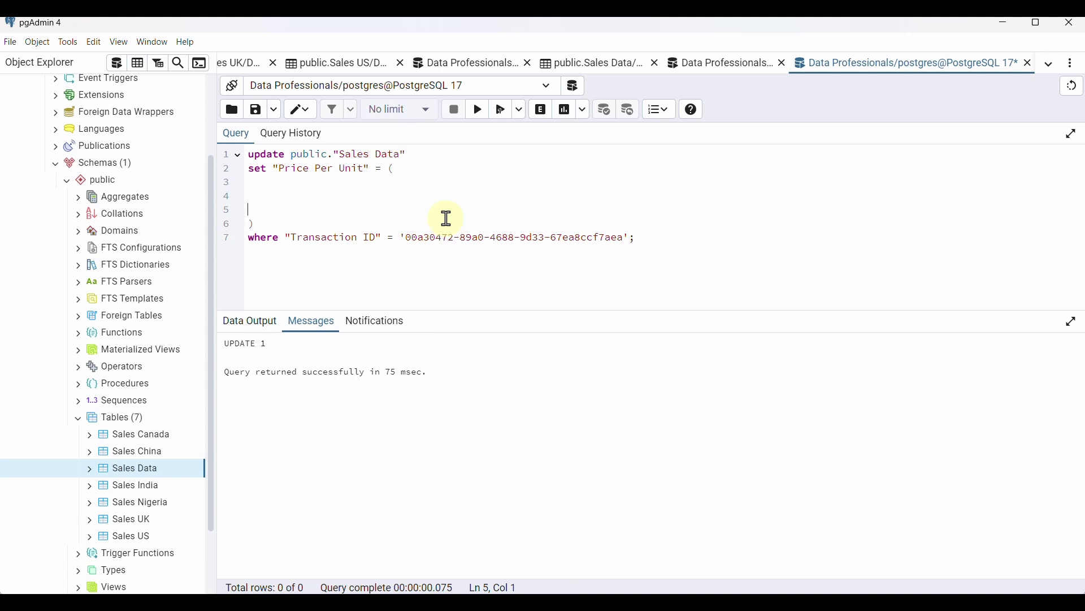
drag(644, 240, 286, 237)
click(306, 186)
click(418, 167)
key(Return)
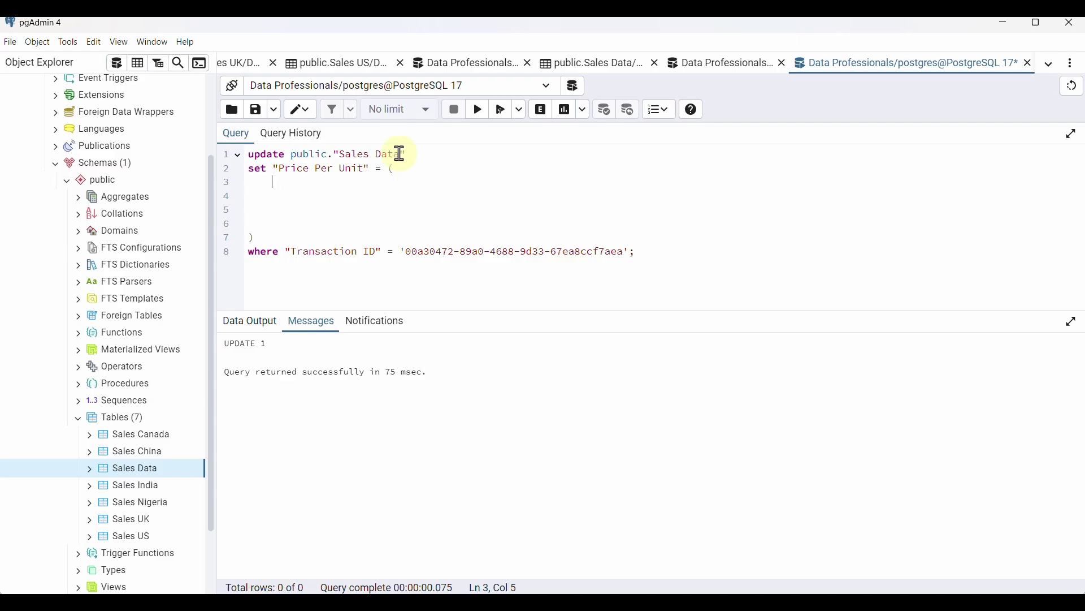
key(BackSpace)
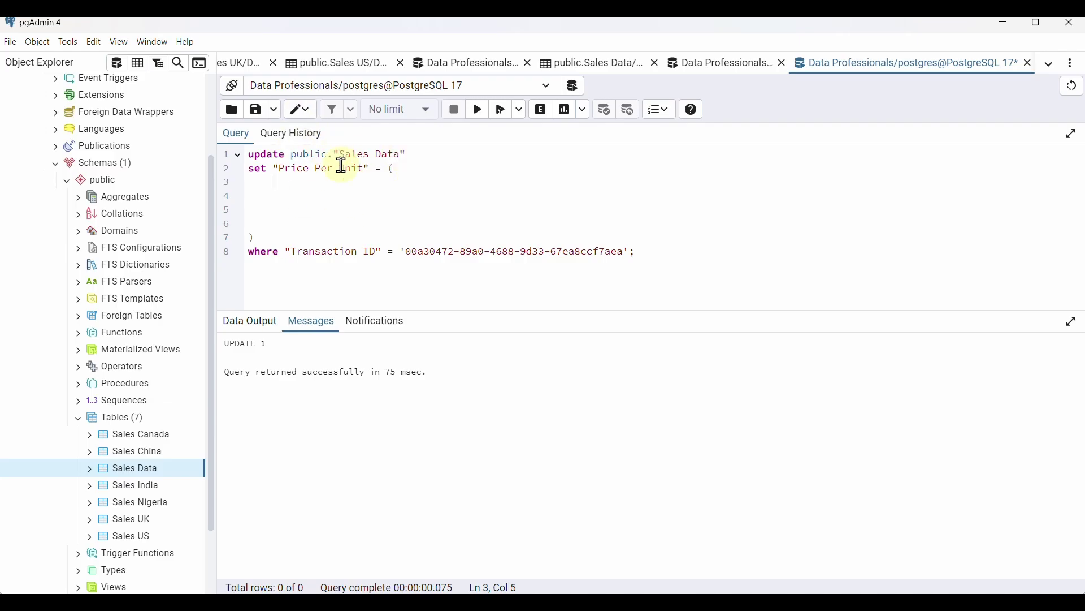
text(SELECT)
text("Price Per Unit"))
click(459, 185)
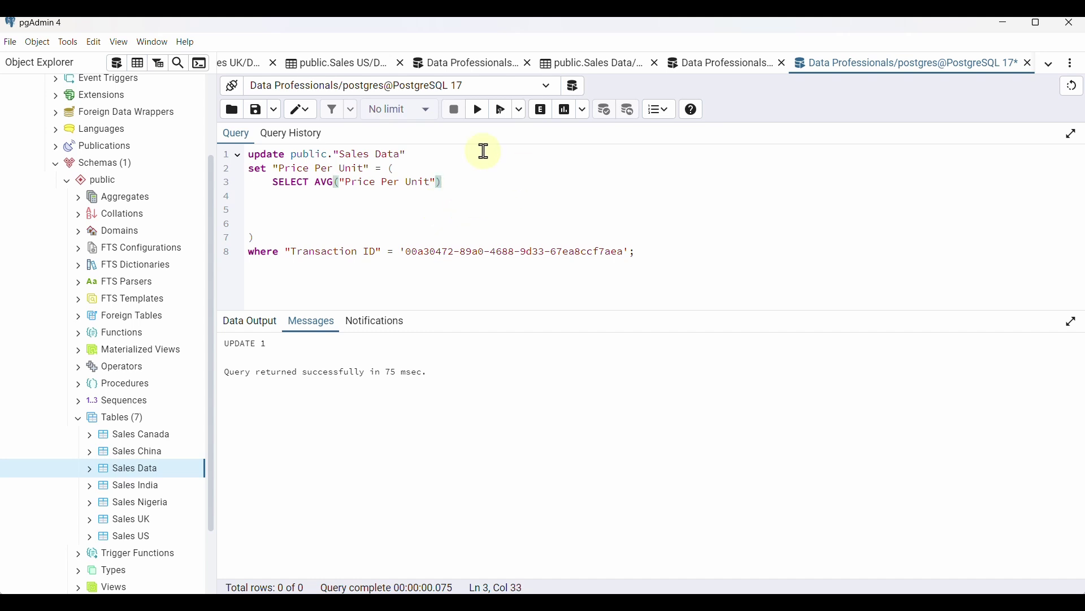
key(Return)
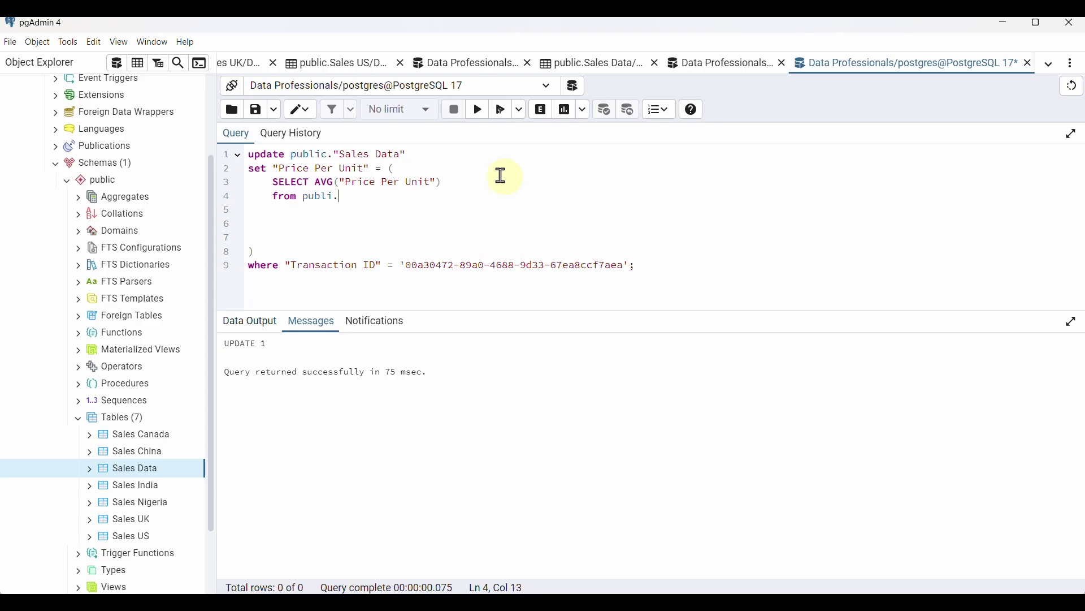
Complete the subquery with FROM public."Sales Data" WHERE "Price Per Unit" IS NOT NULL
drag(410, 154, 292, 156)
key(ctrl+c)
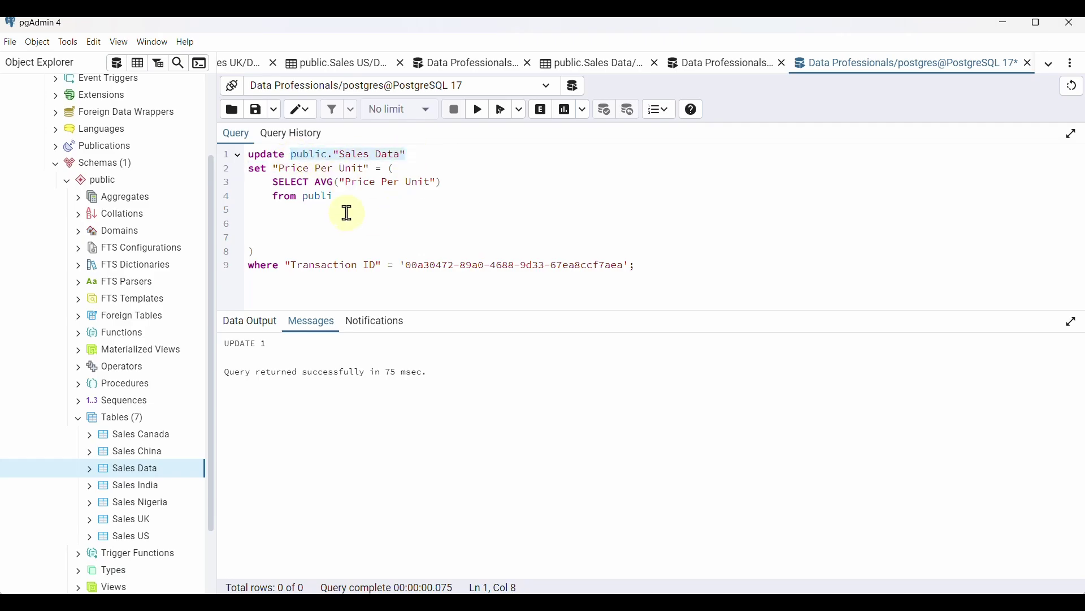
click(316, 196)
key(ctrl+v)
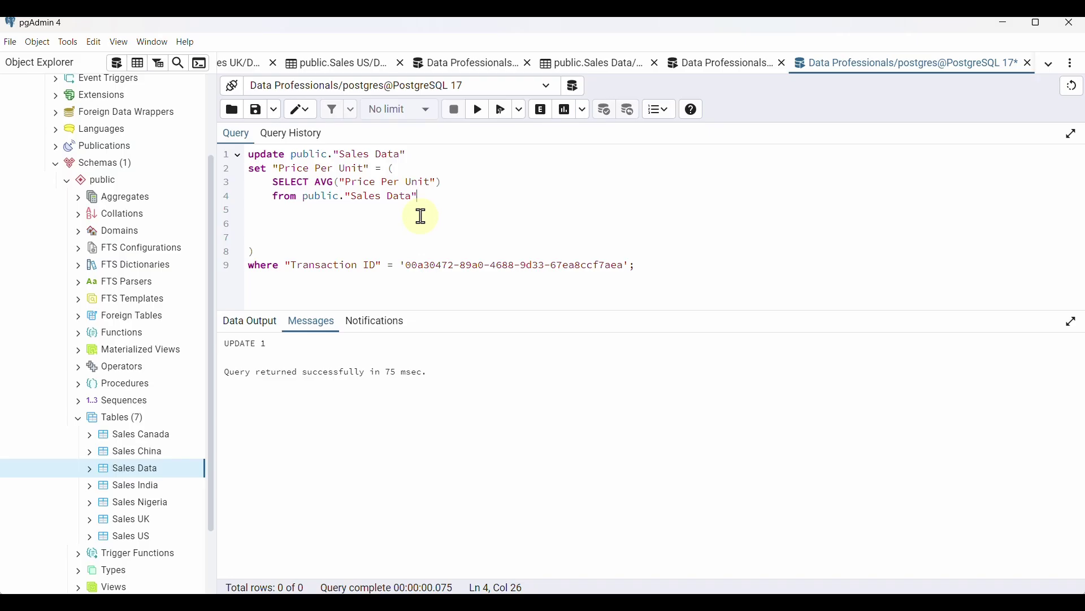
key(Return)
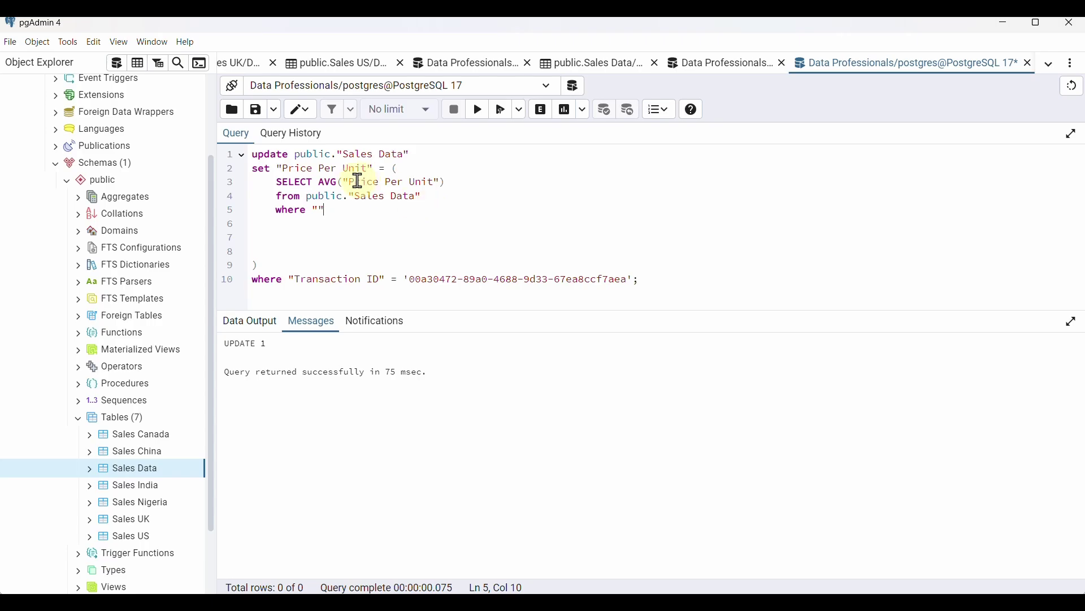
drag(351, 180, 436, 179)
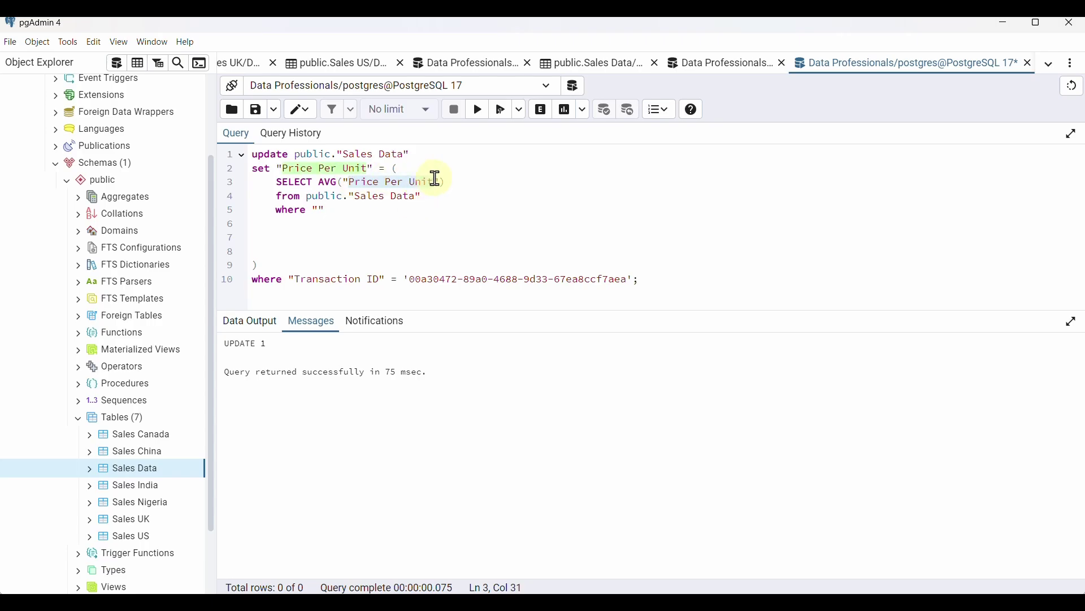
key(ctrl+c)
click(316, 210)
key(ctrl+v)
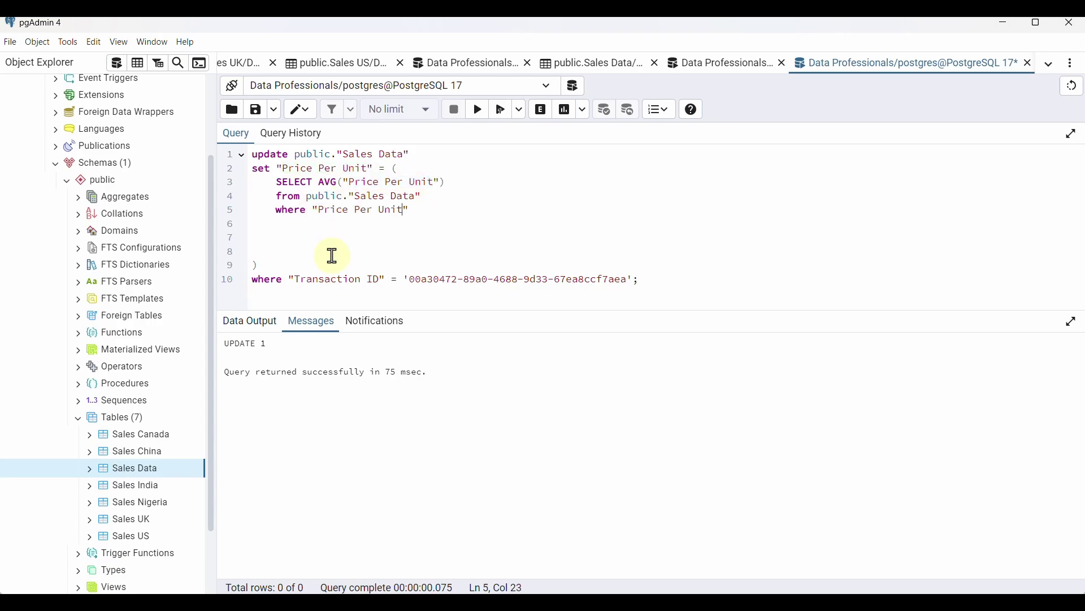
click(434, 207)
key(BackSpace)
key(BackSpace)
key(BackSpace)
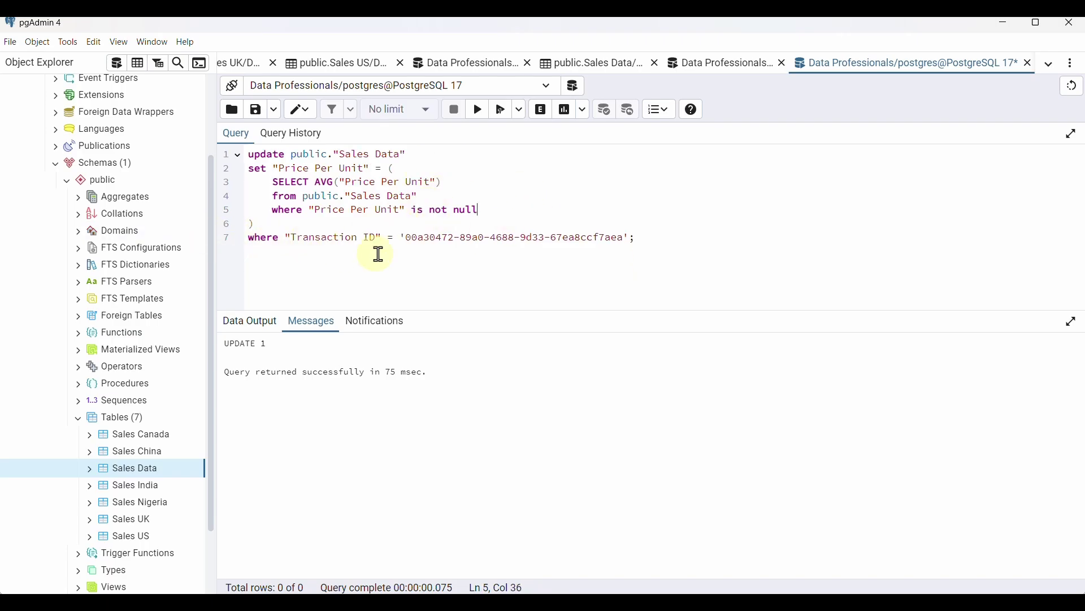
Replace the WHERE Transaction ID with the US row's null-price Transaction ID
click(720, 65)
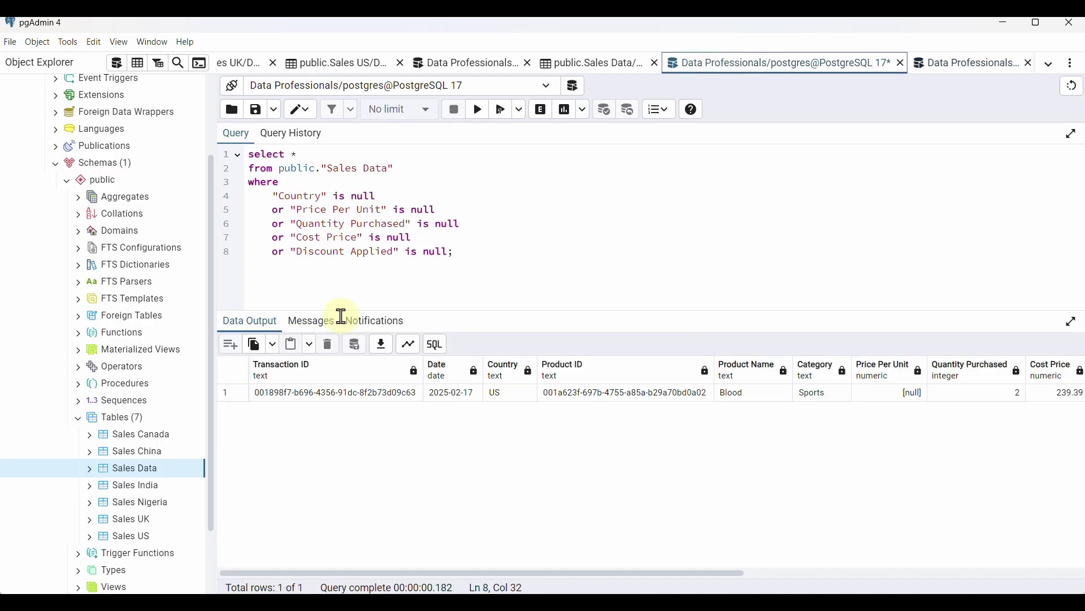
double_click(310, 401)
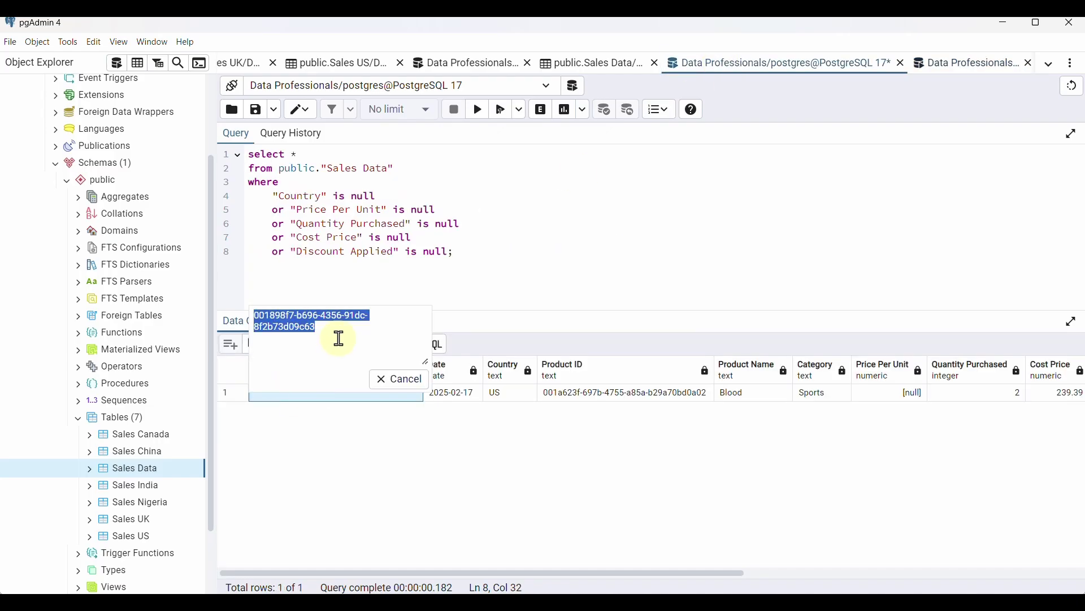
drag(327, 327, 274, 310)
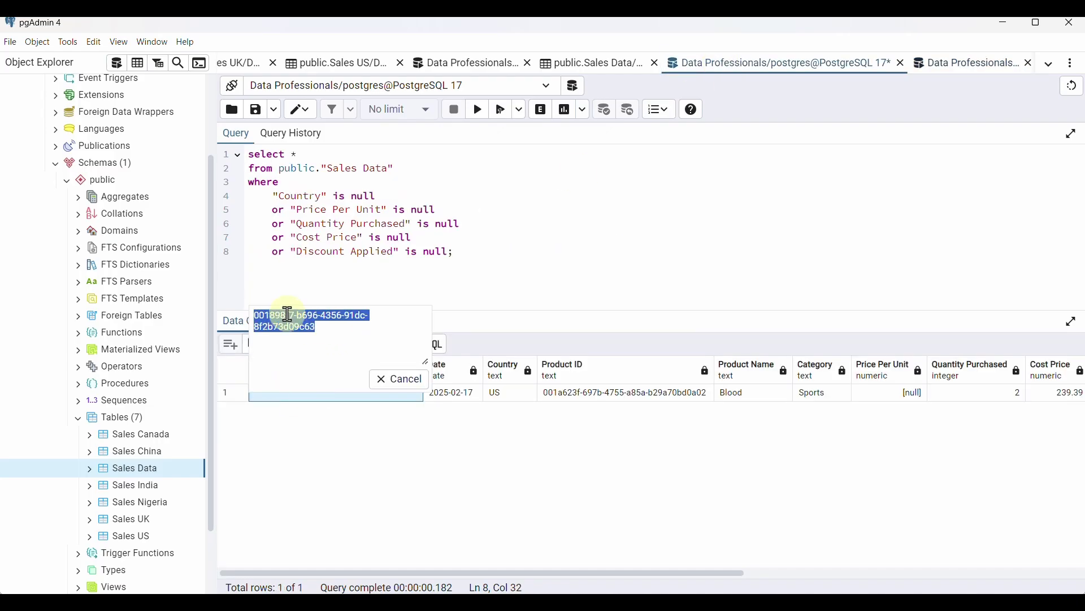
click(408, 381)
click(971, 63)
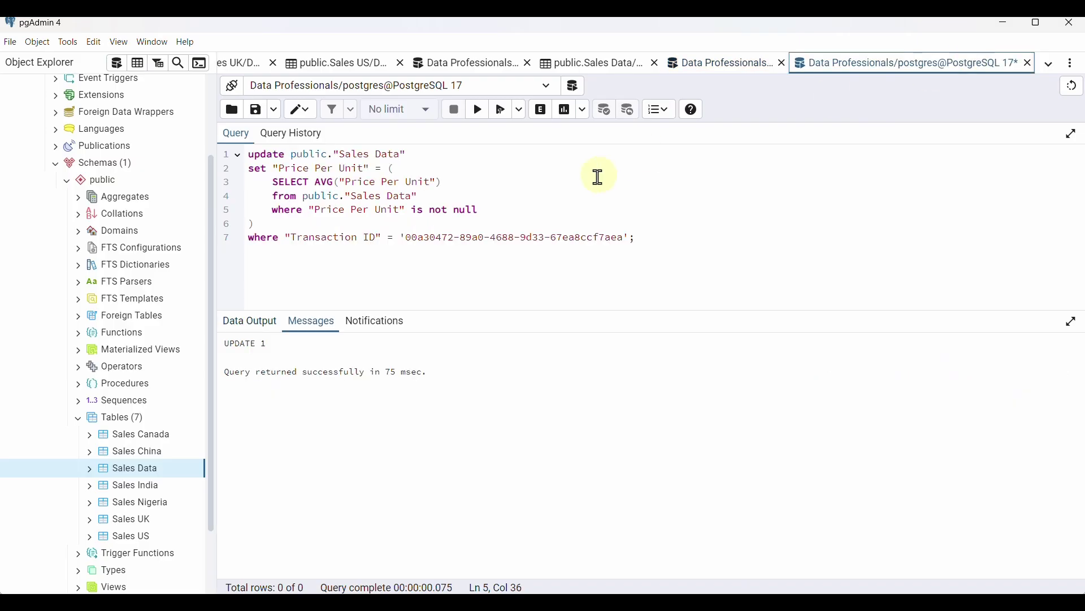
drag(624, 237, 405, 240)
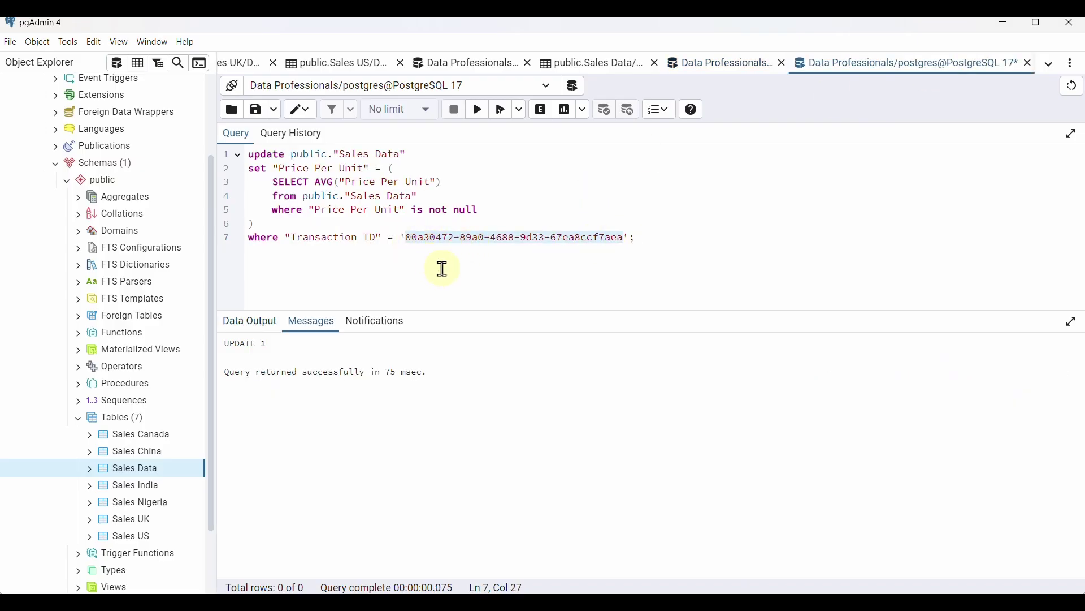
key(ctrl+v)
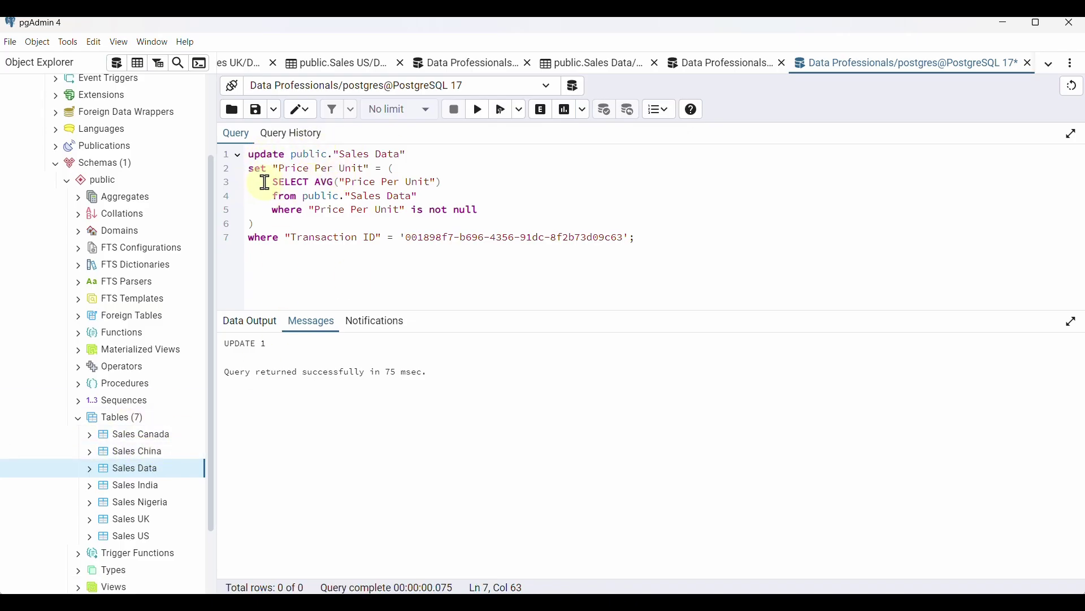
click(727, 65)
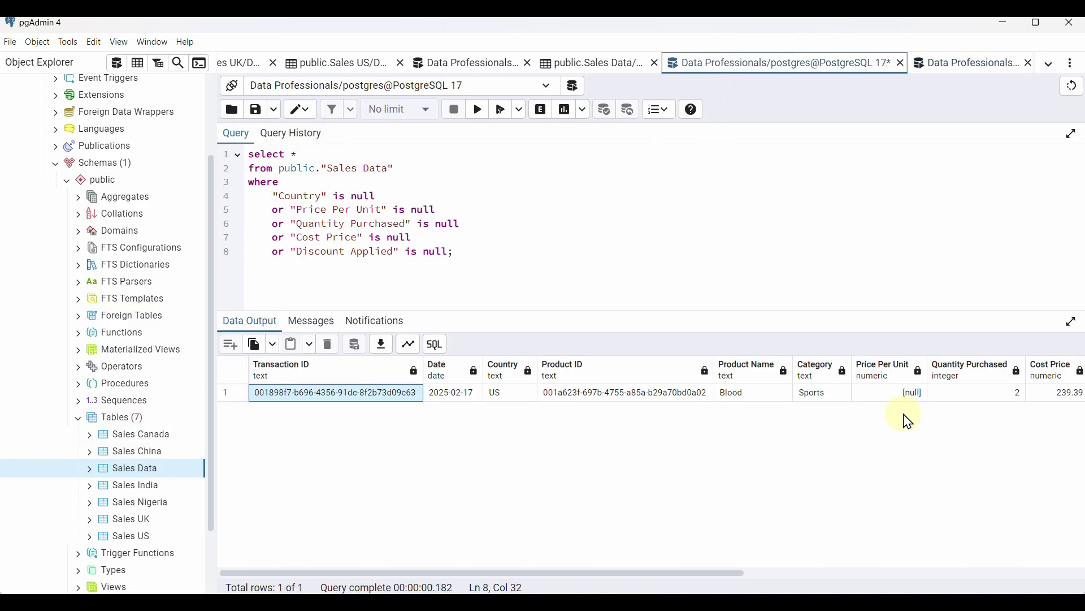
click(956, 72)
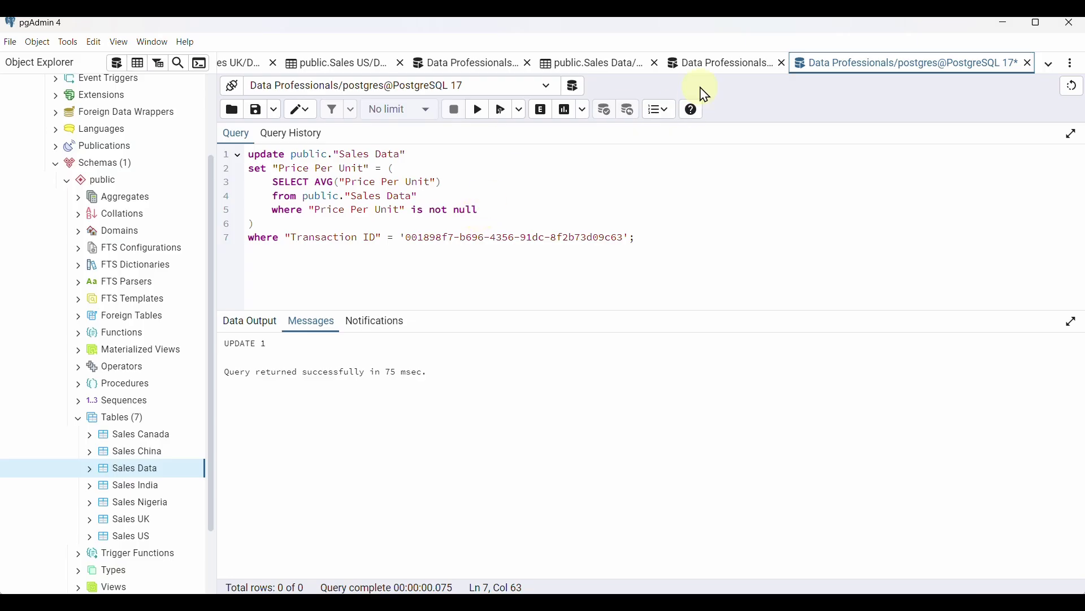
Run the average-price update, then rerun the null check to confirm zero rows
click(479, 116)
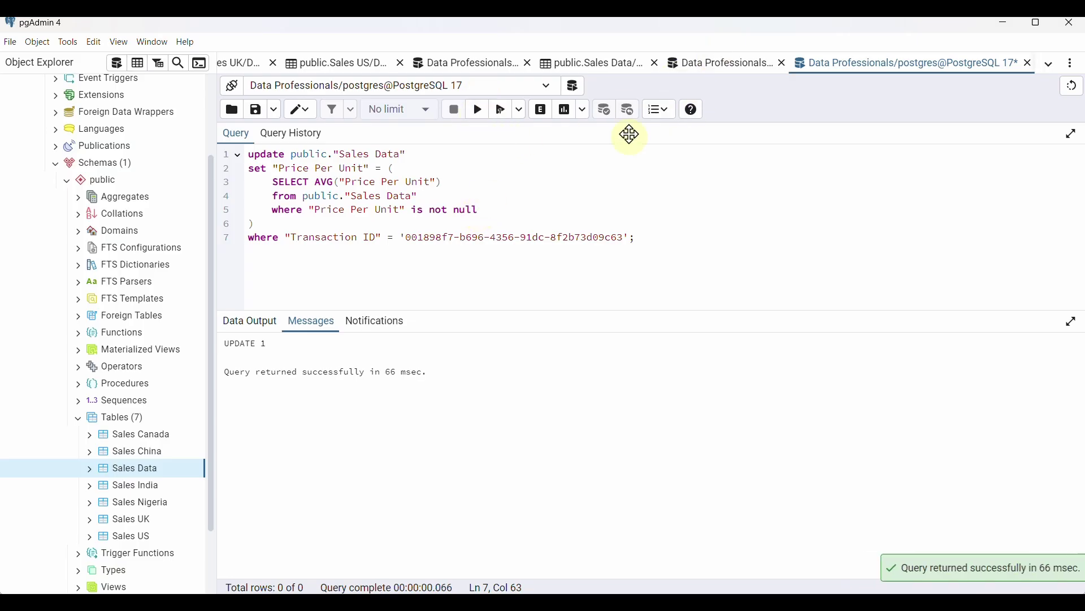
click(713, 64)
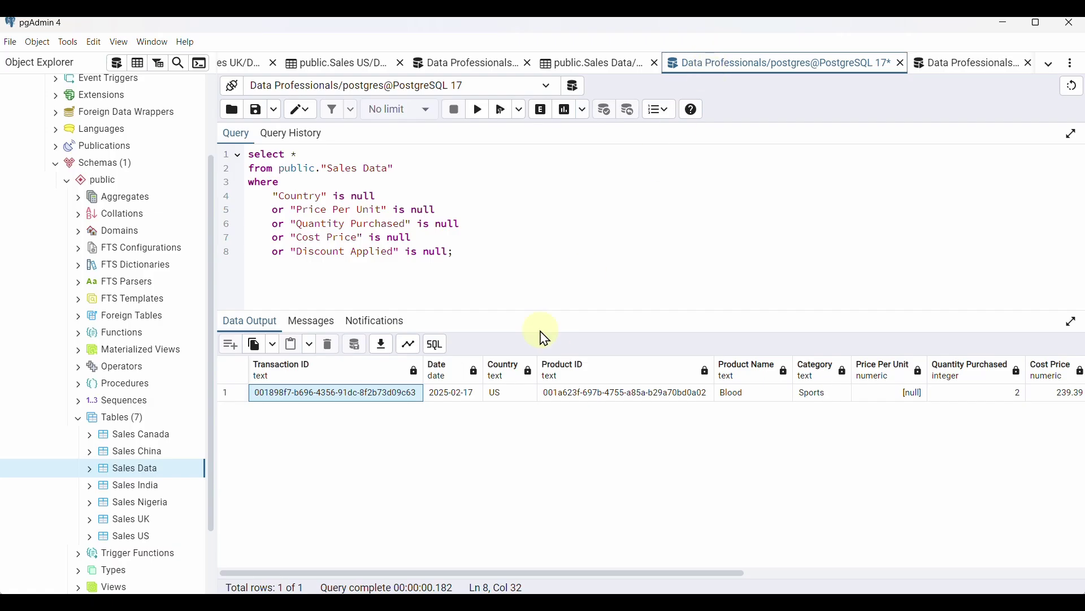
click(478, 116)
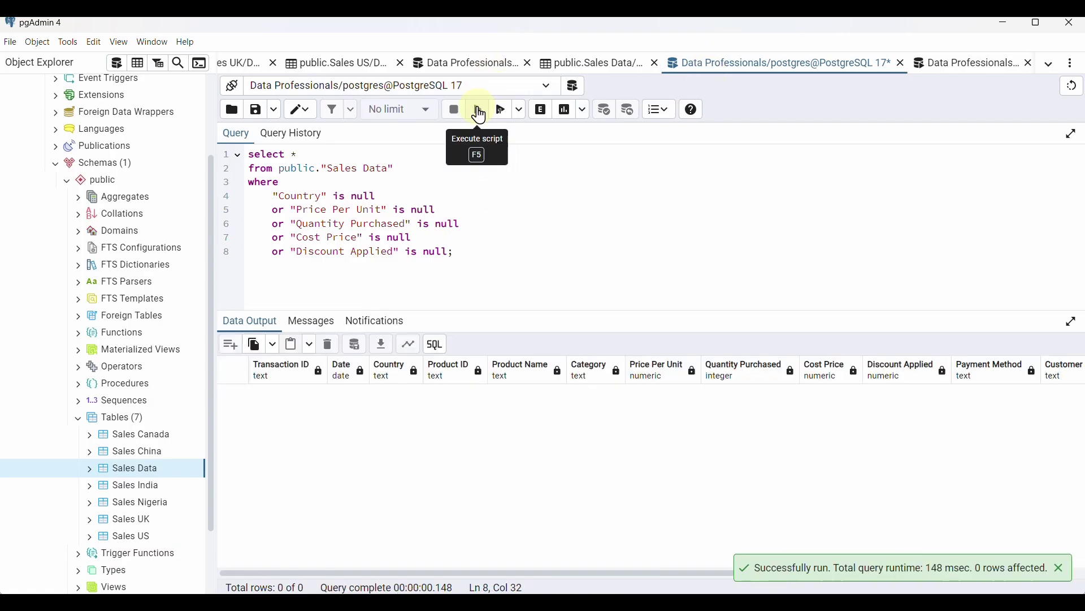
key(Return)
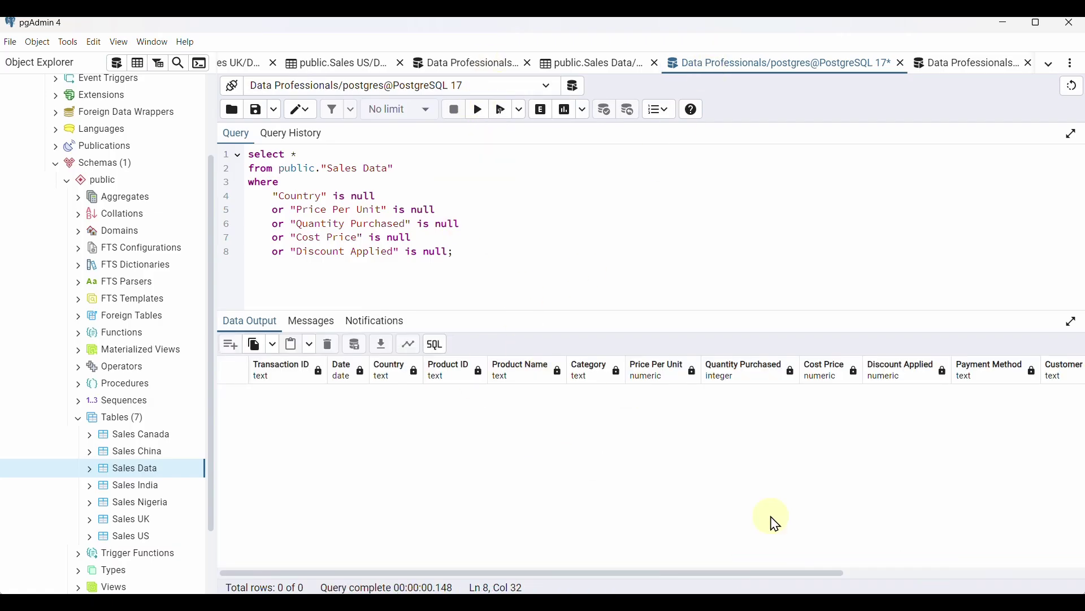
In a new query, select "Transaction ID", Count(*) from public."Sales Data"
click(115, 64)
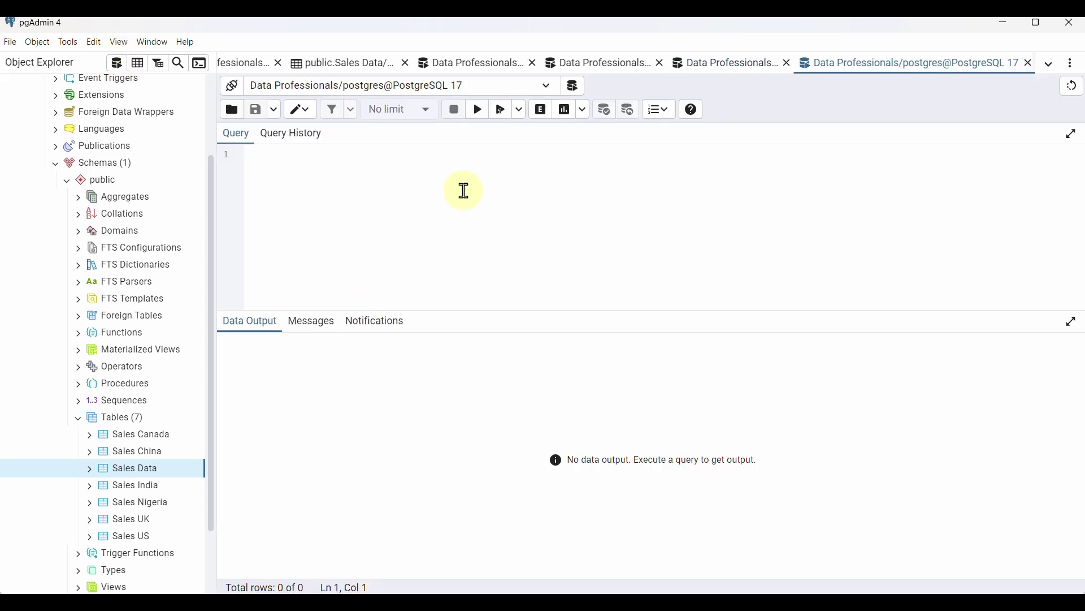
text(sele)
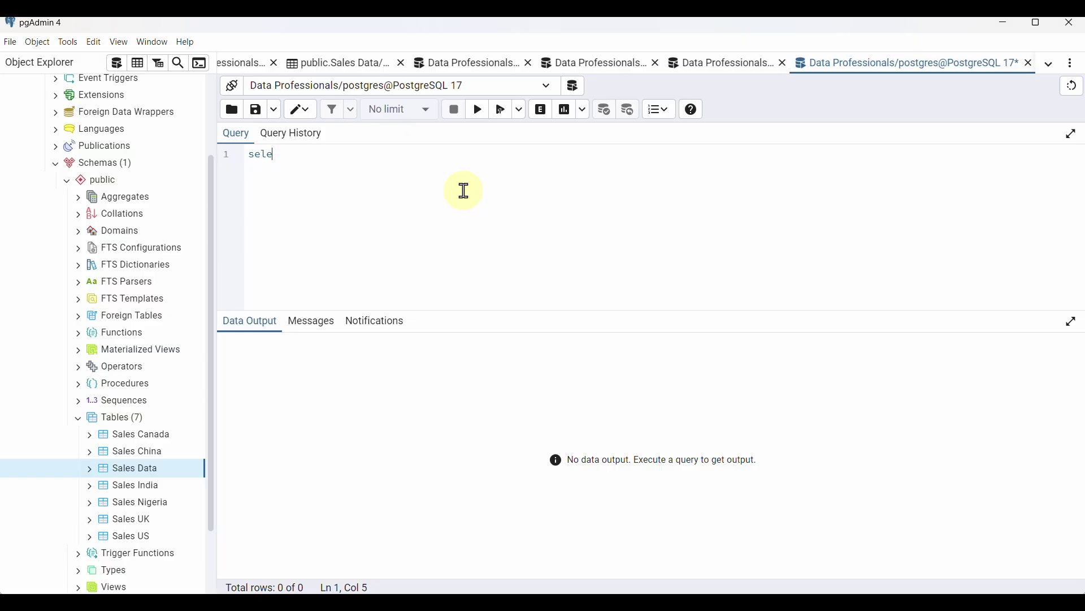
text(ct )
text(* from)
key(BackSpace)
key(BackSpace)
key(BackSpace)
key(BackSpace)
key(BackSpace)
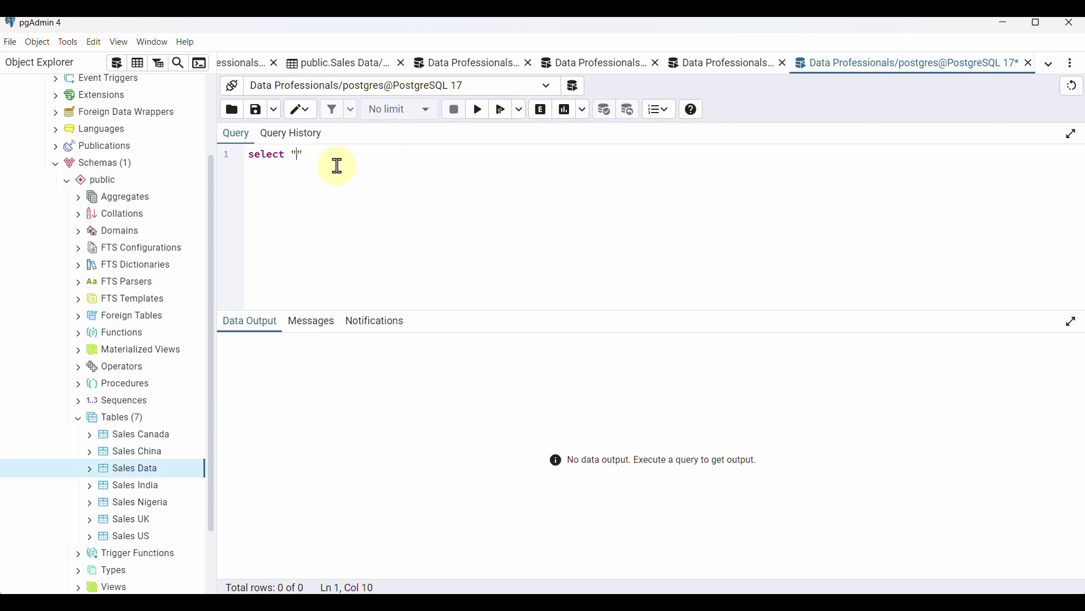
text(Transaction)
text(ID", Count()
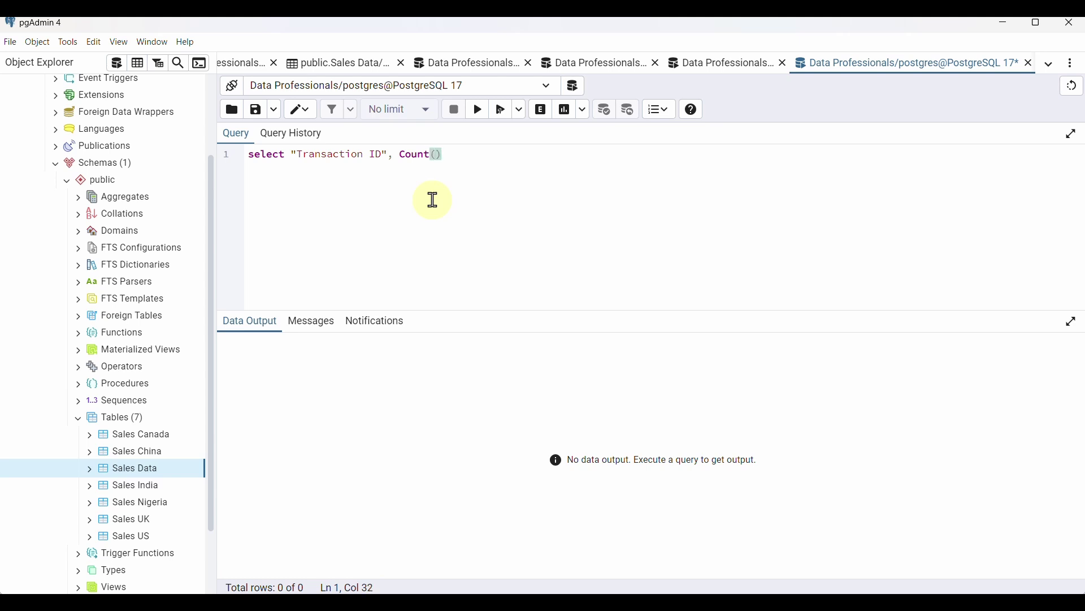
text(*)
click(509, 162)
key(Return)
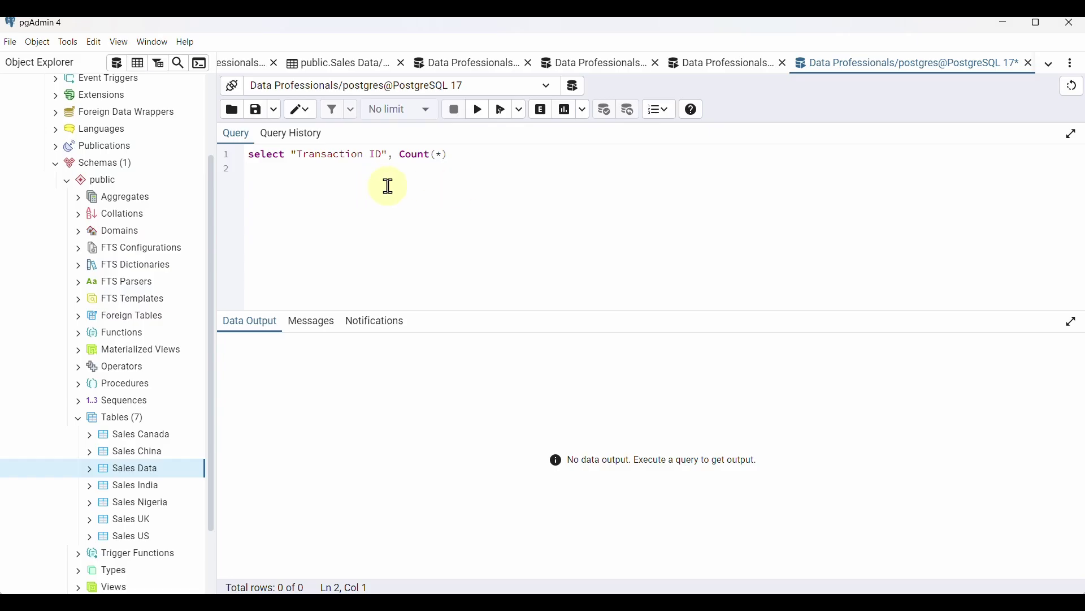
text(from public)
text(.)
text("S)
text(ales Data" )
text(group)
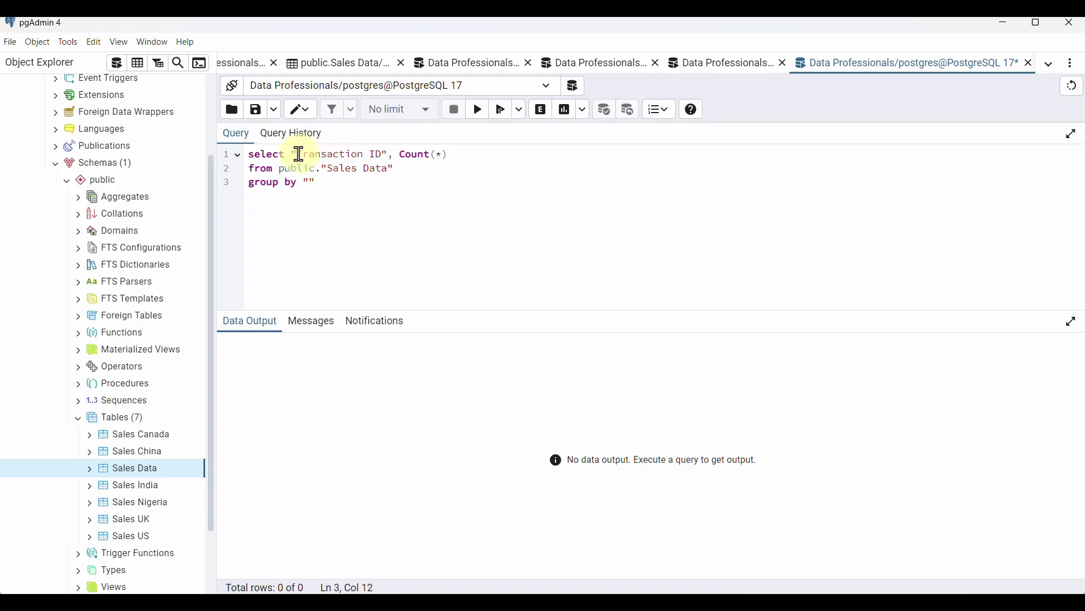
Add GROUP BY "Transaction ID" HAVING count(*)>1 and run it, returning no duplicates
drag(296, 155, 384, 155)
key(ctrl+c)
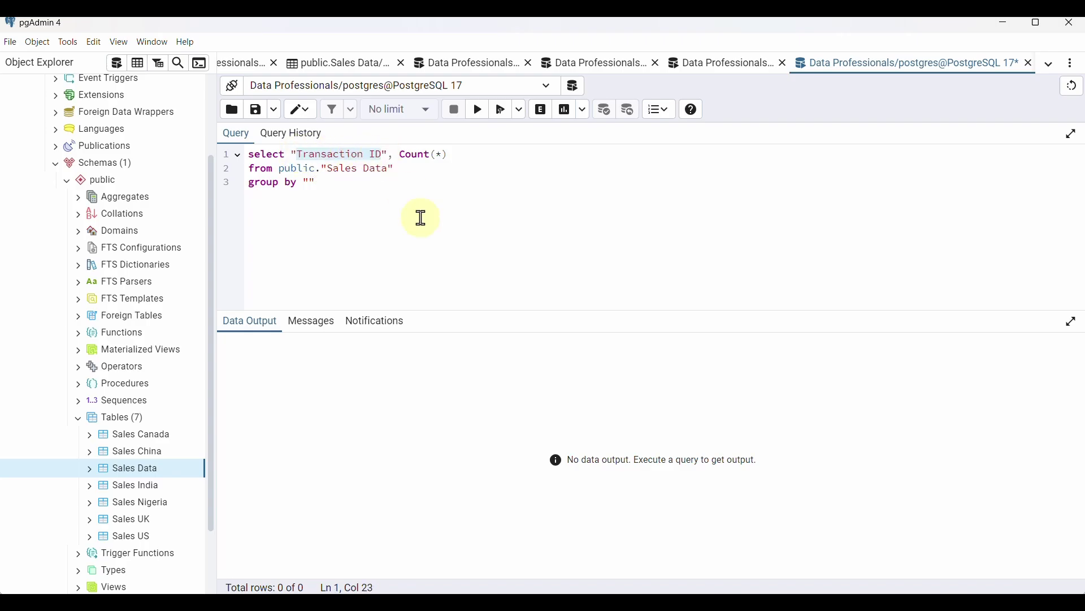
click(312, 183)
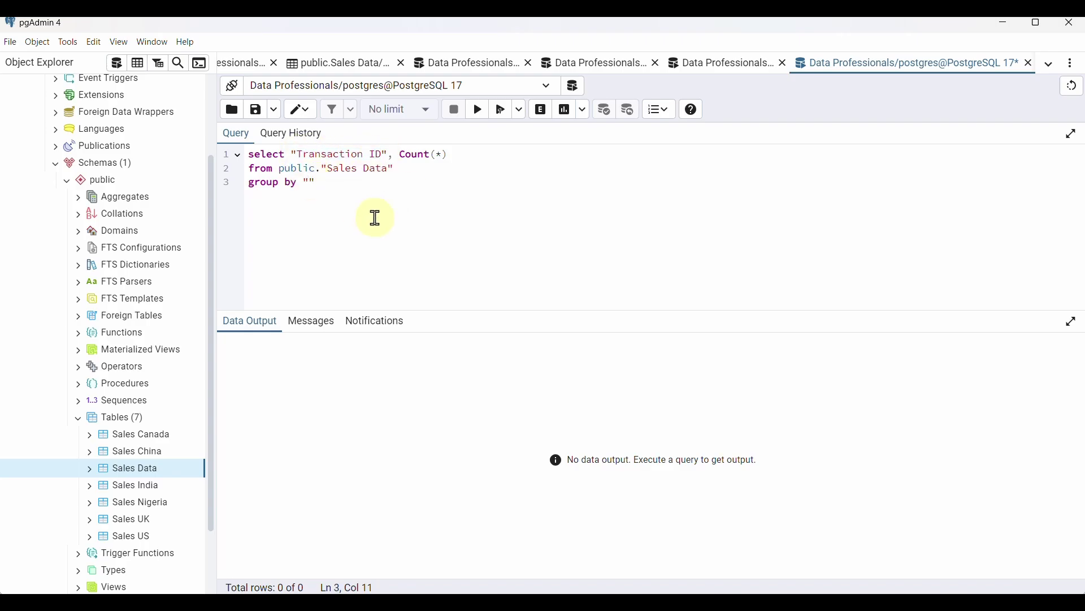
key(ctrl+v)
click(429, 178)
text(g count)
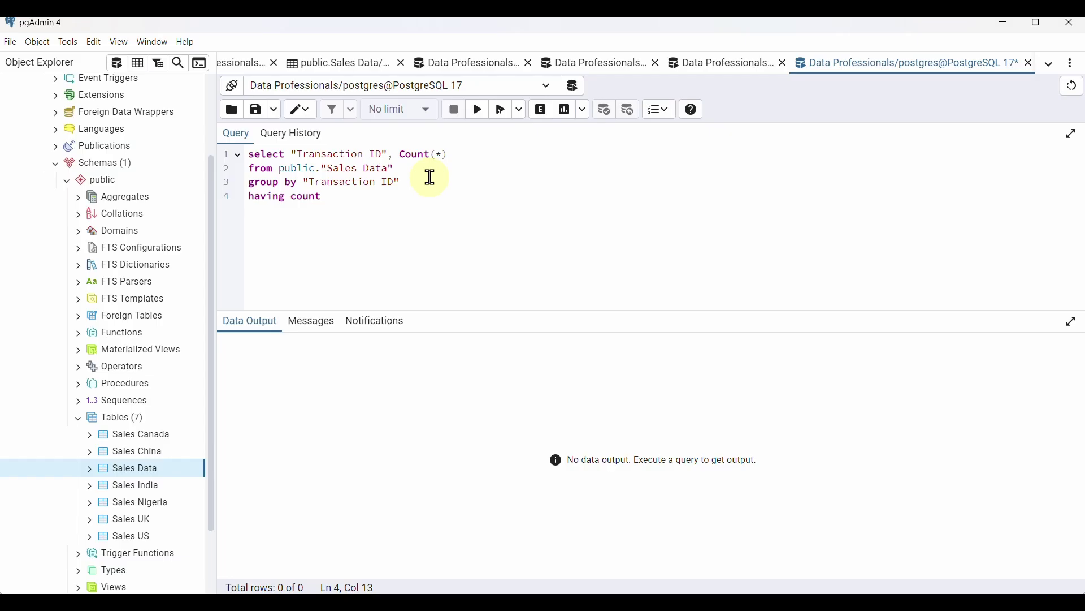
text((*)>1;)
click(713, 66)
click(940, 65)
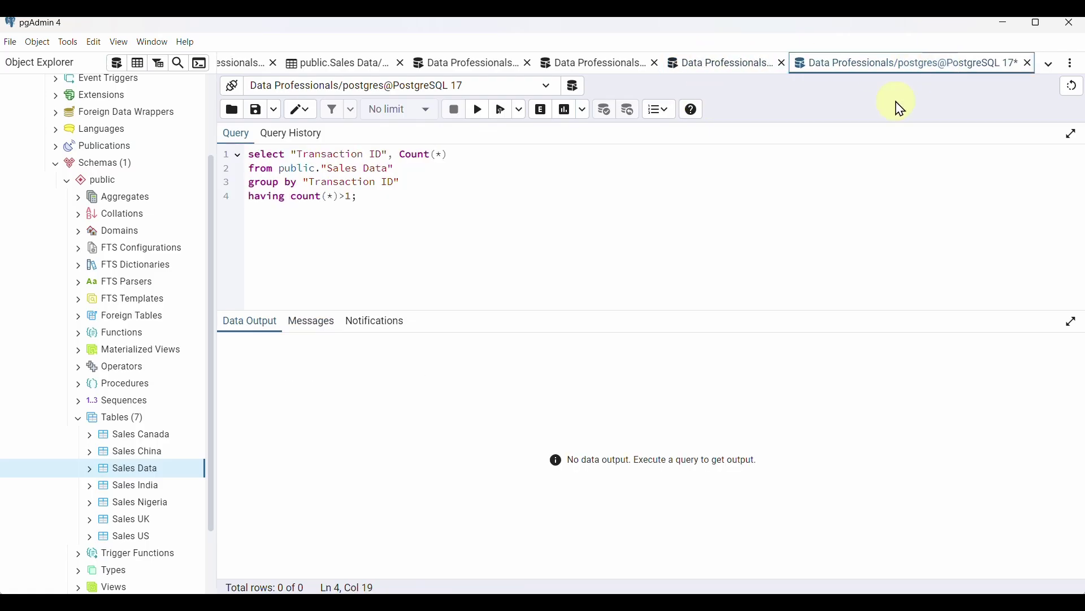
click(142, 67)
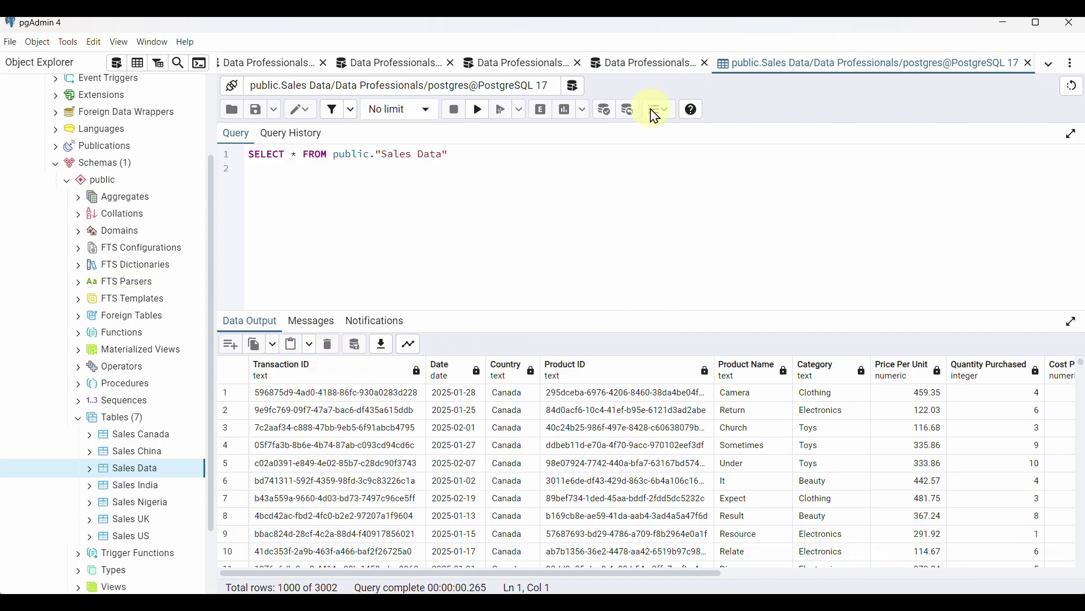
click(663, 69)
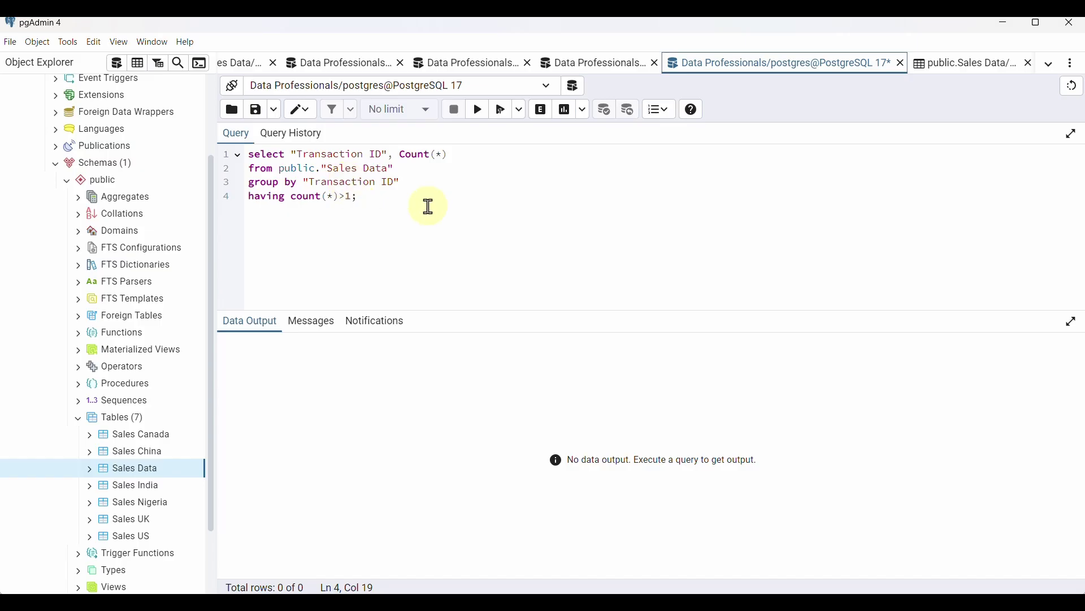
click(479, 113)
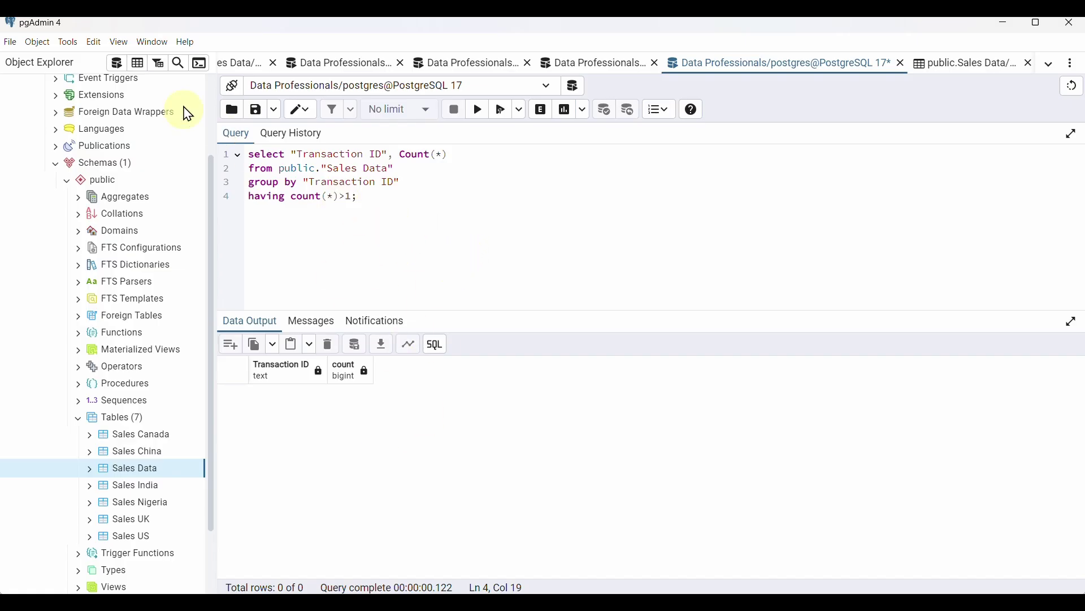
Start an ALTER TABLE public."Sales Data" statement in a new query tab
click(118, 67)
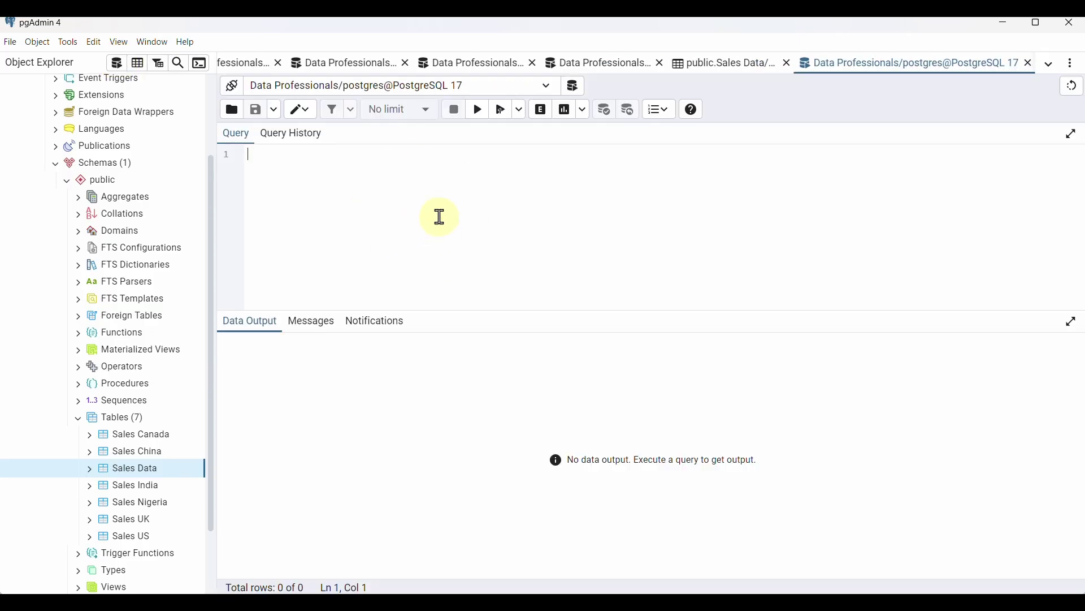
text(Alter)
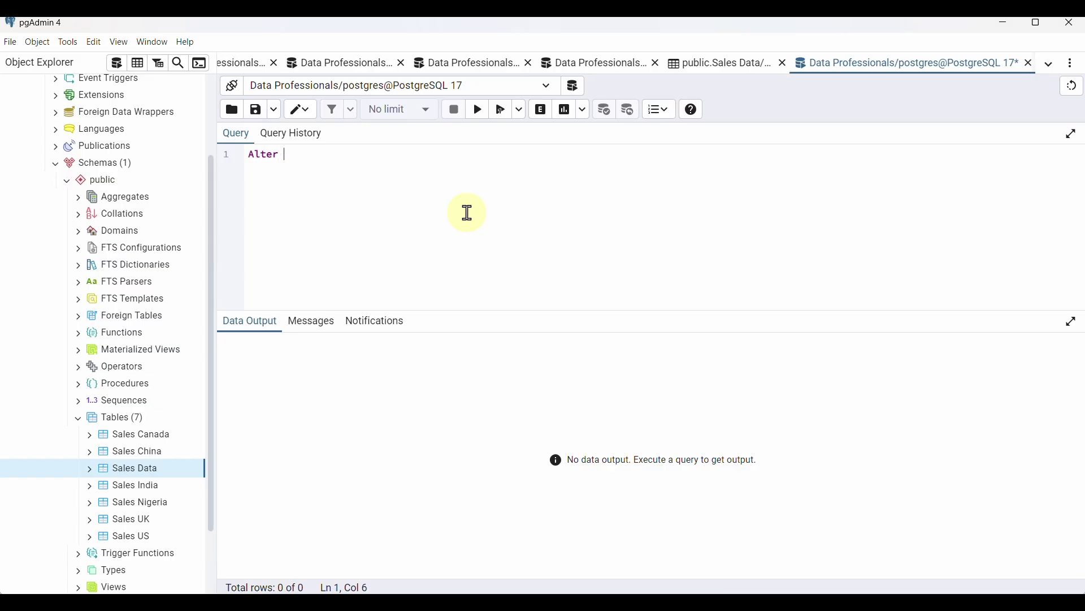
text( table)
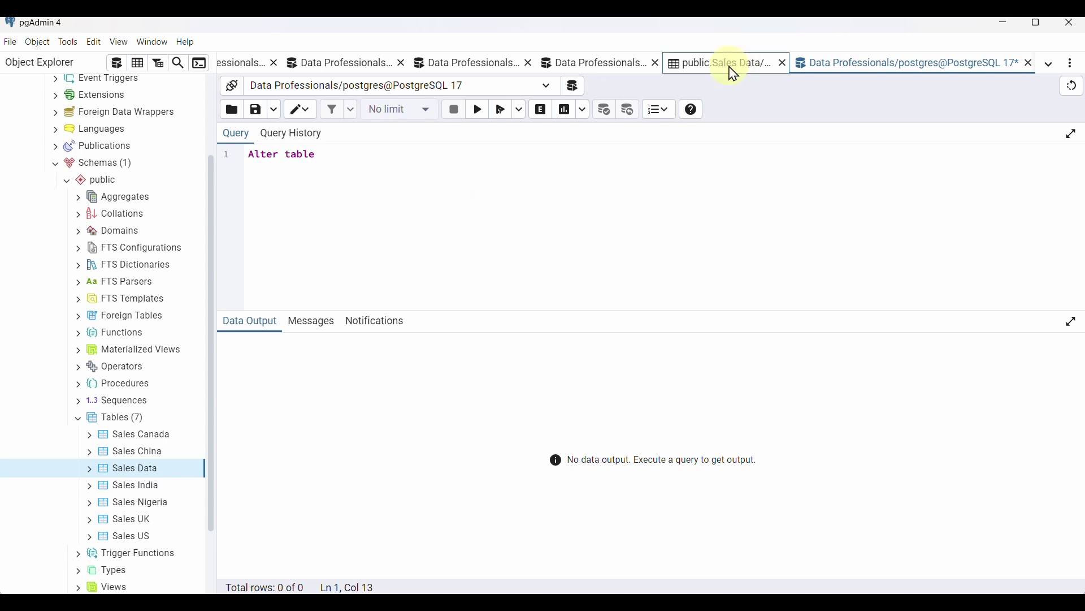
click(734, 74)
drag(333, 154, 452, 152)
key(ctrl+c)
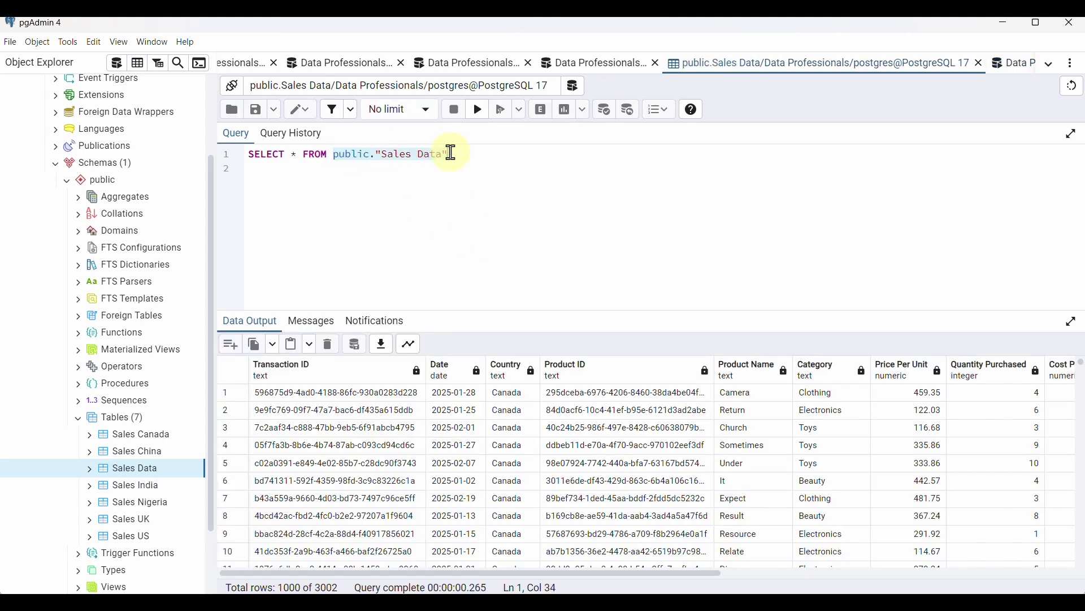
click(1021, 64)
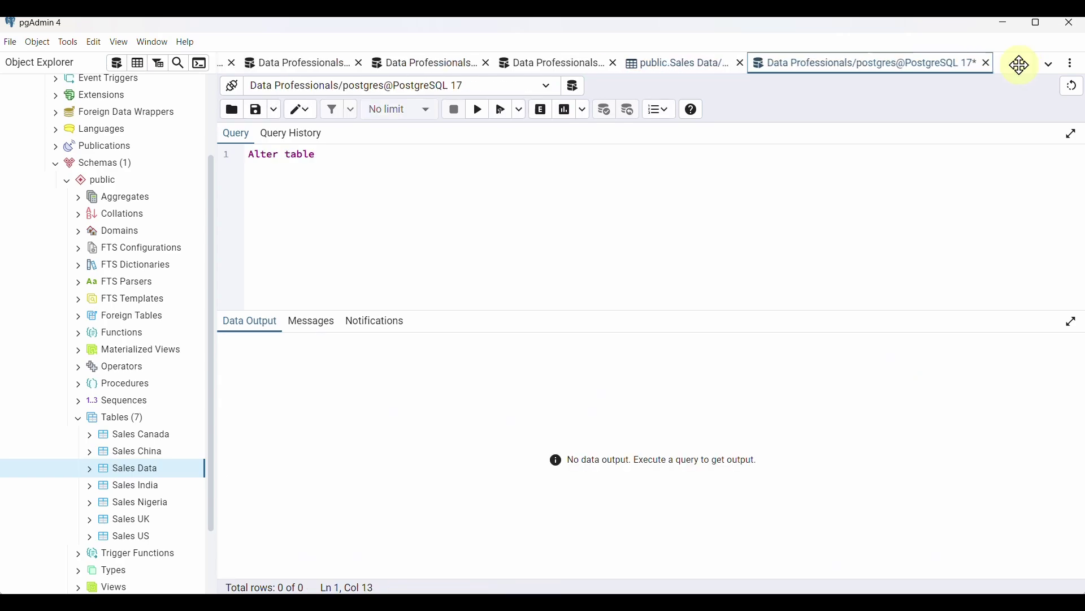
click(363, 155)
key(ctrl+v)
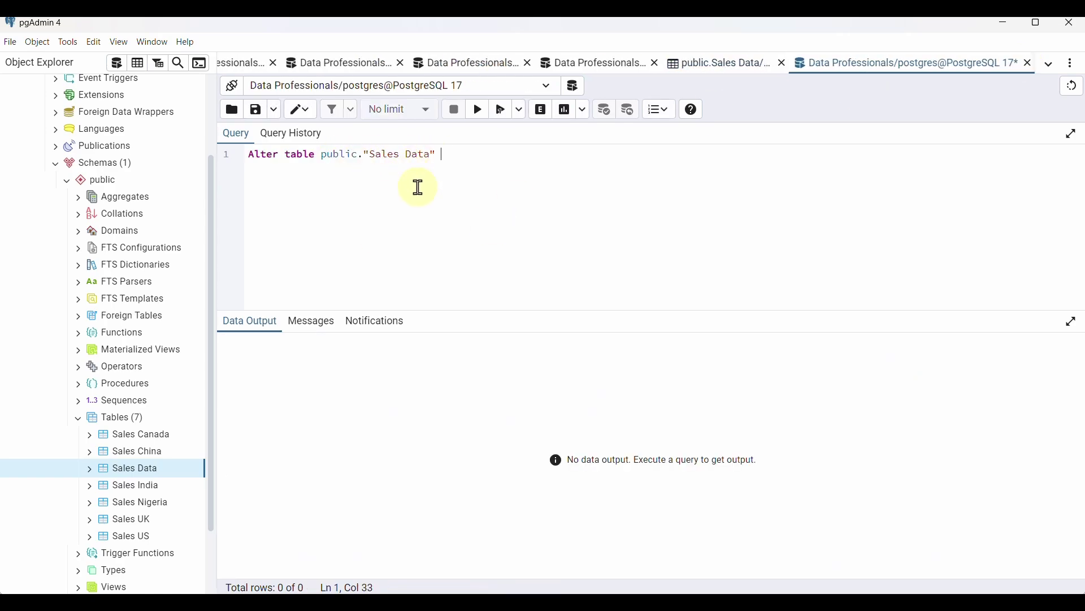
Add column "Total Amount" of type Numeric(10,2) to finish the statement
text(add)
text(column )
text( ")
click(292, 169)
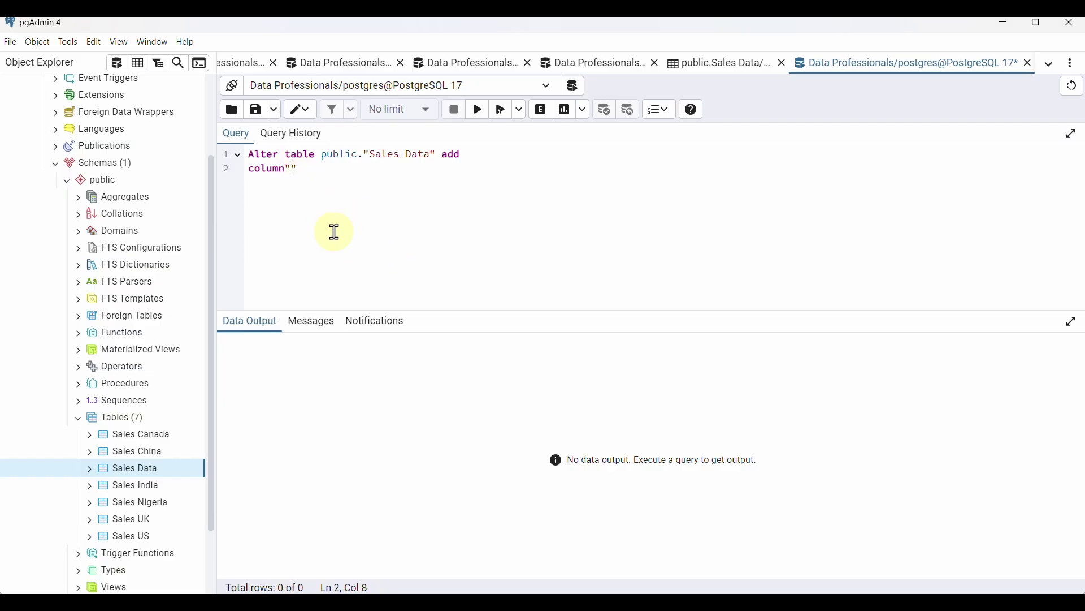
text(Total Amount")
click(438, 173)
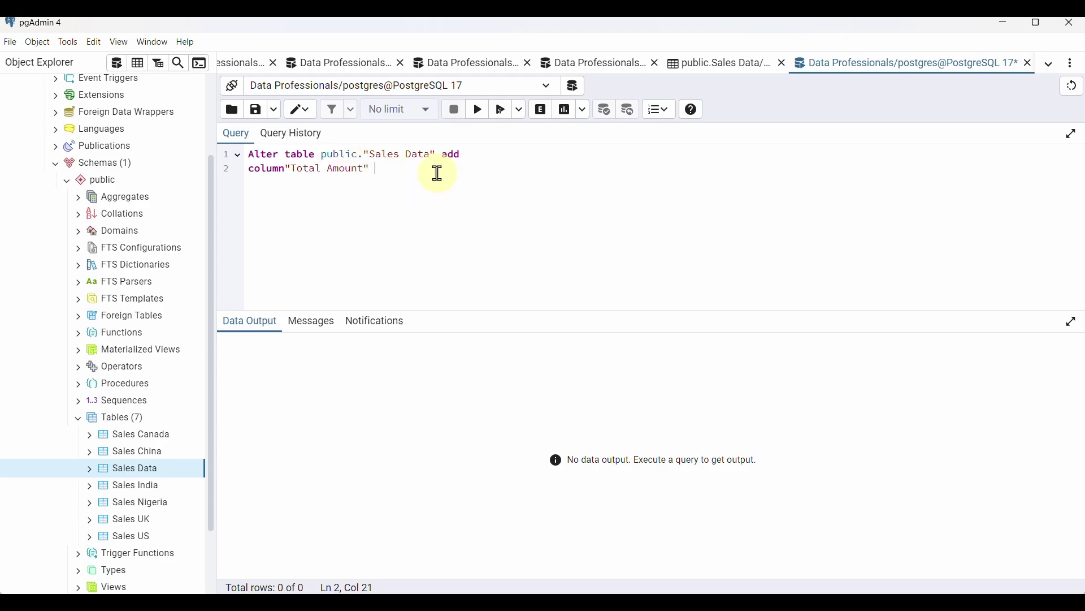
text(Numeric(10,2);)
right_click(129, 424)
mouse_move(259, 428)
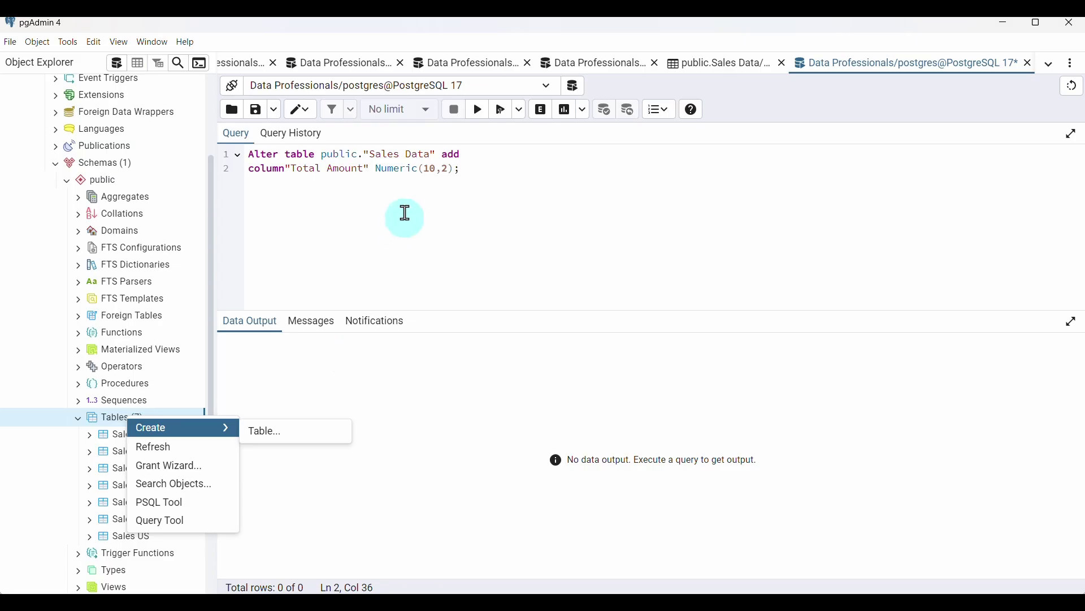
click(231, 364)
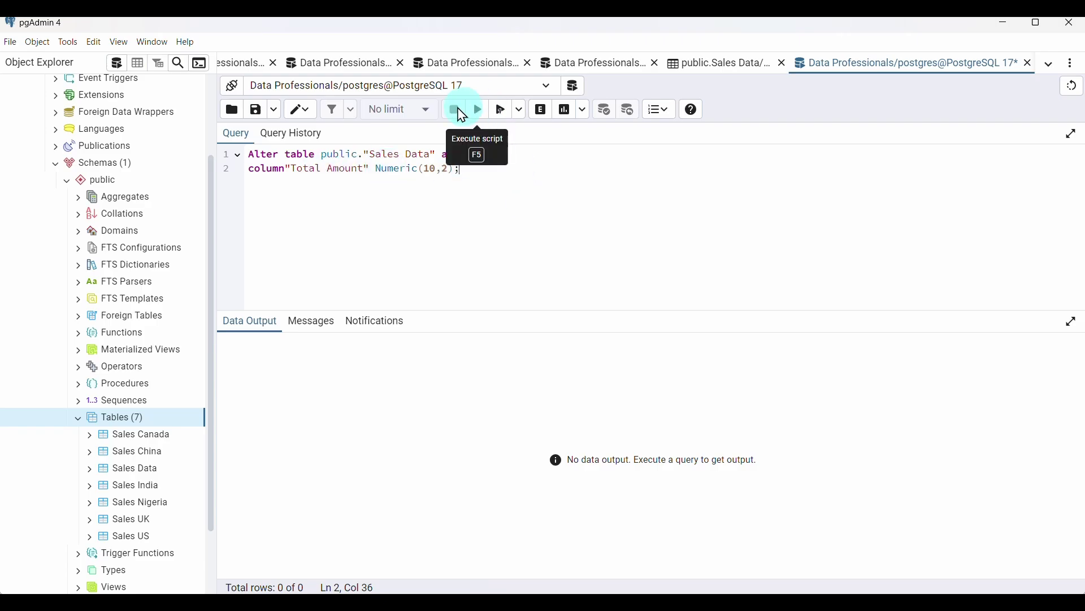
key(Return)
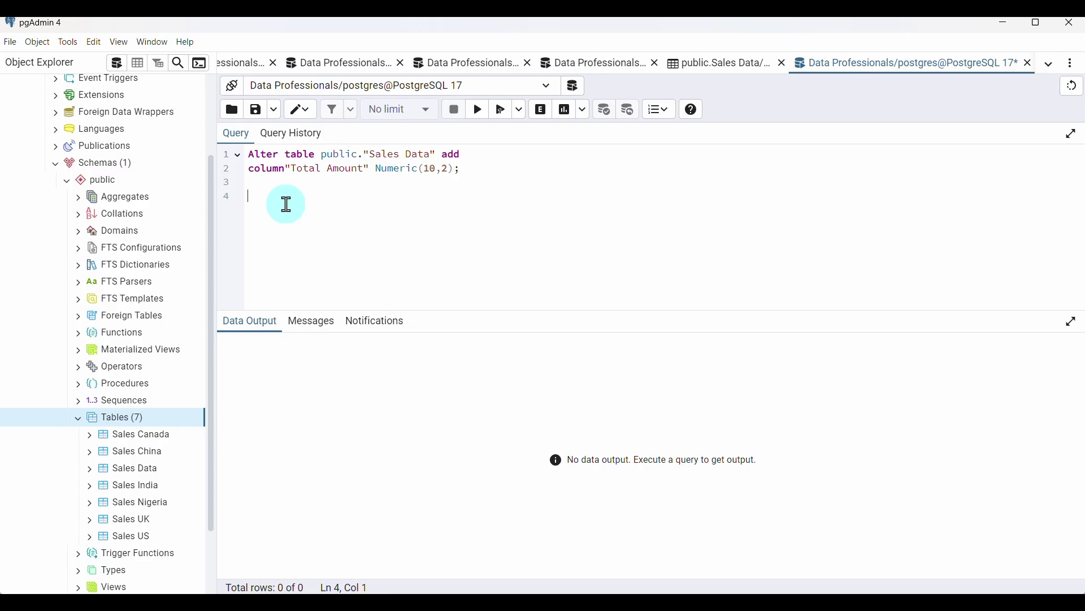
Begin UPDATE public."Sales Data" SET "Total Amount" below the ALTER TABLE
text(update)
click(322, 155)
key(shift+Home)
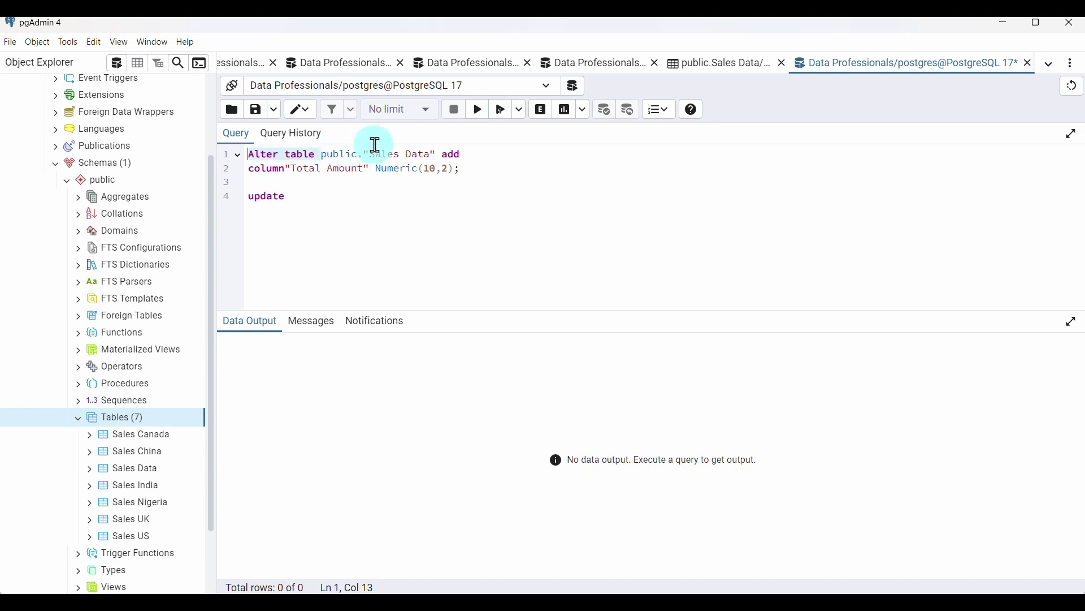
shift+click(433, 153)
key(ctrl+c)
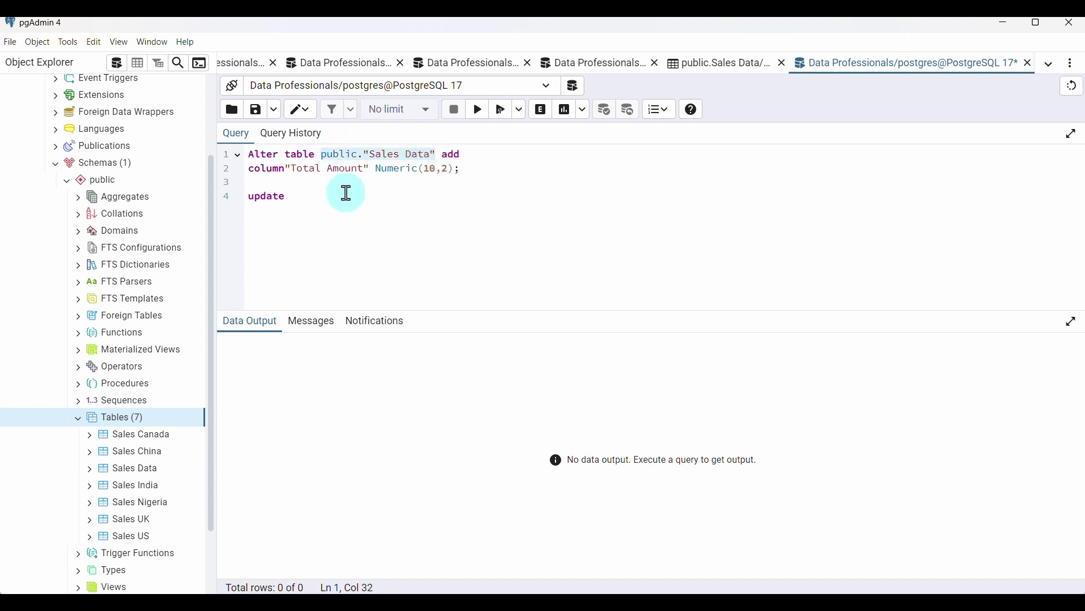
click(345, 195)
key(ctrl+v)
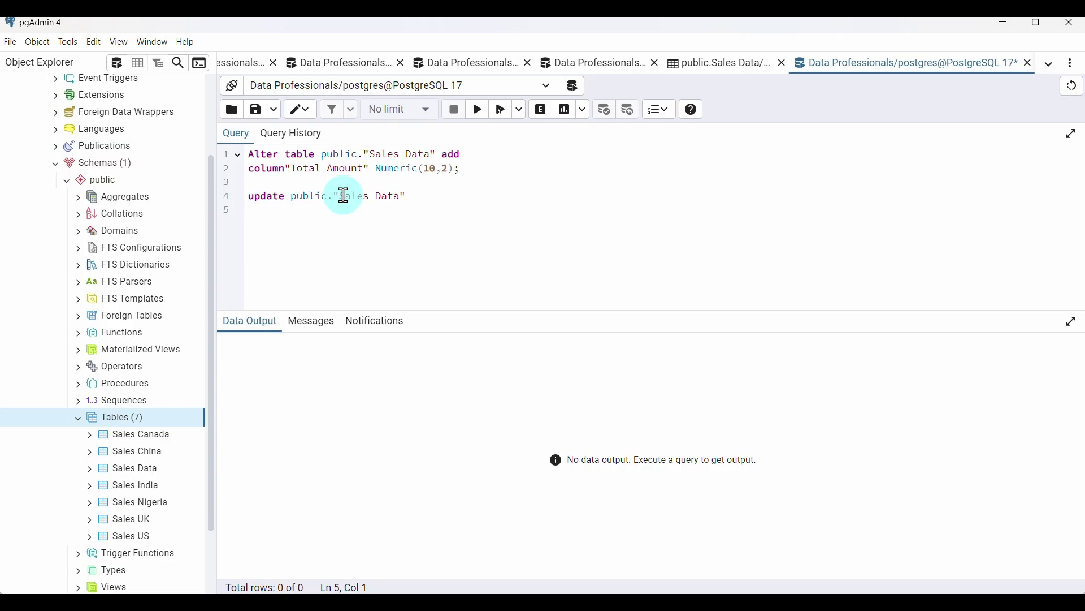
text(set)
text( "")
text(Total A)
text(mount")
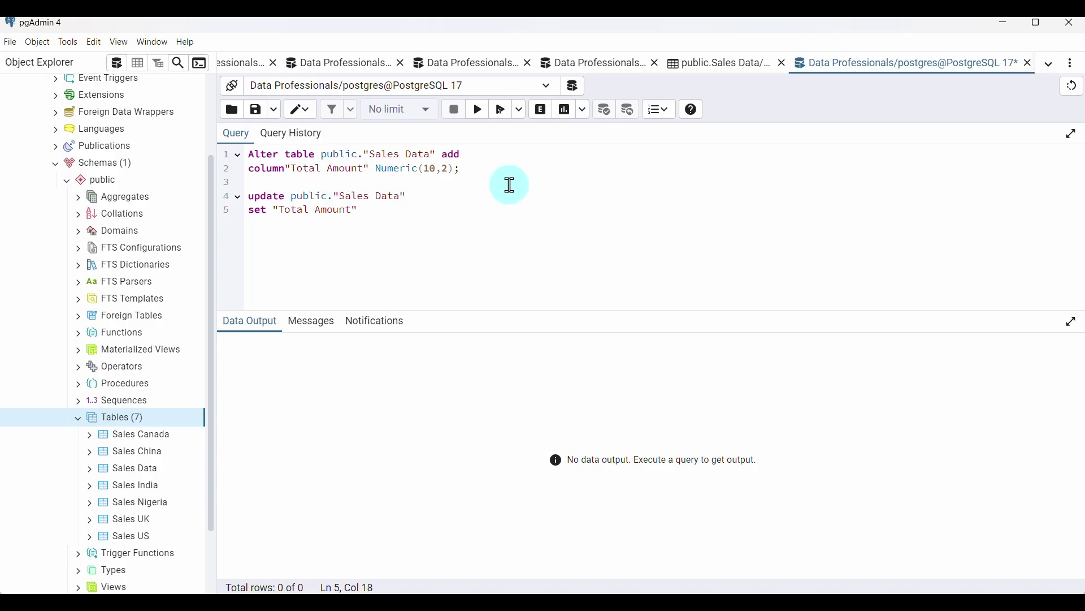
click(509, 192)
click(387, 211)
text(()
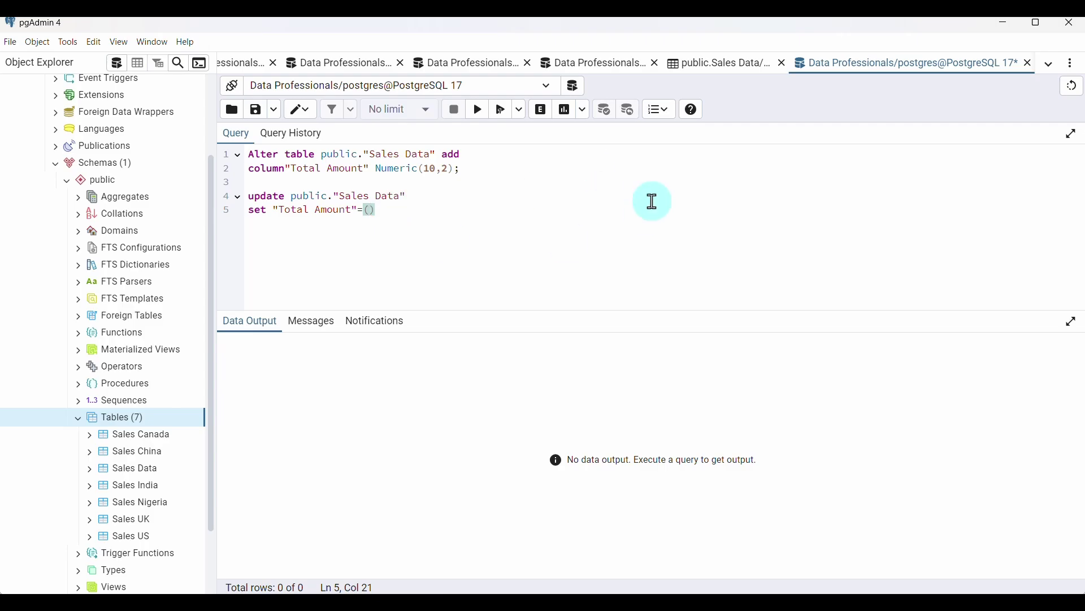
text("")
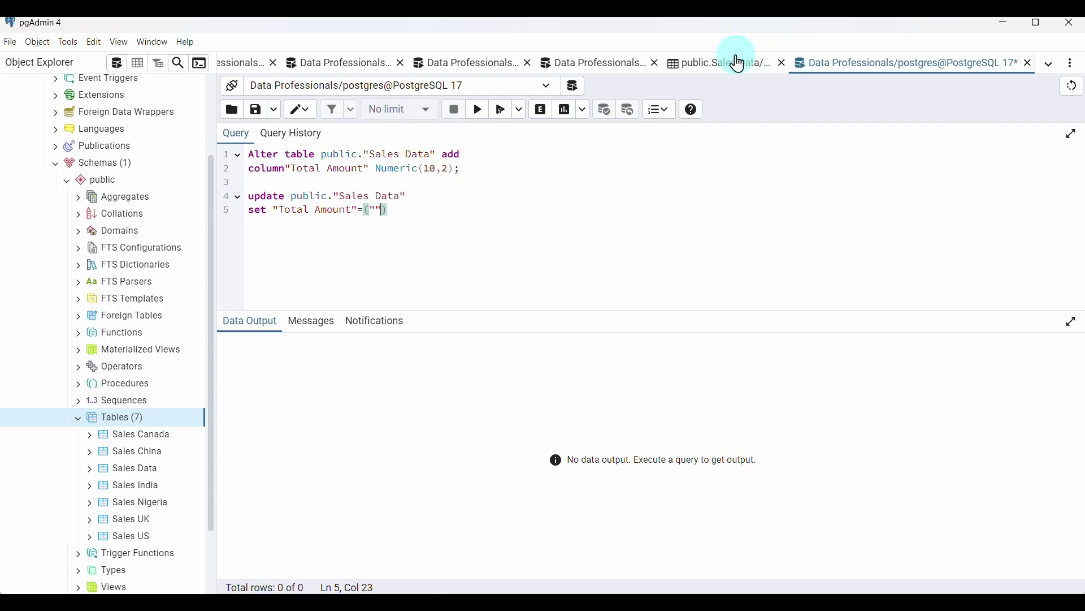
Set Total Amount to Price Per Unit * Quantity Purchased minus "Discount Applied"
click(735, 64)
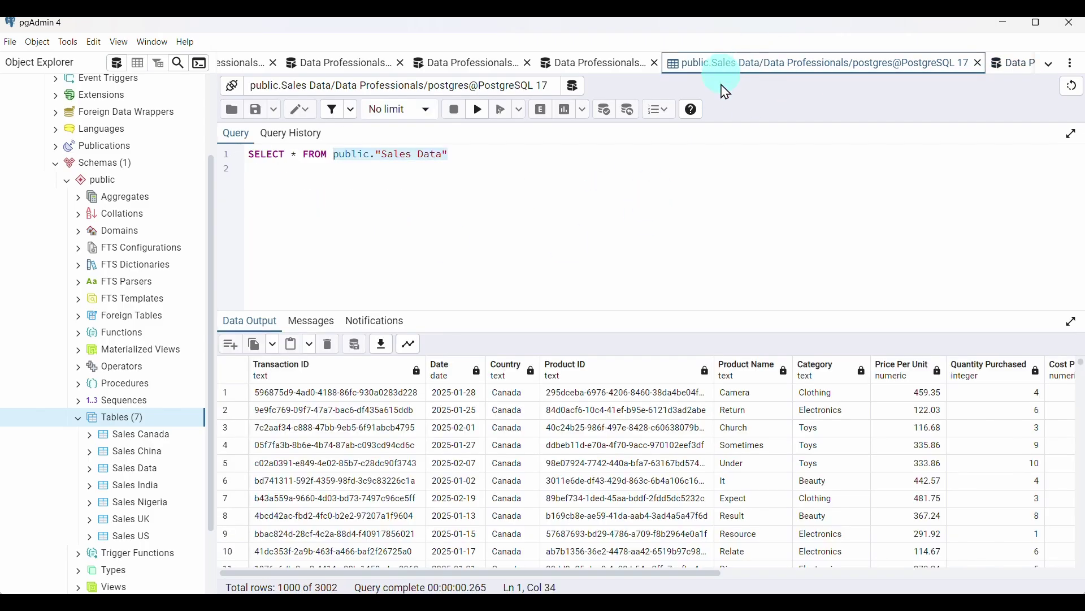
scroll(649, 444, right, 5)
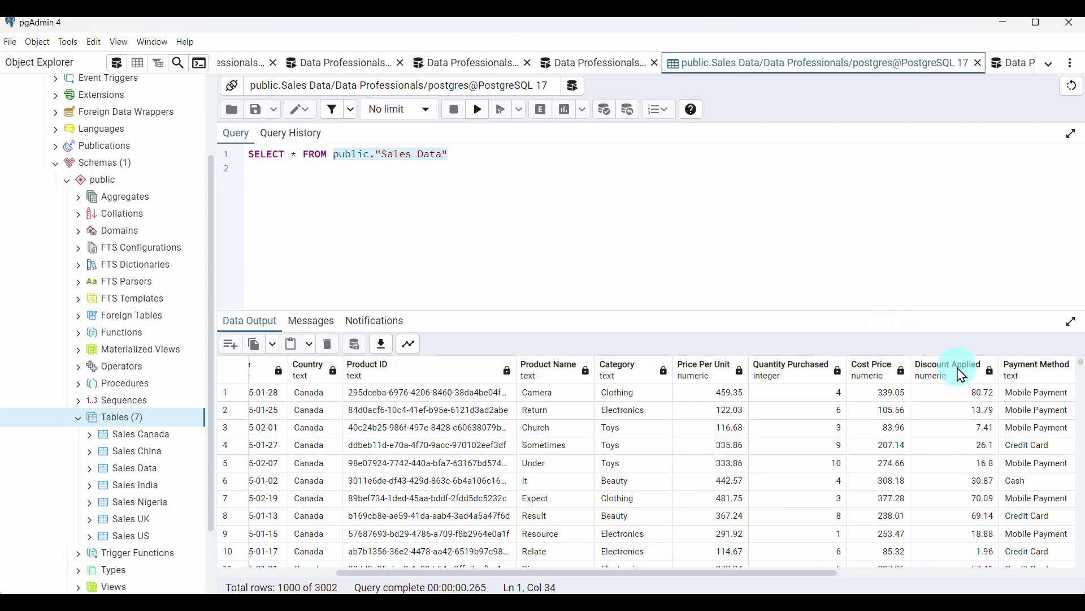
click(1016, 67)
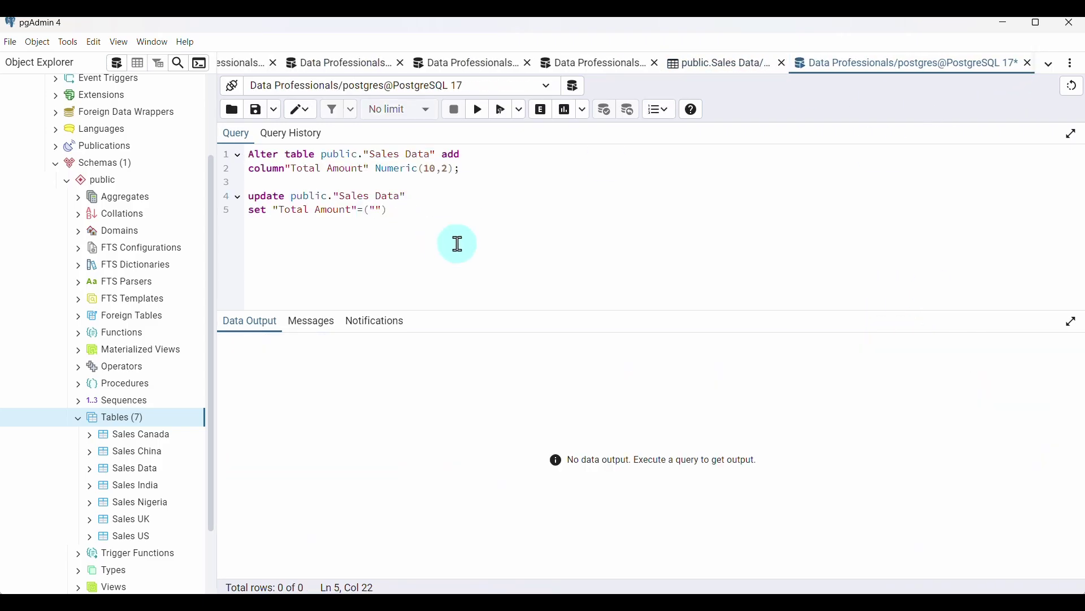
text(rice Per Unit * Quantity)
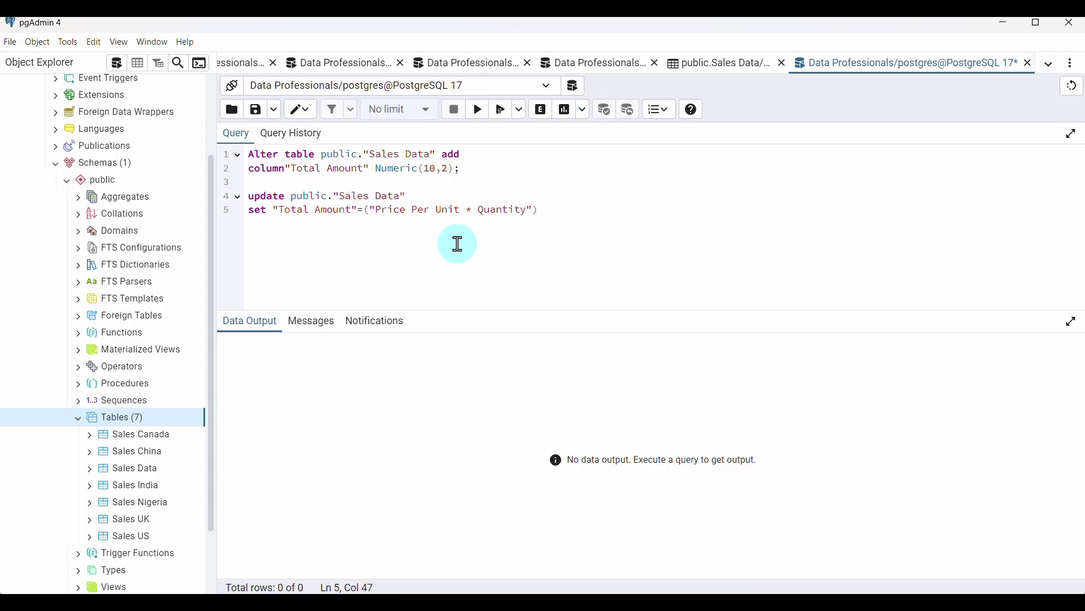
text( Purchased)
click(621, 210)
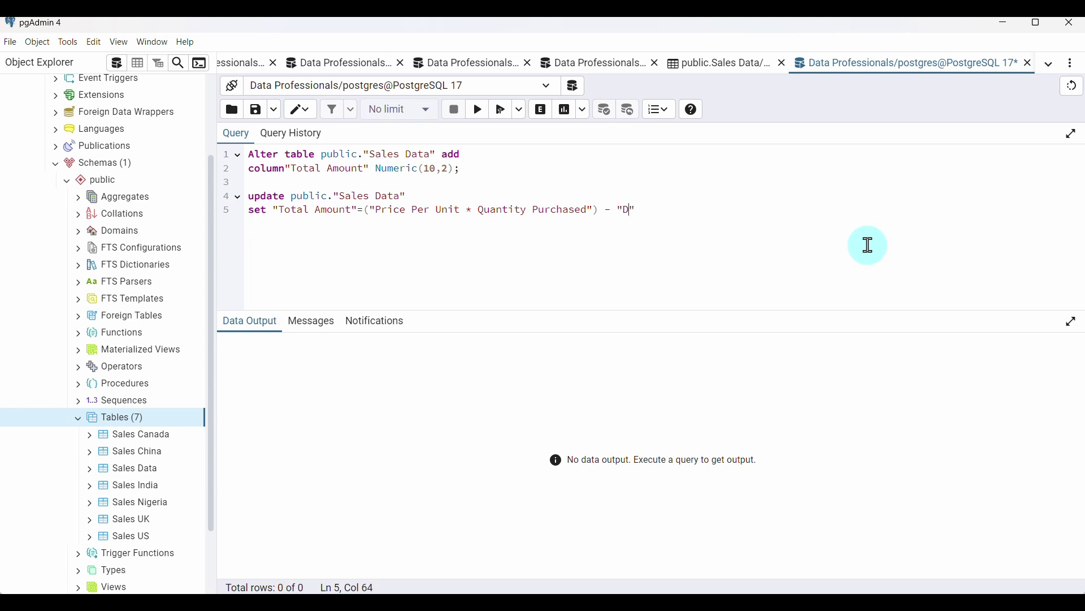
text(- "Discount Applied)
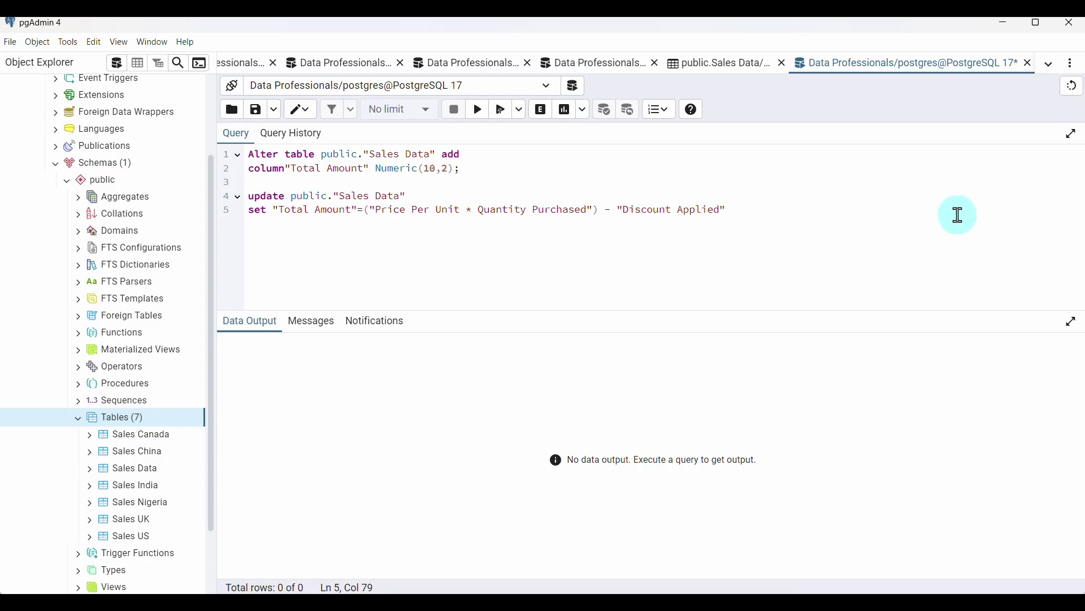
click(768, 206)
text(;)
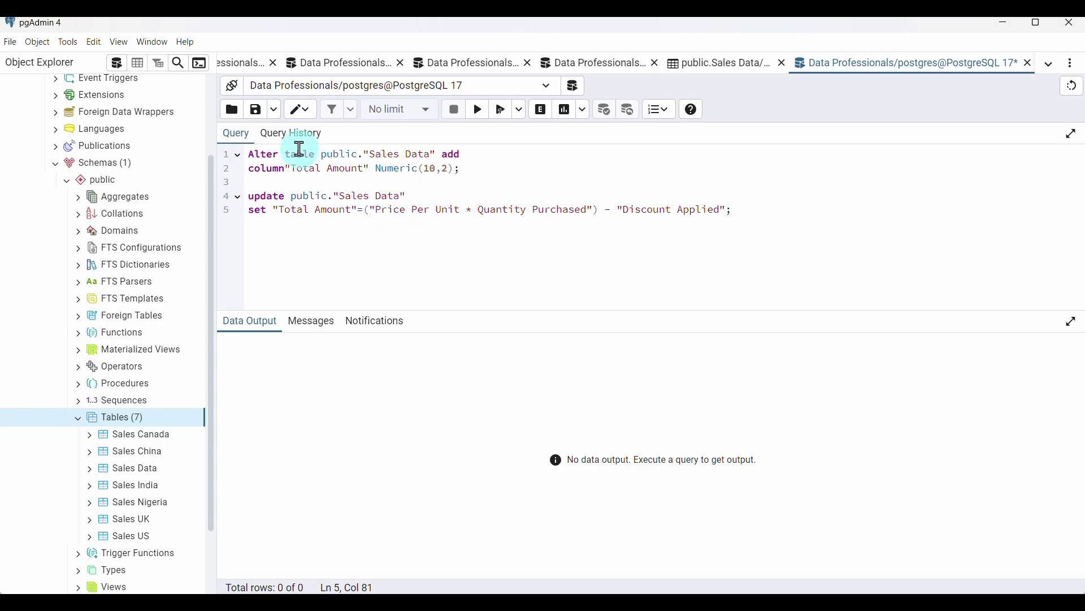
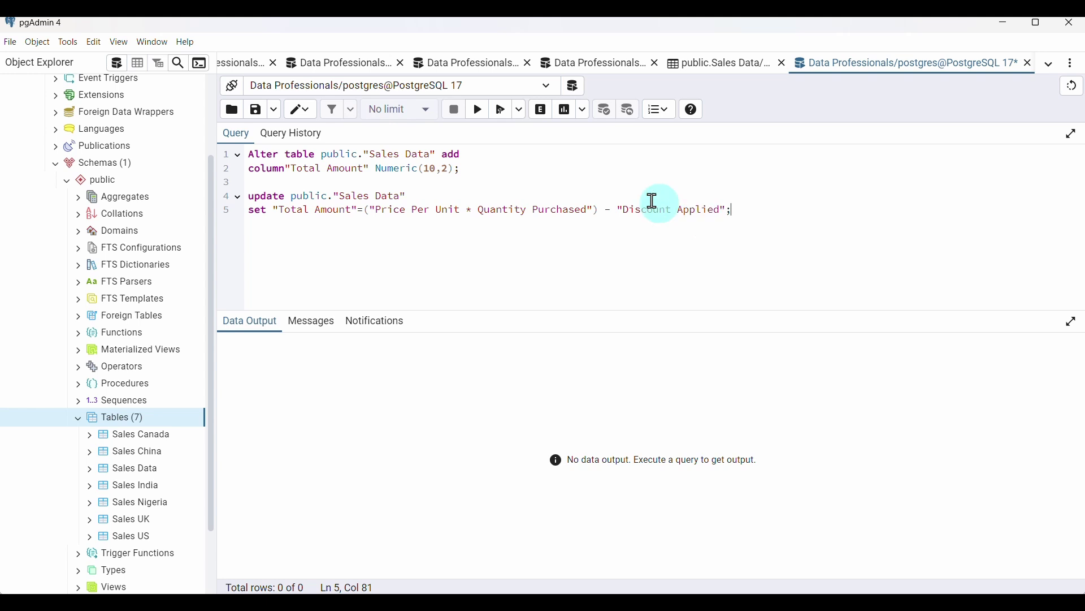
Fix the doubled quotes so "Price Per Unit" and "Quantity Purchased" are quoted separately, then rerun the UPDATE on 3002 rows
click(481, 111)
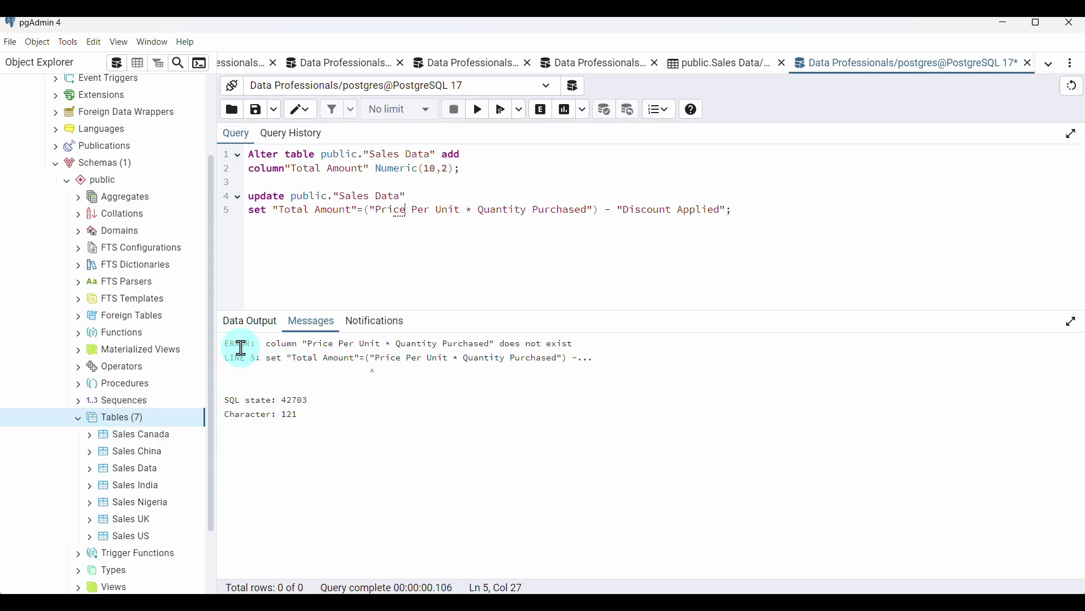
click(459, 214)
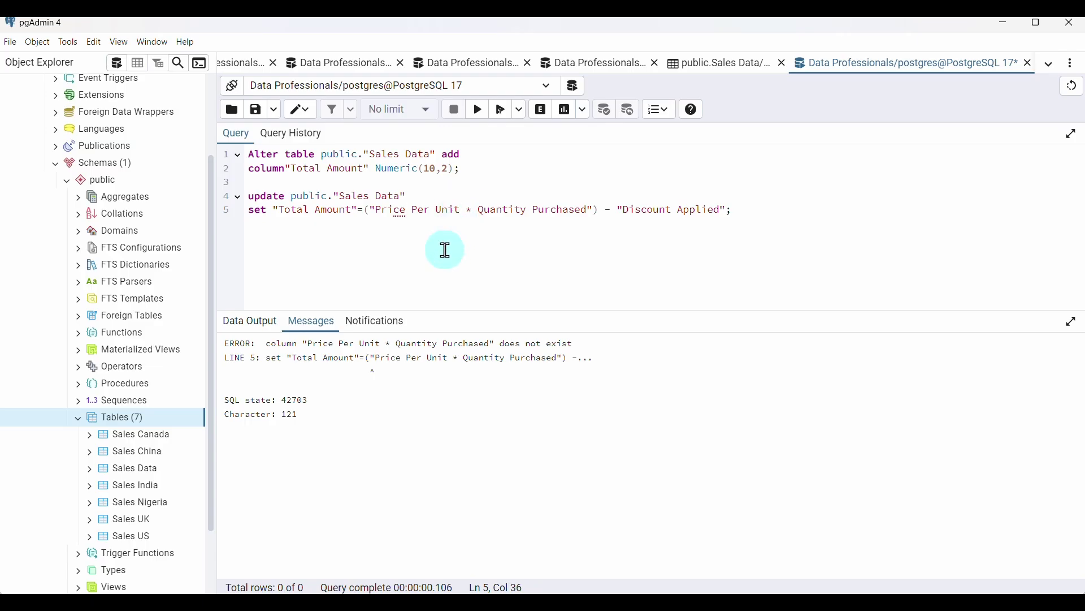
text("")
key(BackSpace)
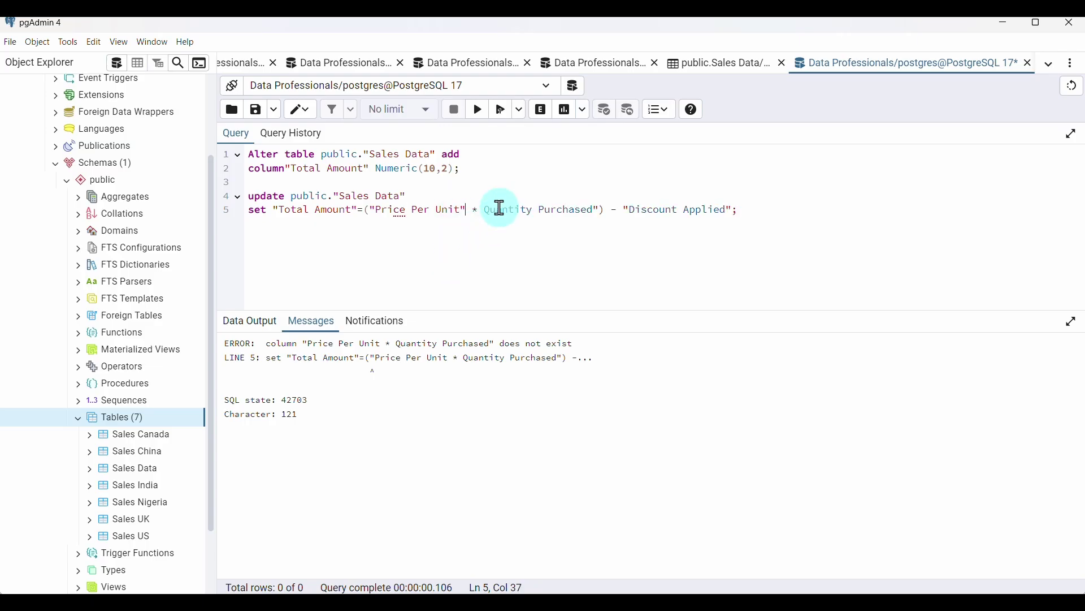
text("")
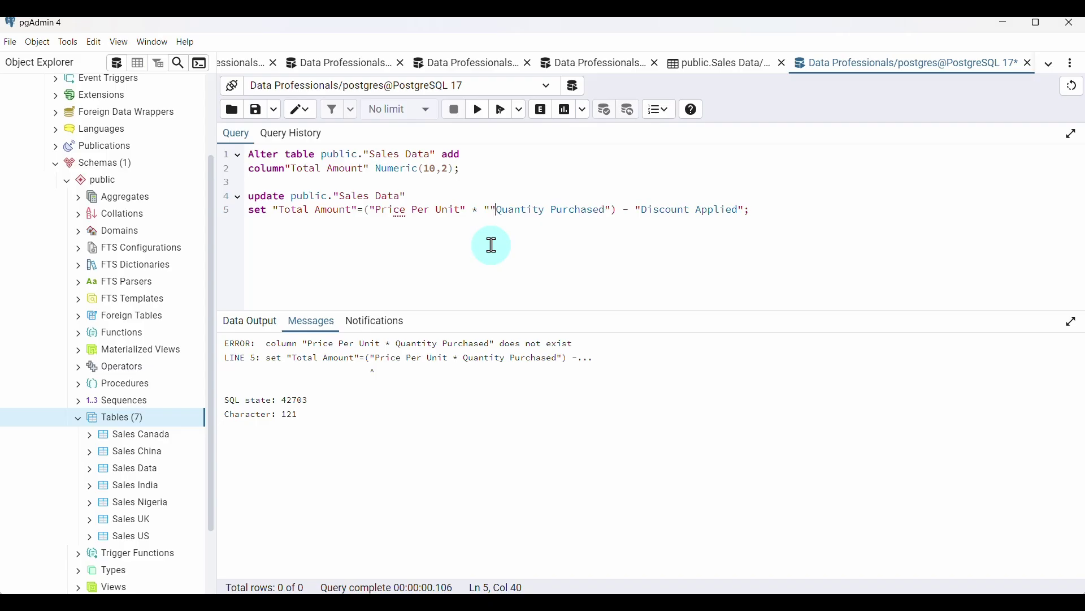
key(BackSpace)
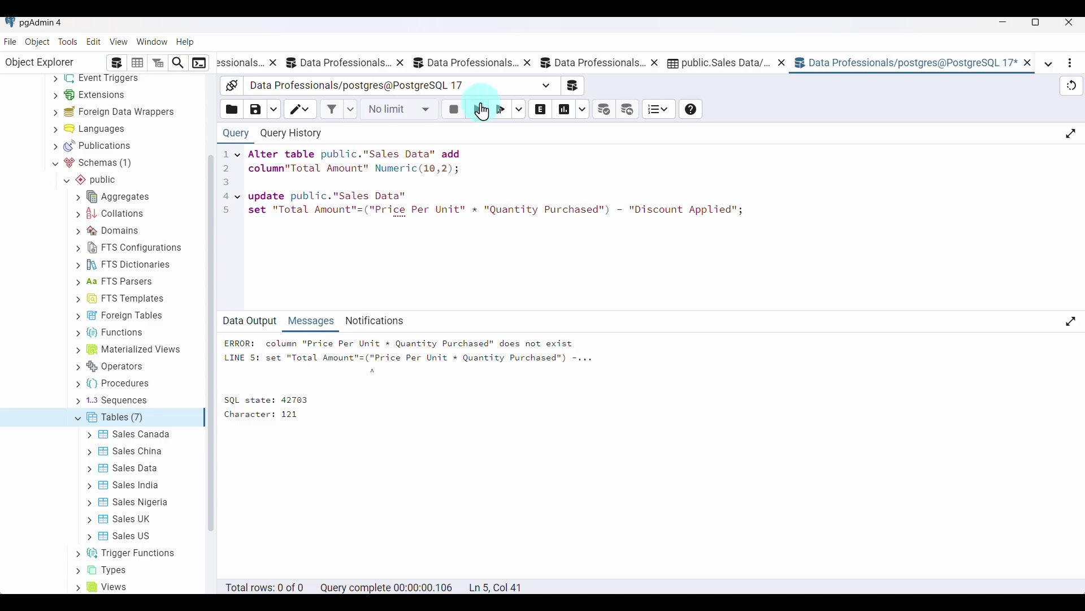
click(480, 116)
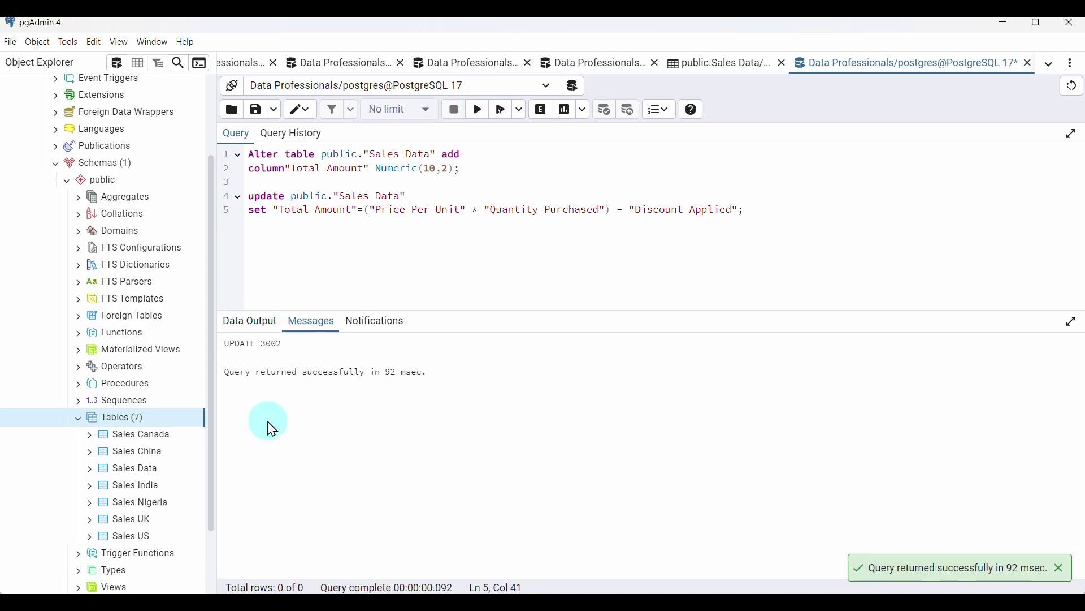
Show all rows of Sales Data and scroll to the filled Total Amount column (e.g. 1694.84)
click(143, 474)
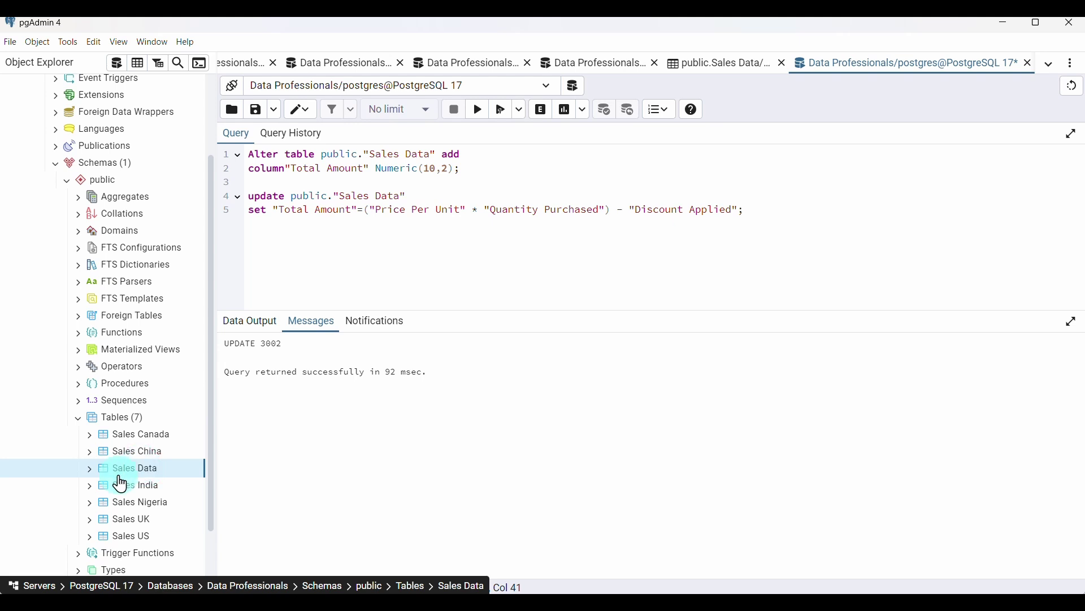
click(138, 62)
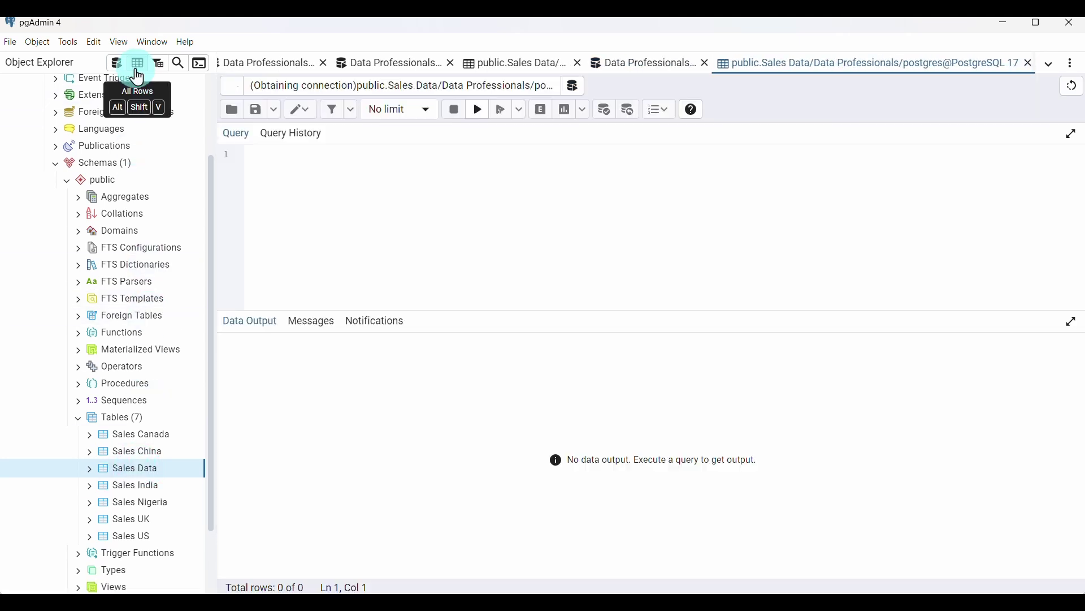
scroll(562, 436, right, 15)
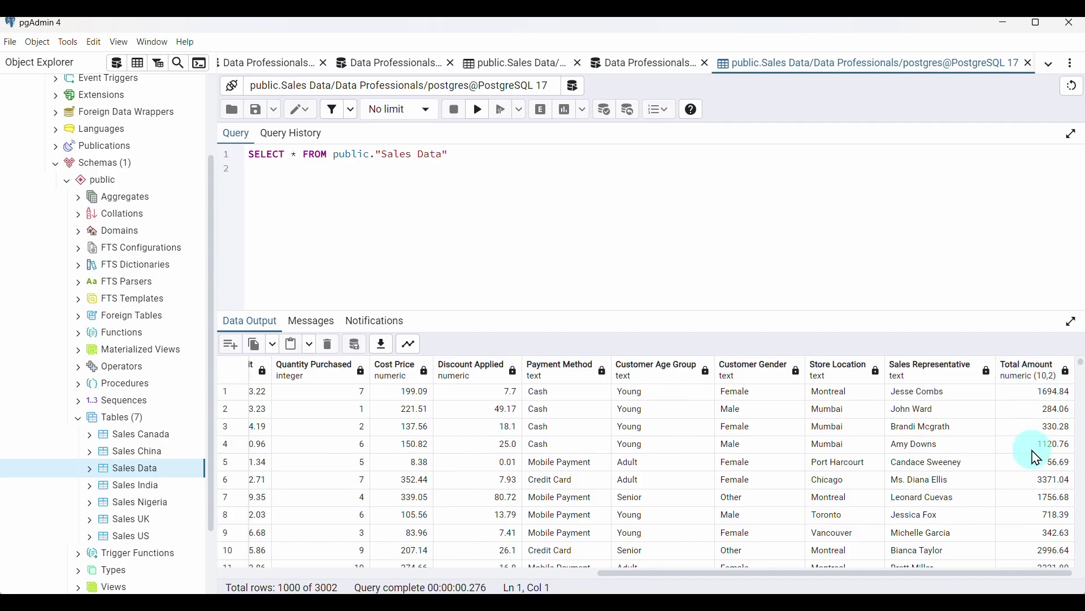
scroll(1037, 453, down, 10)
scroll(1037, 458, down, 4)
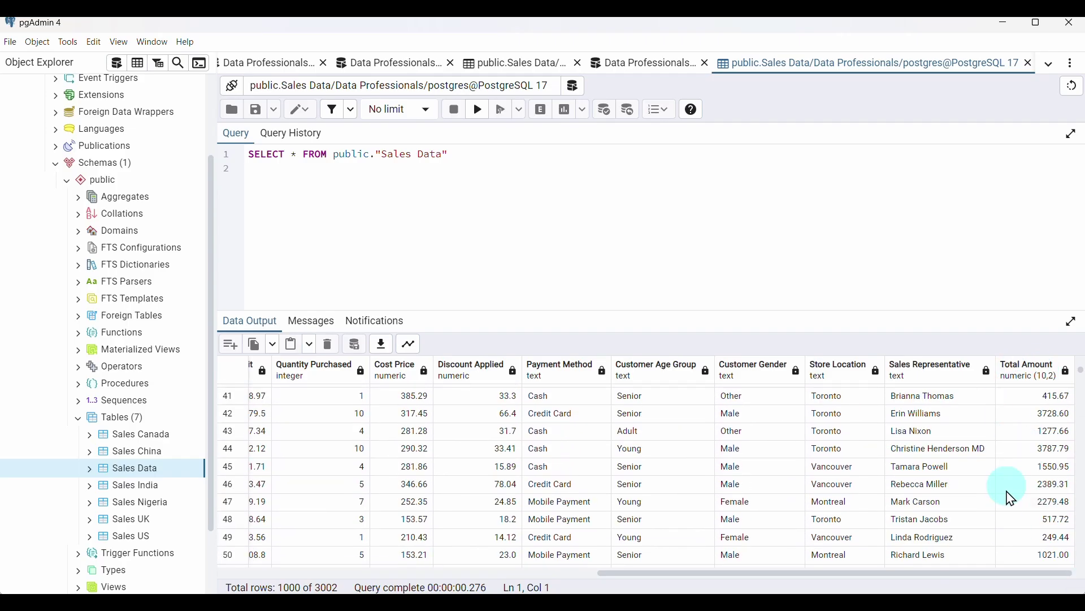
scroll(1008, 497, up, 13)
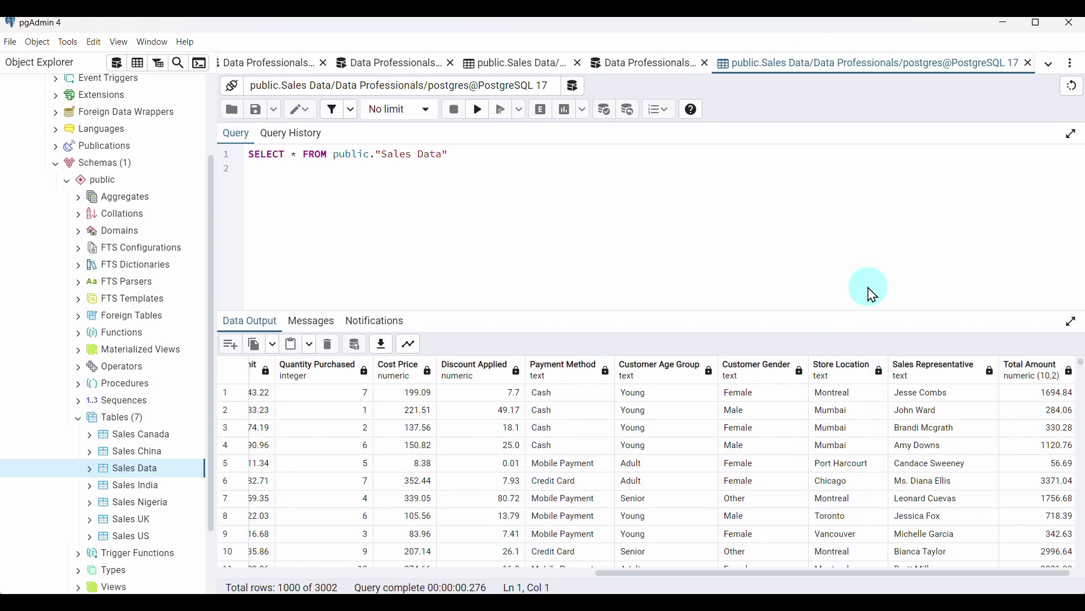
Run ALTER TABLE public."Sales Data" ADD COLUMN "Profit" Numeric(10,2) and confirm the empty column in the grid
click(117, 67)
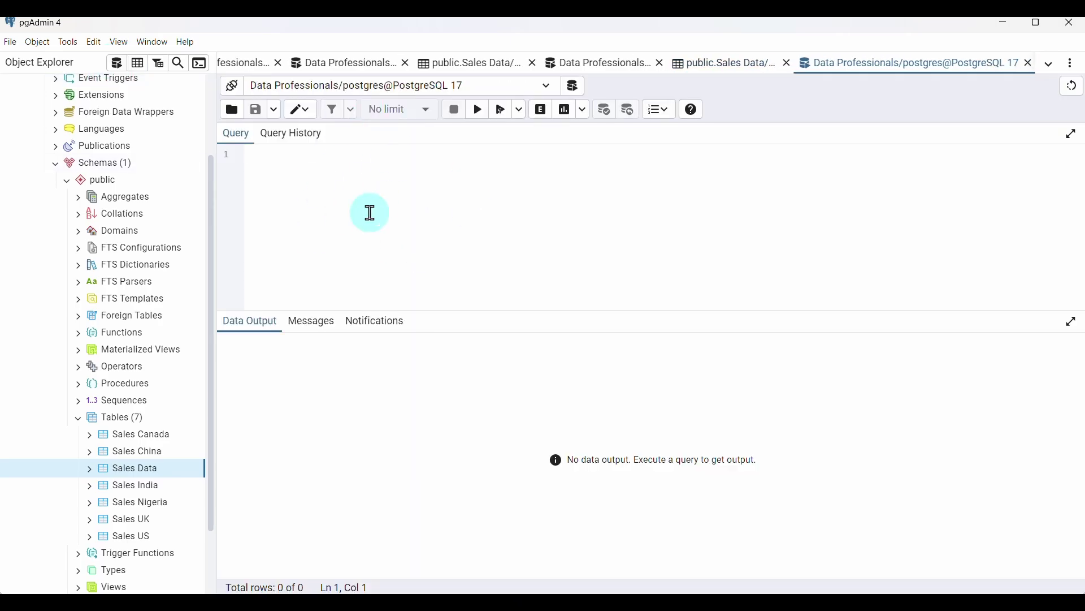
text(a)
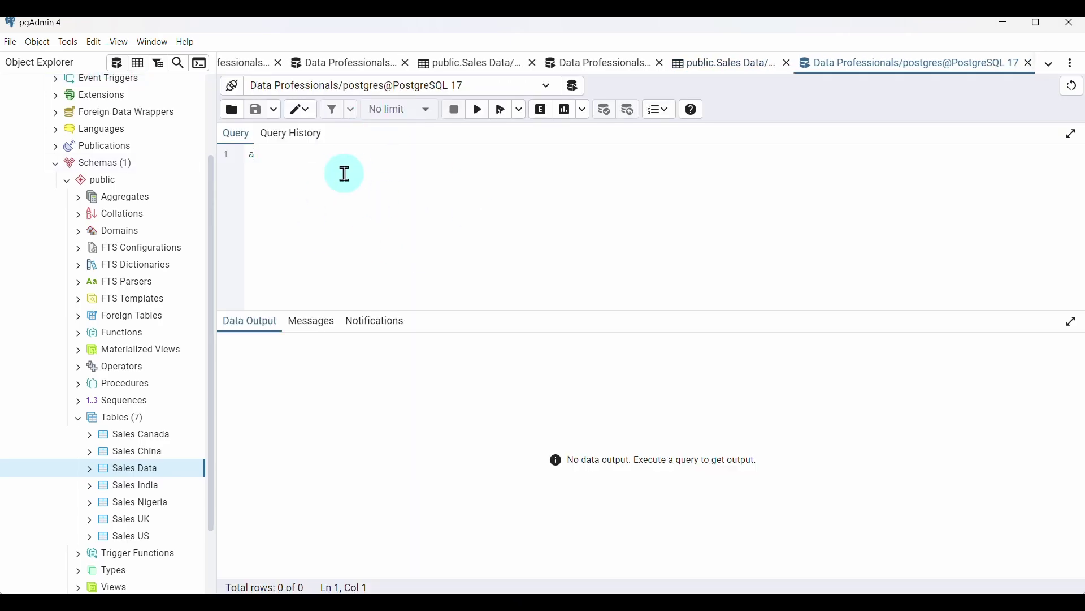
text(lter t)
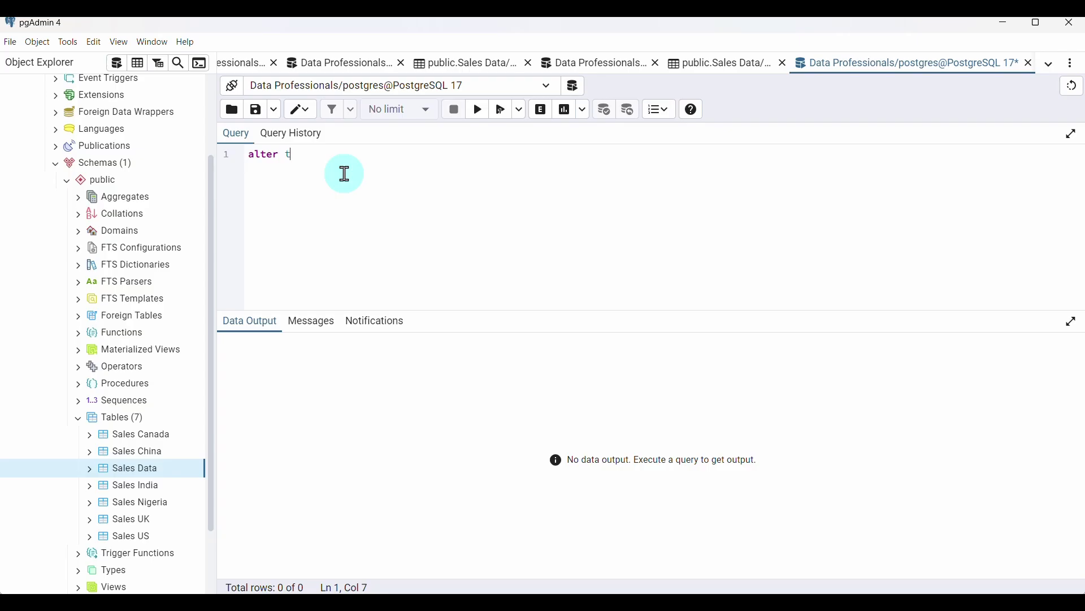
text(able public."Sales Data" ad)
text(d )
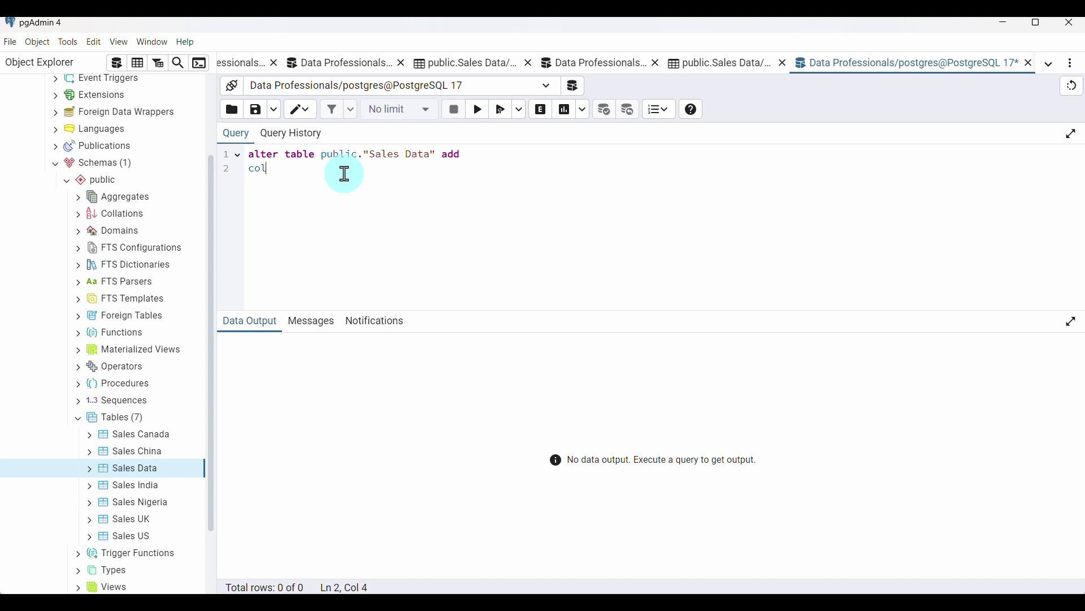
text(column "Profit" Num)
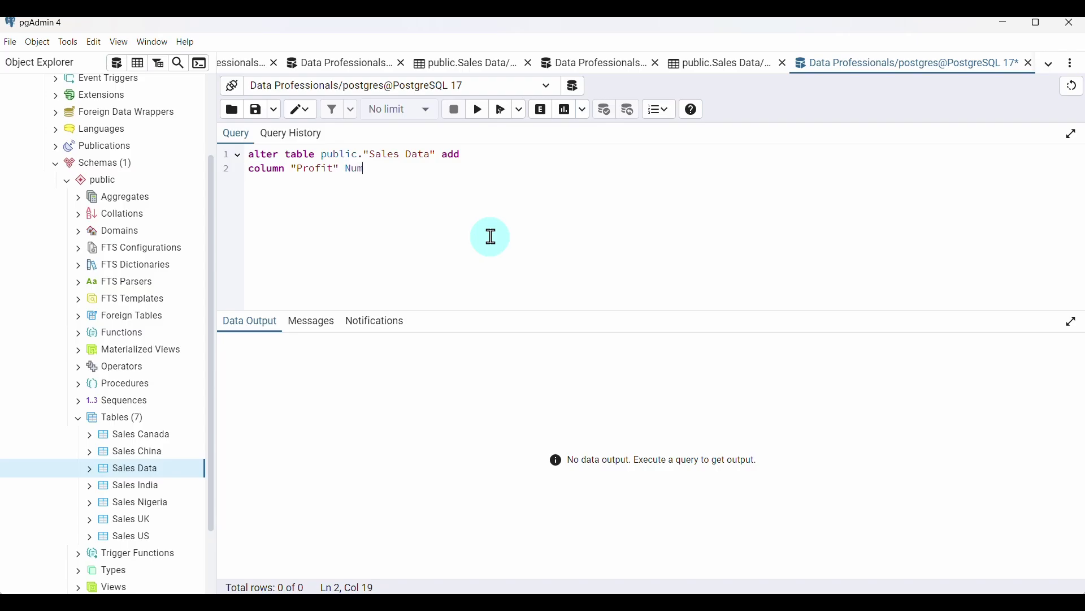
text((10,2)
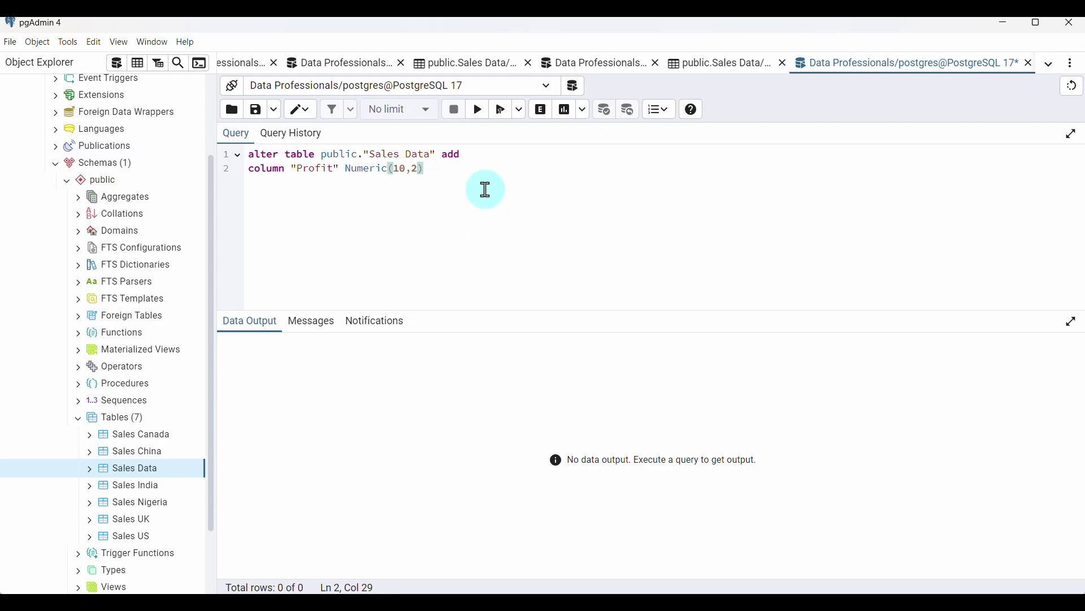
text();)
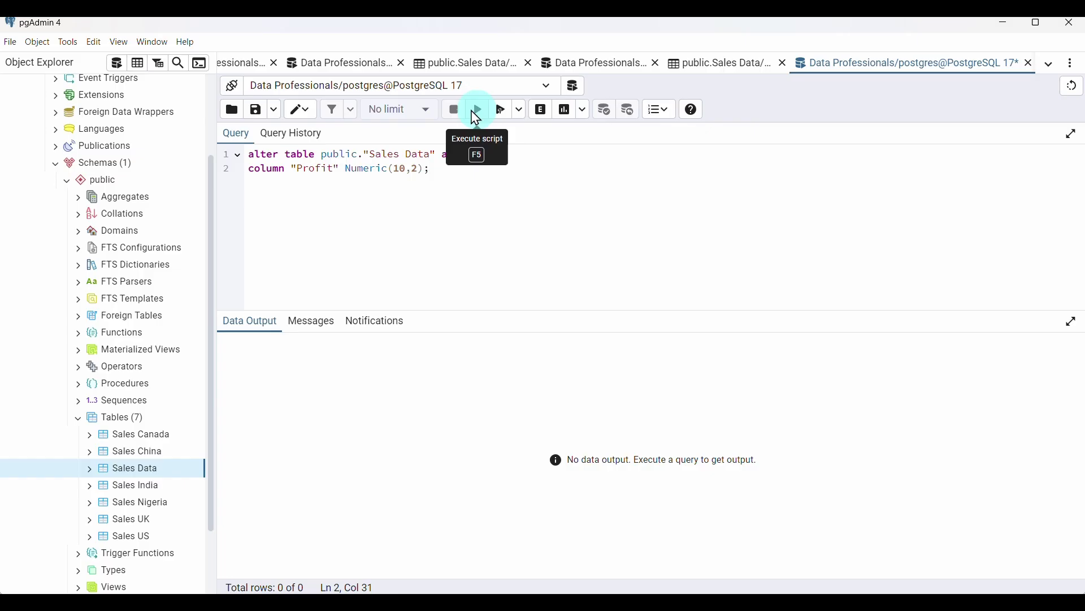
click(479, 109)
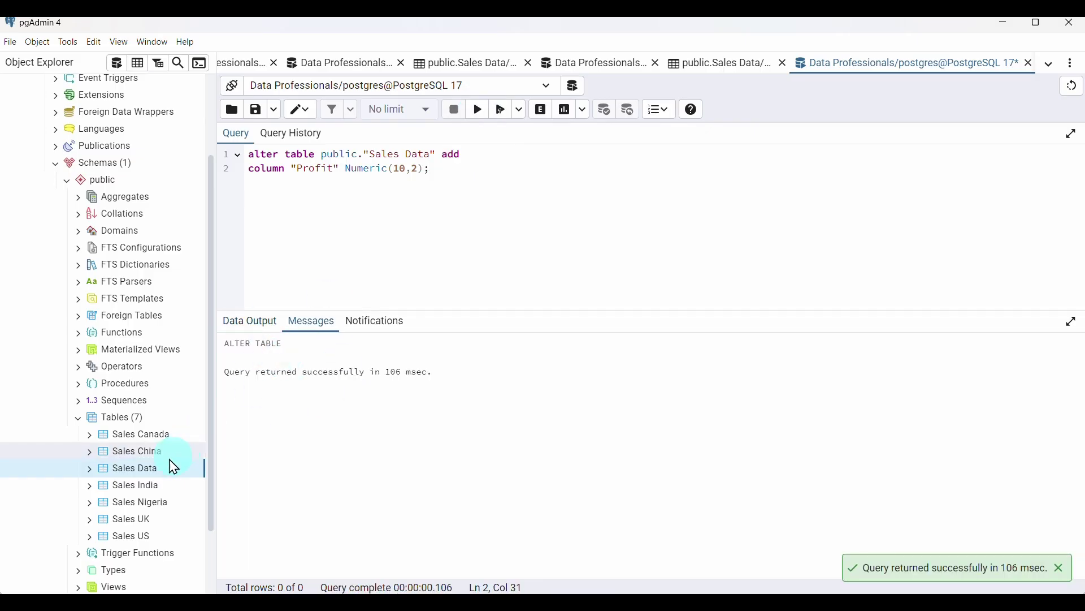
click(137, 62)
scroll(785, 412, right, 6)
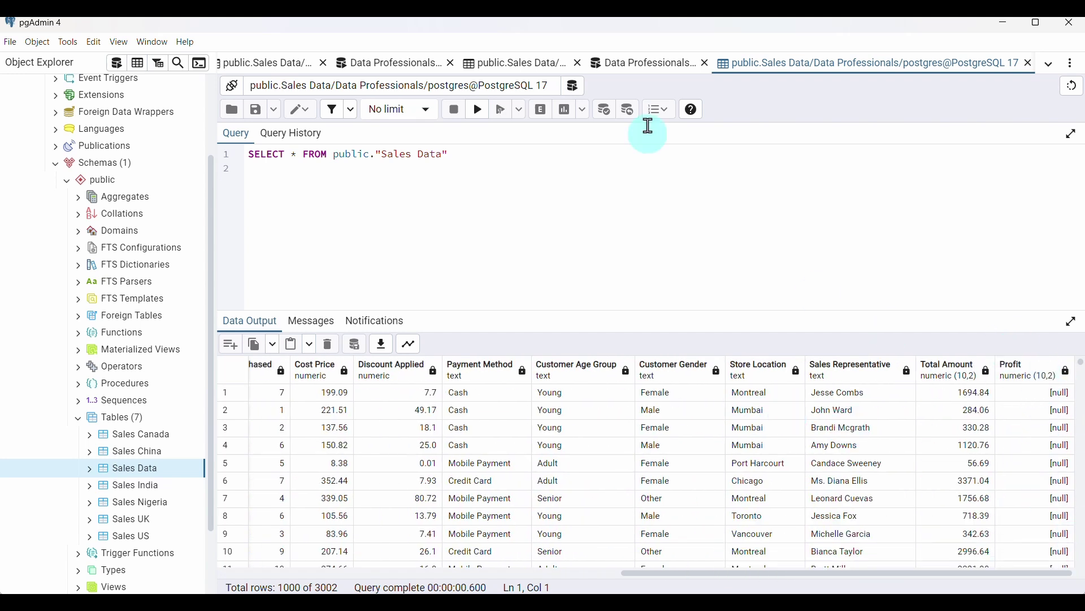
click(673, 70)
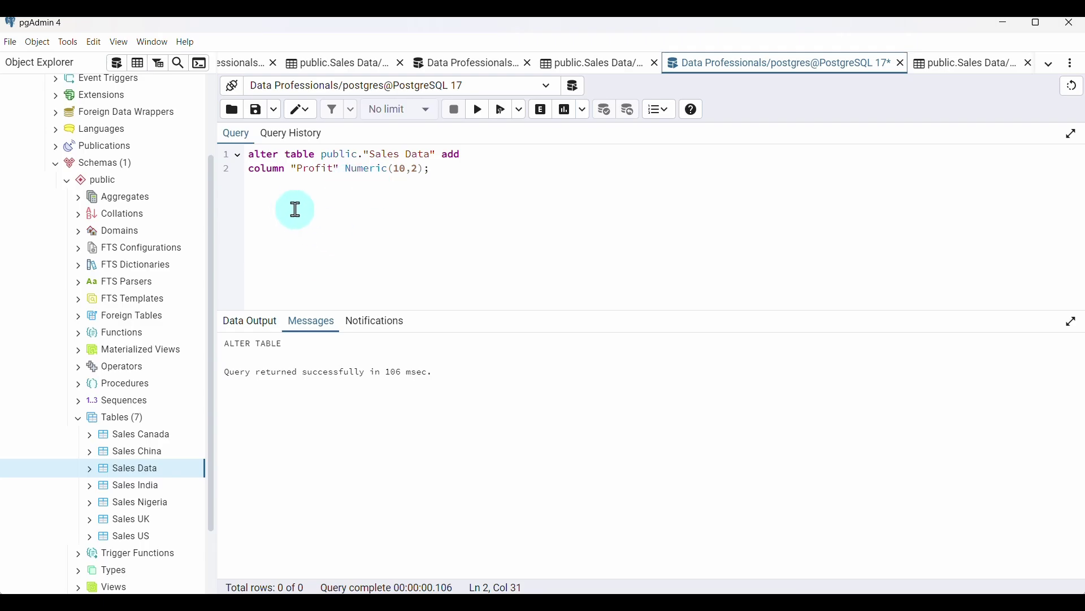
Write UPDATE public."Sales Data" SET "Profit" = "Total Amount" - (Cost Price + Quantity Purchased)
key(BackSpace)
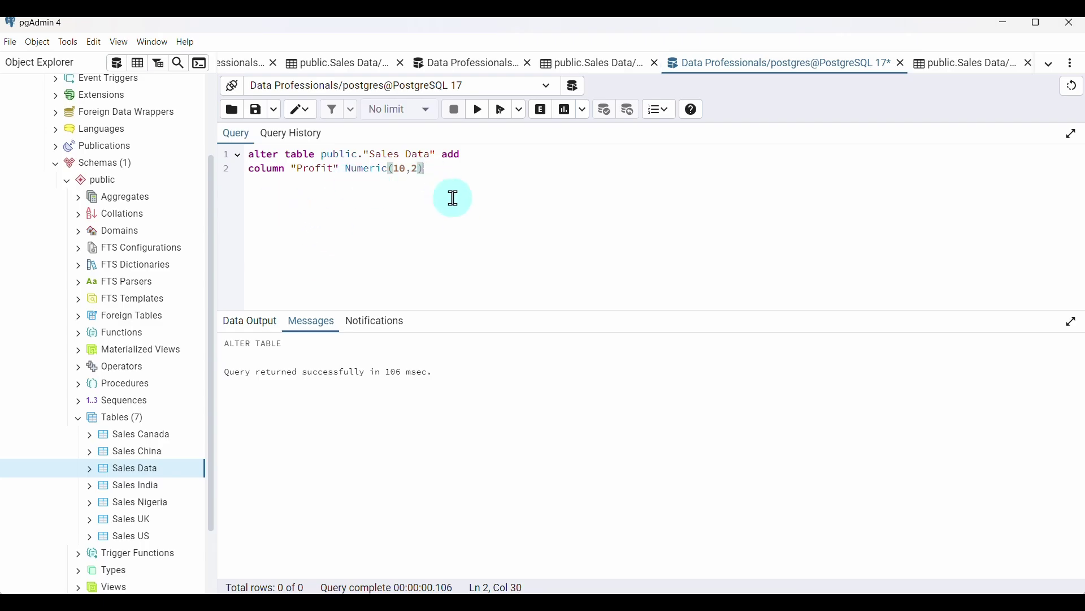
key(Return)
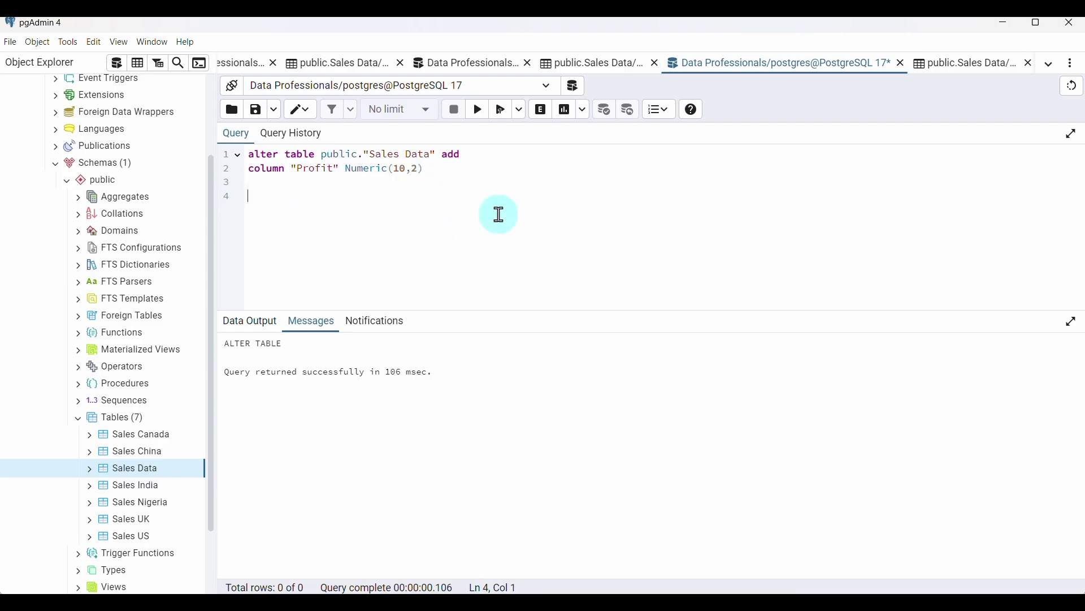
text(update publ)
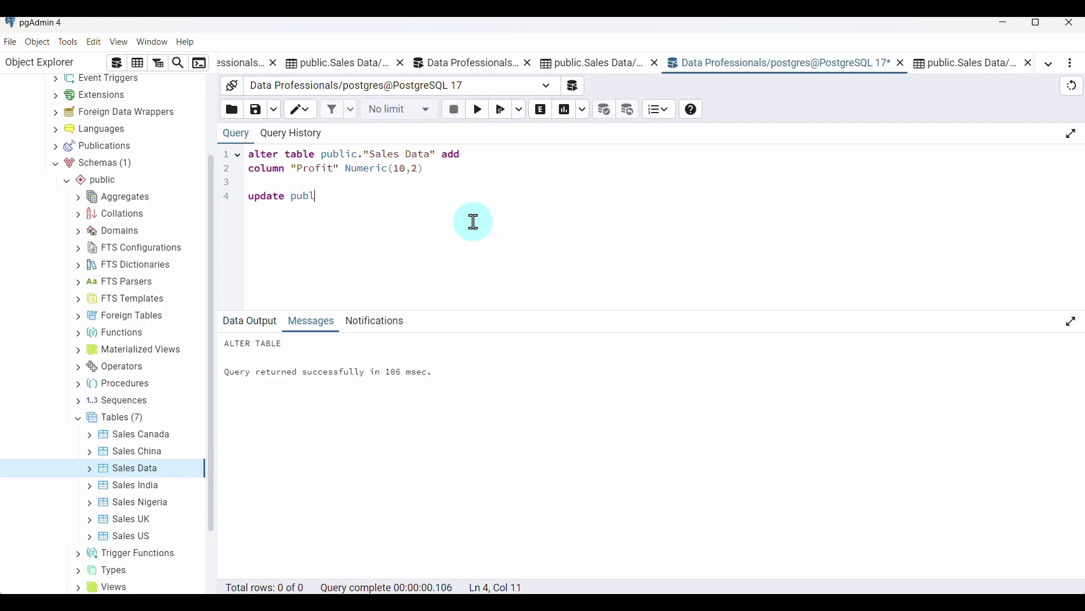
text(ic.)
text("Sales )
text(Data)
text(t)
text("Profit"=Tot)
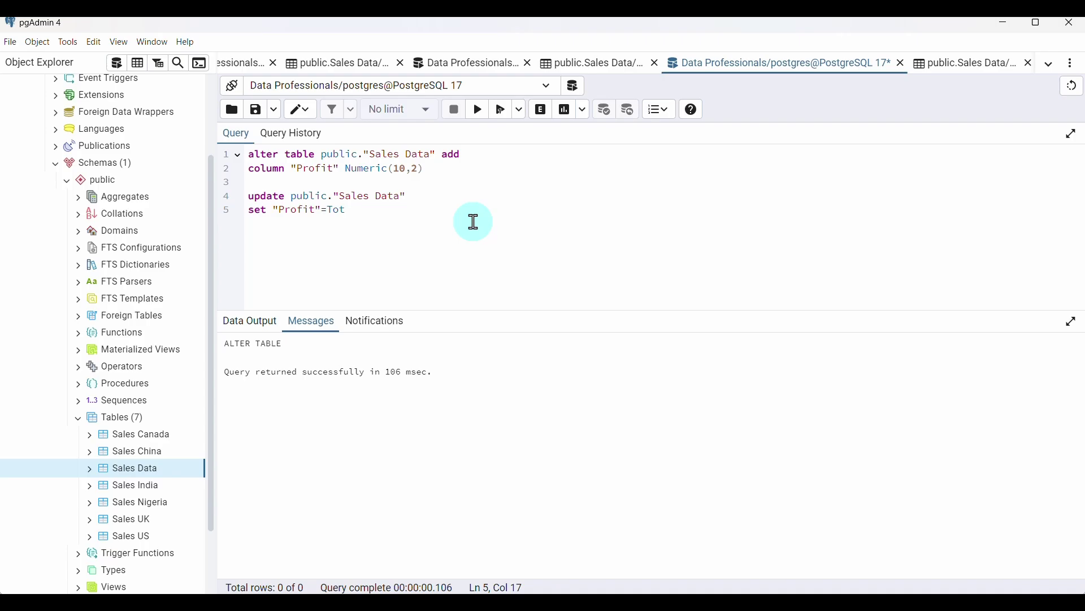
key(BackSpace)
key(BackSpace)
key(BackSpace)
text(()
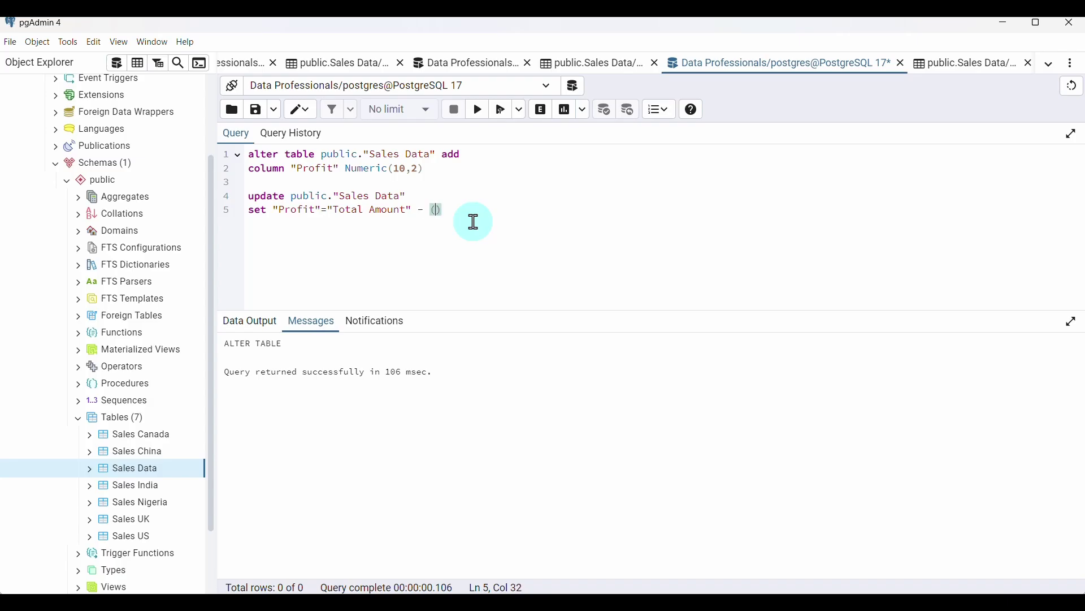
text(Cost Price + Quantity Purchased)
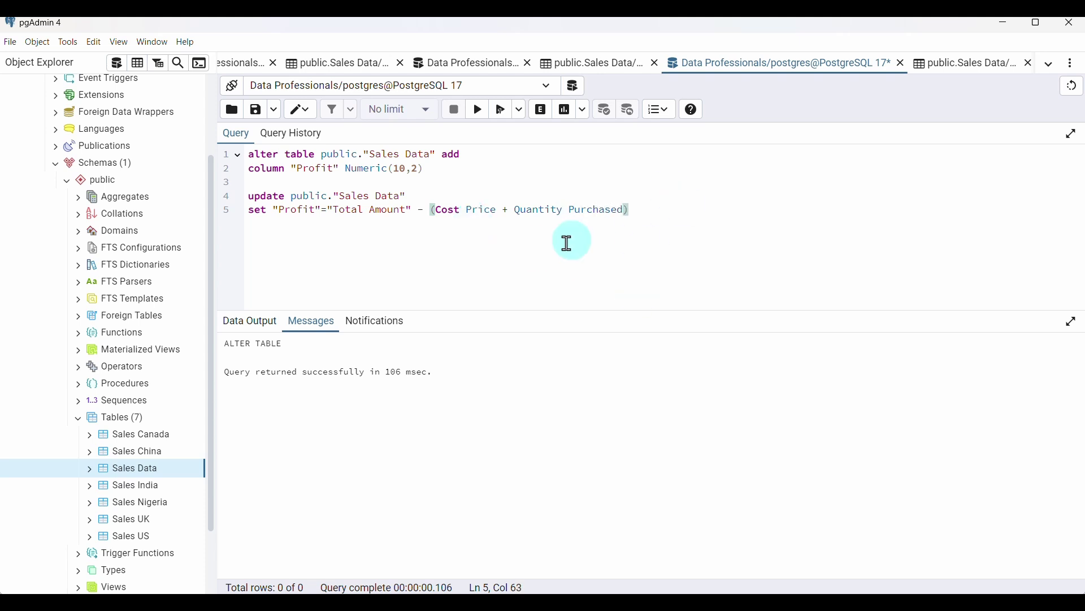
Wrap Cost Price in double quotes inside the Profit formula
drag(498, 212, 435, 210)
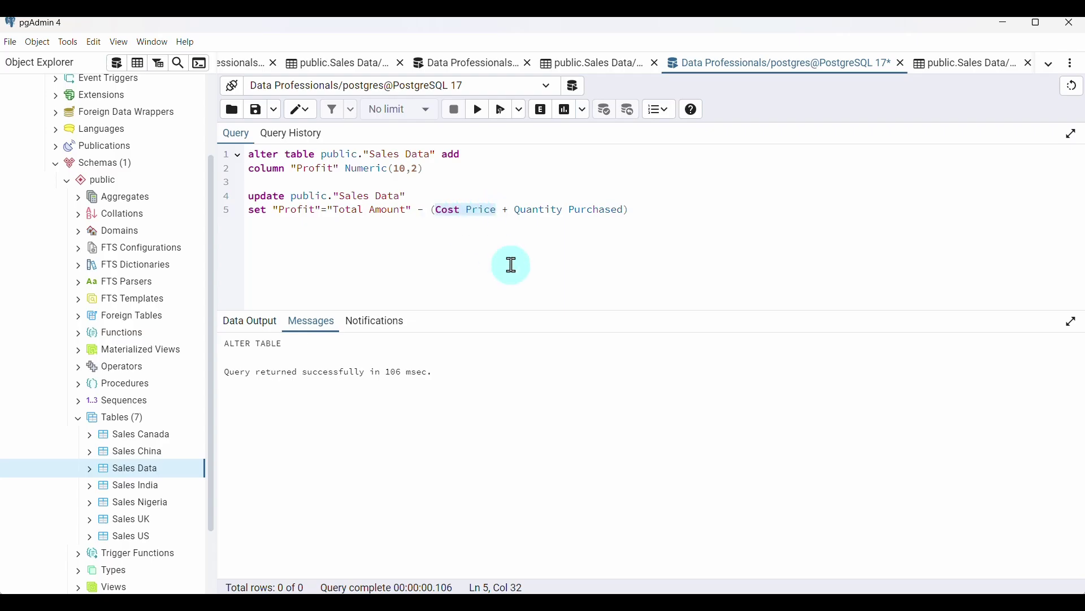
text("")
click(515, 212)
text(")
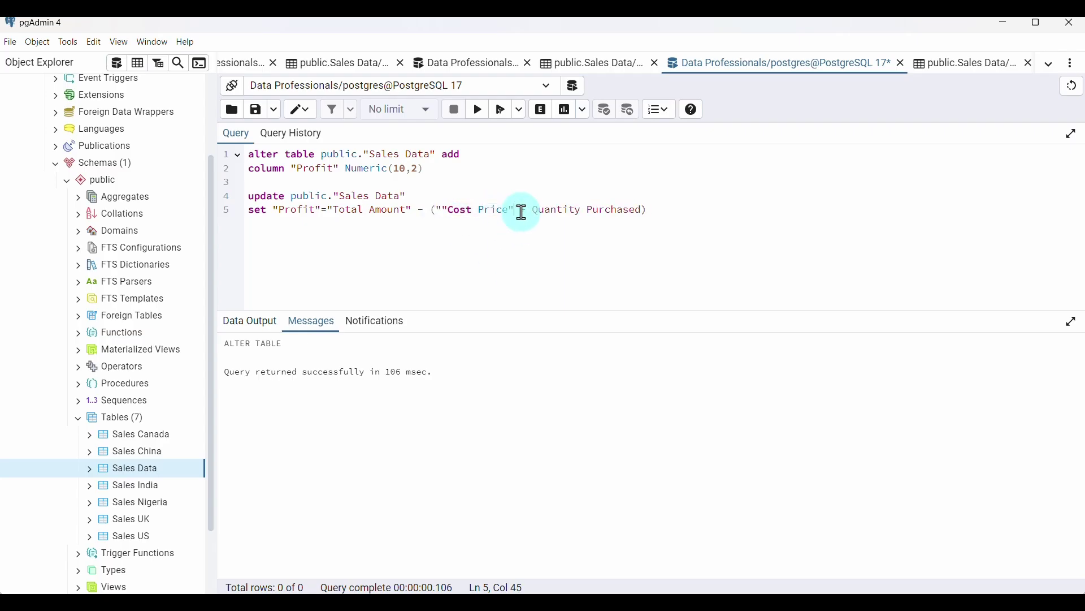
key(BackSpace)
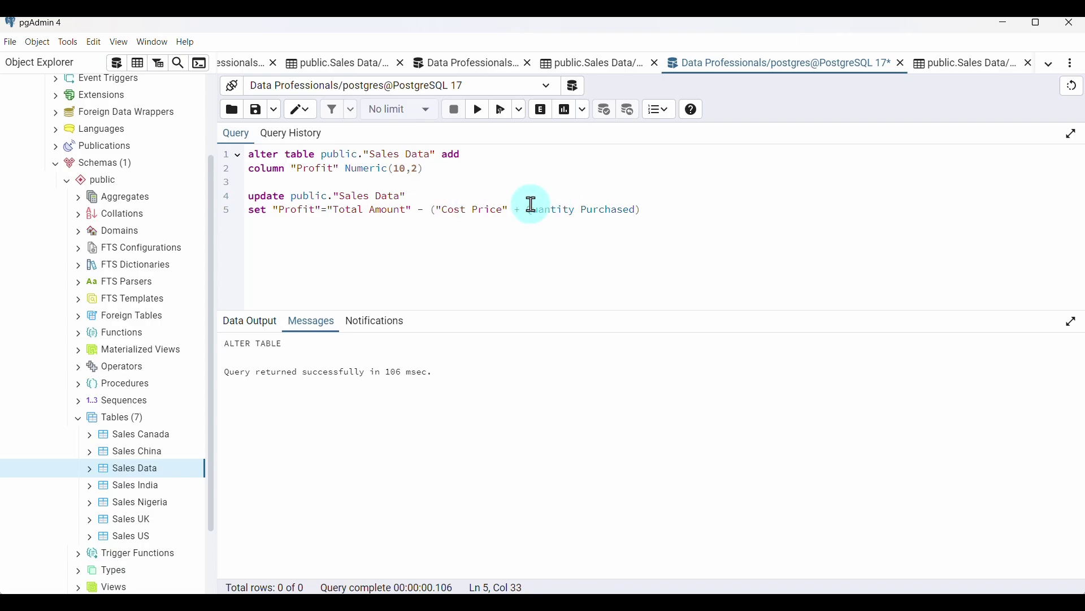
Quote "Quantity Purchased", end with a semicolon, and run only the UPDATE, updating 3002 rows
drag(528, 206, 637, 211)
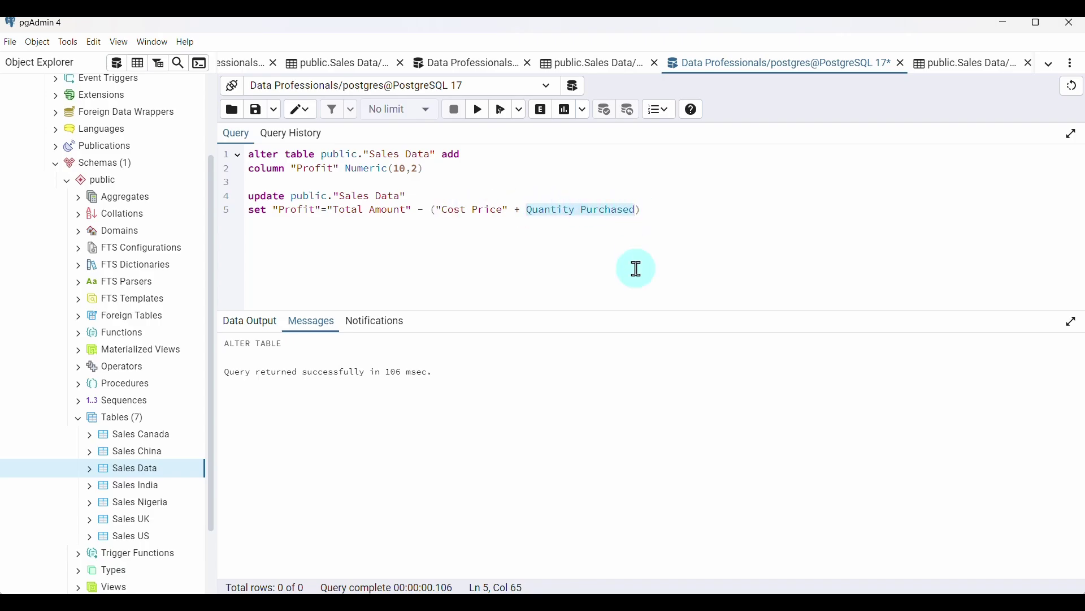
text("")
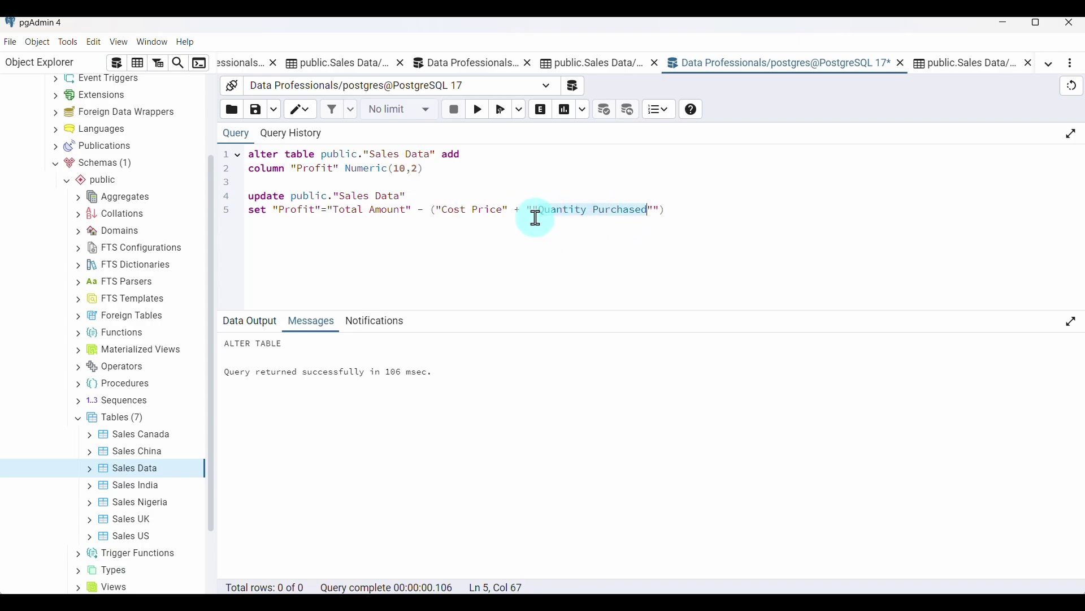
click(533, 211)
key(BackSpace)
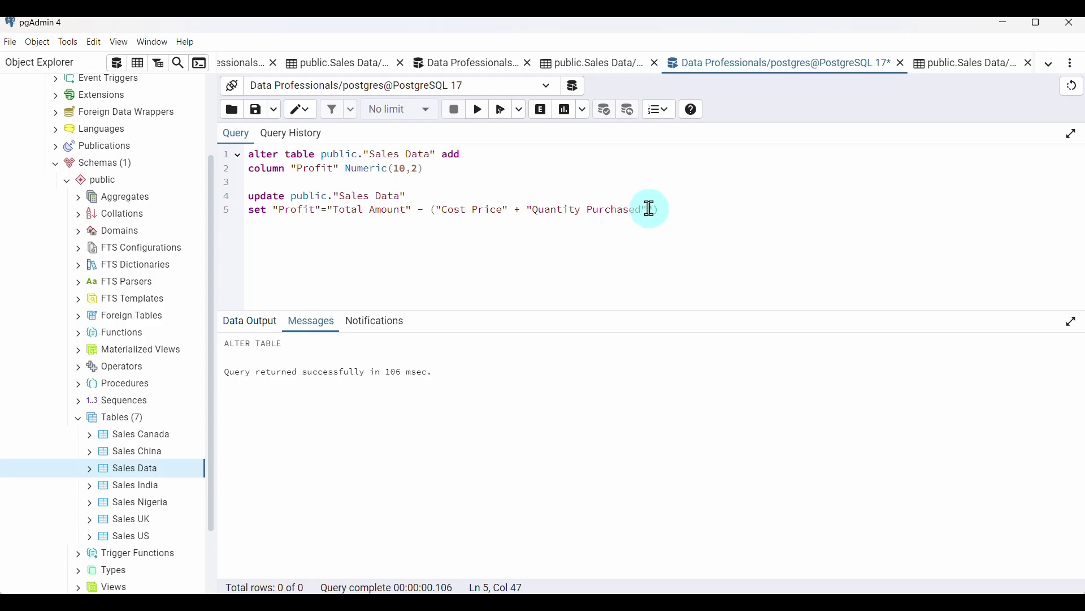
key(Left)
click(662, 209)
text(;)
drag(666, 210, 248, 202)
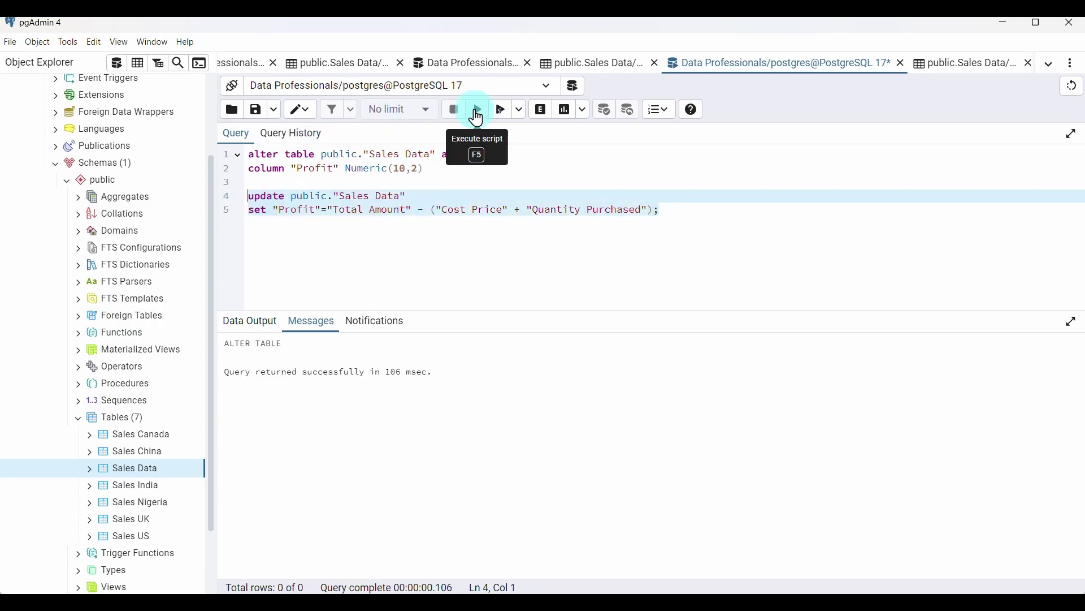
click(483, 119)
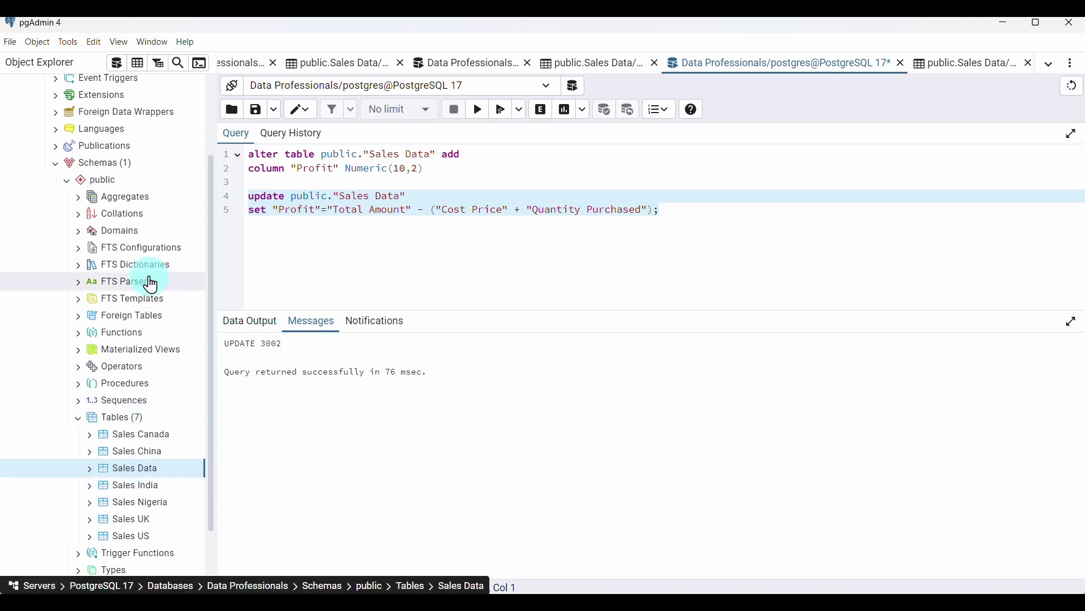
Check Profit values like 594.74 in the Sales Data grid, then open a blank Query Tool
click(141, 66)
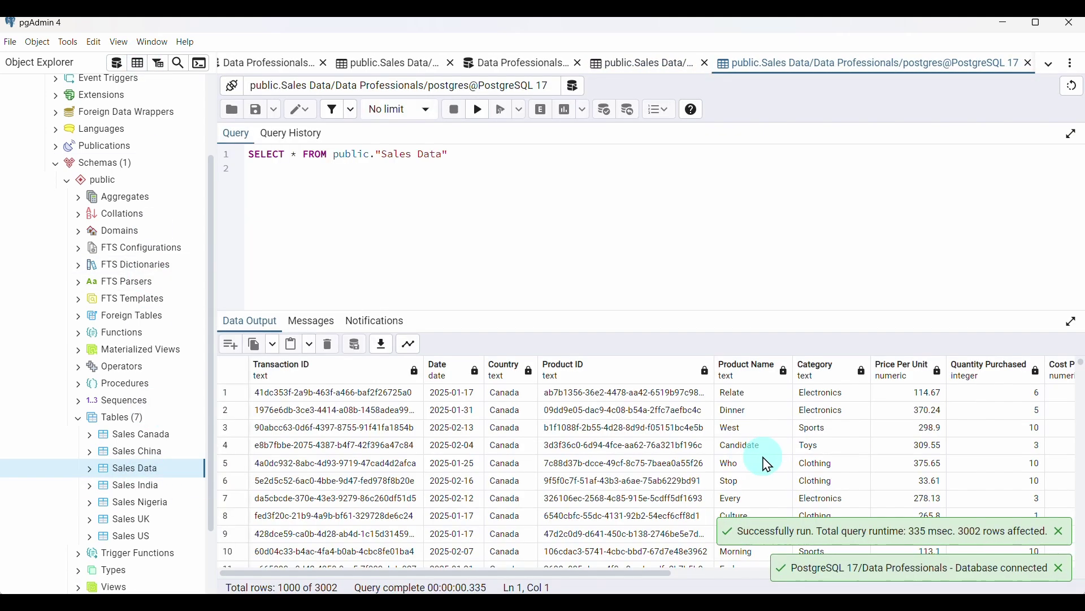
scroll(779, 470, right, 5)
scroll(779, 471, right, 3)
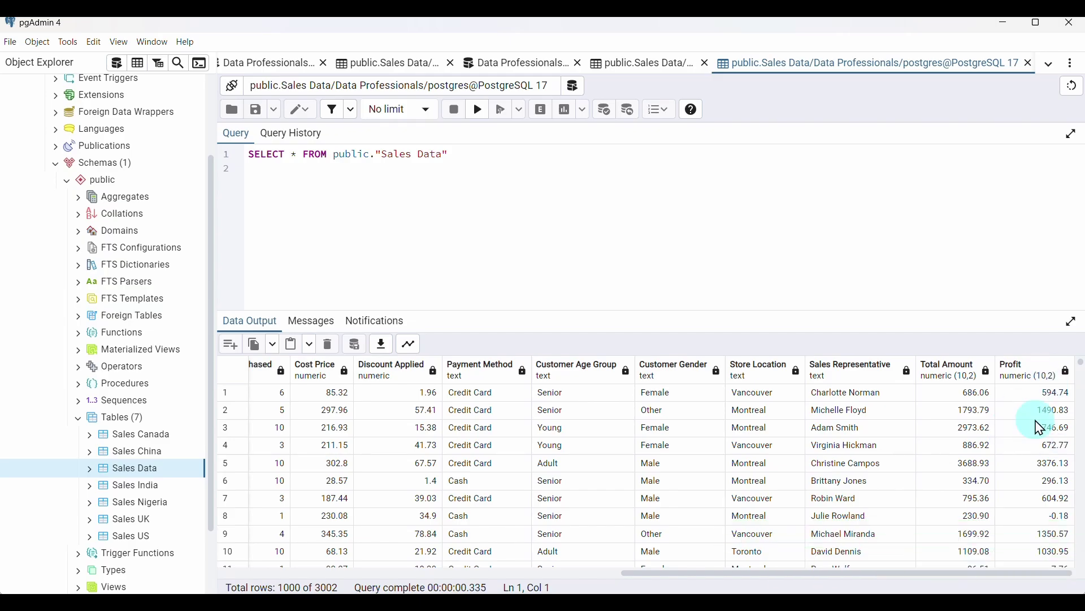
scroll(1052, 466, down, 5)
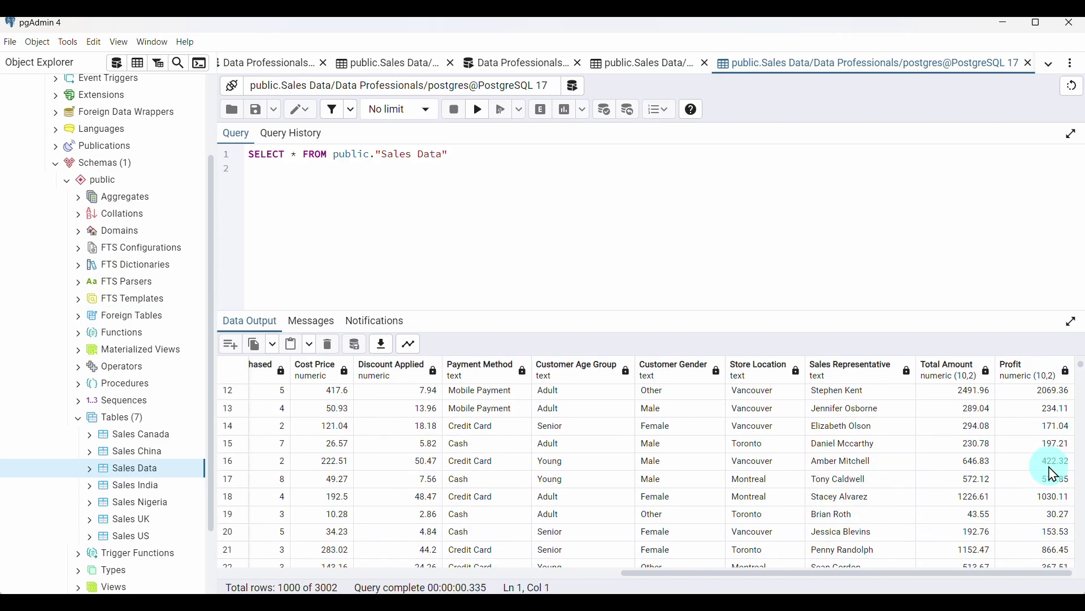
scroll(1053, 474, down, 6)
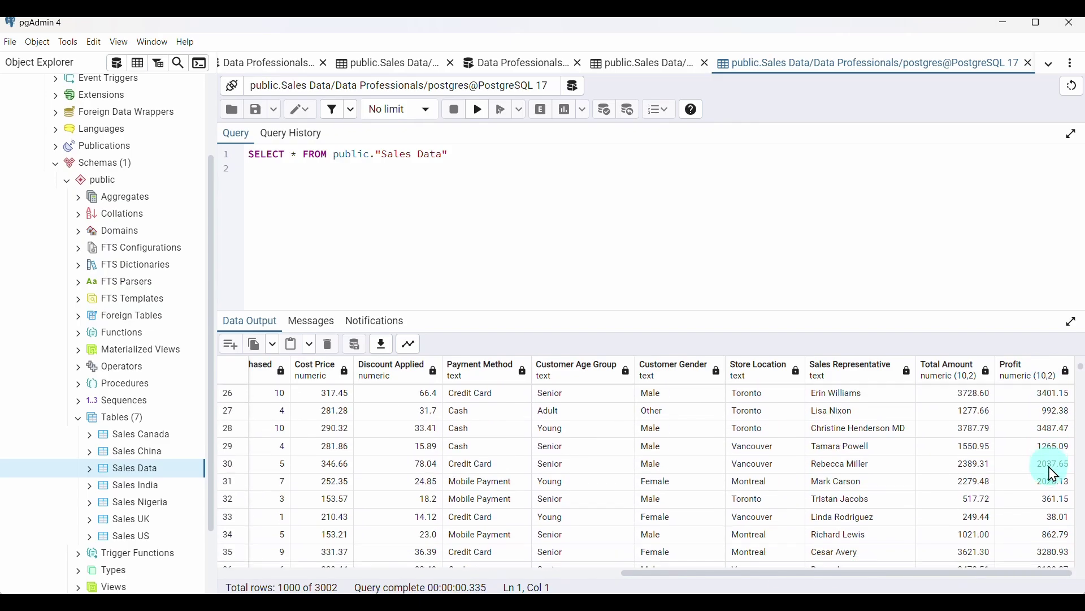
scroll(1053, 474, up, 7)
scroll(1053, 473, up, 1)
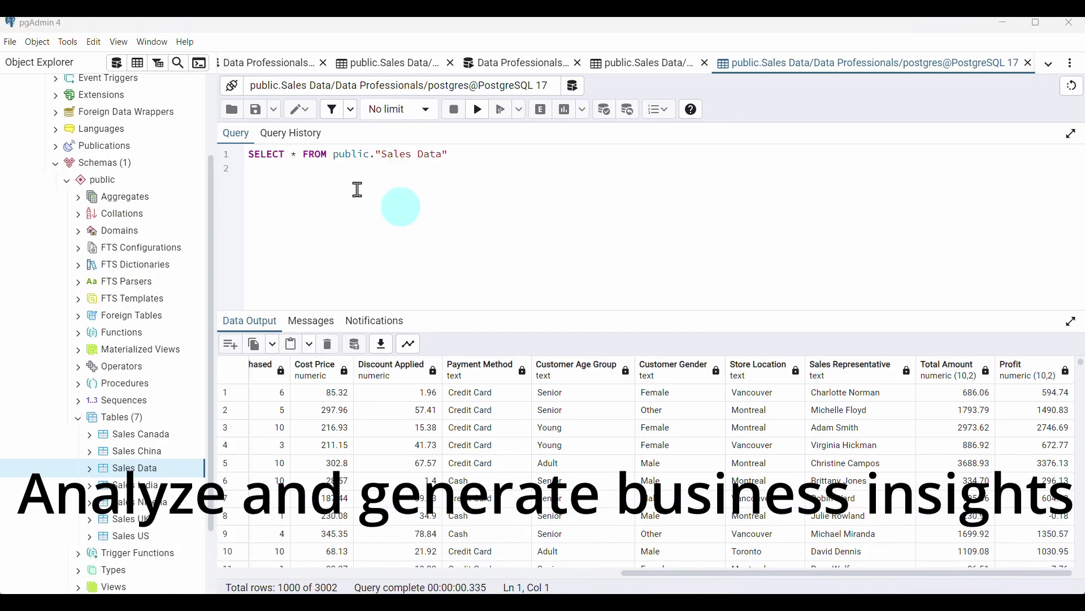
click(117, 65)
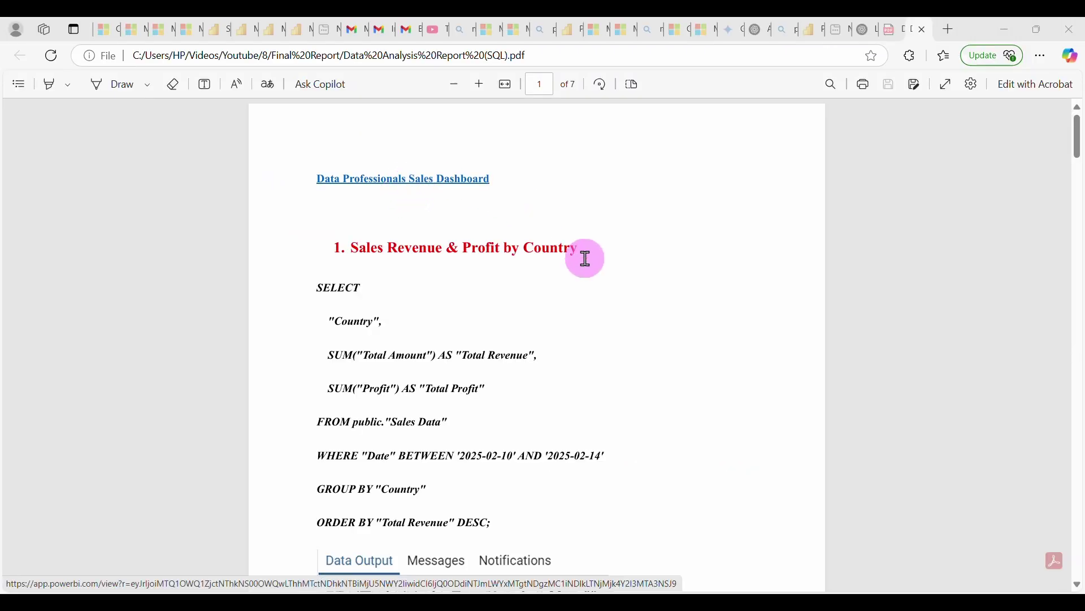
scroll(690, 380, down, 5)
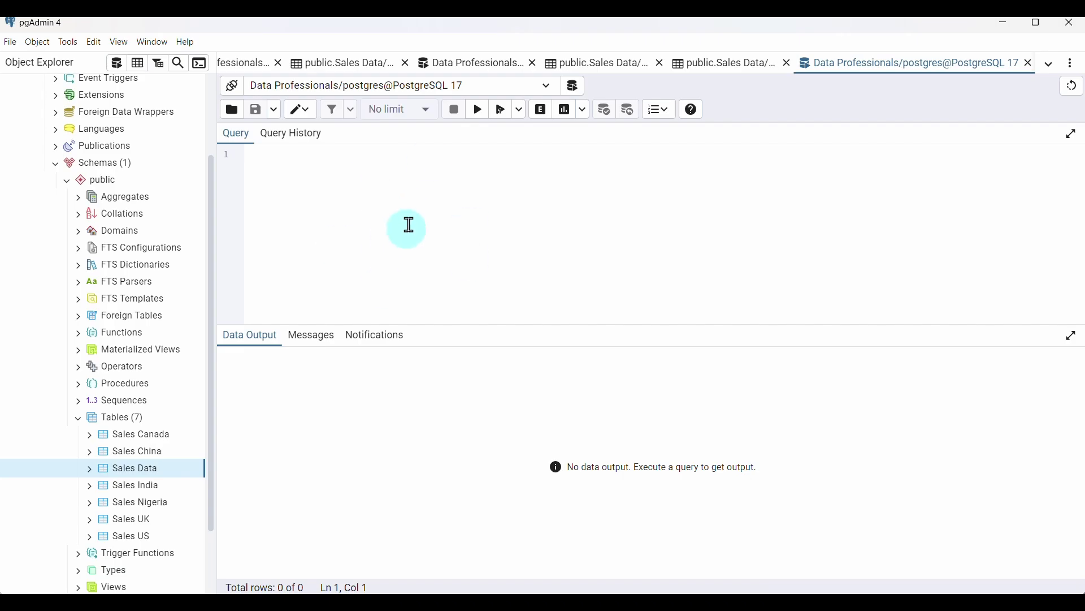
Begin the SELECT with "Country", checking column names in the Sales Data grid
text(select)
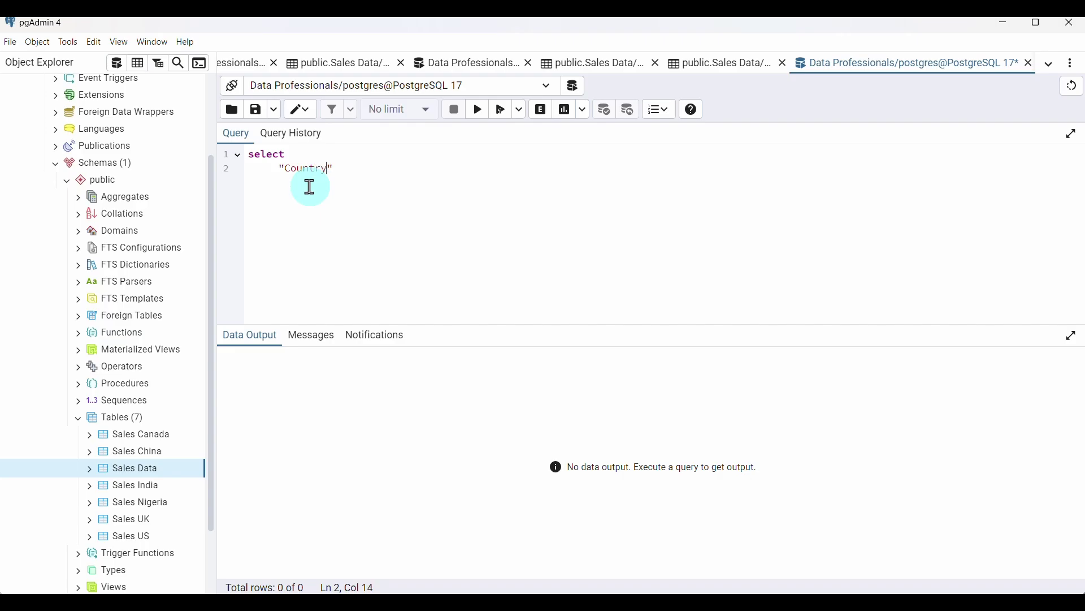
click(730, 65)
scroll(383, 409, left, 15)
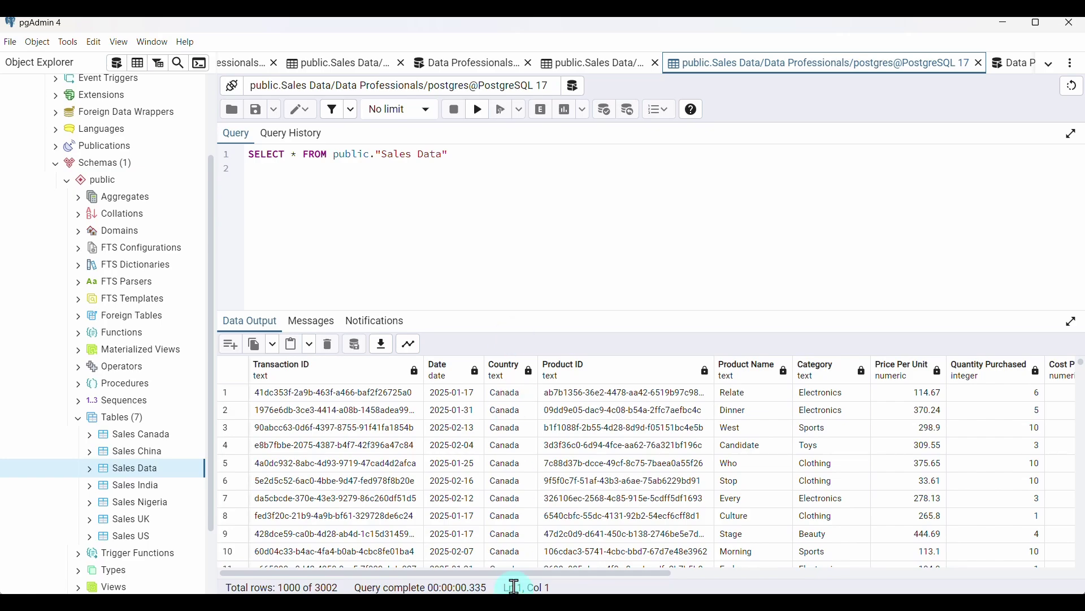
click(1016, 63)
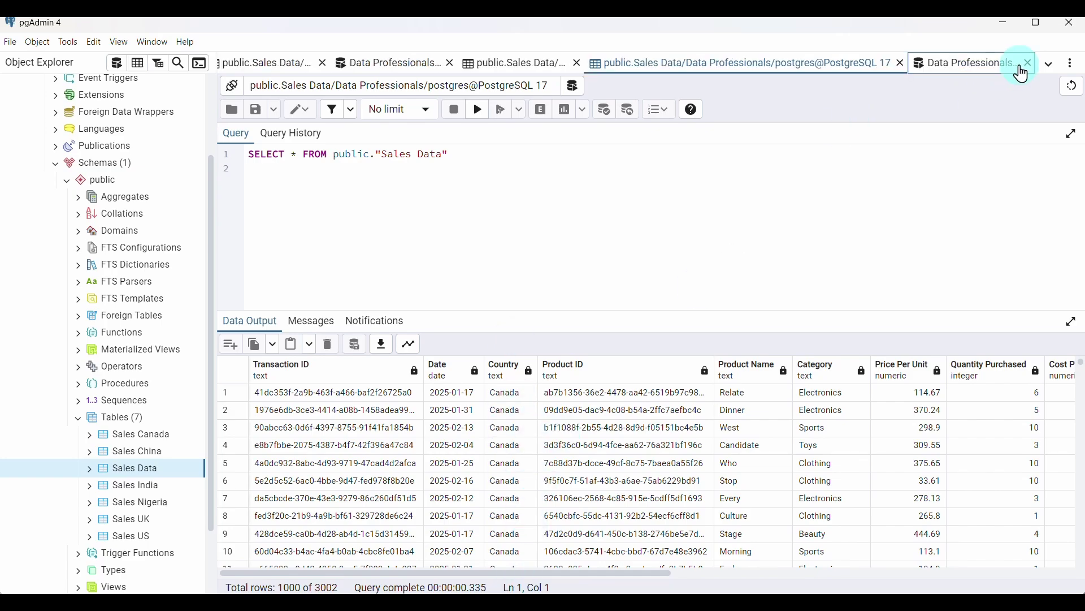
click(366, 169)
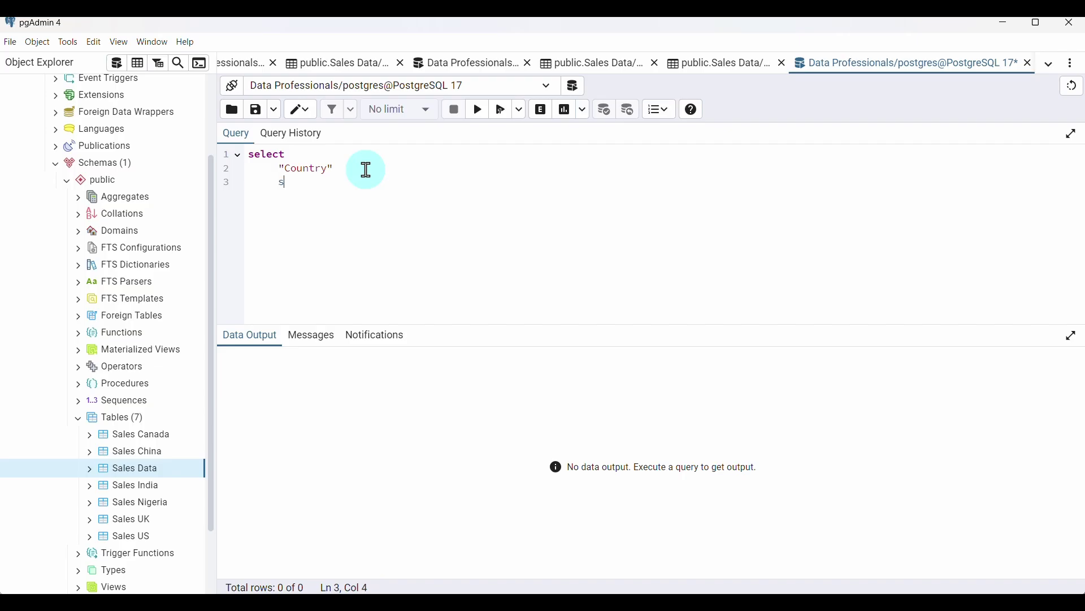
Add sum("Total Amount") as "Total Revenue" and sum("Profit") as "Total Profit"
text(()
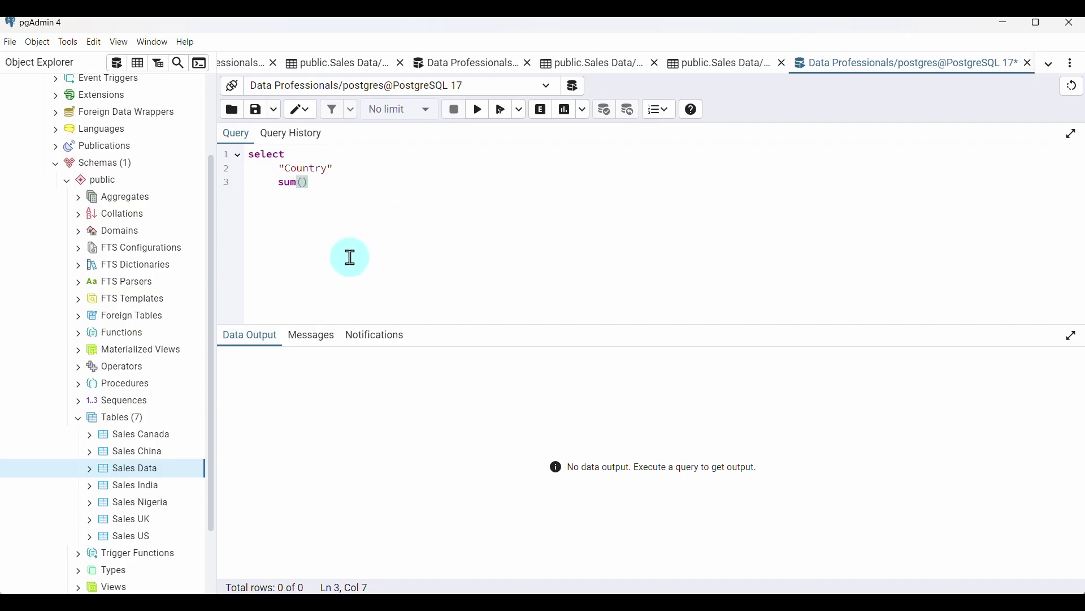
text("")
key(Left)
text(Total Amount)
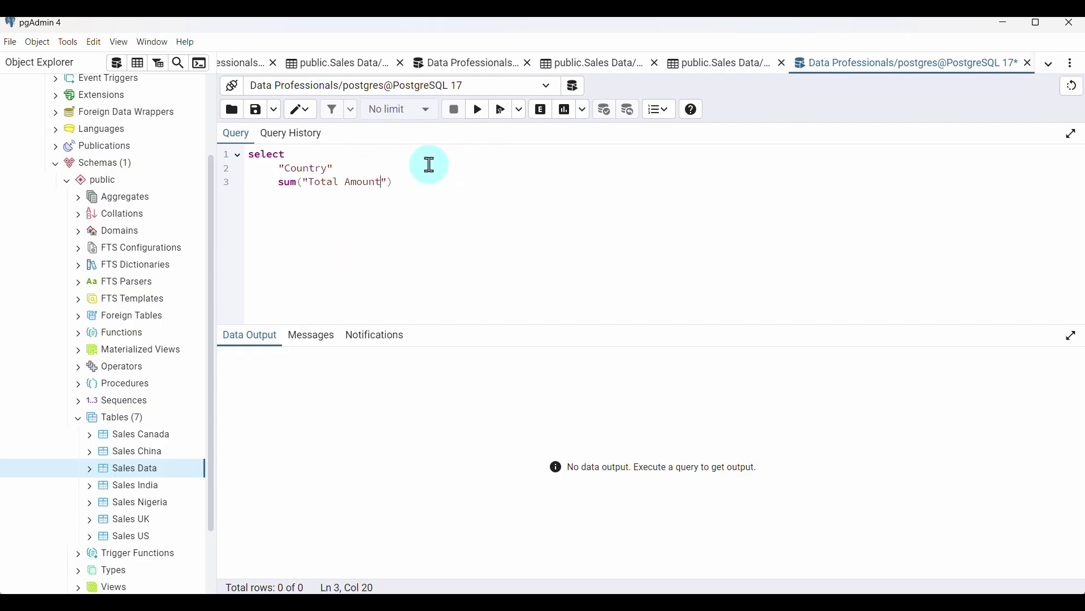
key(Right)
key(Right)
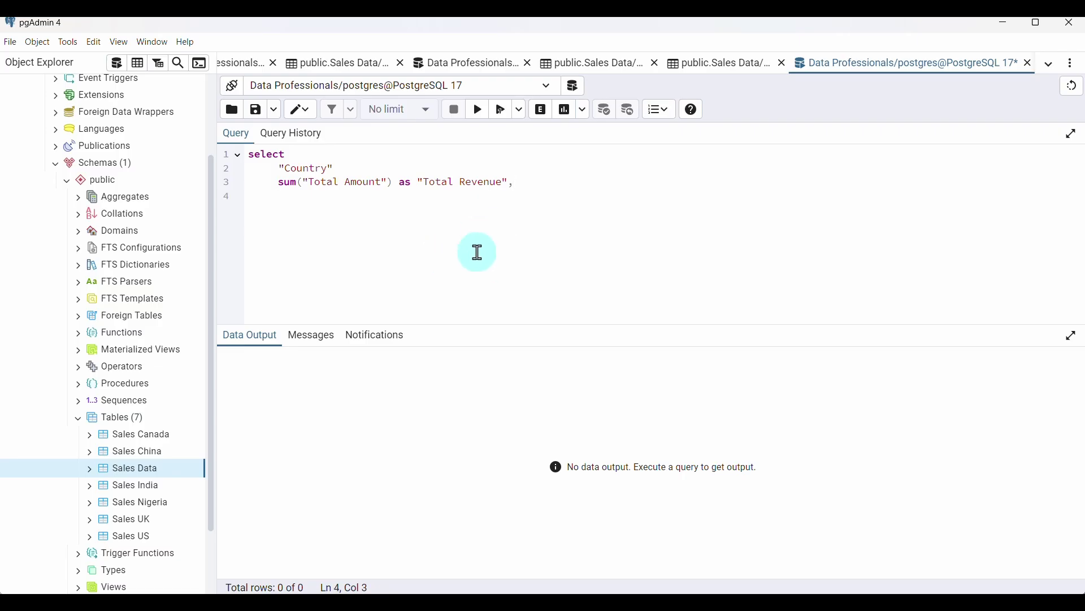
text(m)
text(()
text("")
text(Profit)
text("))
text( as)
text("Total Prof)
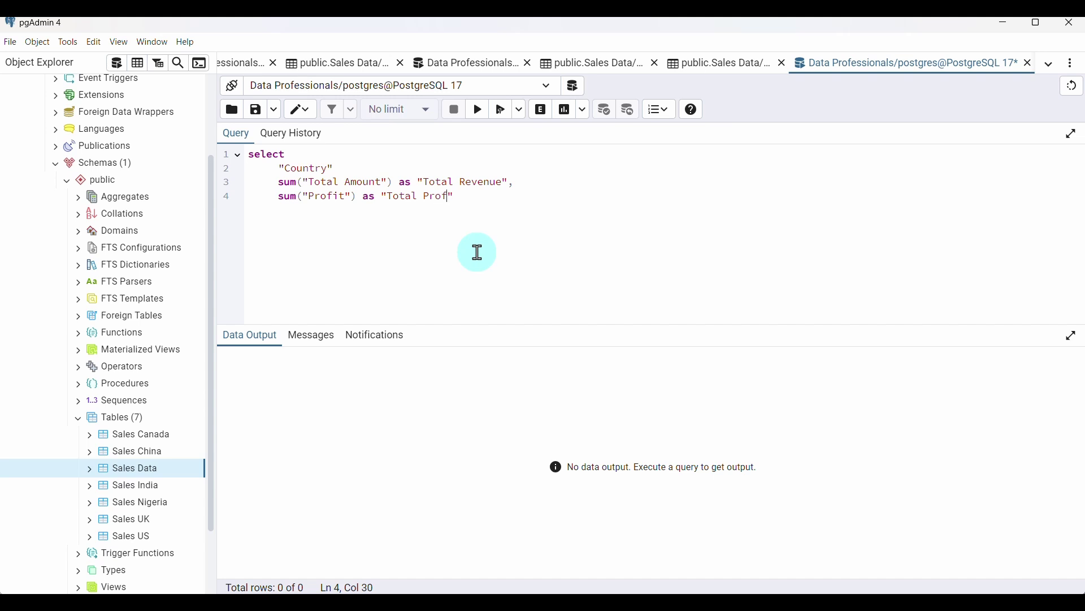
text(it)
click(475, 200)
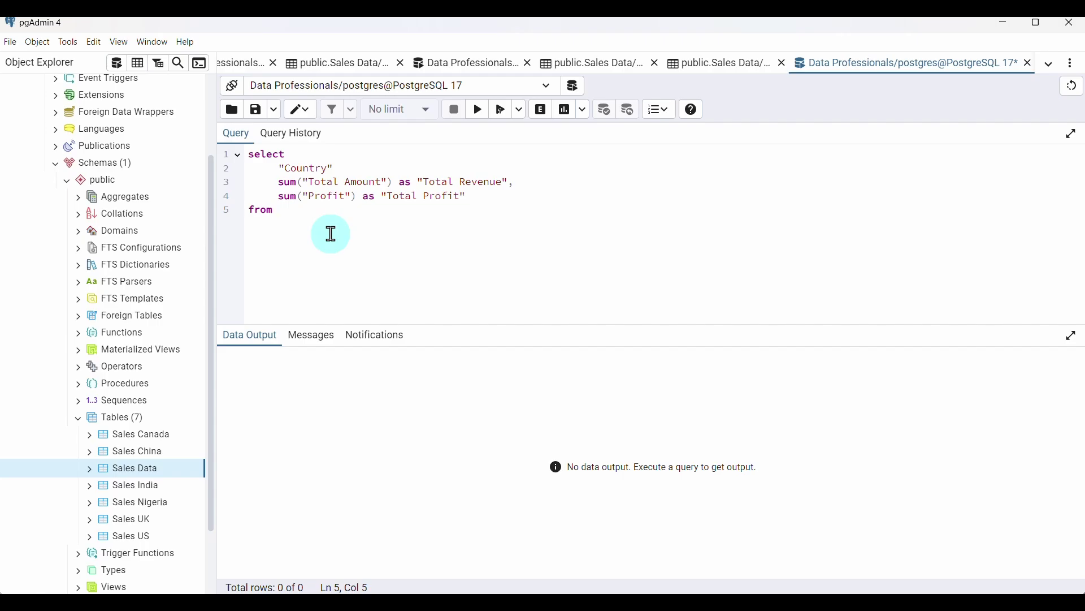
Copy public."Sales Data" from the other tab after FROM and begin the WHERE clause
click(713, 65)
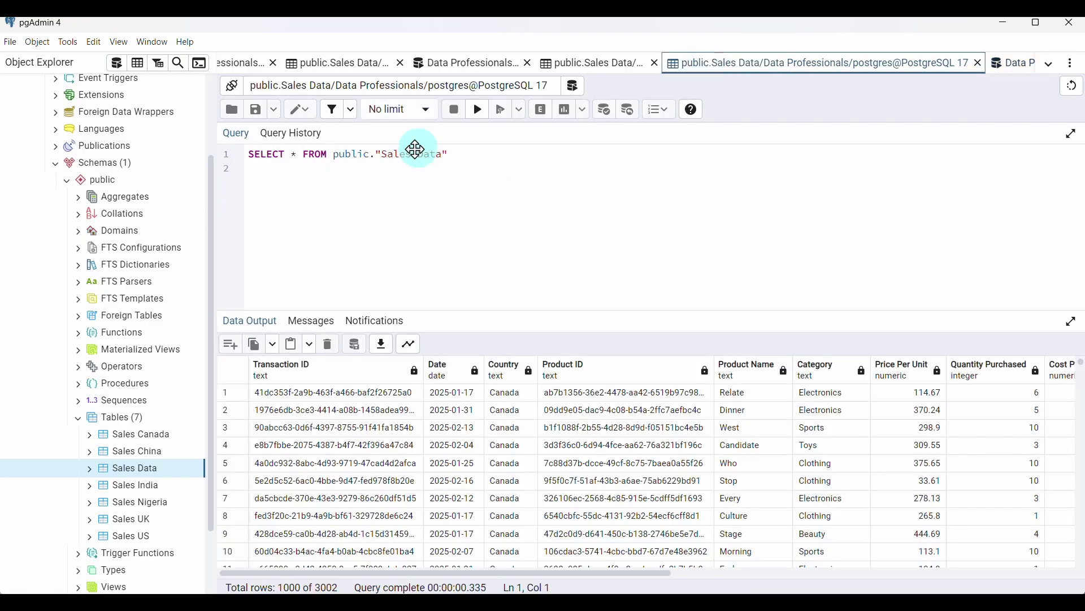
drag(336, 155, 458, 154)
click(1003, 61)
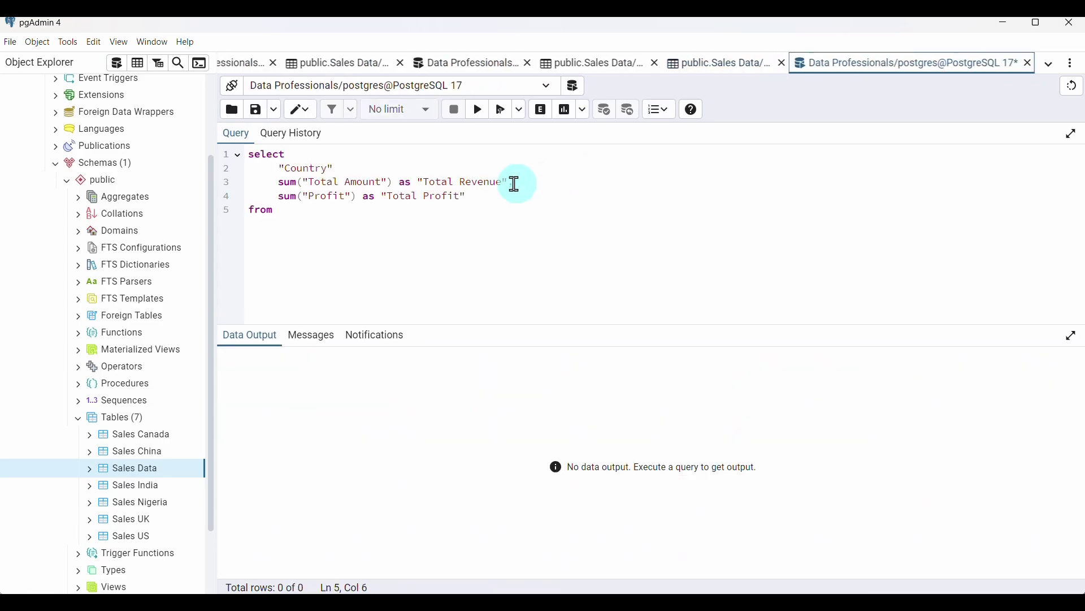
text(public."Sales Data")
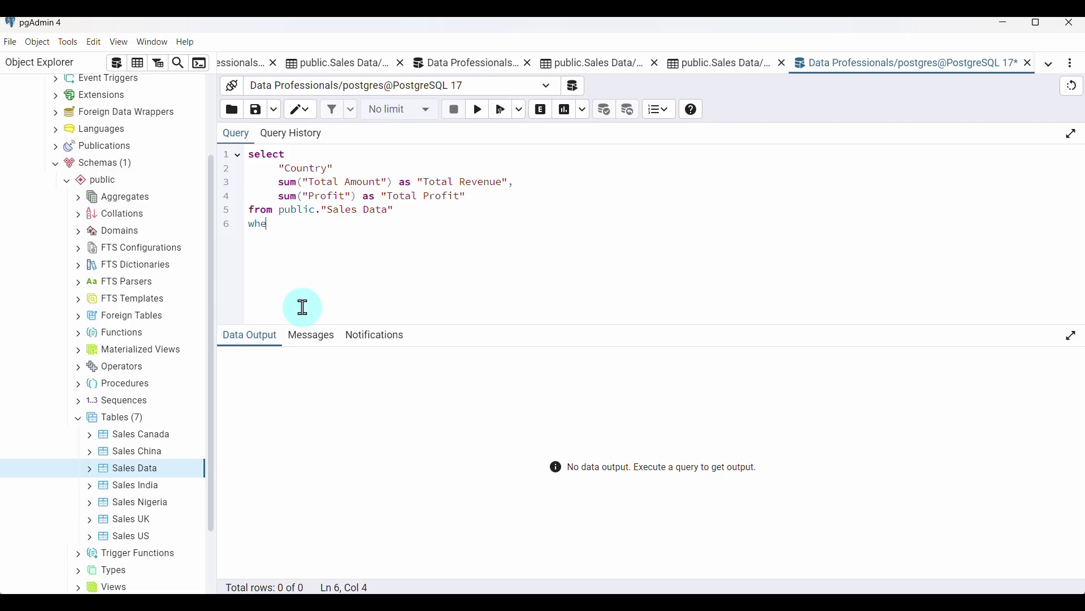
text(re)
Filter on "Date" between '2025-02-10' and '2025-02-14', checking the dates against the data and calendar
click(716, 64)
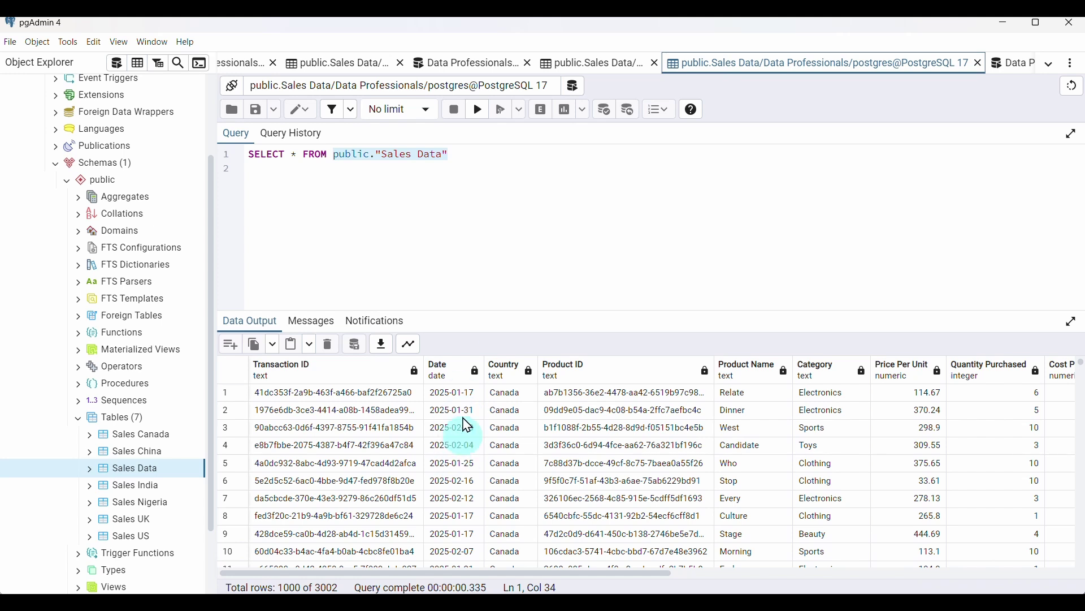
click(1053, 592)
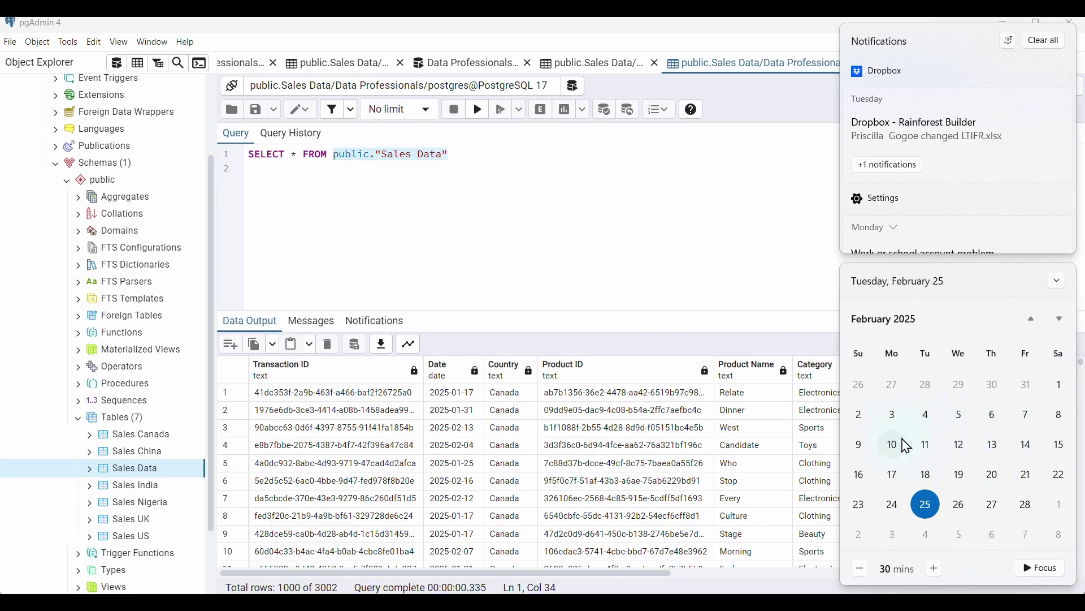
click(759, 434)
click(457, 411)
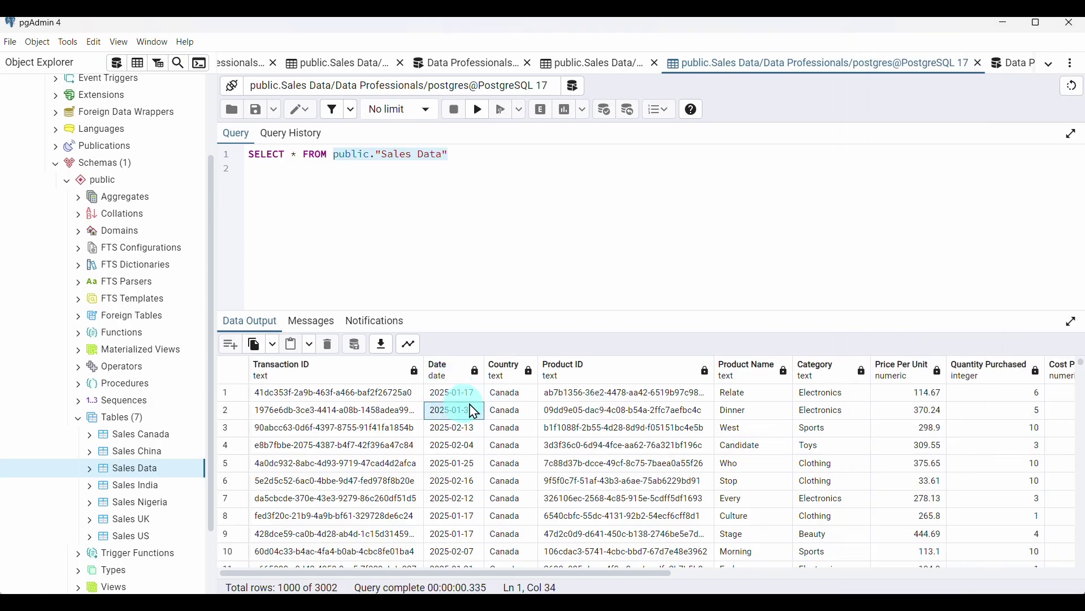
click(1013, 61)
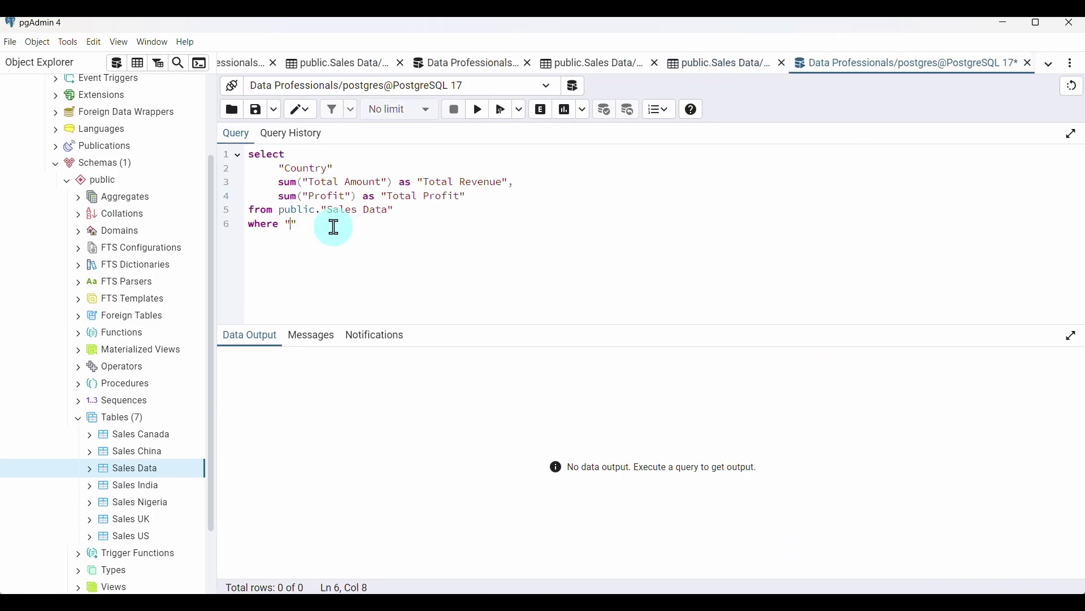
text(Date)
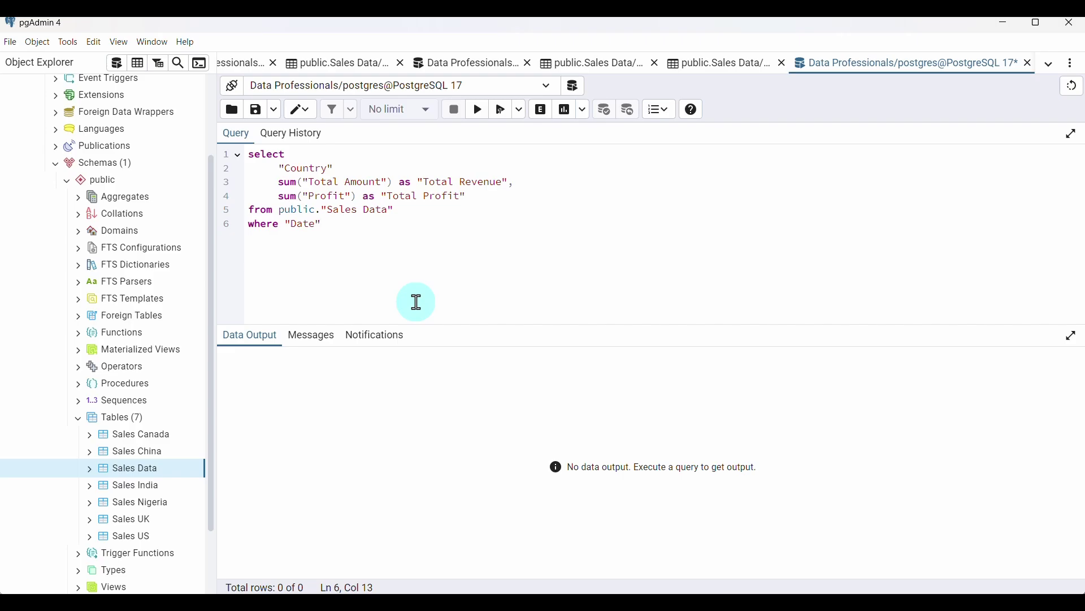
text(" between '2025-02-10)
click(726, 62)
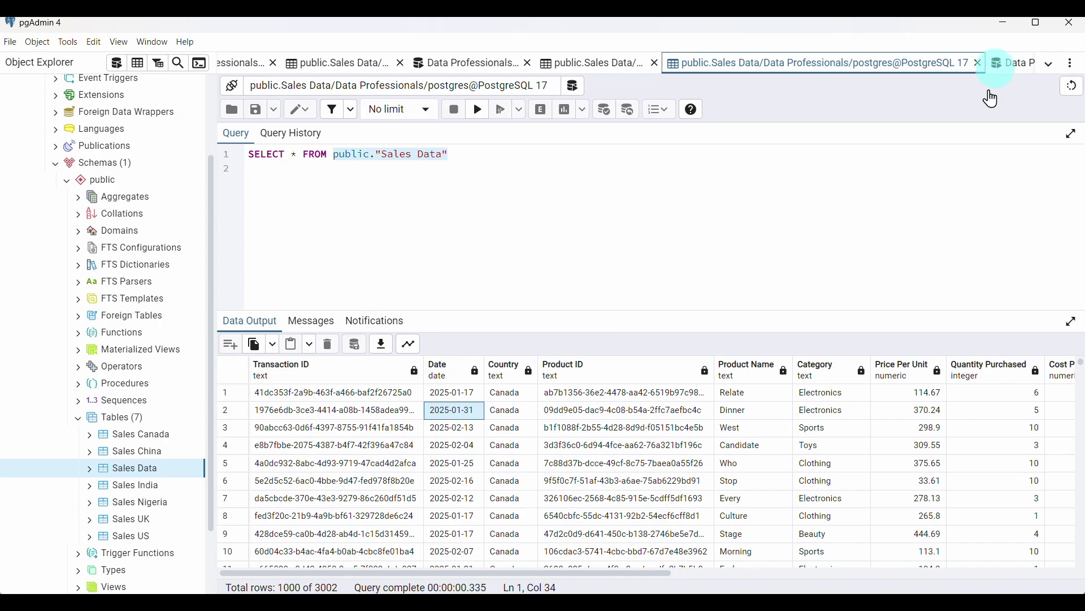
key(super+n)
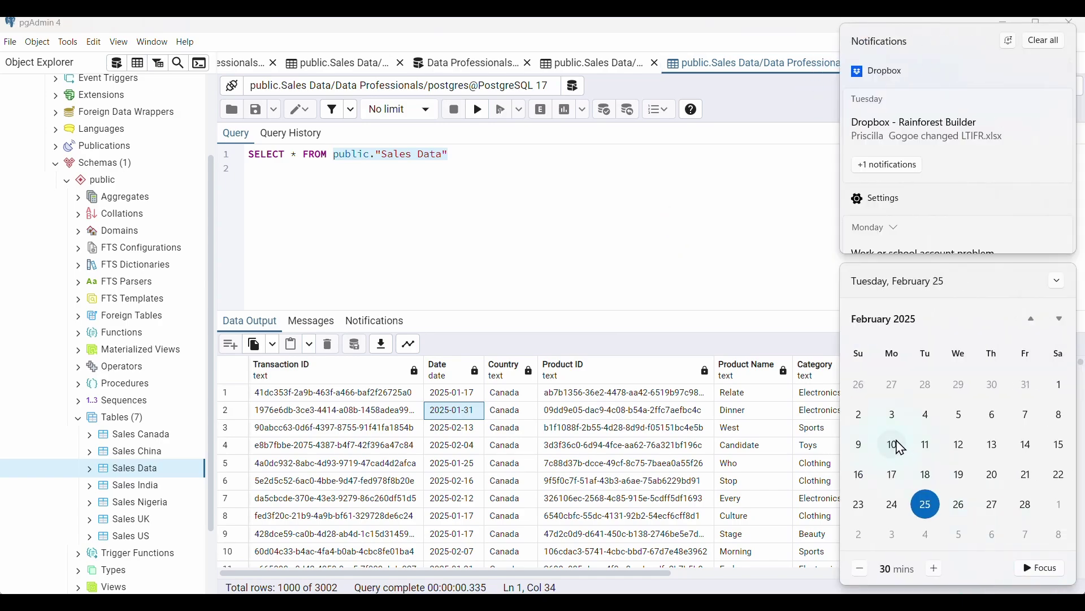
click(765, 199)
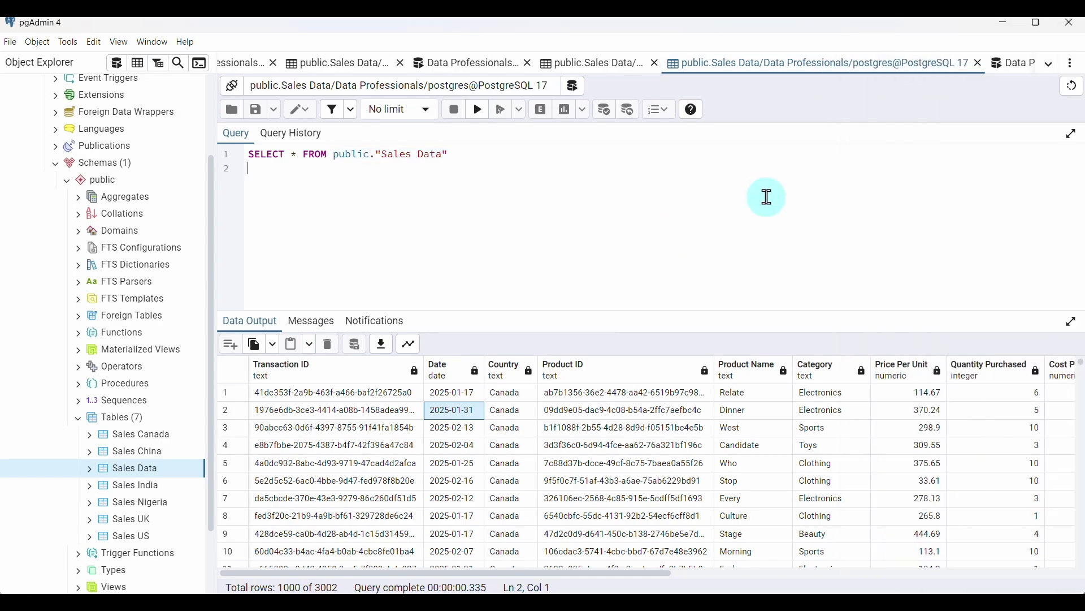
click(1020, 61)
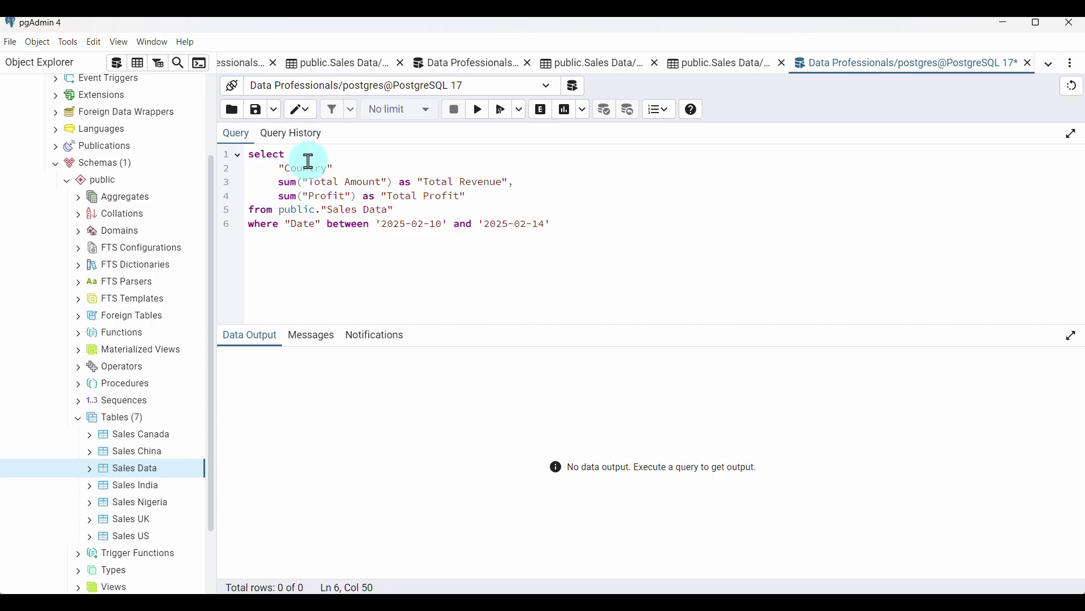
Add group by "Country", insert the missing comma after "Country", and get totals for six countries
click(583, 222)
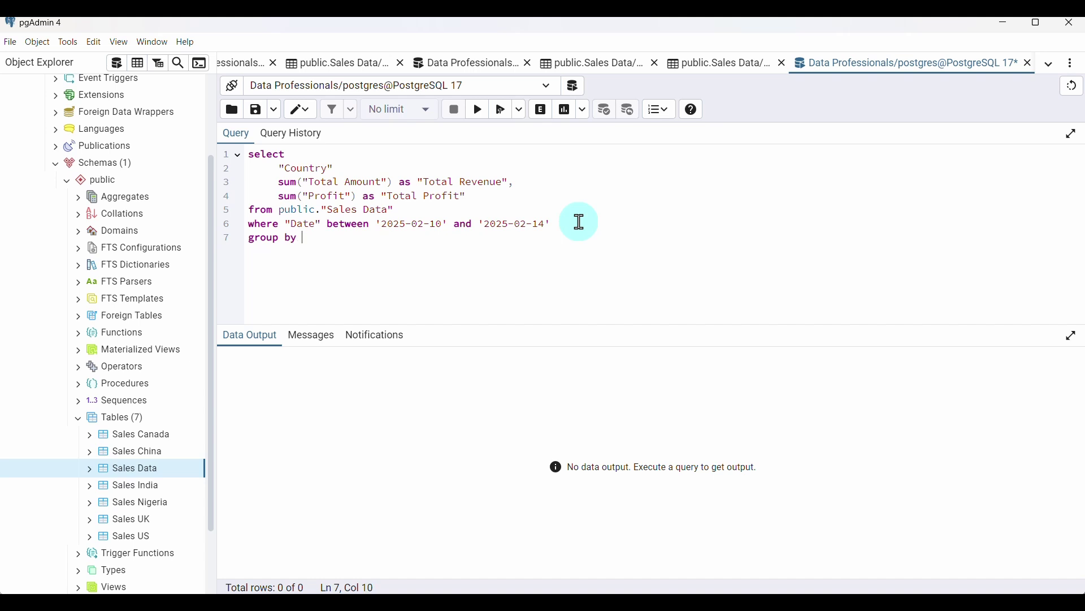
drag(336, 168, 277, 171)
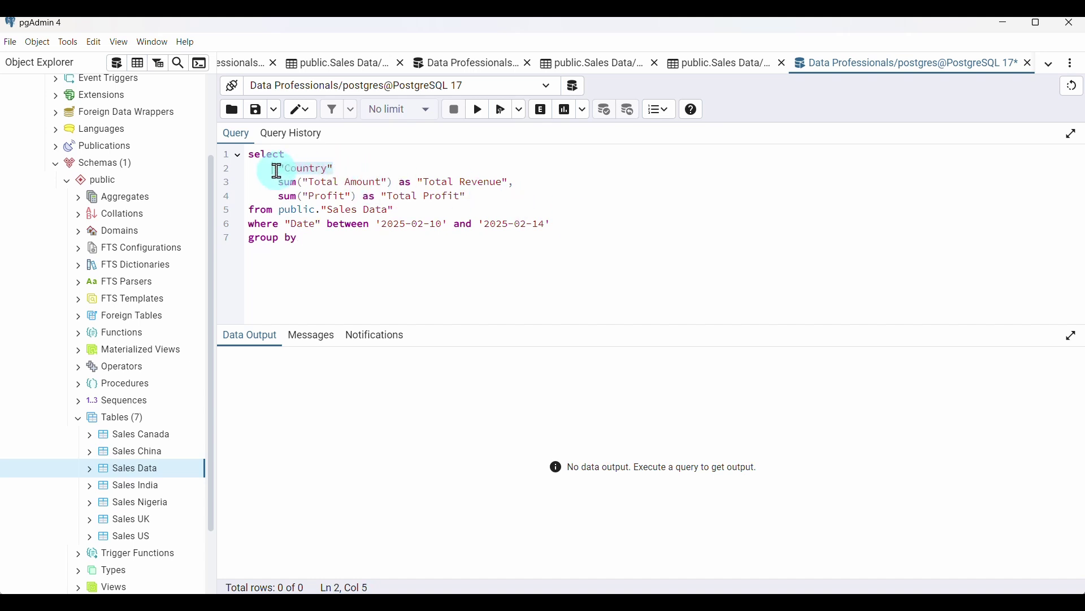
click(355, 240)
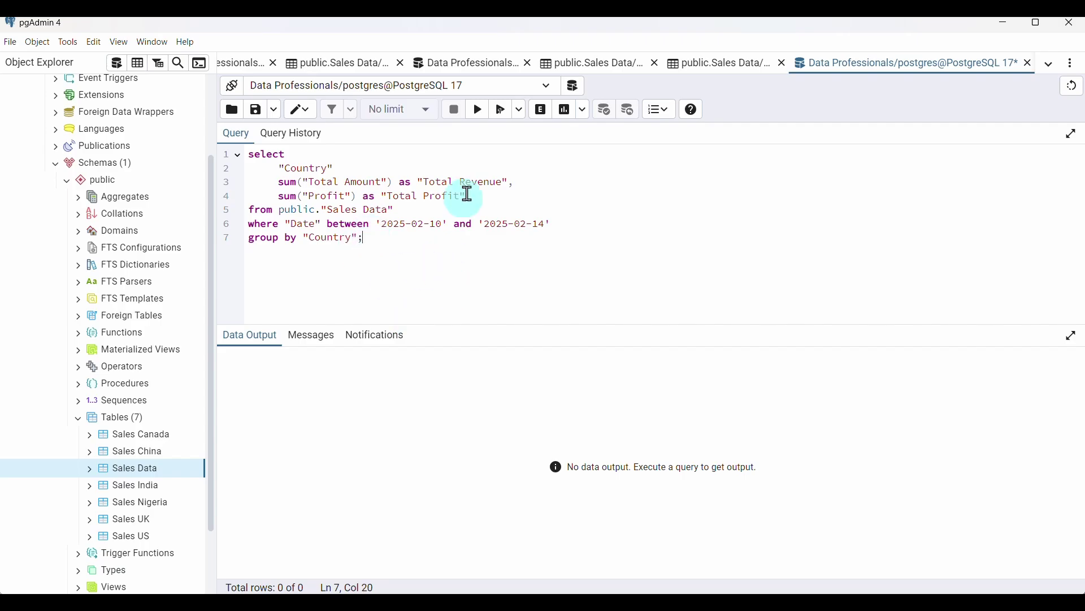
click(483, 111)
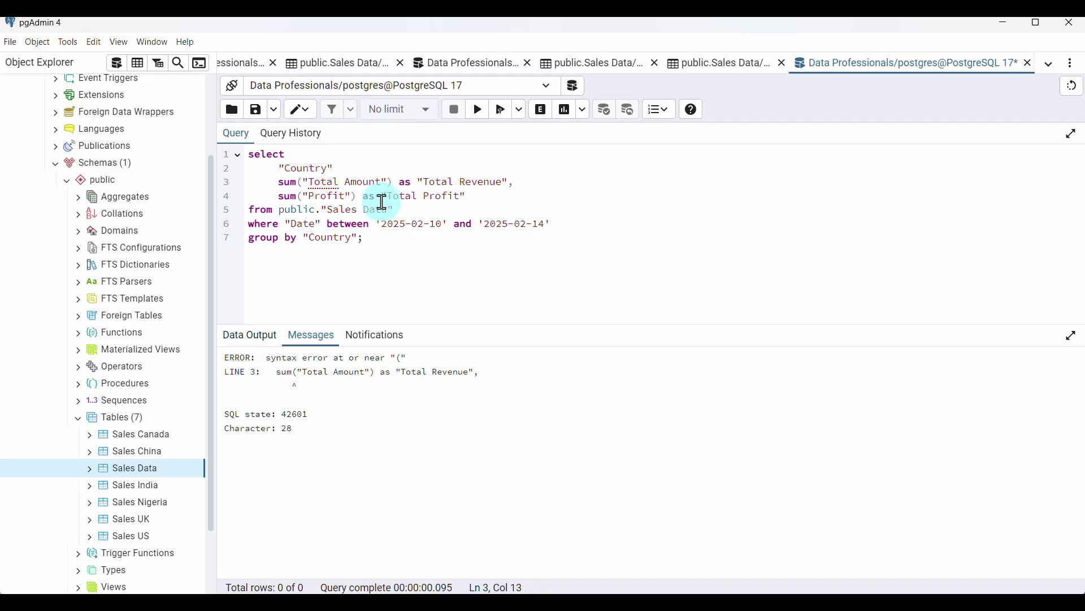
click(333, 164)
text(,)
click(479, 114)
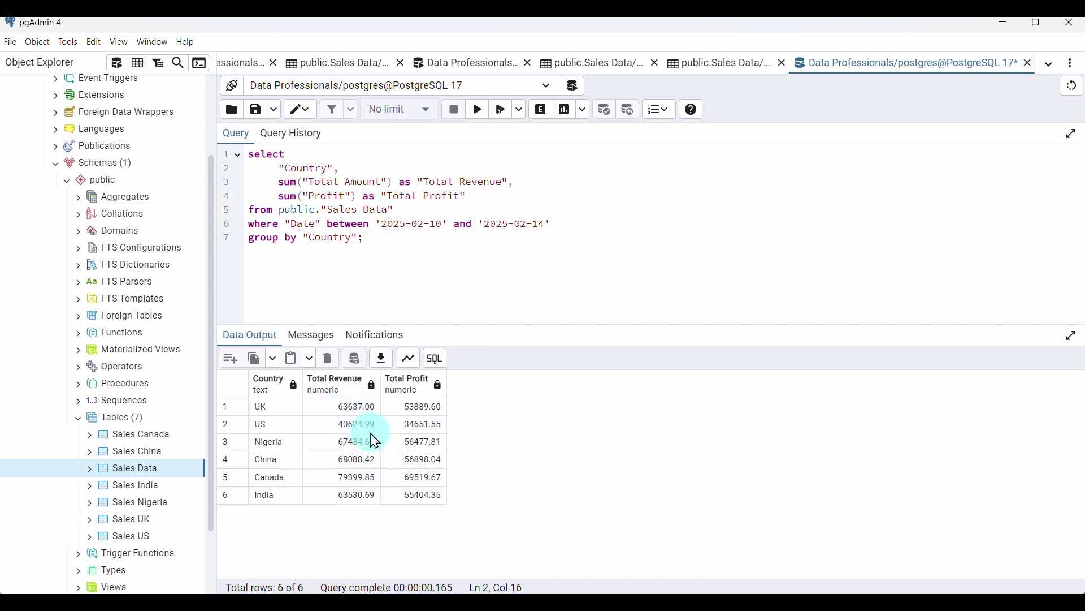
Order by "Total Revenue" desc so Canada (79399.85) is first and US (40624.99) last
click(381, 236)
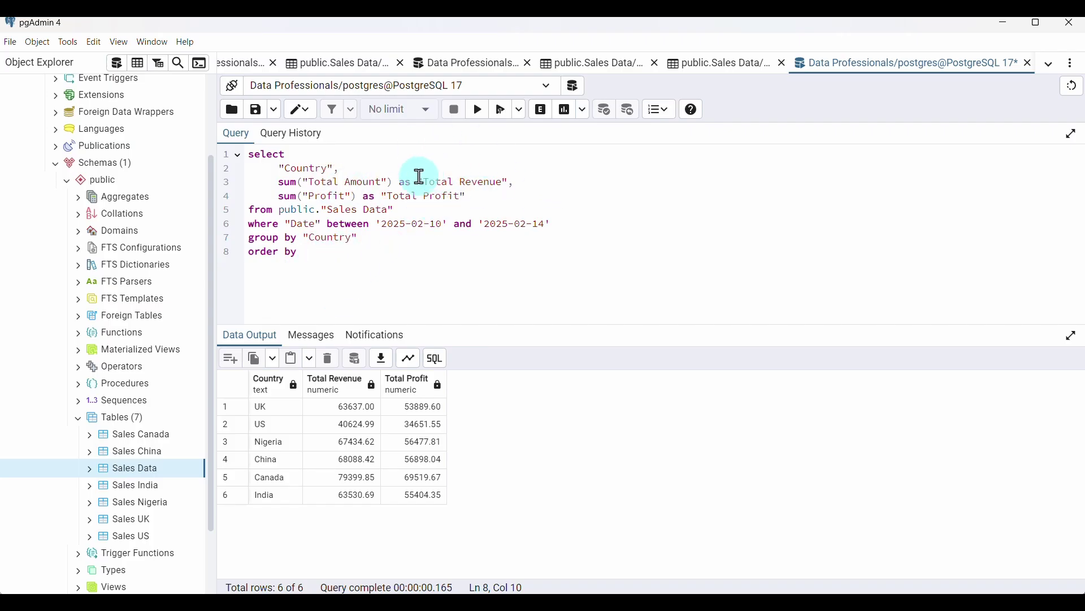
drag(417, 182, 509, 182)
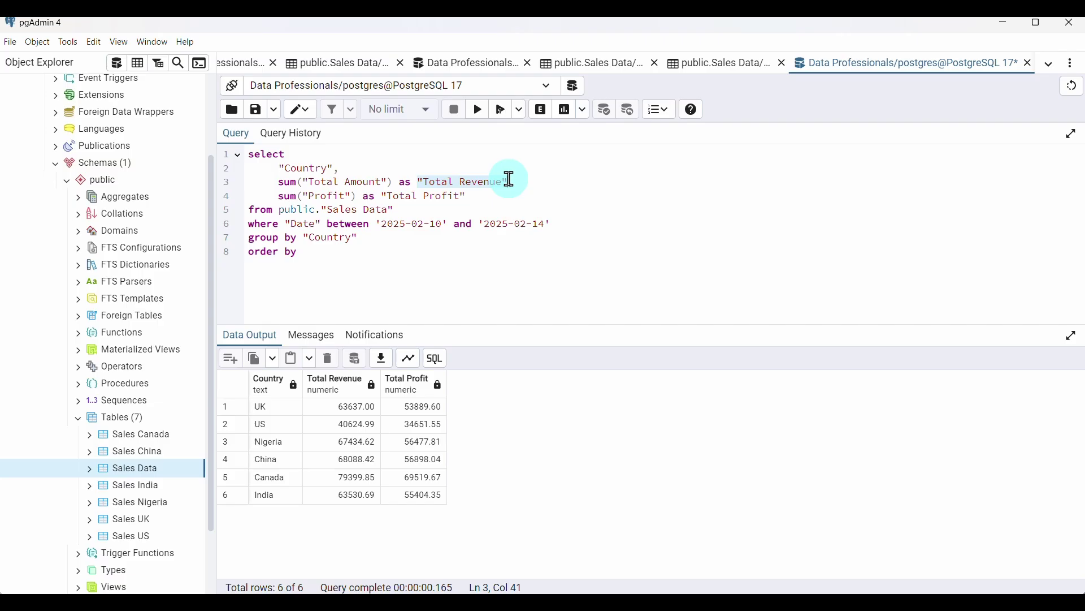
click(315, 253)
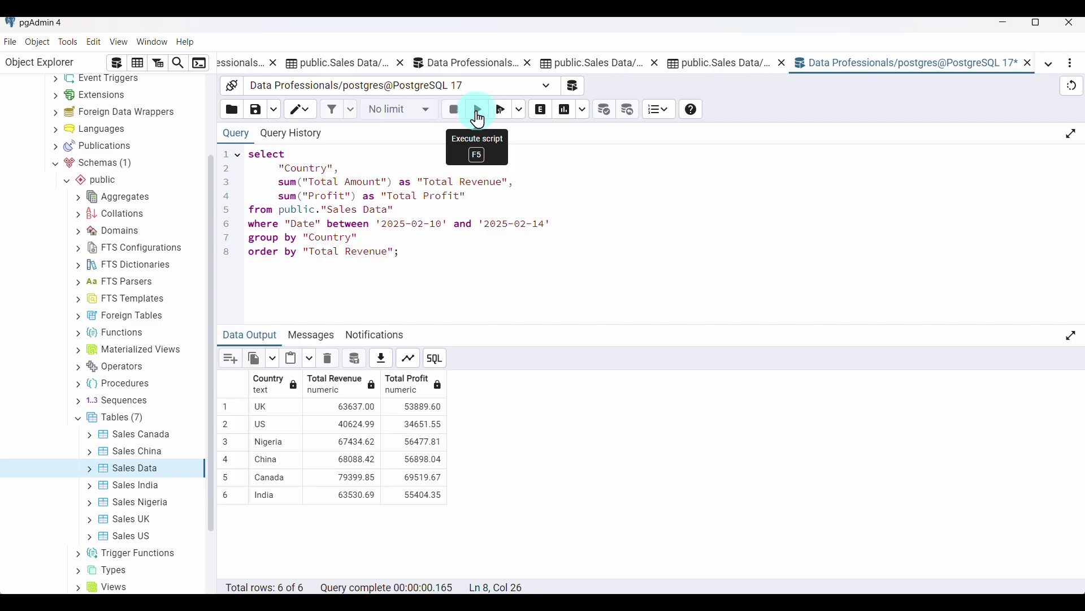
click(478, 111)
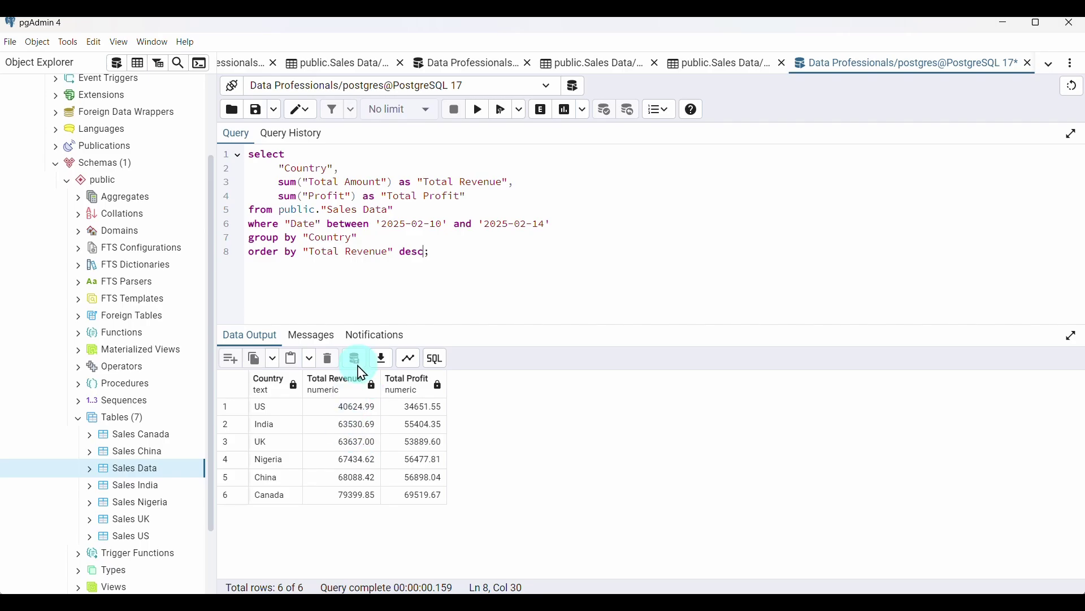
click(478, 109)
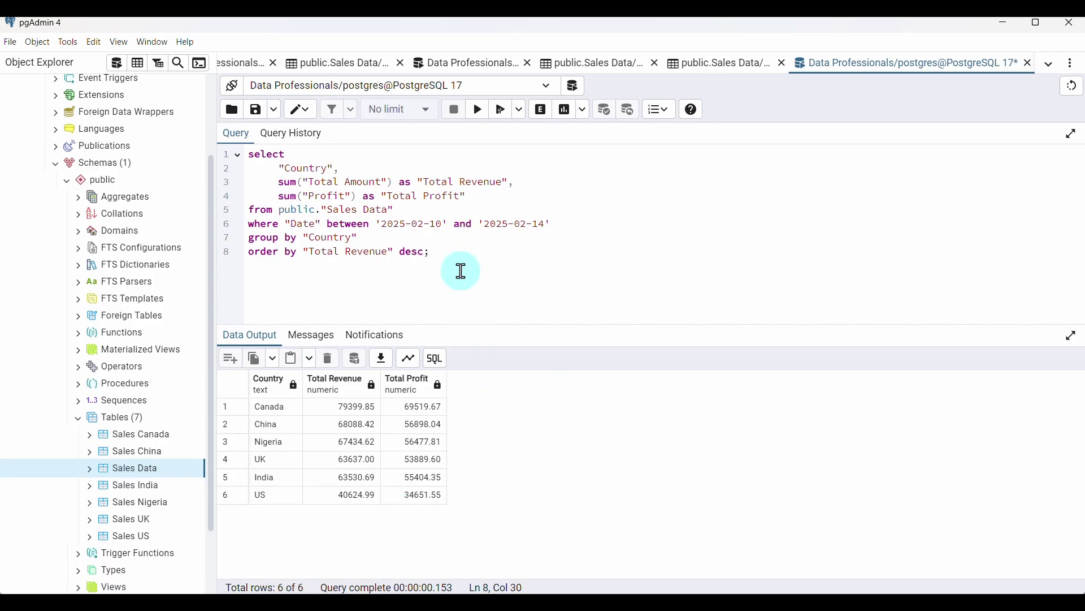
Open a blank query editor and scroll the report to the Top 5 Best-Selling Products section
click(115, 68)
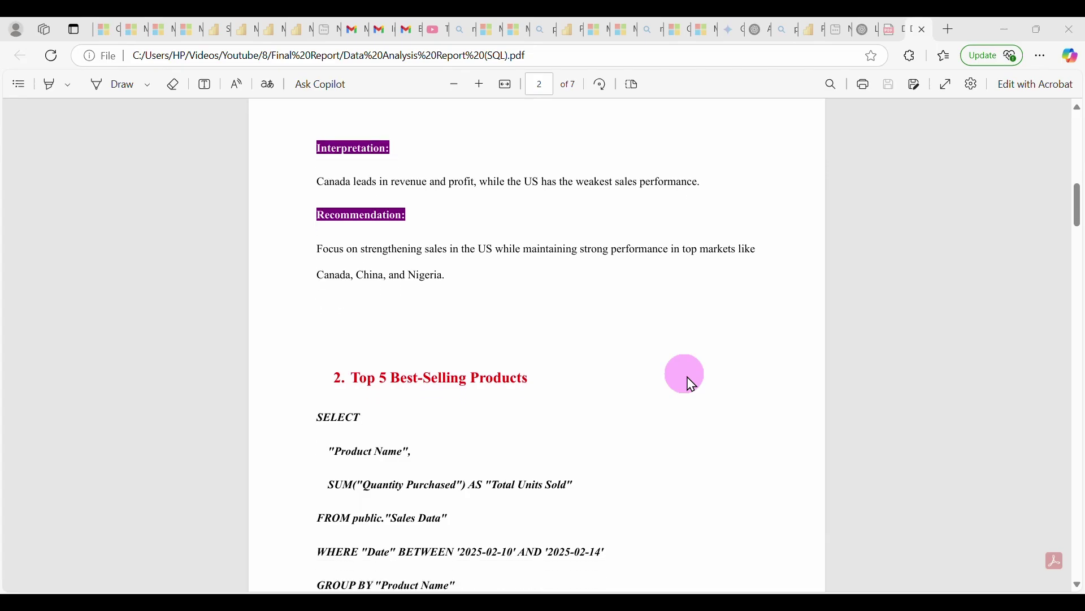
scroll(691, 385, down, 4)
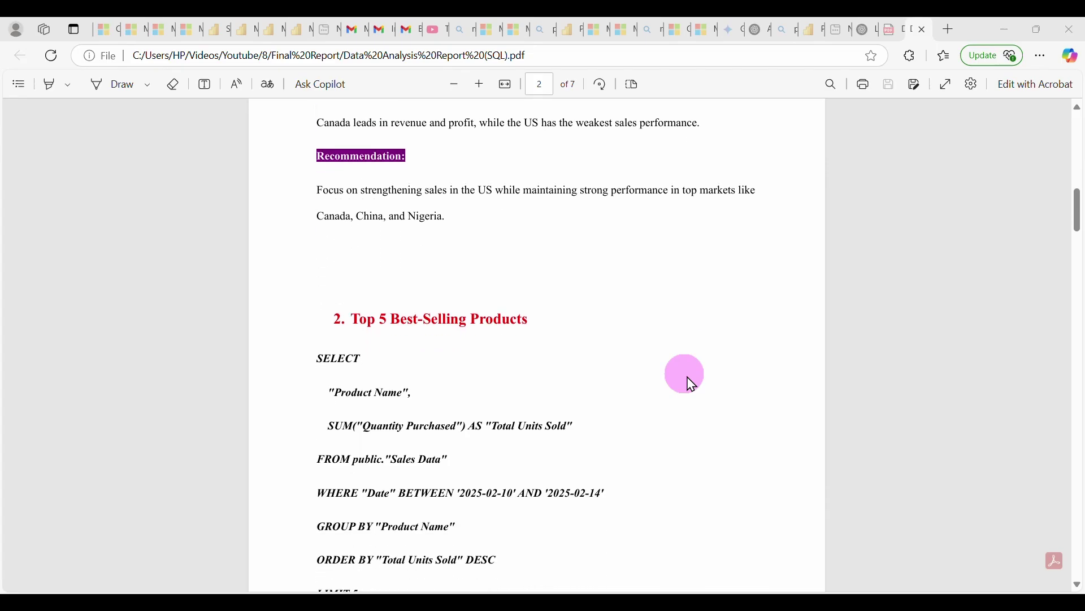
scroll(691, 385, down, 3)
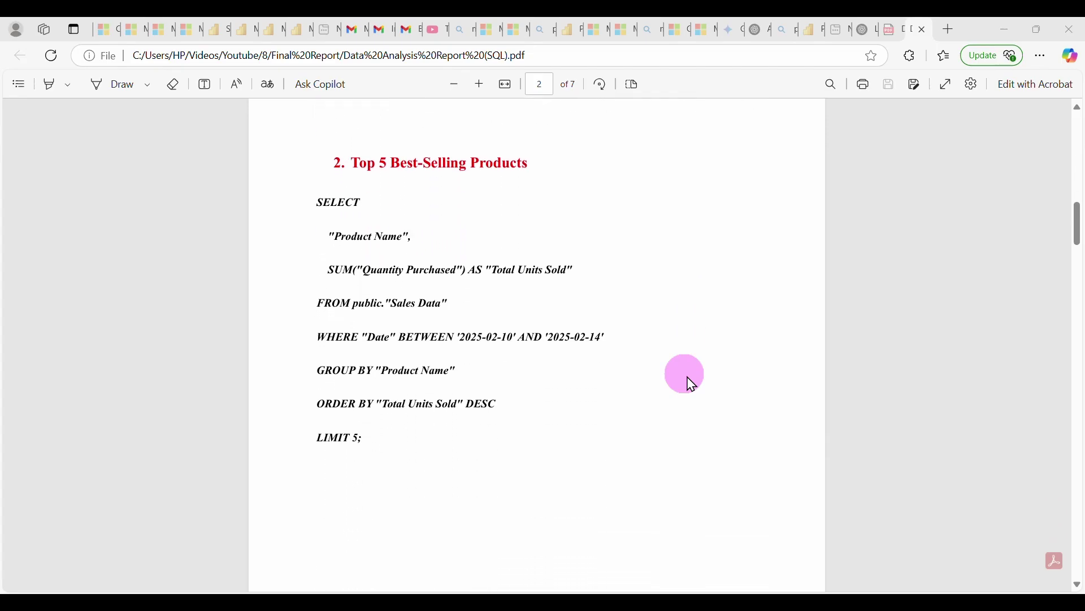
scroll(690, 385, down, 7)
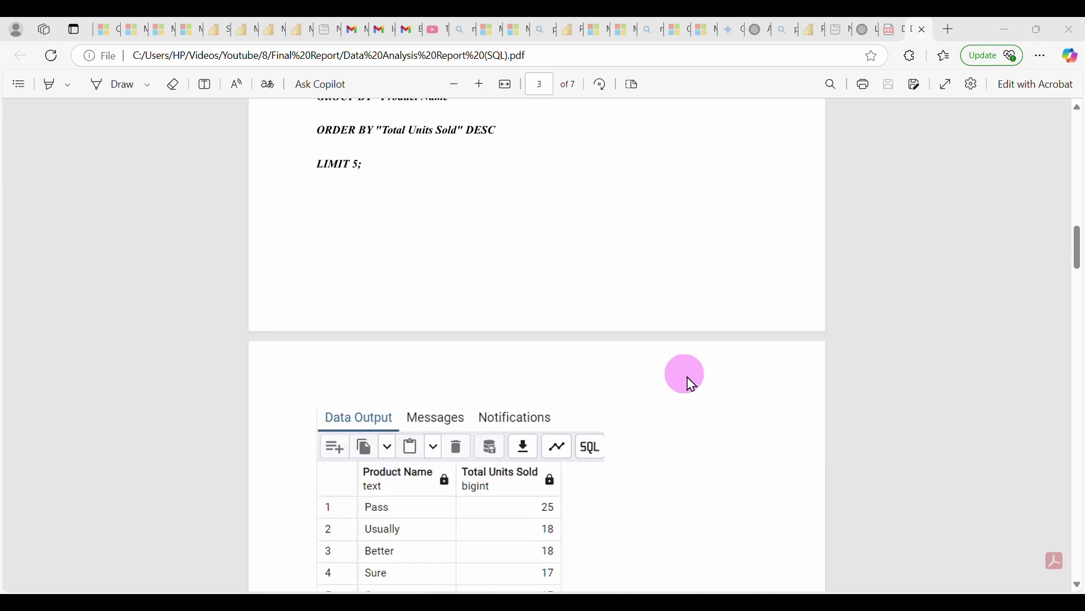
scroll(691, 384, down, 1)
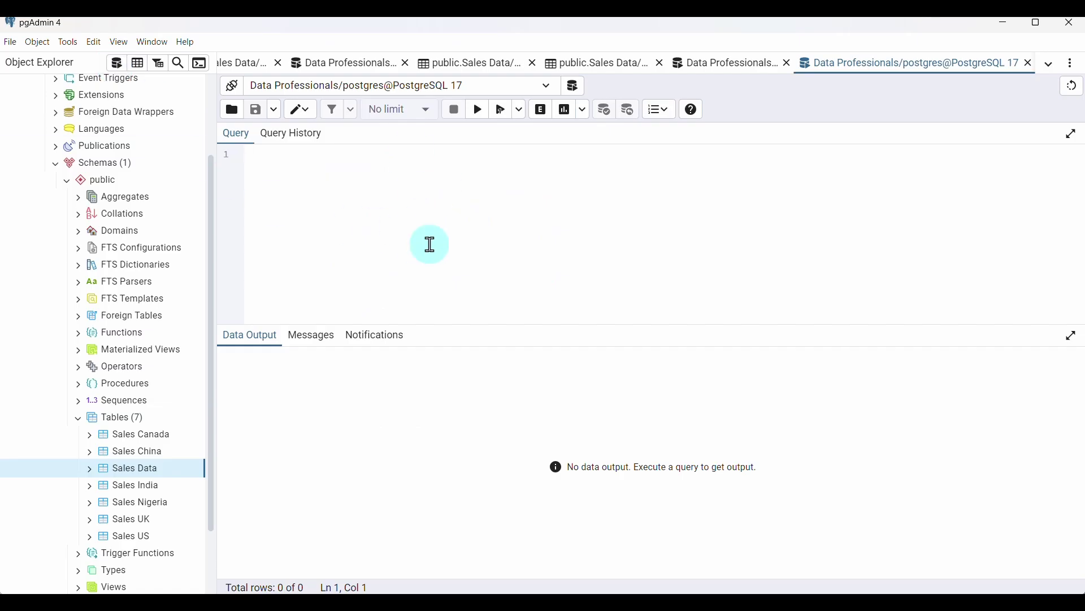
Write select "Product Name", sum("Quantity Purchased") as "Total Unit Sold", checking the Sales Data column names
text(select)
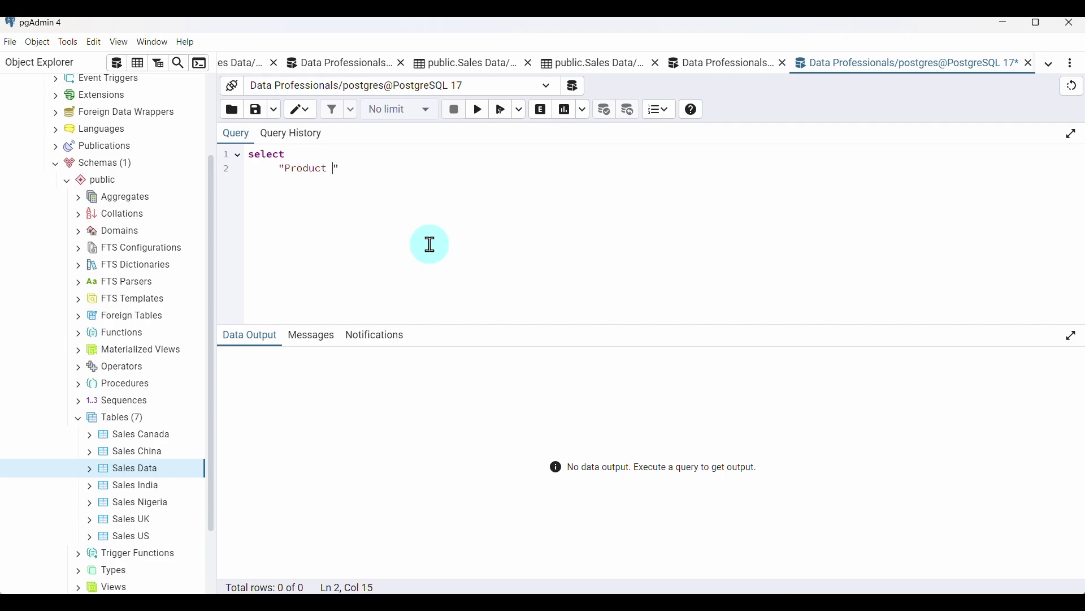
click(605, 70)
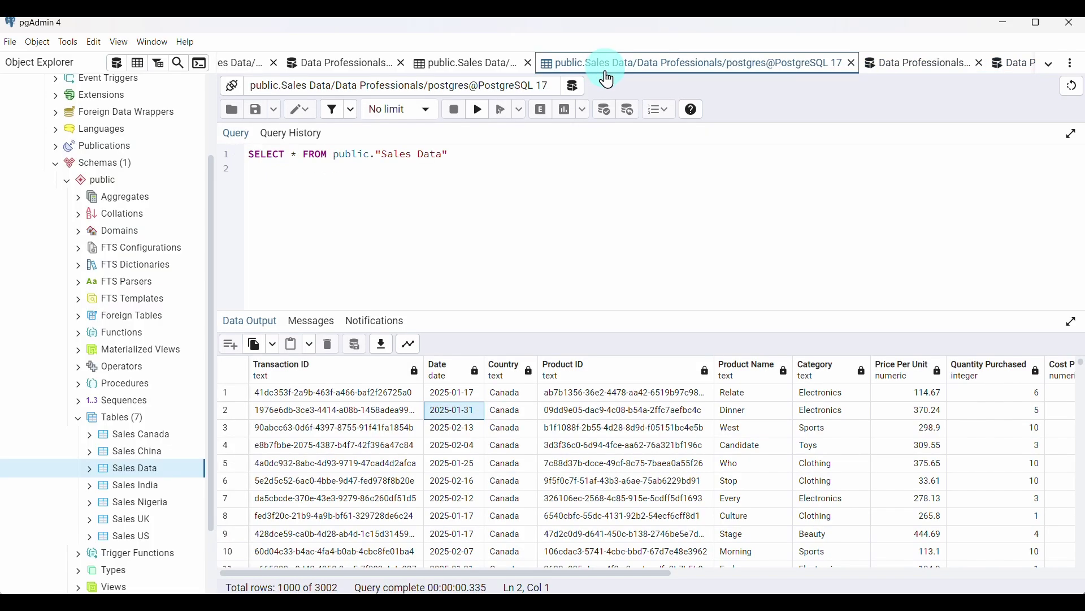
scroll(604, 453, right, 3)
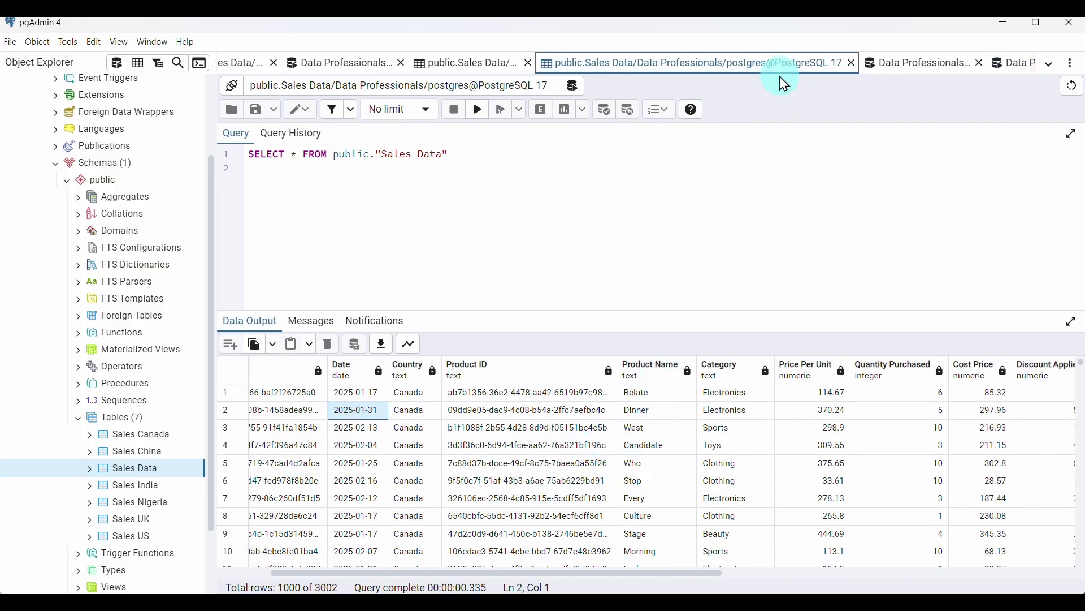
drag(780, 68, 961, 67)
click(671, 70)
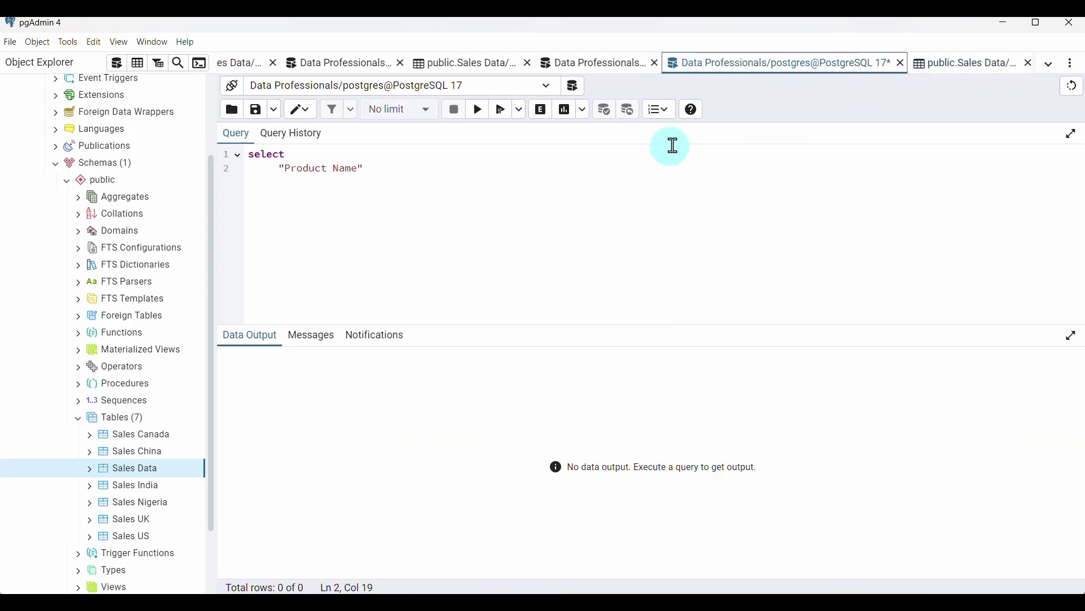
click(390, 187)
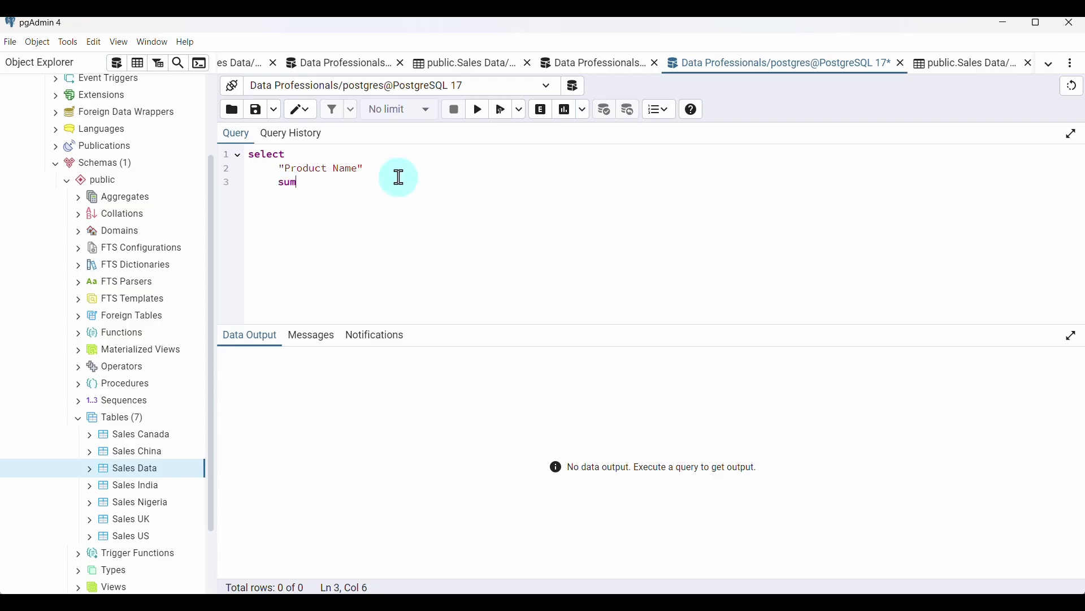
click(375, 167)
click(345, 182)
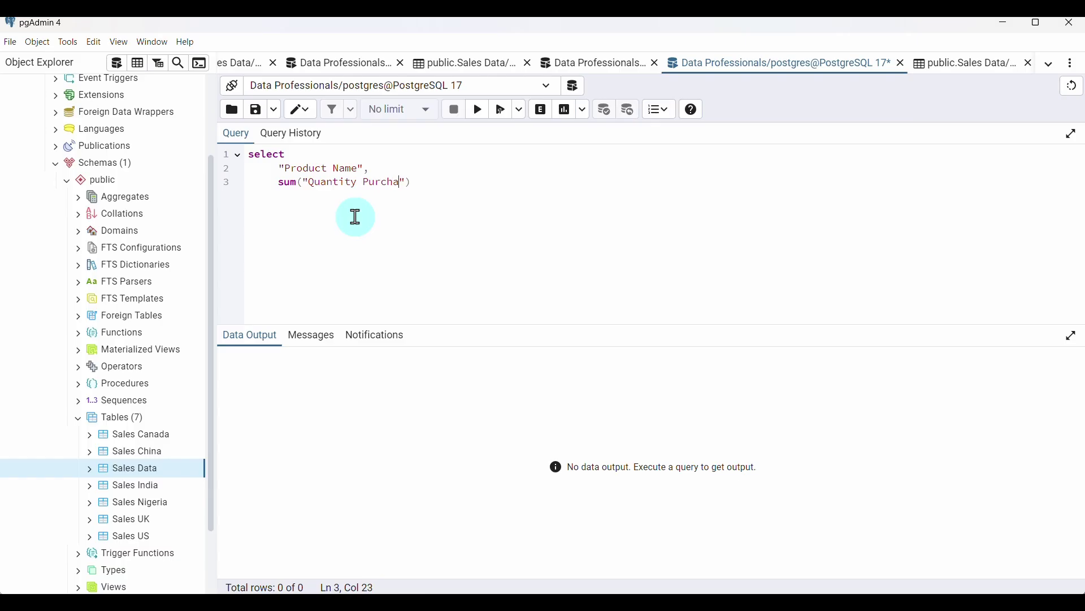
click(445, 181)
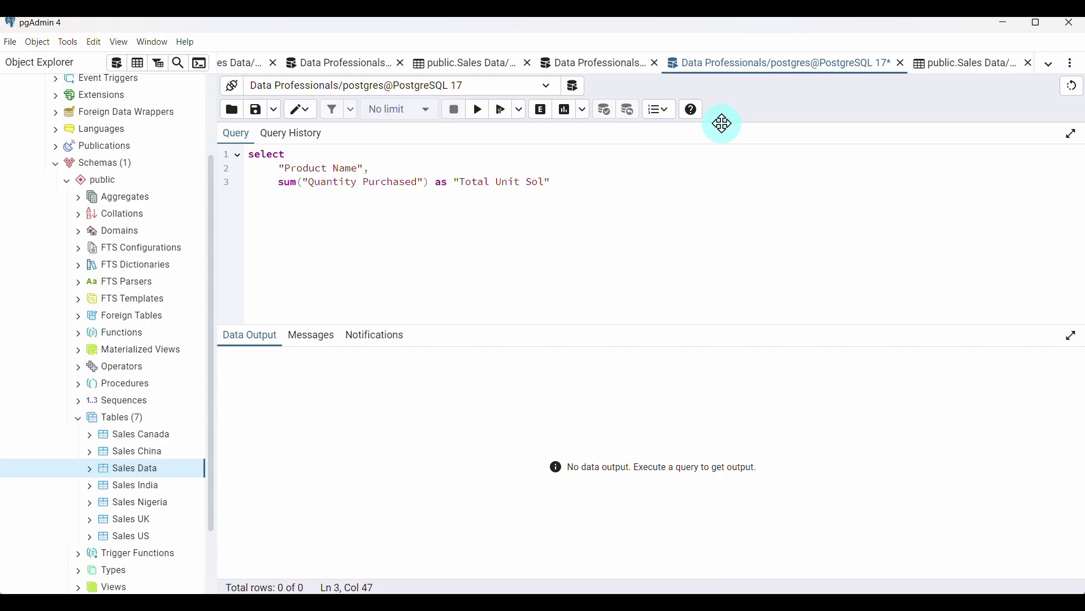
click(618, 173)
Copy public."Sales Data" from the Sales Data tab, paste it after from, and begin a where line
click(945, 64)
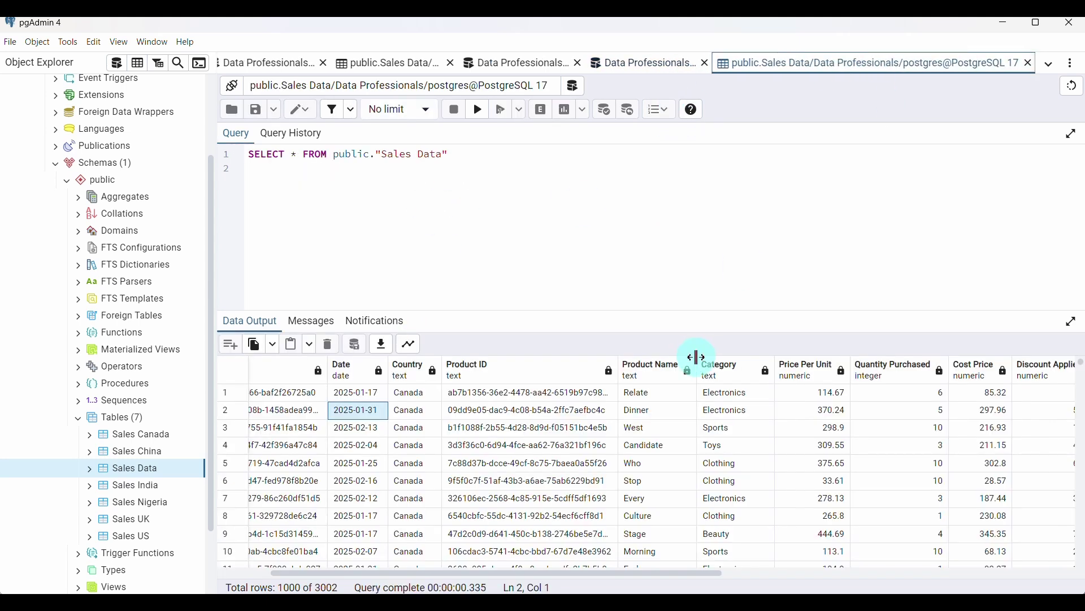
scroll(696, 364, right, 3)
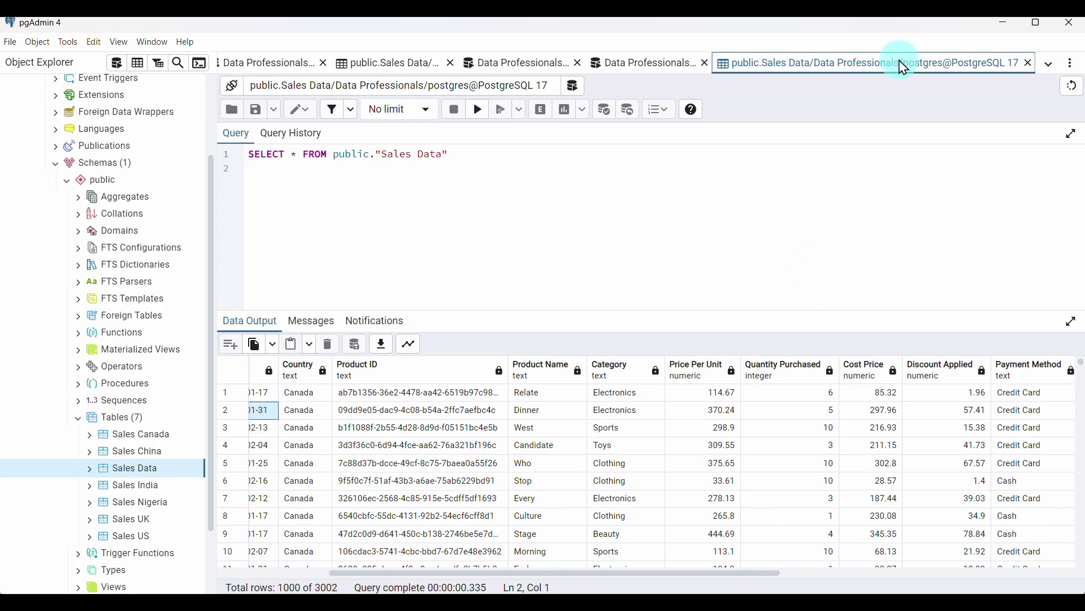
key(alt+shift+bracketleft)
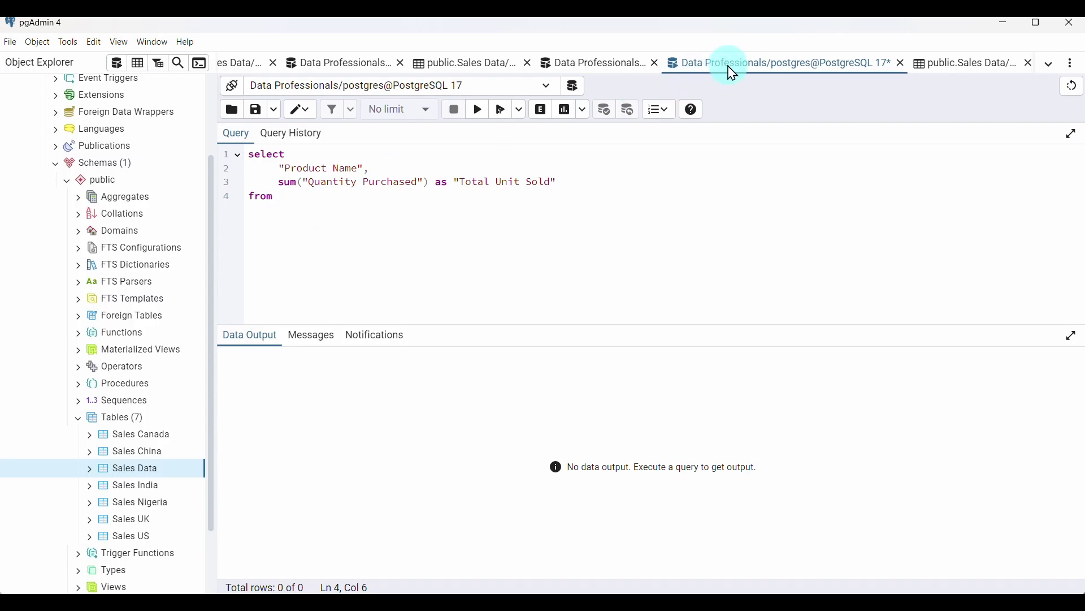
click(943, 63)
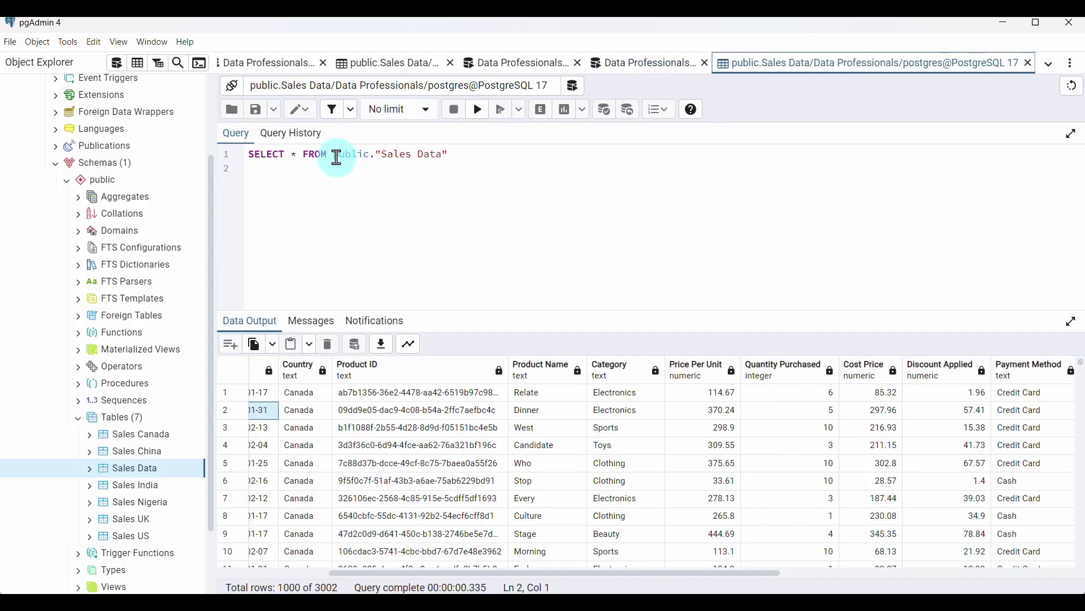
drag(335, 154, 435, 156)
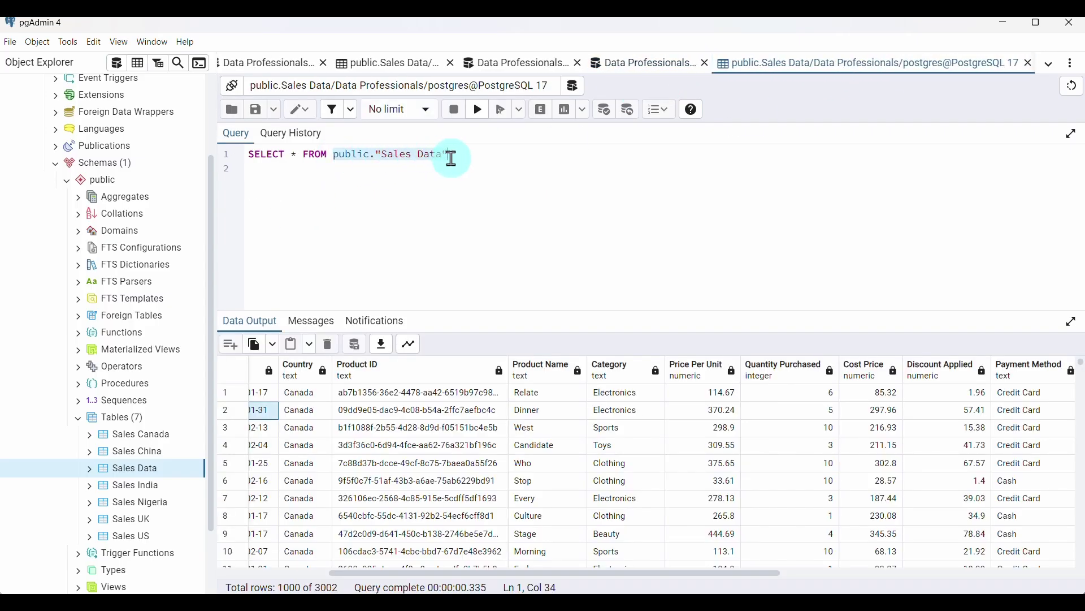
click(647, 63)
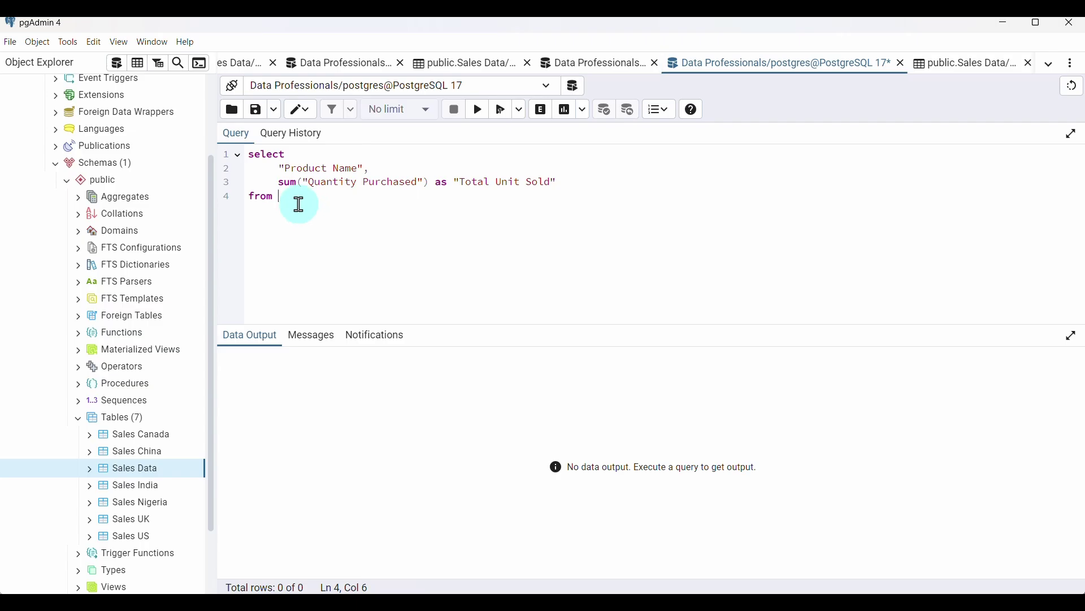
text(public."Sales Data")
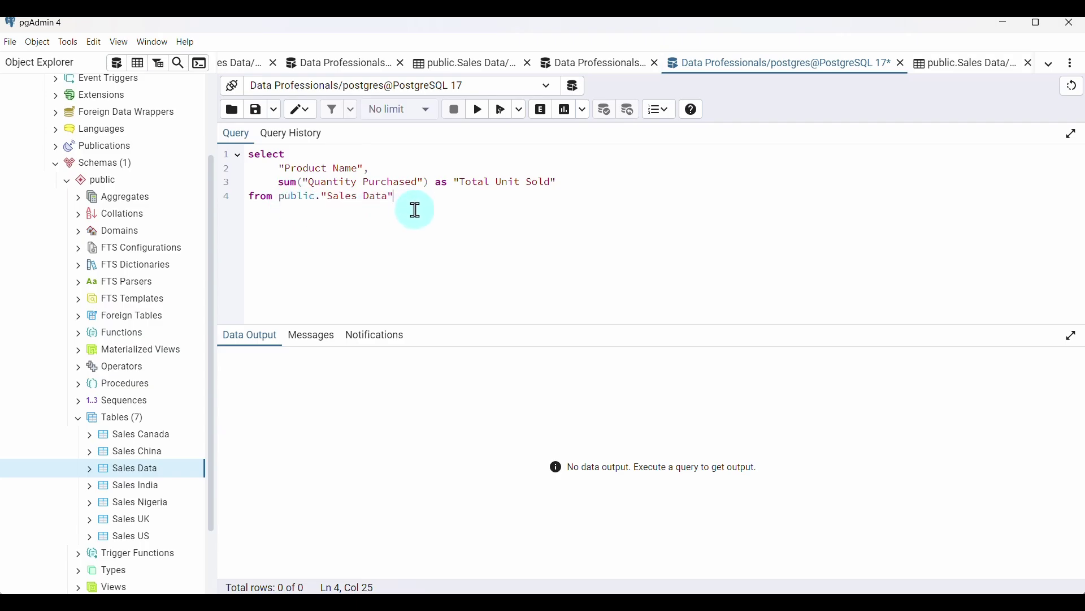
key(Return)
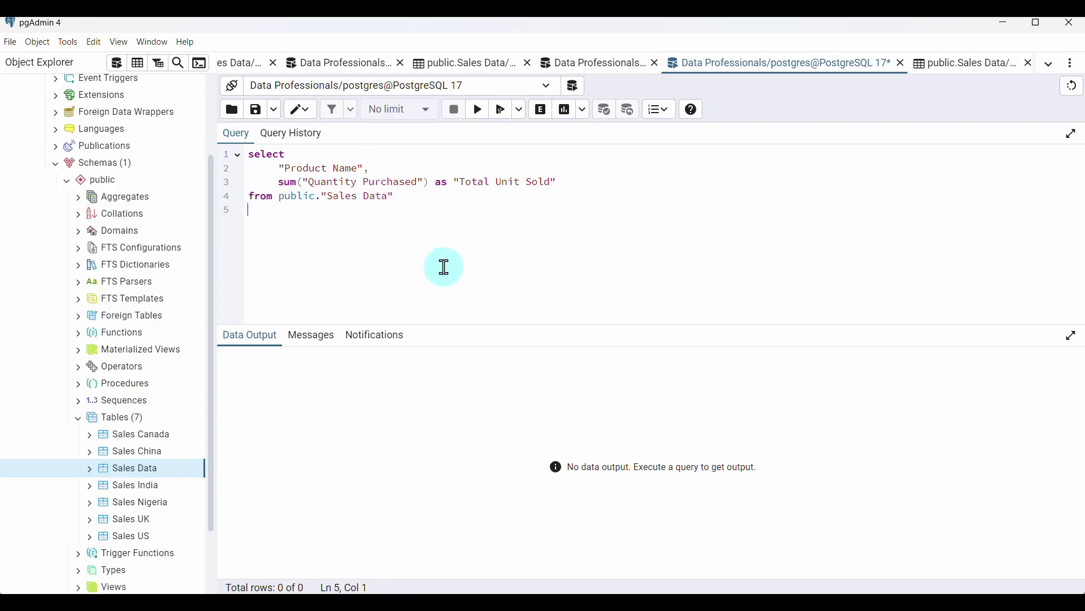
text(where)
Reuse the country query's "Date" between '2025-02-10' and '2025-02-14' condition after where
click(635, 65)
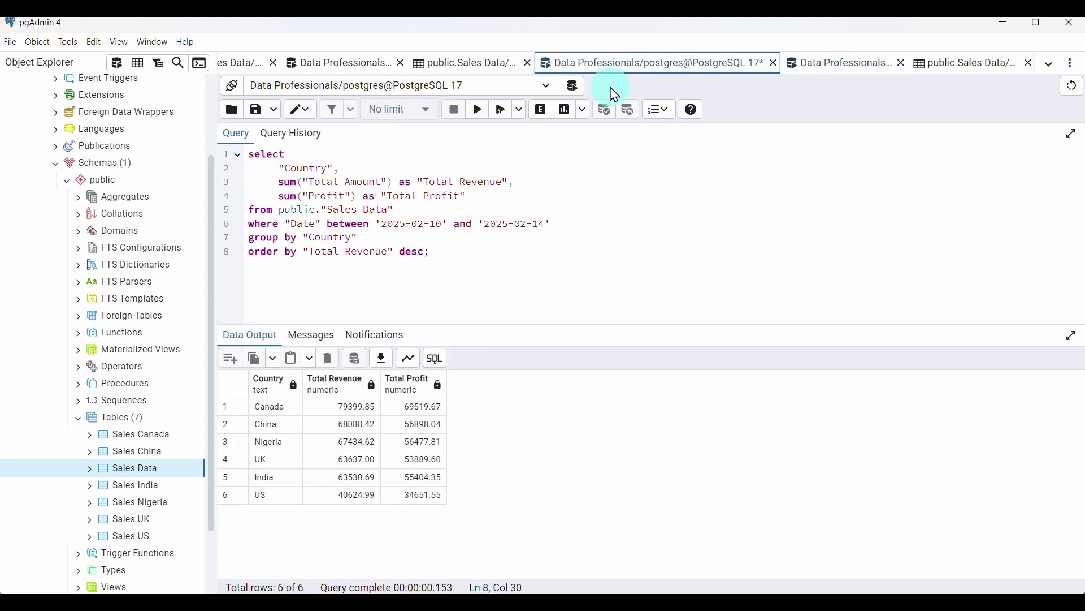
drag(286, 225, 555, 220)
key(ctrl+c)
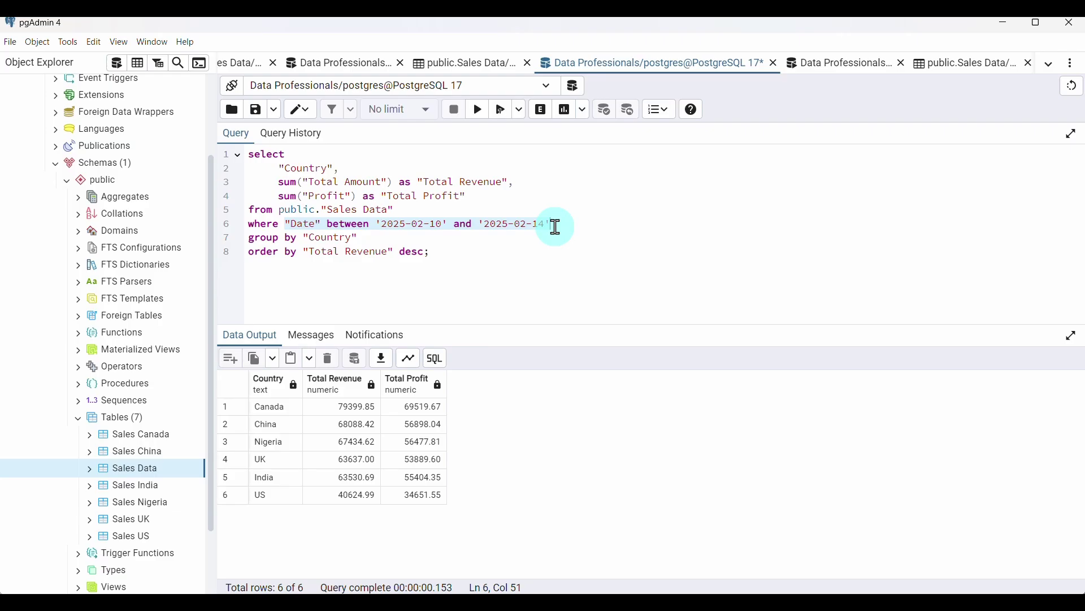
click(826, 64)
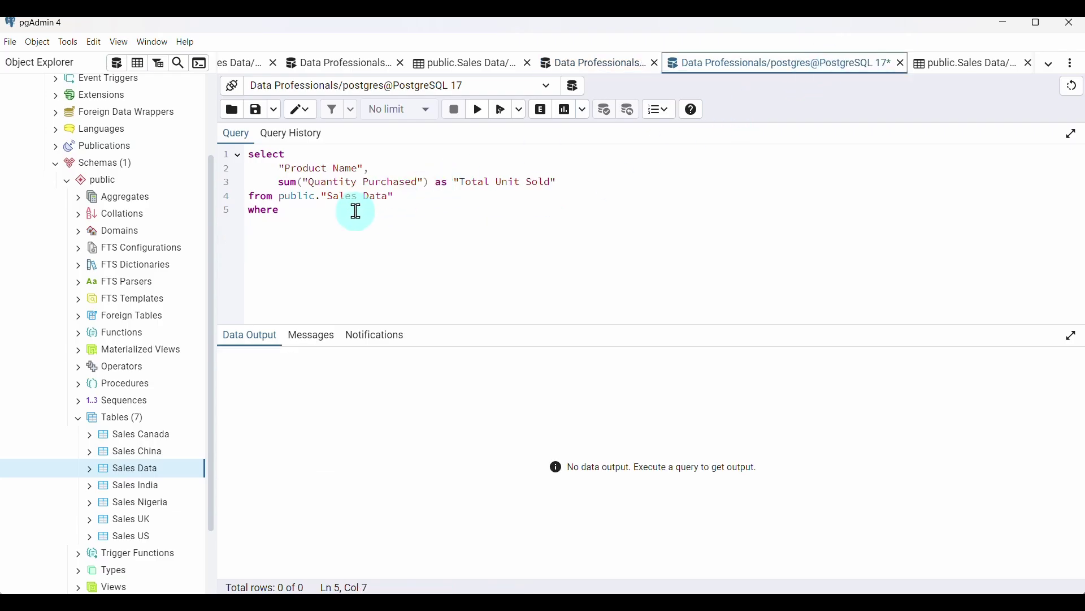
key(ctrl+v)
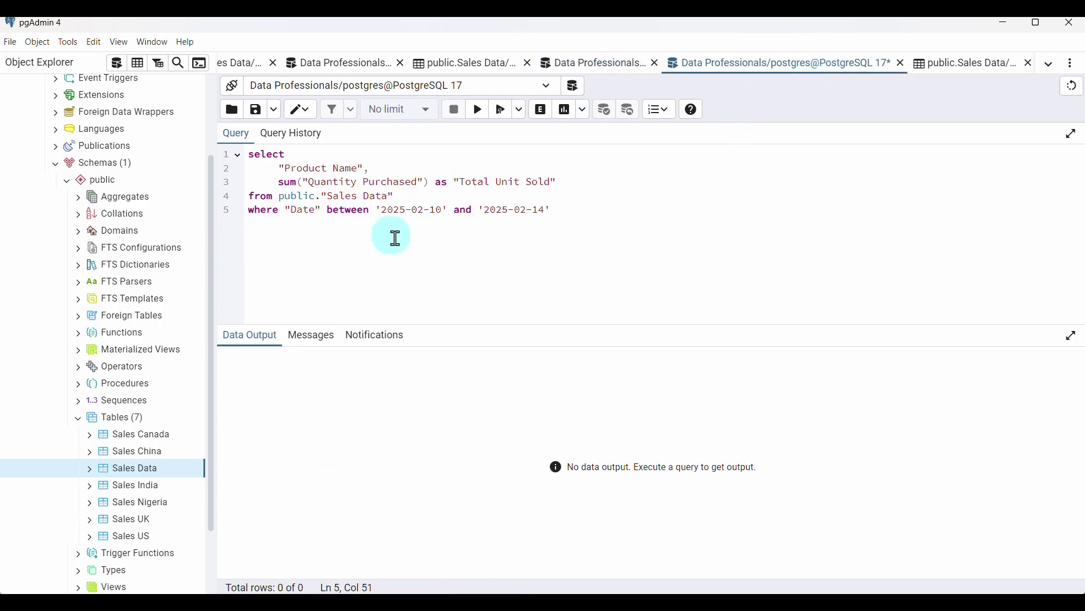
key(Return)
Add group by "Product Name" to the product units query
text(group by)
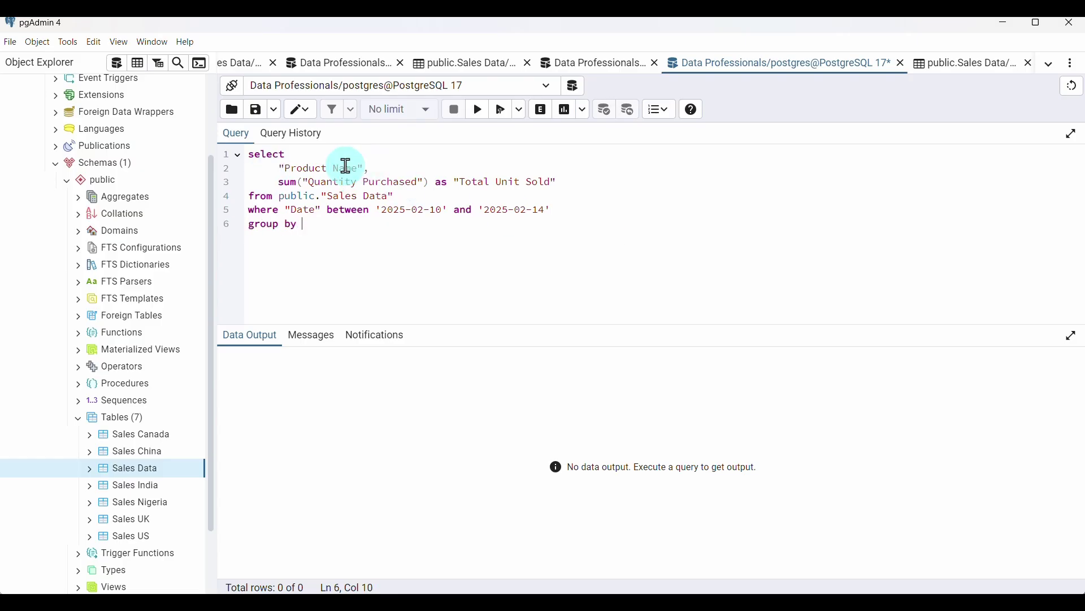
click(363, 167)
text(,)
click(281, 170)
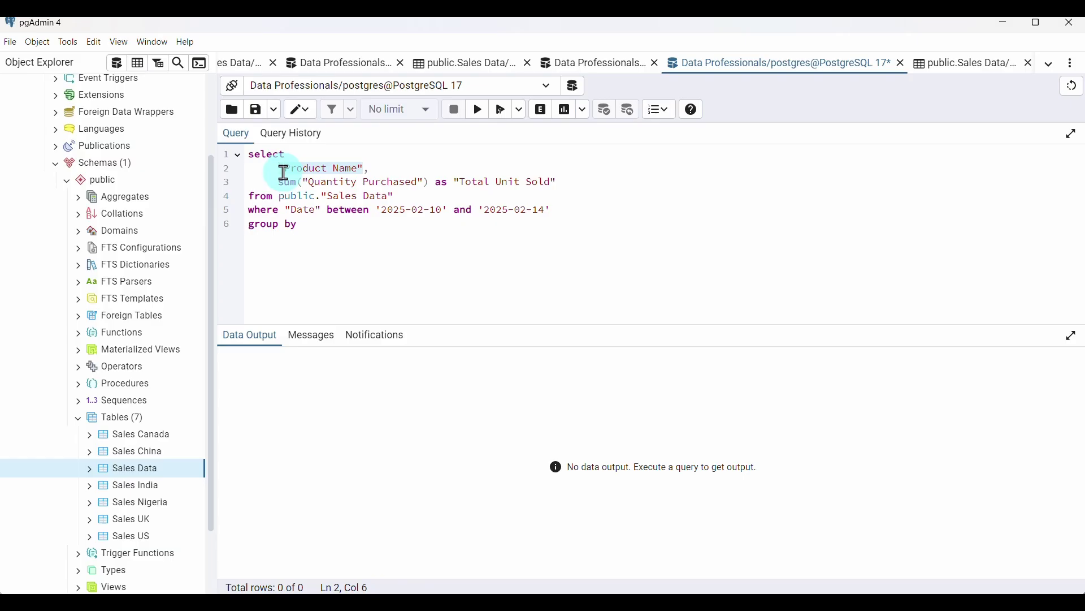
click(321, 232)
text("Product Name")
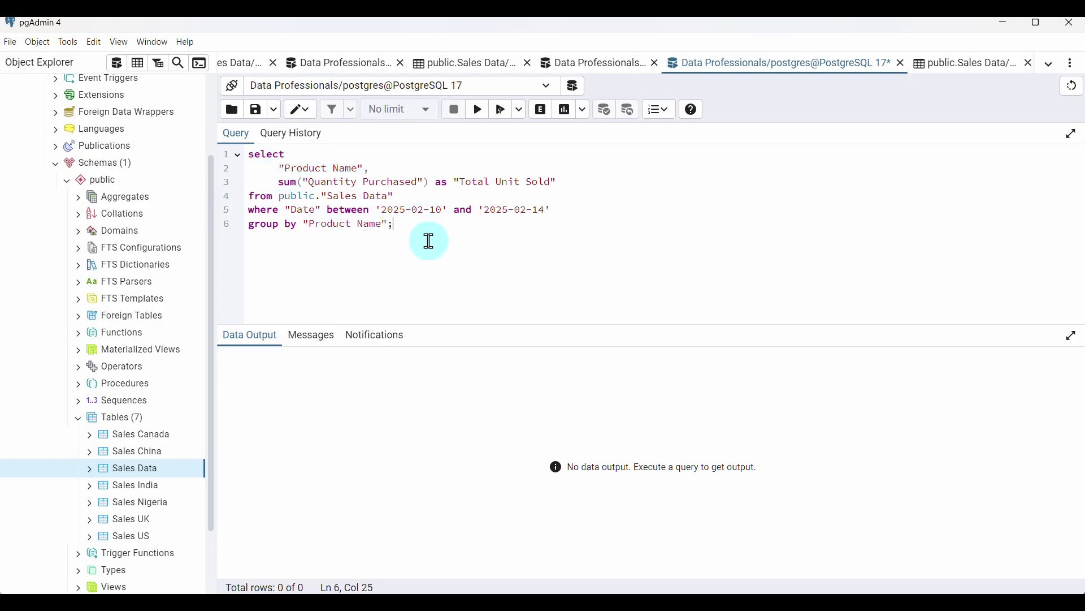
Run the grouped product units query and review the results
click(479, 110)
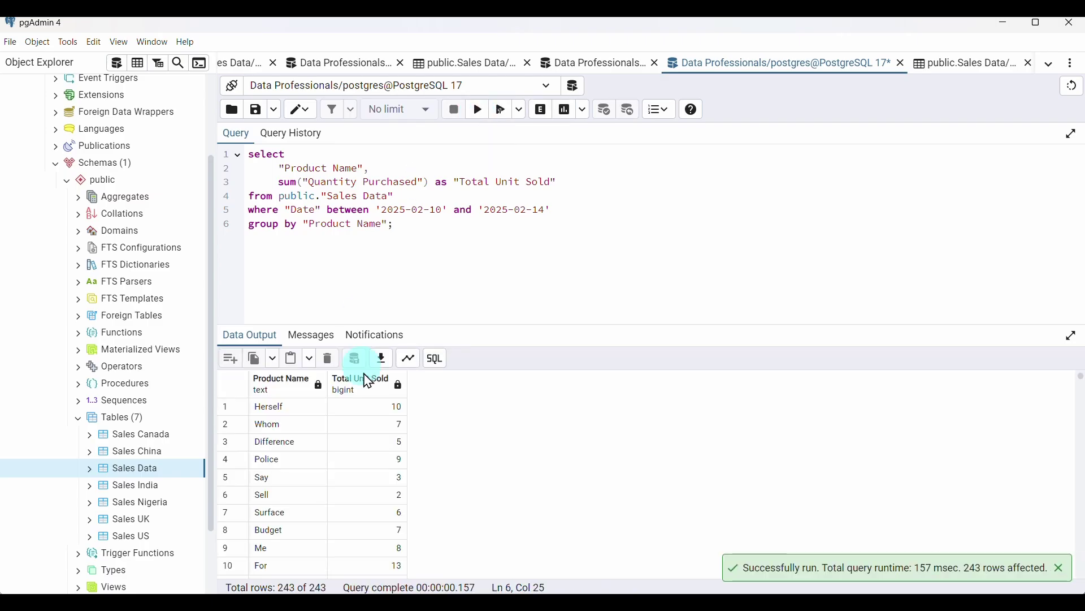
scroll(338, 452, down, 15)
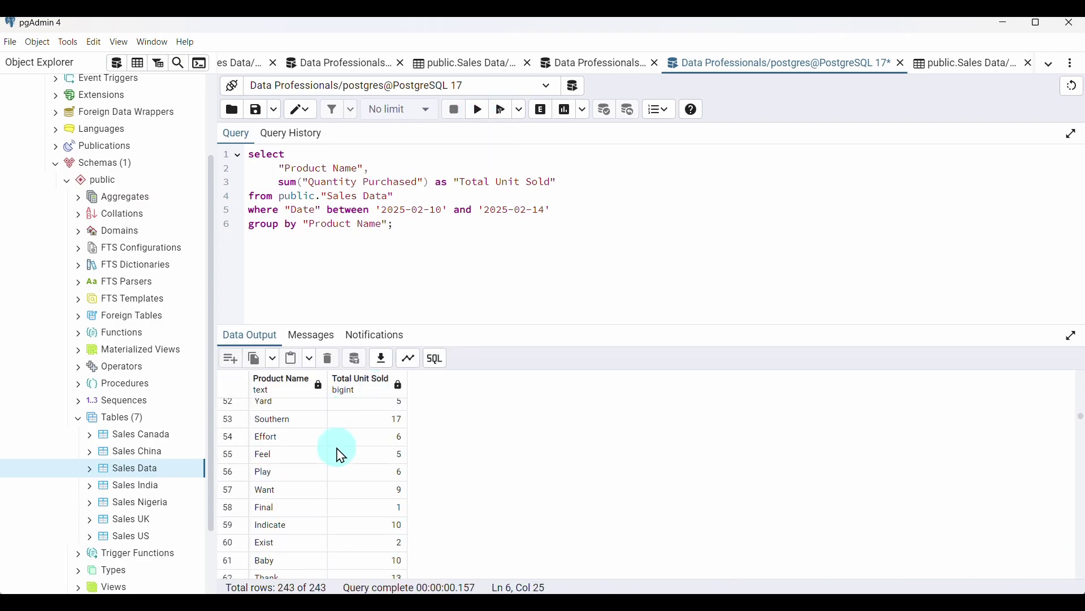
scroll(338, 452, down, 20)
scroll(338, 453, up, 20)
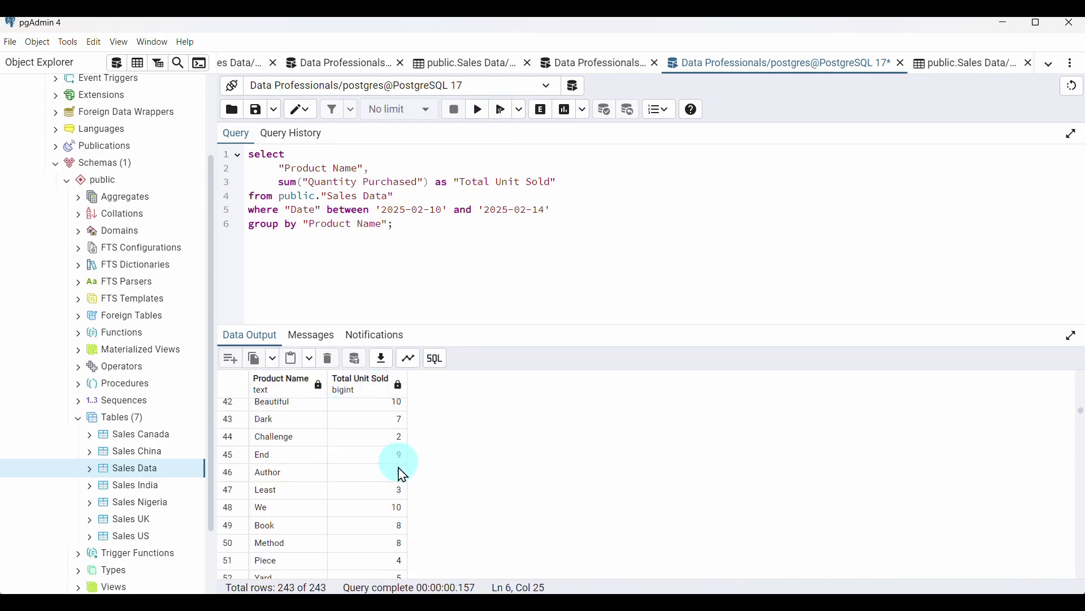
scroll(403, 475, up, 6)
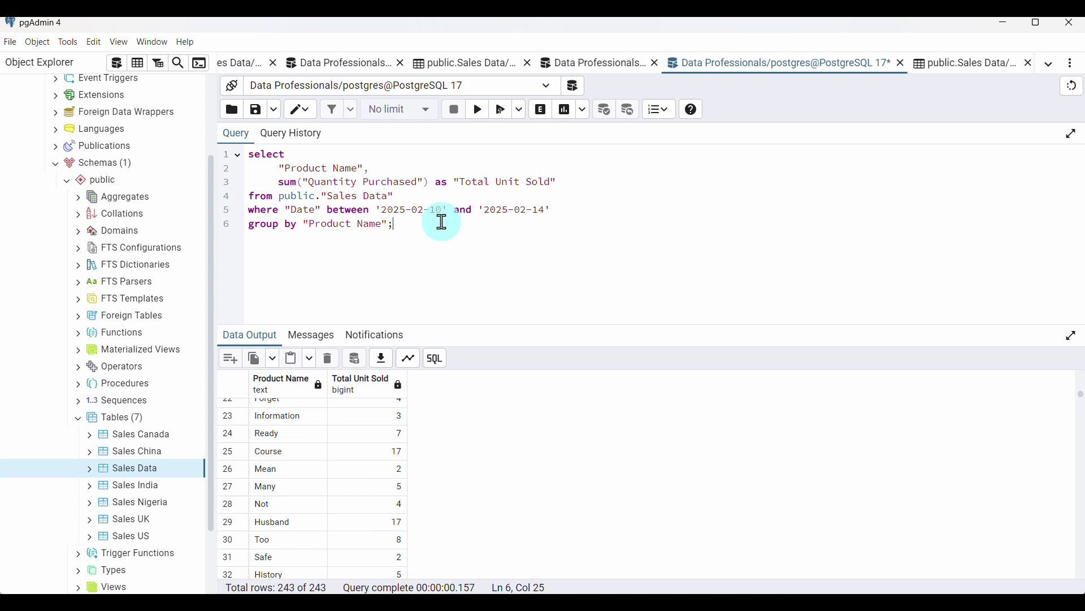
Add order by "Total Unit Sold" and rerun the query
key(BackSpace)
key(Return)
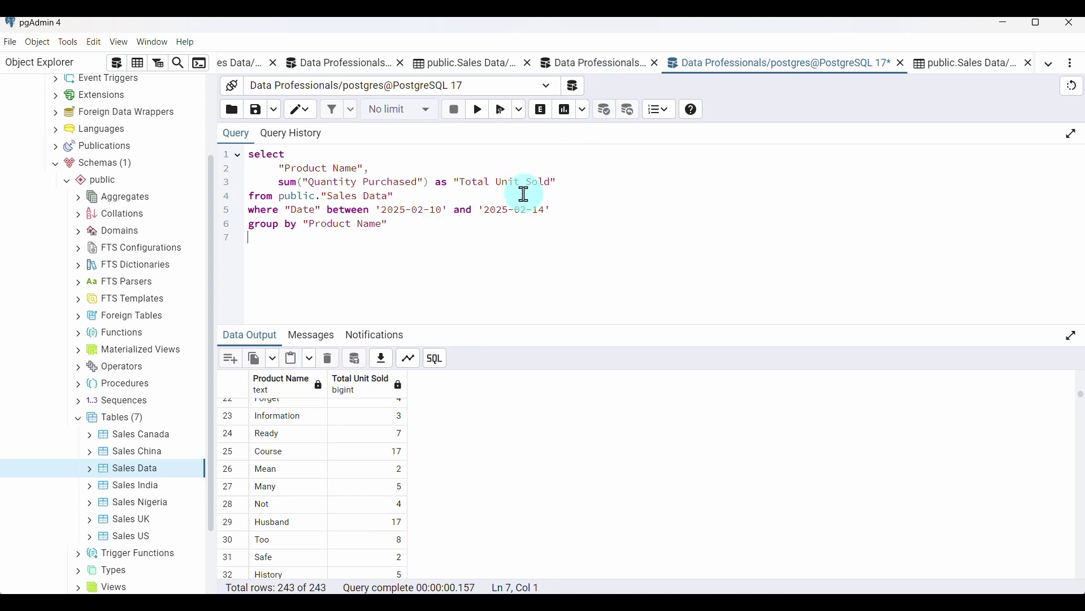
text(order by)
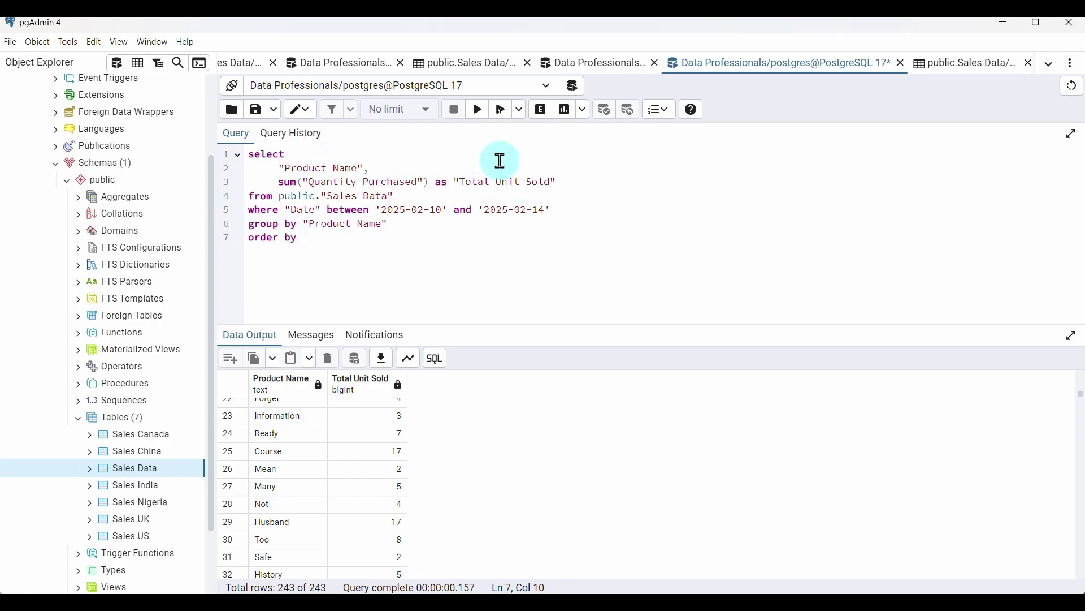
drag(453, 181, 556, 179)
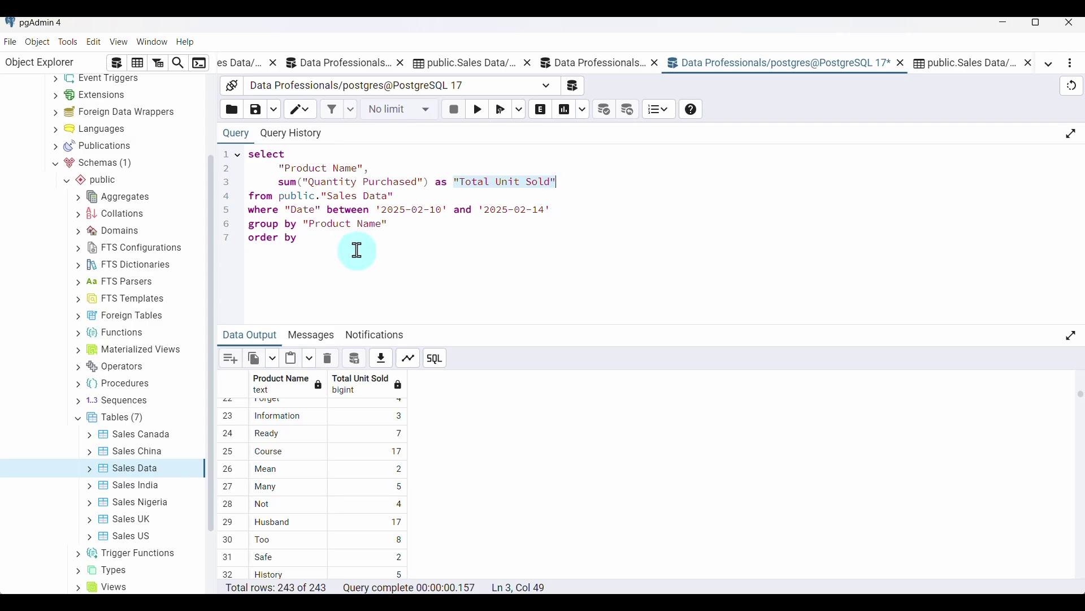
click(337, 242)
text("Total Unit Sold")
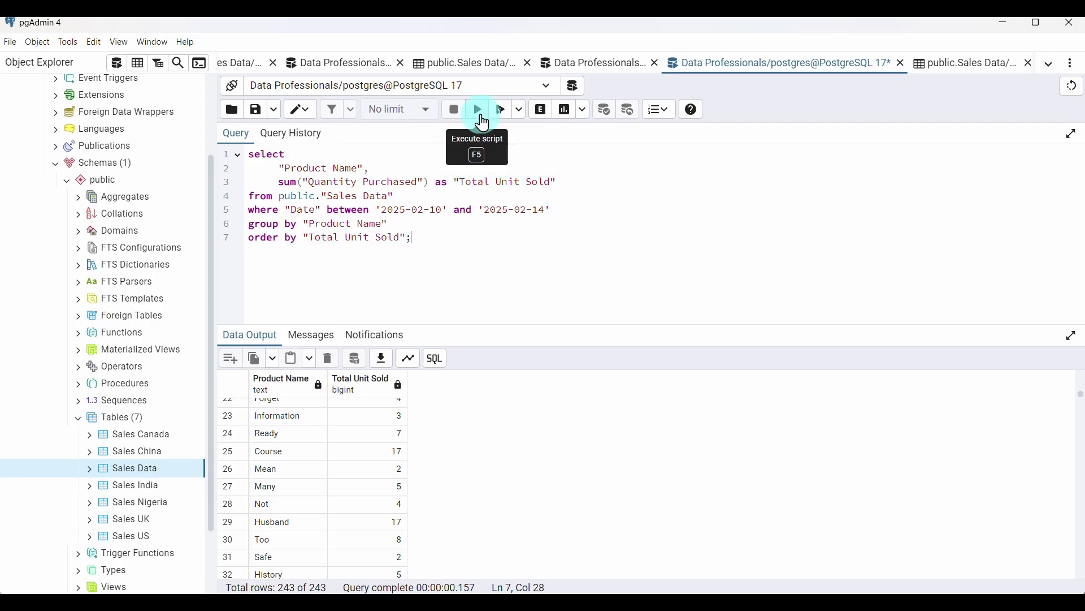
click(478, 109)
scroll(399, 437, down, 3)
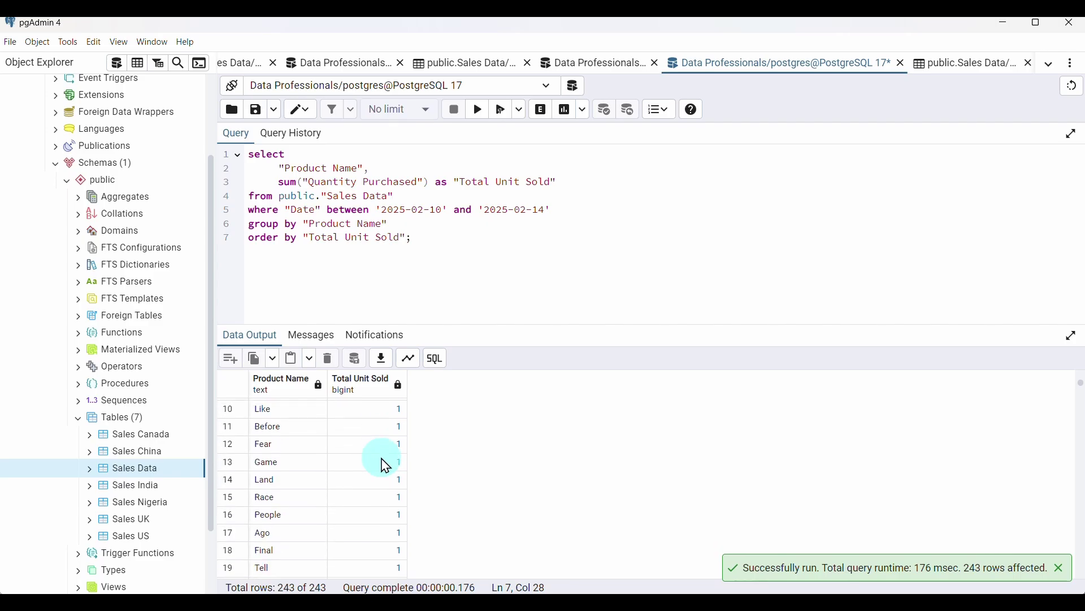
scroll(381, 460, up, 3)
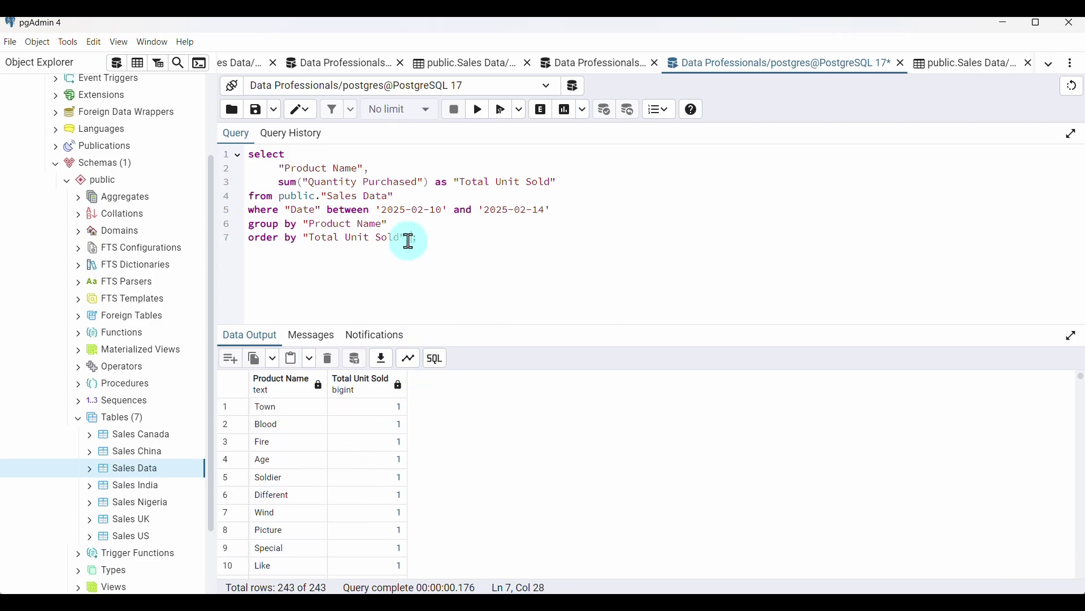
Make the ordering descending so the highest sellers come first, and rerun
text(desc)
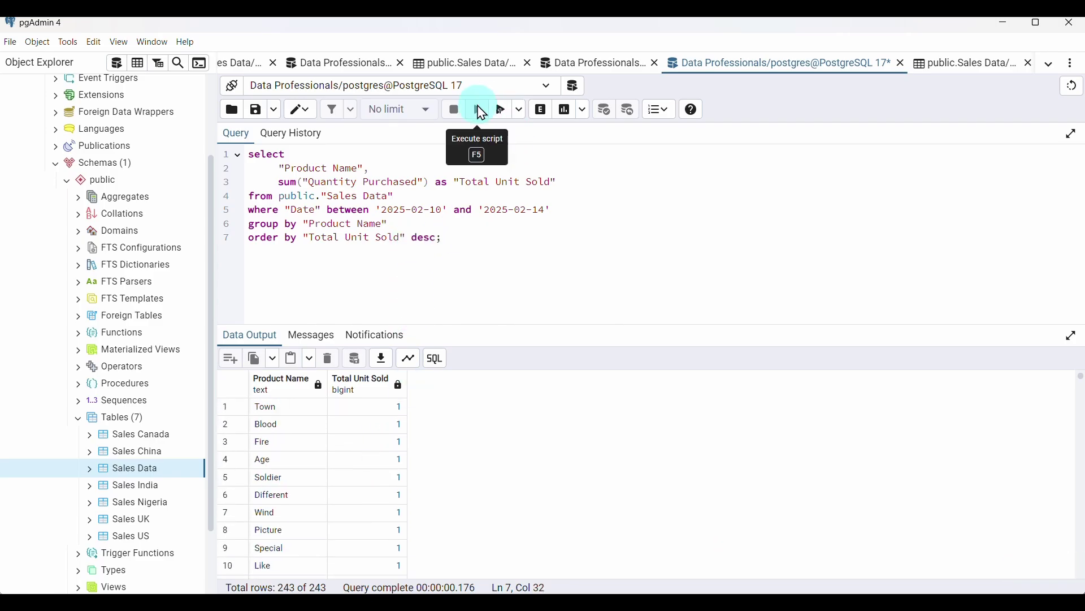
click(479, 109)
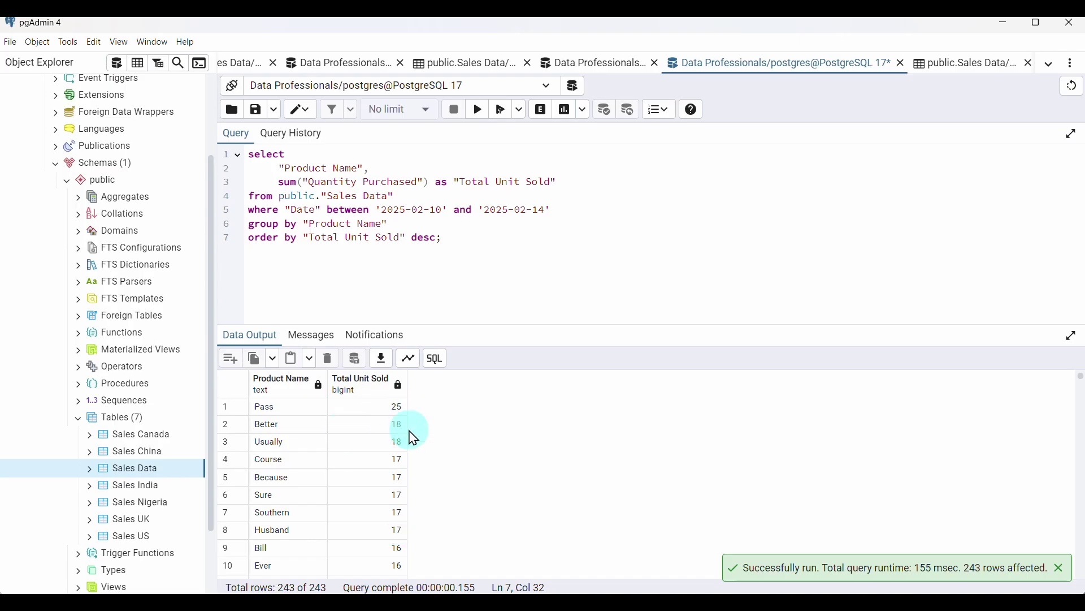
scroll(357, 502, down, 5)
scroll(357, 502, up, 5)
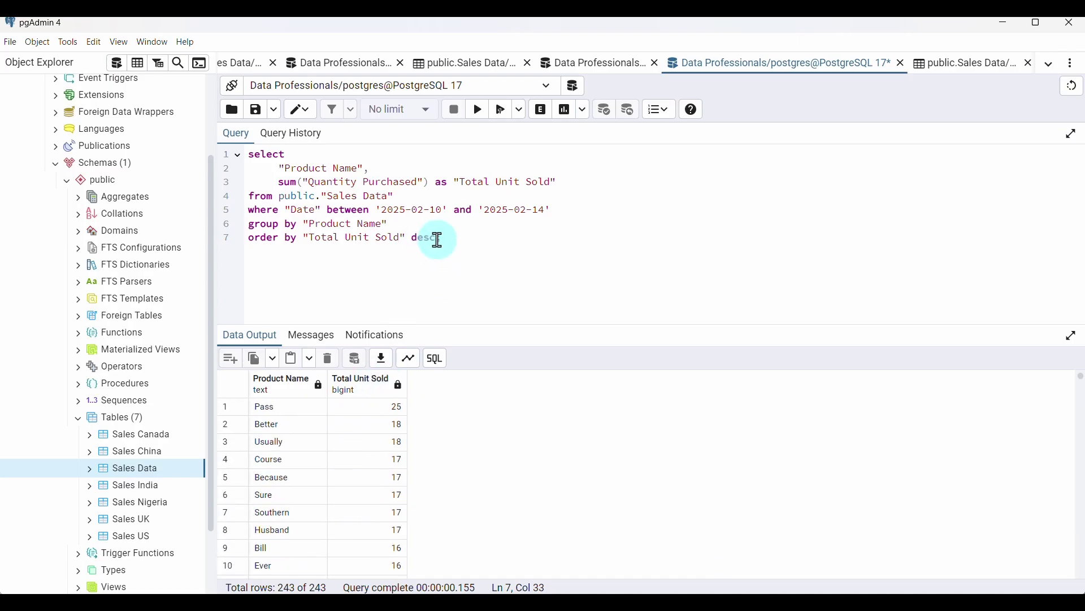
Limit the results to 10 rows, then to the top 5 products (Pass first, 25 units)
key(Return)
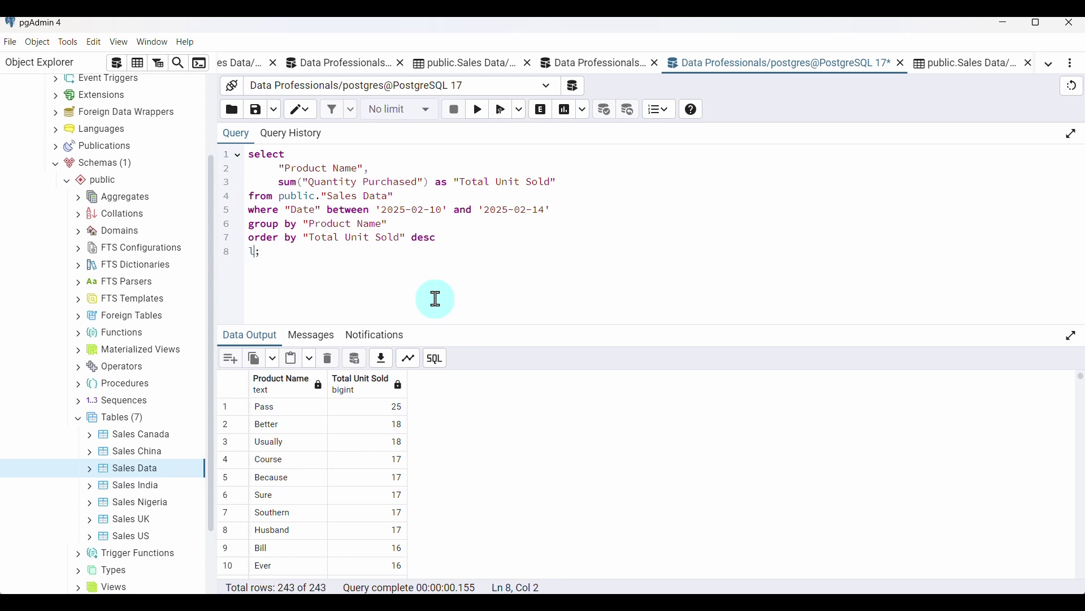
text(limit 10)
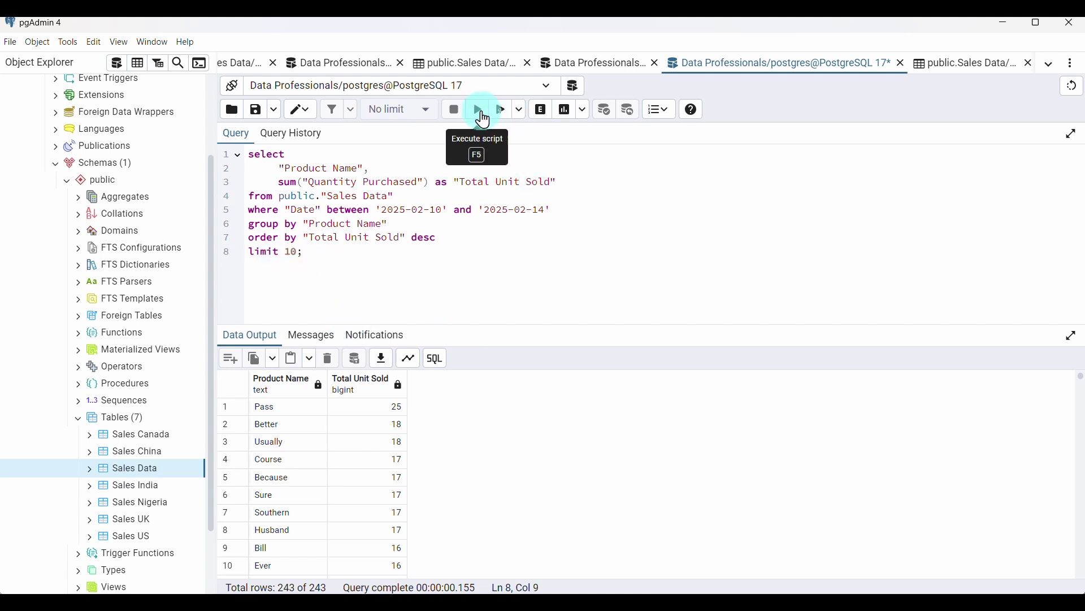
click(484, 120)
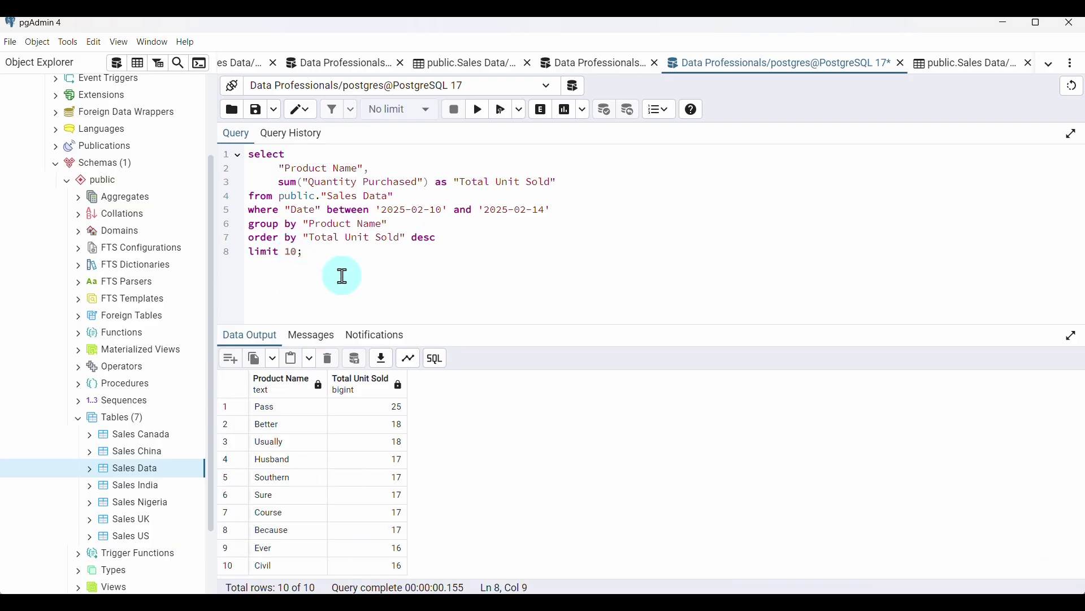
key(BackSpace)
key(BackSpace)
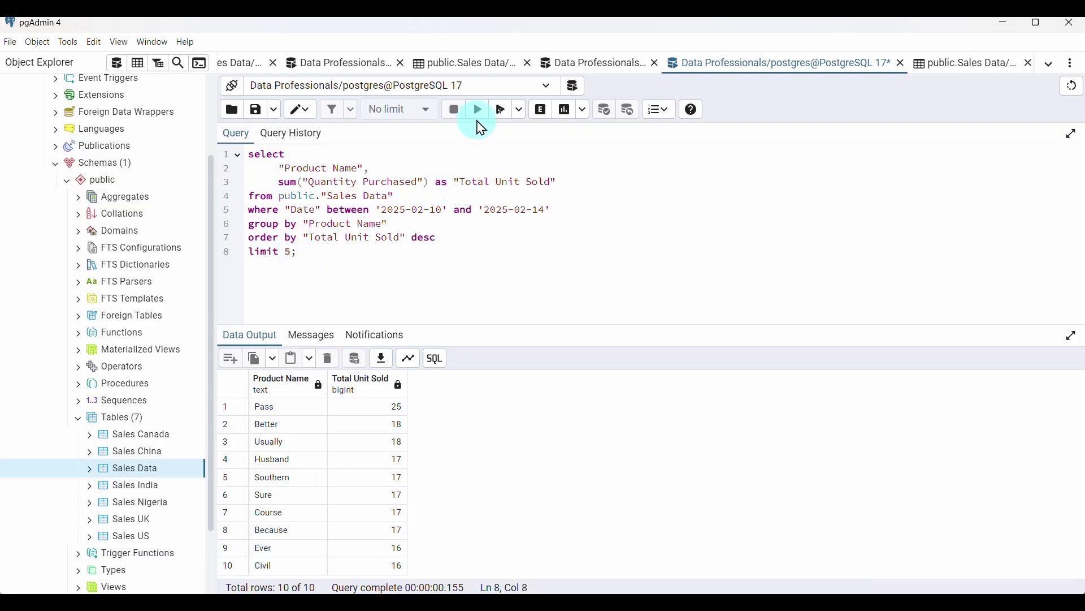
click(479, 122)
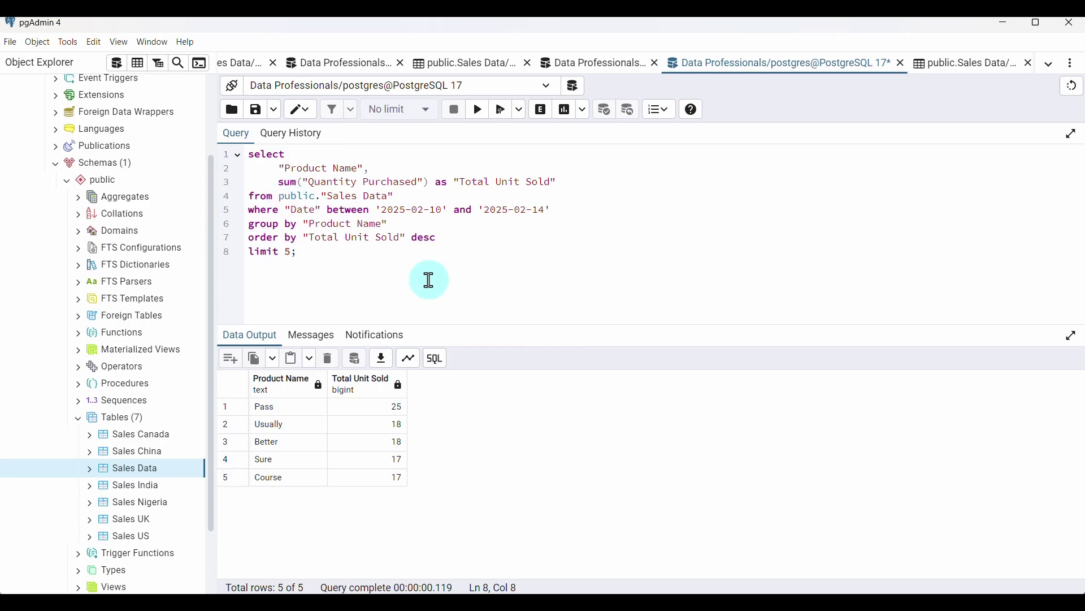
Open a new empty query editor
click(117, 64)
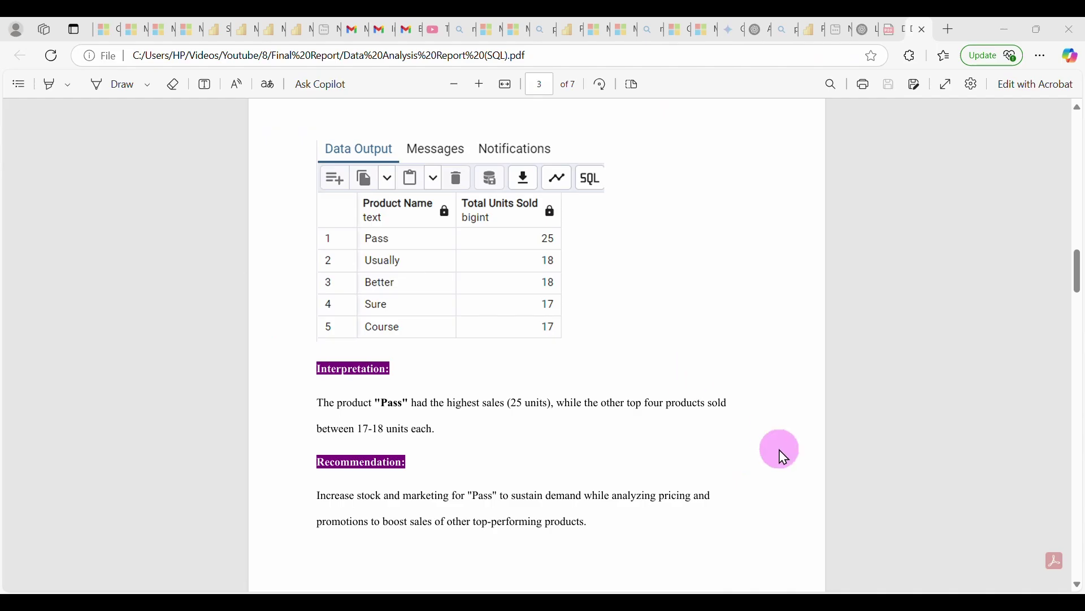
scroll(781, 454, down, 5)
scroll(785, 456, down, 3)
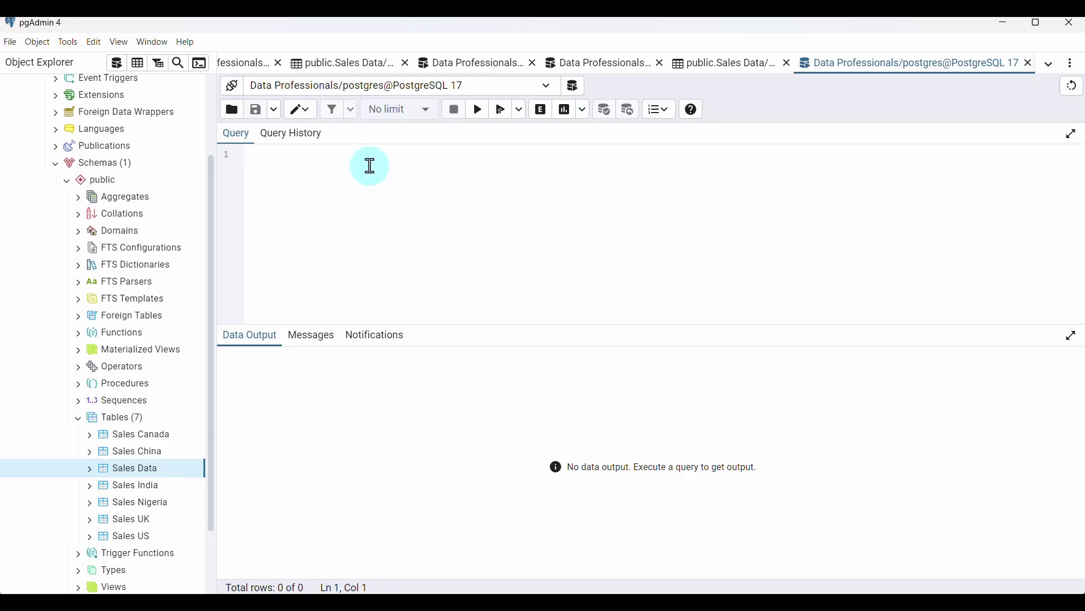
Write select "Sales Representative", sum("Total Amount") as "Total Sales"
text(select)
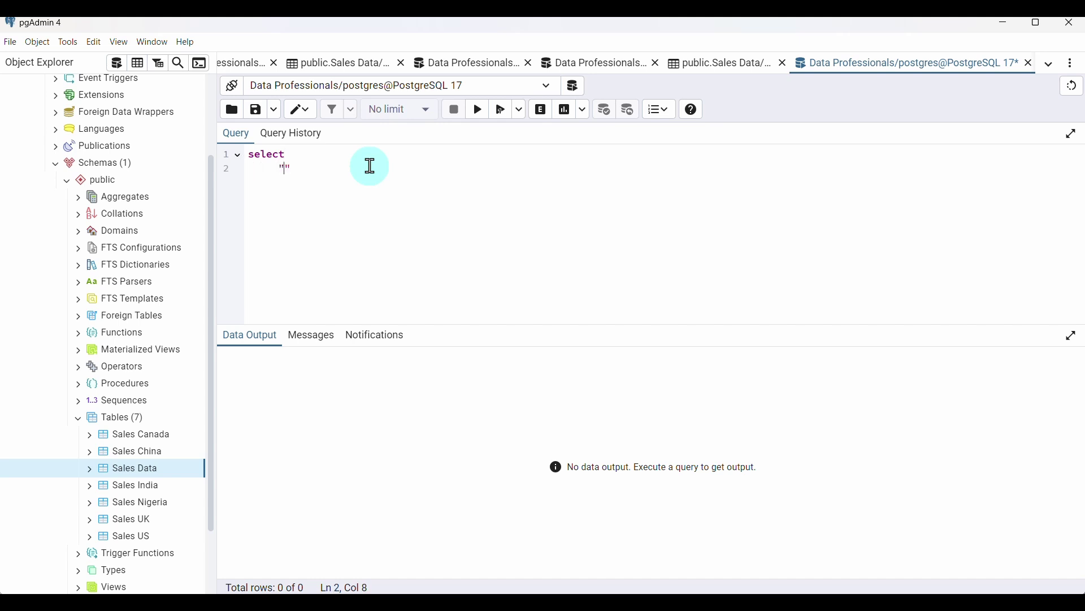
text(ales Representative)
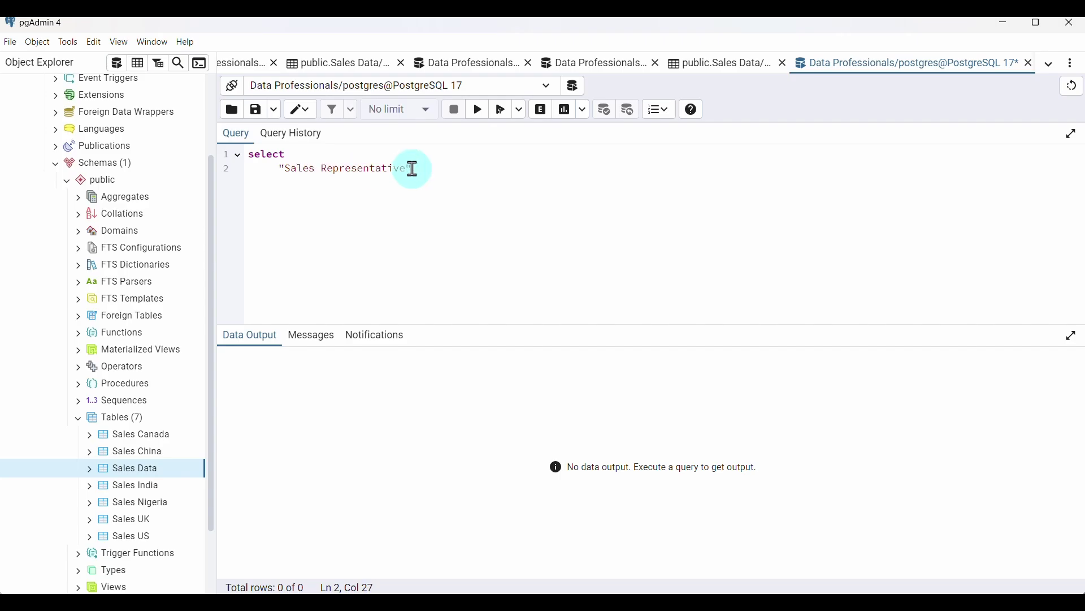
text(")
text(()
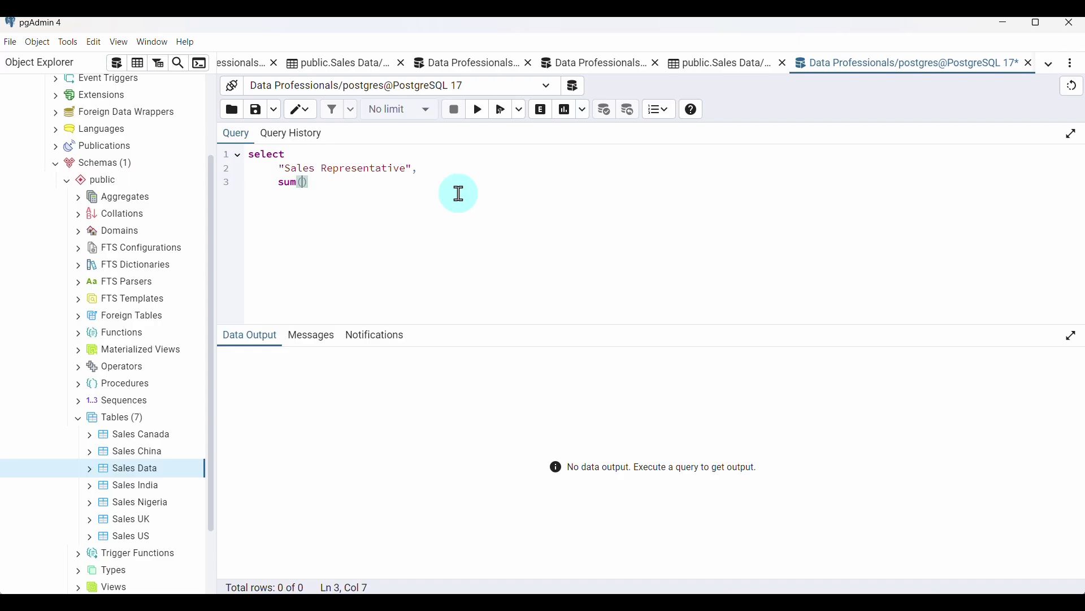
text(")
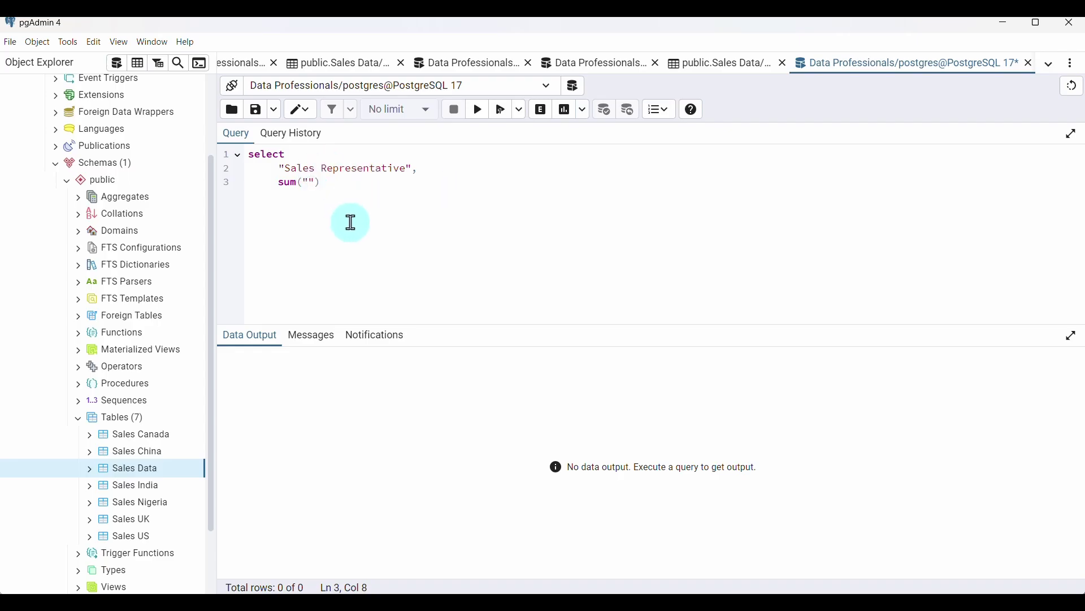
text(Total Amount)
click(411, 186)
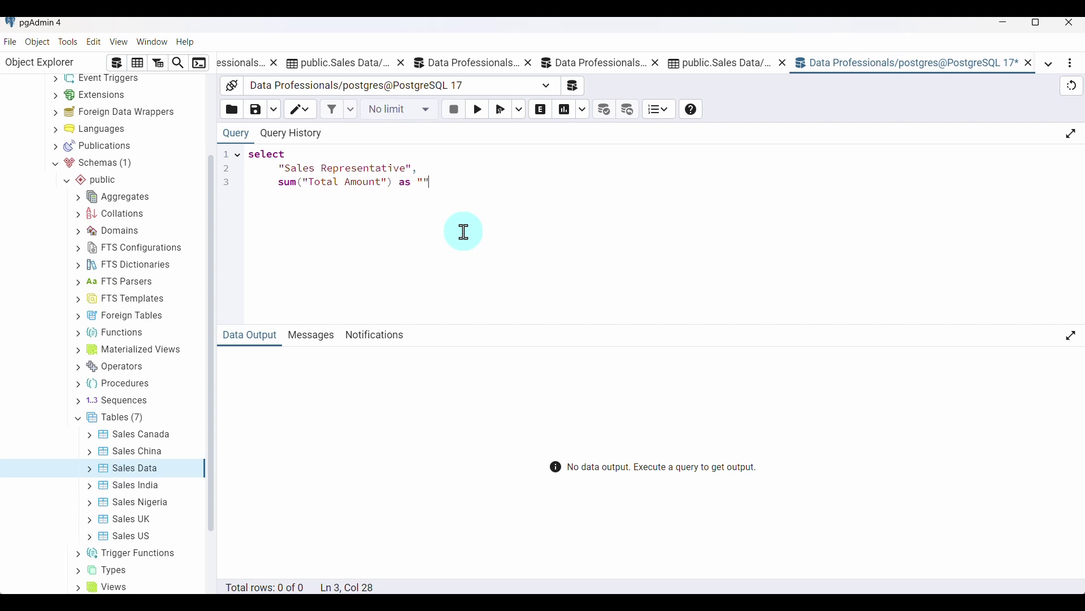
text(as "Total Sales)
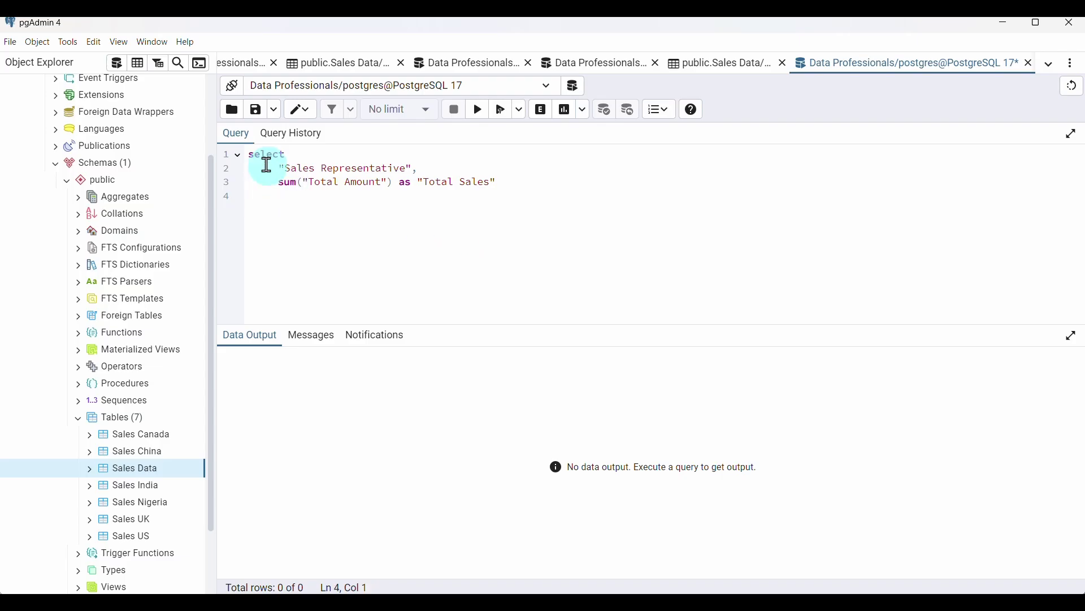
Add from public."Sales Data", the 2025-02-10 to 2025-02-14 date filter, and group by "Sales Representative"
text(from public.)
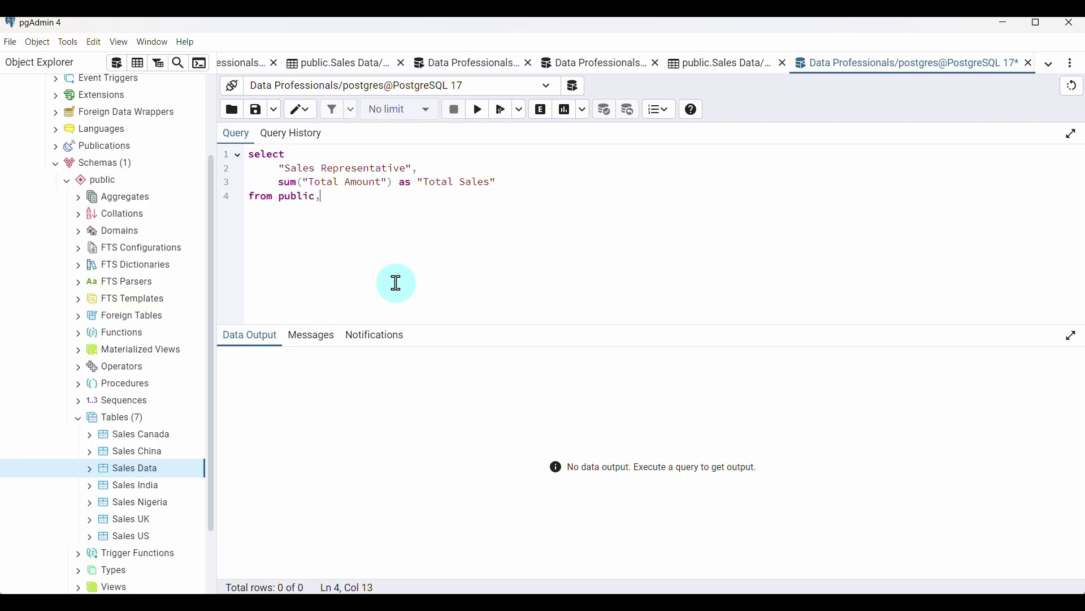
key(BackSpace)
text(."Sales Data)
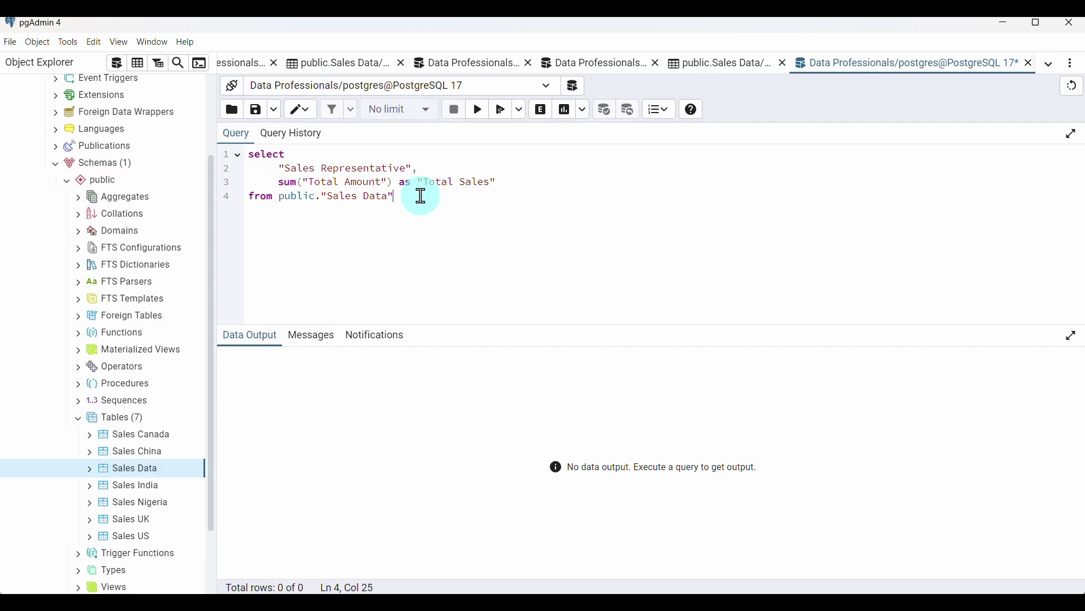
text(here "Date")
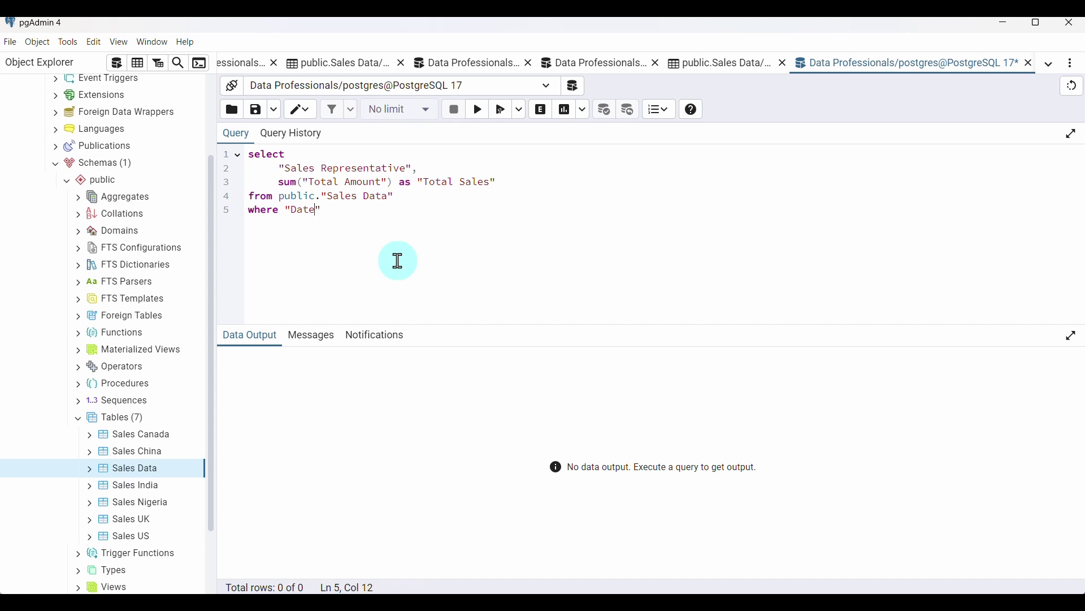
text( between '2025-02-10)
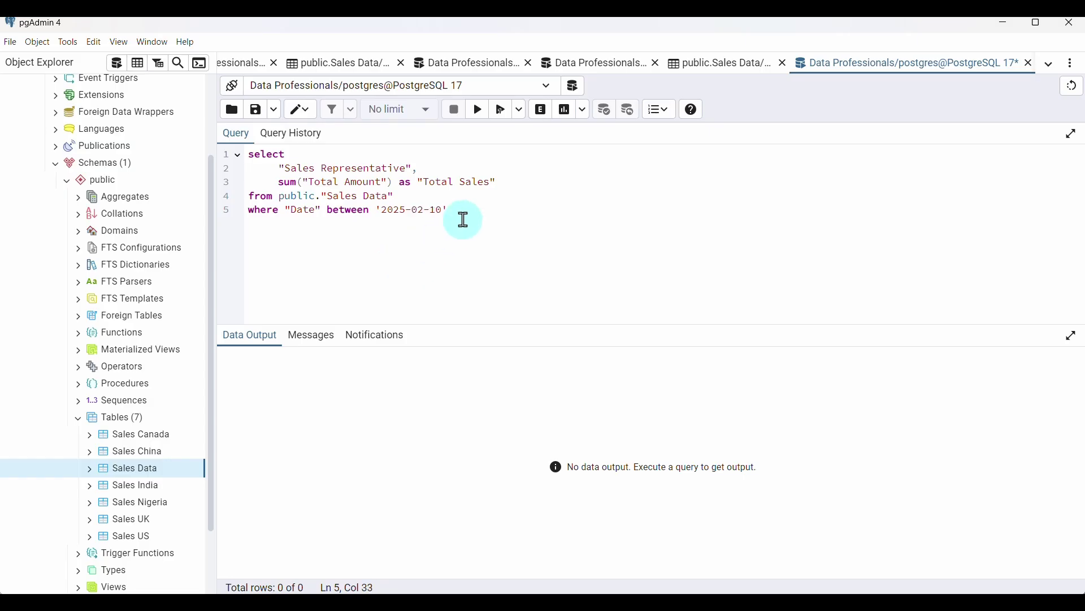
text(' and '2025-02)
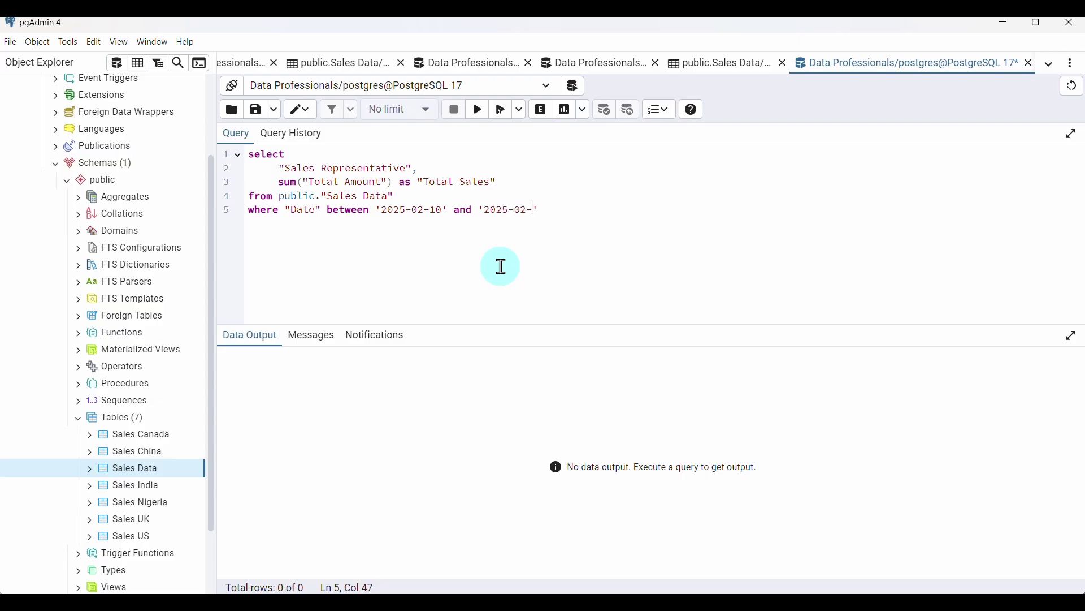
text(-14' )
text(group by)
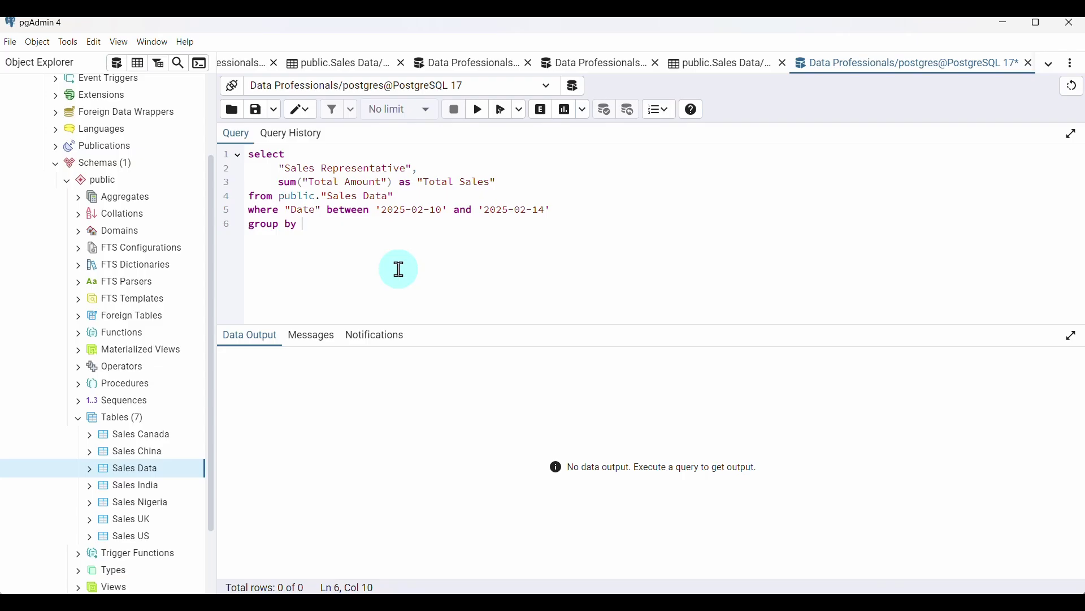
text( "Sales Representative)
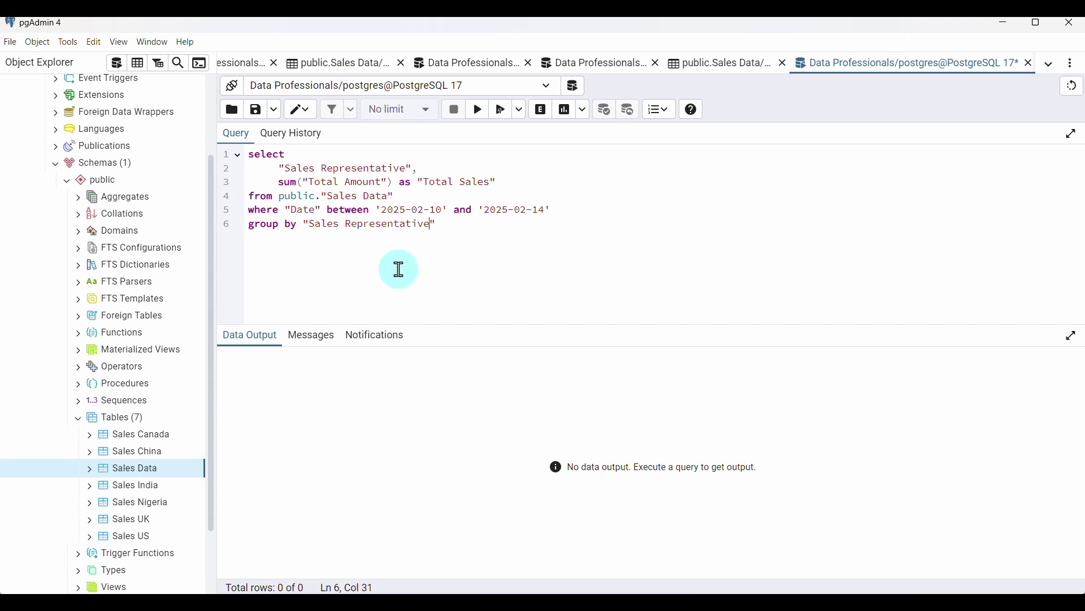
text(")
Run the sales-rep query, then add order by "Total Sales" and rerun it
click(479, 109)
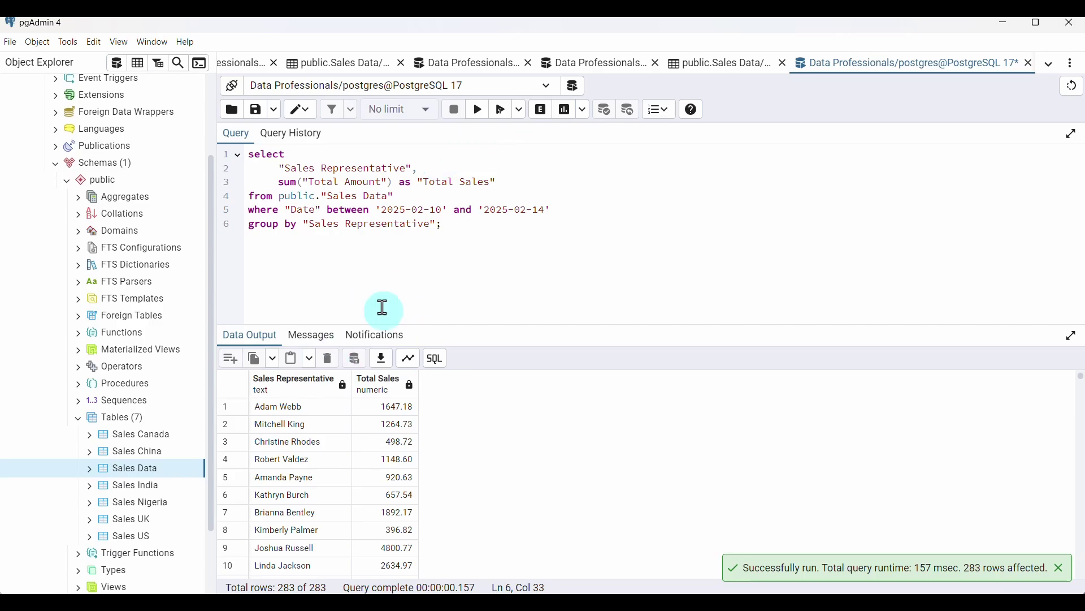
scroll(339, 470, down, 2)
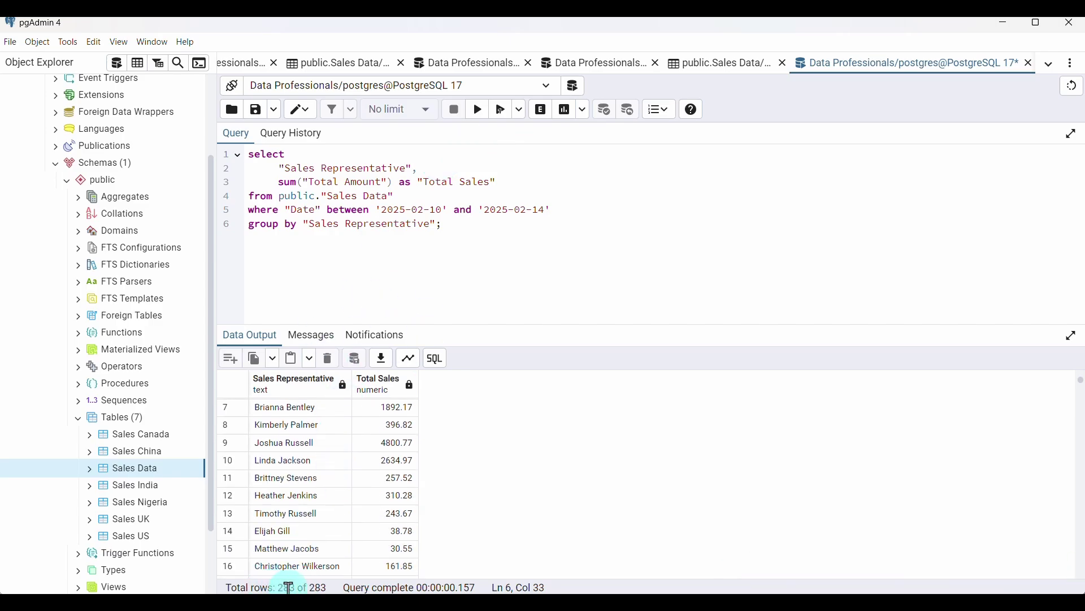
scroll(334, 496, down, 5)
scroll(334, 496, up, 7)
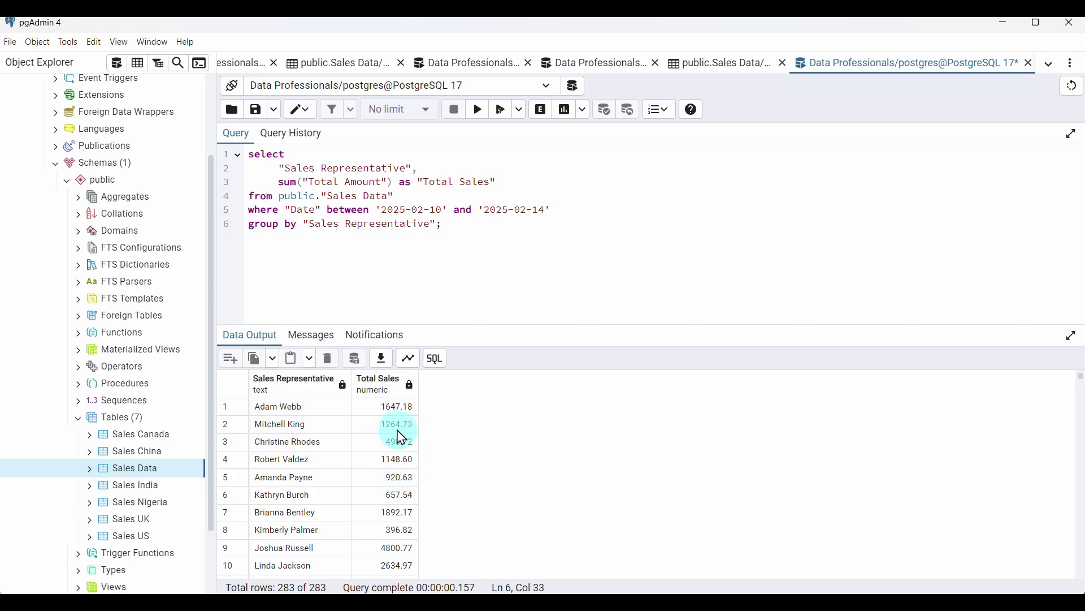
click(440, 226)
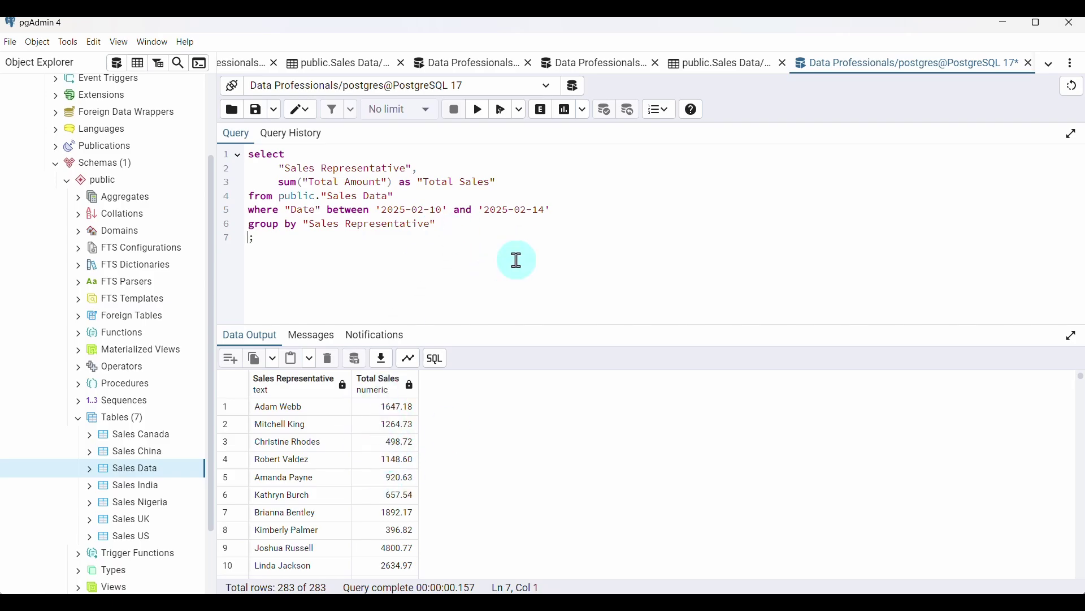
text(order by ")
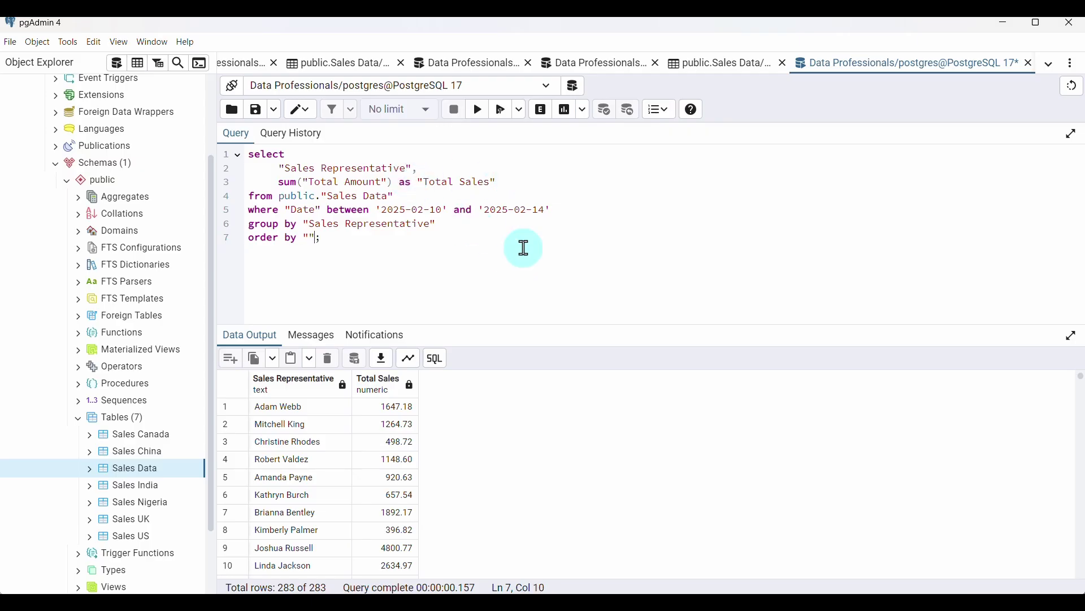
text(Total Sales)
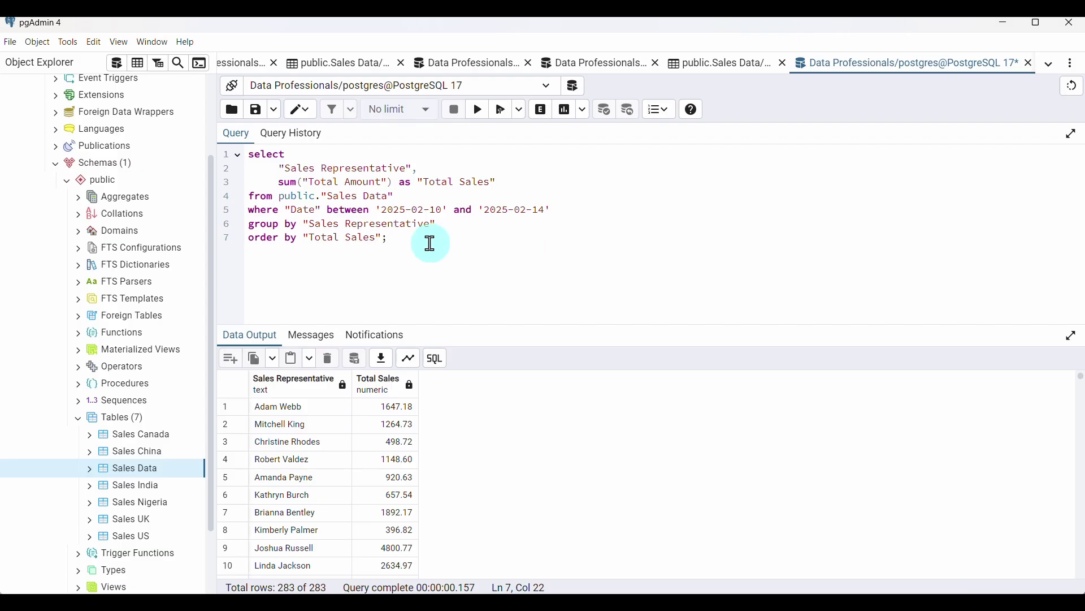
click(502, 109)
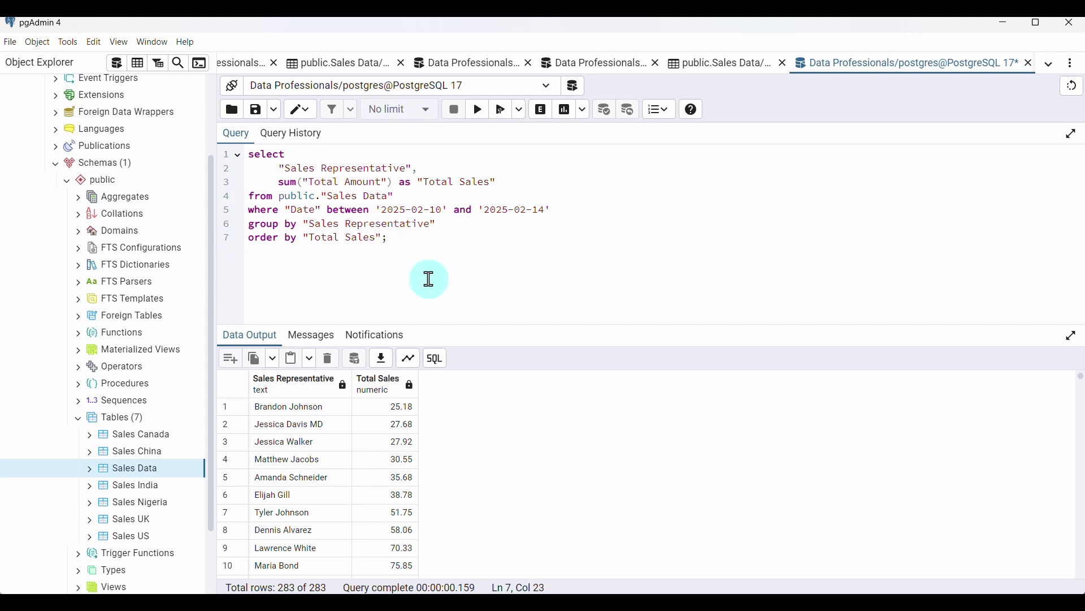
Add limit 5 and run, returning five reps with 25.18 lowest first
key(Return)
text(limit 5;)
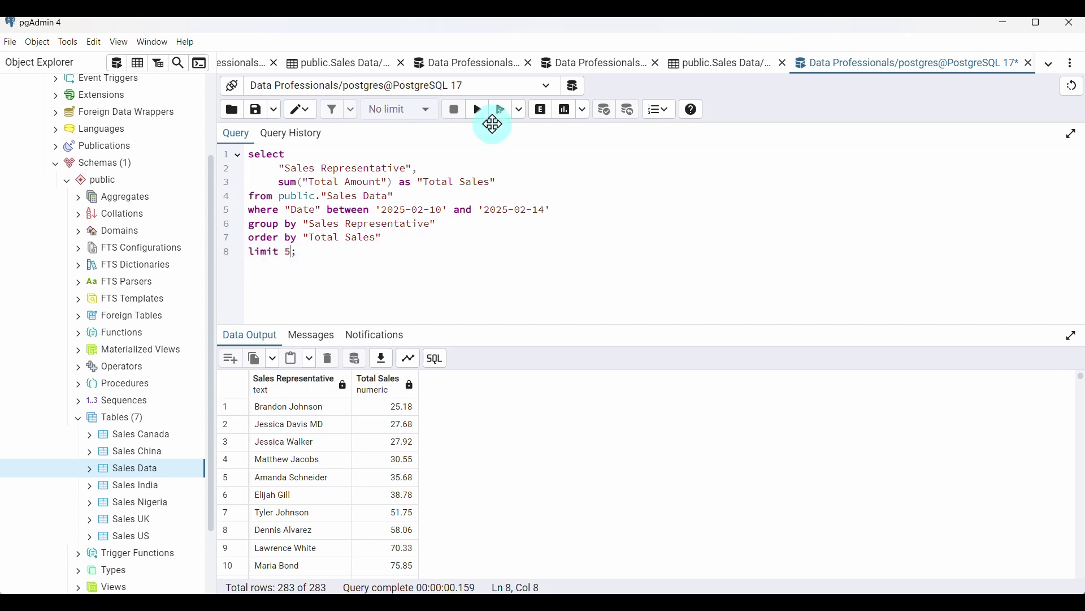
click(483, 110)
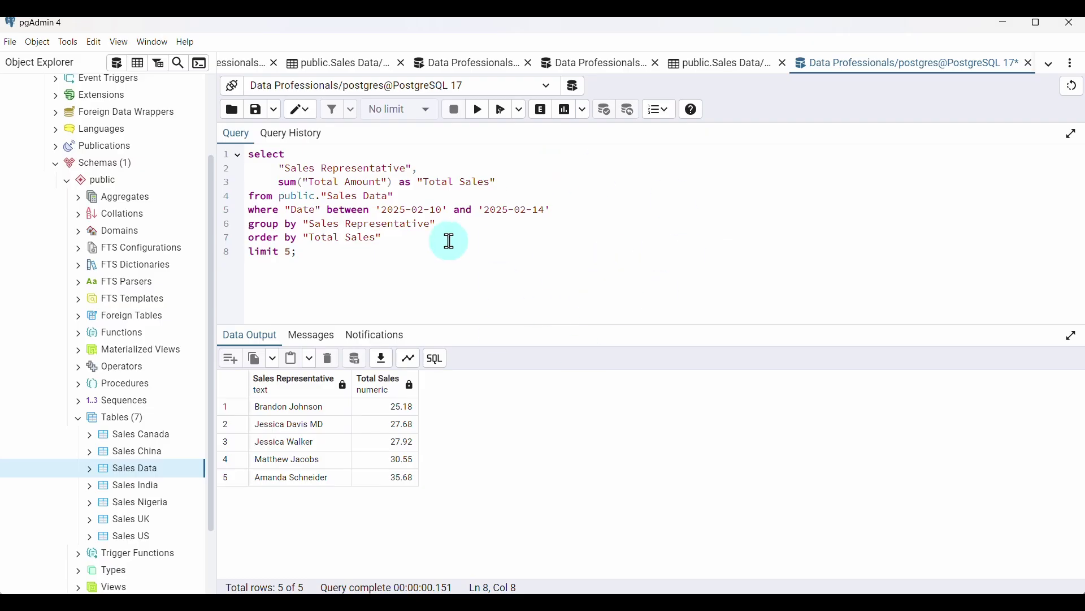
Open a new query editor, then scroll the PDF report to question 4's store-location query and results
click(120, 73)
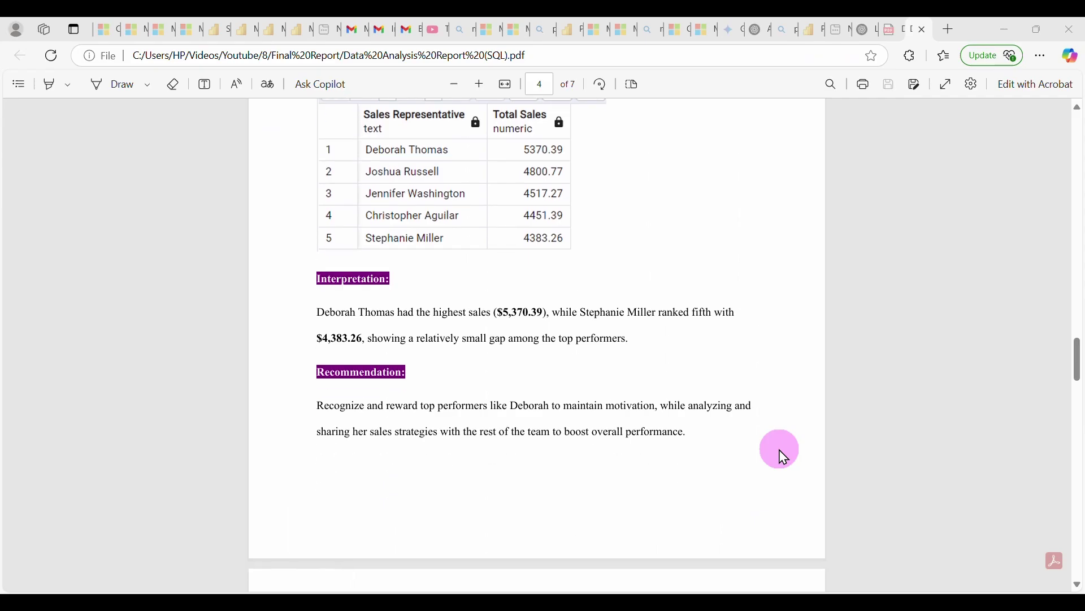
scroll(783, 457, down, 2)
scroll(783, 456, down, 8)
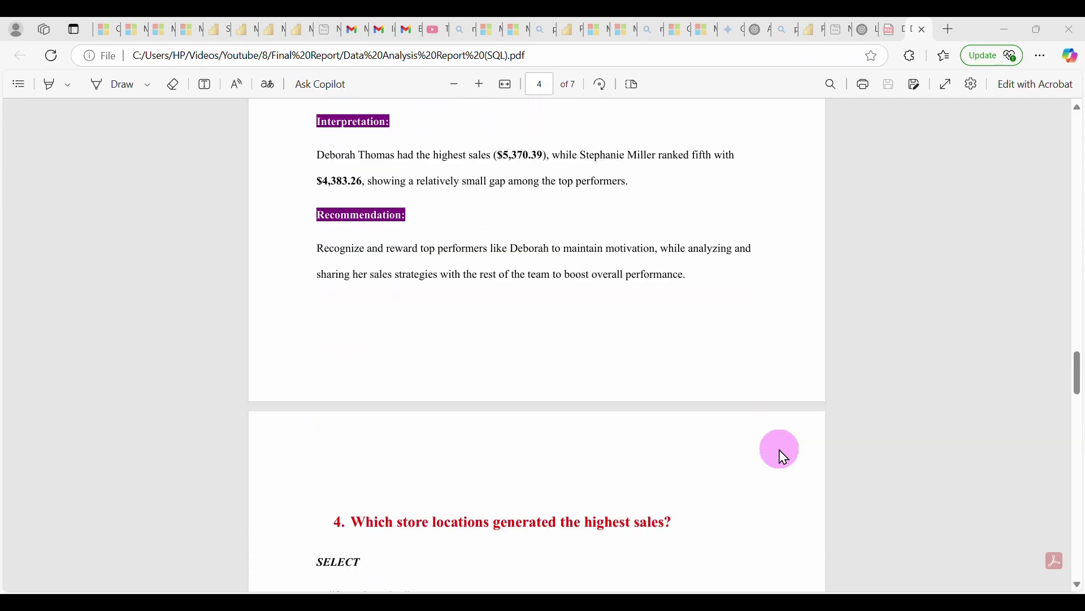
scroll(782, 457, down, 2)
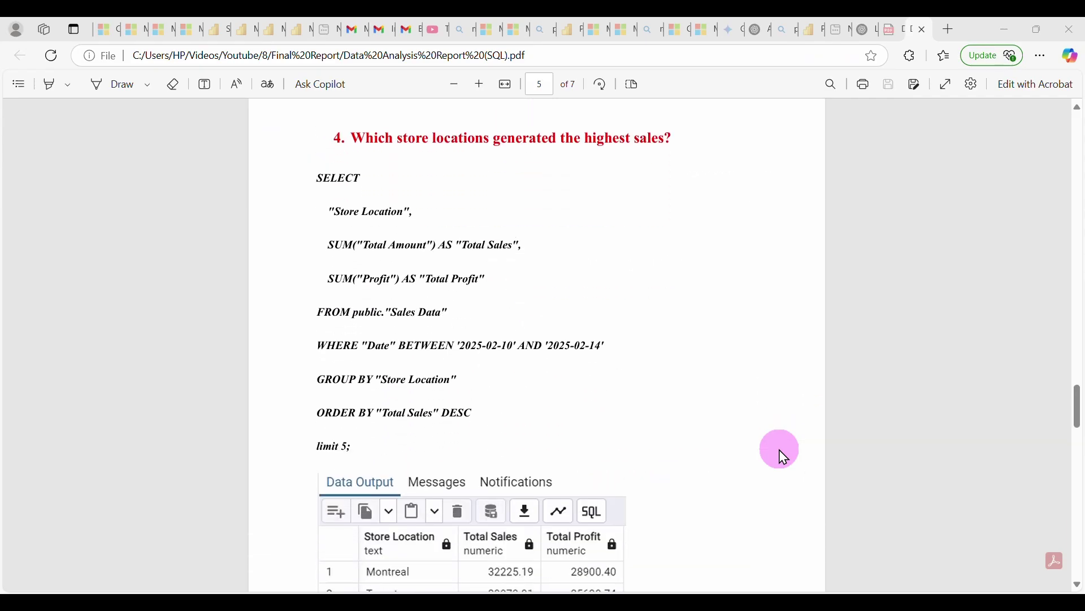
scroll(780, 452, down, 2)
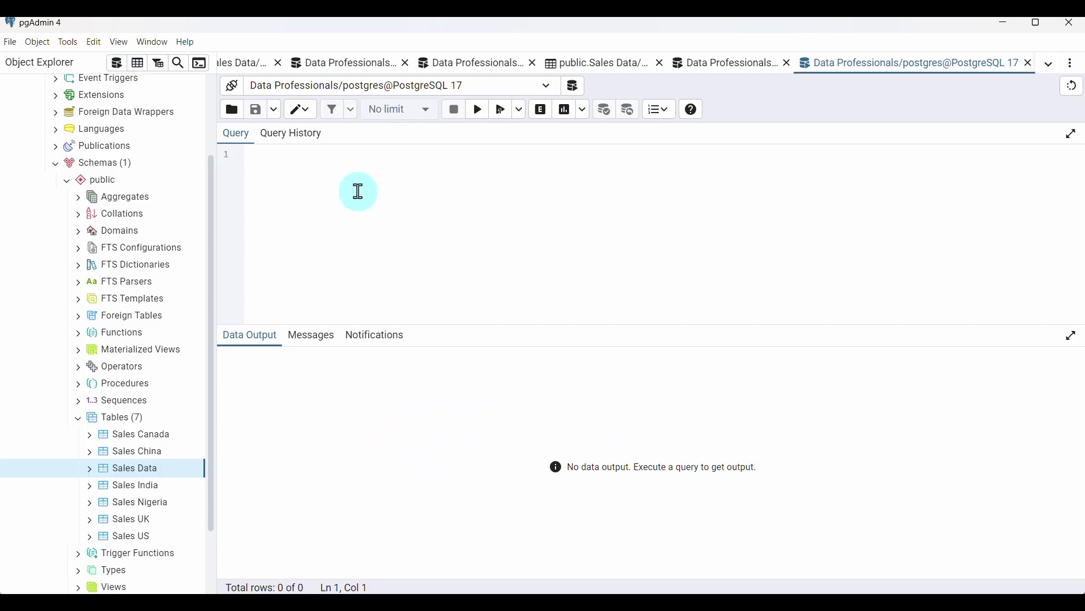
Start with select "Store Location", sum("Total Amount") as "Total Sales"
click(359, 192)
text(sek)
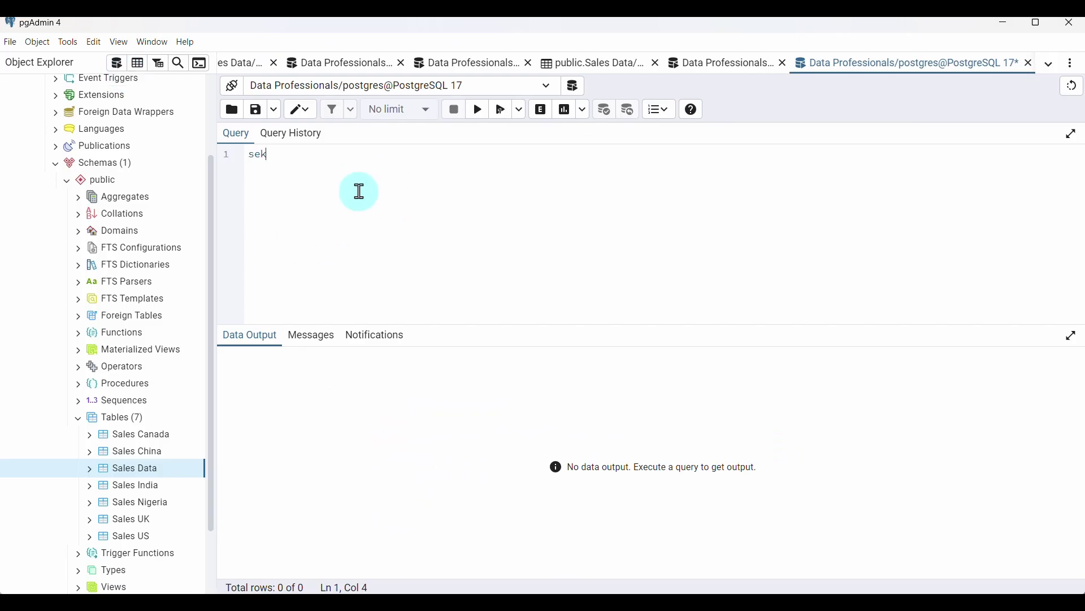
text(ect)
text(S)
text(tore )
text(Location",)
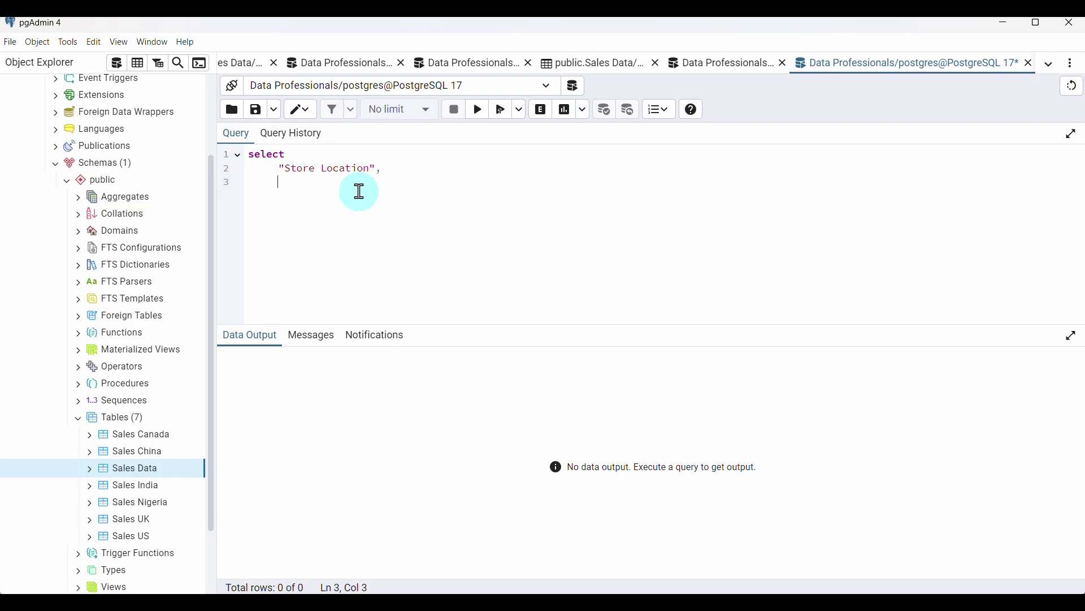
text(m("Total Amount") as "Total Sales)
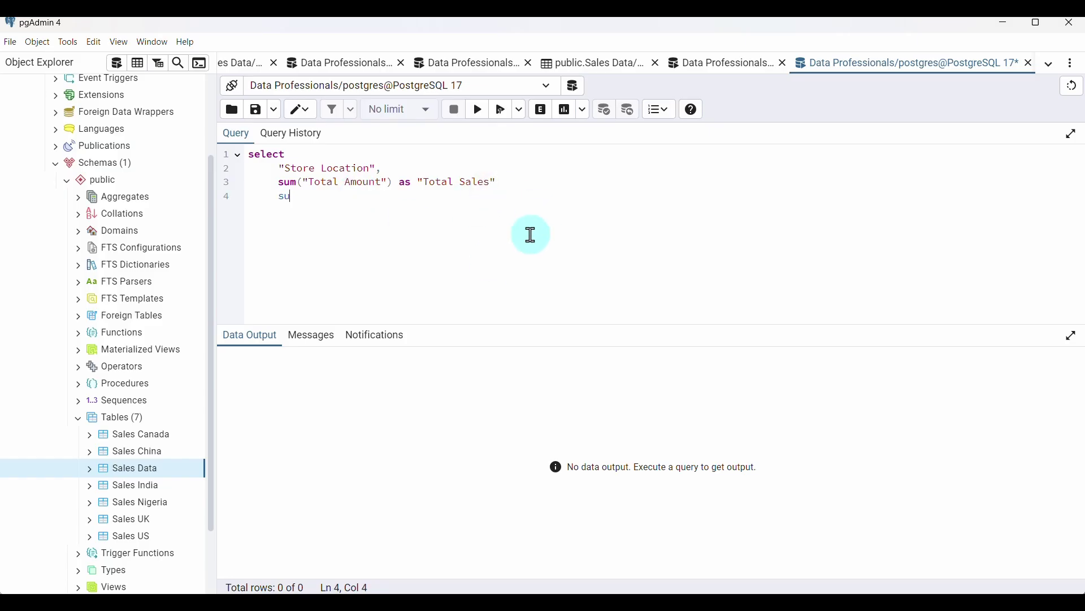
Add sum("Profit") as "Total Profit", from public."Sales Data", and begin where
text(m)
text(()
text(:)
key(BackSpace)
text("")
key(Left)
text(Profit") as)
text( total)
key(BackSpace)
key(BackSpace)
key(BackSpace)
key(BackSpace)
key(BackSpace)
text("Total Profit)
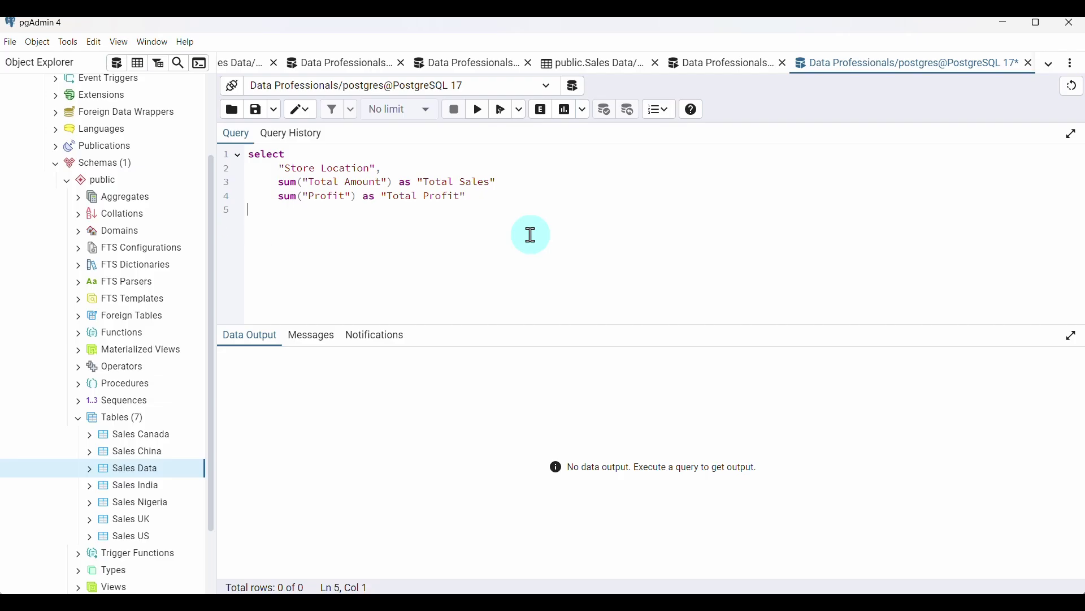
text(from publi)
text(c."Sales)
text( Data)
text(where)
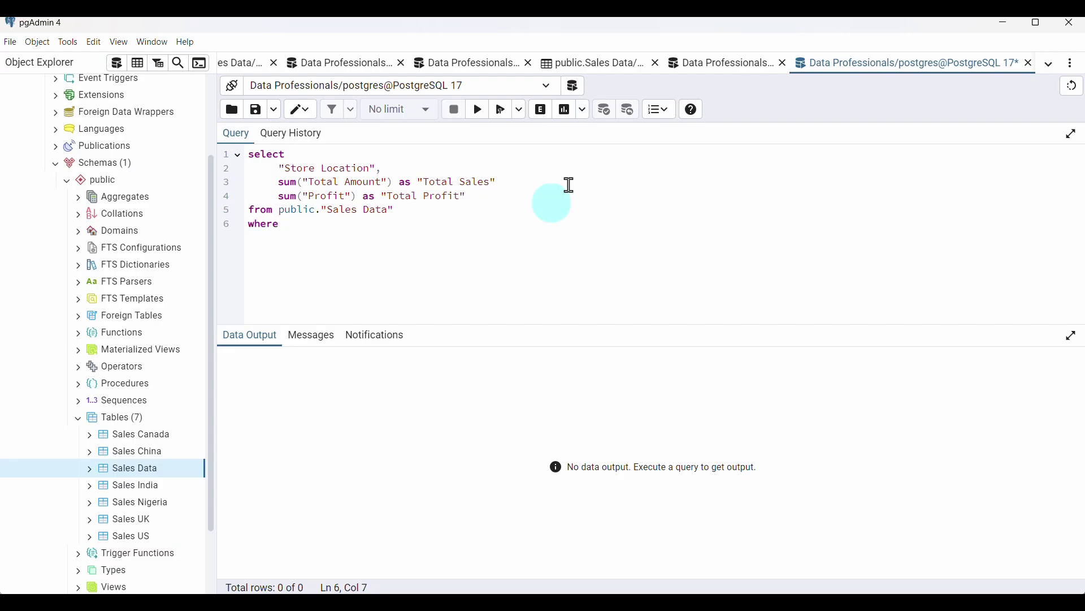
Paste the 2025-02-10 to 2025-02-14 "Date" between condition from the sales-rep query after where
click(720, 74)
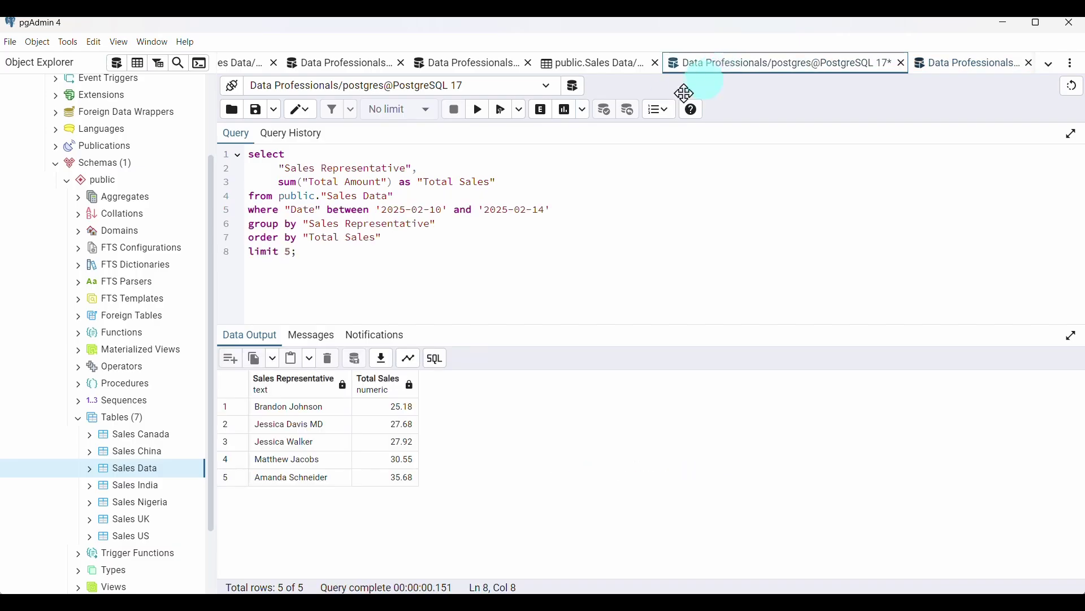
click(286, 209)
drag(285, 210, 553, 212)
key(ctrl+c)
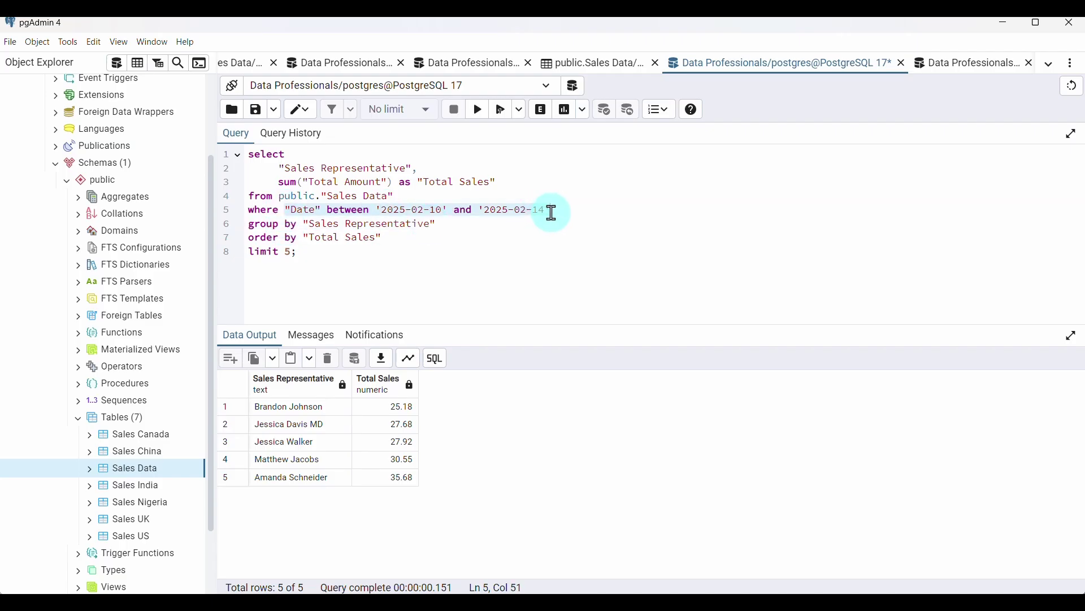
click(950, 65)
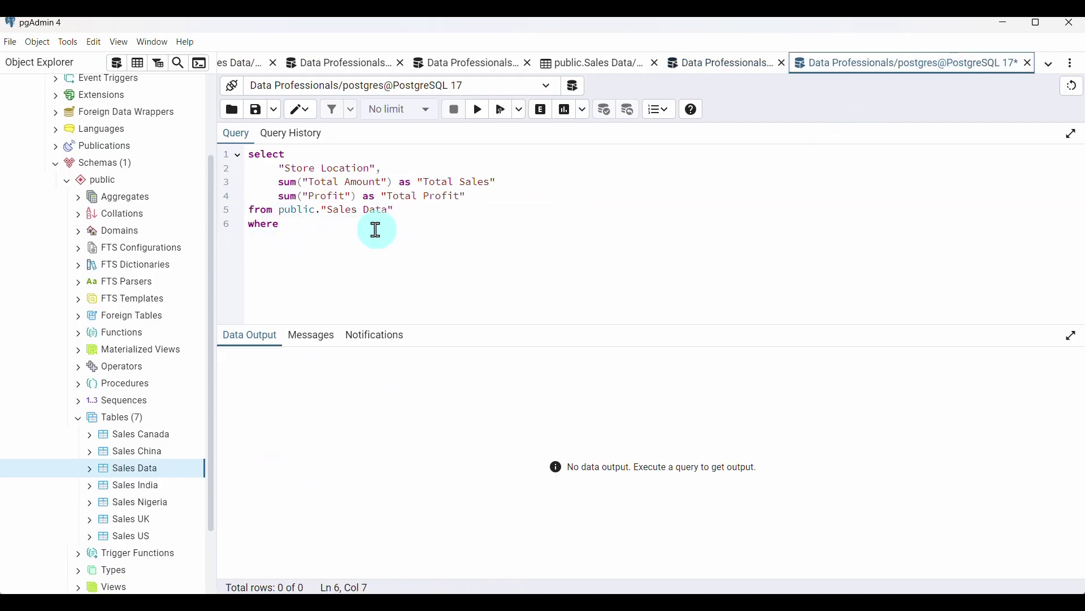
key(ctrl+v)
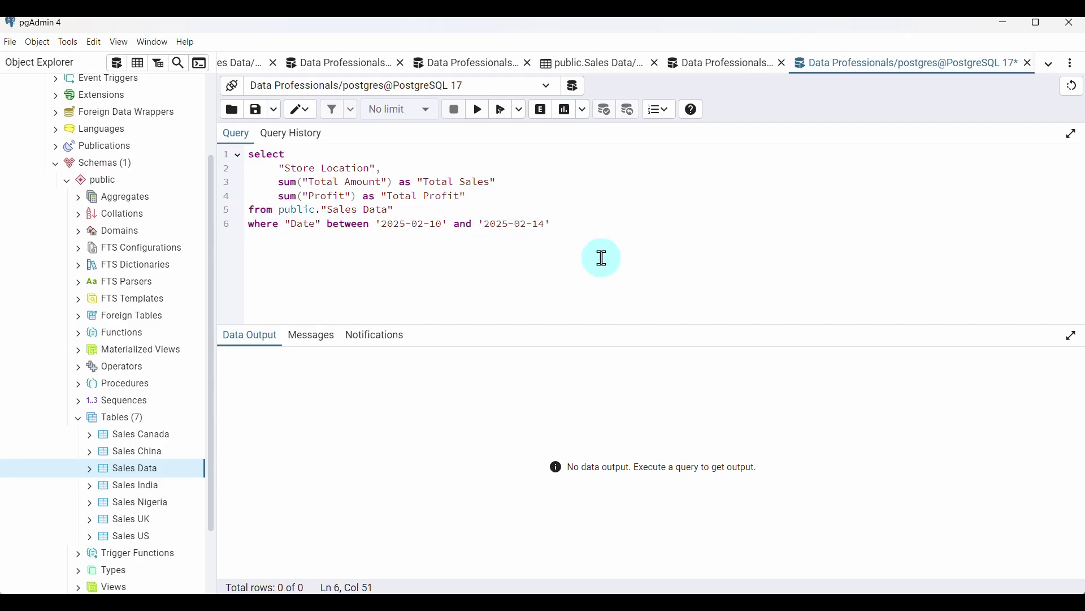
key(Return)
Add group by "Store Location"
text(group by)
click(280, 165)
drag(280, 165, 375, 168)
key(ctrl+c)
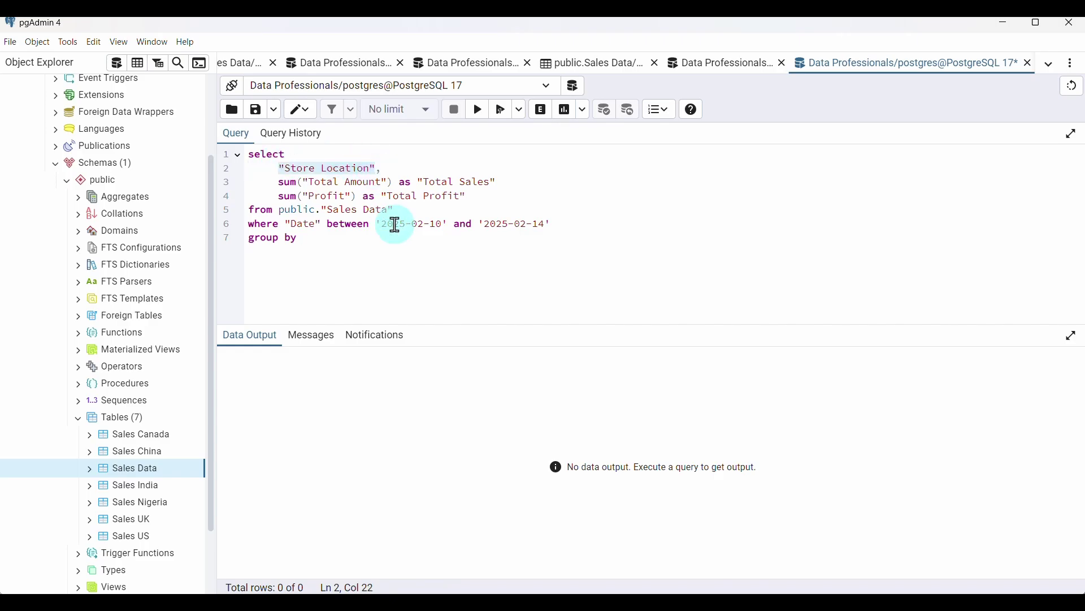
click(340, 239)
key(ctrl+v)
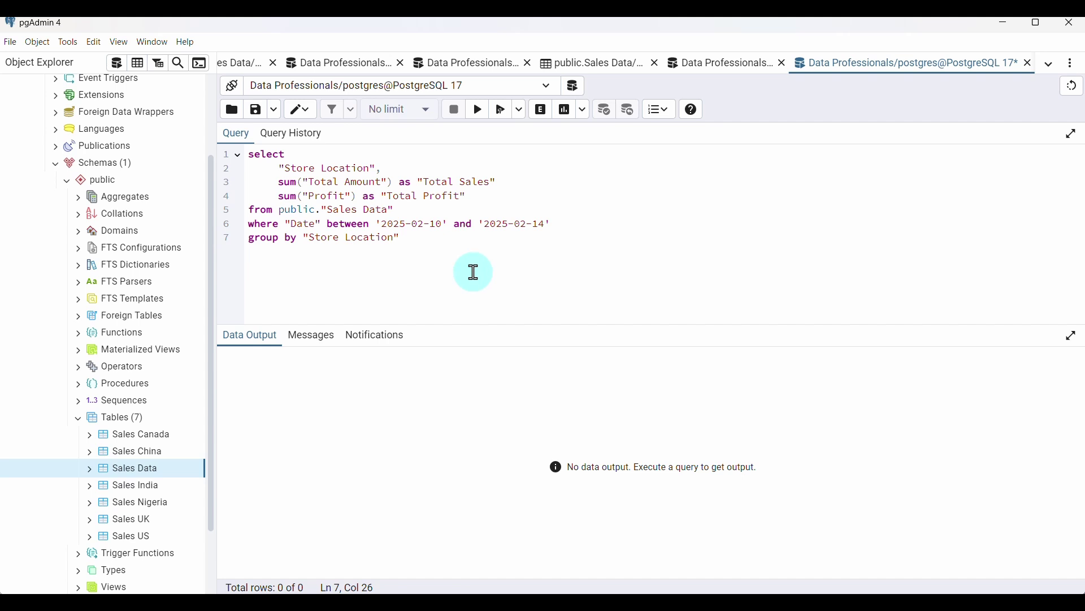
Add order by "Total Sales" and limit 5, then run it, producing a syntax error near "sum"
text(order by)
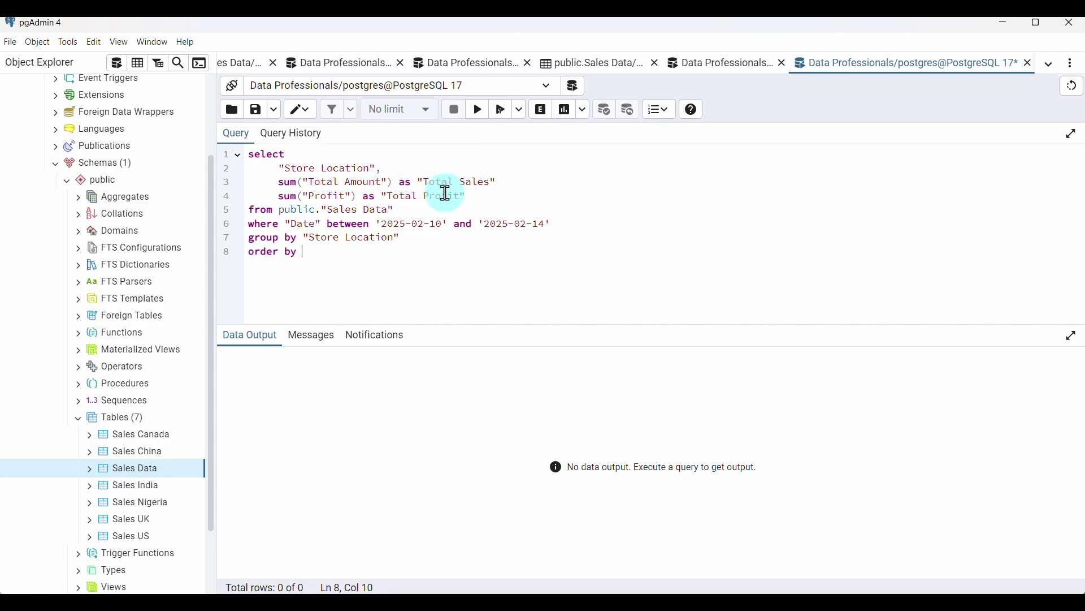
drag(417, 182, 503, 182)
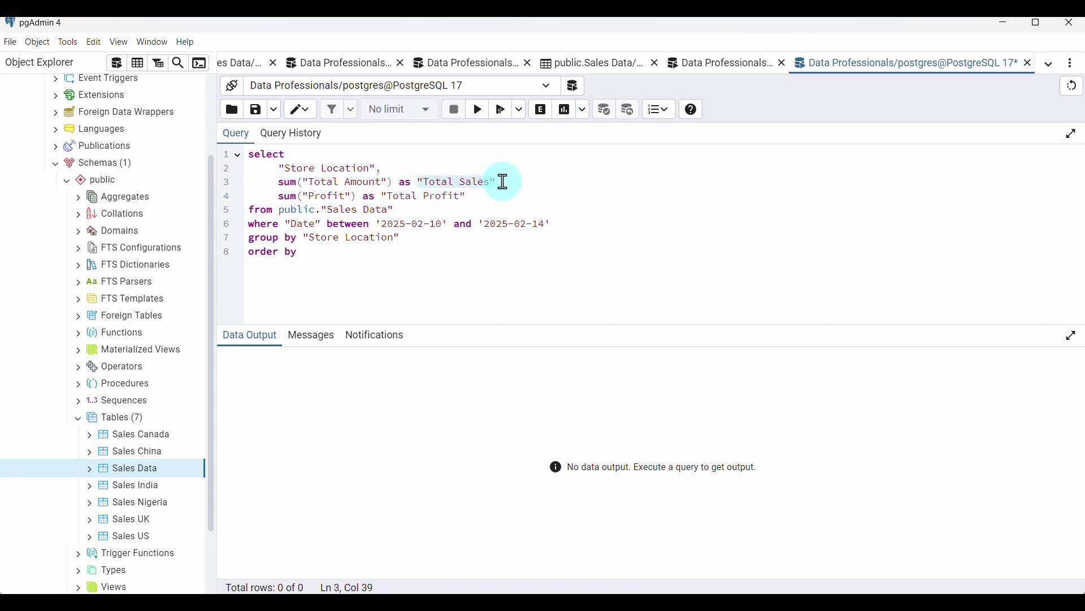
key(ctrl+c)
click(354, 251)
key(ctrl+v)
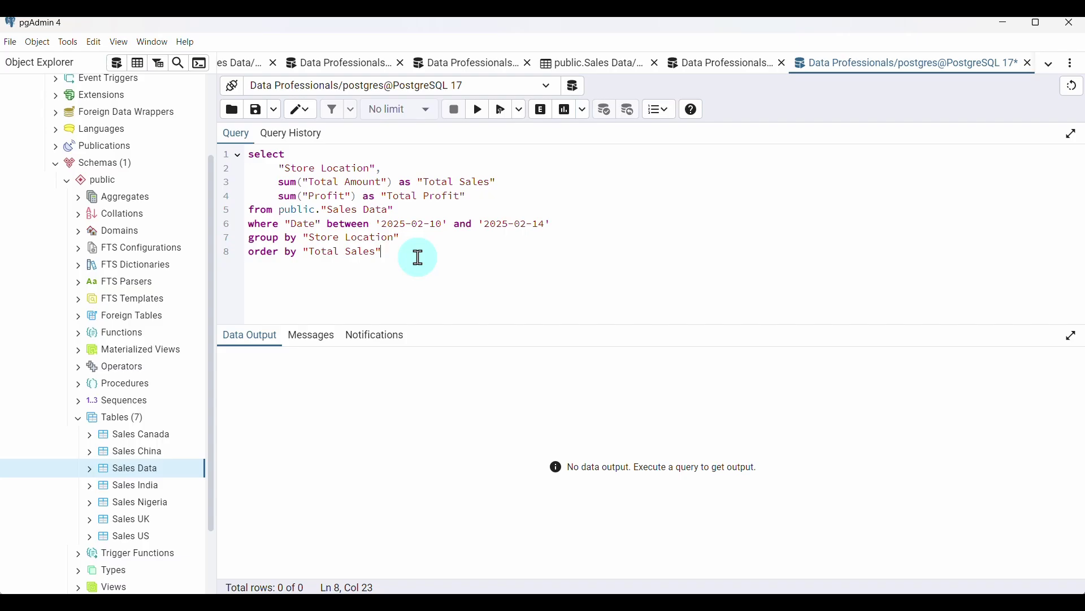
text(limit 5;)
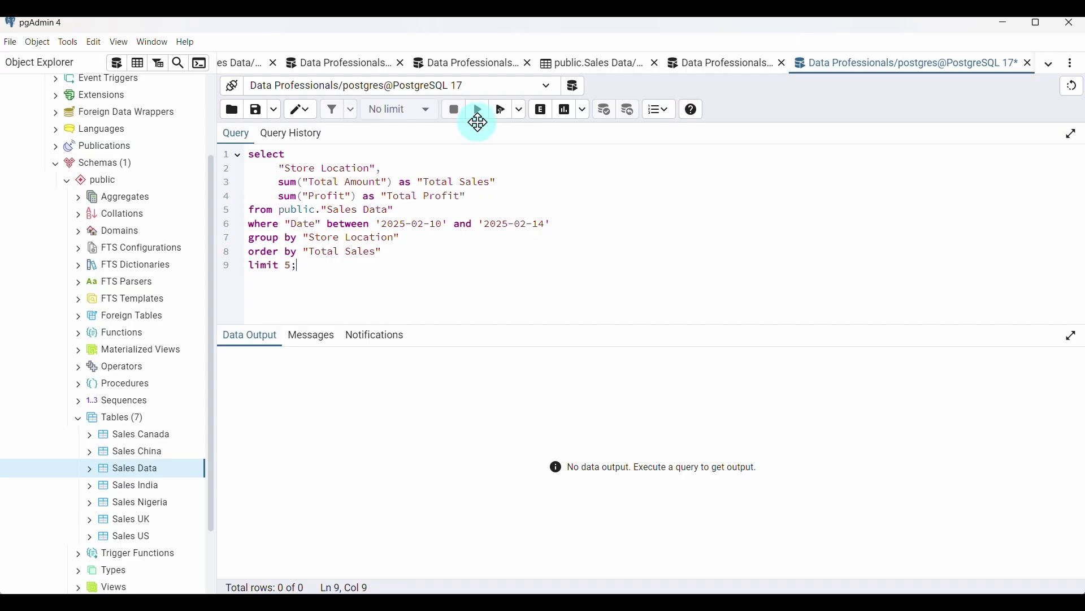
click(479, 113)
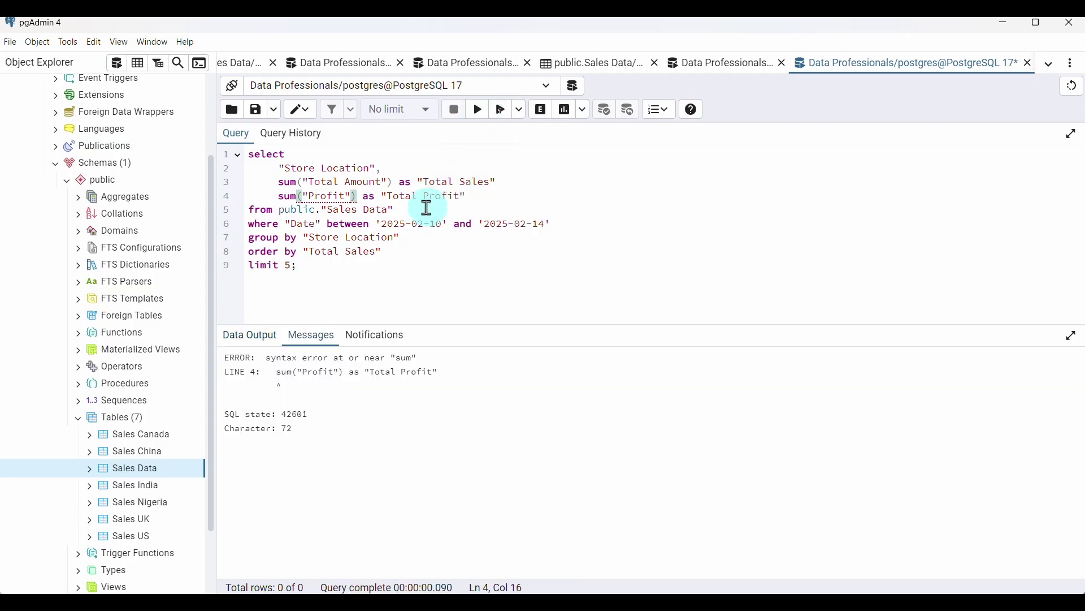
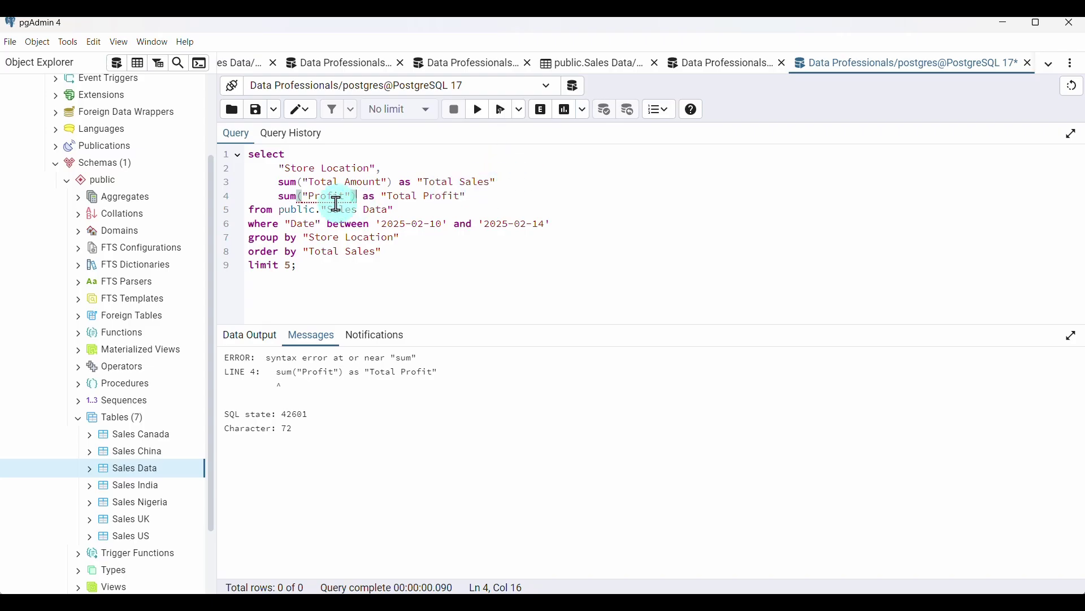
Add the missing comma after "Total Sales" and rerun to list five stores, then start a new query editor
click(355, 72)
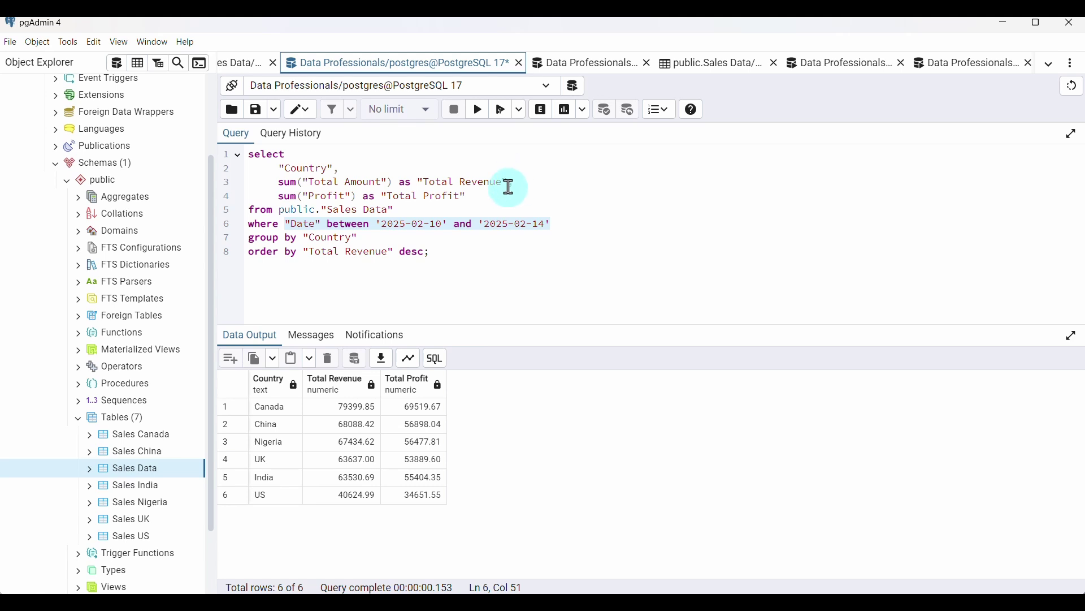
click(958, 70)
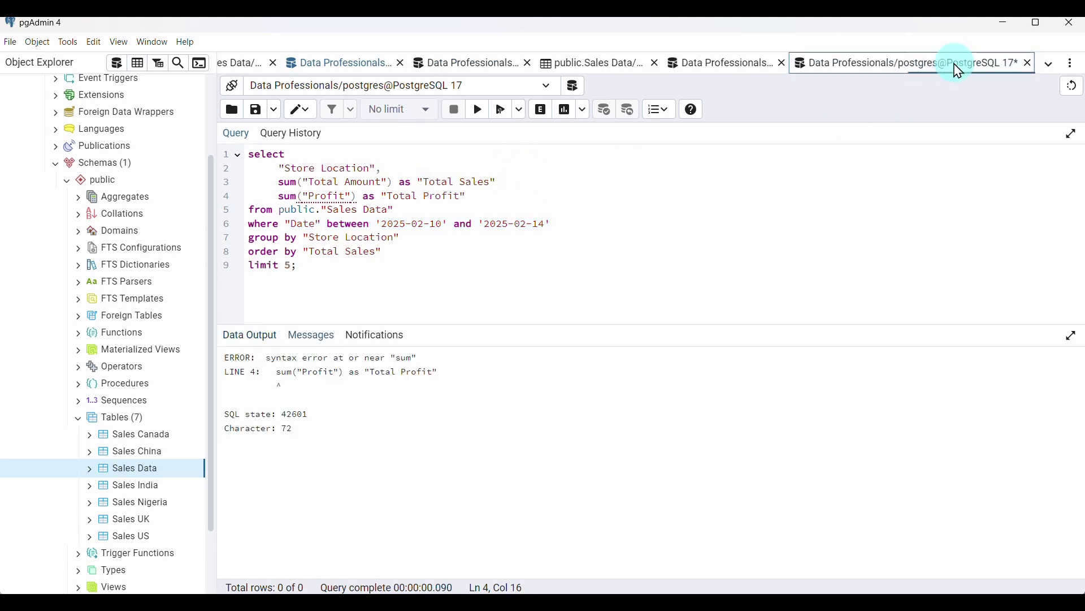
click(499, 180)
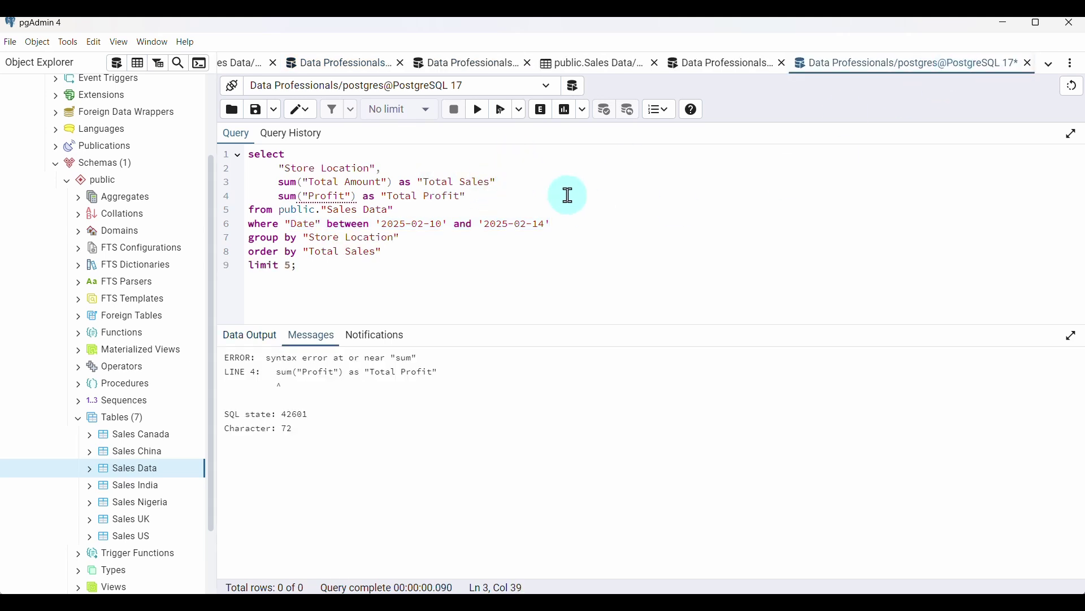
text(,)
click(478, 110)
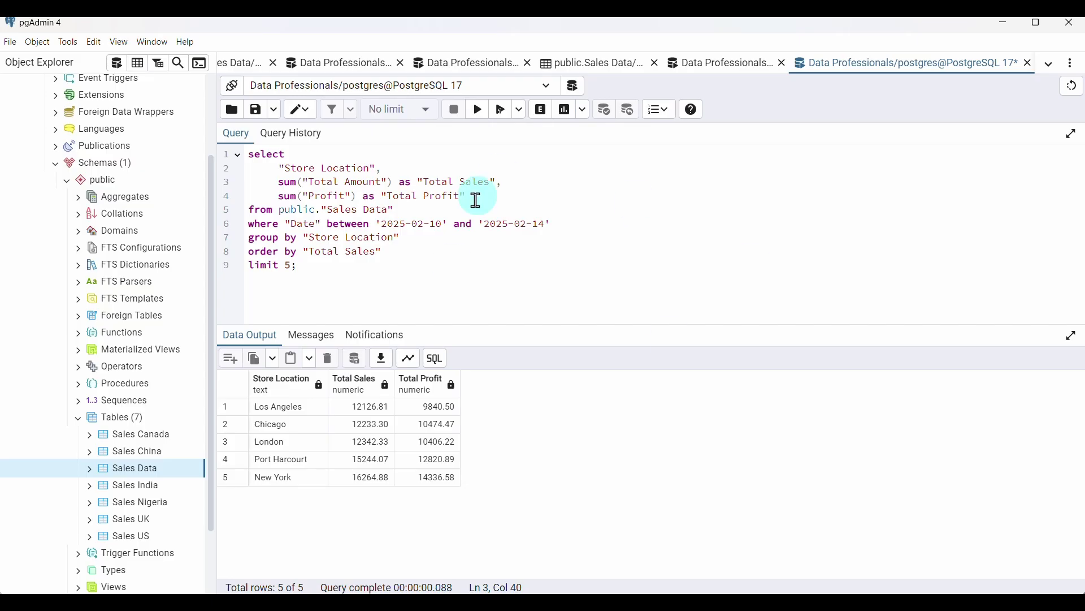
click(121, 67)
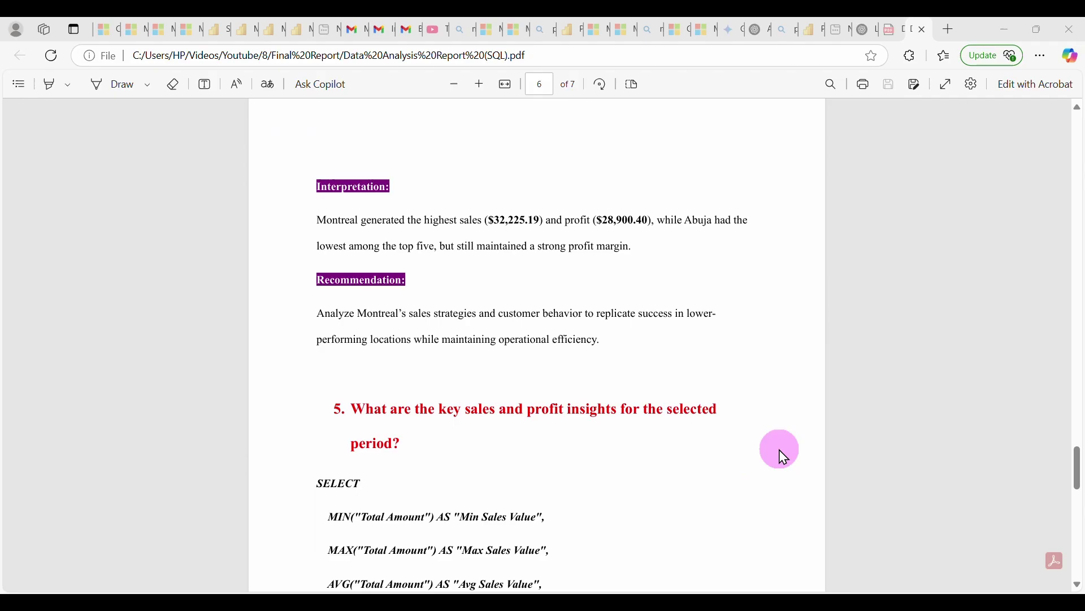
Scroll the PDF report to question 5's MIN/MAX/AVG/SUM query and begin typing "select"
scroll(780, 452, down, 1)
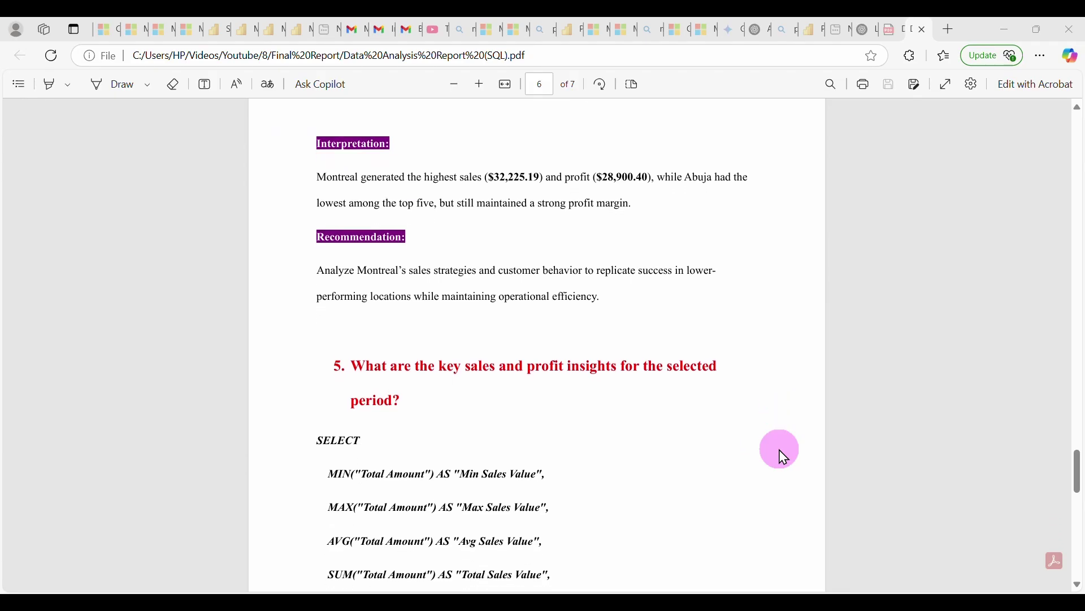
scroll(780, 453, down, 3)
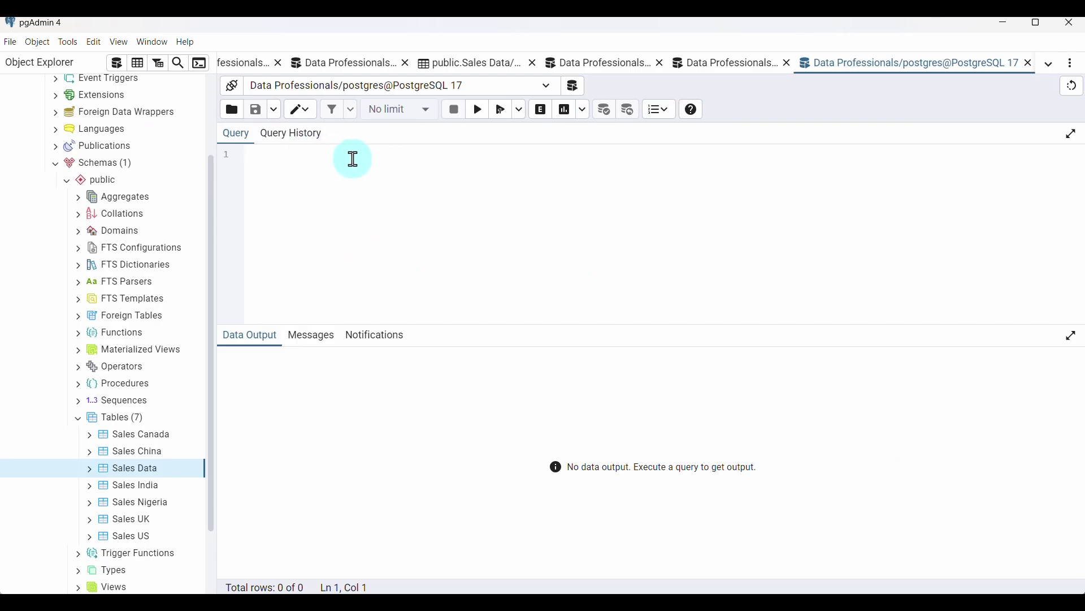
text(select)
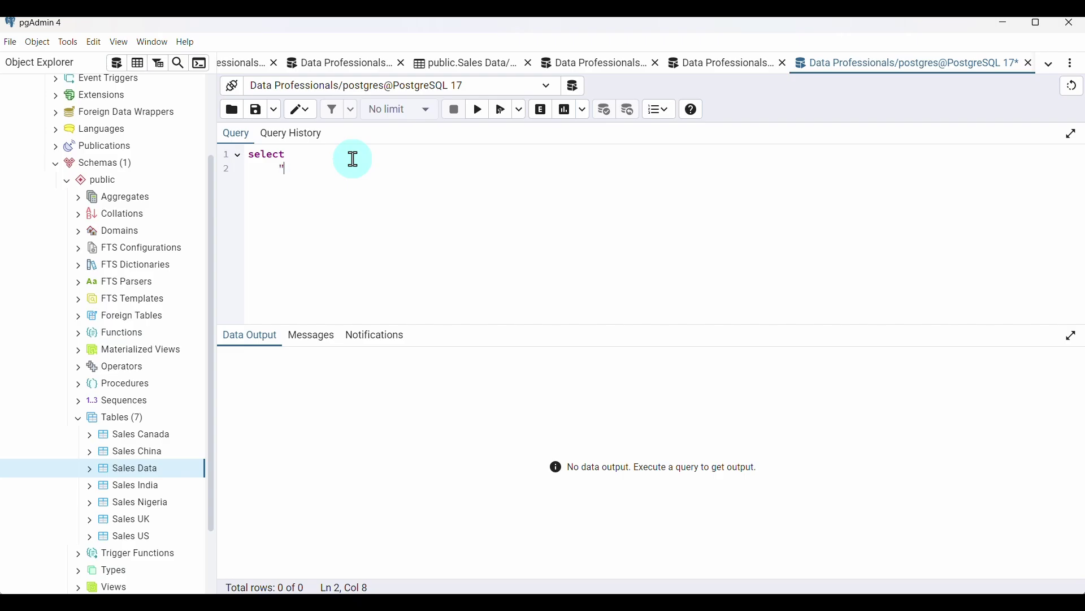
Write min("Total Amount") aliased as "Min Sales Value"
key(BackSpace)
key(BackSpace)
text(min()
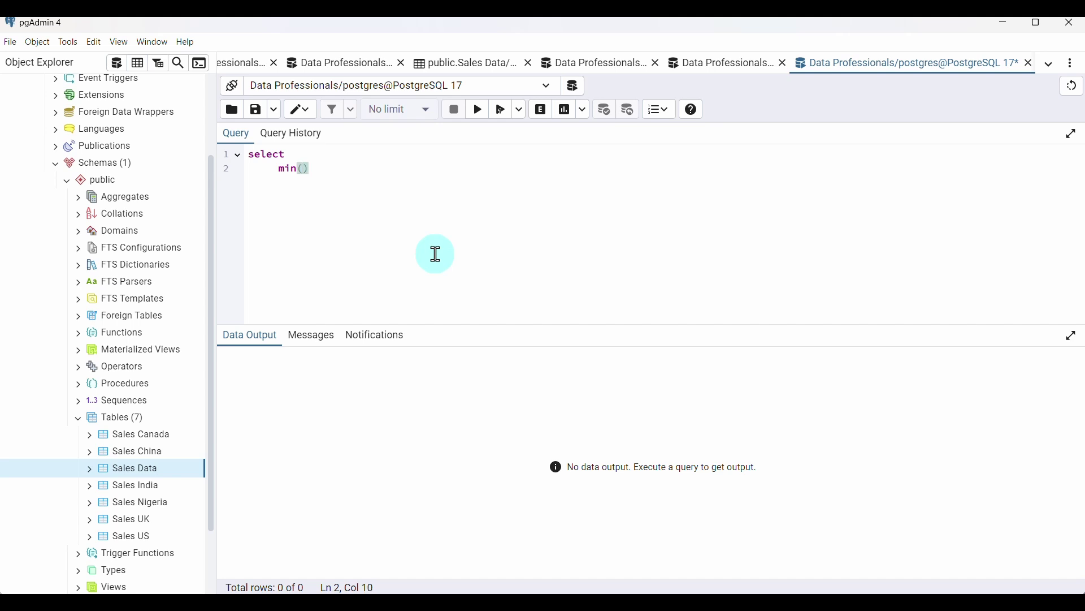
text("")
key(Left)
text(Total Amount)
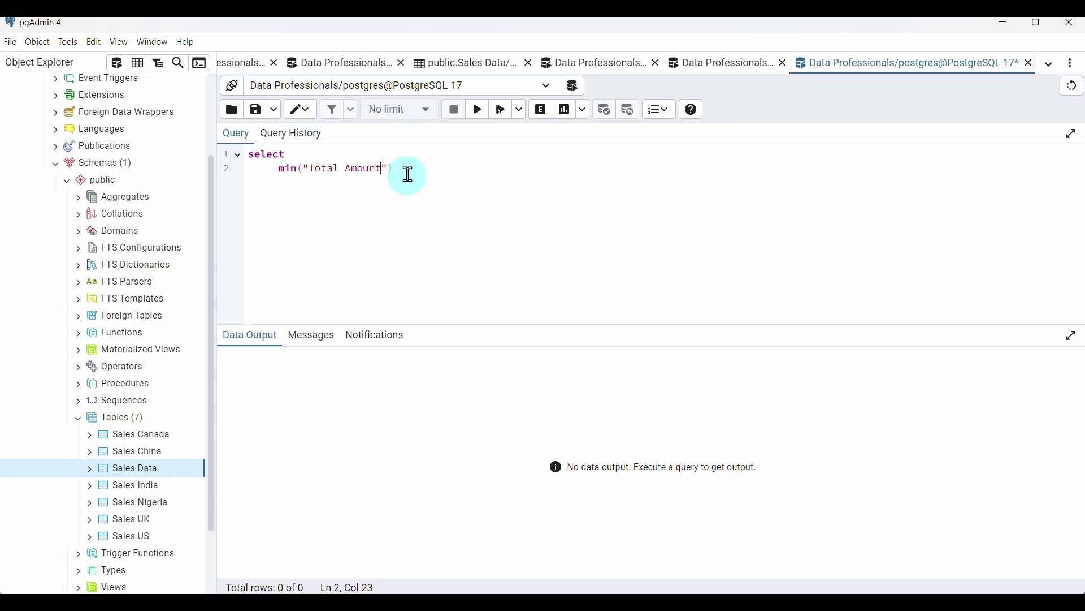
click(409, 170)
text(as )
text("")
text(Min )
text(Sales V)
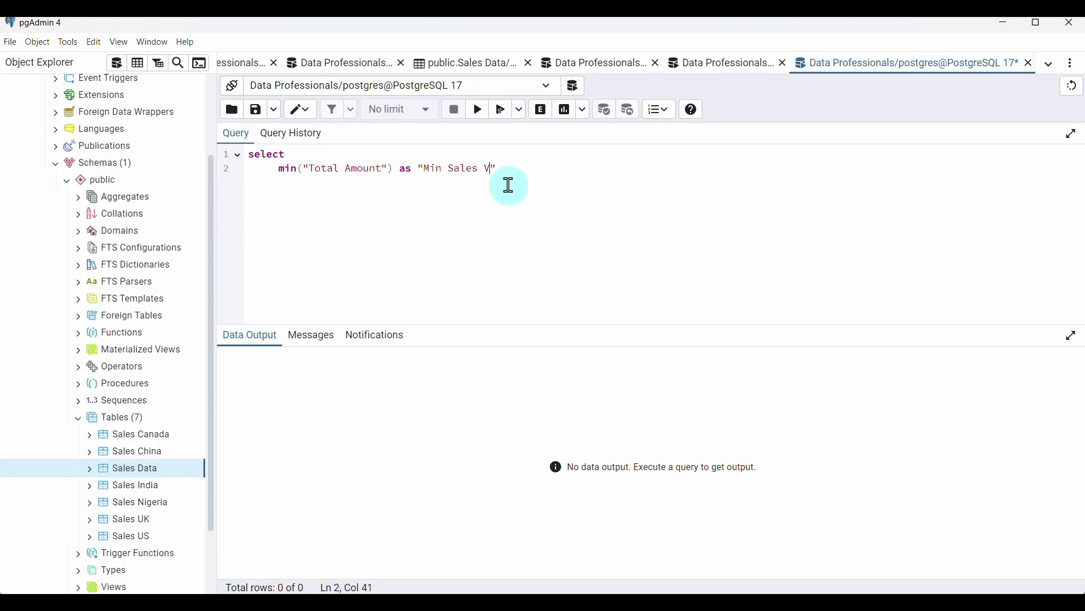
text(alues)
key(BackSpace)
Add max("Total Amount") aliased as "Max Sales Values", reusing the copied column name
text(max()
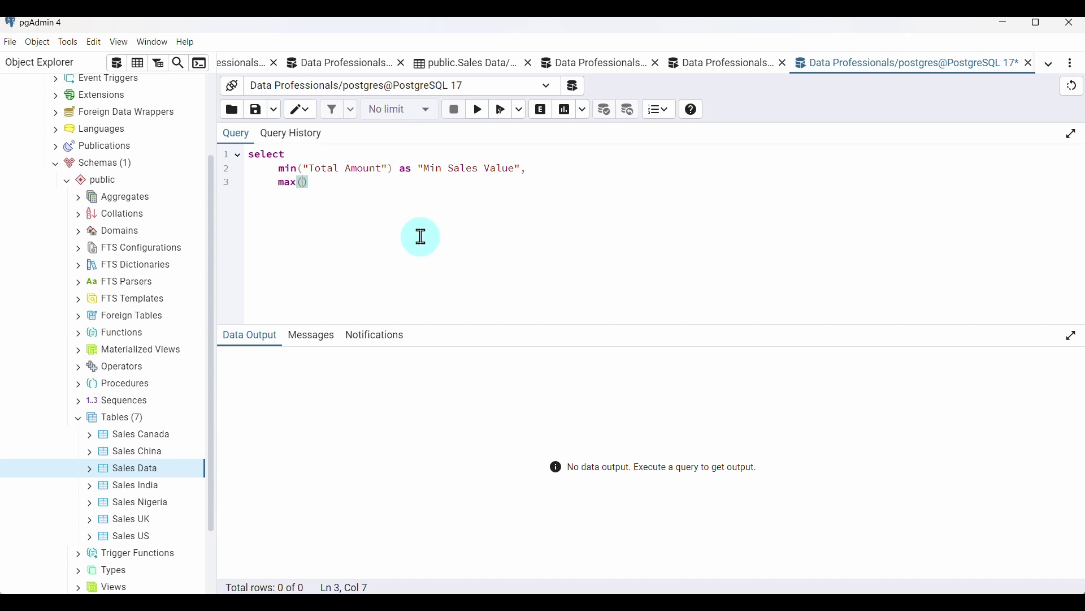
drag(307, 168, 389, 170)
key(ctrl+c)
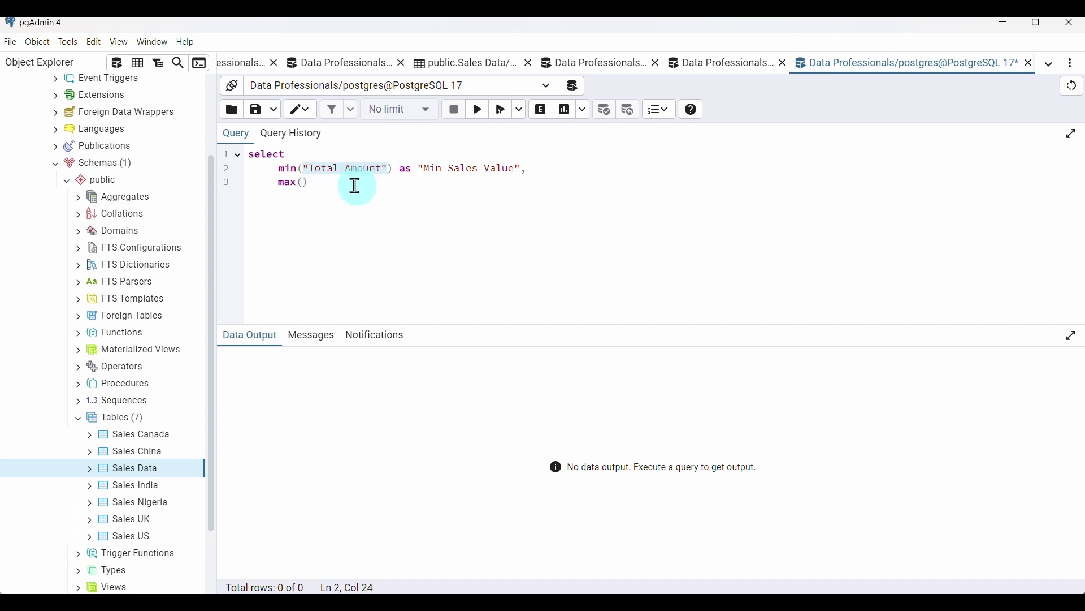
click(303, 182)
key(ctrl+v)
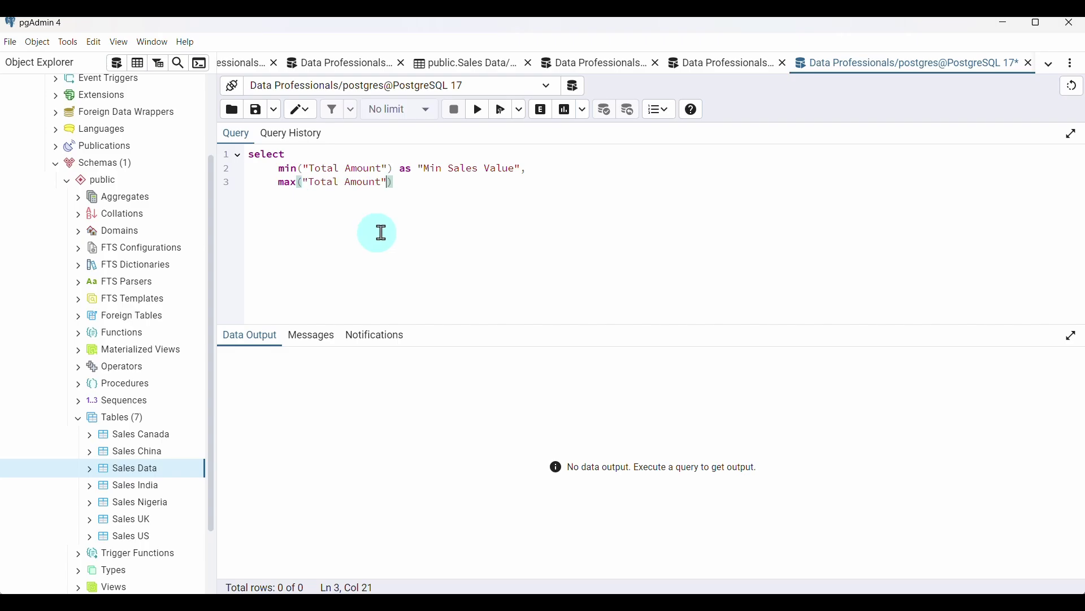
click(426, 179)
text(as)
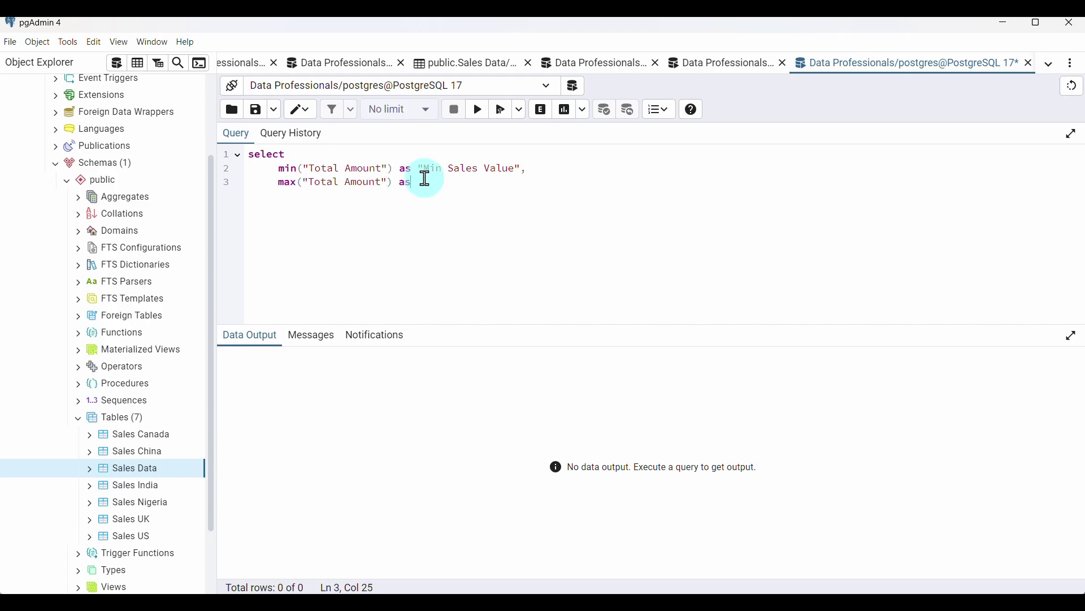
text( "")
key(Left)
text(Max Sales Values")
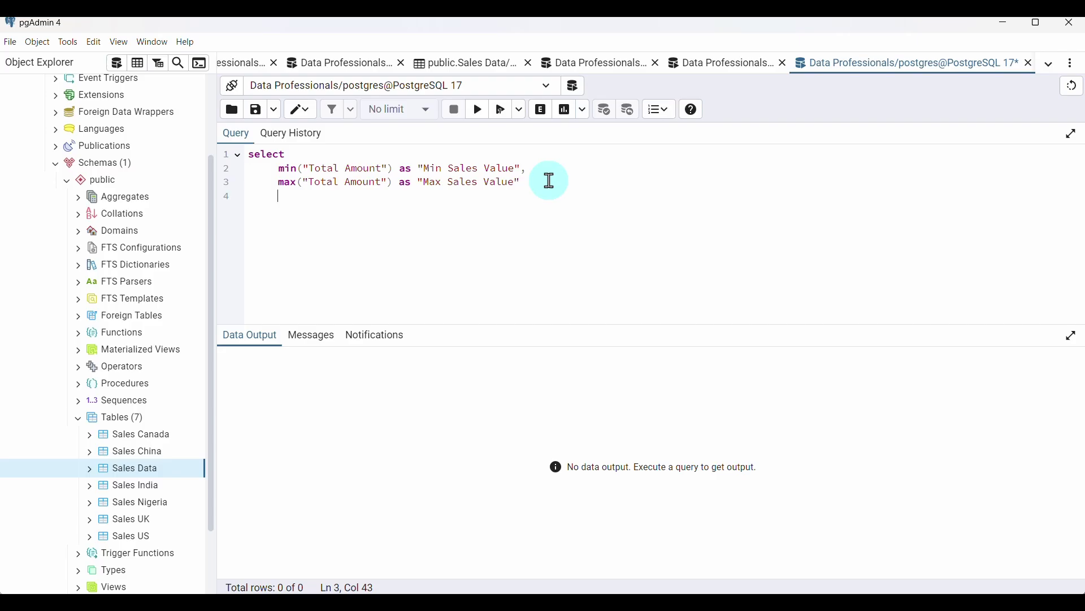
text(A)
text(avg)
text(()
Add avg("Total Amount") as an Avg Sales alias and sum("Total Amount") as "Total Sales", fixing the missing comma
key(ctrl+v)
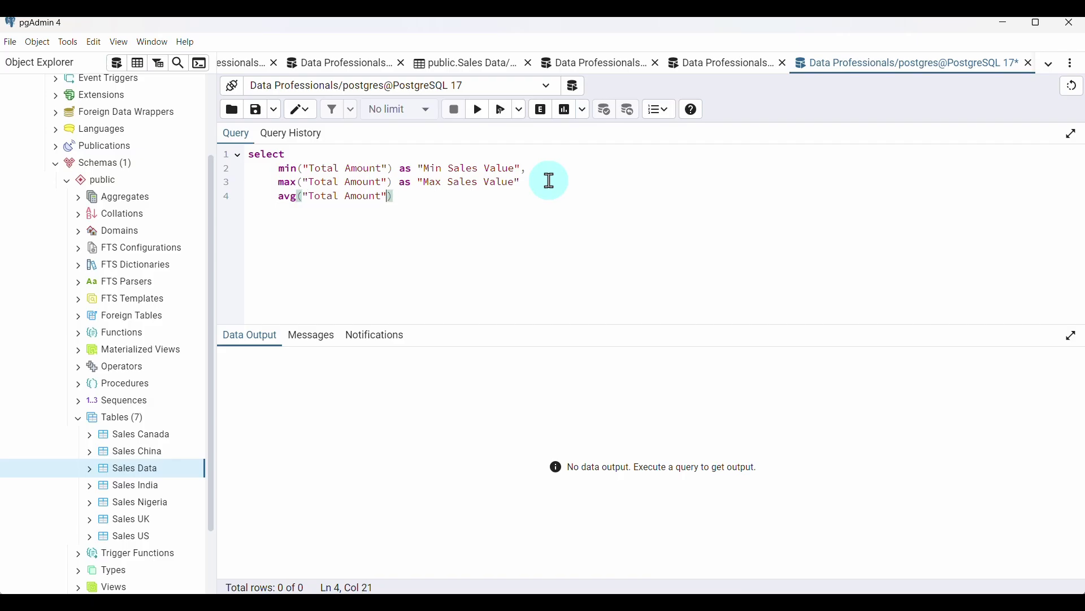
text(as )
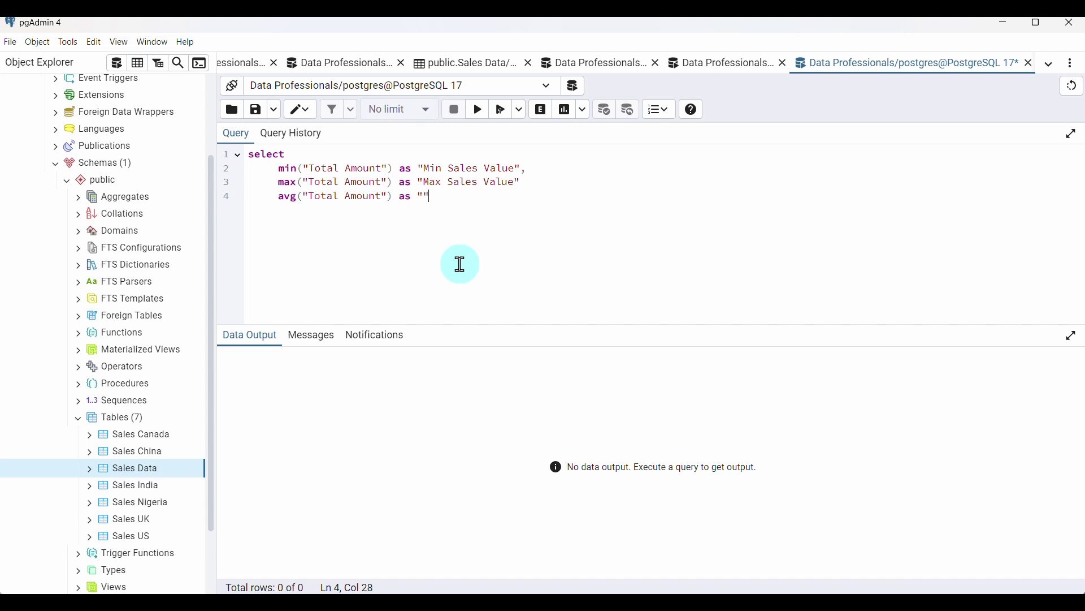
text("Avg )
text(Sales )
text(Vale)
text(e)
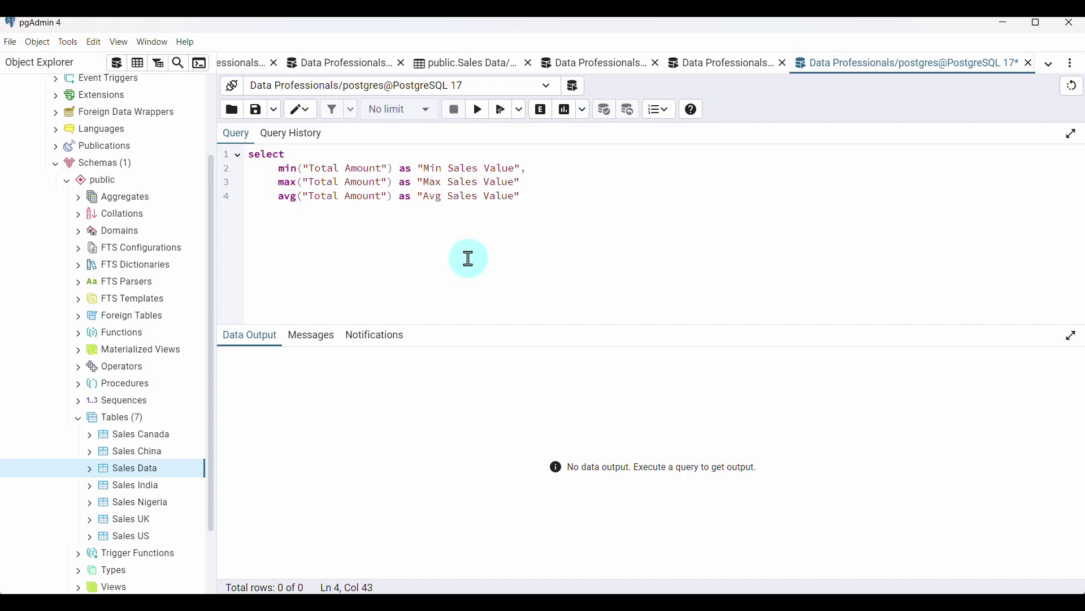
text(,)
click(529, 181)
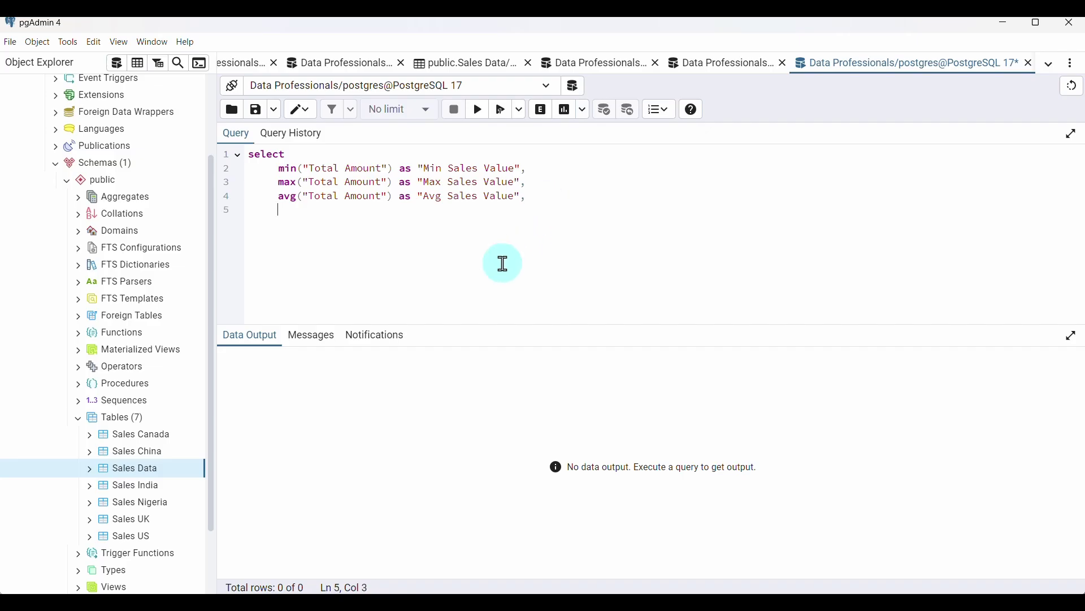
text(sum("Total Amount")
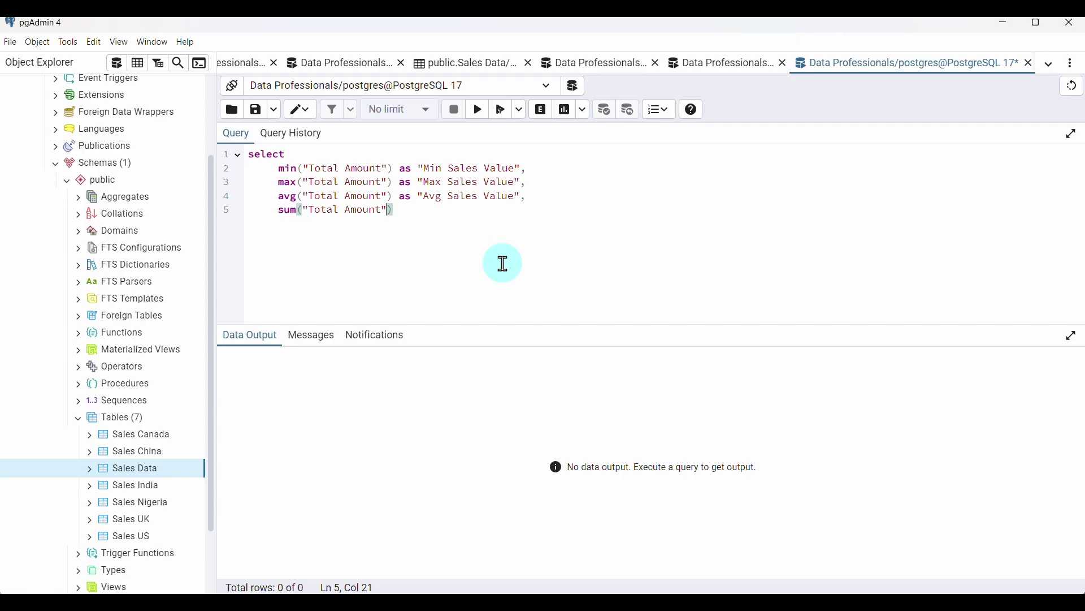
text() as)
text( "")
text(Tota)
text(; Sa;)
text(es)
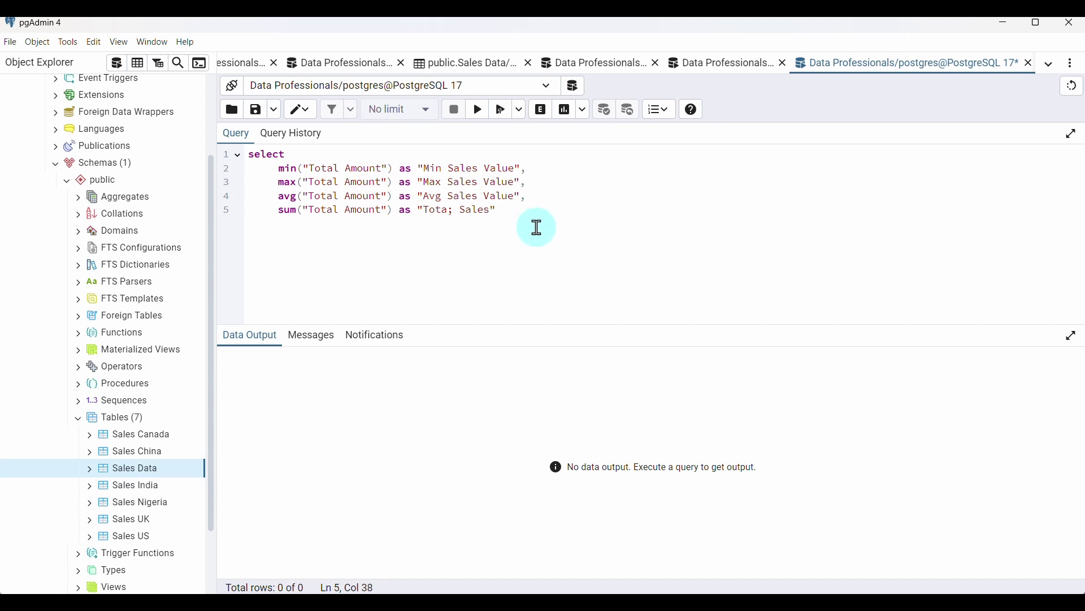
text(,)
key(Return)
Add min("Profit") aliased as "Min Profit"
text(min()
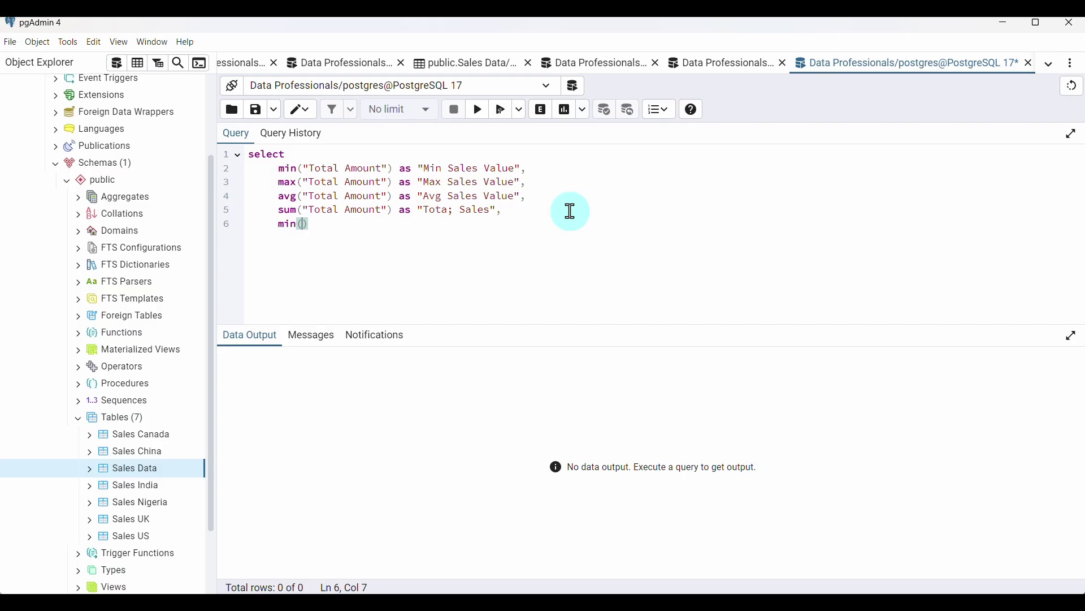
text(:)
key(BackSpace)
text("Profit)
click(380, 222)
text(as )
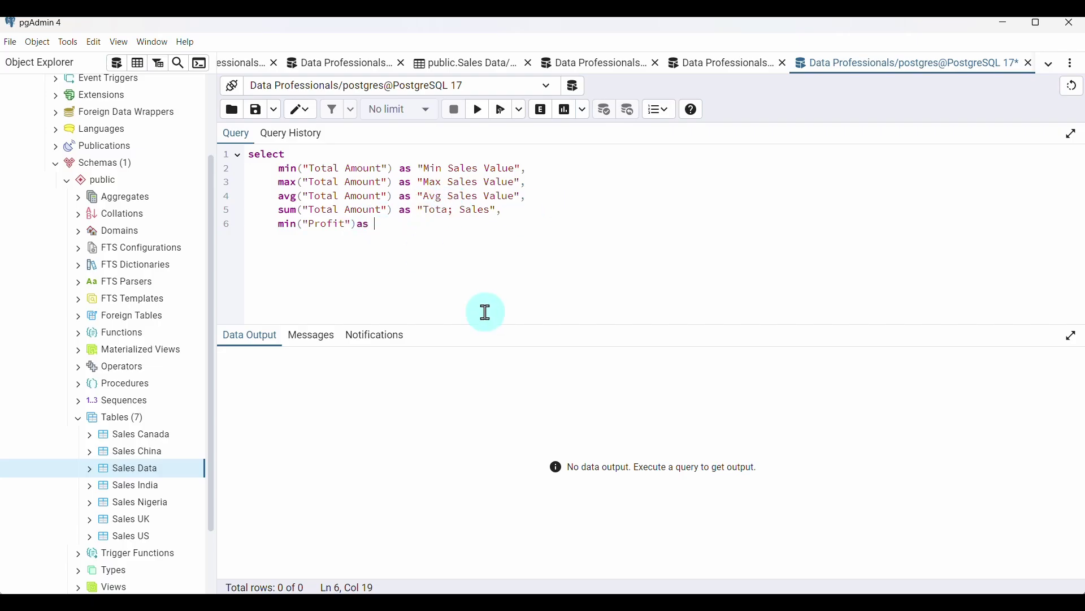
text(""M)
key(BackSpace)
text(Min Profit)
click(469, 226)
Duplicate the Min Profit line and turn it into max("Profit") as "Max Profit"
drag(454, 227, 279, 225)
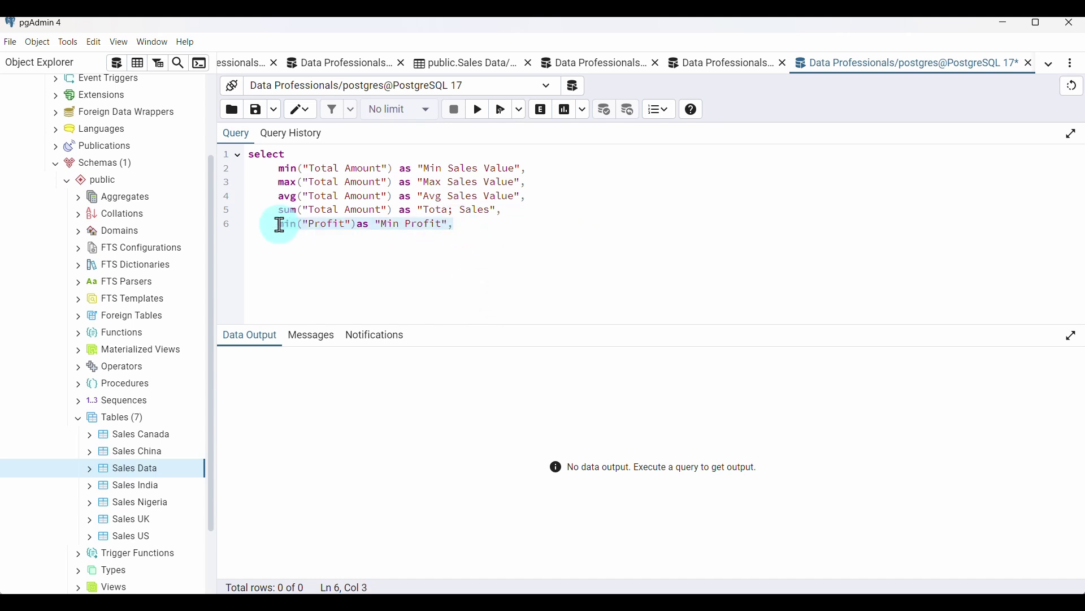
key(ctrl+c)
click(390, 247)
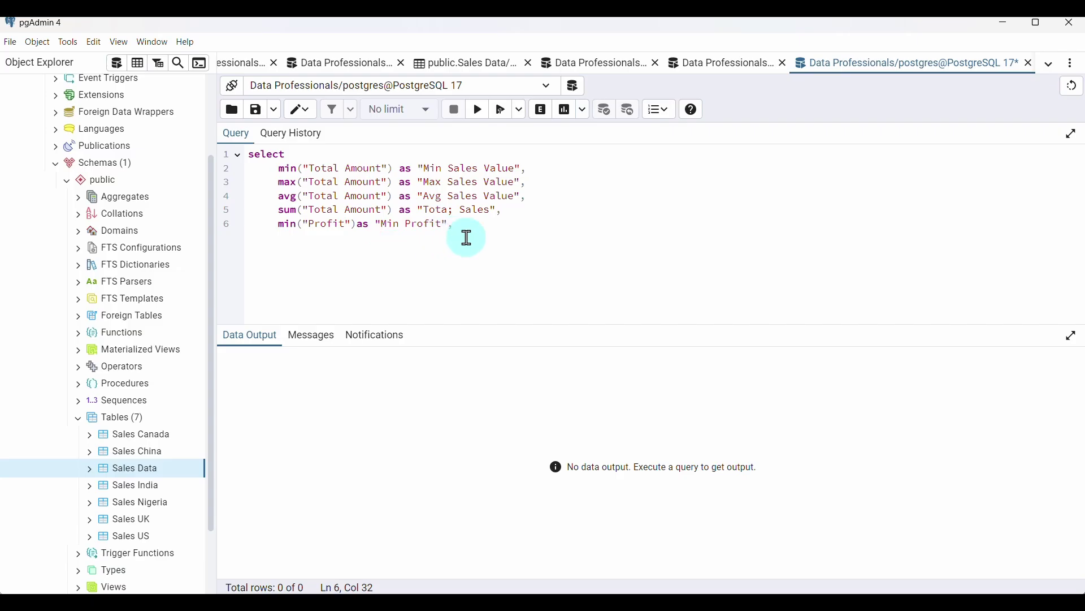
key(Return)
key(ctrl+v)
click(295, 238)
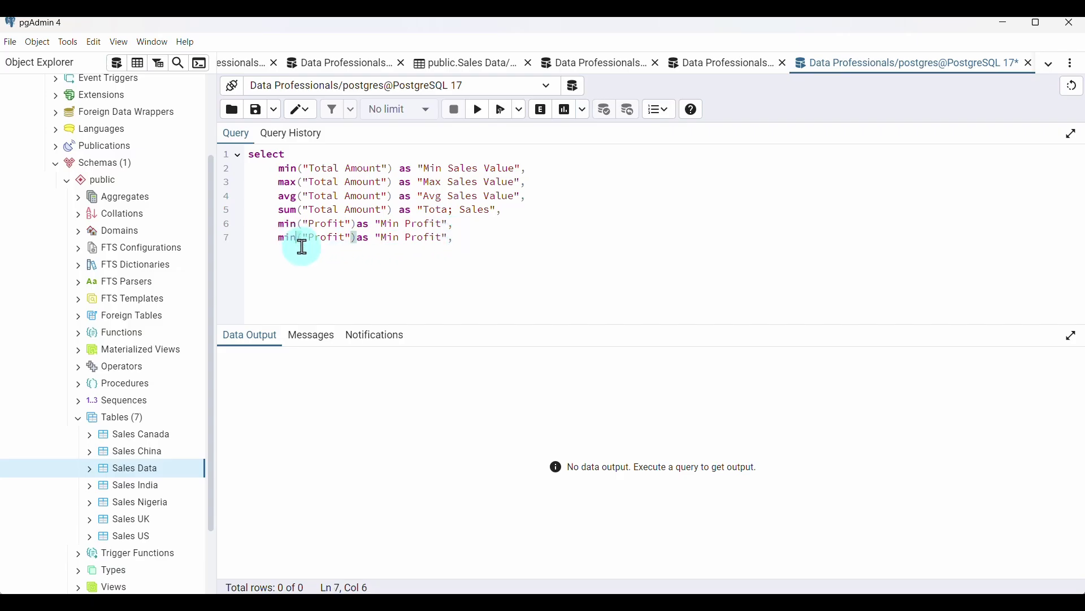
key(BackSpace)
key(BackSpace)
text(ax)
click(404, 242)
key(BackSpace)
key(BackSpace)
text(ax)
click(476, 243)
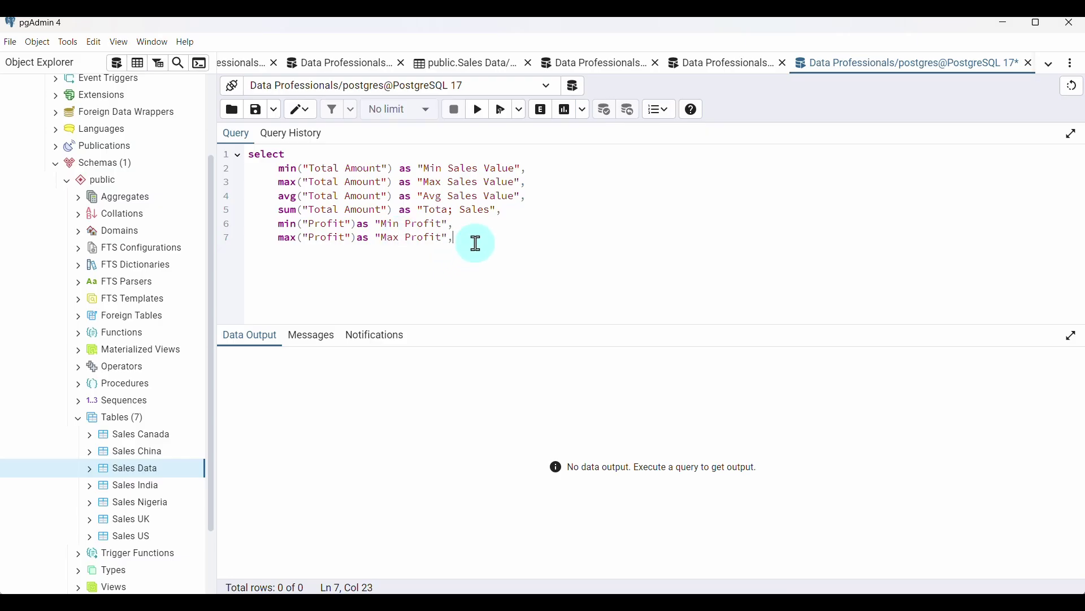
Add an avg("Profit") line aliased as "Avg Profit"
key(Return)
key(ctrl+v)
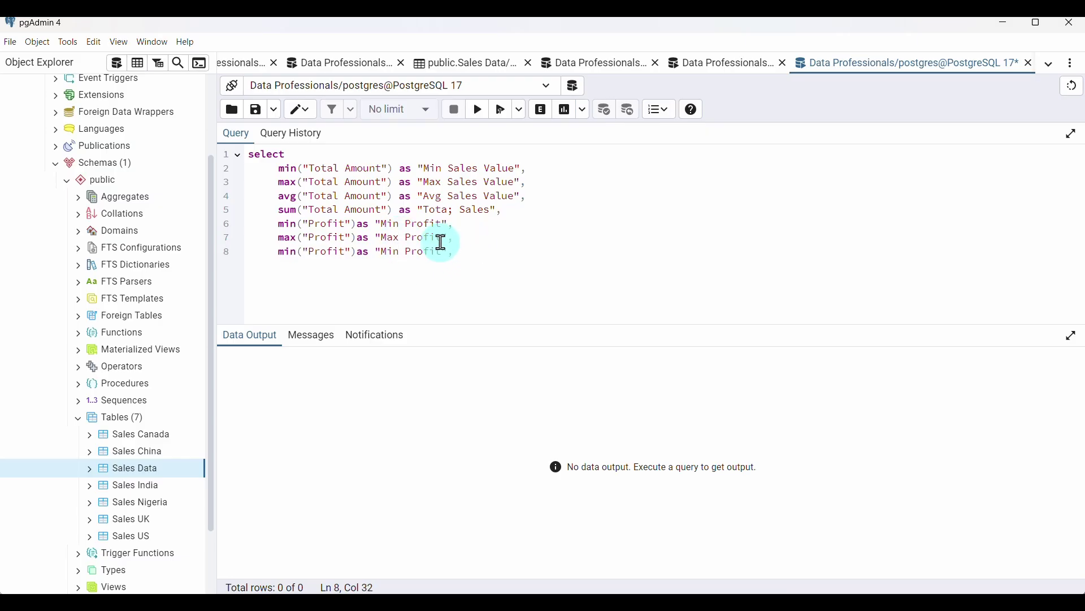
double_click(289, 251)
text(avg)
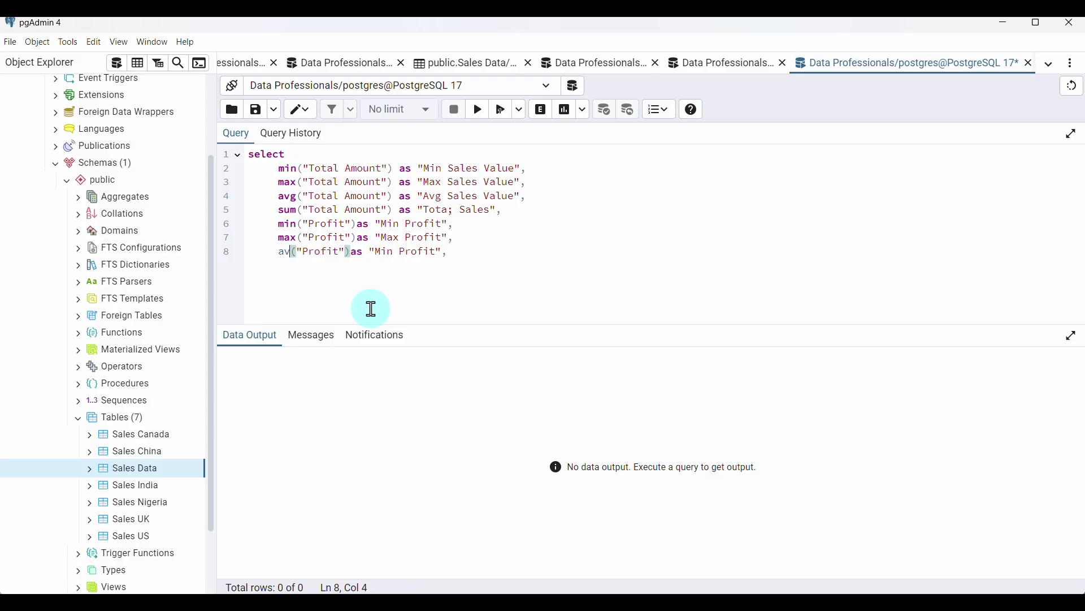
double_click(397, 252)
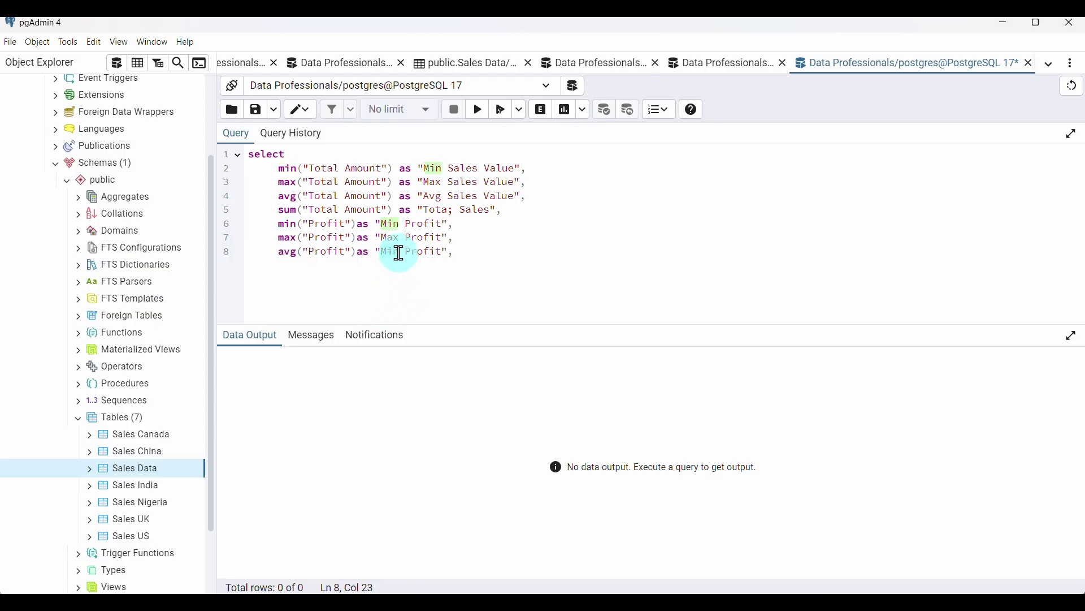
key(BackSpace)
text(A)
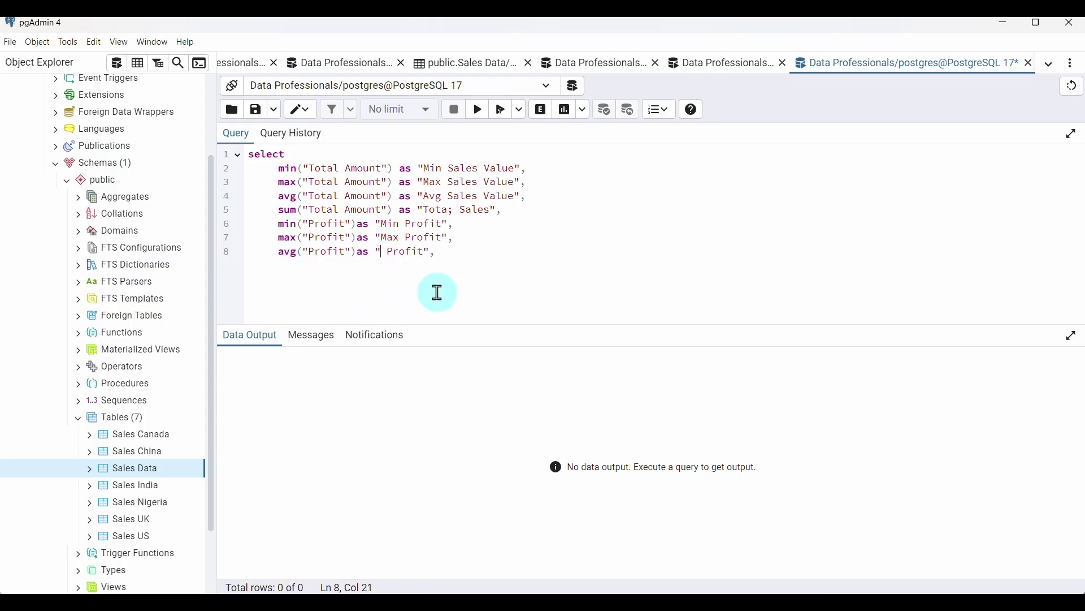
text(vg)
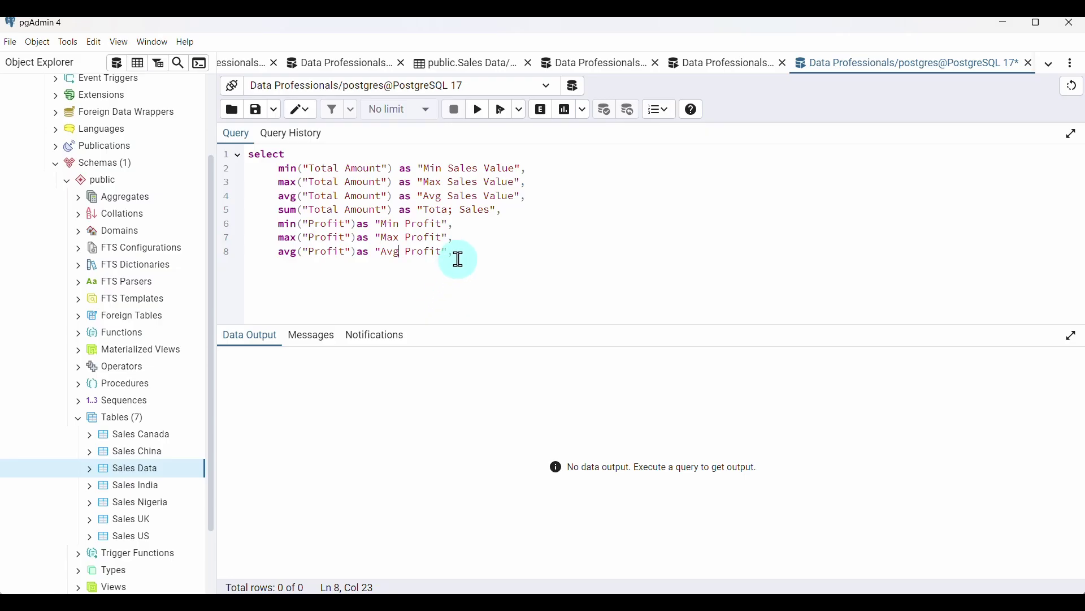
click(464, 252)
Add a sum("Profit") line aliased as "Total Profit"
text(min("Profit")as "Min Profit",)
double_click(288, 265)
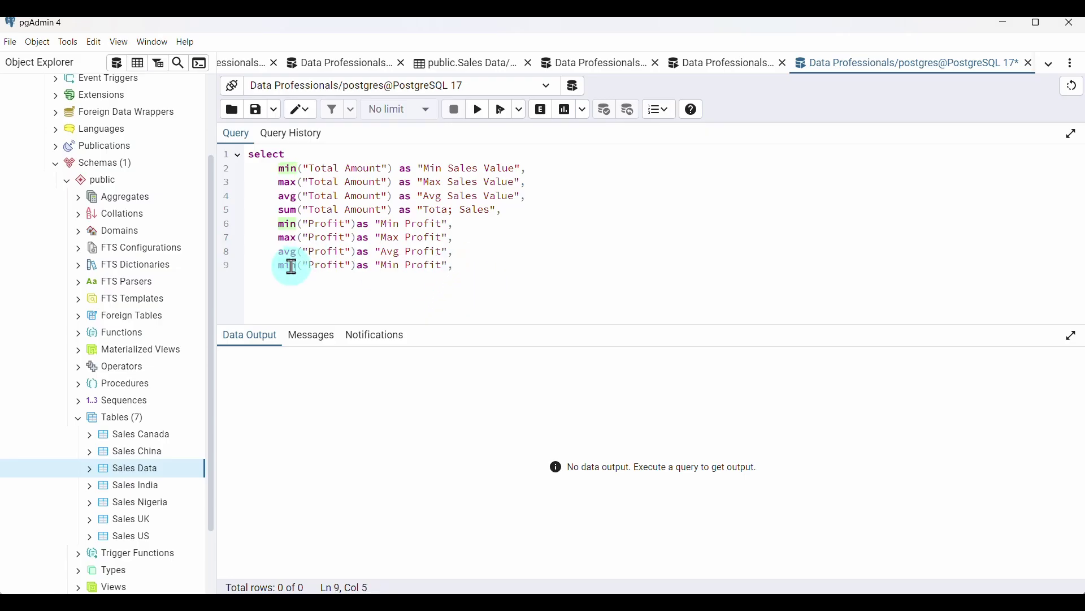
text(sum)
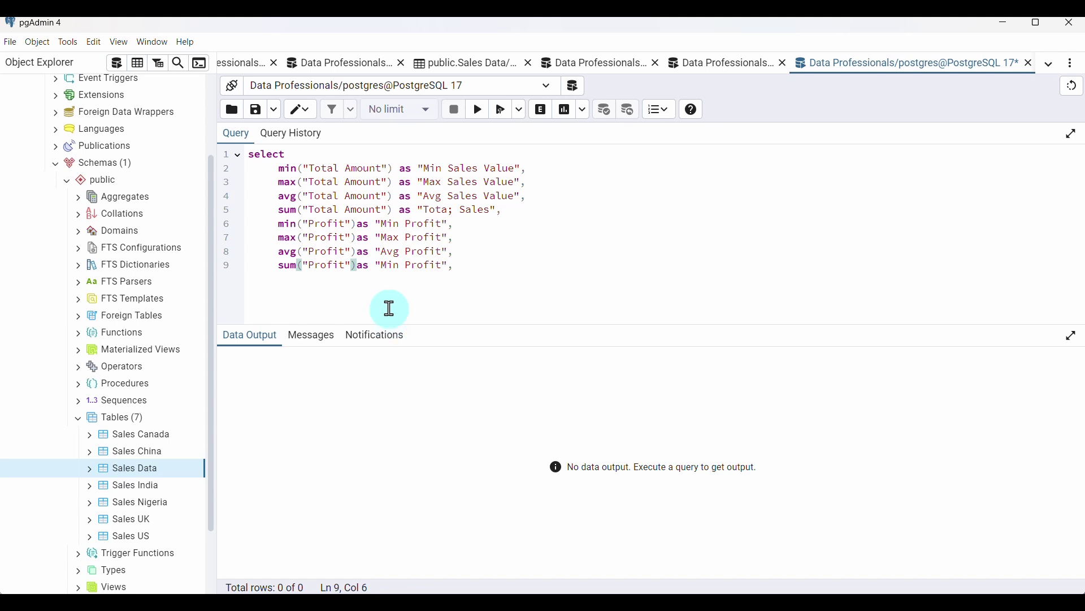
double_click(391, 267)
text(Sum)
double_click(392, 267)
text(Total)
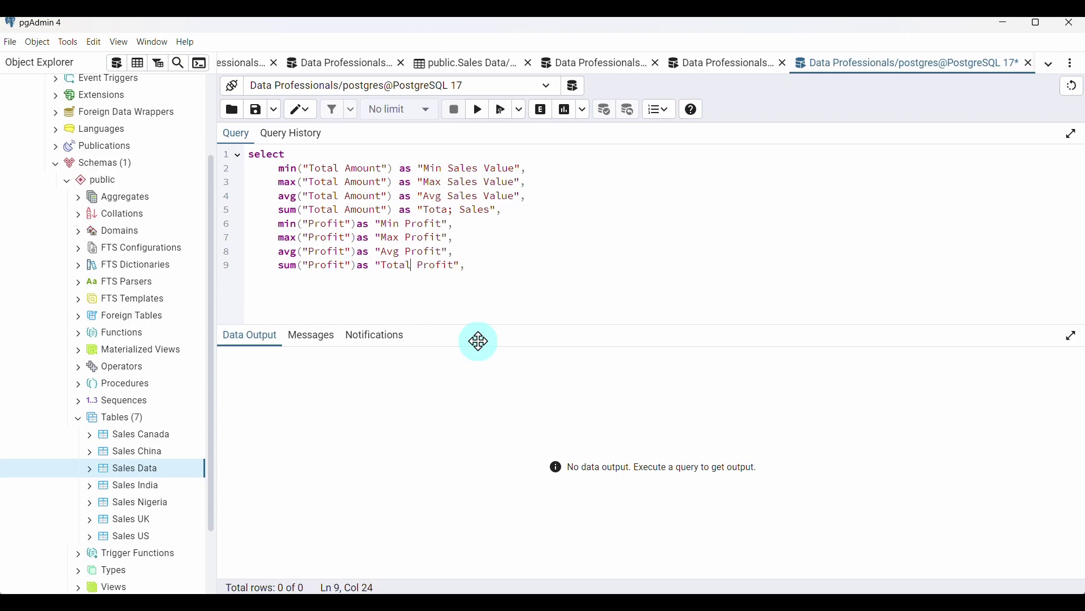
click(487, 265)
key(Return)
key(Return)
key(BackSpace)
key(BackSpace)
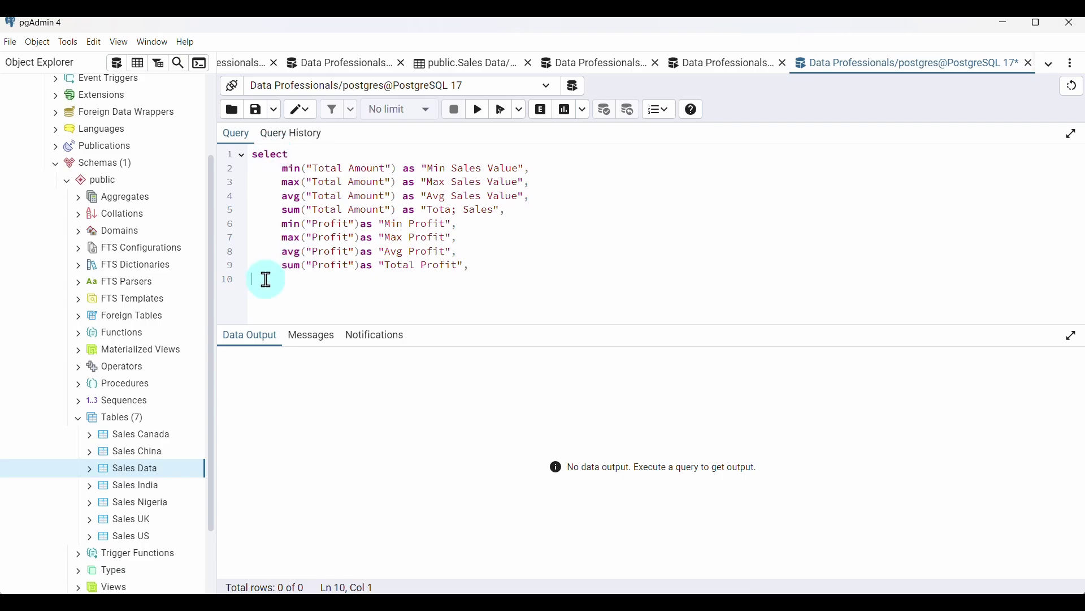
Add from public."Sales Data" where "Date" between '2025-02-10' and '2025-02-14'
text(from public."")
key(Left)
text(Sales)
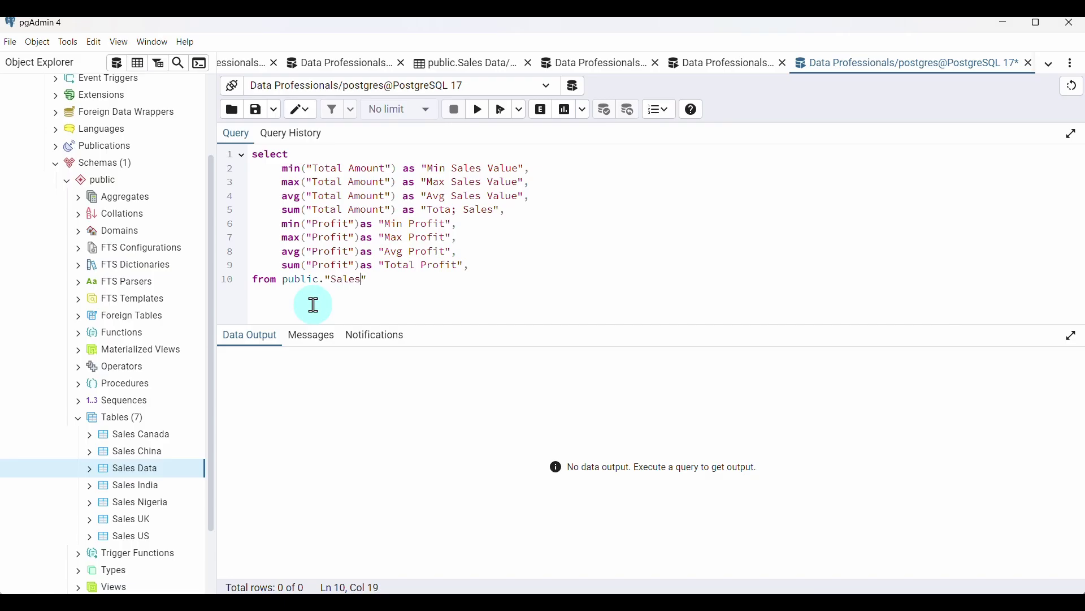
text( Data)
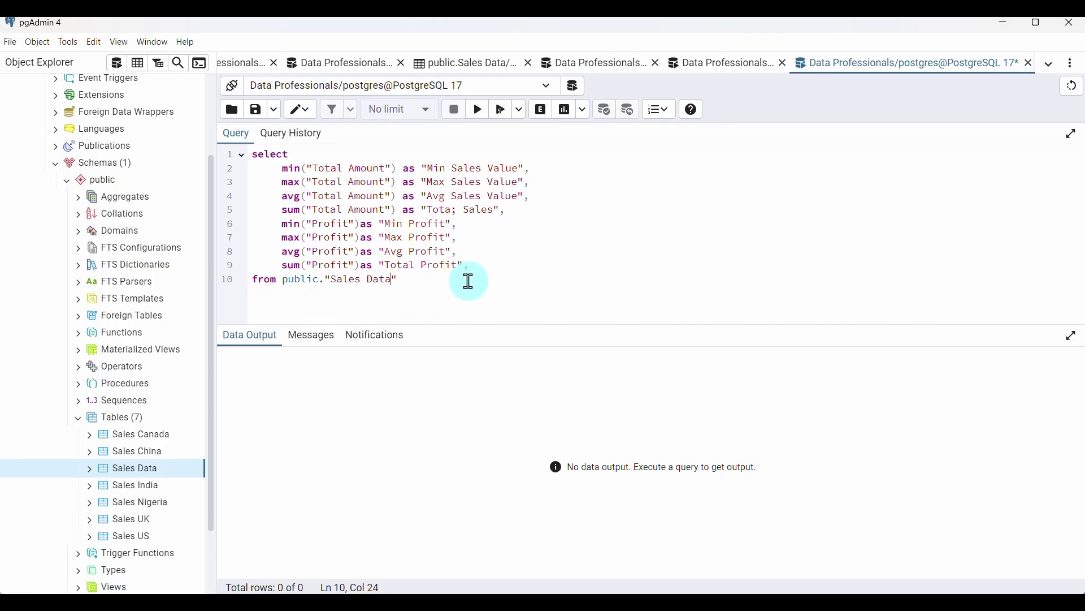
key(Right)
key(Return)
text(where)
text( "")
text(Date)
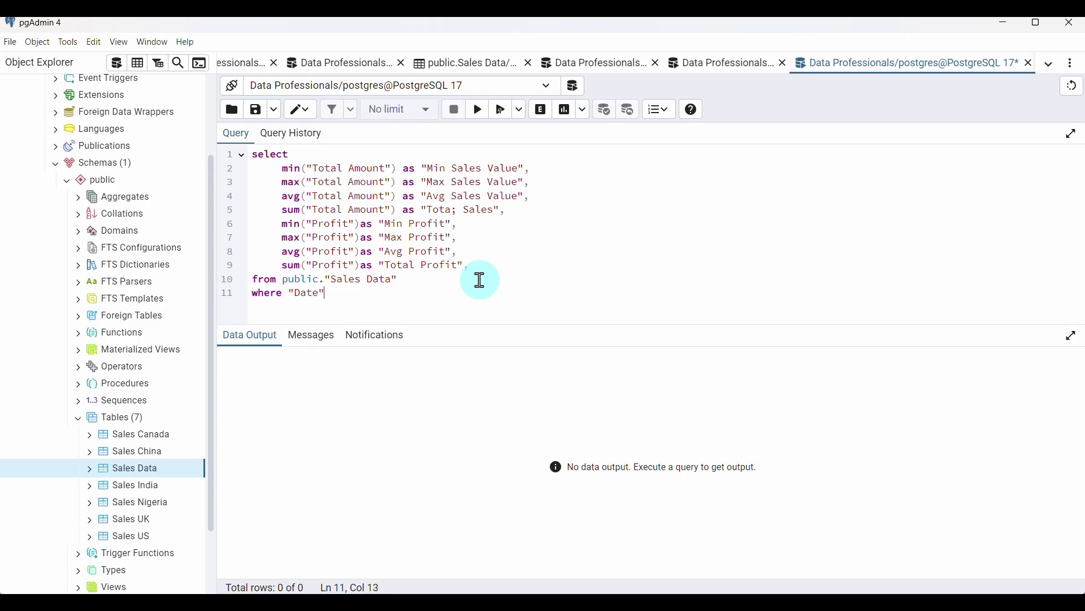
text( between )
text(2025-02-10' and)
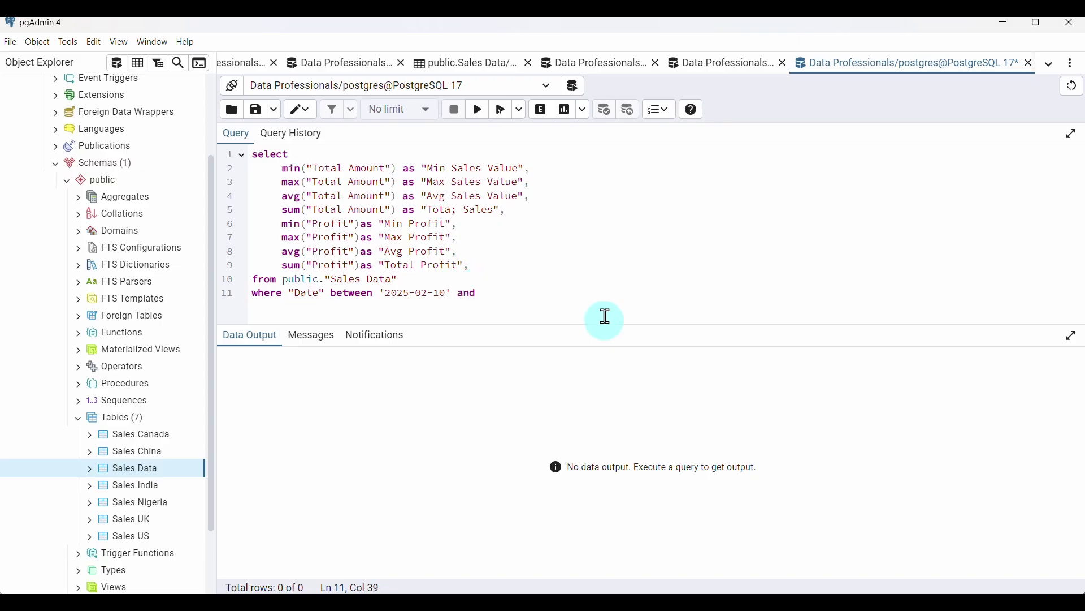
key(Left)
text(2025-02-14)
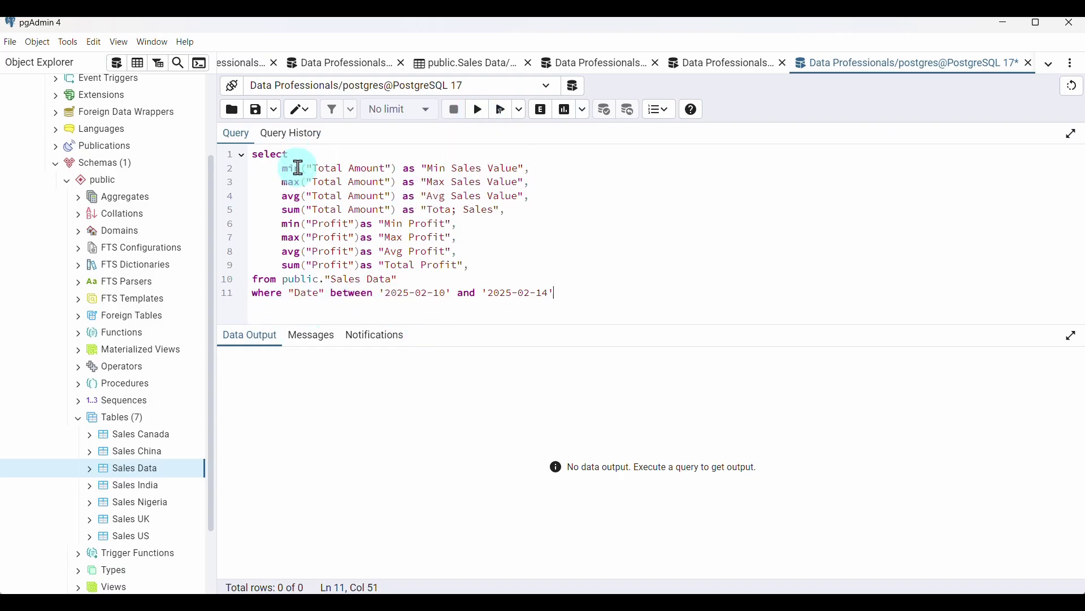
Run the query, remove the trailing comma after Total Profit, and rerun for the one-row result
click(479, 114)
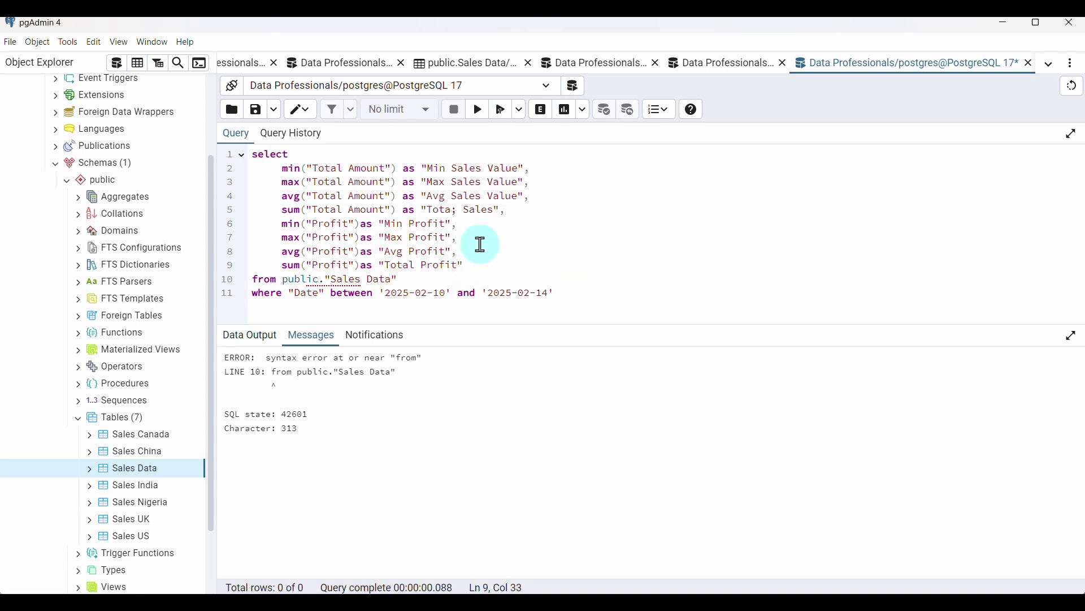
key(BackSpace)
click(480, 111)
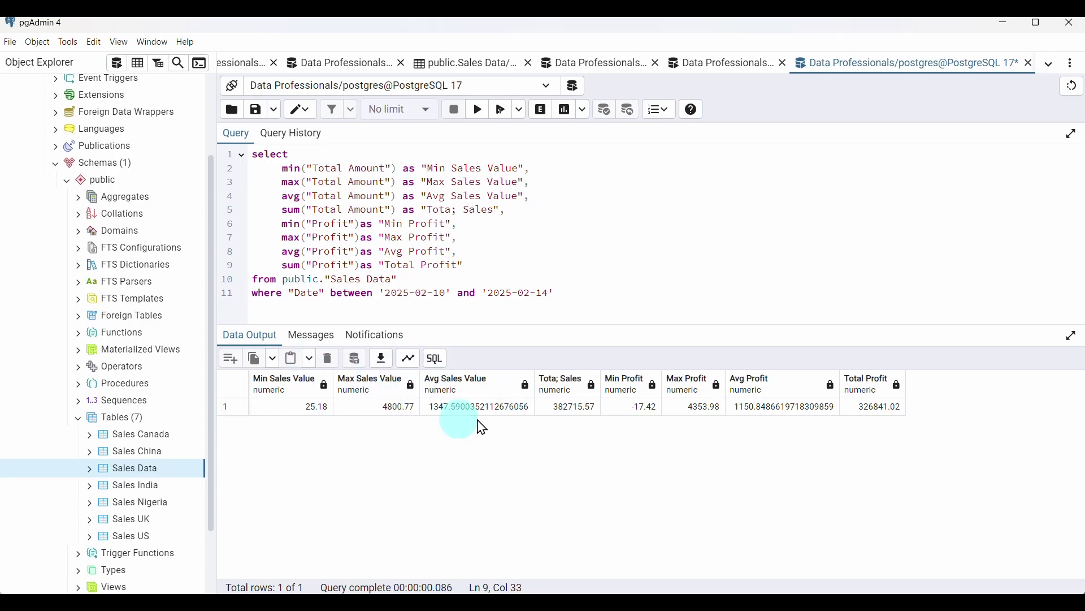
Save the query results to a CSV file named "test data"
click(387, 368)
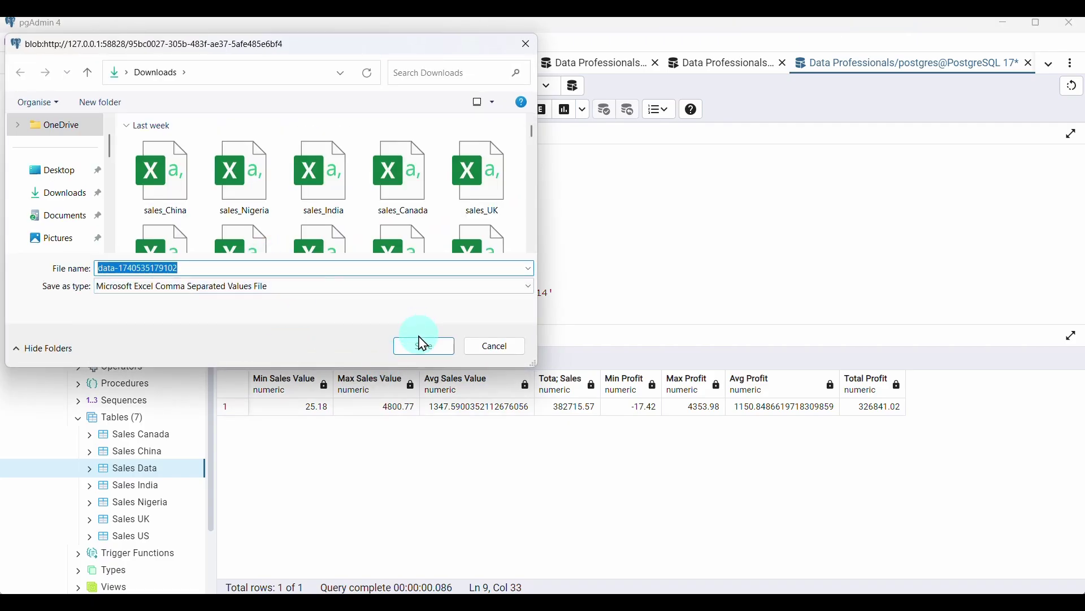
text(test data)
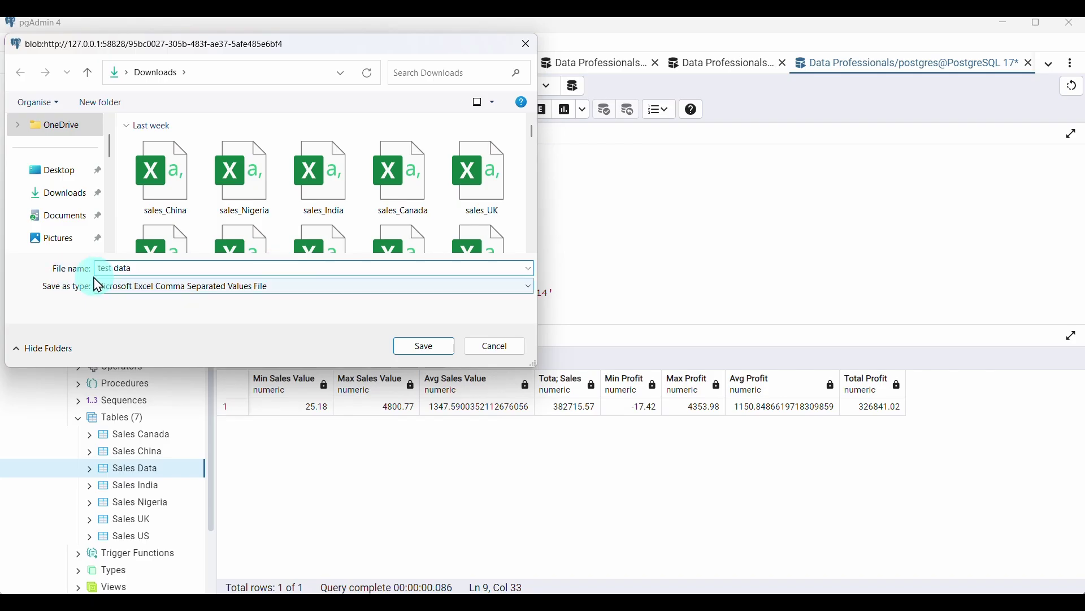
click(422, 346)
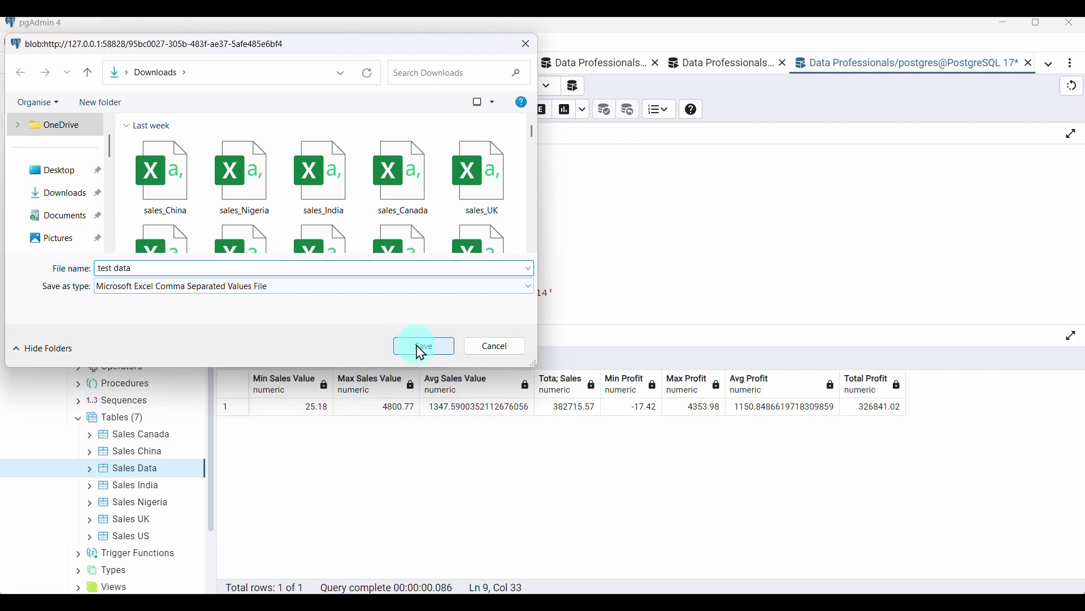
Locate and select the "test data" file in File Explorer's Downloads folder
mouse_move(529, 605)
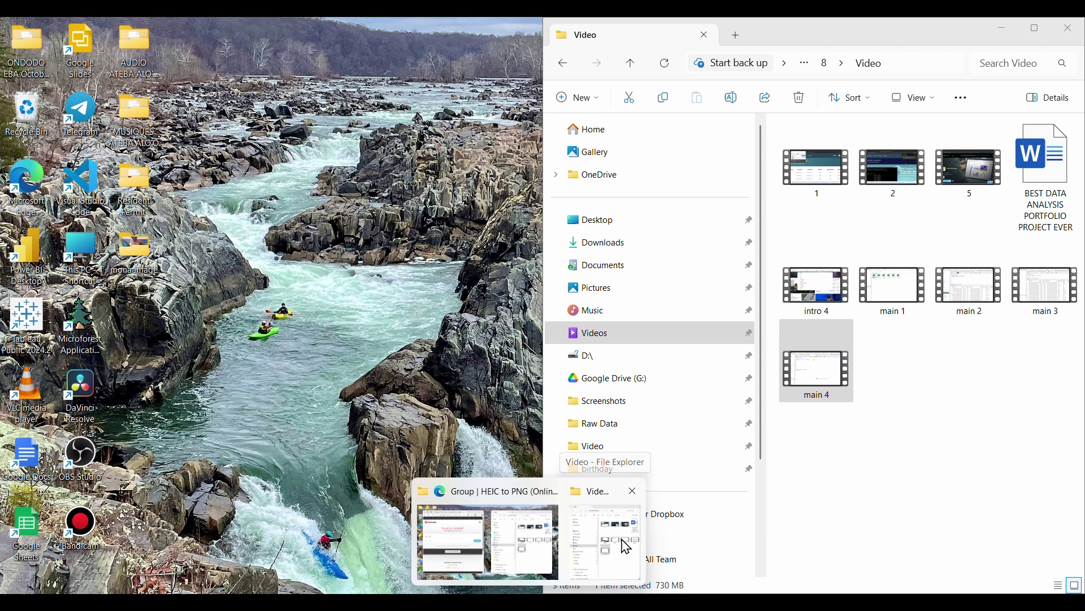
click(627, 547)
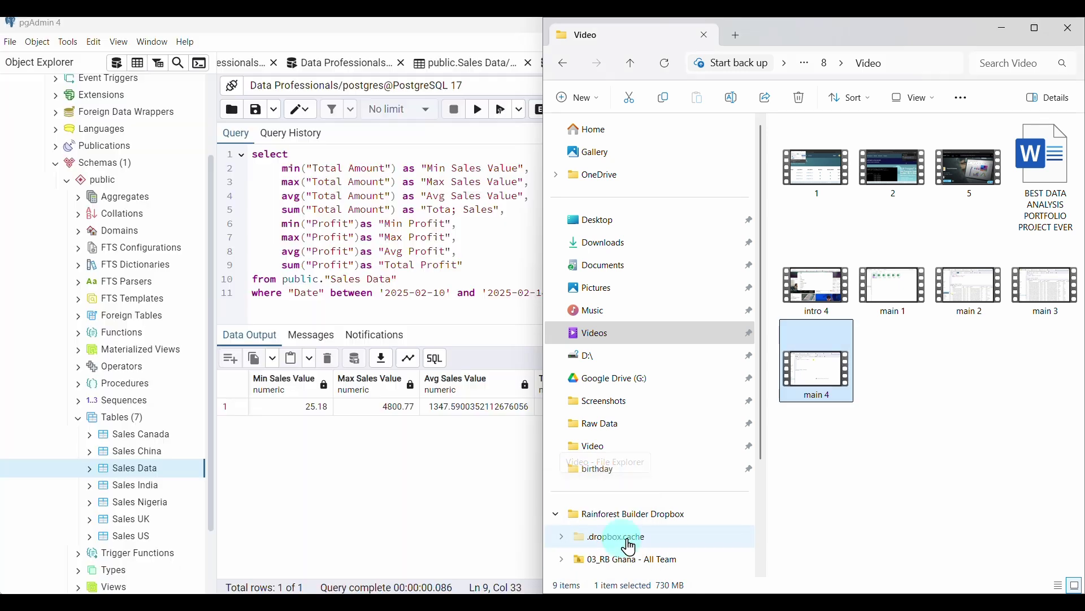
click(606, 245)
click(813, 199)
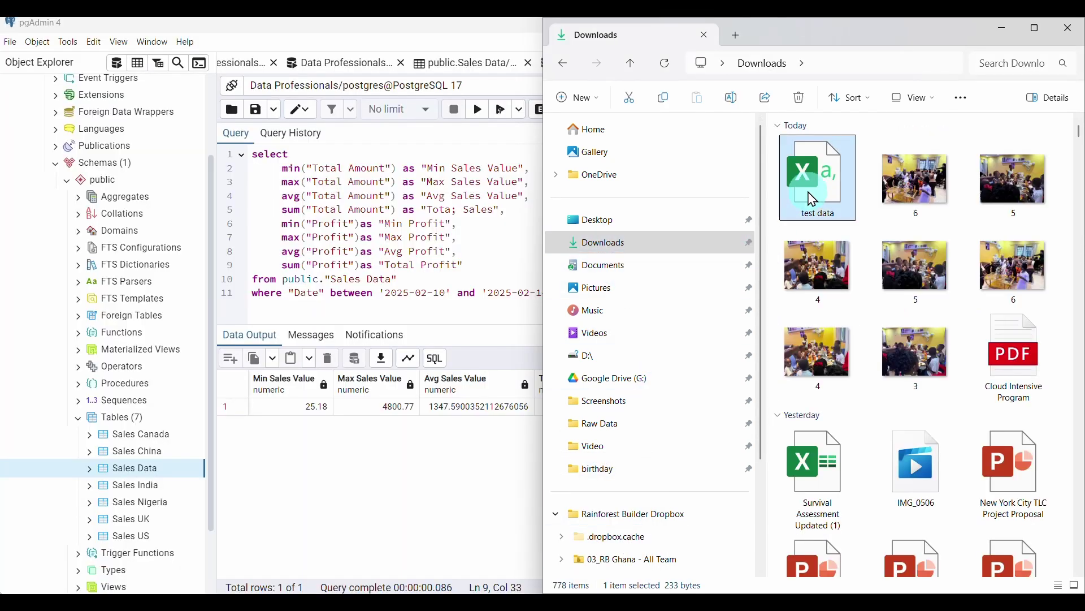
Open "test data" in Excel, convert A1:H2 into a table with headers, and return to pgAdmin
double_click(813, 199)
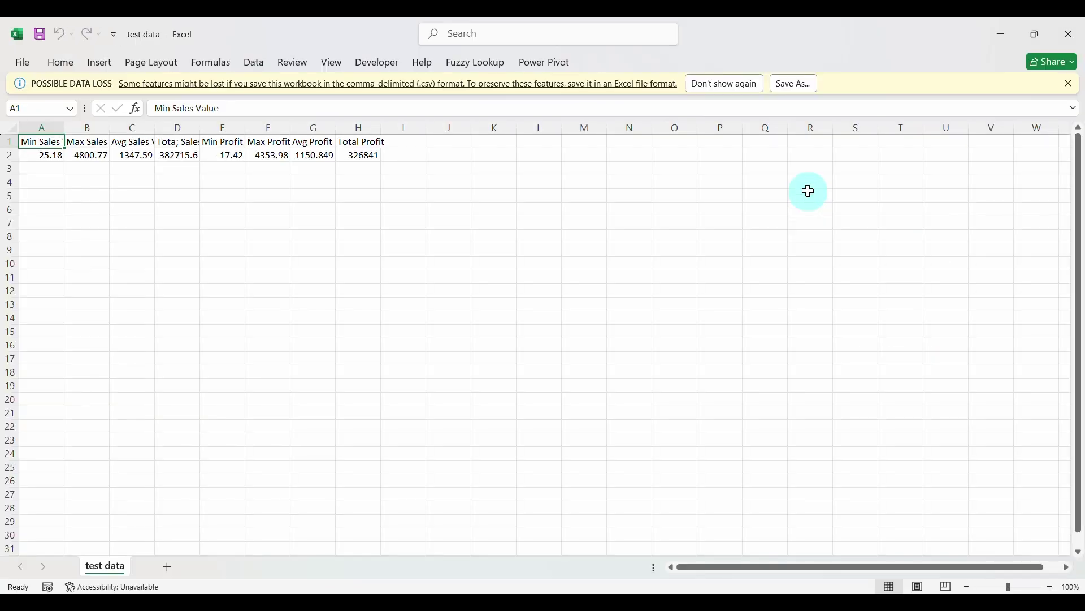
click(264, 157)
key(ctrl+a)
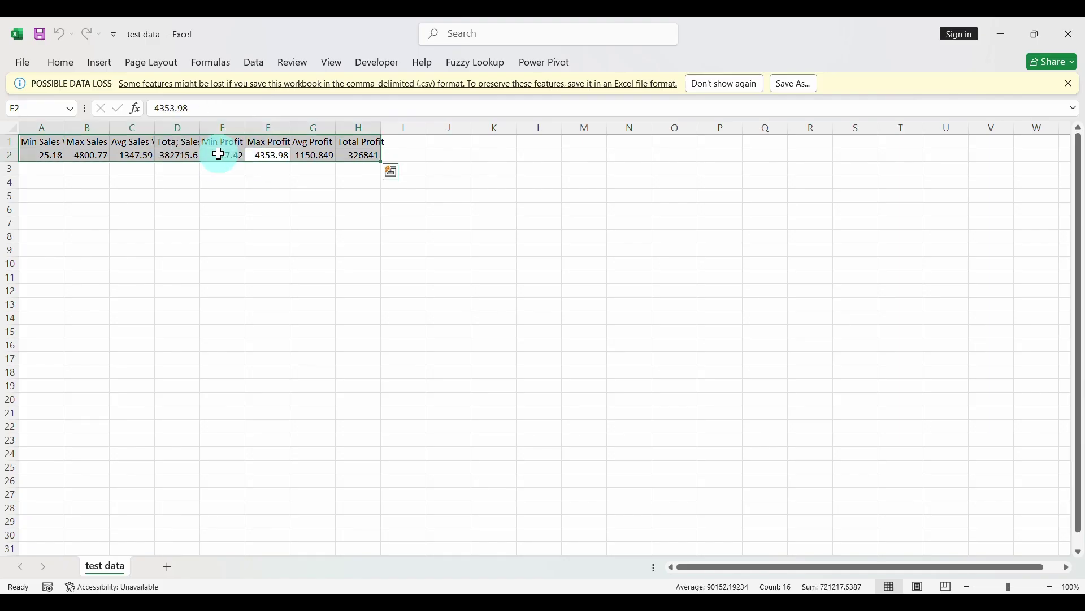
click(100, 63)
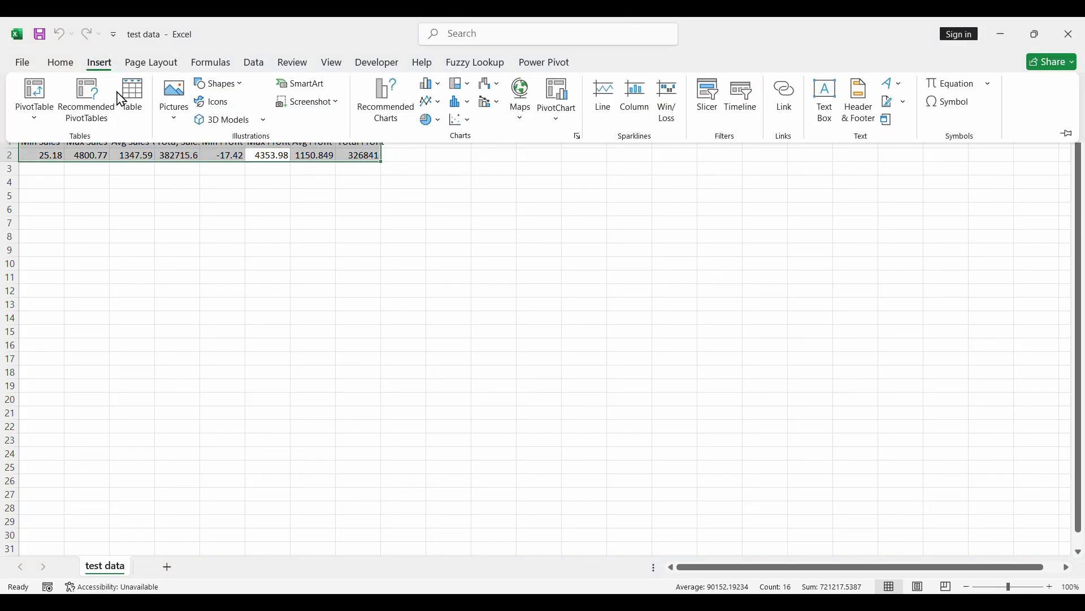
click(133, 97)
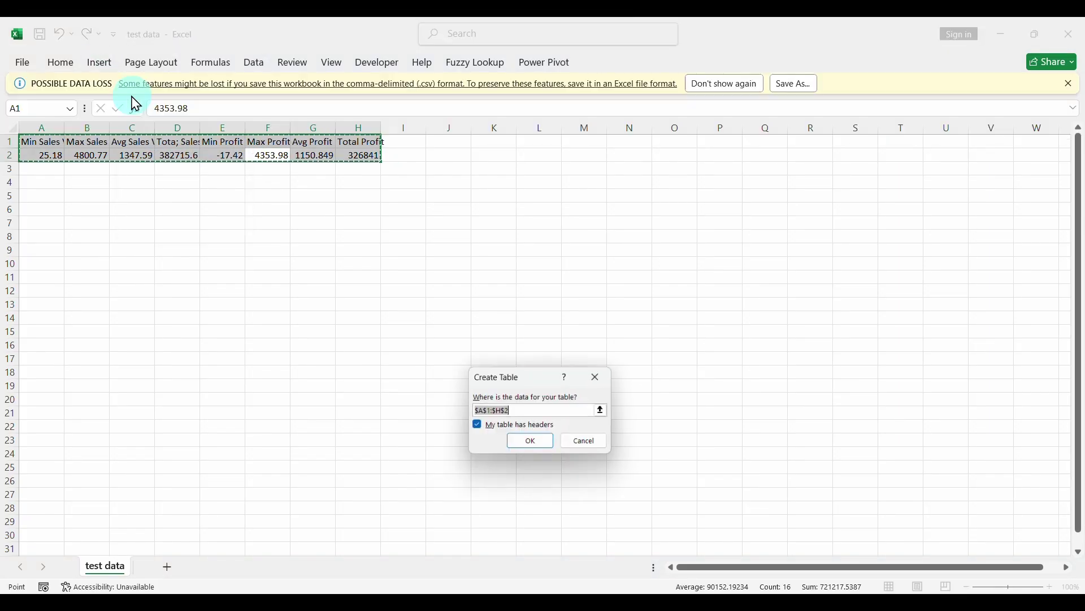
click(534, 447)
click(205, 273)
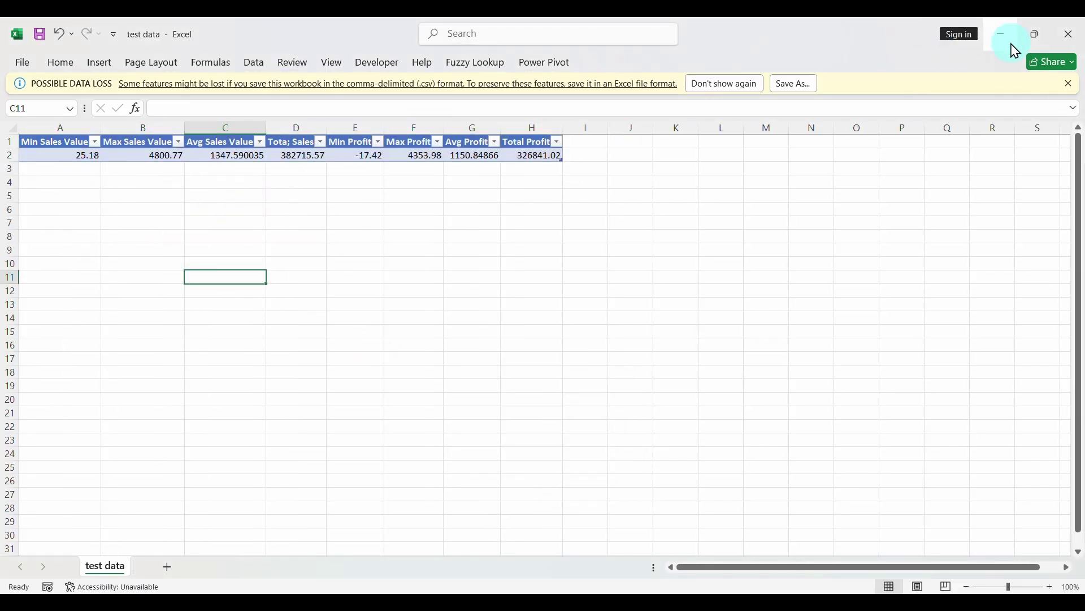
click(724, 523)
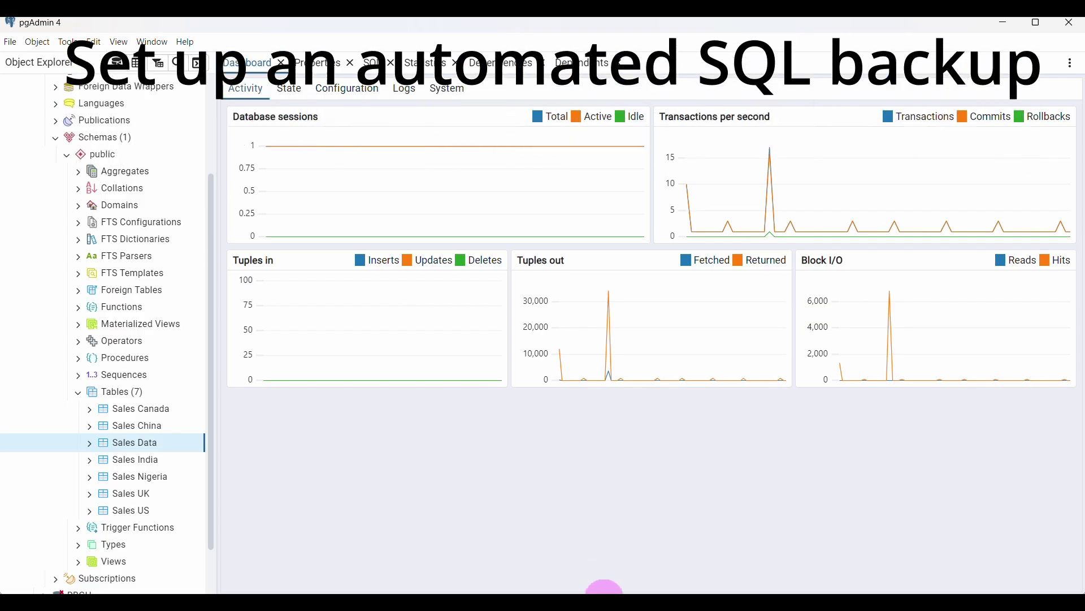
Search Bing for "GOOGLE DRIVE DOWNLOAD" and open the Google Drive download page
click(605, 591)
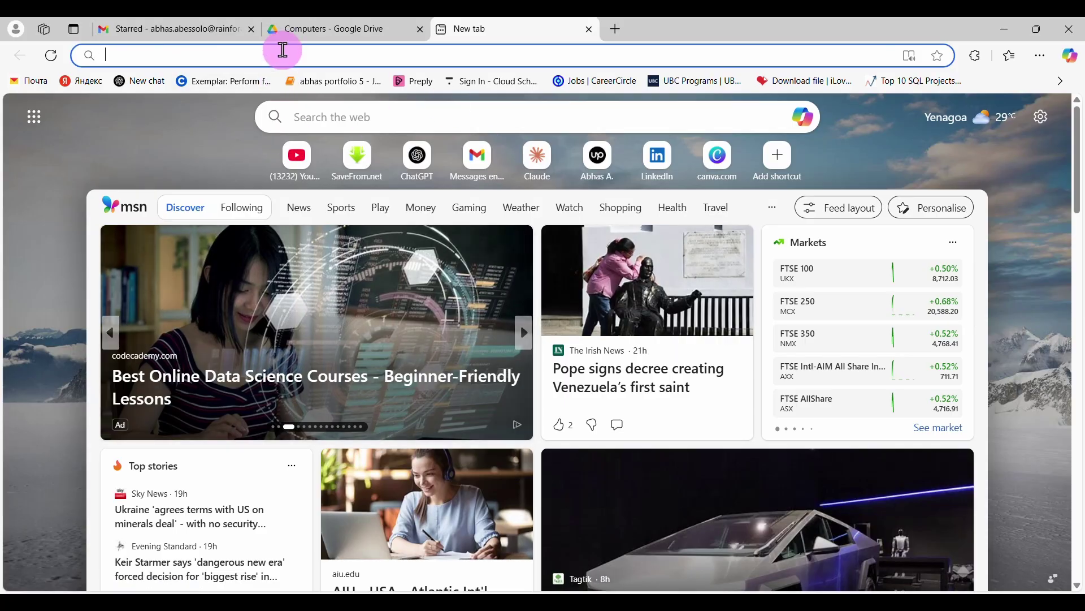
text(GOO)
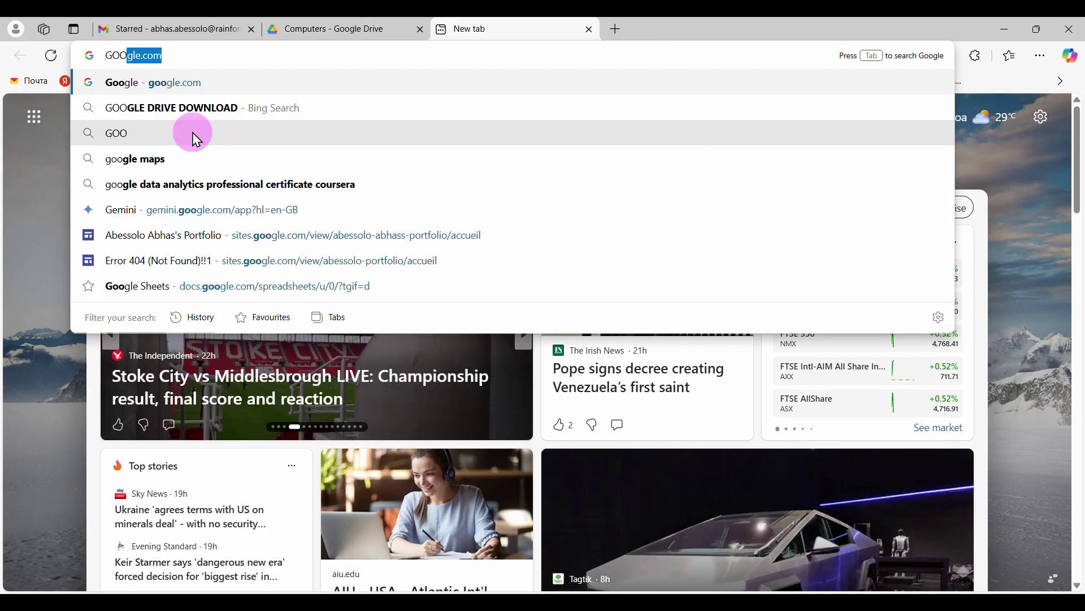
text(GLE DRIV)
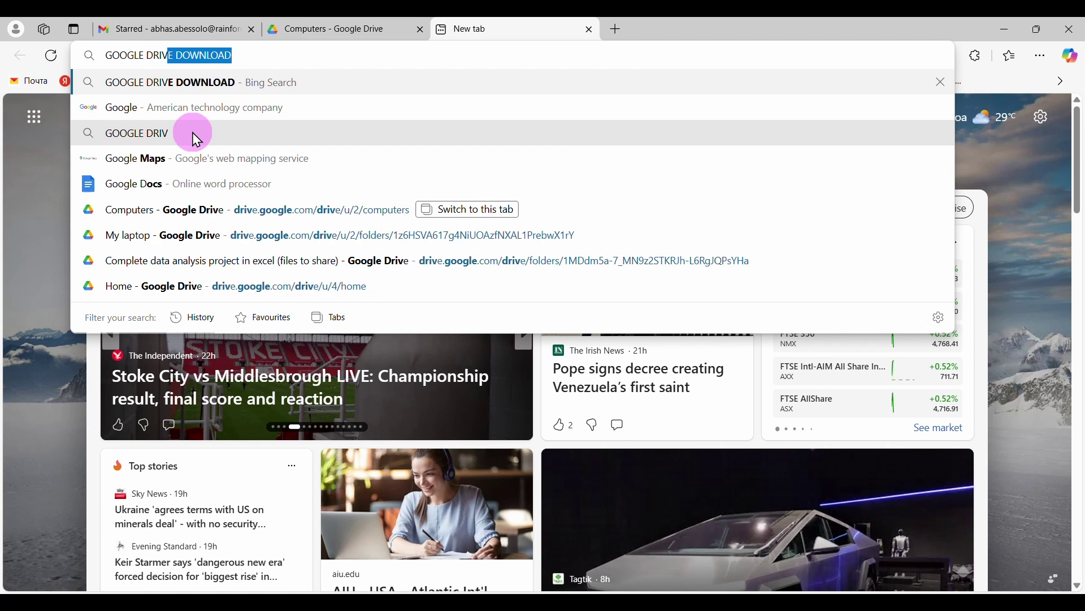
text(E DOWN)
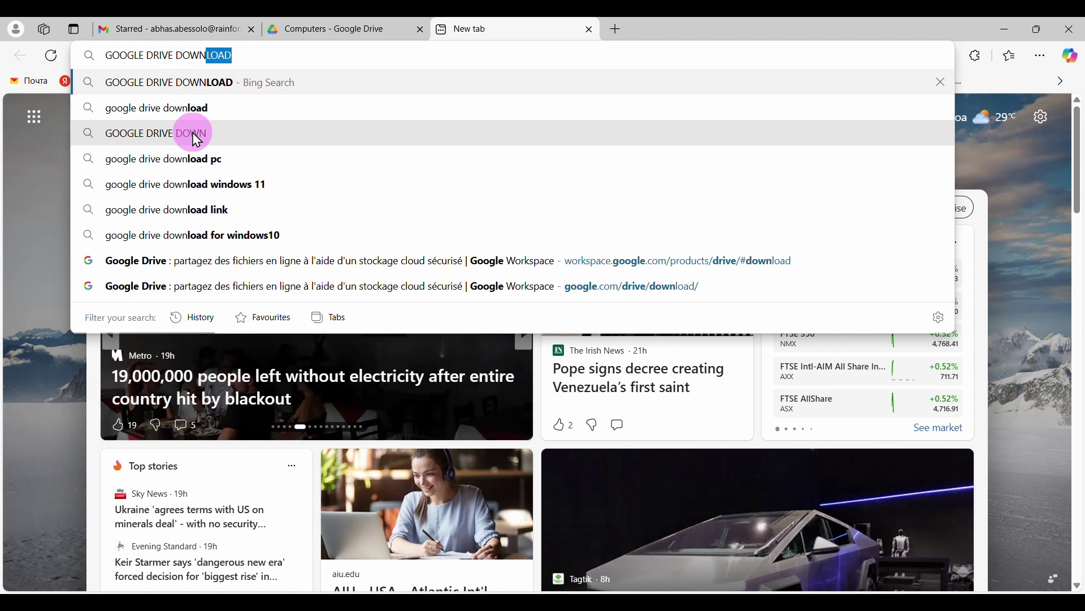
text(LOAD)
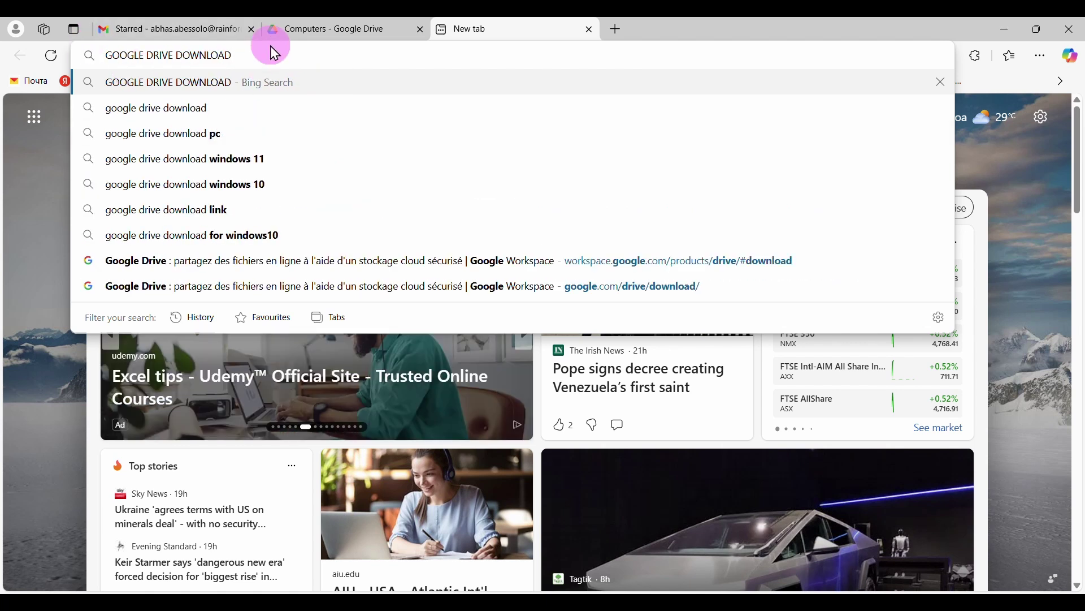
key(Return)
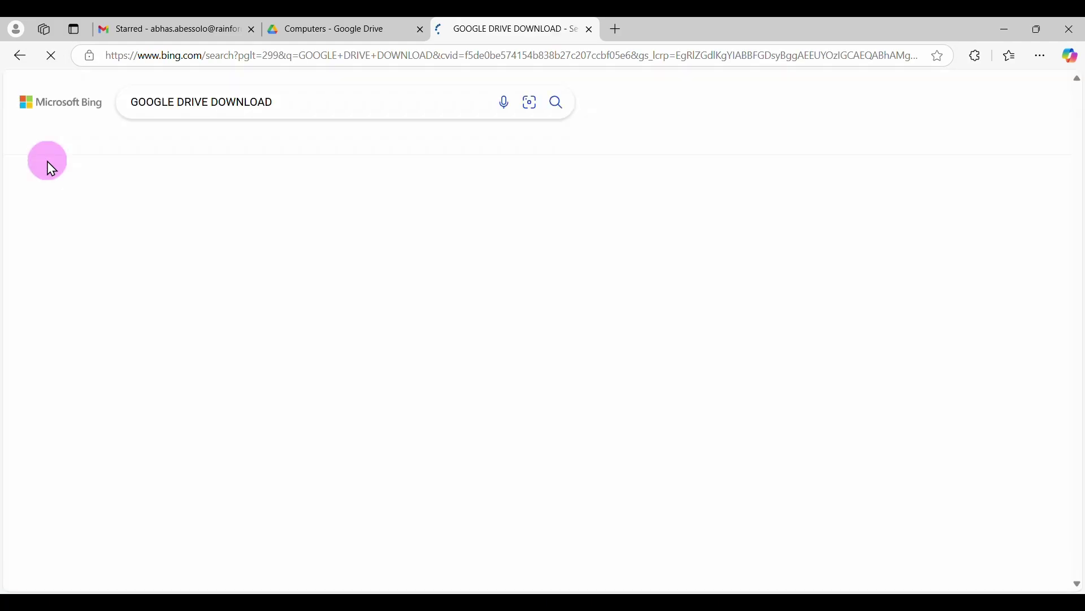
scroll(448, 315, down, 3)
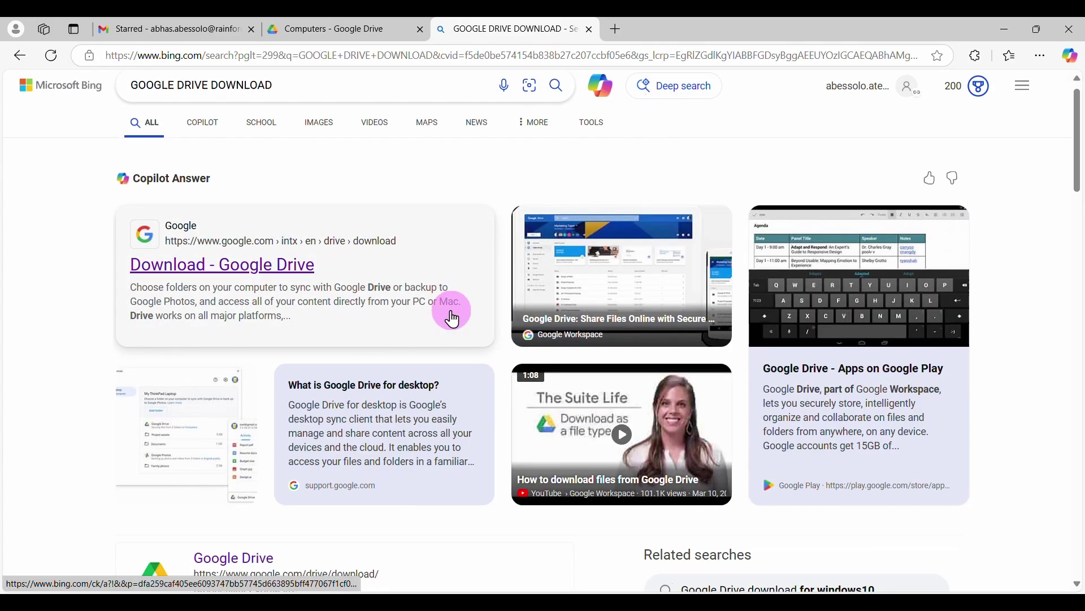
scroll(452, 312, down, 2)
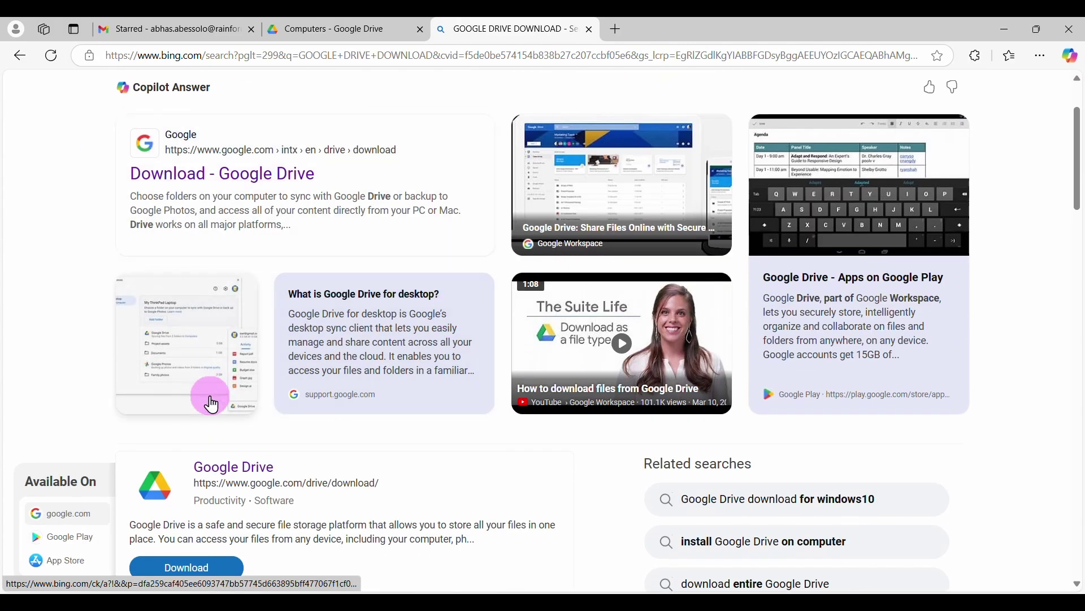
scroll(213, 402, down, 3)
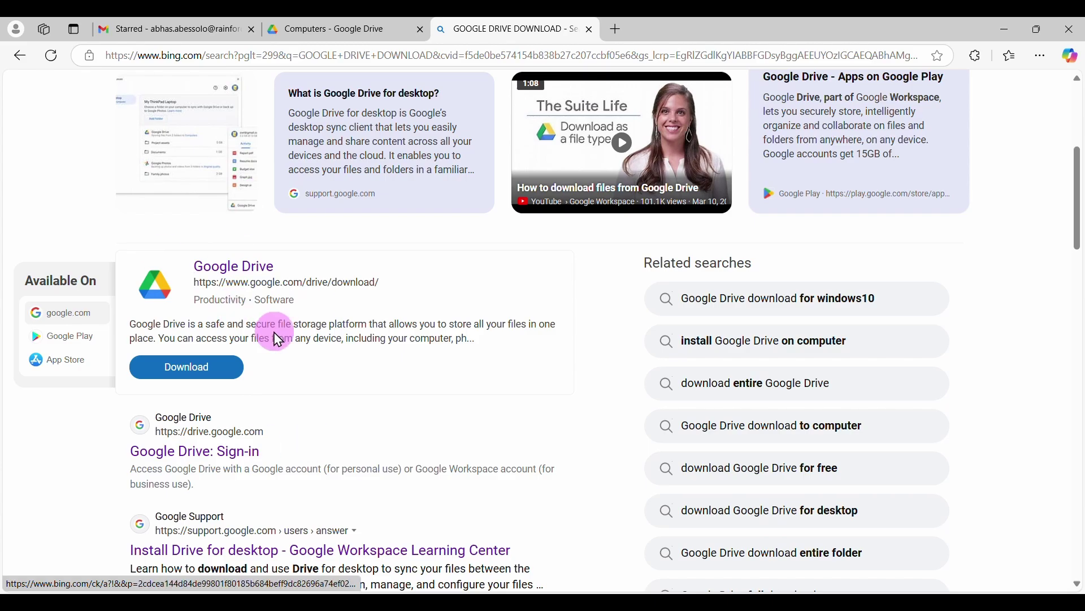
click(223, 377)
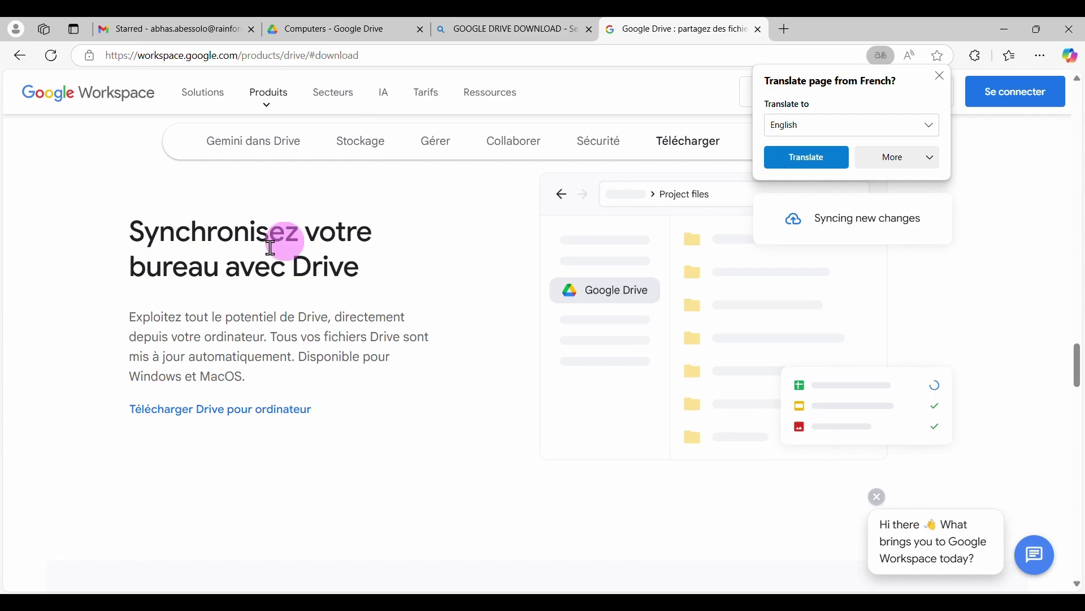
Start the Drive for desktop installer download, then cancel GoogleDriveSetup.exe
click(221, 417)
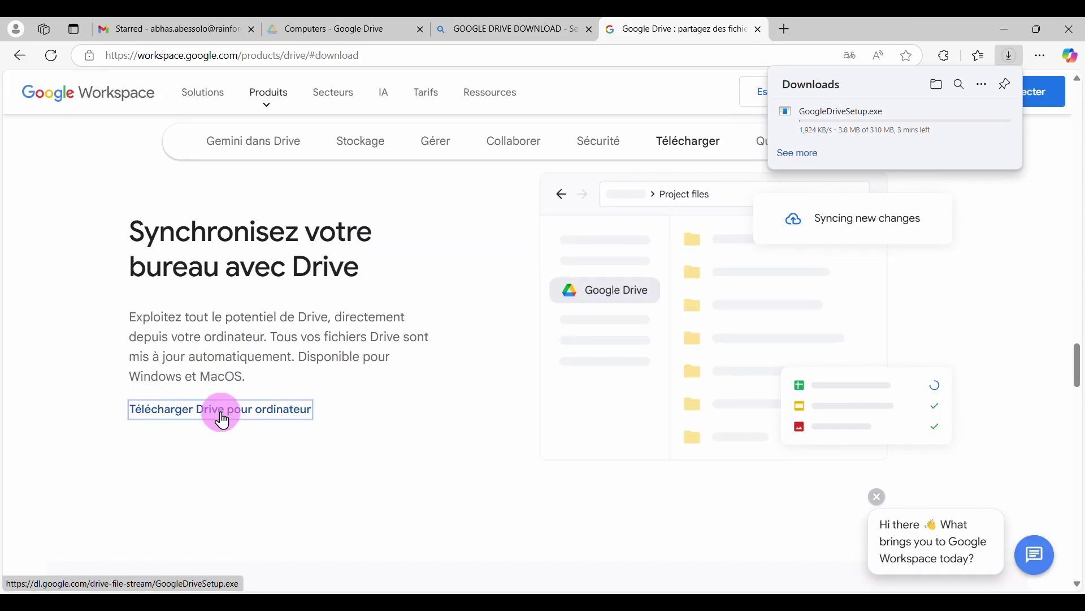
mouse_move(1017, 127)
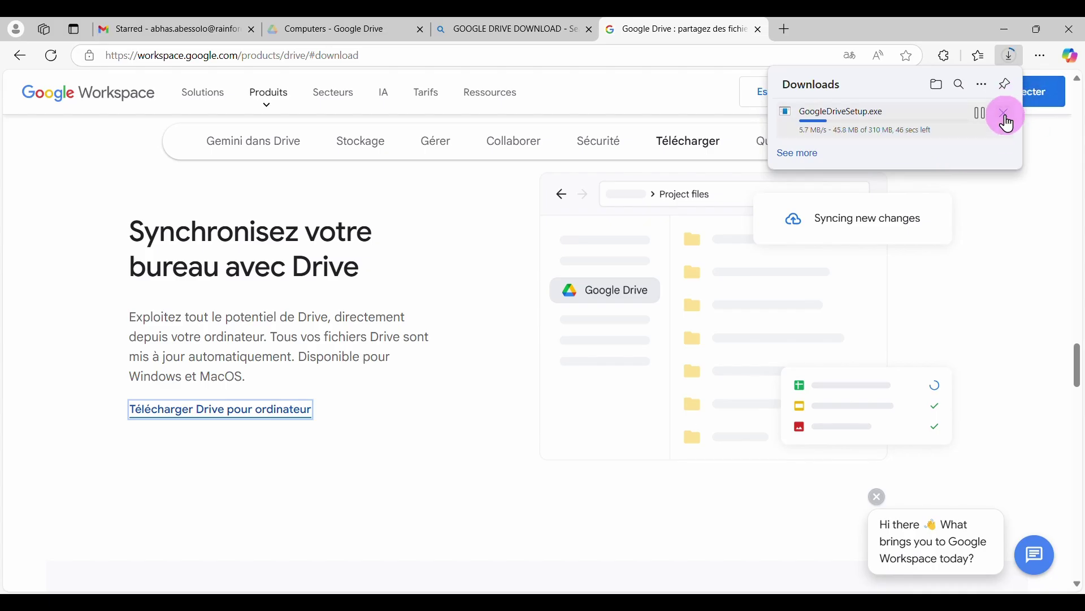
click(1010, 119)
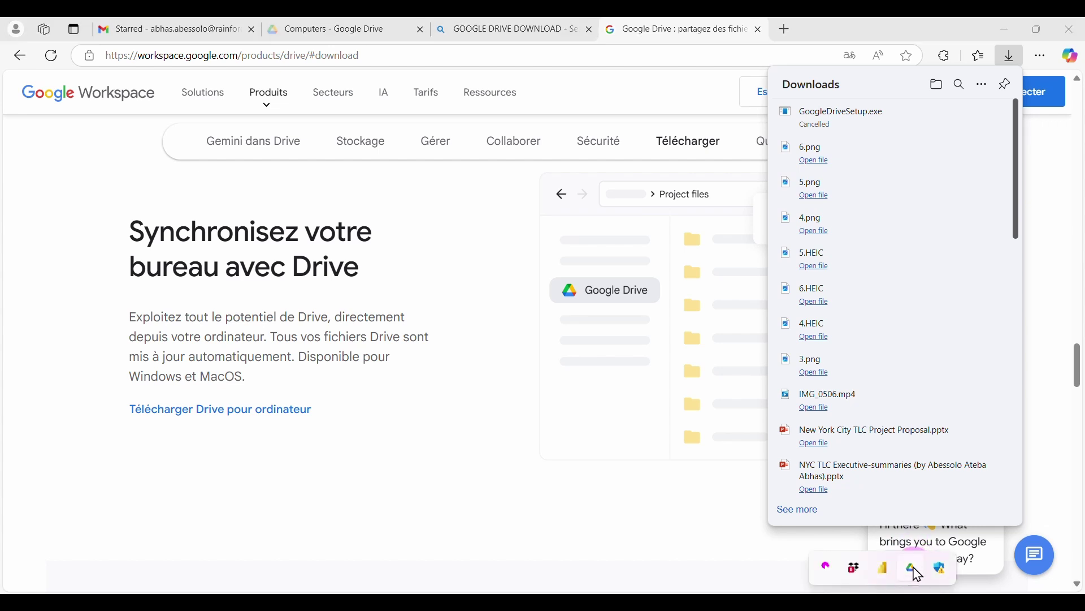
Open Google Drive for desktop's Preferences from the tray panel
click(916, 570)
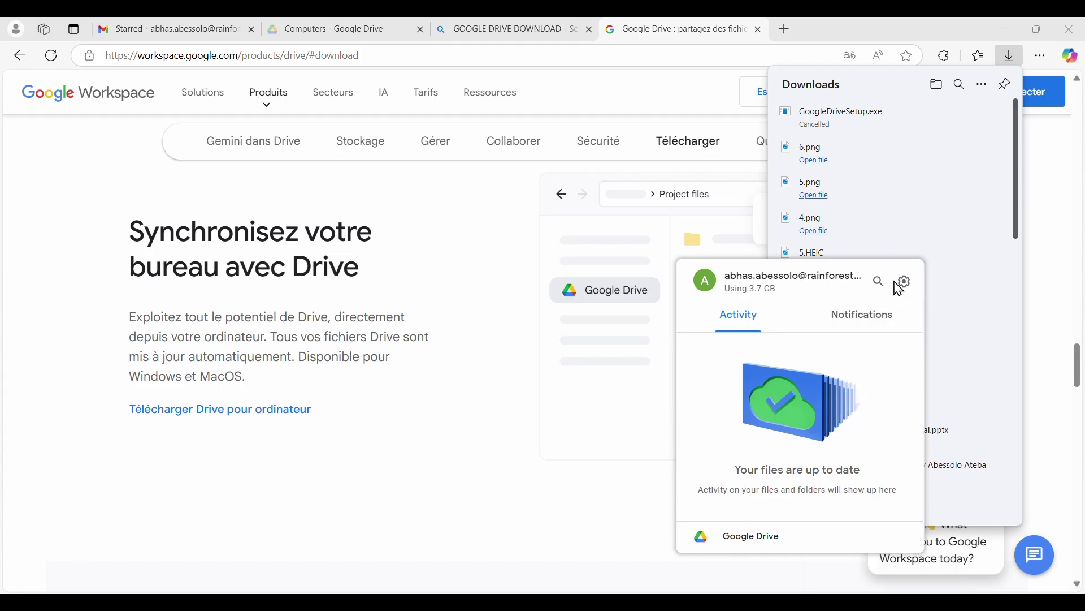
click(905, 282)
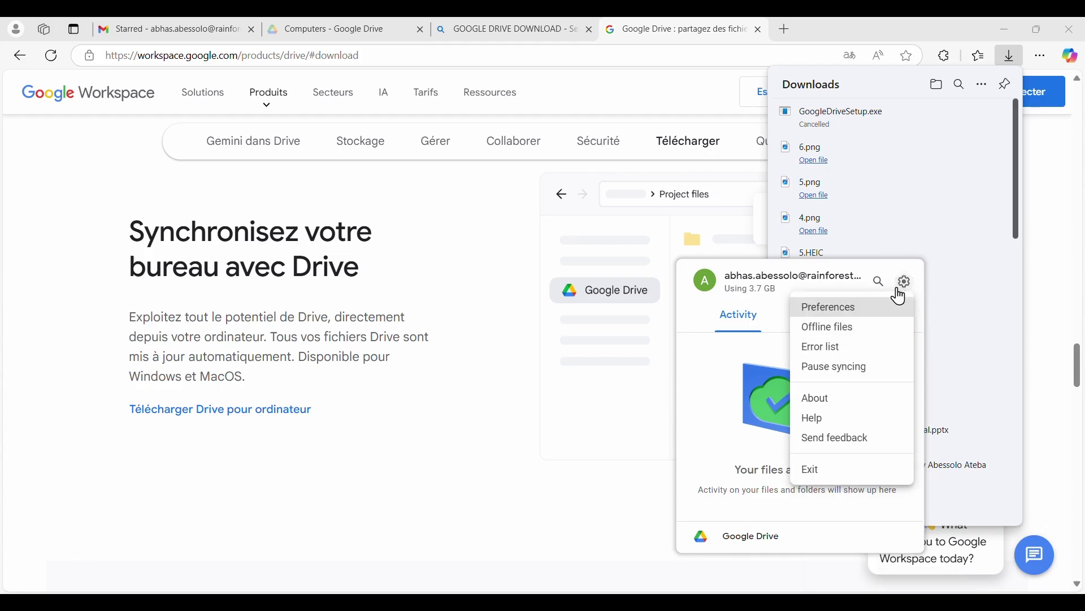
click(829, 310)
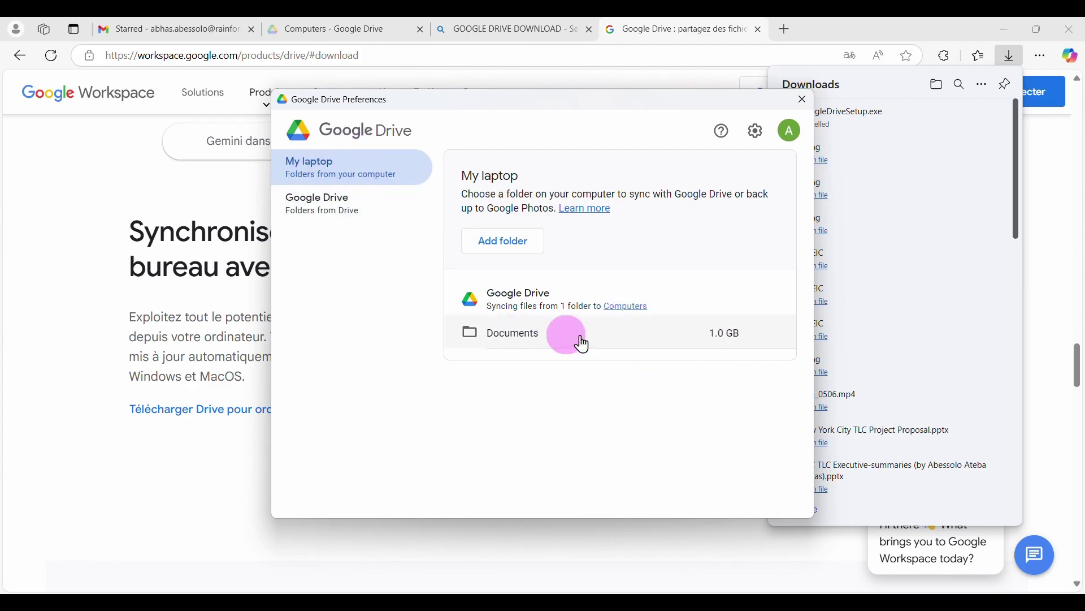
Add the Backup folder from folder 8 with Sync with Google Drive enabled
click(505, 242)
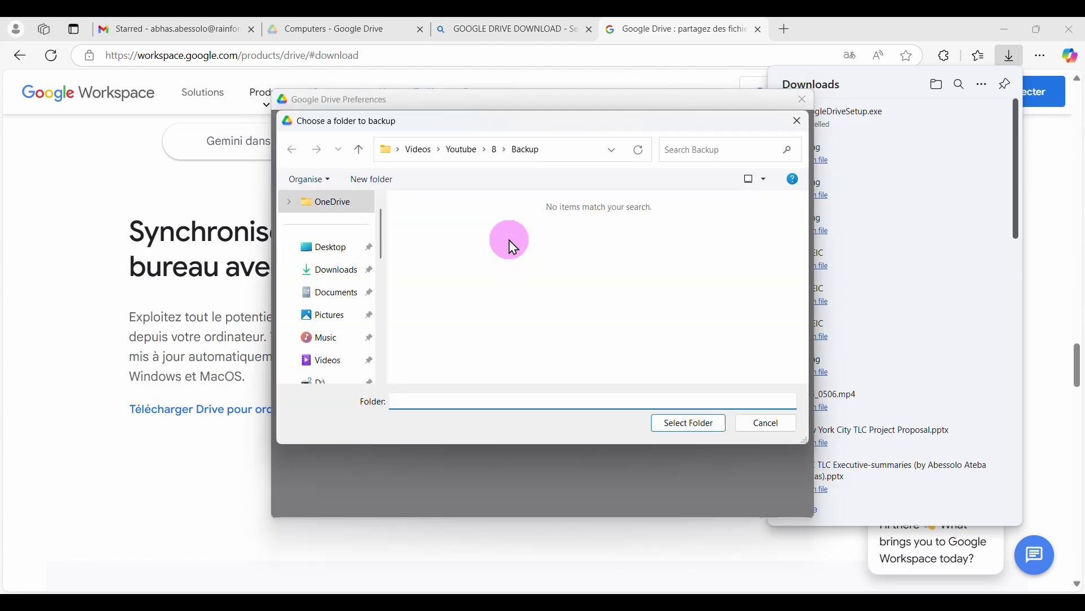
click(359, 152)
click(442, 281)
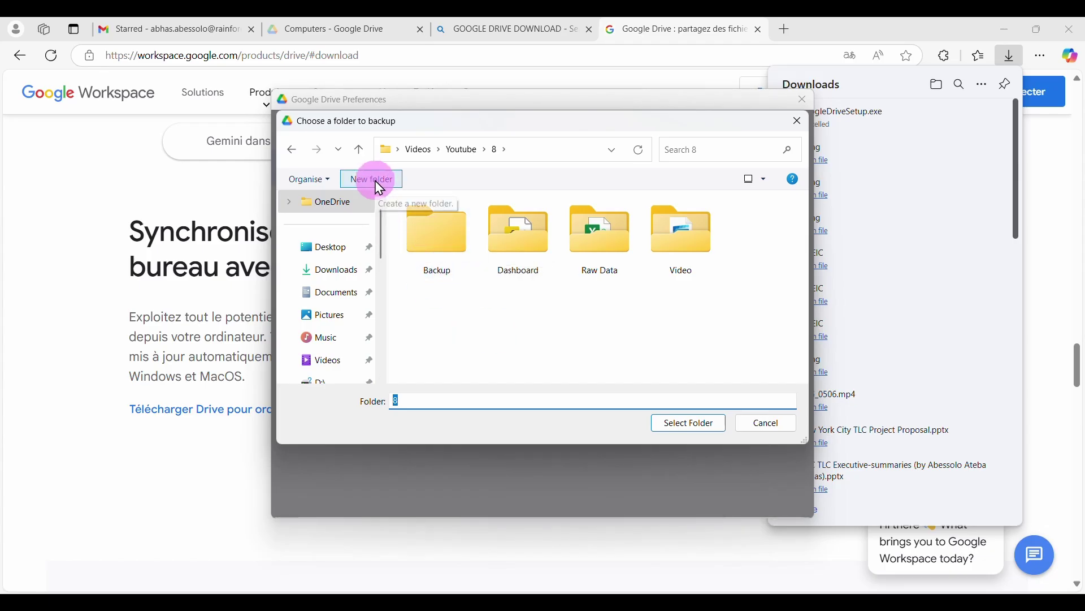
click(439, 268)
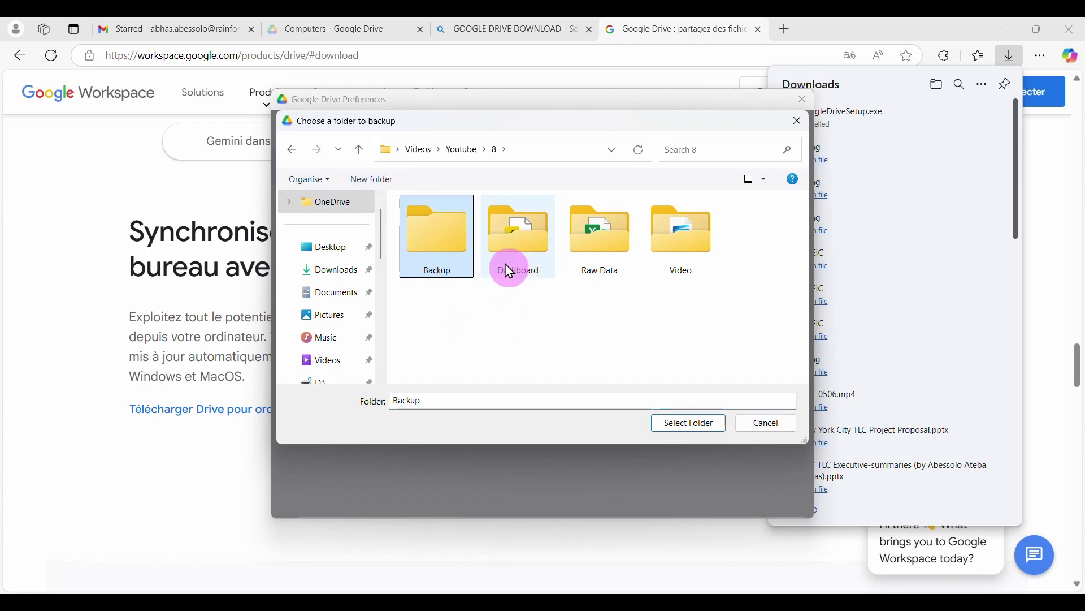
double_click(438, 252)
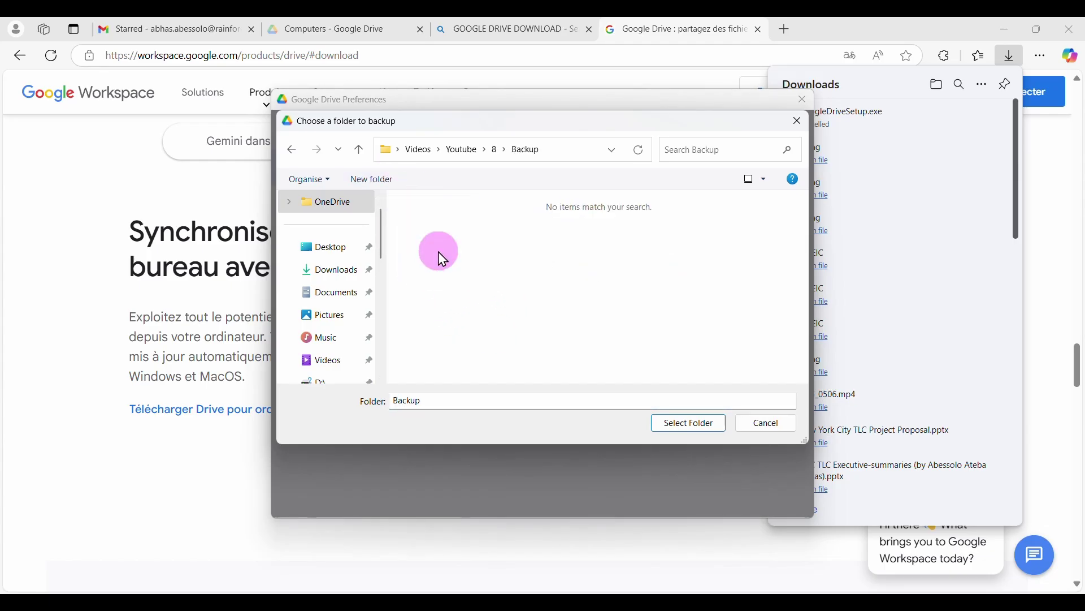
click(690, 424)
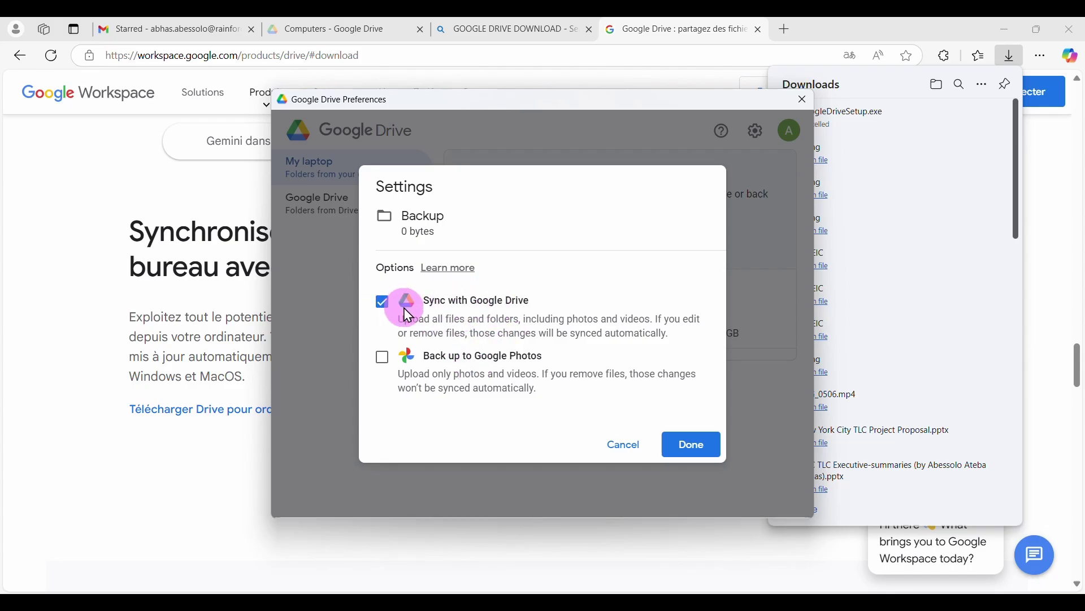
click(696, 445)
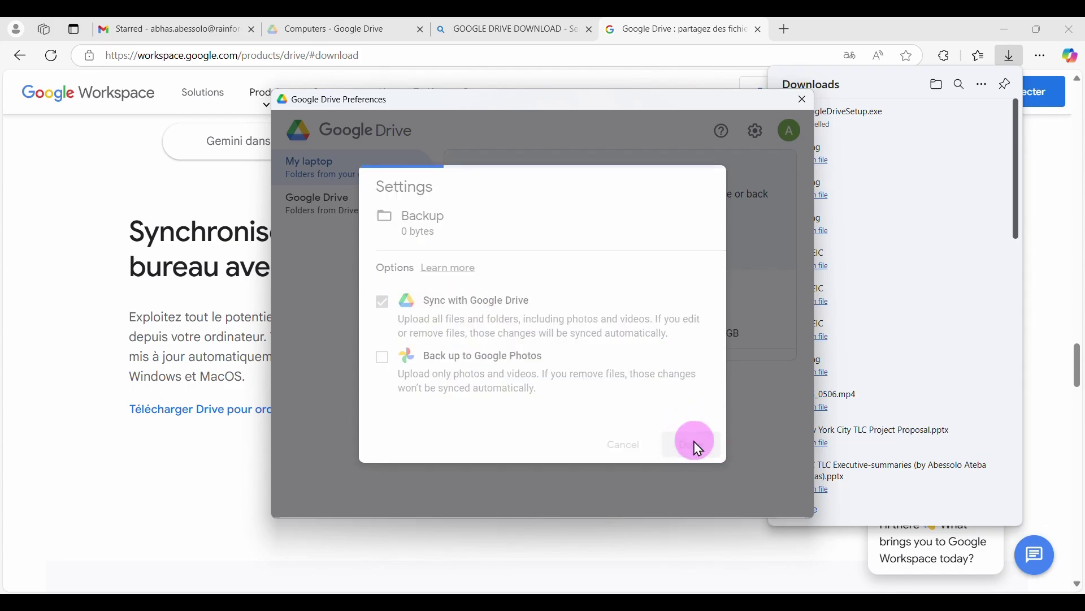
click(736, 371)
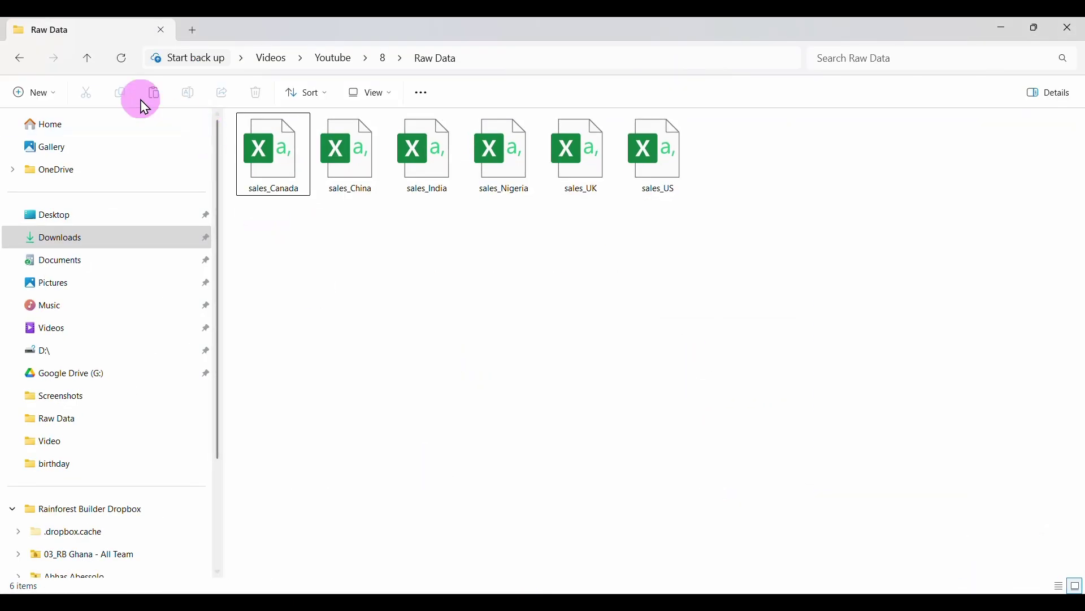
Save the Backup sync change in Google Drive Preferences and close it
click(90, 60)
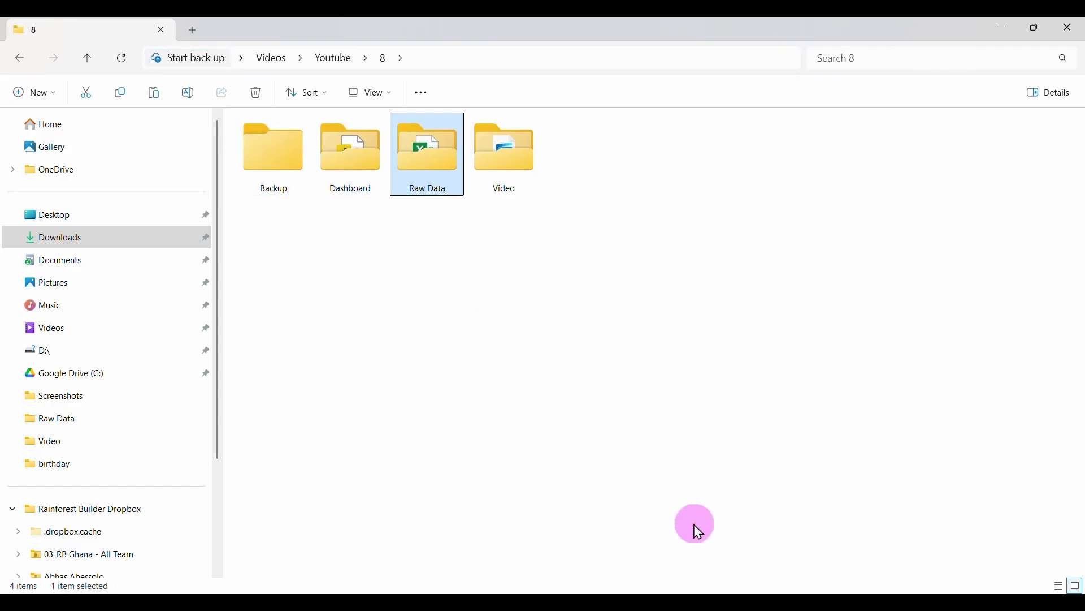
mouse_move(716, 602)
click(779, 600)
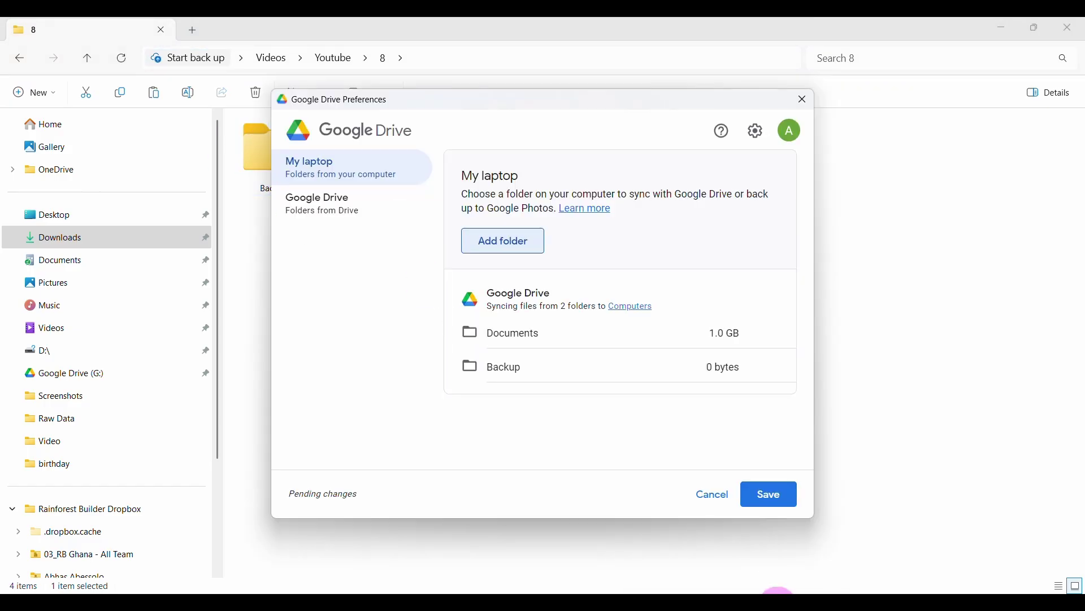
click(772, 499)
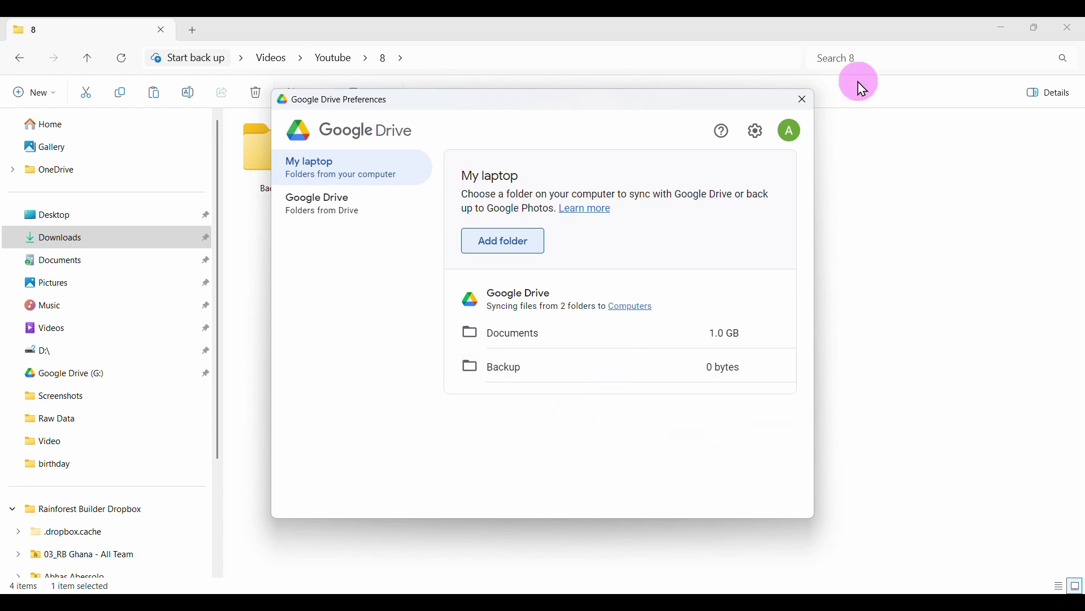
click(811, 101)
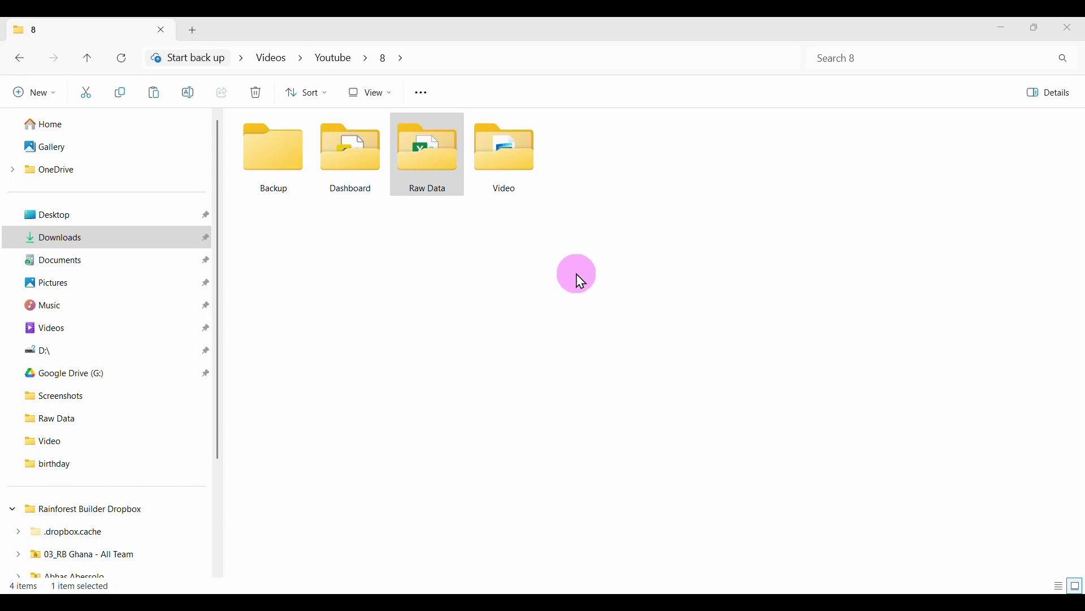
Refresh folder 8, confirm Backup shows as synced in Drive activity, and return to pgAdmin 4
click(121, 67)
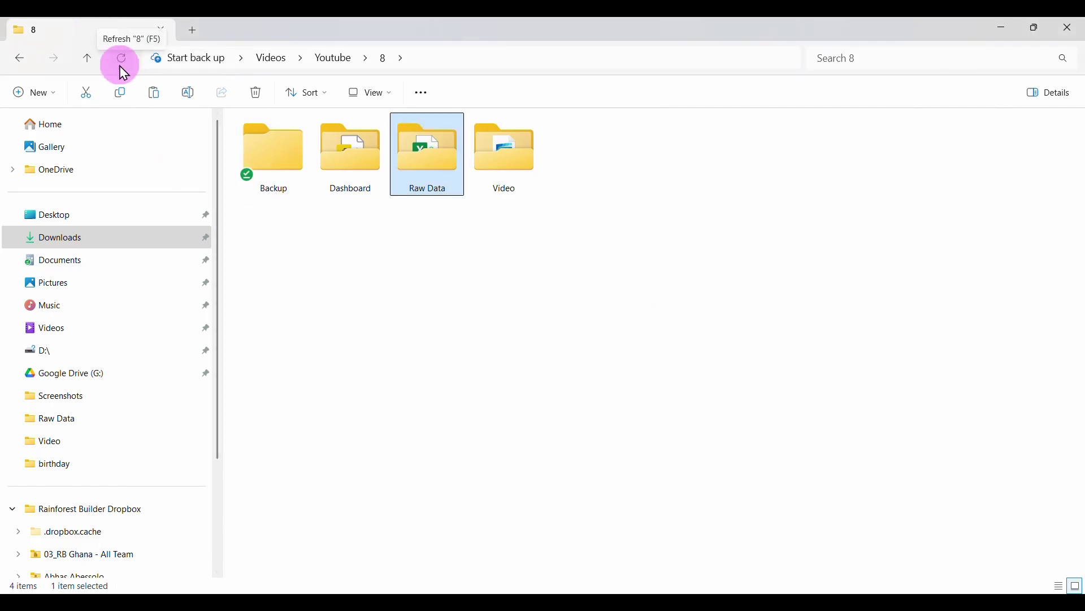
mouse_move(259, 155)
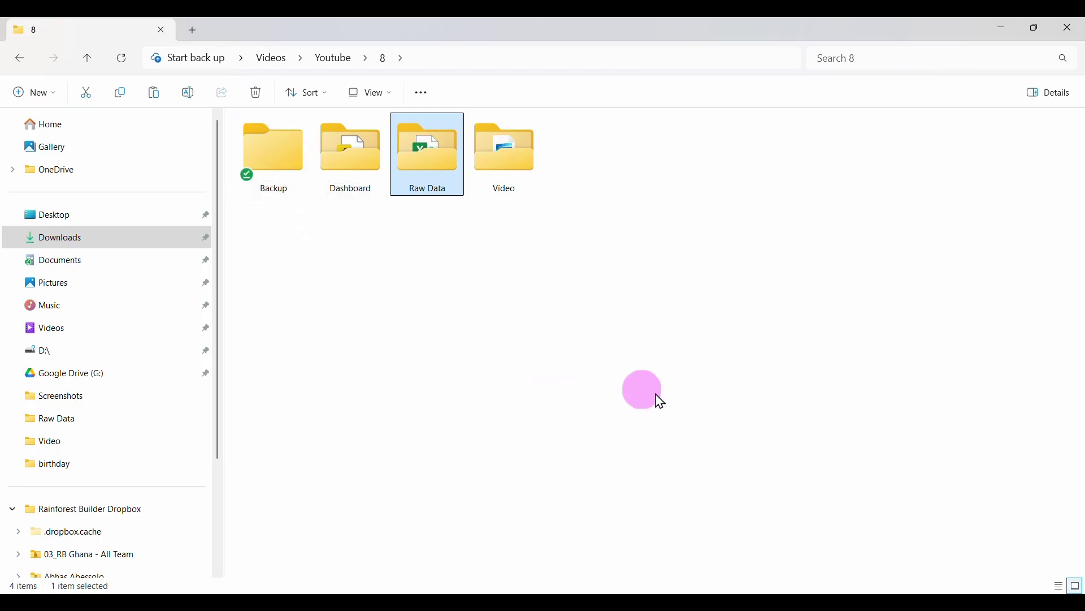
click(884, 592)
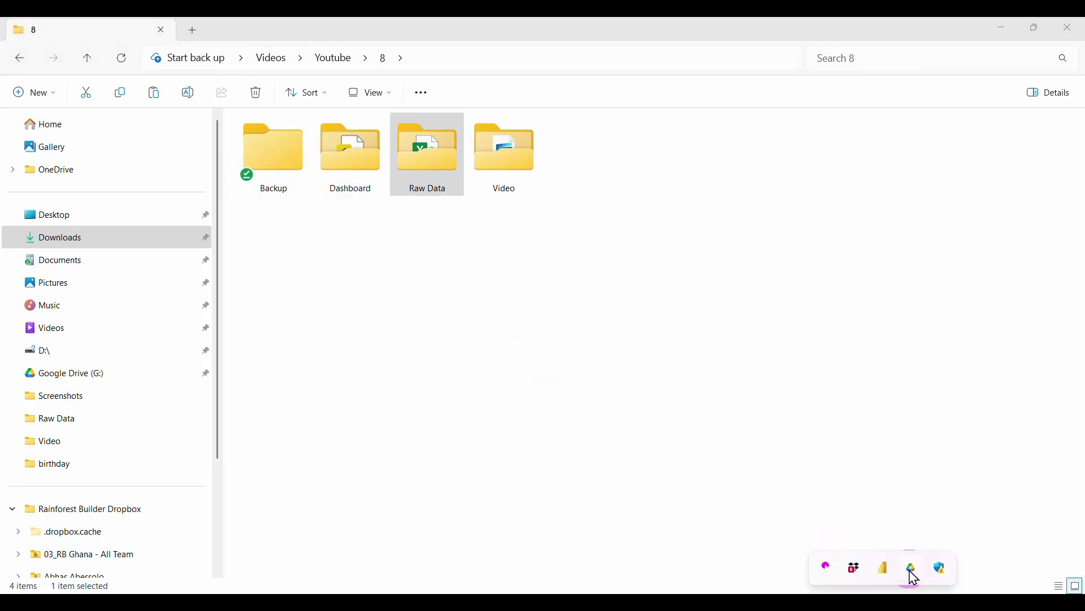
click(914, 577)
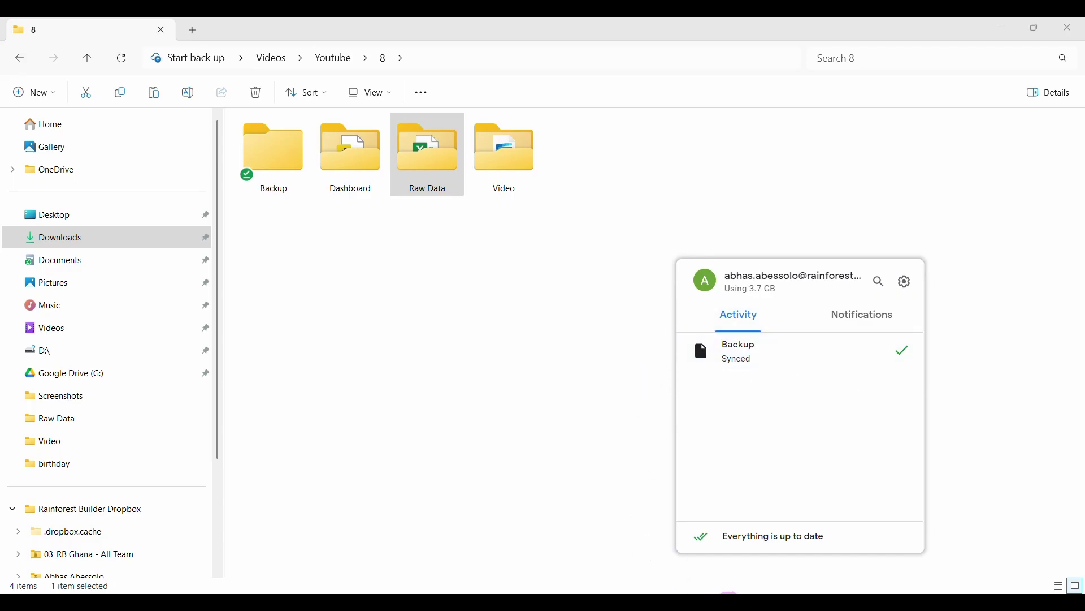
click(729, 593)
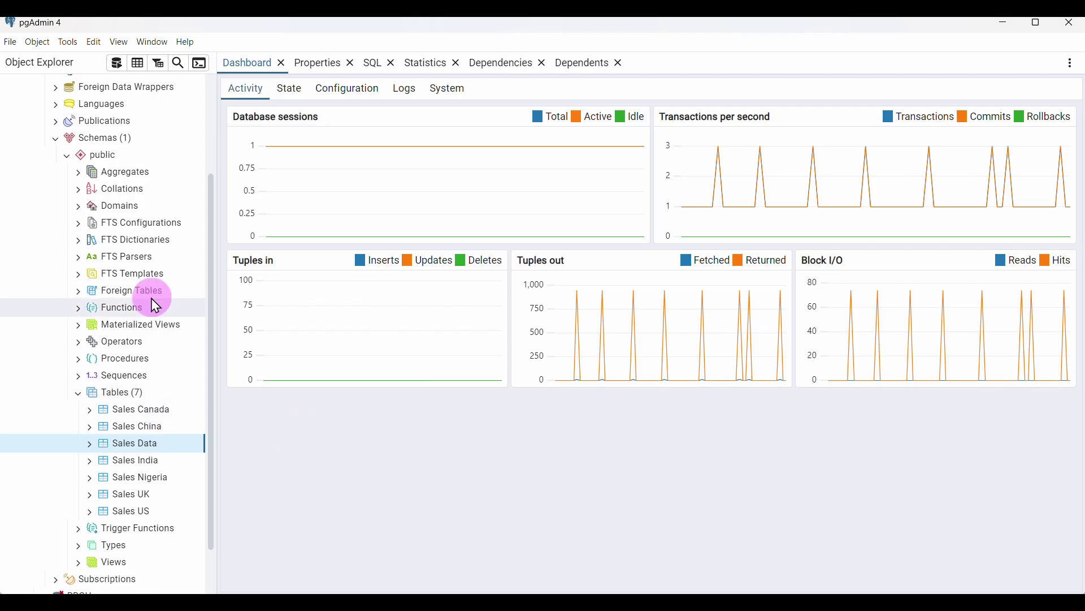
Open the Backup dialog for the Data Professionals database
scroll(151, 299, up, 5)
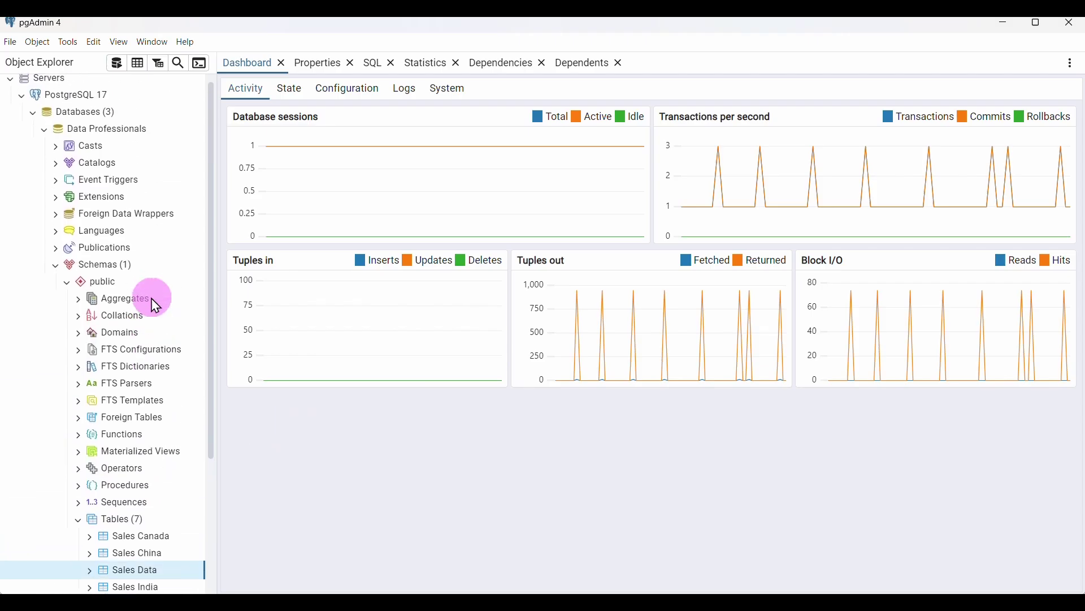
click(45, 137)
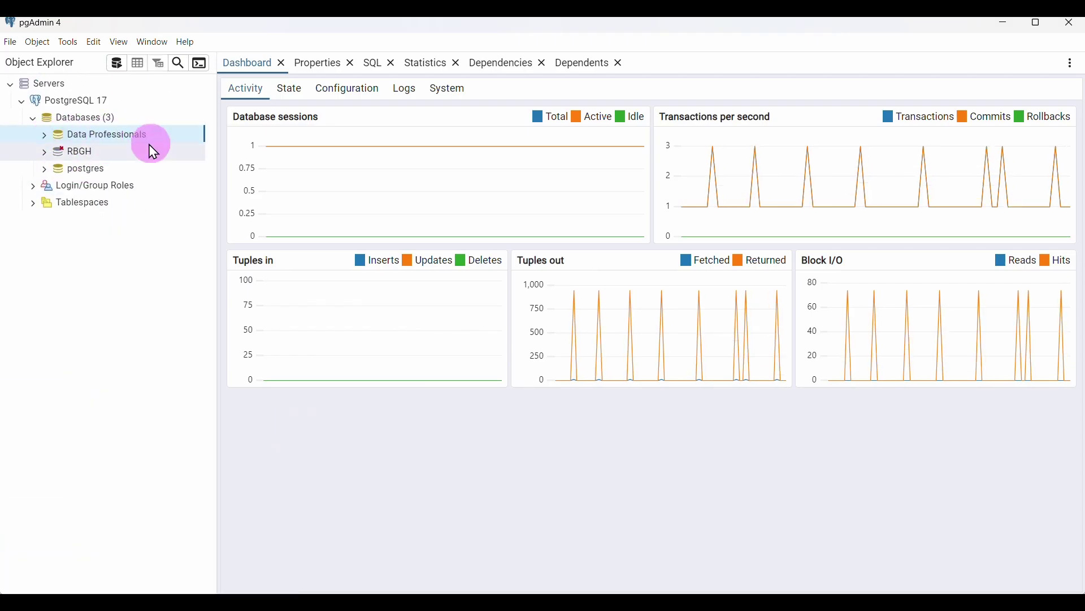
right_click(100, 145)
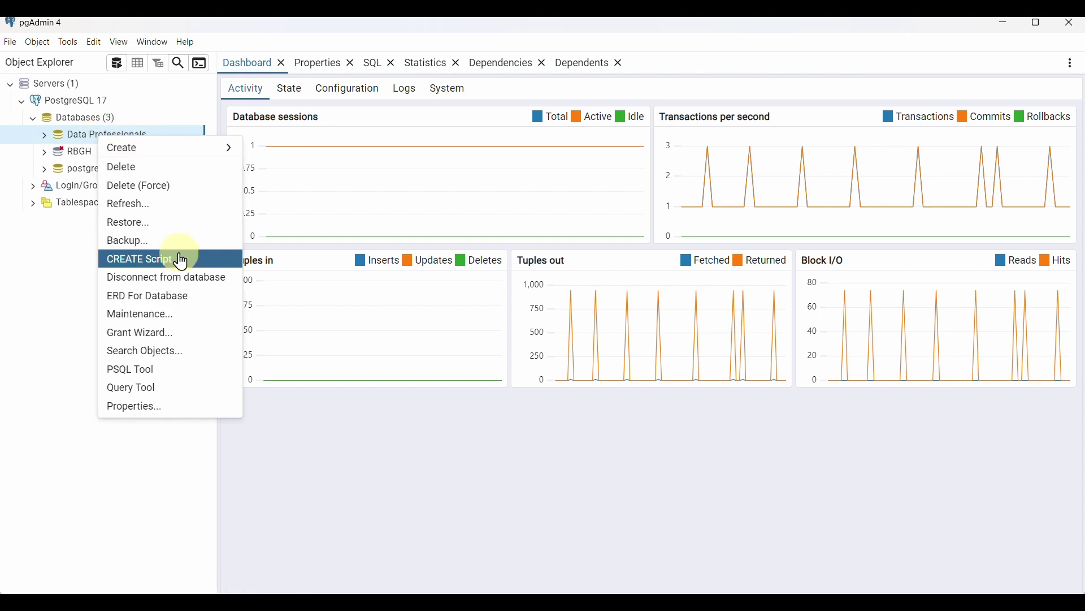
click(153, 243)
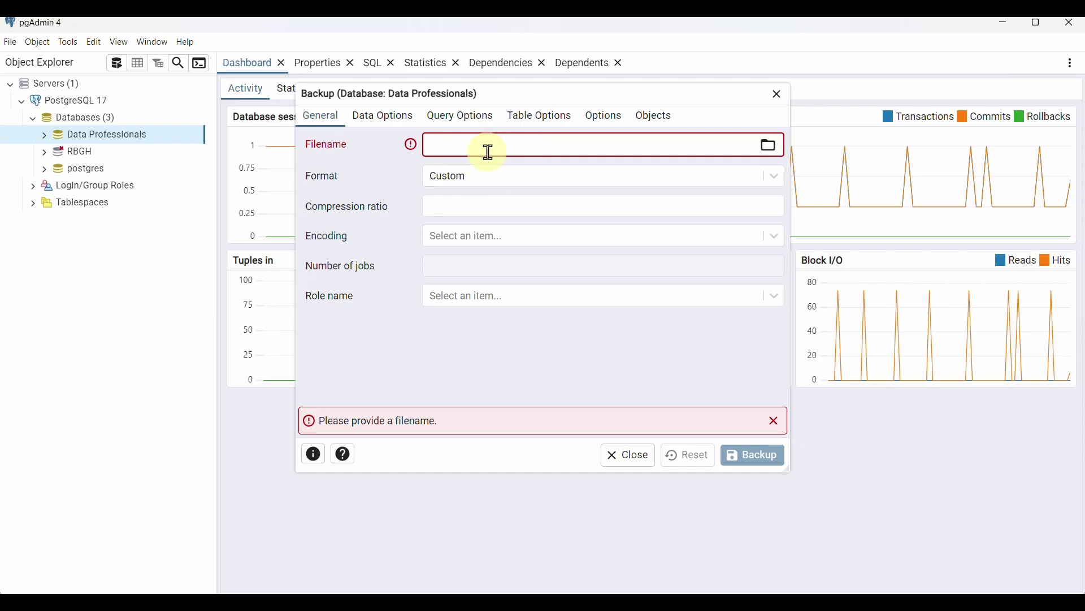
Set the backup file to data_professionals_2025-02-25 as a BACKUP File (.backup) in the Backup folder
click(770, 147)
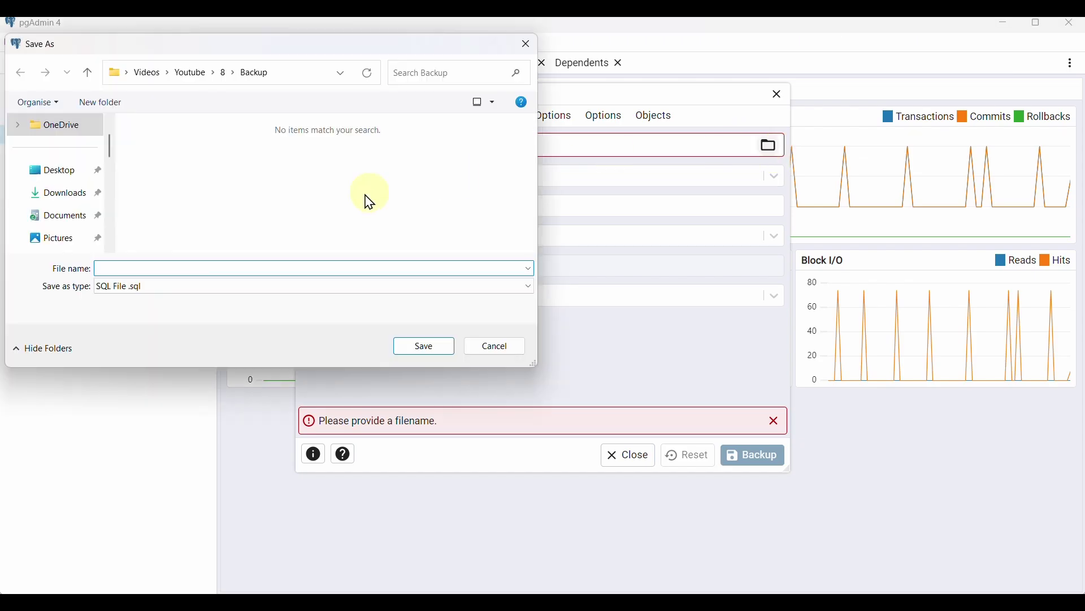
click(90, 73)
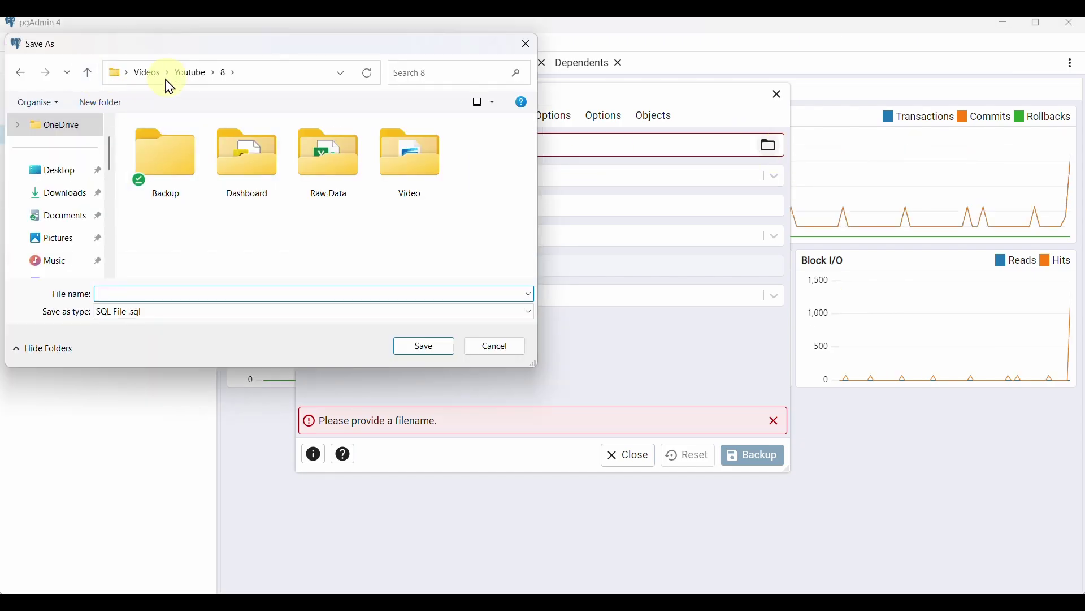
double_click(171, 161)
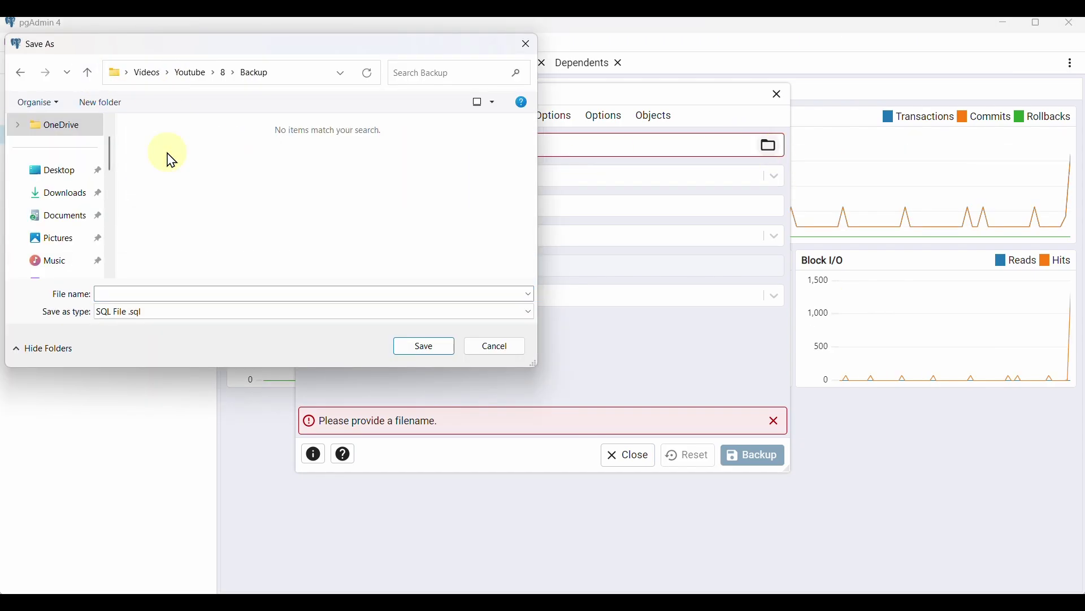
click(215, 292)
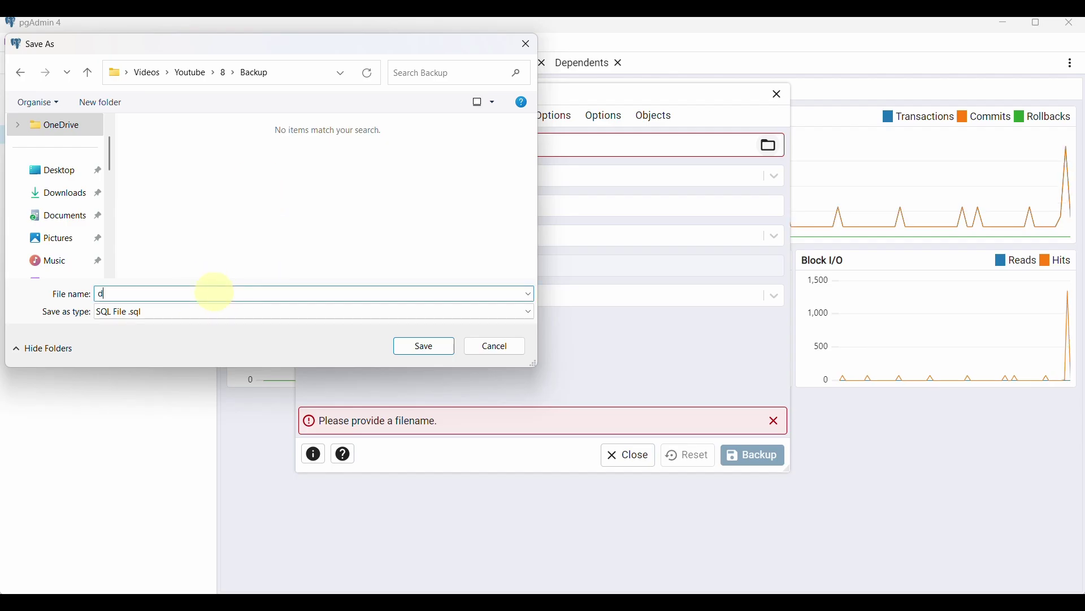
text(data_professionals)
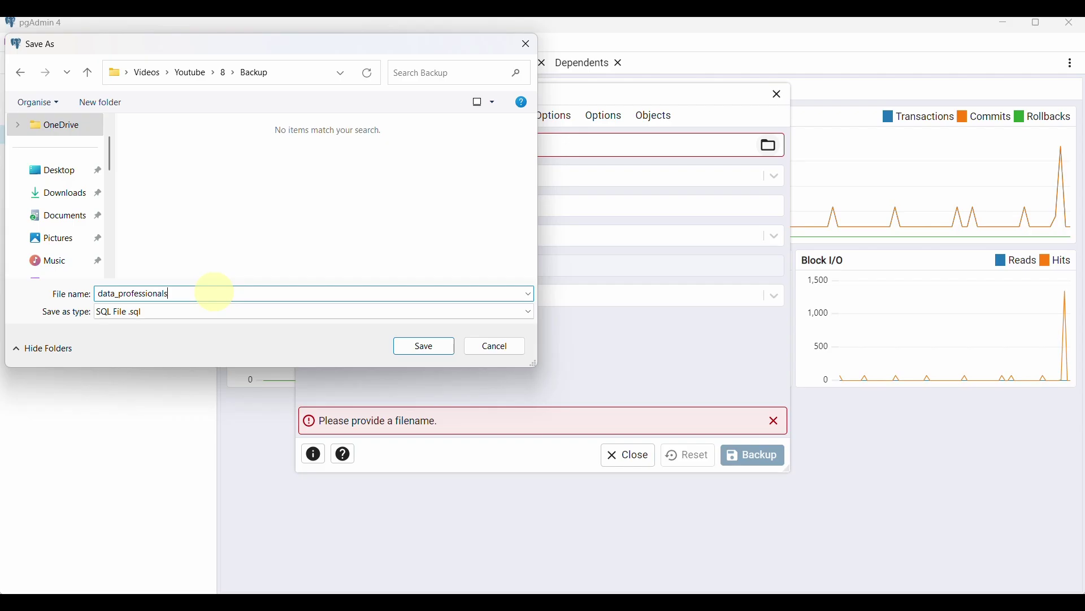
text(_)
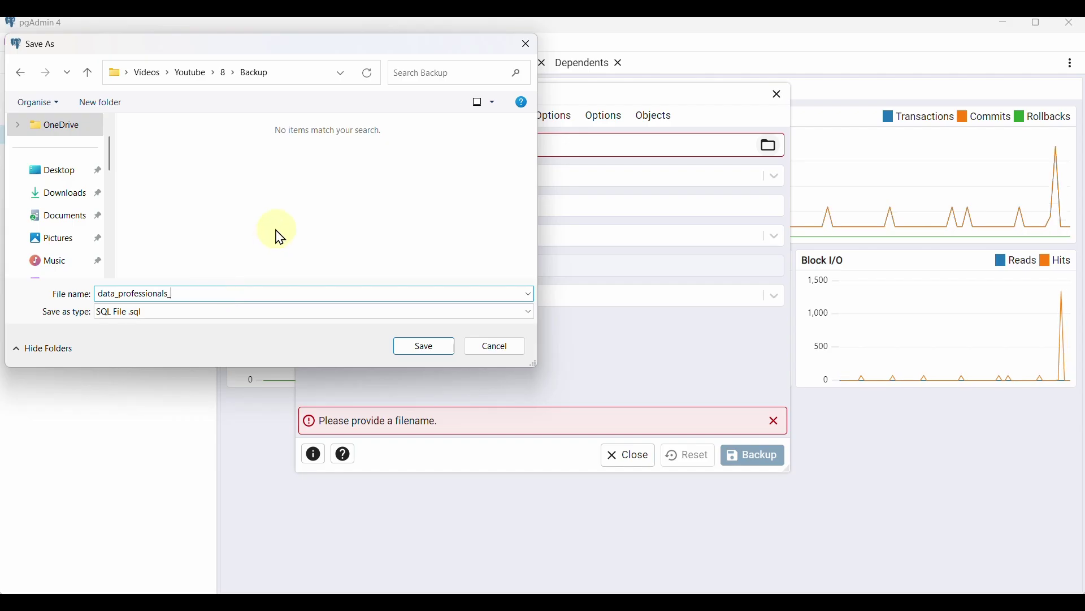
text(2025-02)
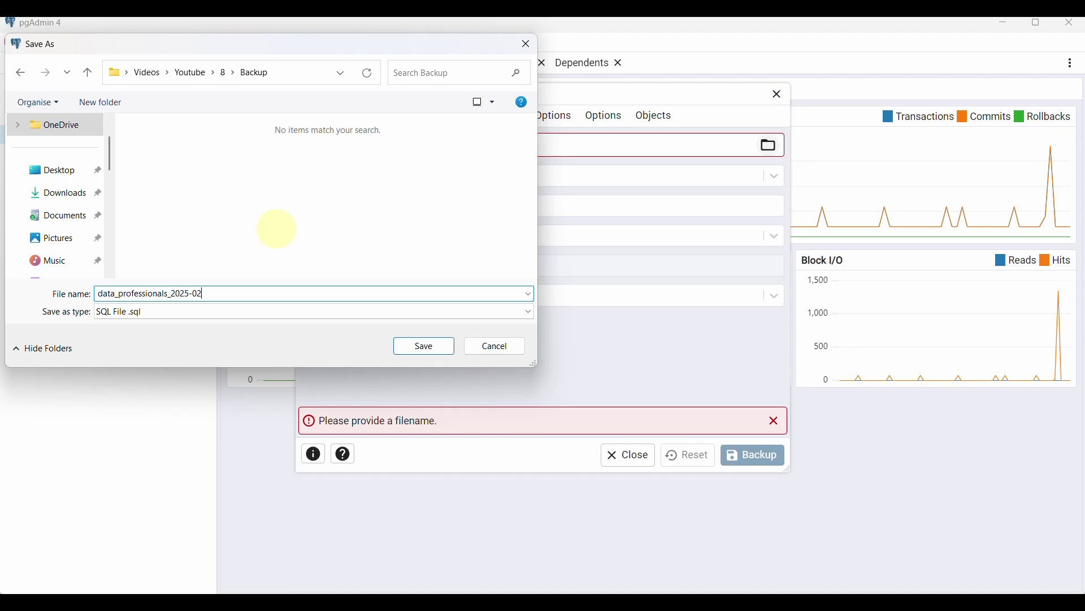
text(-25)
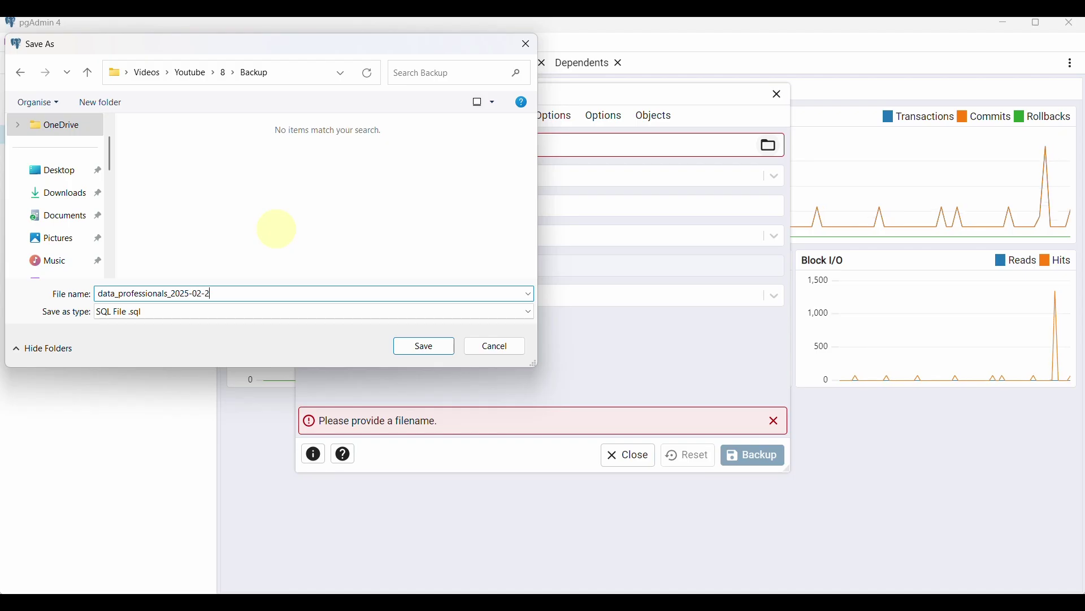
click(194, 313)
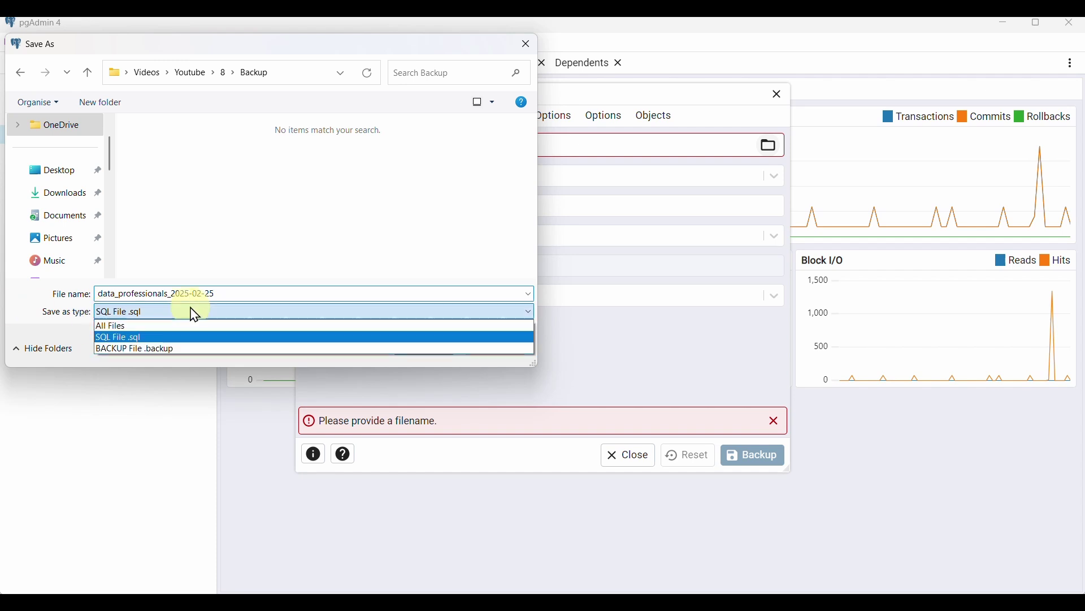
click(146, 351)
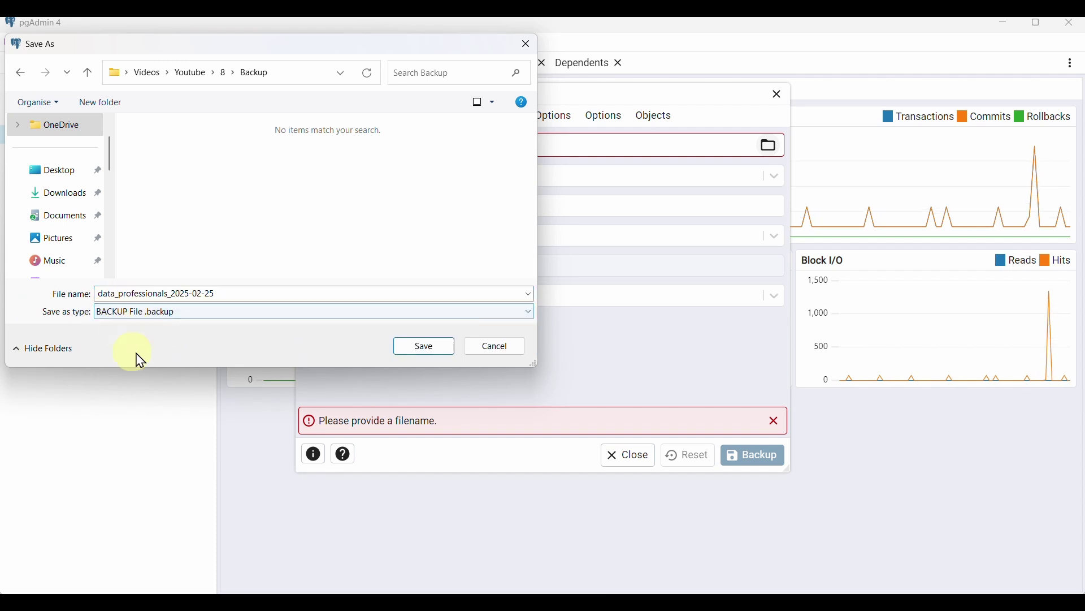
Confirm the file location, choose role postgres, and run the Data Professionals backup
click(423, 352)
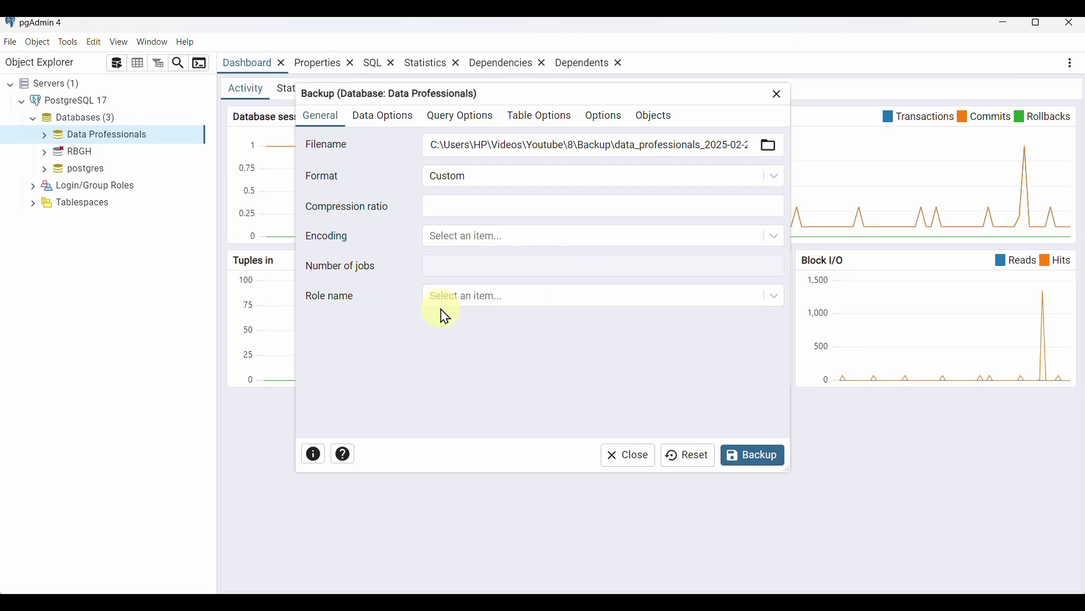
click(776, 296)
scroll(619, 413, down, 1)
scroll(618, 413, down, 5)
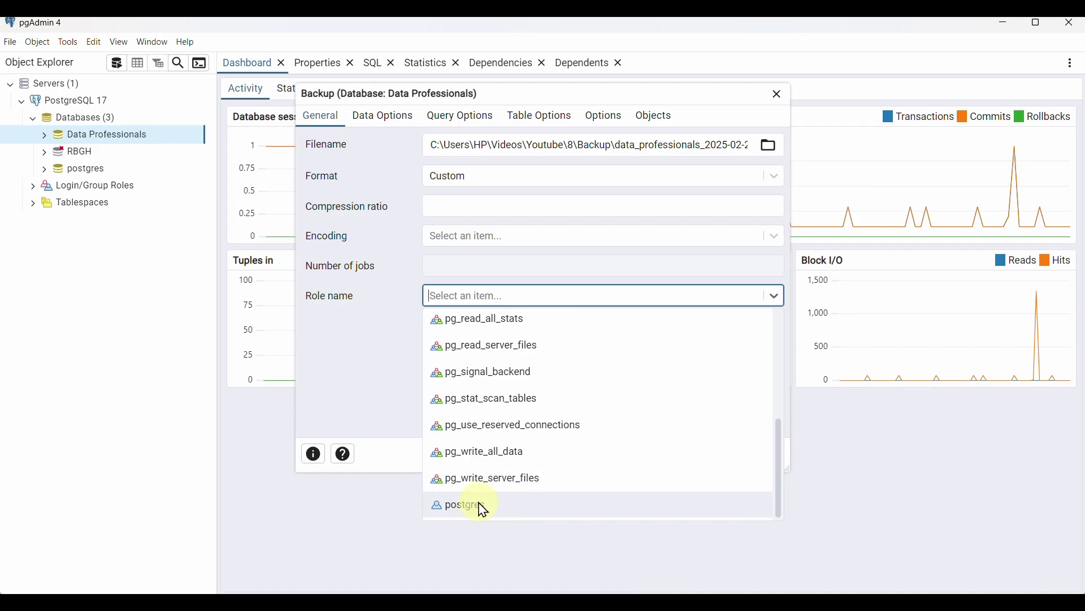
click(565, 512)
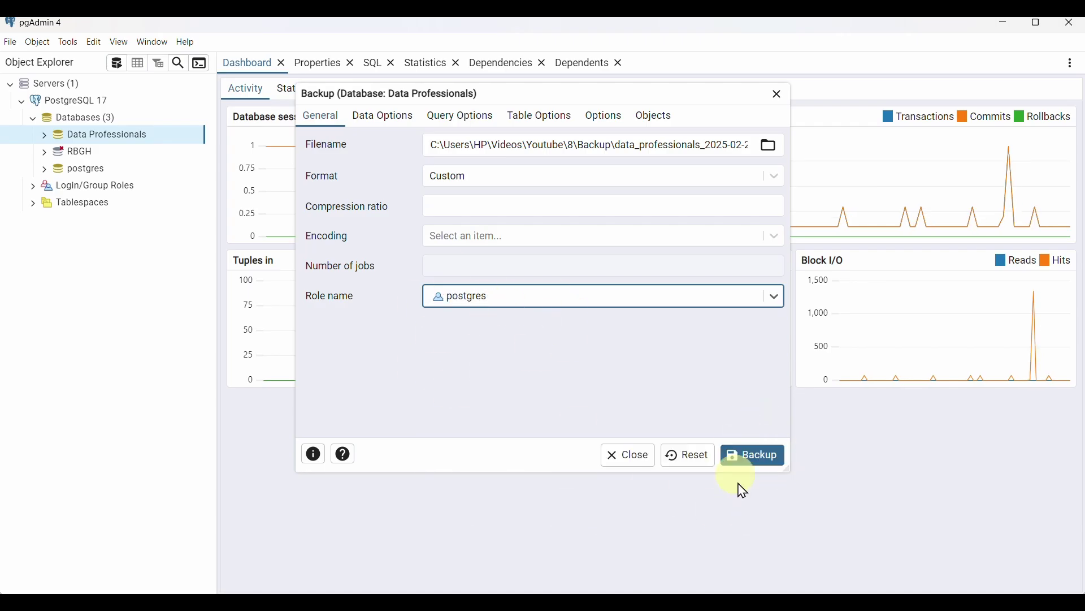
click(764, 459)
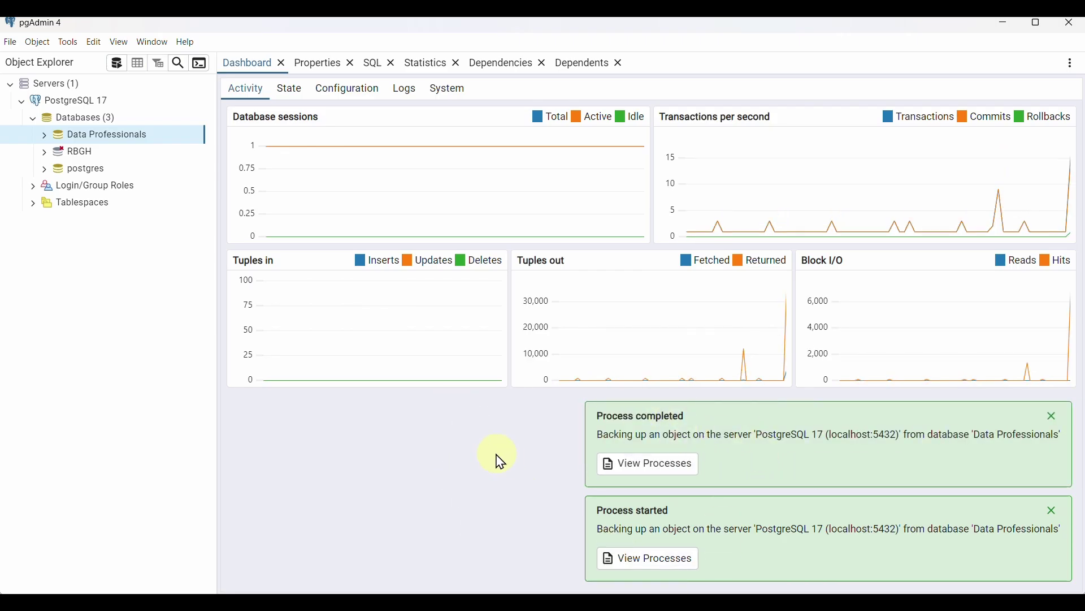
In File Explorer, open the Backup folder to find data_professionals_2025-02-25.backup
click(547, 591)
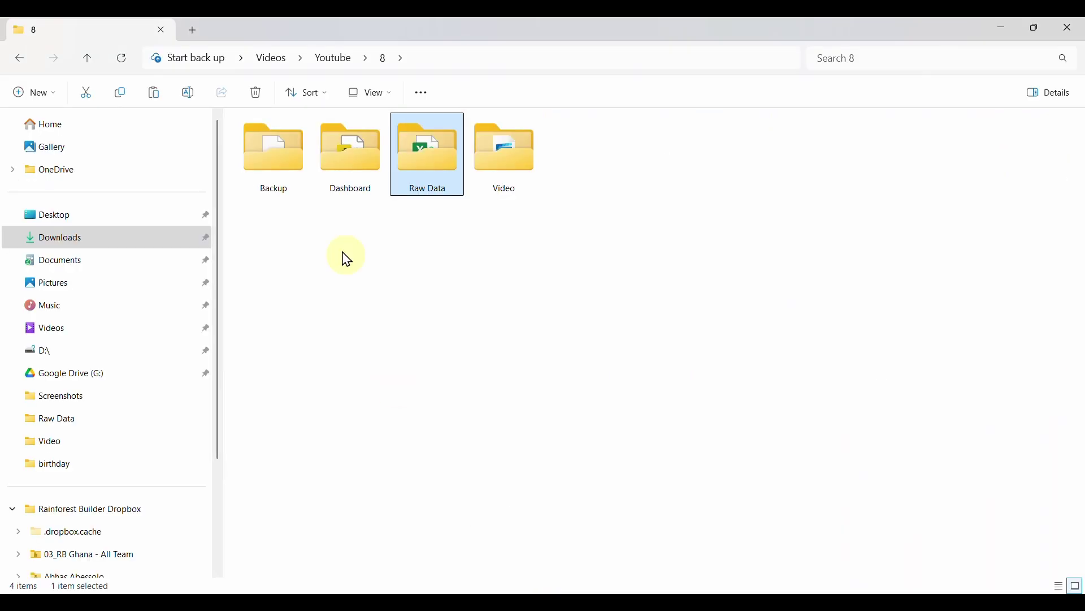
double_click(259, 182)
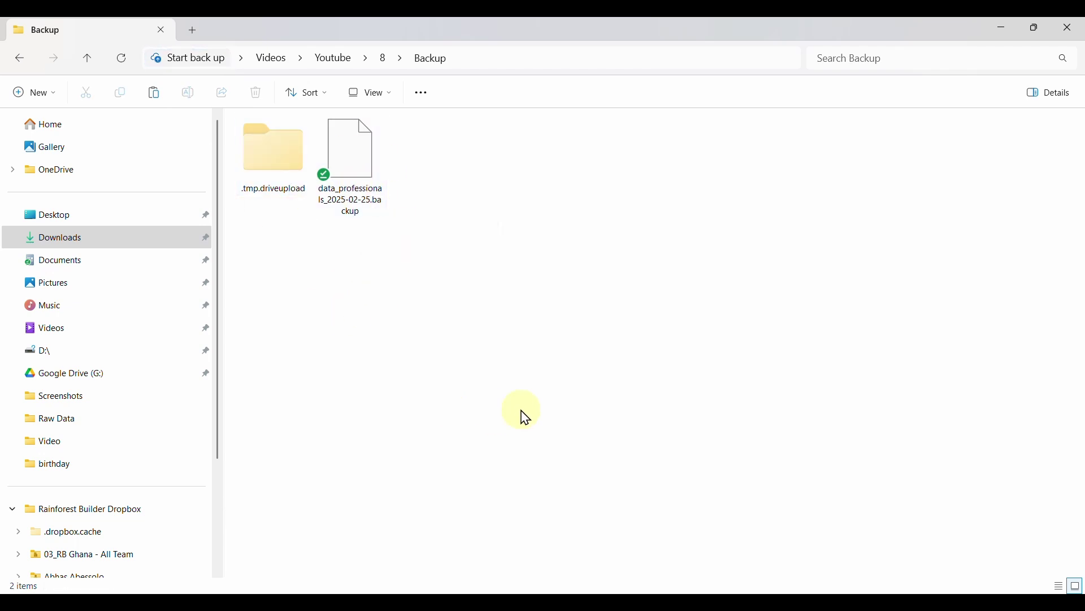
Search the web for 'google drive' in a new Edge tab
click(609, 591)
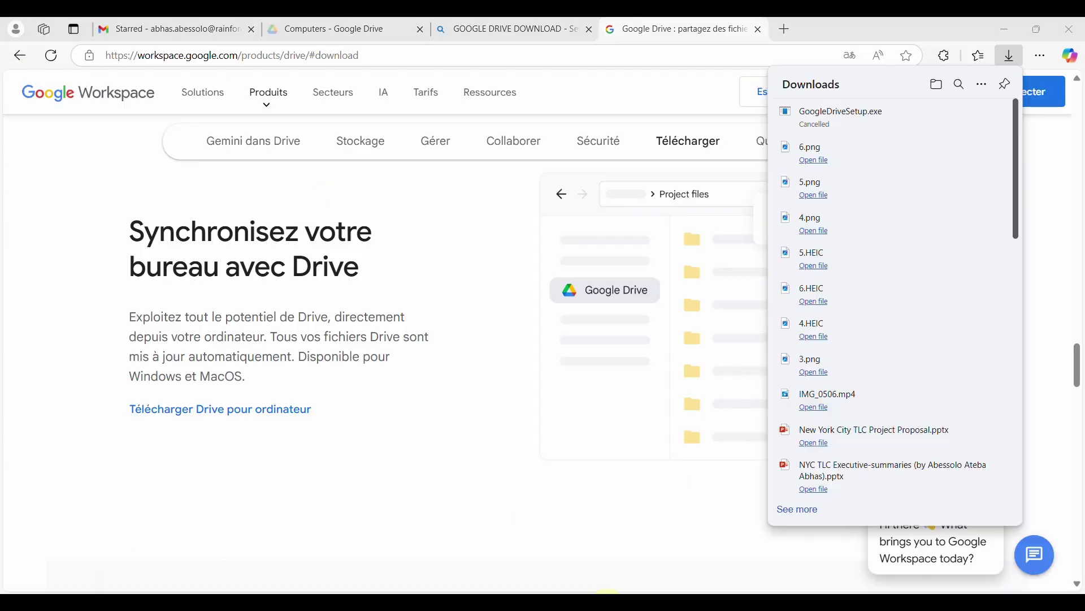
click(784, 30)
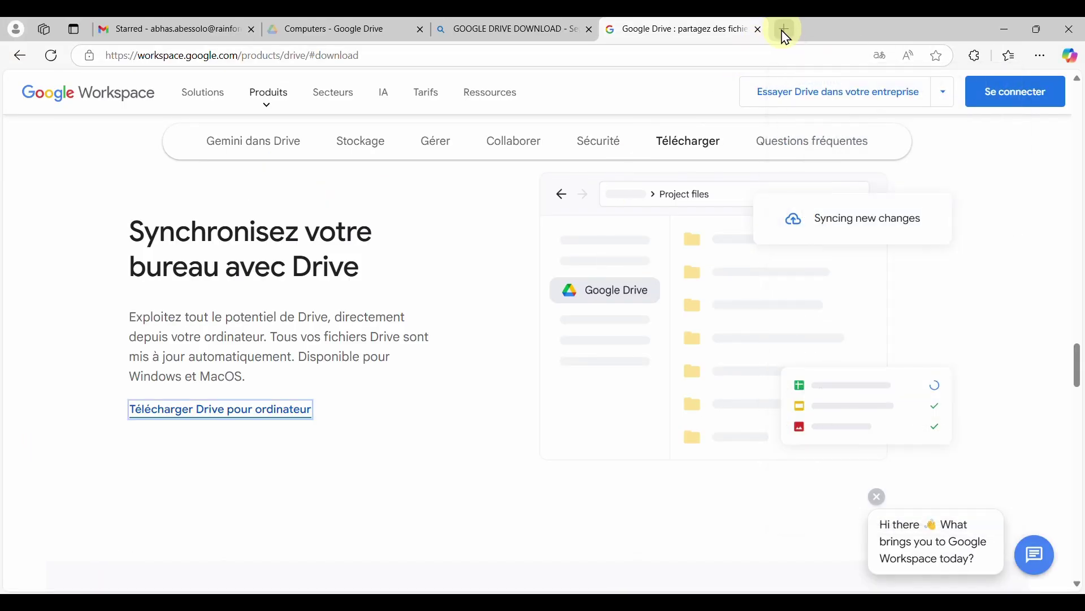
text(goog)
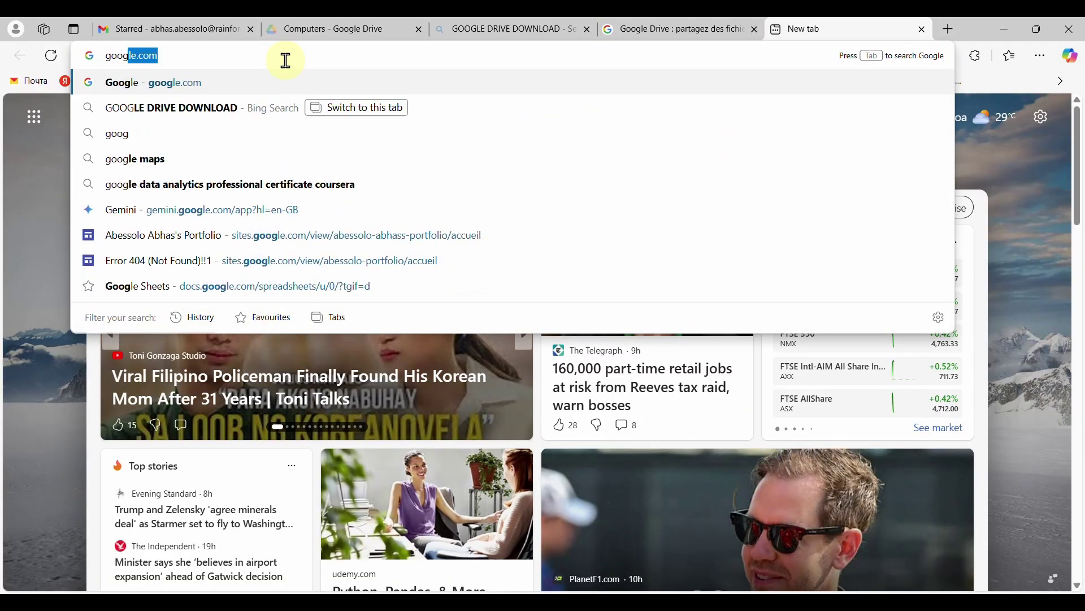
text(le drive)
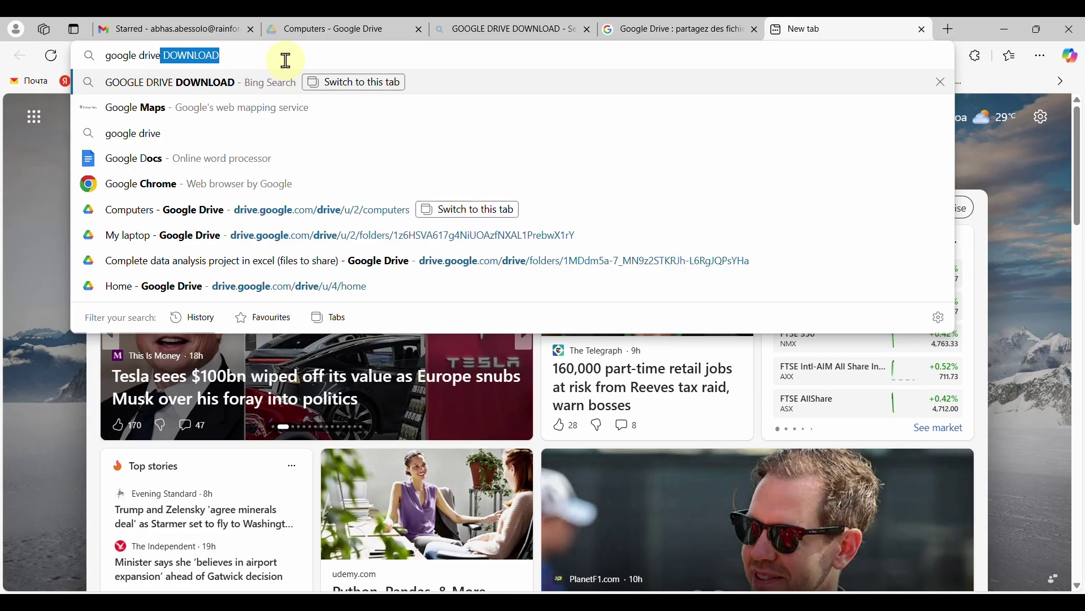
key(Return)
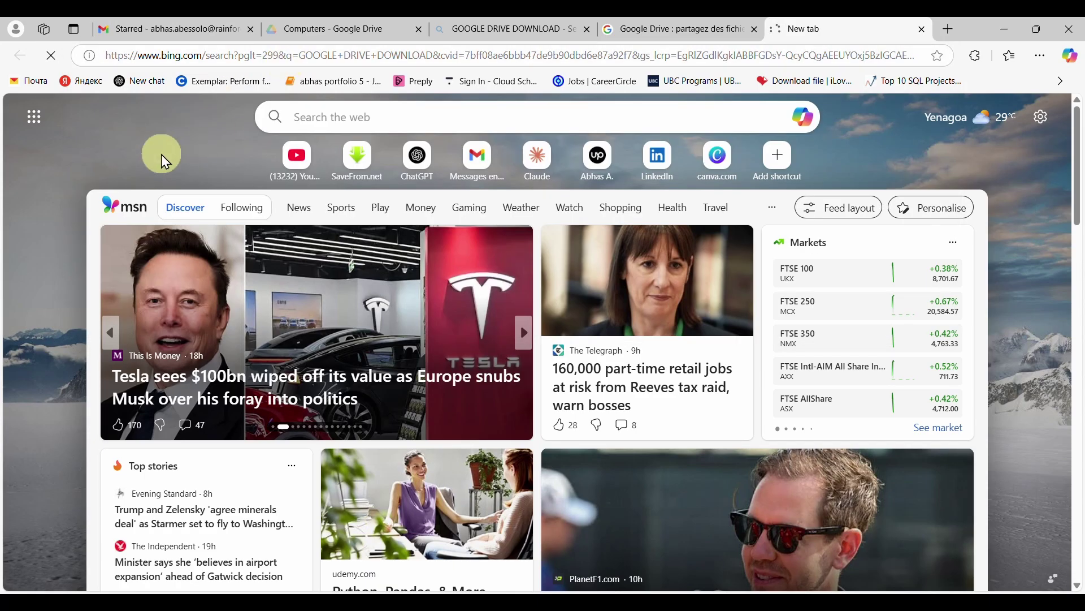
scroll(208, 416, down, 7)
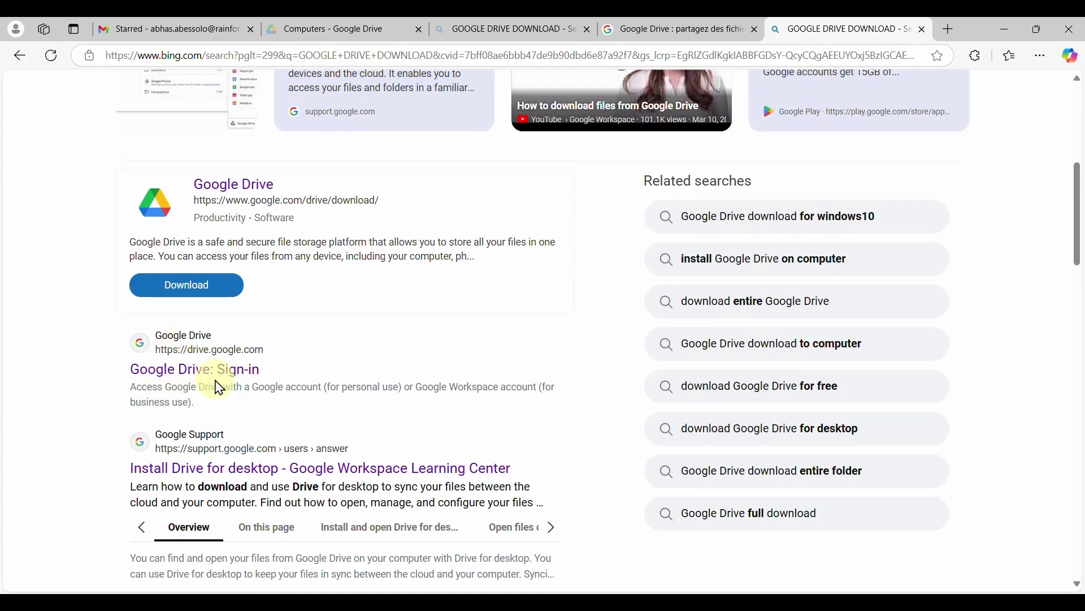
From the Gmail tab's apps grid, open Google Drive and close the blank tab
click(161, 28)
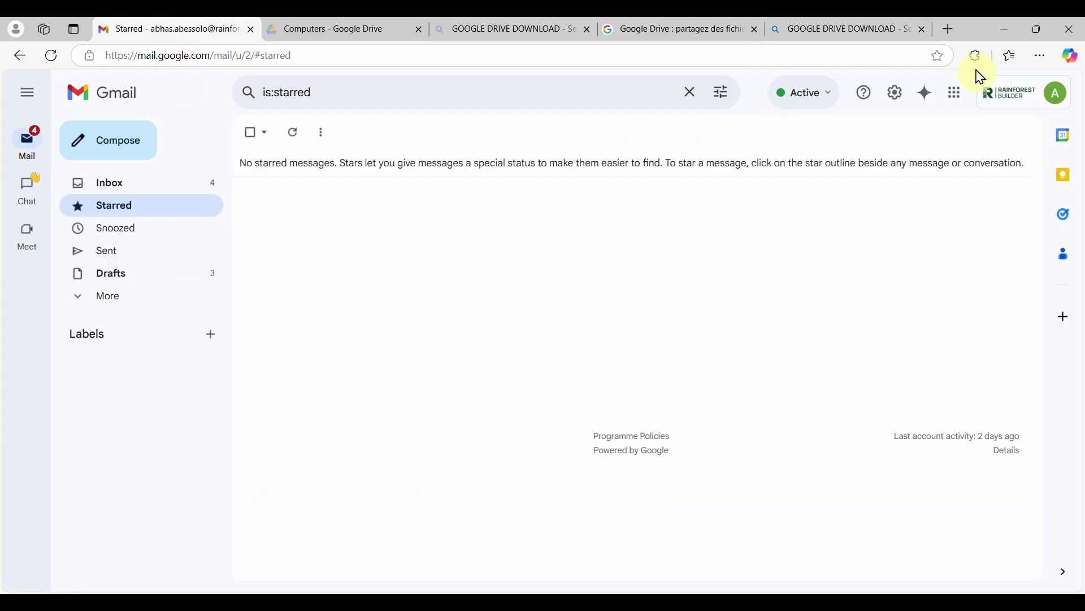
click(954, 105)
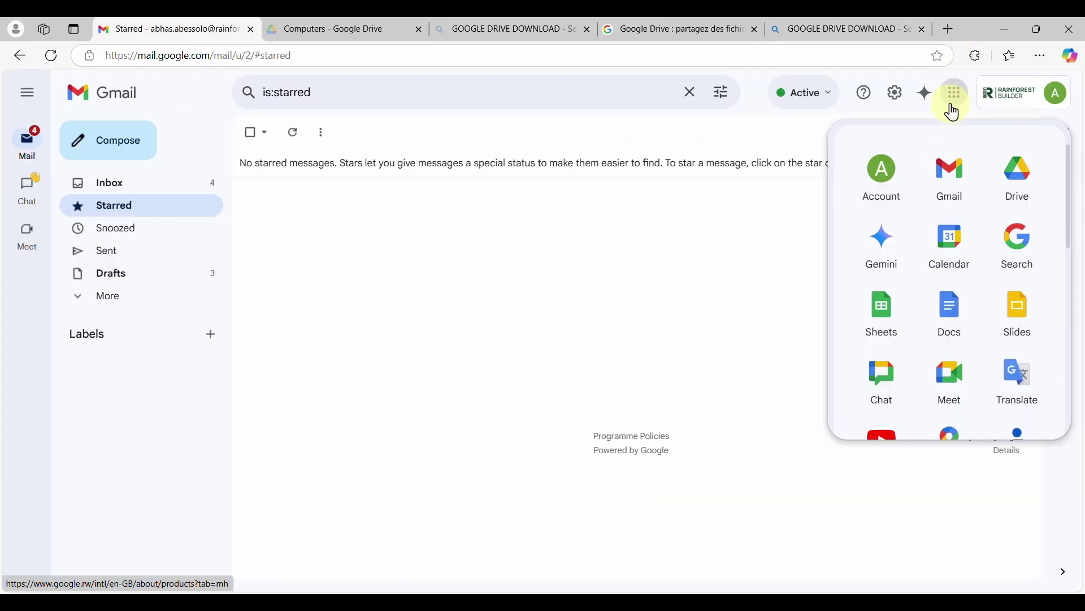
click(1025, 183)
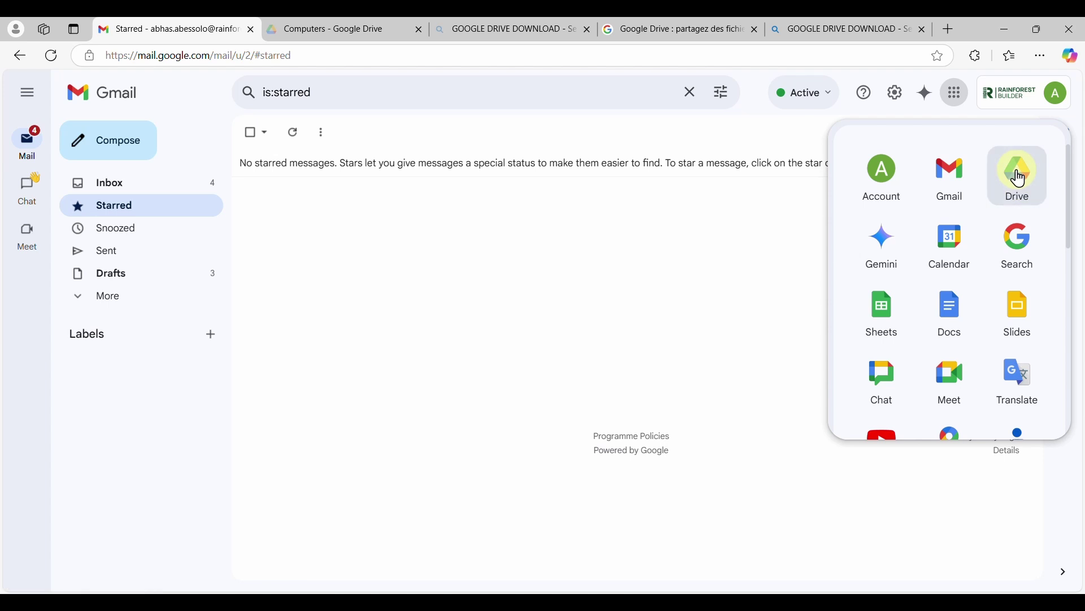
click(363, 29)
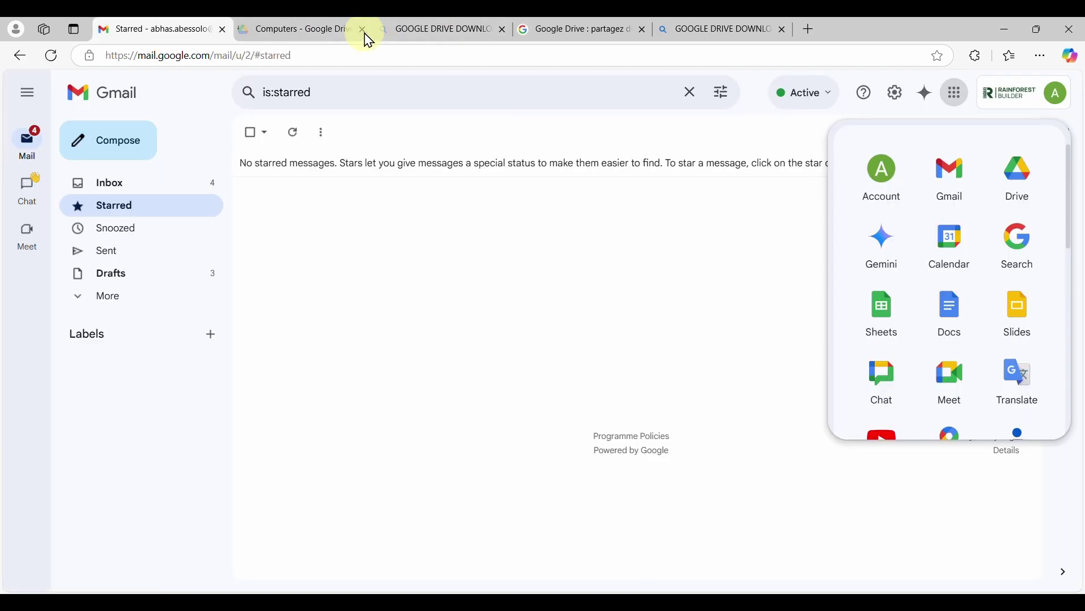
Open Computers > My laptop > Backup in Drive and bring up the backup file's actions
click(305, 33)
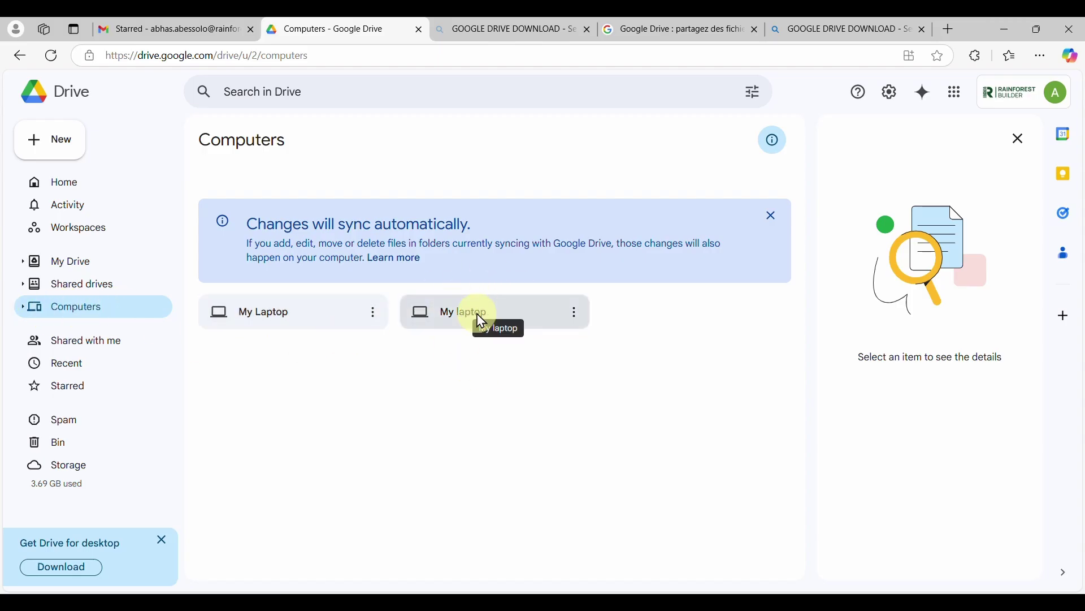
double_click(478, 315)
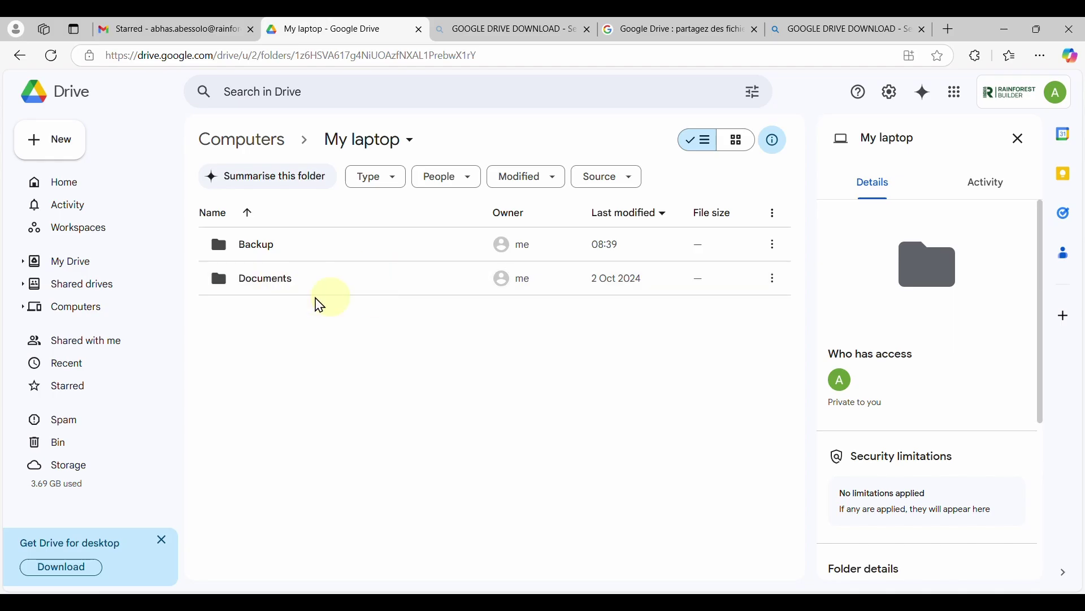
double_click(267, 255)
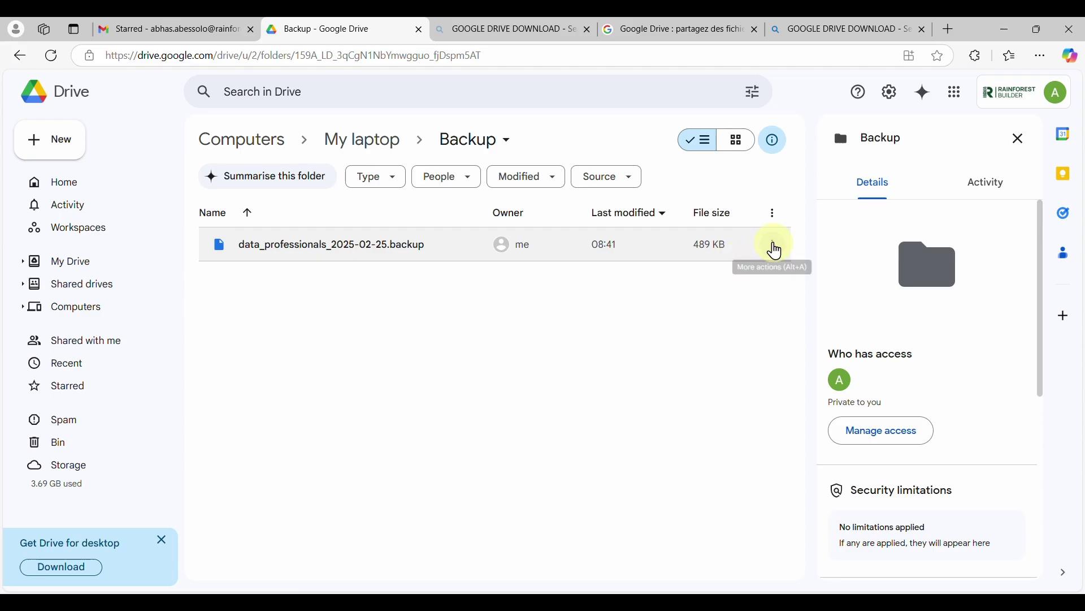
click(775, 247)
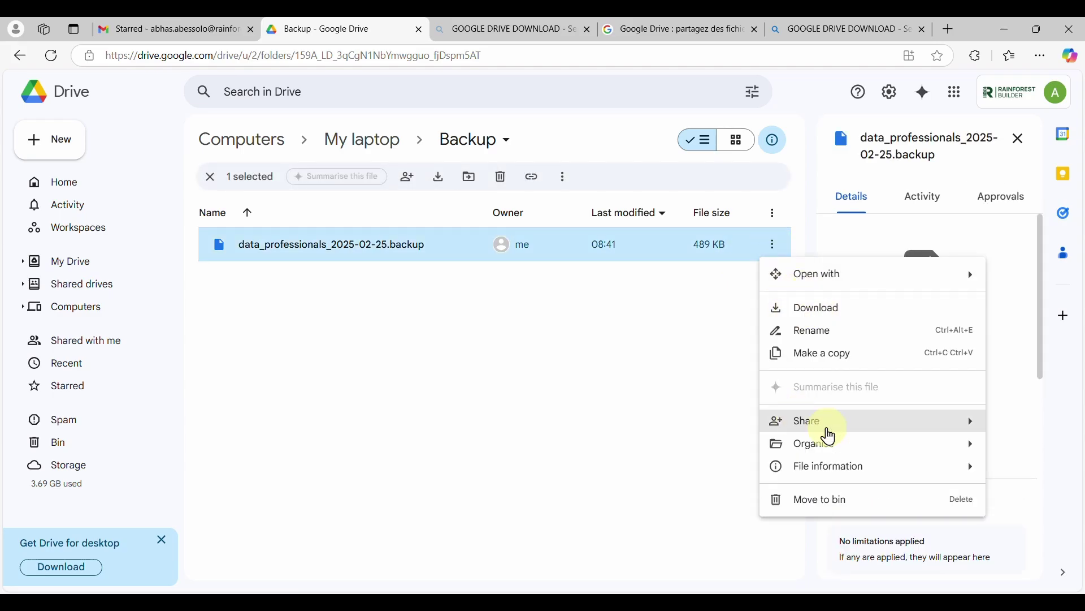
mouse_move(827, 432)
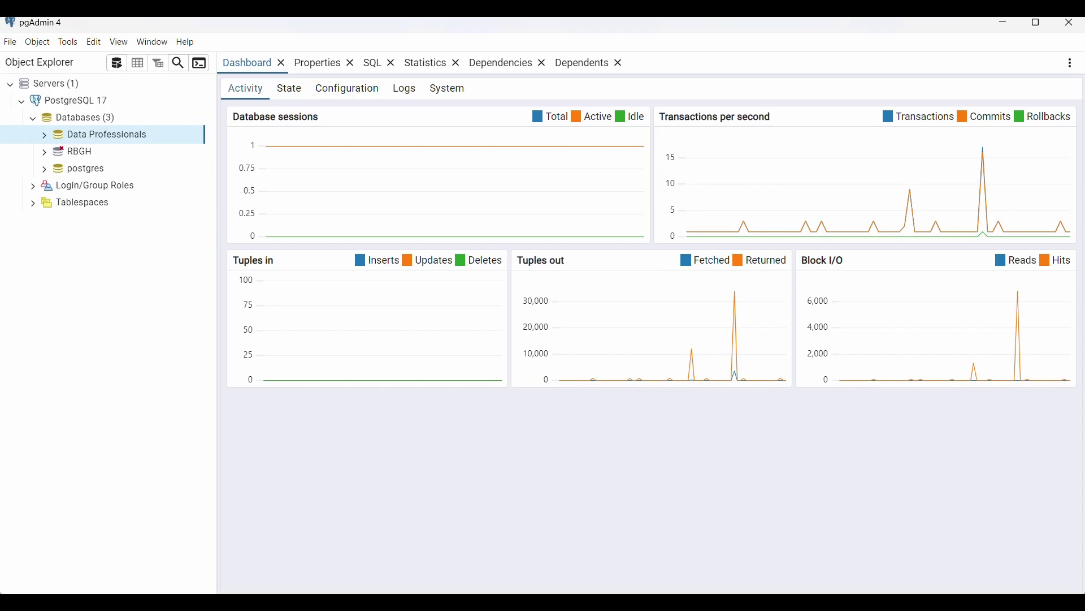
Open the Backup dialog for the Sales Data table in Data Professionals
click(49, 137)
scroll(91, 339, down, 3)
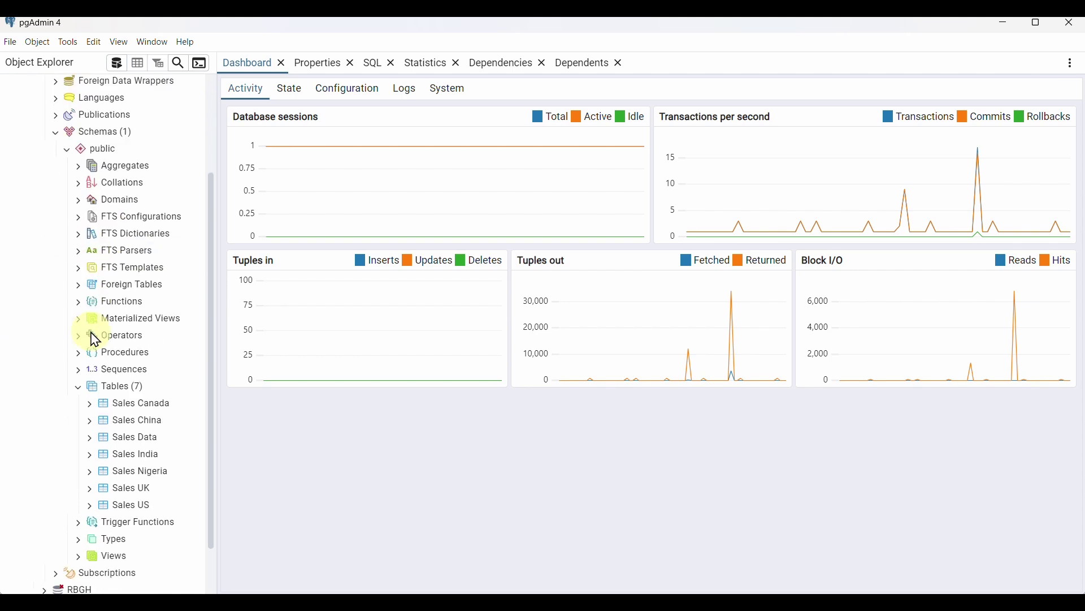
scroll(95, 340, down, 1)
right_click(111, 144)
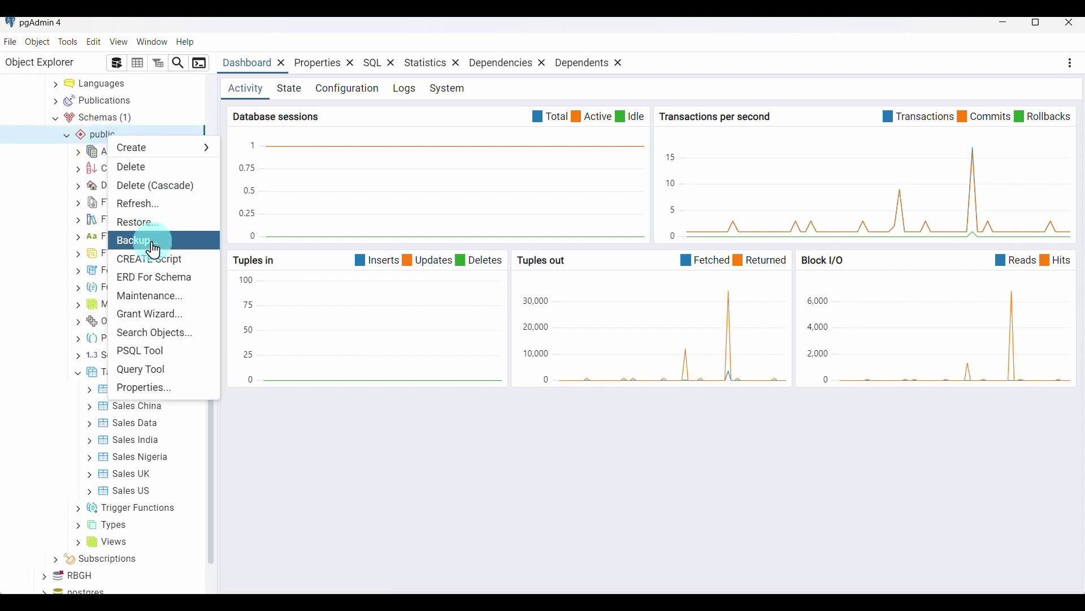
click(45, 304)
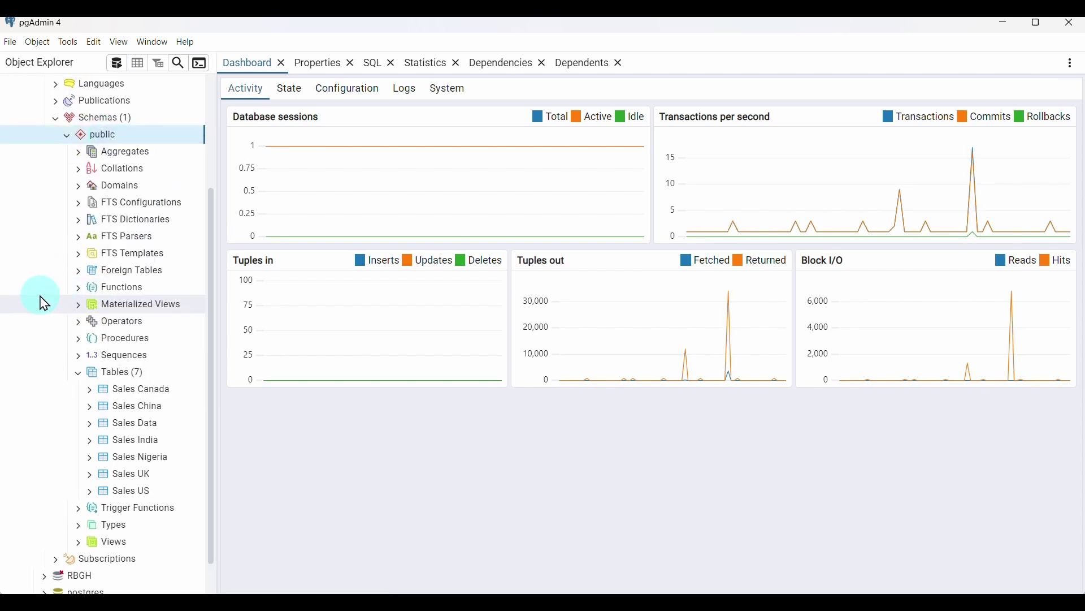
right_click(139, 431)
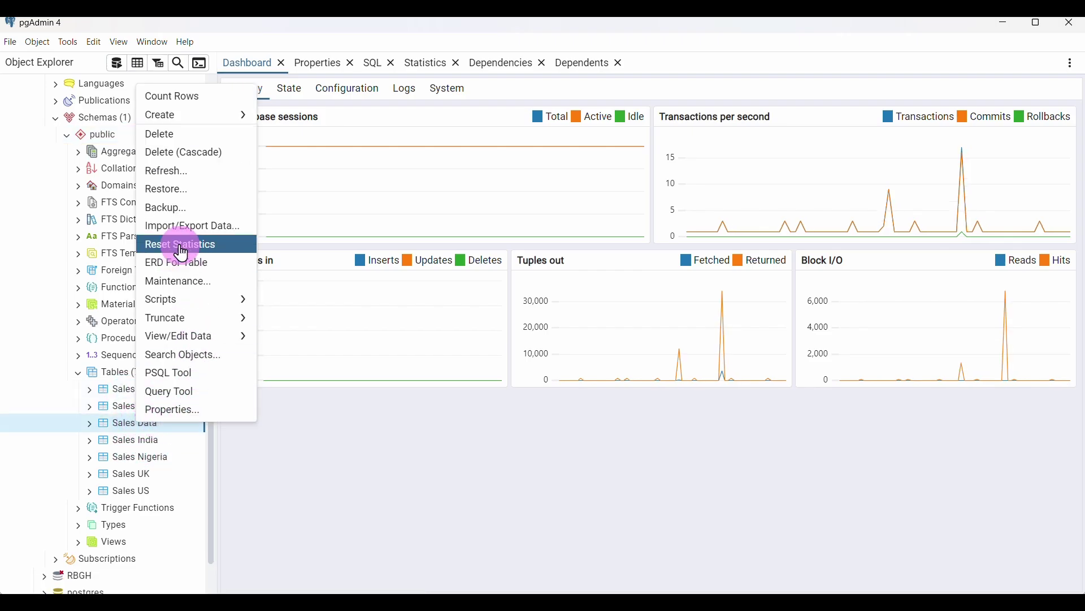
click(190, 209)
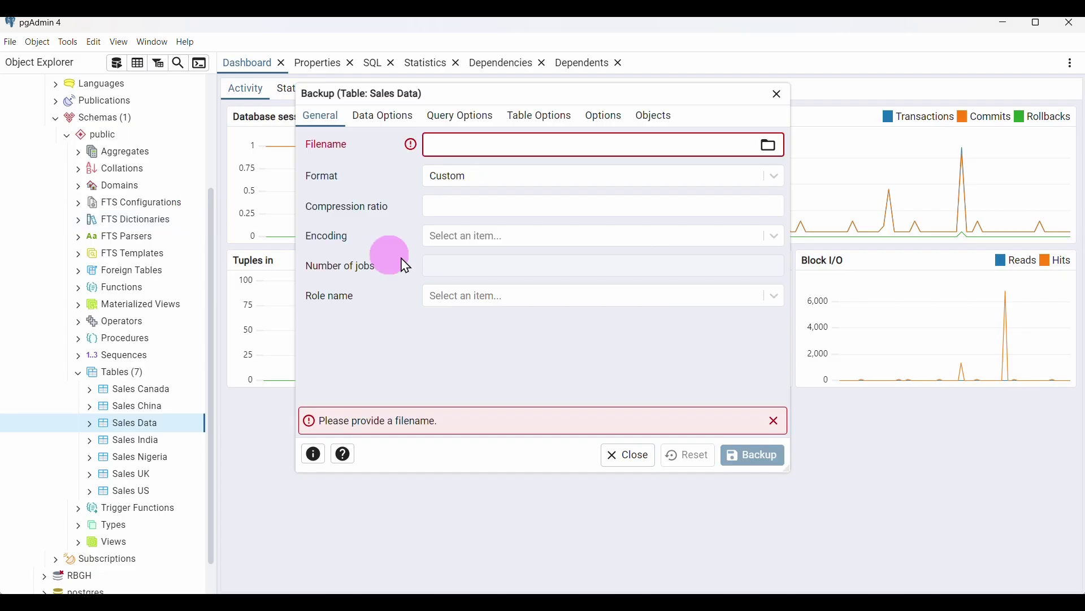
Save the backup as sales_data_2025-02-25, type BACKUP File (.backup), in the Backup folder
click(750, 155)
click(770, 146)
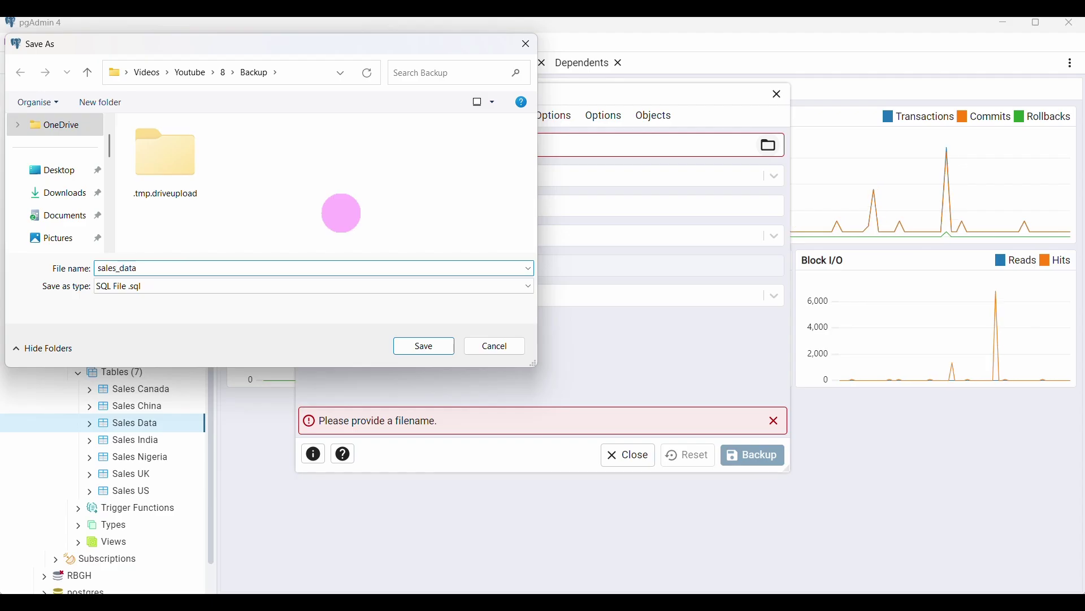
text(5-02-25)
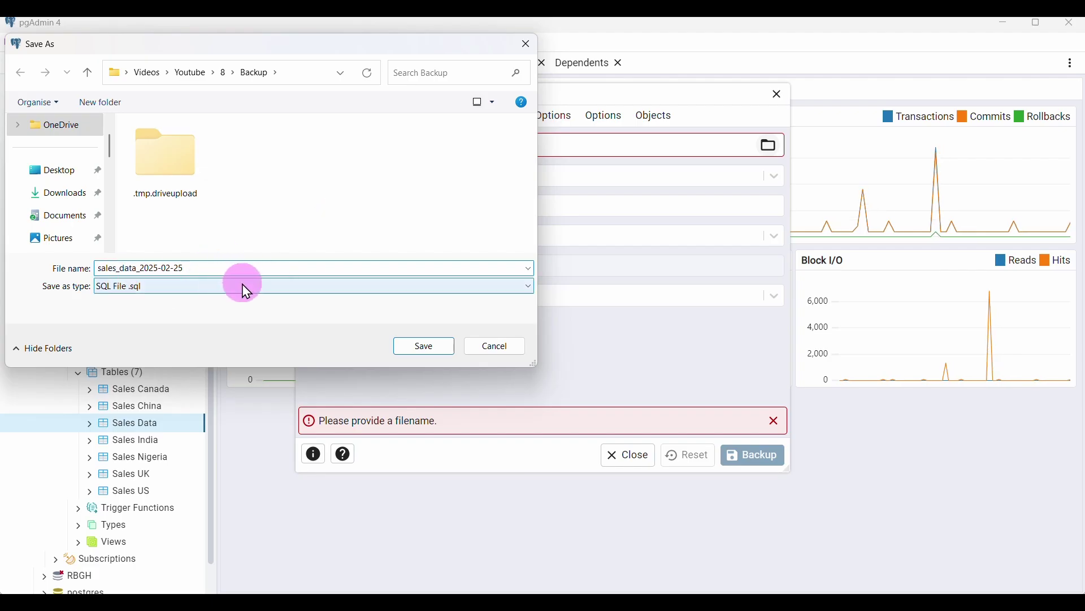
click(226, 289)
click(156, 325)
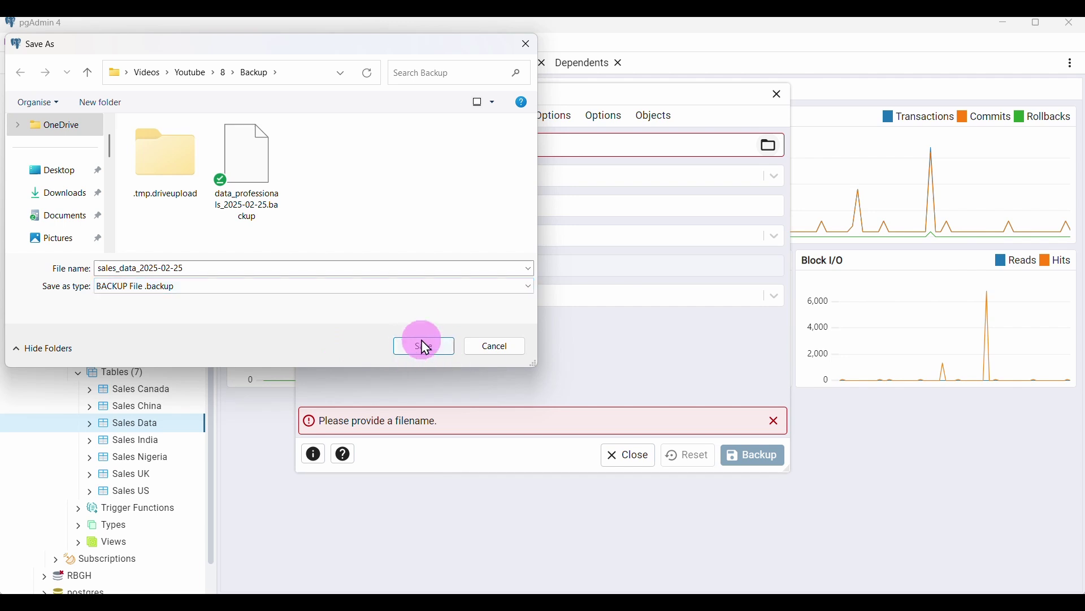
click(412, 352)
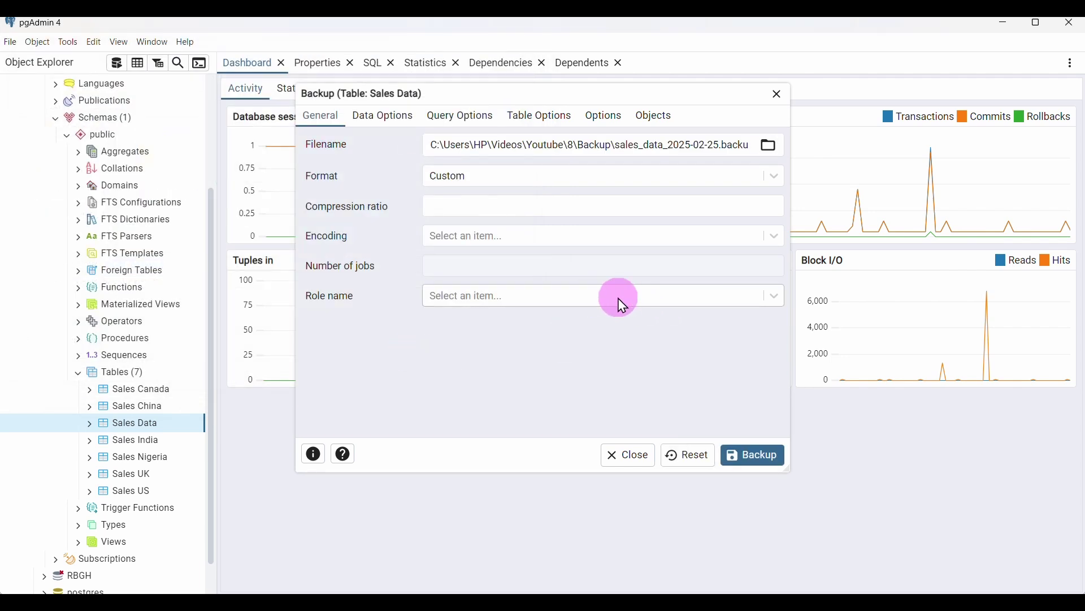
Choose role postgres and run the Sales Data table backup
click(636, 299)
scroll(565, 424, down, 5)
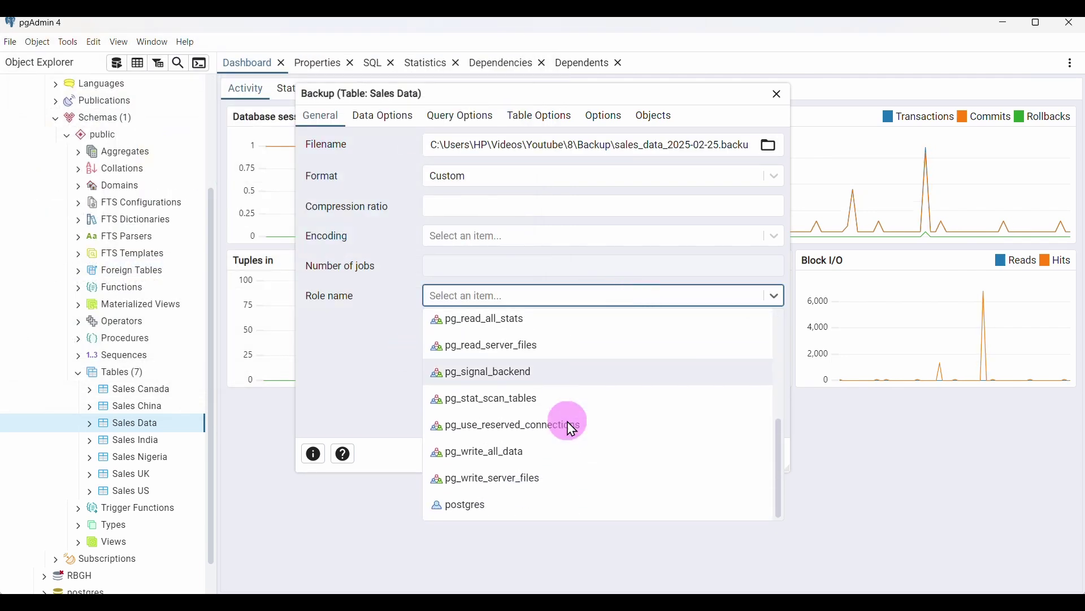
click(486, 505)
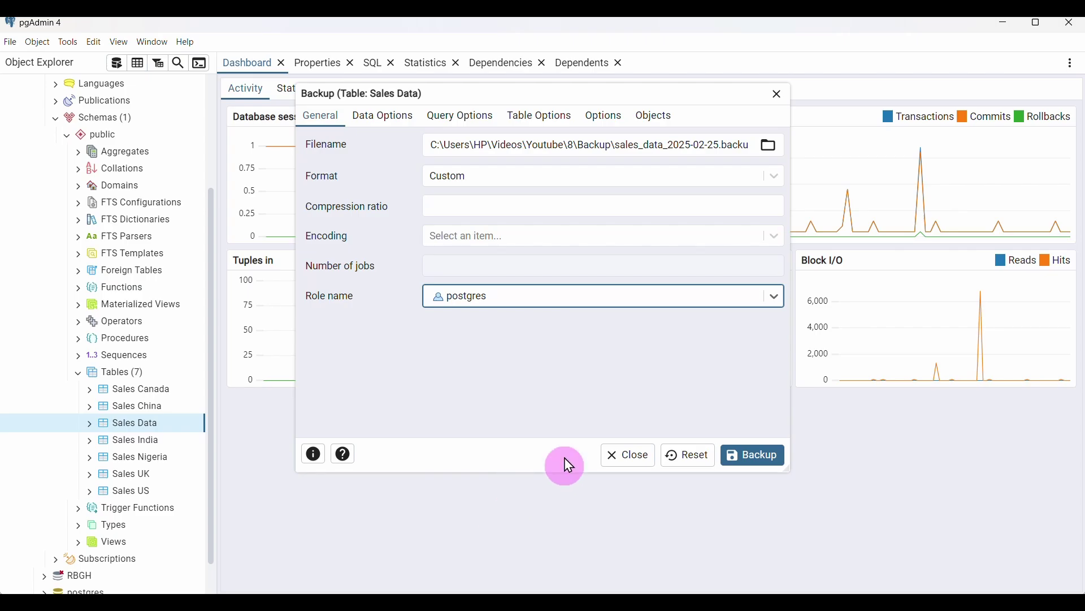
click(756, 455)
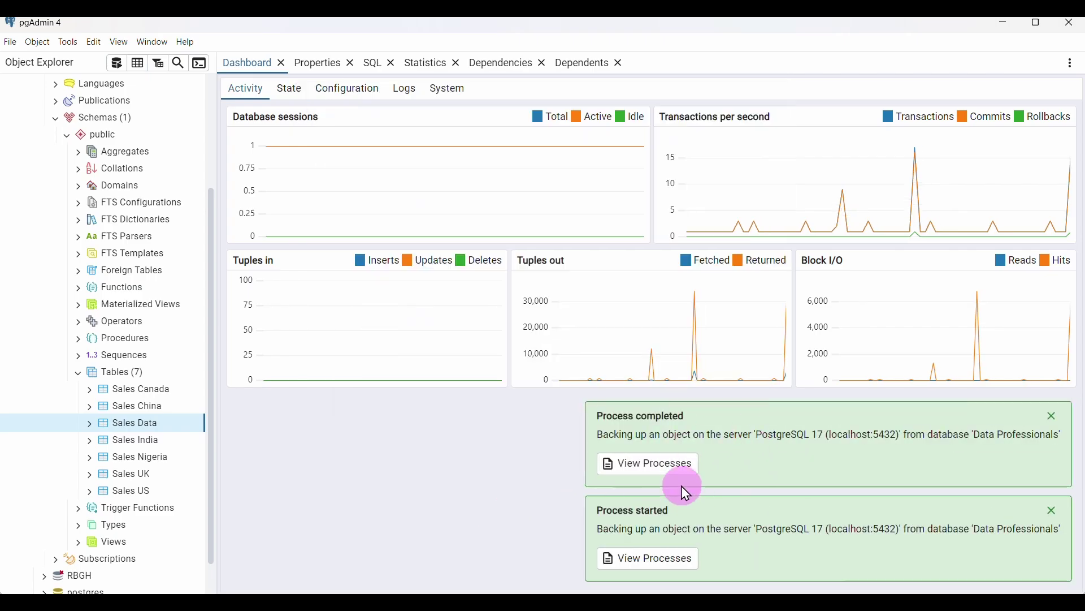
click(586, 563)
Check and refresh the Backup folder for sync status, then bring Google Drive forward
key(alt+Tab)
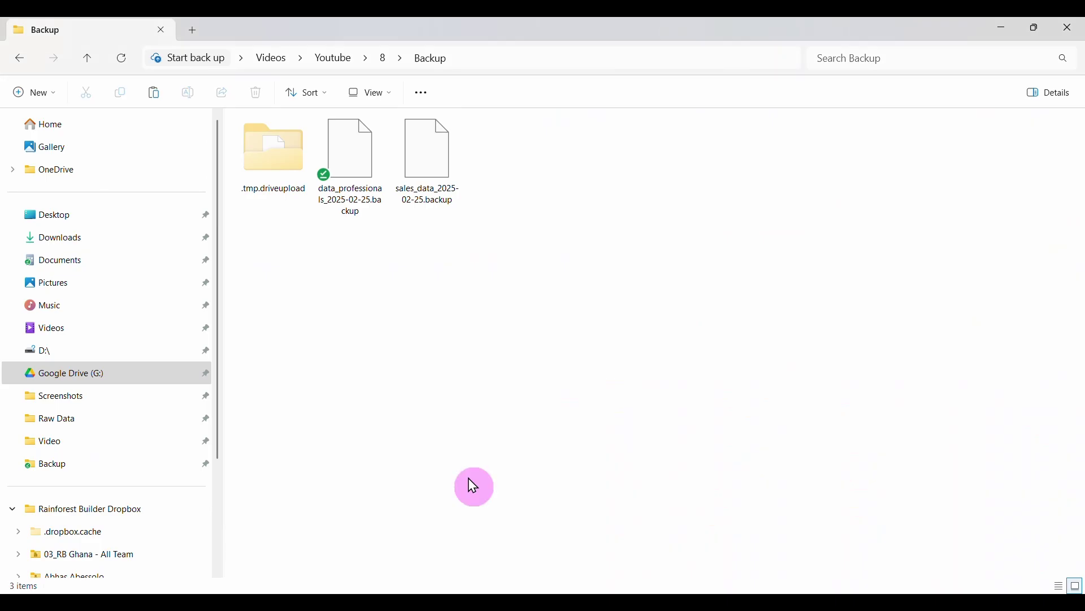
click(346, 170)
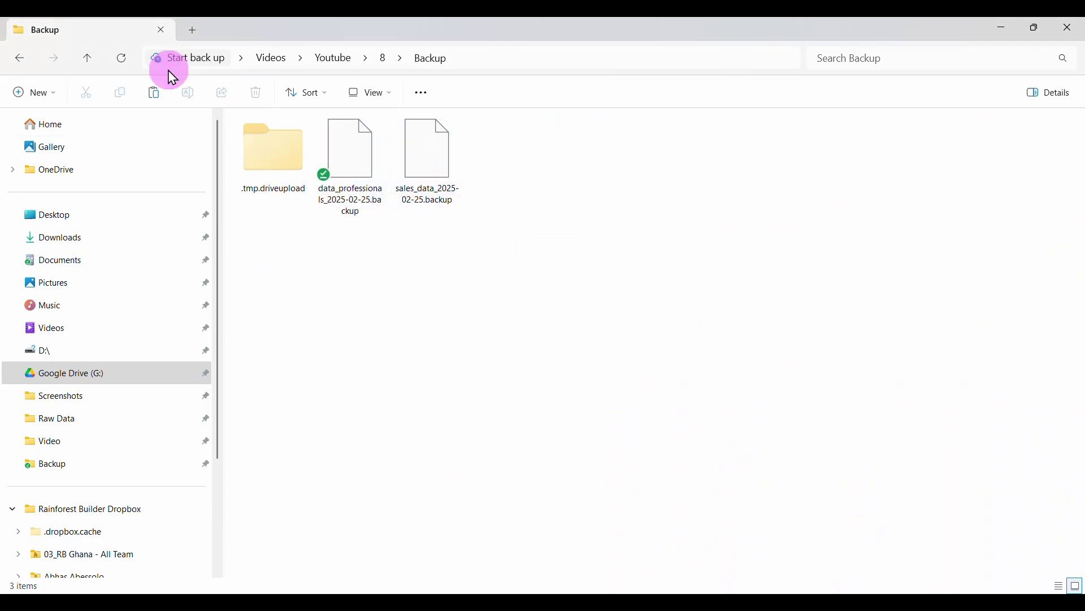
click(121, 59)
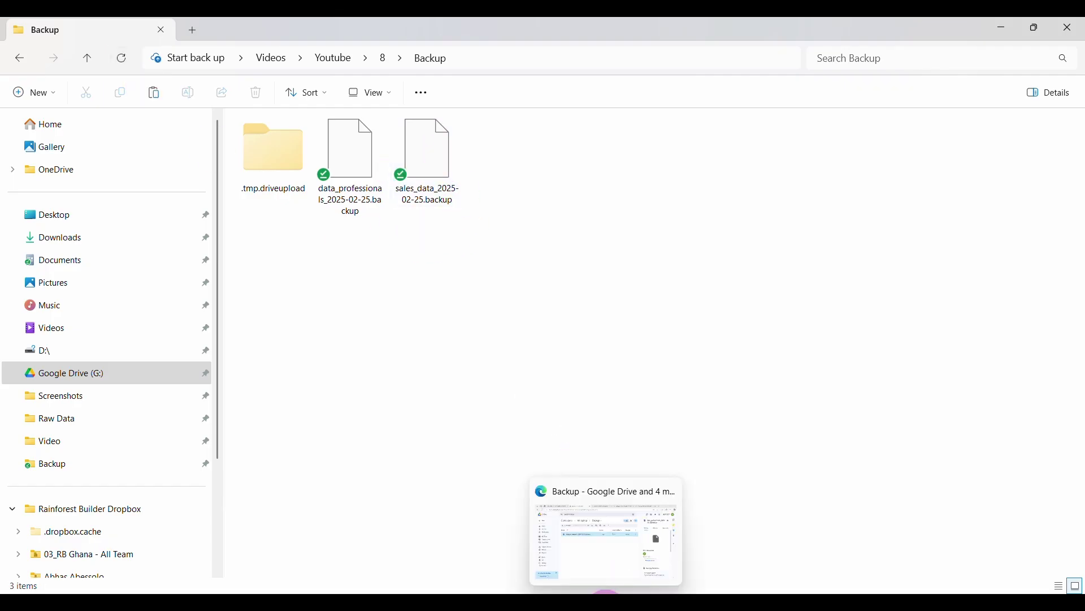
click(613, 588)
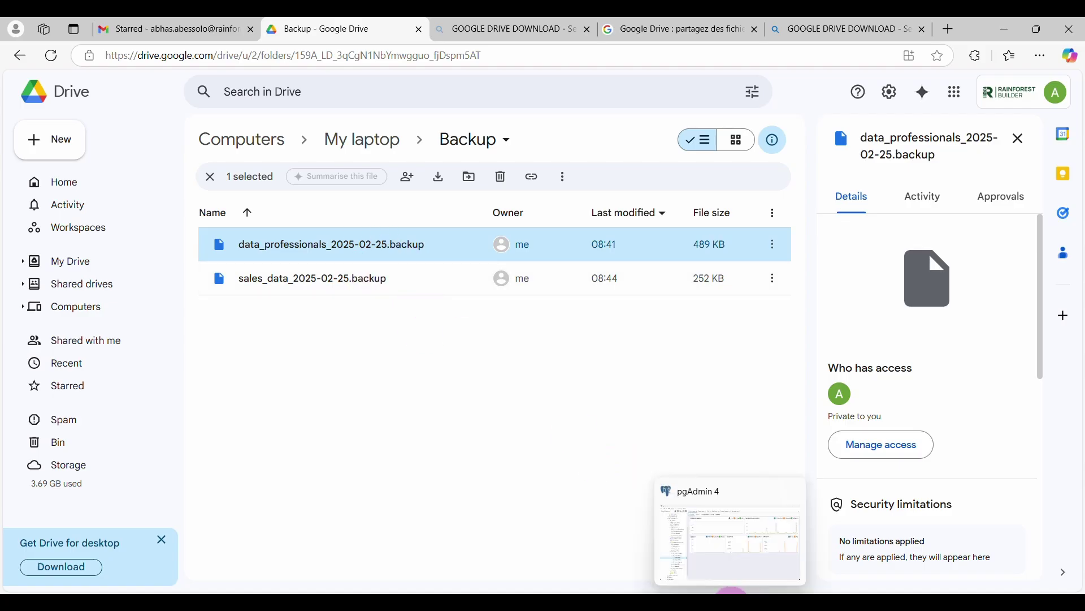
Switch back to the pgAdmin 4 window showing the sales and profit query
click(733, 591)
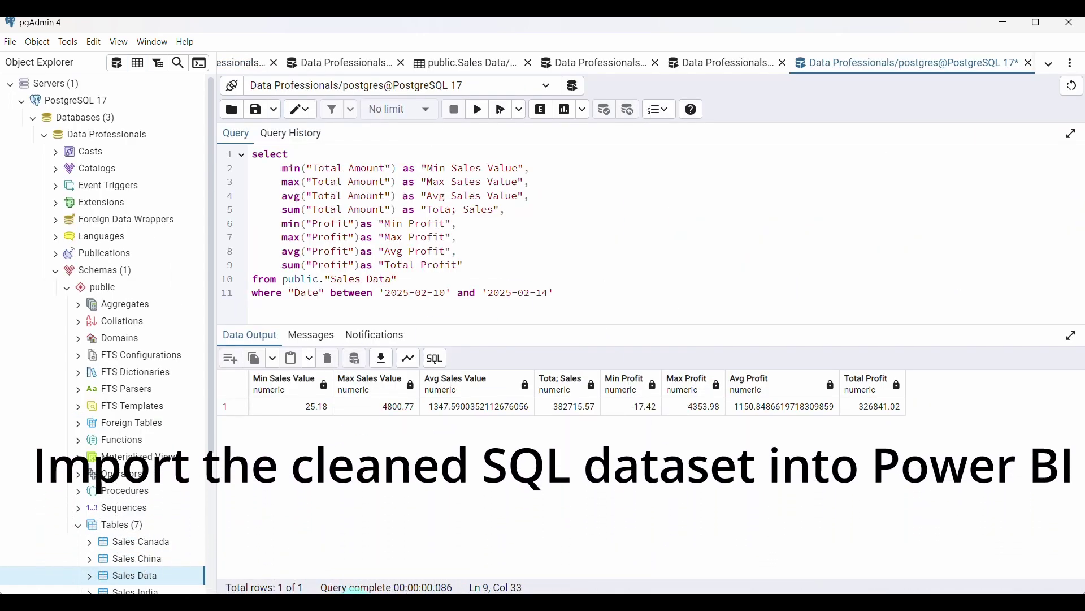
Search 'power' in the Start menu and launch Power BI Desktop
key(super)
text(pow)
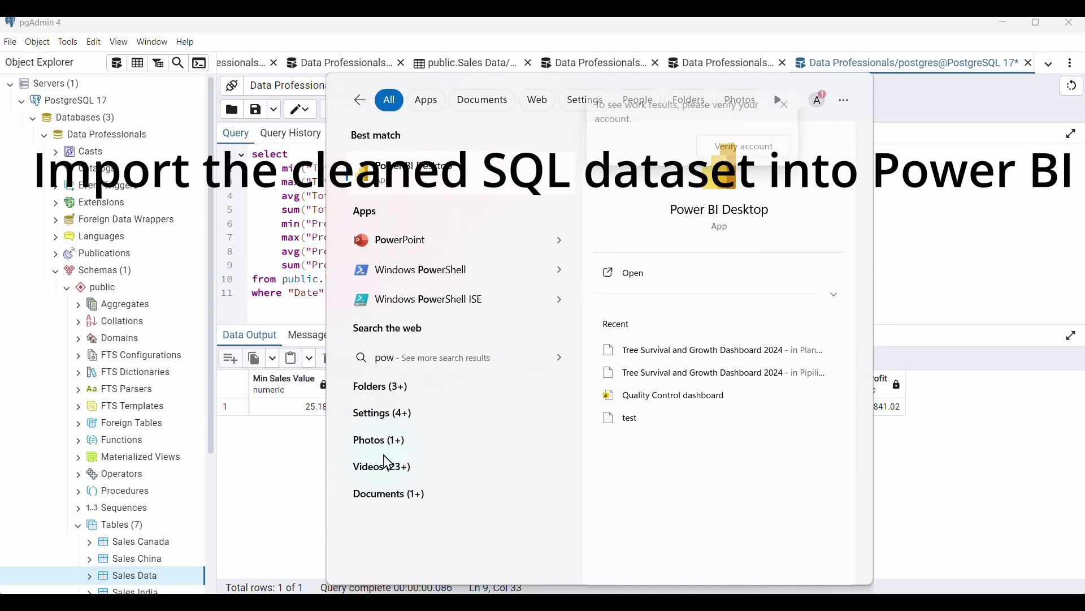
text(er)
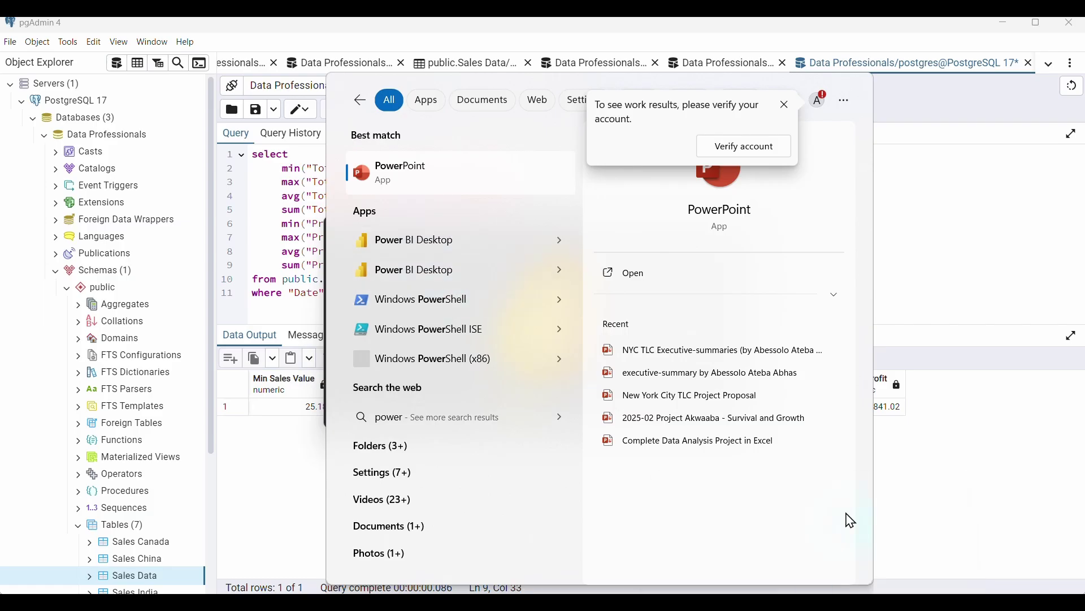
click(925, 459)
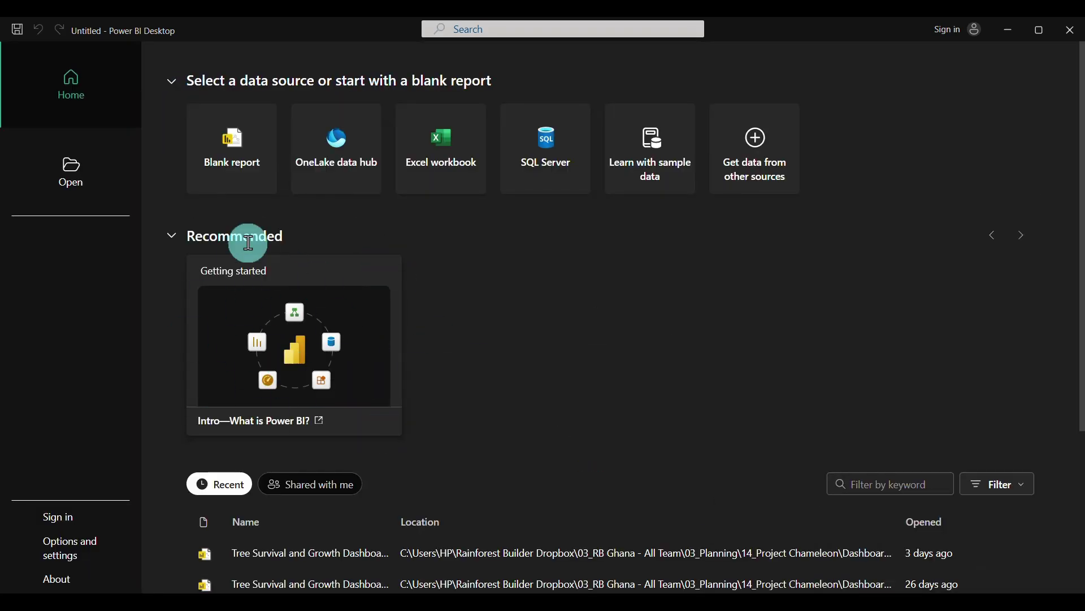
Create a blank report and open the Get data list of common sources
scroll(317, 528, down, 4)
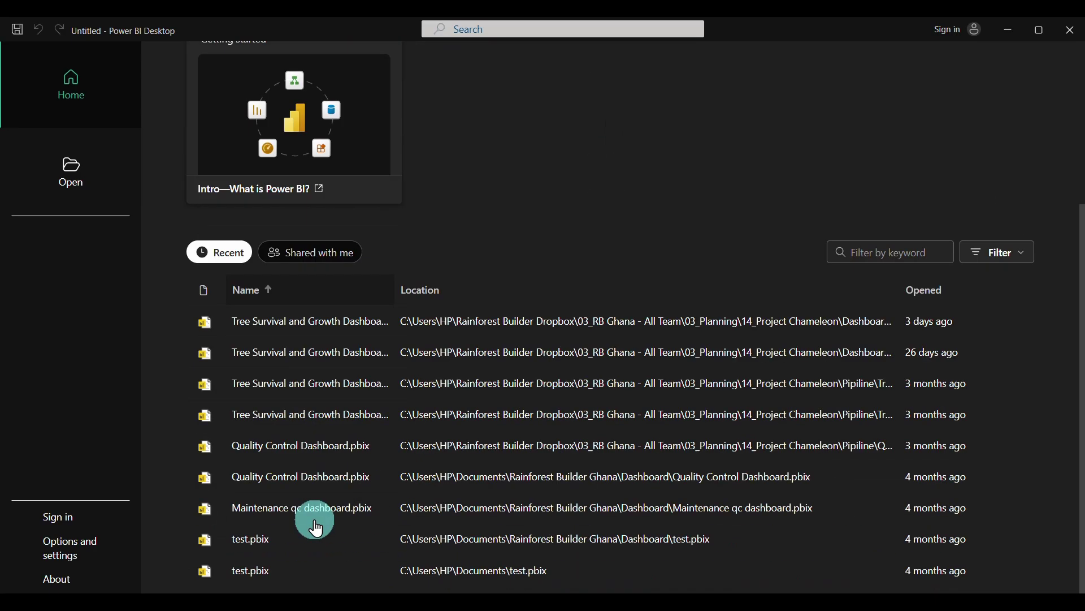
scroll(358, 417, up, 4)
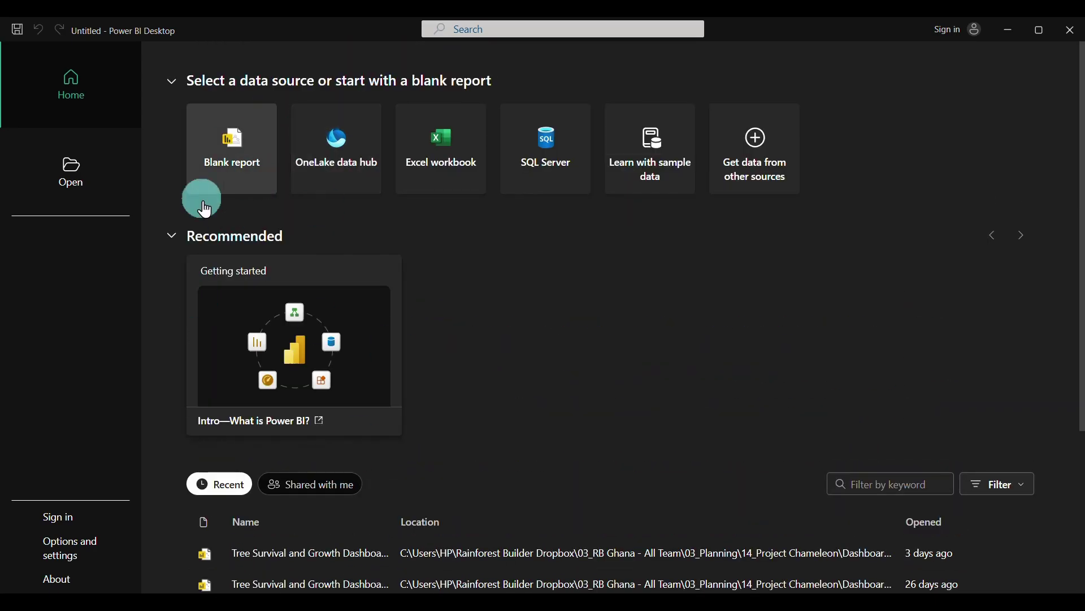
click(235, 146)
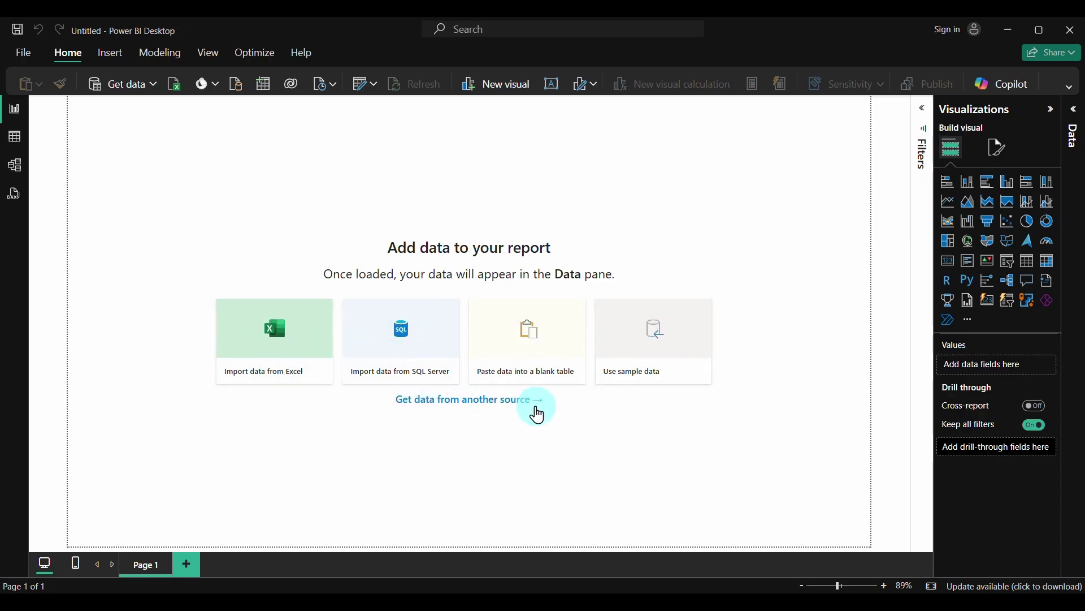
click(156, 95)
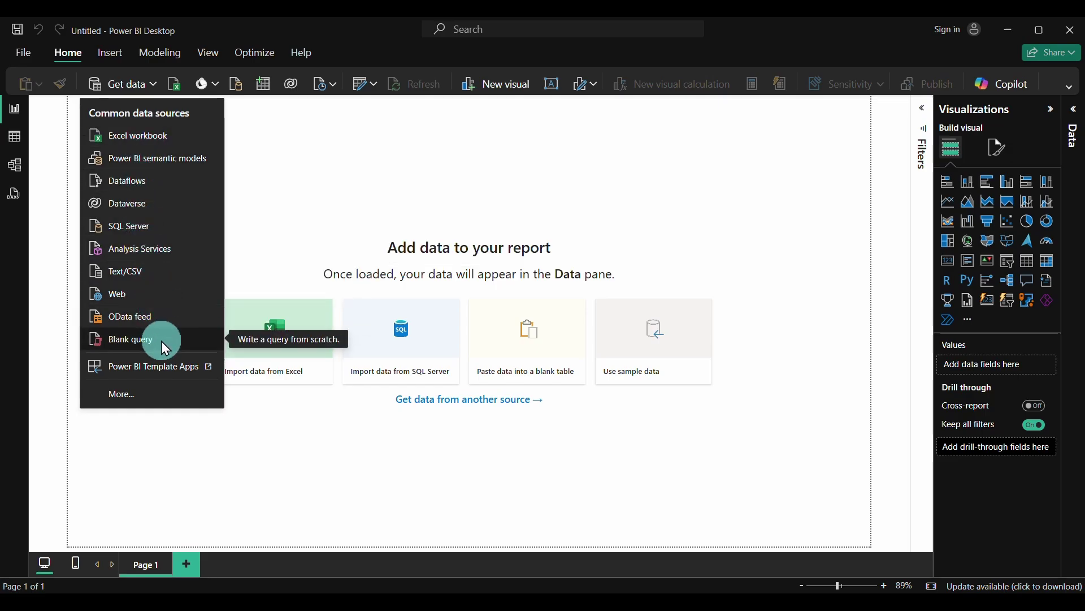
Open the PostgreSQL database connector from the Database sources, then switch over to pgAdmin 4
click(271, 467)
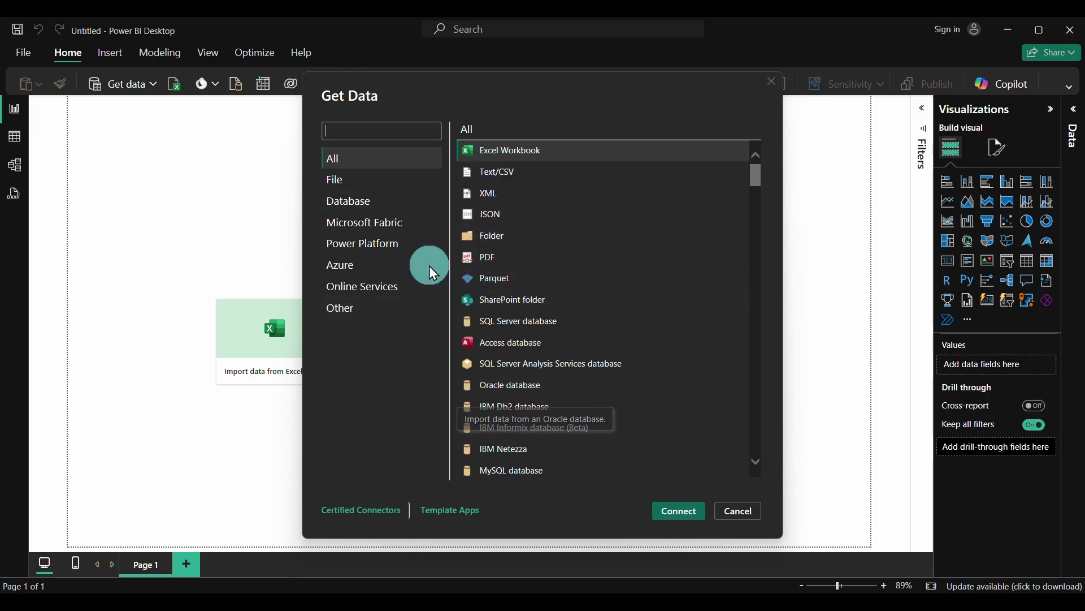
click(366, 204)
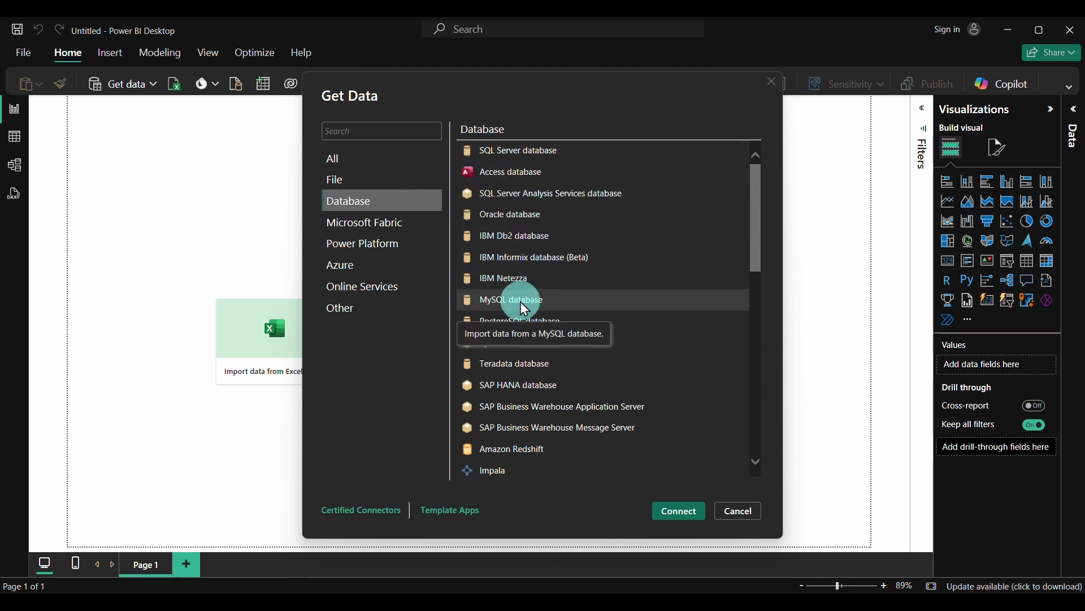
double_click(514, 322)
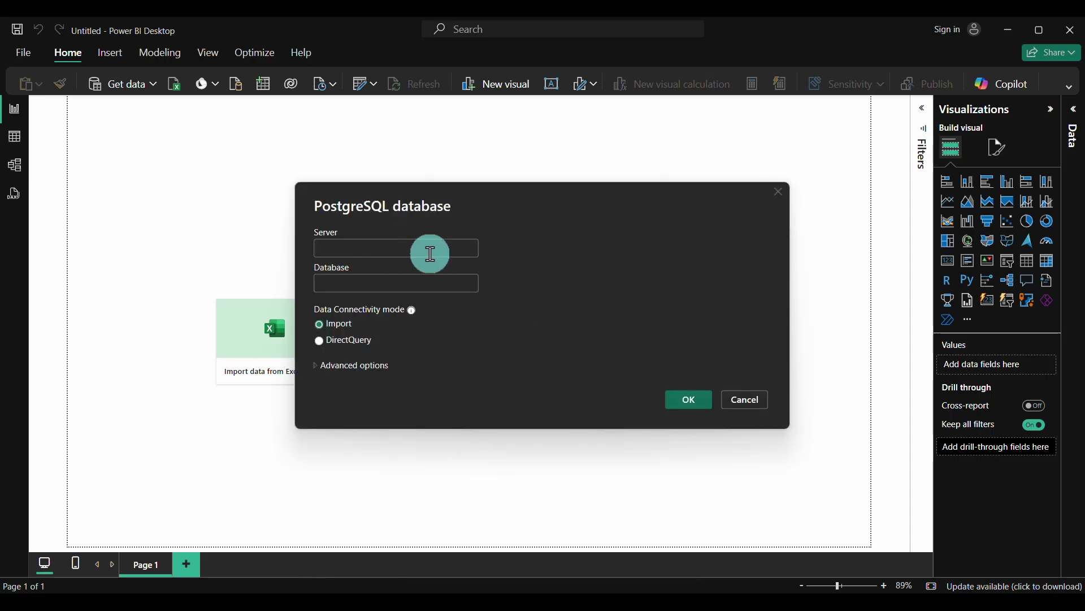
click(673, 591)
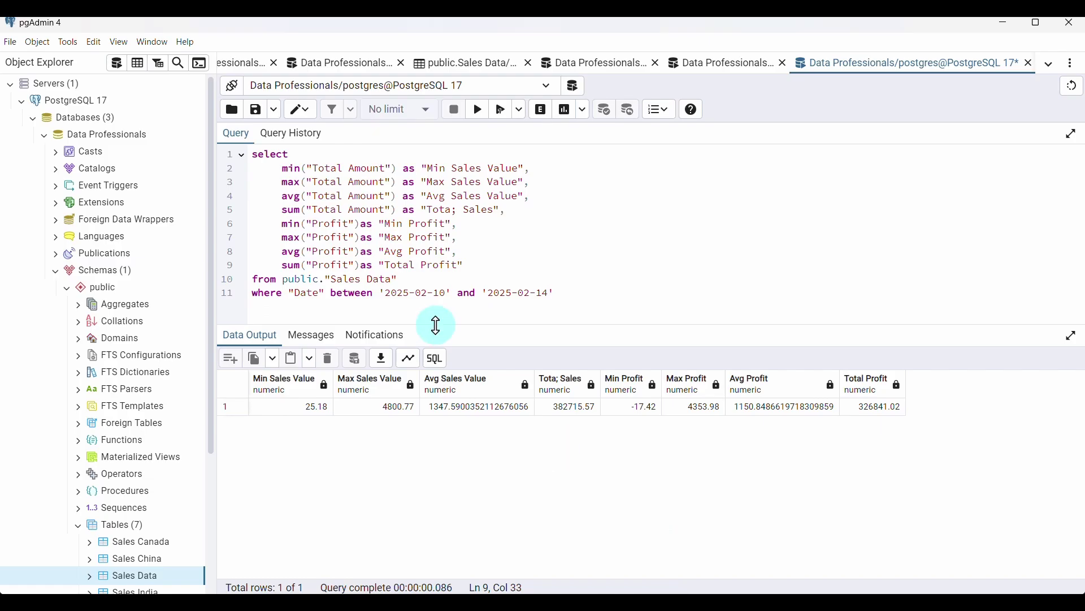
Copy host name localhost from PostgreSQL 17's Connection properties into Power BI's Server field
click(91, 103)
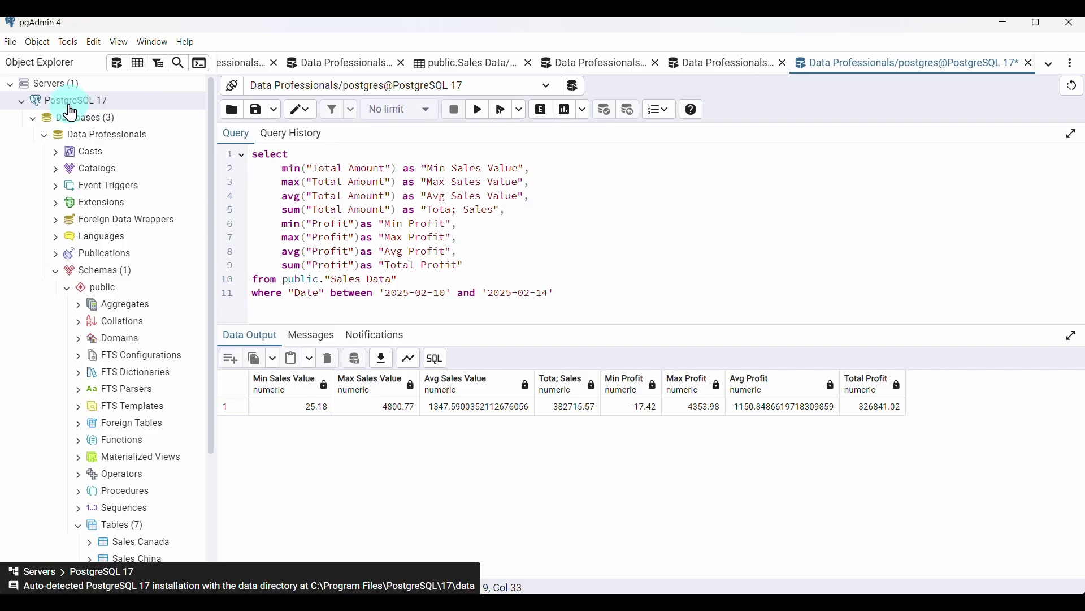
click(79, 103)
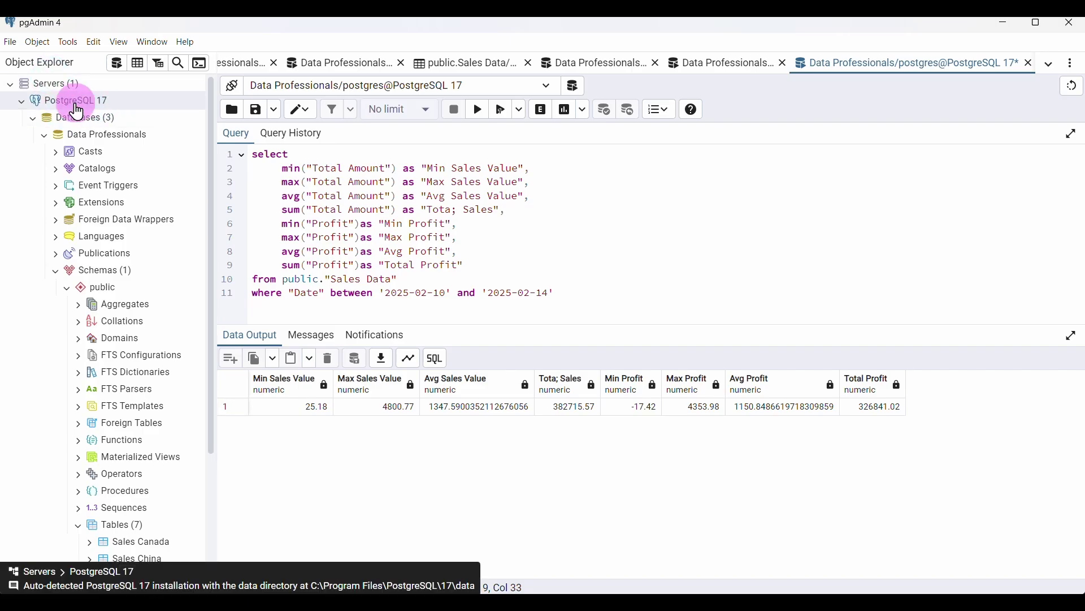
right_click(78, 112)
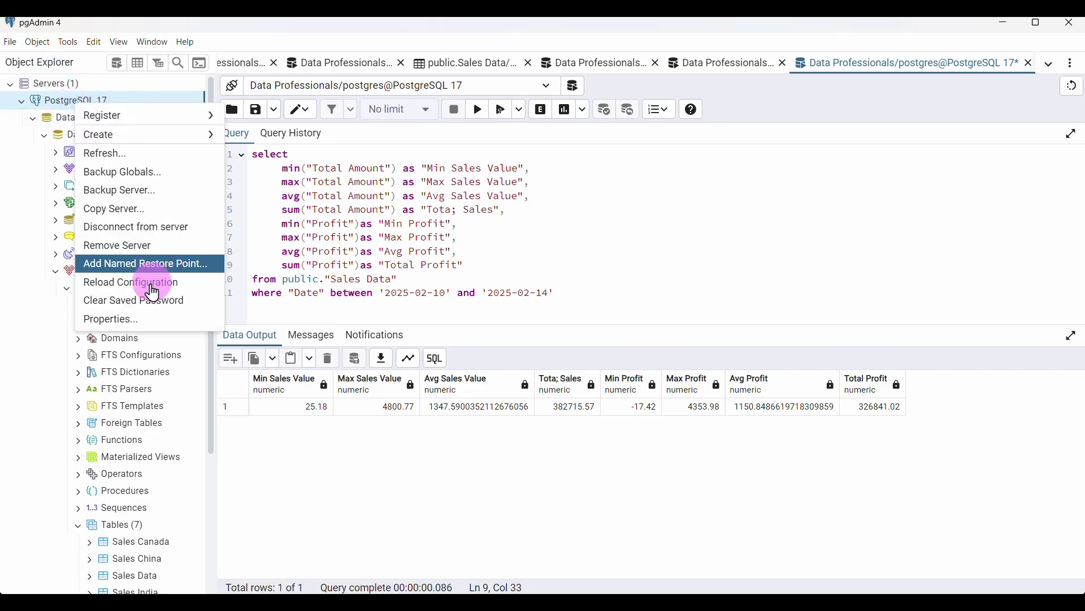
click(139, 328)
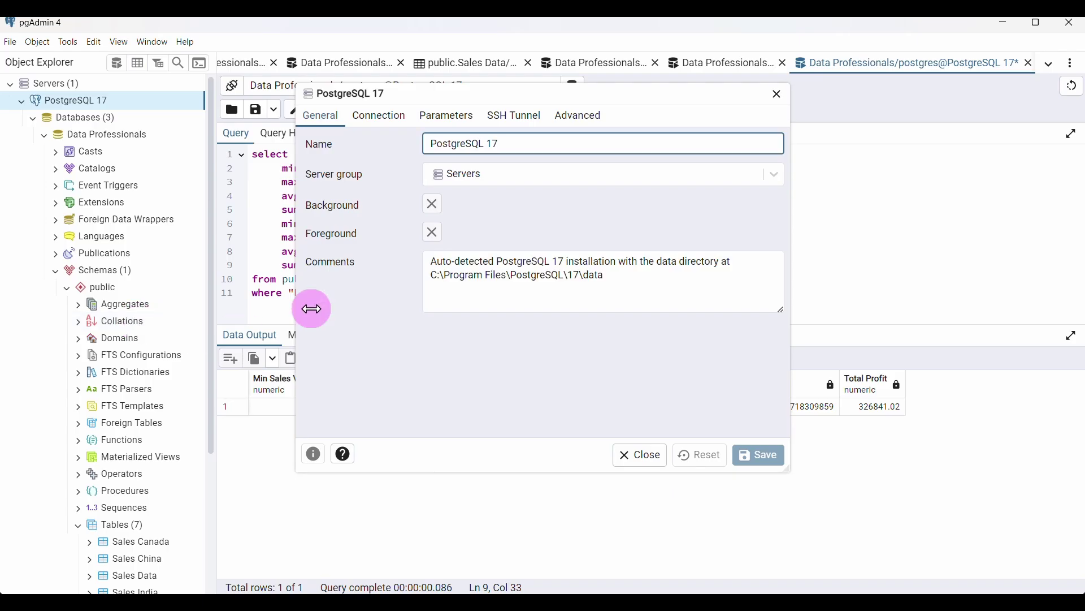
click(375, 122)
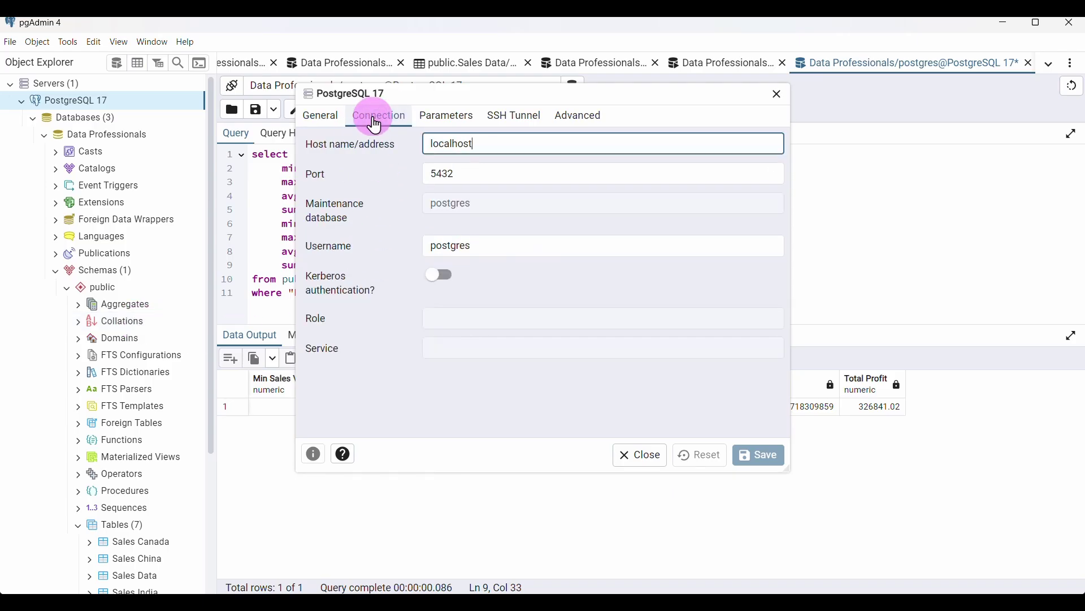
click(471, 246)
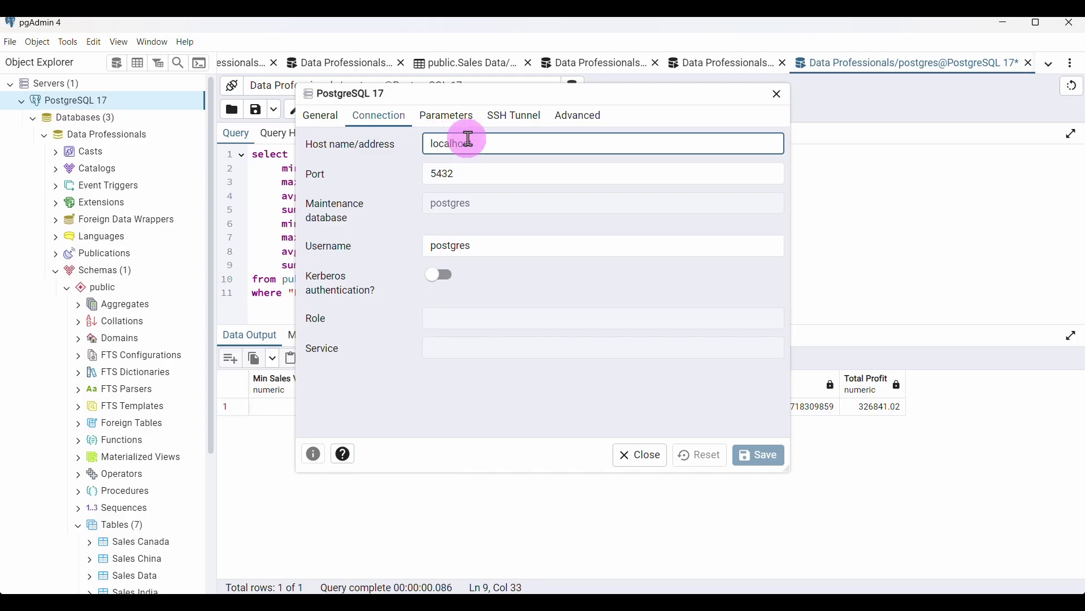
double_click(451, 144)
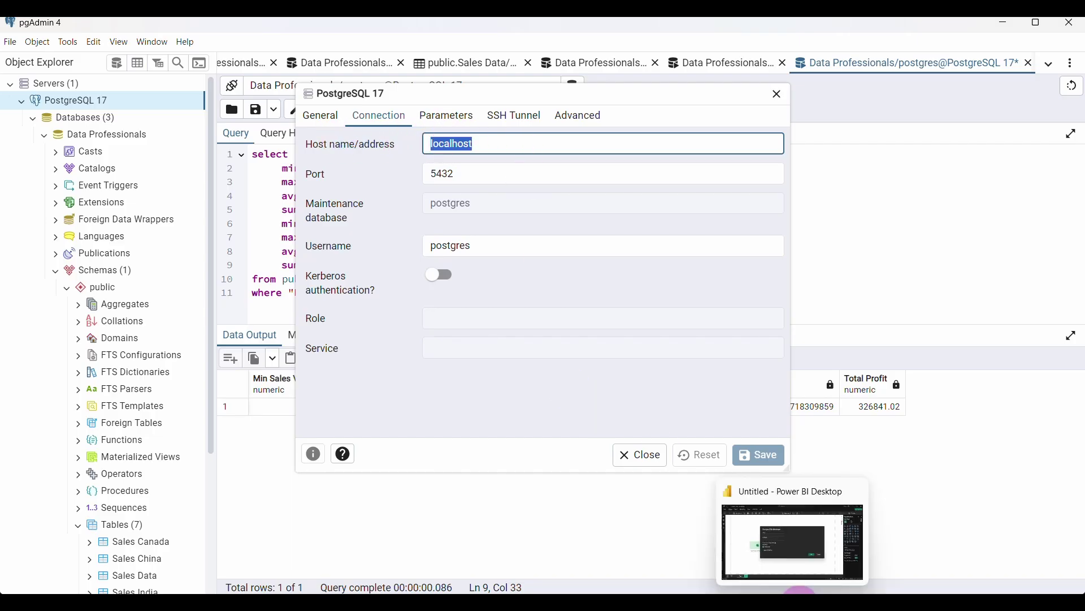
click(800, 590)
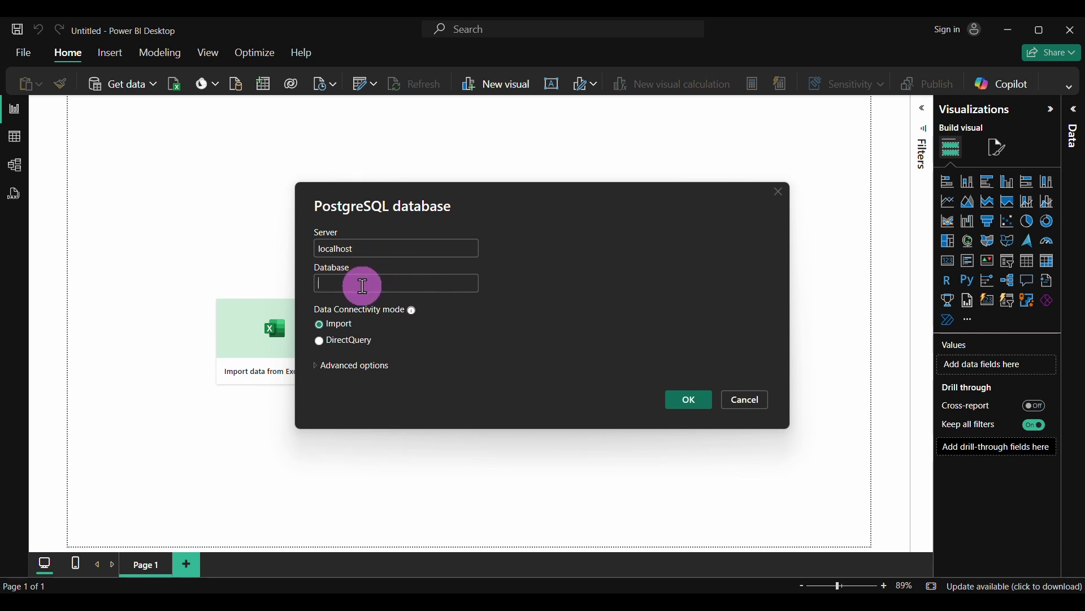
Check the database name in pgAdmin and connect Power BI to Data Professionals on localhost
click(677, 600)
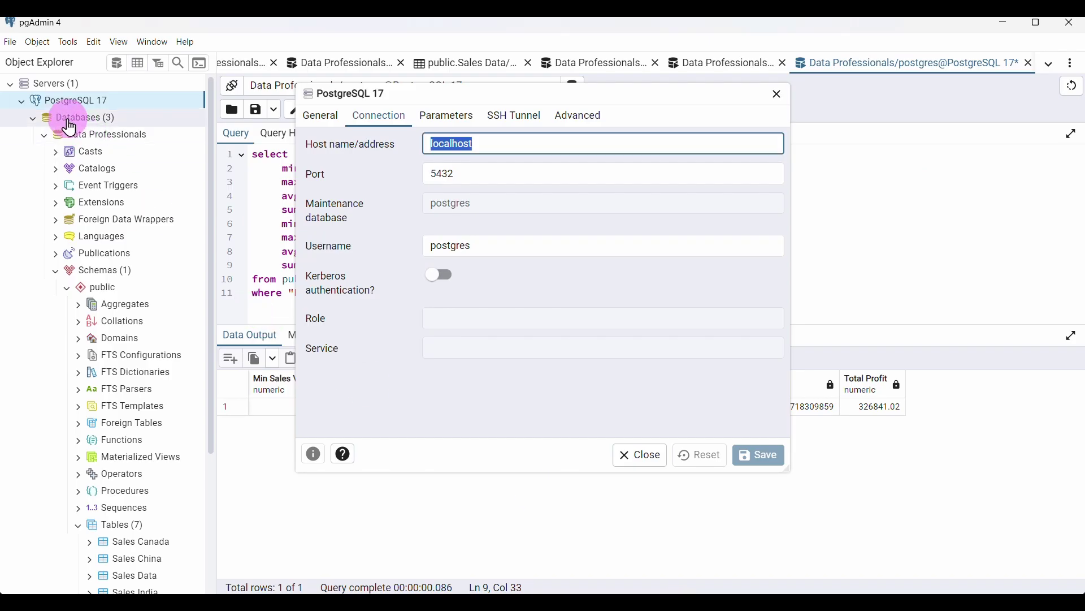
click(86, 132)
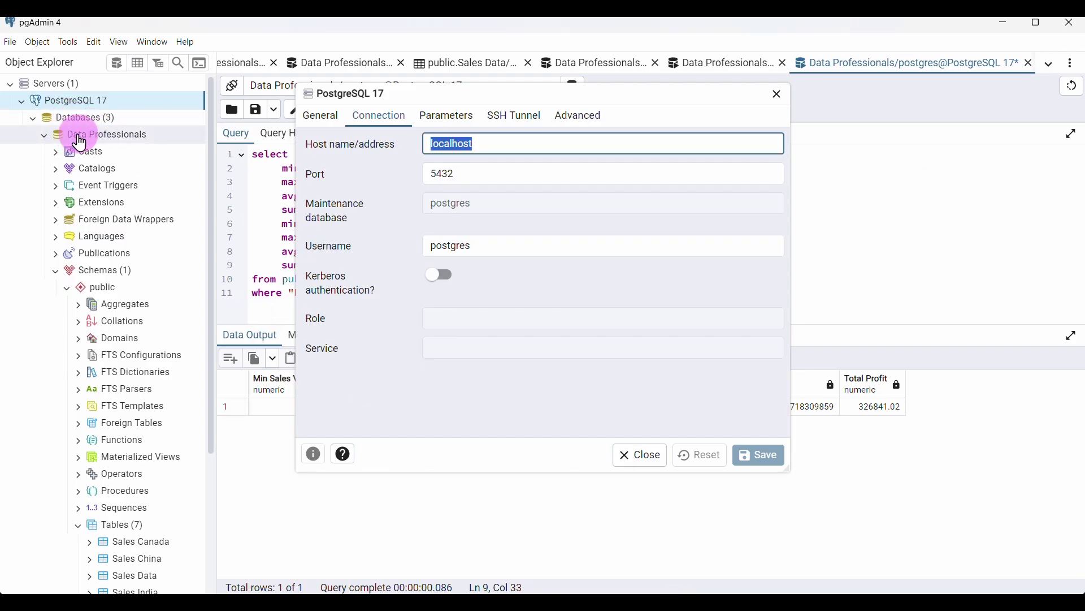
click(46, 138)
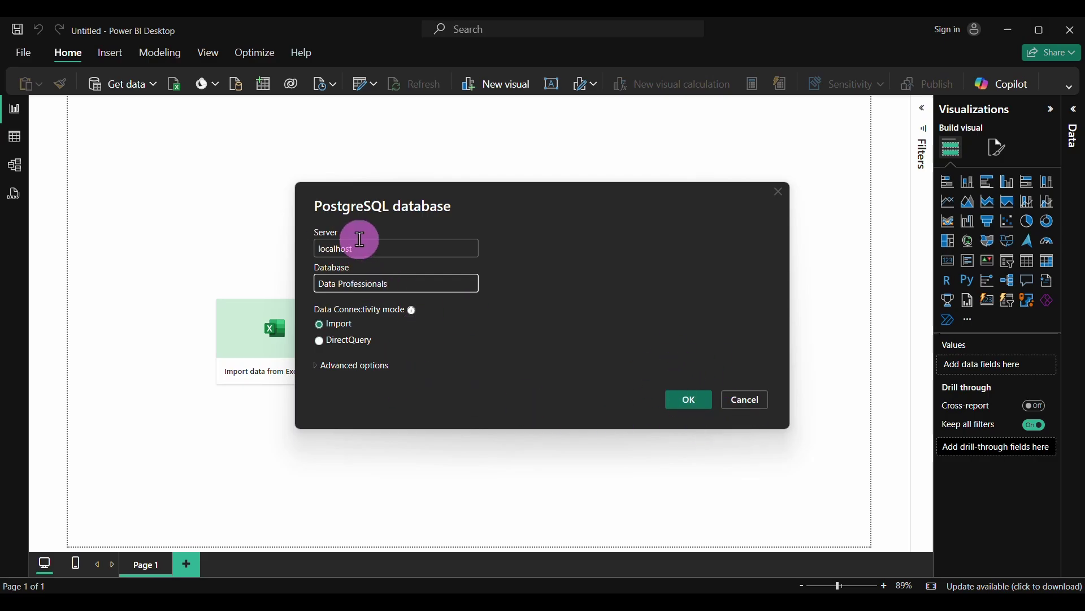
click(685, 403)
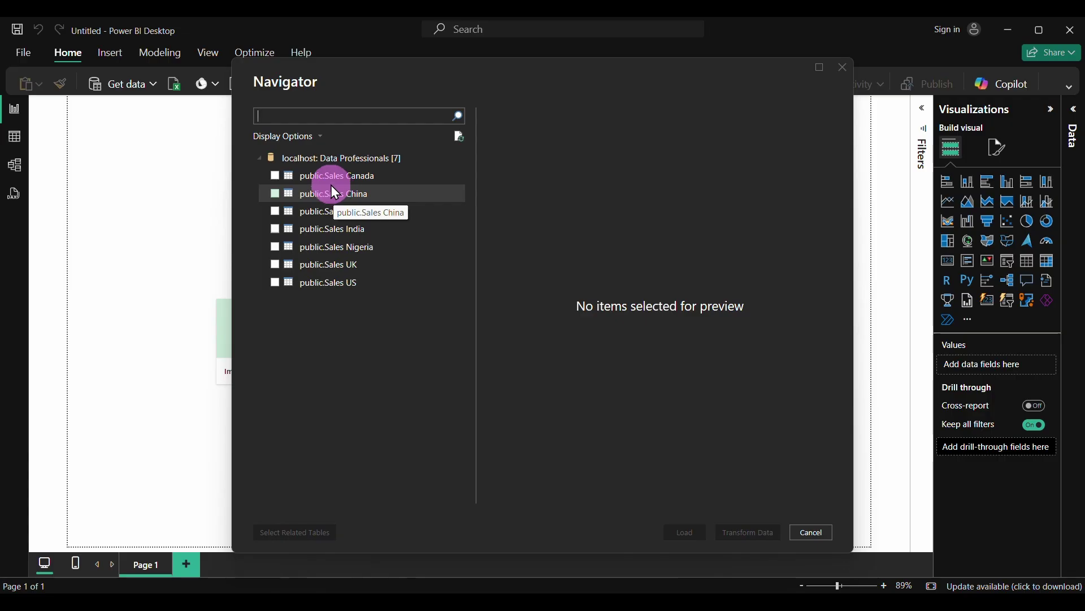
Tick public.Sales Data in the Navigator and load it into Power Query Editor
click(275, 212)
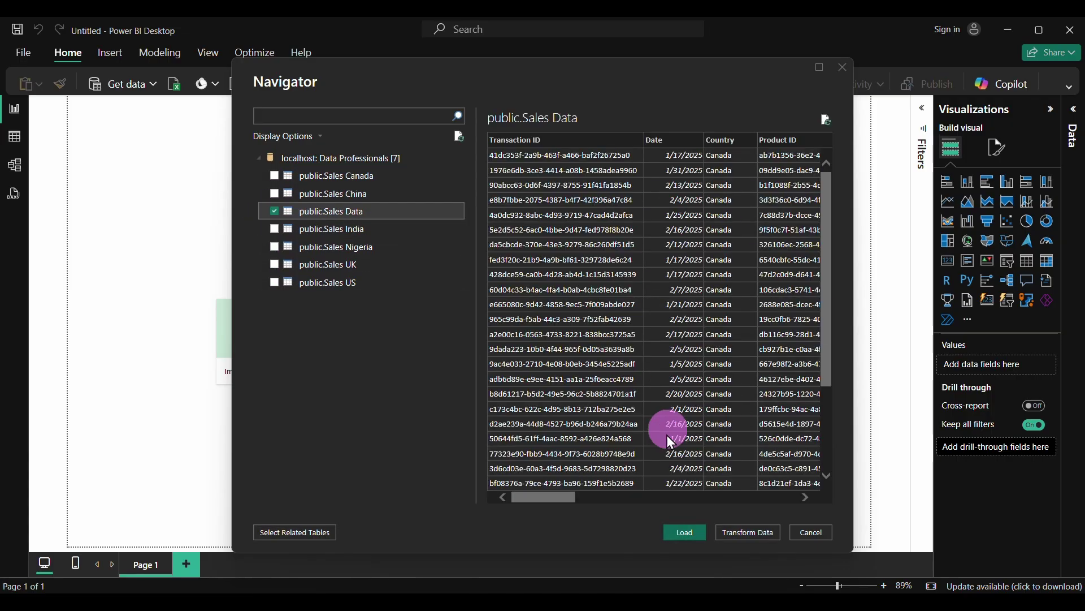
drag(548, 491, 785, 515)
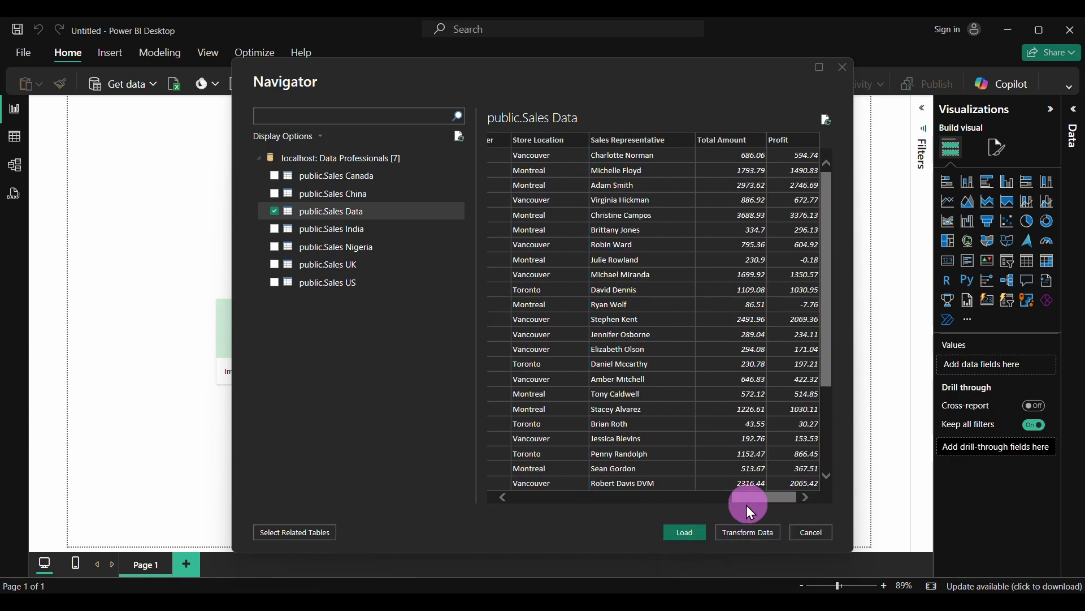
click(749, 526)
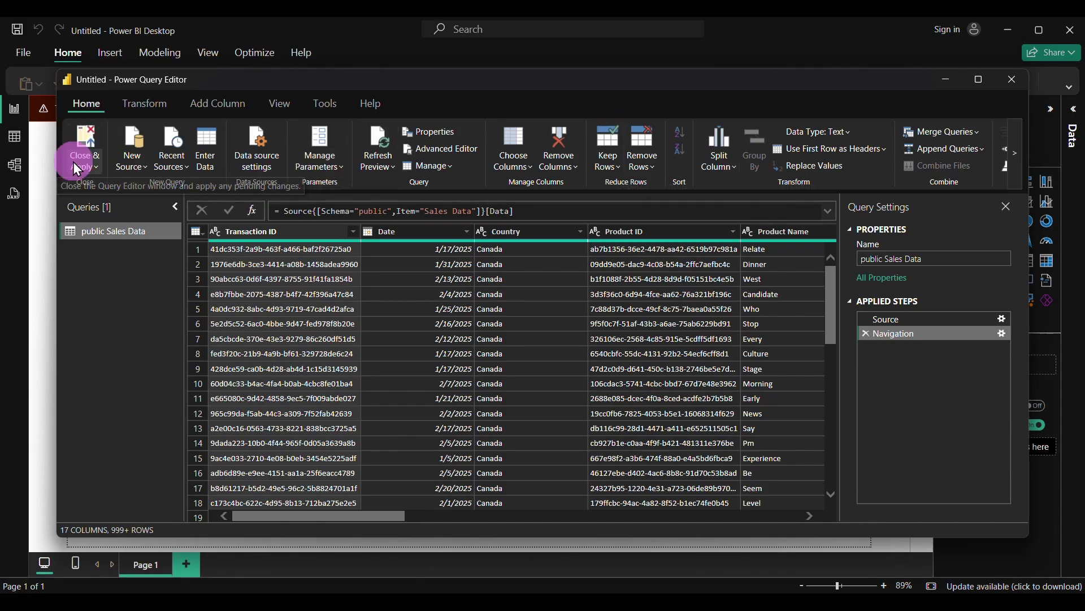
Close & Apply the Sales Data query, then collapse the Data and Visualizations panes
click(82, 145)
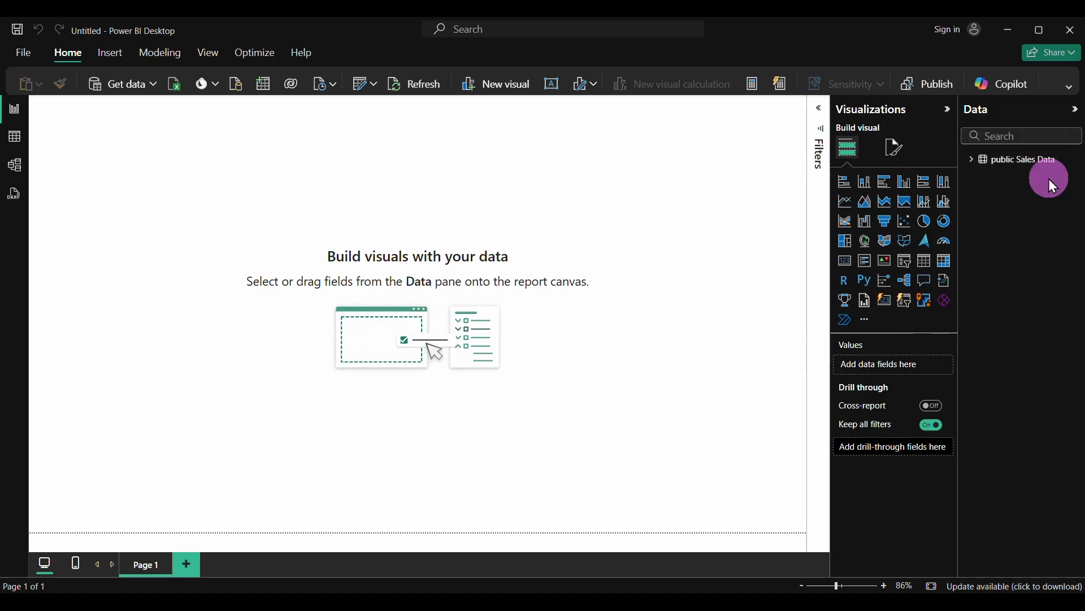
click(1076, 111)
click(1048, 109)
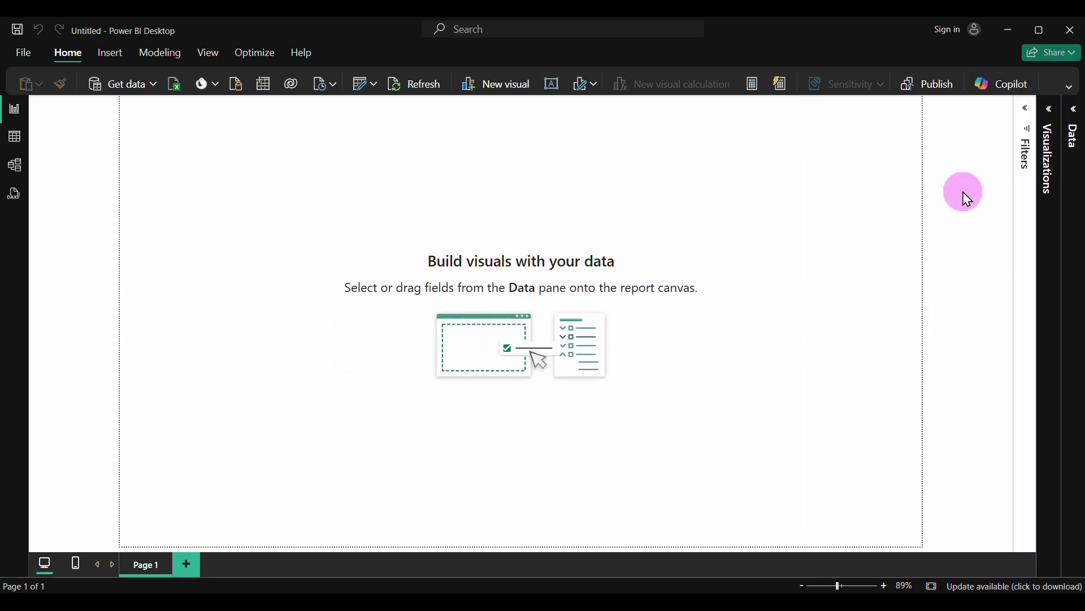
click(1074, 111)
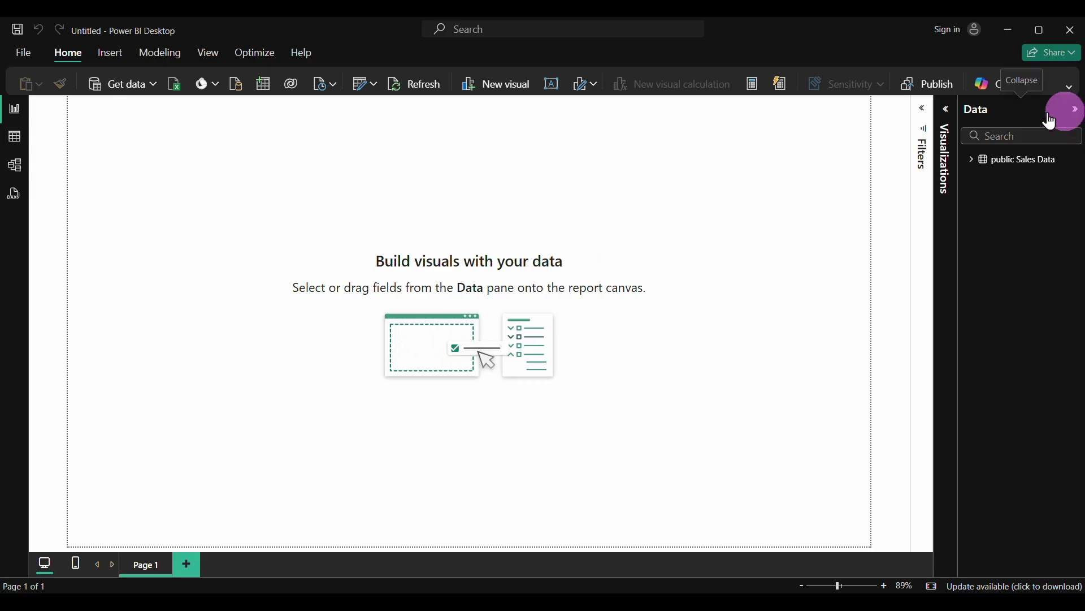
click(973, 164)
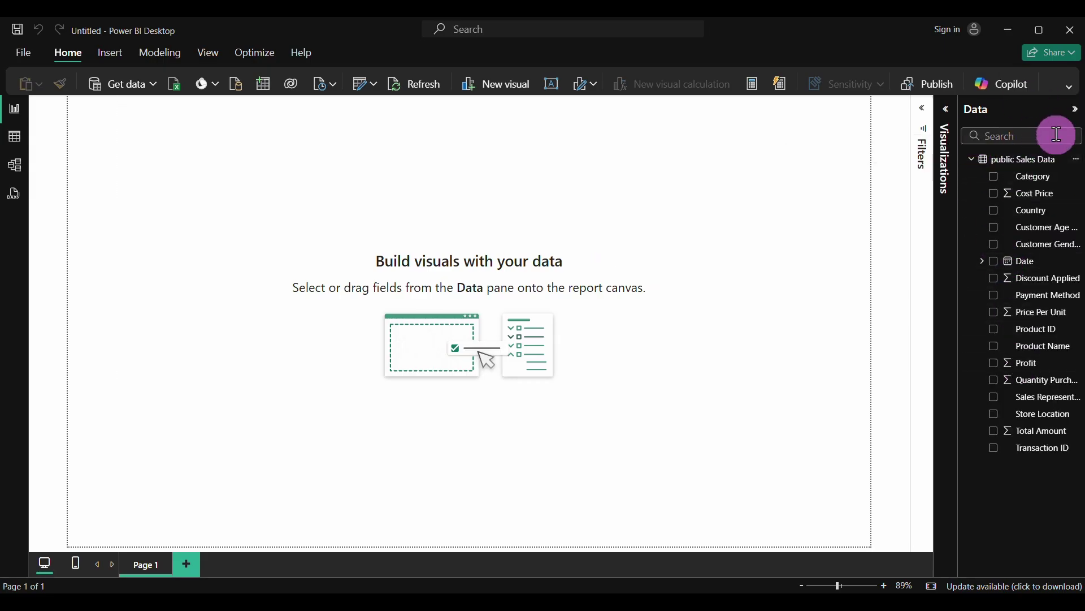
click(1076, 109)
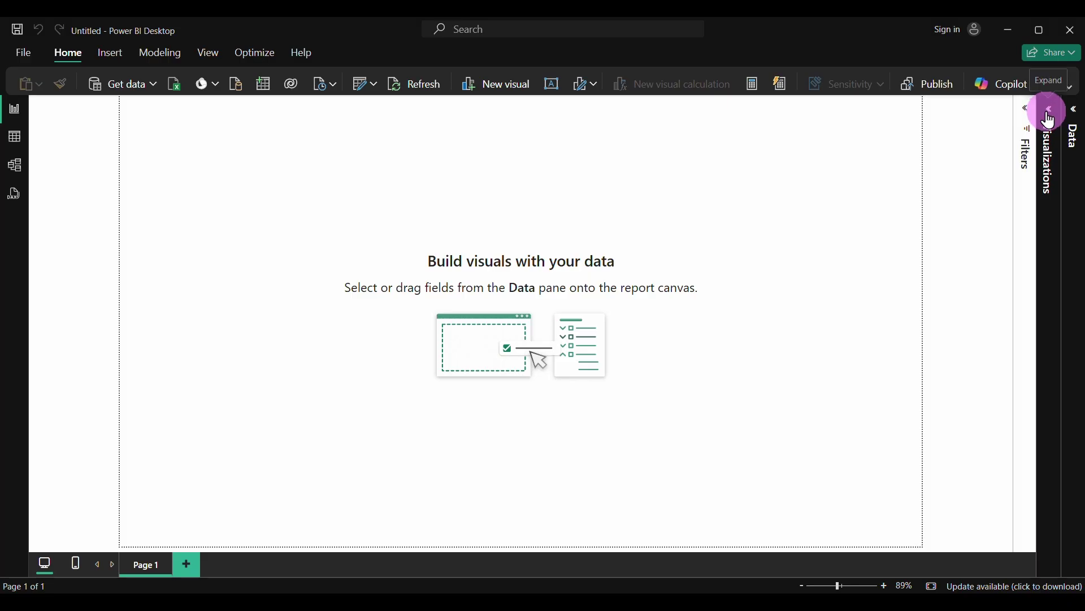
click(1050, 120)
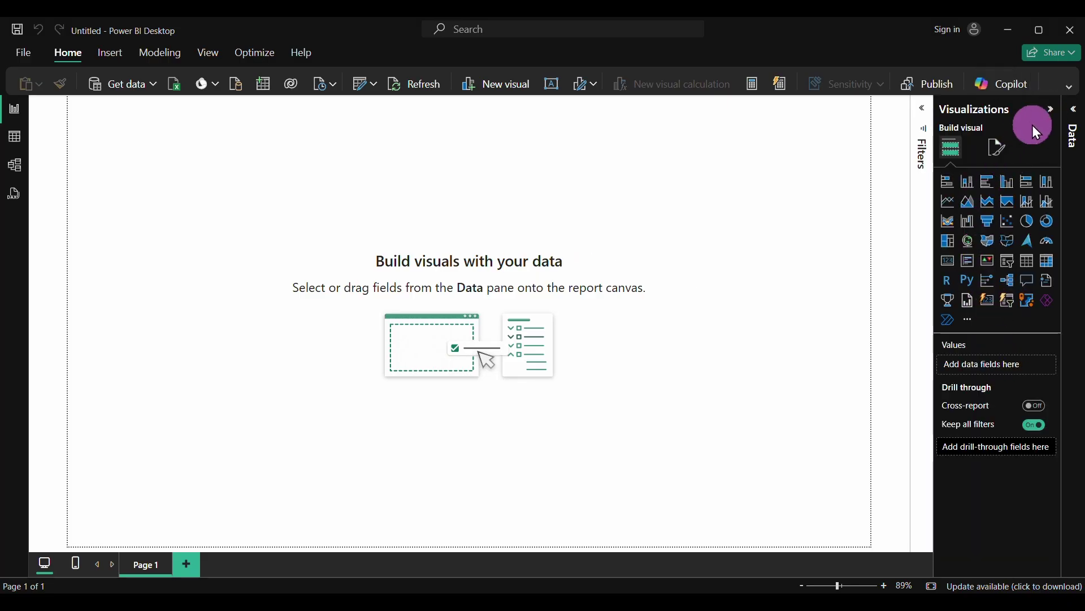
click(1053, 109)
click(1031, 108)
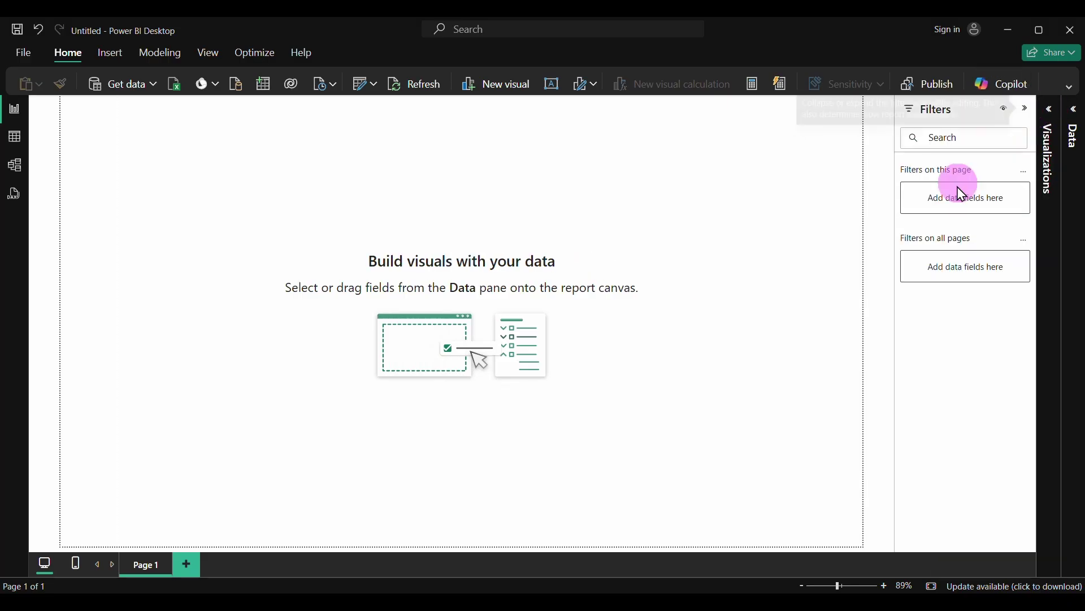
click(1030, 108)
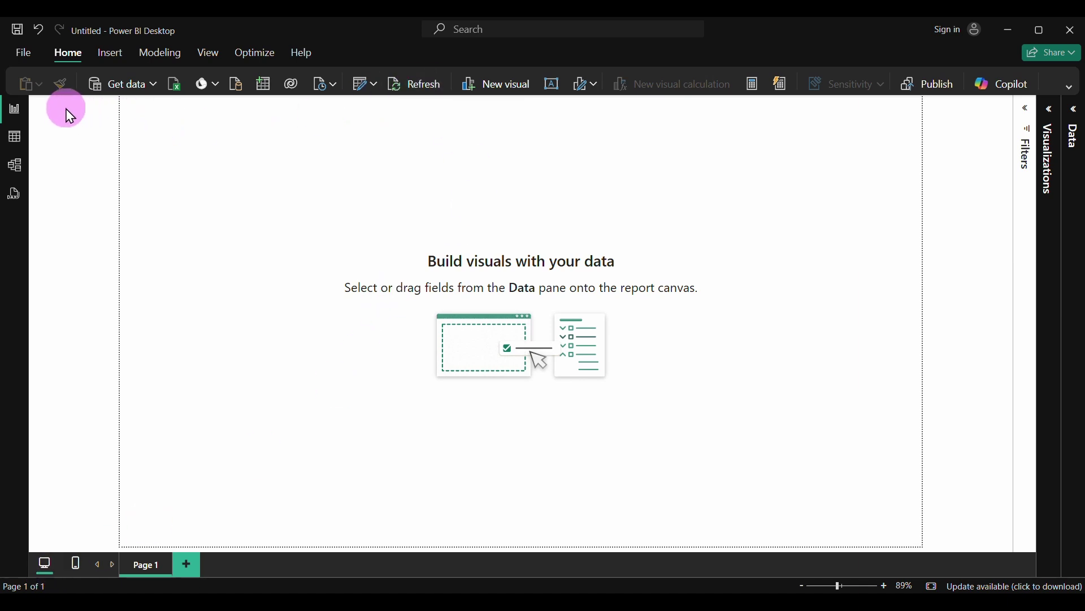
Look through the Table, Model and DAX query views of public Sales Data, then return to Report view
click(15, 138)
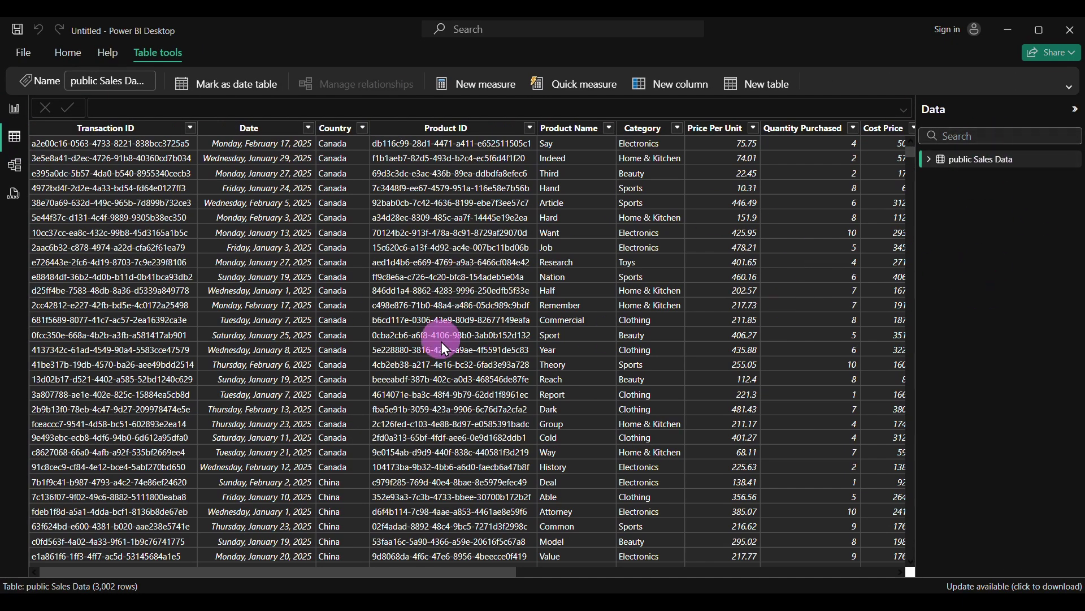
scroll(443, 345, right, 10)
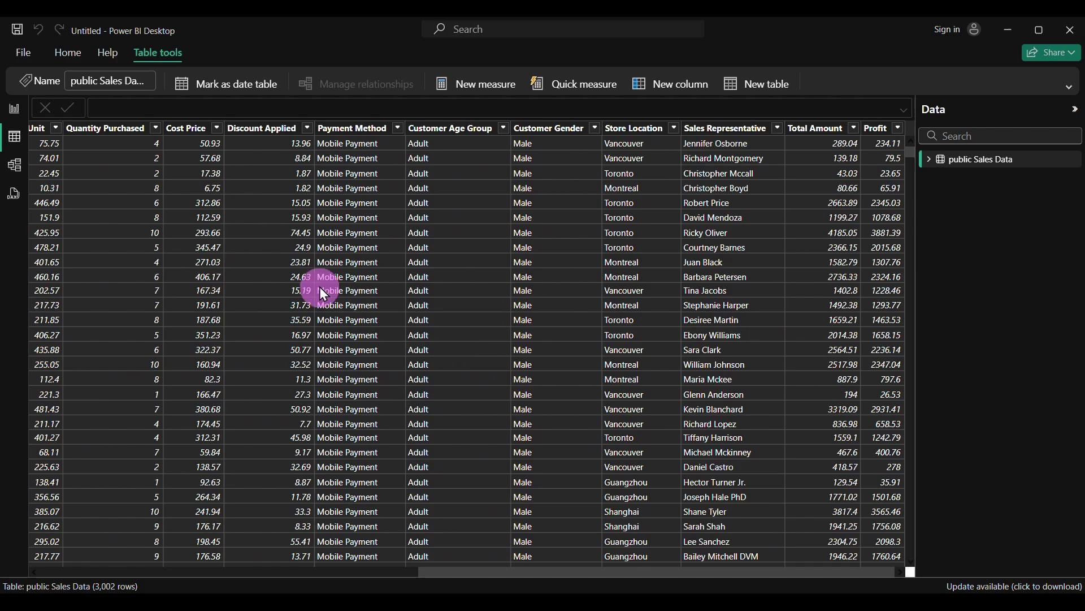
click(15, 167)
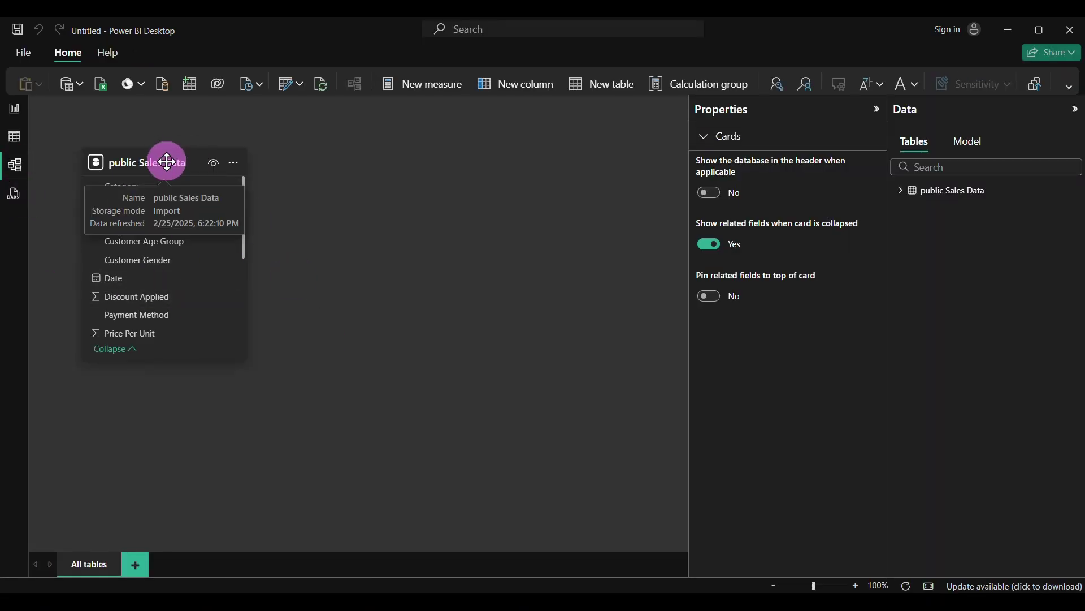
drag(160, 161, 277, 169)
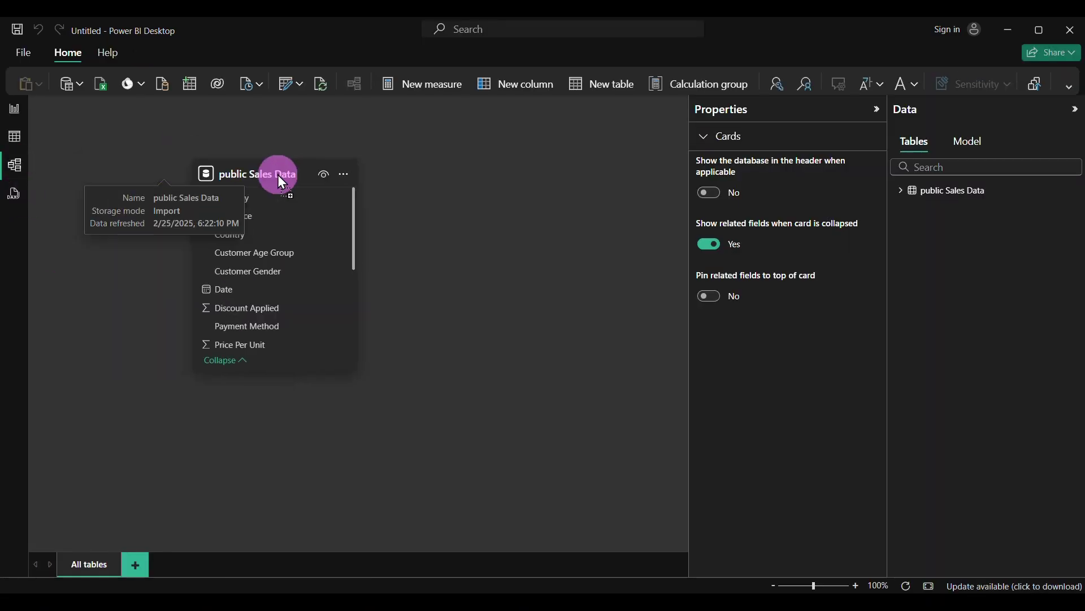
click(17, 205)
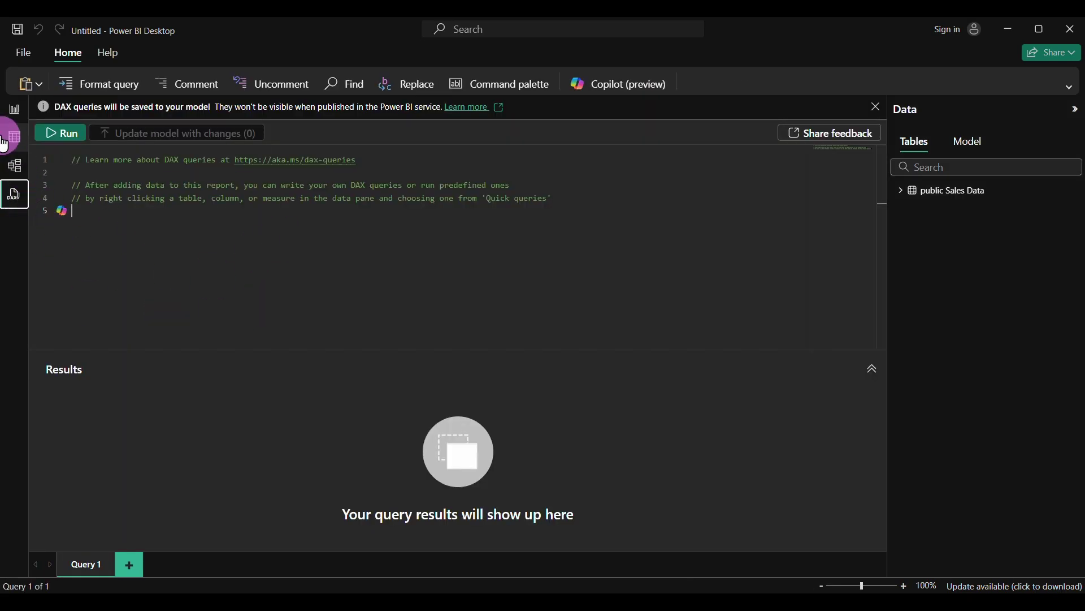
click(12, 109)
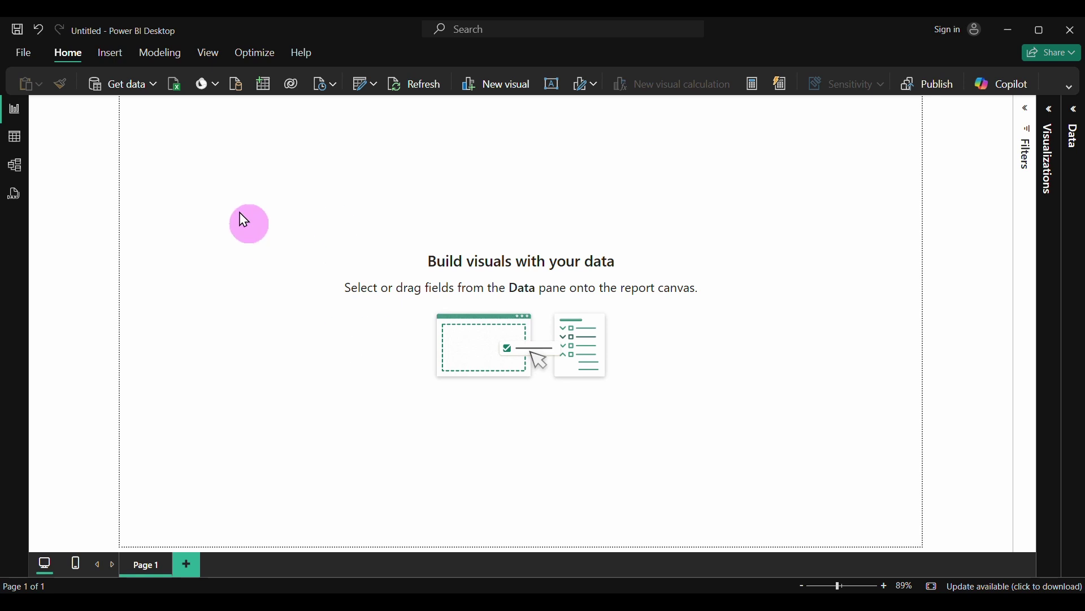
Review the theme list in Options' Report settings and cancel, keeping the Dark (Preview) theme
click(21, 55)
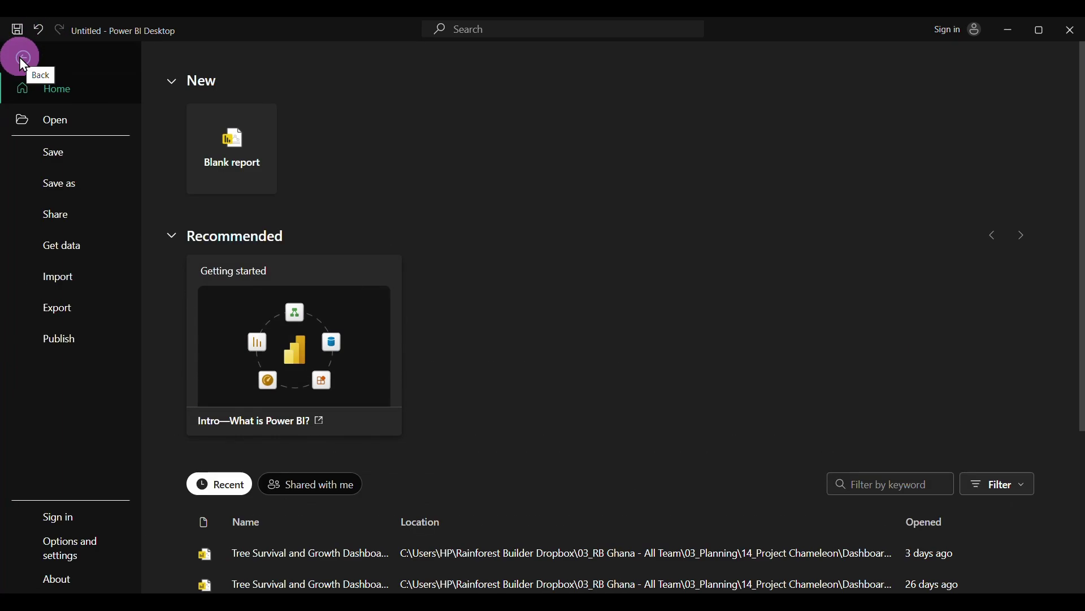
click(77, 543)
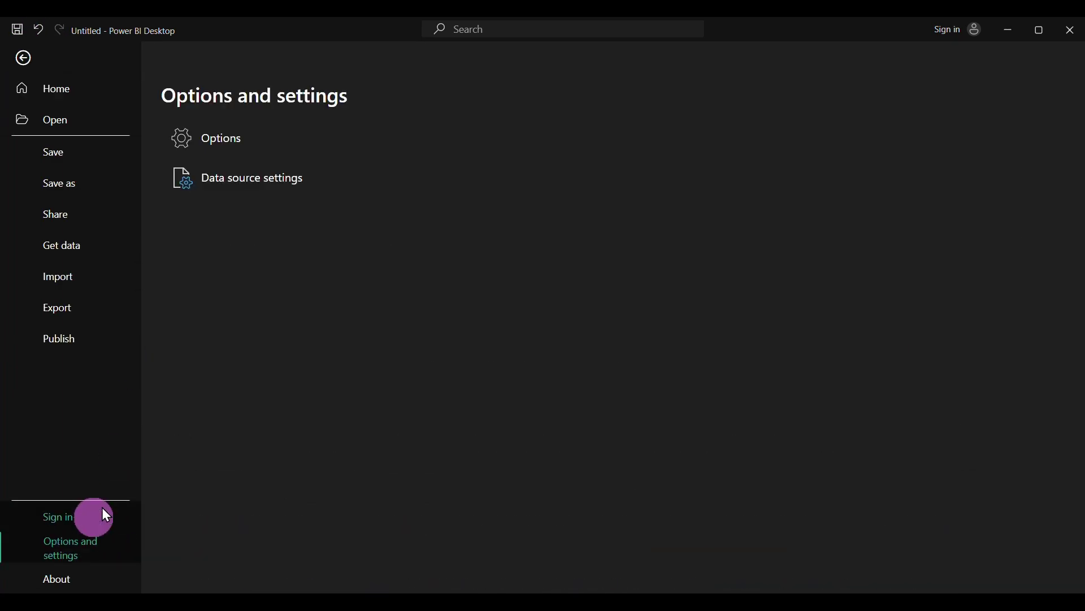
click(229, 141)
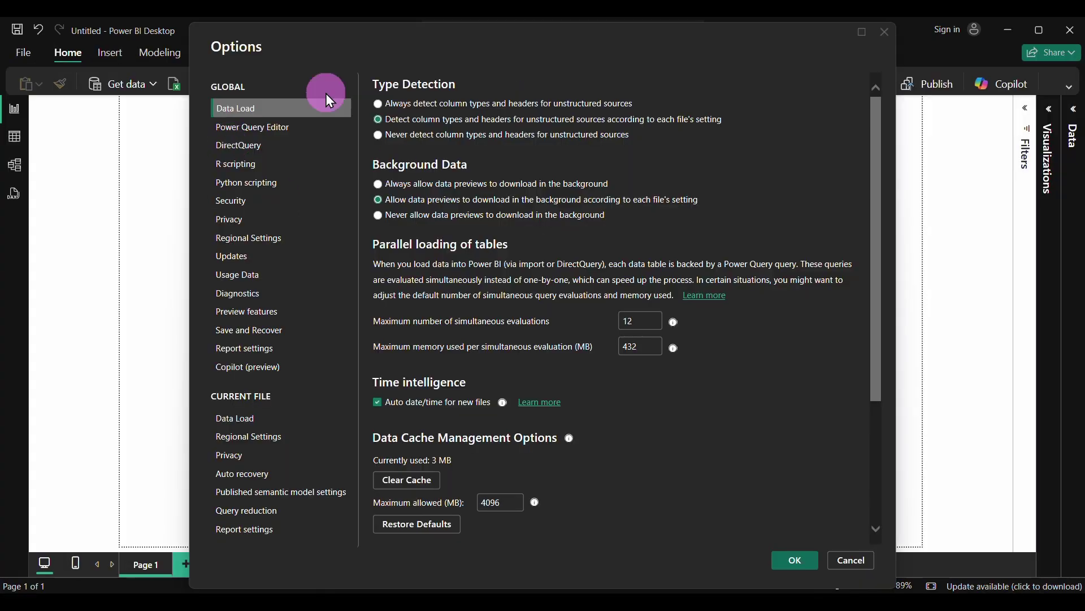
click(245, 353)
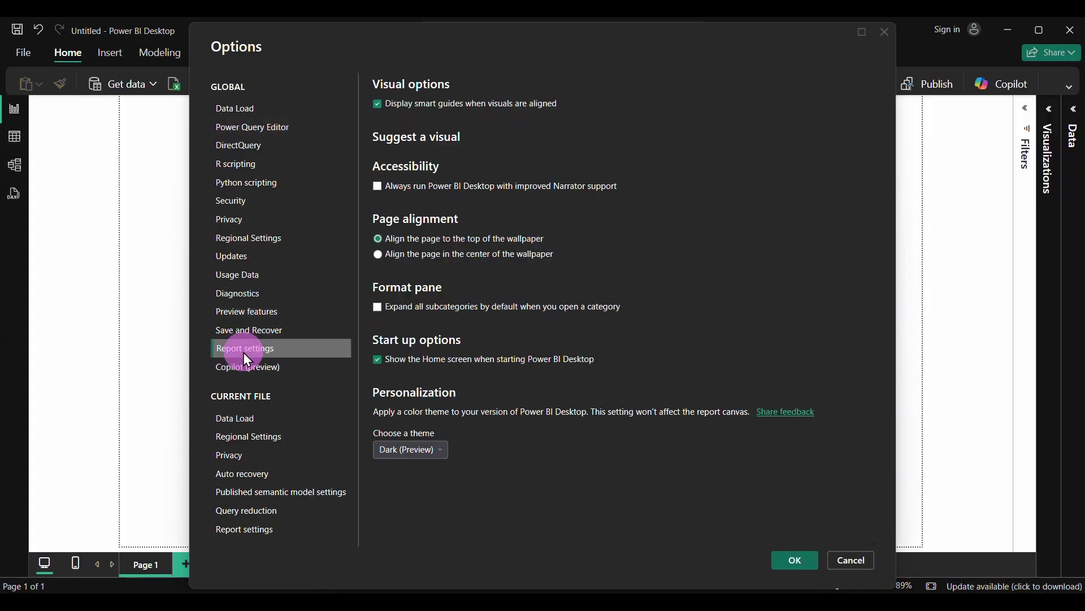
click(435, 450)
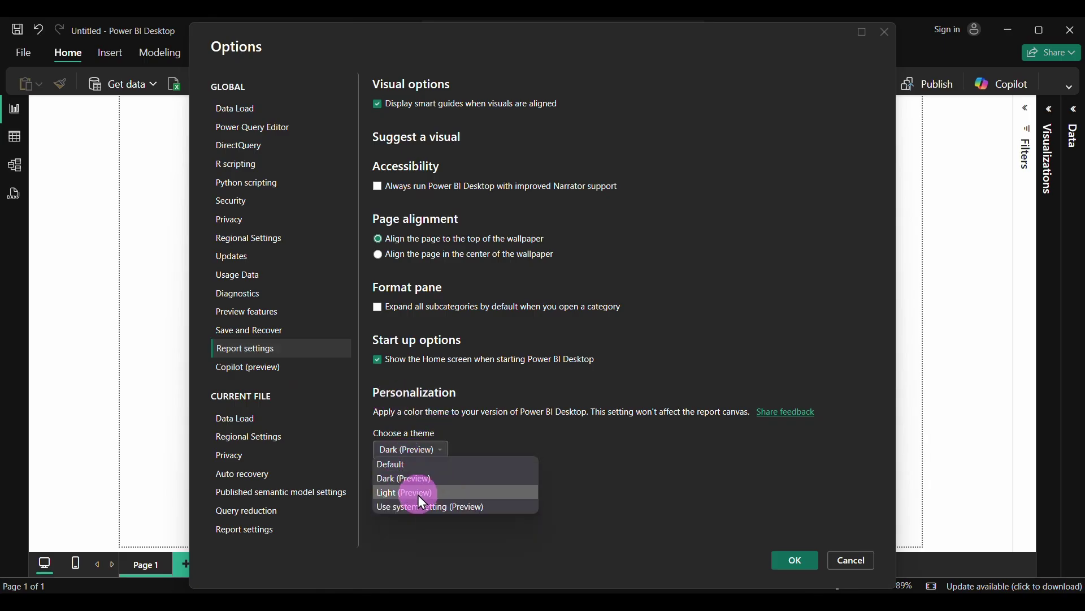
click(606, 467)
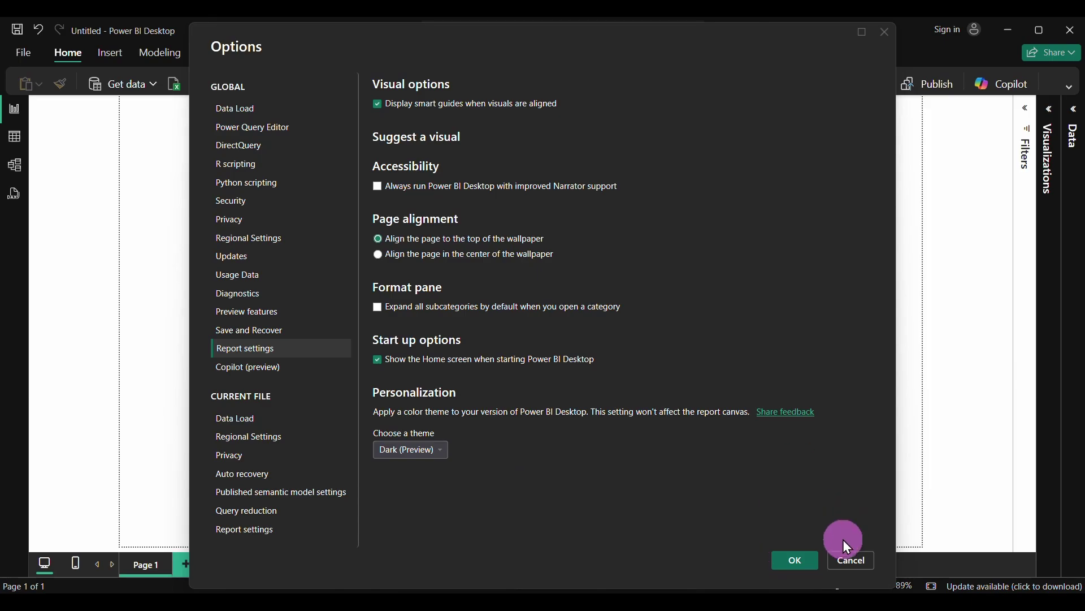
click(857, 561)
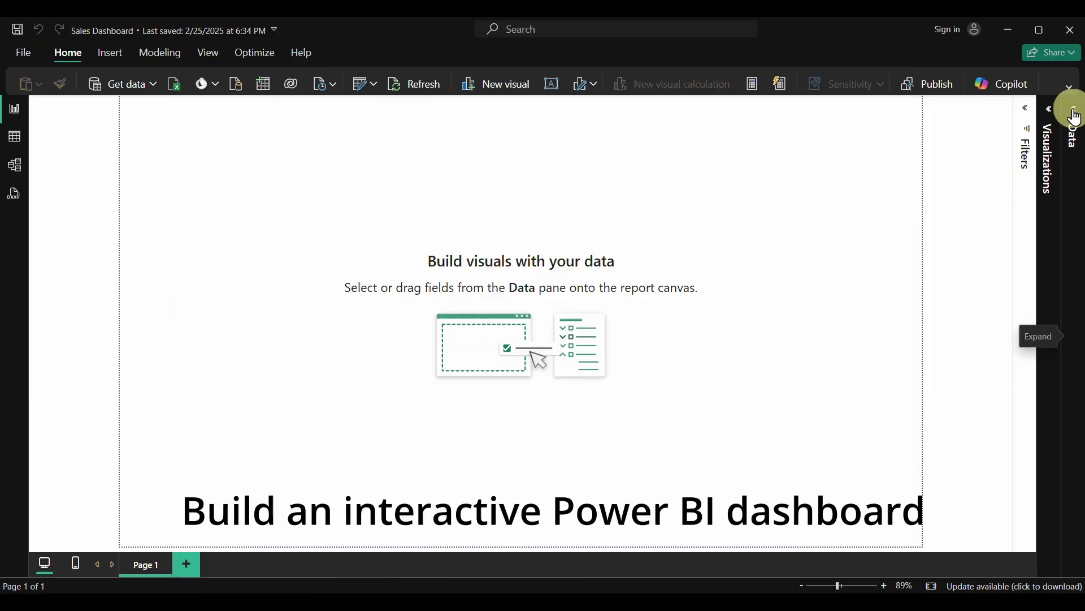
Expand the Data pane and start a new measure in public Sales Data
click(1073, 121)
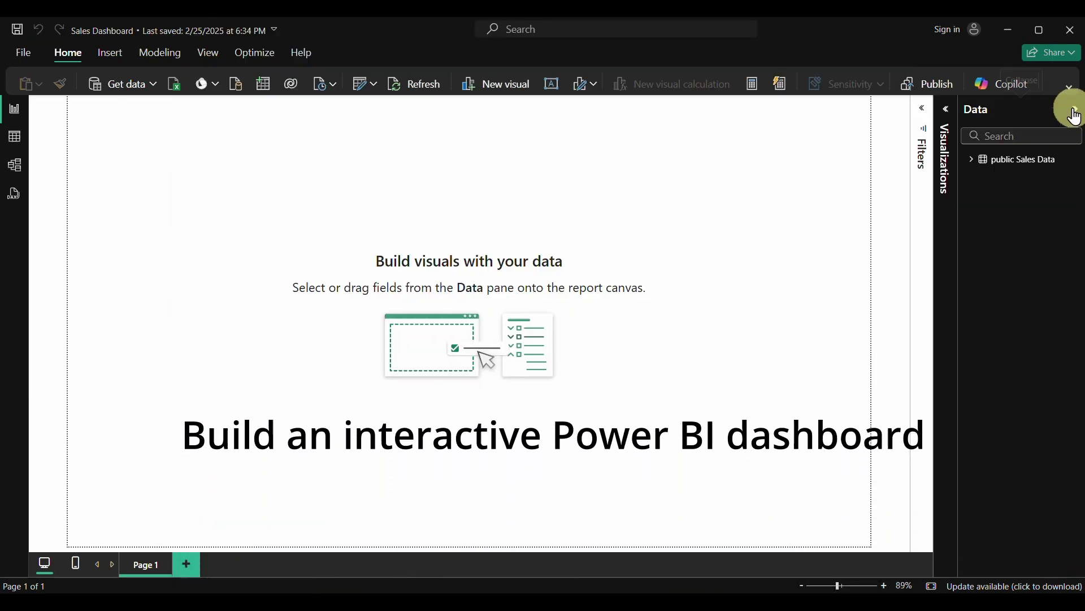
click(972, 161)
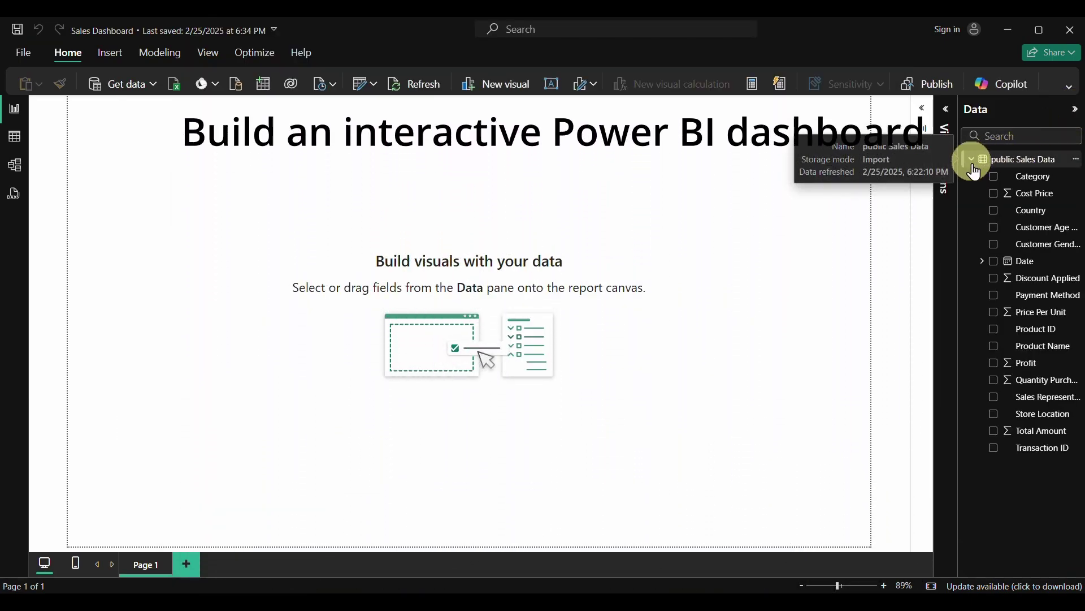
right_click(1015, 162)
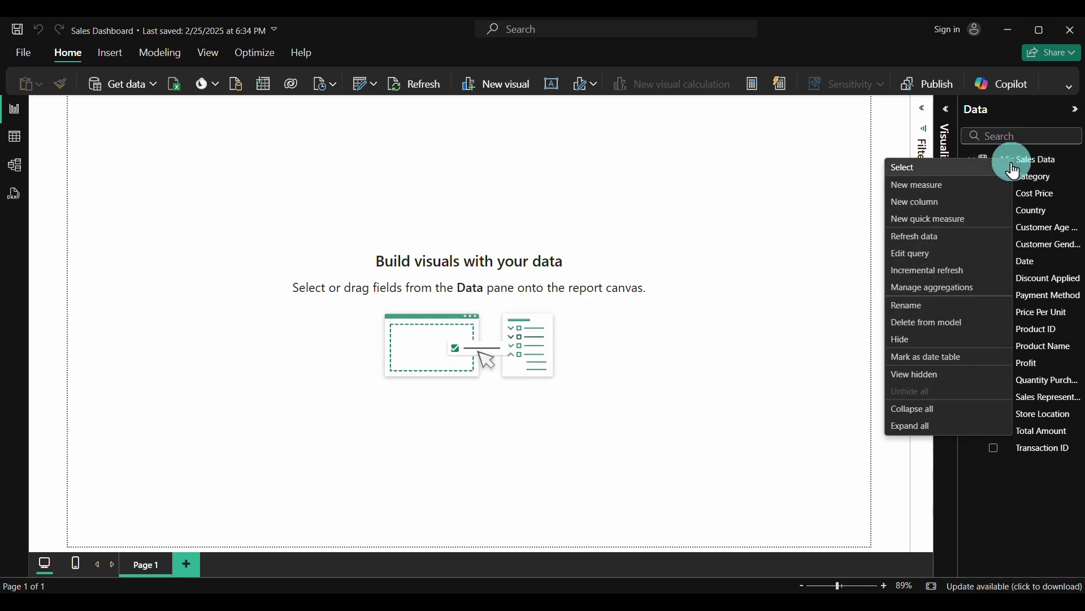
click(927, 192)
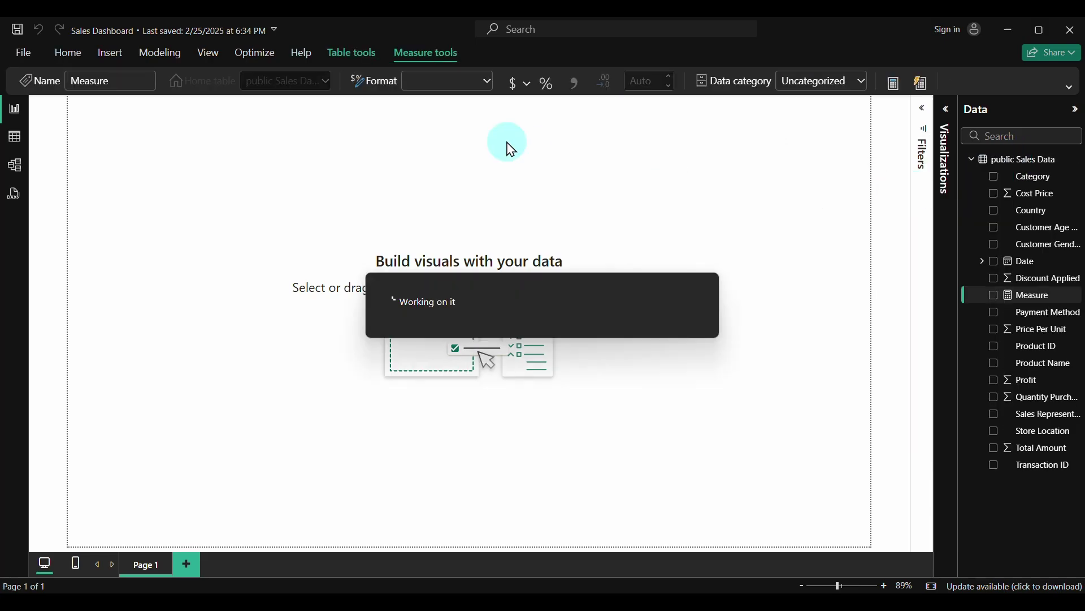
Define and commit Total Sales = SUM('public Sales Data'[Total Amount])
text(Total Sal)
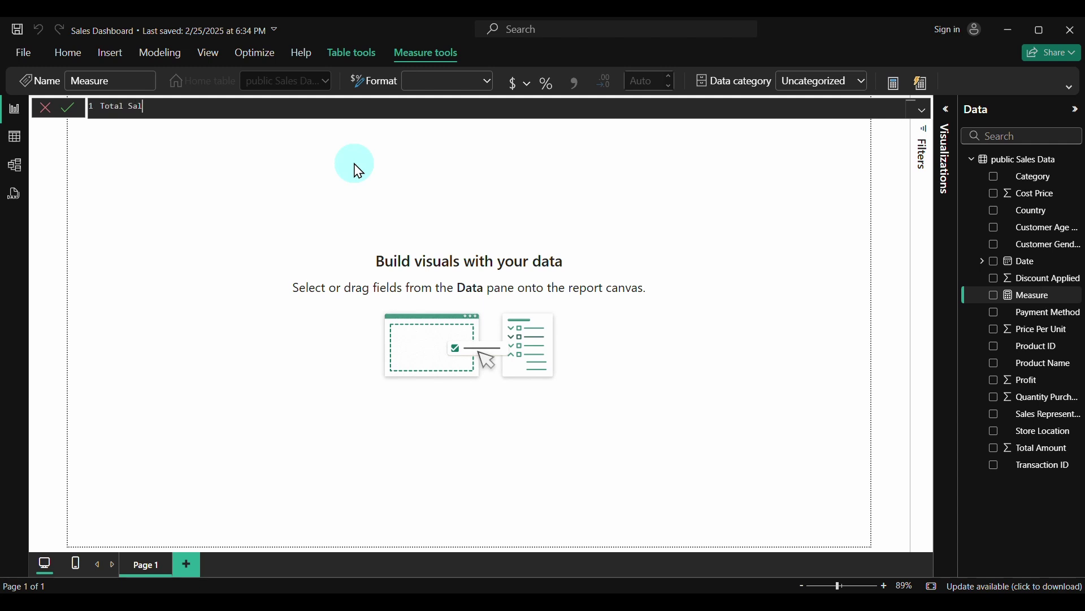
text(es = sum)
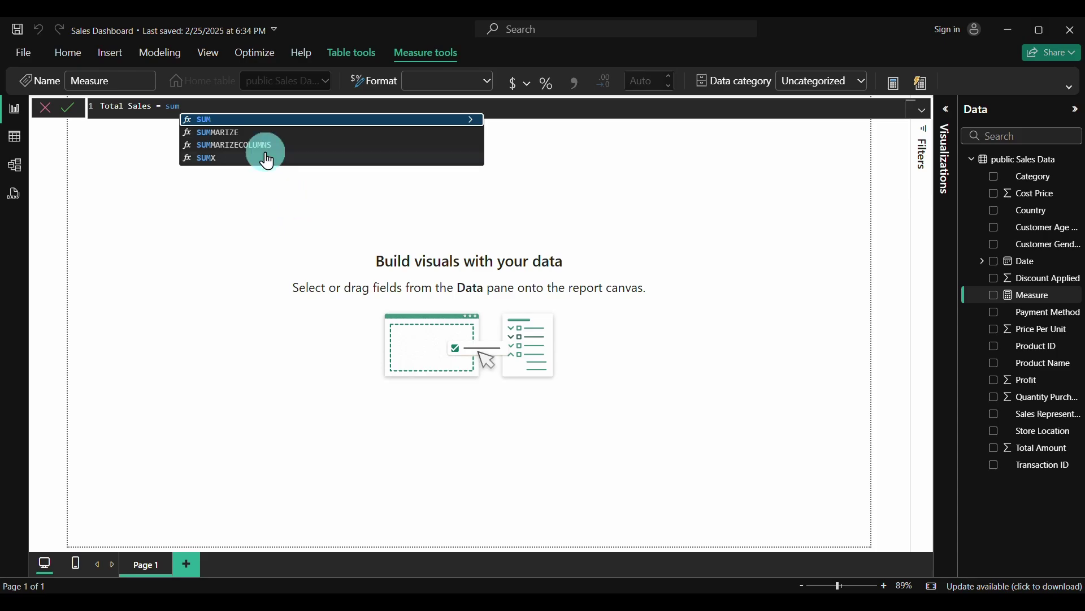
click(208, 121)
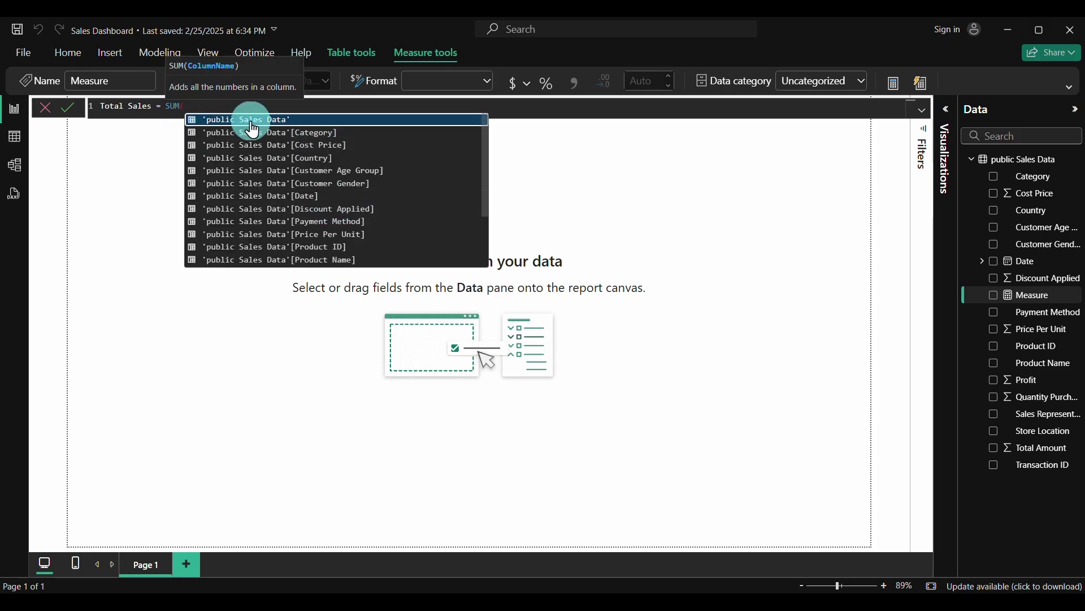
scroll(331, 229, down, 1)
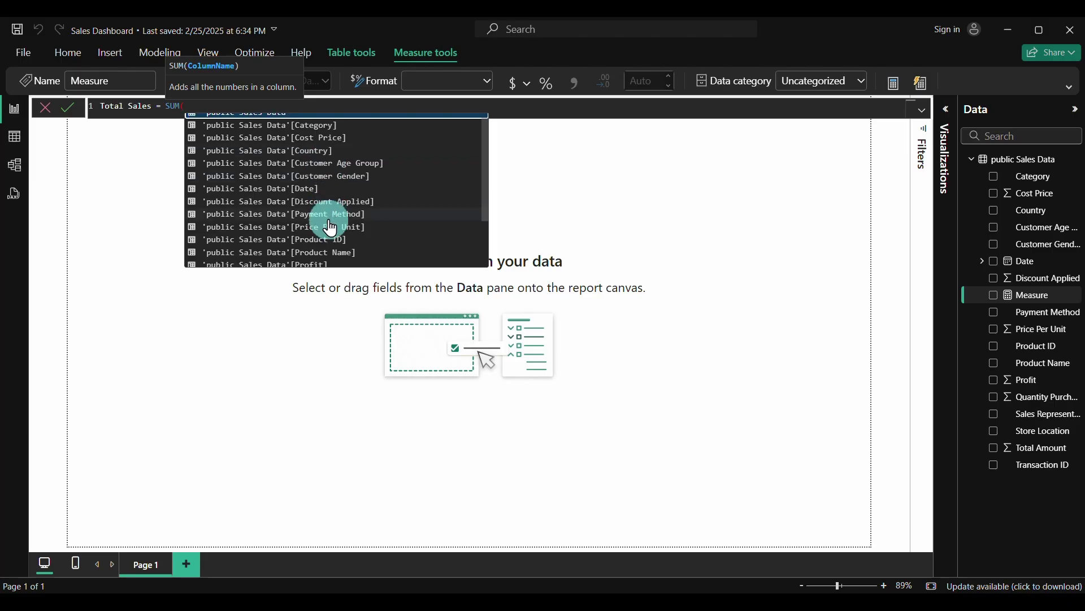
scroll(328, 224, down, 3)
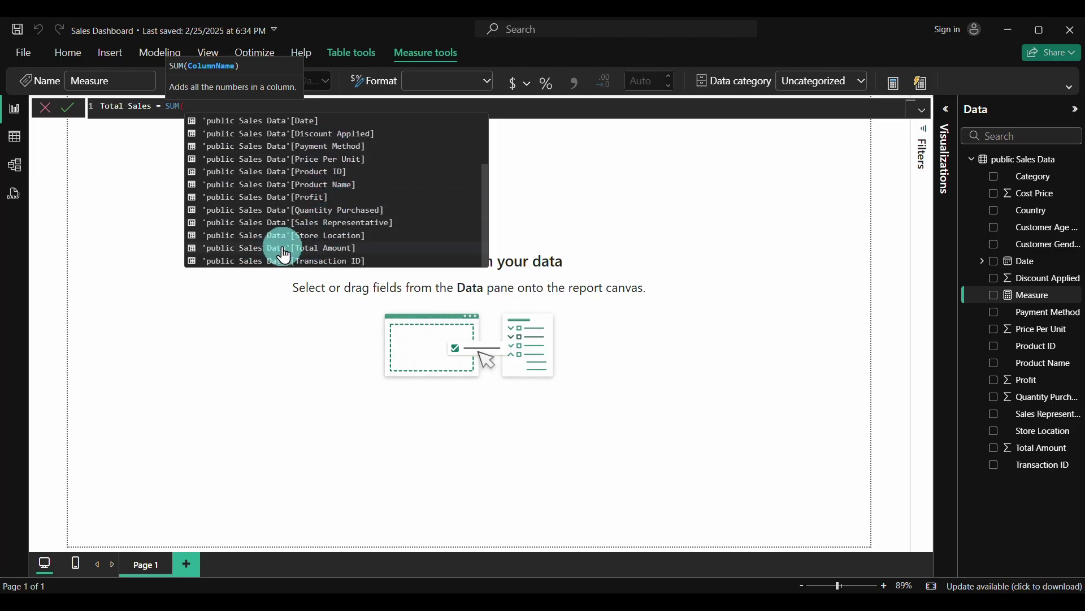
click(284, 256)
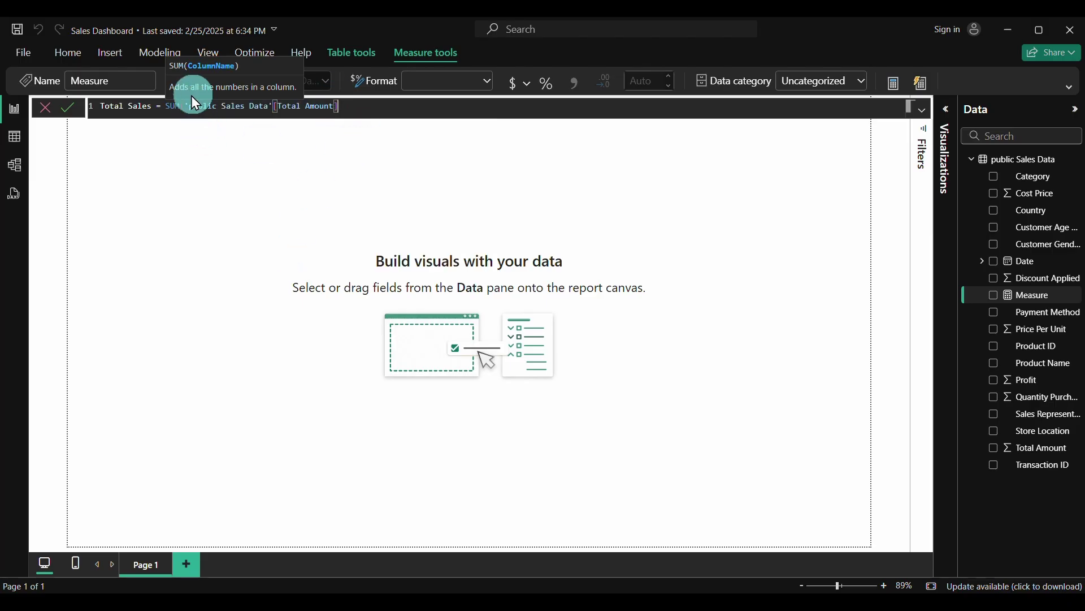
text())
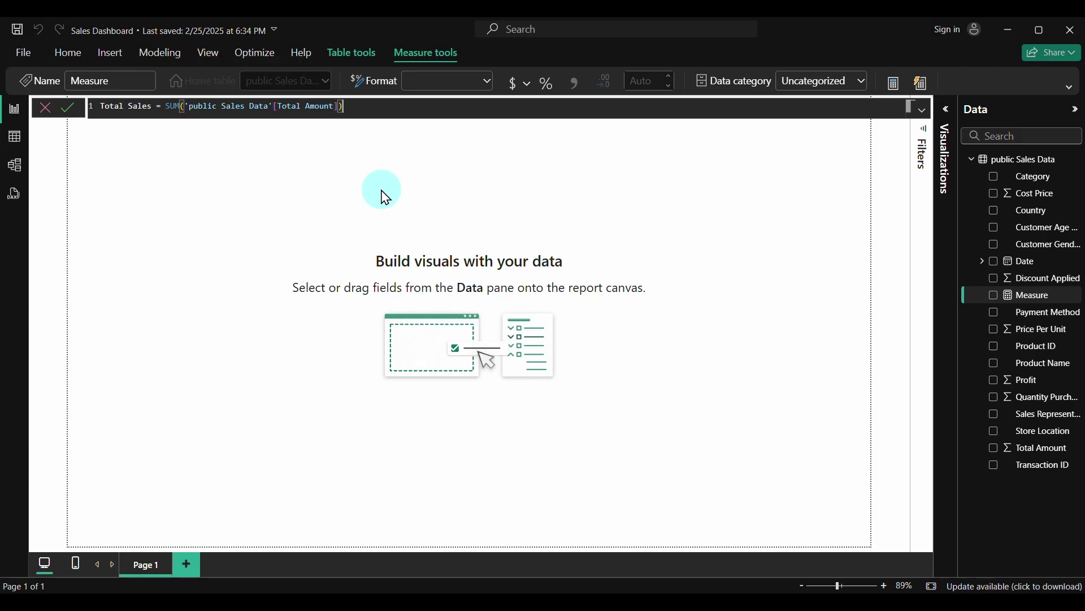
click(69, 111)
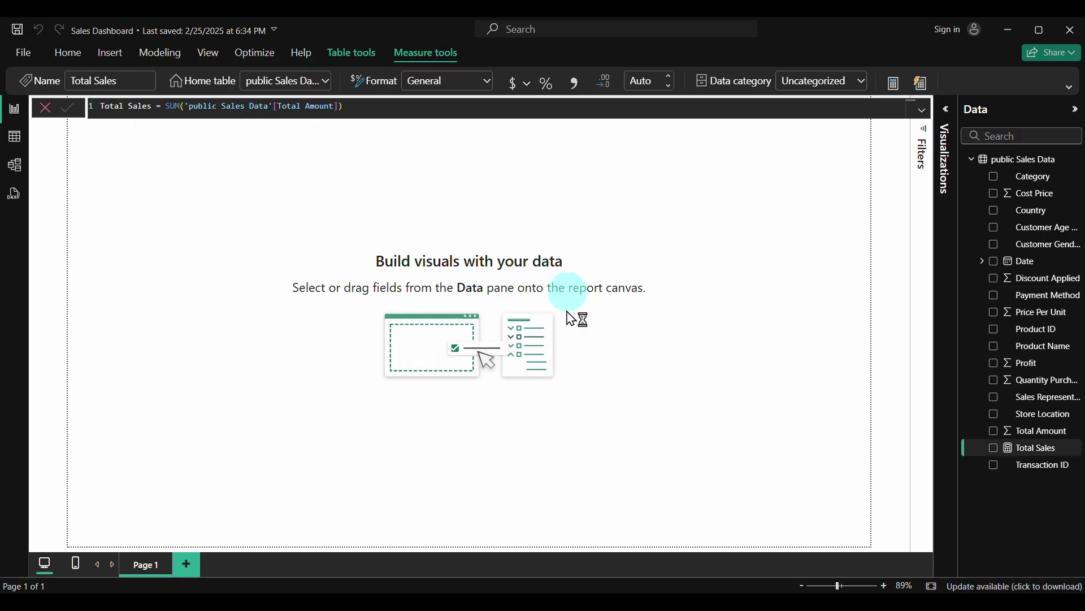
click(1077, 468)
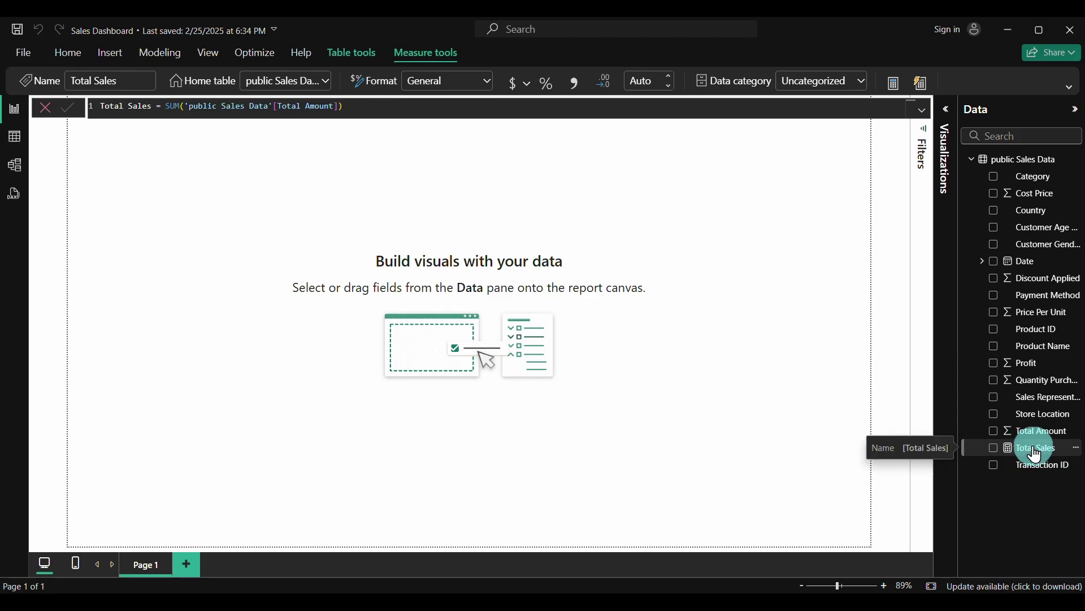
right_click(1016, 152)
Create the measure Tital Profit = SUM('public Sales Data'[Profit]), then begin a third measure
click(952, 176)
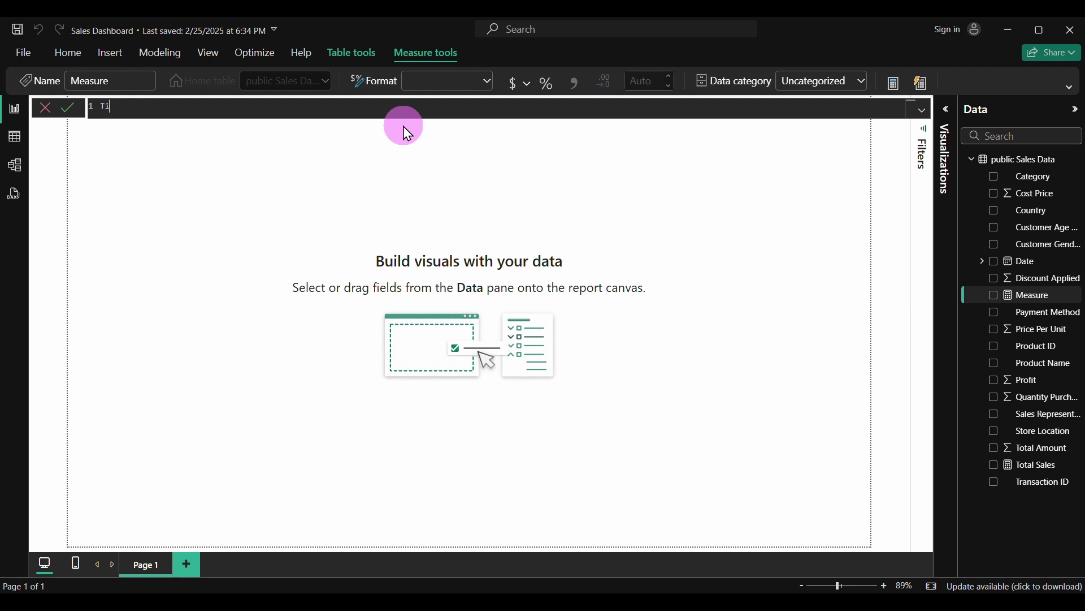
text(Tital Profit = )
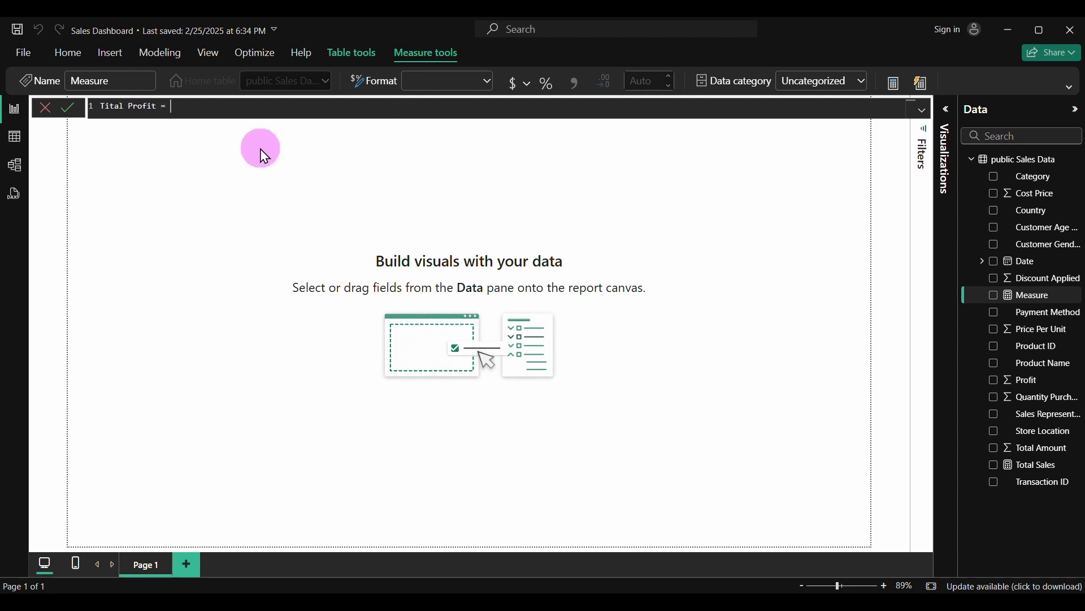
text(sum)
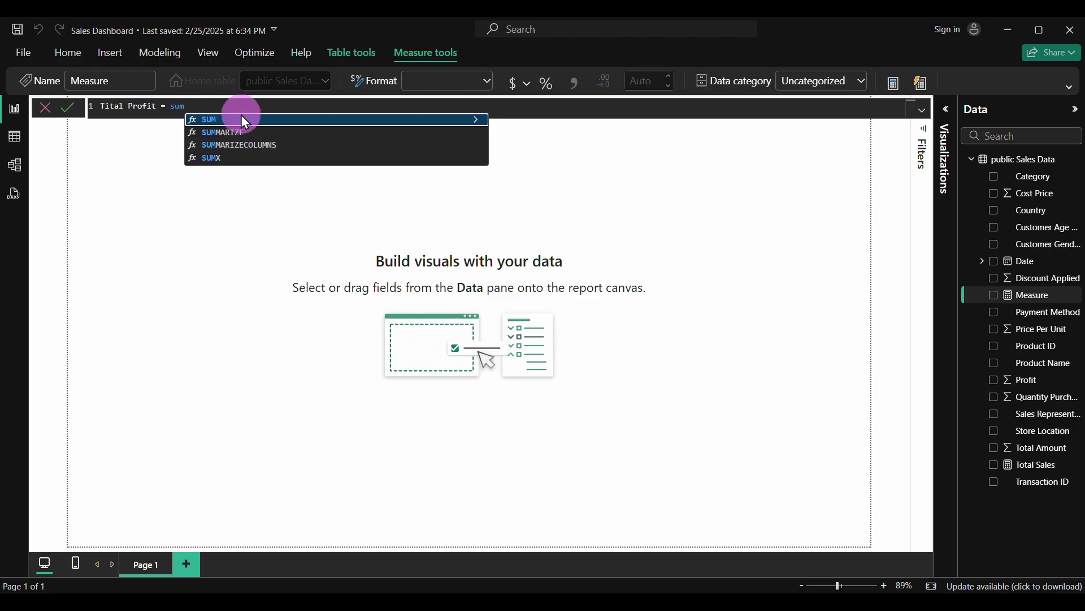
click(242, 116)
scroll(374, 239, down, 3)
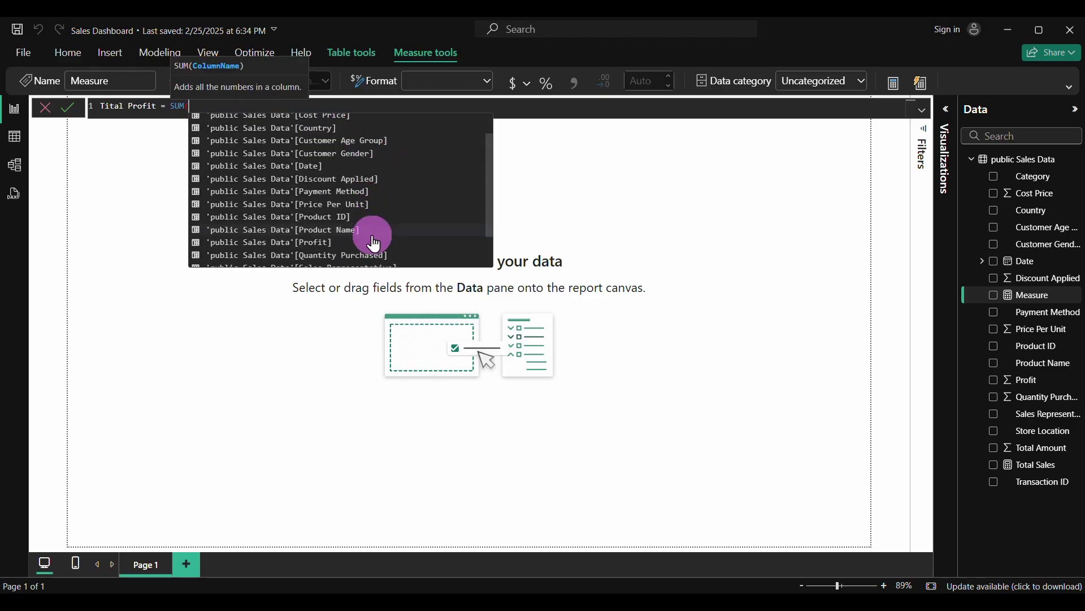
click(300, 215)
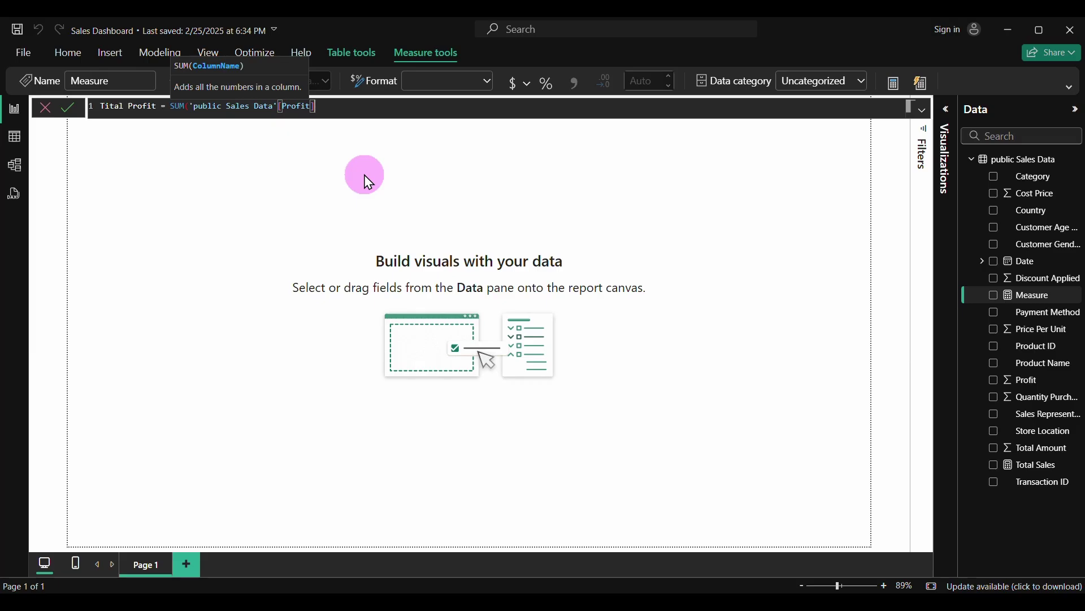
text())
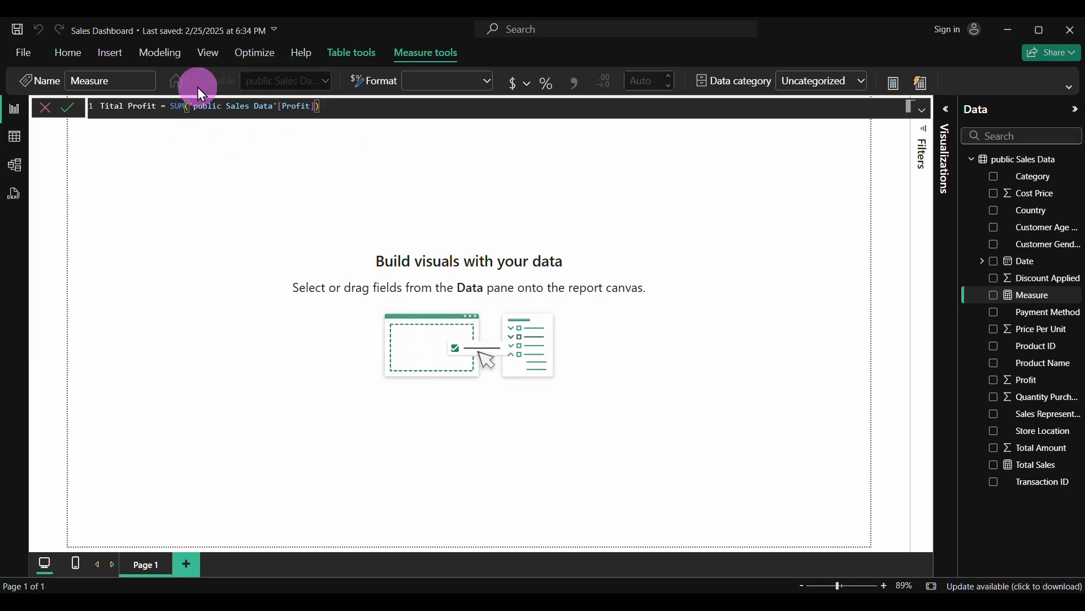
click(74, 115)
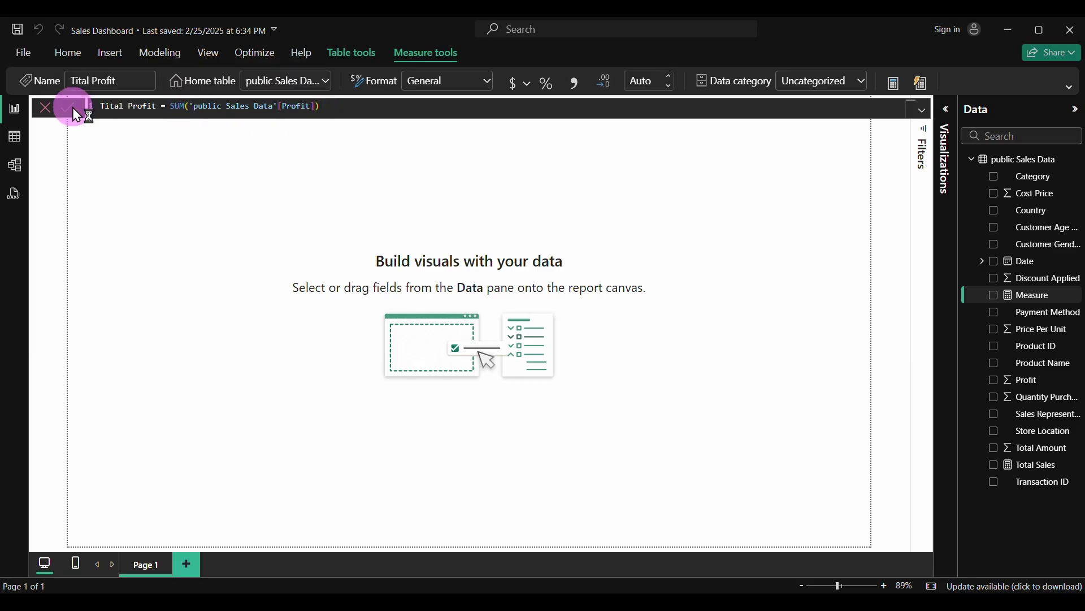
right_click(1014, 159)
click(948, 185)
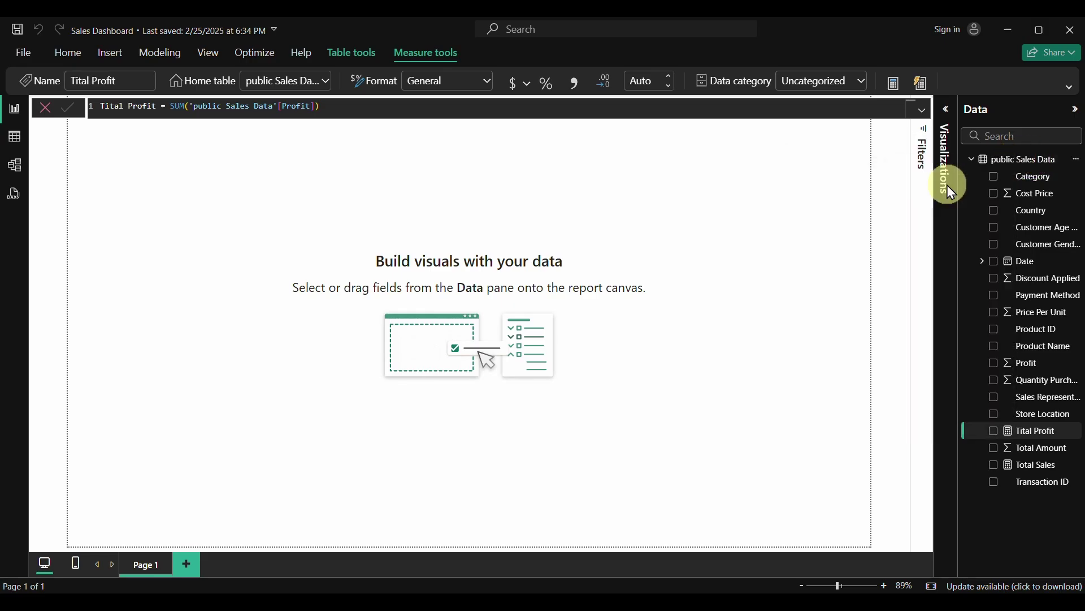
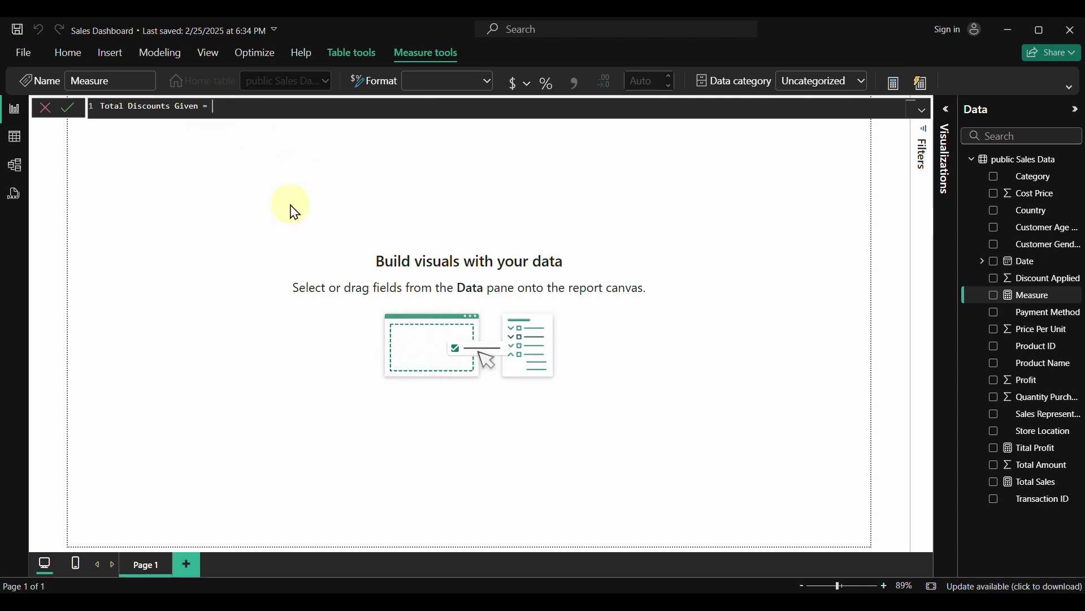
Finish and commit Total Discounts Given = SUM('public Sales Data'[Discount Applied])
text(sum)
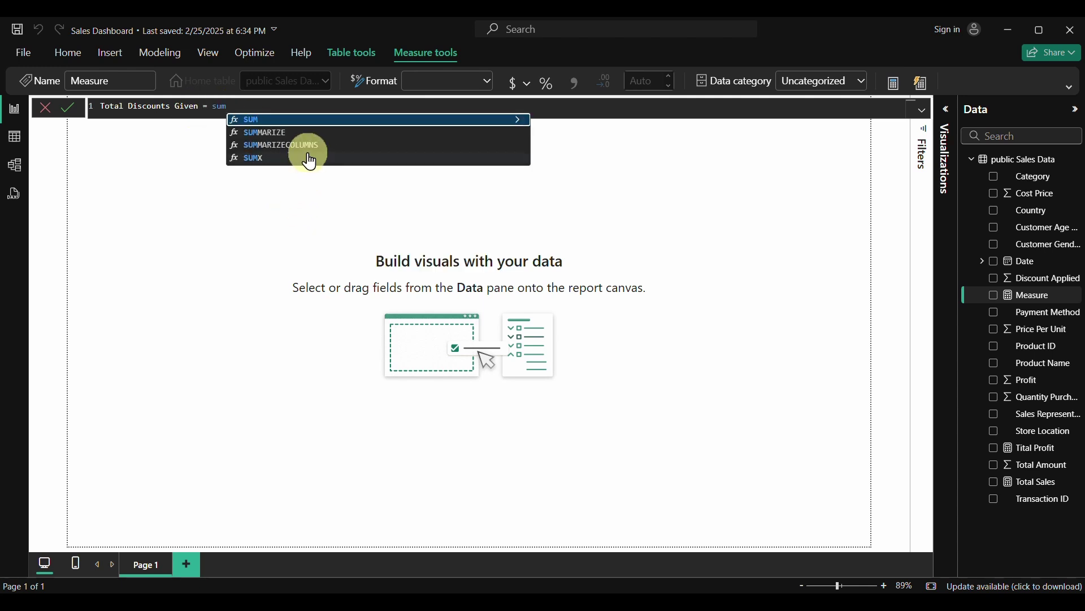
key(Tab)
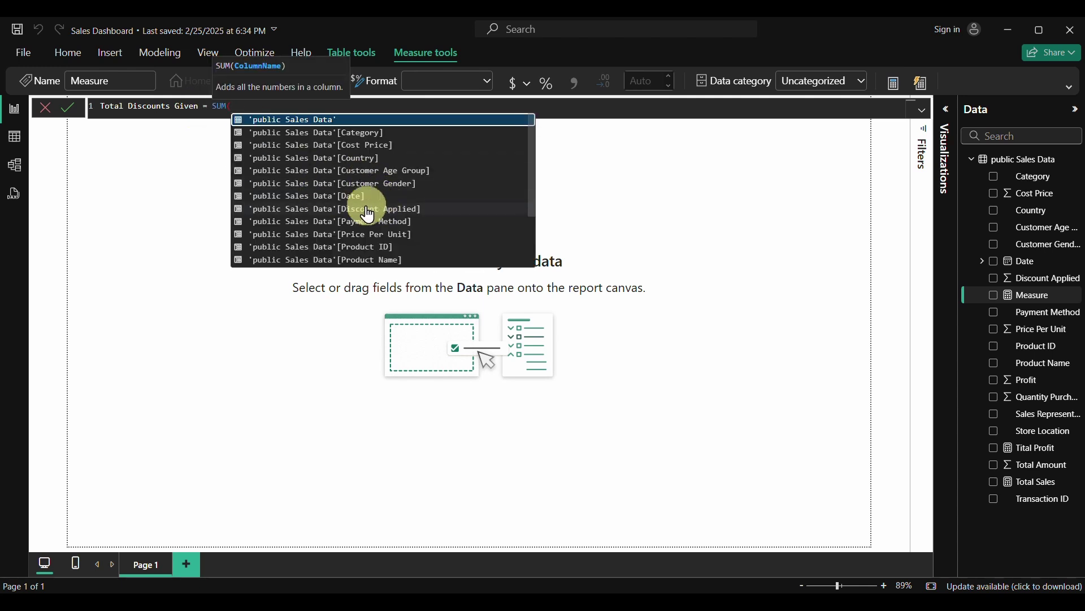
click(344, 210)
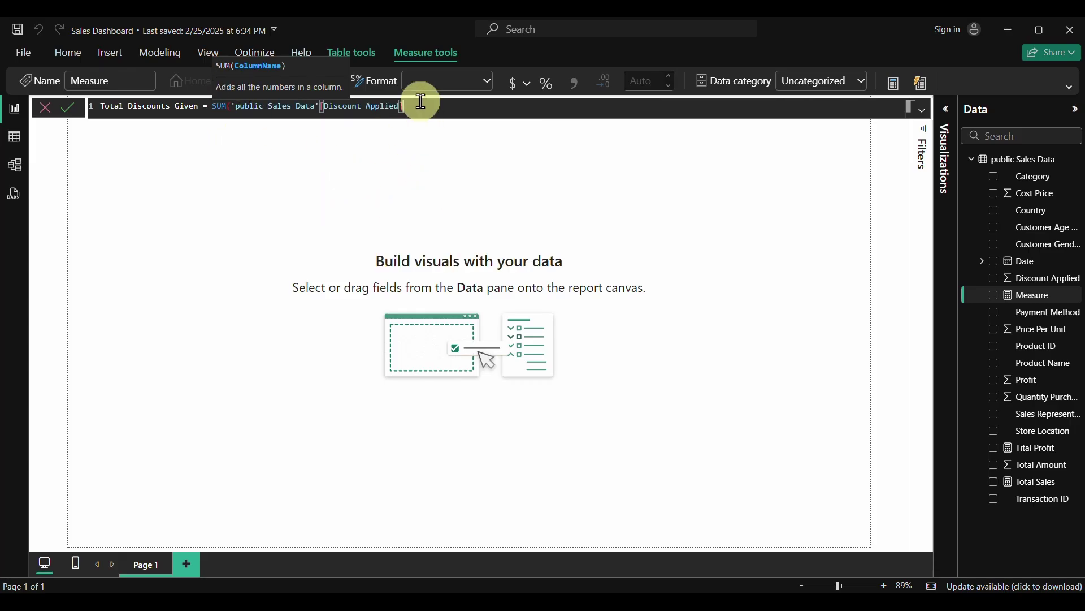
text())
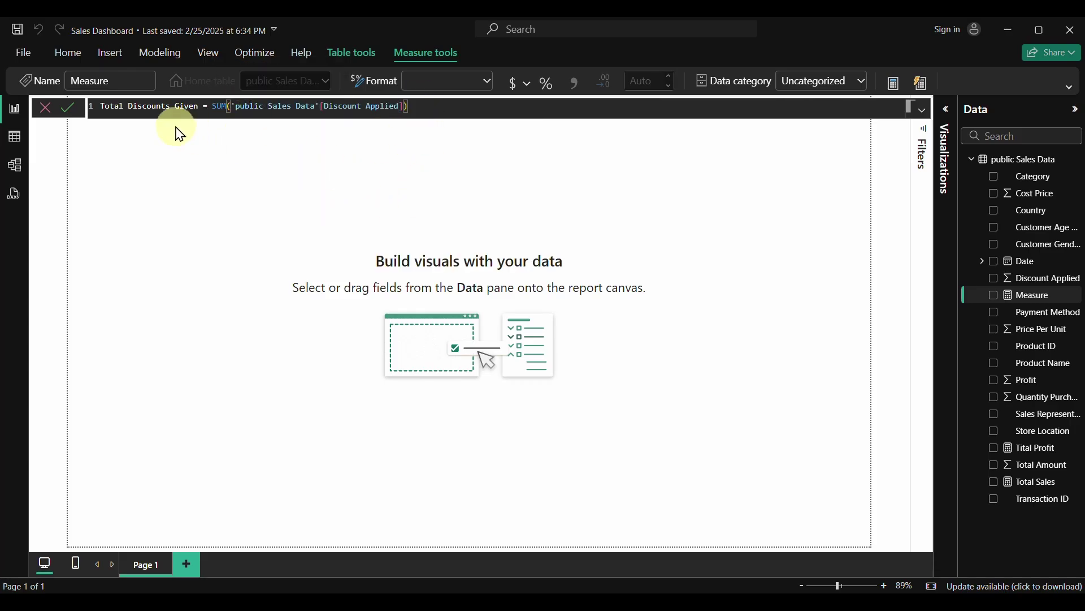
click(68, 107)
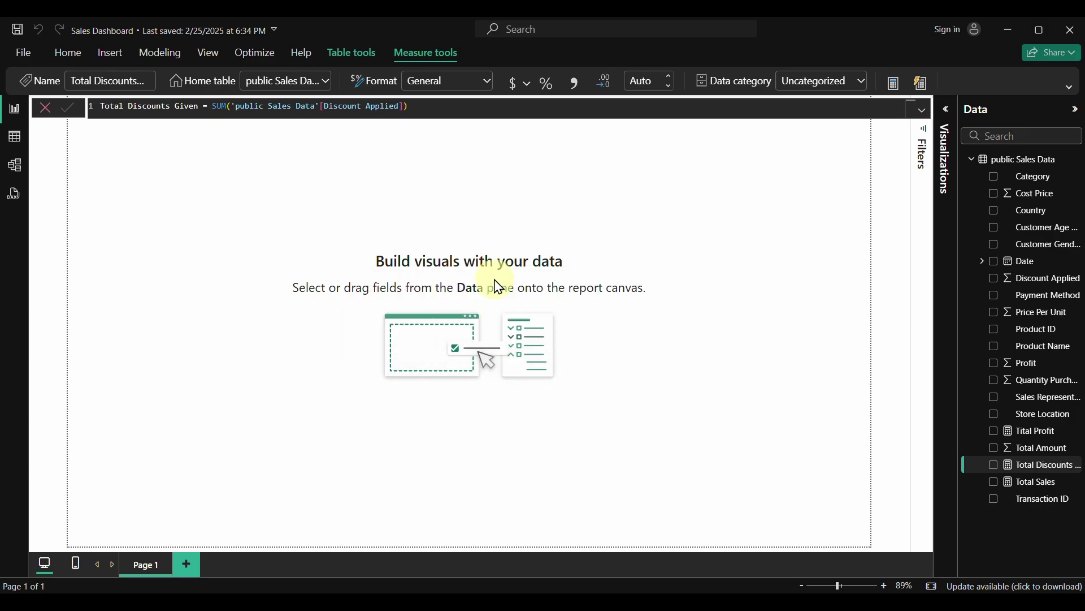
right_click(996, 162)
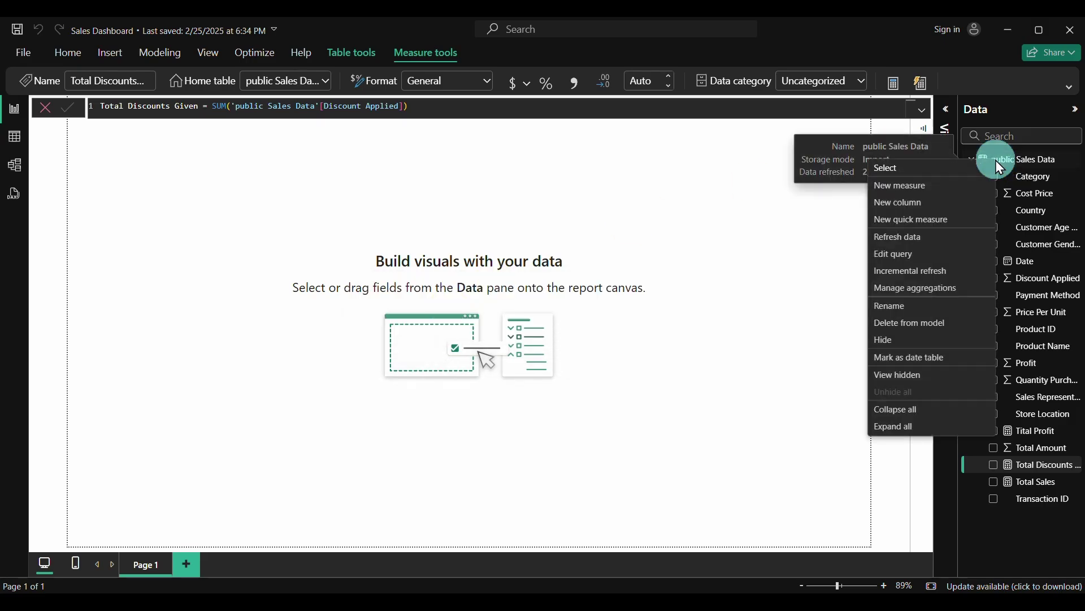
Change 'Tital' to 'Total' in the Tital Profit measure's formula bar and commit it
click(812, 182)
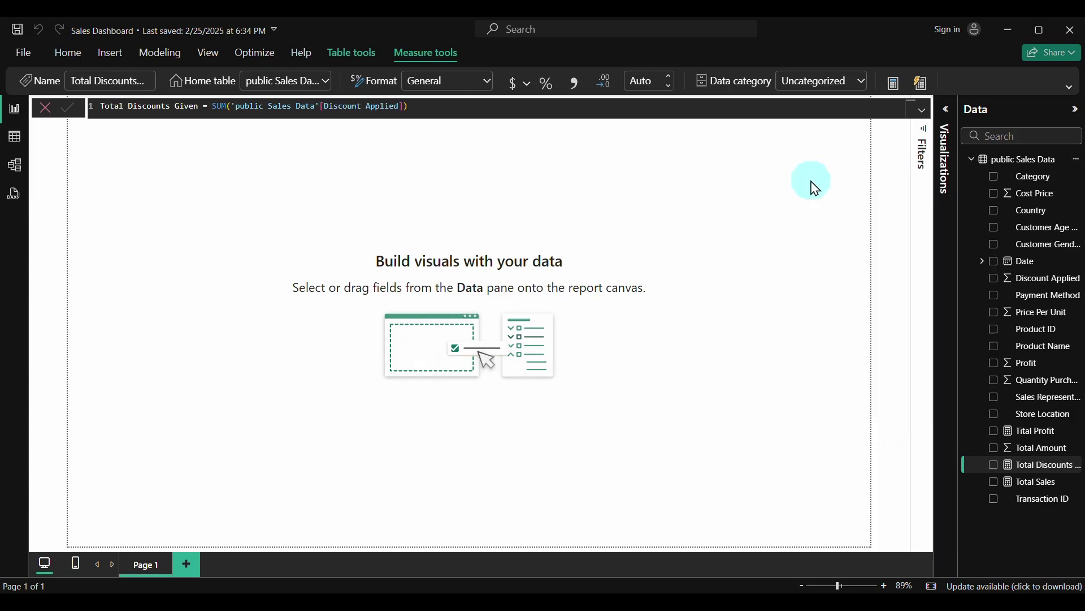
click(1039, 434)
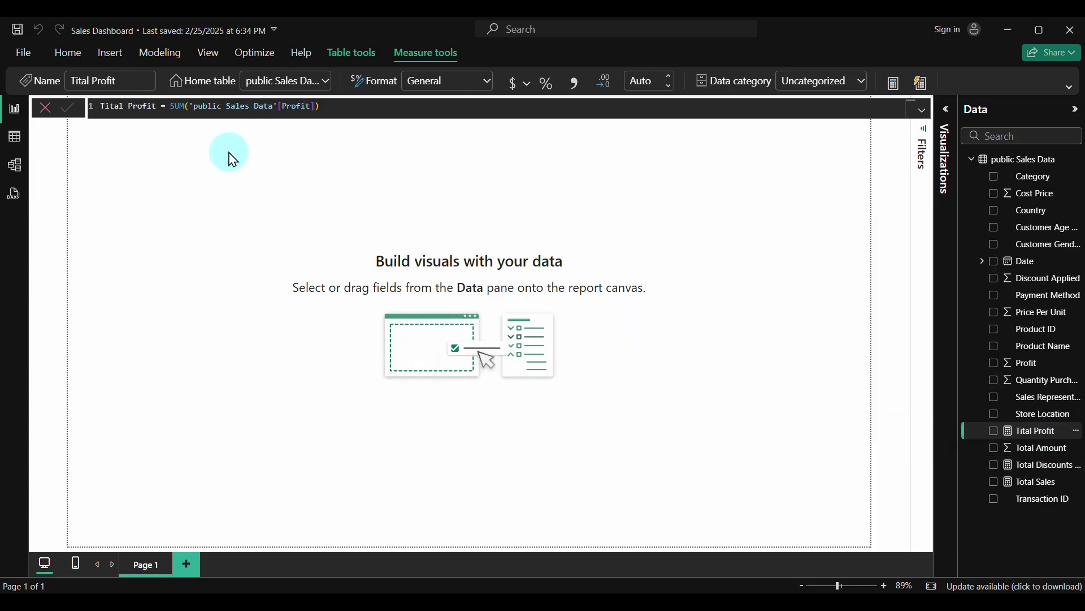
click(110, 113)
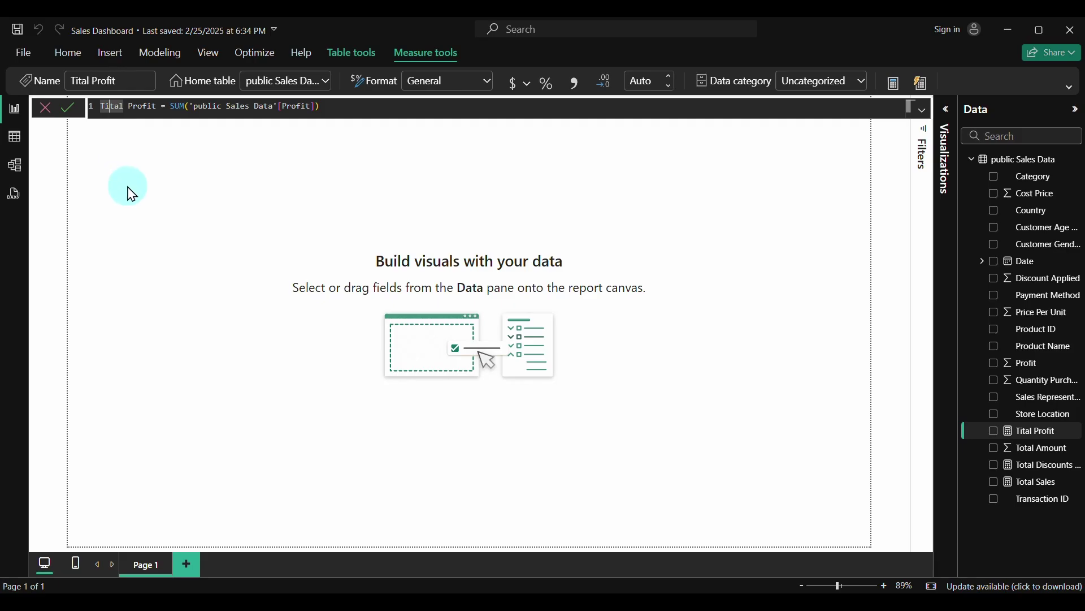
key(Delete)
text(o)
click(66, 111)
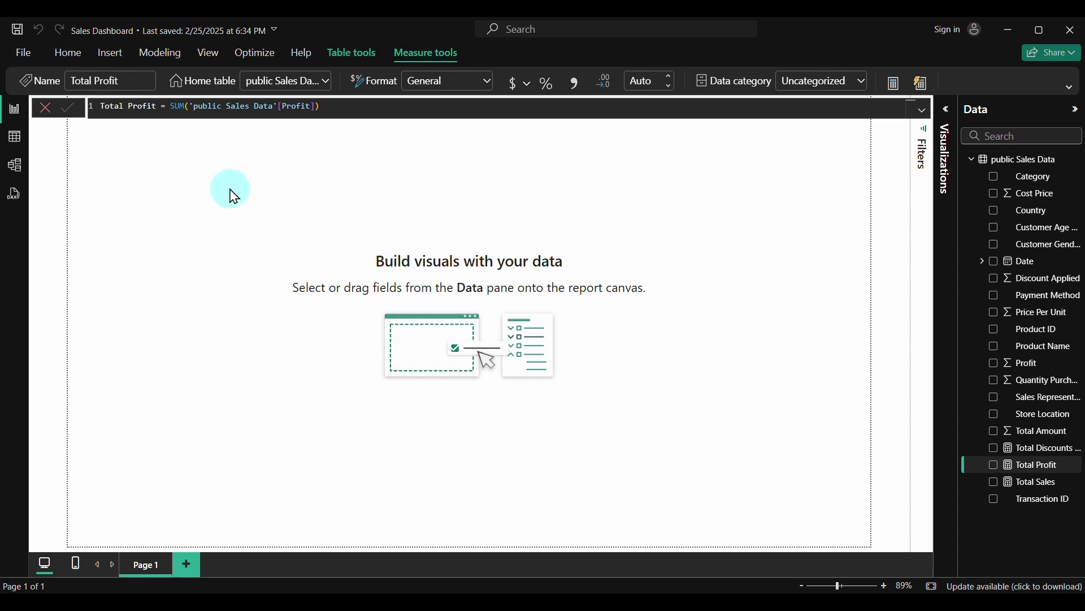
click(1035, 467)
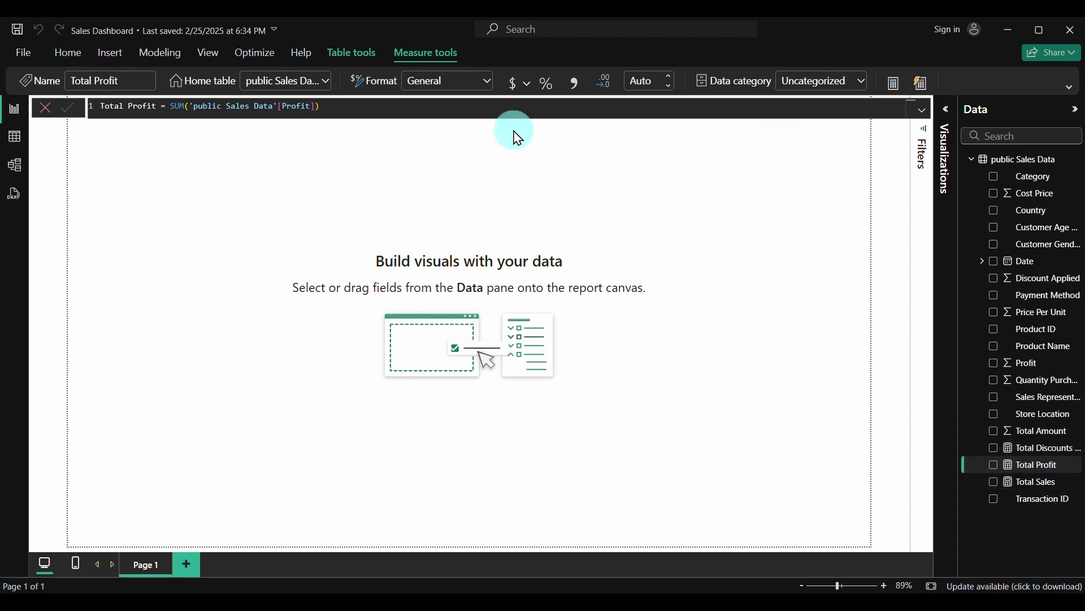
click(282, 108)
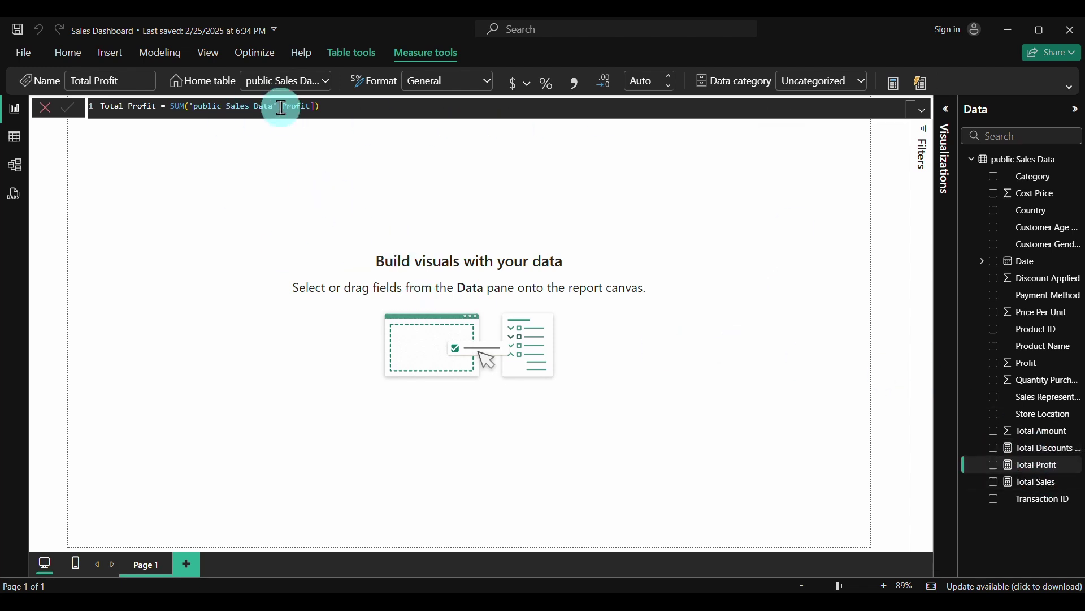
Create the measure Total Orders = DISTINCTCOUNT('public Sales Data'[Transaction ID]) in the sales table
right_click(1017, 160)
click(920, 182)
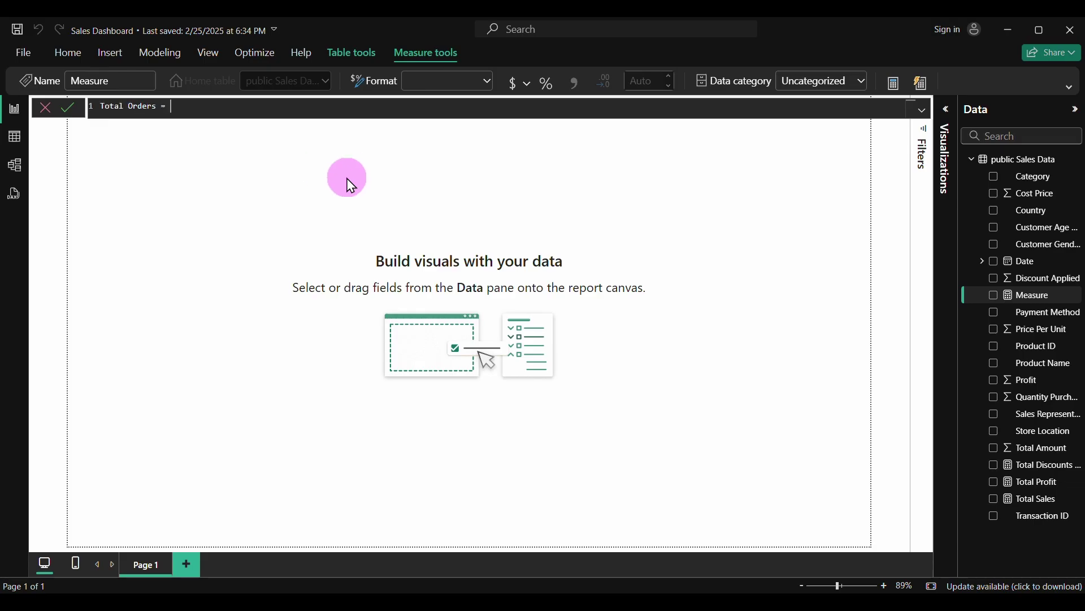
text(dist)
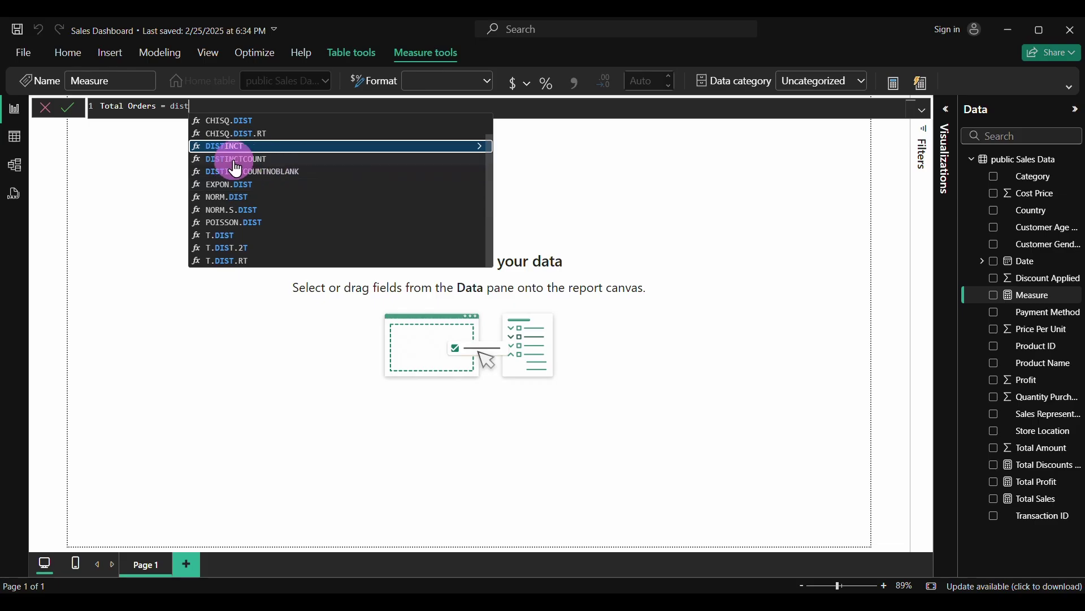
click(276, 160)
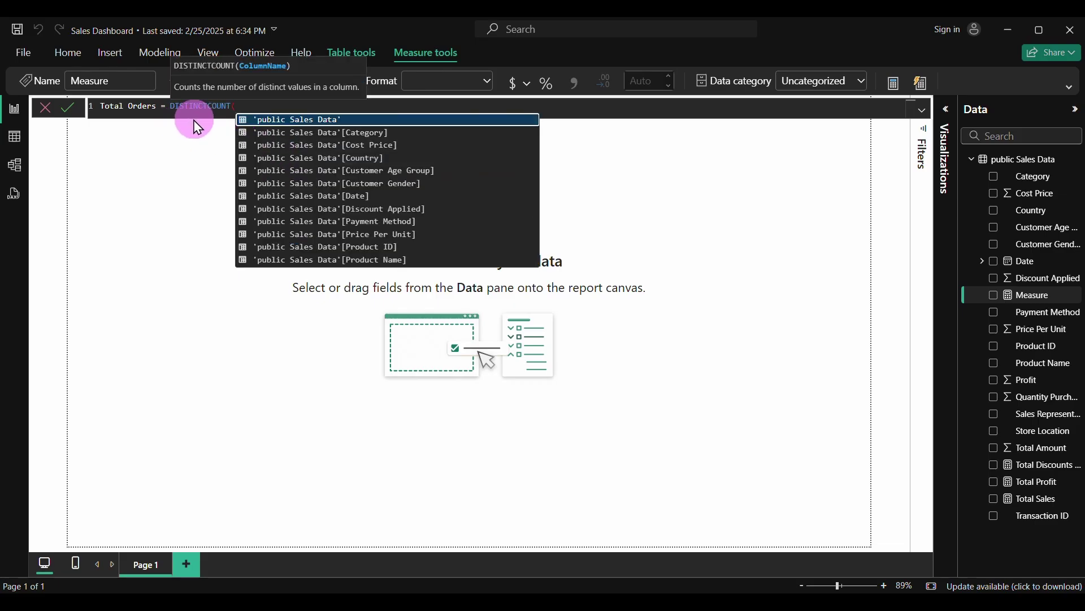
scroll(356, 212, down, 2)
scroll(357, 213, down, 1)
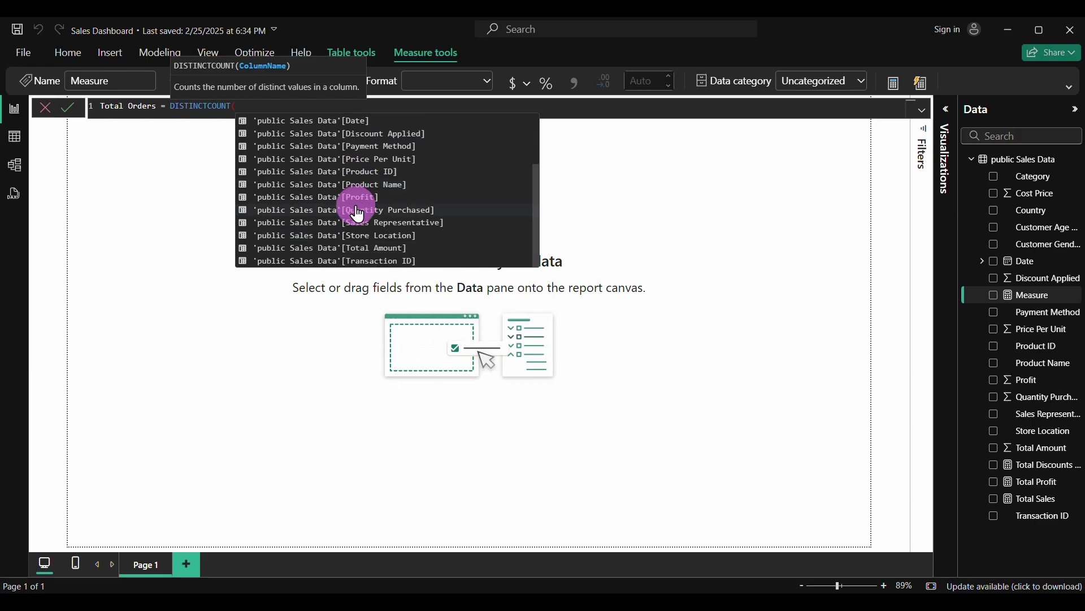
click(348, 261)
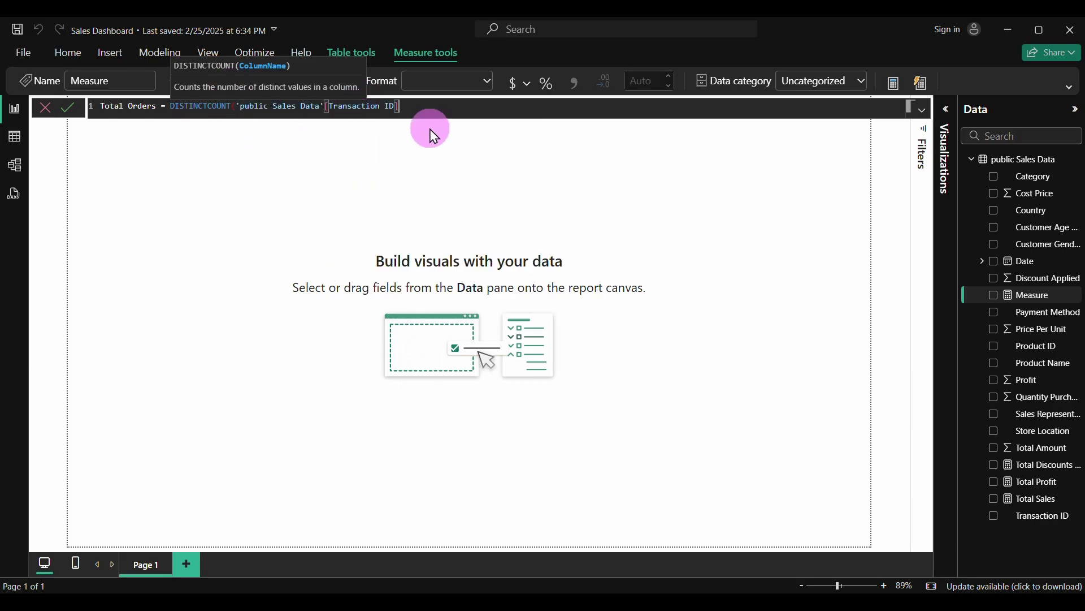
text())
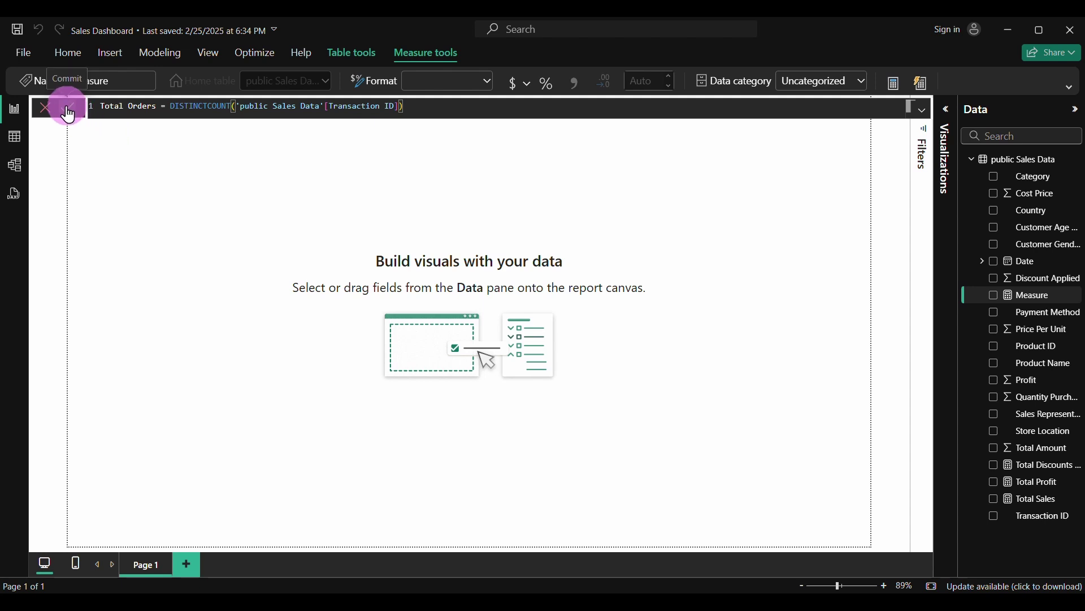
click(68, 107)
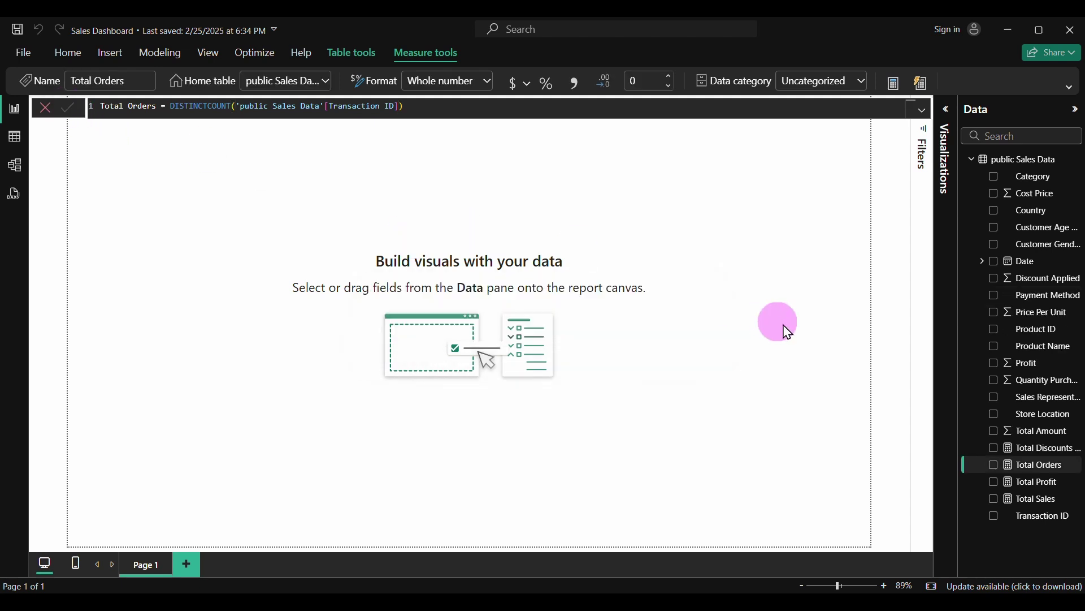
right_click(1003, 163)
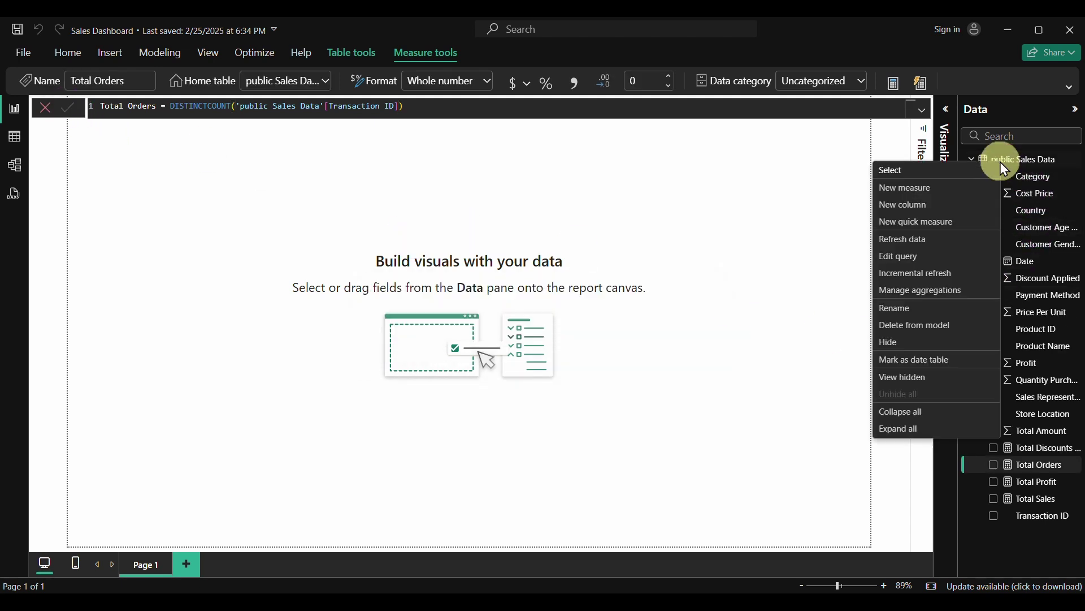
Create and commit Average Order Value = DIVIDE([Total Sales], [Total Orders], 0)
click(956, 188)
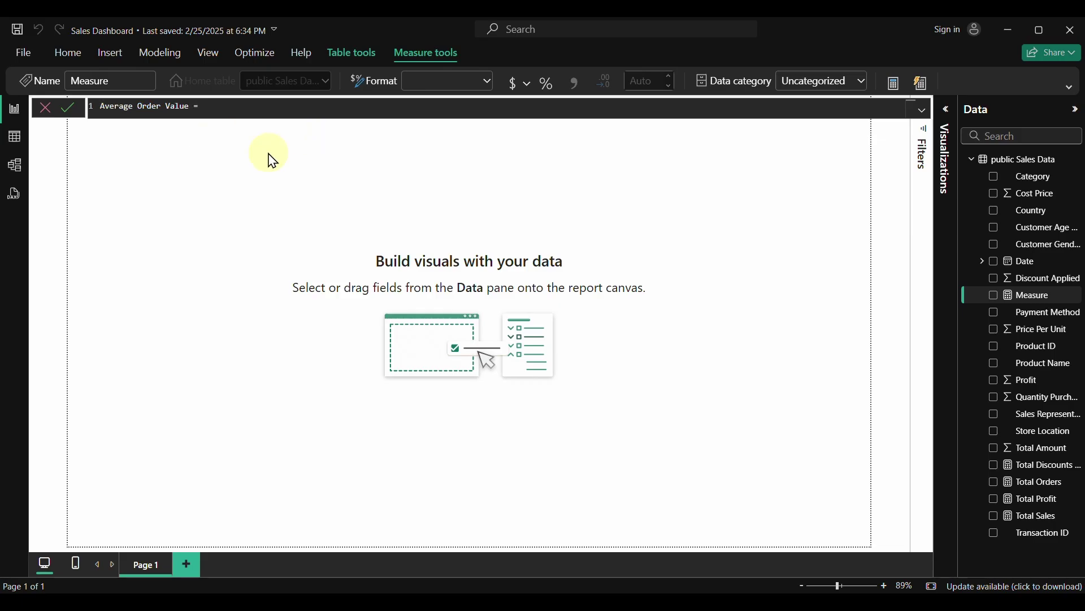
text(d)
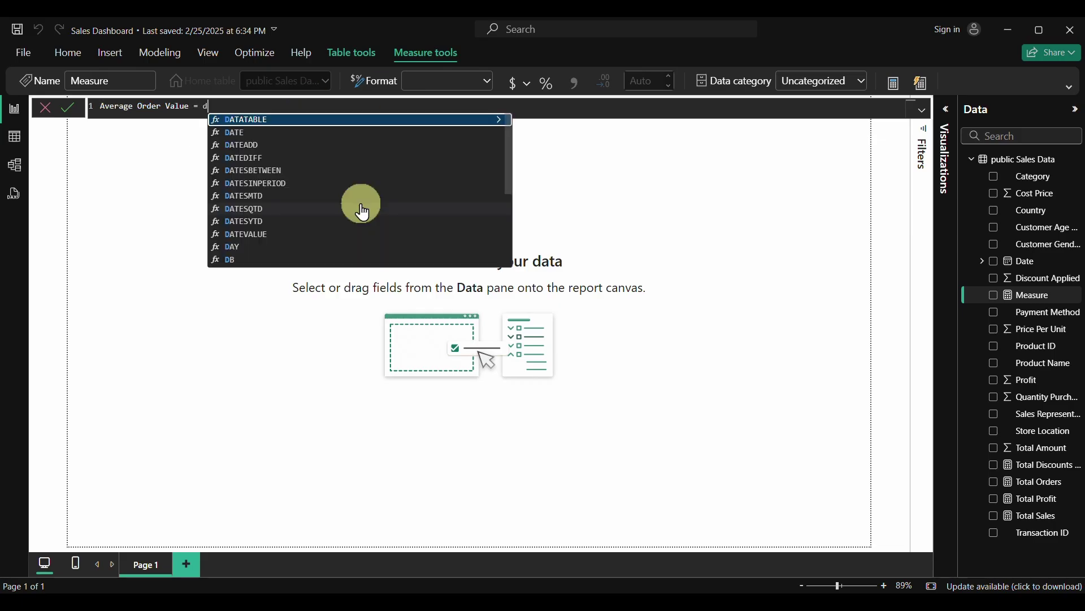
text(ivi)
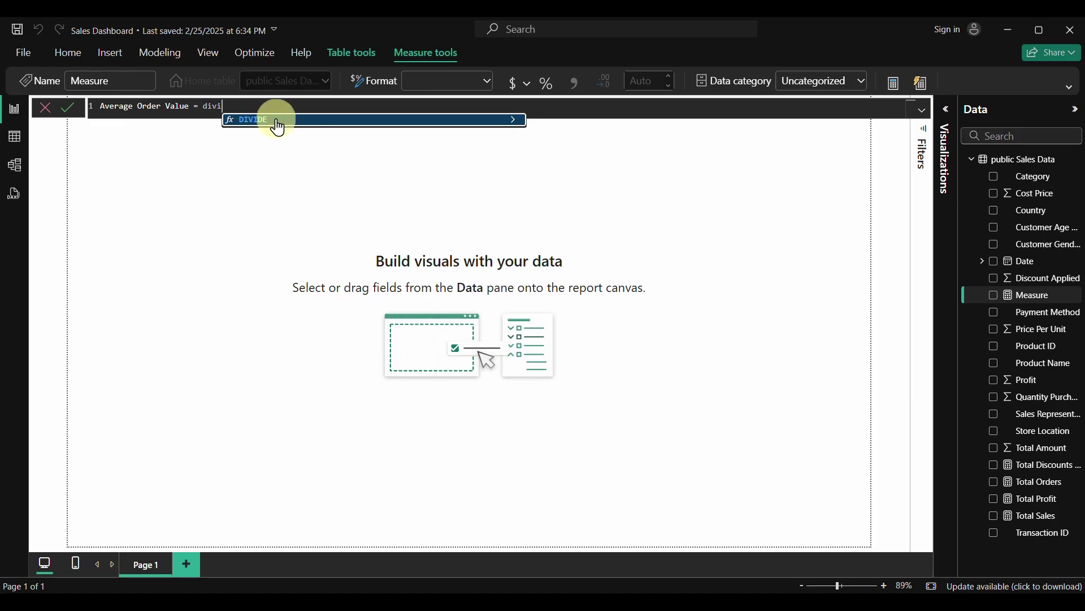
click(277, 121)
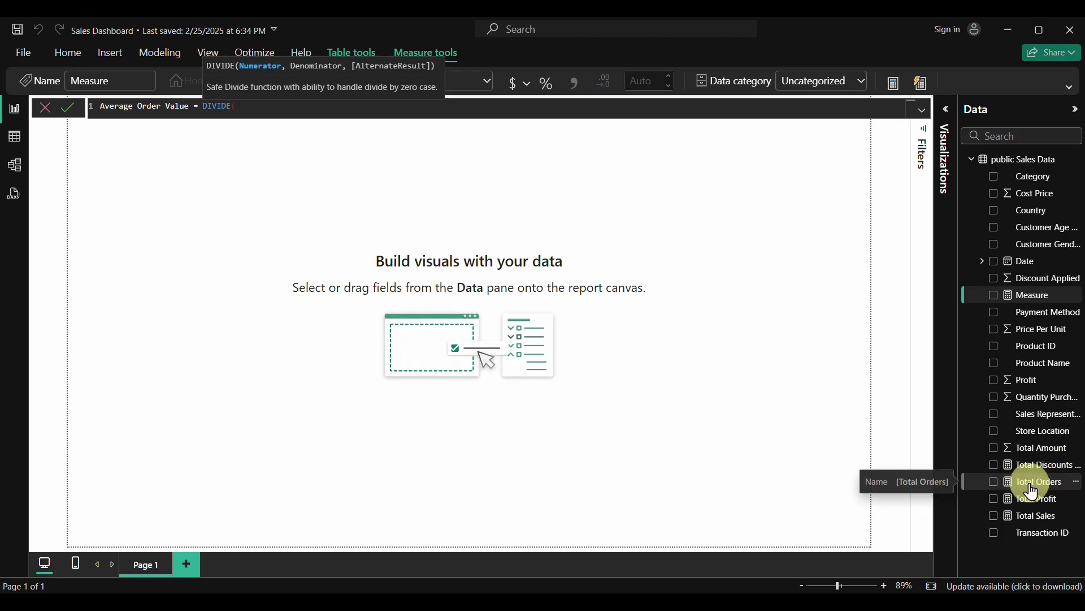
text(tot)
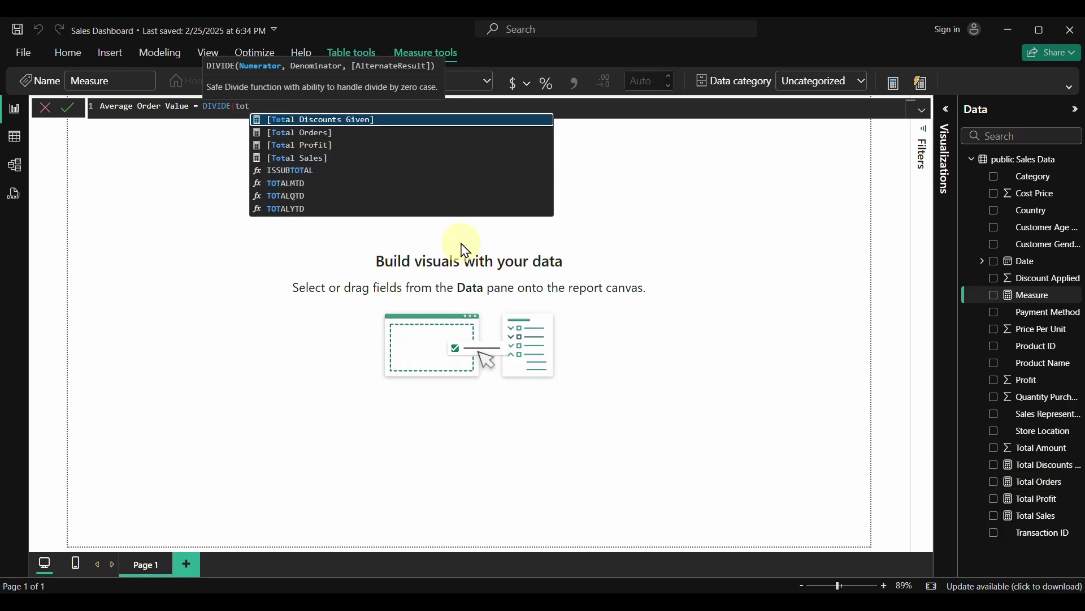
text(a)
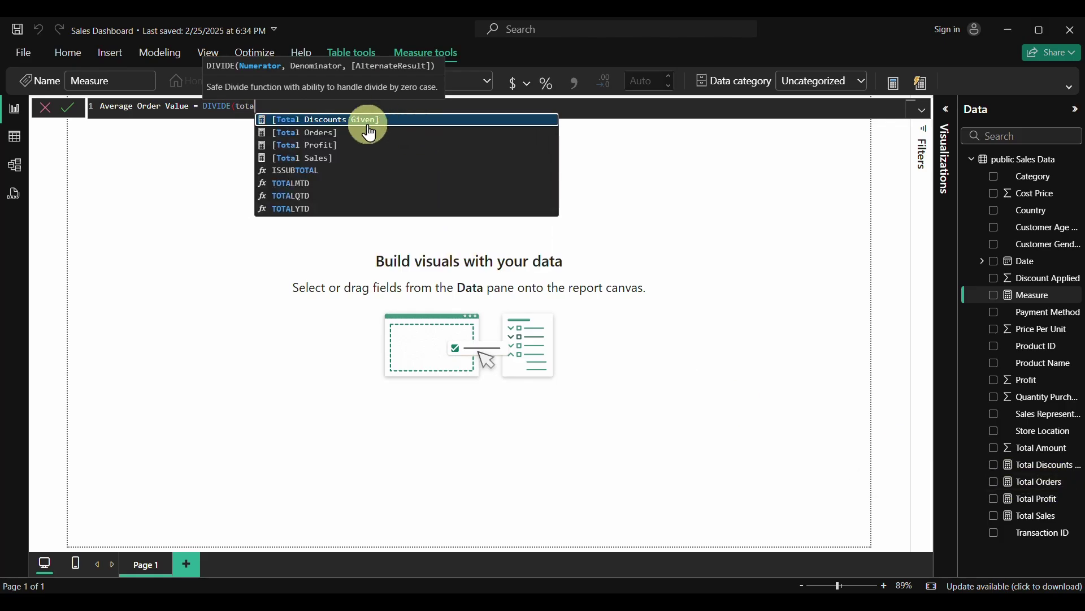
click(312, 159)
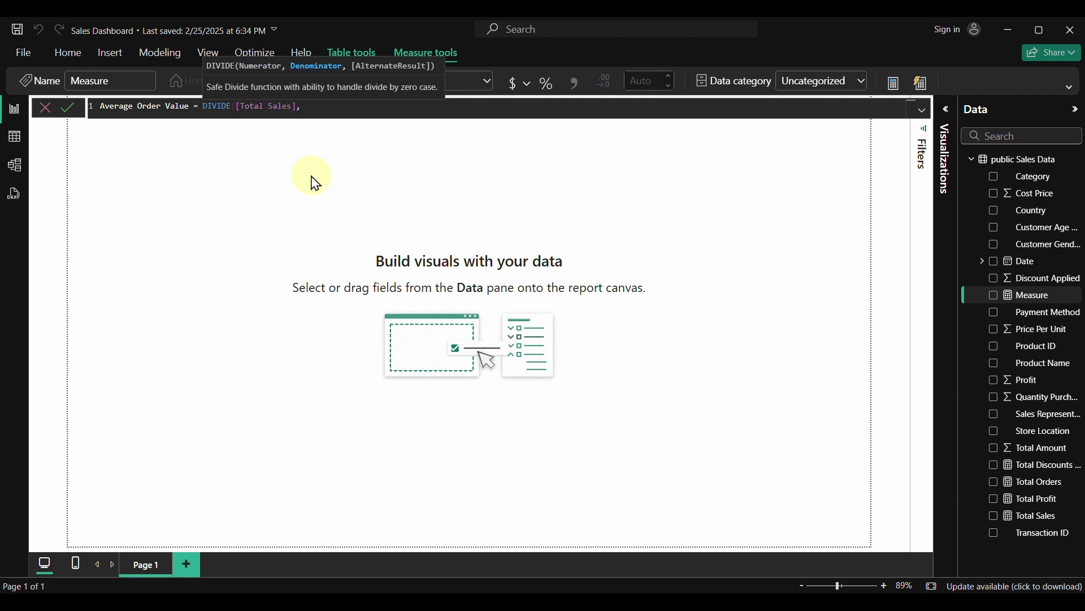
text(tot)
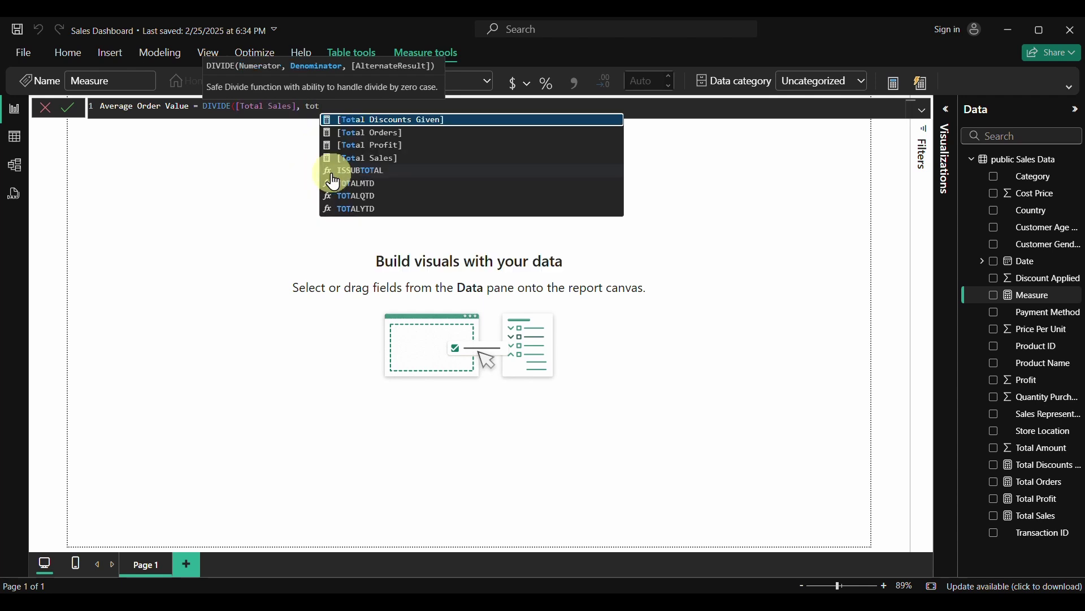
text(al)
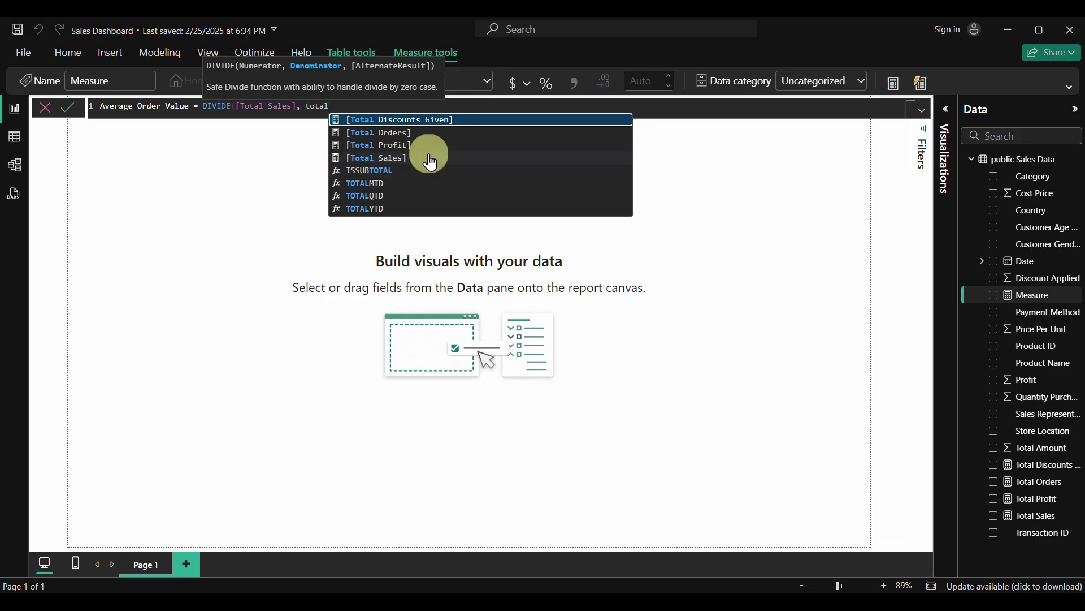
click(392, 134)
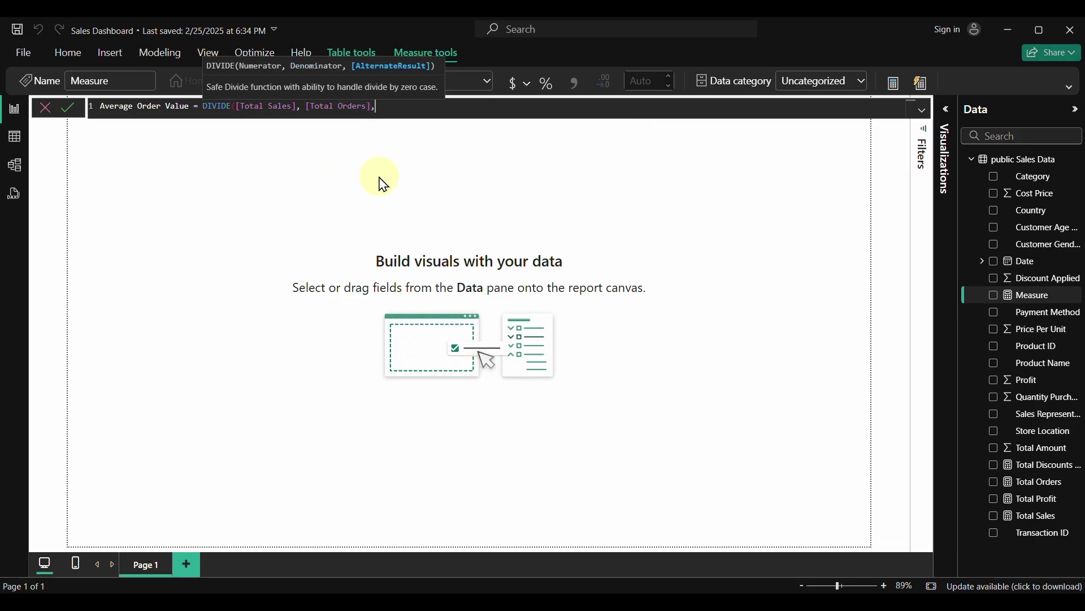
text(, 0))
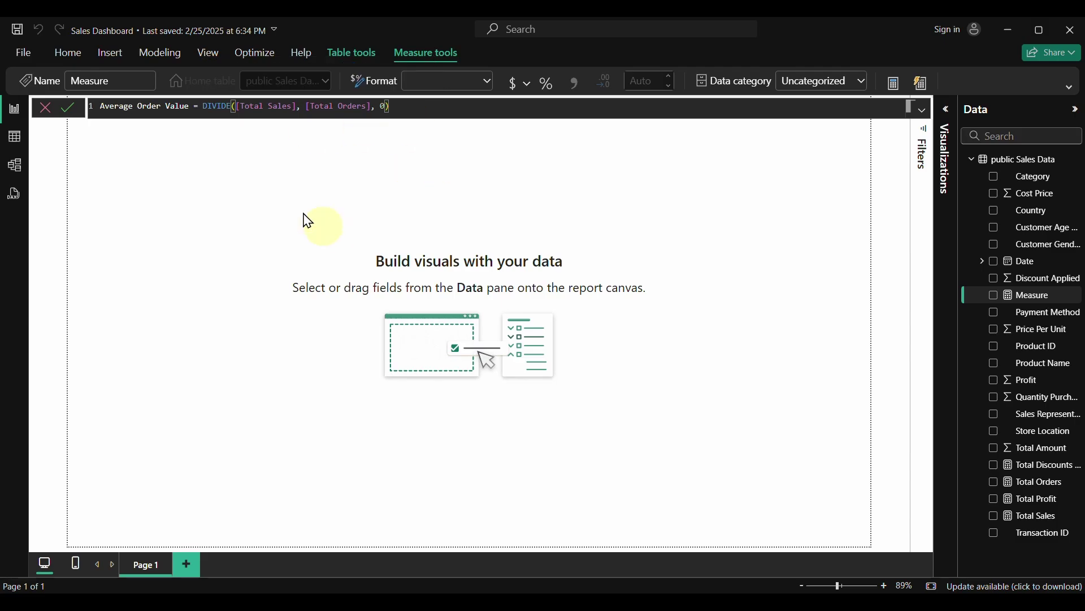
click(69, 108)
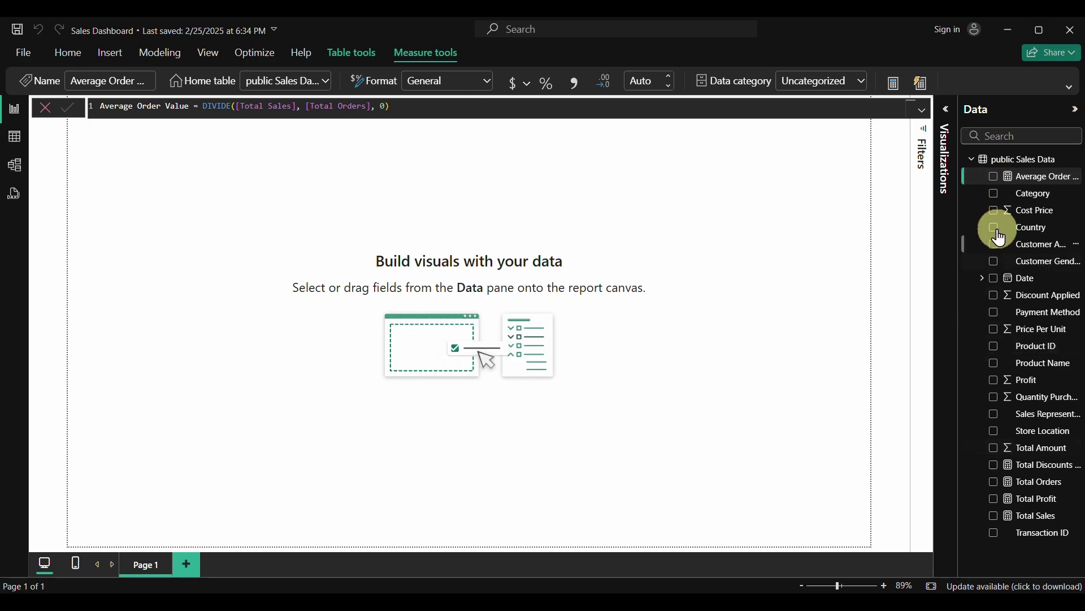
click(815, 360)
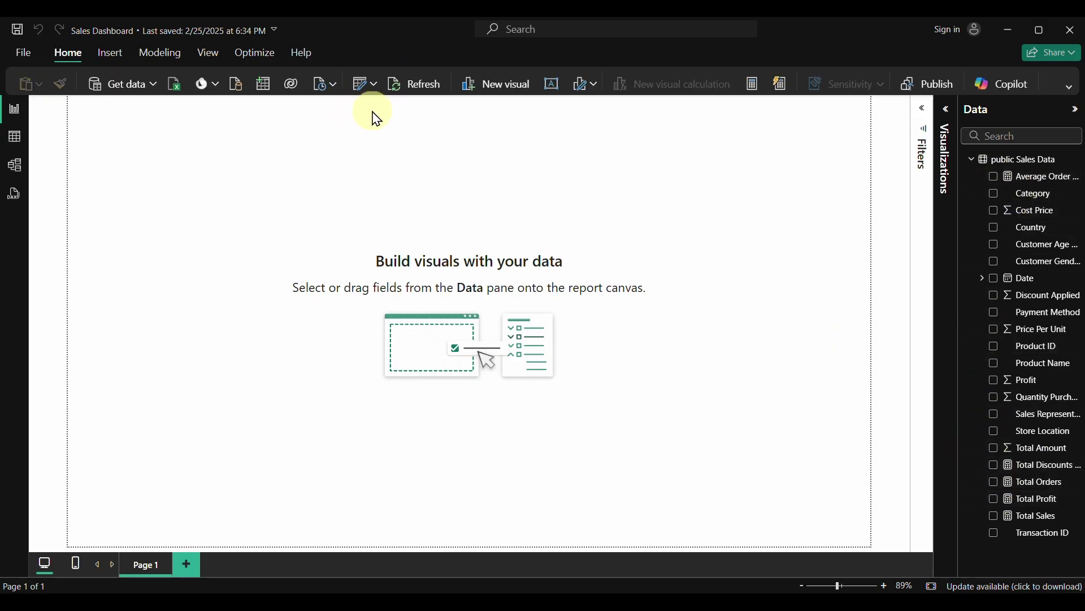
click(994, 517)
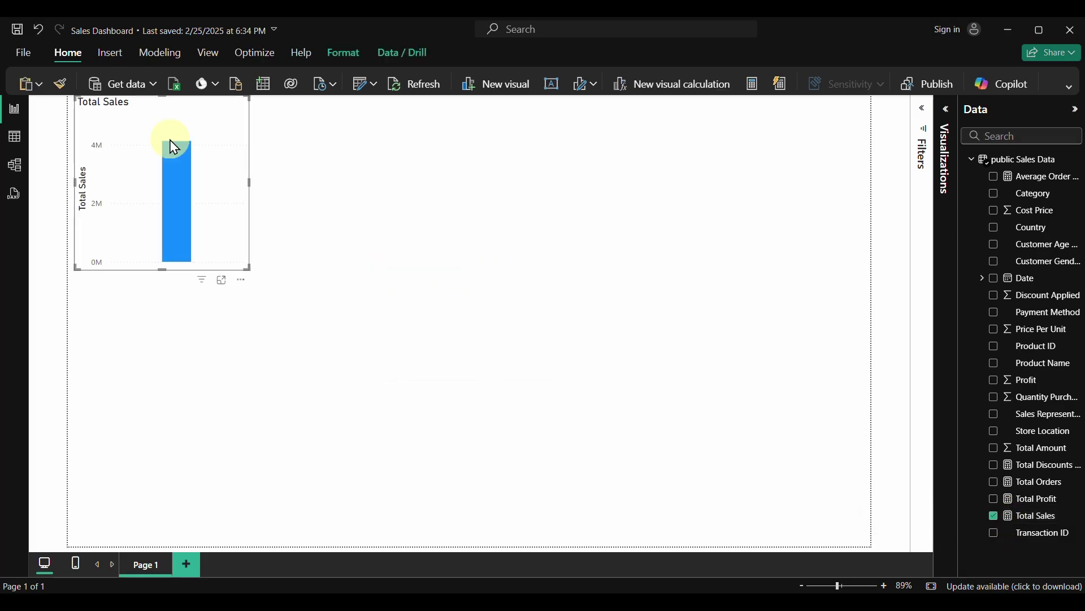
click(242, 282)
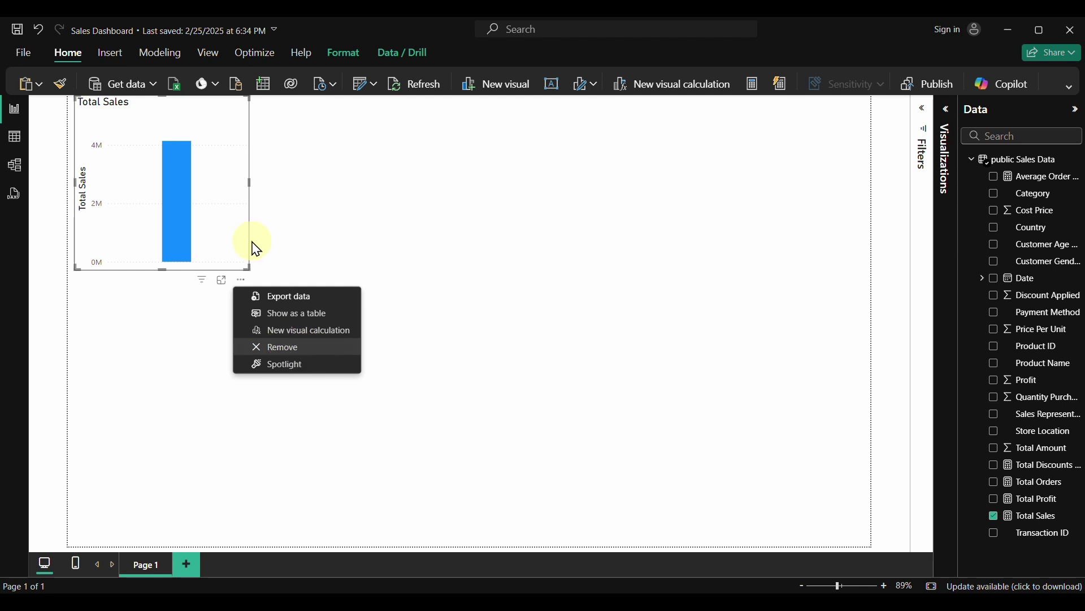
key(Escape)
key(Delete)
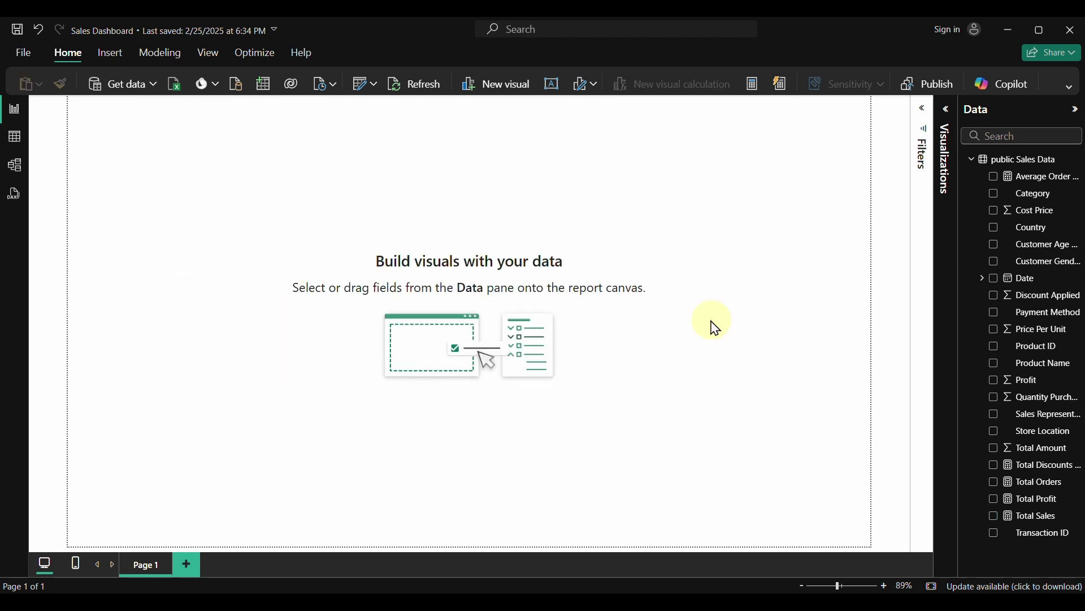
Insert a new card visual showing Total Sales, discarding an extra Total Profit card
click(950, 118)
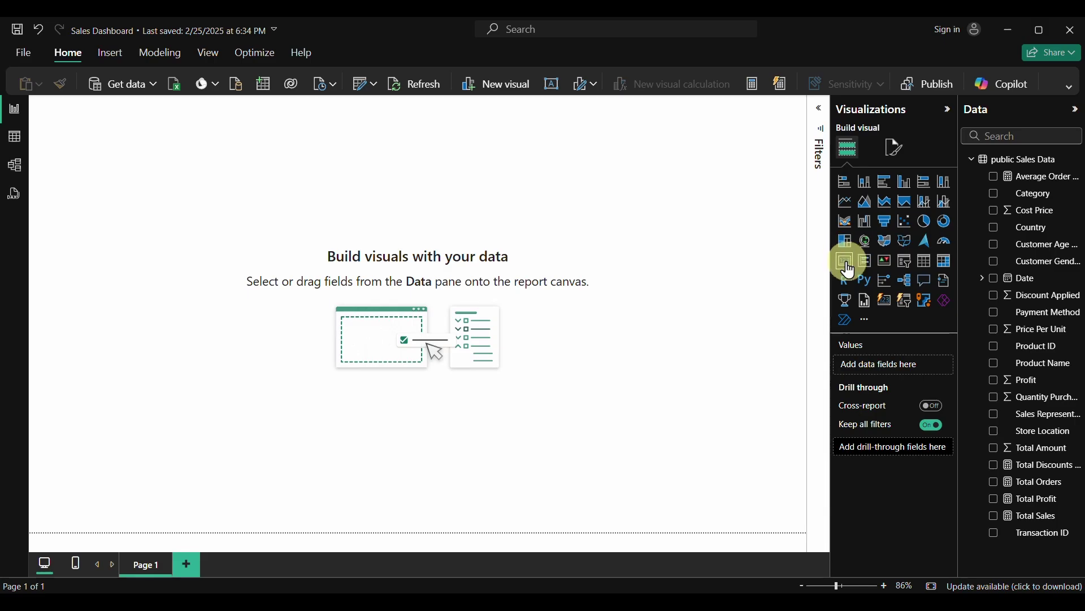
click(887, 303)
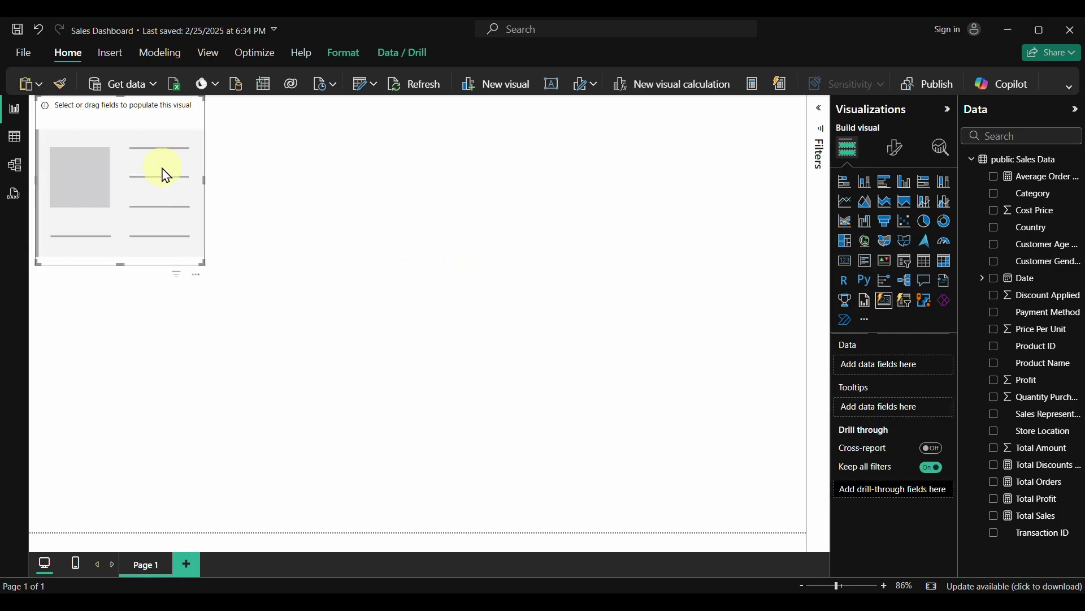
drag(997, 526, 138, 194)
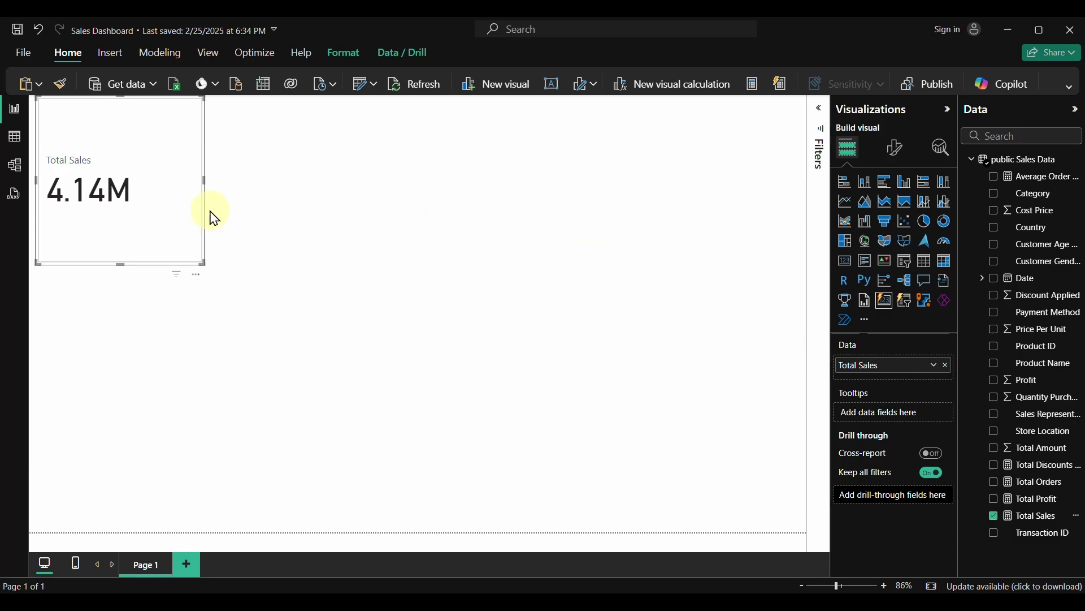
click(345, 205)
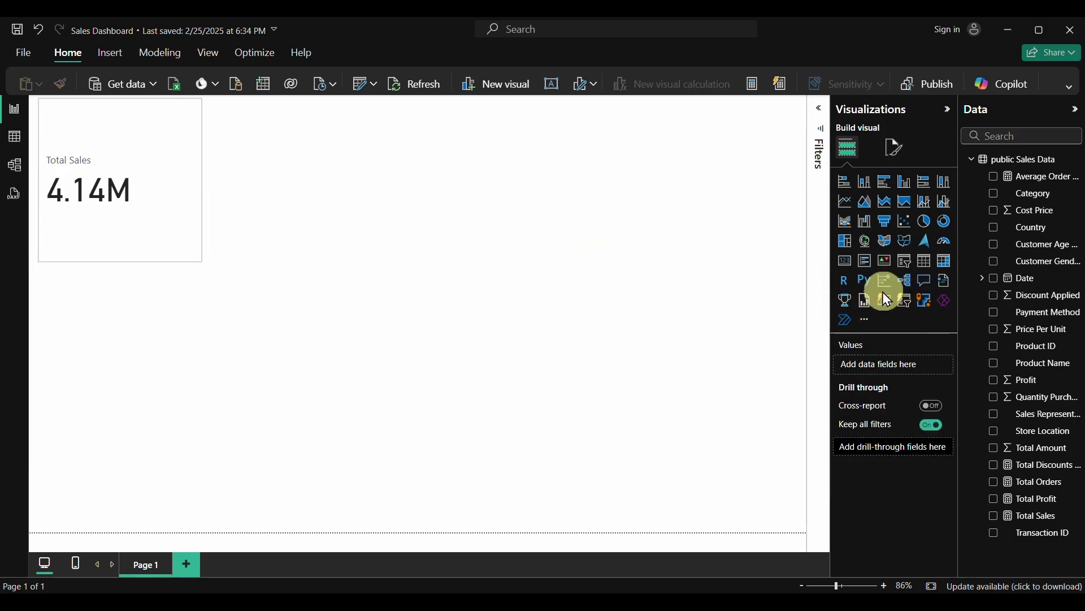
click(893, 301)
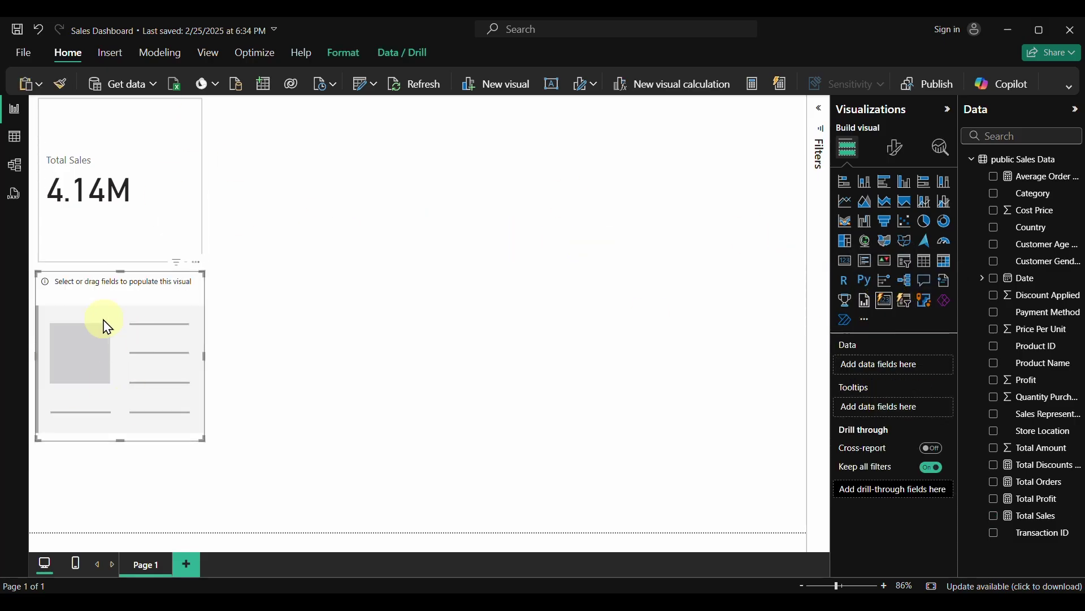
click(995, 500)
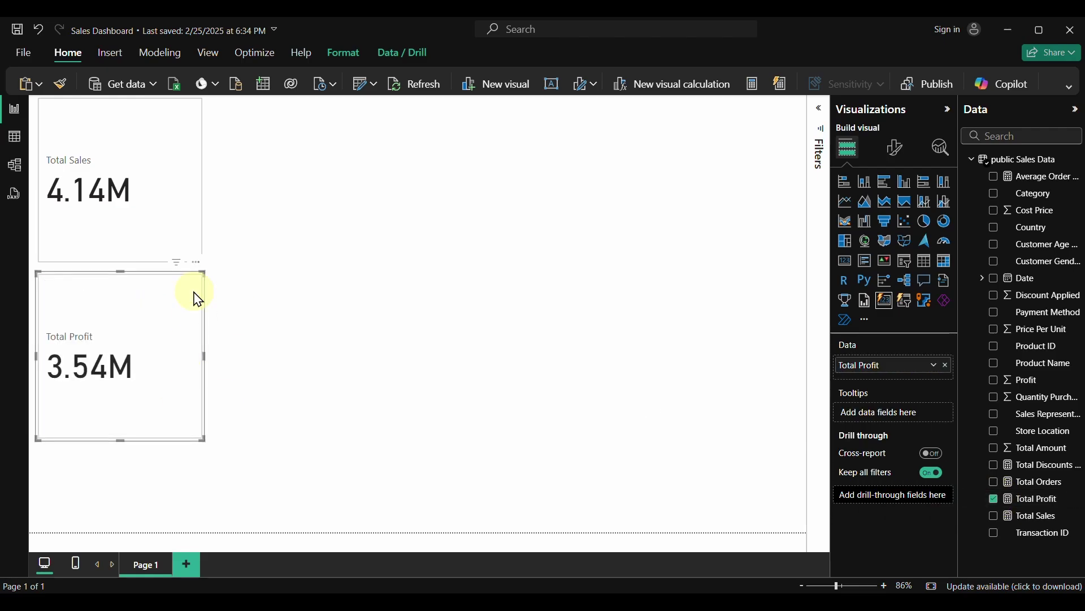
key(Delete)
Add Total Profit, Total Discounts Given, Total Orders and Average Order Value to the Total Sales card
click(169, 205)
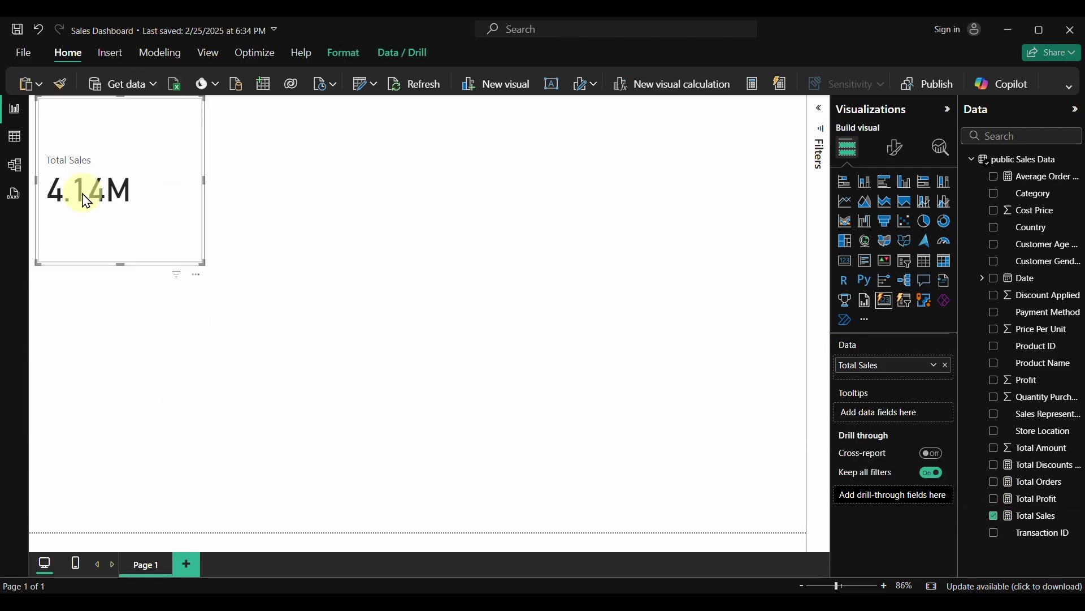
click(994, 499)
click(994, 484)
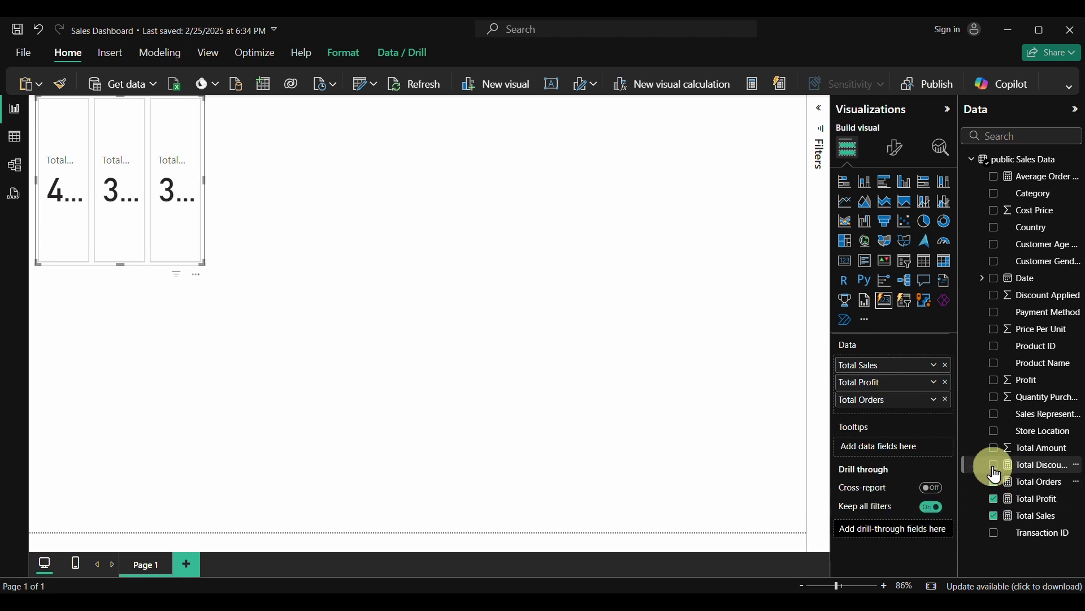
click(995, 481)
click(995, 466)
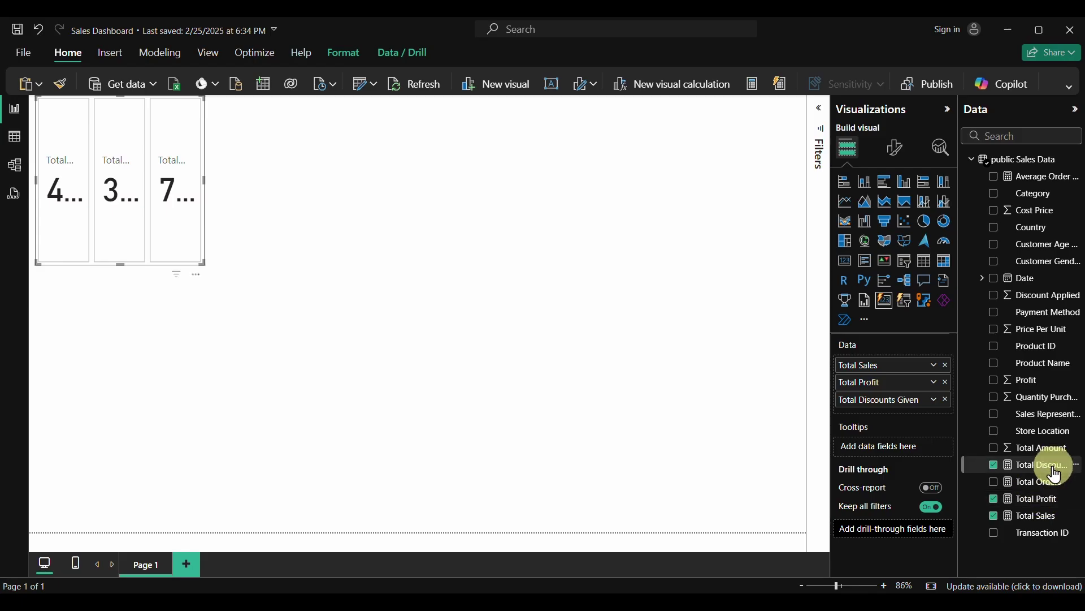
click(995, 484)
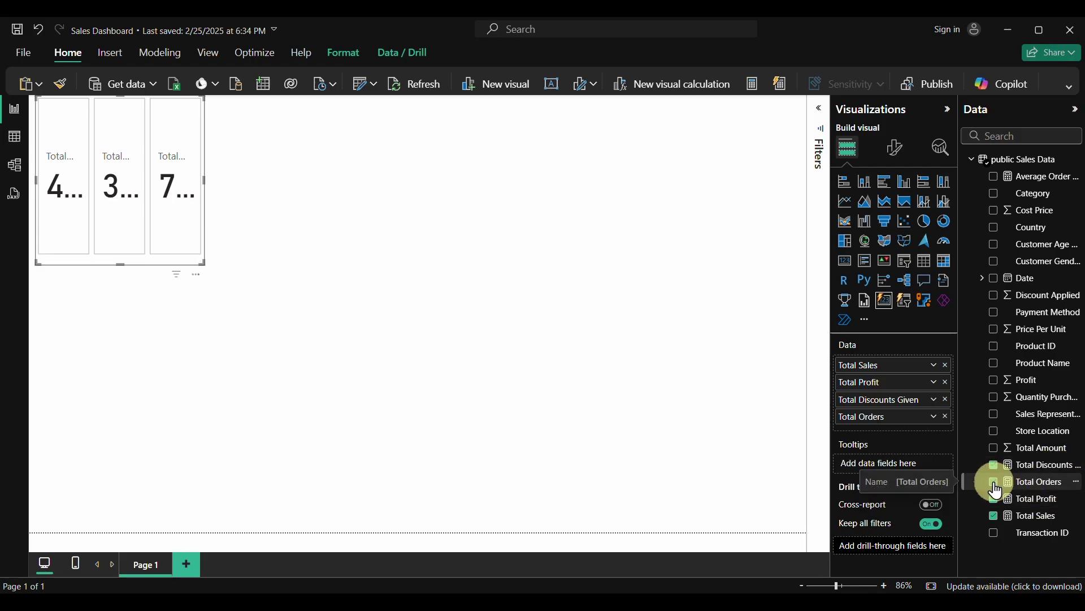
click(995, 177)
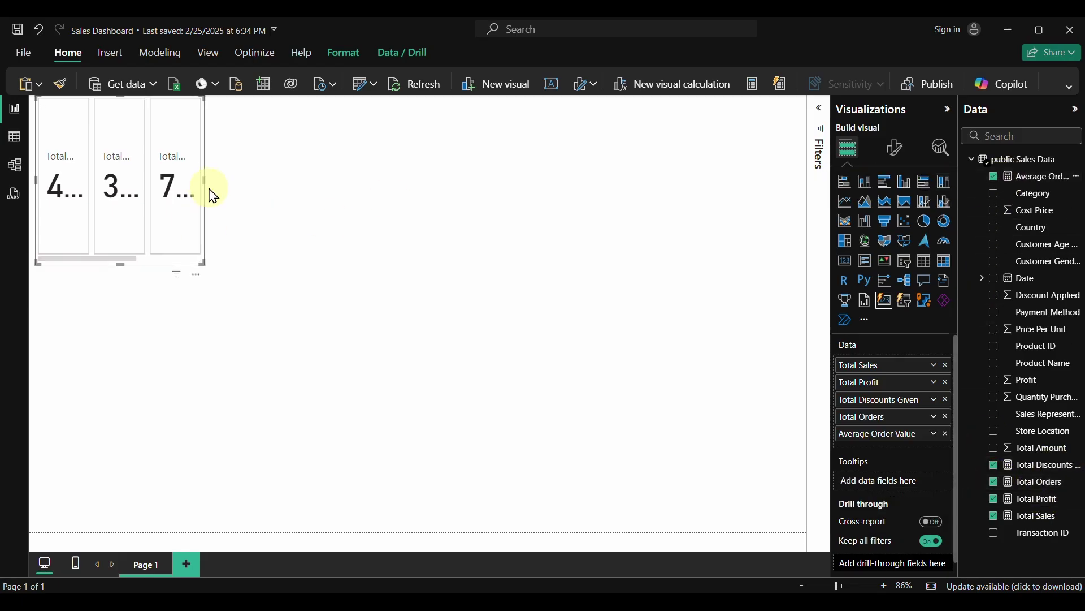
Widen the card visual and move it toward the upper middle of the page
drag(205, 179, 718, 248)
drag(589, 271, 624, 320)
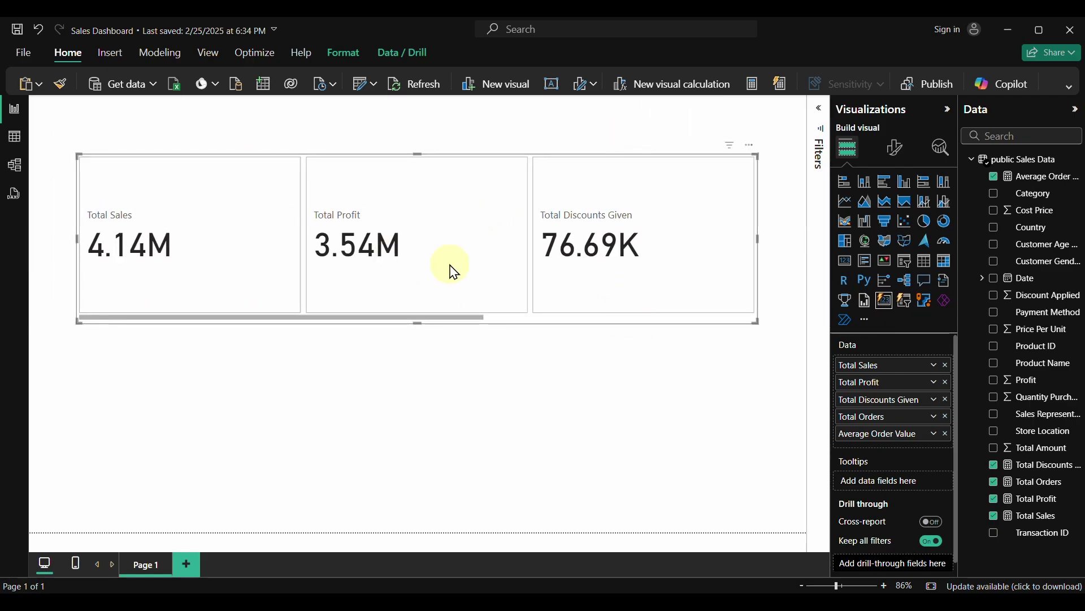
scroll(454, 272, down, 4)
scroll(454, 272, up, 4)
Set the card layout to Max cards shown 5 and Space between cards 10 px
click(899, 148)
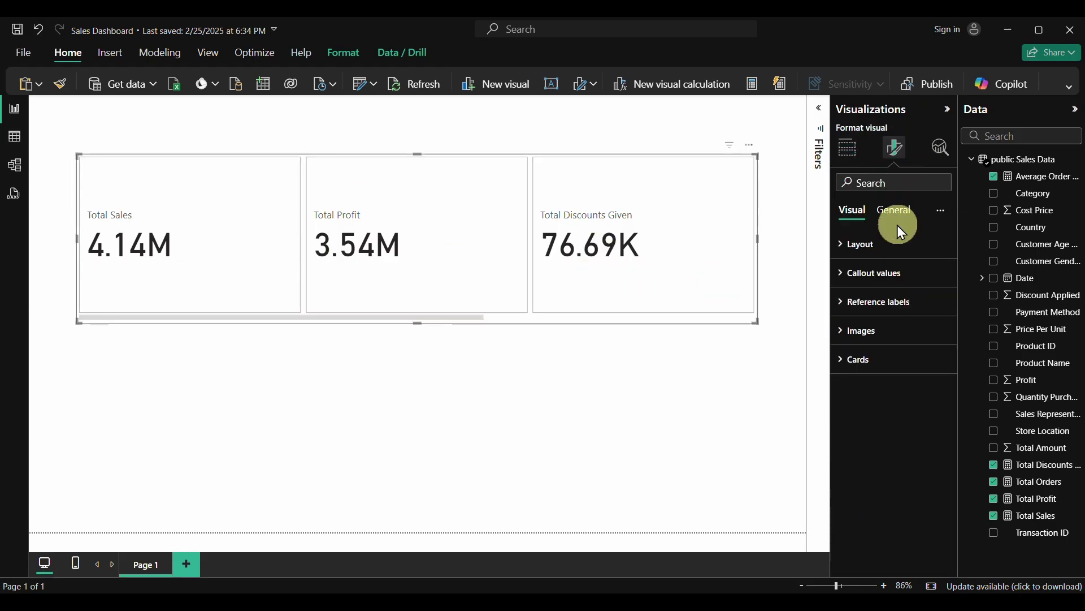
click(845, 247)
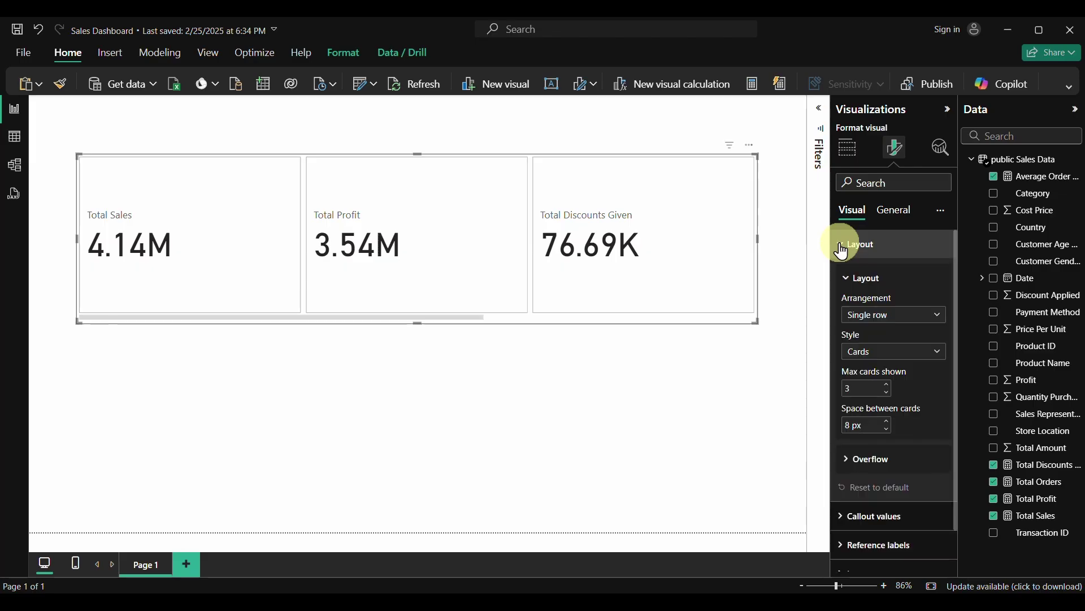
click(857, 388)
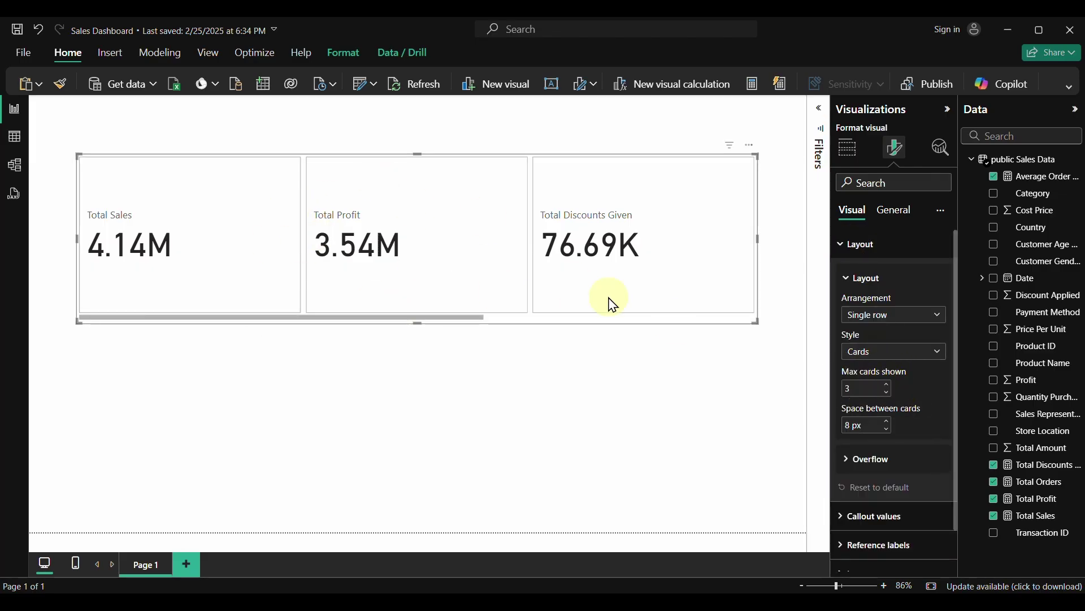
click(889, 425)
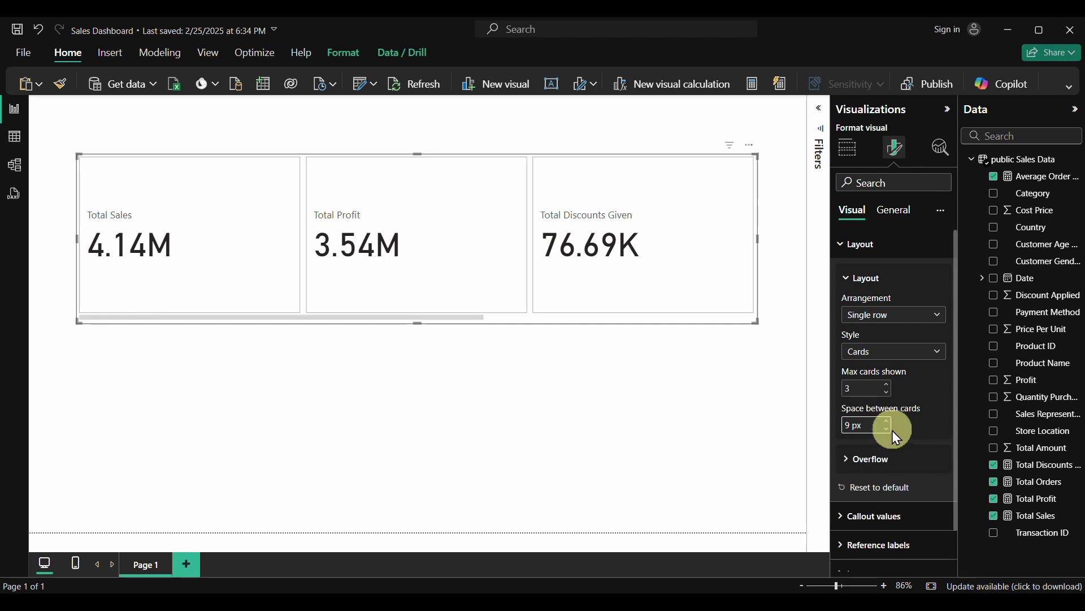
click(887, 430)
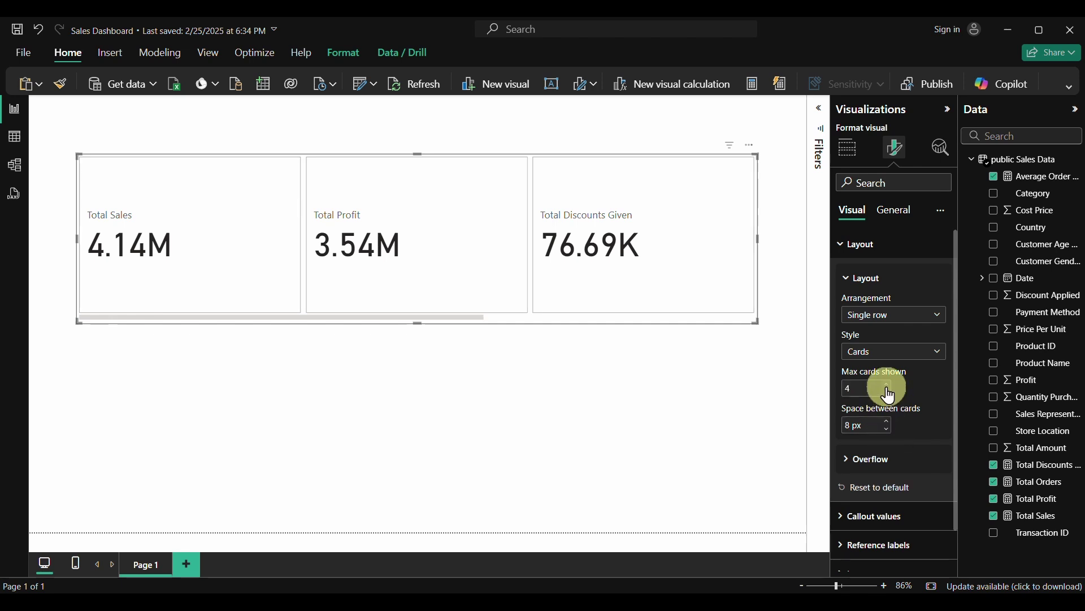
click(888, 385)
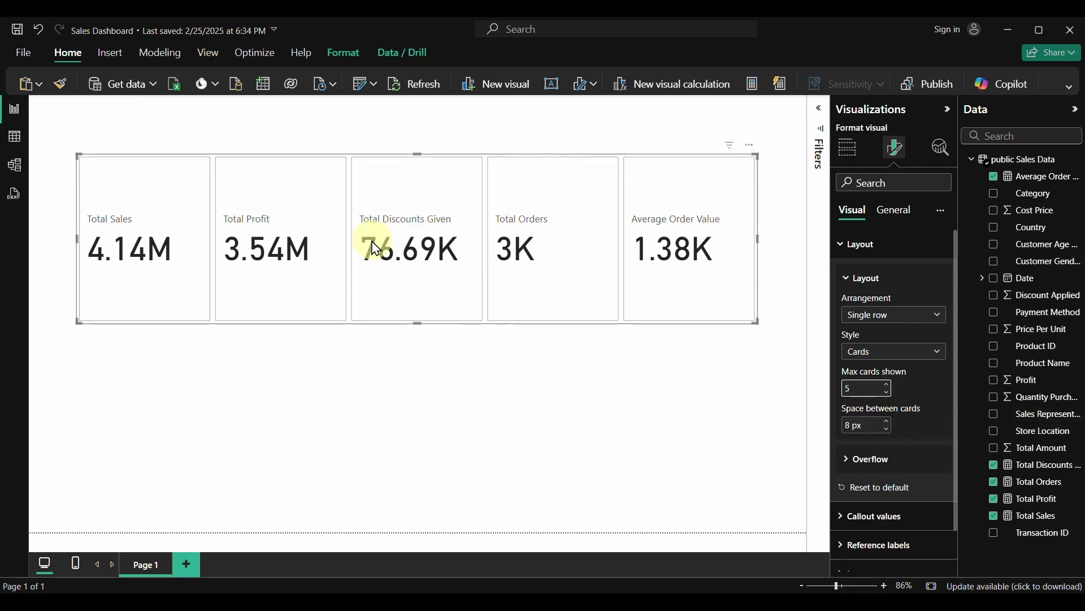
click(887, 431)
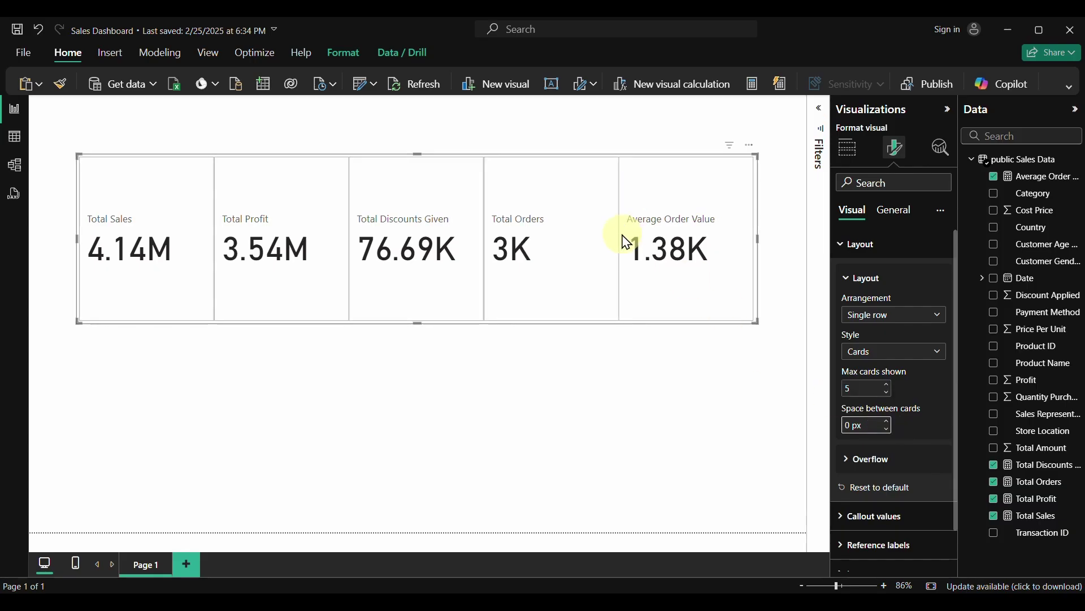
click(888, 424)
click(888, 424)
click(888, 424)
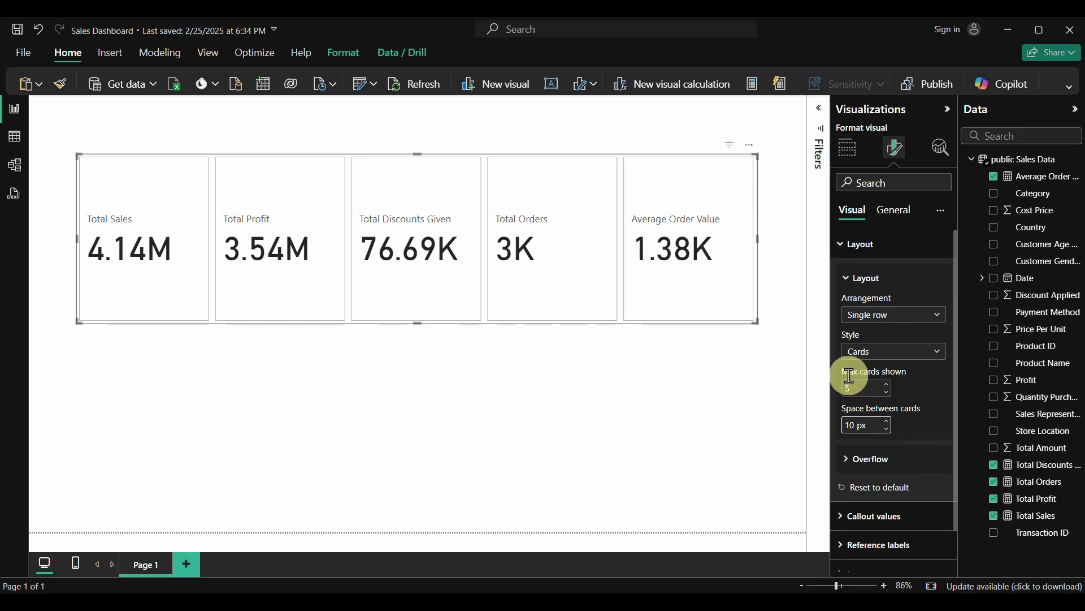
click(843, 252)
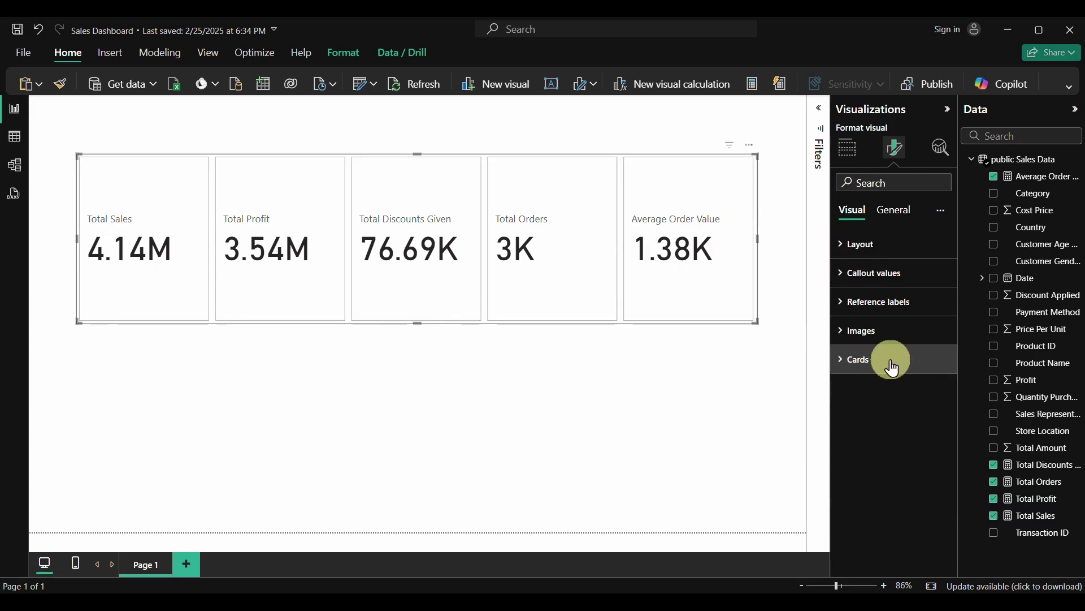
Set the card Shape to Rounded Rectangle and change Rounded Corners from 25 to 10 px
click(841, 364)
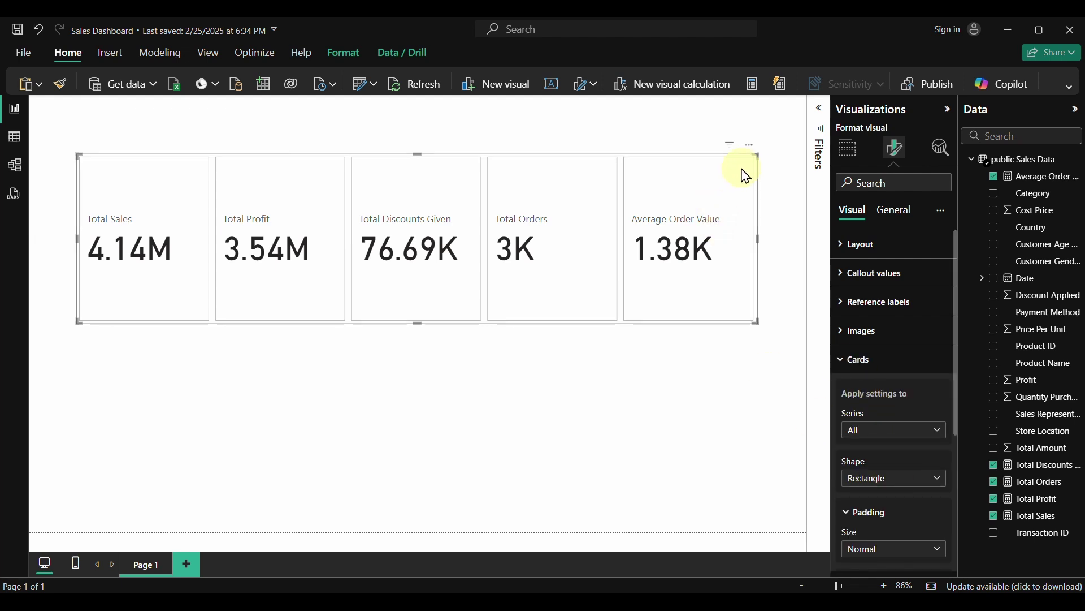
click(876, 485)
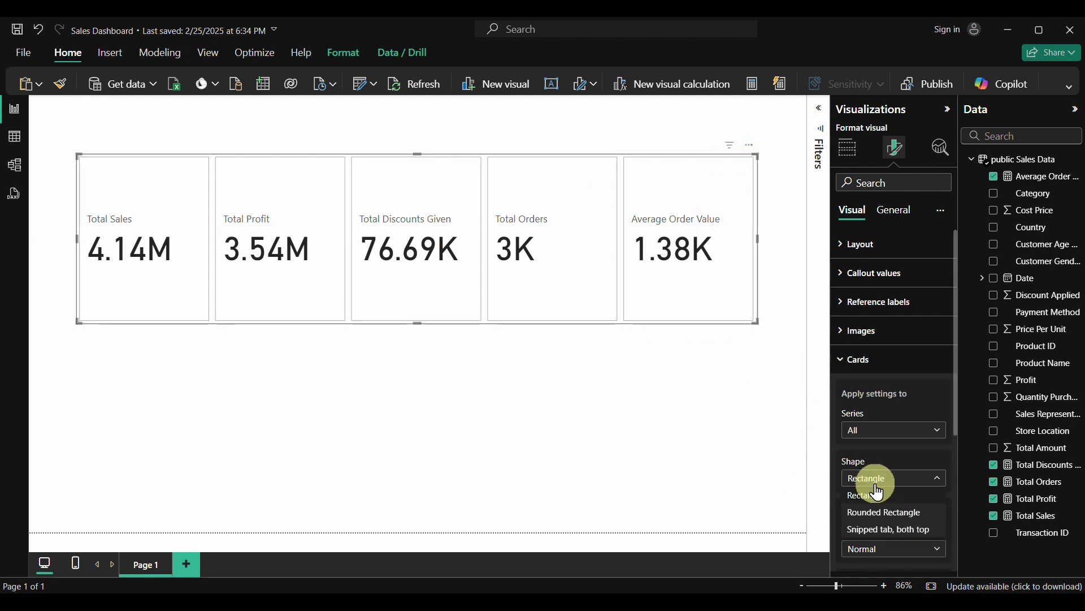
click(889, 515)
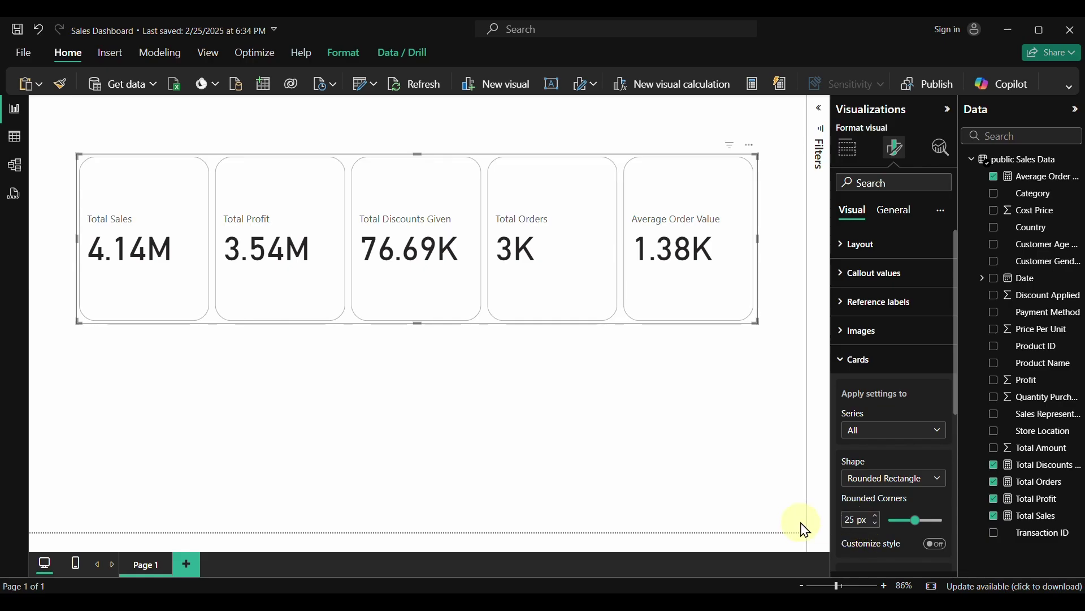
double_click(854, 523)
text(10)
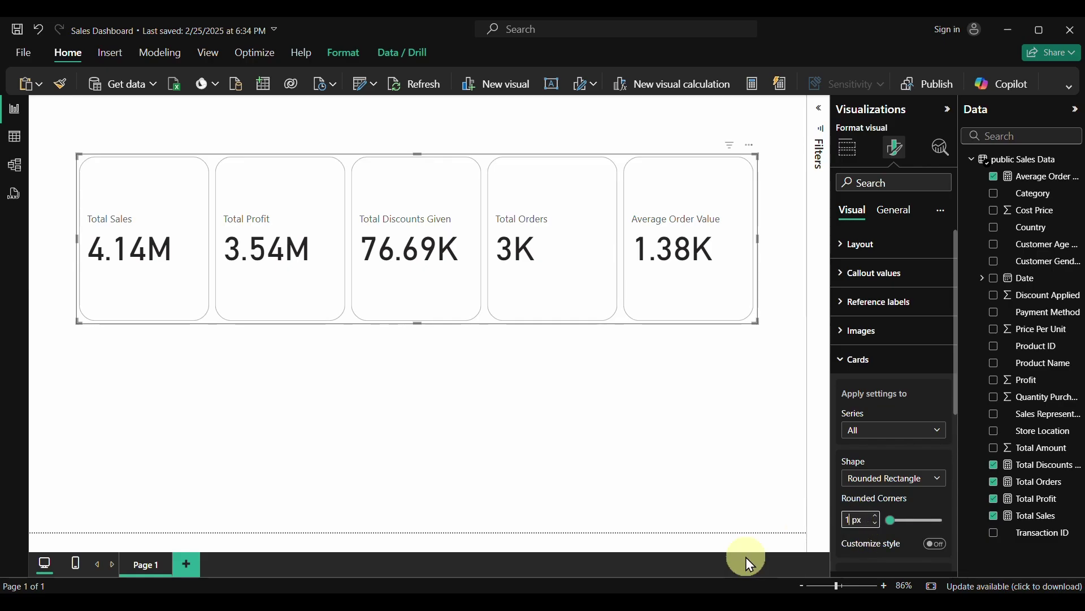
click(650, 171)
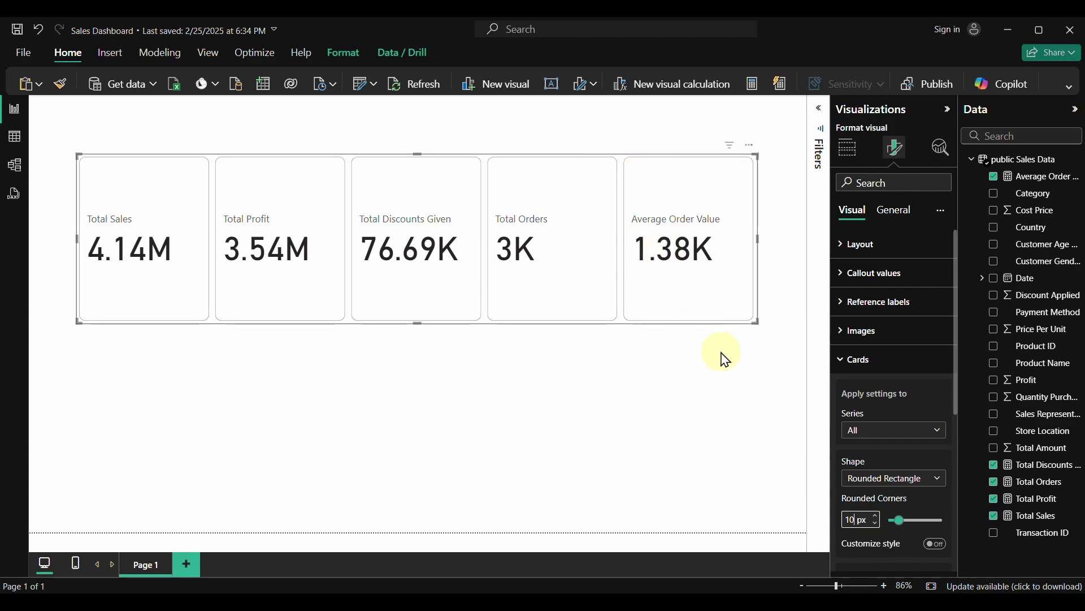
scroll(905, 460, down, 3)
scroll(904, 460, up, 3)
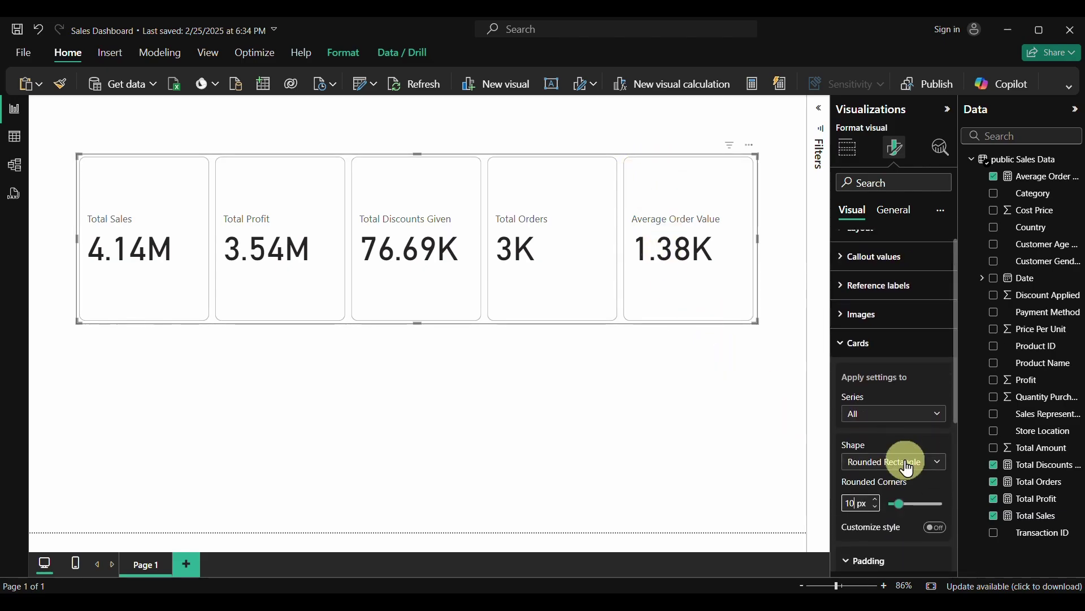
click(846, 360)
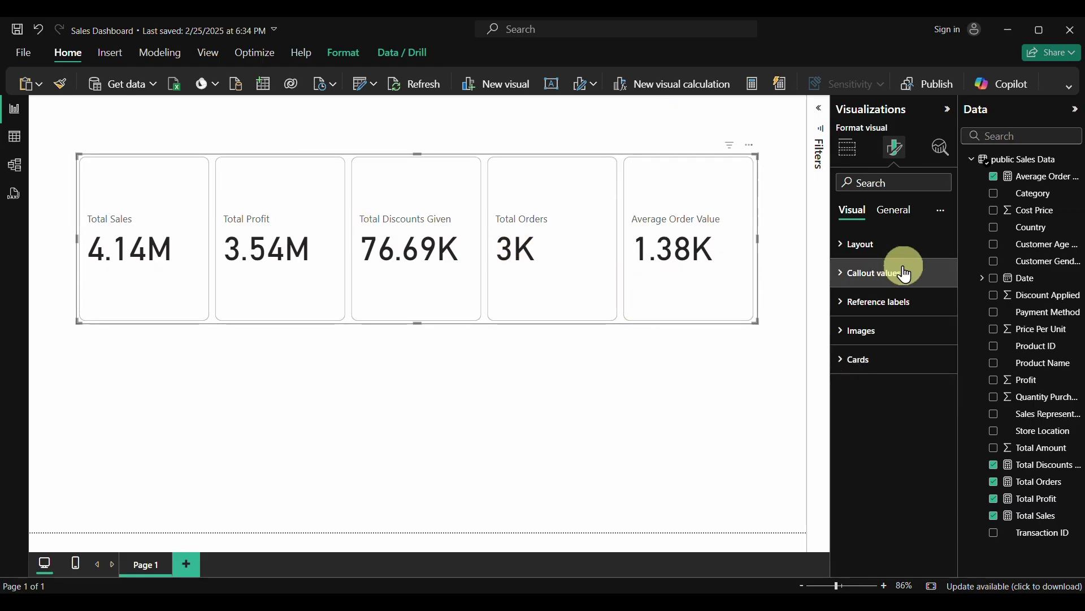
Style the card values for all series in Segoe UI Bold, size 28, with a custom teal colour
click(842, 277)
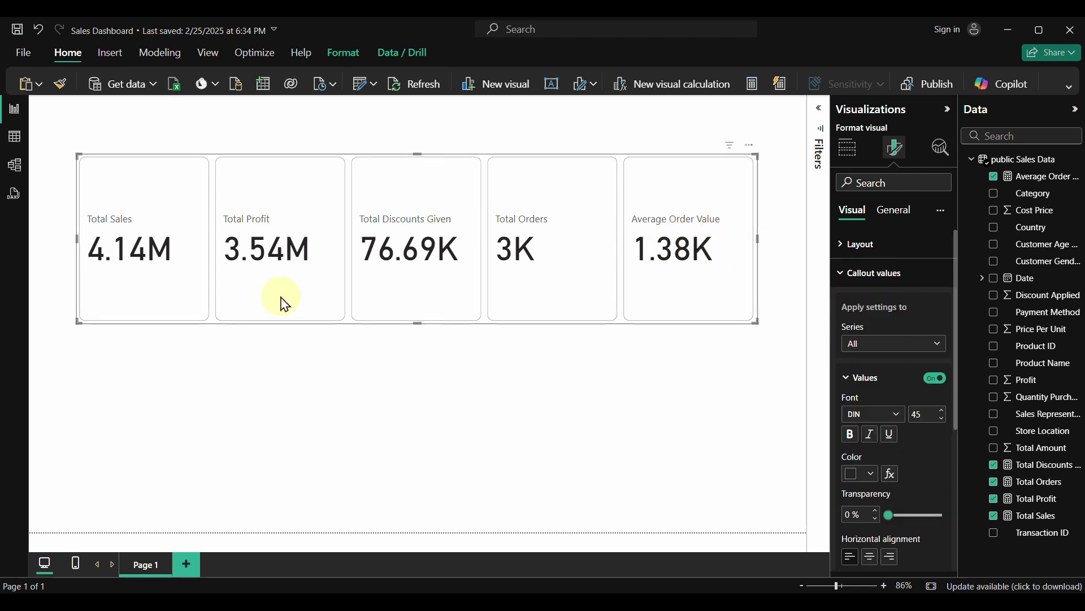
click(914, 344)
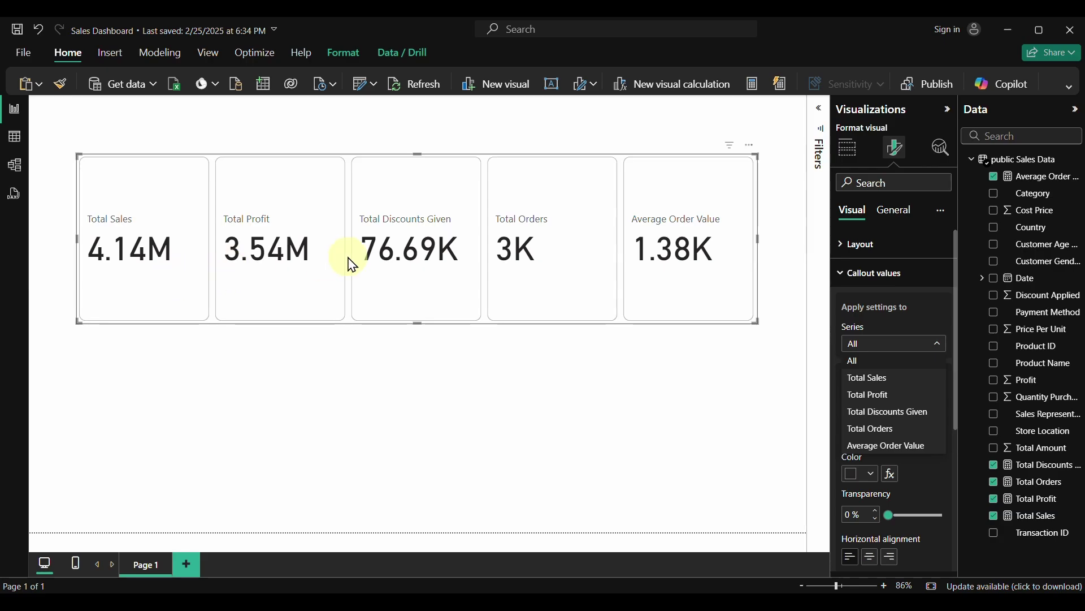
click(902, 358)
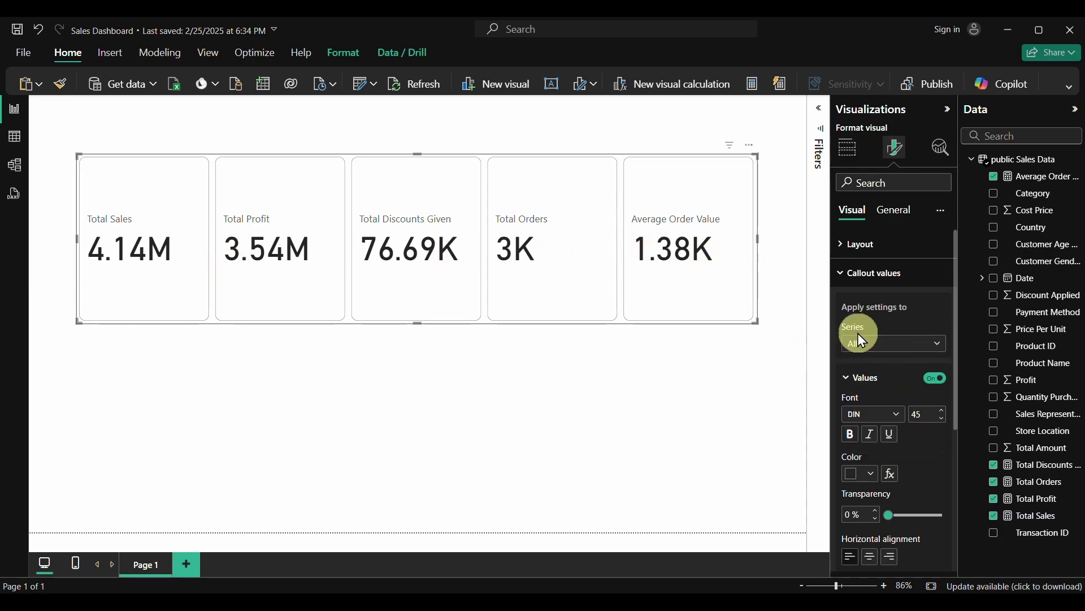
click(926, 414)
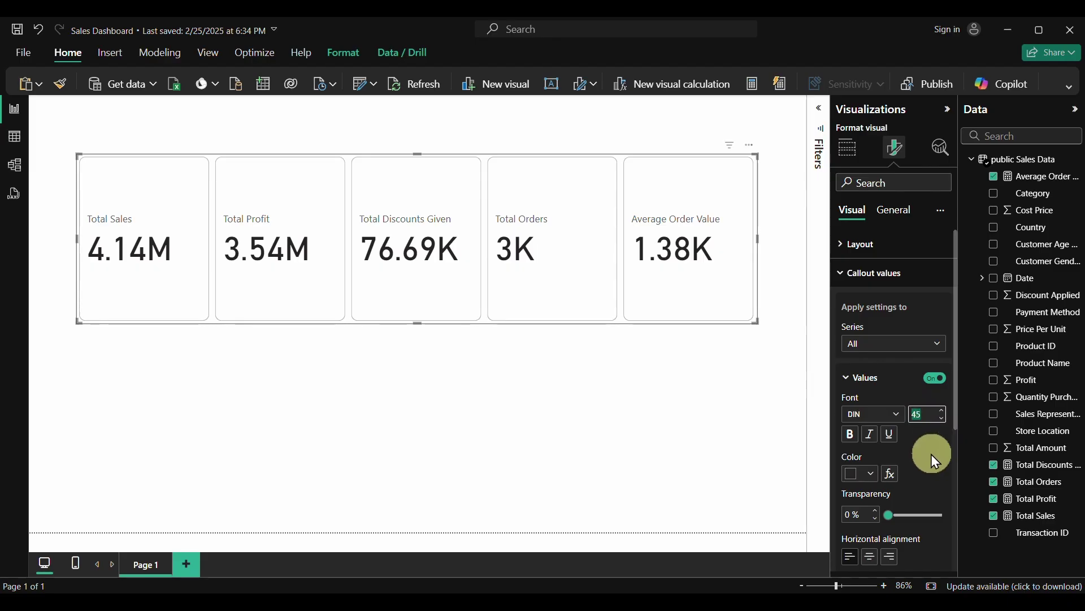
text(28)
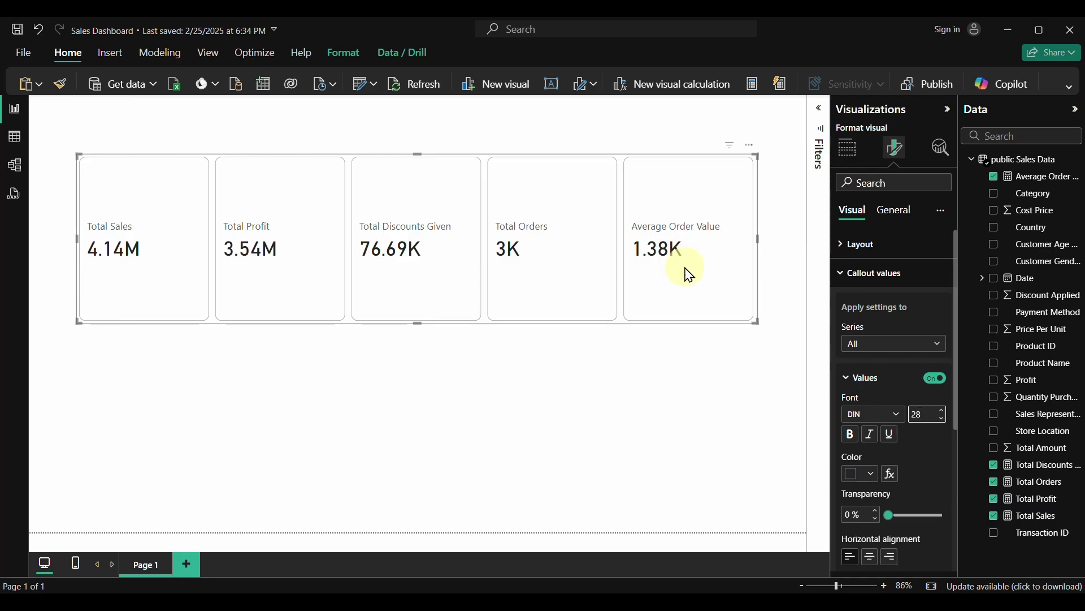
click(900, 418)
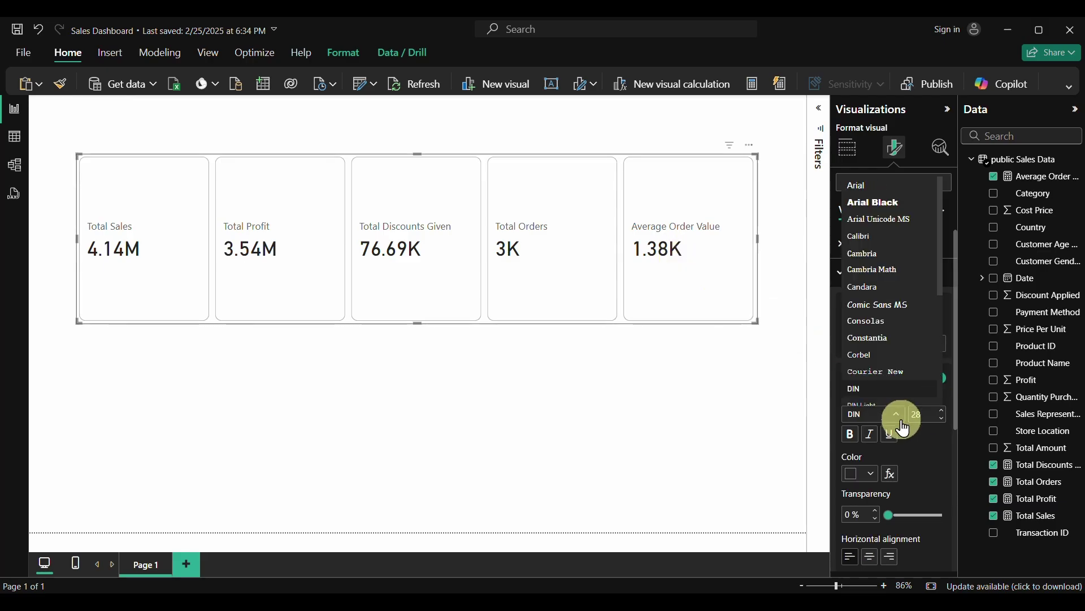
scroll(865, 308, down, 5)
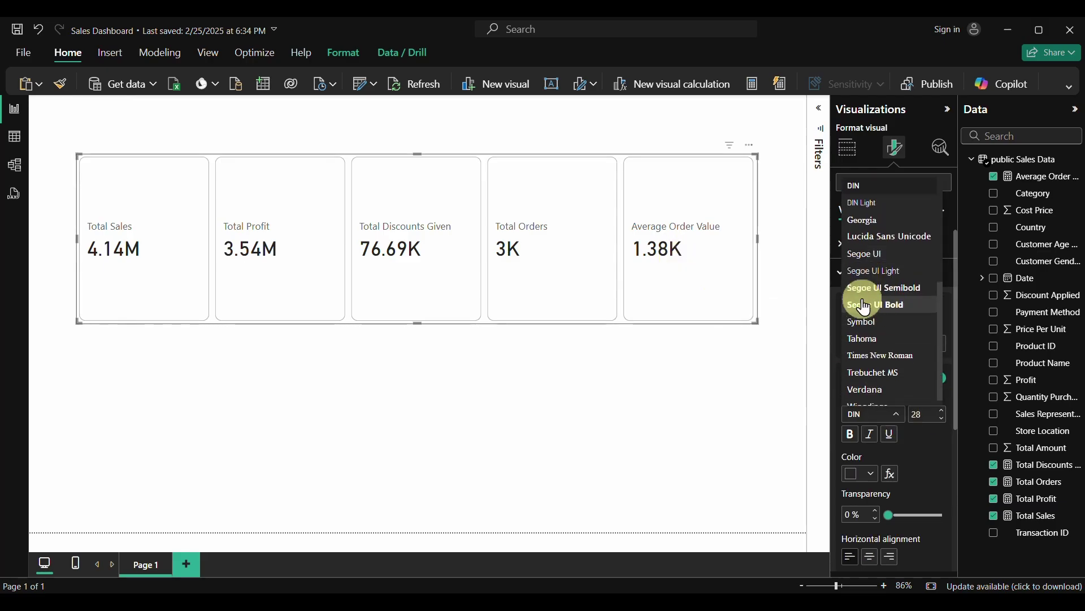
click(870, 306)
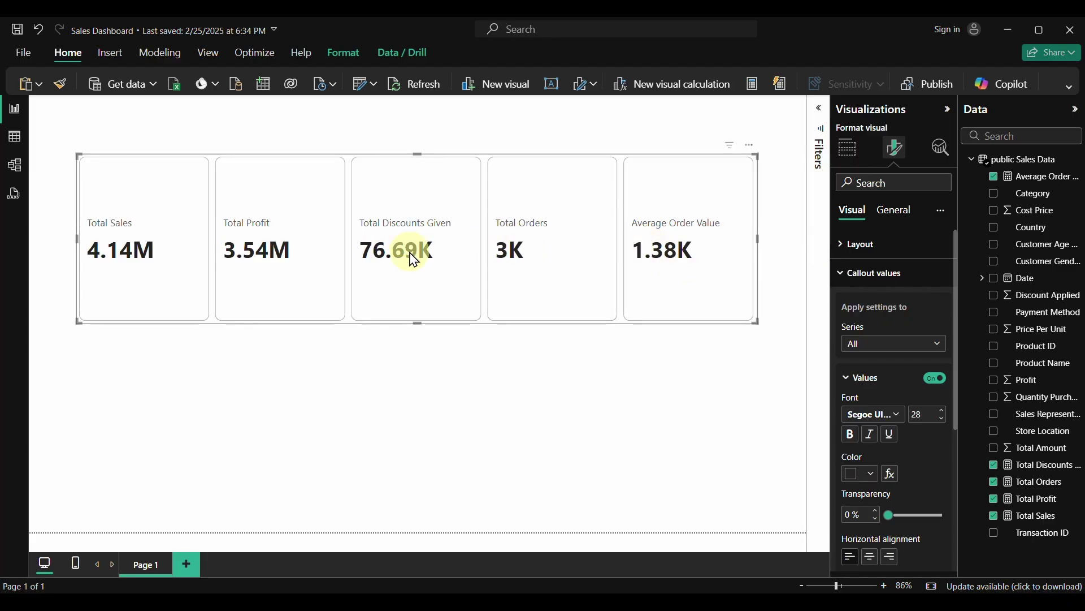
scroll(914, 469, down, 2)
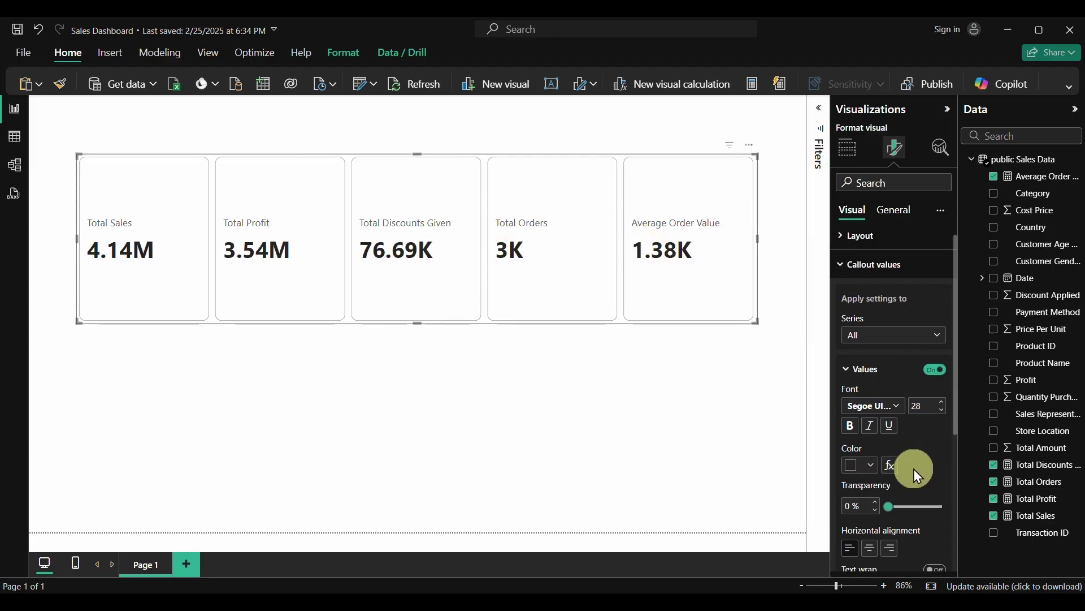
click(871, 425)
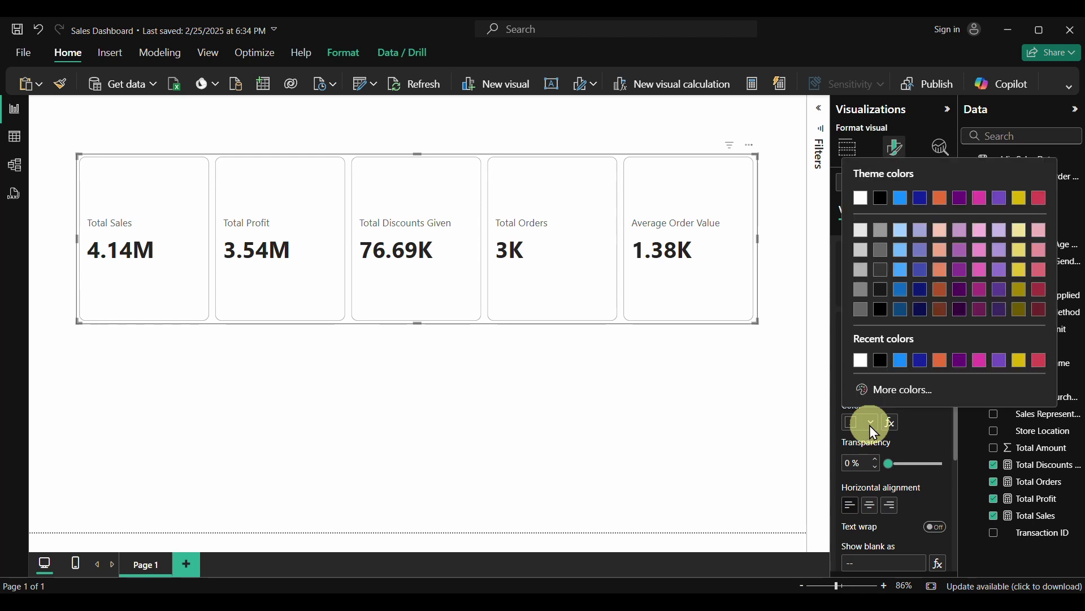
click(897, 390)
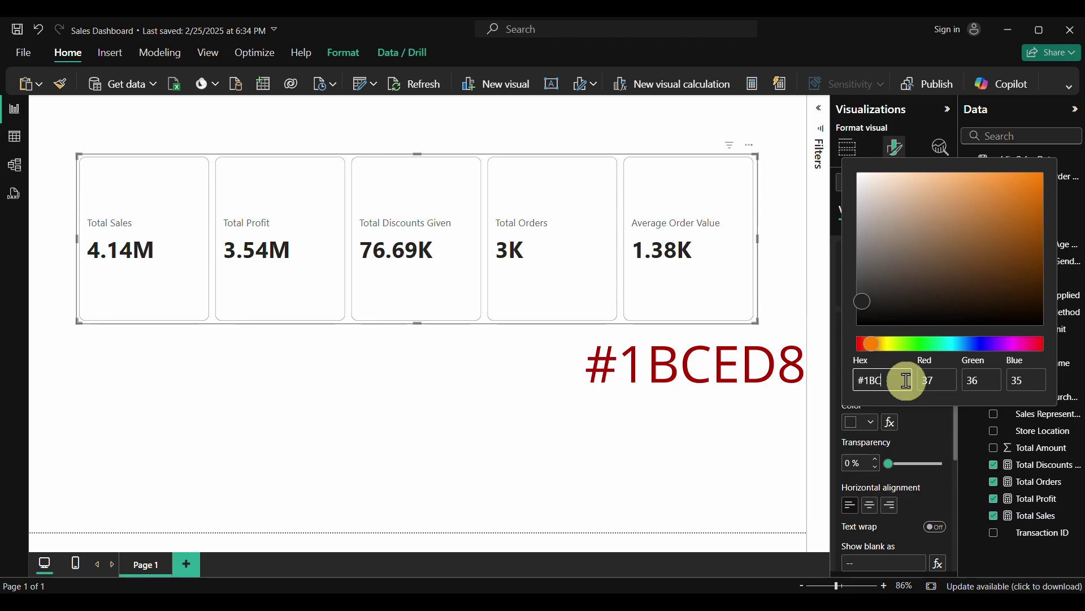
text(8)
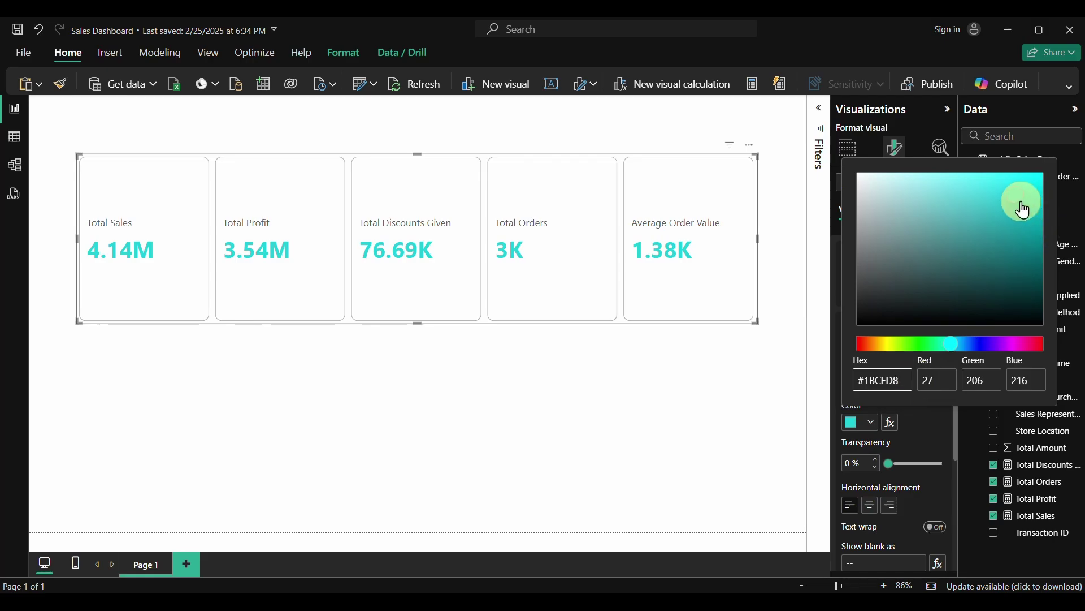
click(924, 438)
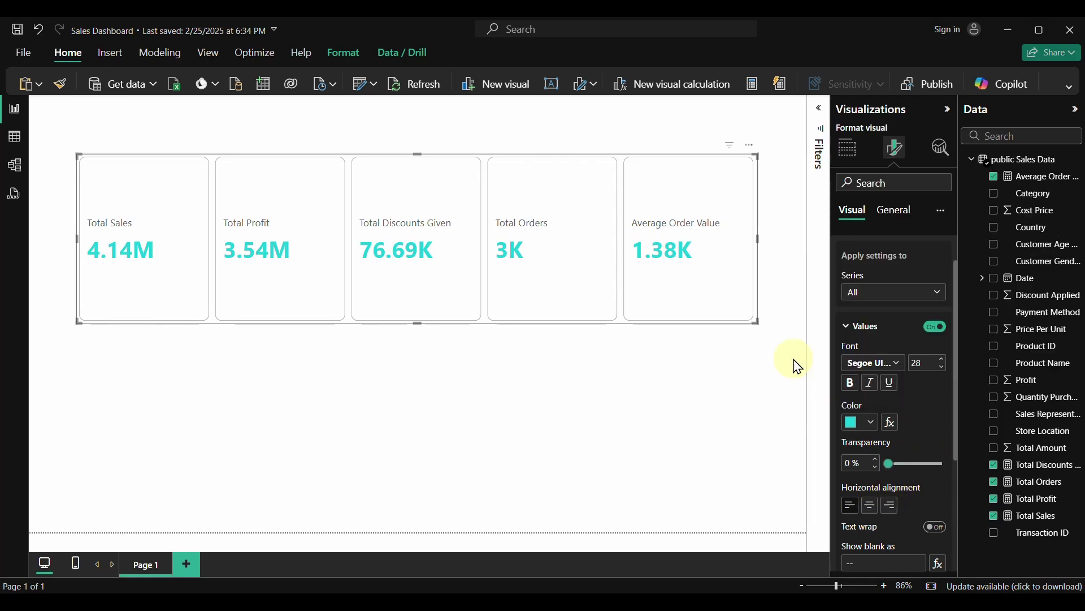
Center the card contents and make the labels black Segoe UI Semibold
click(873, 507)
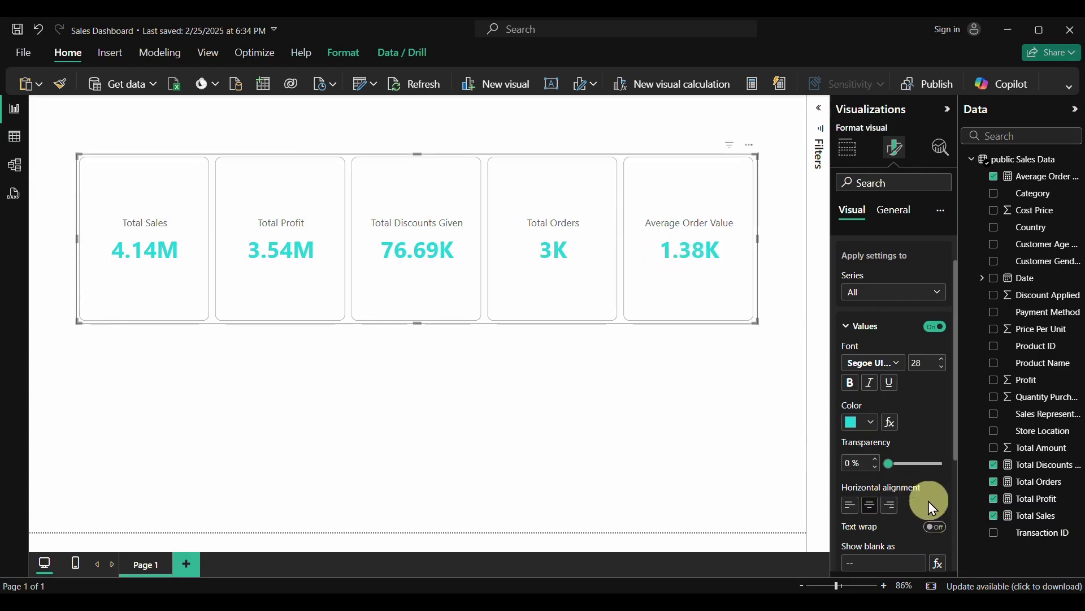
scroll(928, 501, down, 4)
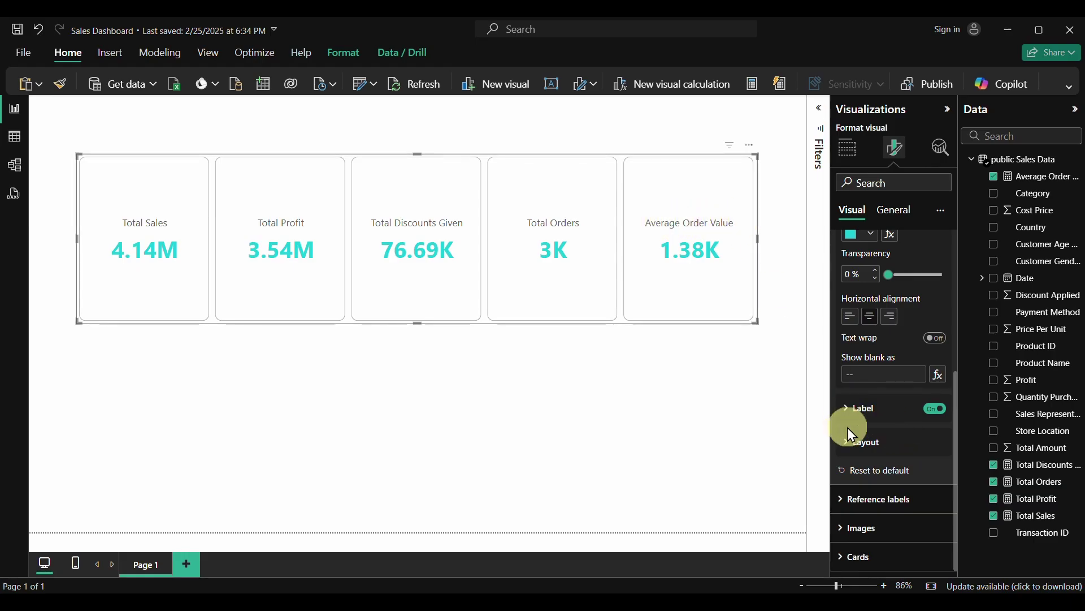
click(847, 410)
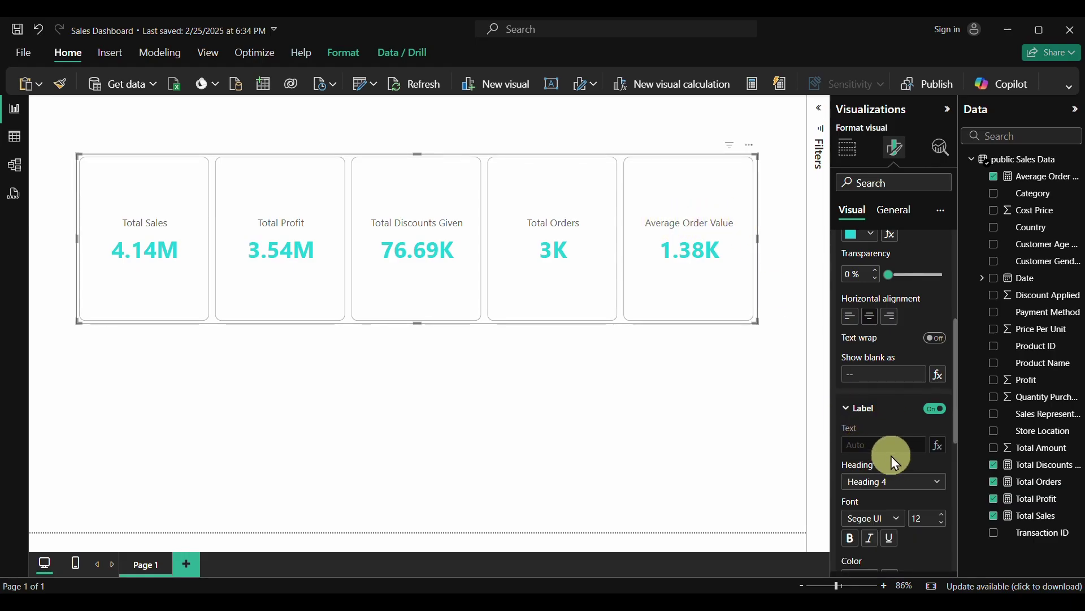
scroll(899, 493, down, 2)
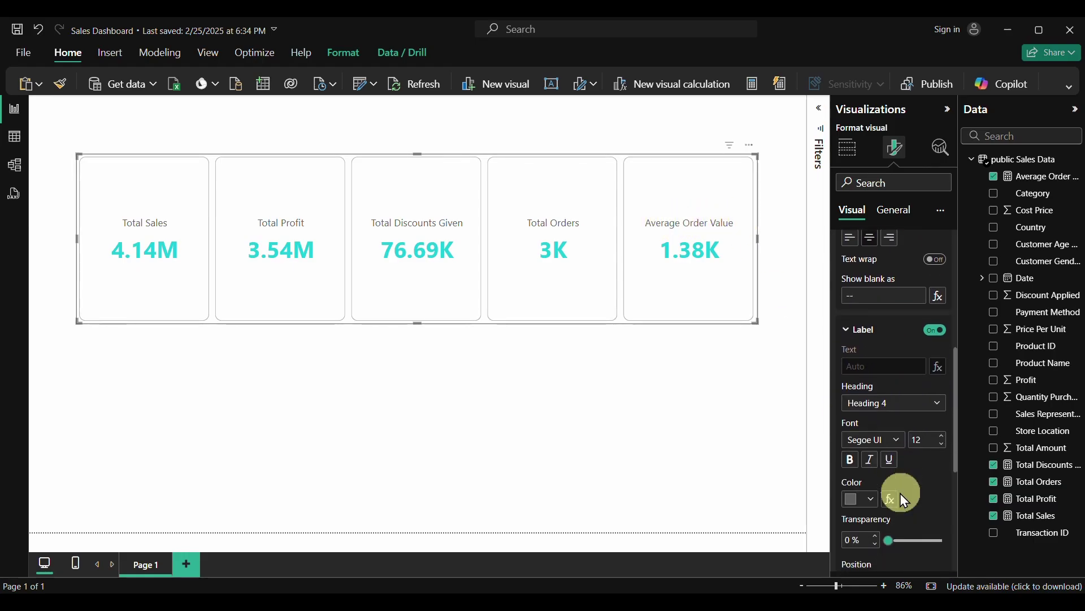
click(902, 439)
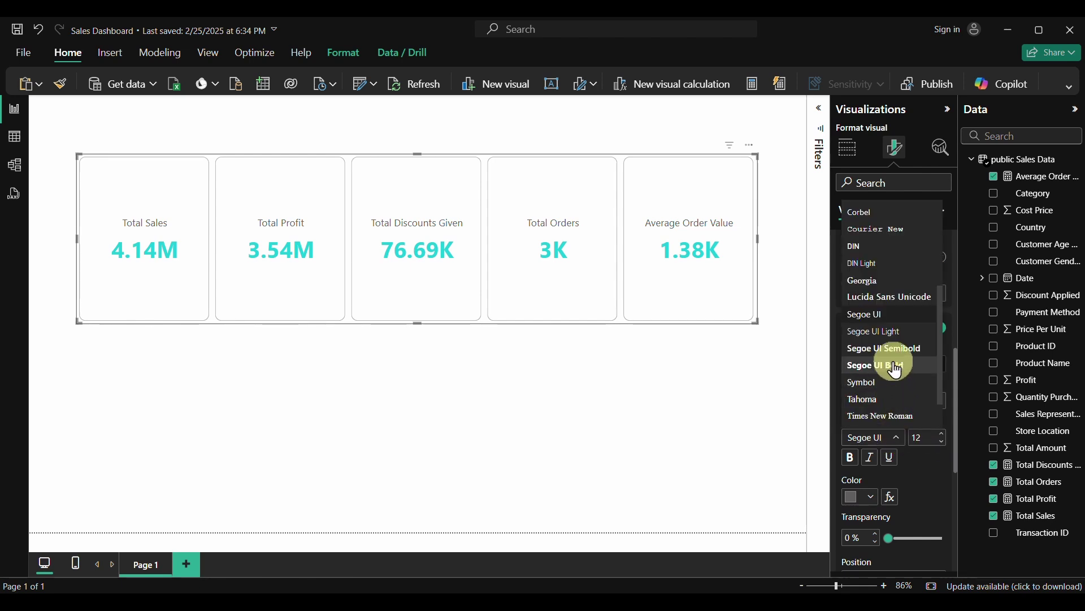
click(875, 351)
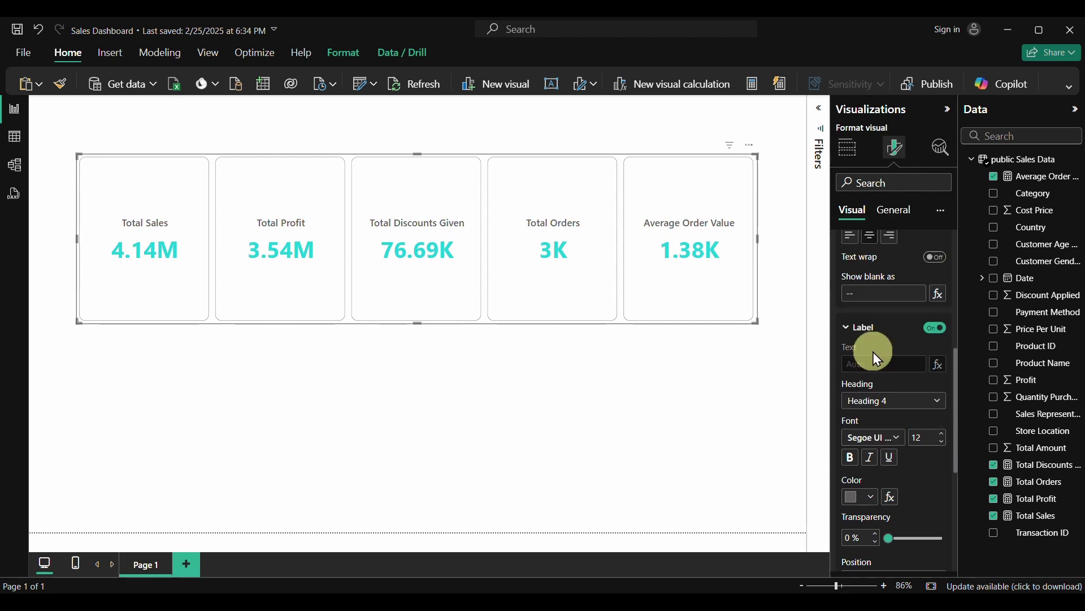
click(872, 498)
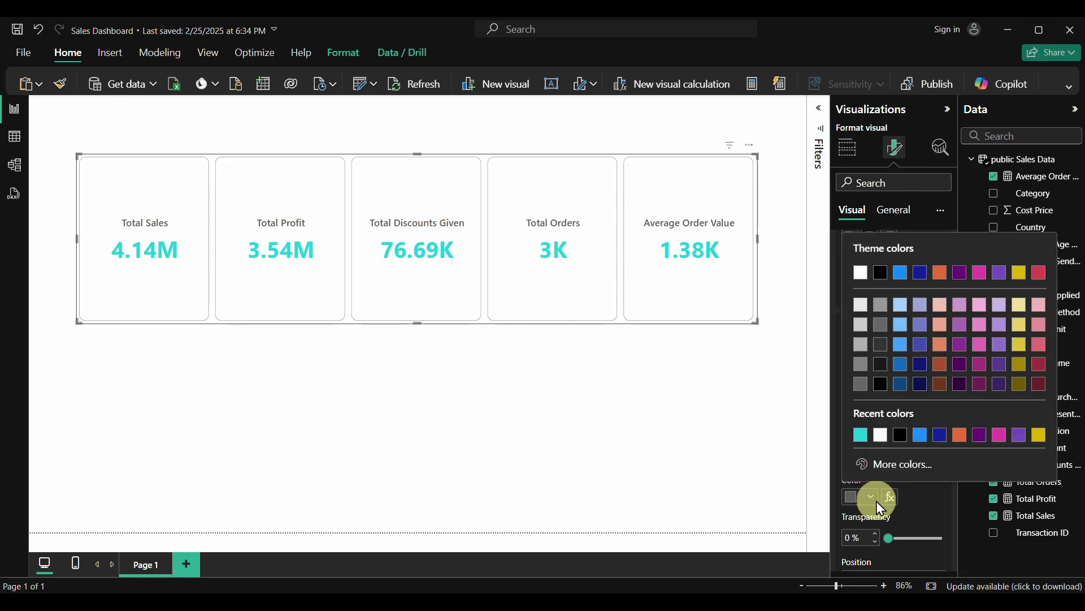
click(903, 436)
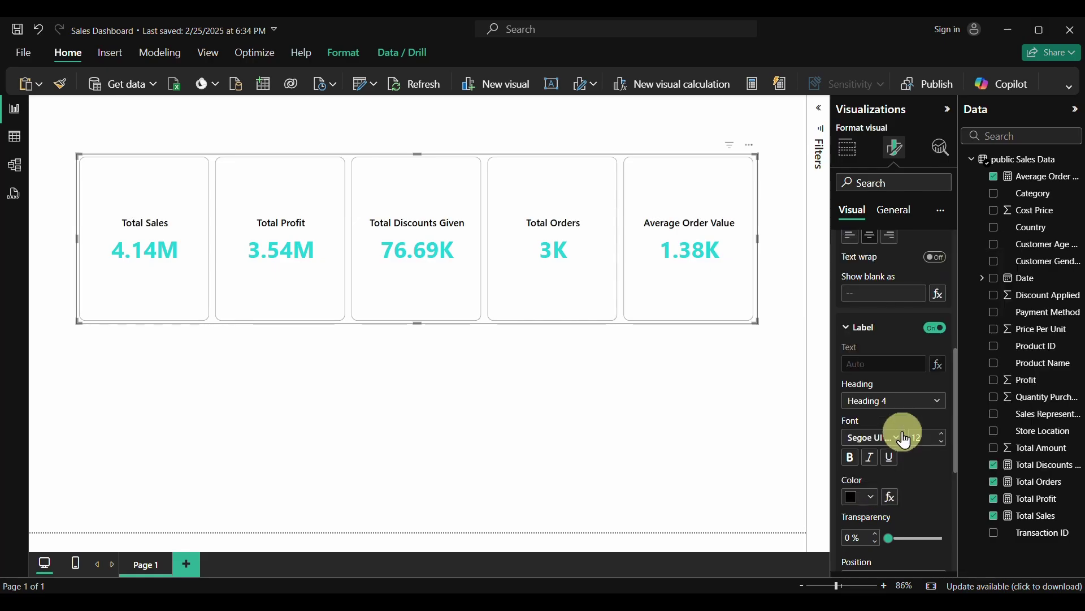
Set the label position to Above Value
scroll(910, 492, down, 3)
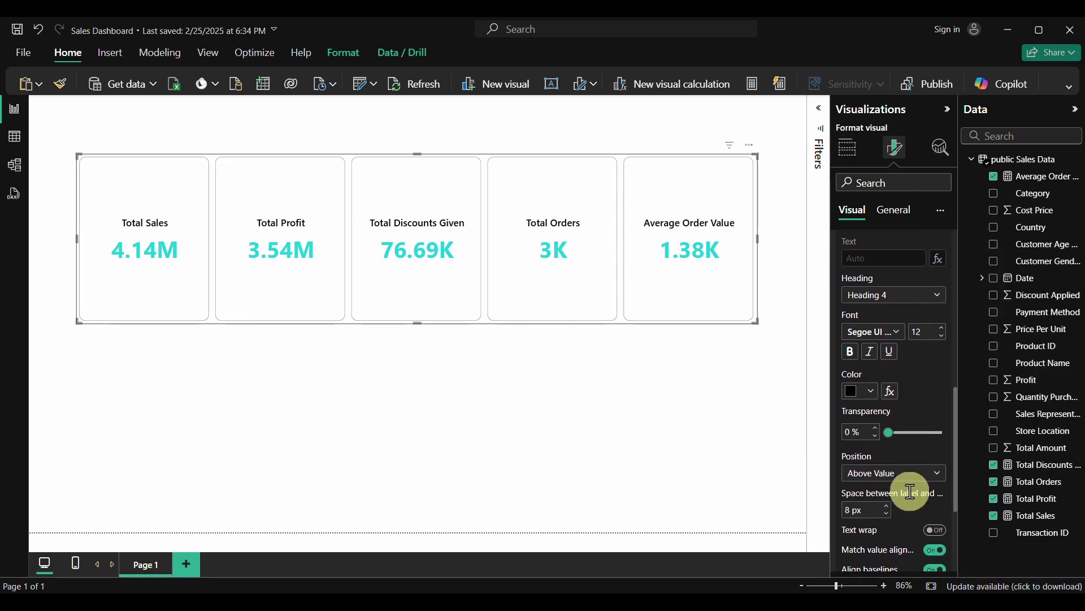
scroll(911, 492, down, 1)
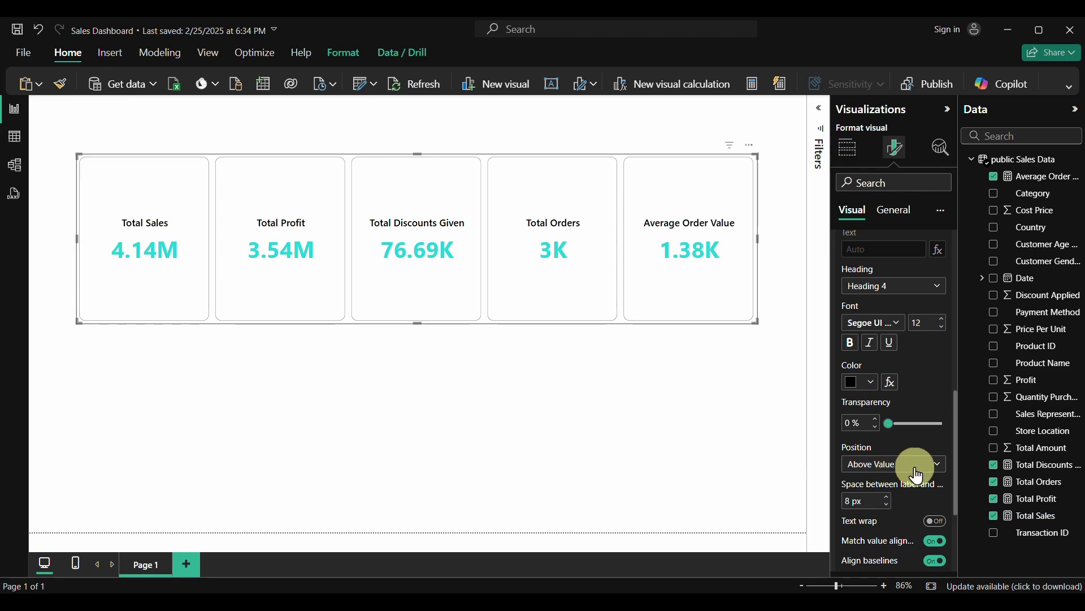
click(917, 474)
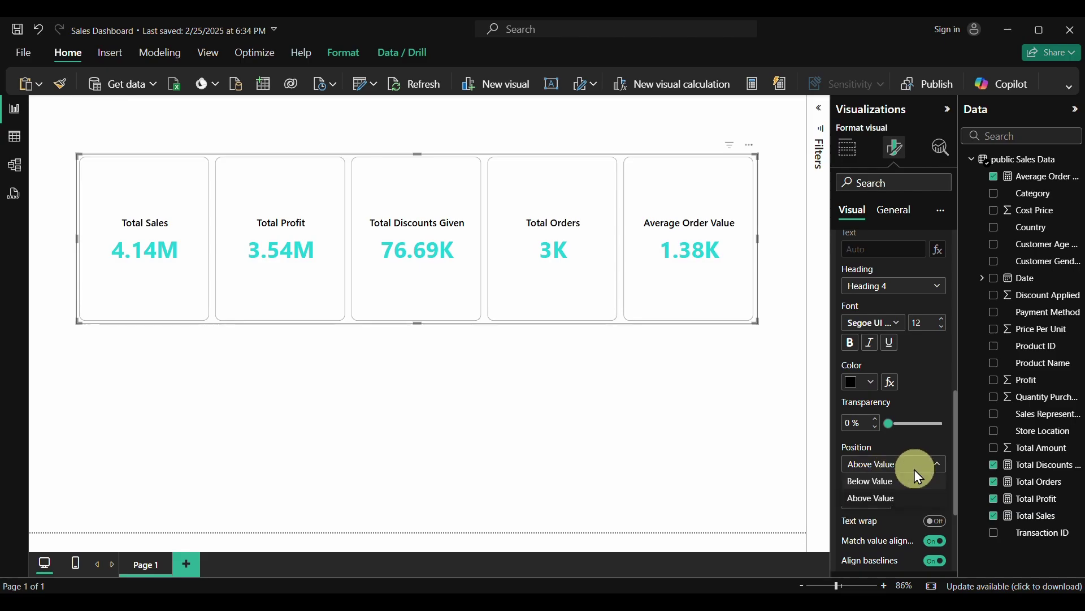
click(865, 481)
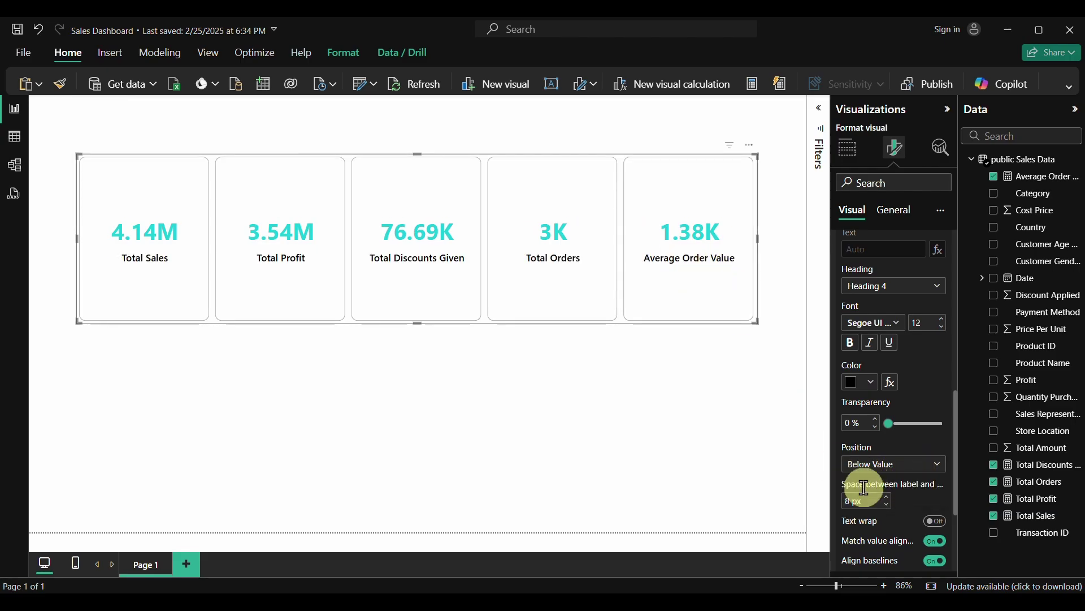
click(882, 464)
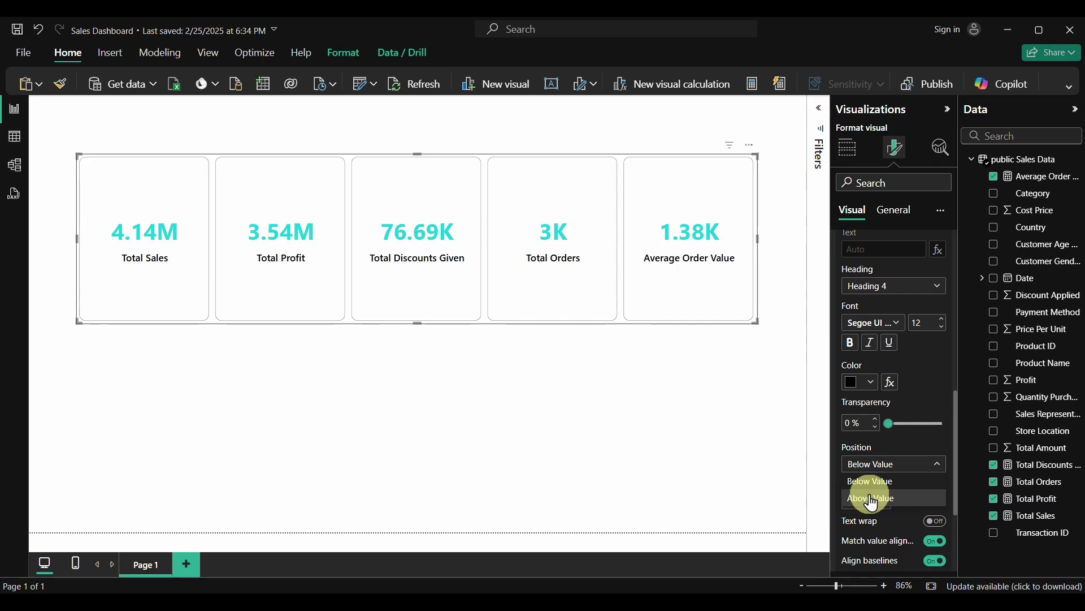
click(873, 498)
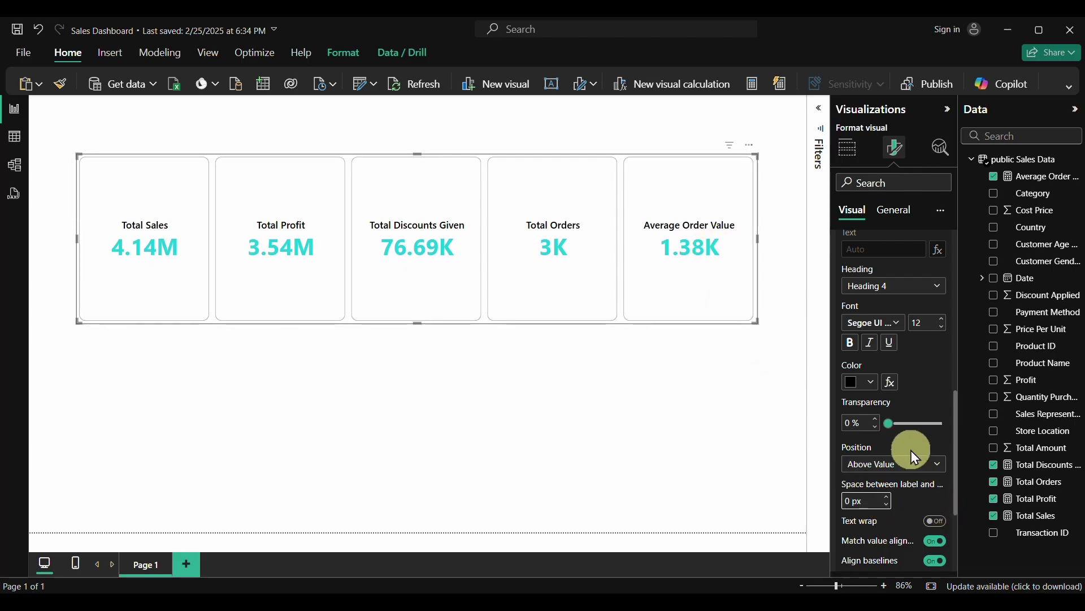
scroll(921, 498, down, 3)
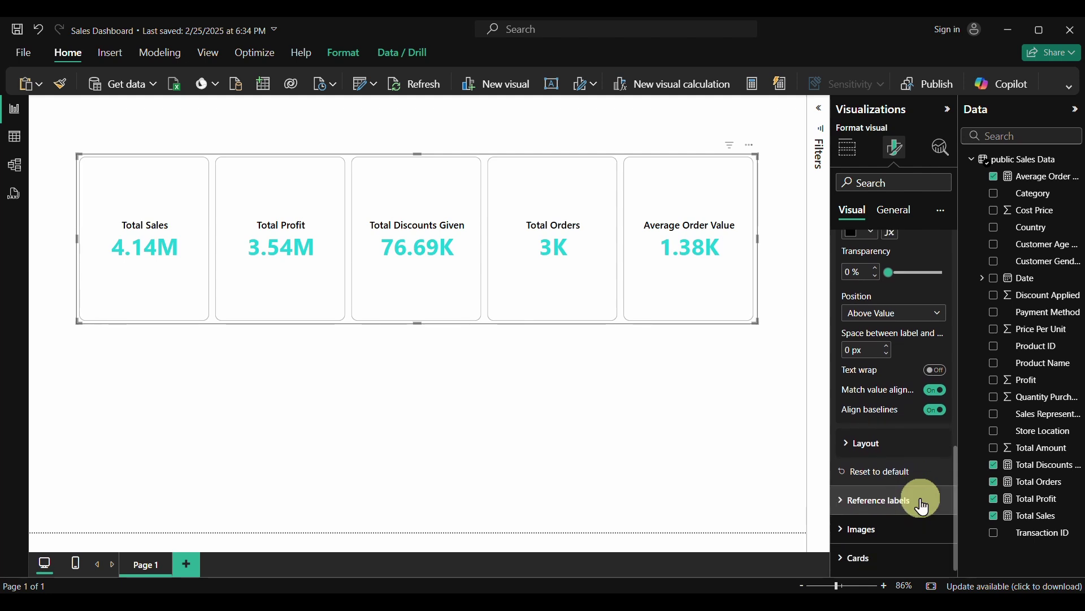
scroll(924, 508, up, 1)
scroll(924, 507, down, 1)
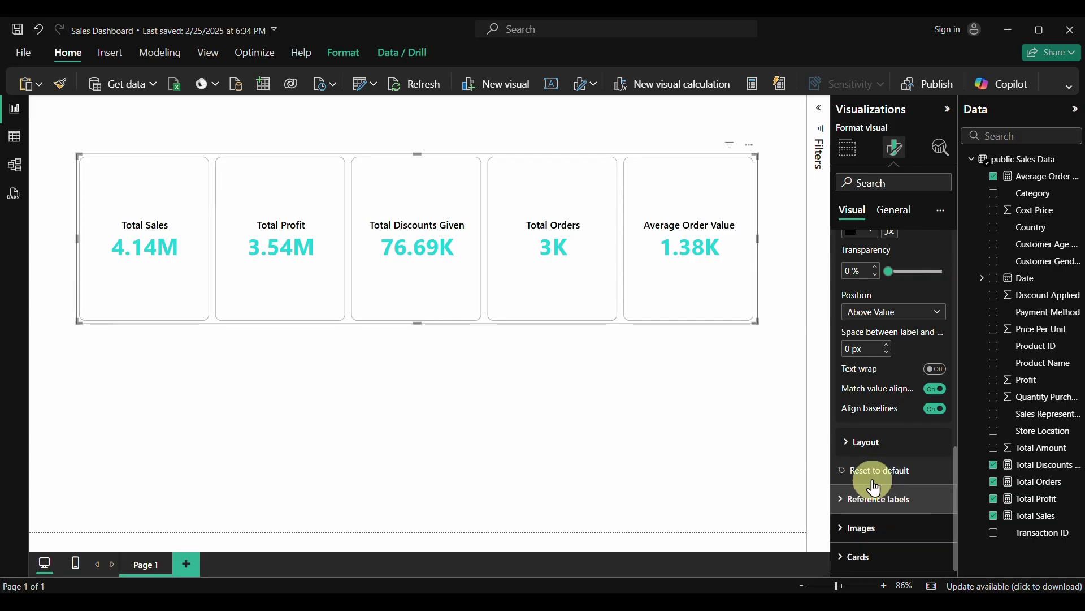
scroll(875, 444, up, 10)
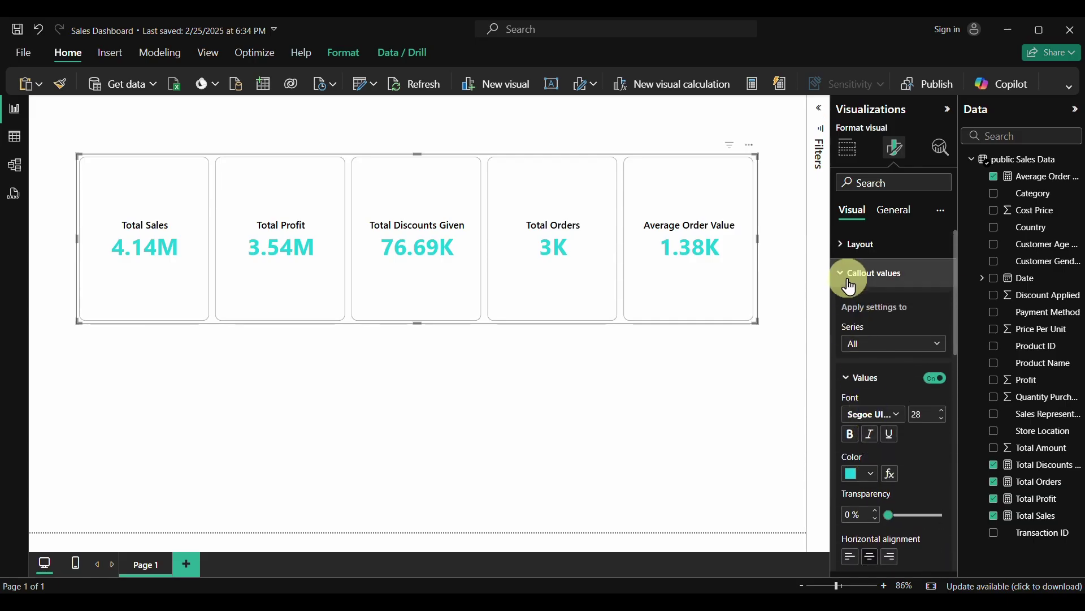
click(846, 274)
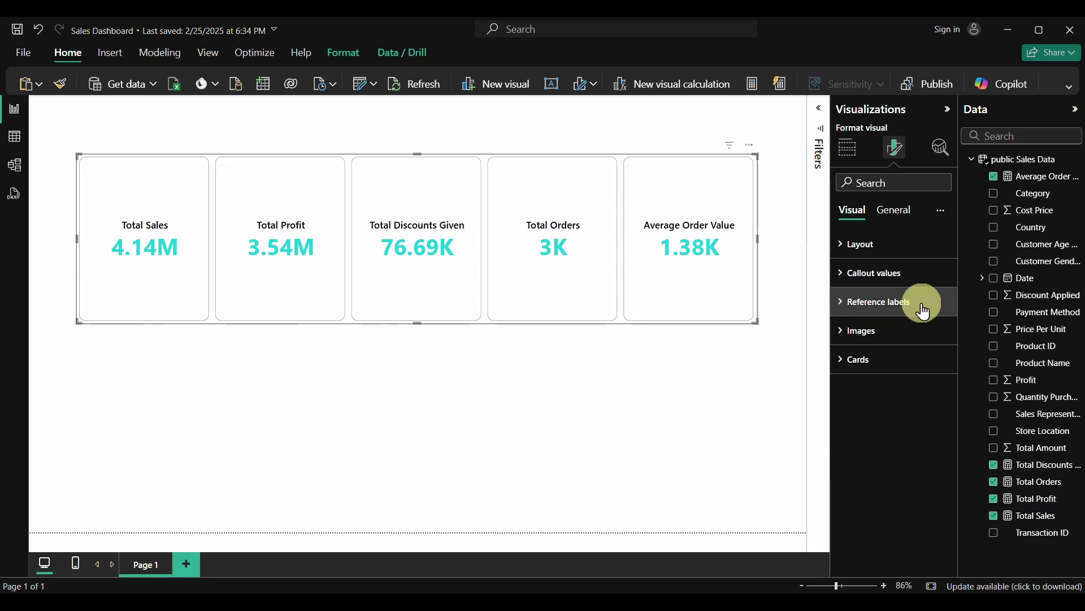
click(845, 308)
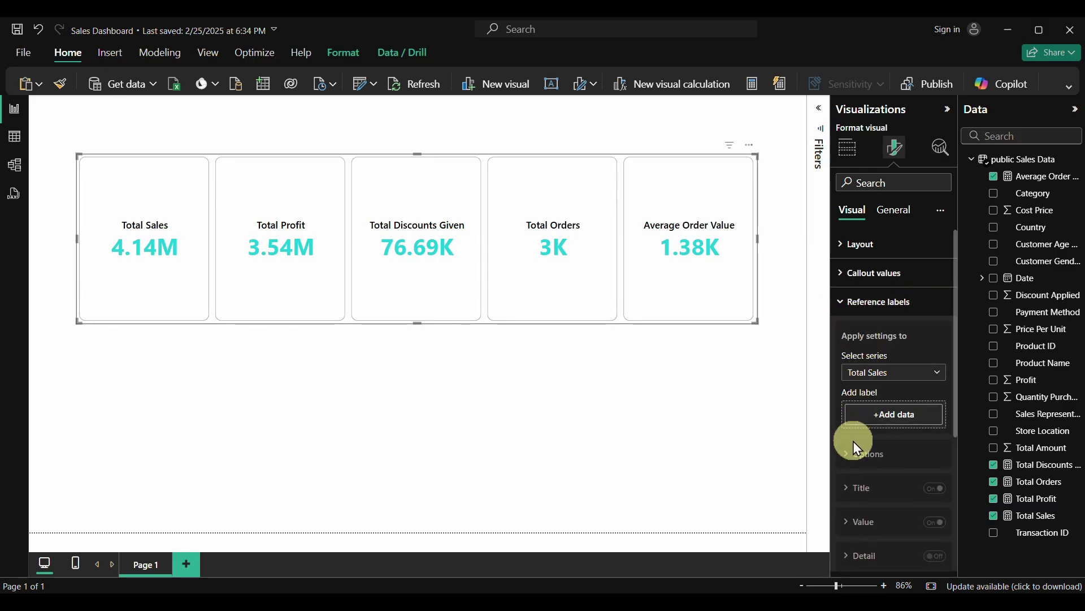
scroll(852, 446, down, 4)
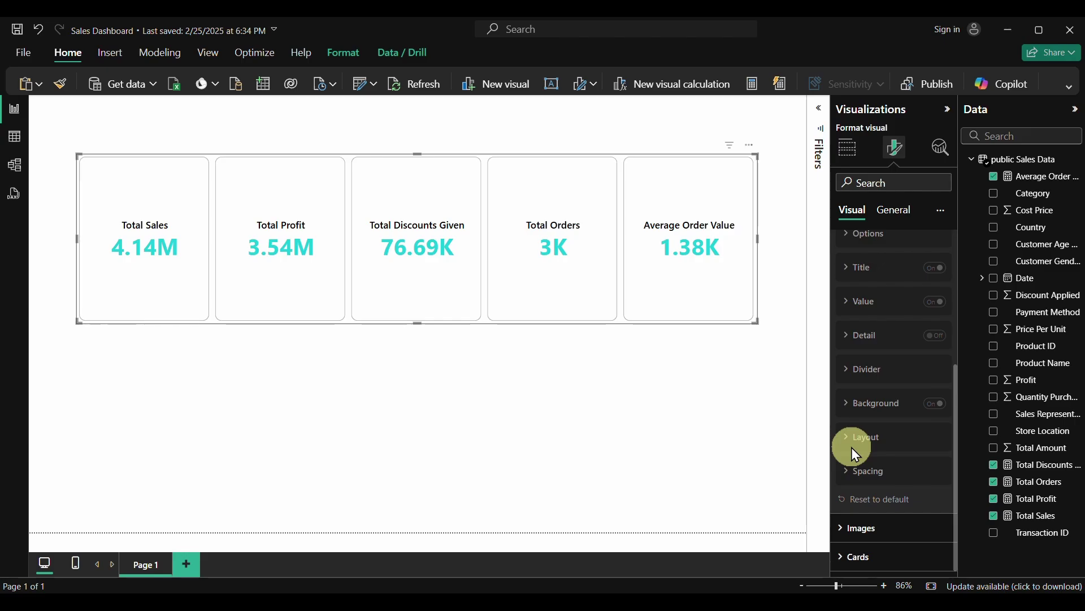
scroll(851, 446, up, 4)
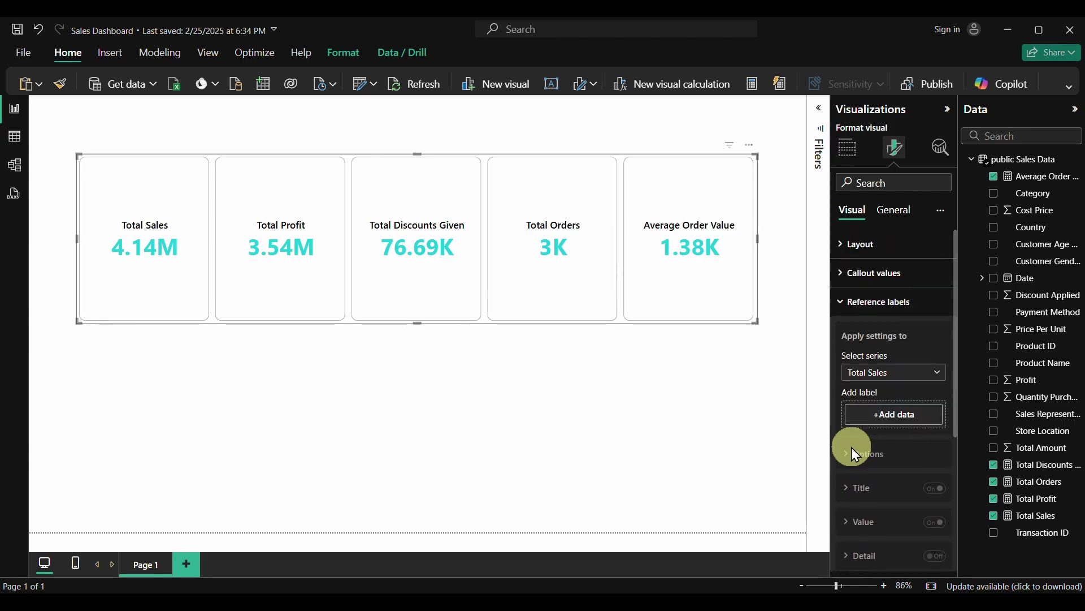
click(846, 310)
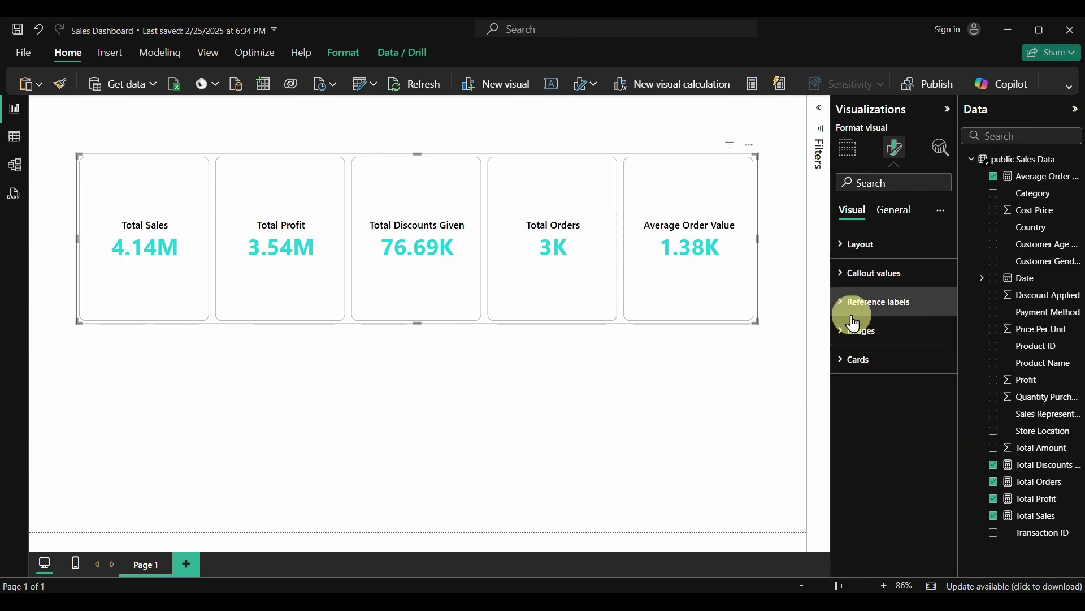
click(843, 335)
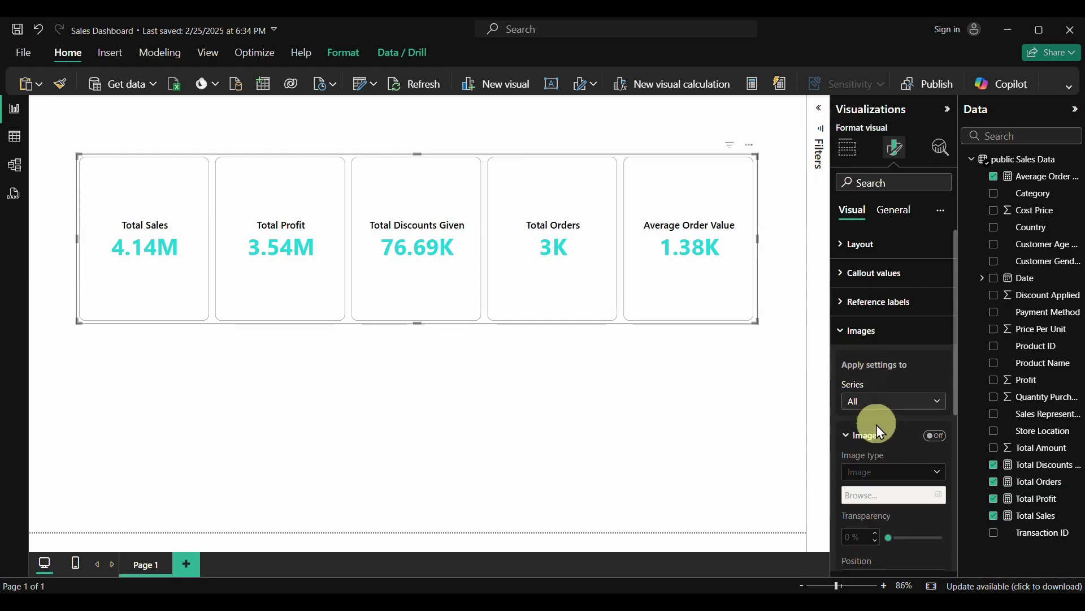
scroll(877, 425, down, 3)
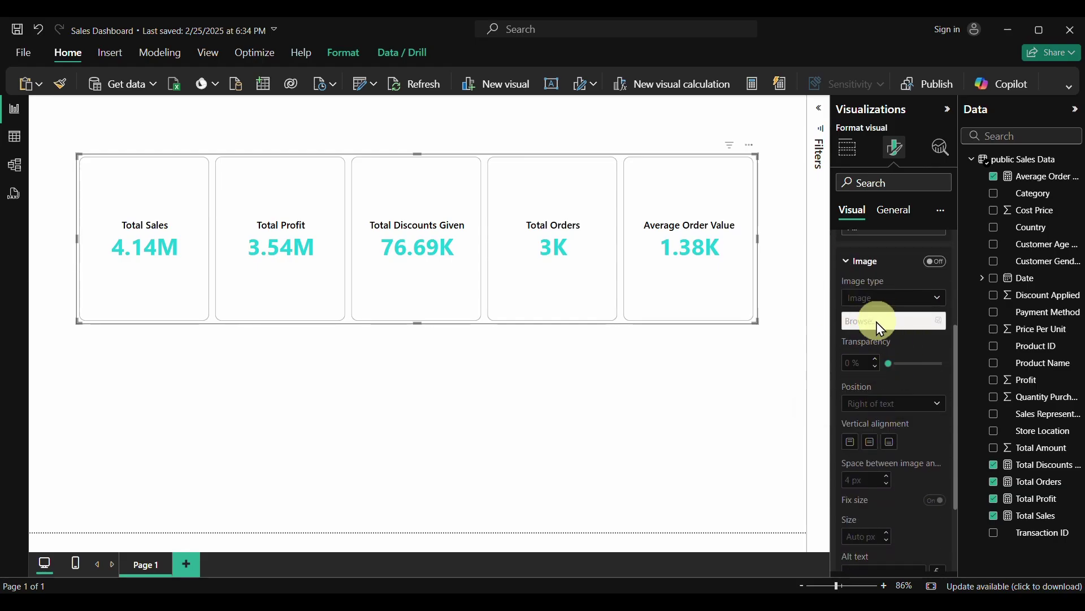
scroll(890, 456, down, 2)
scroll(889, 456, up, 5)
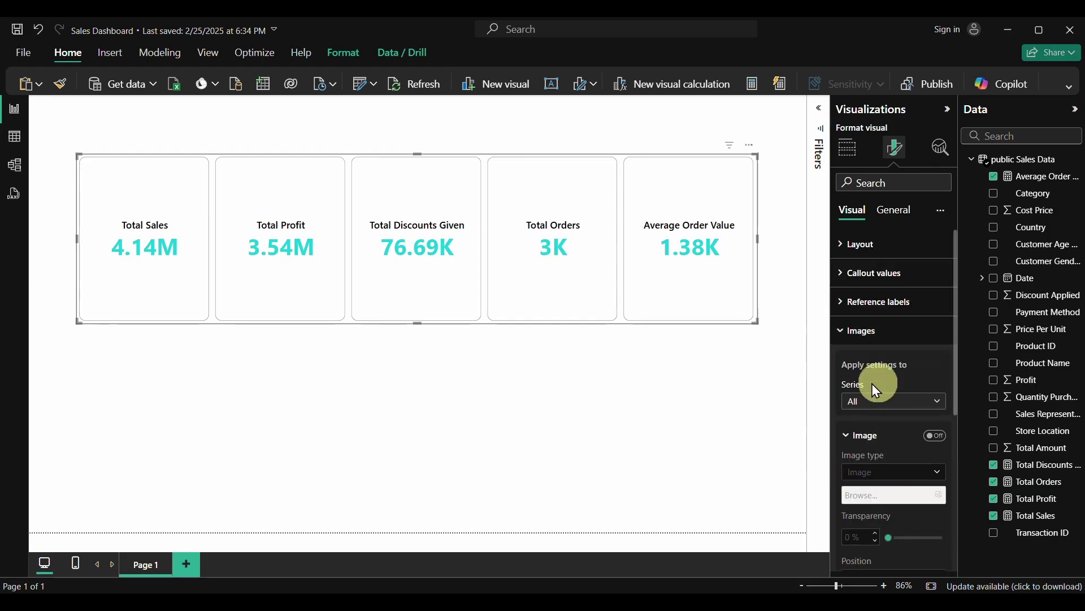
click(846, 339)
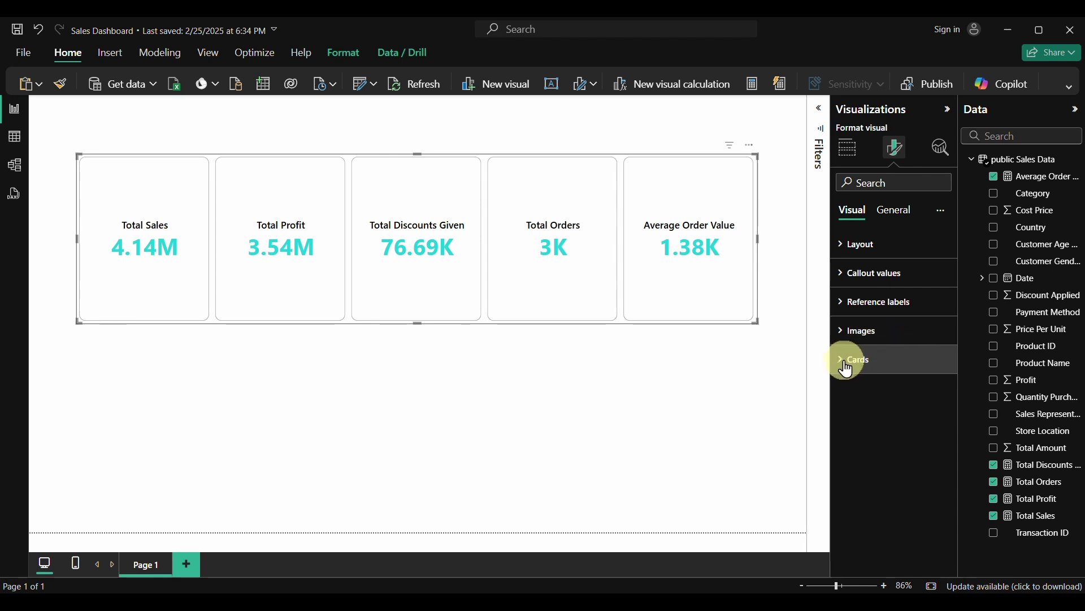
Switch on the card shadow with offset Inside and position Bottom right
click(840, 363)
scroll(884, 446, down, 3)
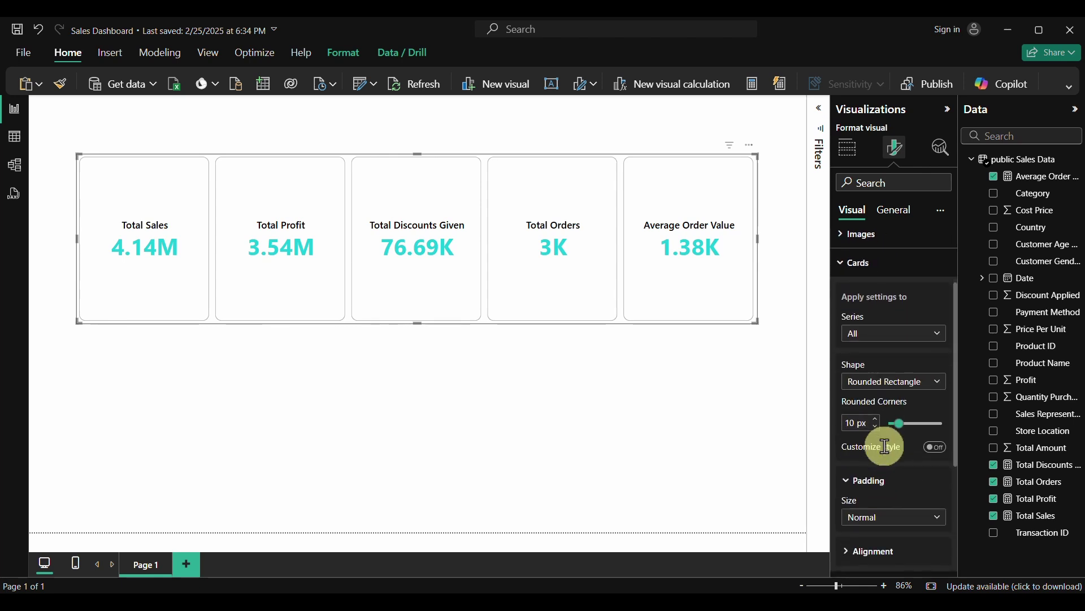
scroll(884, 446, down, 2)
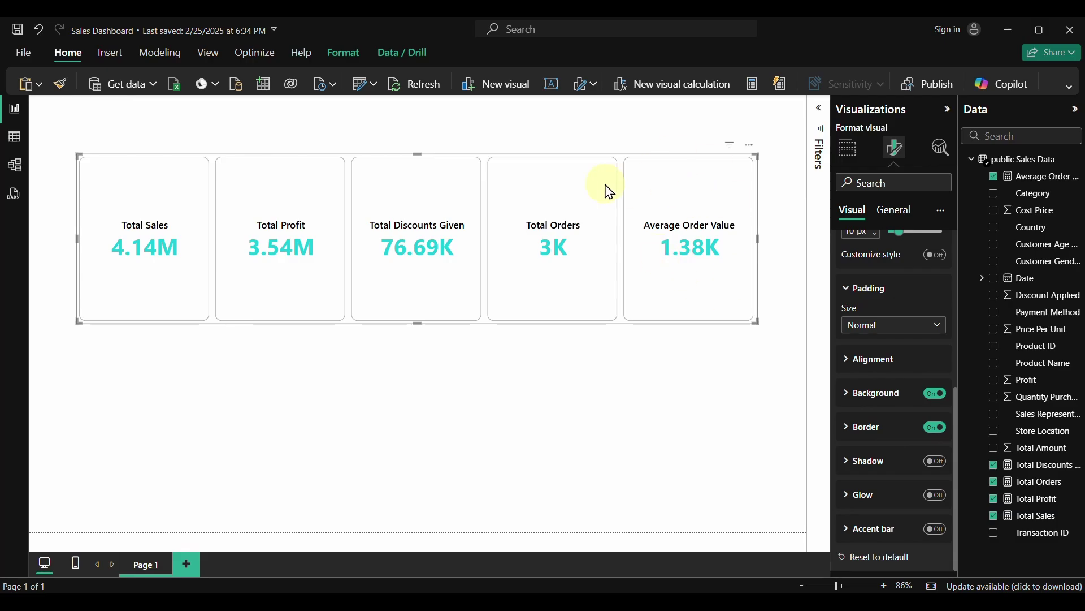
click(934, 460)
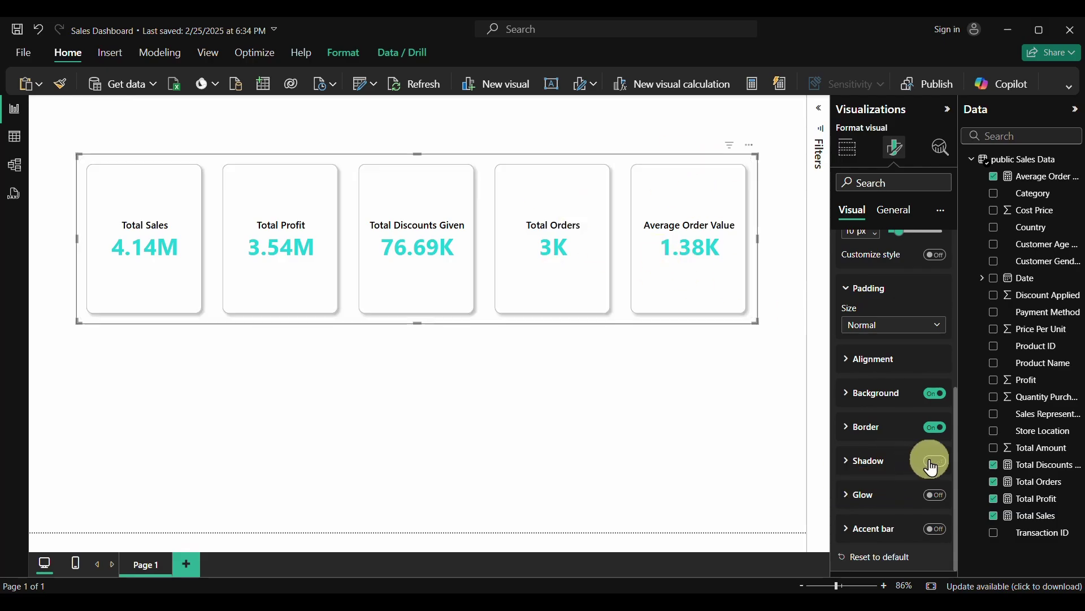
click(850, 454)
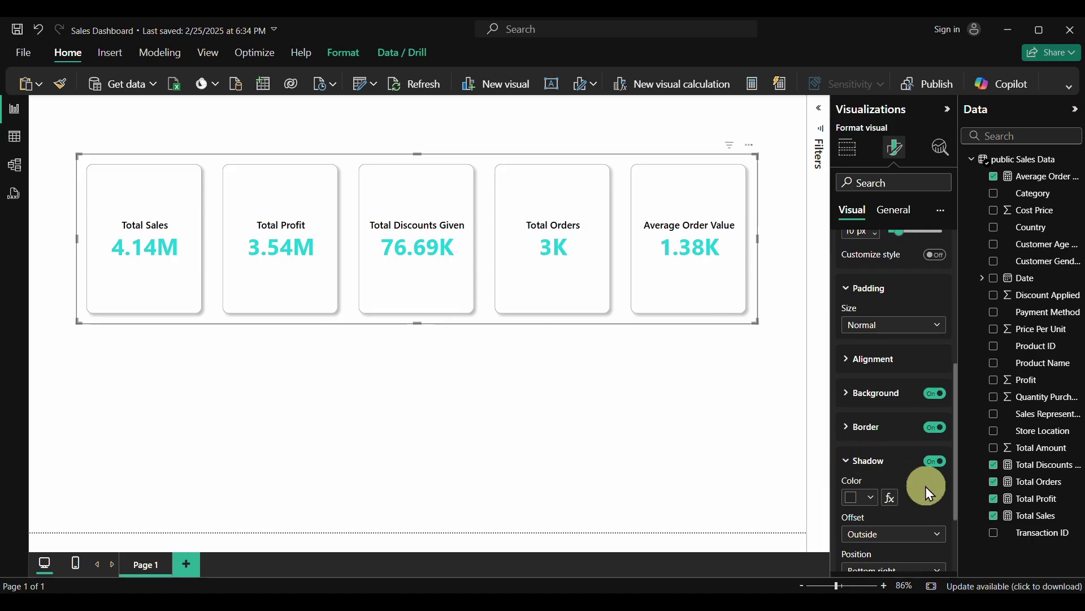
scroll(927, 489, down, 2)
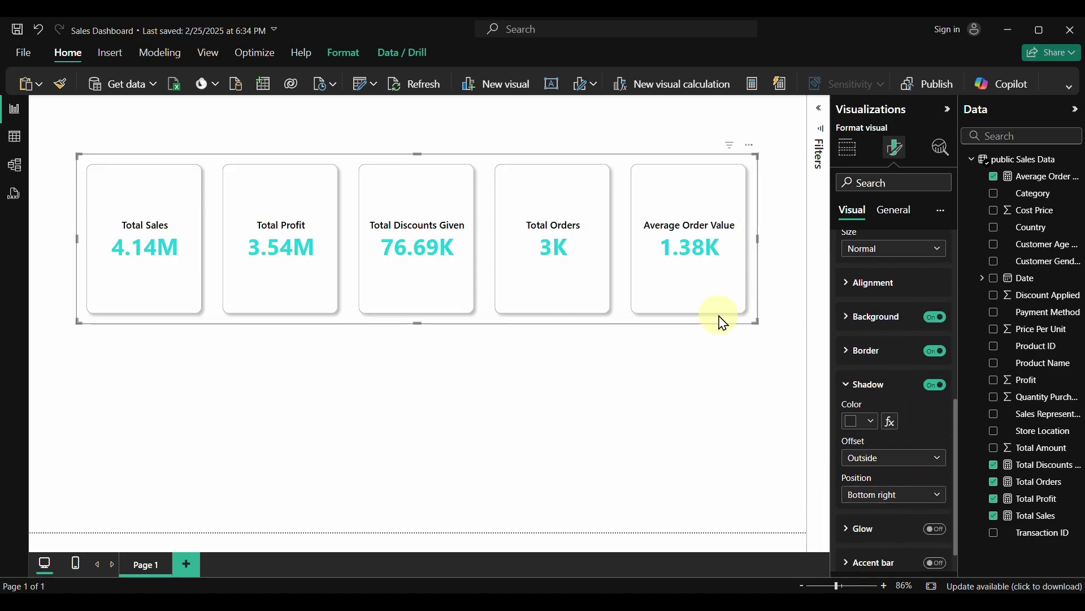
click(918, 461)
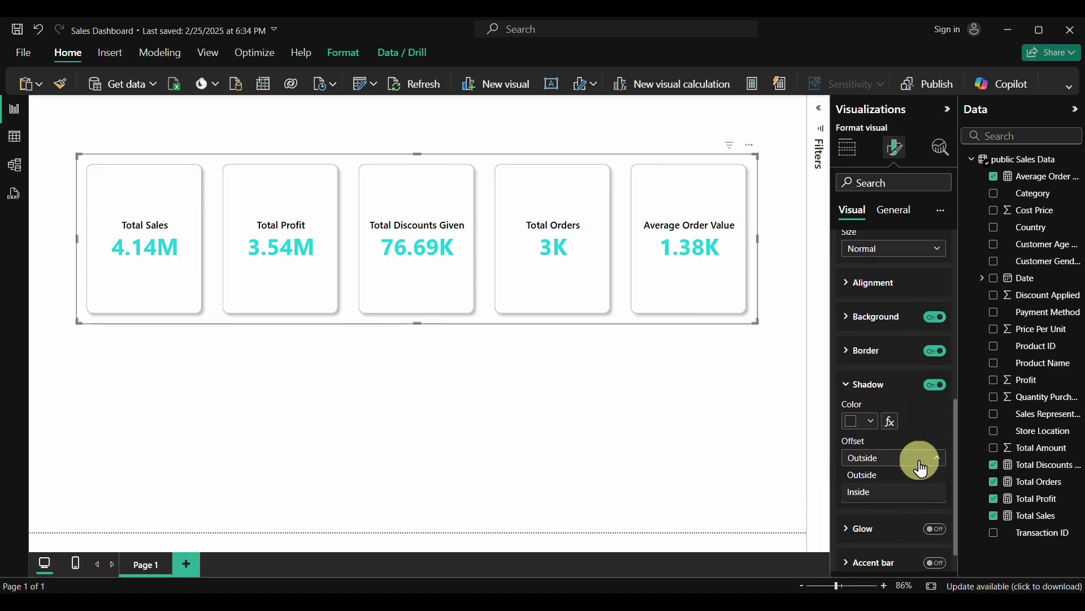
click(904, 503)
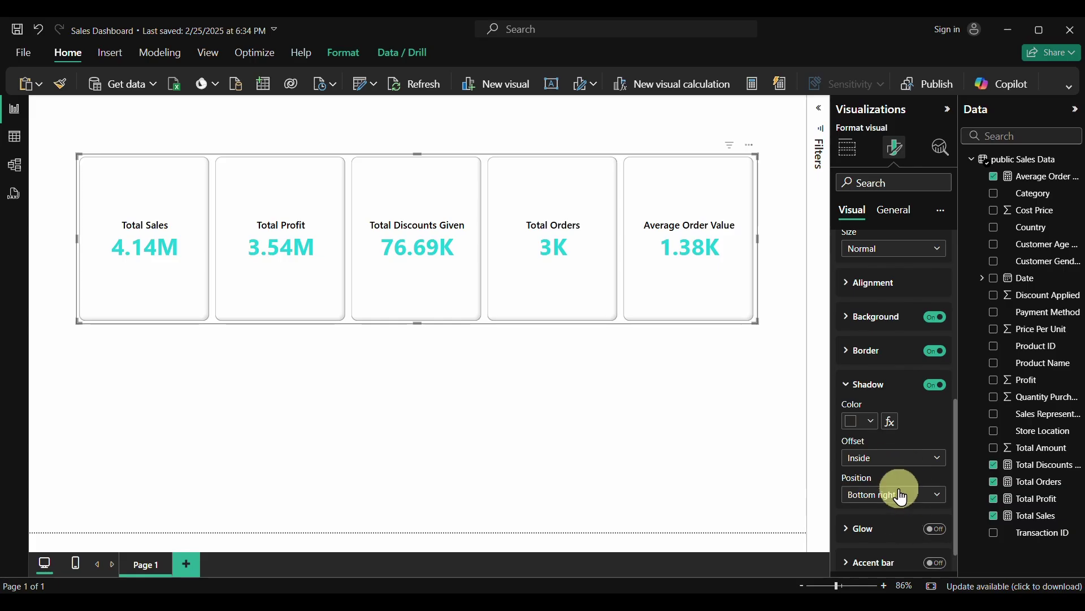
click(880, 497)
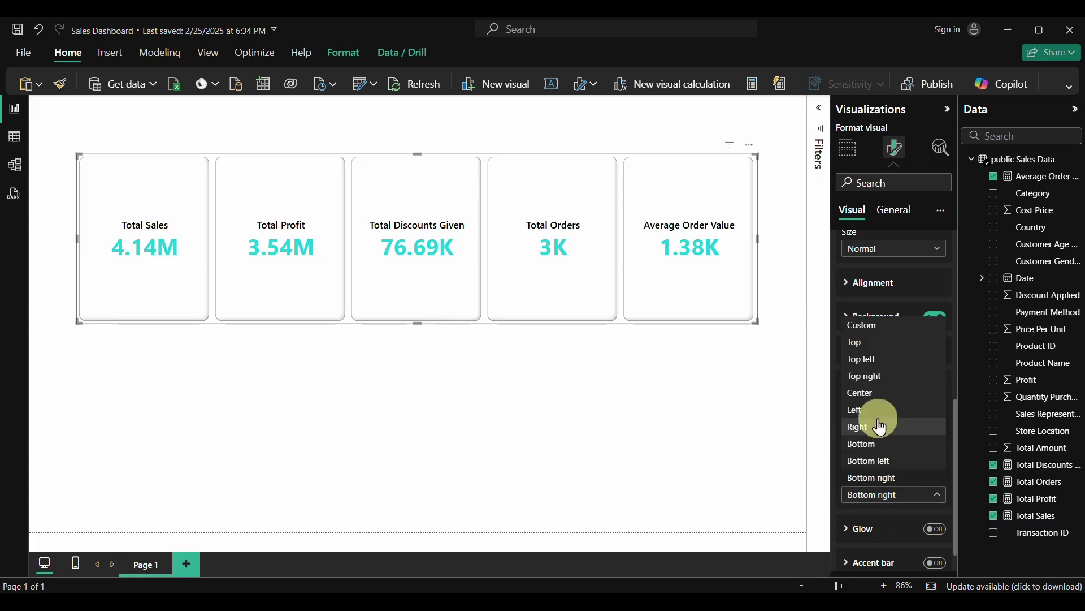
click(870, 523)
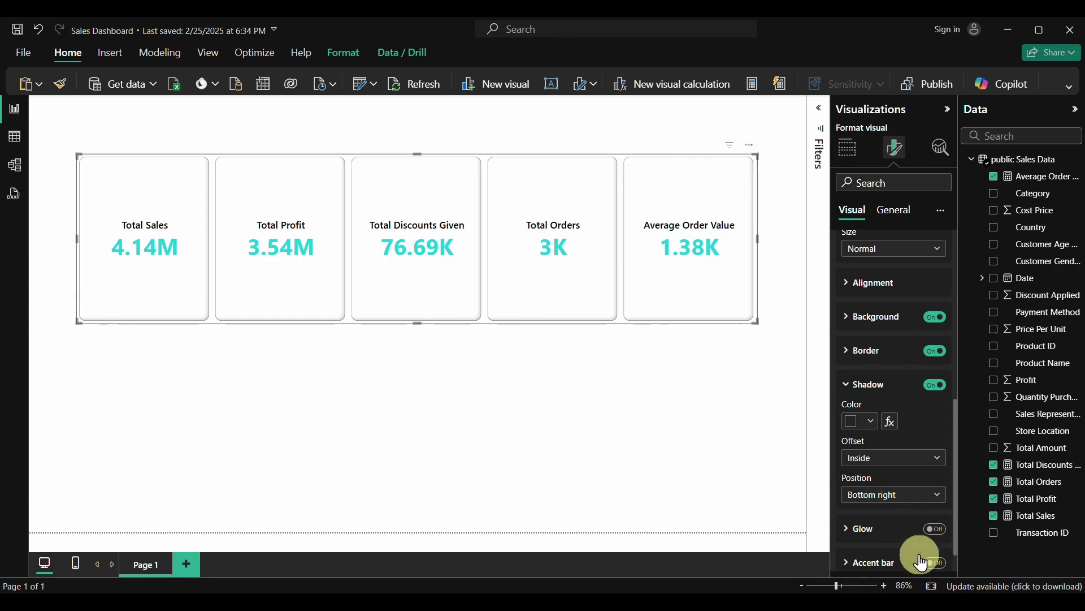
Turn on an inside glow for the cards, keeping its position at Center
click(935, 529)
scroll(932, 539, down, 1)
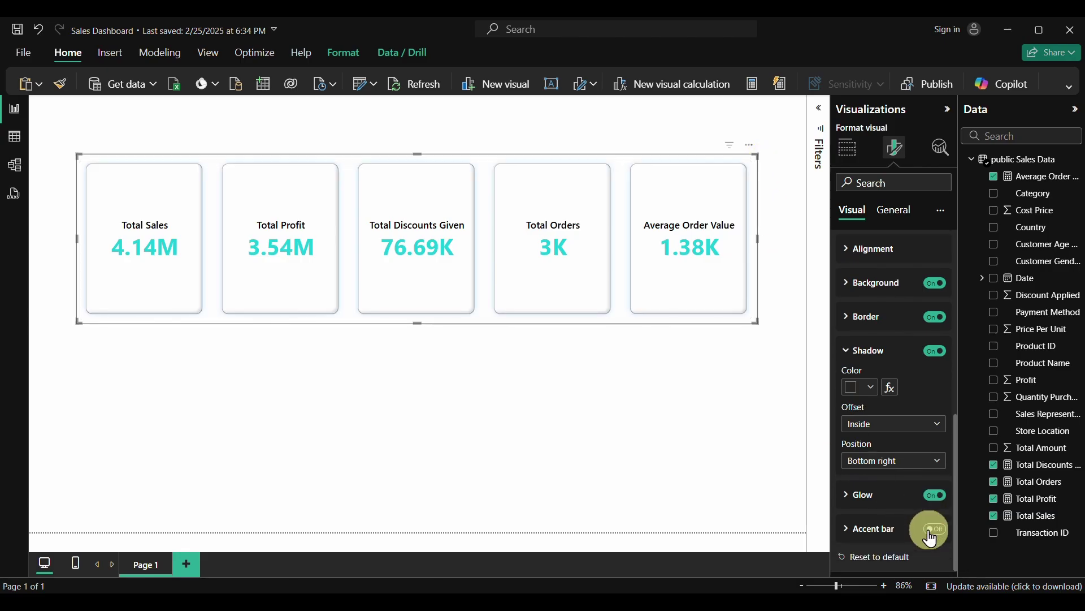
click(850, 498)
scroll(850, 500, down, 2)
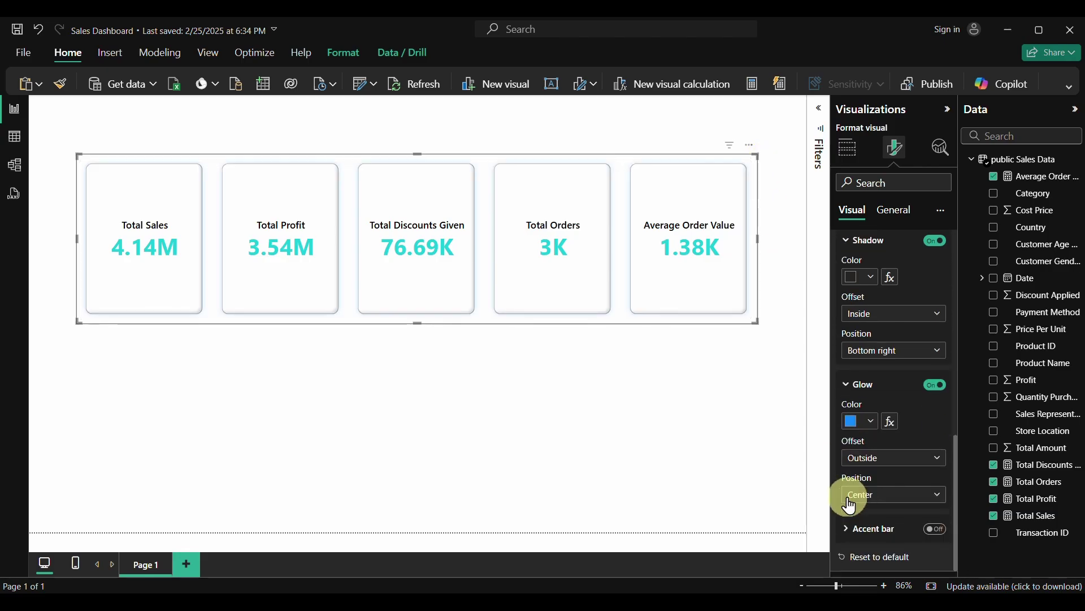
click(876, 459)
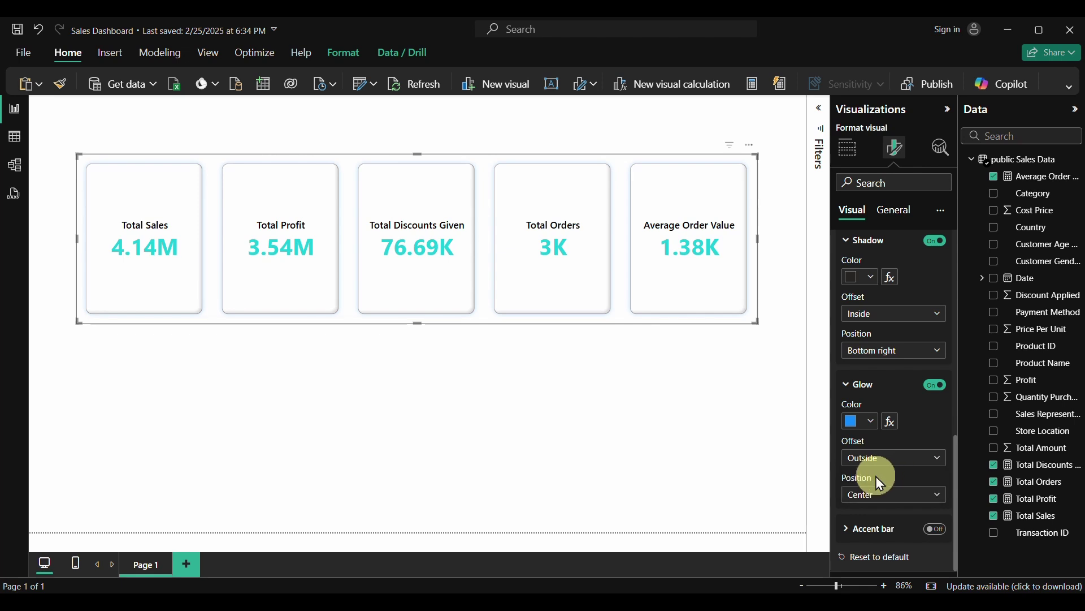
click(884, 465)
click(879, 493)
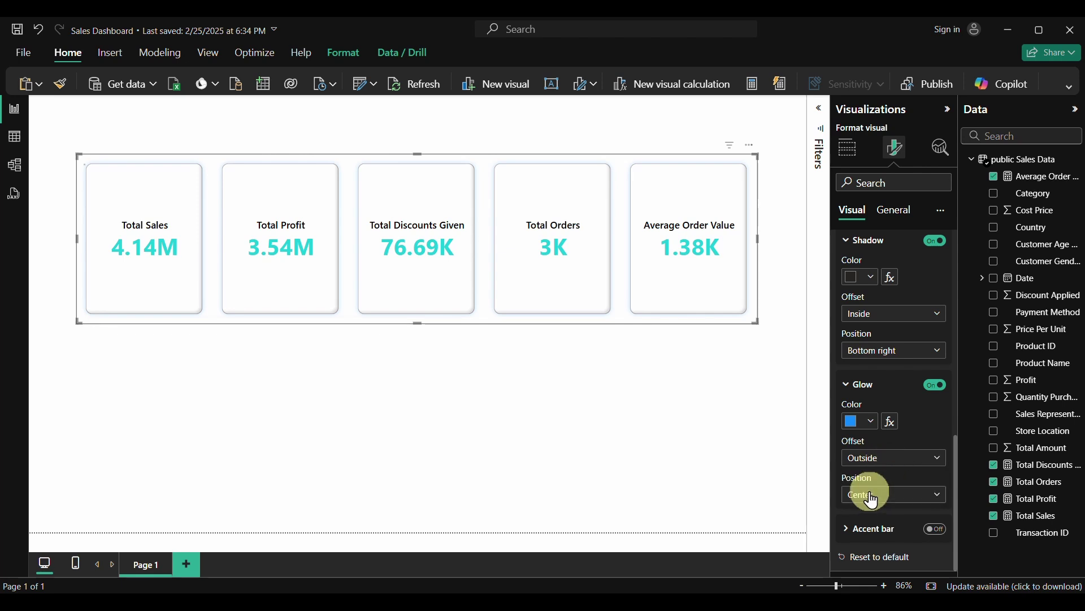
click(885, 501)
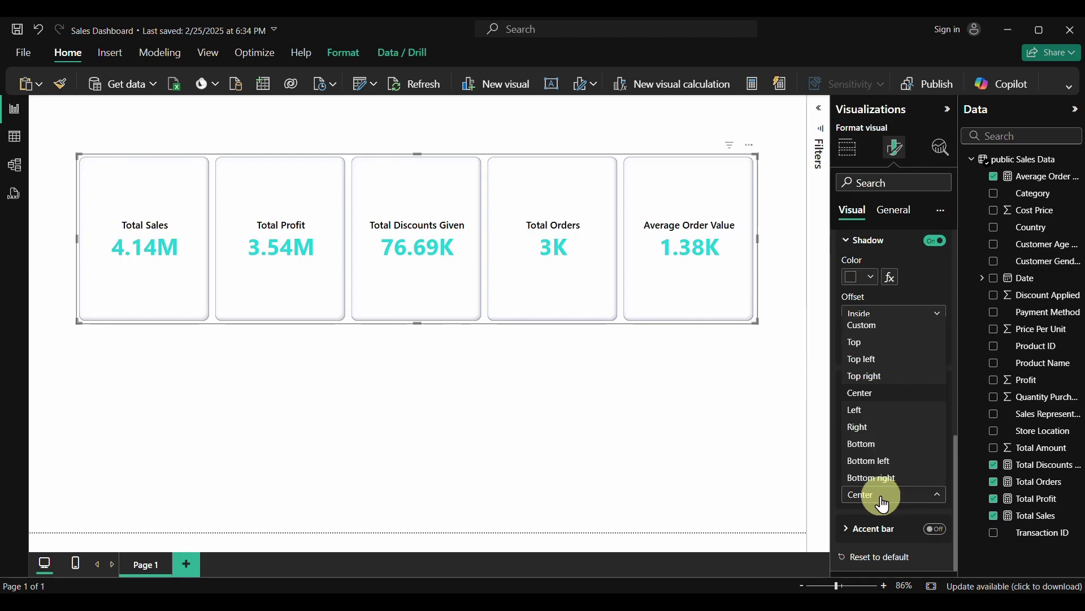
click(871, 510)
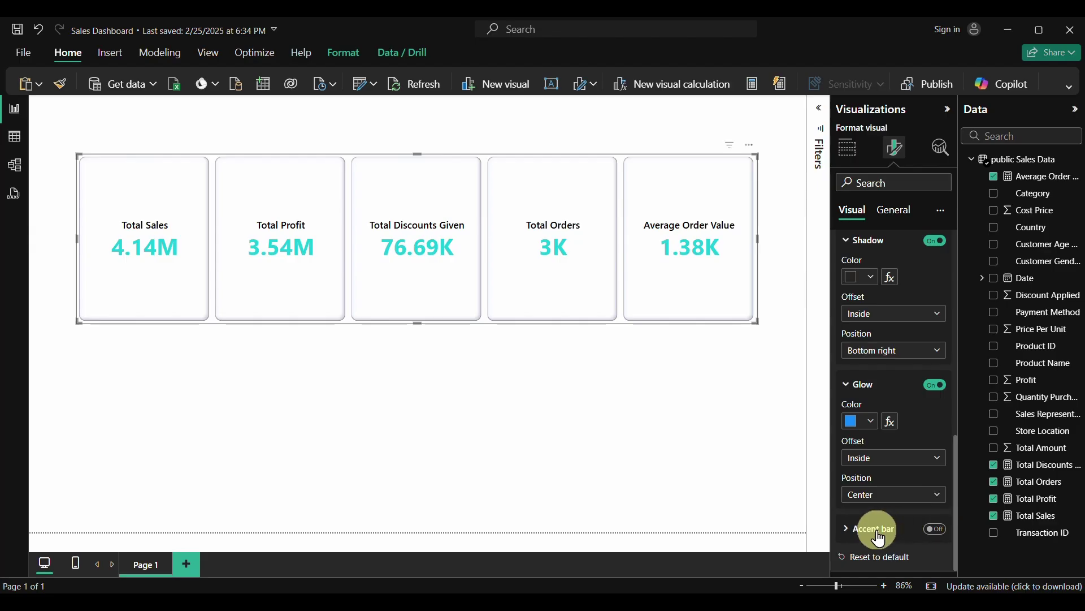
Add an 8 px accent bar along the right edge of the cards
click(930, 532)
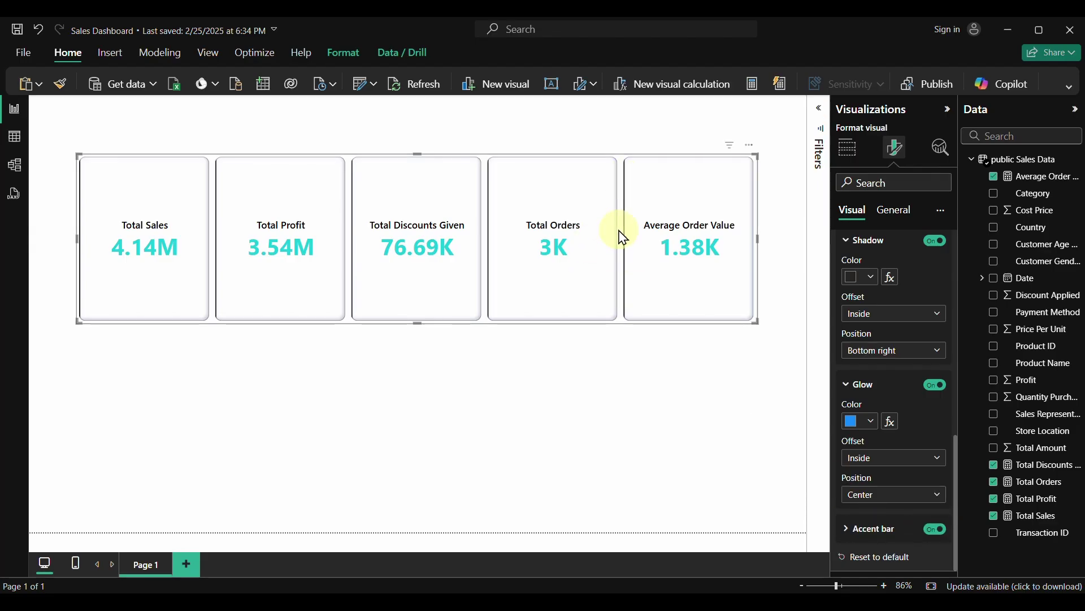
click(846, 529)
scroll(846, 528, down, 4)
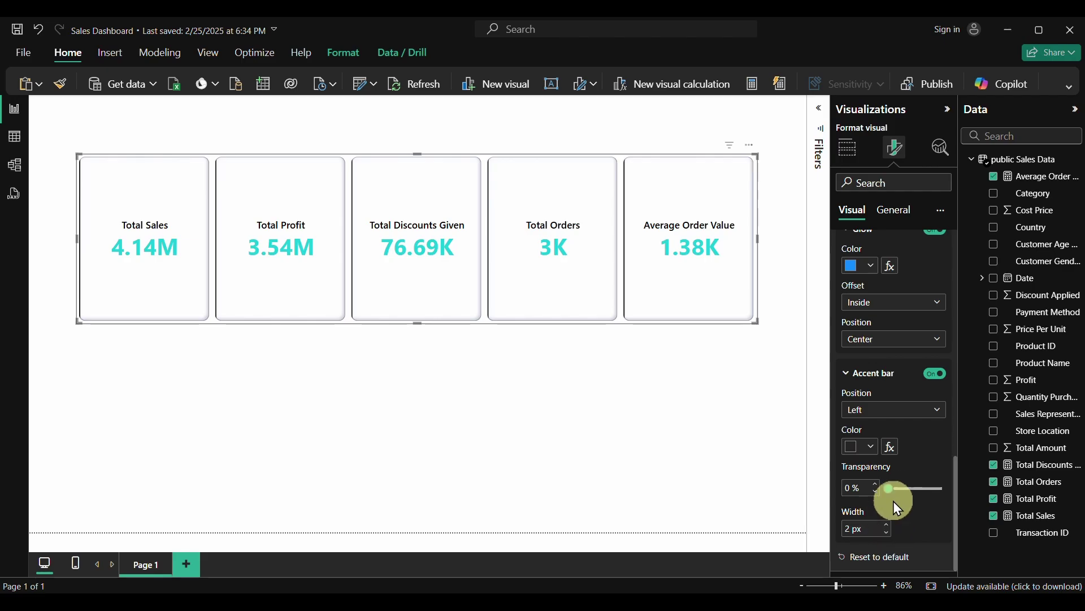
click(900, 409)
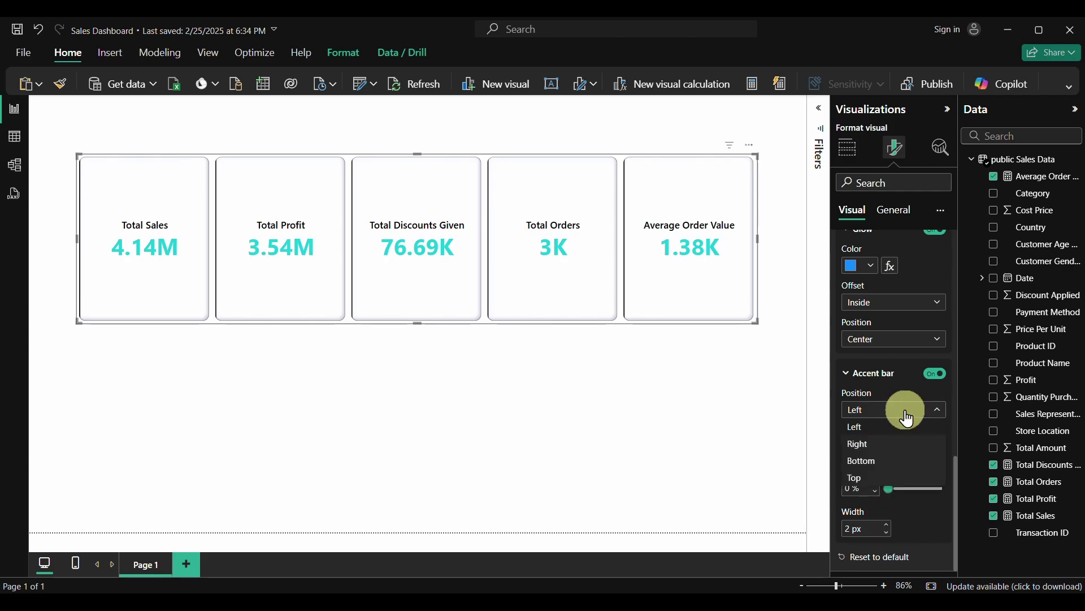
click(860, 444)
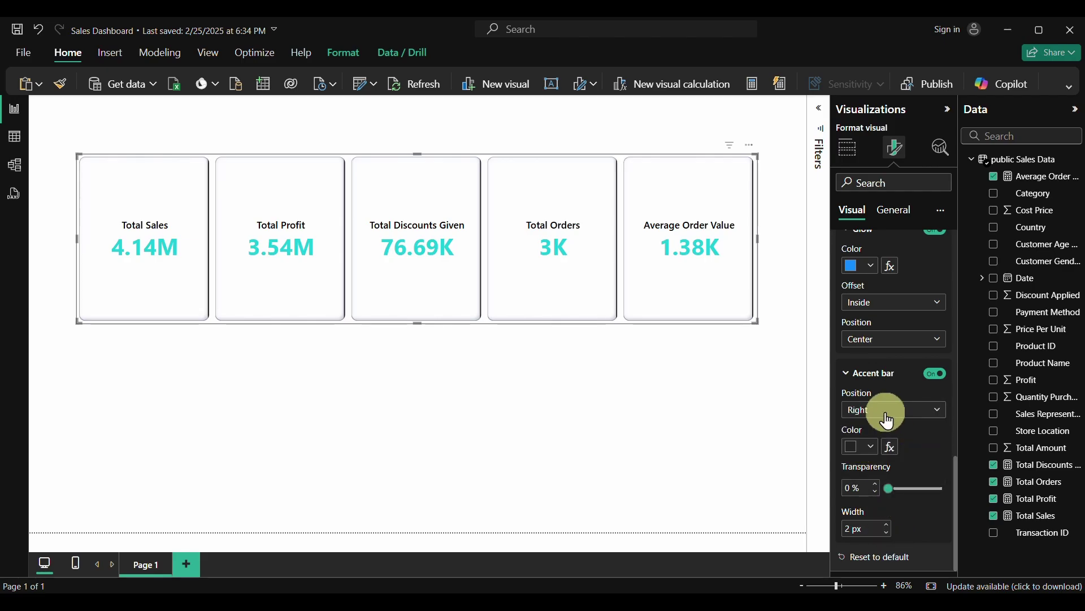
click(891, 526)
click(892, 526)
click(891, 527)
click(892, 526)
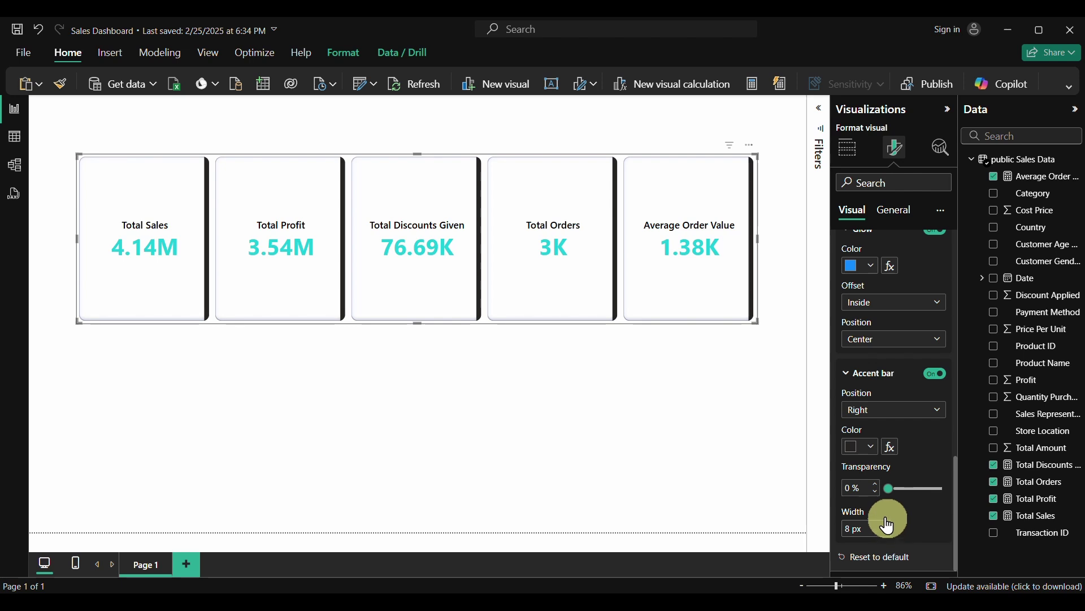
Set the accent bar colour to custom hex #4F008C
click(871, 447)
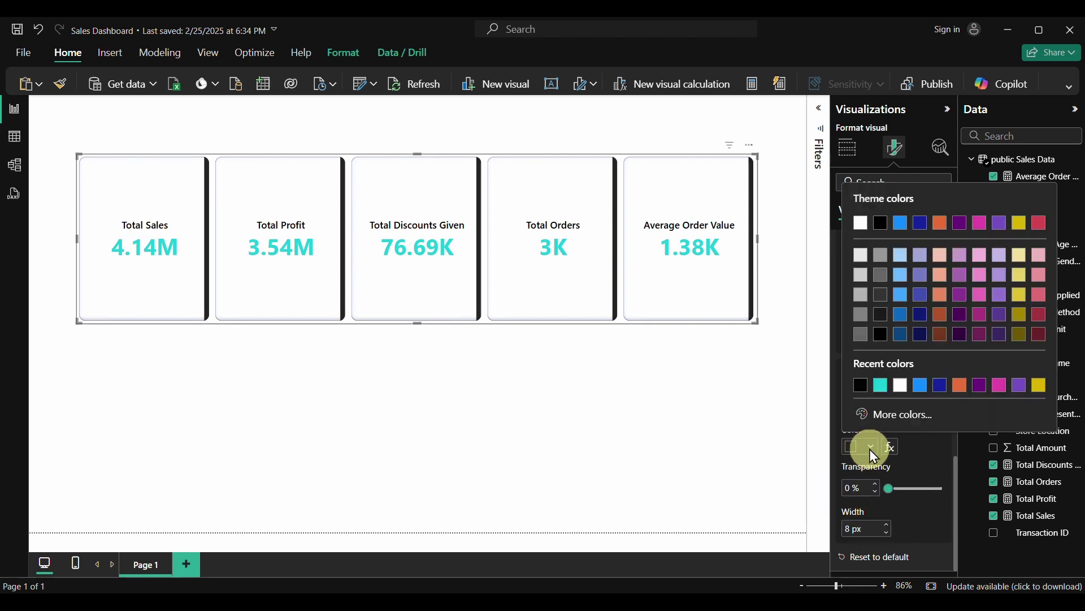
click(894, 415)
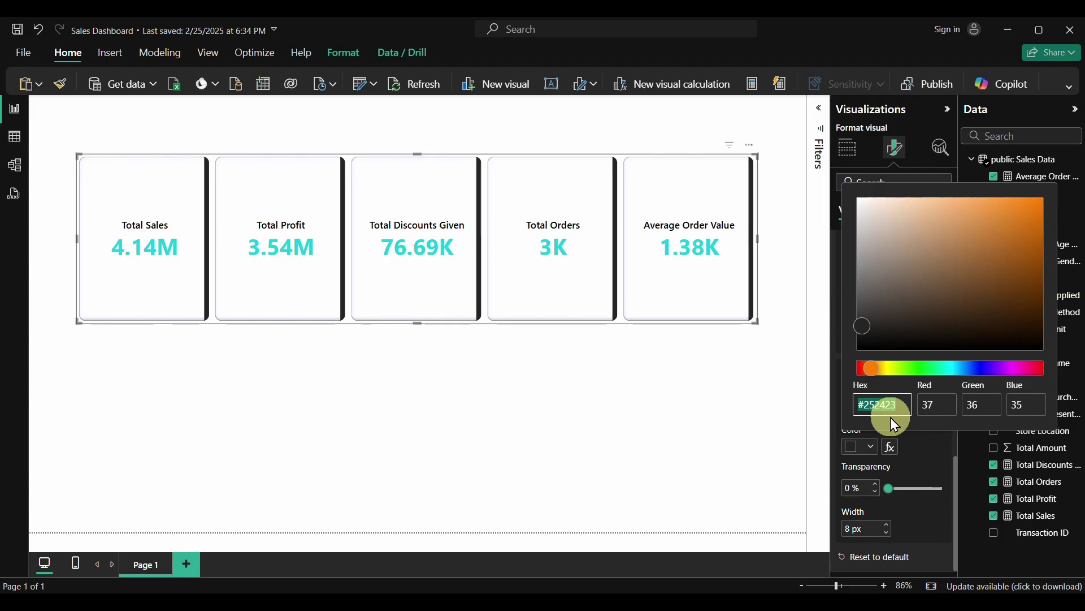
key(BackSpace)
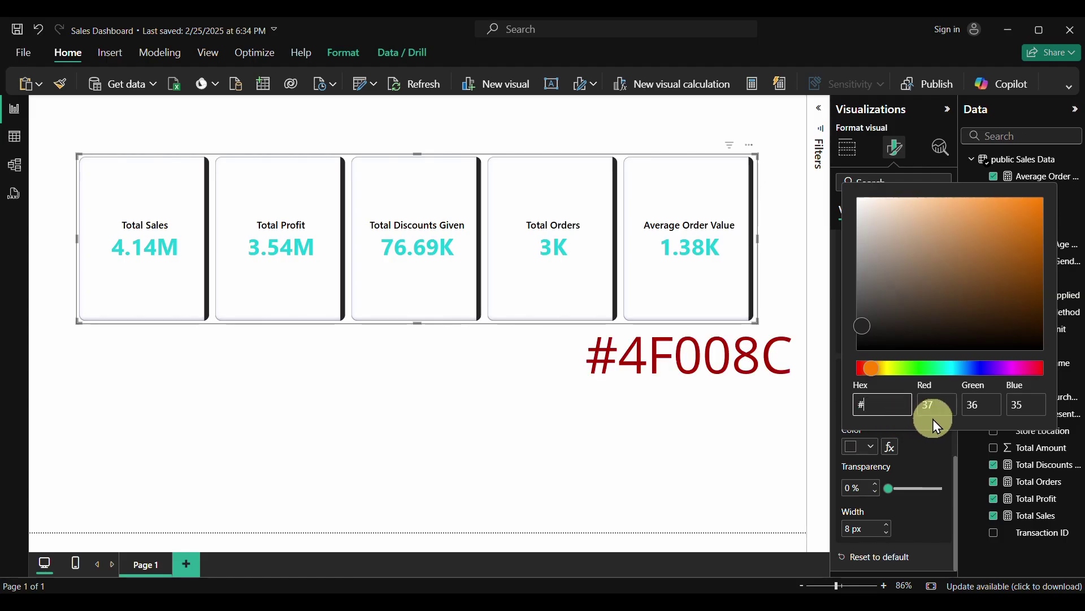
text(4F008C)
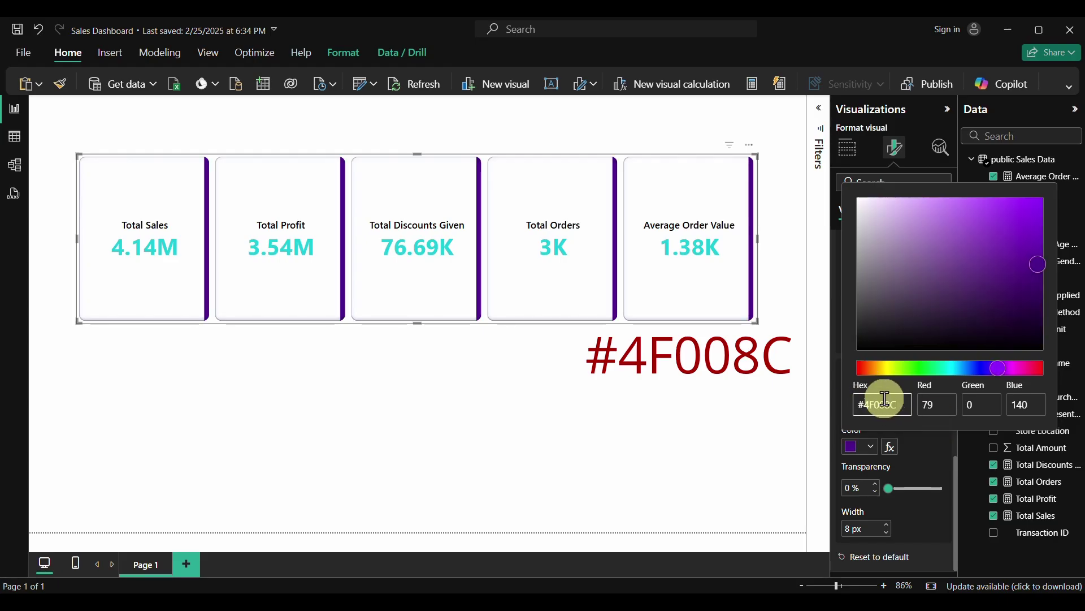
click(927, 462)
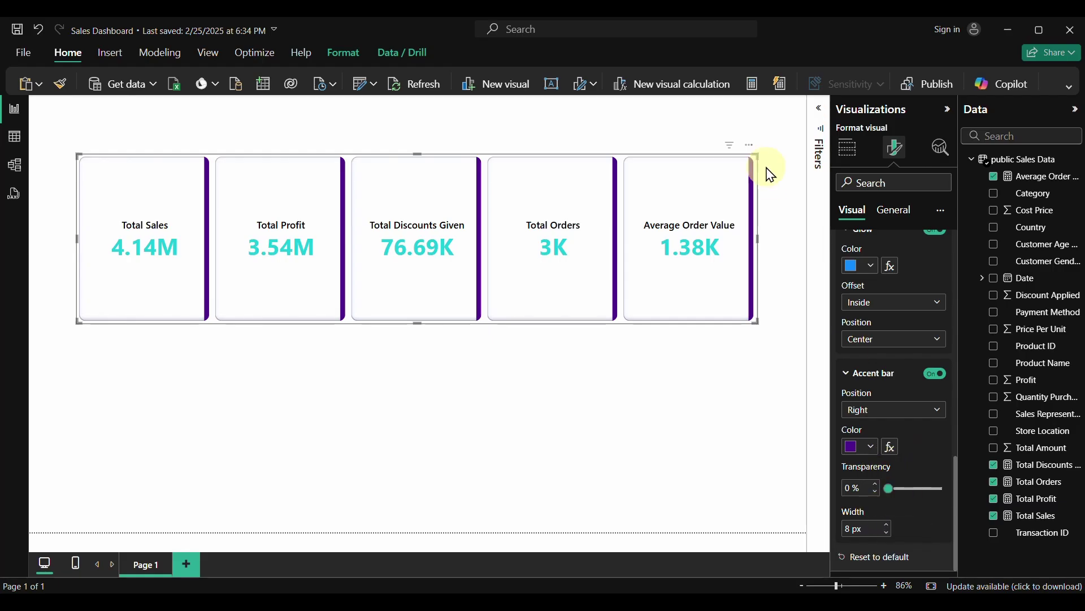
Drag the card row's top edge down to shorten it, then collapse the Shadow settings
drag(753, 156, 756, 195)
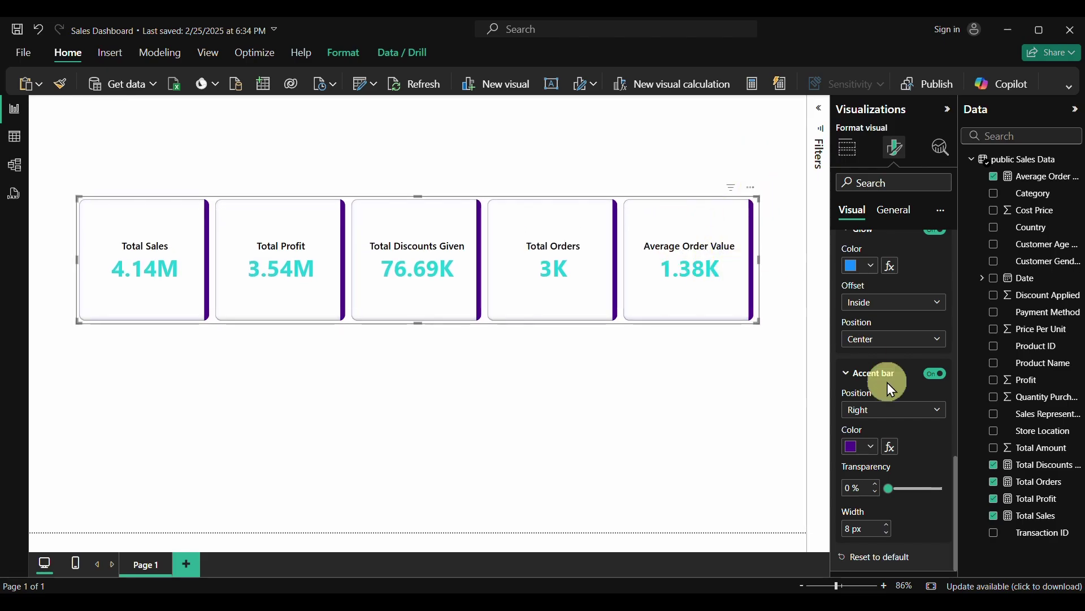
scroll(889, 384, up, 5)
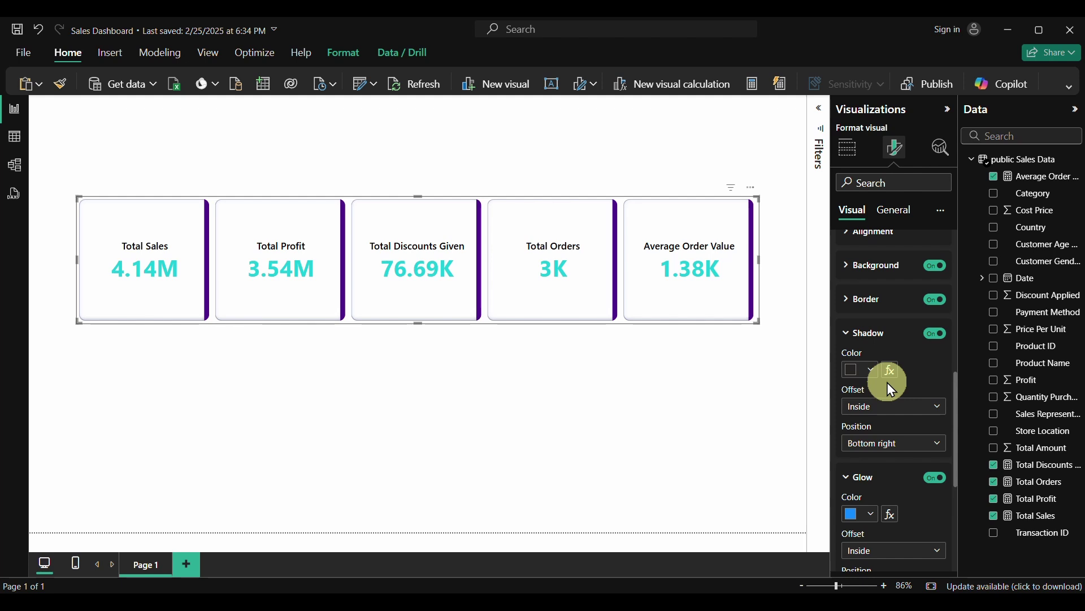
click(849, 338)
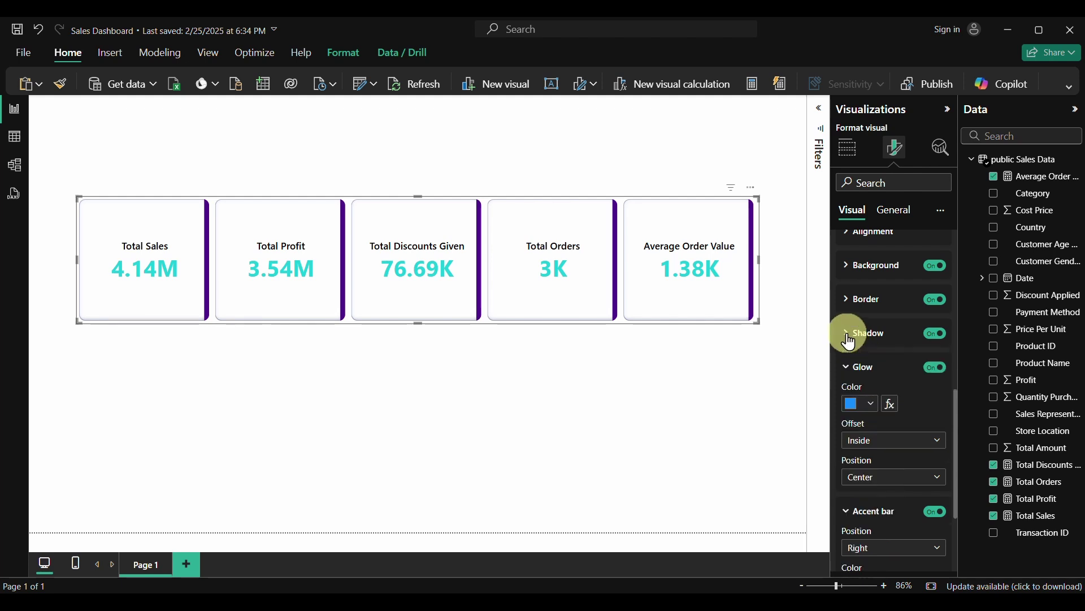
Collapse the Cards section and briefly expand, then collapse, the Images settings
scroll(849, 340, up, 2)
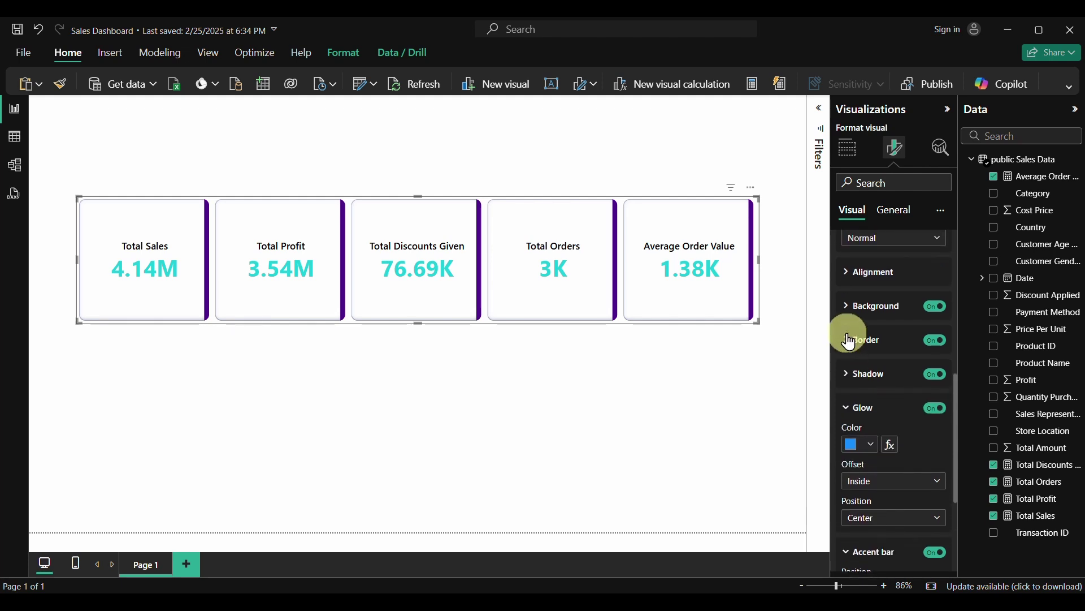
scroll(850, 340, down, 5)
scroll(849, 341, up, 6)
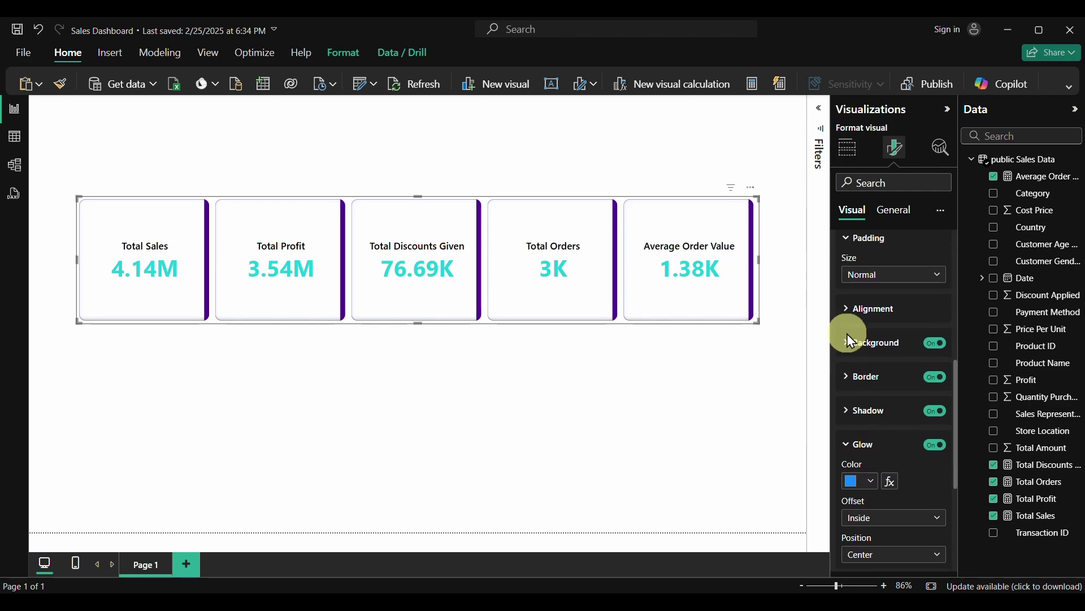
scroll(847, 334, up, 14)
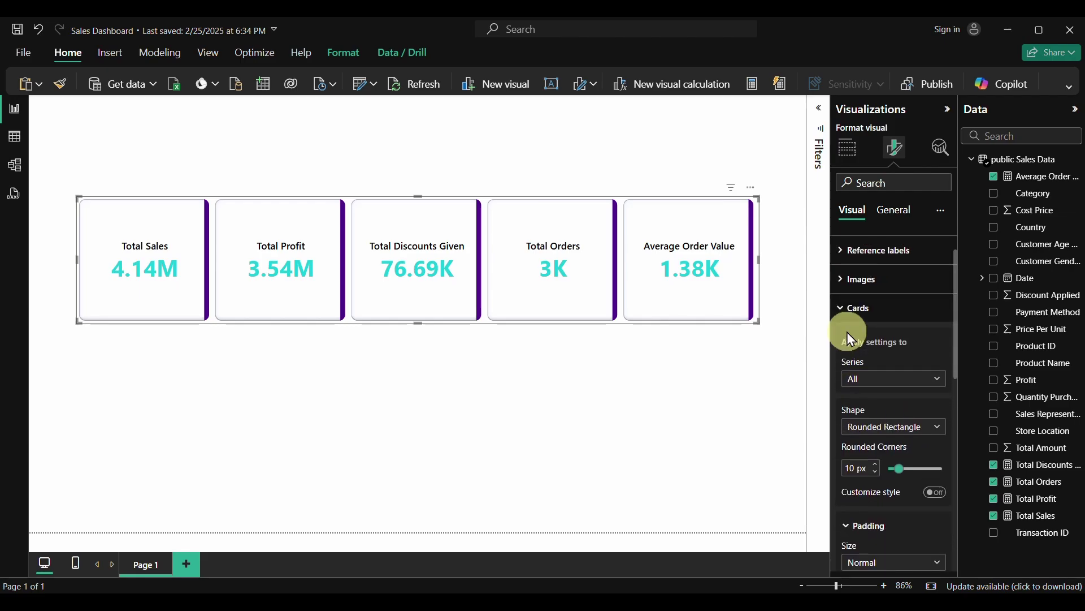
click(851, 309)
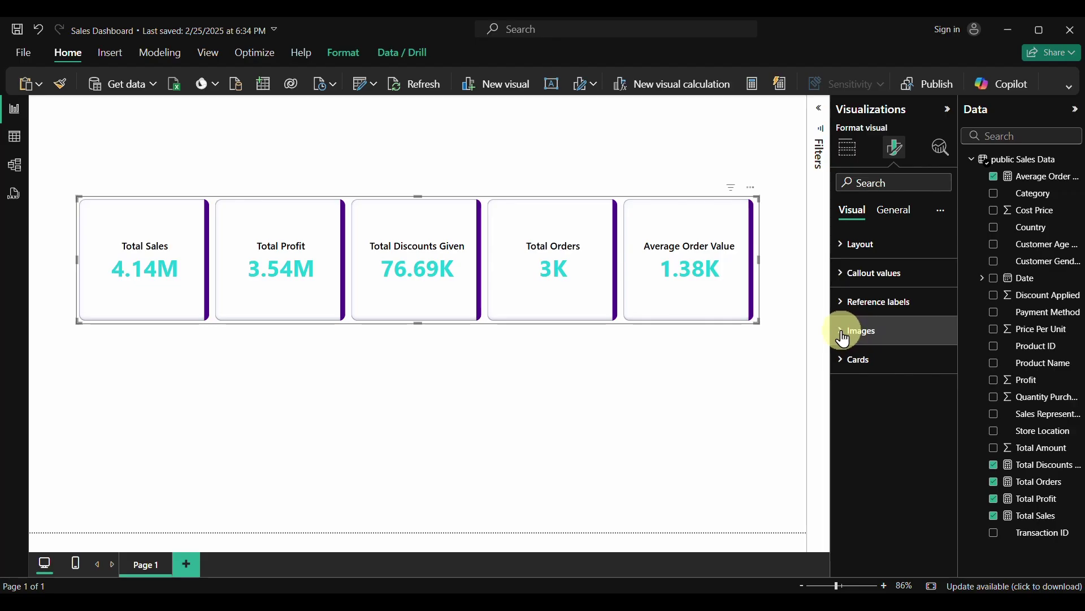
click(843, 333)
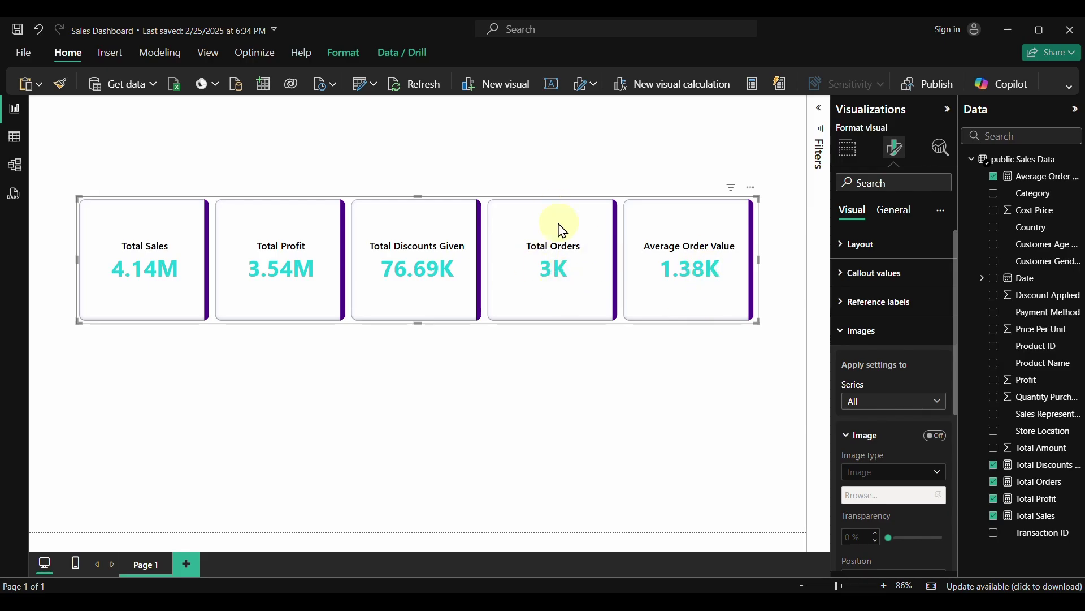
click(845, 334)
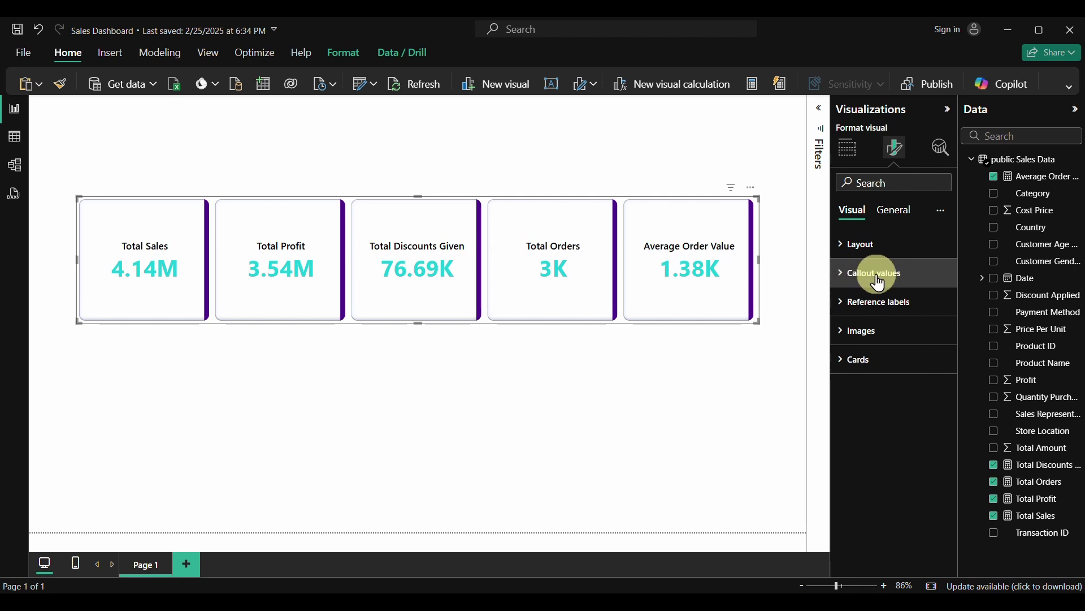
For the Total Orders series, keep Callout value display units at Auto with 2 decimal places
click(843, 287)
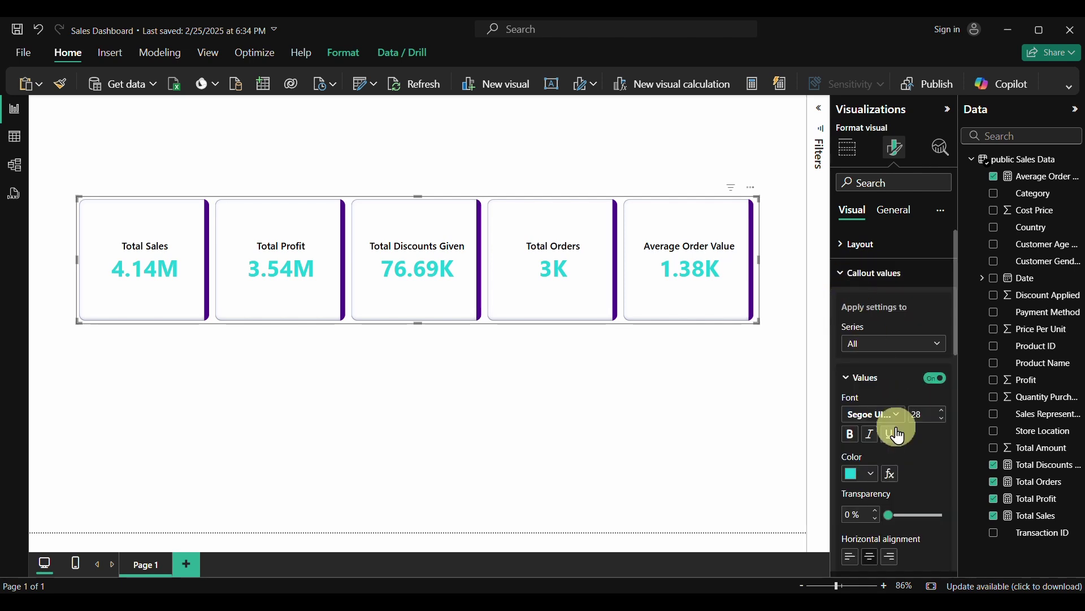
scroll(892, 428, down, 1)
scroll(892, 428, down, 3)
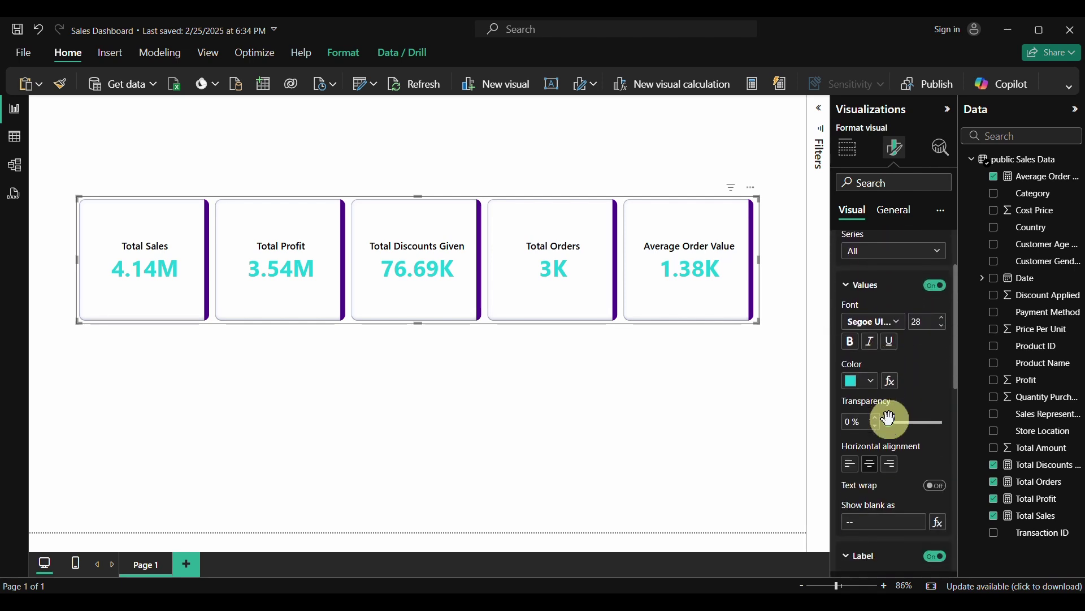
scroll(889, 417, down, 1)
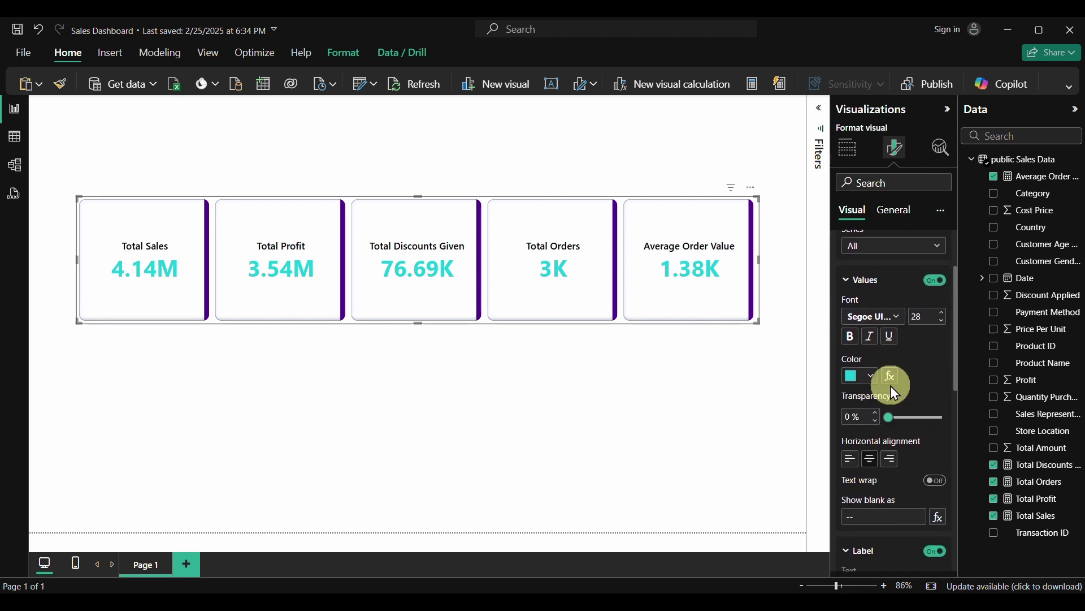
click(874, 255)
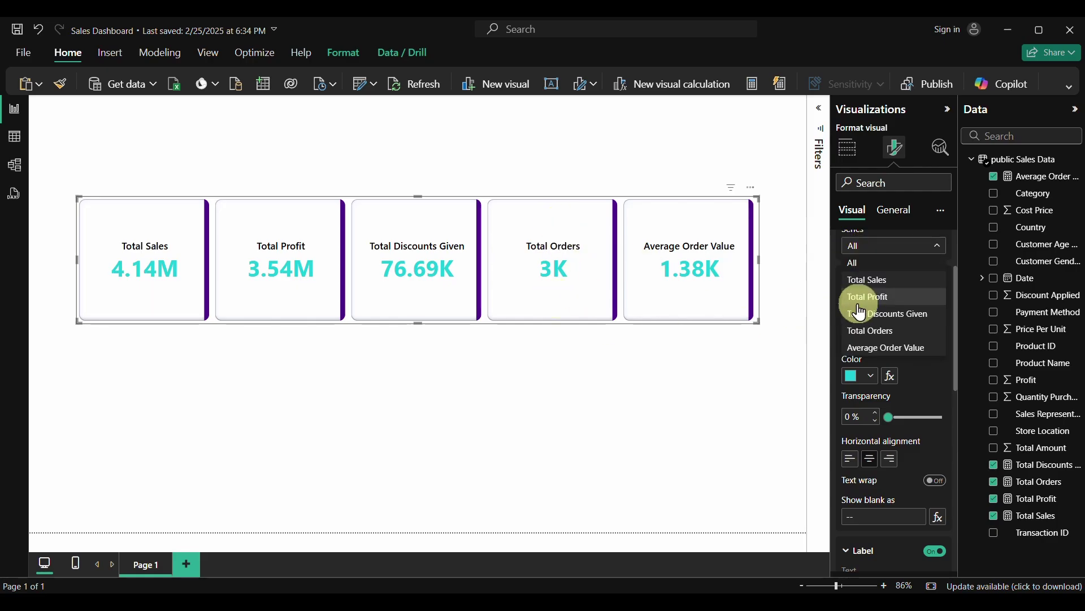
click(868, 330)
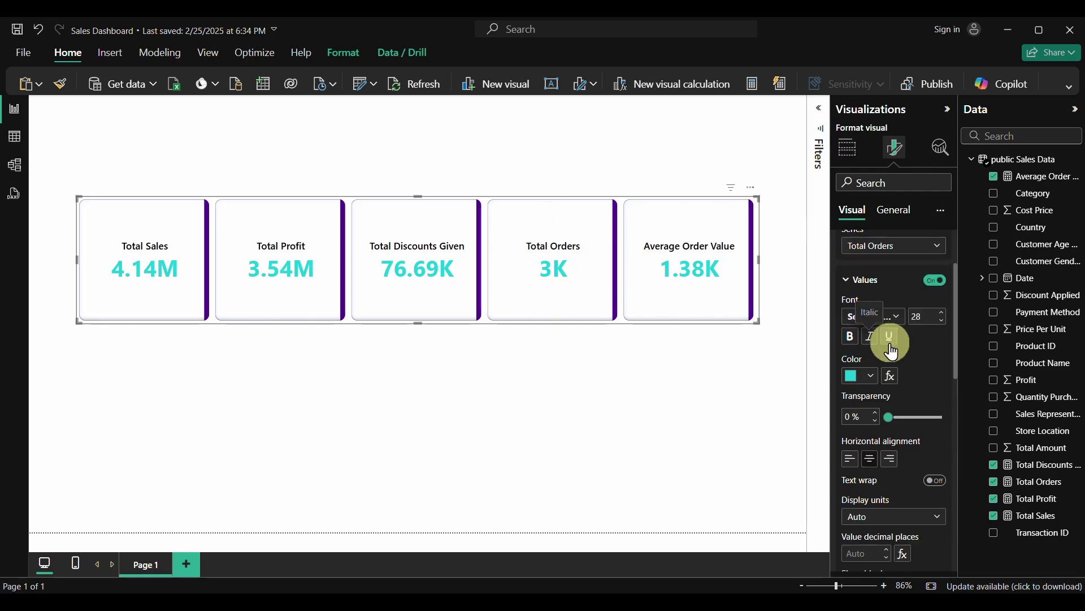
scroll(904, 417, down, 3)
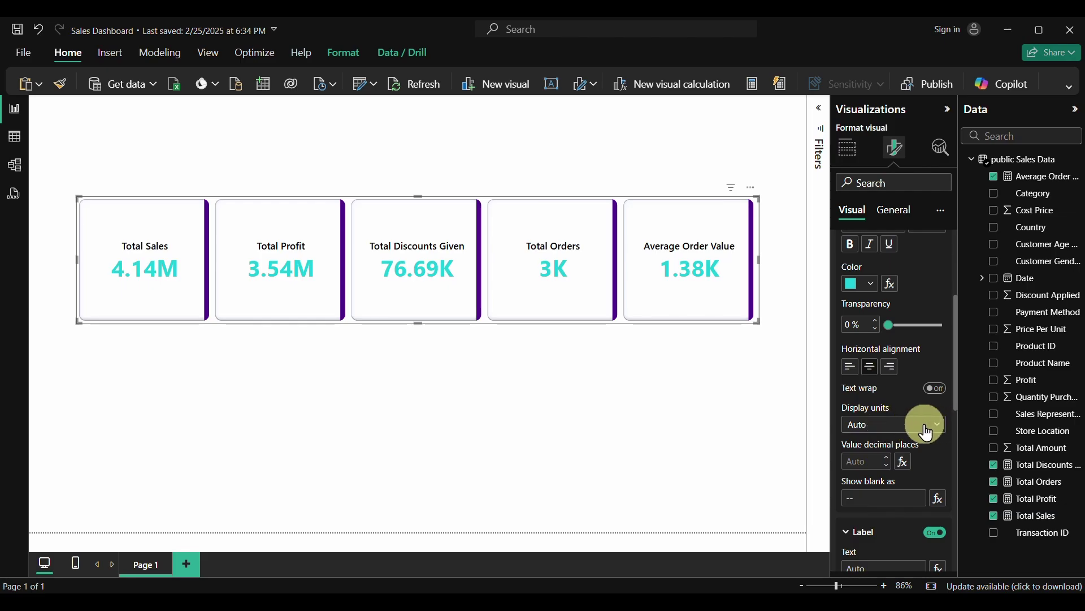
click(935, 424)
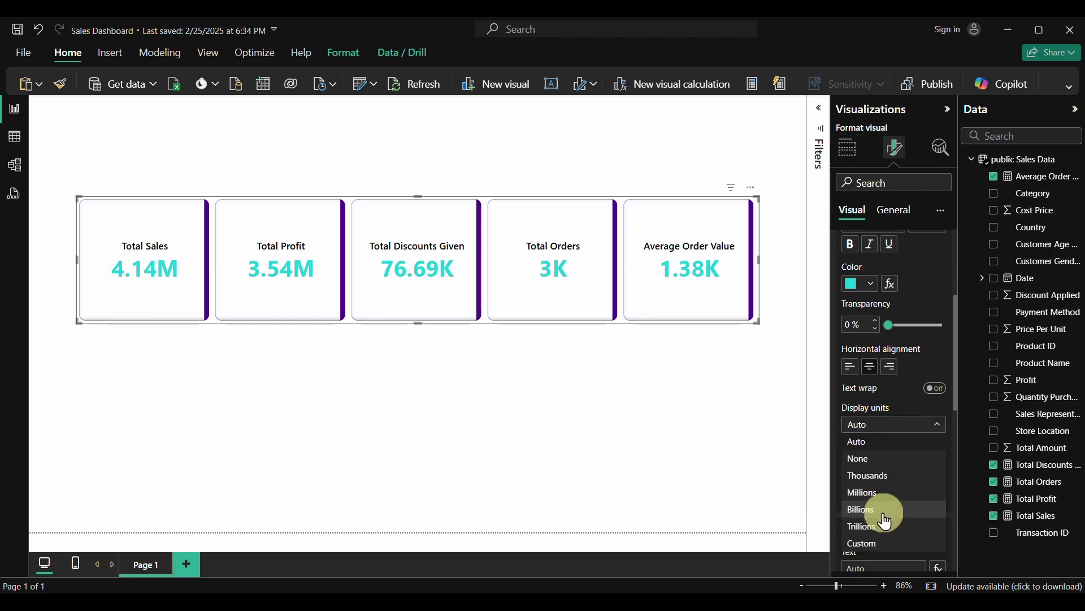
click(910, 407)
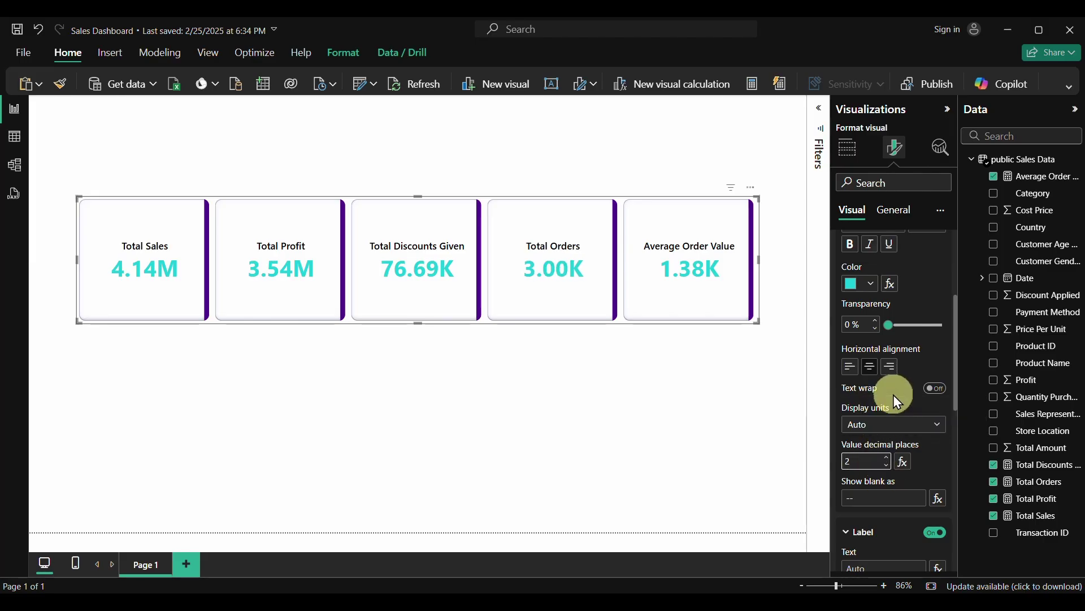
scroll(898, 401, up, 5)
click(846, 273)
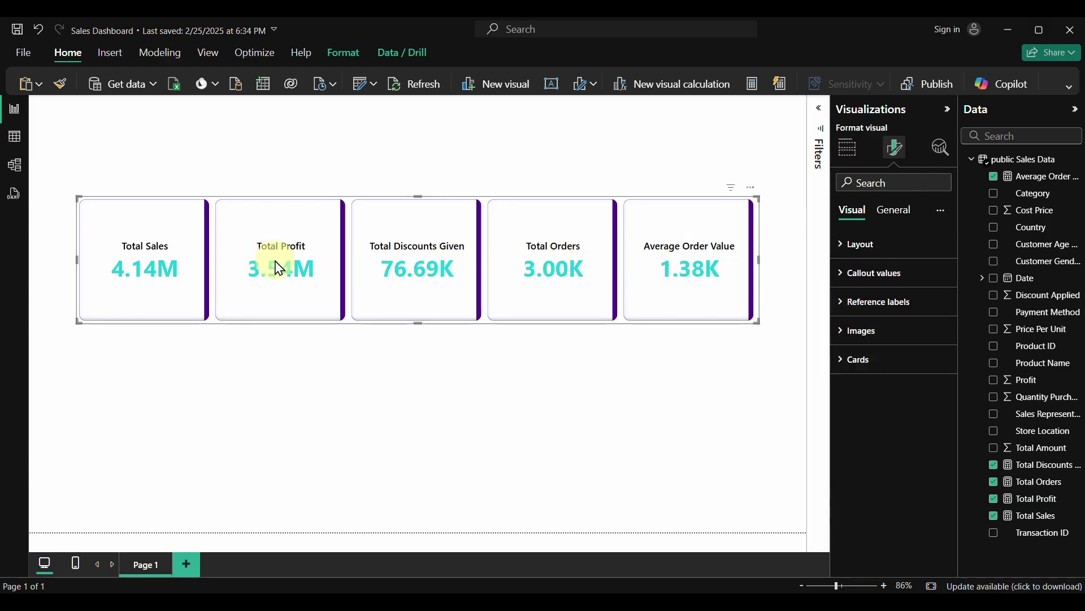
Turn on images for the cards, then cancel the first image browse
click(843, 336)
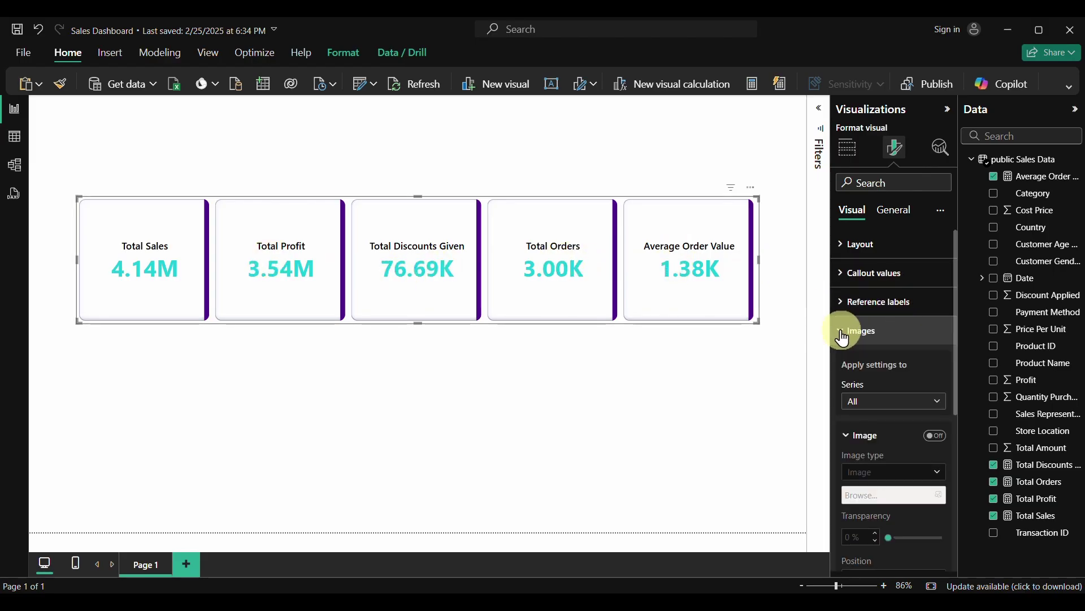
click(932, 436)
scroll(930, 433, down, 2)
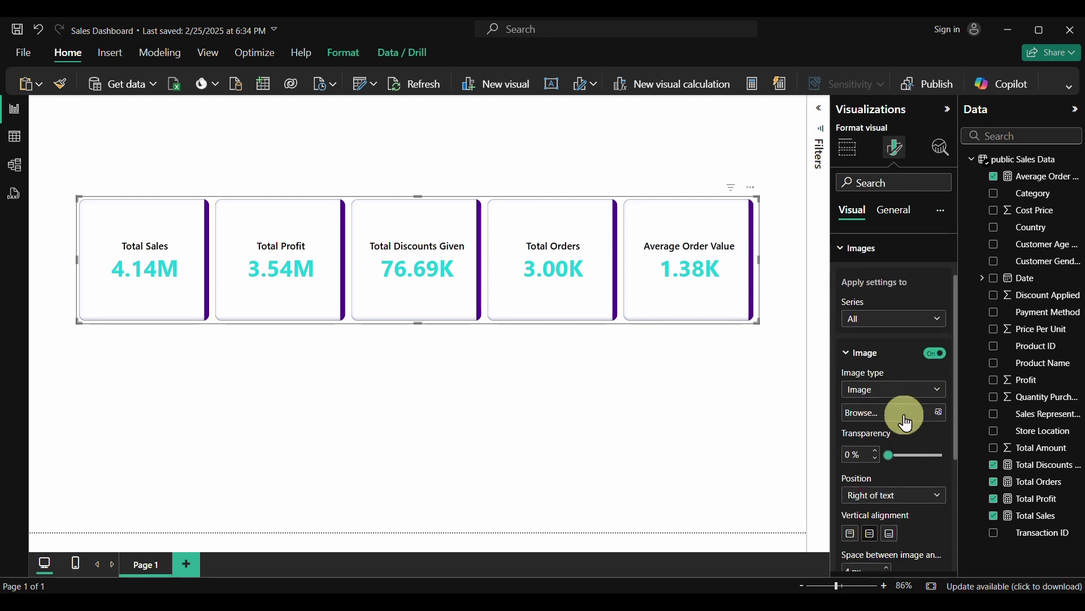
click(941, 414)
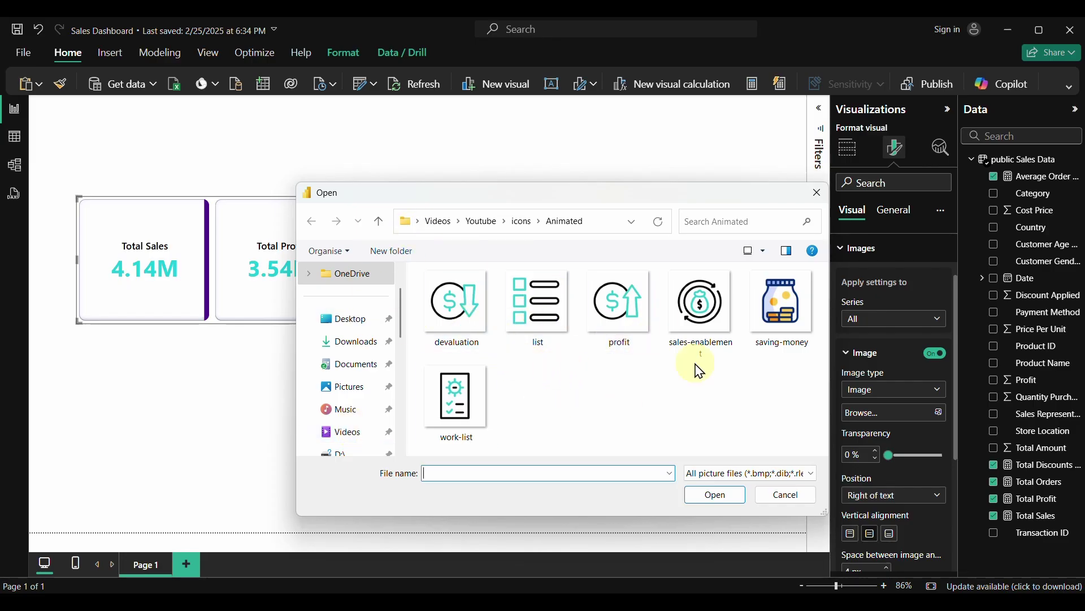
click(779, 493)
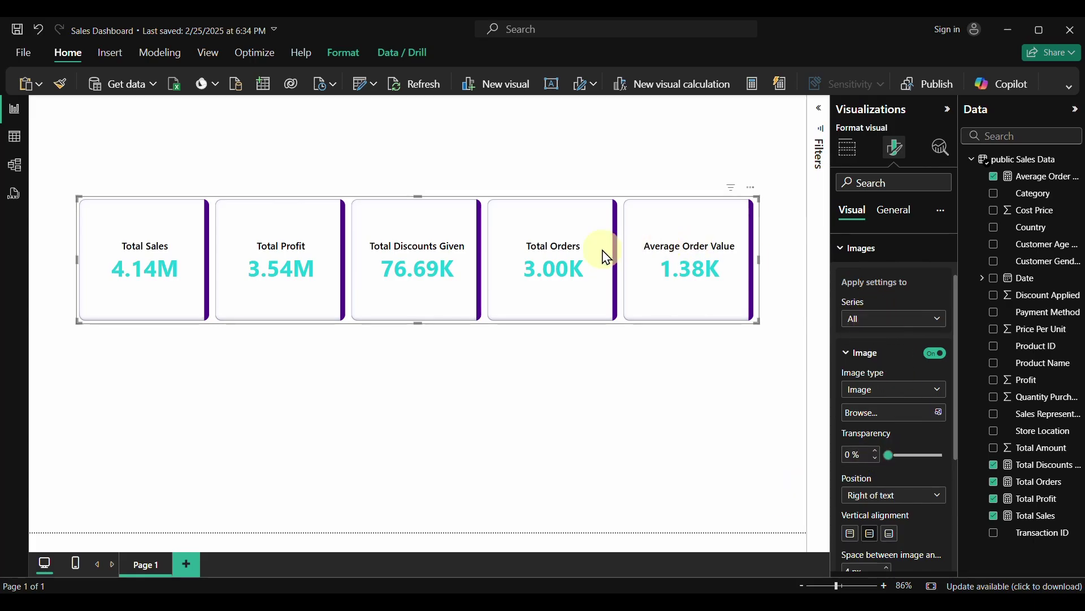
Insert the sales-enablement icon as the Total Sales card's image
click(899, 318)
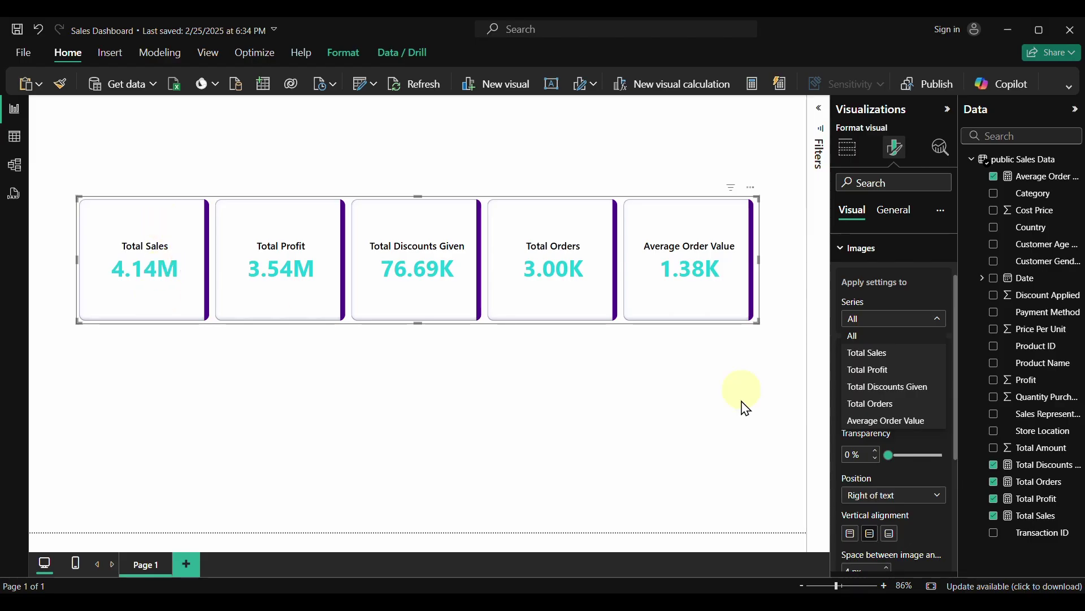
click(875, 356)
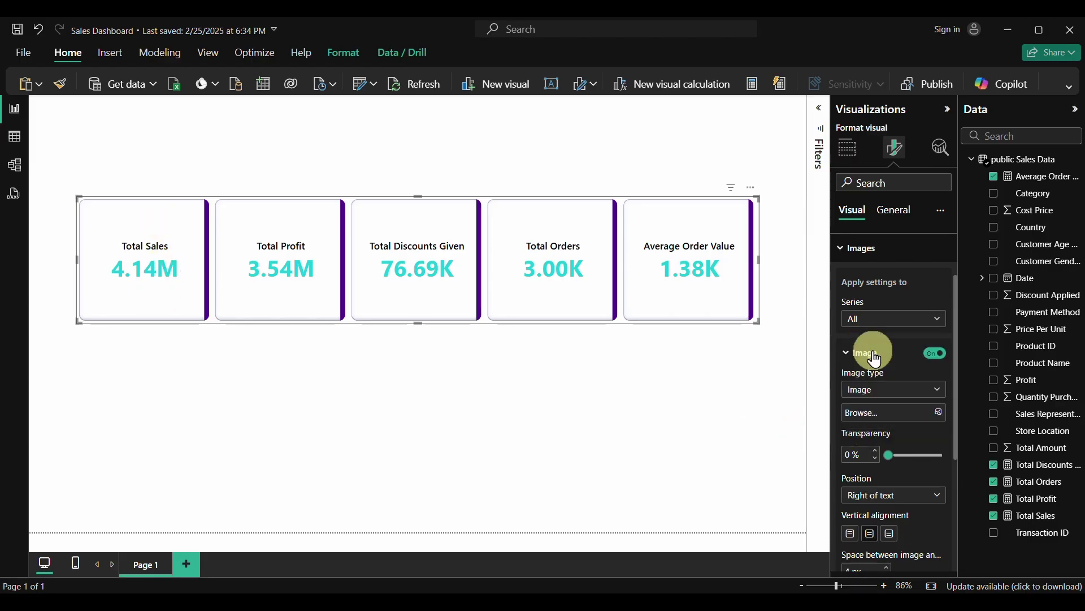
click(937, 418)
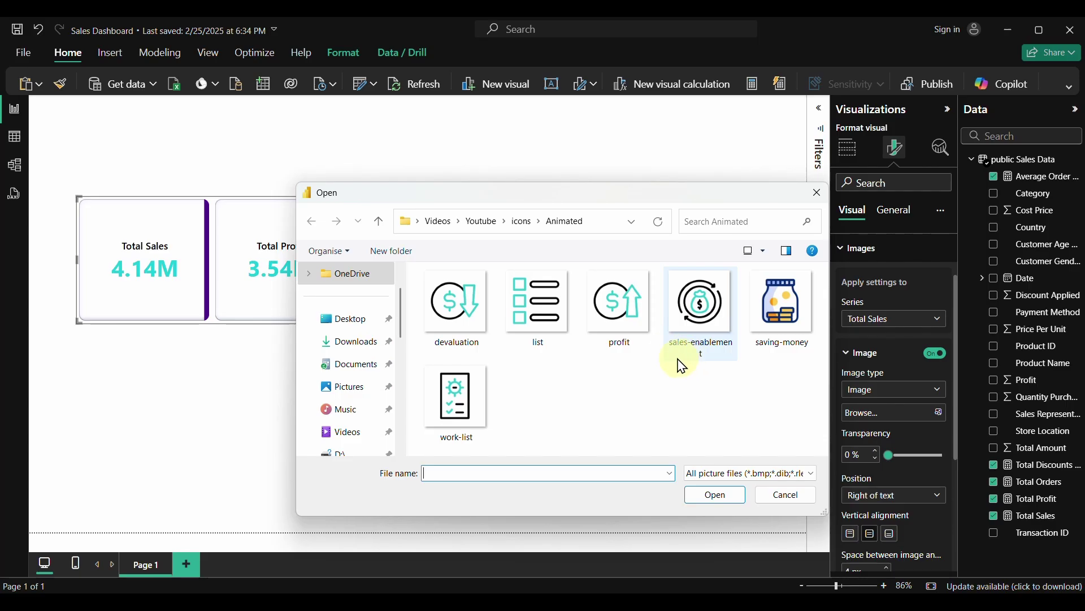
click(700, 303)
click(713, 496)
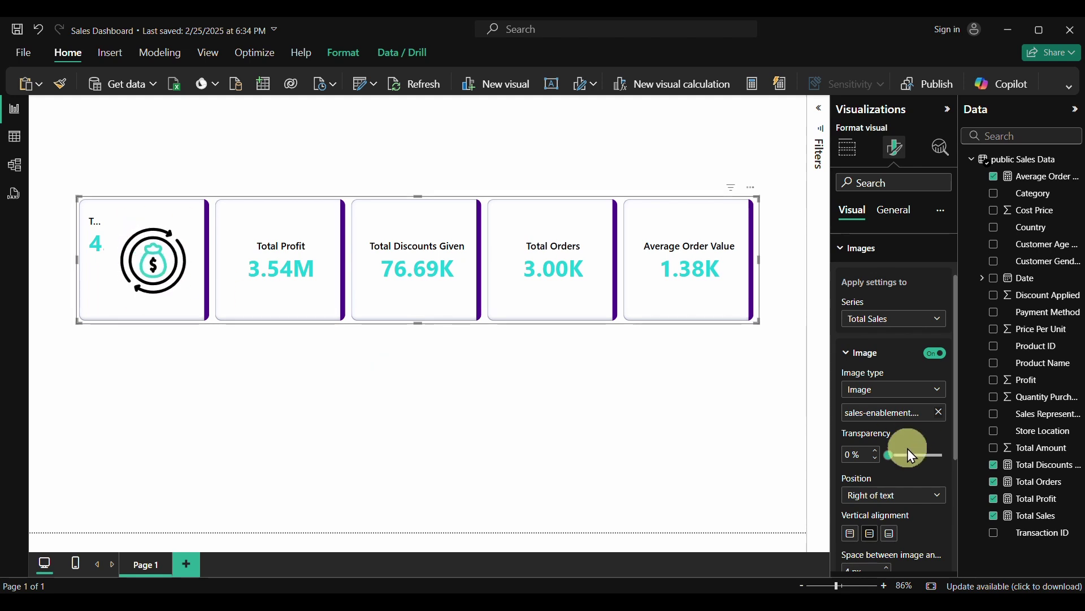
Place the Total Sales icon below the text, 0 px gap, 50 px size, centred
scroll(904, 452, down, 3)
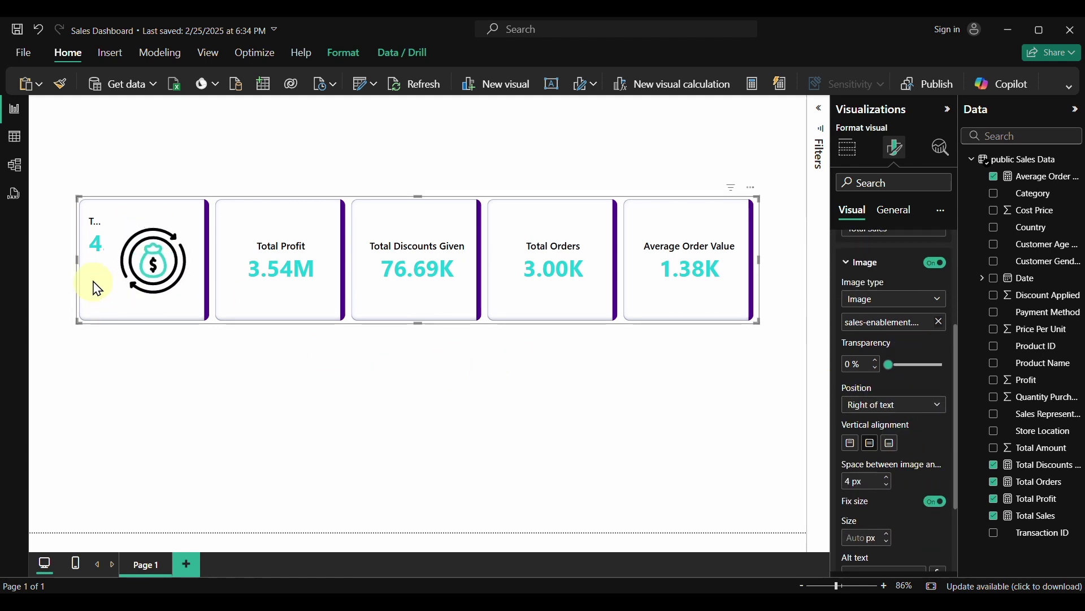
click(931, 417)
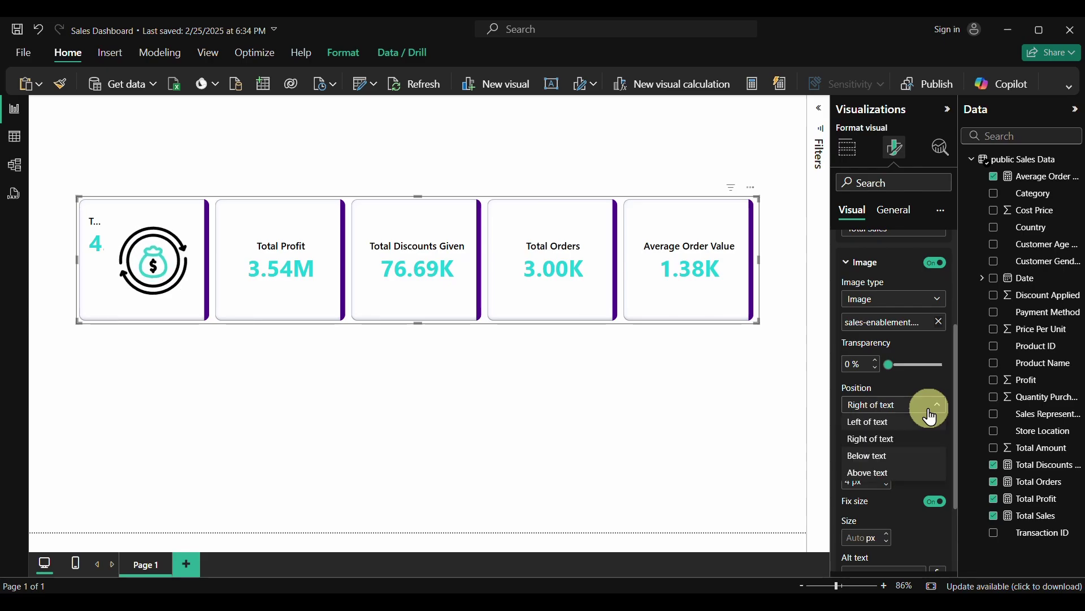
click(871, 457)
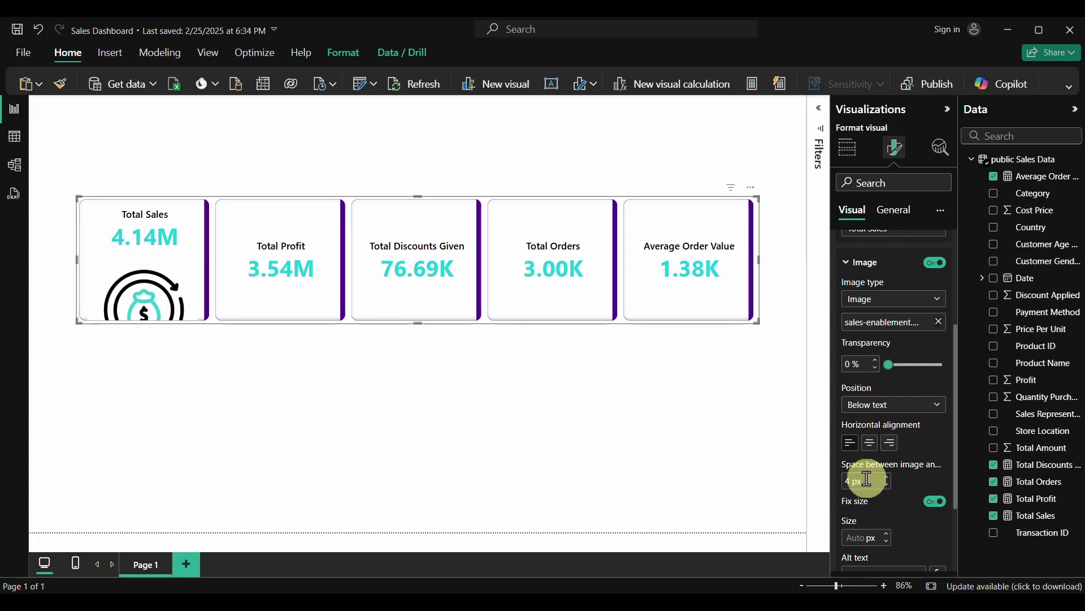
click(887, 485)
click(887, 485)
click(887, 485)
click(887, 485)
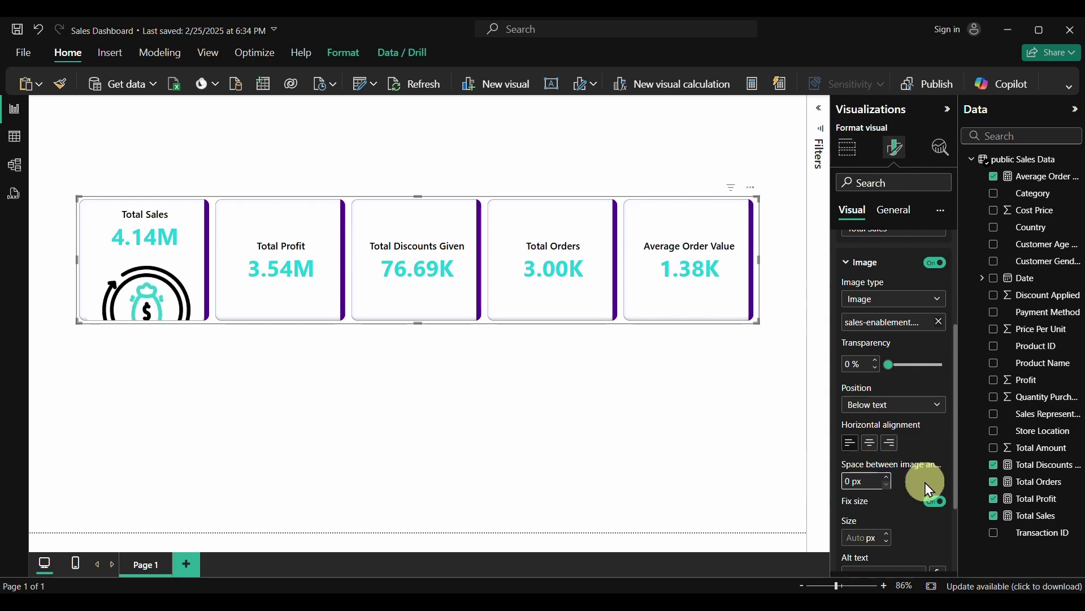
click(864, 534)
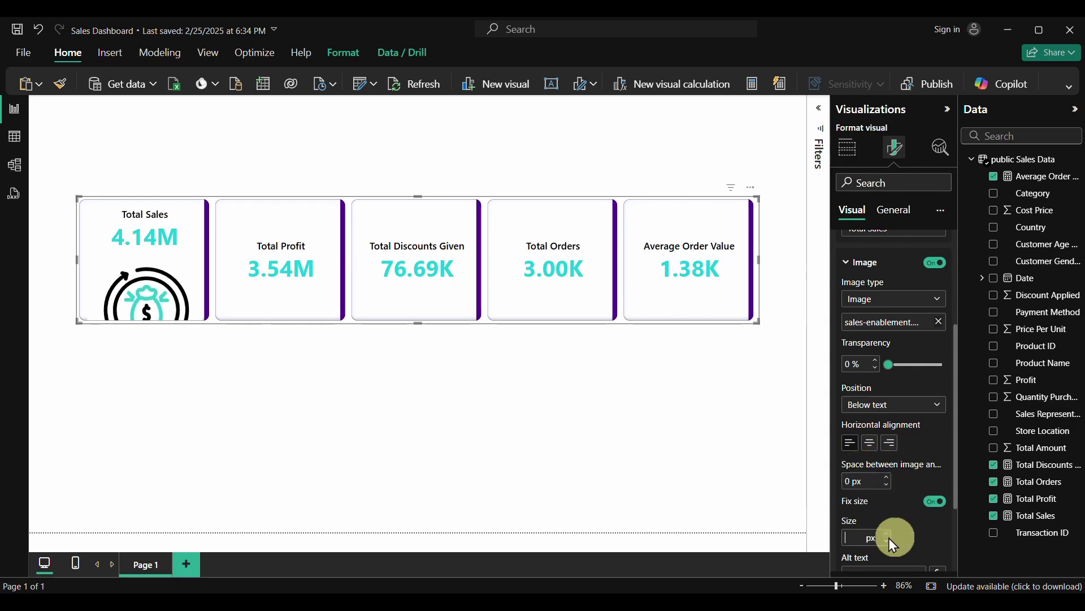
text(50)
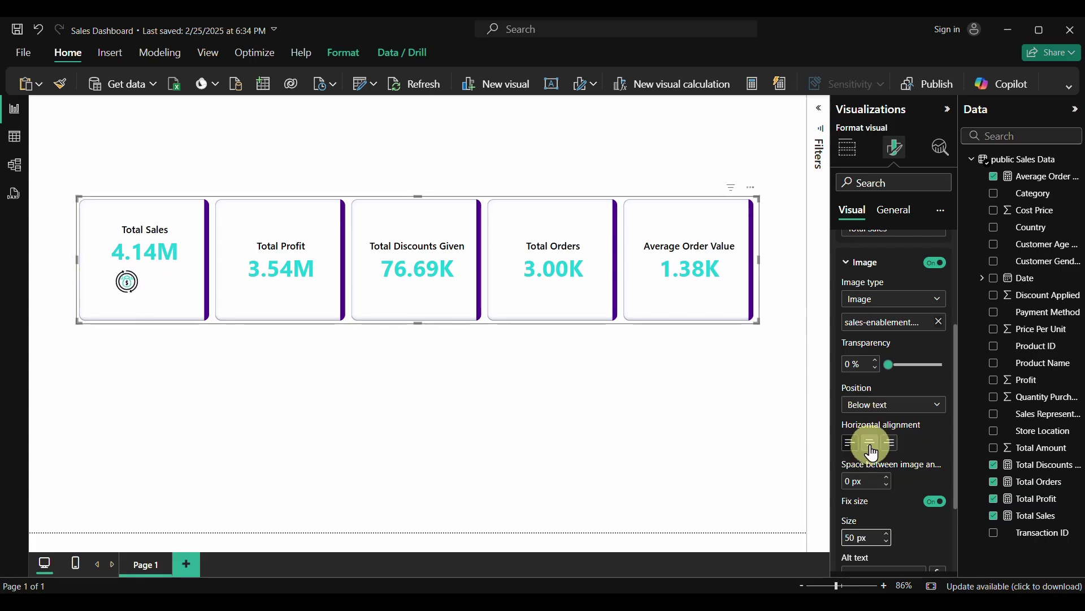
click(871, 443)
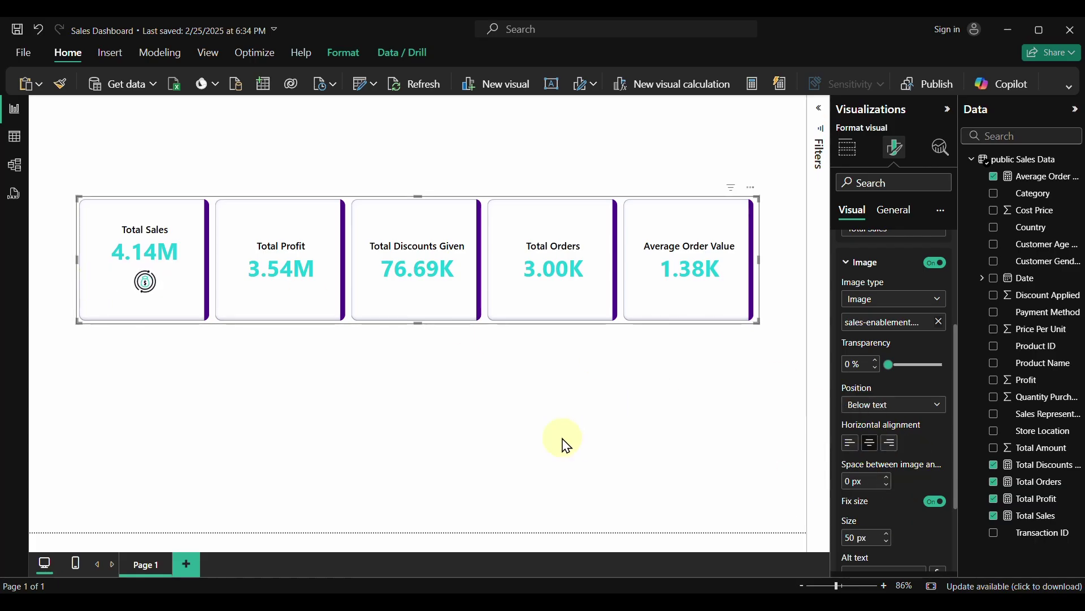
scroll(892, 402, up, 3)
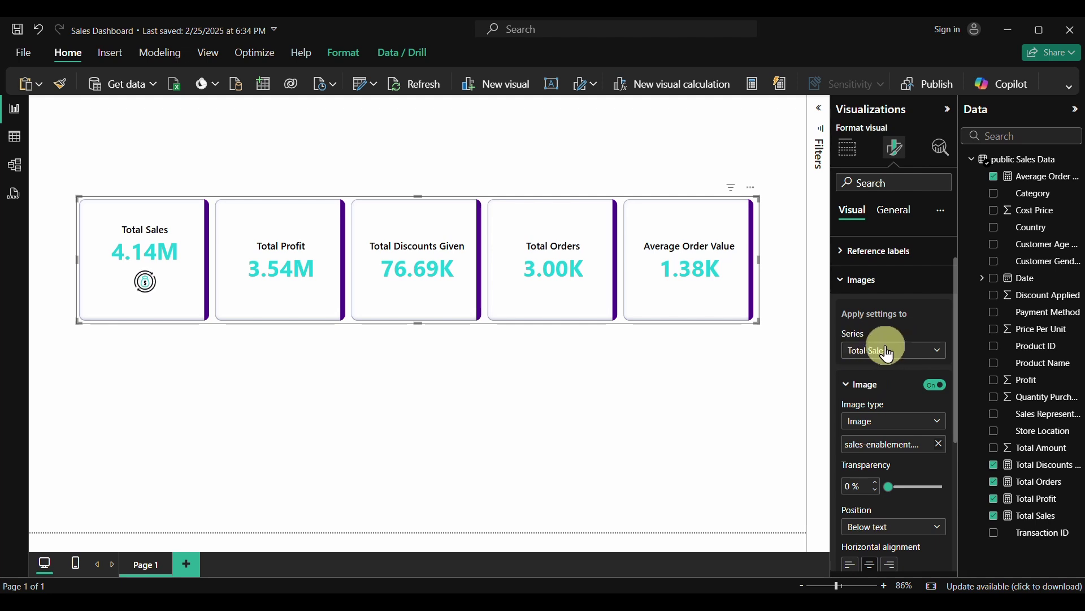
Switch the series to Total Profit and load profit.gif as its image
click(923, 361)
click(873, 402)
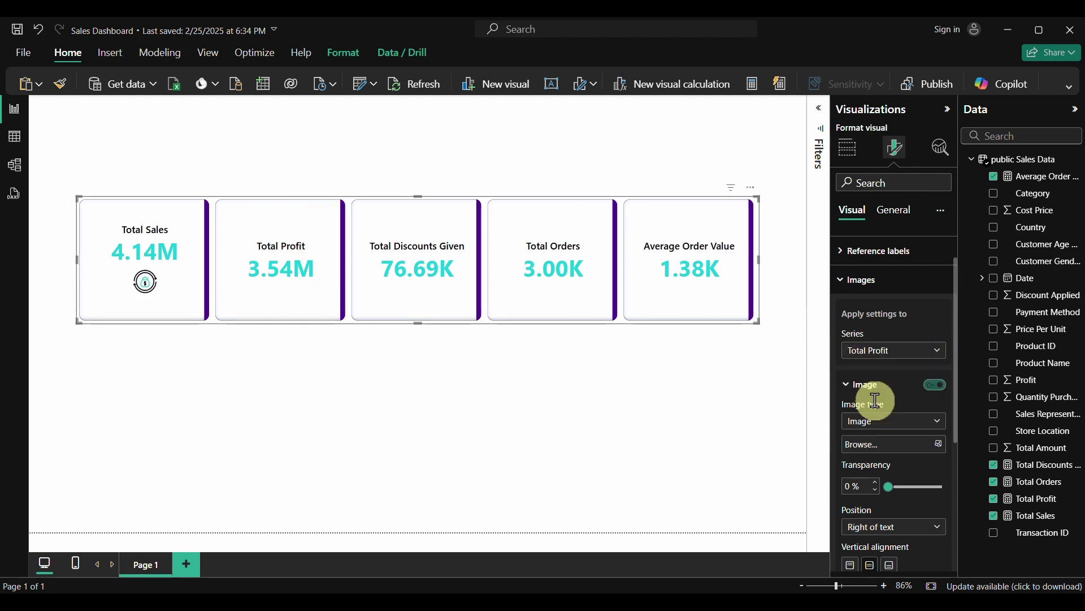
click(938, 445)
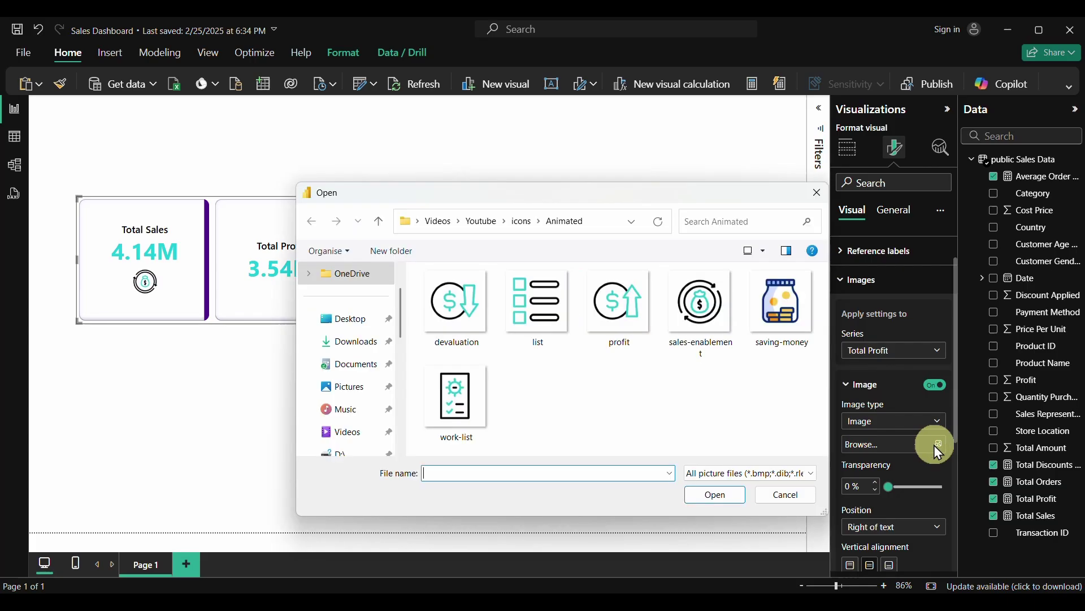
click(622, 308)
click(717, 496)
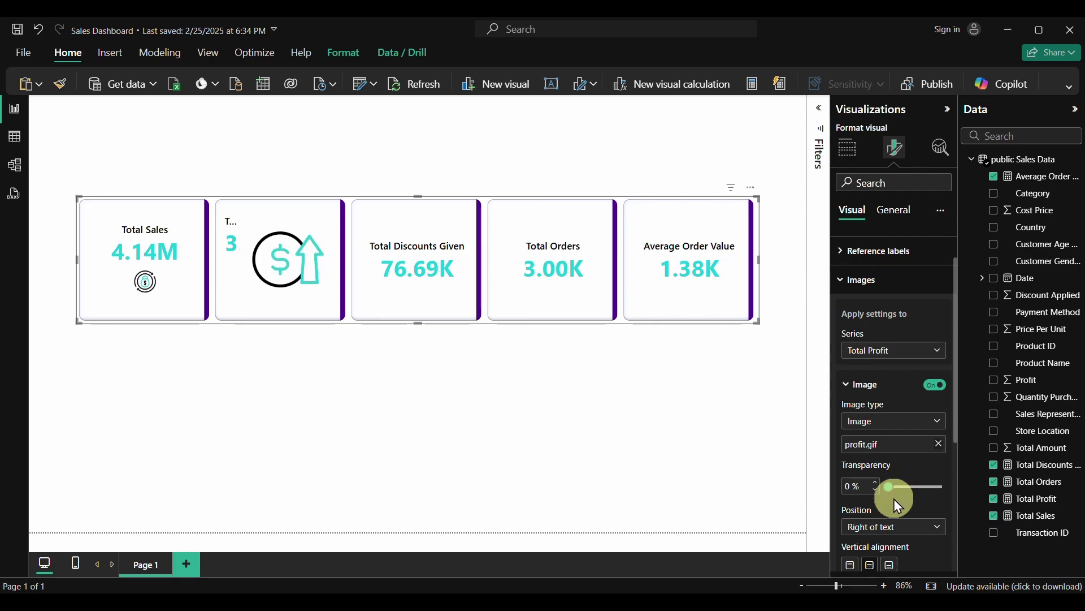
Put the profit icon below the text with 0 px gap at 50 px size
scroll(894, 499, down, 2)
click(896, 430)
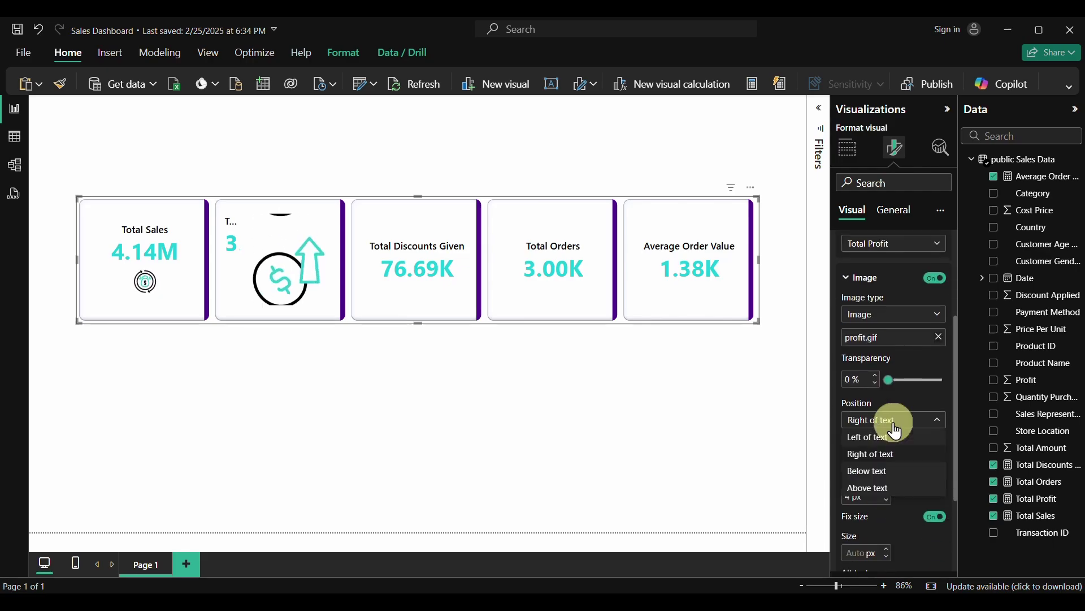
click(871, 472)
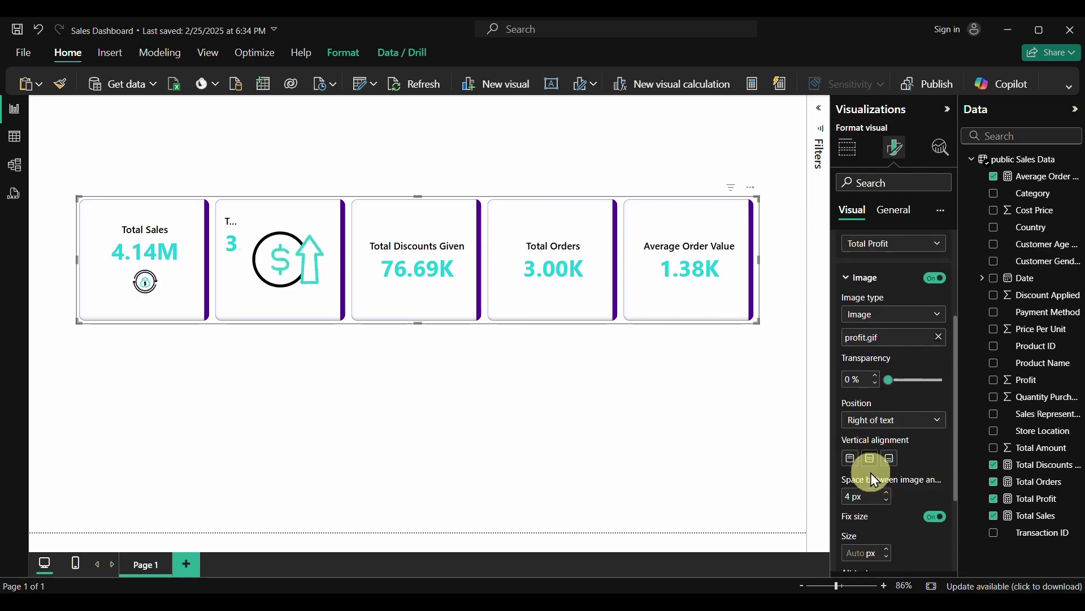
click(888, 501)
click(888, 501)
click(889, 501)
click(888, 501)
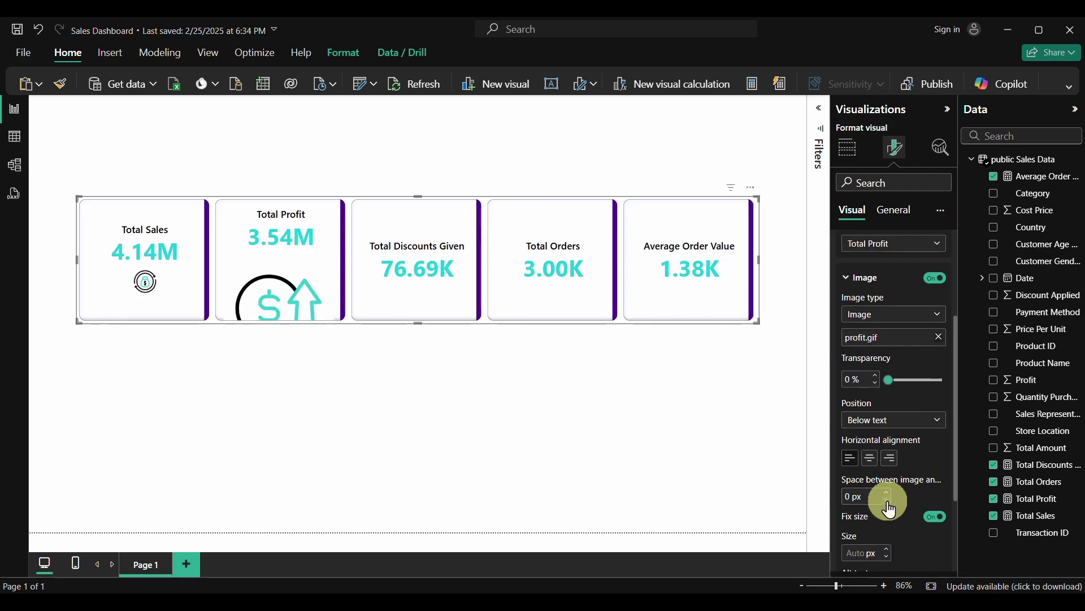
click(861, 549)
text(50)
key(Return)
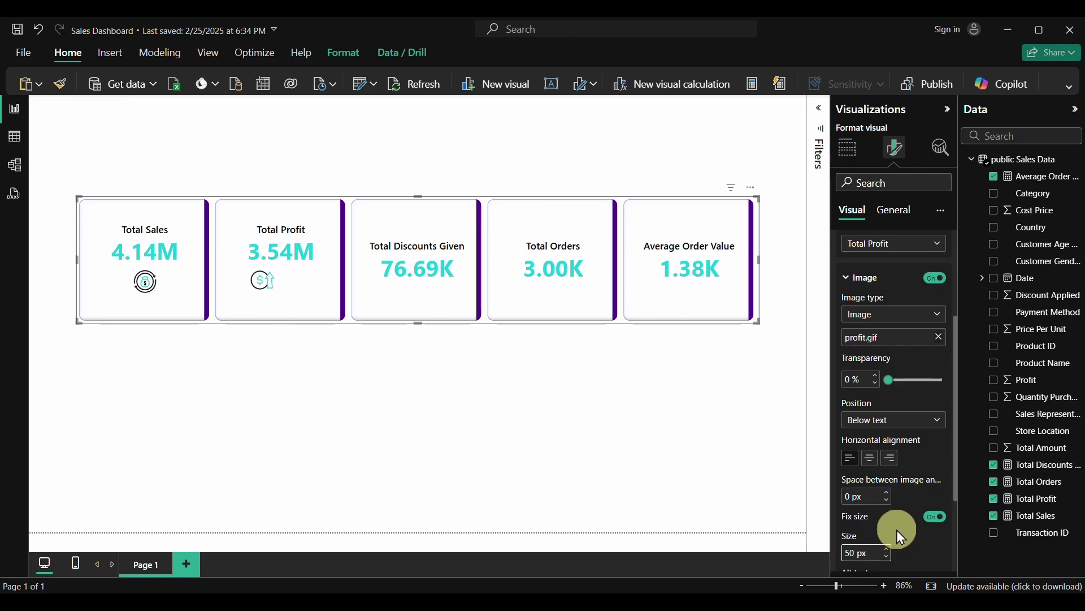
scroll(899, 534, down, 1)
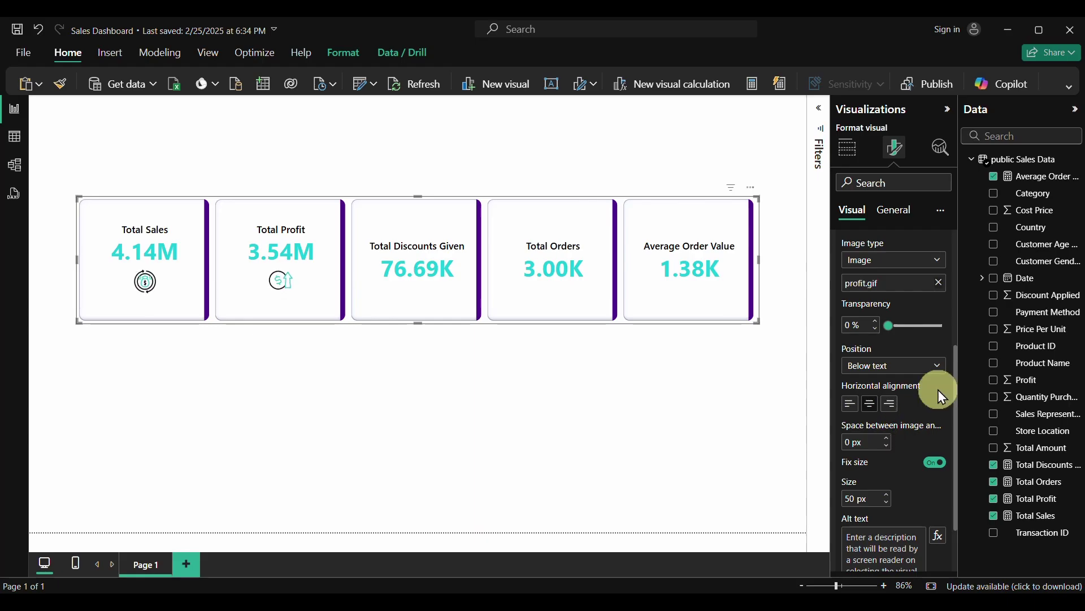
scroll(897, 264, up, 1)
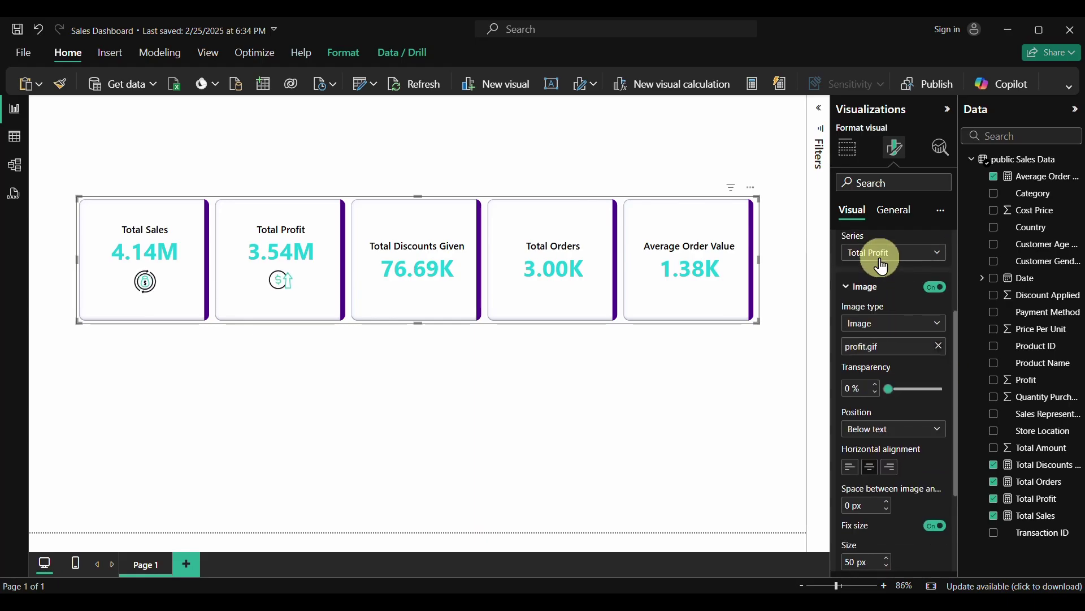
Switch the series to Total Discounts Given and load devaluation.gif as its image
click(895, 254)
click(885, 320)
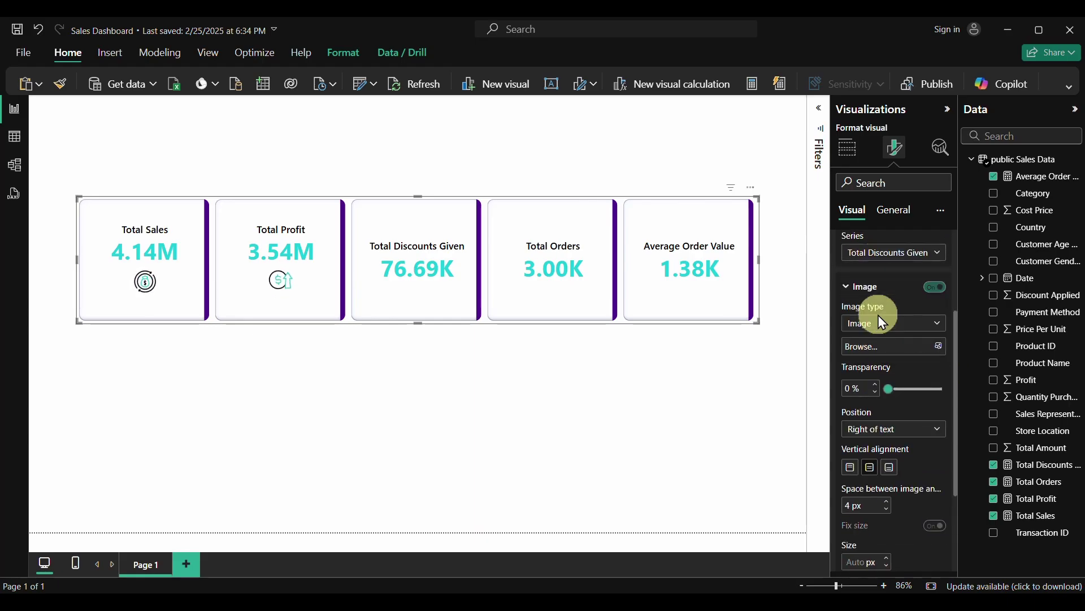
click(941, 347)
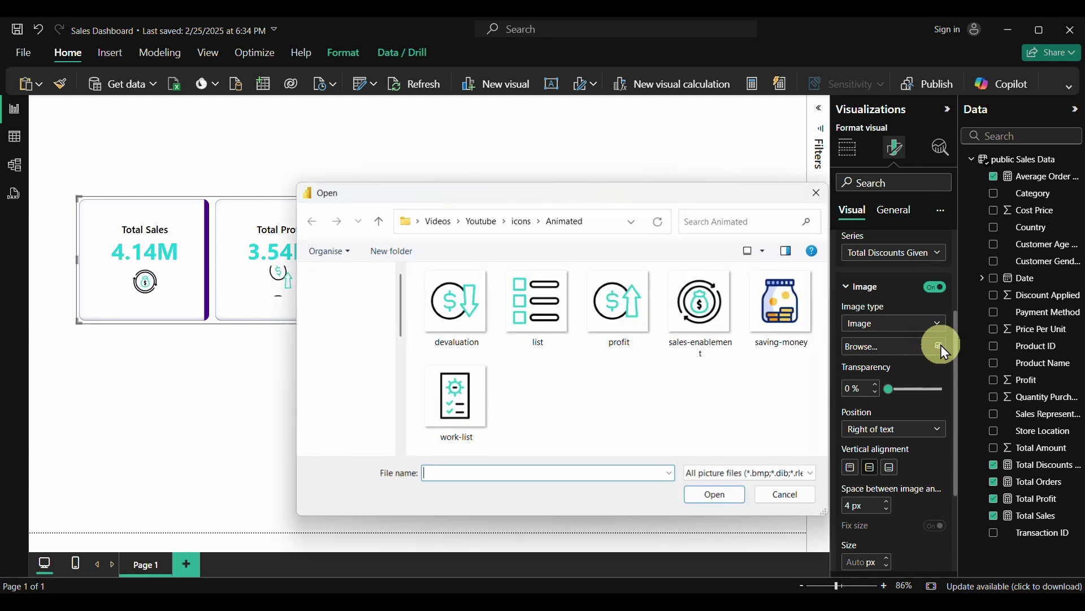
click(465, 303)
click(724, 500)
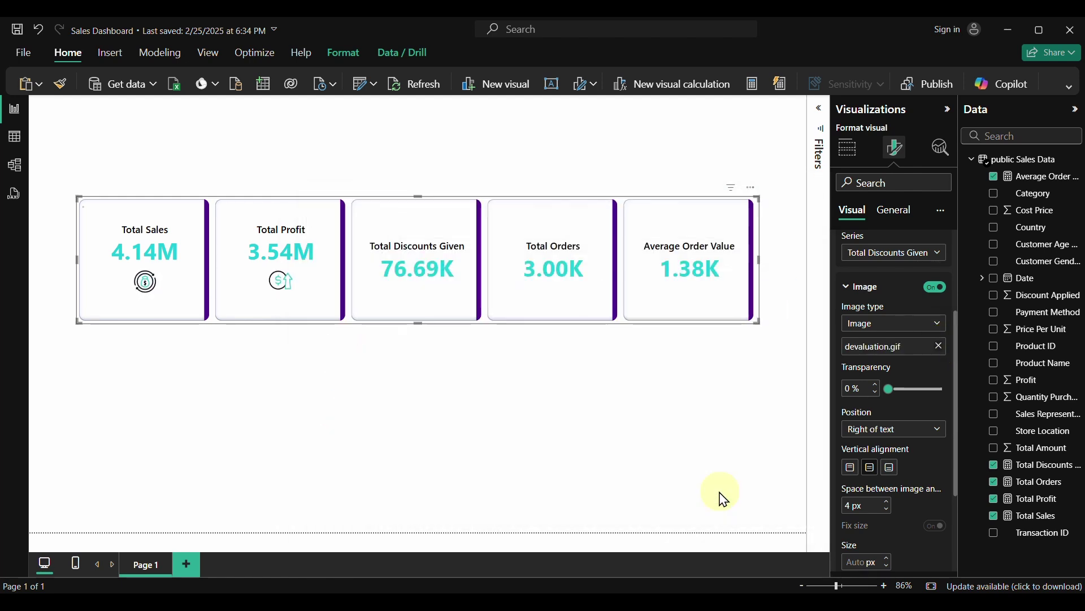
Place the discounts icon below the text, 0 px gap, 50 px size, centred
click(884, 429)
click(872, 482)
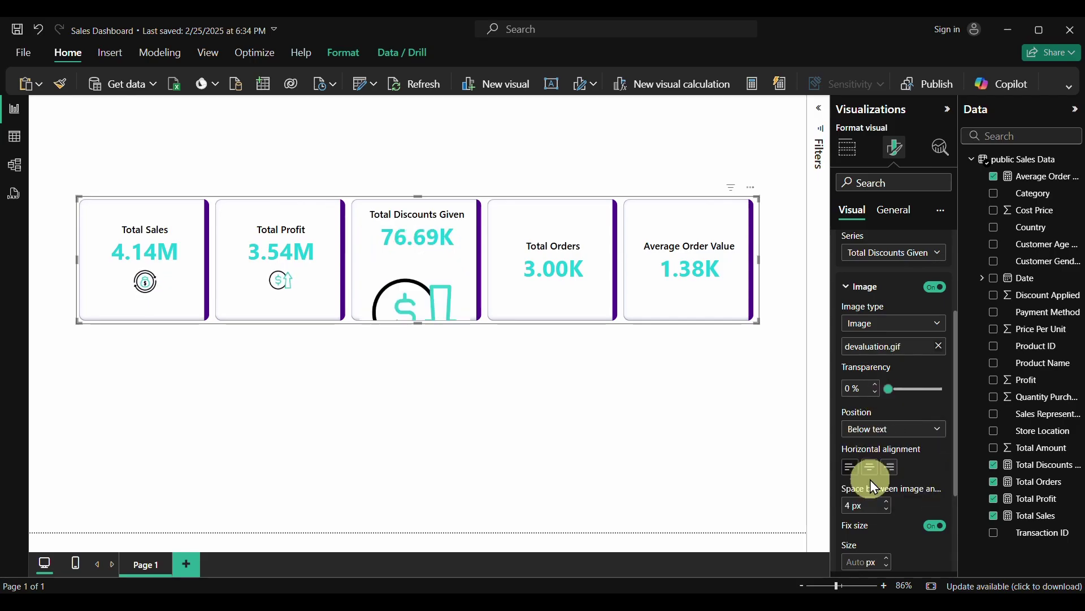
click(887, 509)
click(887, 509)
click(887, 509)
click(887, 510)
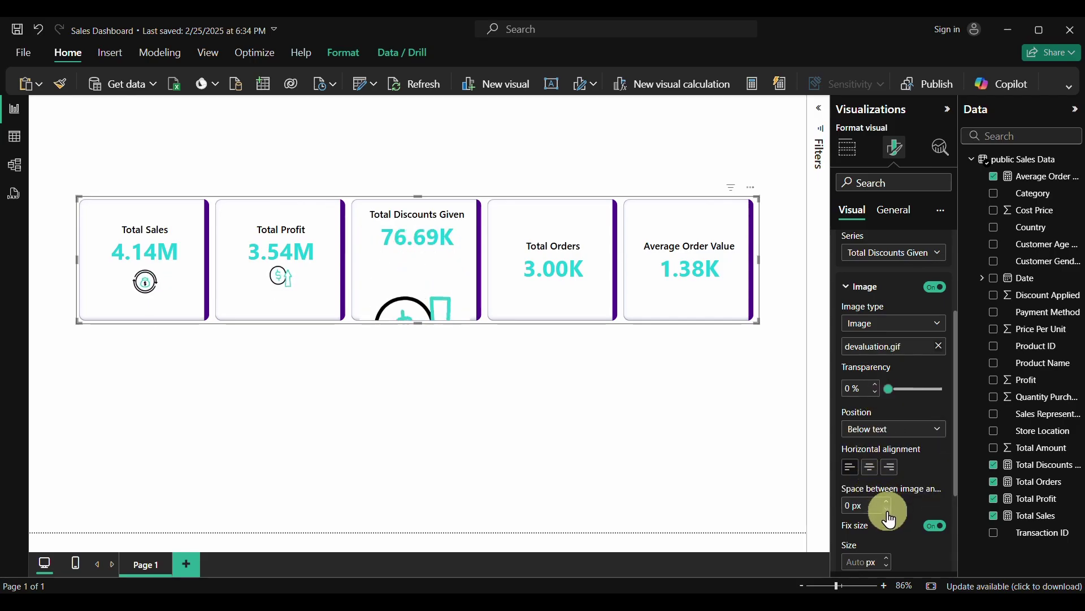
text(50)
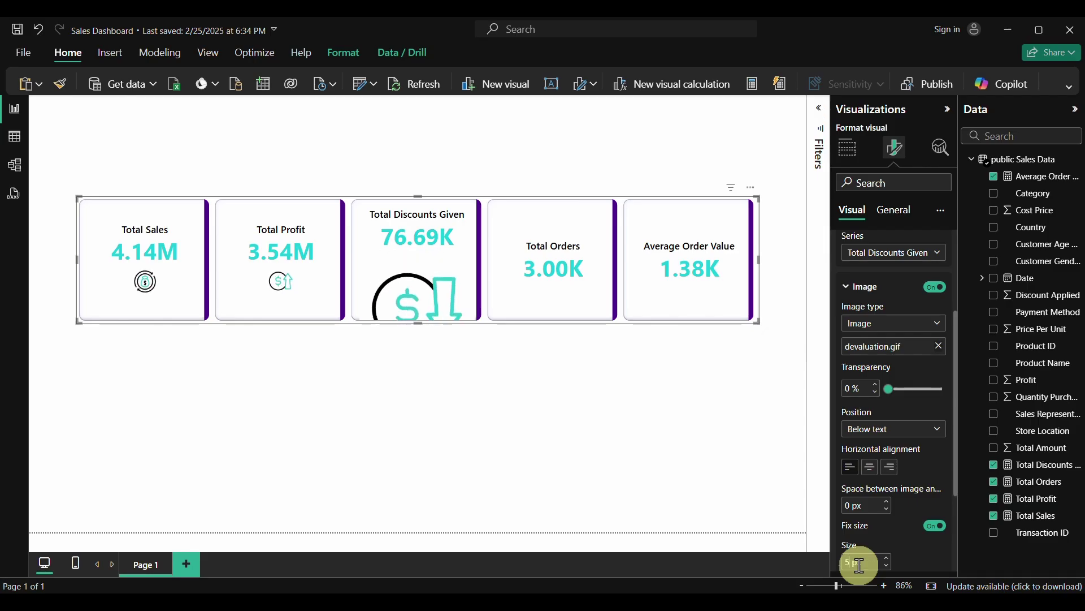
key(Return)
click(870, 467)
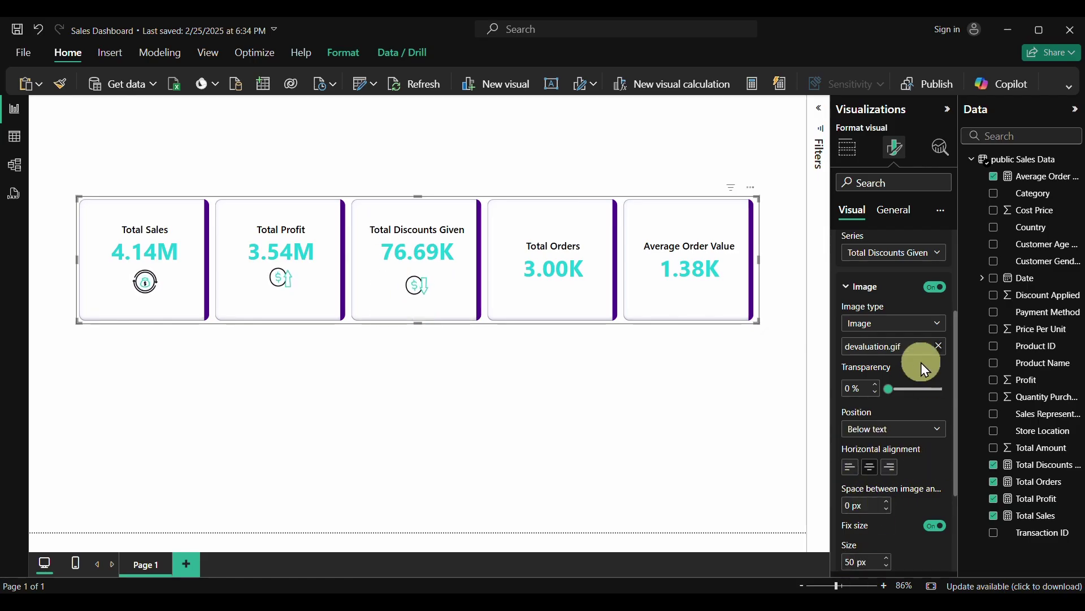
scroll(883, 279, up, 1)
Switch the series to Total Orders and load list.gif as its image
click(886, 281)
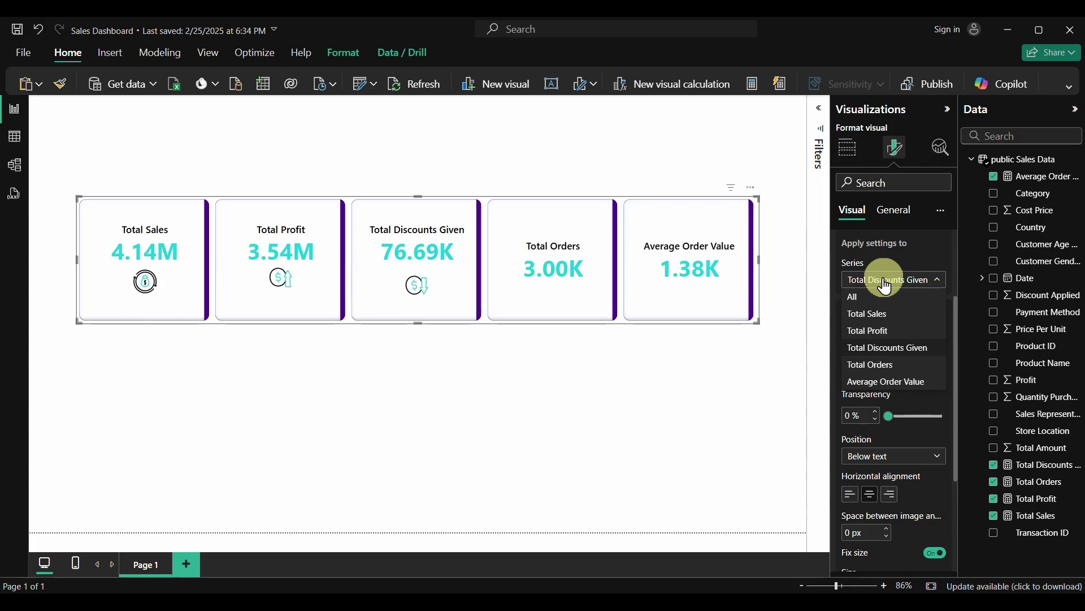
click(882, 365)
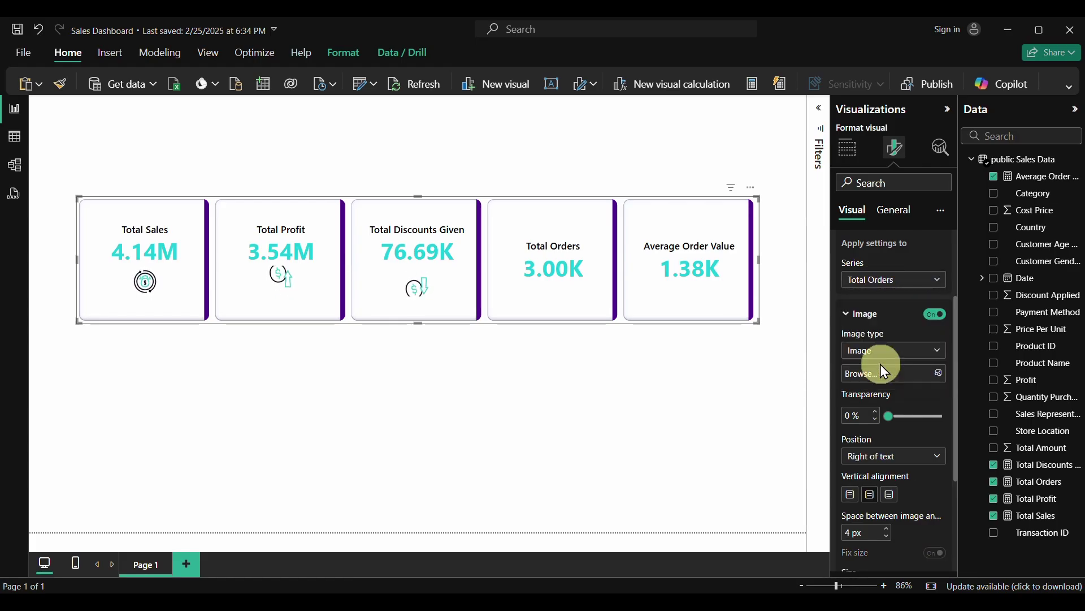
click(941, 375)
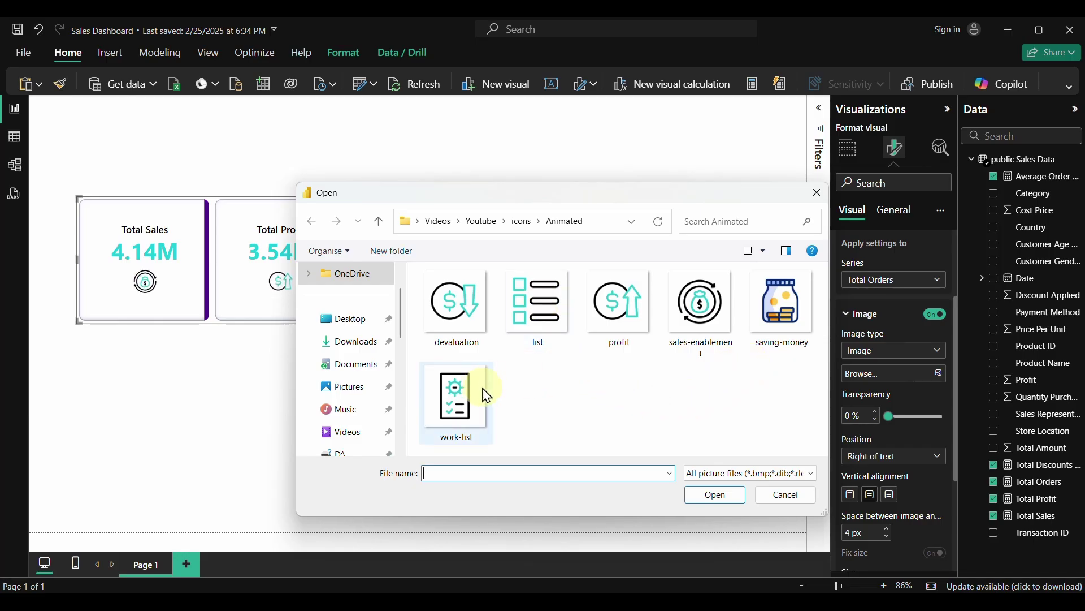
click(540, 311)
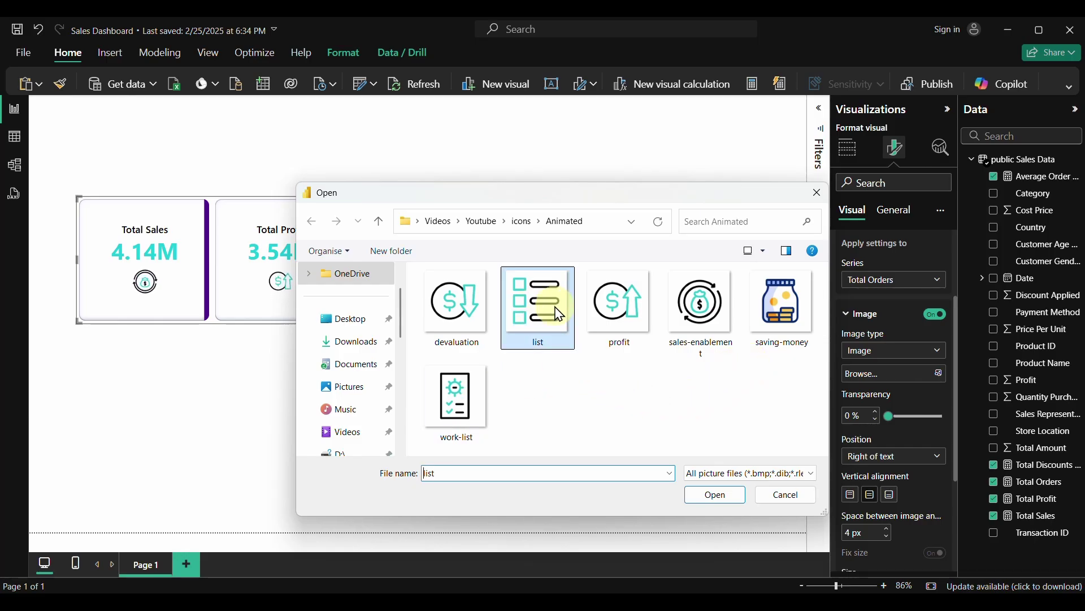
click(716, 495)
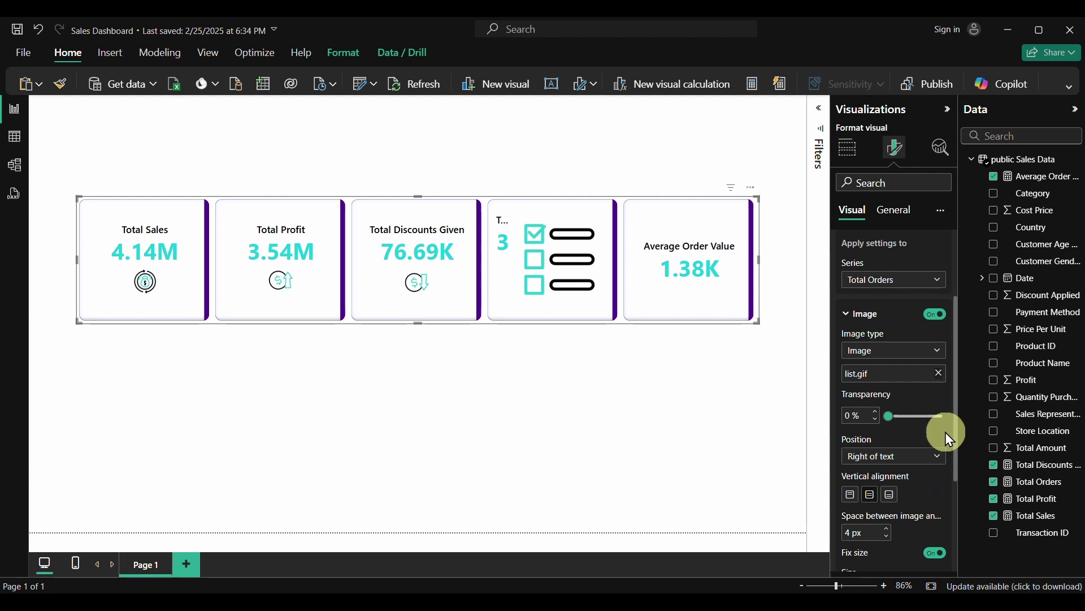
Place the Total Orders icon below the text and apply the 50 px size
click(939, 459)
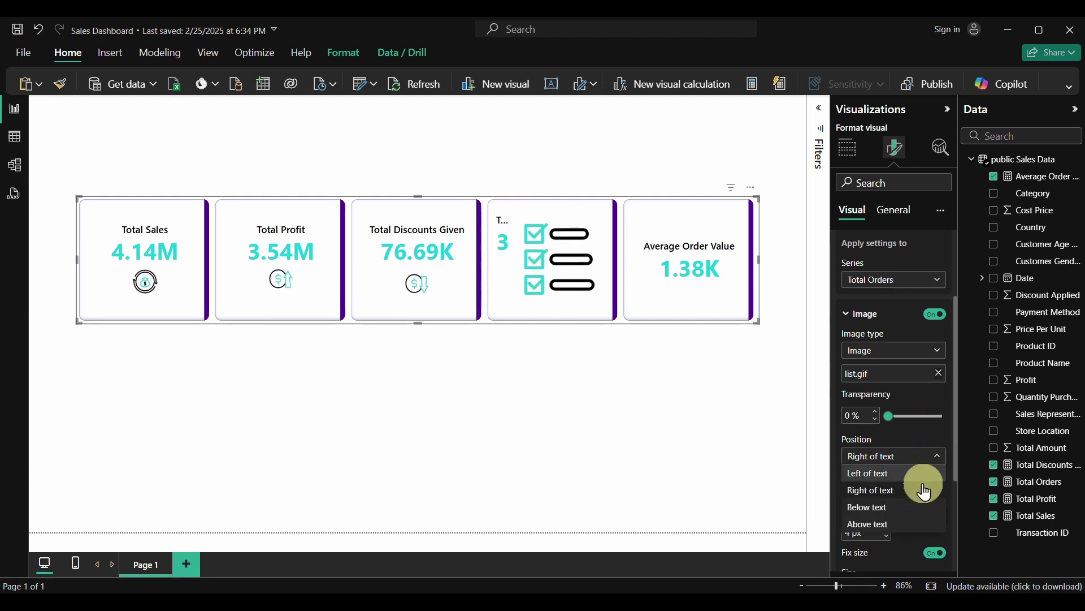
click(891, 507)
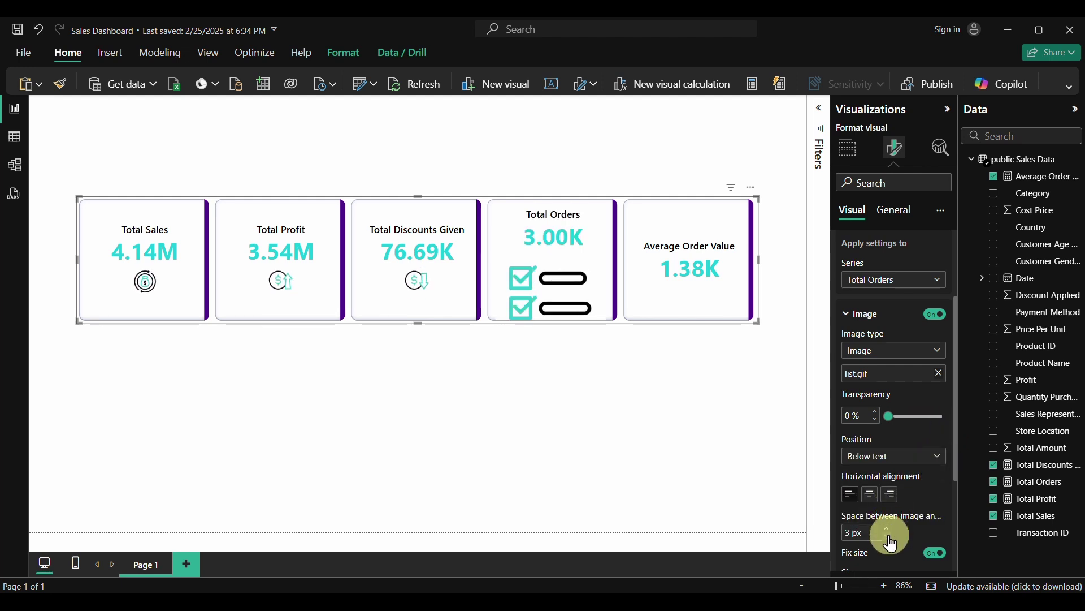
scroll(892, 544, down, 2)
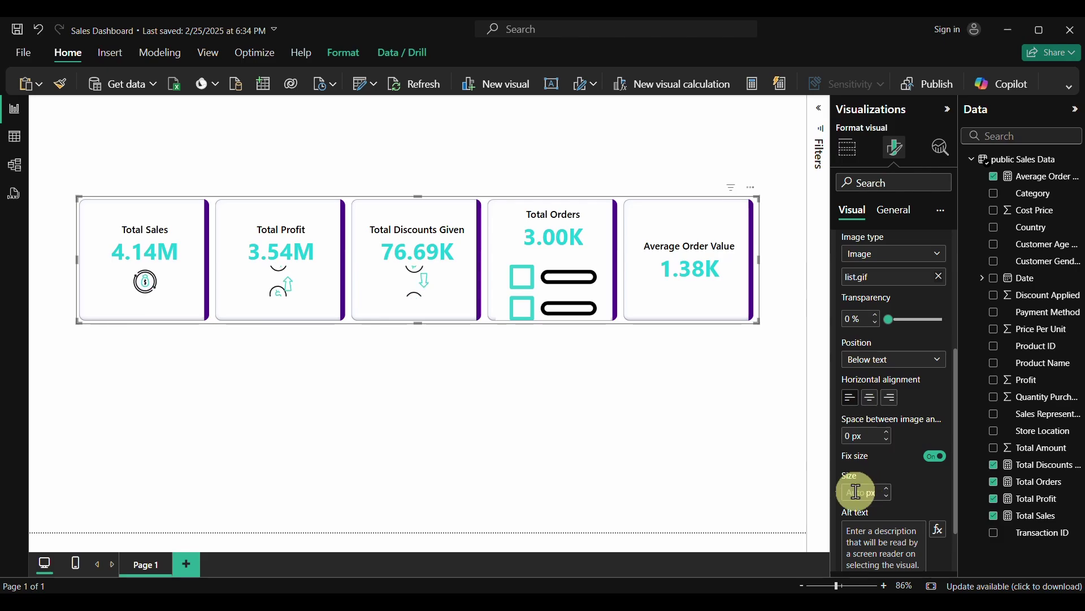
key(Return)
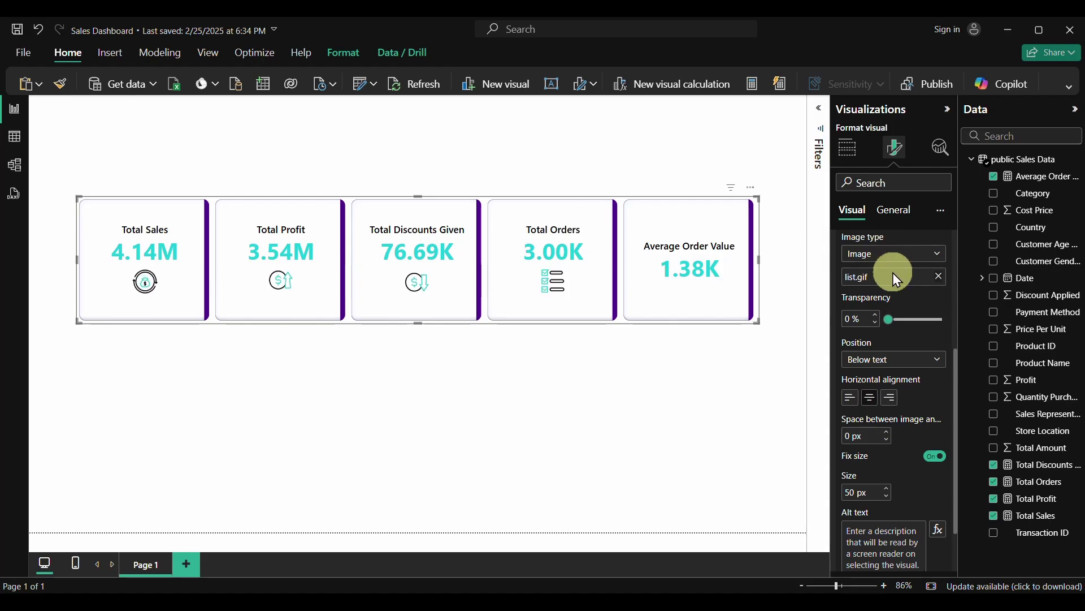
scroll(893, 272, up, 1)
Switch the series to Average Order Value and insert work-list.gif as its image
click(893, 242)
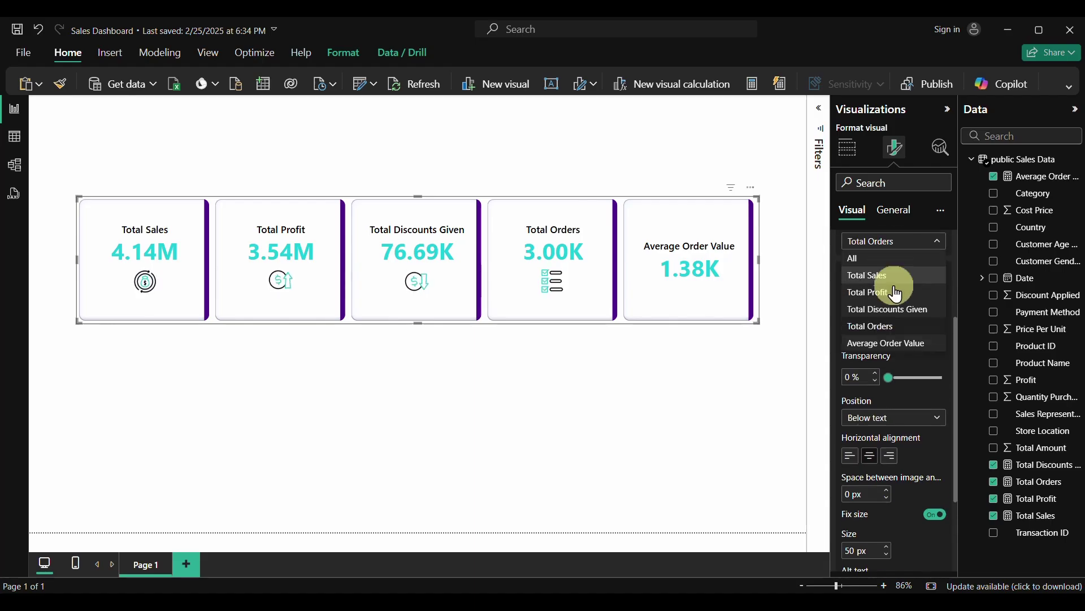
click(872, 344)
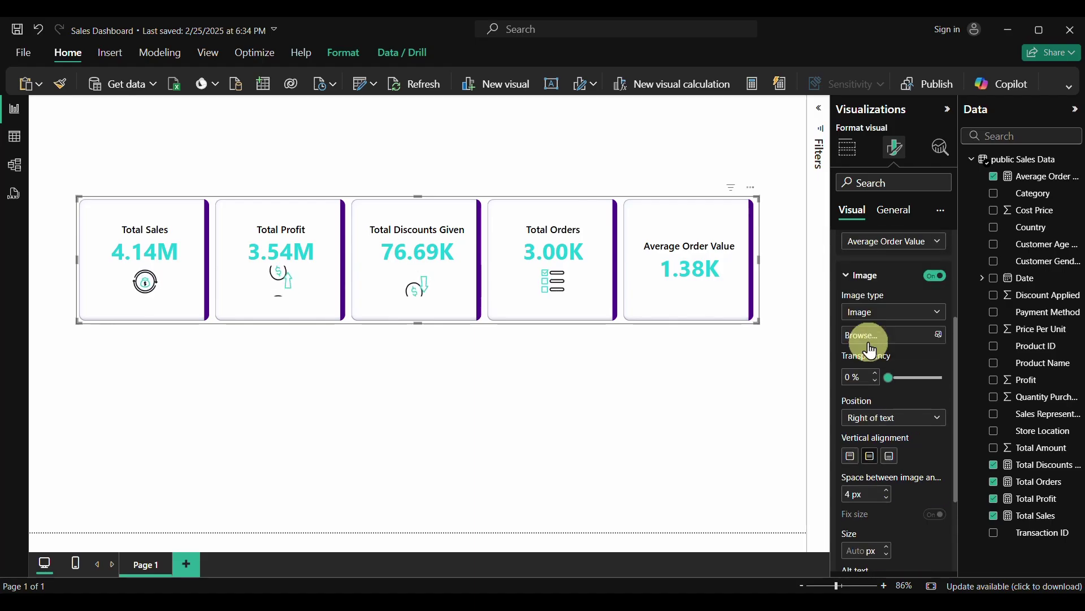
click(940, 336)
click(452, 407)
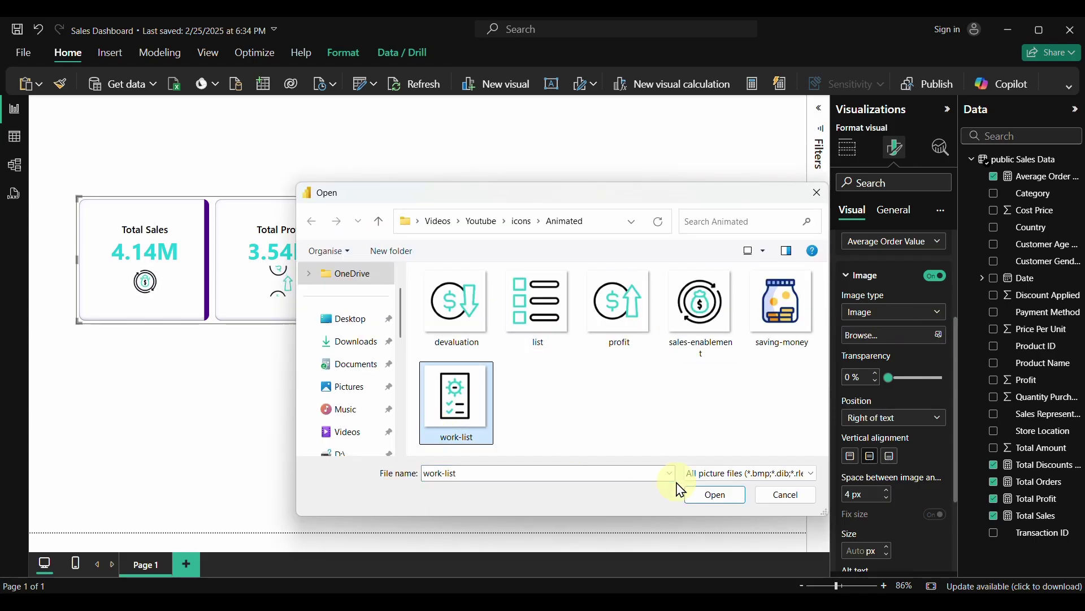
click(706, 495)
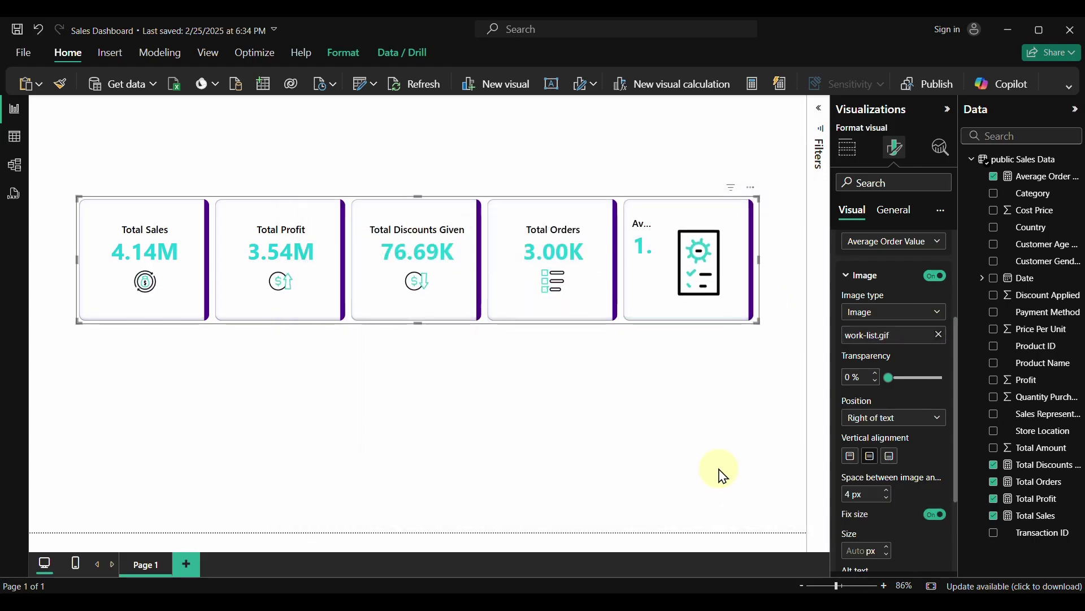
Place the work-list icon below 1.38K with no gap at 50 px size
click(894, 419)
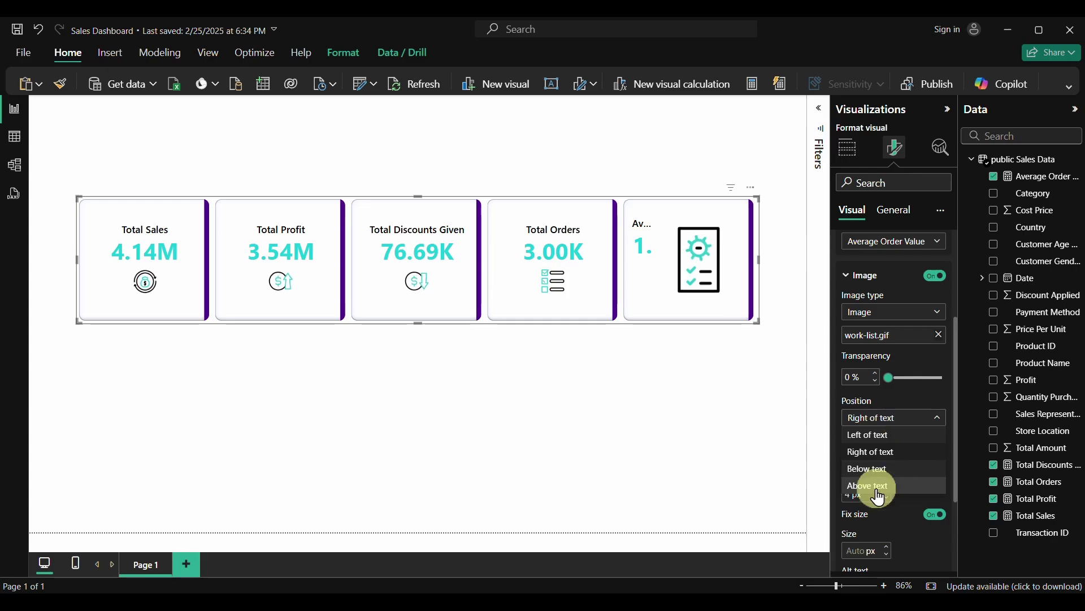
click(871, 469)
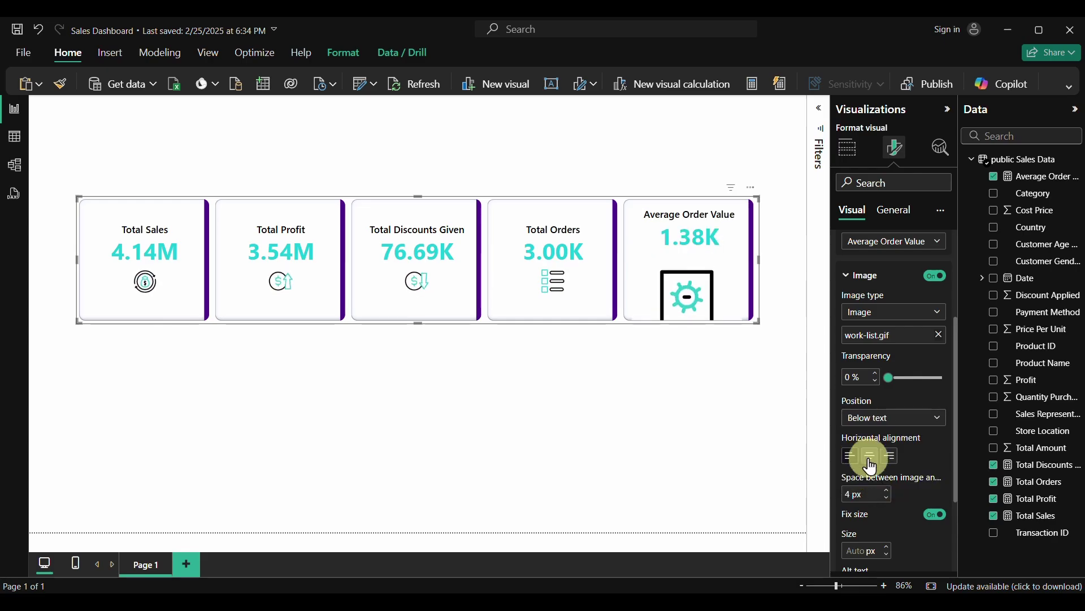
click(889, 497)
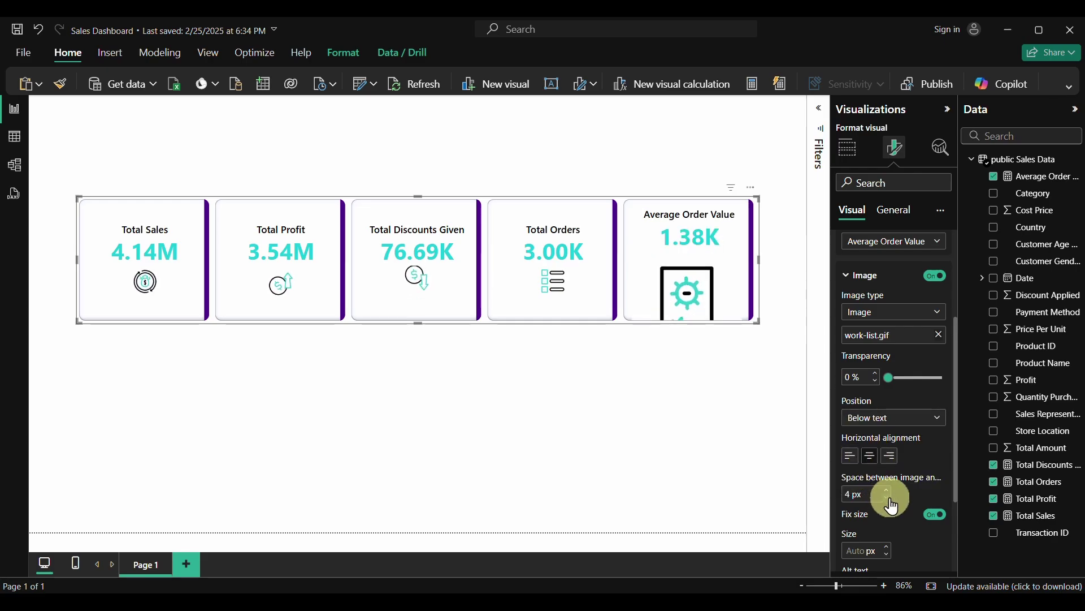
scroll(891, 500, down, 2)
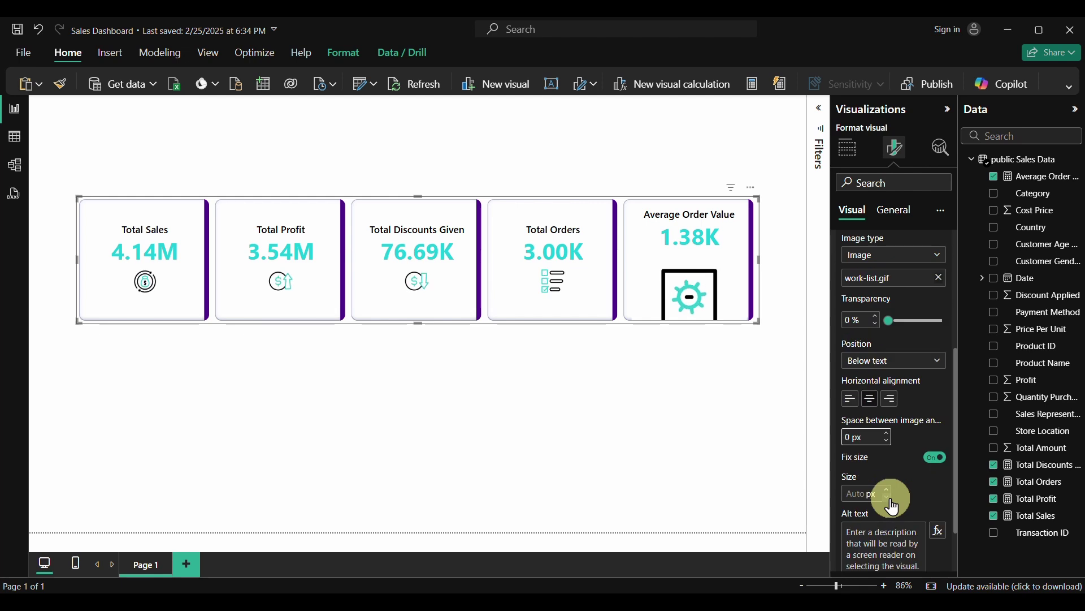
text(50)
key(Return)
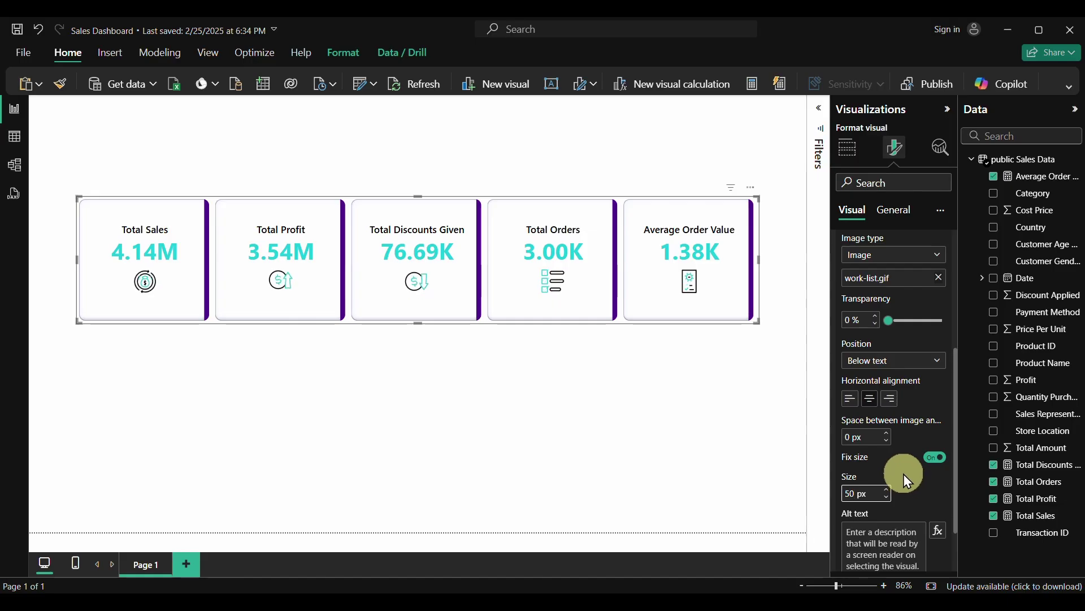
Shorten the card row from top and bottom and move it higher on the page
drag(758, 198, 762, 223)
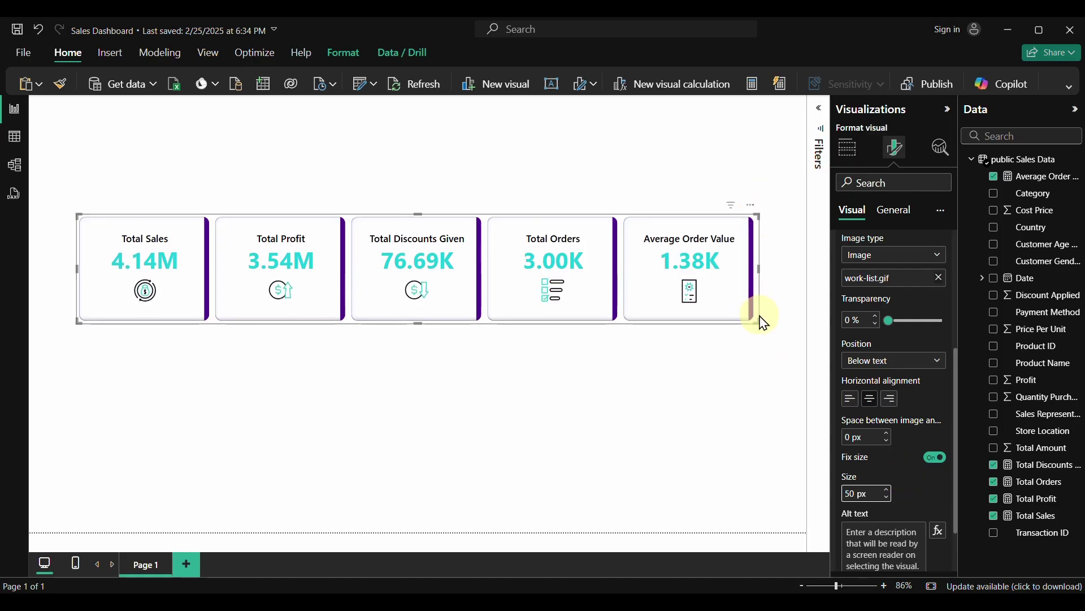
mouse_move(758, 321)
mouse_down()
mouse_move(758, 303)
mouse_move(764, 312)
mouse_up()
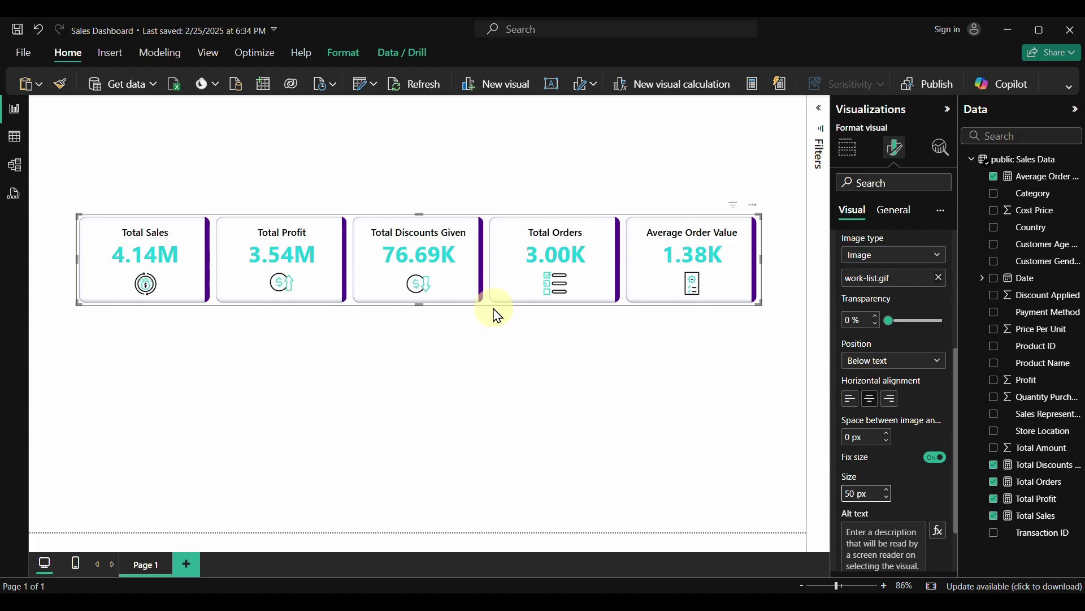
drag(492, 308, 491, 261)
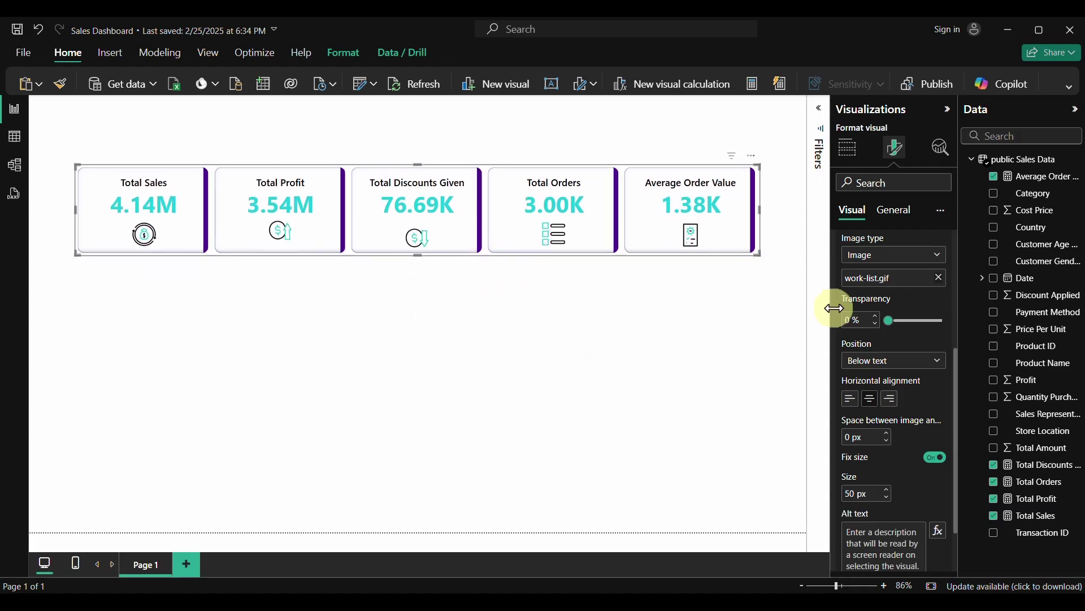
Show the visual's size properties, adjust its height, and widen it to 1154 px
click(894, 213)
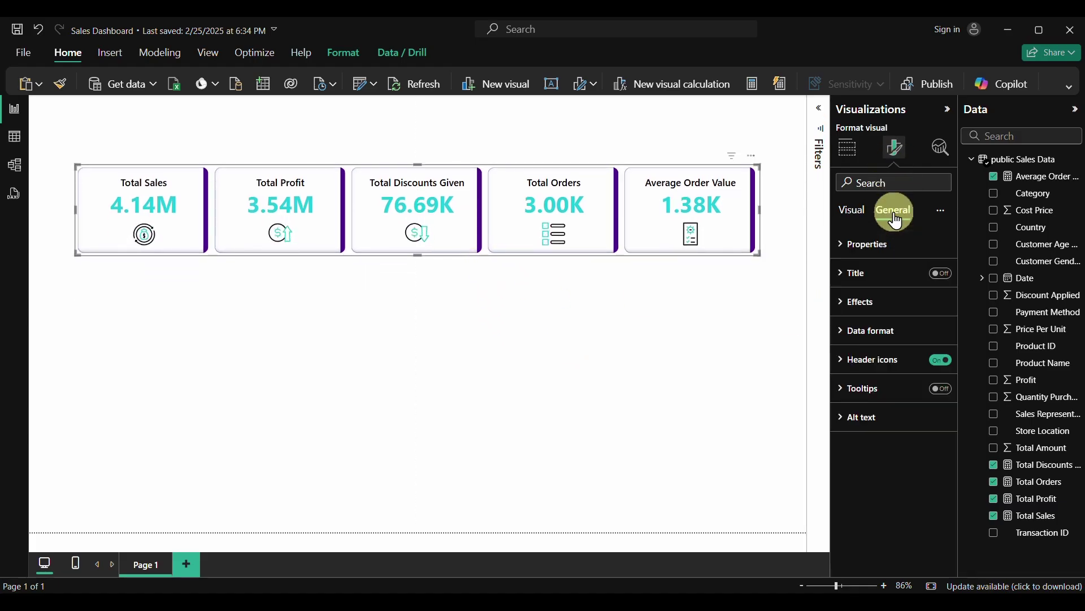
click(844, 247)
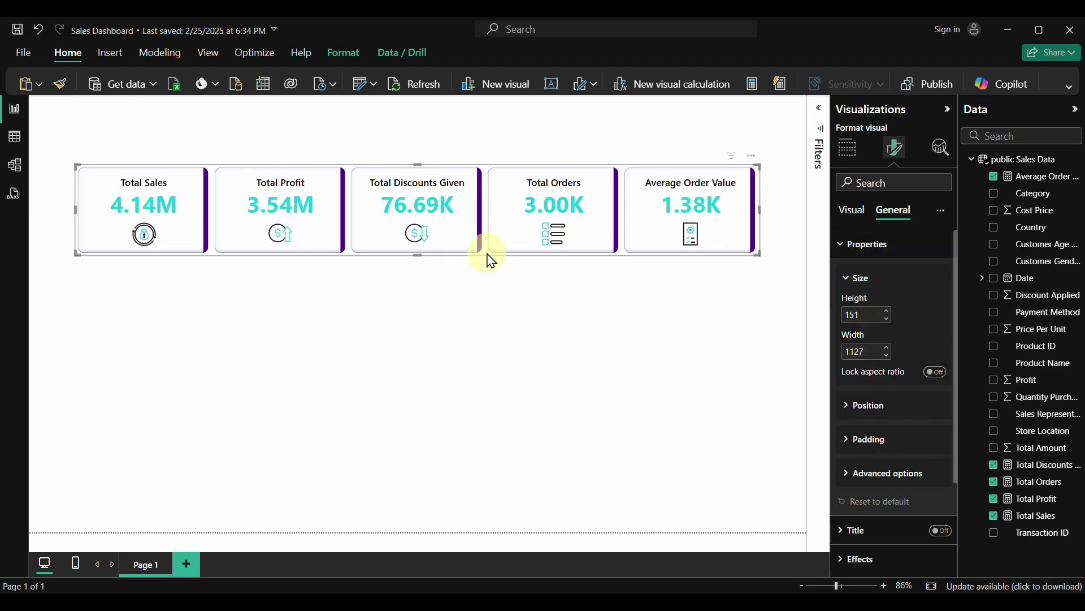
mouse_move(419, 254)
mouse_down()
mouse_move(459, 287)
mouse_move(419, 286)
mouse_move(426, 267)
mouse_up()
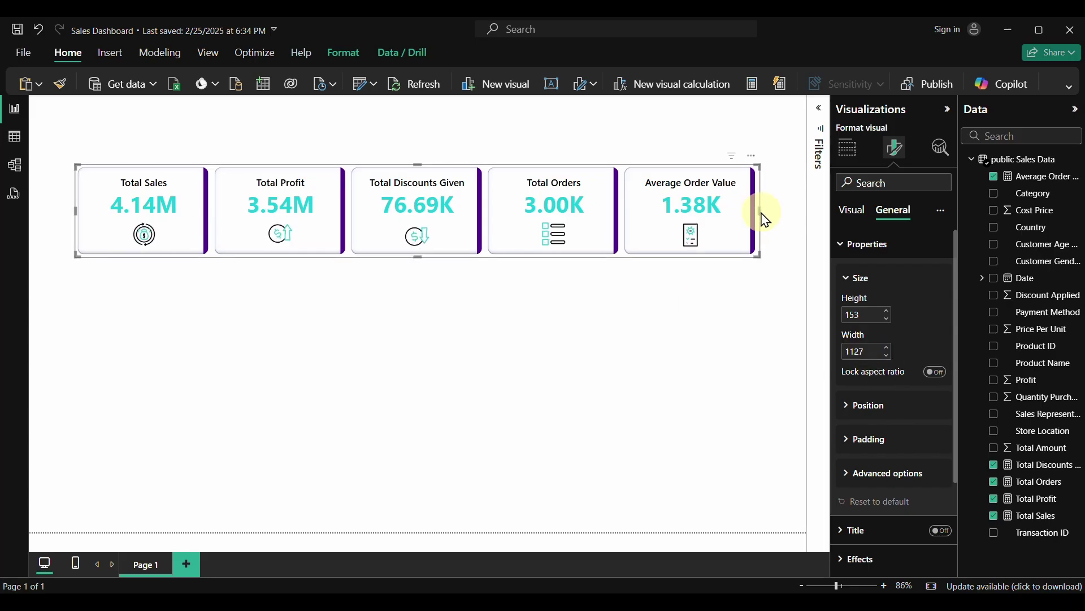
drag(760, 212, 778, 212)
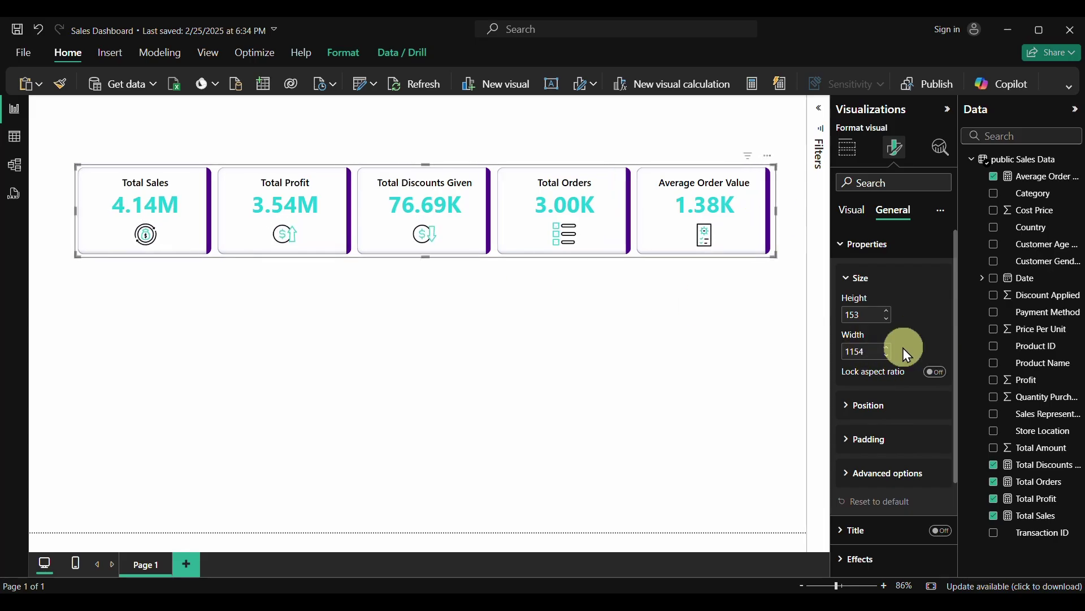
click(520, 362)
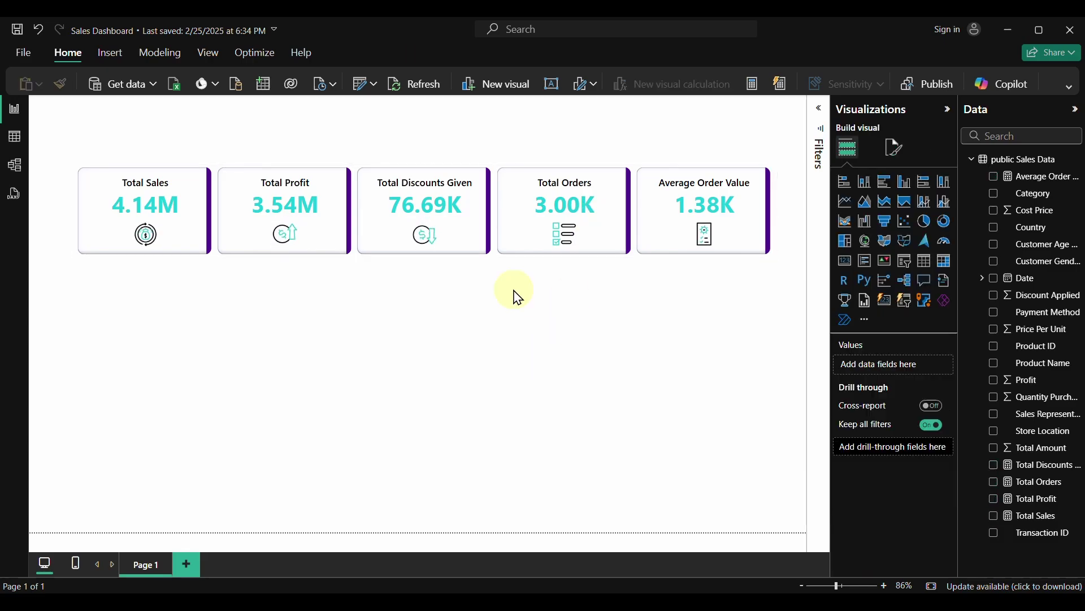
Make the canvas a custom 1500 × 820 px size with Middle vertical alignment
click(899, 141)
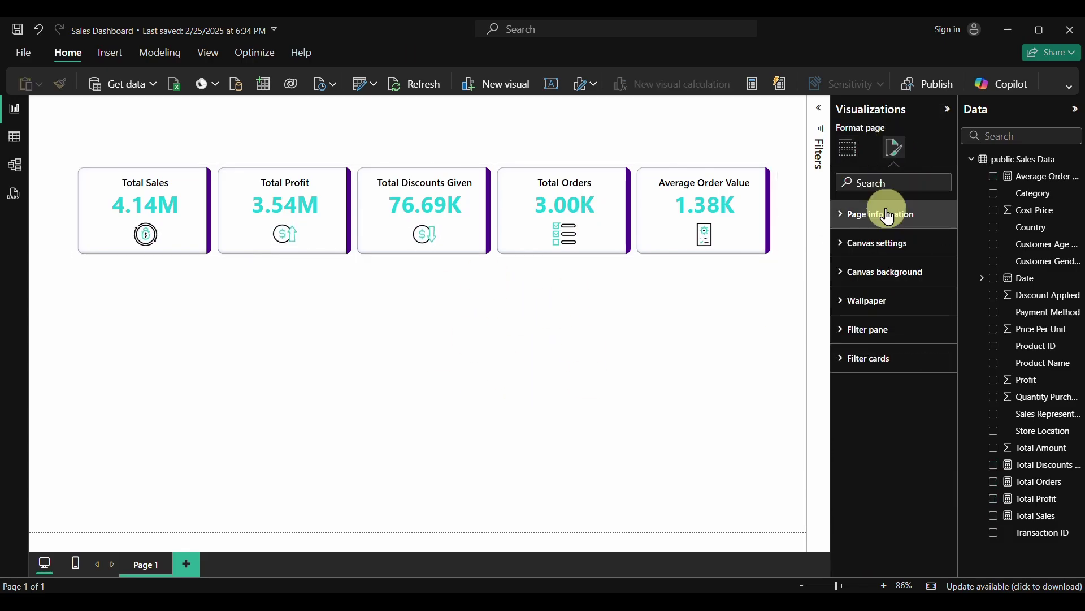
click(843, 247)
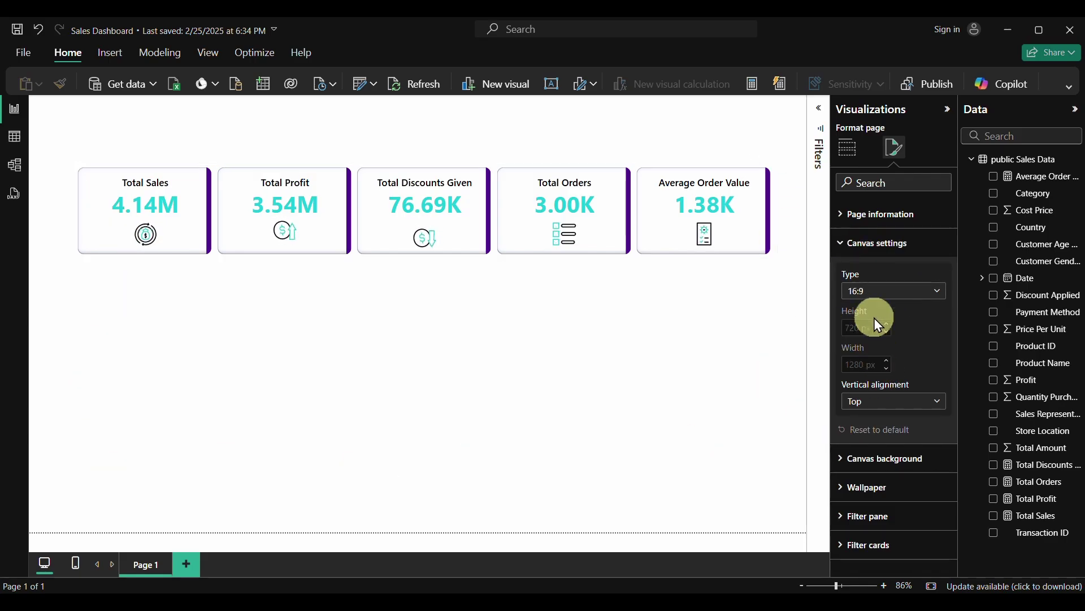
click(877, 290)
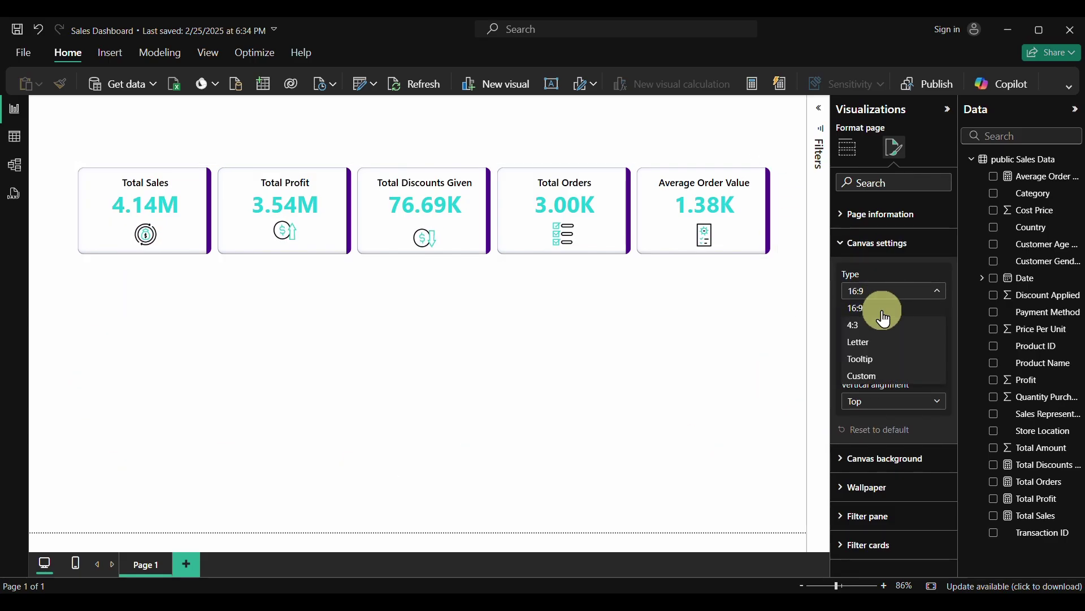
click(864, 376)
double_click(851, 326)
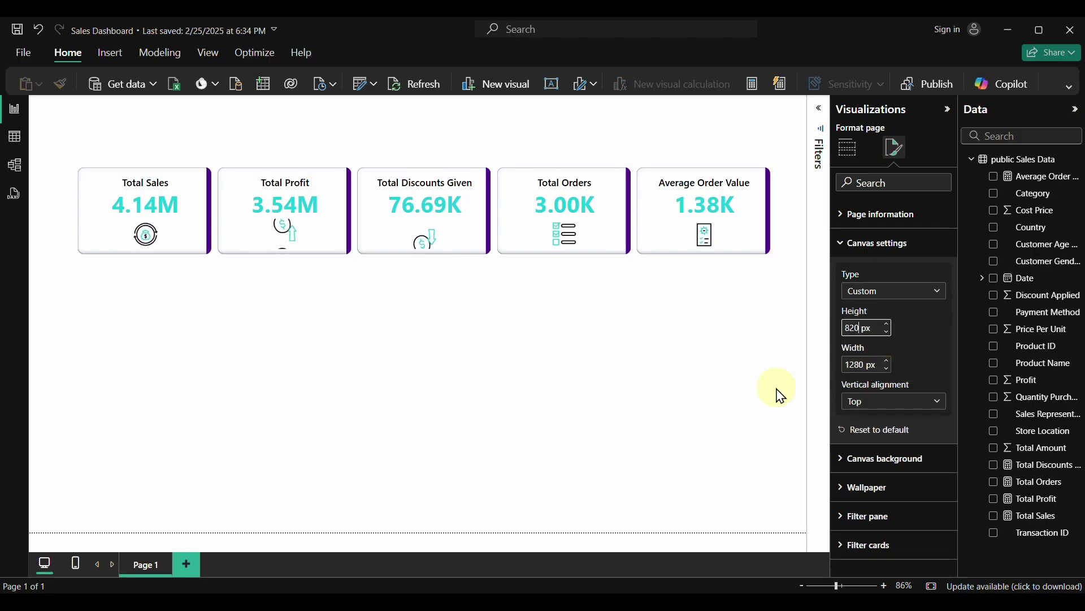
click(864, 365)
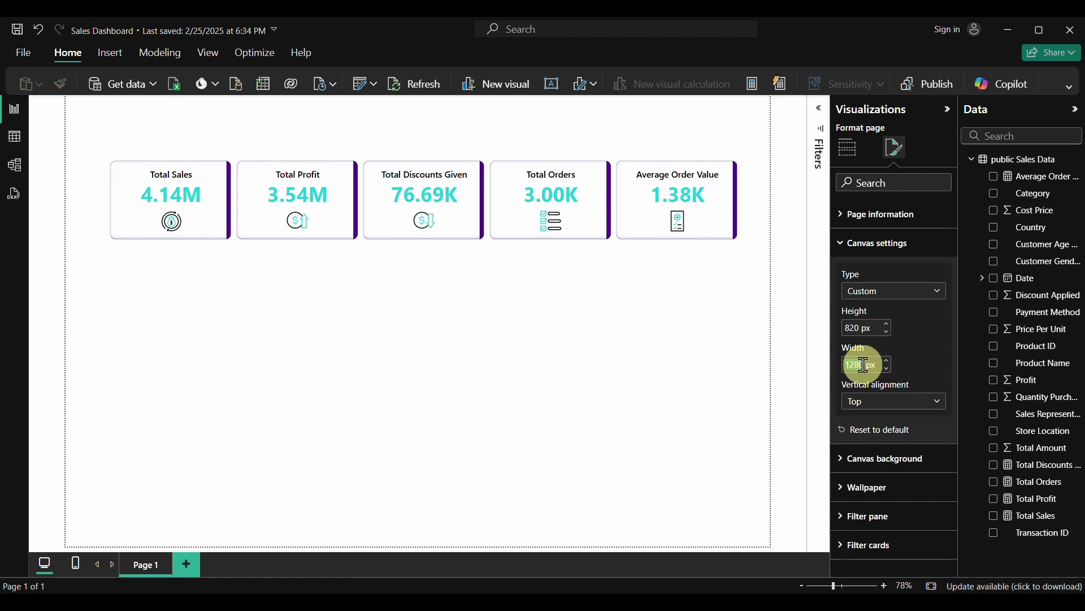
text(1500)
key(Return)
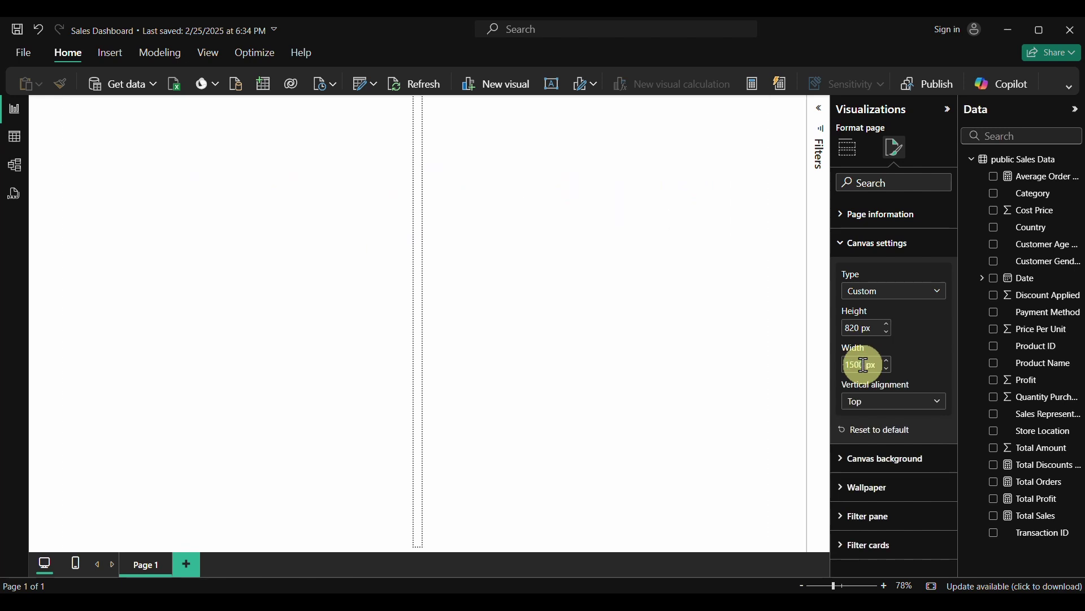
click(885, 403)
click(865, 434)
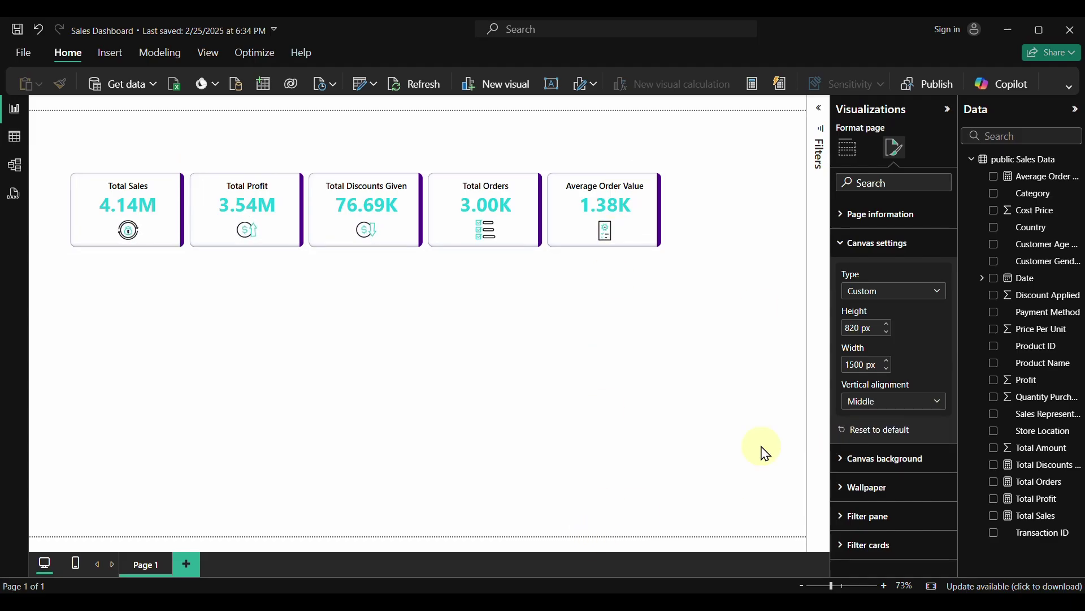
Set the canvas background colour to White, 10% darker
click(838, 457)
click(874, 508)
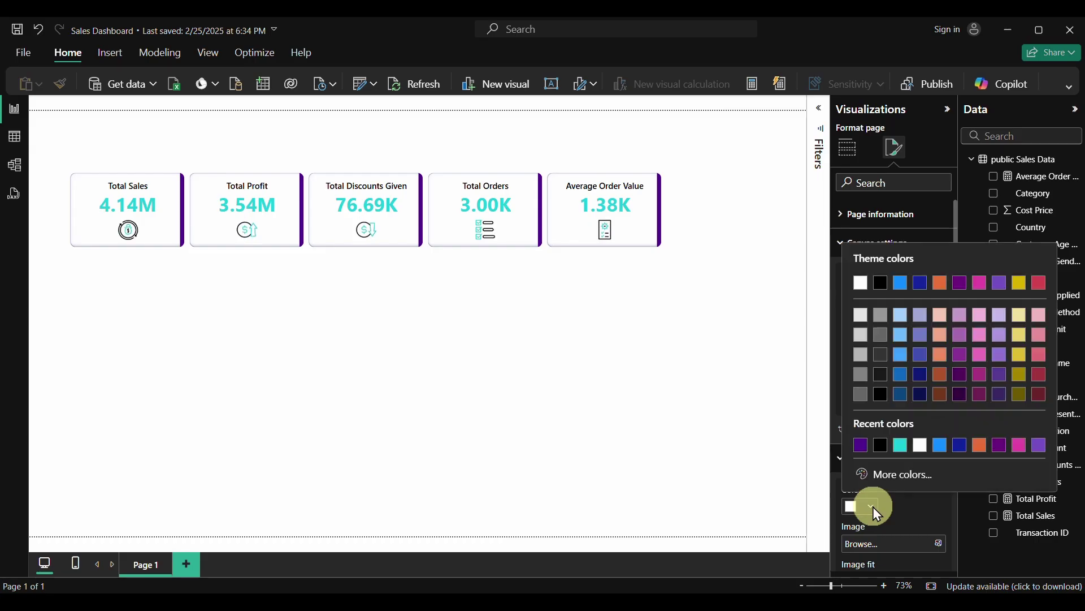
click(864, 317)
scroll(926, 455, down, 3)
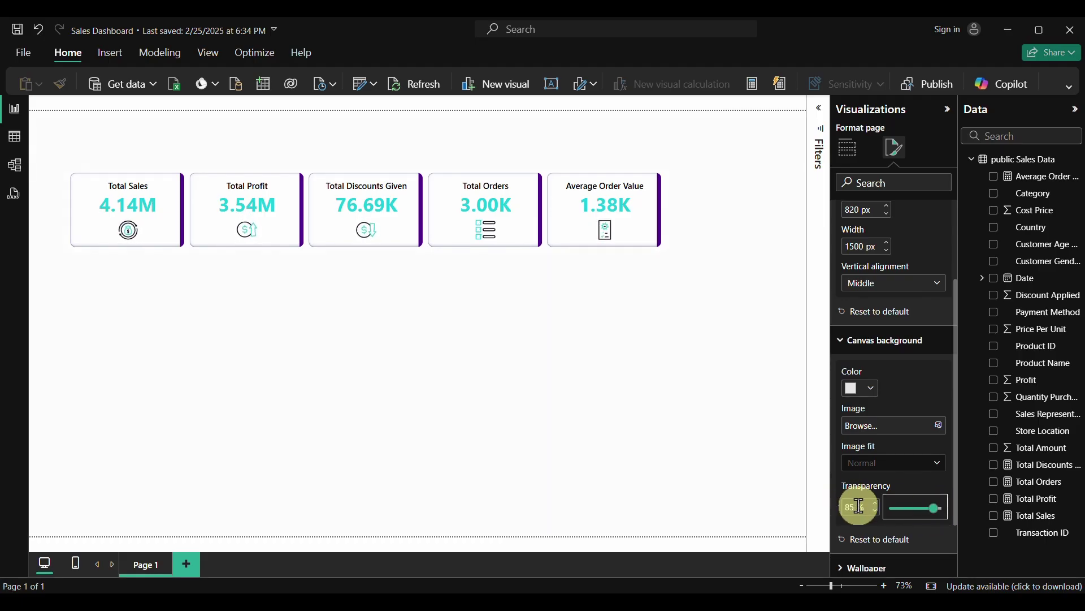
click(502, 435)
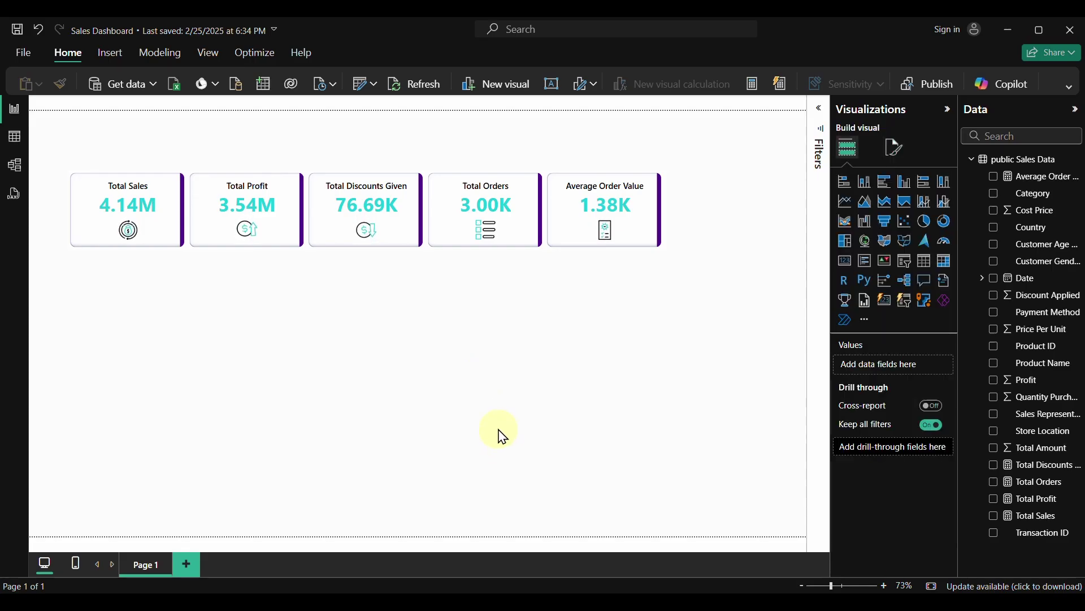
Collapse the side panes, widen and nudge the KPI row up-left, then save with Ctrl+S
click(951, 116)
click(1076, 112)
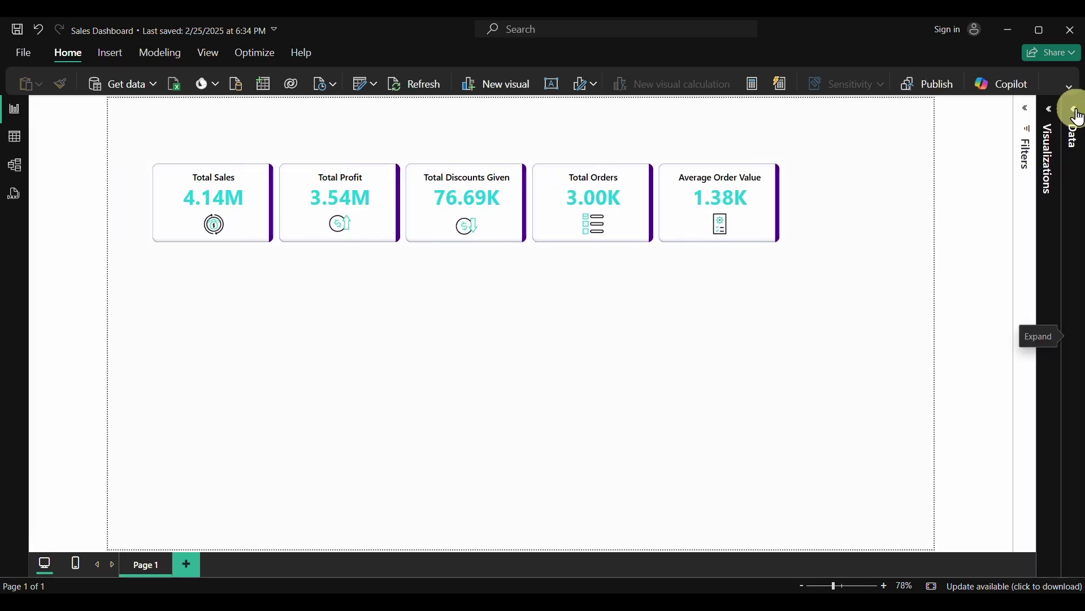
click(660, 234)
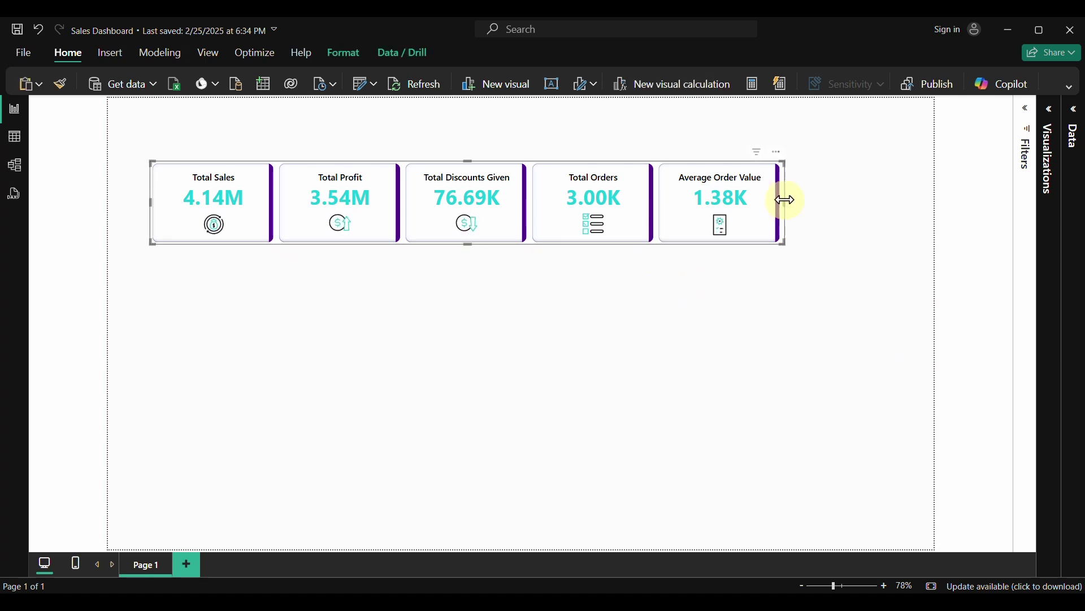
drag(785, 199, 908, 208)
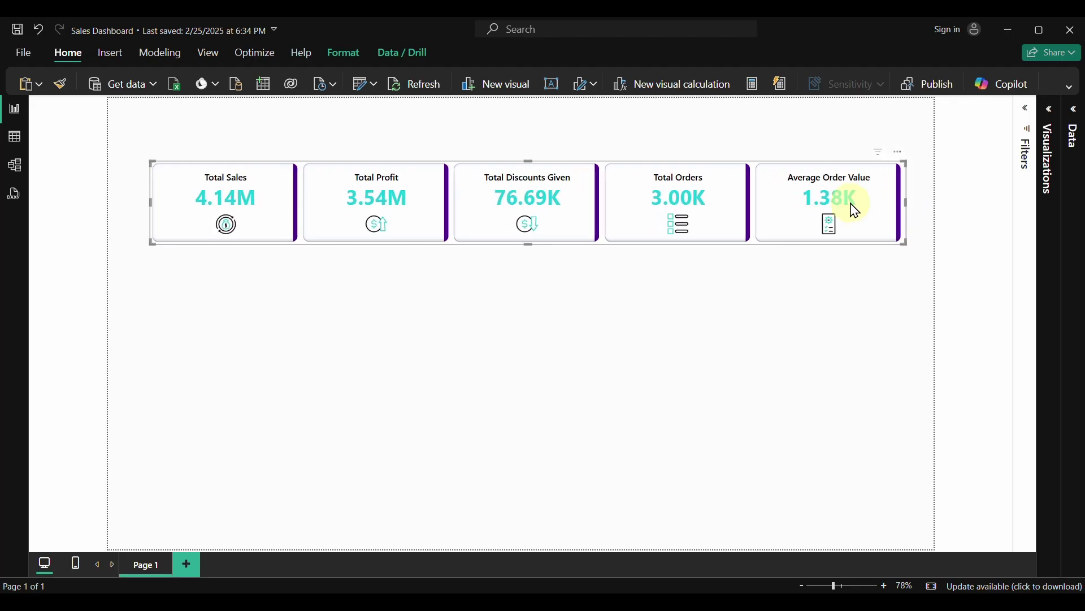
mouse_move(625, 247)
mouse_down()
mouse_move(613, 245)
mouse_move(618, 235)
mouse_up()
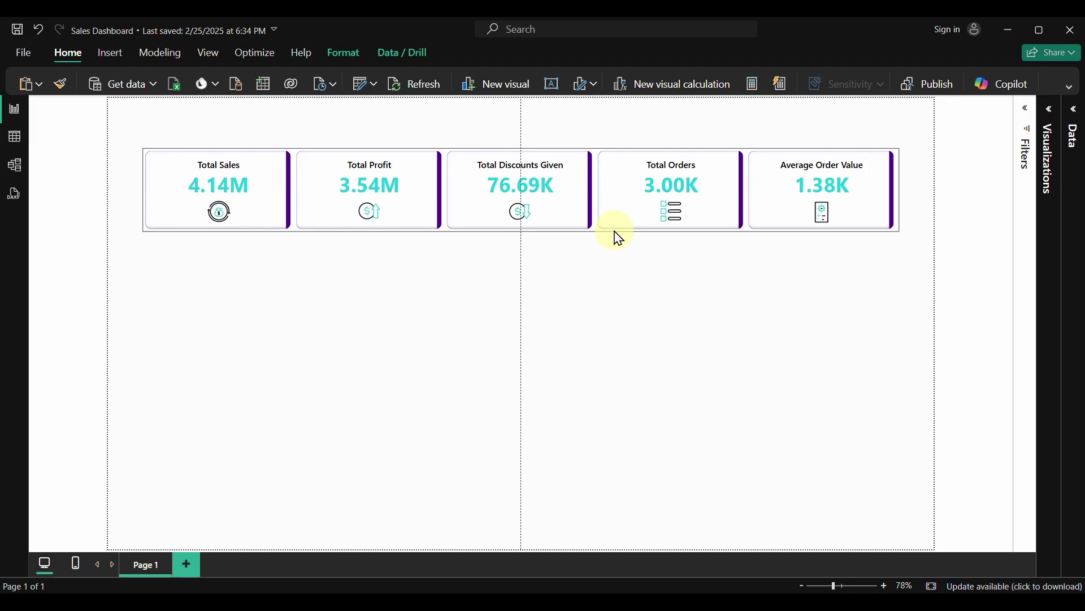
click(594, 357)
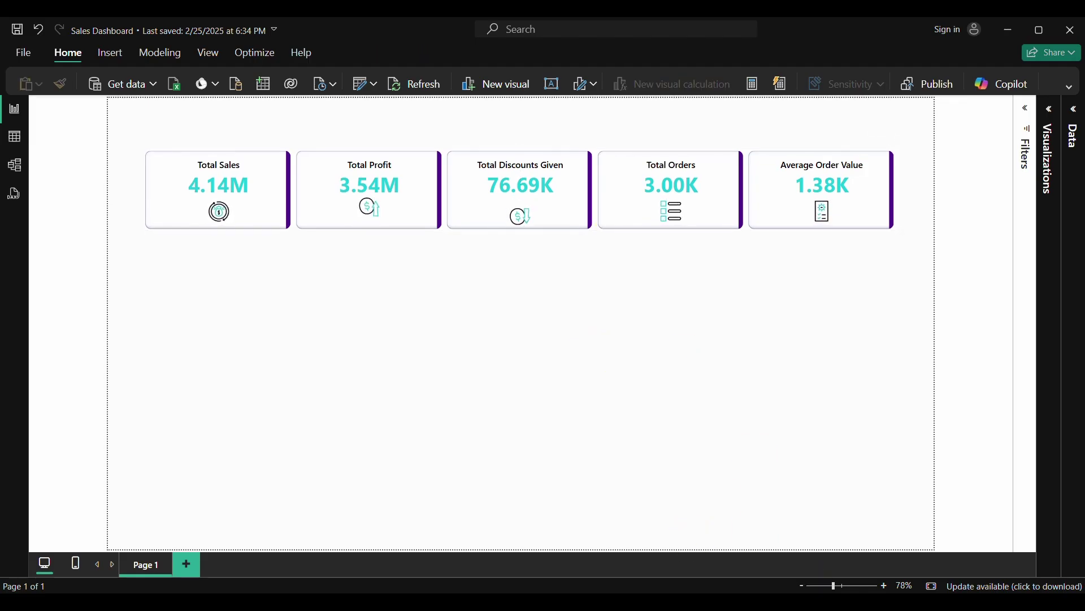
key(ctrl+s)
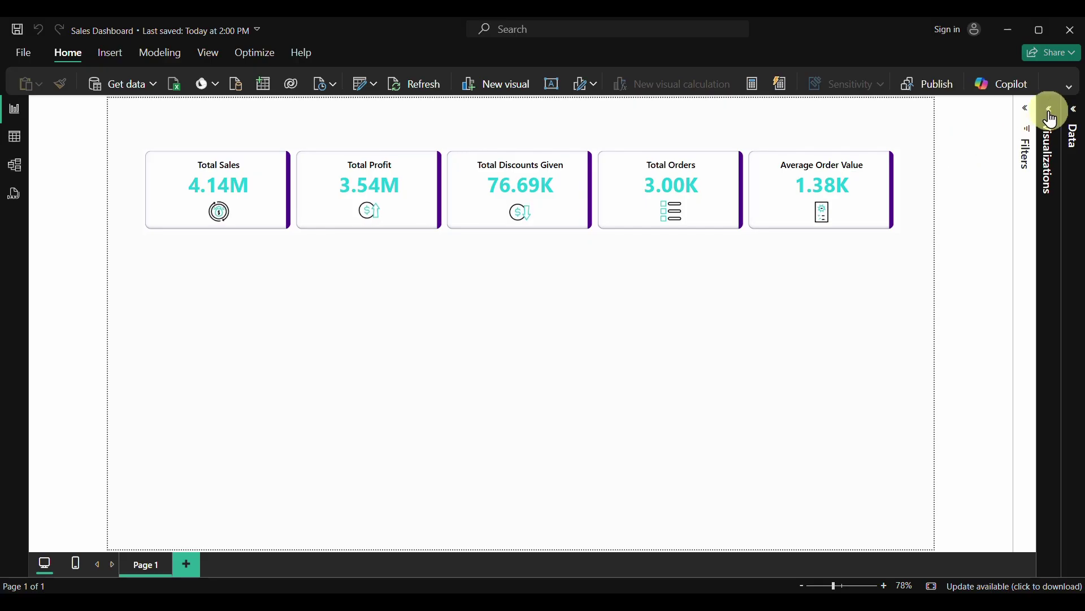
In Callout values, set Total Orders to 0 decimal places so it reads 3K
click(1052, 116)
click(1003, 149)
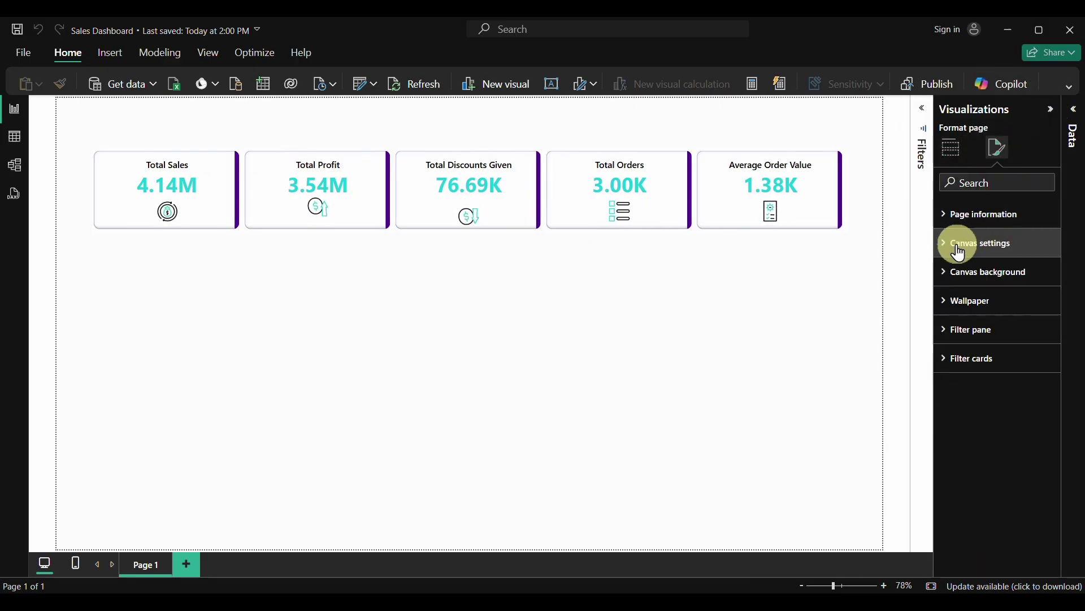
click(705, 231)
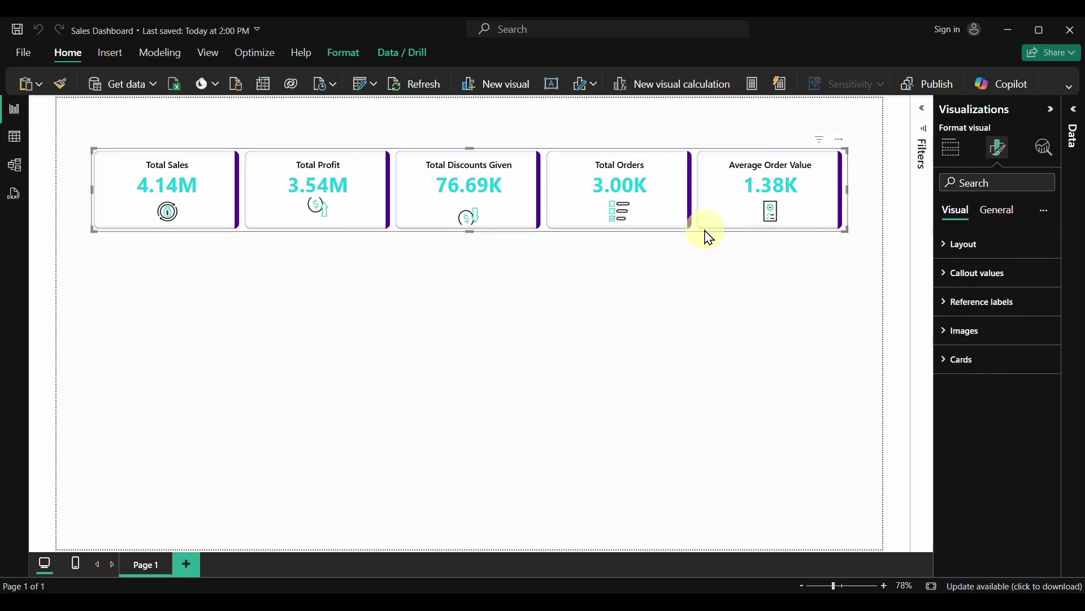
click(949, 275)
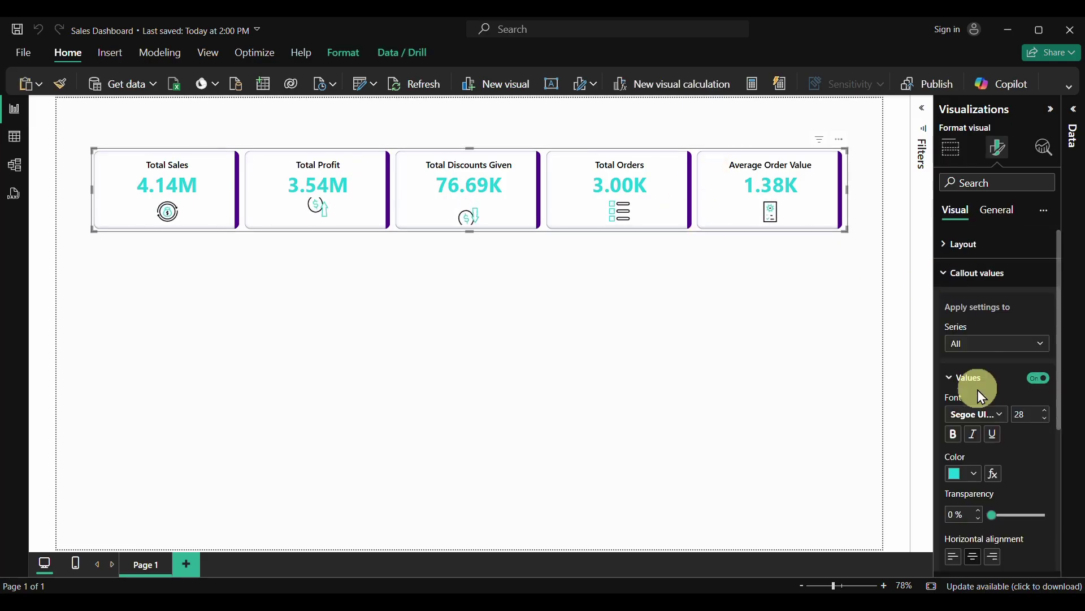
click(979, 346)
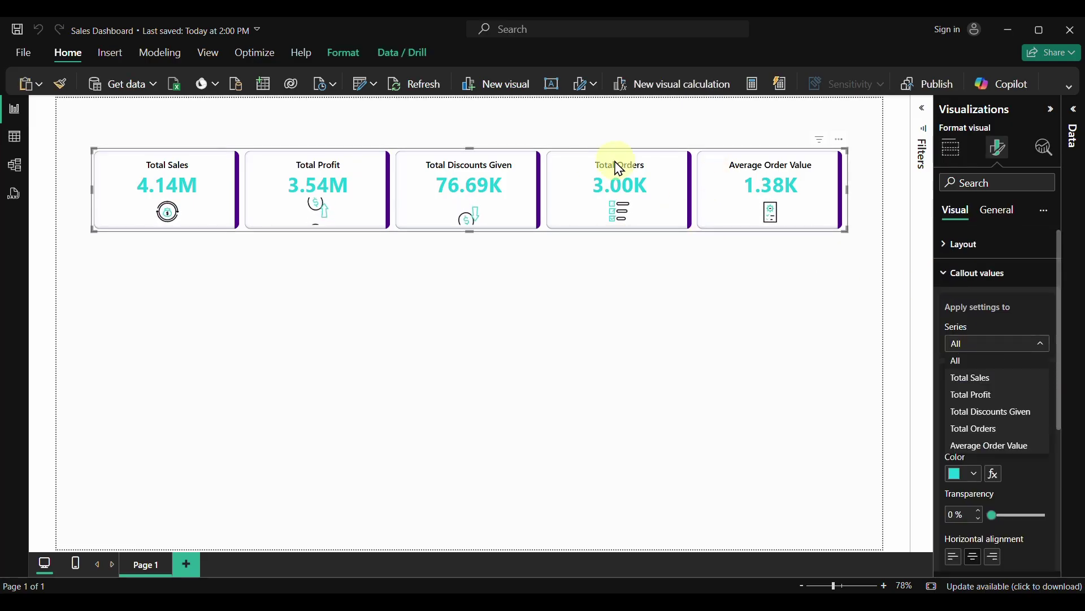
click(989, 428)
scroll(999, 462, down, 4)
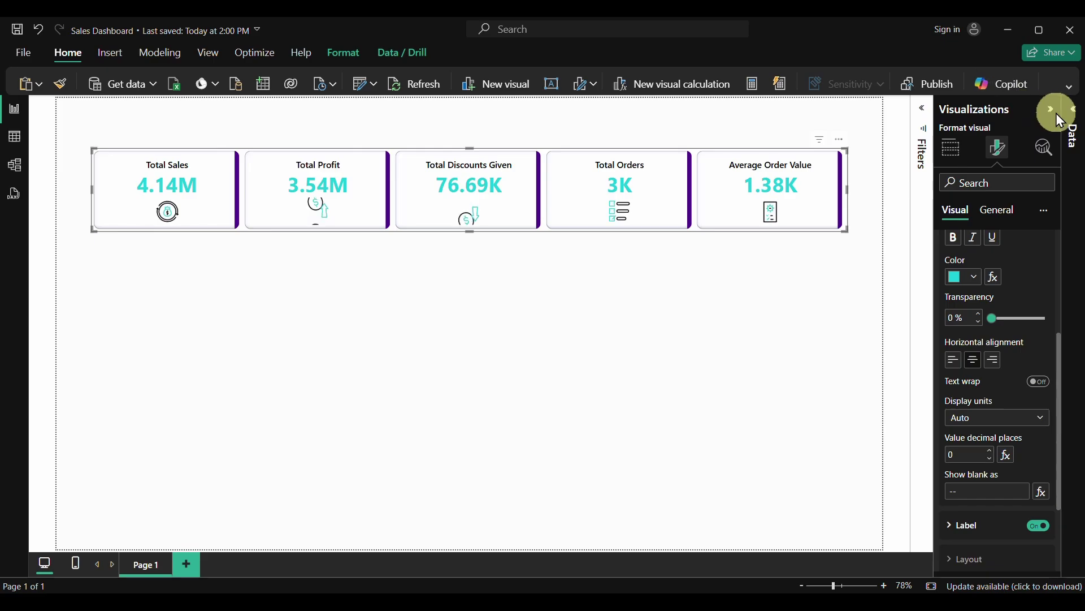
click(795, 289)
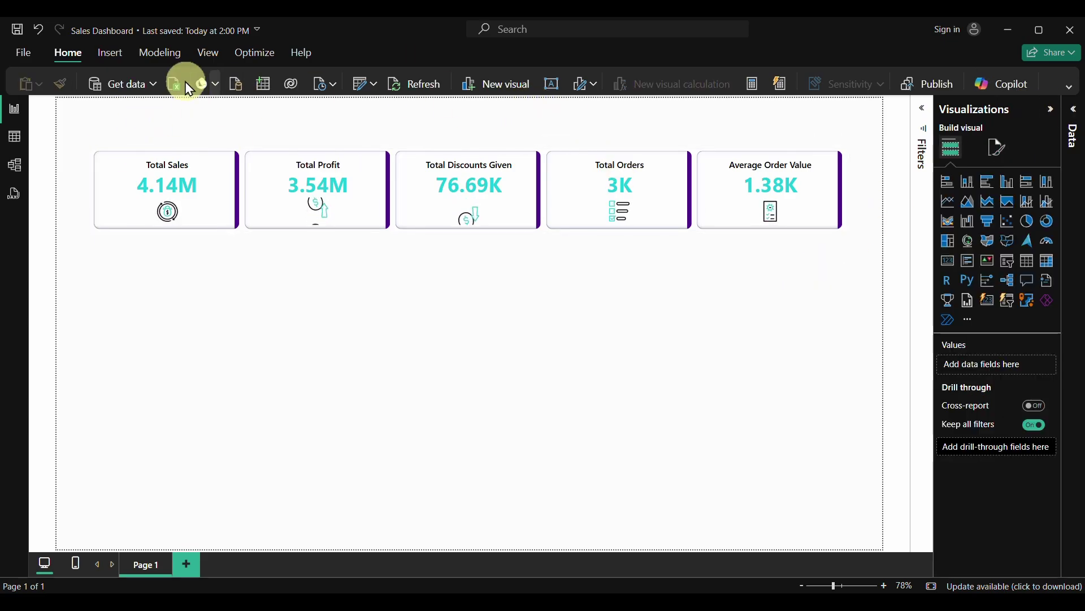
Insert a text box reading 'SALES DASHBOARD', centred and bold
click(114, 58)
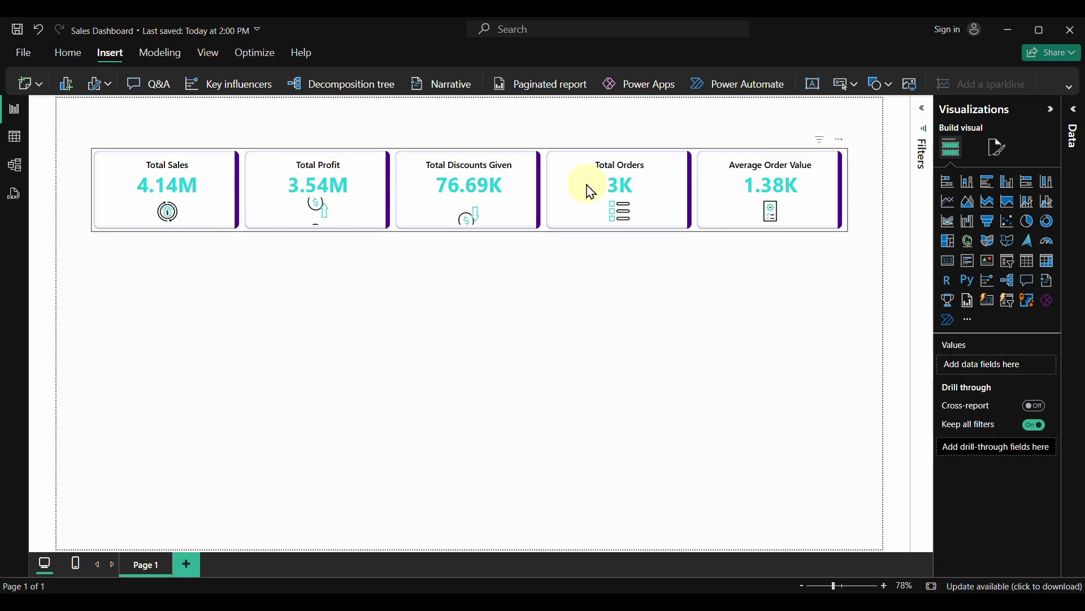
click(815, 87)
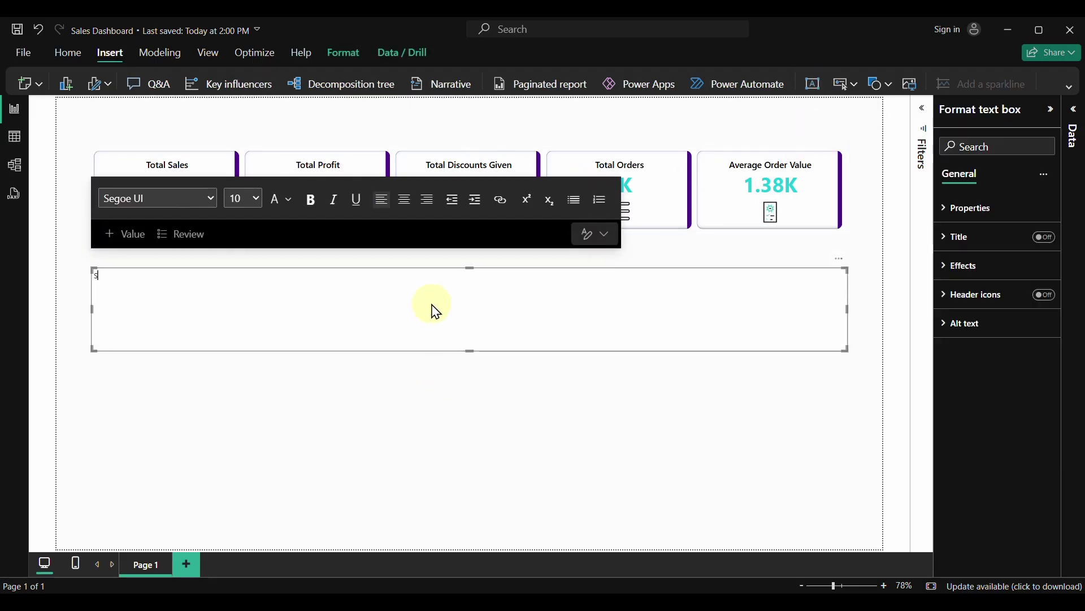
text(SALES DASHBOARD)
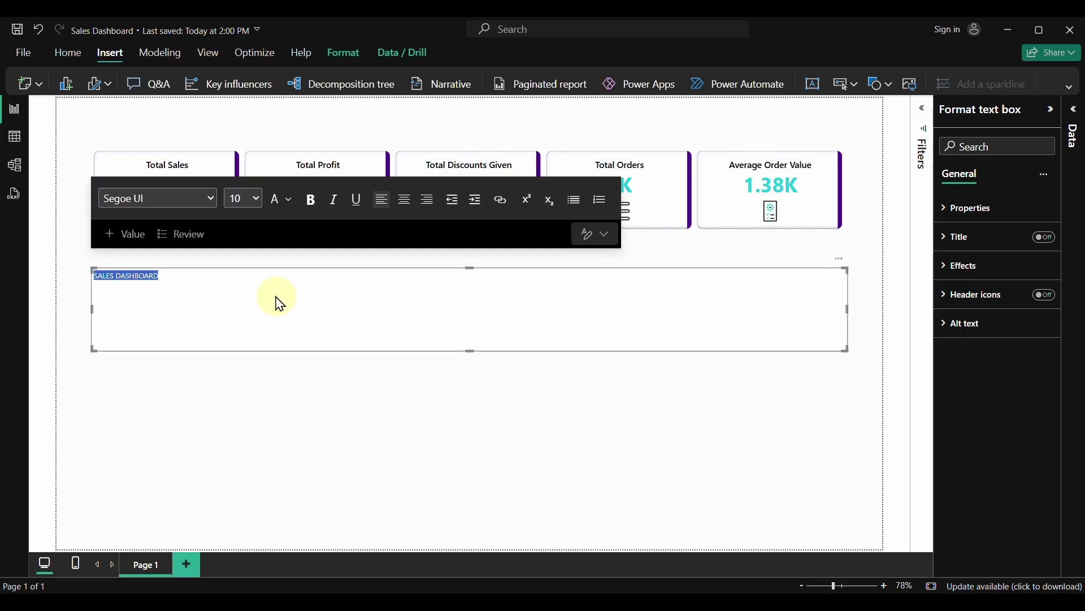
click(405, 201)
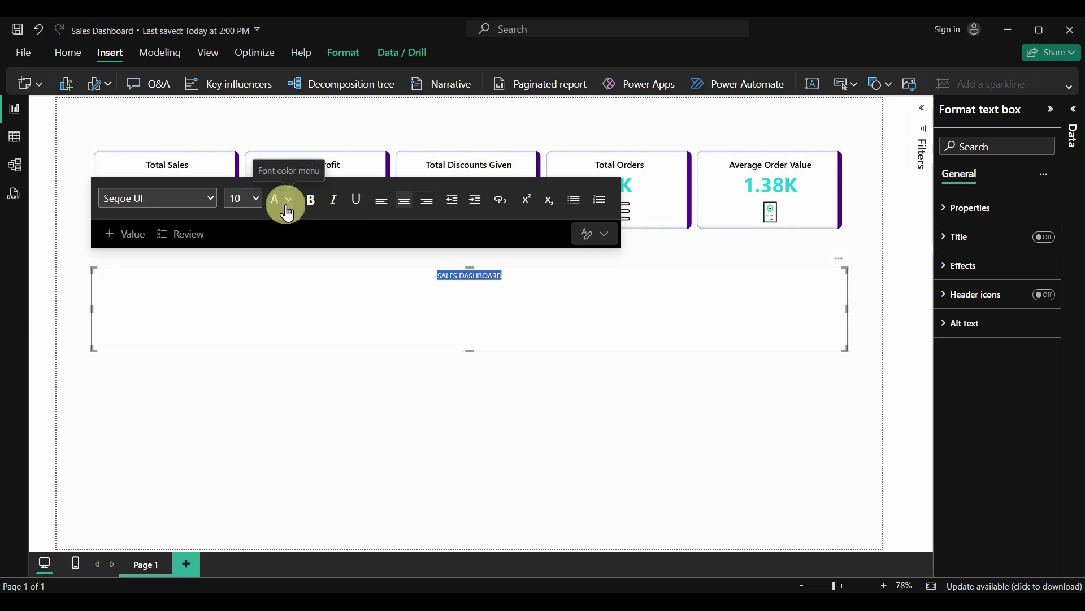
click(315, 210)
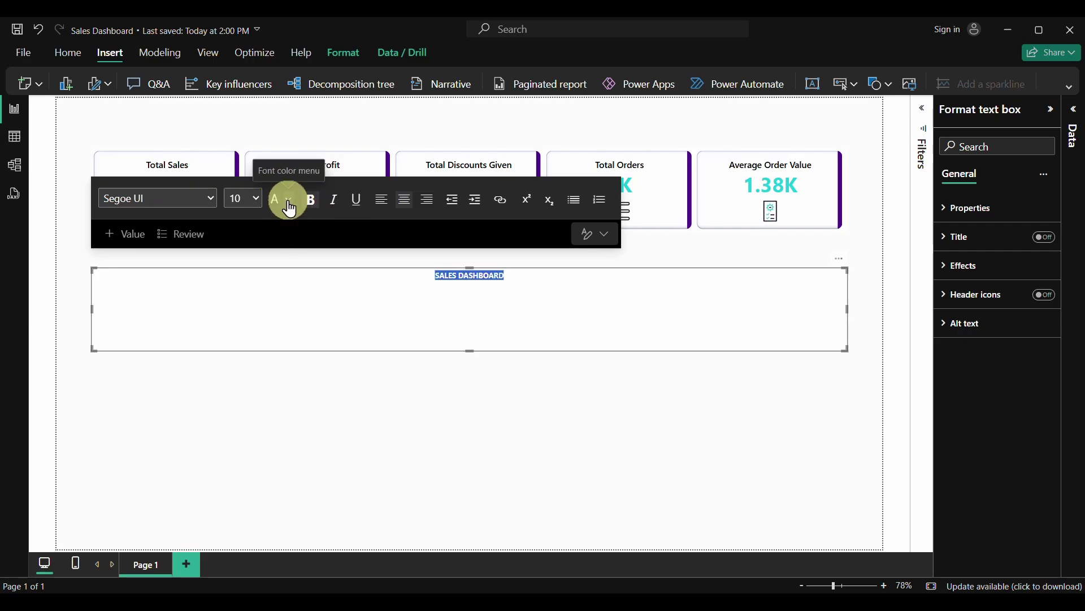
Colour the title text #1BCED8 and set its font size to 40
click(290, 200)
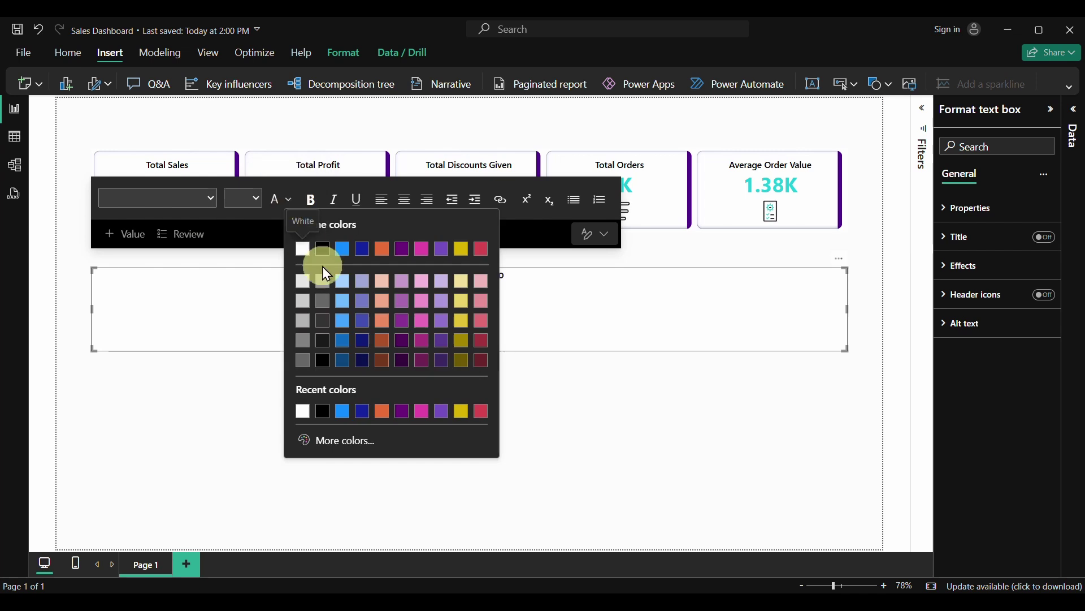
click(351, 443)
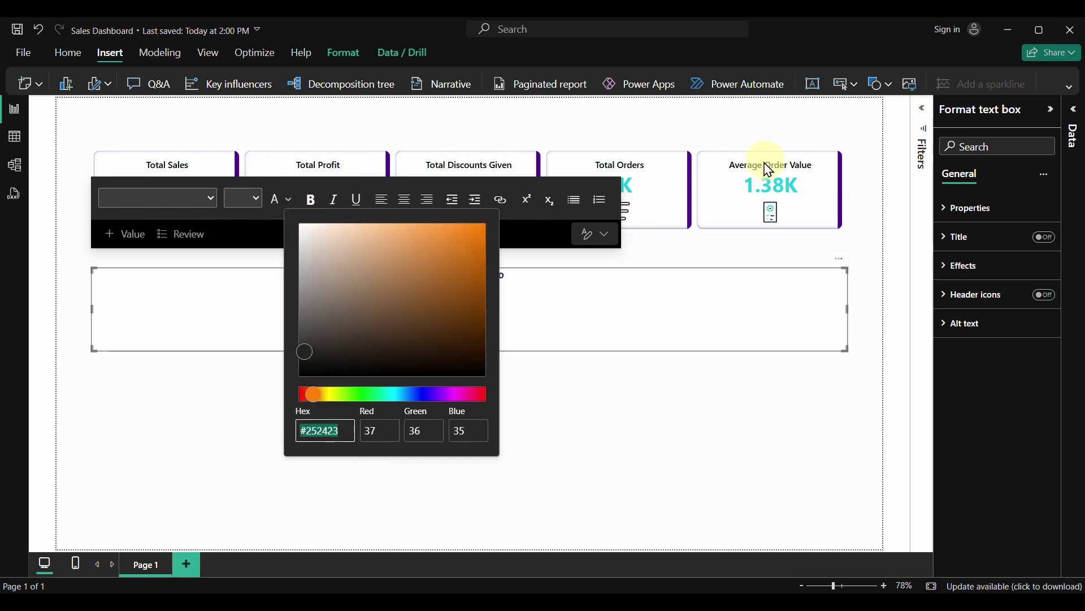
text(#1B)
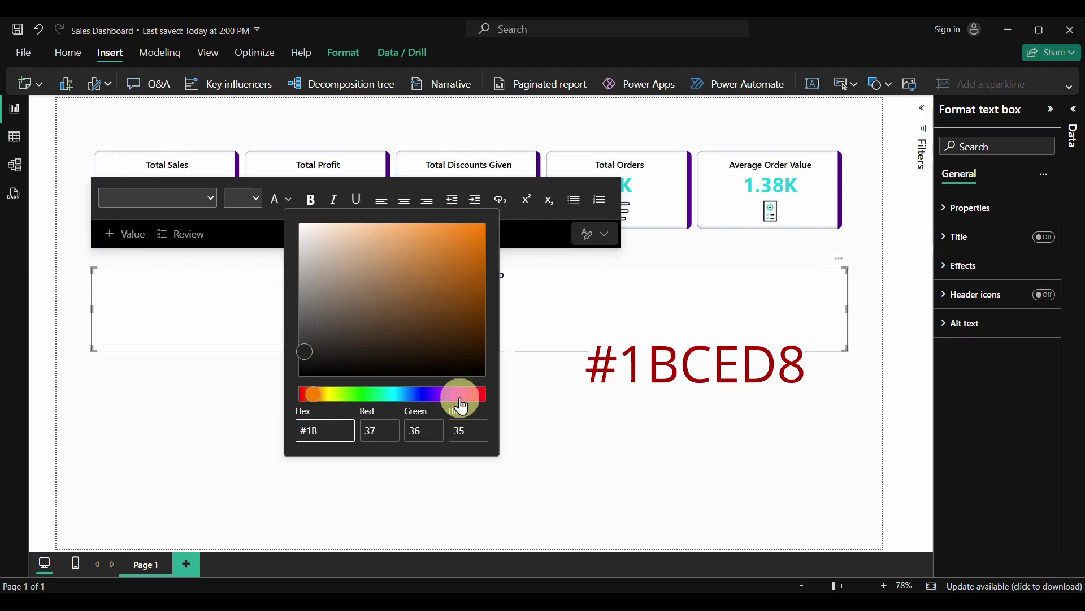
text(CED8)
click(543, 390)
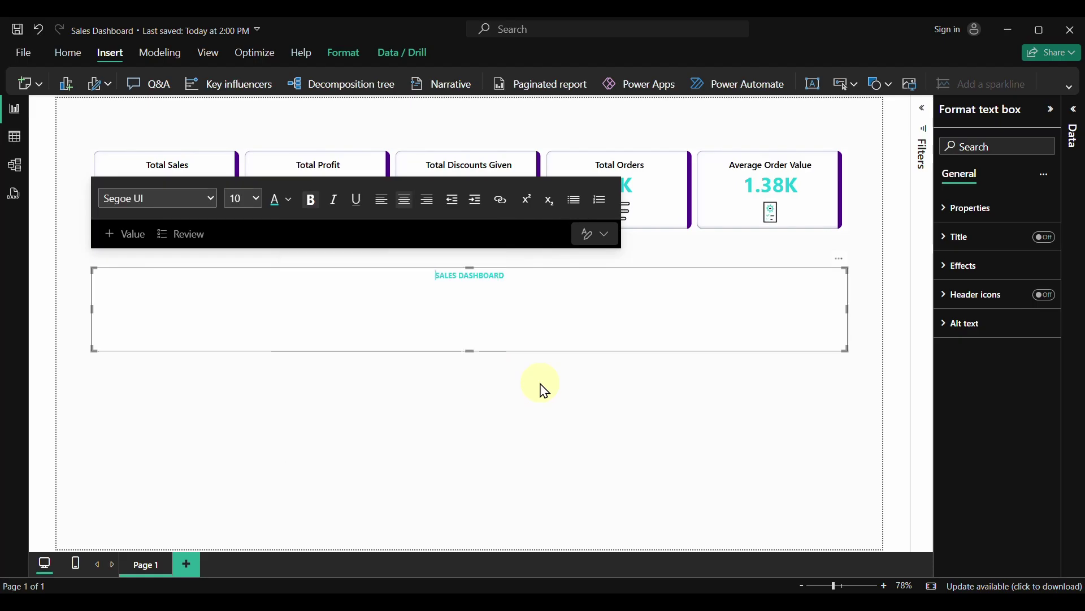
triple_click(526, 280)
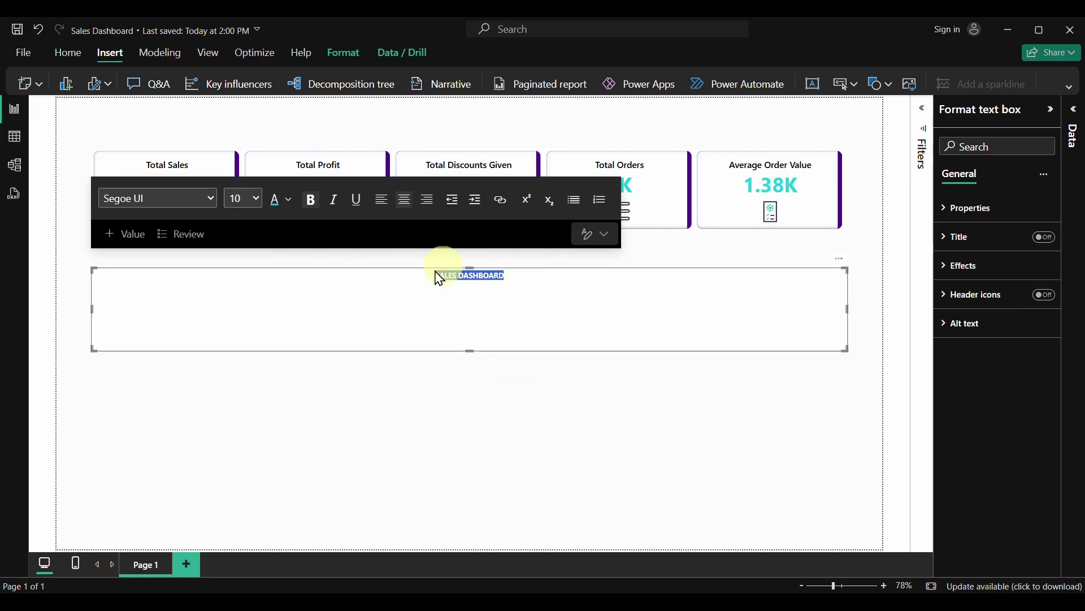
click(257, 199)
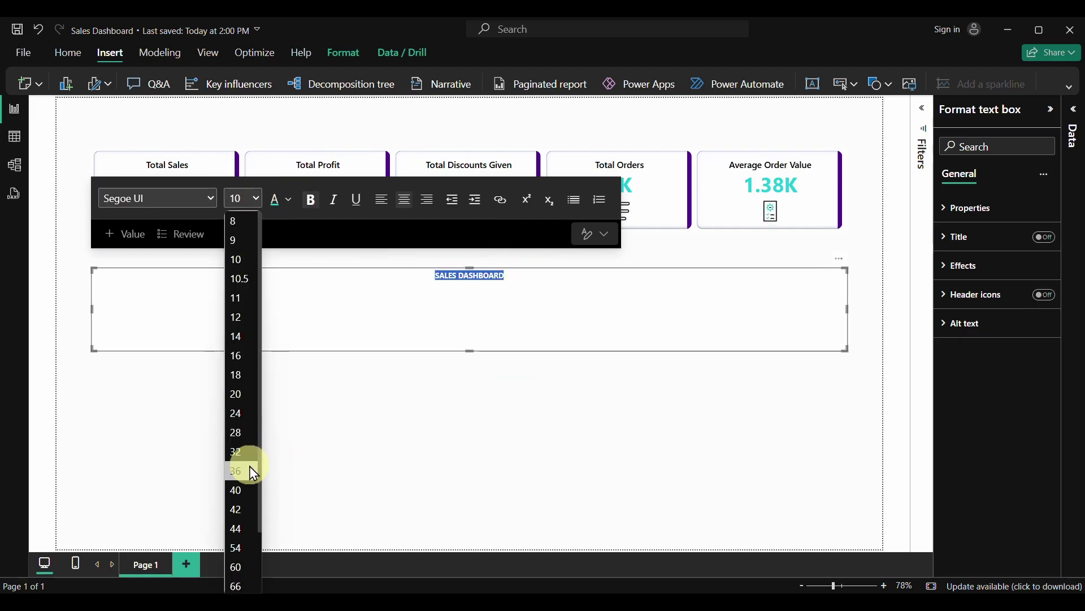
click(243, 490)
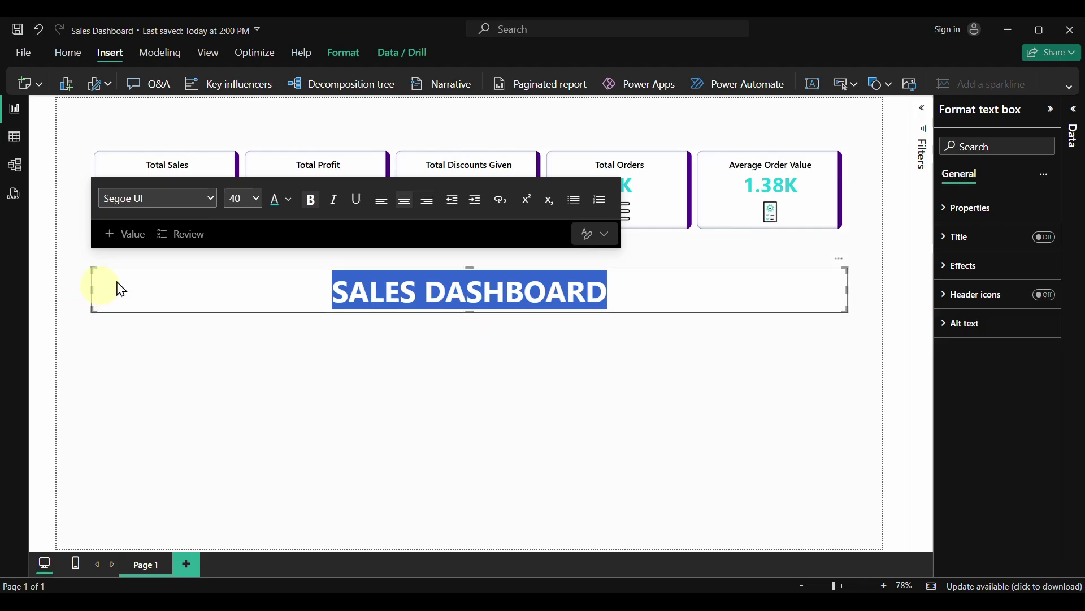
Narrow the SALES DASHBOARD title box from its left side and move it above the KPI cards
drag(117, 285, 552, 322)
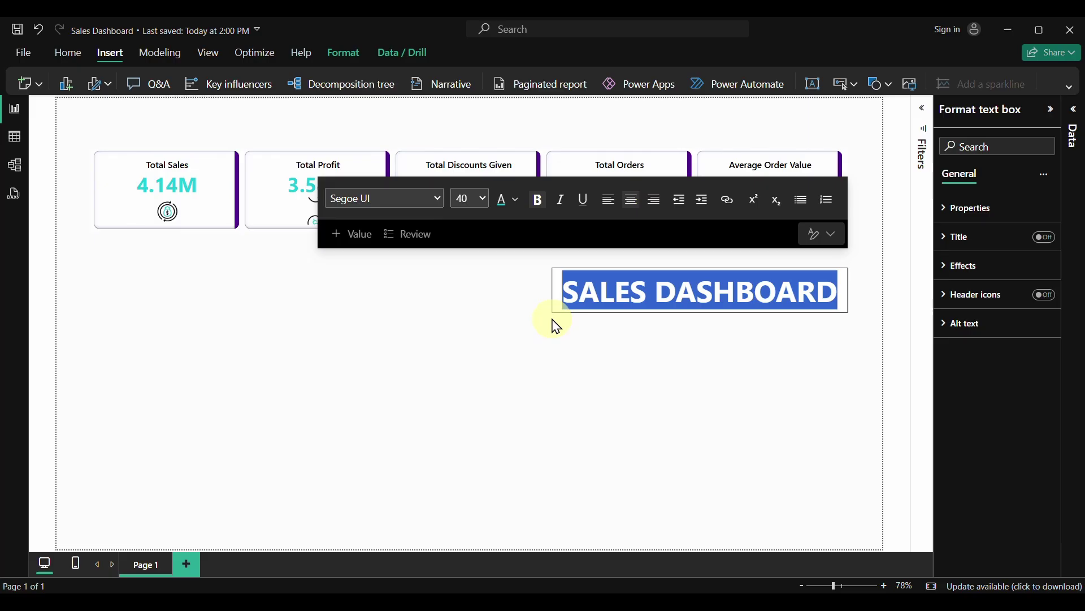
click(613, 319)
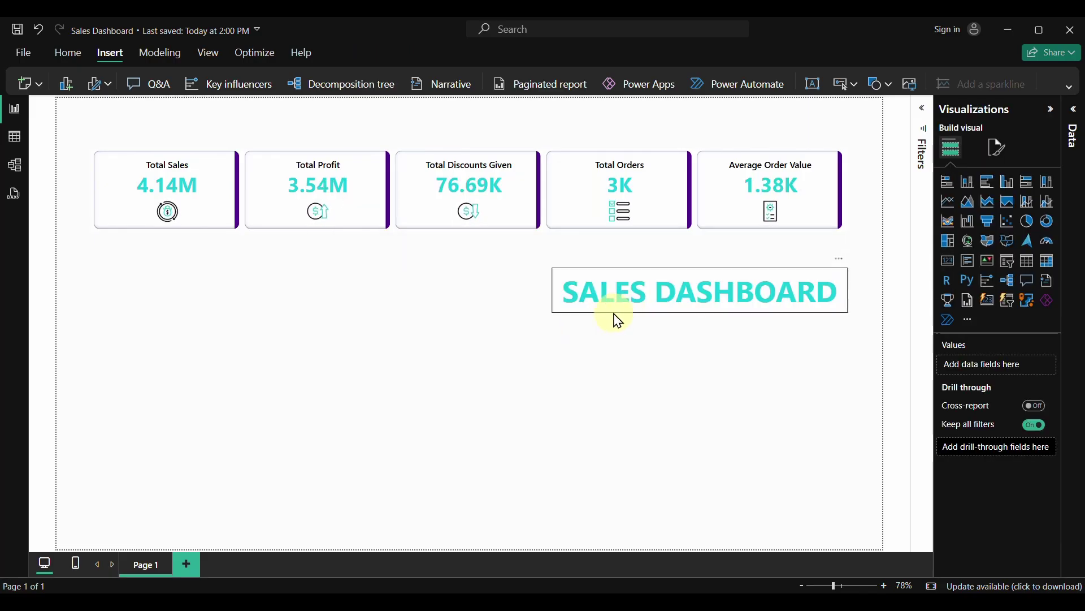
drag(617, 320, 146, 150)
click(202, 145)
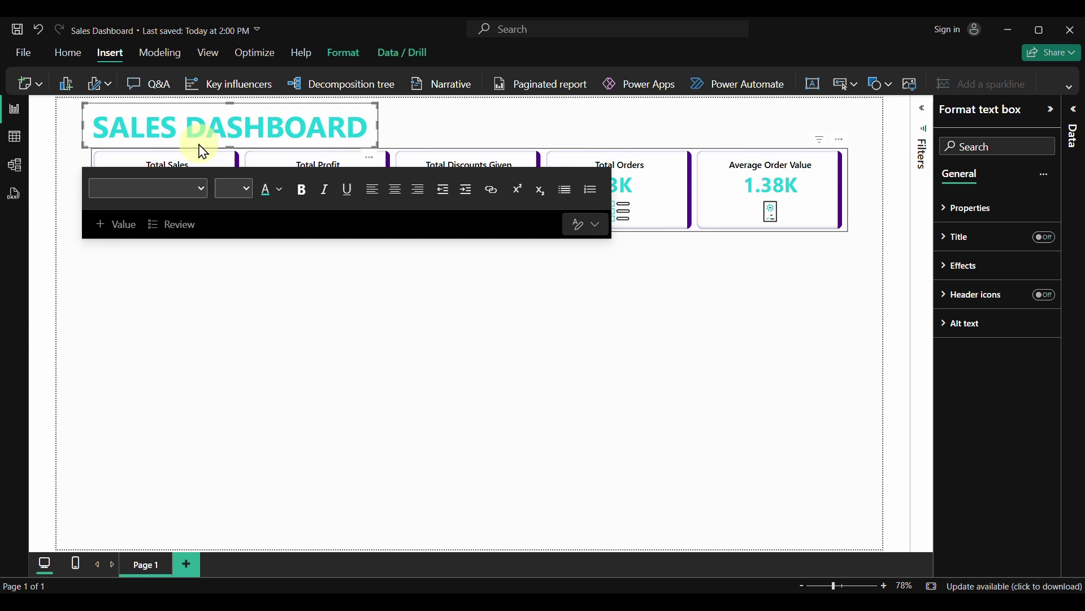
click(237, 359)
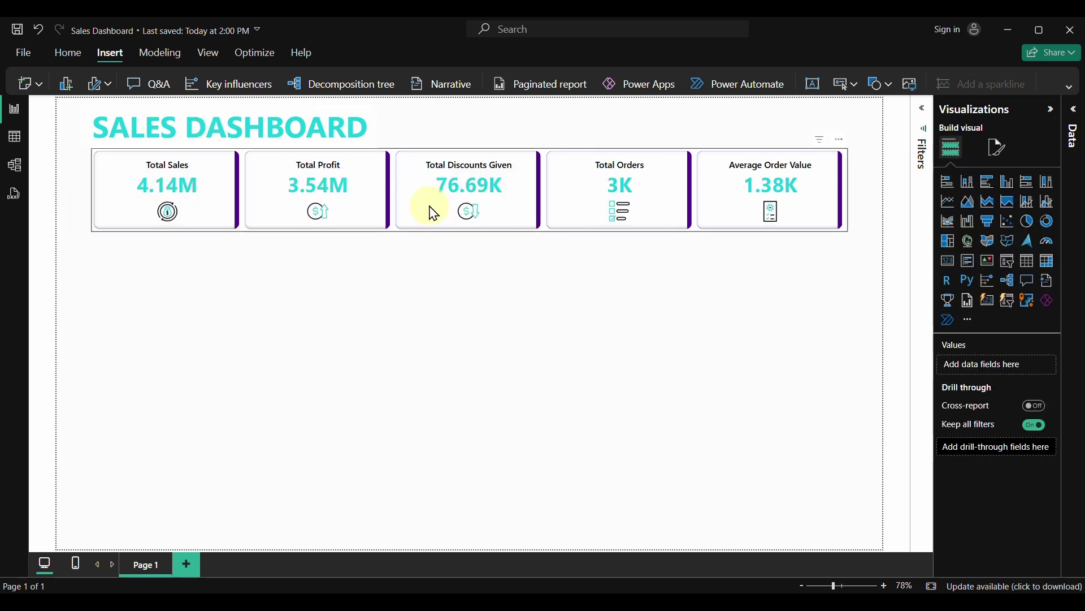
Turn off the title box background under Effects
click(368, 112)
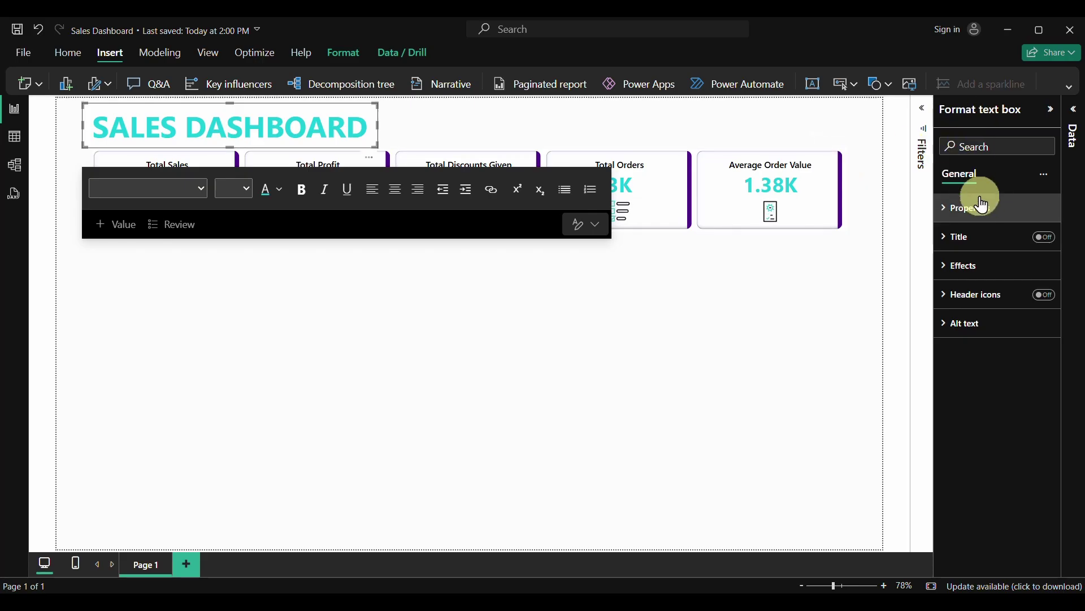
click(949, 276)
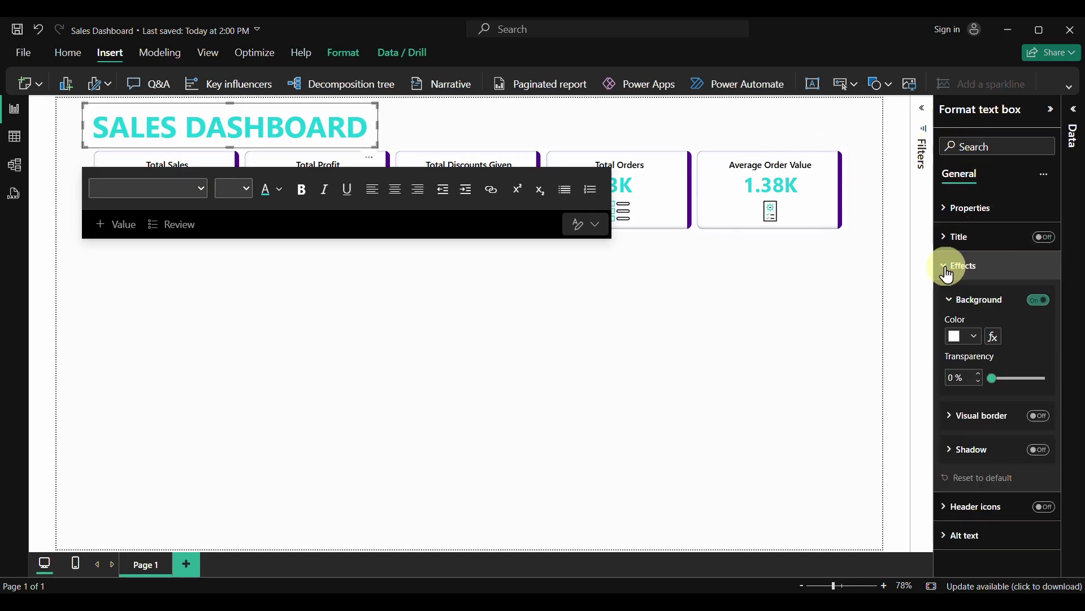
click(1043, 304)
click(478, 368)
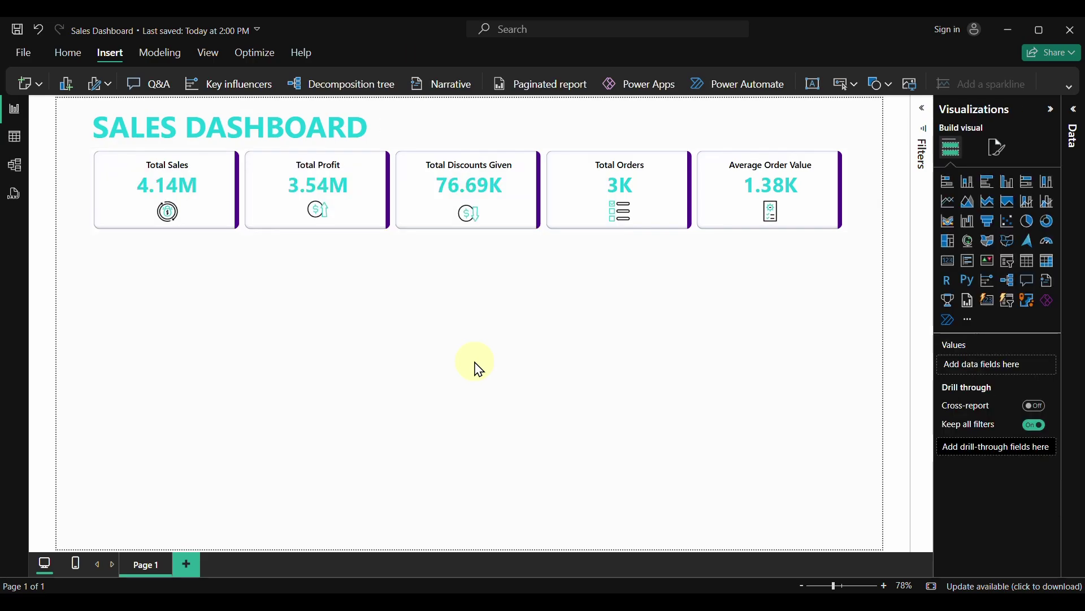
Nudge the title into the canvas's top-left corner
click(254, 126)
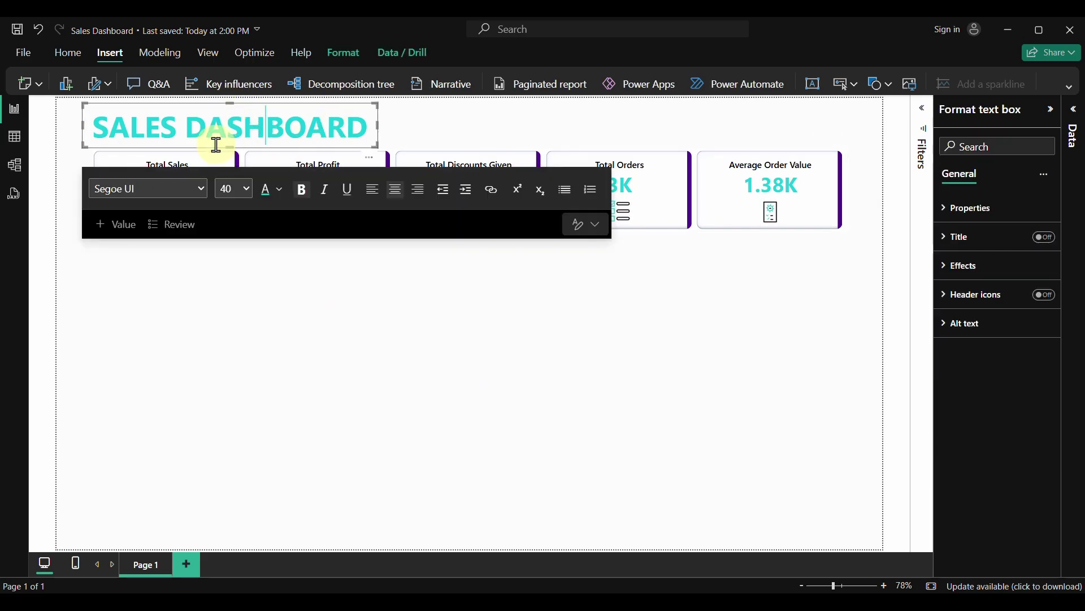
drag(141, 154, 114, 147)
click(290, 329)
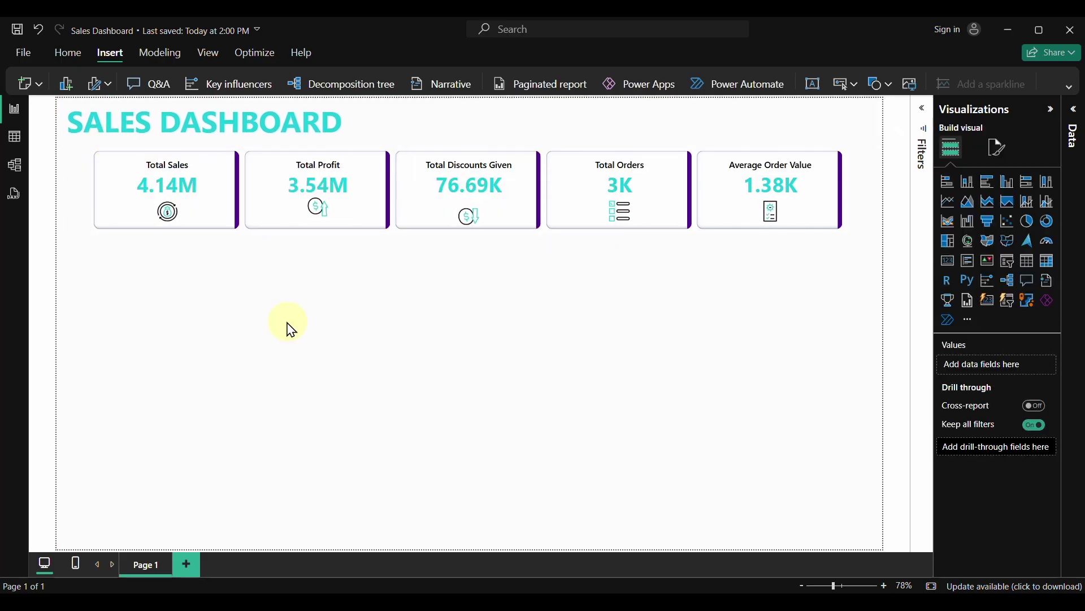
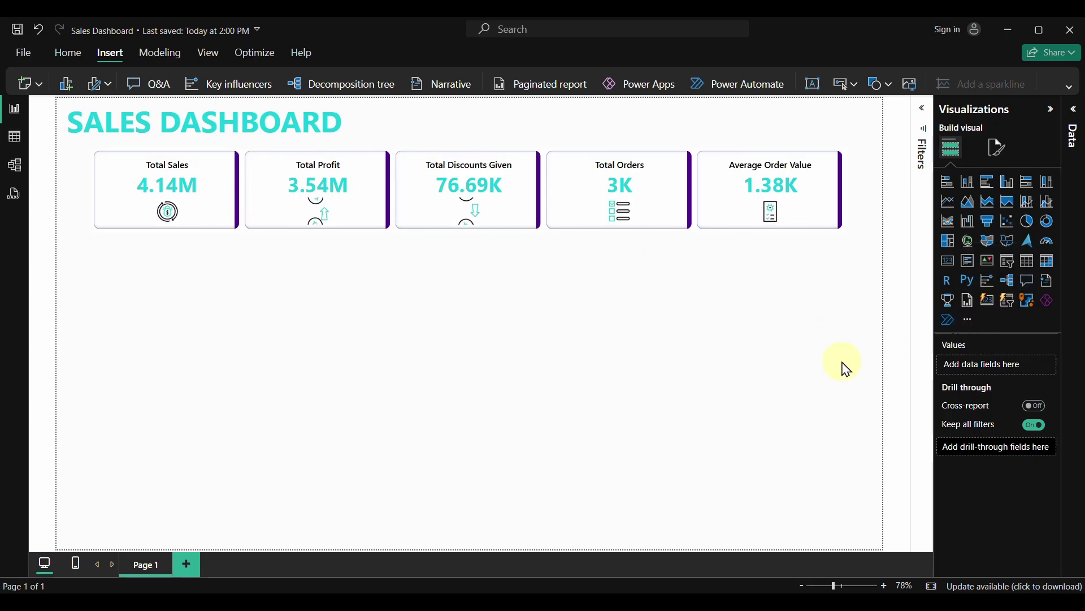
Add a slicer filtered by Country from the Sales Data table and narrow it
click(1010, 265)
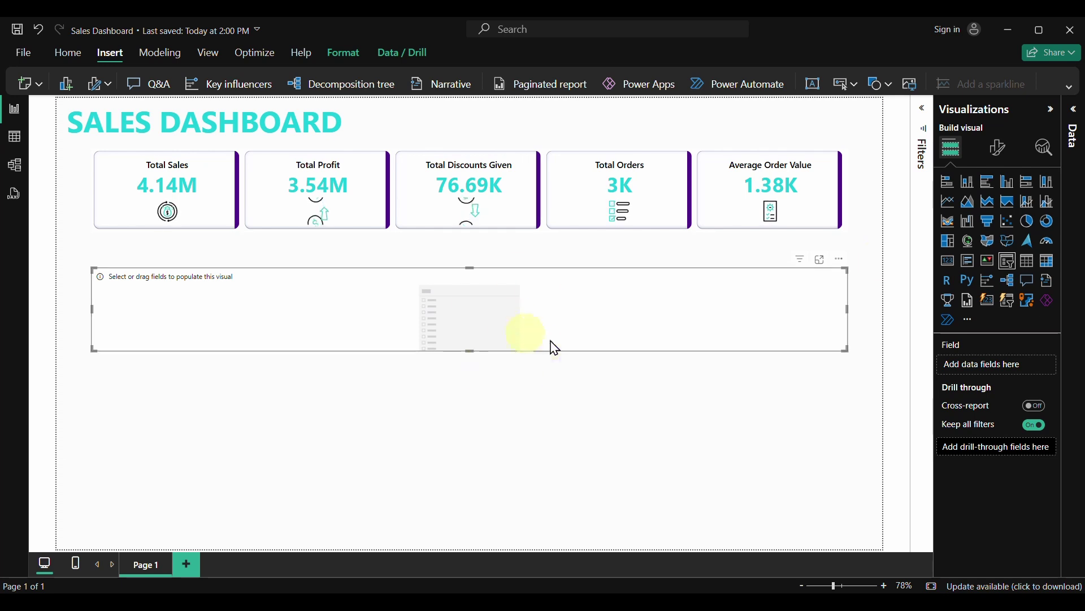
click(1070, 116)
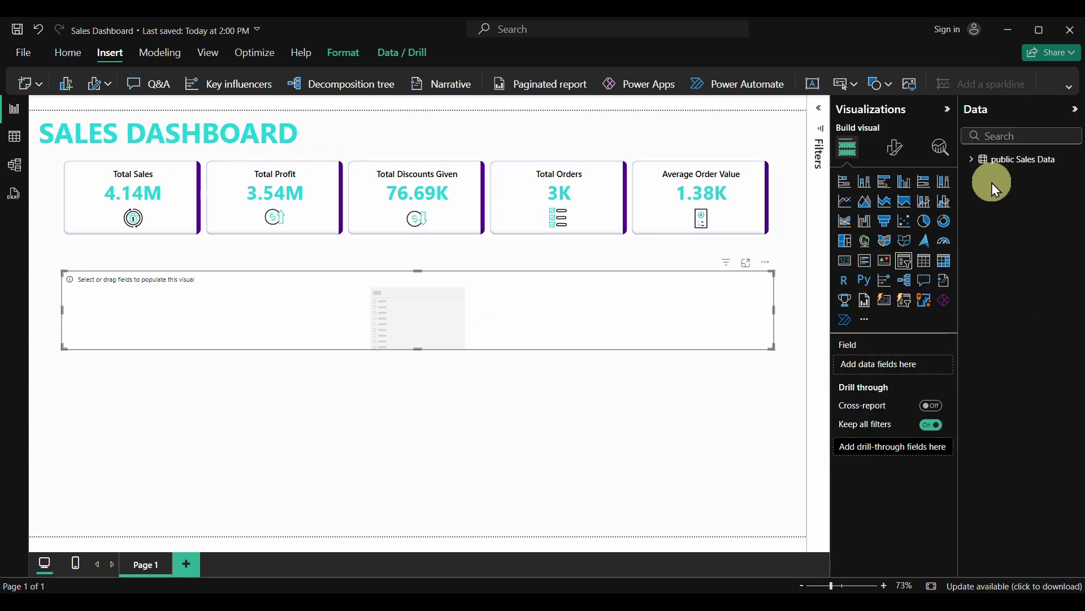
click(978, 164)
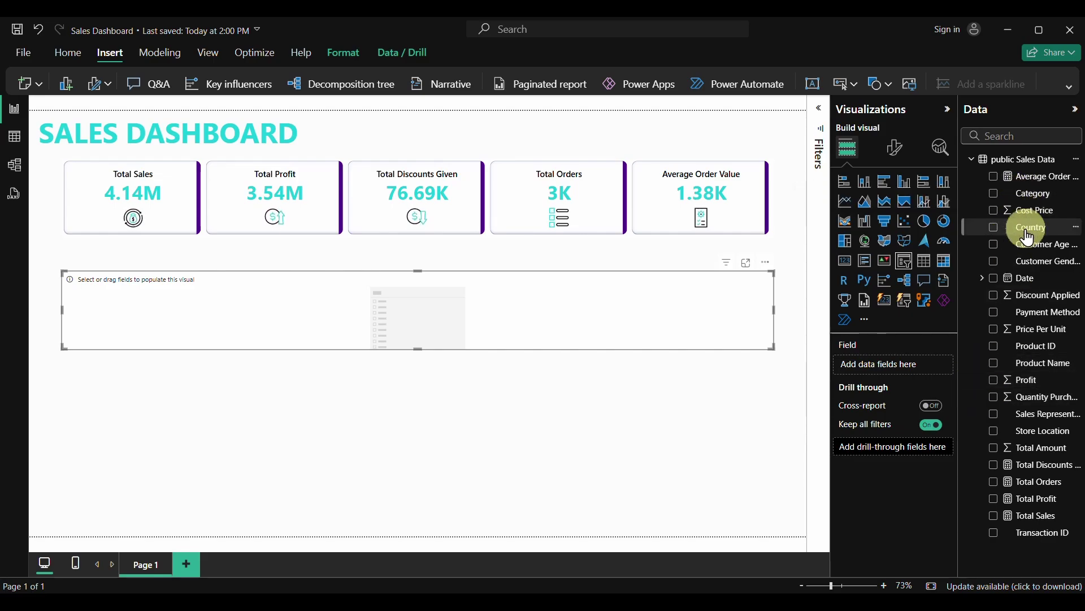
click(995, 228)
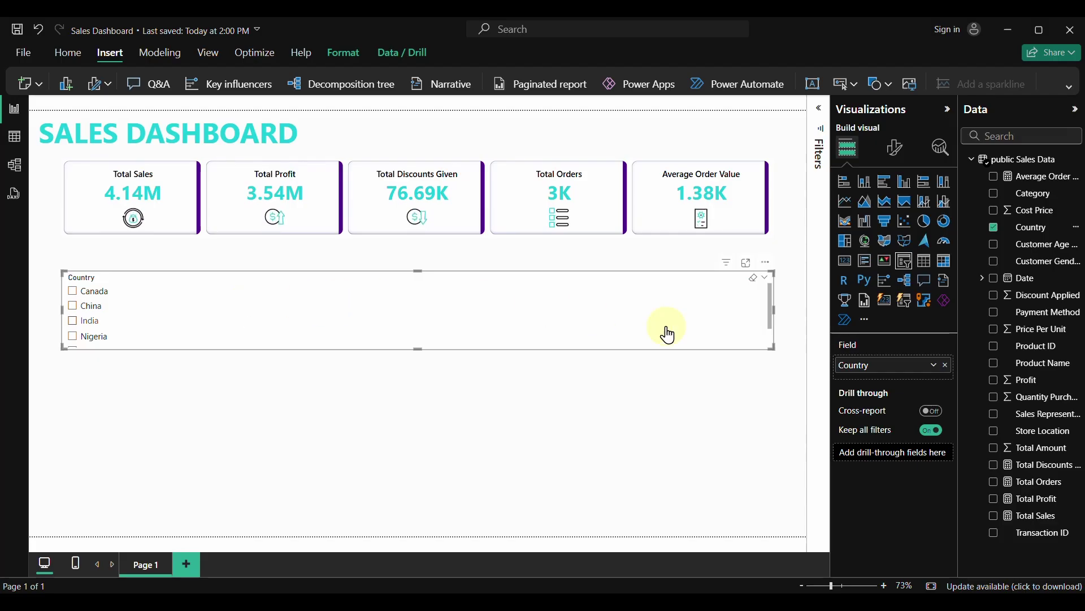
drag(770, 324, 170, 327)
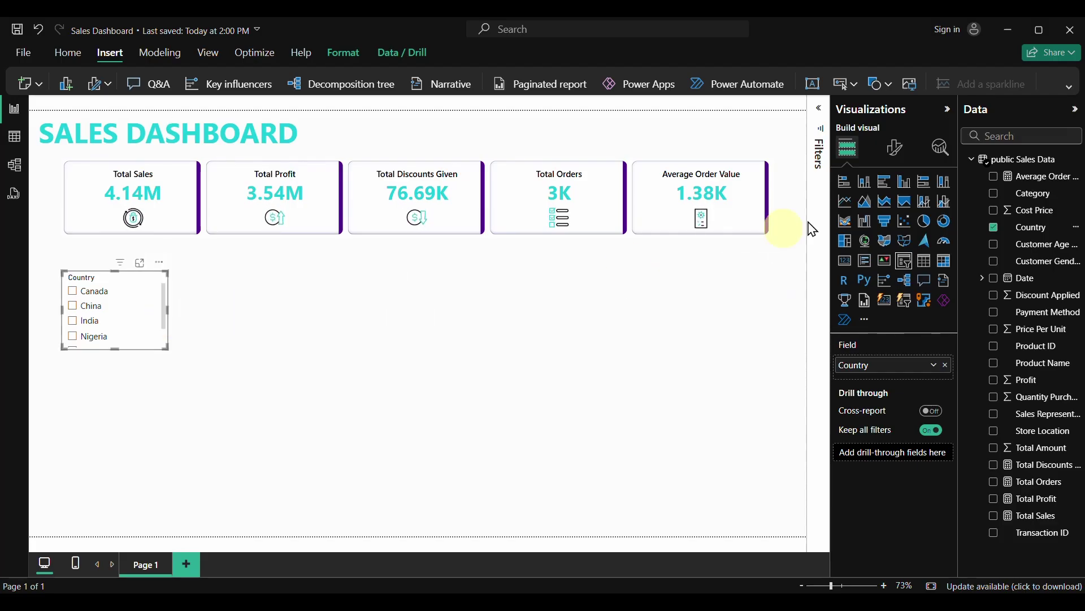
Switch the slicer style to Dropdown, shrink its height and place it beside the title
click(891, 160)
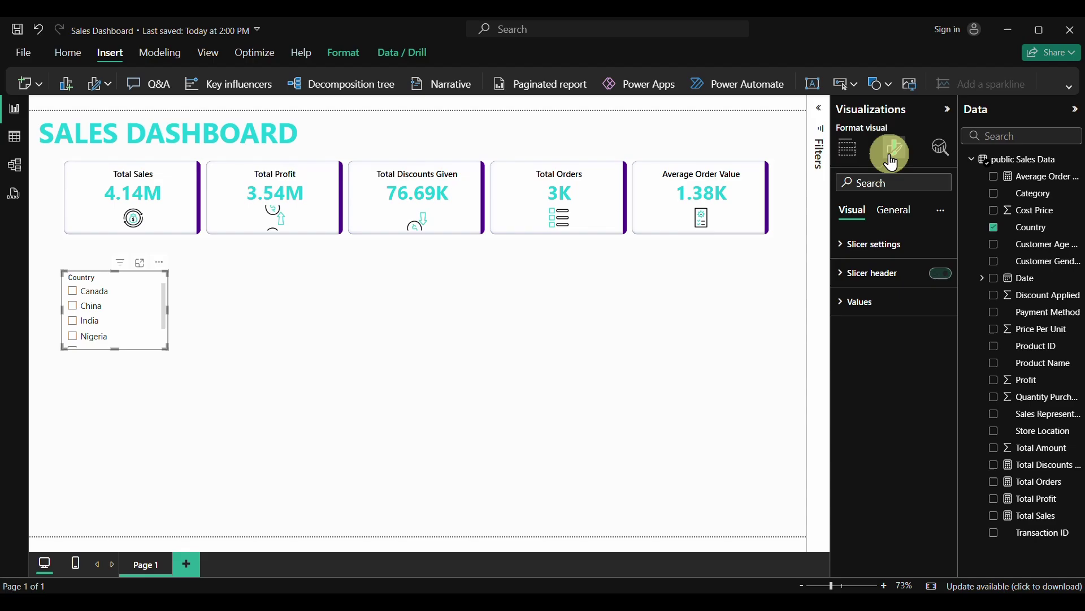
click(848, 244)
click(891, 314)
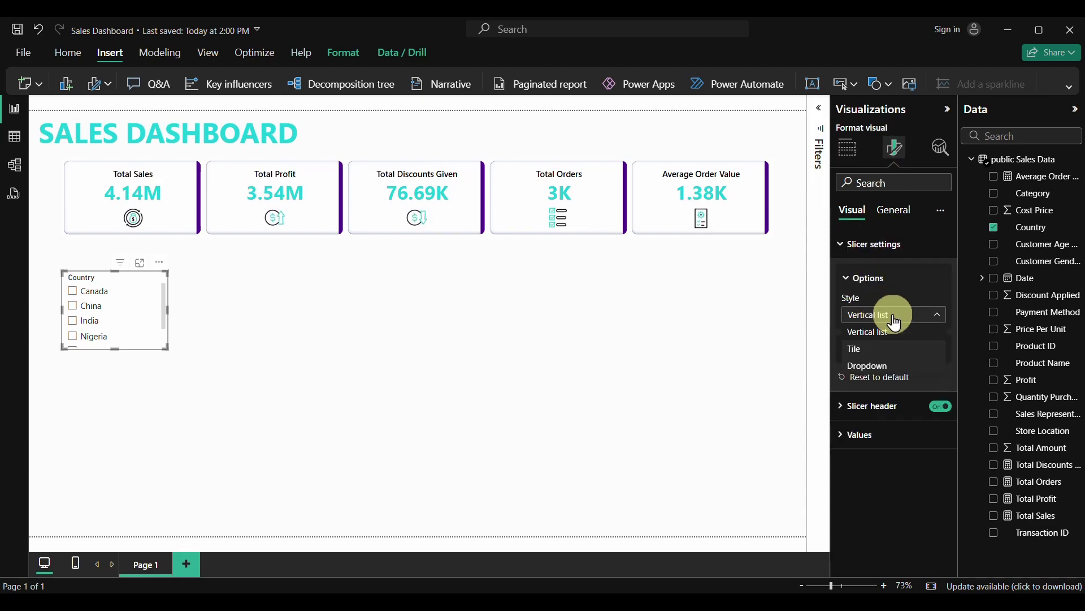
click(873, 366)
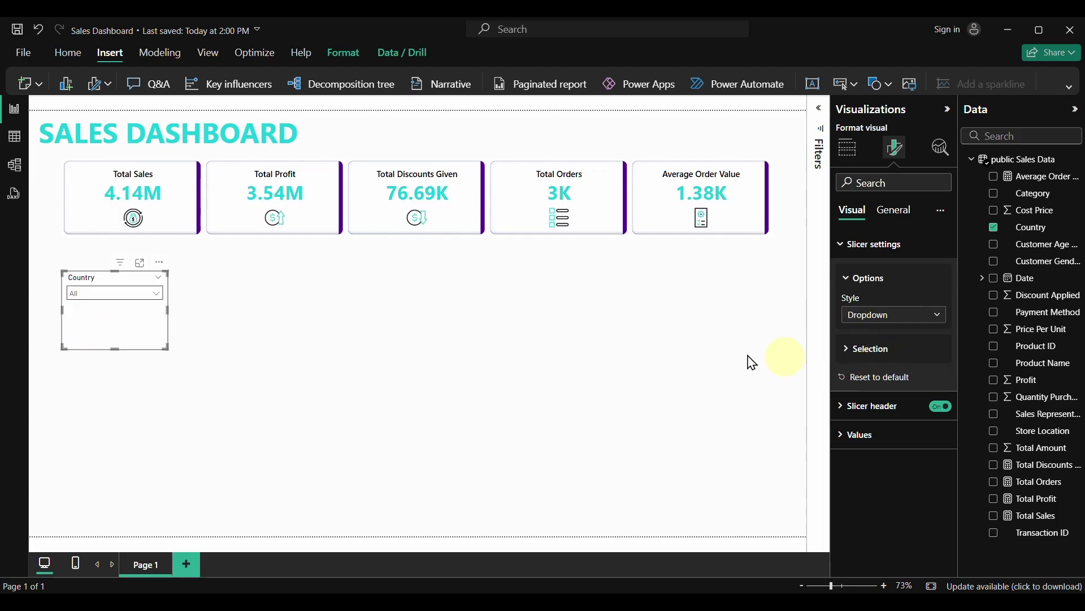
drag(116, 347, 109, 312)
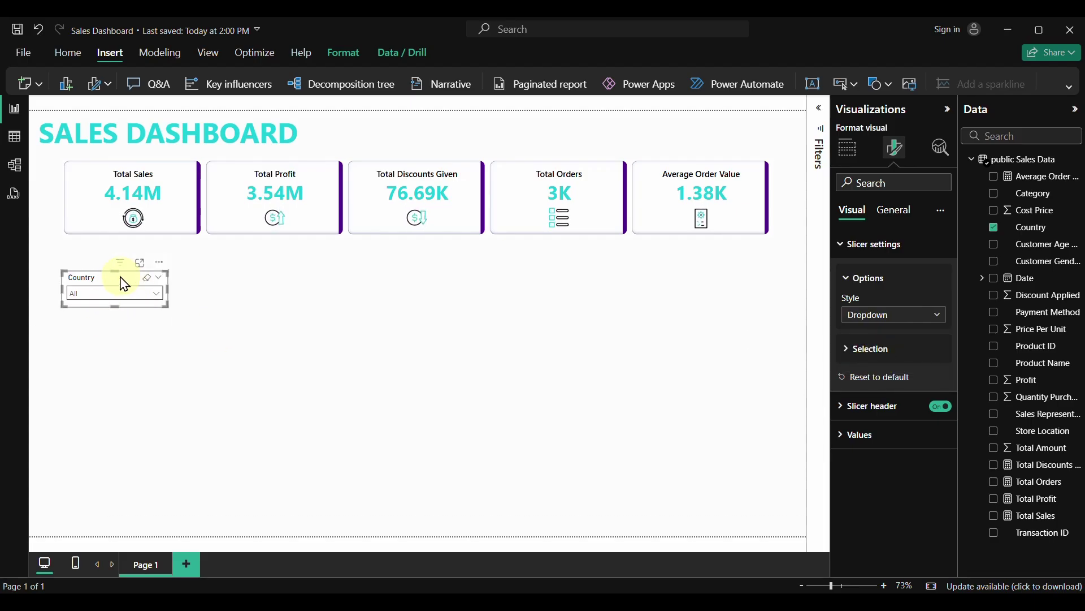
drag(113, 284, 372, 130)
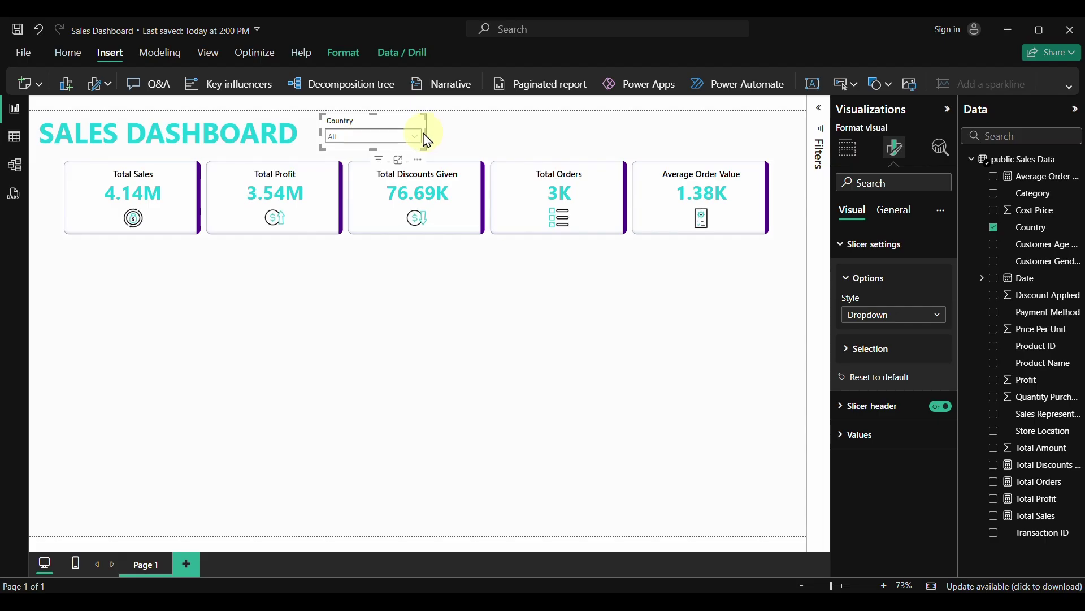
drag(428, 140, 419, 136)
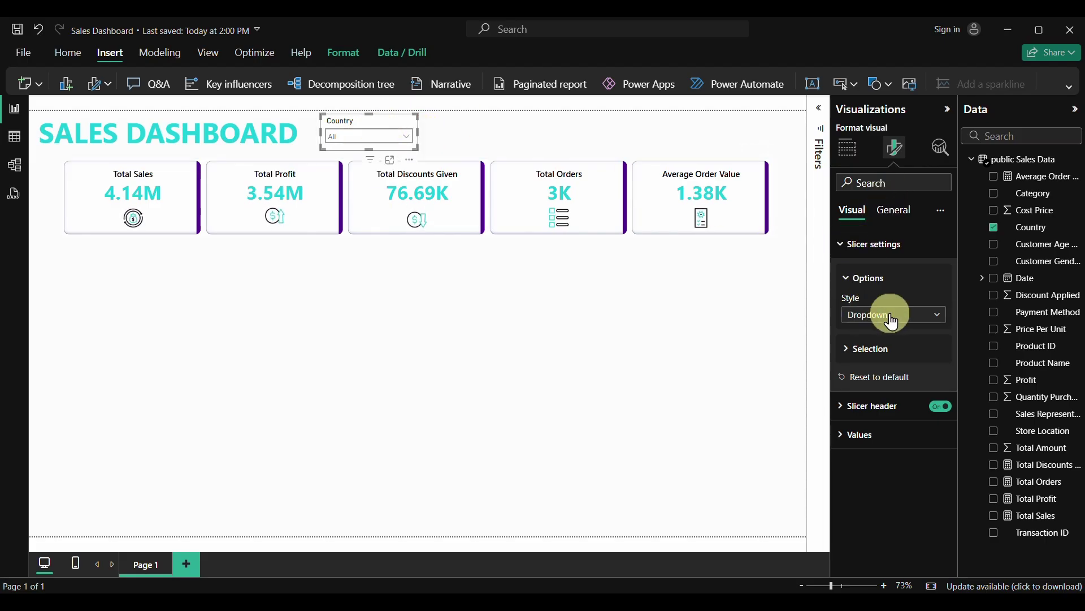
Make the Country slicer header bold with font colour #4F008C
click(841, 408)
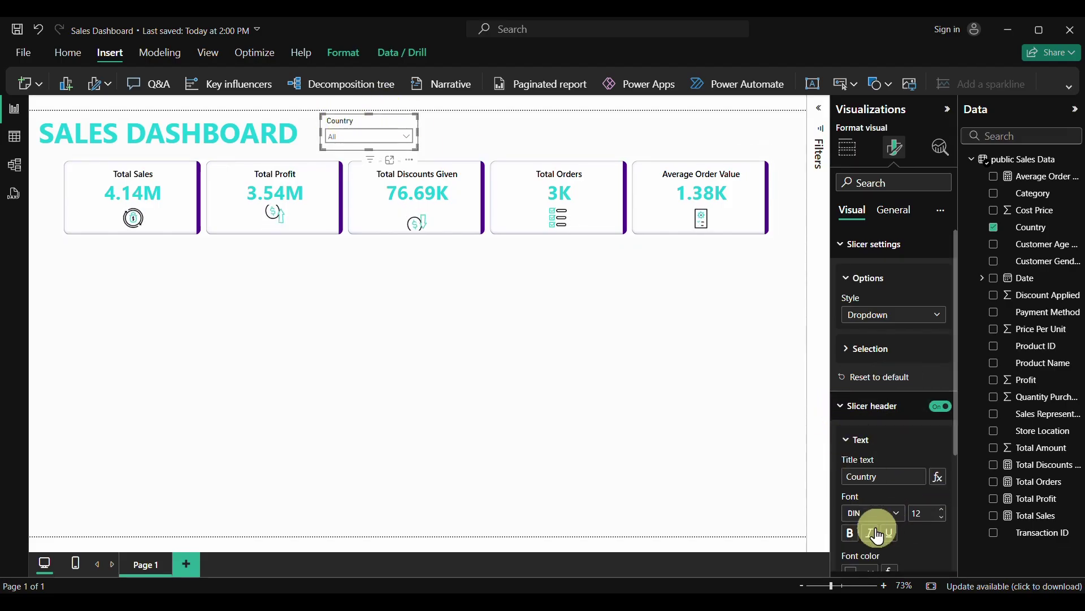
click(851, 533)
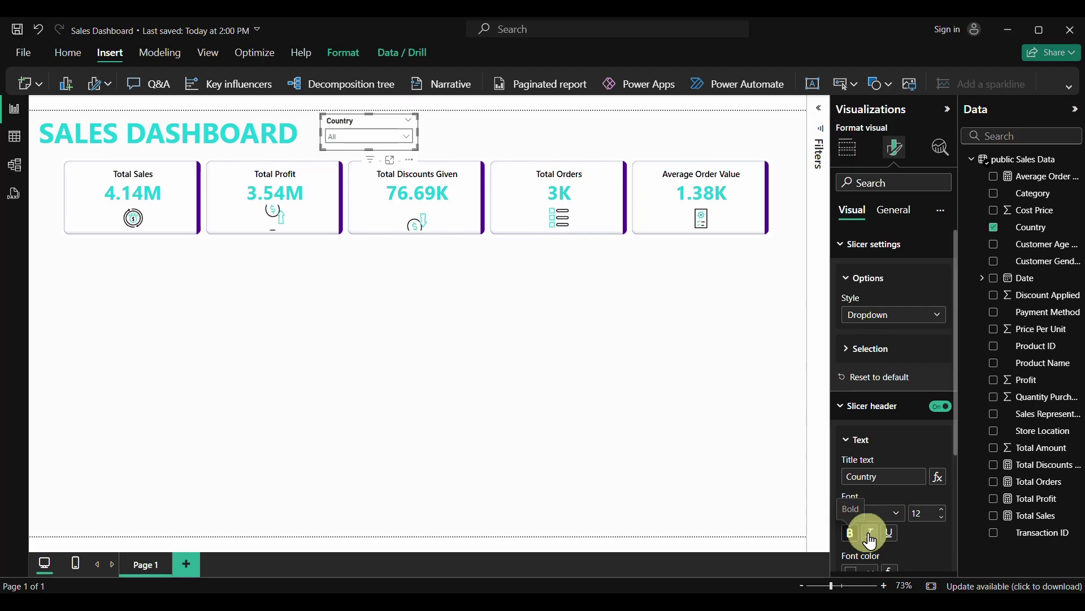
scroll(904, 511, down, 3)
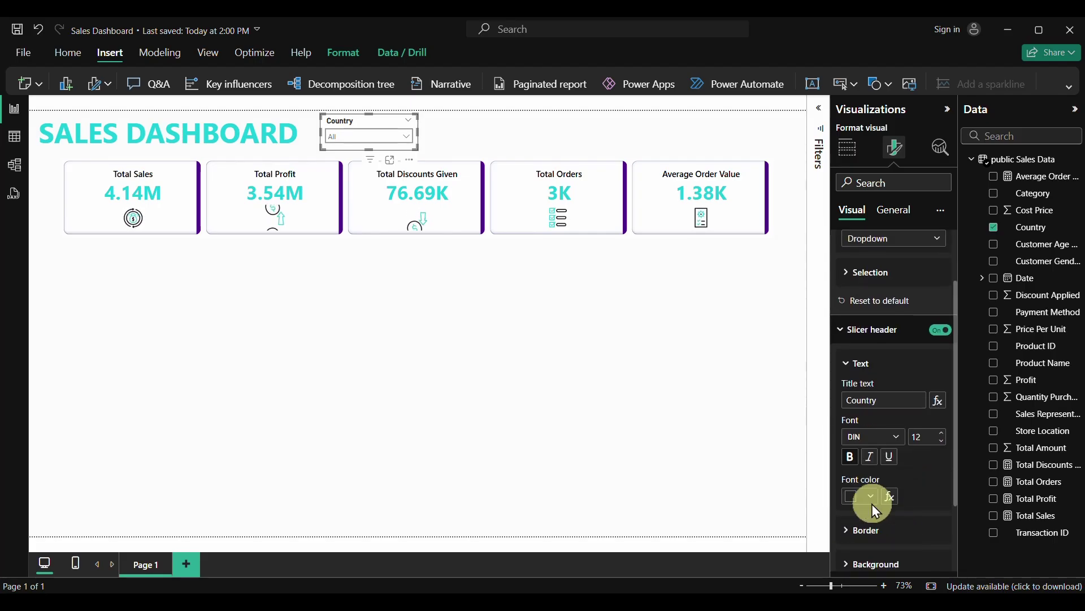
click(872, 497)
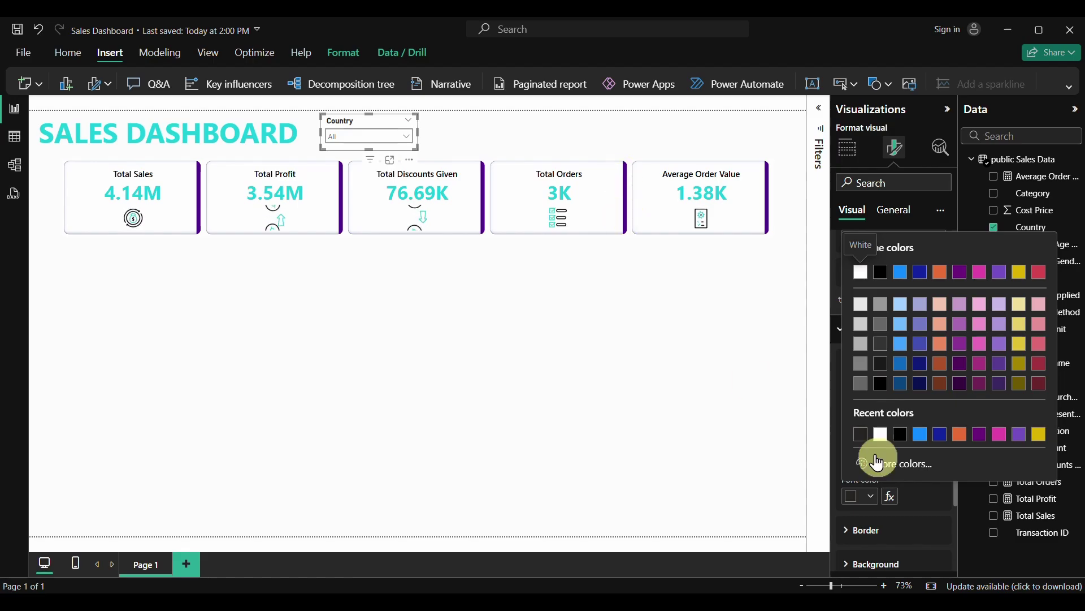
click(982, 442)
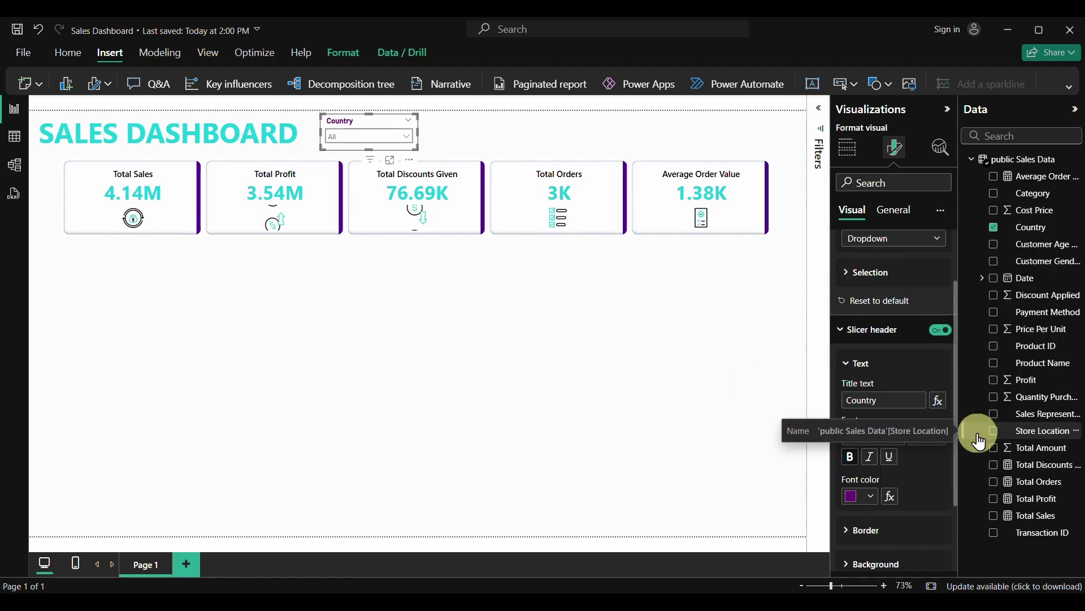
click(874, 497)
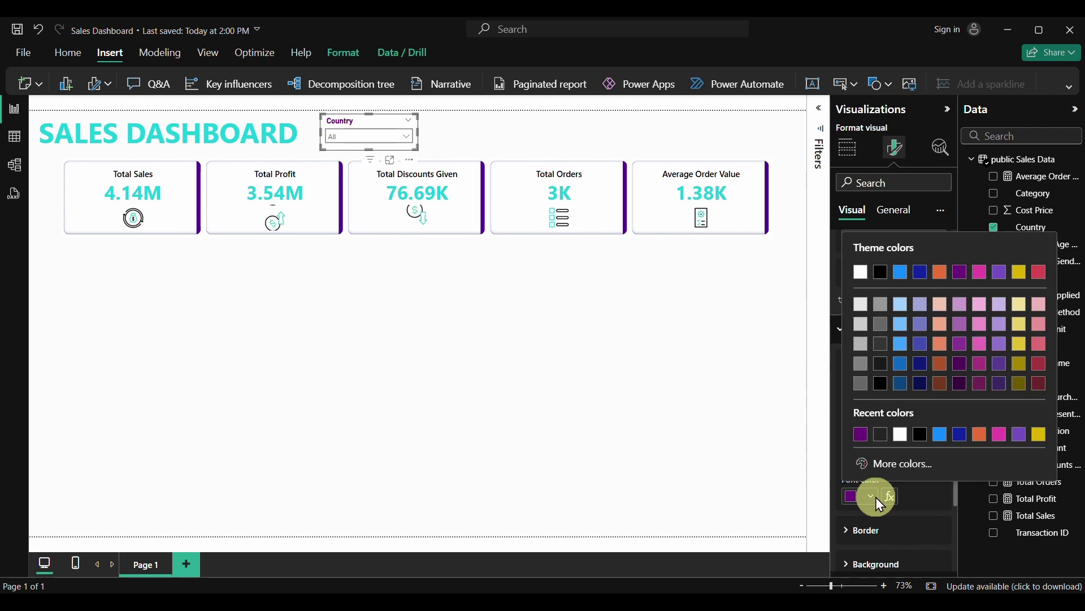
click(891, 465)
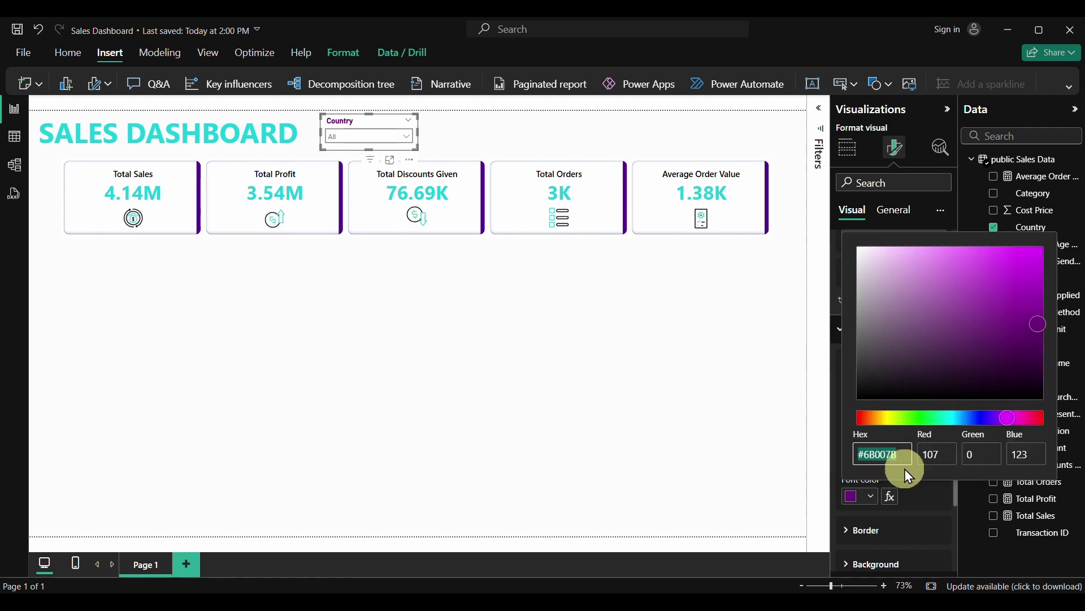
text(#)
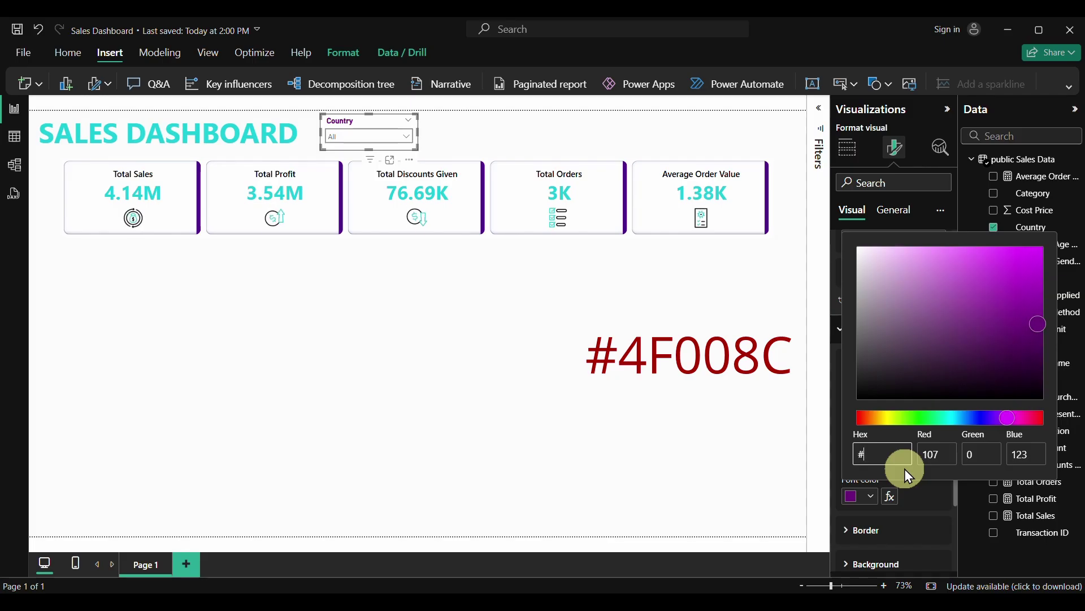
text(4)
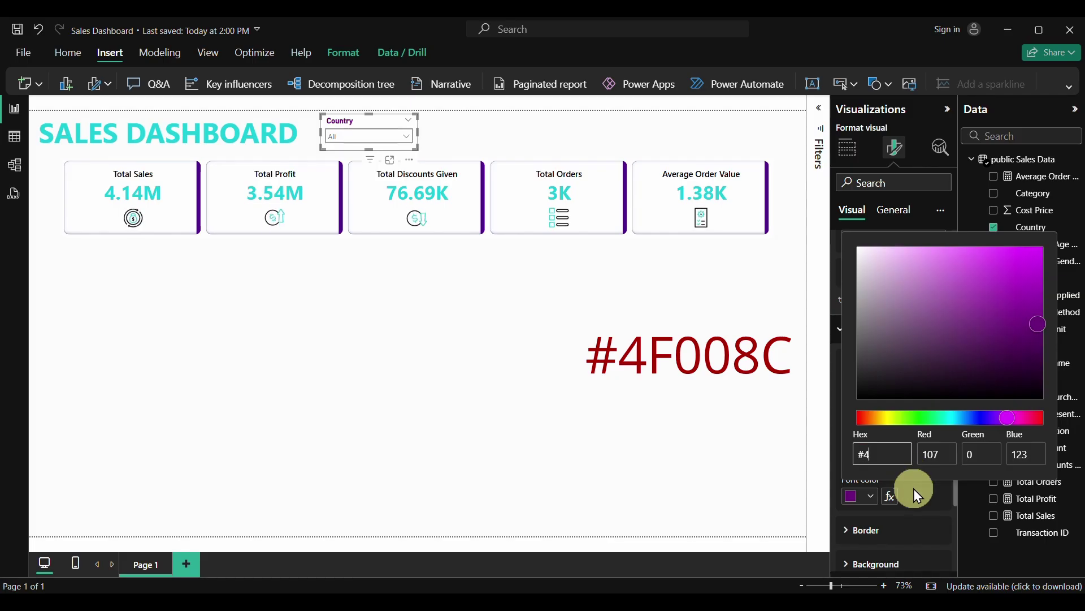
text(F008C)
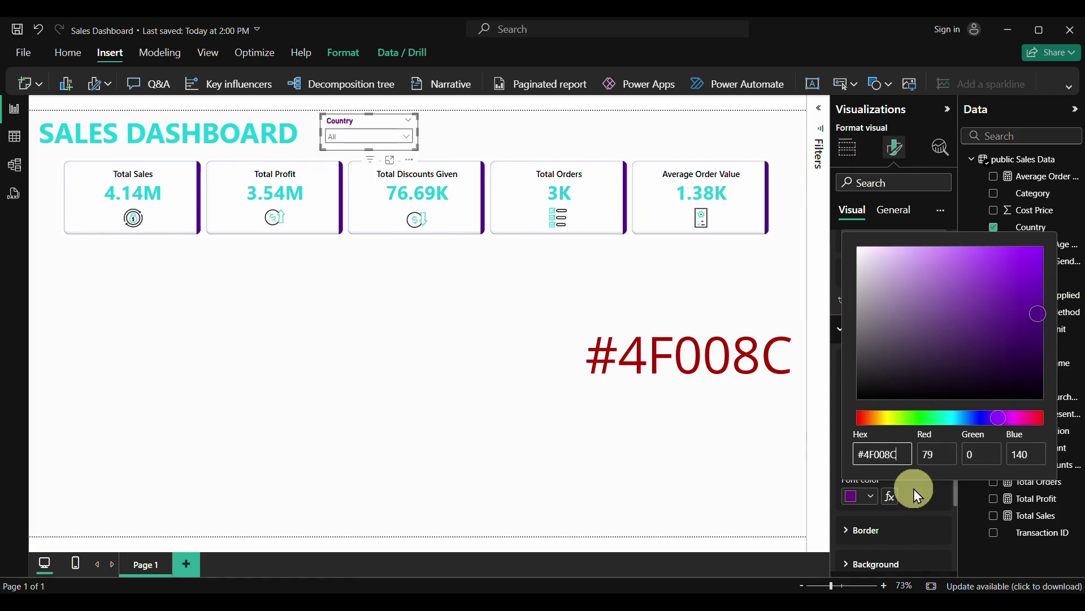
click(922, 514)
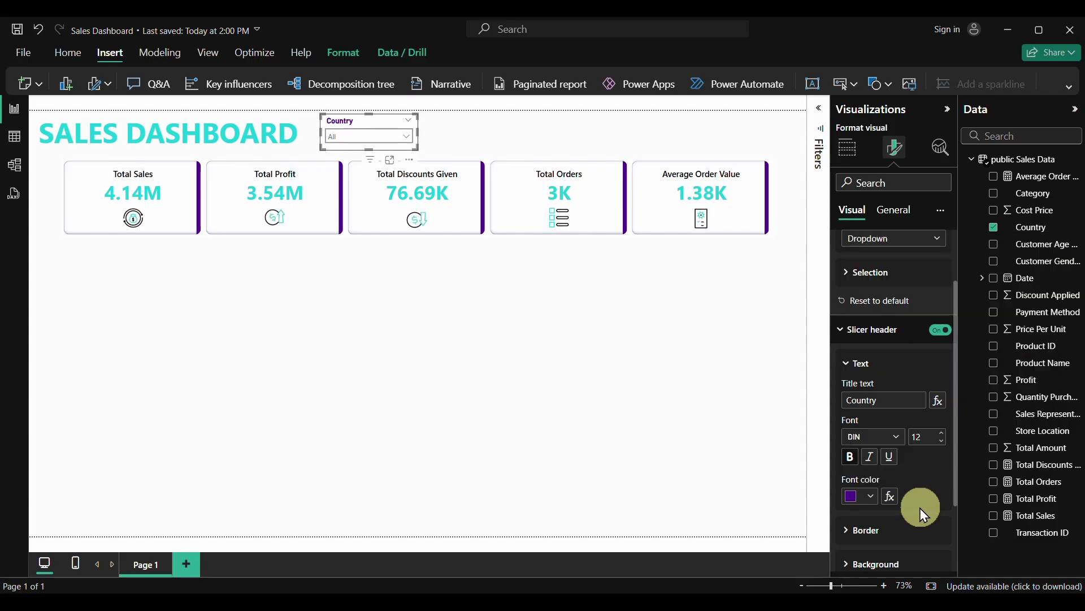
click(871, 496)
click(893, 472)
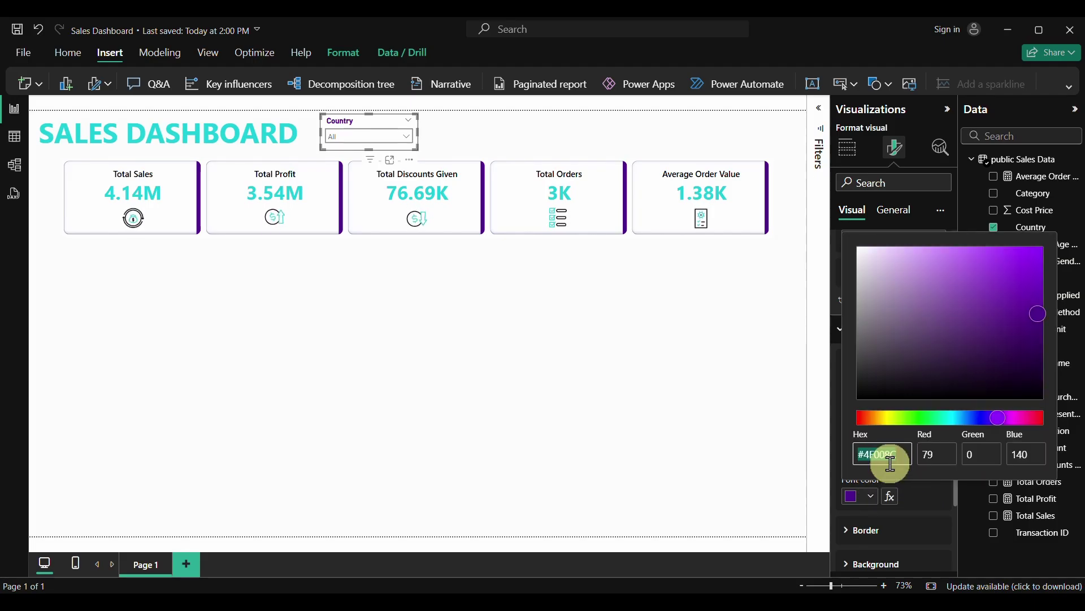
click(911, 490)
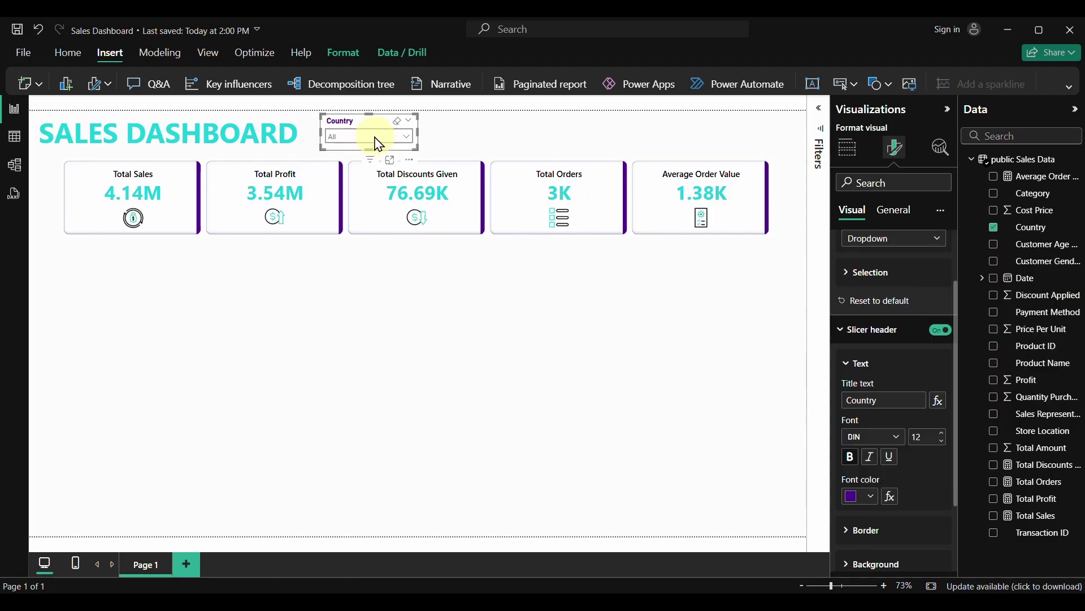
click(407, 137)
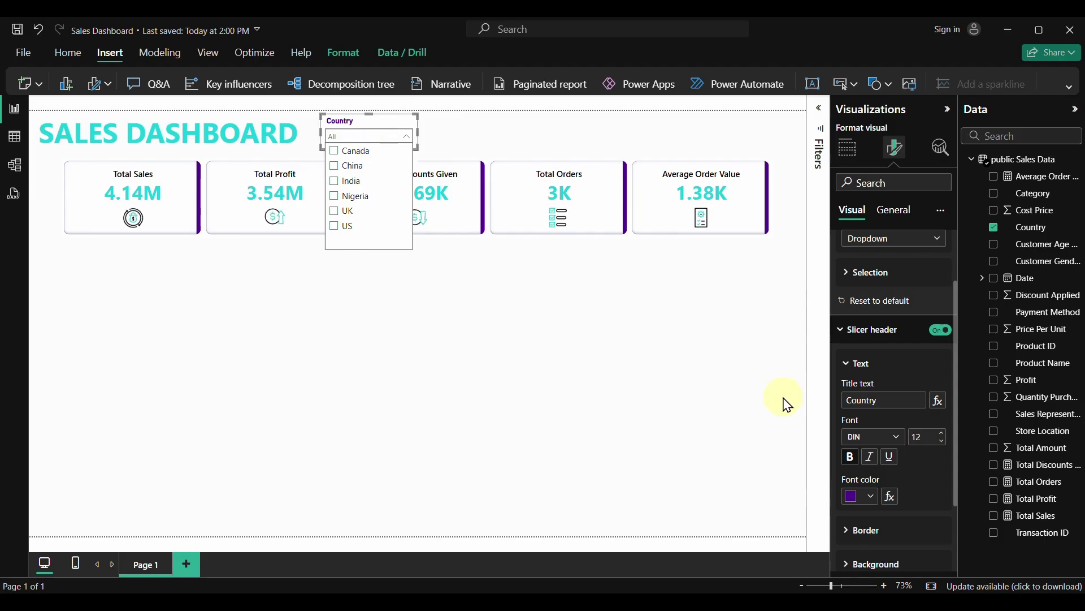
click(848, 330)
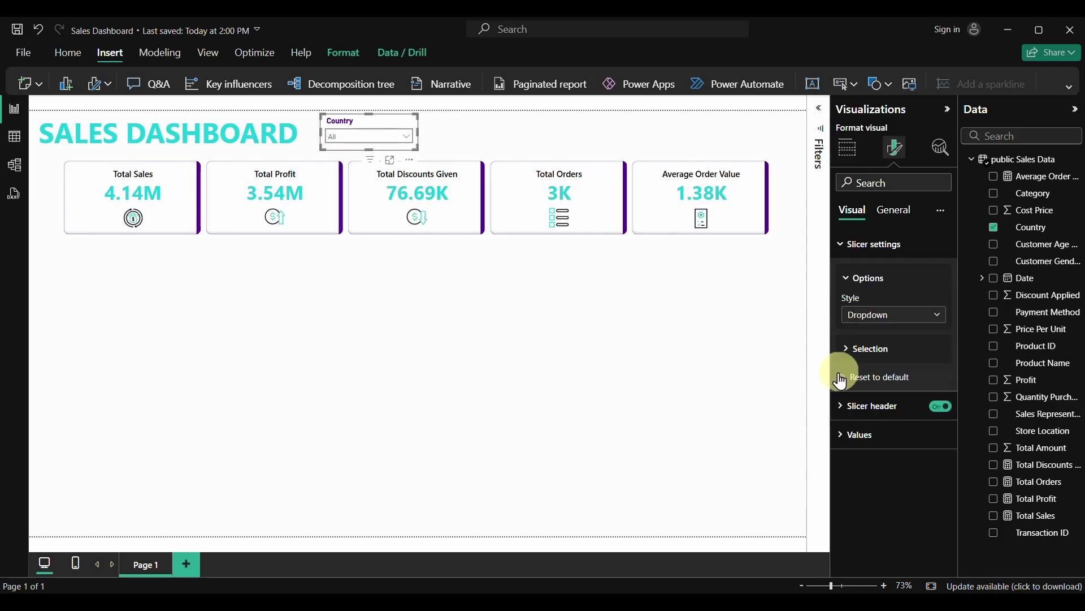
Make the slicer's country values bold in the same purple
click(842, 436)
scroll(854, 453, down, 4)
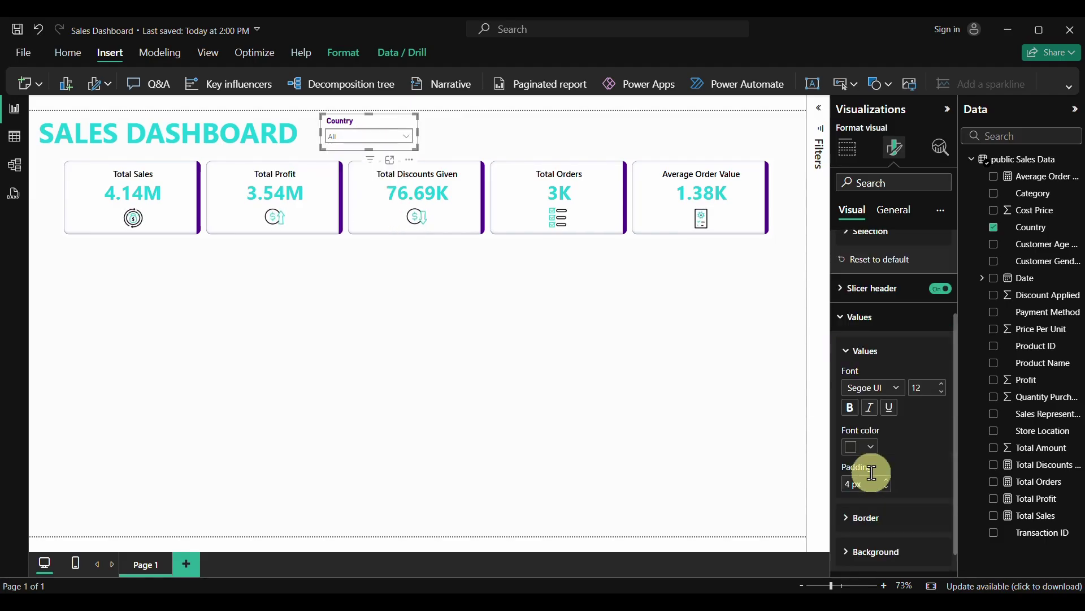
click(852, 392)
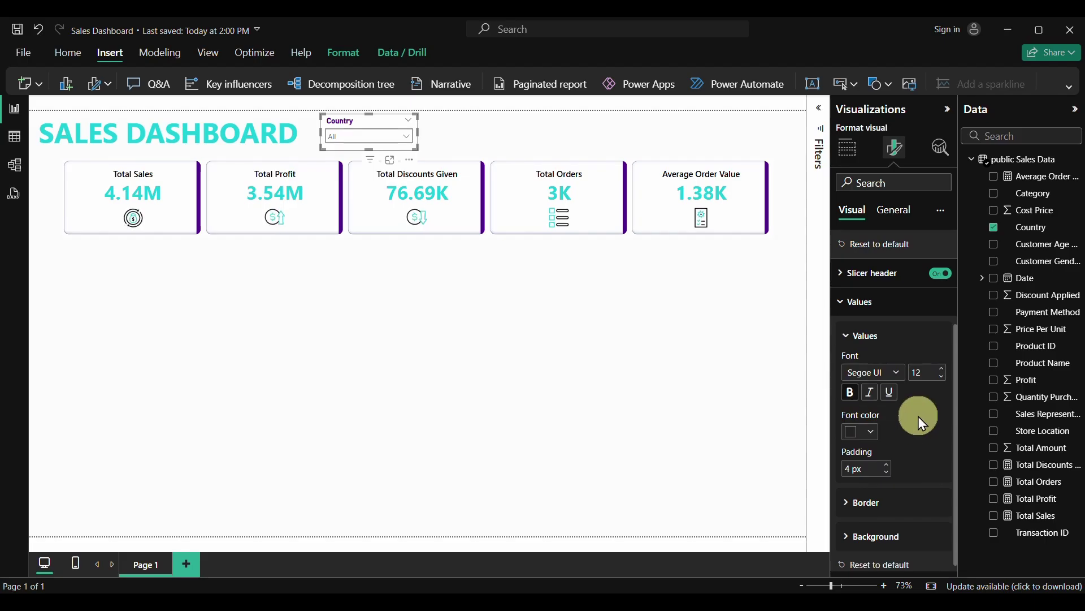
click(875, 432)
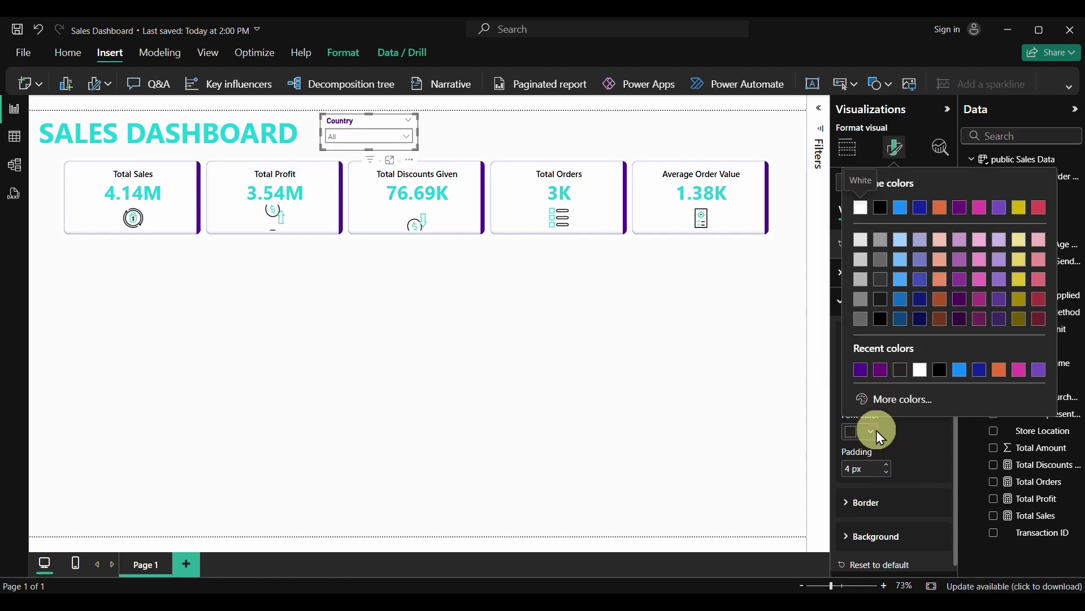
click(862, 370)
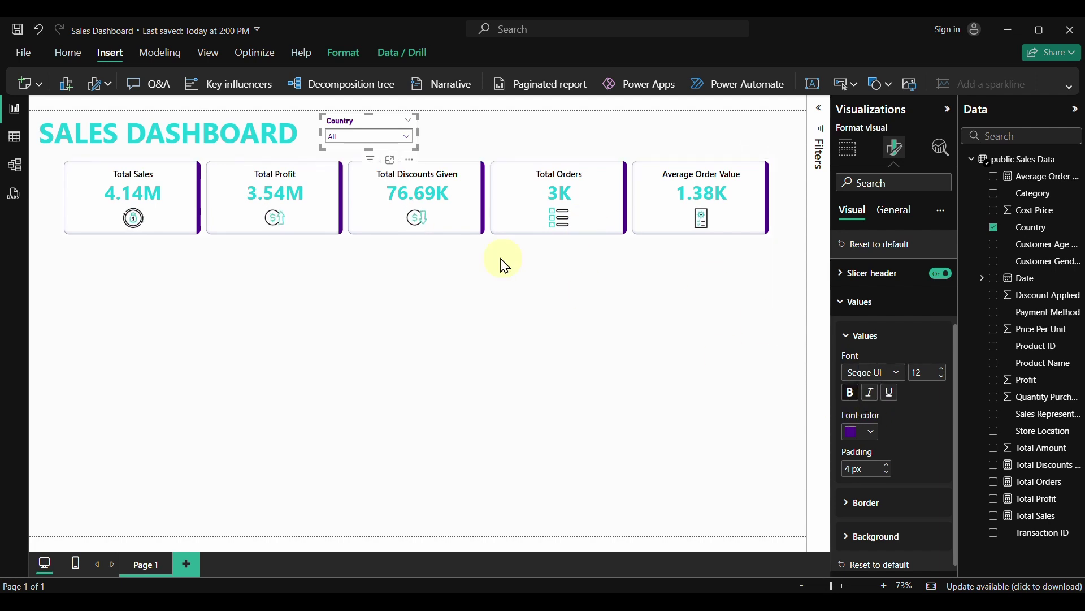
click(406, 137)
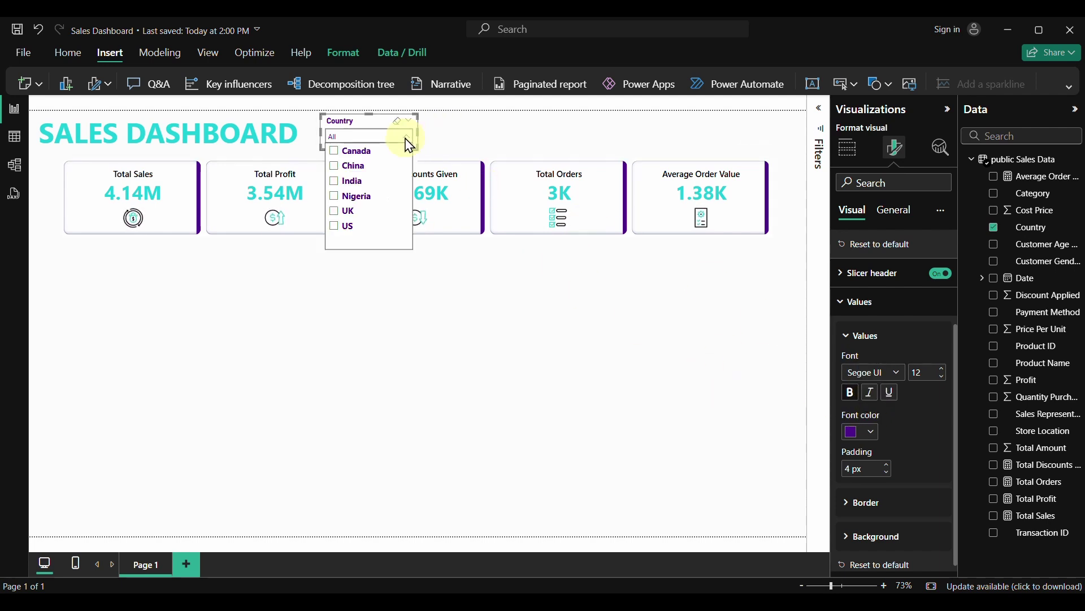
Try US, UK, Nigeria, India, then keep Canada in the Country slicer and return it beside the title
click(369, 124)
drag(369, 129, 351, 305)
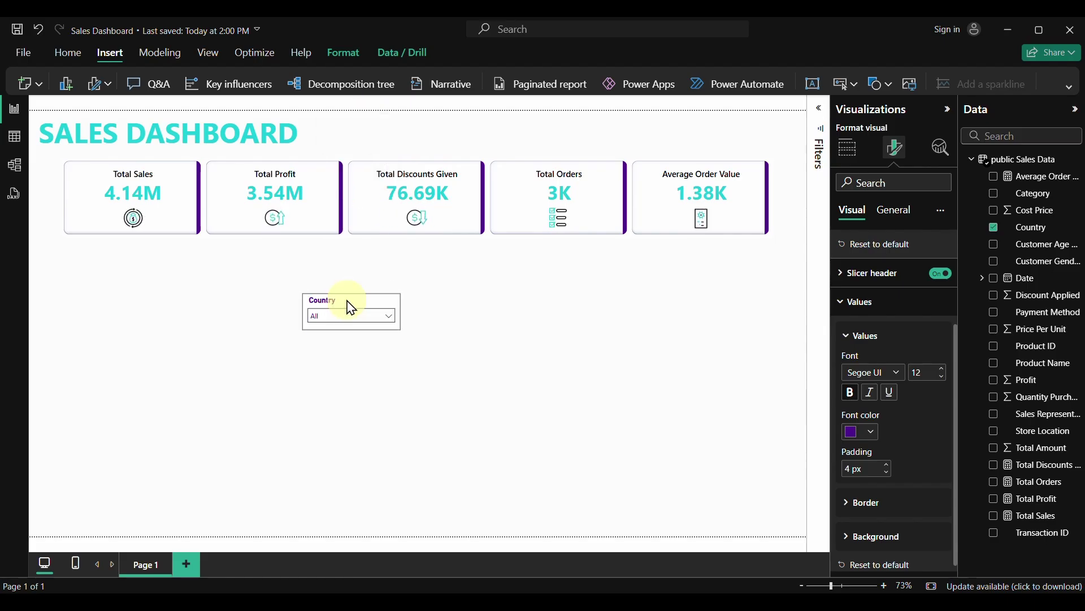
click(388, 314)
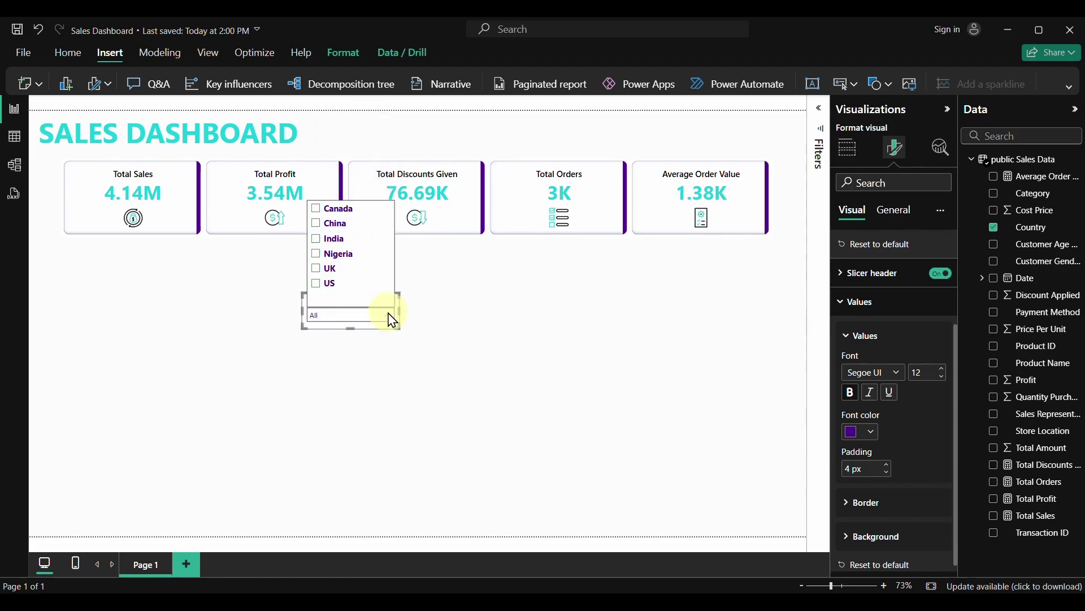
click(333, 284)
click(330, 269)
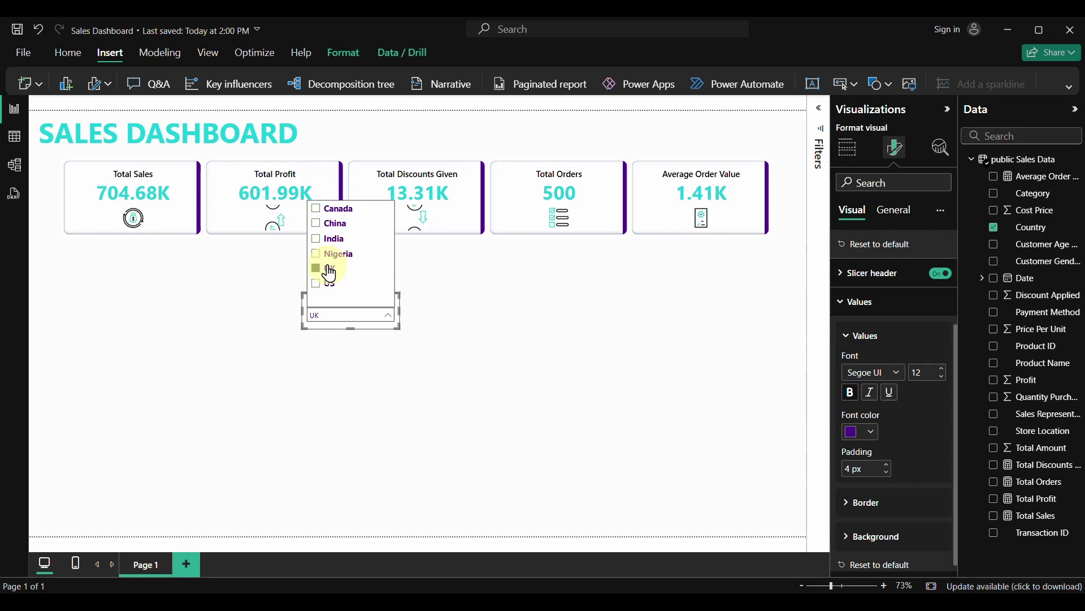
click(330, 254)
click(328, 238)
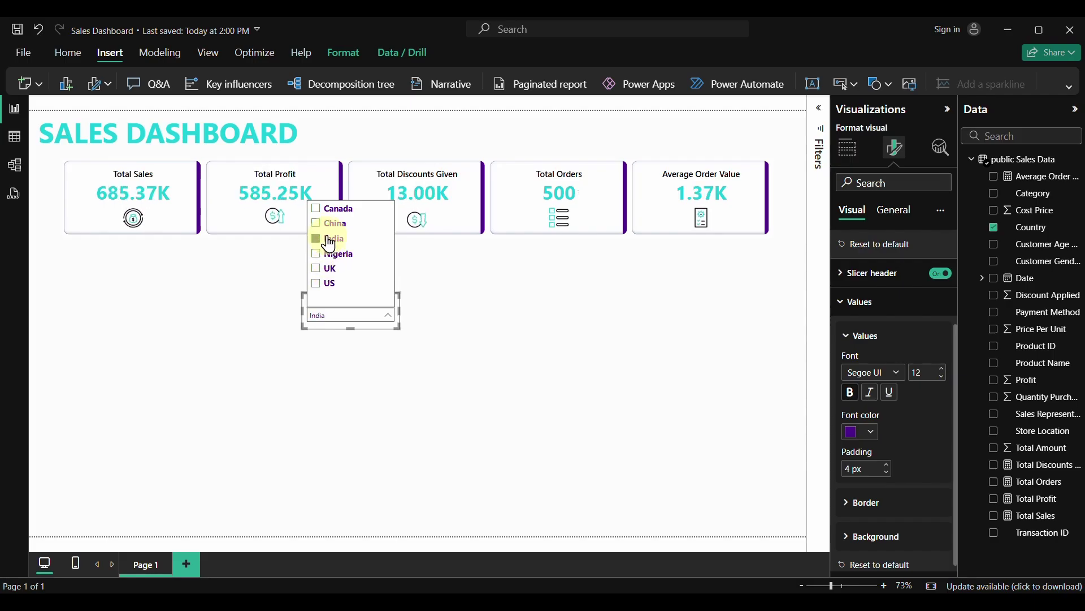
click(333, 212)
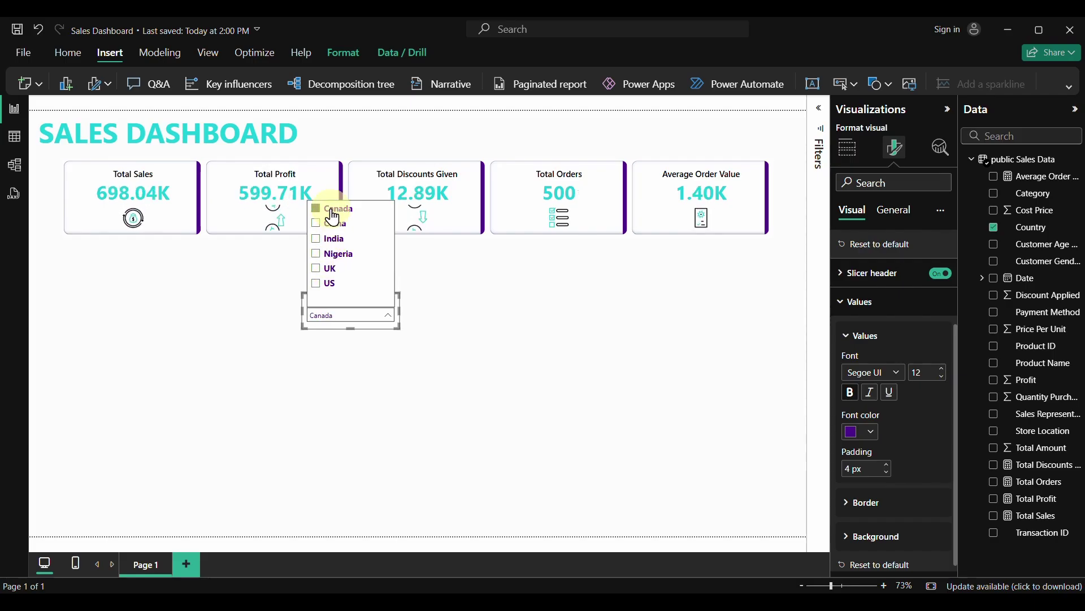
click(367, 334)
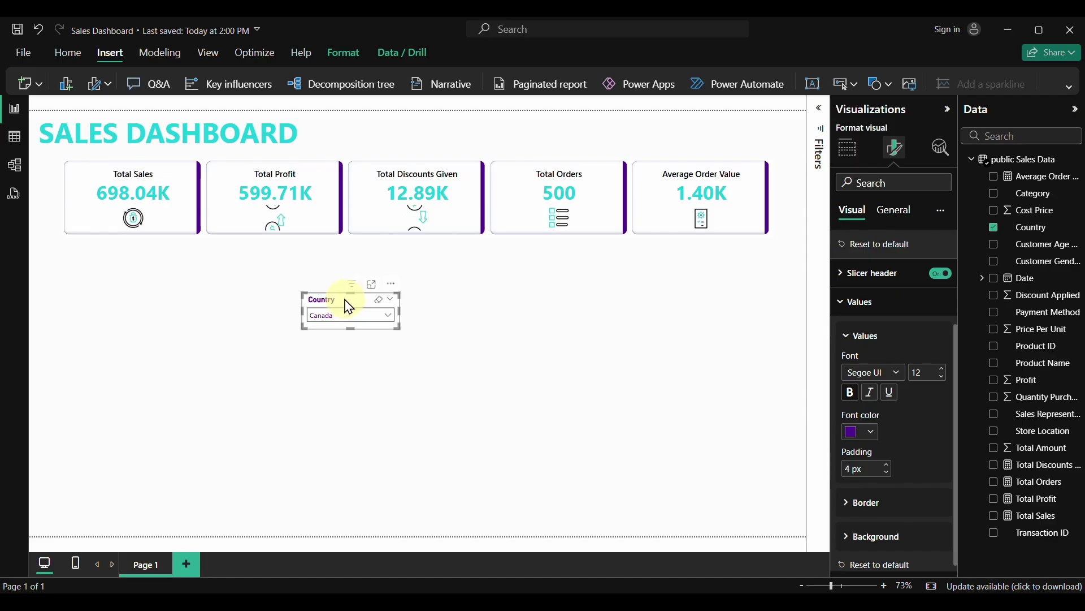
mouse_move(345, 306)
mouse_down()
mouse_move(357, 127)
mouse_move(465, 130)
mouse_up()
Duplicate the Country slicer and switch the copy's field to Store Location
key(ctrl+c)
key(ctrl+v)
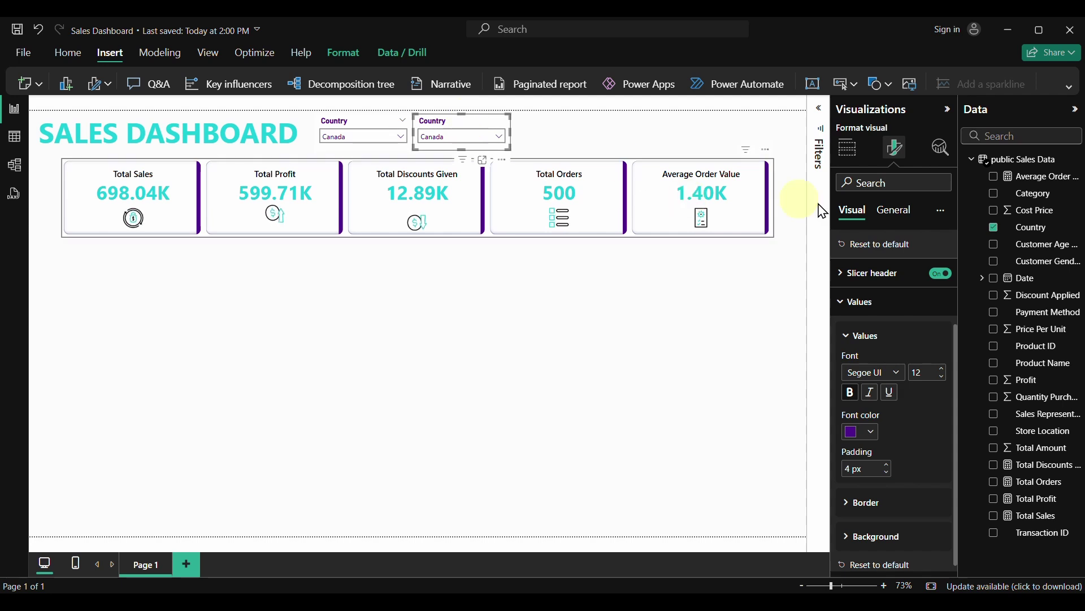
click(994, 229)
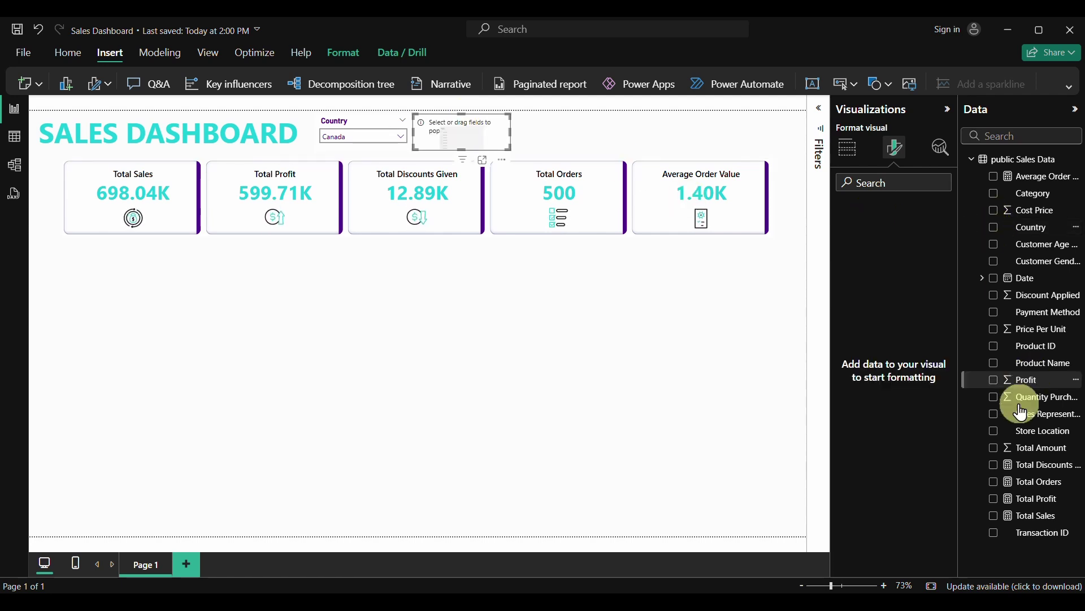
click(995, 432)
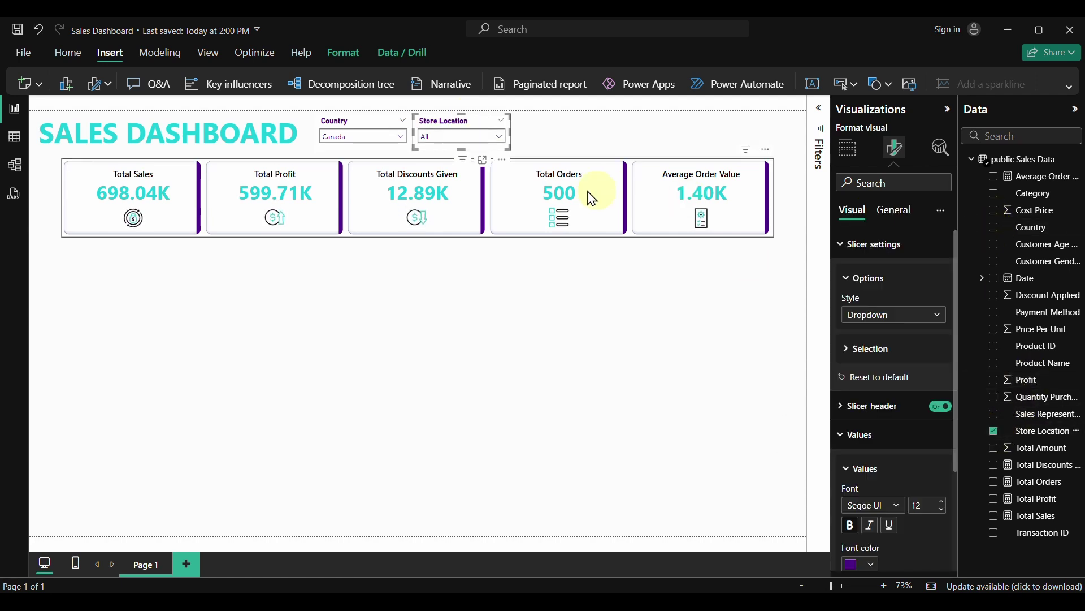
Test Store Location filters including London, then reset both slicers to All
click(502, 140)
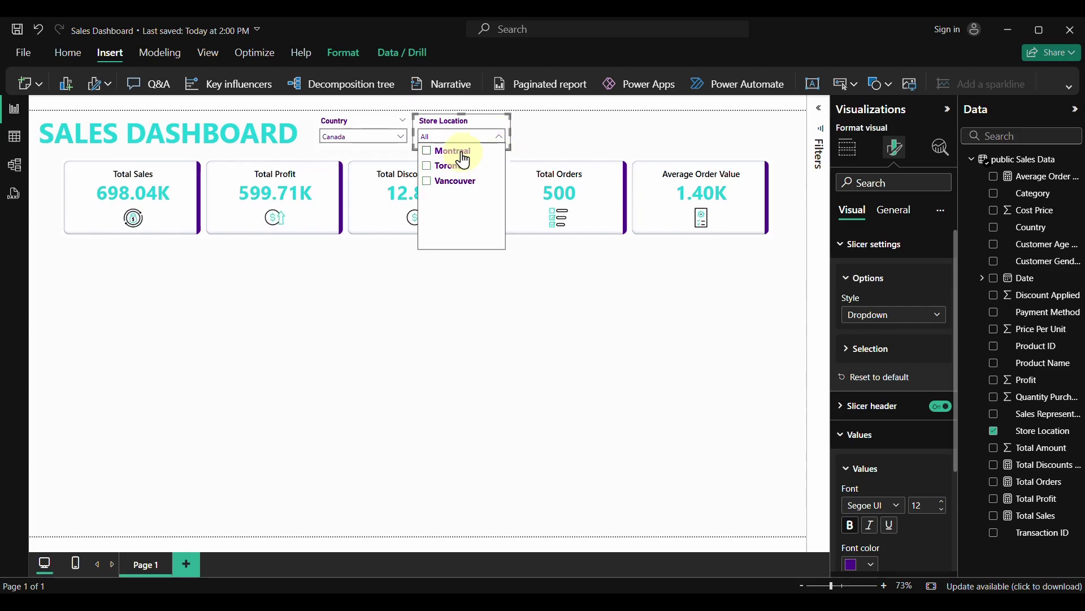
click(435, 165)
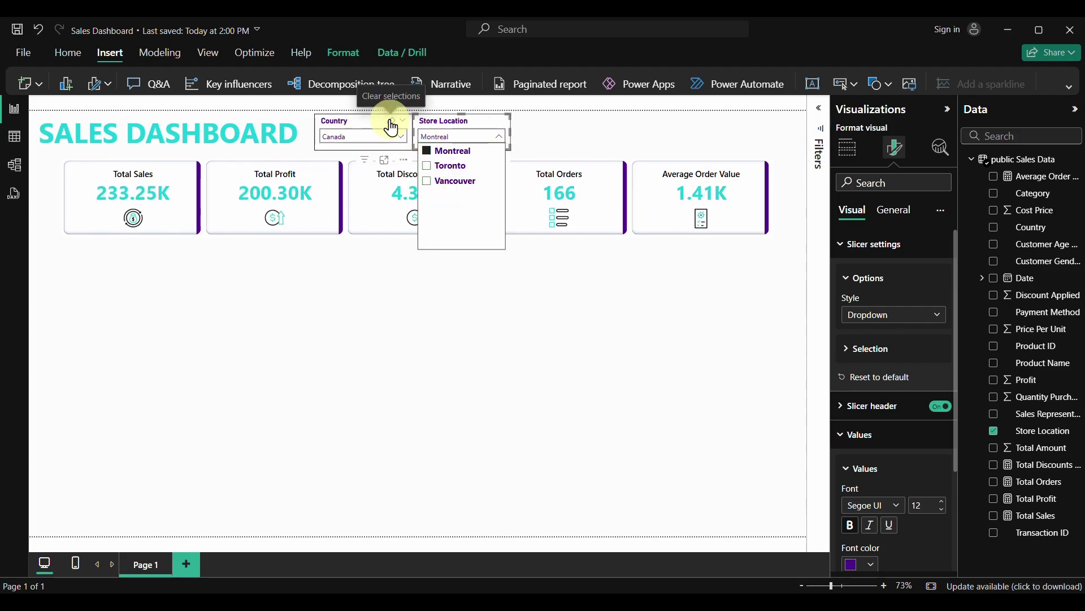
click(390, 121)
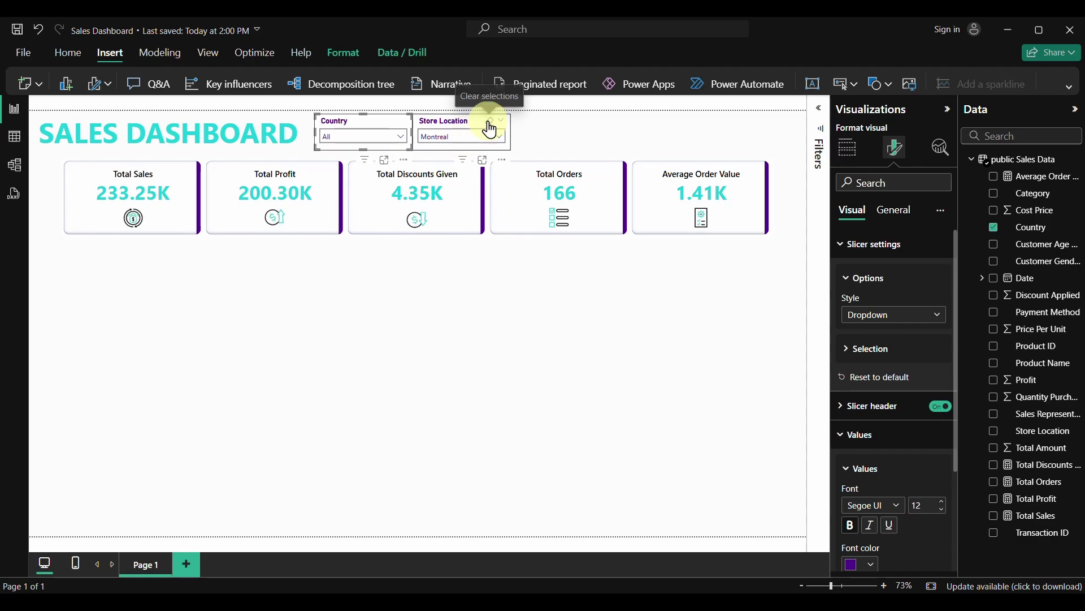
click(489, 121)
click(503, 140)
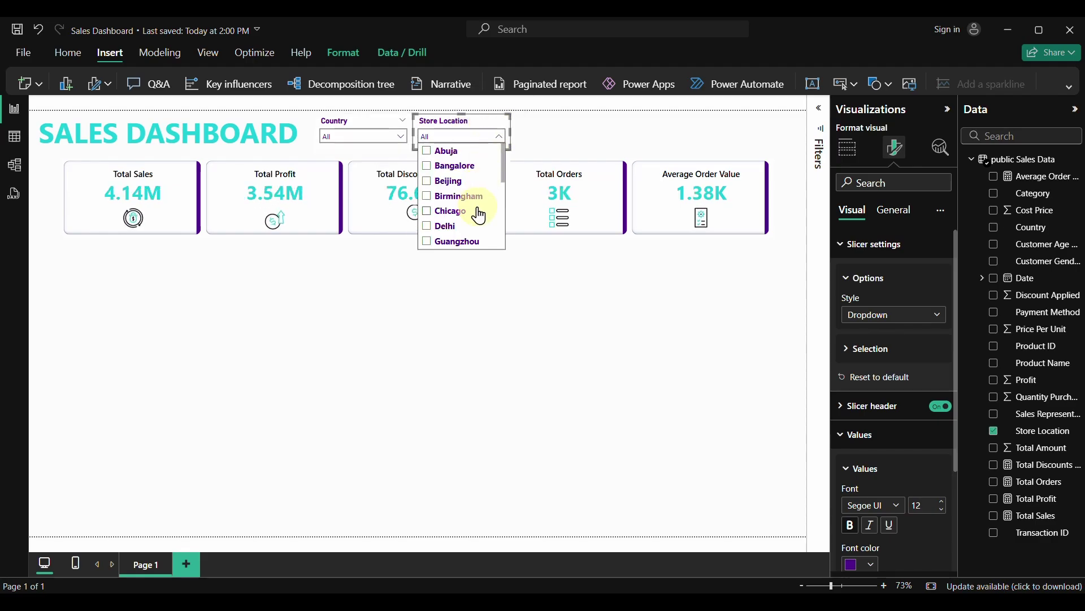
scroll(469, 210, down, 2)
click(452, 205)
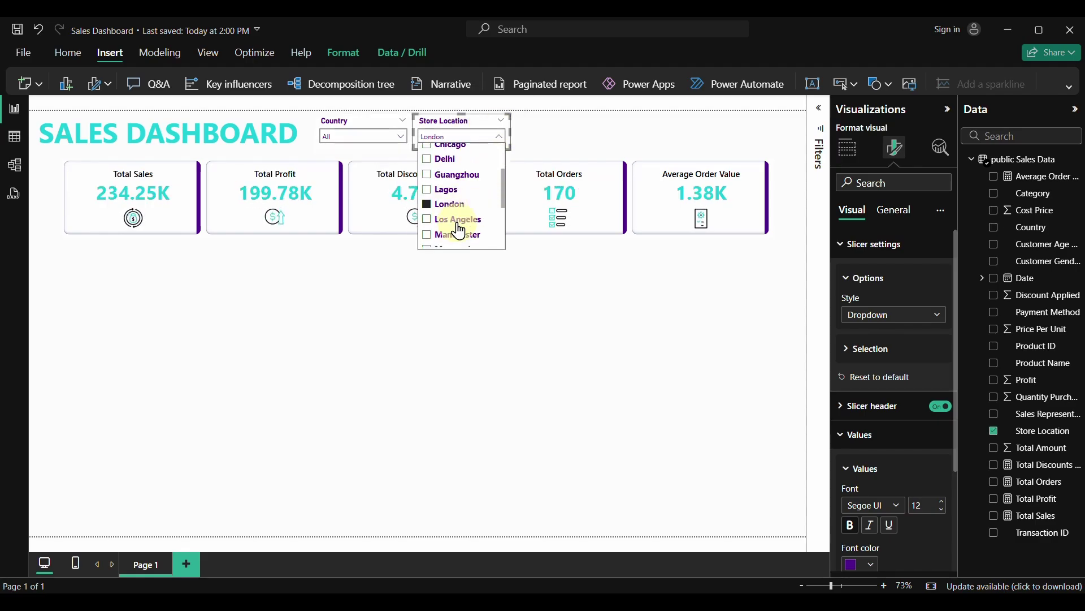
scroll(453, 237, down, 1)
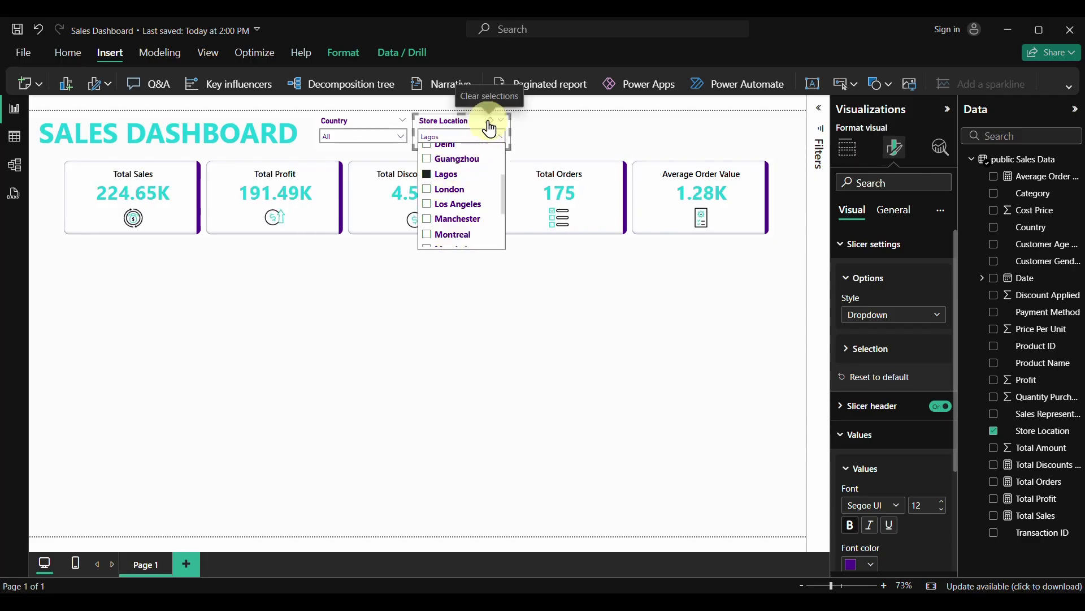
click(489, 120)
Nudge the Store Location slicer slightly to the right
click(460, 283)
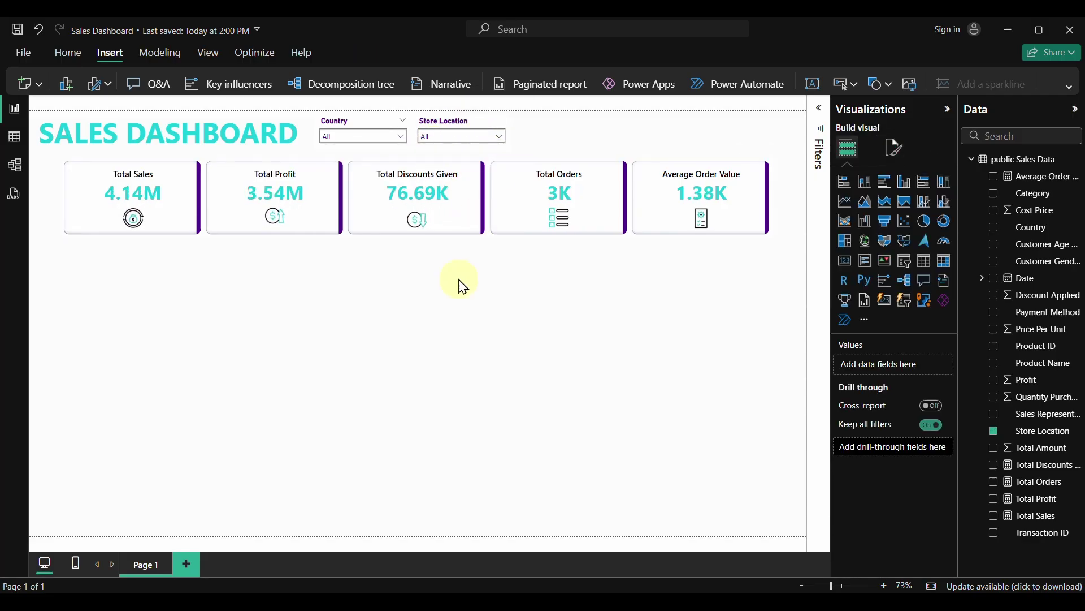
click(463, 123)
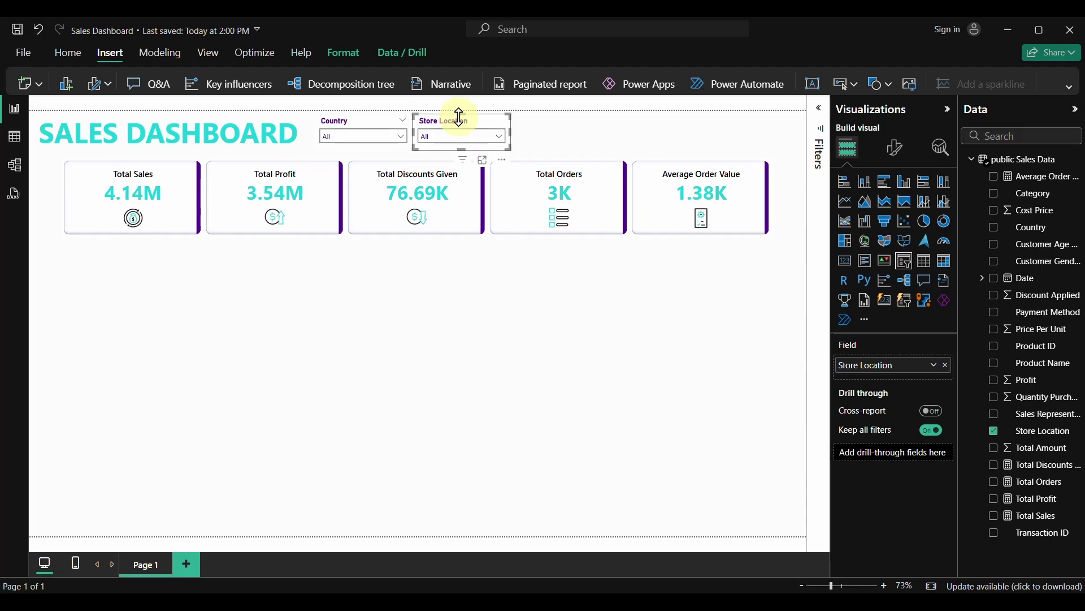
drag(460, 117, 563, 120)
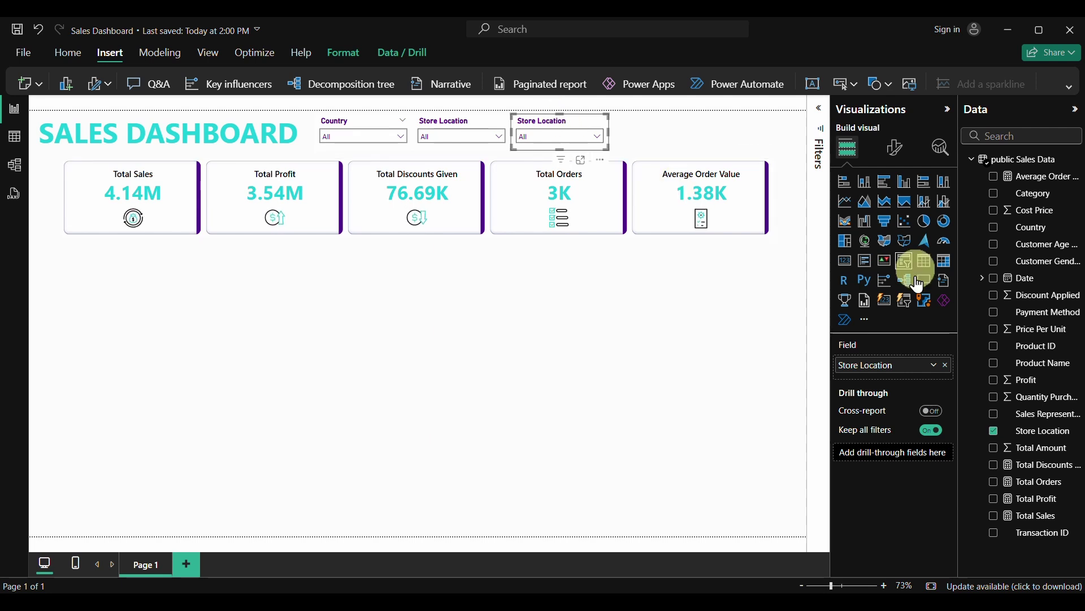
Swap the copied slicer's field to Category and leave it on Sports after trying each category
click(995, 434)
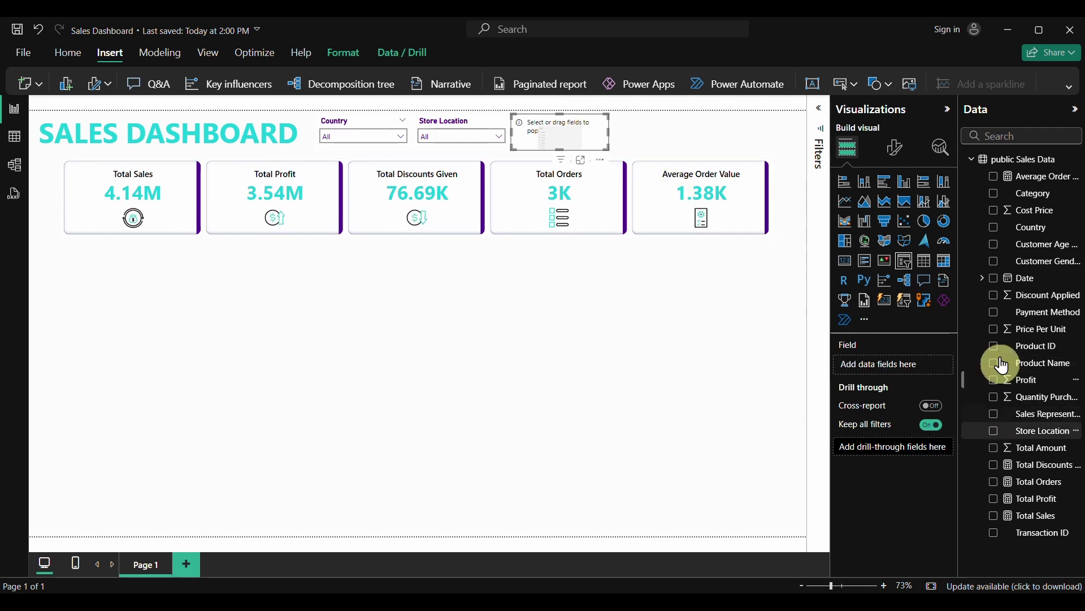
click(995, 195)
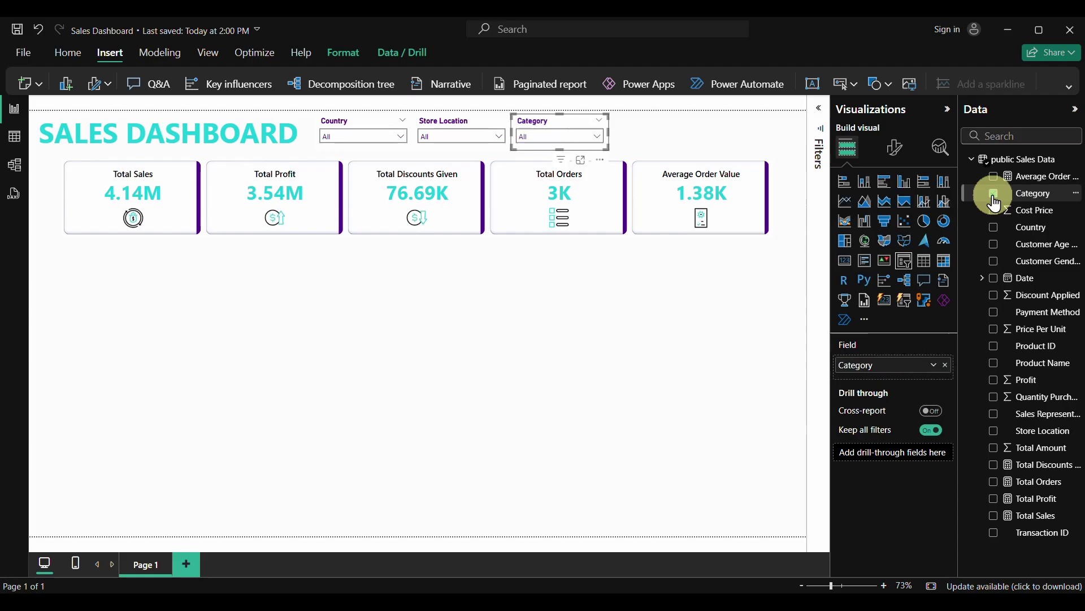
click(599, 137)
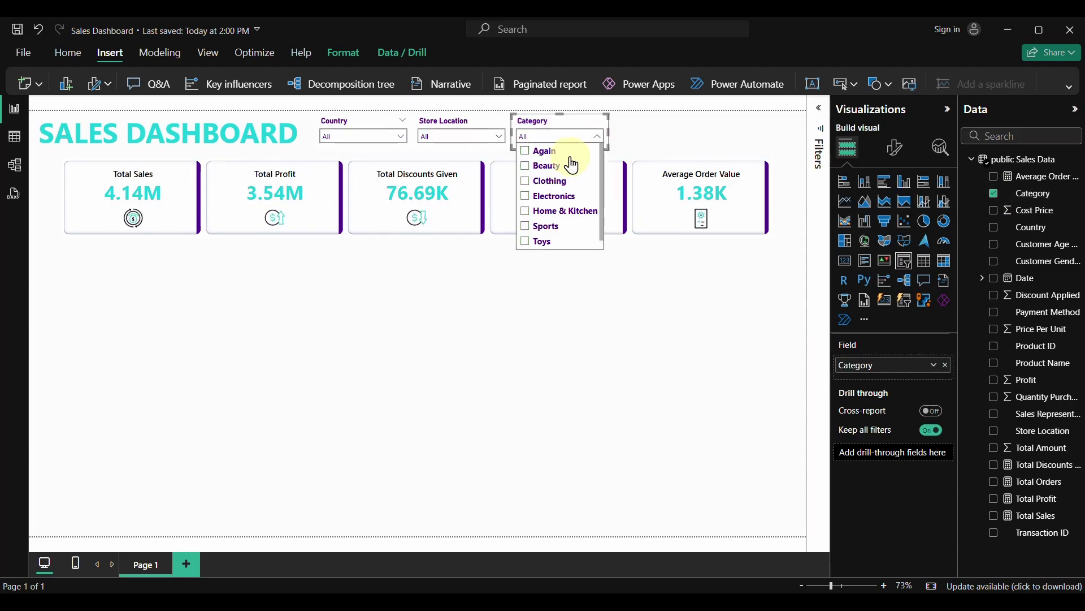
click(547, 167)
click(552, 182)
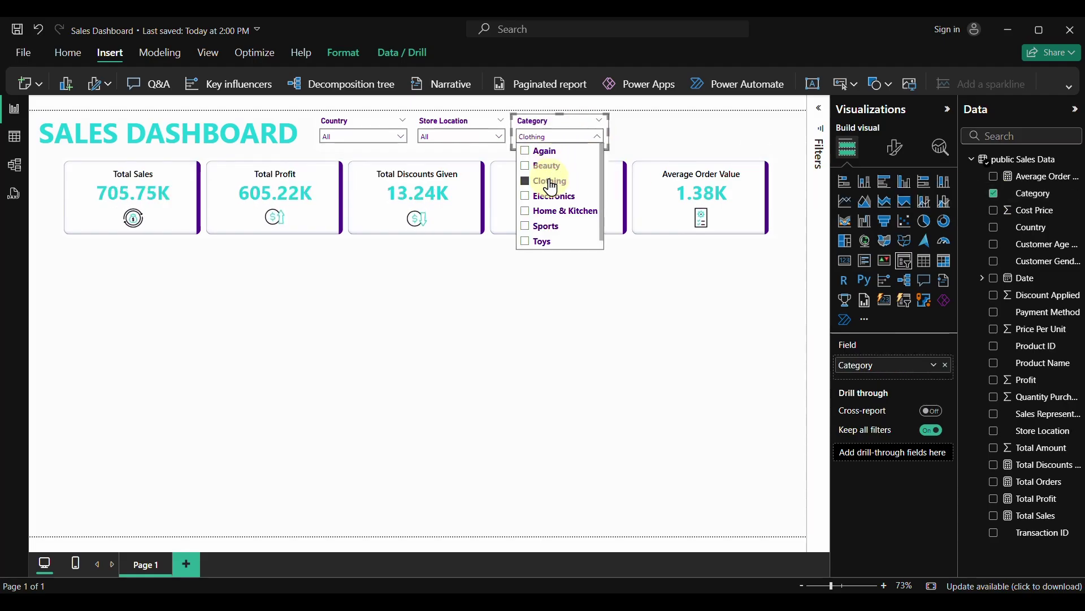
click(549, 197)
click(545, 212)
click(546, 227)
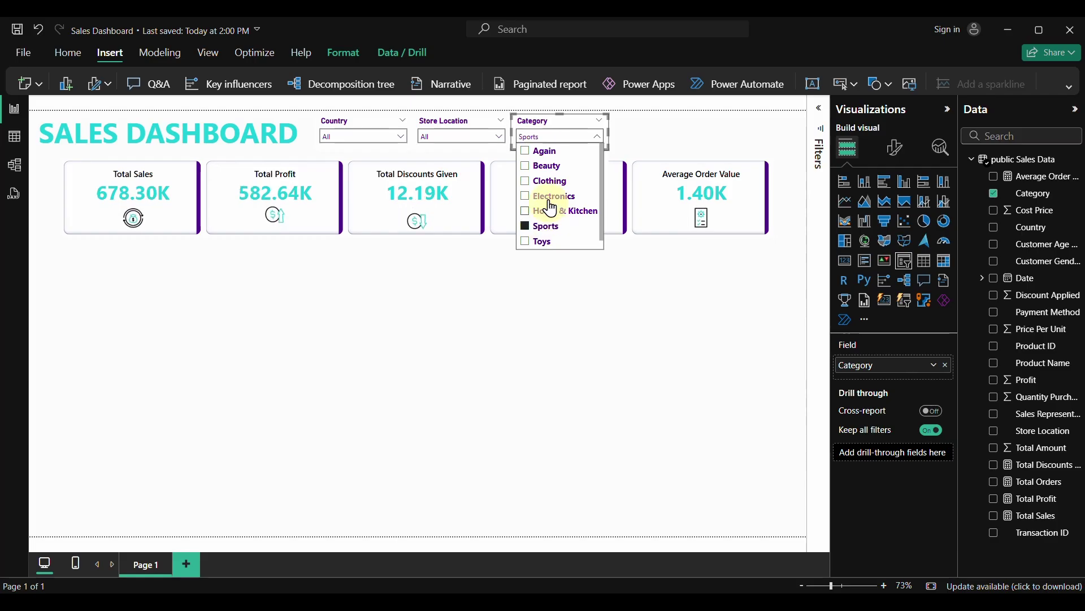
click(596, 137)
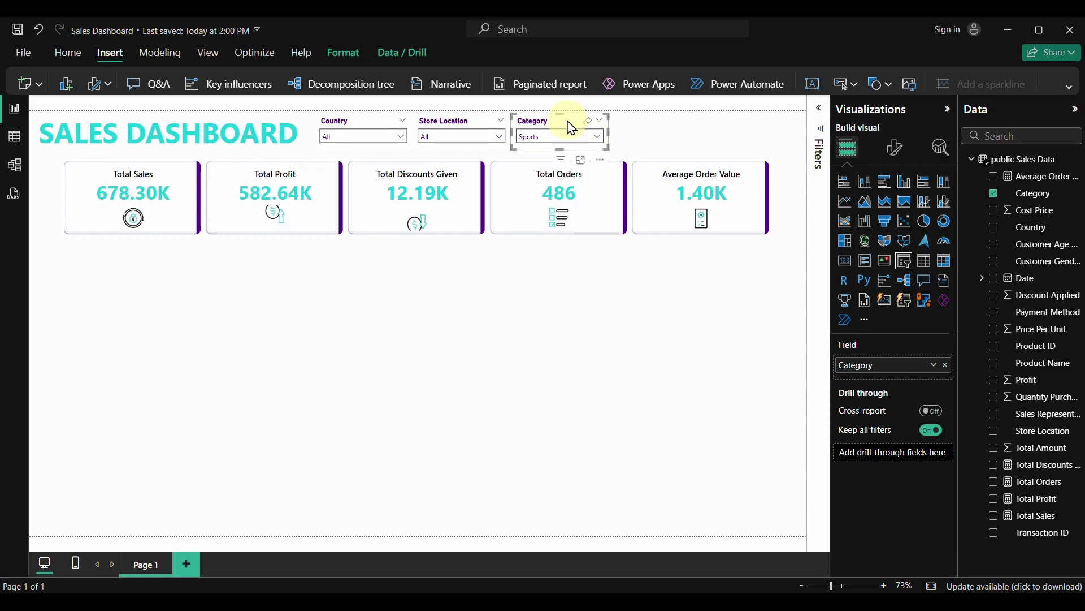
Change the copied slicer to Payment Method, test Cash, then reset it to All
drag(568, 121, 650, 127)
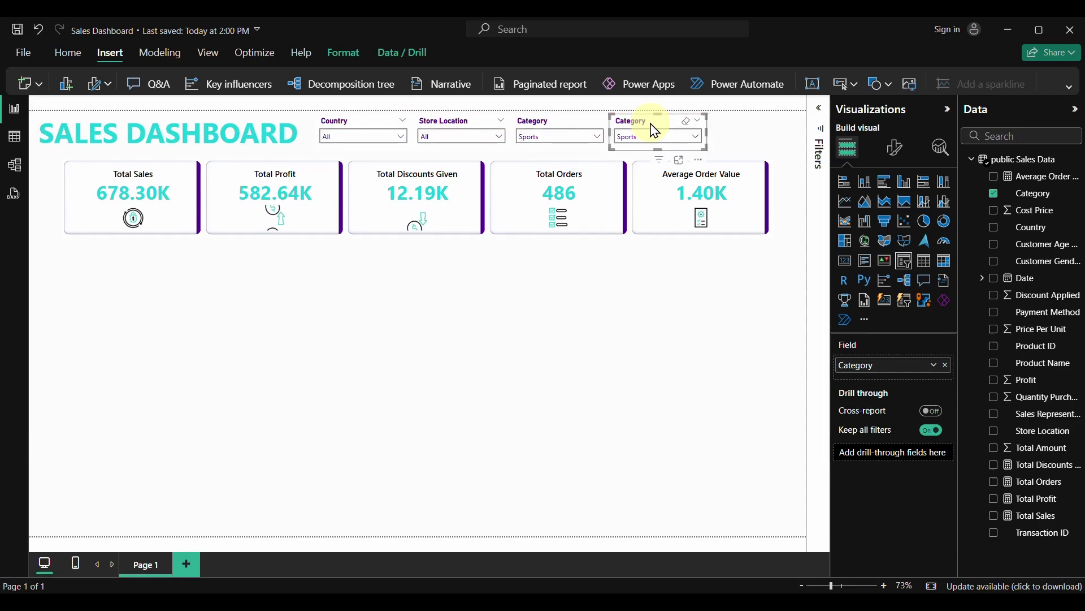
click(991, 197)
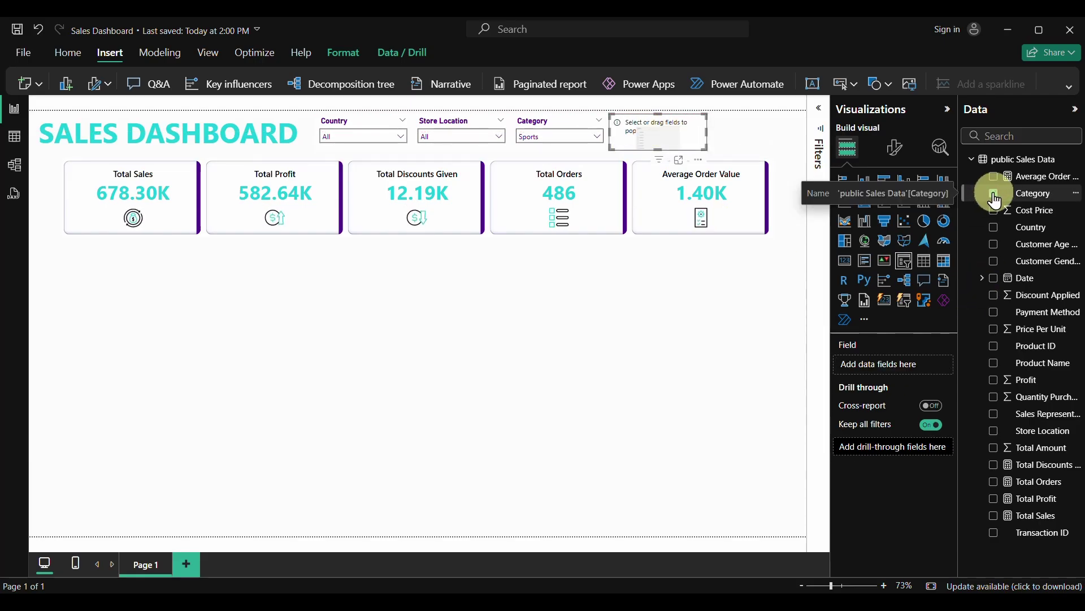
click(995, 314)
click(691, 141)
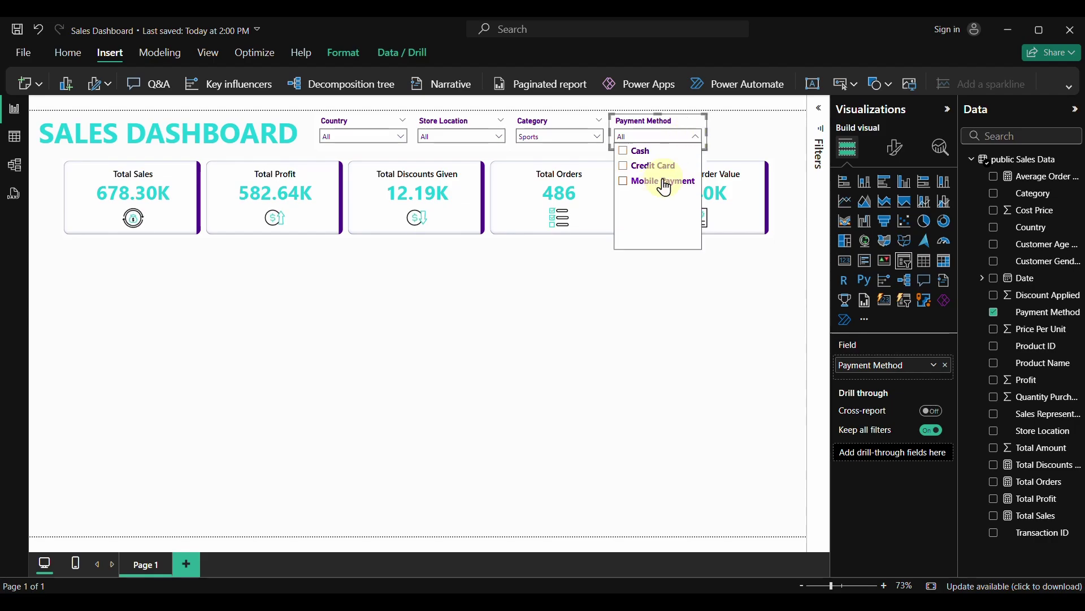
click(645, 184)
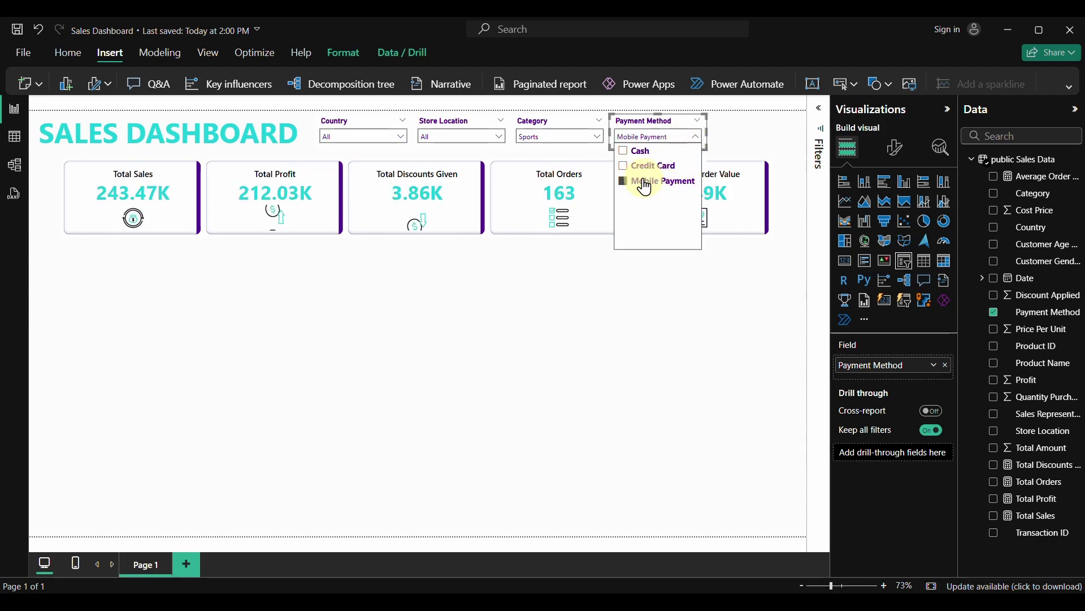
click(638, 152)
click(686, 127)
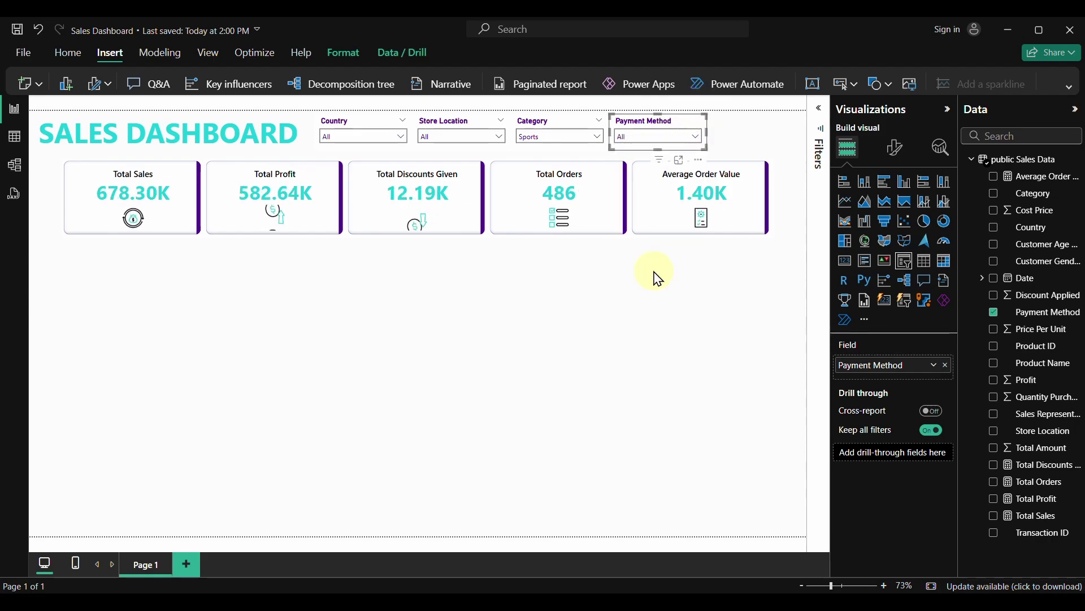
Duplicate the Payment Method slicer and place the copy at the right end of the row
click(655, 279)
click(645, 131)
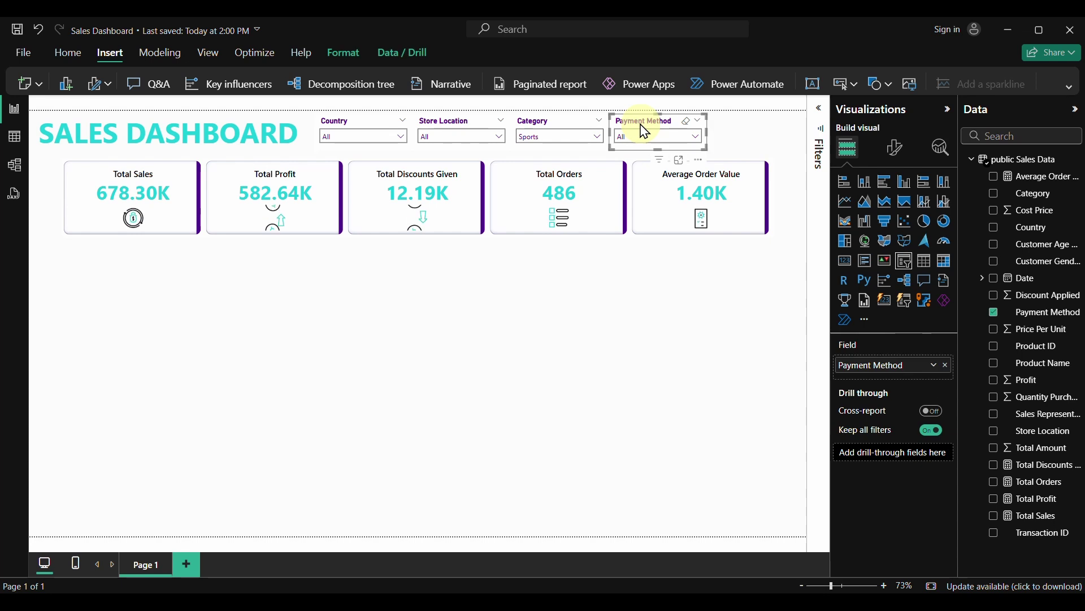
key(ctrl+c)
key(ctrl+v)
drag(655, 133, 757, 131)
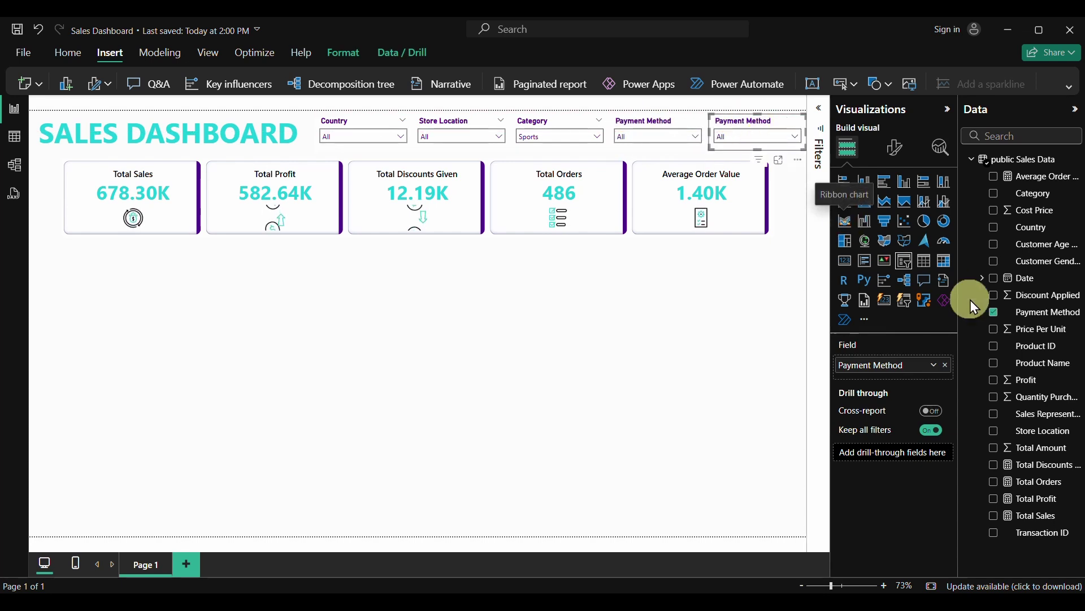
Replace Payment Method with Date on the copied slicer
click(994, 311)
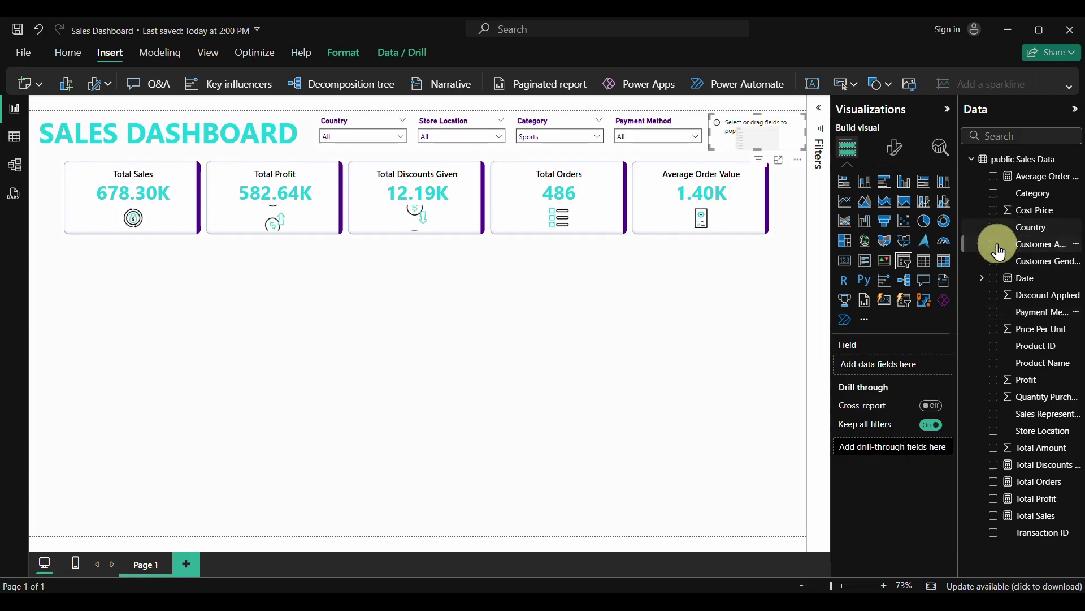
click(995, 279)
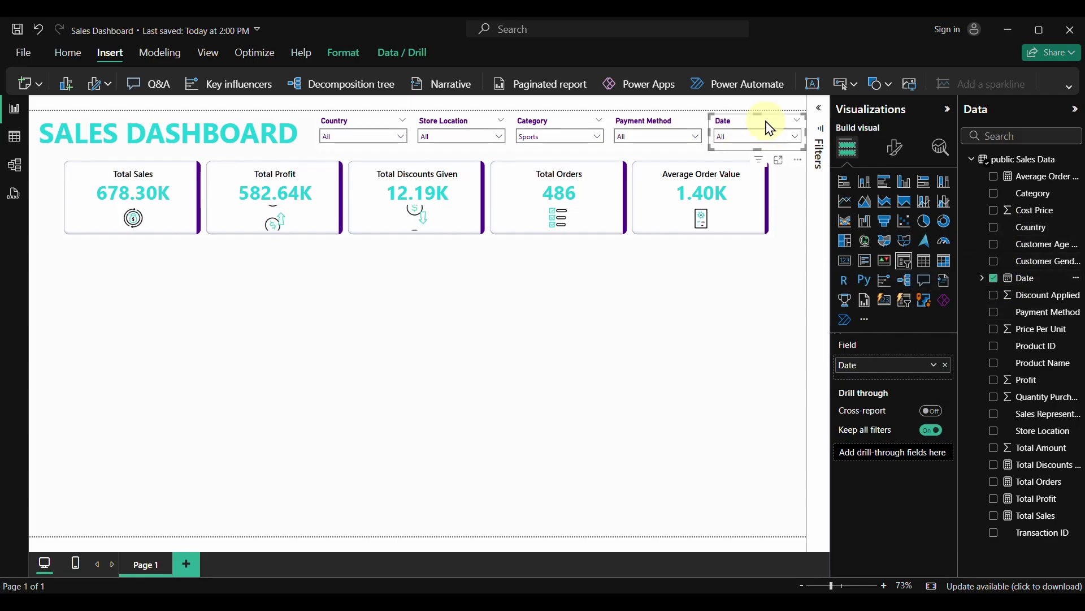
click(774, 148)
click(776, 146)
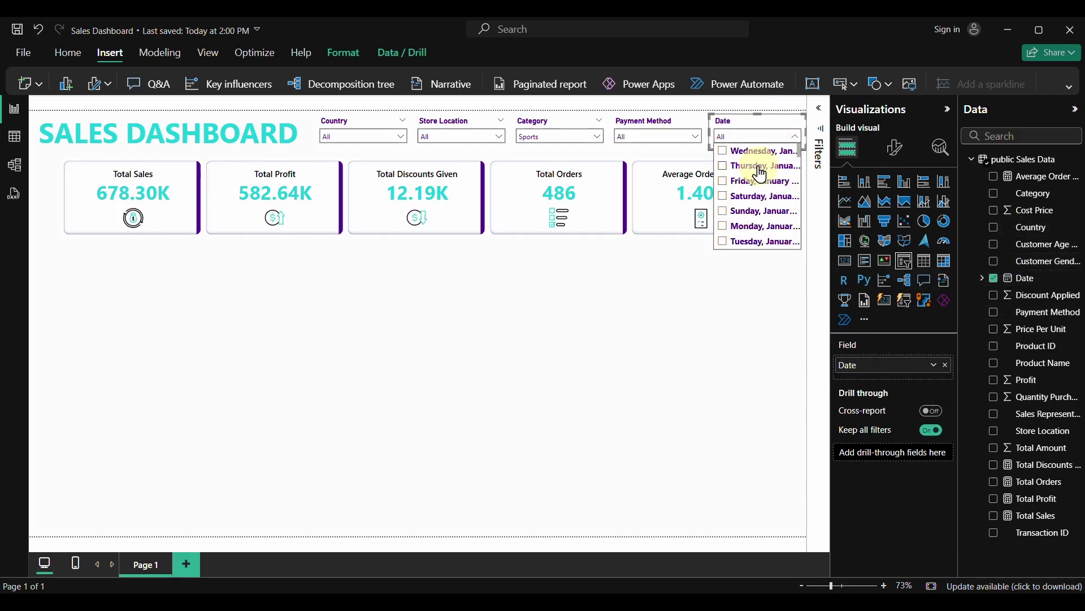
click(745, 119)
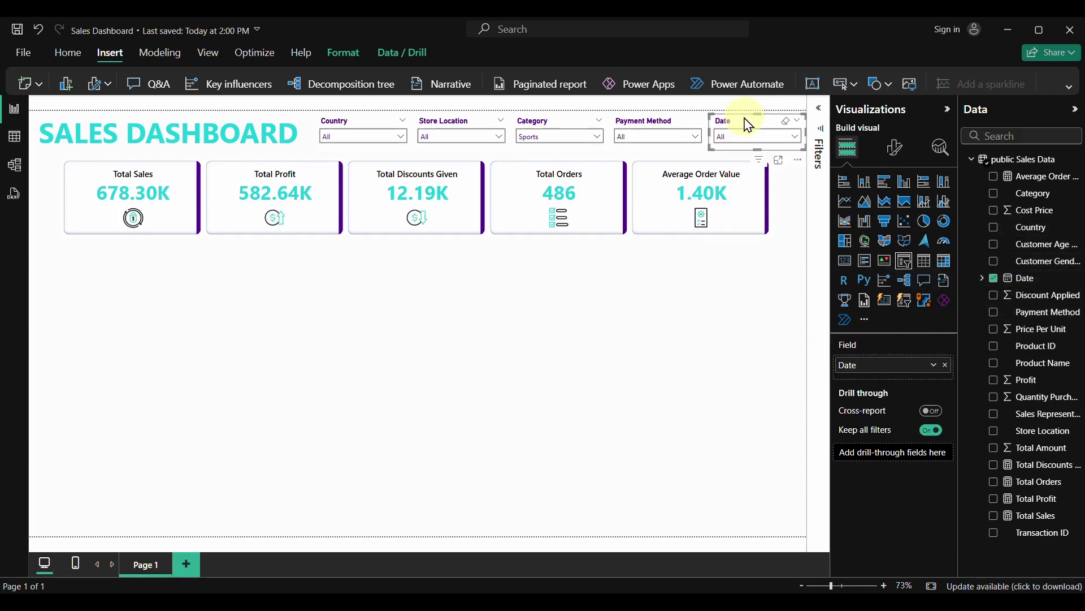
Set the Date slicer style to Between and resize it to show 1/1/2025–4/5/2025 above the cards
click(896, 151)
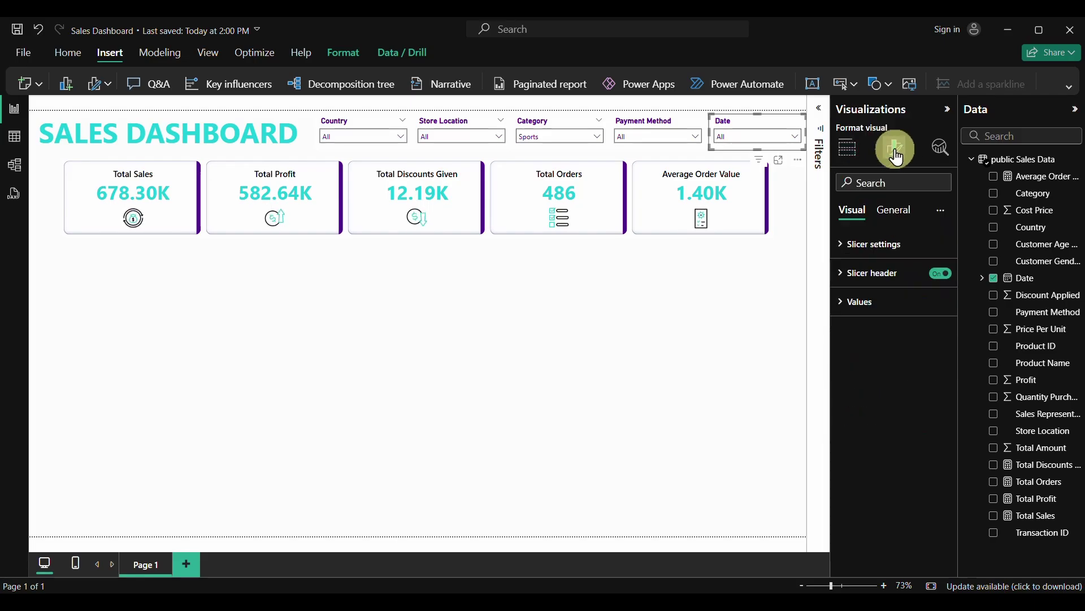
click(846, 249)
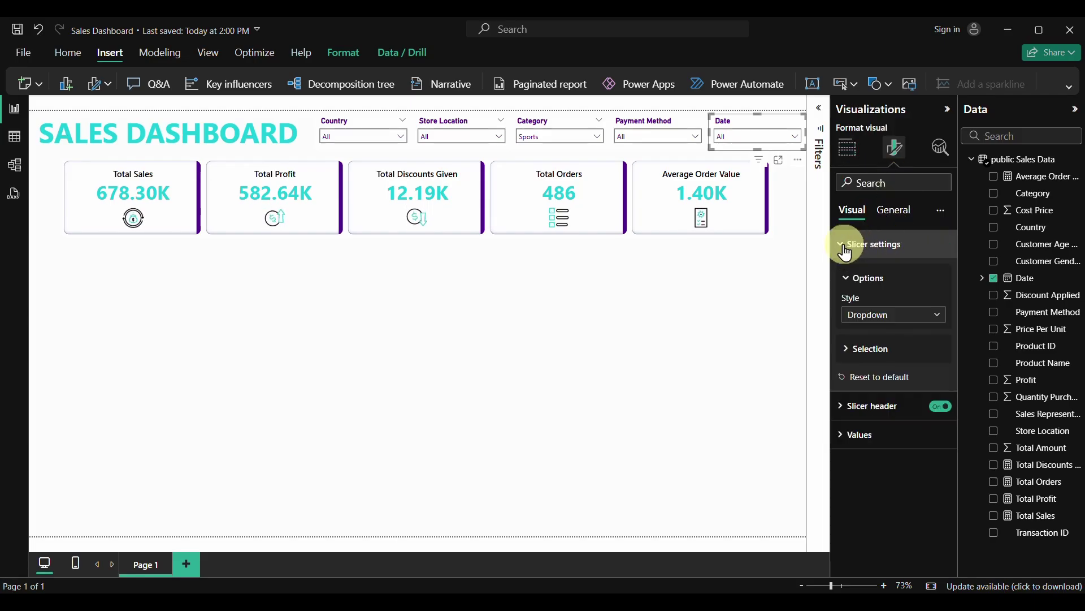
click(925, 314)
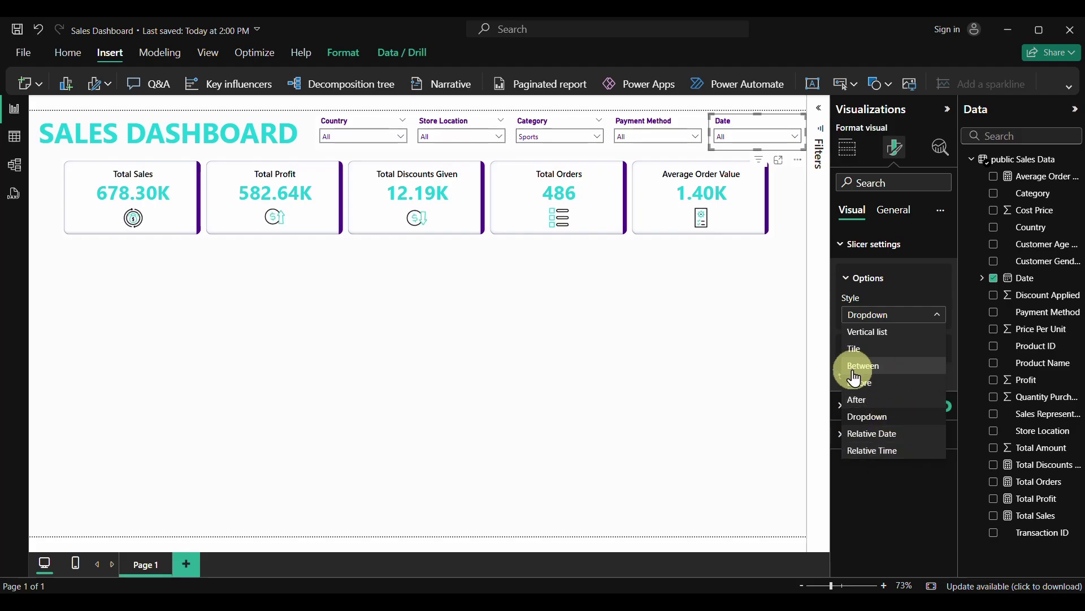
key(Escape)
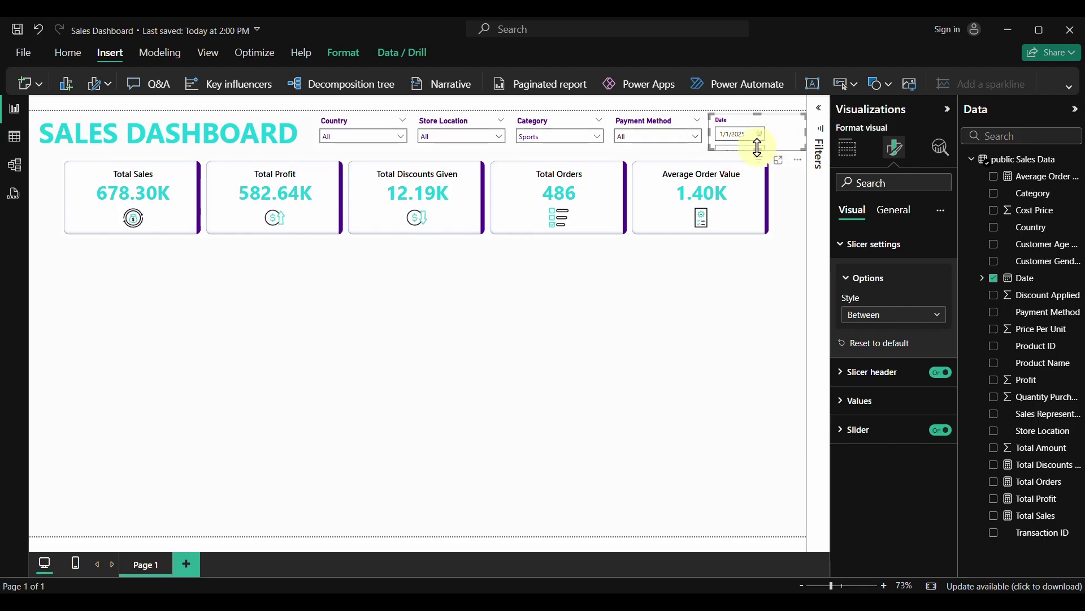
drag(758, 149, 766, 188)
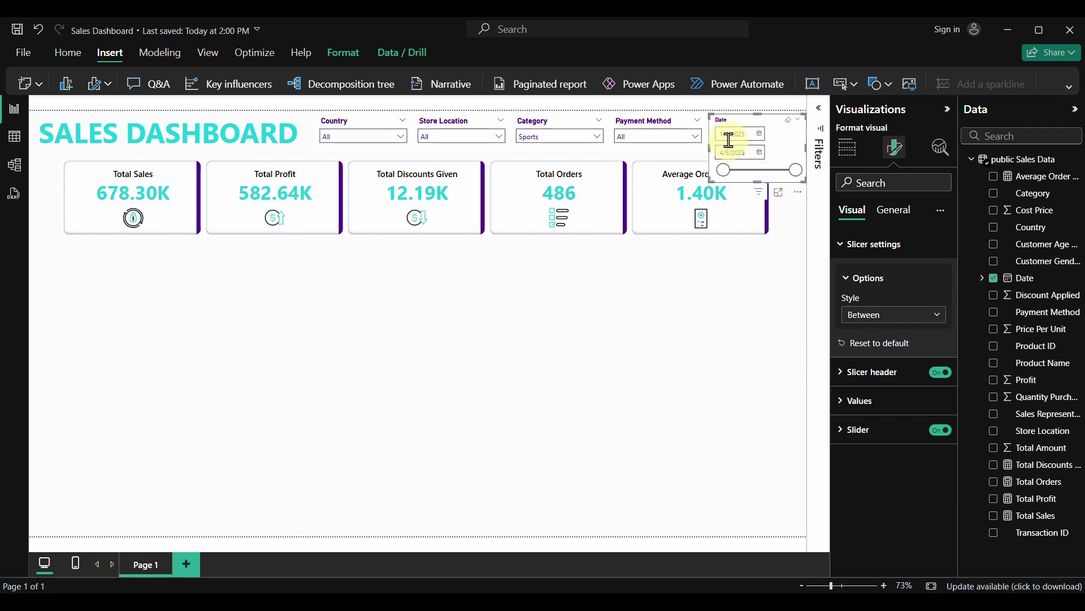
mouse_move(710, 146)
mouse_down()
mouse_move(673, 153)
mouse_move(696, 153)
mouse_up()
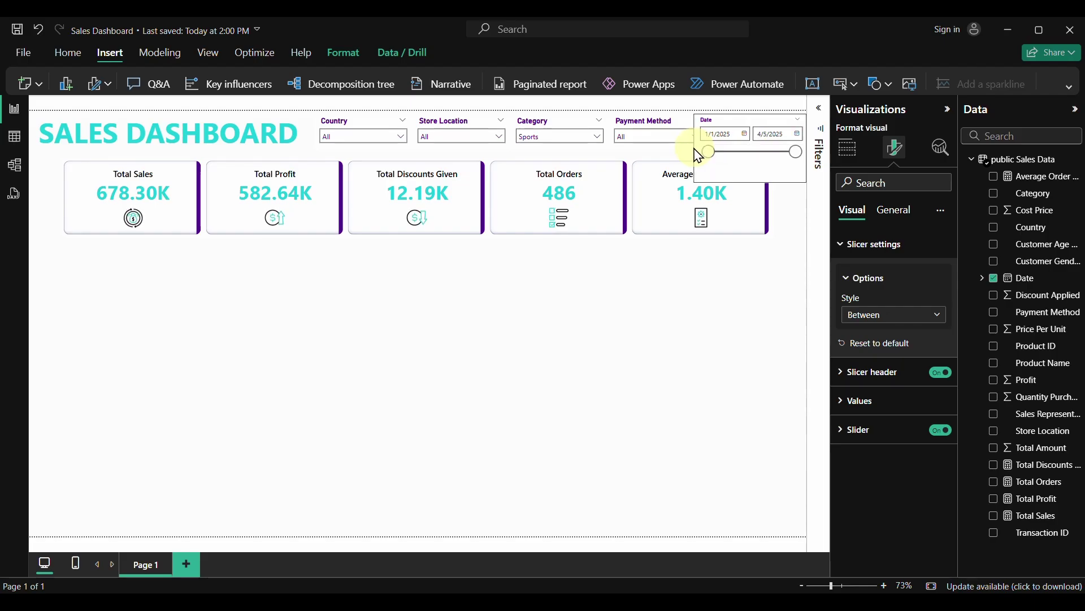
drag(752, 180, 762, 119)
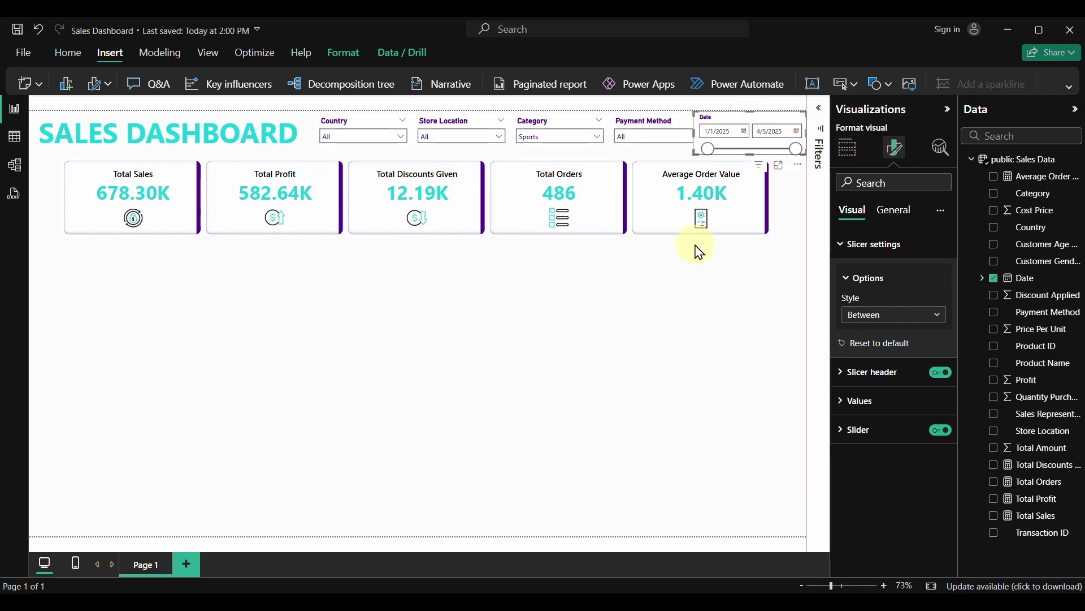
Narrow the Country and Store Location slicers and space all four evenly along the top row
click(234, 129)
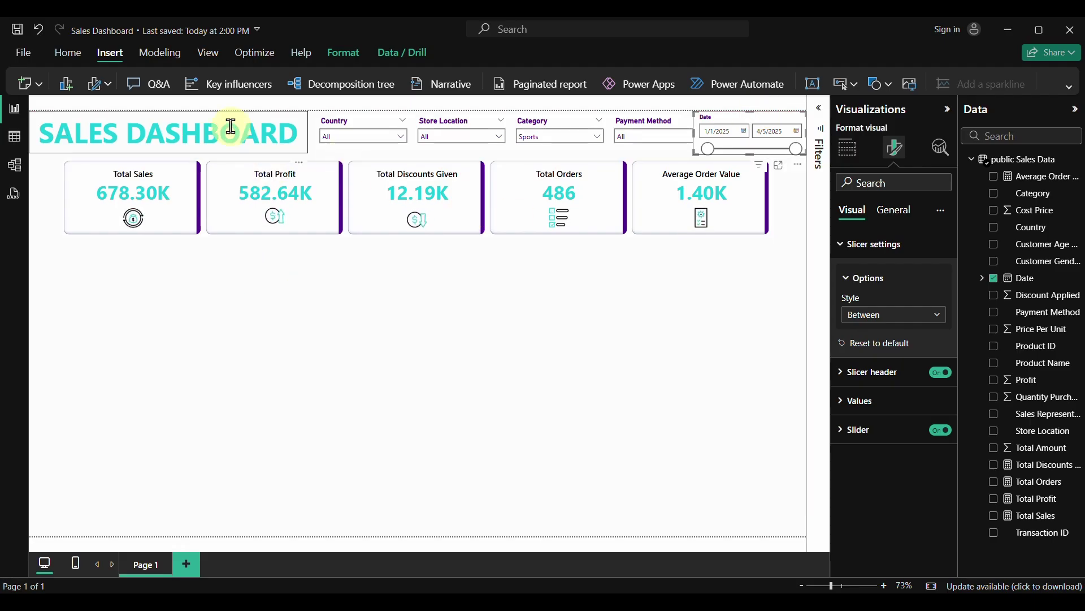
click(310, 295)
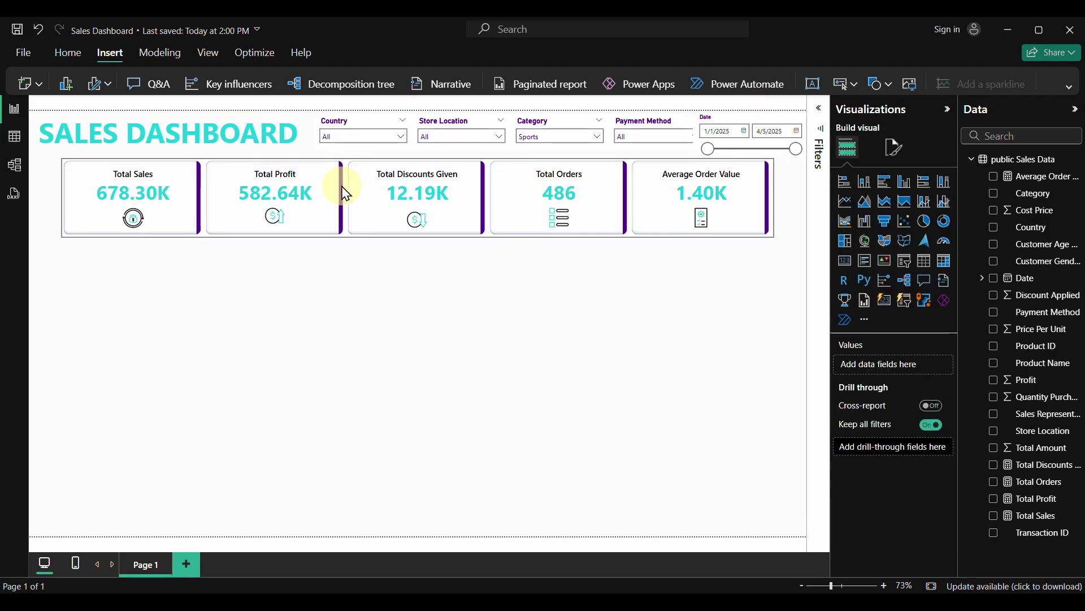
click(396, 139)
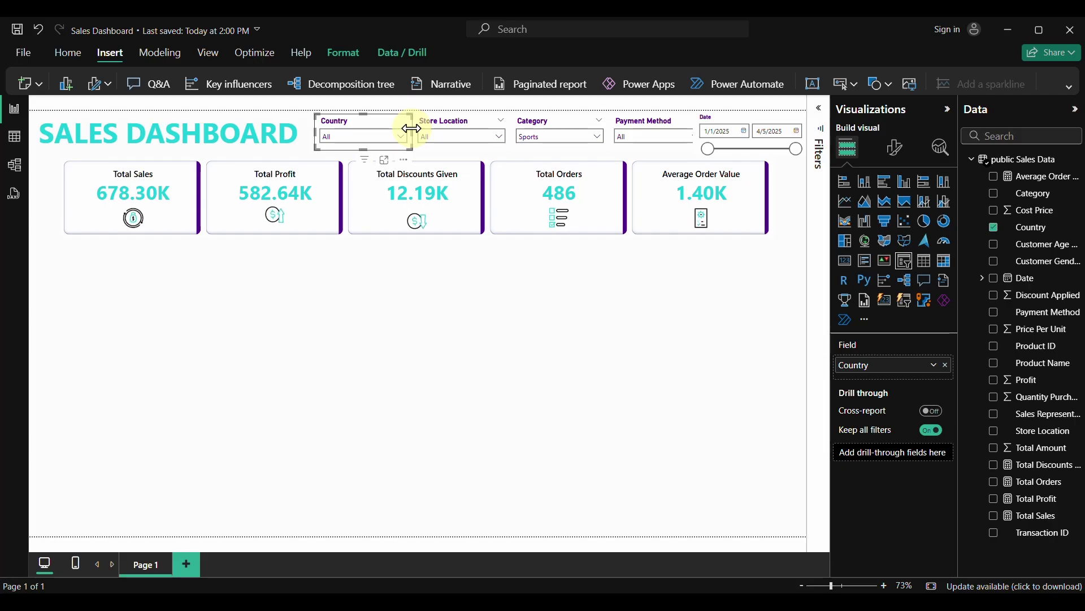
drag(411, 128, 498, 139)
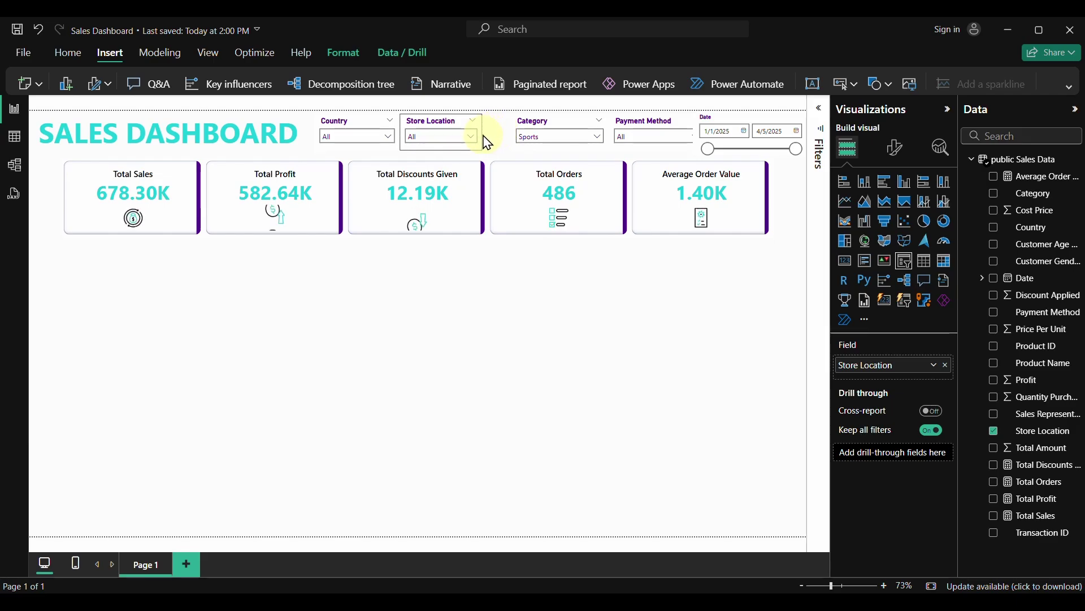
drag(485, 142, 484, 142)
drag(551, 122, 573, 139)
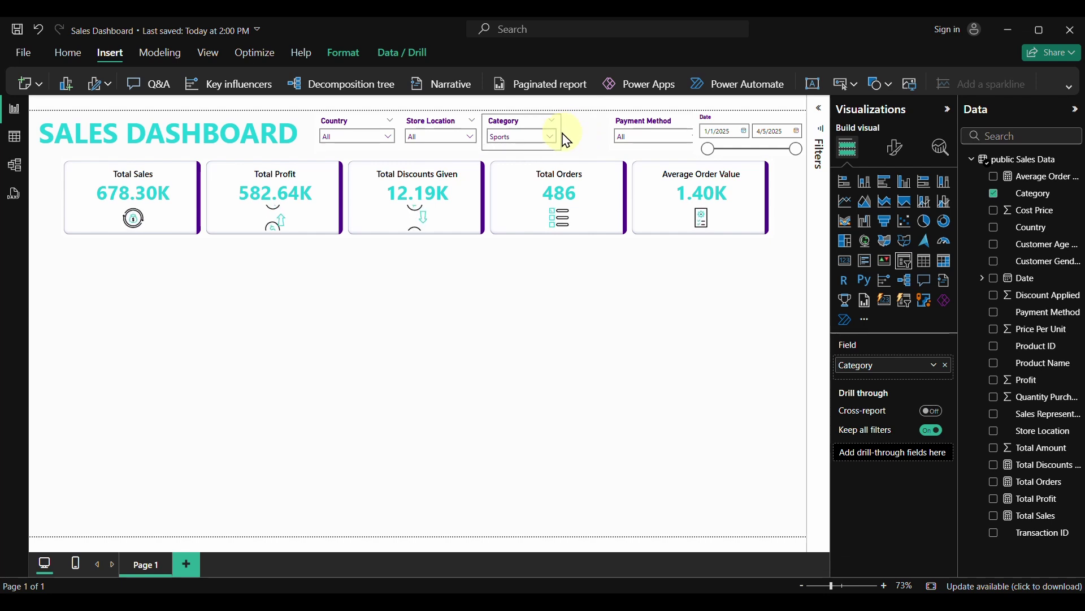
drag(650, 115, 598, 142)
drag(538, 125, 413, 134)
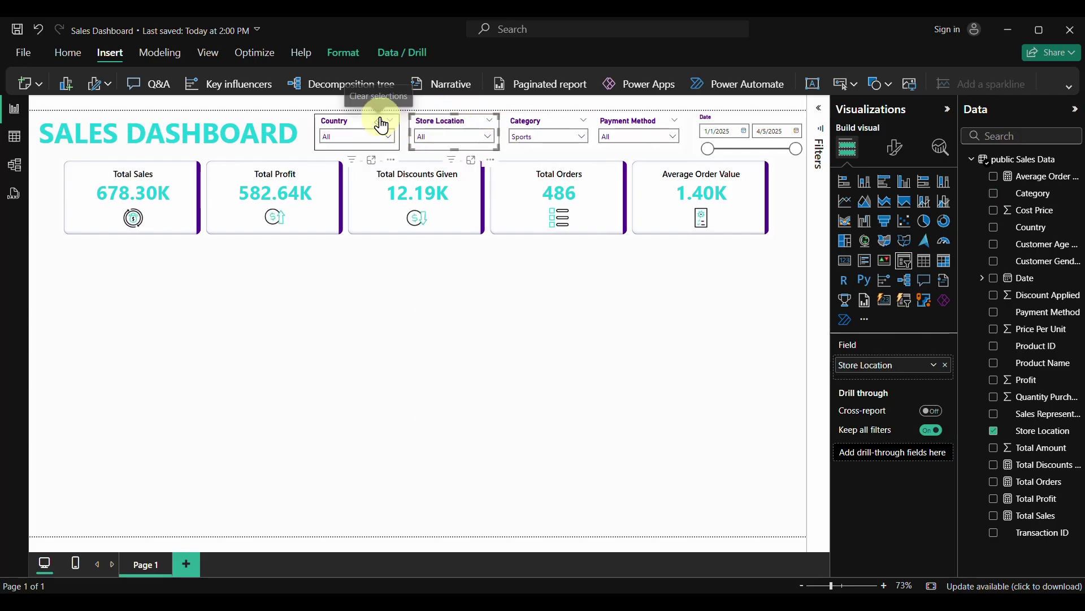
drag(371, 125, 322, 140)
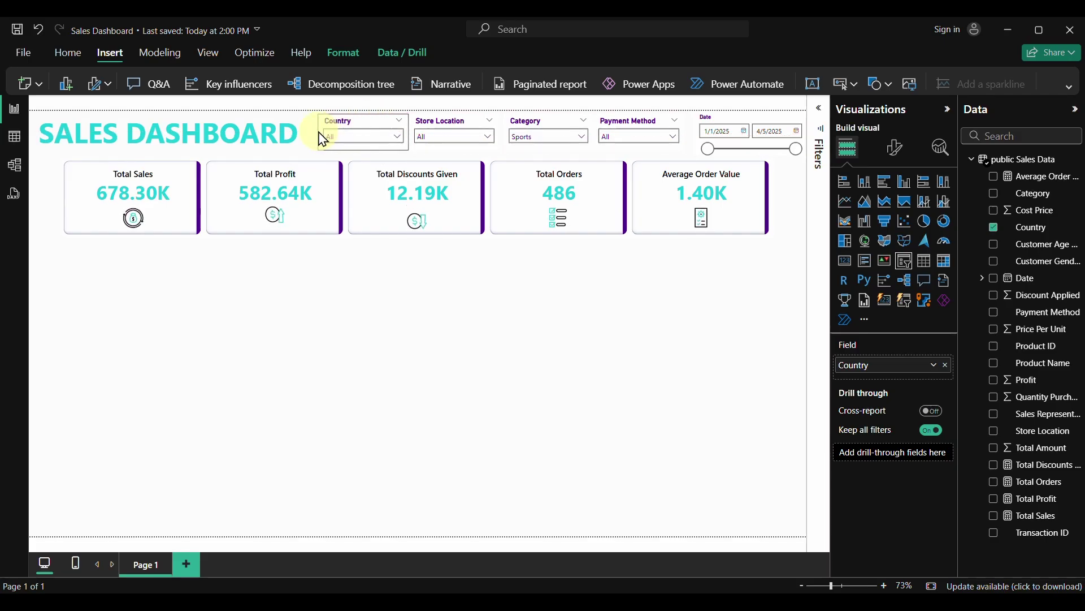
Try Date slicer ranges such as 1/13–4/4/2025 and 1/15–1/18/2025
click(461, 331)
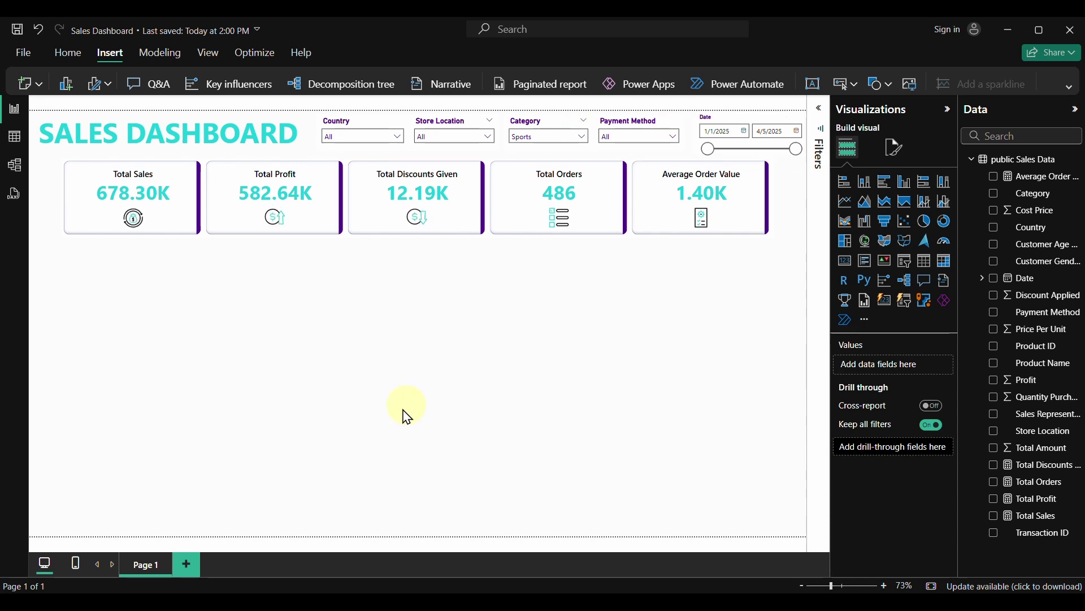
click(744, 131)
click(739, 247)
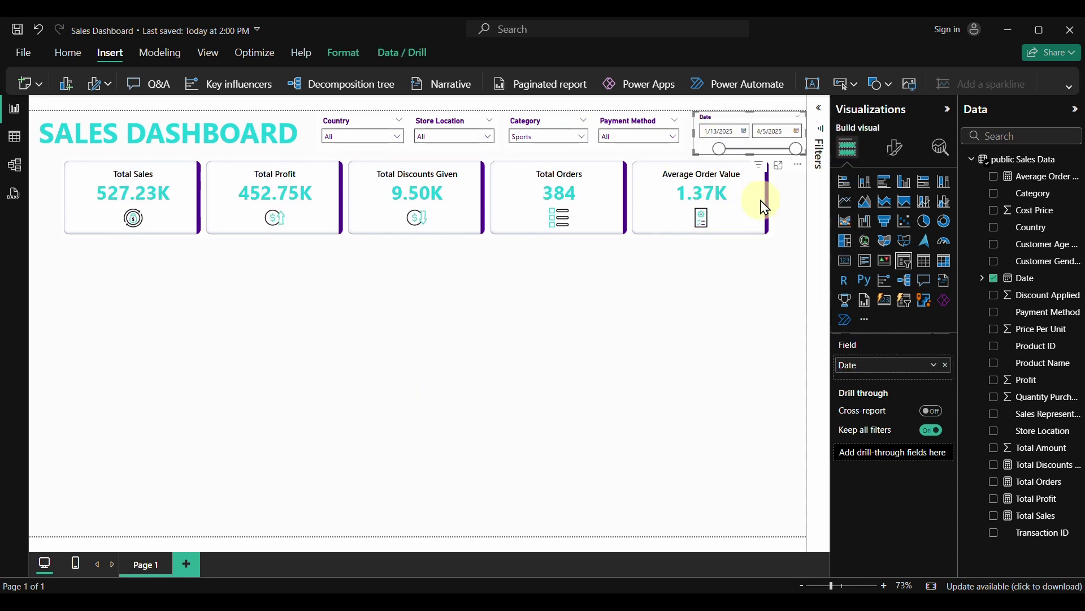
click(796, 131)
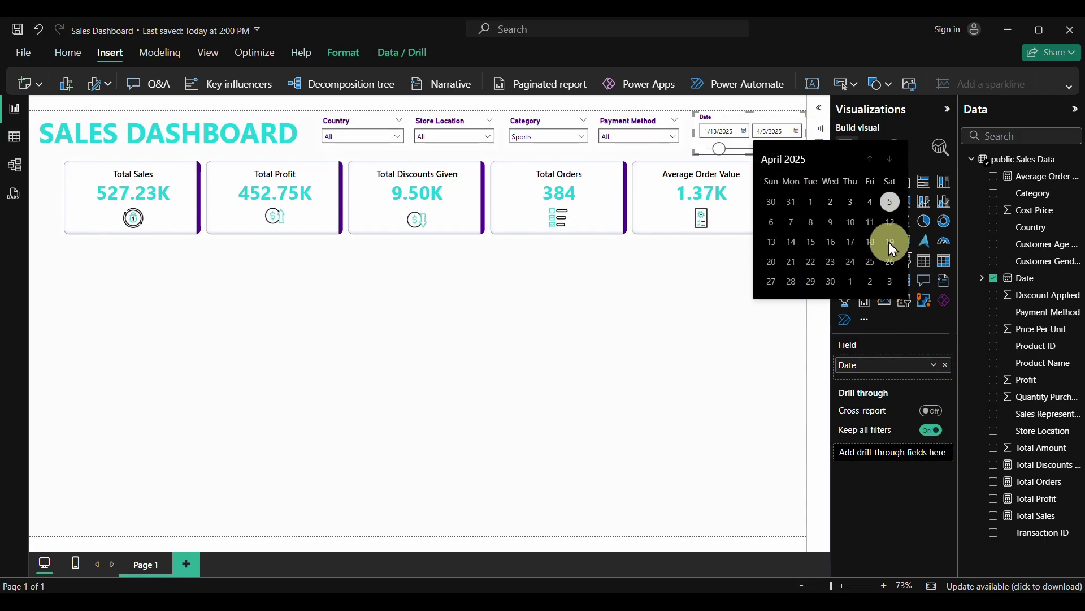
click(697, 303)
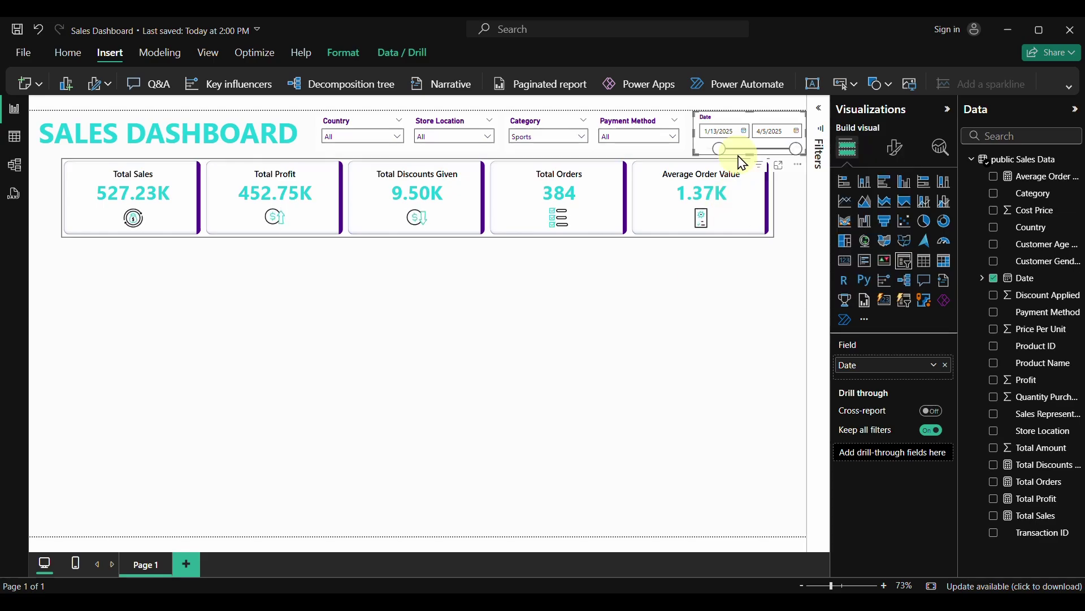
click(786, 131)
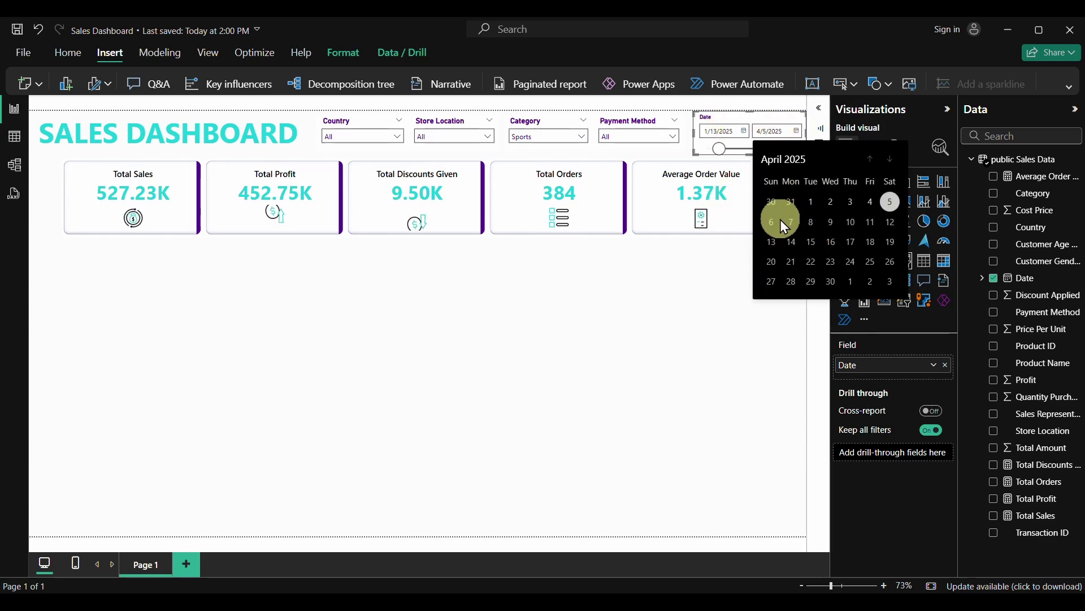
click(870, 202)
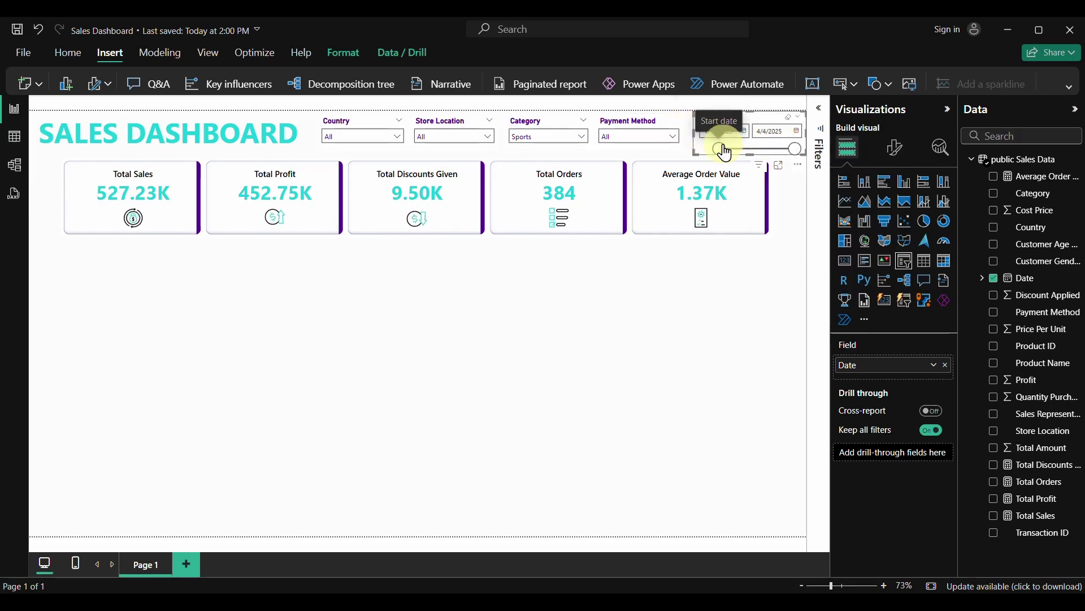
click(745, 132)
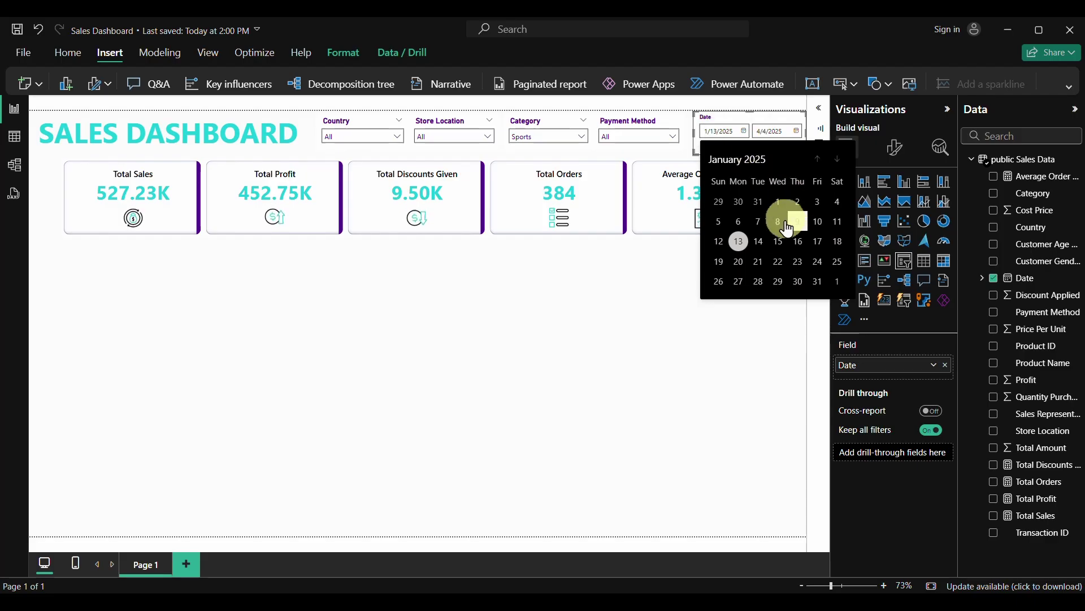
click(782, 243)
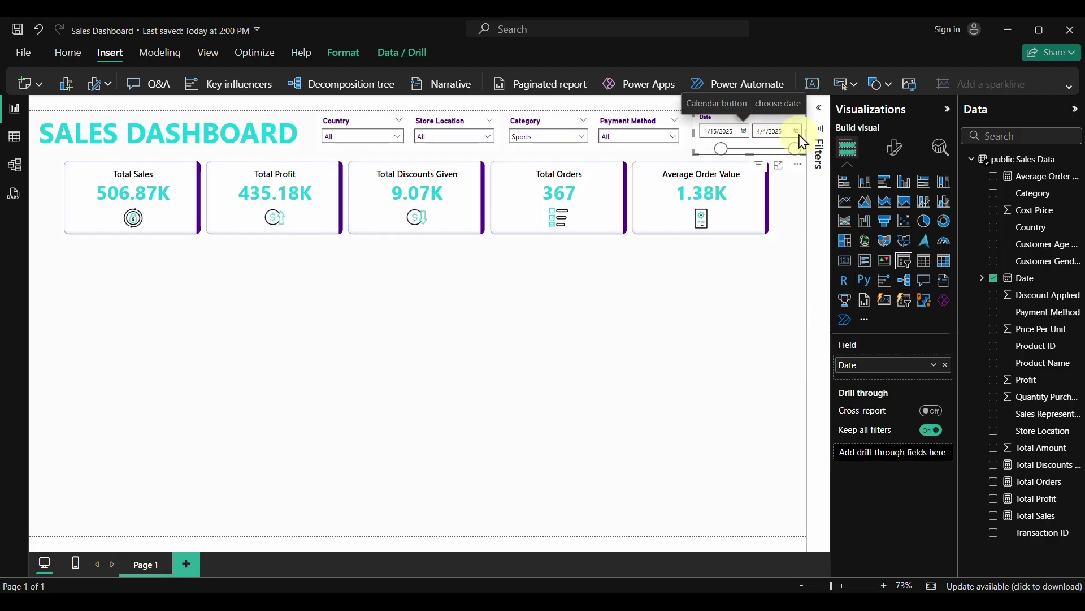
click(797, 132)
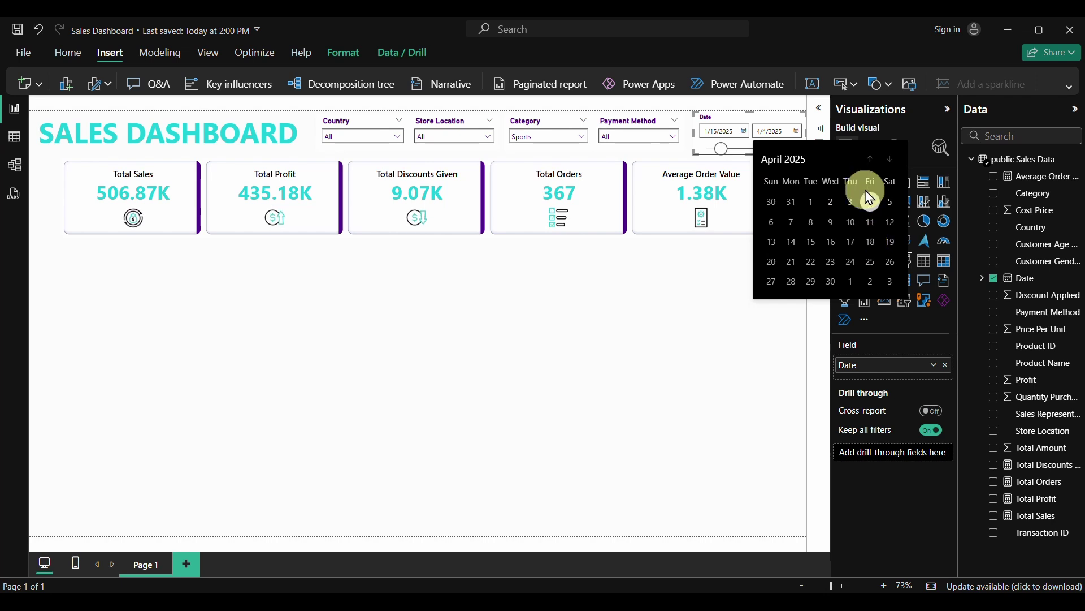
click(777, 161)
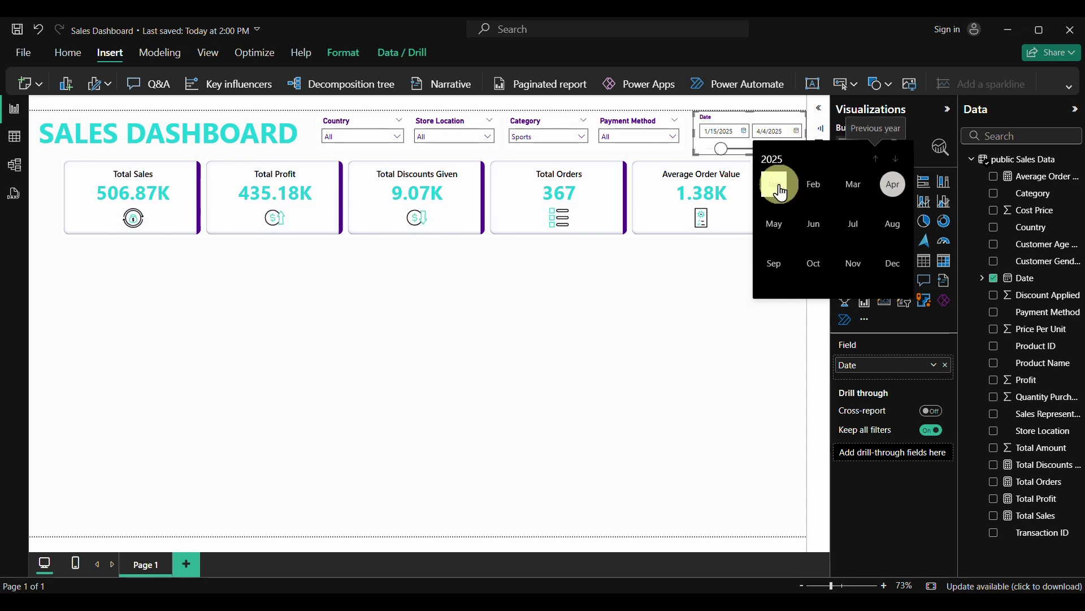
click(775, 183)
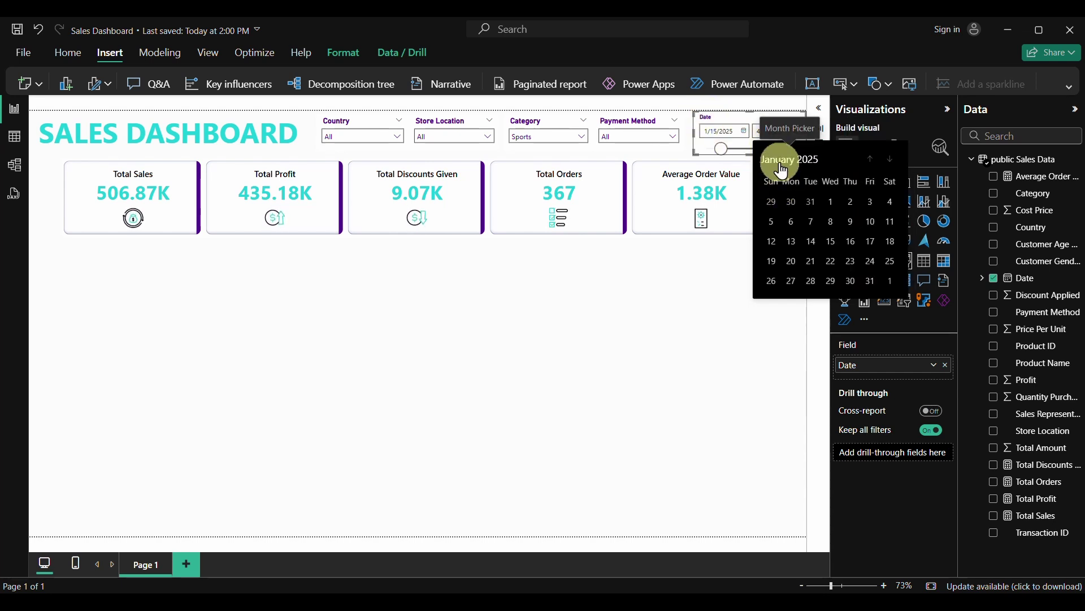
click(890, 240)
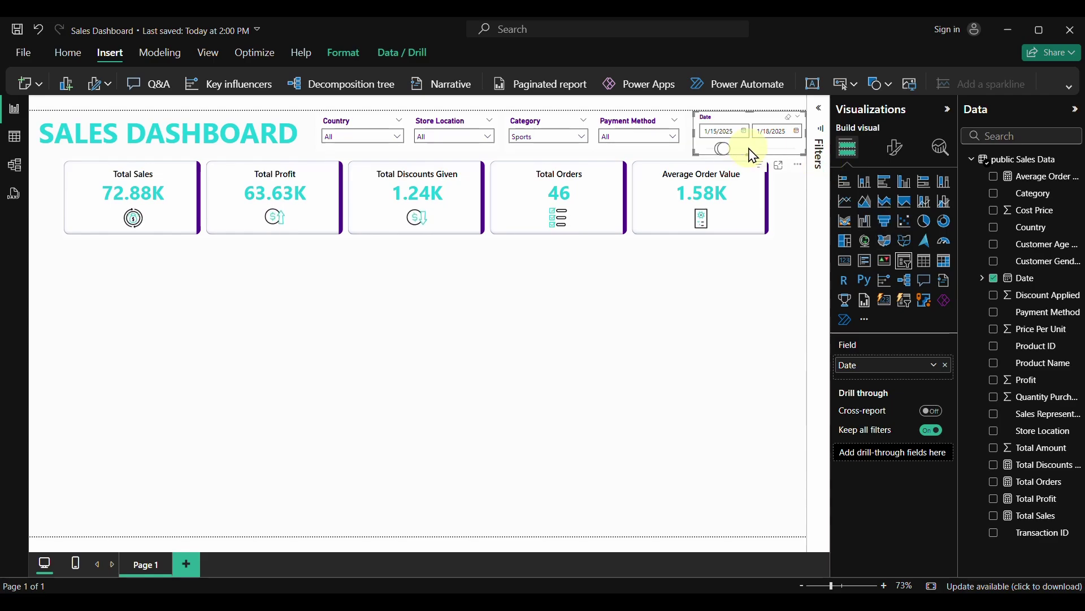
Set the Date range to 2/1/2025–2/4/2025, then clear it back to the full span
click(796, 135)
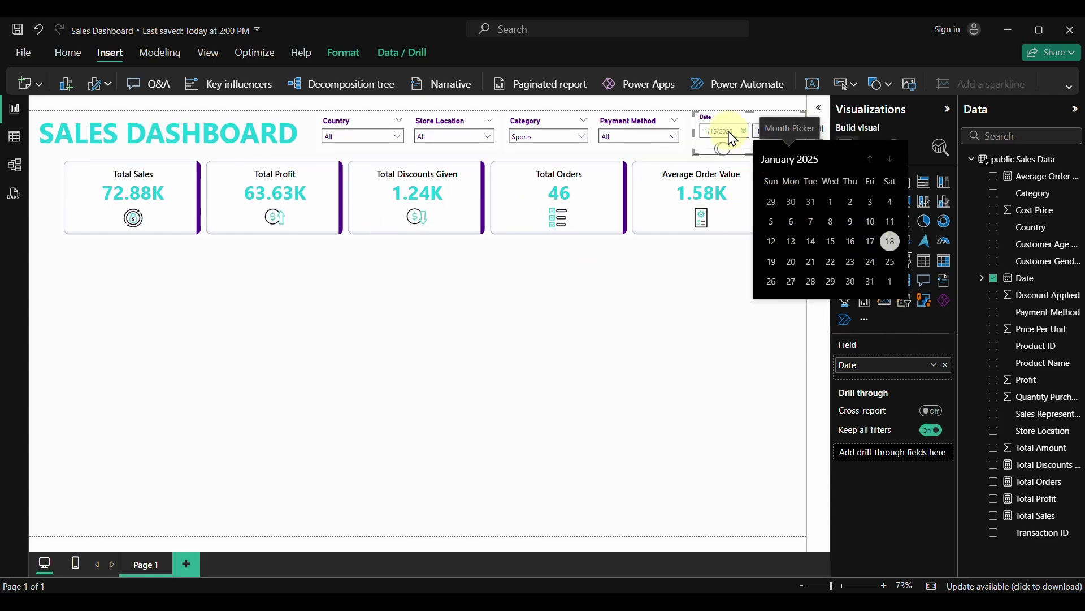
click(790, 163)
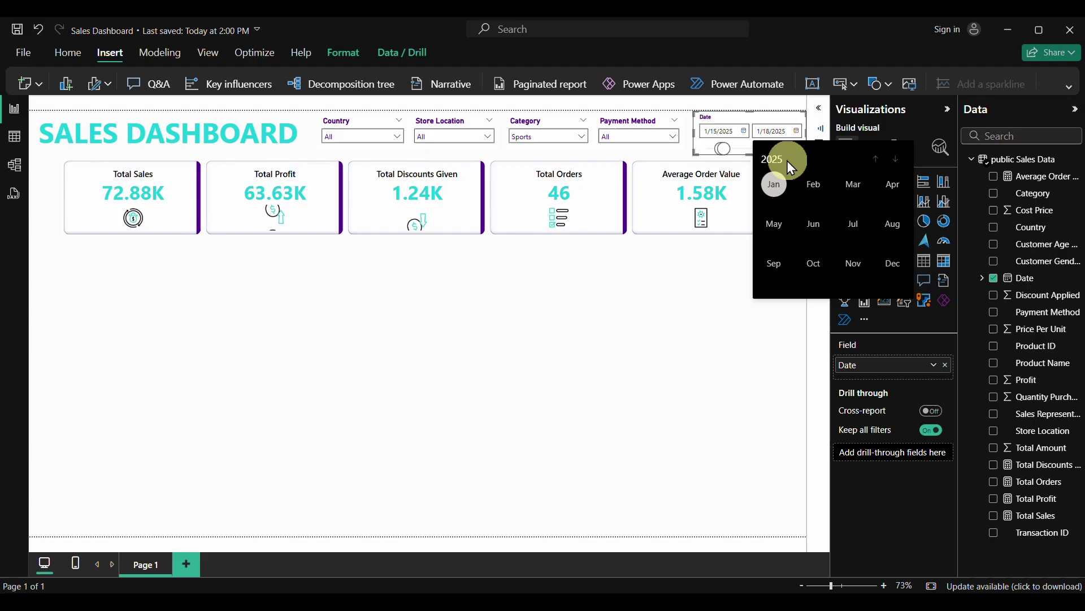
click(813, 185)
click(813, 224)
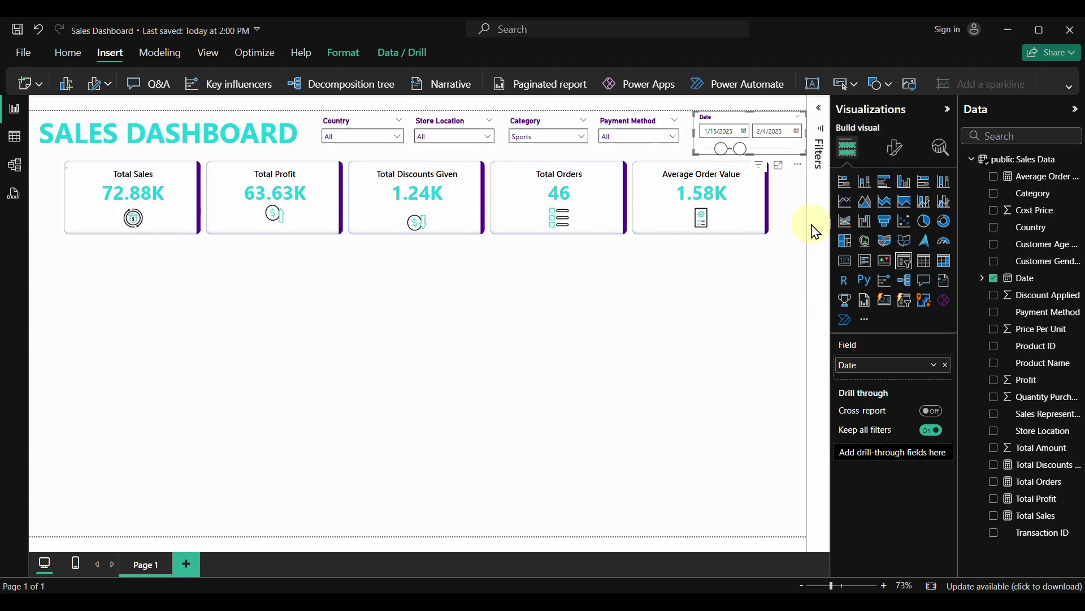
click(744, 131)
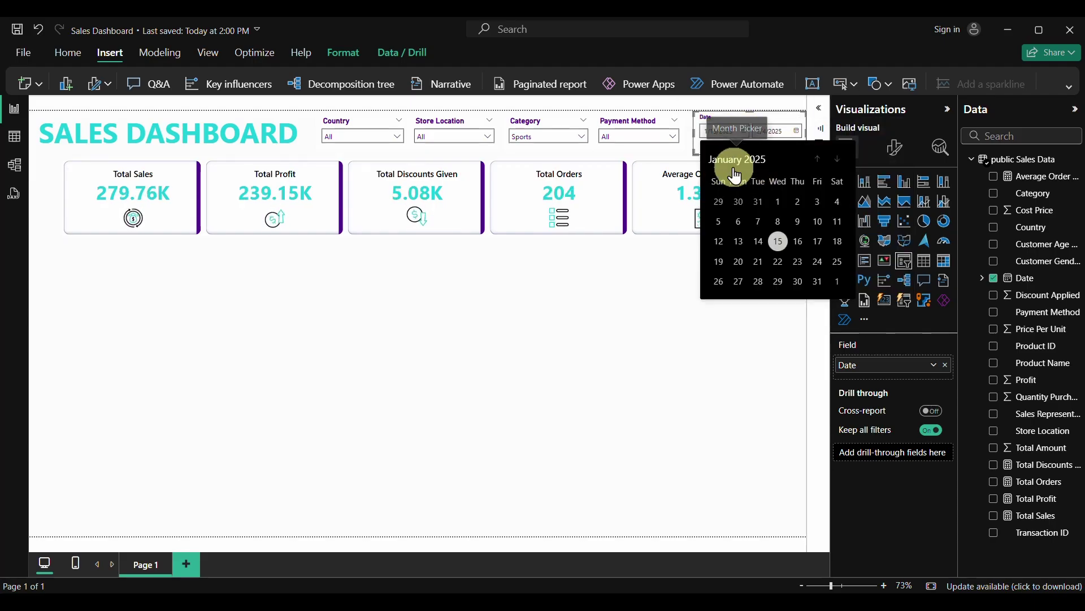
click(732, 162)
click(755, 185)
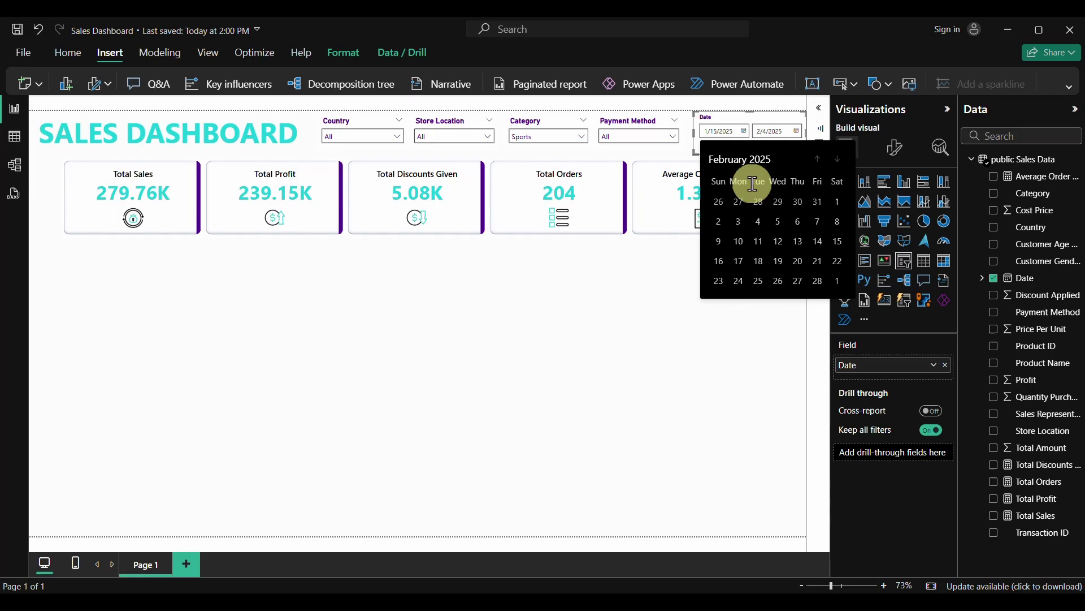
click(838, 203)
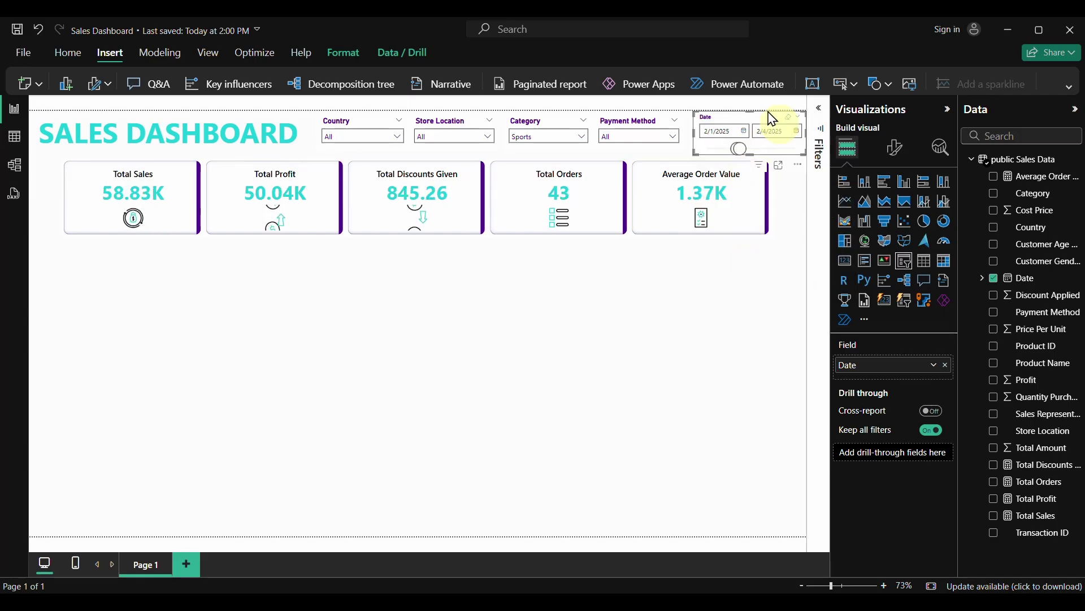
click(792, 124)
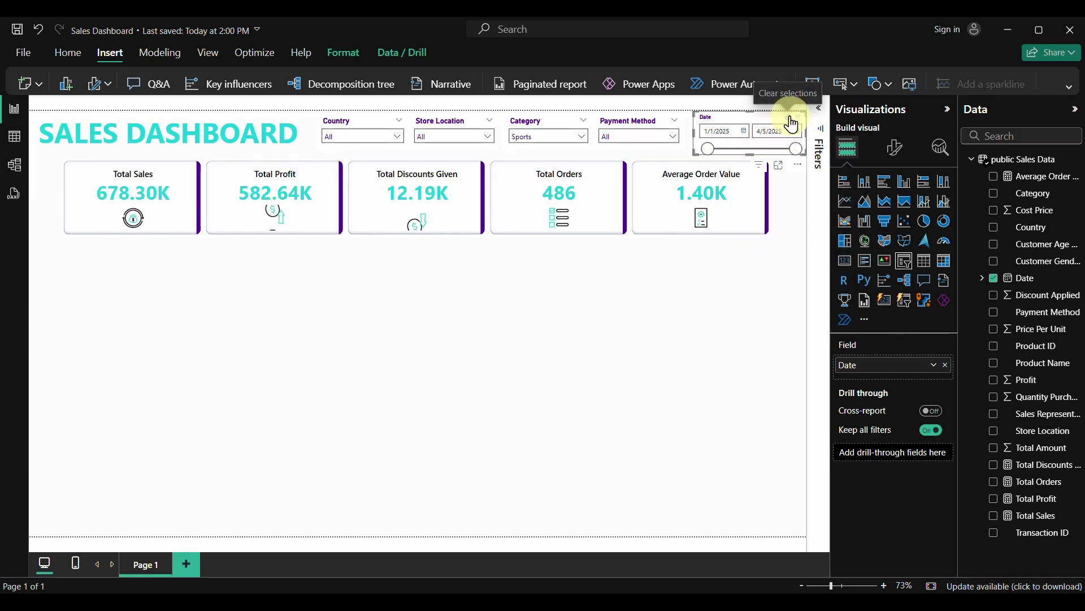
Add a Map visual of Store Location below the KPI cards and stretch it taller
click(528, 419)
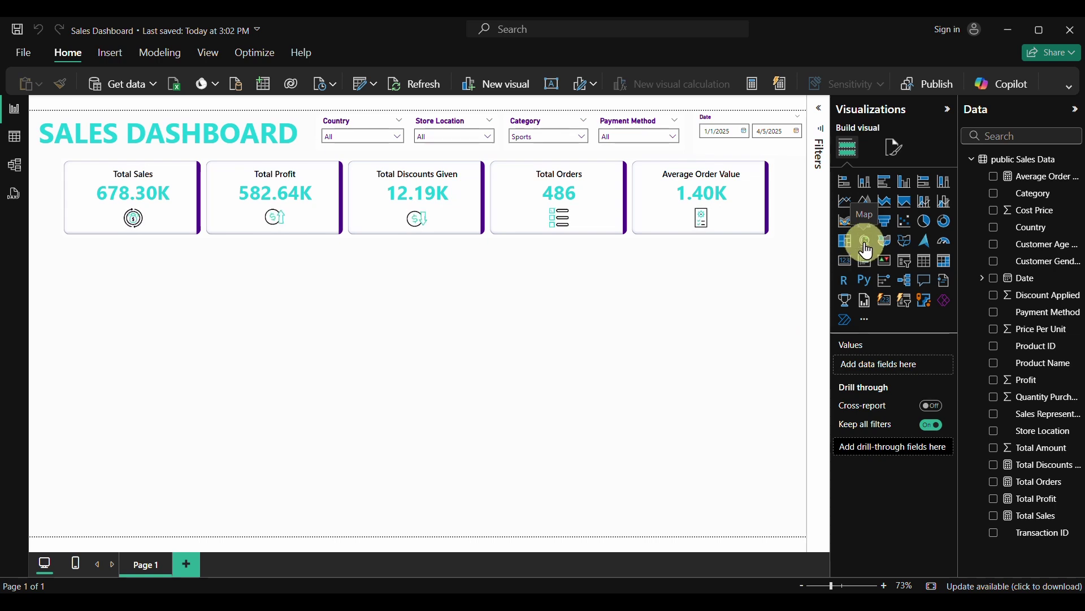
click(866, 243)
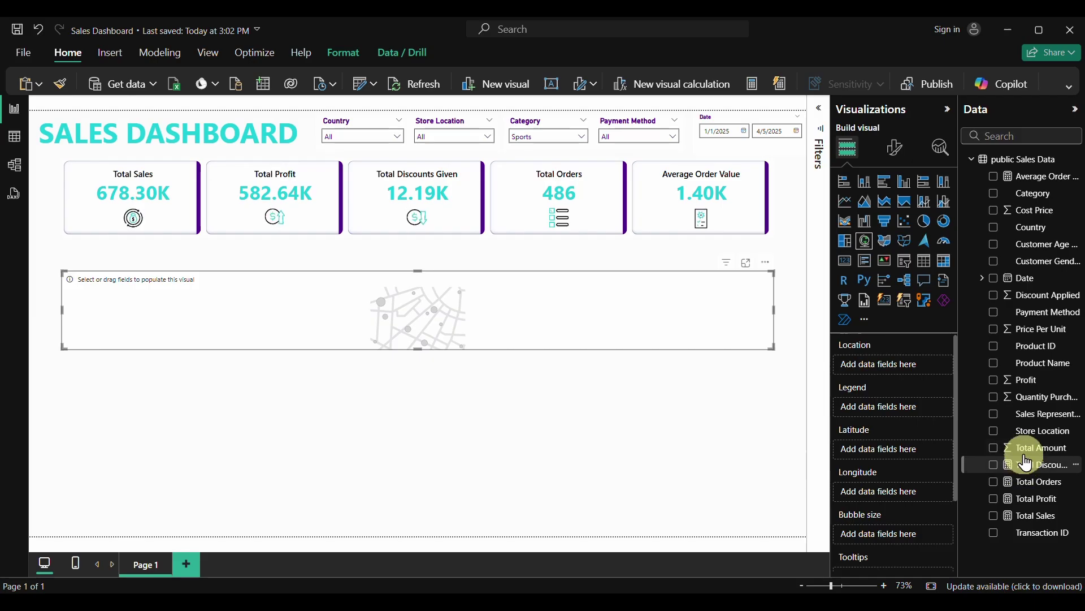
click(995, 433)
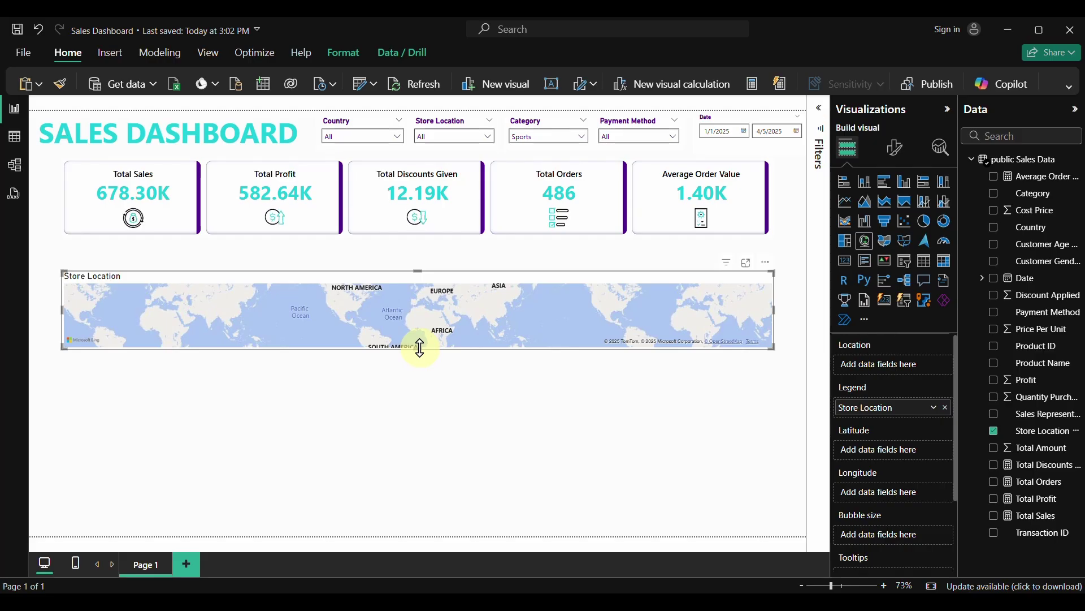
drag(420, 347, 412, 429)
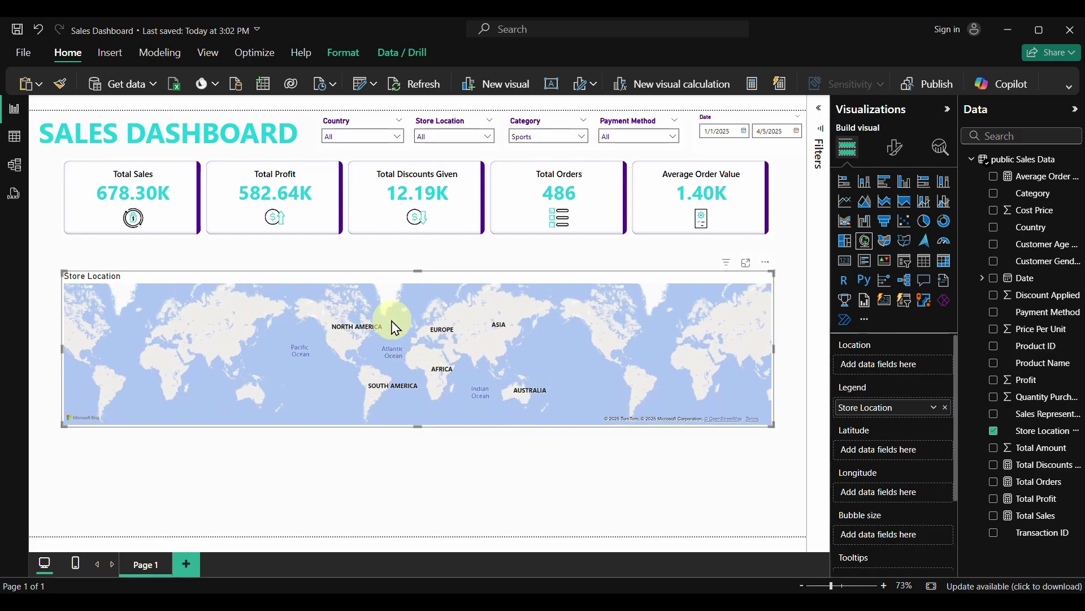
click(26, 56)
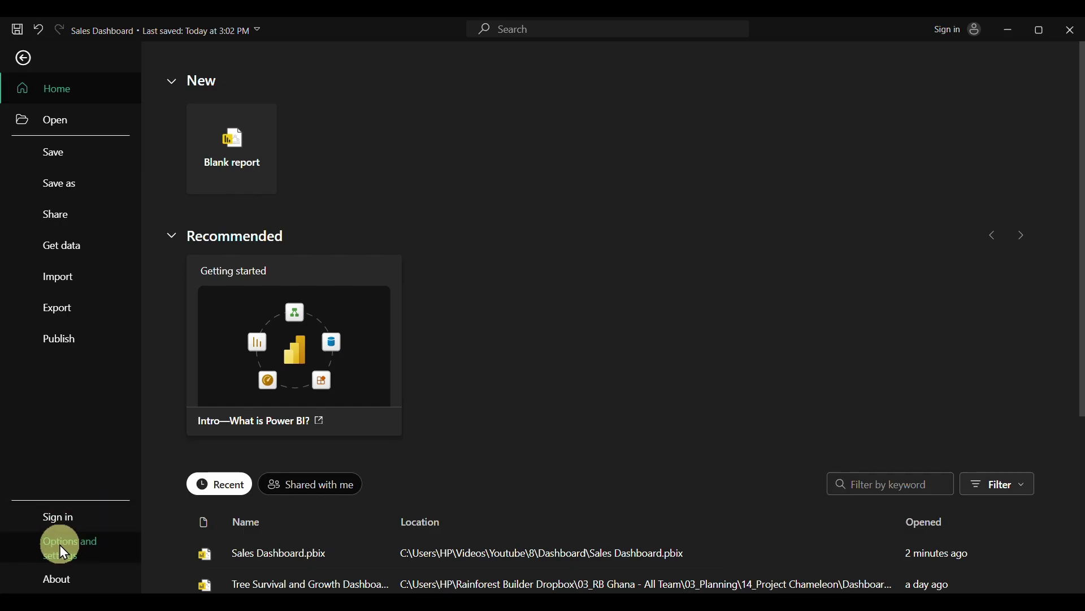
click(61, 544)
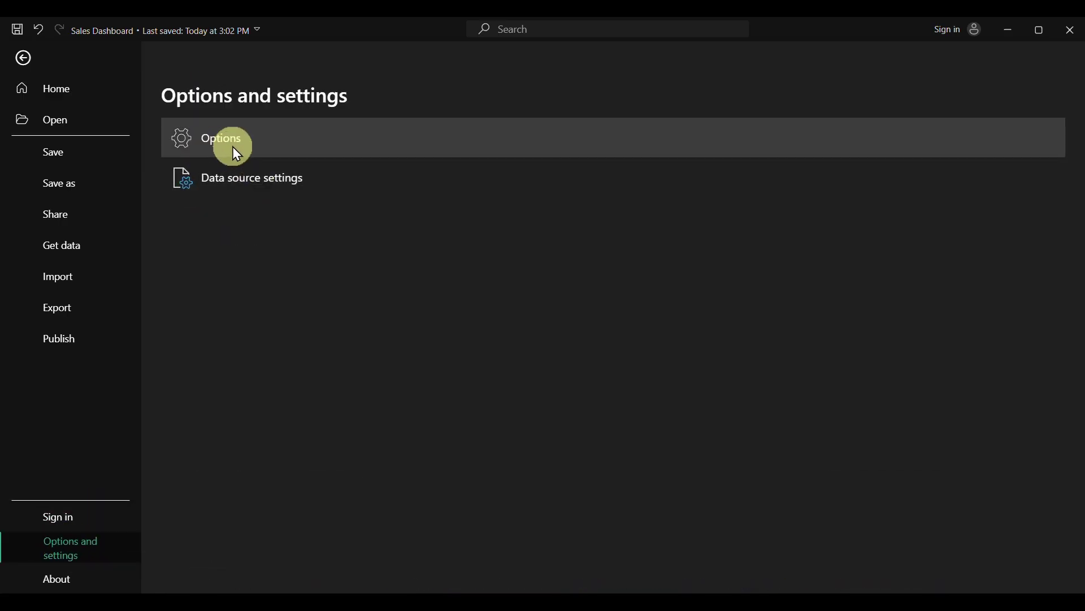
key(Escape)
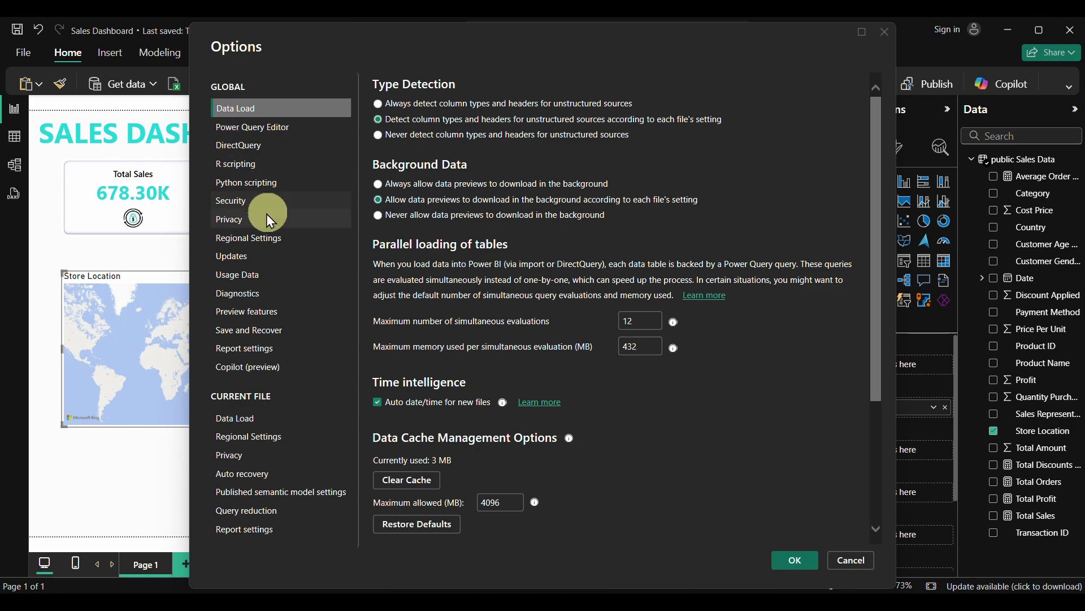
click(239, 201)
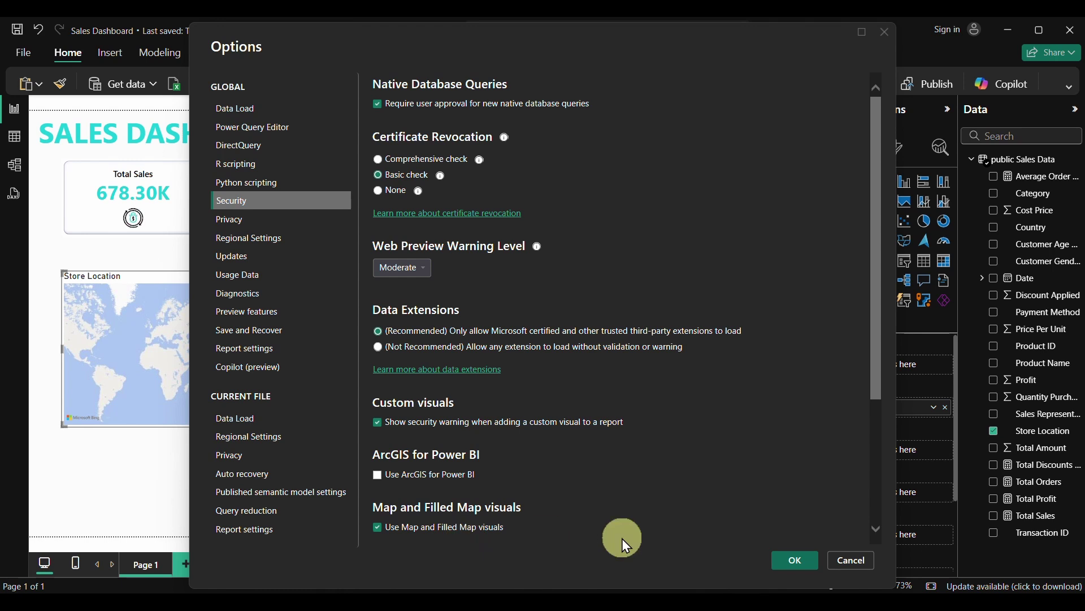
scroll(768, 487, down, 3)
scroll(767, 487, up, 3)
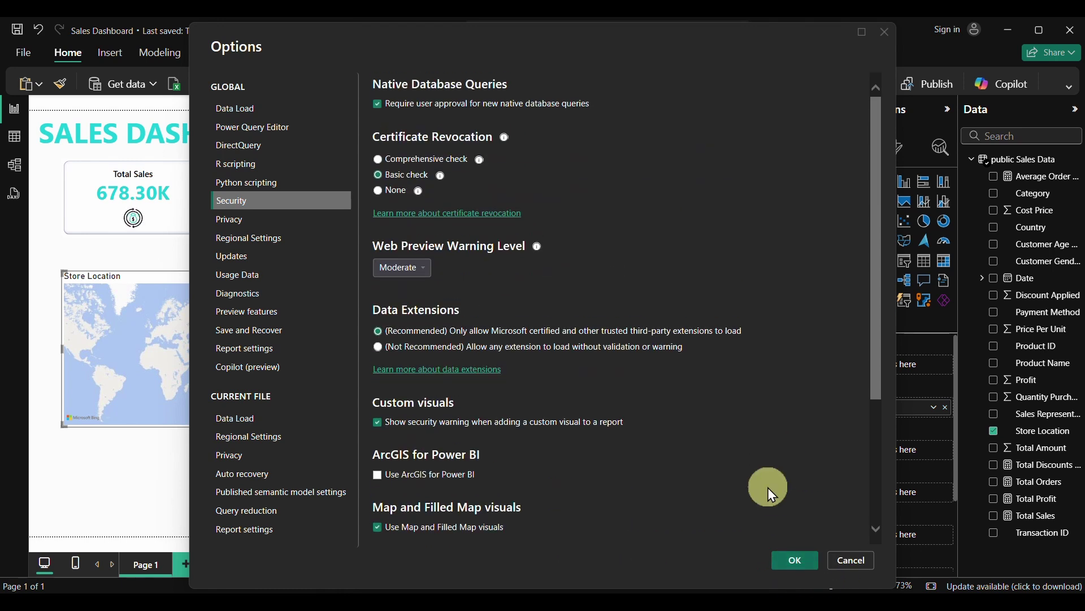
click(851, 562)
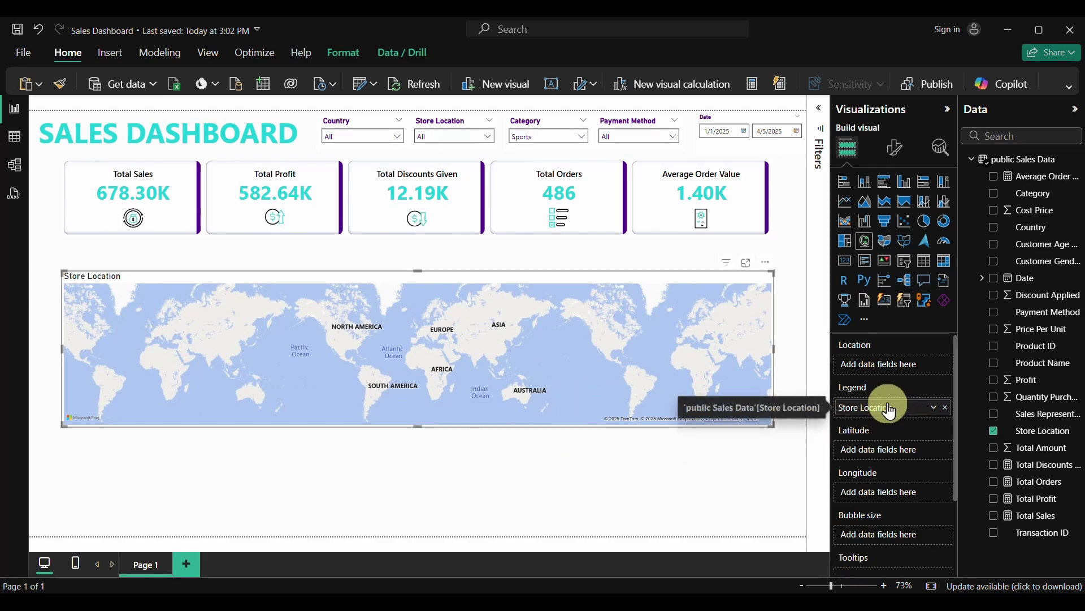
Plot bubbles at each Store Location sized by Total Sales, making the map taller and narrower
drag(889, 411, 867, 367)
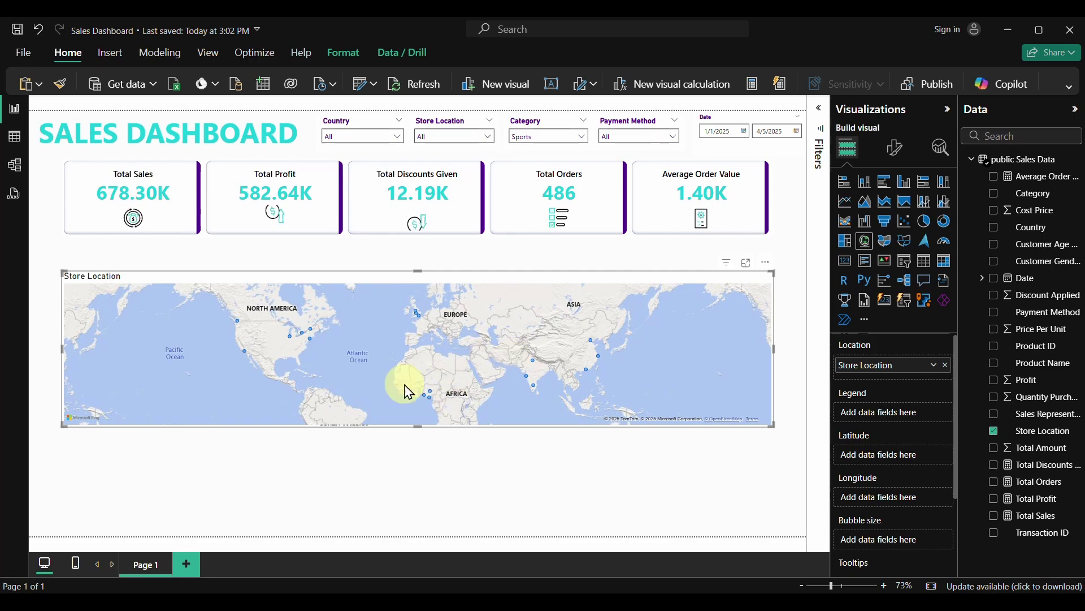
drag(422, 424, 417, 484)
drag(773, 378, 529, 399)
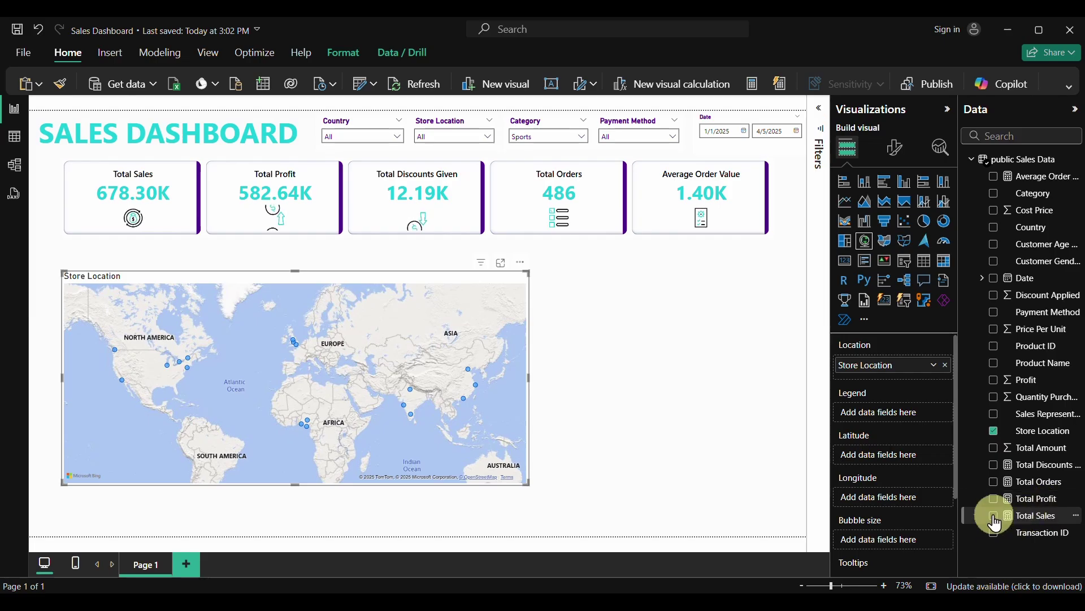
drag(1022, 515, 884, 543)
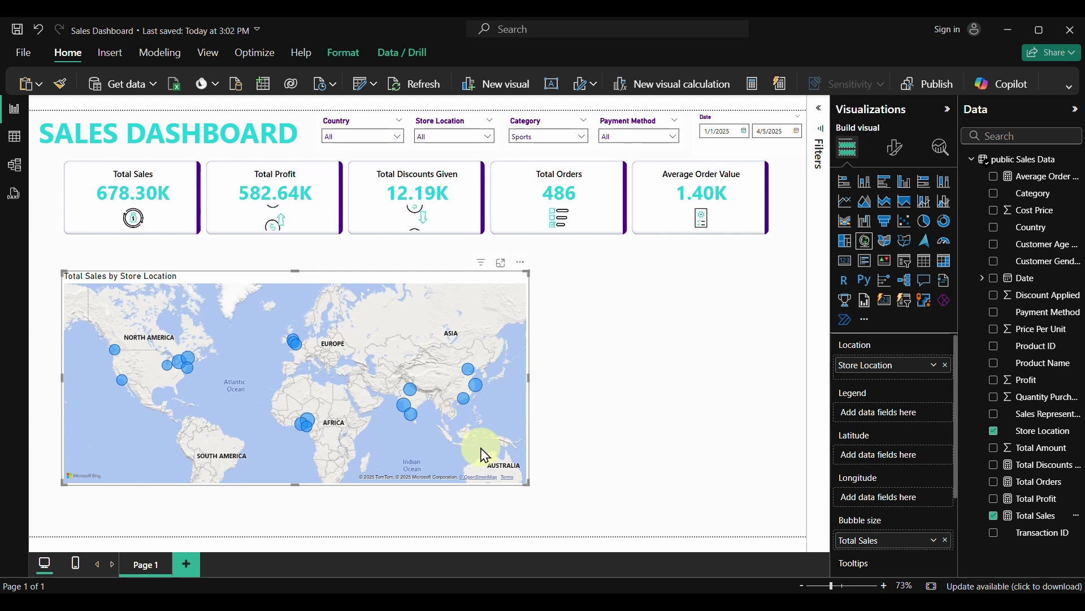
Colour the bubbles by Country, then move the map to the page's left edge and narrow it
mouse_move(171, 376)
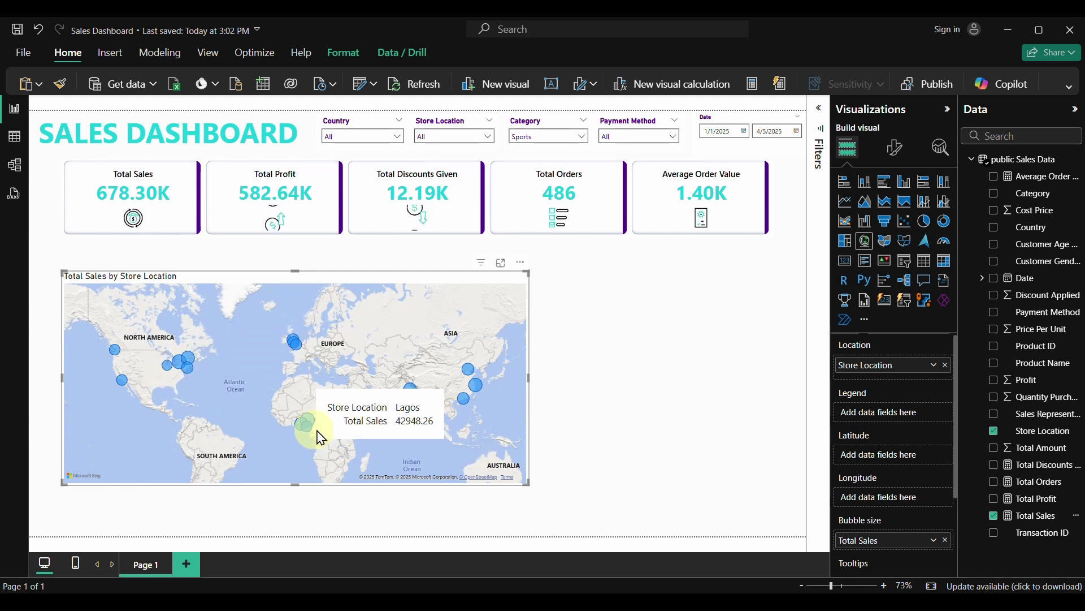
mouse_move(311, 423)
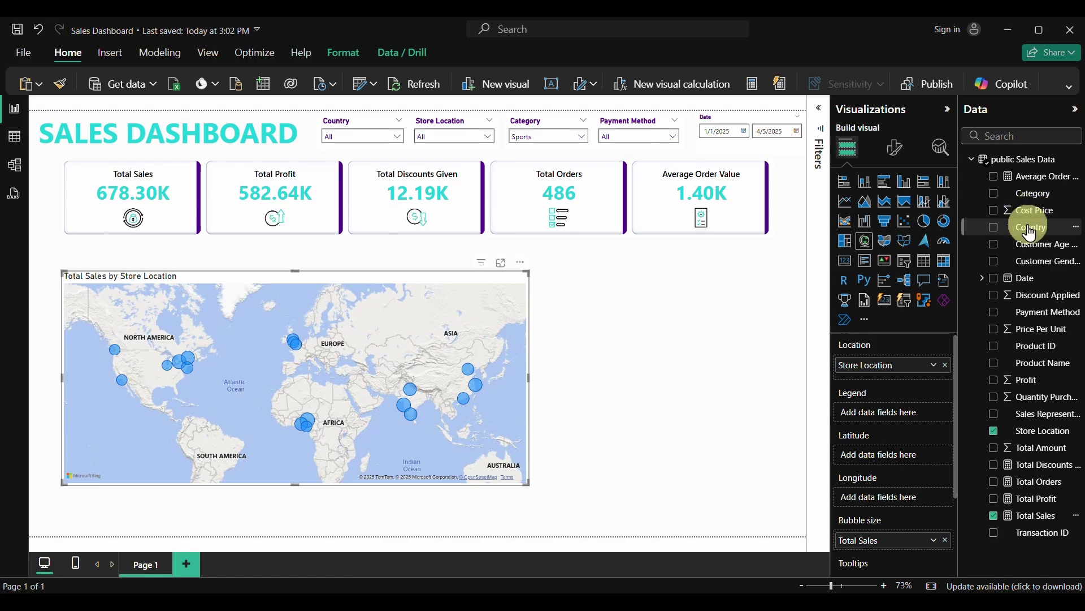
drag(1031, 235, 908, 416)
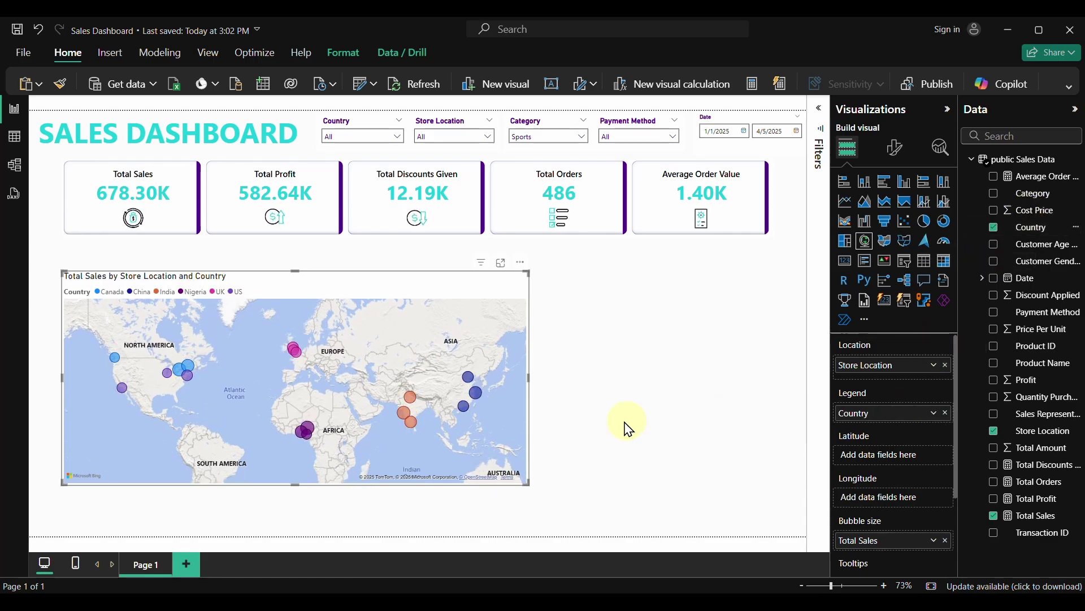
drag(330, 288, 299, 276)
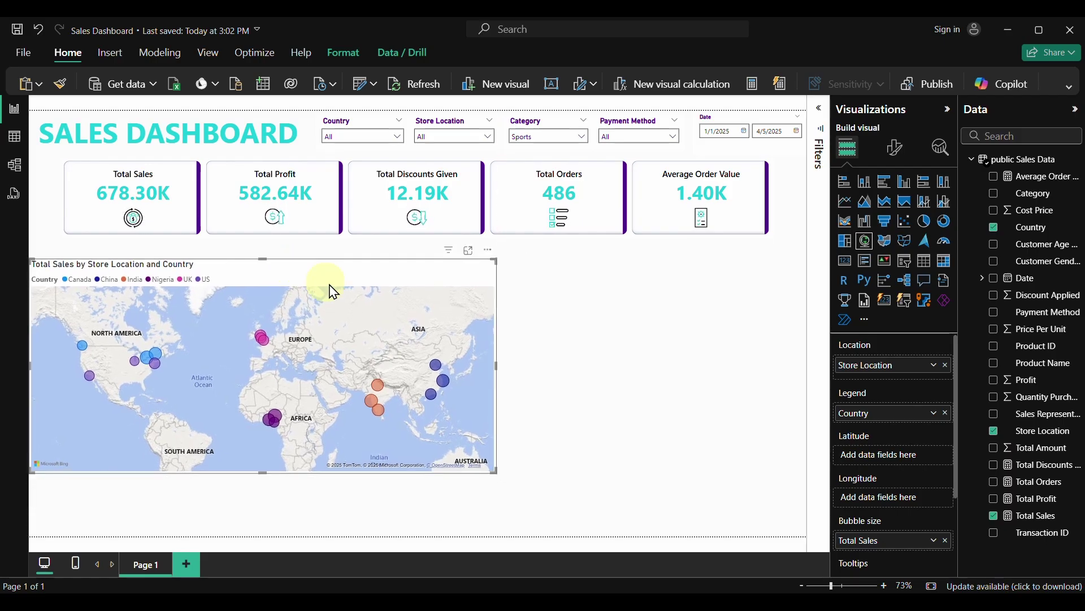
drag(498, 365, 349, 368)
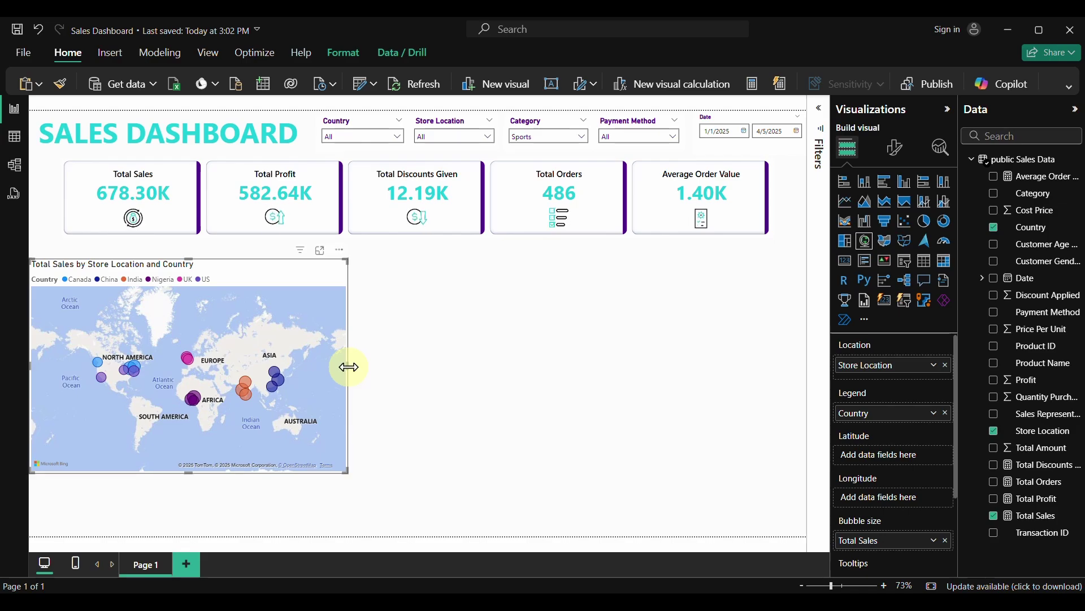
Set the map style to Aerial in the map settings
click(895, 150)
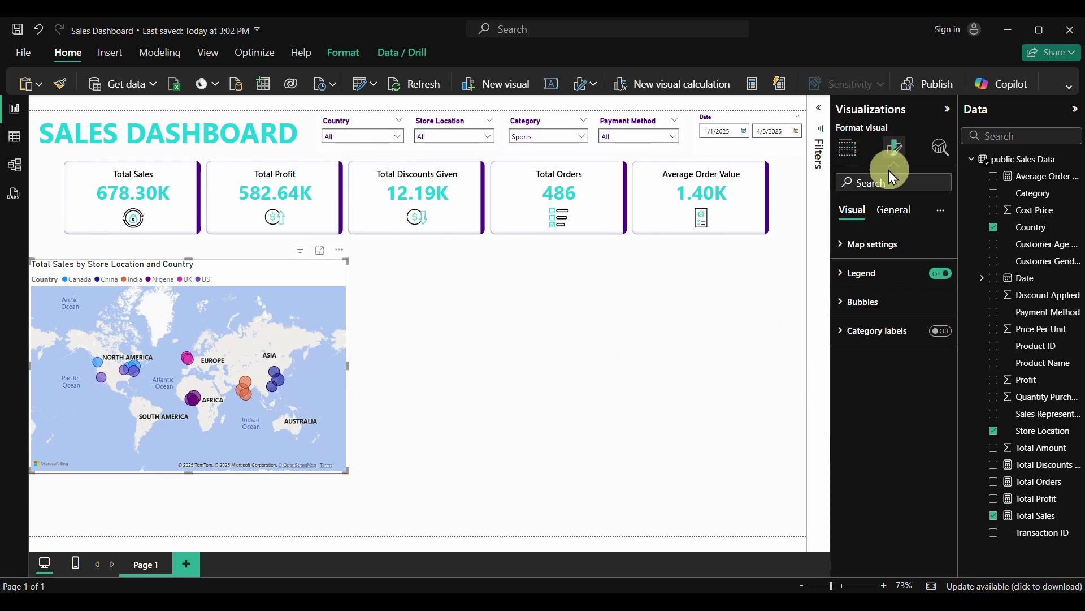
click(842, 247)
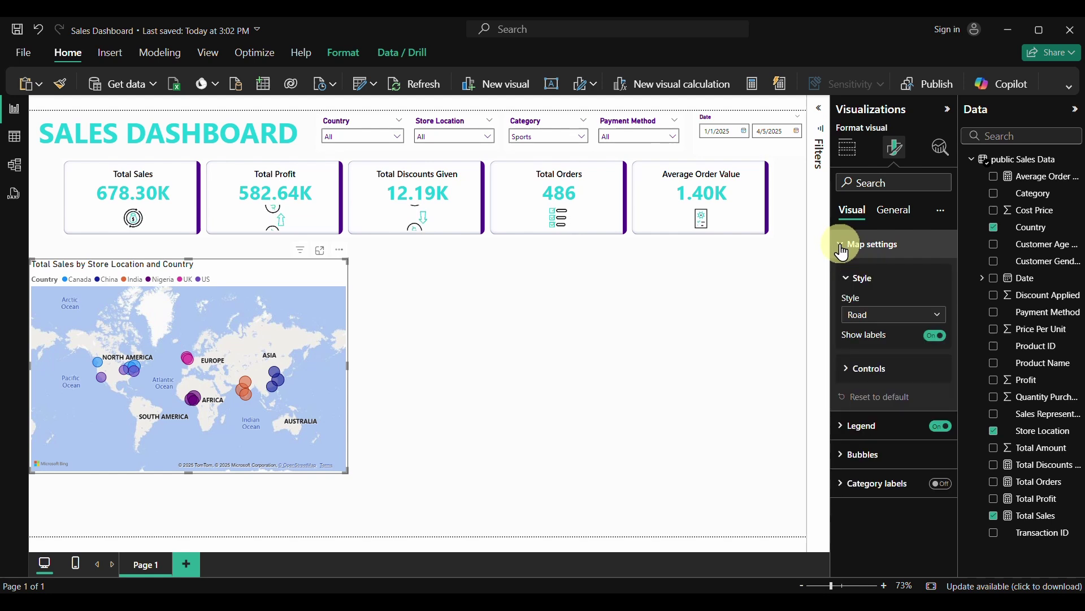
click(888, 314)
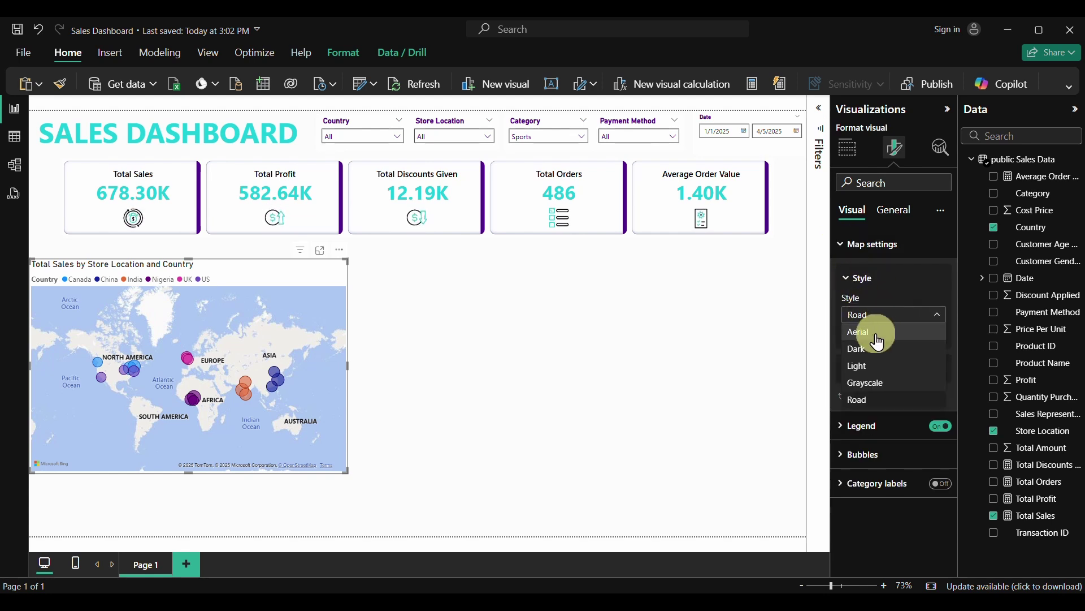
click(872, 333)
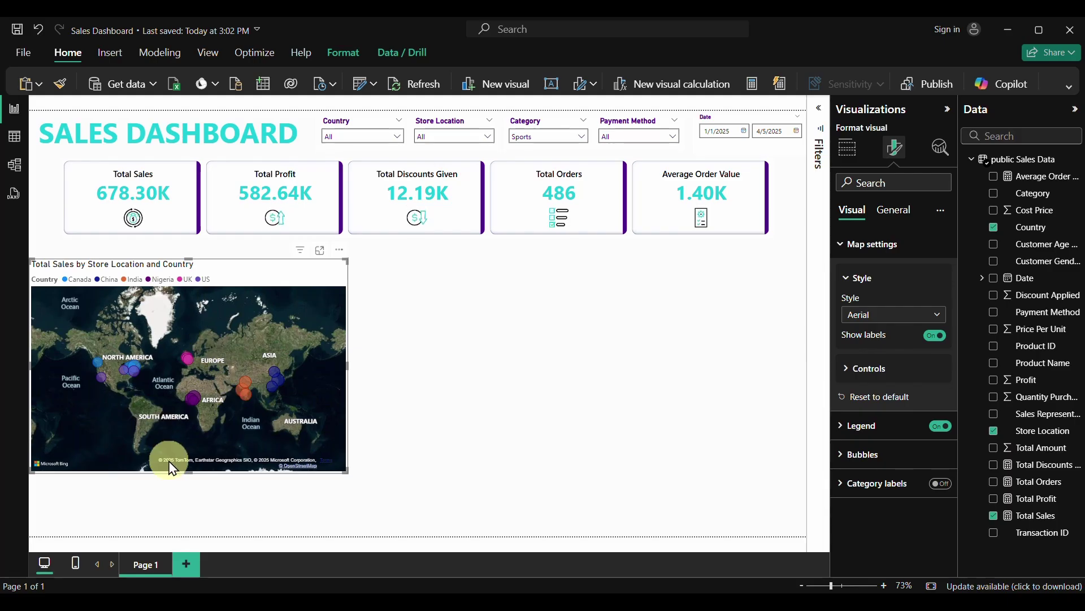
Stretch the map taller down the left side and slightly narrower
drag(188, 471, 199, 515)
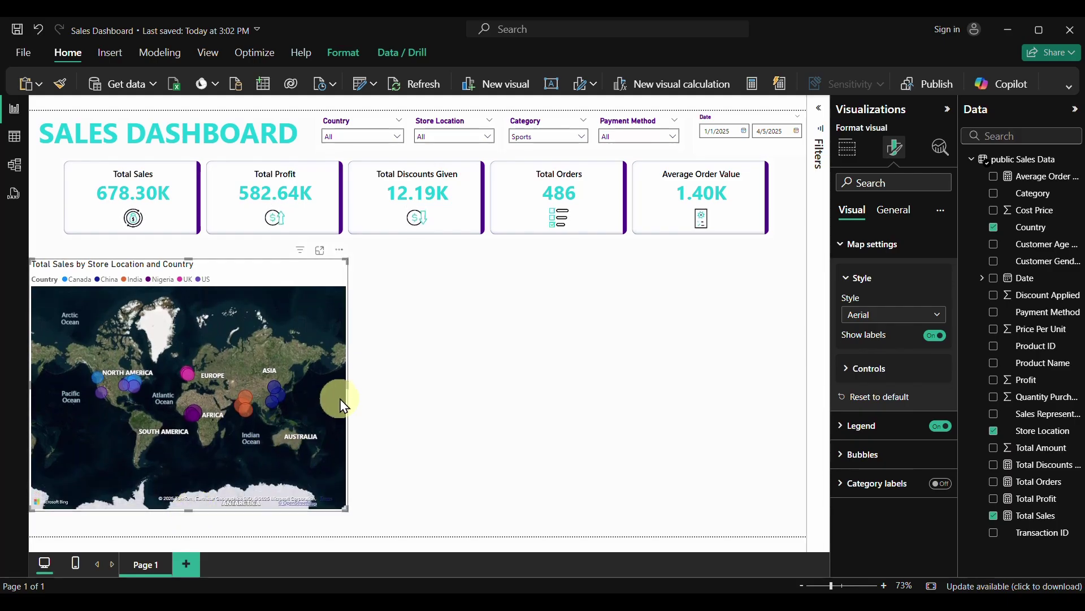
mouse_move(347, 386)
mouse_down()
mouse_move(322, 383)
mouse_move(331, 391)
mouse_up()
drag(179, 510, 175, 537)
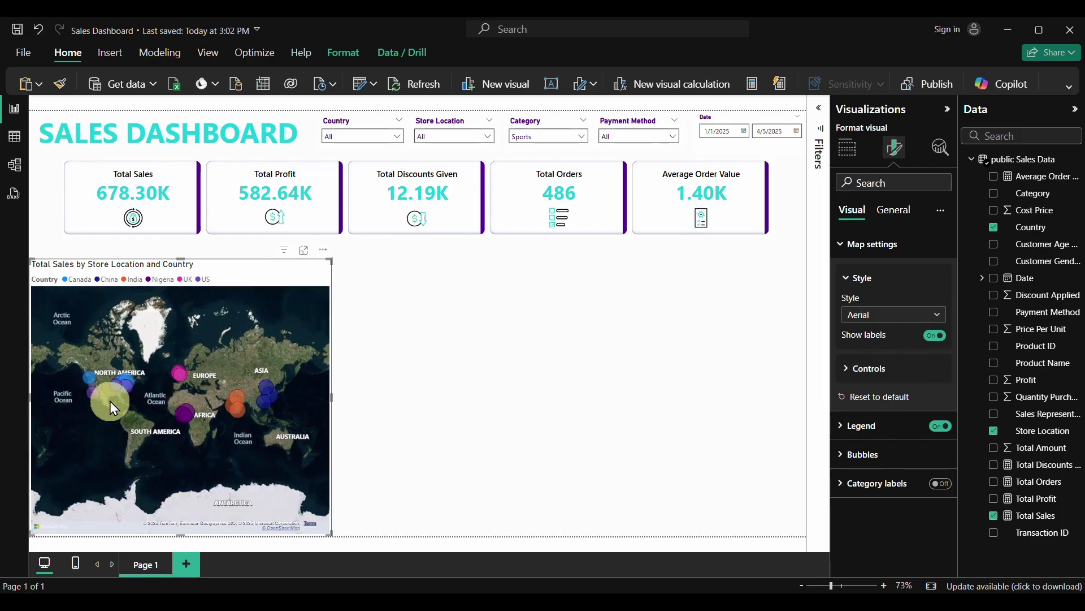
click(304, 250)
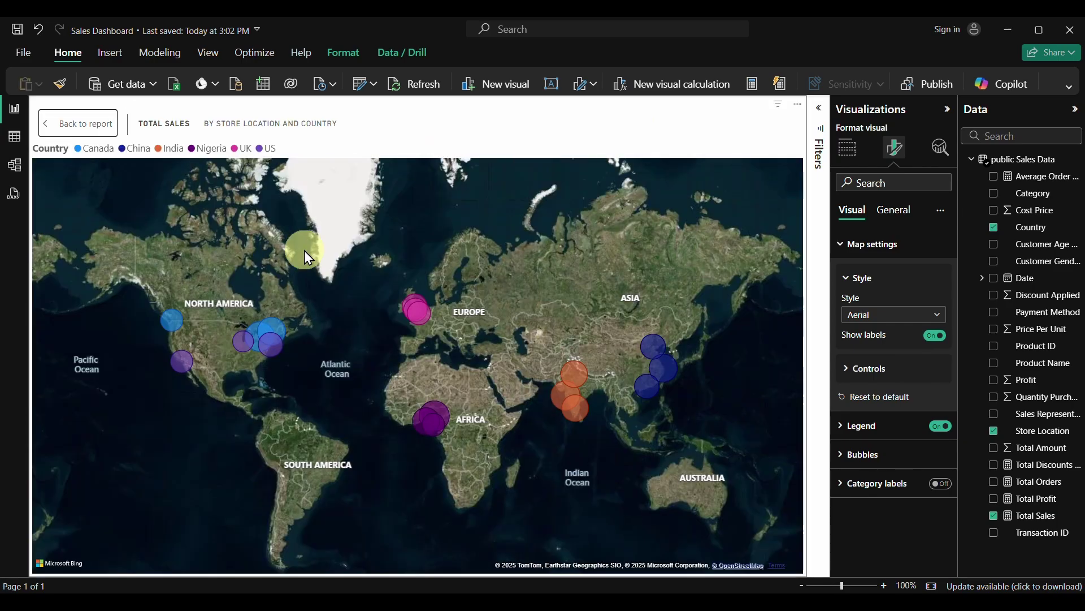
mouse_move(269, 350)
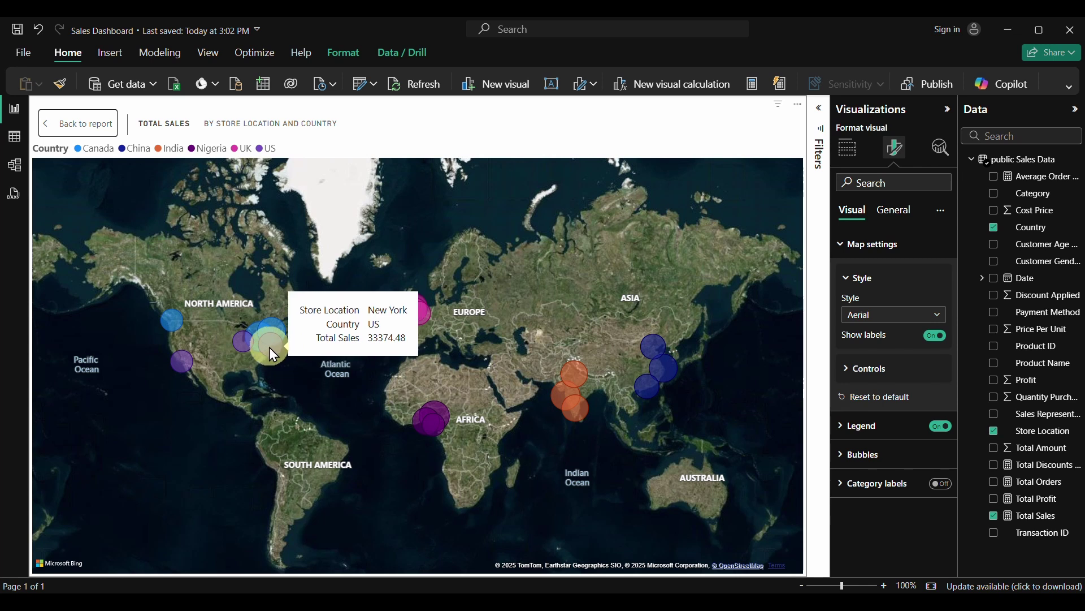
scroll(270, 347, up, 5)
scroll(300, 361, down, 5)
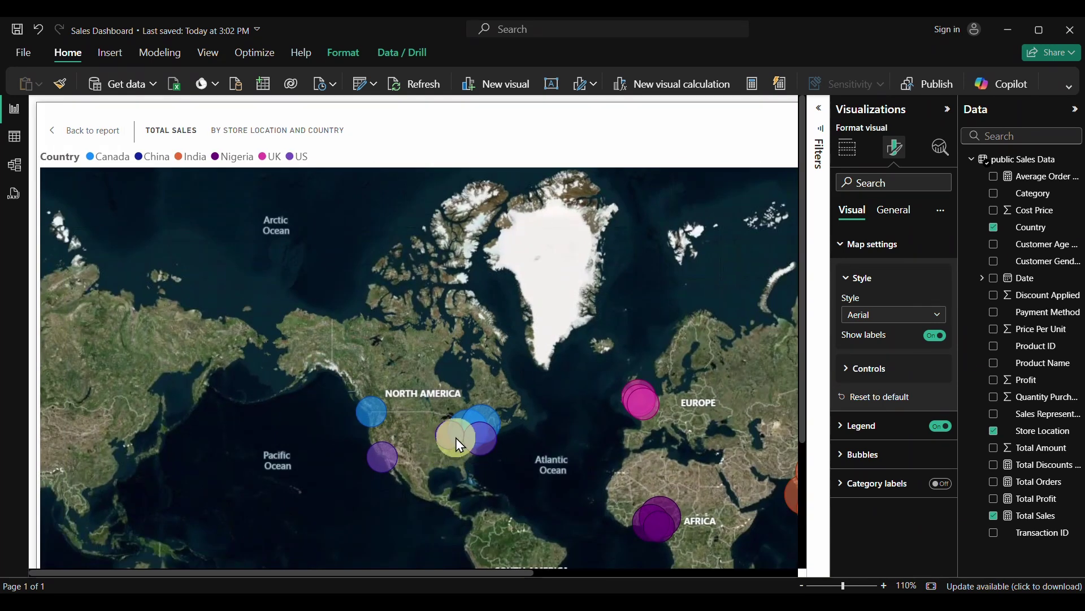
click(455, 439)
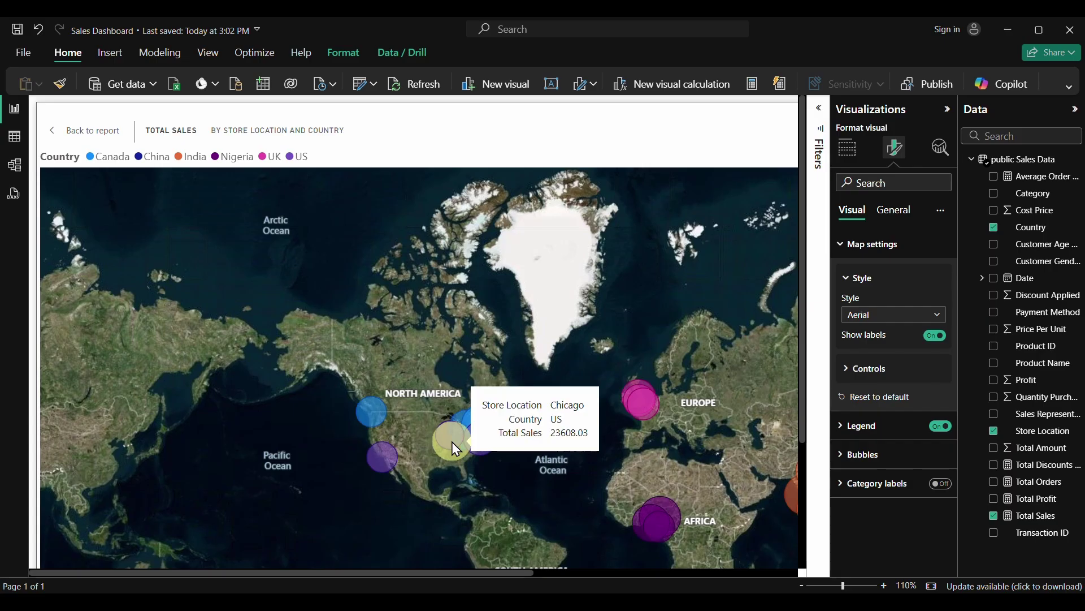
scroll(457, 461, up, 3)
scroll(456, 456, up, 2)
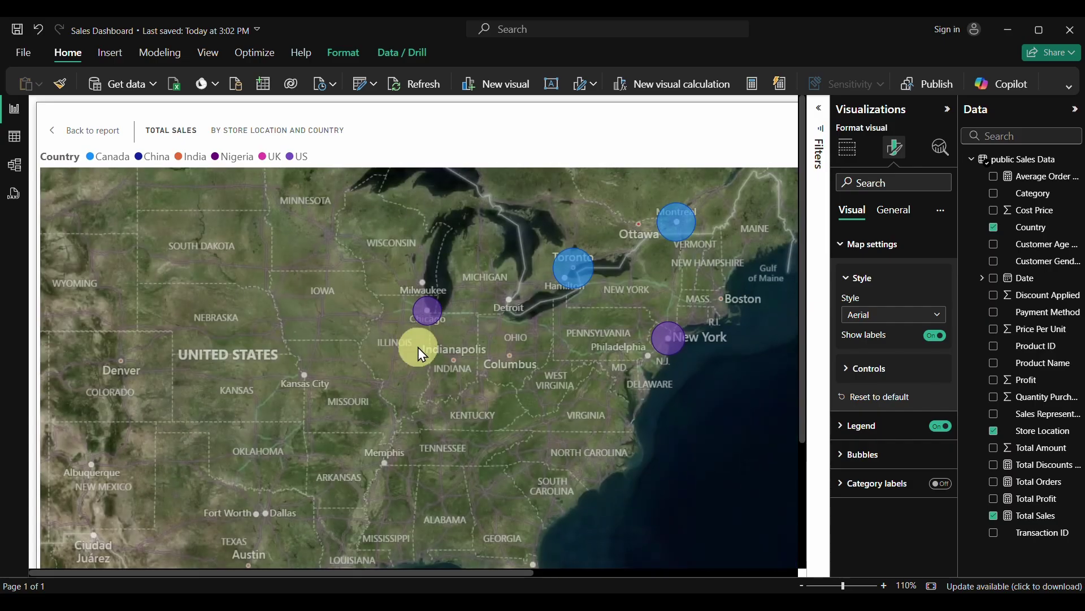
scroll(410, 321, up, 3)
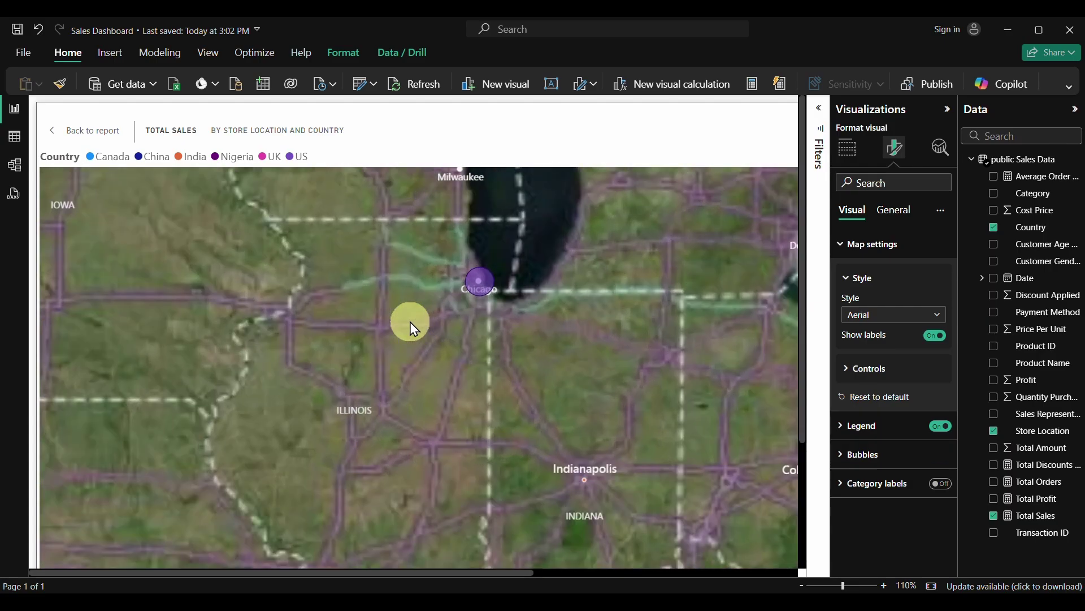
mouse_move(480, 280)
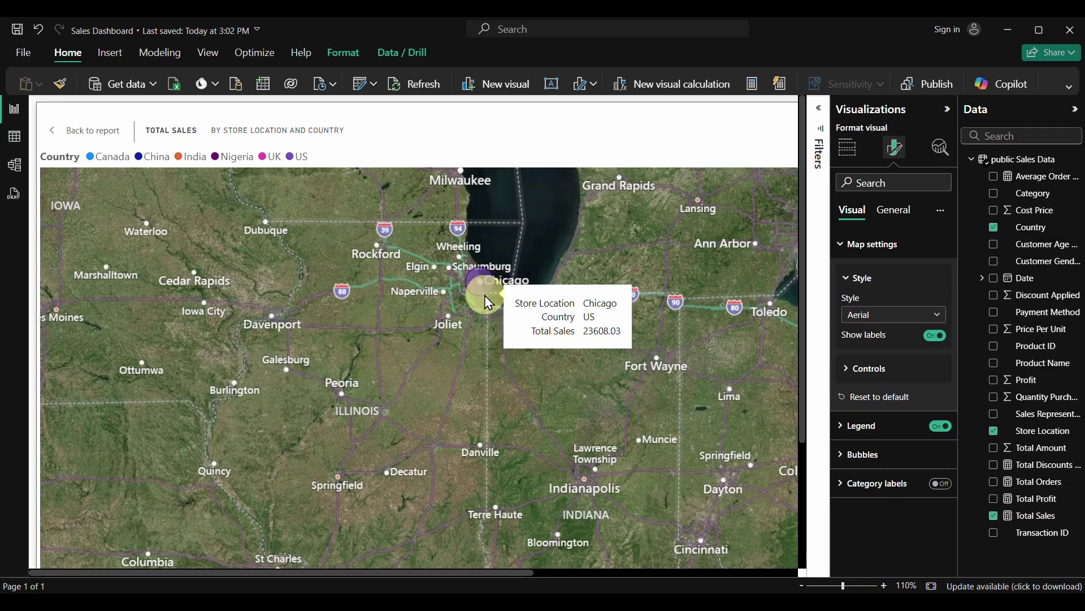
scroll(483, 269, up, 3)
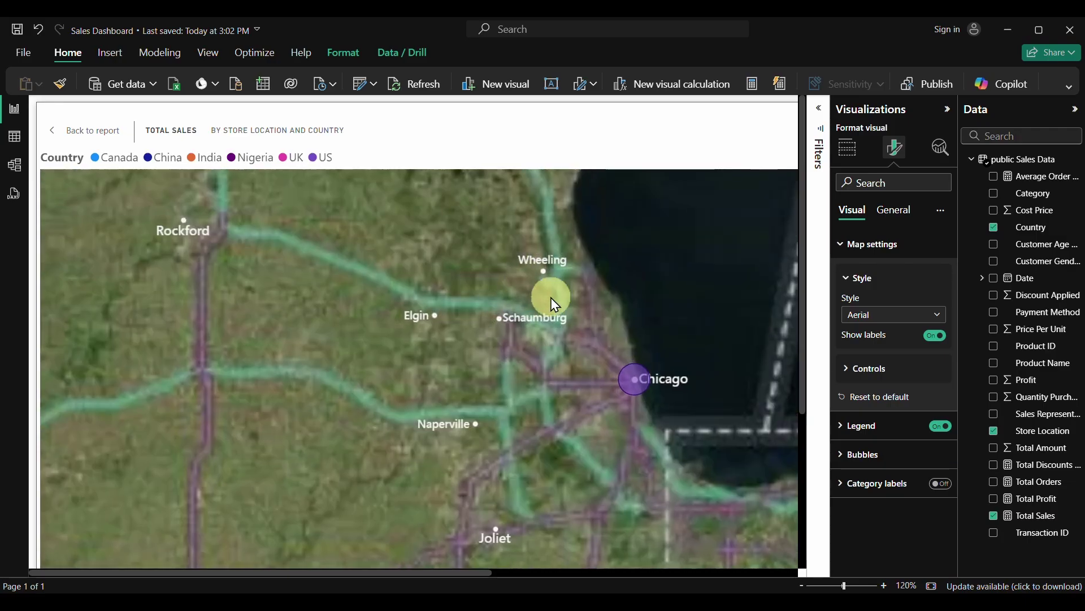
scroll(661, 378, up, 1)
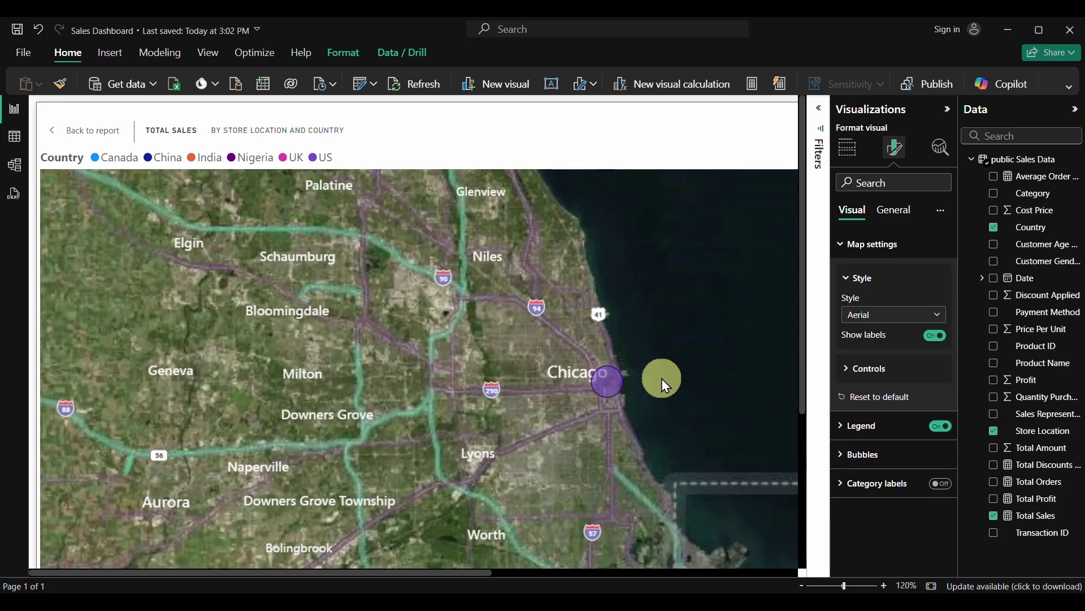
scroll(624, 390, up, 2)
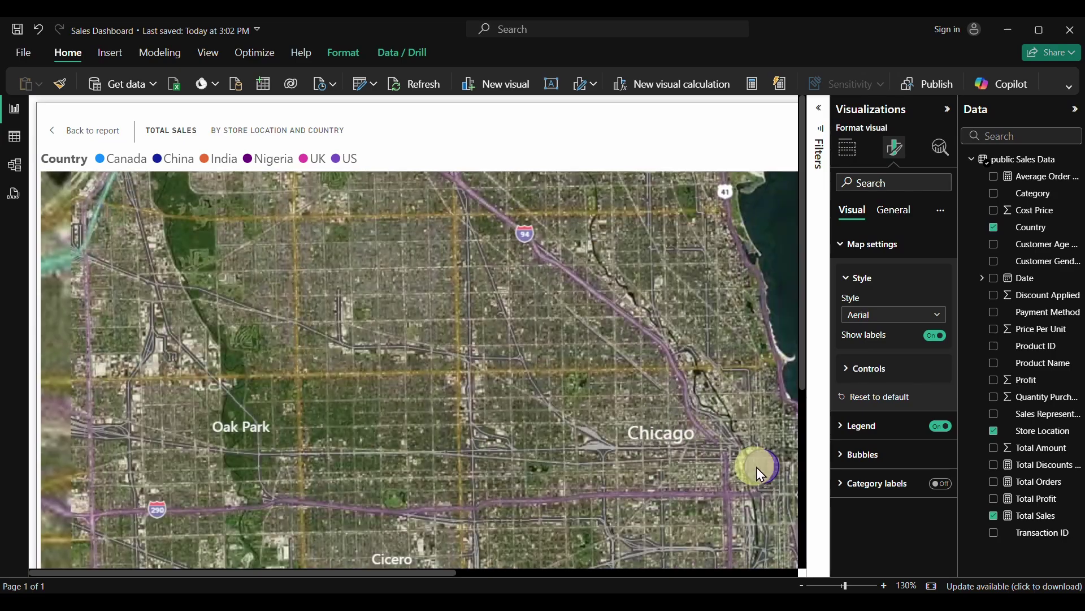
scroll(783, 477, up, 2)
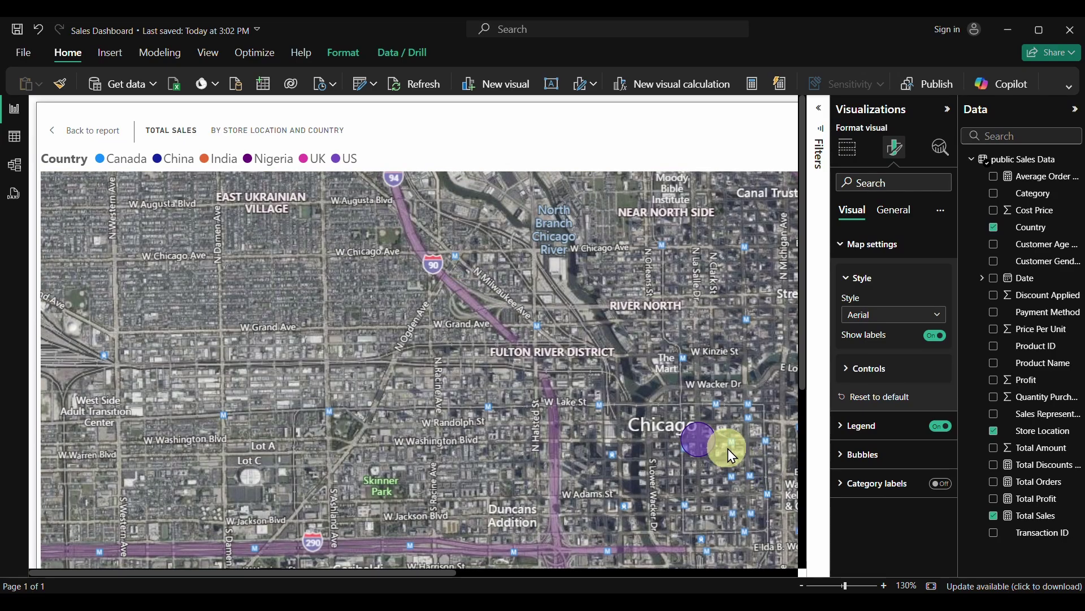
scroll(731, 448, up, 2)
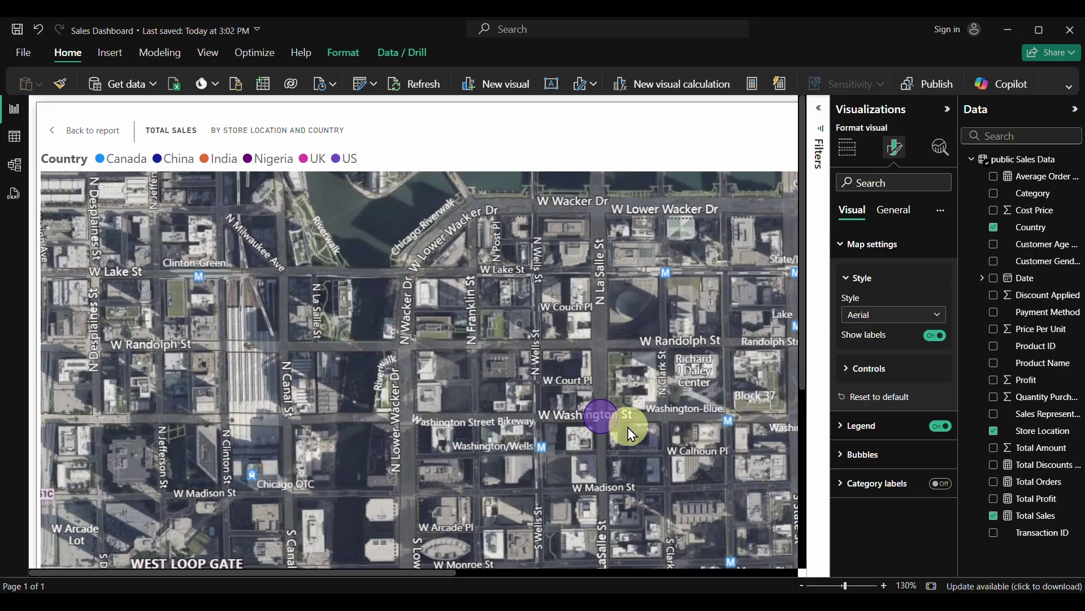
scroll(632, 434, up, 3)
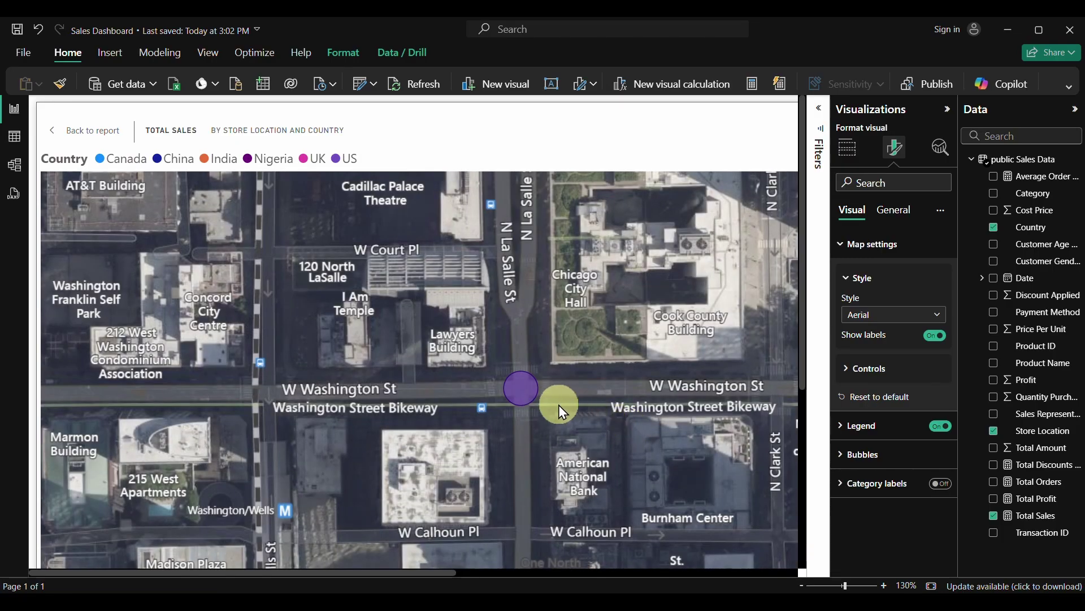
scroll(553, 402, up, 3)
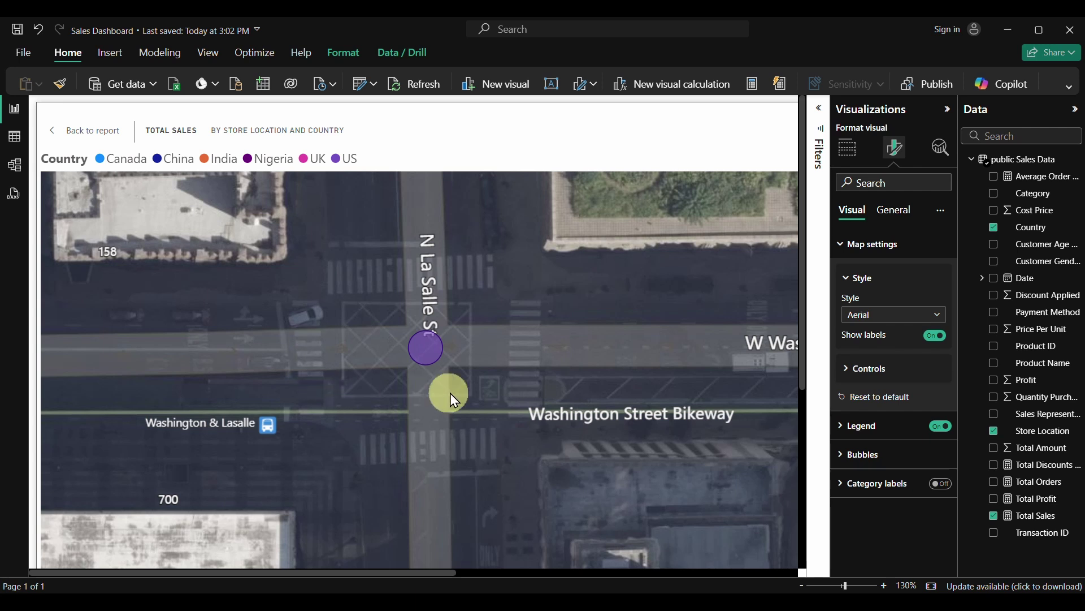
click(90, 131)
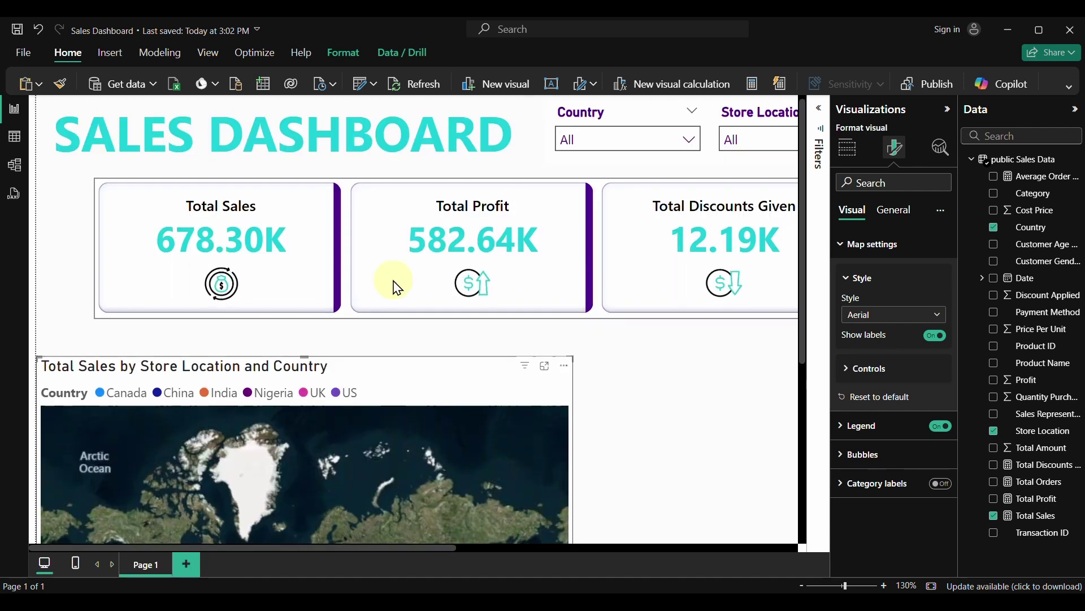
Zoom the canvas out to about 74% and reselect the bubble map
click(838, 586)
click(834, 585)
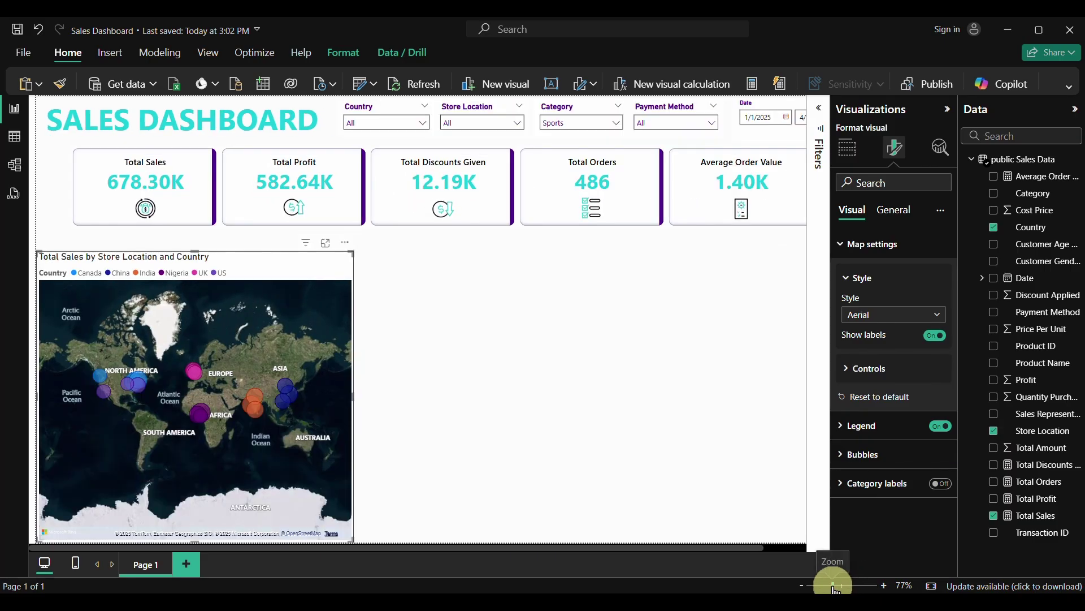
click(833, 586)
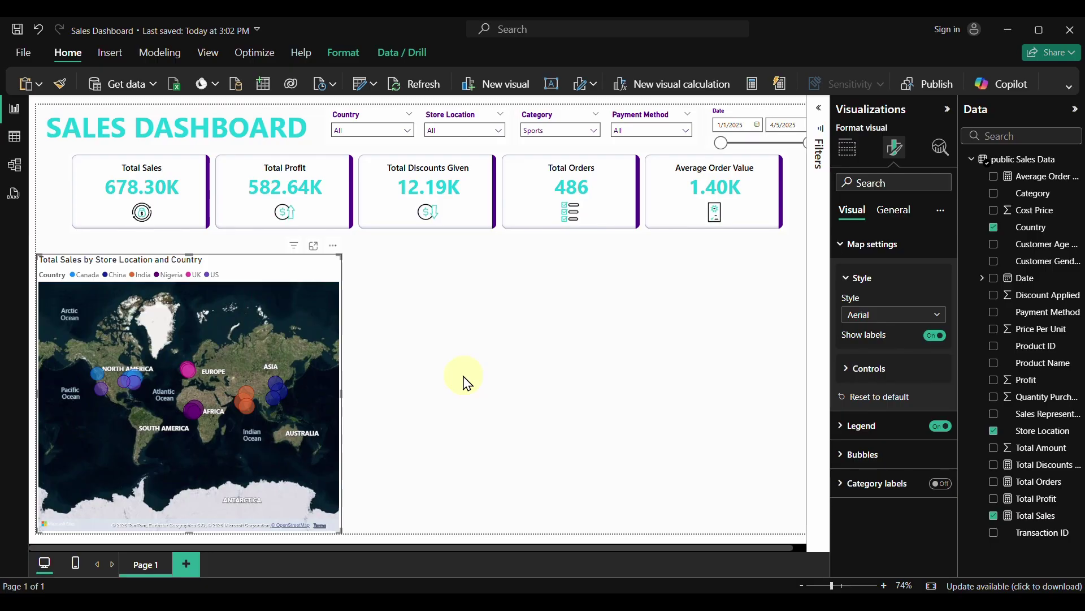
click(467, 383)
click(291, 303)
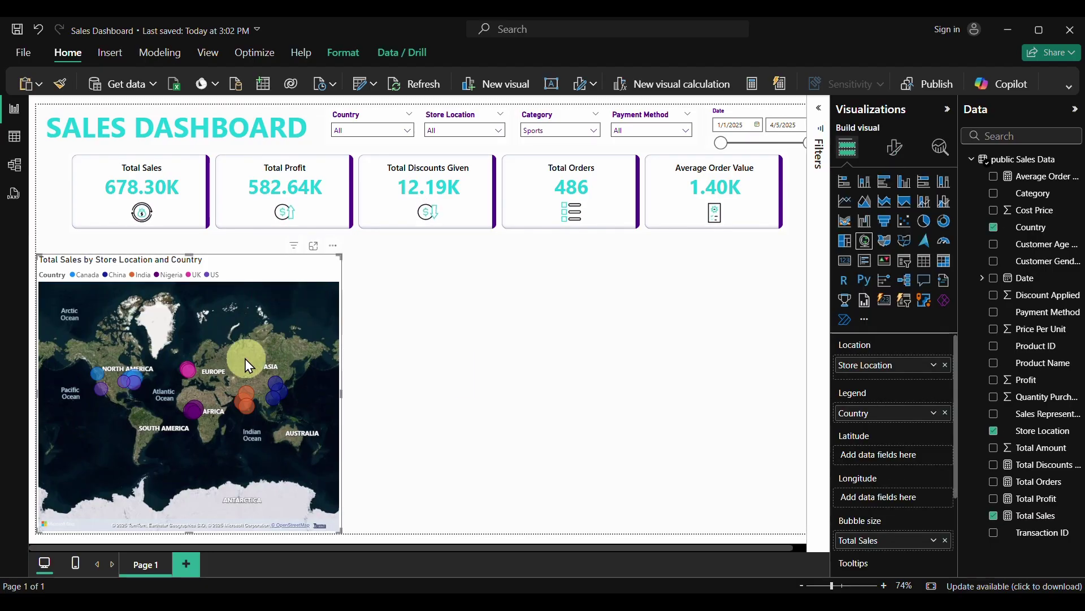
Turn on Zoom buttons under Map settings > Controls and test zooming in and out
click(896, 149)
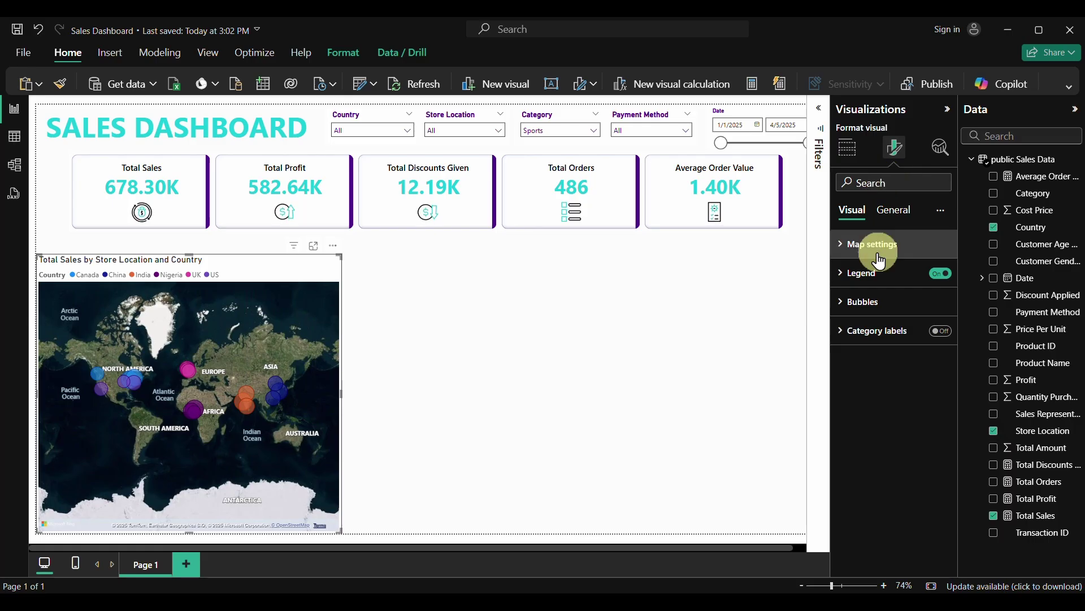
click(848, 243)
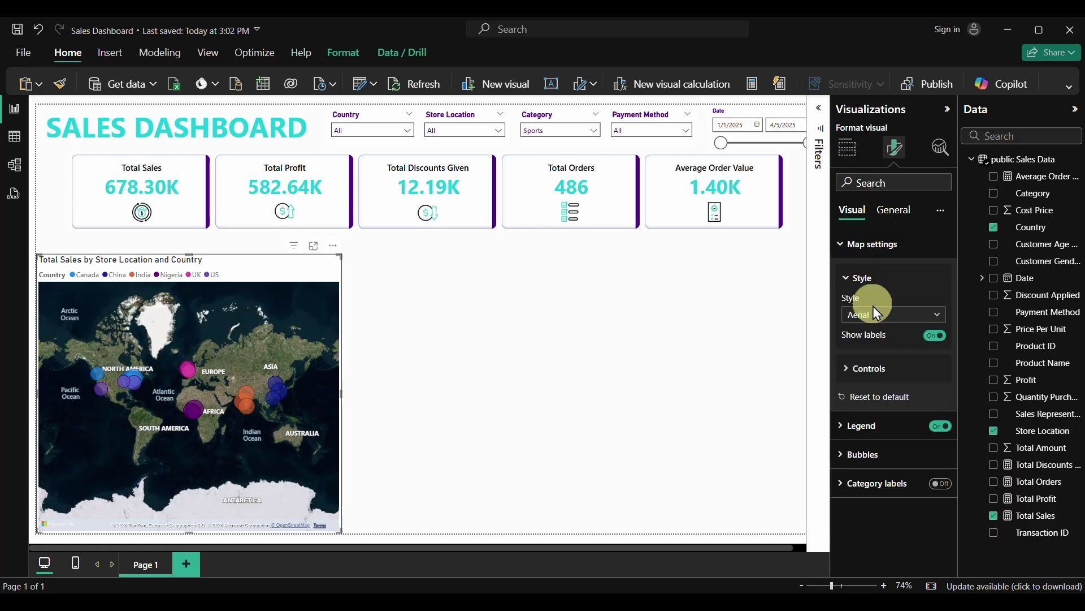
click(846, 370)
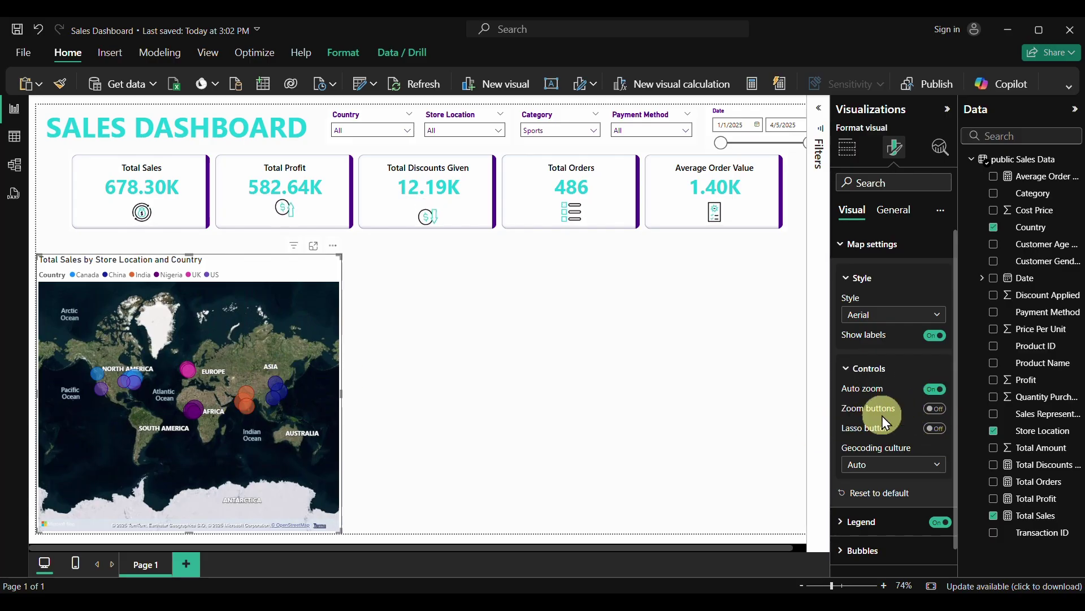
click(933, 408)
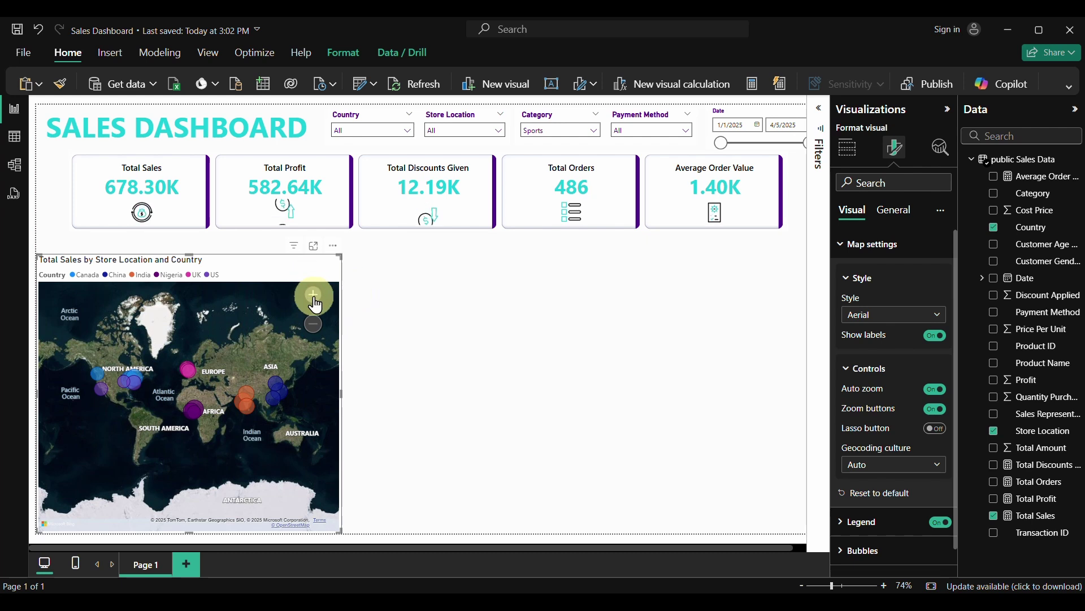
click(313, 294)
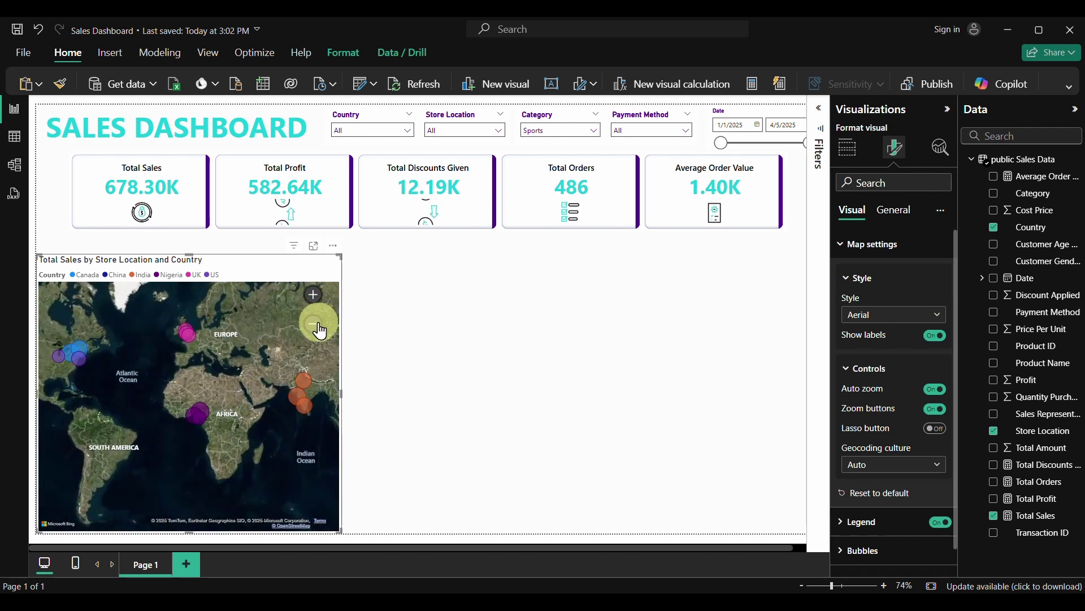
click(315, 324)
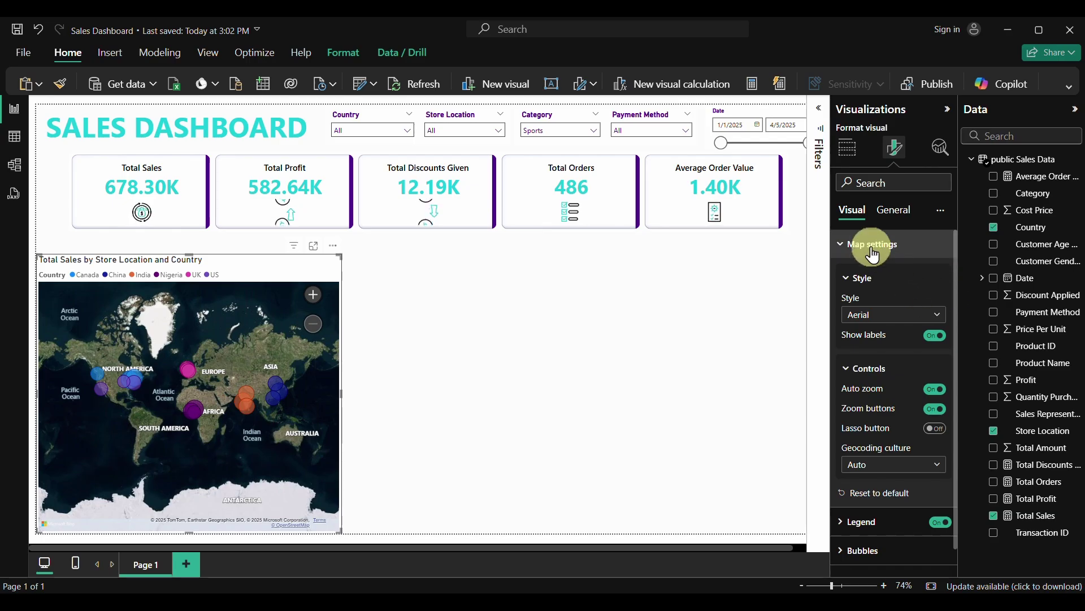
Show category labels on the map and remove their dark background boxes
click(845, 249)
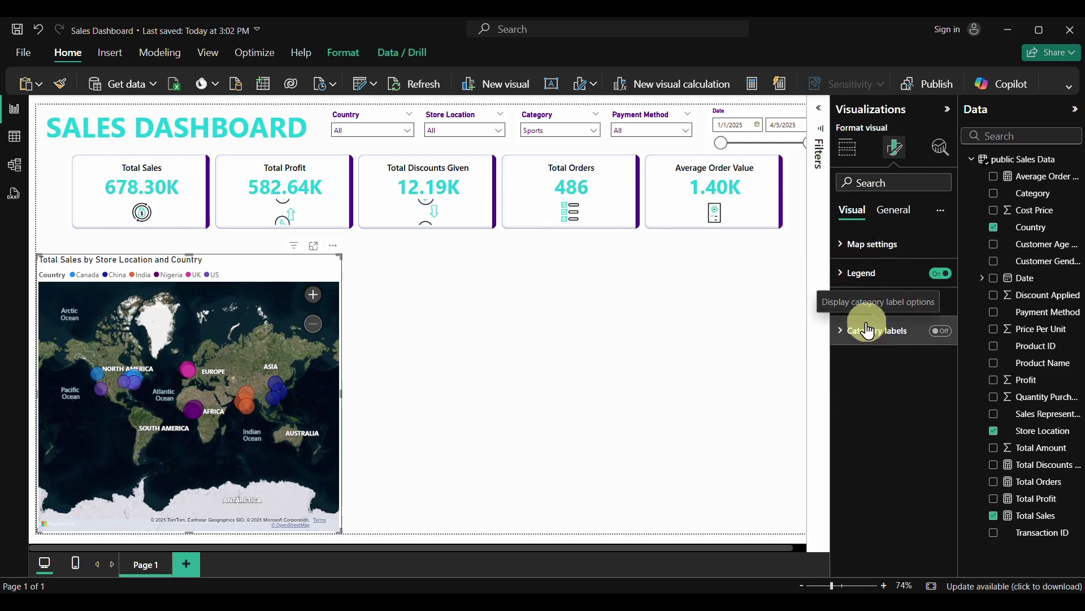
click(938, 333)
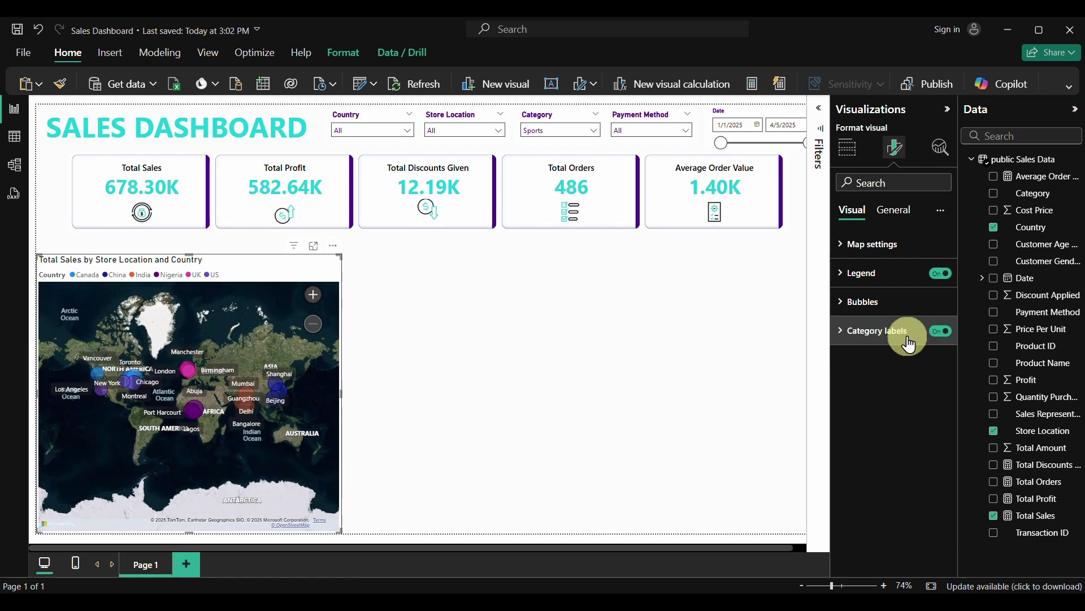
click(846, 339)
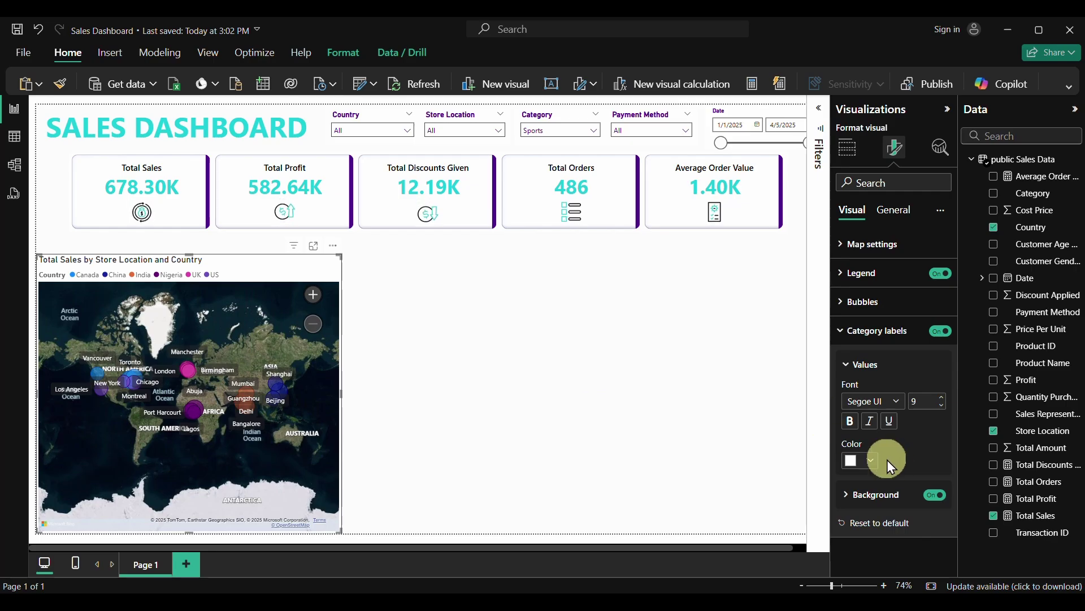
click(941, 498)
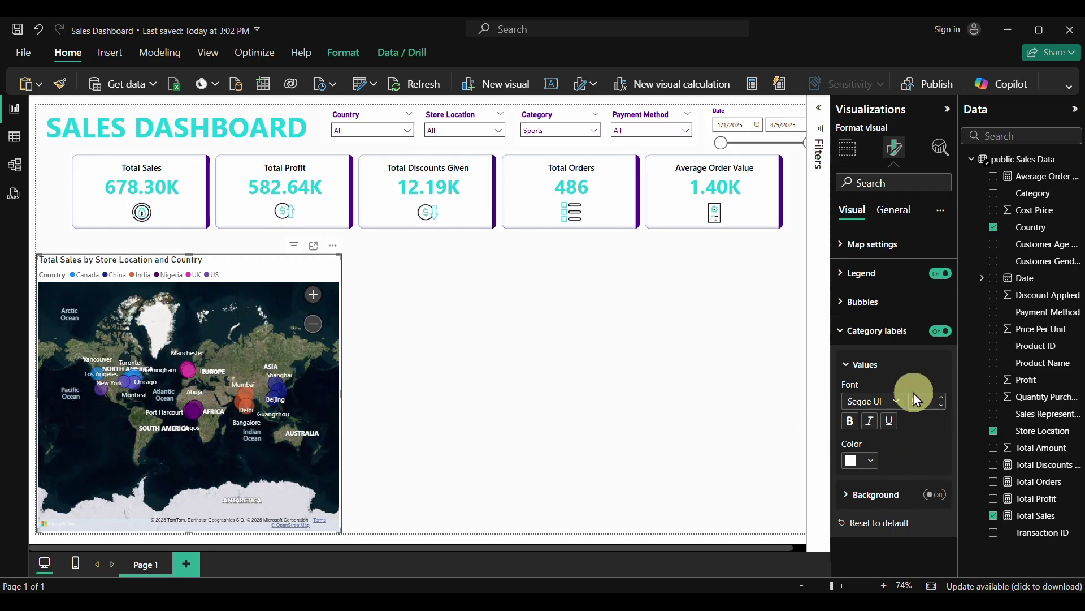
Colour the category labels teal #1BCED8 and make them bold
click(869, 461)
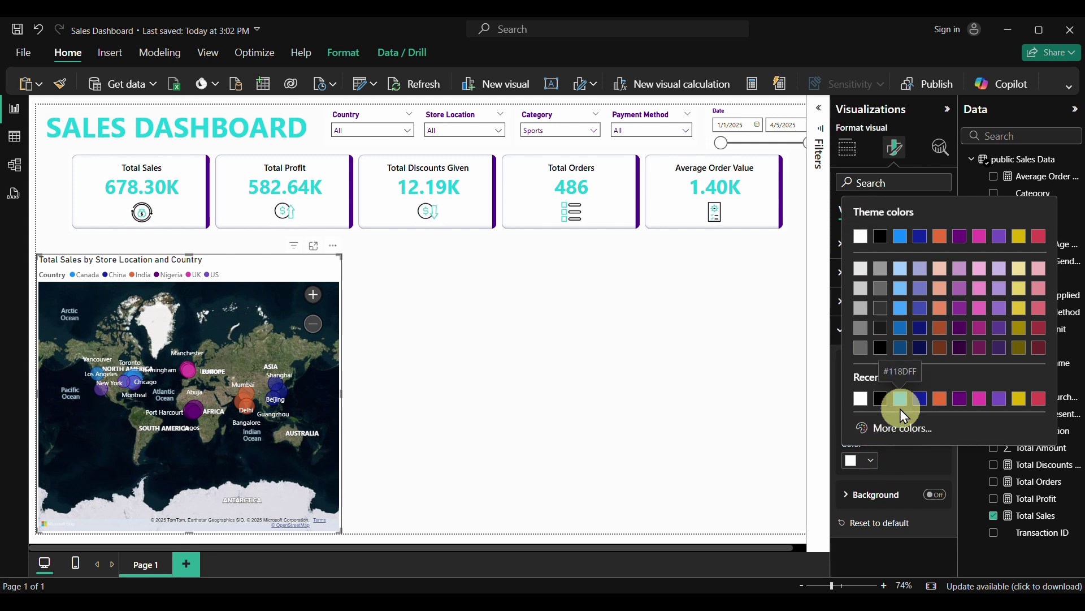
click(893, 427)
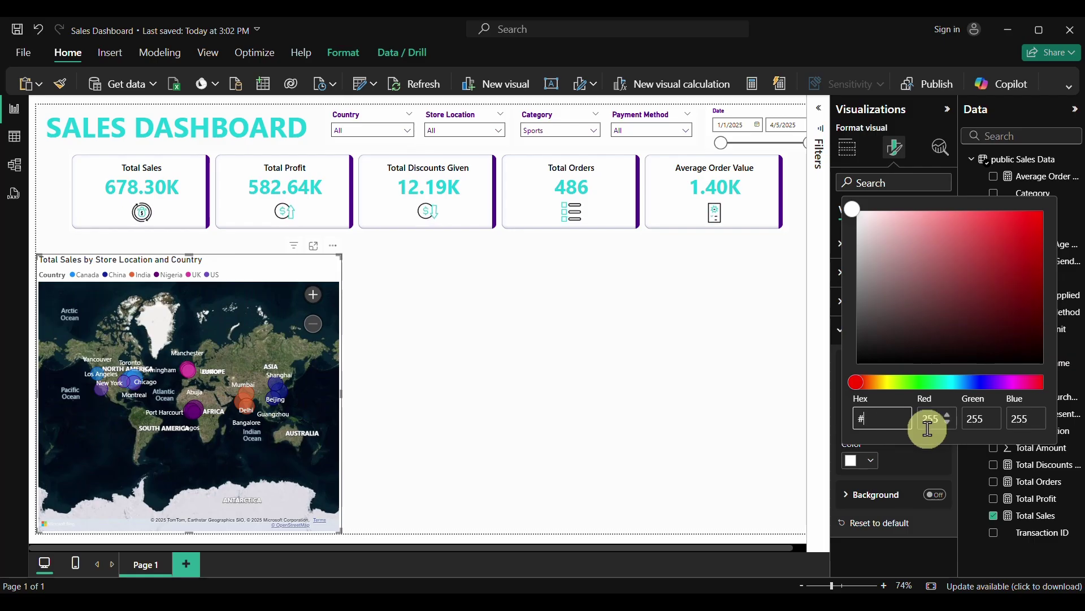
text(1)
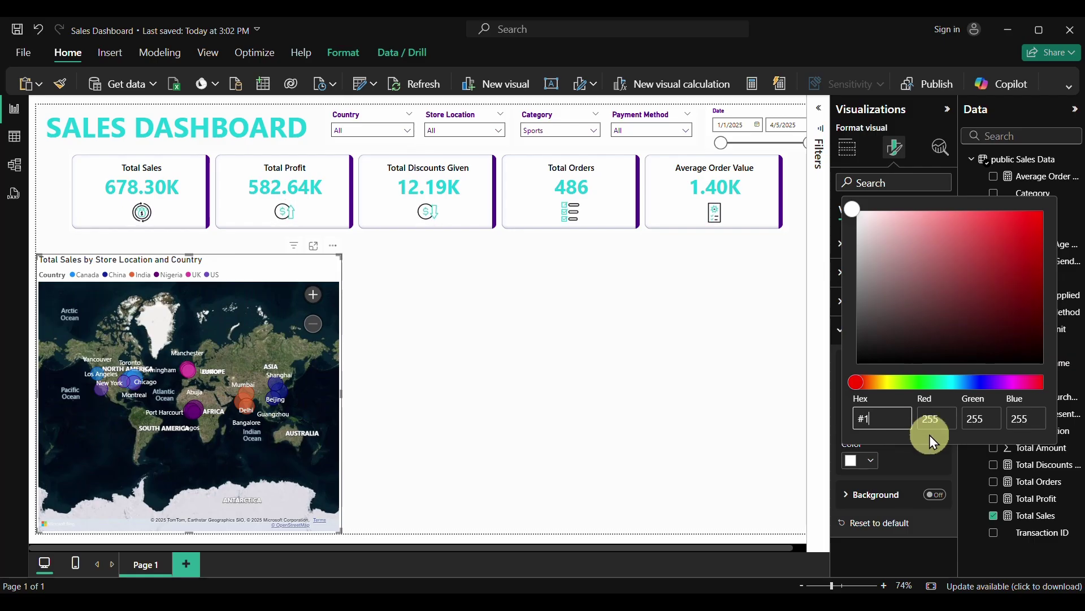
text(BCED8)
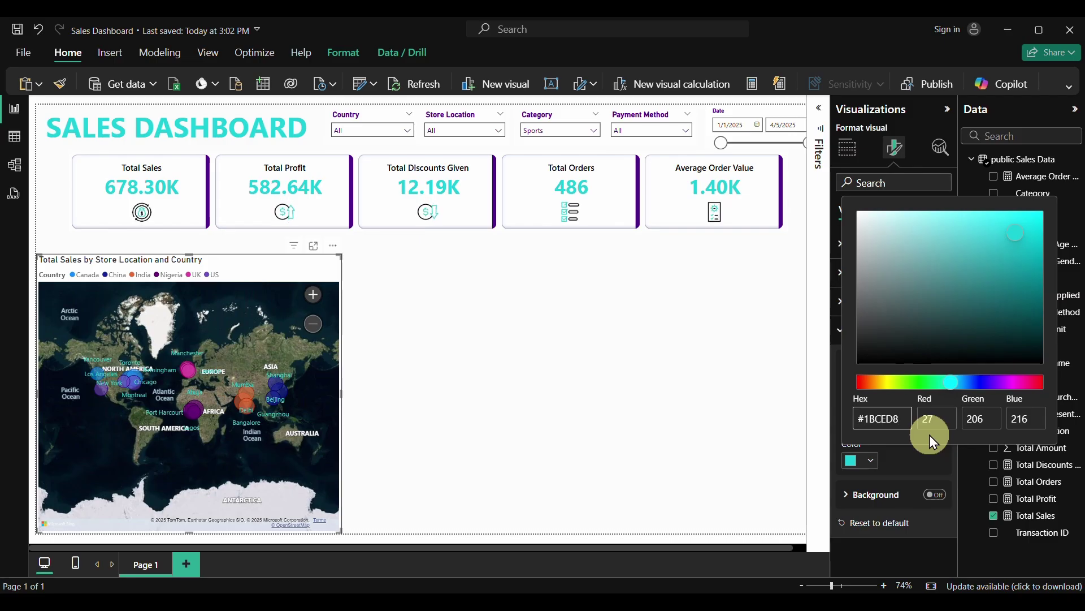
click(914, 456)
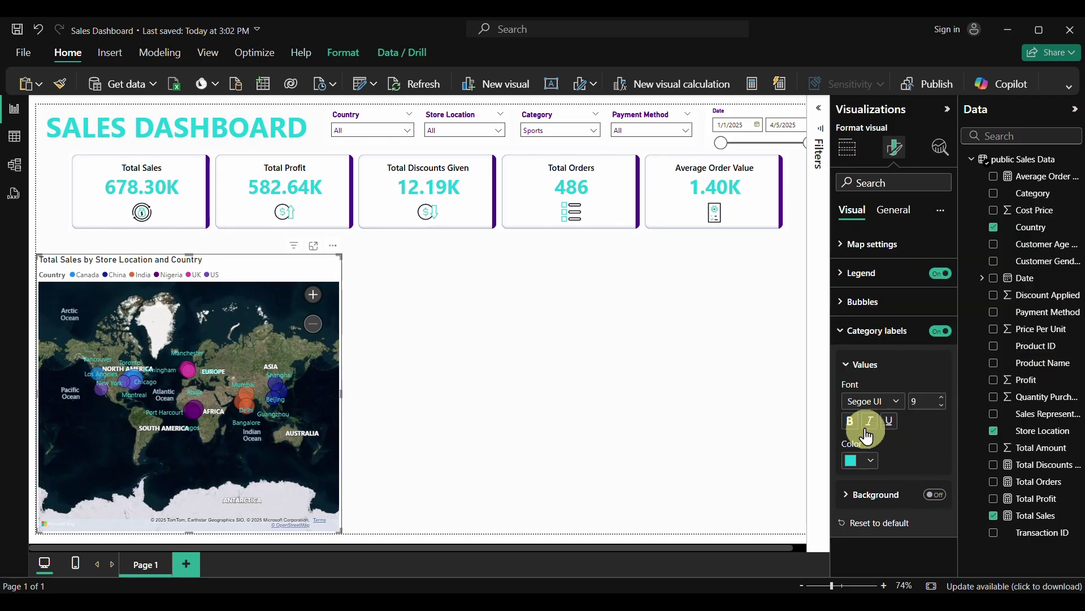
click(849, 424)
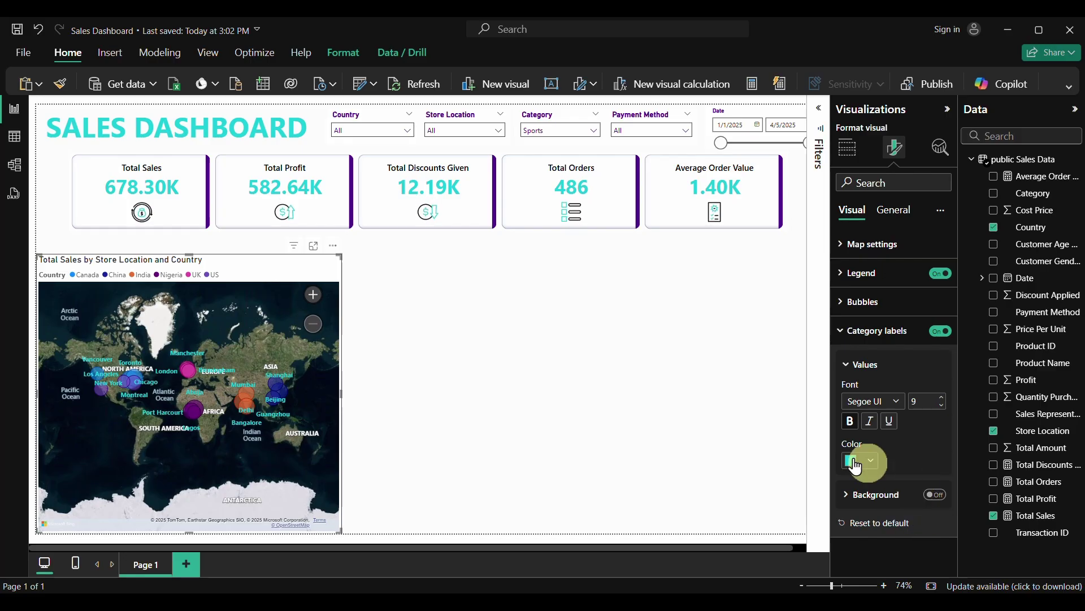
click(862, 328)
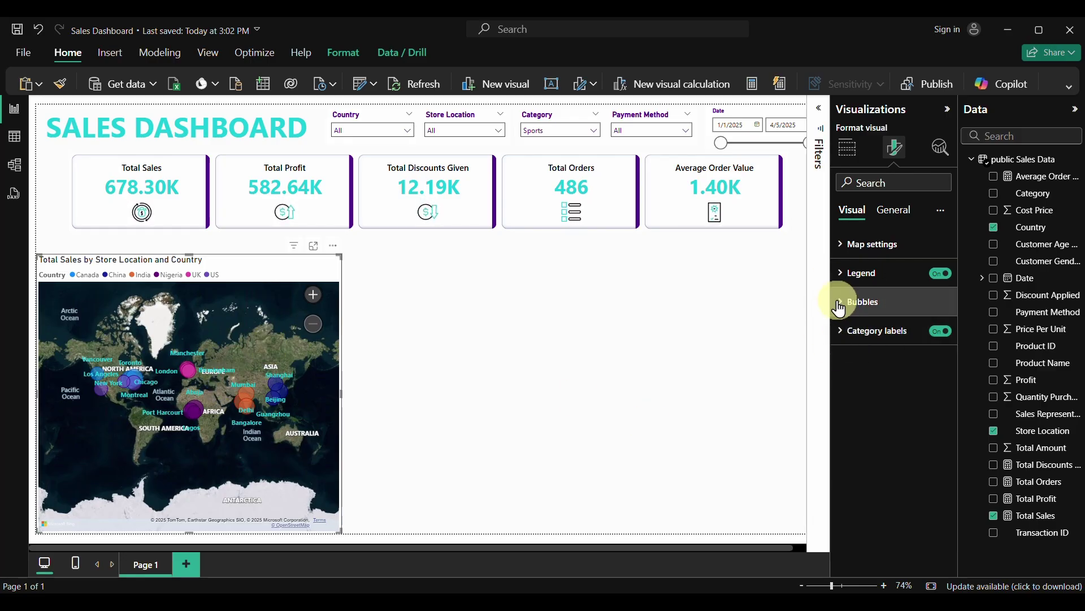
Adjust the Bubbles size with the spin arrows, settling at 0
click(839, 304)
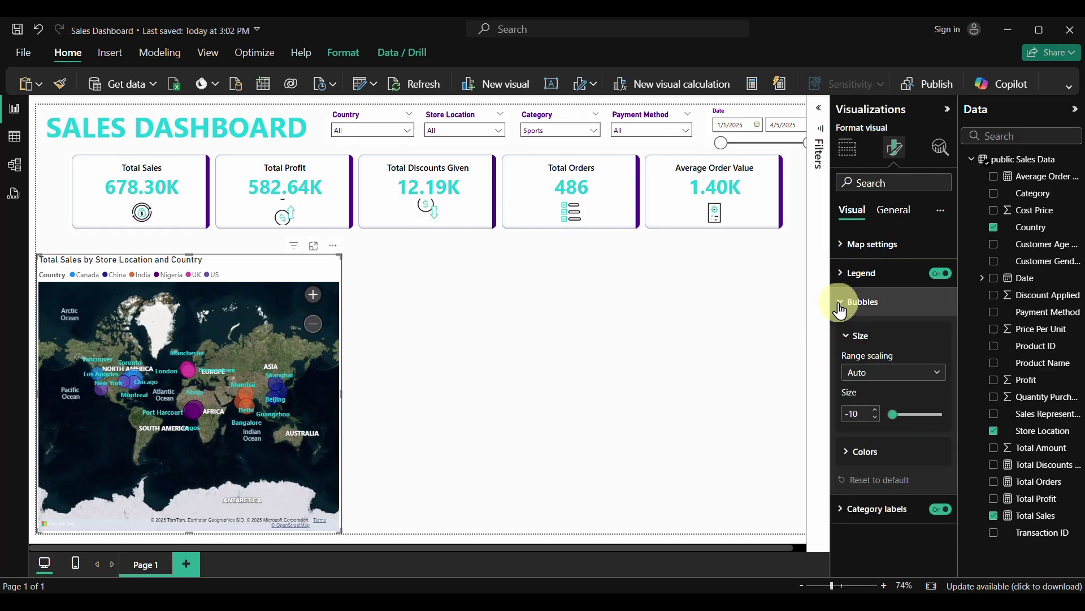
click(875, 419)
click(878, 416)
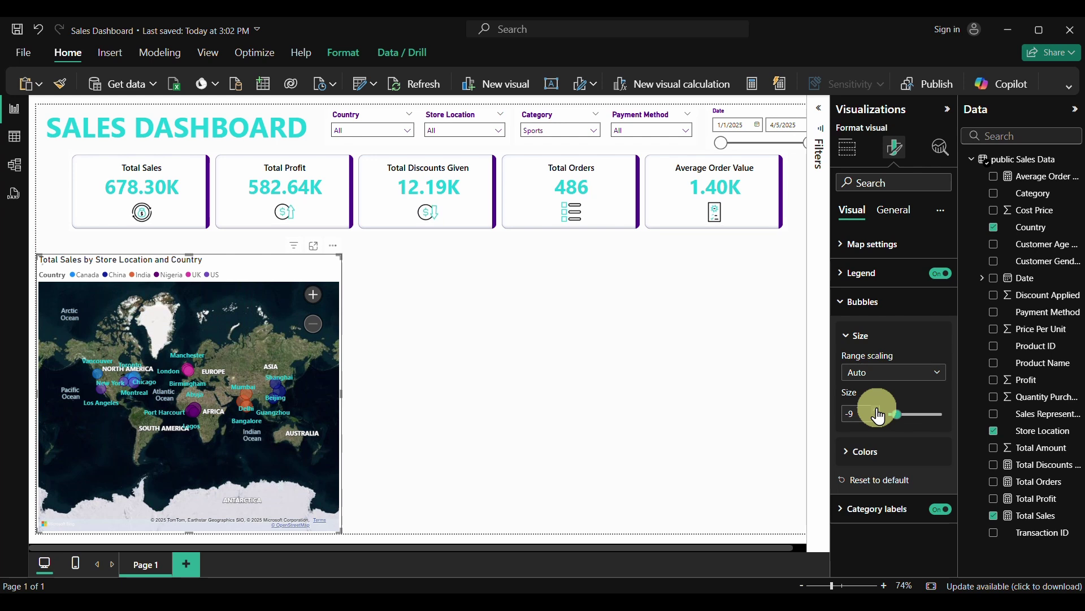
click(879, 417)
click(879, 417)
click(878, 417)
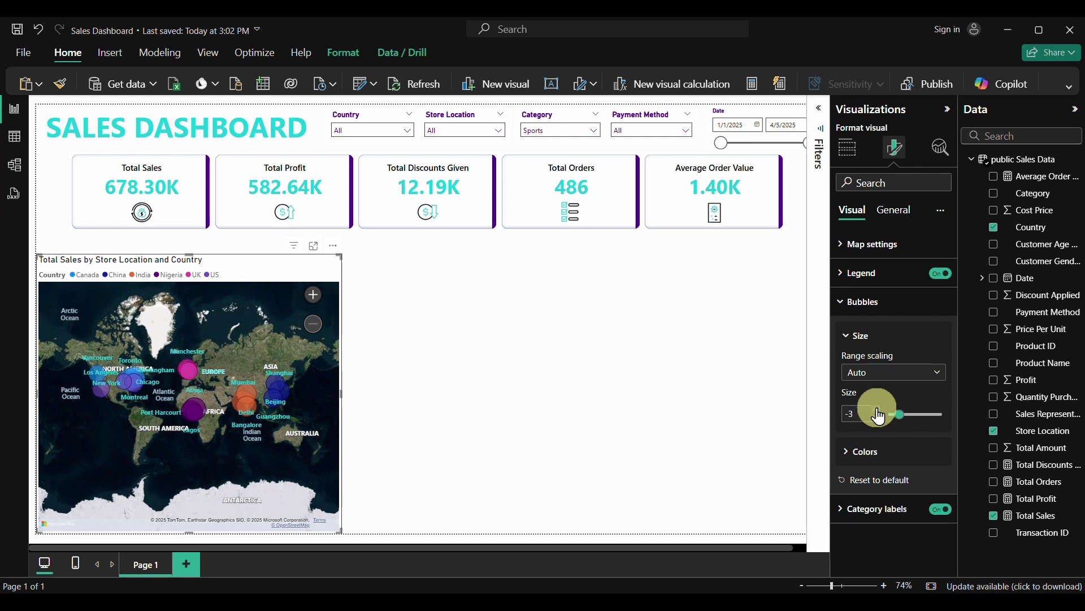
click(878, 416)
click(879, 416)
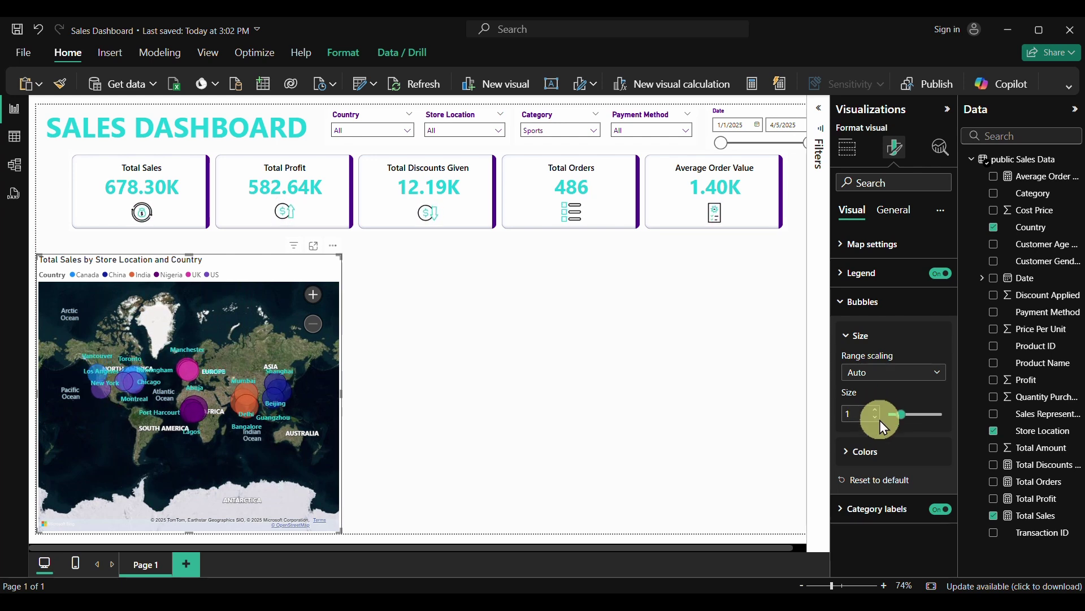
click(876, 420)
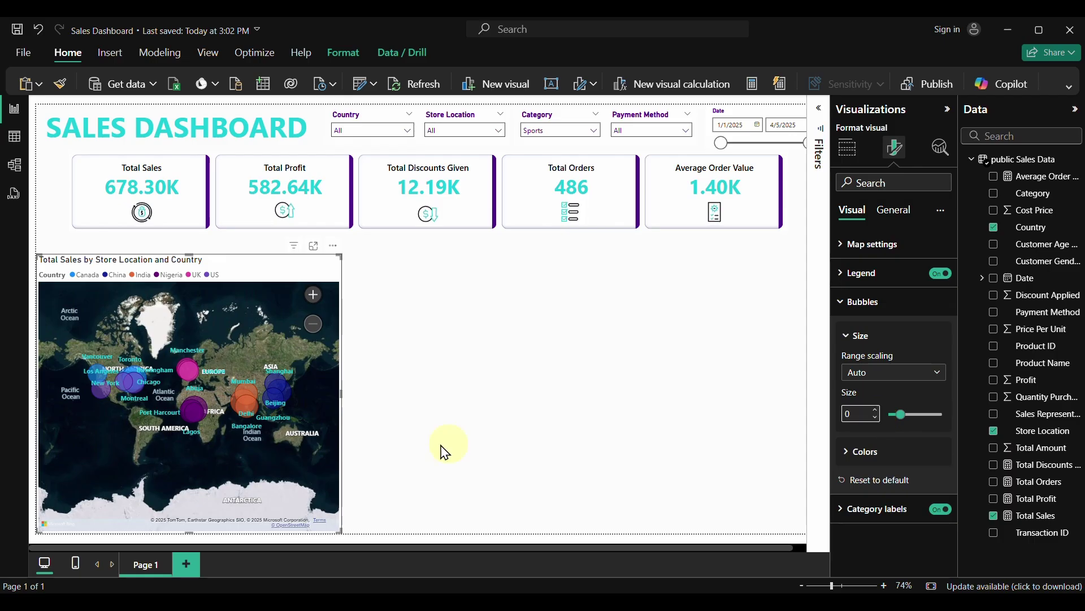
click(848, 301)
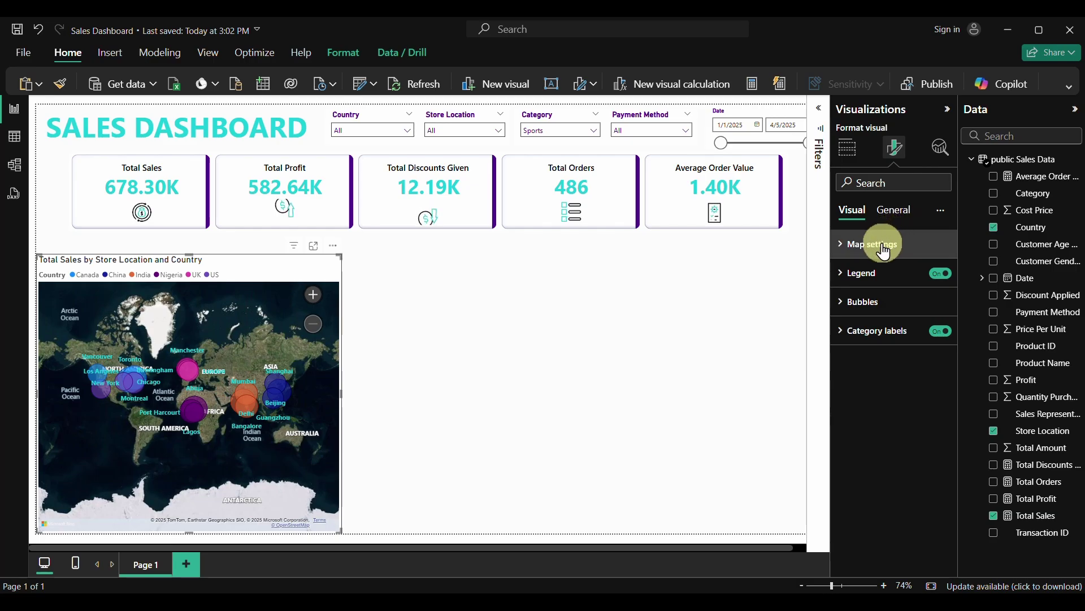
Switch off the 'Total Sales by Store Location and Country' title in General settings
click(894, 213)
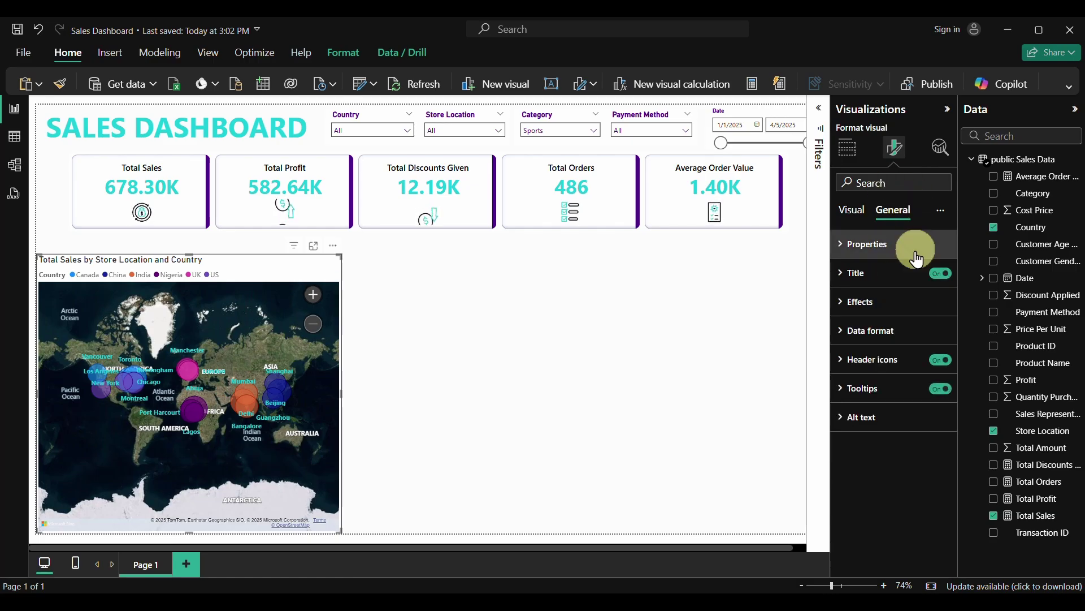
click(951, 275)
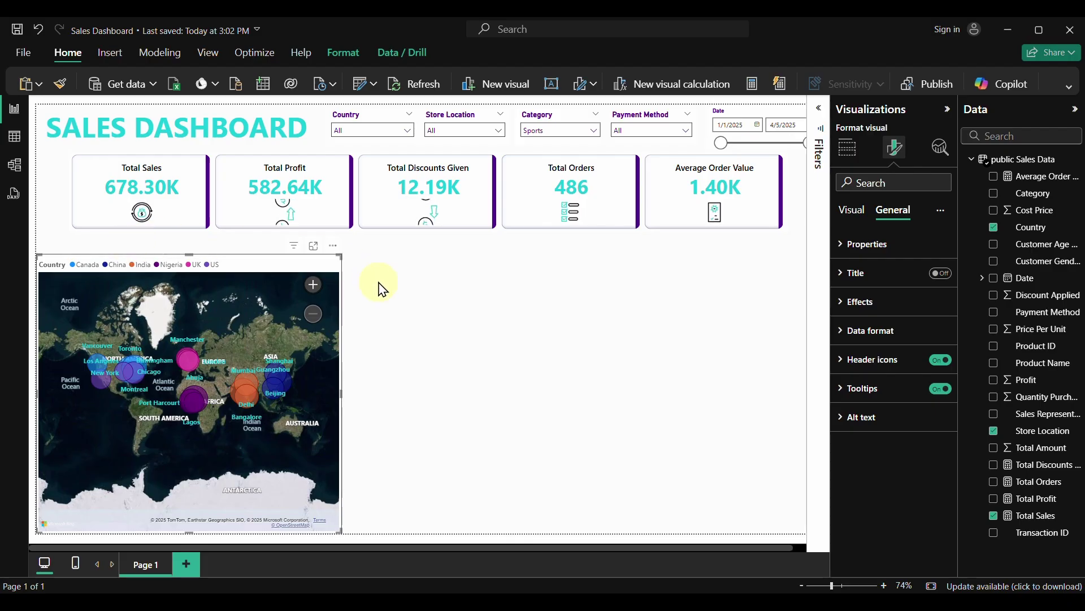
click(425, 360)
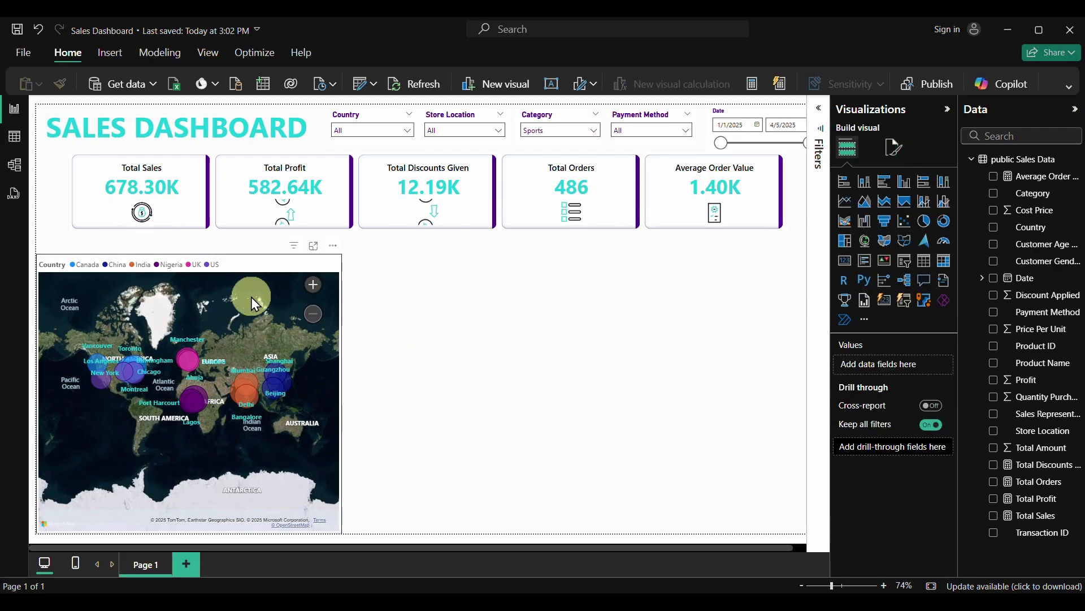
Try the Filled map visual, then switch back to a bubble Map
click(251, 297)
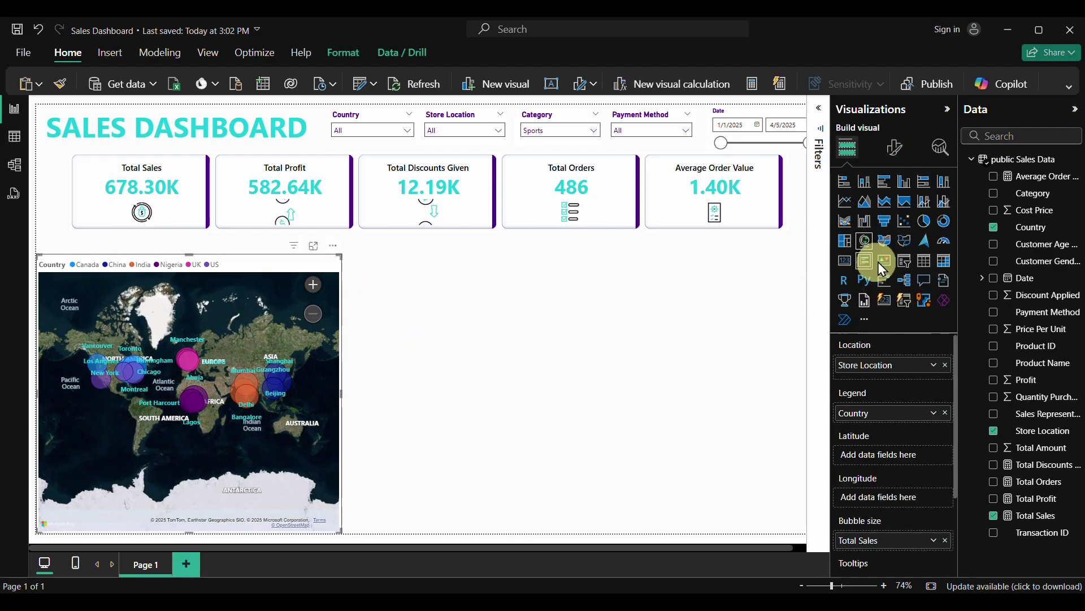
click(886, 243)
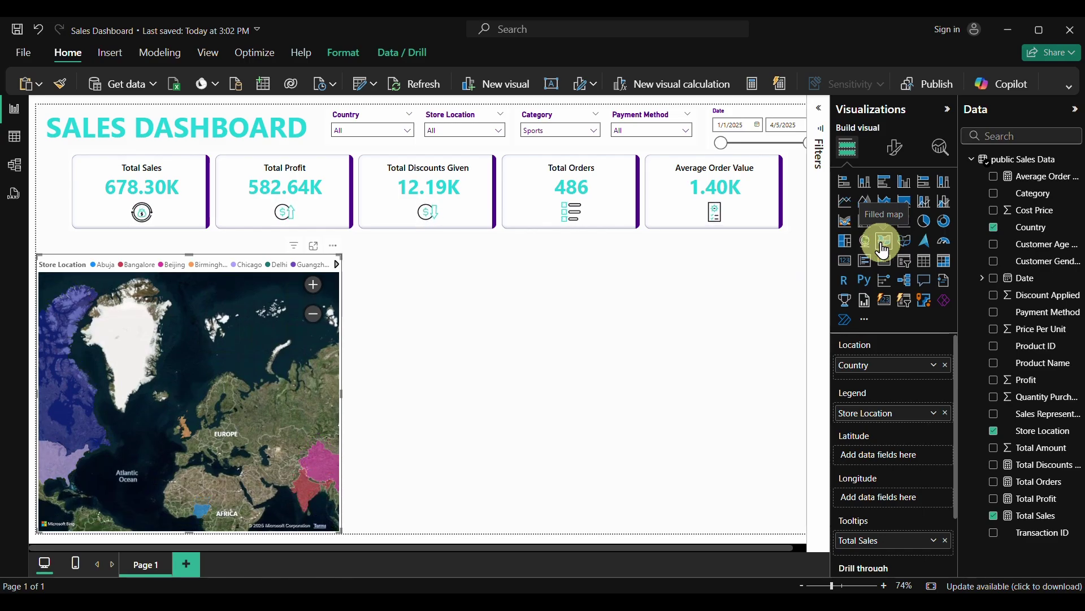
click(867, 246)
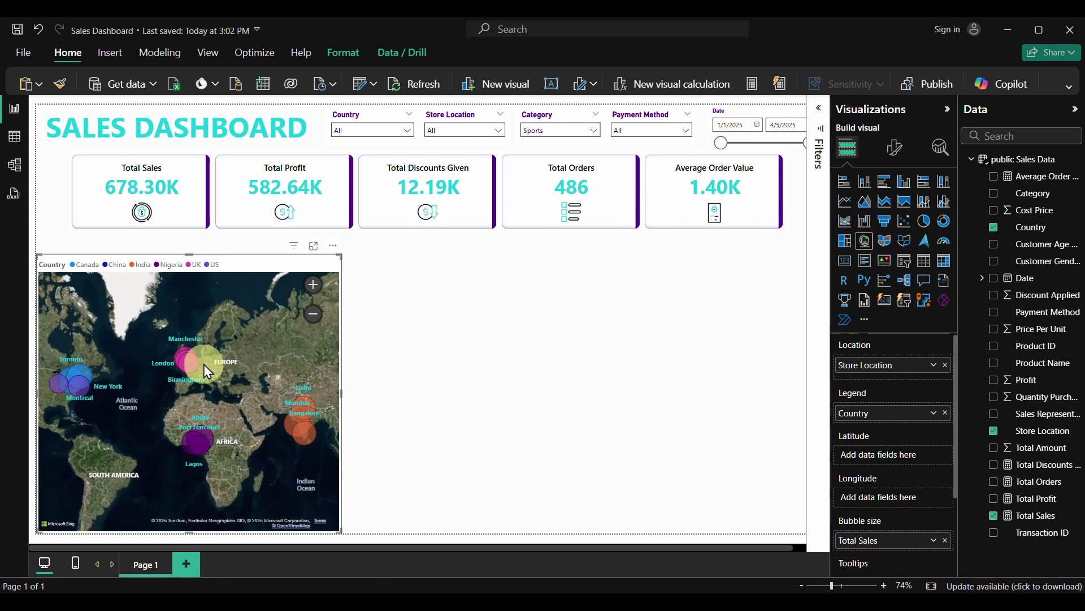
click(413, 302)
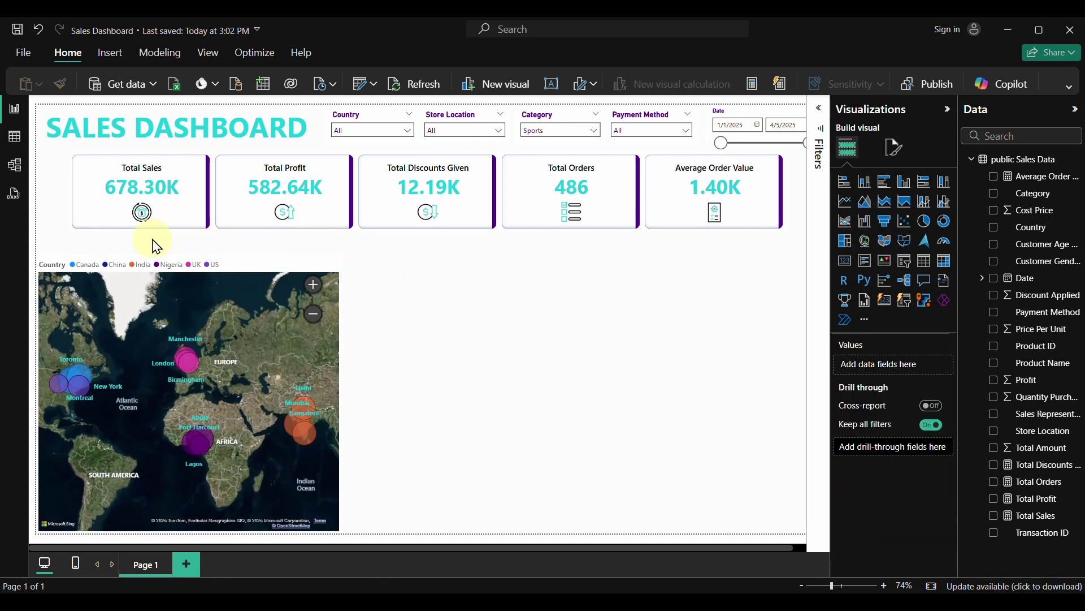
Insert a text box with a centered, black 'Sales By Country' heading
click(109, 52)
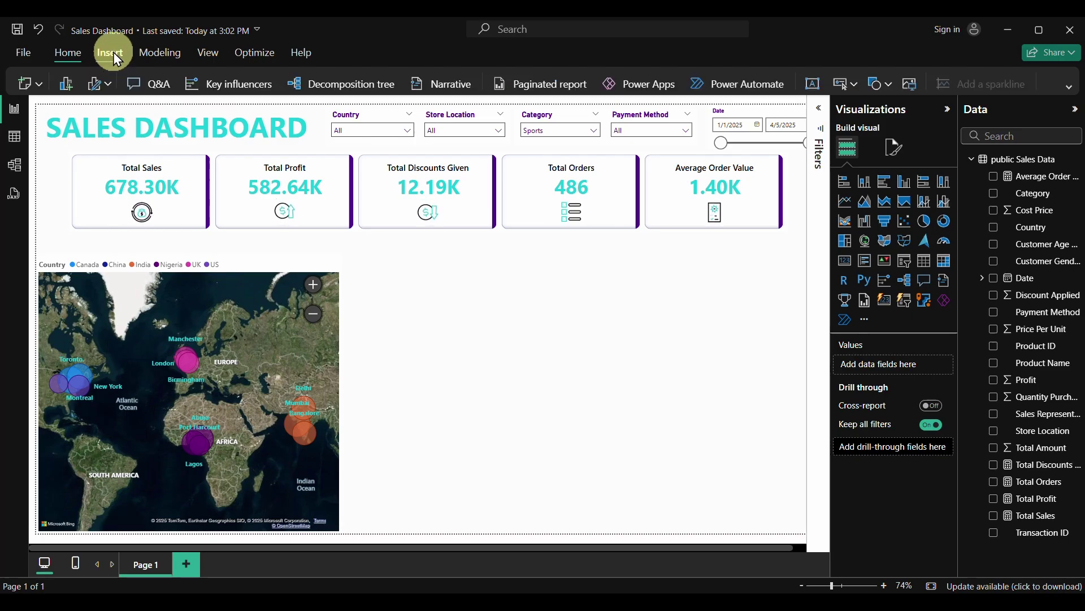
click(813, 85)
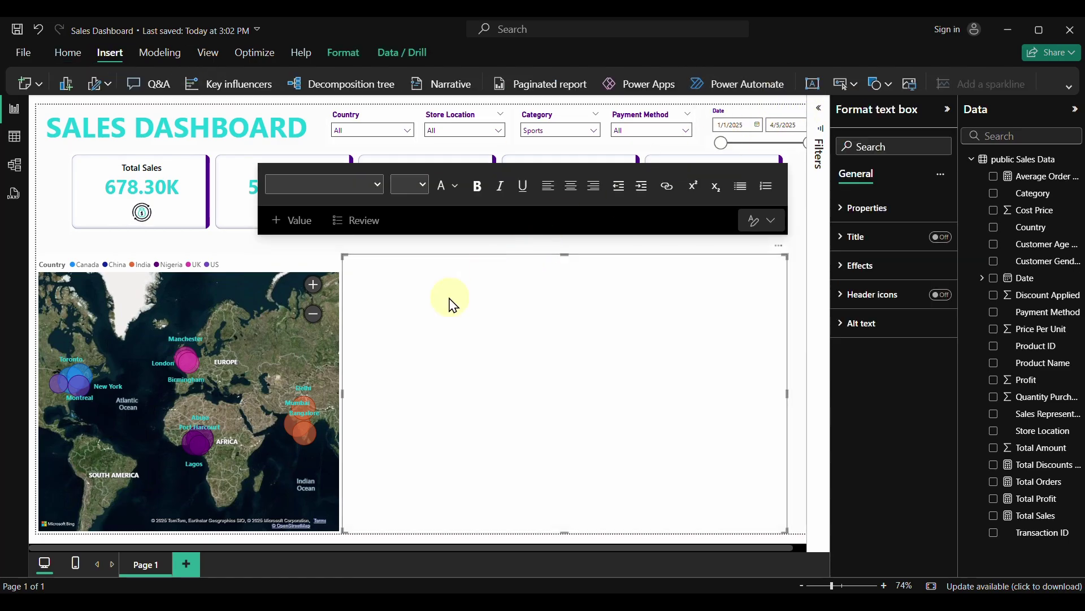
click(493, 352)
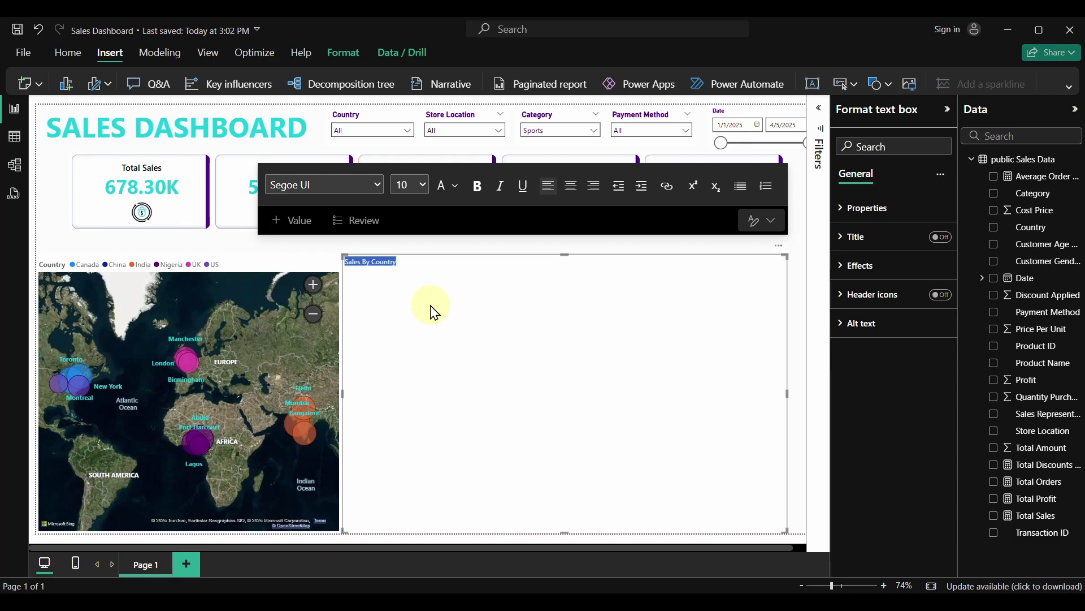
click(574, 195)
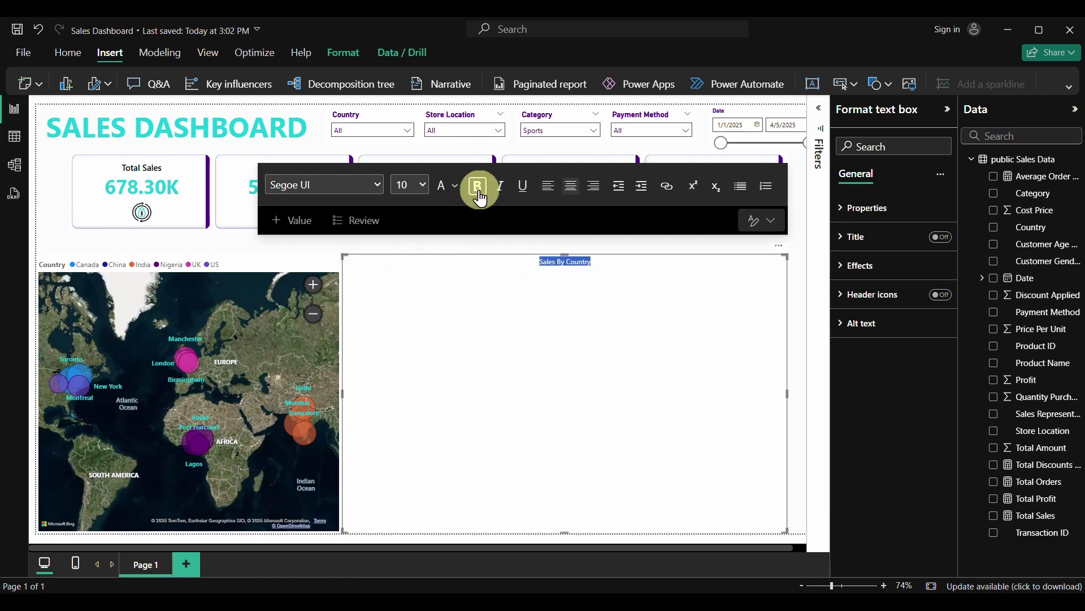
click(455, 186)
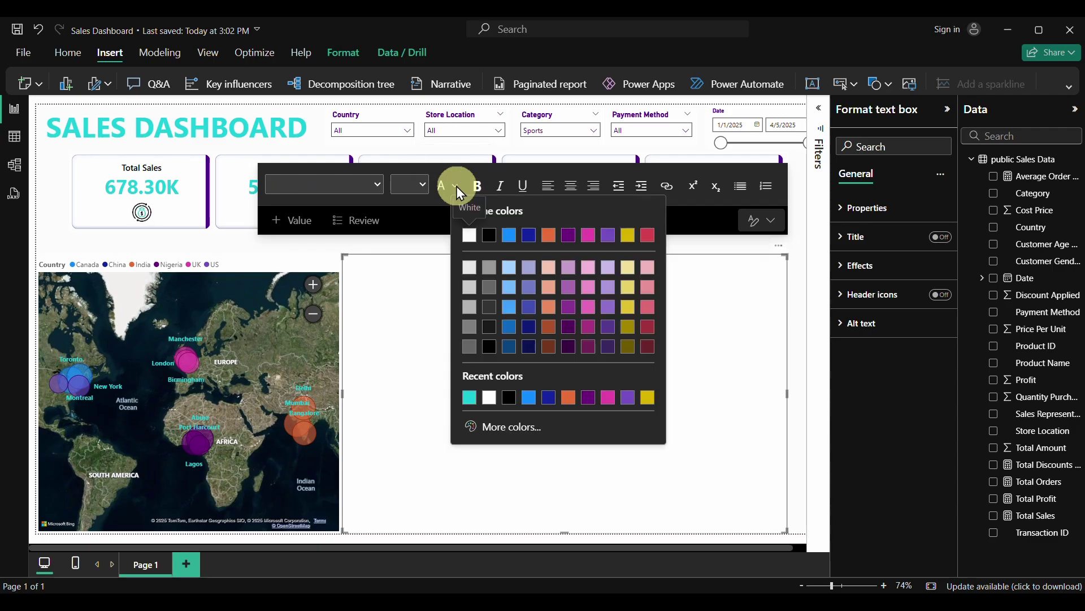
click(509, 398)
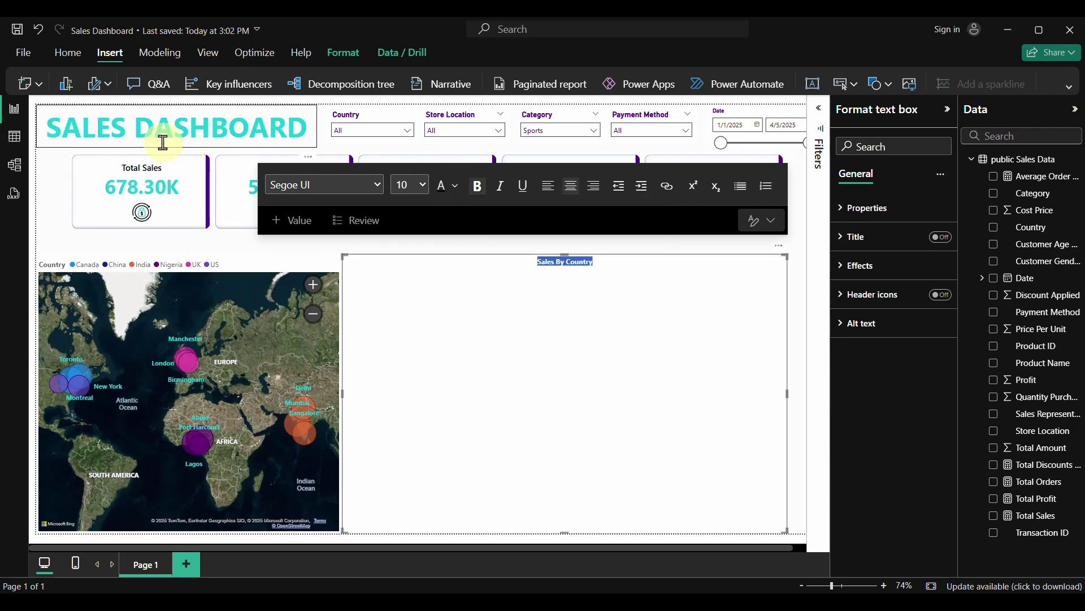
Set the heading to 12 pt bold and shrink the text box height to fit
click(477, 185)
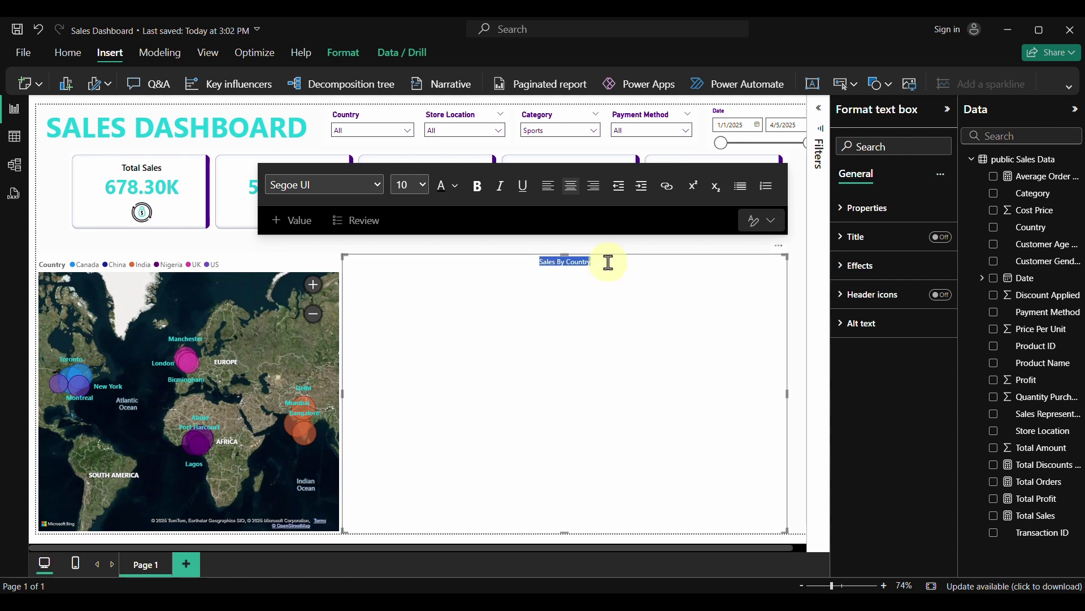
click(423, 186)
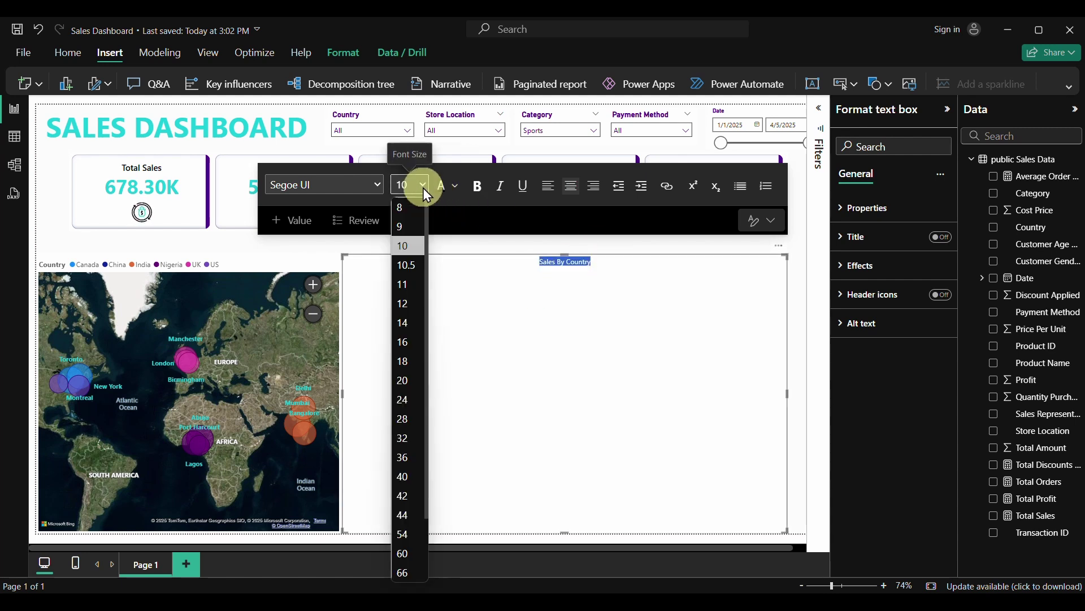
click(403, 306)
click(554, 351)
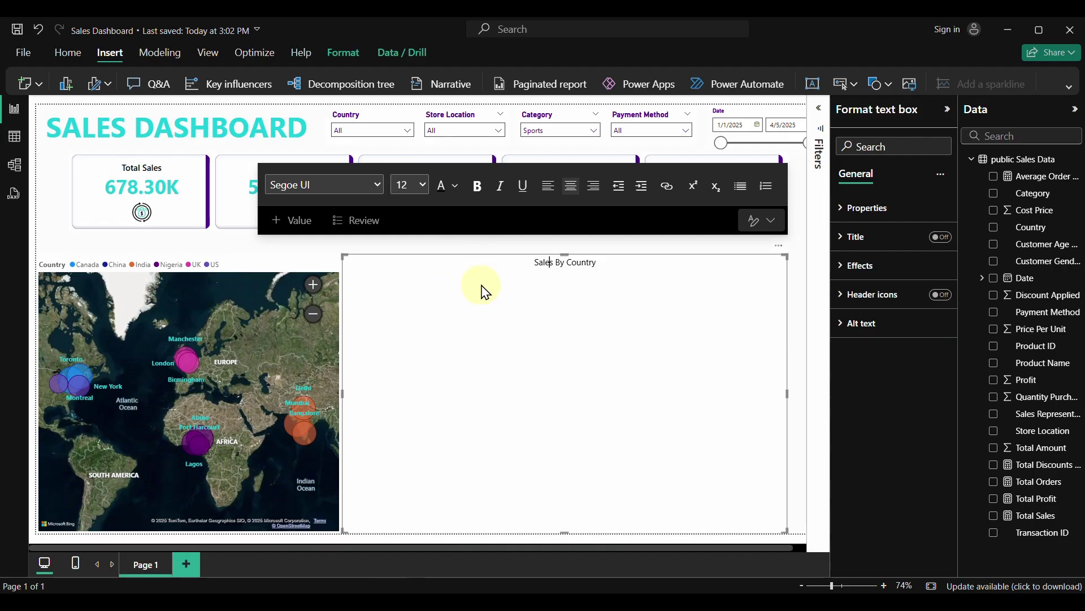
drag(575, 532, 565, 271)
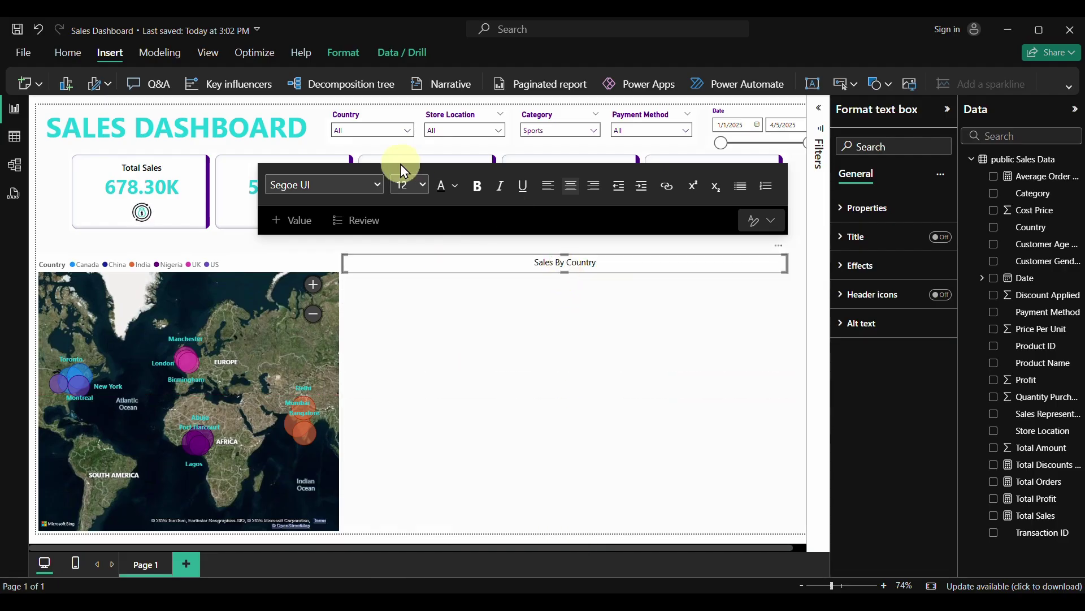
key(ctrl+a)
click(477, 189)
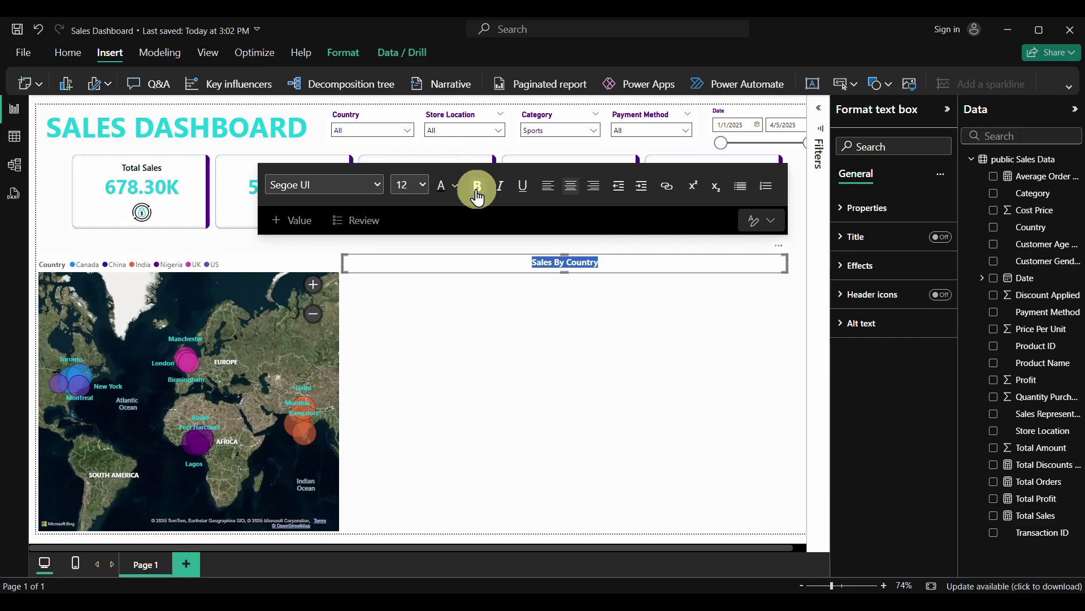
Narrow the text box from the left and turn off its background fill
drag(342, 261, 52, 261)
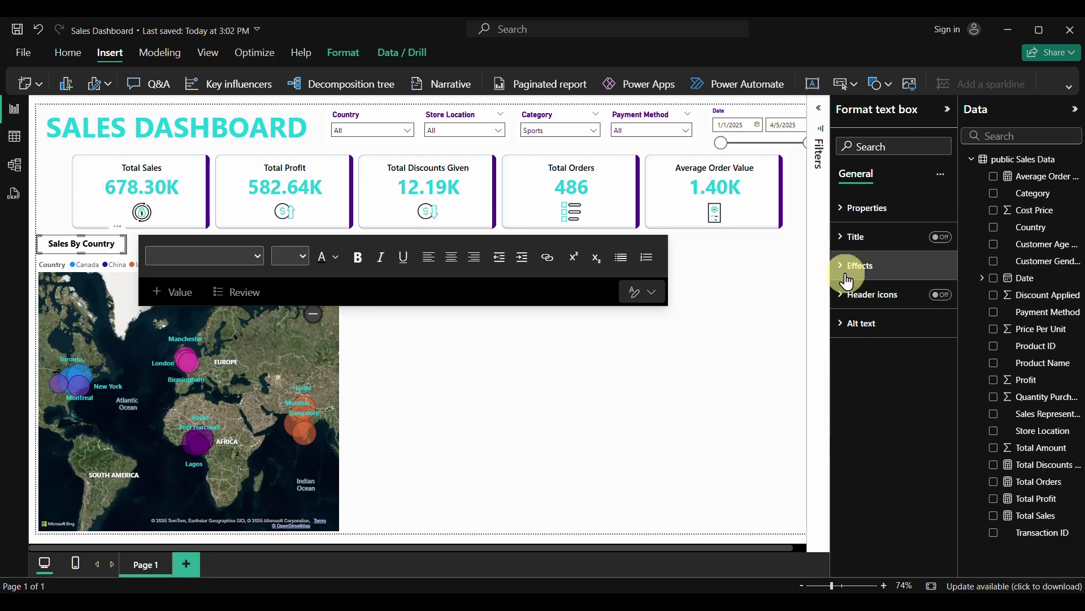
click(735, 272)
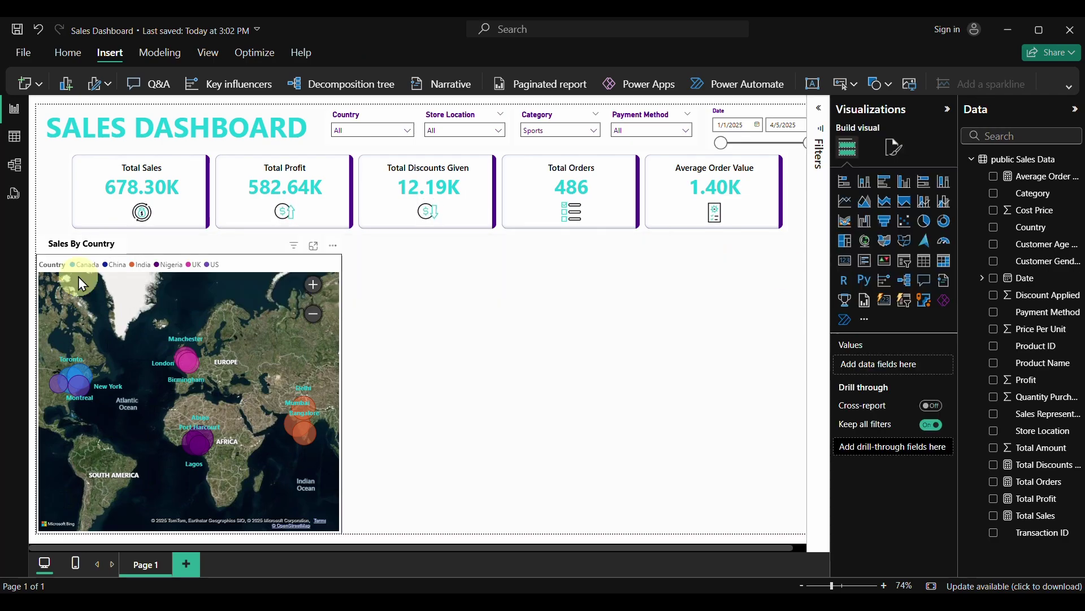
click(119, 255)
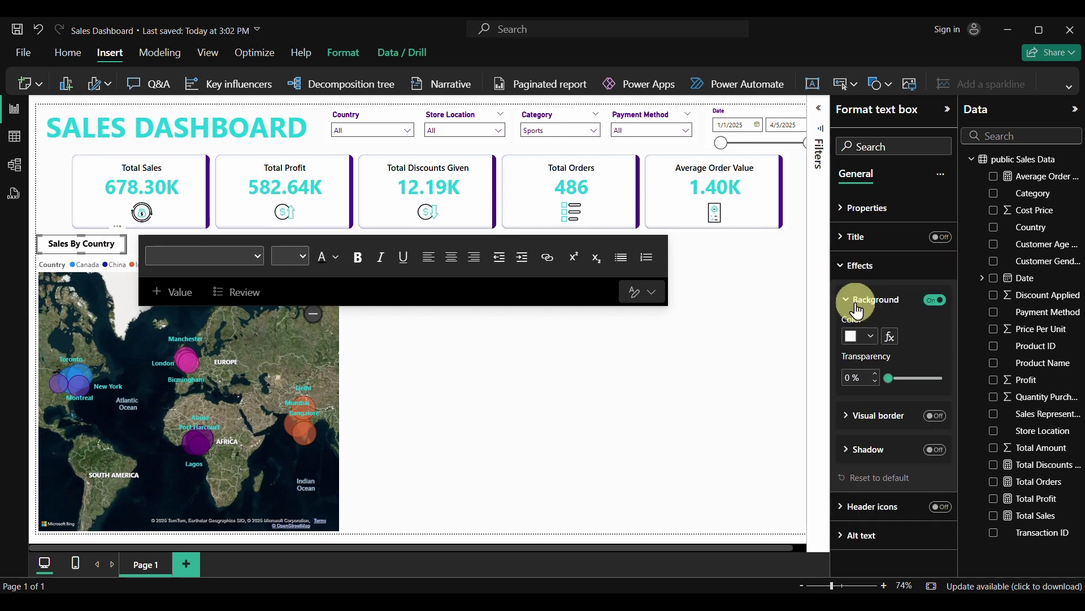
click(937, 301)
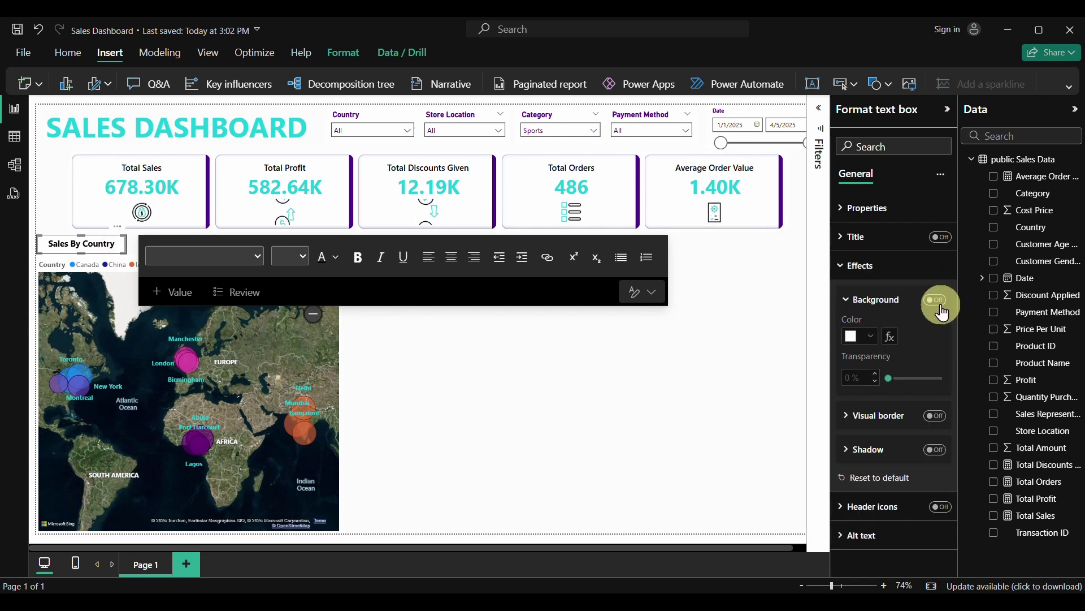
click(627, 382)
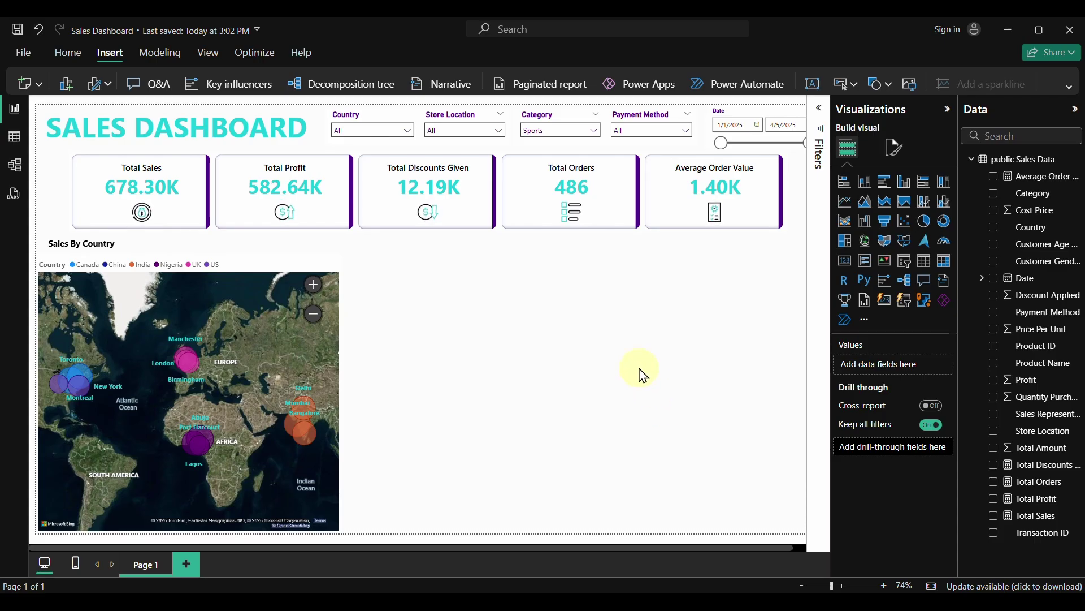
Clear the Sports category filter, test Canada, India, Nigeria, UK and US, then reset Country to All
click(584, 115)
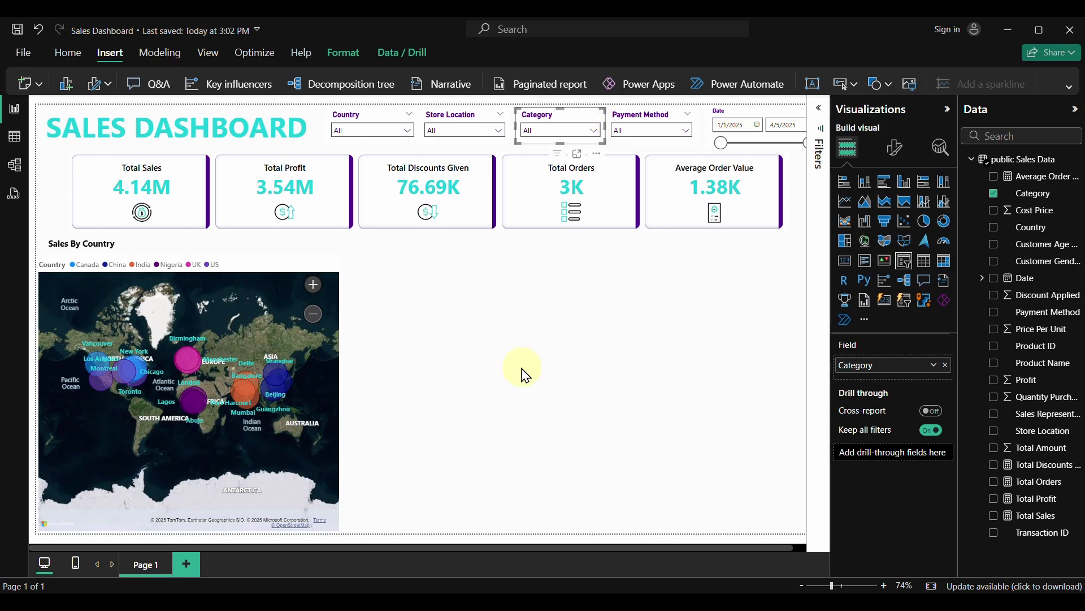
click(538, 345)
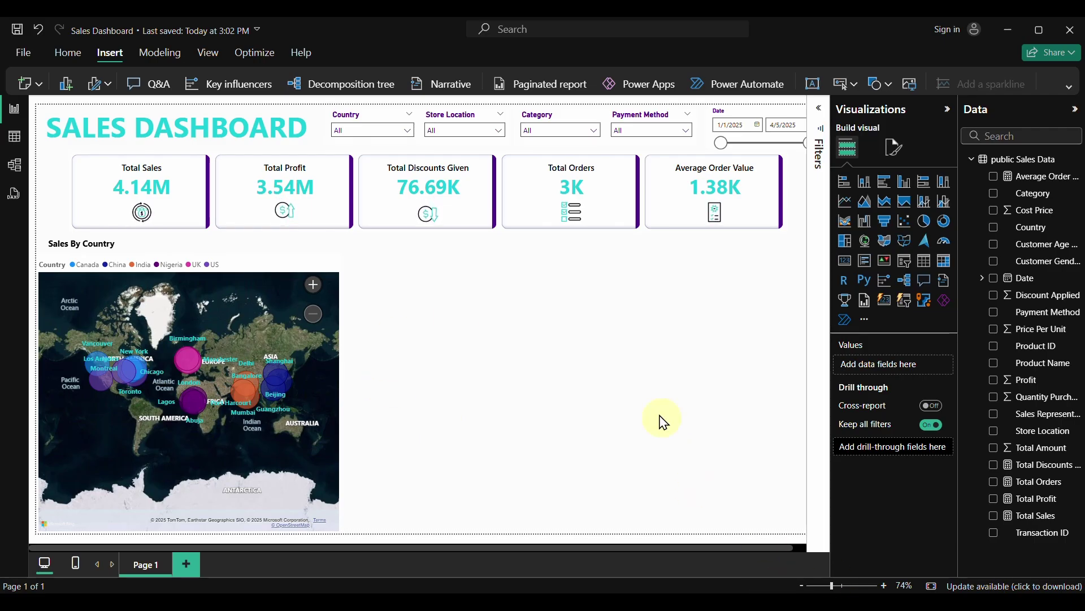
click(411, 135)
click(369, 148)
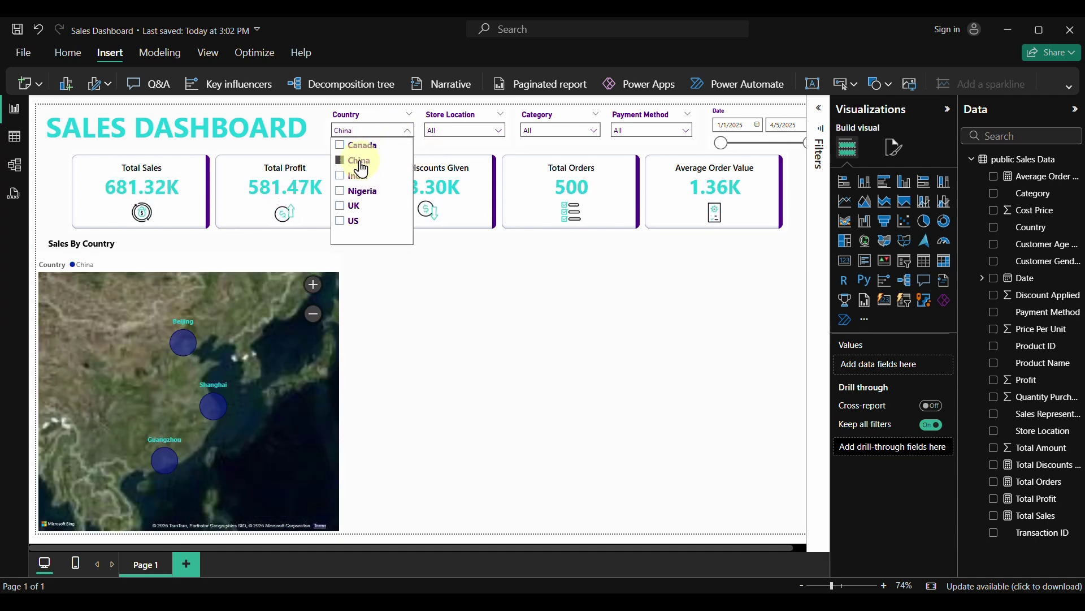
click(357, 176)
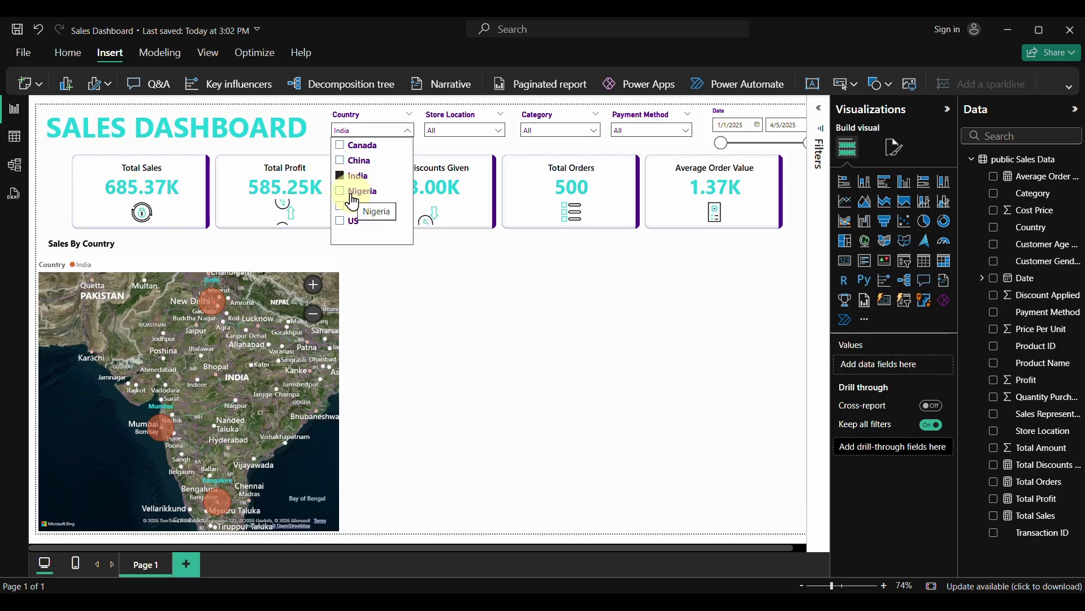
click(352, 192)
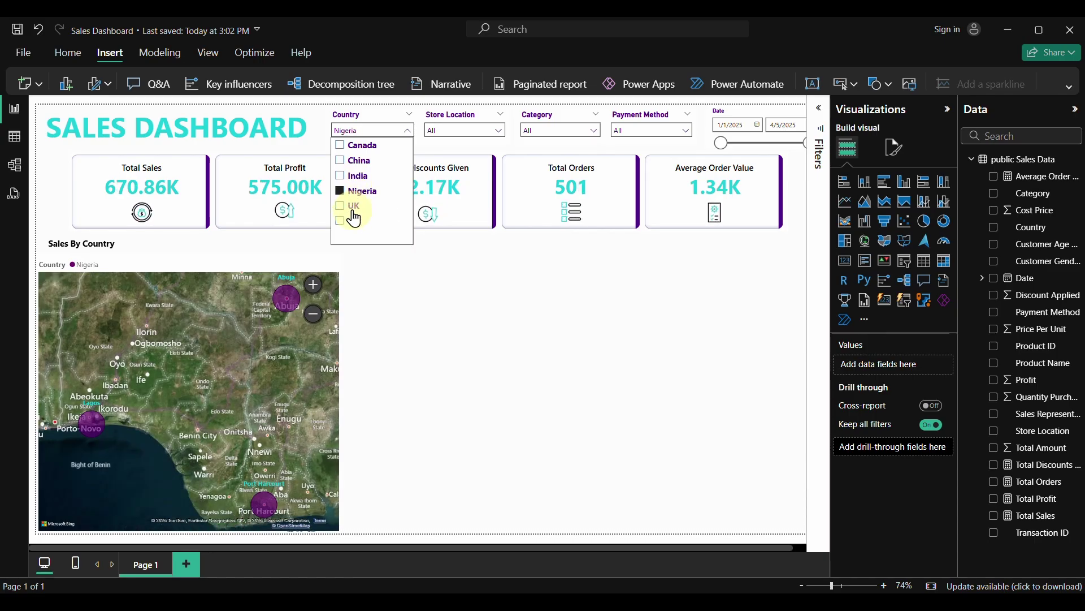
click(354, 207)
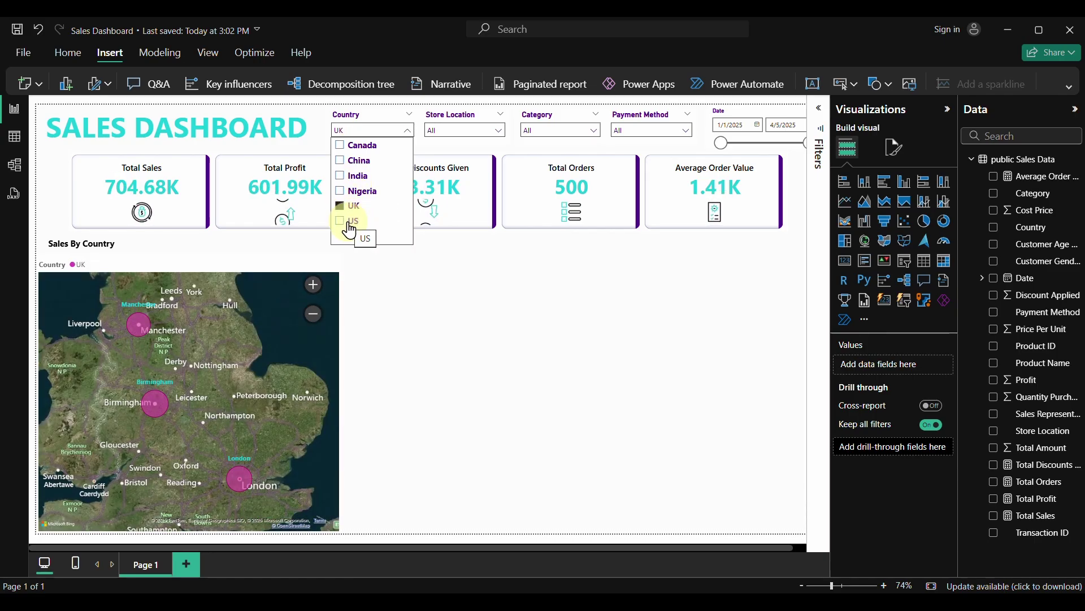
click(350, 226)
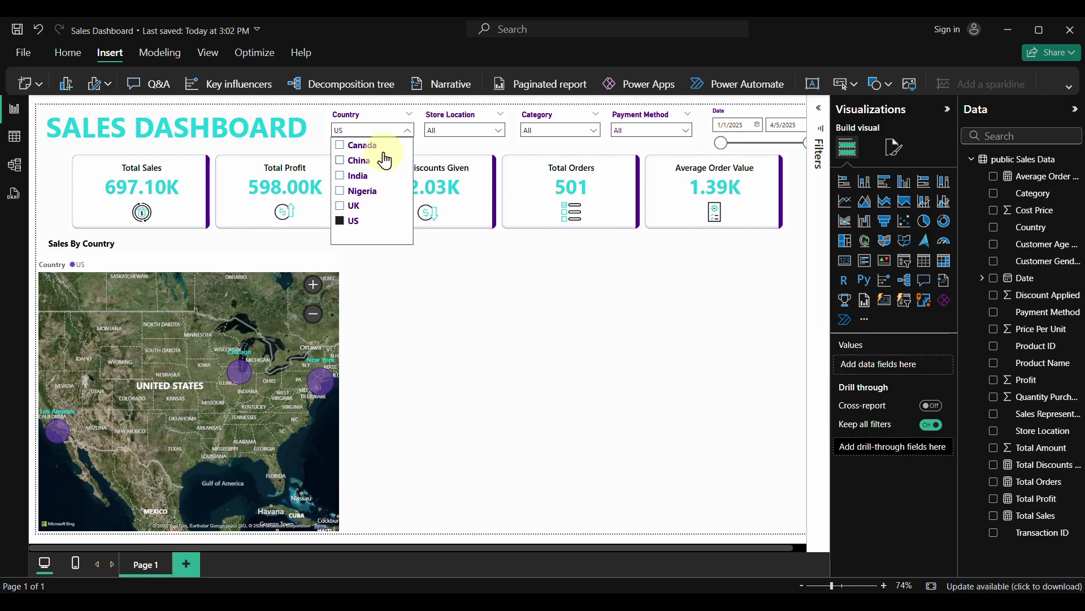
click(394, 114)
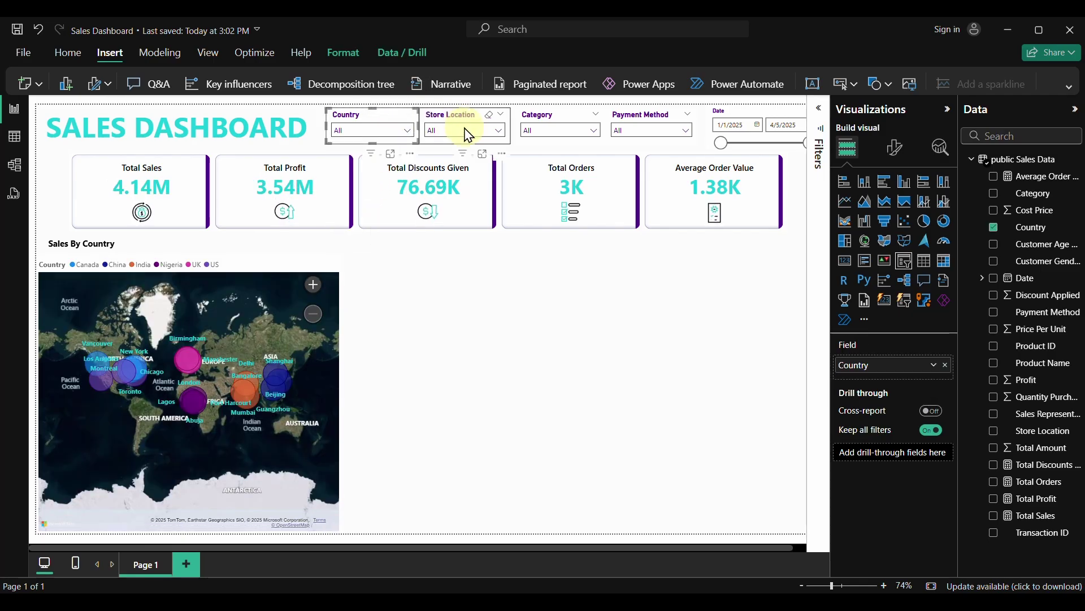
click(467, 134)
click(450, 145)
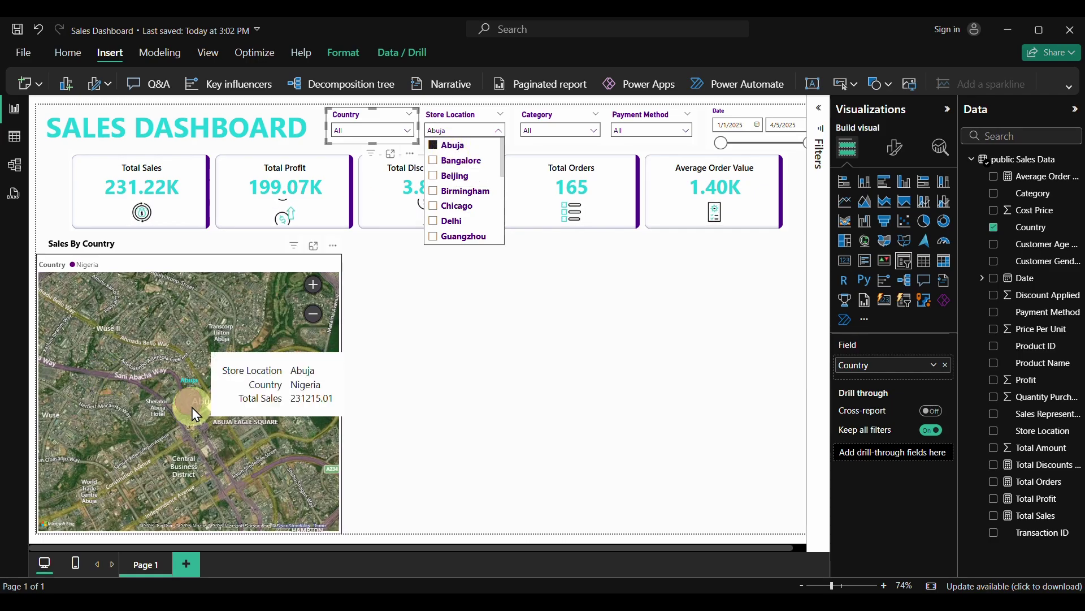
scroll(192, 407, up, 3)
scroll(270, 518, up, 3)
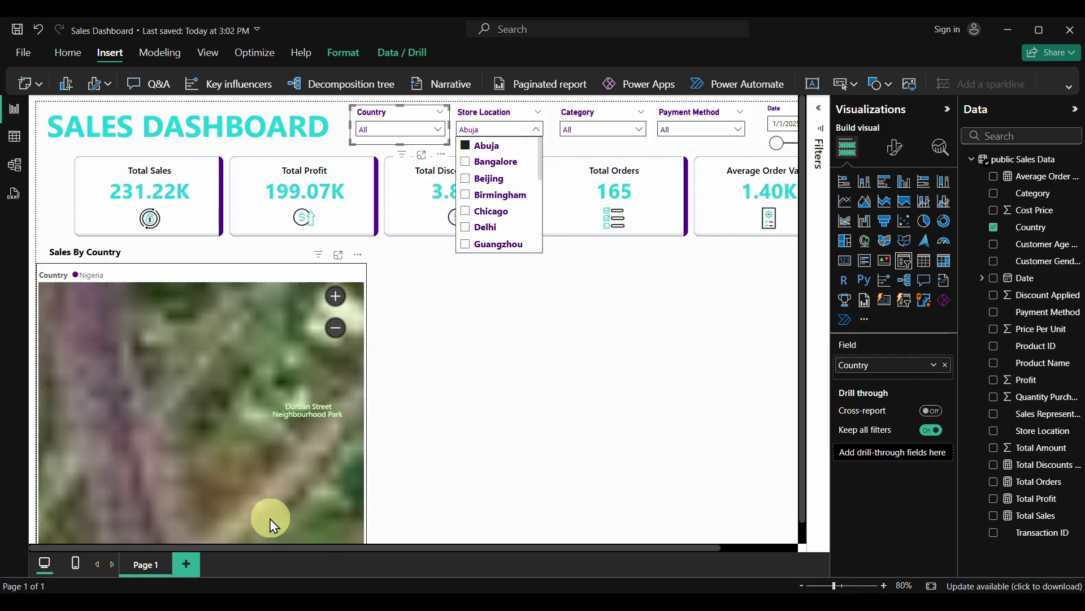
drag(270, 518, 260, 376)
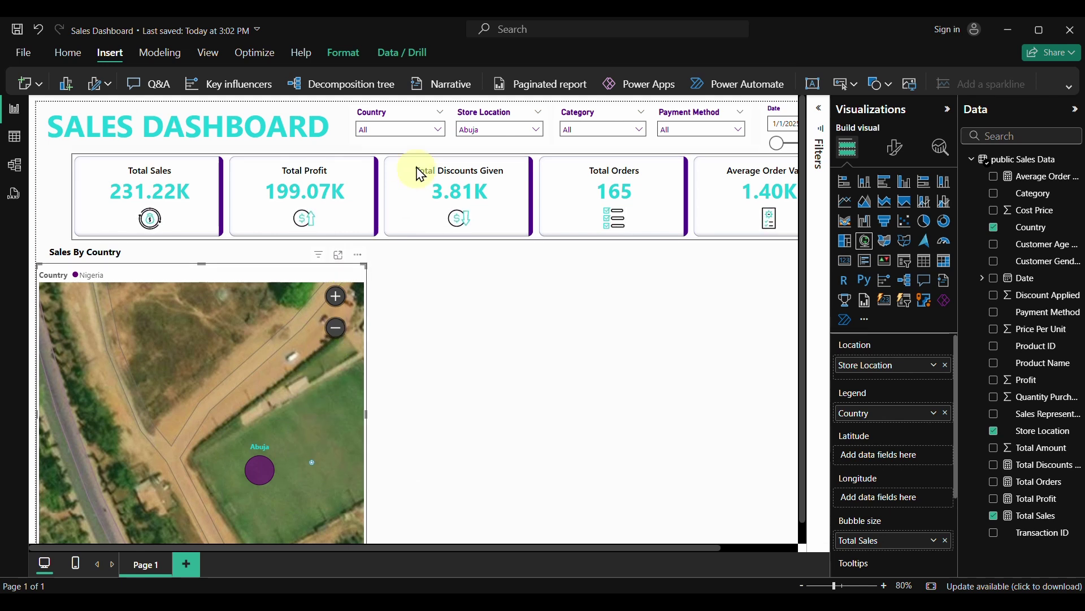
click(527, 112)
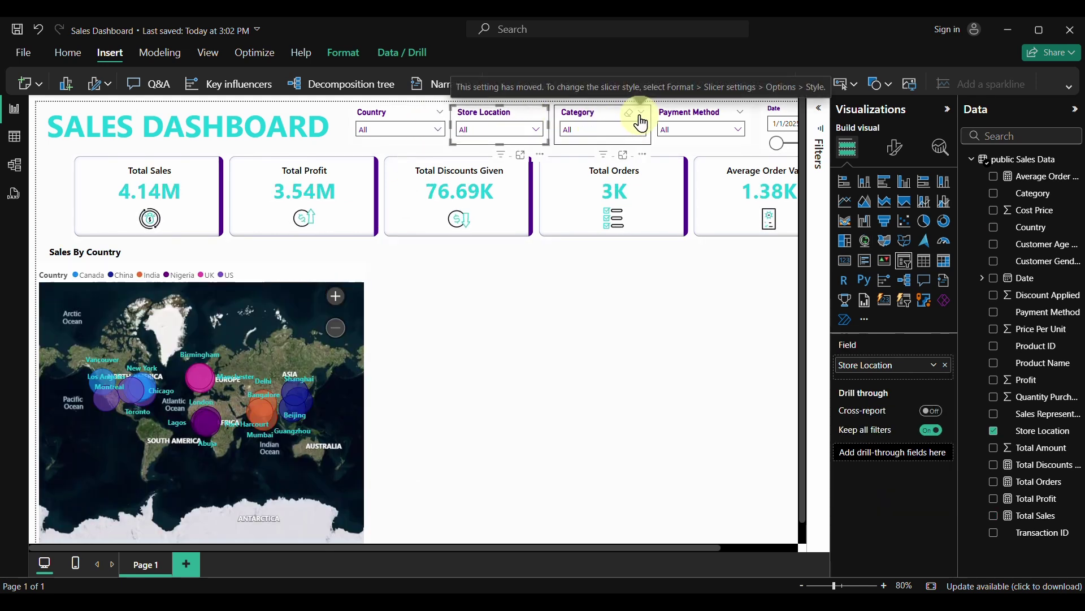
click(638, 132)
click(591, 162)
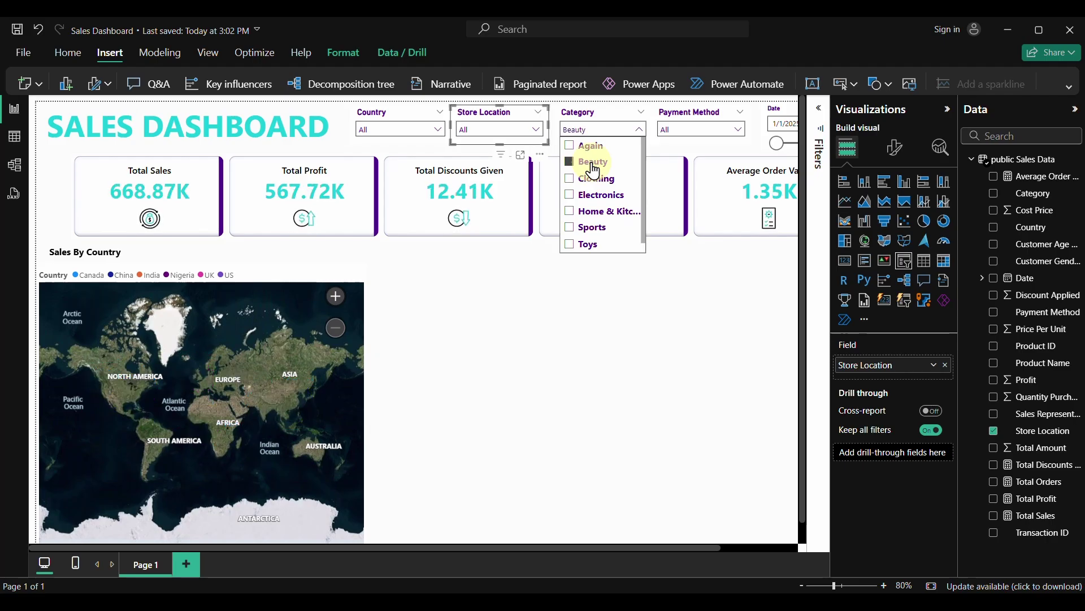
click(594, 180)
click(594, 195)
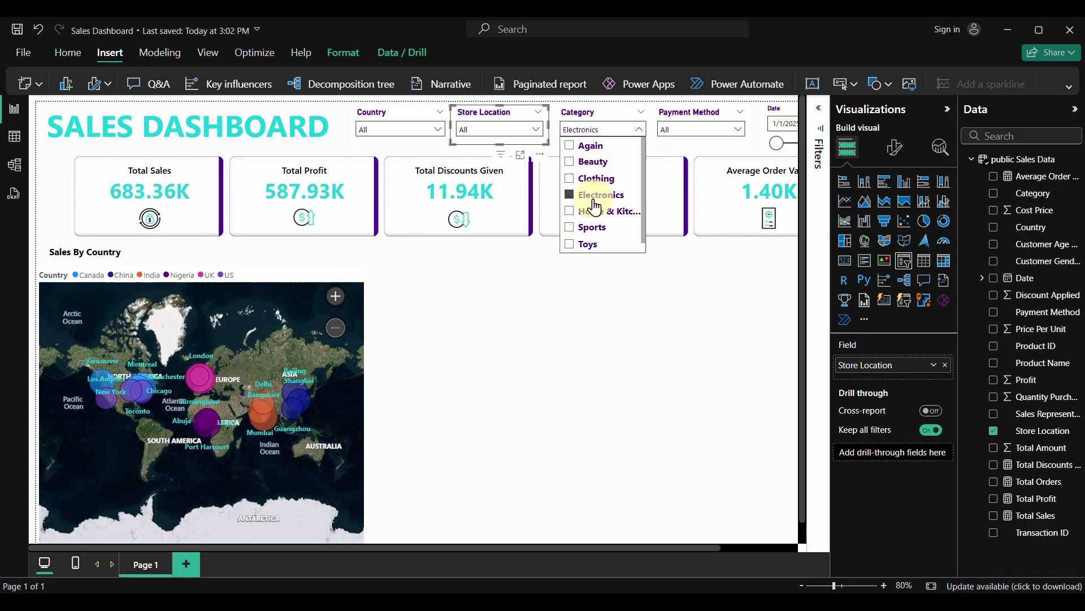
click(595, 147)
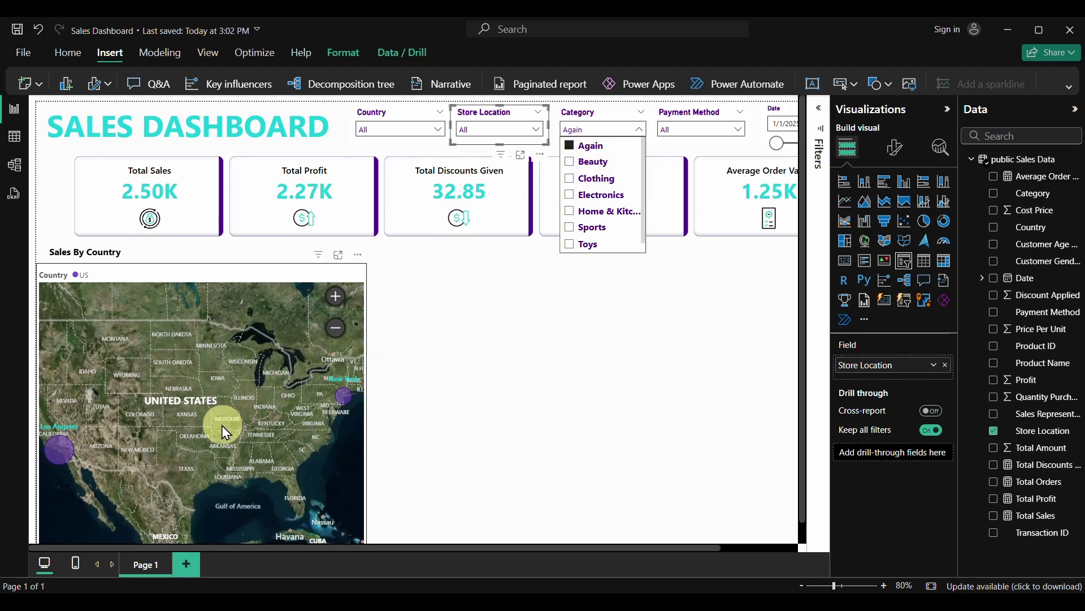
click(628, 111)
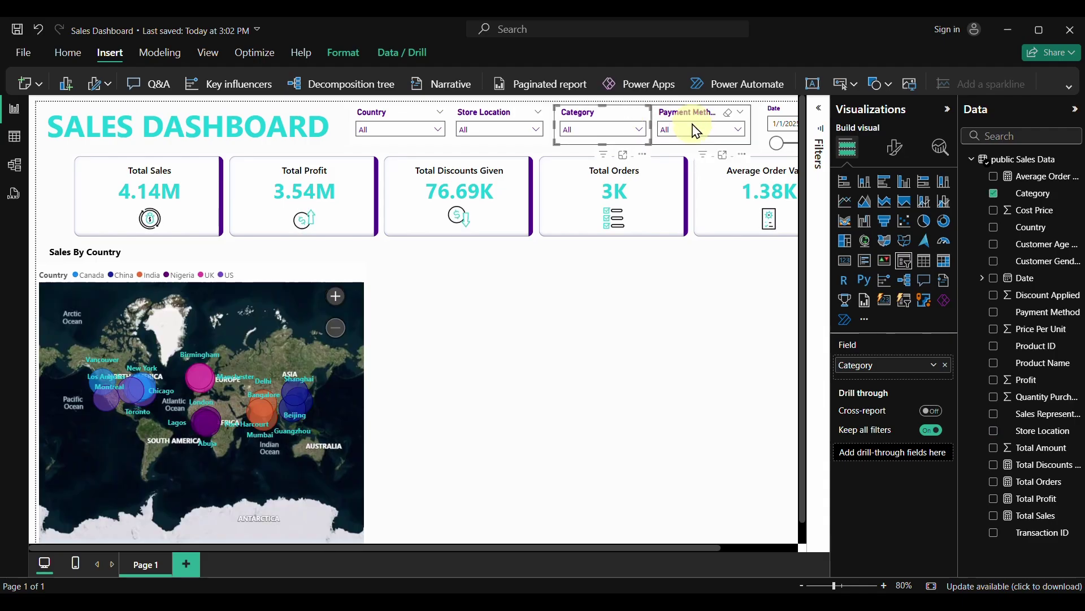
click(701, 131)
click(689, 161)
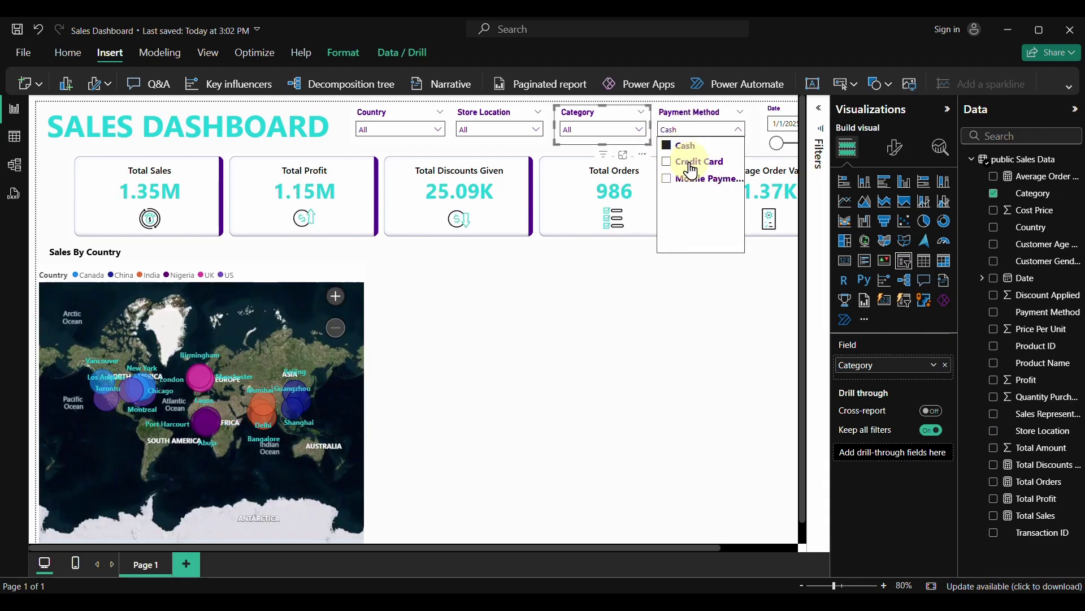
click(692, 179)
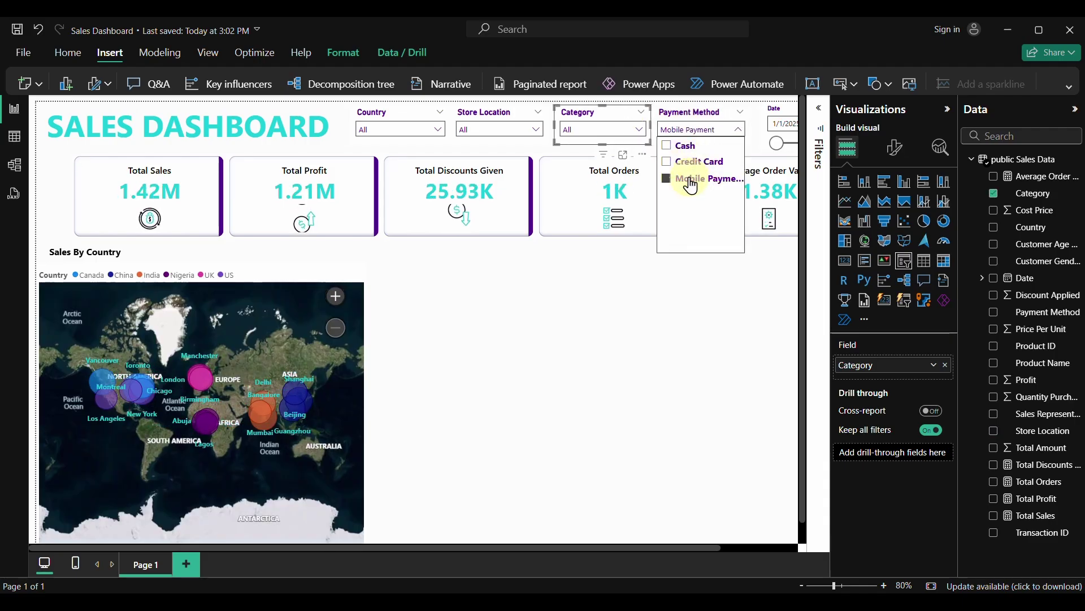
click(719, 116)
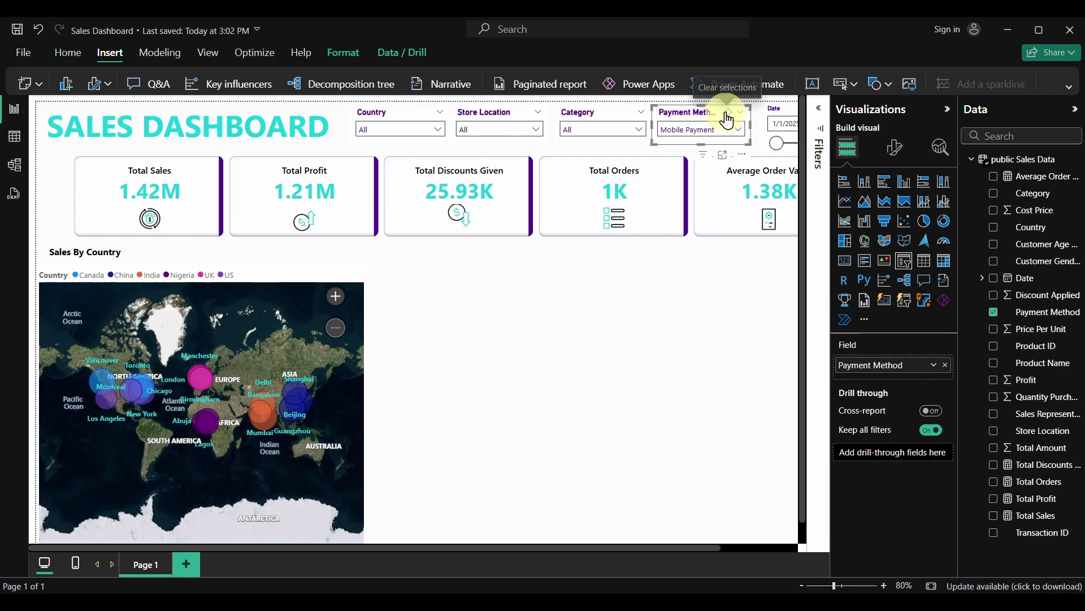
click(728, 112)
click(683, 289)
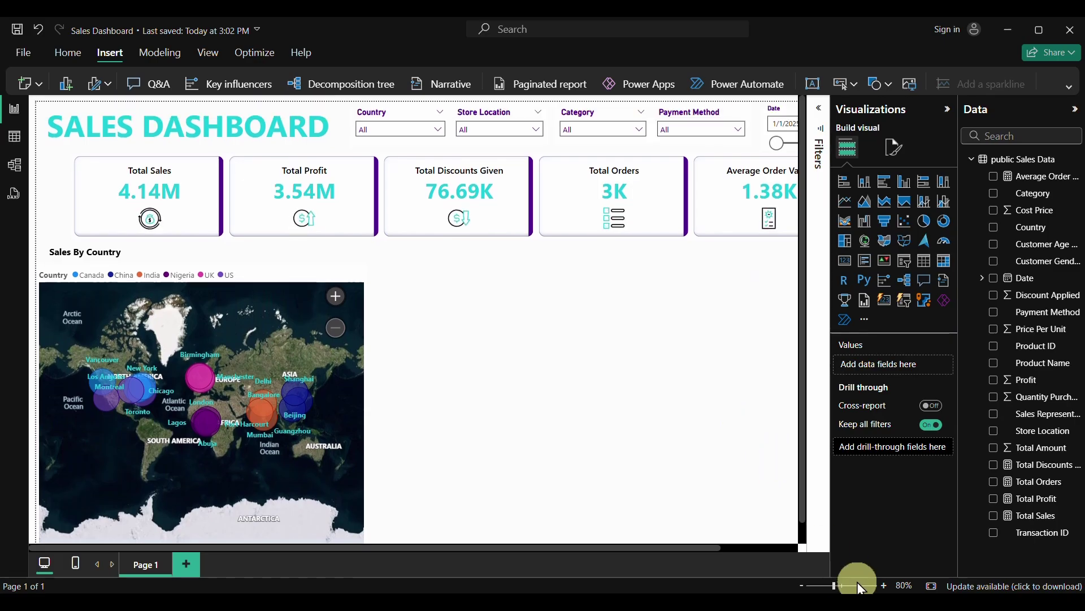
Set the canvas zoom to about 72% and show the Insert ribbon options
click(828, 586)
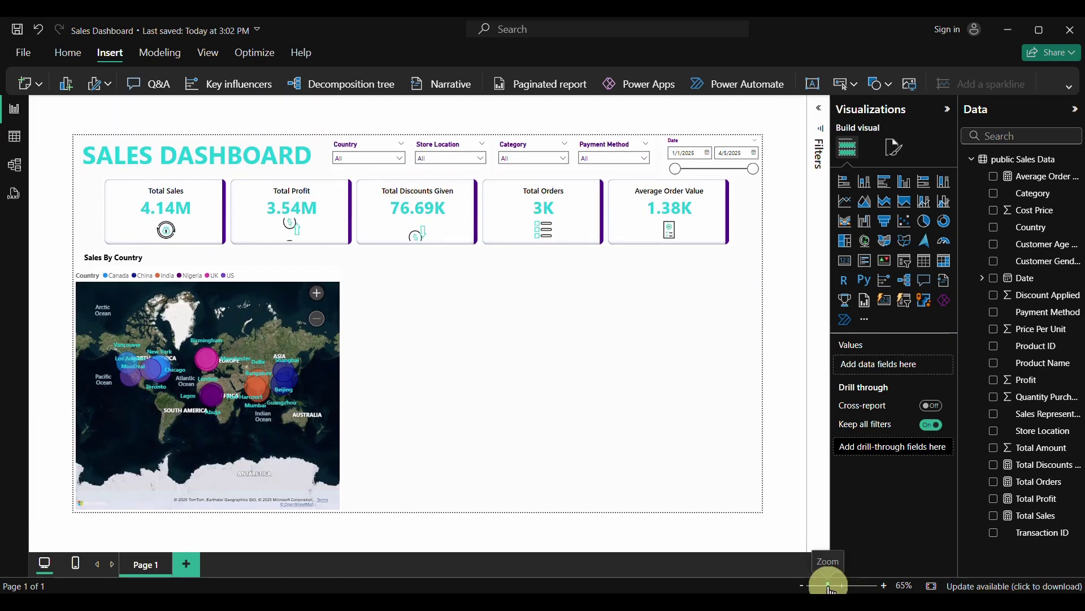
drag(830, 589, 834, 589)
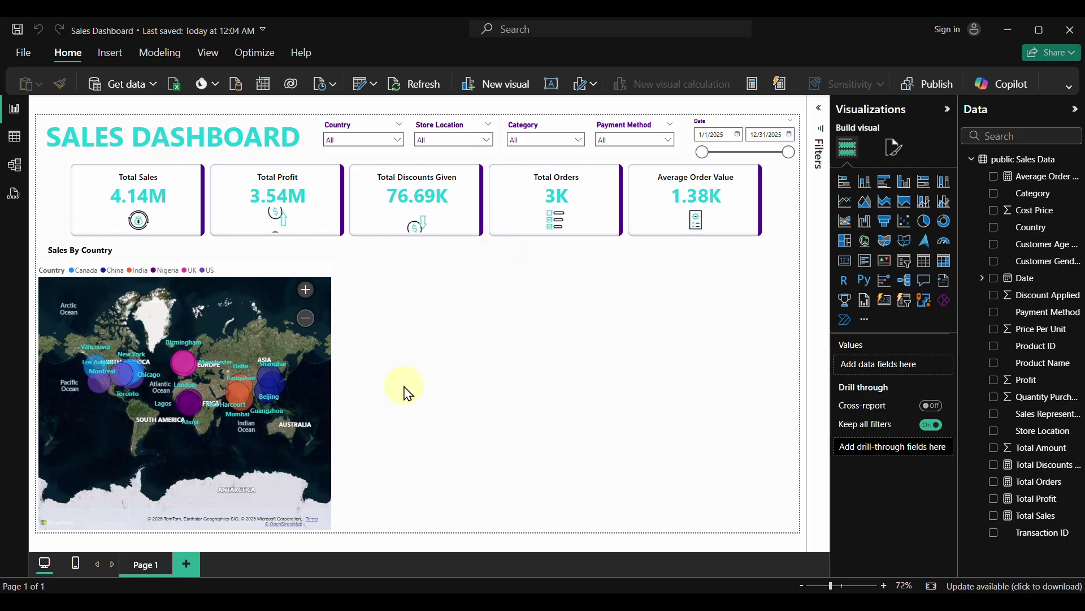
click(108, 59)
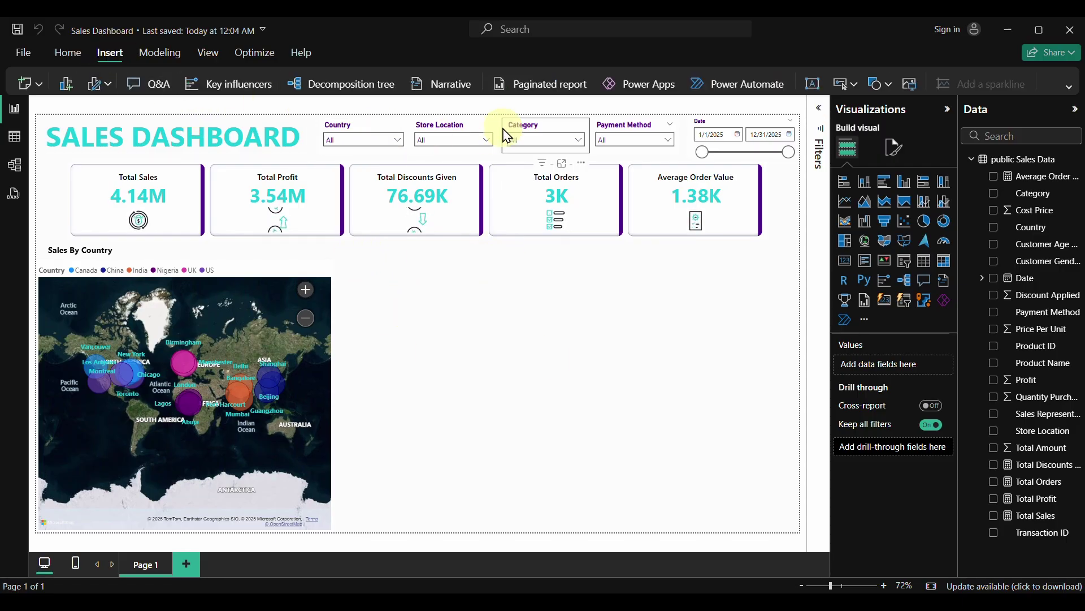
click(1070, 90)
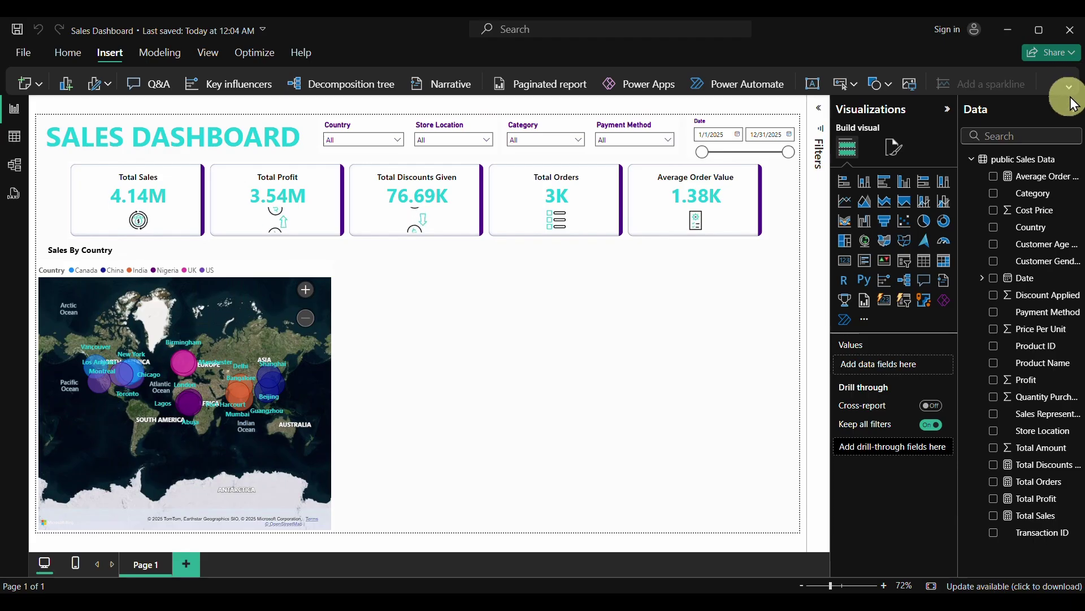
click(1070, 87)
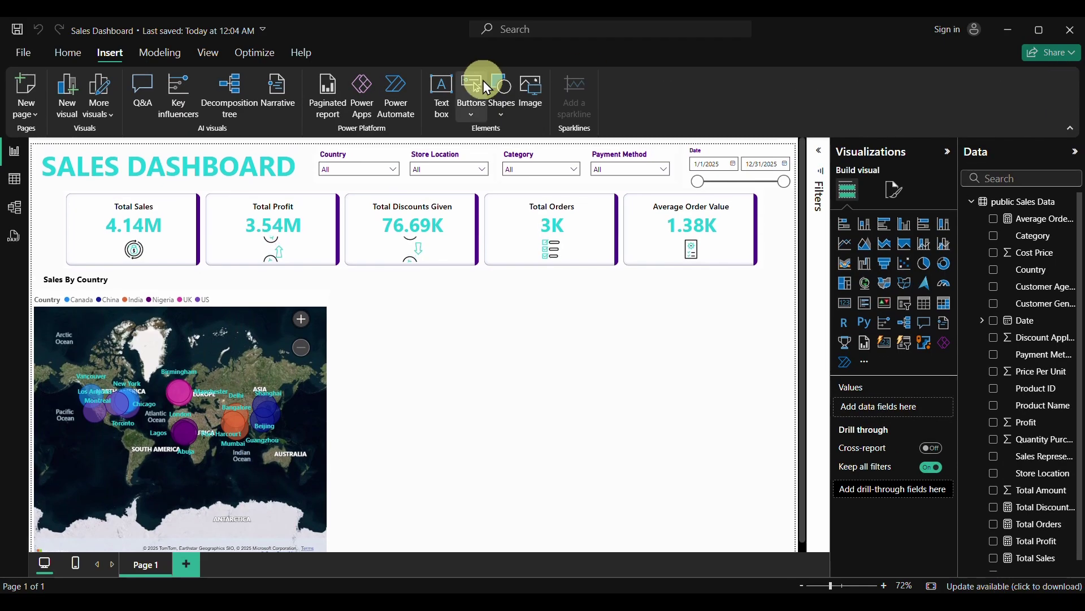
click(1072, 132)
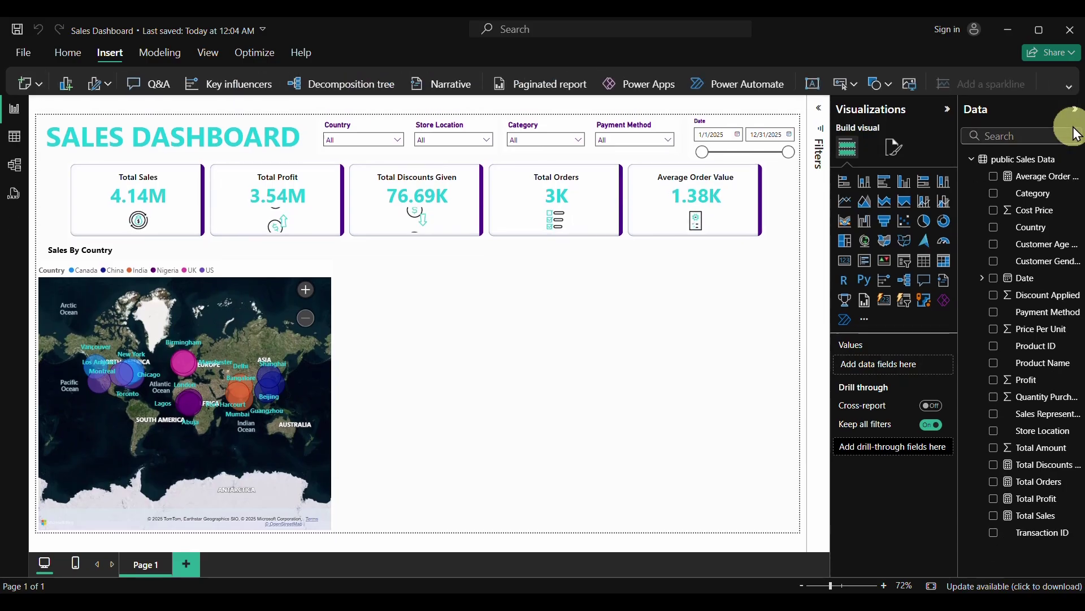
Insert a rounded rectangle shape and size it beside the map
click(887, 83)
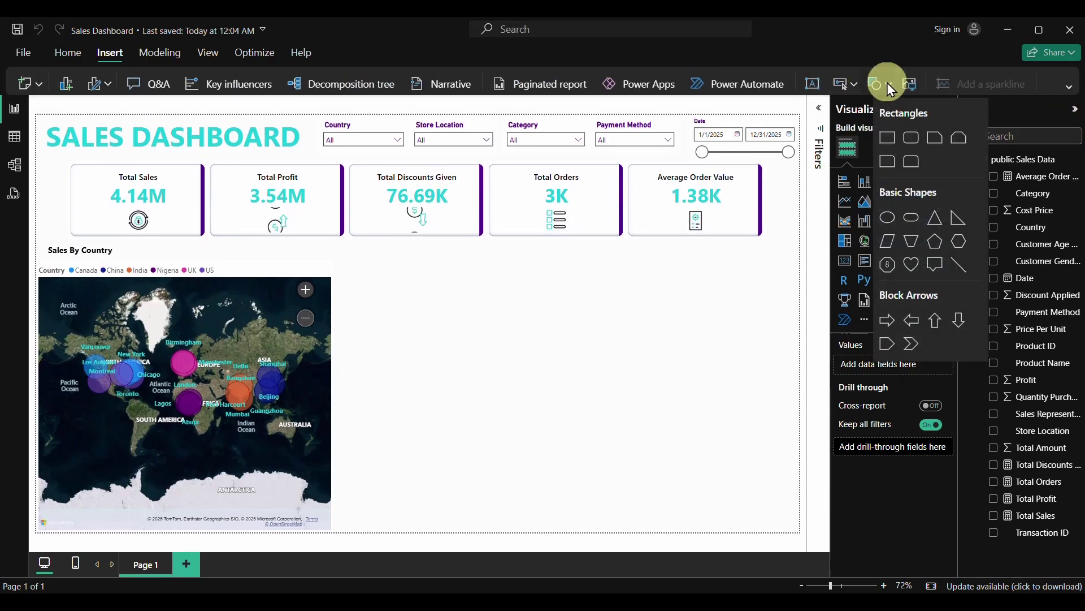
click(915, 137)
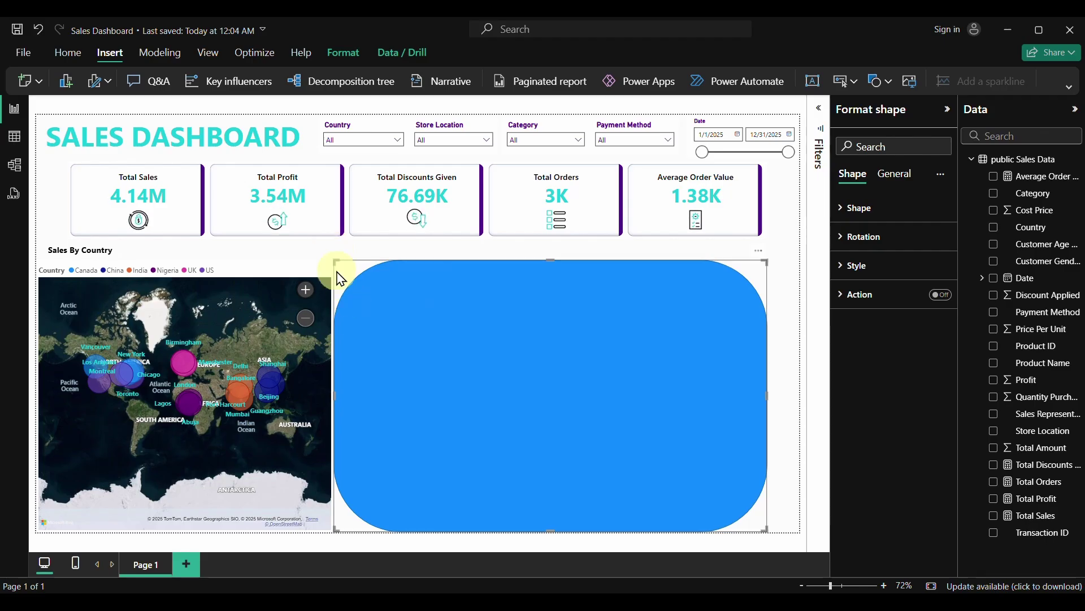
drag(335, 260, 418, 281)
Move the bubble map up under the KPI cards and make it shorter and narrower
click(264, 271)
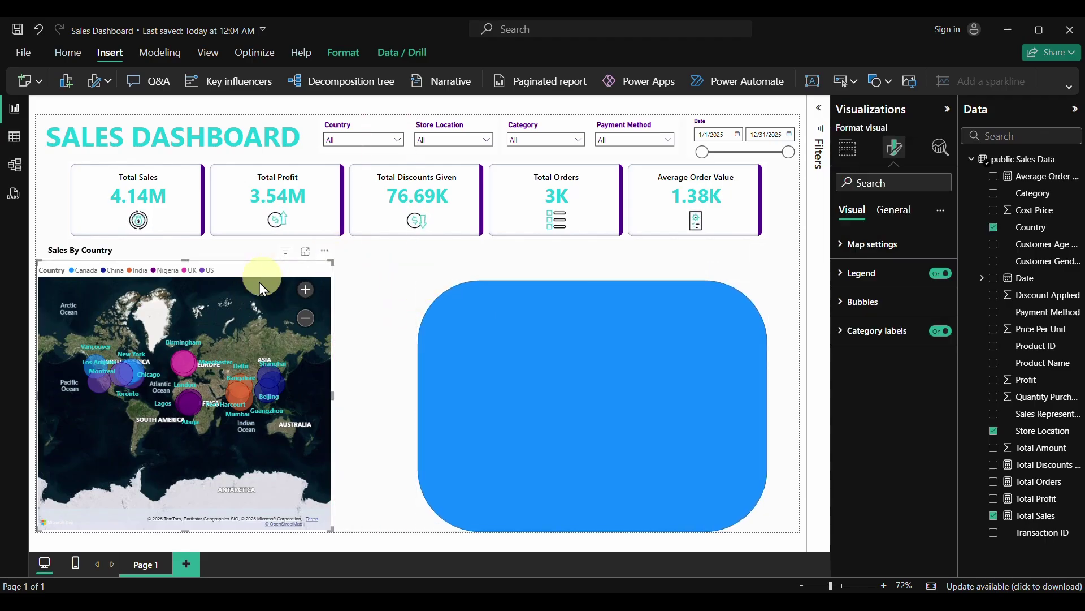
click(58, 247)
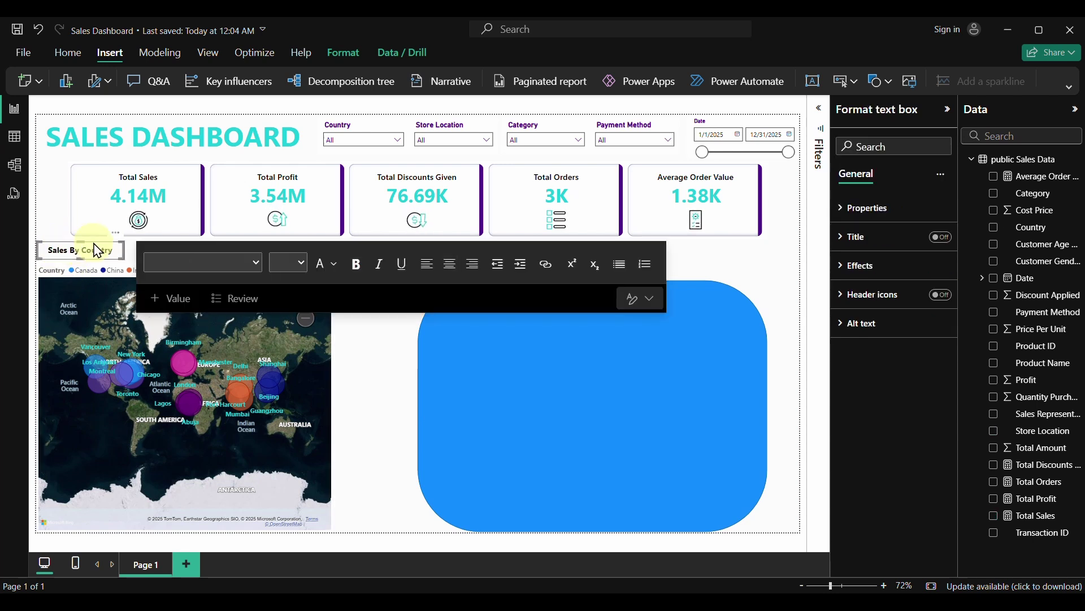
key(Delete)
click(122, 270)
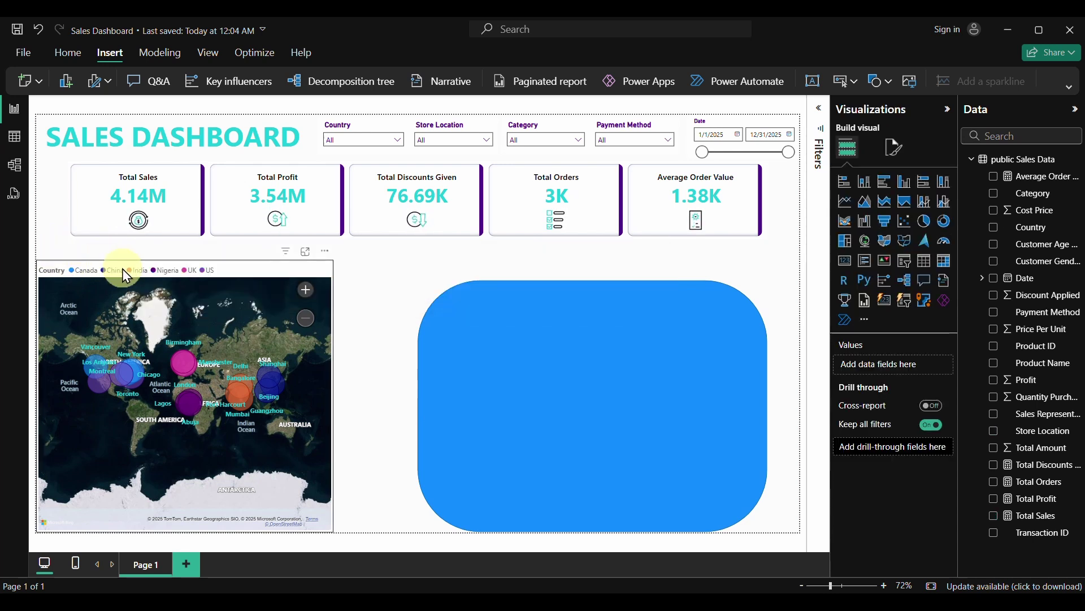
drag(122, 269, 124, 249)
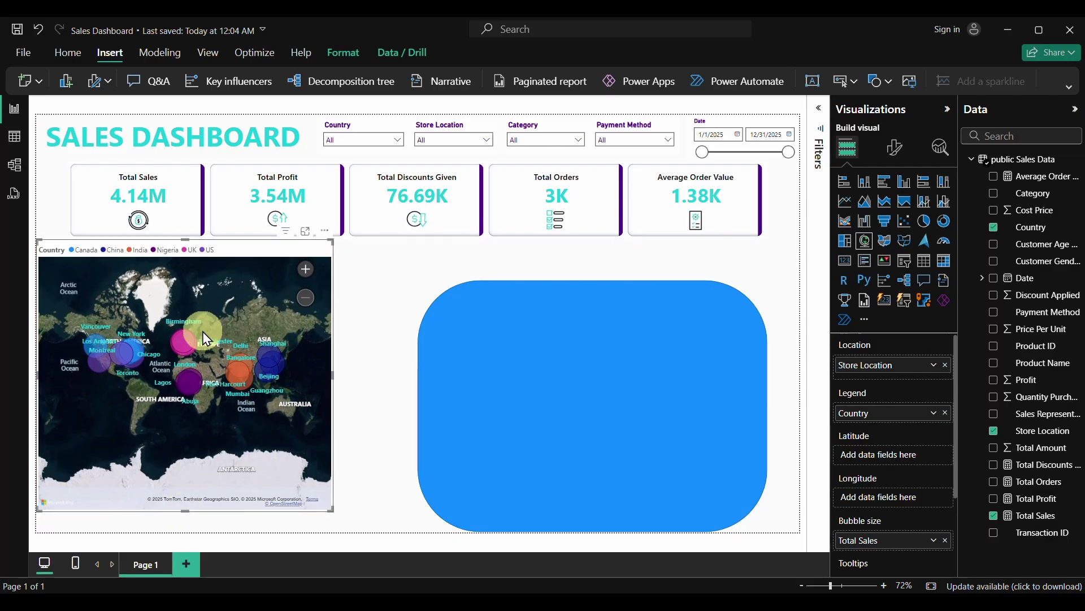
drag(184, 509, 185, 396)
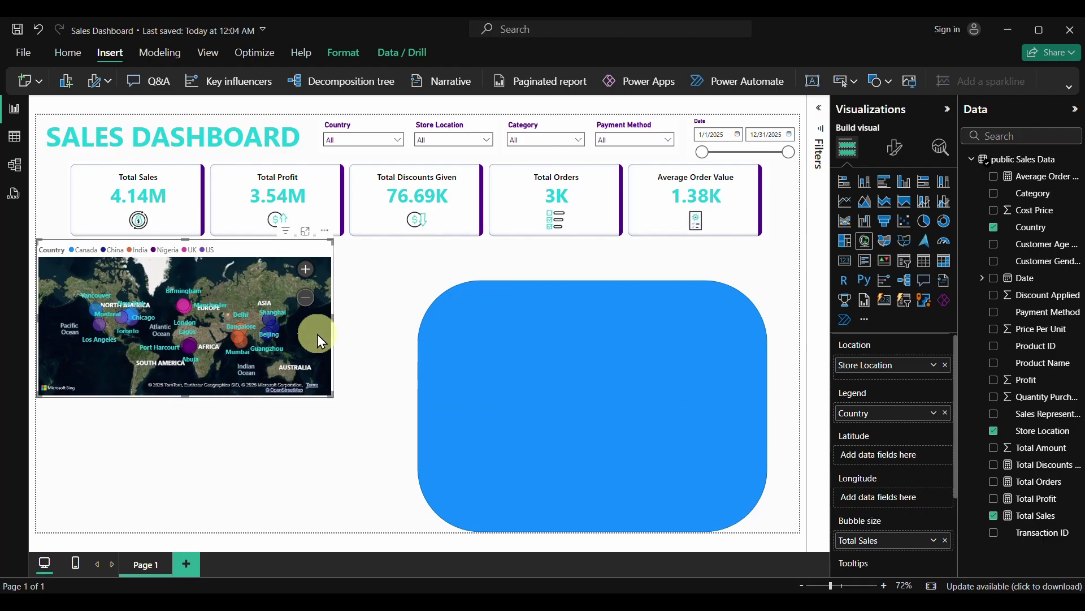
drag(334, 319, 303, 318)
Shrink the blue rounded shape and move it beside the map
click(596, 295)
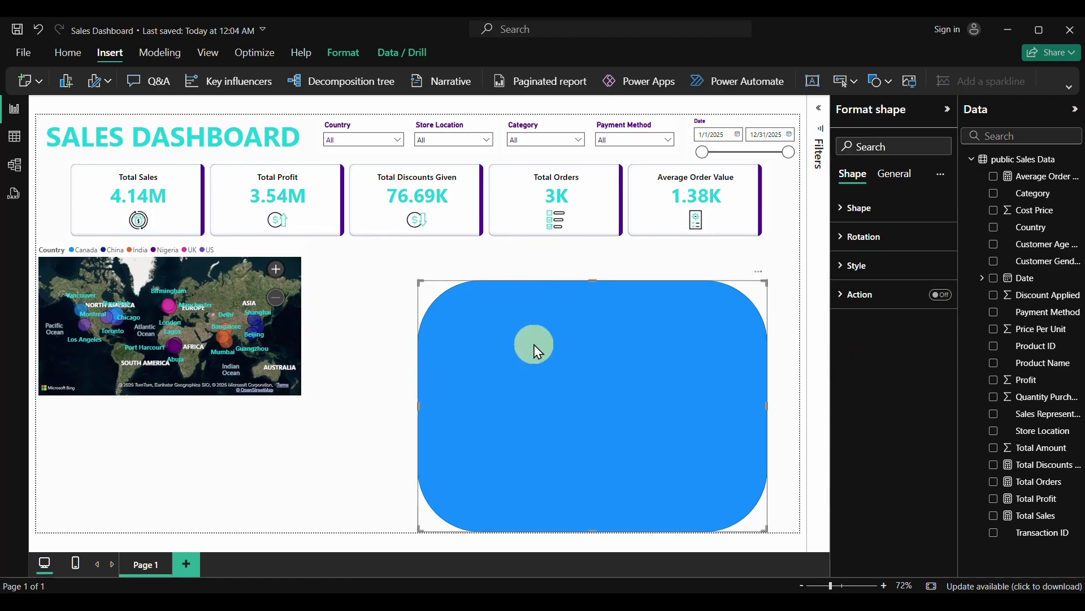
drag(418, 281, 487, 325)
drag(608, 424, 214, 334)
drag(302, 362, 469, 342)
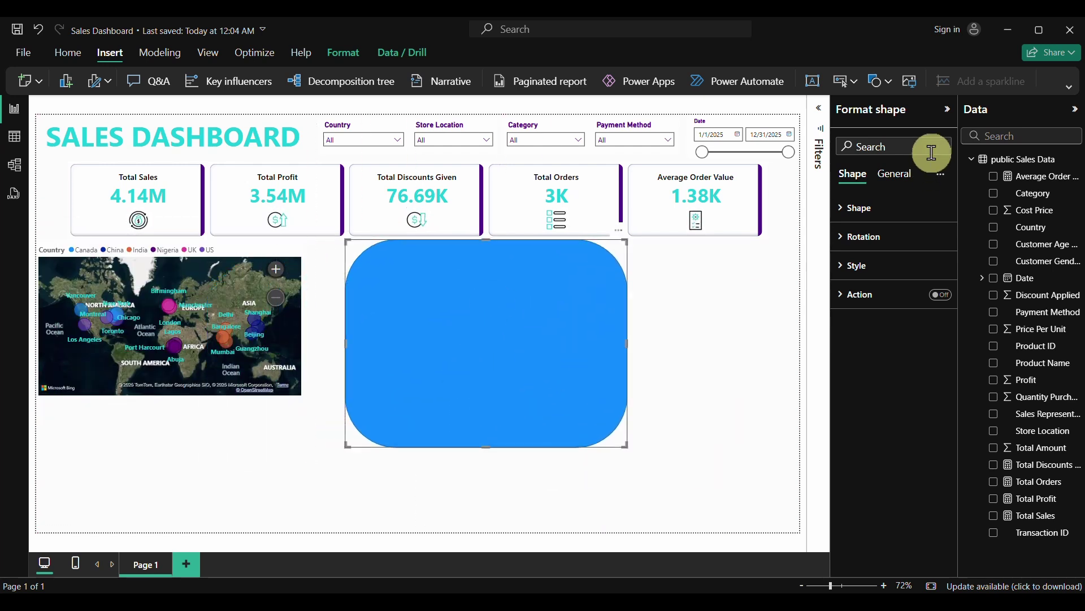
Lower the shape's rounded corners to 5
click(843, 213)
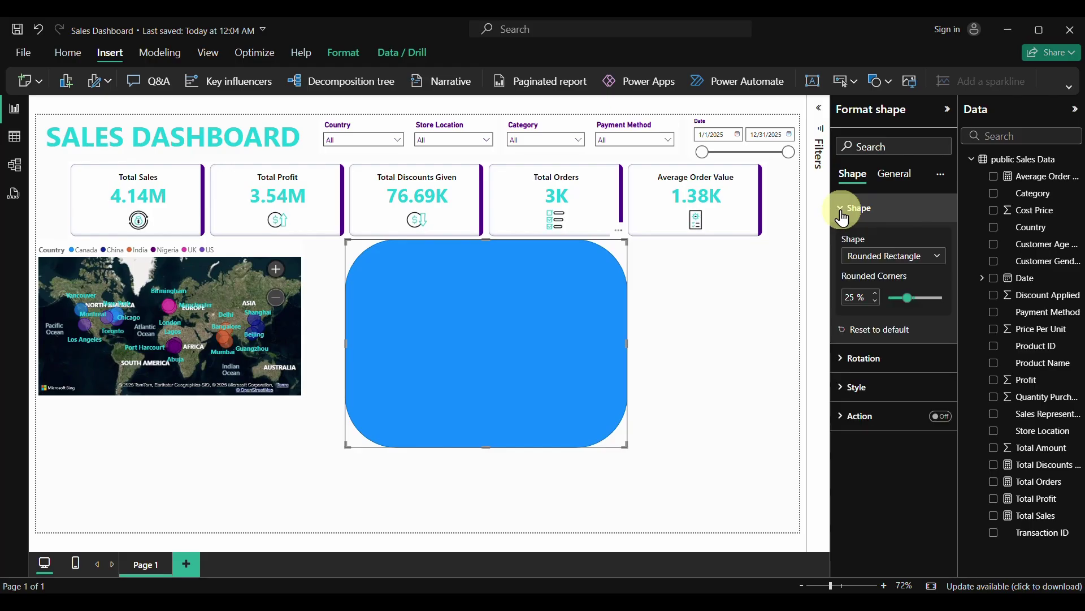
click(855, 300)
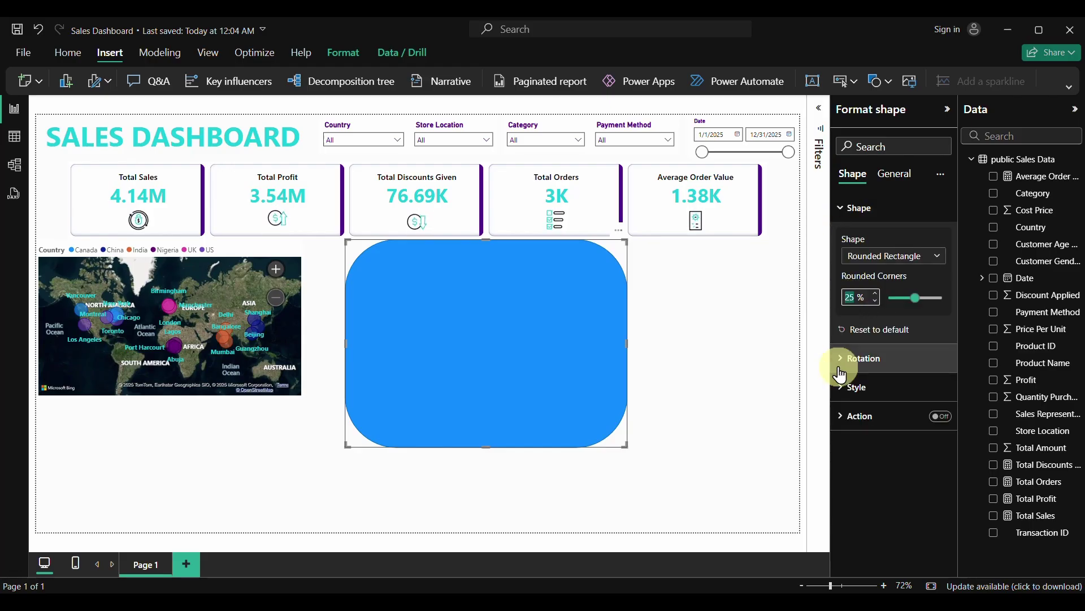
text(5)
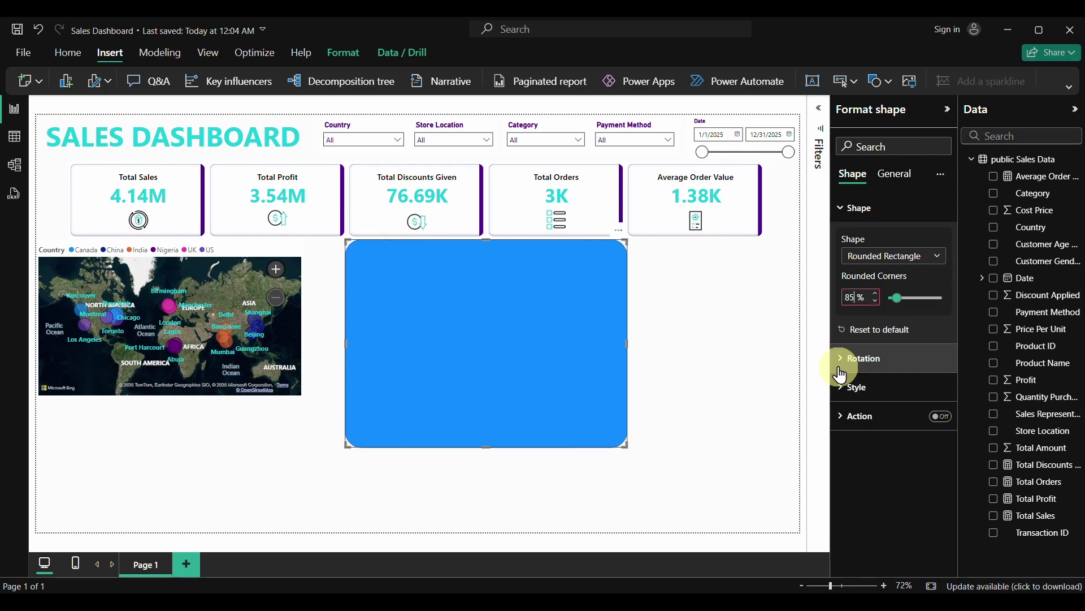
click(659, 298)
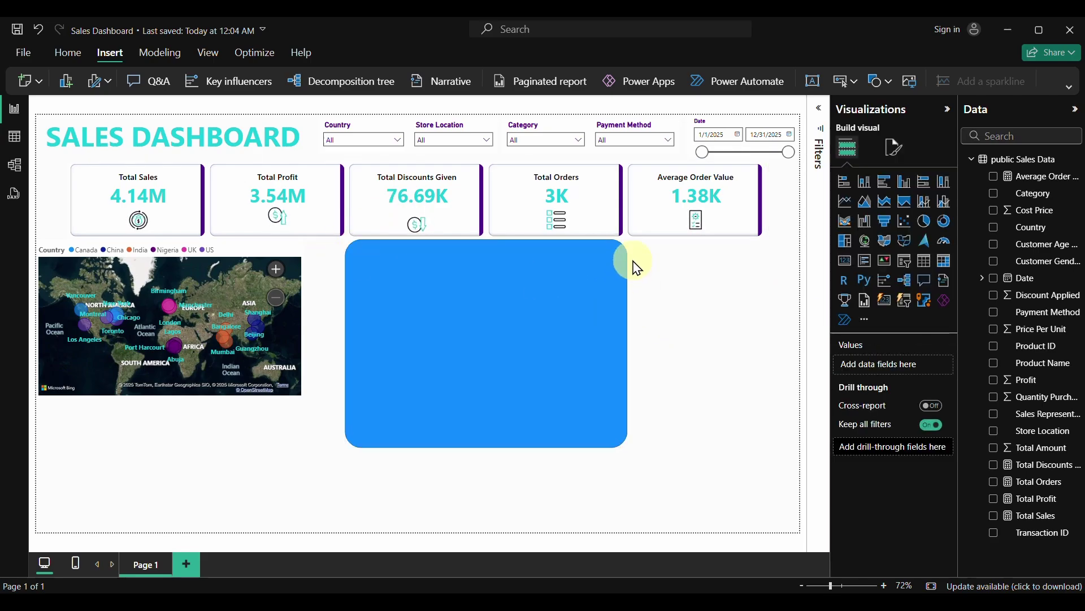
Give the shape a white fill and a light-purple border
click(576, 309)
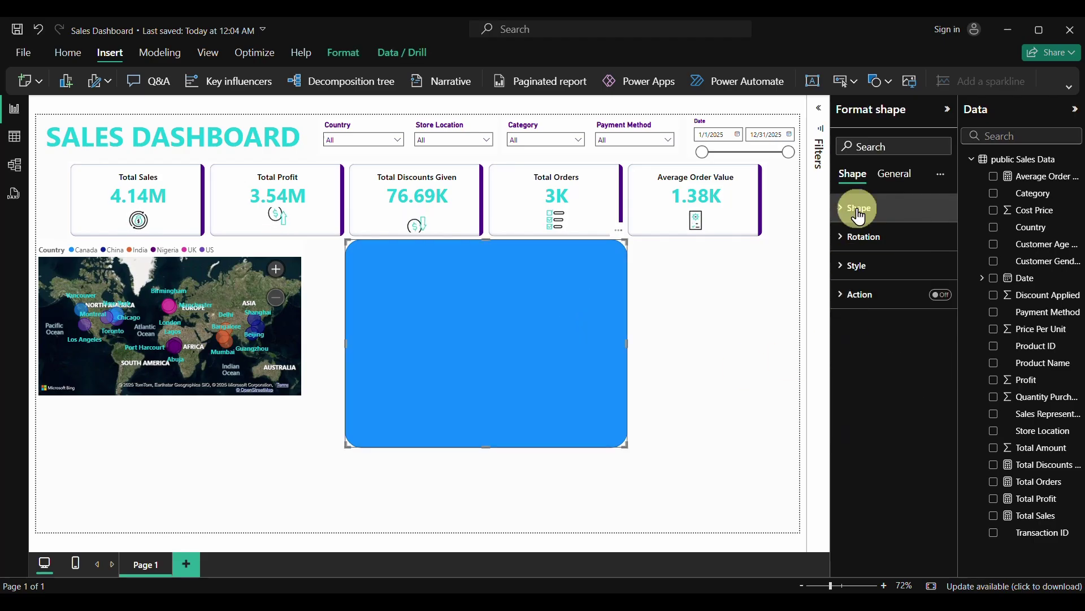
click(848, 265)
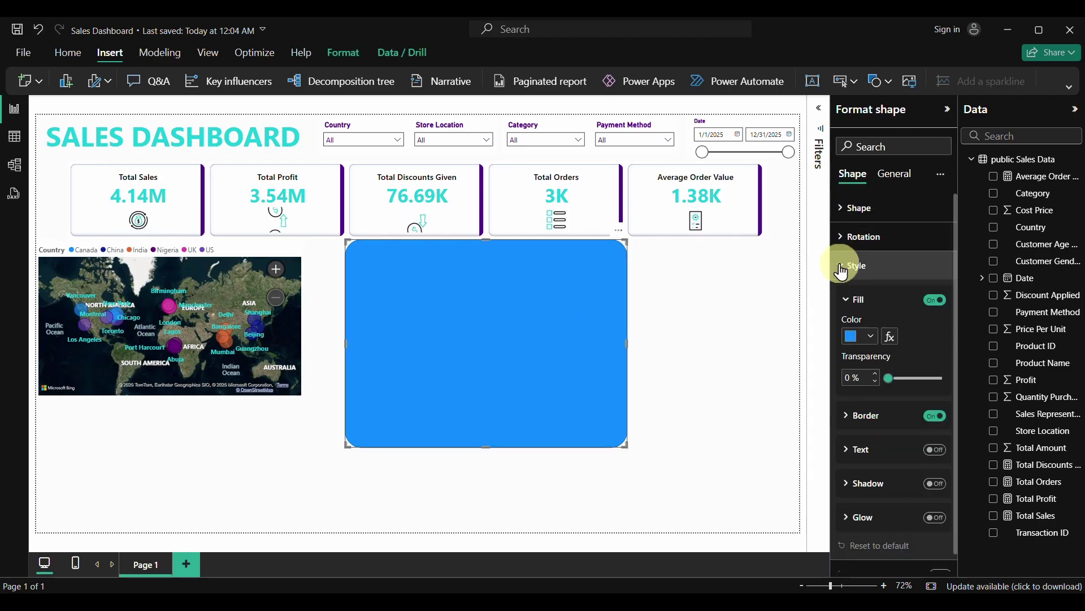
click(872, 337)
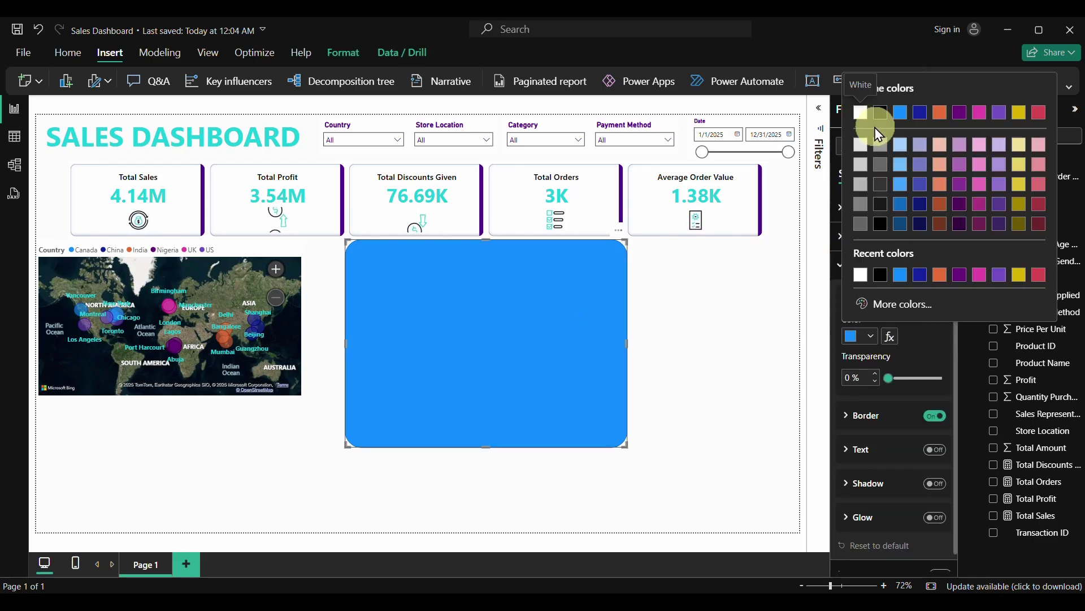
click(860, 113)
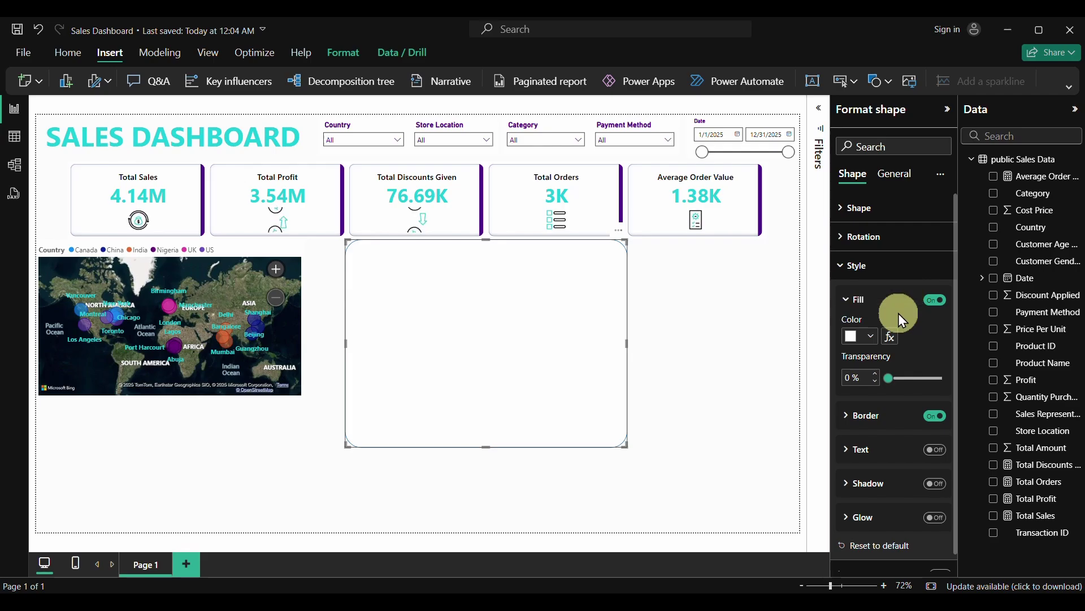
scroll(875, 416, down, 1)
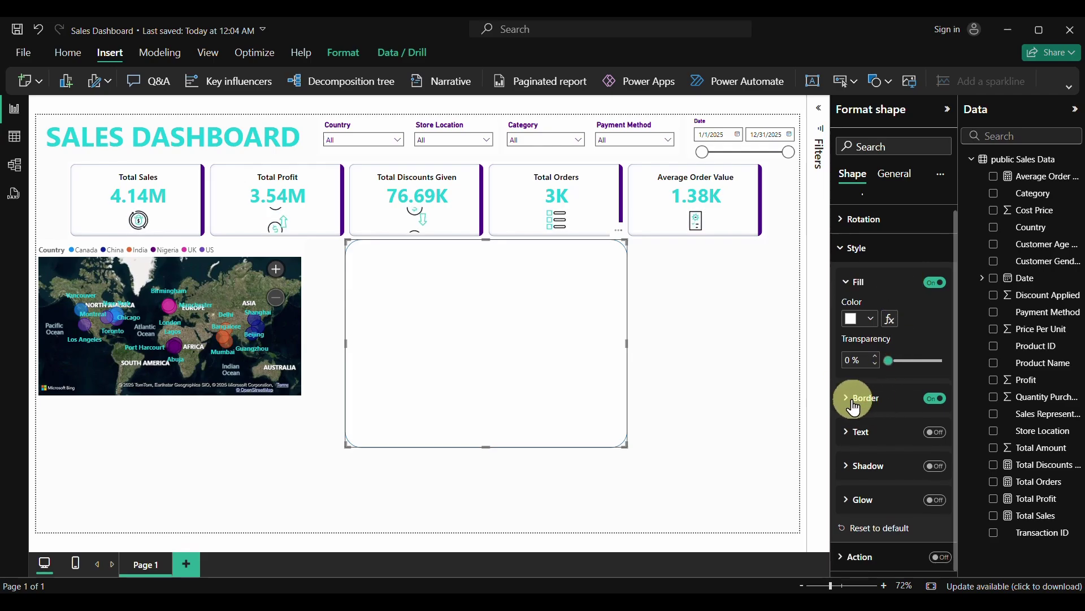
click(862, 399)
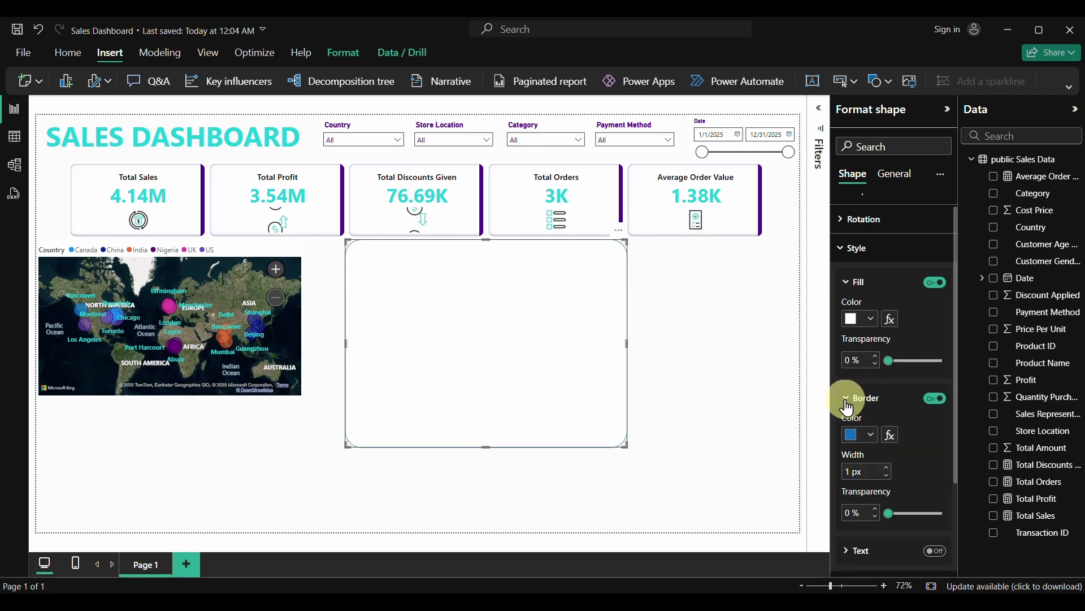
click(871, 434)
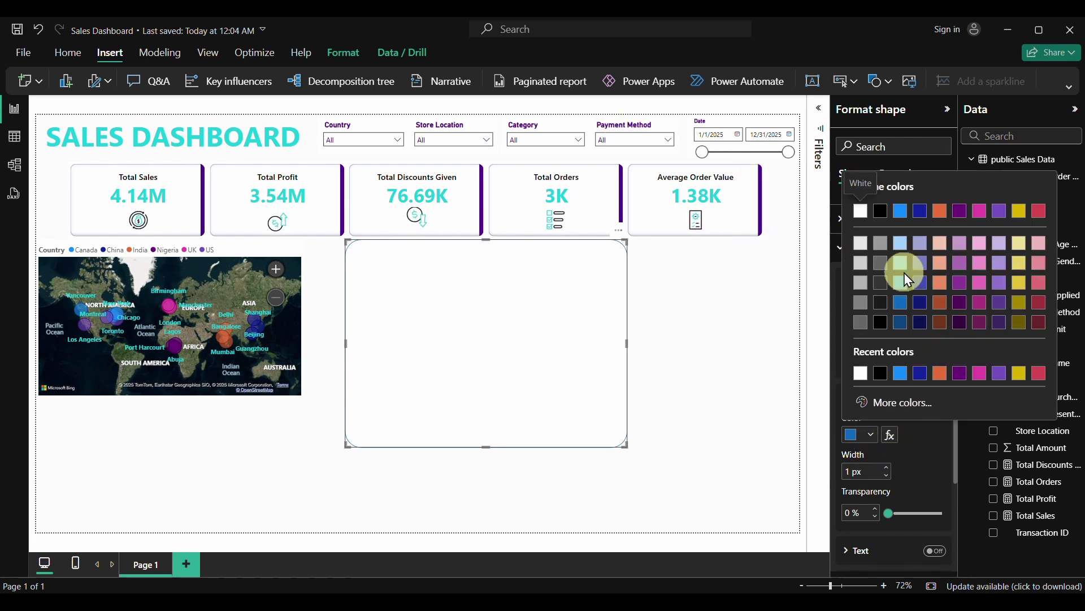
click(961, 242)
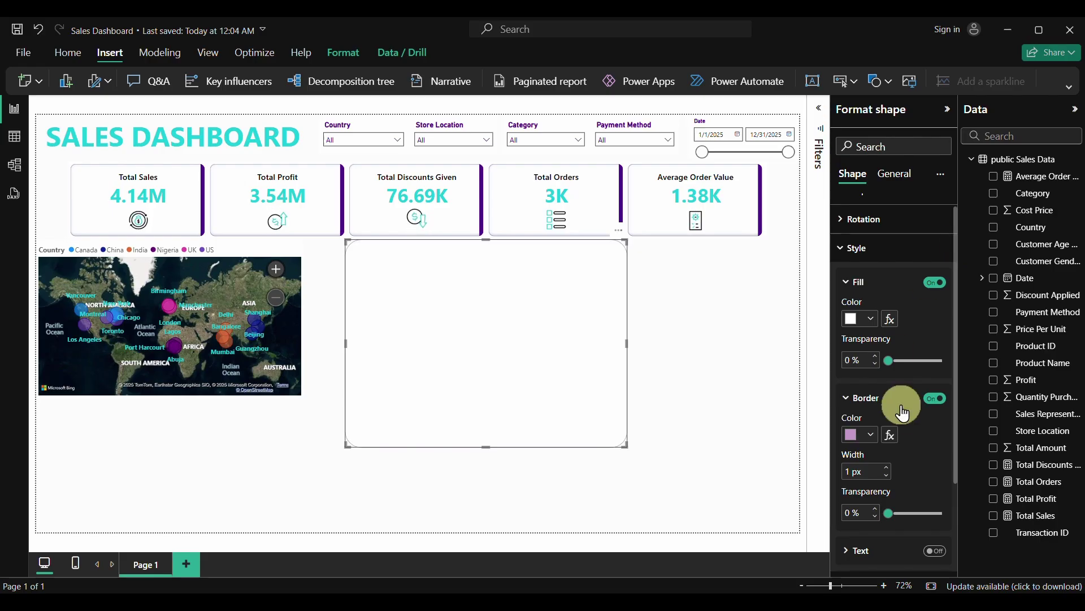
Turn on a light-purple drop shadow for the shape
scroll(911, 483, down, 3)
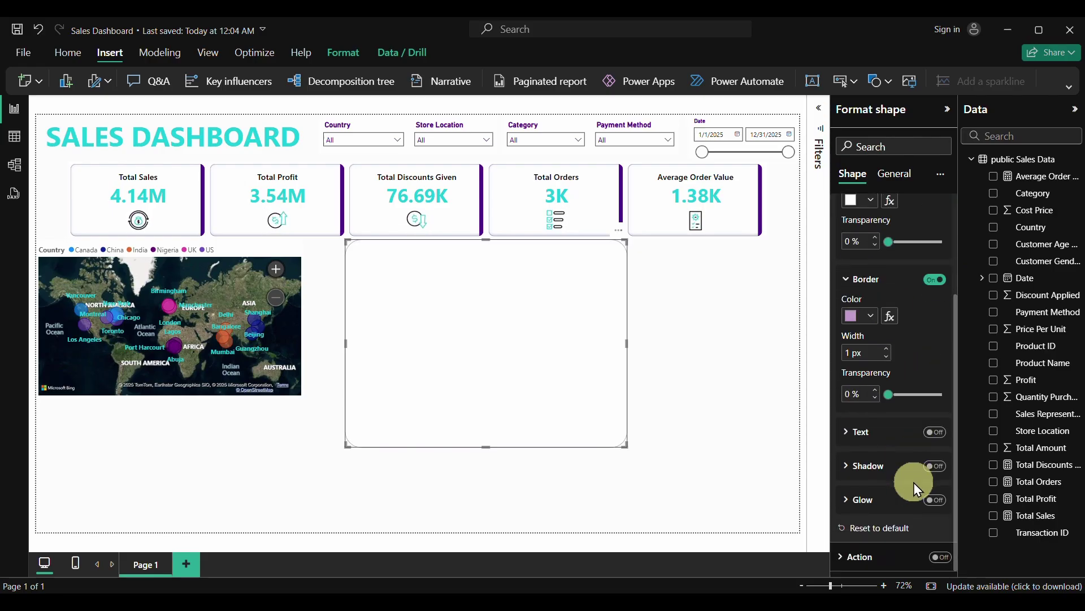
click(932, 466)
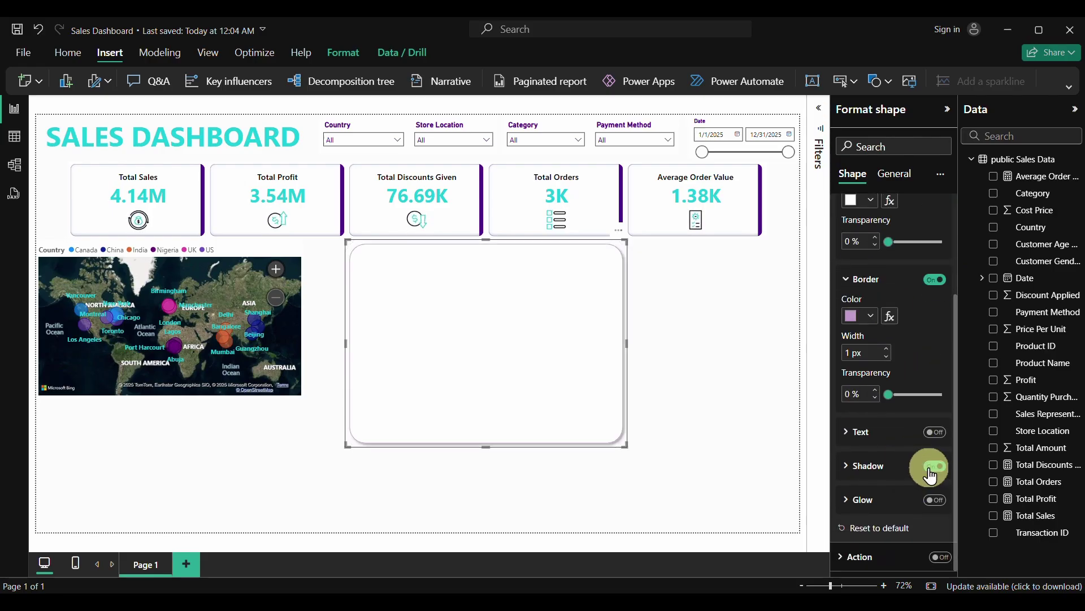
click(860, 466)
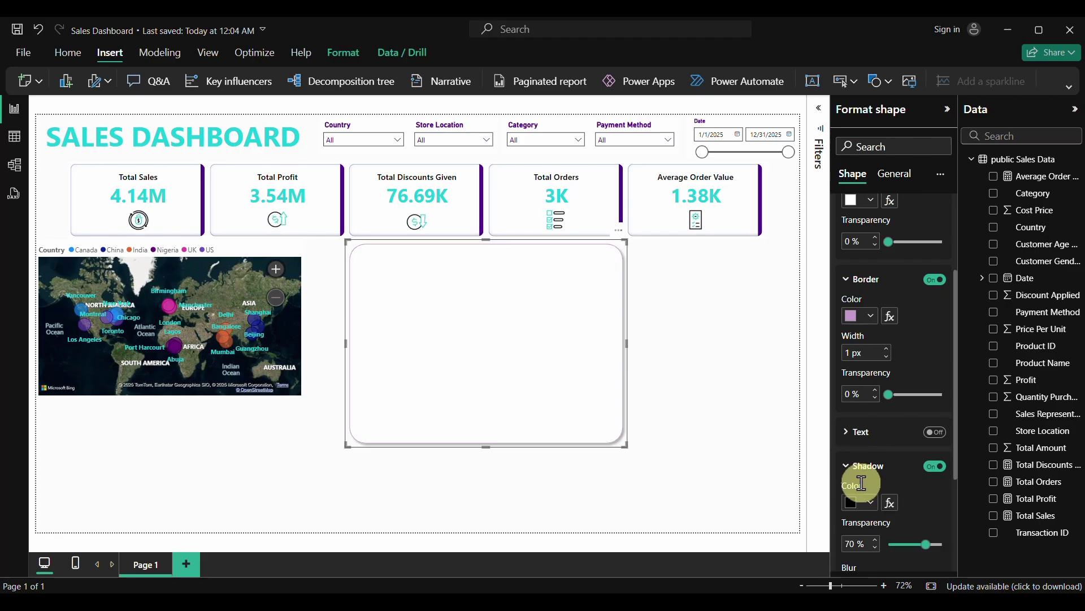
scroll(860, 475, down, 3)
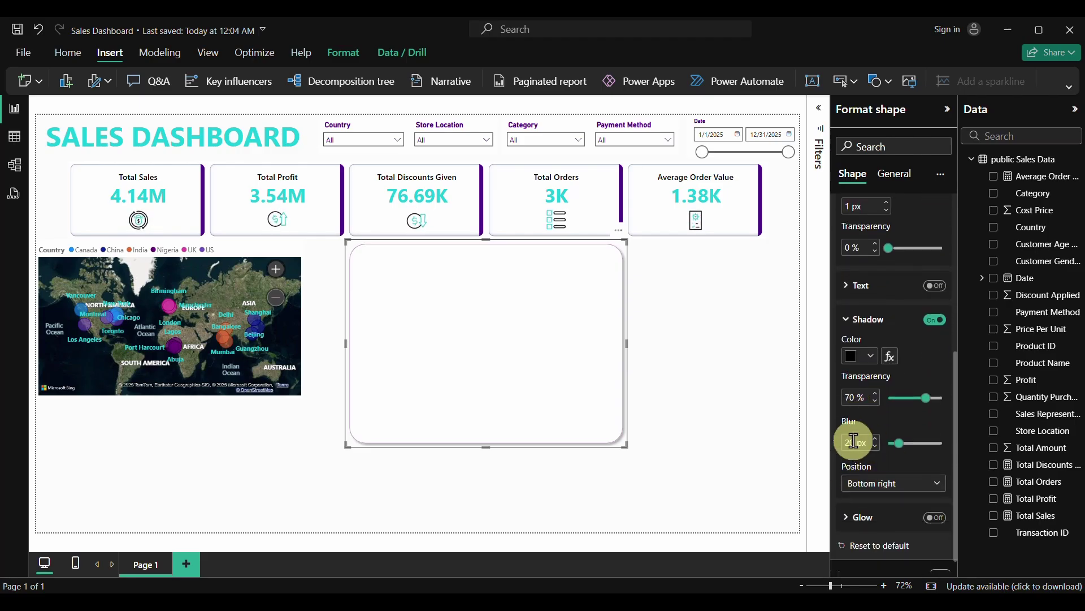
click(872, 357)
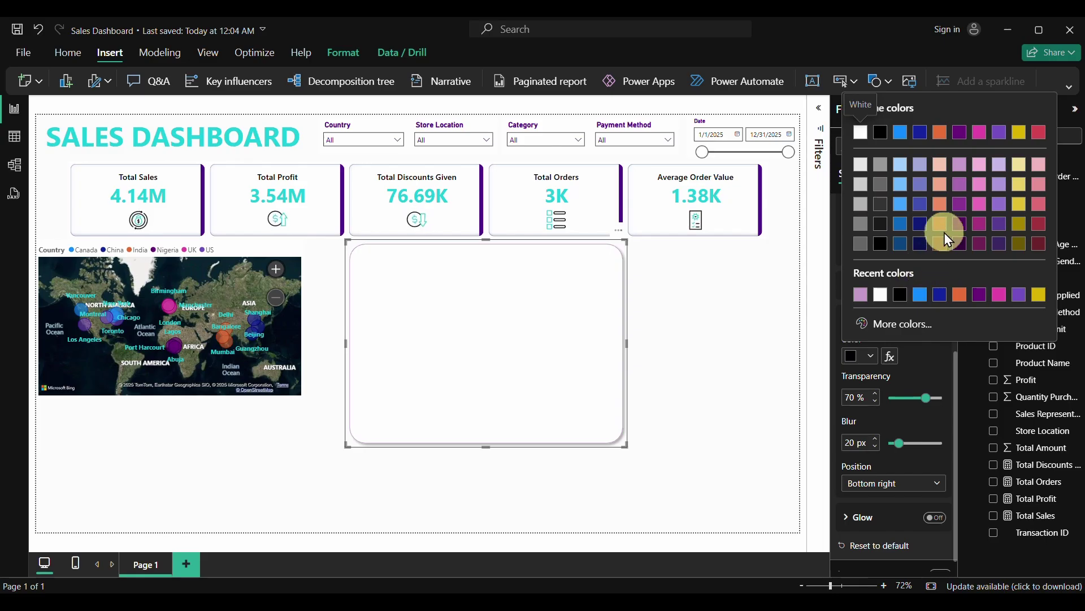
click(961, 164)
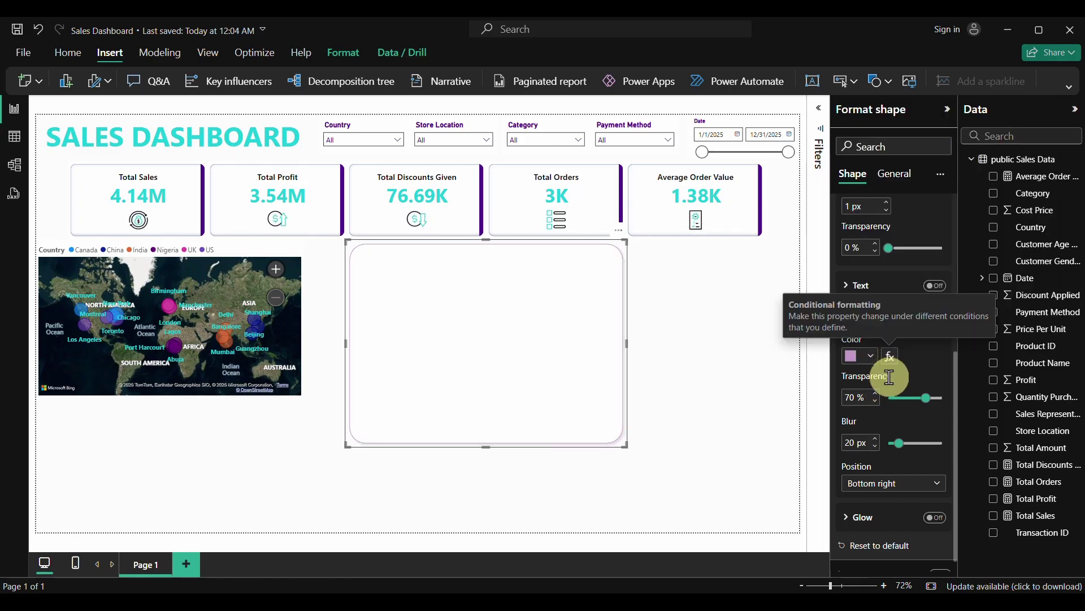
Turn on a grey glow around the shape
scroll(899, 422, down, 1)
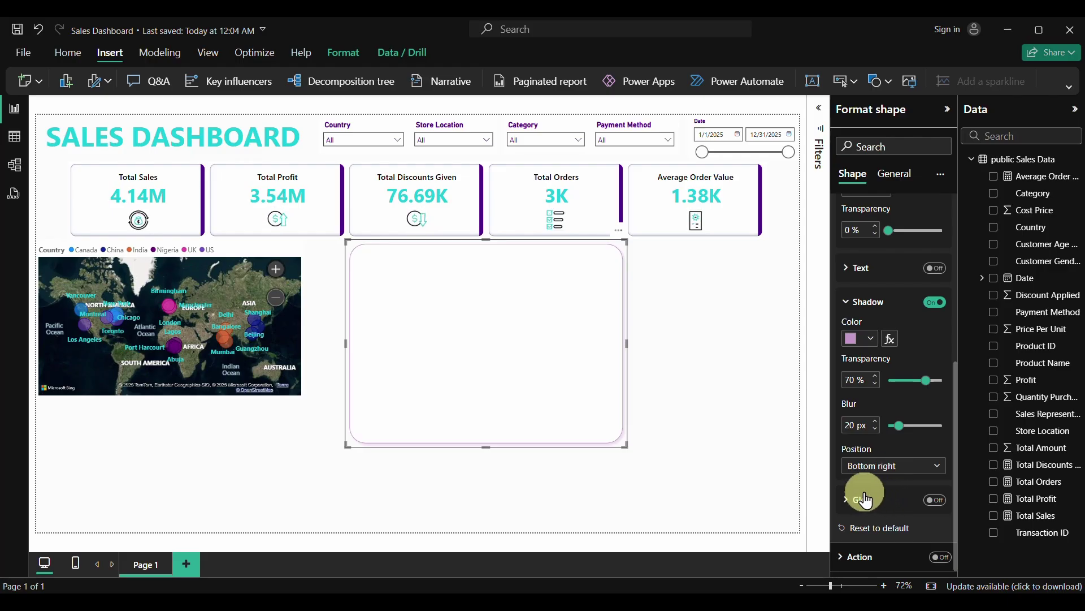
click(934, 501)
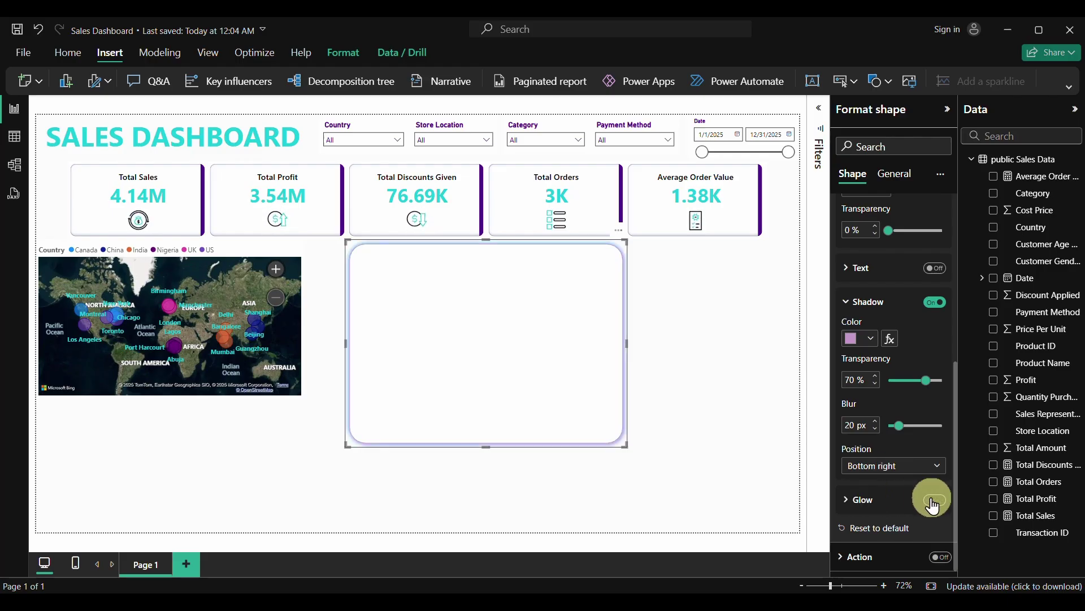
click(849, 499)
scroll(853, 497, down, 2)
click(860, 415)
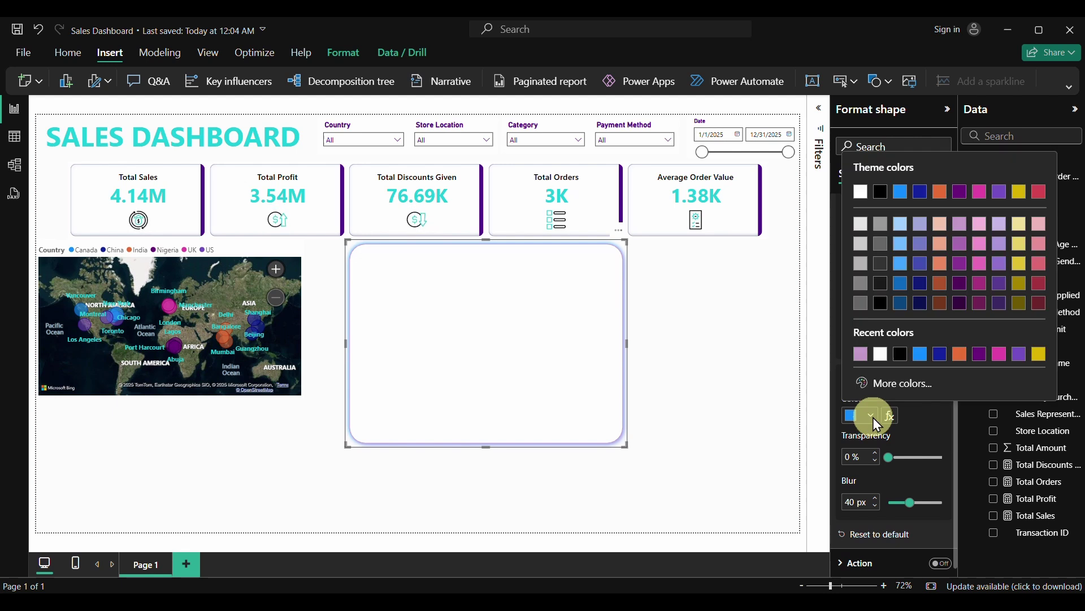
click(963, 223)
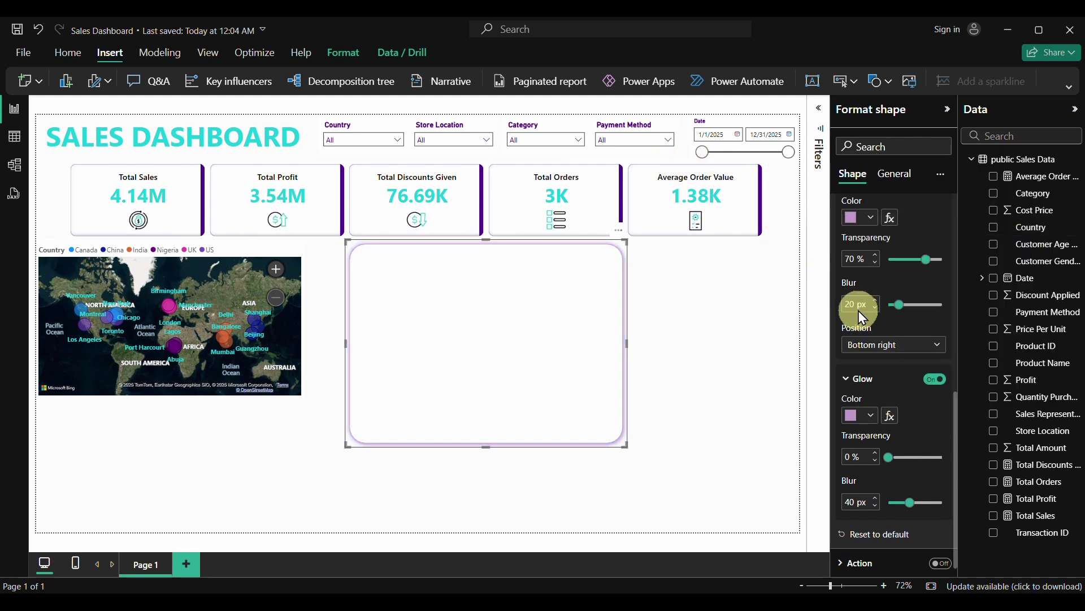
click(870, 417)
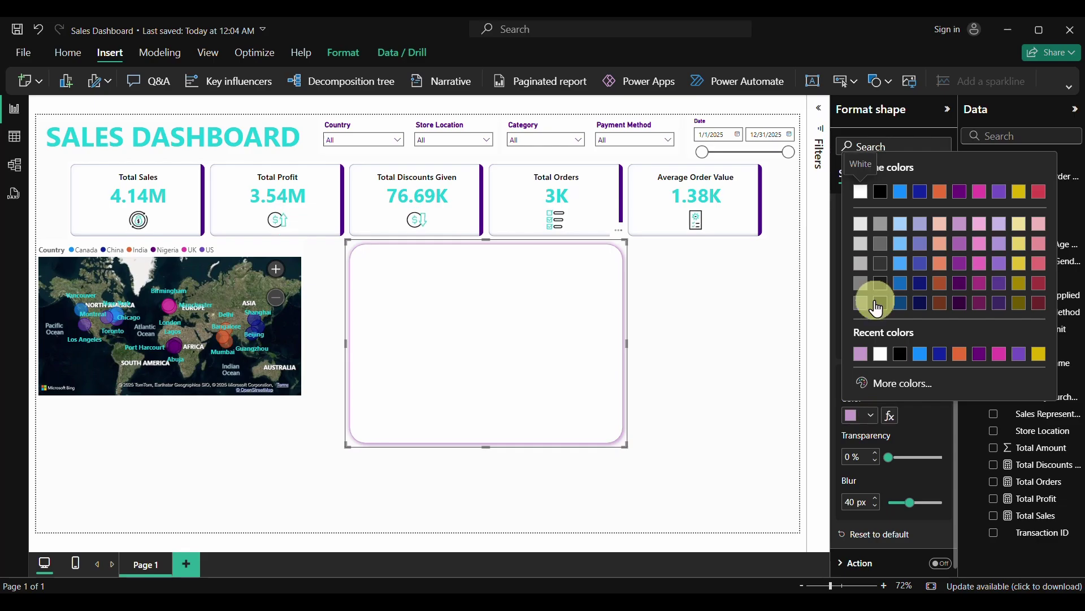
click(880, 225)
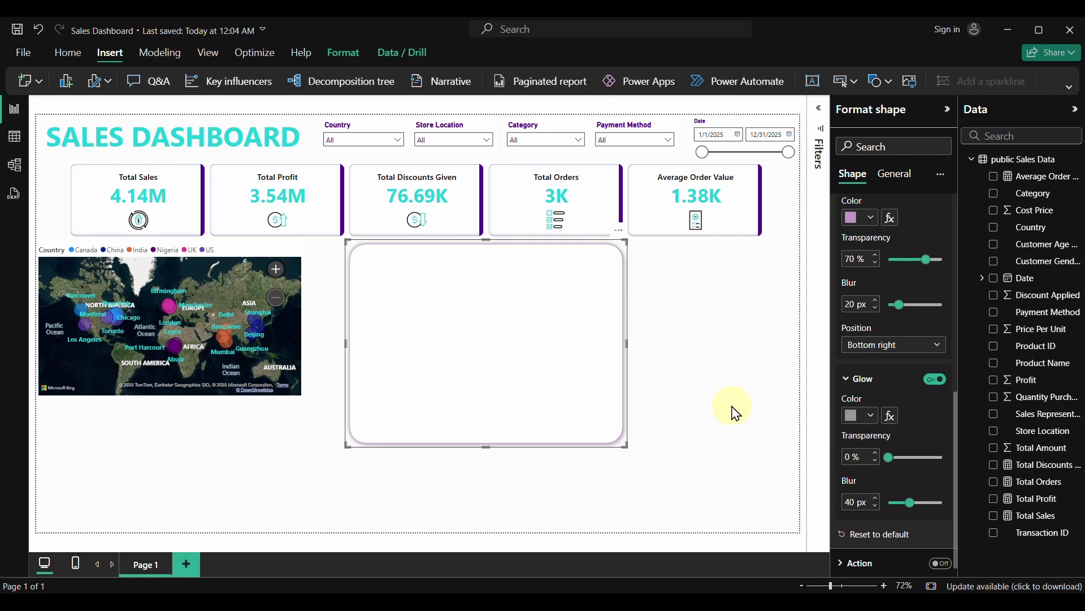
click(690, 323)
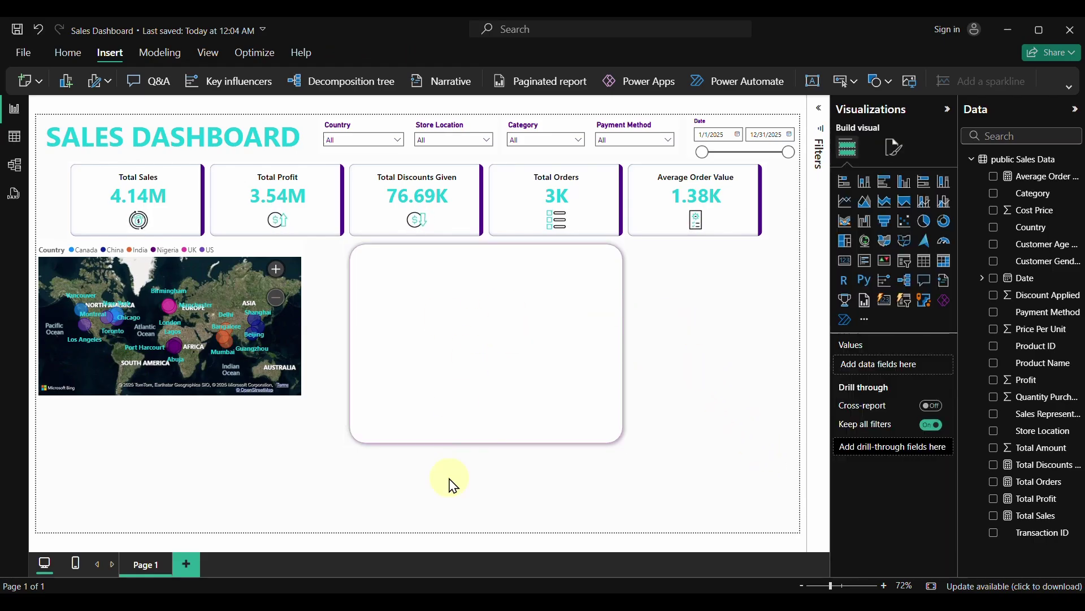
Move the panel further left beside the map and make it slightly shorter and narrower
drag(459, 386, 135, 386)
drag(176, 446, 180, 412)
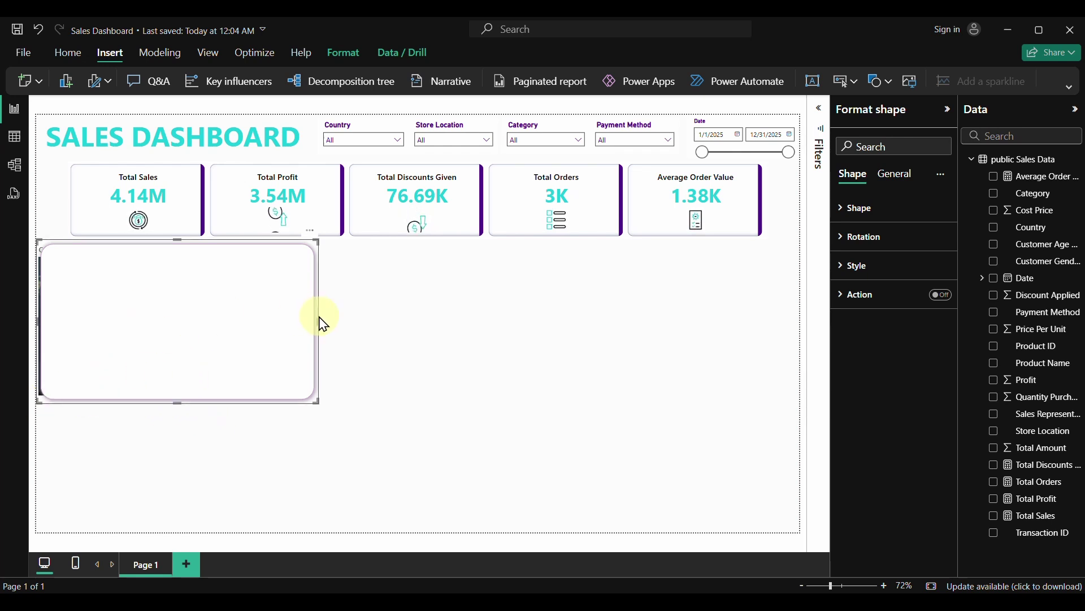
drag(318, 318, 310, 323)
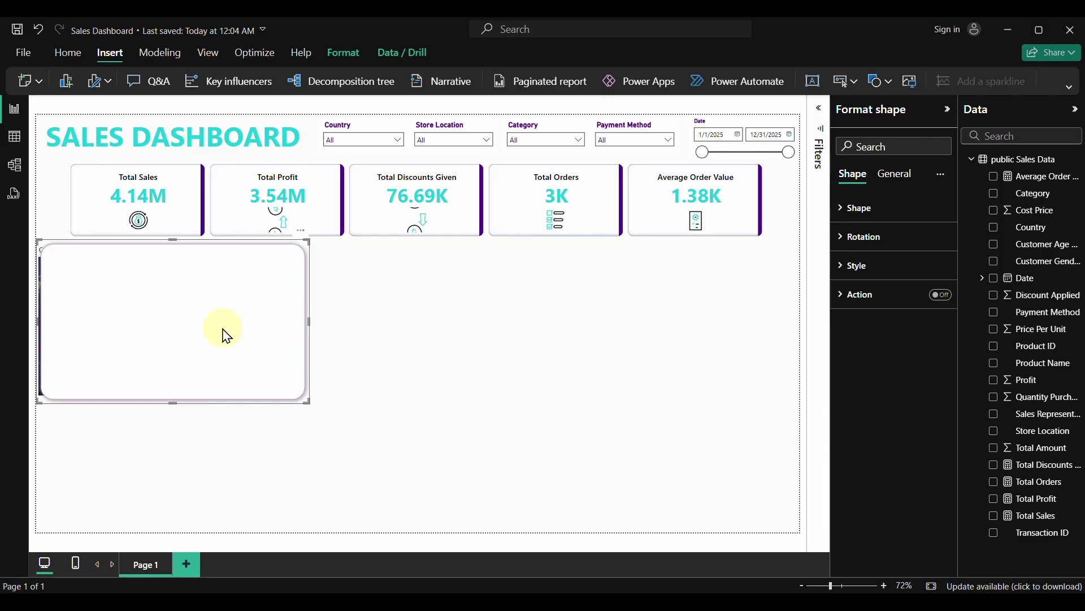
Paste a copy of the panel to its right and send the left panel behind the map
key(ctrl+v)
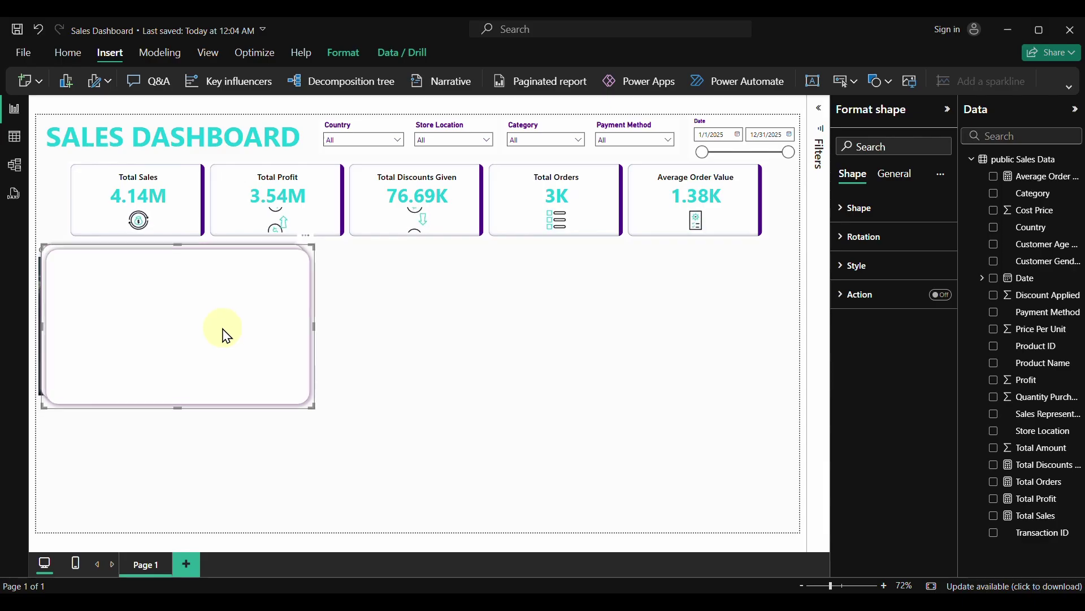
drag(277, 348, 541, 331)
click(243, 325)
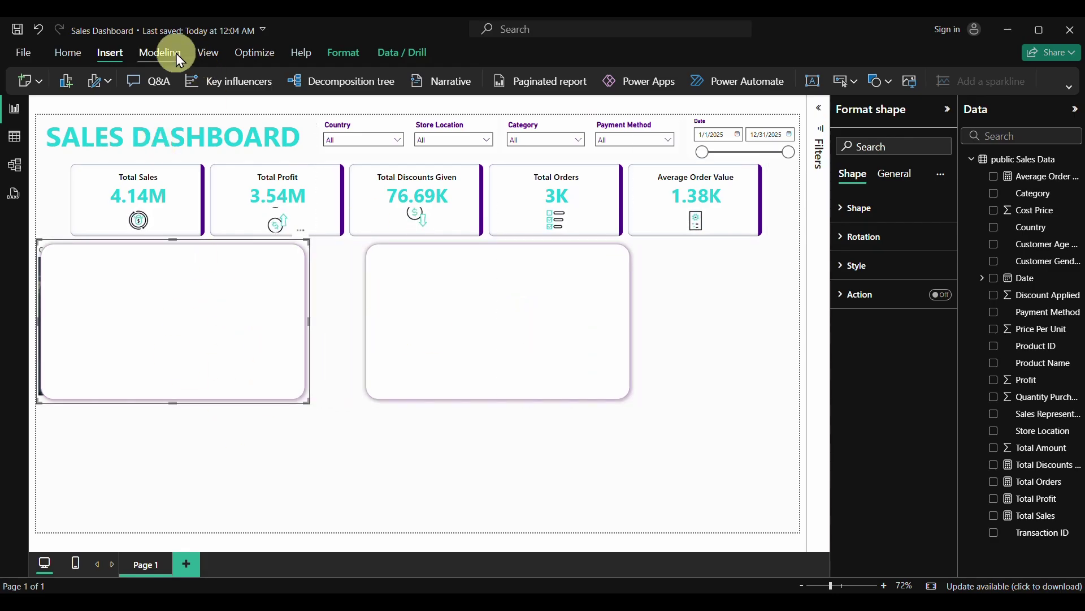
click(338, 51)
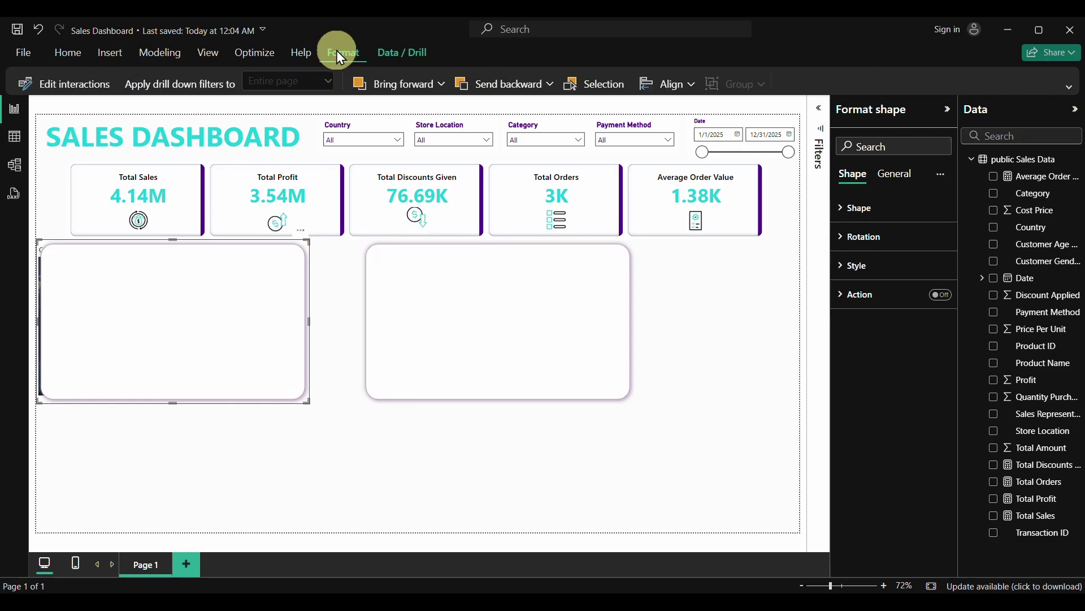
click(503, 89)
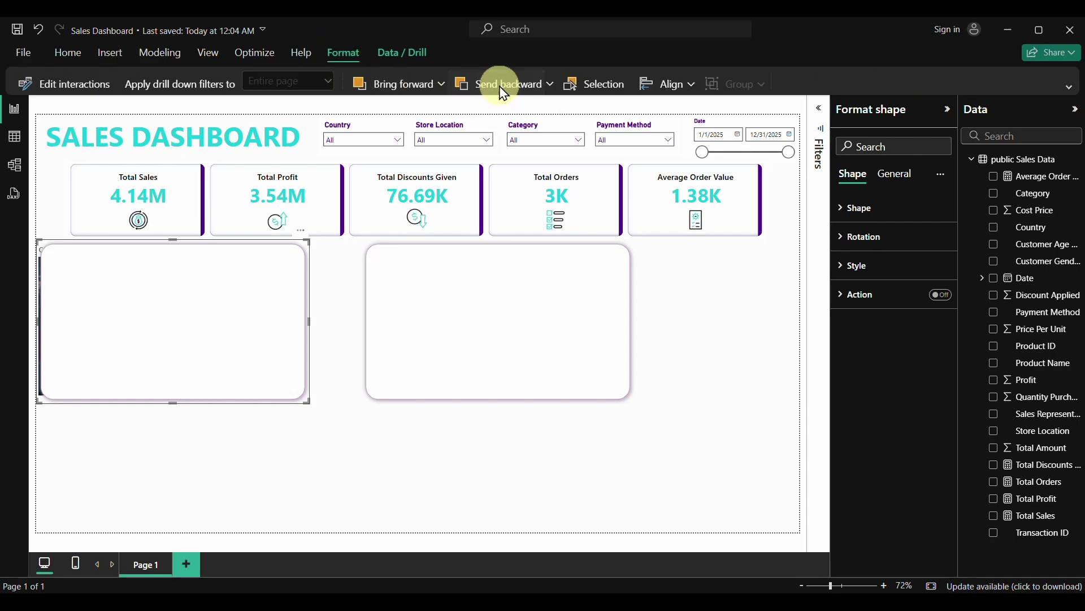
Move the bubble map down and right into the left rounded panel
click(317, 450)
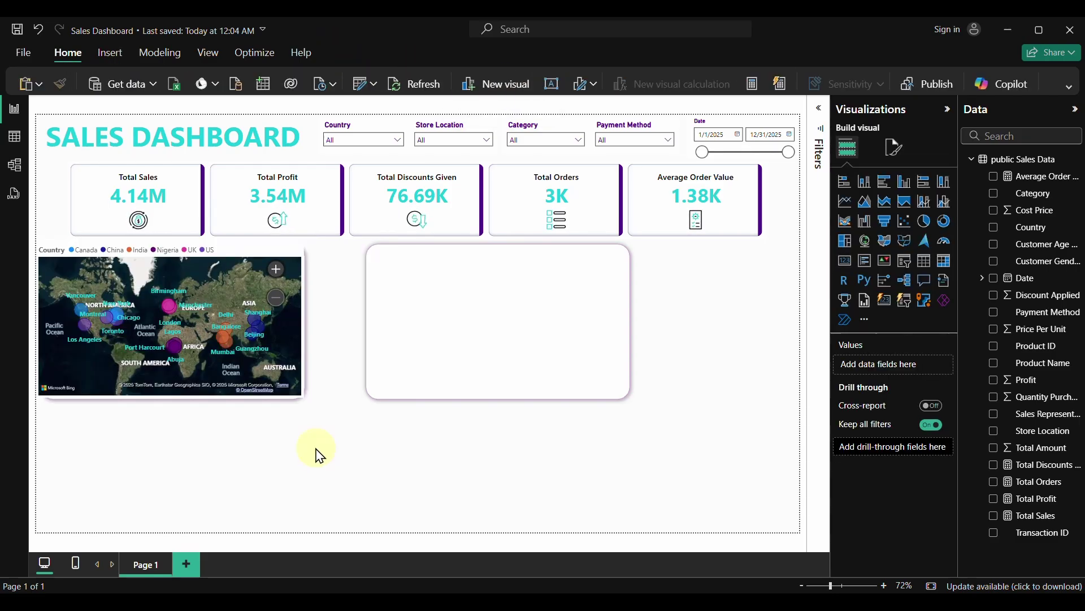
click(281, 368)
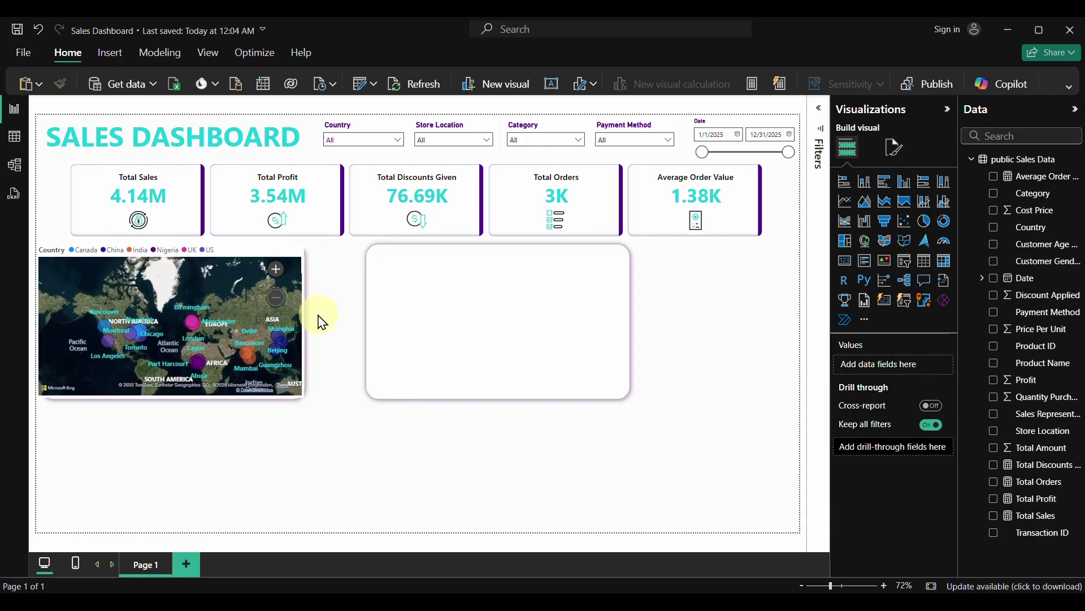
click(277, 247)
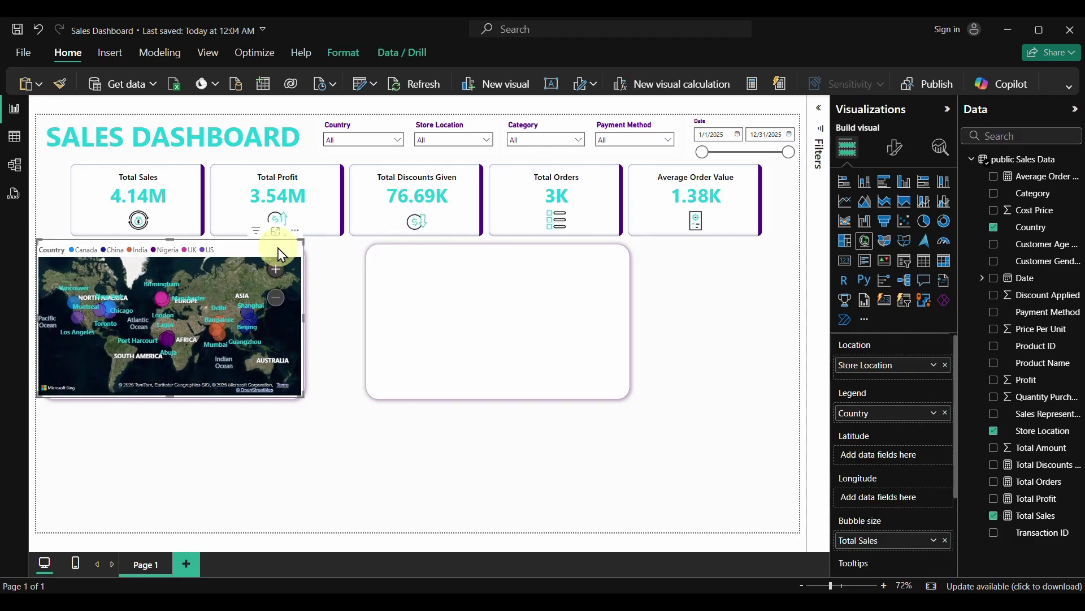
drag(277, 248, 243, 260)
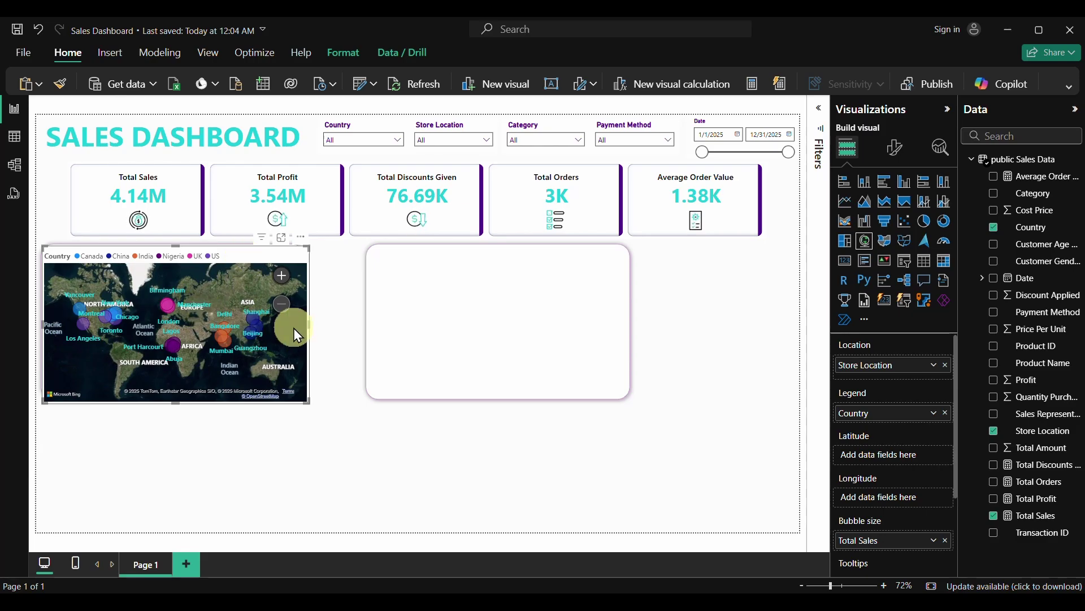
Trim the map's right, bottom and left edges so it fits inside the panel
drag(310, 323, 300, 322)
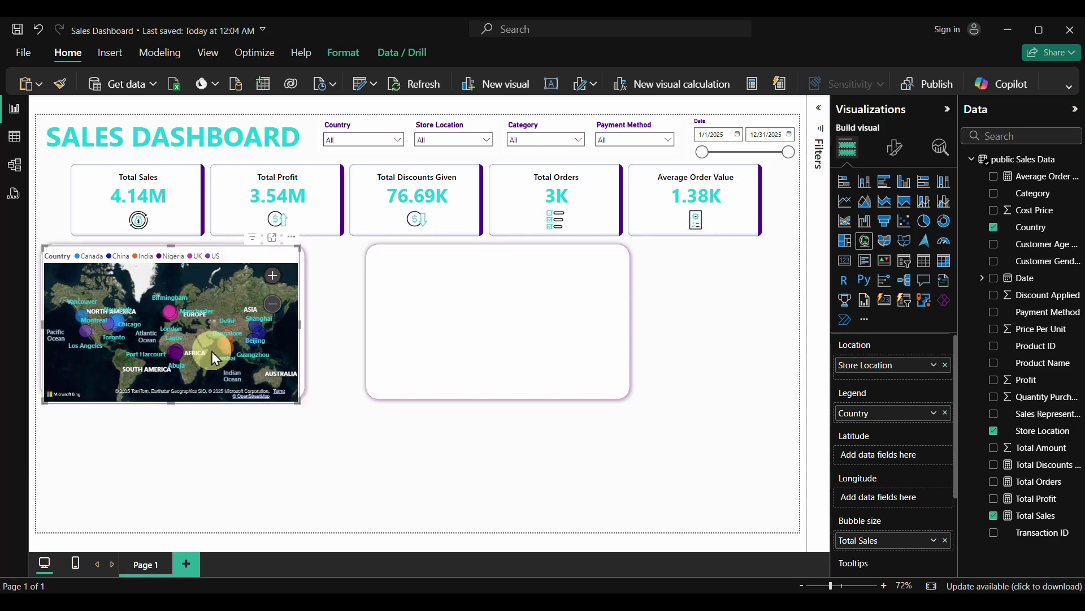
drag(172, 403, 173, 396)
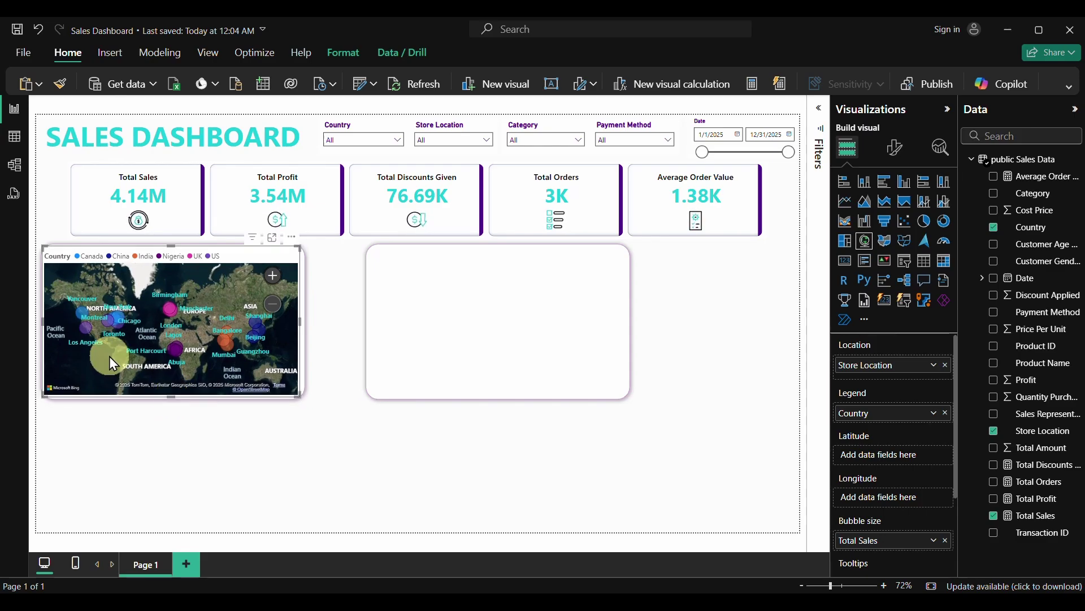
drag(42, 321, 46, 322)
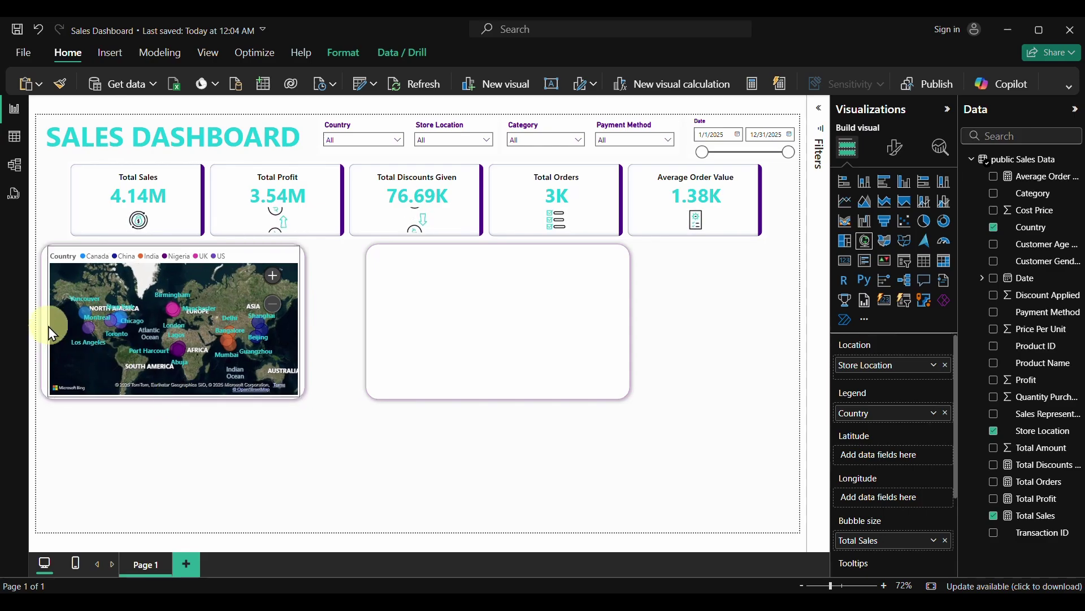
click(237, 443)
click(240, 261)
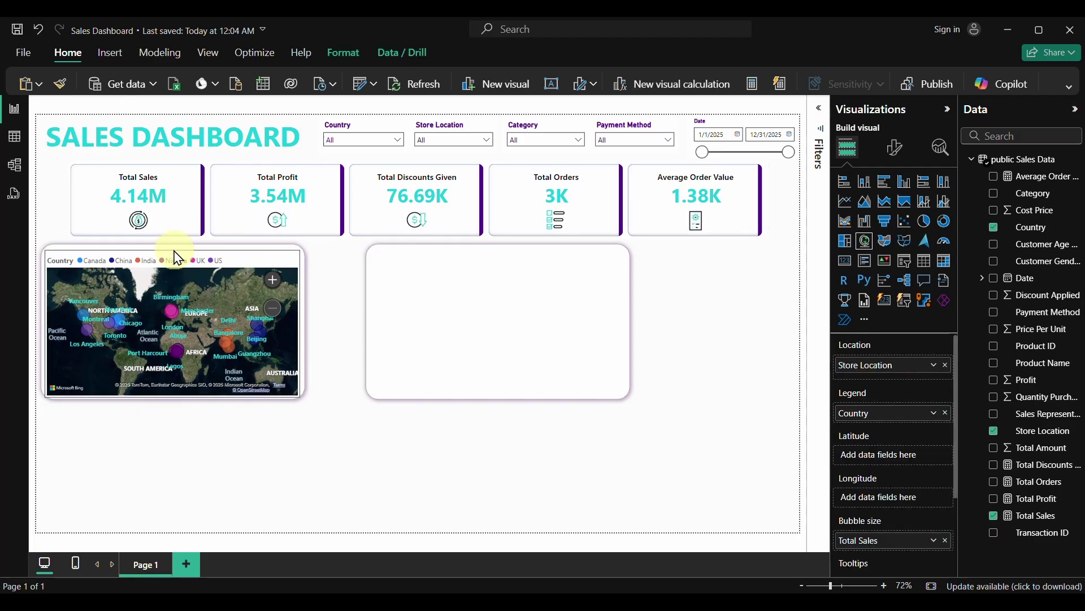
click(209, 374)
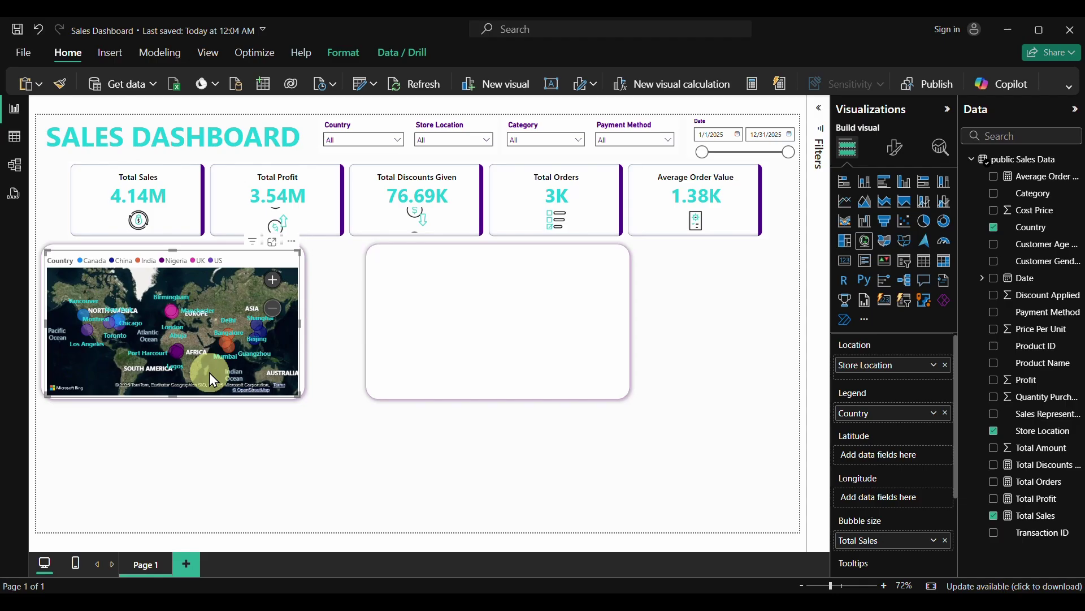
click(171, 394)
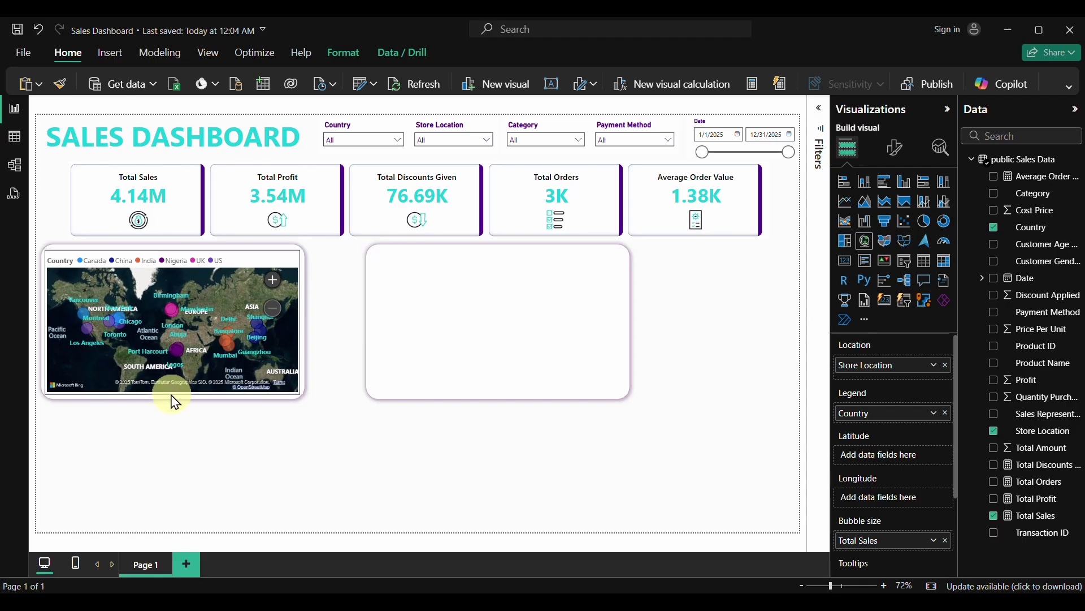
click(229, 469)
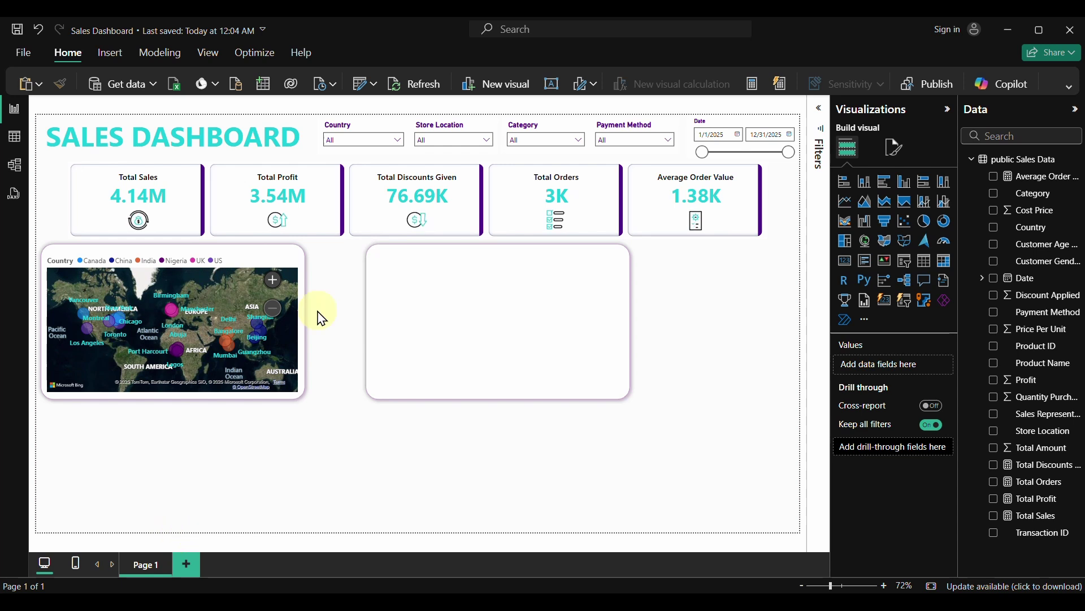
Move the empty right panel left so it sits beside the map panel
click(489, 264)
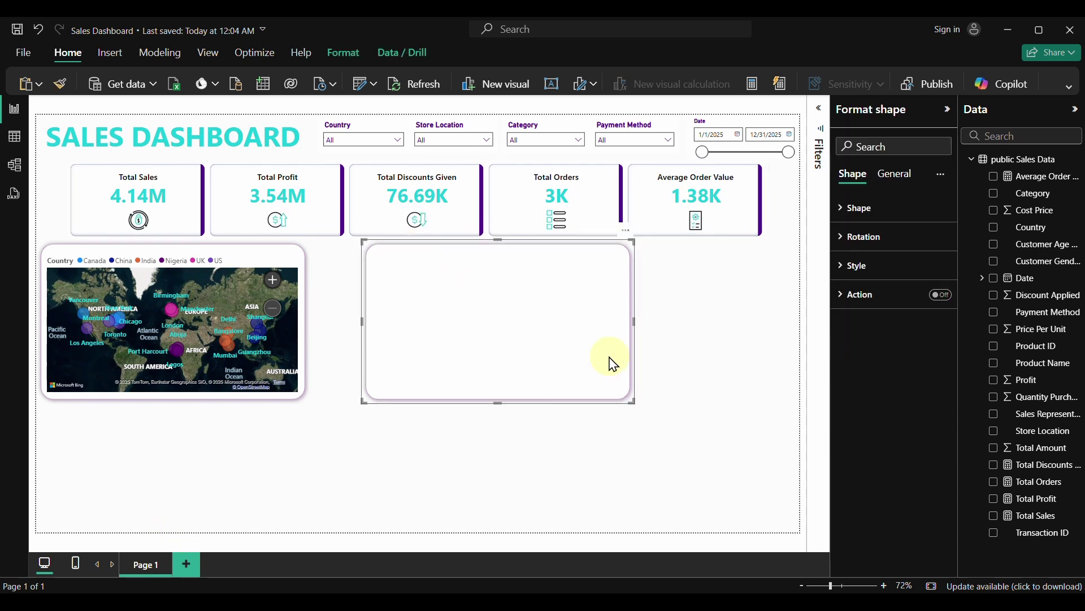
click(903, 178)
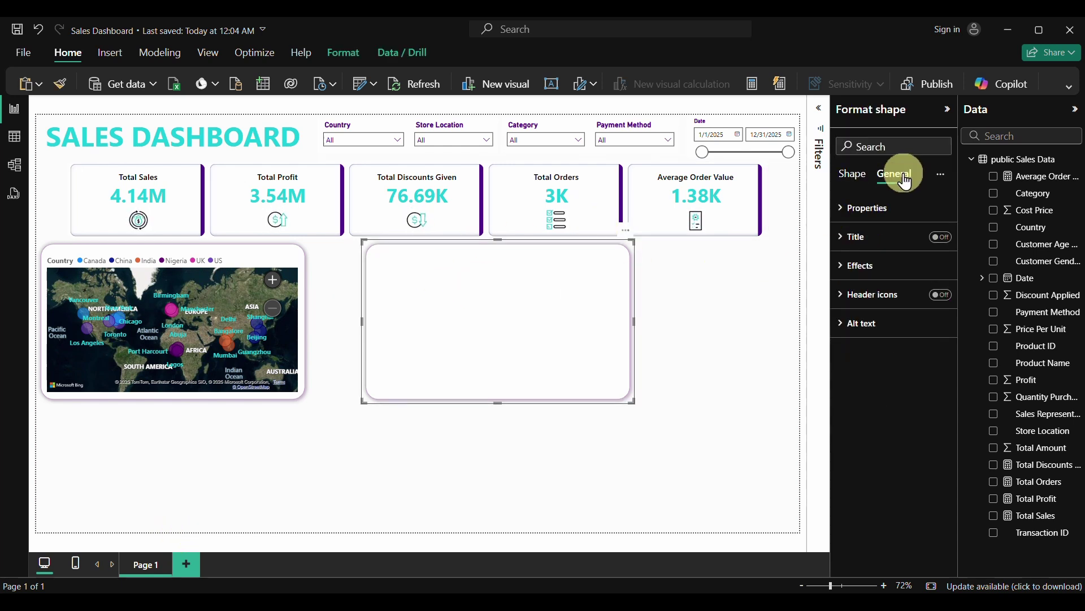
click(859, 215)
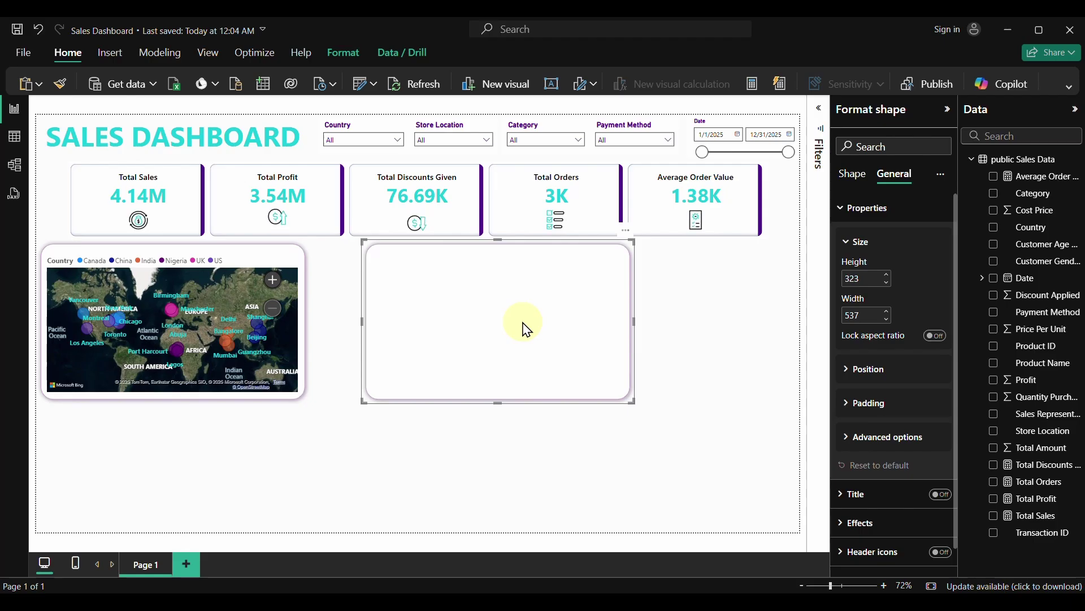
drag(526, 329, 467, 323)
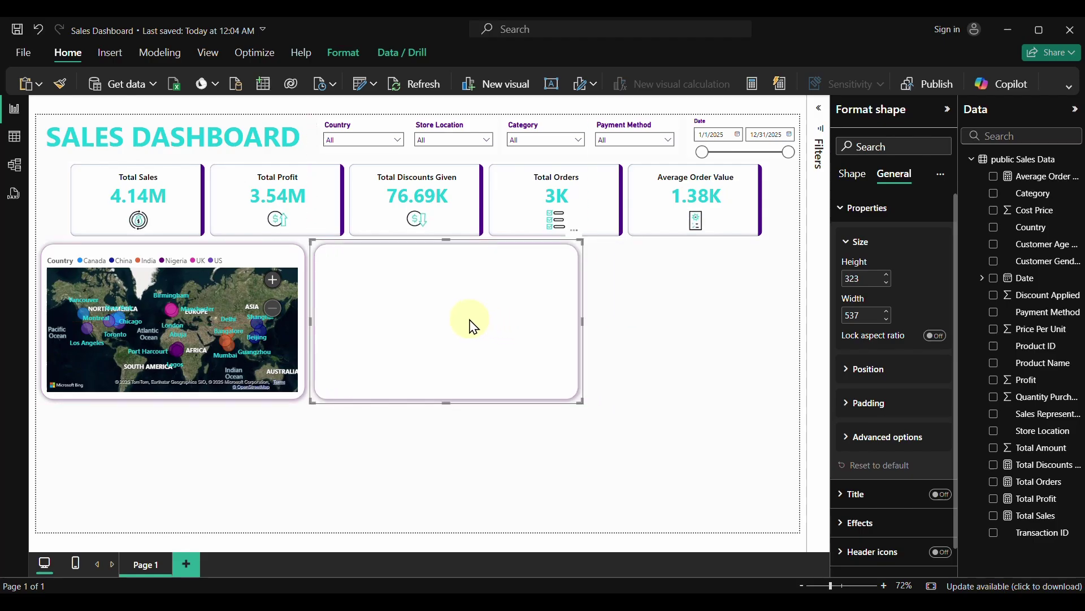
Widen the KPI card row to 1470 px, reaching the Date slicer's end
click(768, 208)
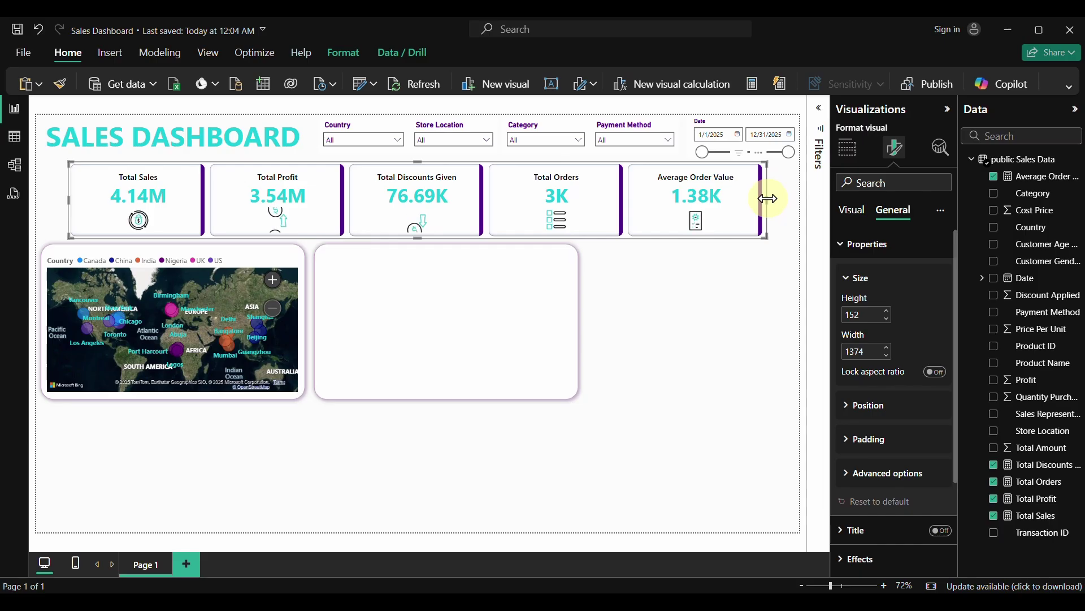
drag(767, 198, 792, 203)
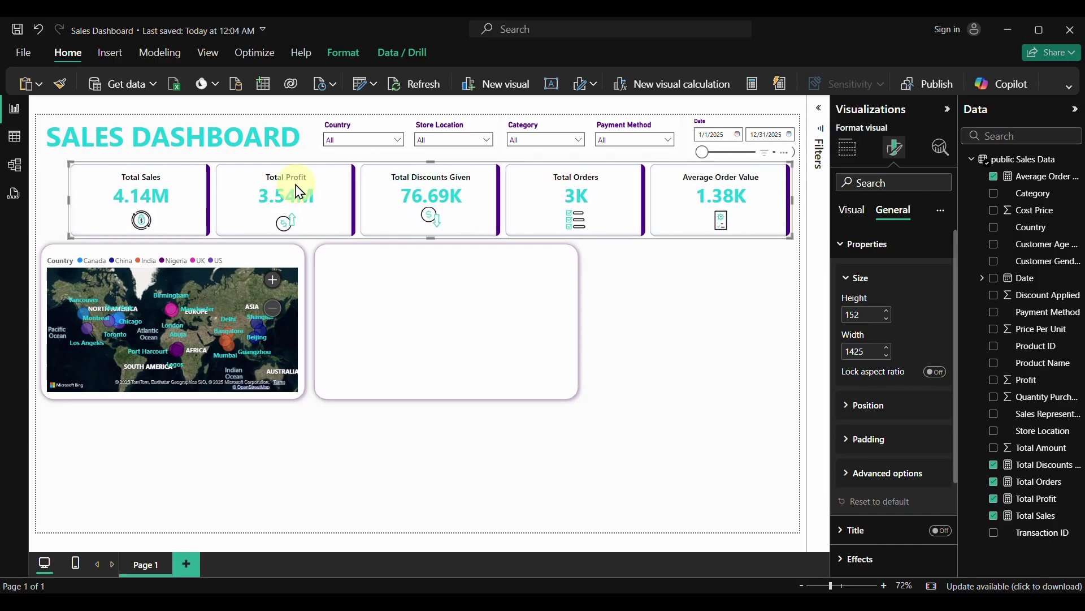
drag(68, 201, 46, 212)
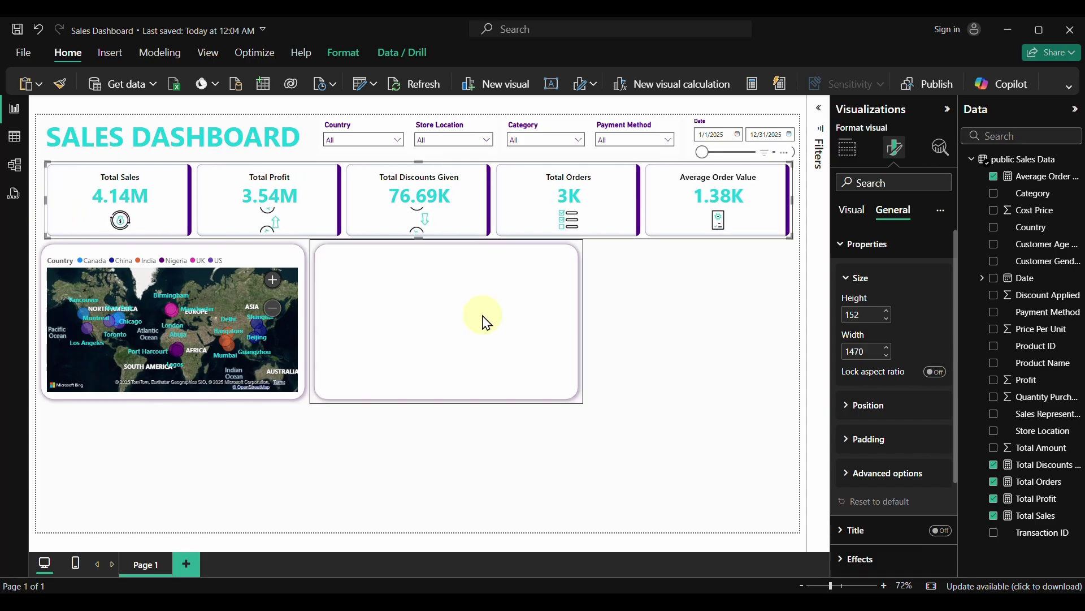
click(614, 333)
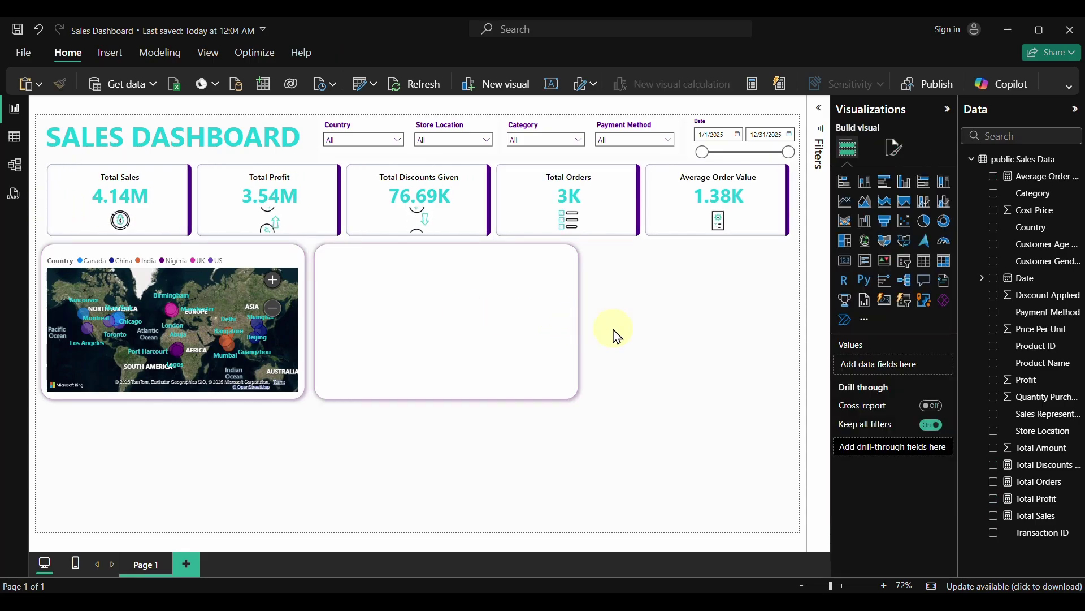
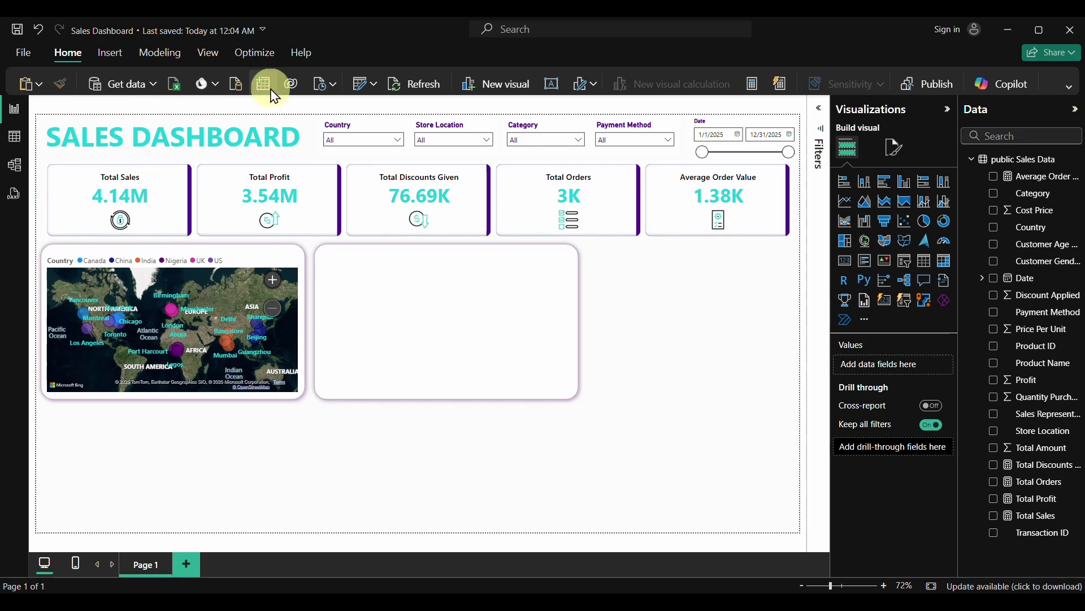
Open the Sales Data query in Power Query Editor and select the Date column
click(374, 86)
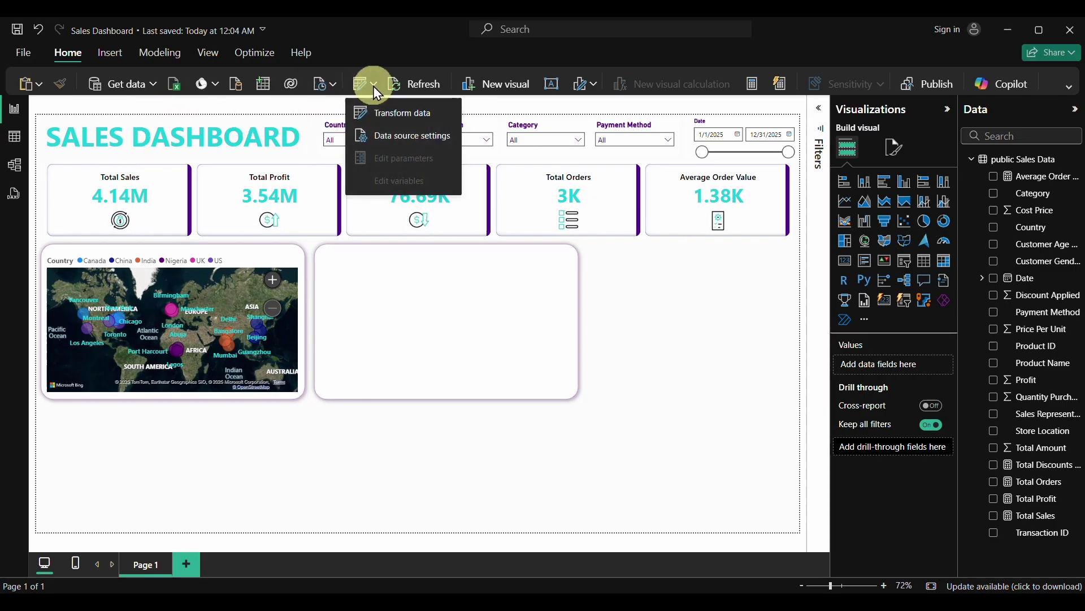
click(396, 117)
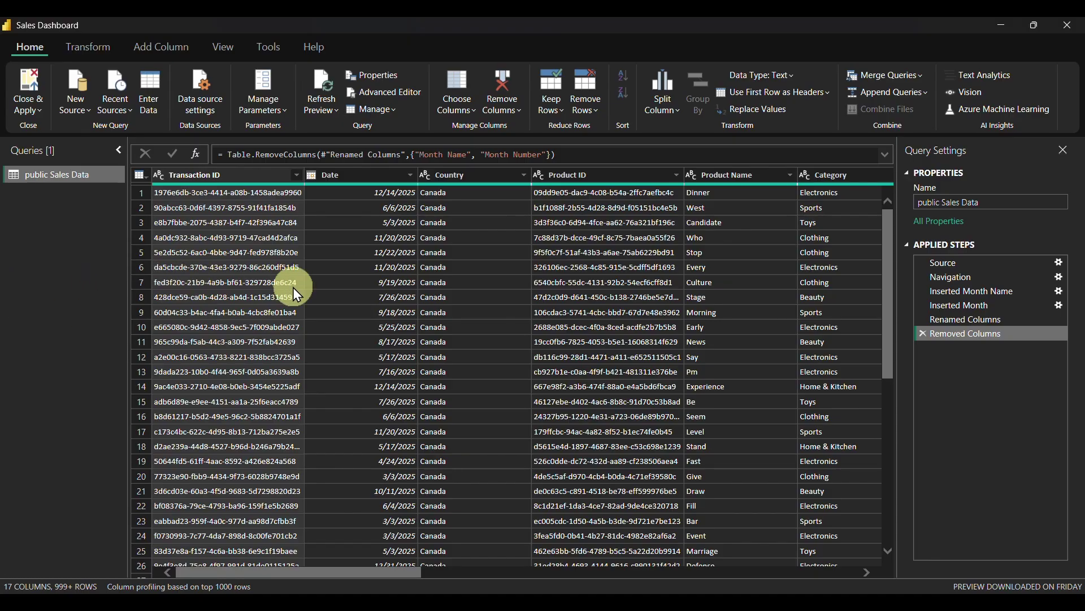
scroll(293, 287, right, 3)
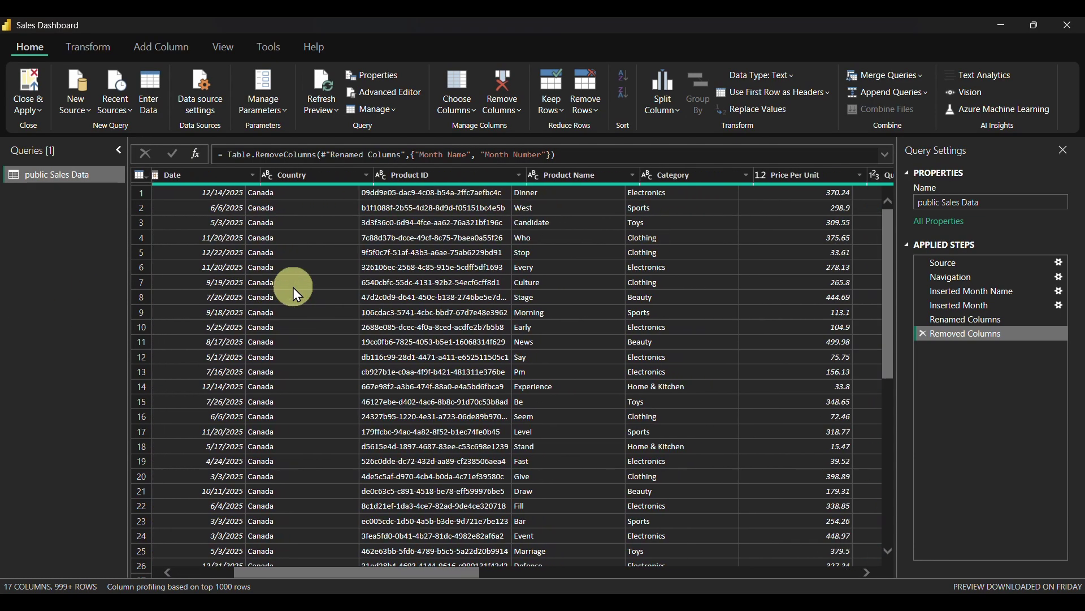
scroll(293, 287, left, 3)
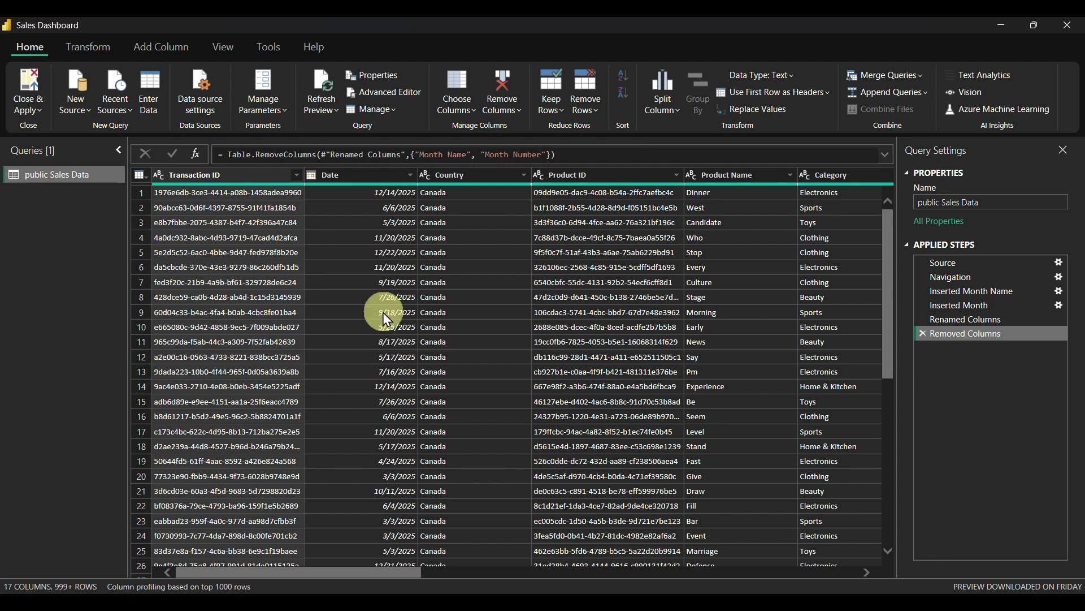
click(361, 172)
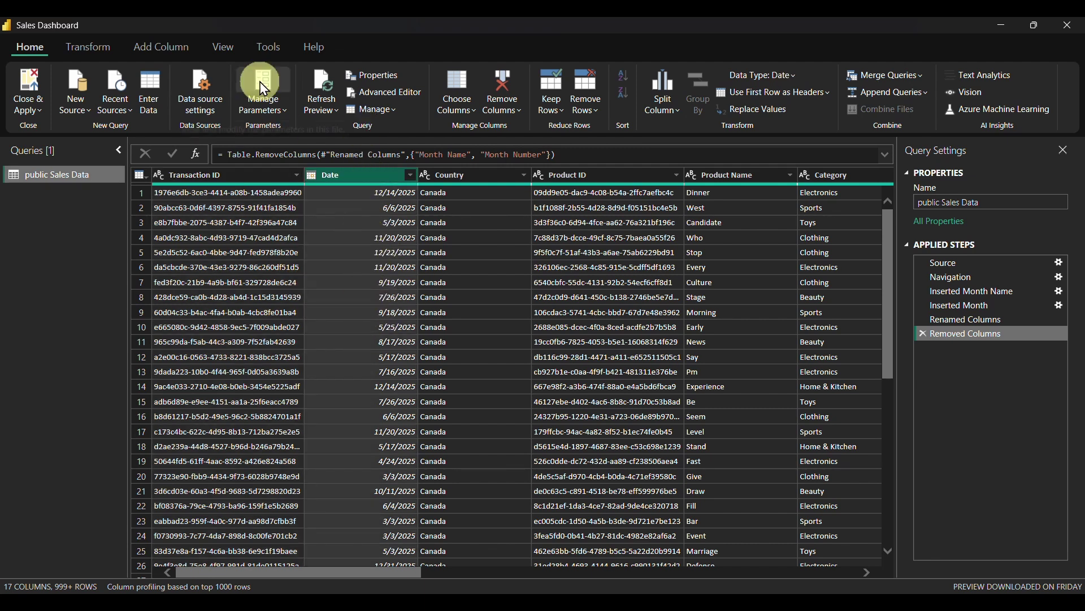
From Date, add Name of Month and Month columns, renaming the month column to Month Number
click(164, 45)
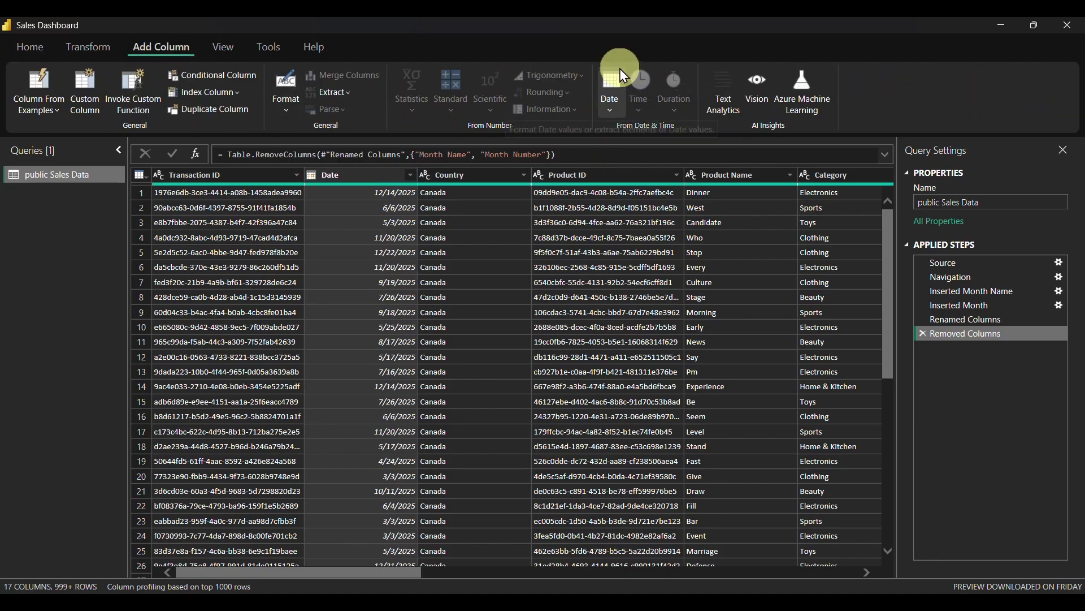
click(614, 86)
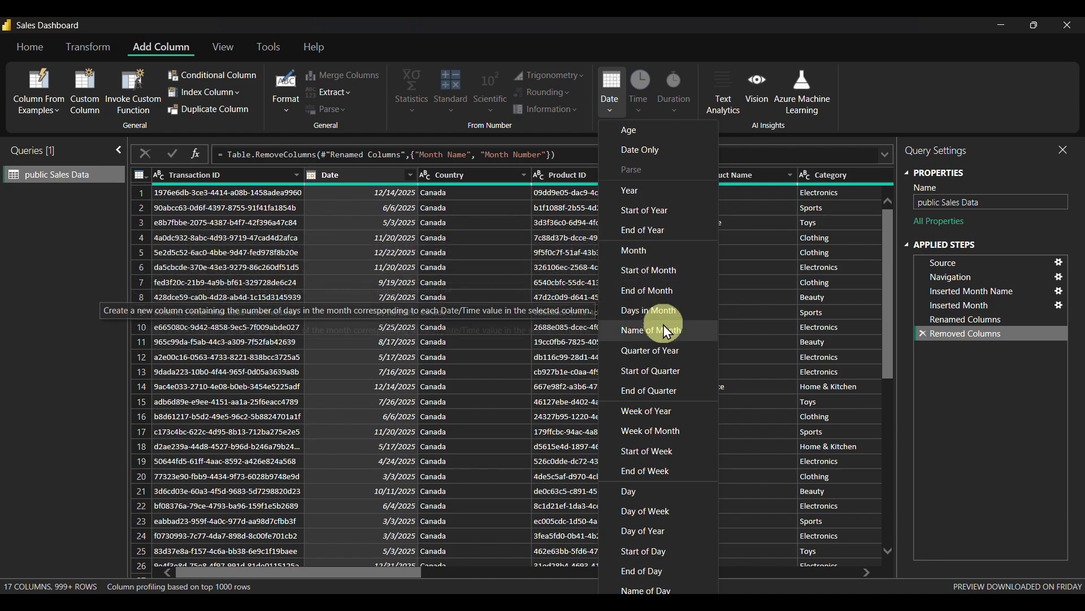
click(652, 333)
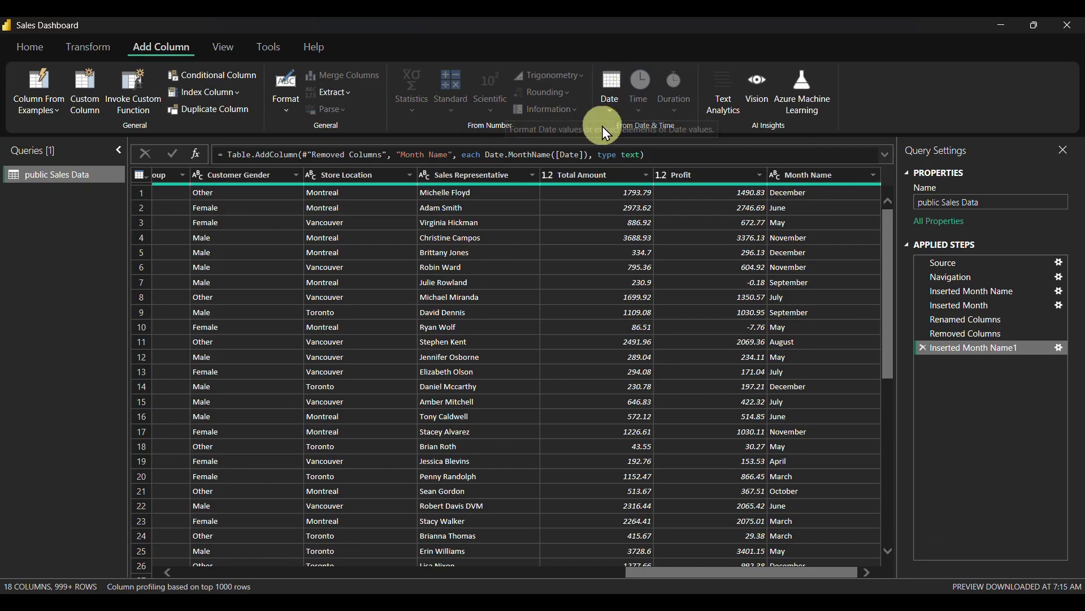
click(605, 109)
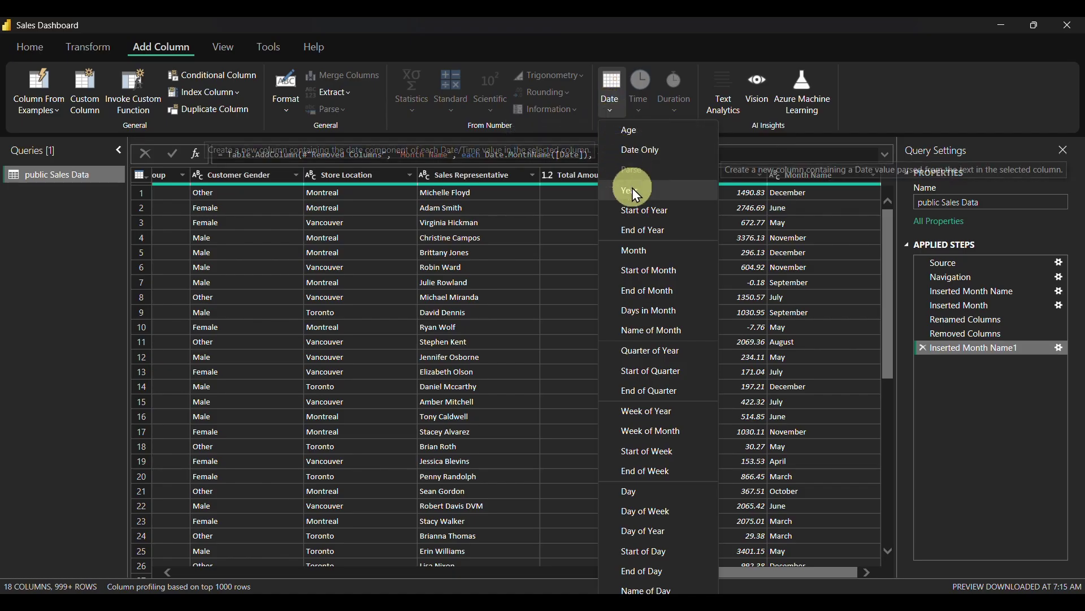
click(650, 249)
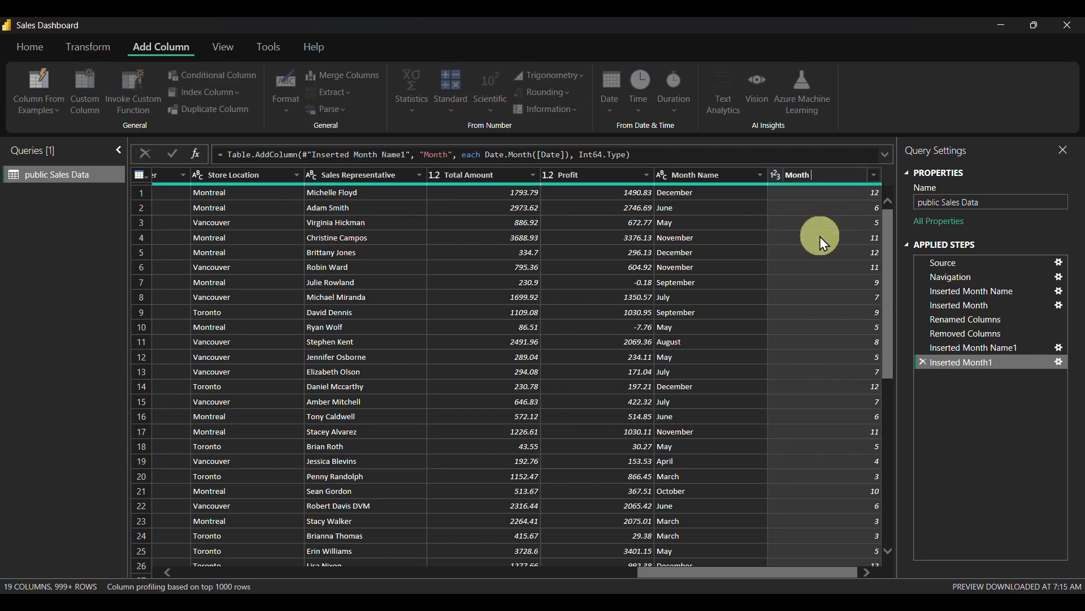
text(Num)
text(ber)
key(Return)
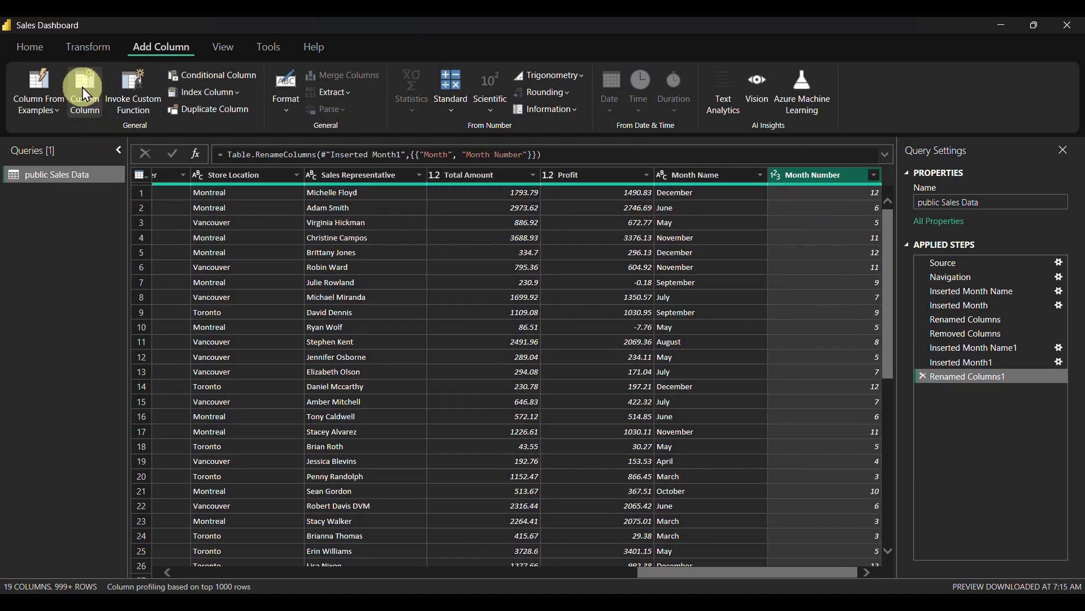
click(25, 47)
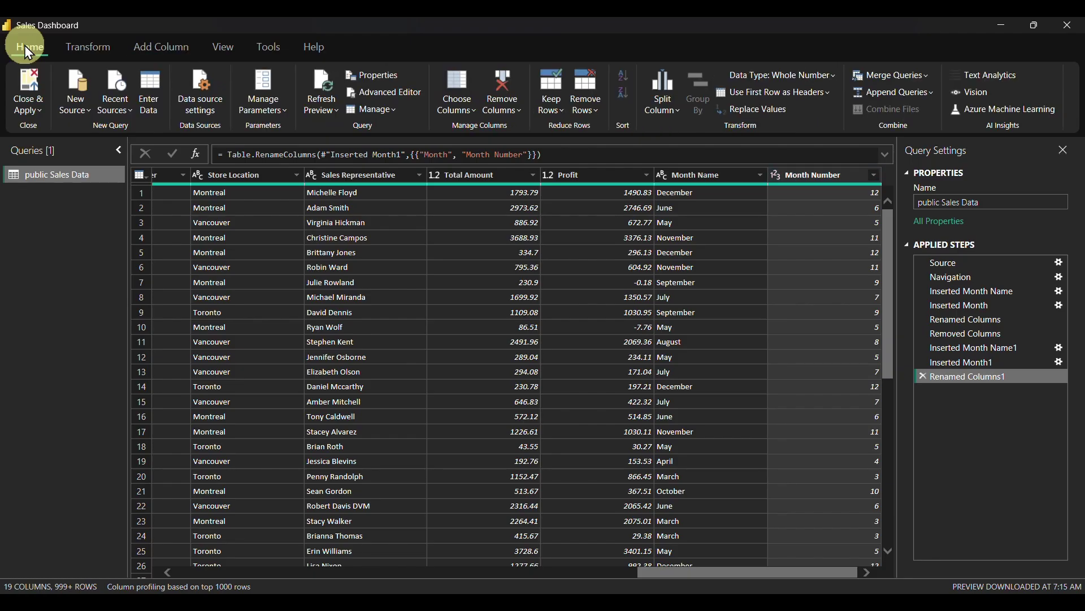
Apply the query changes with Close & Apply, then nudge the empty card beside the map
click(26, 91)
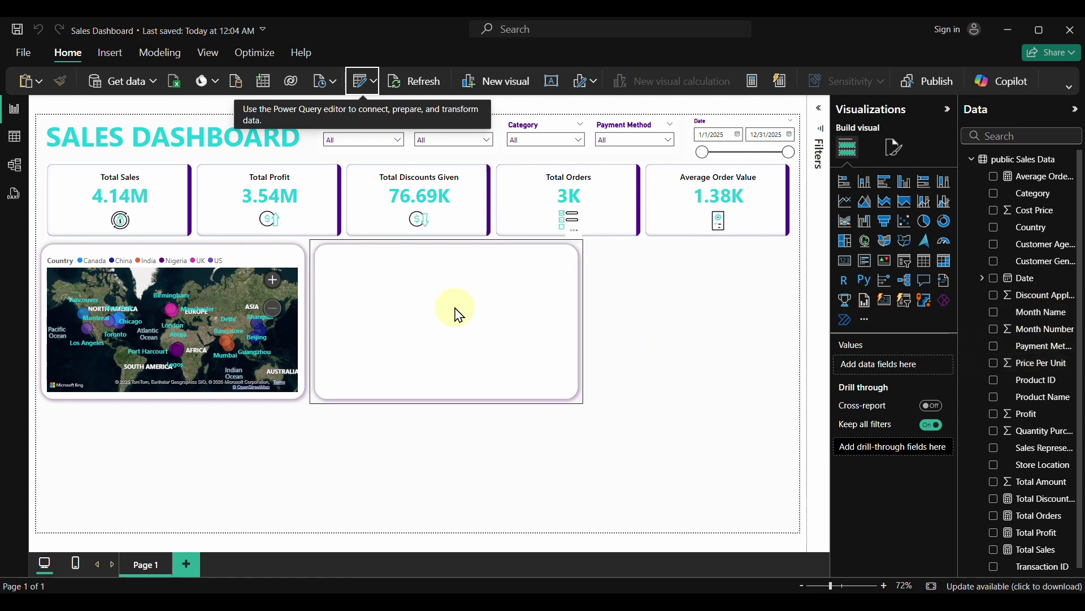
drag(452, 307, 459, 309)
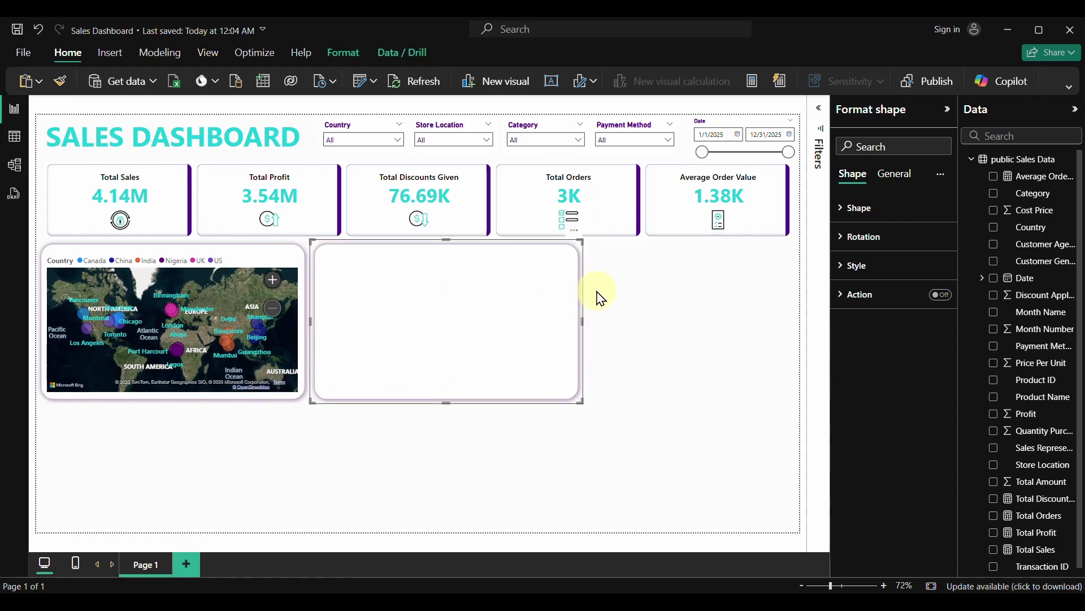
click(668, 295)
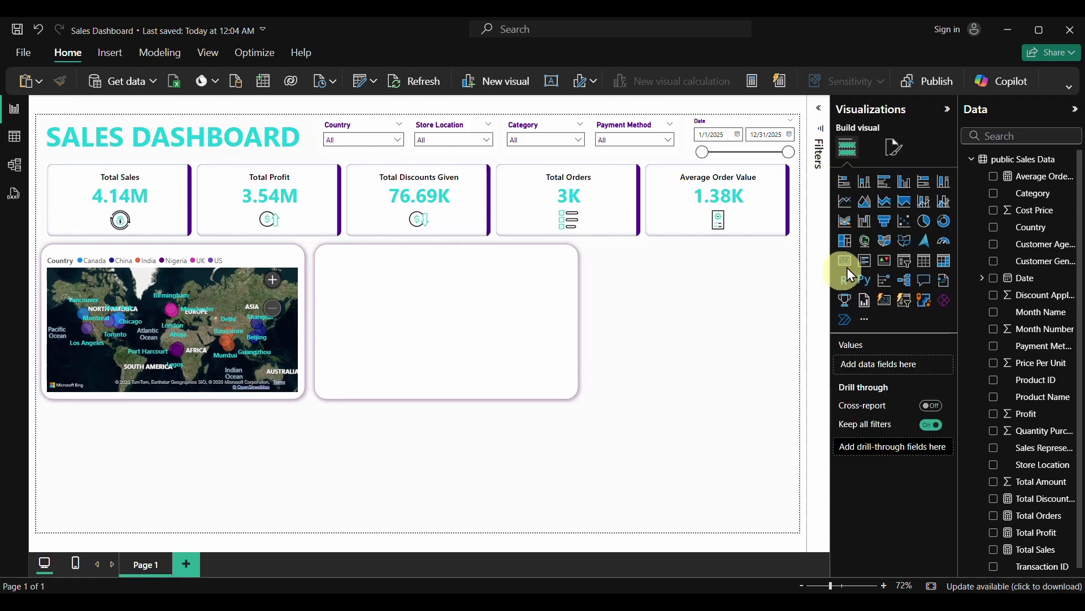
Insert a stacked area chart sized over the empty card, plotting Total Sales by Month Name
click(865, 202)
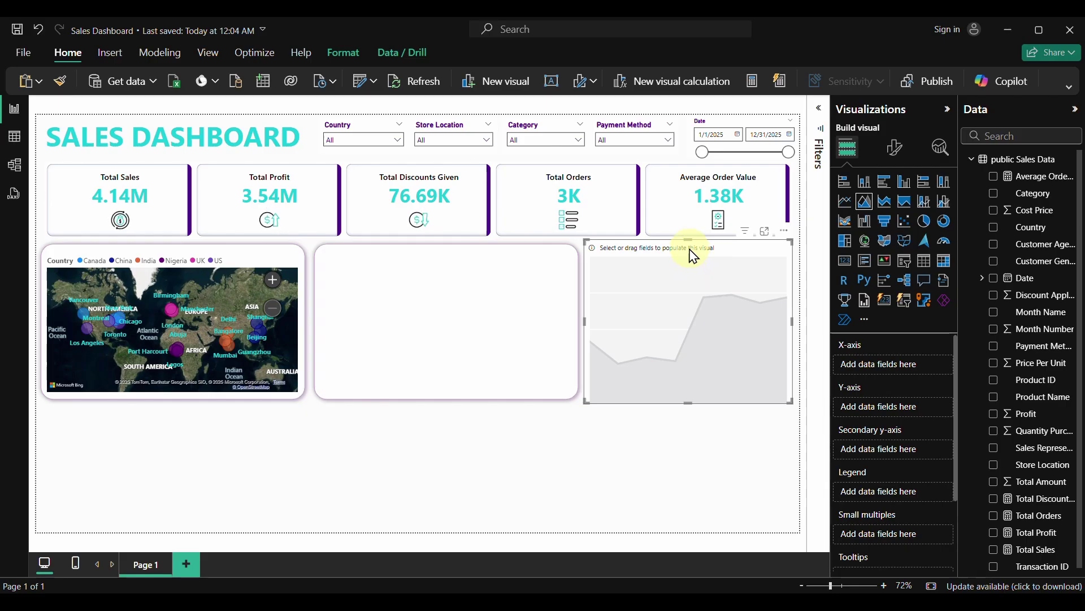
drag(693, 256, 426, 266)
drag(525, 329, 576, 328)
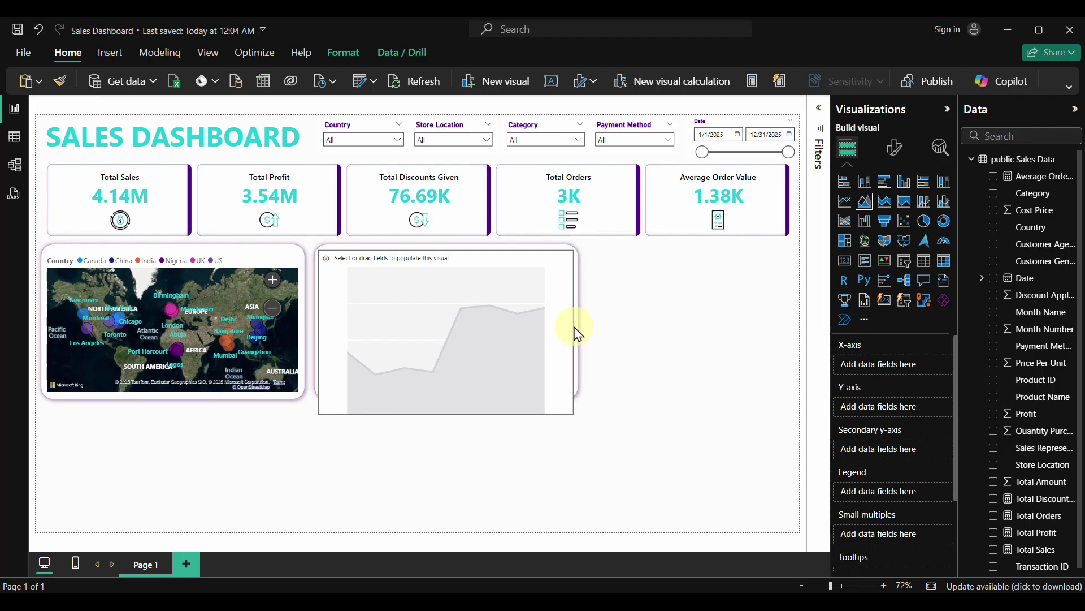
drag(446, 413, 448, 398)
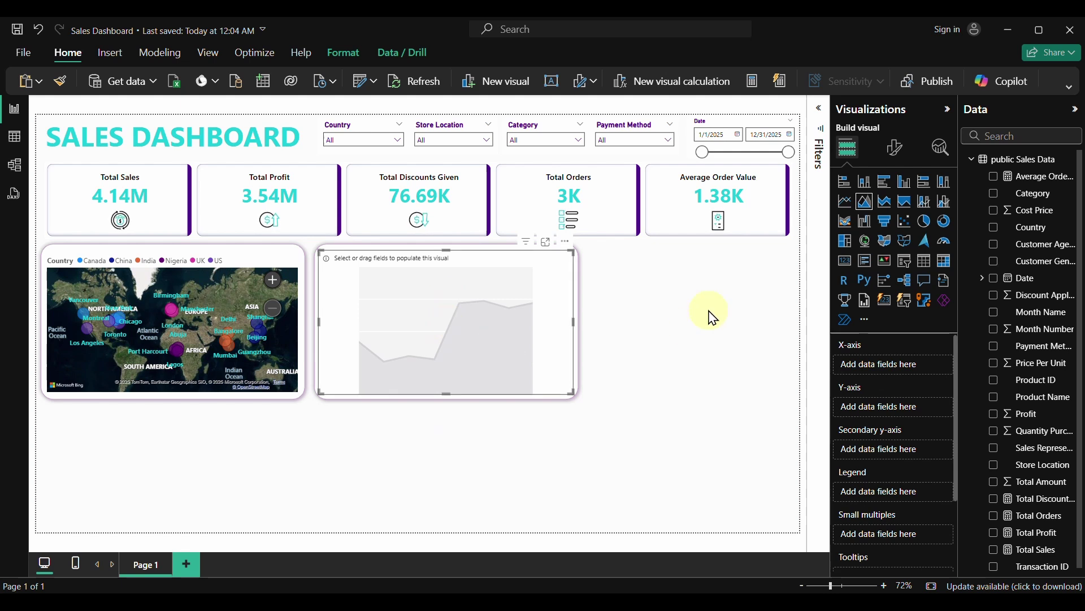
click(995, 315)
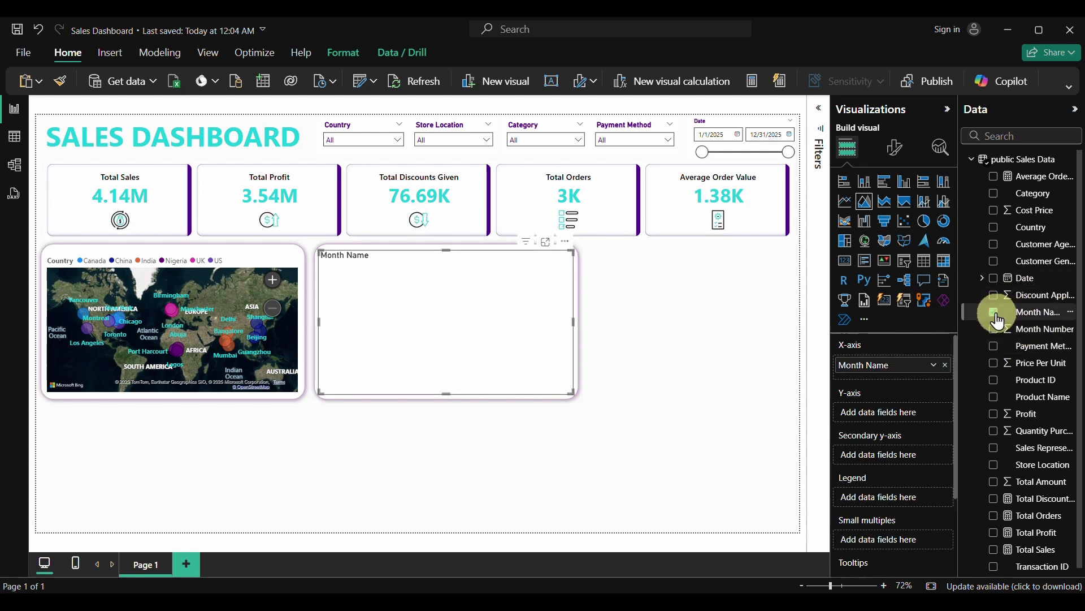
click(993, 550)
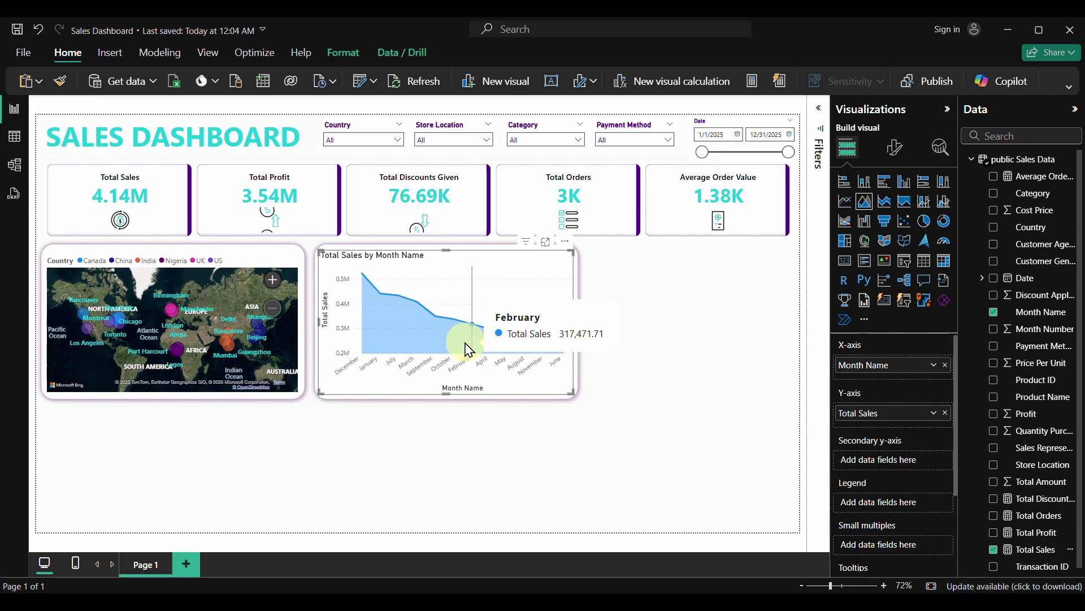
click(1043, 315)
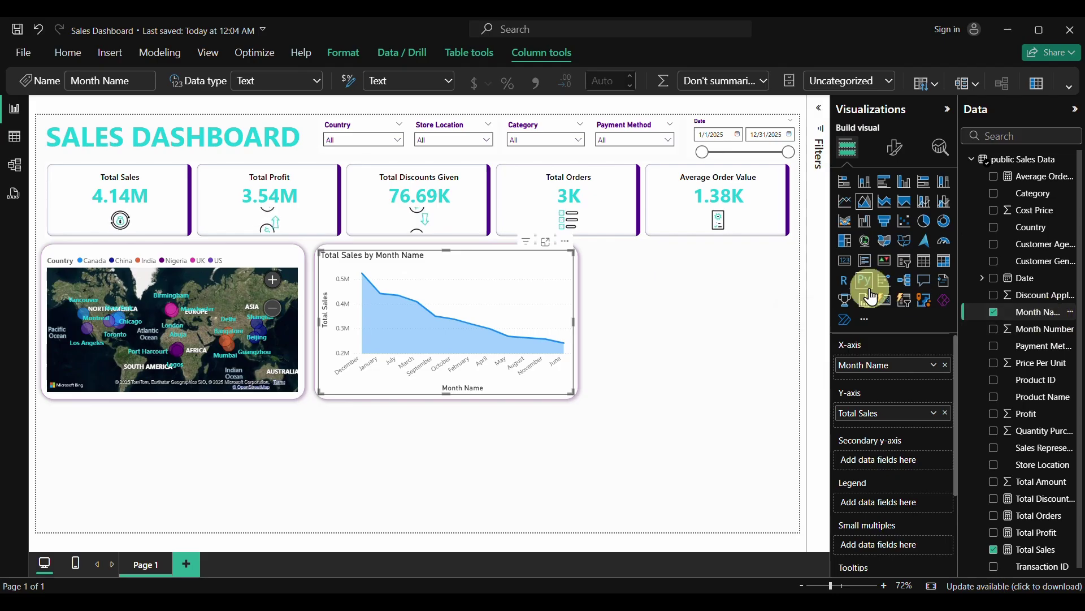
Set the Month Name column to sort by Month Number
click(417, 56)
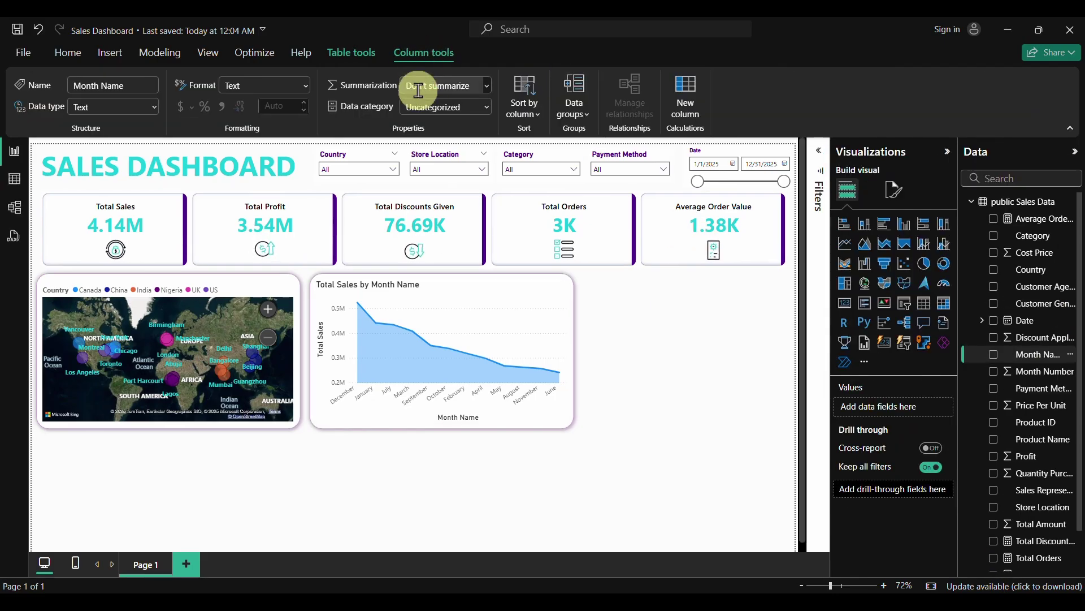
click(1039, 30)
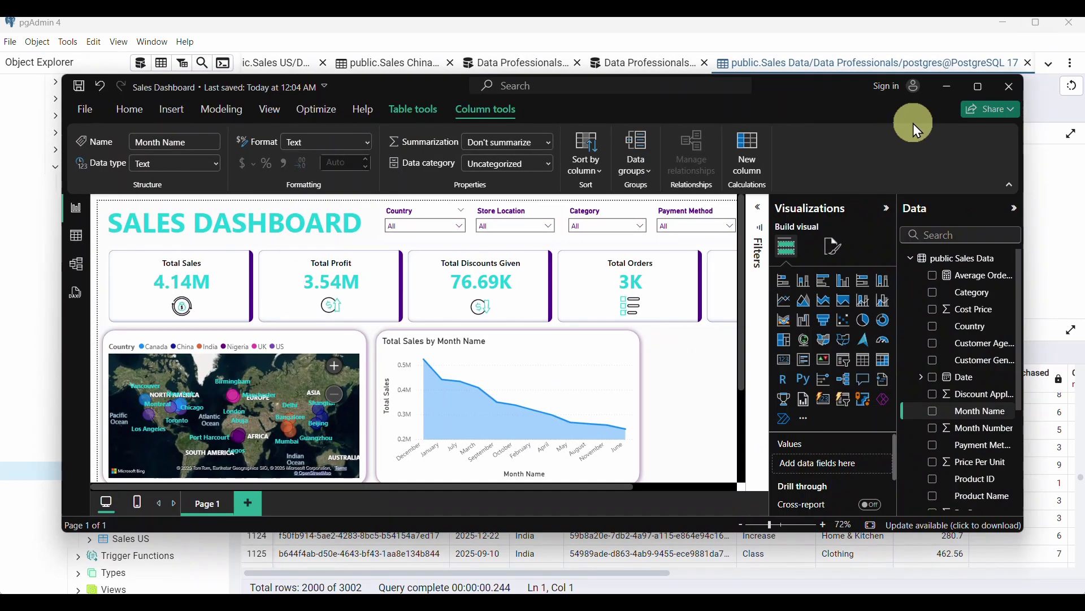
click(980, 87)
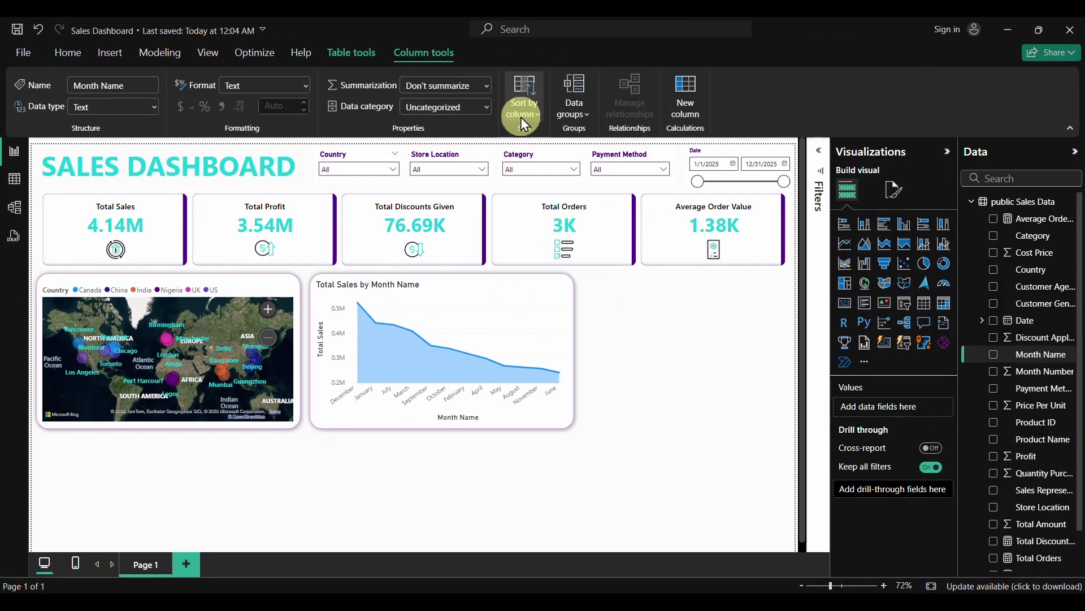
click(539, 115)
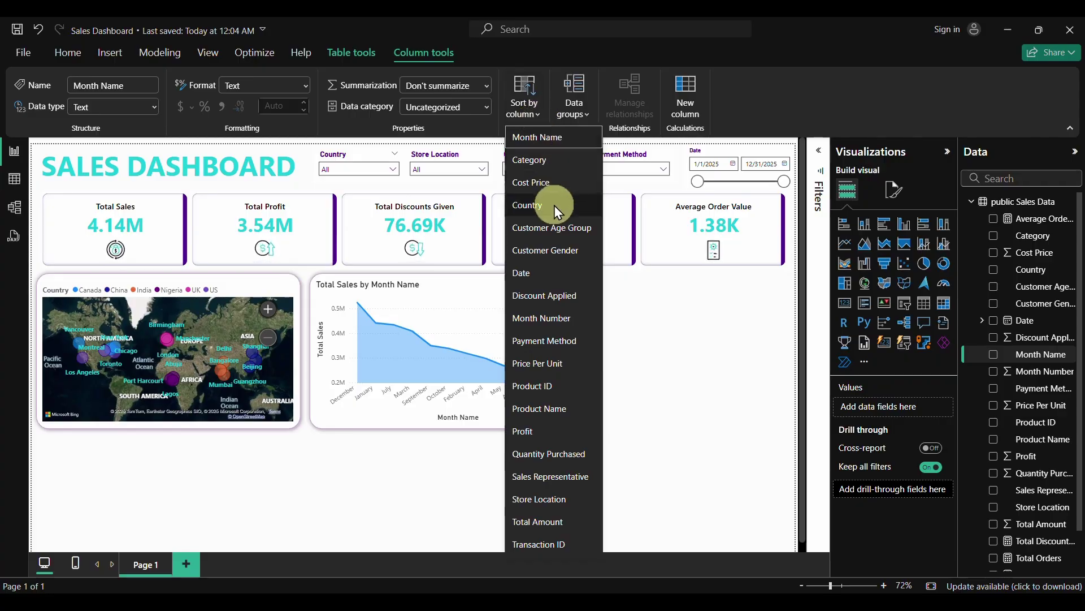
click(543, 318)
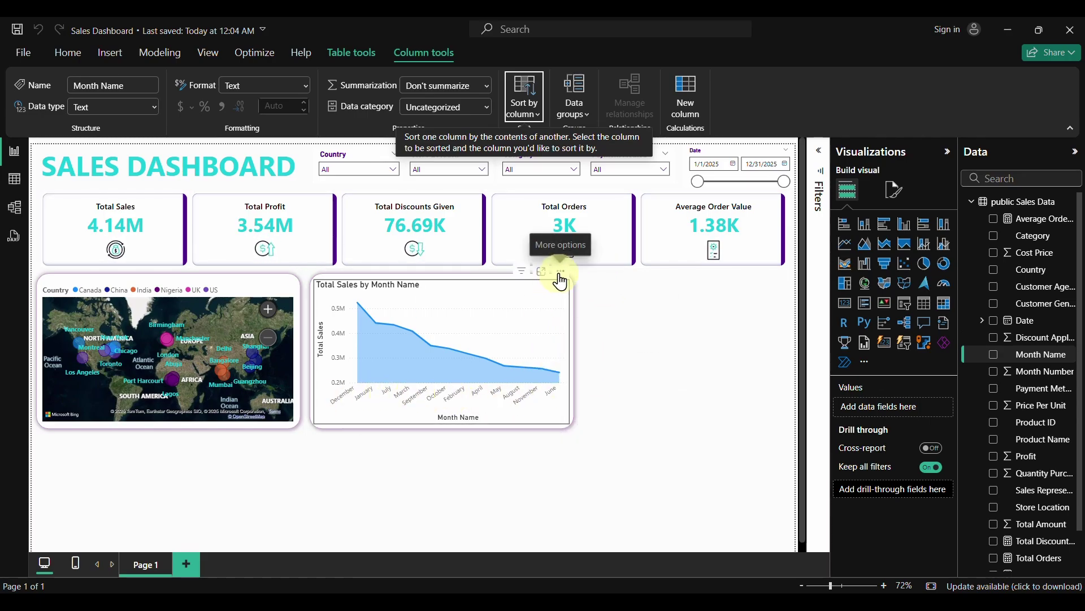
Sort the chart's axis by Month Name ascending so months run January to December
click(560, 271)
mouse_move(599, 377)
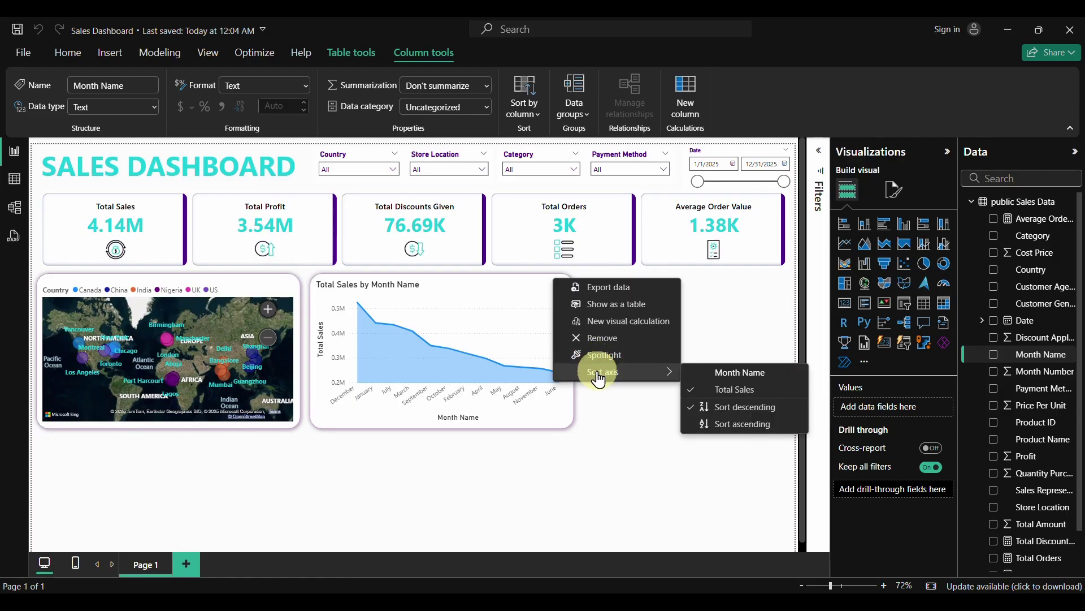
click(724, 371)
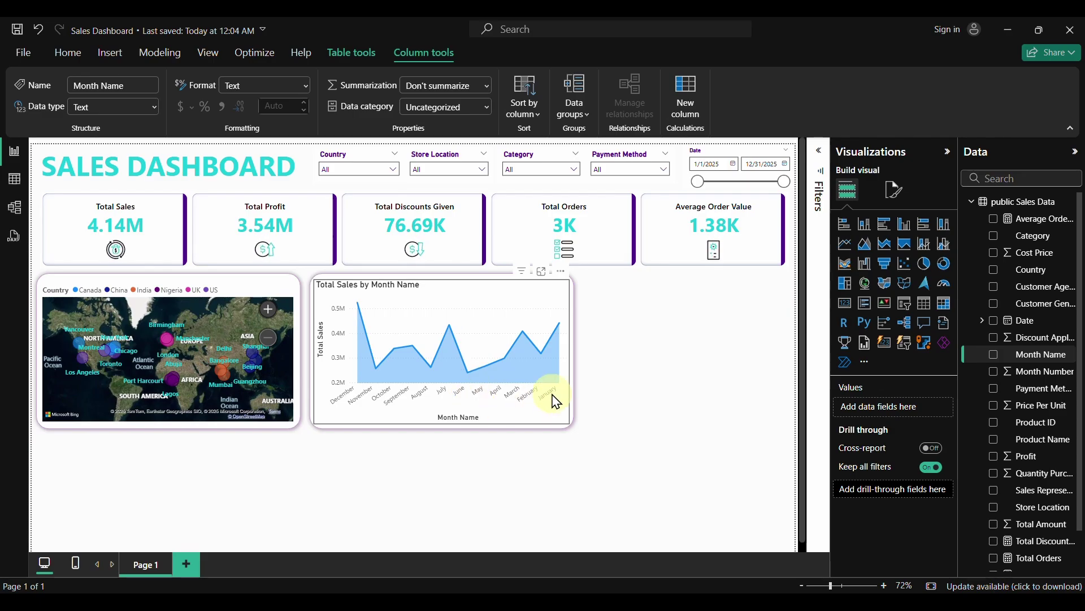
click(563, 277)
mouse_move(625, 371)
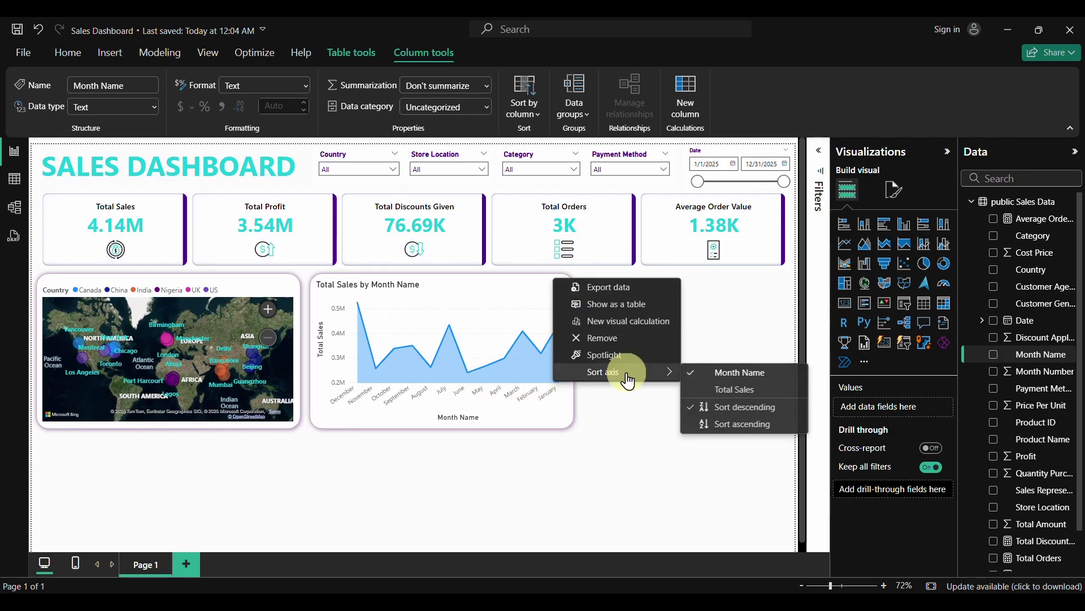
click(741, 425)
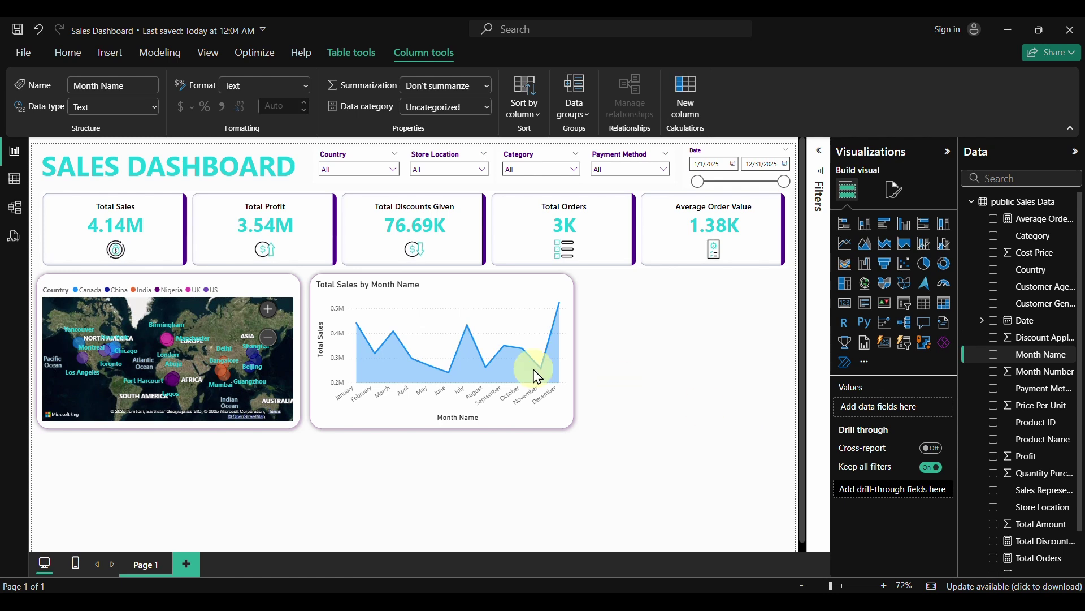
click(484, 294)
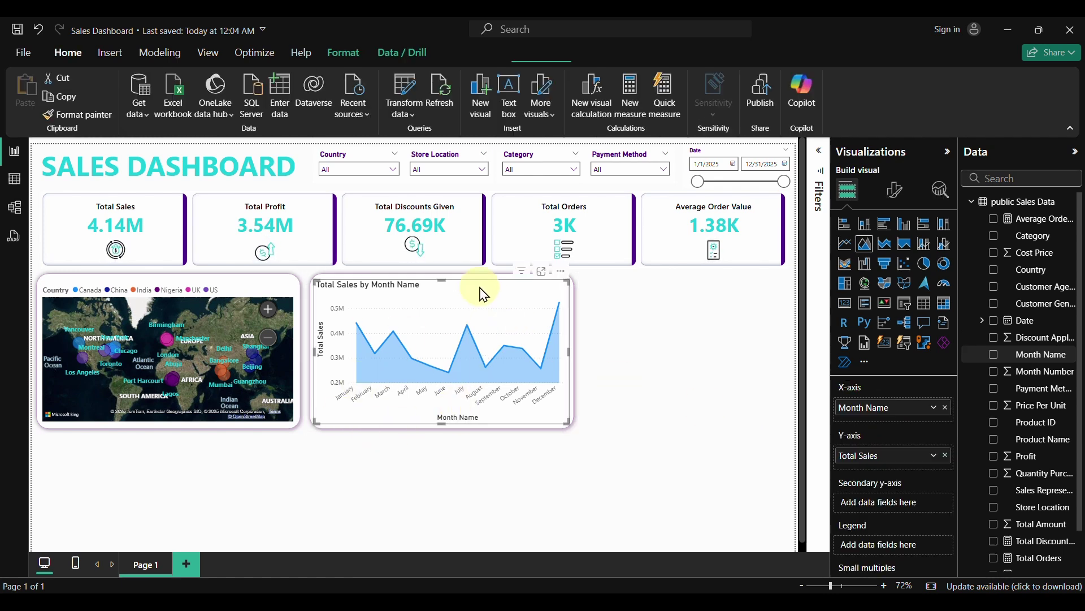
Hide the X-axis title and the Y-axis values and title
click(900, 192)
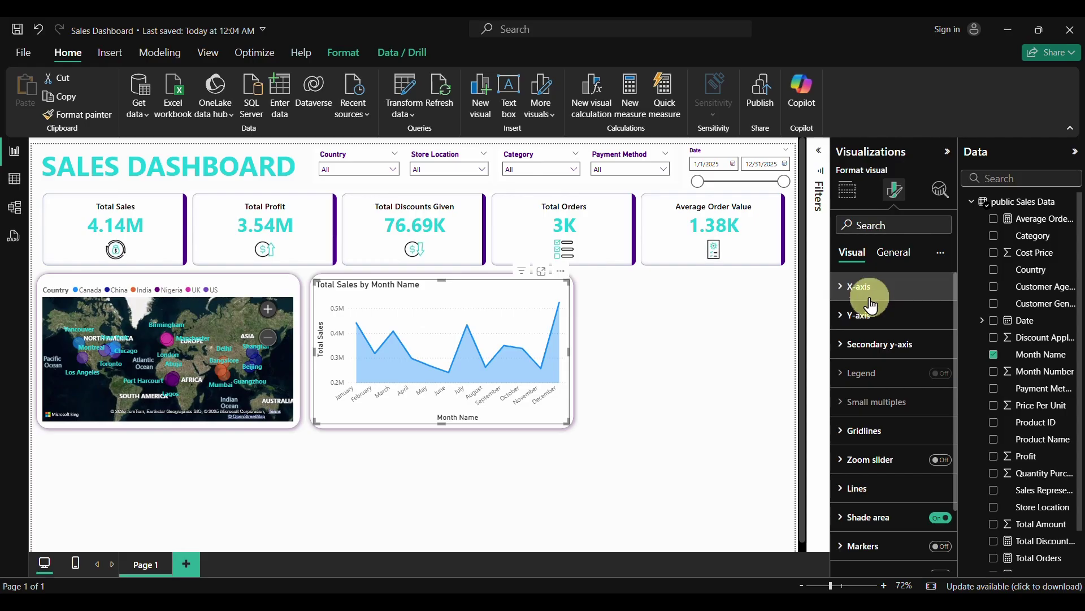
click(842, 286)
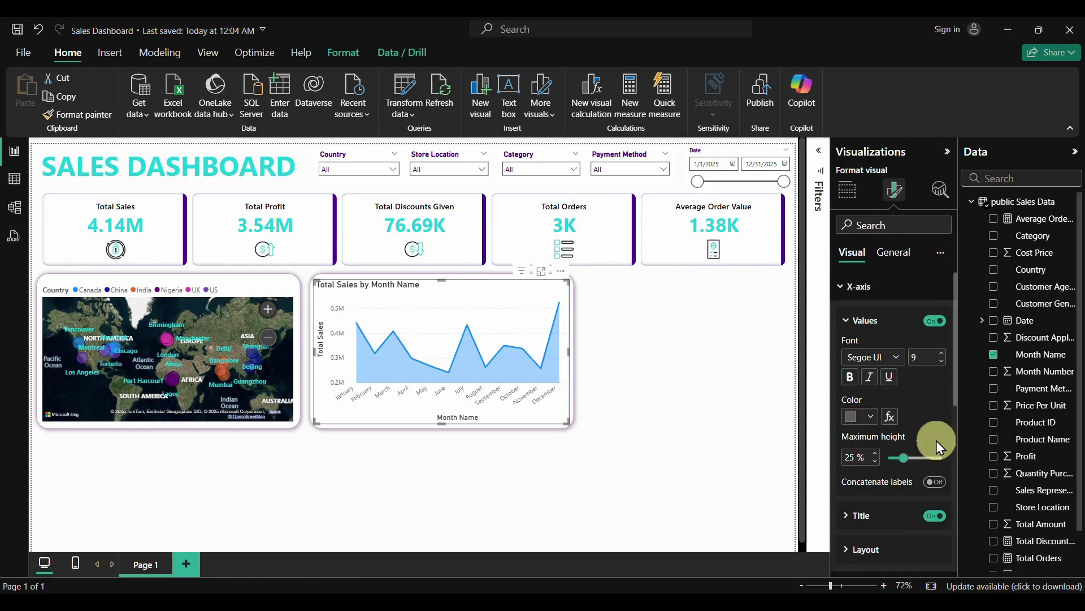
scroll(937, 447, down, 1)
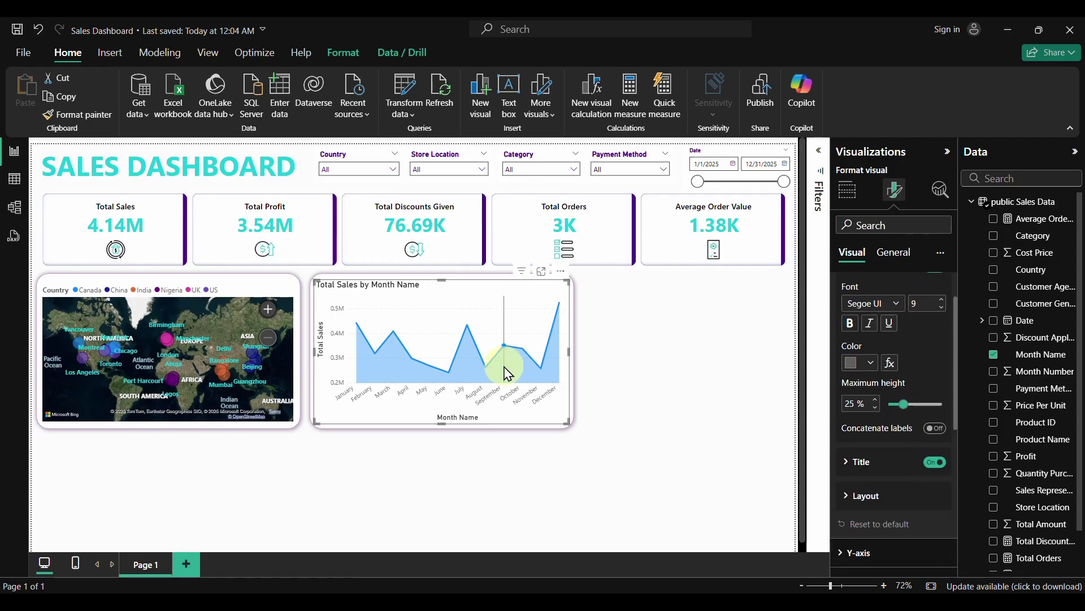
click(937, 465)
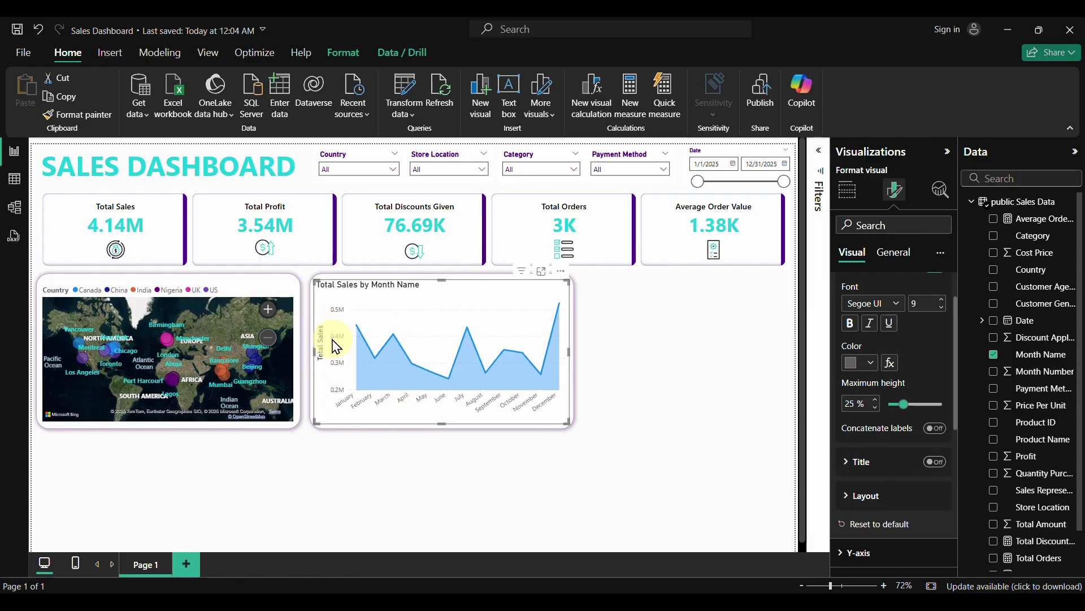
scroll(853, 311, up, 2)
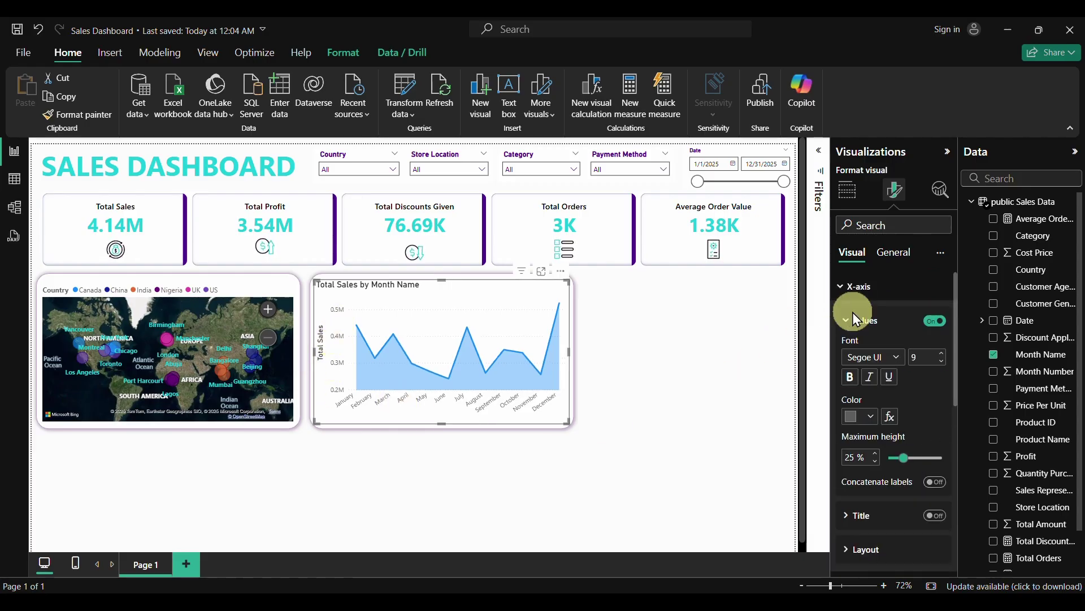
click(842, 291)
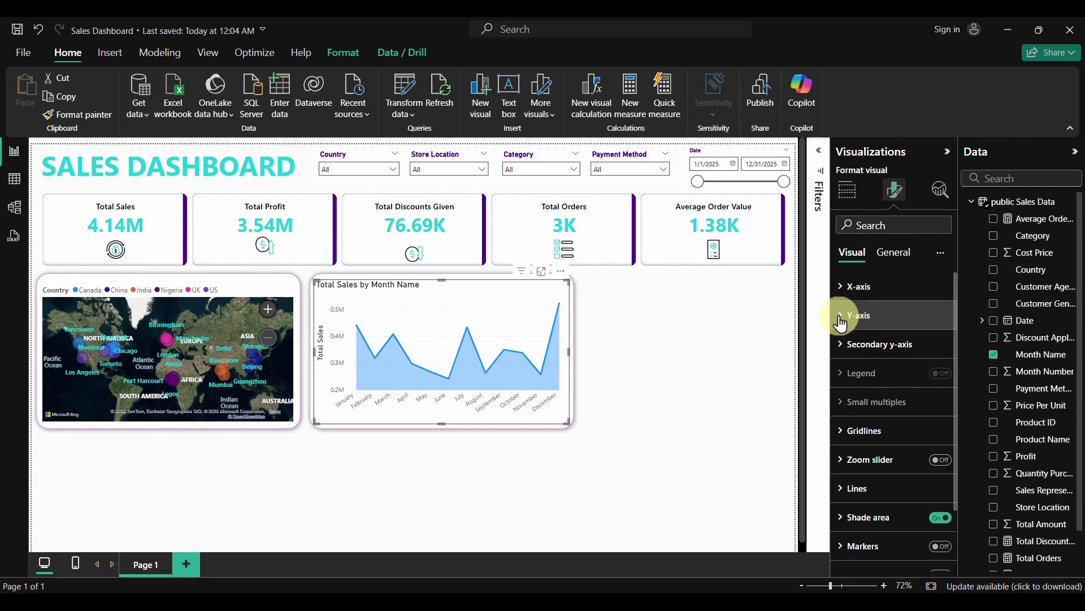
click(865, 315)
scroll(890, 480, down, 1)
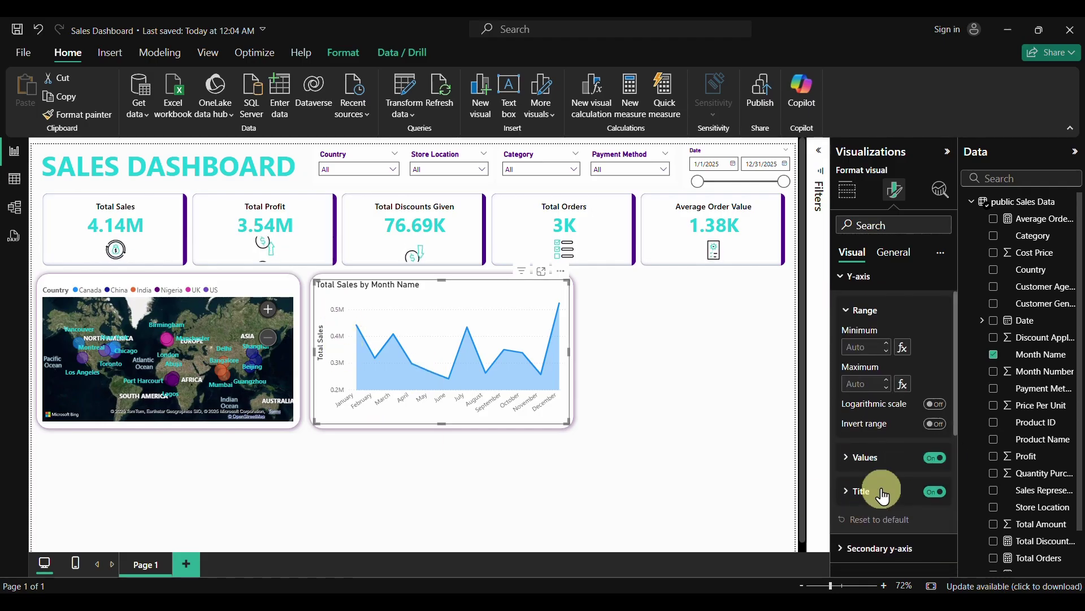
click(935, 458)
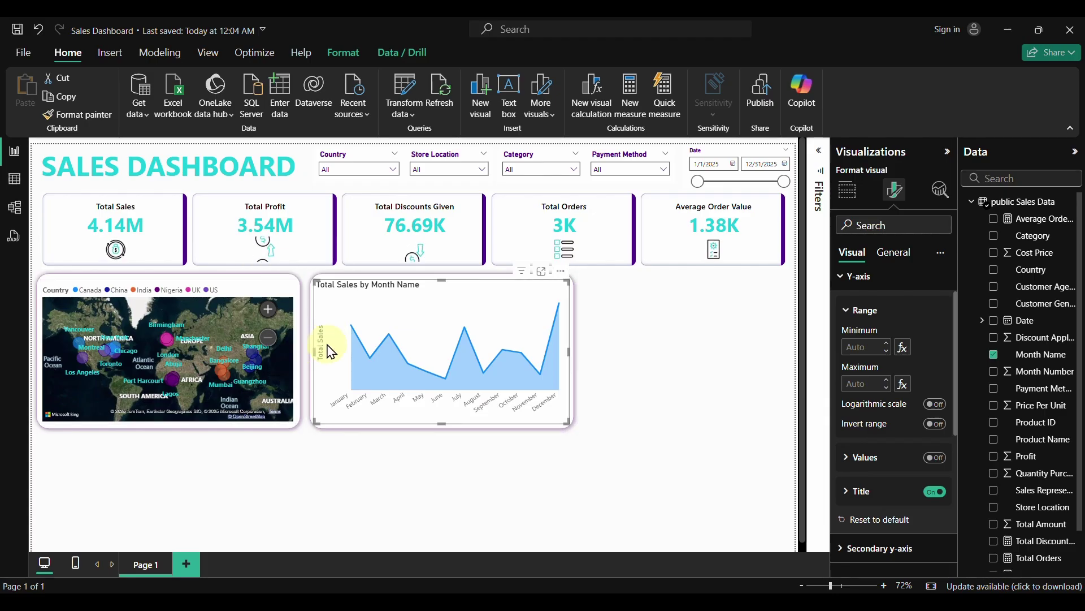
click(936, 493)
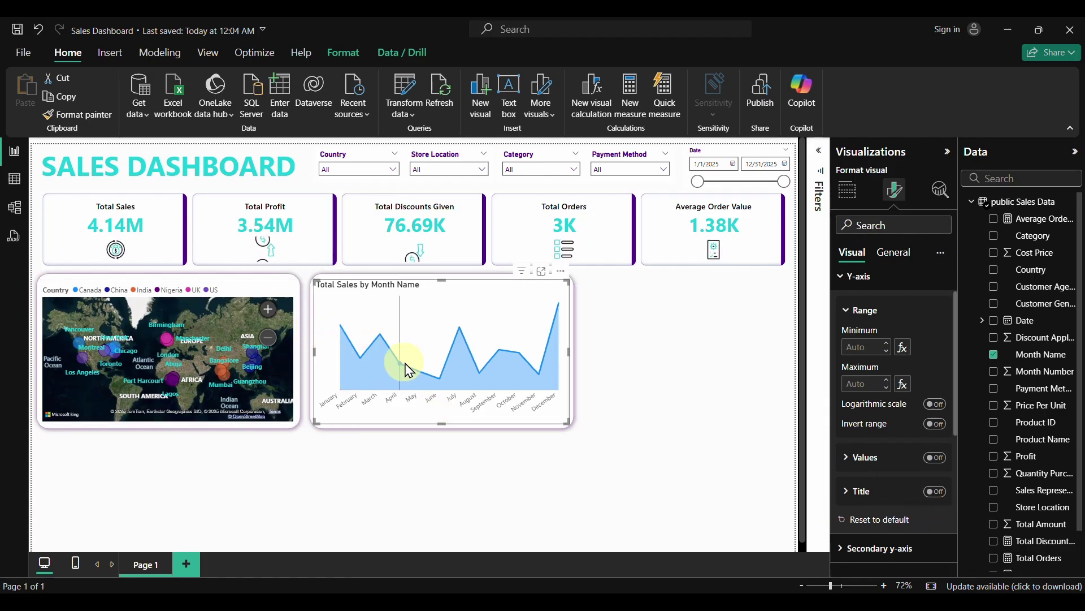
click(841, 281)
scroll(854, 355, up, 1)
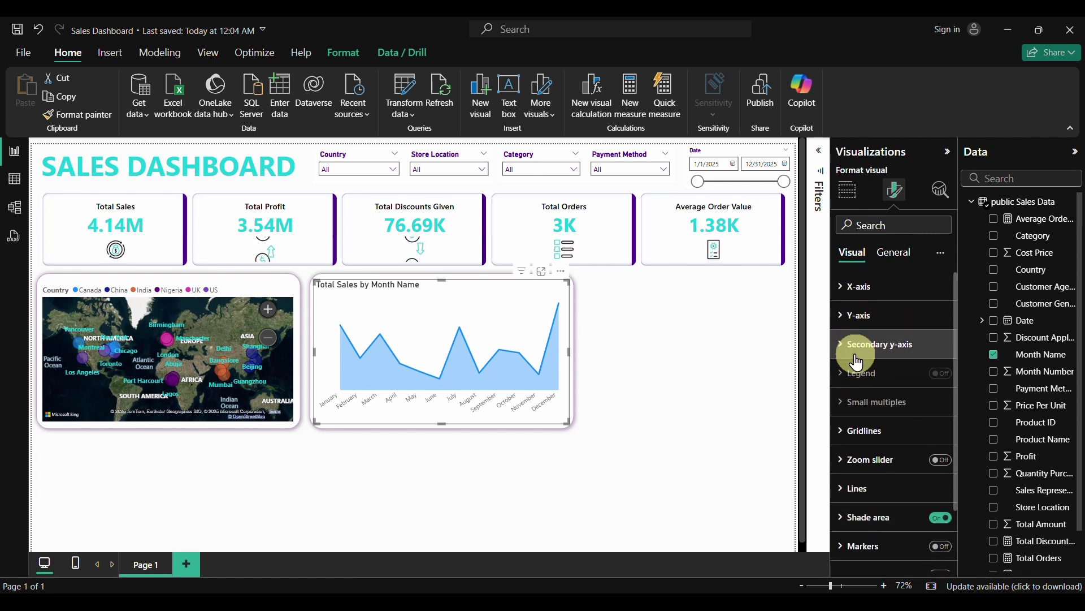
Colour the chart line purple, hex #4F008C
scroll(856, 362, down, 3)
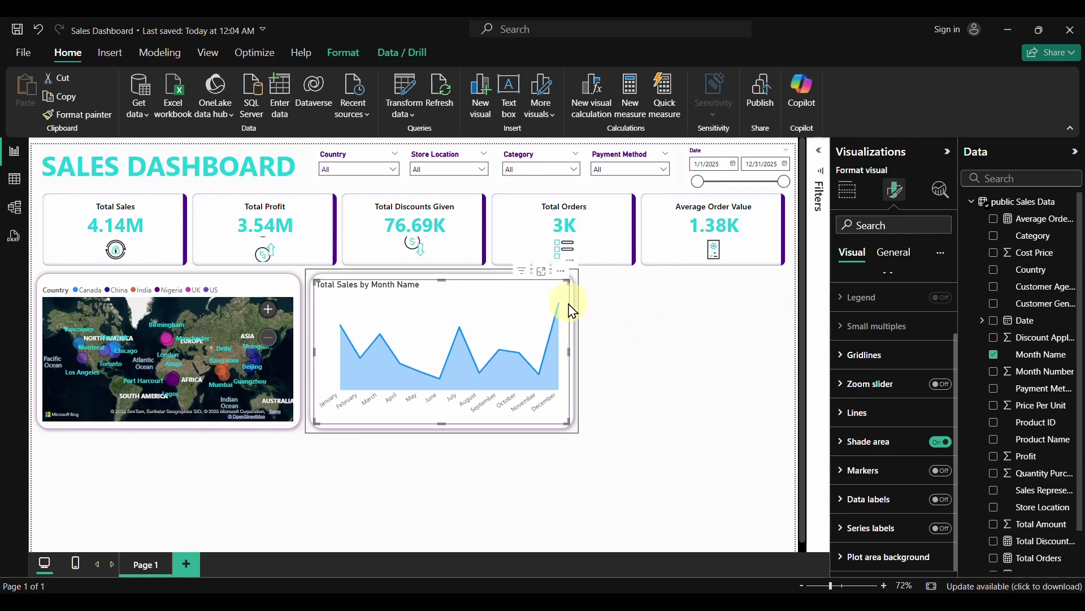
click(844, 421)
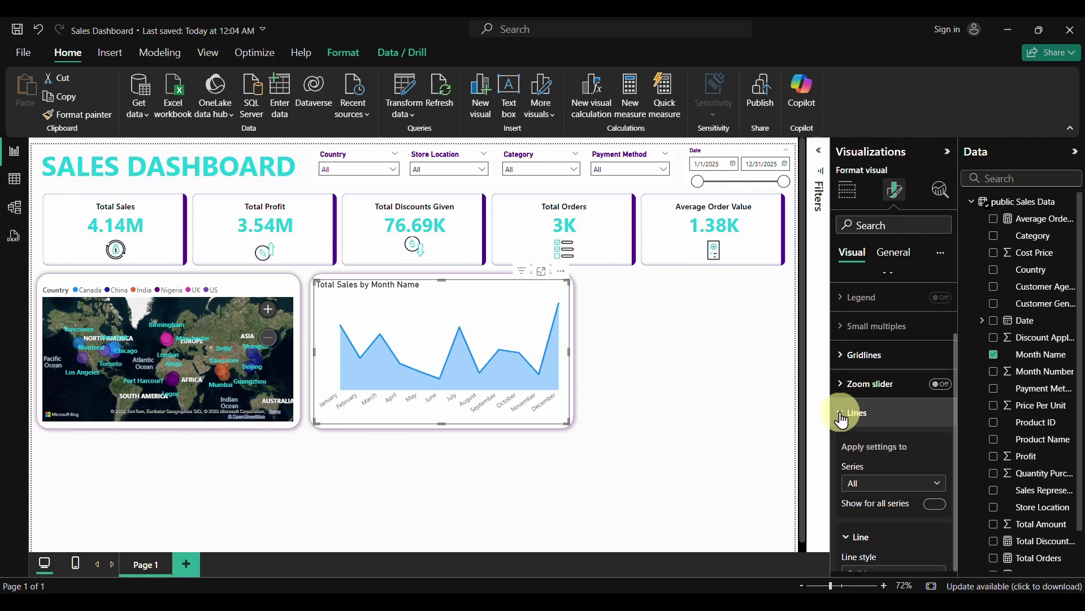
scroll(864, 457, down, 3)
scroll(865, 452, down, 3)
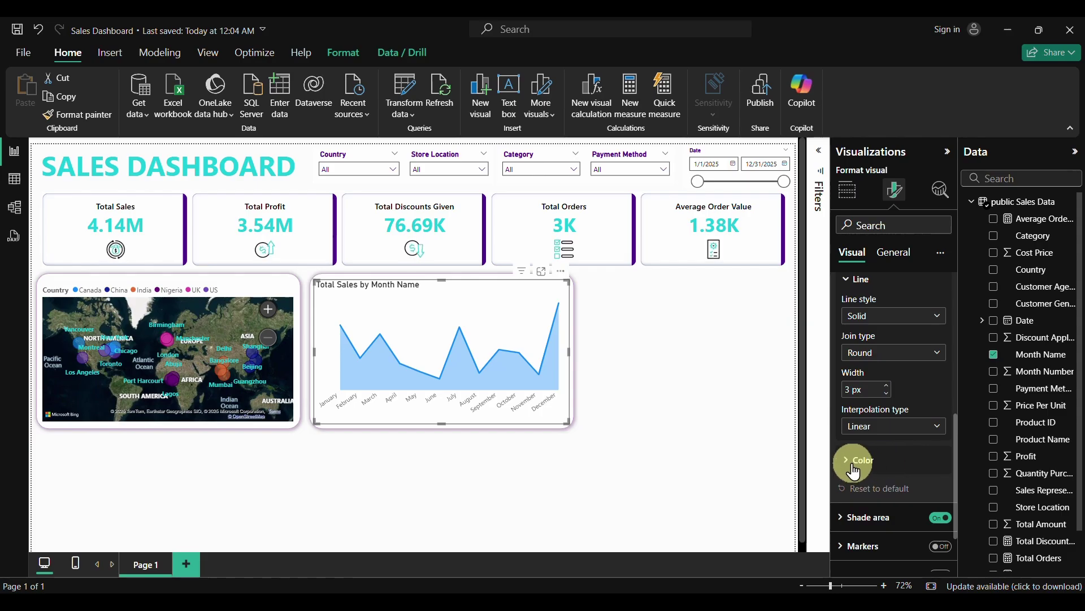
click(848, 468)
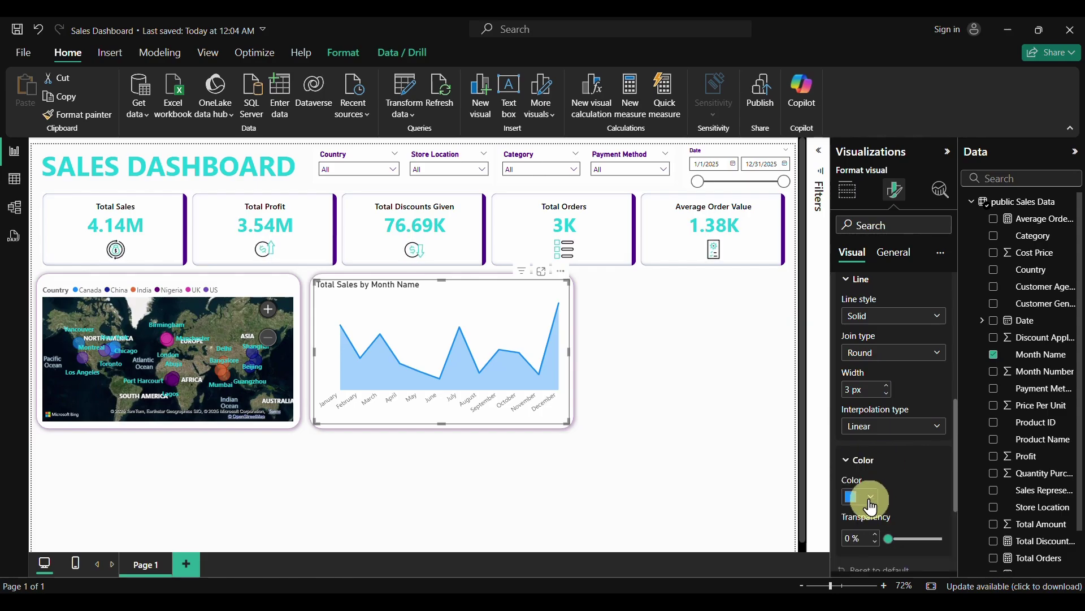
click(870, 497)
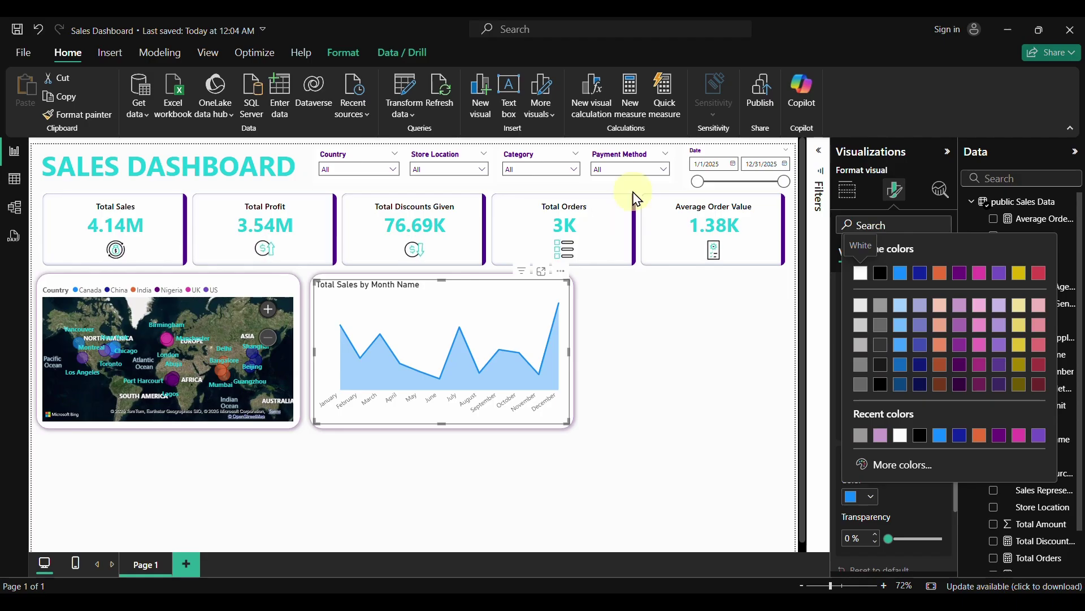
click(891, 477)
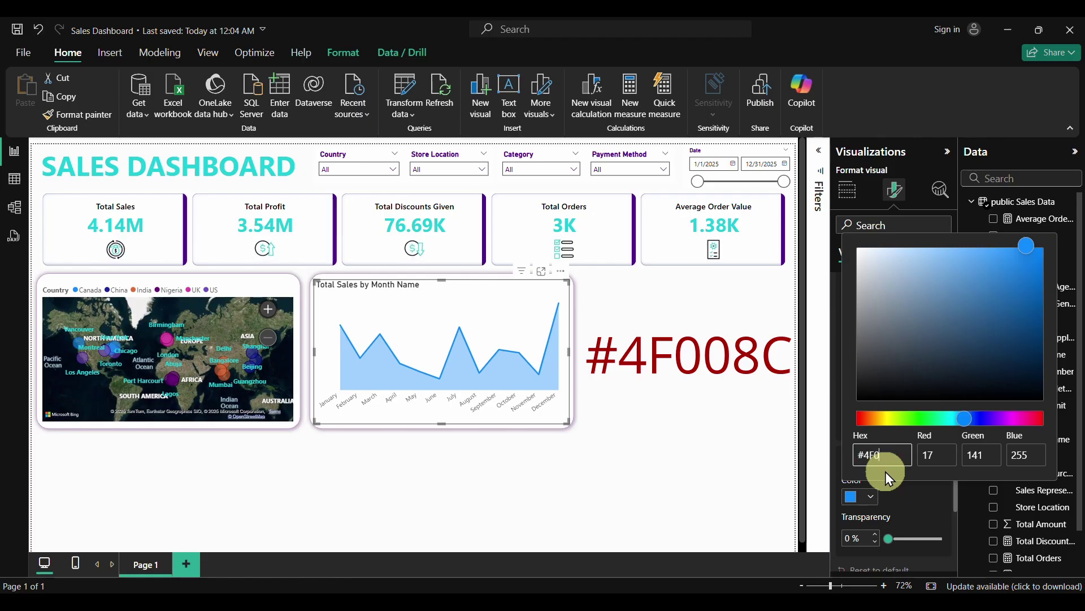
text(#4F008C)
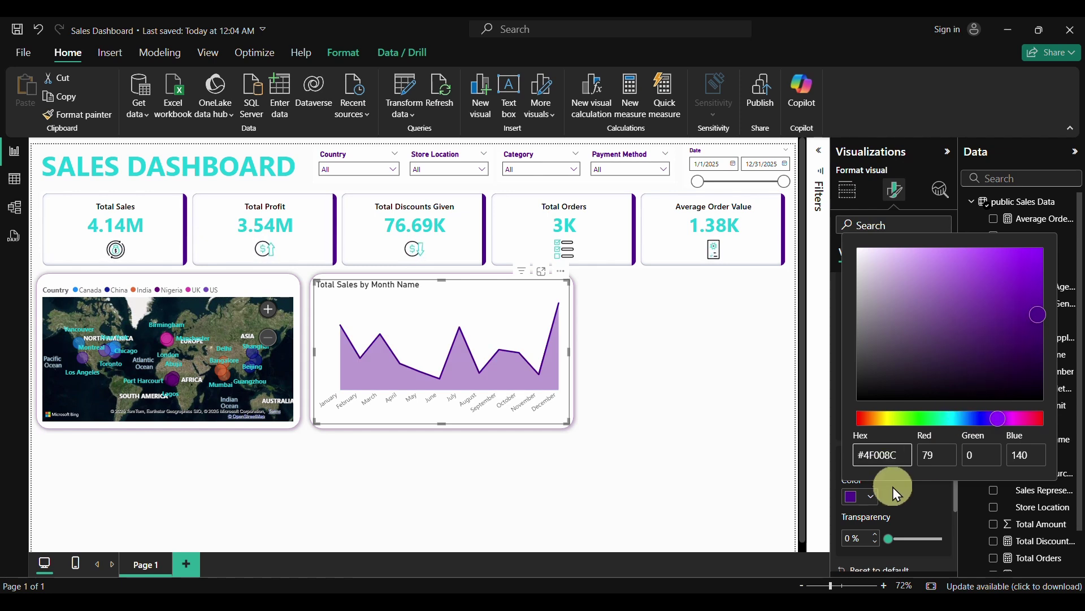
click(922, 500)
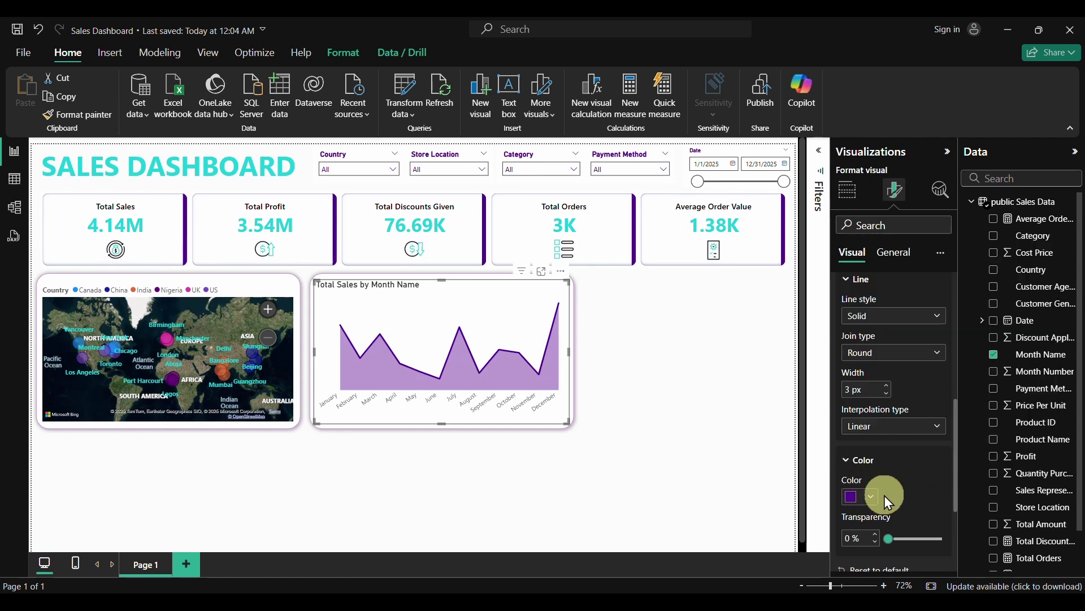
scroll(901, 497, down, 3)
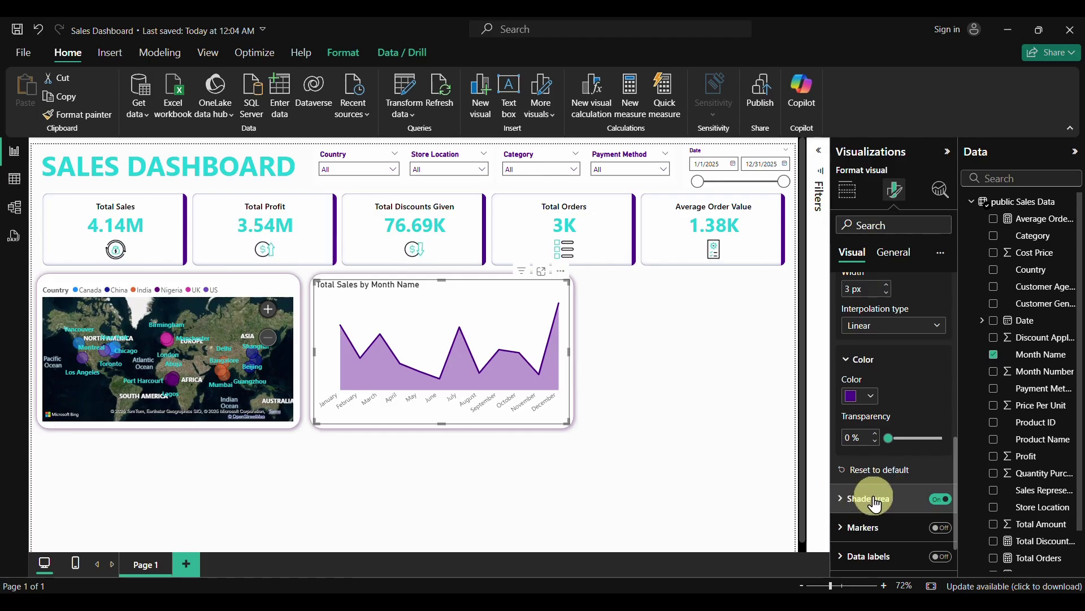
Keep the shaded area matching the line colour and set its transparency to 95%
click(941, 499)
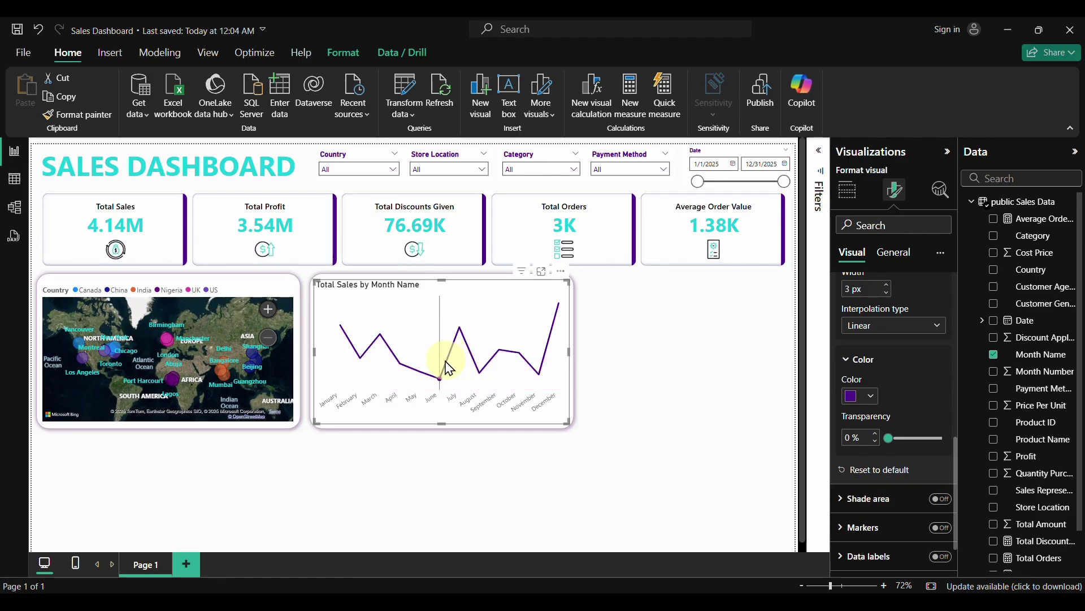
click(940, 498)
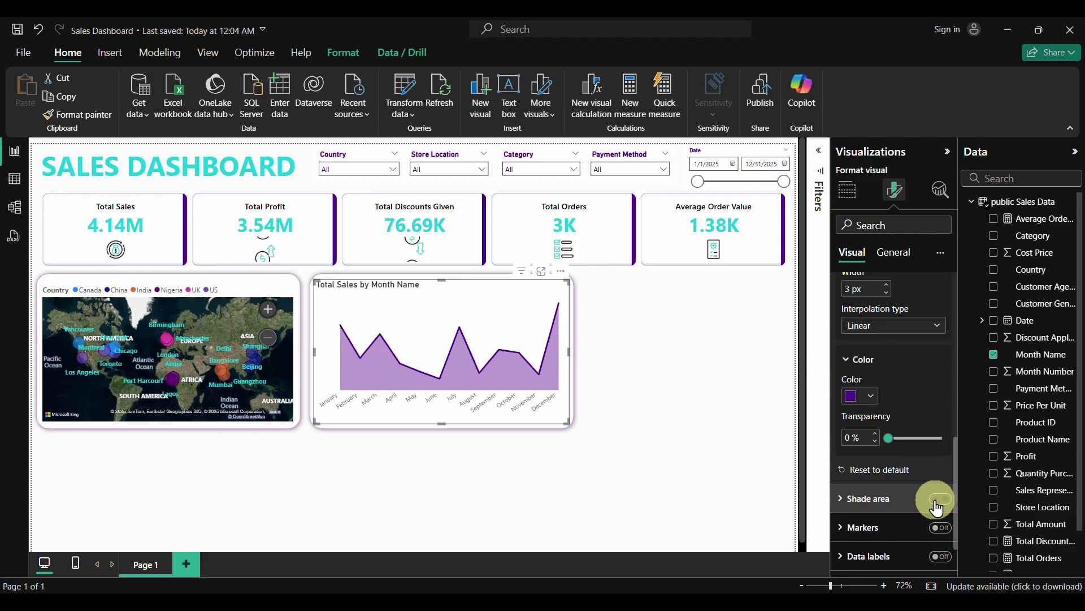
click(842, 500)
scroll(842, 504, down, 4)
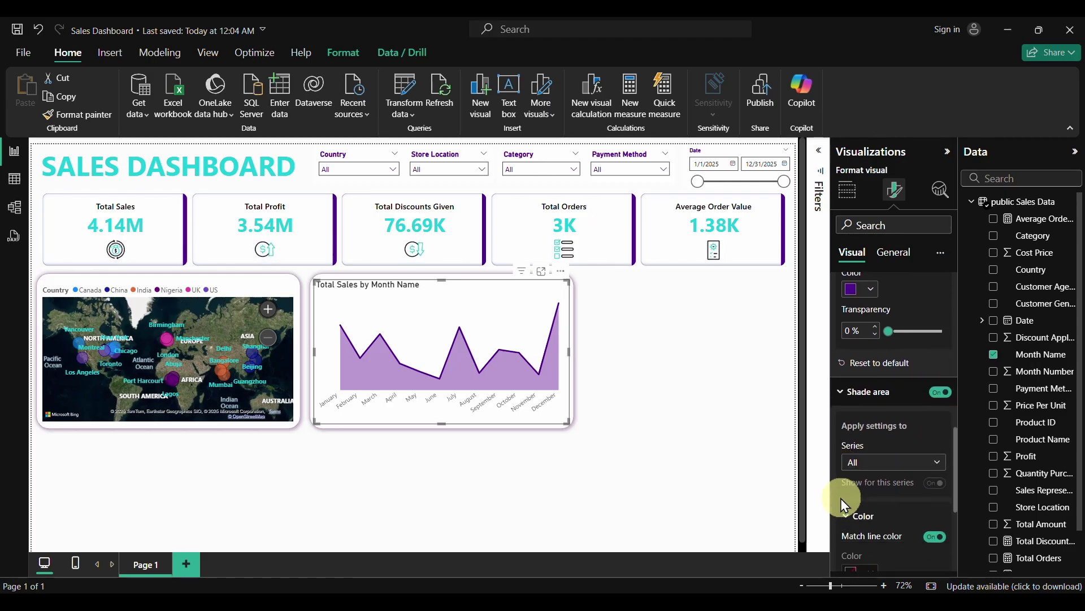
scroll(842, 497, down, 2)
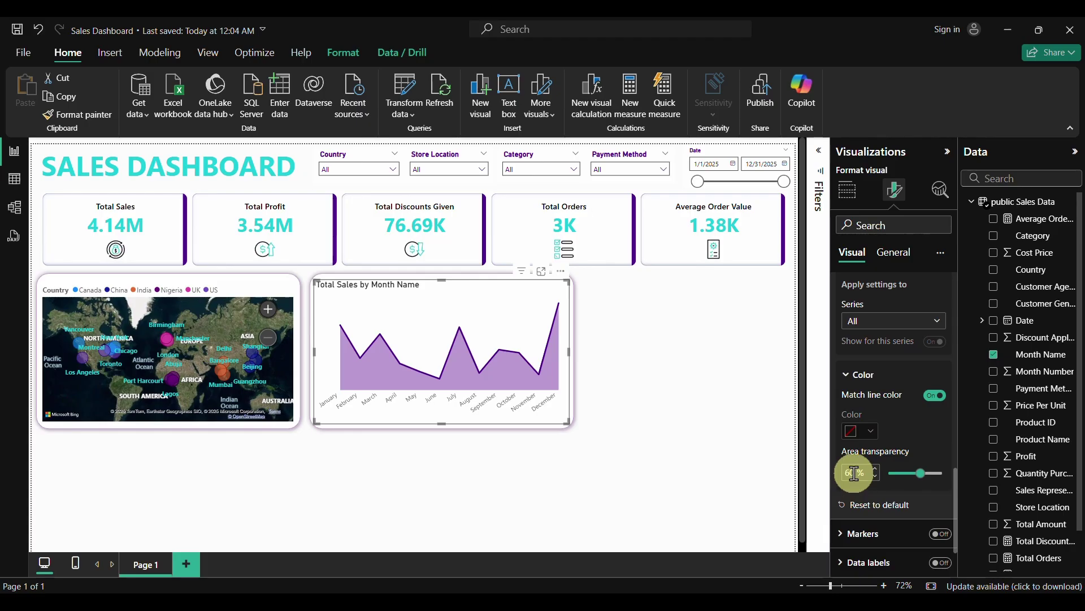
click(921, 473)
drag(921, 473, 936, 474)
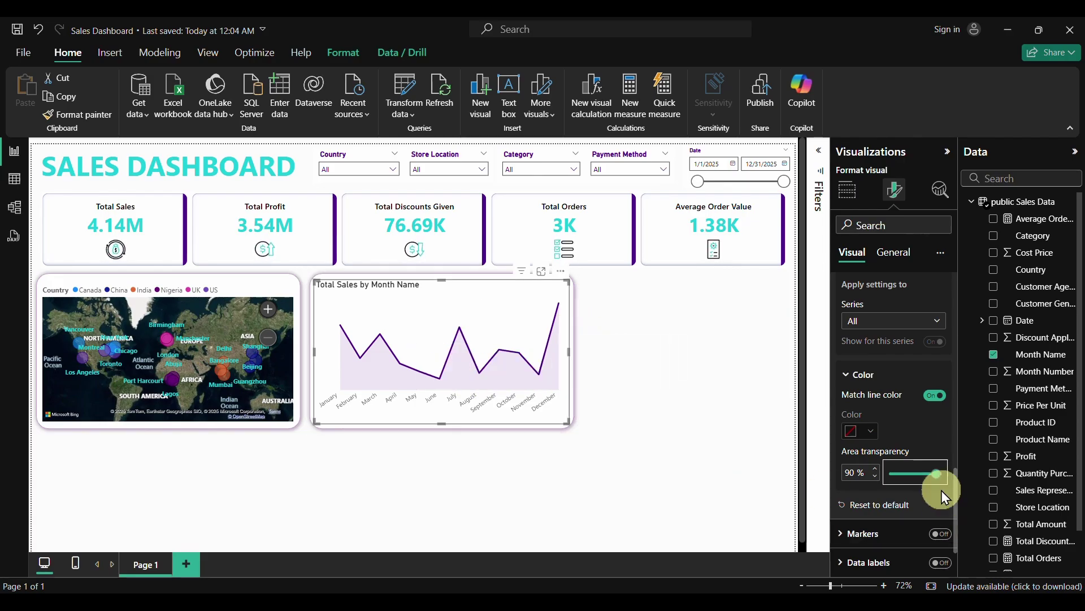
double_click(849, 472)
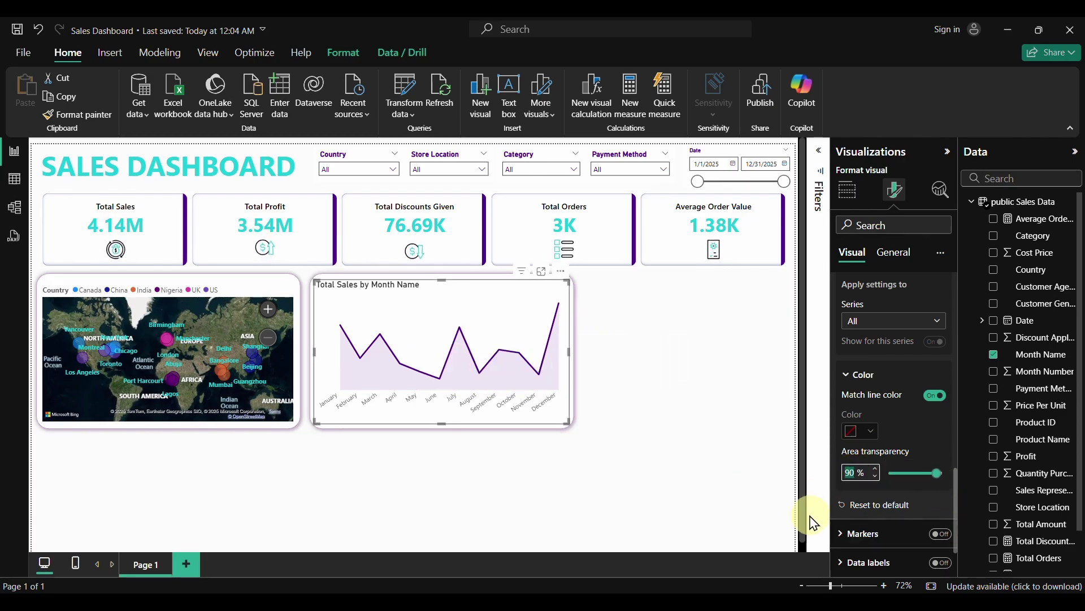
text(95)
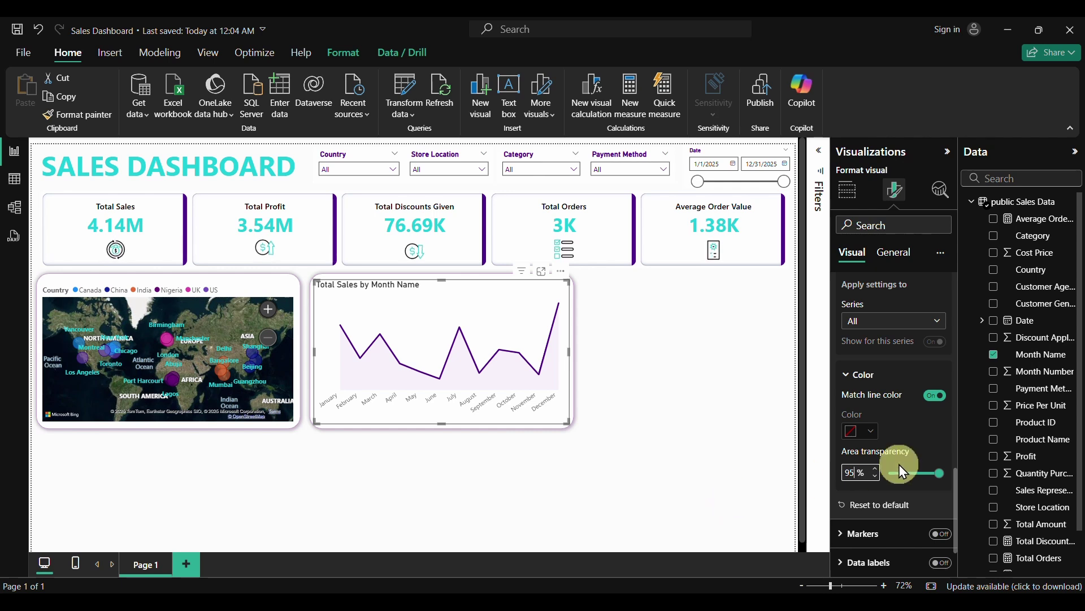
click(911, 428)
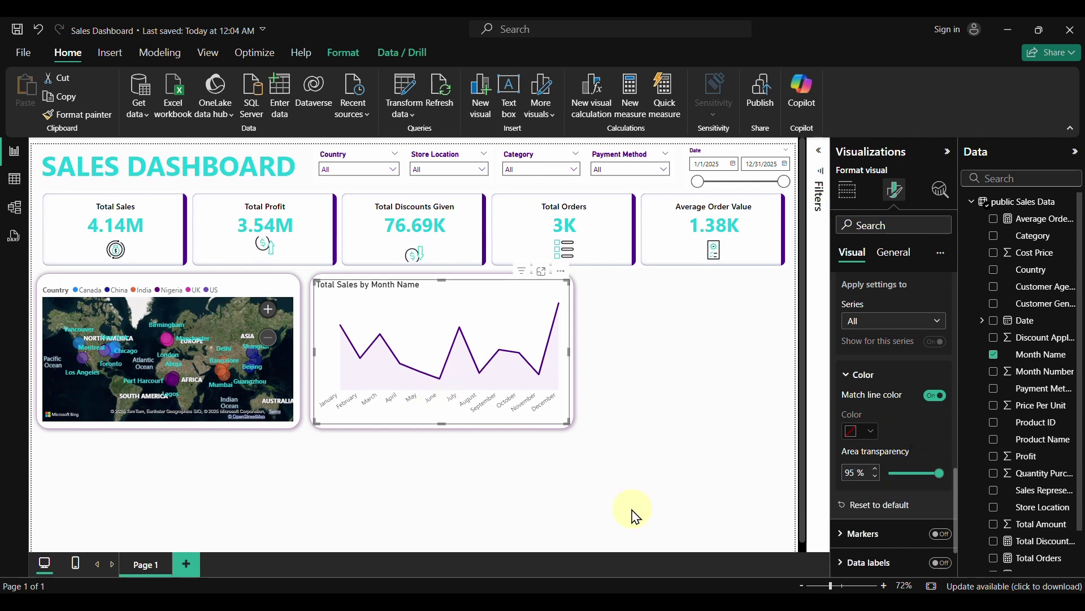
scroll(913, 481, down, 2)
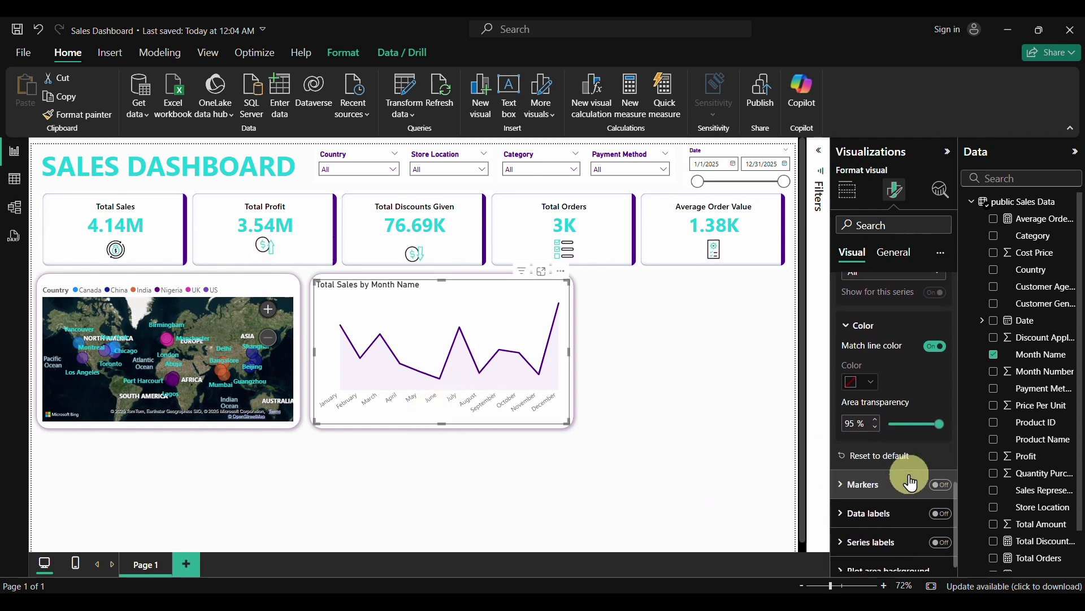
scroll(910, 477, down, 1)
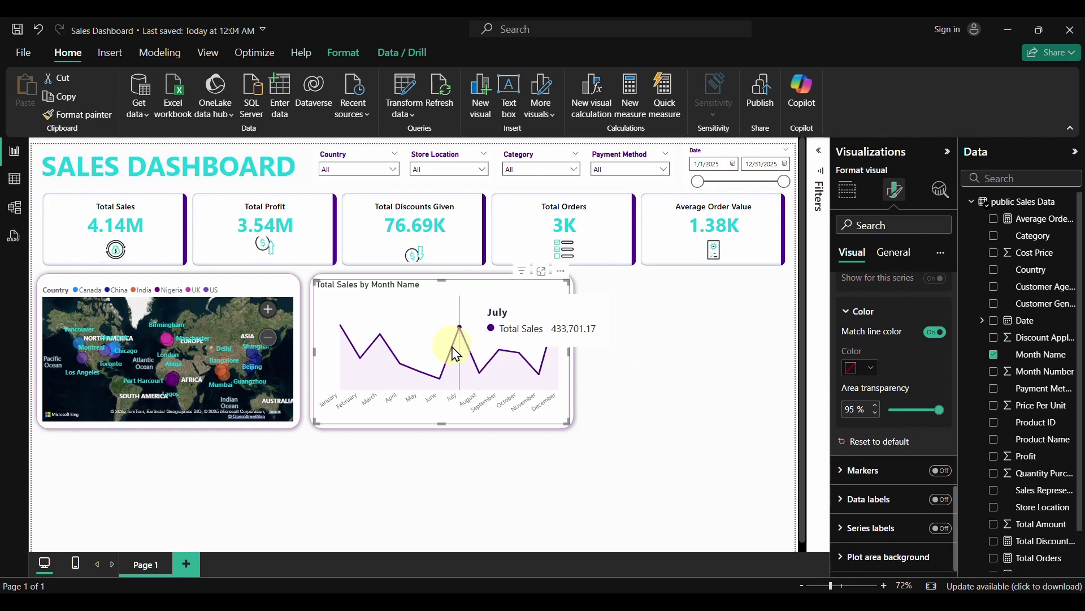
Turn on line markers and data labels showing each month's sales value
click(937, 477)
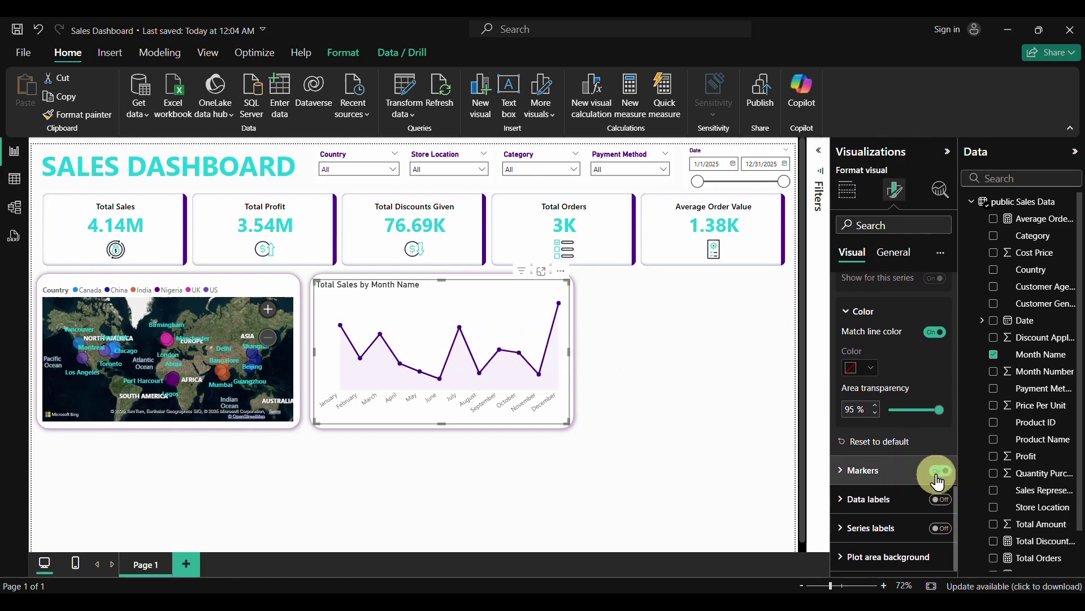
click(841, 472)
click(842, 474)
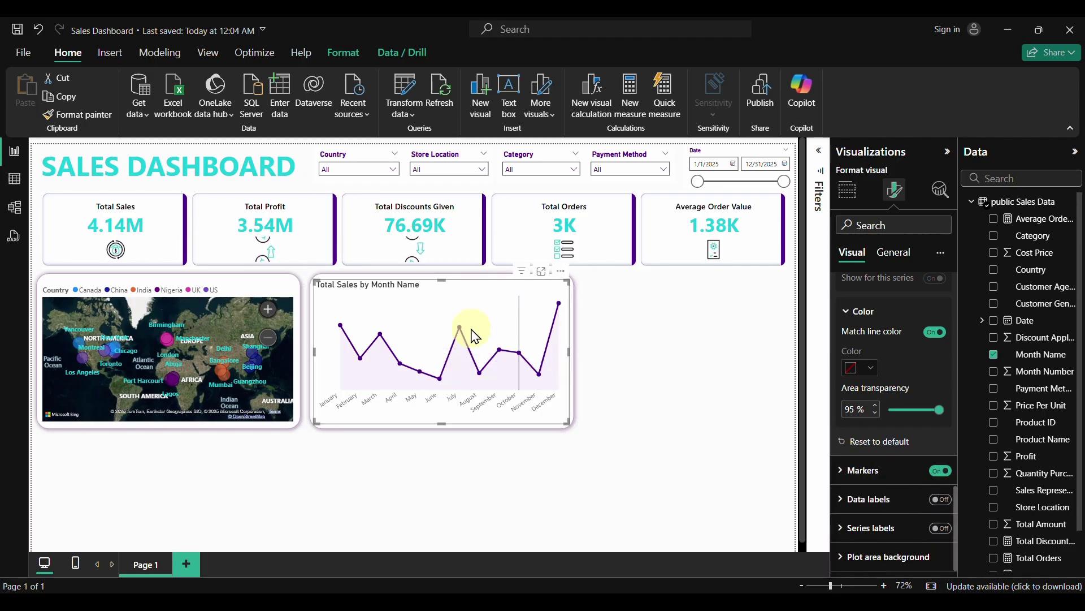
mouse_move(465, 333)
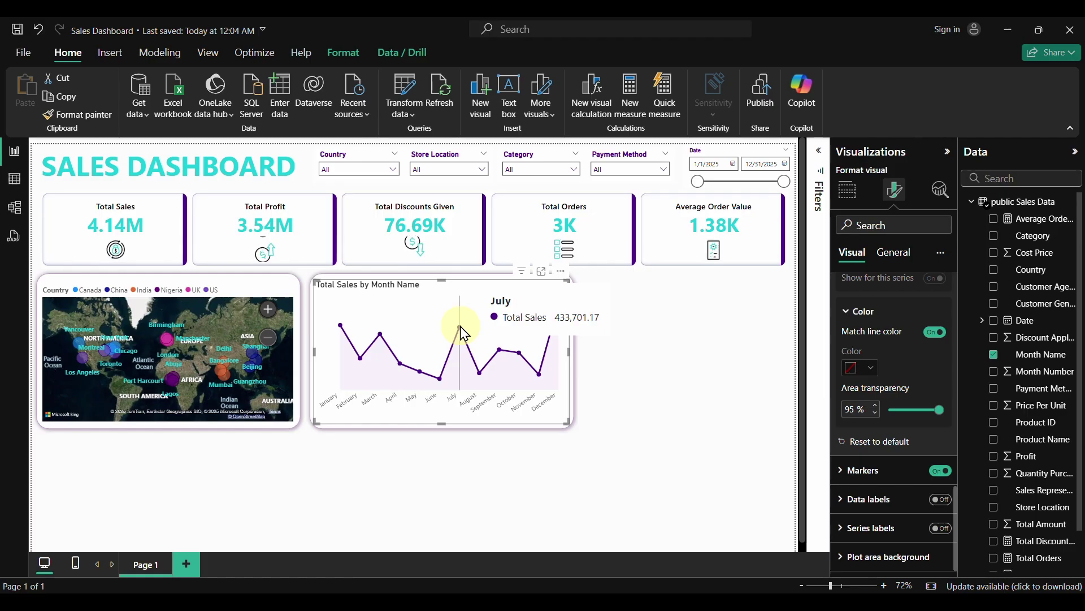
click(941, 499)
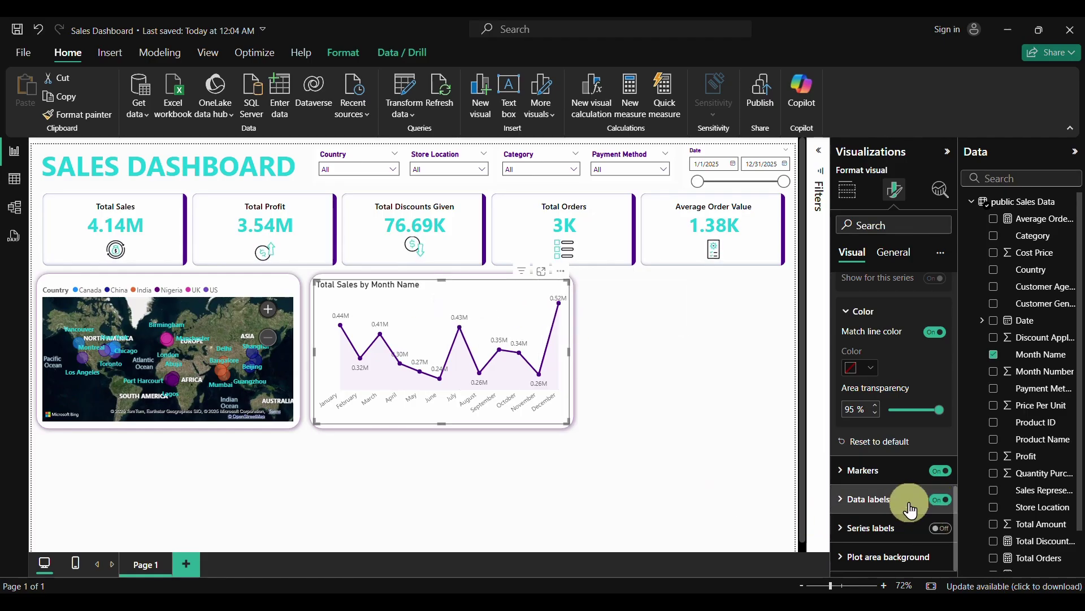
click(843, 499)
scroll(842, 498, down, 1)
scroll(842, 498, down, 4)
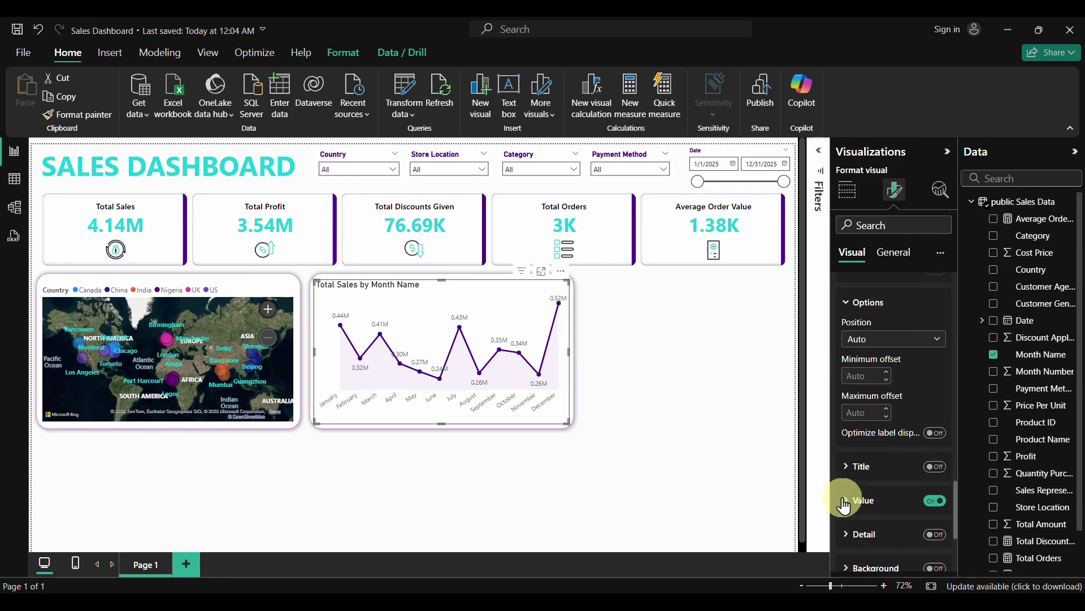
scroll(863, 487, down, 1)
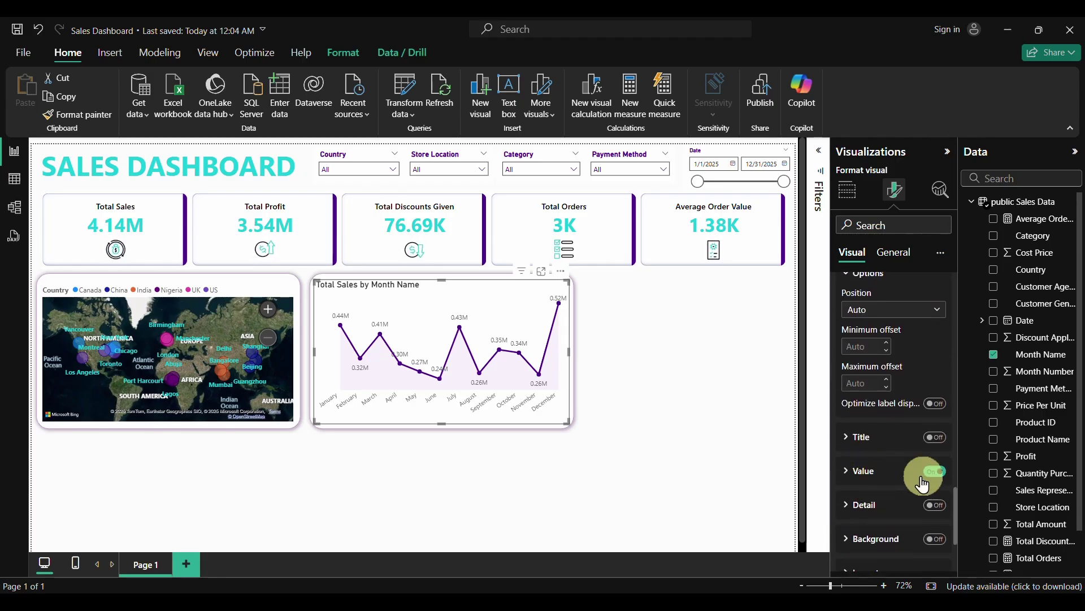
Set the data label values to size 10, Black 20% lighter, Segoe UI Semibold
click(849, 481)
scroll(866, 489, down, 3)
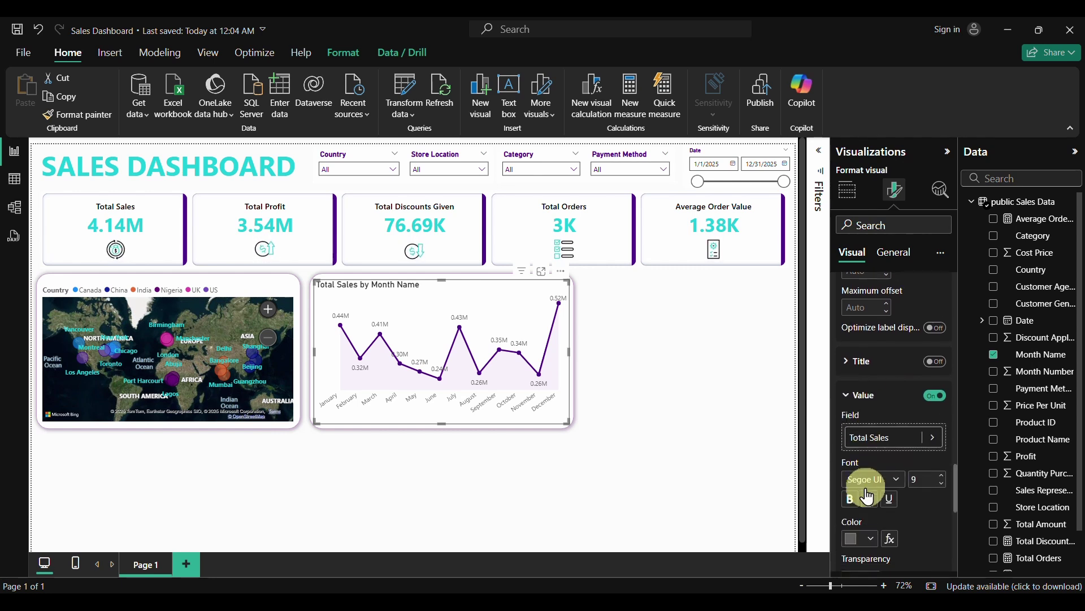
scroll(867, 495, down, 1)
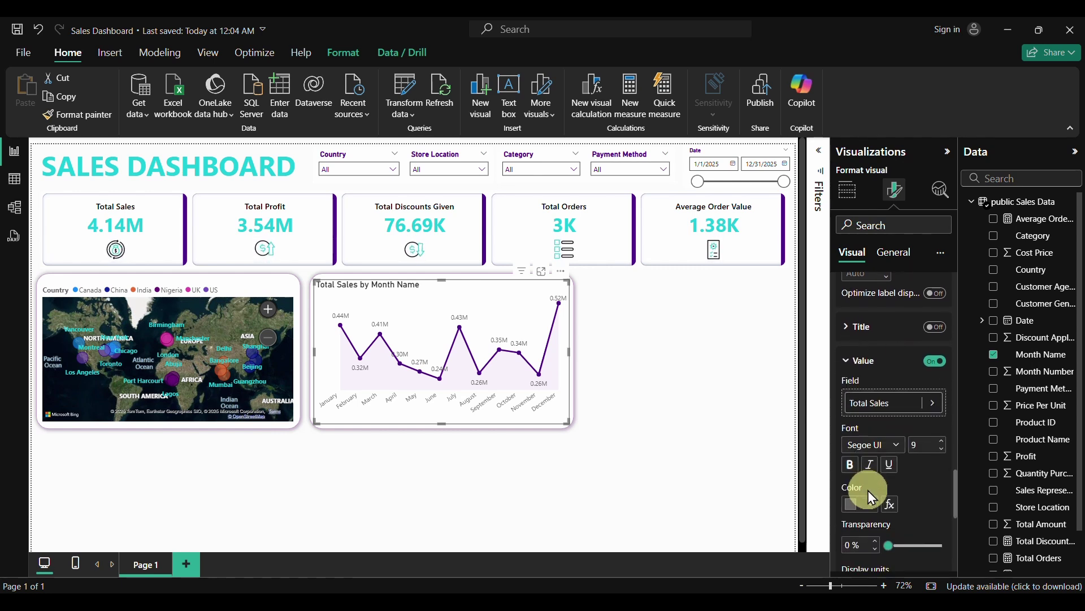
click(941, 446)
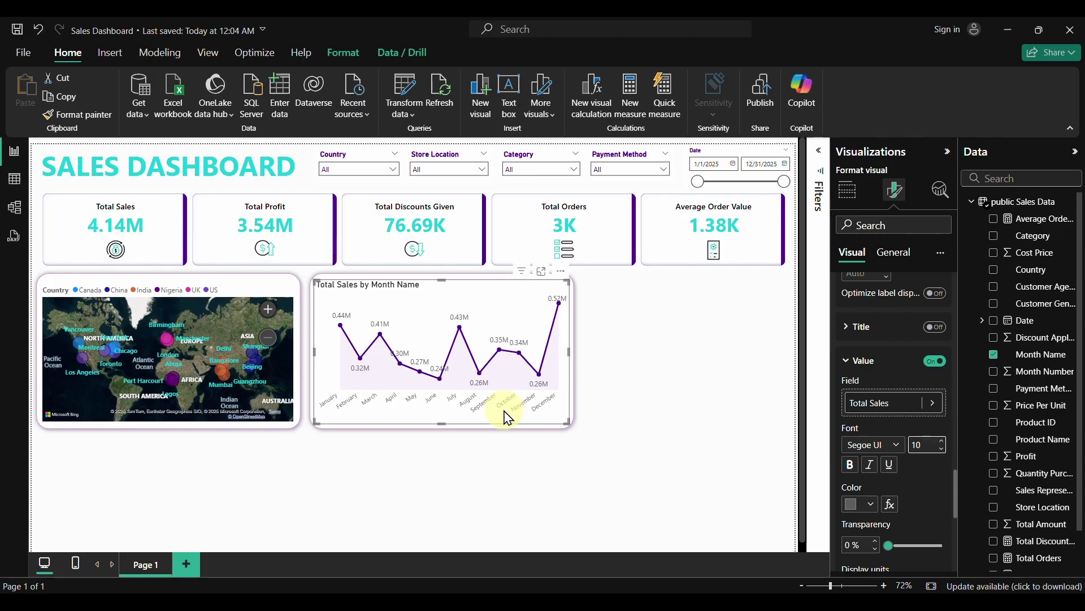
click(862, 504)
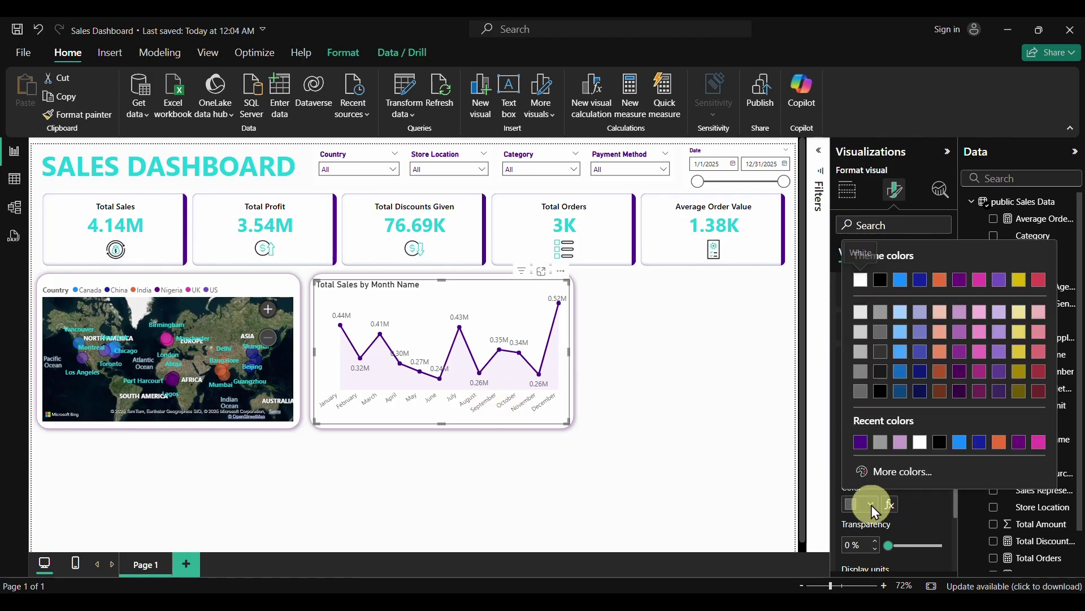
click(883, 354)
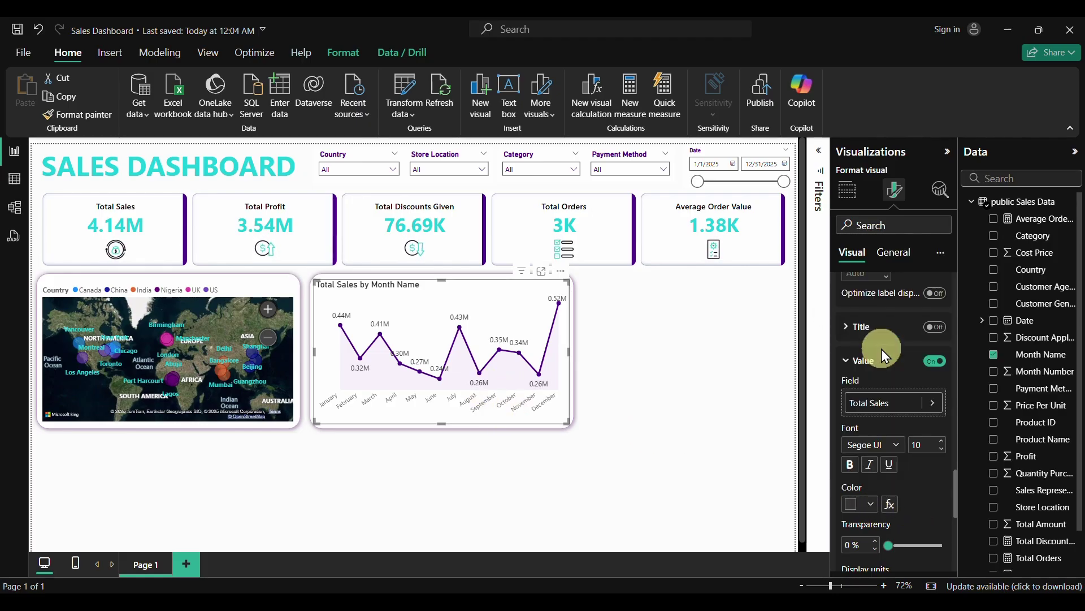
click(887, 450)
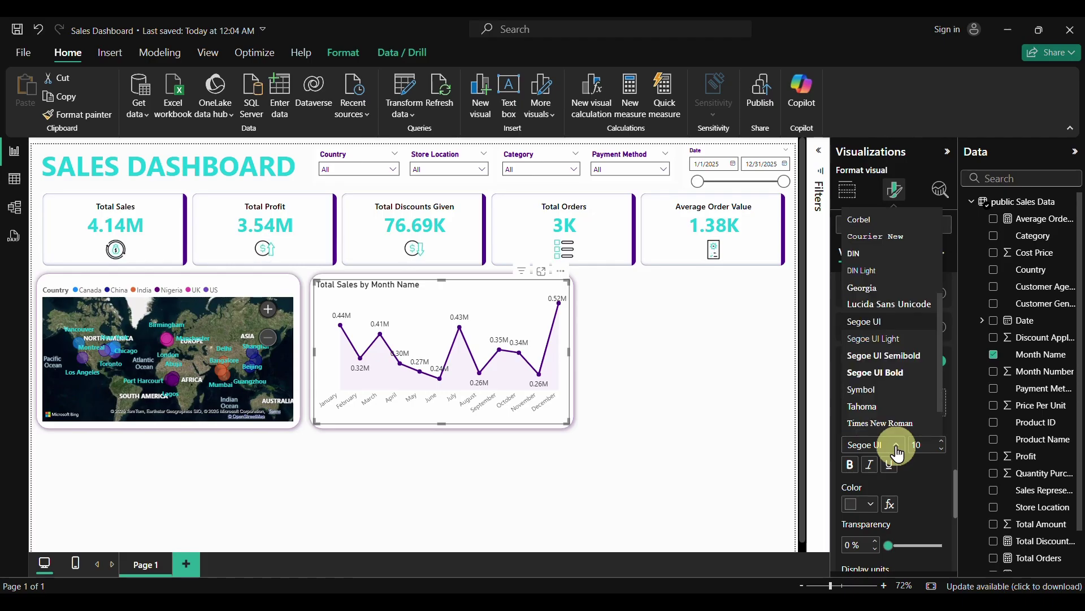
click(883, 355)
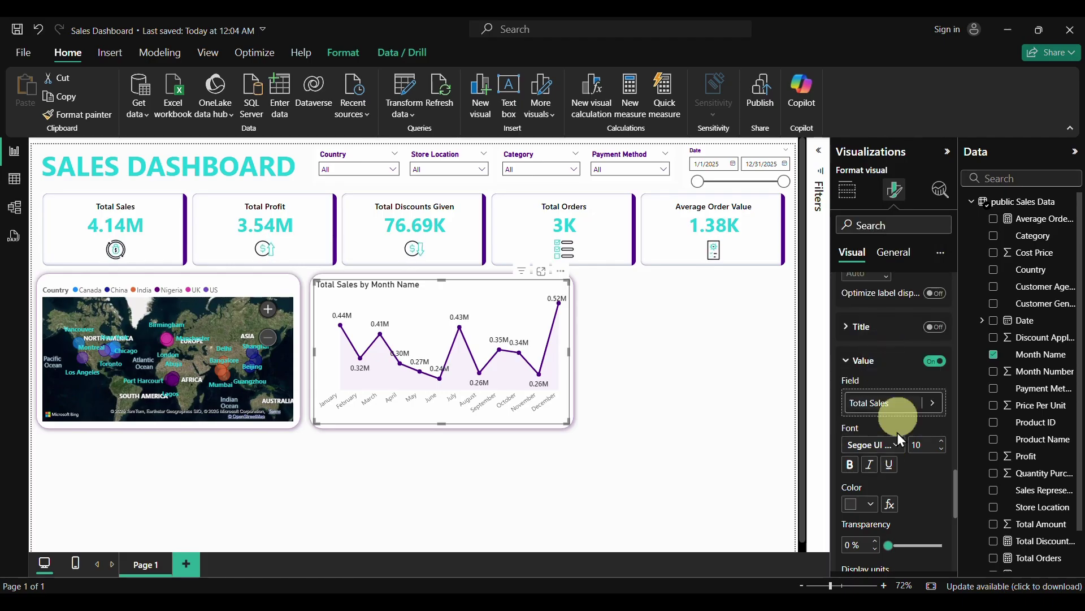
Turn on data label backgrounds coloured White 20% darker
scroll(913, 499, down, 1)
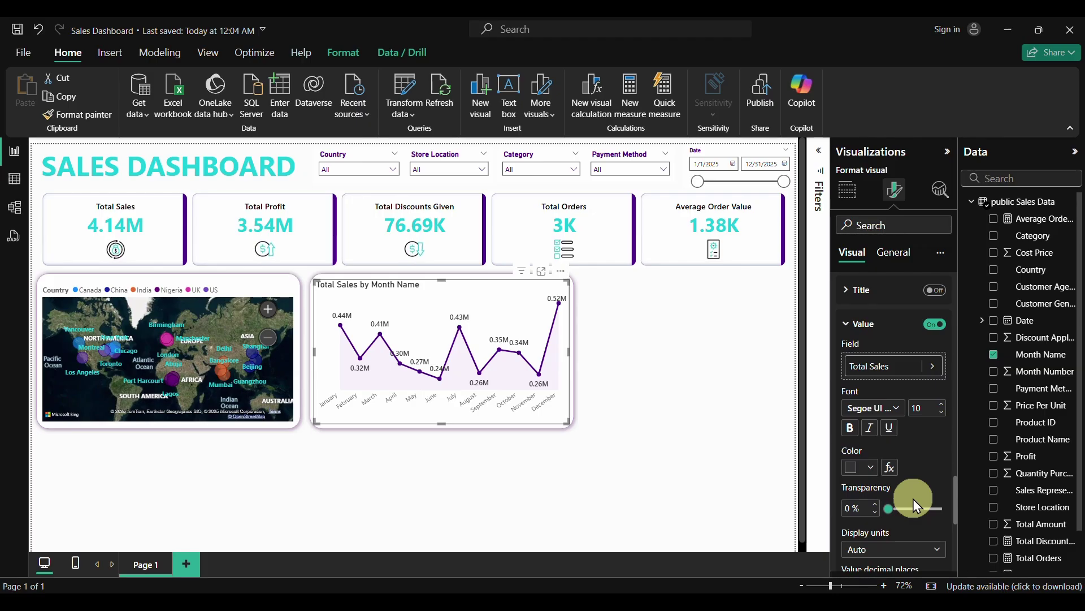
scroll(914, 498, down, 3)
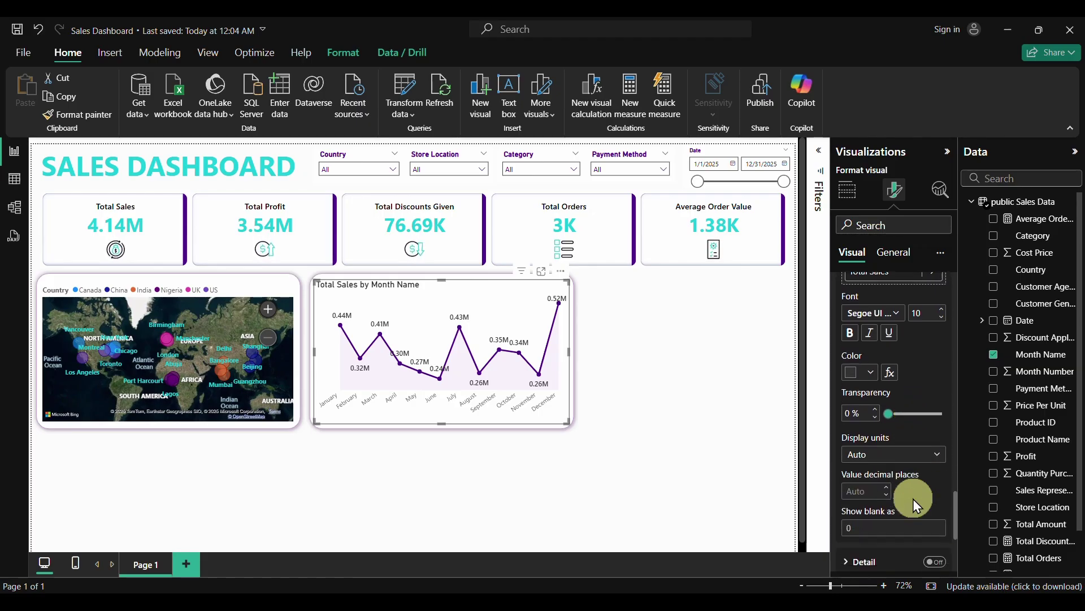
scroll(913, 499, down, 4)
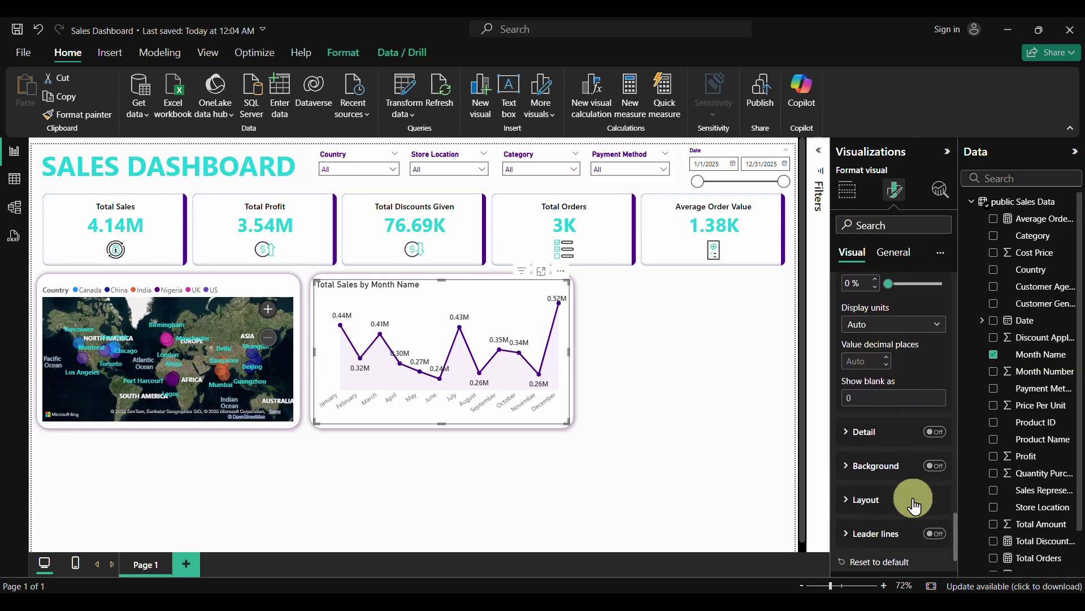
scroll(913, 503, down, 1)
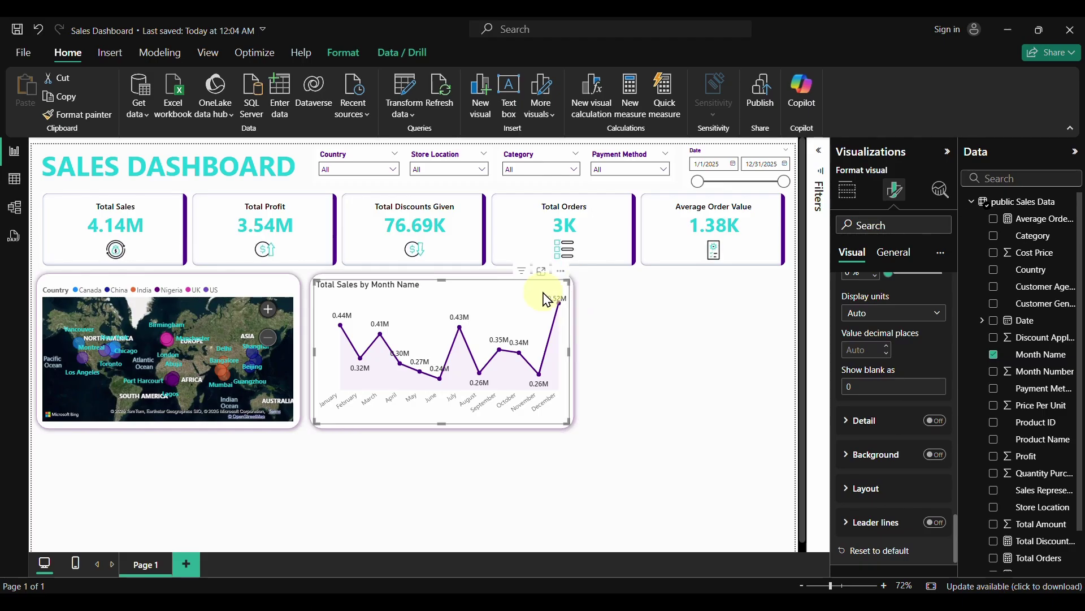
click(929, 456)
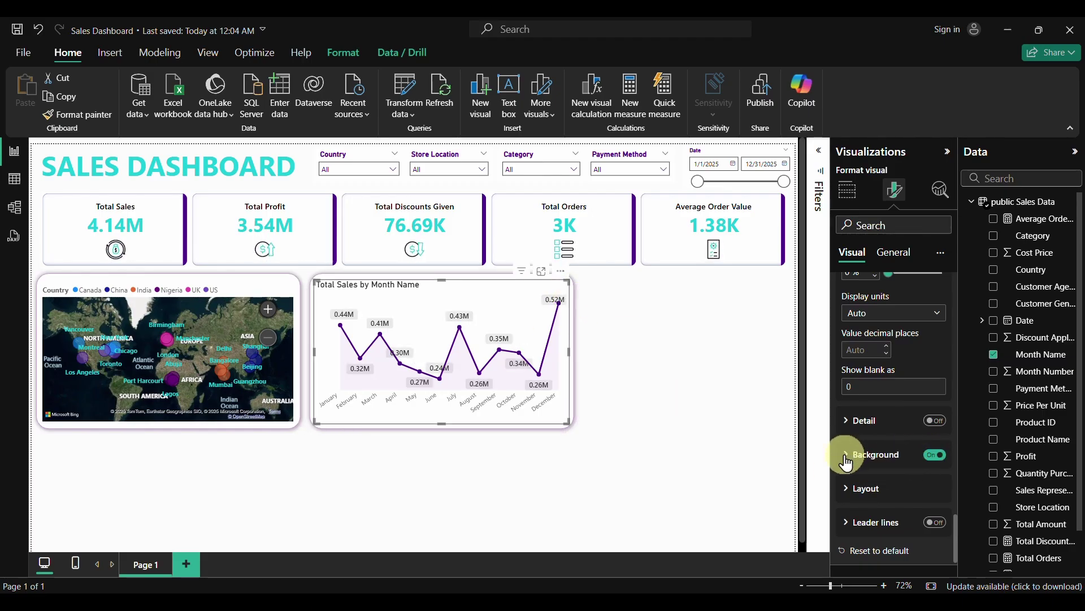
click(868, 455)
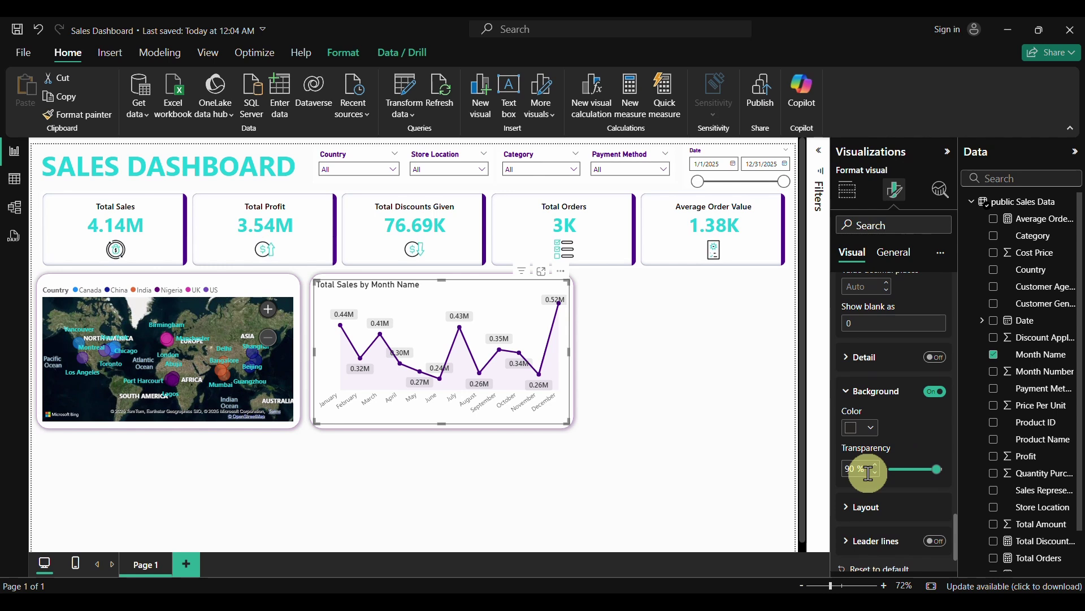
click(872, 429)
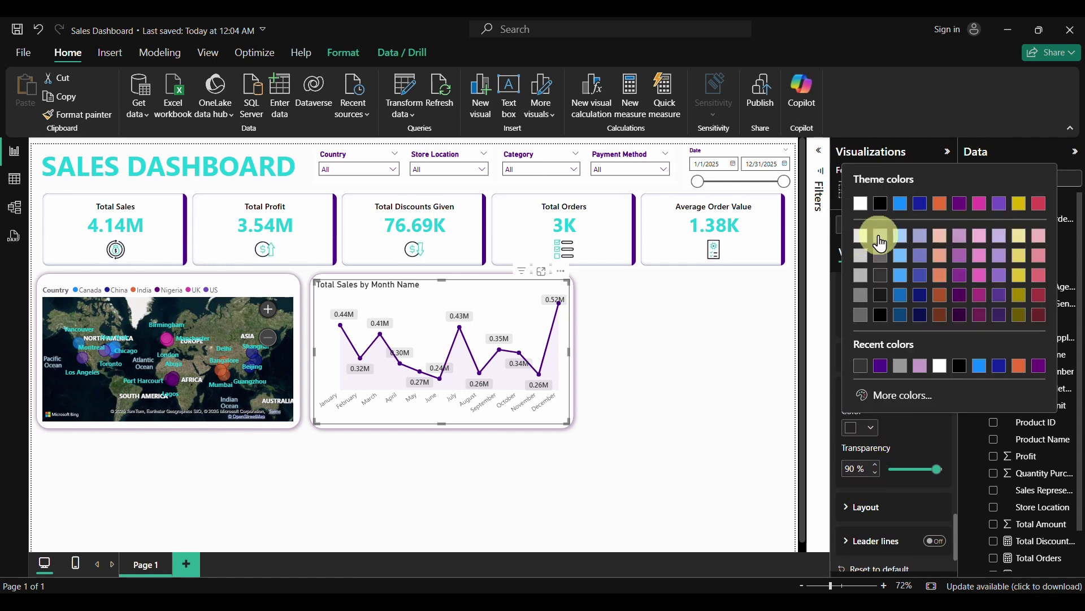
click(861, 260)
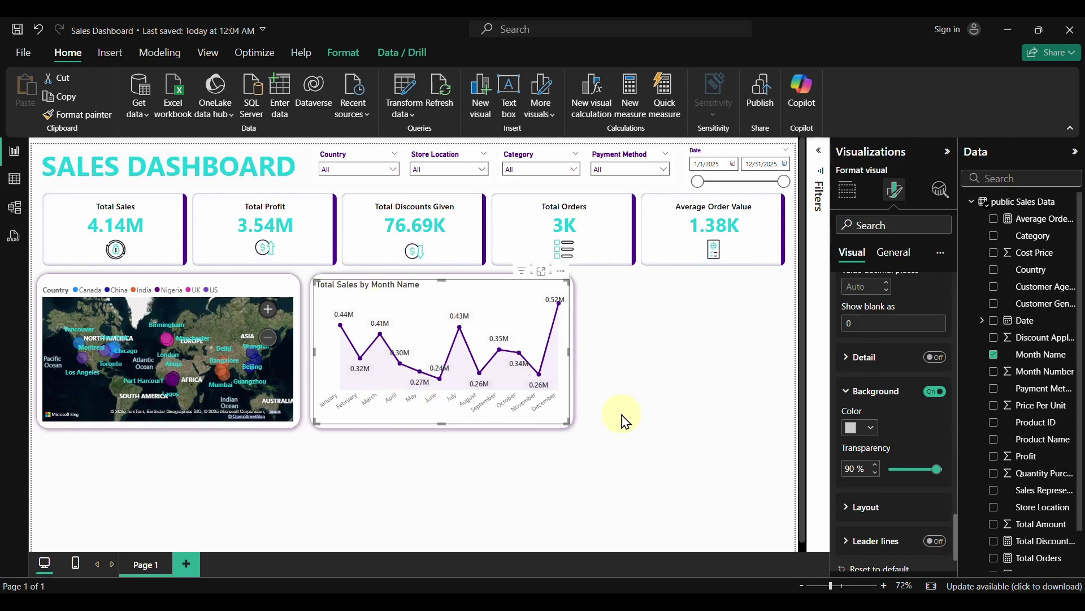
scroll(916, 486, down, 2)
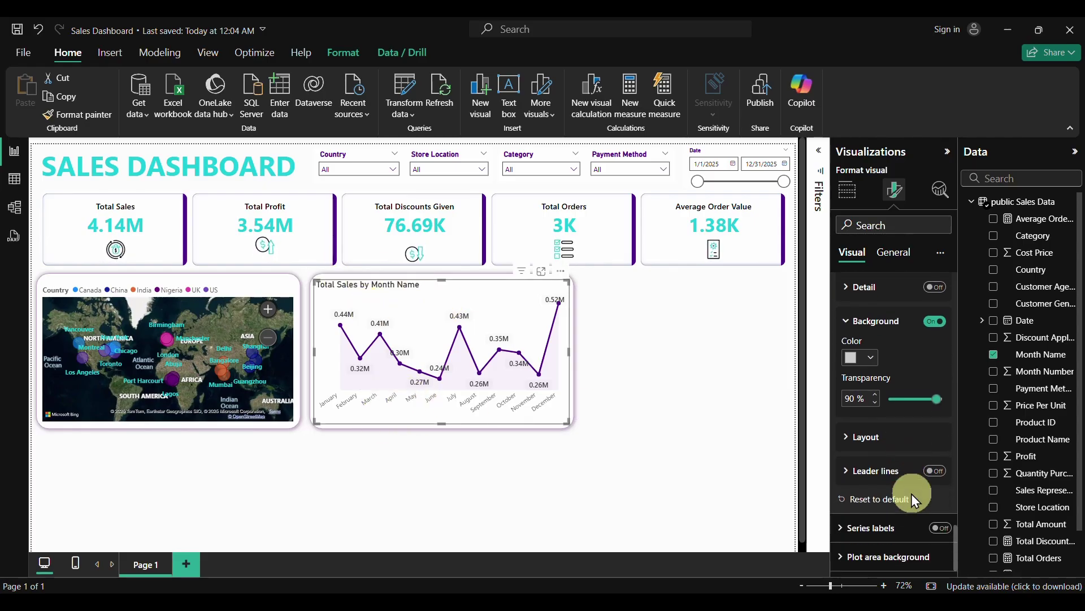
Make the X-axis month labels bold
scroll(878, 512, up, 8)
scroll(878, 512, up, 10)
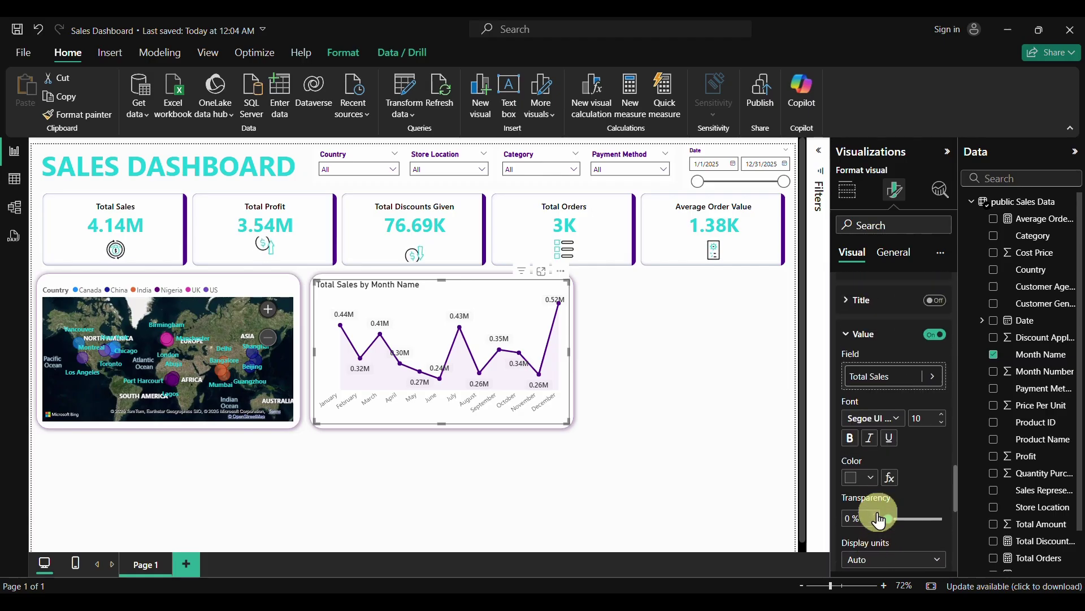
scroll(877, 513, up, 10)
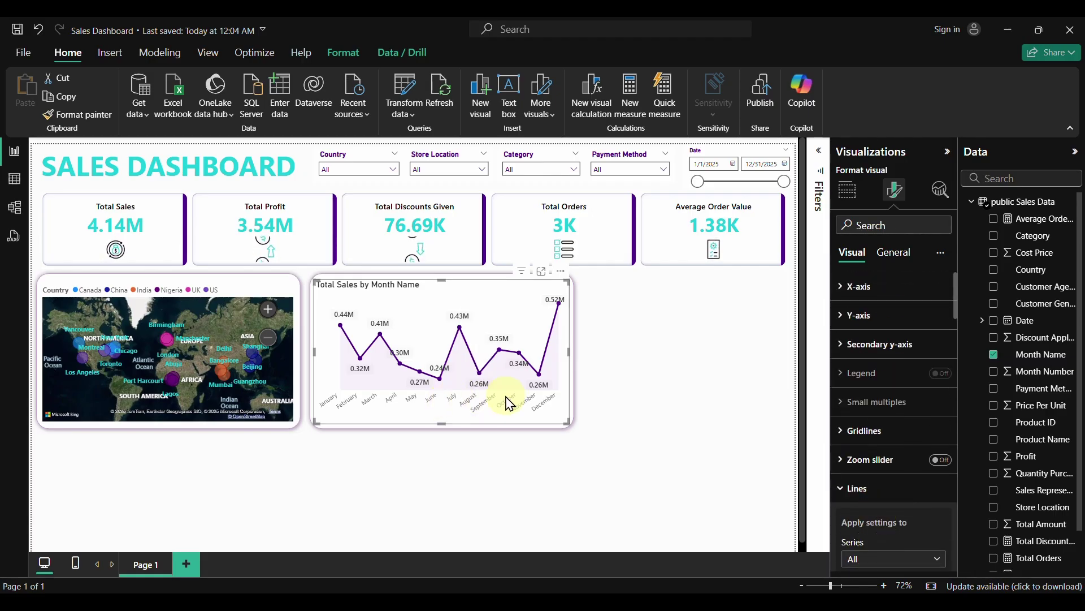
click(839, 289)
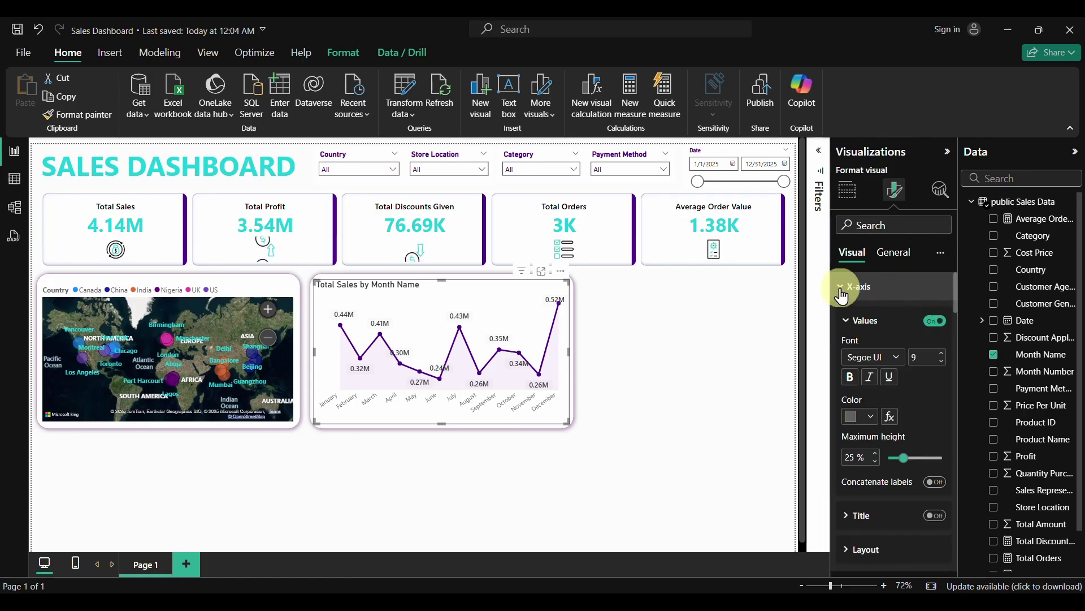
click(851, 378)
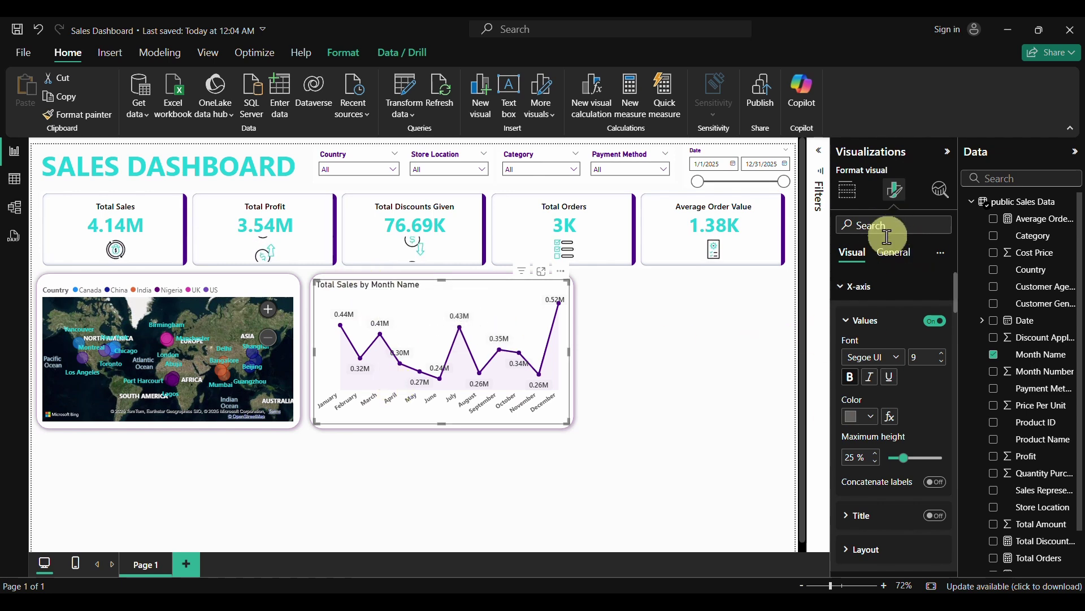
Title the chart 'Monthly Sales Trends' in bold, size 15, colour #1BCED8
click(894, 259)
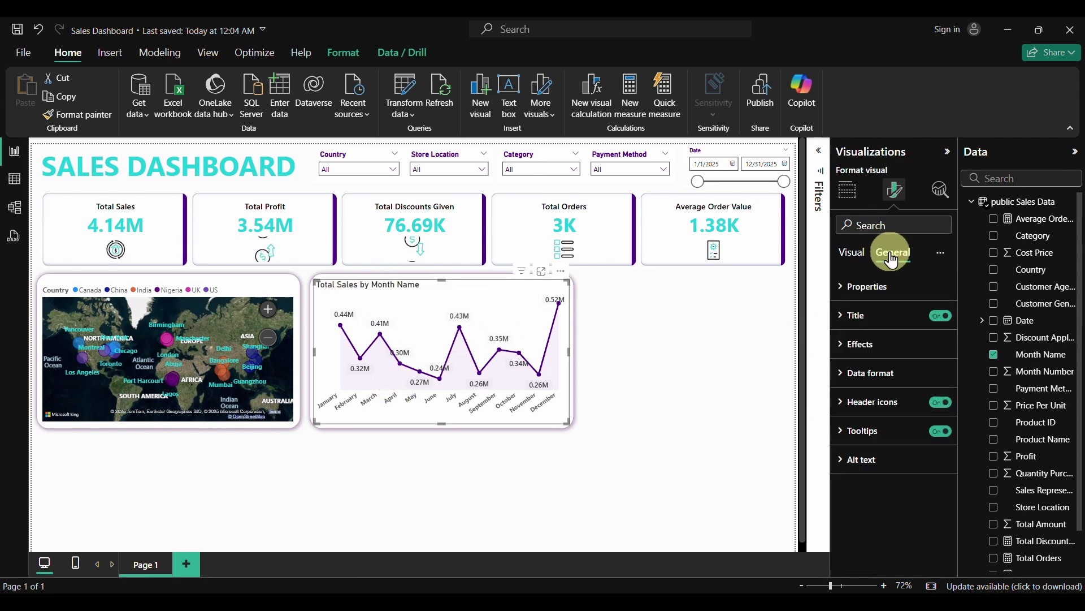
click(854, 316)
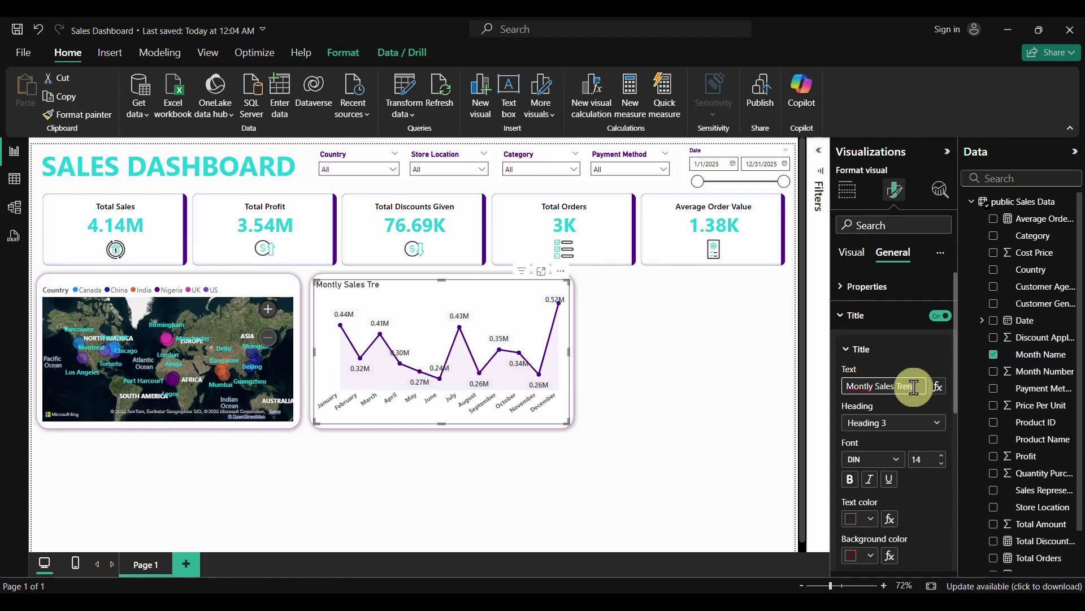
right_click(868, 388)
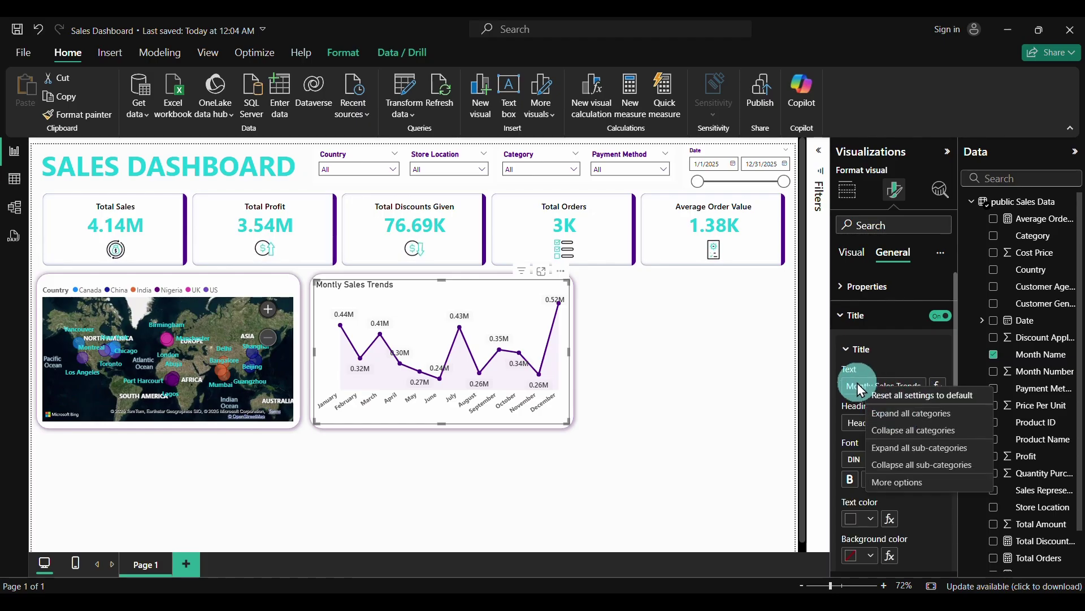
click(858, 385)
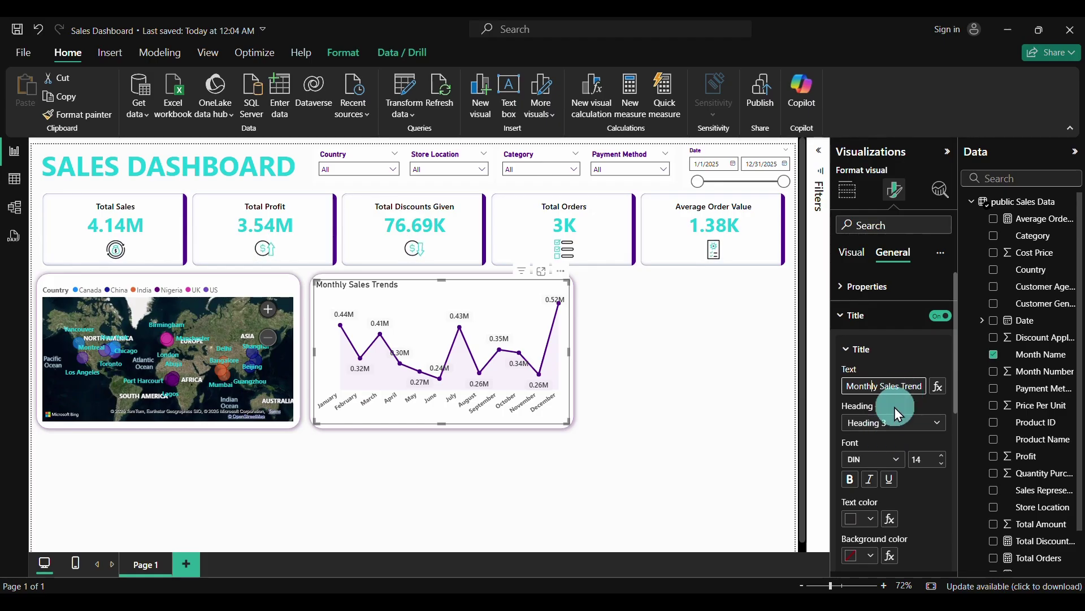
click(943, 465)
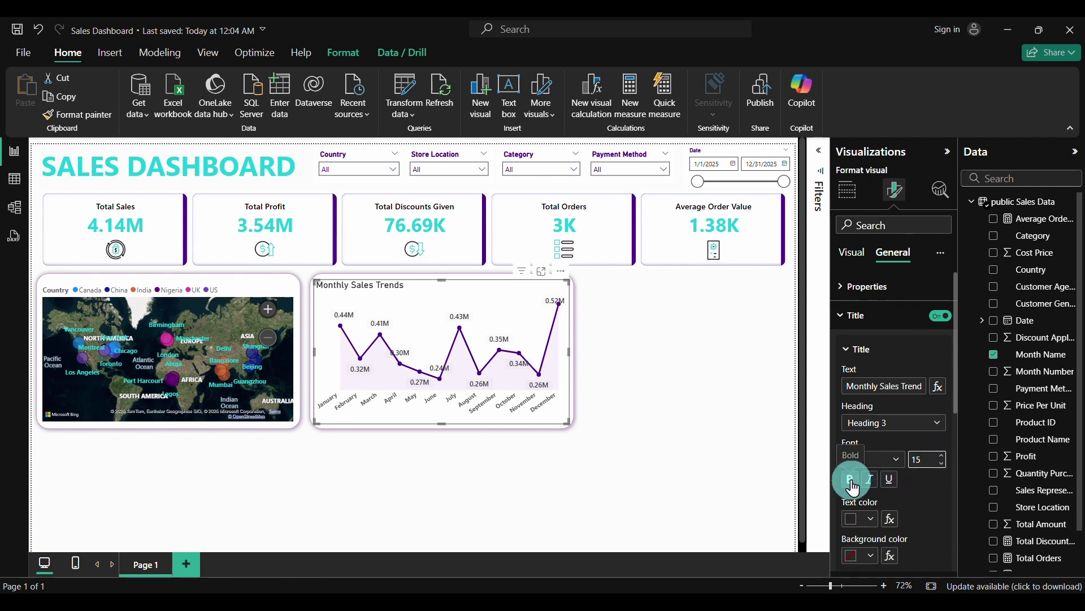
click(872, 519)
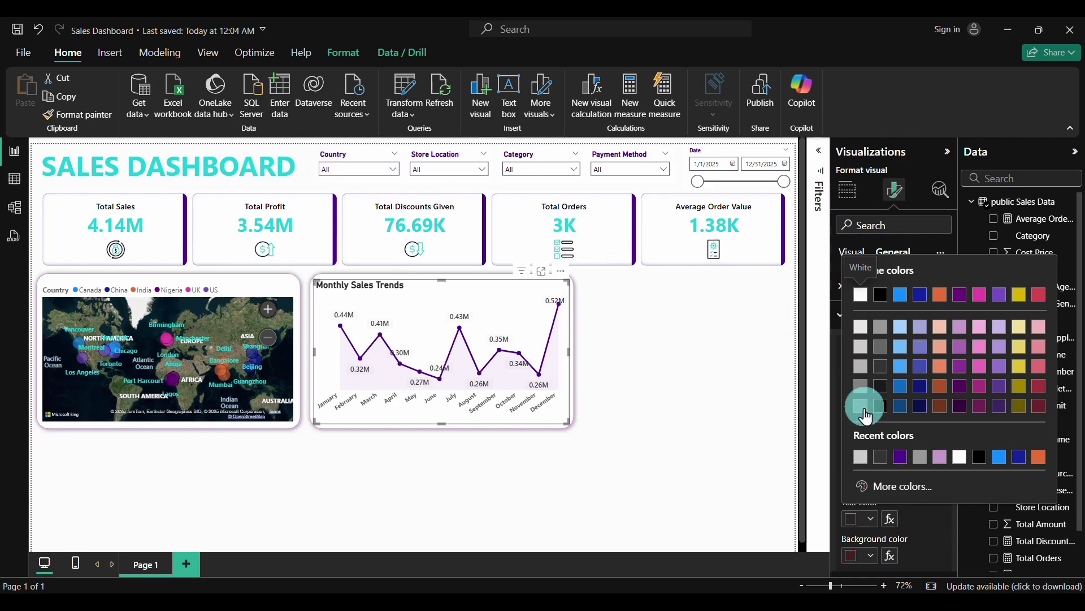
click(897, 489)
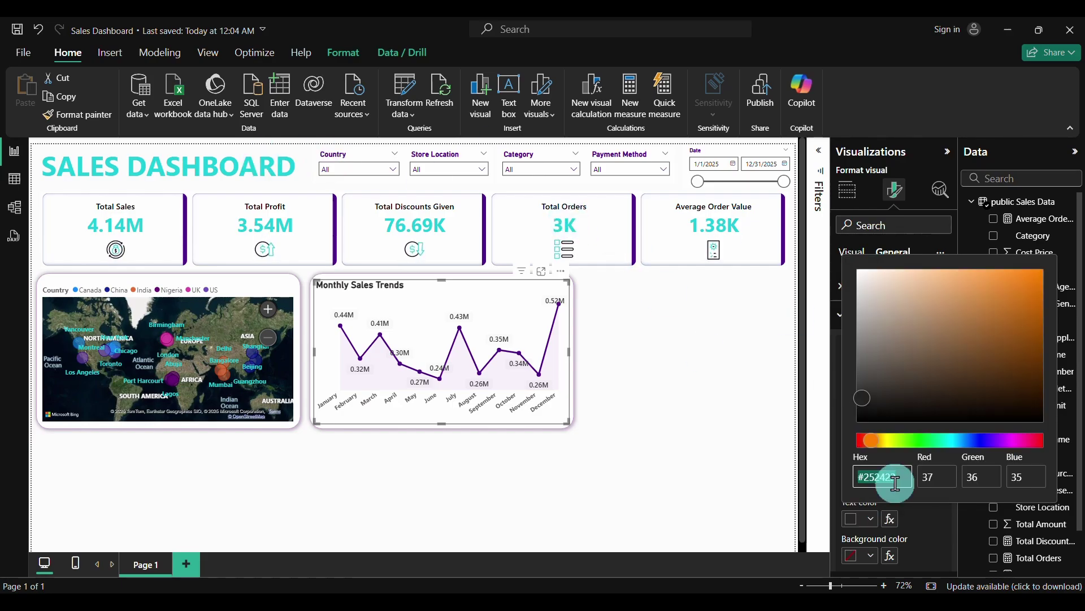
click(892, 477)
text(#)
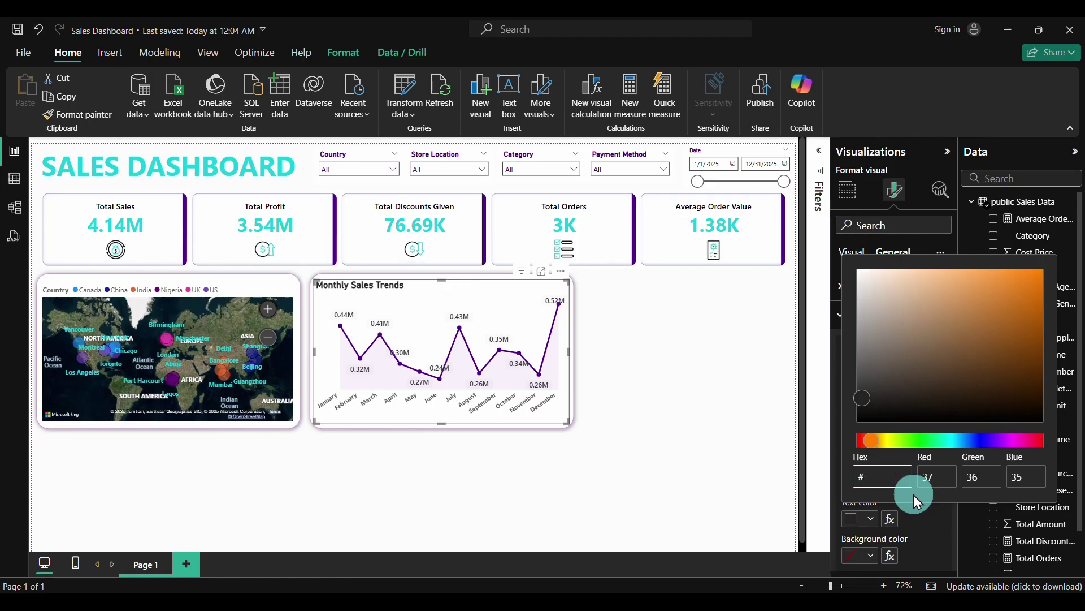
text(1BCED8)
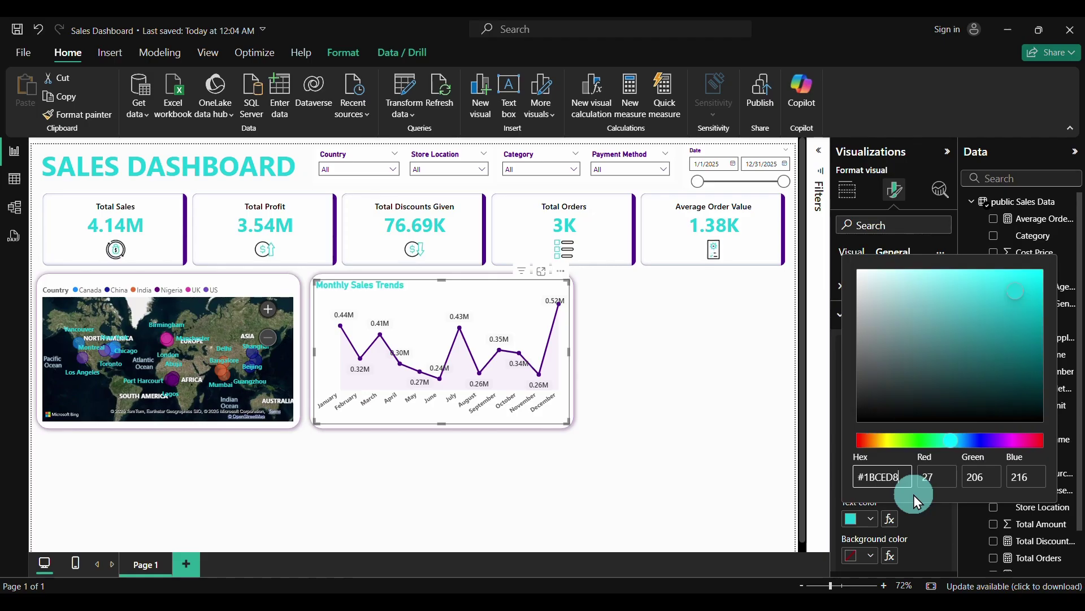
click(933, 517)
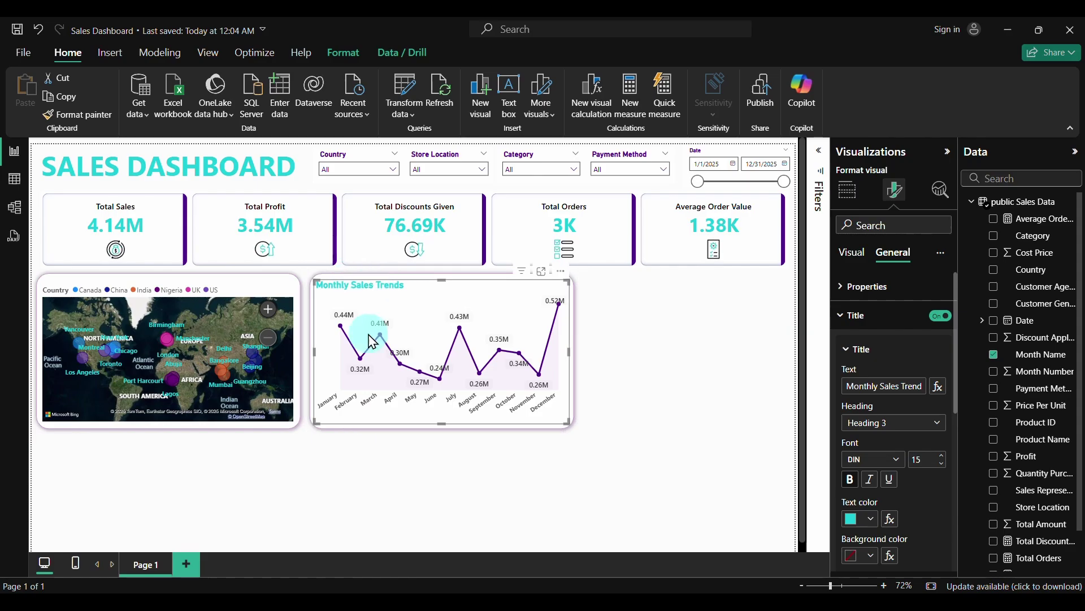
click(632, 413)
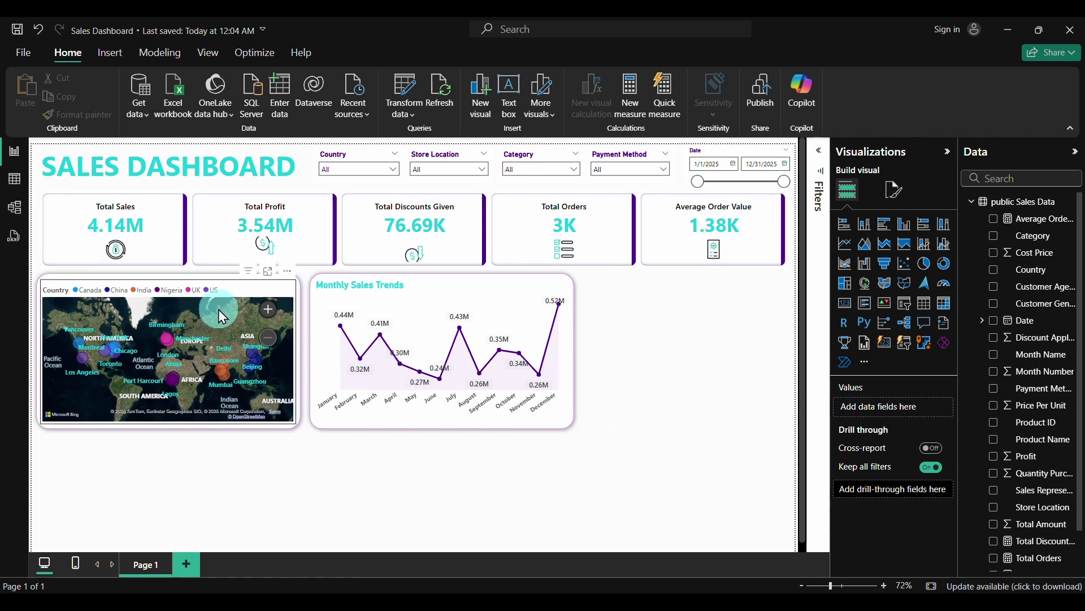
Turn on the map's title and make it bold in the recent aqua colour
click(243, 293)
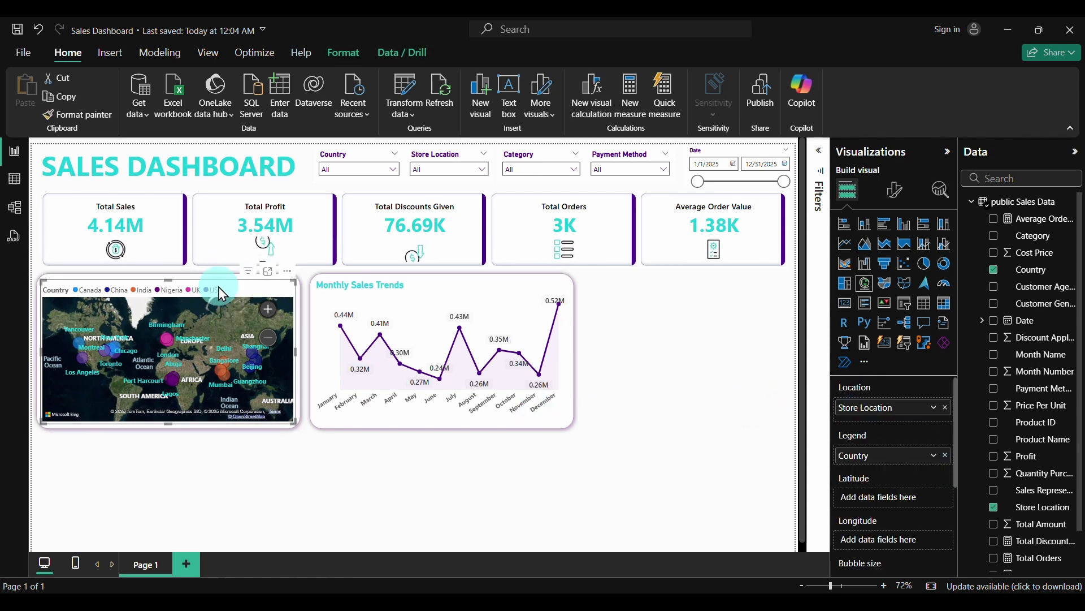
click(894, 191)
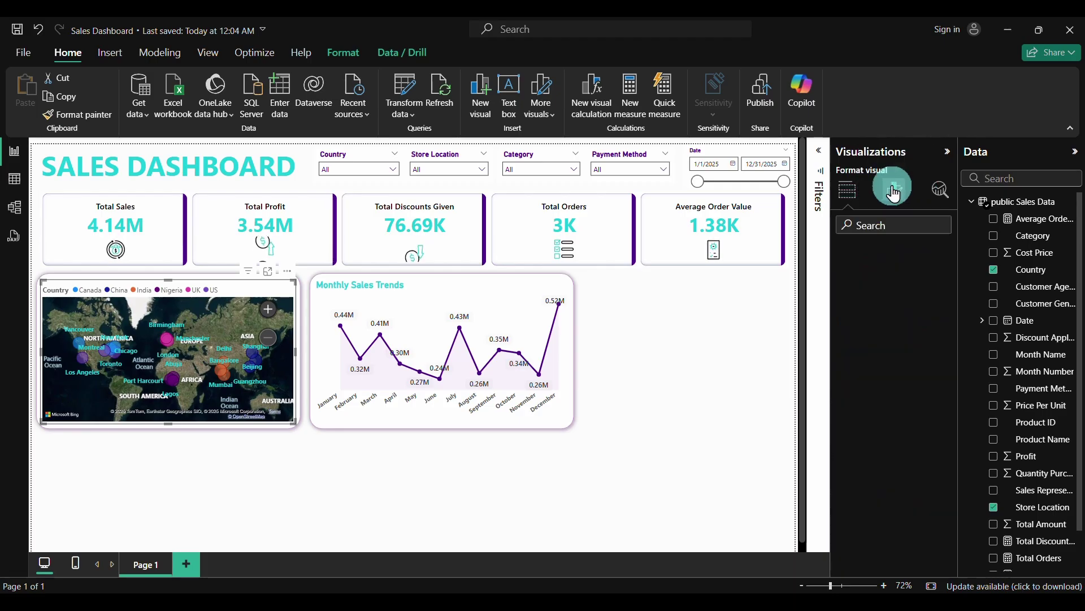
click(889, 257)
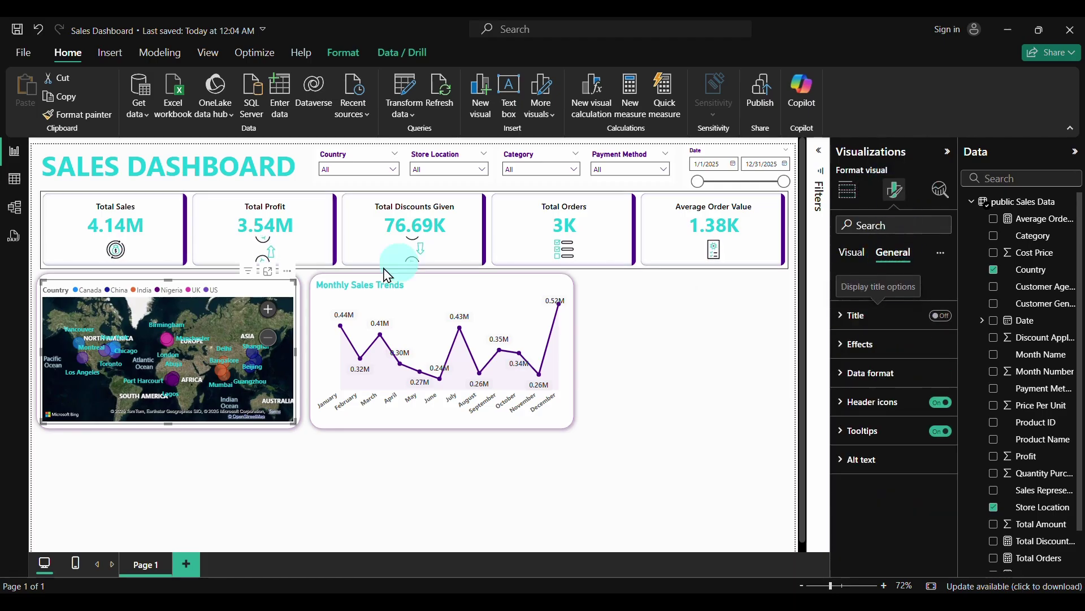
click(939, 316)
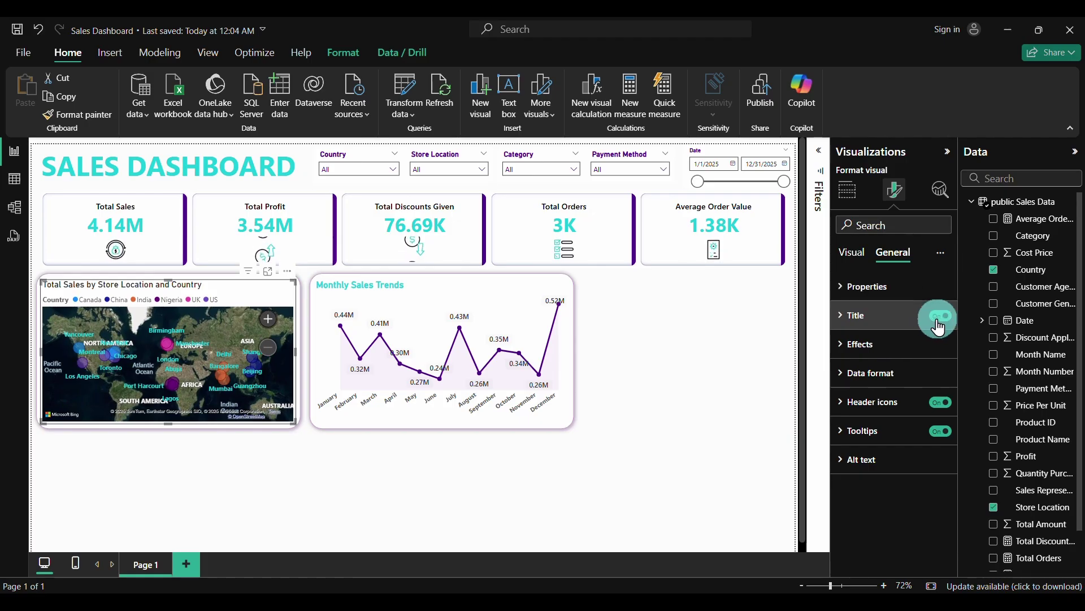
click(848, 315)
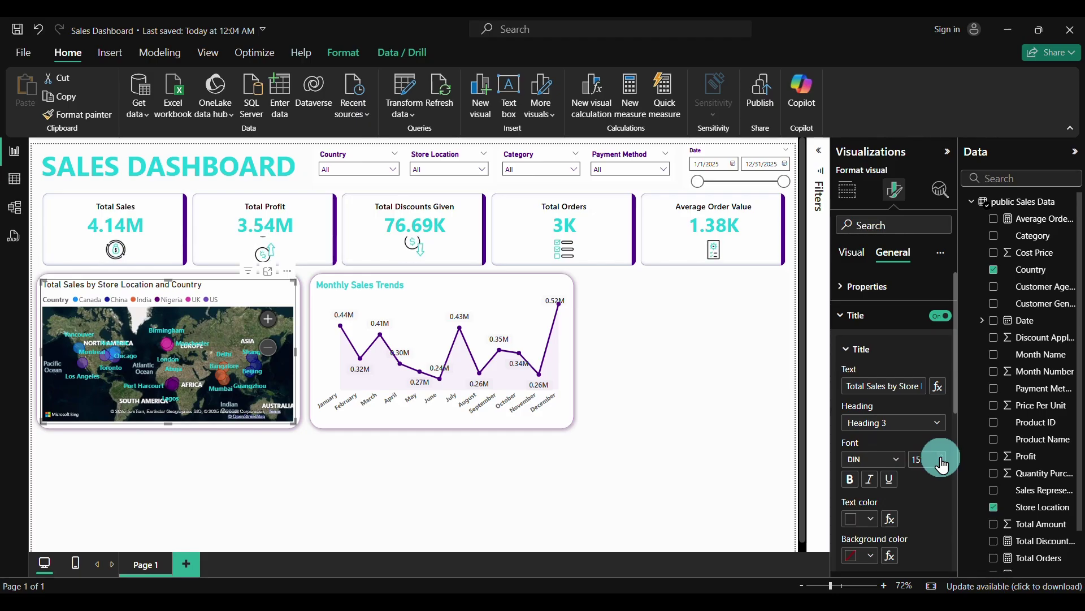
click(851, 478)
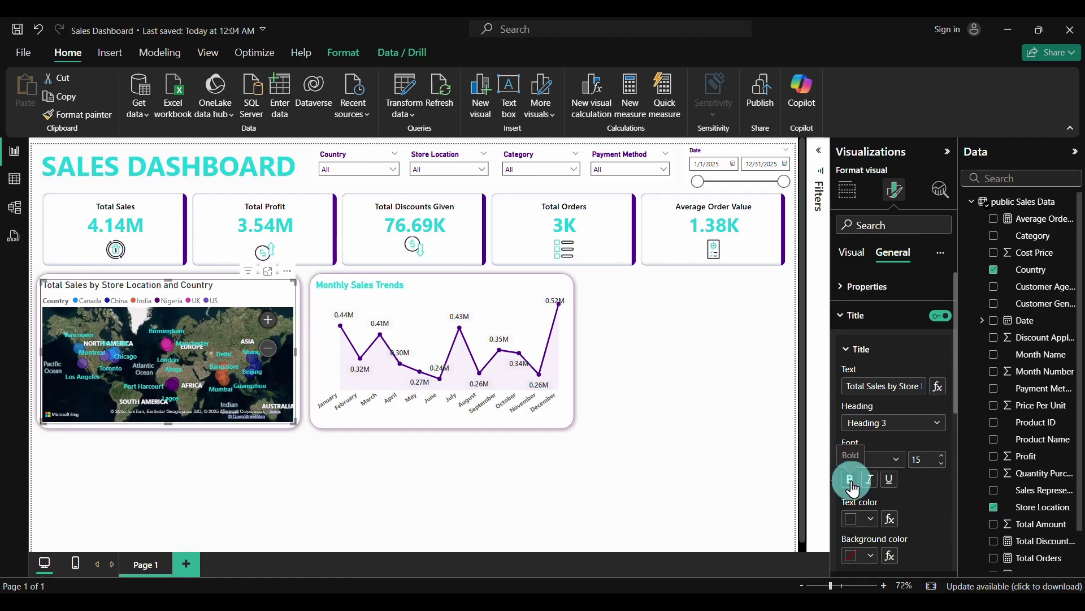
click(871, 518)
click(863, 467)
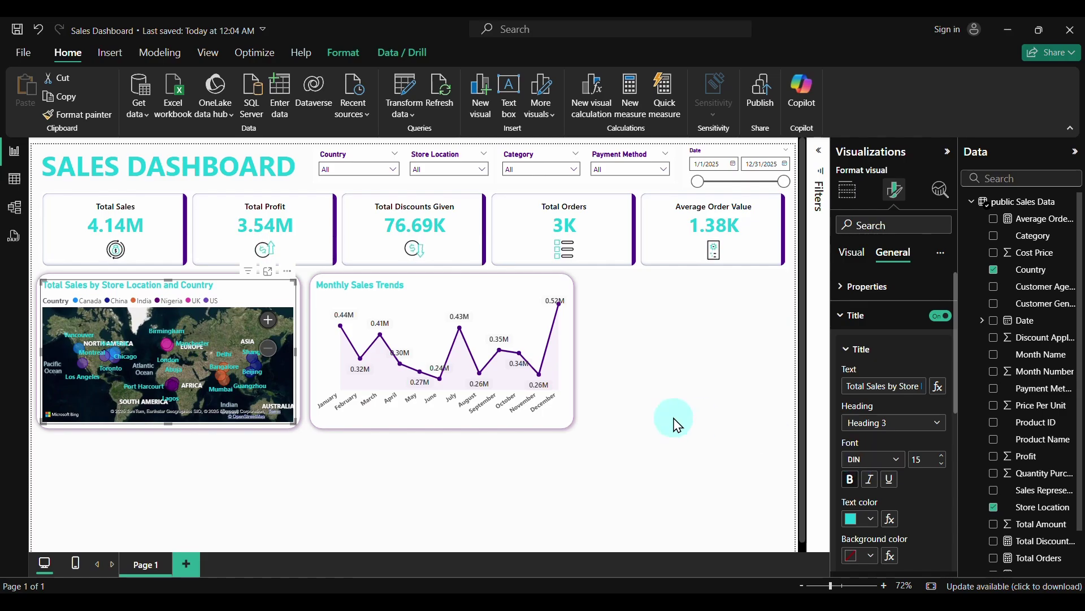
Edit the map title text from 'Total Sales by Store Location and Country' to 'Sales by Store Location'
click(701, 414)
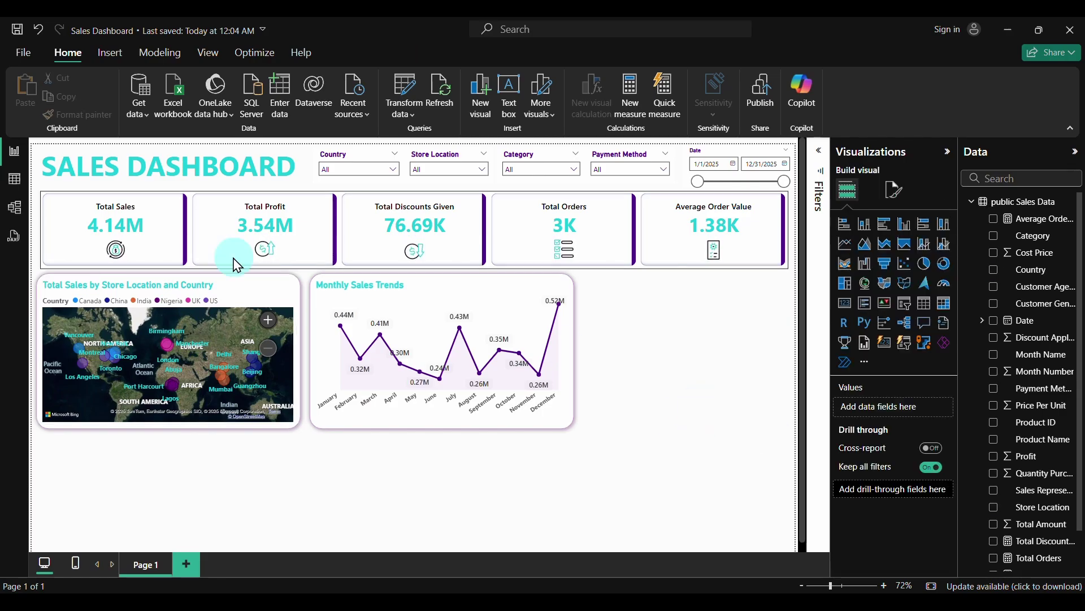
click(242, 294)
click(895, 190)
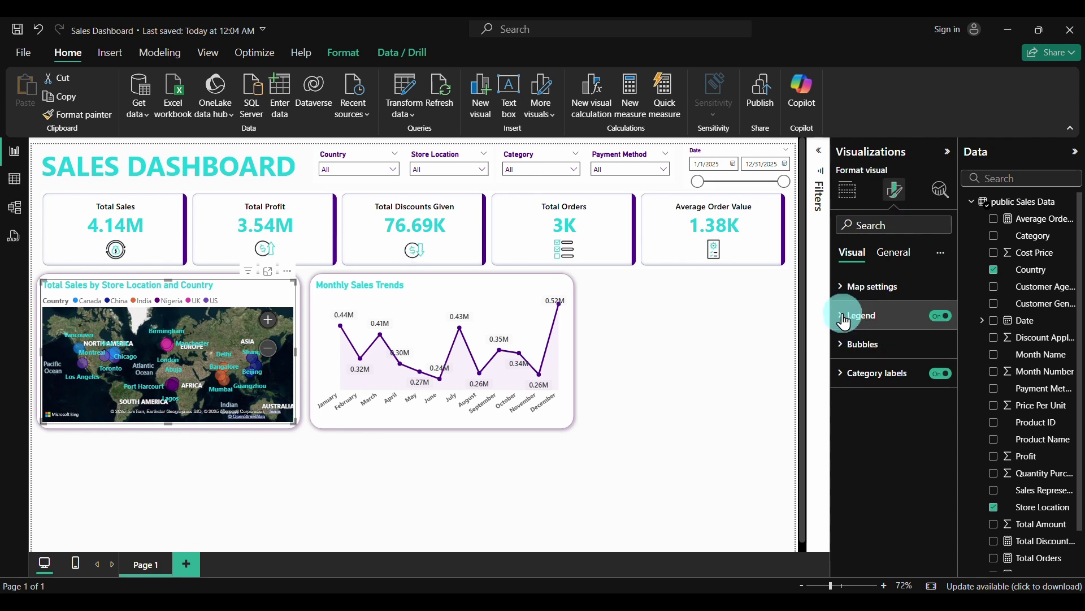
click(896, 251)
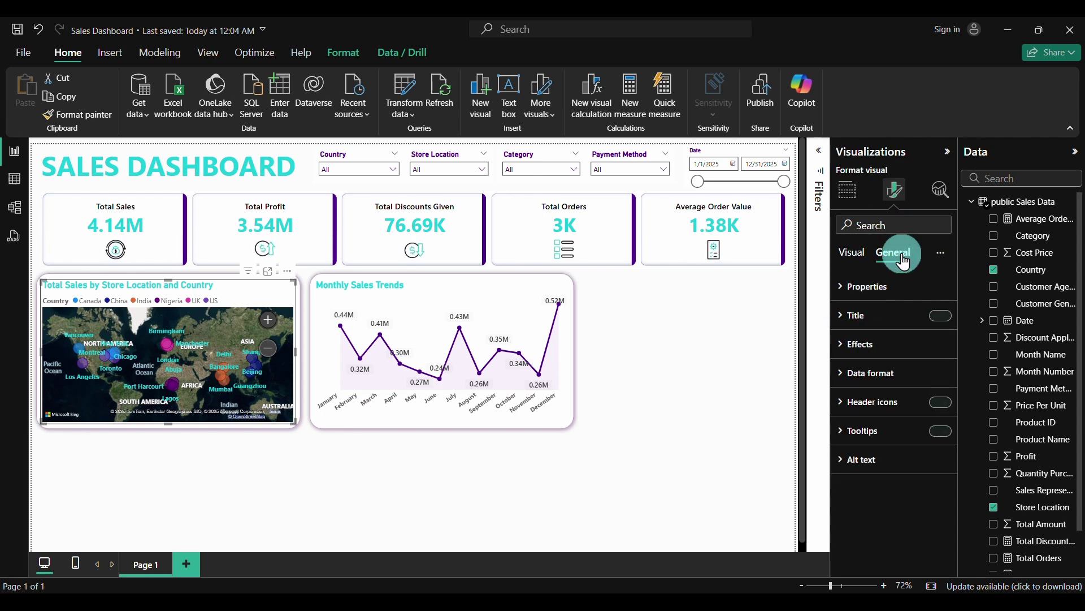
click(840, 326)
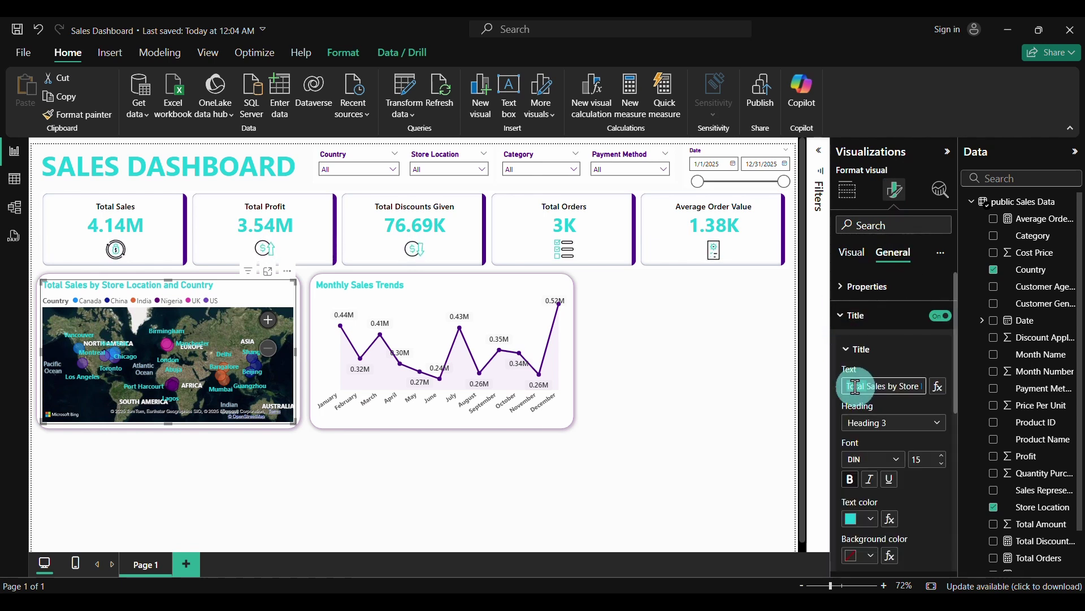
double_click(856, 387)
key(Delete)
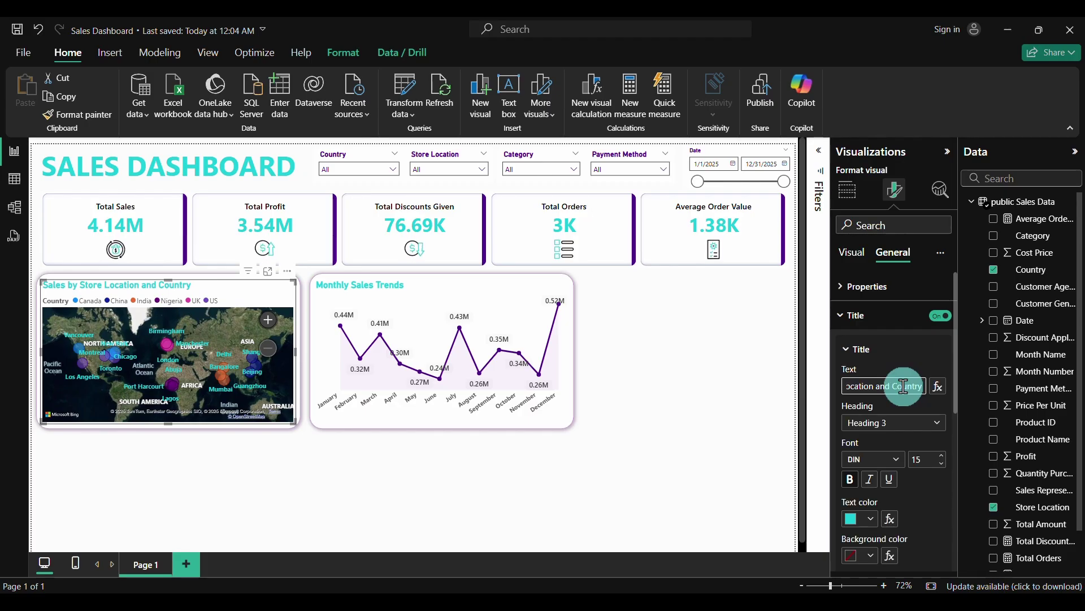
click(924, 455)
key(BackSpace)
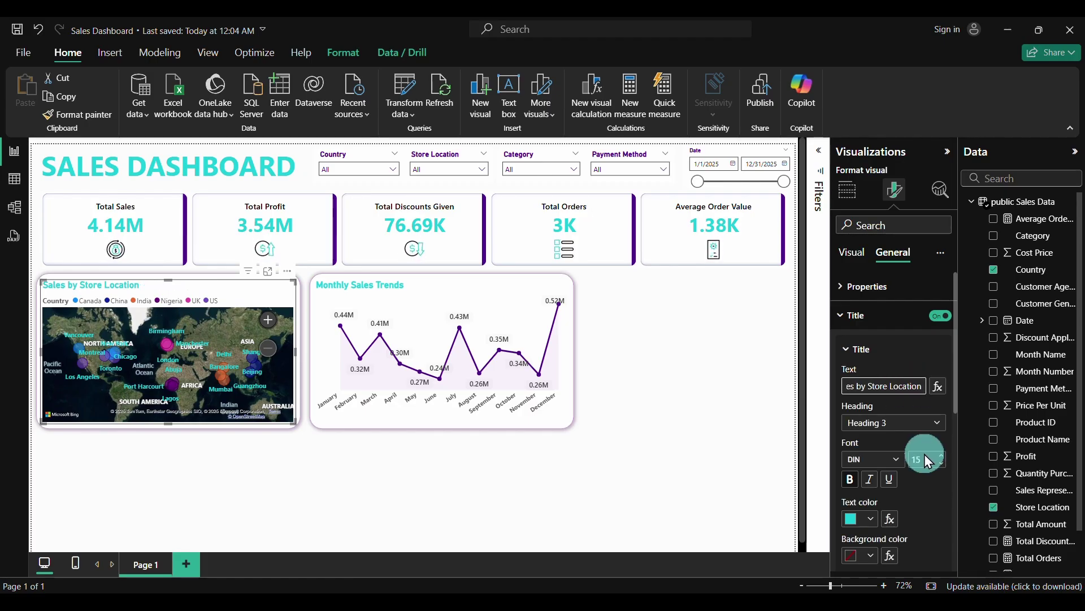
click(669, 404)
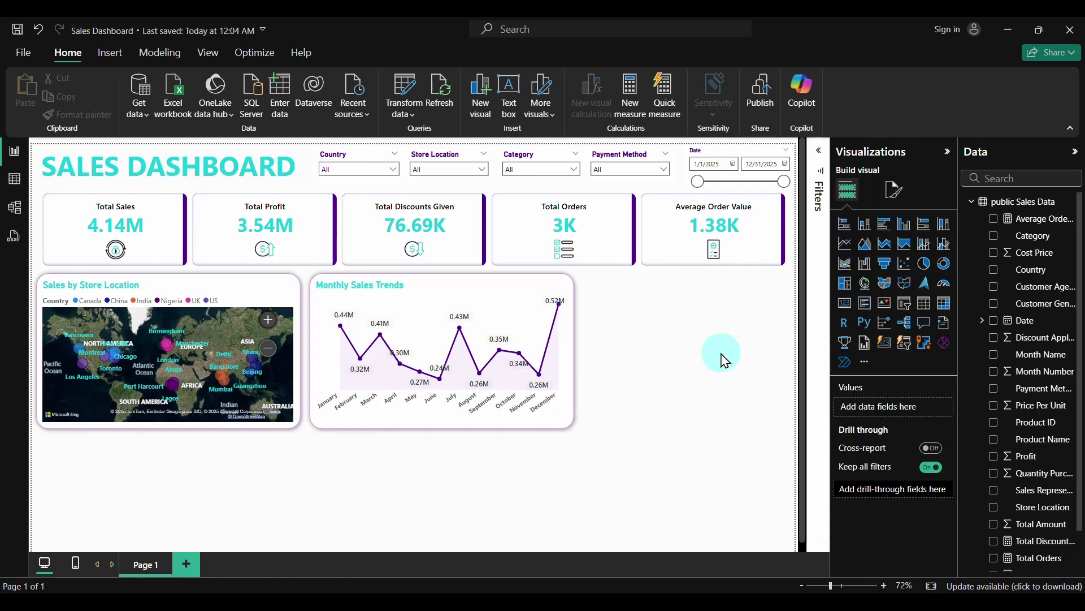
Select the KPI card group and open its visual formatting settings
click(947, 152)
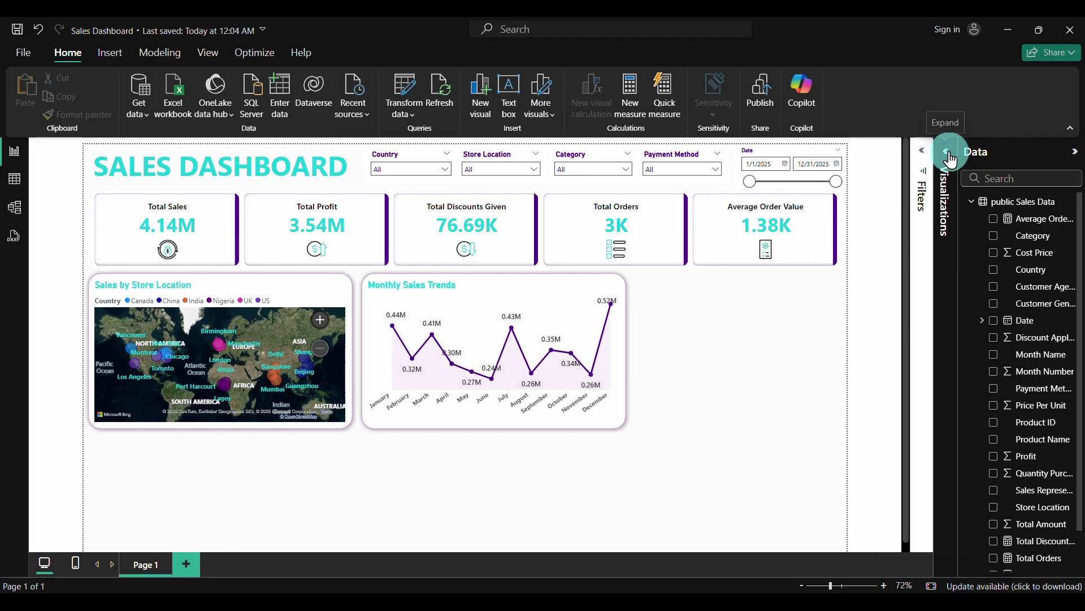
click(1076, 152)
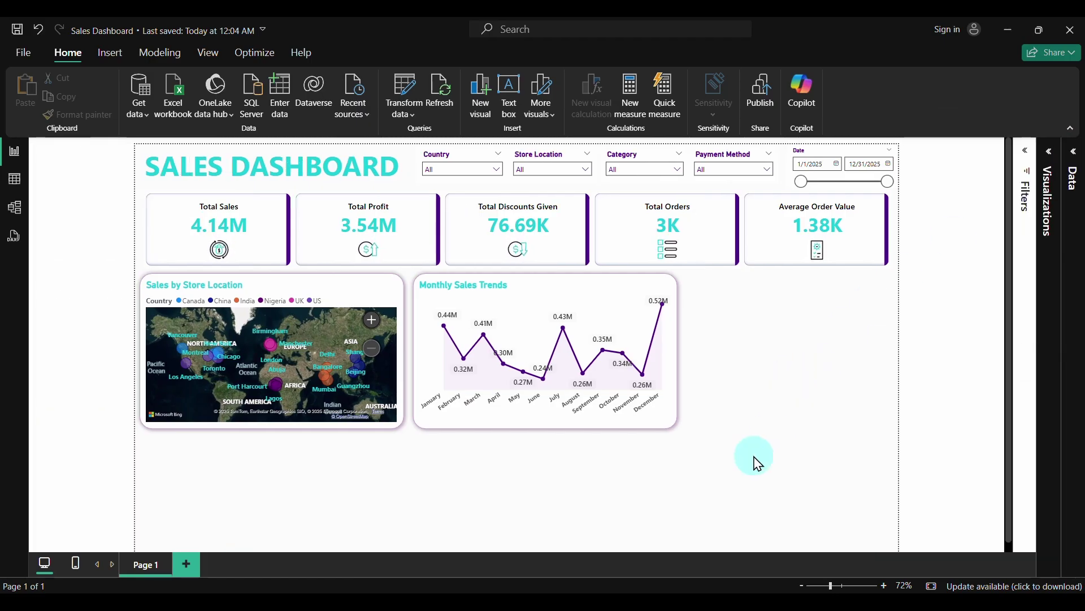
click(702, 203)
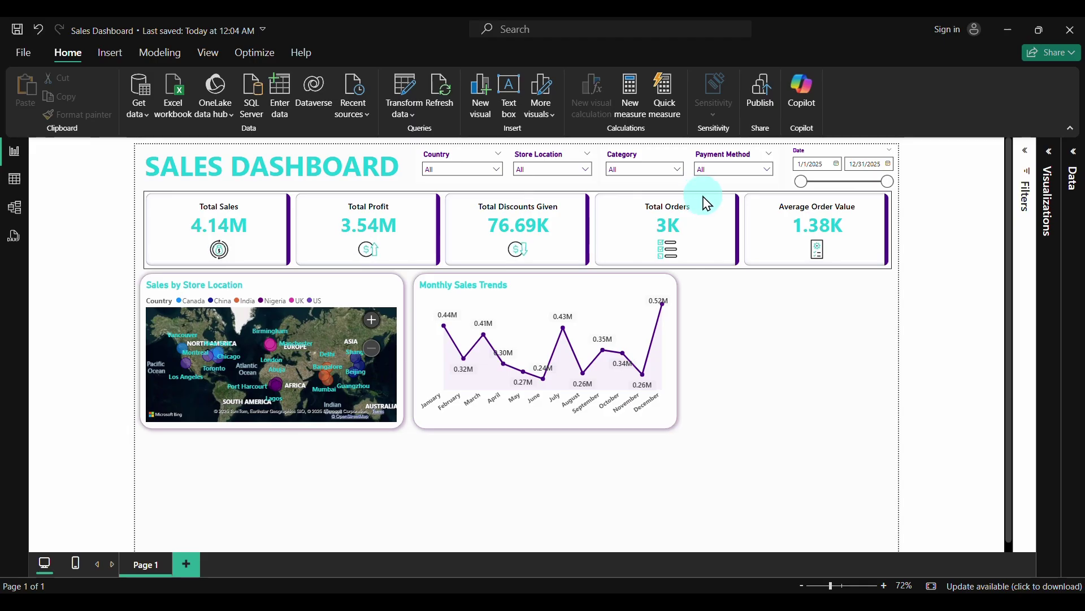
click(1047, 156)
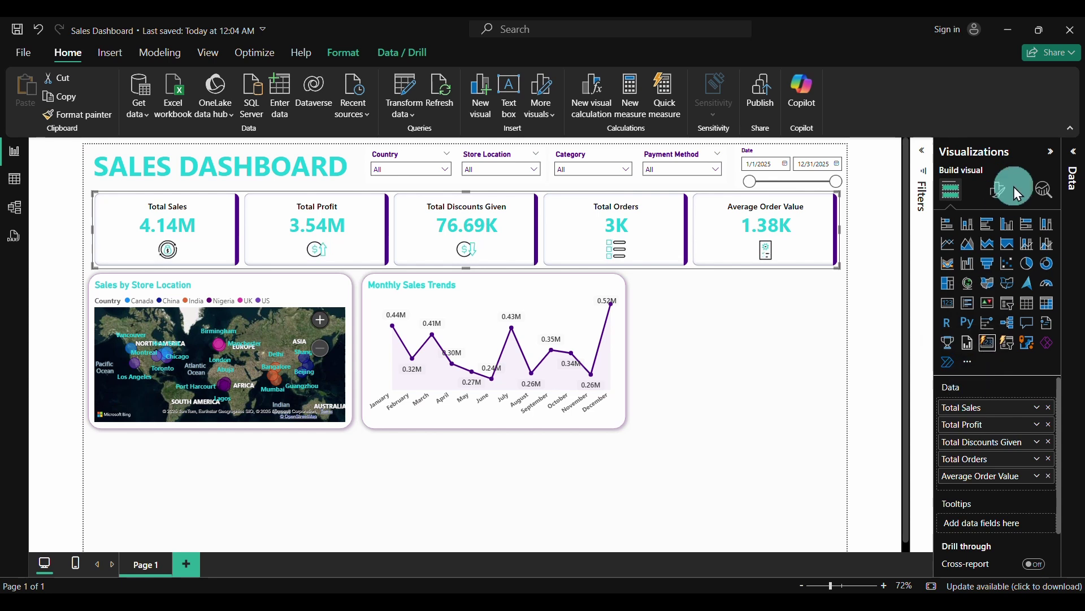
click(998, 189)
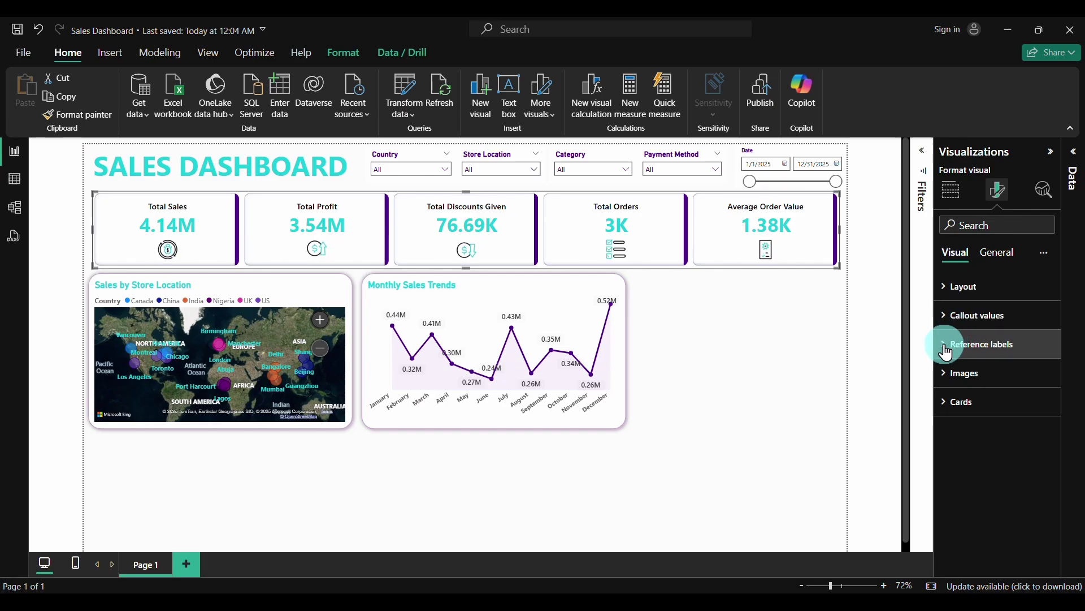
Set the KPI cards' reference labels series selection to All
click(956, 342)
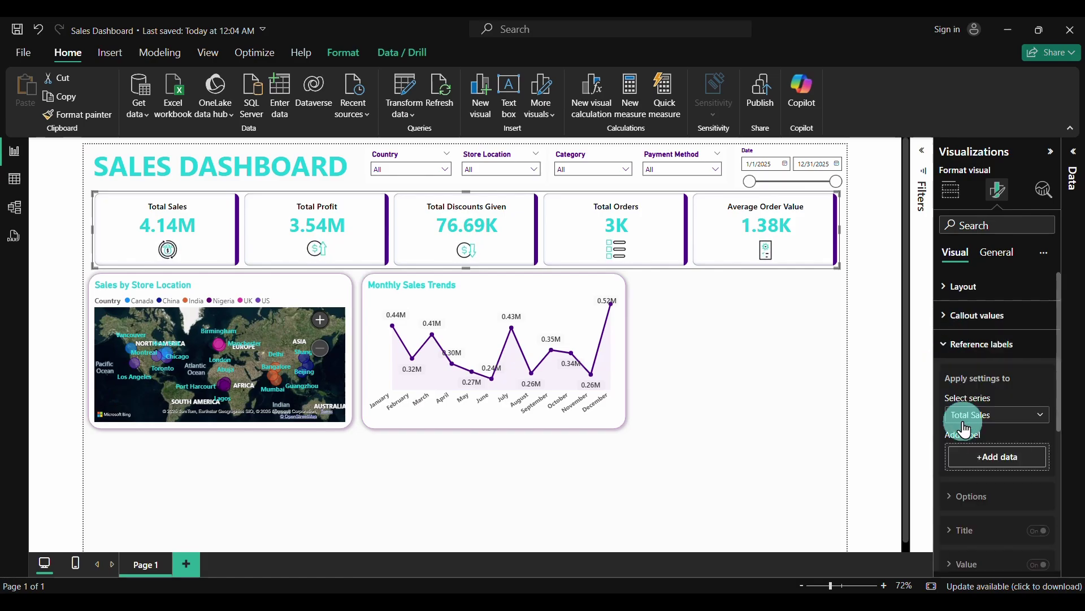
scroll(964, 430, down, 1)
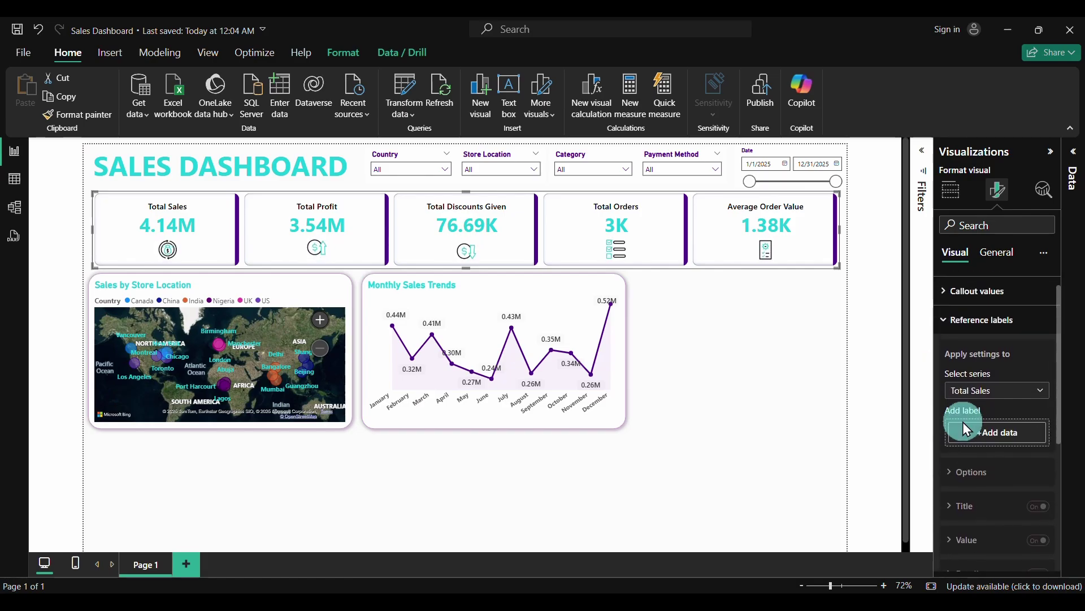
click(1031, 402)
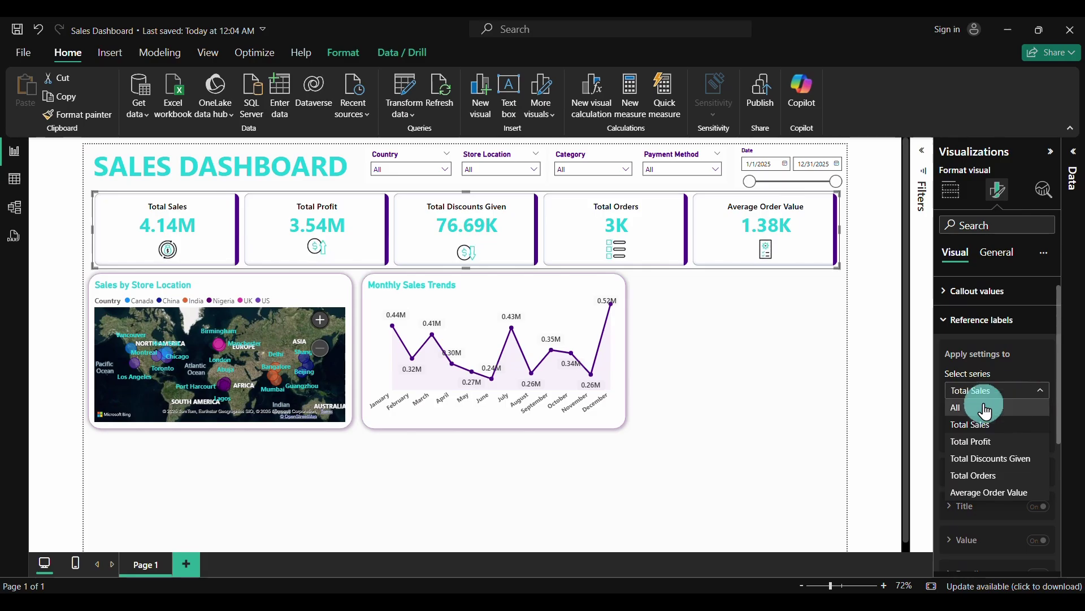
click(978, 408)
click(978, 397)
click(978, 409)
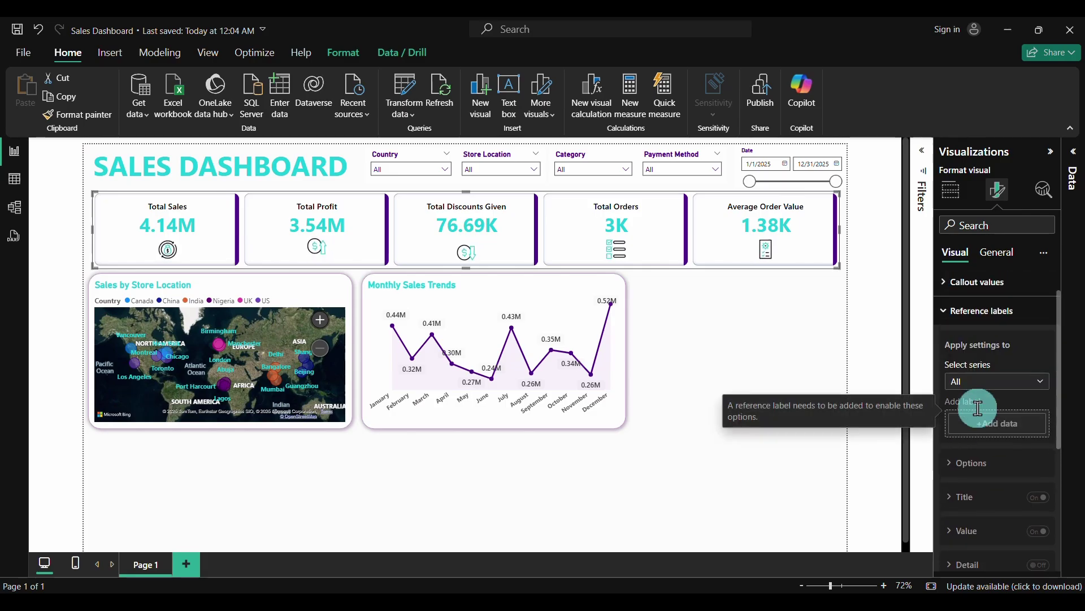
scroll(978, 409, down, 5)
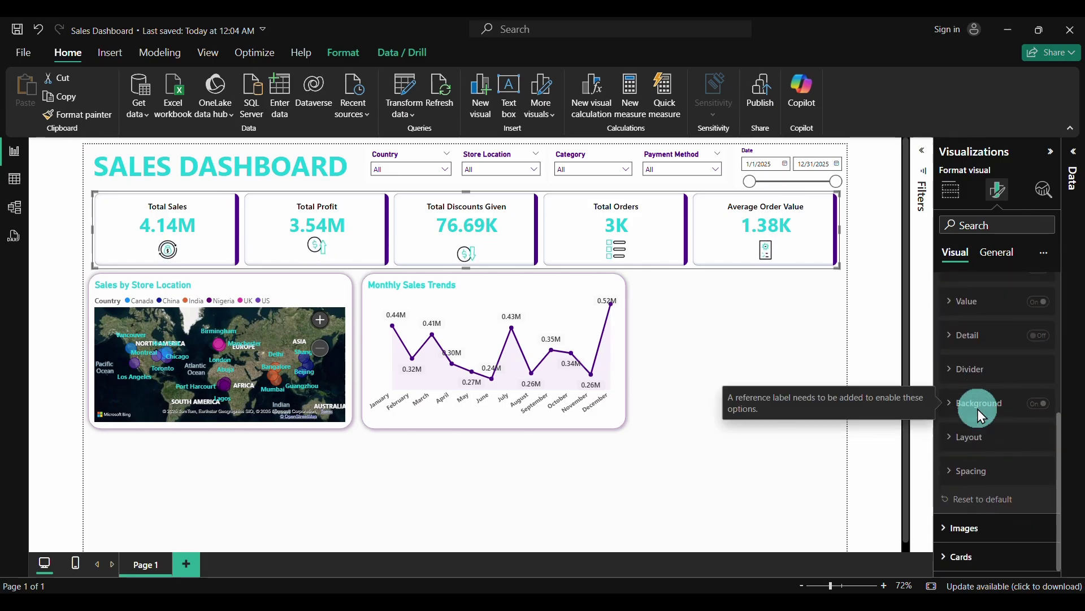
scroll(978, 409, up, 5)
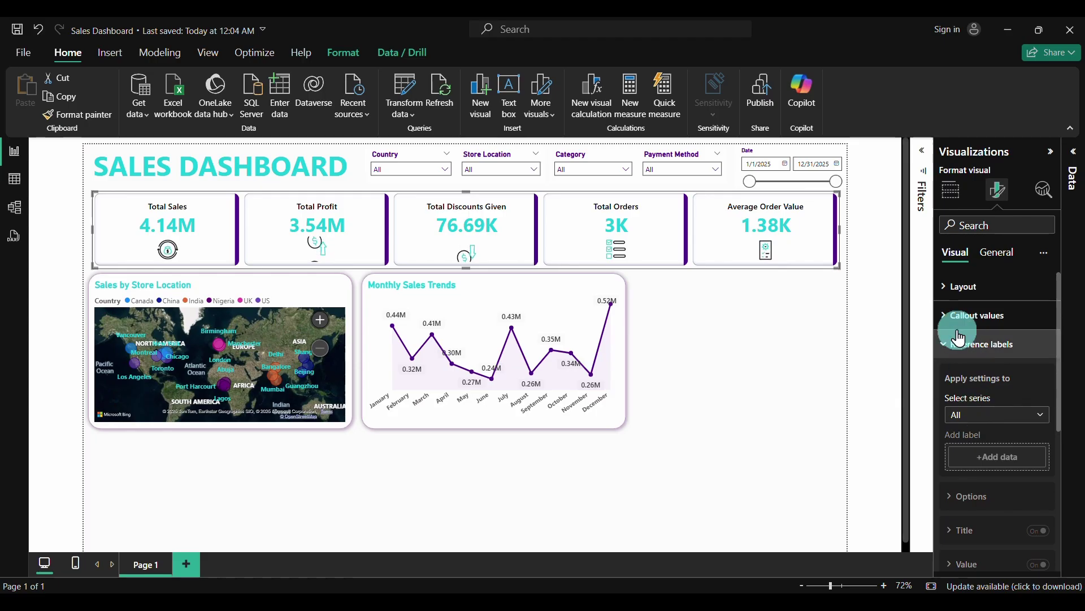
click(950, 348)
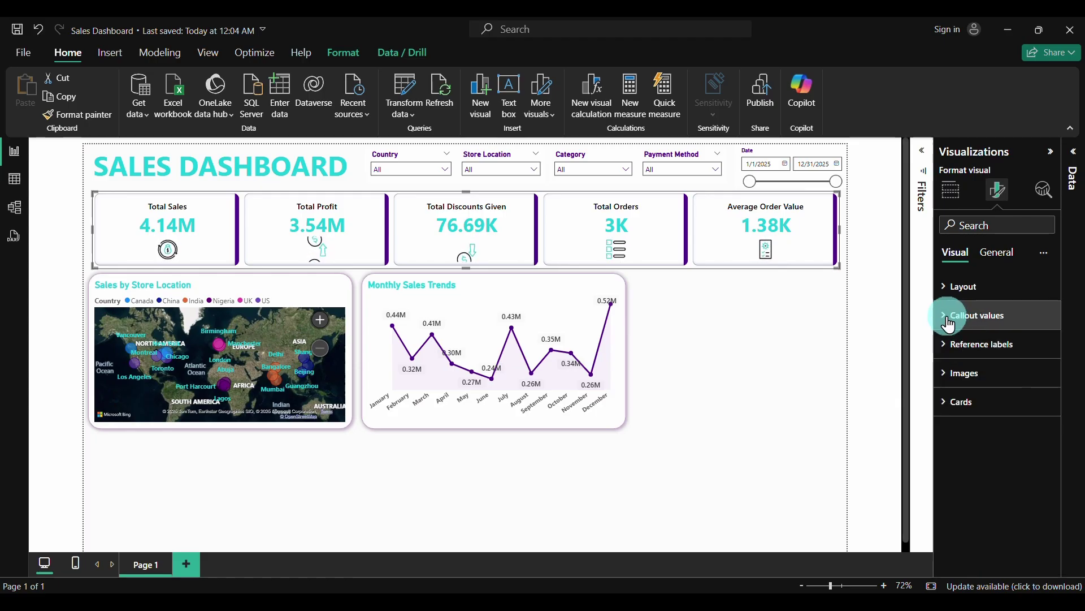
Review the KPI cards' Callout values and Label settings, then deselect the cards
click(944, 322)
scroll(971, 436, down, 5)
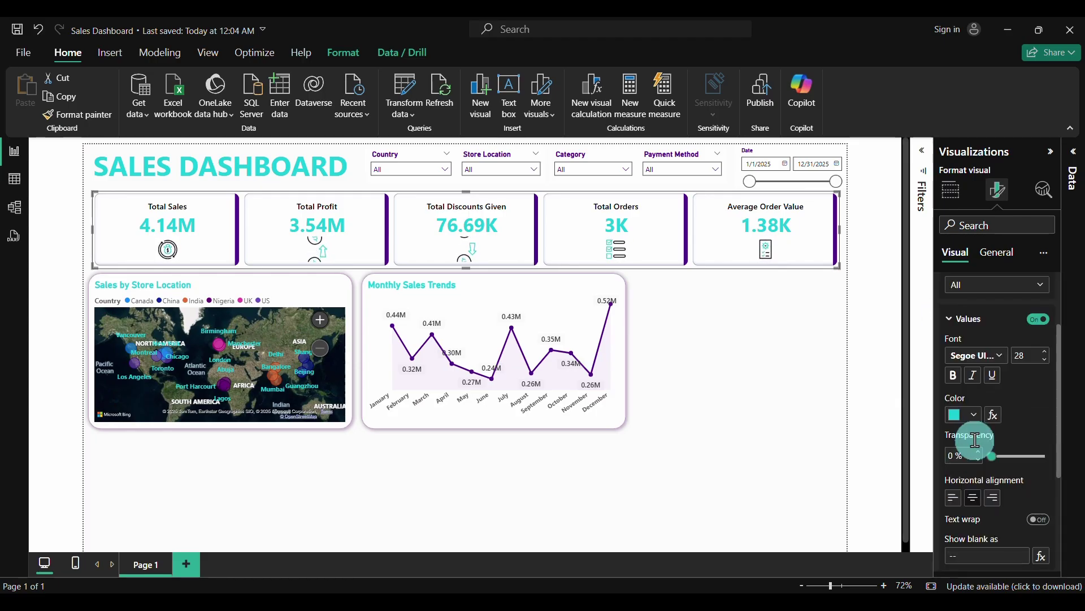
scroll(976, 440, down, 3)
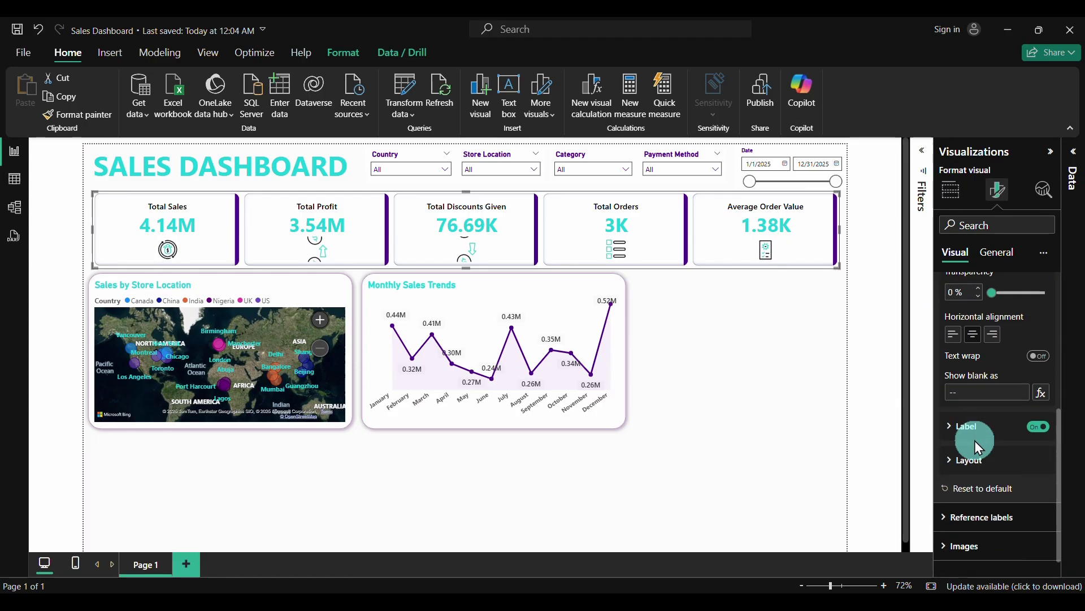
click(961, 414)
scroll(960, 444, down, 4)
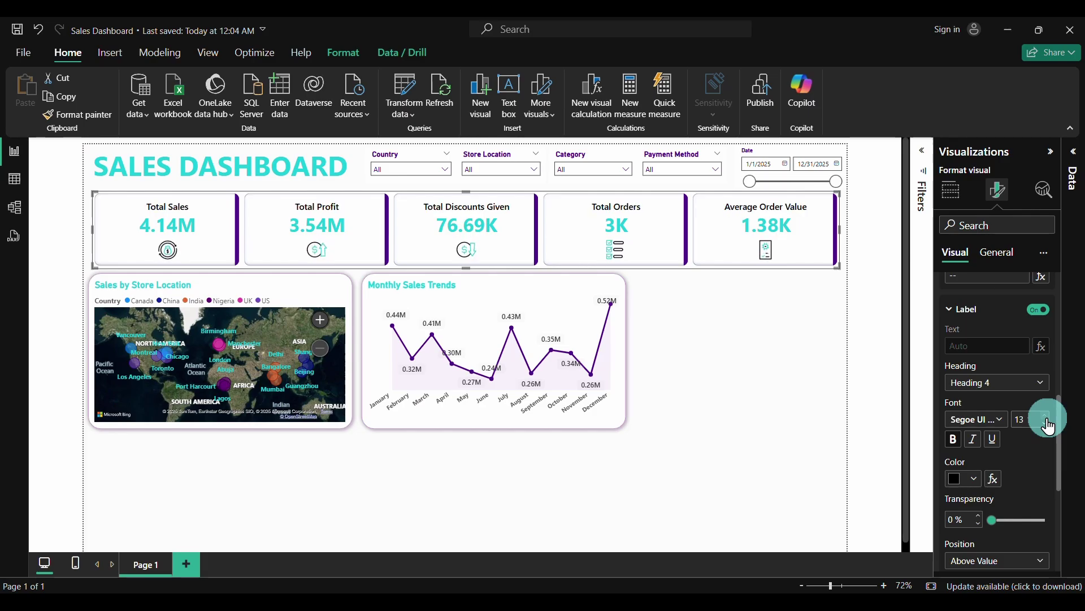
click(790, 402)
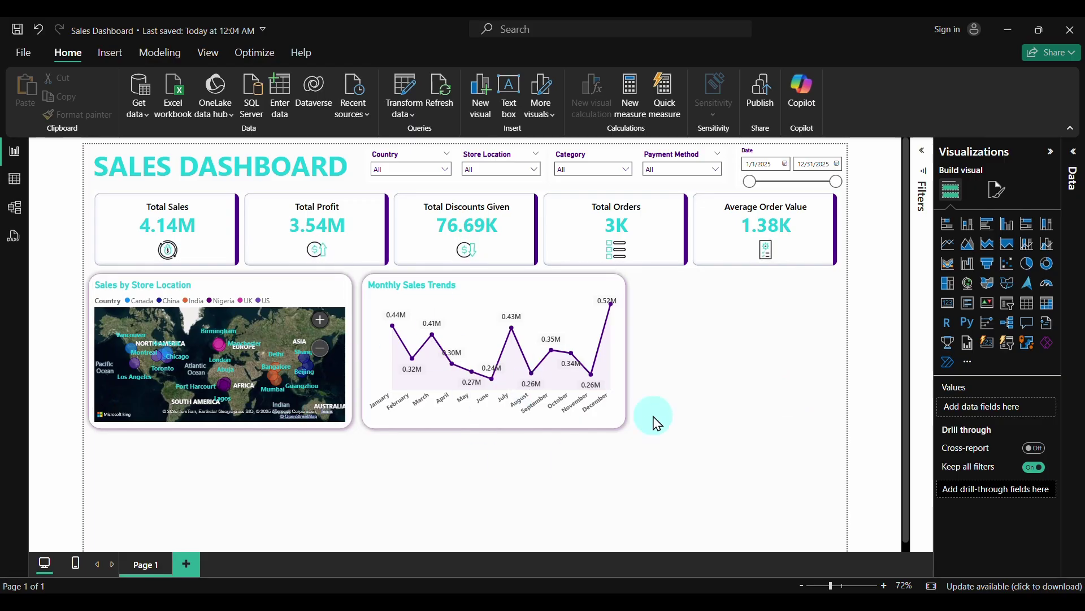
Save the report, show the Data pane, and open the Transform data options
key(ctrl+s)
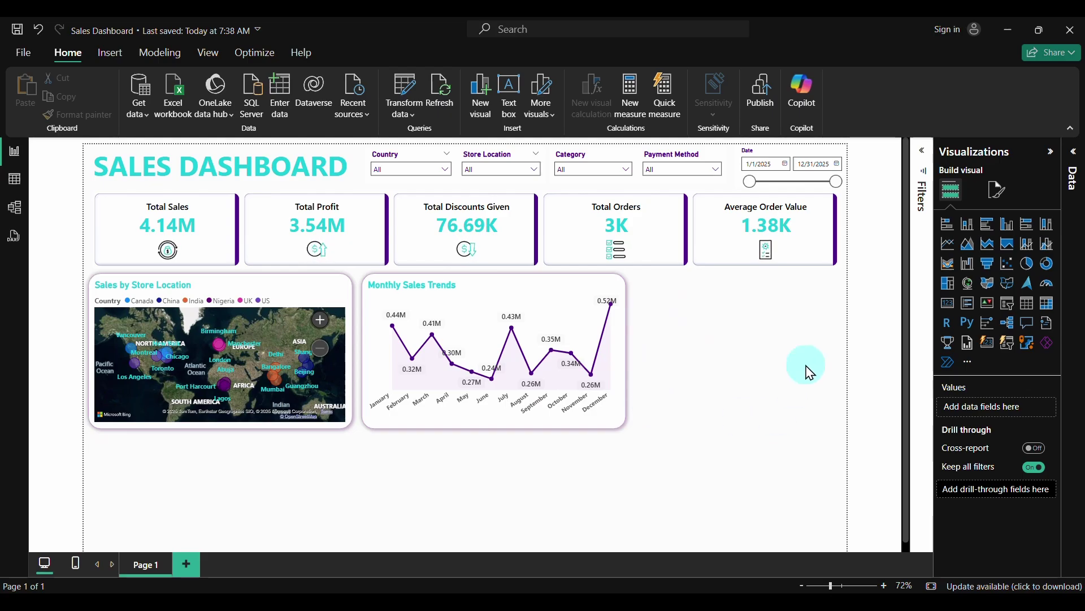
click(1073, 151)
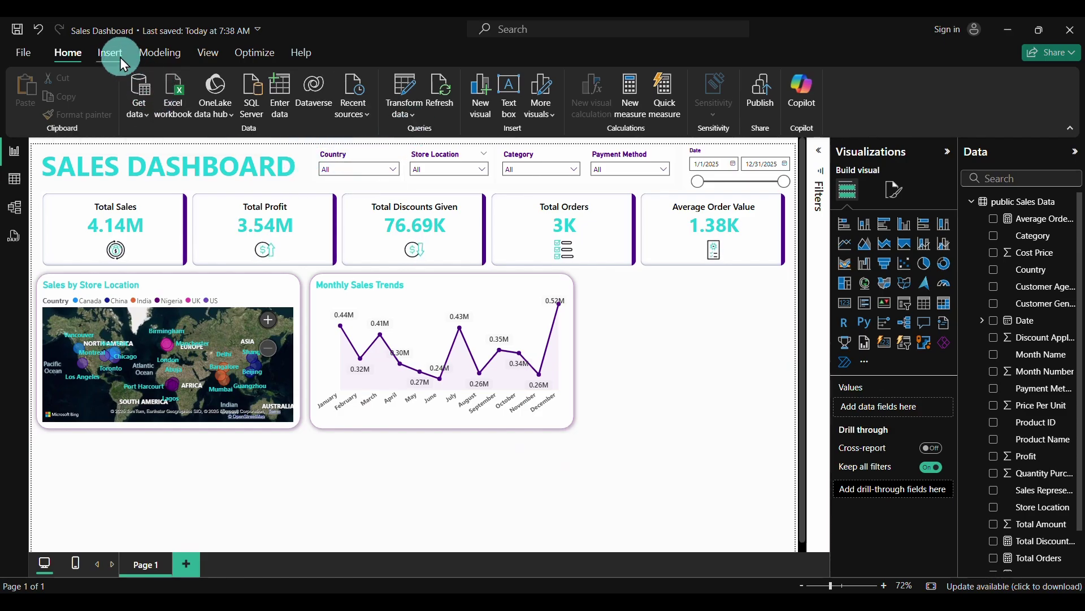
click(413, 114)
Open Sales Data in Power Query and add a Name of Day column from Date
click(435, 140)
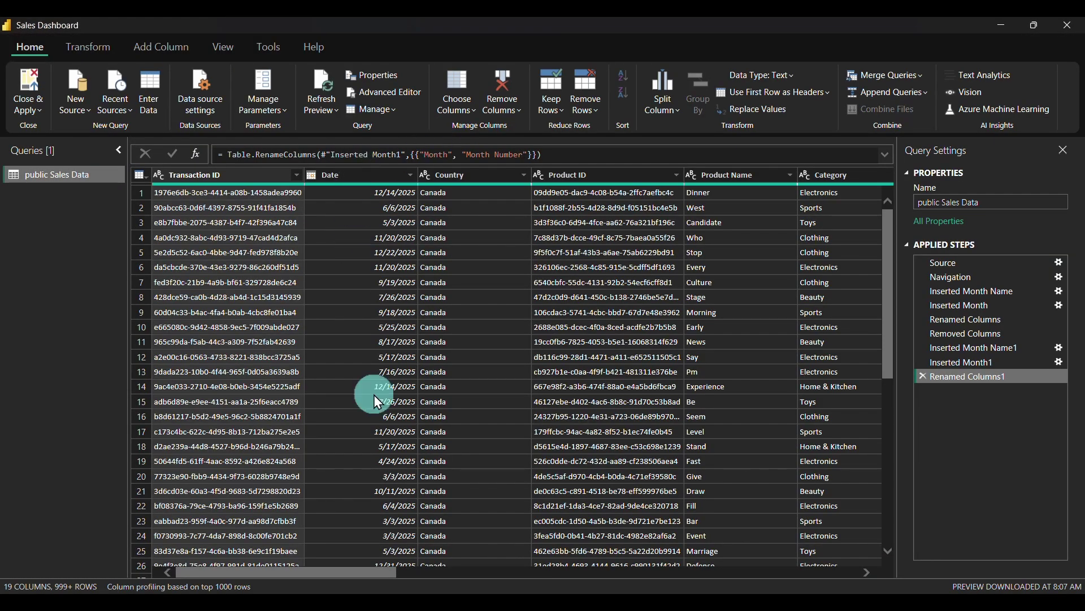
click(357, 172)
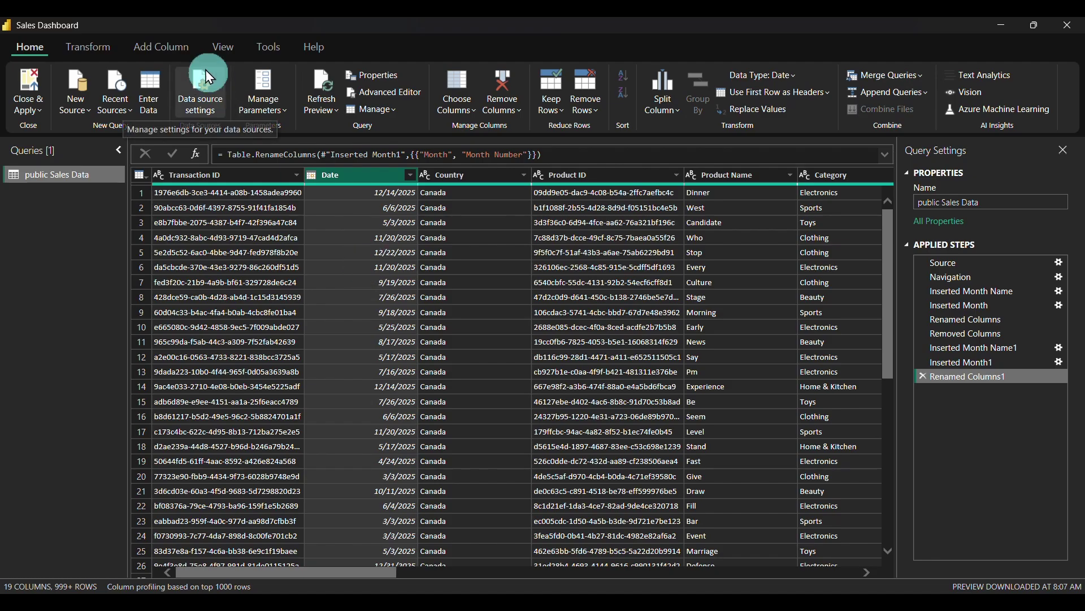
click(161, 48)
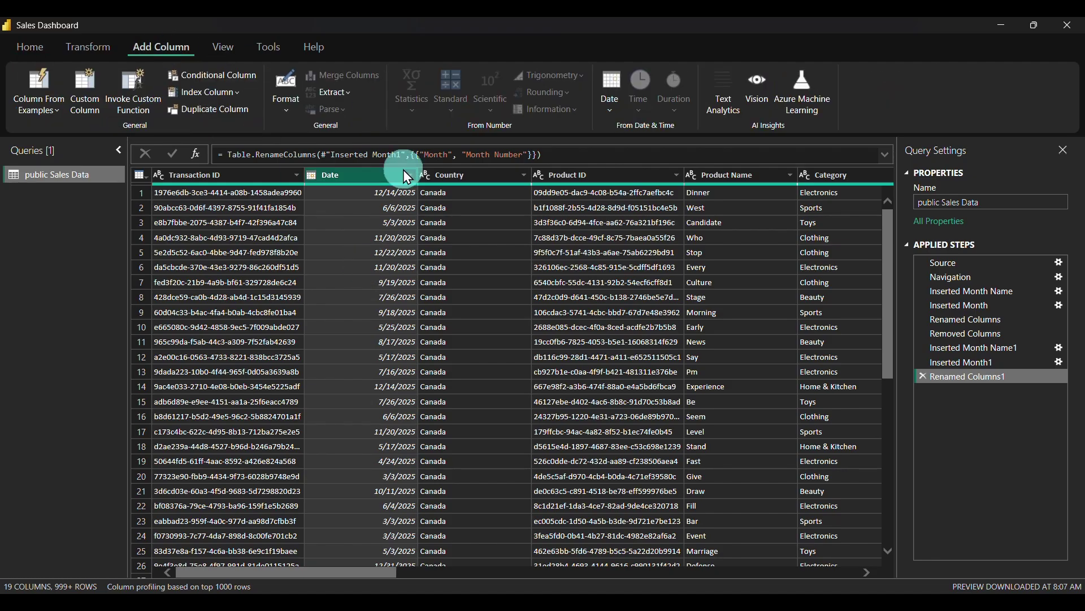
click(611, 104)
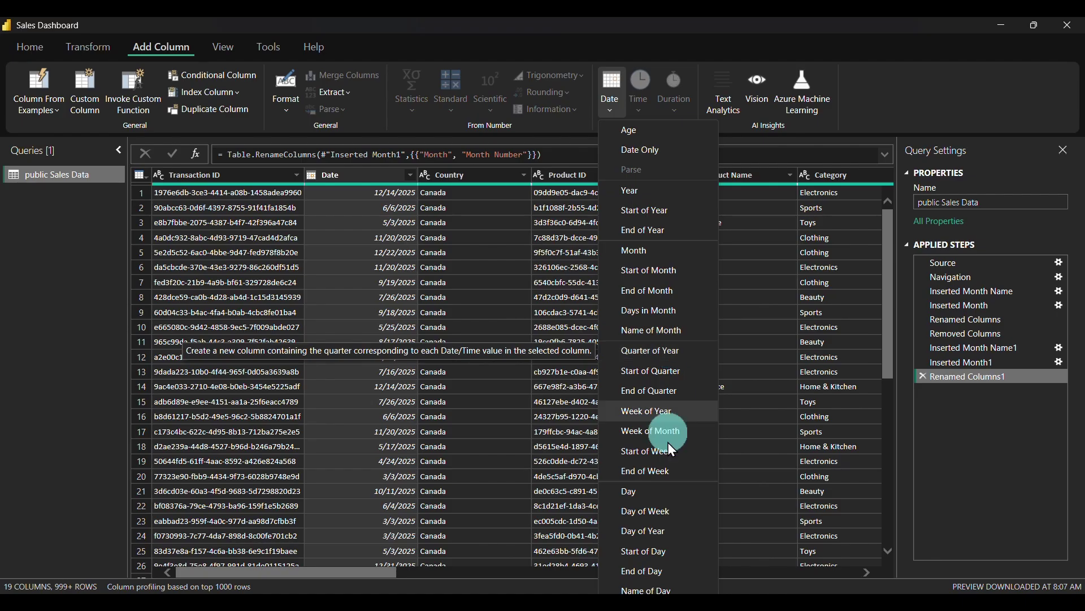
click(650, 589)
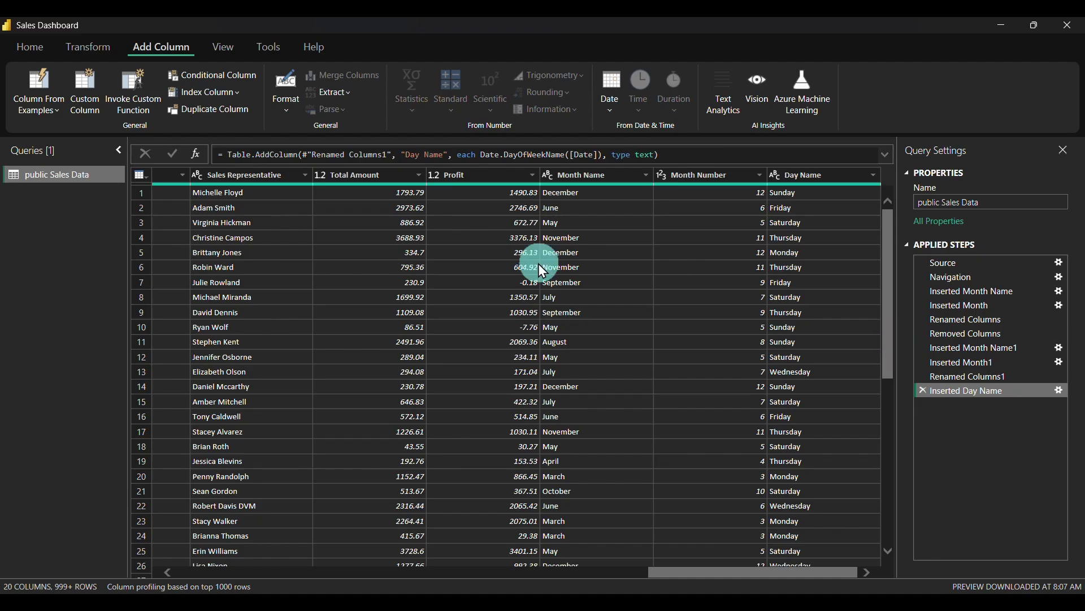
Start a conditional column named 'Day Name' with the rule Day Name equals Monday → 1
click(215, 77)
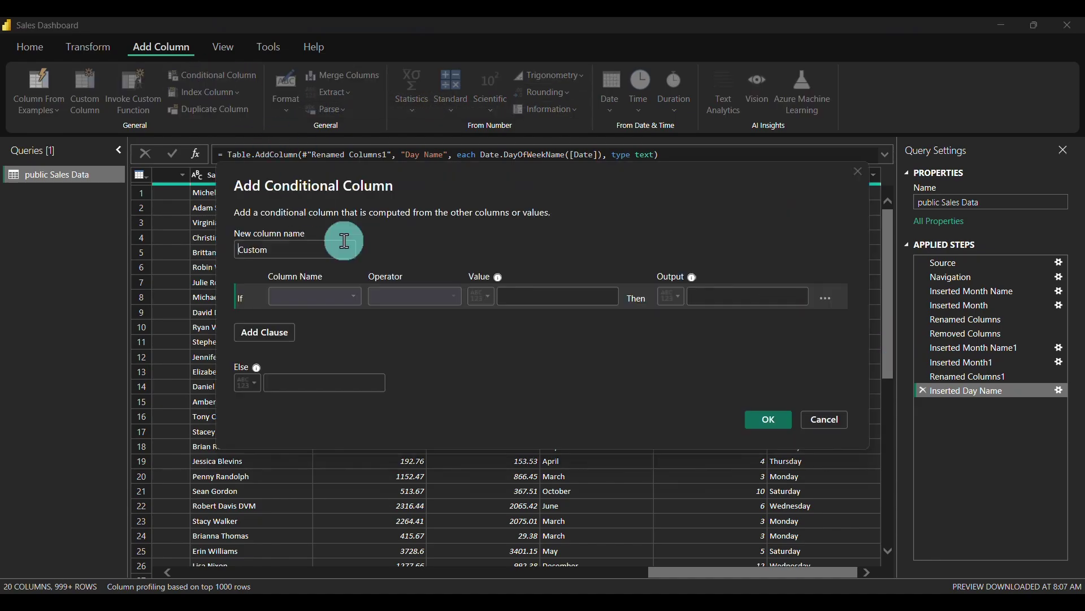
click(312, 254)
key(BackSpace)
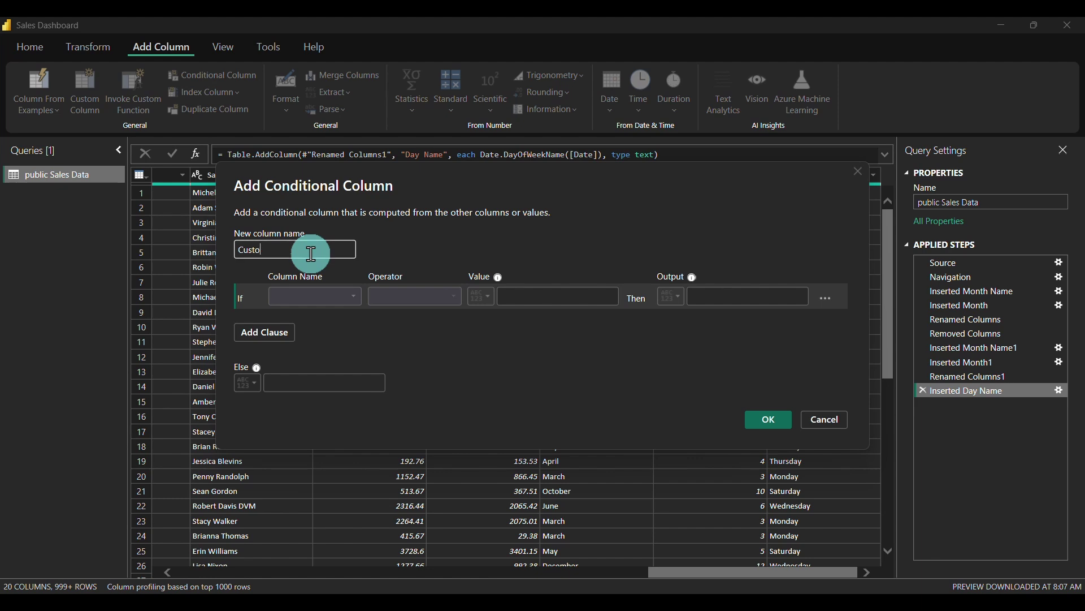
text(Day Name)
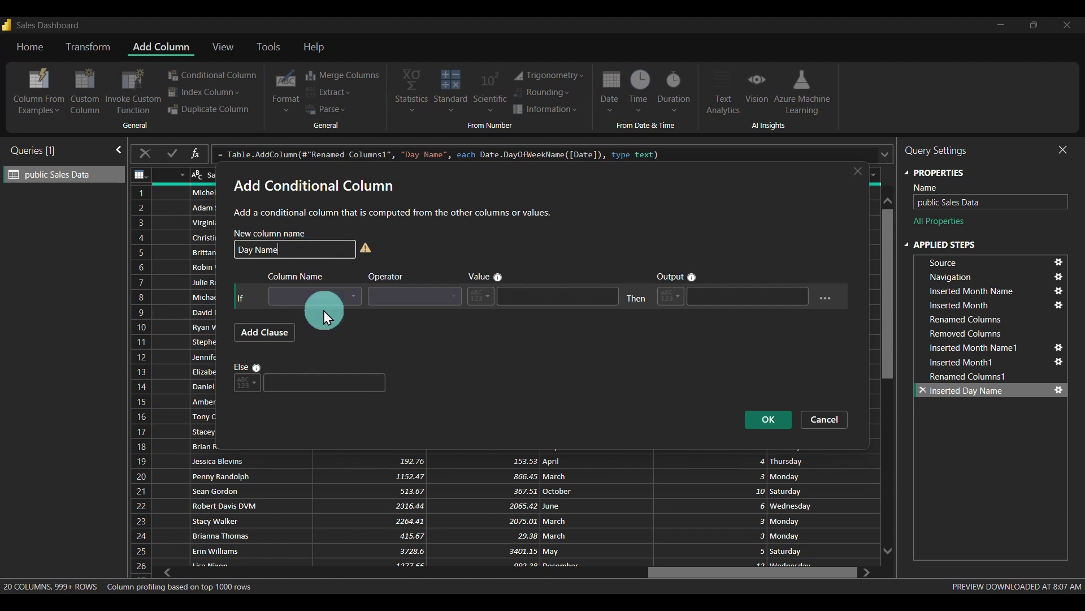
click(338, 301)
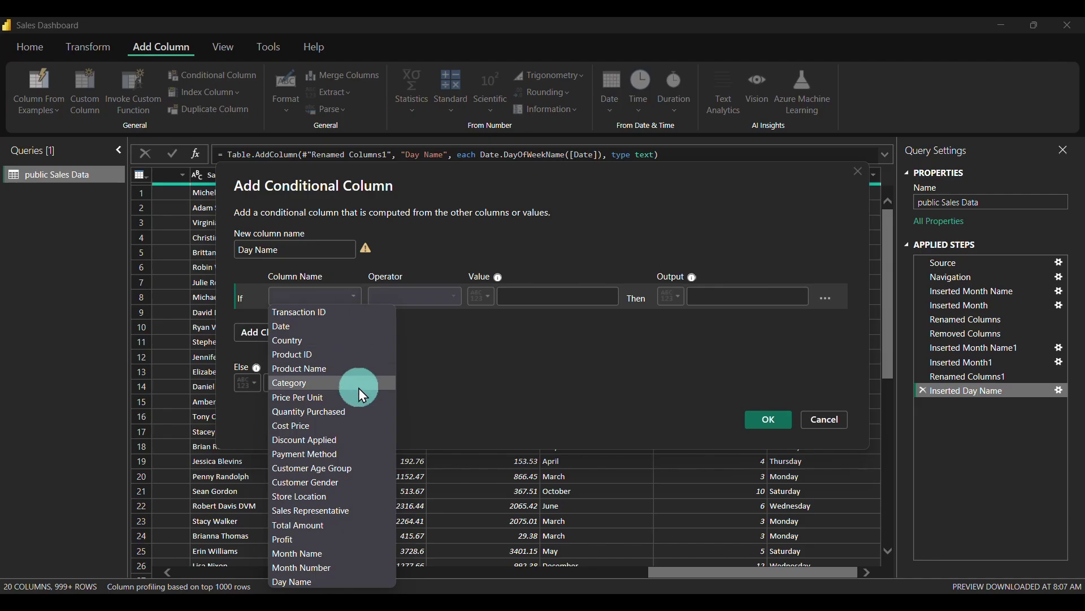
click(313, 581)
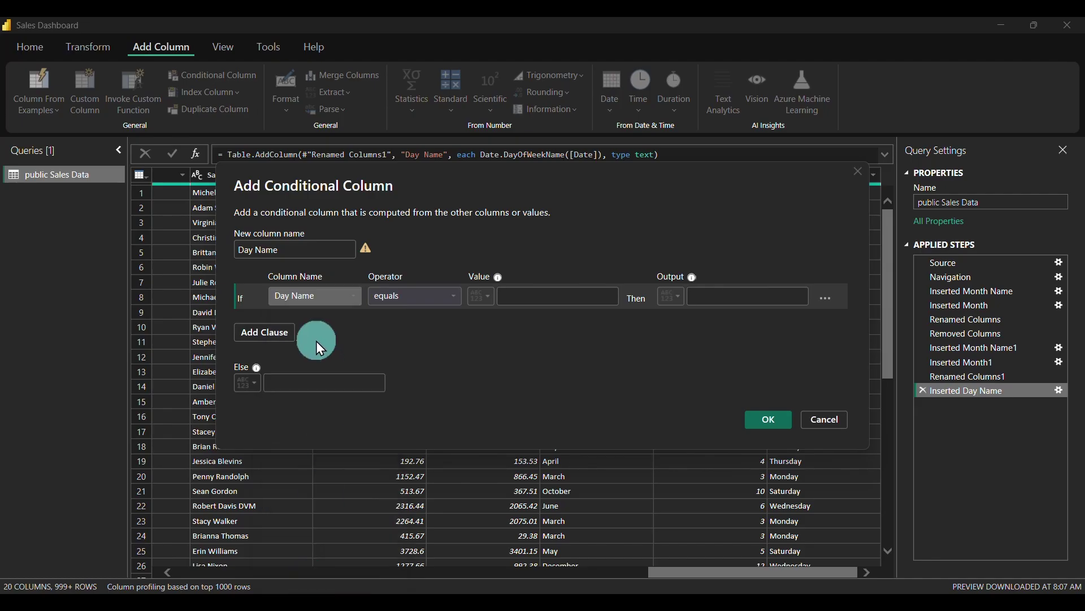
click(544, 296)
text(M)
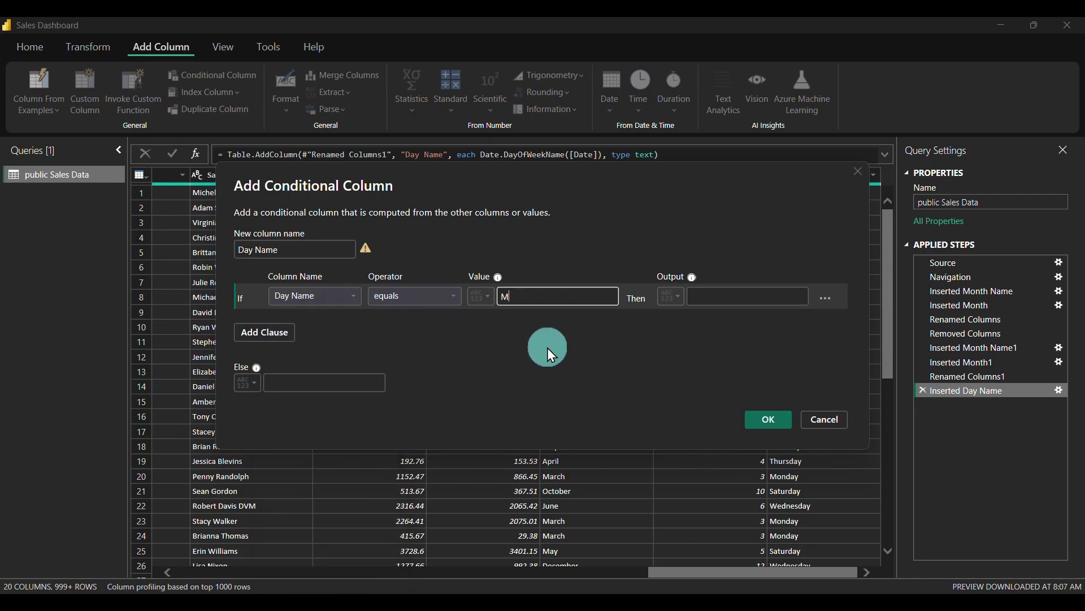
text(onday)
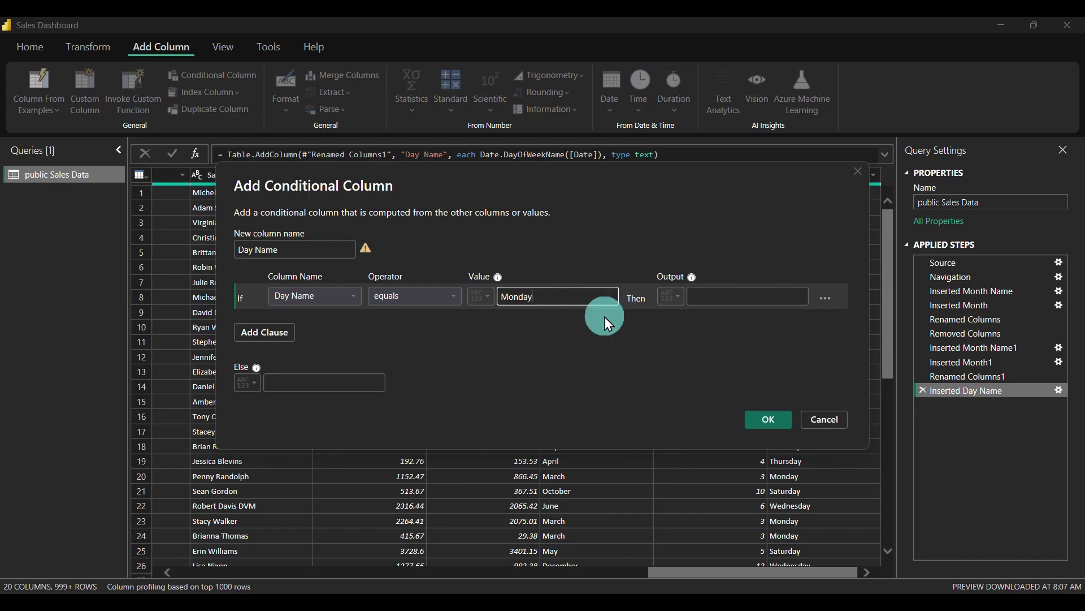
click(741, 296)
text(1)
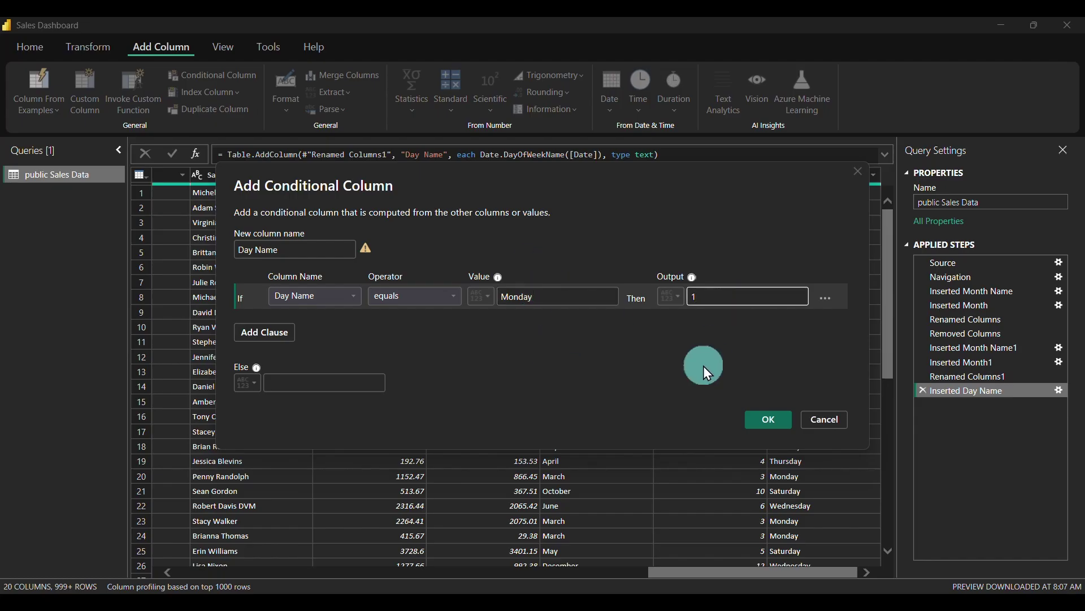
Add Else If rules mapping Day Name Tuesday to 2 and Wednesday to 3
click(278, 333)
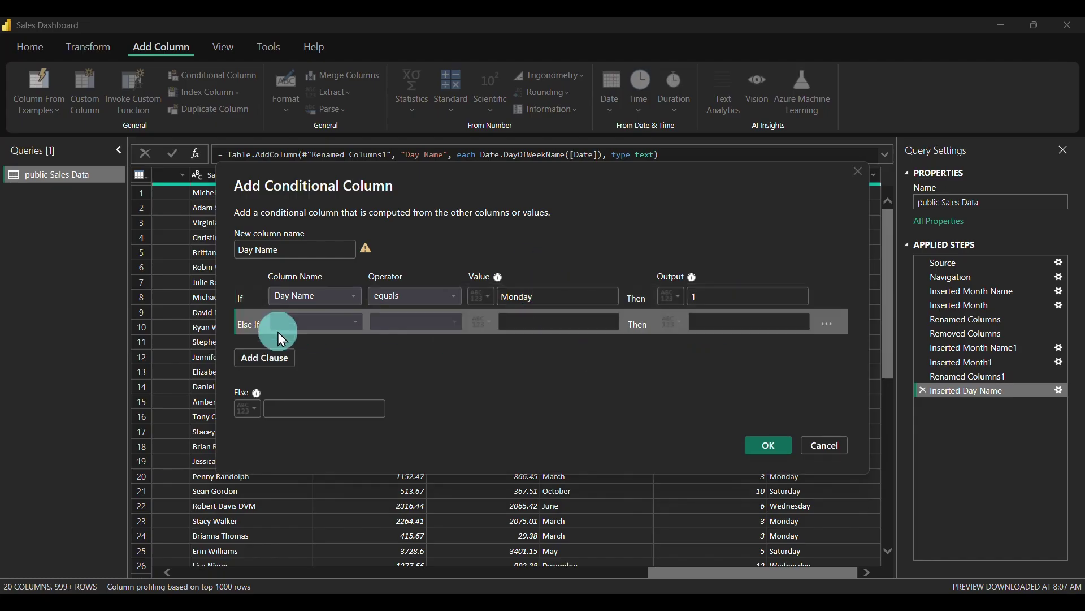
click(327, 319)
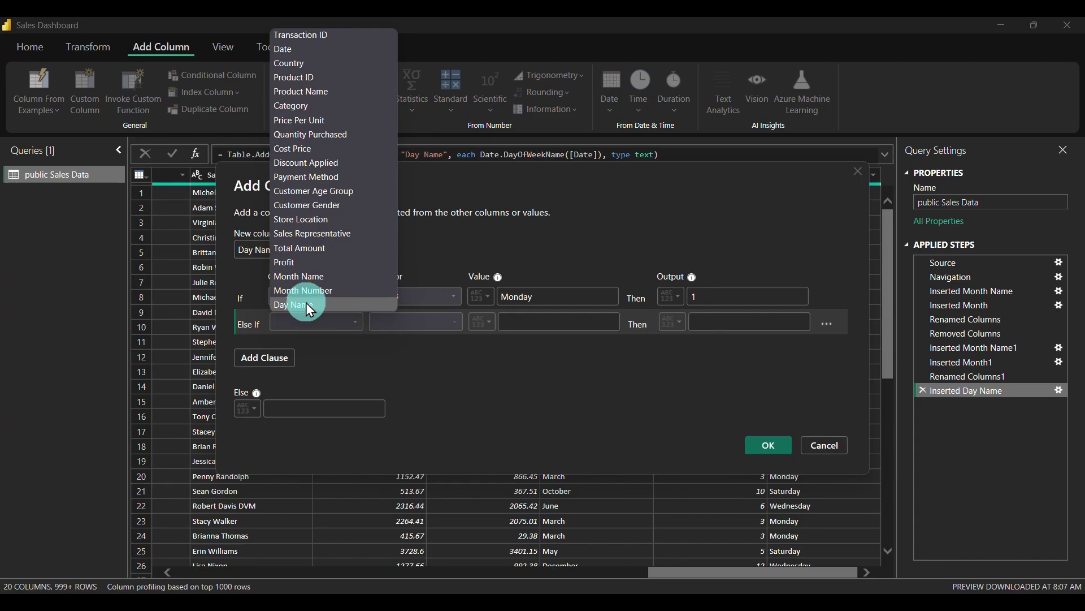
click(306, 303)
click(542, 320)
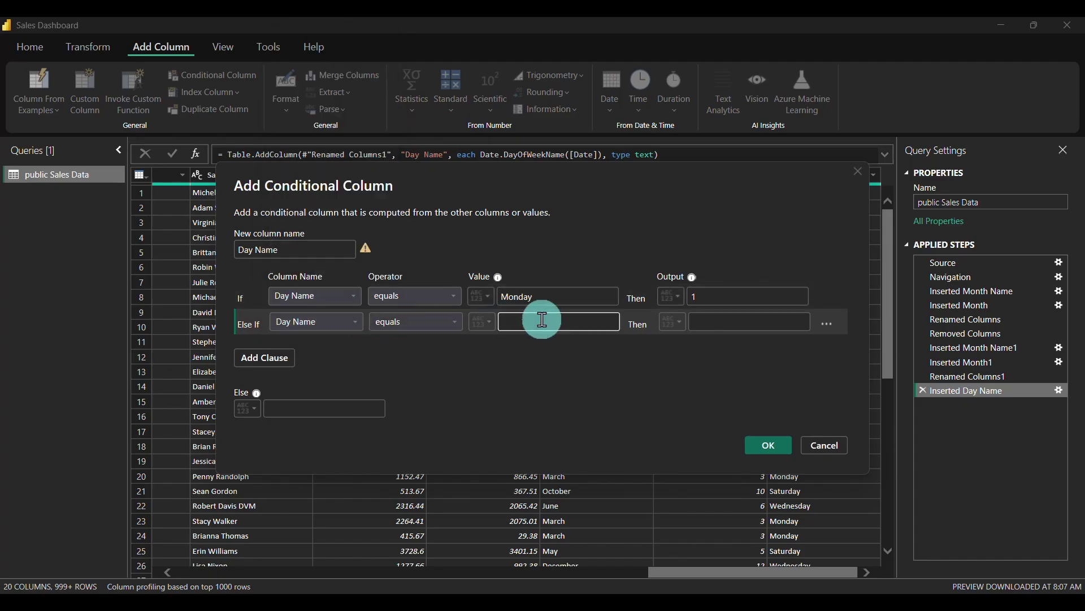
text(Tuesday)
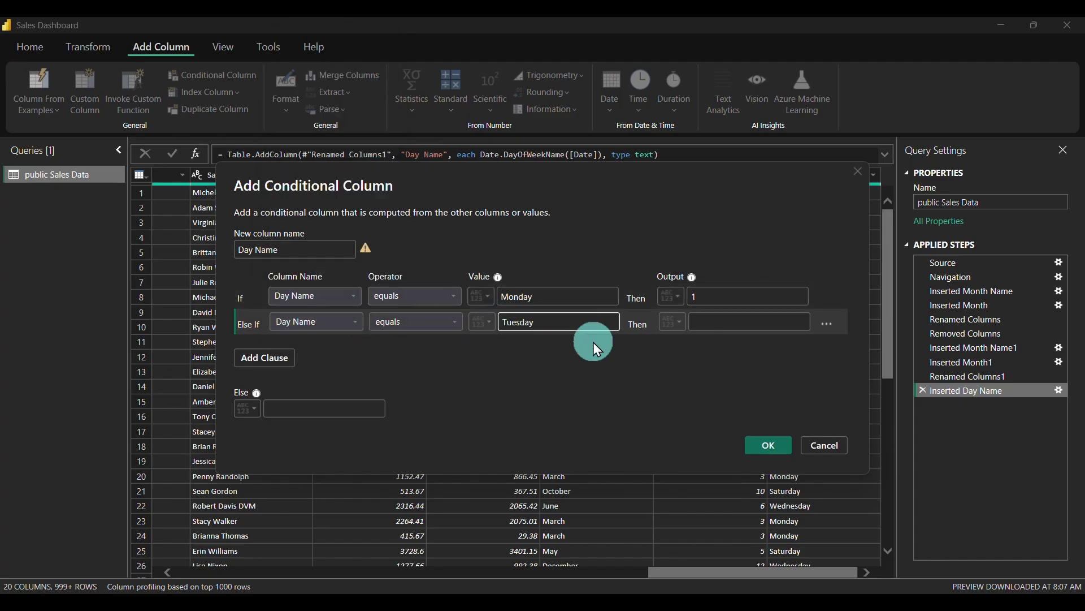
click(754, 326)
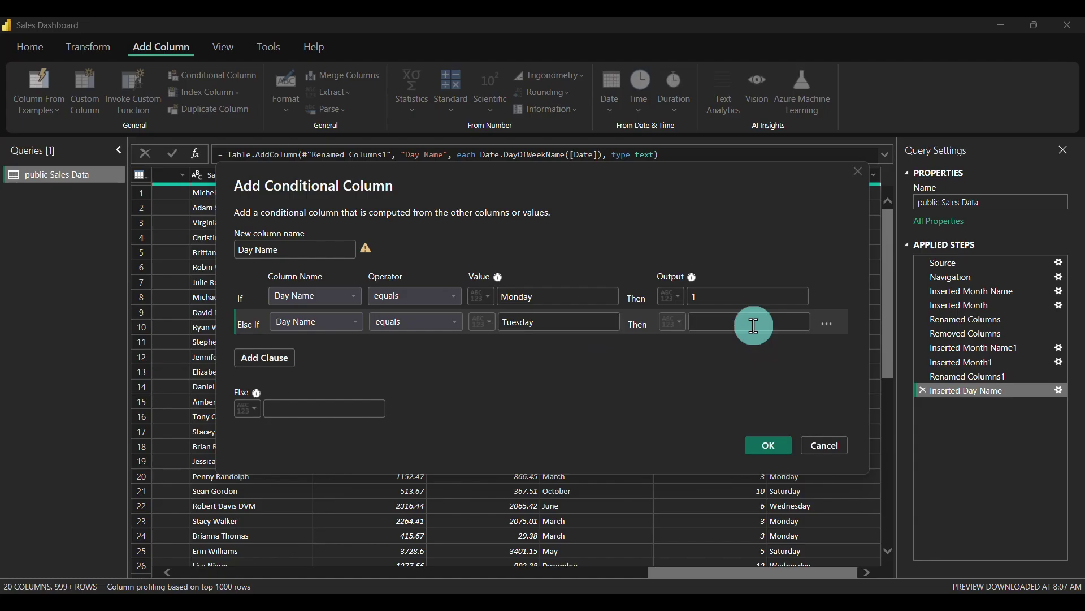
text(2)
click(253, 362)
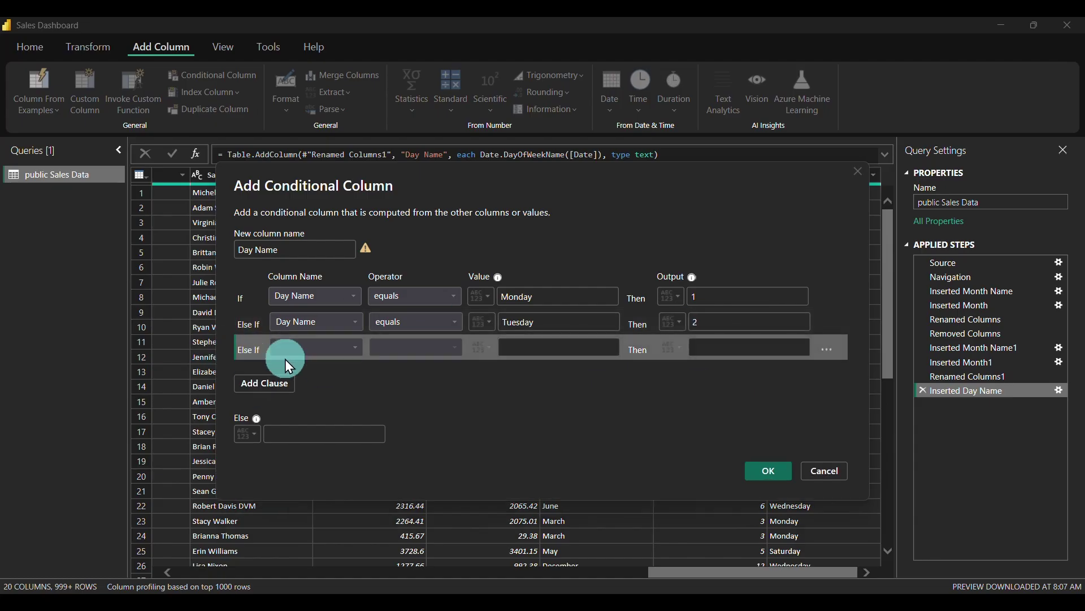
click(348, 344)
click(337, 334)
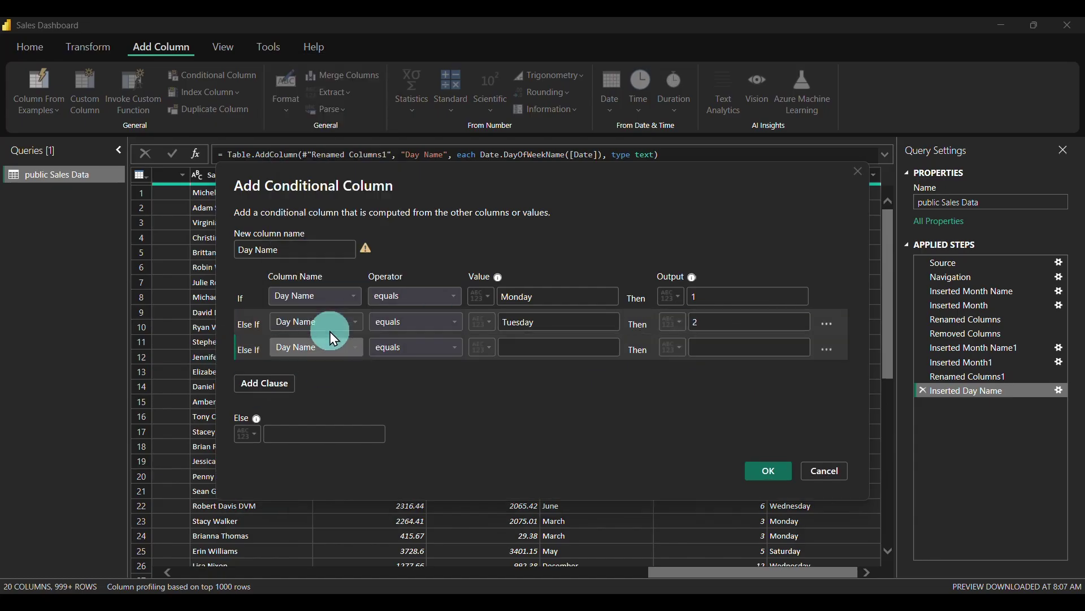
click(540, 346)
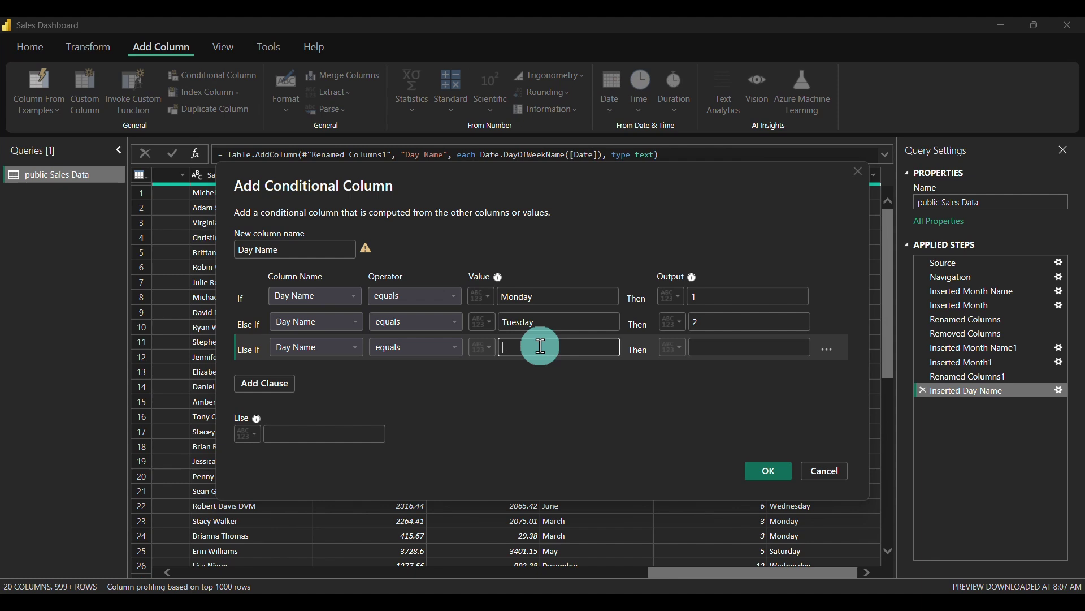
text(Wednesday)
click(780, 348)
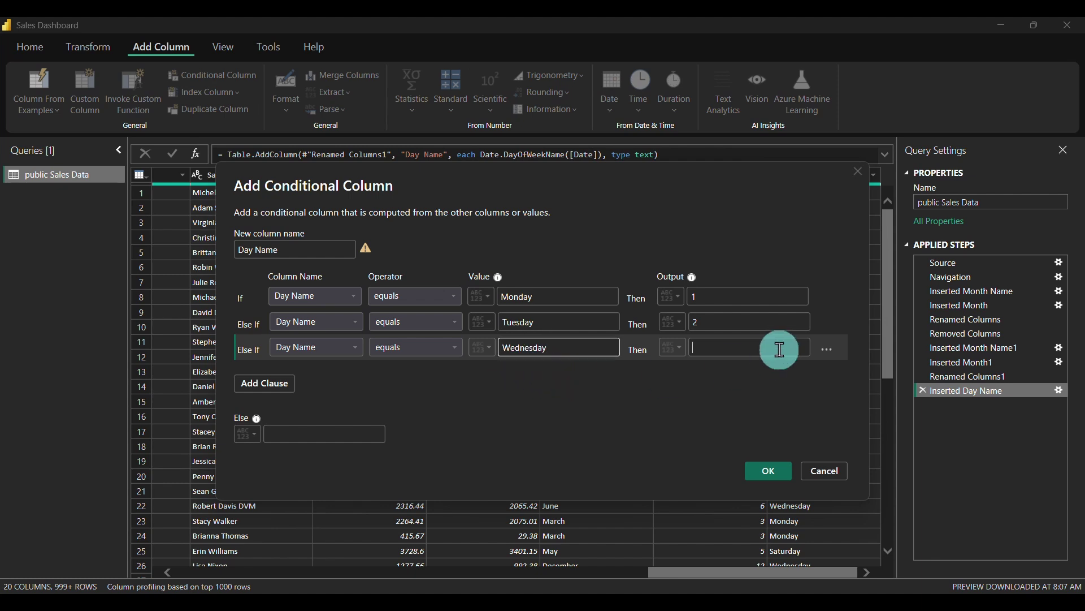
text(3)
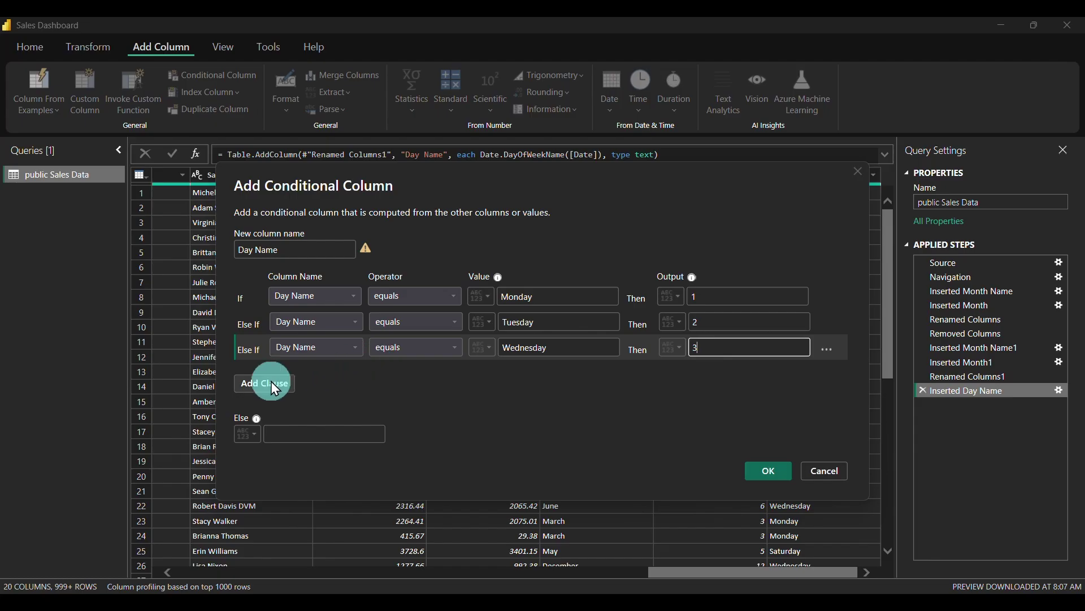
Add Else If rules for Thursday → 4 and for Friday, up to its output field
click(271, 384)
click(307, 372)
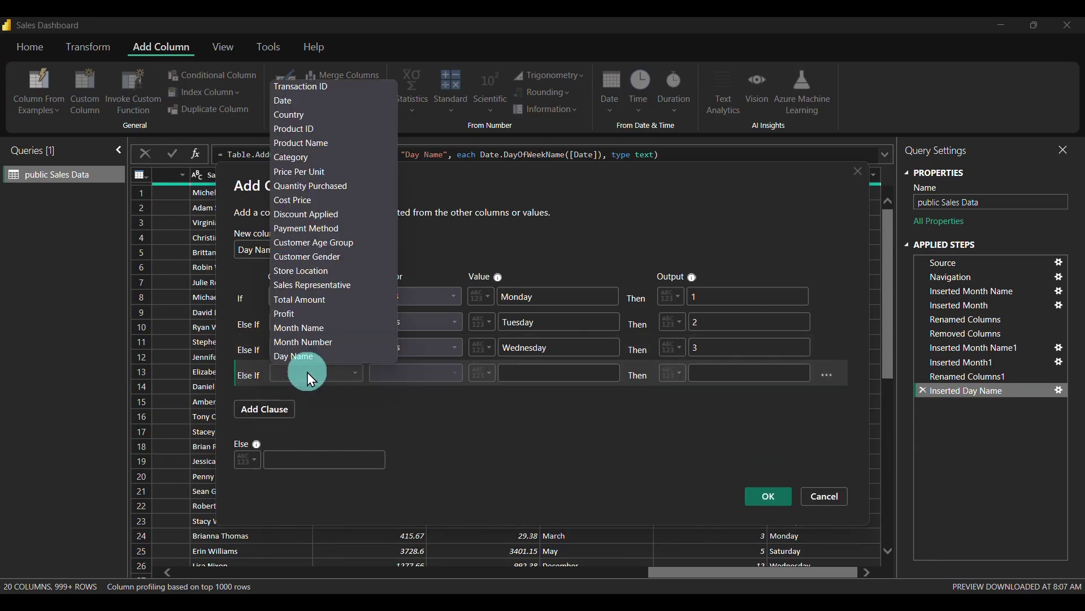
click(303, 355)
click(534, 374)
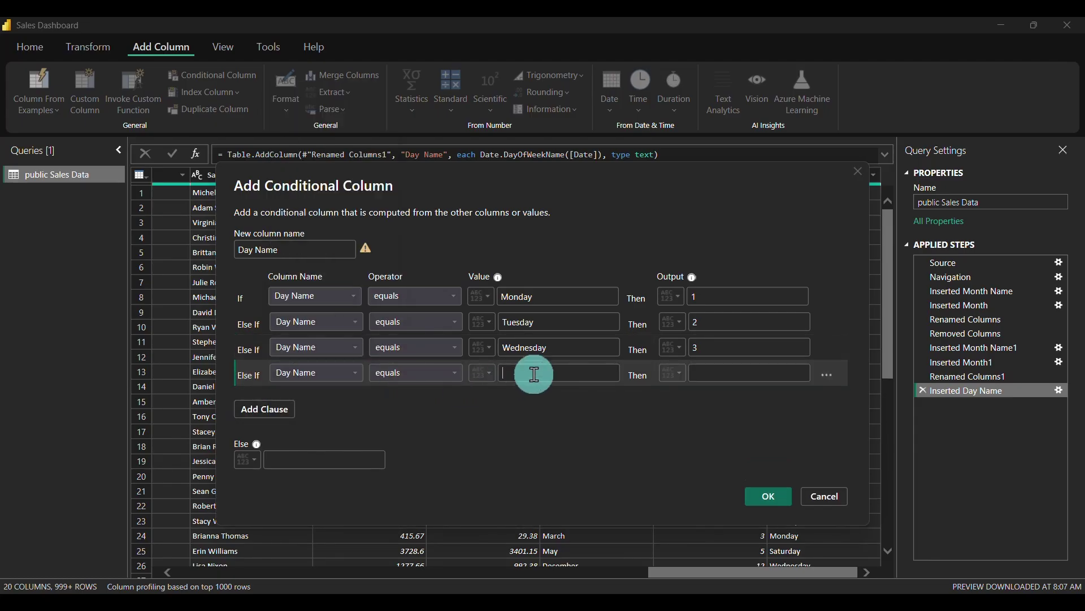
text(Thursday)
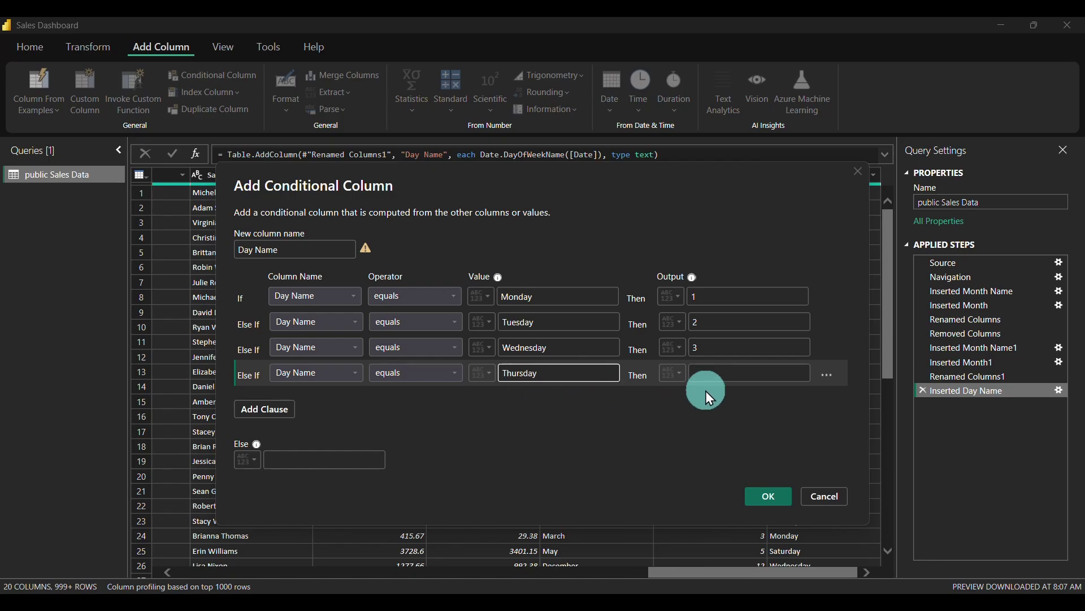
click(732, 375)
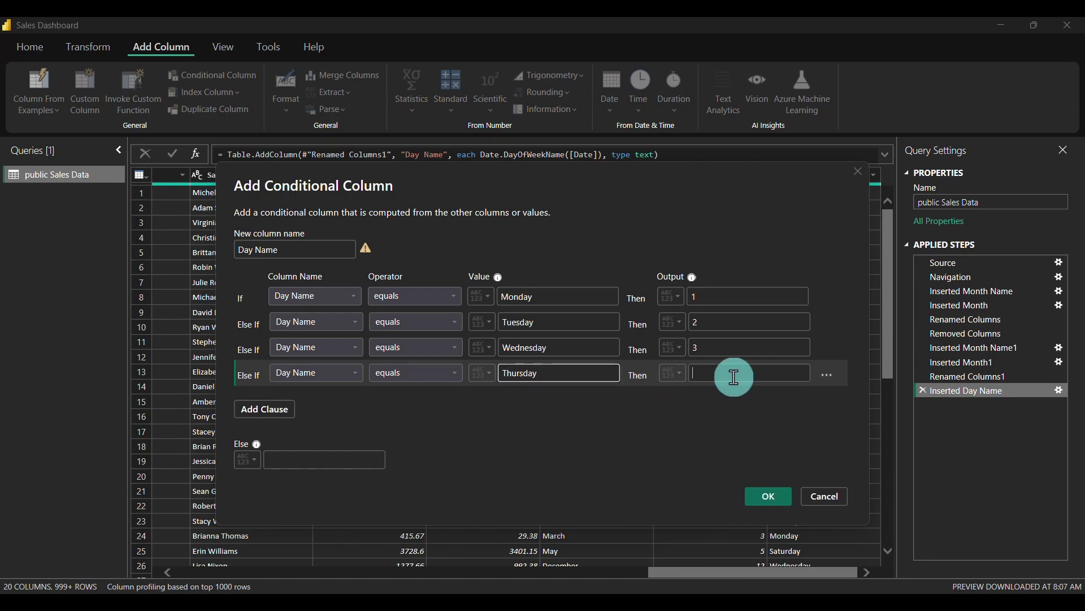
text(4)
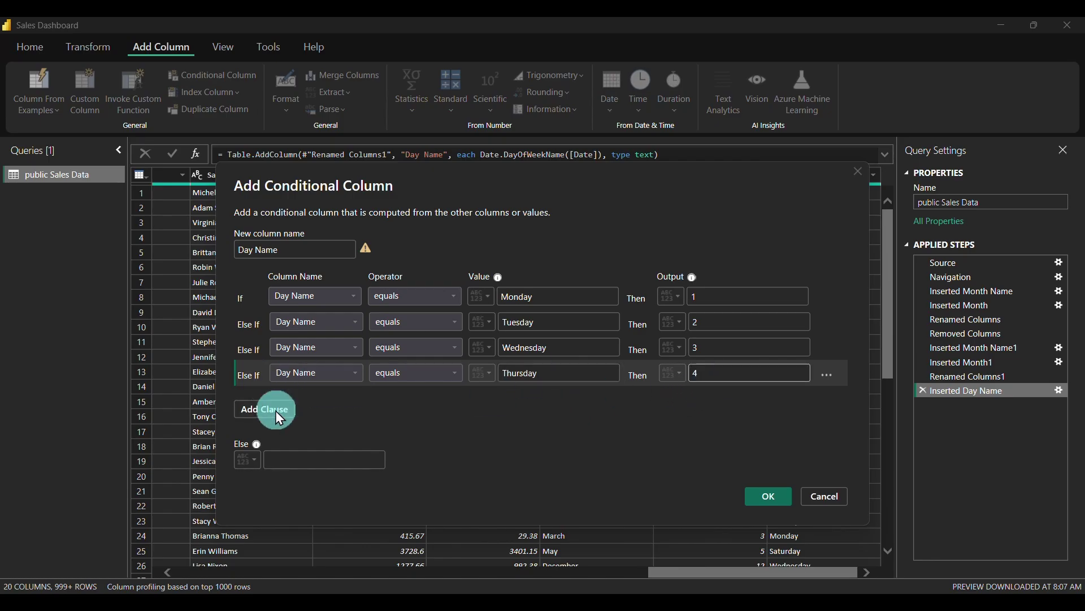
click(276, 410)
click(320, 399)
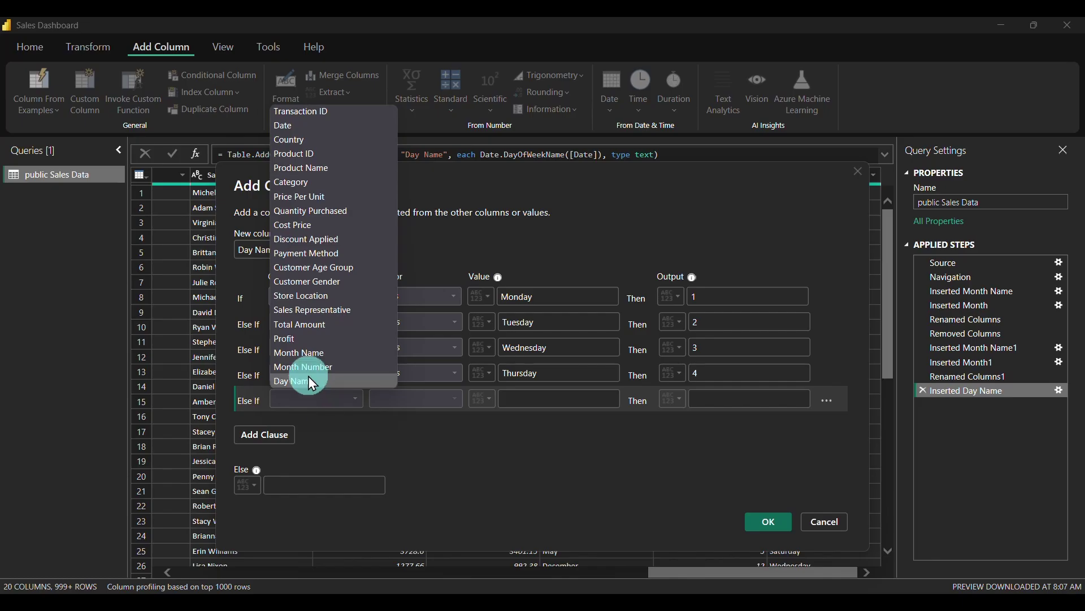
click(308, 378)
click(568, 397)
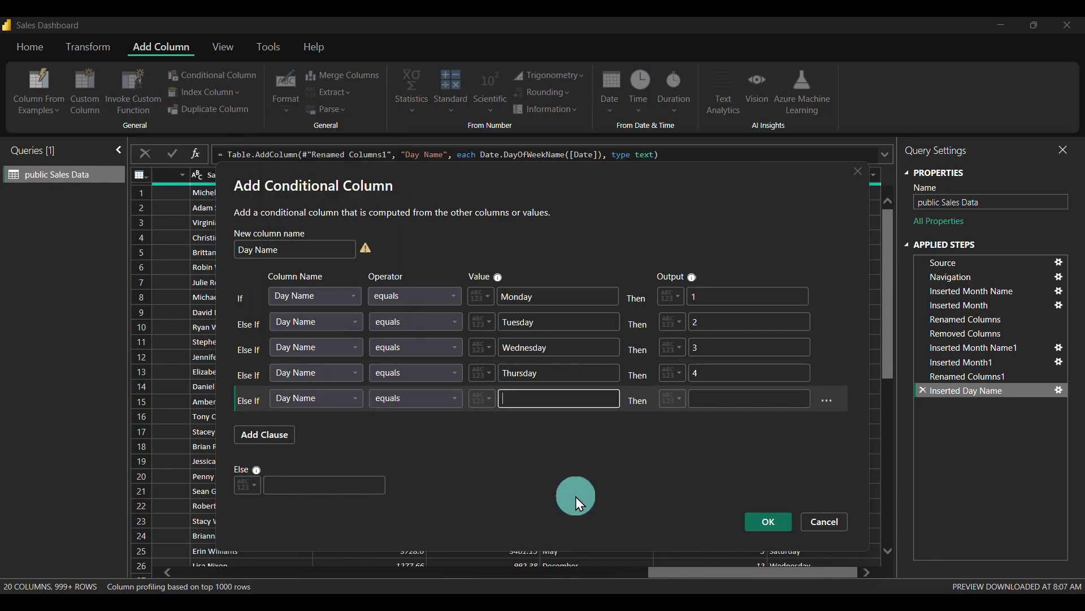
text(Friday)
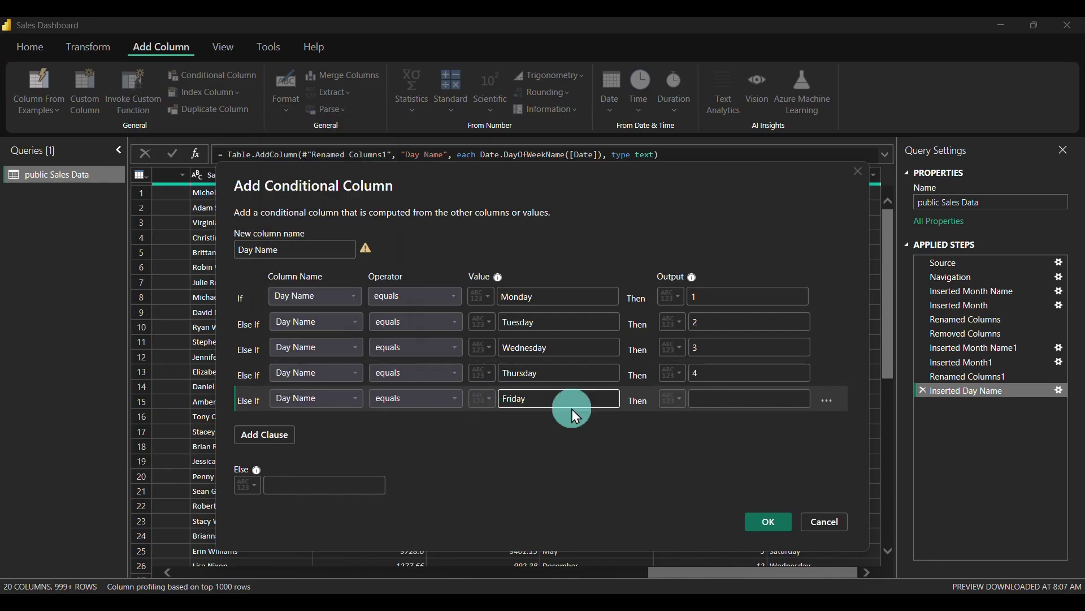
click(732, 404)
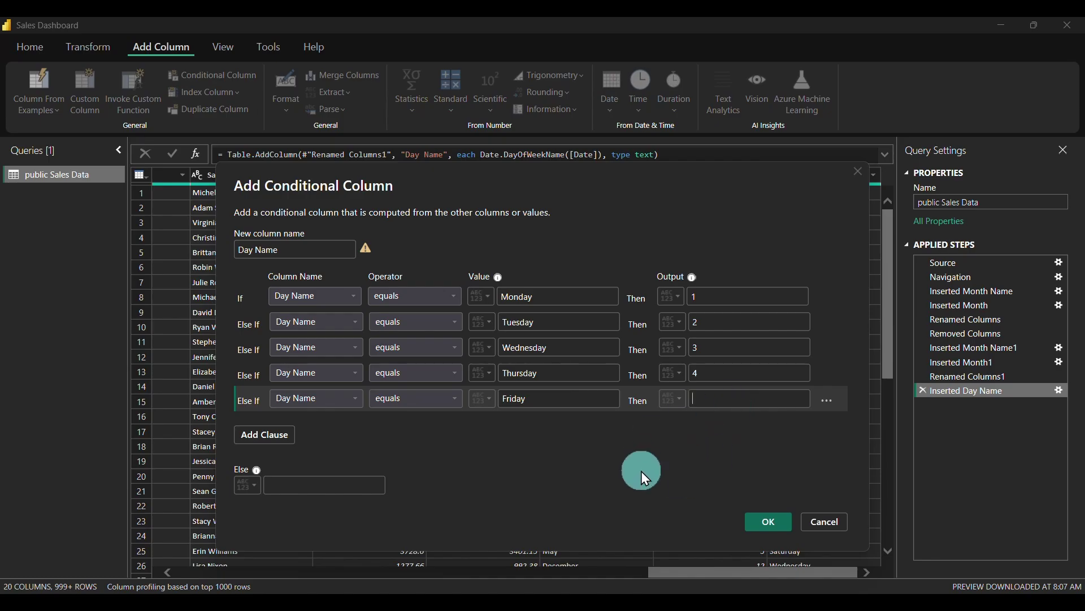
Give Friday the output 5 and add the rule Saturday → 6
text(5)
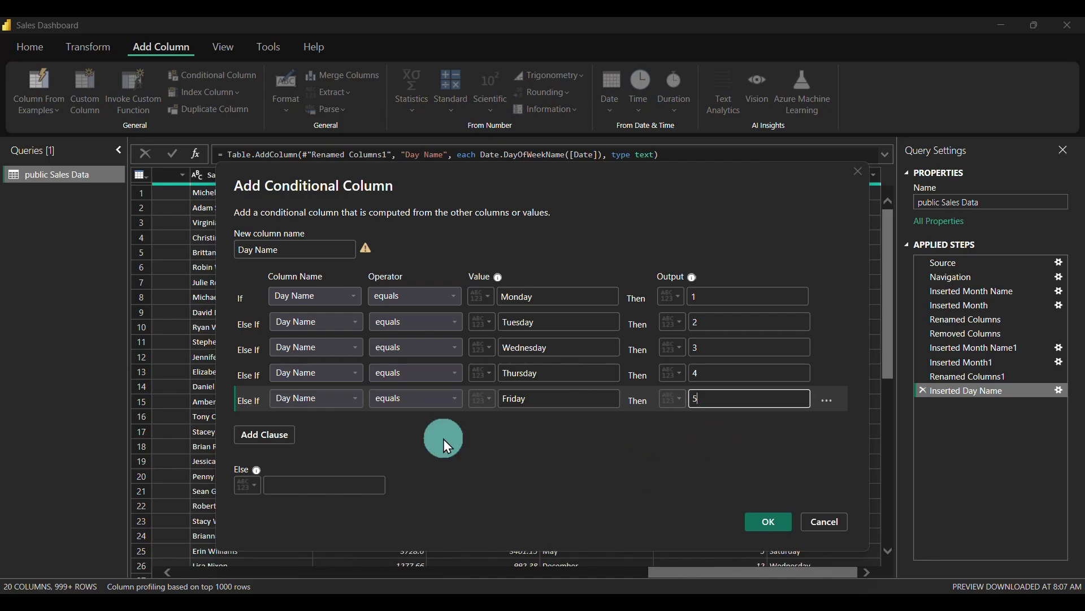
click(259, 429)
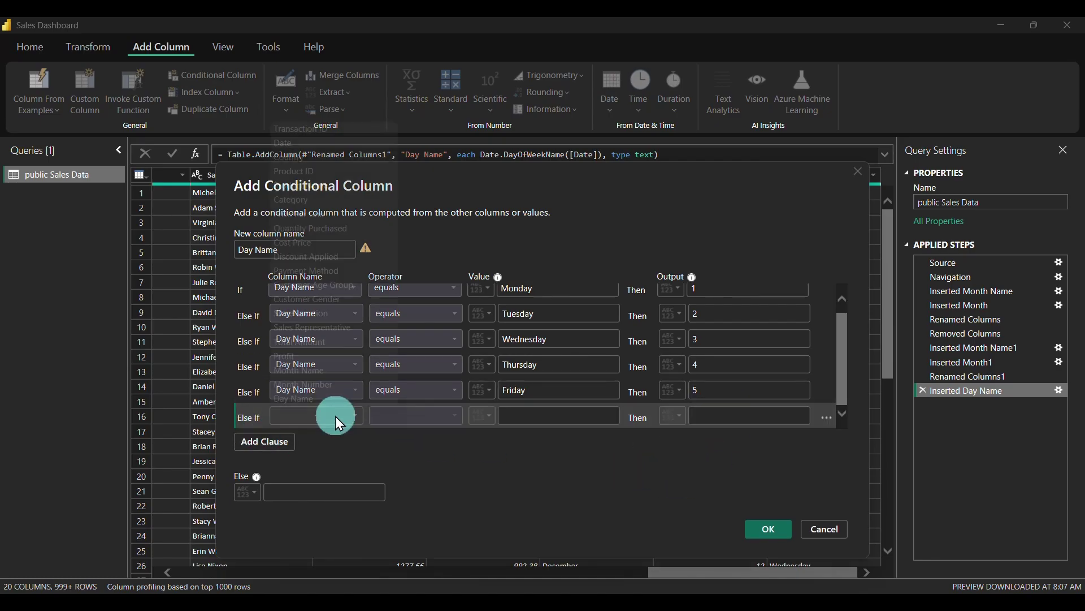
click(334, 416)
click(321, 399)
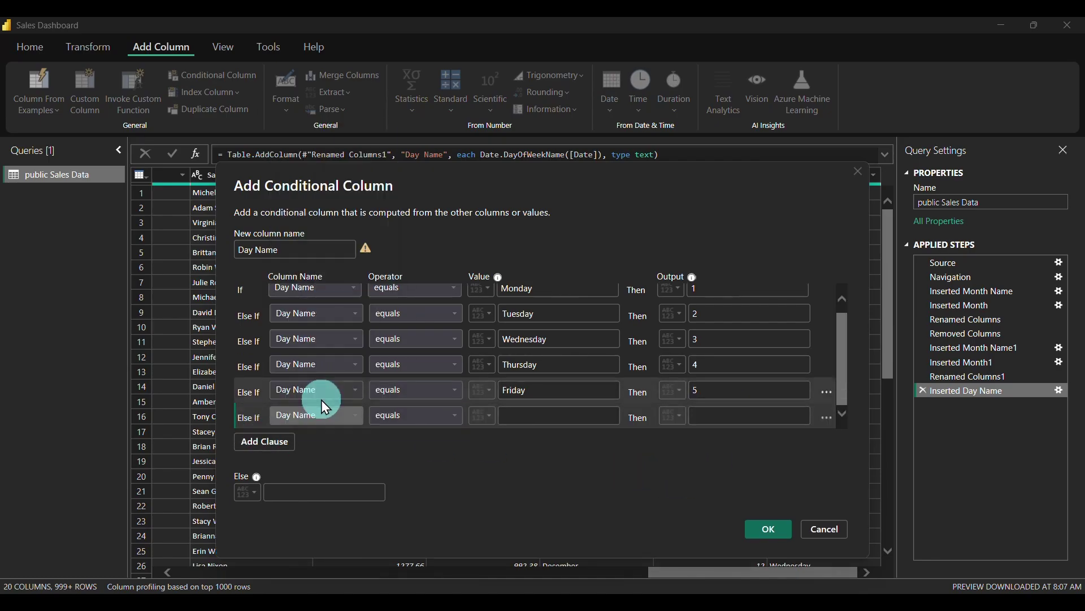
click(524, 414)
text(Saturday)
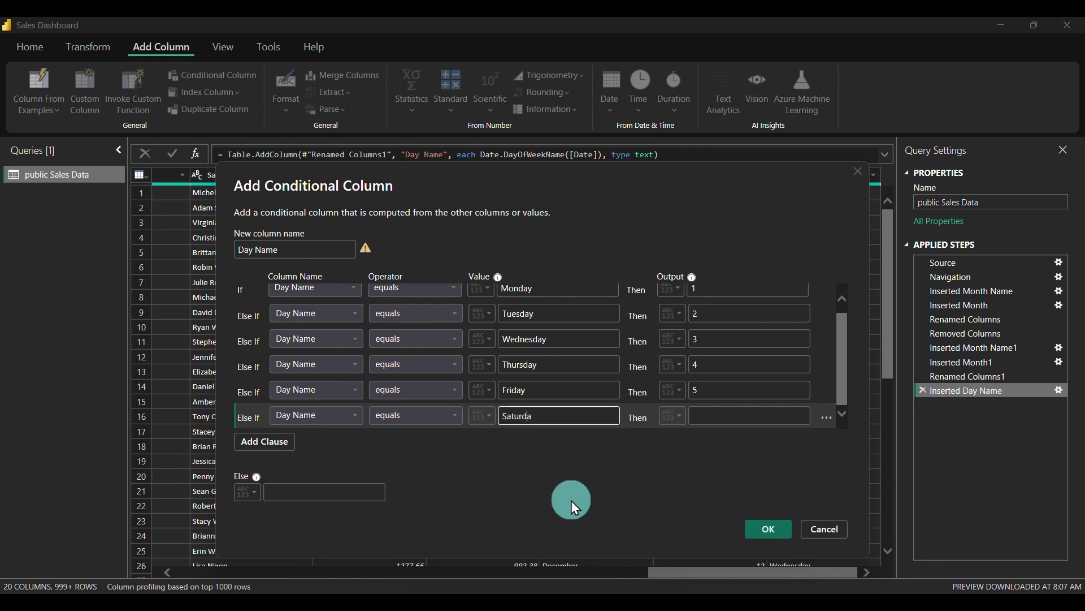
click(729, 419)
text(6)
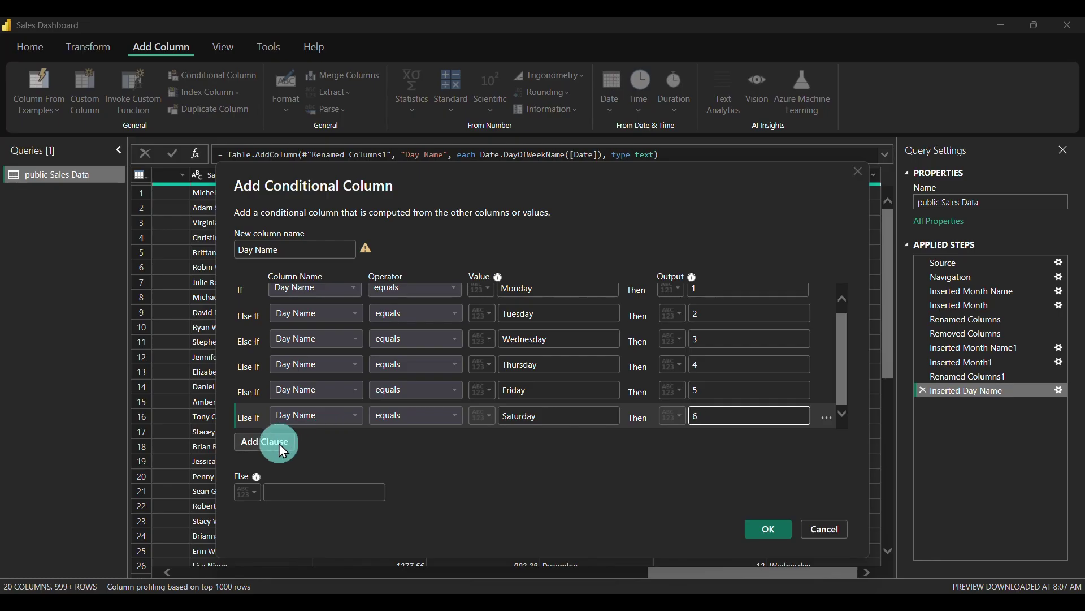
Add the rule Sunday → 7 and rename the new column to Day Number
click(279, 443)
click(324, 420)
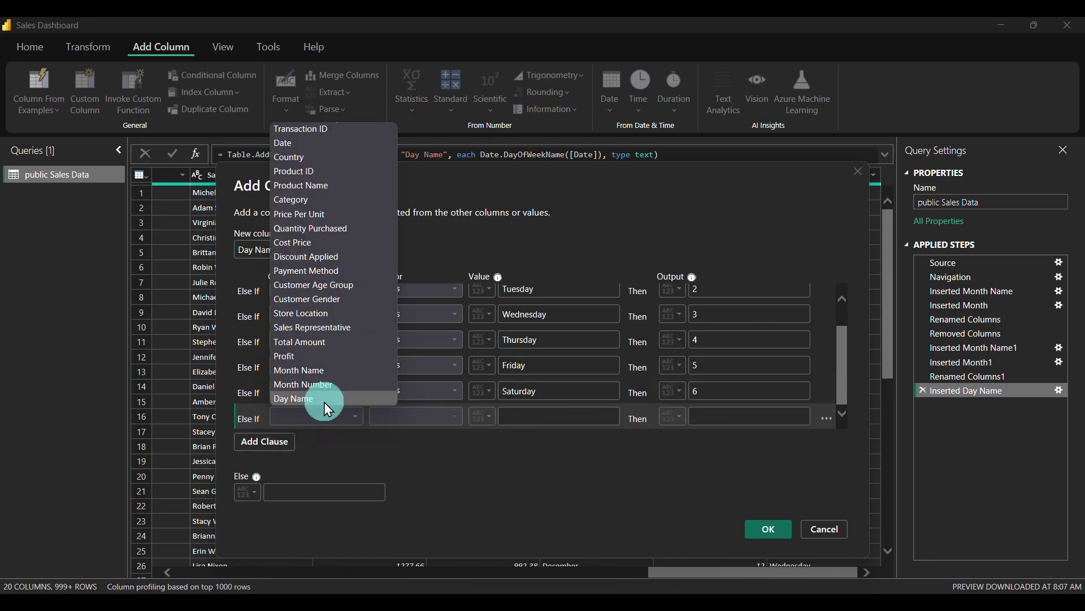
click(324, 399)
click(529, 417)
text(S)
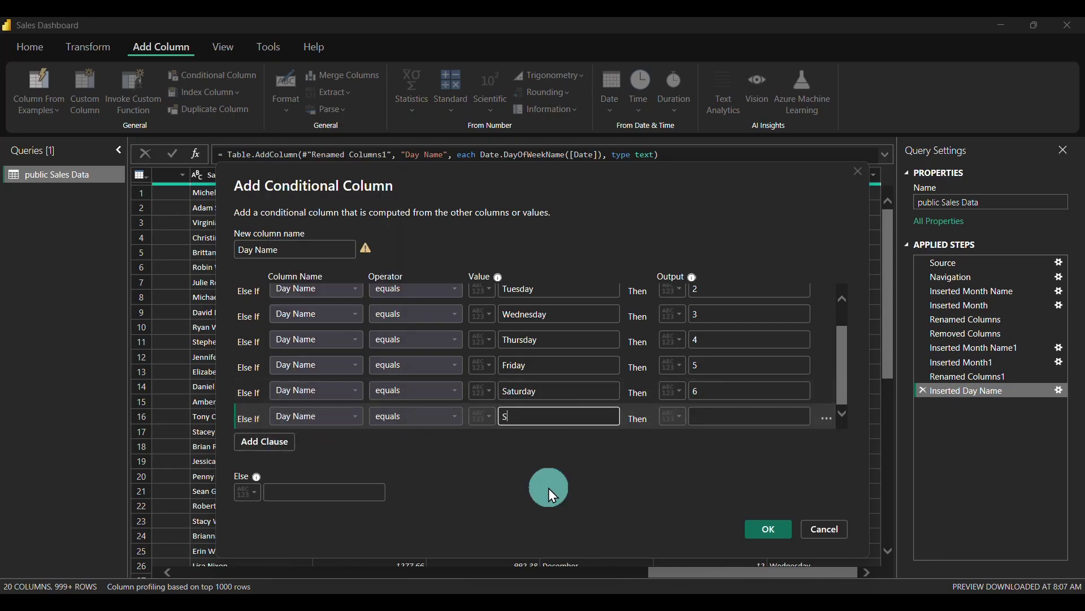
text(unday)
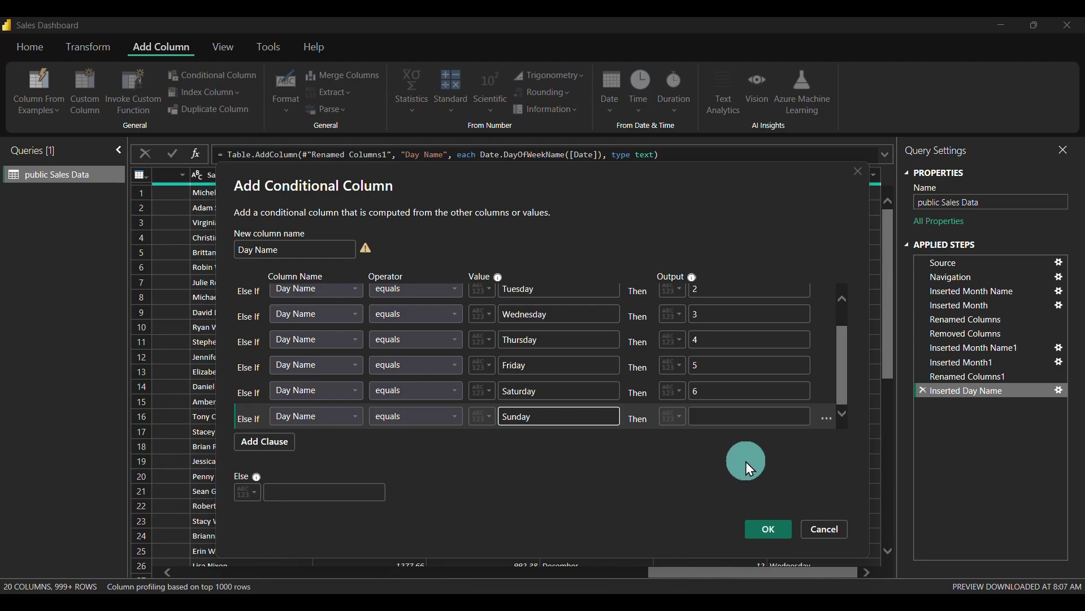
click(737, 414)
text(7)
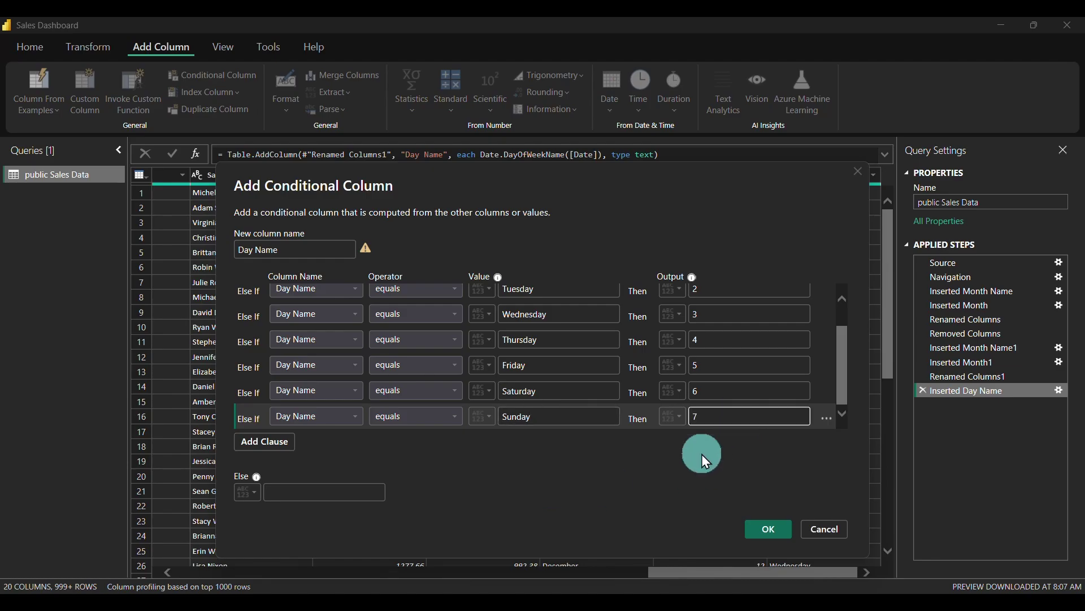
click(763, 531)
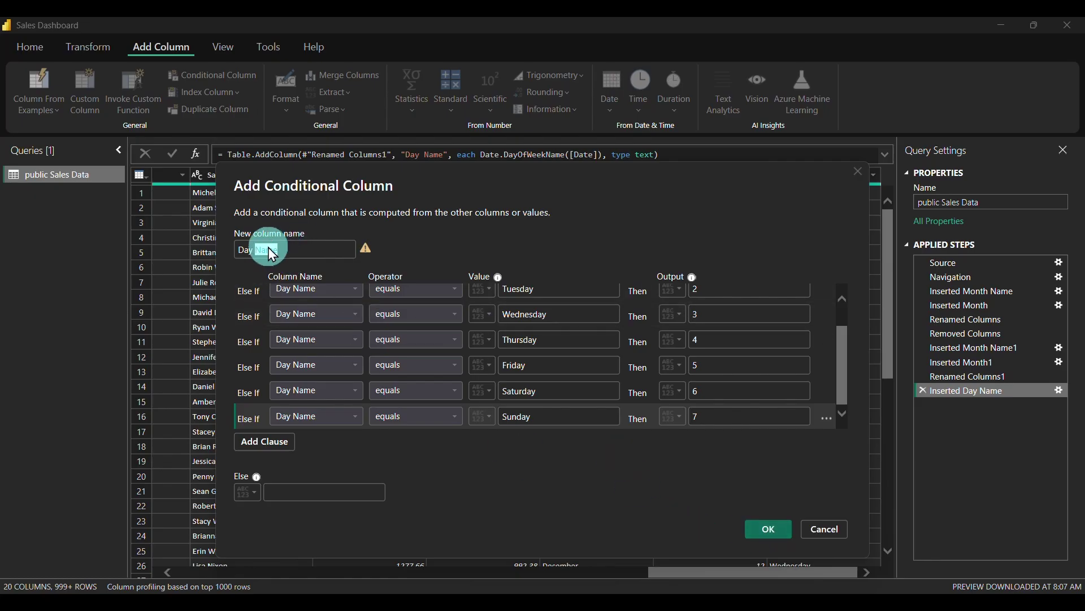
text(N)
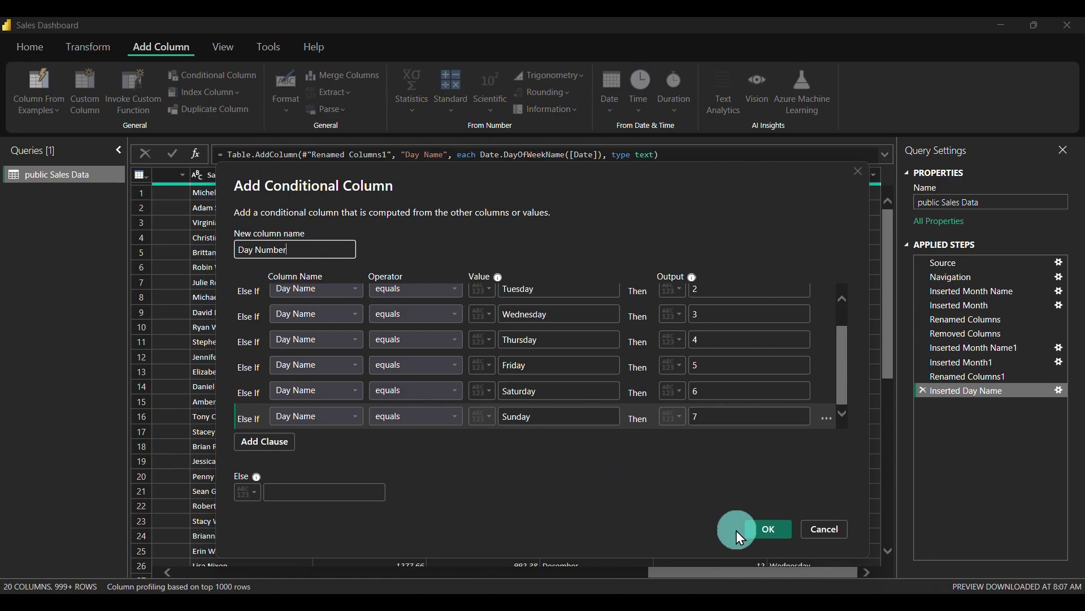
scroll(557, 339, up, 2)
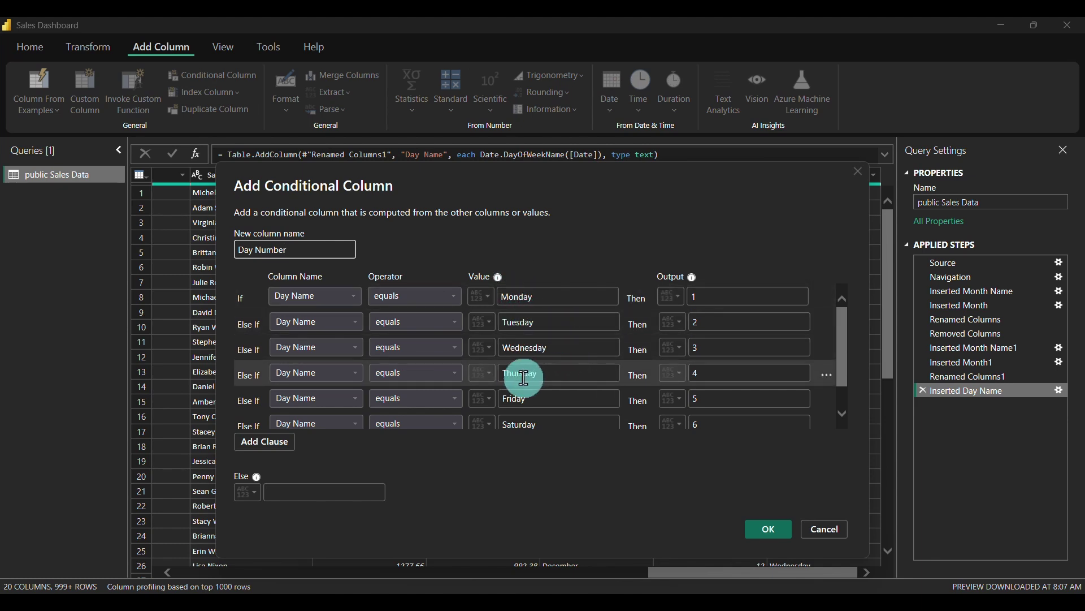
scroll(557, 388, down, 2)
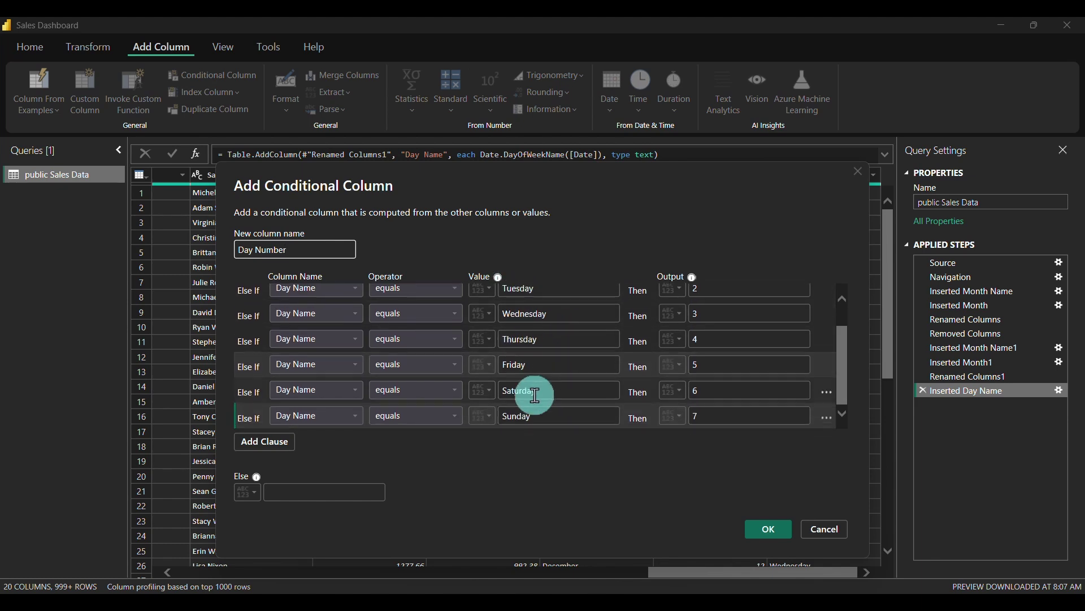
Confirm the Day Number column and check its 1–7 values without filtering
click(769, 531)
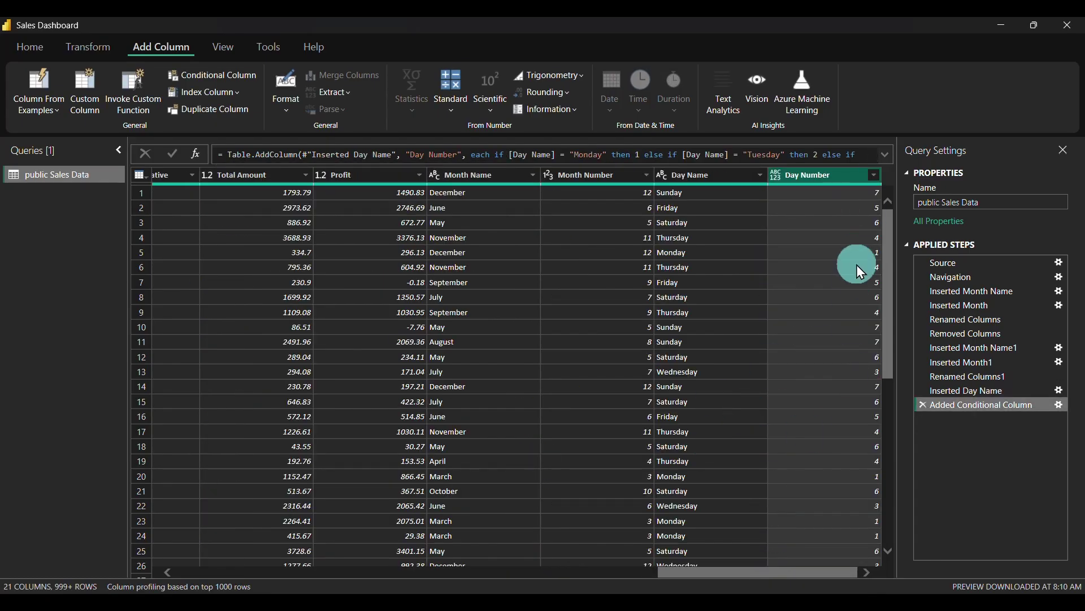
click(875, 176)
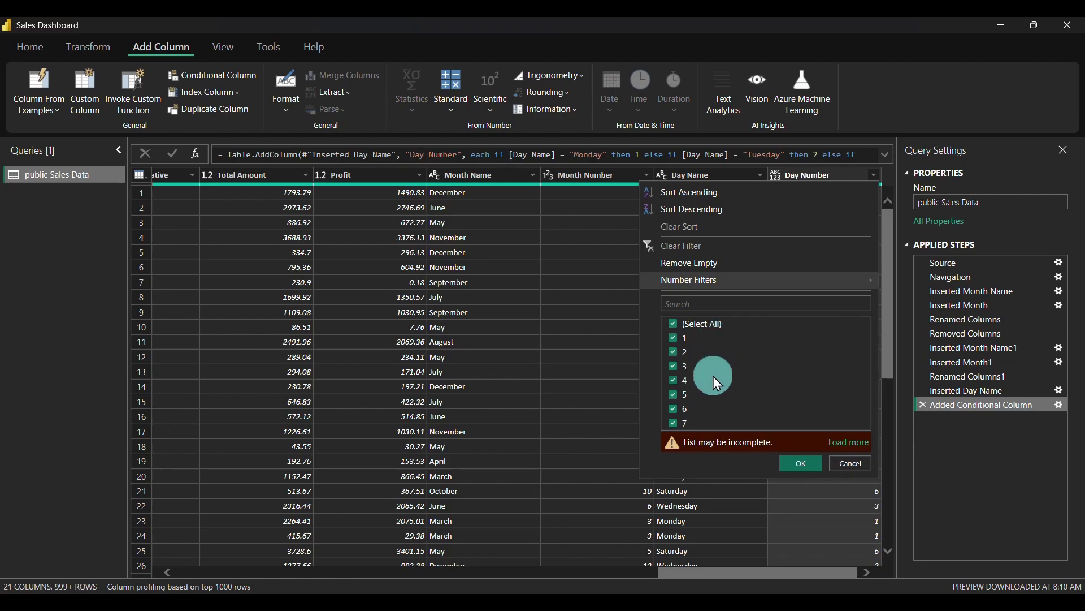
click(849, 464)
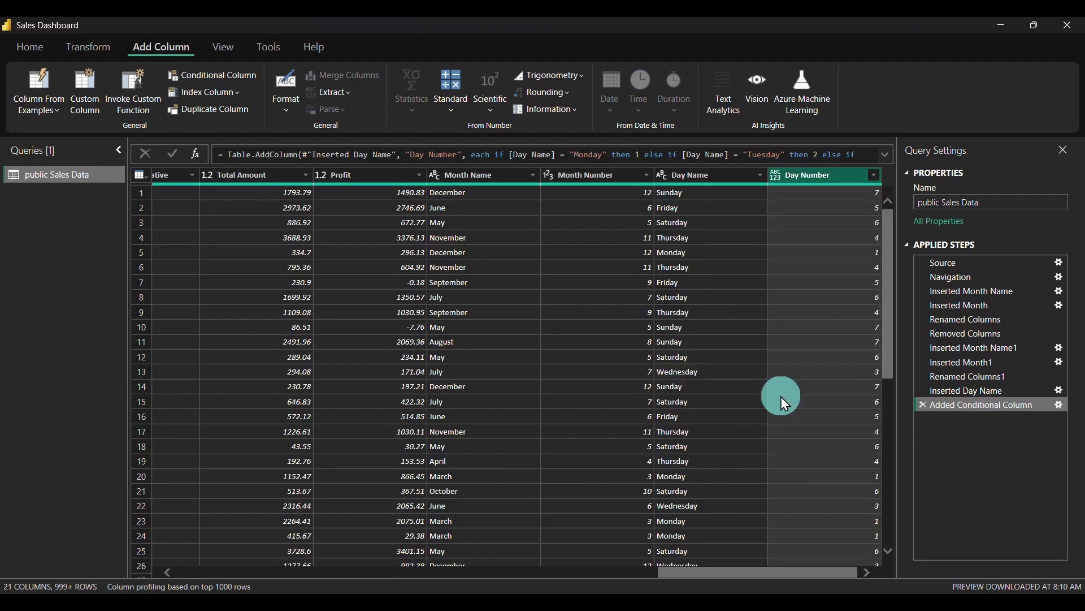
click(30, 48)
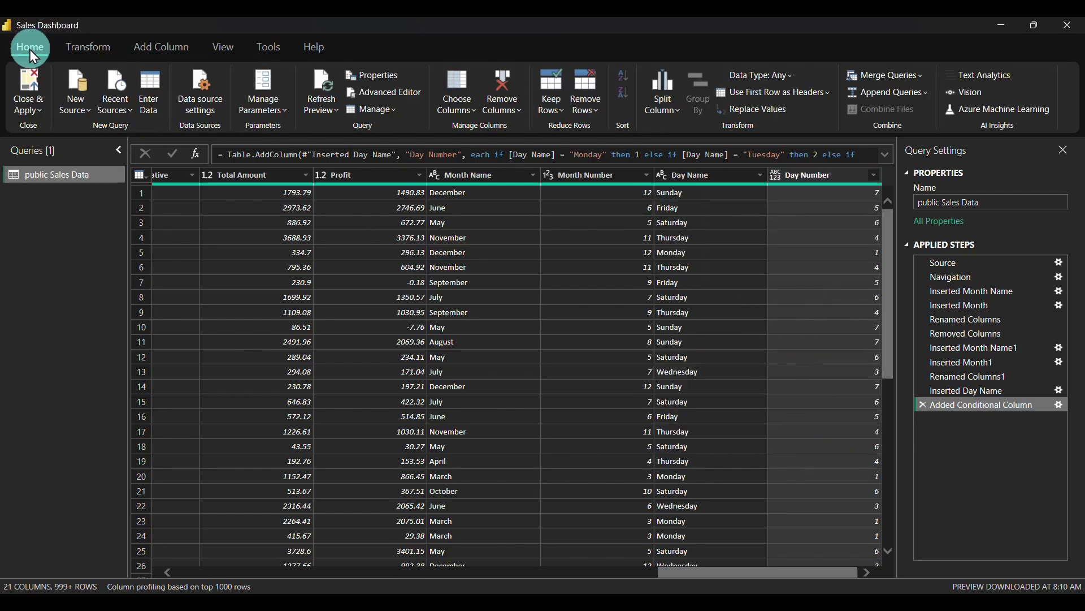
Apply the query changes, then cut and paste the Monthly Sales Trends chart
click(24, 87)
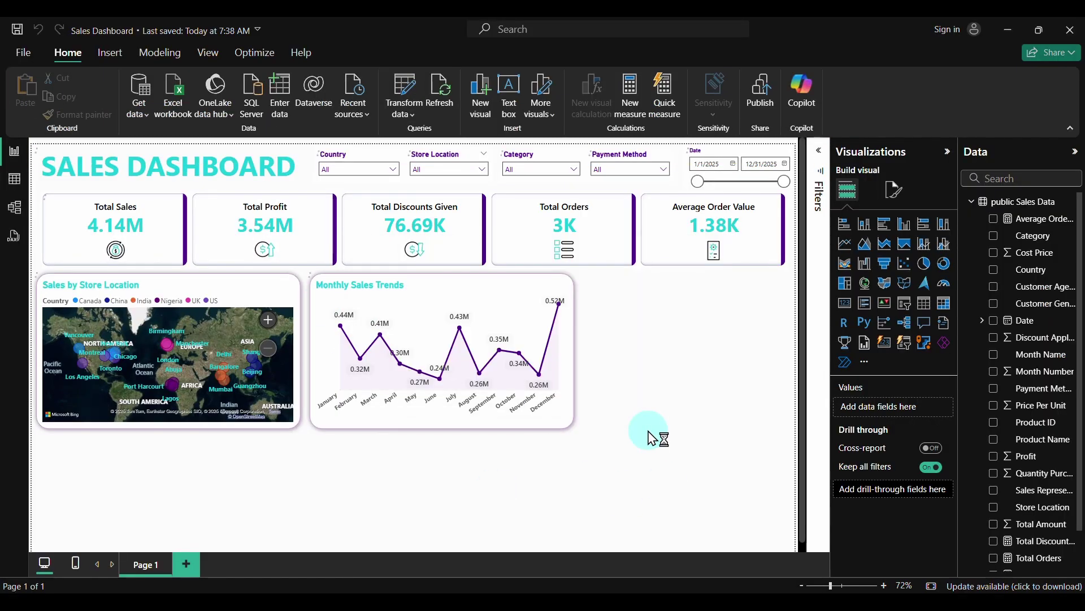
click(565, 355)
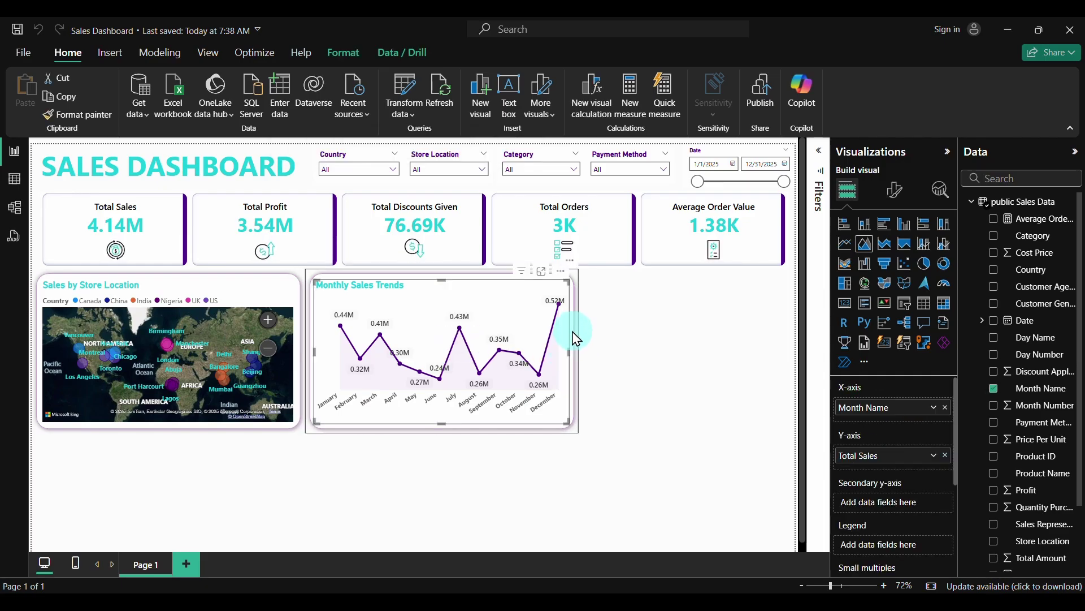
key(ctrl+x)
key(ctrl+v)
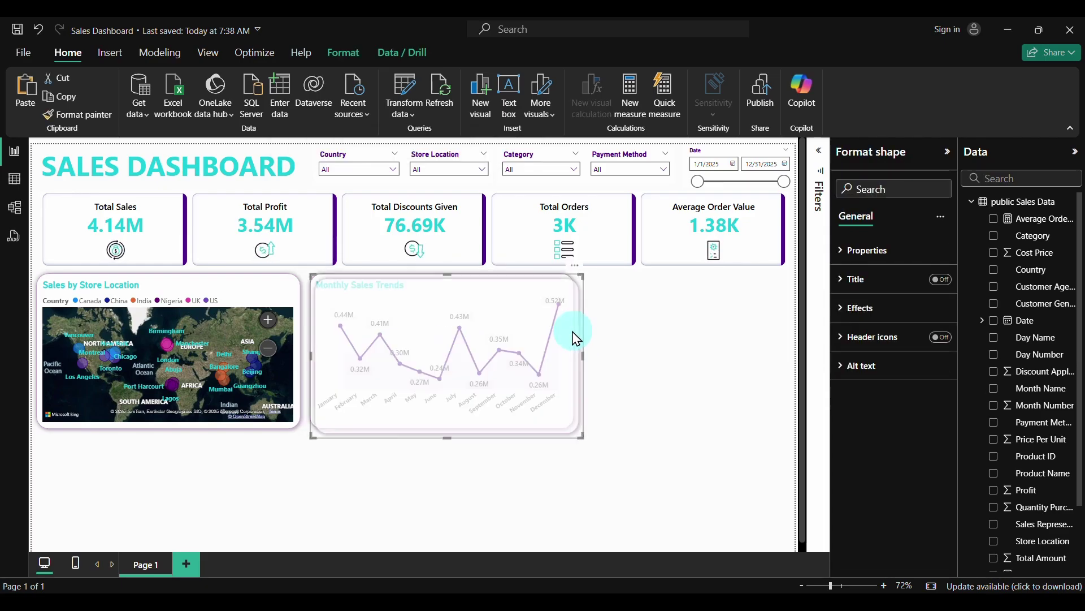
Move and resize the blank card to 251×537 below Monthly Sales Trends
drag(584, 355, 569, 458)
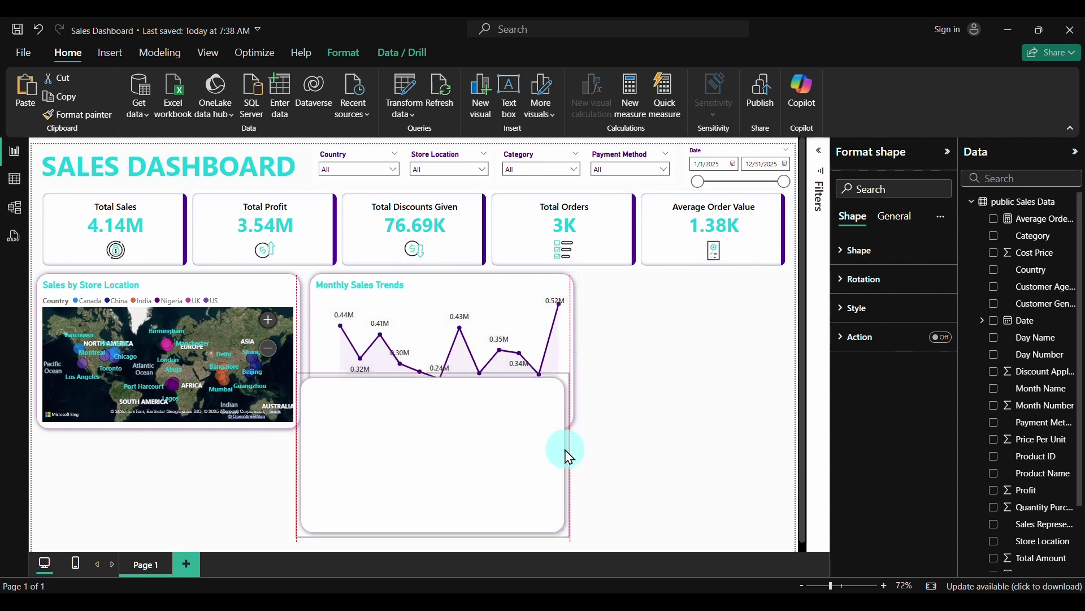
click(1072, 128)
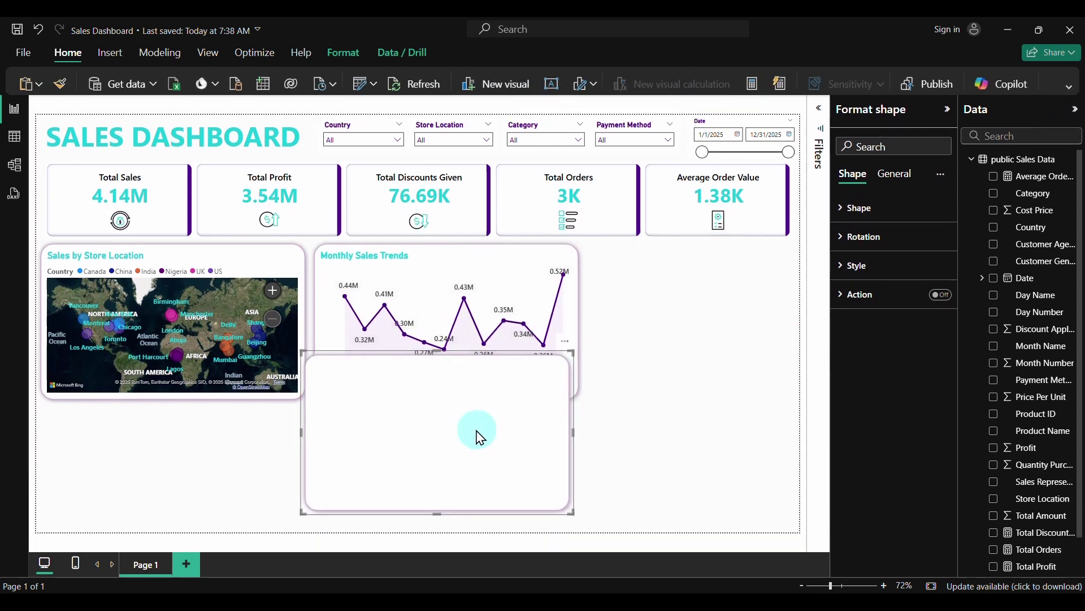
drag(480, 436, 496, 463)
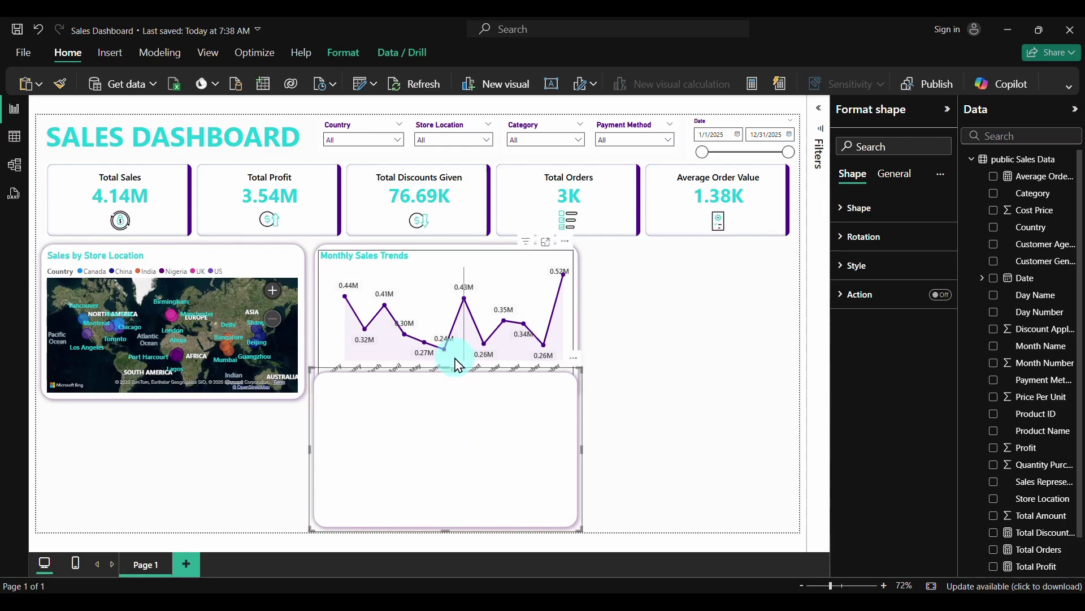
drag(446, 368, 445, 397)
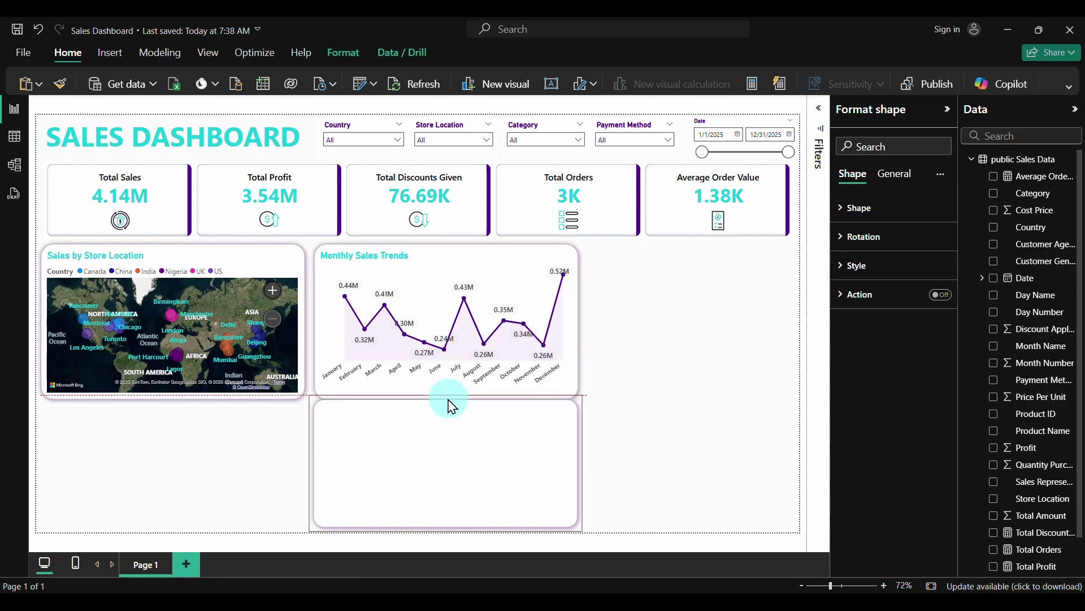
click(678, 465)
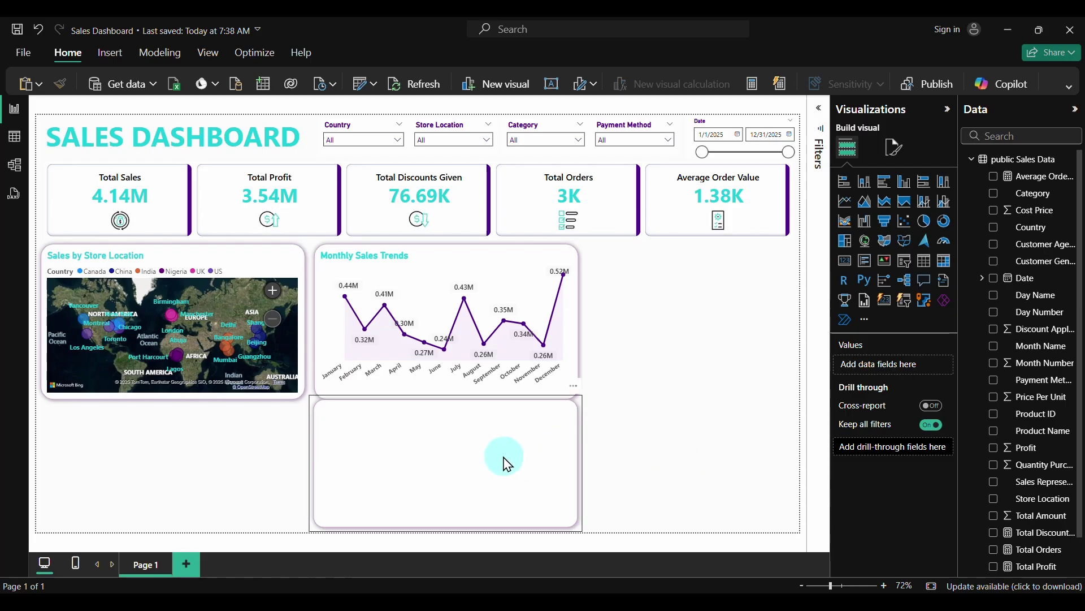
click(483, 452)
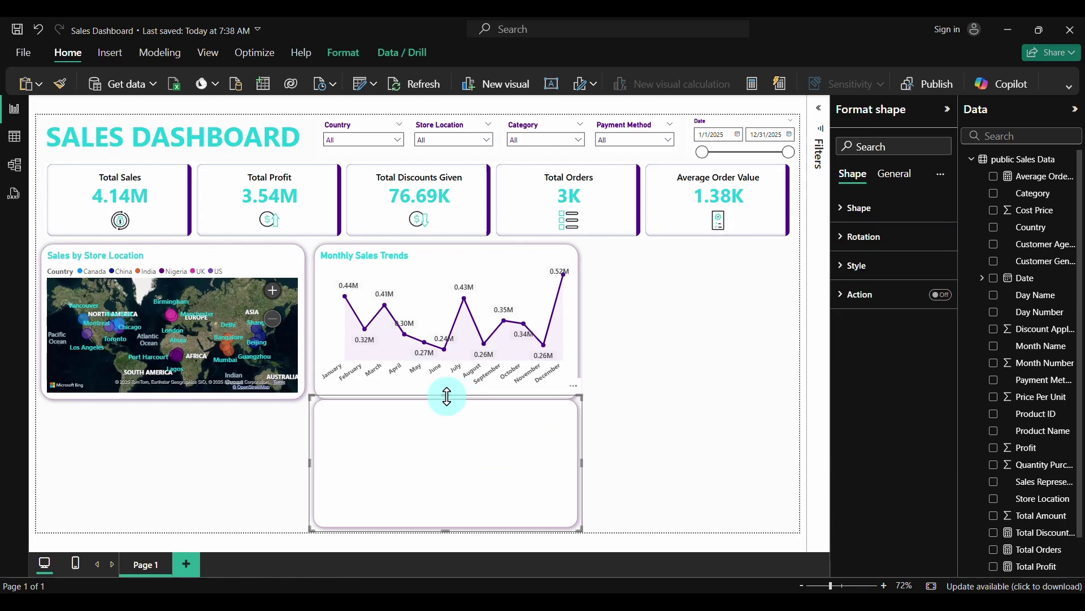
drag(446, 396, 447, 411)
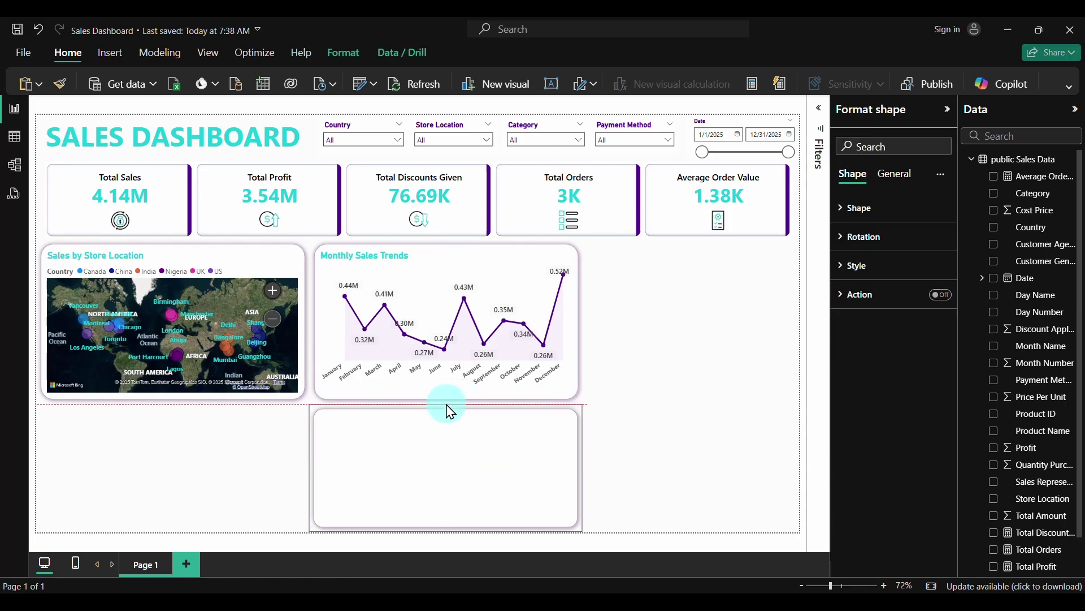
click(729, 427)
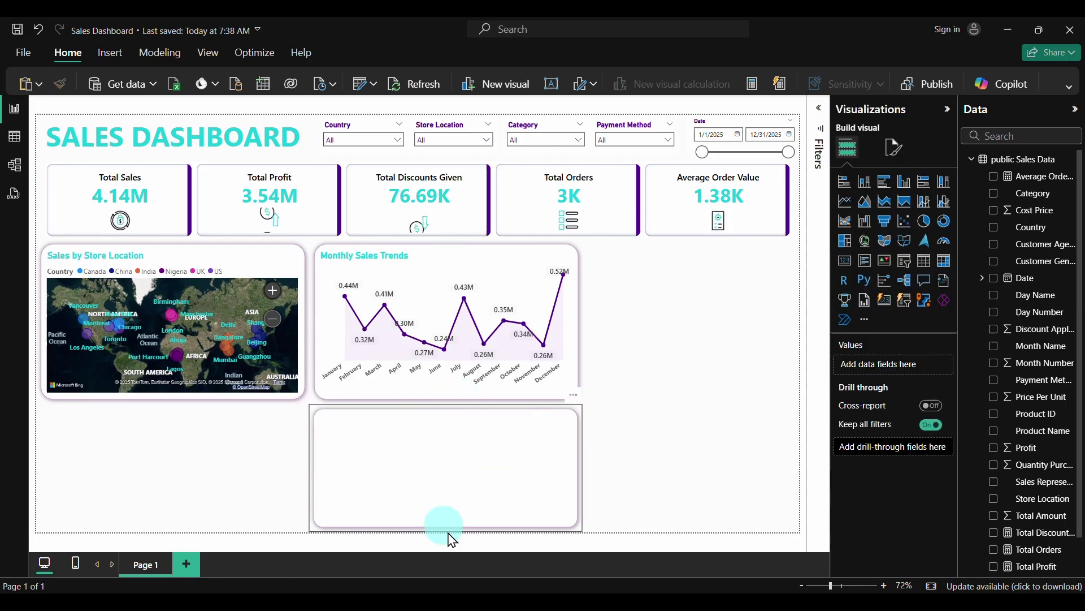
click(578, 417)
click(902, 177)
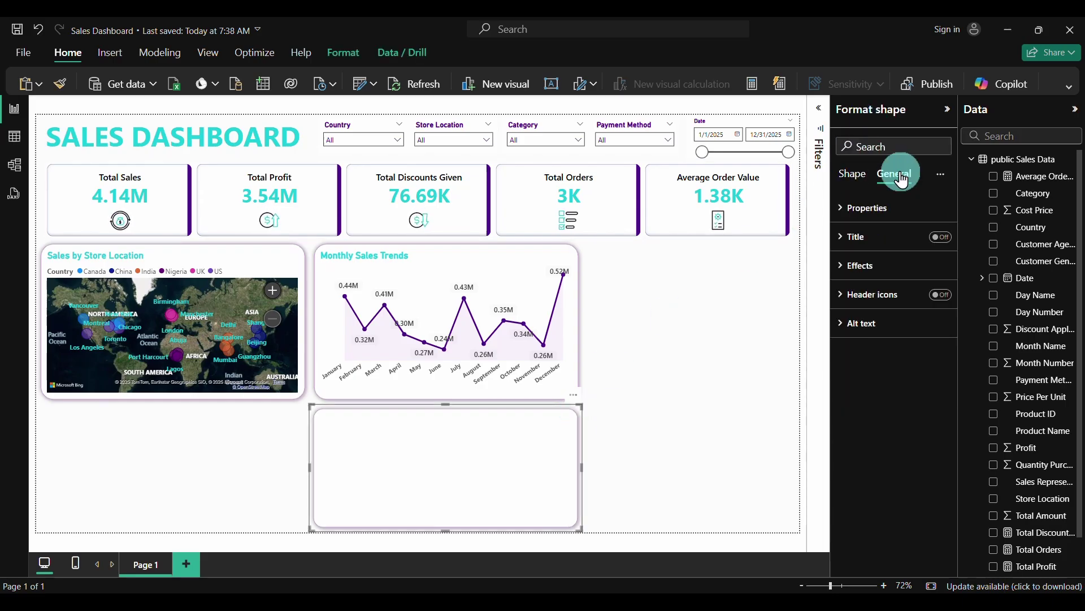
click(844, 209)
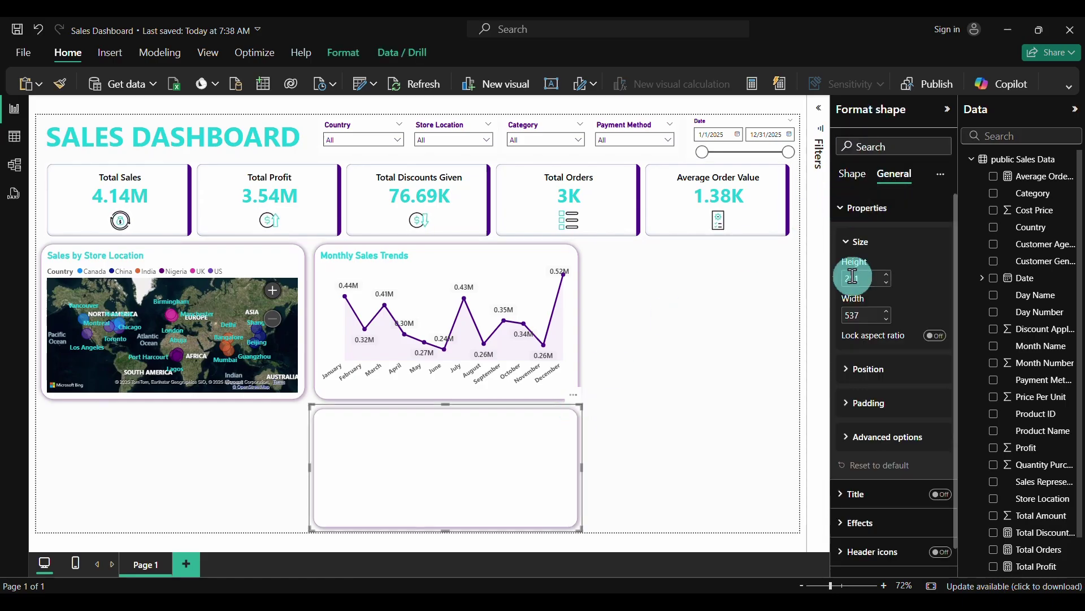
click(892, 302)
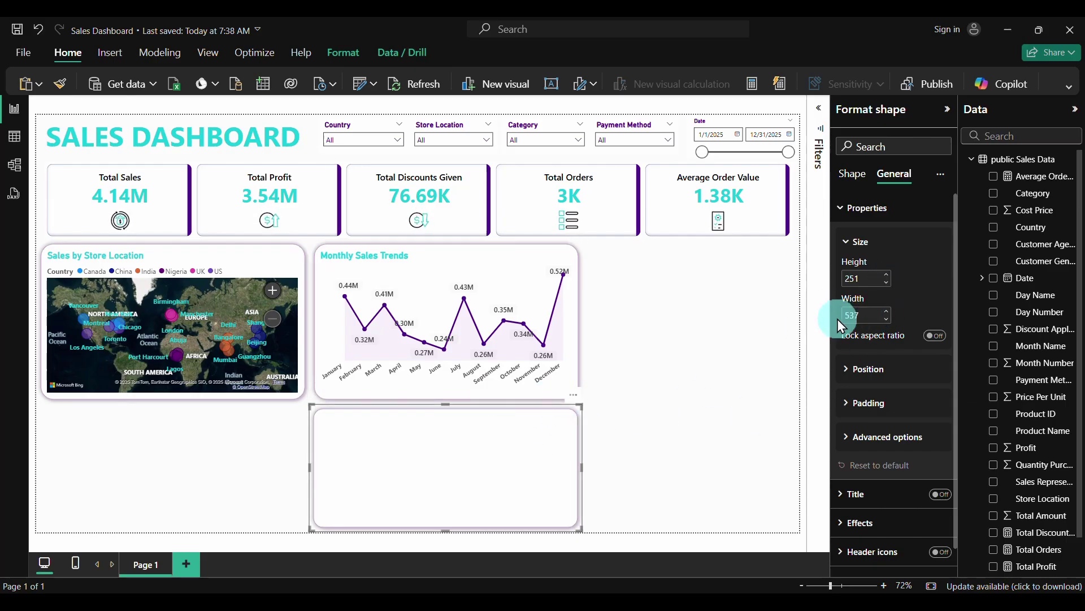
click(650, 403)
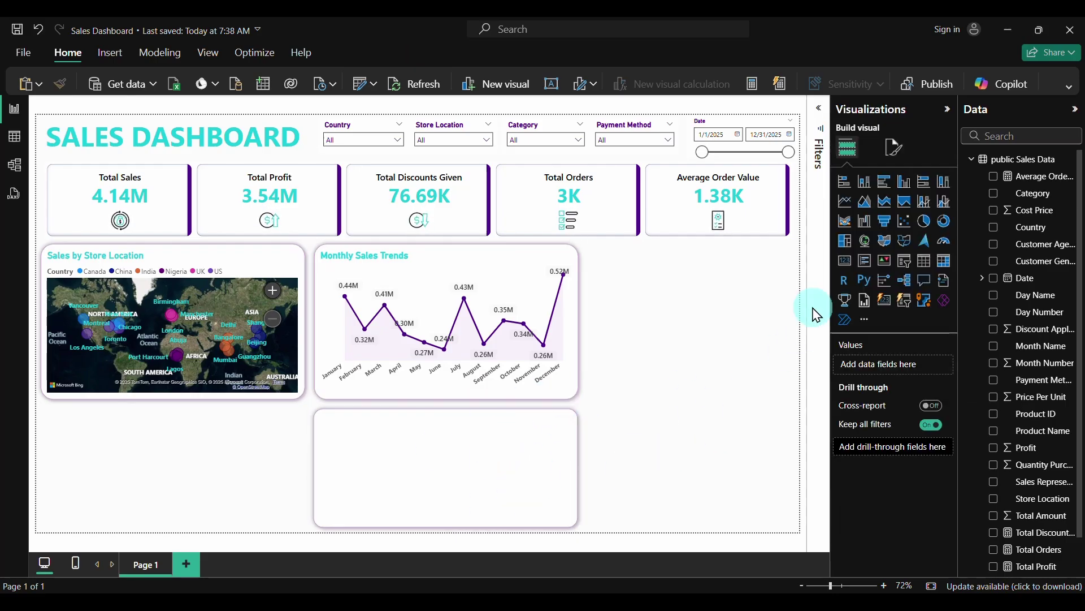
Insert a stacked column chart over the card, plotting Total Profit by Day Name
click(866, 182)
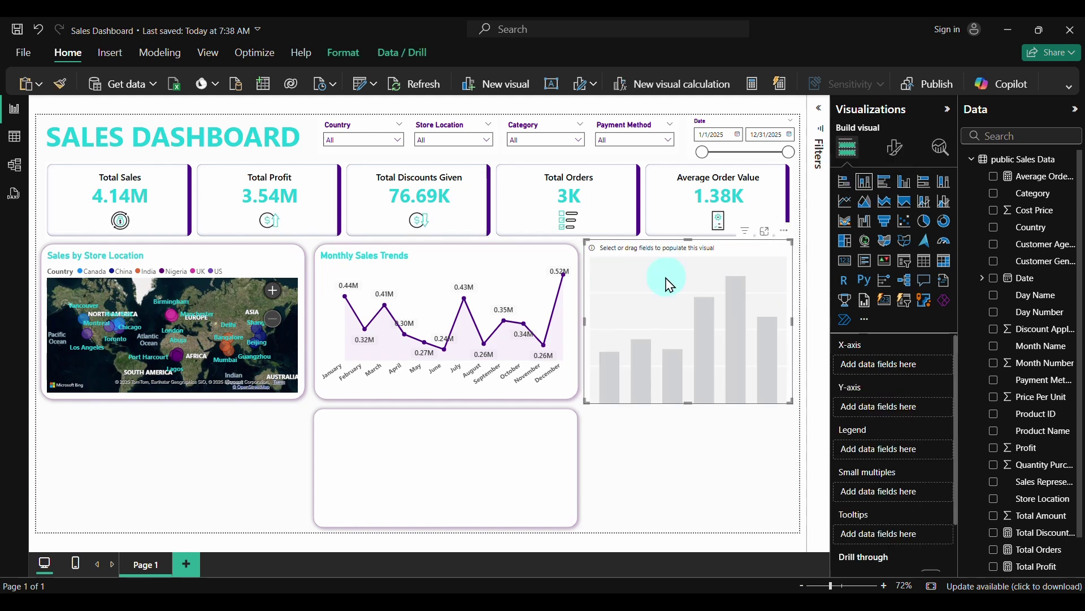
drag(669, 285, 531, 412)
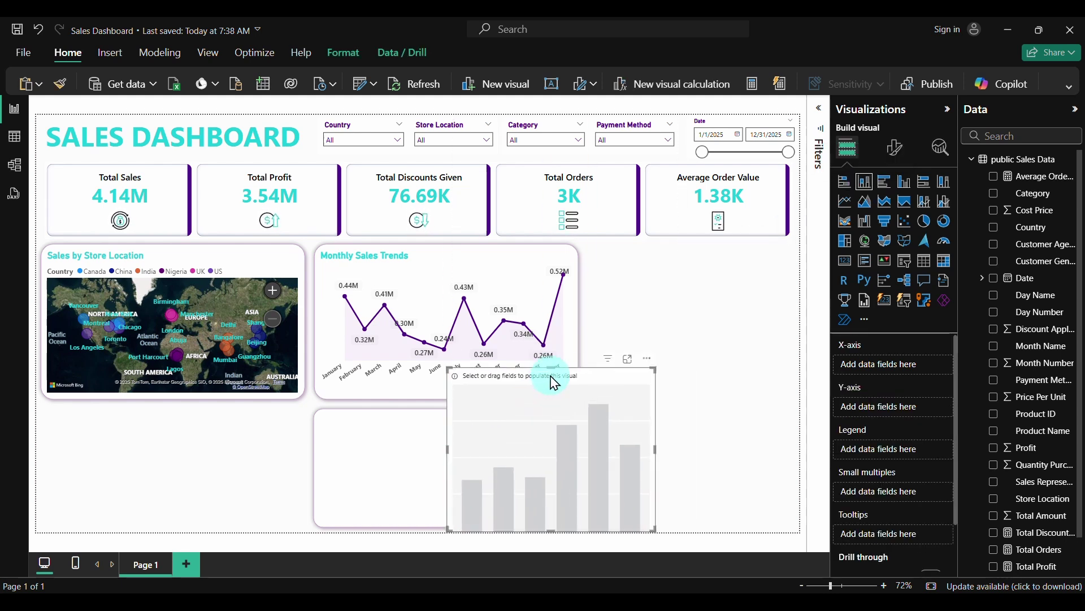
drag(552, 368, 440, 453)
click(534, 469)
drag(529, 463, 573, 472)
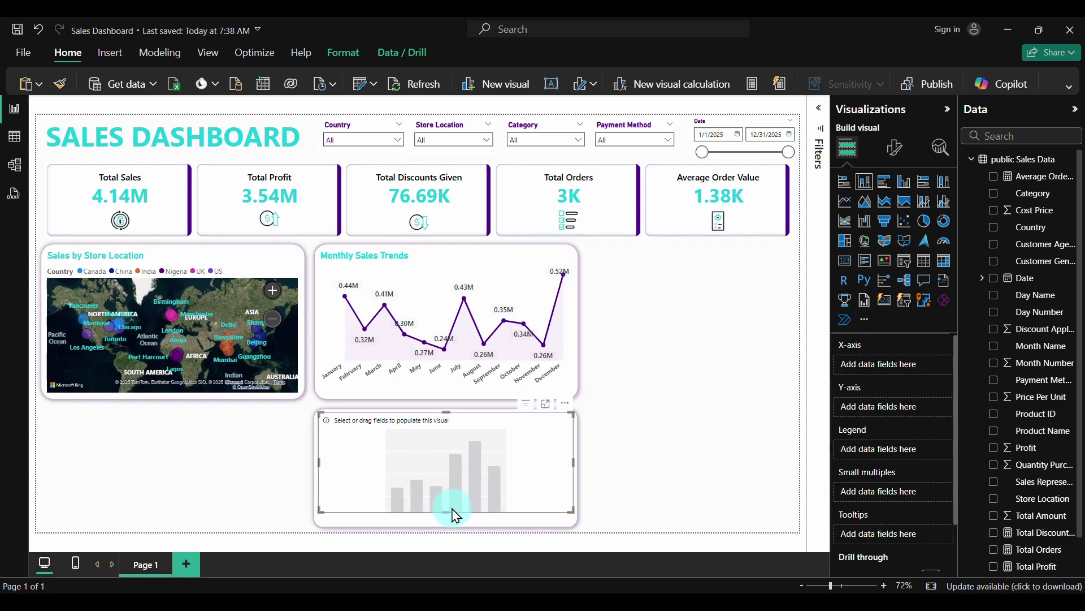
drag(446, 510, 450, 530)
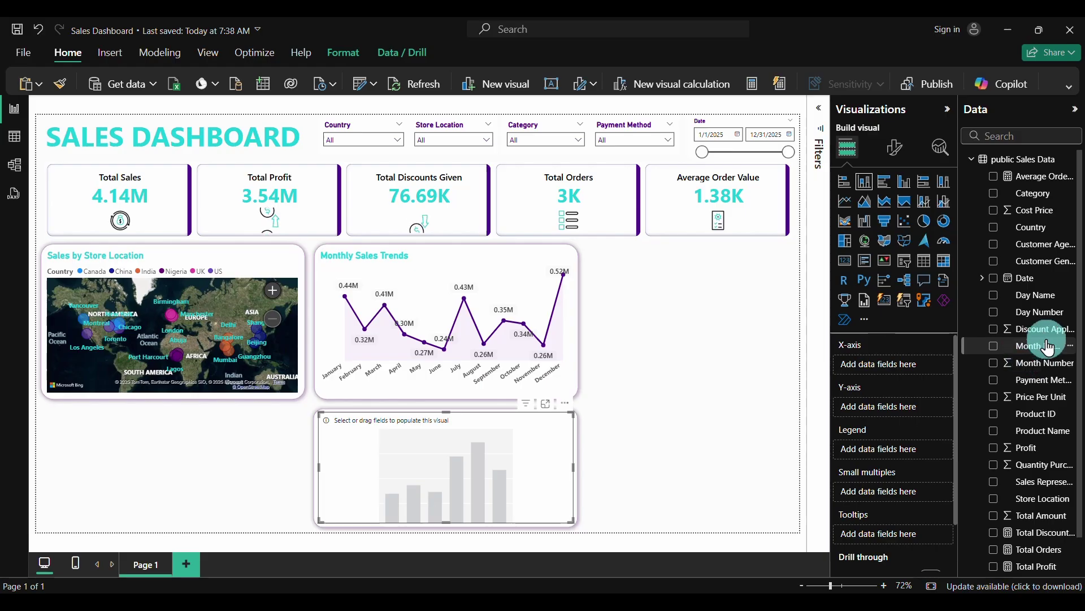
click(995, 297)
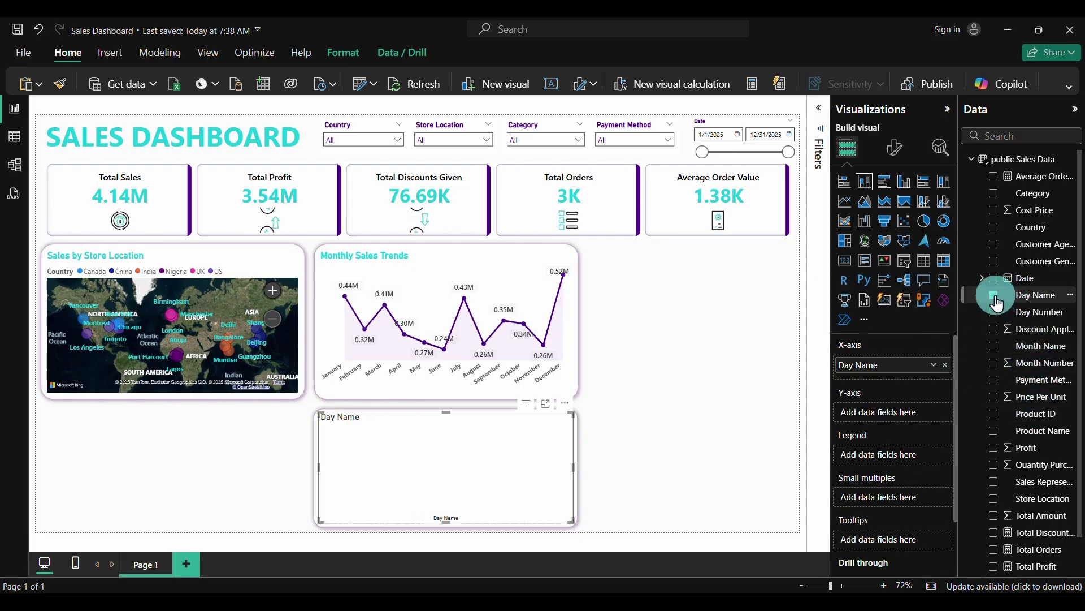
click(995, 566)
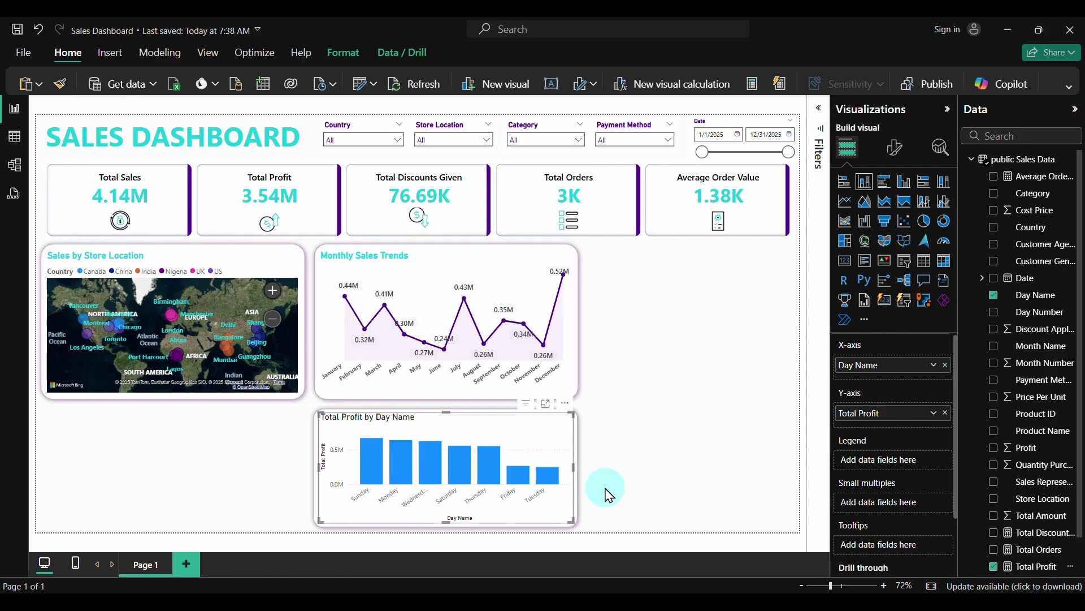
Sort the Day Name column by the Day Number column
click(1047, 300)
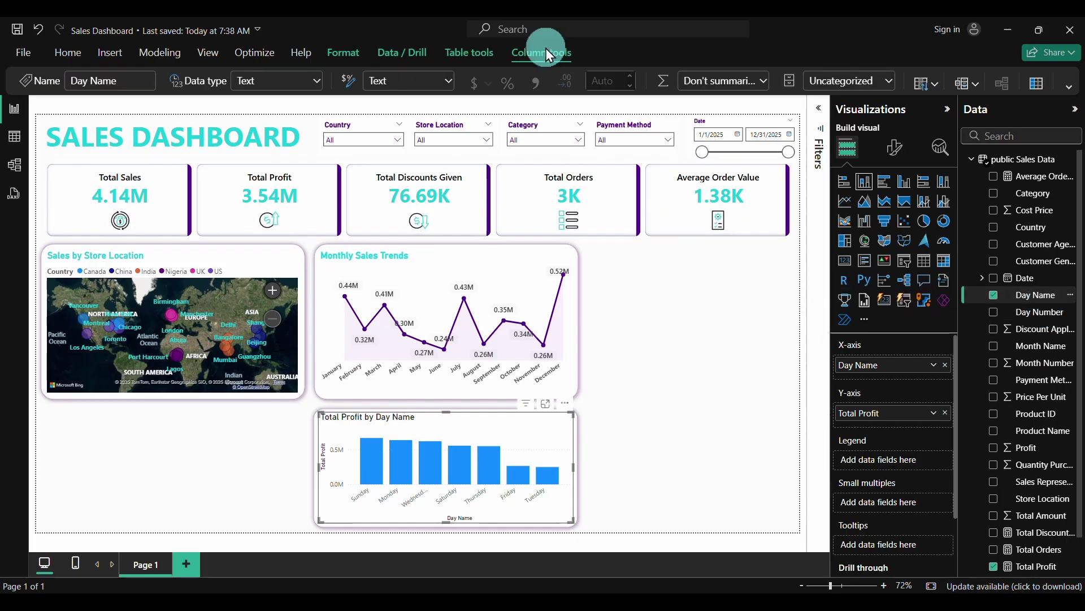
click(939, 86)
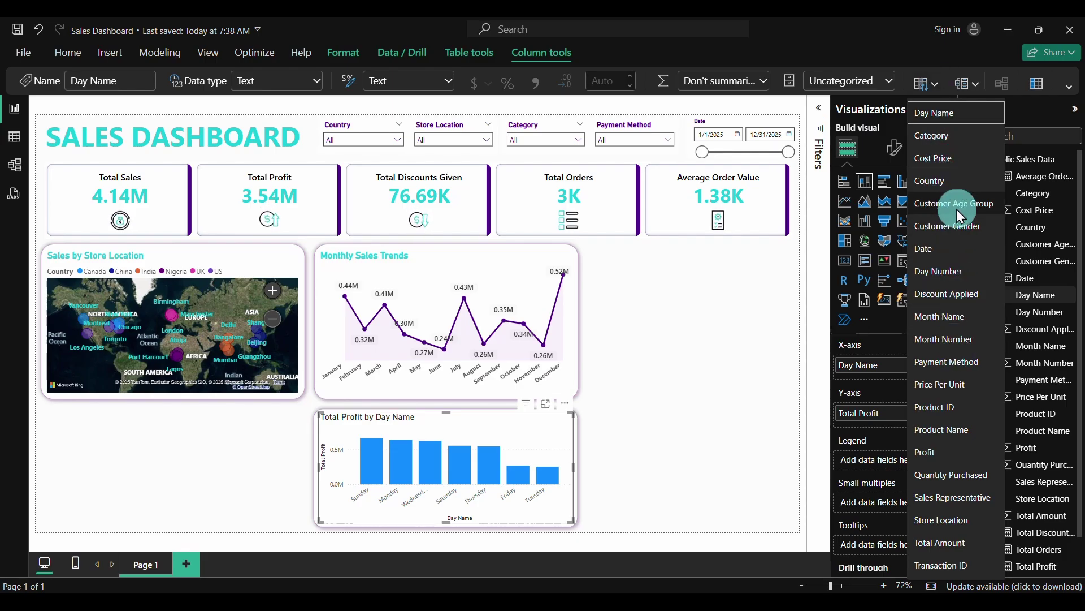
click(957, 277)
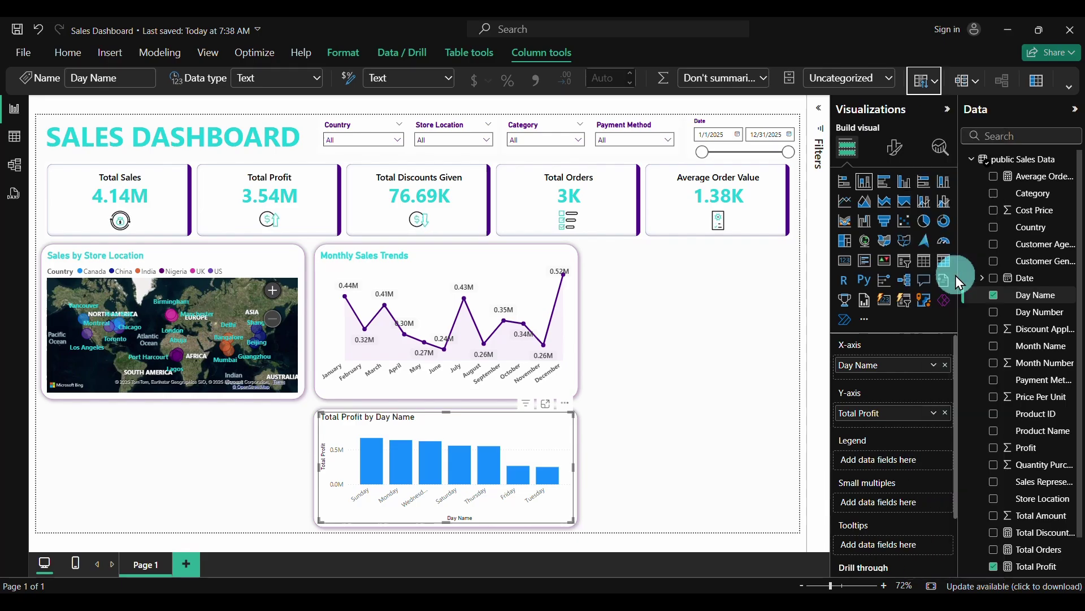
Sort the Total Profit by Day Name chart axis by Day Name in ascending order, Monday first
click(484, 500)
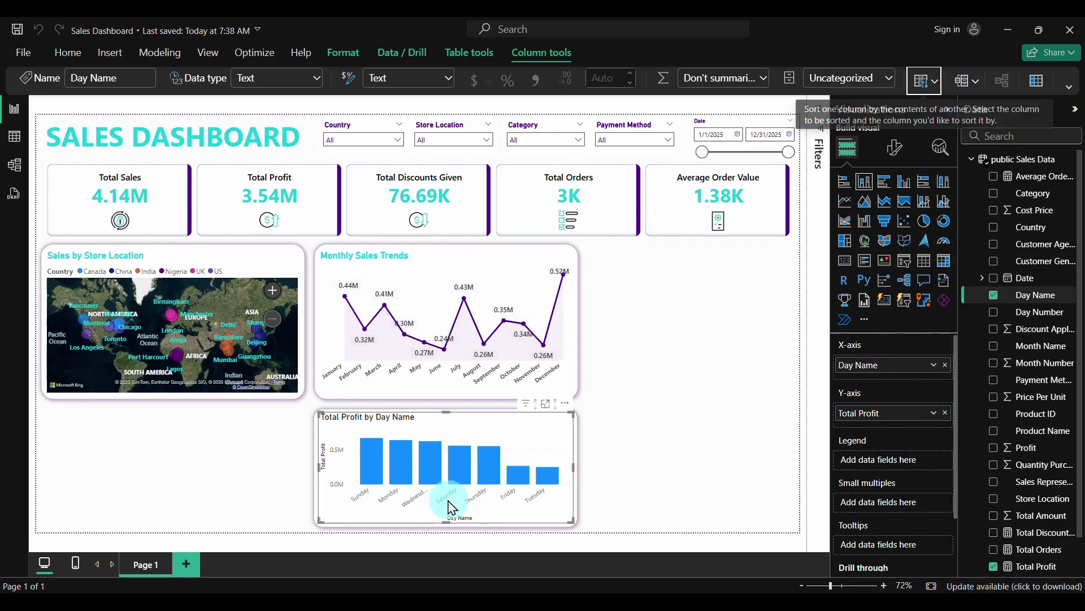
click(565, 404)
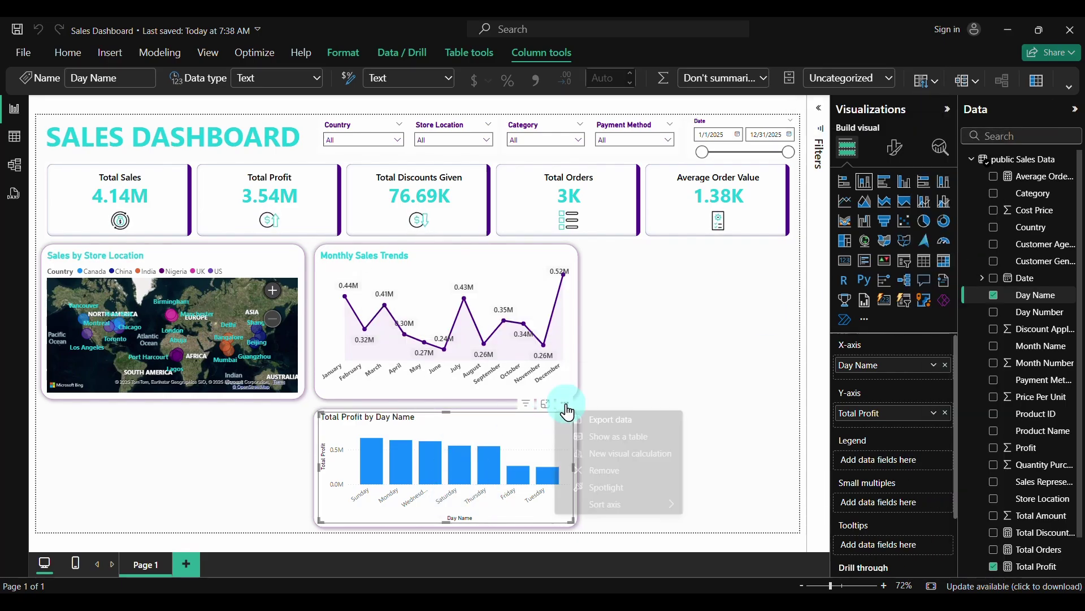
click(606, 457)
mouse_move(606, 502)
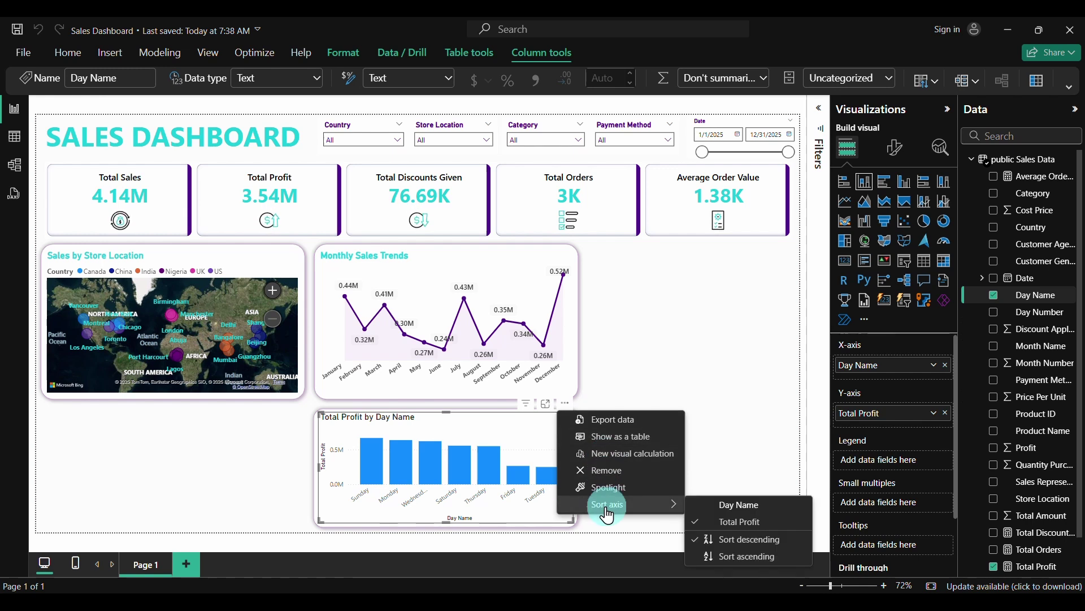
click(744, 505)
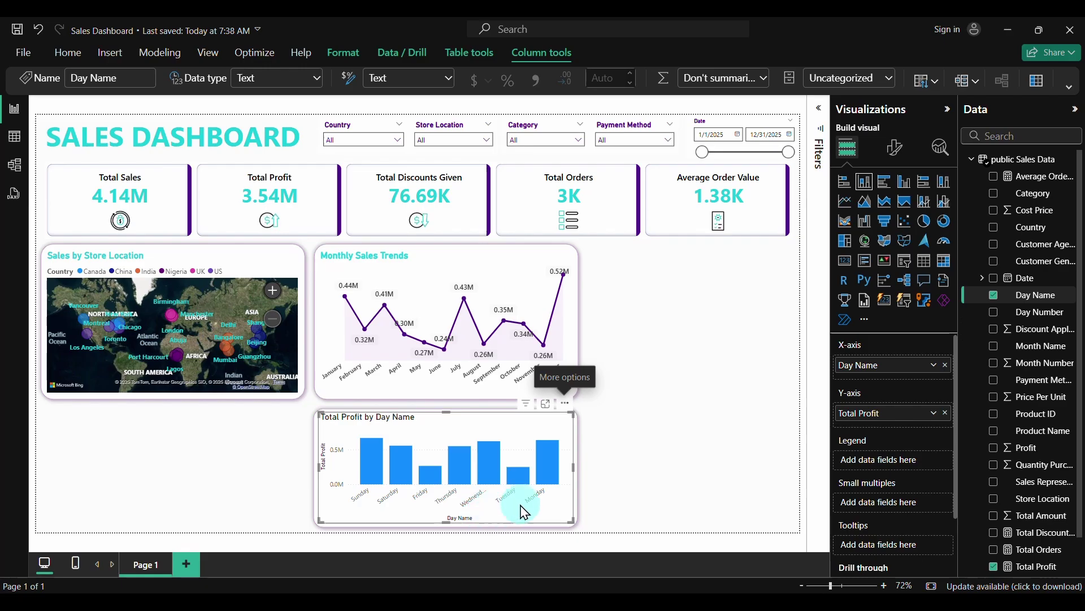
click(564, 403)
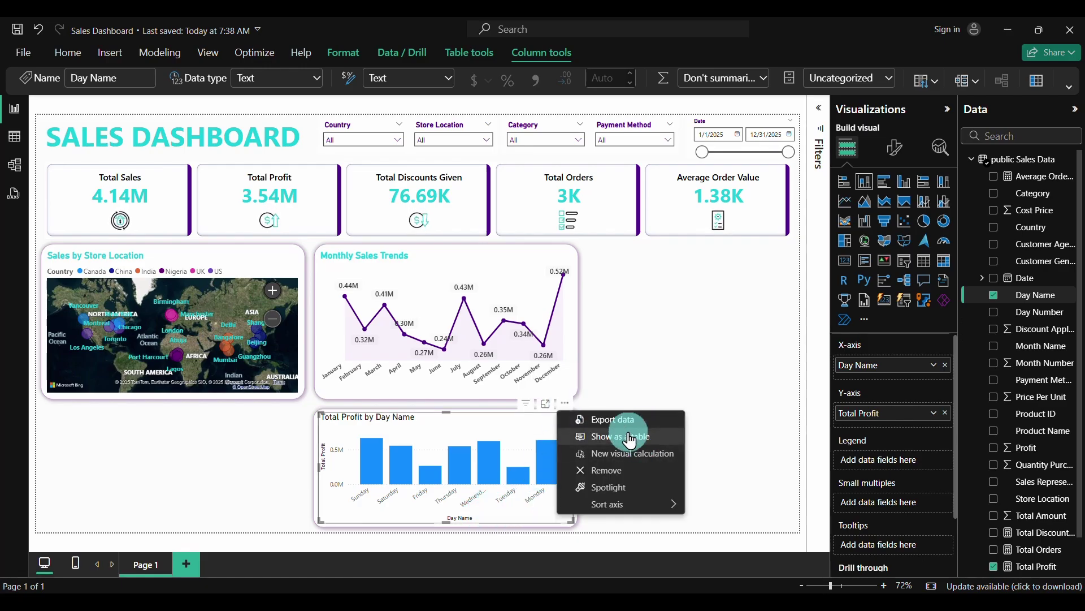
mouse_move(625, 501)
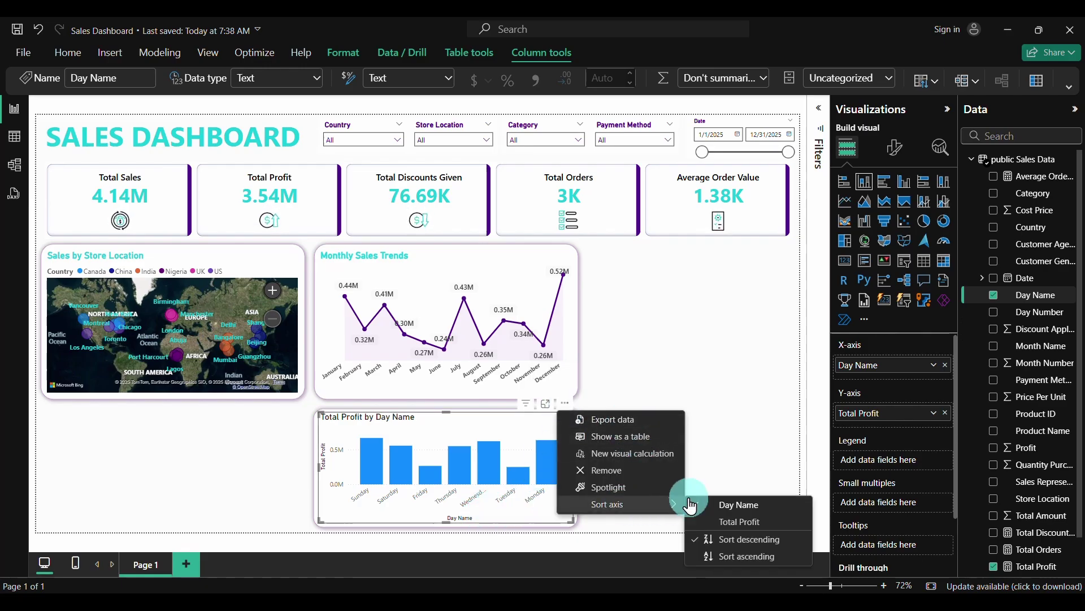
click(735, 558)
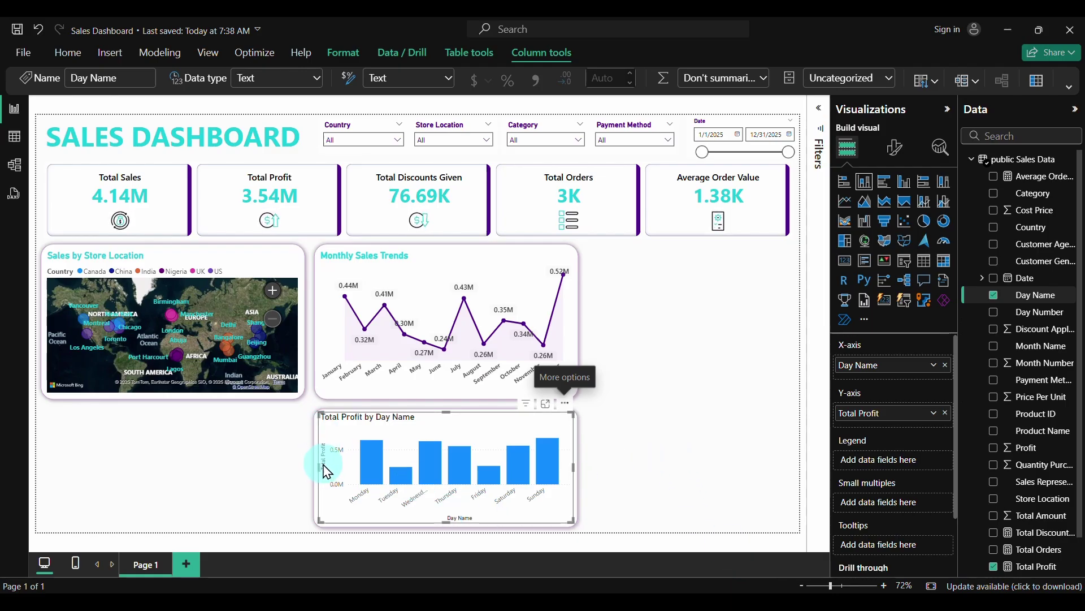
Hide the chart's Day Name x-axis title and make the day name labels bold
click(894, 147)
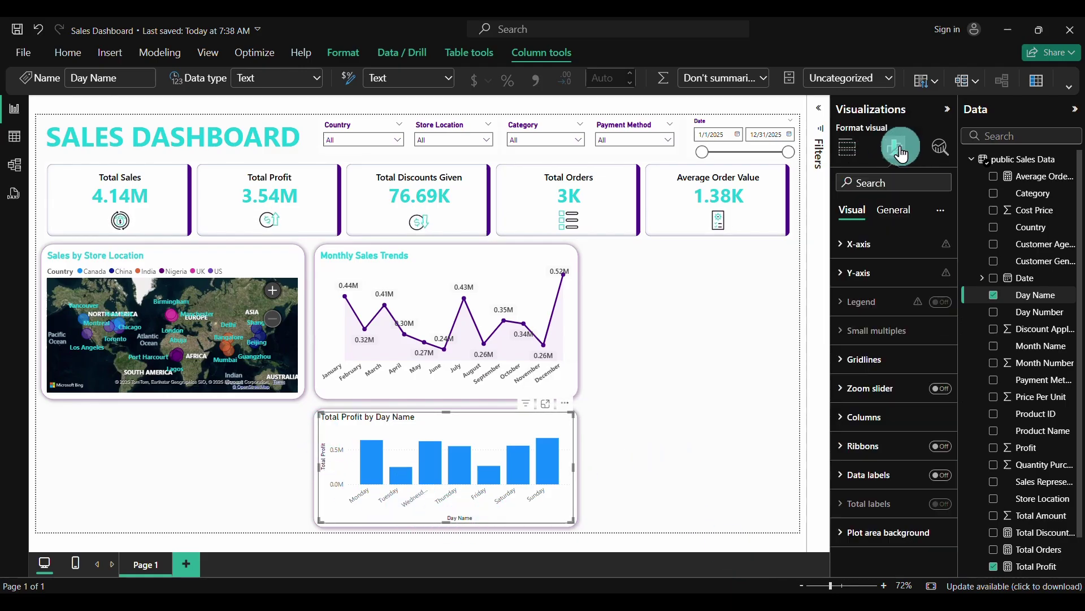
click(843, 251)
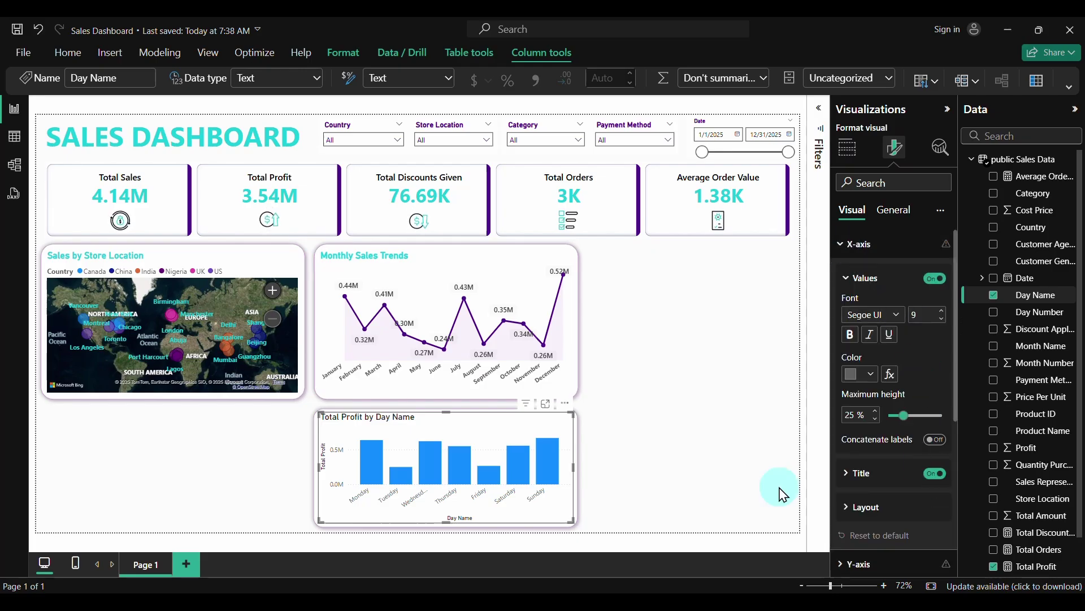
click(936, 474)
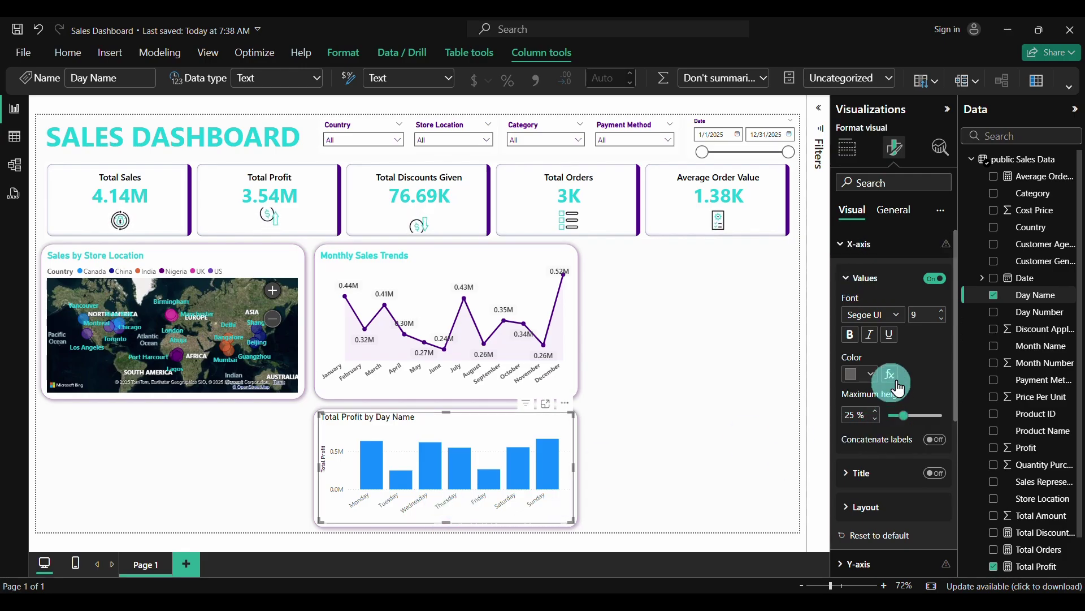
click(851, 340)
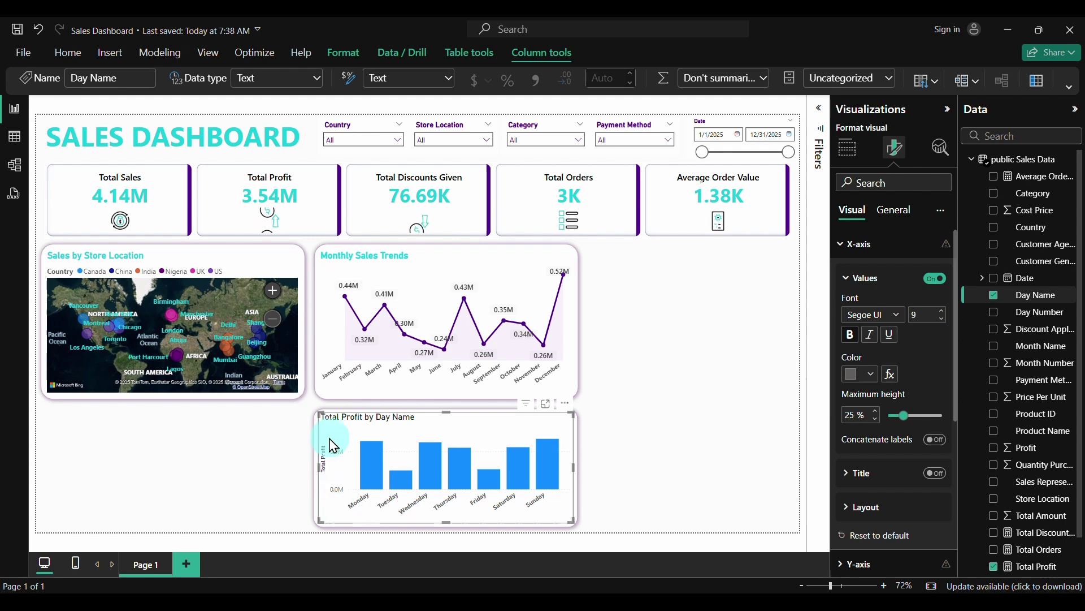
click(848, 243)
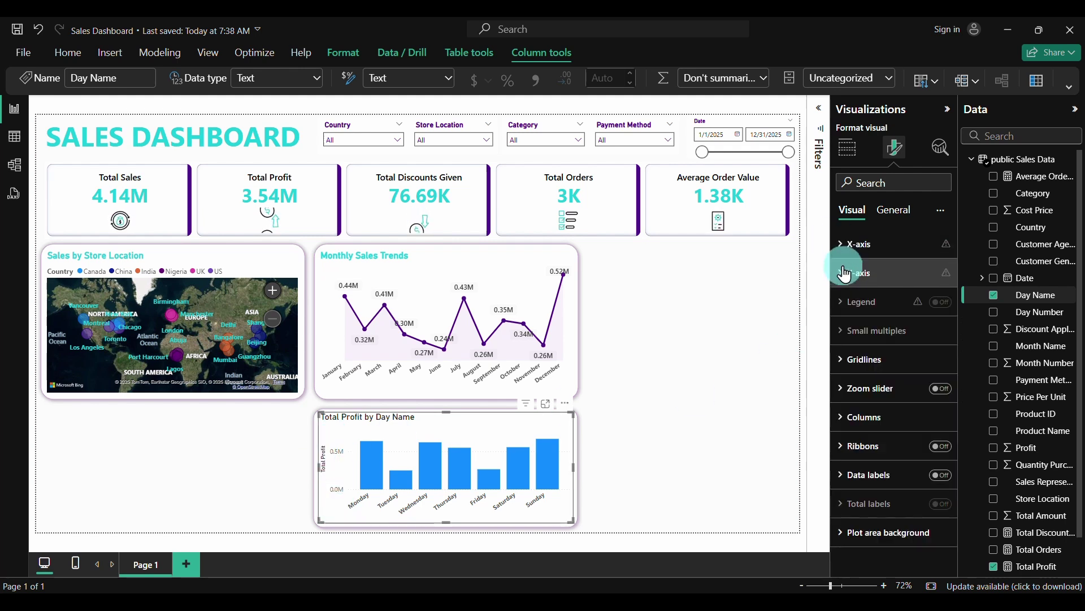
Hide the y-axis value labels and the Total Profit y-axis title
click(844, 274)
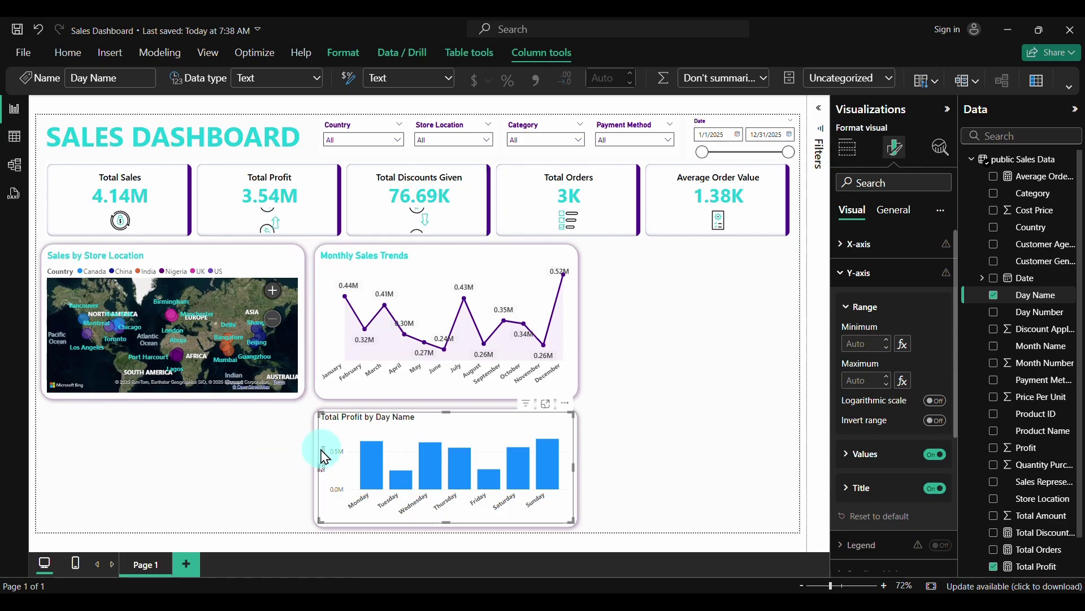
click(936, 456)
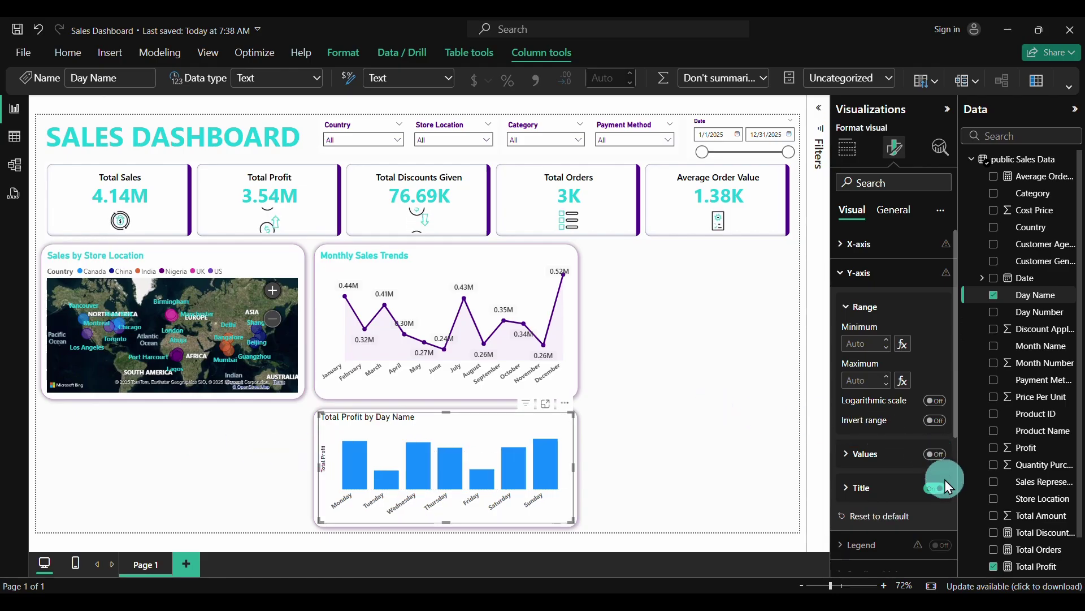
click(942, 490)
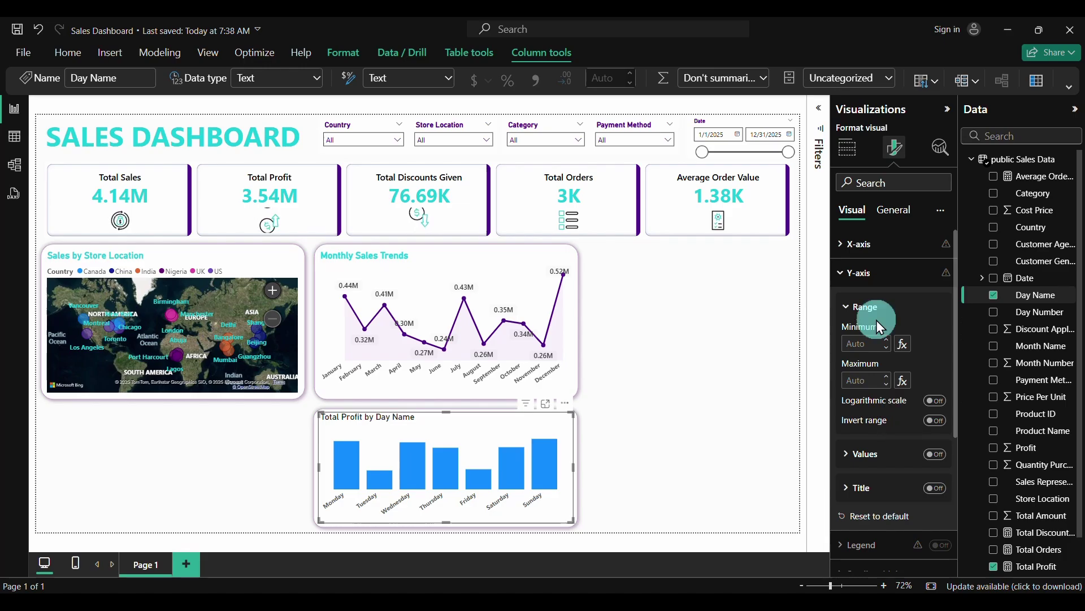
click(840, 276)
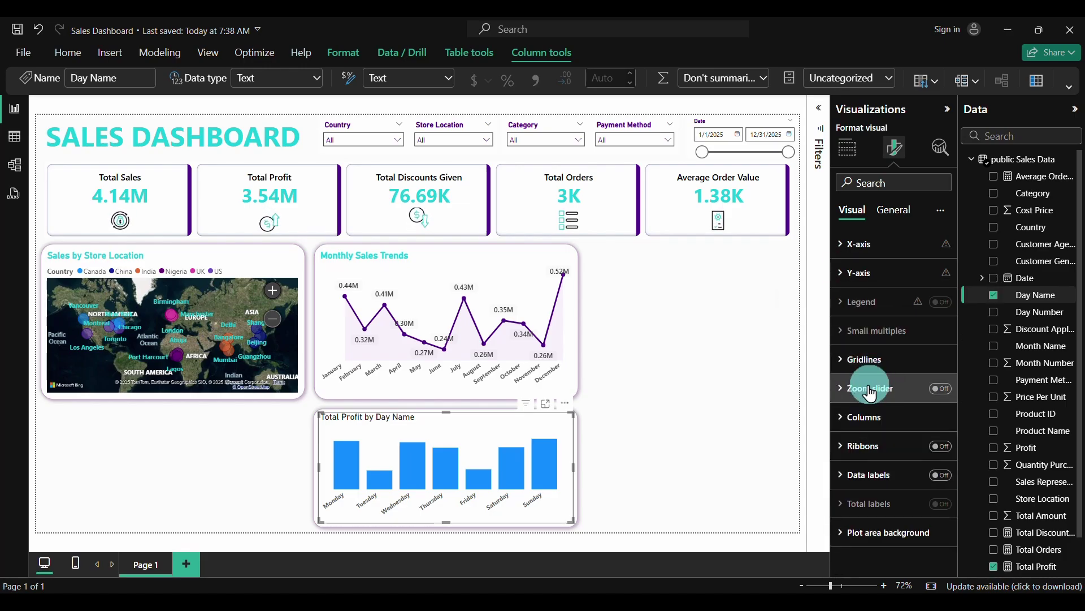
click(865, 417)
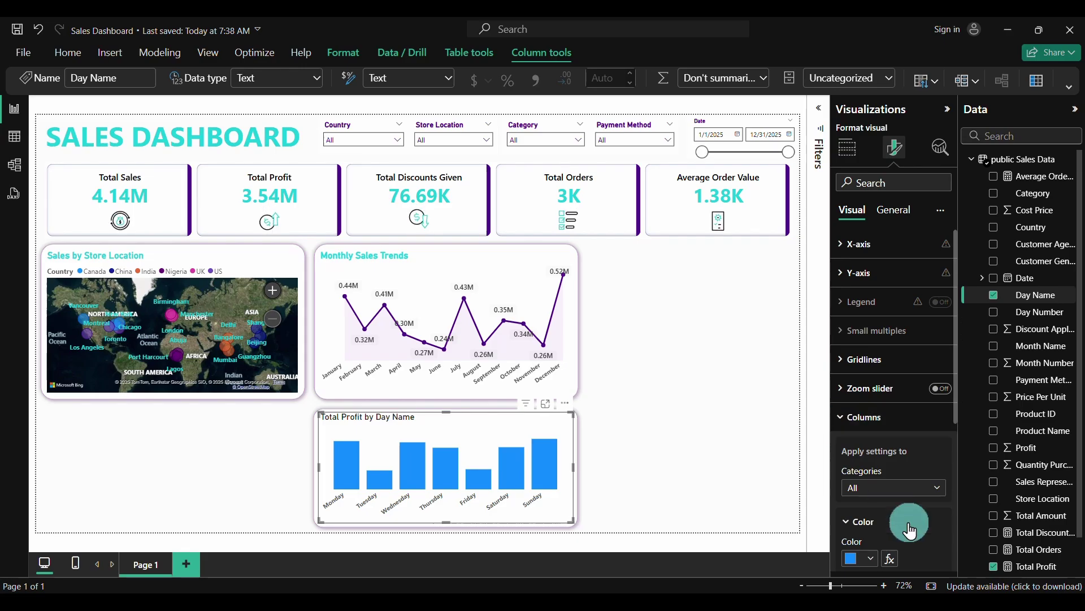
scroll(908, 524, down, 2)
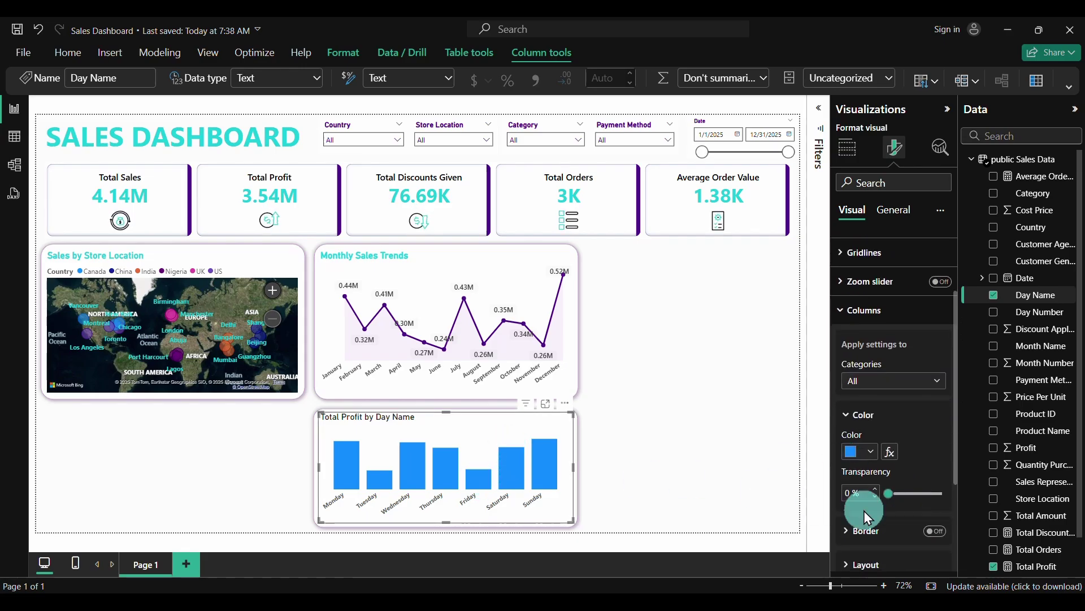
Colour the columns with a Total Sales gradient and open the custom picker for the minimum colour
click(893, 461)
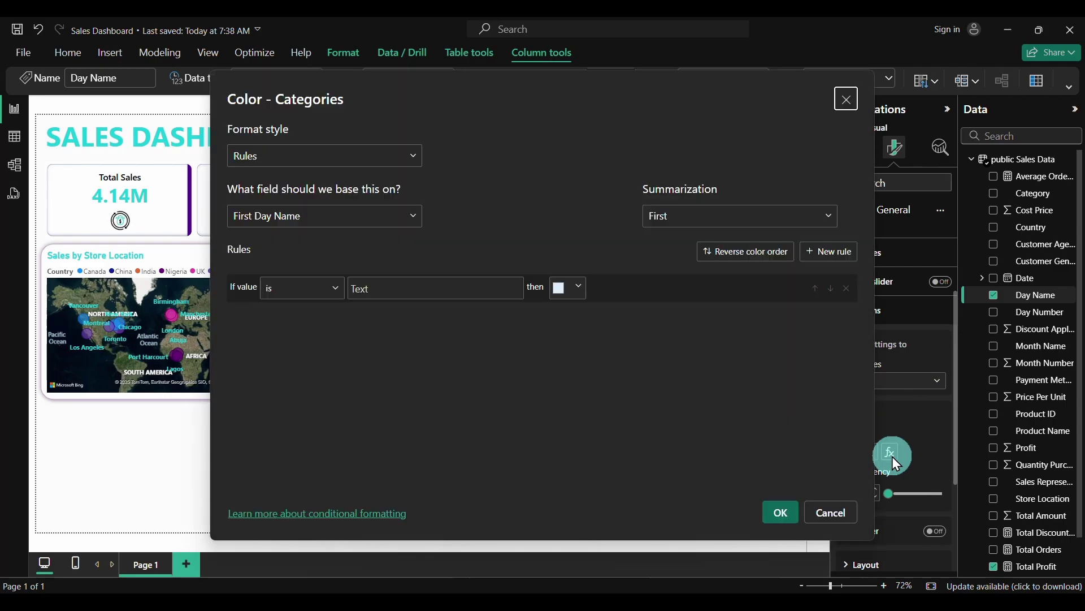
click(349, 163)
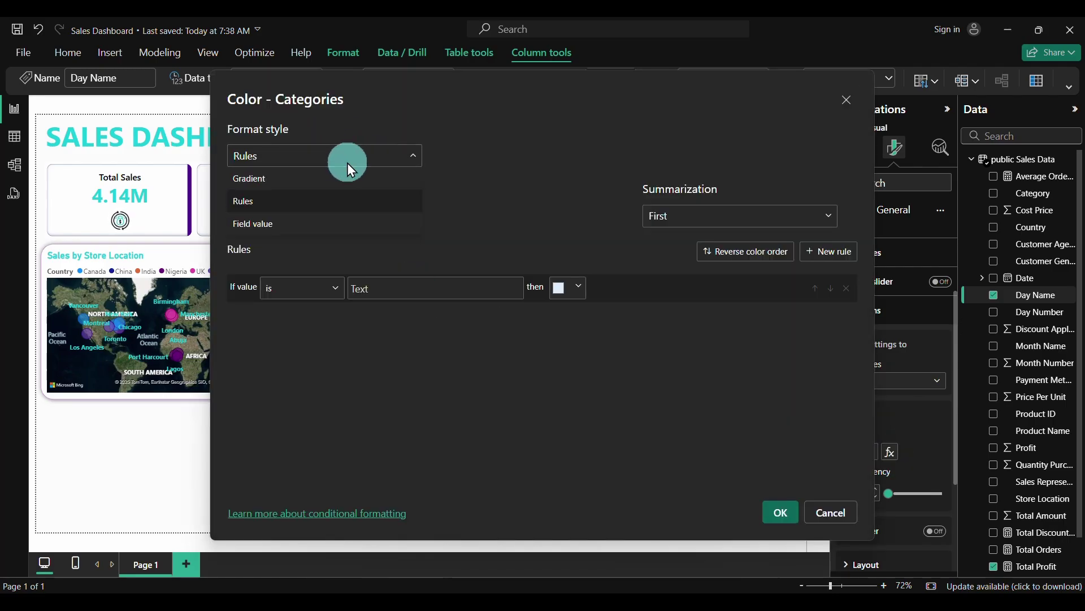
click(275, 180)
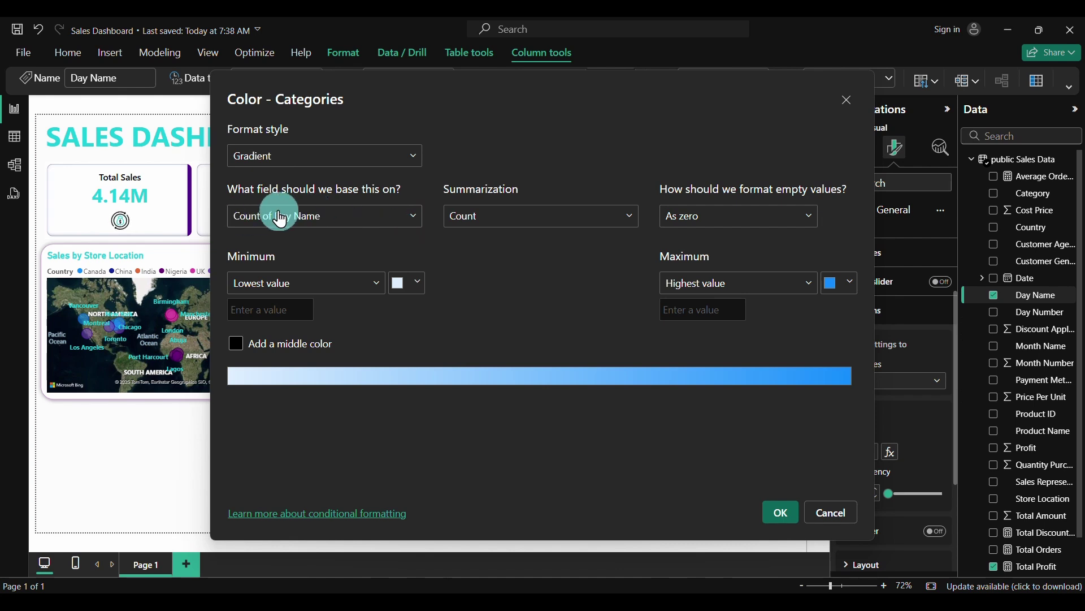
click(408, 218)
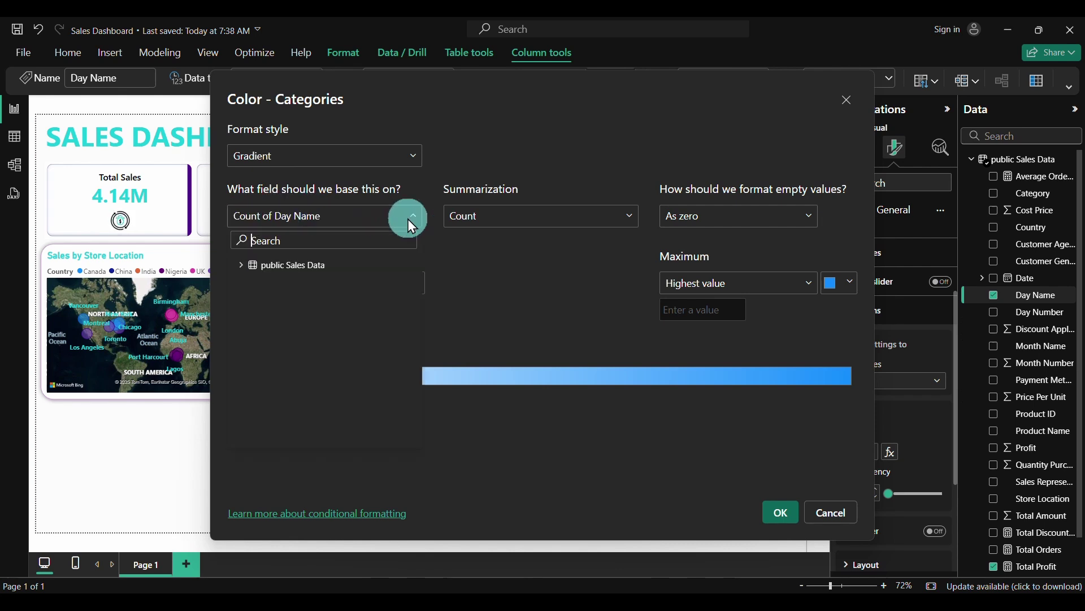
click(244, 271)
scroll(328, 370, down, 5)
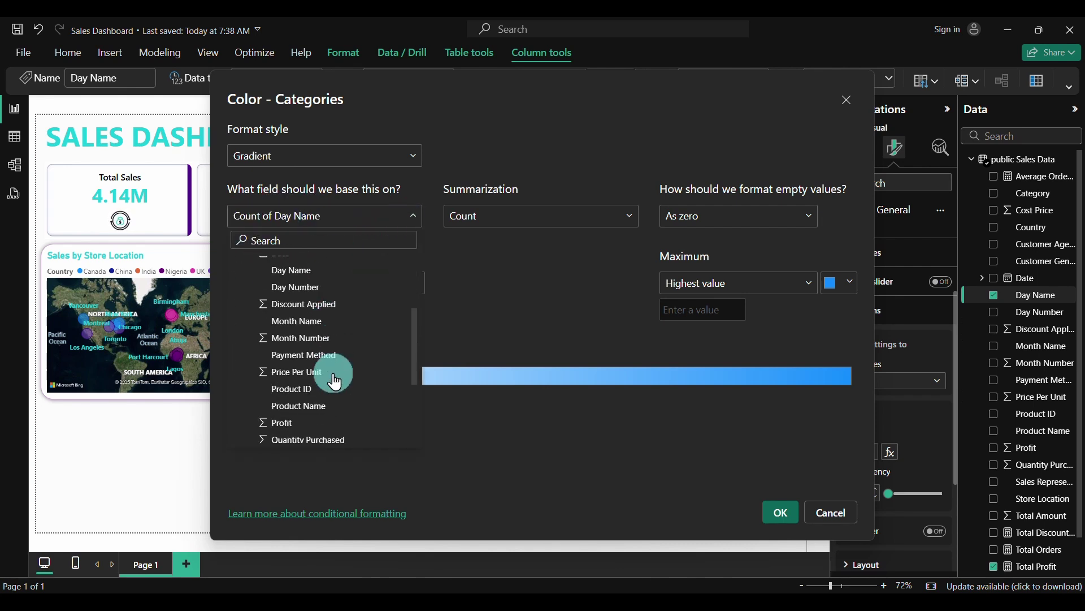
scroll(331, 387, down, 1)
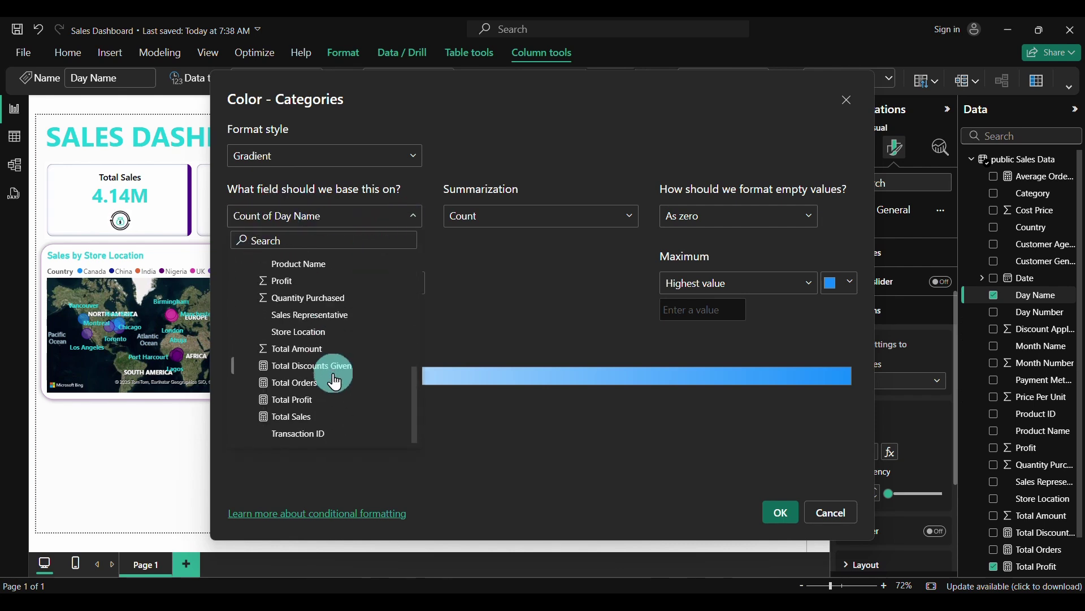
click(294, 423)
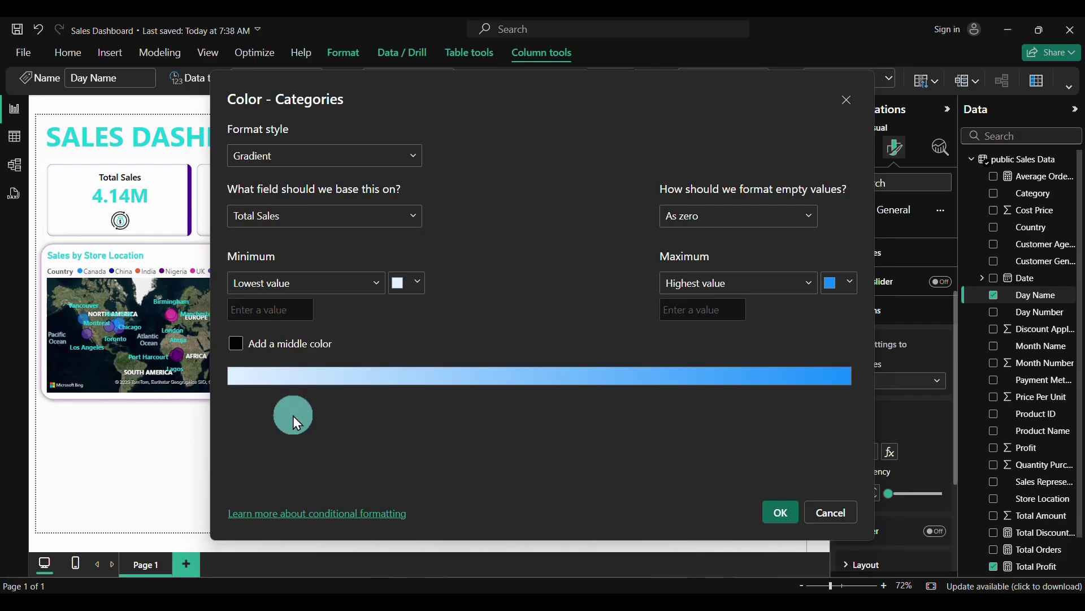
click(418, 283)
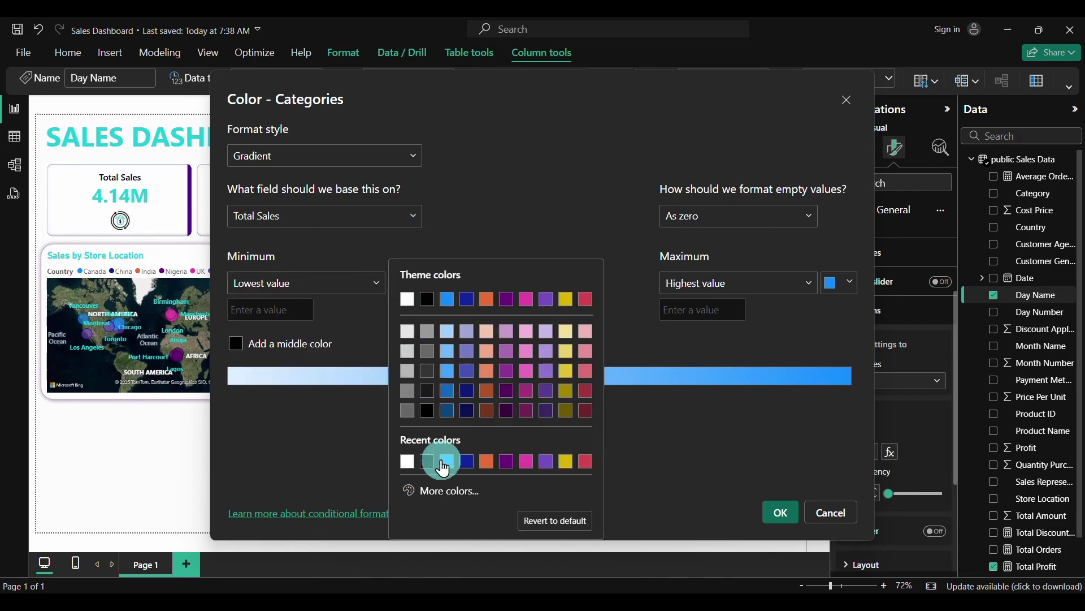
click(445, 492)
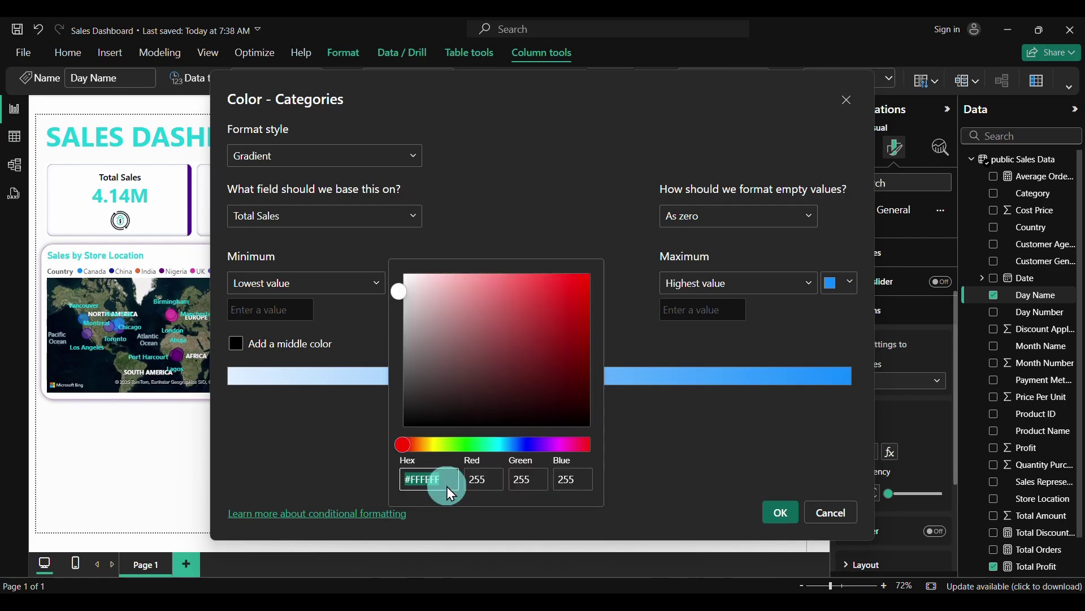
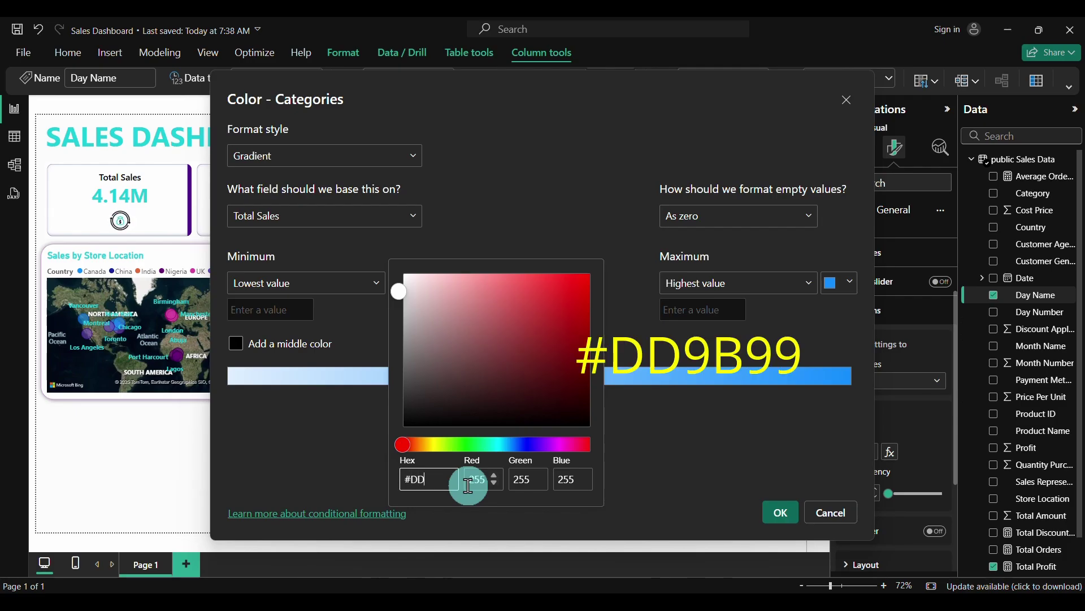
Set the gradient's minimum colour to #DD9B99 and maximum to #D42E28, then apply it
text(B)
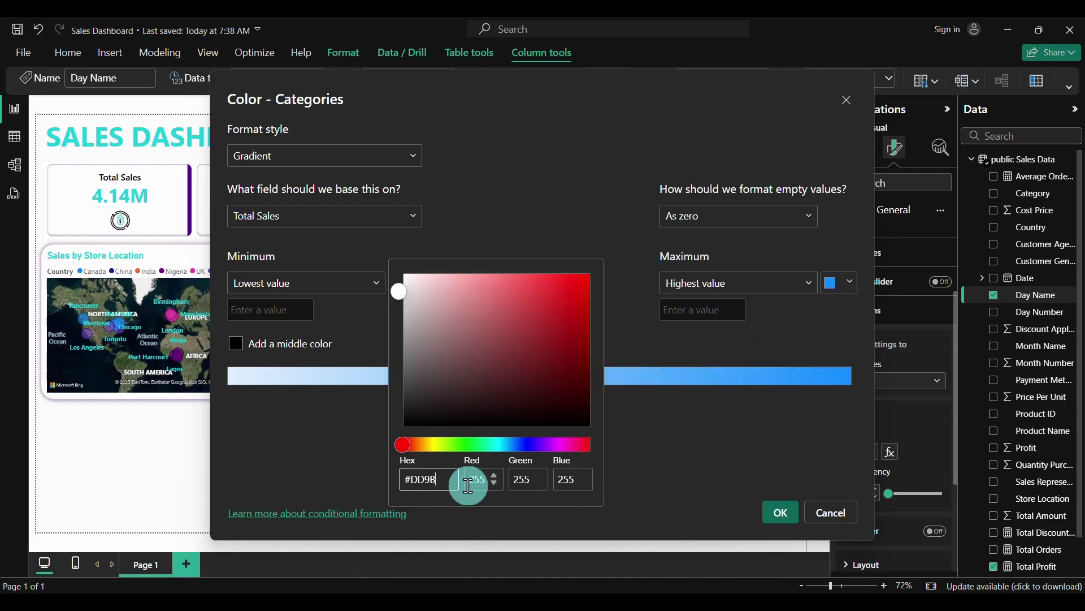
text(99)
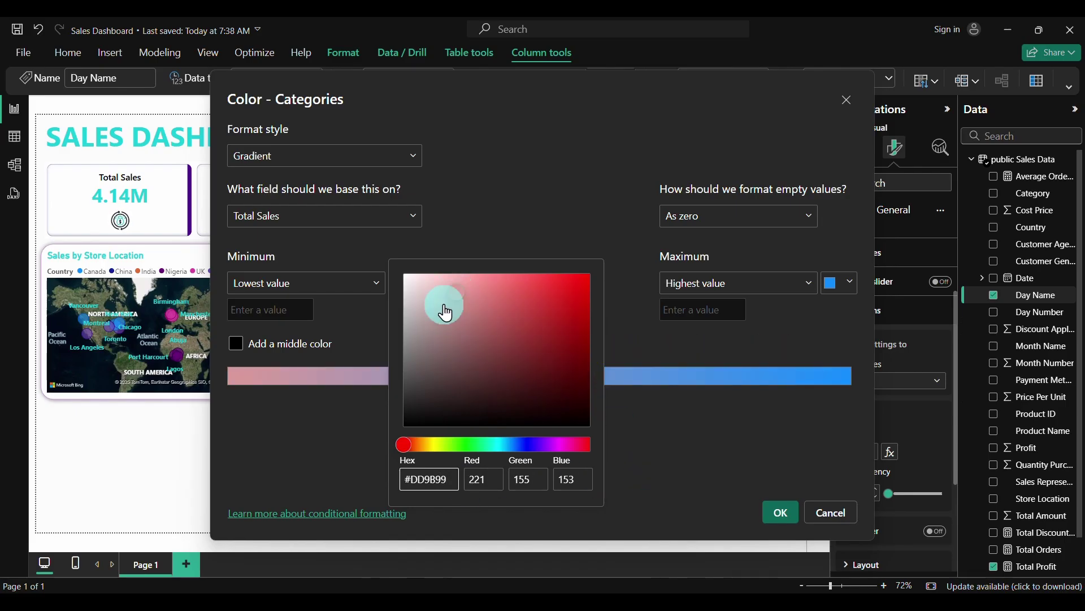
click(681, 468)
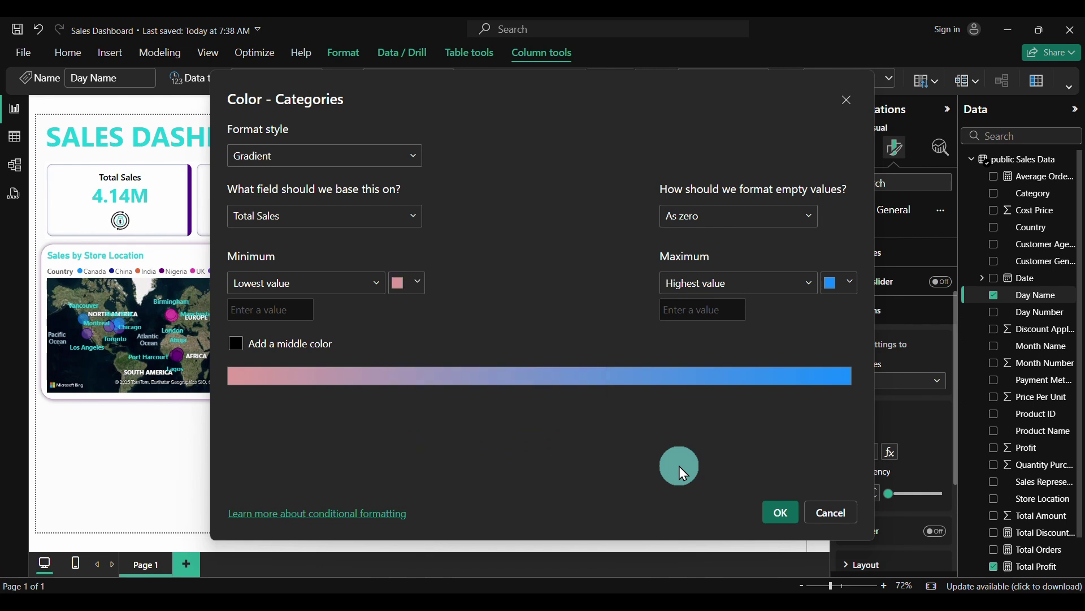
click(851, 293)
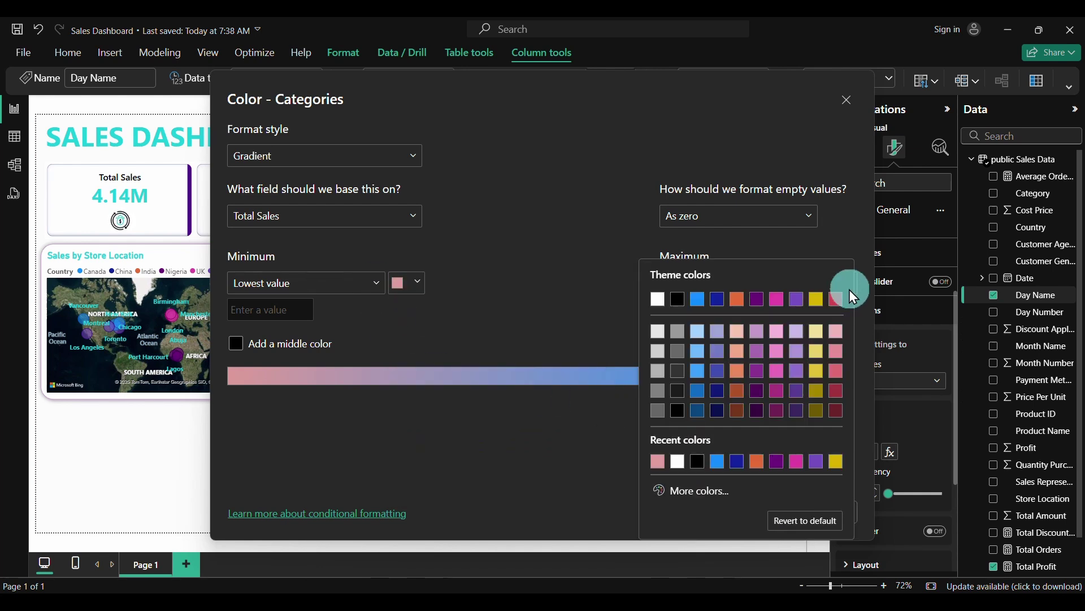
click(683, 493)
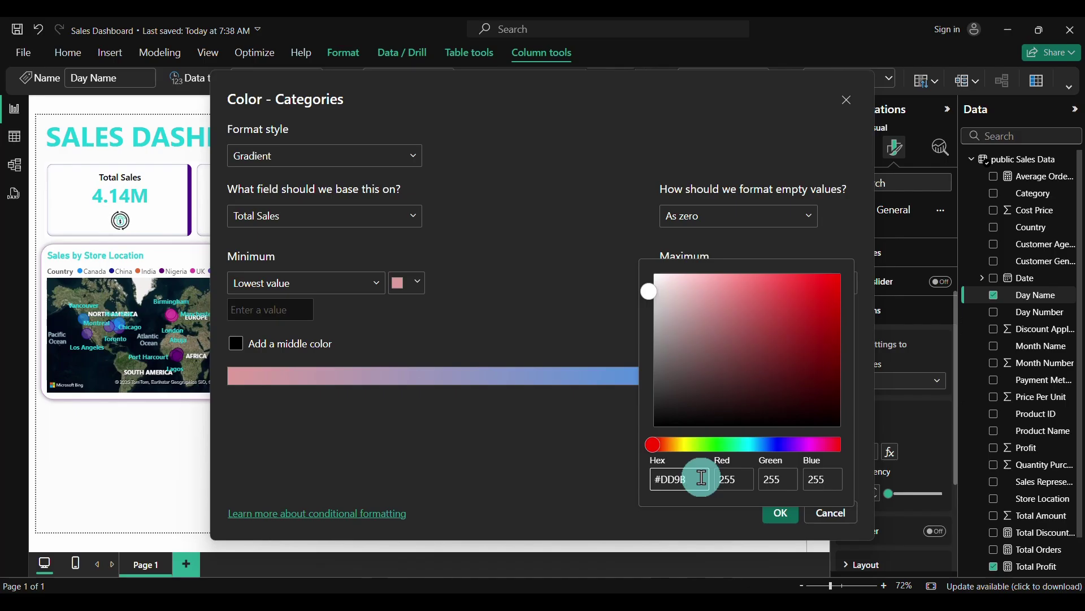
text(9A98)
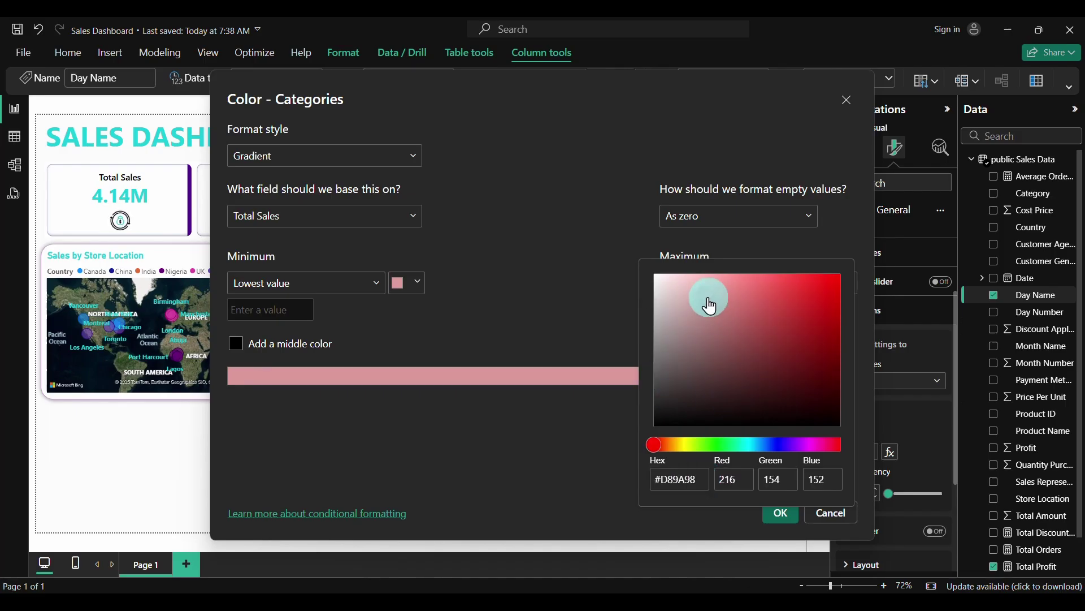
drag(712, 306, 807, 308)
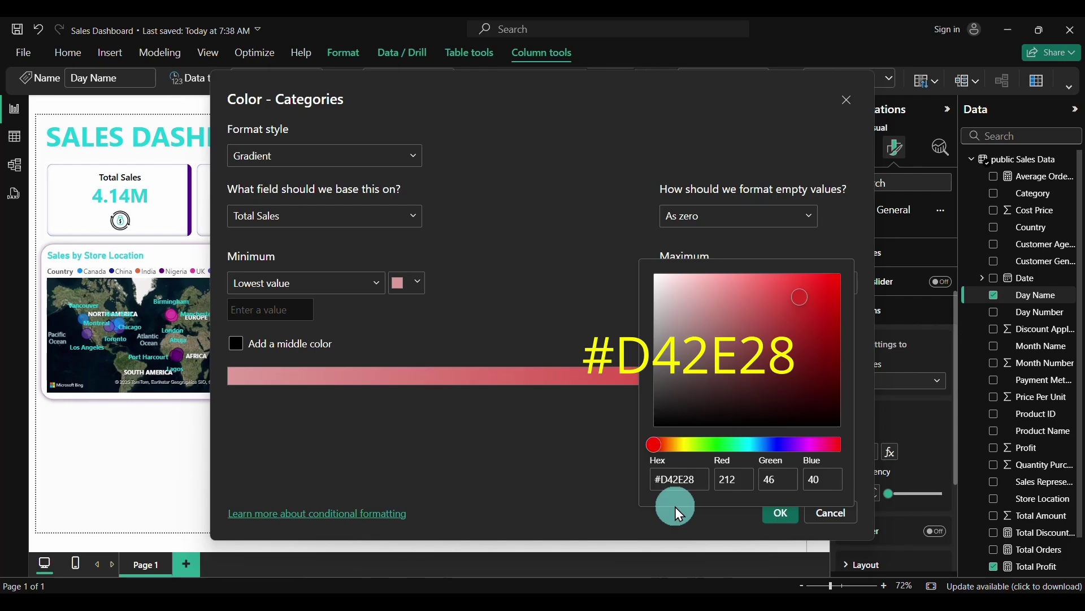
click(578, 470)
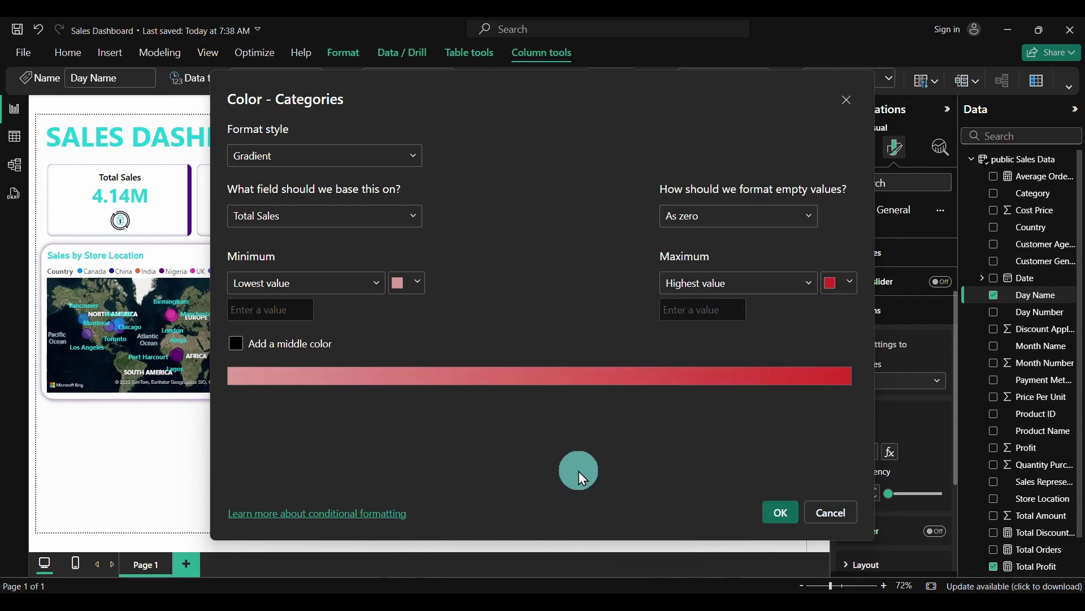
click(776, 514)
Turn off the column chart's legend
click(422, 541)
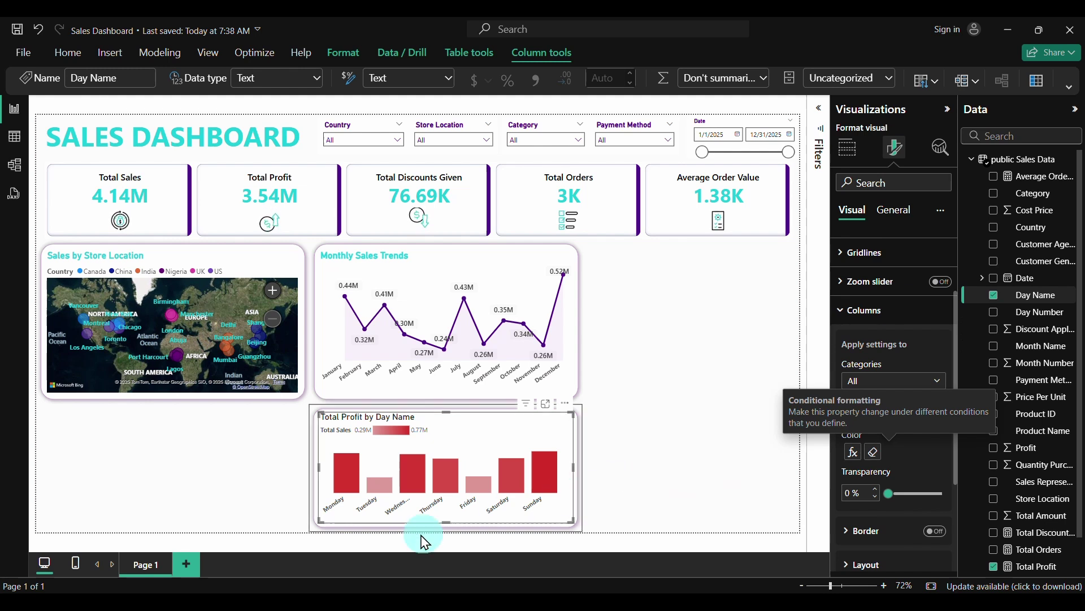
click(365, 504)
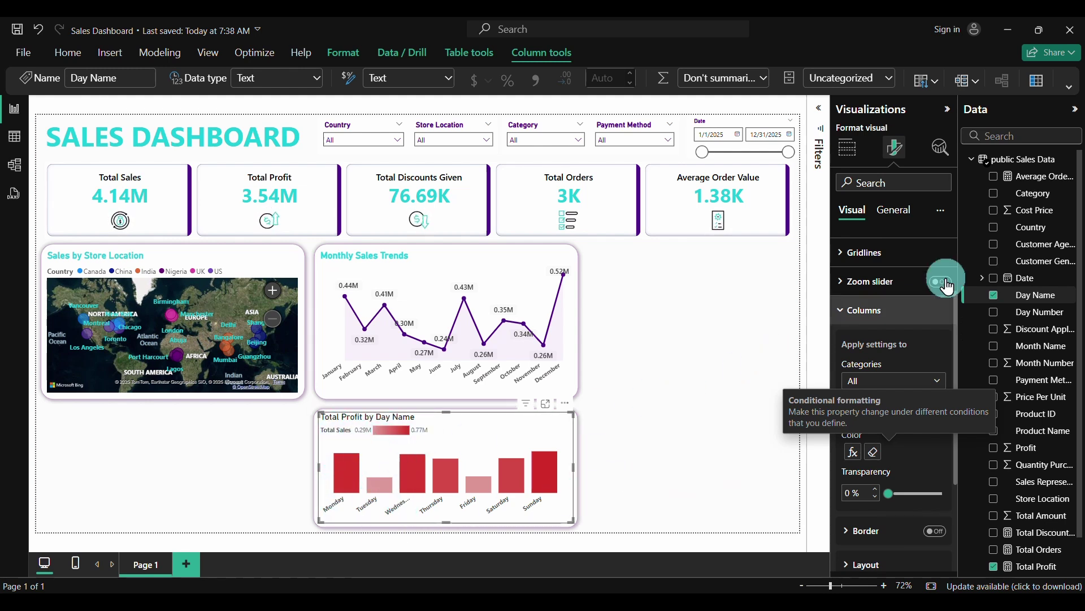
scroll(879, 288, up, 3)
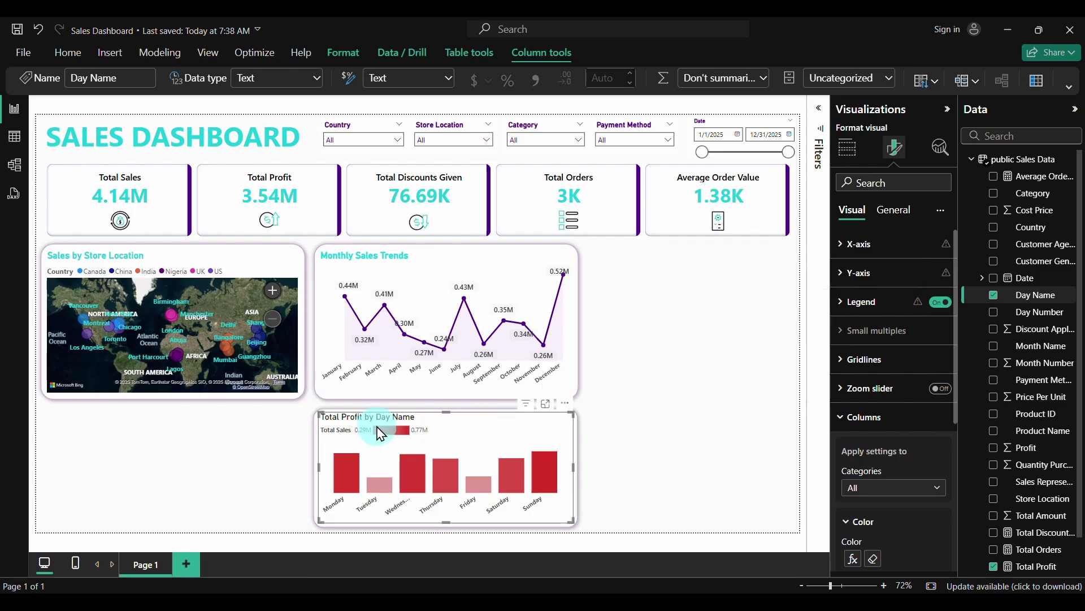
click(941, 302)
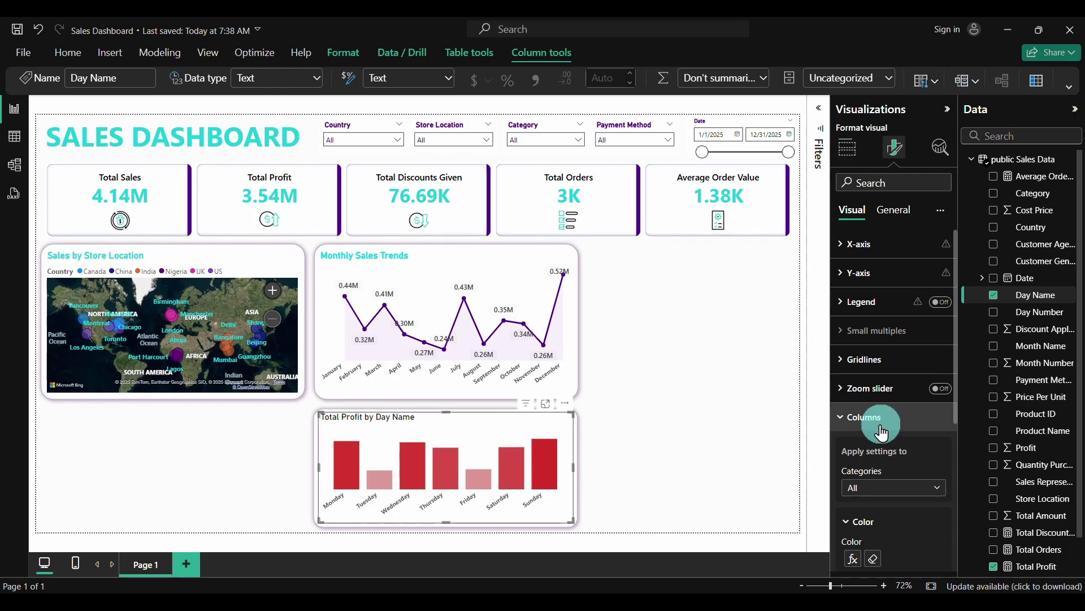
Turn on data labels above the columns
scroll(881, 426, down, 3)
scroll(881, 426, down, 5)
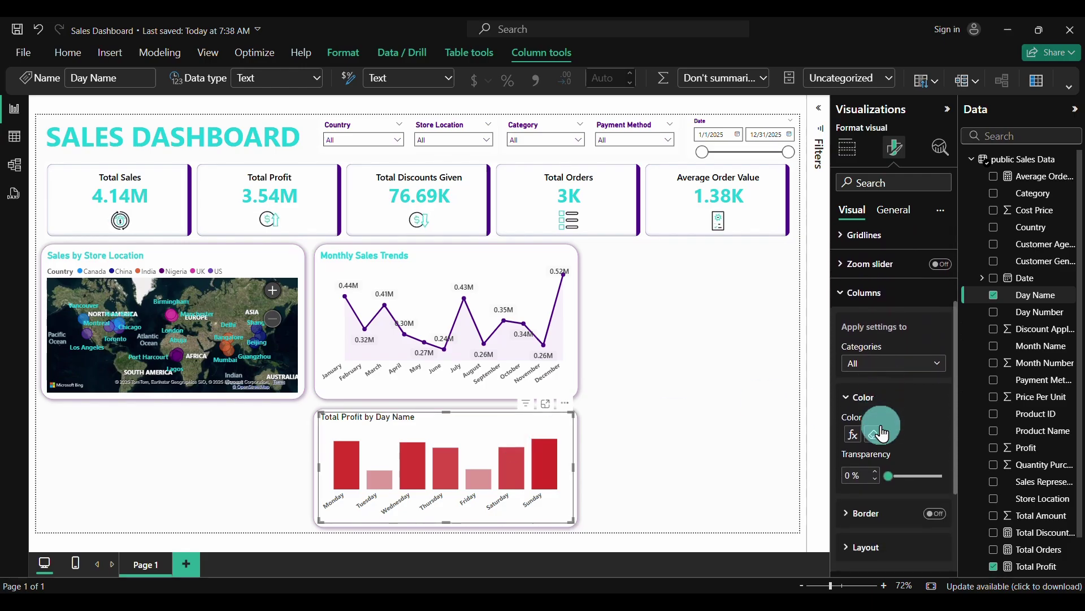
scroll(881, 426, down, 2)
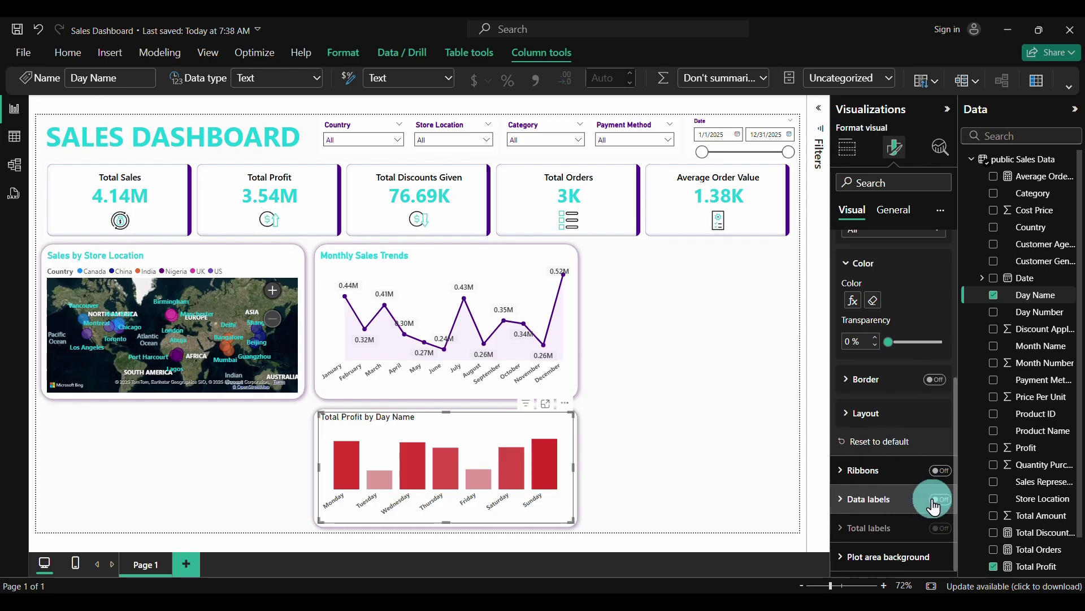
click(936, 503)
click(849, 504)
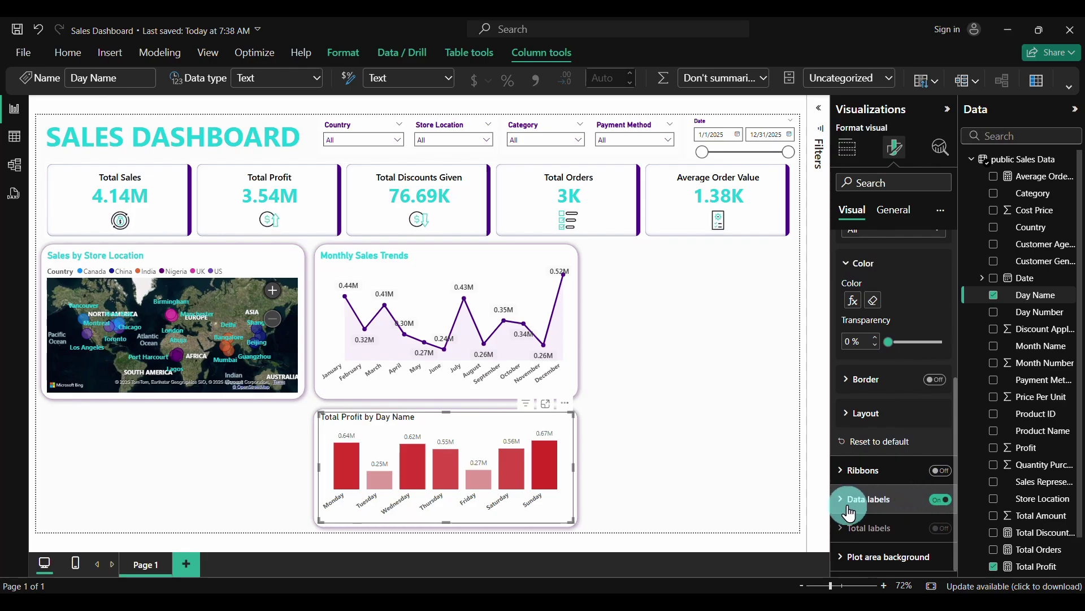
Style the value labels in bold, size 10, dark grey
scroll(843, 501, down, 3)
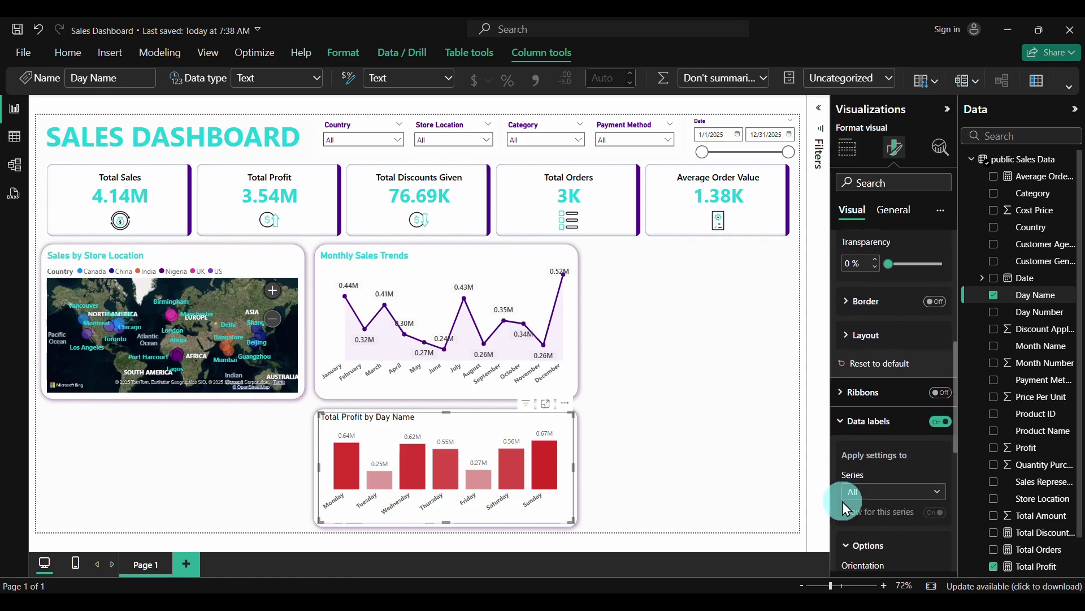
scroll(843, 501, down, 5)
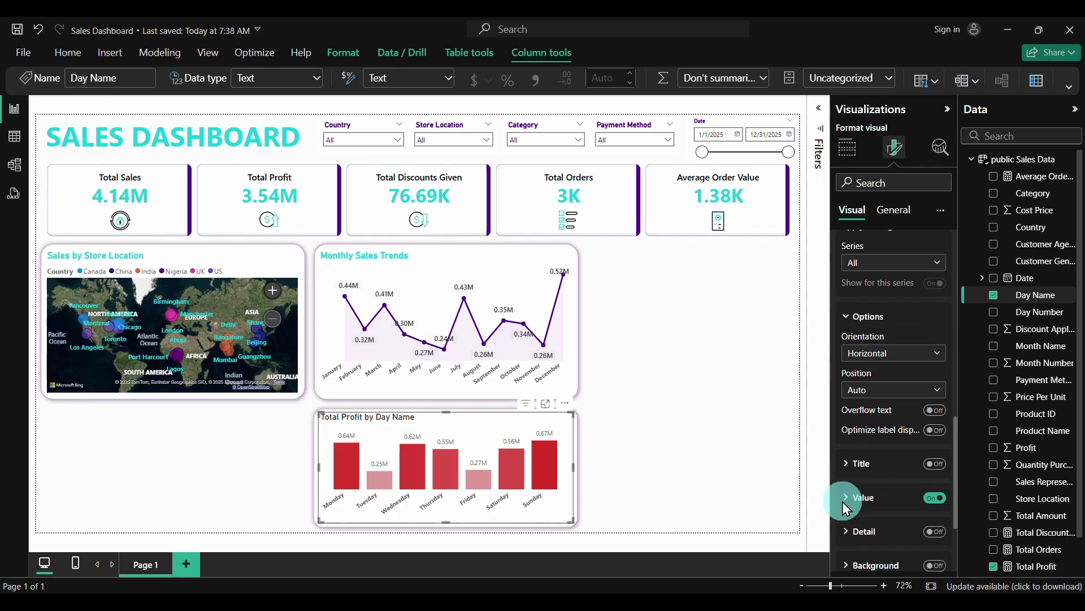
click(924, 459)
click(863, 453)
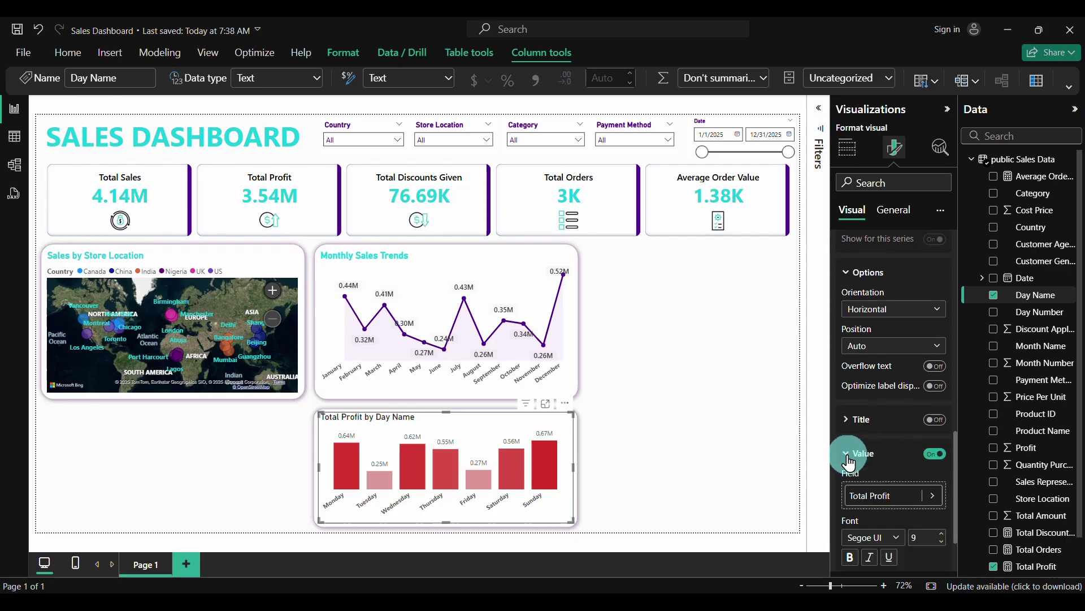
scroll(887, 485, down, 4)
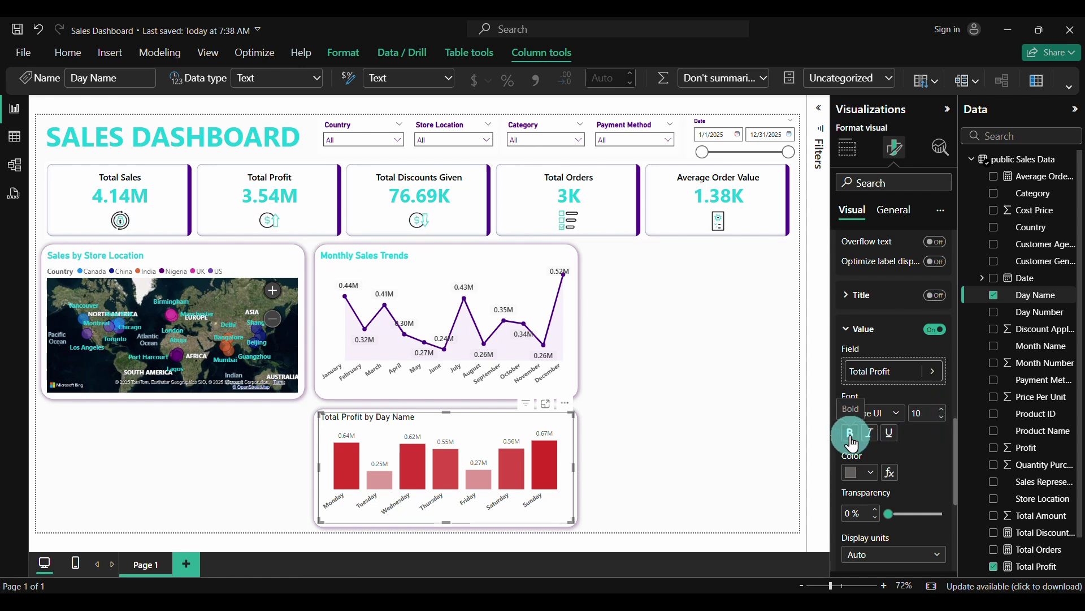
click(871, 472)
click(882, 322)
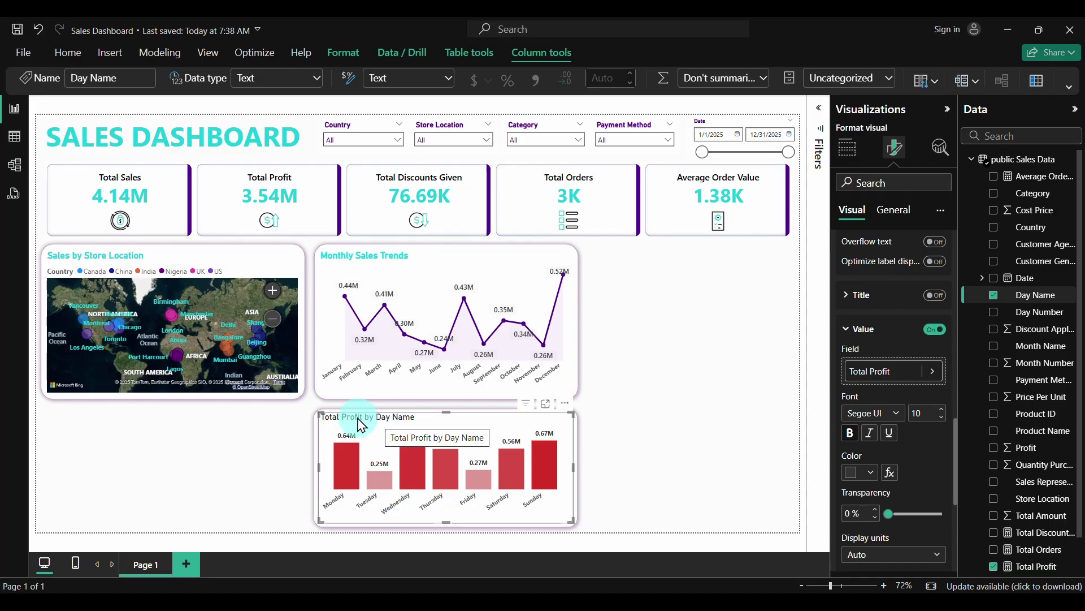
click(940, 210)
click(894, 215)
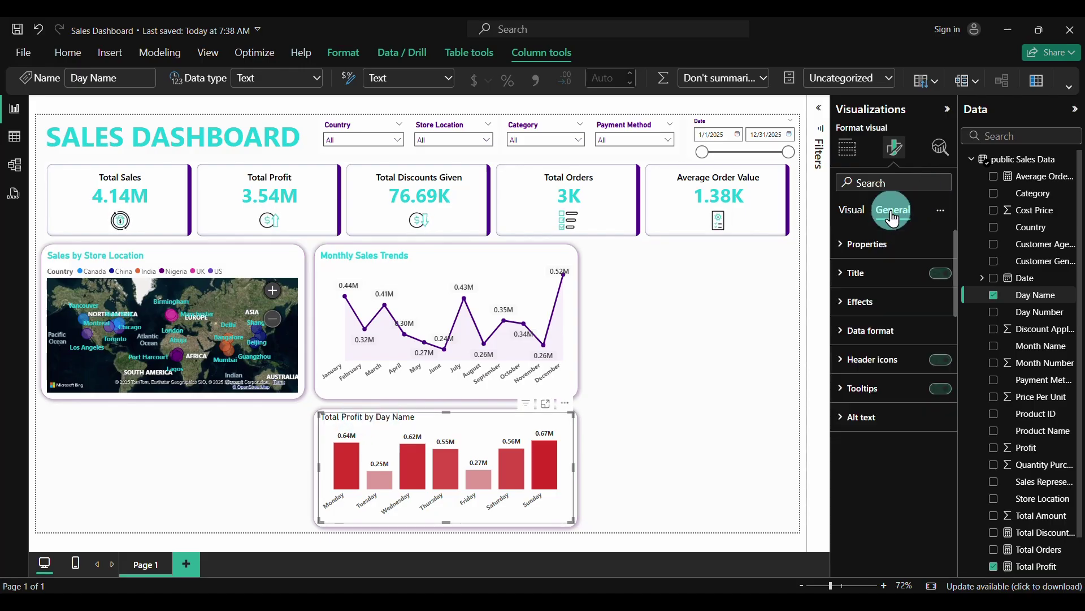
Replace Total Profit with Total Sales as the chart's plotted values
click(847, 280)
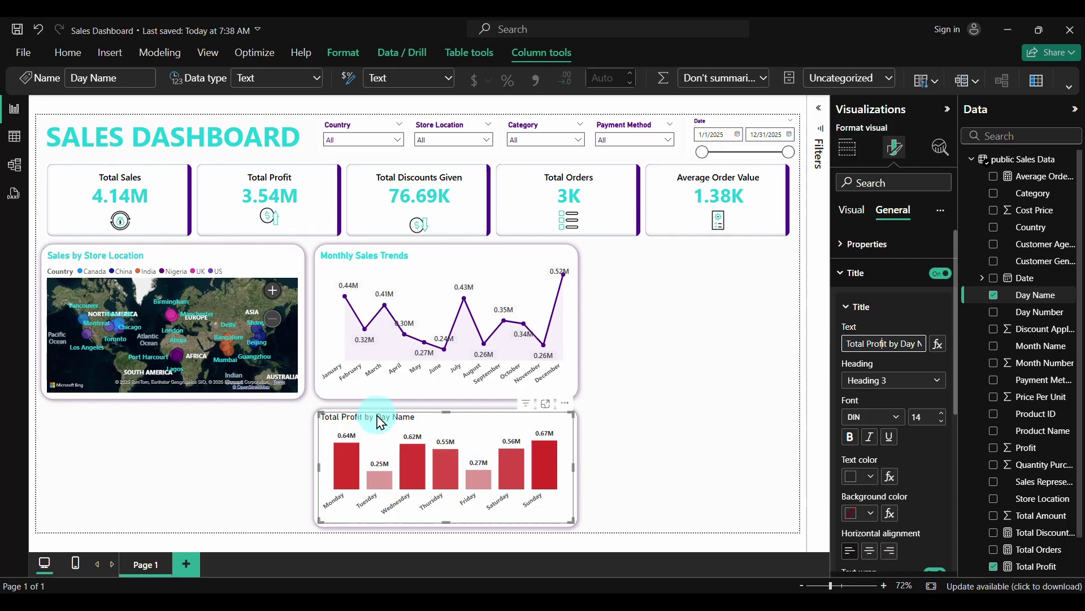
scroll(1060, 547, down, 1)
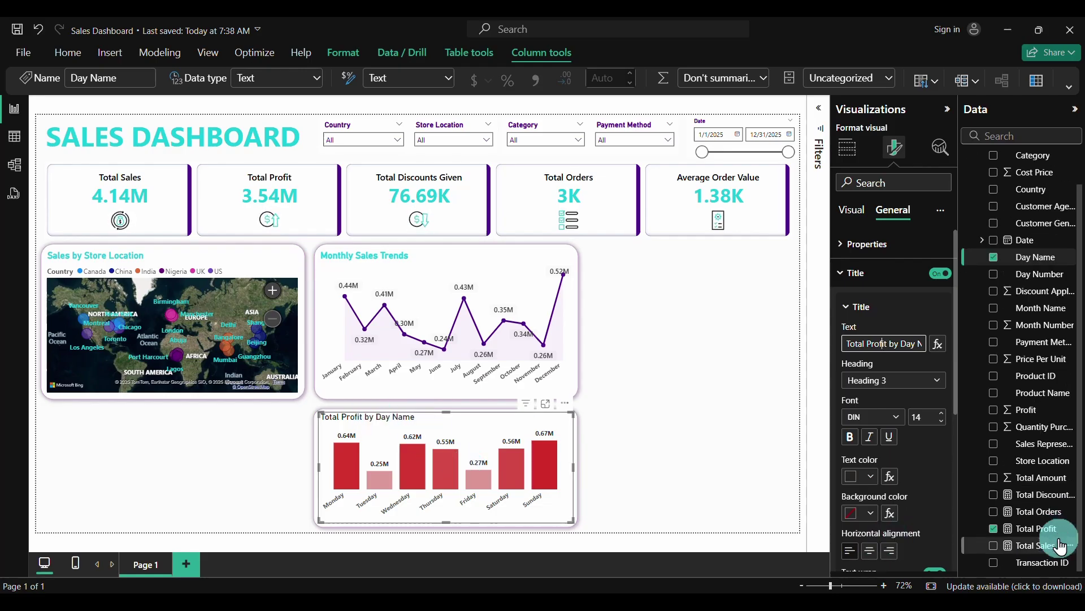
click(994, 529)
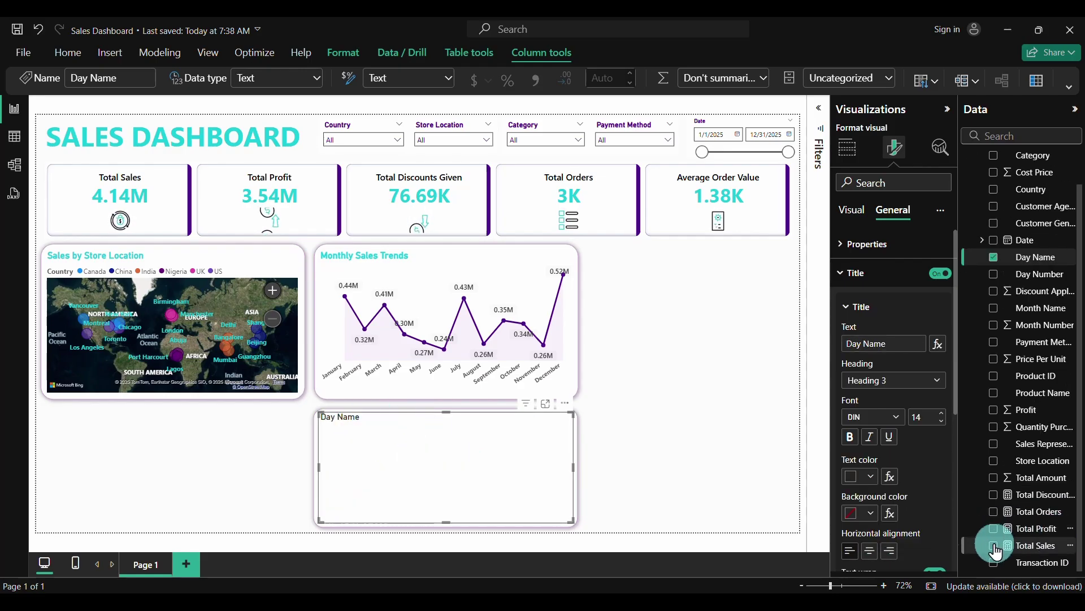
click(994, 546)
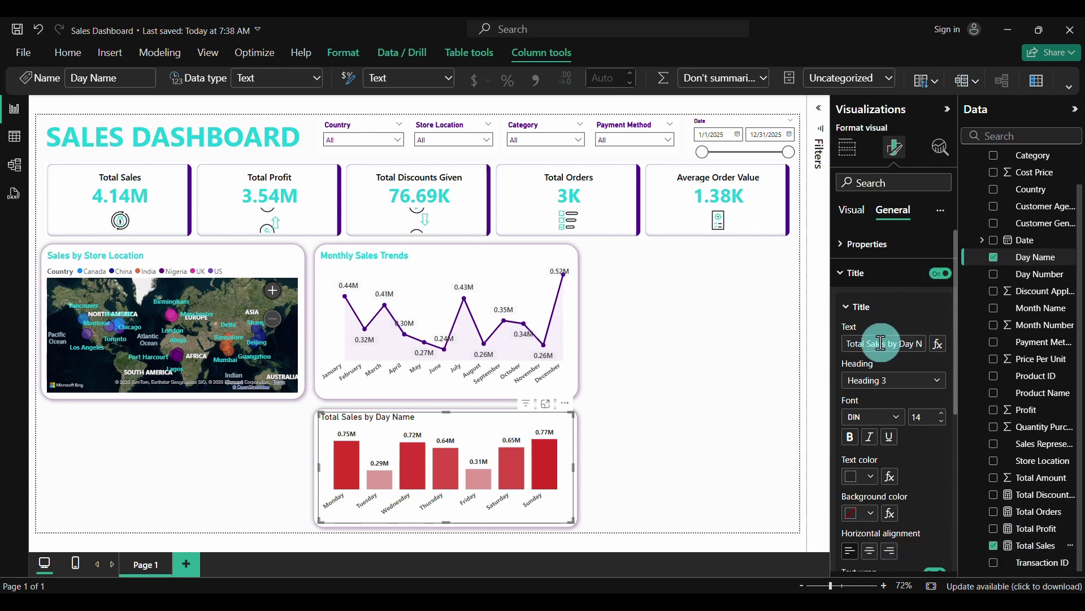
Rename the chart title to 'Daily Sales Trends'
key(BackSpace)
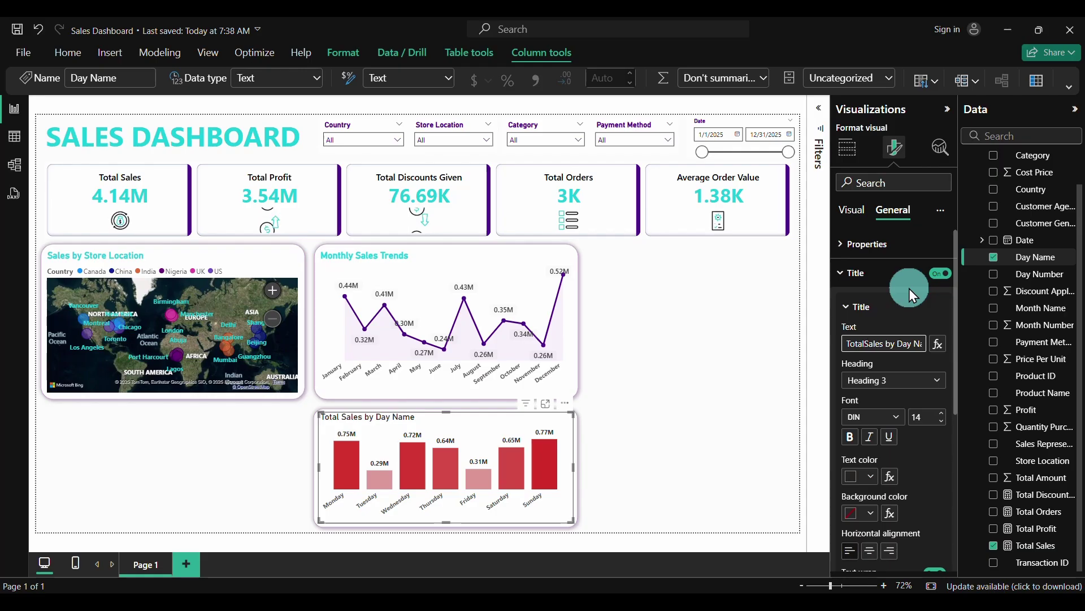
text(Daily)
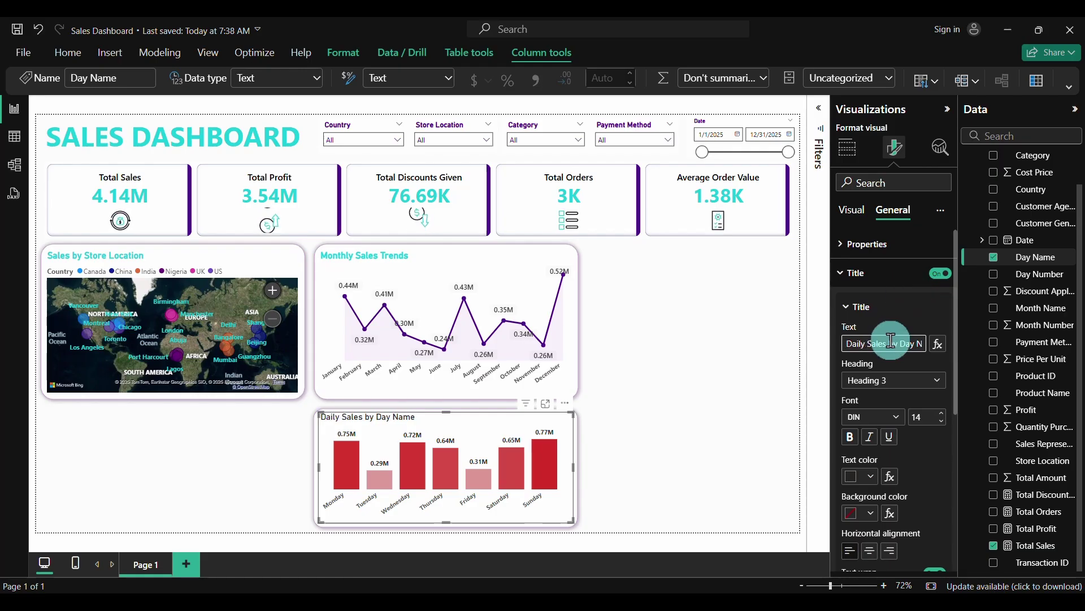
drag(890, 342, 930, 345)
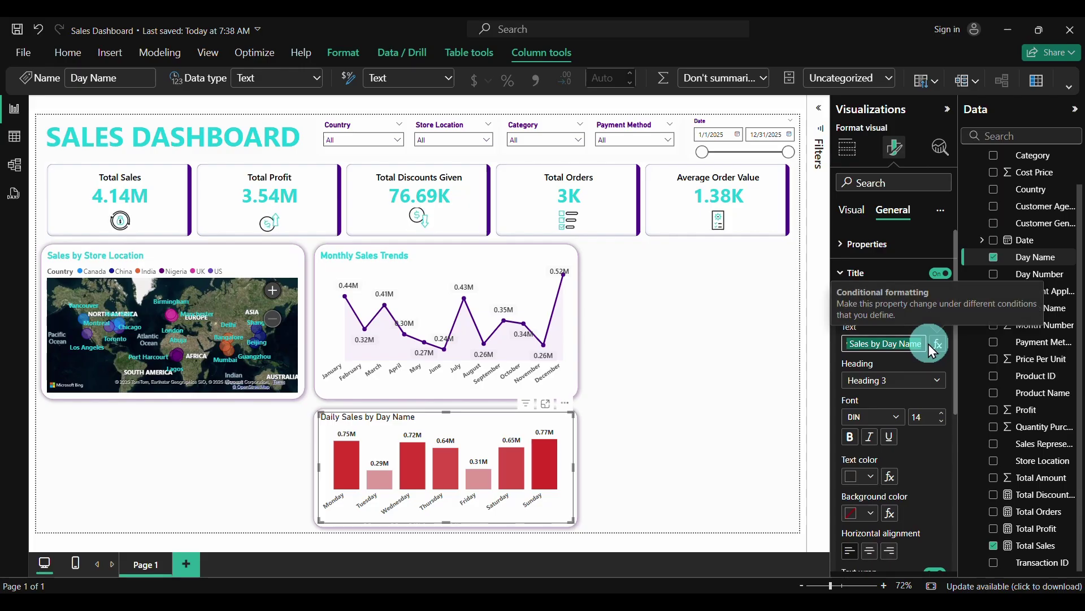
click(925, 412)
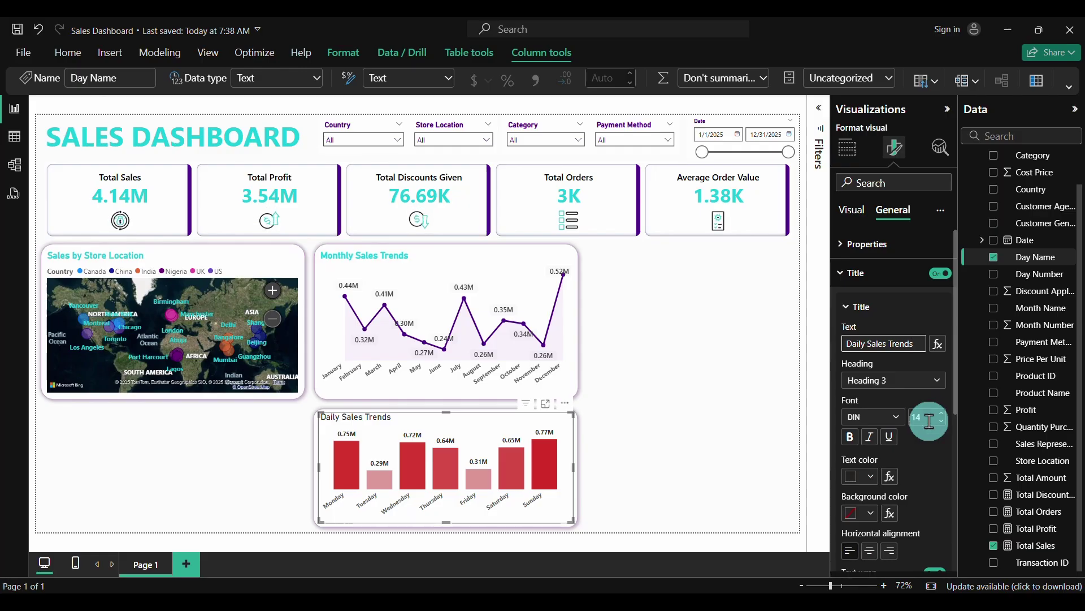
click(873, 363)
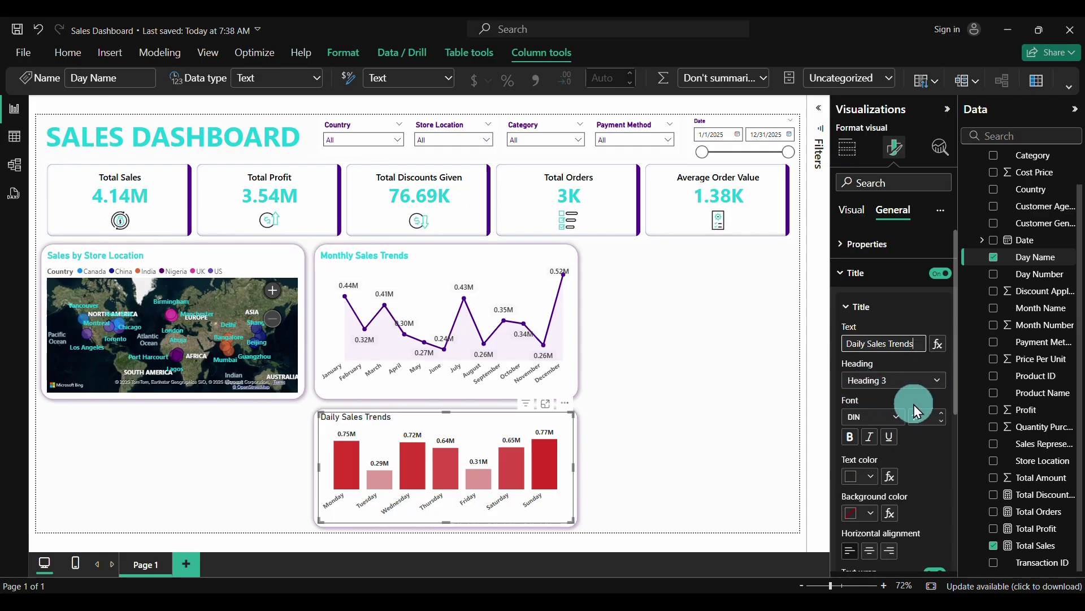
Make the title bold, size 15, and teal
click(850, 440)
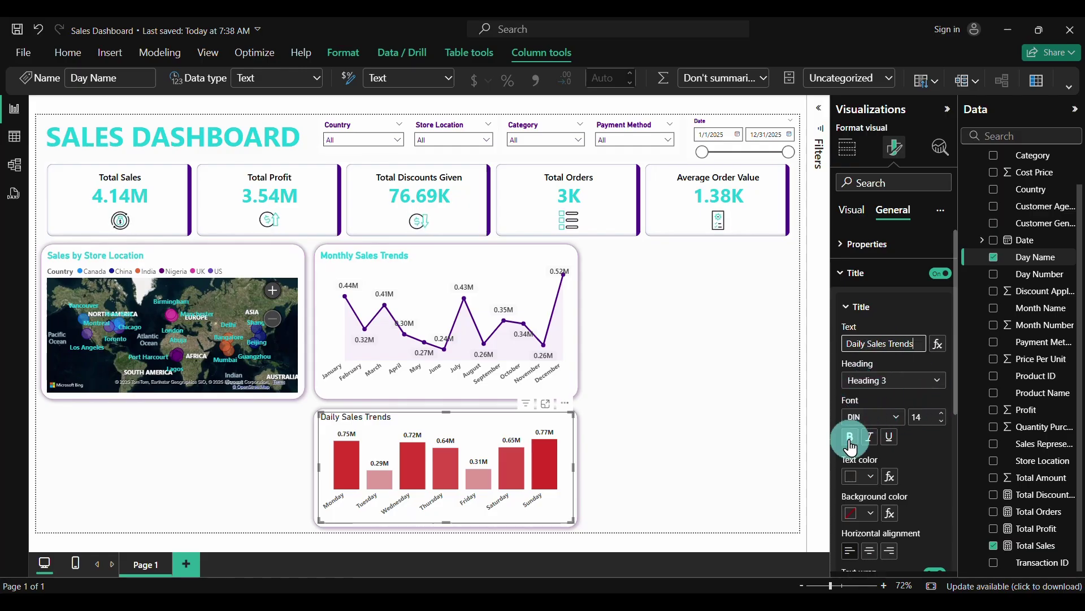
click(942, 418)
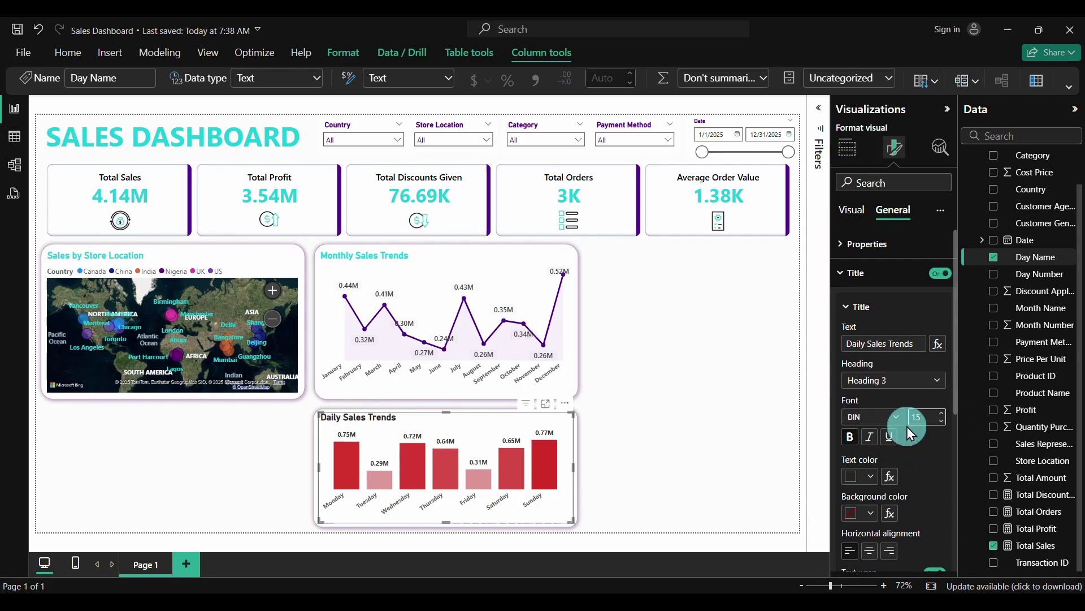
click(872, 477)
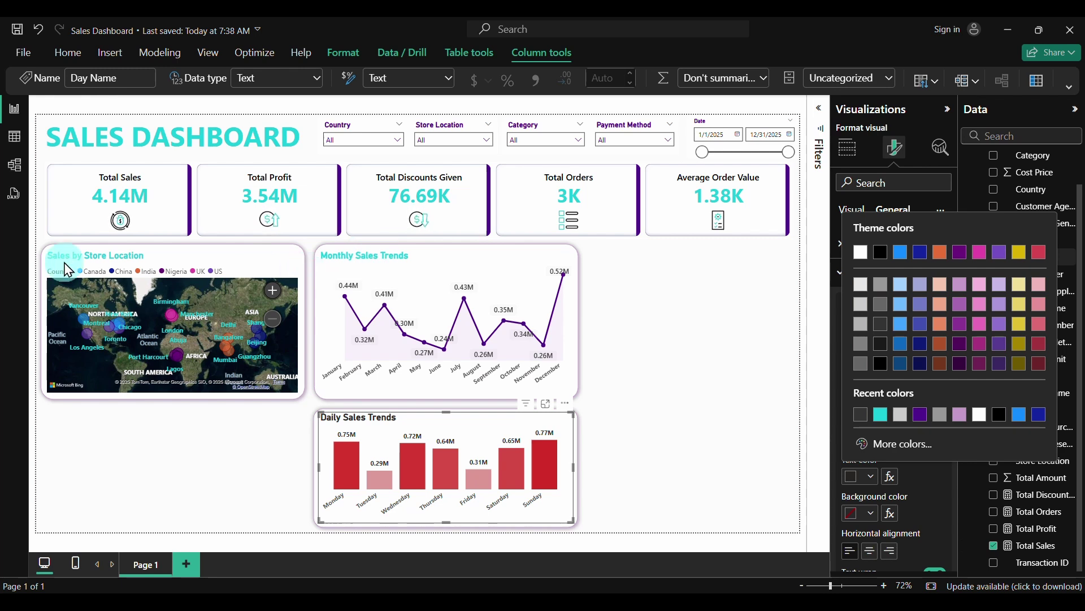
click(881, 414)
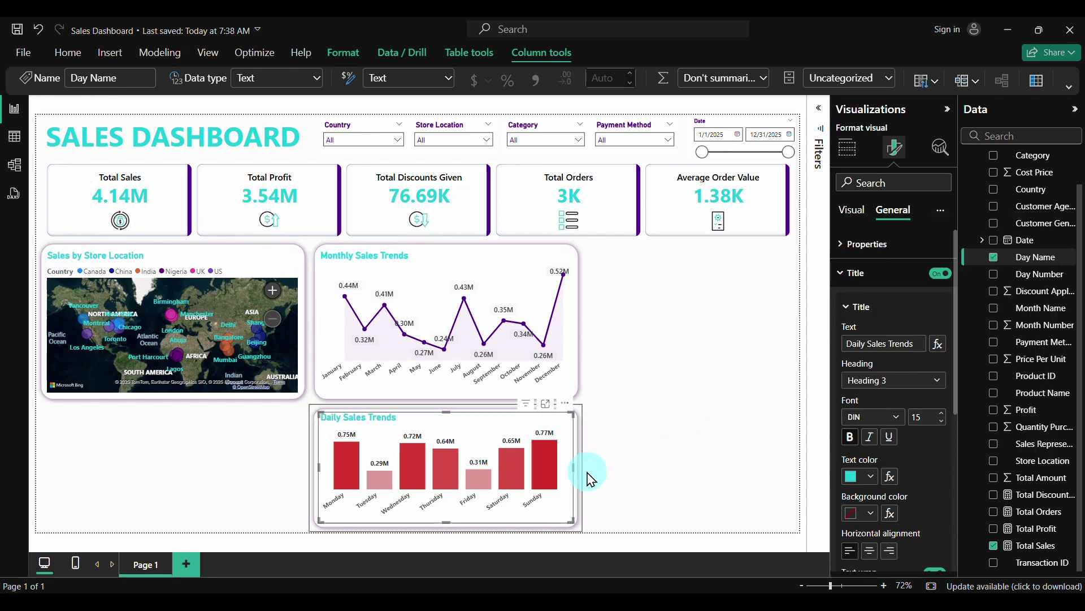
Switch off the Daily Sales Trends chart's background
click(856, 219)
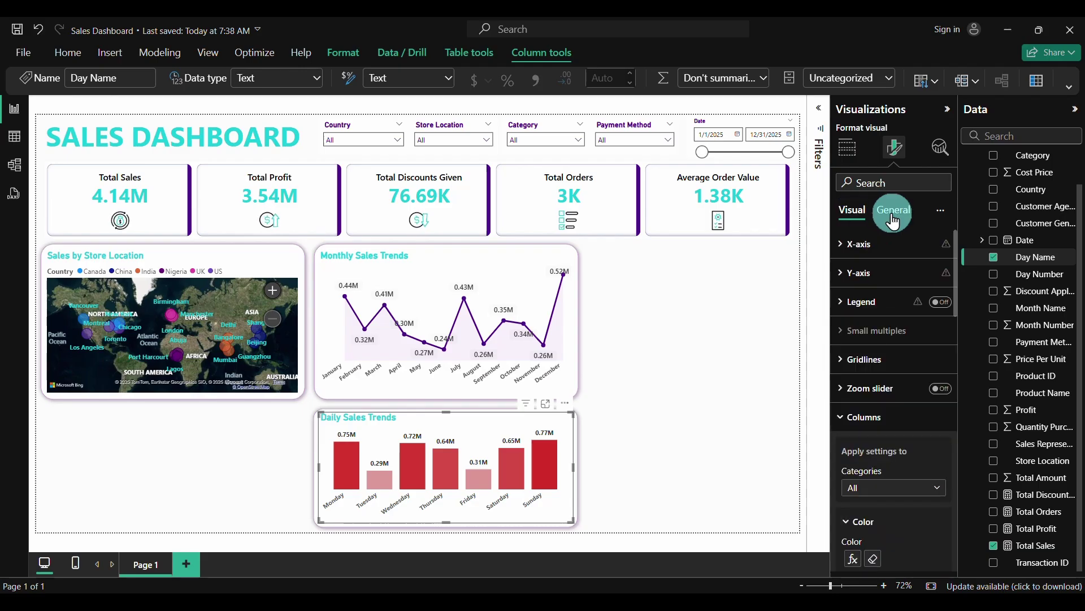
click(891, 214)
click(845, 255)
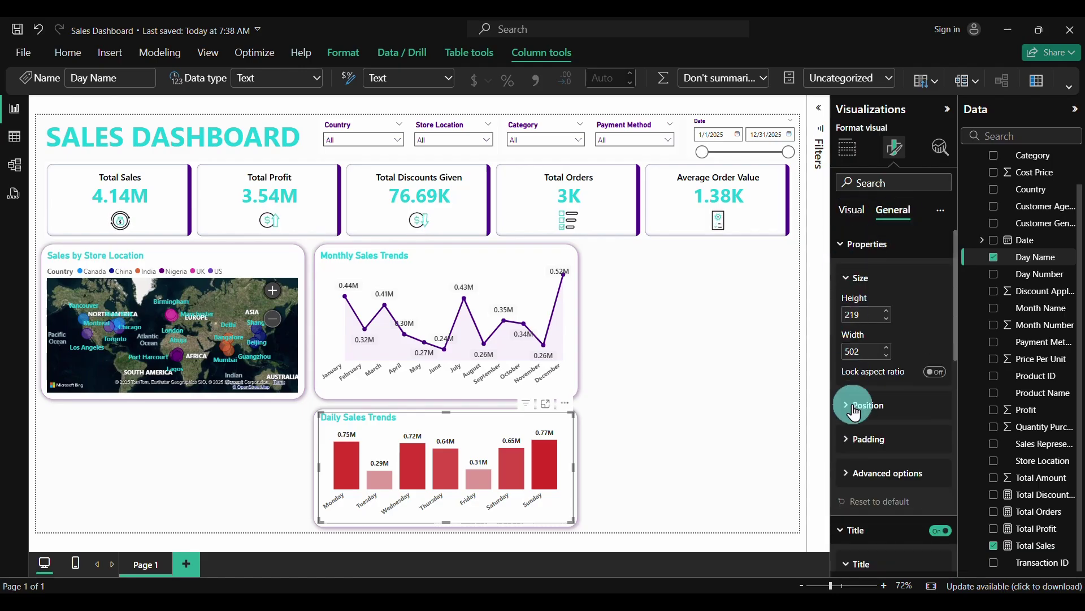
scroll(853, 412, down, 3)
scroll(855, 419, down, 7)
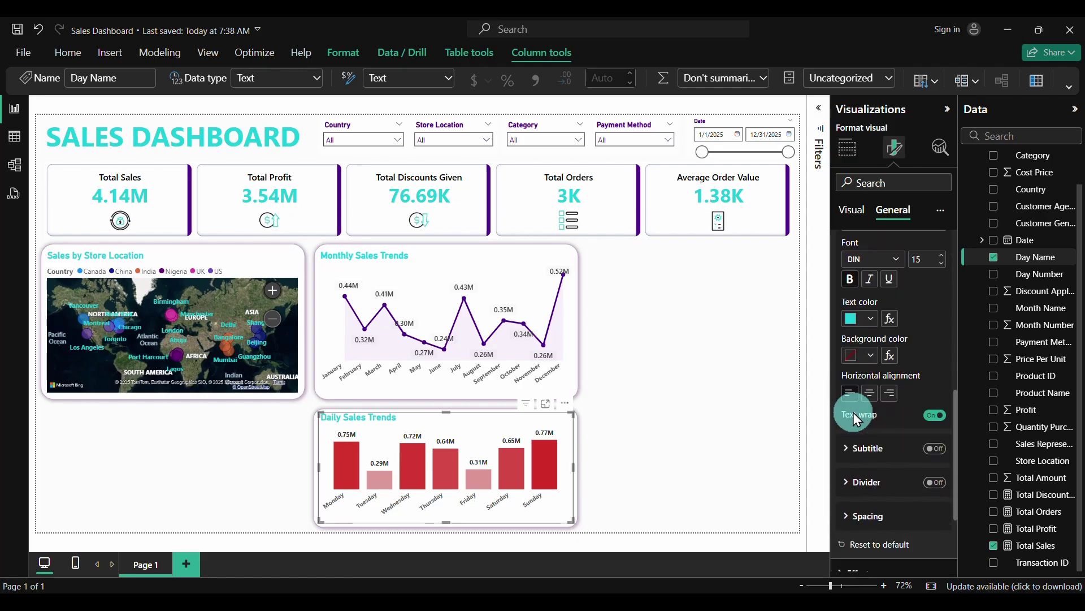
scroll(854, 419, up, 10)
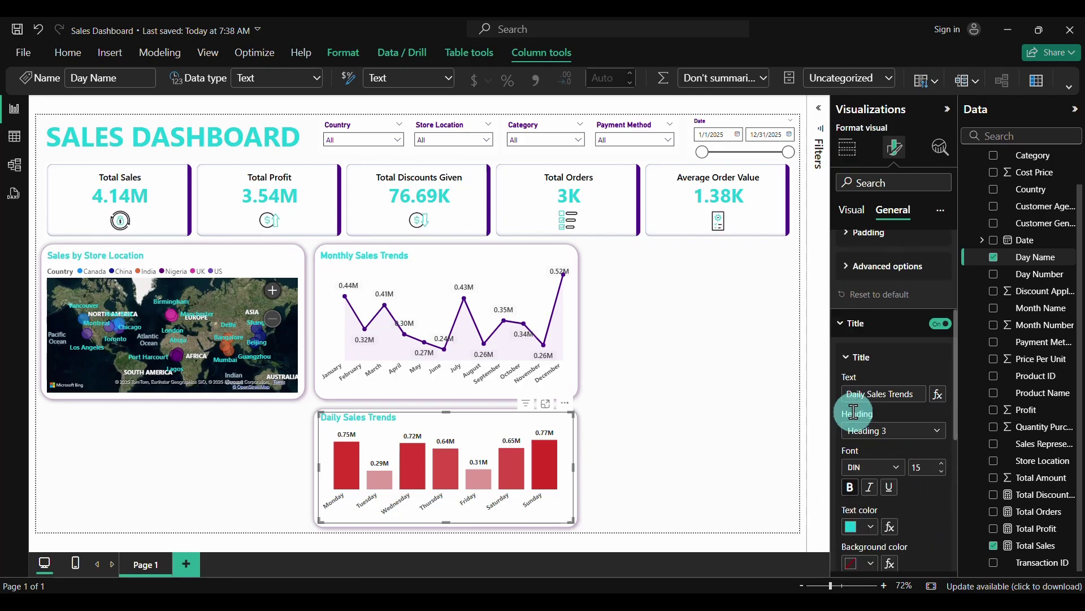
click(841, 244)
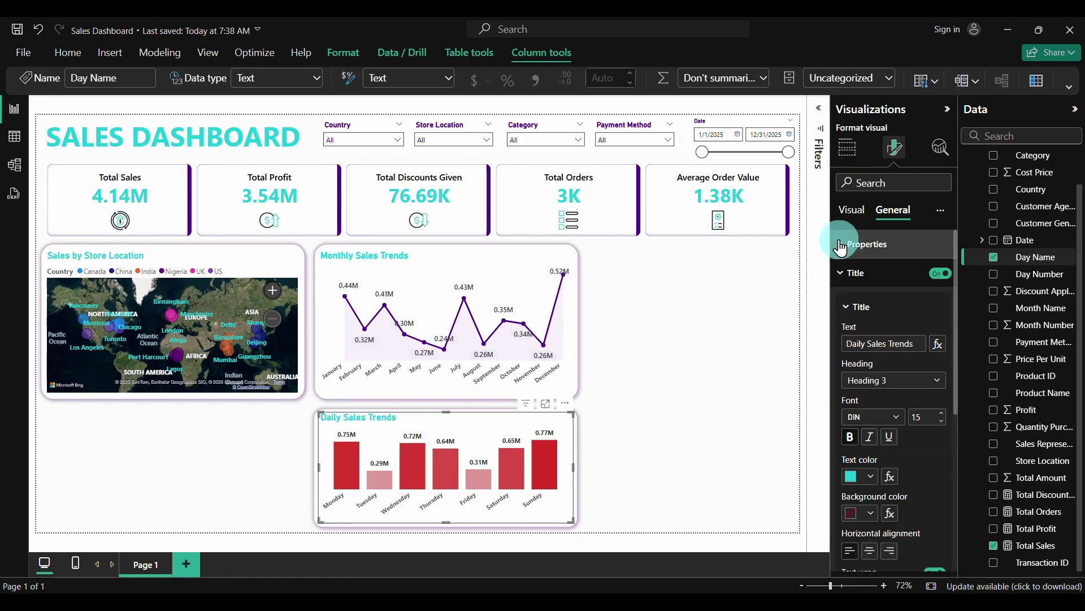
click(842, 279)
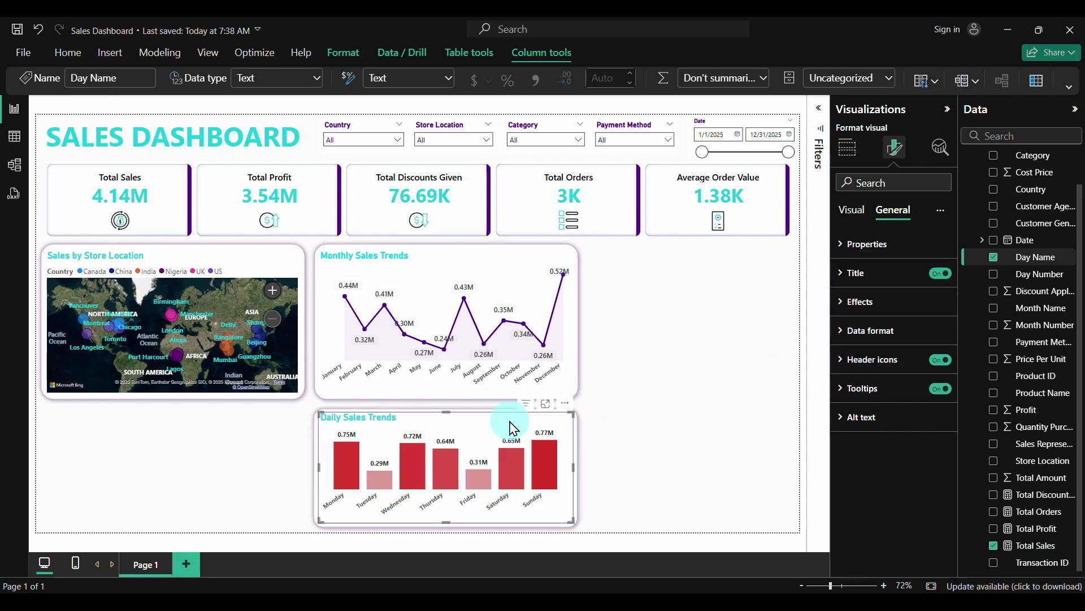
click(851, 300)
click(867, 336)
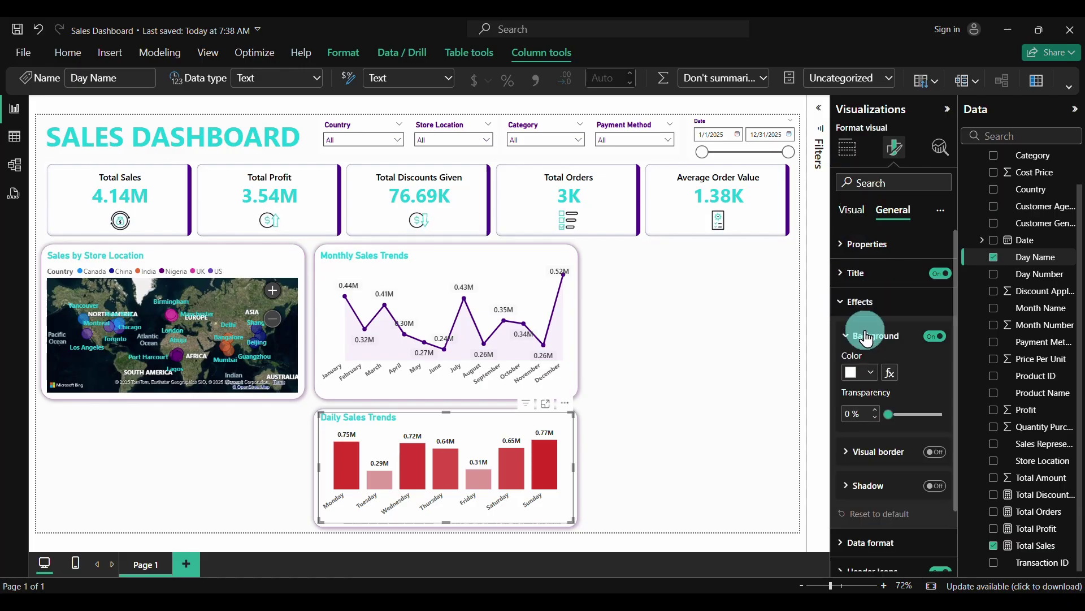
click(951, 338)
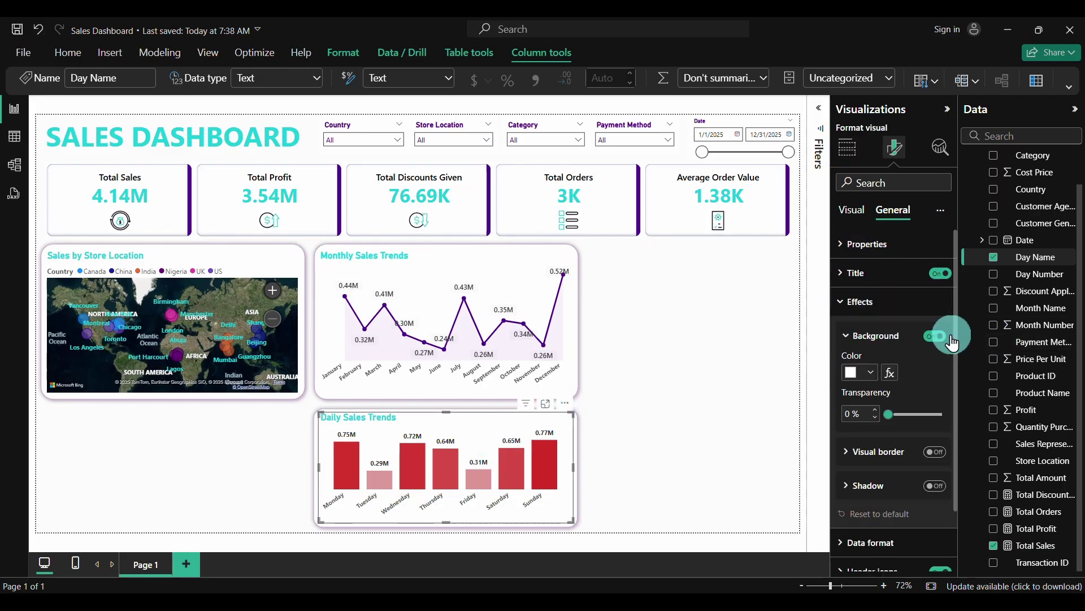
click(784, 356)
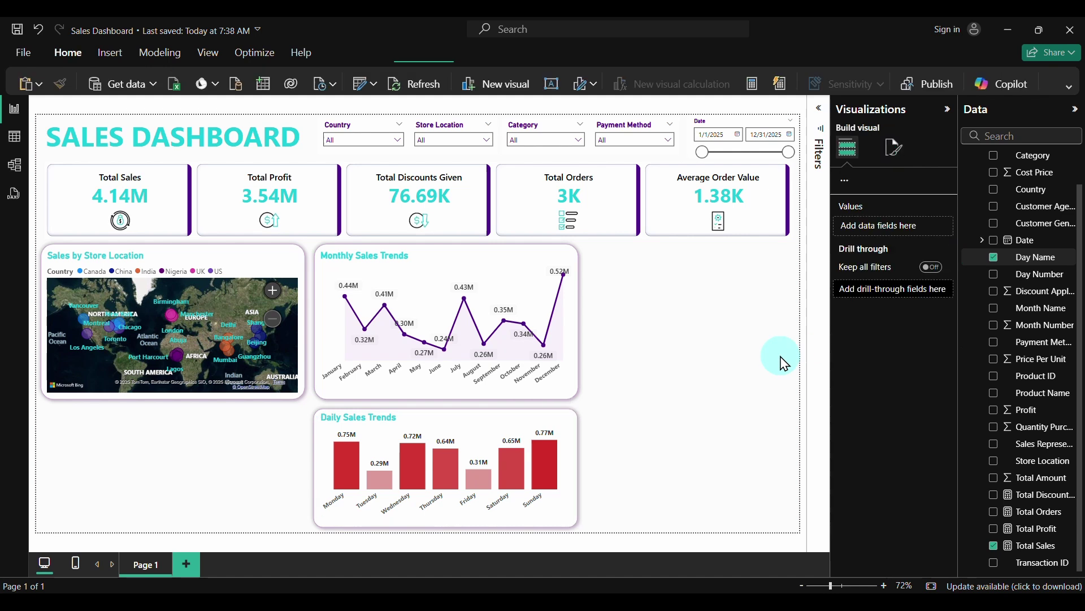
Switch off the Monthly Sales Trends chart's background
click(532, 262)
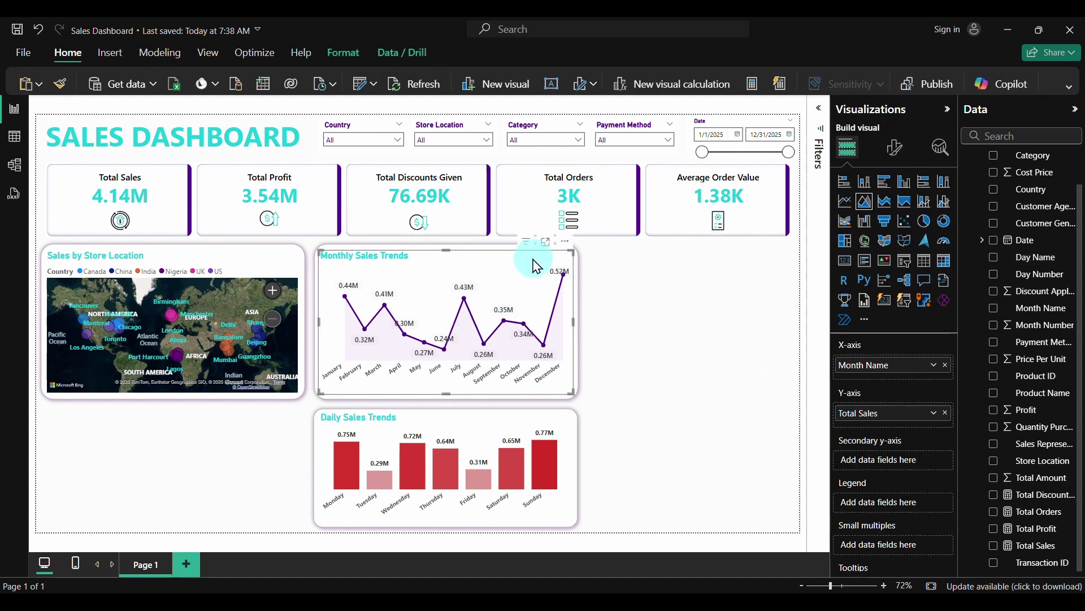
click(895, 148)
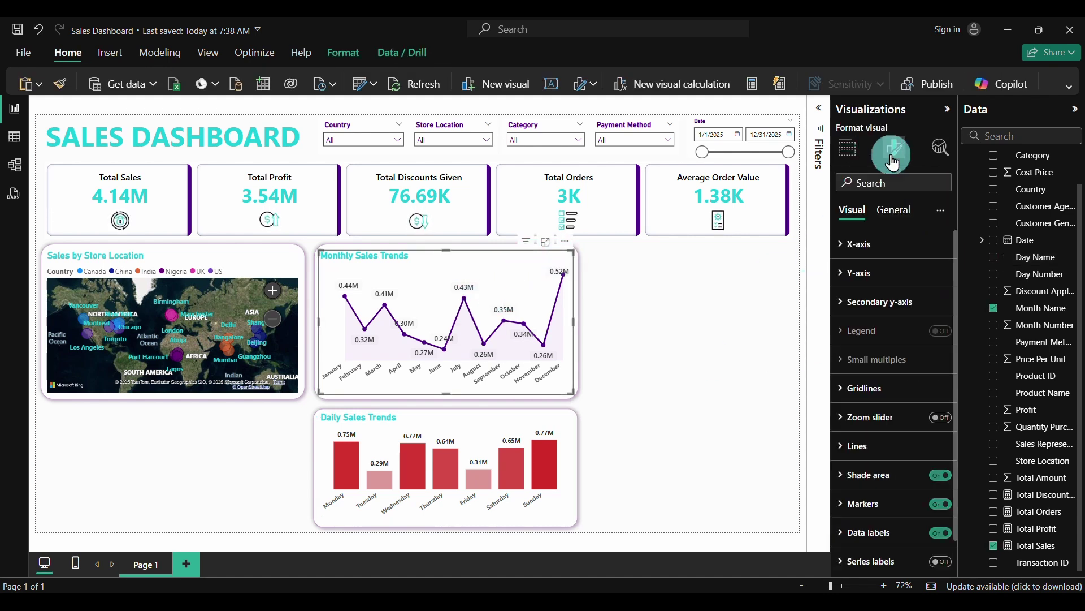
click(902, 219)
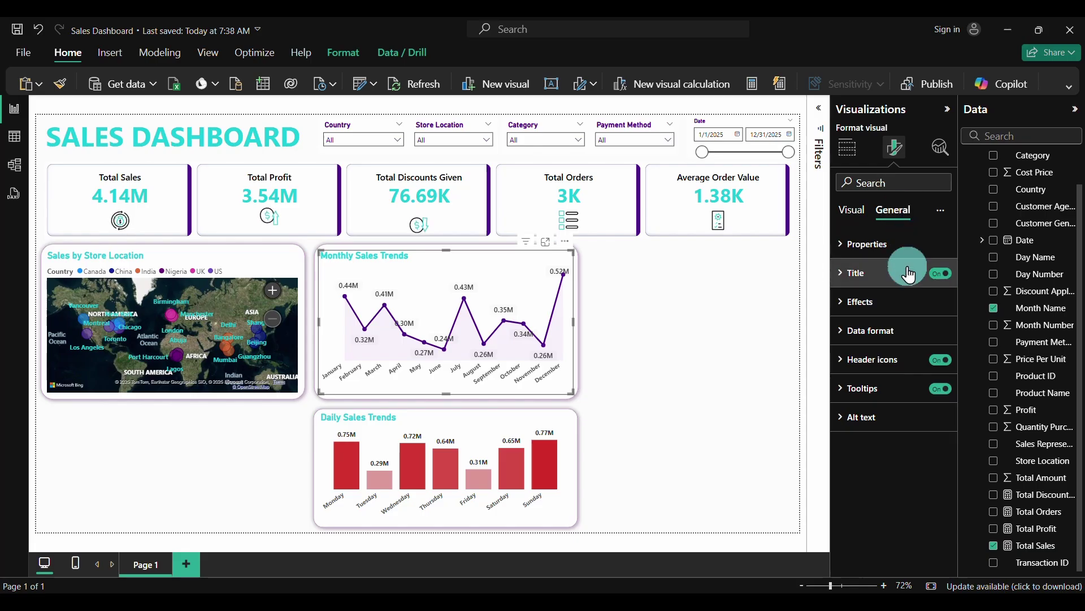
click(842, 310)
click(937, 338)
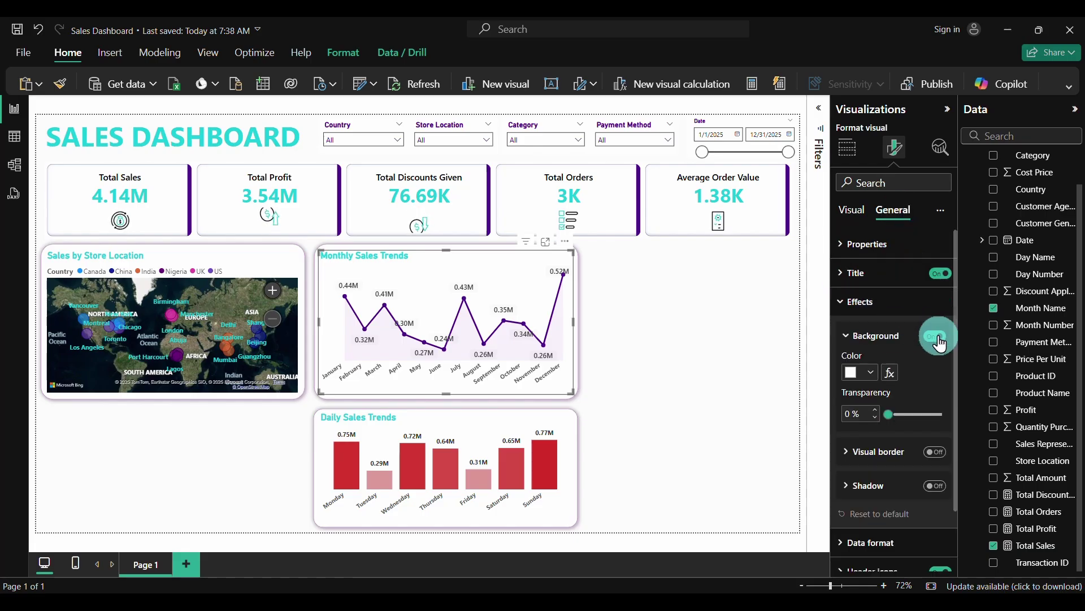
click(289, 306)
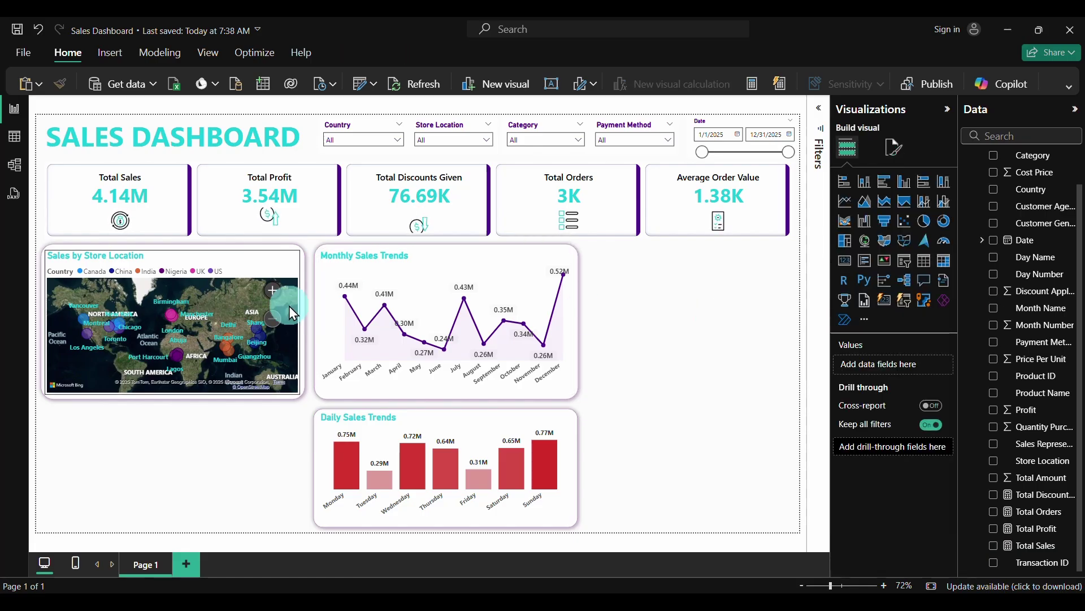
Switch off the Sales by Store Location map's background
click(272, 271)
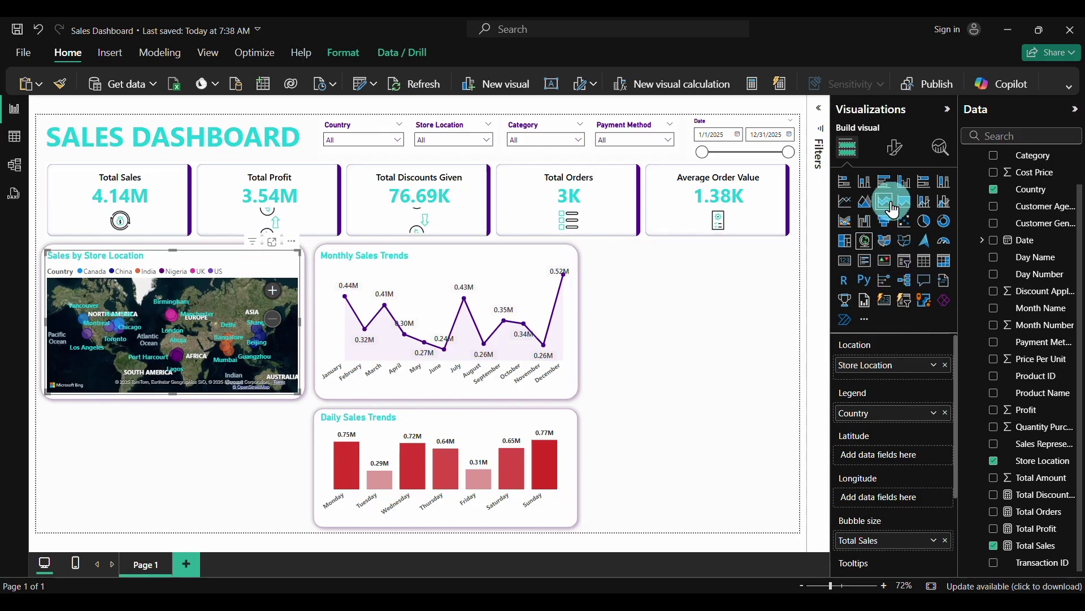
click(893, 148)
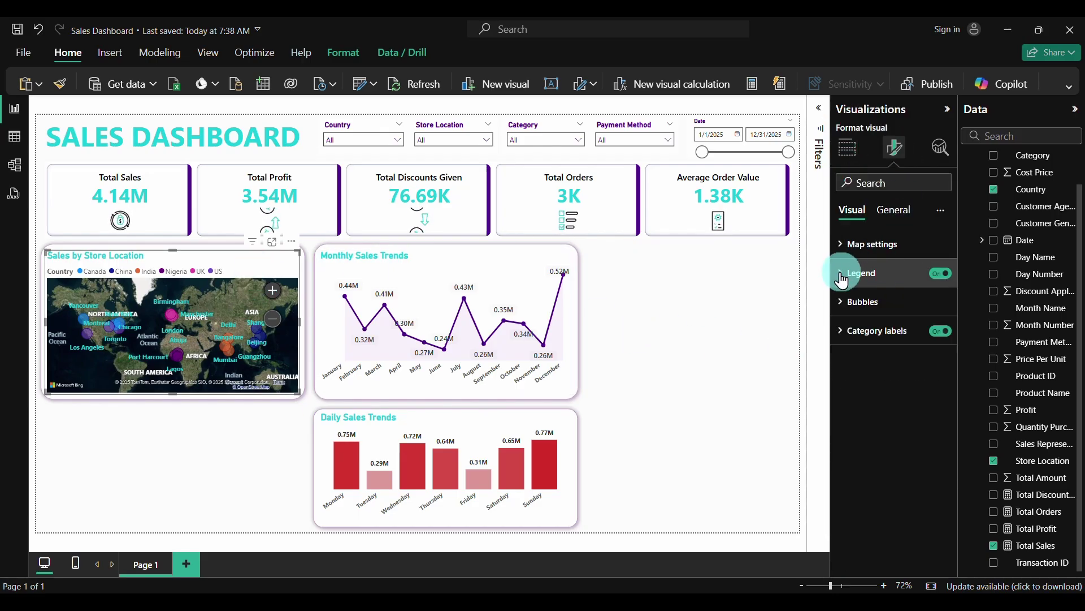
click(893, 210)
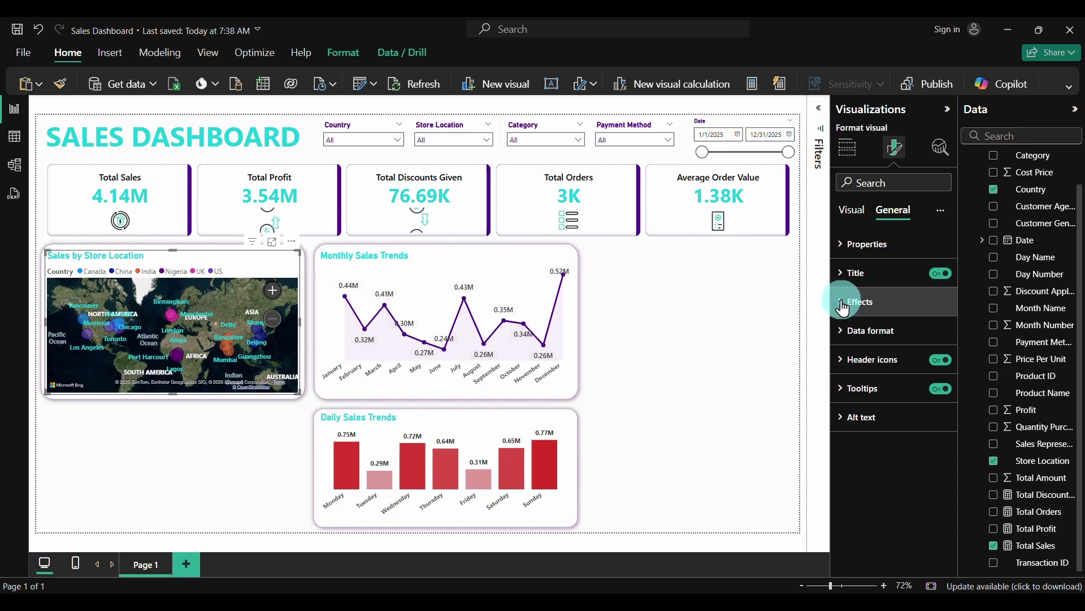
click(856, 302)
click(938, 339)
click(718, 335)
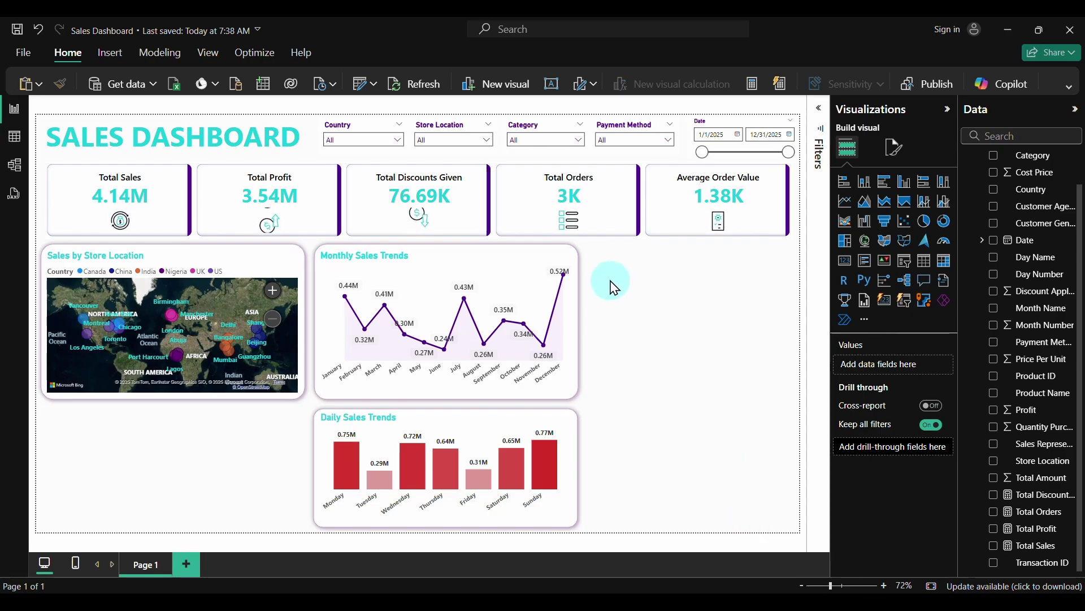
click(397, 145)
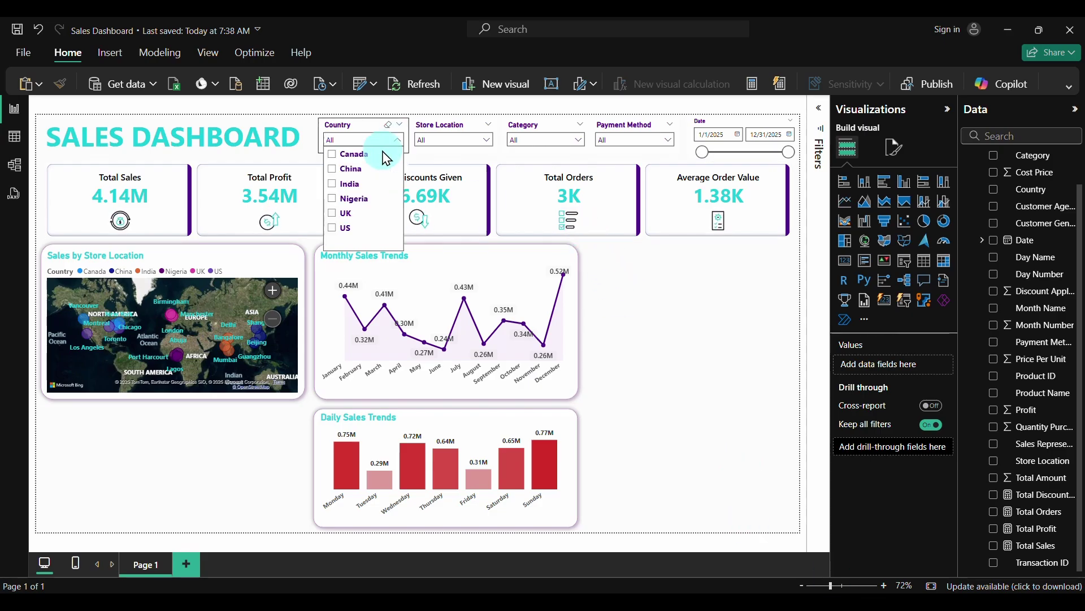
click(349, 184)
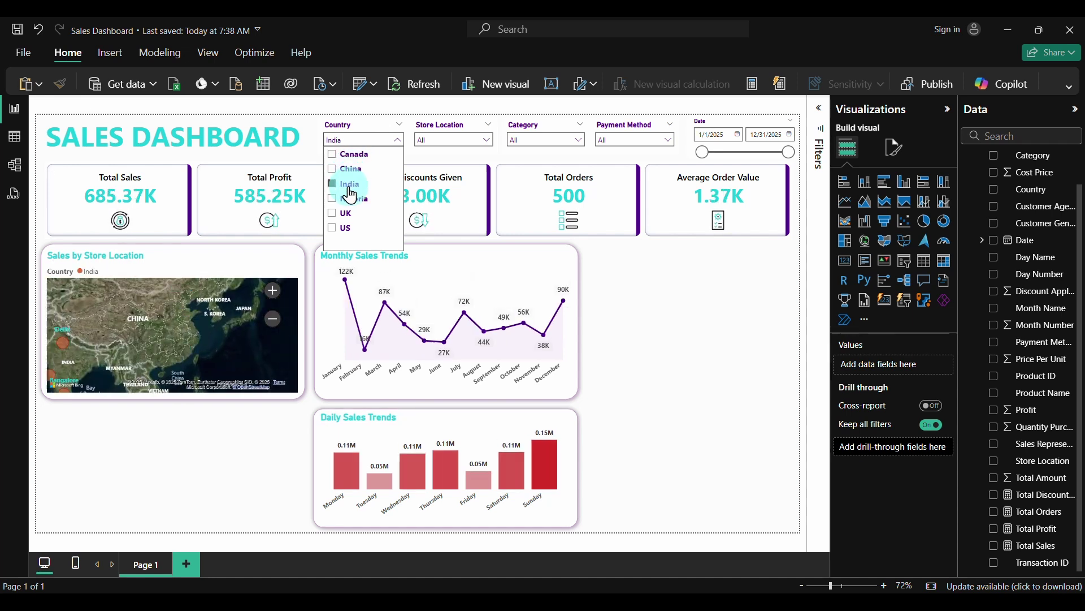
click(345, 200)
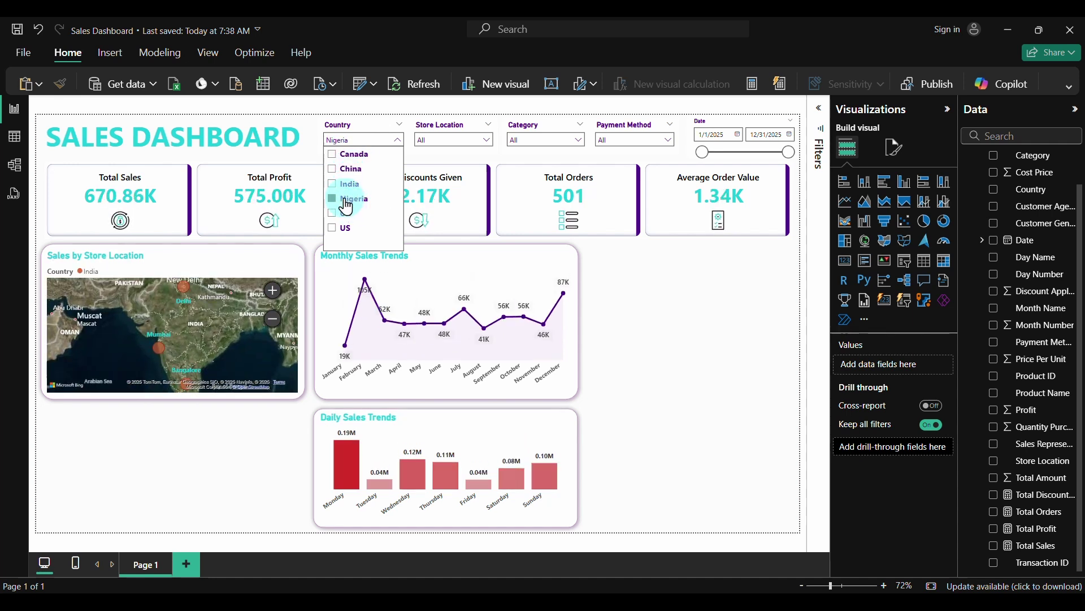
click(345, 213)
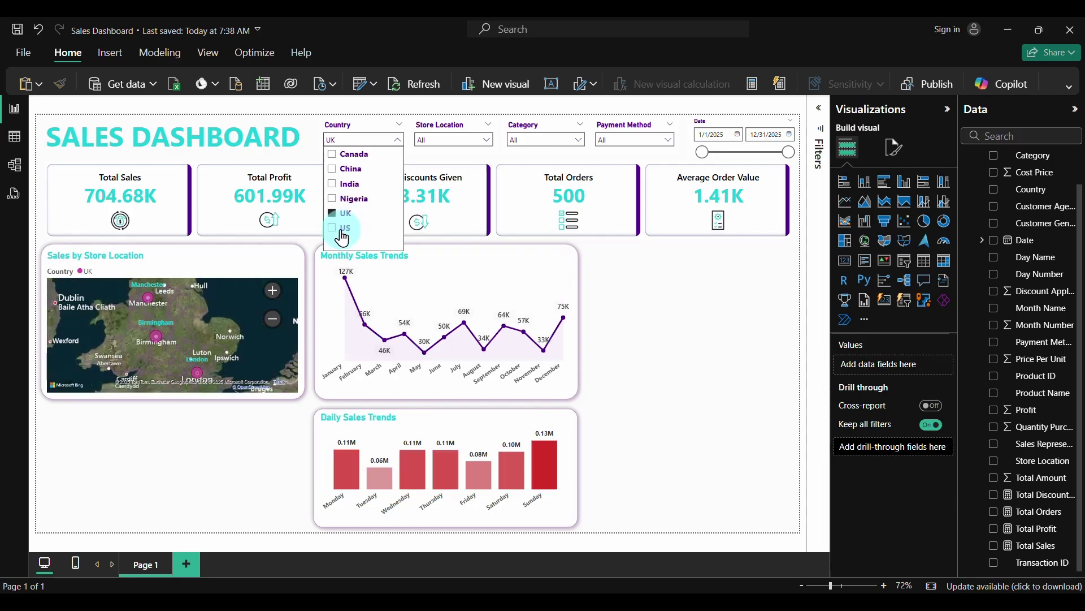
click(342, 229)
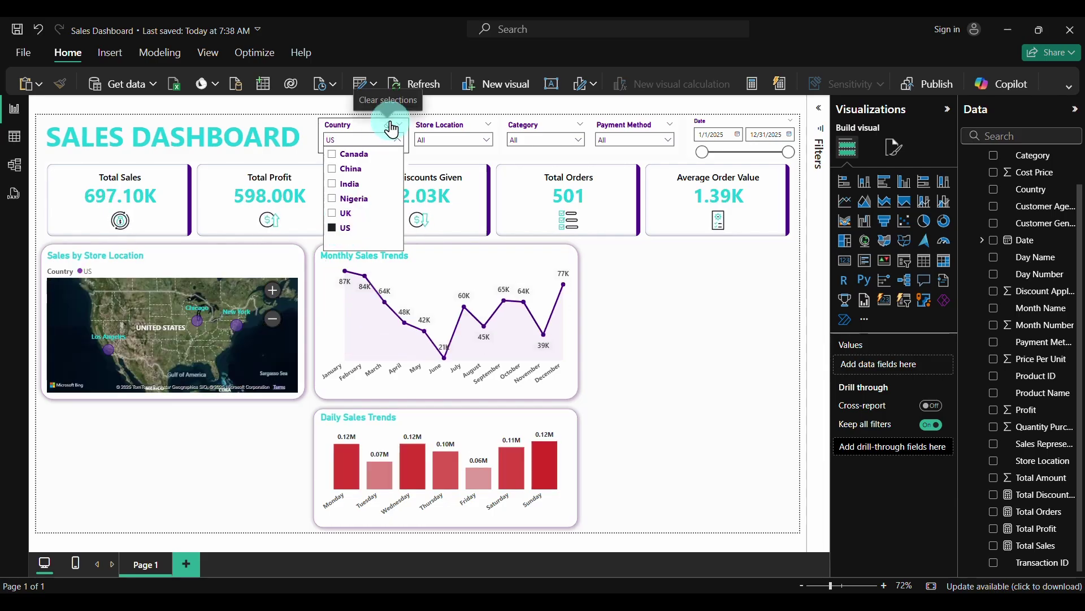
click(391, 130)
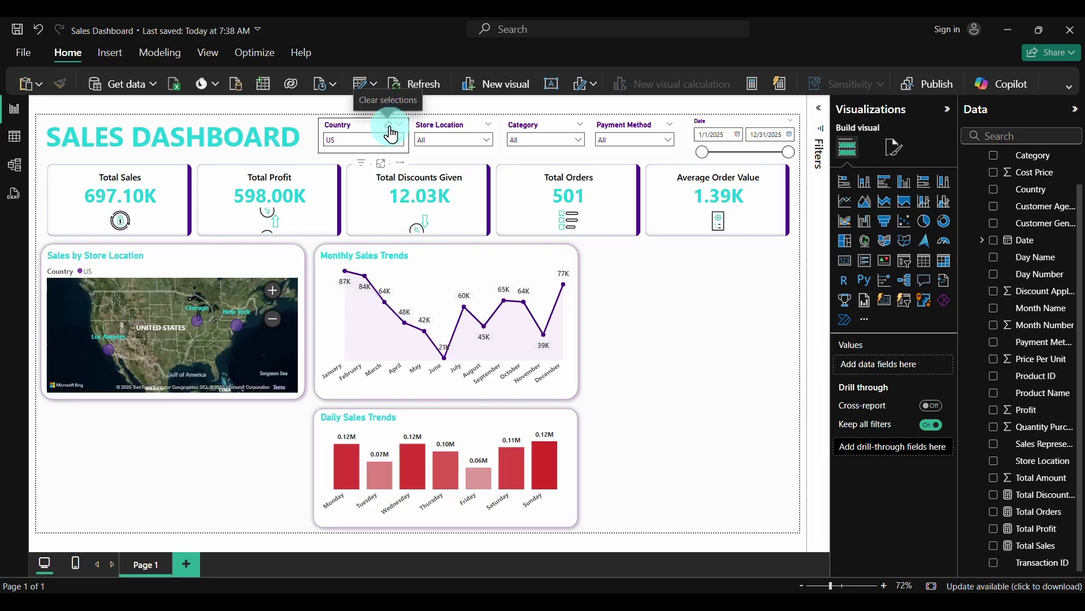
Drag the blank rounded card left and align it under the store location map
click(755, 433)
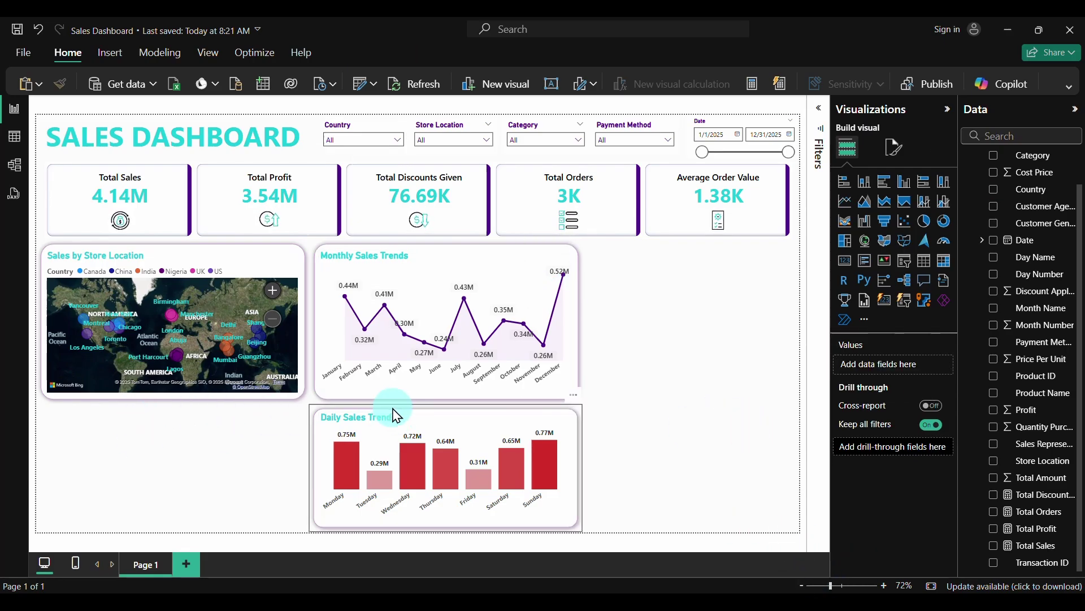
click(313, 403)
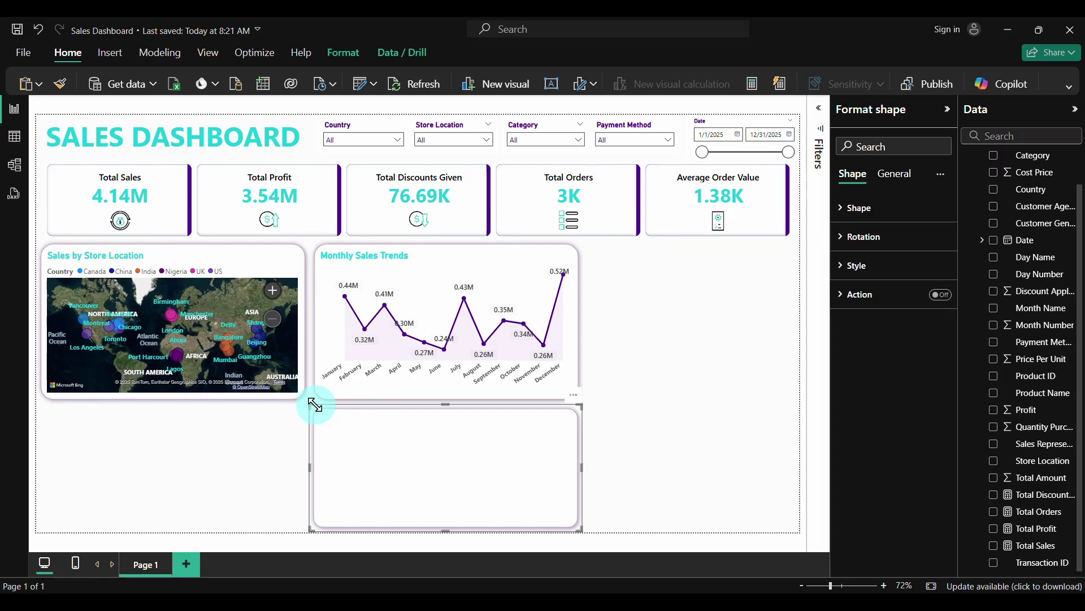
drag(364, 425, 142, 431)
drag(105, 426, 89, 428)
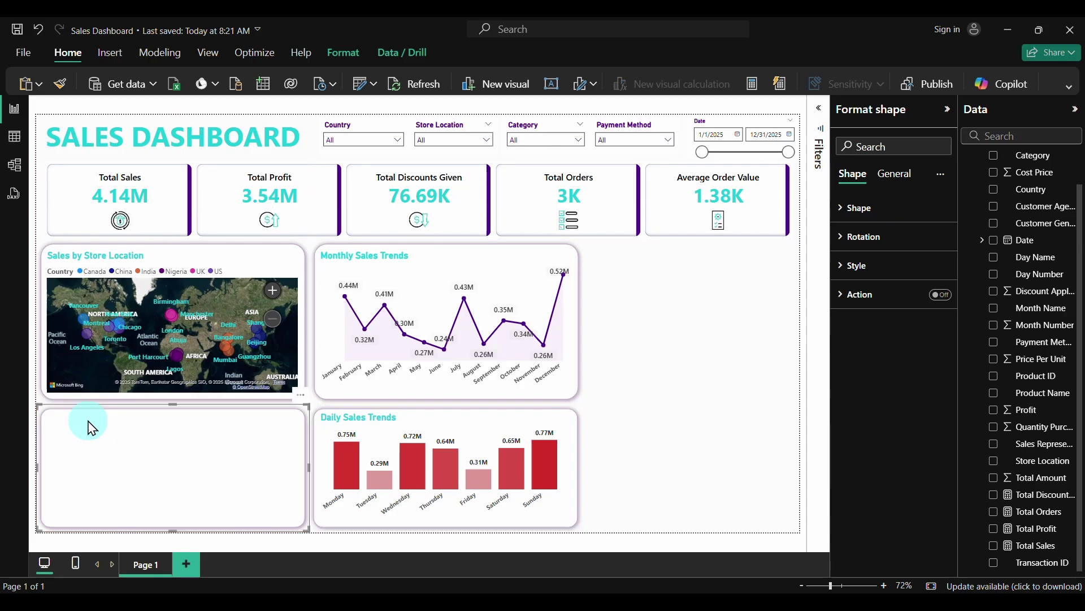
click(615, 398)
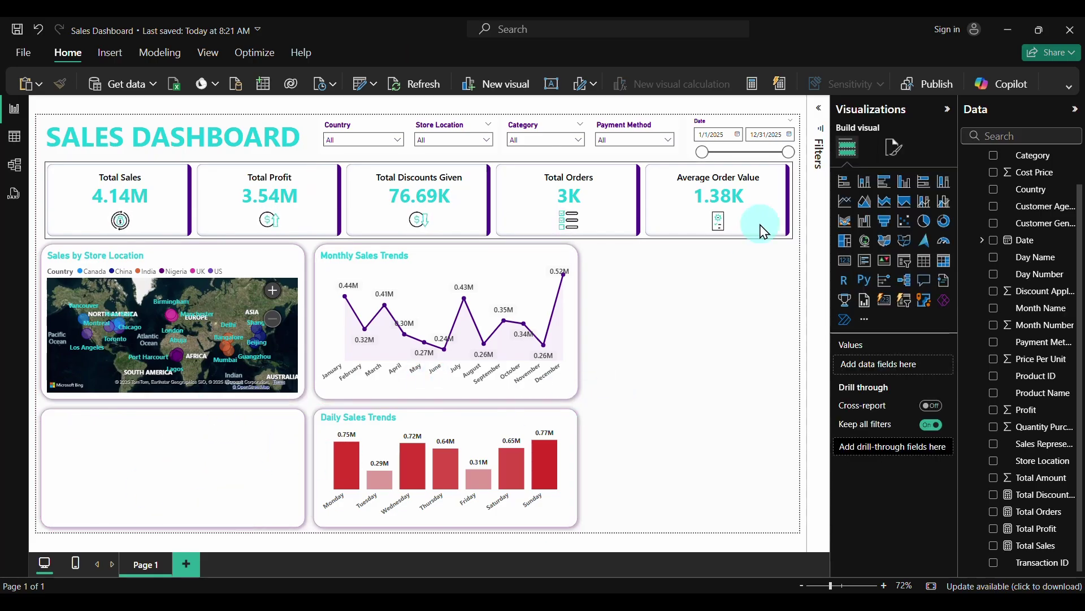
Add a donut chart and size it to fill the card below the map
click(945, 228)
drag(739, 269, 202, 425)
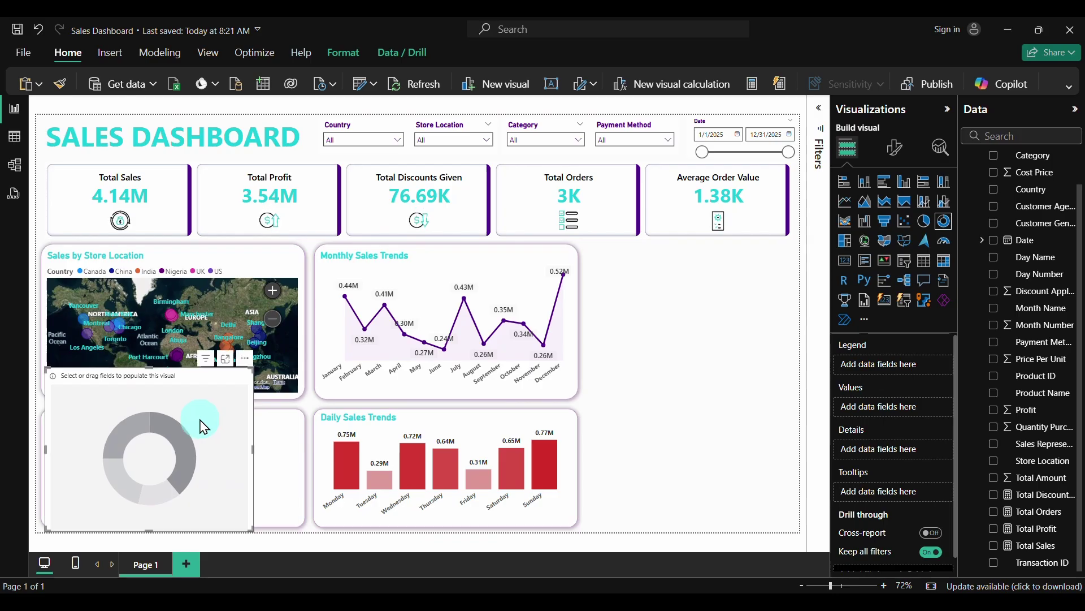
drag(151, 366, 152, 418)
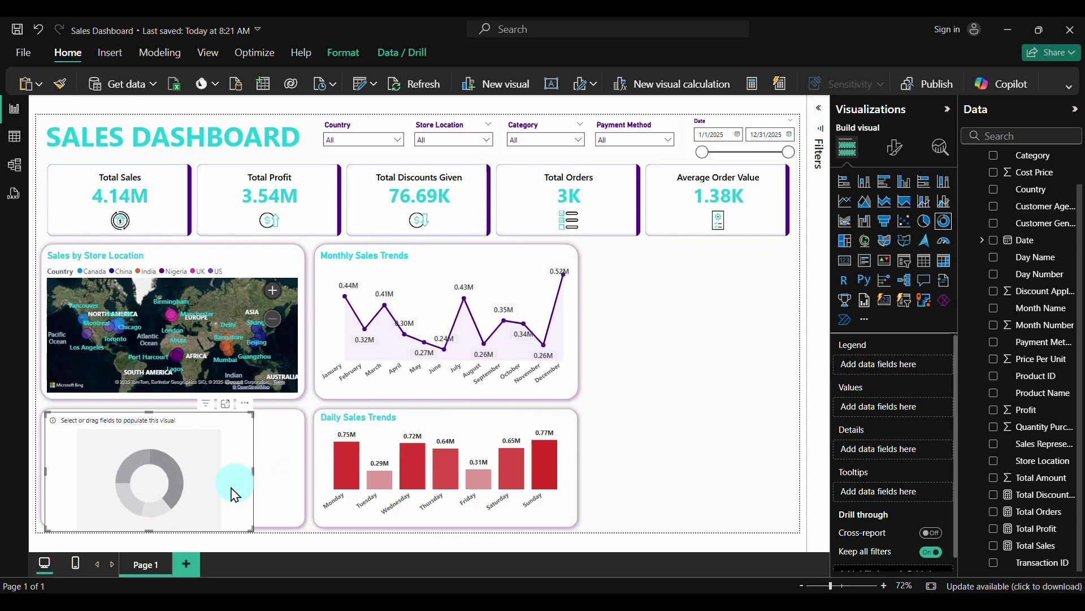
drag(147, 528, 146, 521)
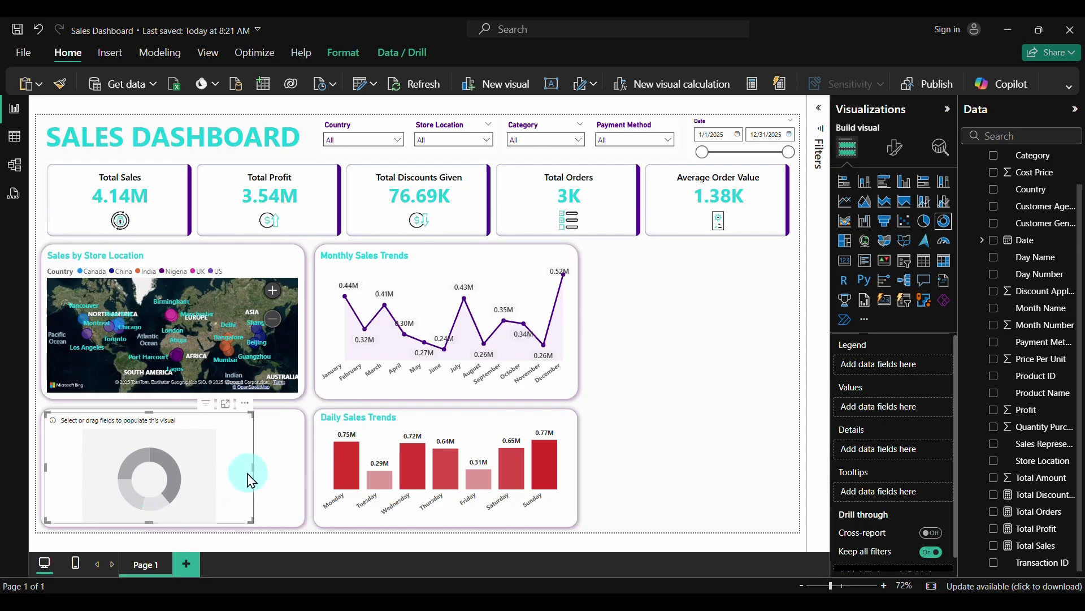
drag(253, 468, 303, 475)
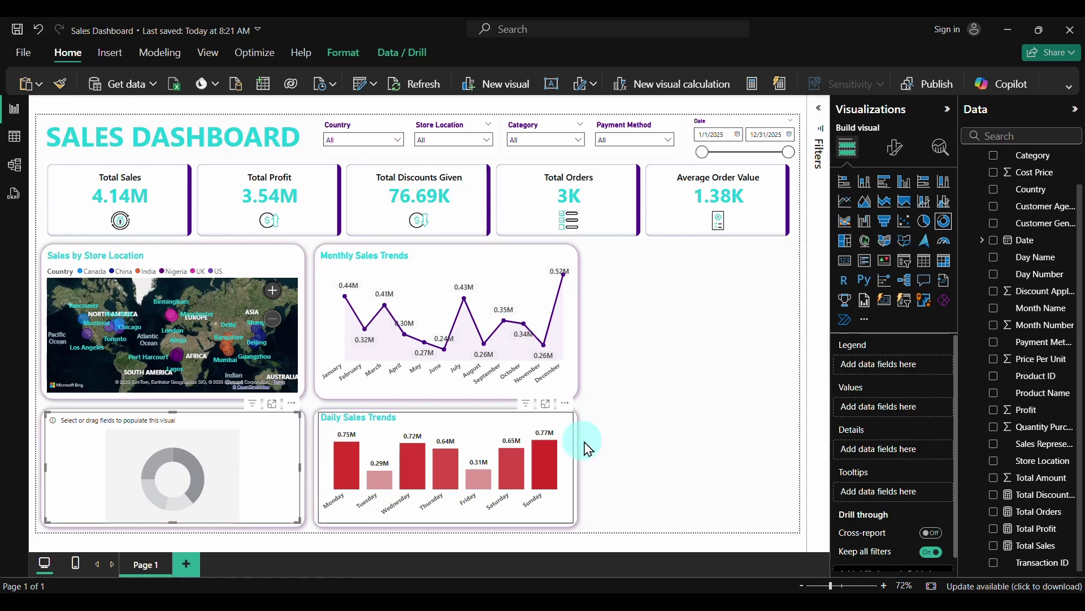
Give the donut Payment Method as legend and Total Sales as values
click(189, 453)
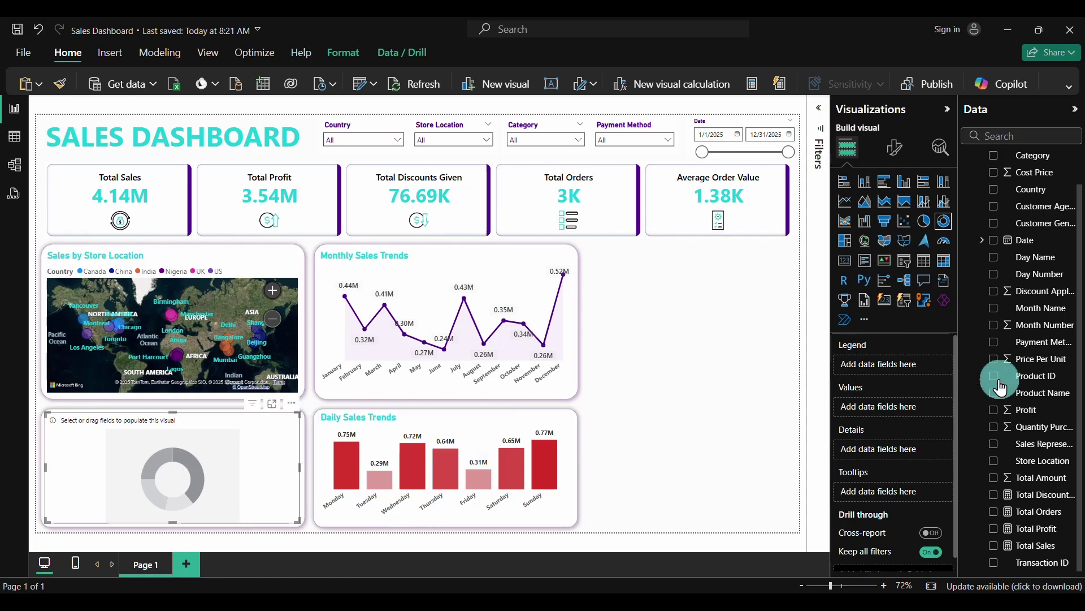
click(993, 343)
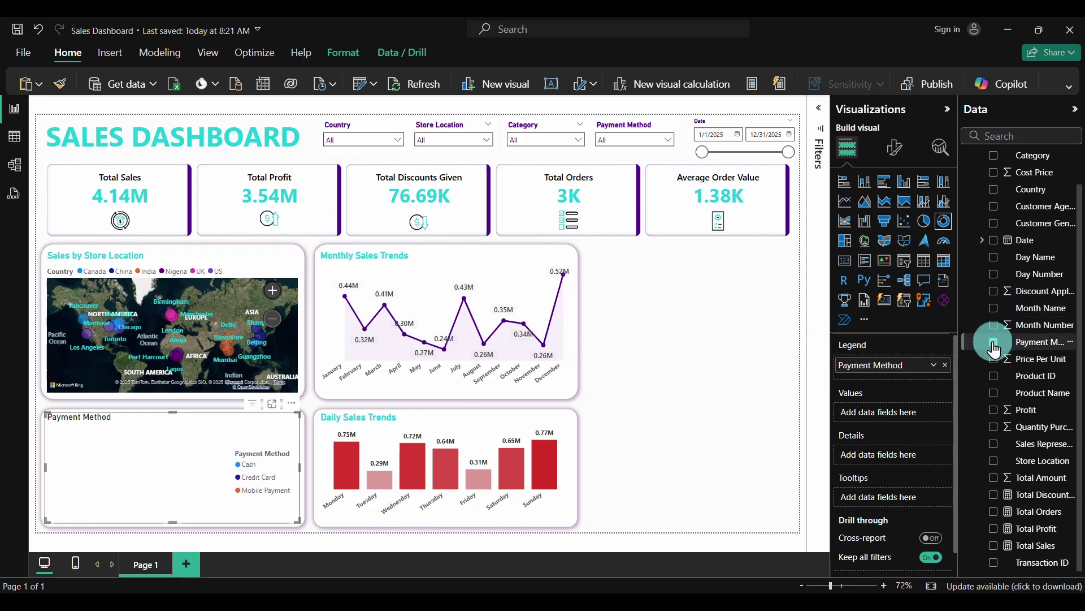
click(993, 546)
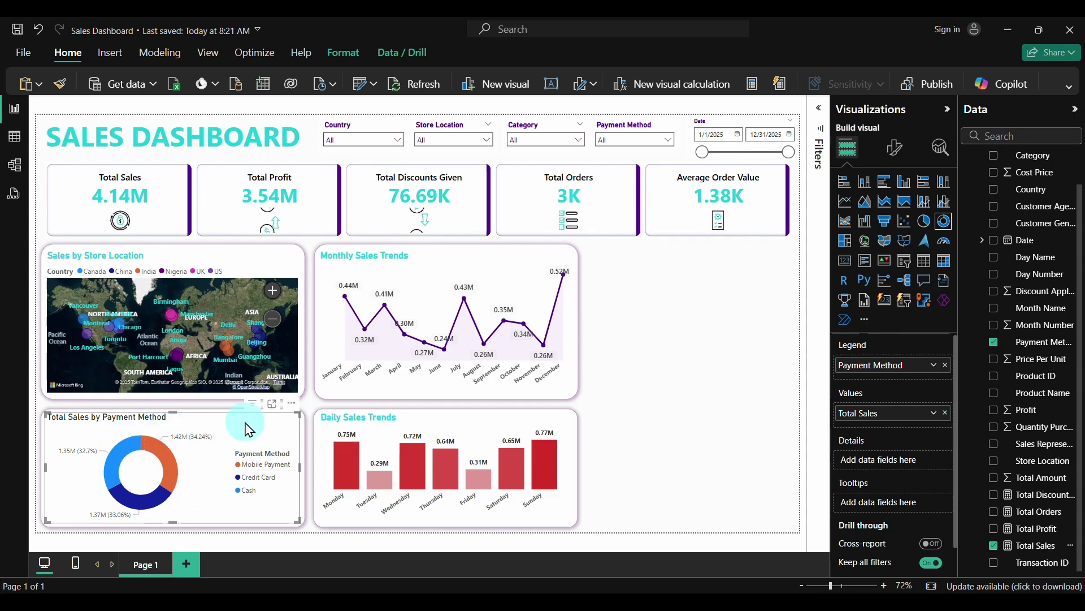
click(893, 149)
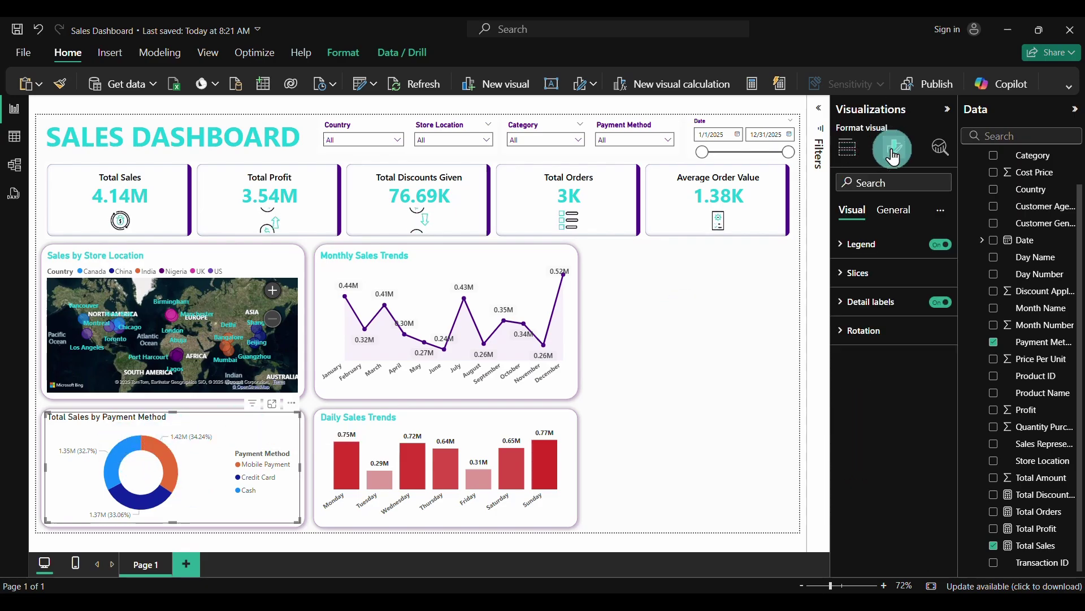
Set the donut's detail label values to a new Segoe UI font, size 10
click(846, 303)
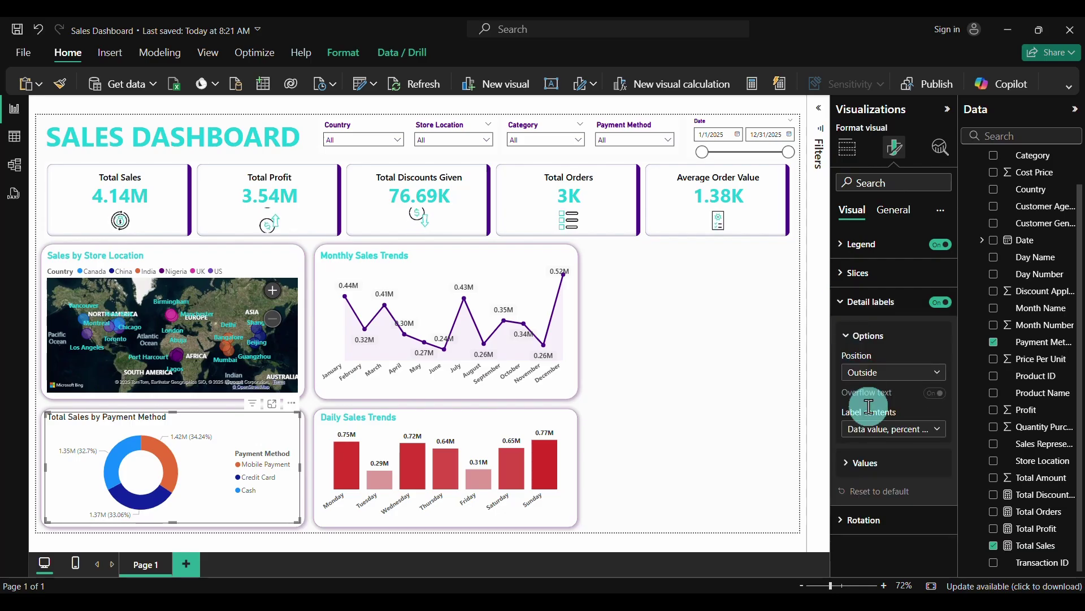
click(849, 463)
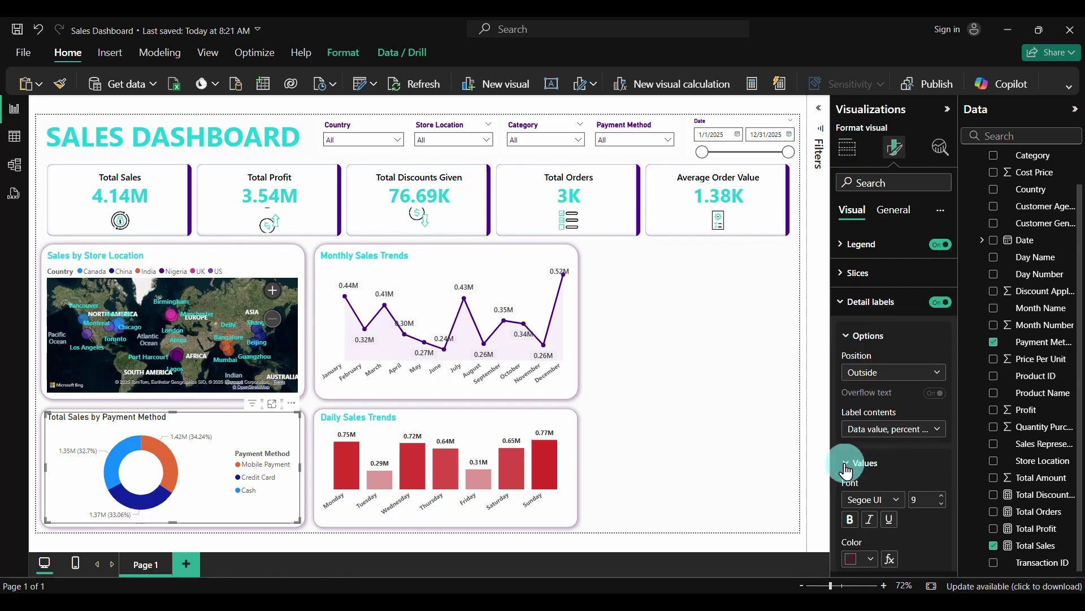
scroll(853, 474, down, 2)
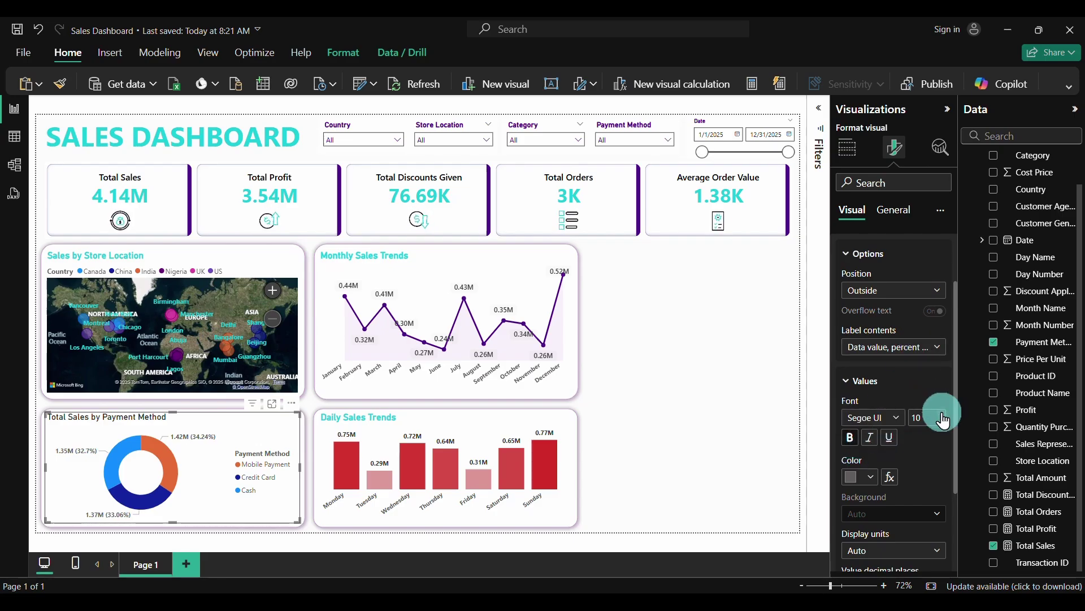
click(895, 425)
click(874, 329)
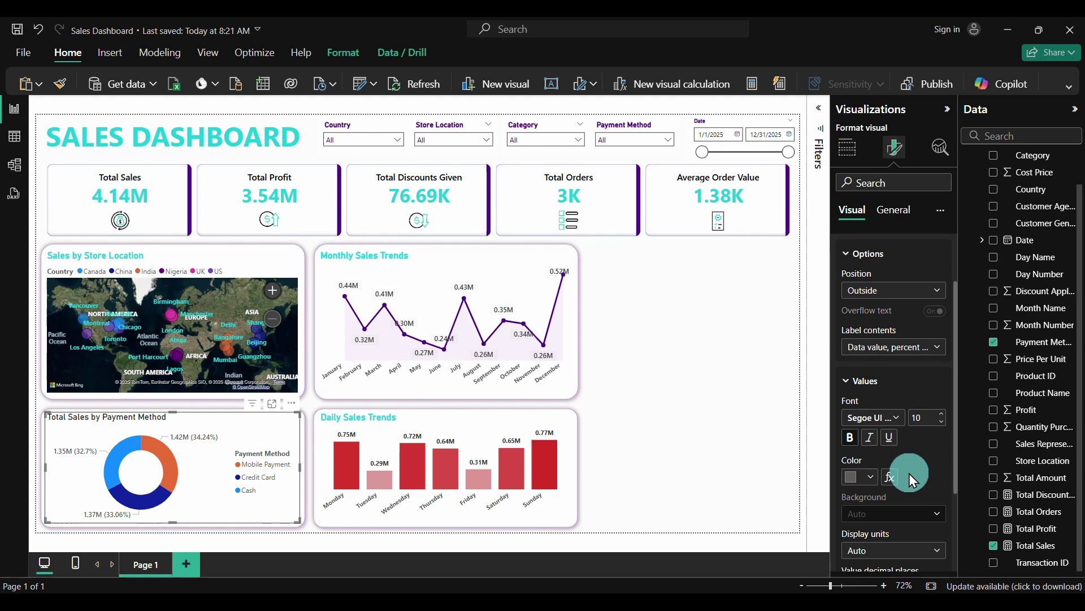
scroll(915, 477, down, 4)
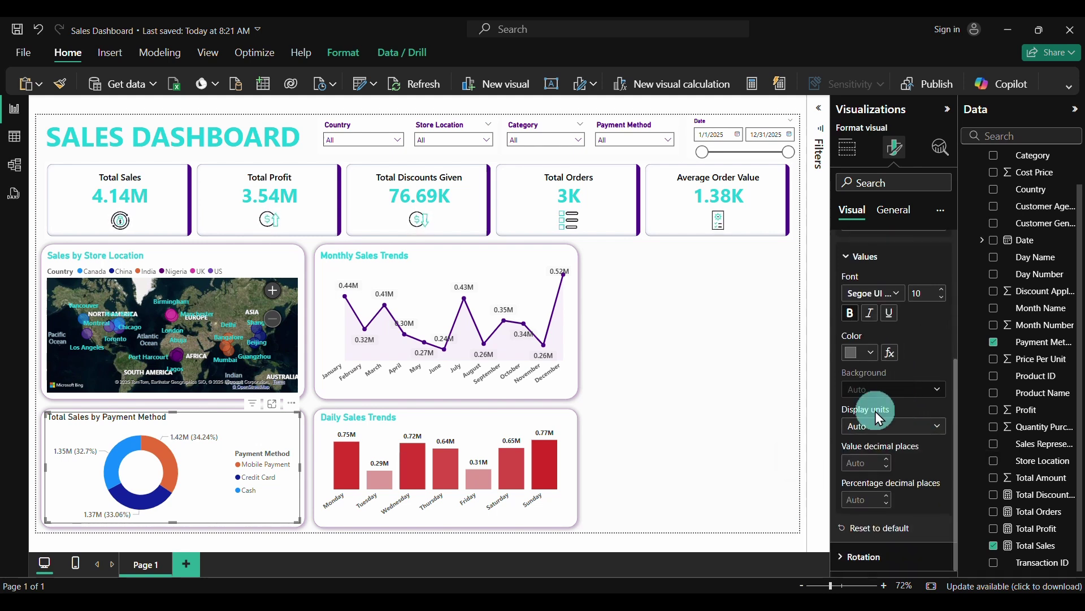
scroll(883, 447, up, 5)
click(892, 210)
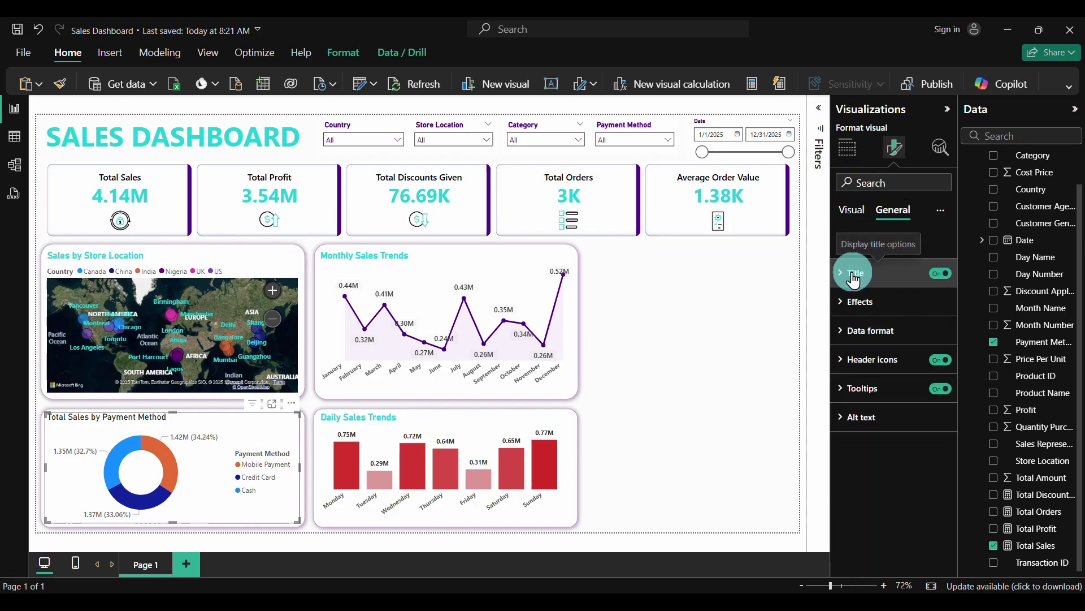
Title the donut '% Sales by Payment Method' in bold teal, size 15
click(860, 279)
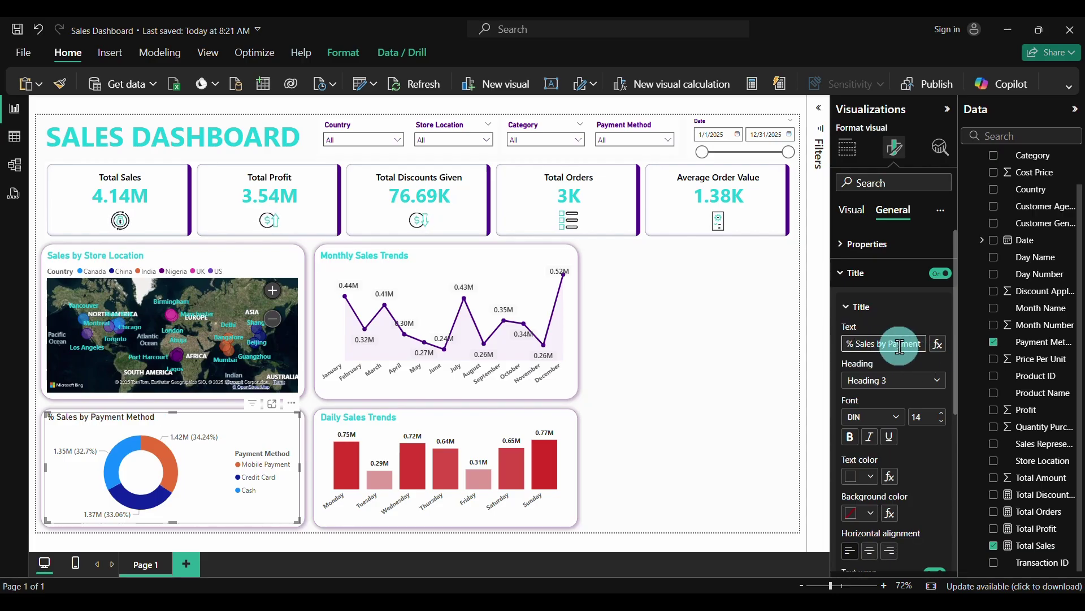
click(850, 437)
click(850, 438)
click(872, 477)
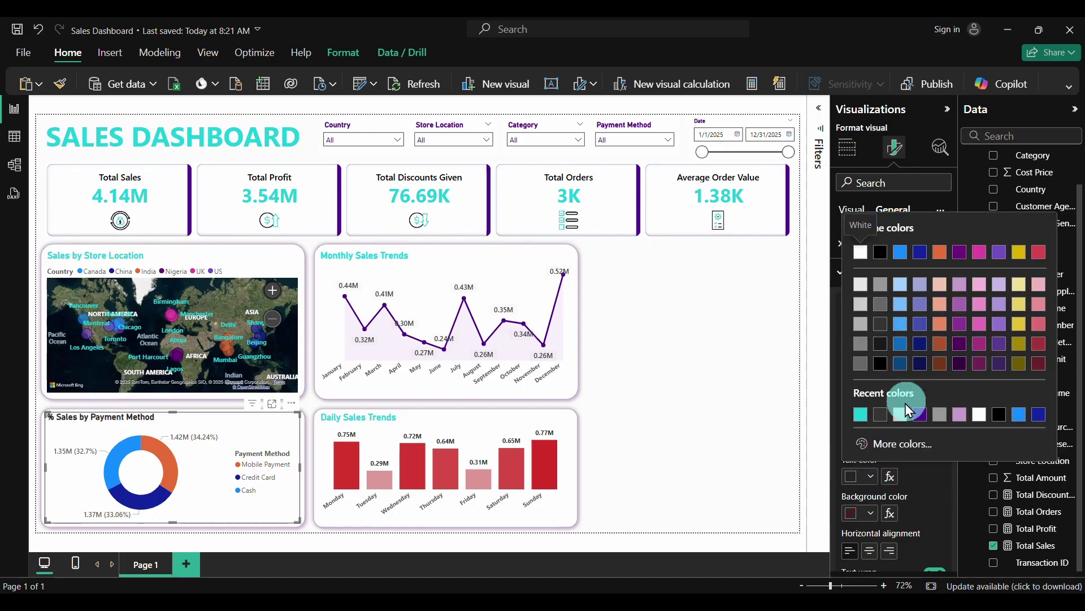
click(861, 415)
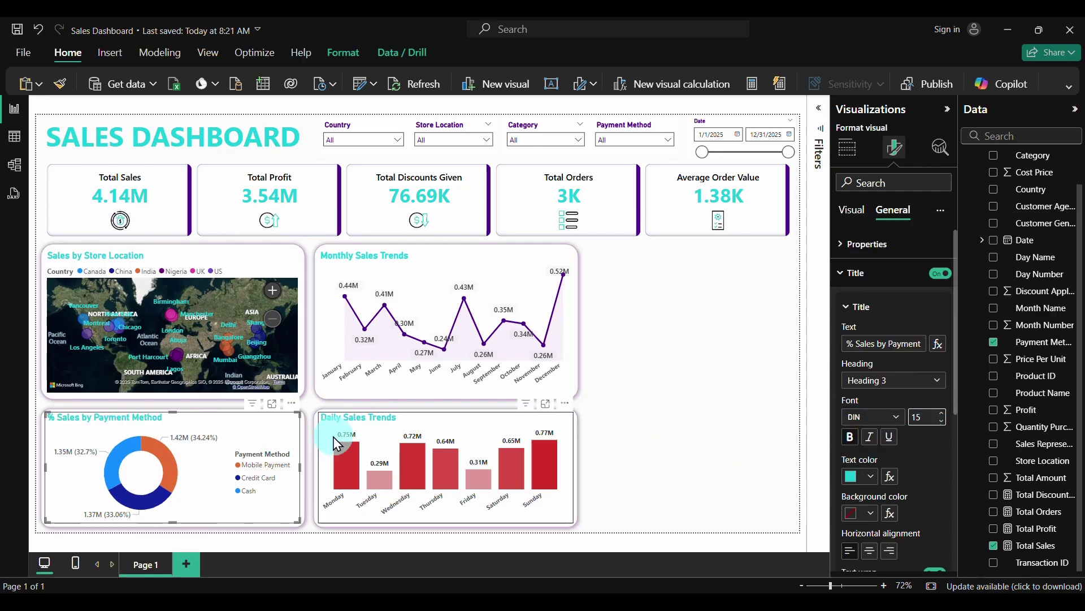
Switch off the donut chart's background
click(843, 248)
click(843, 248)
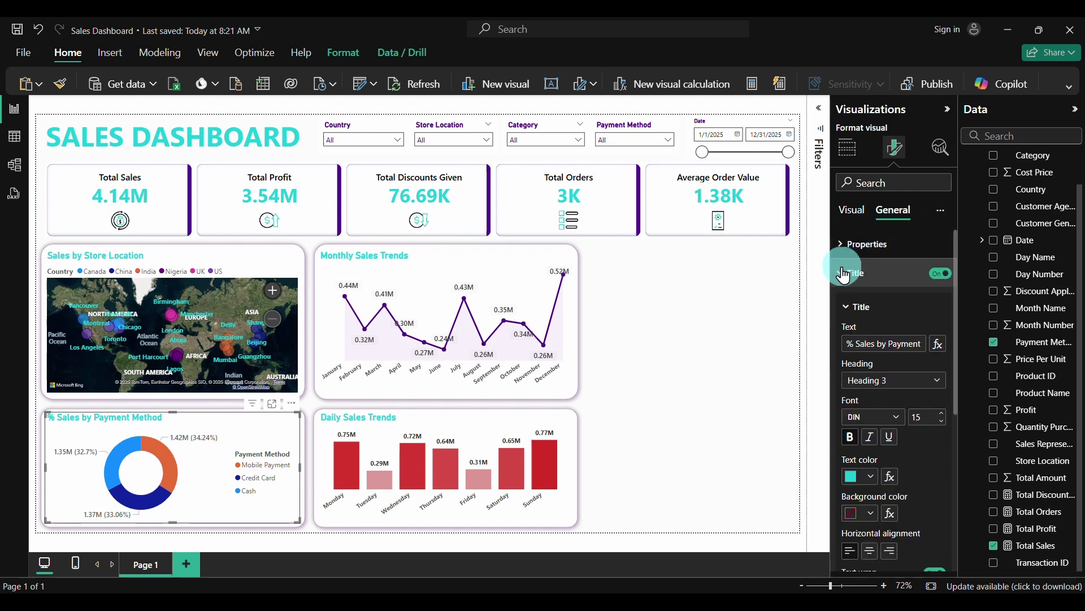
click(843, 276)
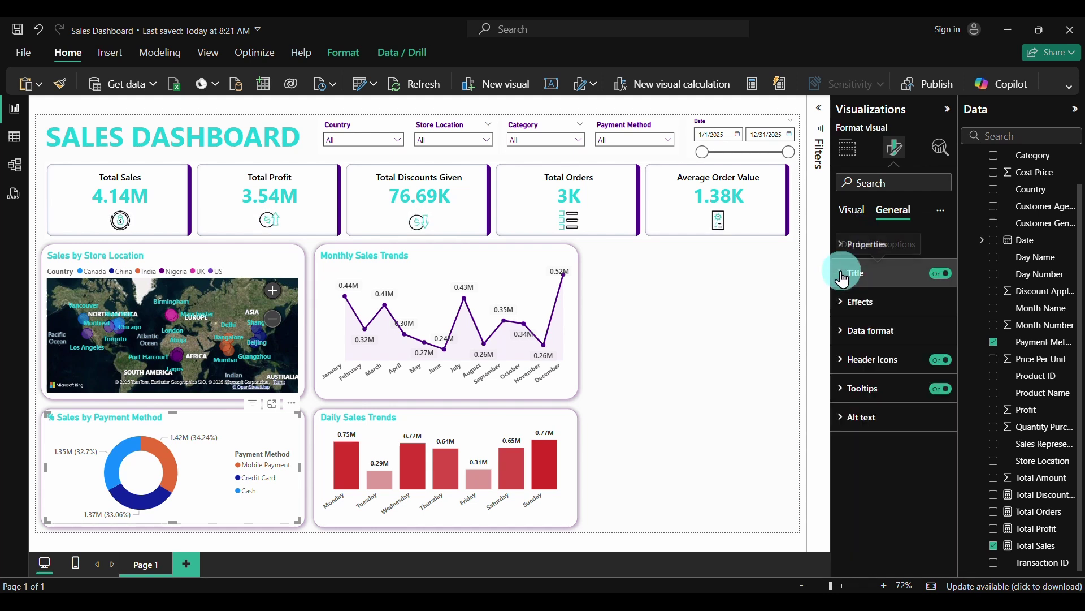
click(847, 308)
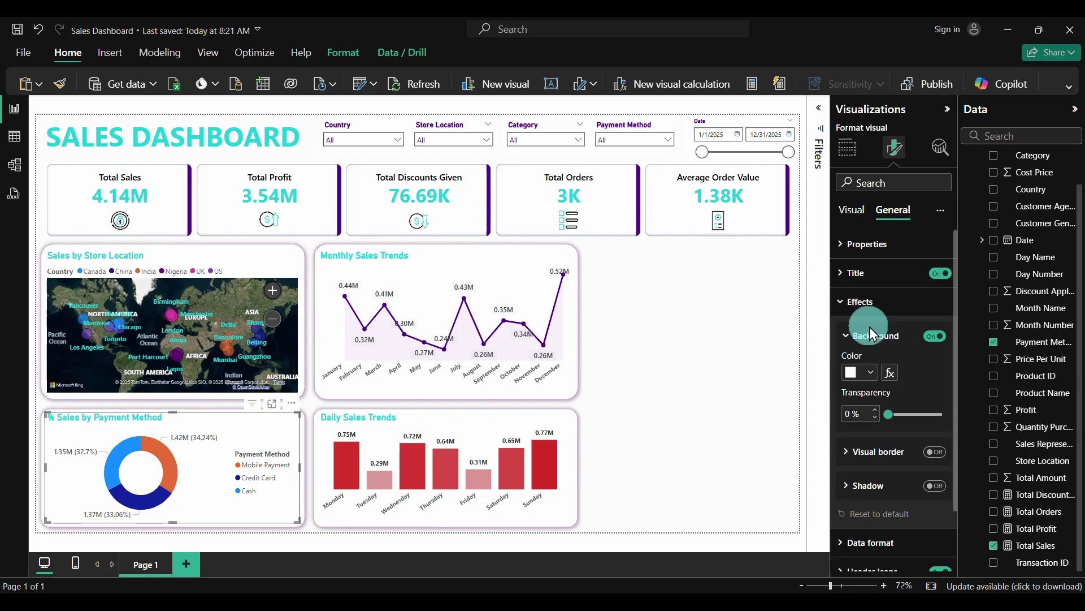
click(935, 337)
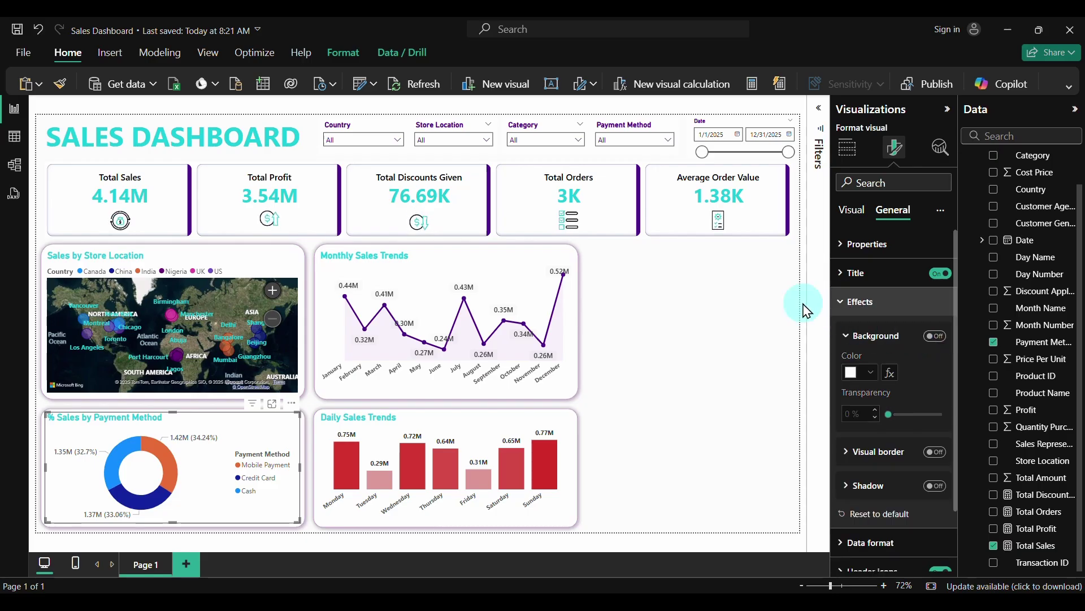
click(732, 370)
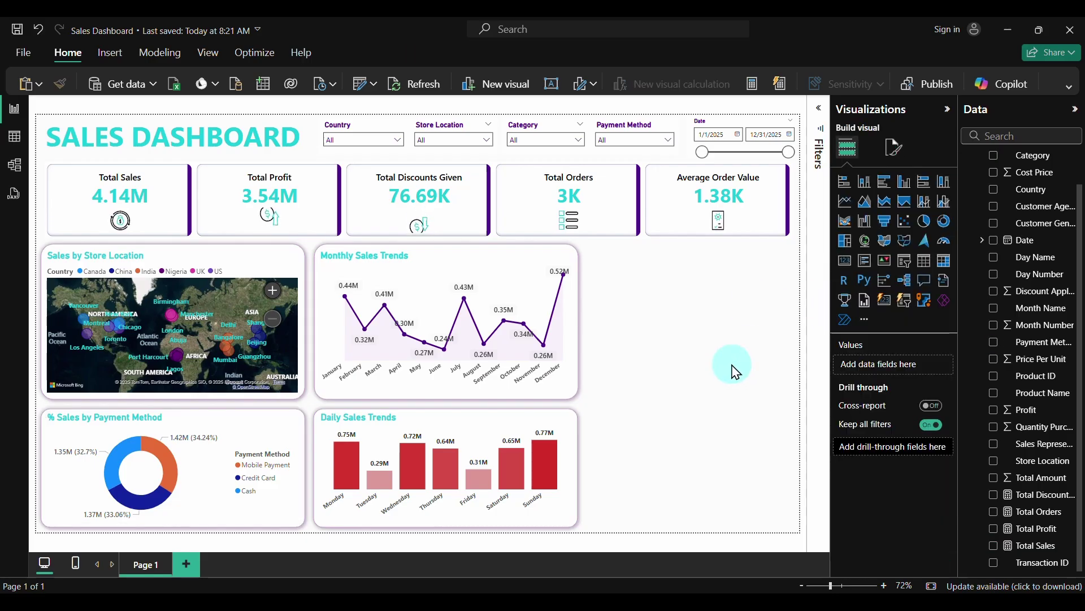
click(486, 142)
click(446, 168)
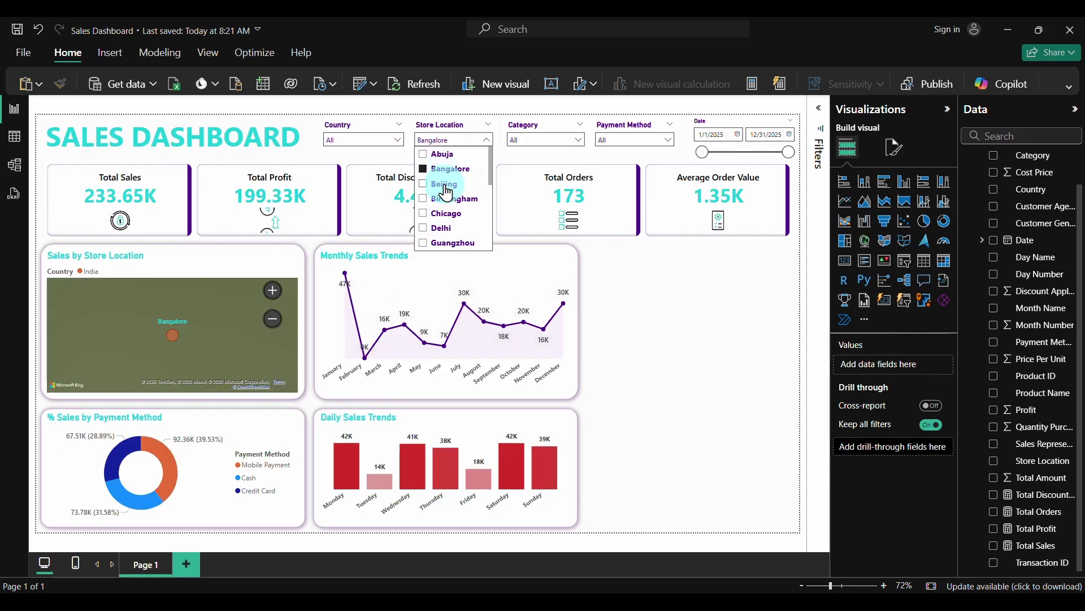
click(445, 184)
click(475, 128)
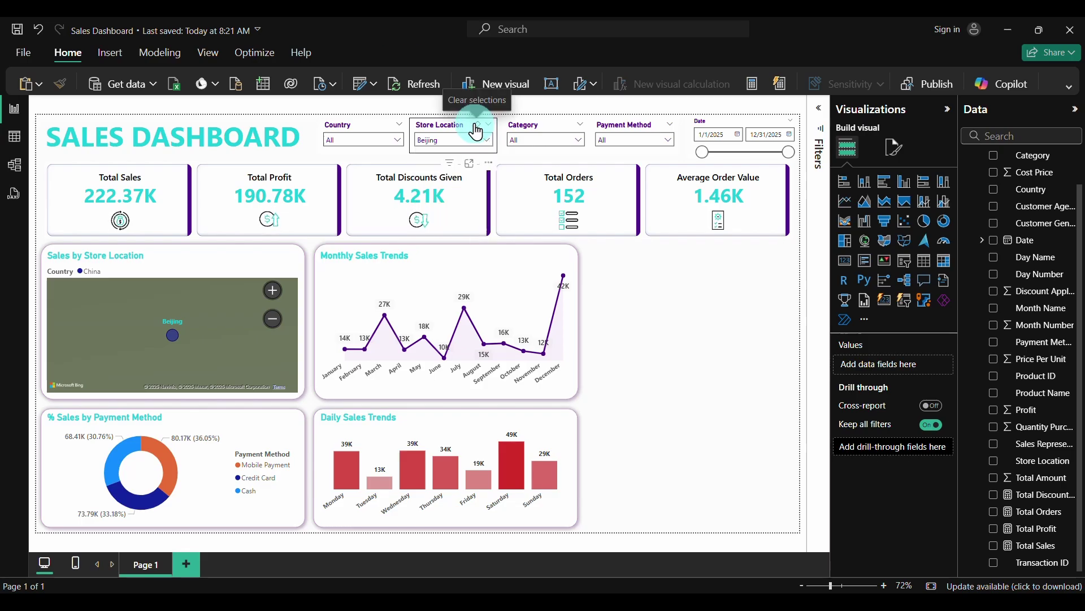
click(475, 127)
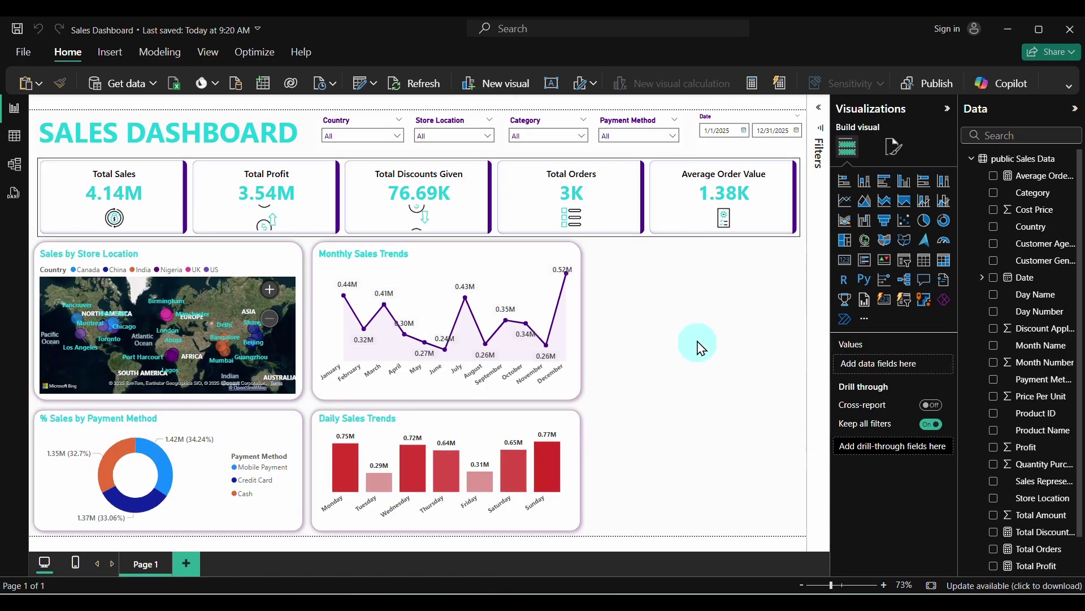
Paste a card copy right of Monthly Sales Trends and narrow it to uncover the line
click(585, 253)
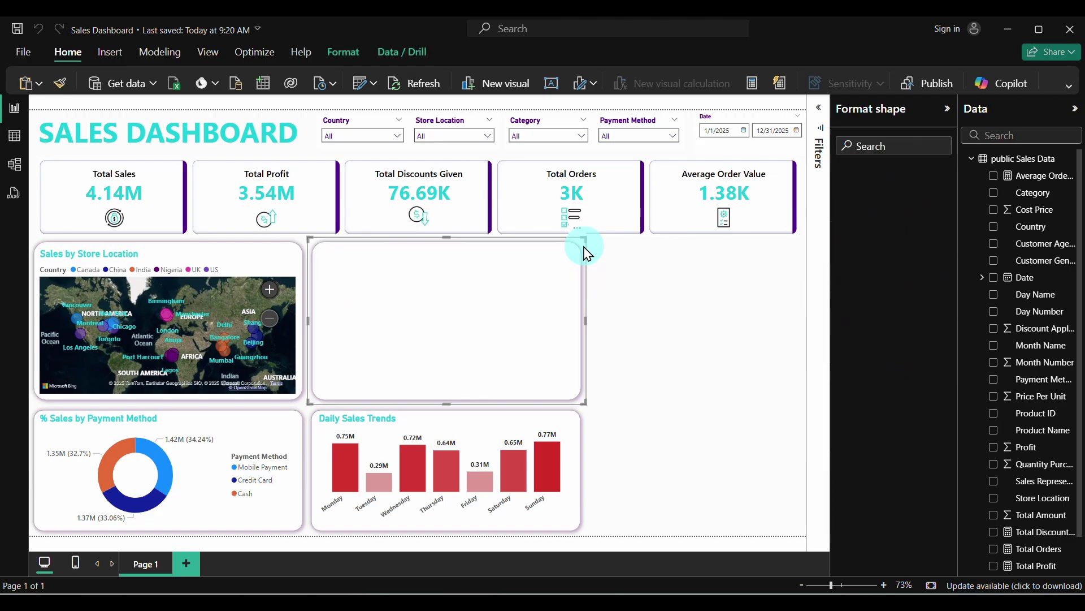
key(ctrl+v)
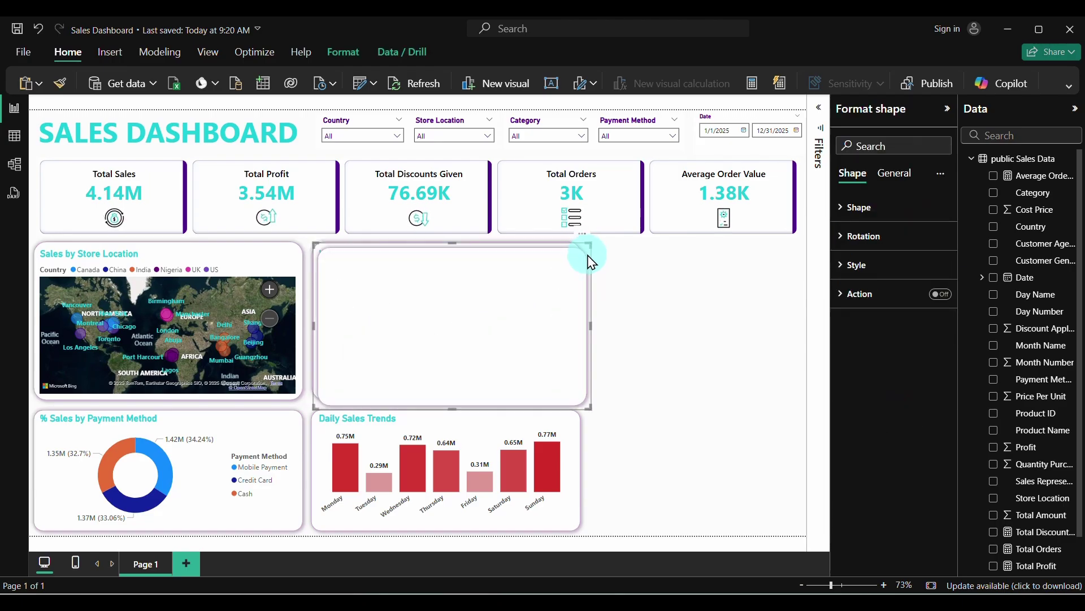
drag(588, 257, 798, 254)
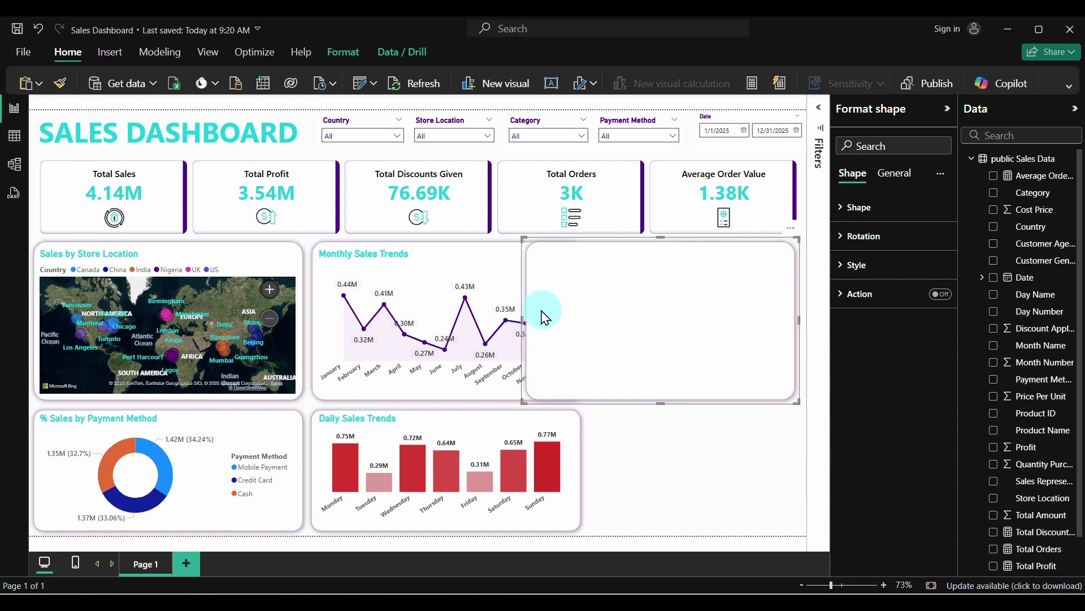
drag(521, 318, 586, 320)
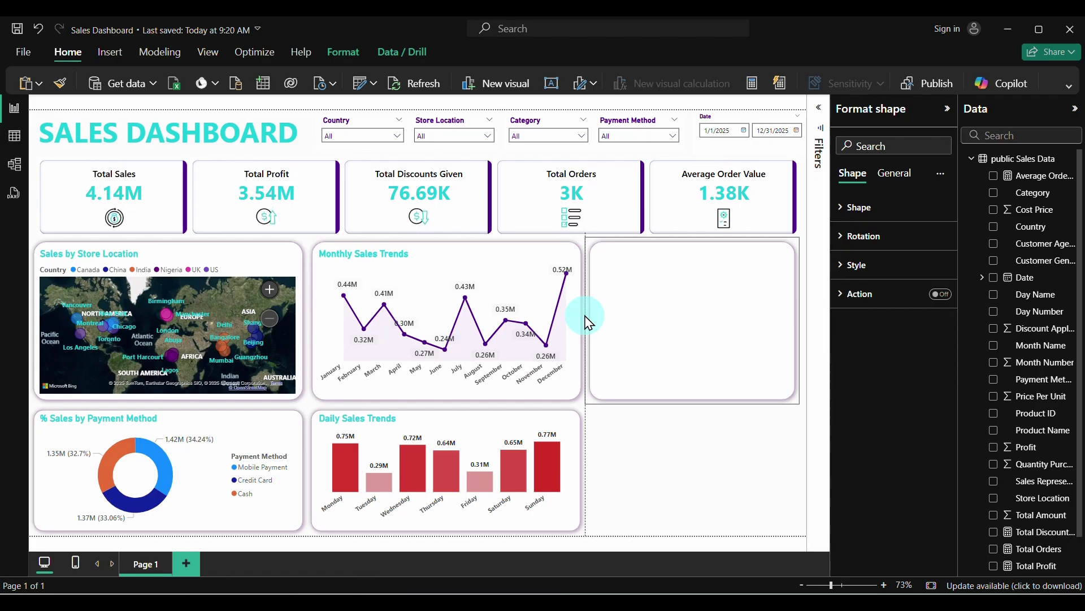
click(650, 453)
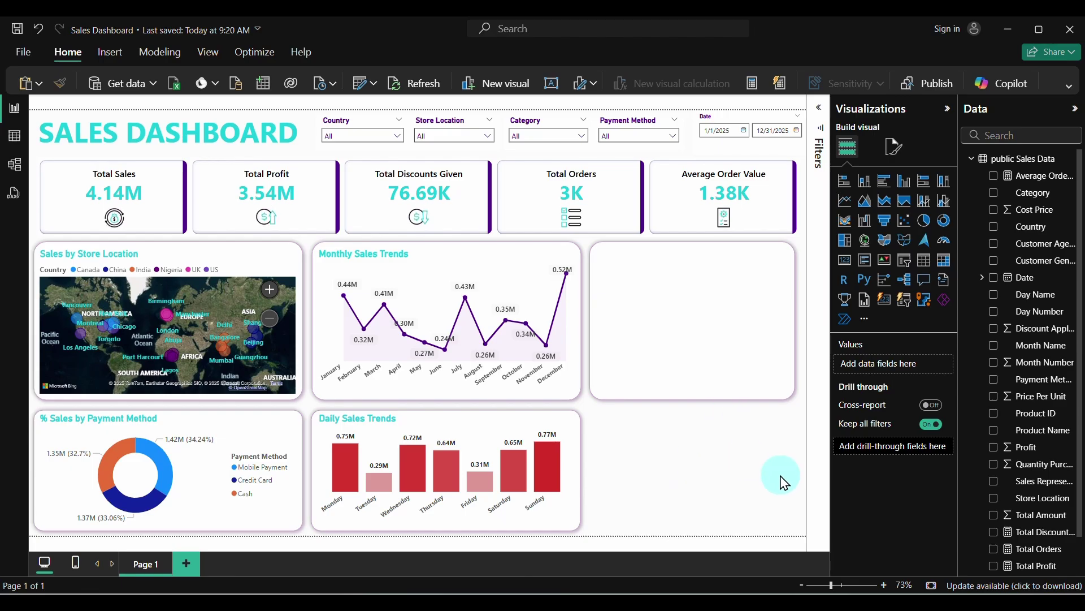
scroll(1037, 475, down, 2)
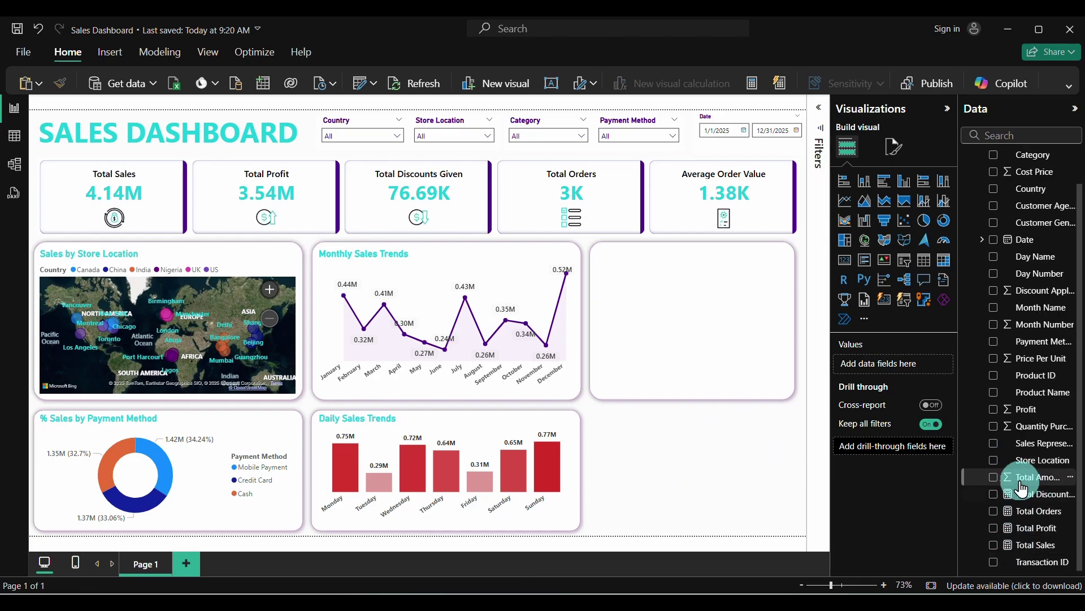
Add the measure Total Discounts = SUM('public Sales Data'[Discount Applied]) to the sales table
scroll(1000, 226, up, 2)
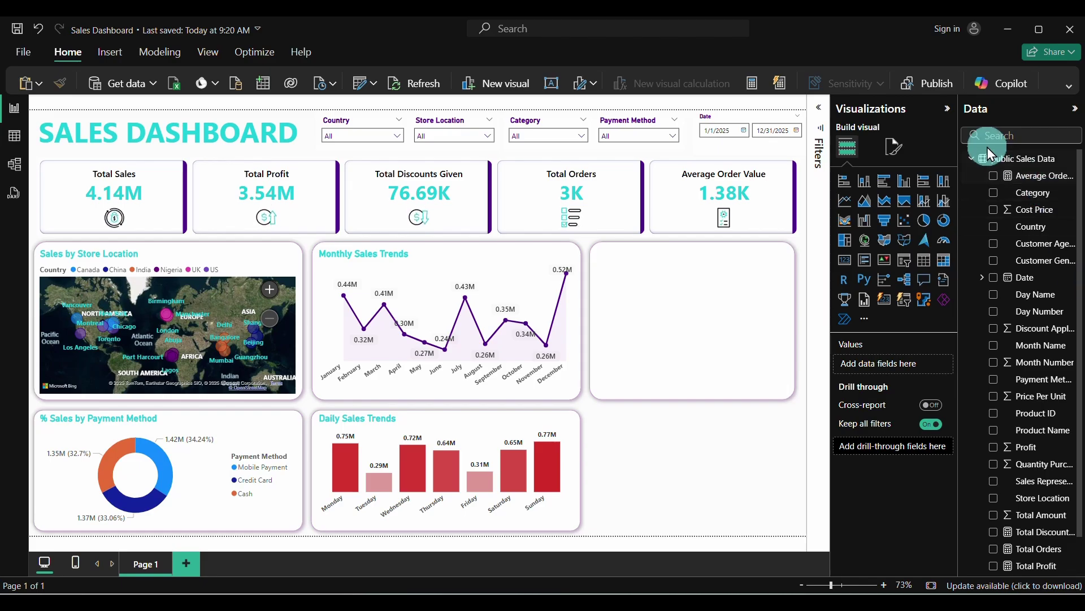
right_click(997, 163)
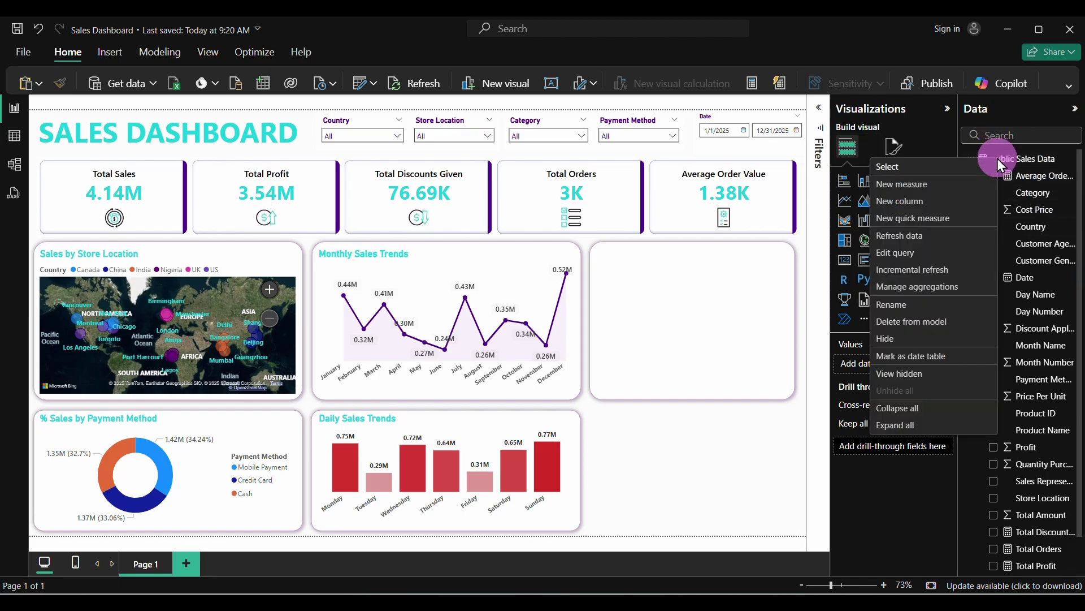
click(902, 184)
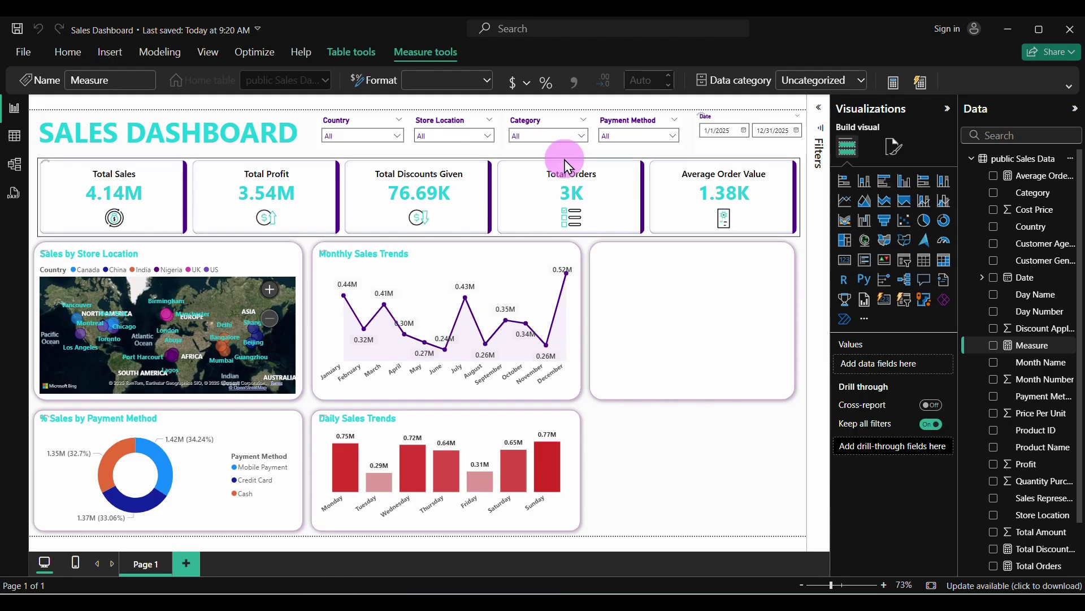
text(To)
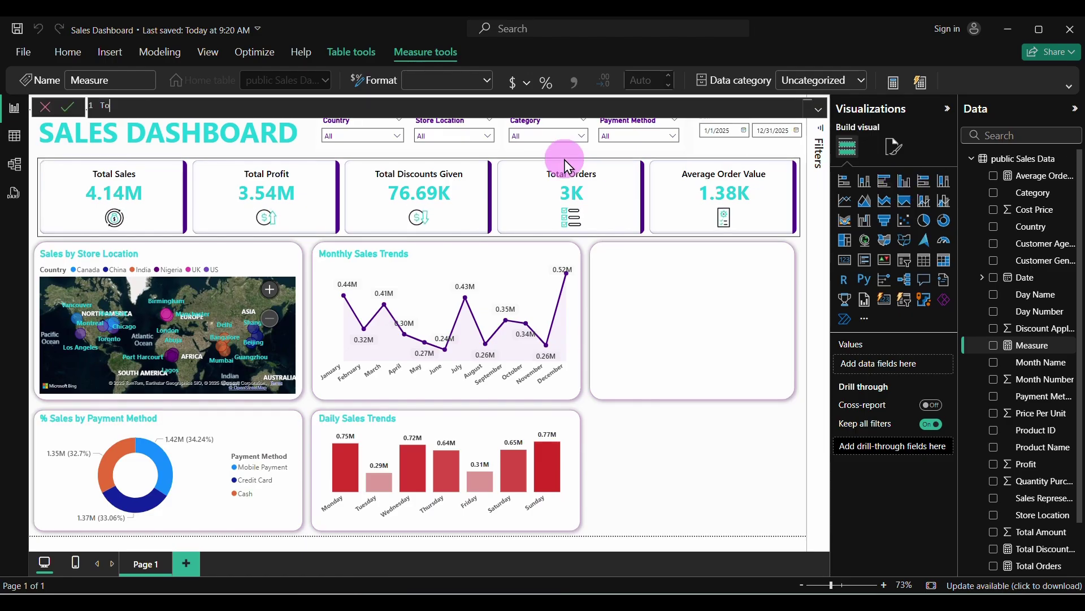
text(tal Discounts )
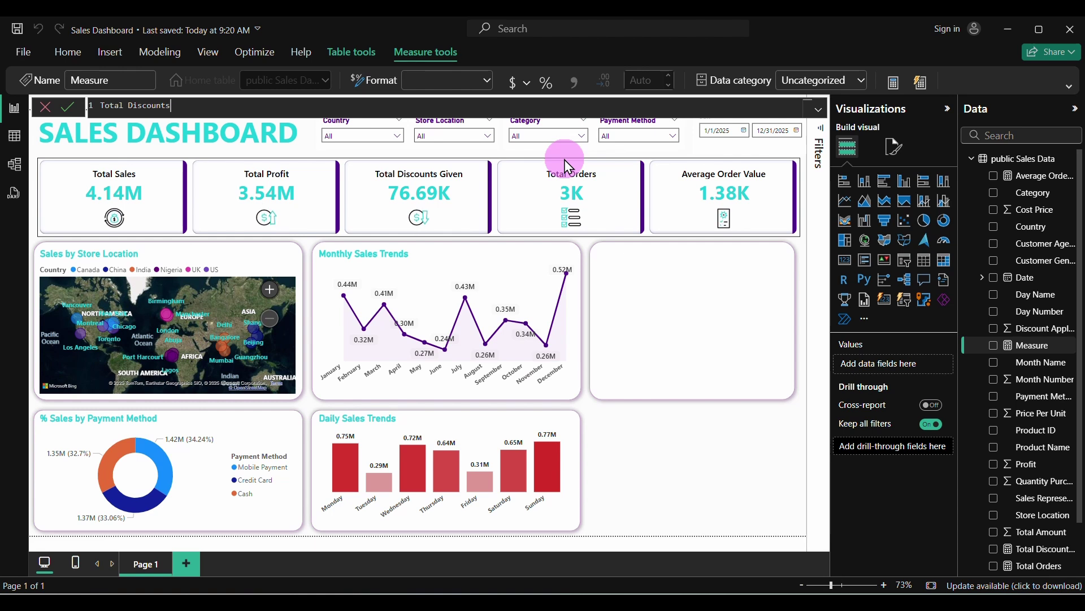
text(= SUM()
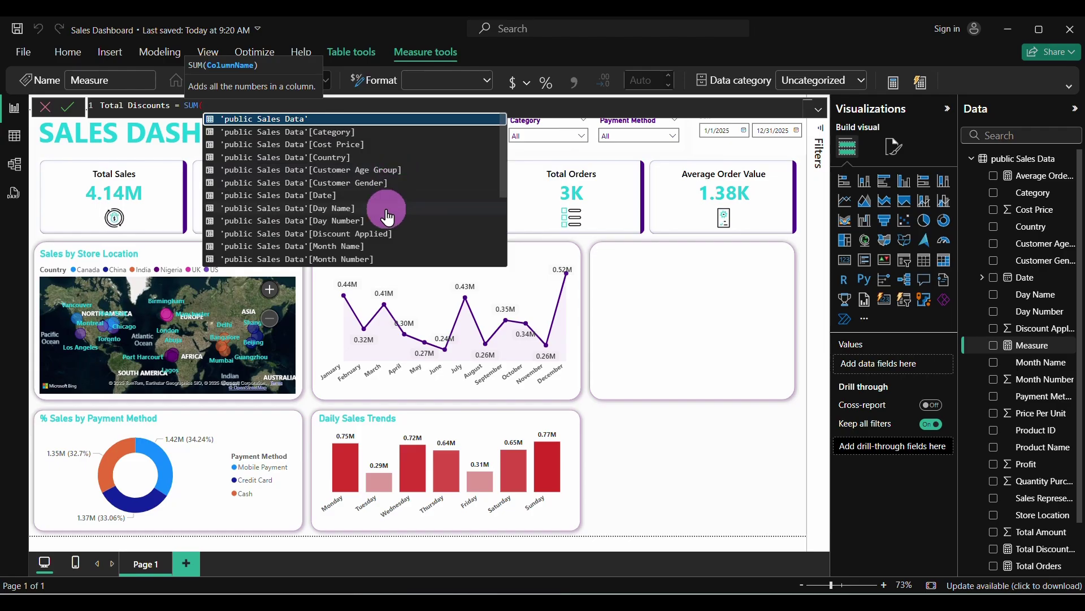
click(388, 233)
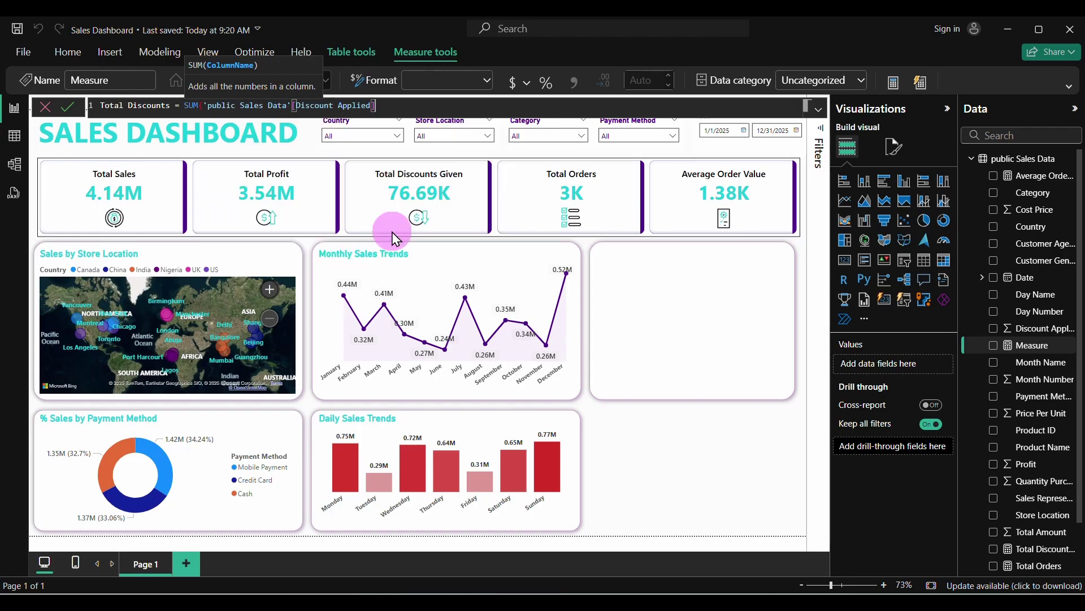
text())
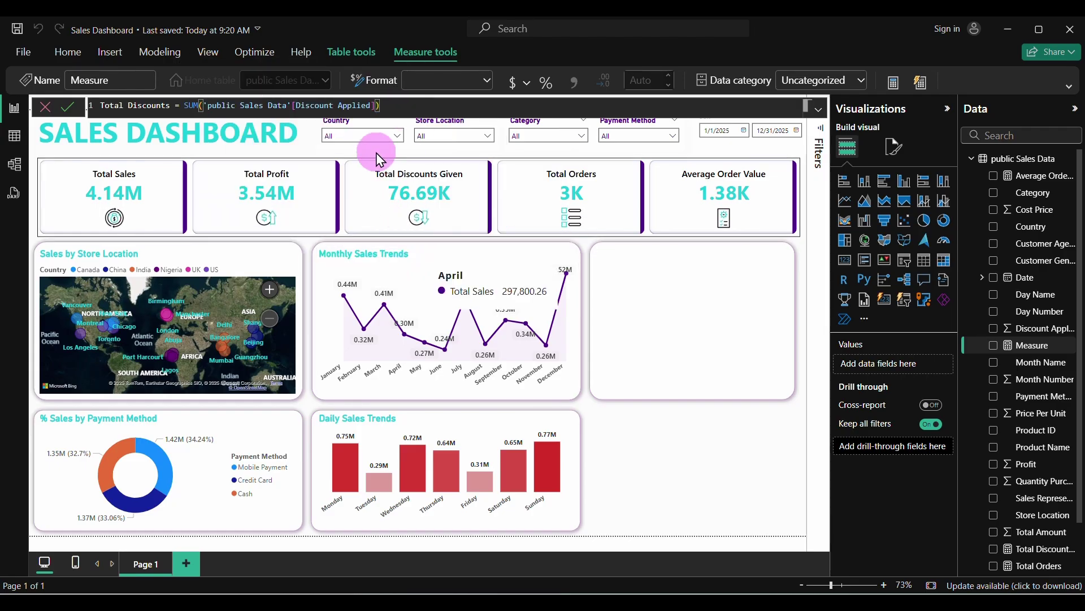
click(69, 107)
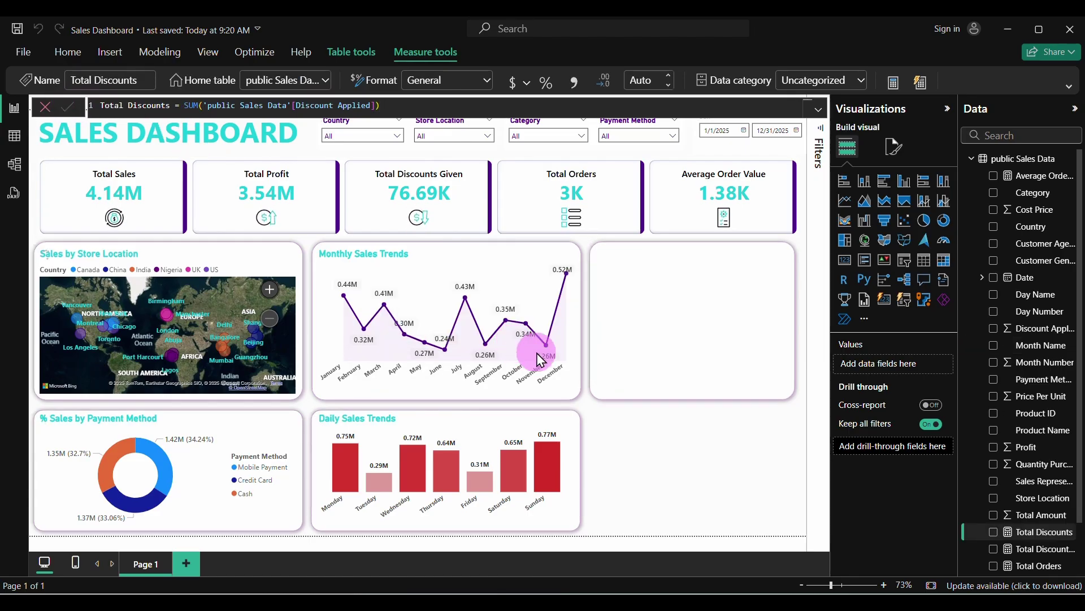
click(633, 464)
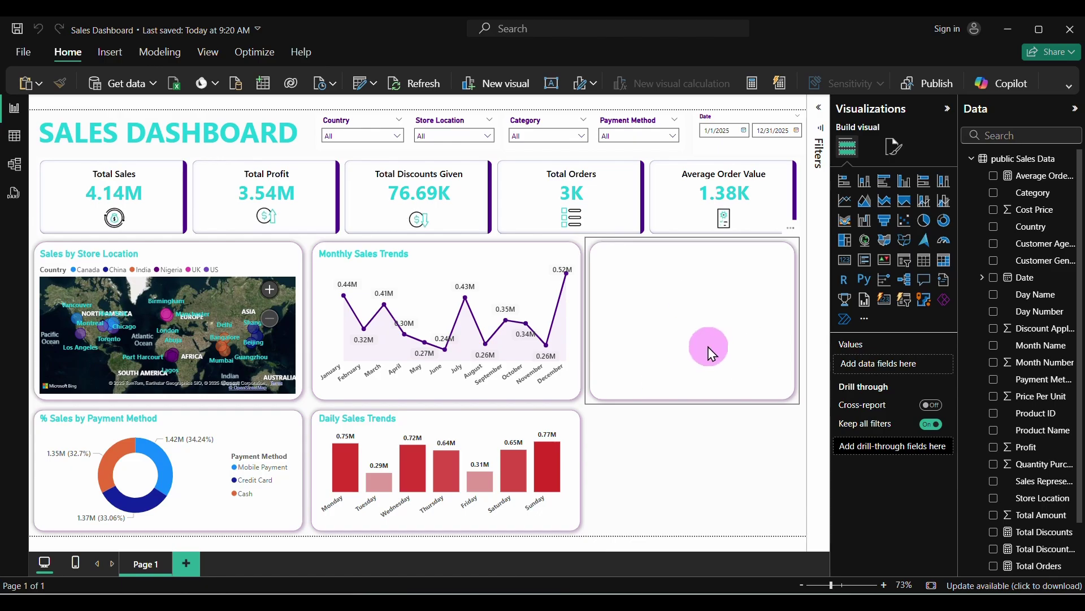
Add a scatter chart and check the size of the blank card beside Monthly Sales Trends
click(905, 229)
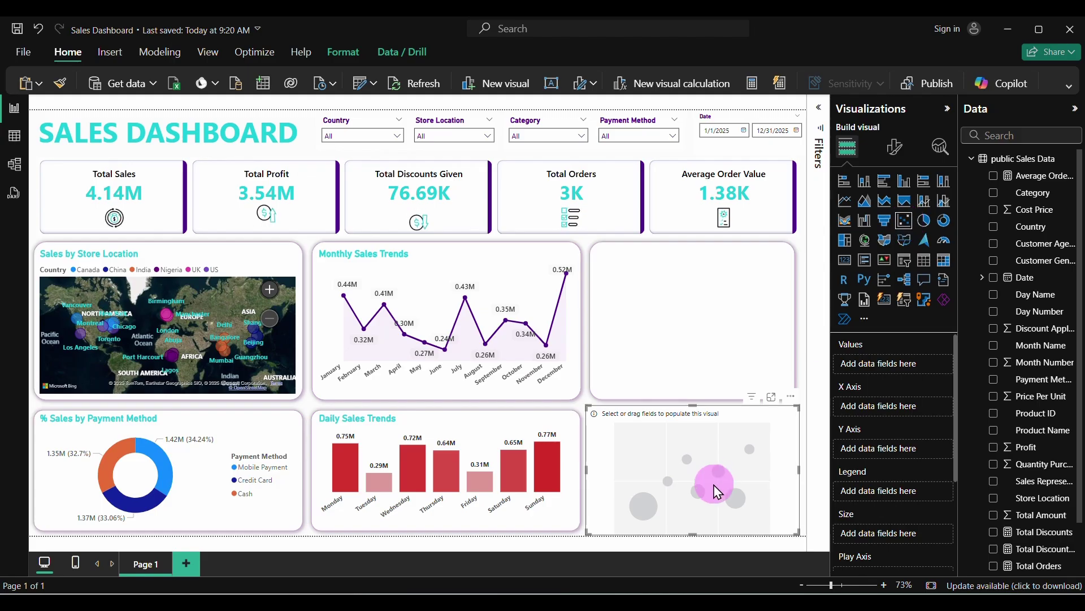
mouse_move(697, 473)
mouse_down()
mouse_move(704, 412)
mouse_move(707, 470)
mouse_up()
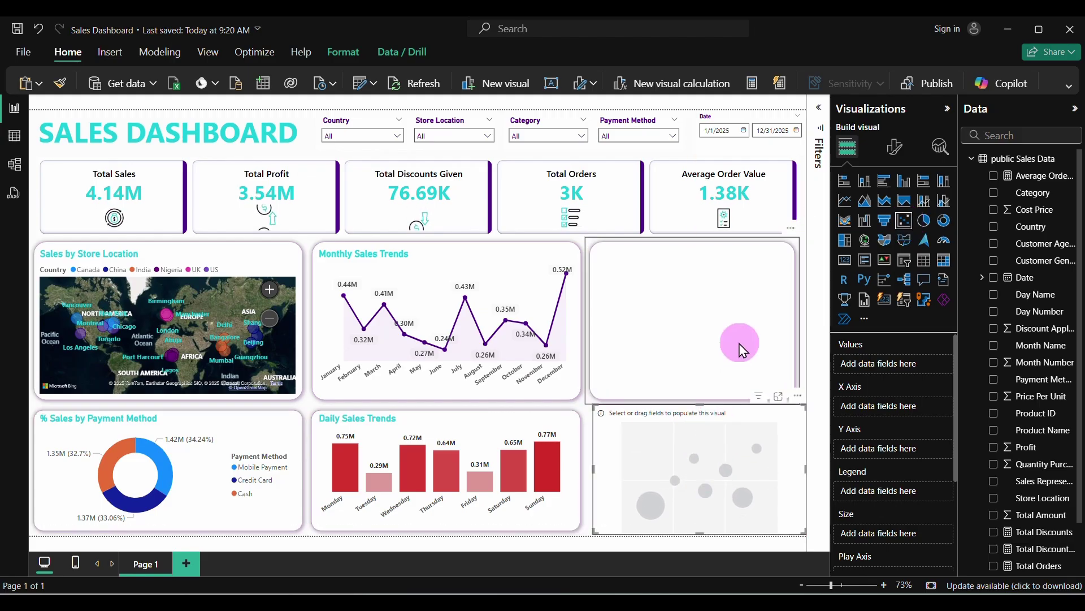
click(758, 309)
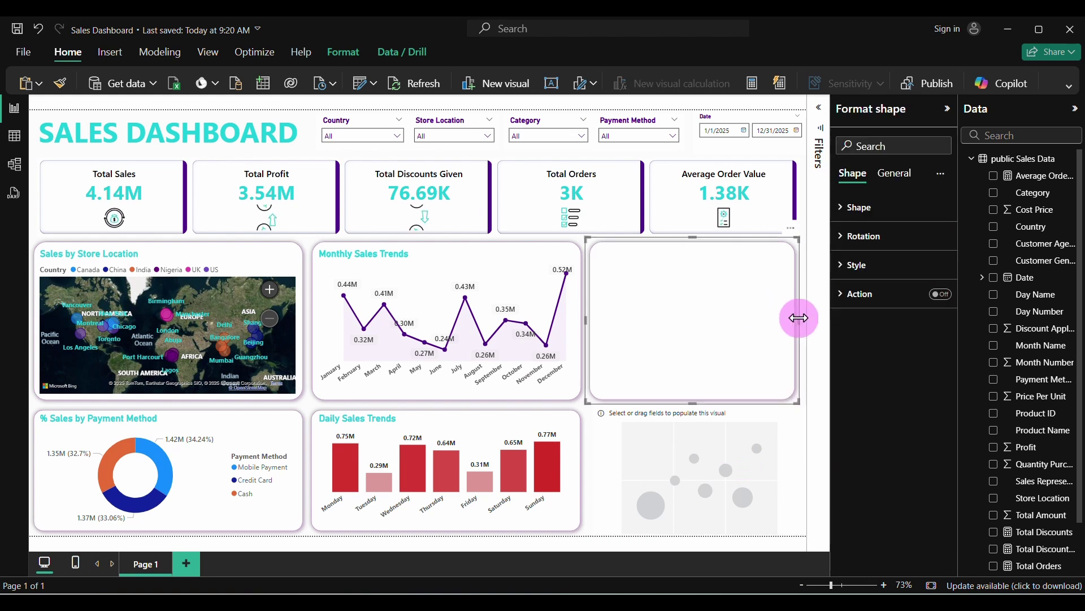
drag(798, 318, 805, 318)
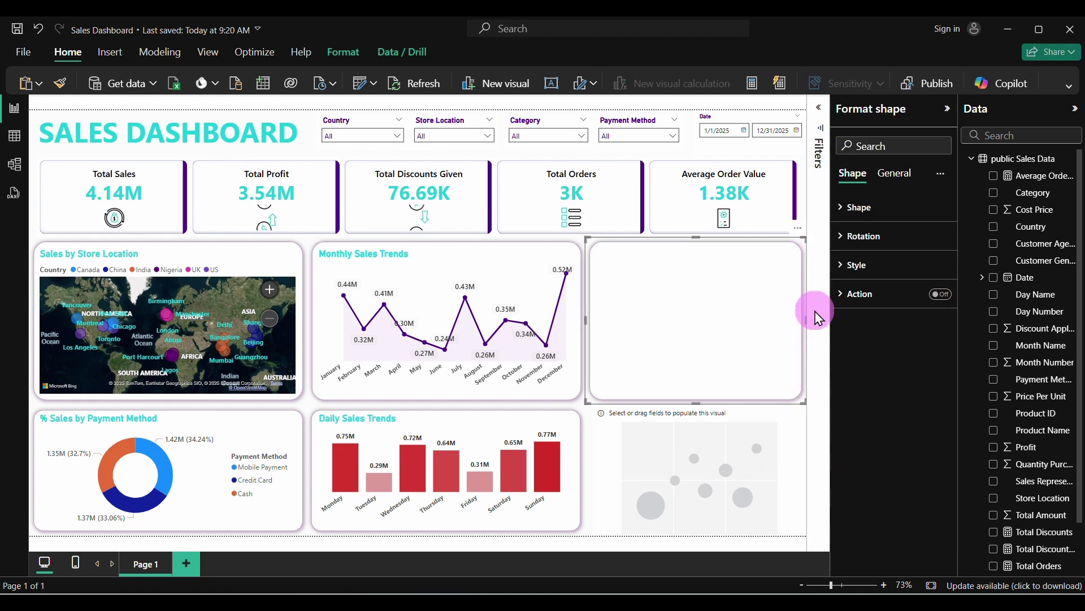
click(893, 173)
click(873, 208)
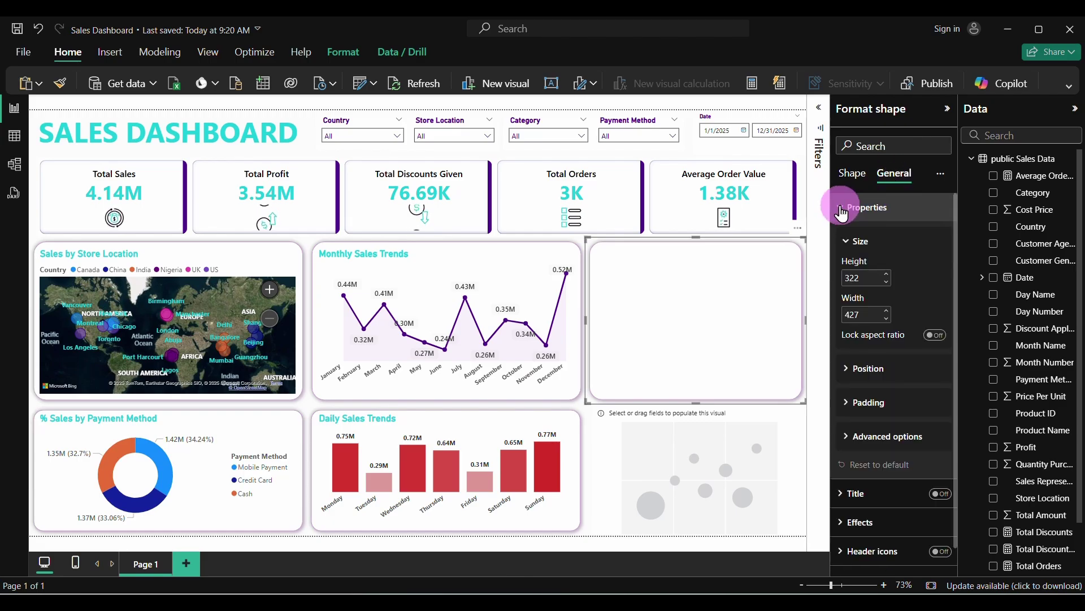
click(875, 283)
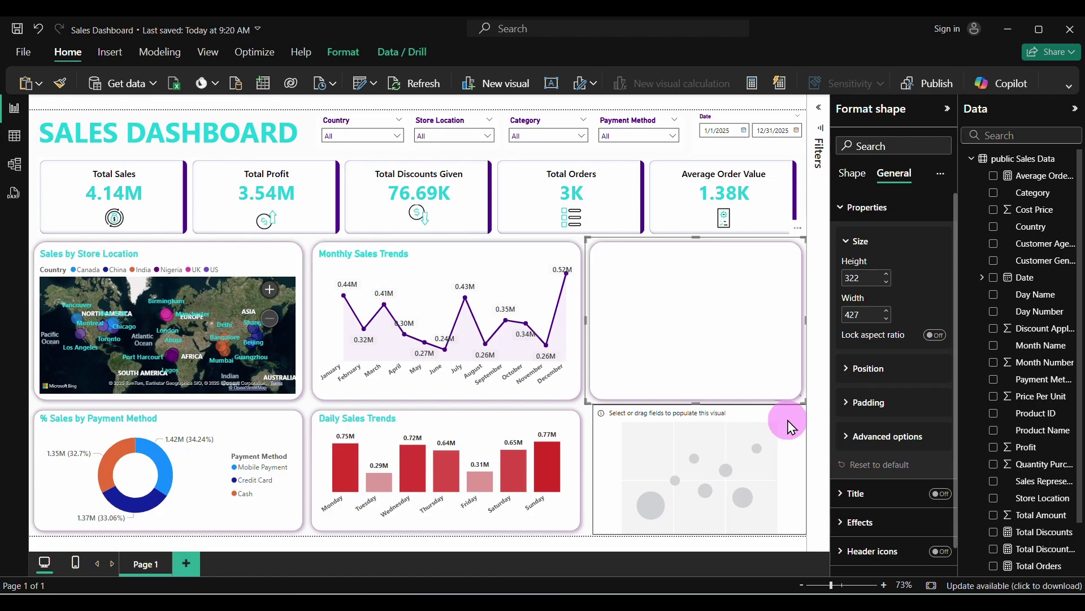
Move the scatter chart into the blank card and resize it to fit
drag(786, 426, 787, 270)
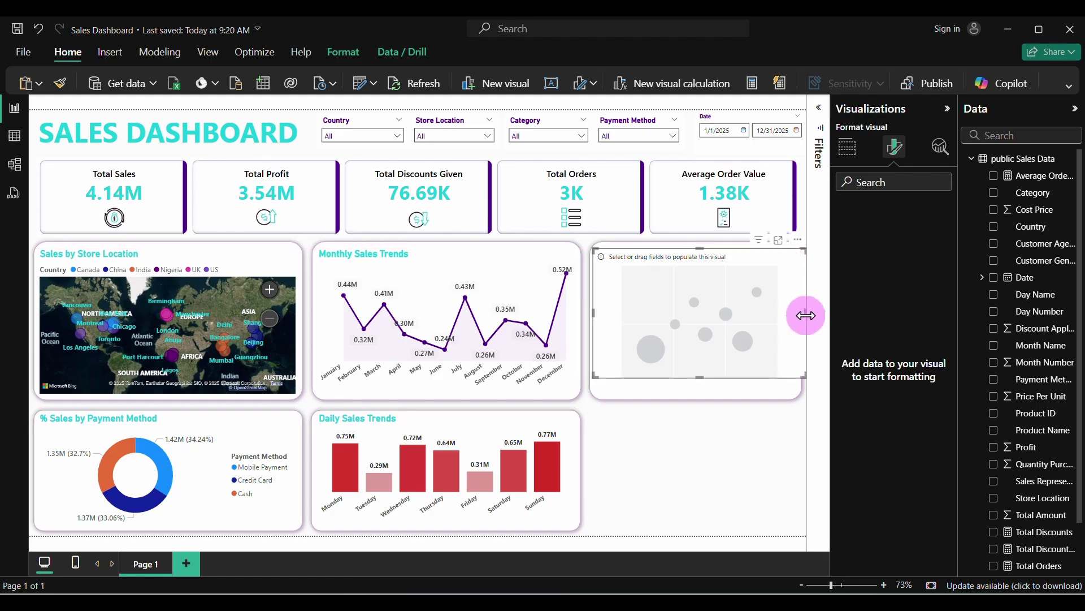
drag(805, 315, 797, 317)
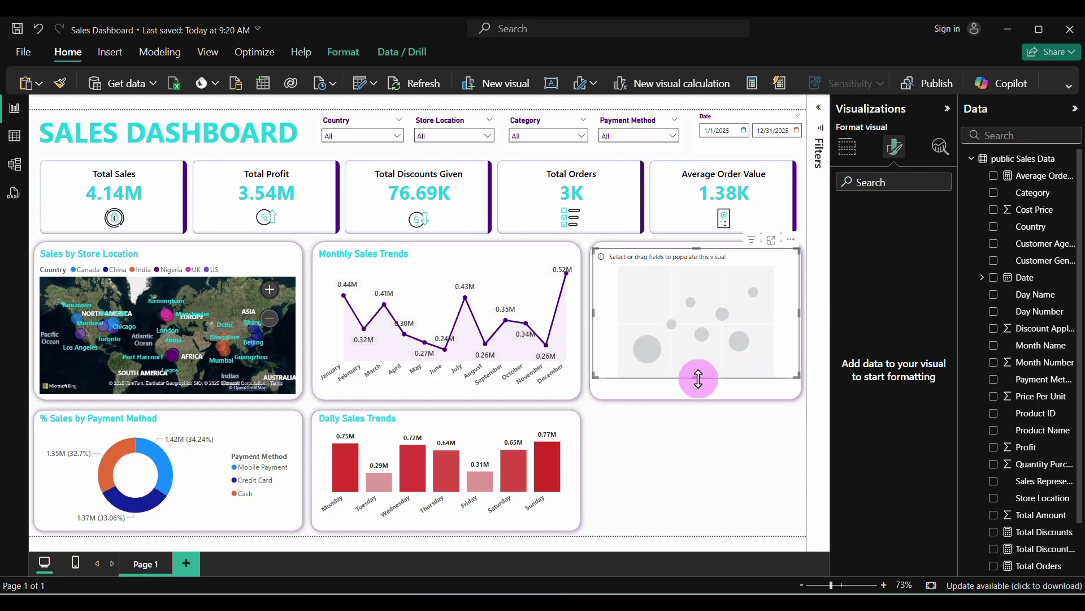
drag(699, 377, 699, 390)
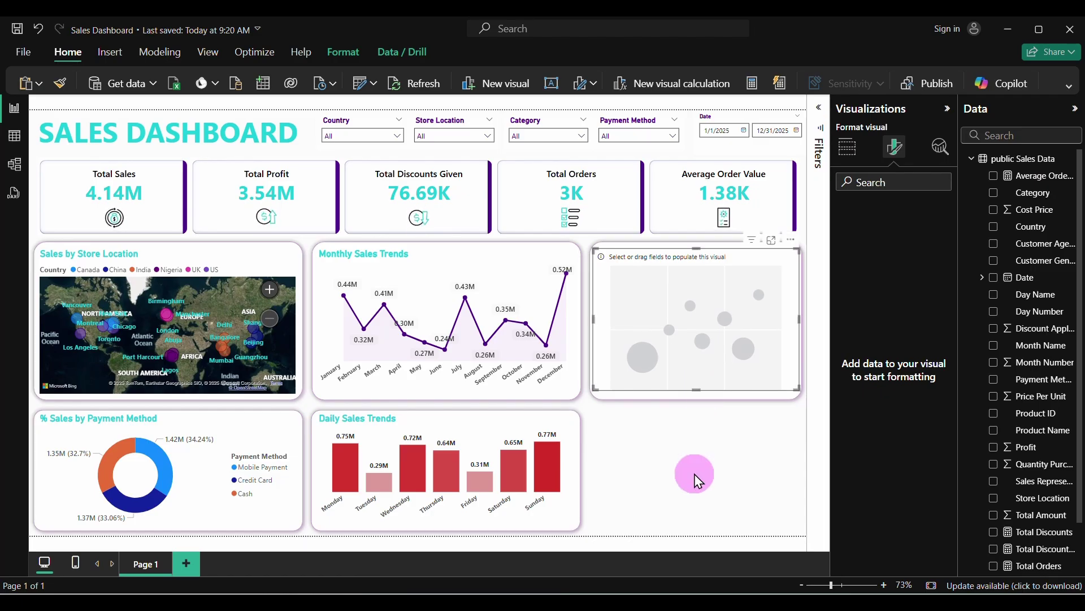
click(694, 474)
click(705, 267)
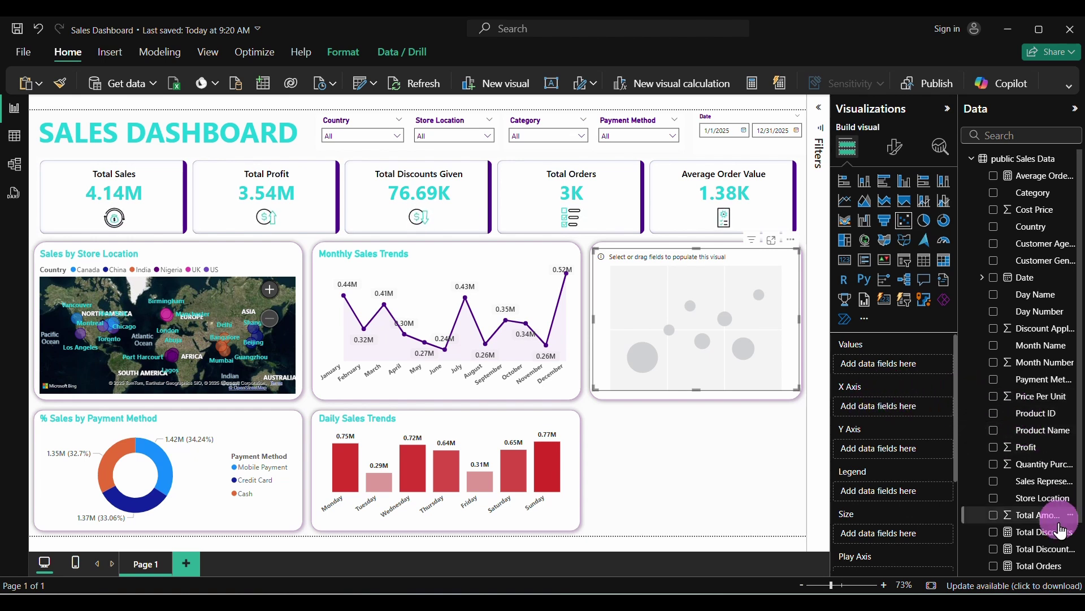
Set X to Total Sales, Y to Total Discounts Given, Values to Store Location, Legend to Country, Size to Total Orders
scroll(1061, 531, down, 1)
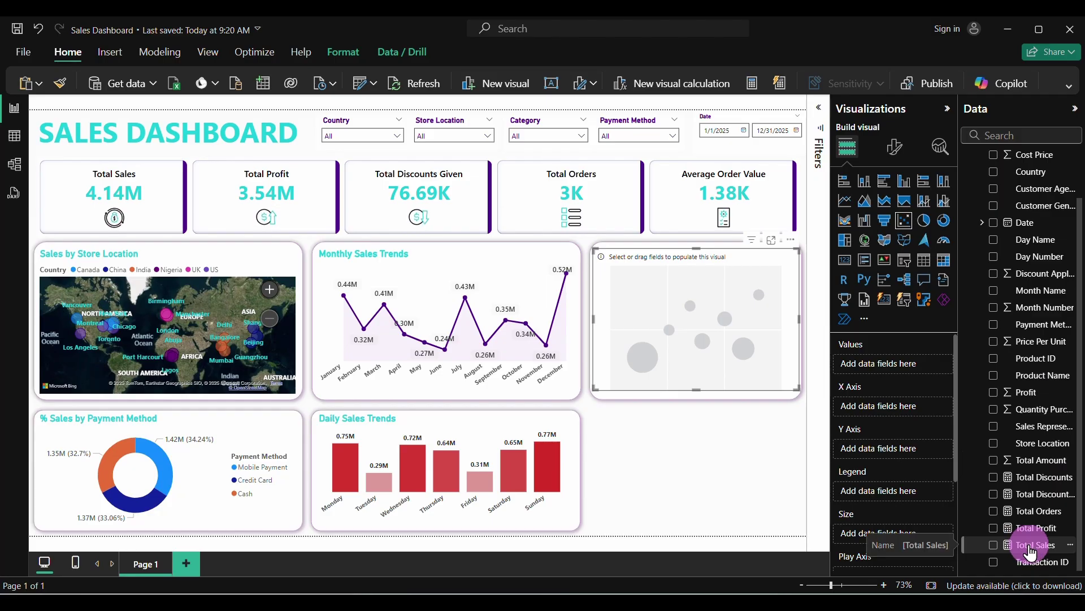
drag(1030, 551, 903, 416)
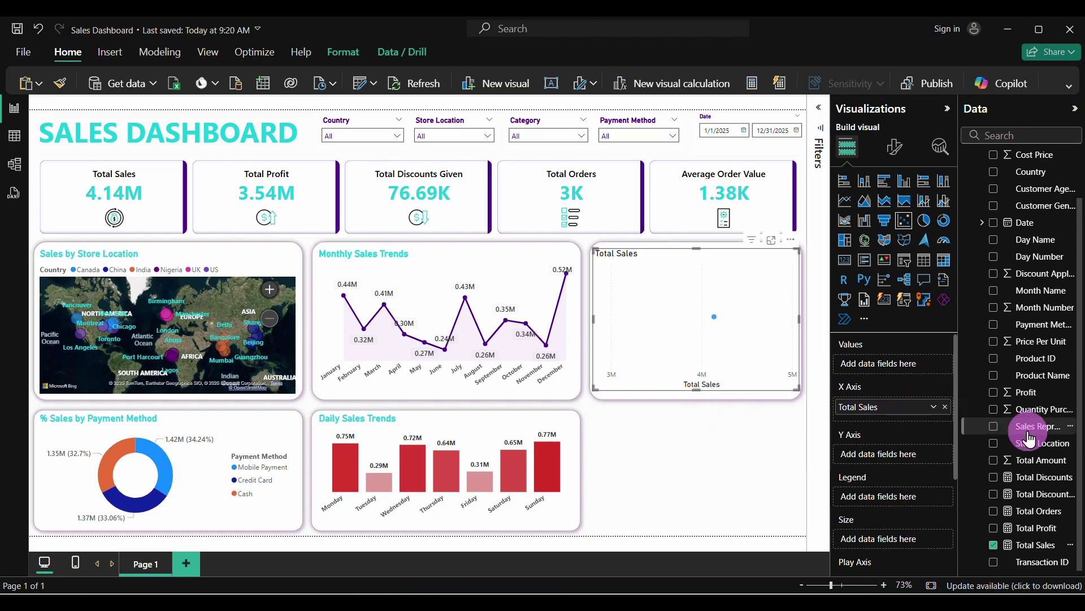
drag(1030, 502, 884, 454)
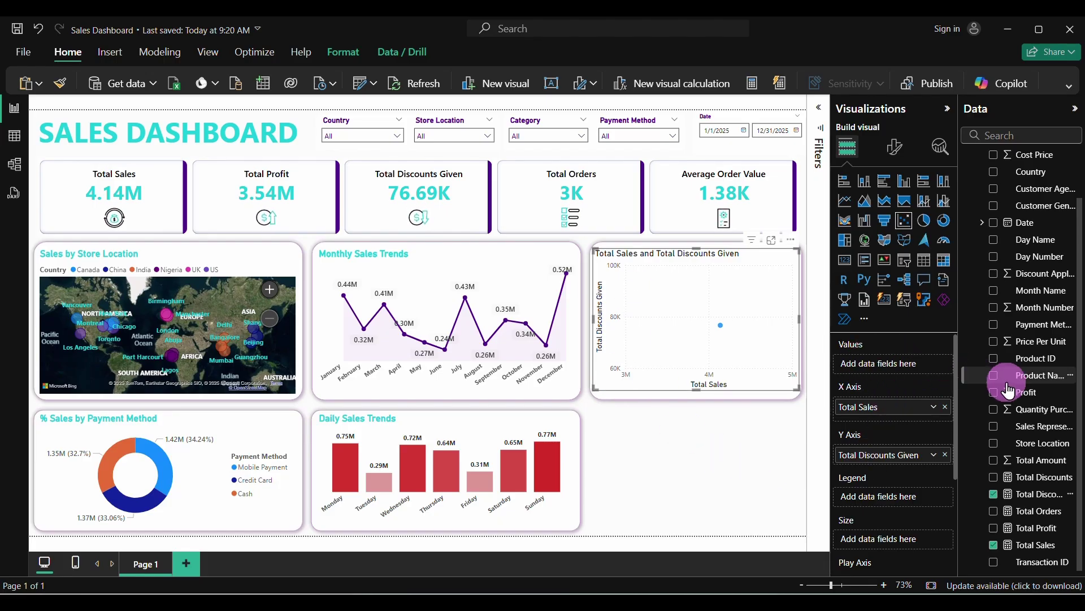
drag(1026, 443, 901, 363)
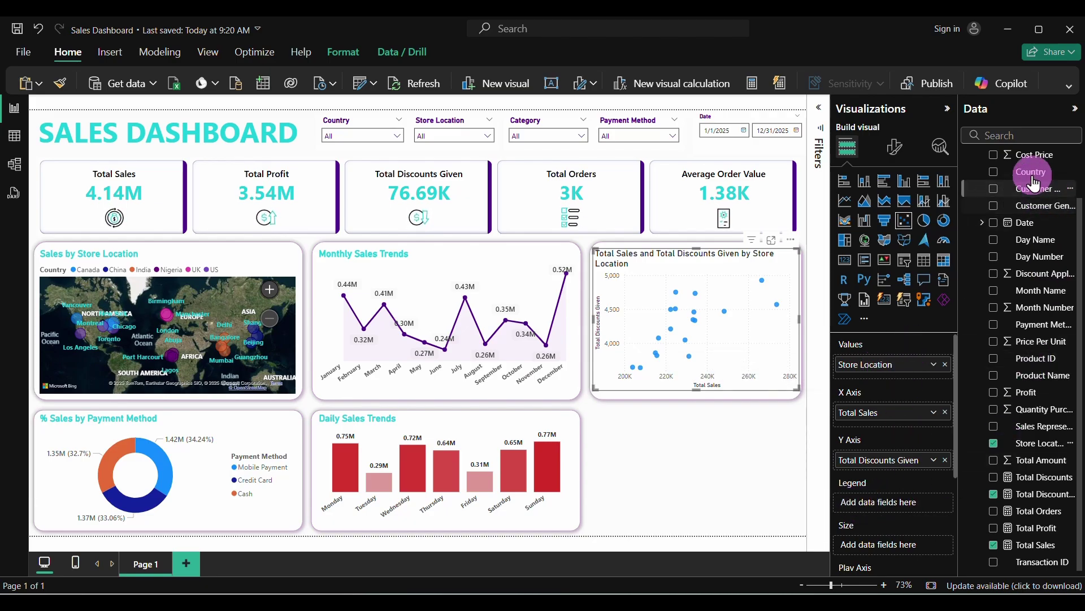
drag(1035, 183, 908, 502)
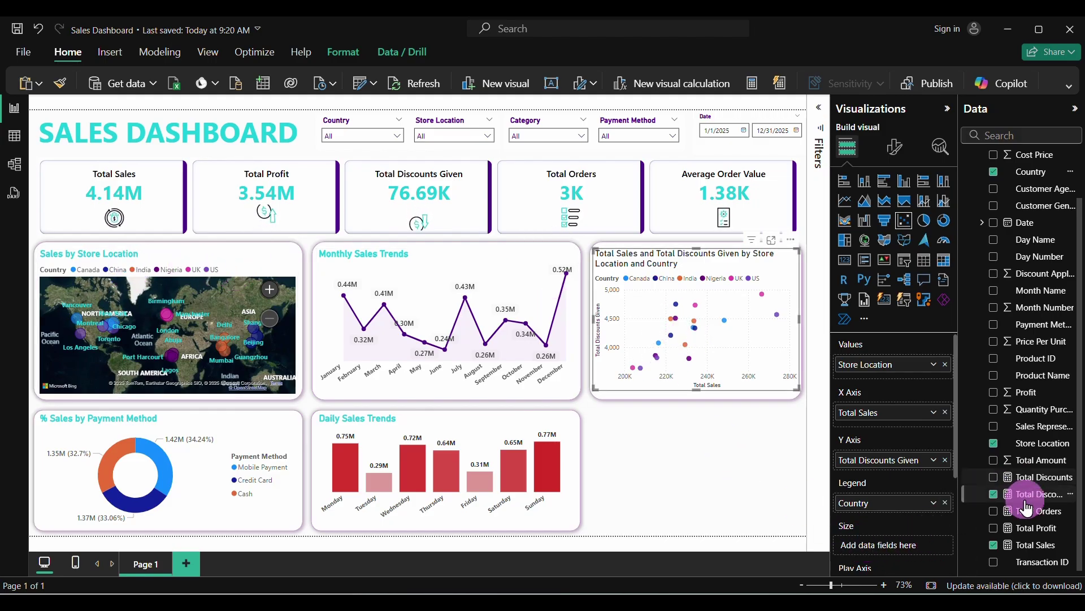
drag(1027, 511, 927, 545)
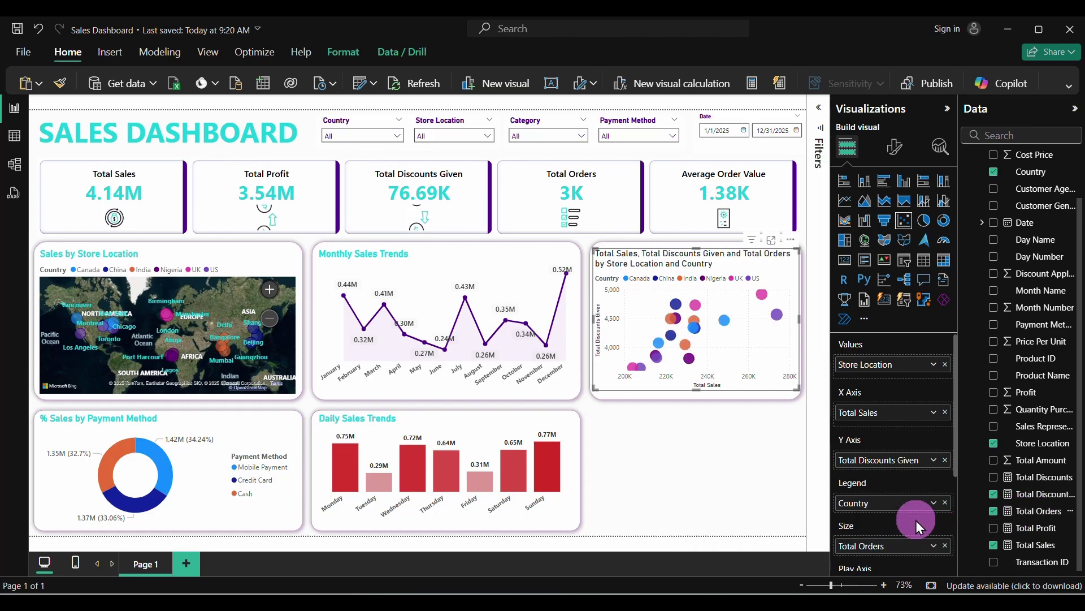
scroll(916, 520, down, 3)
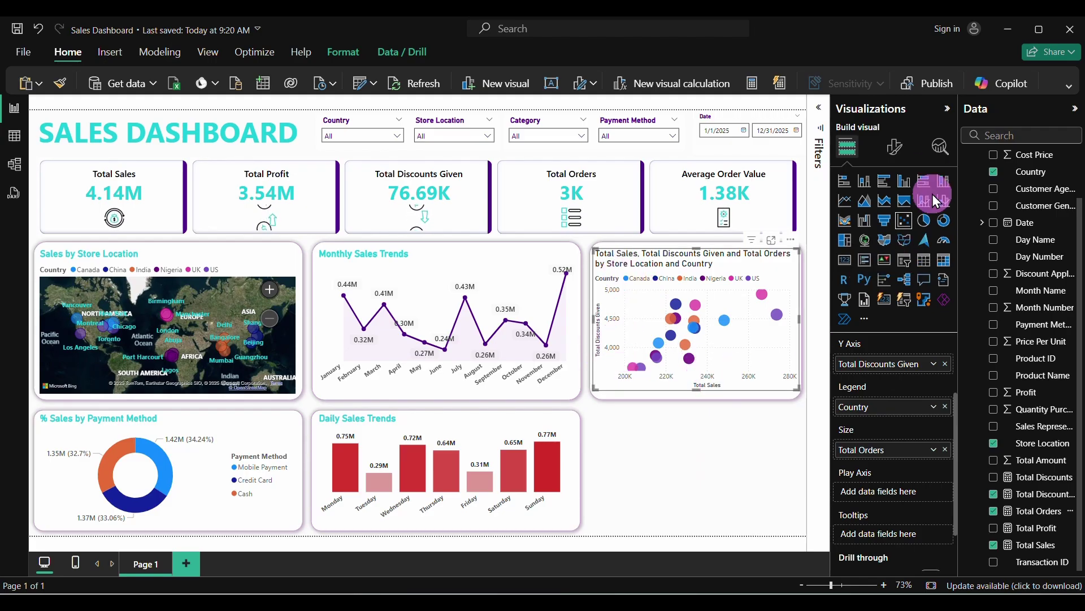
Edit the scatter chart's title text, trimming it down to begin with 'Discounts Given'
click(894, 152)
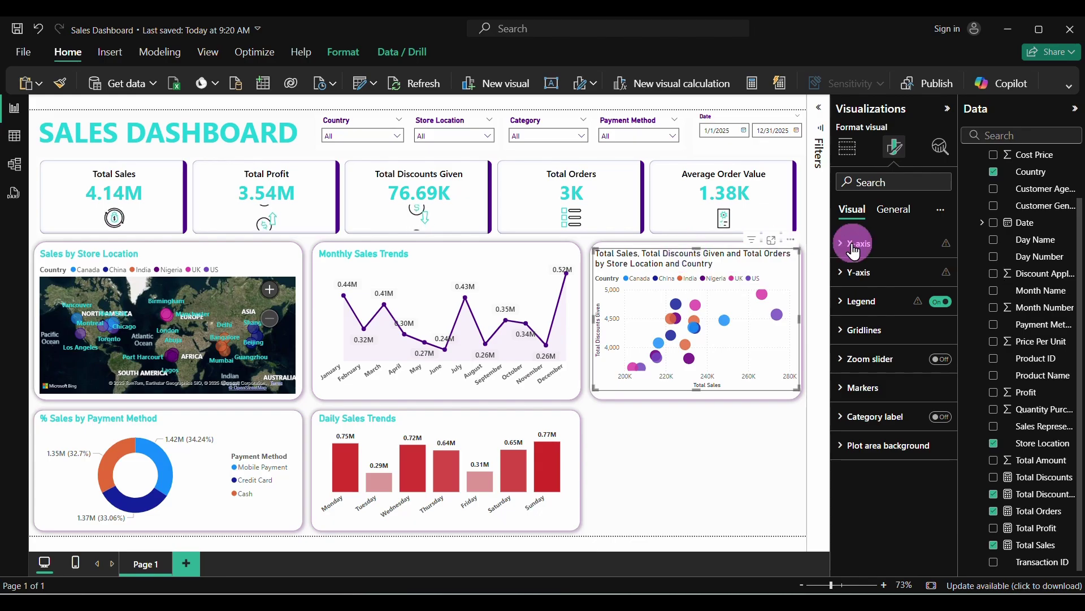
click(892, 213)
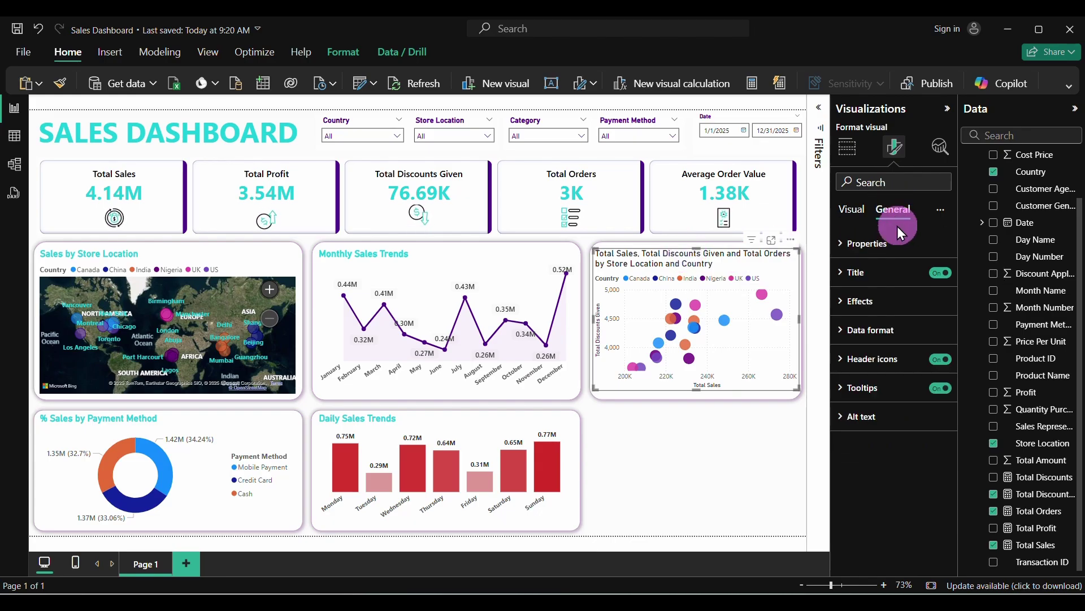
click(904, 272)
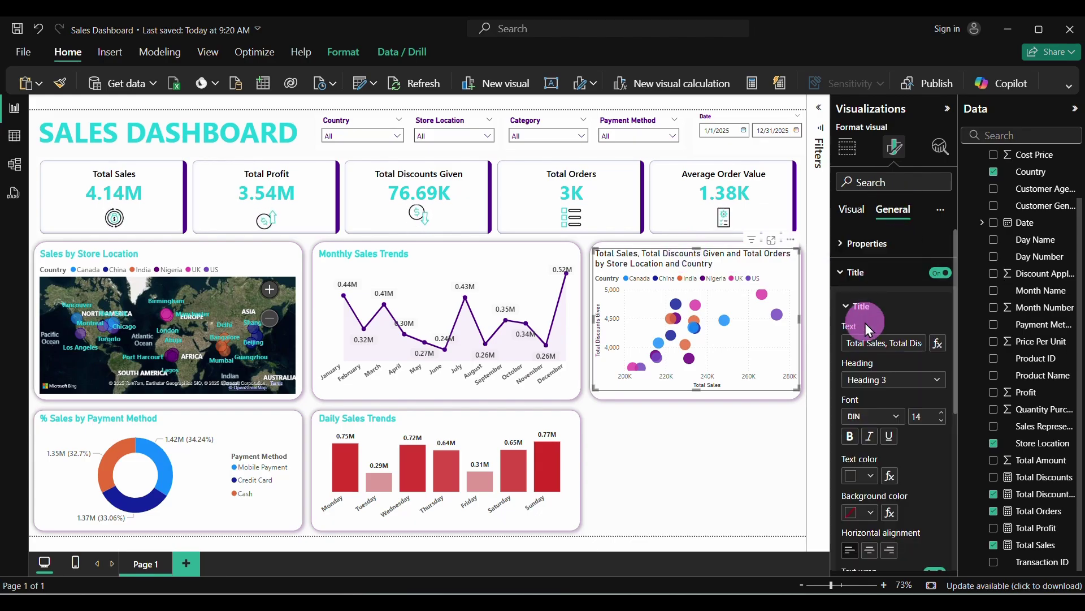
click(897, 346)
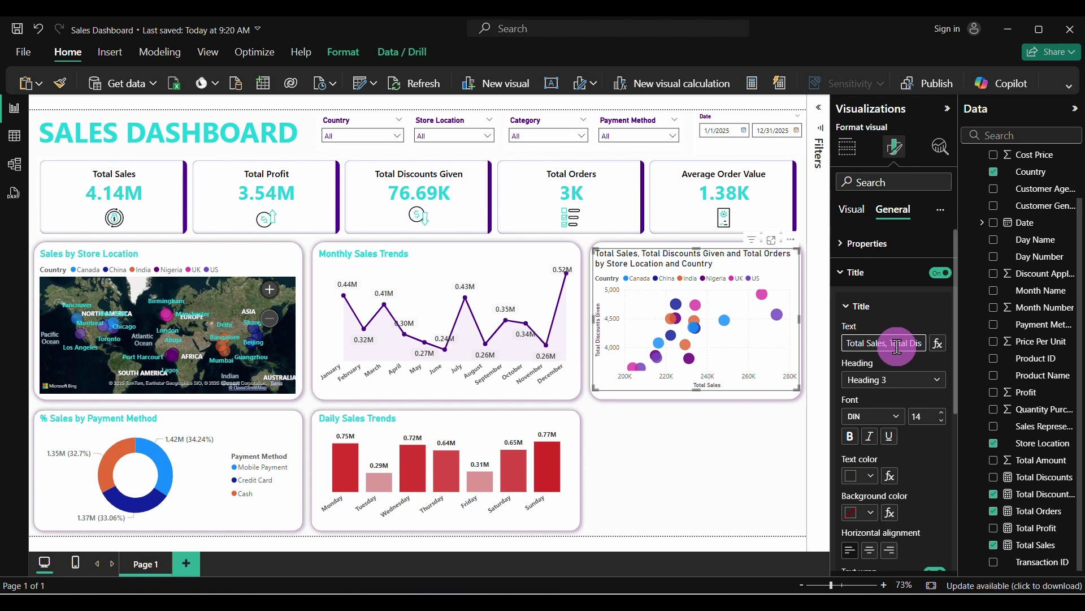
drag(897, 346, 909, 345)
click(909, 344)
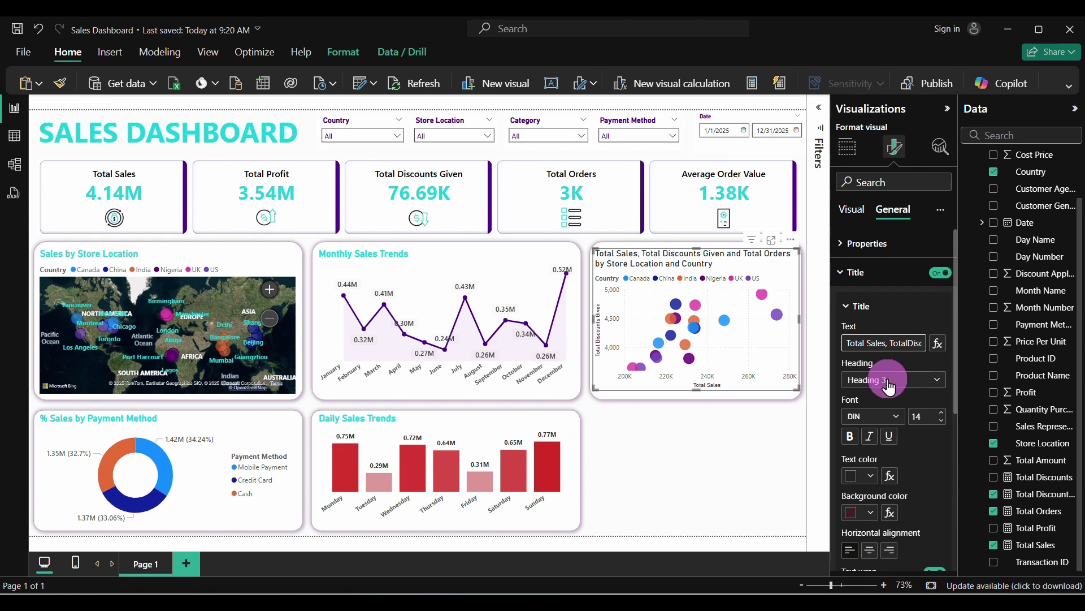
key(Return)
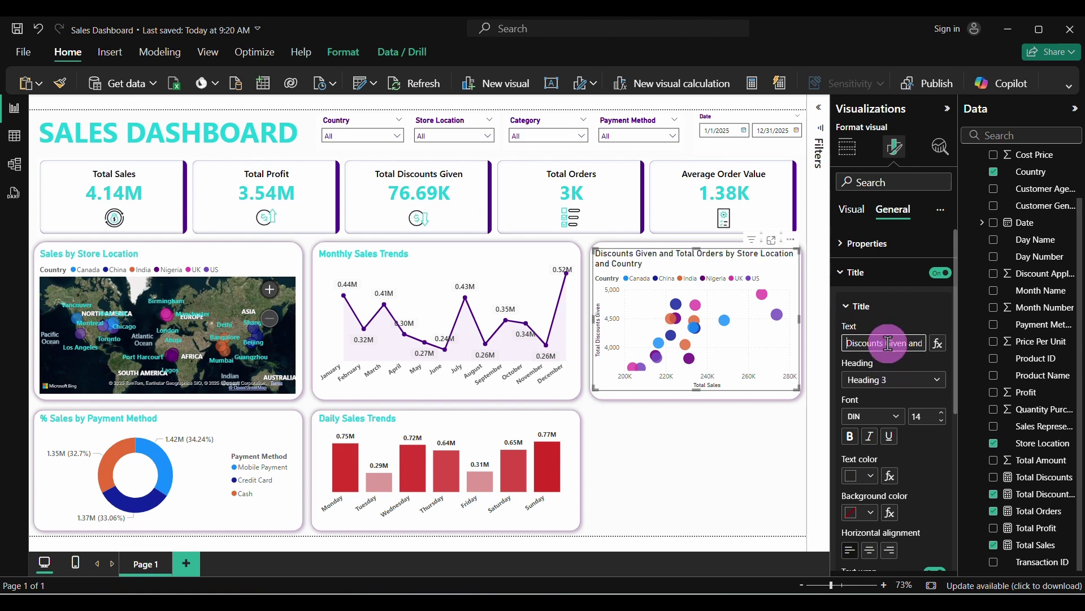
drag(889, 343, 908, 343)
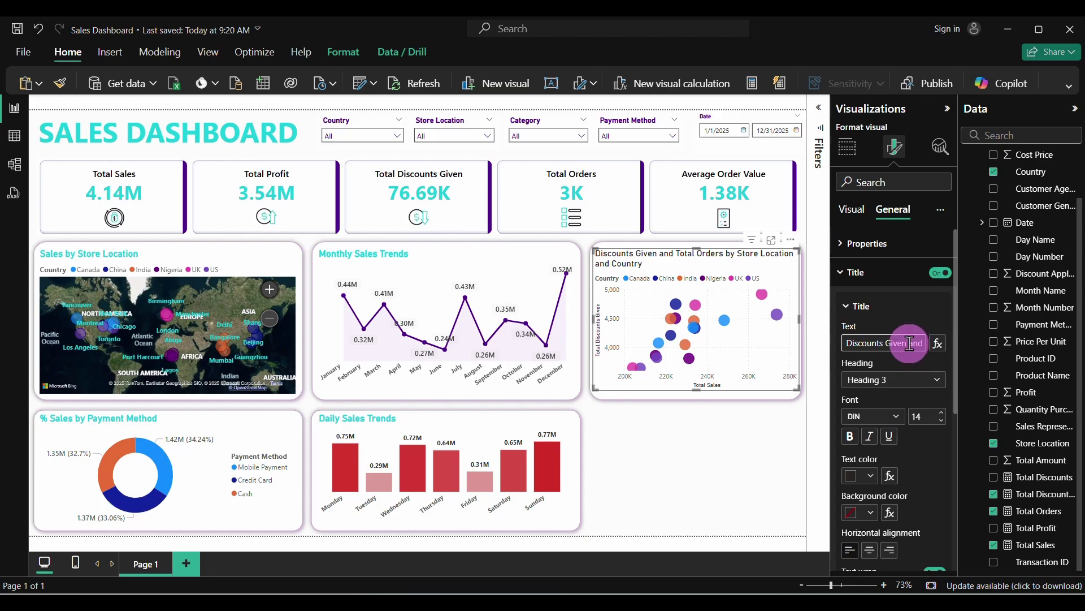
drag(909, 343, 937, 274)
key(BackSpace)
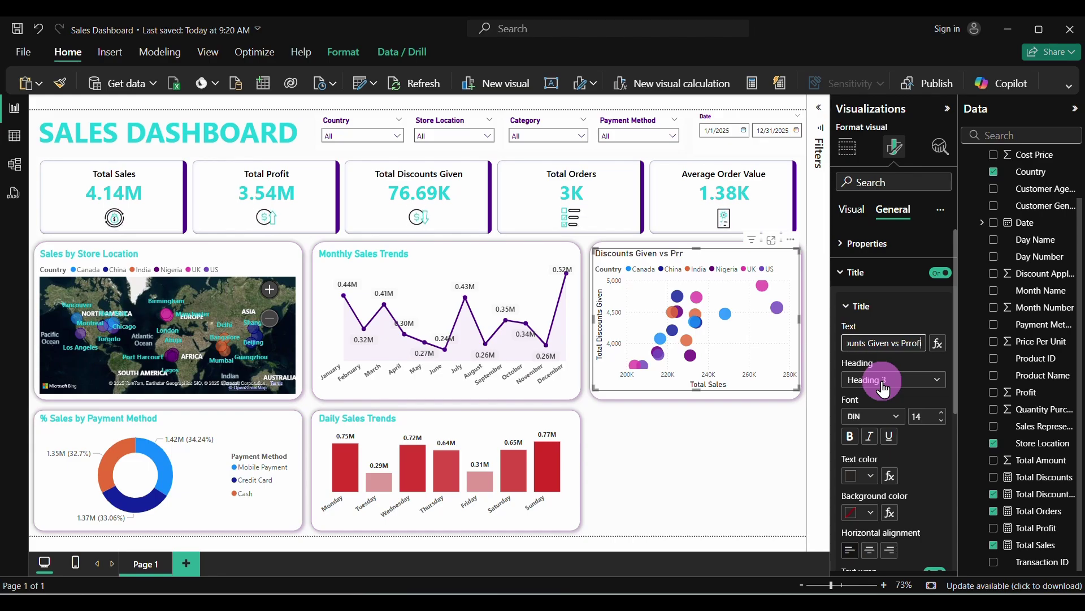
click(908, 343)
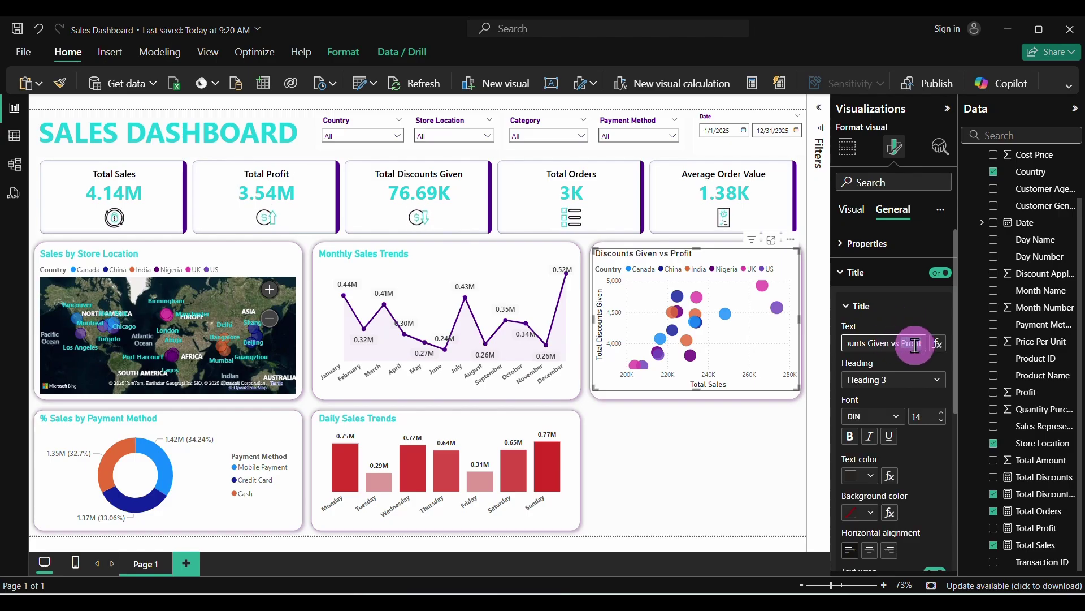
text(Sa)
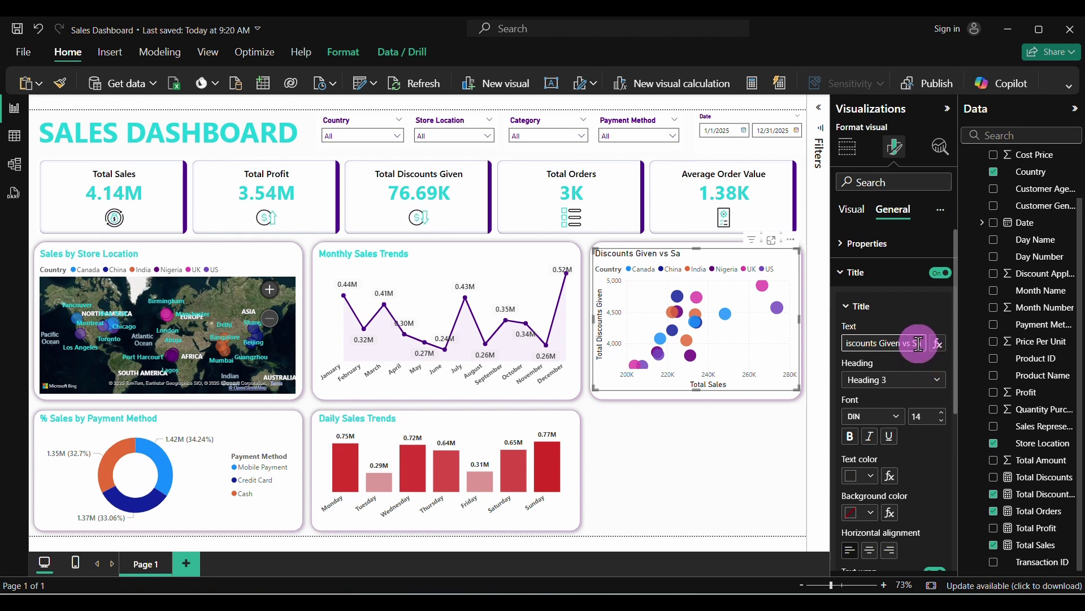
double_click(917, 343)
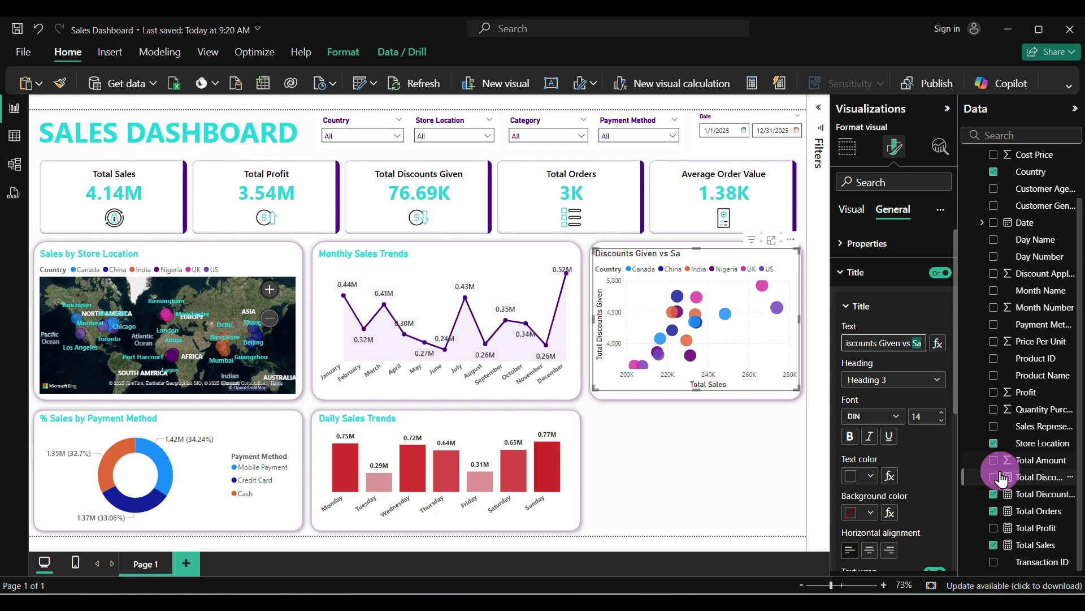
Swap Total Sales for Total Profit and retitle the chart 'Discounts Given vs Profit' in bold
click(1001, 545)
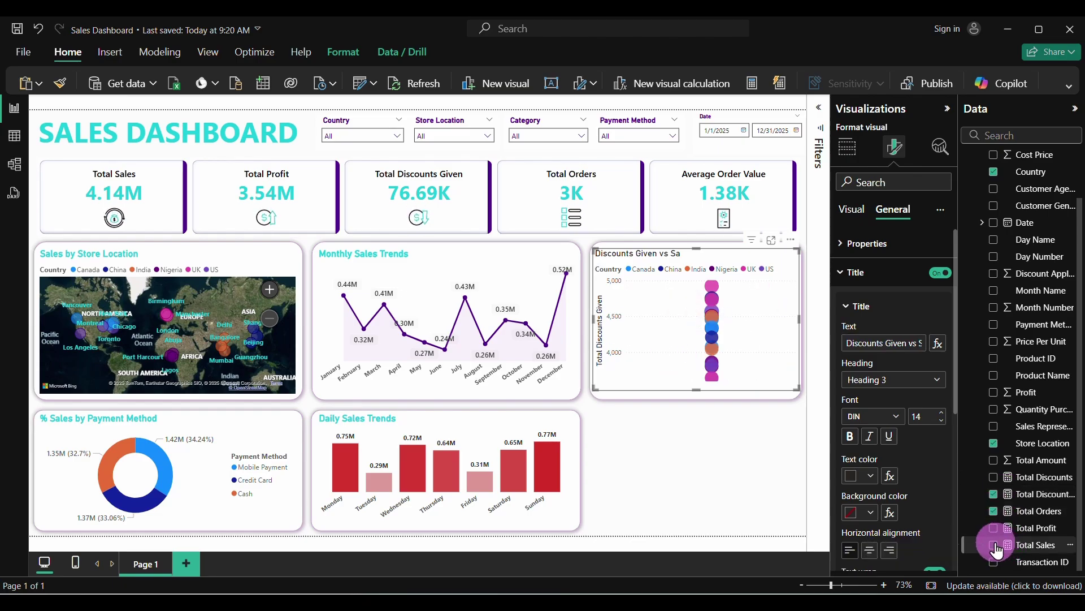
click(995, 529)
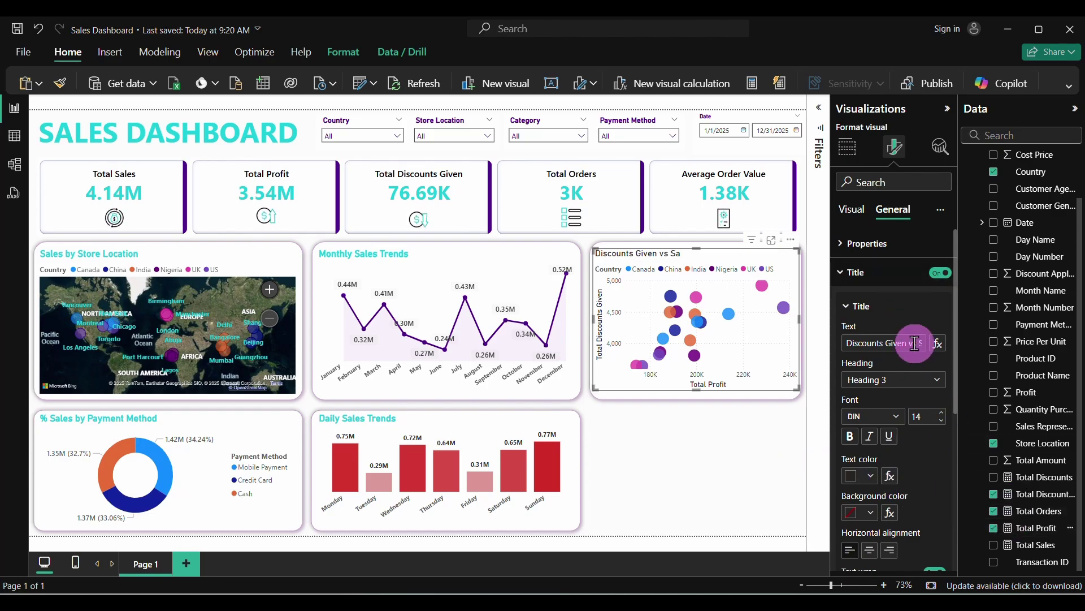
mouse_move(916, 343)
mouse_down()
mouse_move(878, 343)
mouse_move(916, 344)
mouse_up()
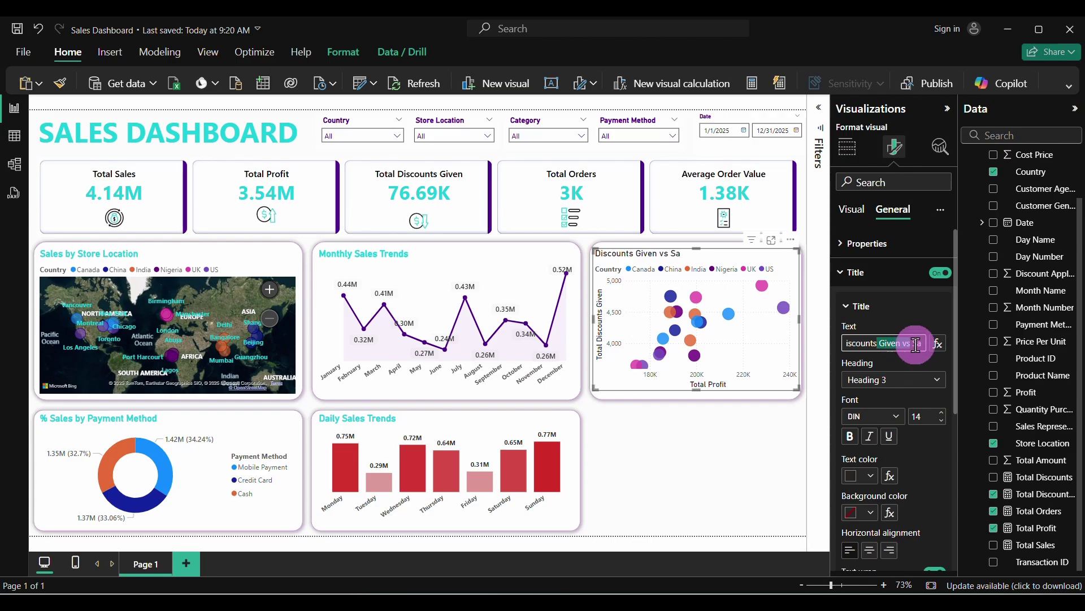
text(P)
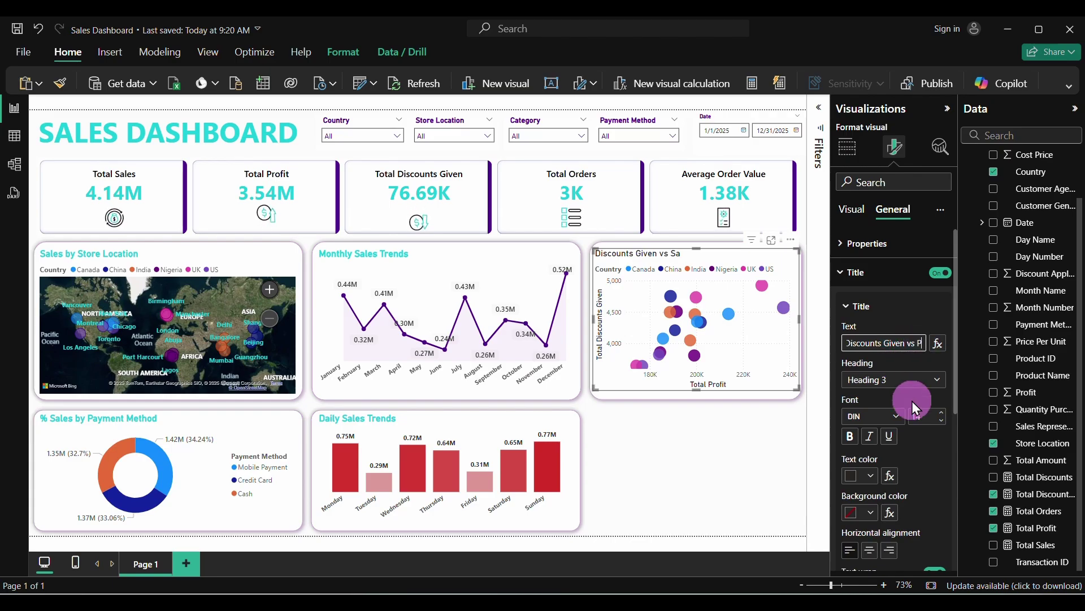
text(rofit)
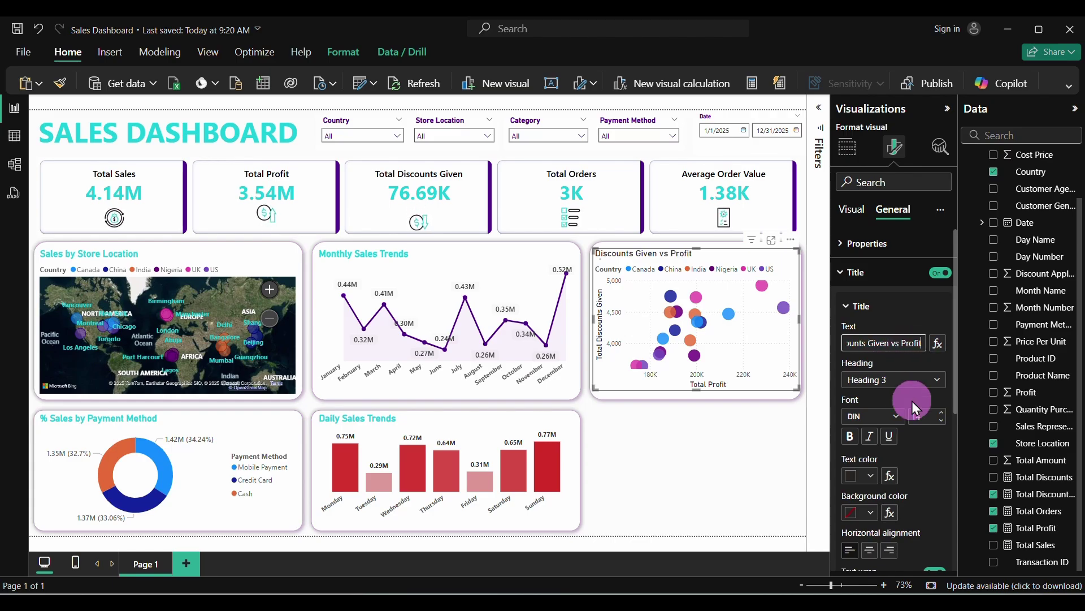
click(850, 436)
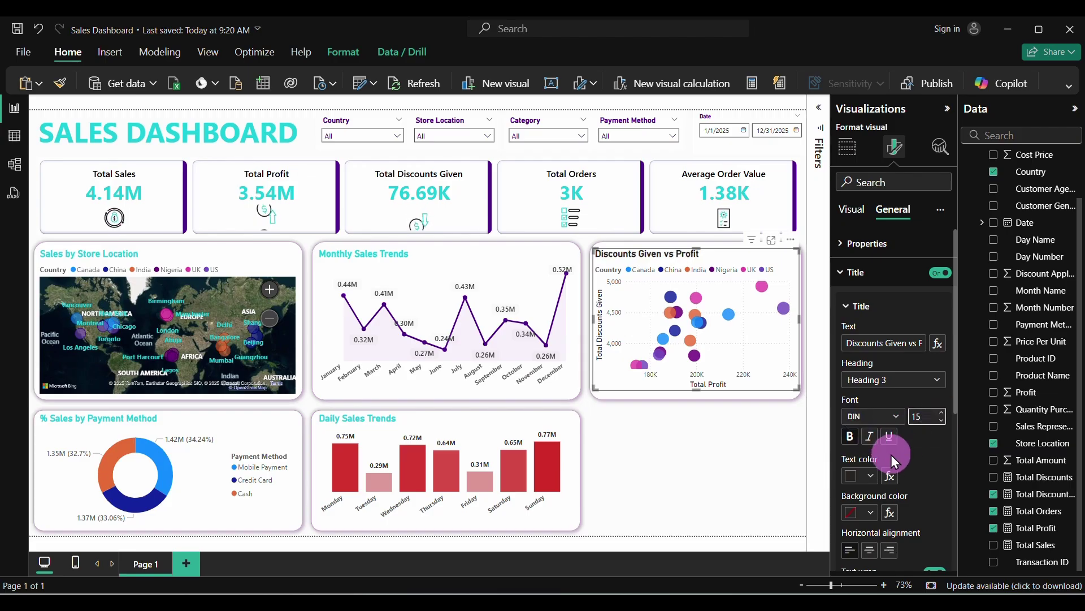
Inspect the title's hex colour without changing it, then make the scatter chart slightly taller
click(874, 476)
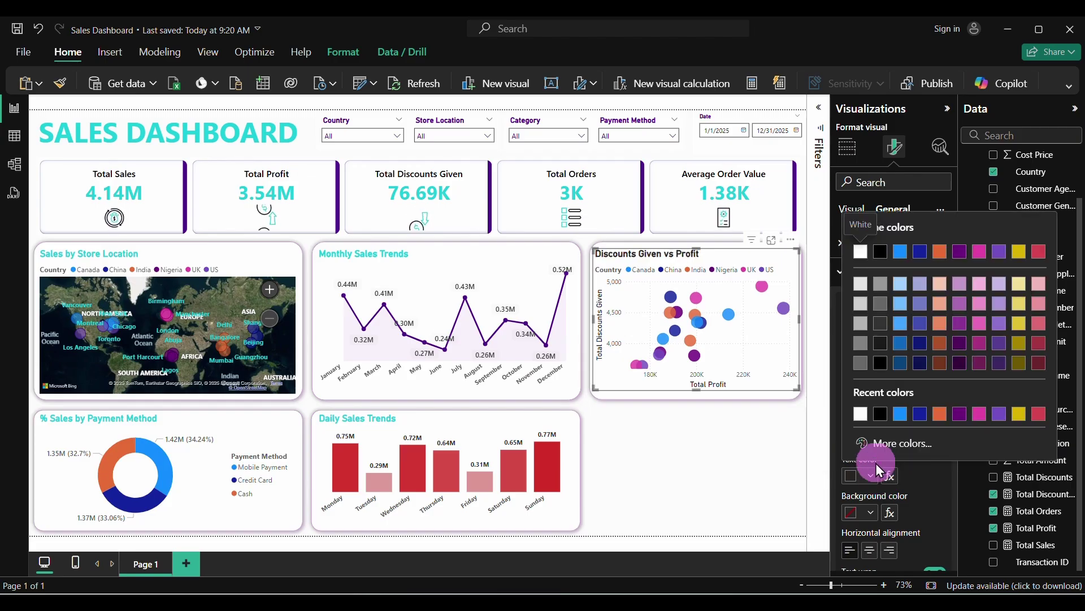
click(903, 444)
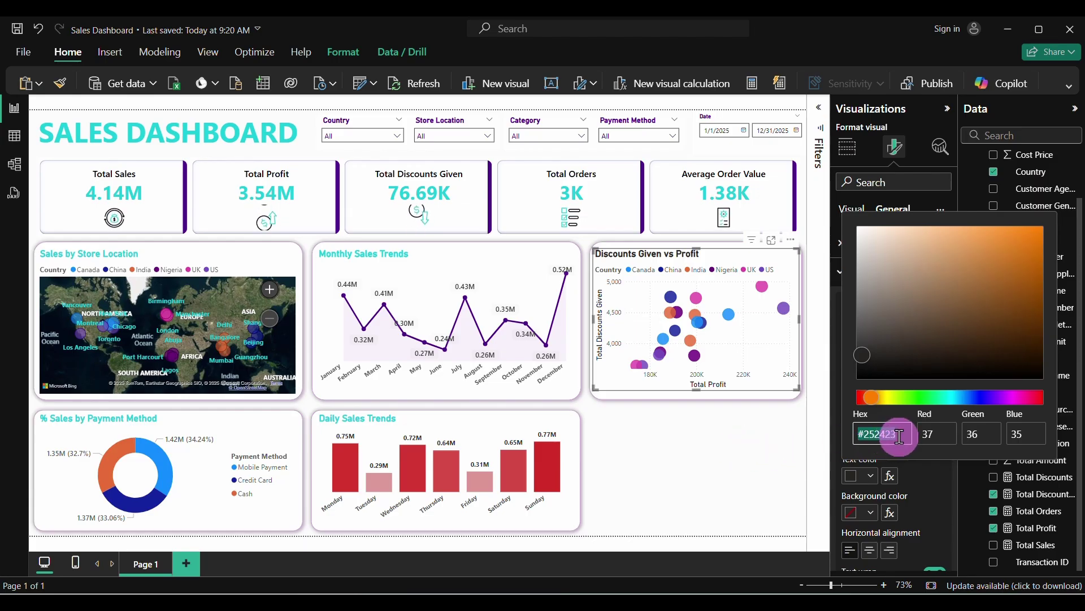
drag(901, 436, 843, 438)
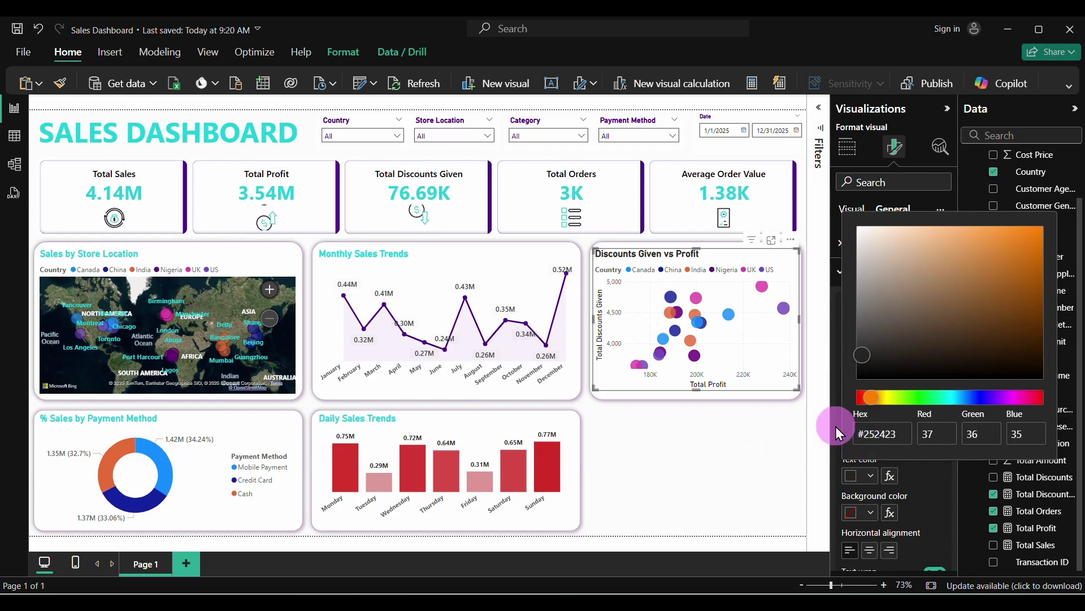
click(836, 430)
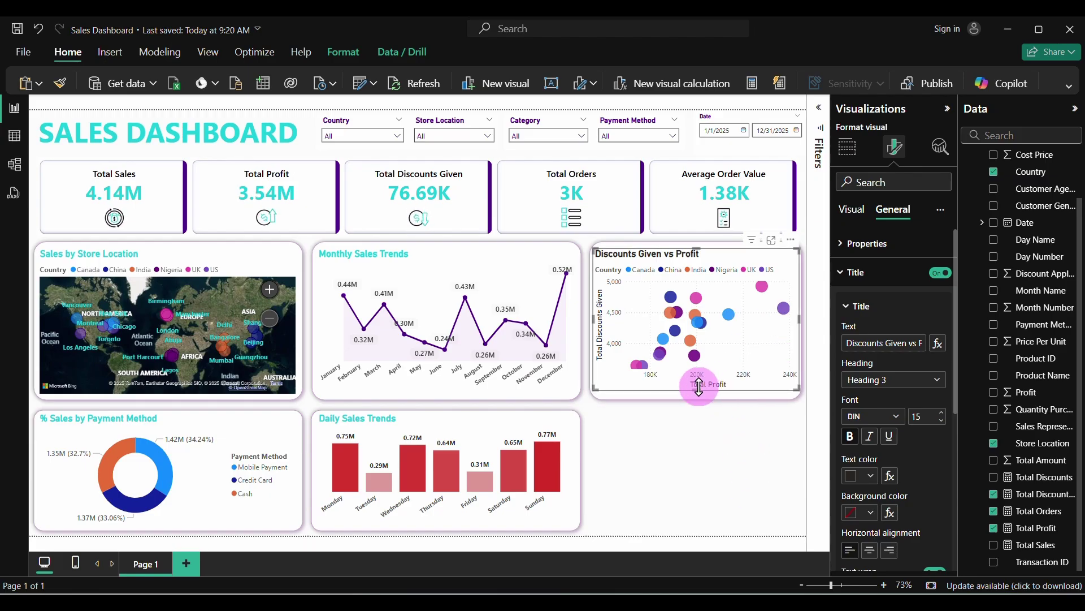
drag(699, 389, 698, 395)
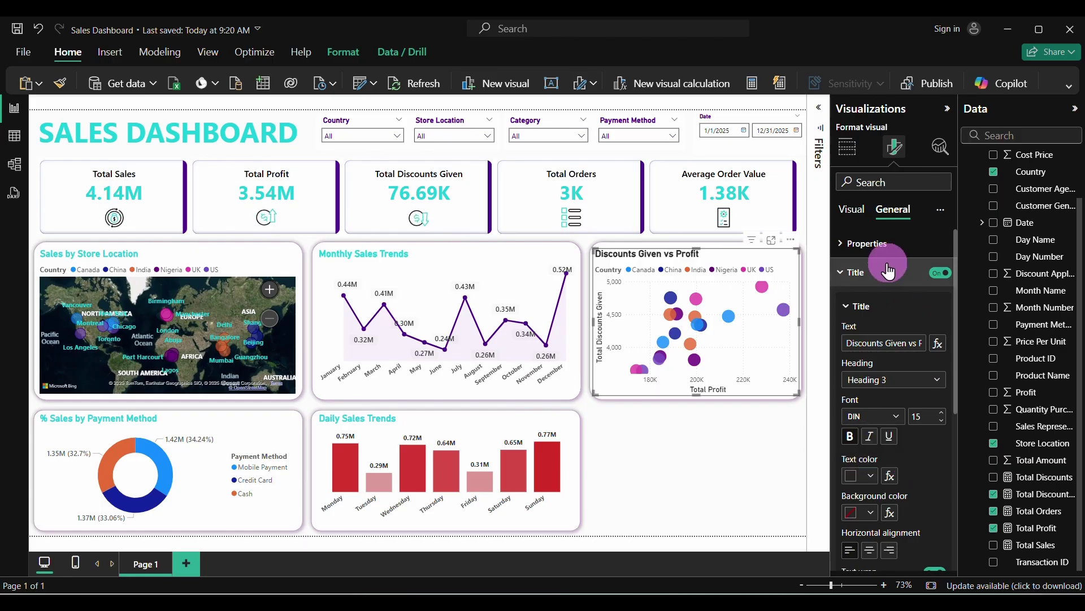
Make the X-axis and Y-axis value labels bold
click(851, 226)
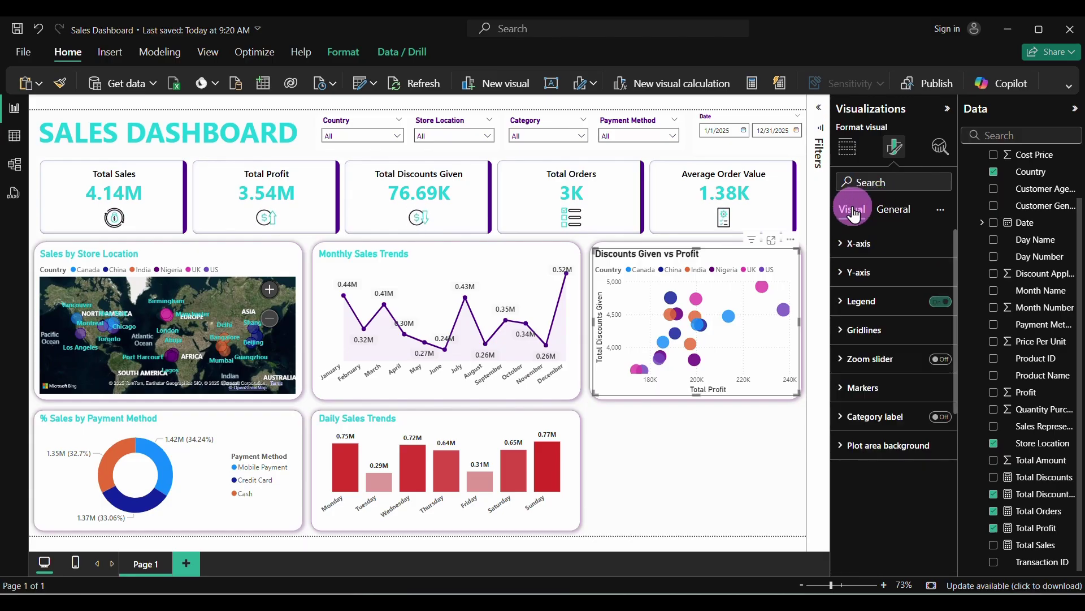
click(841, 248)
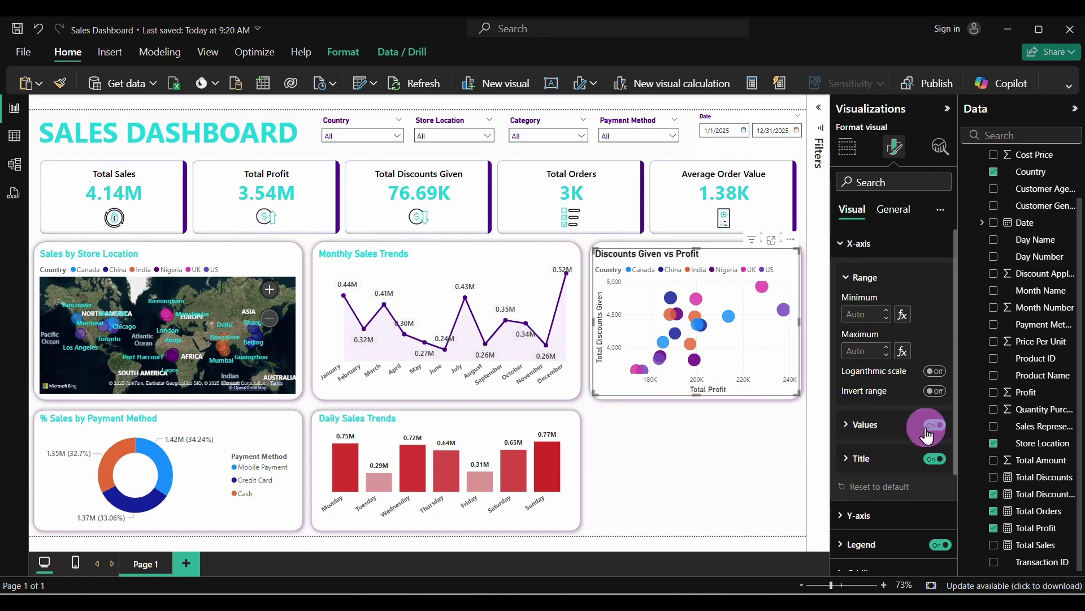
click(847, 426)
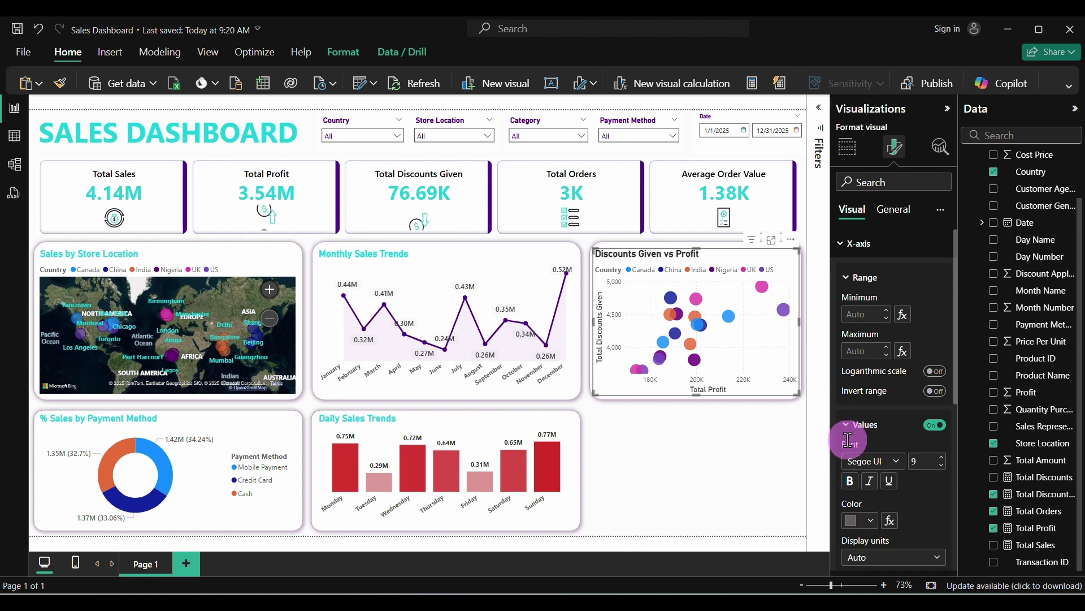
click(849, 481)
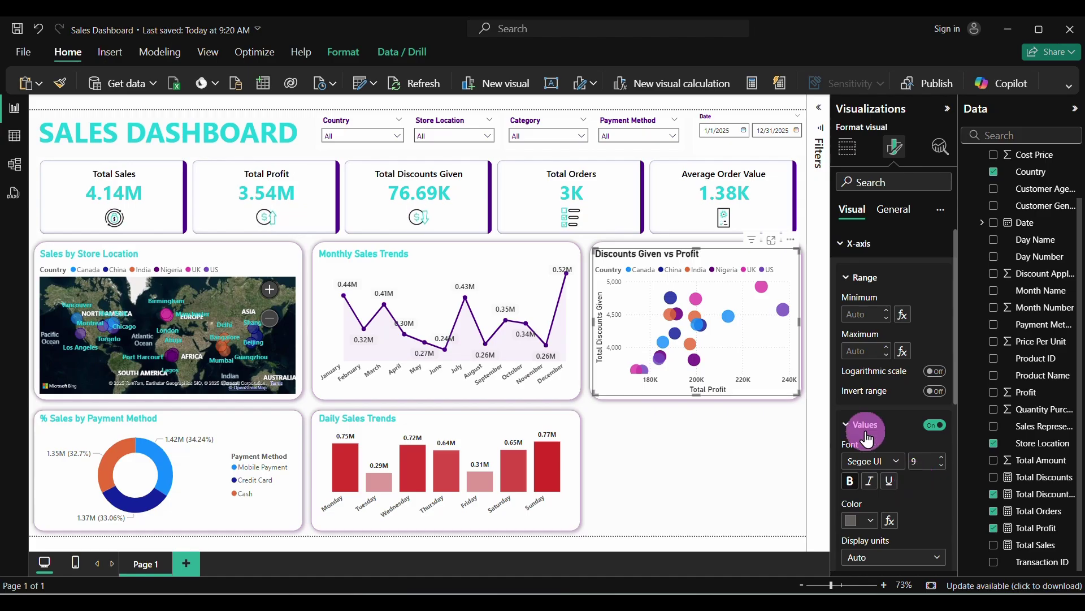
click(844, 245)
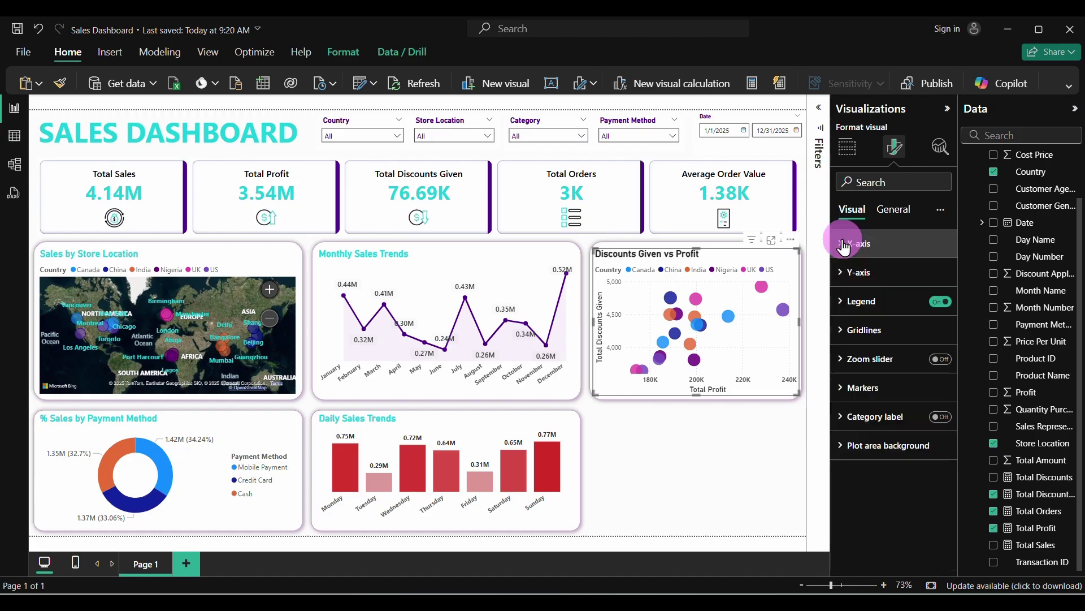
click(842, 277)
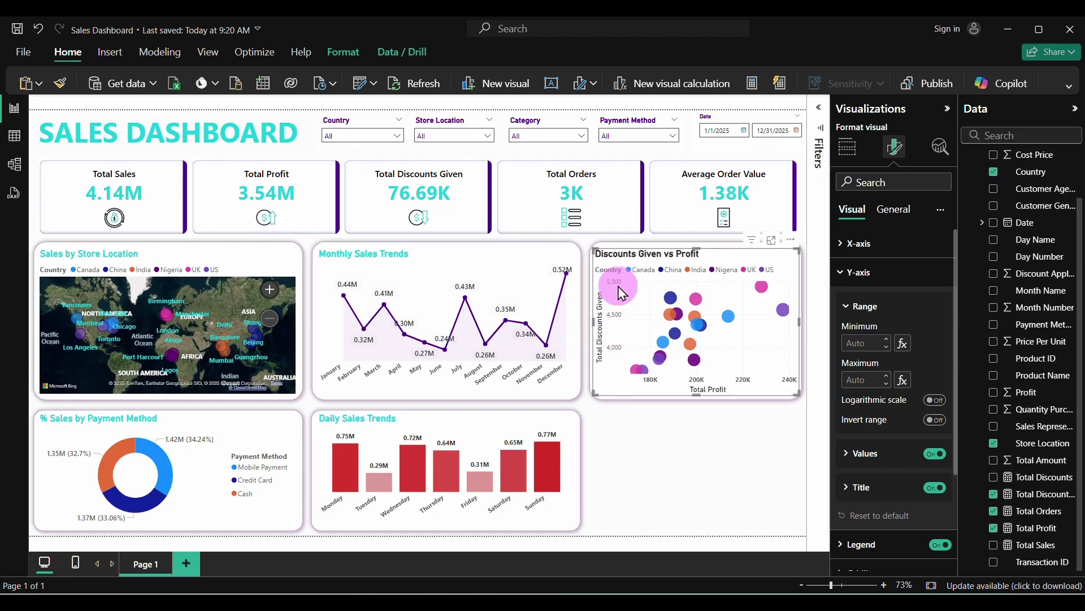
click(845, 455)
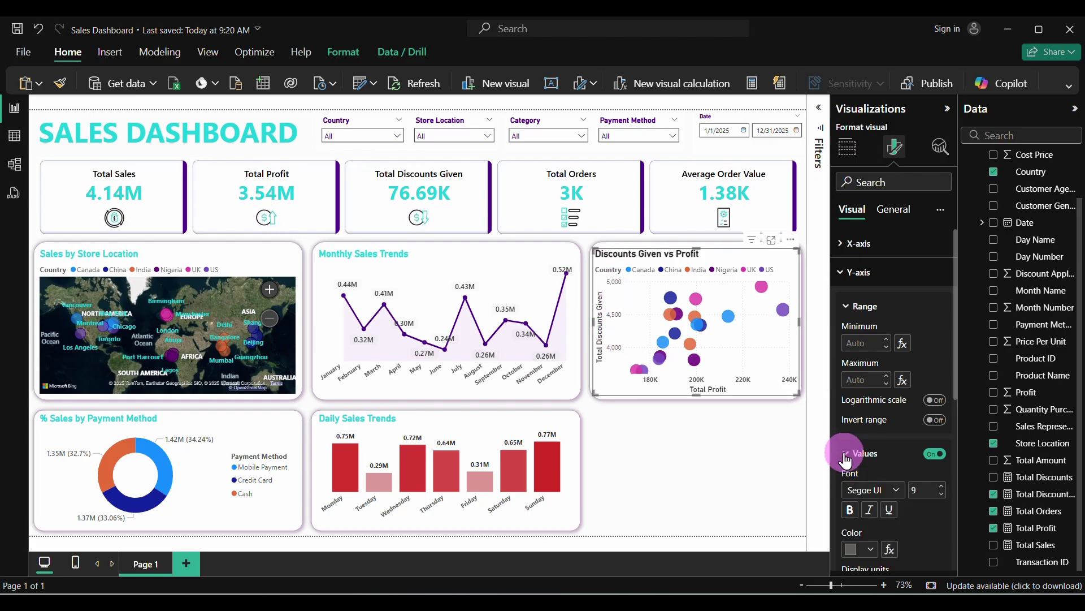
click(849, 510)
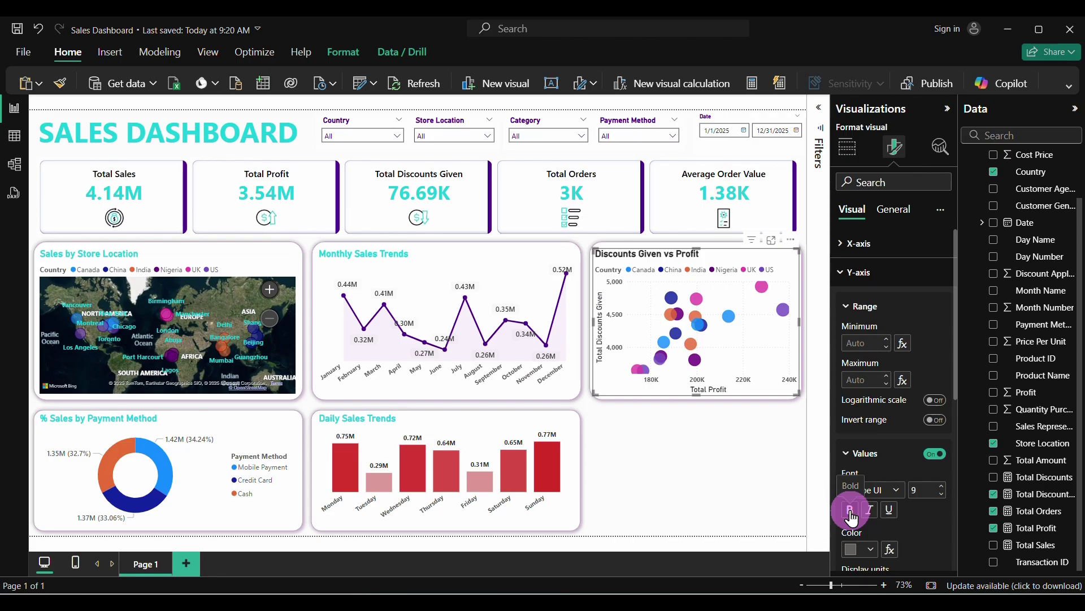
click(839, 274)
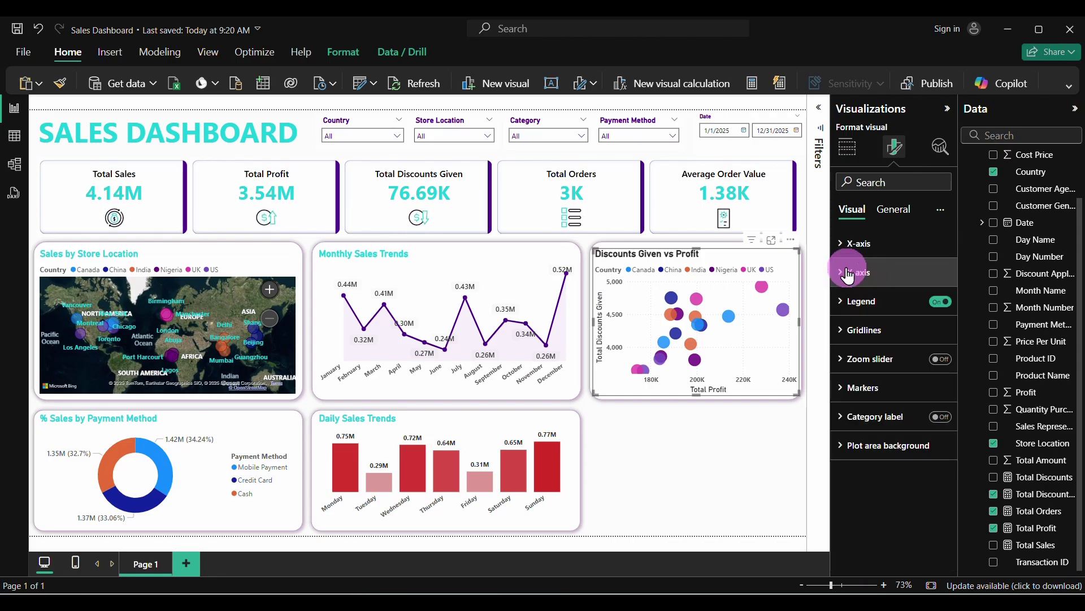
Switch off the scatter chart's horizontal and vertical gridlines
click(843, 334)
scroll(908, 456, down, 3)
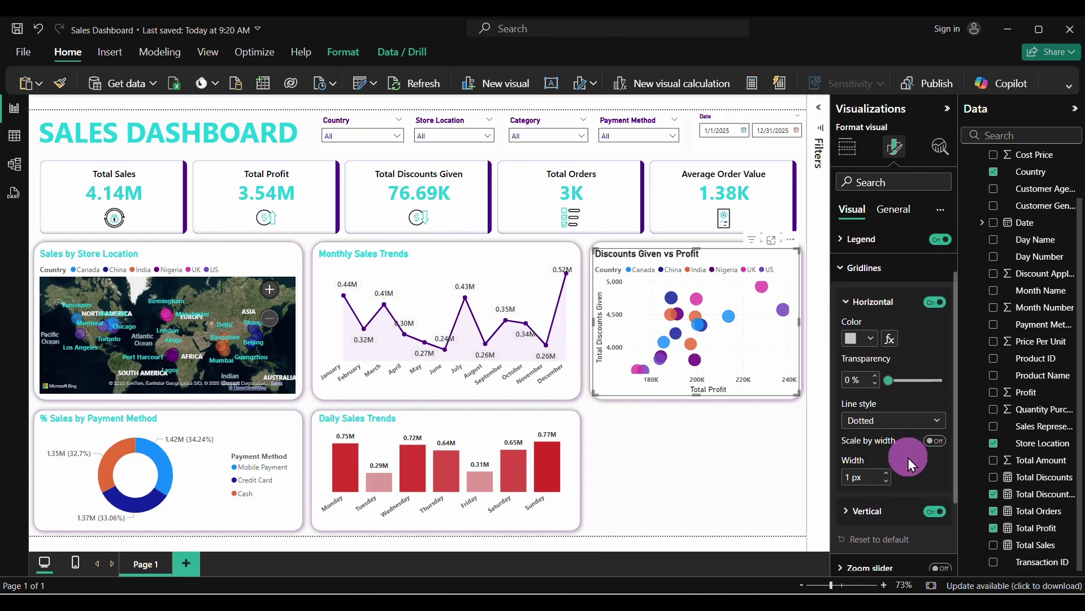
scroll(909, 450, up, 1)
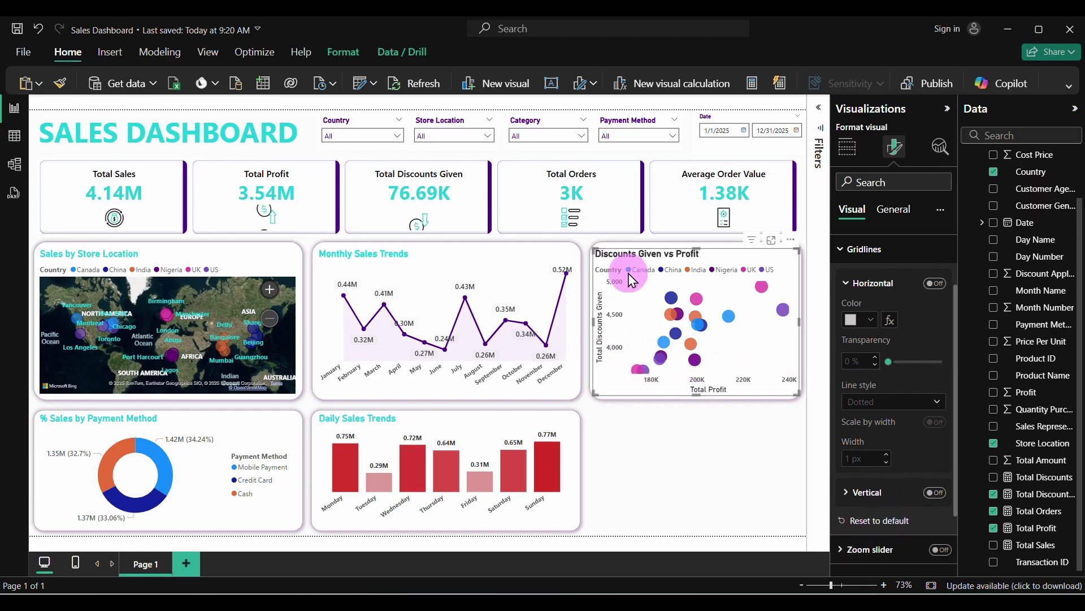
click(842, 254)
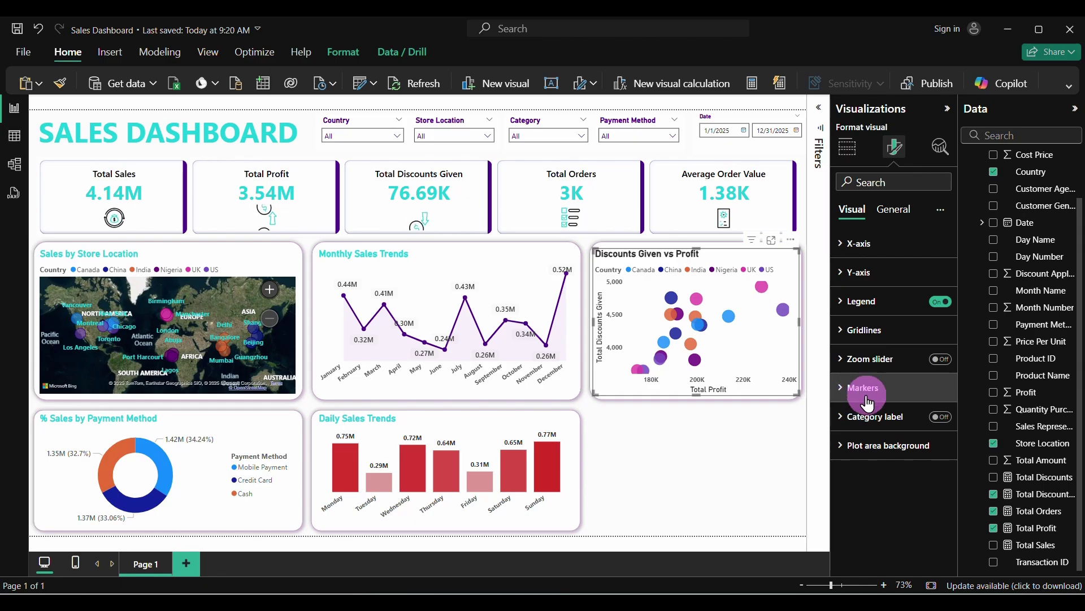
click(939, 419)
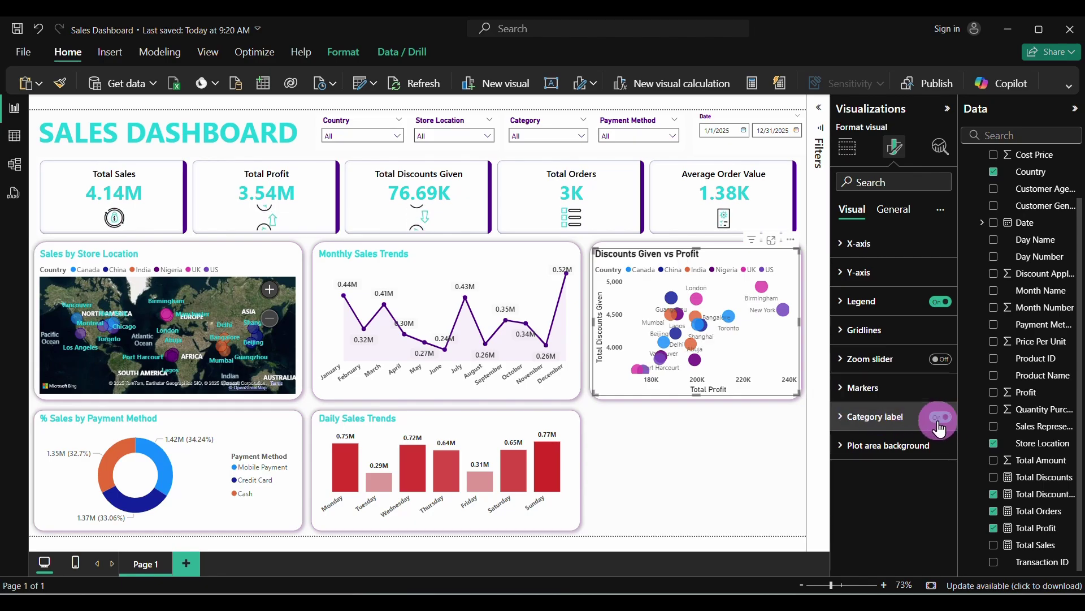
click(846, 419)
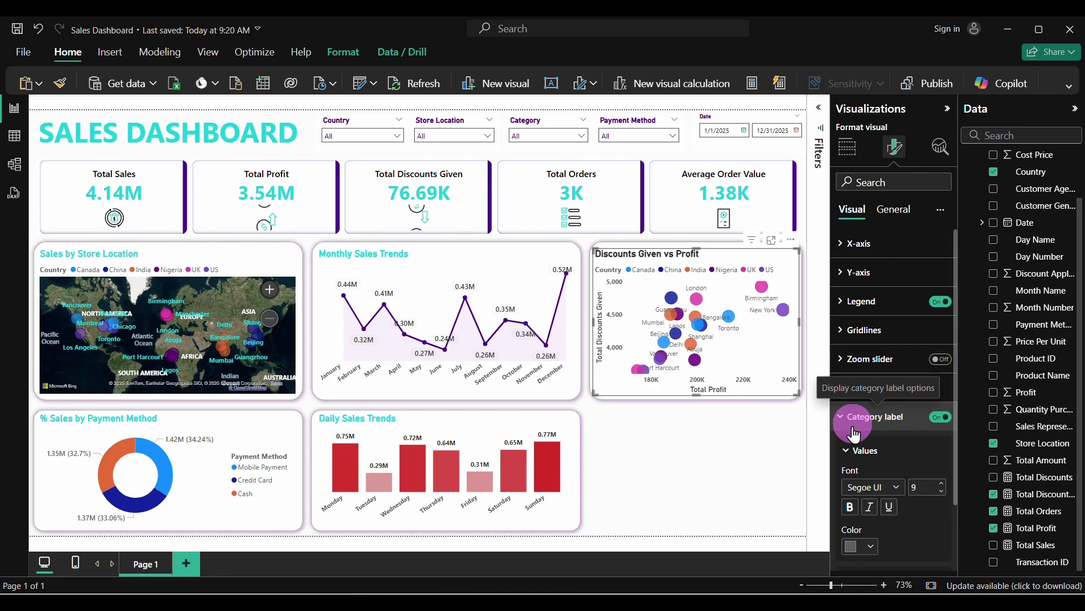
click(871, 546)
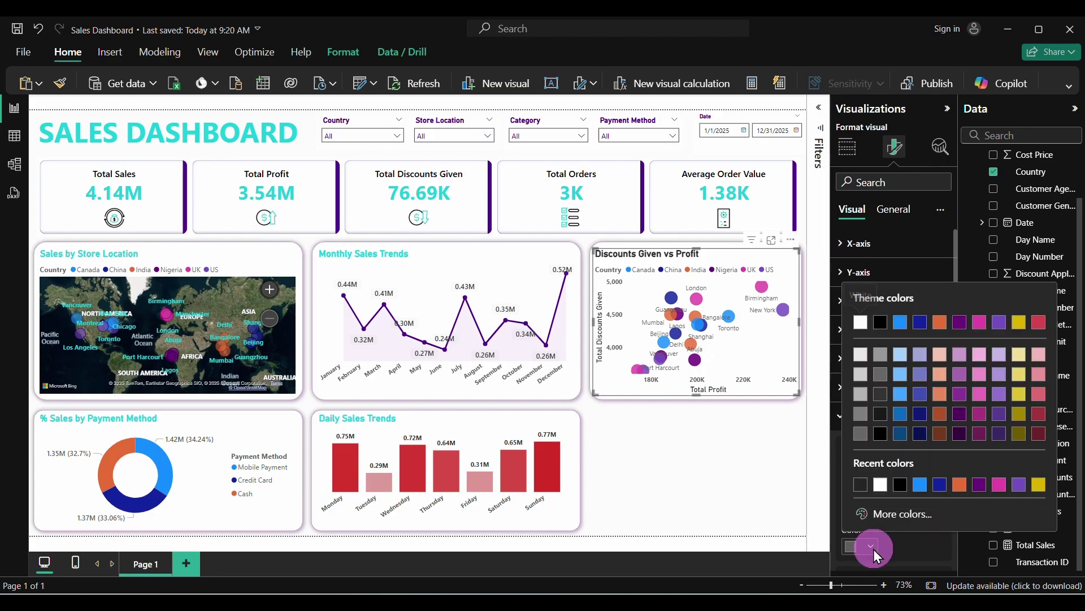
click(880, 322)
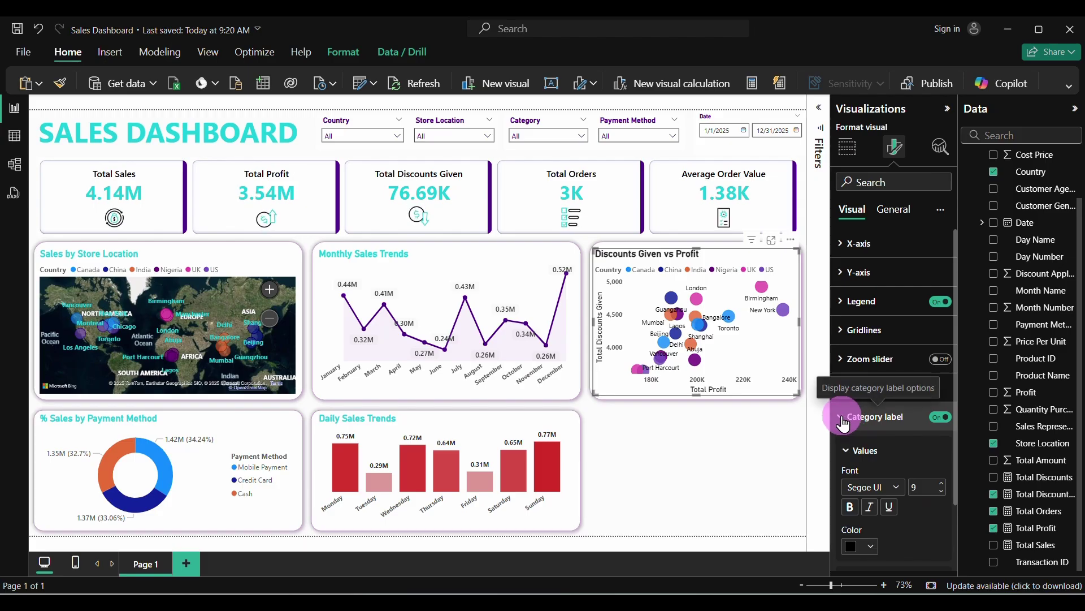
click(879, 416)
click(764, 442)
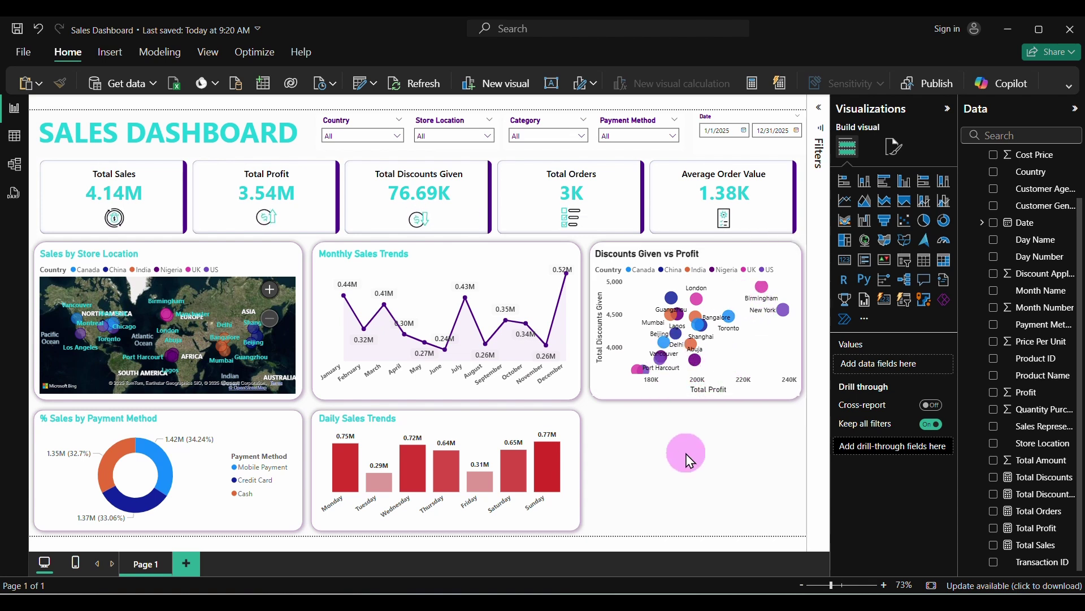
click(759, 262)
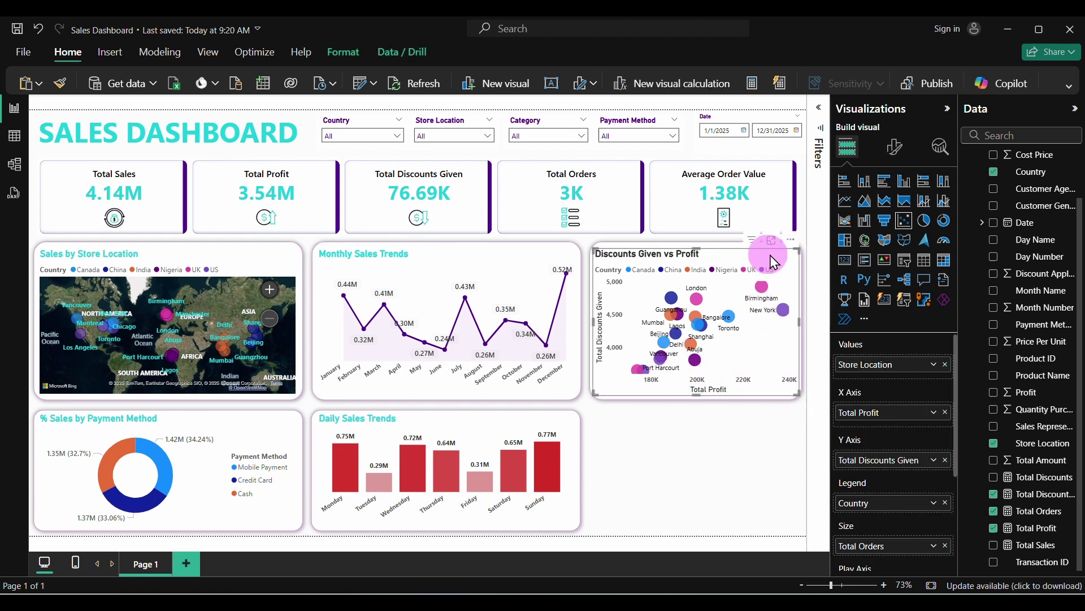
click(895, 150)
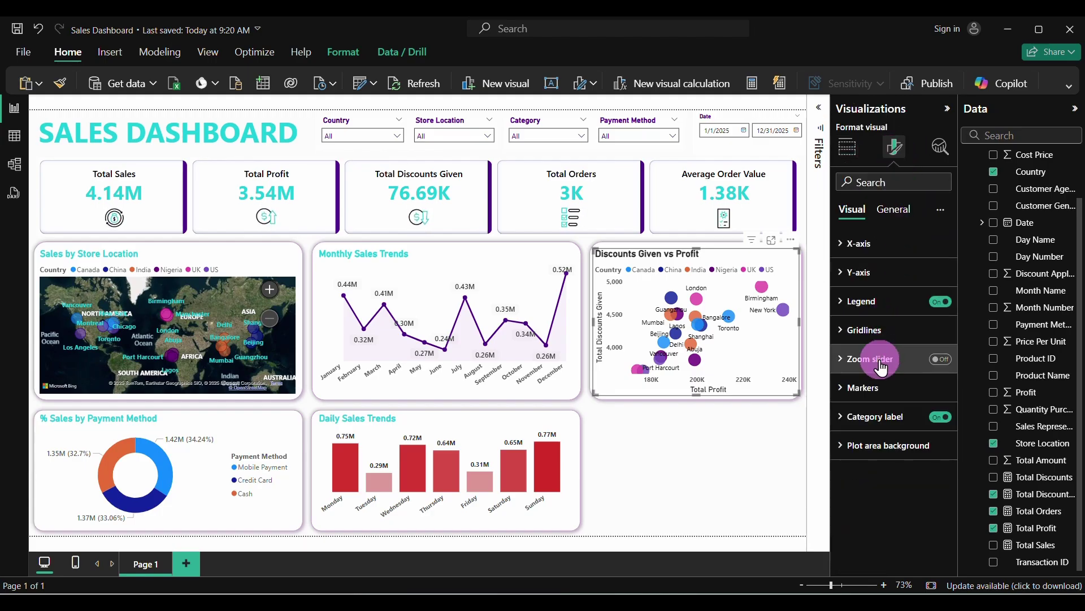
click(842, 389)
scroll(867, 448, down, 3)
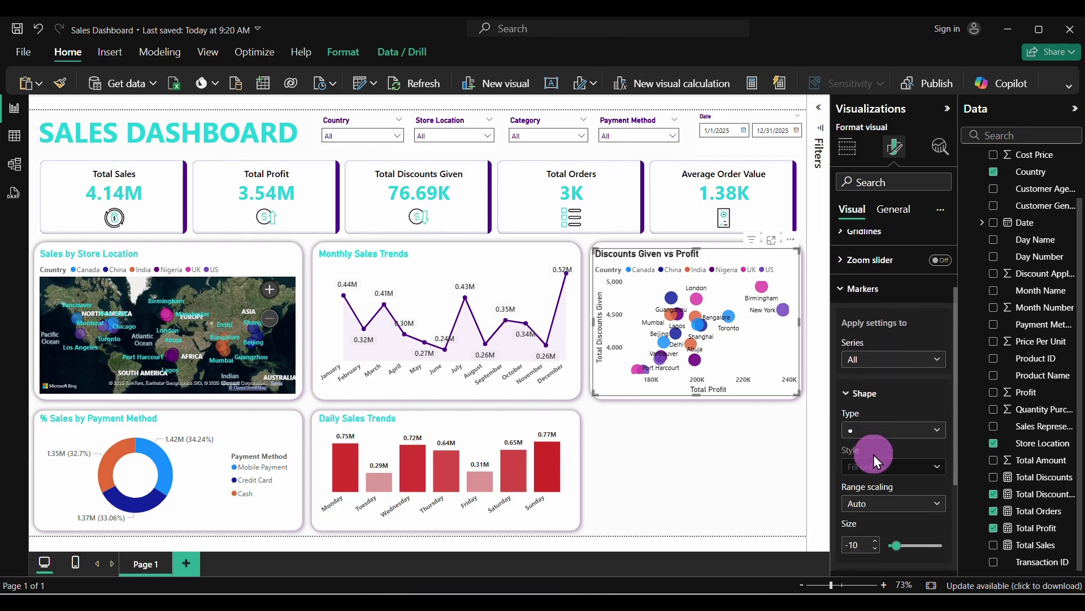
scroll(873, 455, down, 2)
scroll(873, 454, up, 4)
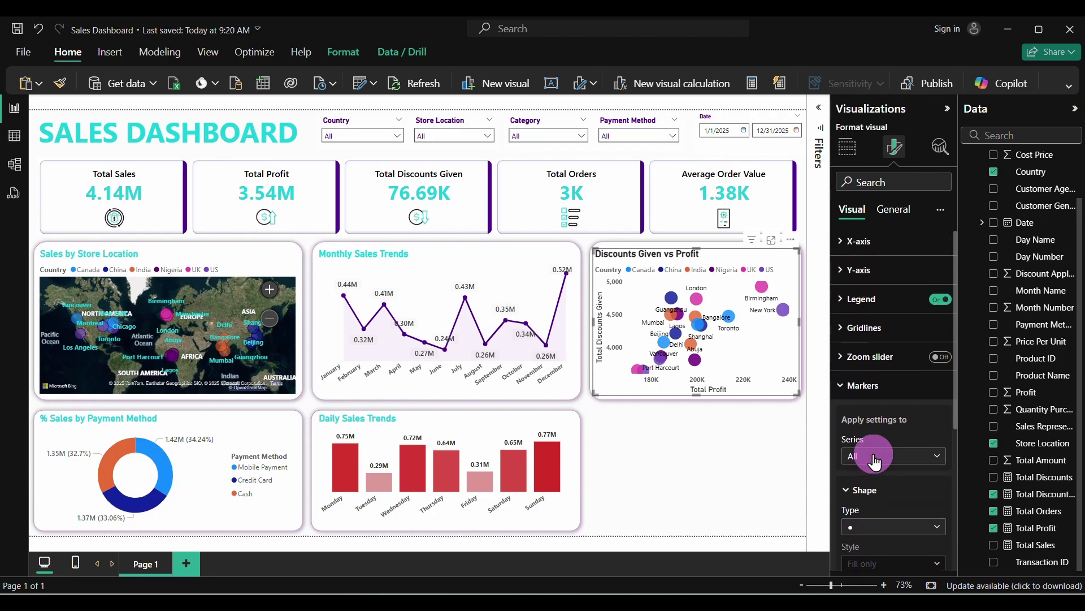
click(757, 436)
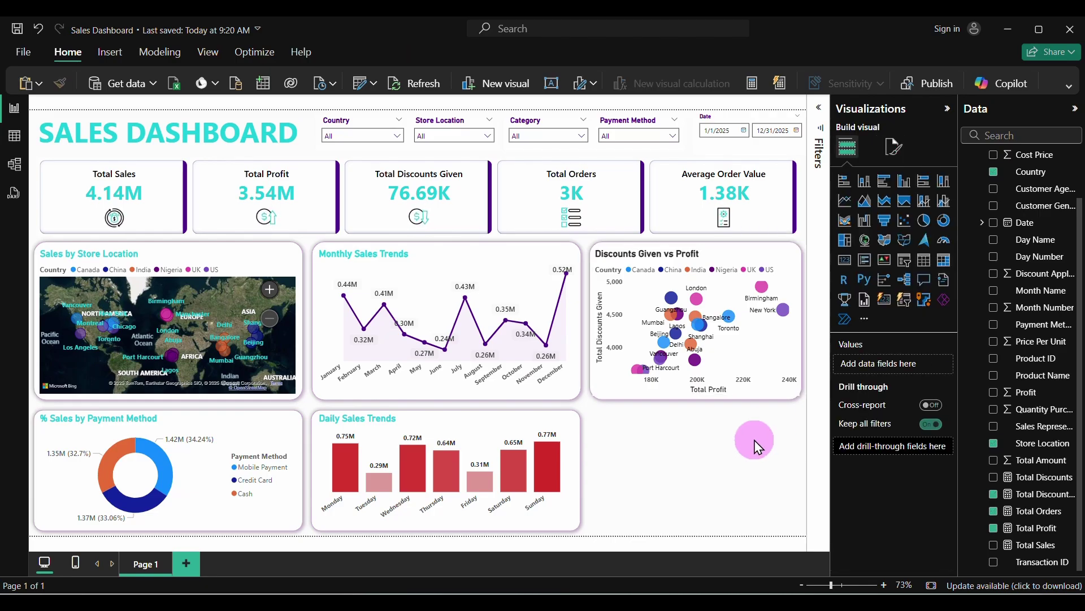
click(767, 346)
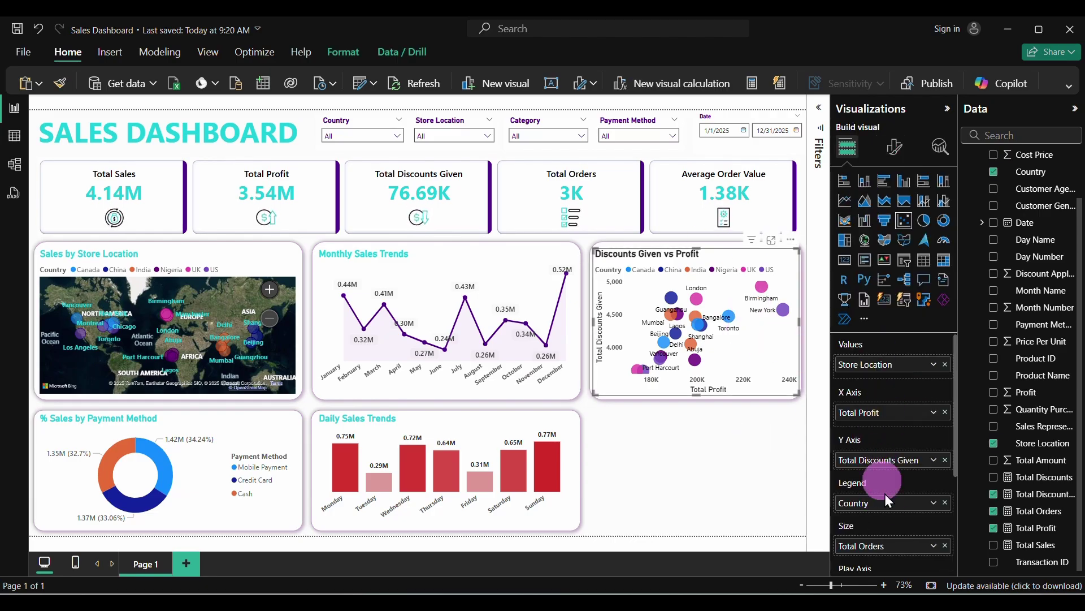
scroll(886, 499, down, 3)
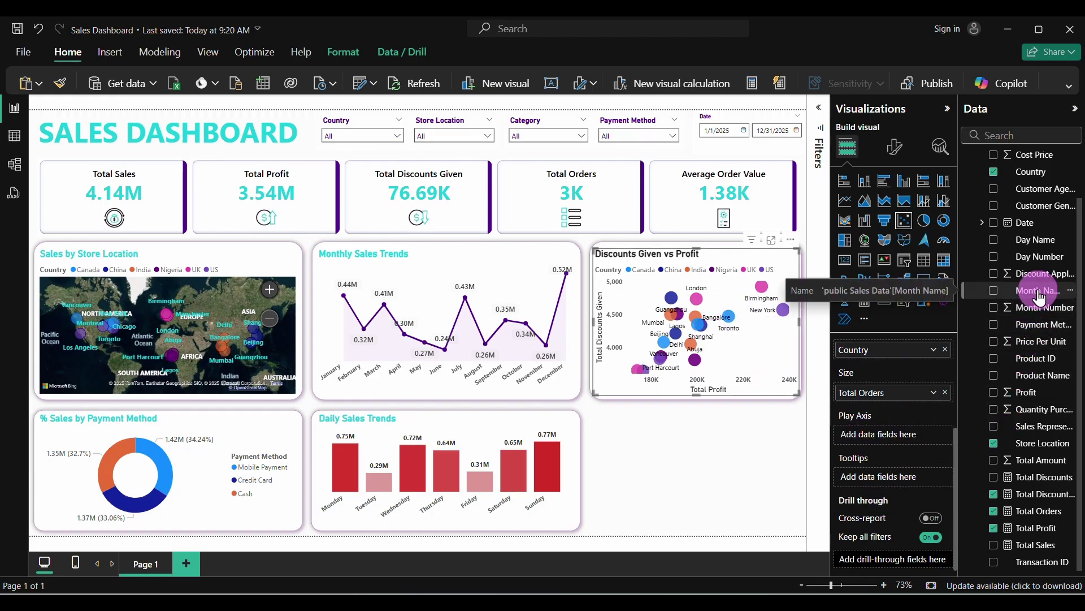
drag(1039, 294, 903, 437)
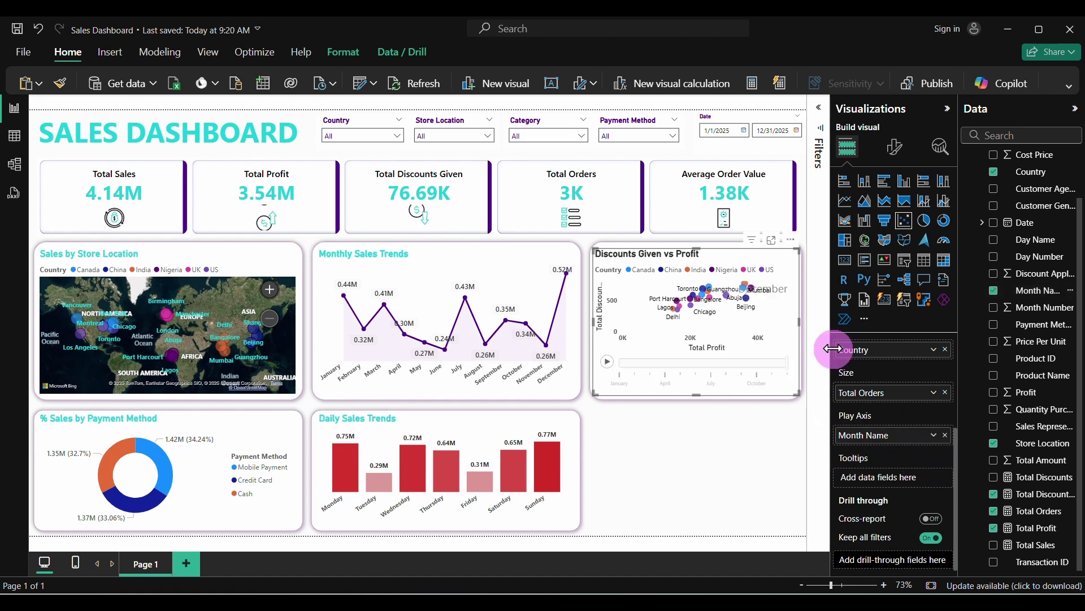
click(607, 362)
click(653, 446)
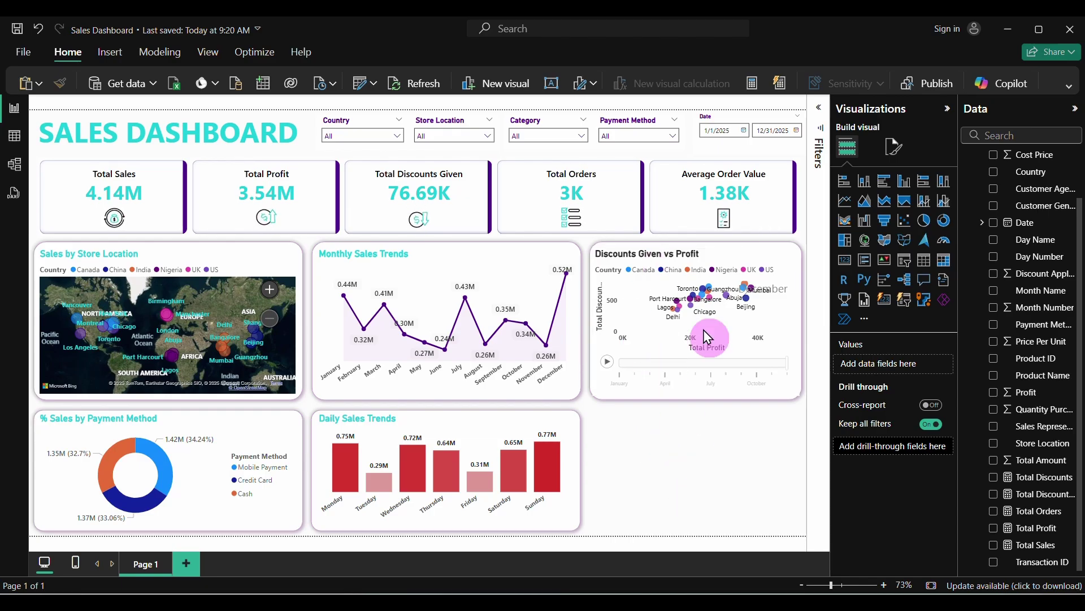
click(606, 362)
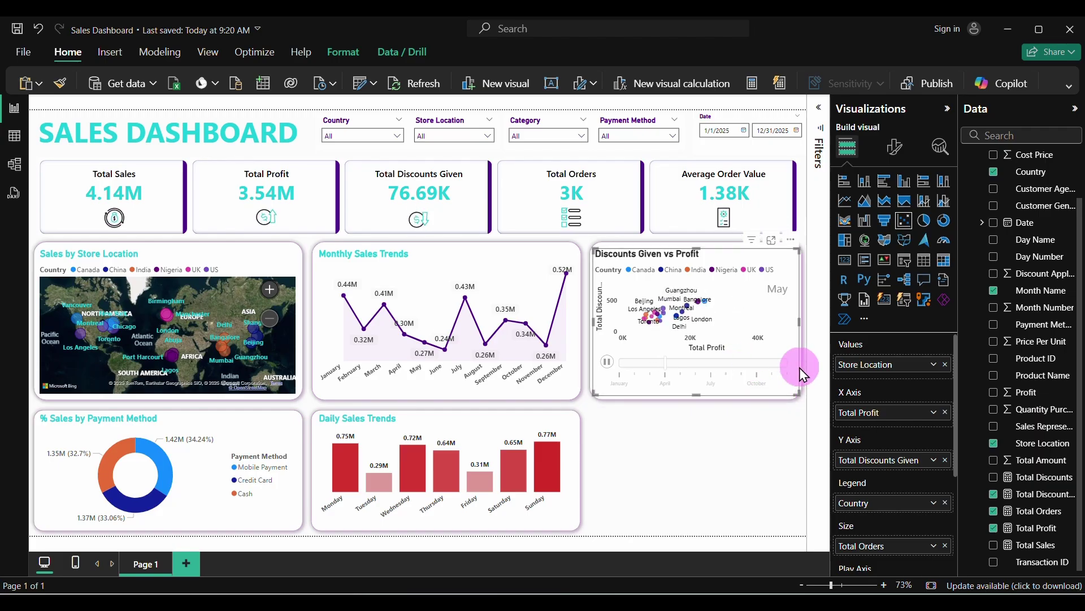
click(752, 438)
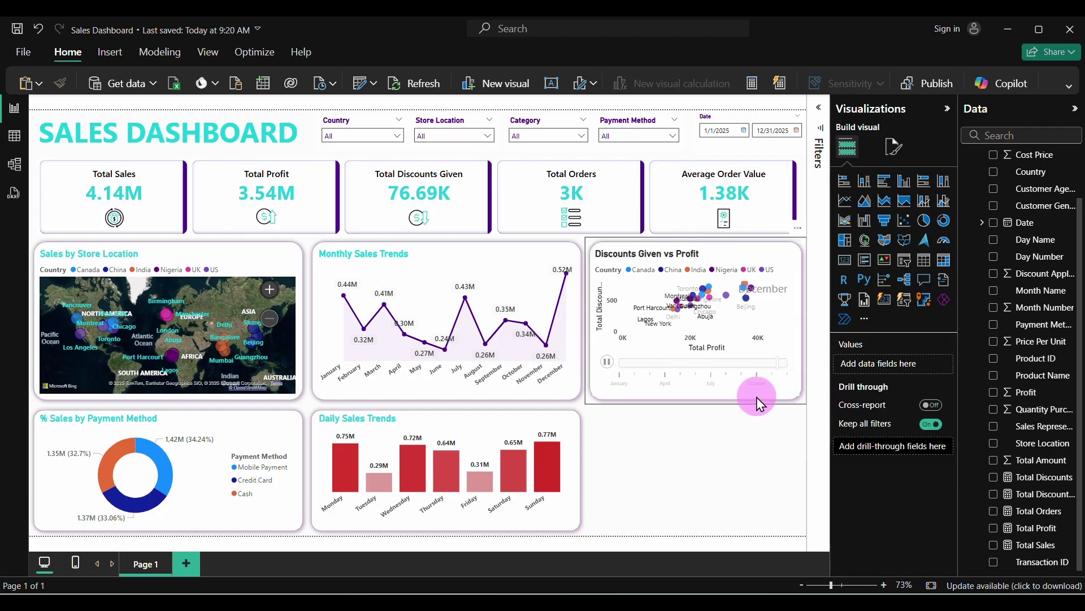
click(733, 256)
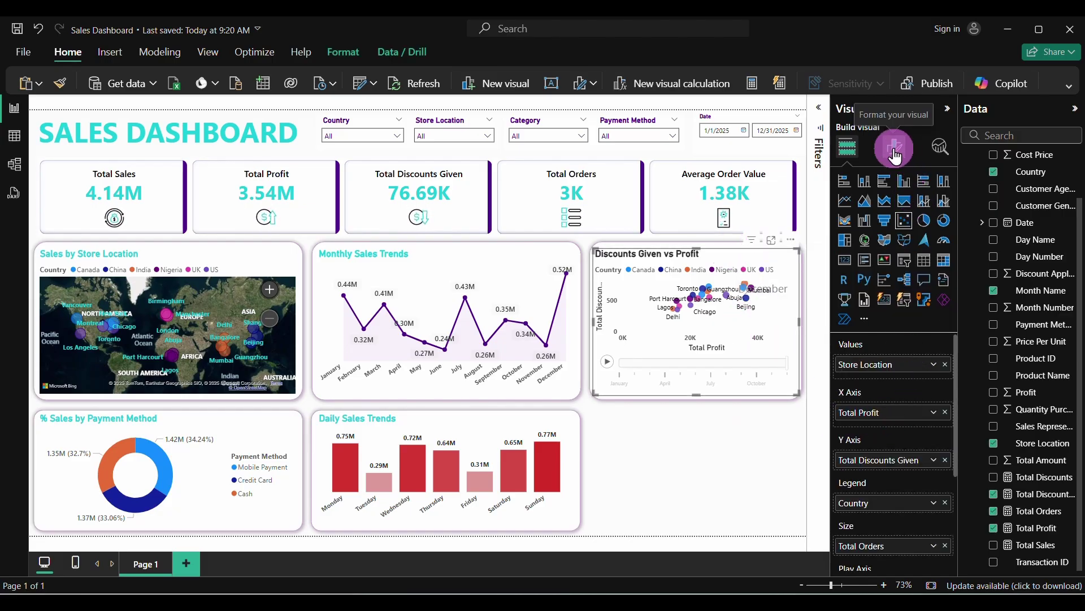
scroll(928, 478, down, 4)
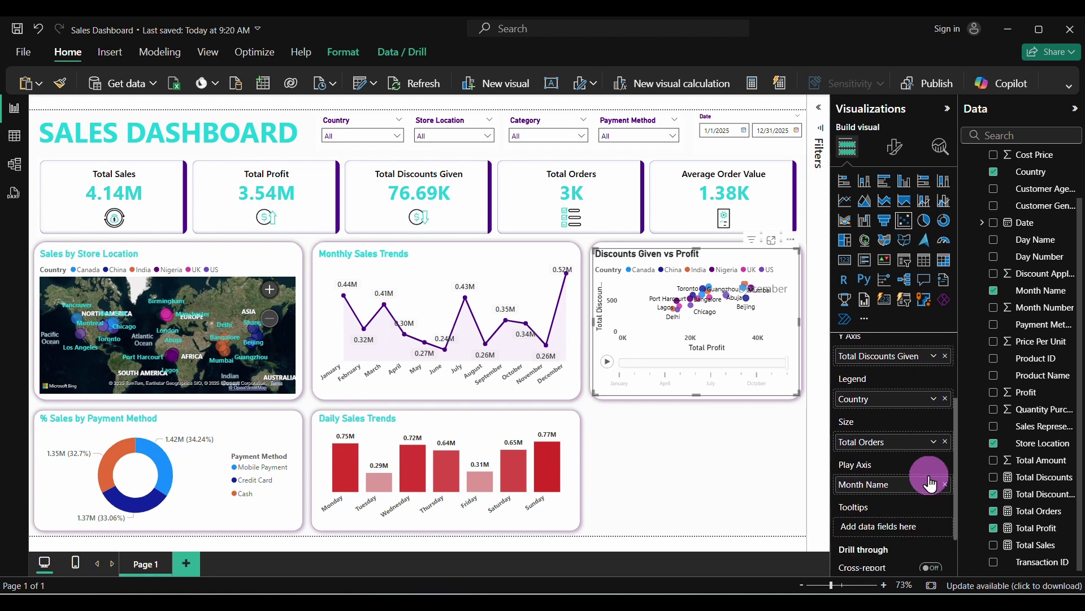
scroll(928, 476, down, 1)
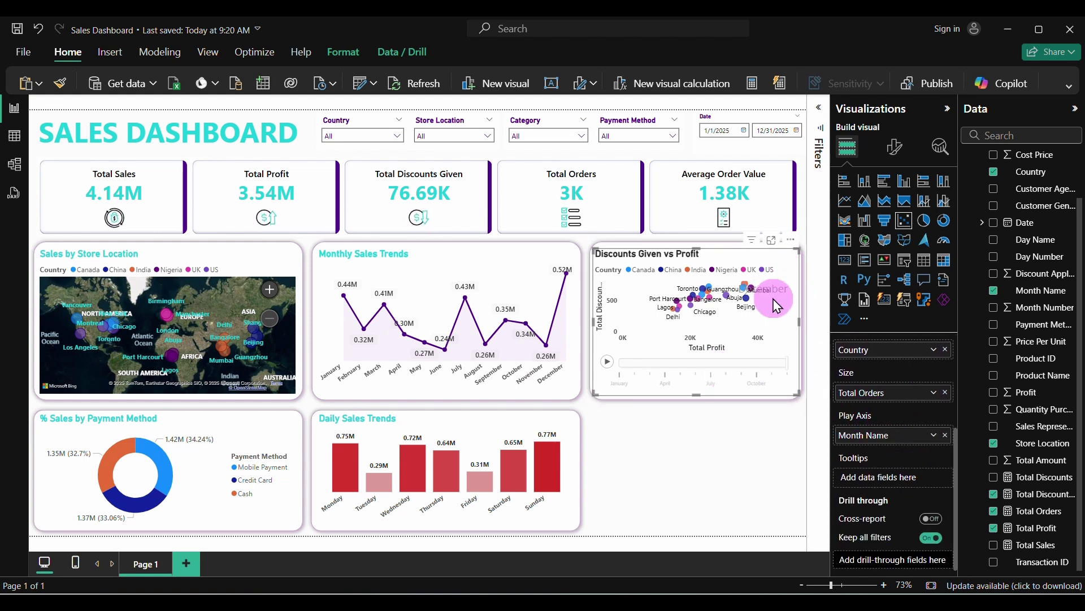
click(946, 436)
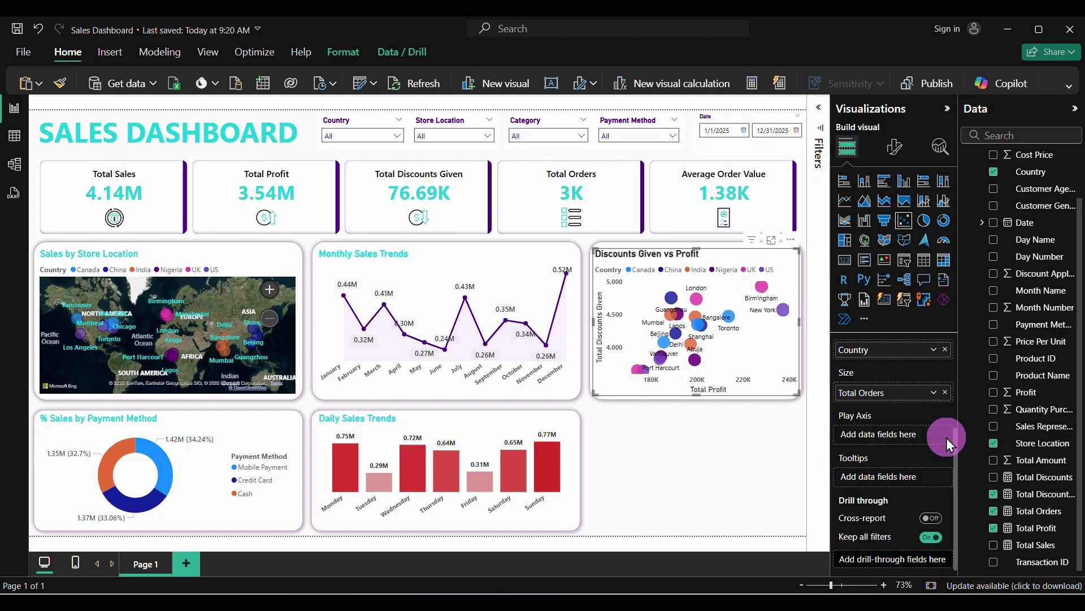
click(723, 446)
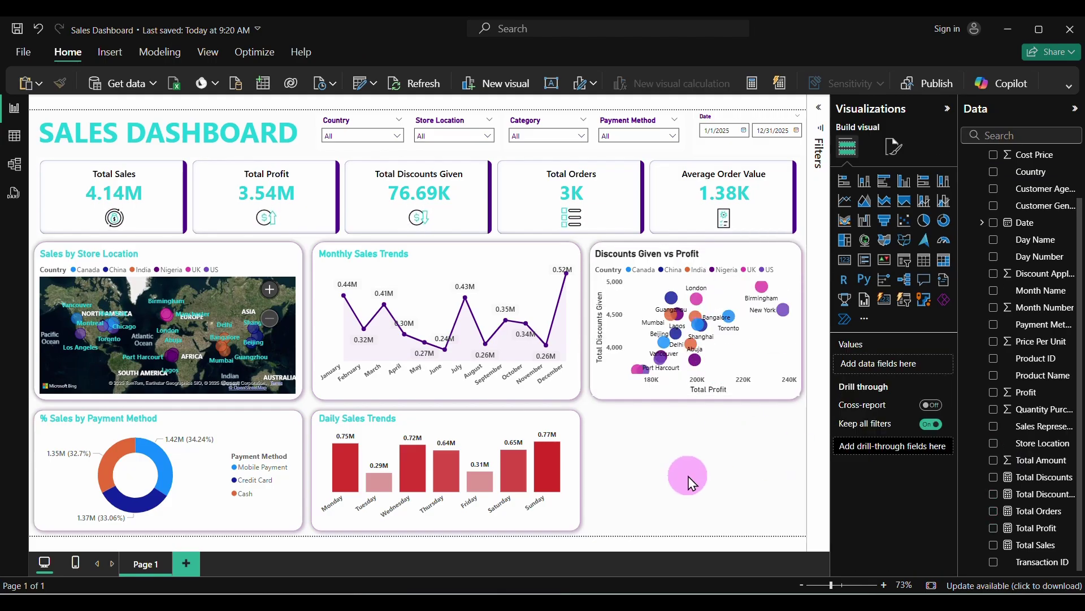
click(739, 253)
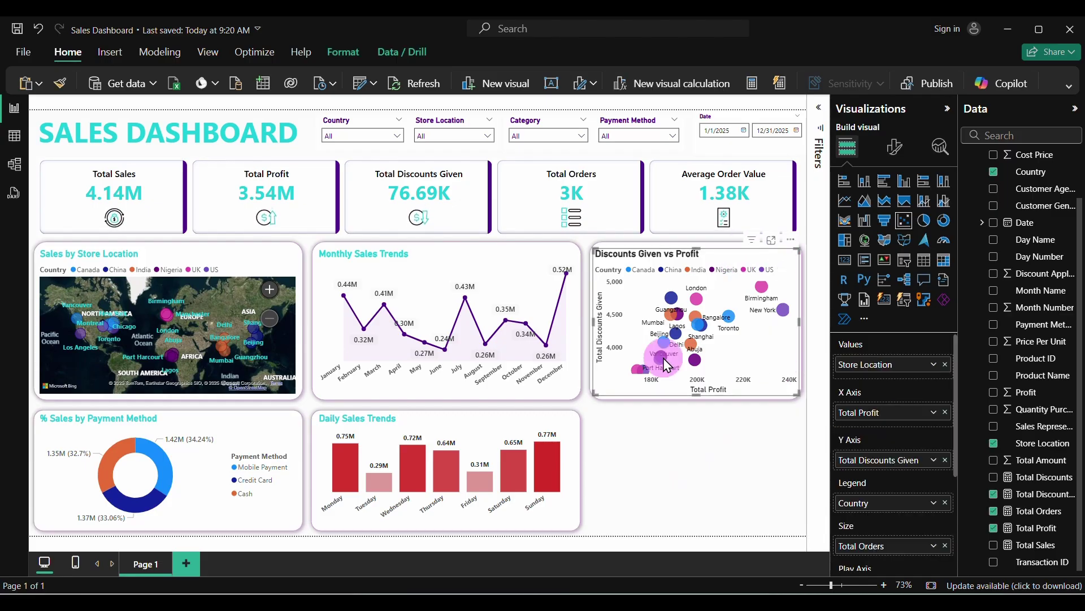
Turn on zoom sliders and test them on the Total Profit and Total Discounts Given axes
click(896, 157)
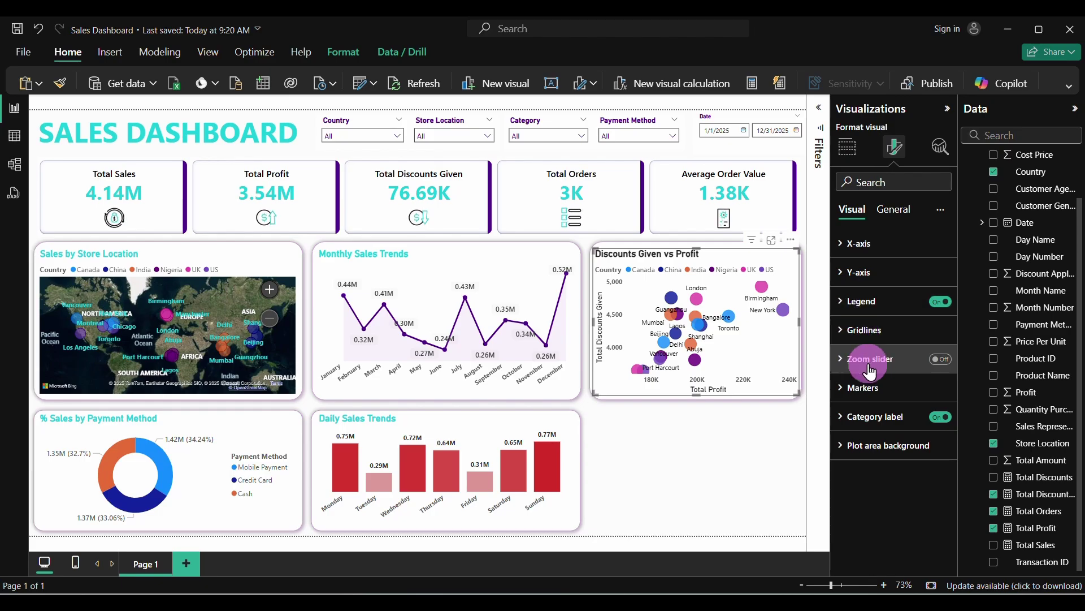
click(940, 359)
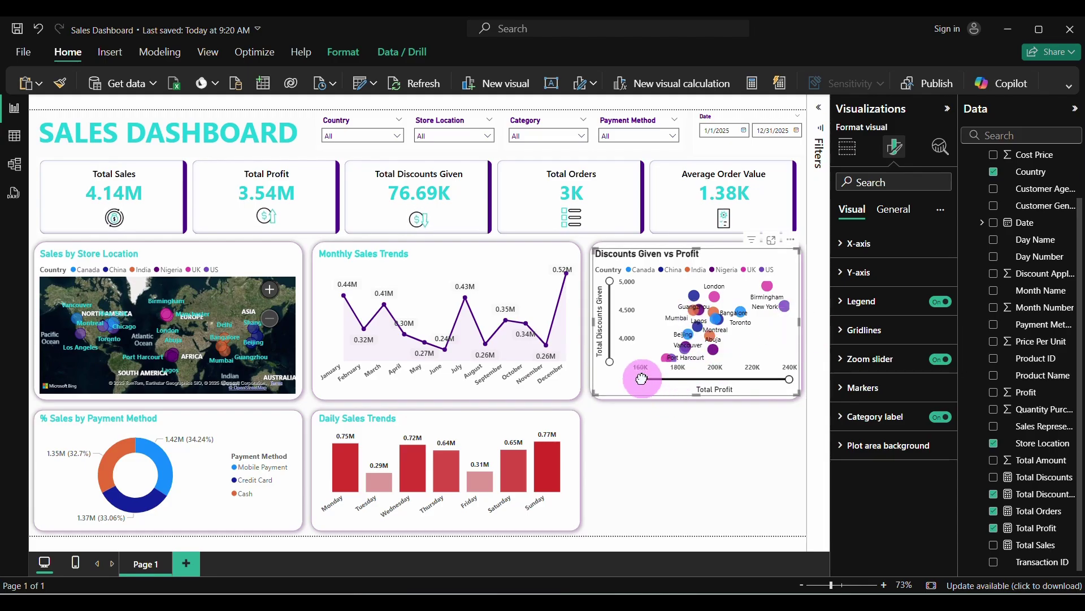
drag(642, 379, 748, 377)
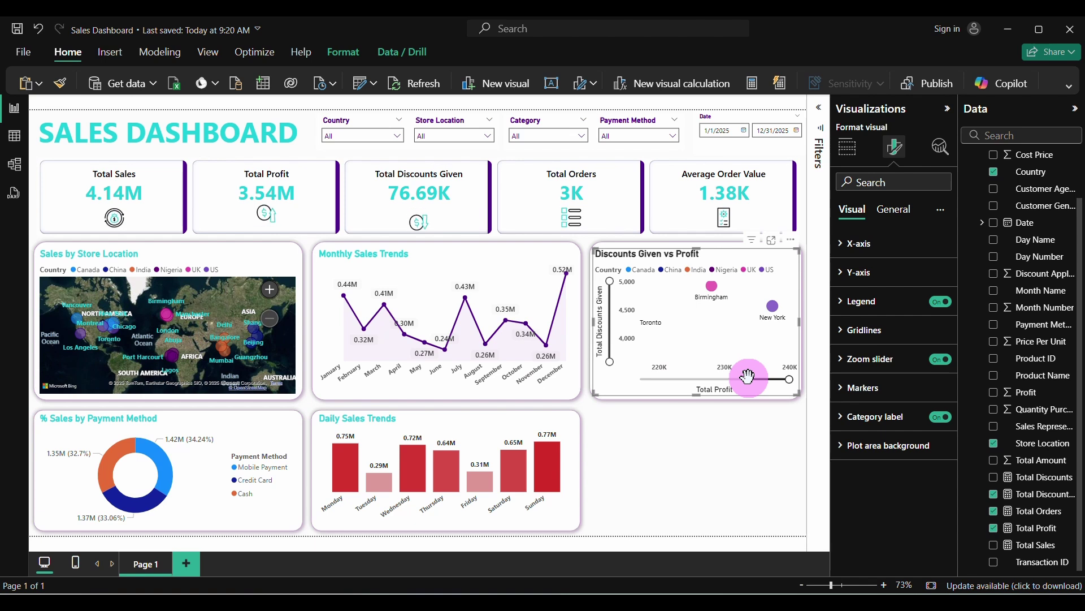
drag(747, 376, 639, 377)
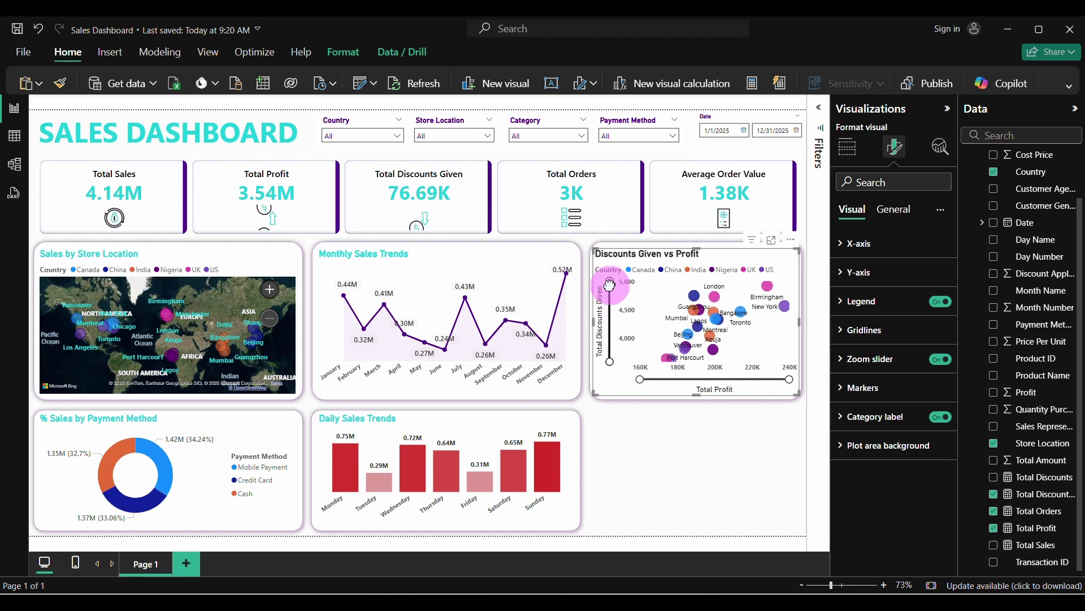
mouse_move(610, 285)
mouse_down()
mouse_move(622, 345)
mouse_move(613, 271)
mouse_move(610, 283)
mouse_up()
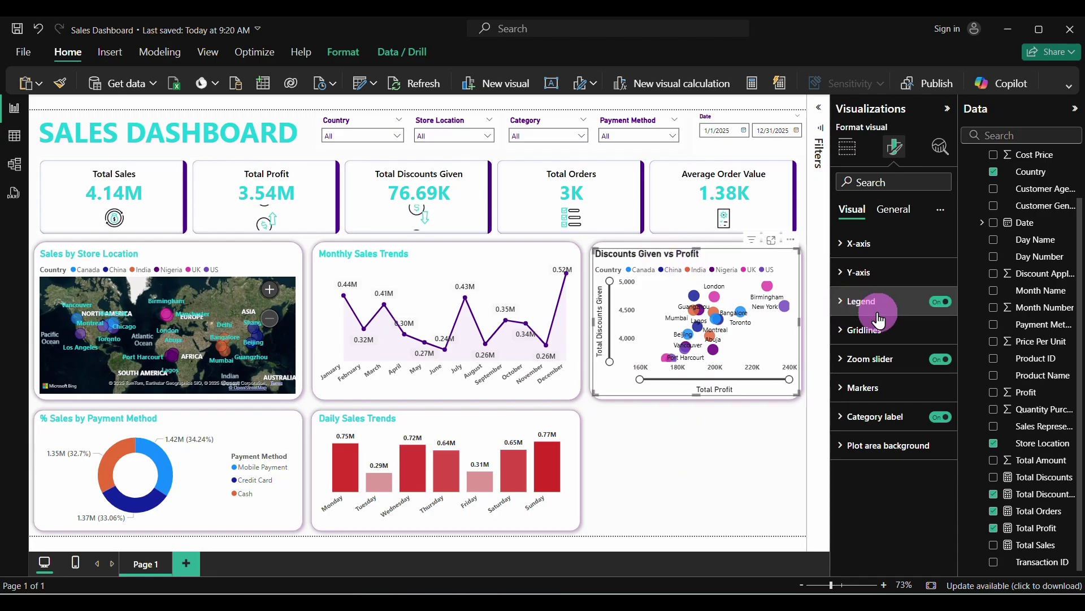
click(900, 210)
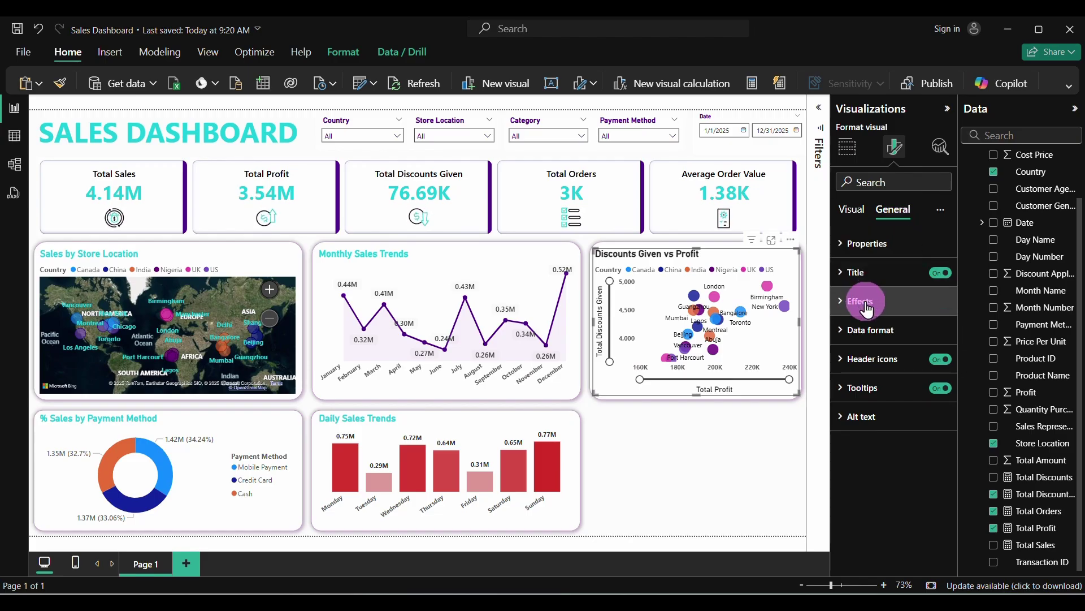
Set the scatter chart's title text colour to hex #1BCED8
click(853, 282)
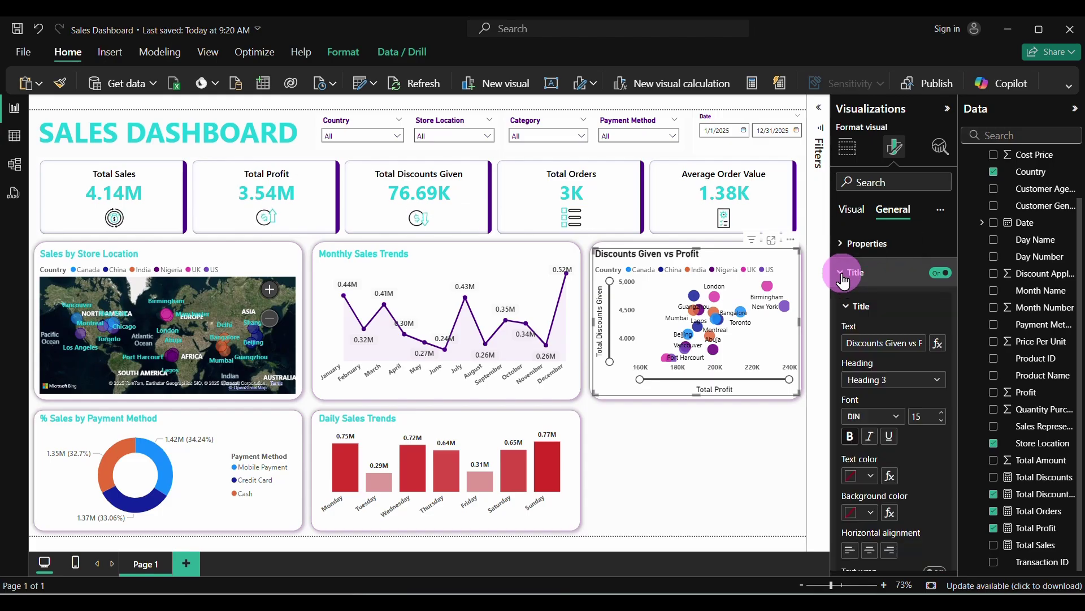
click(872, 476)
click(896, 443)
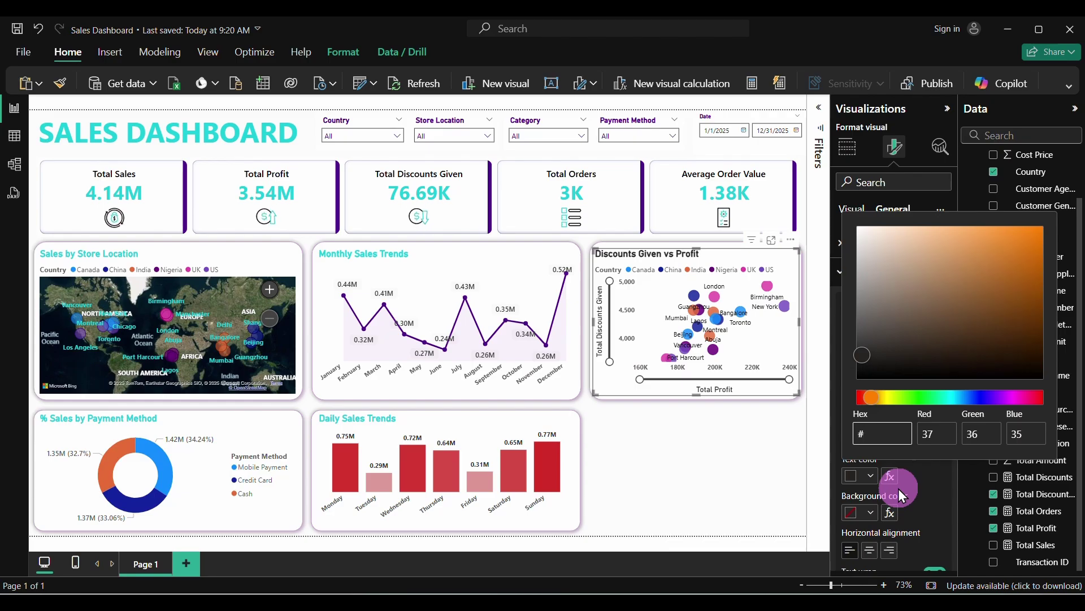
text(#1BCED8)
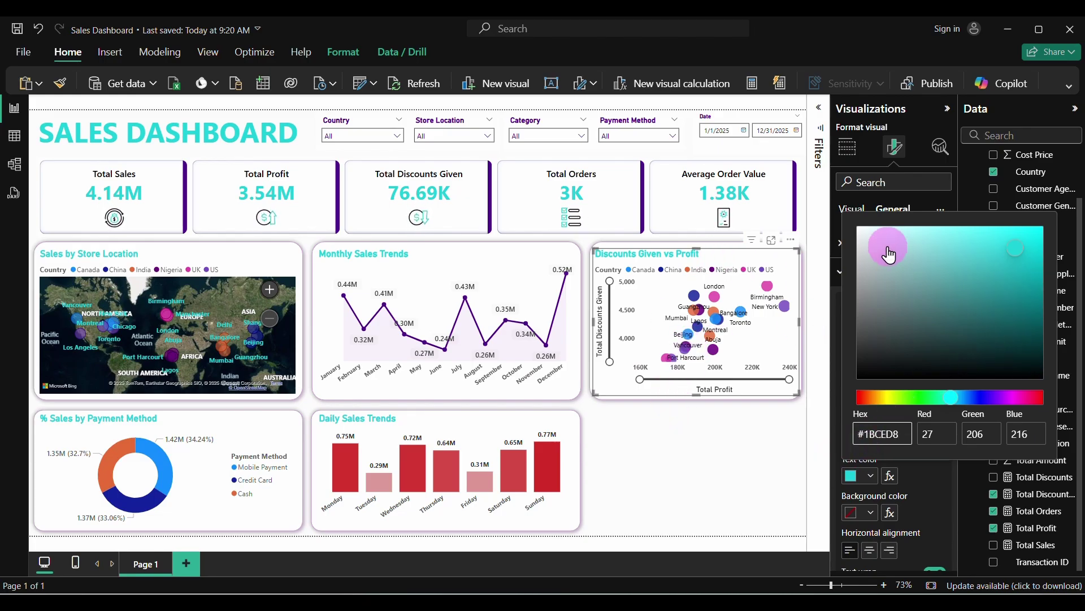
click(934, 484)
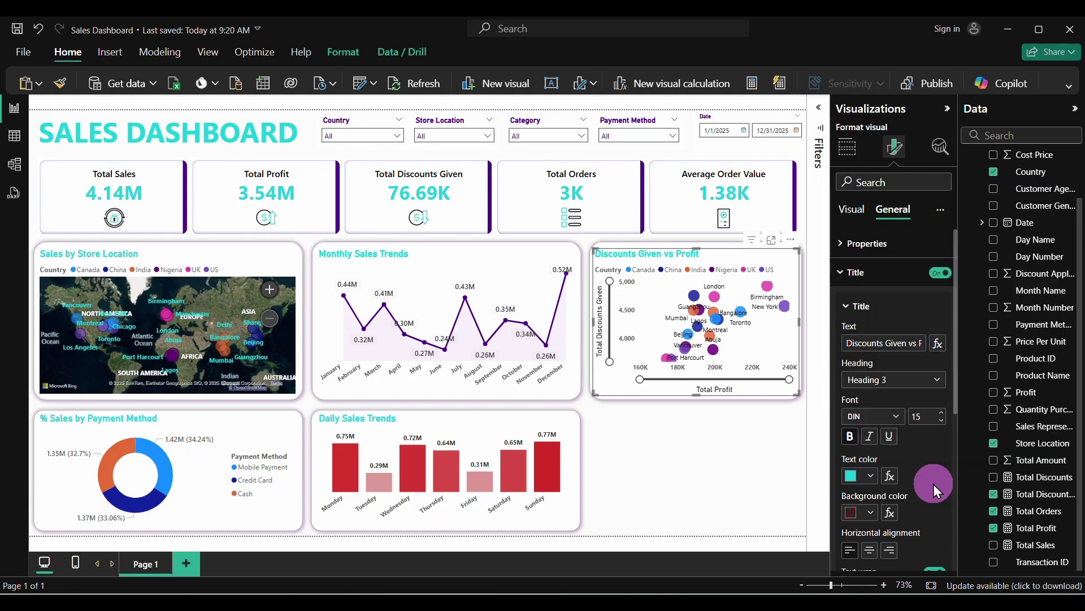
Switch off the scatter chart's background fill under Effects
click(842, 273)
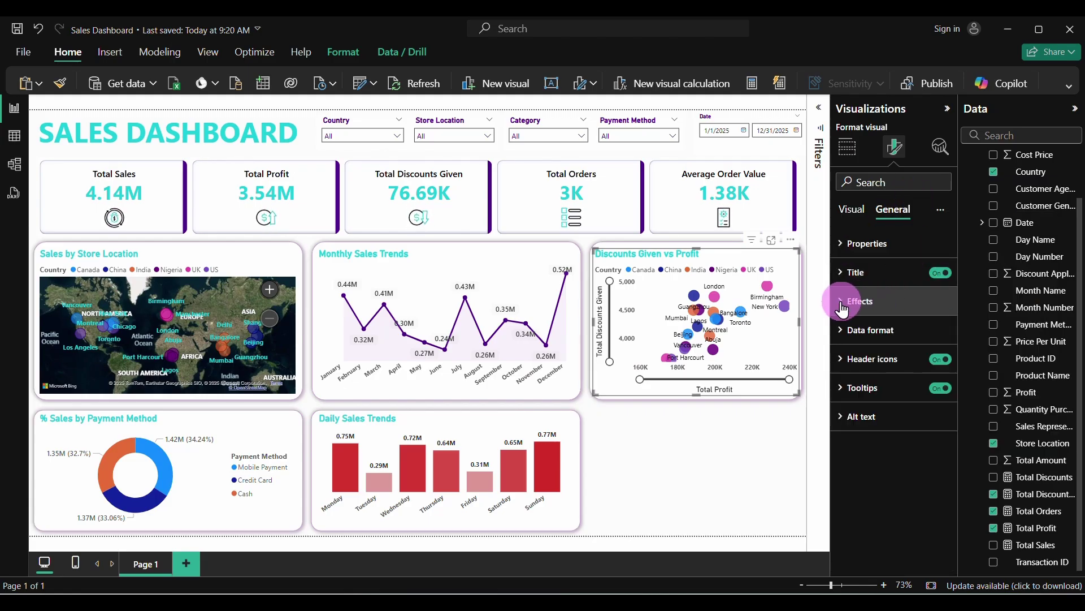
click(842, 305)
click(938, 337)
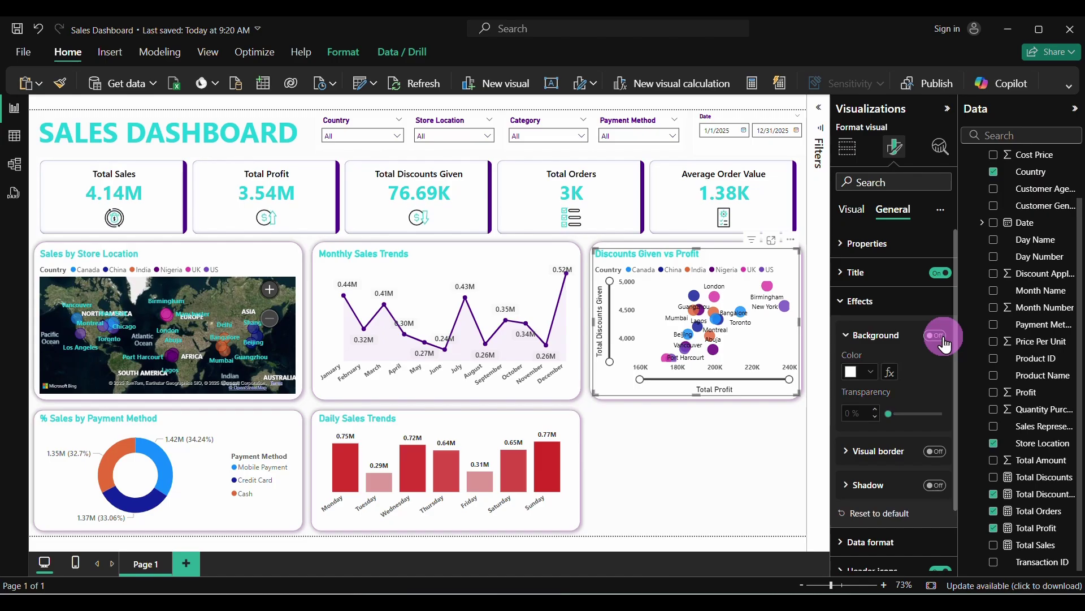
click(724, 485)
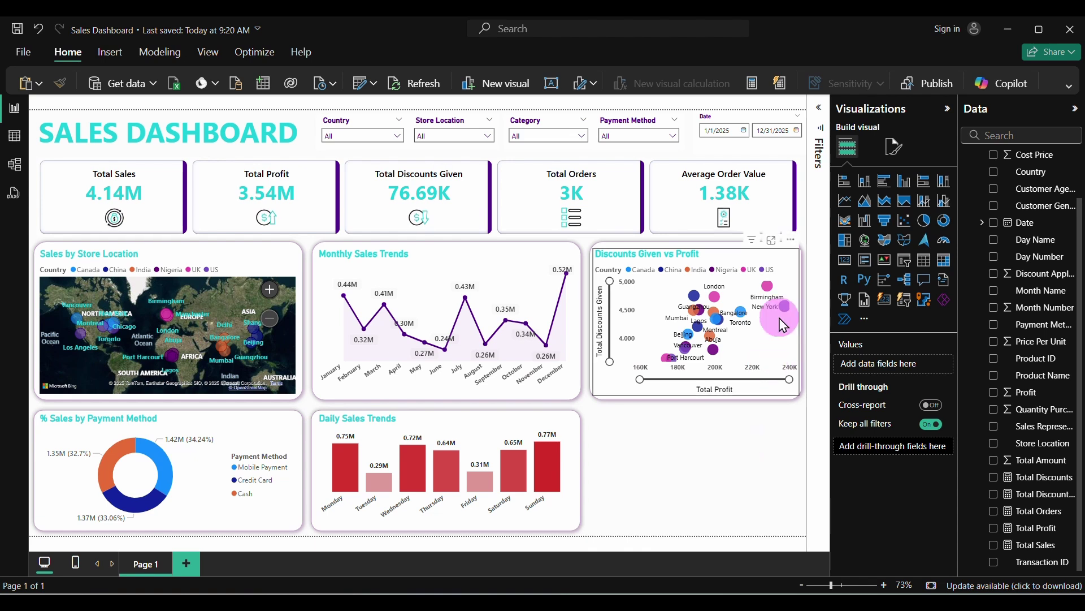
Test the country slicer with Nigeria and the store slicer with Bangalore and Birmingham, then clear both
click(398, 135)
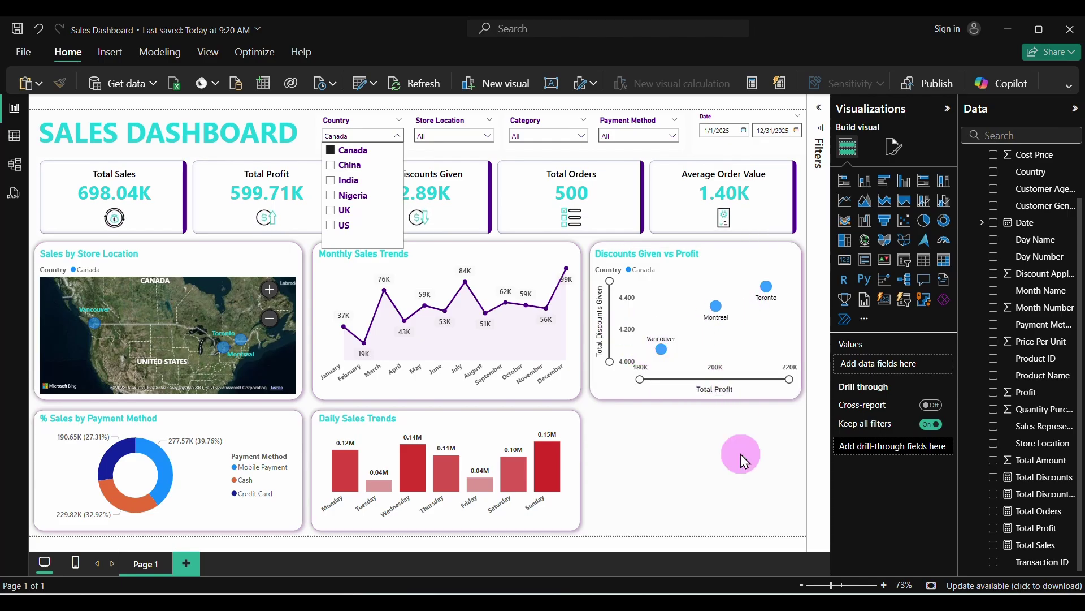
click(333, 196)
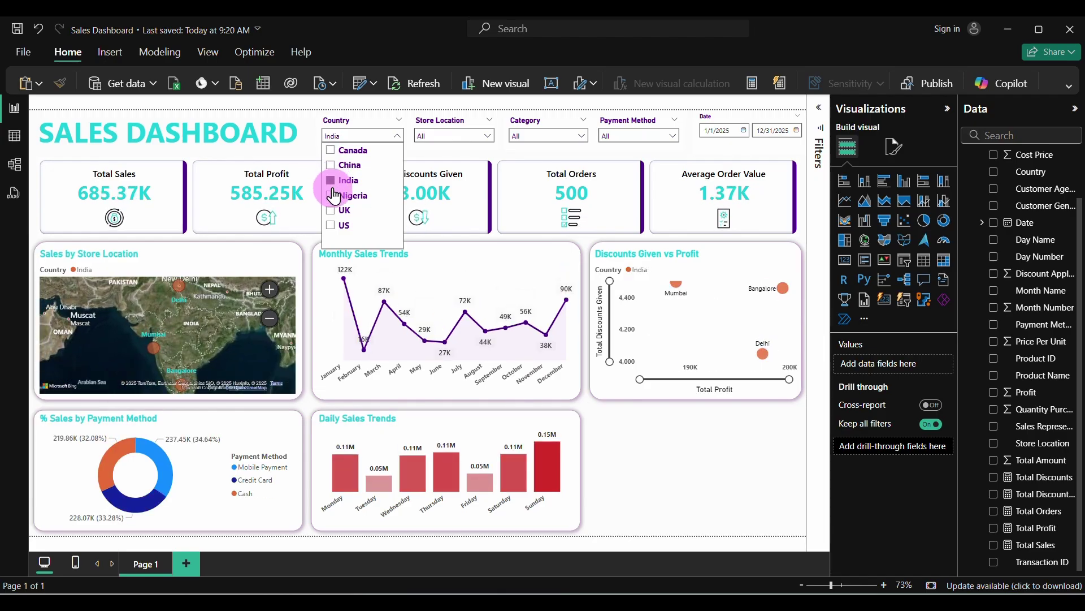
click(388, 120)
click(485, 143)
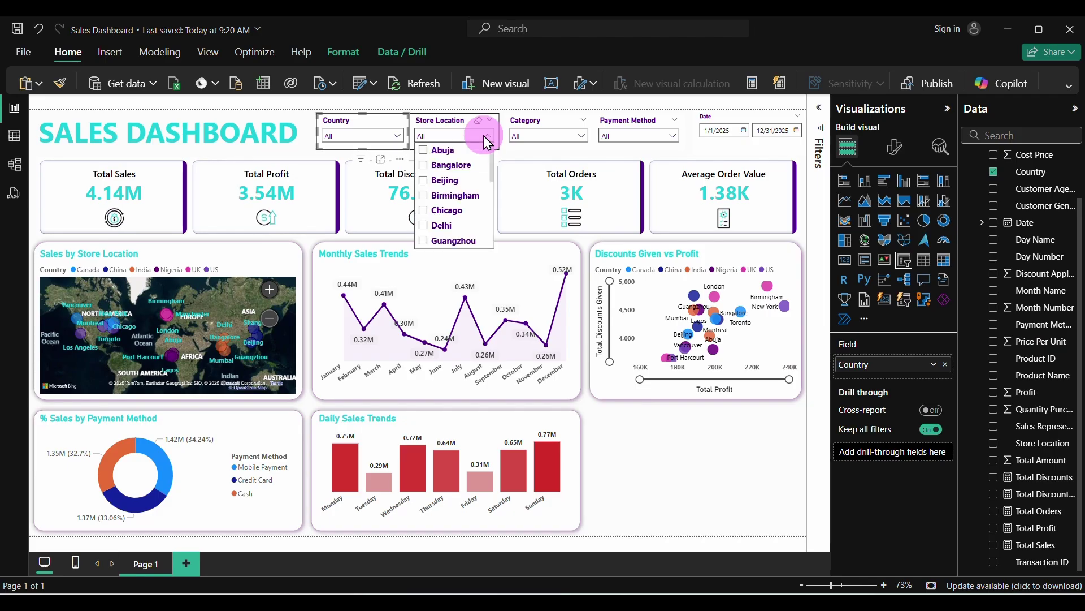
click(444, 165)
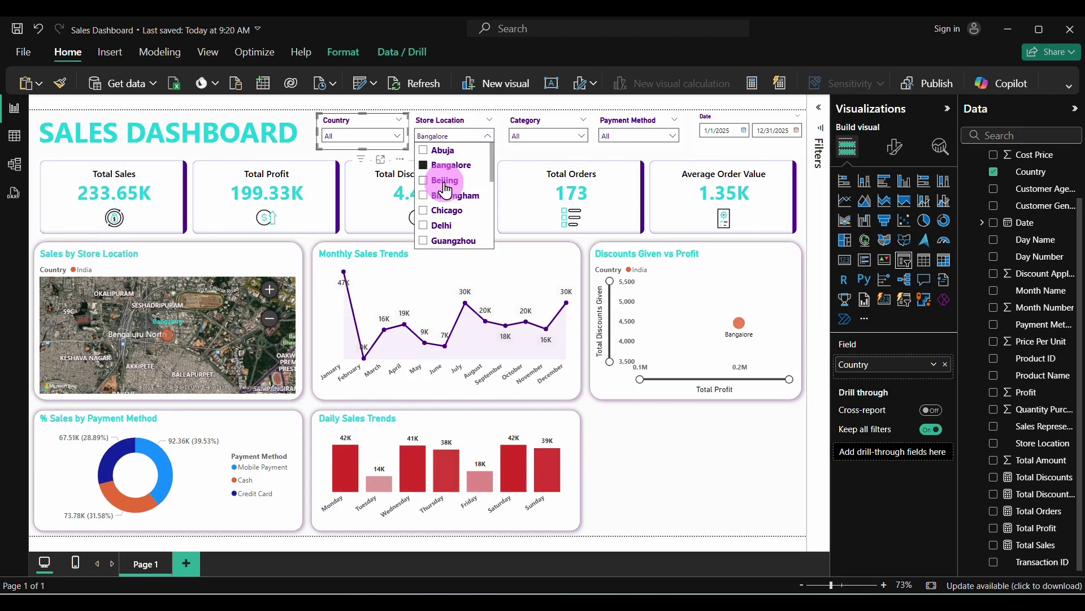
click(446, 182)
click(446, 165)
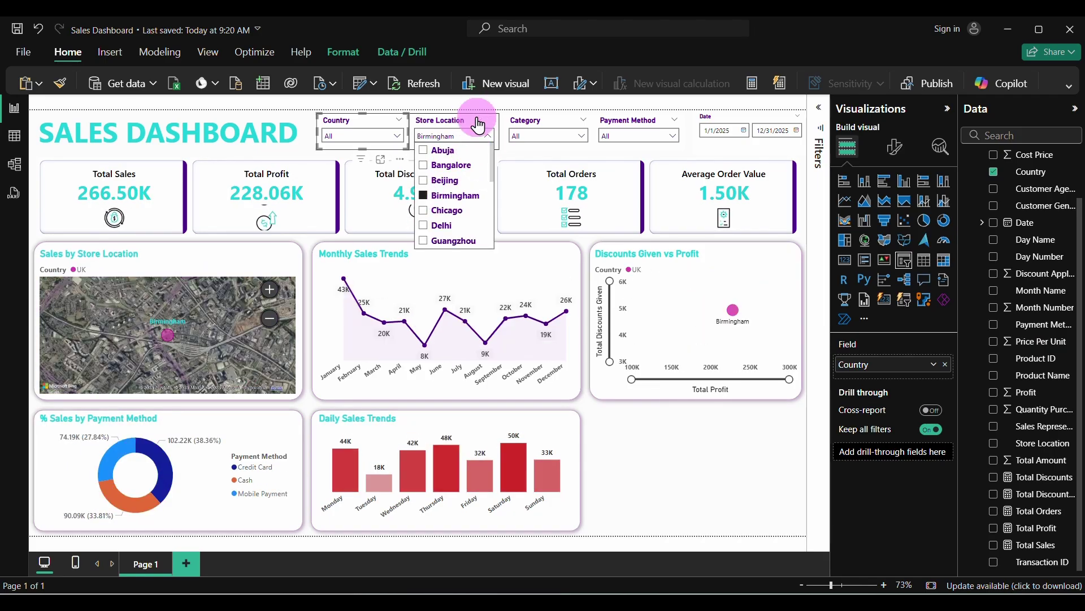
click(479, 120)
Test Category with Home & Kitchen and Payment Method with Mobile Payment and Credit Card, then clear both
click(578, 135)
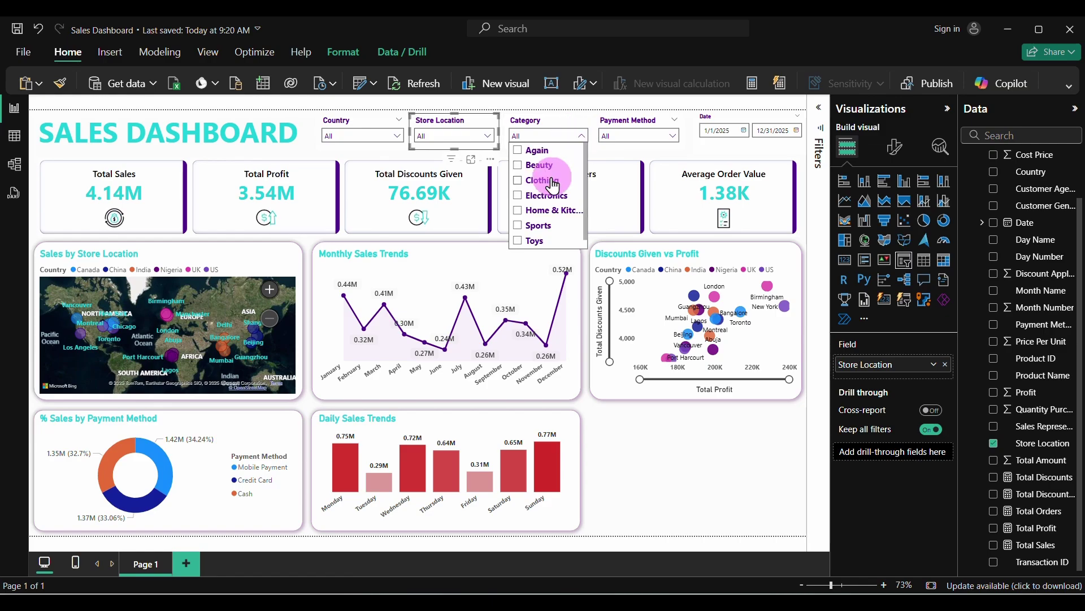
click(547, 210)
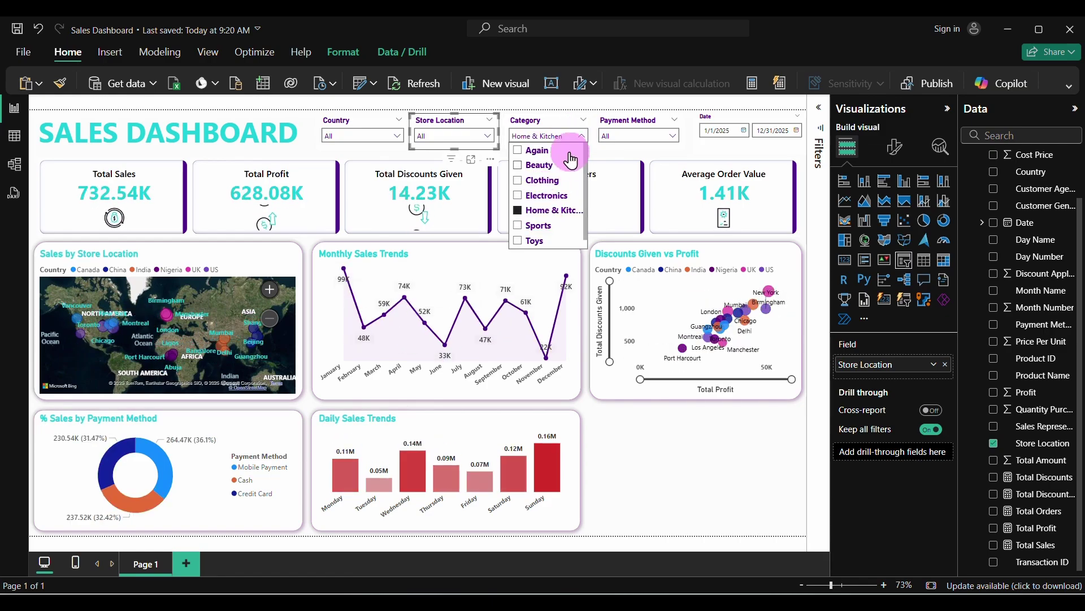
click(571, 121)
click(639, 136)
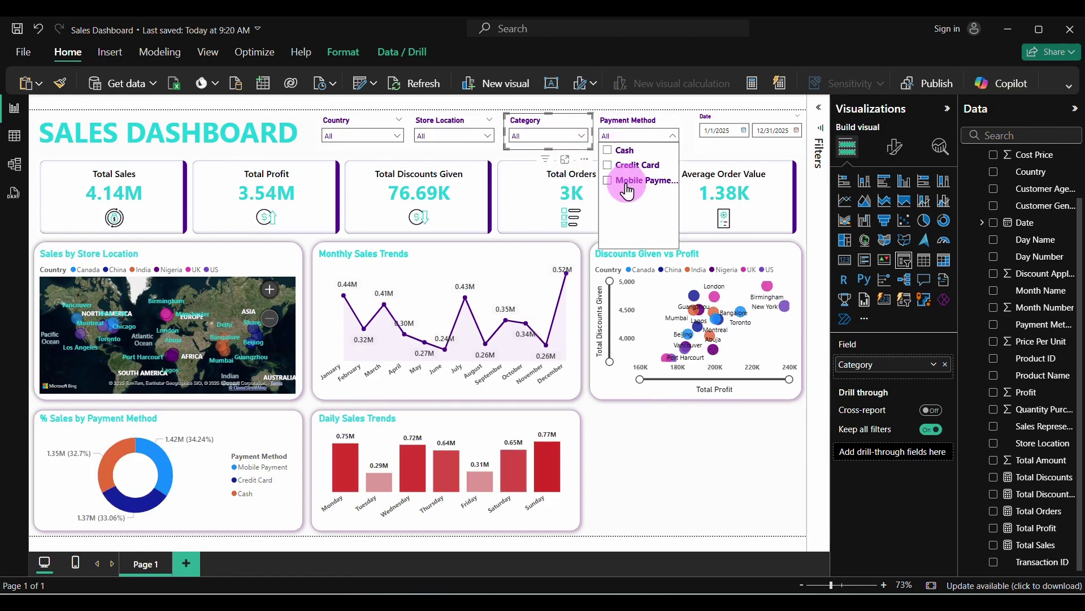
click(626, 181)
click(624, 164)
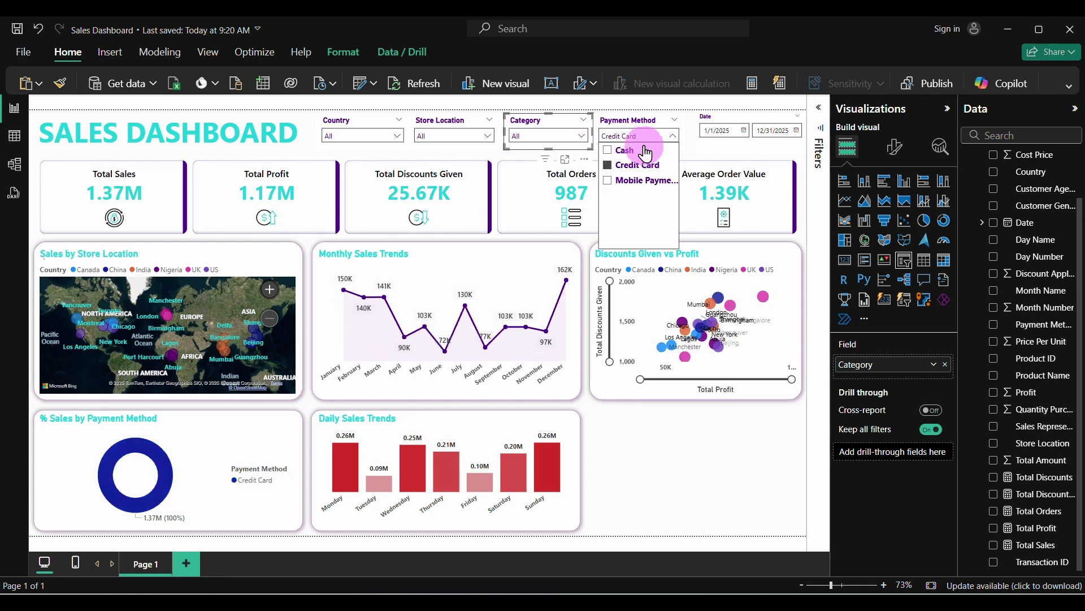
click(663, 120)
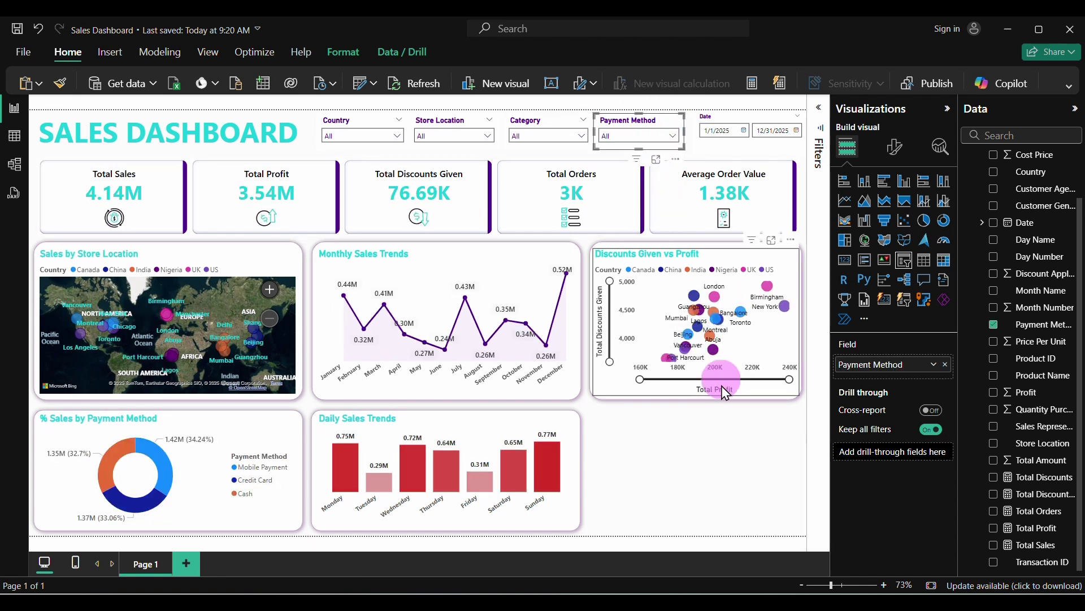
Hide the Visualizations and Data panes to show the full dashboard
click(693, 370)
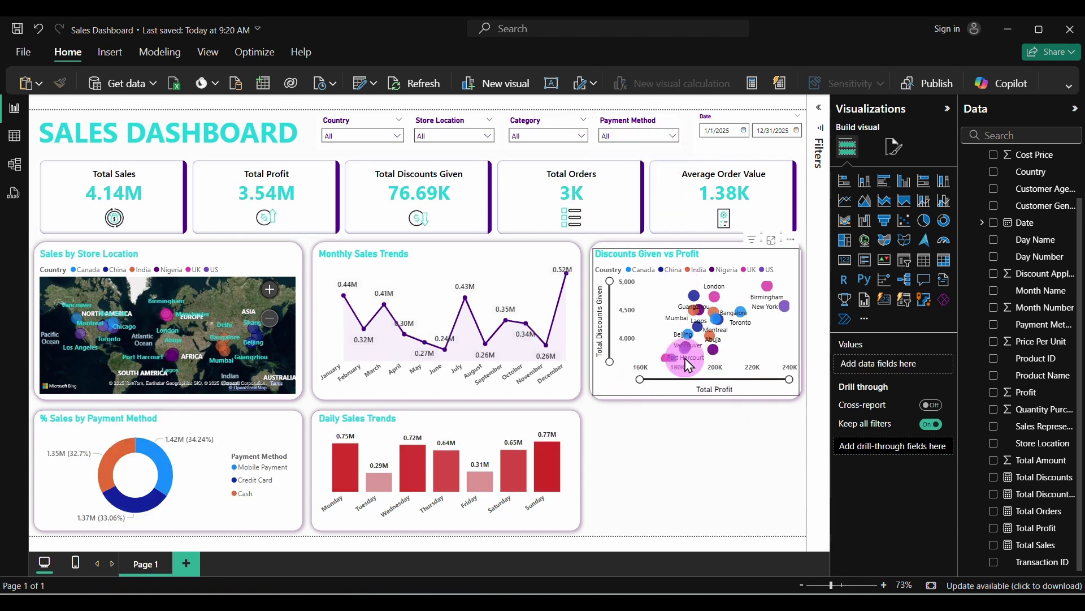
click(948, 108)
click(1061, 111)
Save the report with Ctrl+S and bring back the Visualizations and Data panes
click(820, 467)
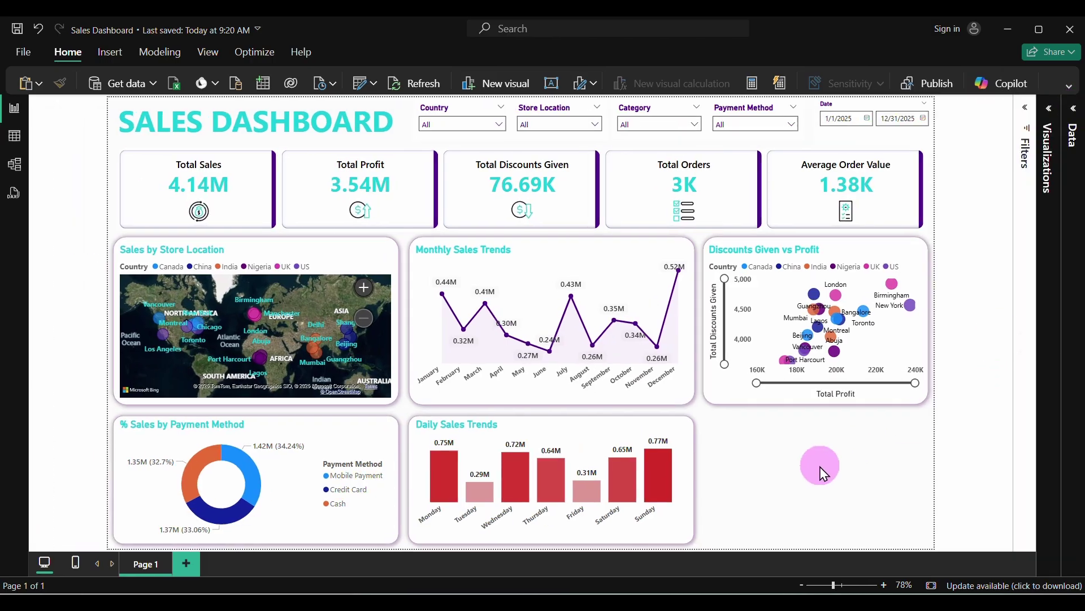
click(874, 512)
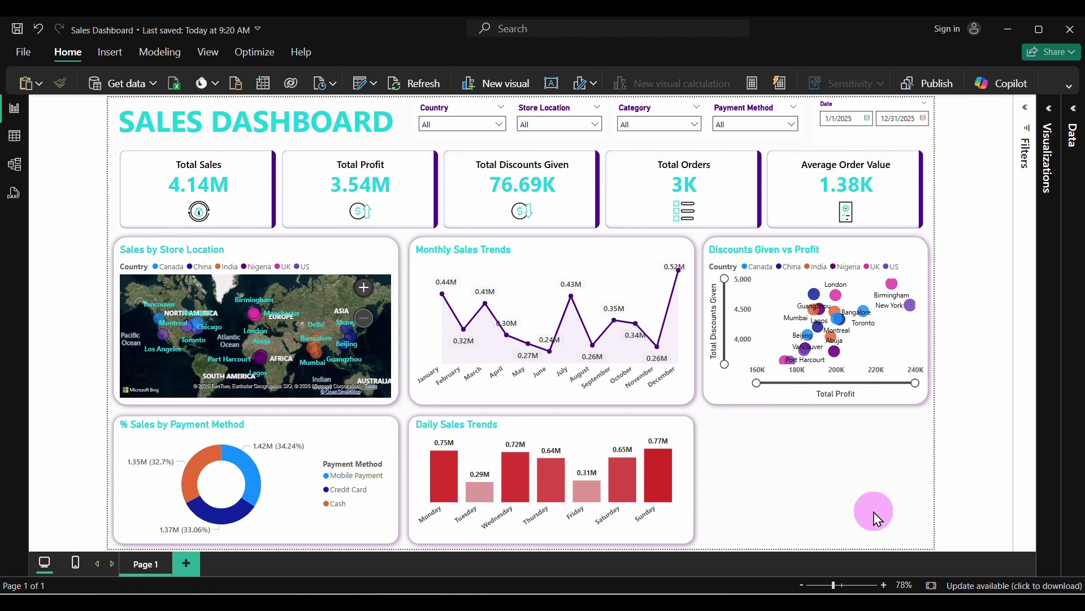
key(ctrl+s)
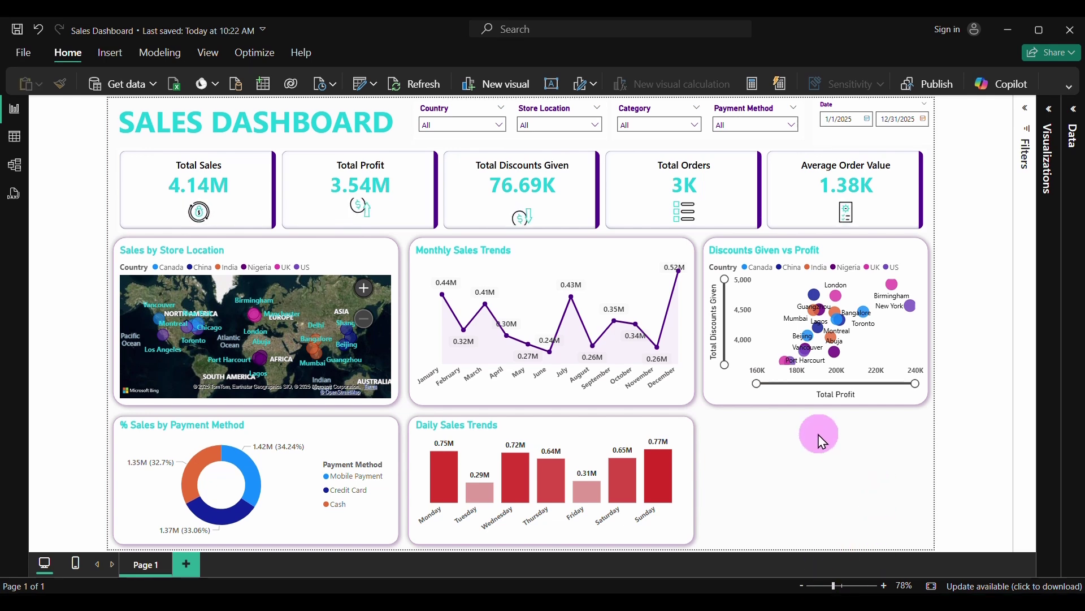
click(1050, 110)
click(1074, 109)
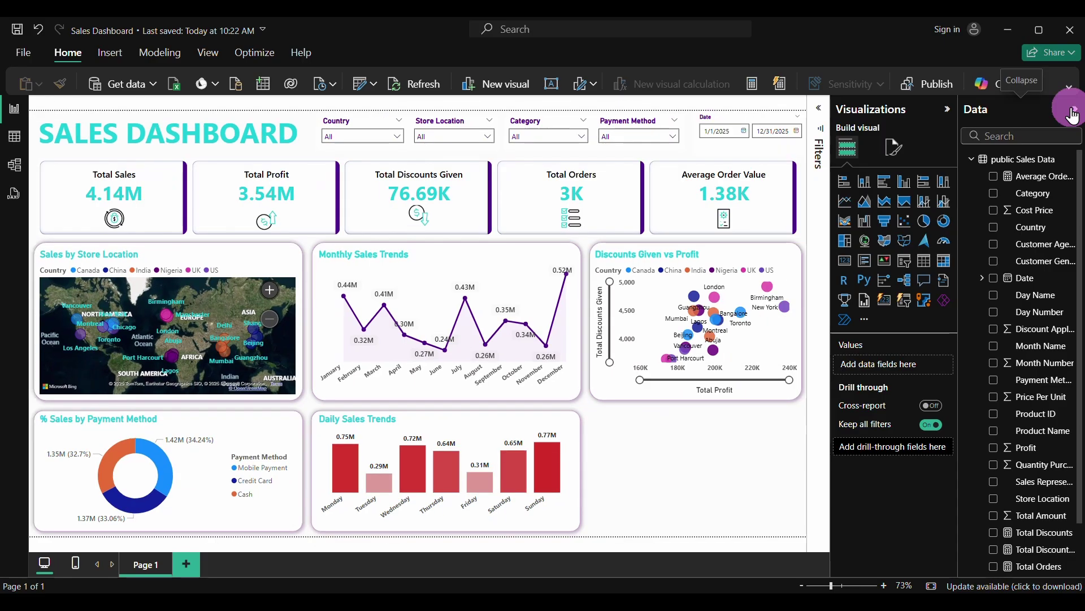
Move the blank shape into the lower-right slot, narrow it, and insert a stacked bar chart
click(582, 436)
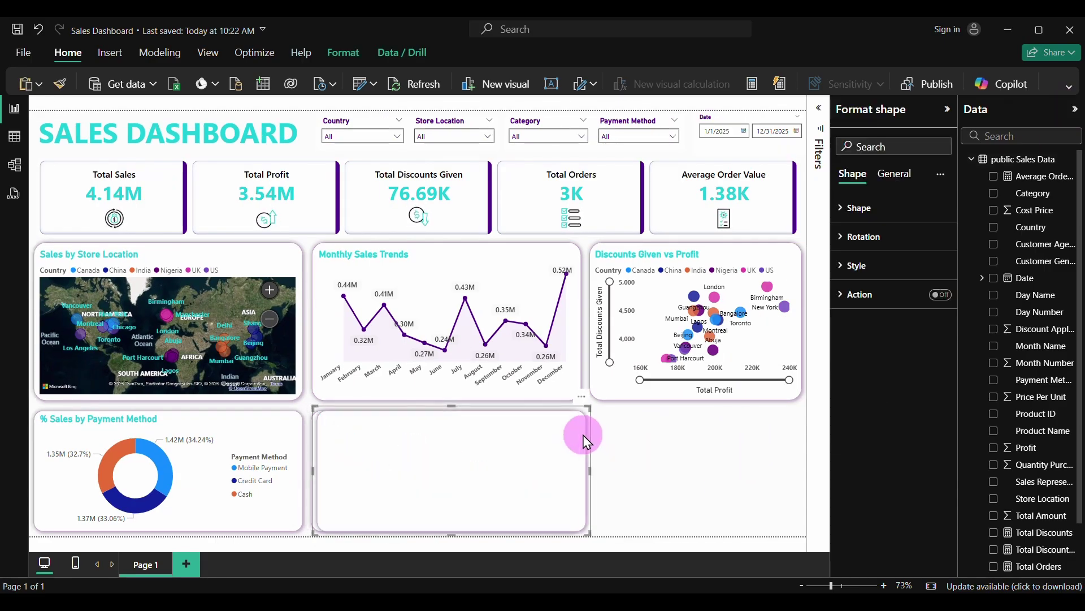
drag(582, 435, 803, 439)
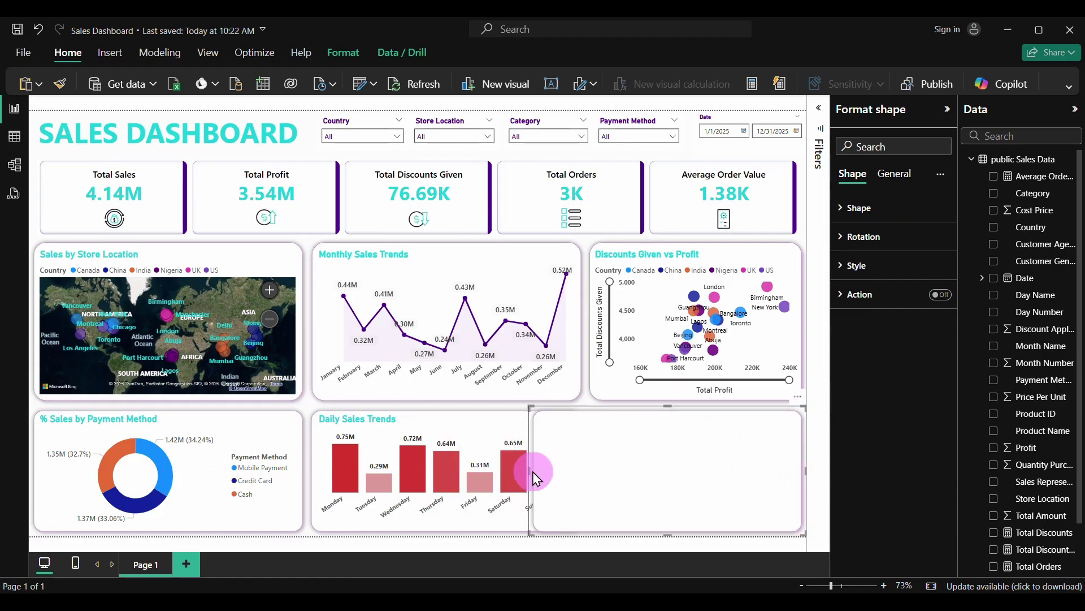
drag(536, 478, 585, 471)
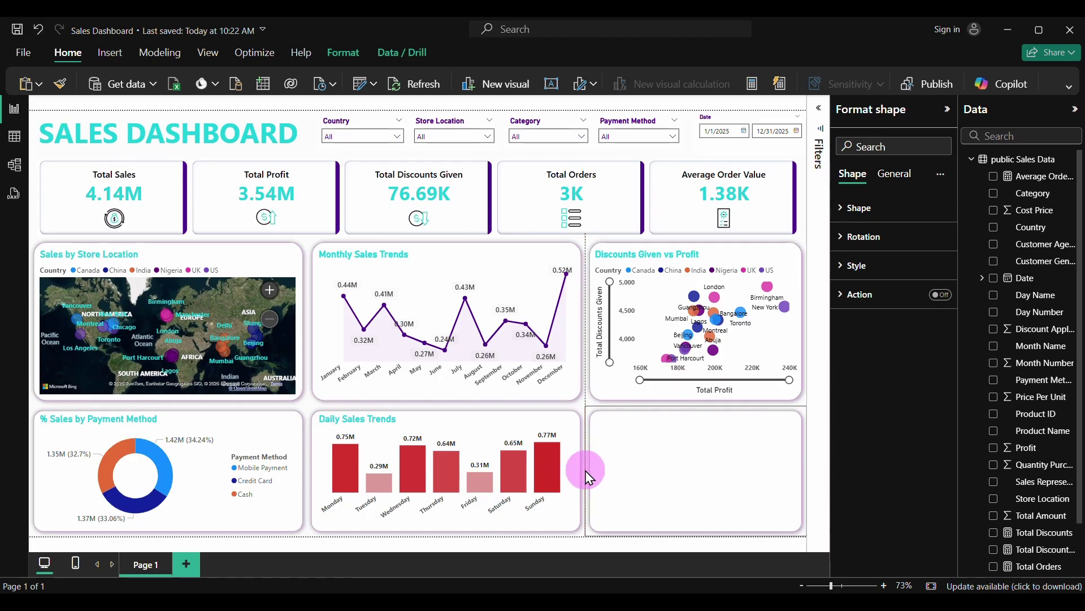
click(586, 471)
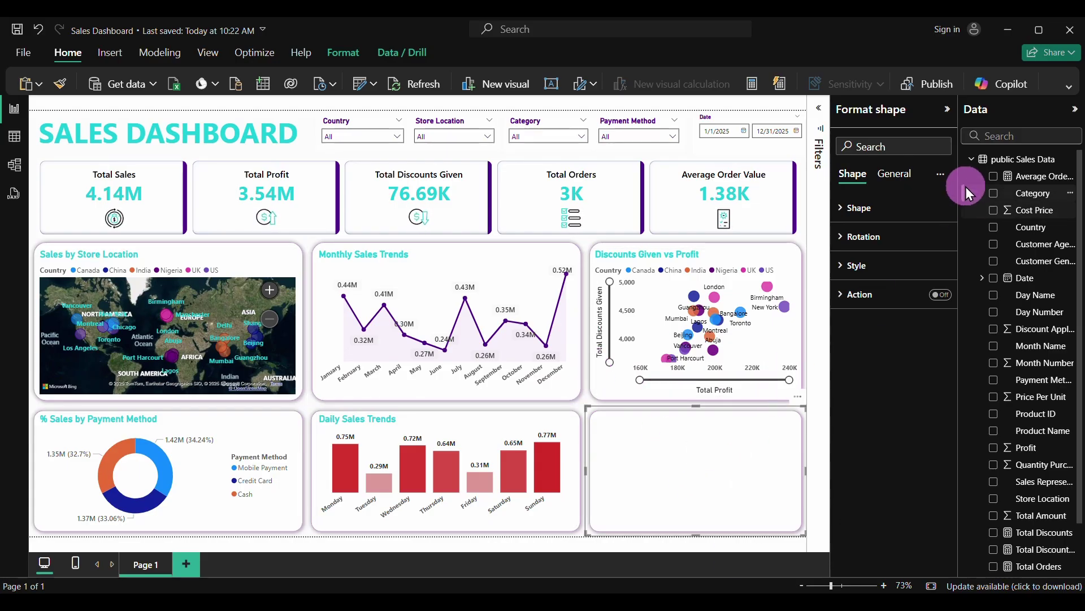
click(803, 215)
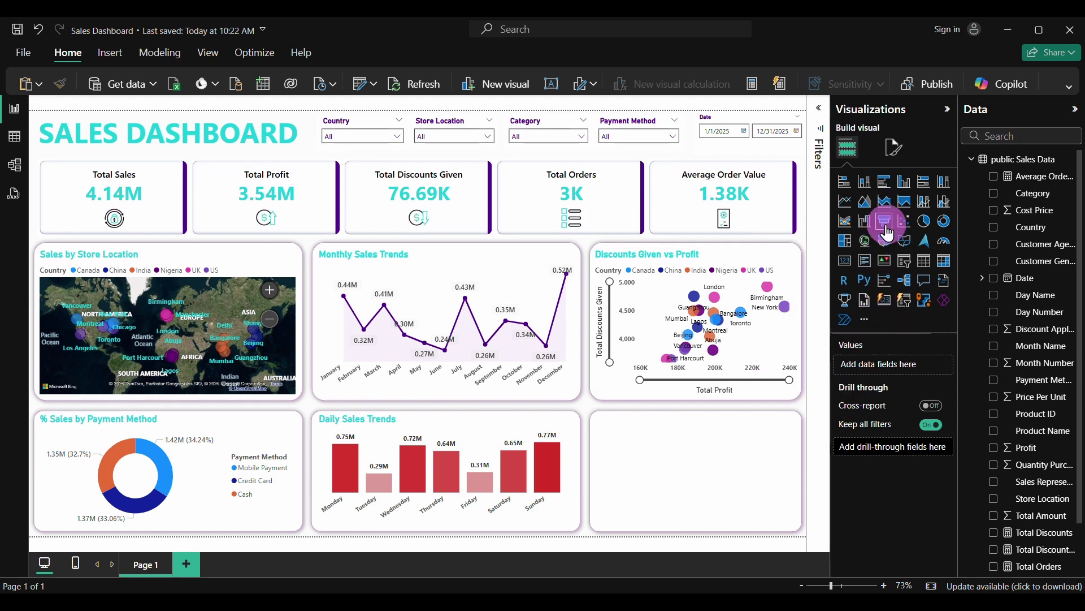
click(846, 183)
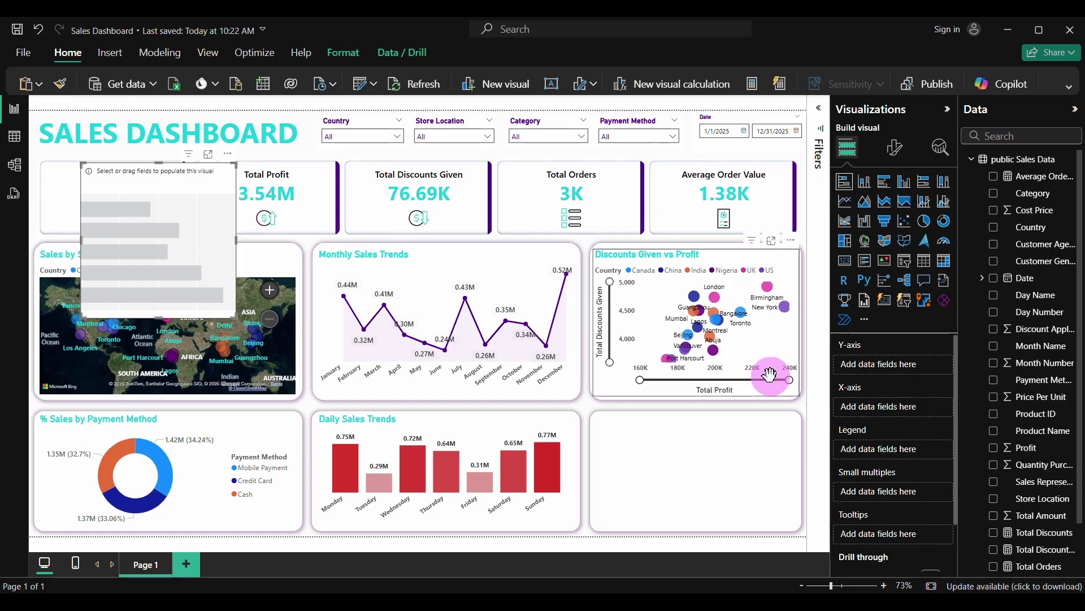
Move the empty chart into the lower-right panel, widen it, and plot Total Sales by Category
drag(184, 228, 679, 416)
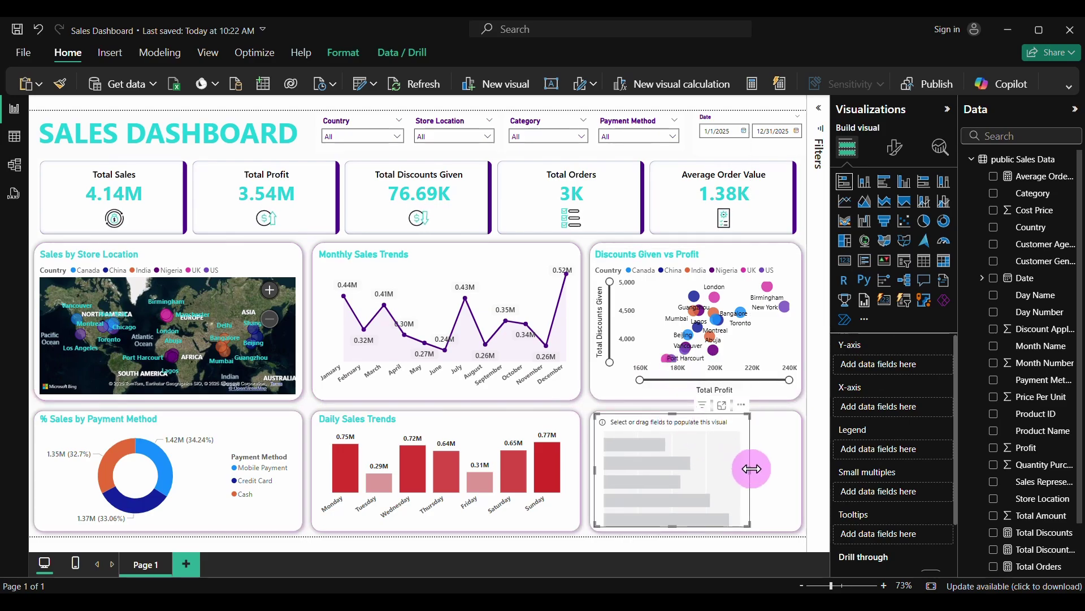
drag(751, 466, 803, 483)
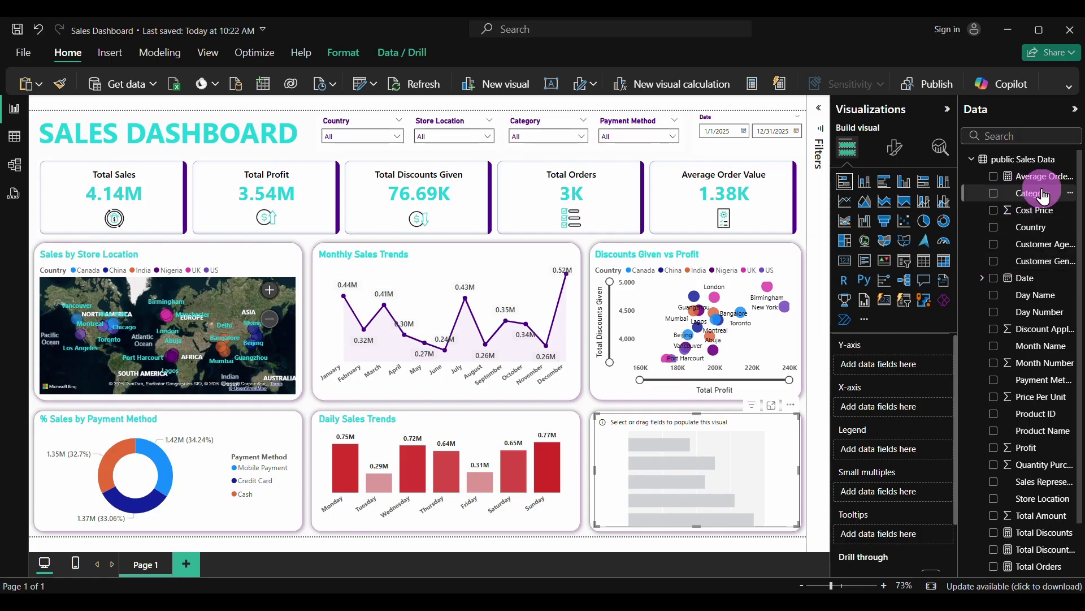
click(994, 193)
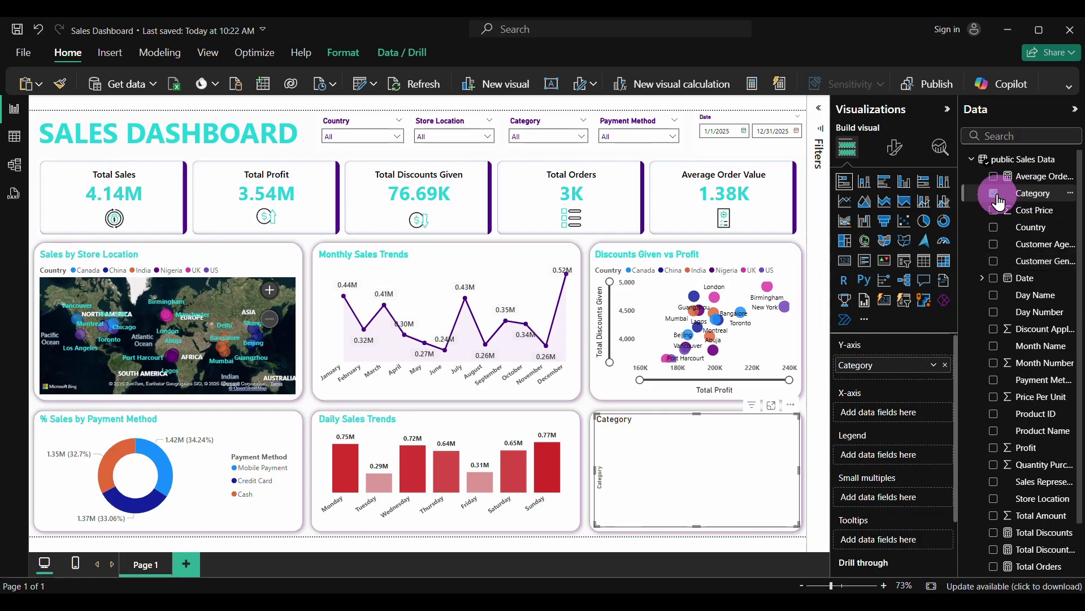
scroll(1036, 489, down, 2)
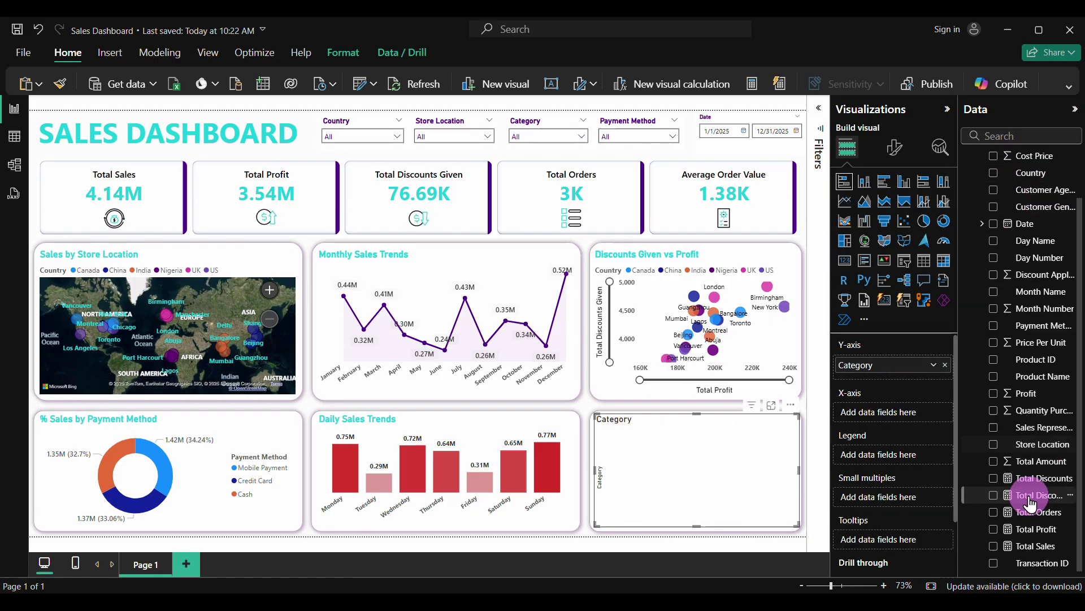
click(1018, 546)
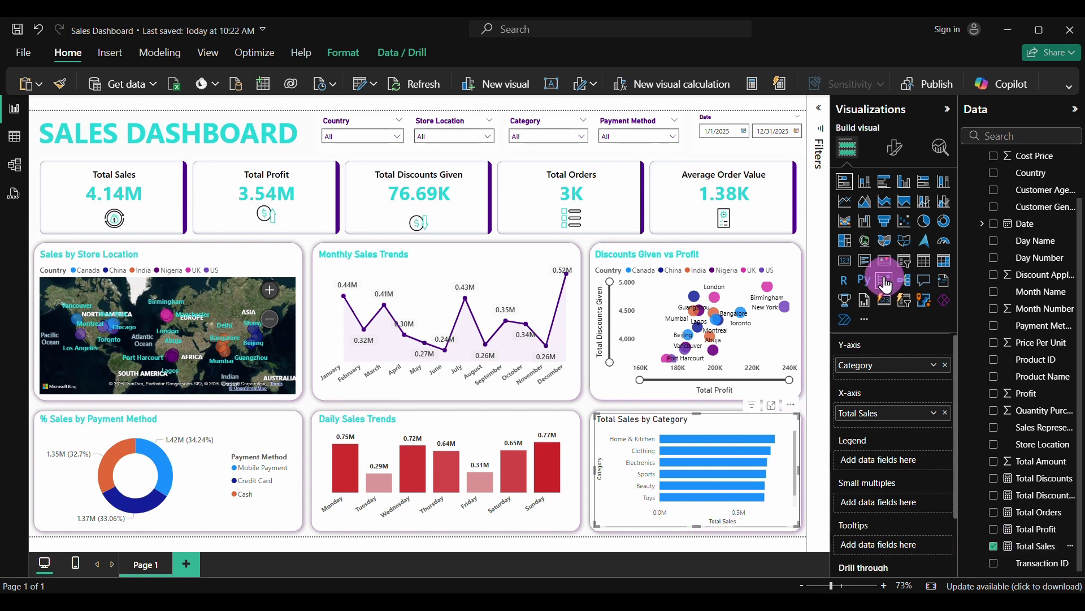
Turn off the Category axis title, the horizontal axis values and the Total Sales axis title
click(893, 152)
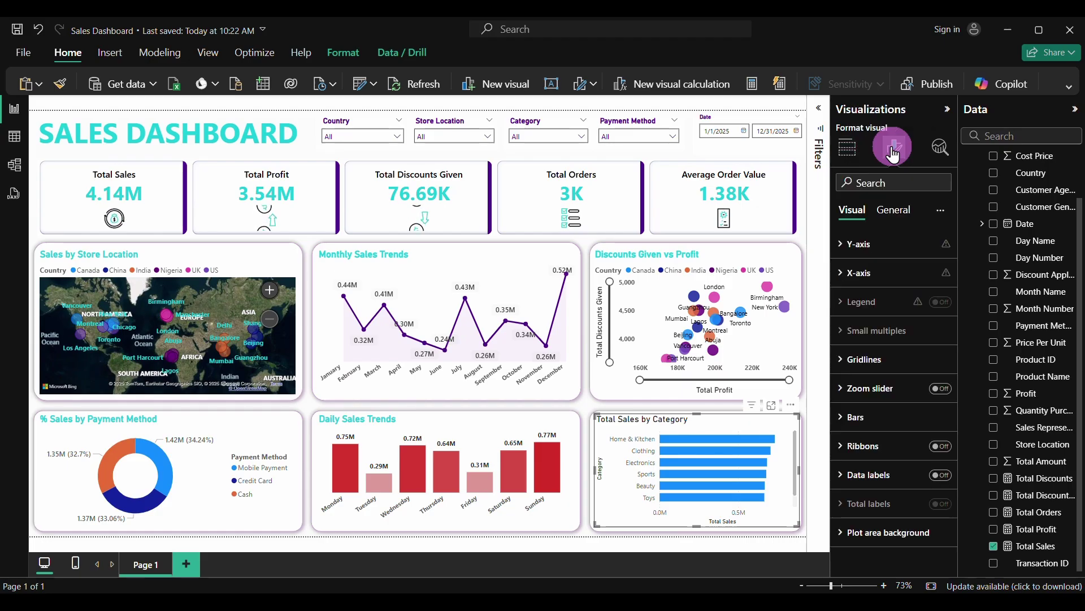
click(842, 243)
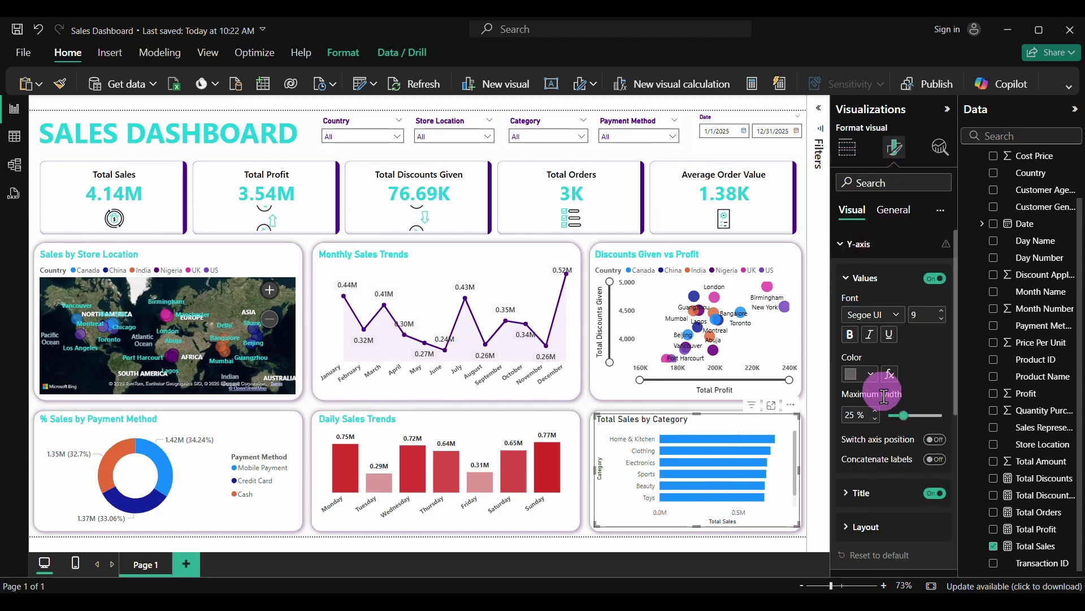
click(938, 494)
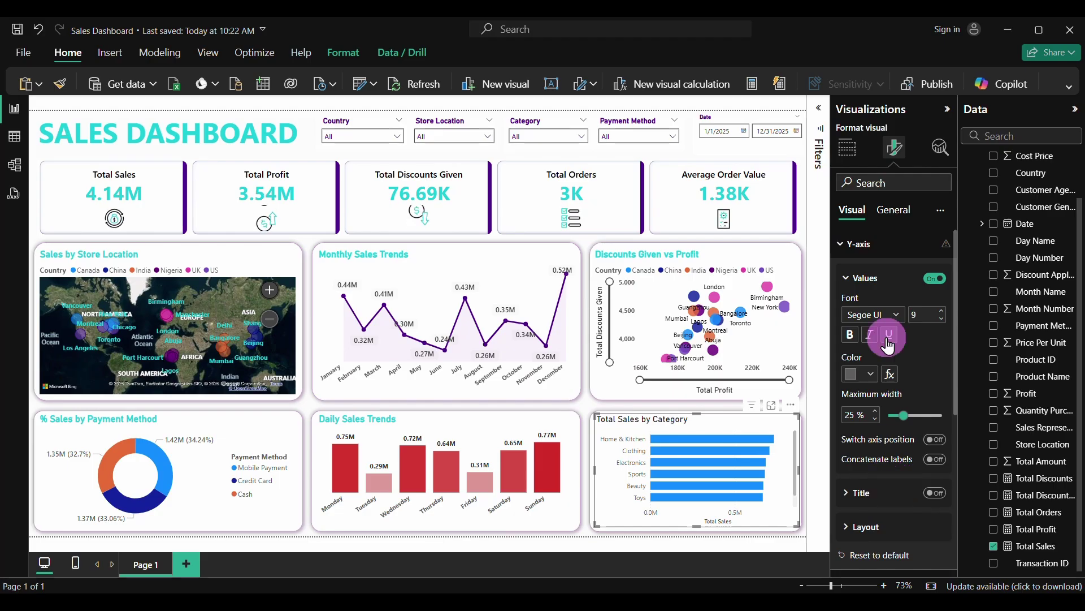
click(842, 252)
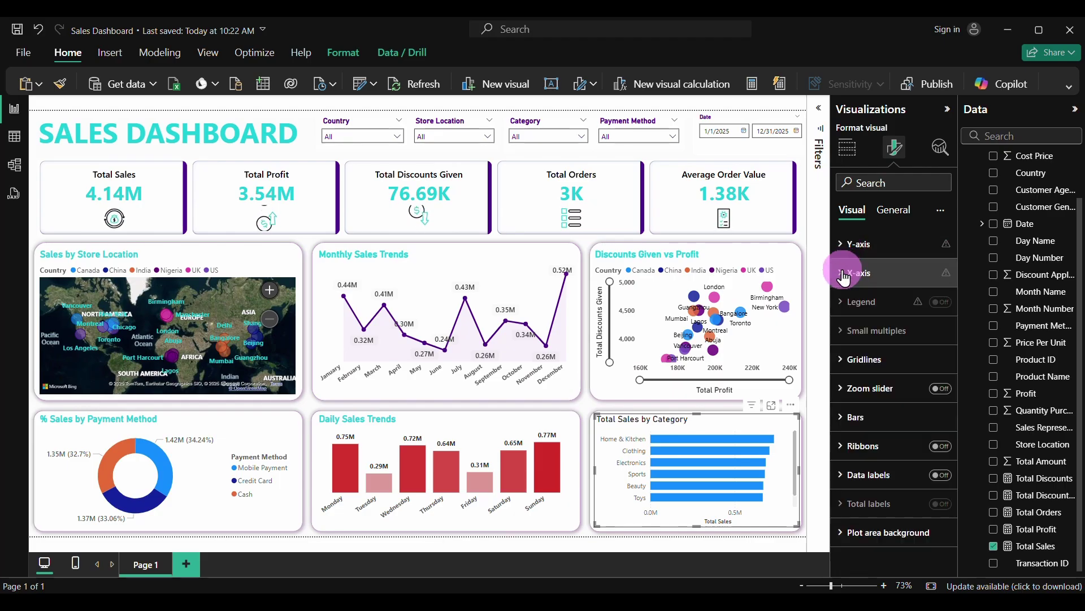
click(849, 272)
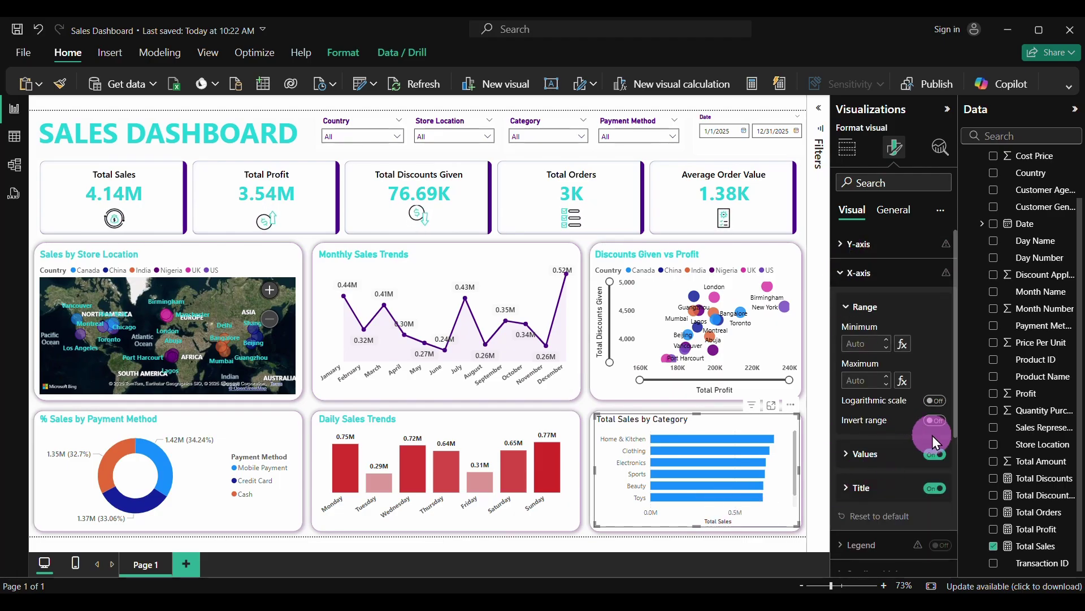
click(936, 455)
click(935, 487)
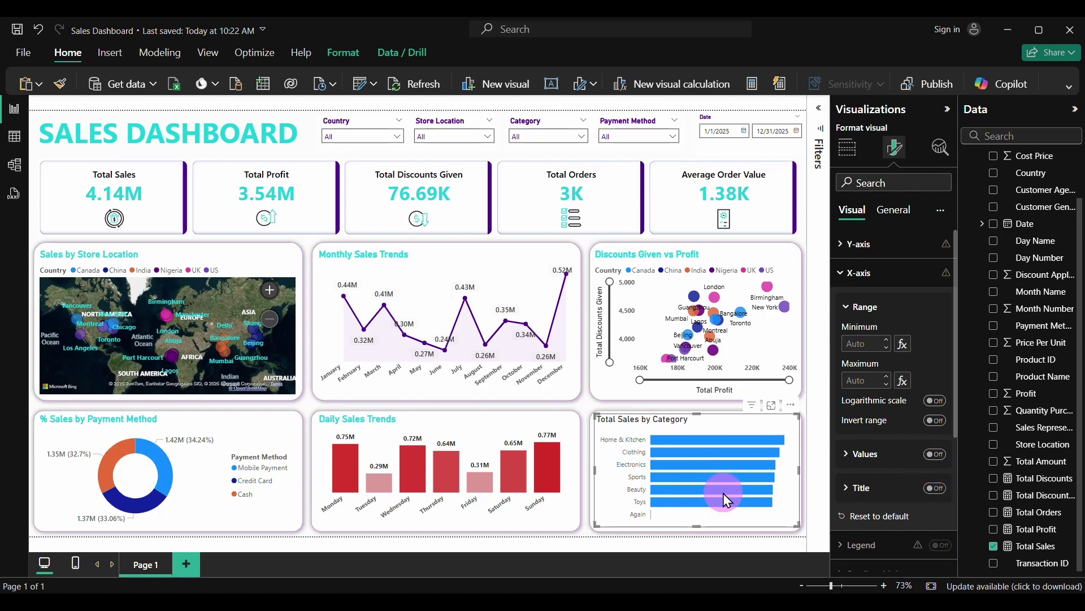
click(850, 273)
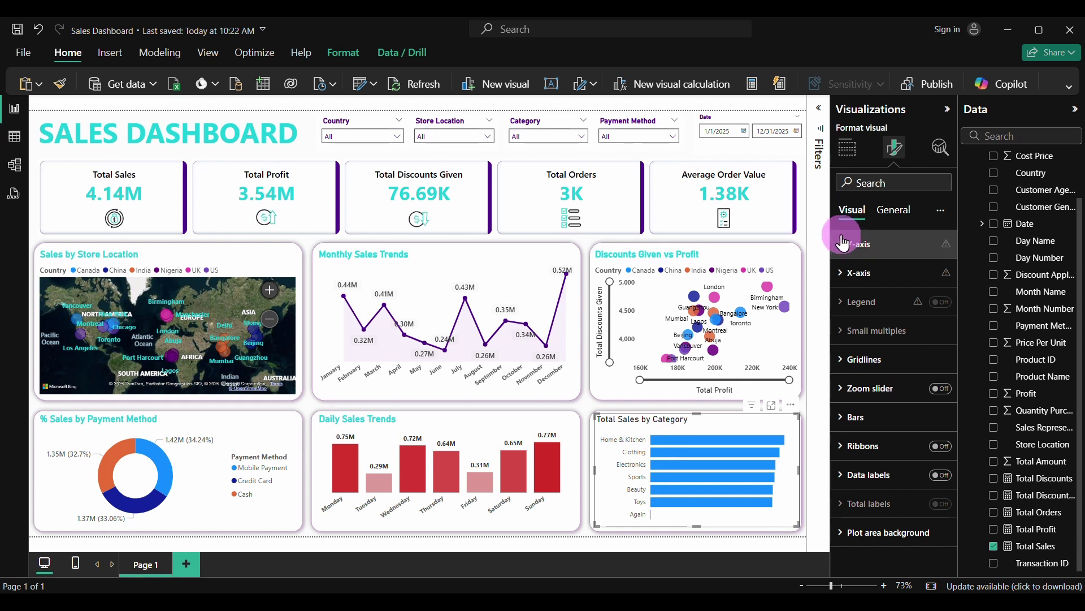
Make the y-axis category labels bold, Segoe UI Semibold, in a grey colour
click(842, 248)
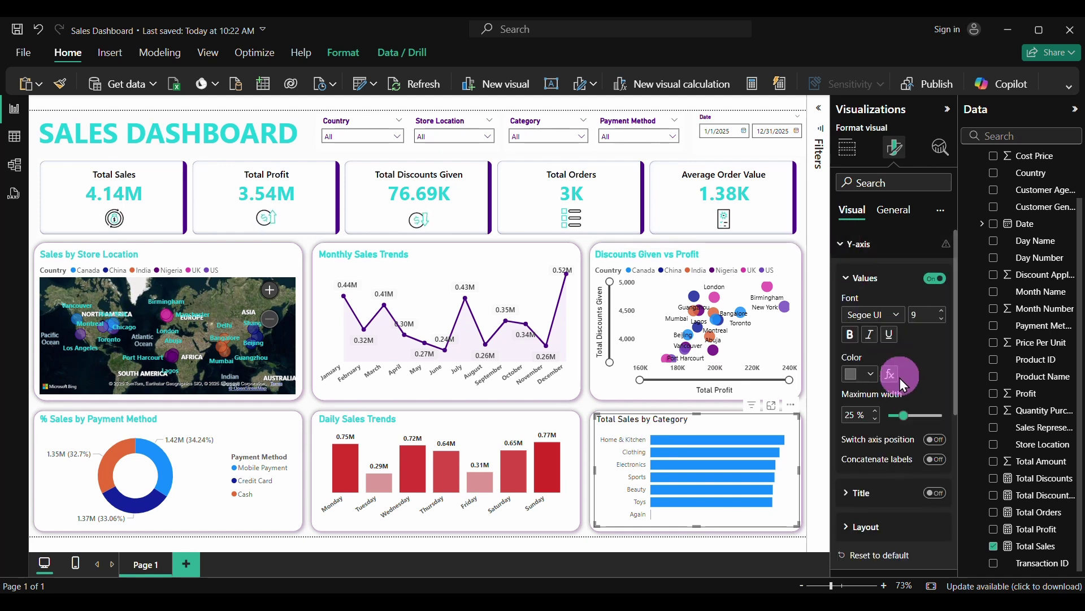
click(850, 338)
click(897, 321)
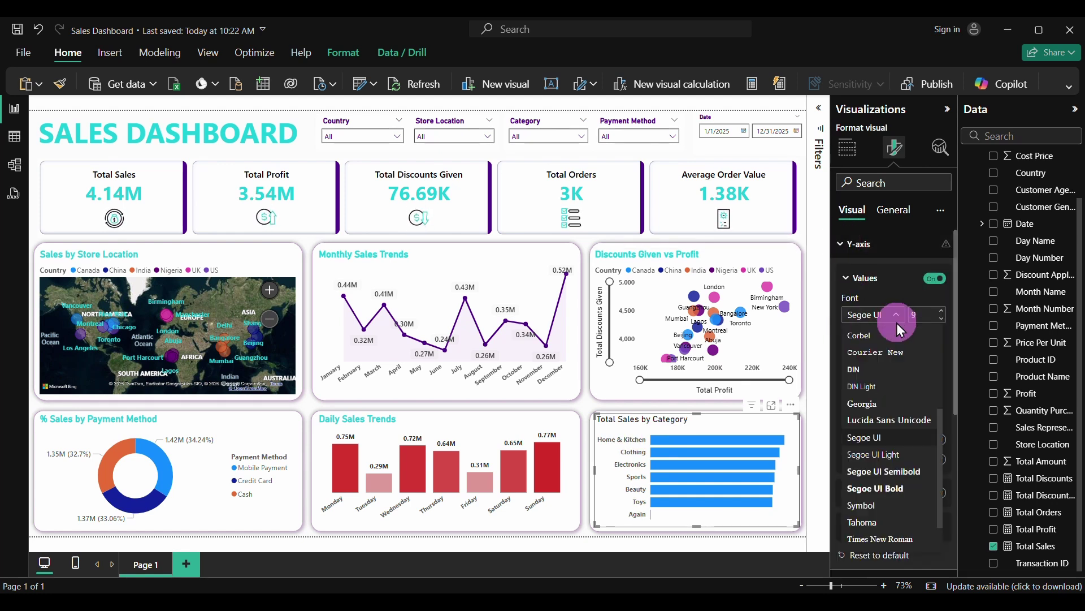
click(881, 475)
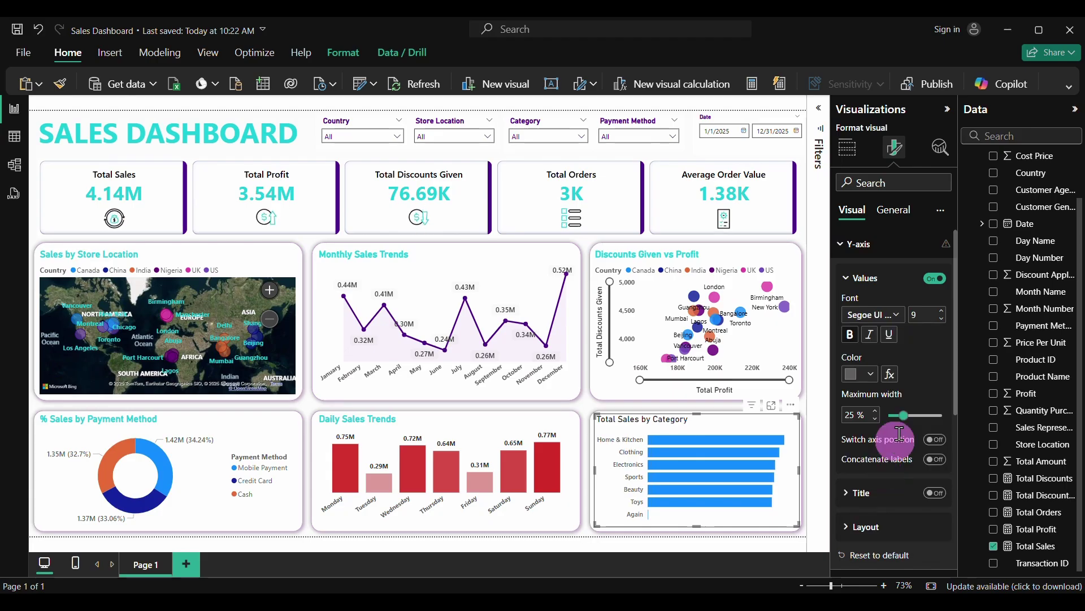
click(871, 374)
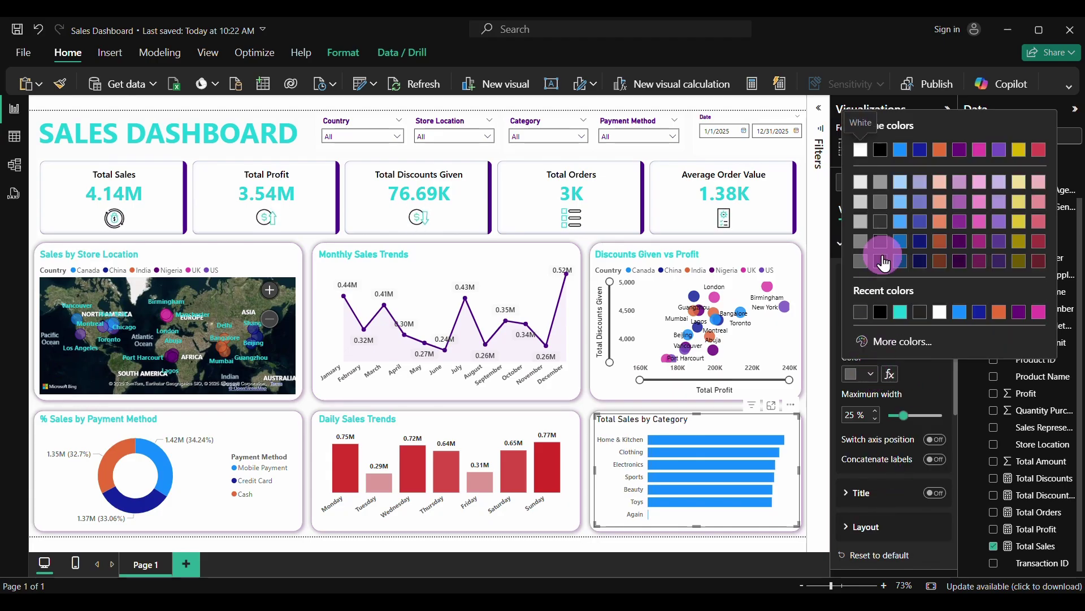
click(881, 223)
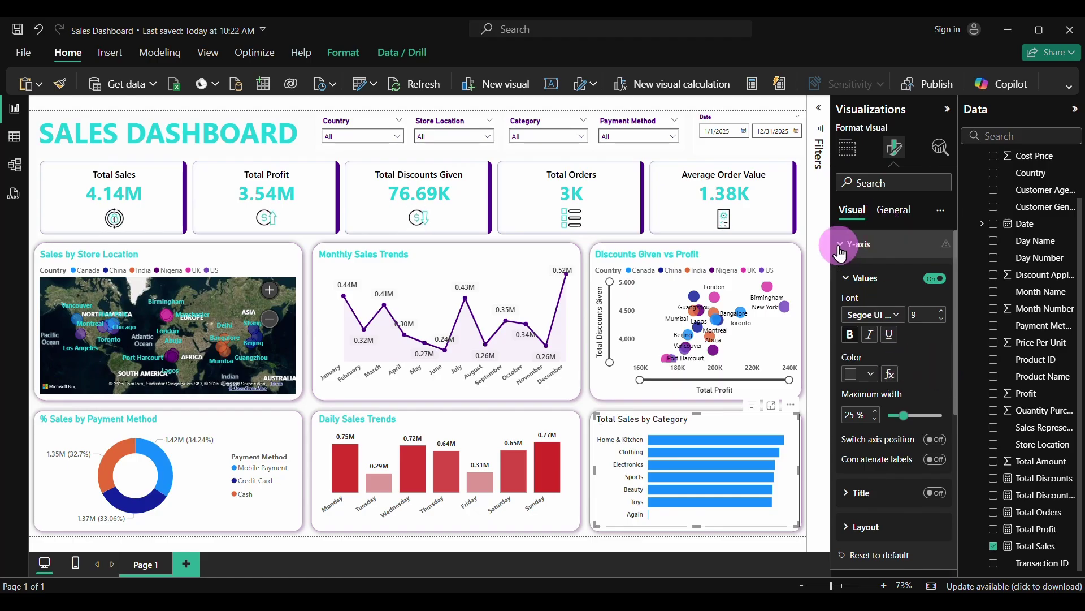
click(873, 245)
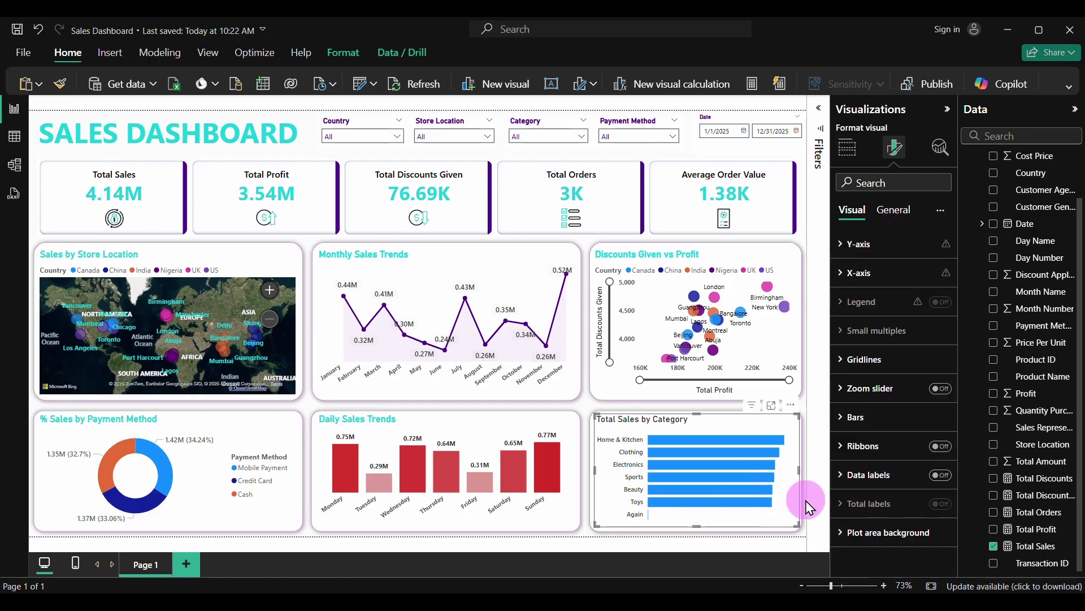
Turn on data labels for the category bars and expand their value settings
click(938, 476)
click(848, 488)
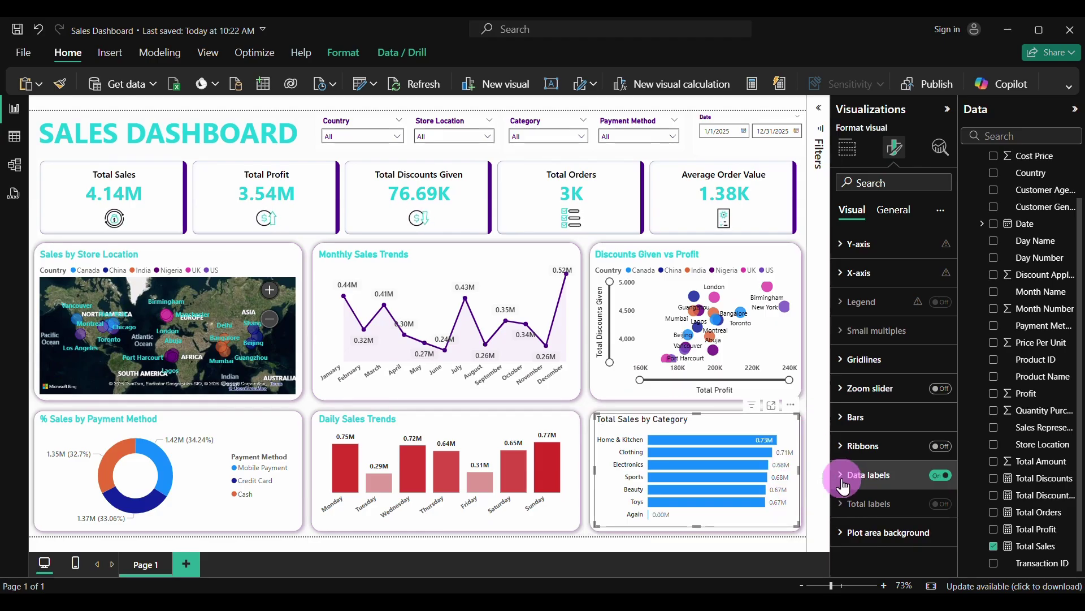
scroll(860, 504, down, 2)
click(862, 506)
scroll(859, 504, down, 2)
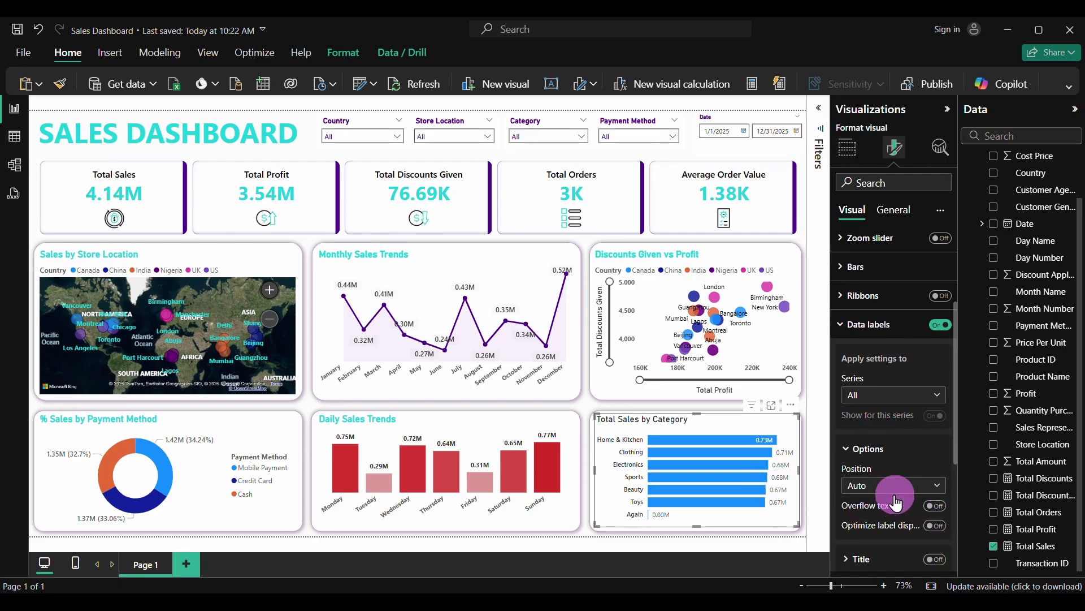
scroll(896, 502, down, 5)
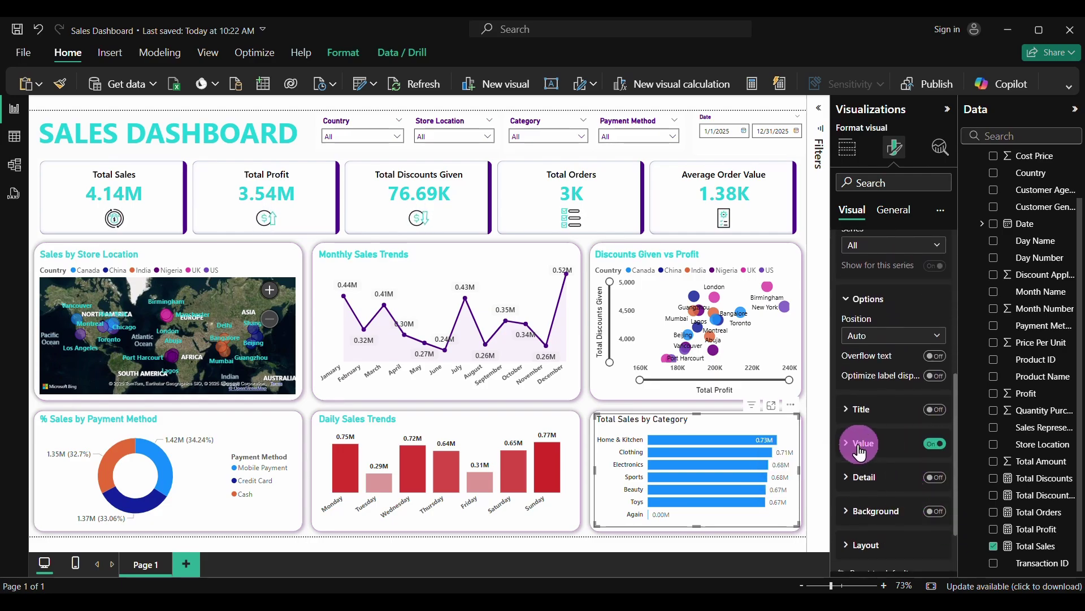
click(860, 452)
scroll(887, 516, down, 2)
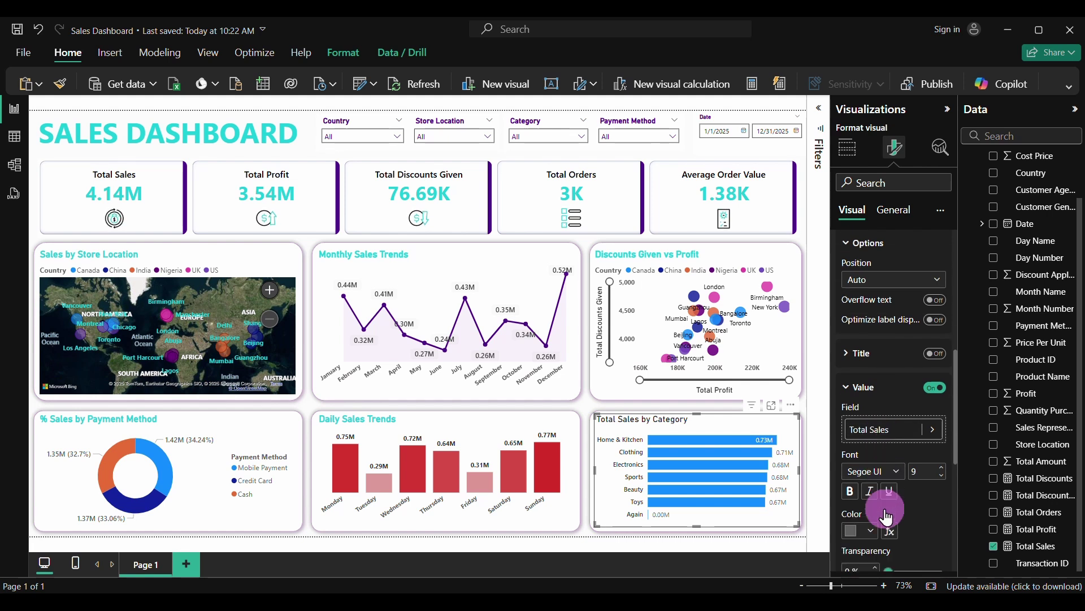
scroll(886, 516, down, 1)
Make the data label values bold Segoe UI Semibold in a dark colour
click(851, 461)
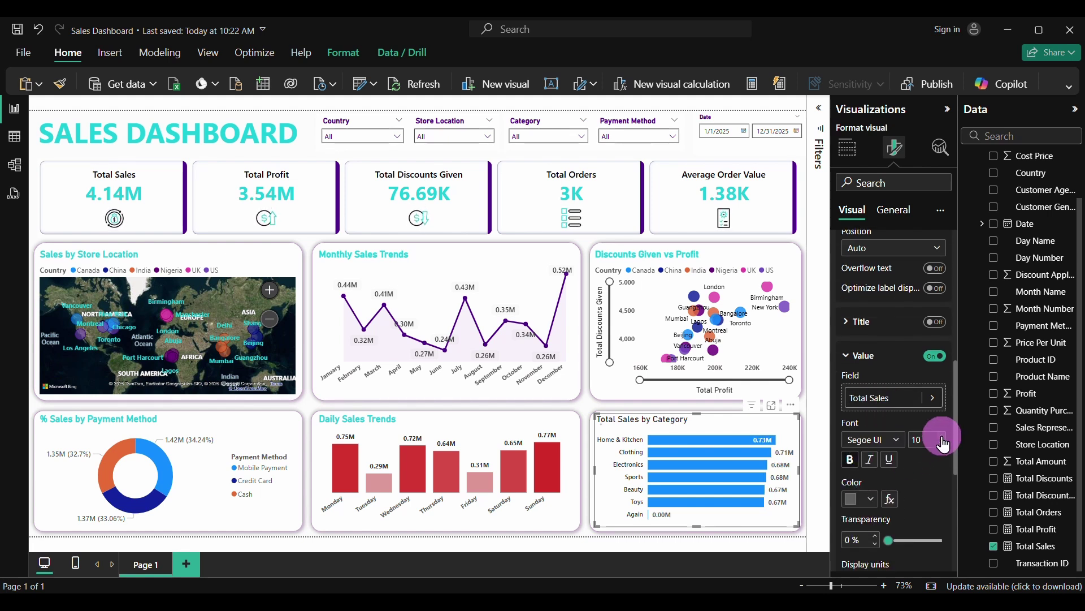
click(892, 439)
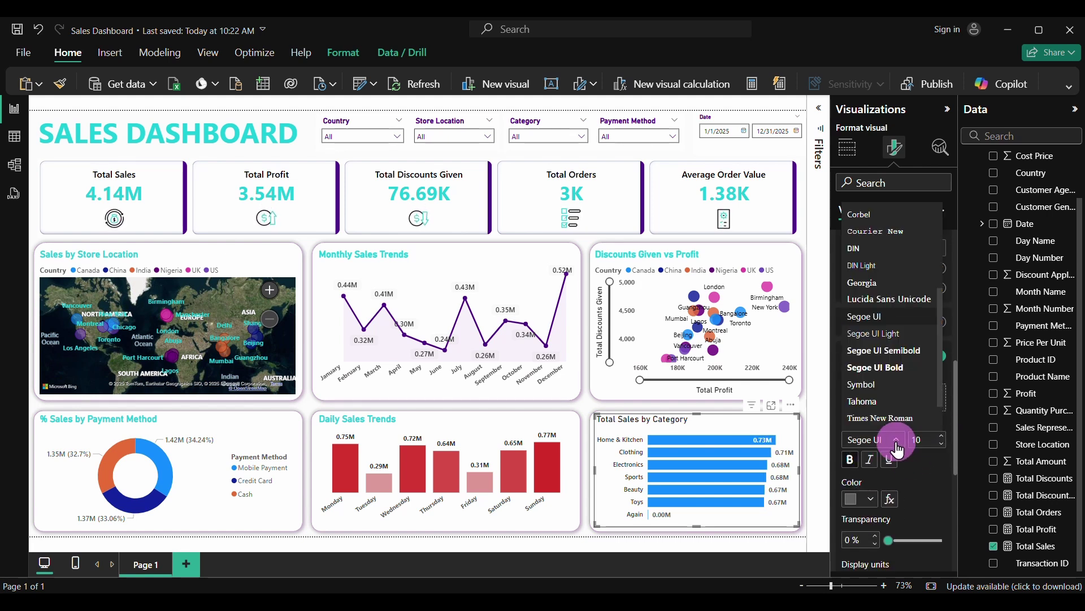
click(874, 351)
click(862, 499)
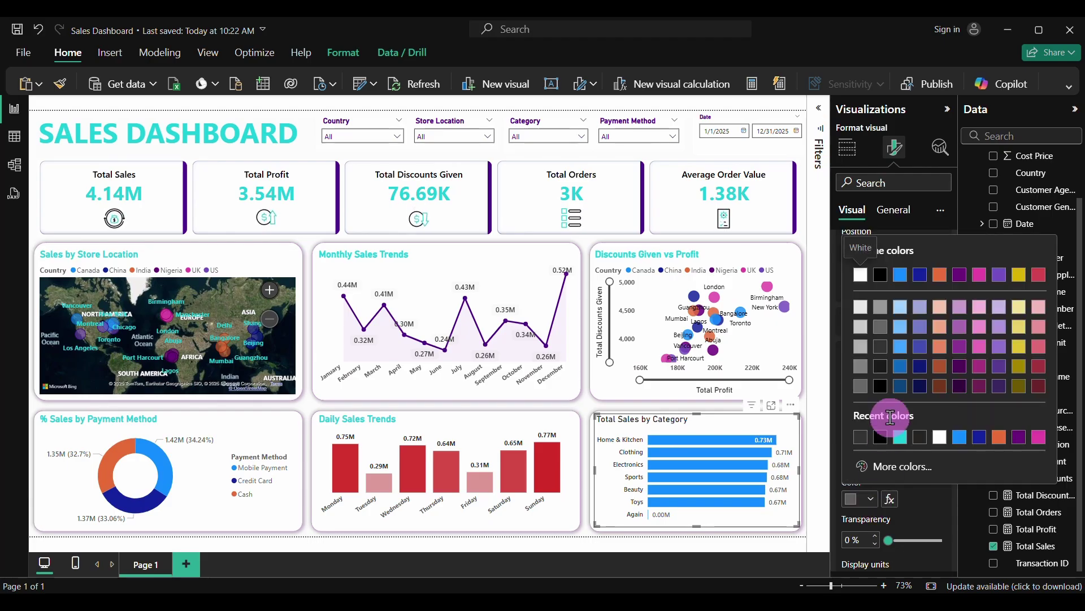
click(881, 345)
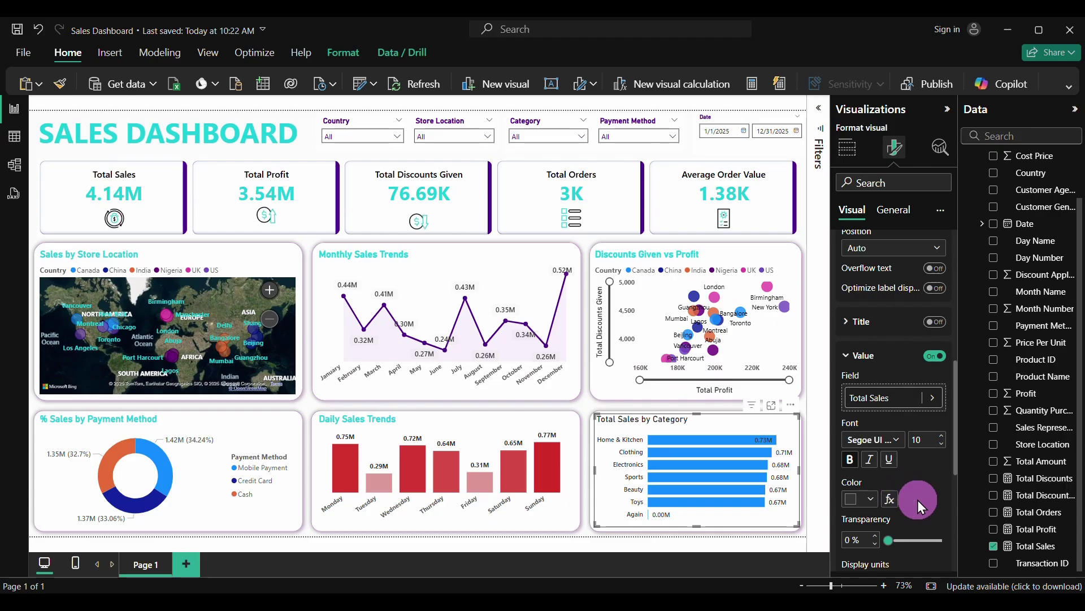
scroll(919, 504, down, 3)
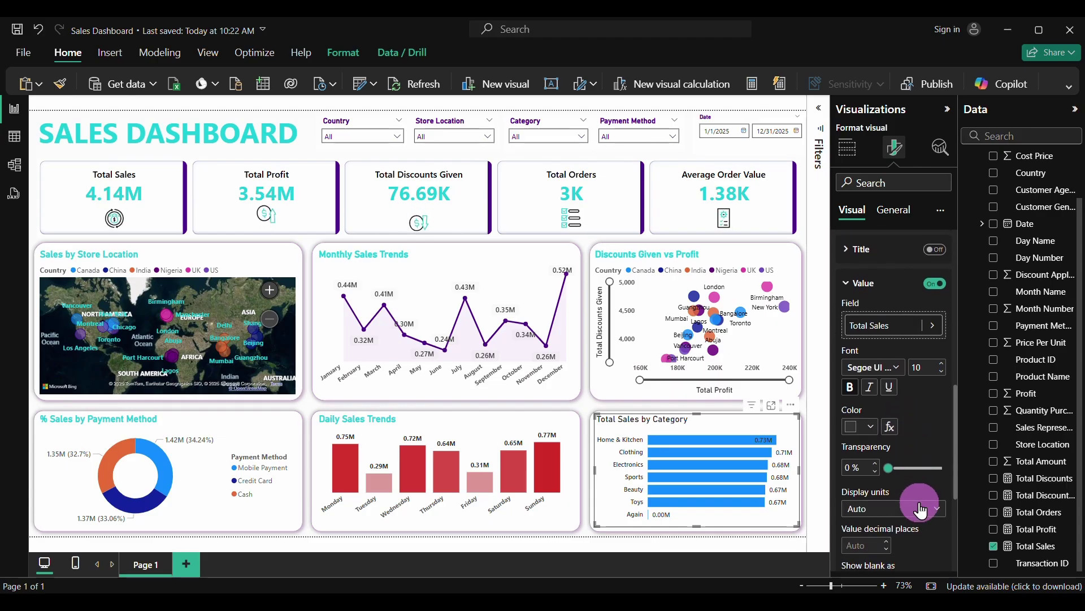
scroll(919, 503, up, 10)
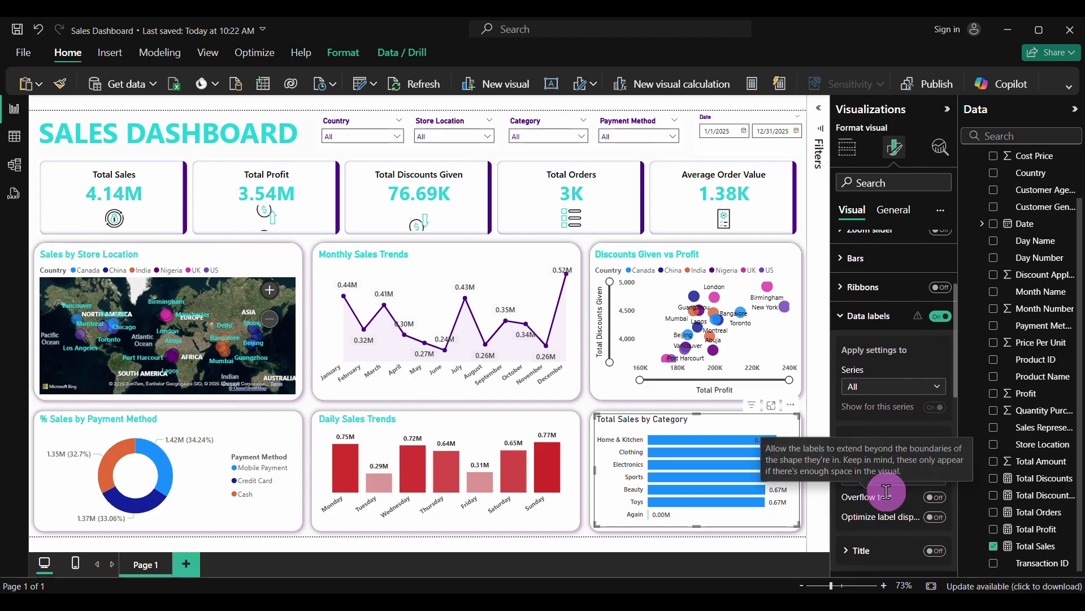
scroll(888, 497, down, 3)
scroll(886, 496, down, 5)
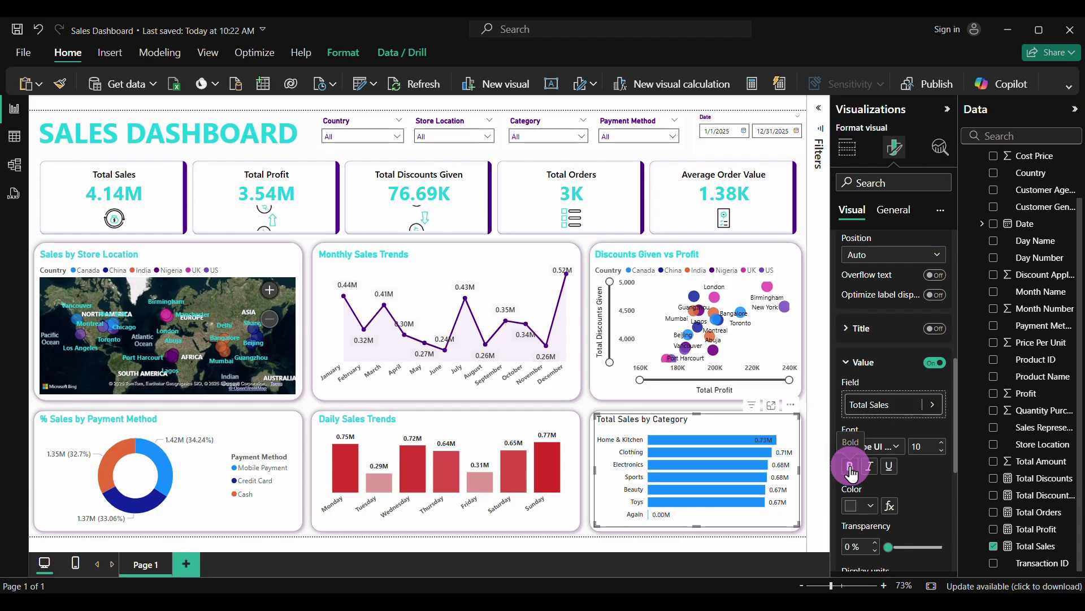
scroll(901, 459, up, 12)
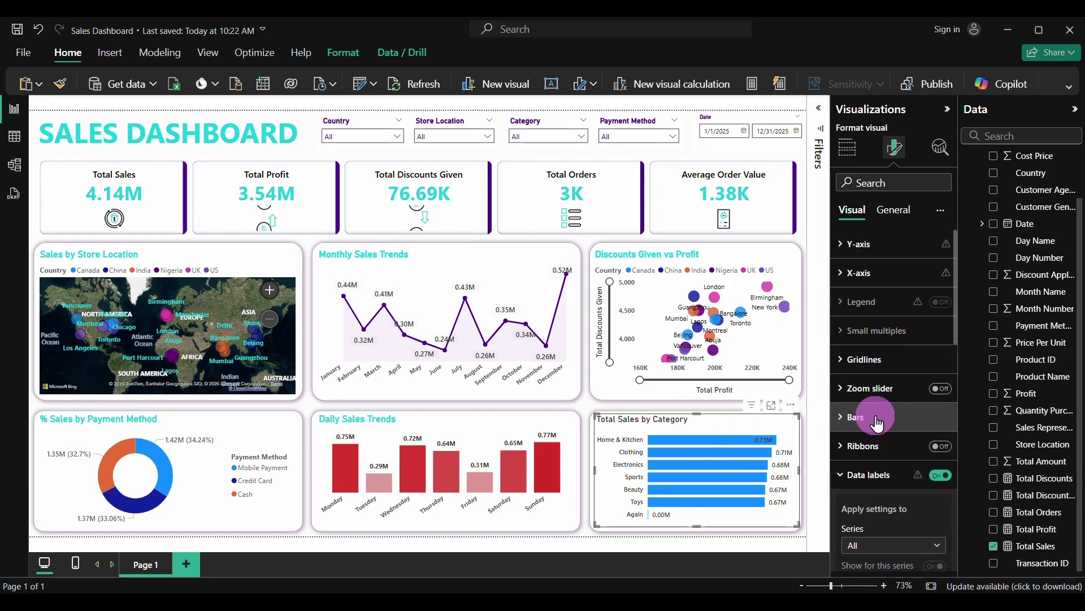
Colour the bars with a gradient based on Total Sales from the Sales Data table
click(848, 420)
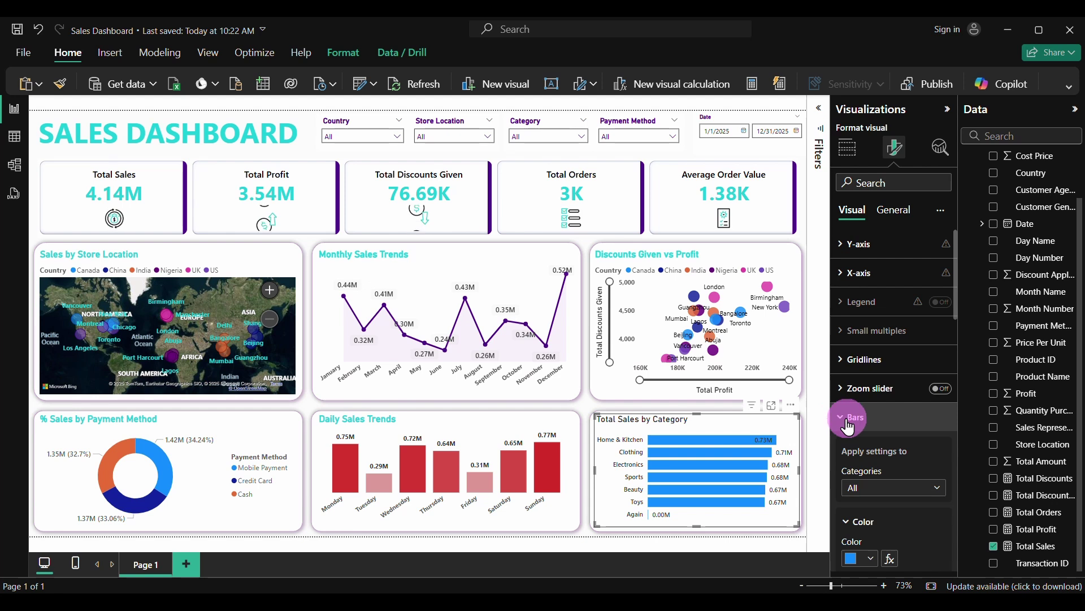
scroll(884, 497, down, 2)
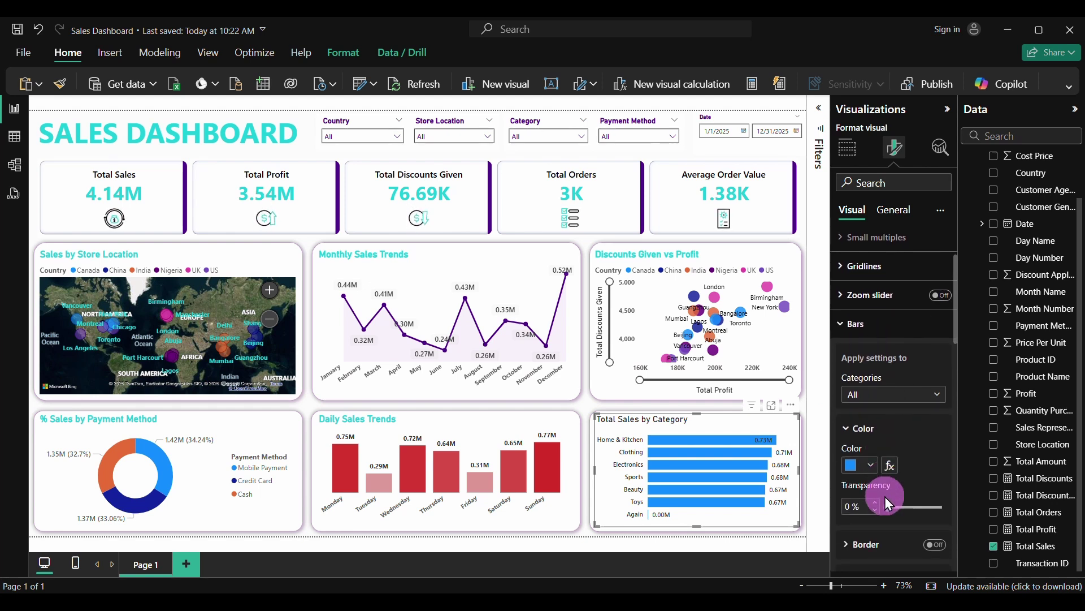
click(891, 465)
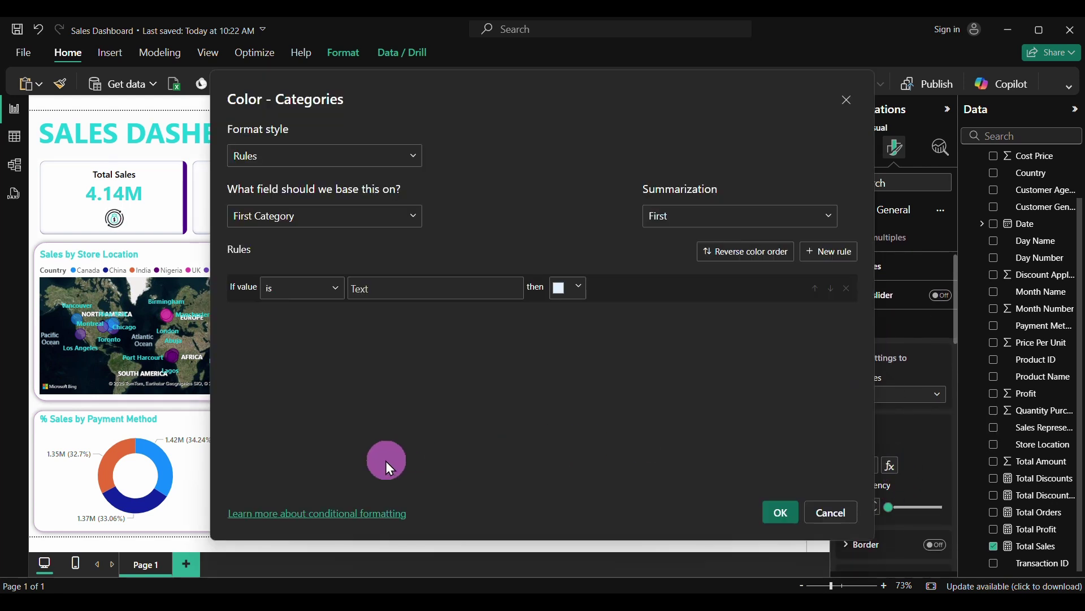
click(348, 164)
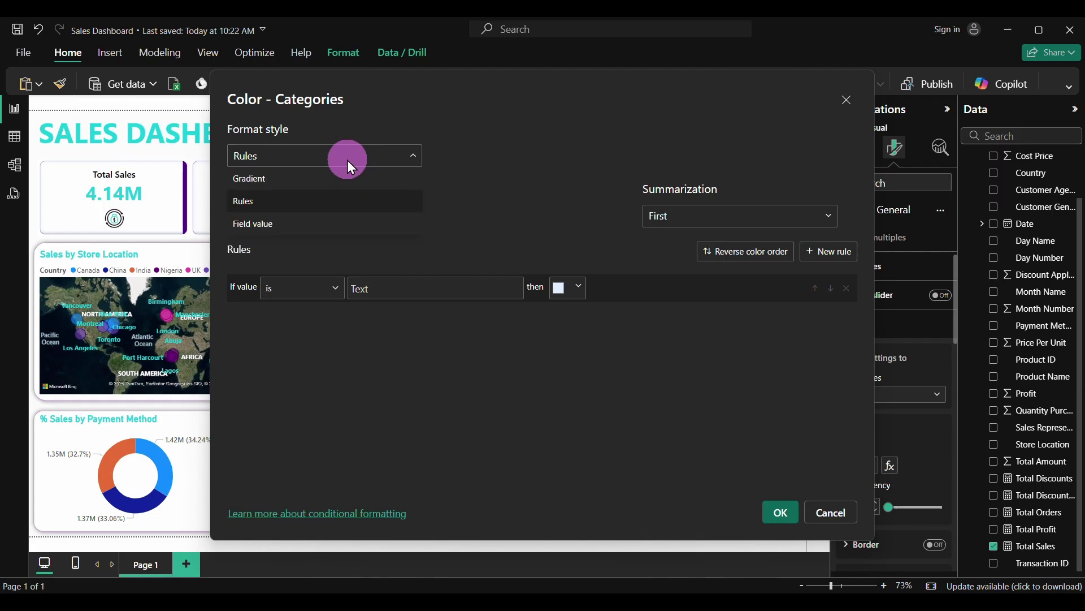
click(306, 178)
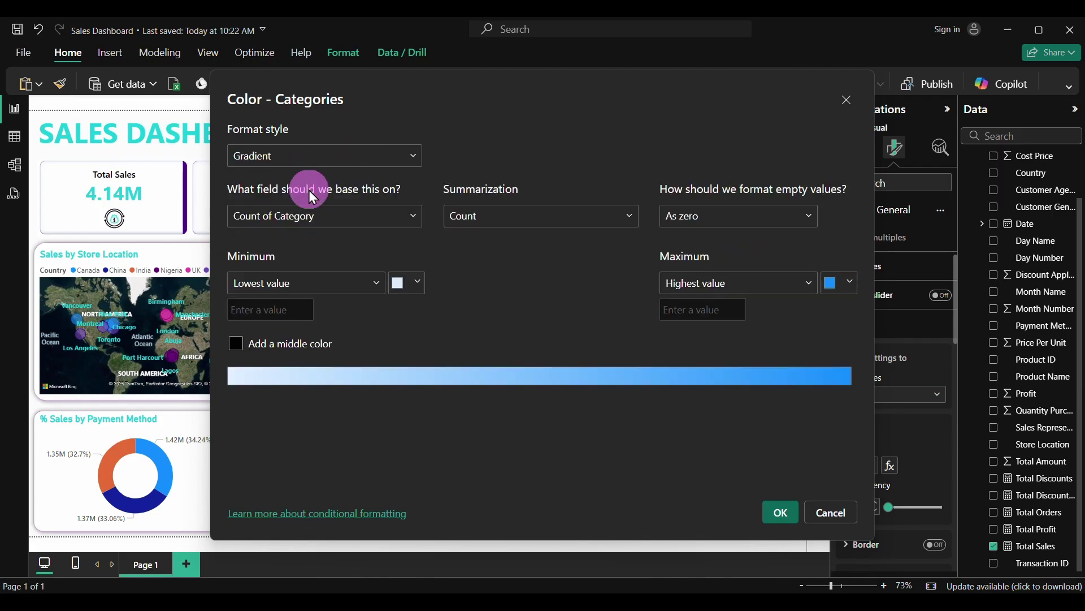
click(349, 220)
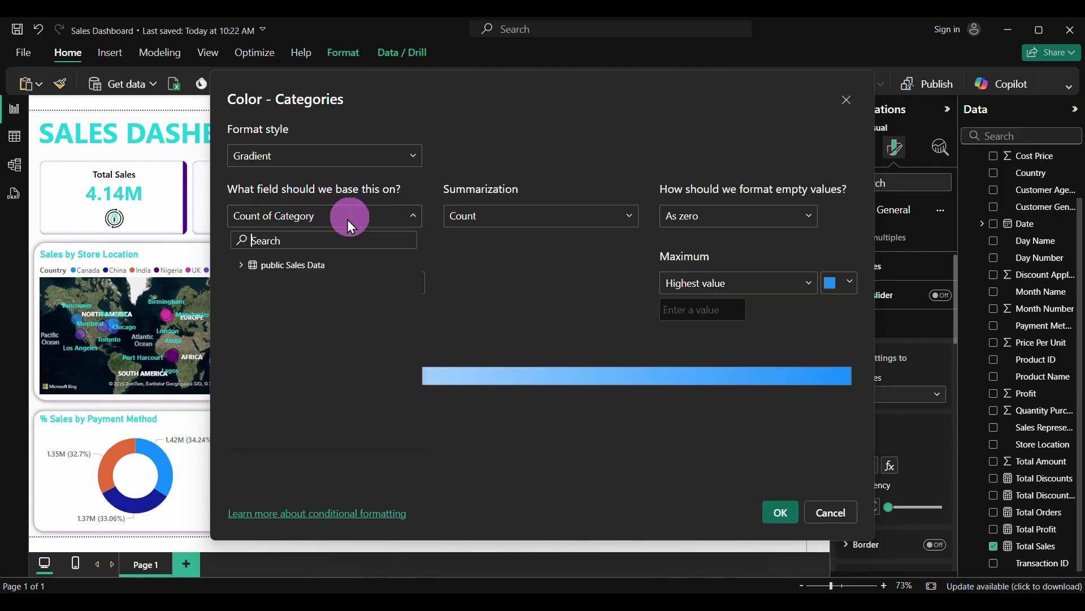
click(242, 265)
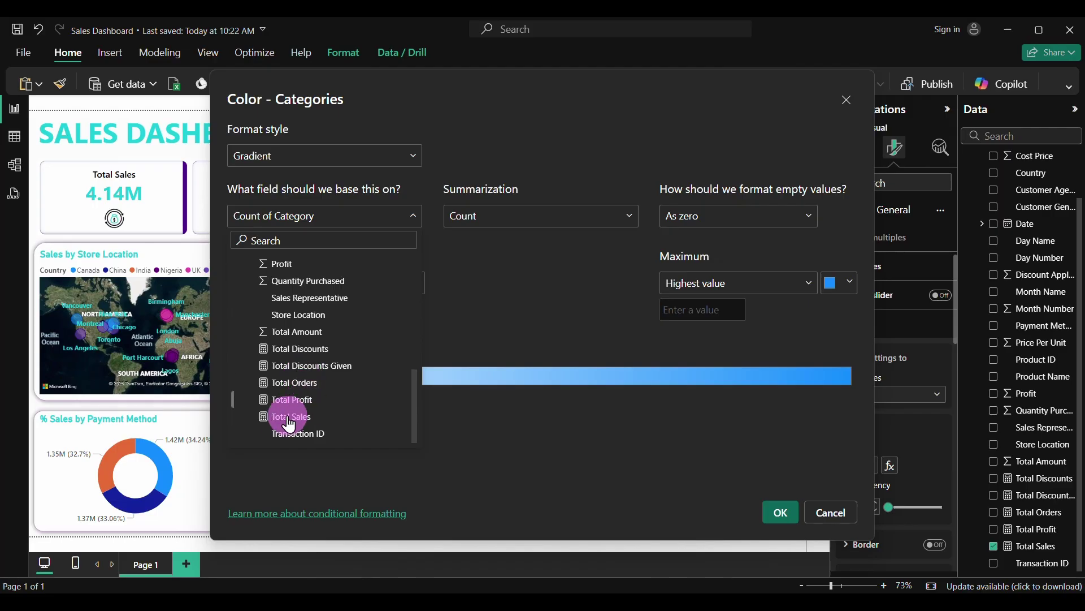
click(287, 417)
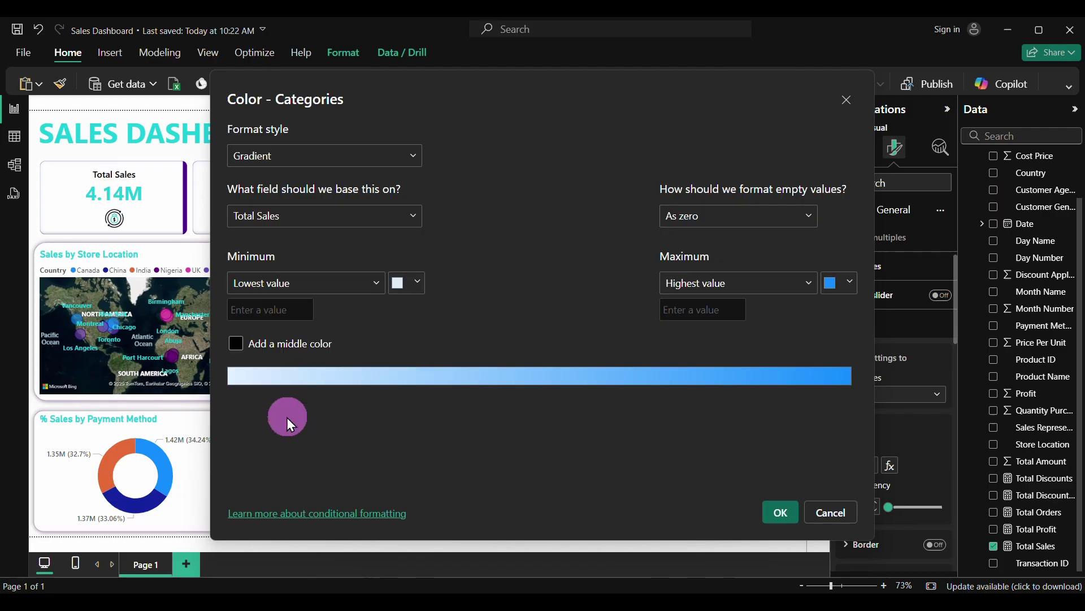
Set the gradient's minimum colour to pink #DD9B99
click(417, 285)
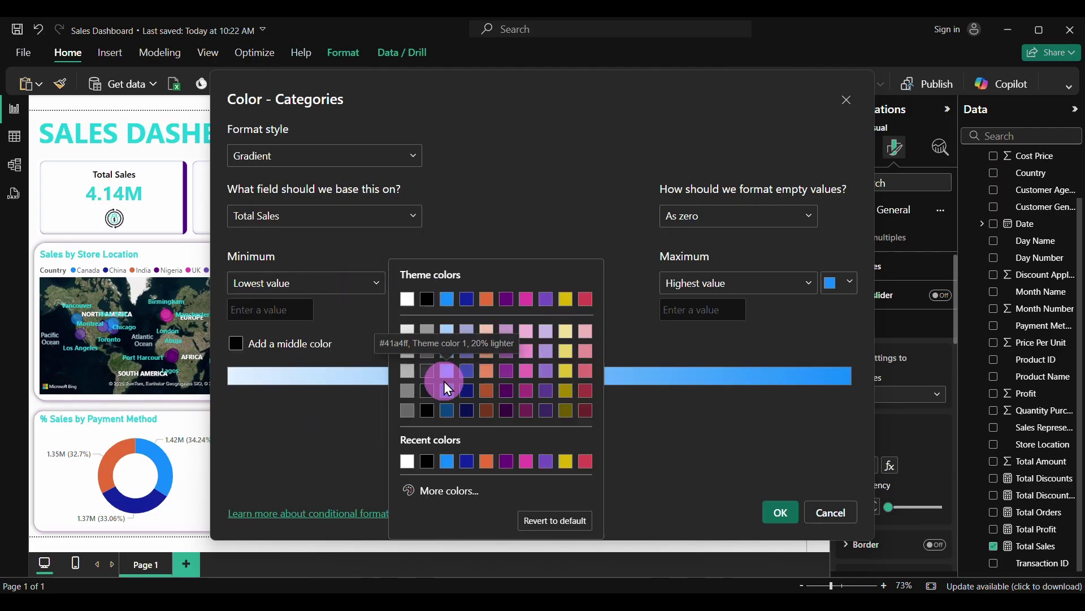
click(473, 500)
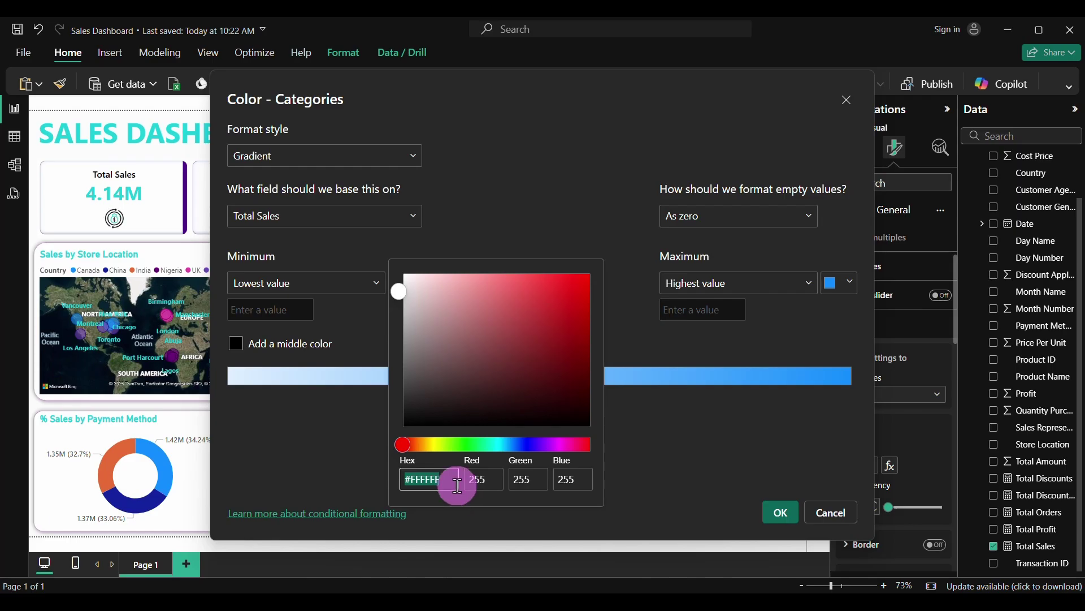
double_click(458, 485)
key(BackSpace)
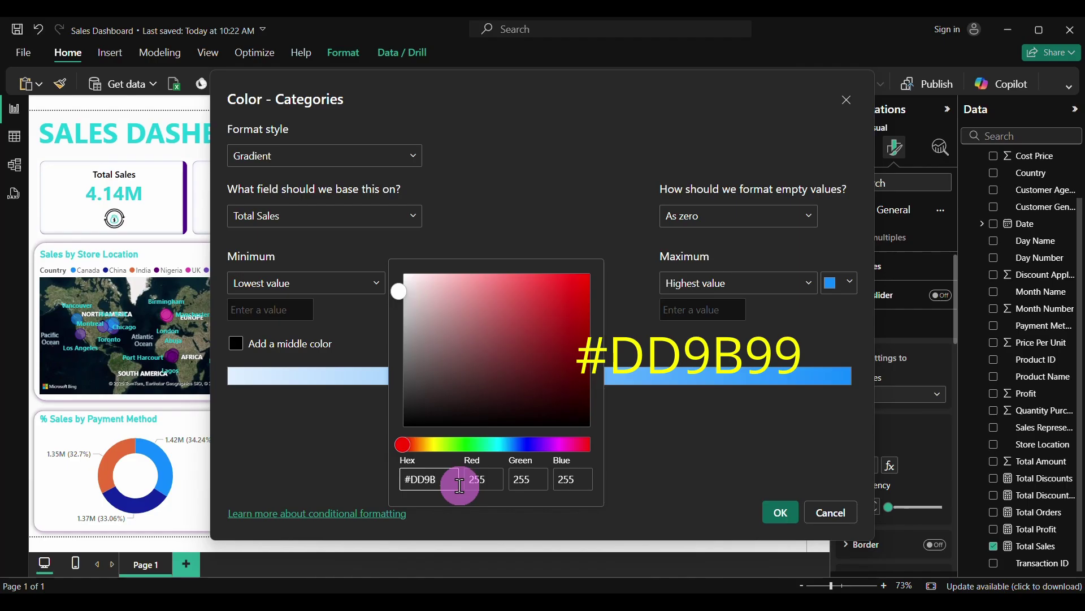
text(DD9B99)
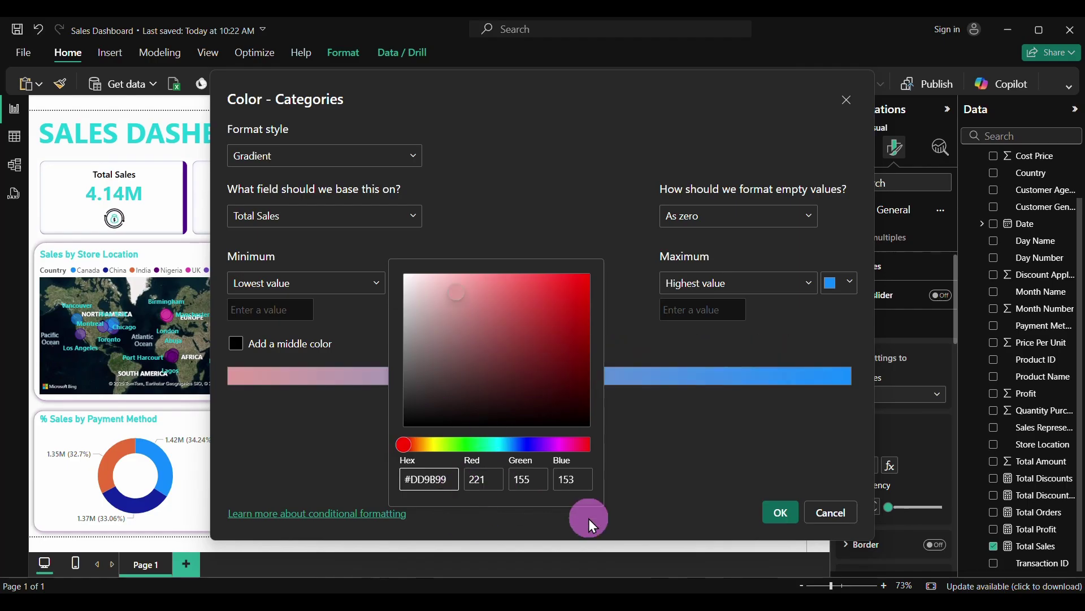
click(730, 487)
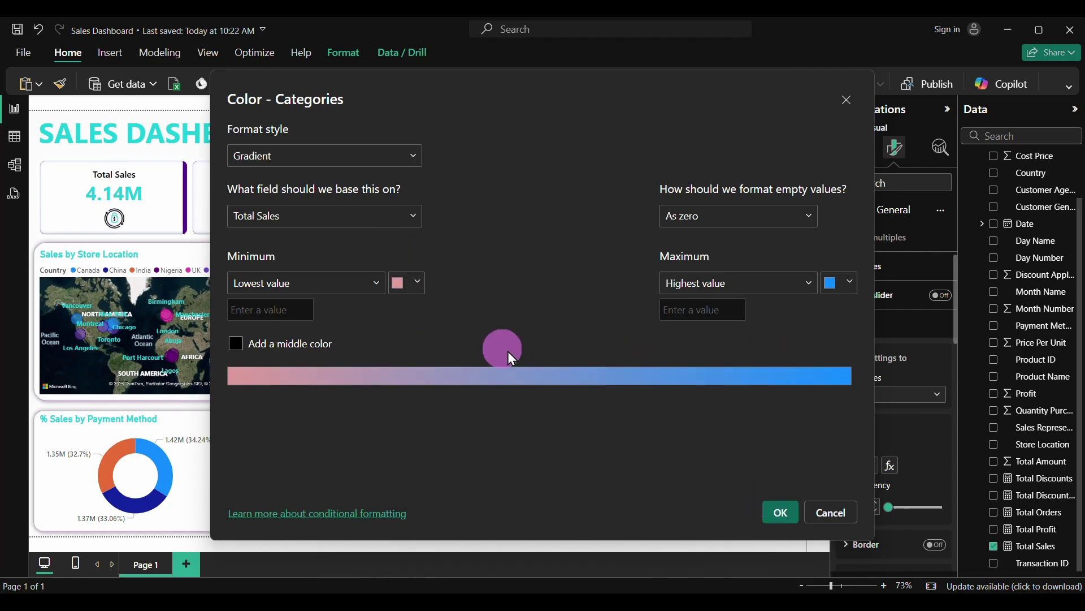
click(850, 286)
click(686, 488)
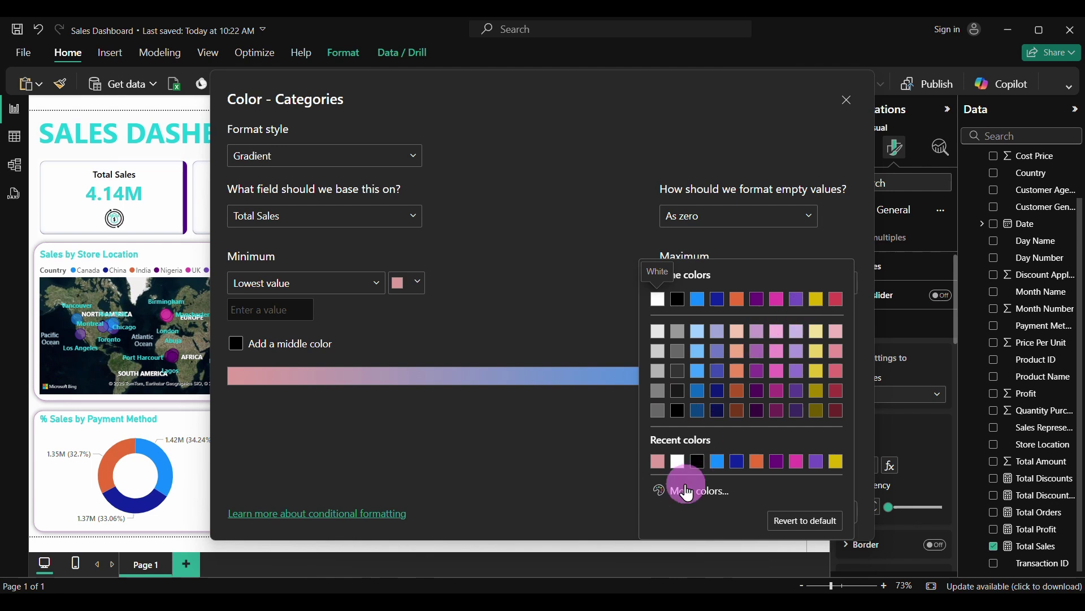
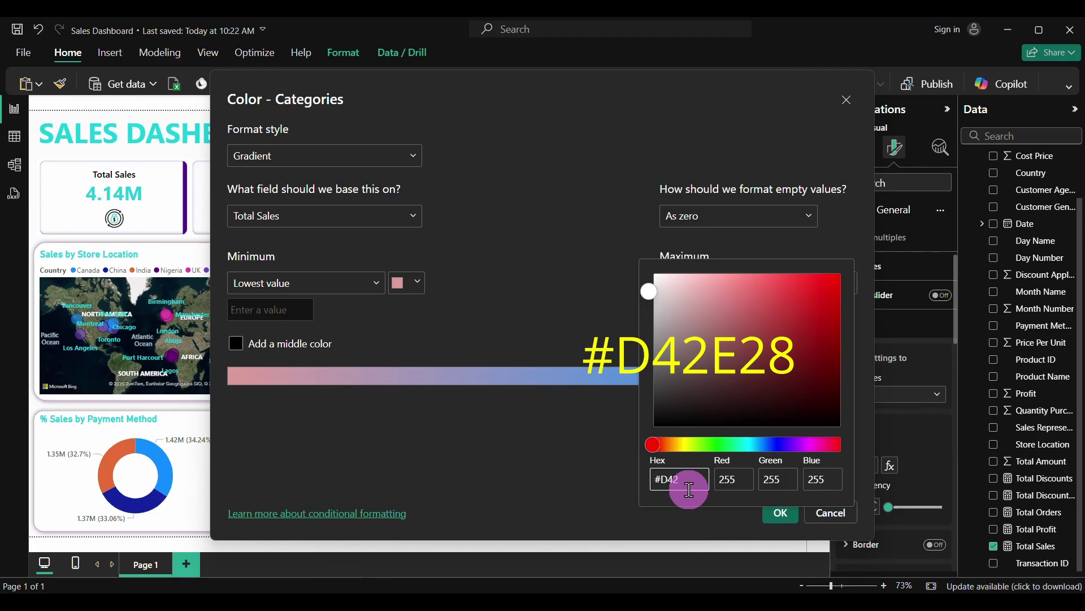
Set the gradient's maximum colour to red #D42E28 and apply it to the category bars
text(D42E28)
click(588, 428)
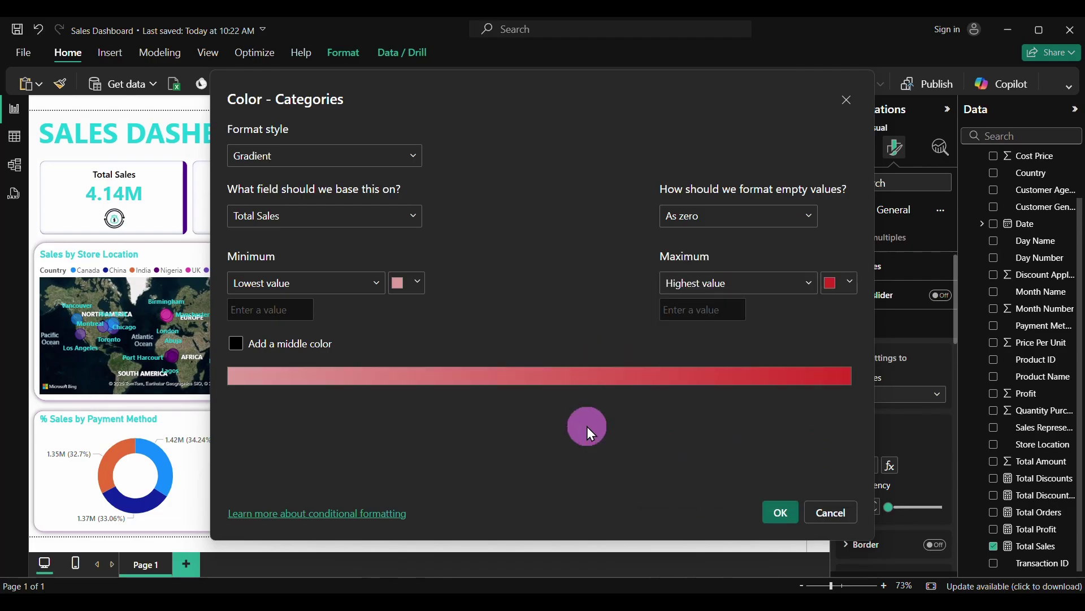
click(791, 513)
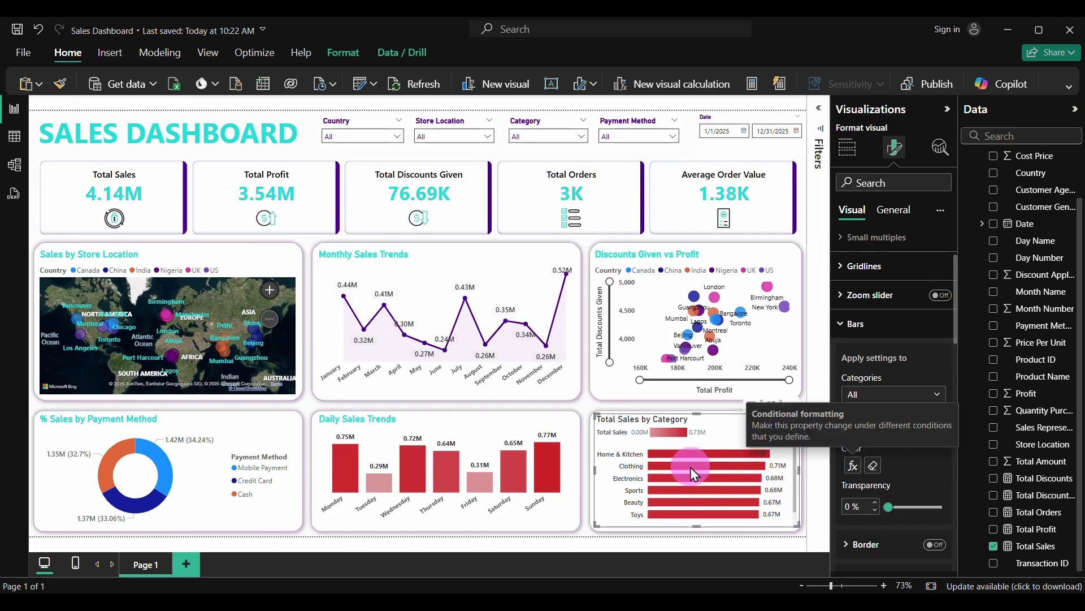
Turn off the Total Sales by Category chart's legend
scroll(893, 351, up, 3)
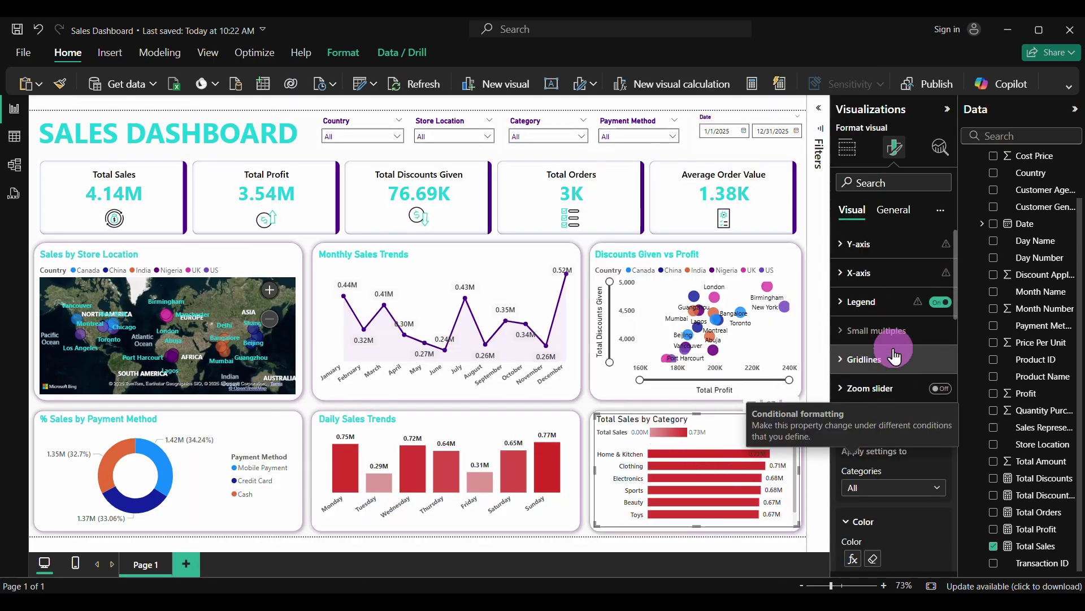
click(943, 304)
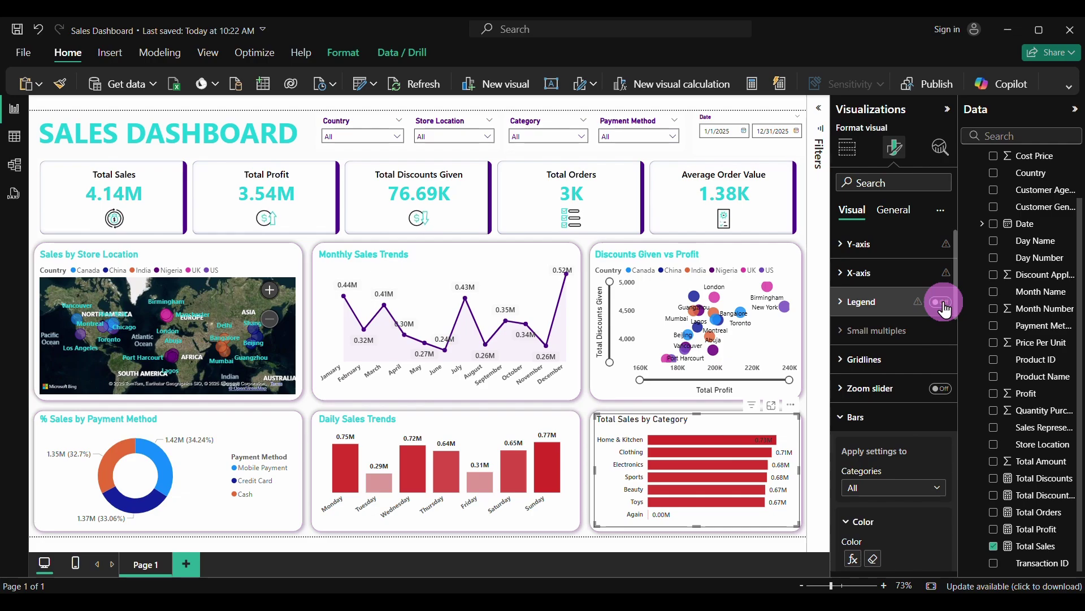
click(650, 455)
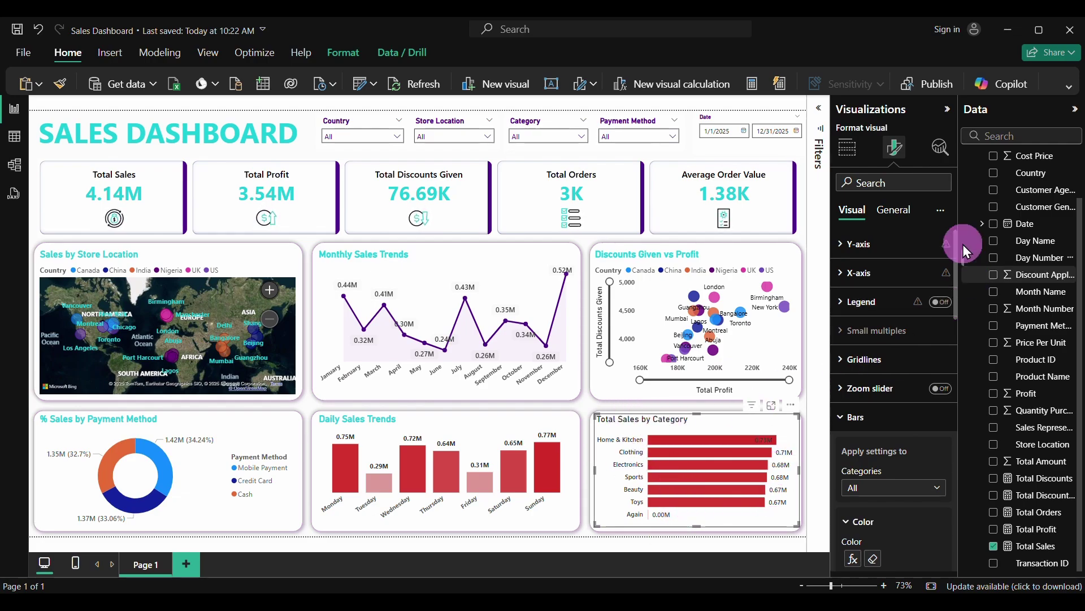
Make the chart title bold, font size 15, in teal #1BCED8
click(908, 212)
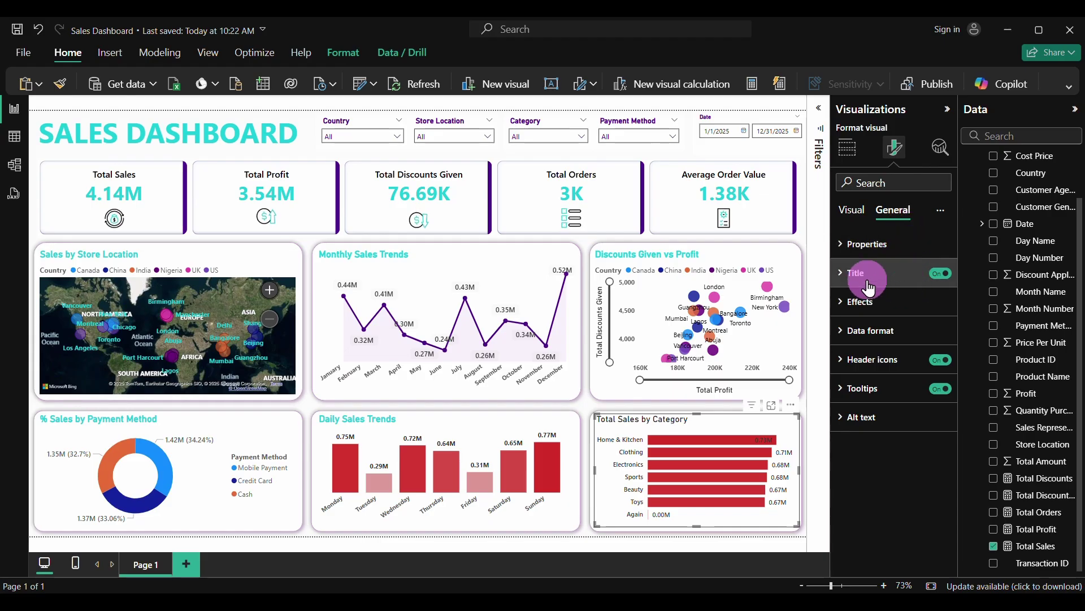
click(842, 277)
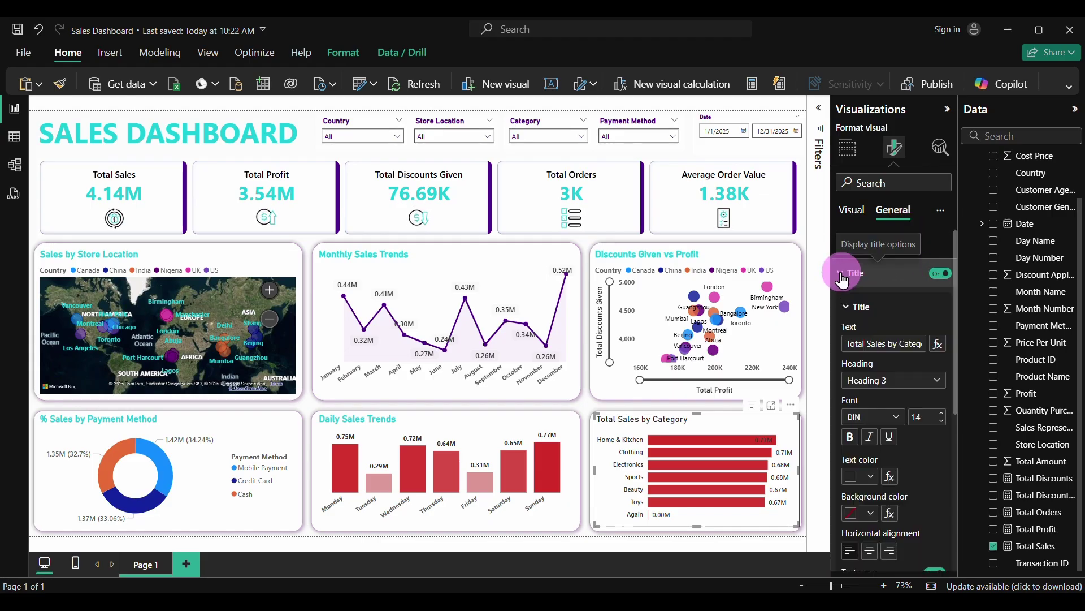
click(850, 437)
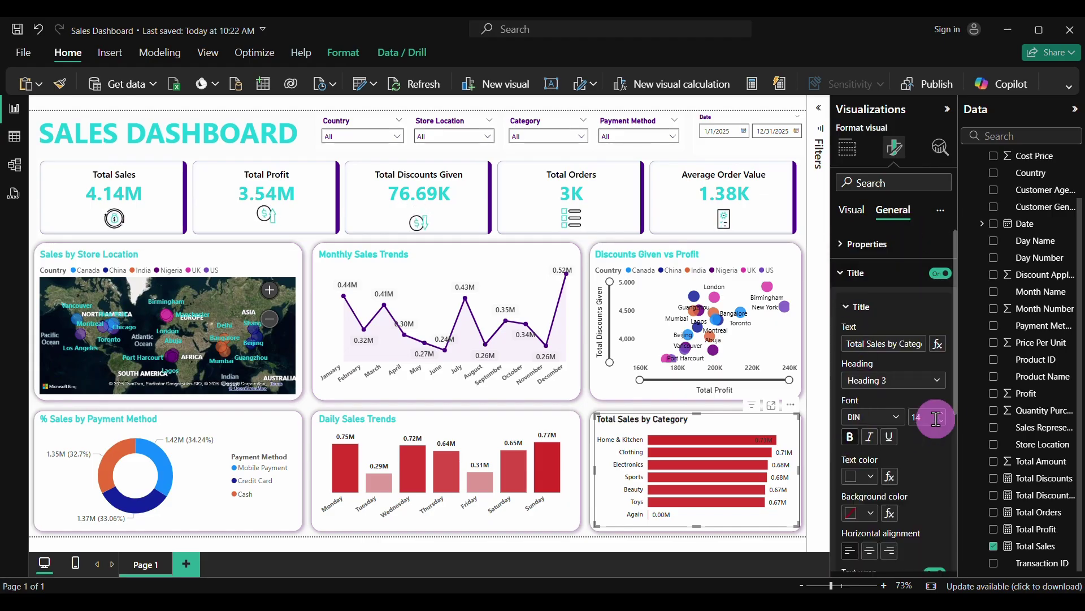
click(942, 413)
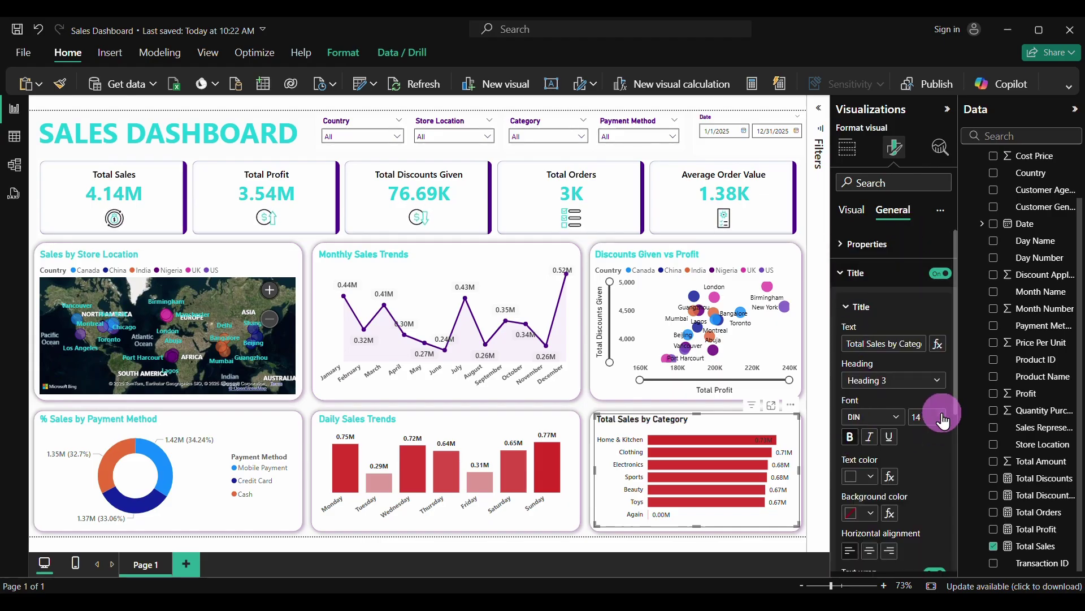
click(874, 475)
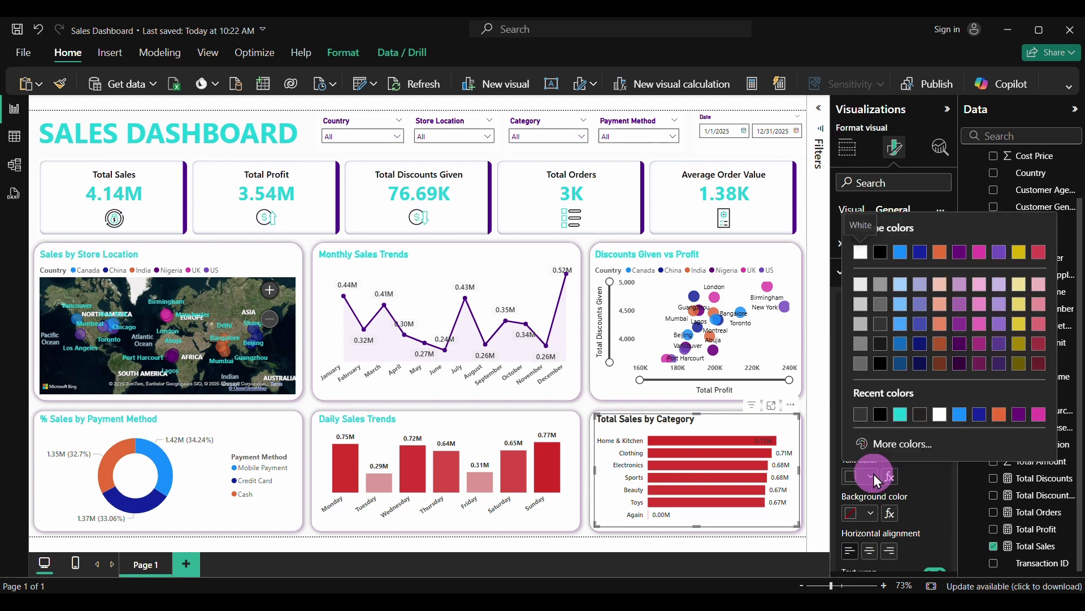
click(901, 424)
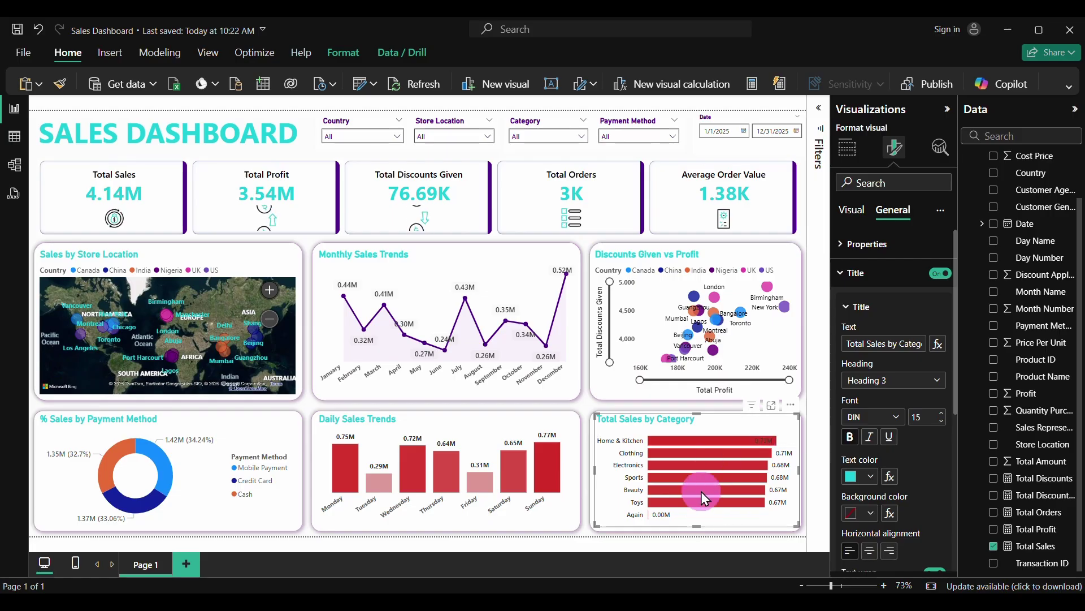
Test the Country slicer with China and India, then reset it to All
click(805, 181)
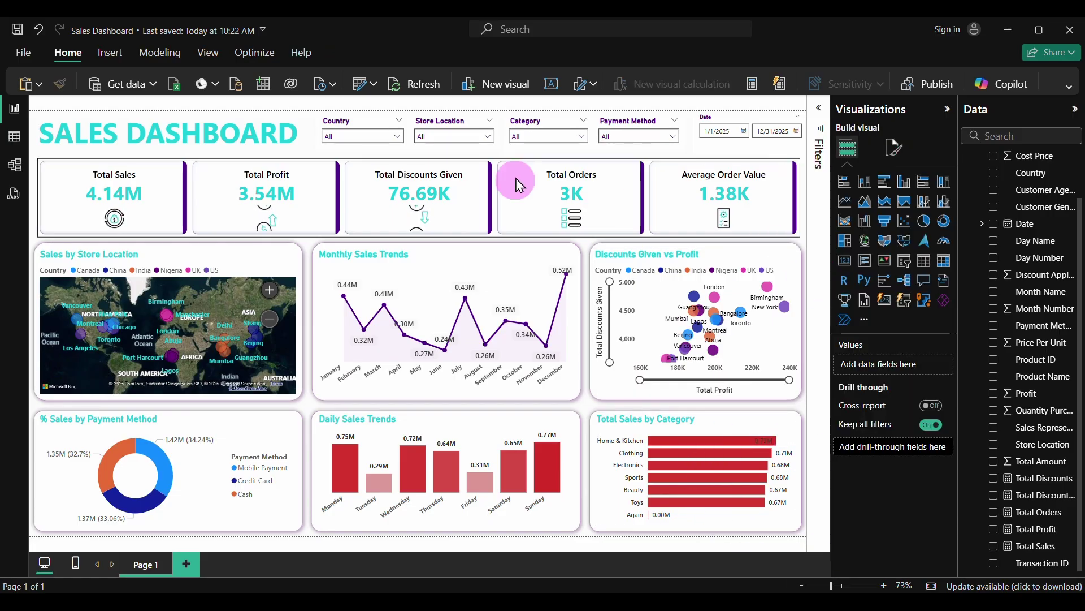
click(397, 138)
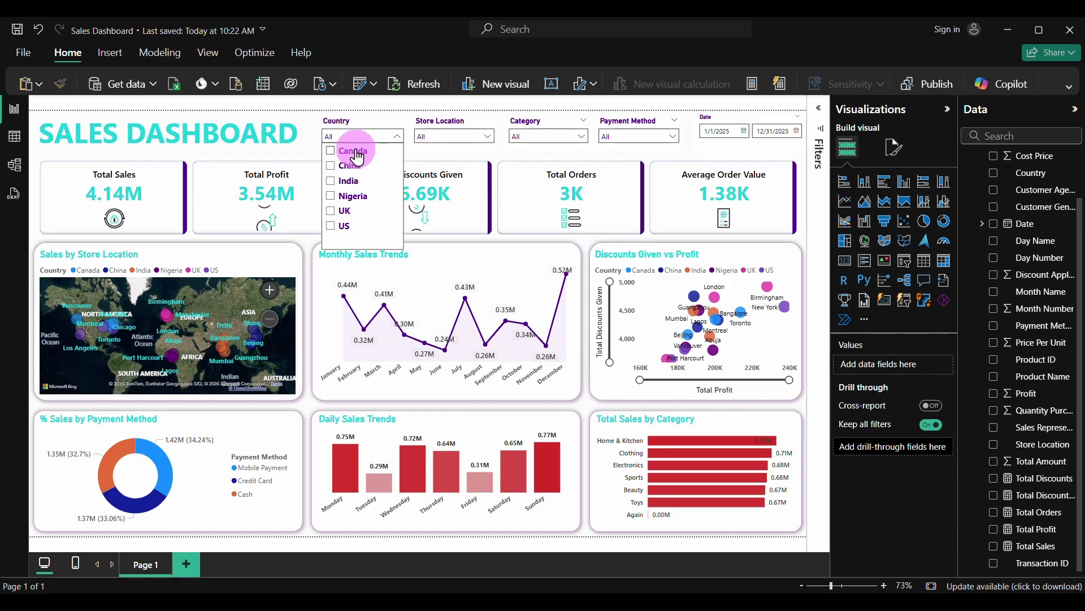
click(348, 165)
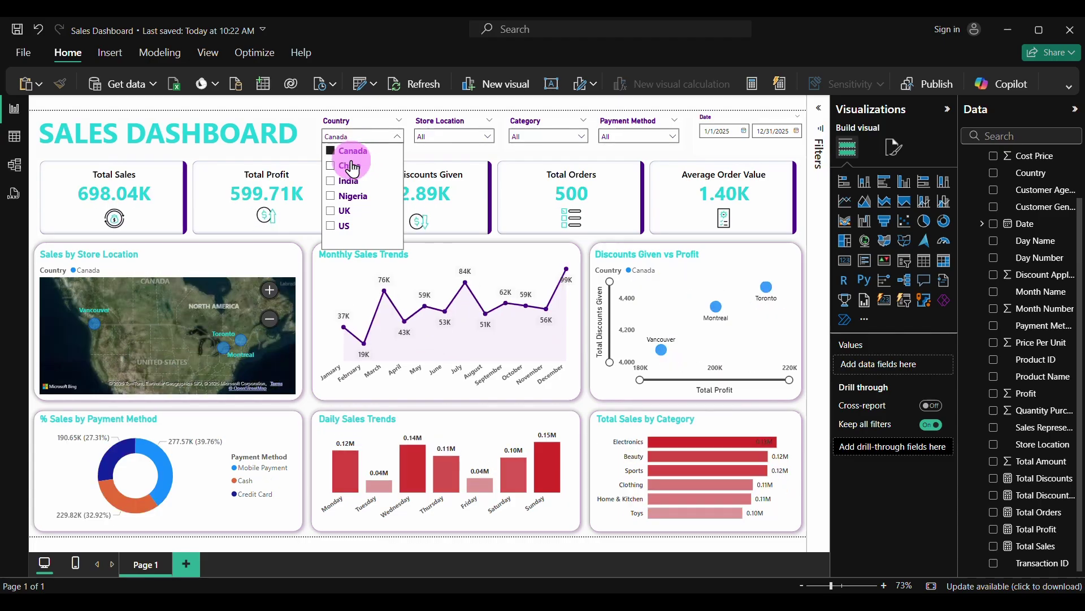
click(351, 181)
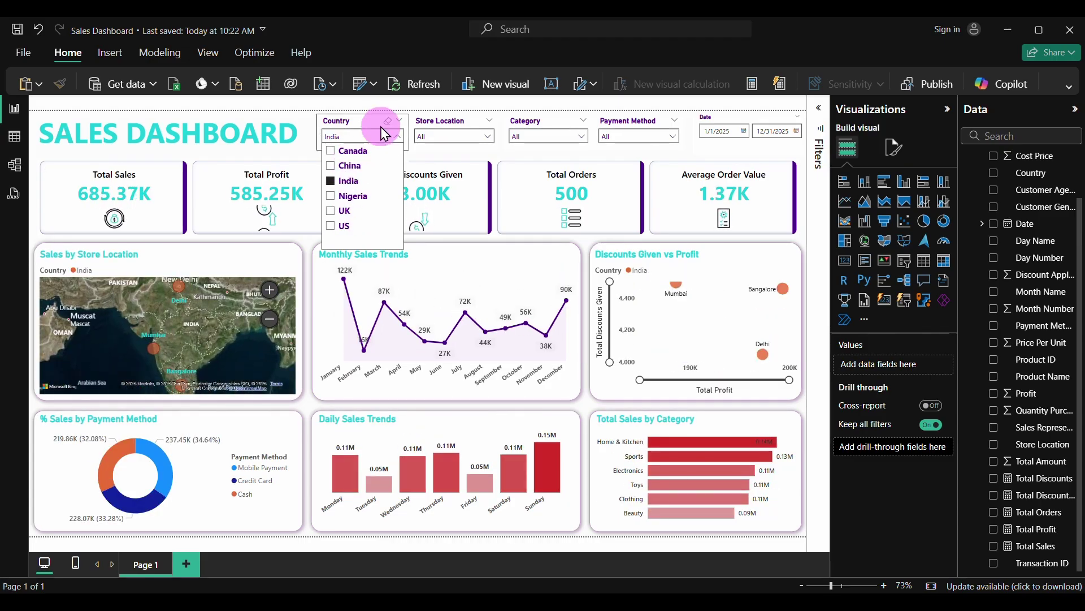
click(388, 122)
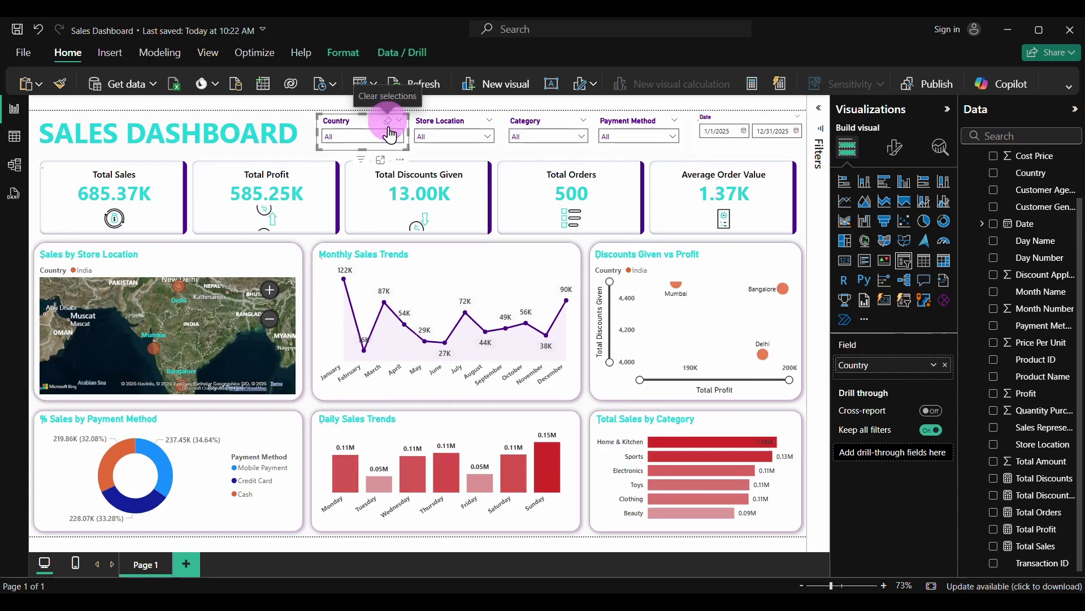
Collapse the Visualizations and Data panes to widen the report canvas
click(803, 229)
click(947, 109)
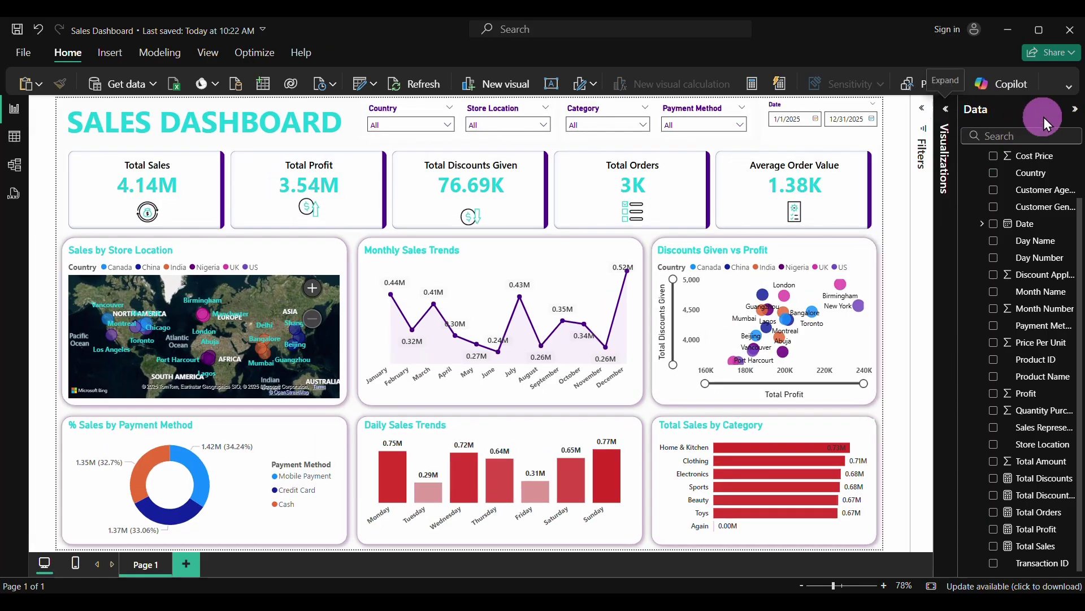
click(1075, 109)
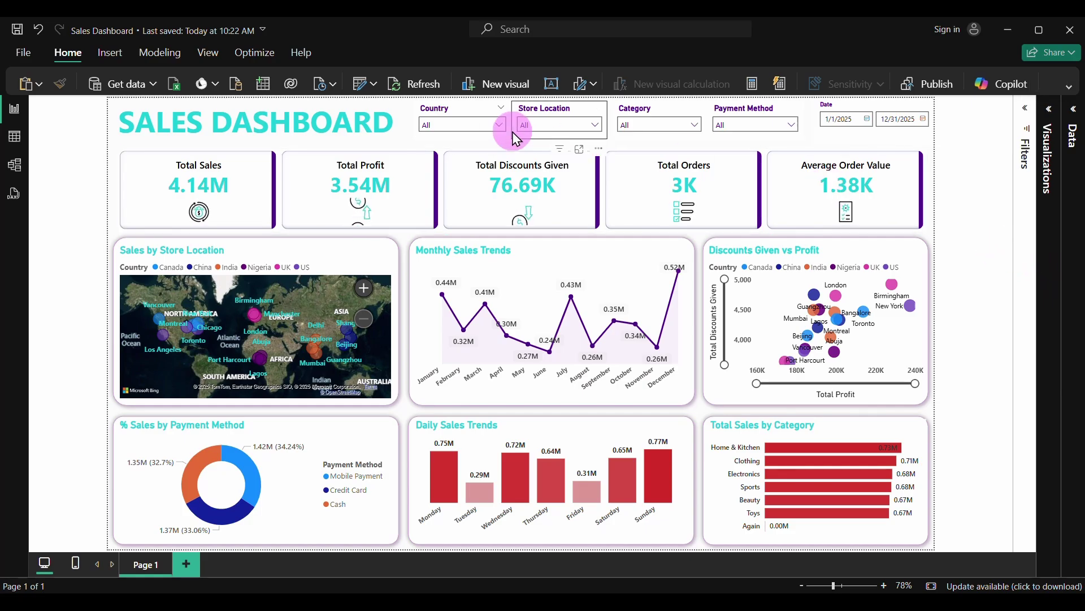
Filter the dashboard by Canada, China, India, Nigeria, UK and US, then reset to All
click(499, 124)
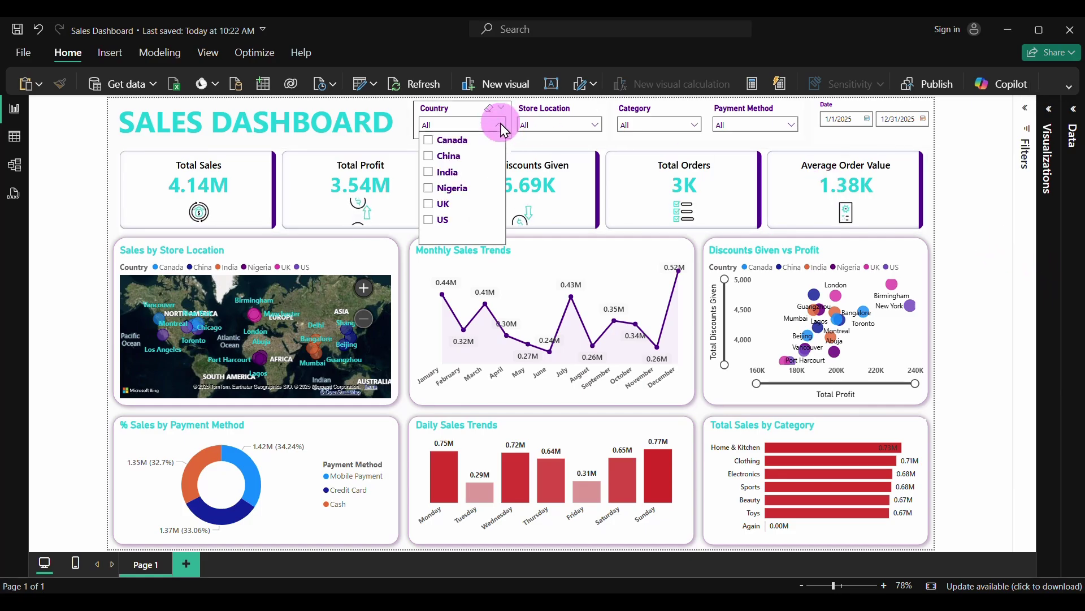
click(456, 143)
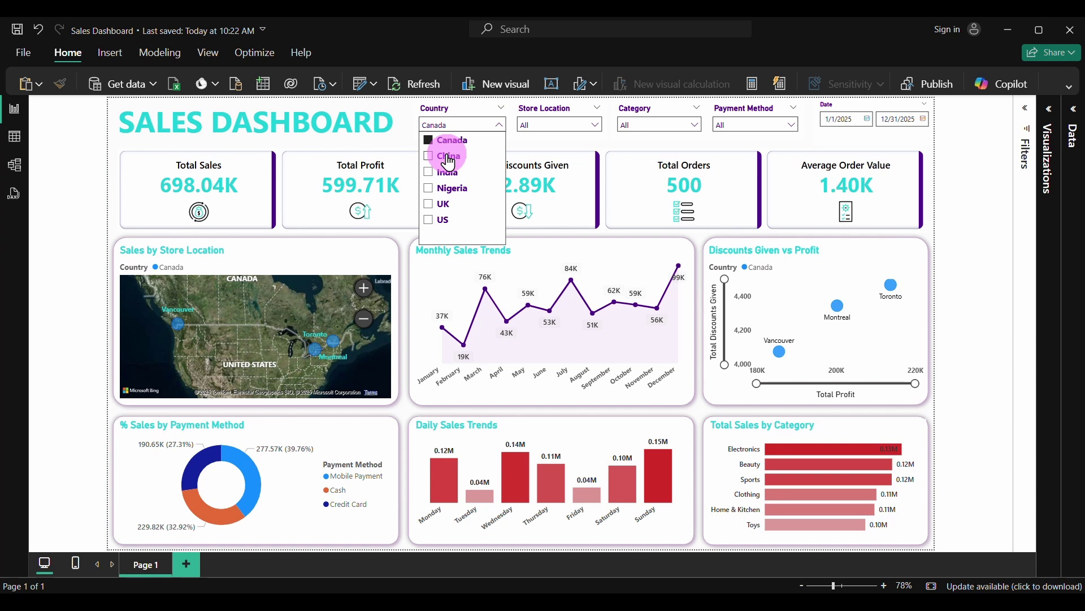
click(448, 158)
click(445, 173)
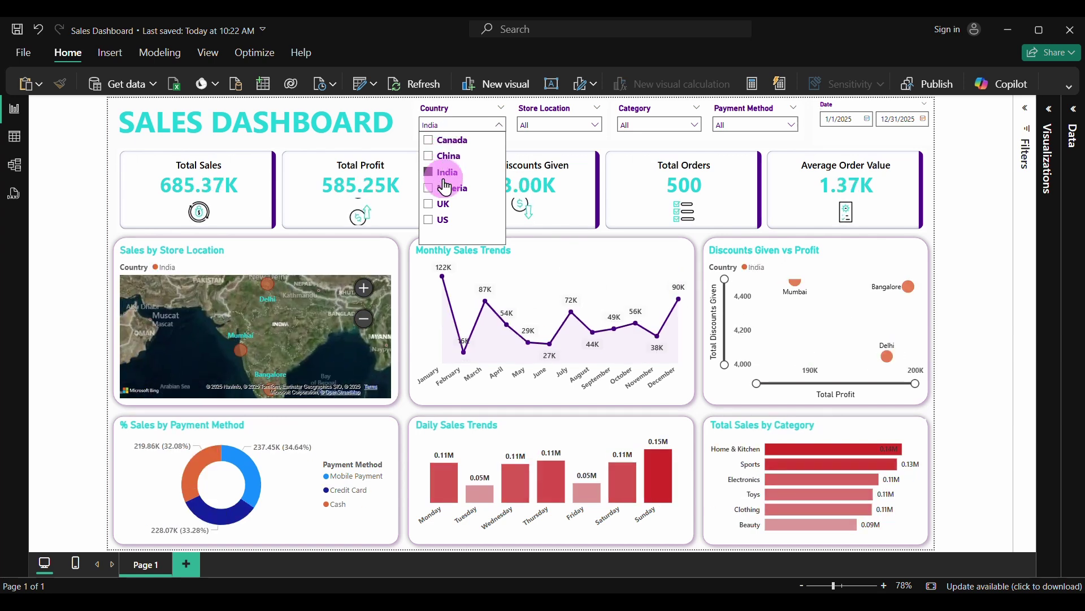
click(445, 187)
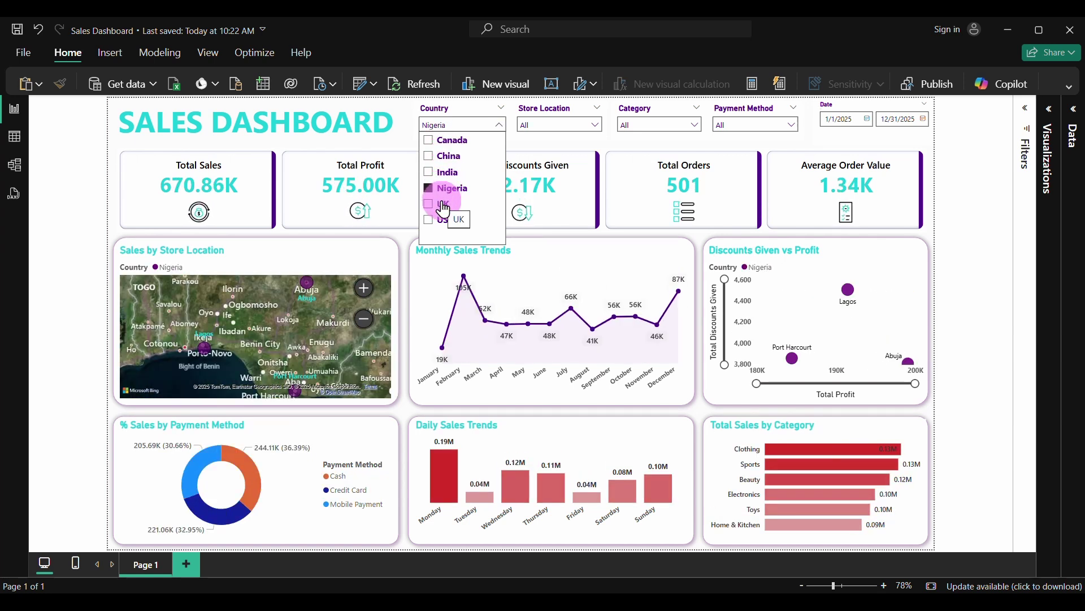
click(443, 204)
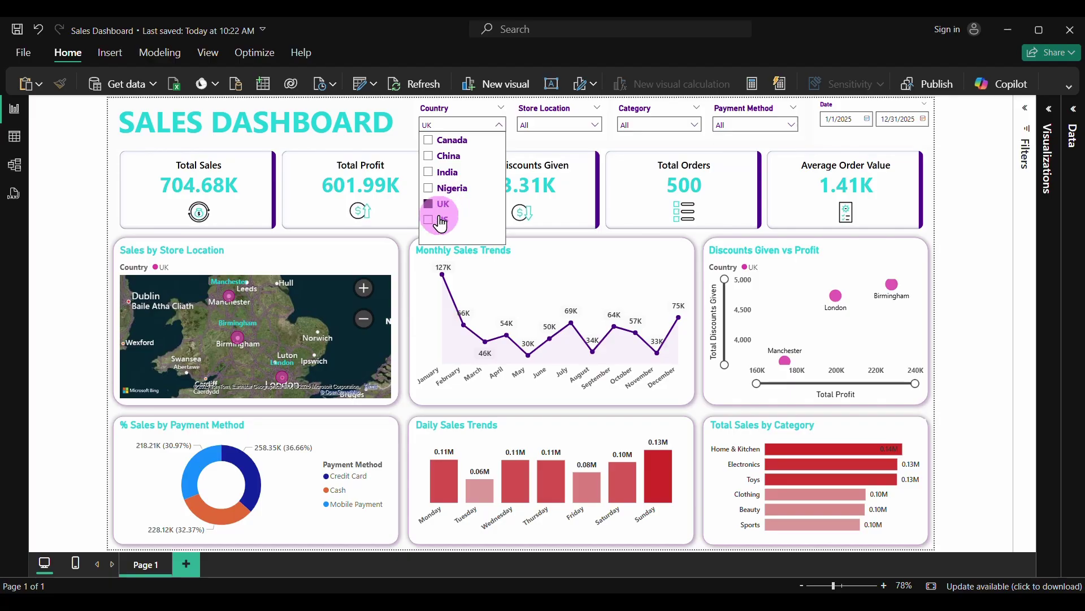
click(441, 221)
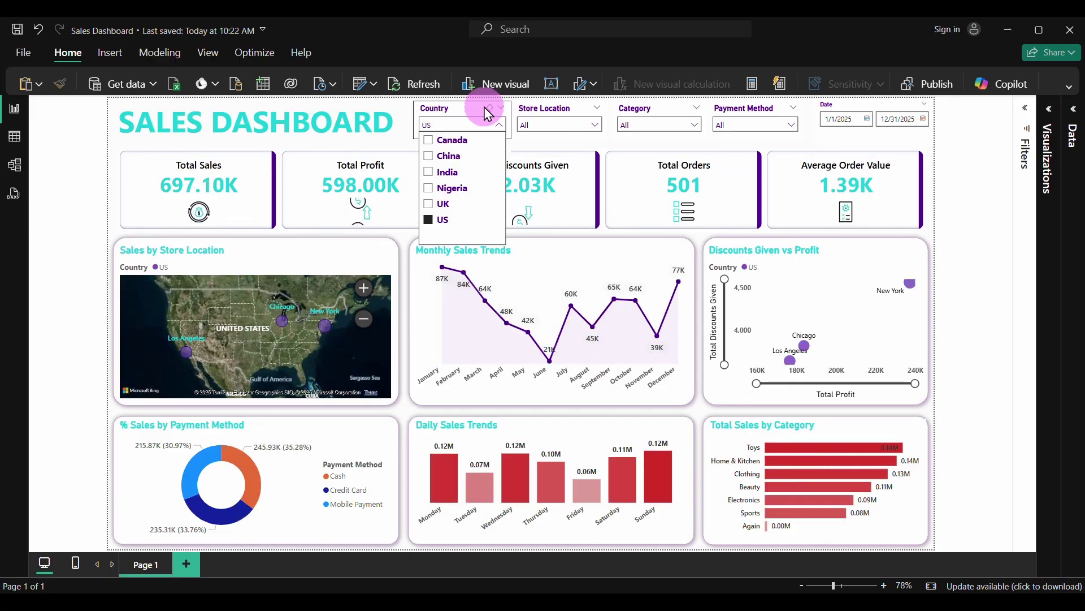
click(490, 109)
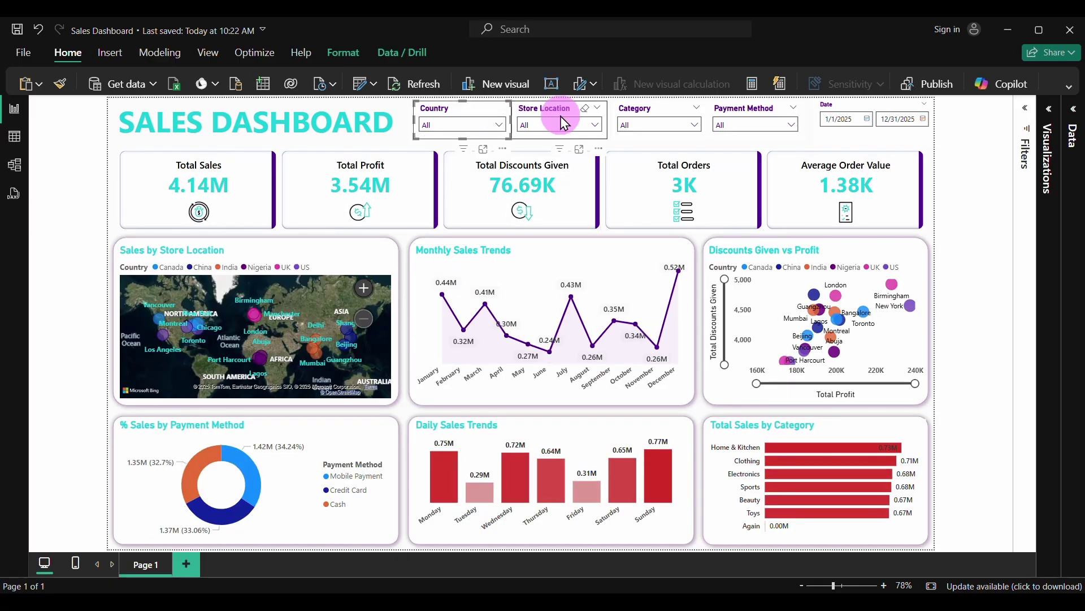
click(601, 131)
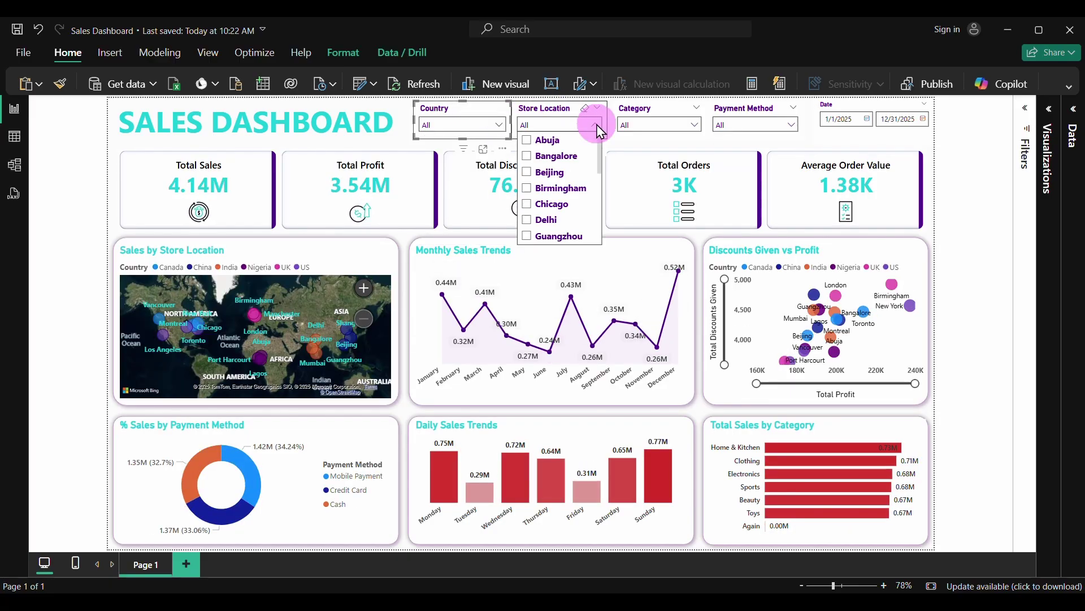
click(549, 141)
click(557, 157)
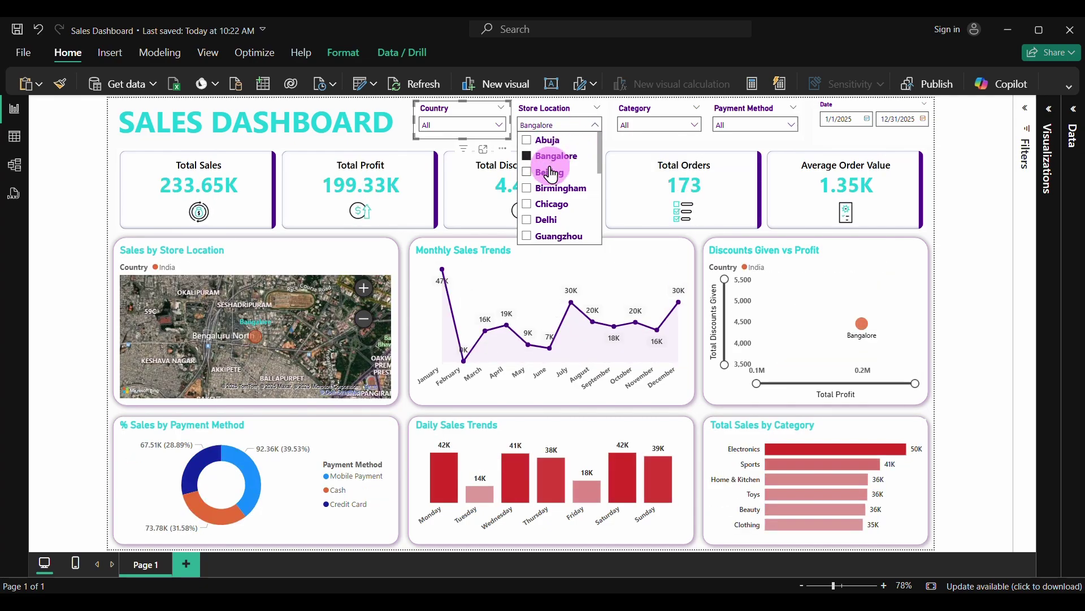
click(549, 173)
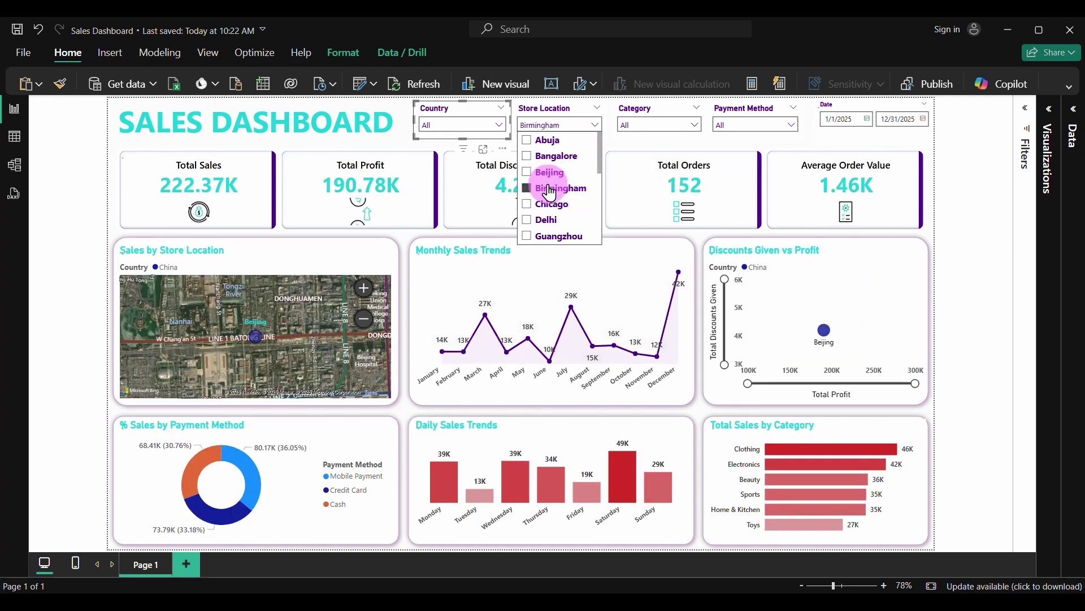
click(547, 220)
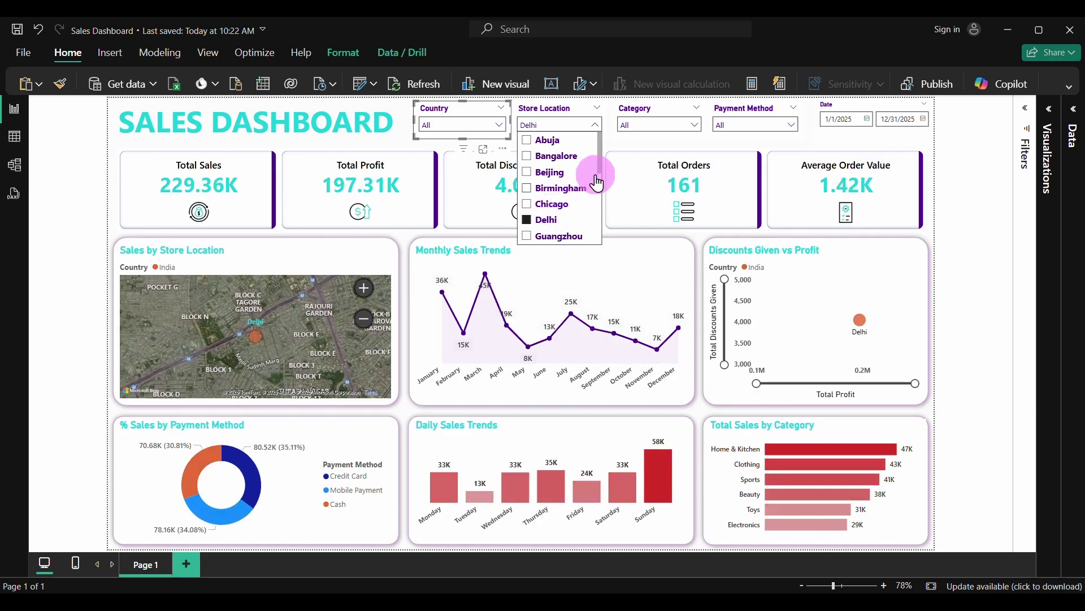
drag(599, 158, 598, 185)
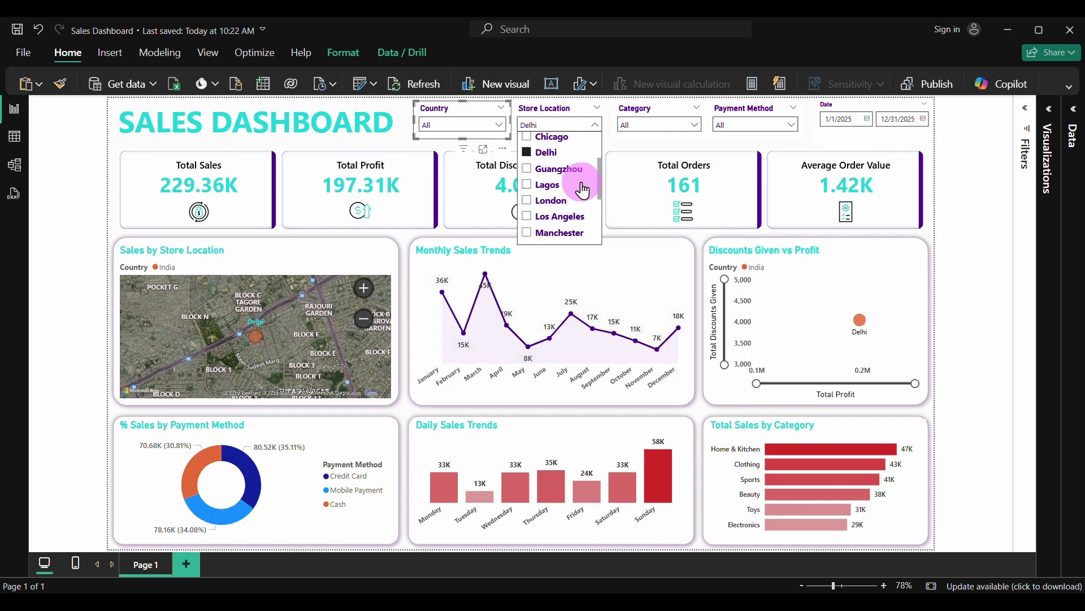
click(546, 187)
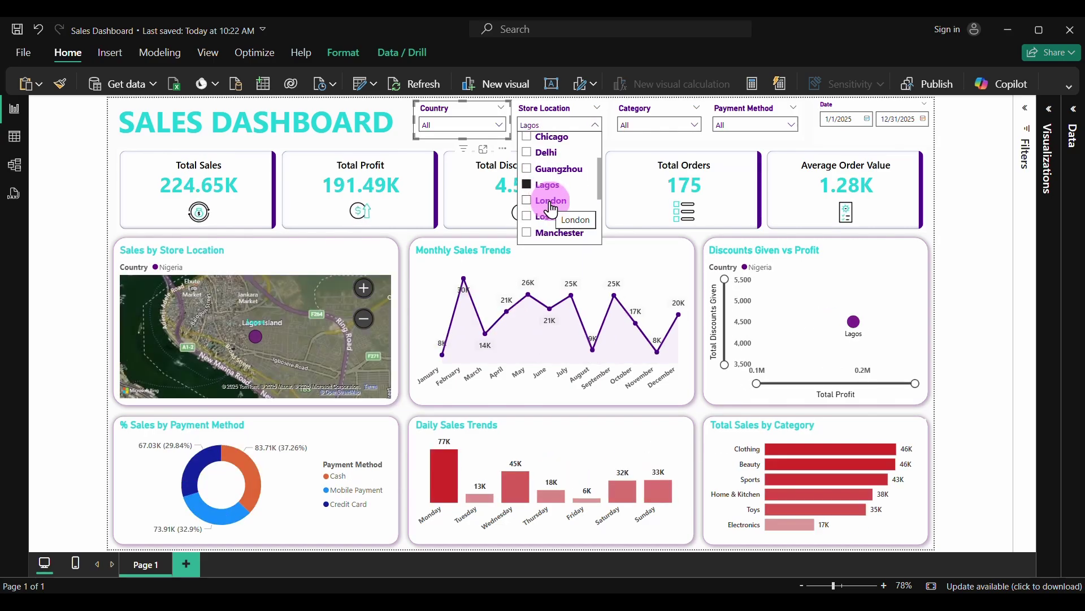
click(550, 202)
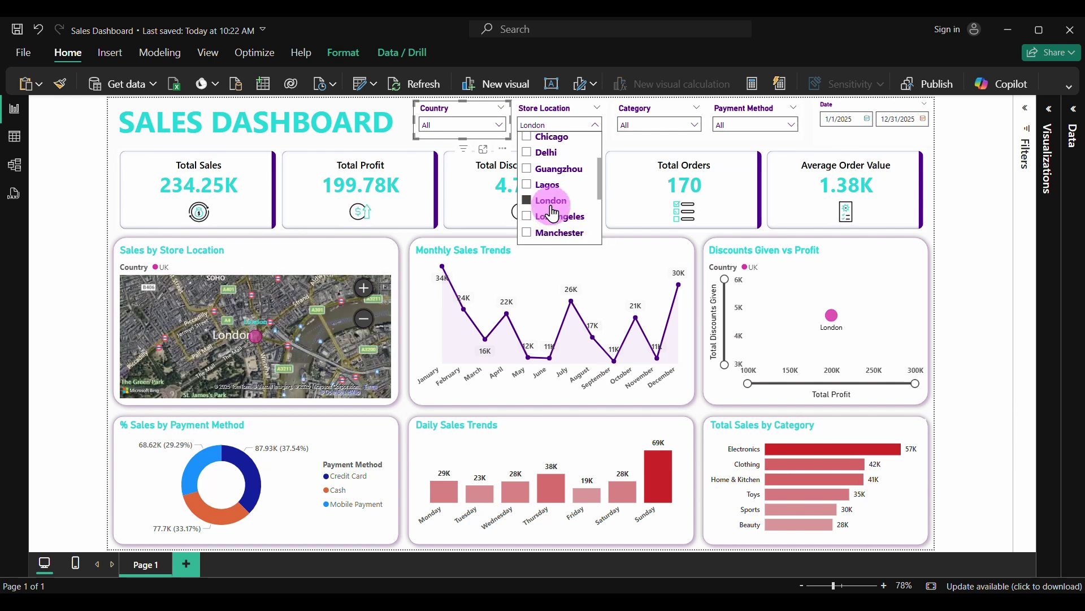
click(585, 111)
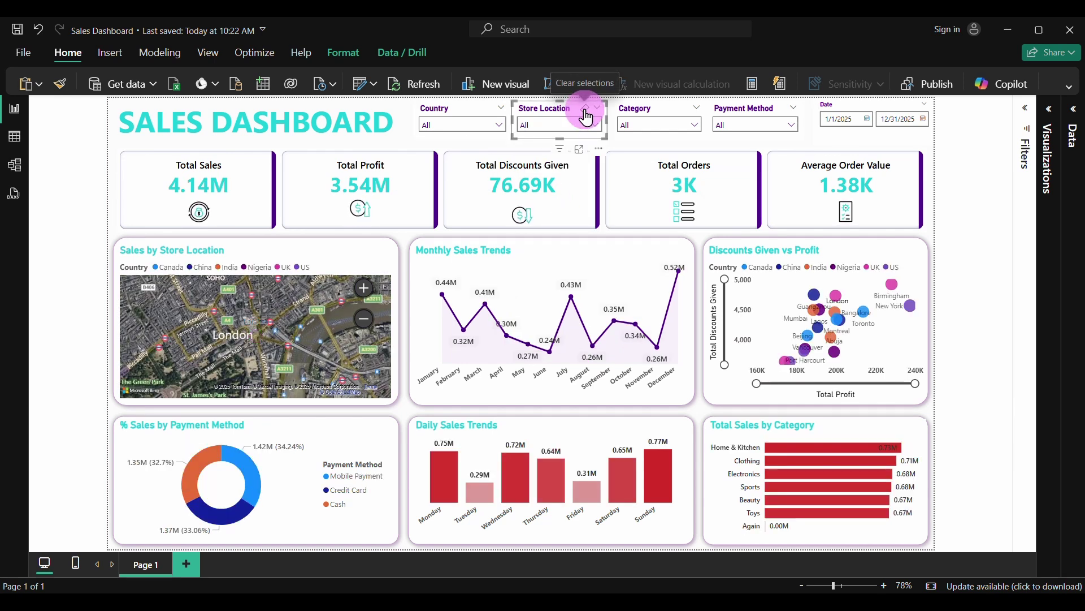
click(698, 125)
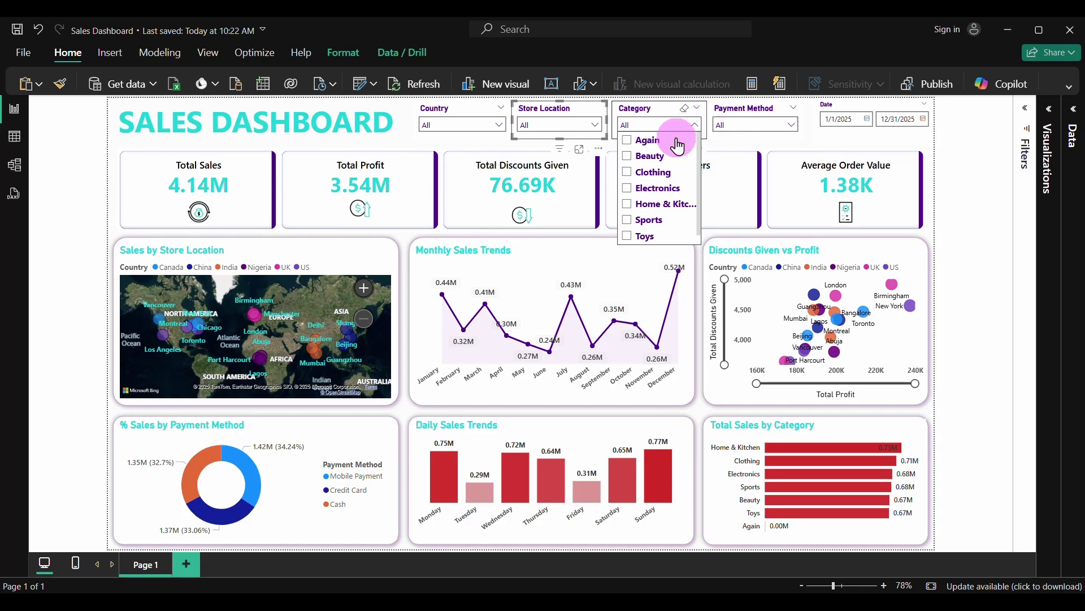
click(647, 156)
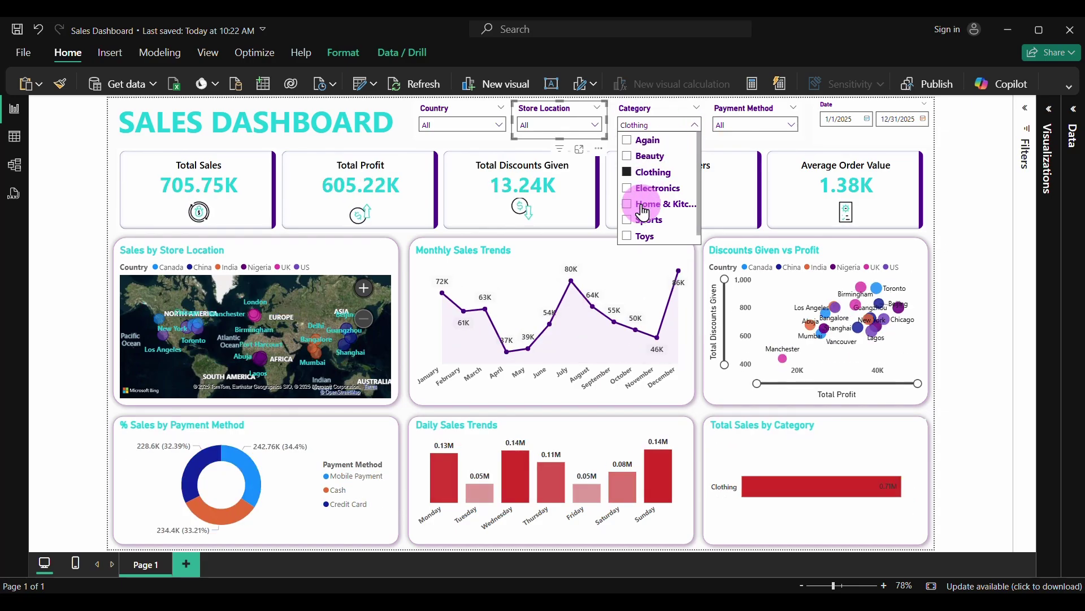
click(650, 203)
click(644, 220)
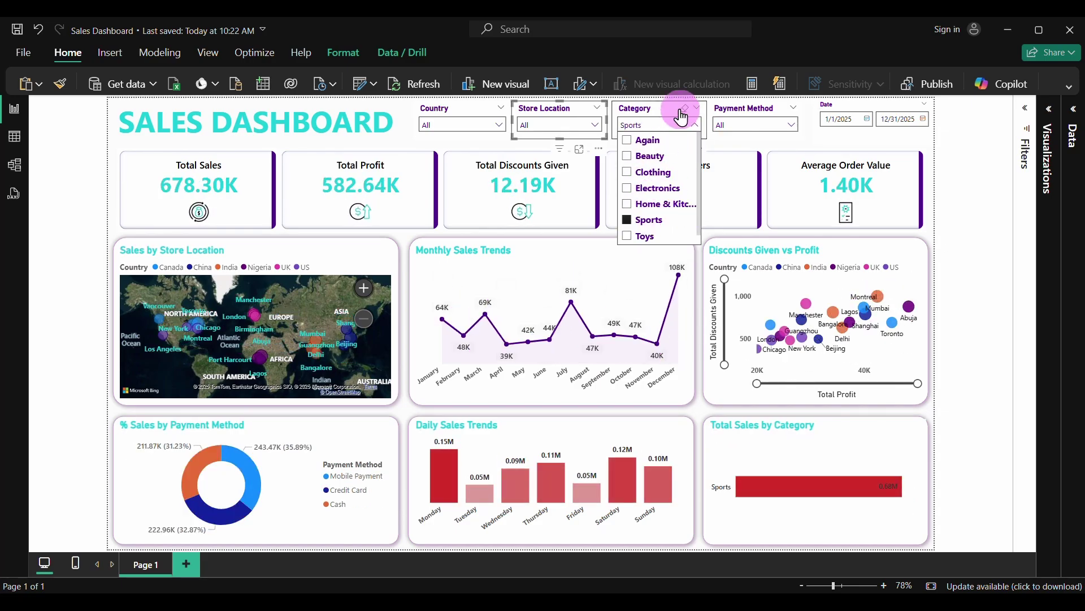
click(685, 107)
click(792, 127)
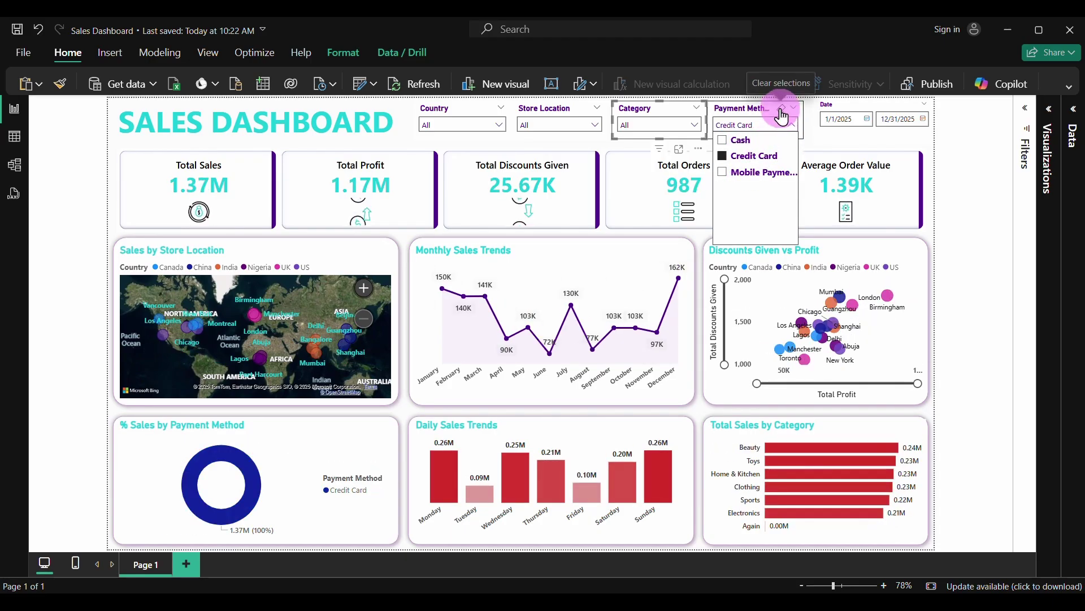
click(782, 111)
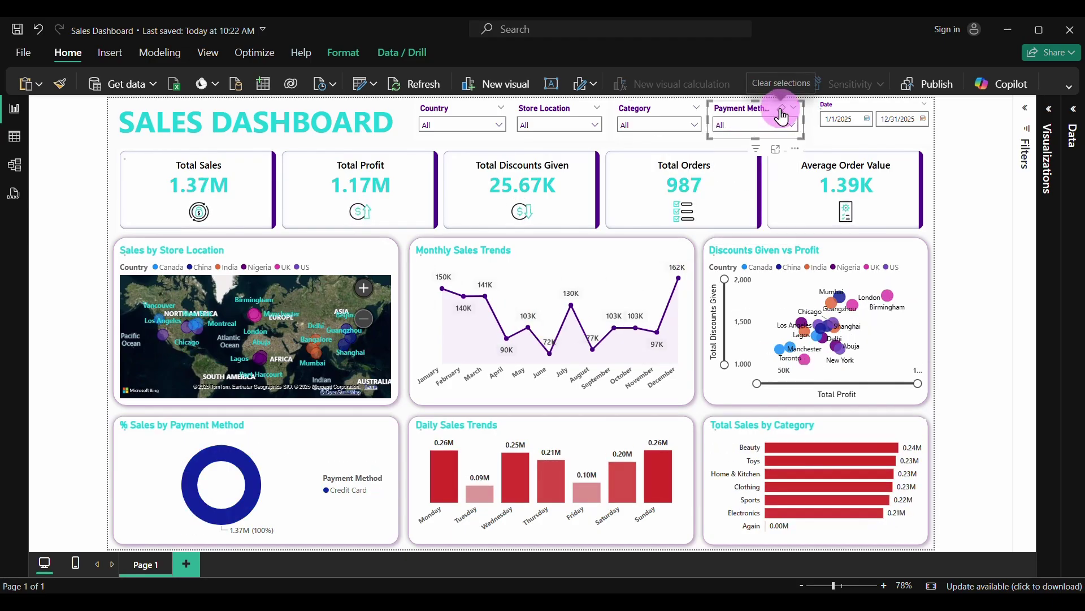
click(868, 119)
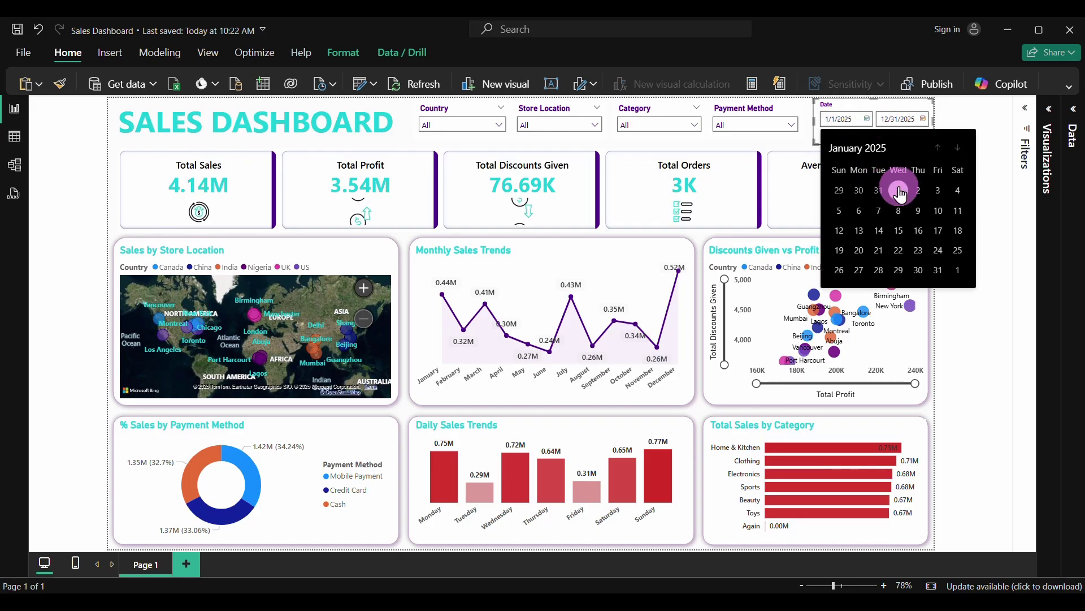
click(856, 148)
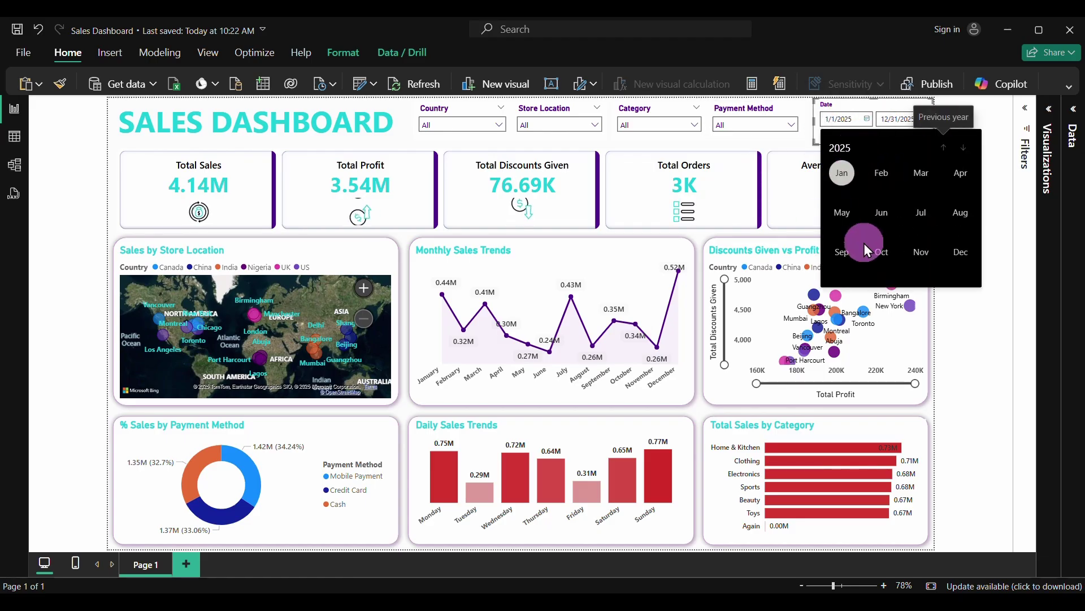
click(884, 175)
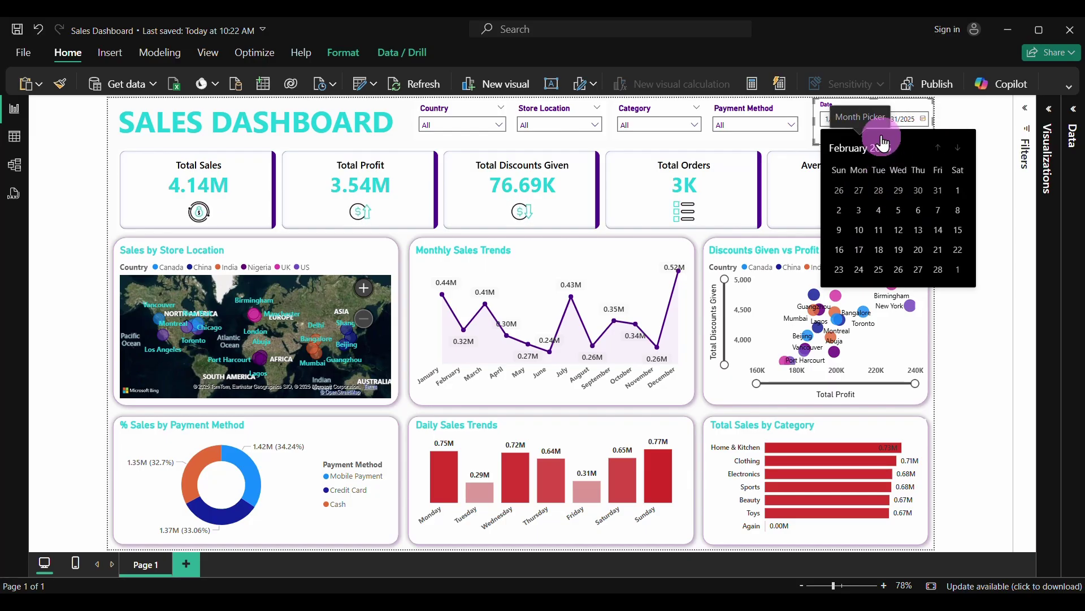
click(957, 190)
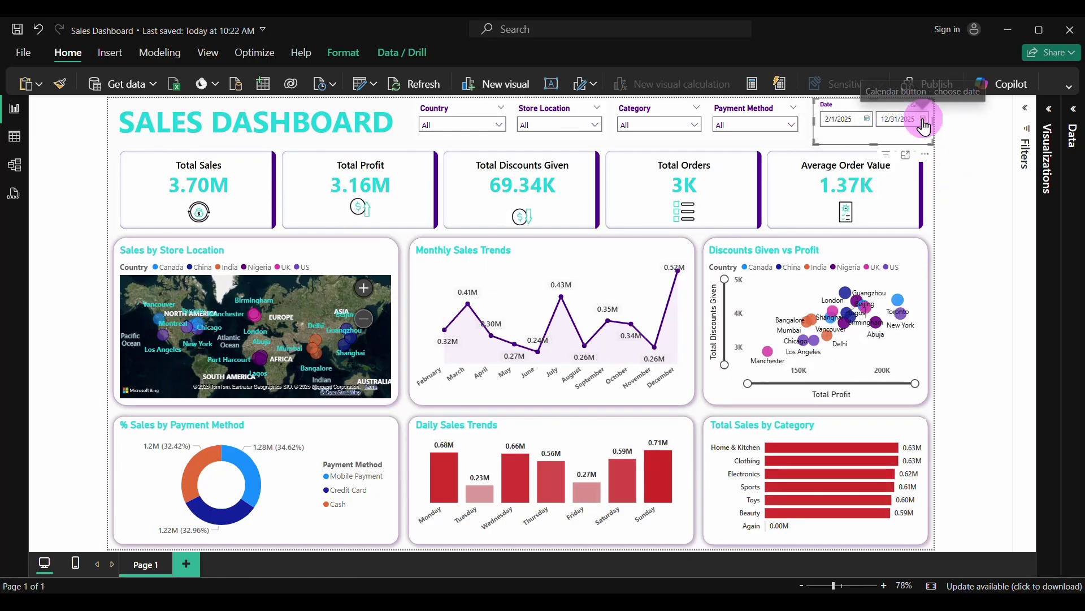
click(923, 119)
click(916, 149)
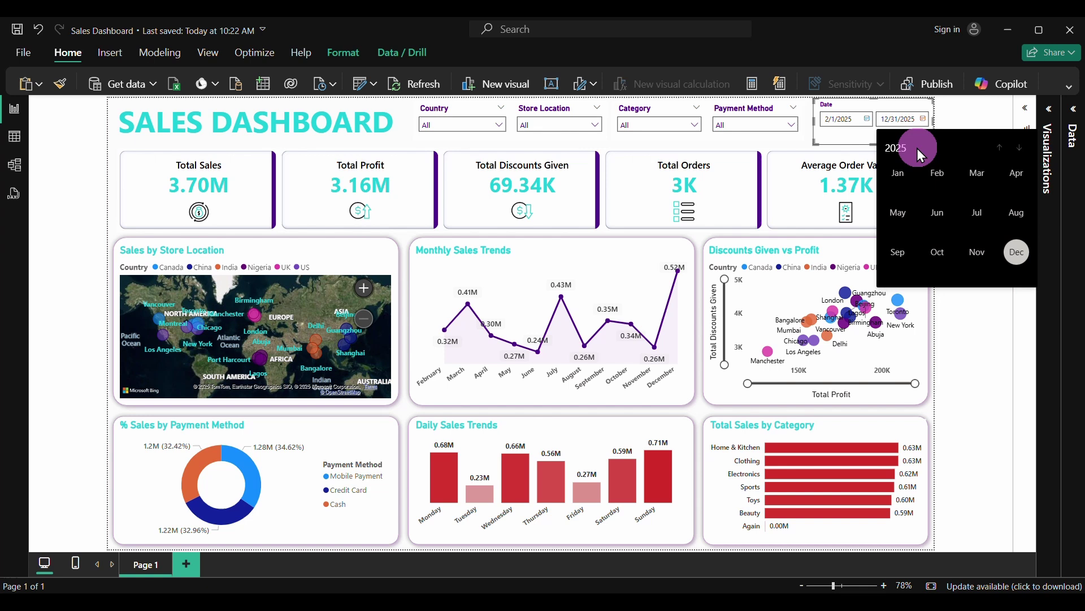
click(927, 182)
click(991, 261)
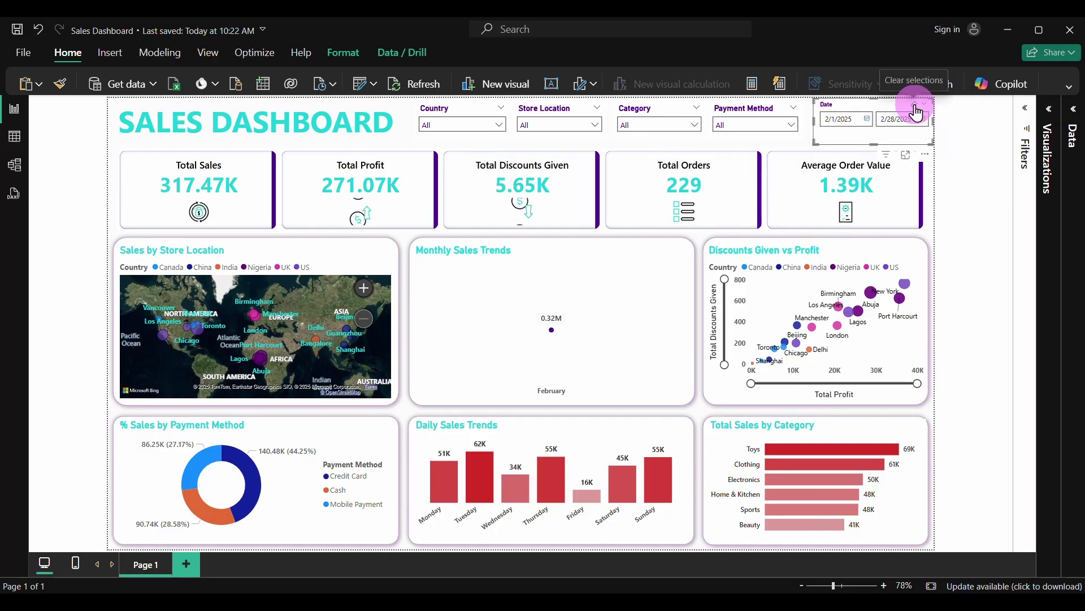
click(916, 113)
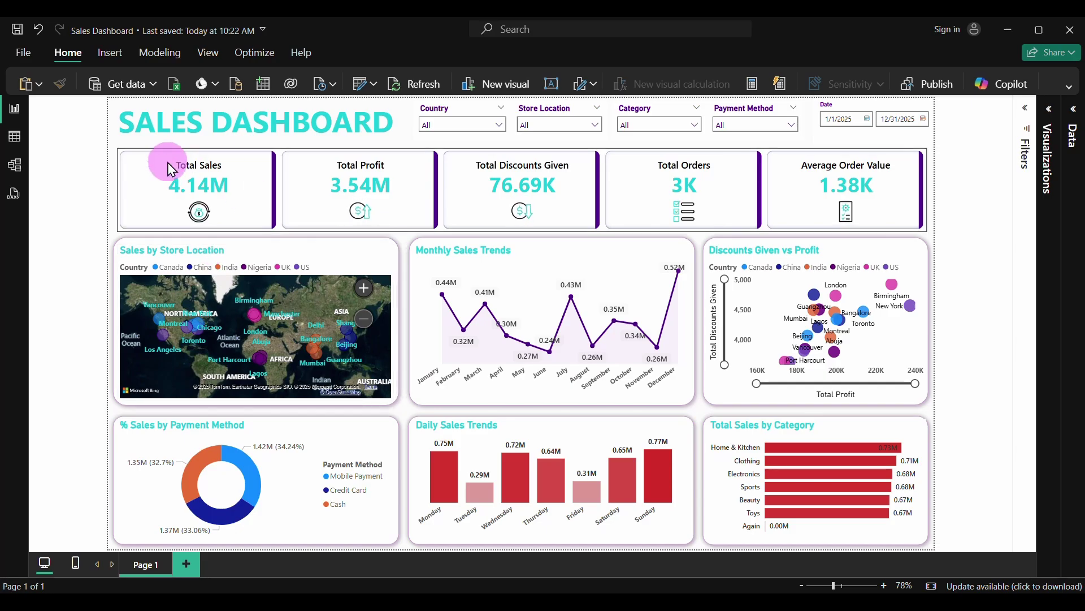
Save the report as Sales Dashboard.pbix in the Dashboard folder, replacing the existing file
click(22, 53)
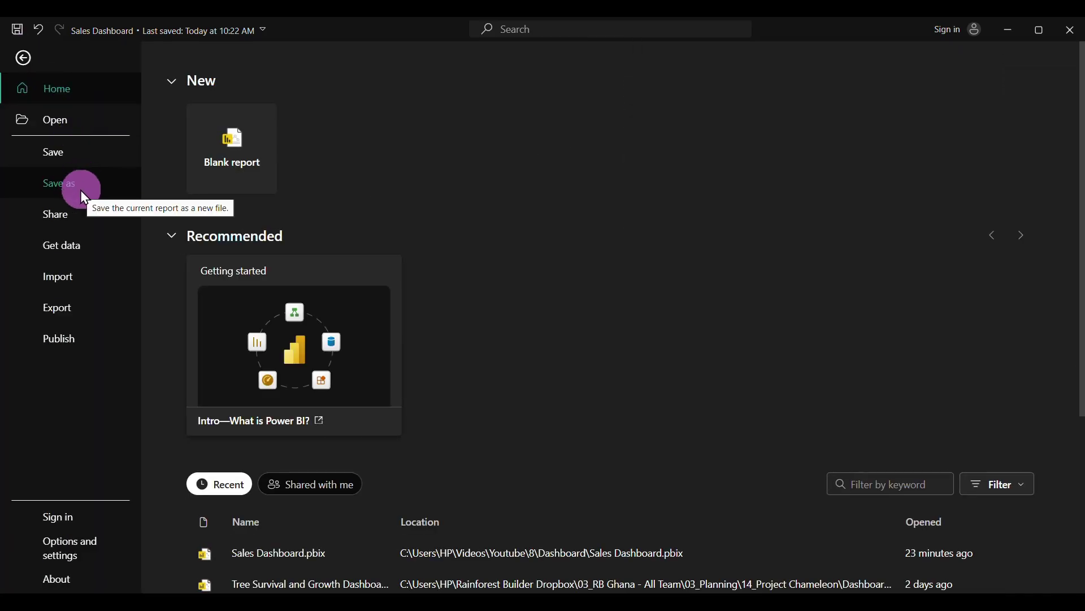
click(62, 195)
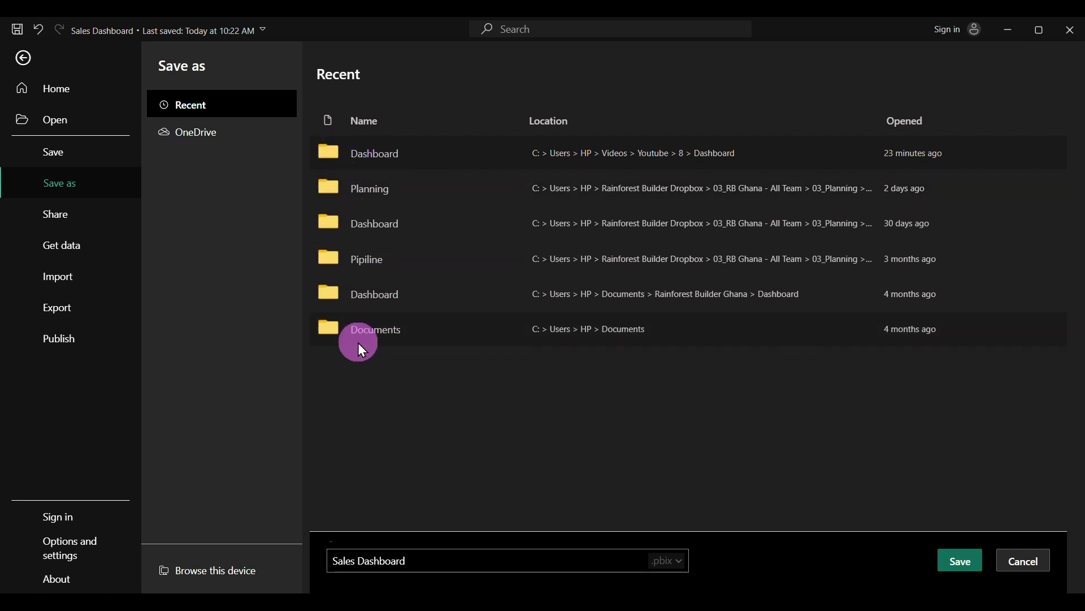
click(232, 568)
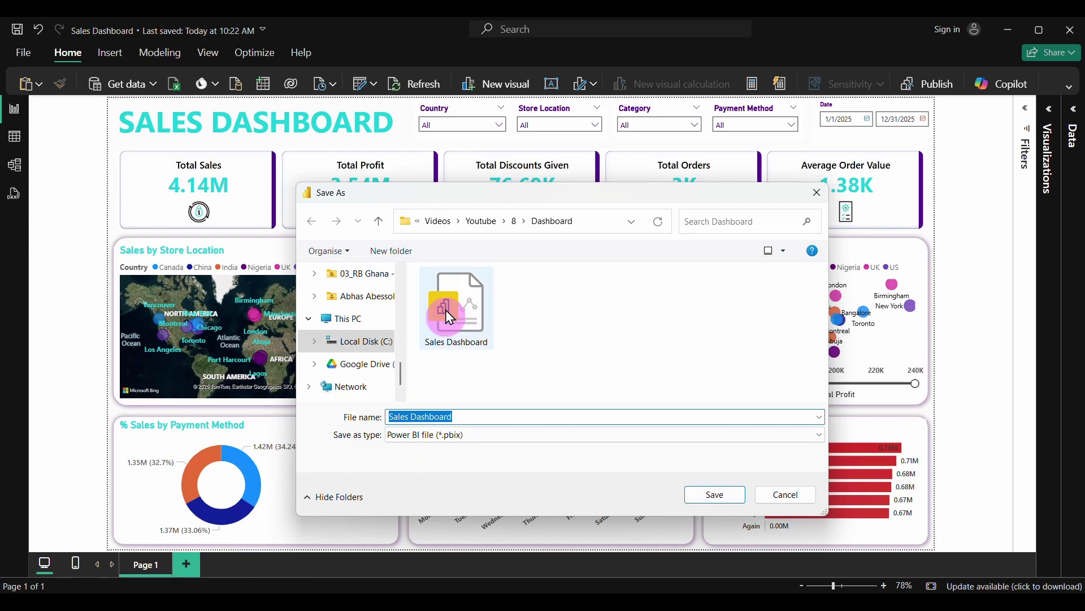
click(379, 221)
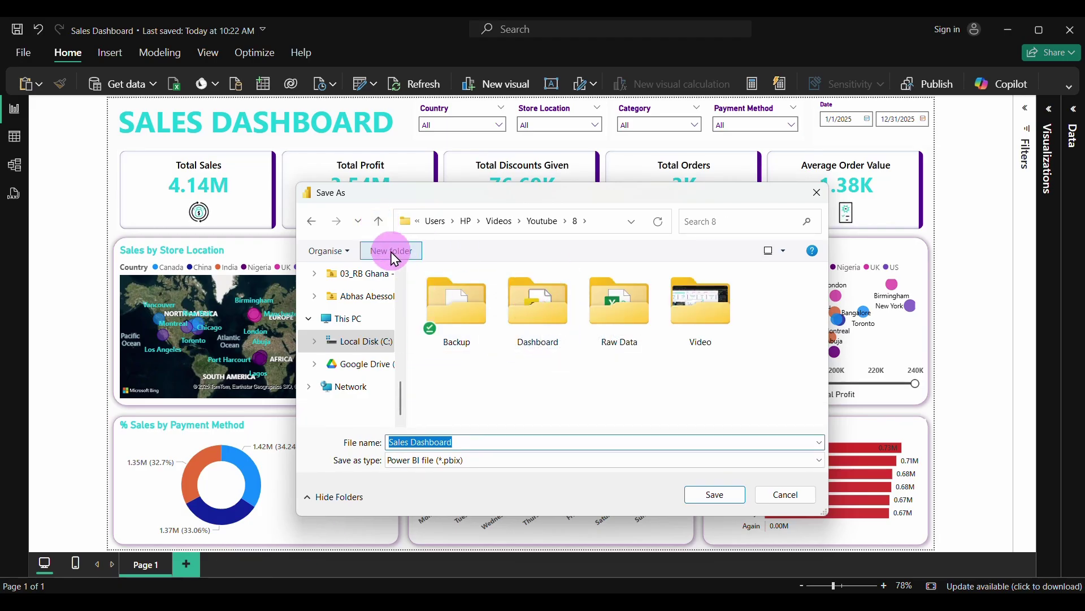
double_click(553, 344)
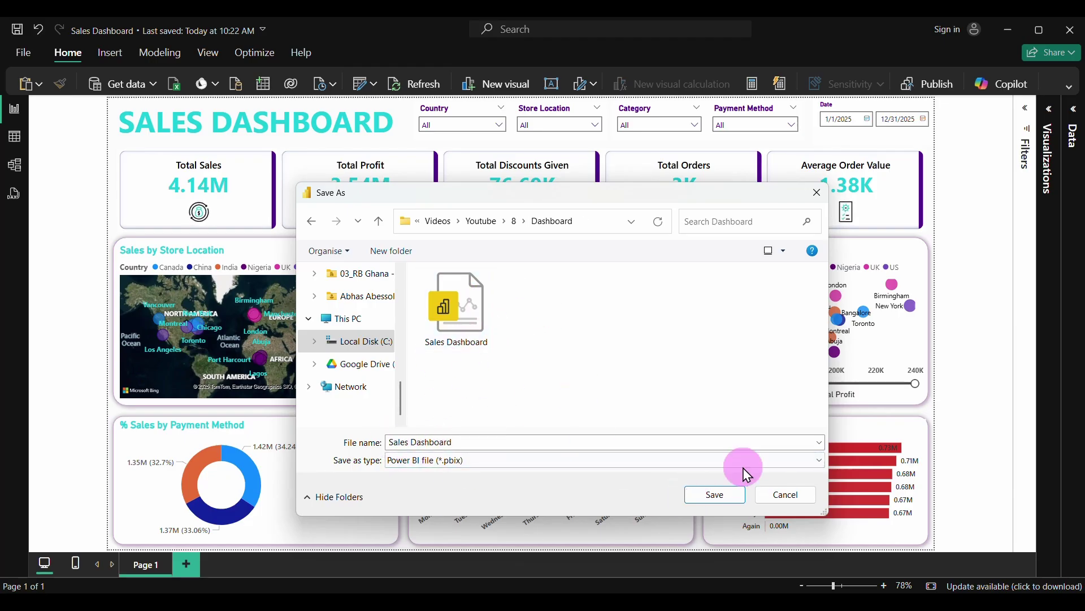
click(724, 492)
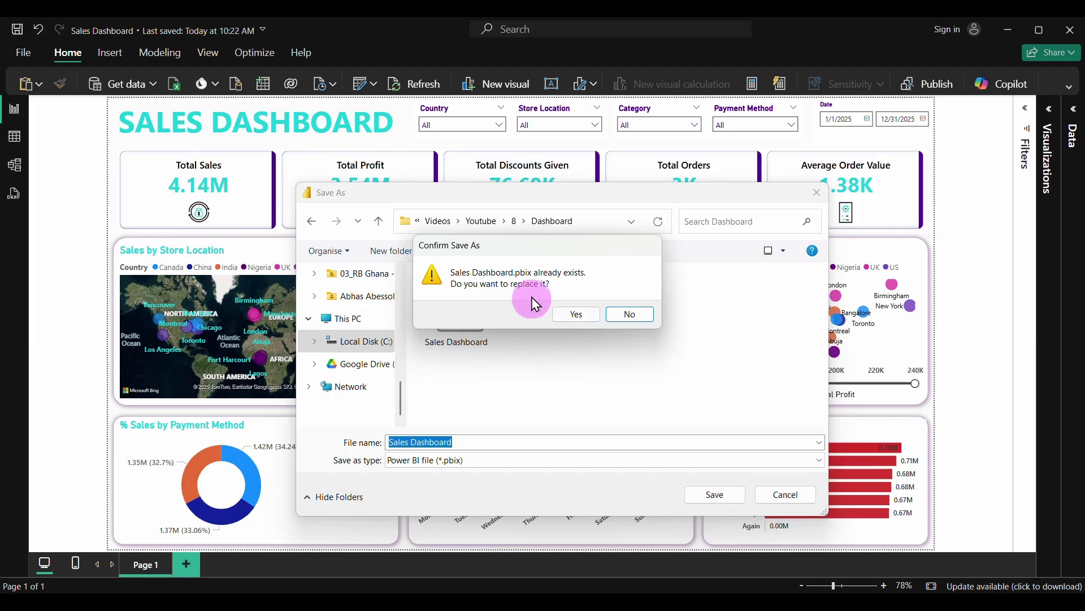
click(591, 315)
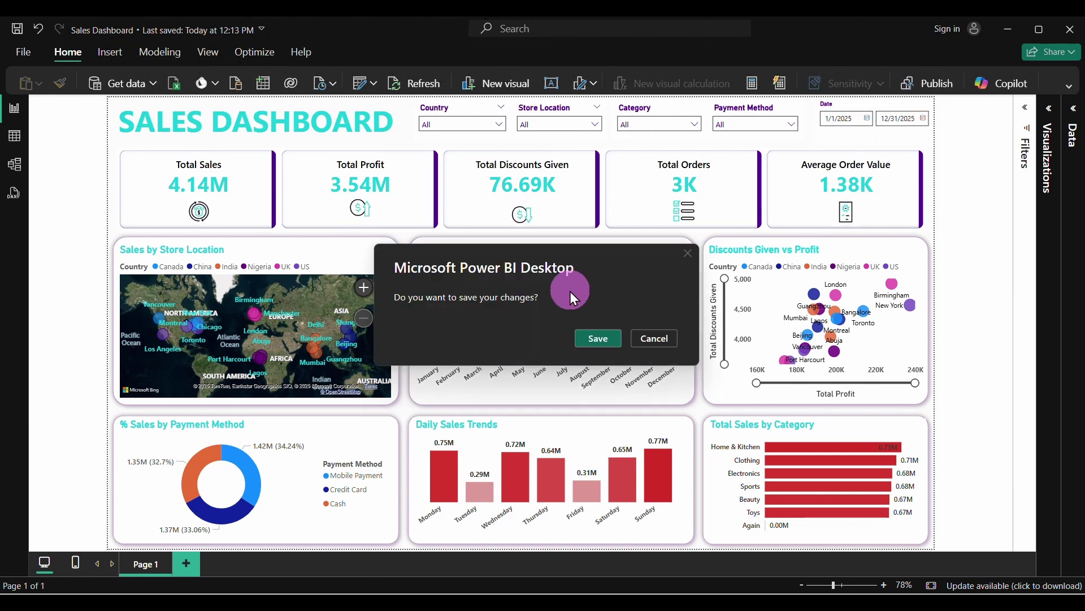
Save the pending changes and enter the account e-mail to begin Power BI sign-in
click(602, 335)
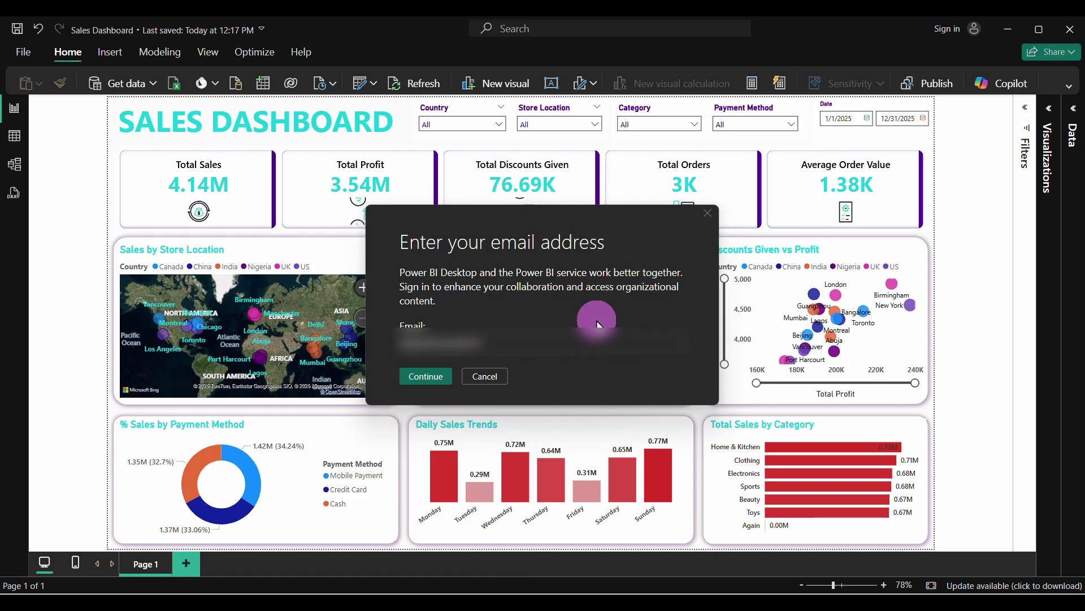
text(ail.com)
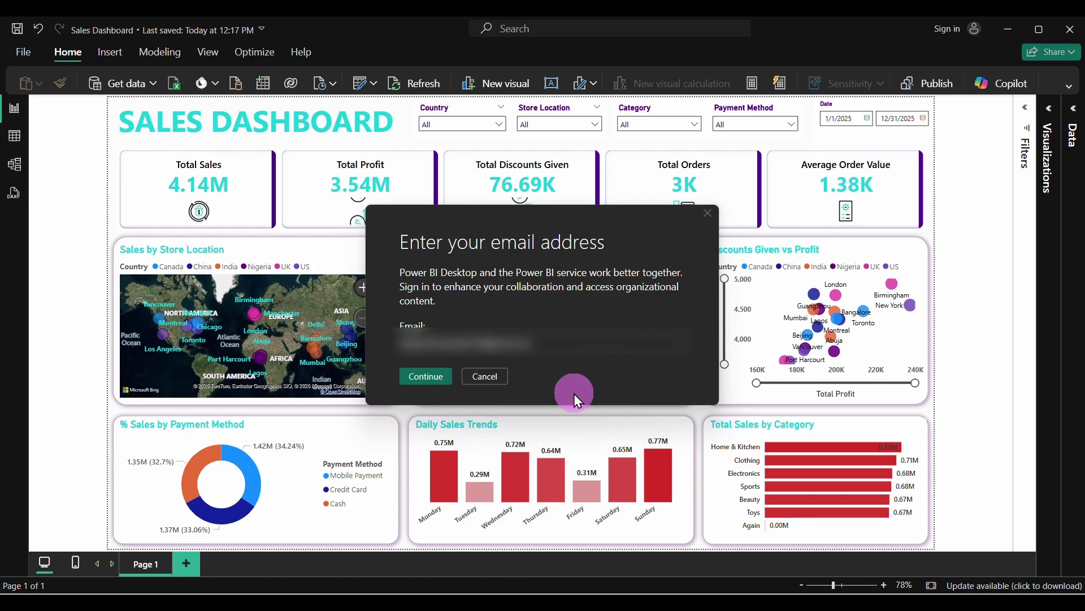
click(421, 377)
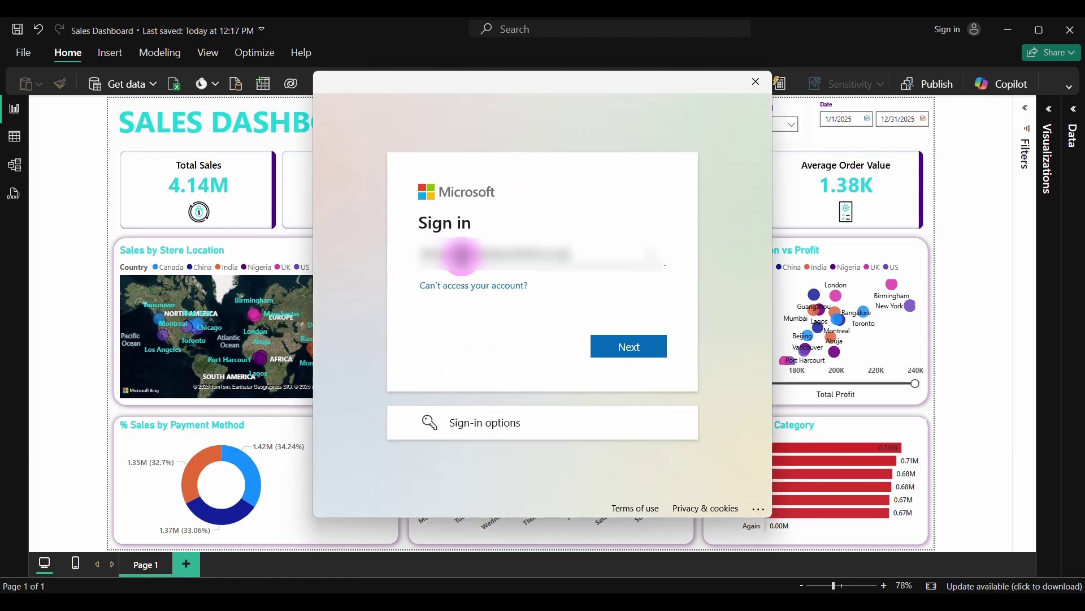
click(634, 355)
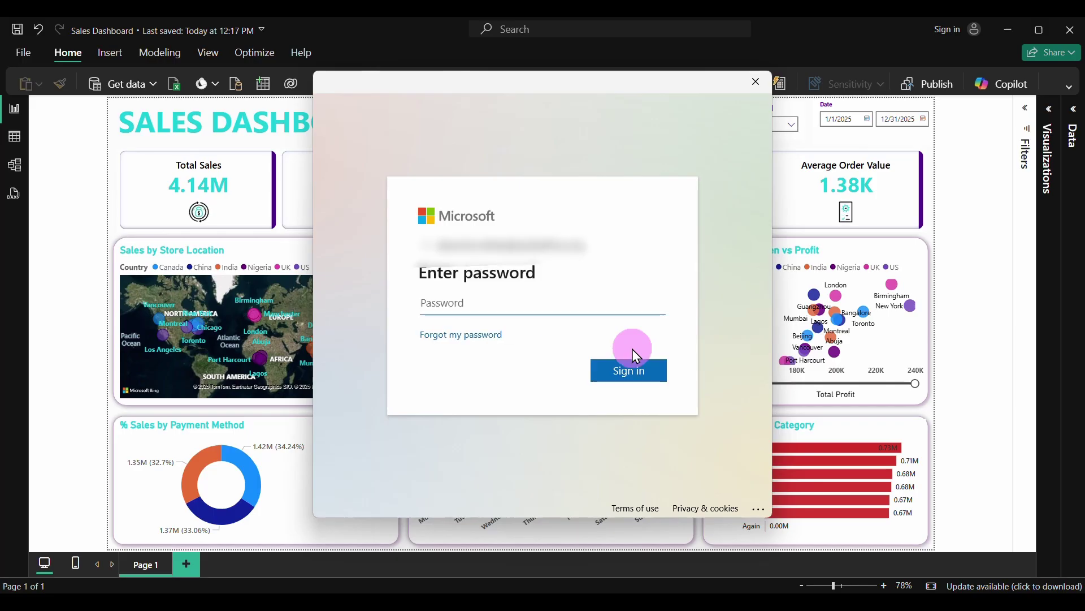
Enter the account password, sign in, and finish adding the account
text(••••)
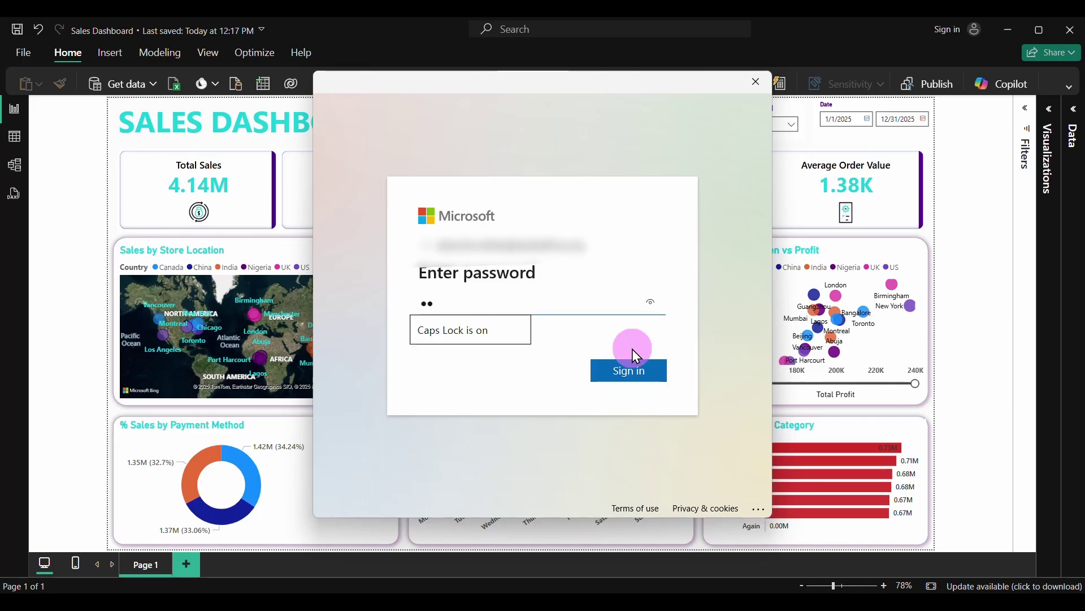
text(•••••••)
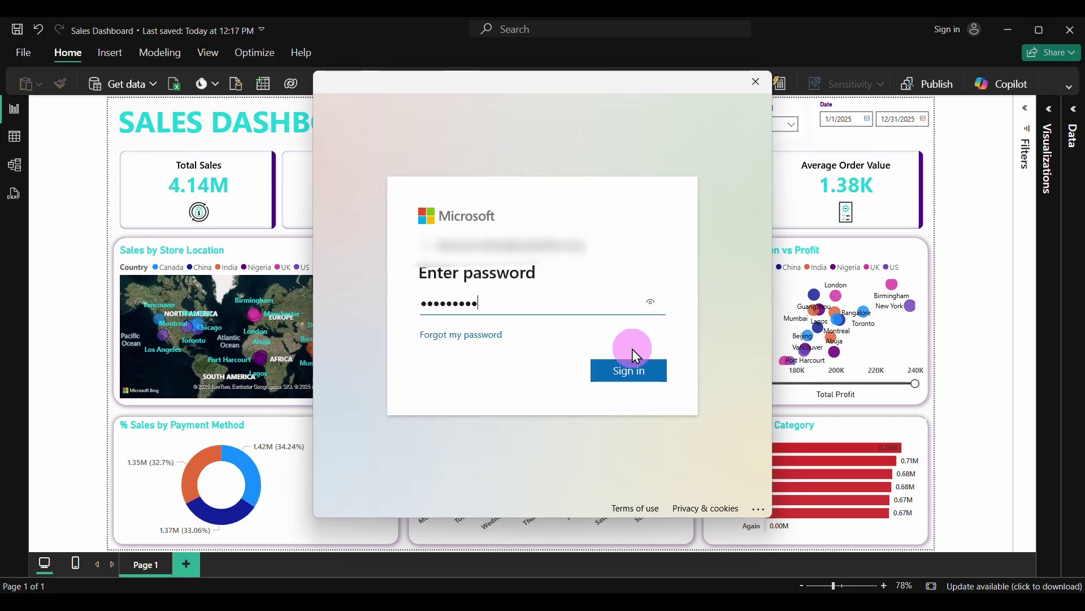
click(631, 379)
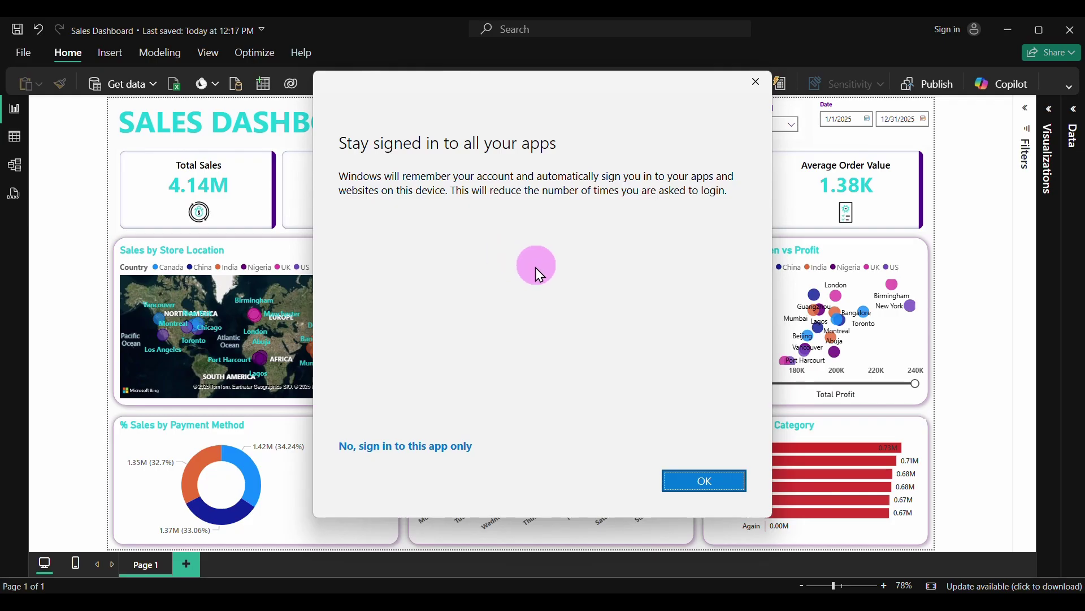
click(690, 485)
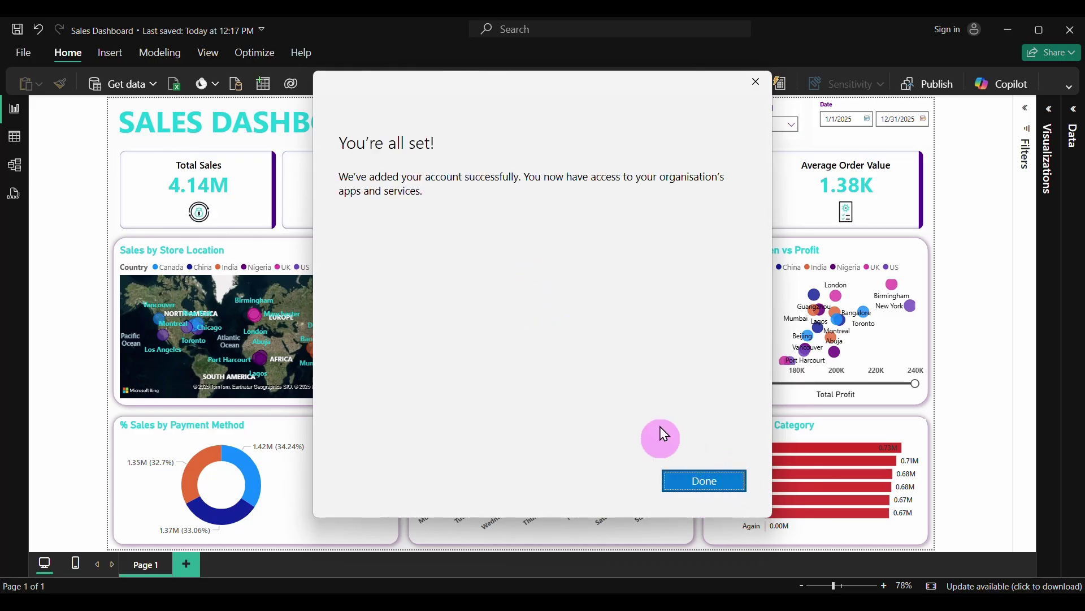
click(715, 483)
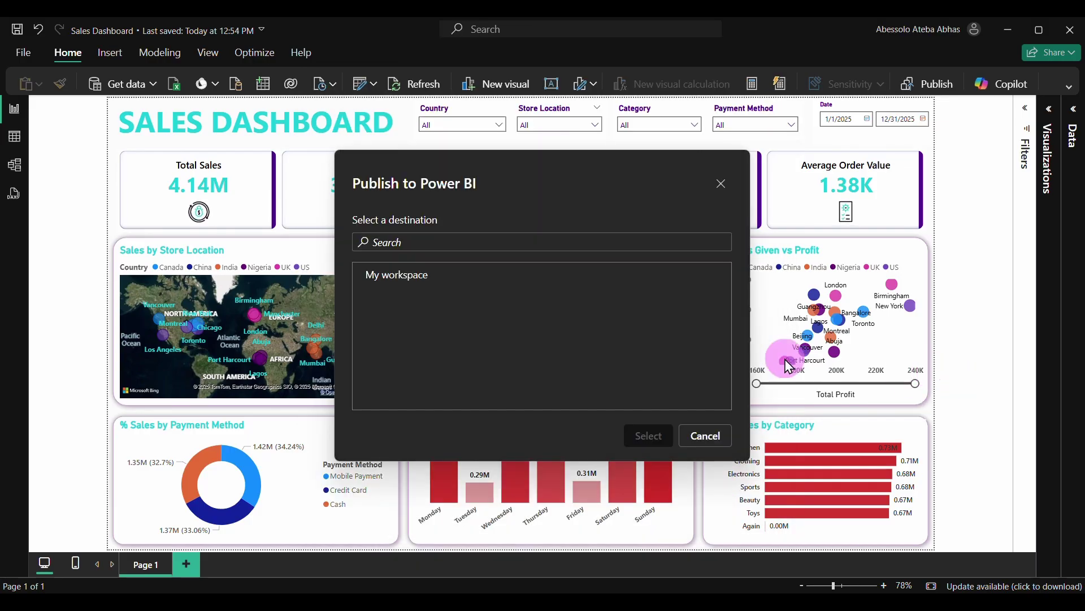
Publish Sales Dashboard.pbix to My workspace and open it in Power BI online
click(400, 277)
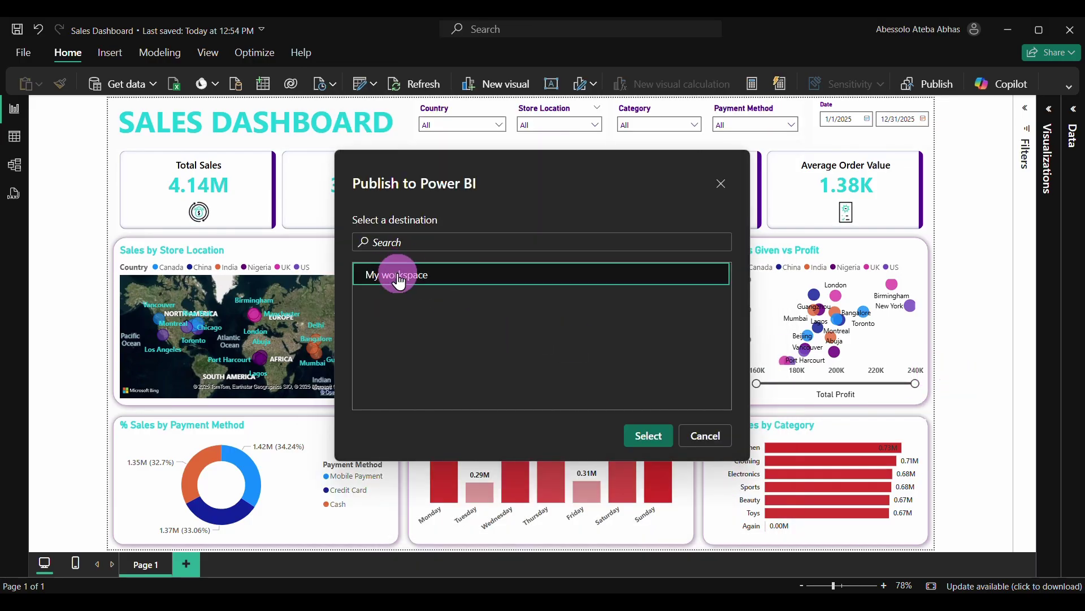
click(645, 435)
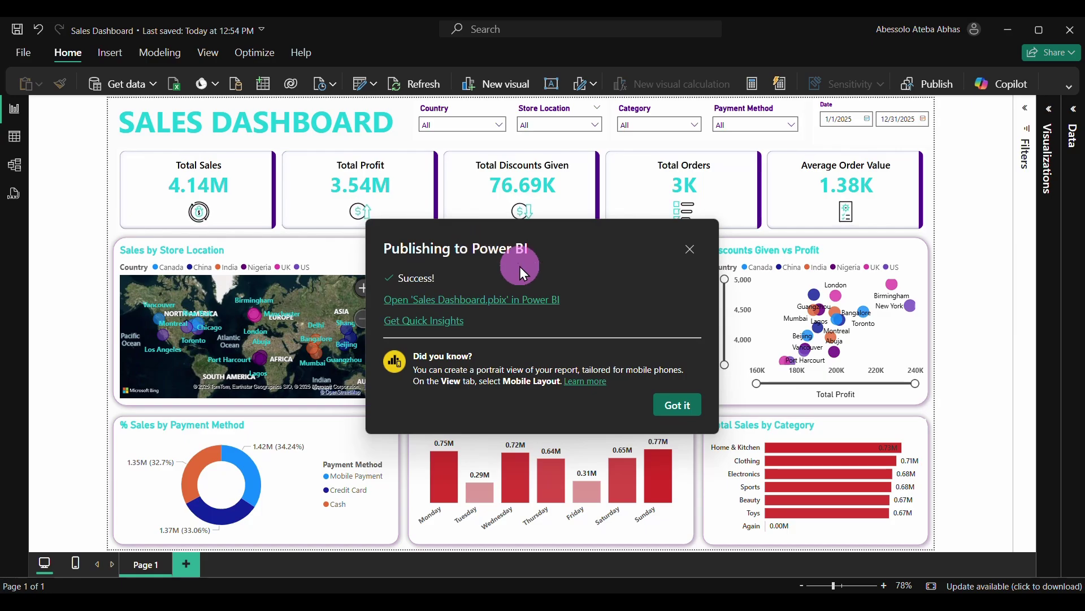
click(485, 310)
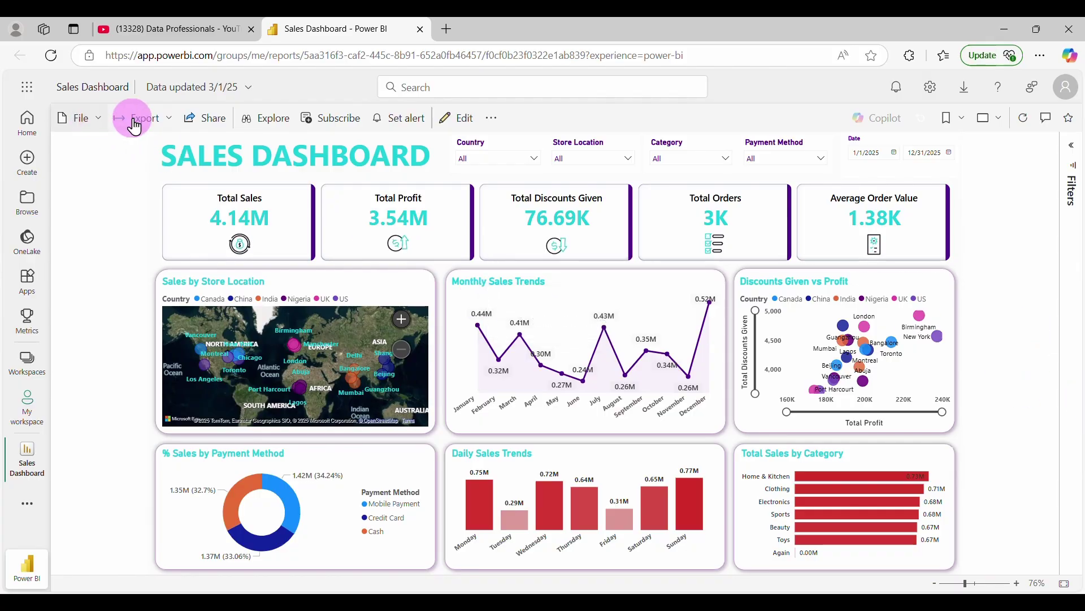
Publish the report to the web (public) via Embed report and copy its public link
click(95, 121)
mouse_move(117, 254)
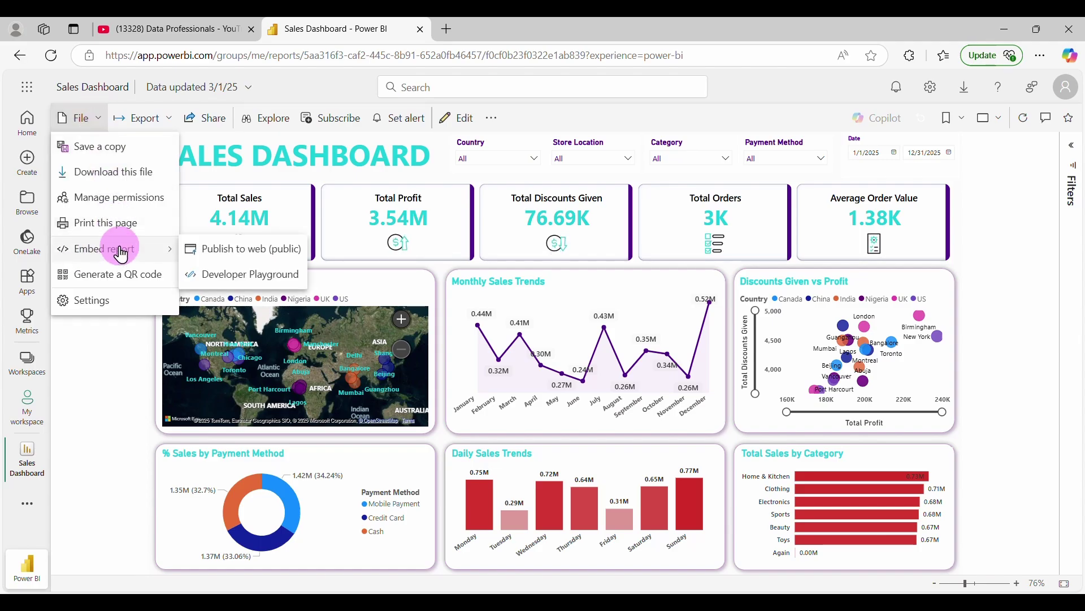
click(235, 251)
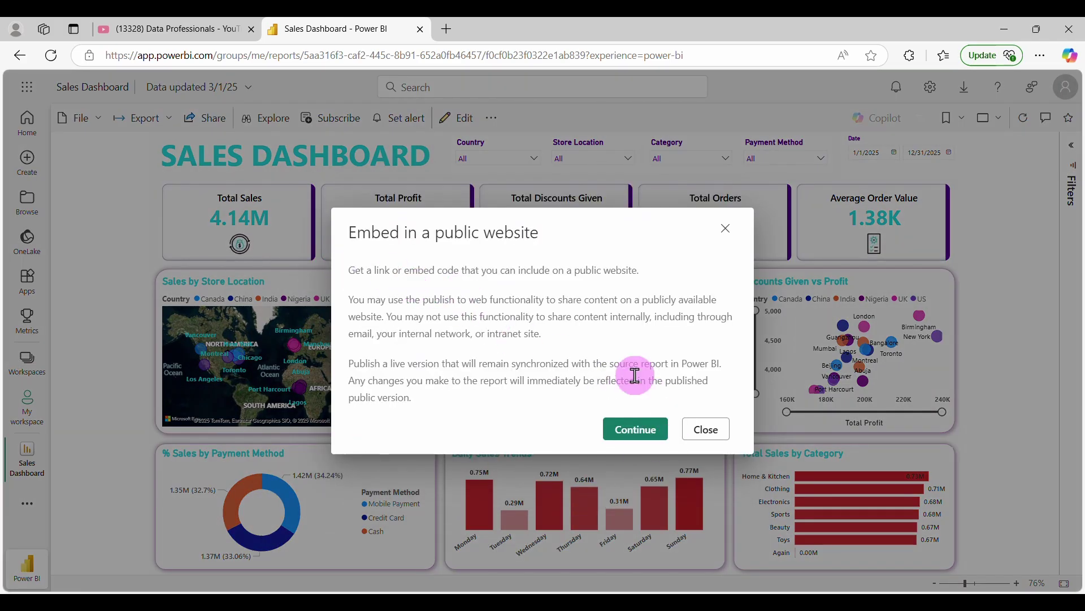
click(632, 428)
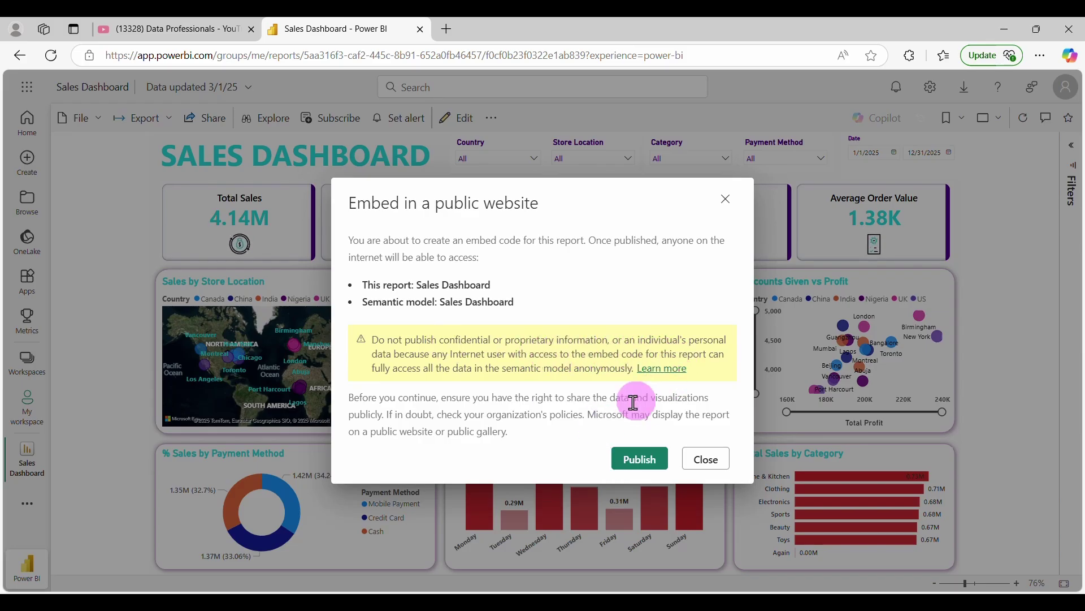
click(656, 459)
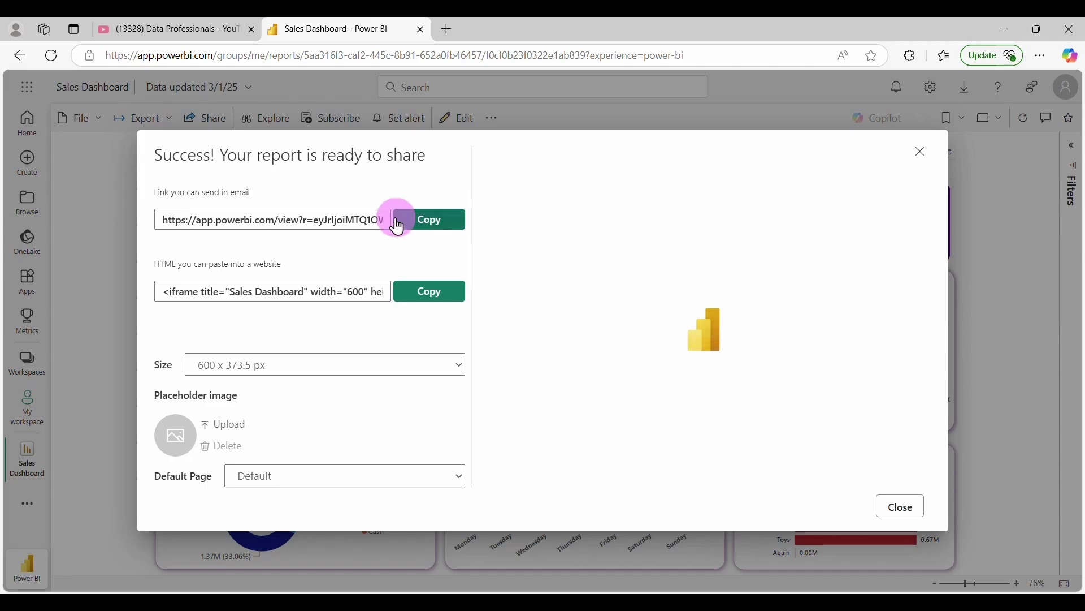
click(435, 225)
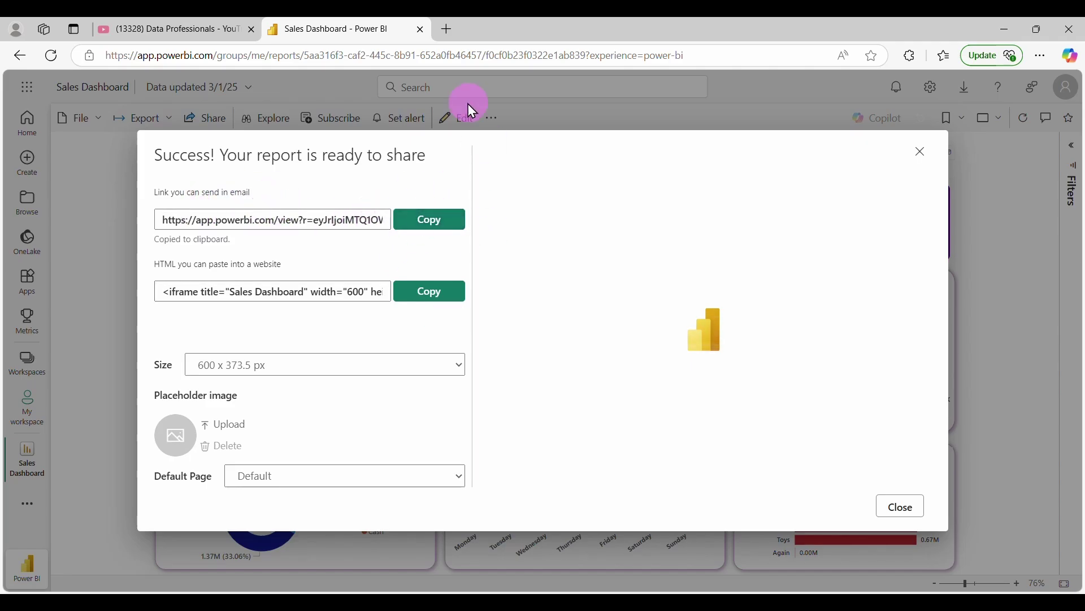
click(443, 29)
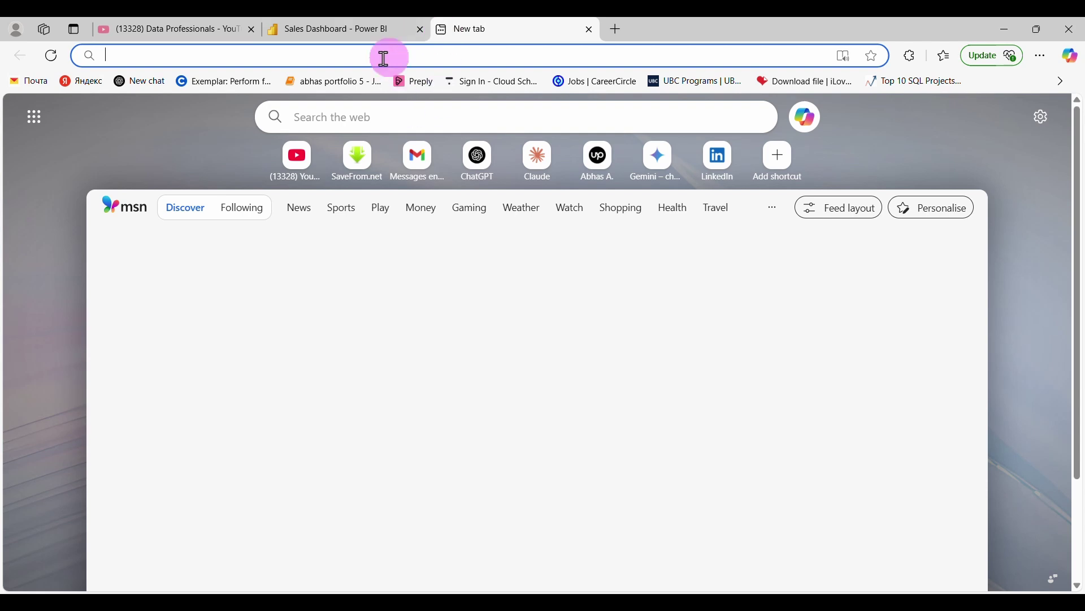
Paste the public report link into the address bar with Ctrl+V and load it
key(ctrl+v)
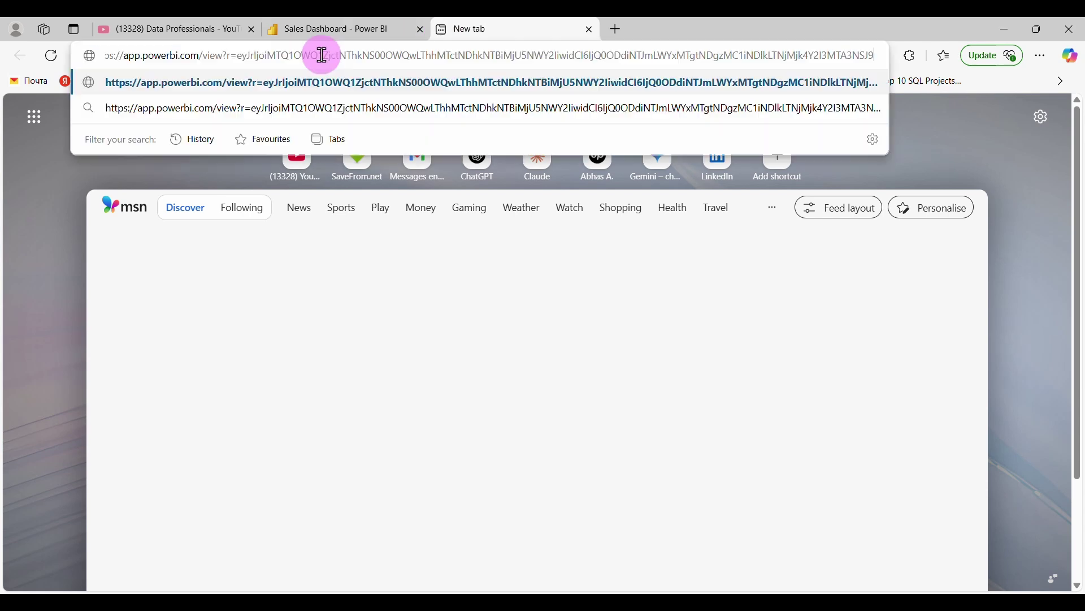
key(Return)
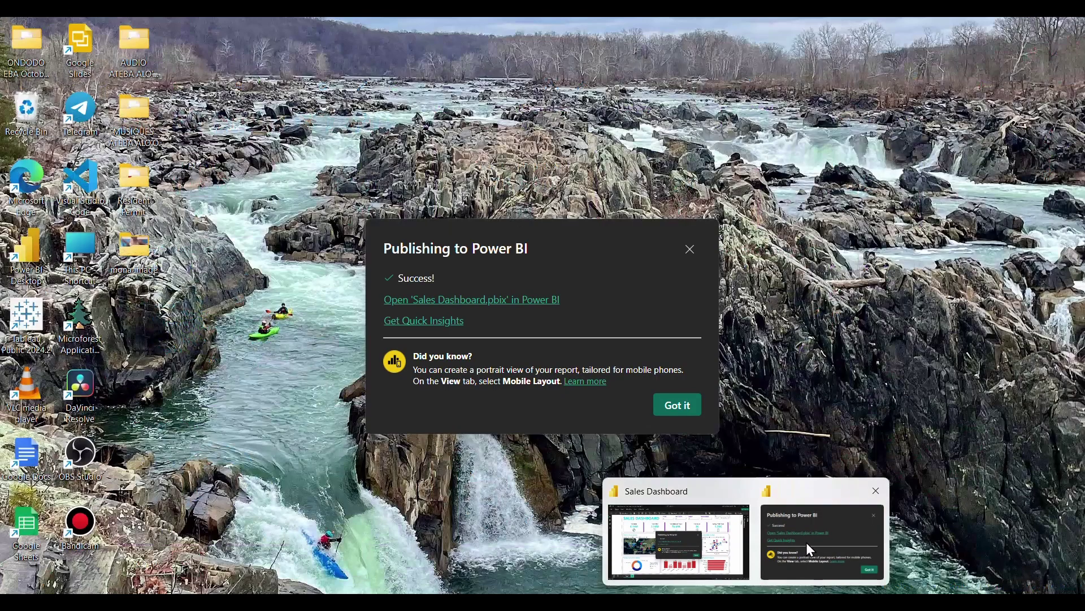
Bring Power BI Desktop forward and close the Publishing to Power BI dialog with Got it
click(807, 541)
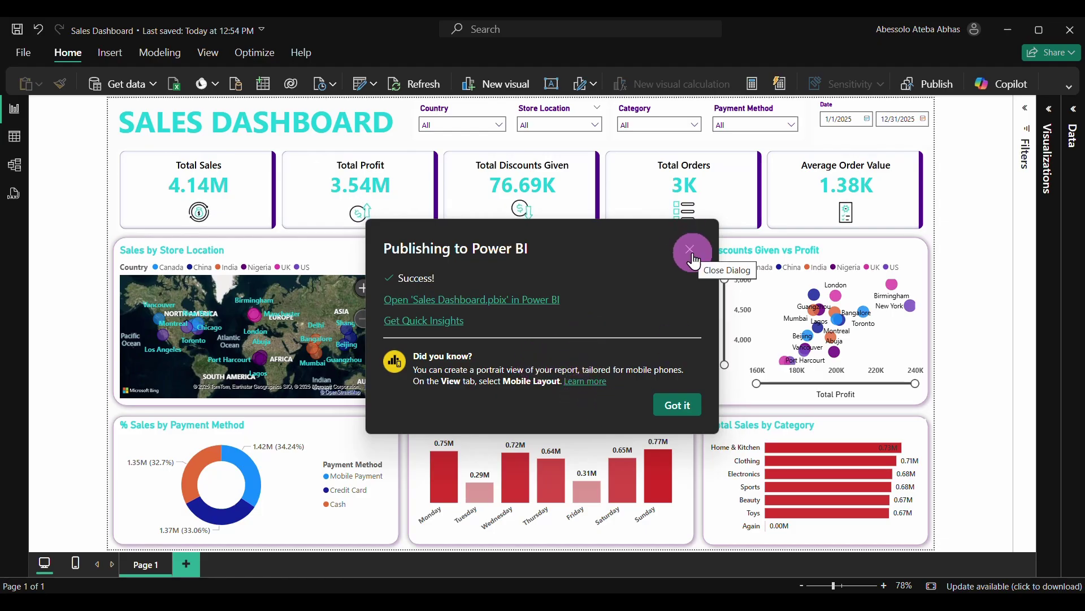
click(687, 410)
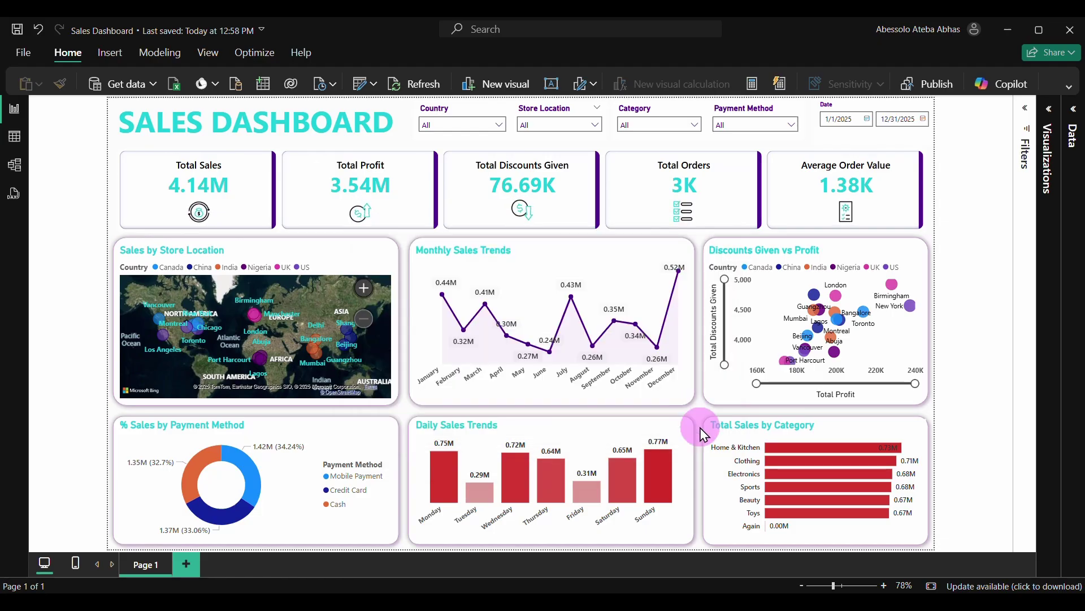